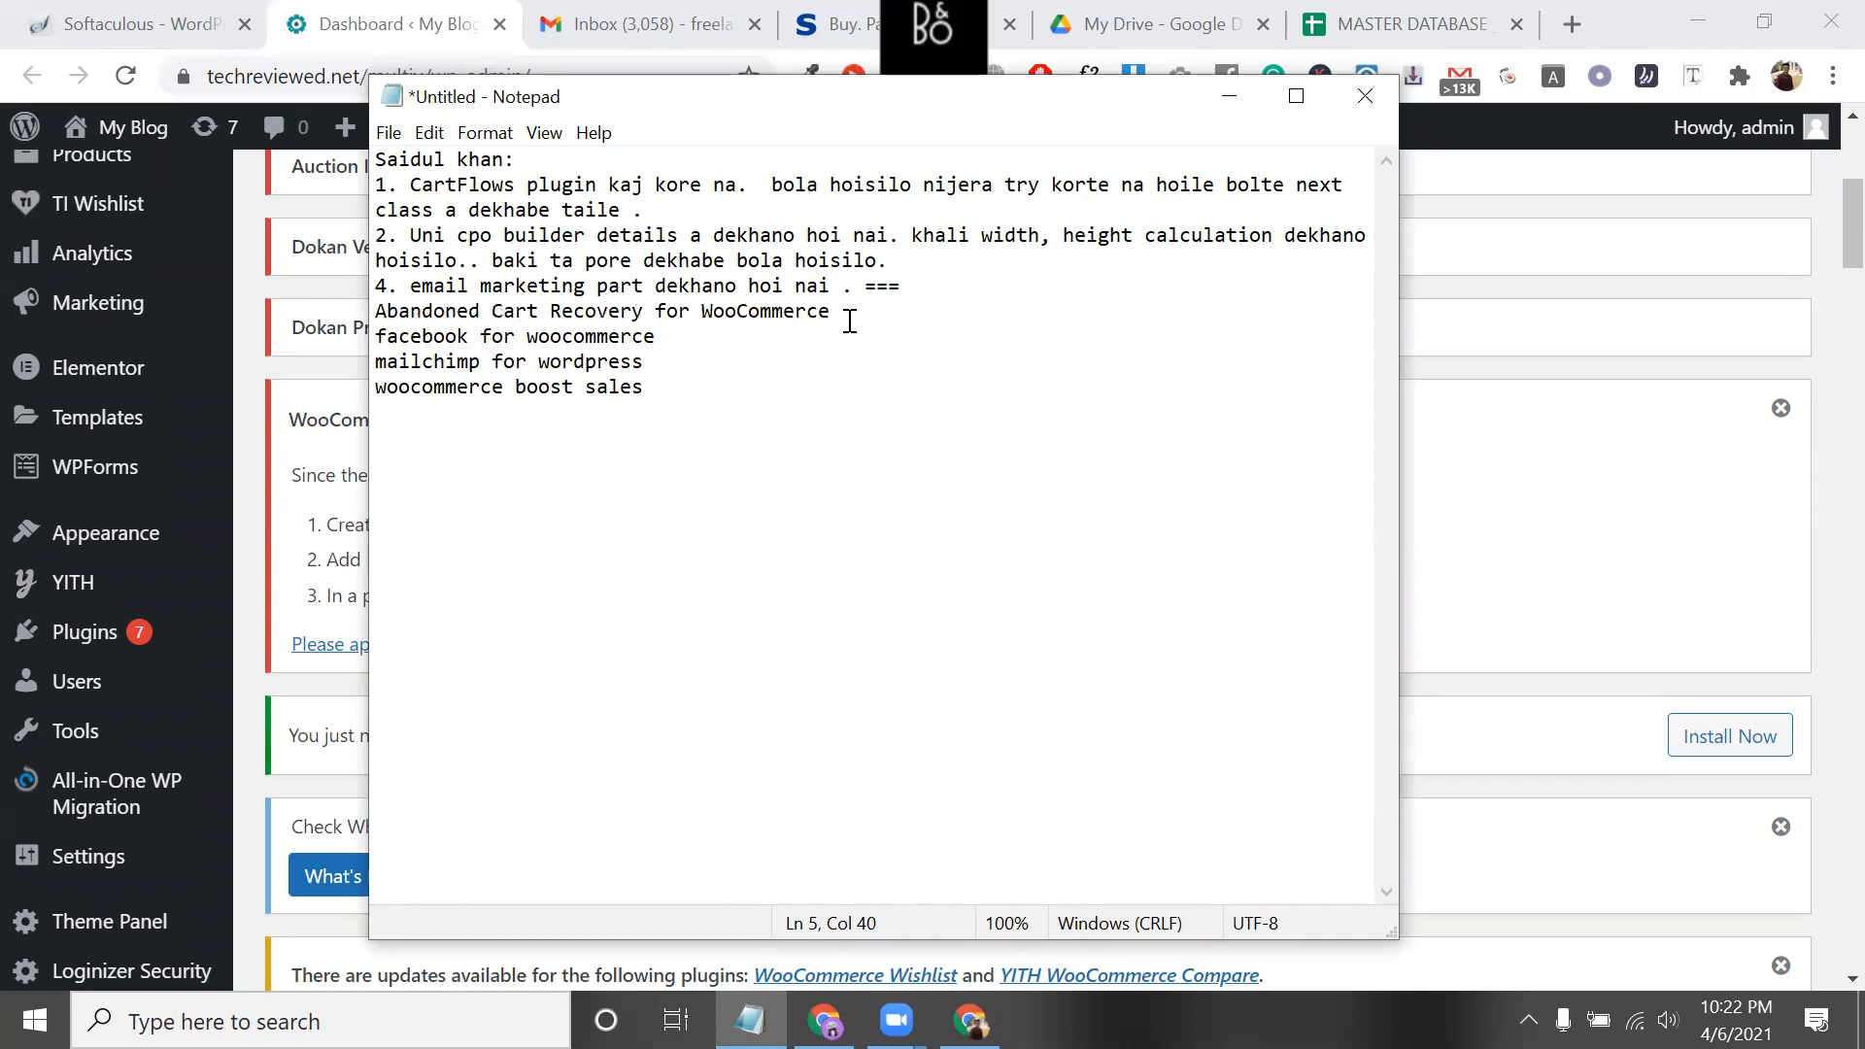
Copy the line "Abandoned Cart Recovery for WooCommerce" from the notes and search Google for it in a new browser tab
right_click(415, 321)
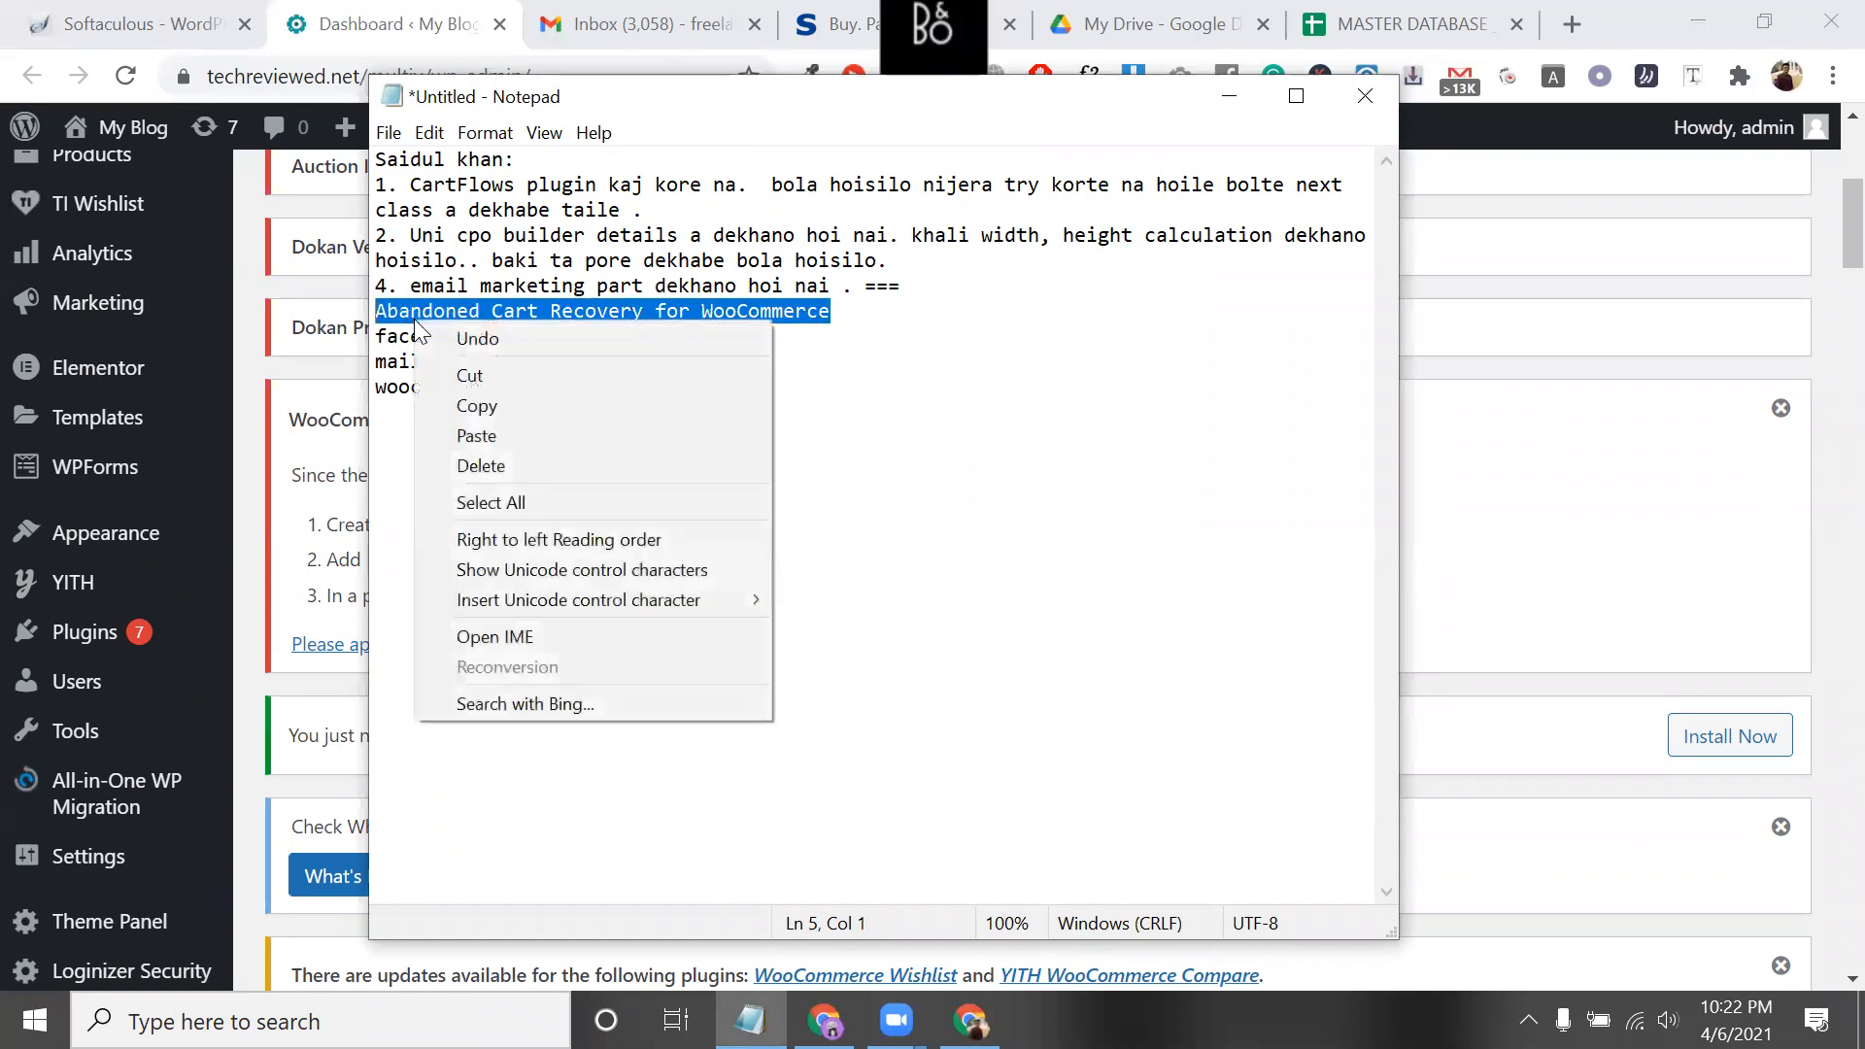
click(493, 412)
click(1571, 20)
click(1570, 20)
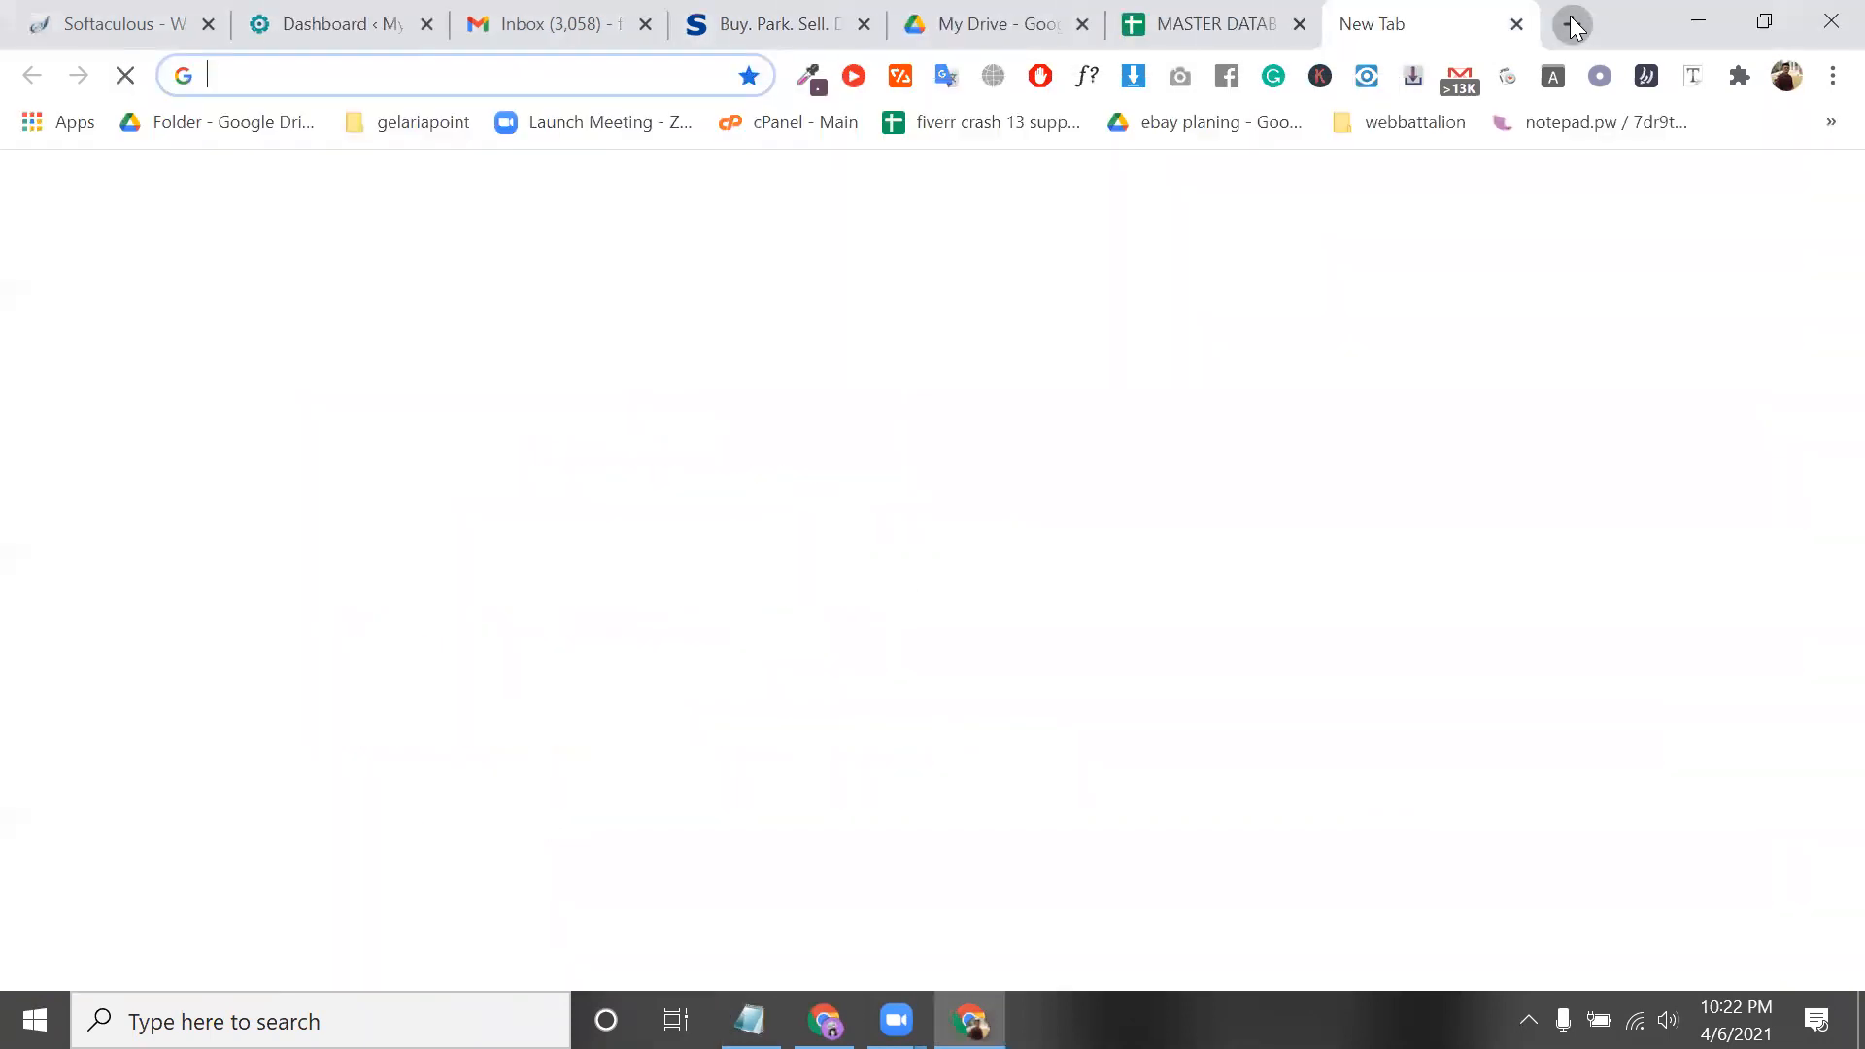
key(ctrl+v)
key(Return)
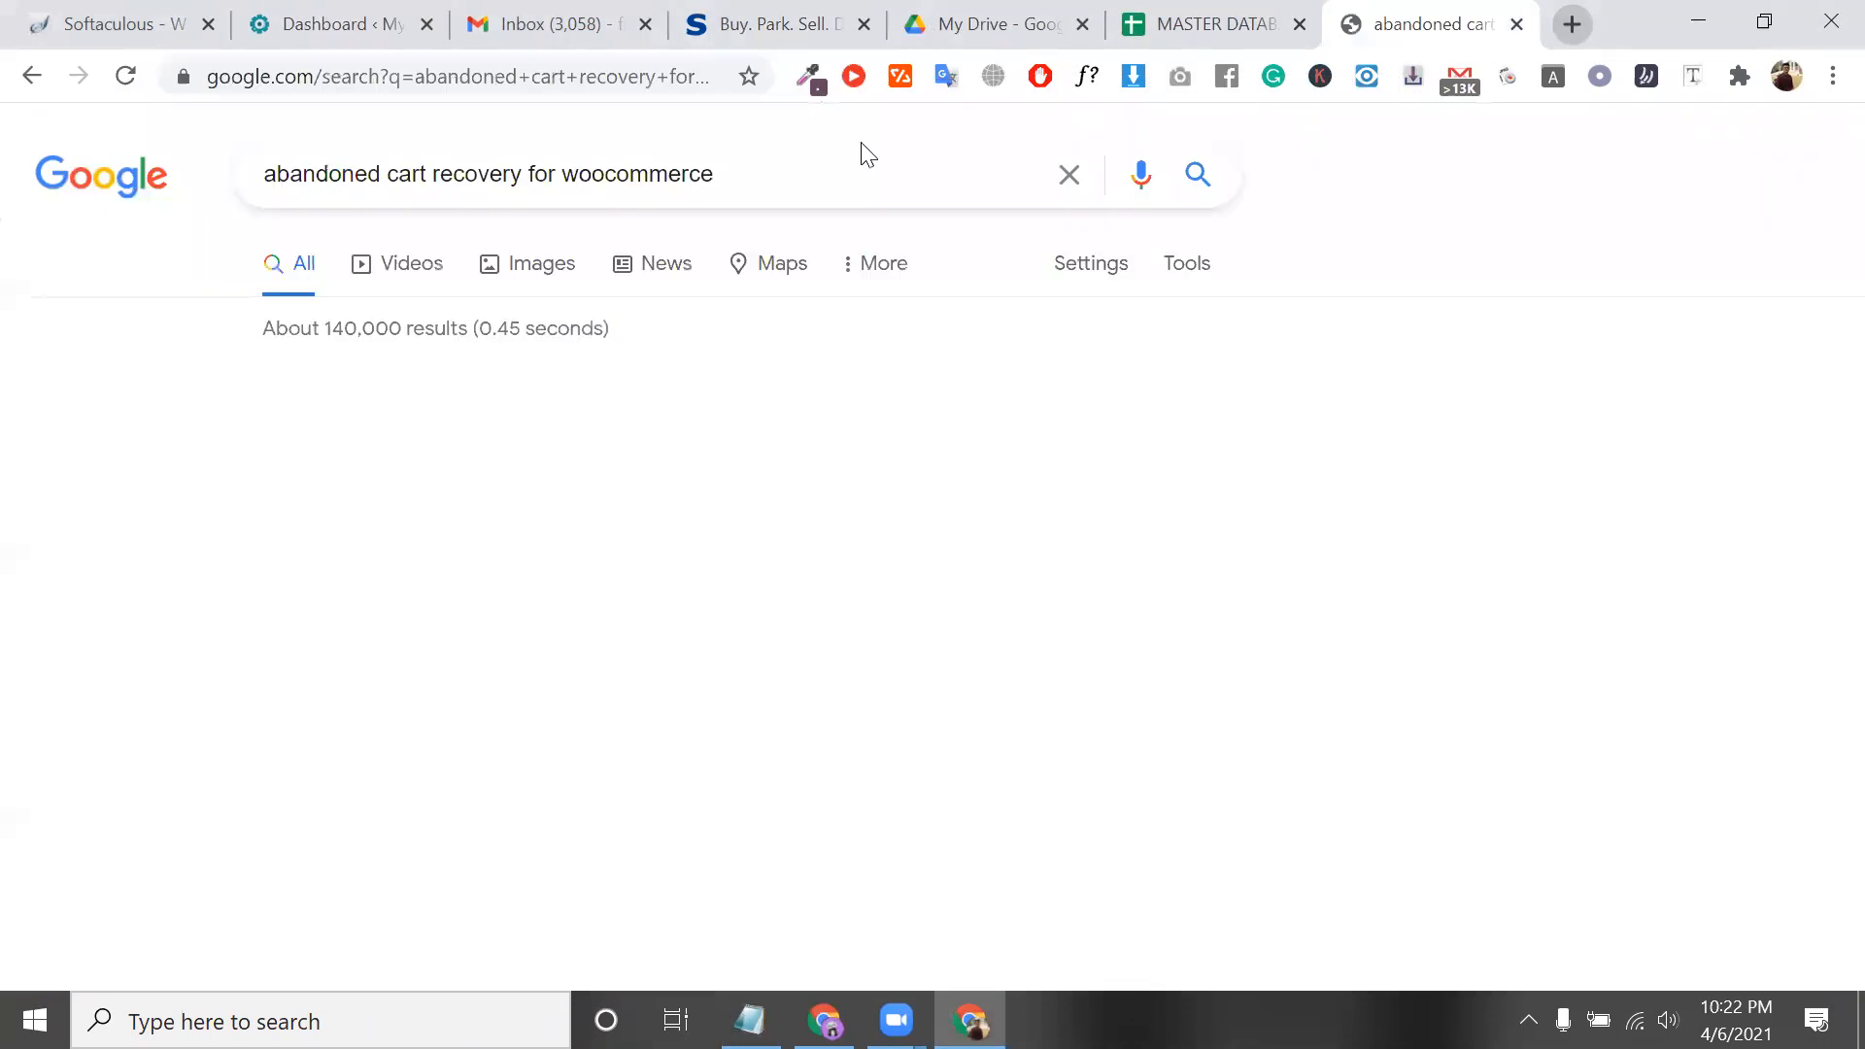
Open the WordPress.org page of the WooCommerce Cart Abandonment Recovery plugin and select its title
scroll(706, 743, down, 2)
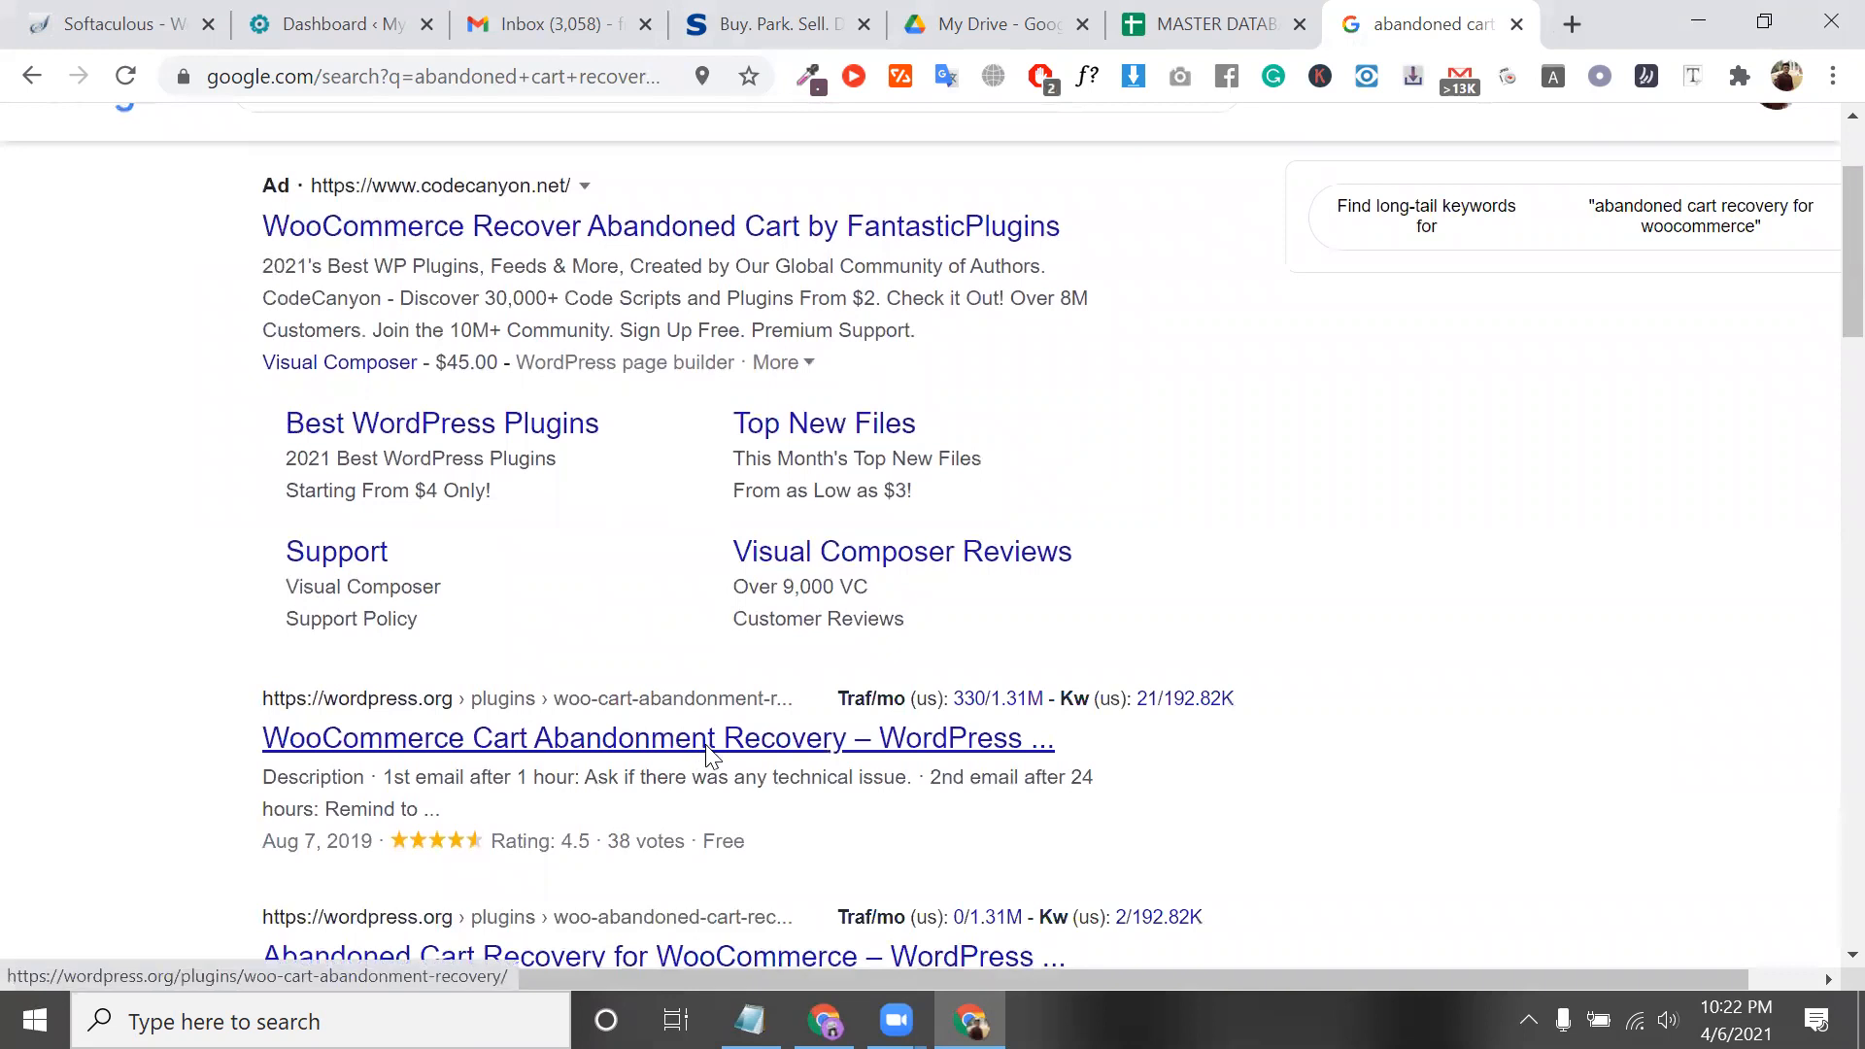
scroll(706, 753, down, 1)
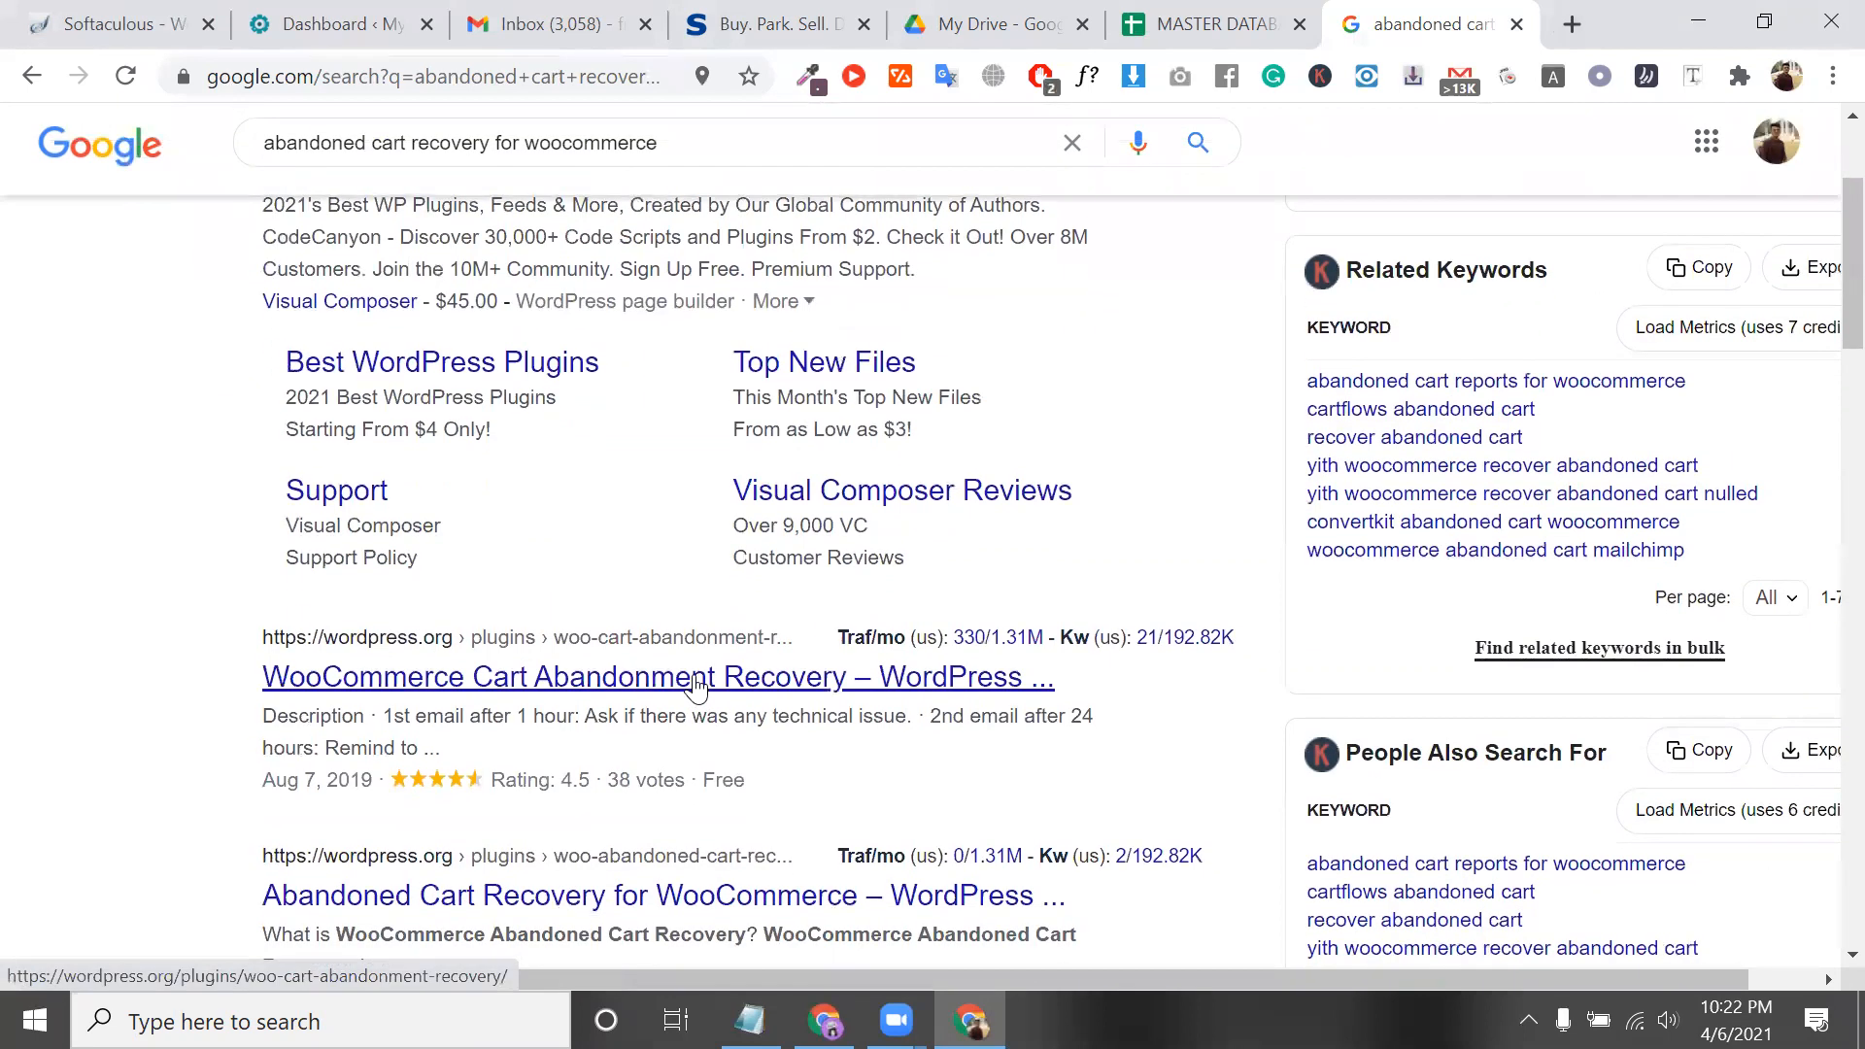
click(696, 685)
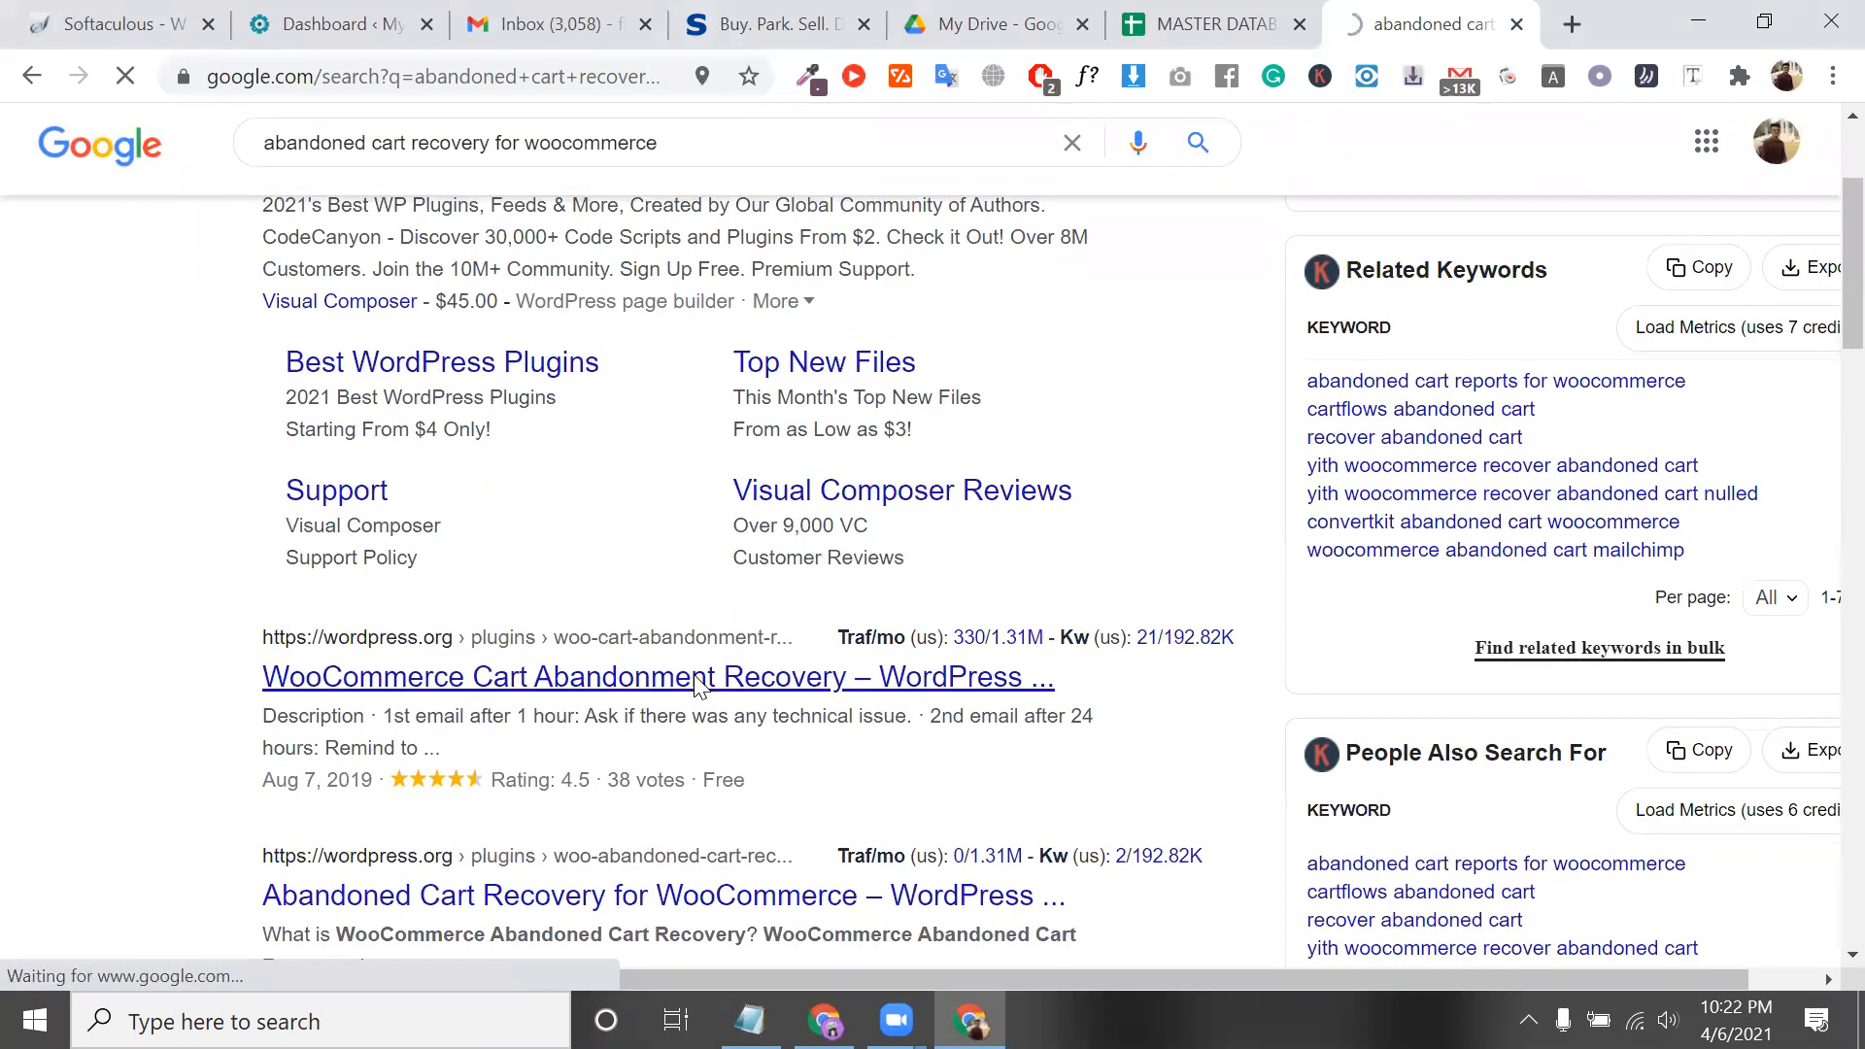
scroll(533, 600, down, 3)
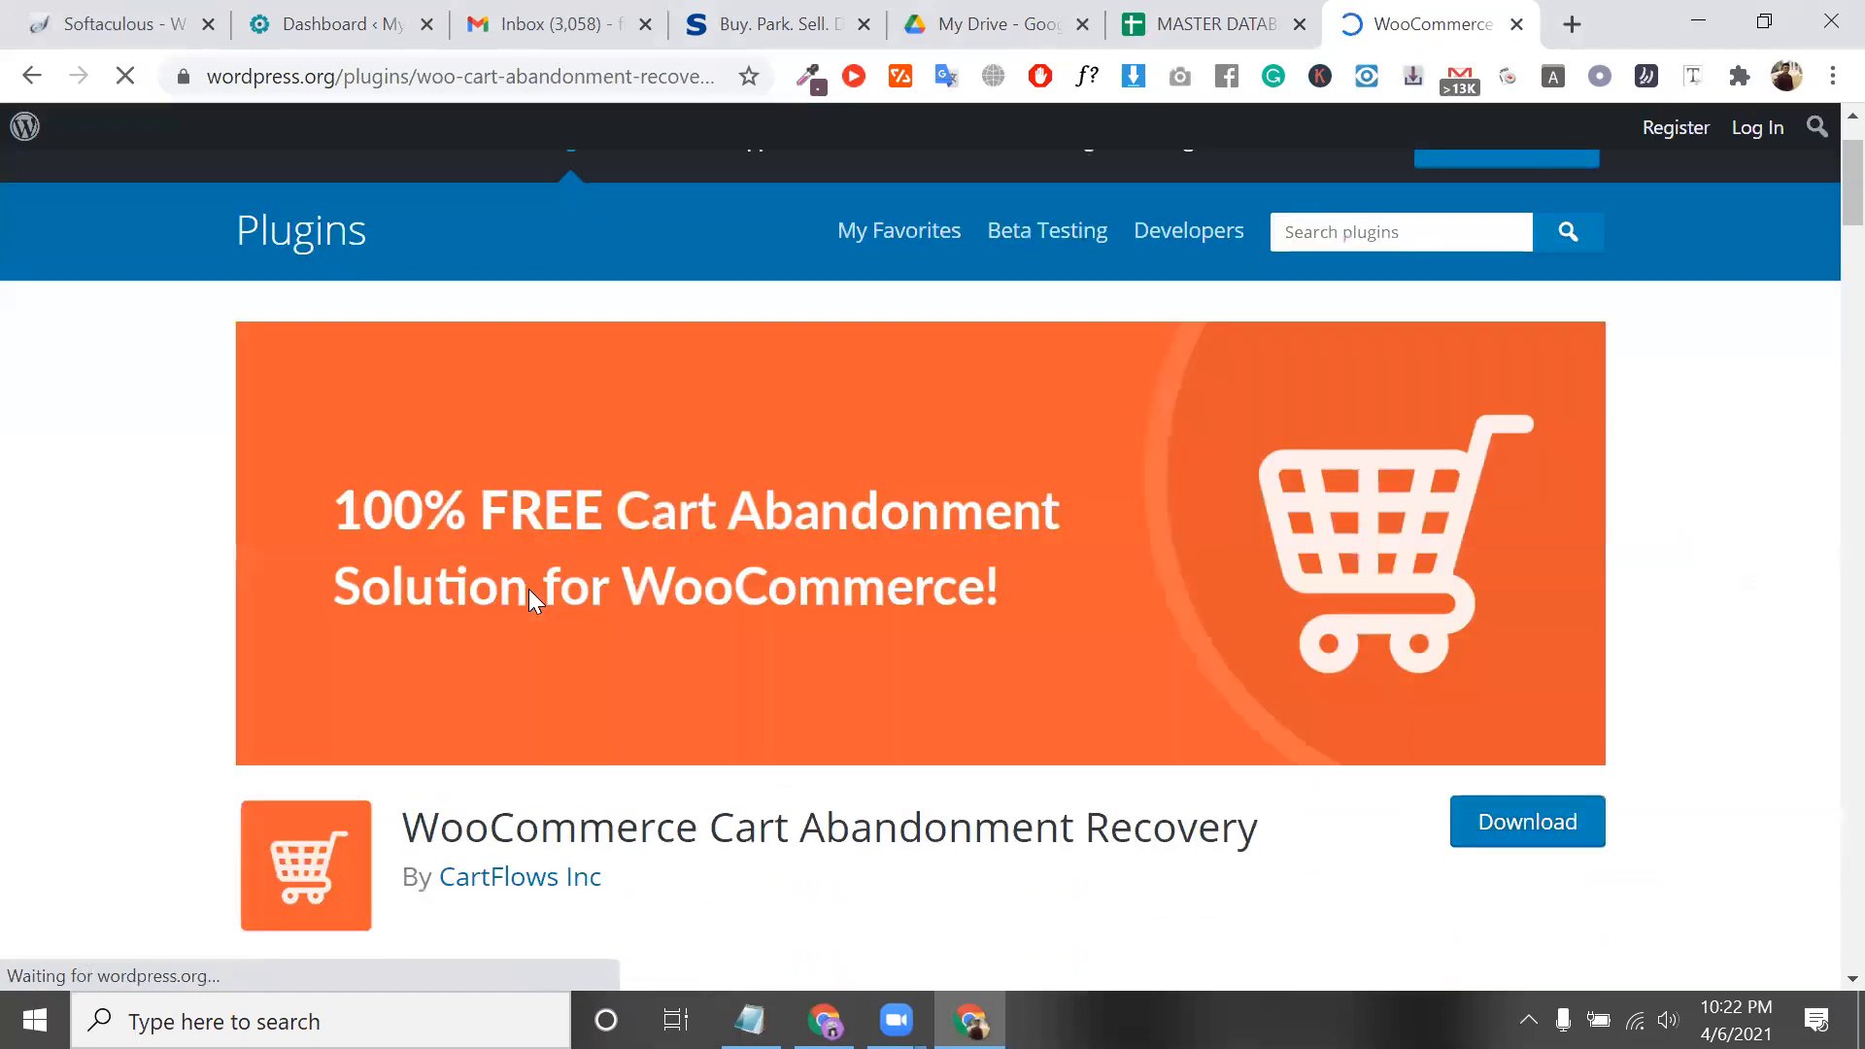
triple_click(618, 666)
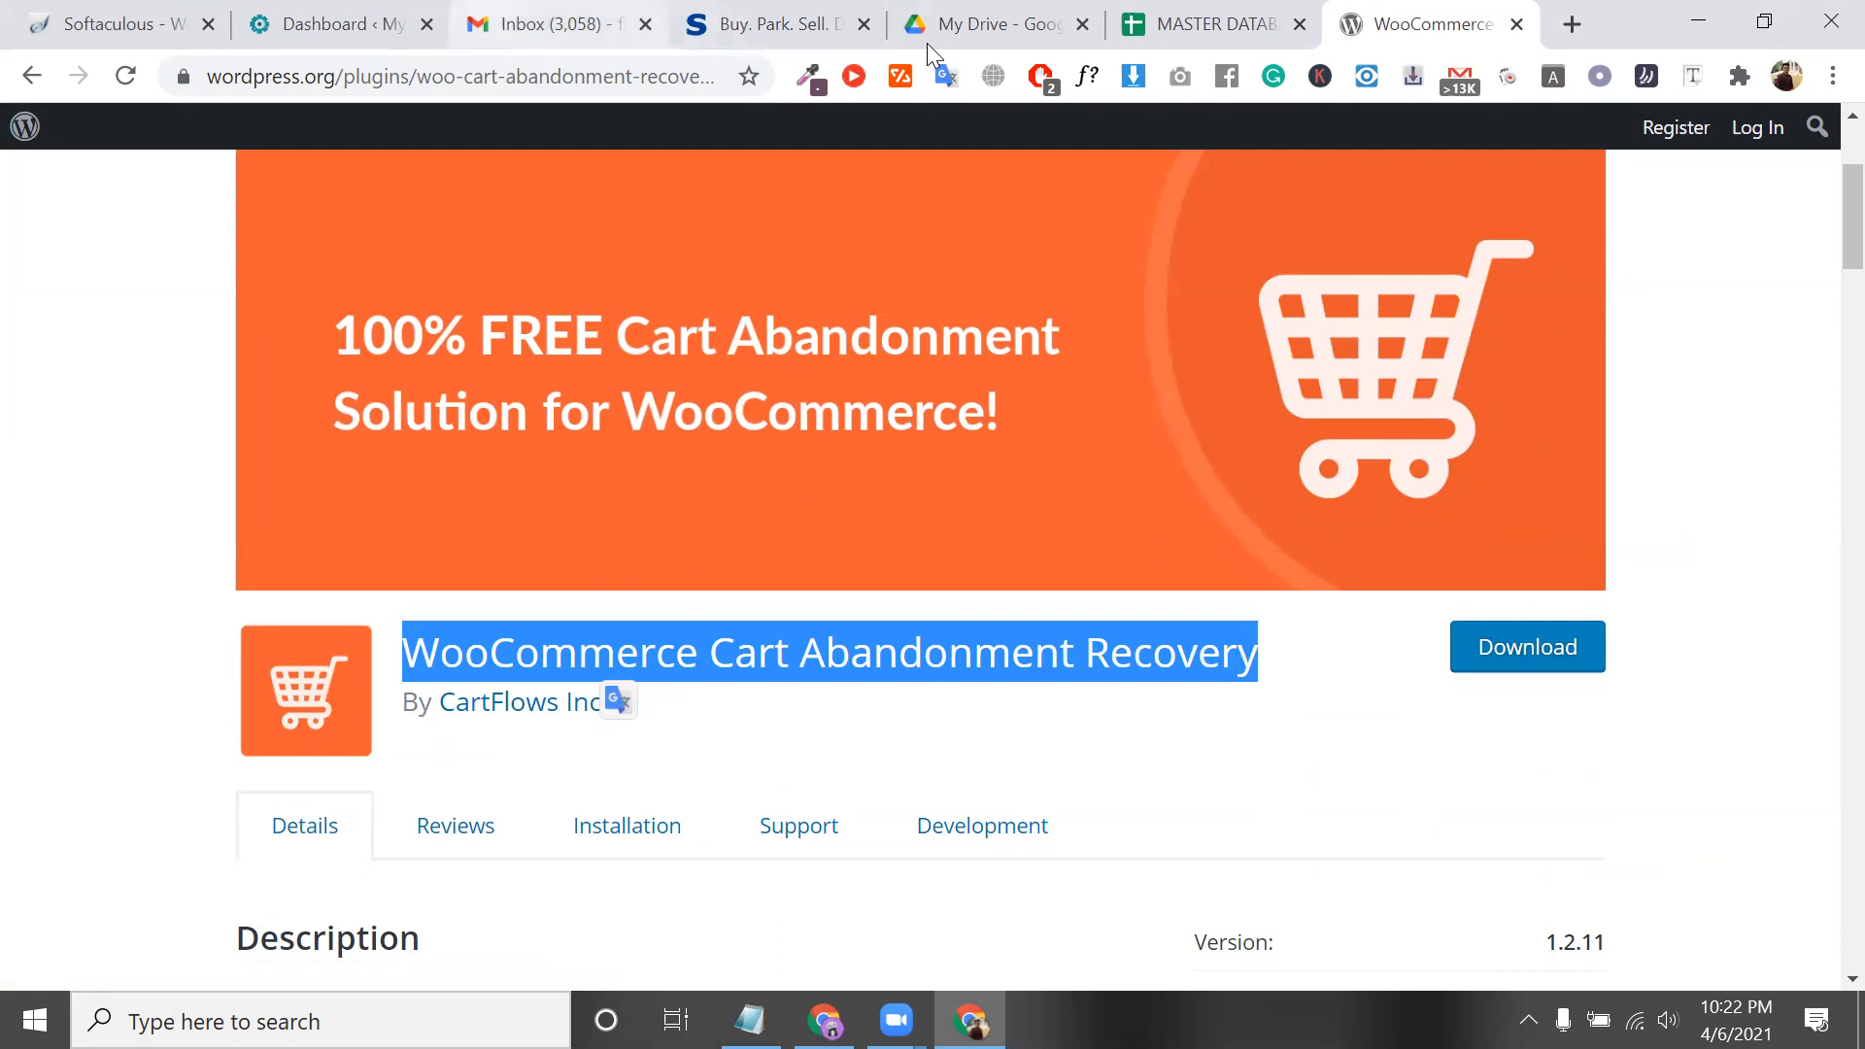
Place the site's dashboard tab beside the plugin page and search Add Plugins for "Abandoned Cart Recovery for WooCommerce"
mouse_move(68, 4)
mouse_down()
mouse_move(449, 3)
mouse_move(68, 7)
mouse_up()
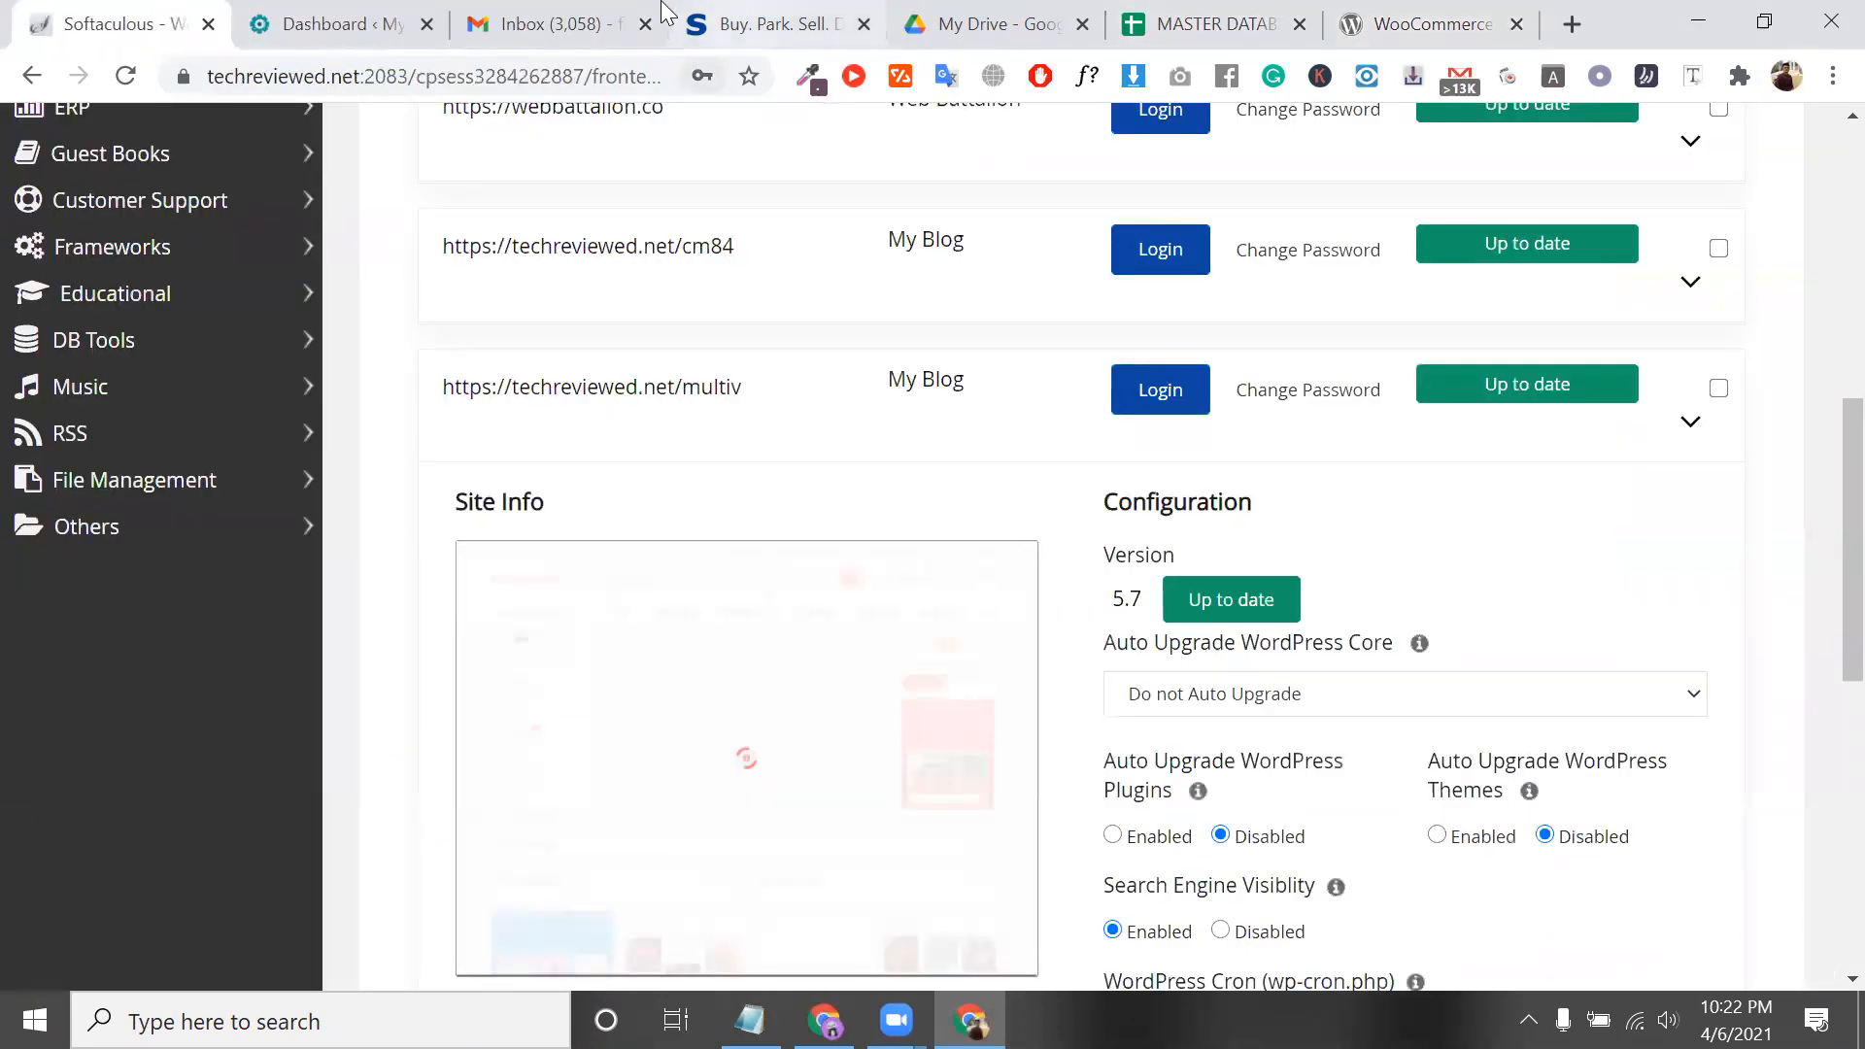
drag(331, 21, 1303, 11)
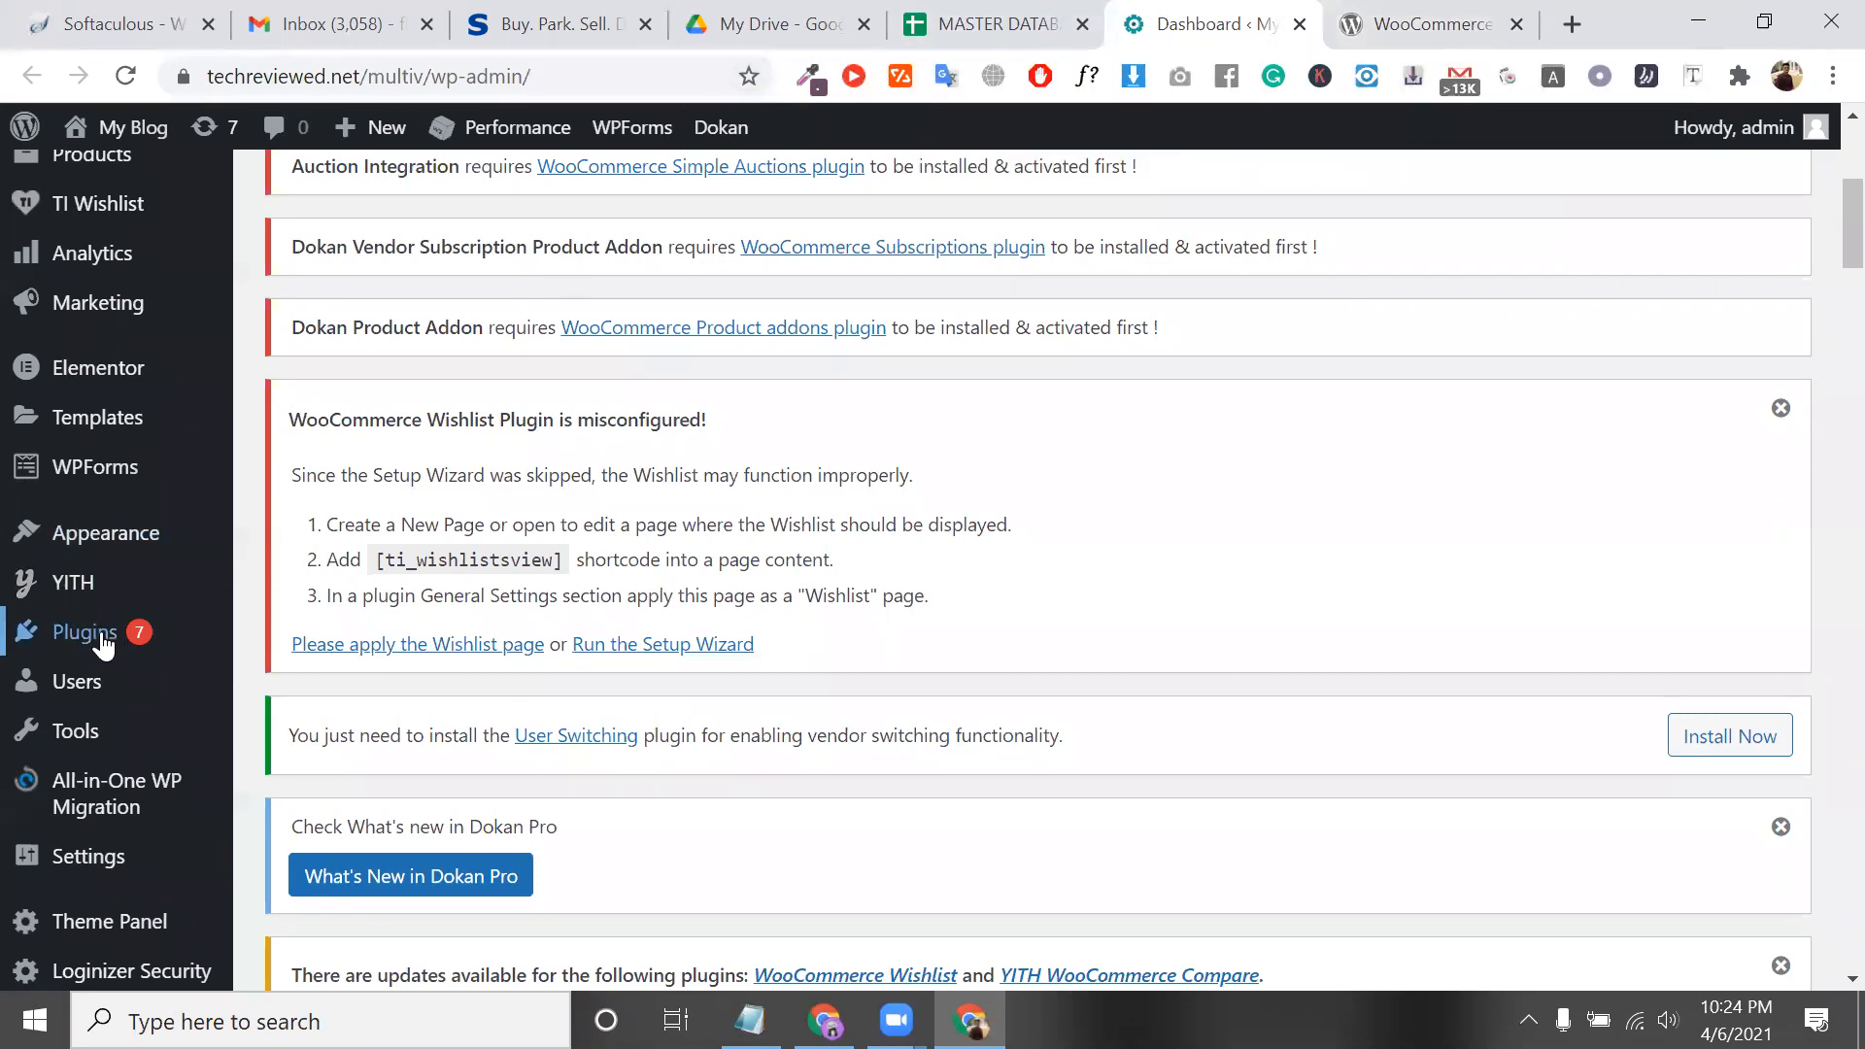
mouse_move(104, 643)
click(289, 685)
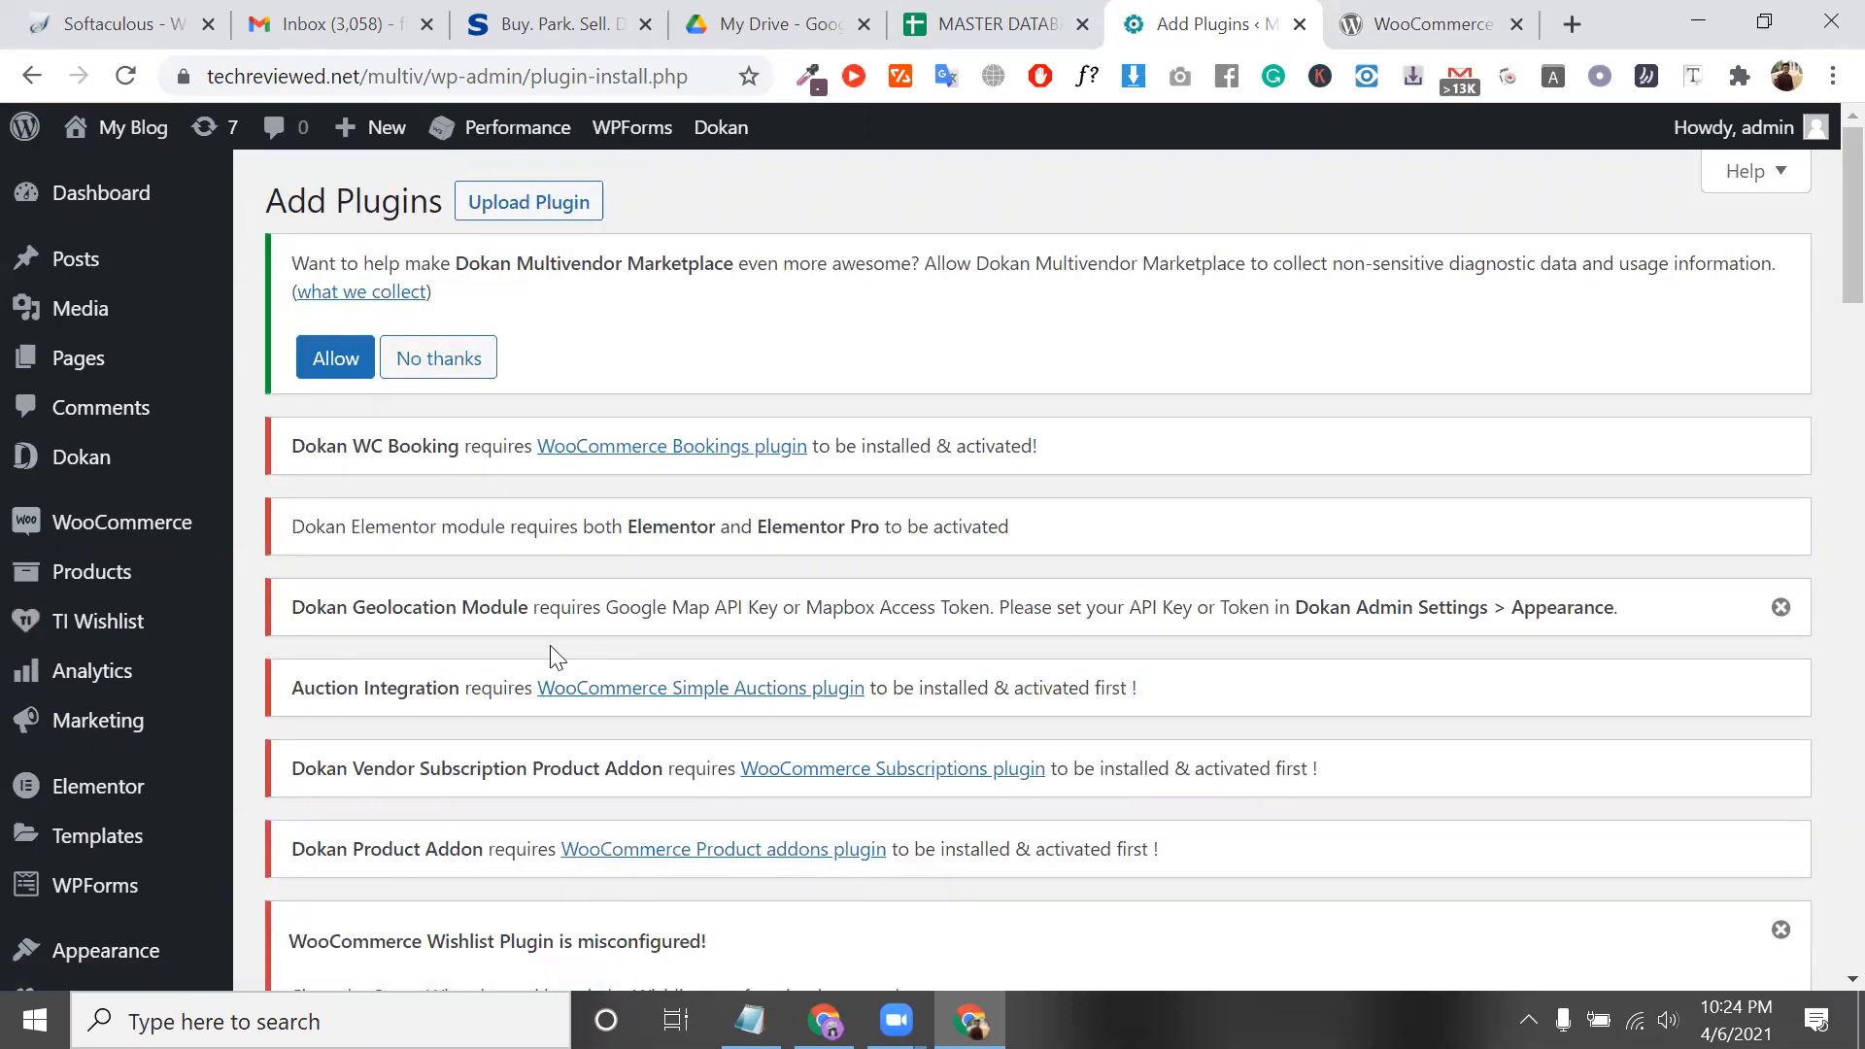
scroll(554, 654, down, 7)
scroll(1686, 320, down, 4)
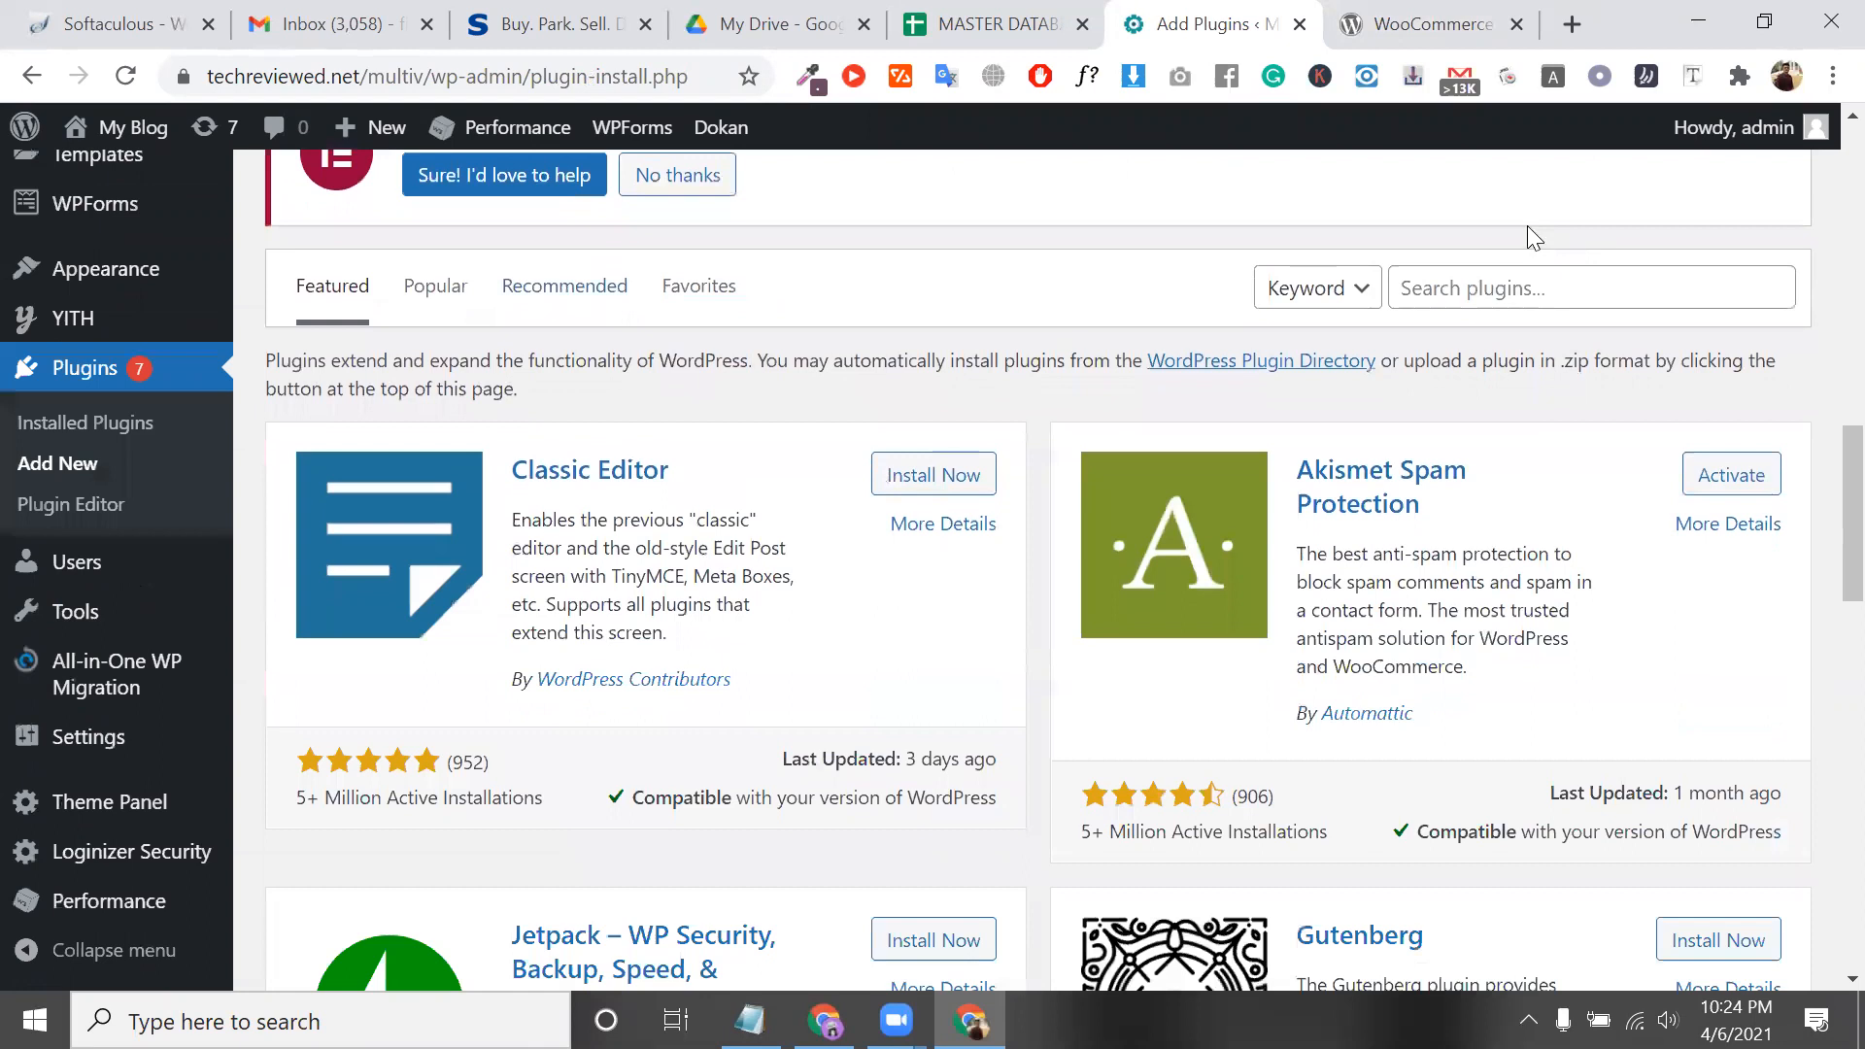
click(1513, 250)
key(ctrl+v)
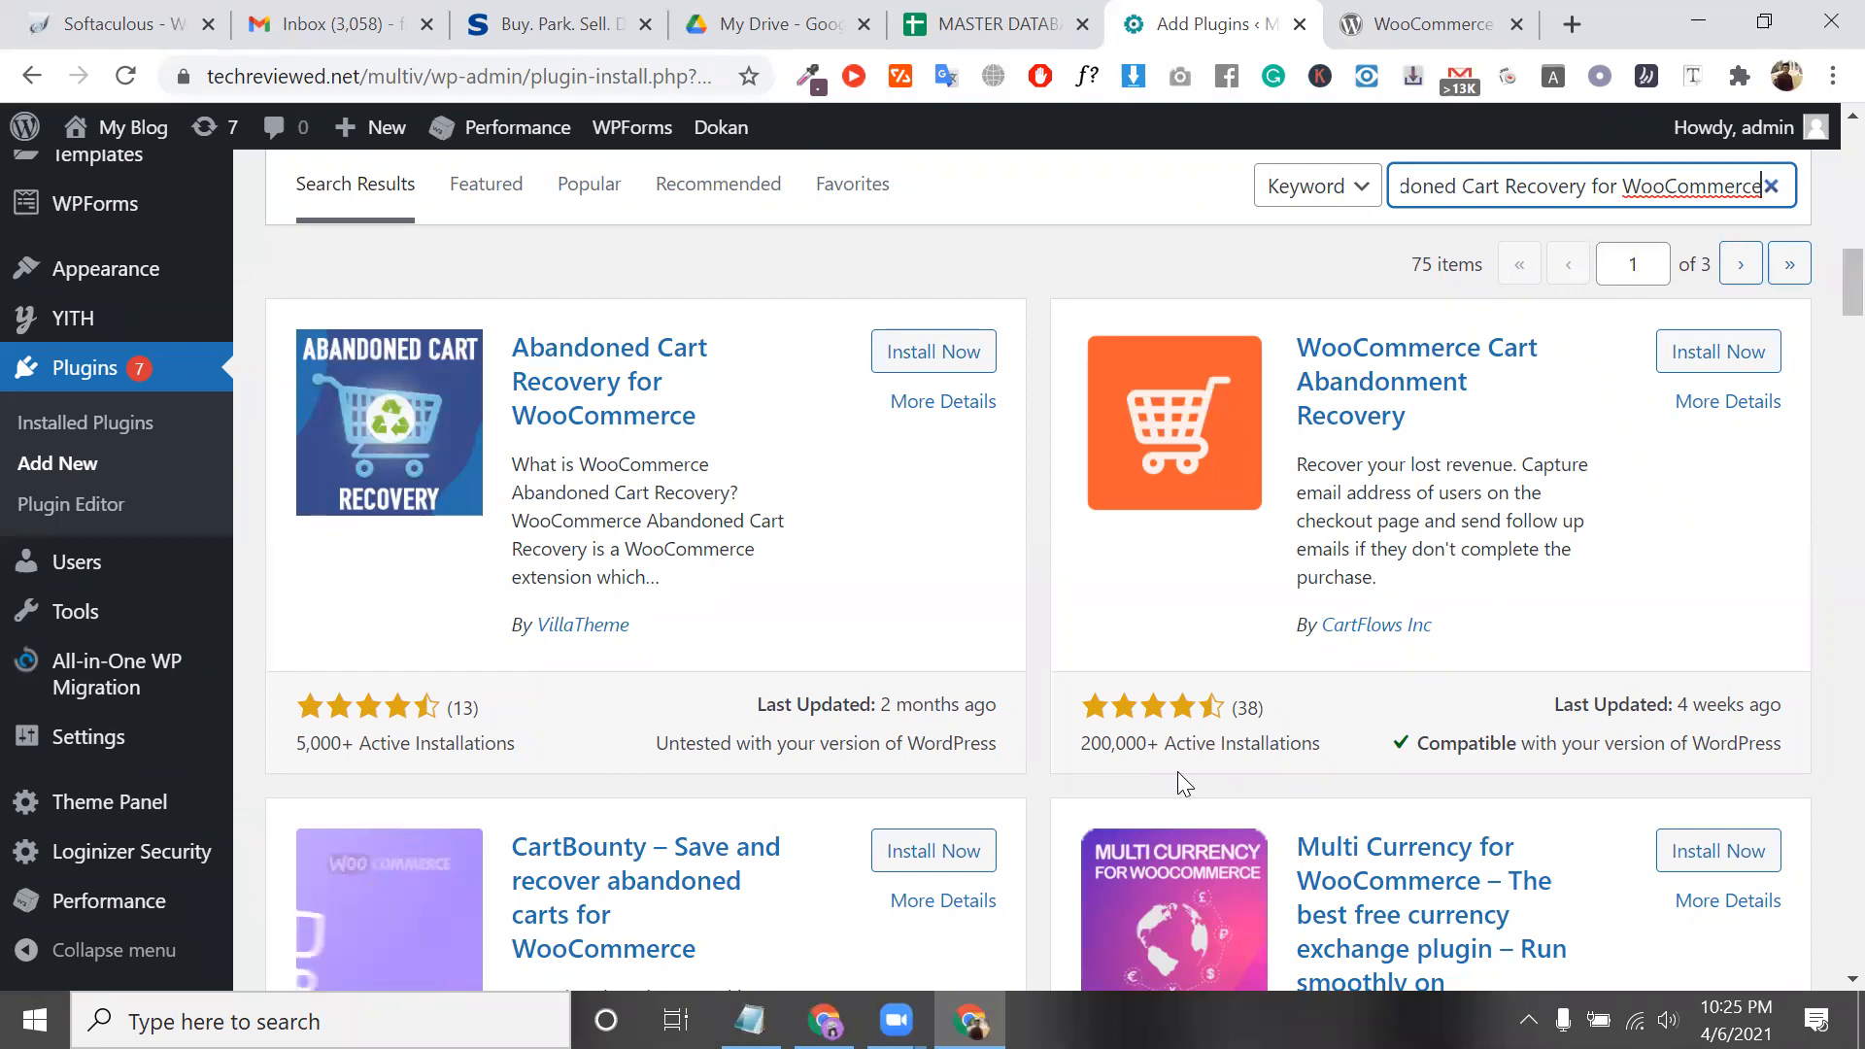
Install and activate the WooCommerce Cart Abandonment Recovery plugin by CartFlows Inc
click(1747, 350)
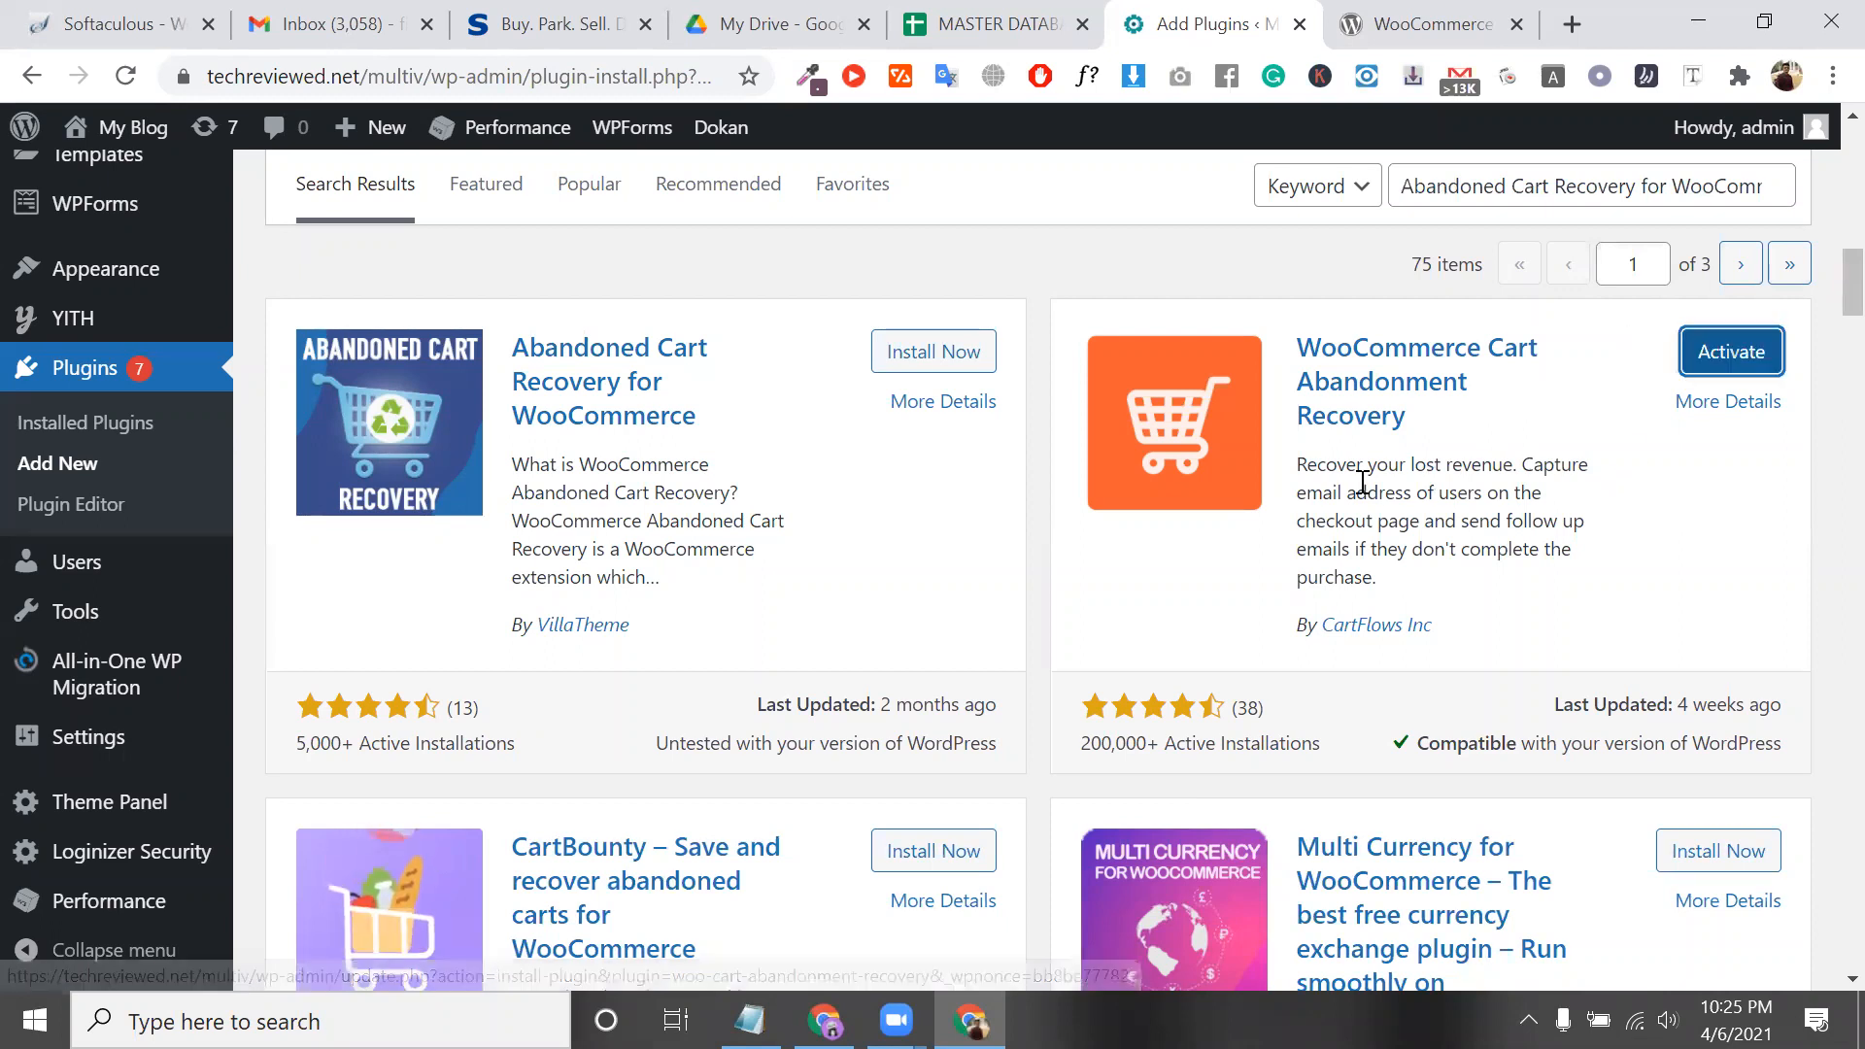
double_click(1329, 467)
click(1392, 477)
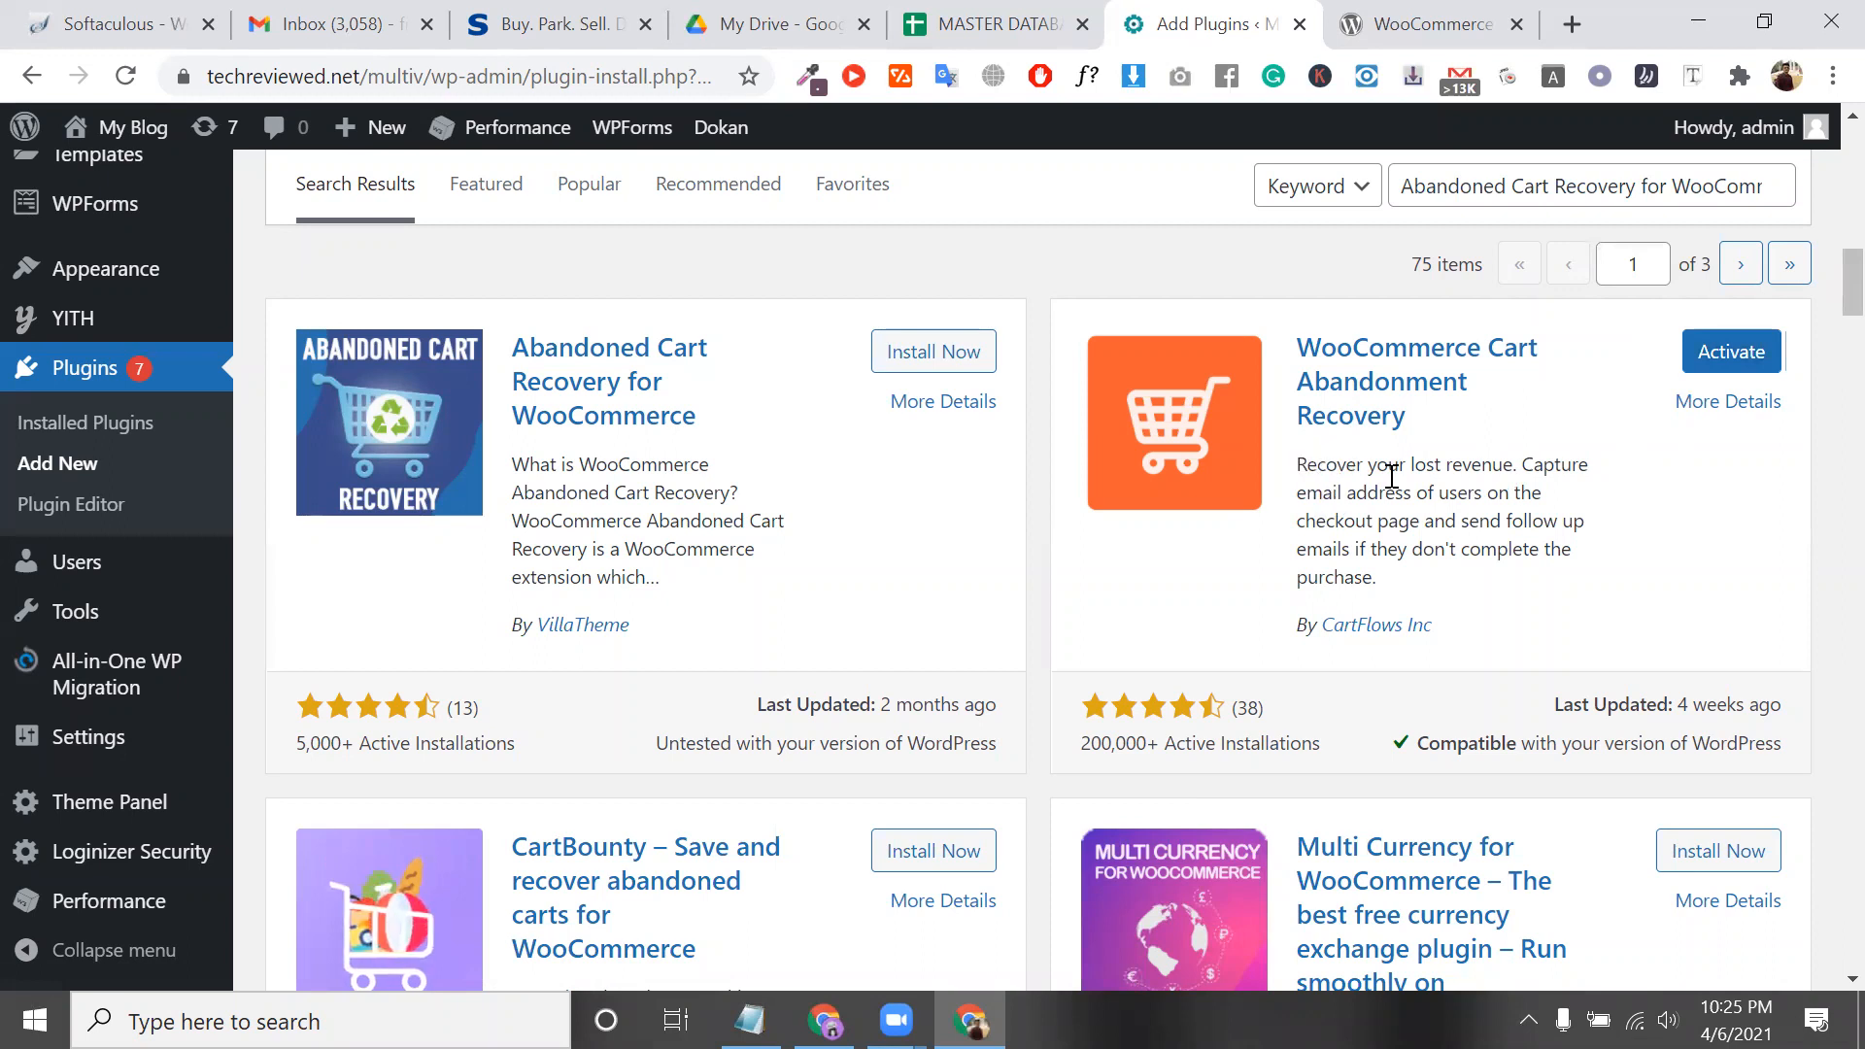
triple_click(1437, 463)
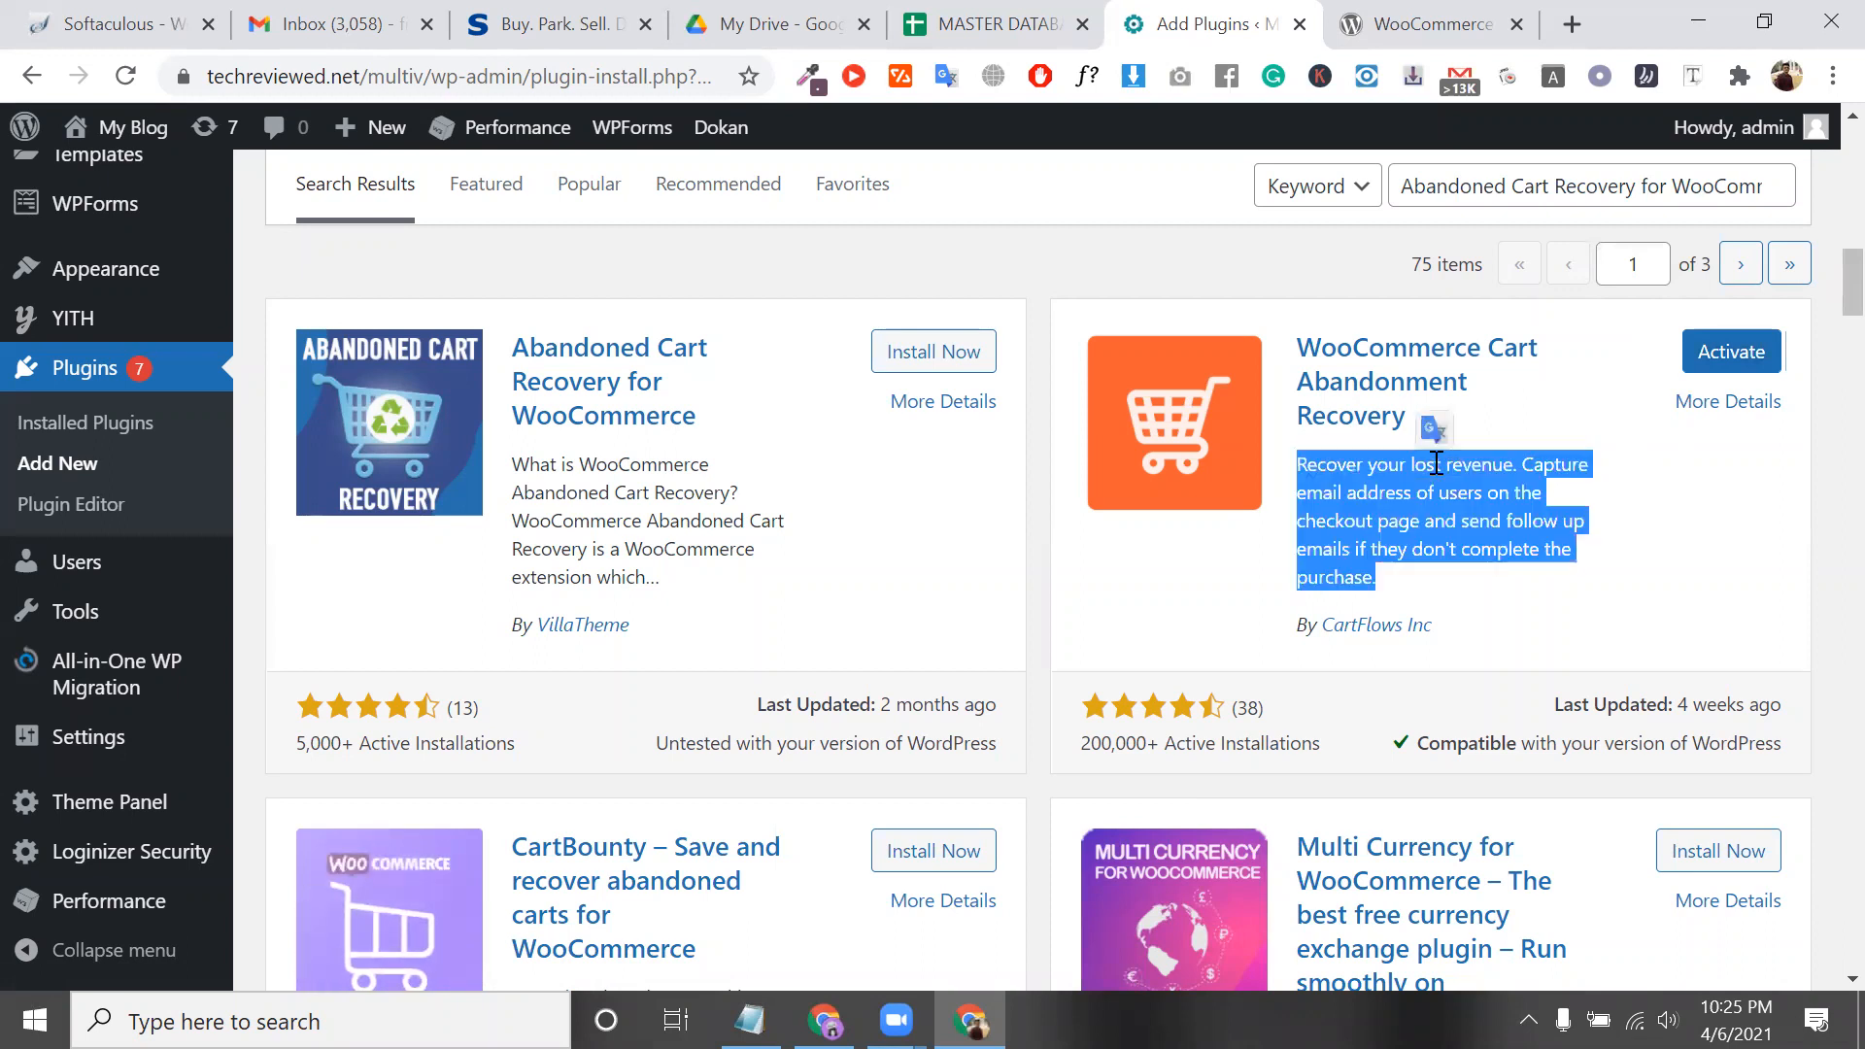
scroll(1437, 464, down, 1)
click(1707, 289)
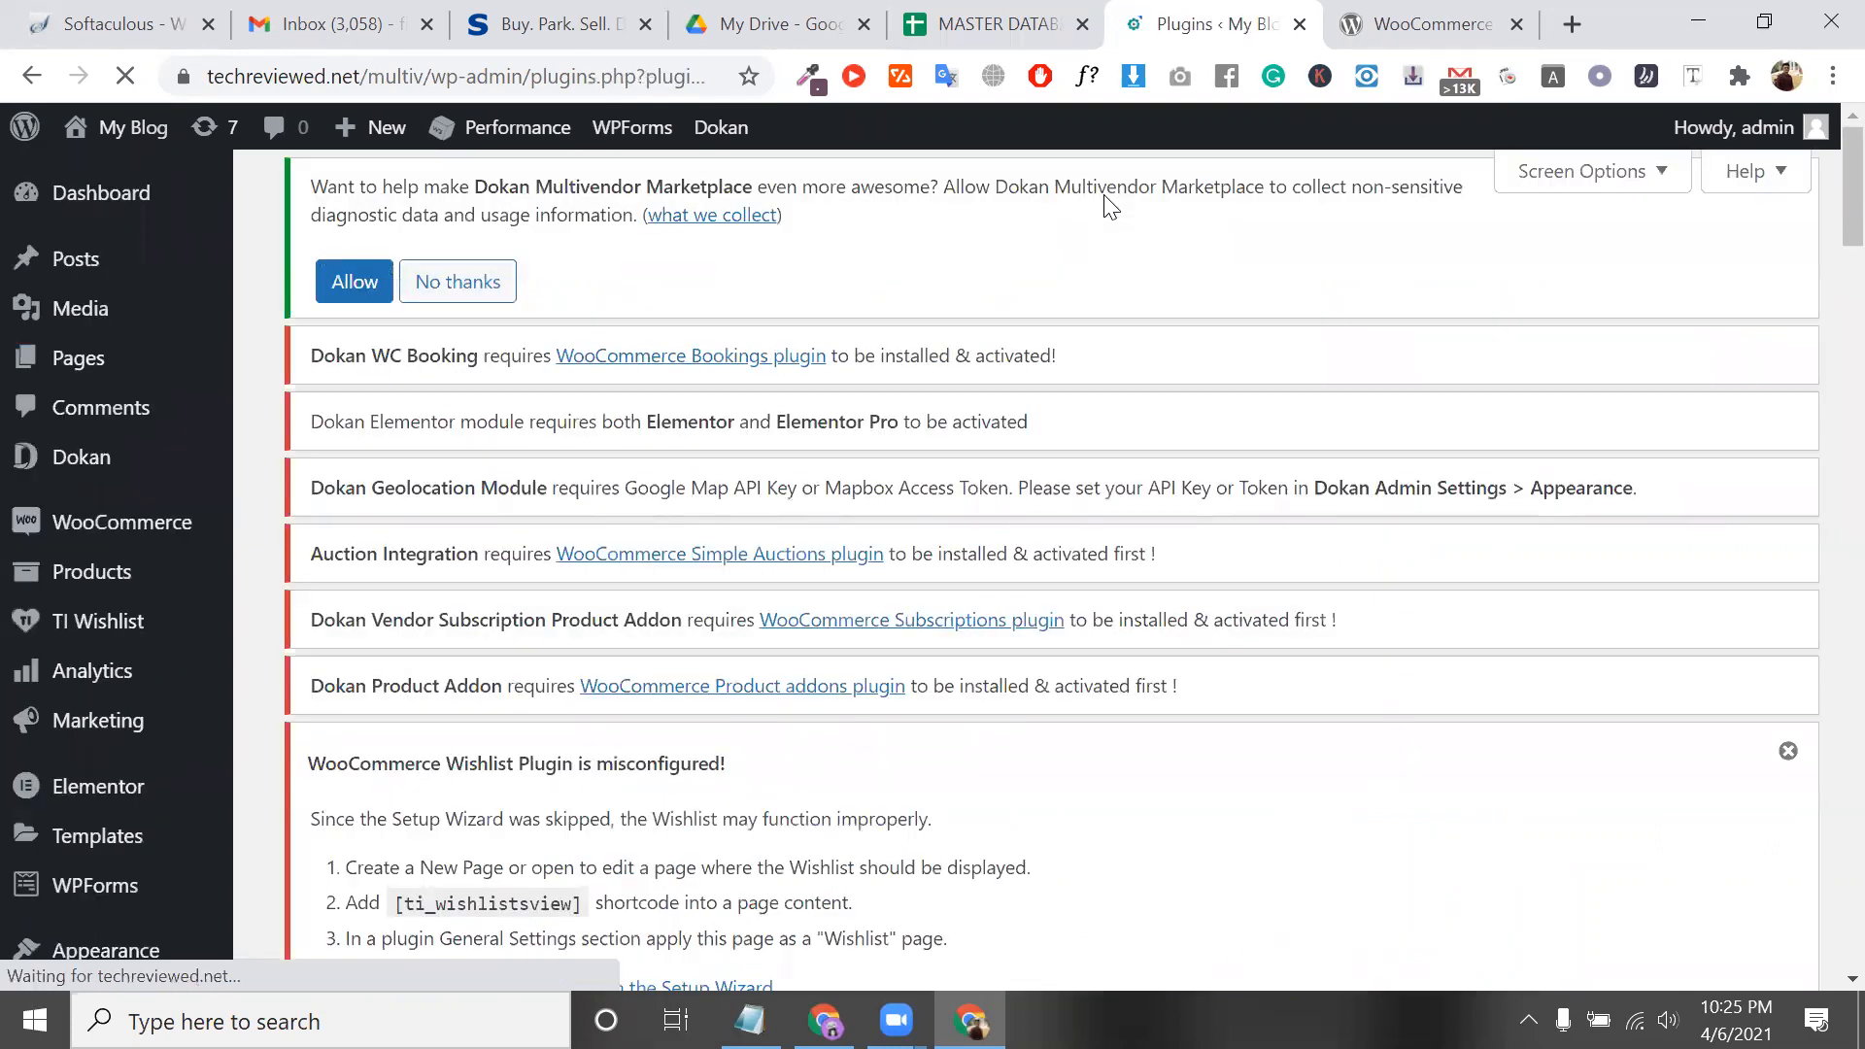
Find WooCommerce Cart Abandonment Recovery among the installed plugins and open its configuration page
scroll(502, 588, down, 5)
scroll(502, 588, down, 10)
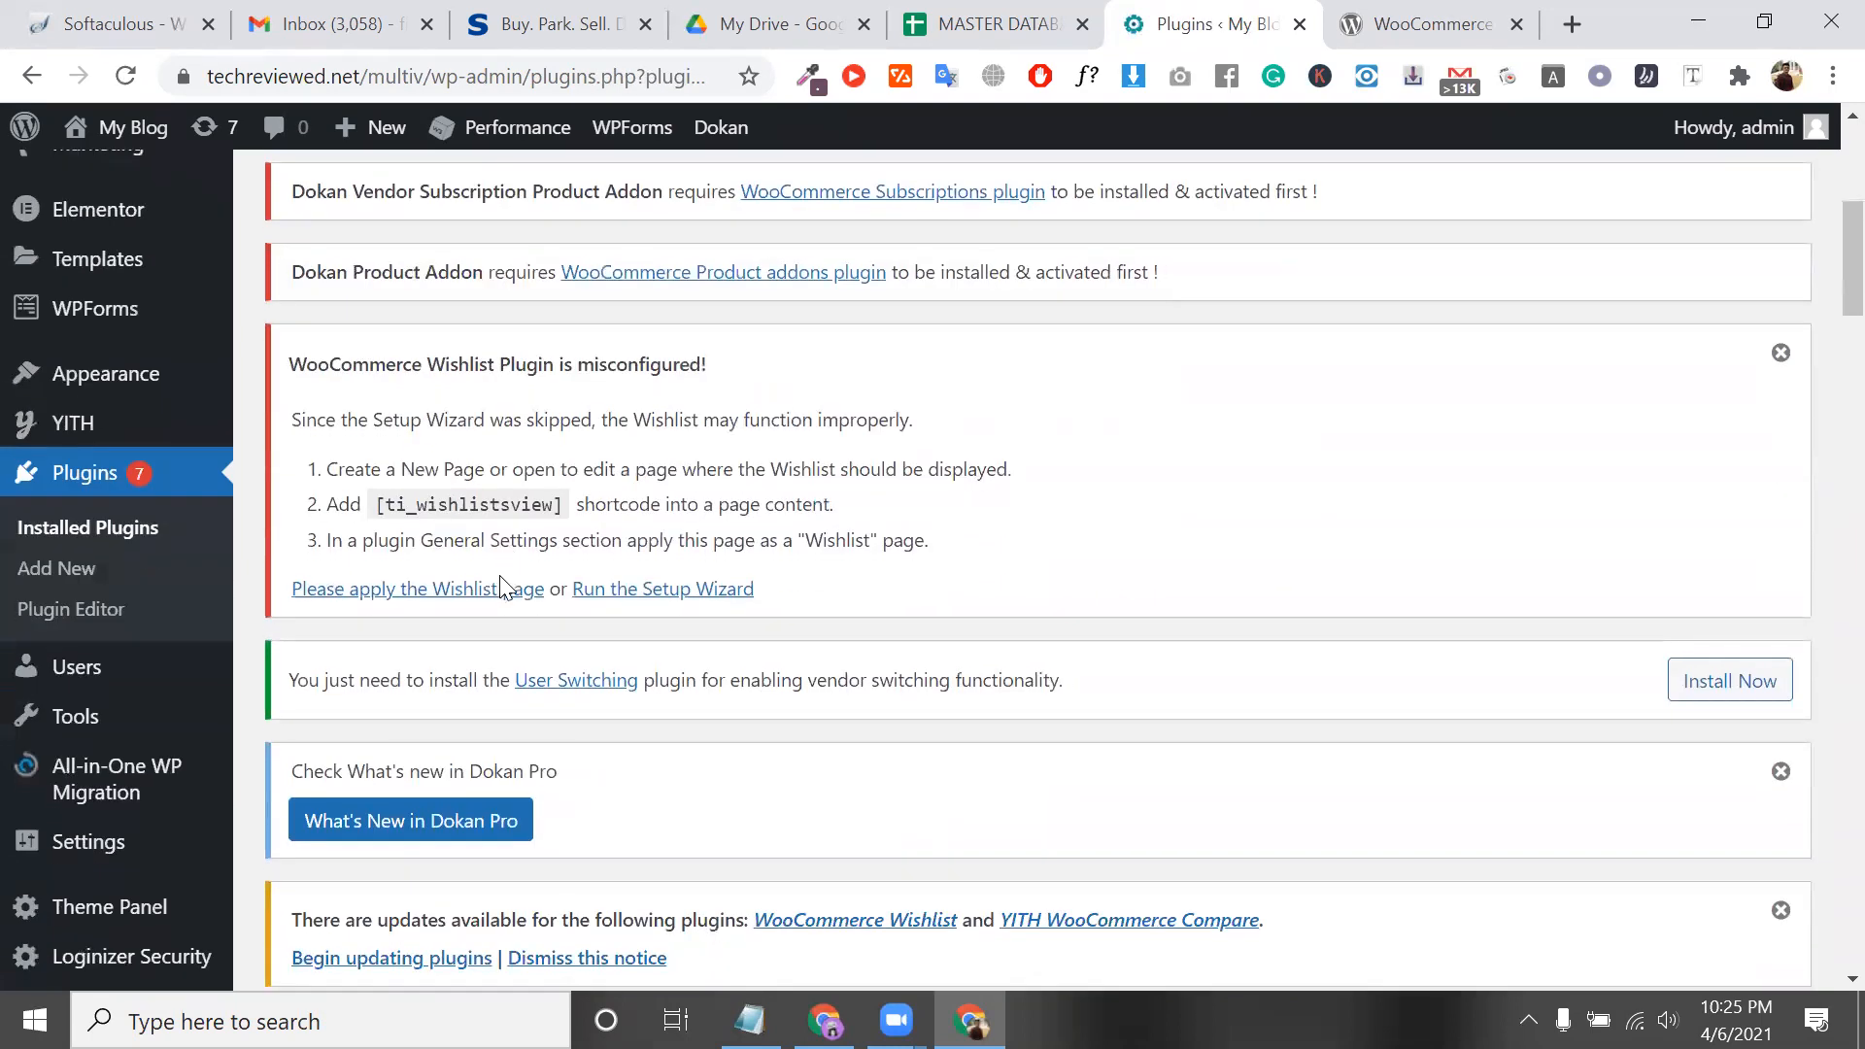
scroll(502, 588, down, 8)
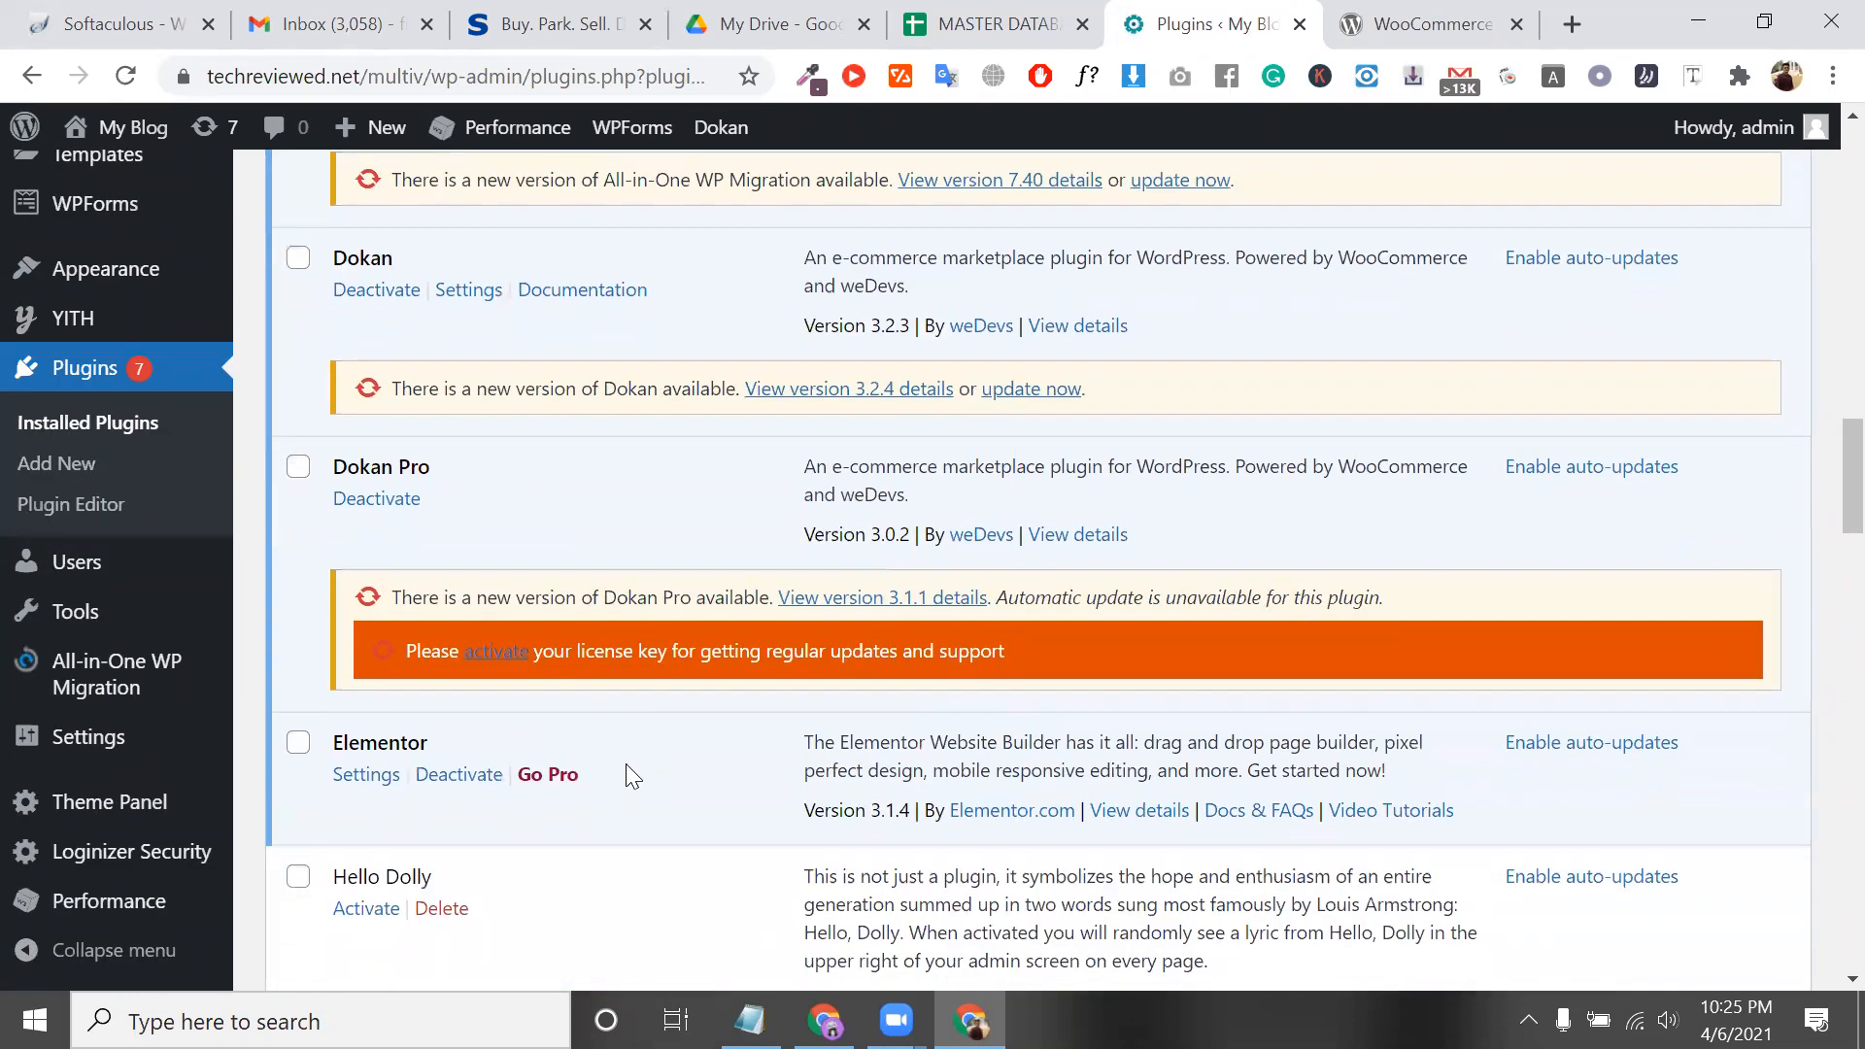
scroll(626, 766, down, 6)
scroll(628, 764, down, 10)
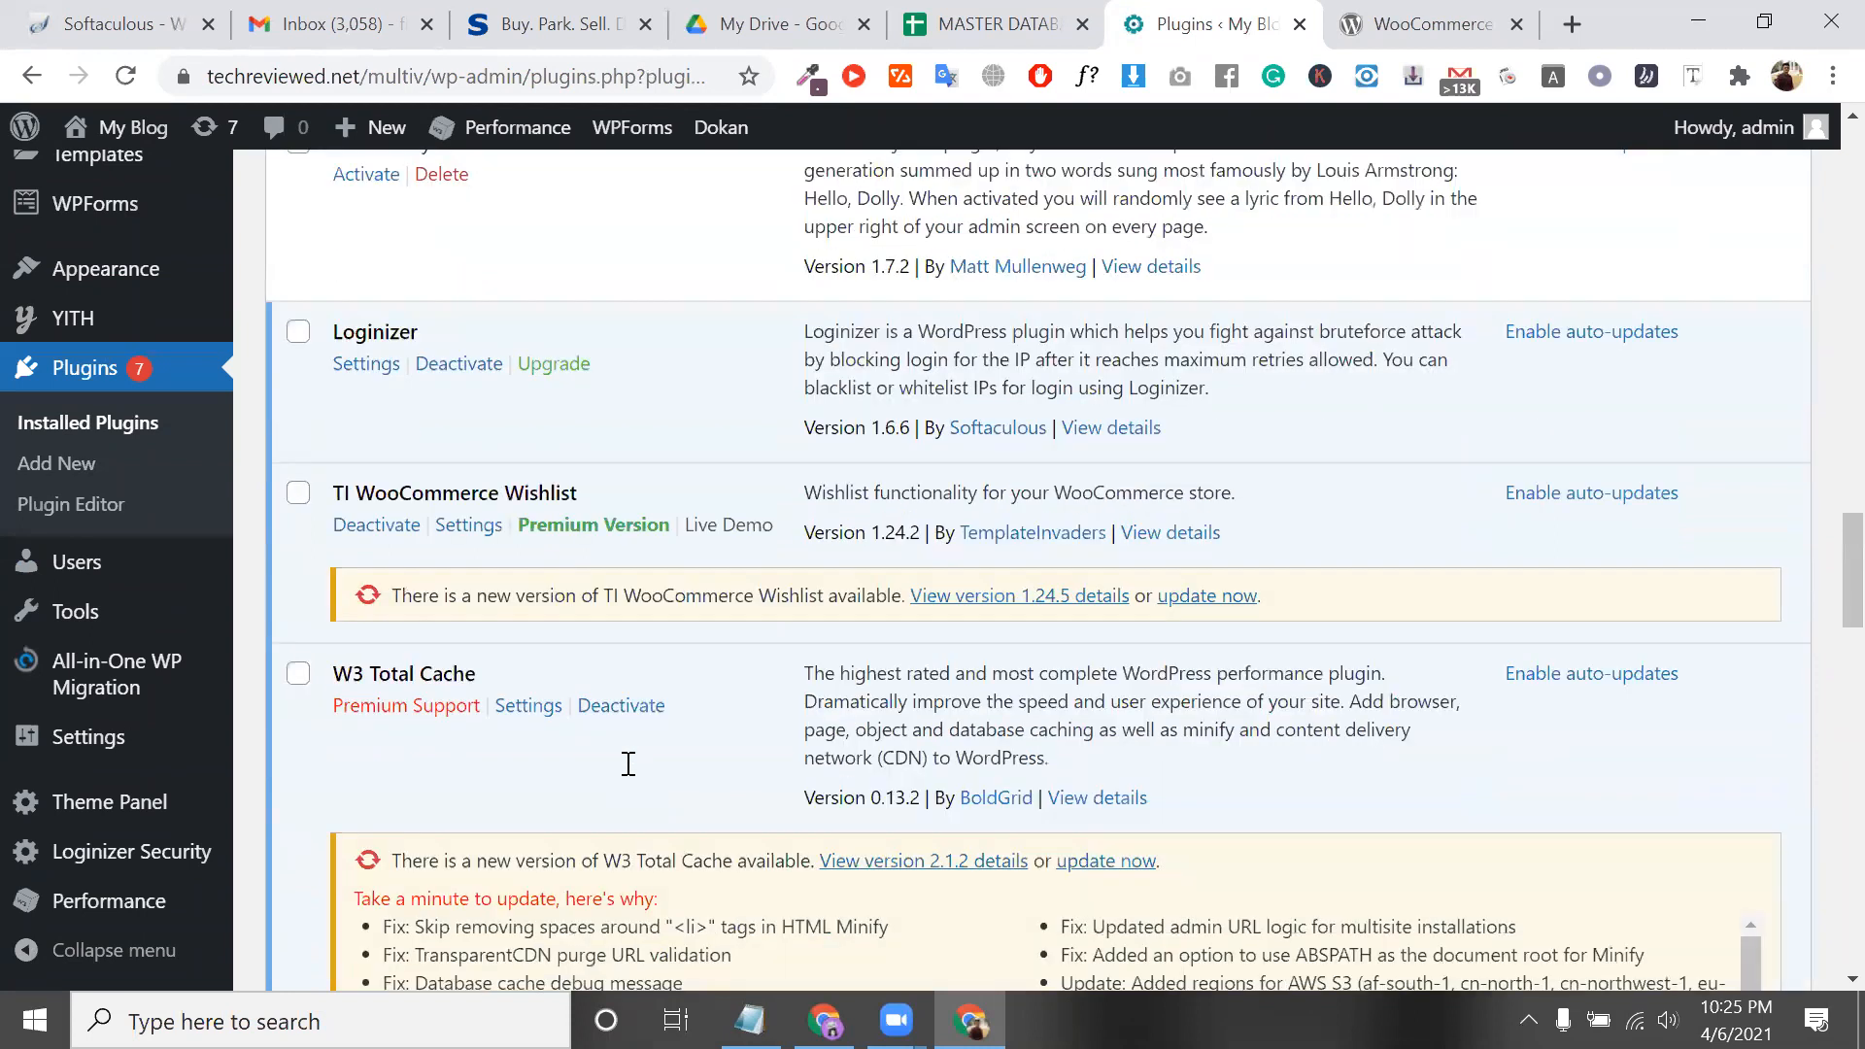
scroll(708, 424, down, 3)
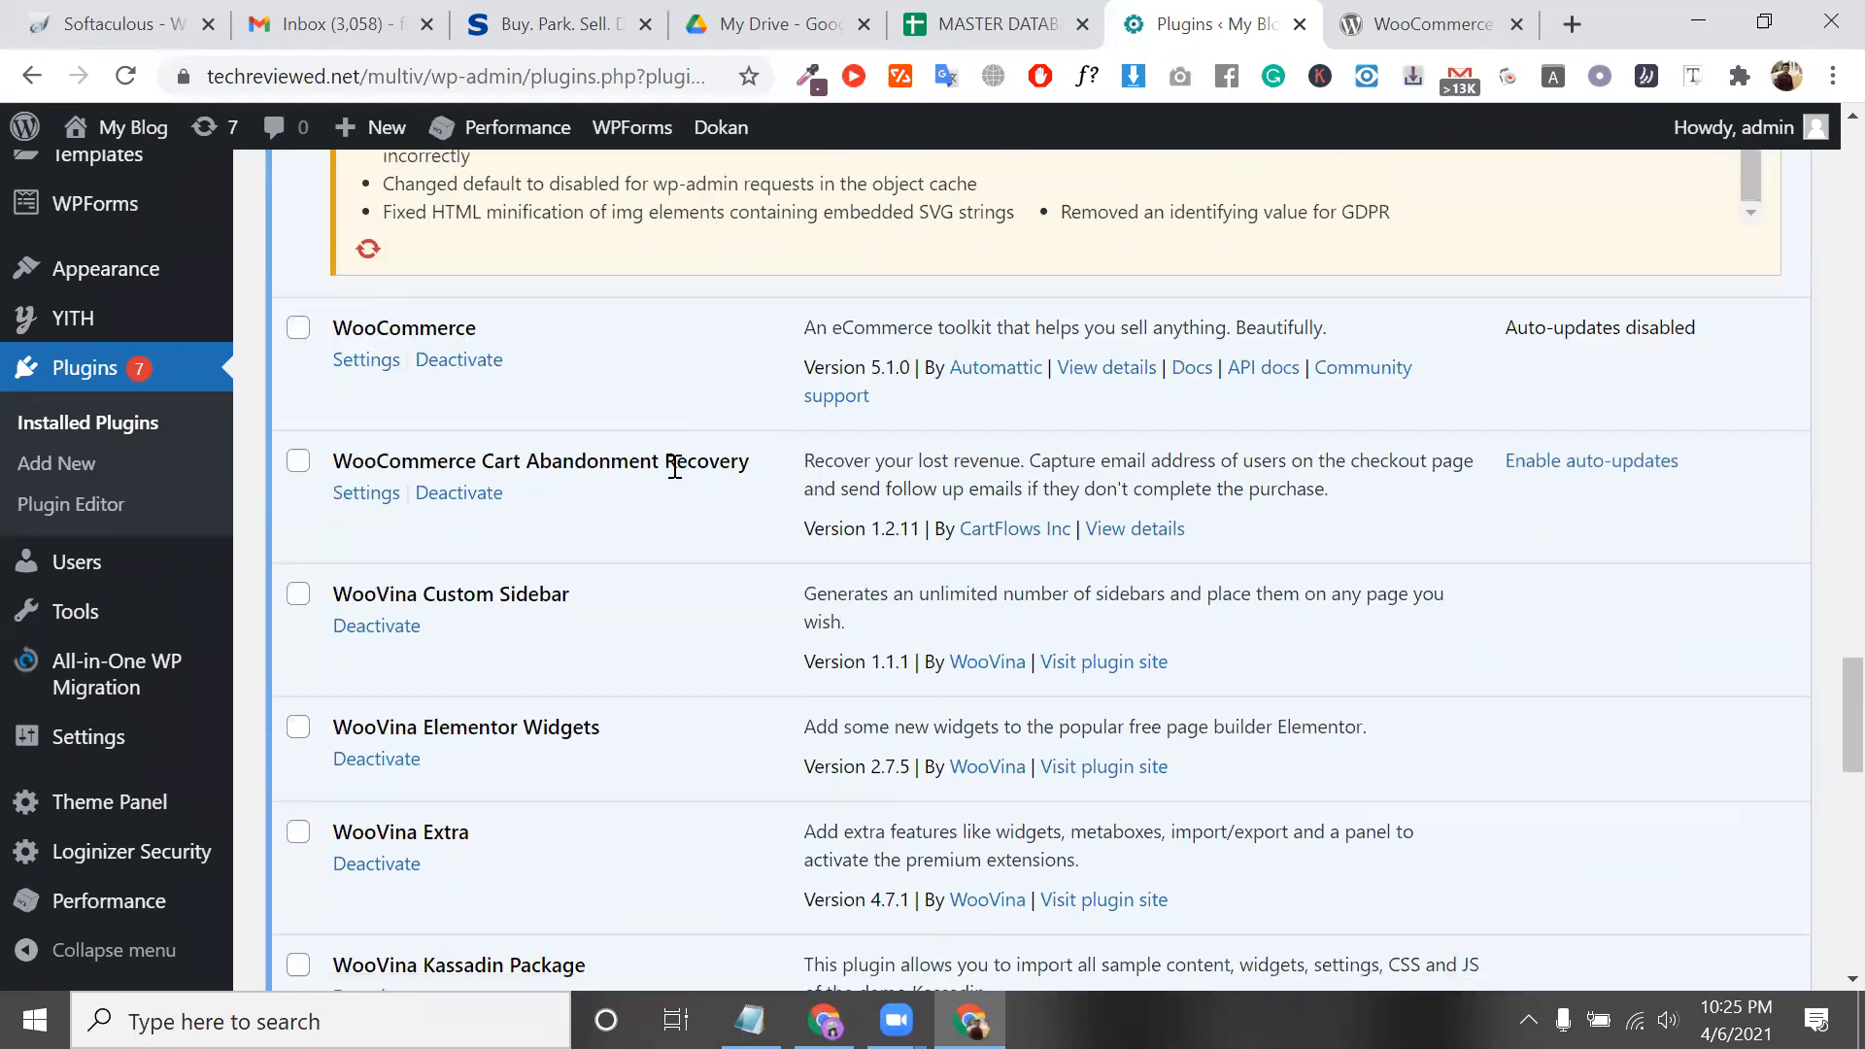
click(376, 491)
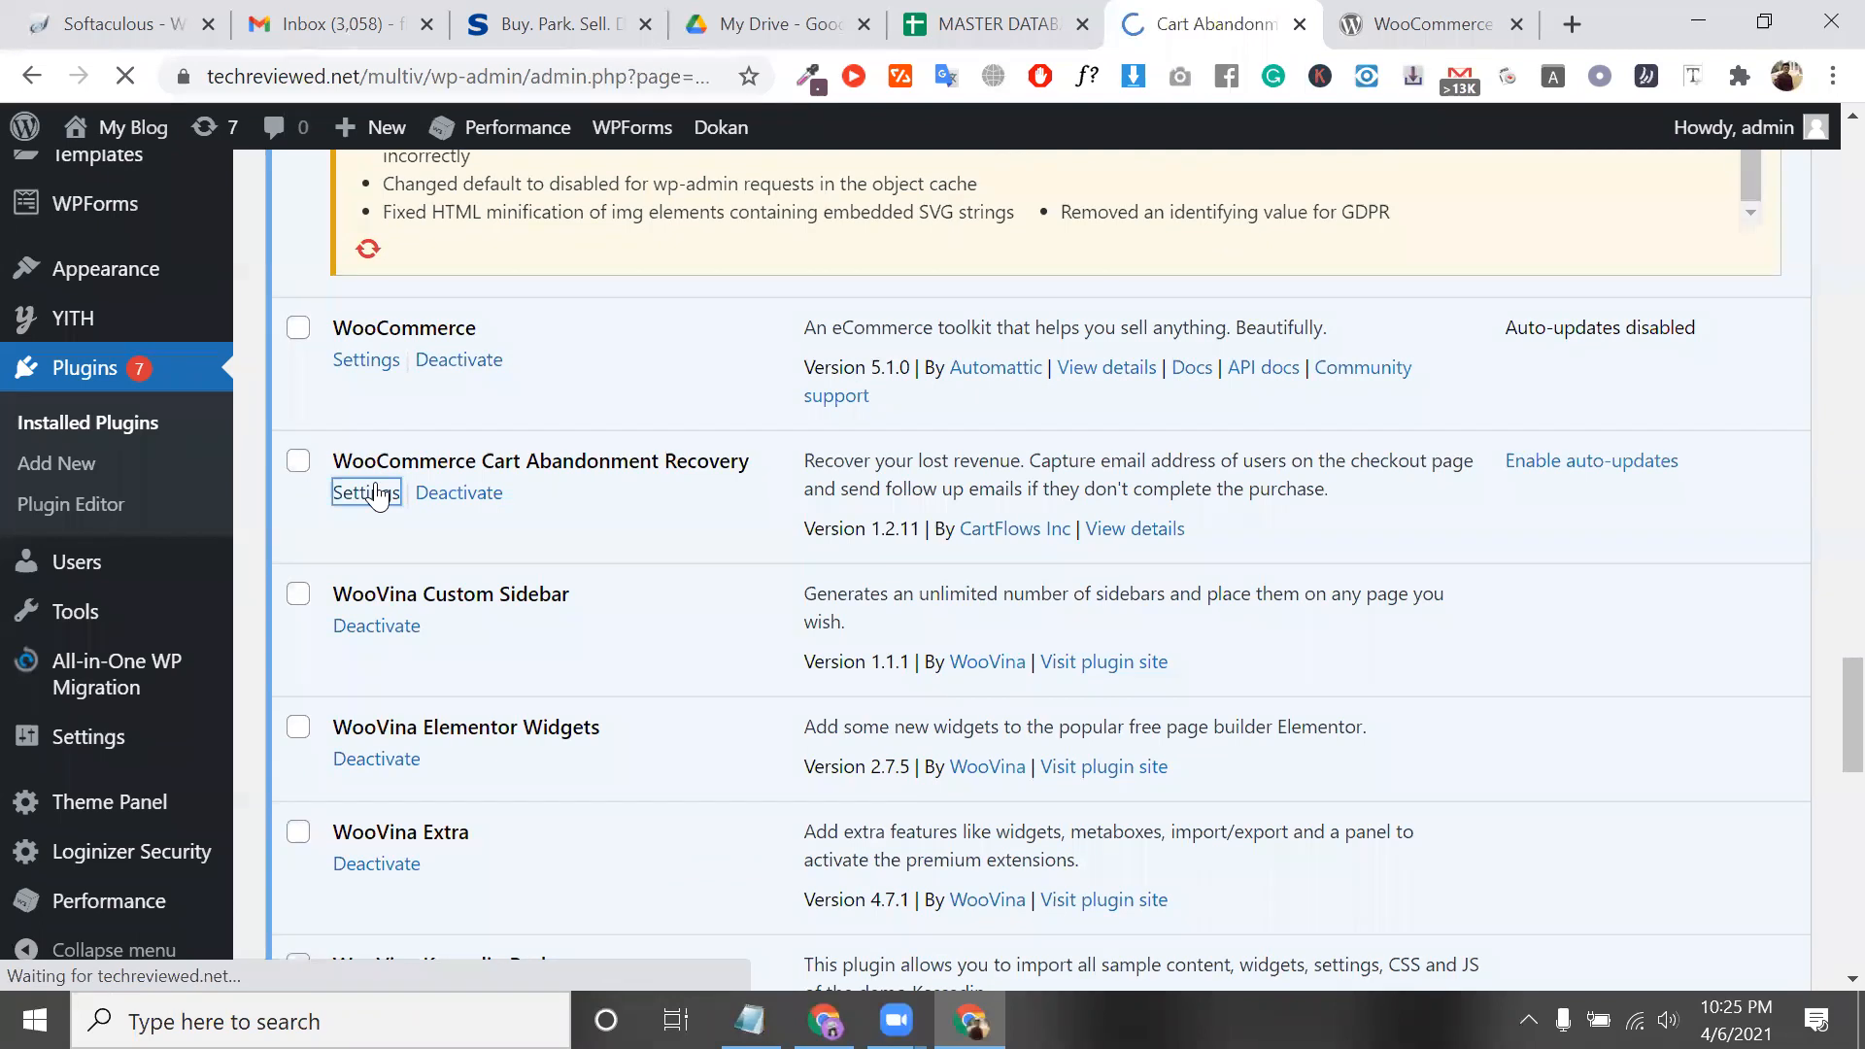
Review the recoverable orders in the cart abandonment report and open the Cart Abandonment Settings
scroll(756, 554, down, 6)
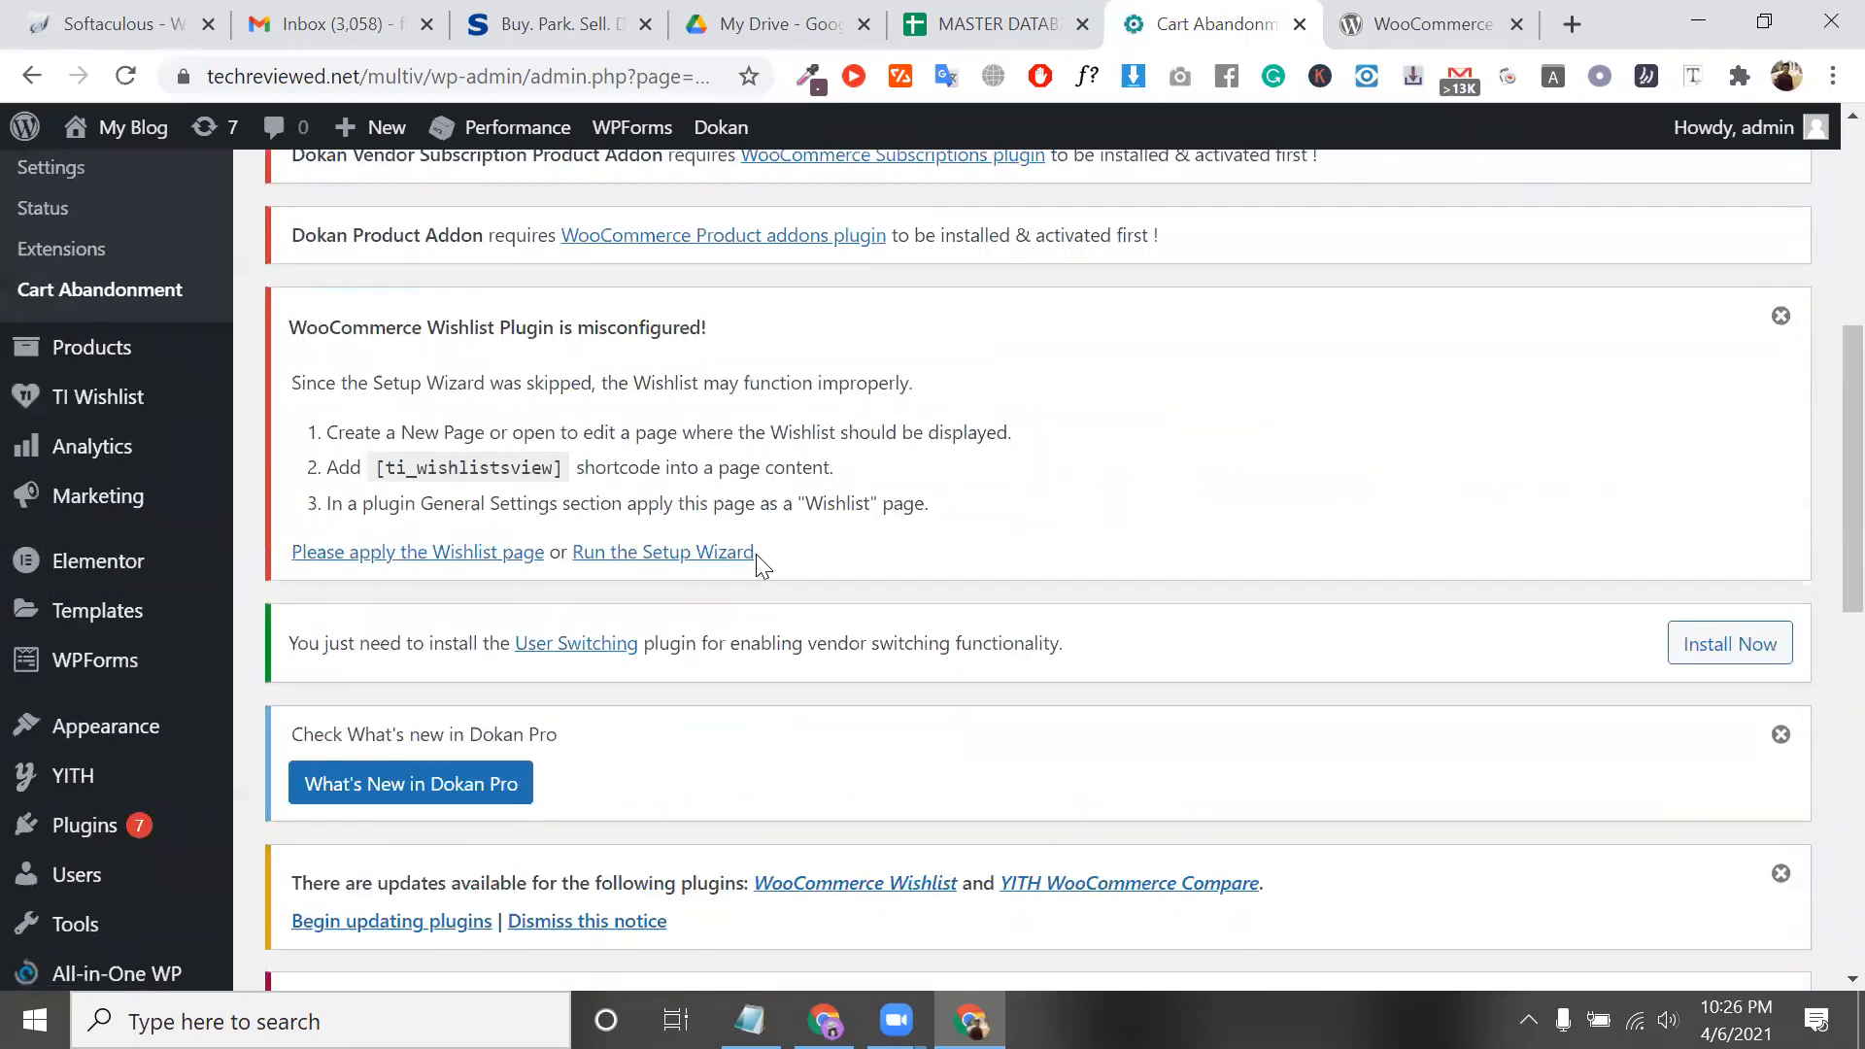
scroll(756, 554, down, 5)
scroll(615, 661, down, 2)
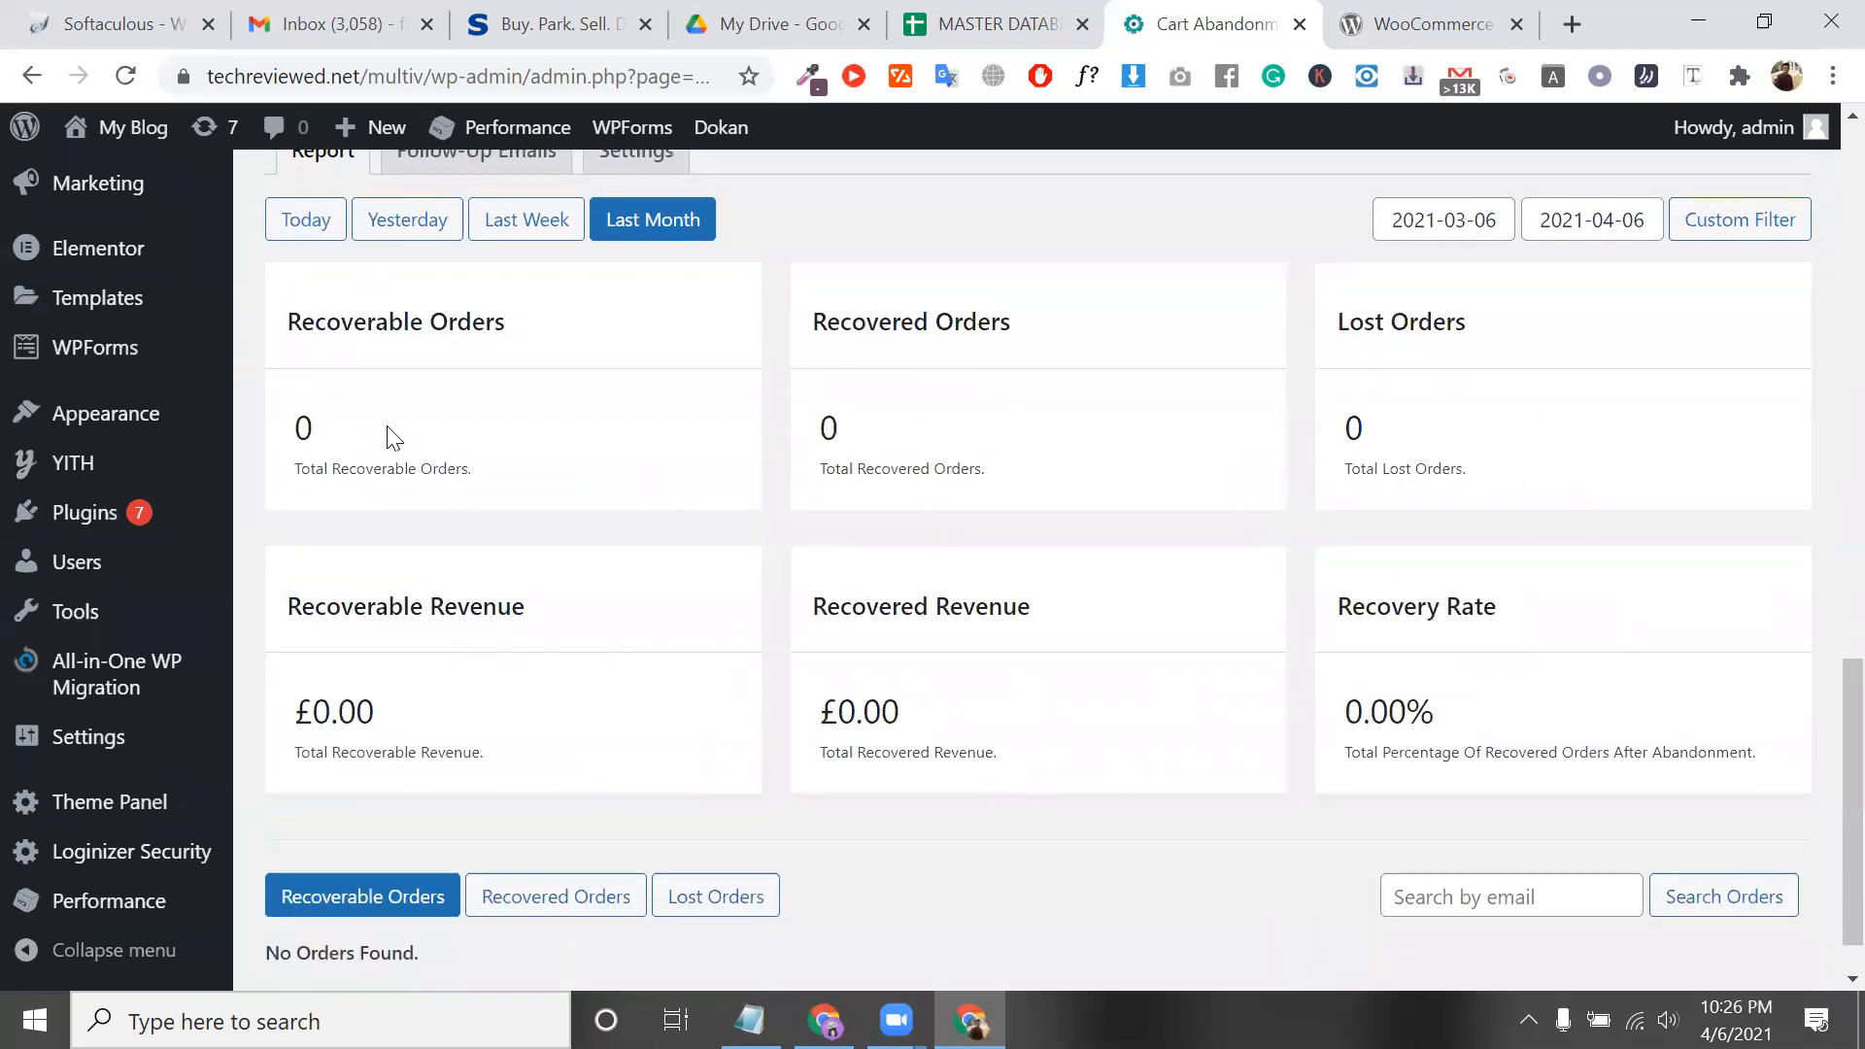
double_click(299, 428)
scroll(393, 389, up, 2)
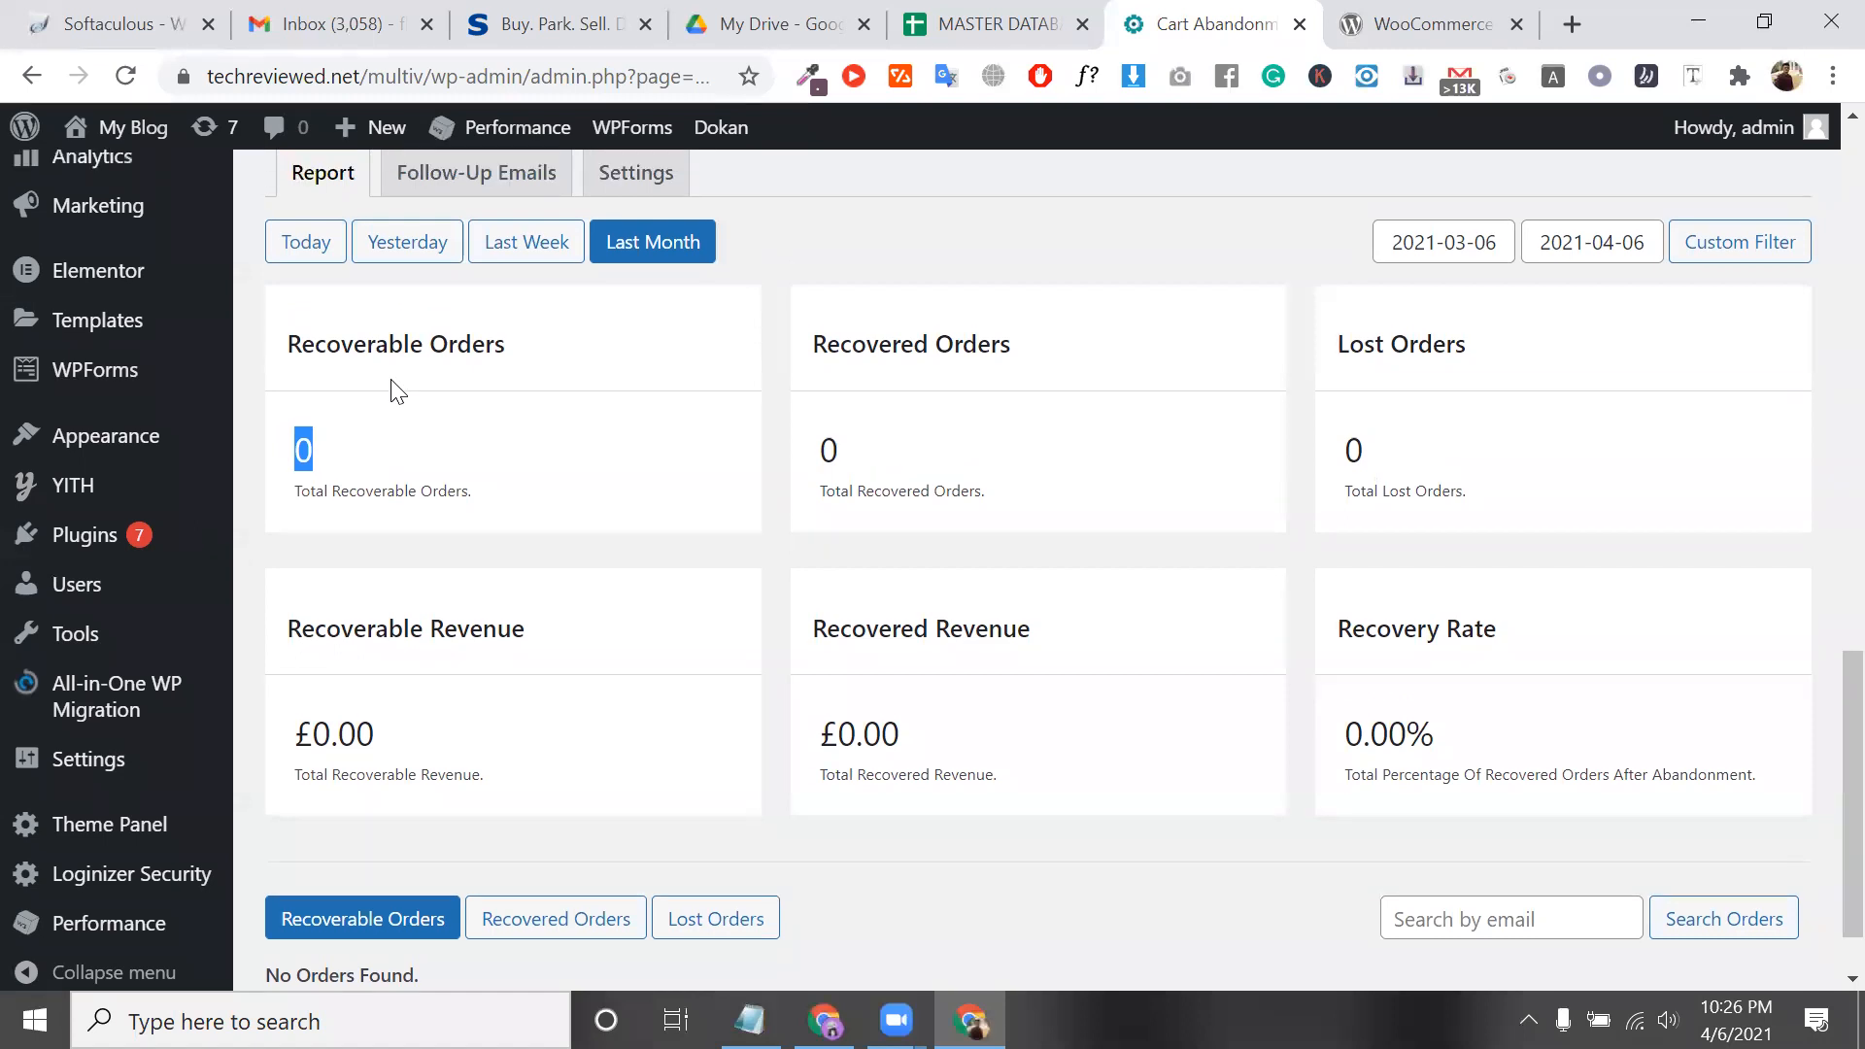
click(644, 315)
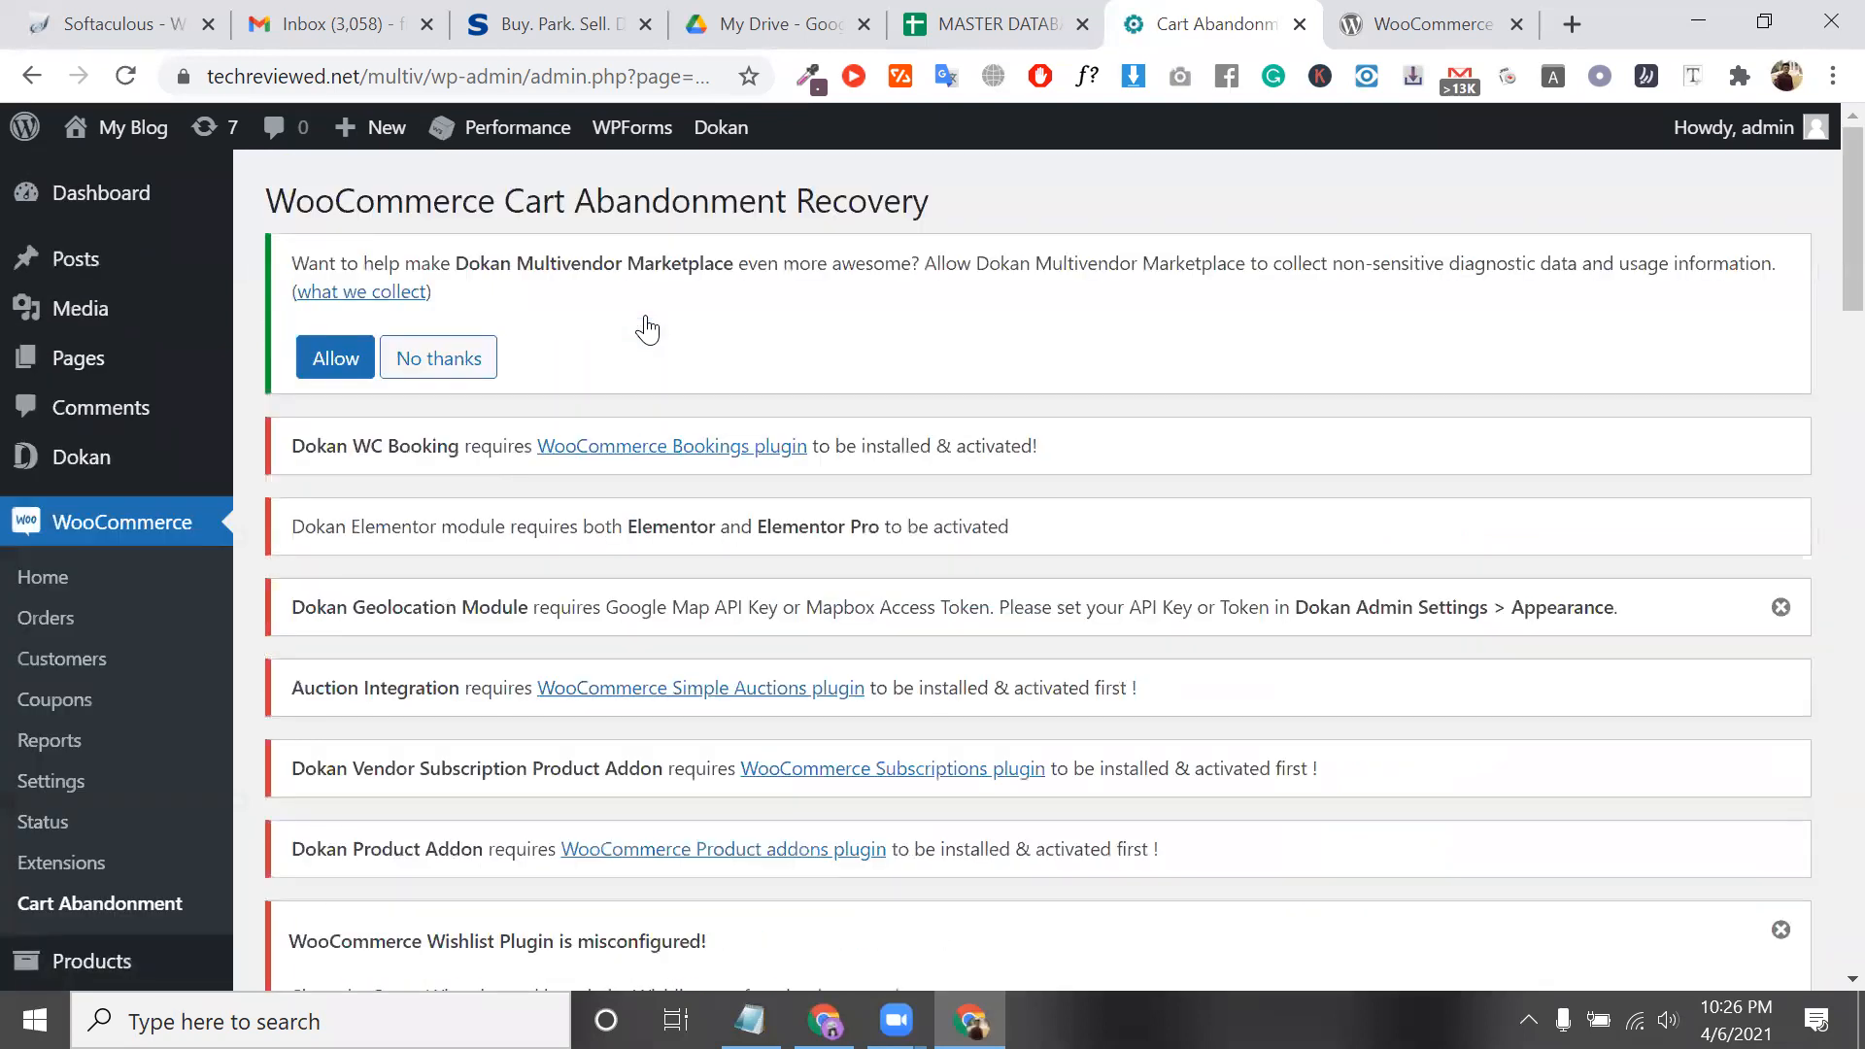
scroll(736, 690, down, 20)
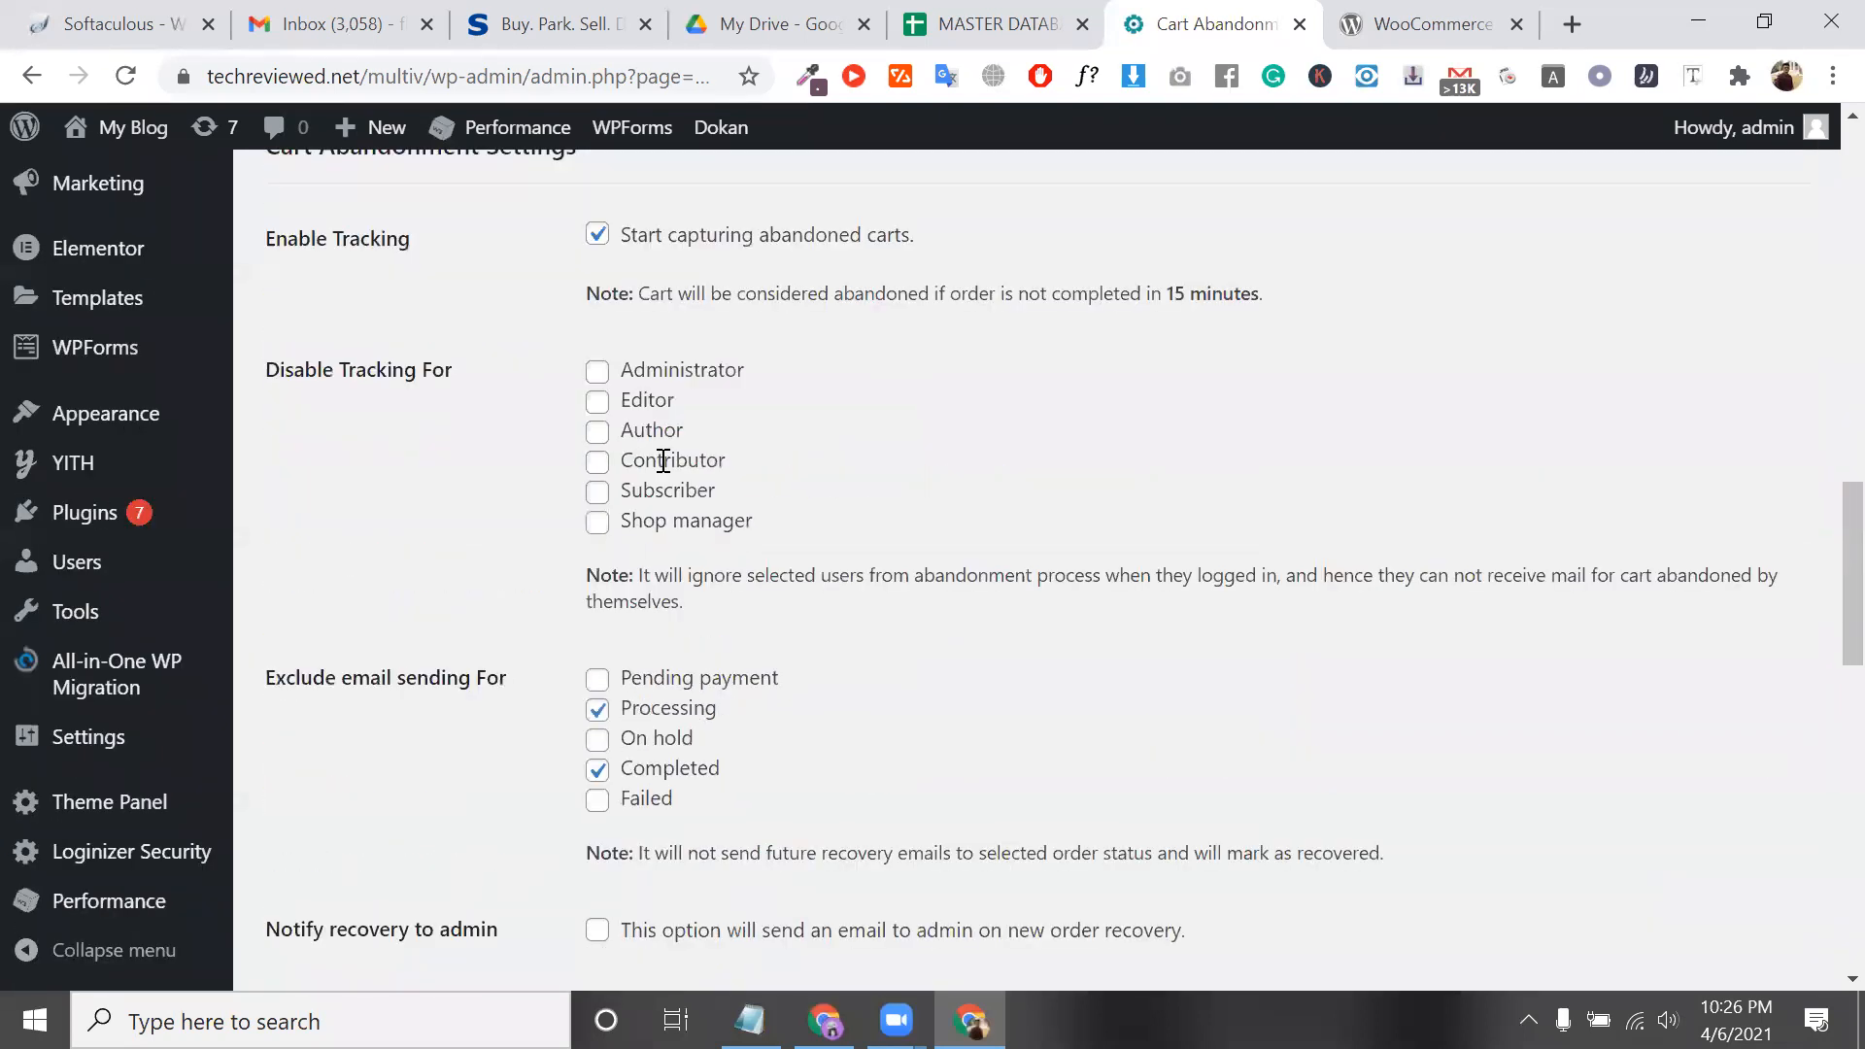
scroll(662, 460, up, 1)
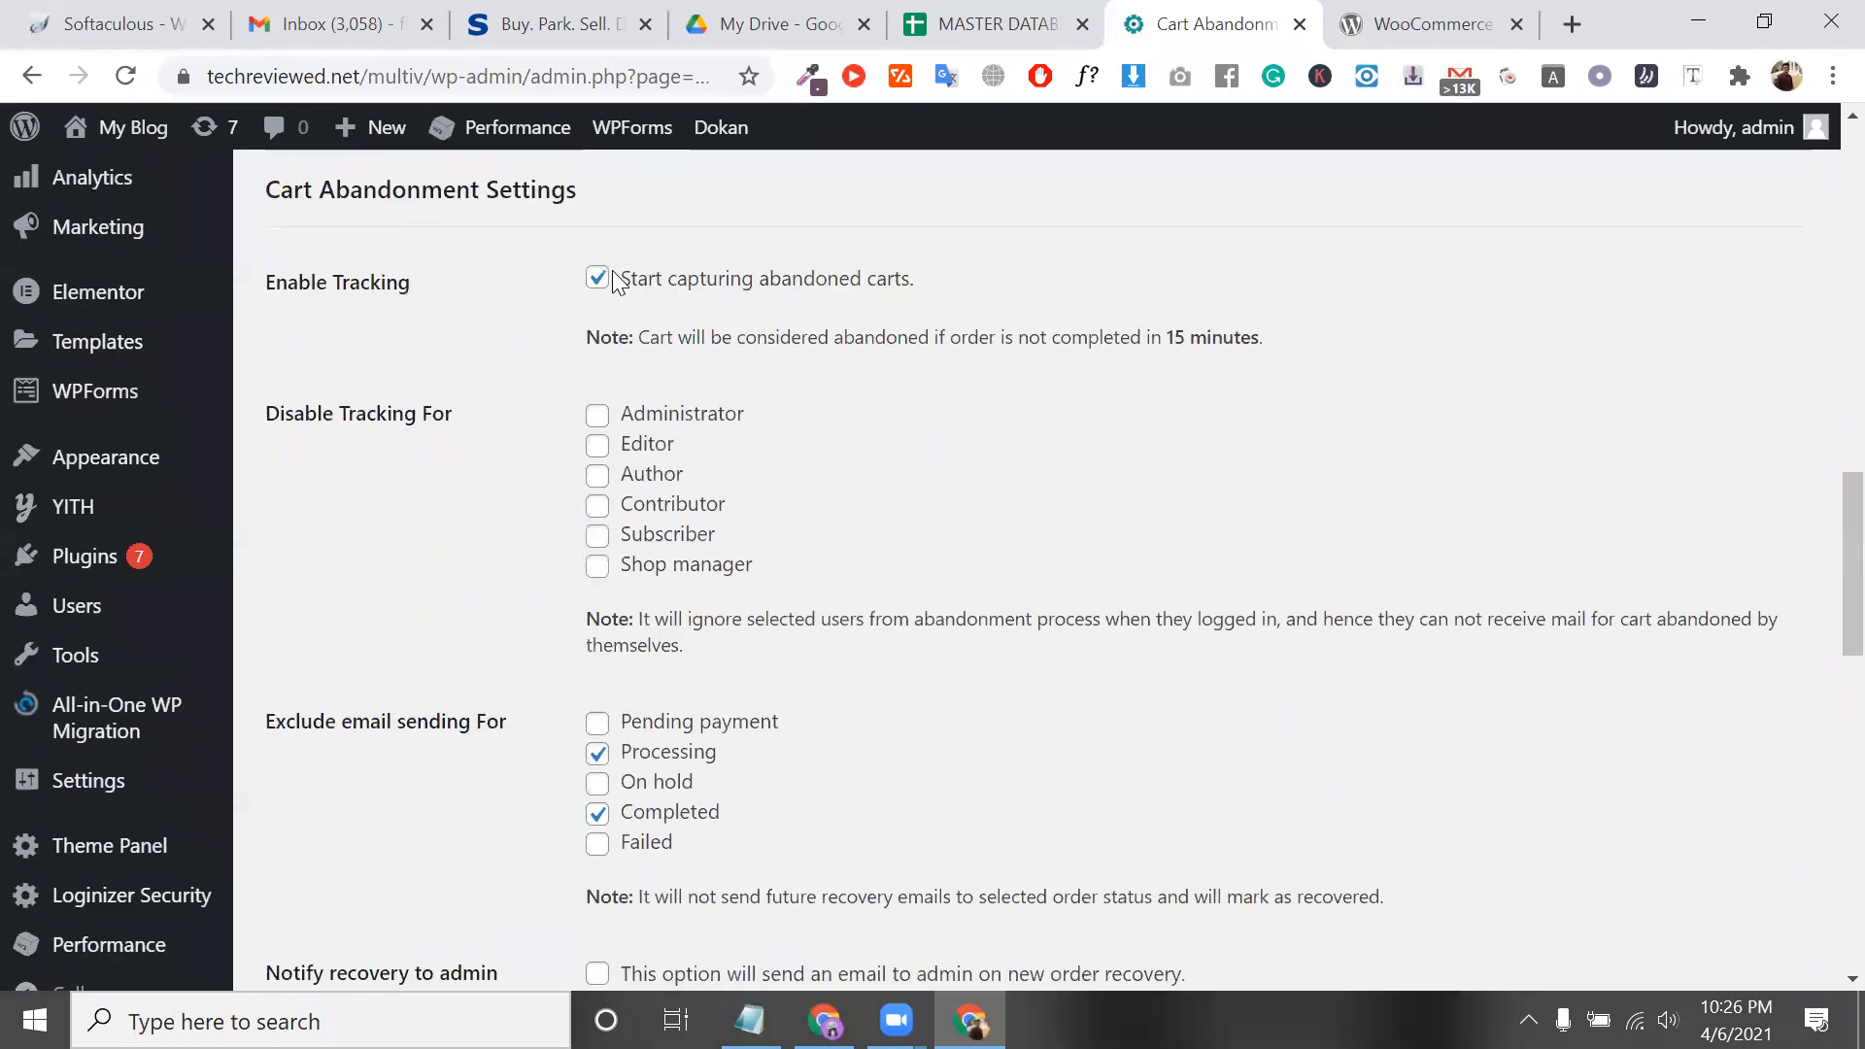
Turn off the capturing of abandoned carts under Enable Tracking and turn it back on
triple_click(356, 287)
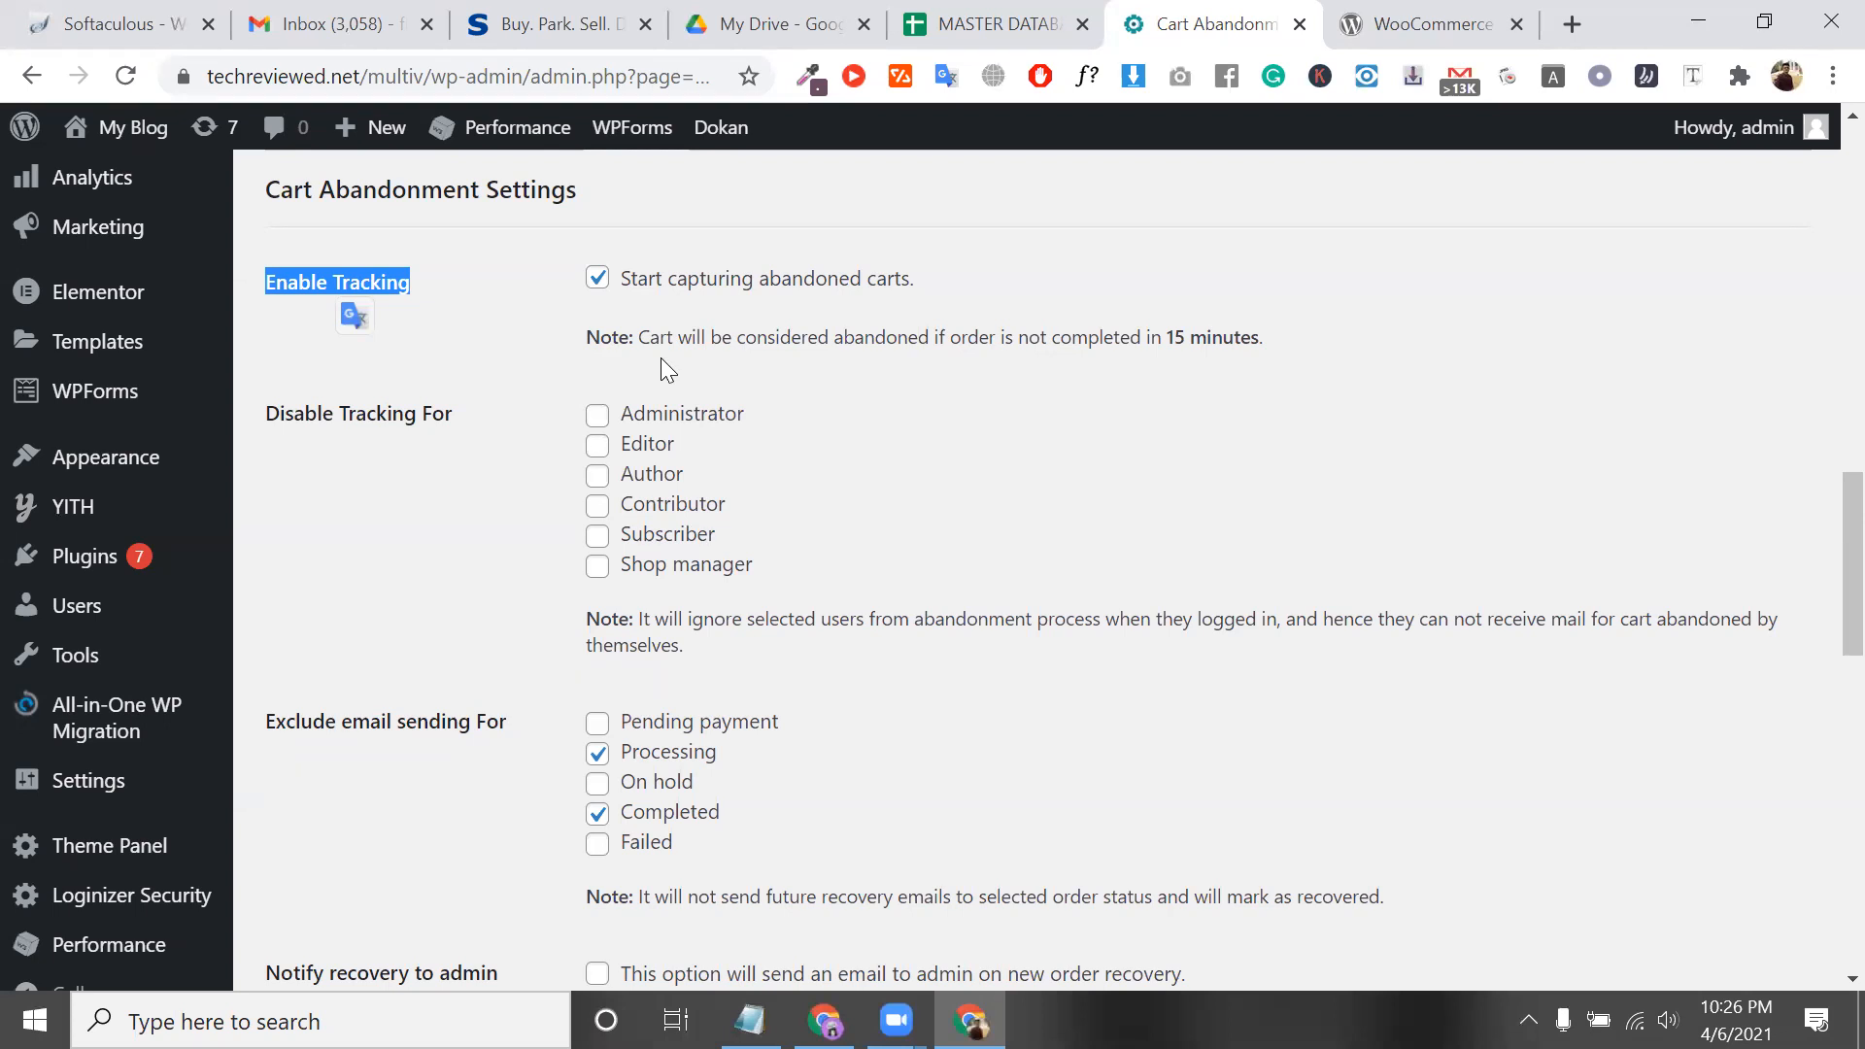
click(815, 345)
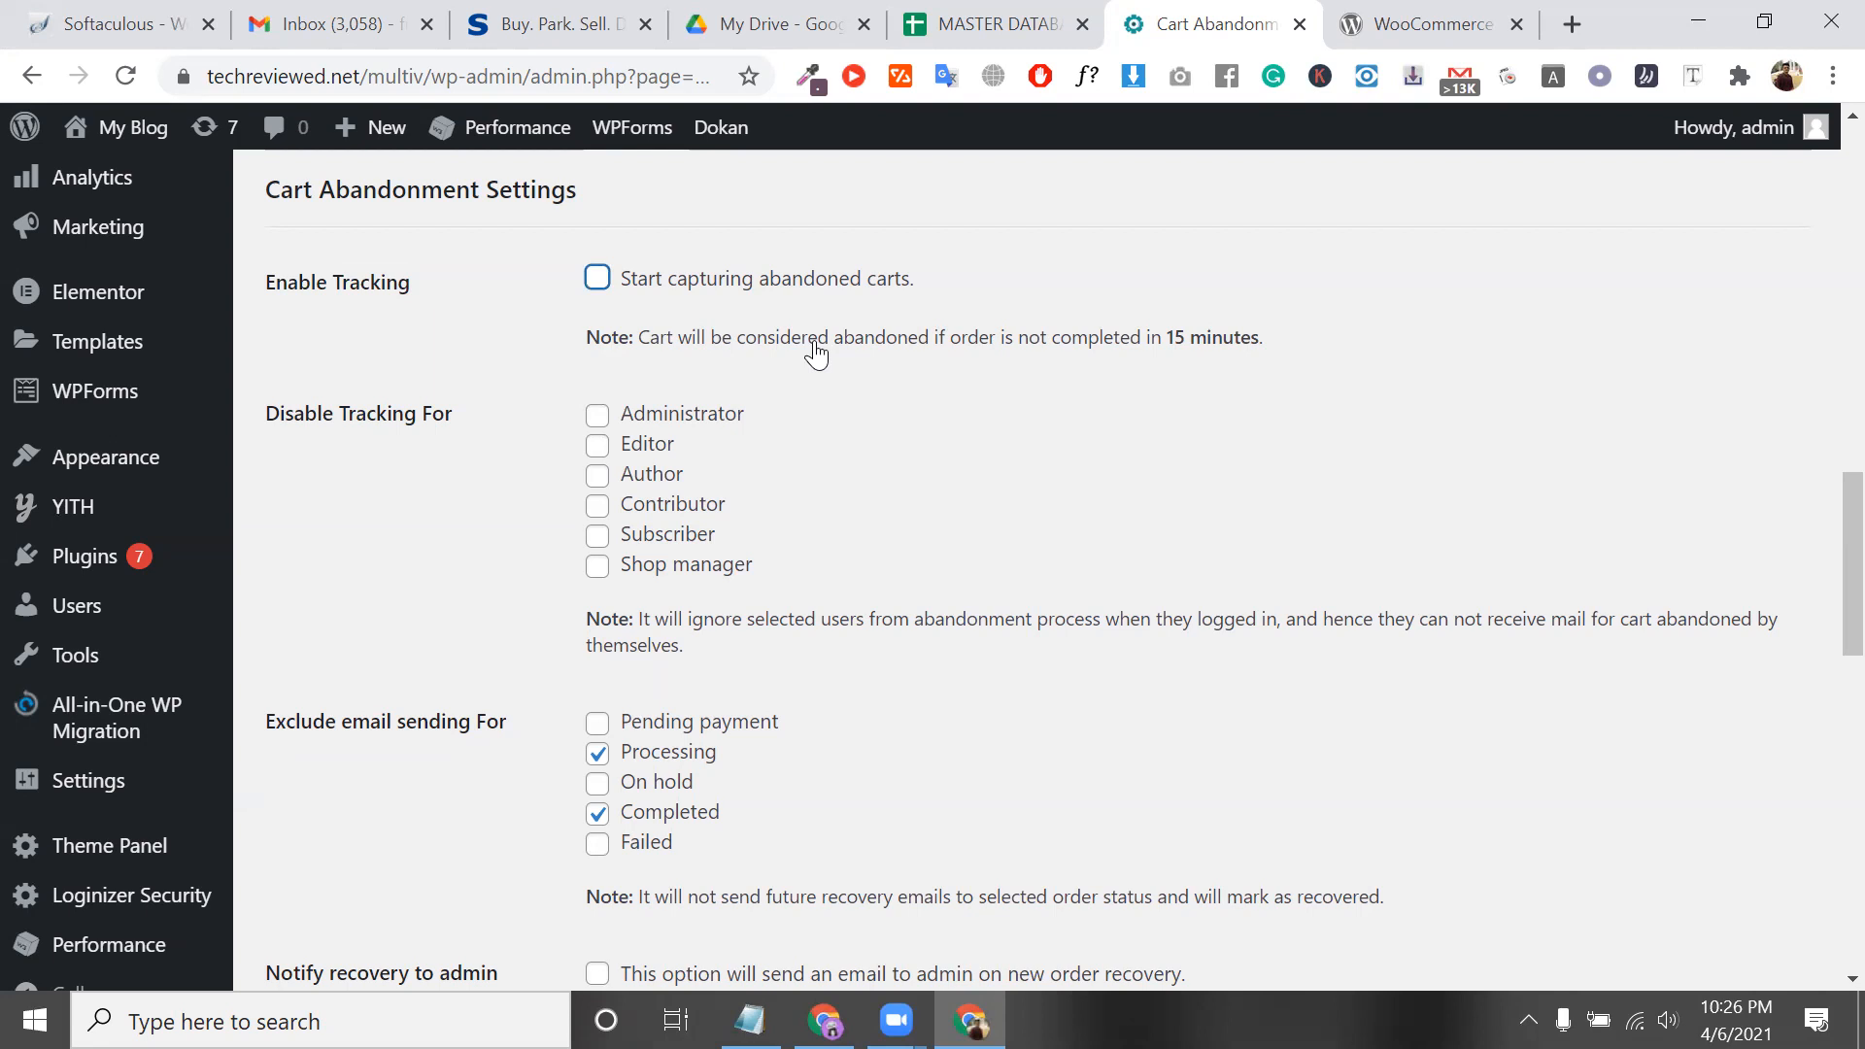
click(610, 284)
Disable cart abandonment tracking for the Administrator role
scroll(648, 484, down, 1)
scroll(648, 484, down, 2)
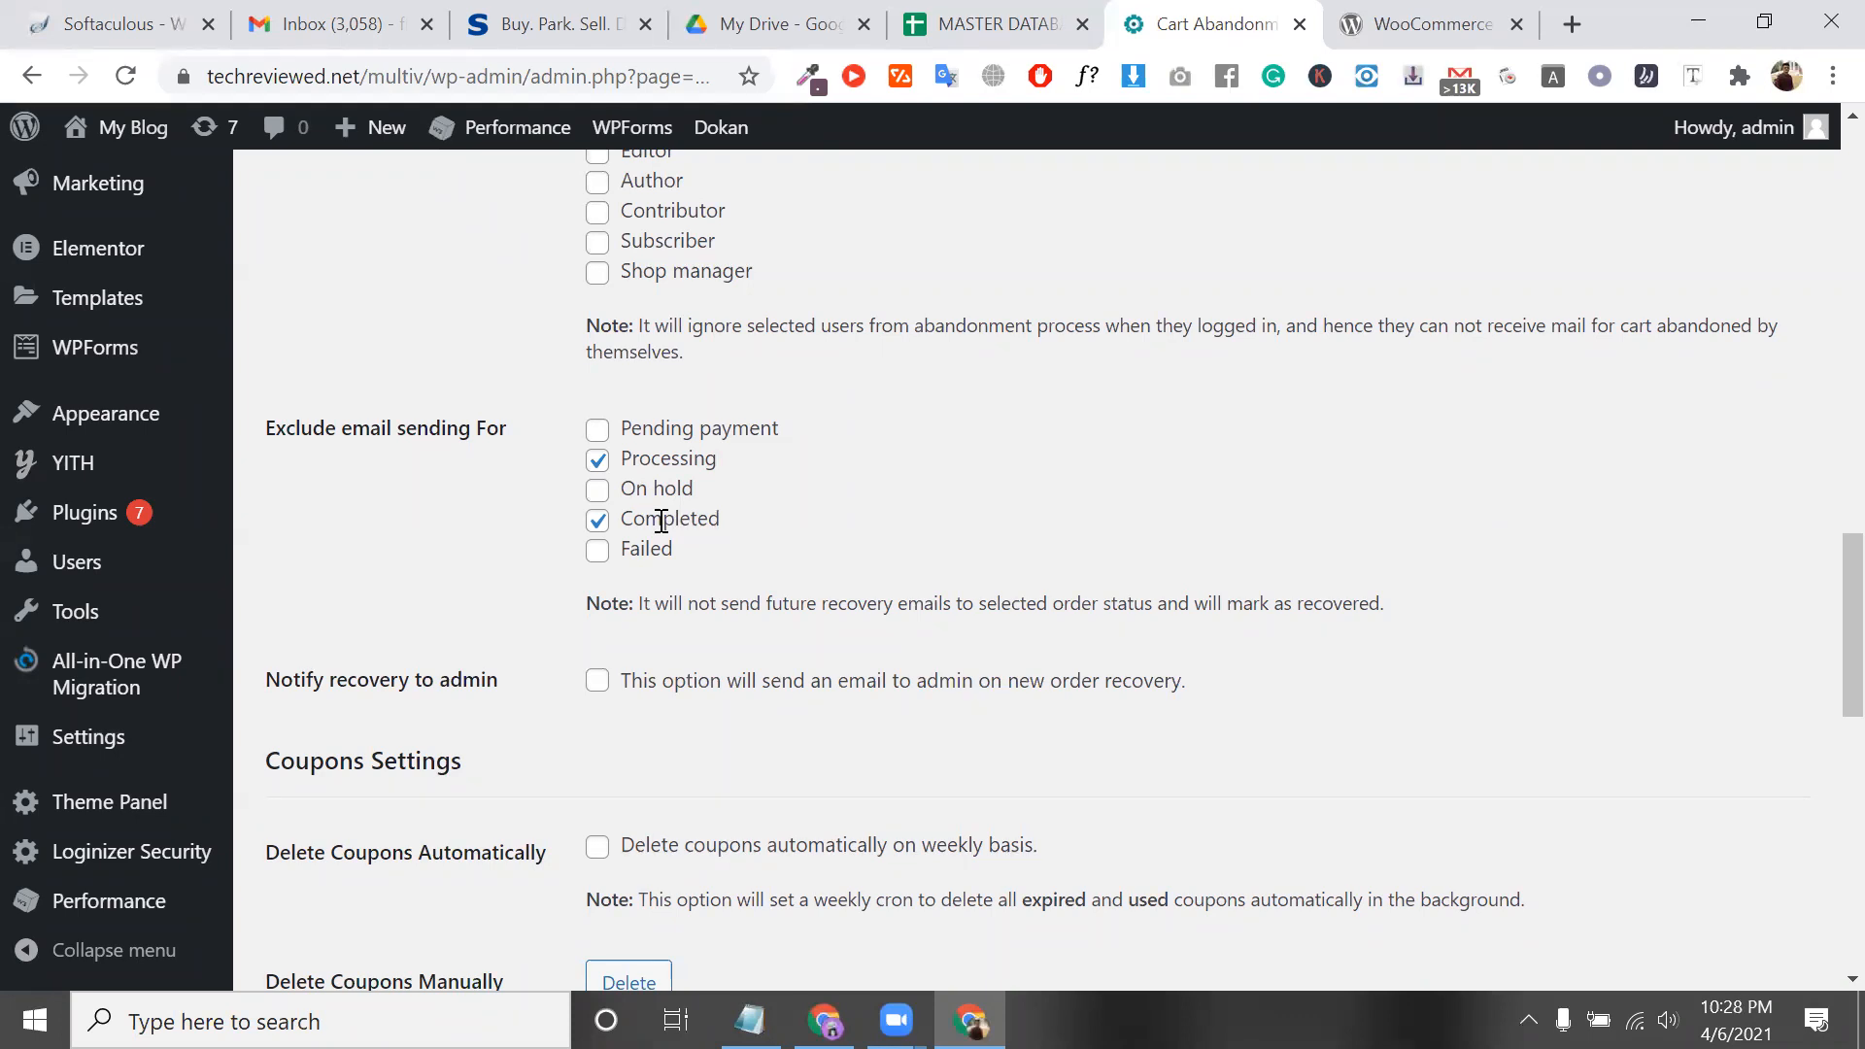
scroll(661, 522, up, 1)
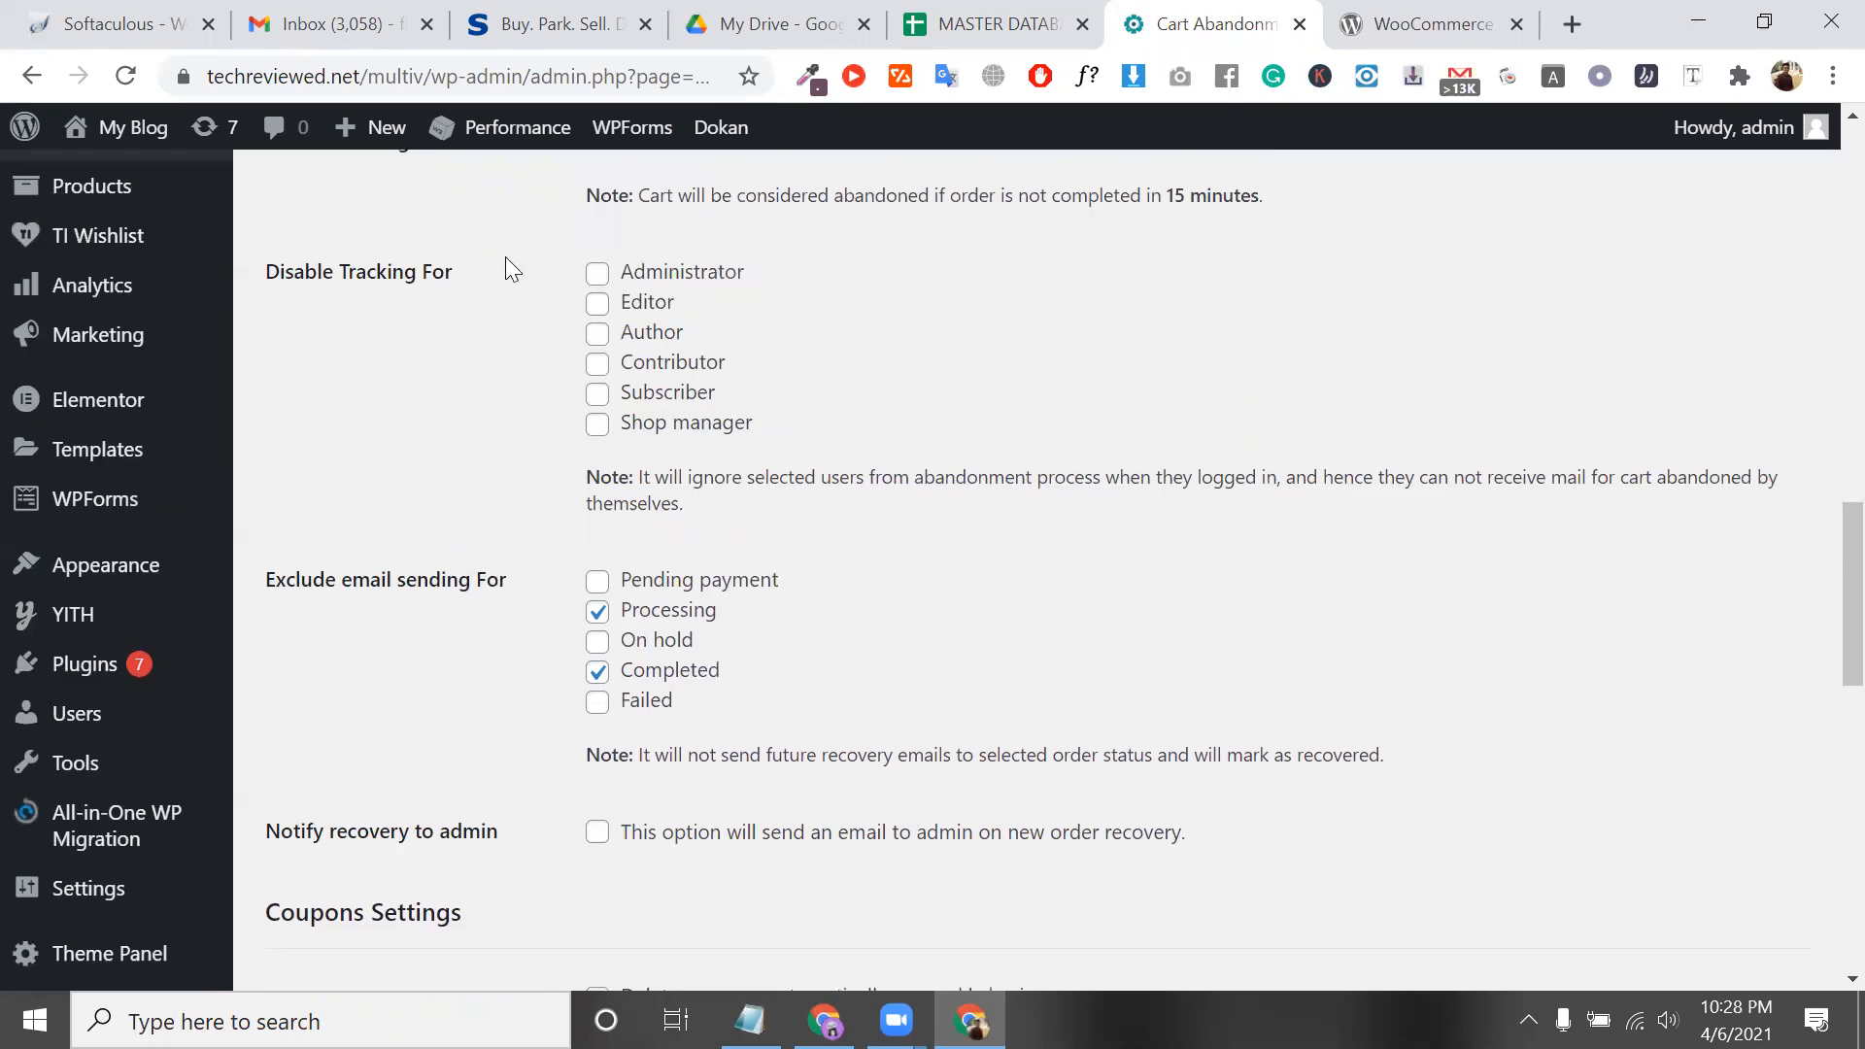
click(605, 280)
Review the order statuses excluded from recovery emails and enable admin email notification on new order recovery
triple_click(433, 579)
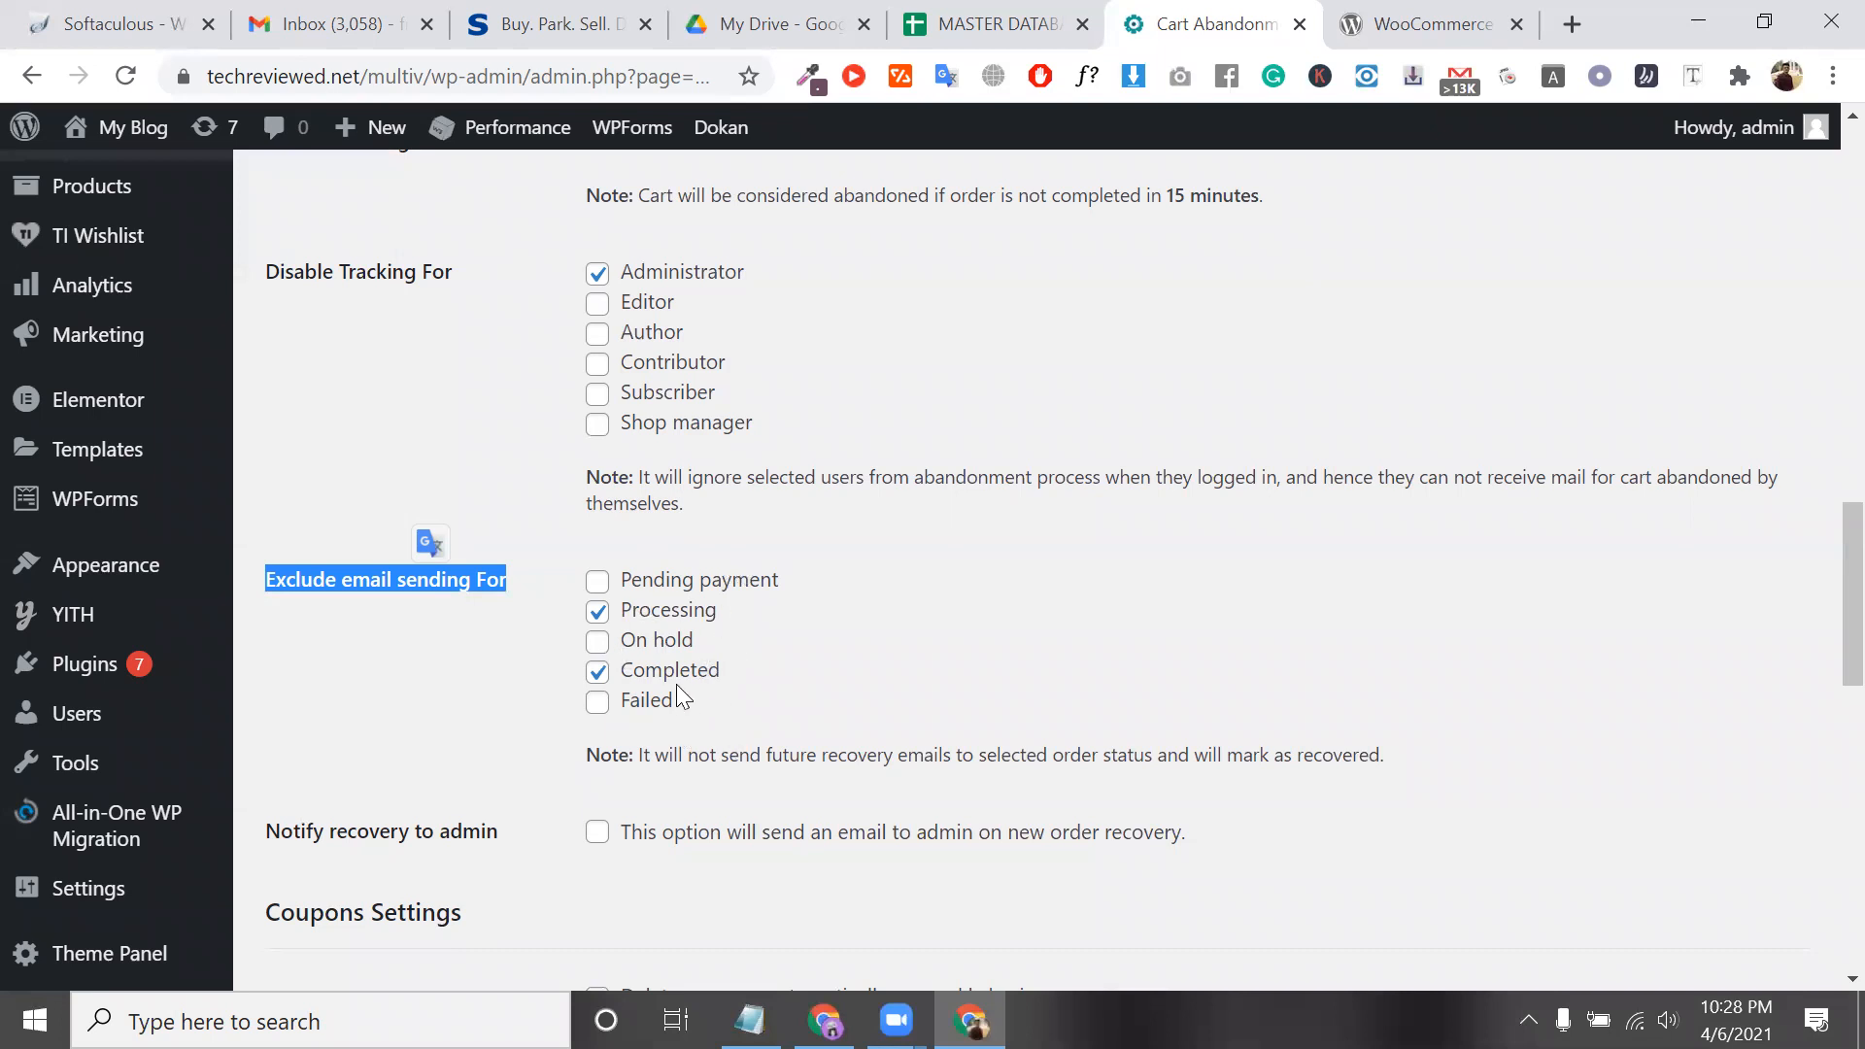
scroll(677, 684, down, 1)
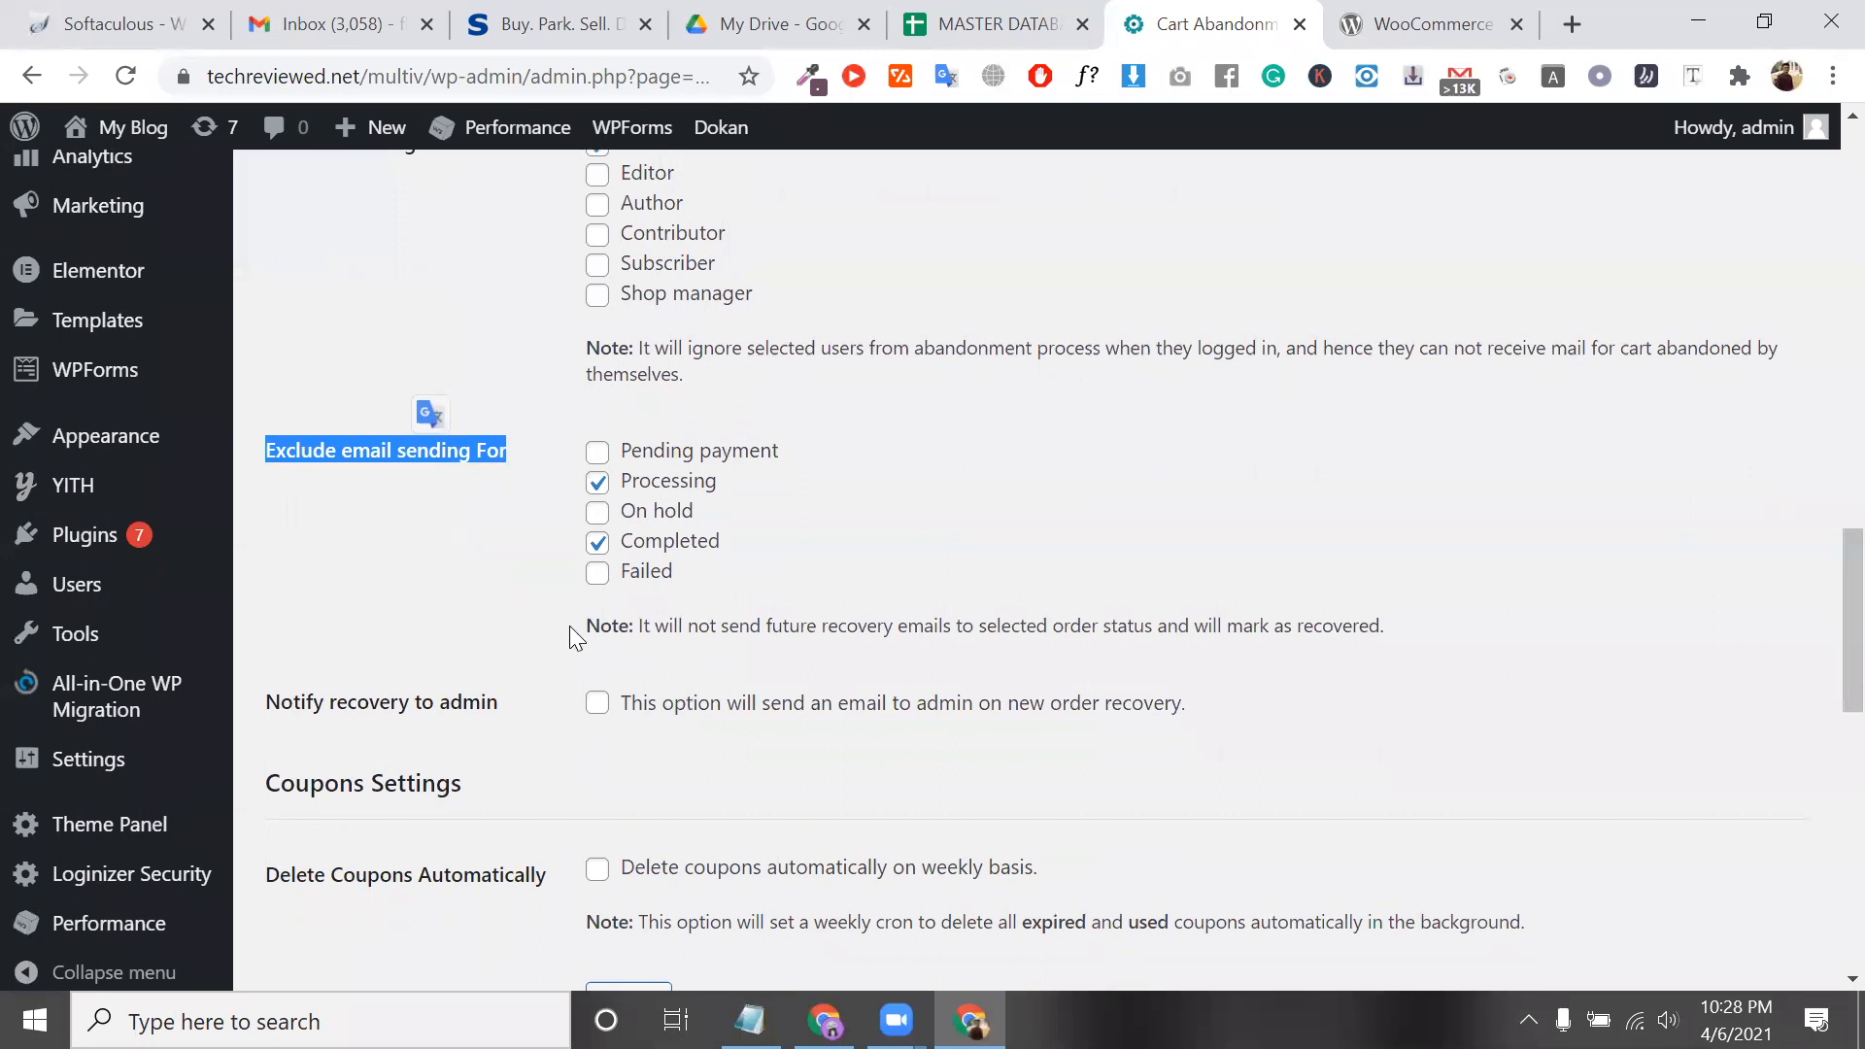
scroll(569, 626, down, 1)
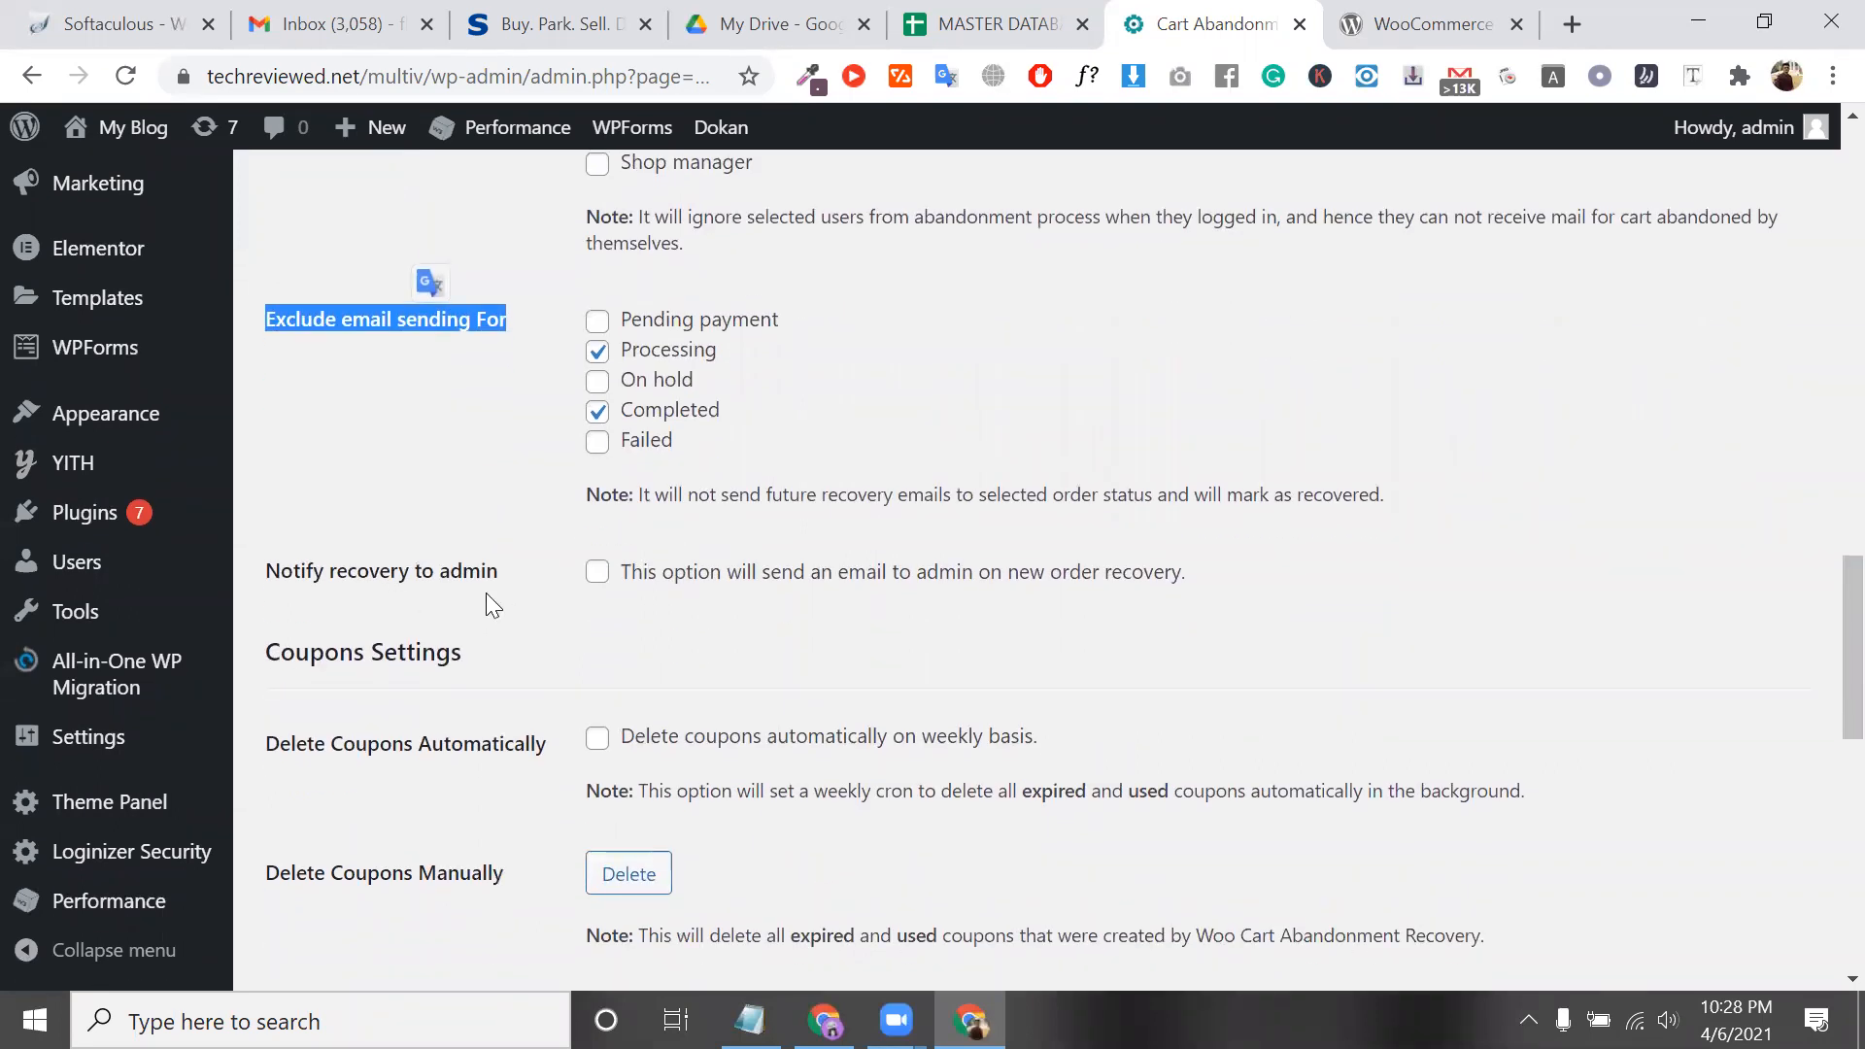
click(599, 576)
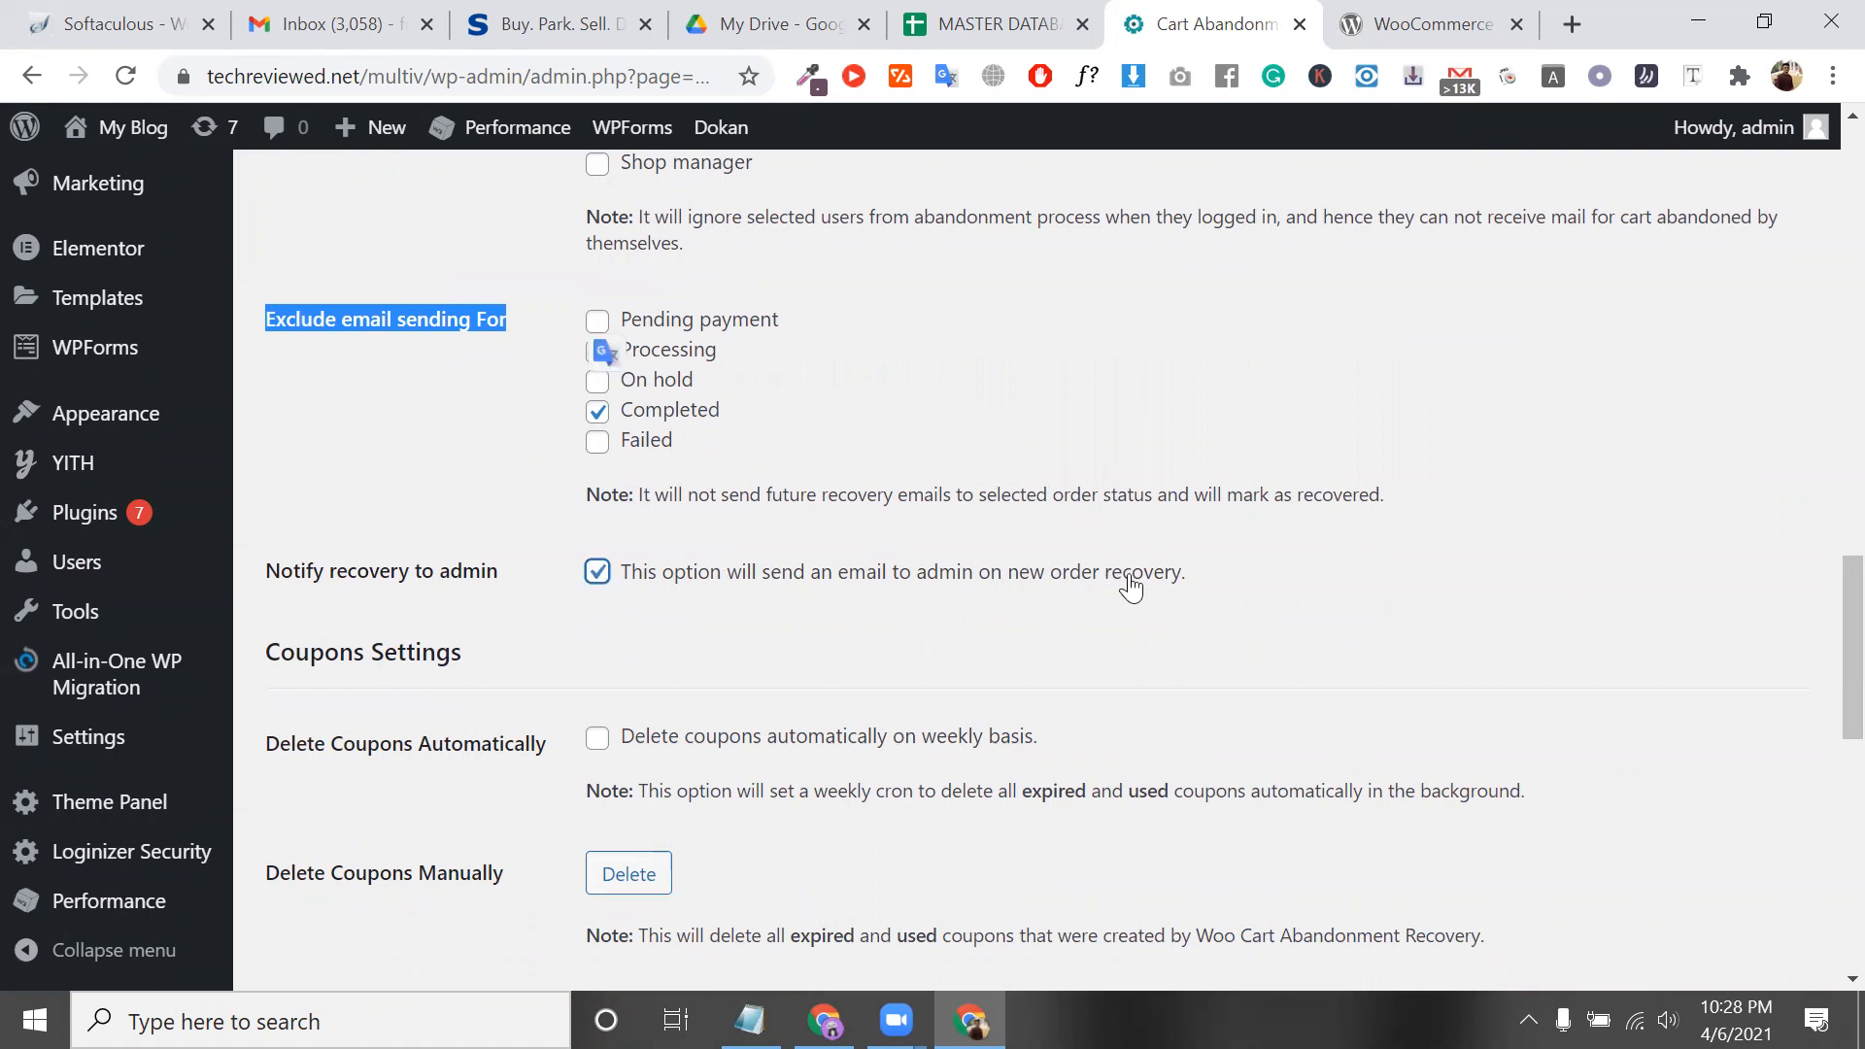
click(1163, 586)
drag(1163, 578, 914, 563)
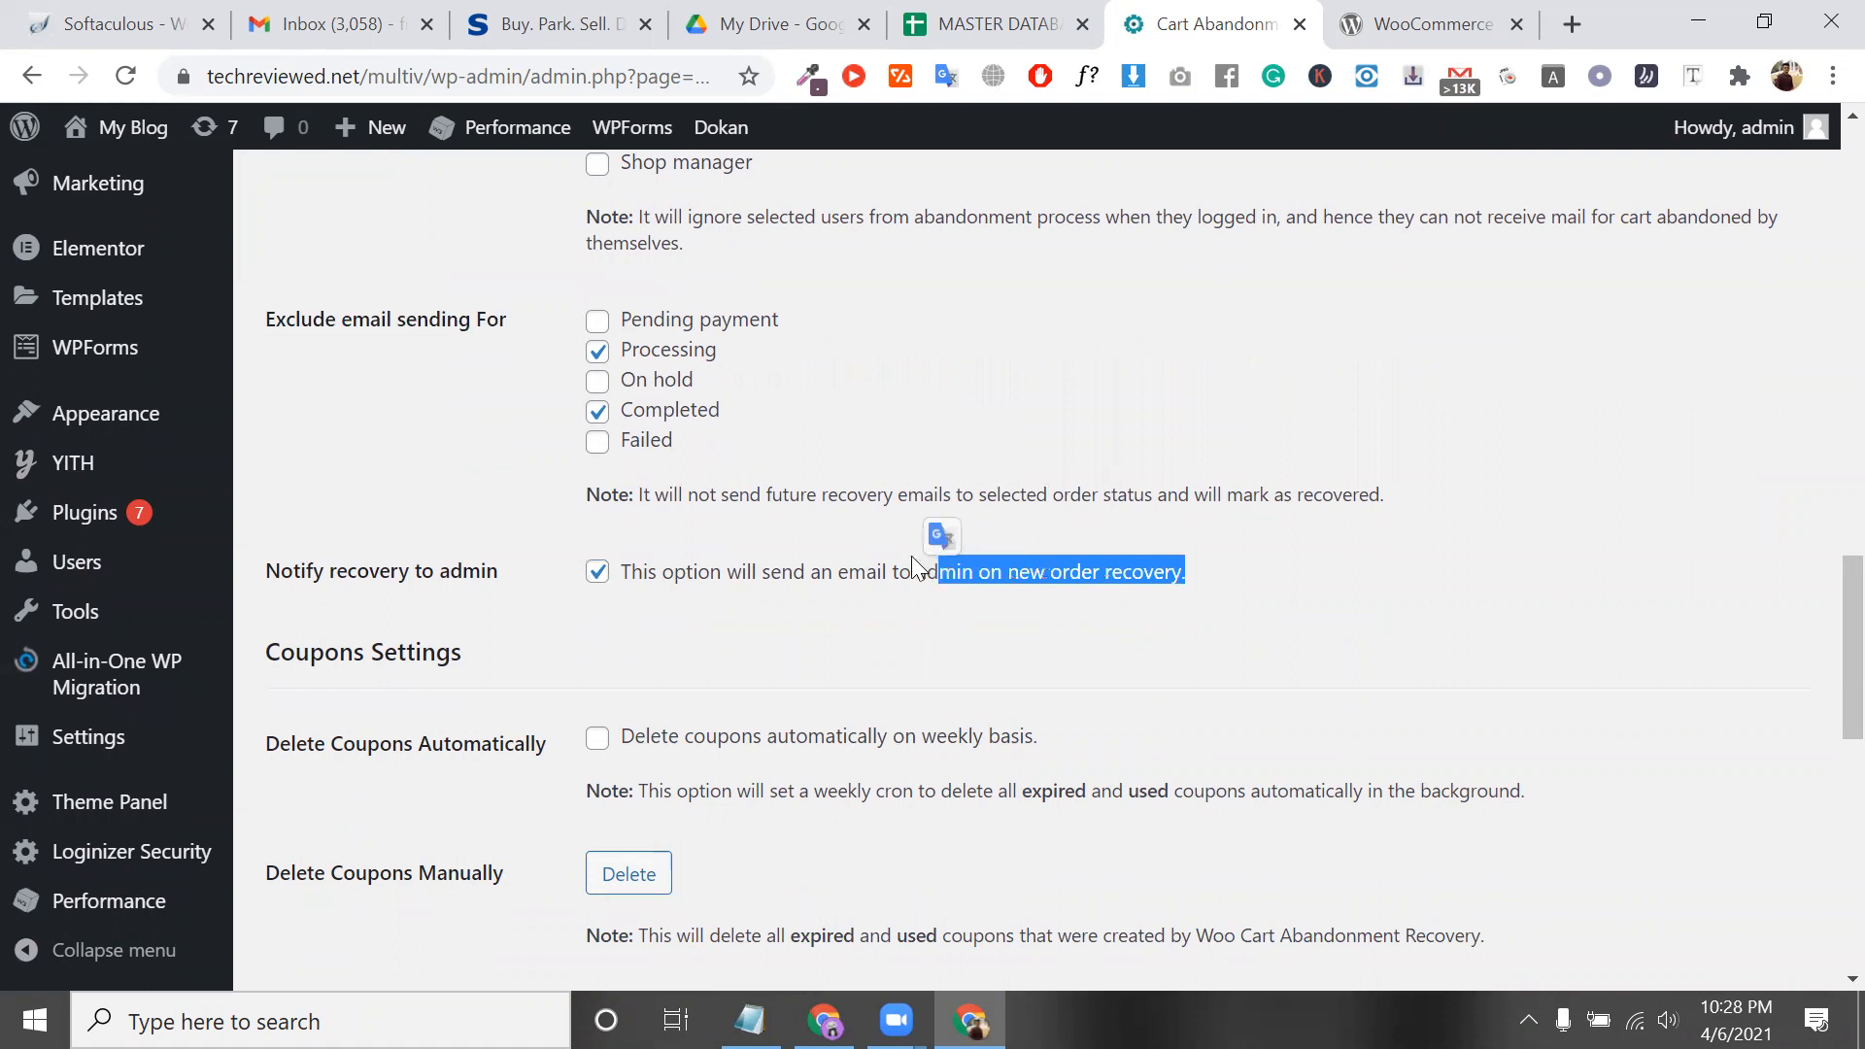
Enable automatic weekly deletion of expired and used coupons in the Coupons Settings
scroll(758, 548, down, 2)
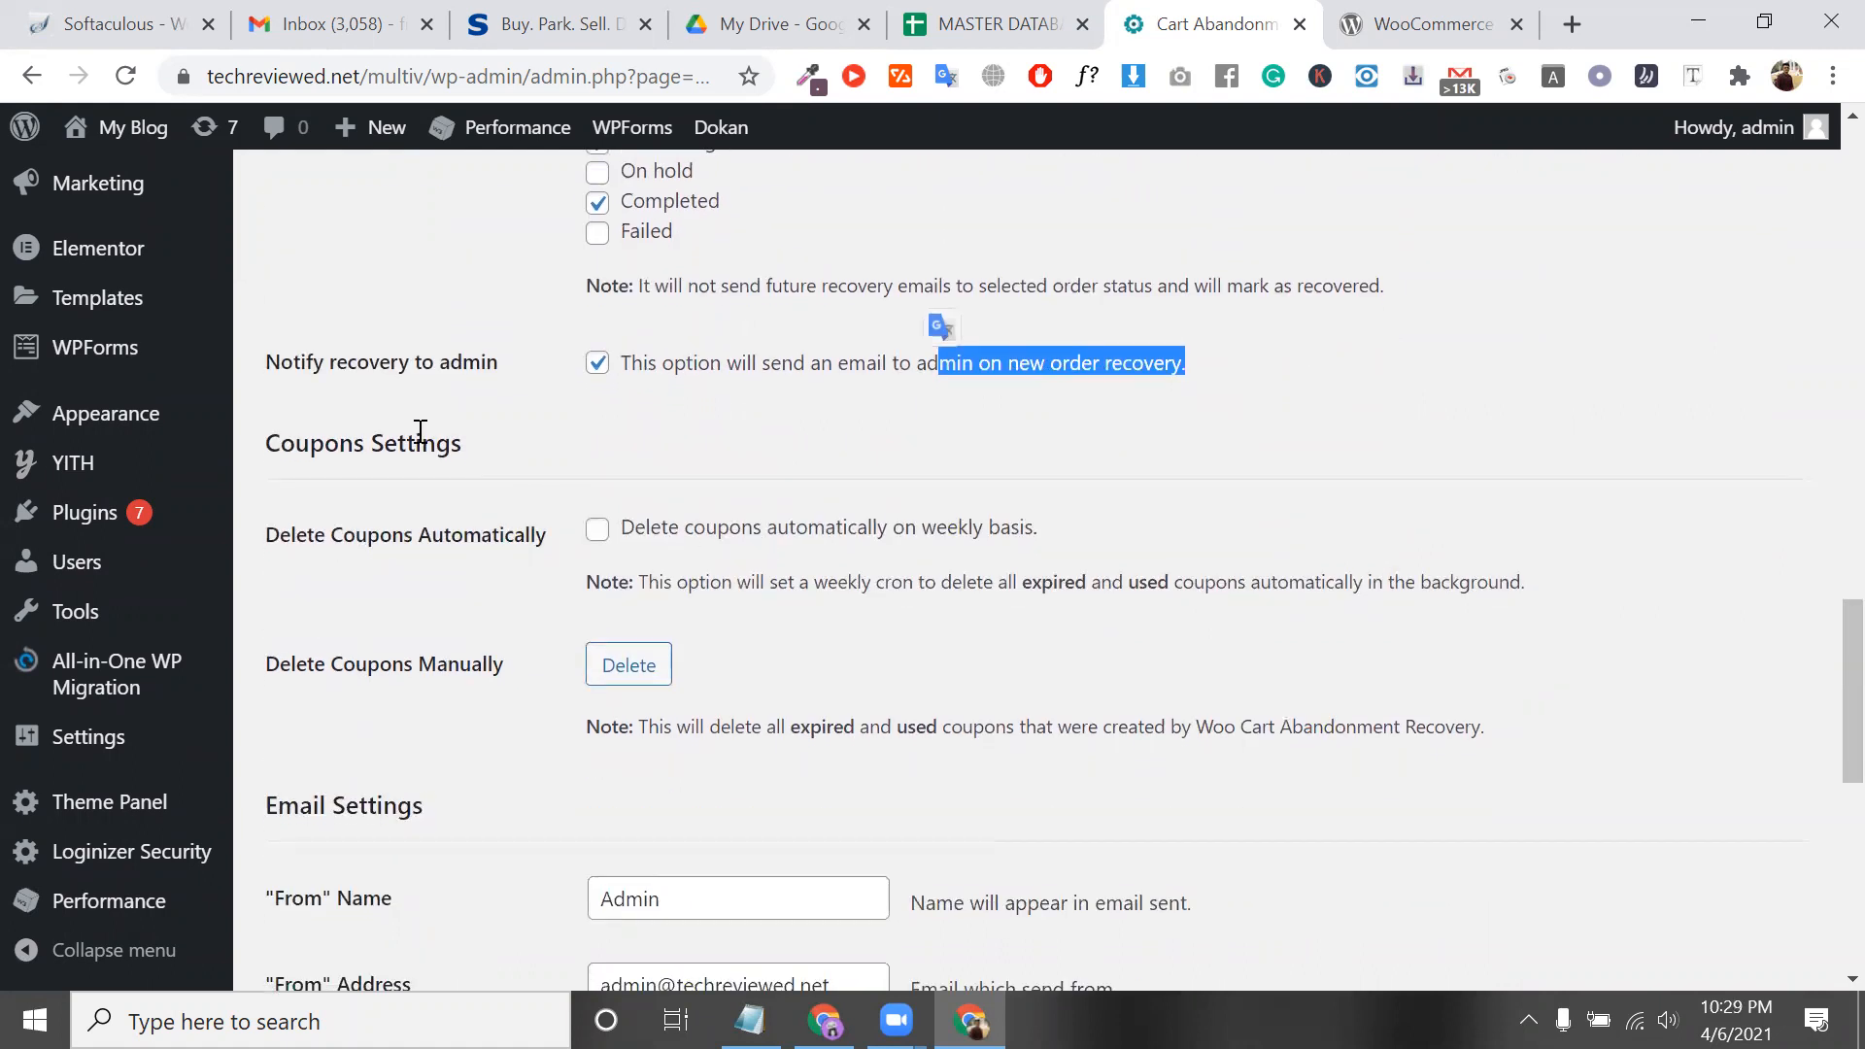
scroll(417, 429, down, 1)
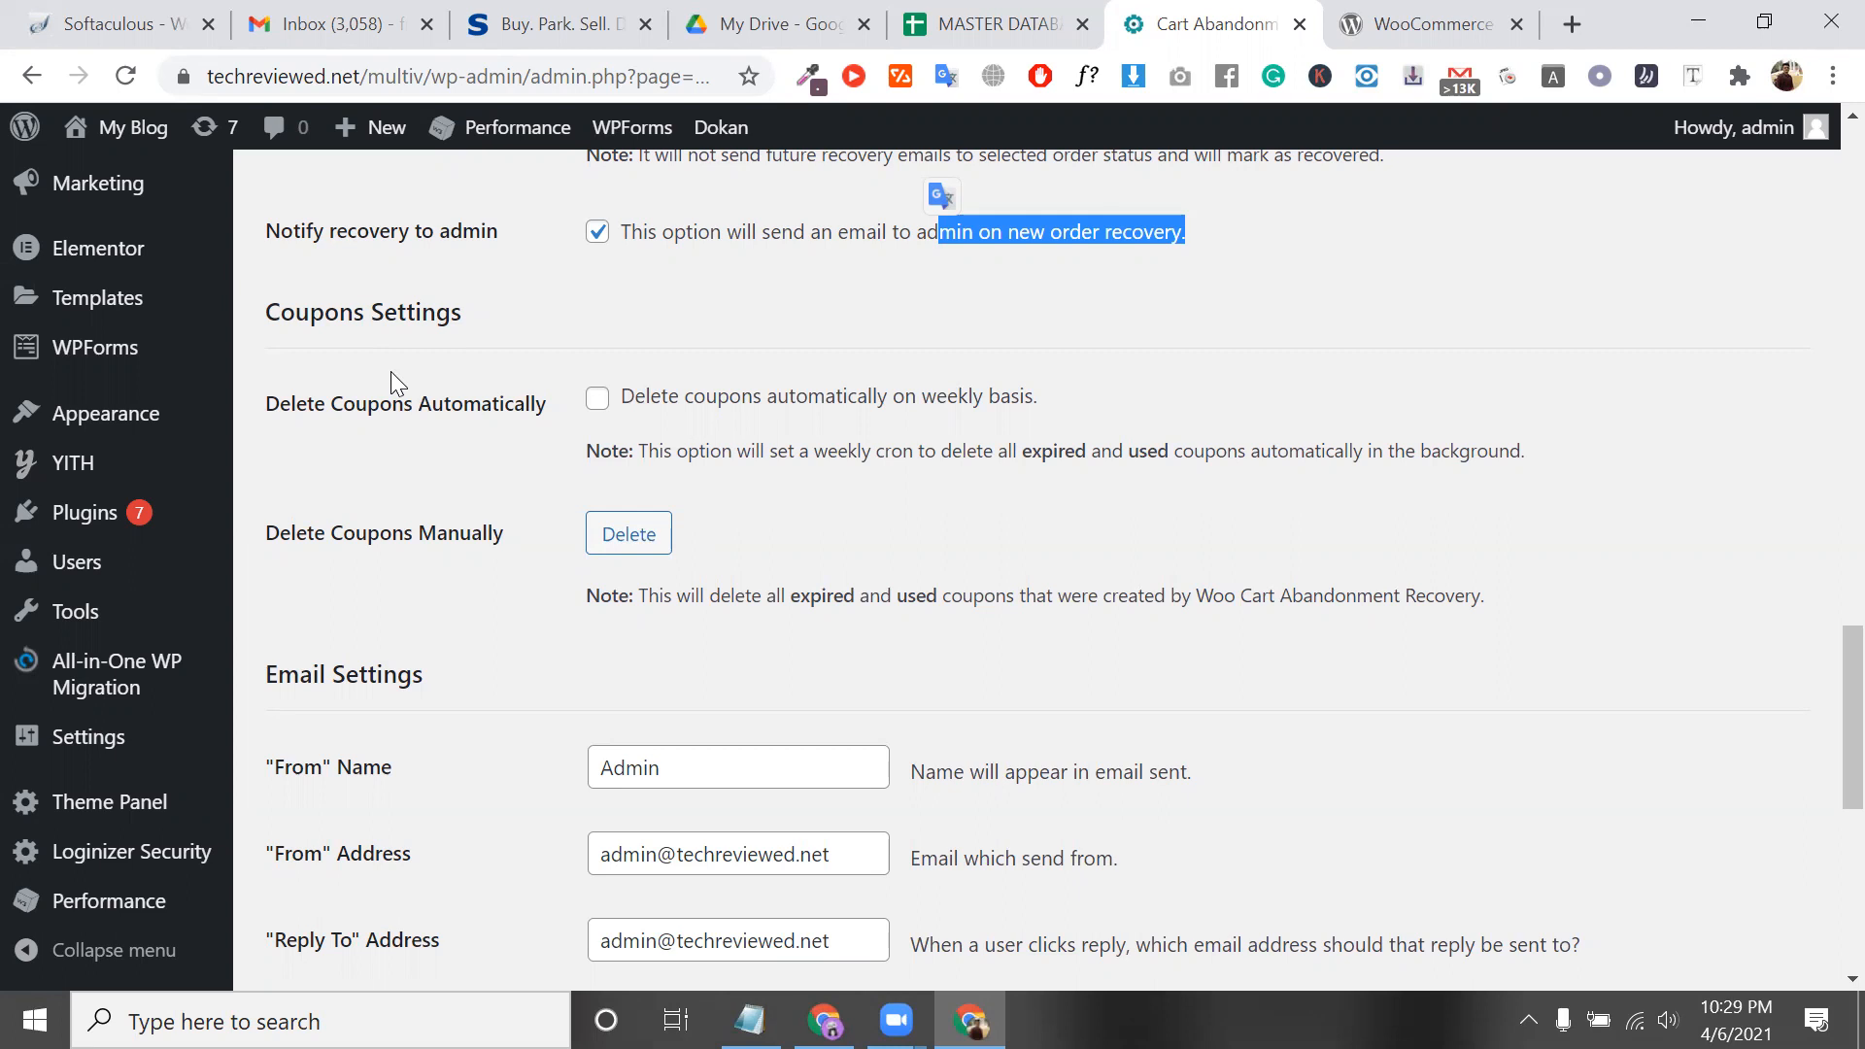
click(594, 402)
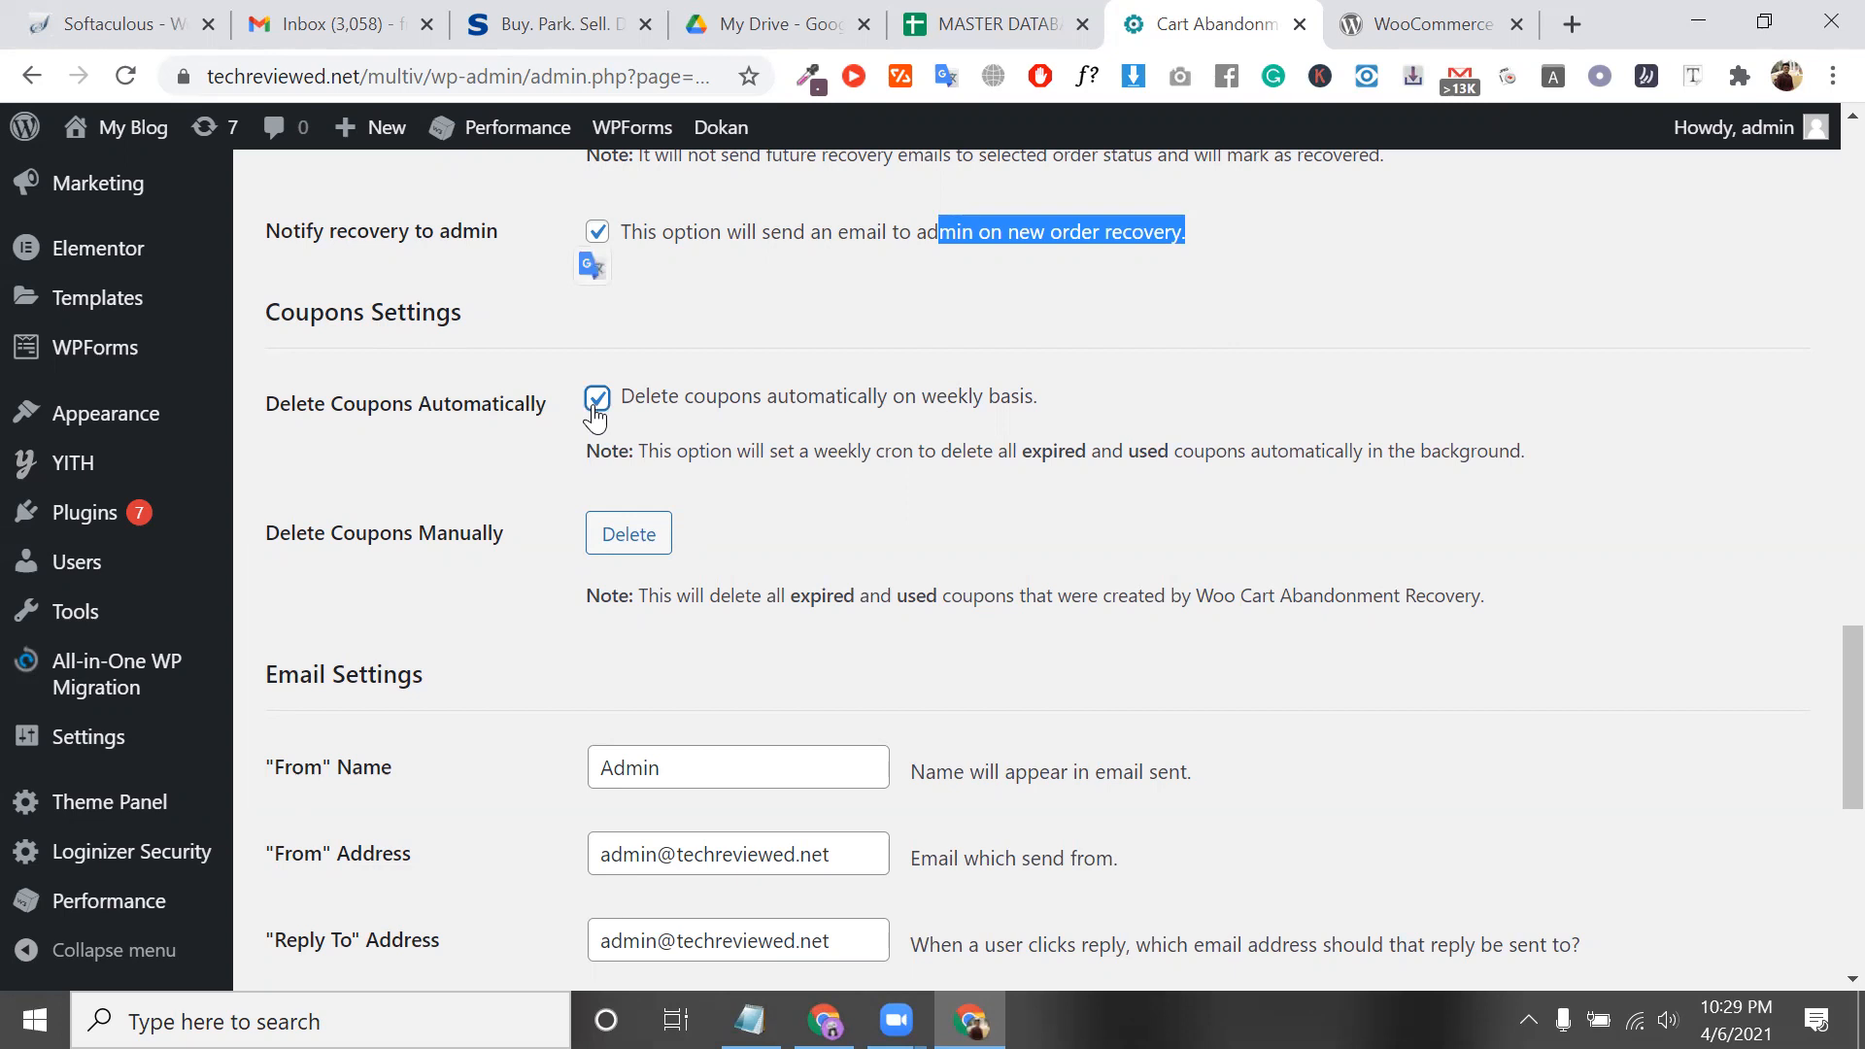
triple_click(704, 451)
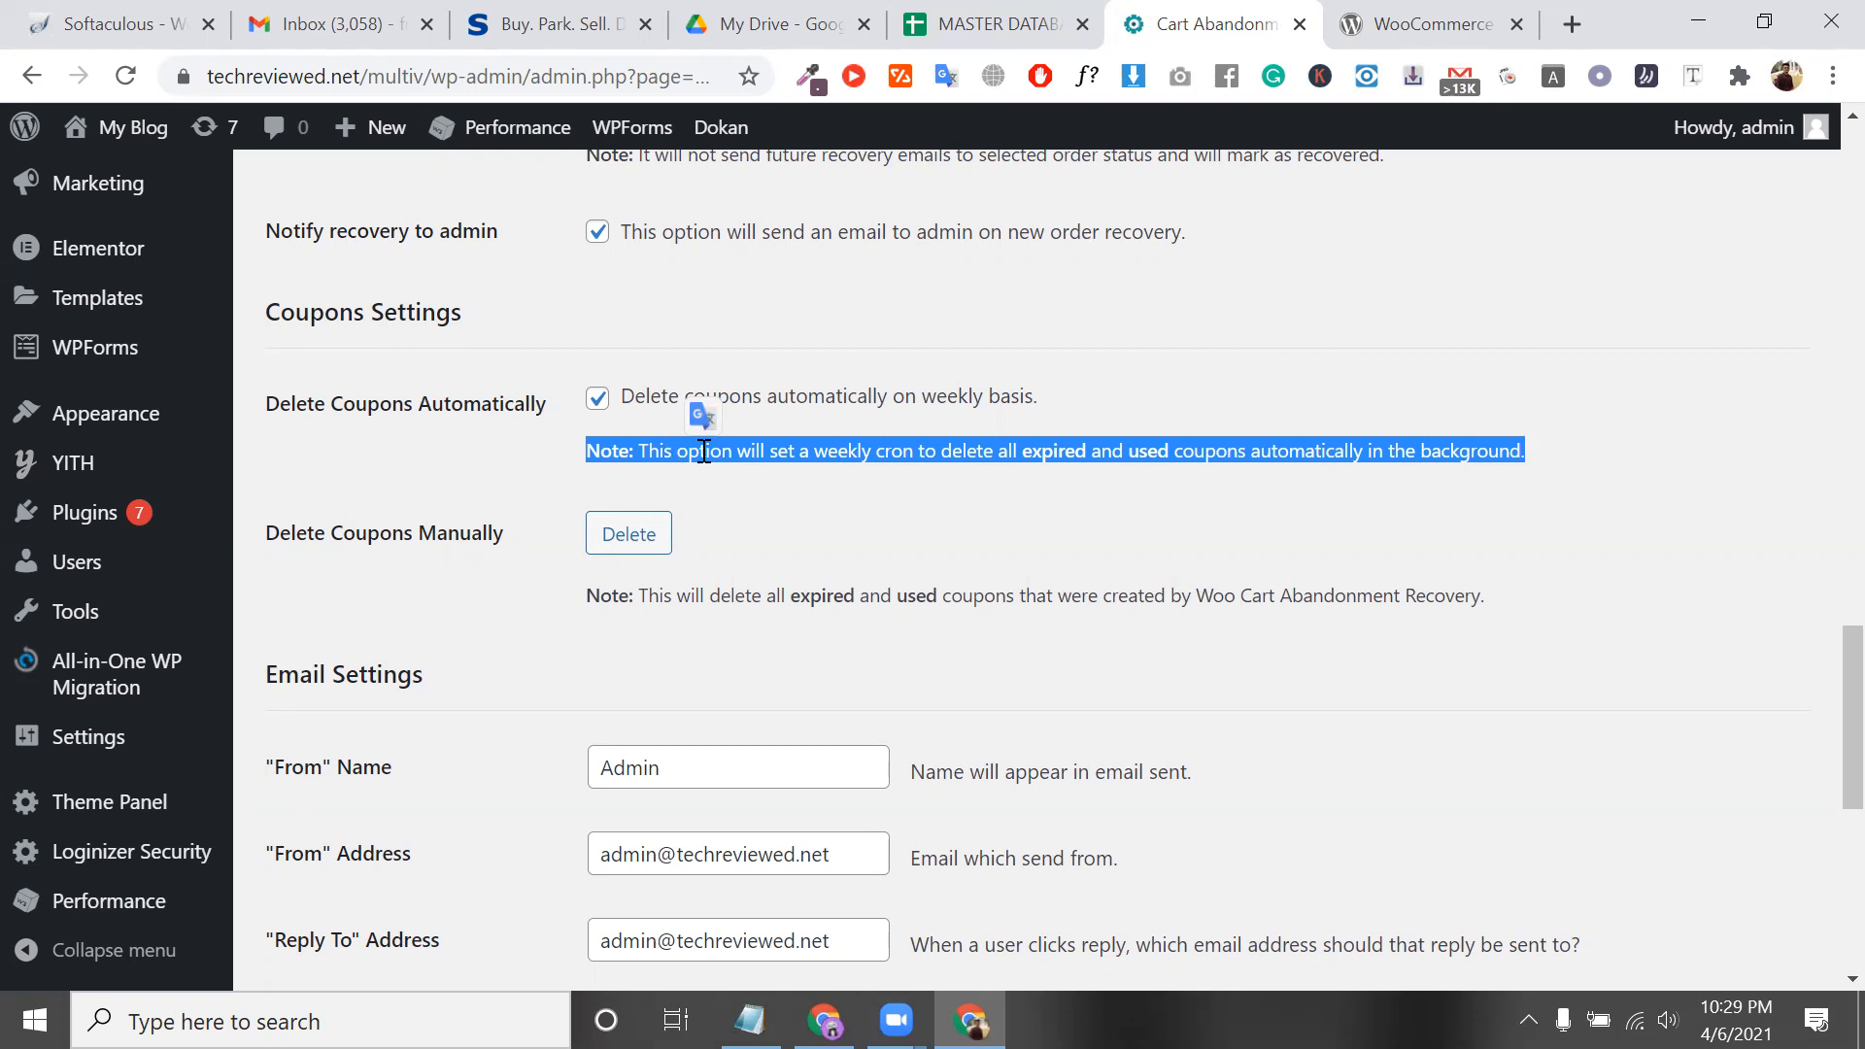
Review the "From" name, "From" address and "Reply To" address in the Email Settings
scroll(544, 672, down, 1)
triple_click(387, 558)
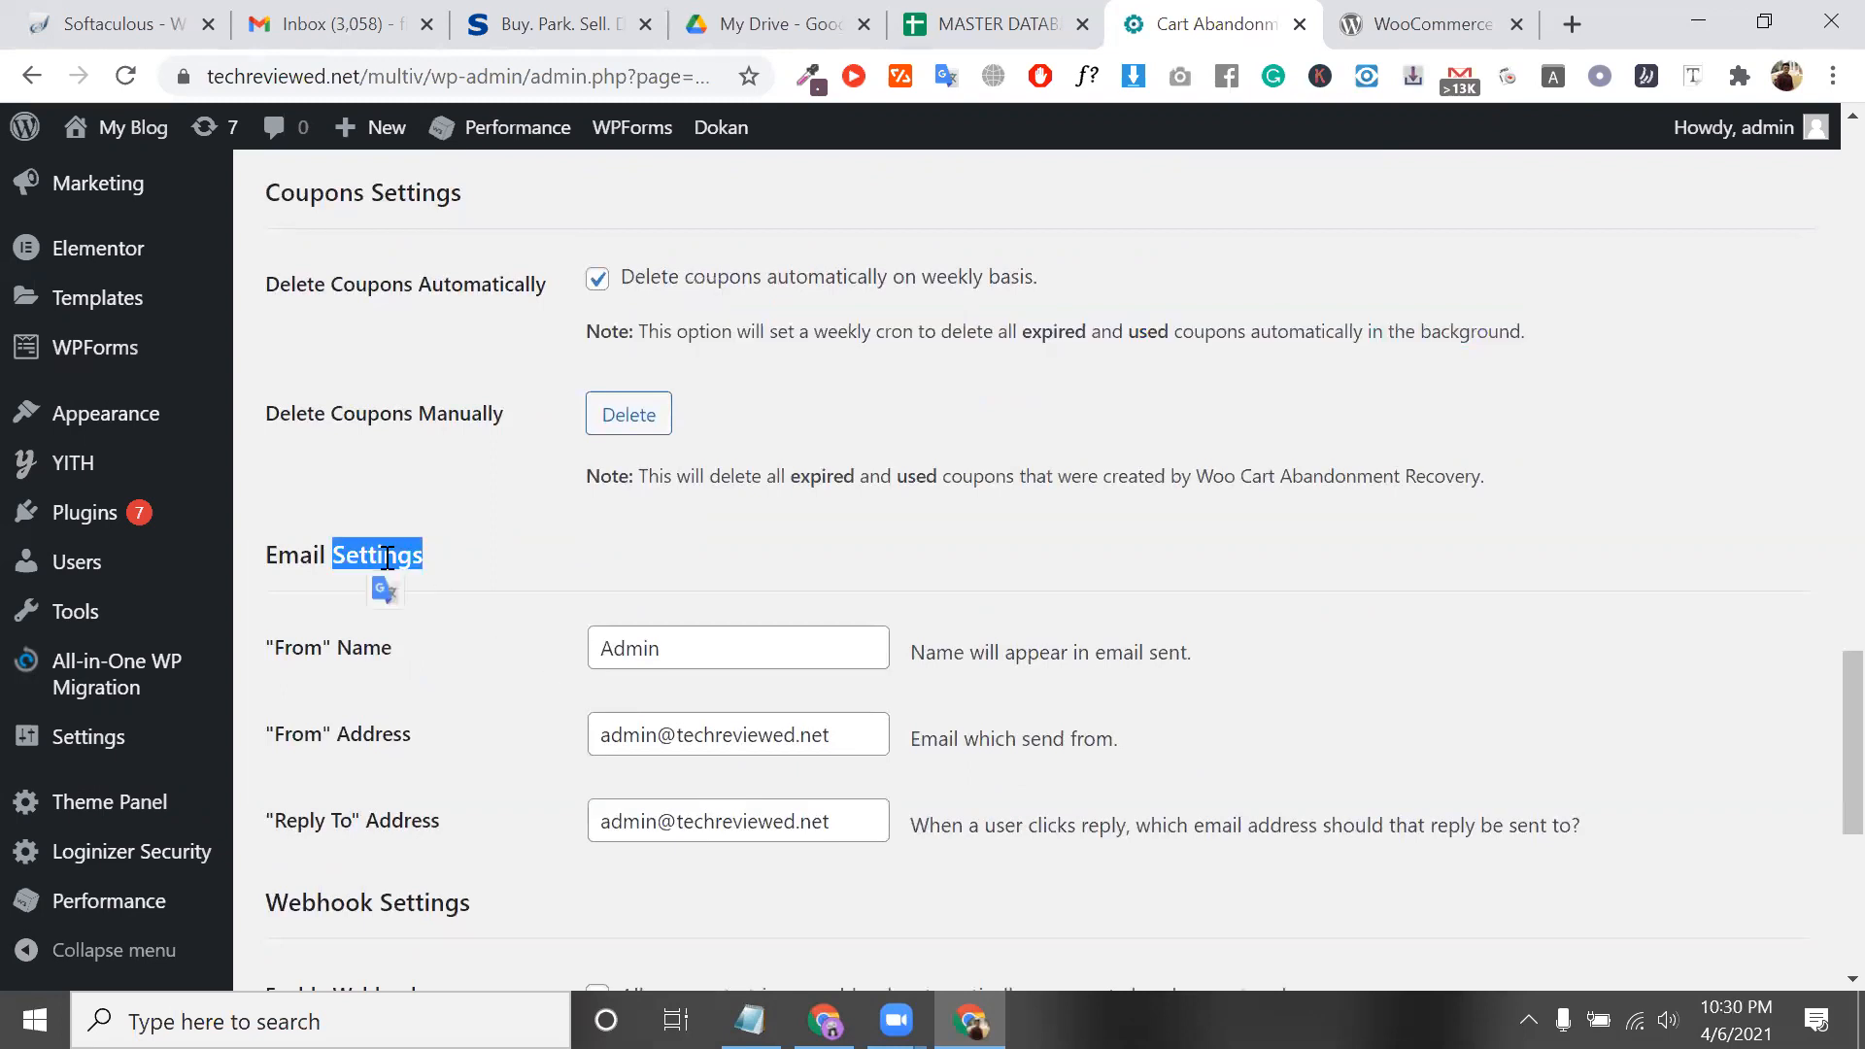
scroll(387, 558, down, 1)
double_click(662, 575)
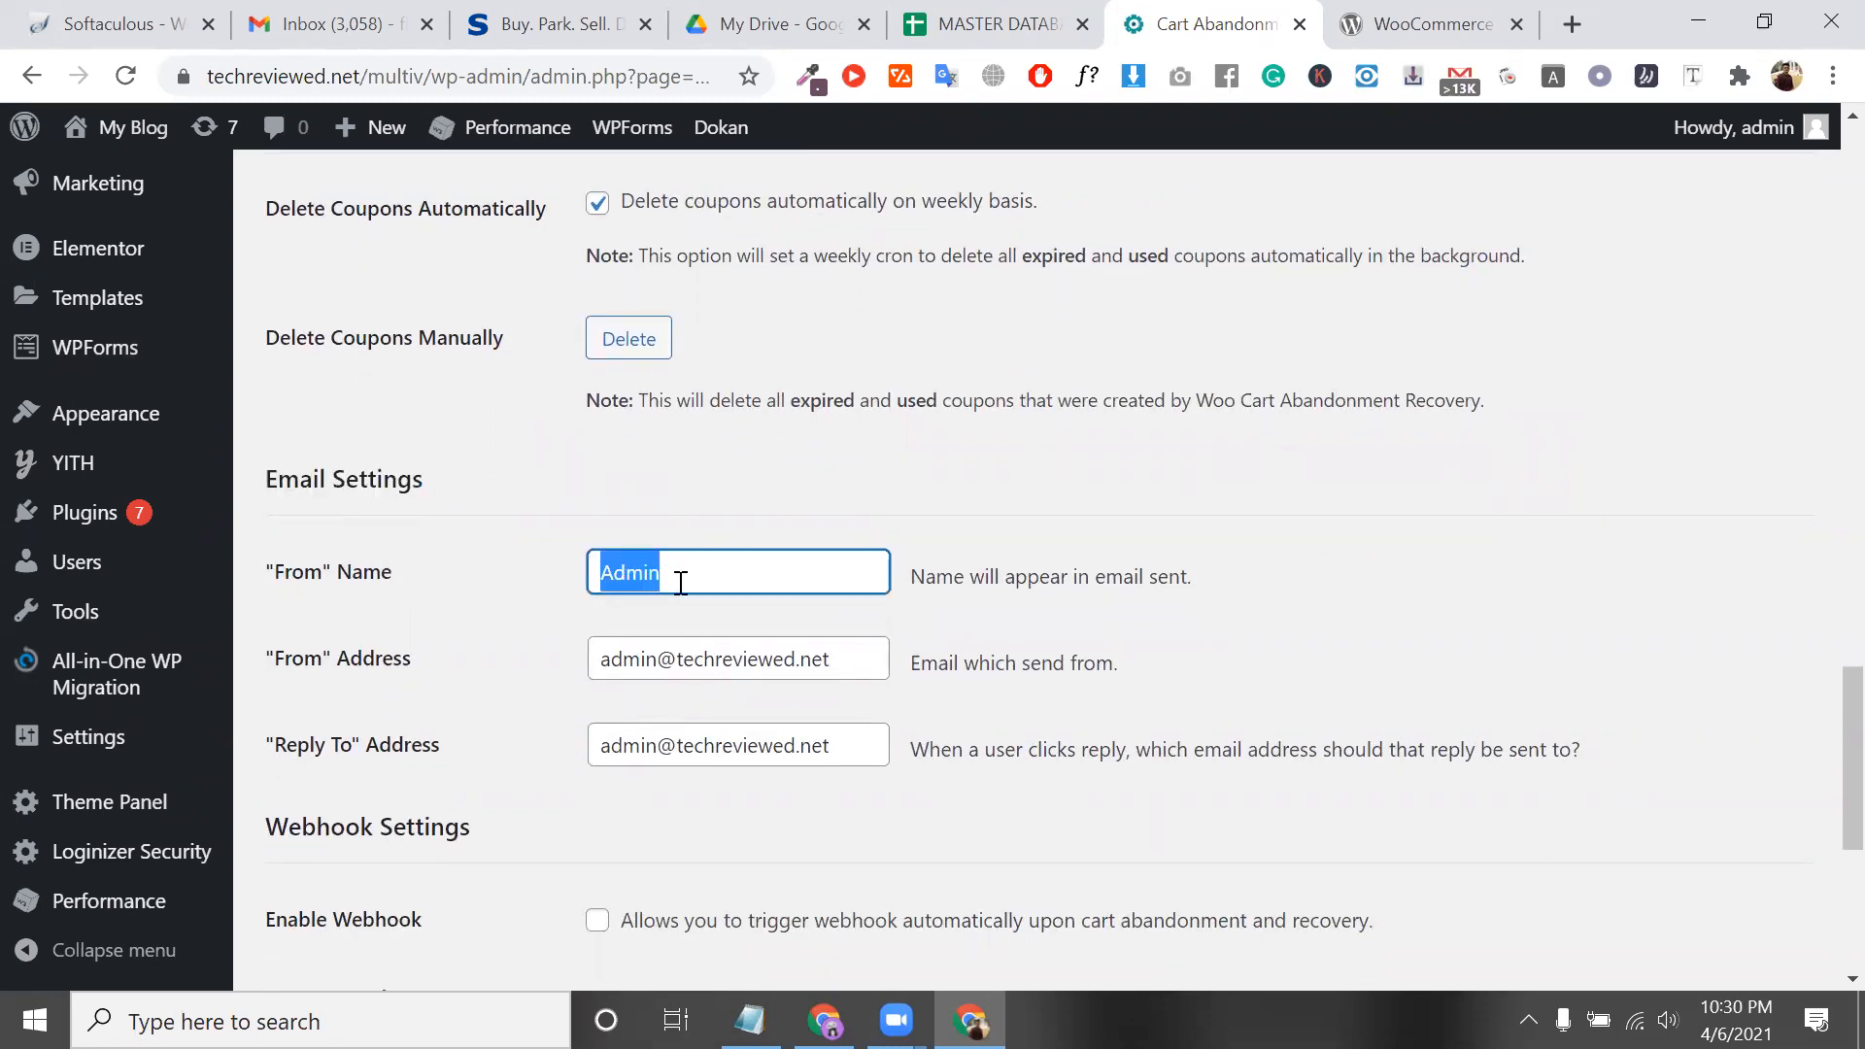
click(696, 583)
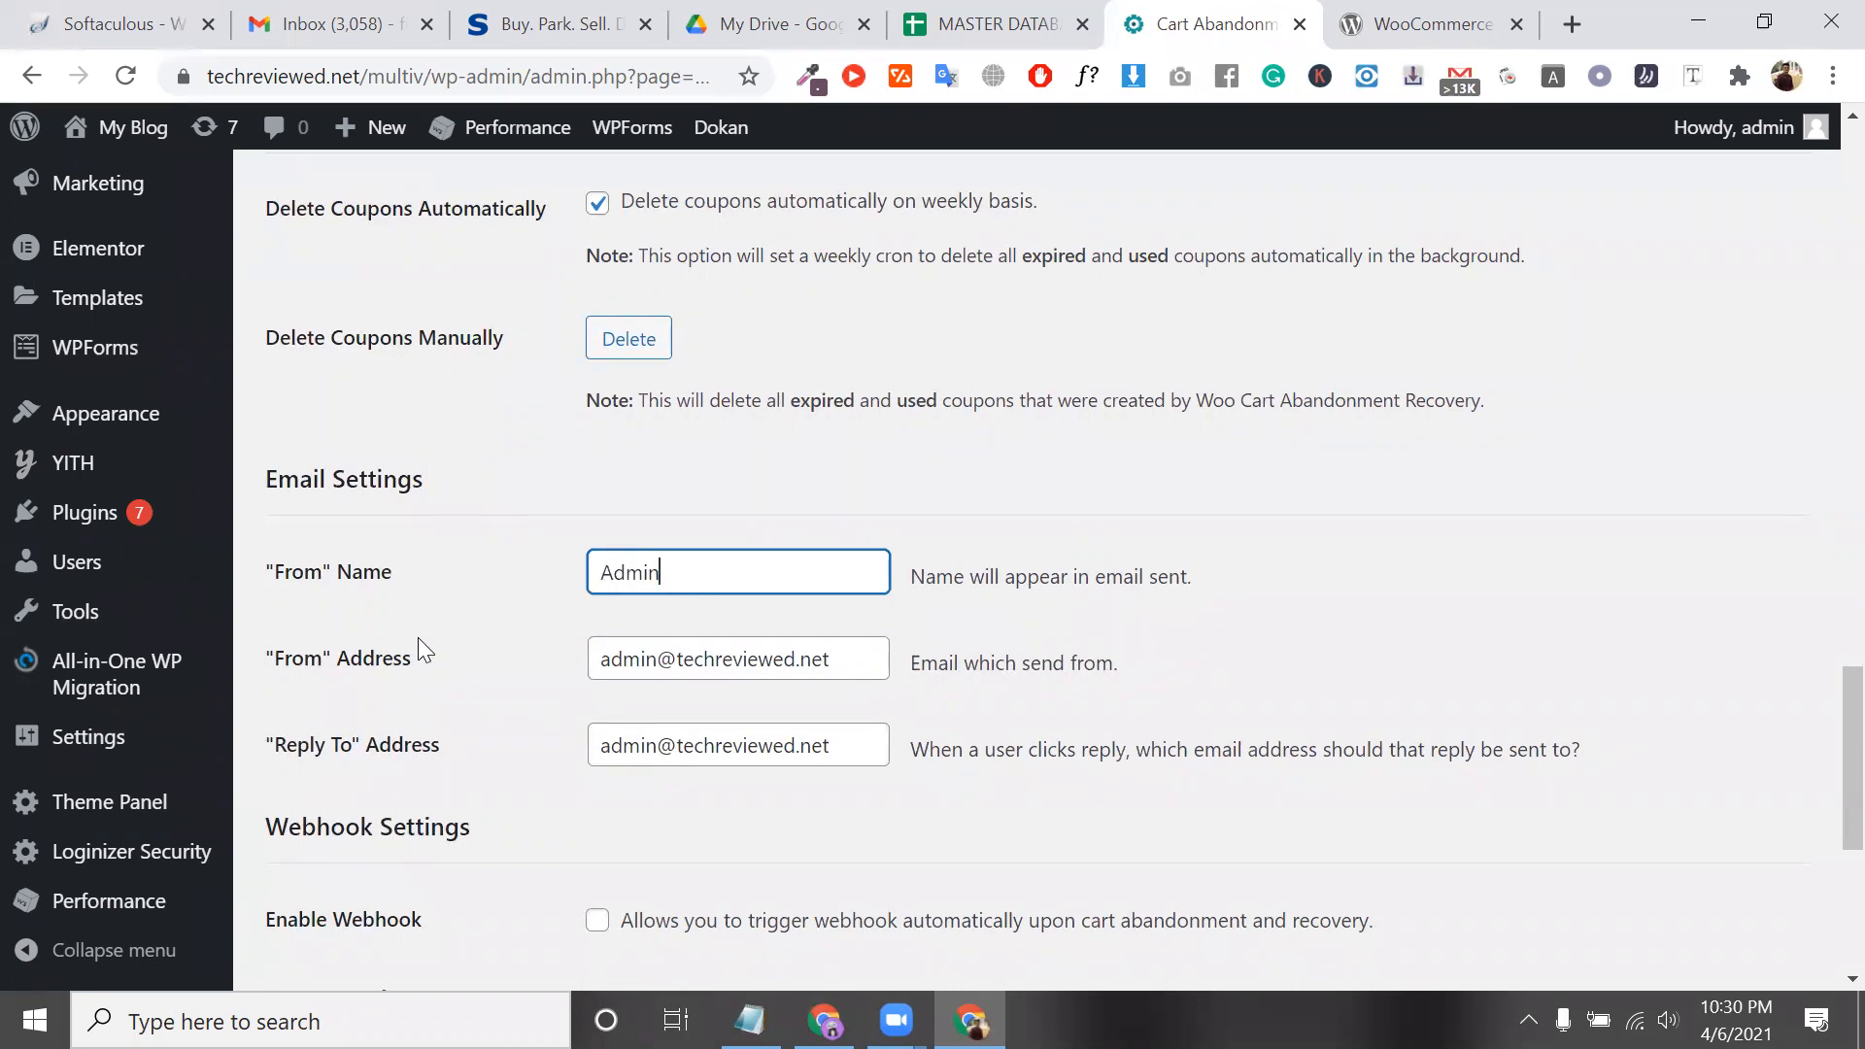
double_click(392, 646)
triple_click(675, 658)
scroll(678, 665, down, 2)
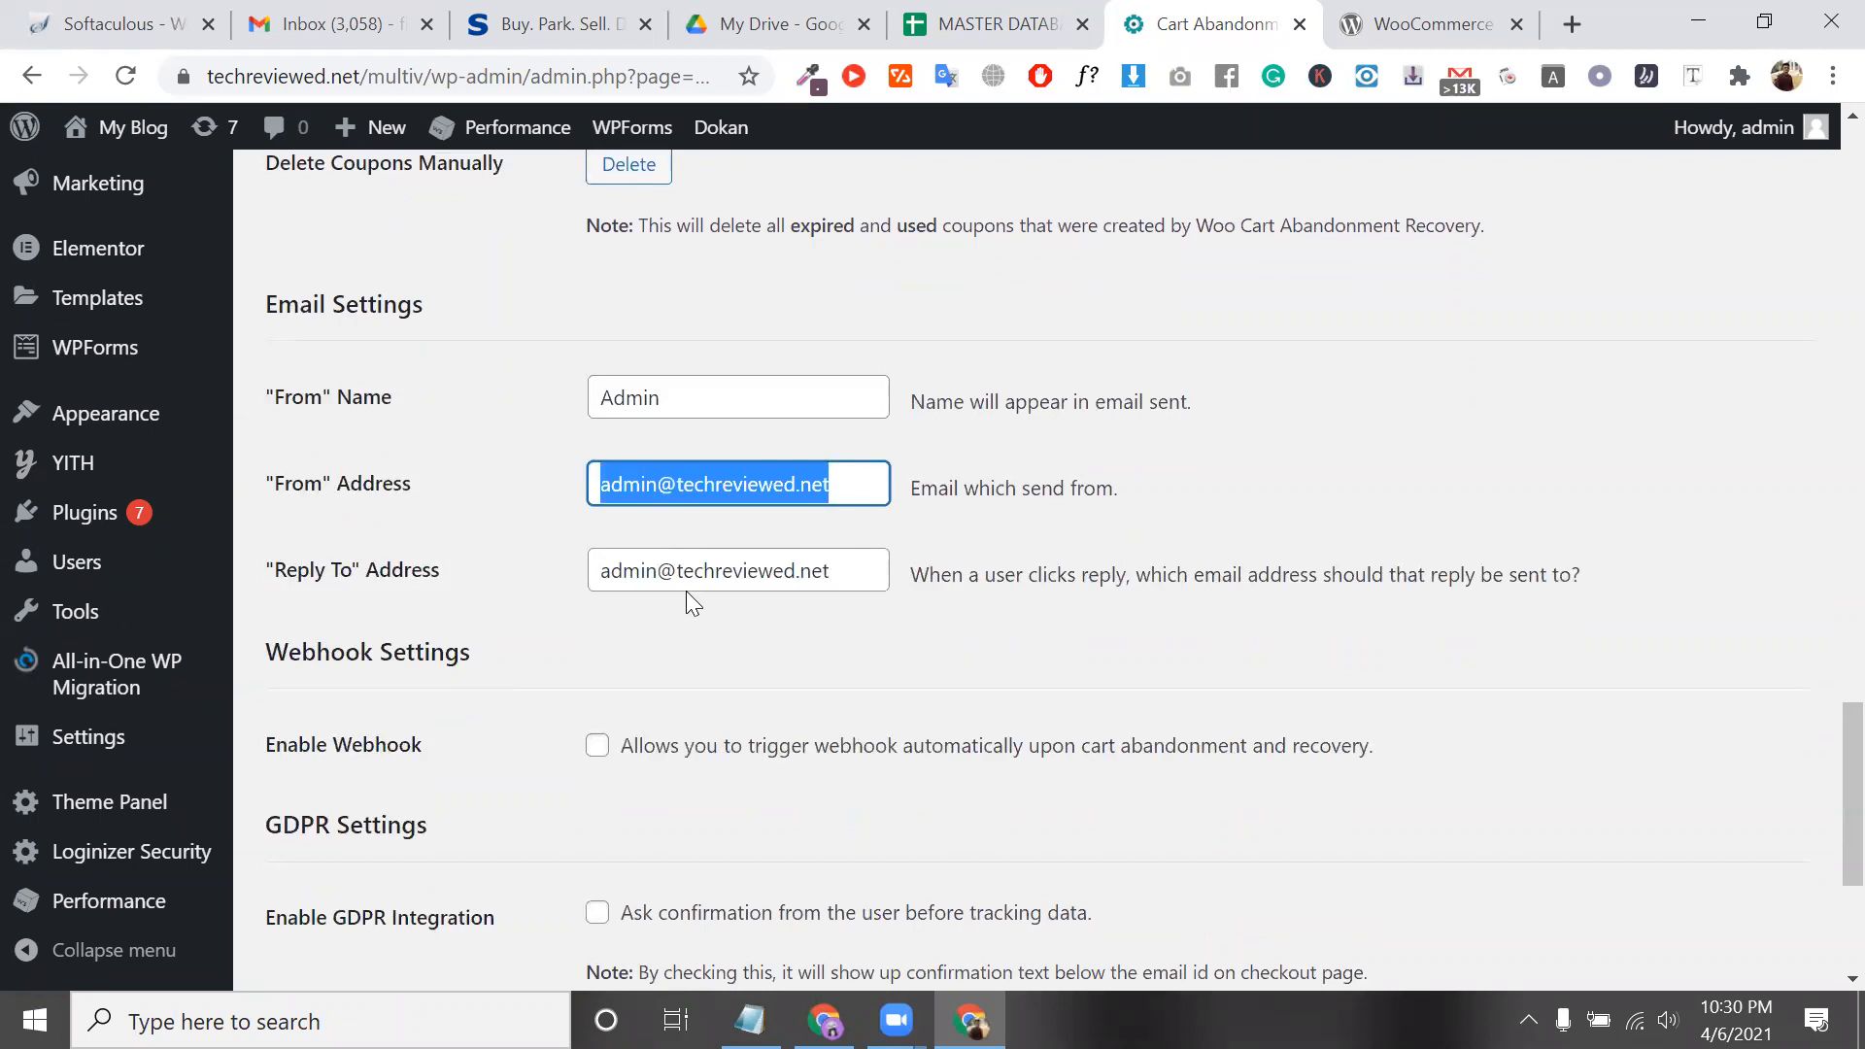
triple_click(694, 581)
Enable the webhook and auto-creation of a special coupon code, keeping Percentage discount as the discount type
scroll(696, 585, down, 4)
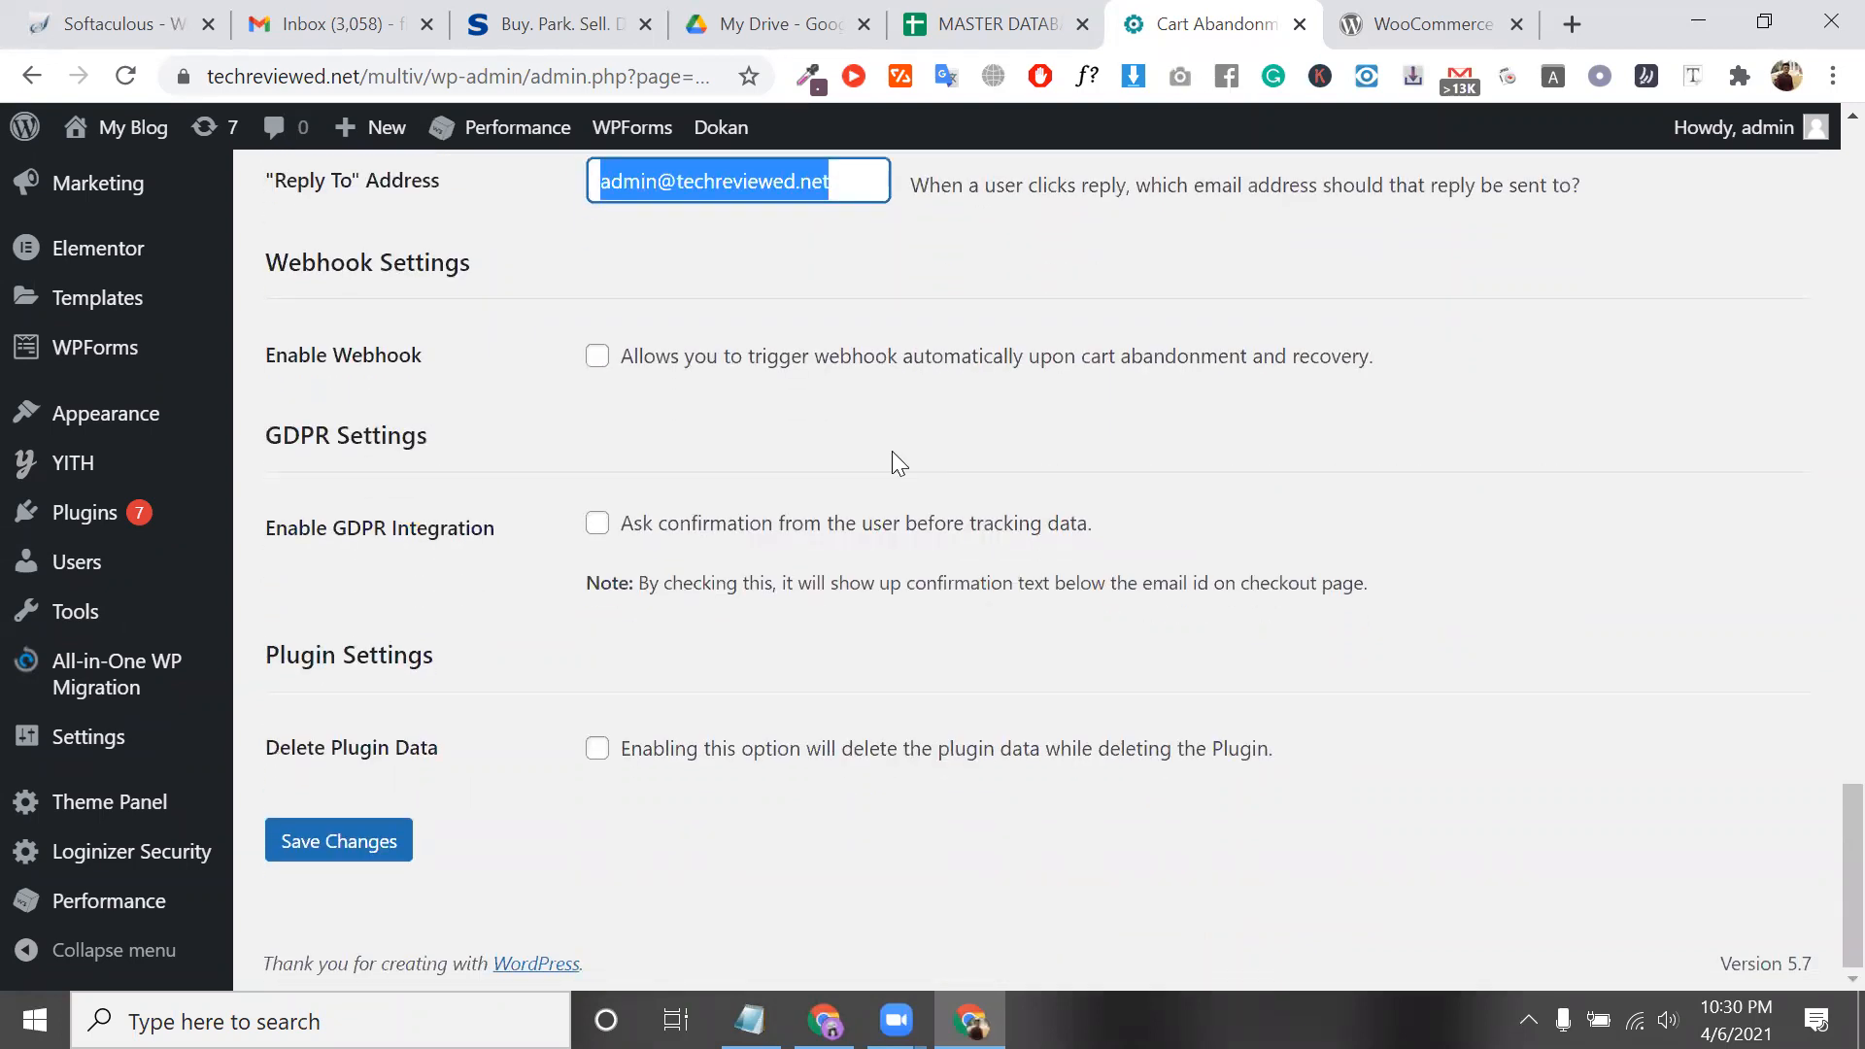
click(597, 358)
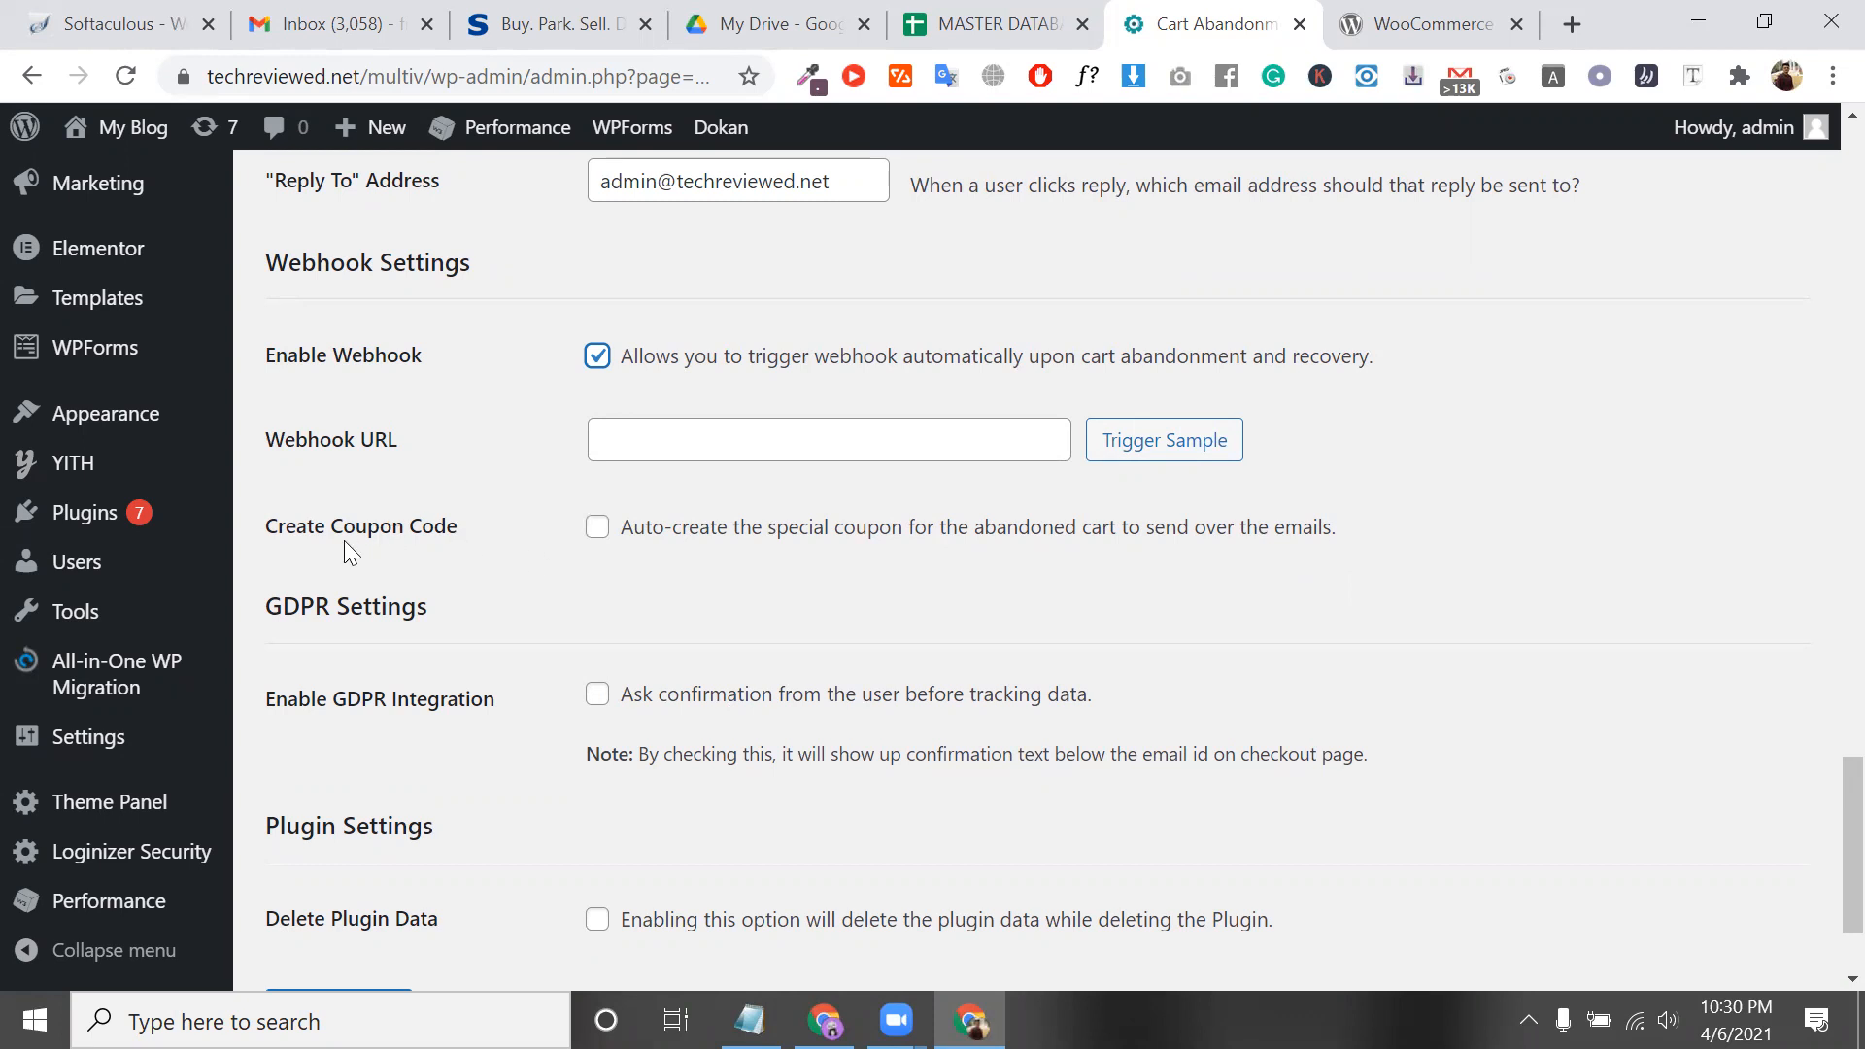
click(597, 529)
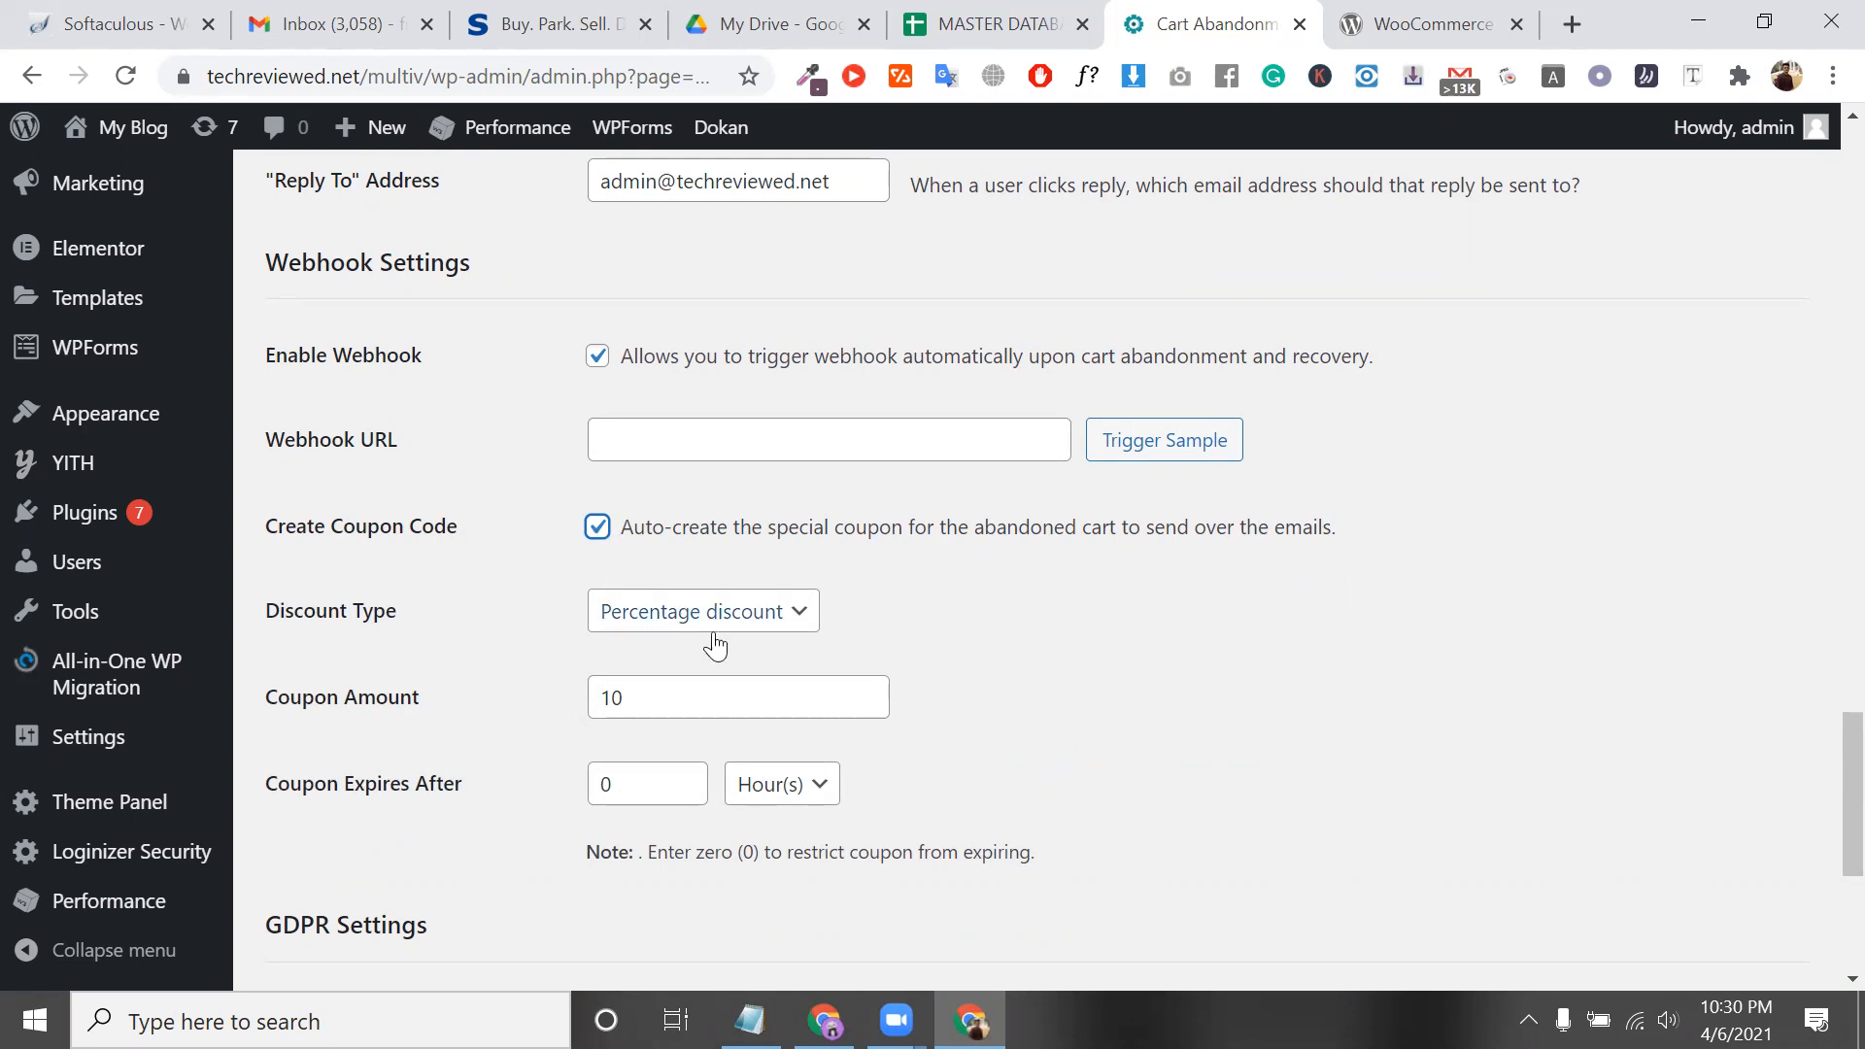
click(689, 704)
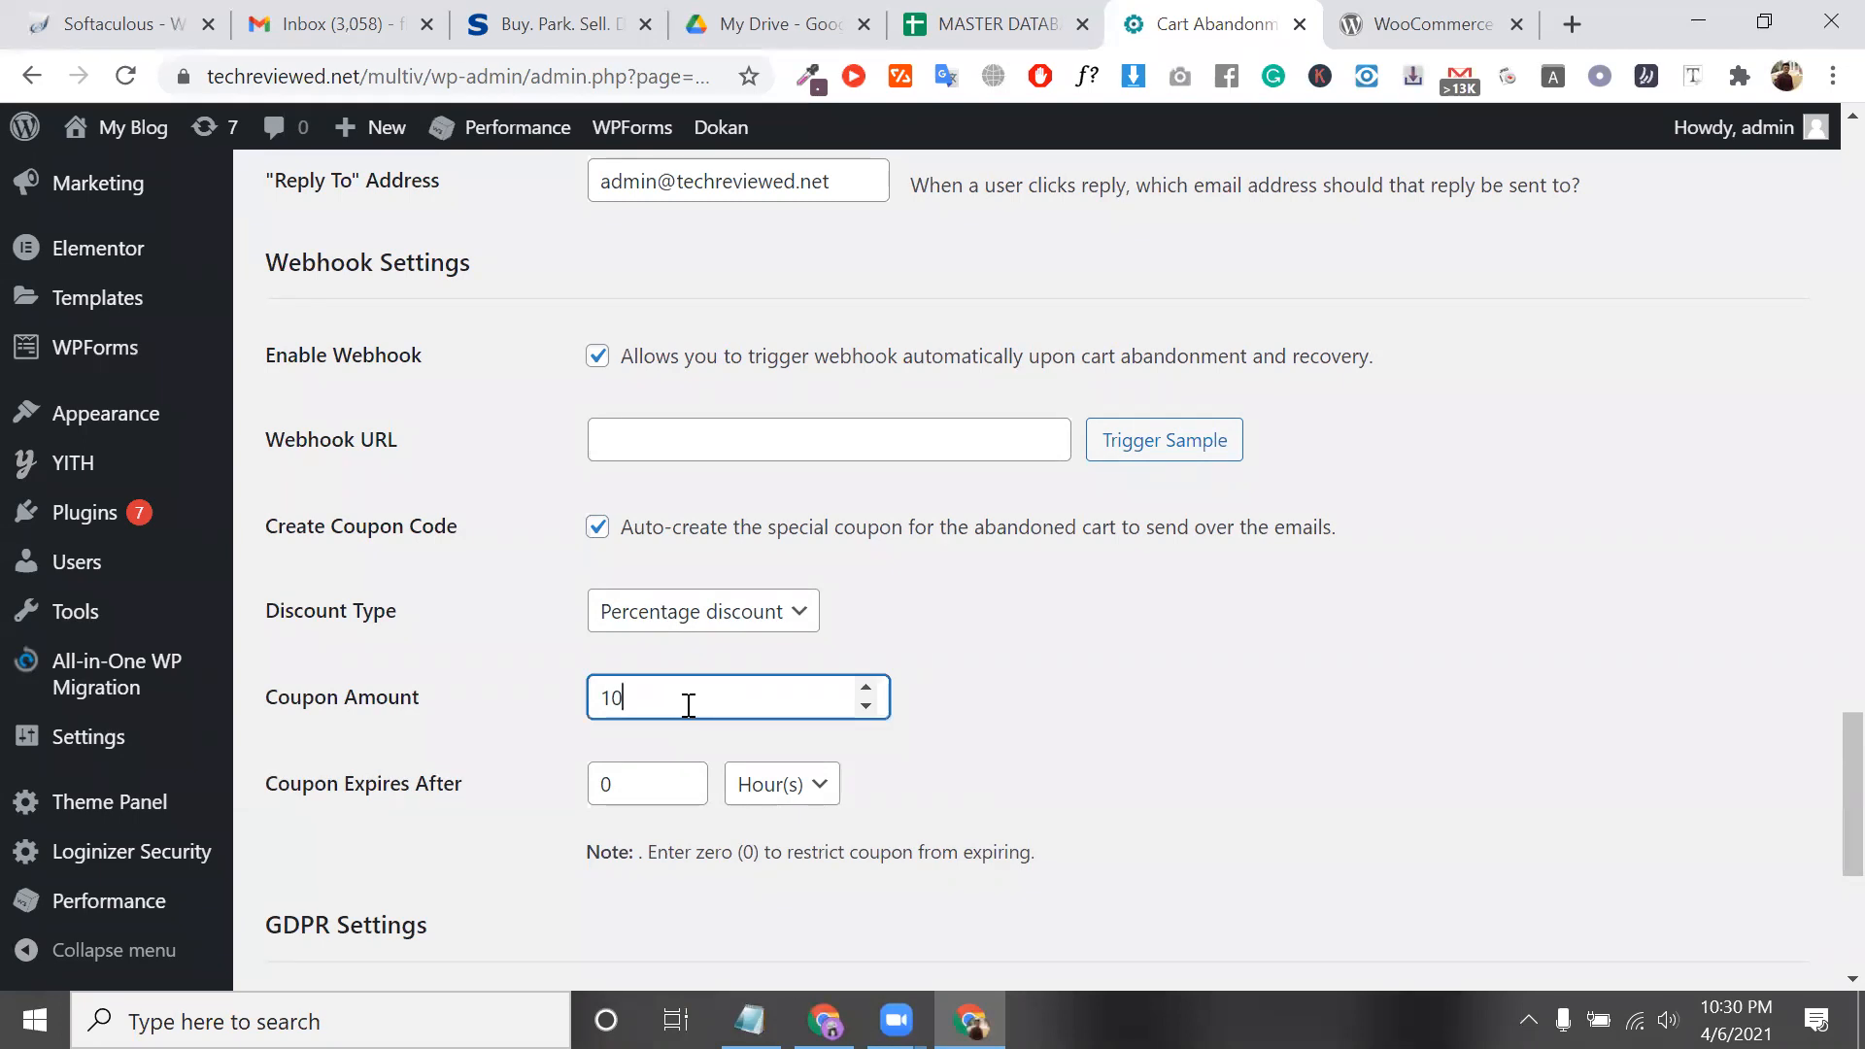
click(779, 626)
click(685, 646)
Set the auto-created coupon to expire after 3 days
click(637, 787)
click(793, 802)
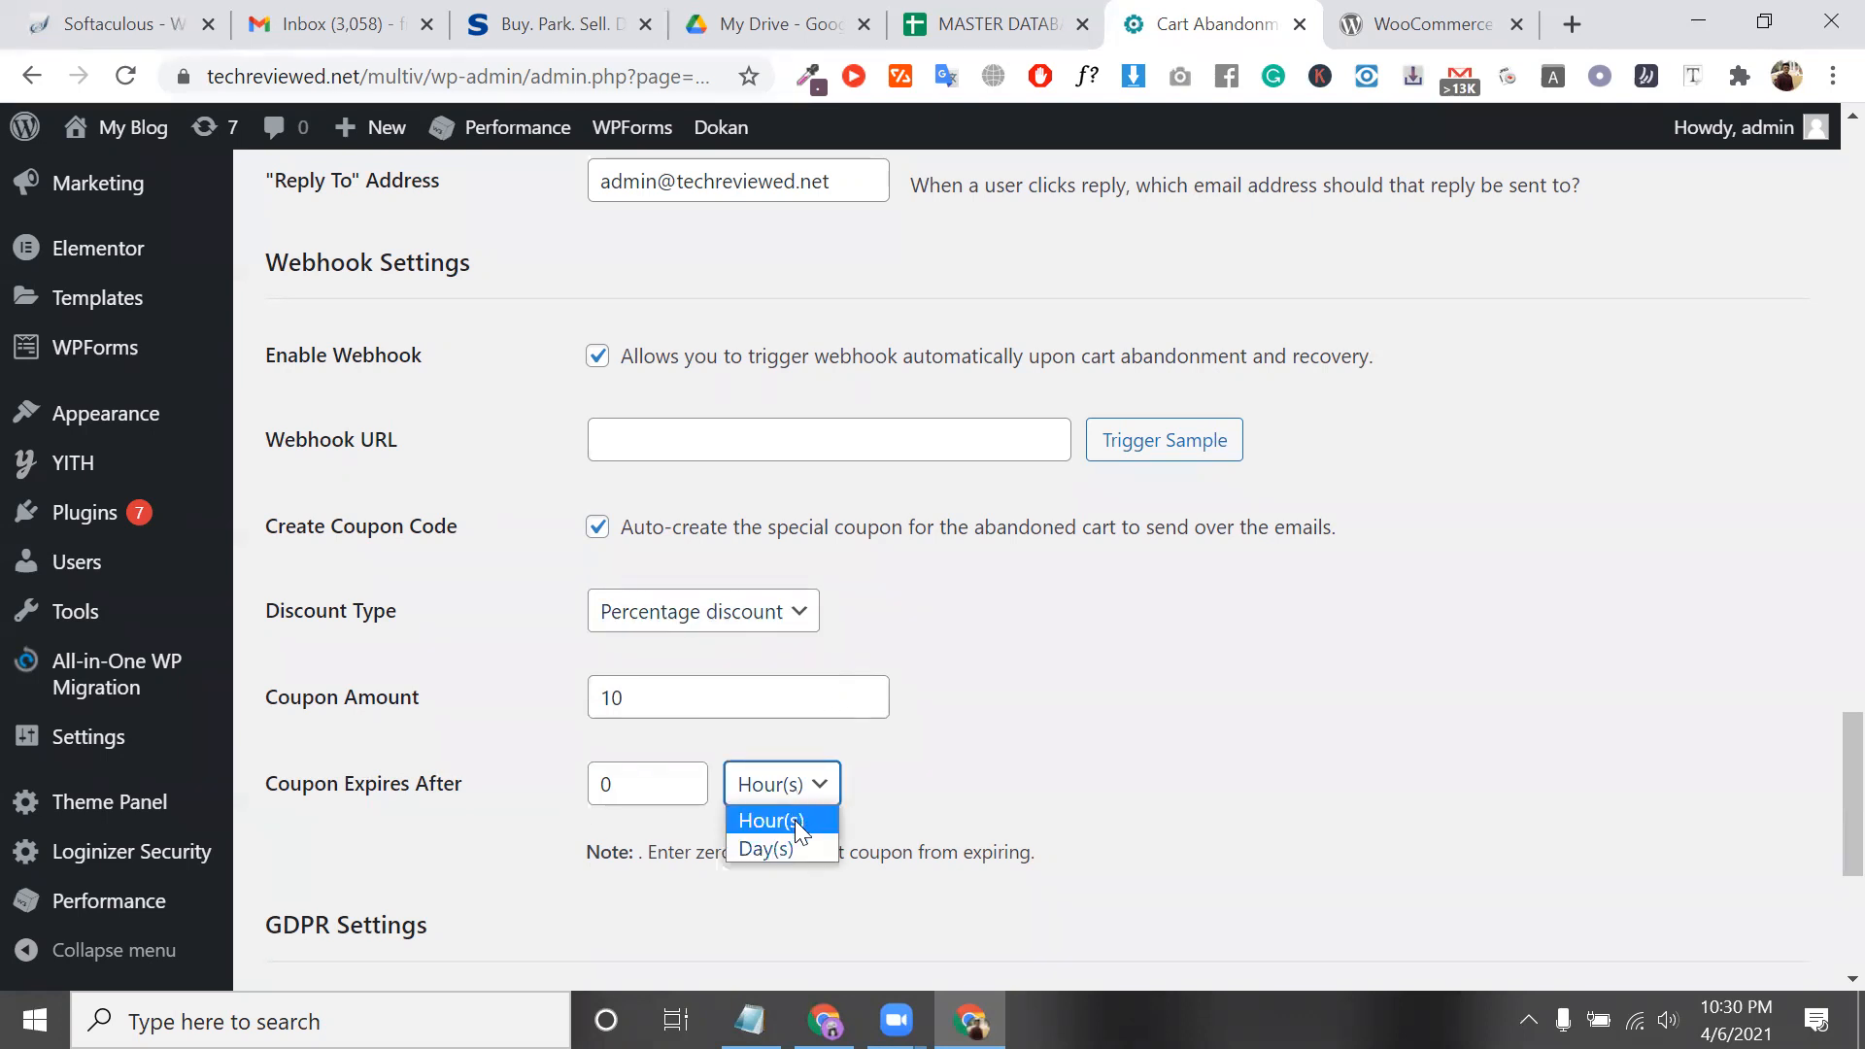
click(795, 853)
click(616, 794)
key(BackSpace)
text(3)
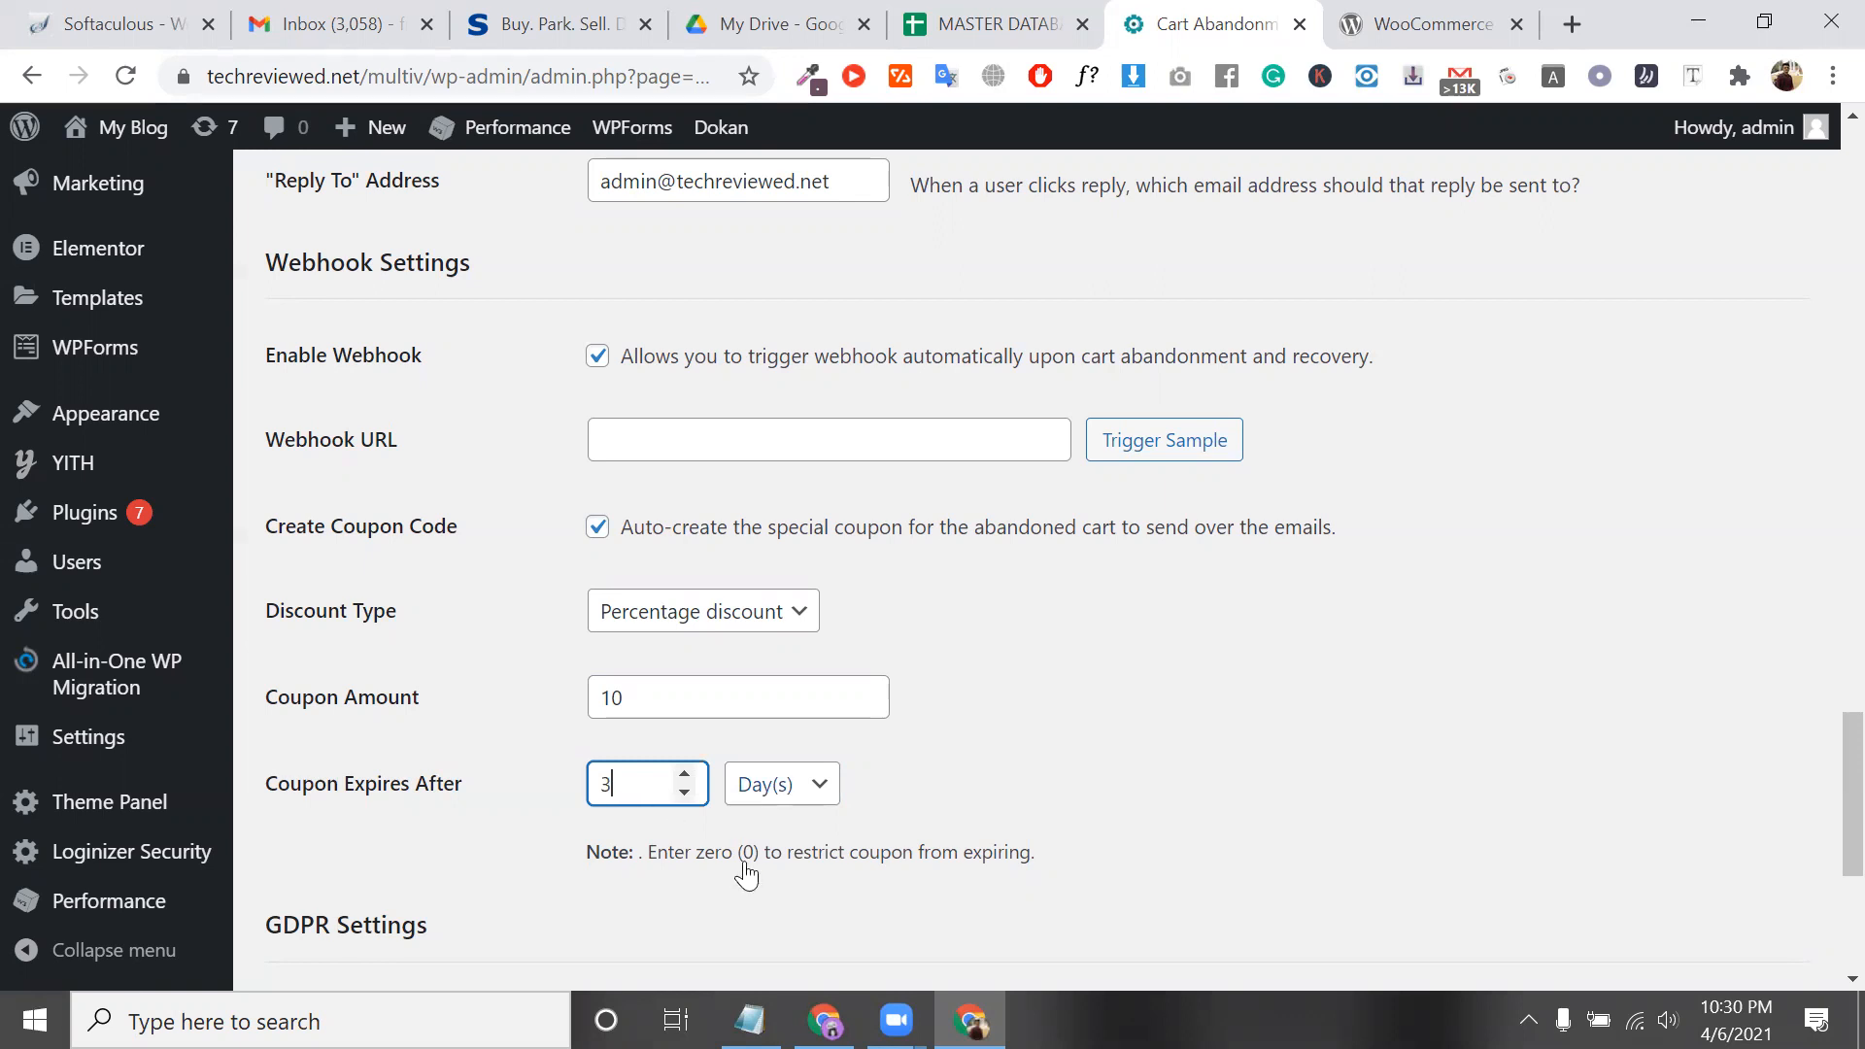
Recheck the coupon, email and webhook settings and examine the GDPR integration option
scroll(505, 470, up, 10)
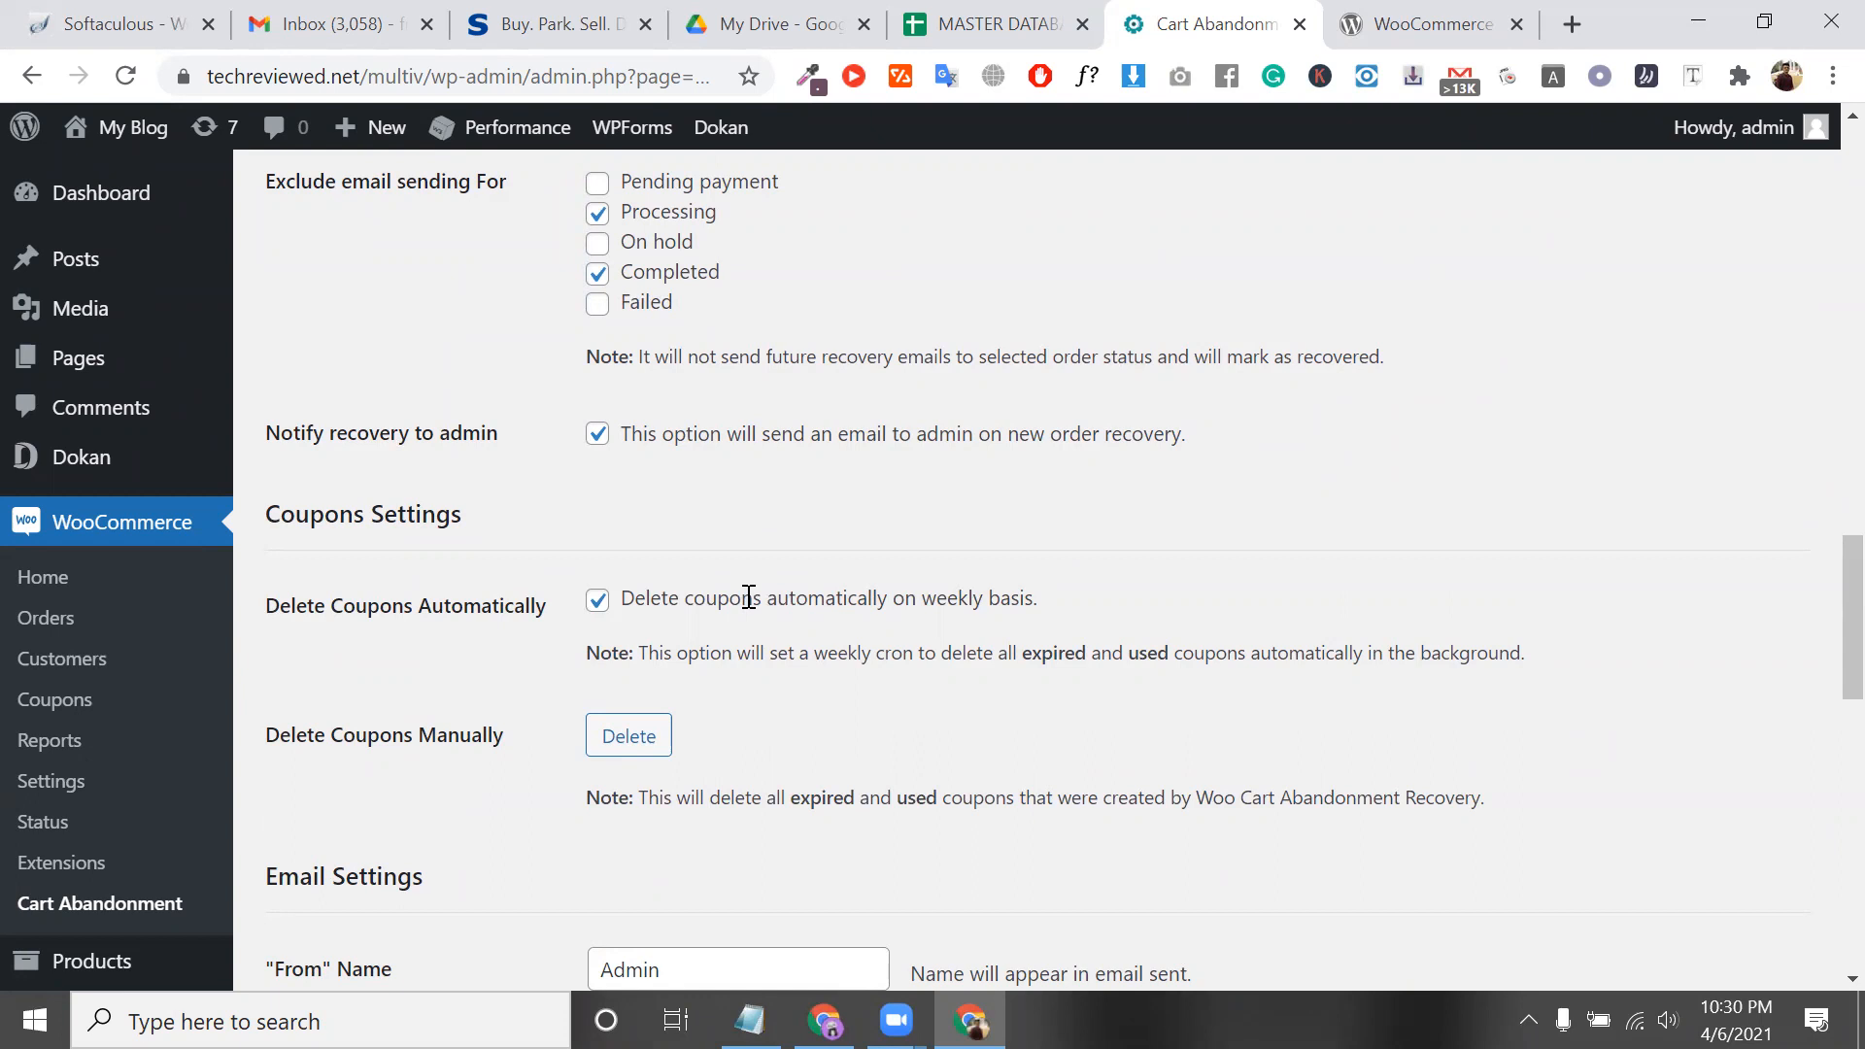
scroll(749, 596, down, 4)
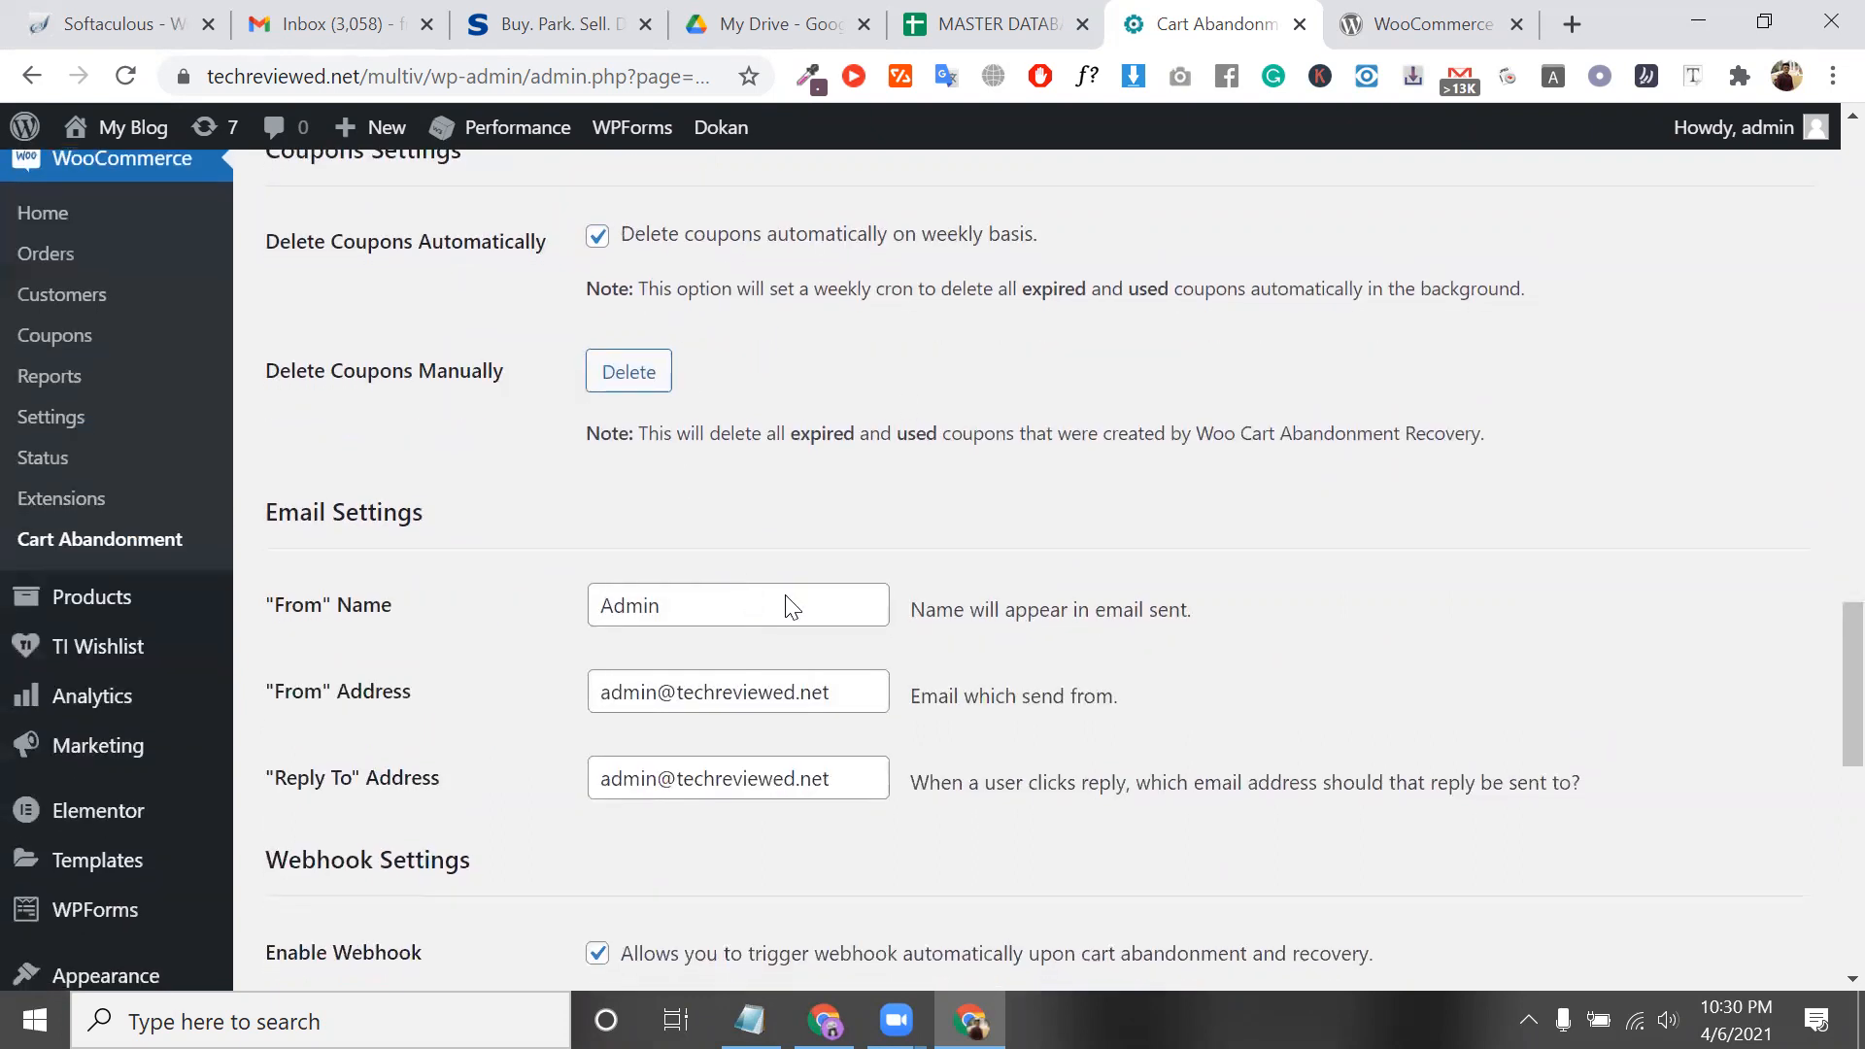
scroll(719, 541, down, 5)
scroll(715, 531, down, 2)
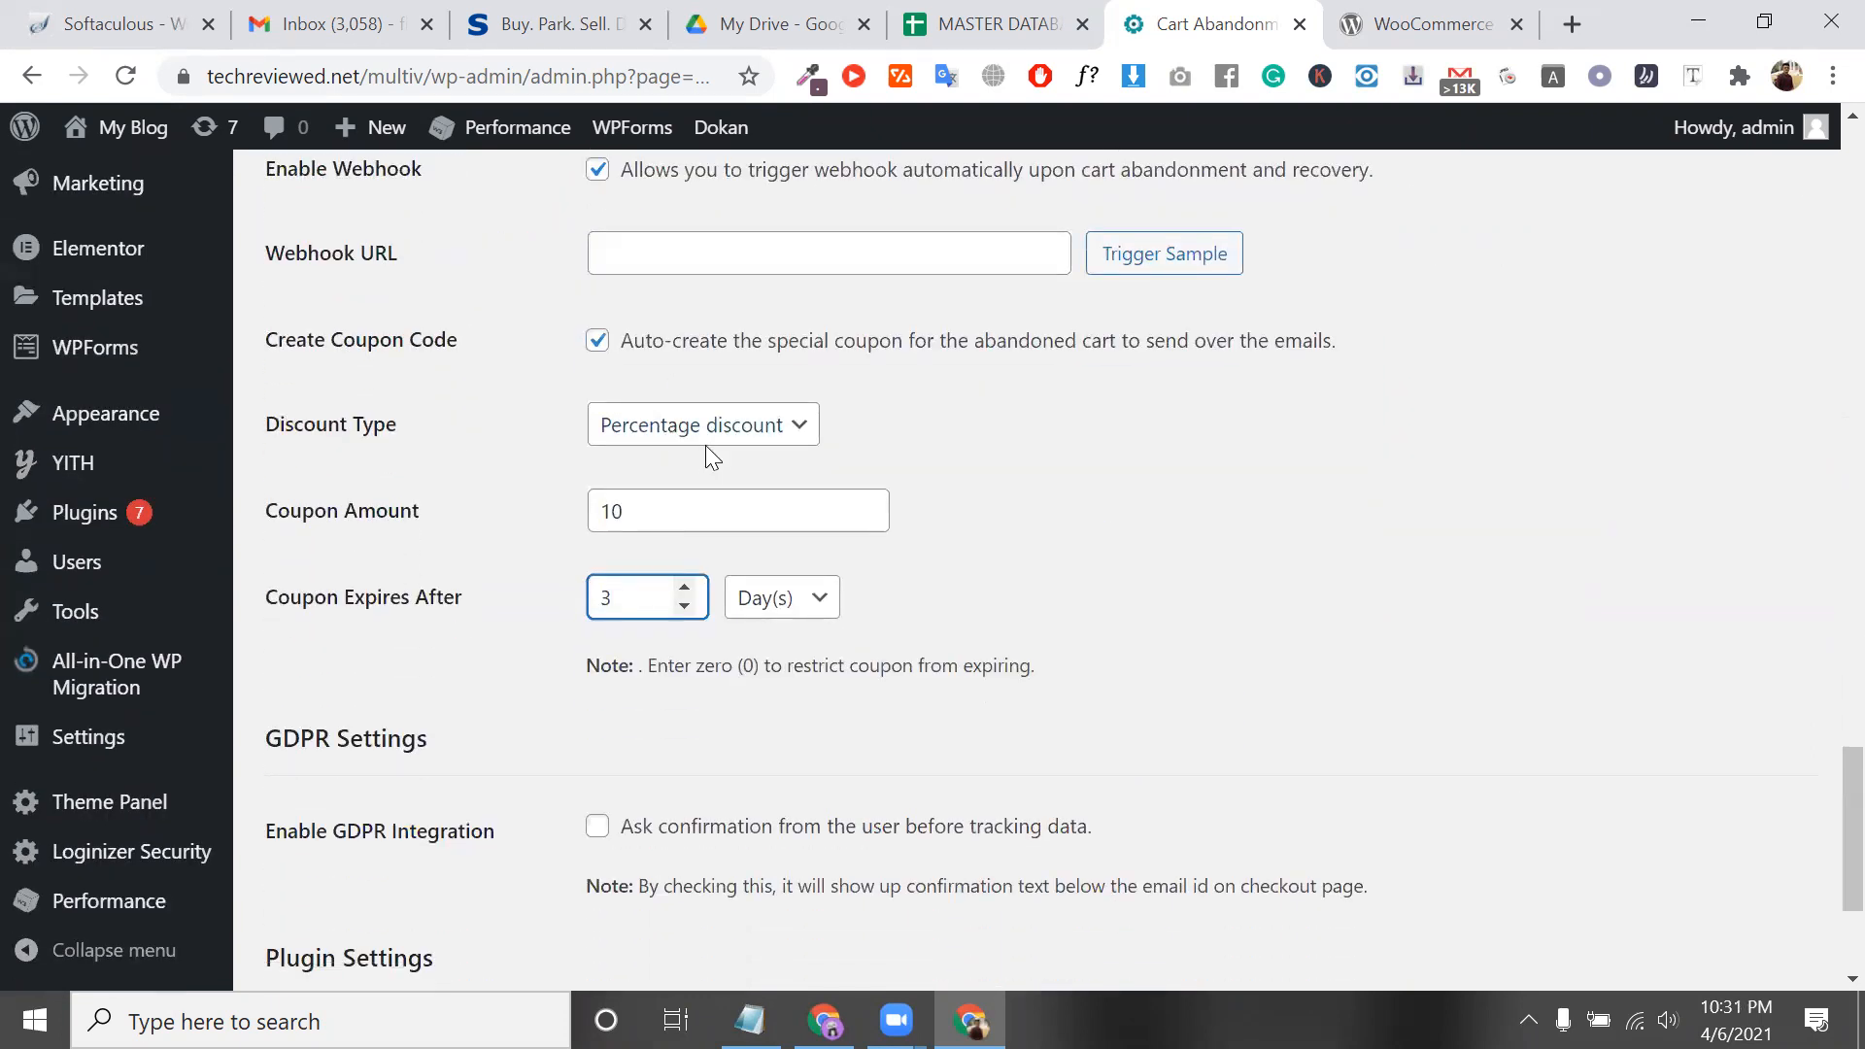
scroll(705, 447, down, 1)
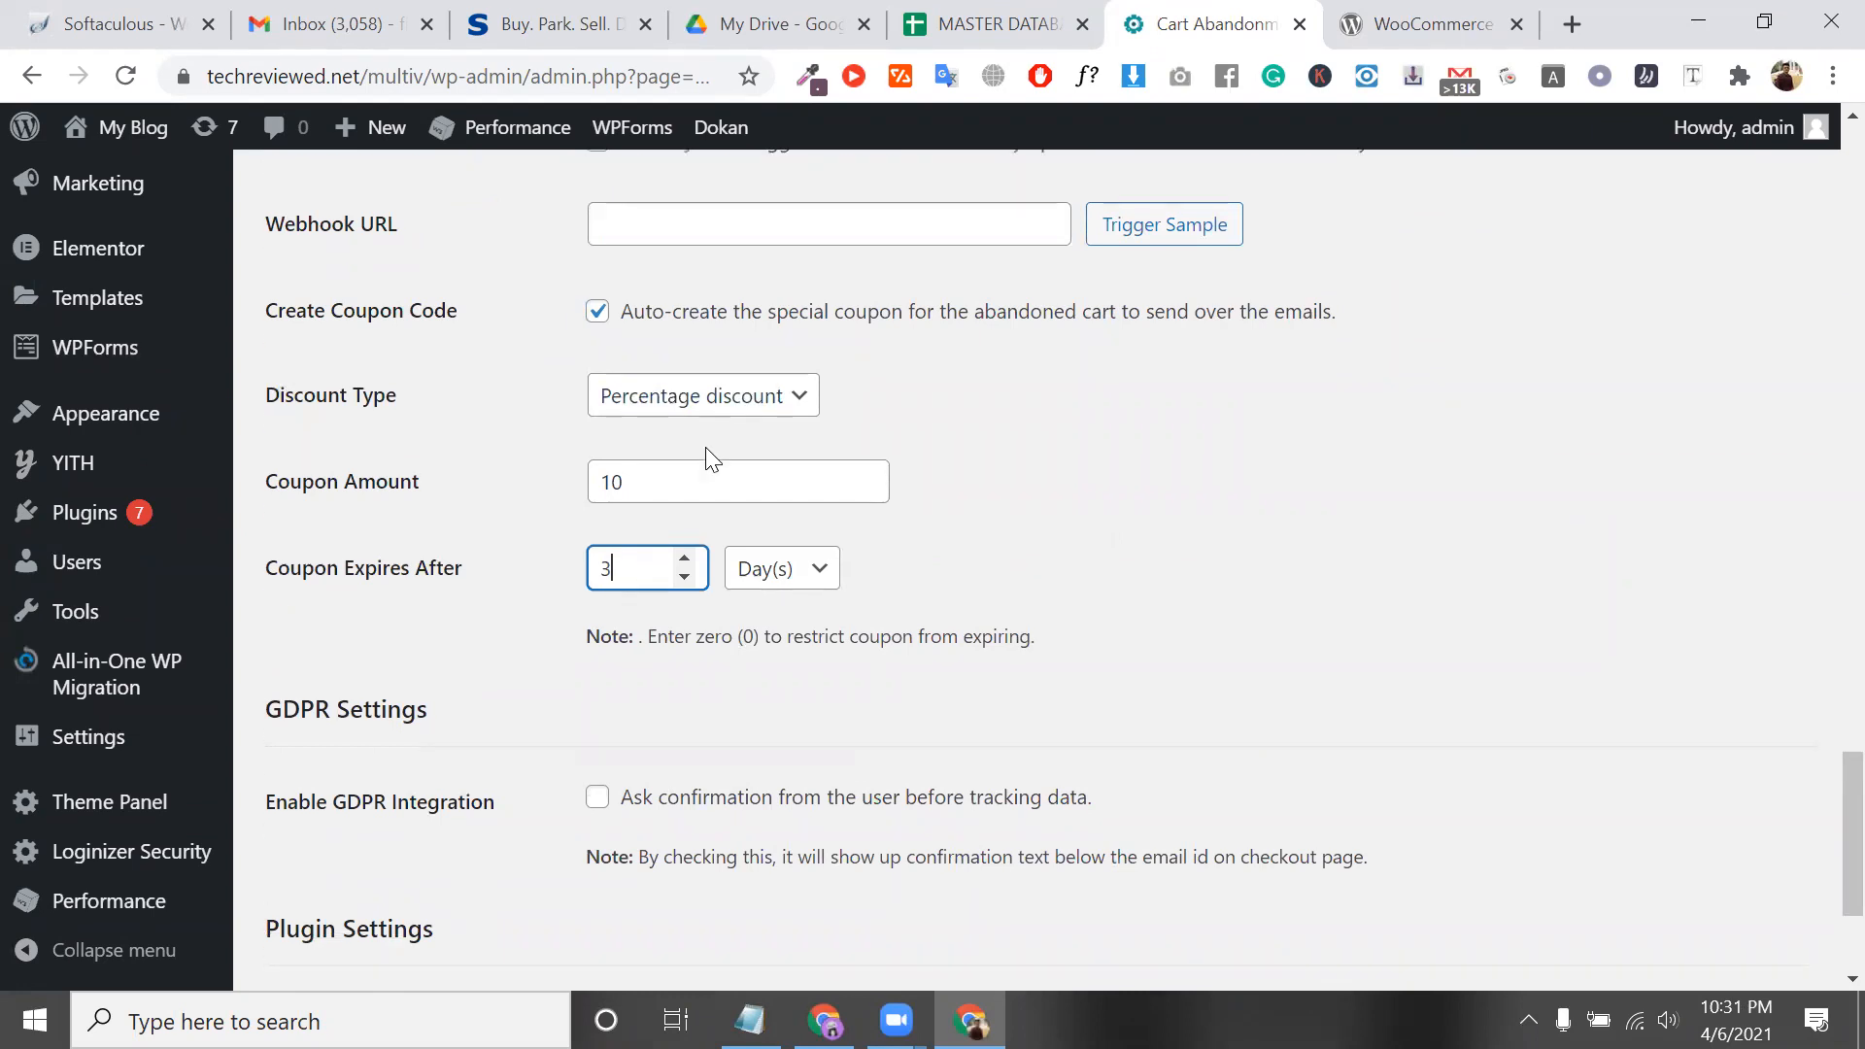
click(641, 388)
scroll(640, 388, down, 1)
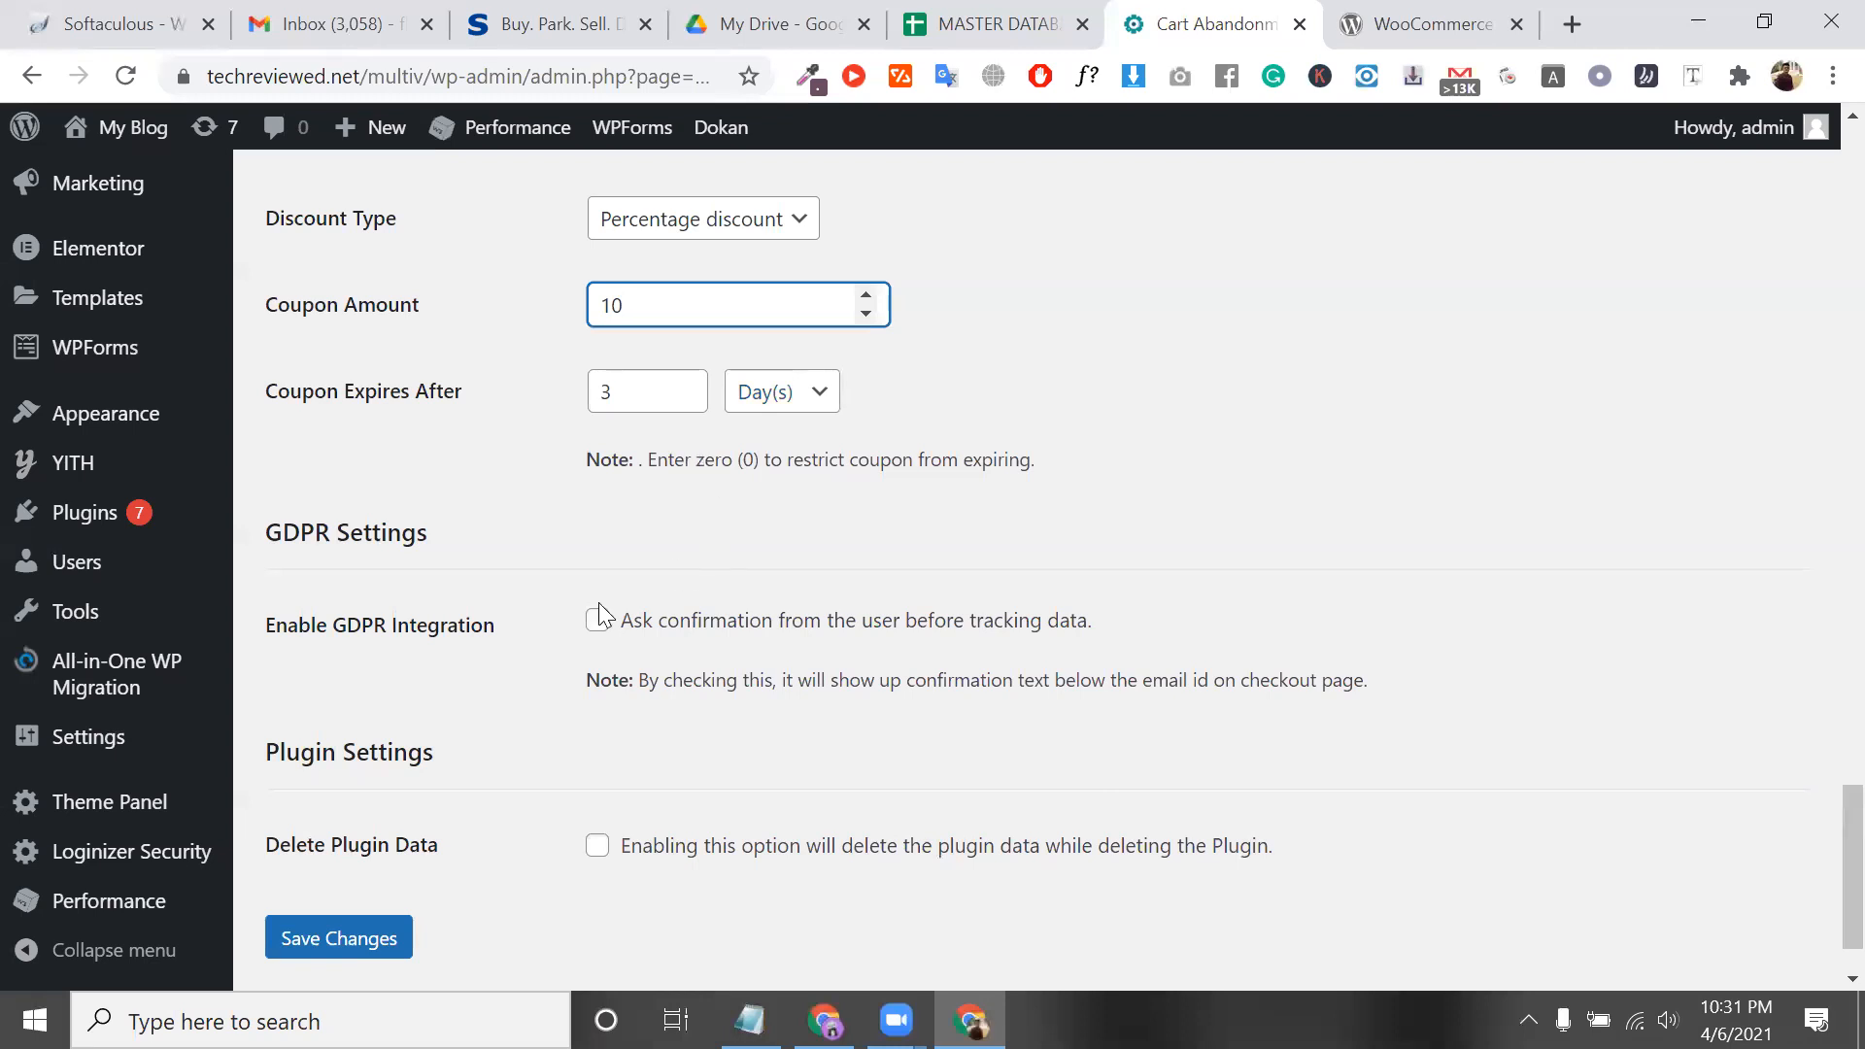
scroll(408, 540, down, 1)
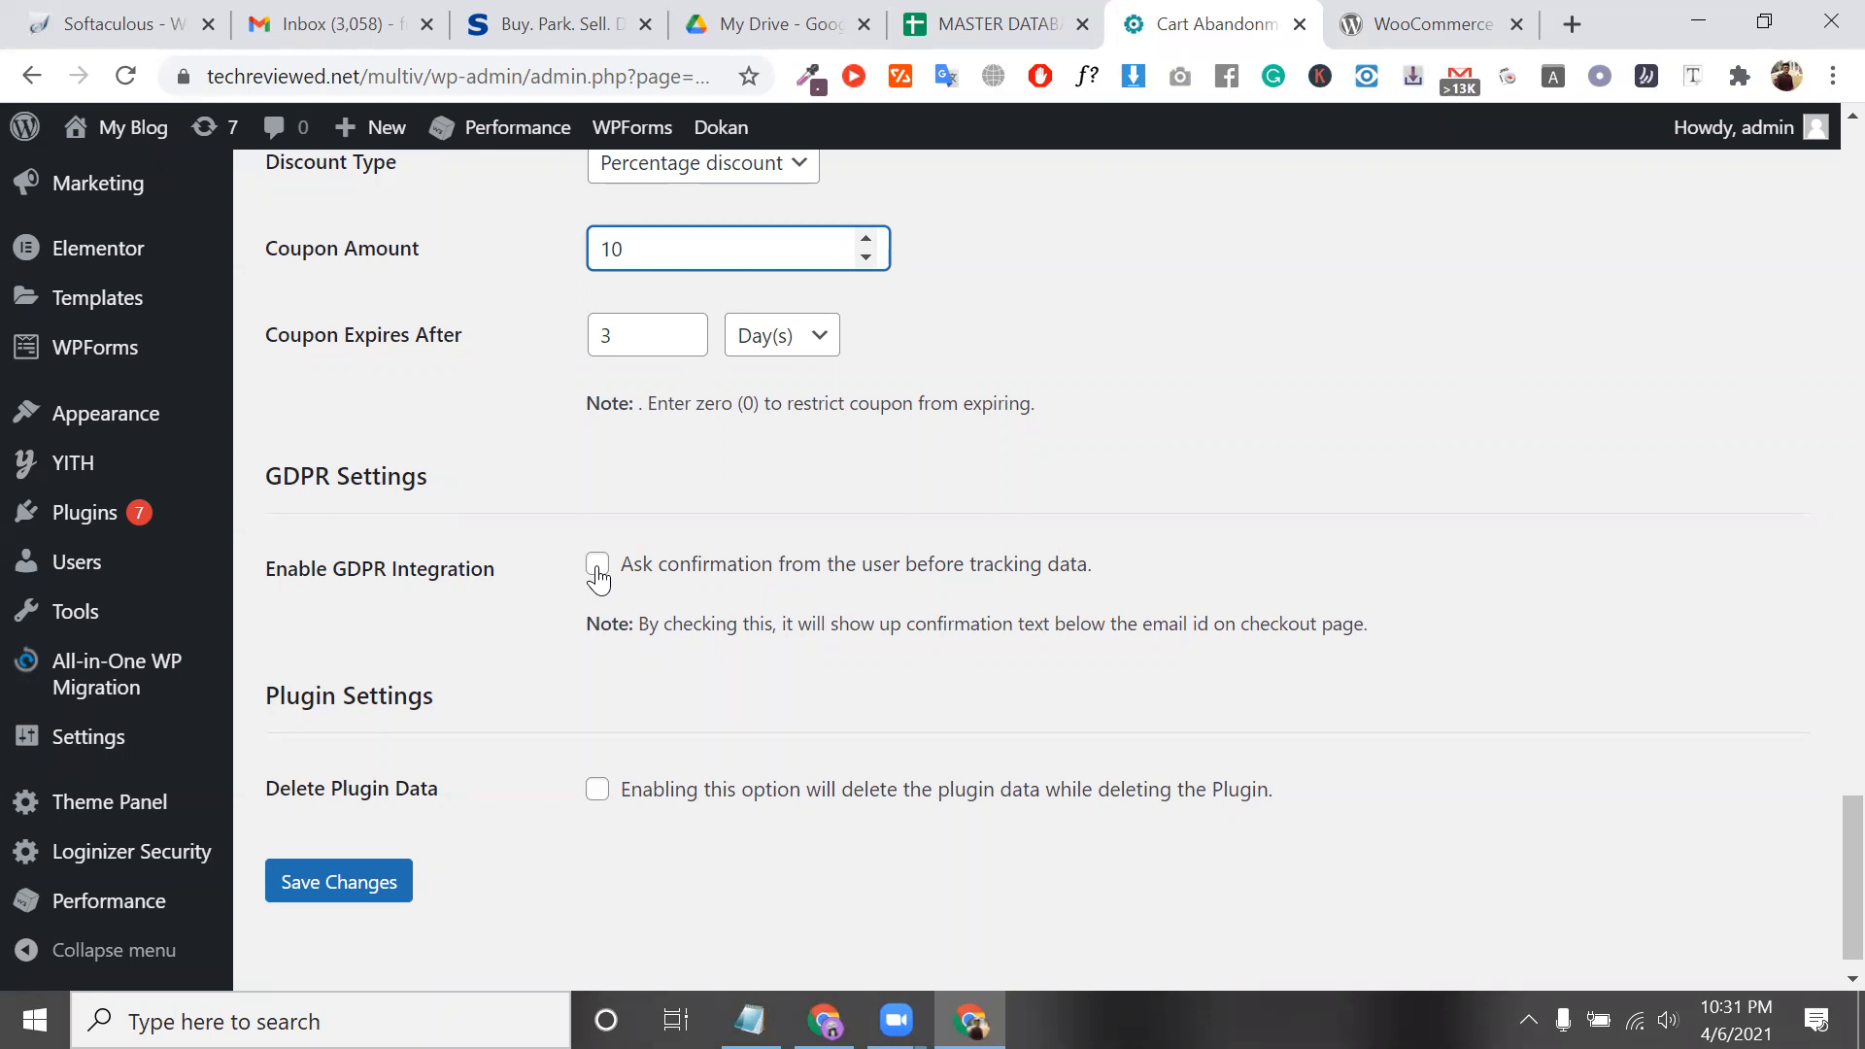
scroll(597, 578, down, 1)
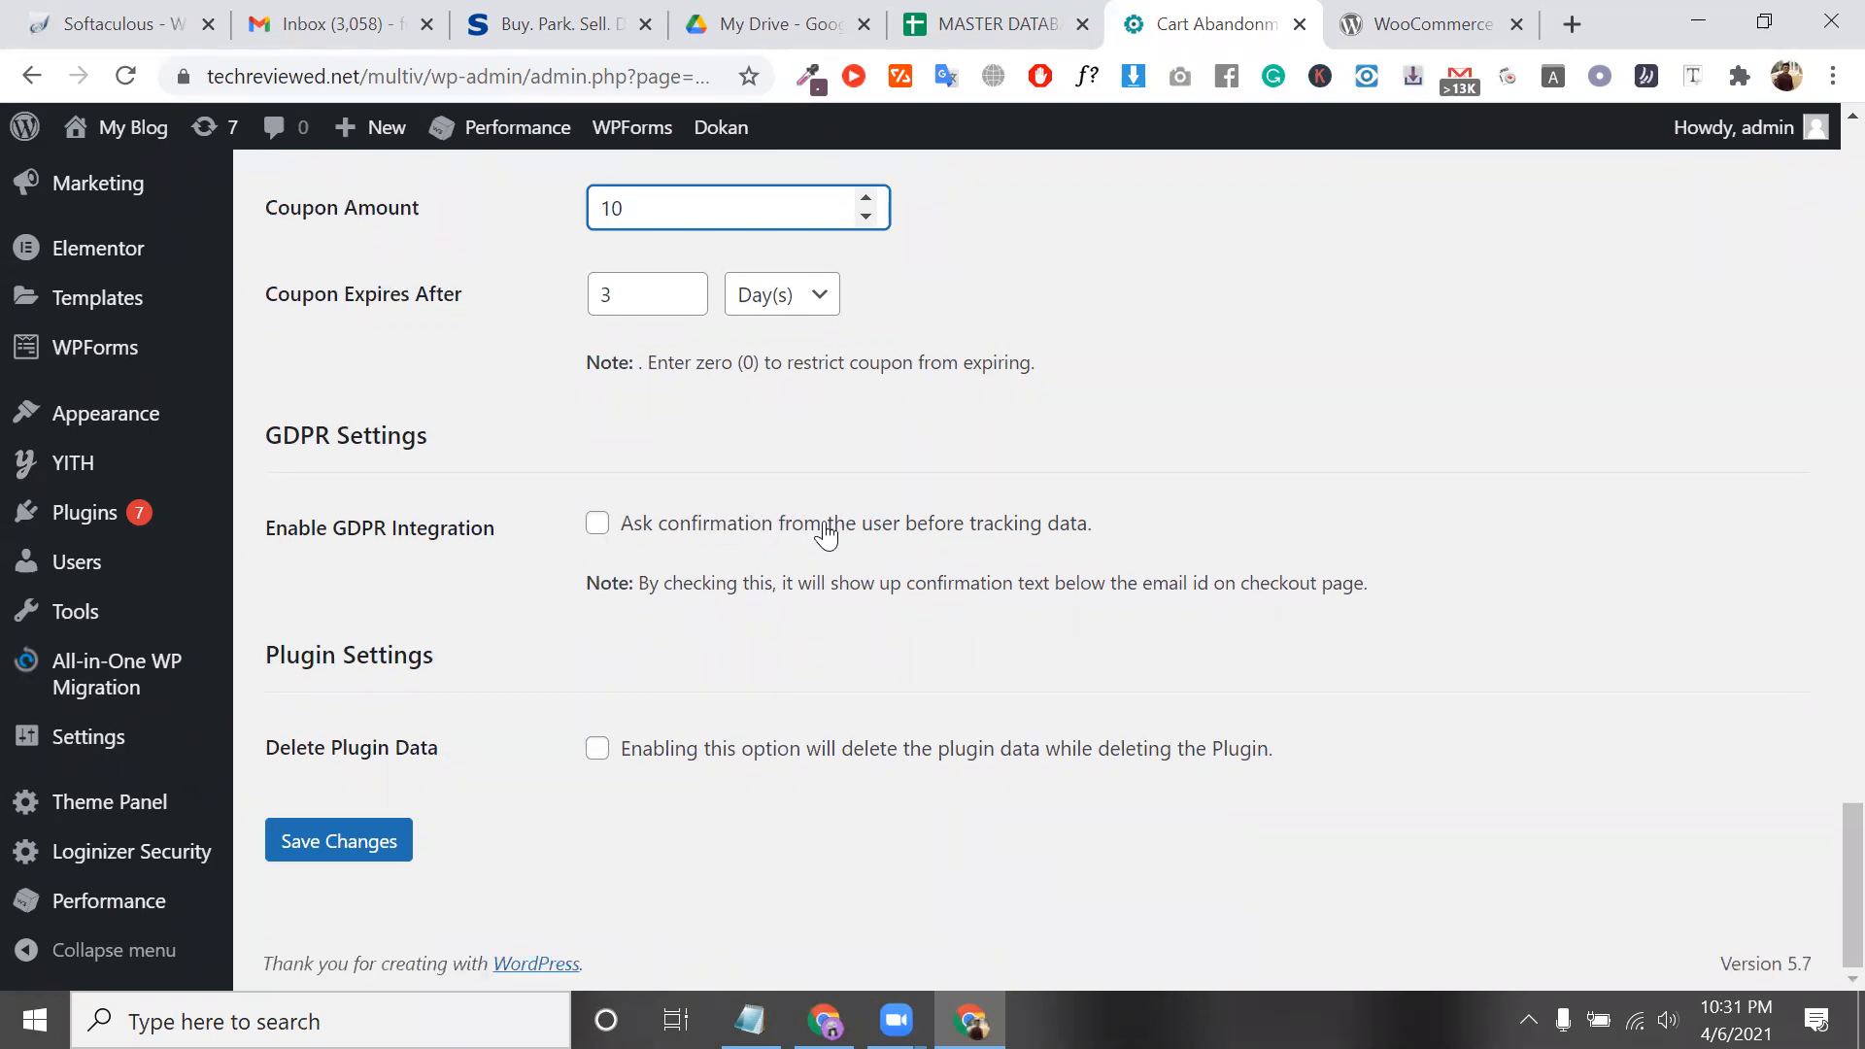
Turn the Delete Plugin Data option on and back off, and save the cart abandonment settings
click(597, 750)
click(599, 750)
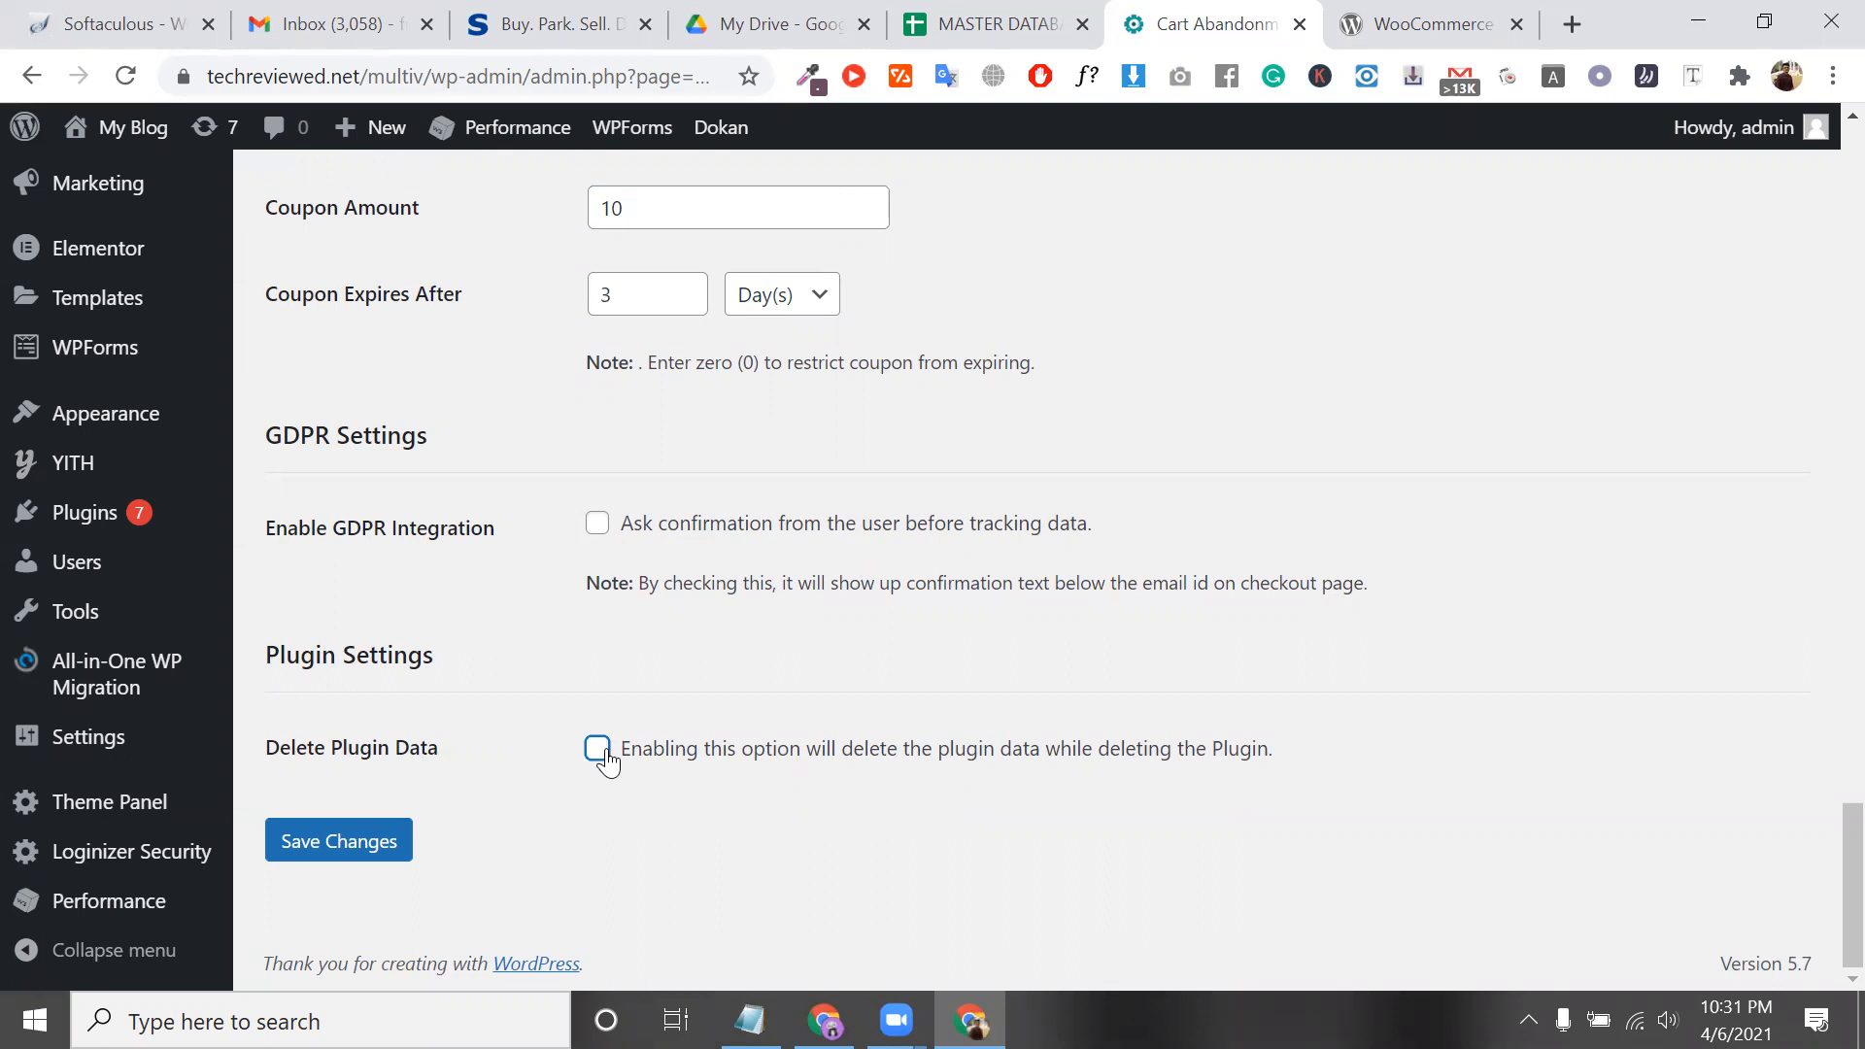
click(367, 851)
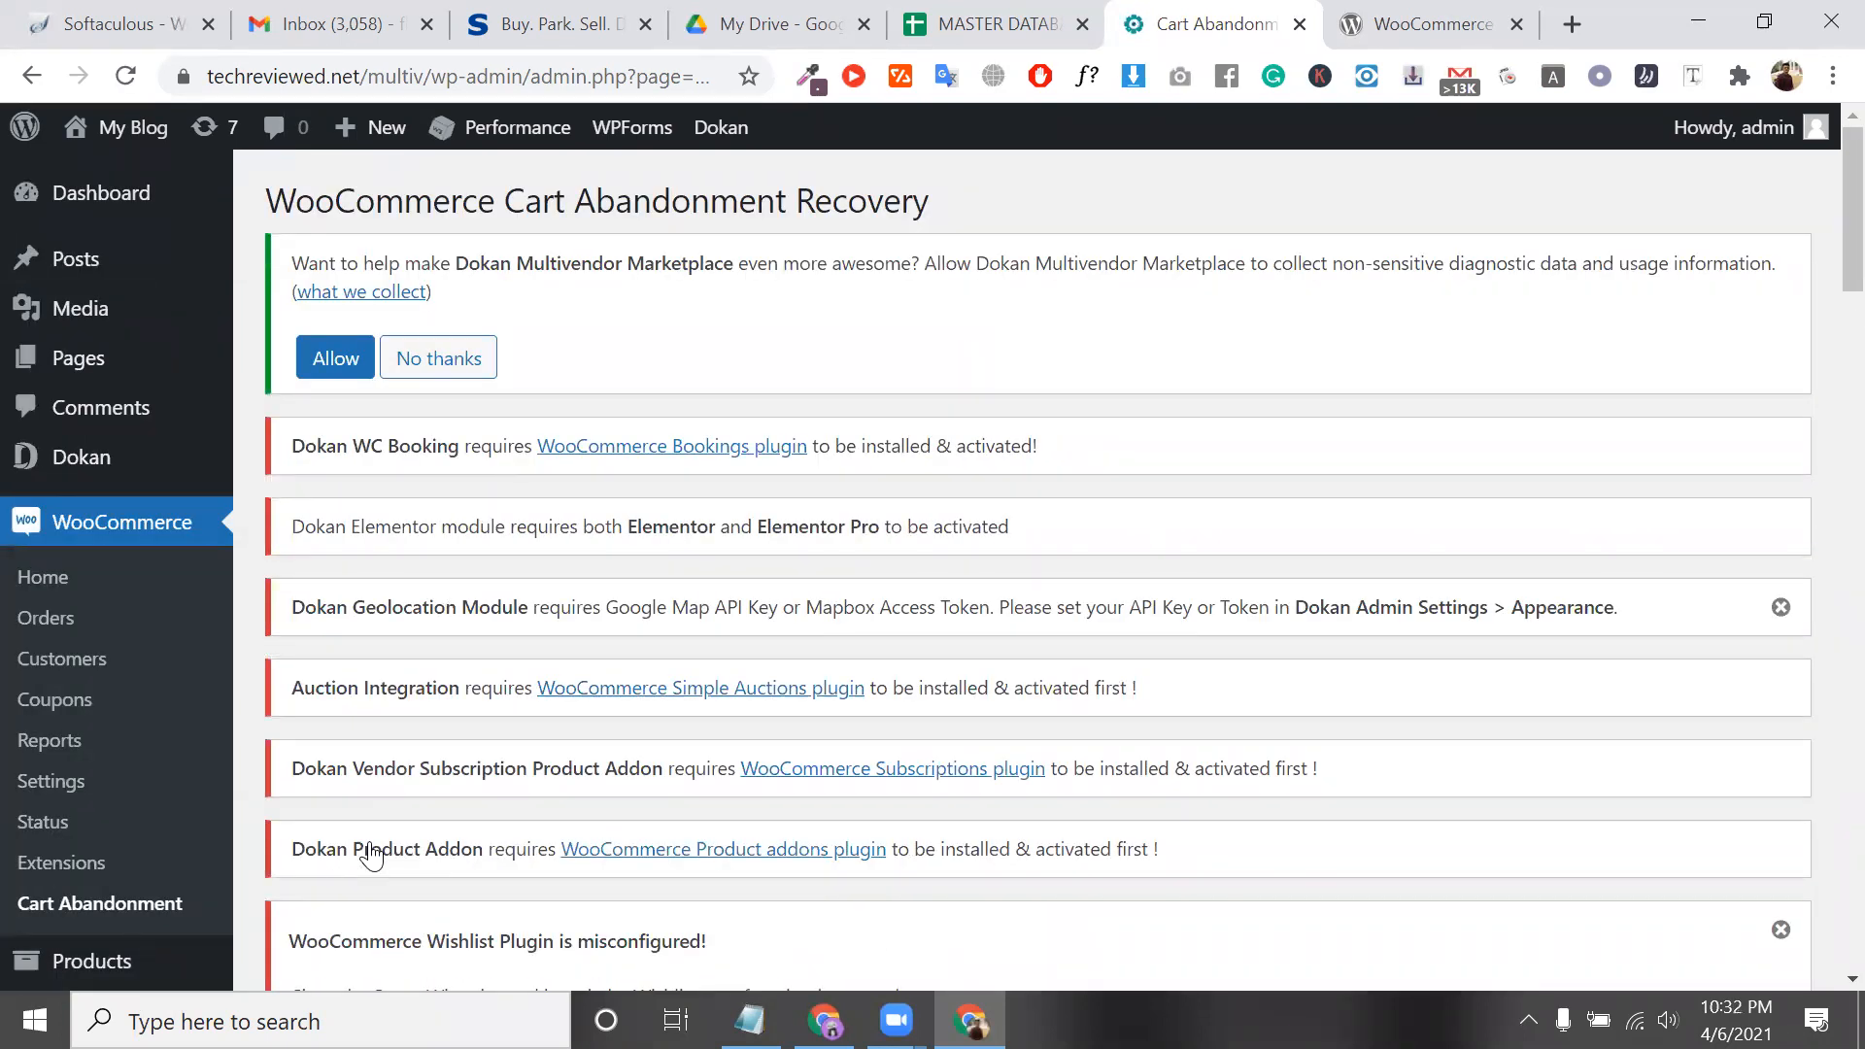
Open the list of follow-up email templates for cart abandonment
scroll(372, 856, down, 8)
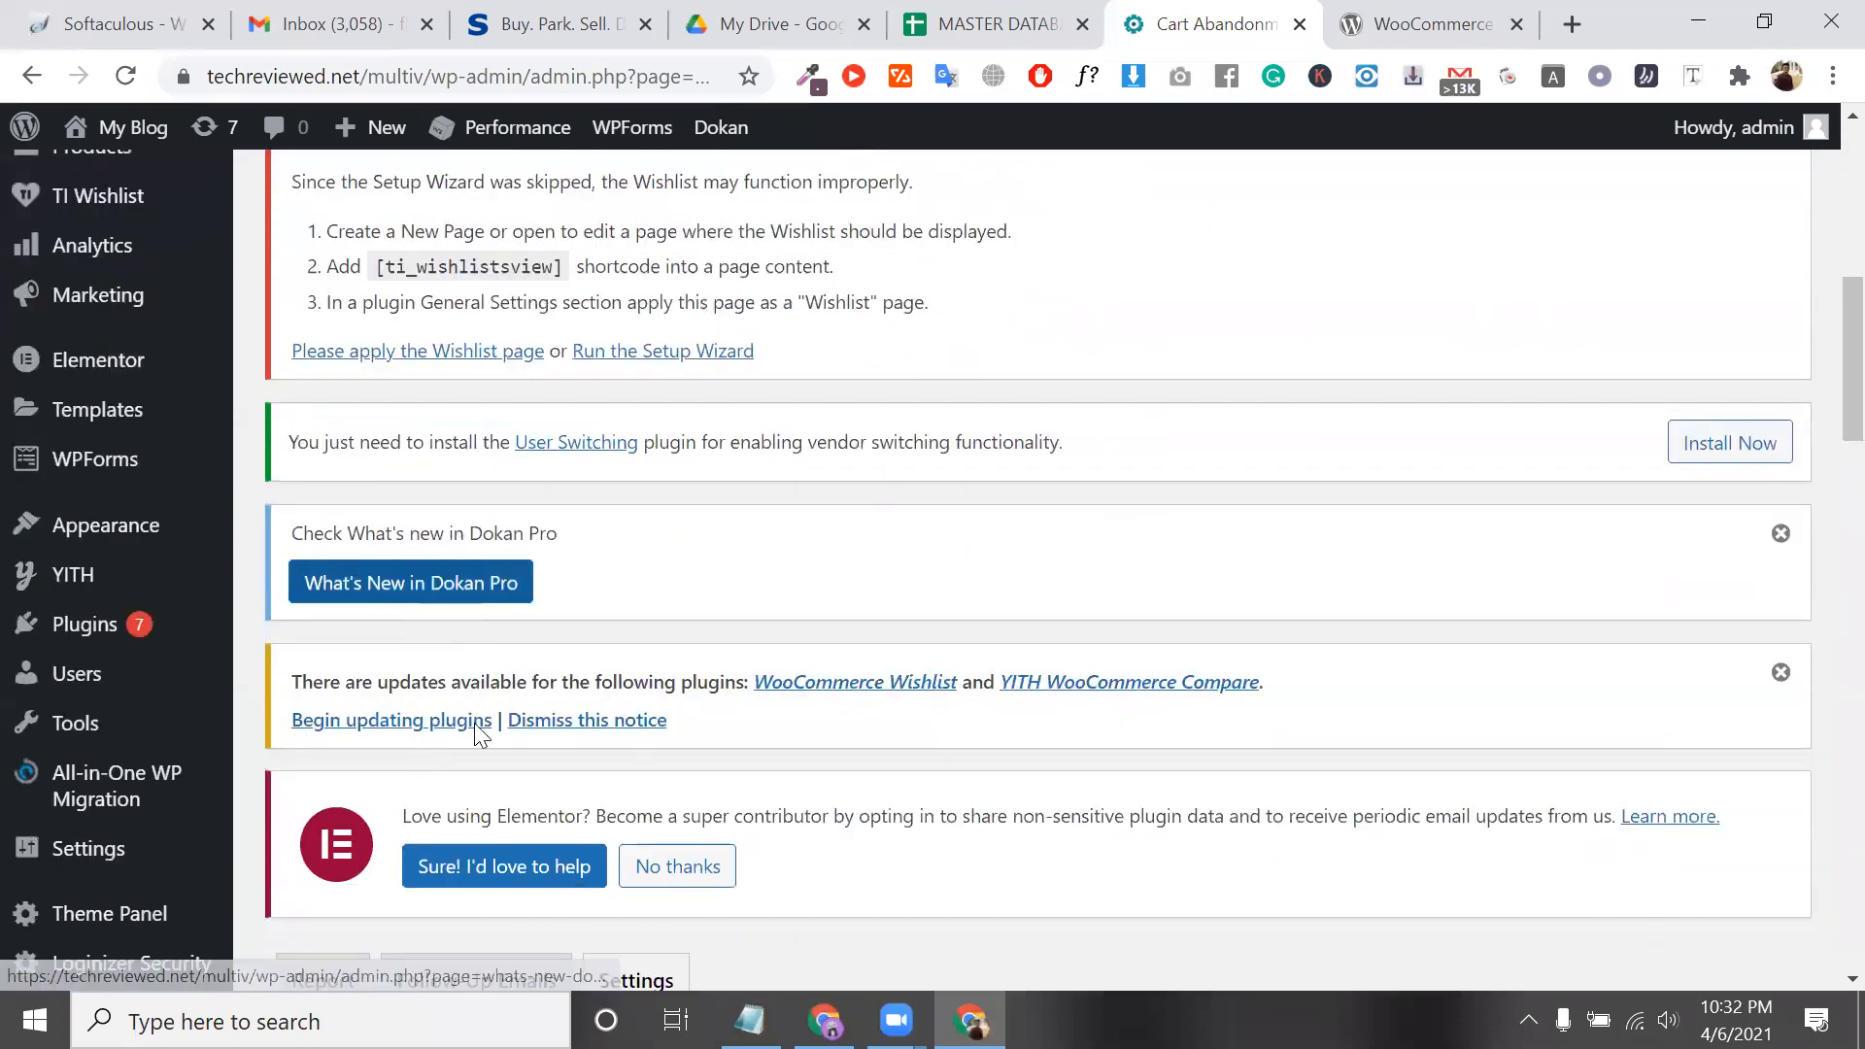
scroll(479, 736, down, 3)
click(523, 707)
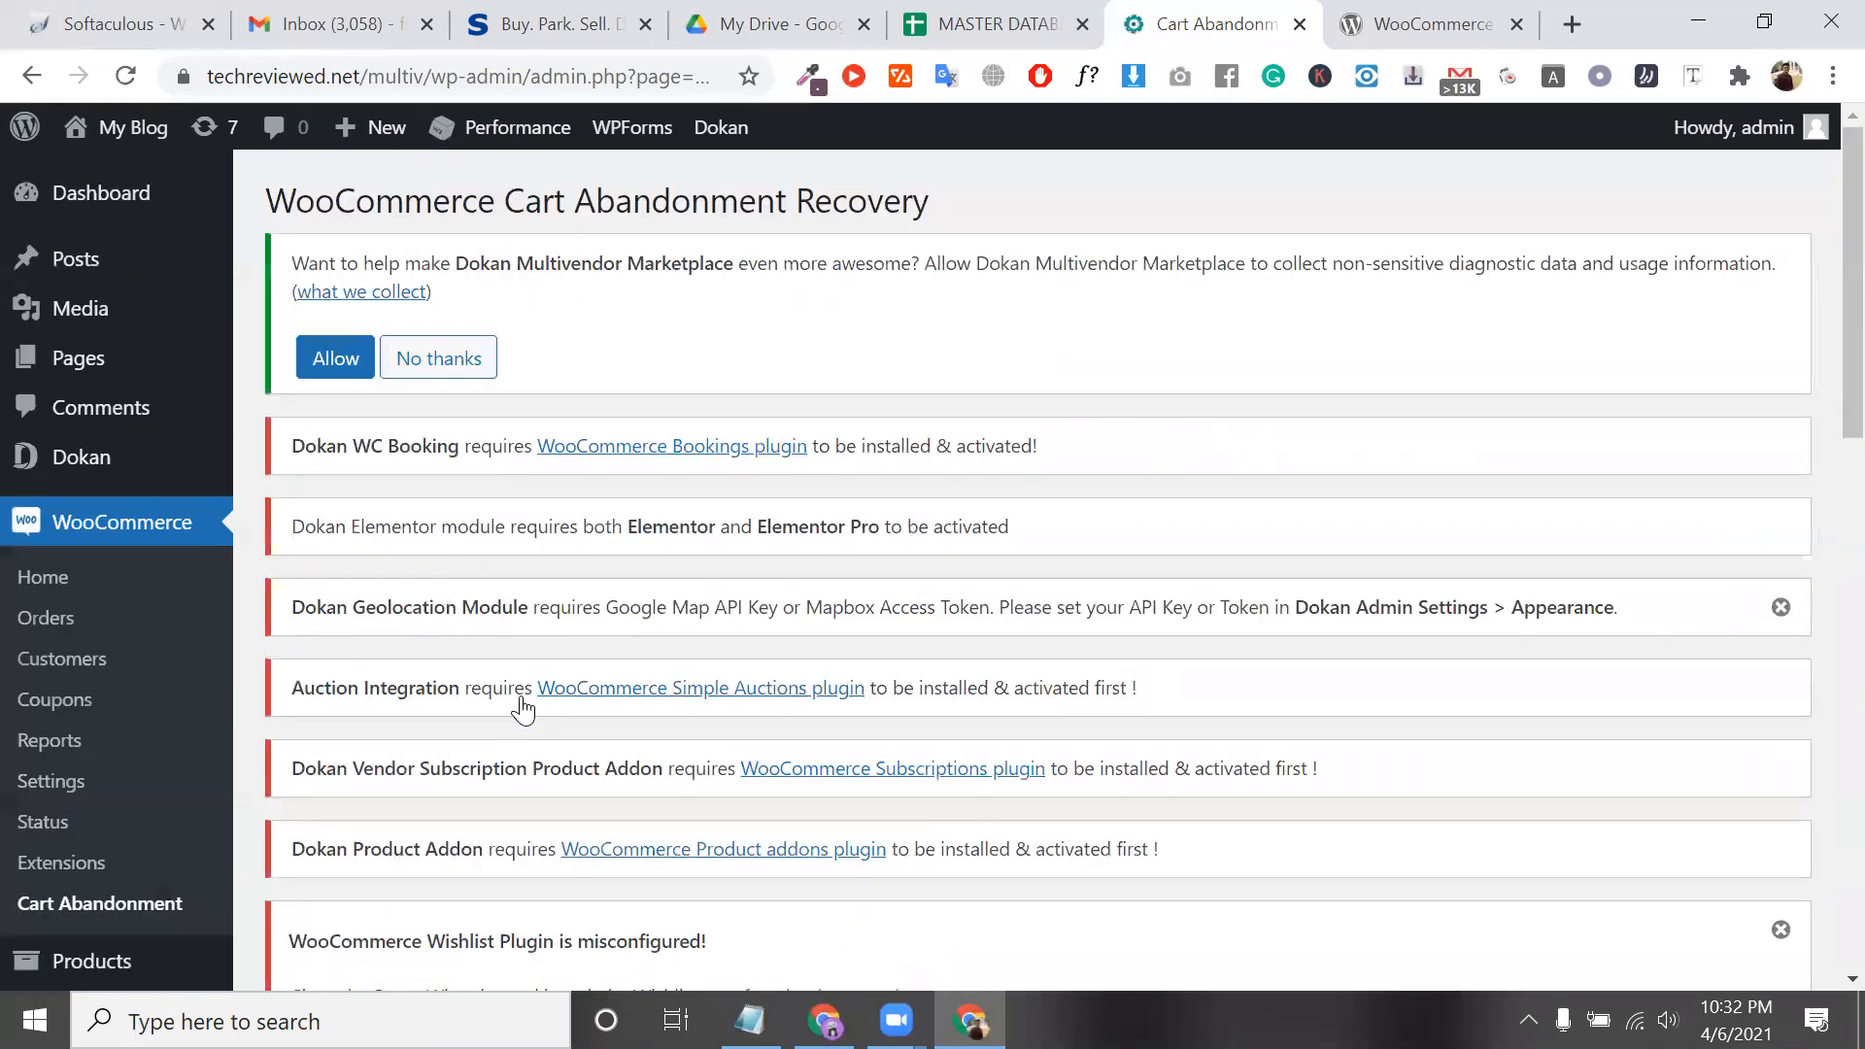
scroll(523, 709, down, 12)
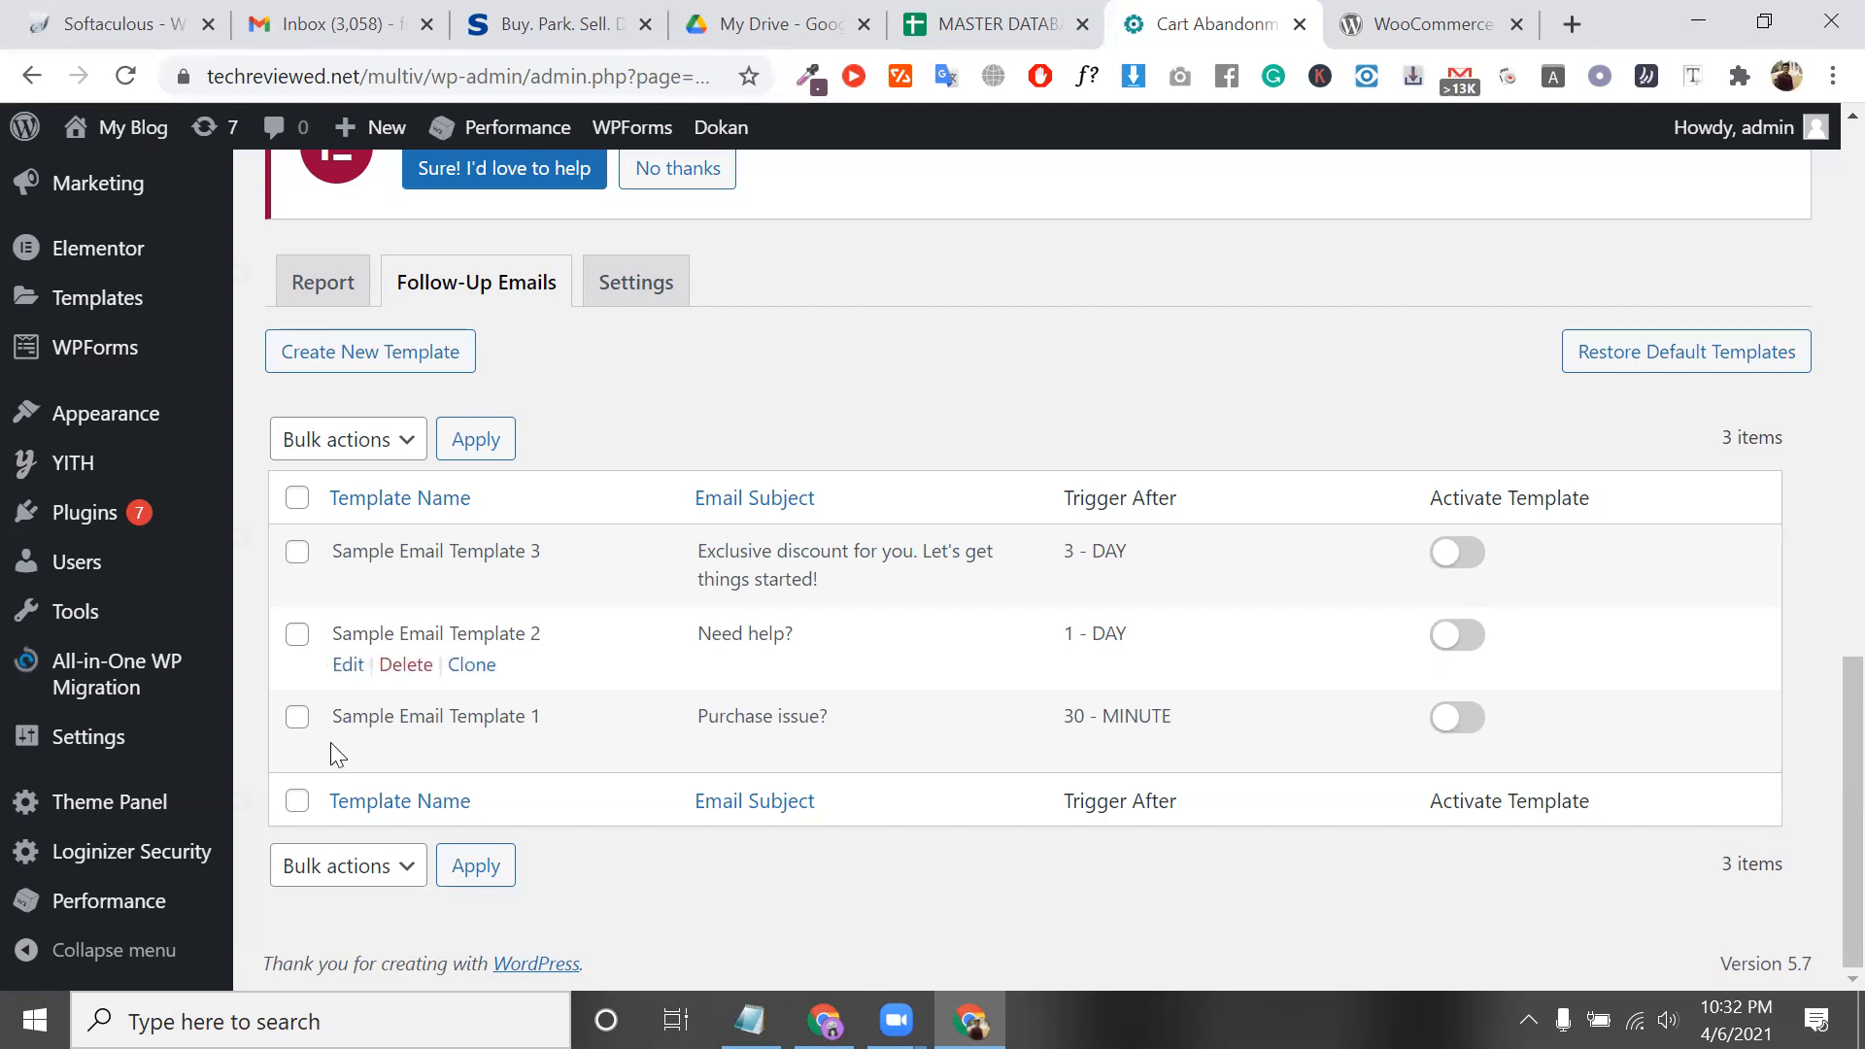
Open Sample Email Template 1, with the subject "Purchase issue?", for editing and switch on its activation
triple_click(755, 724)
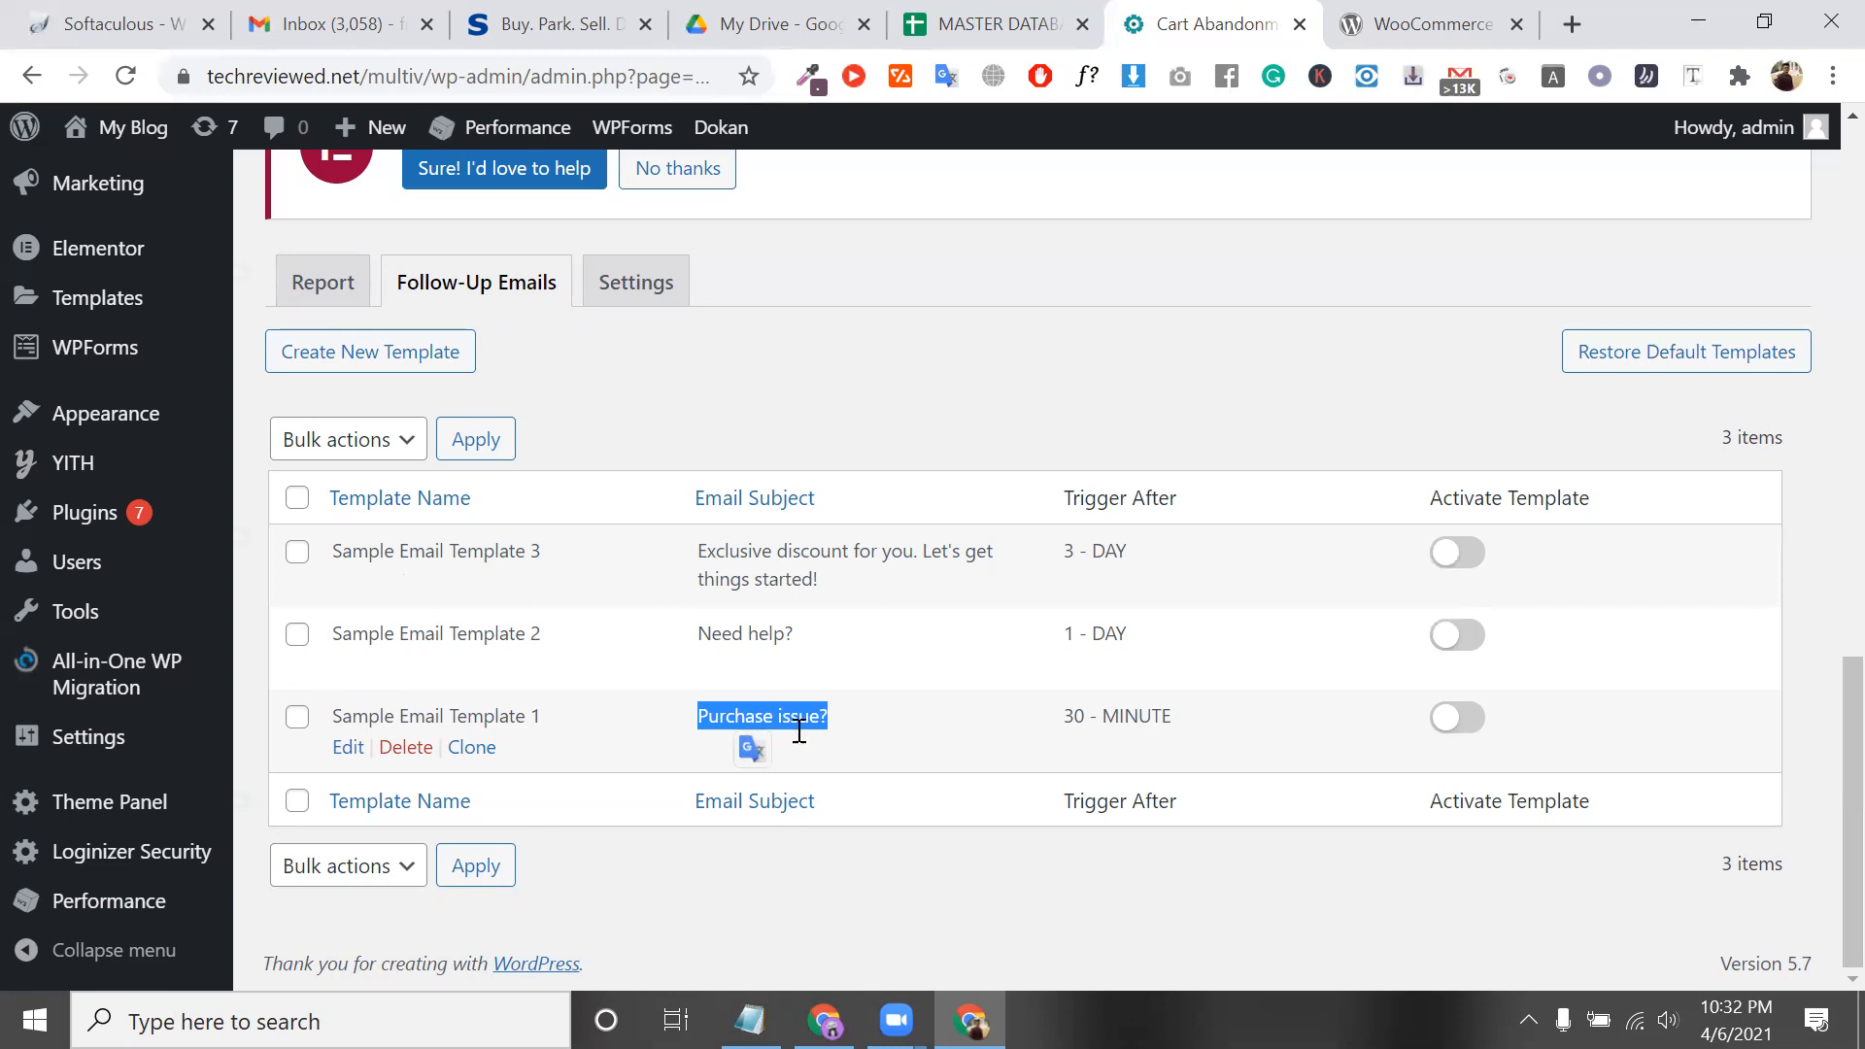
click(346, 750)
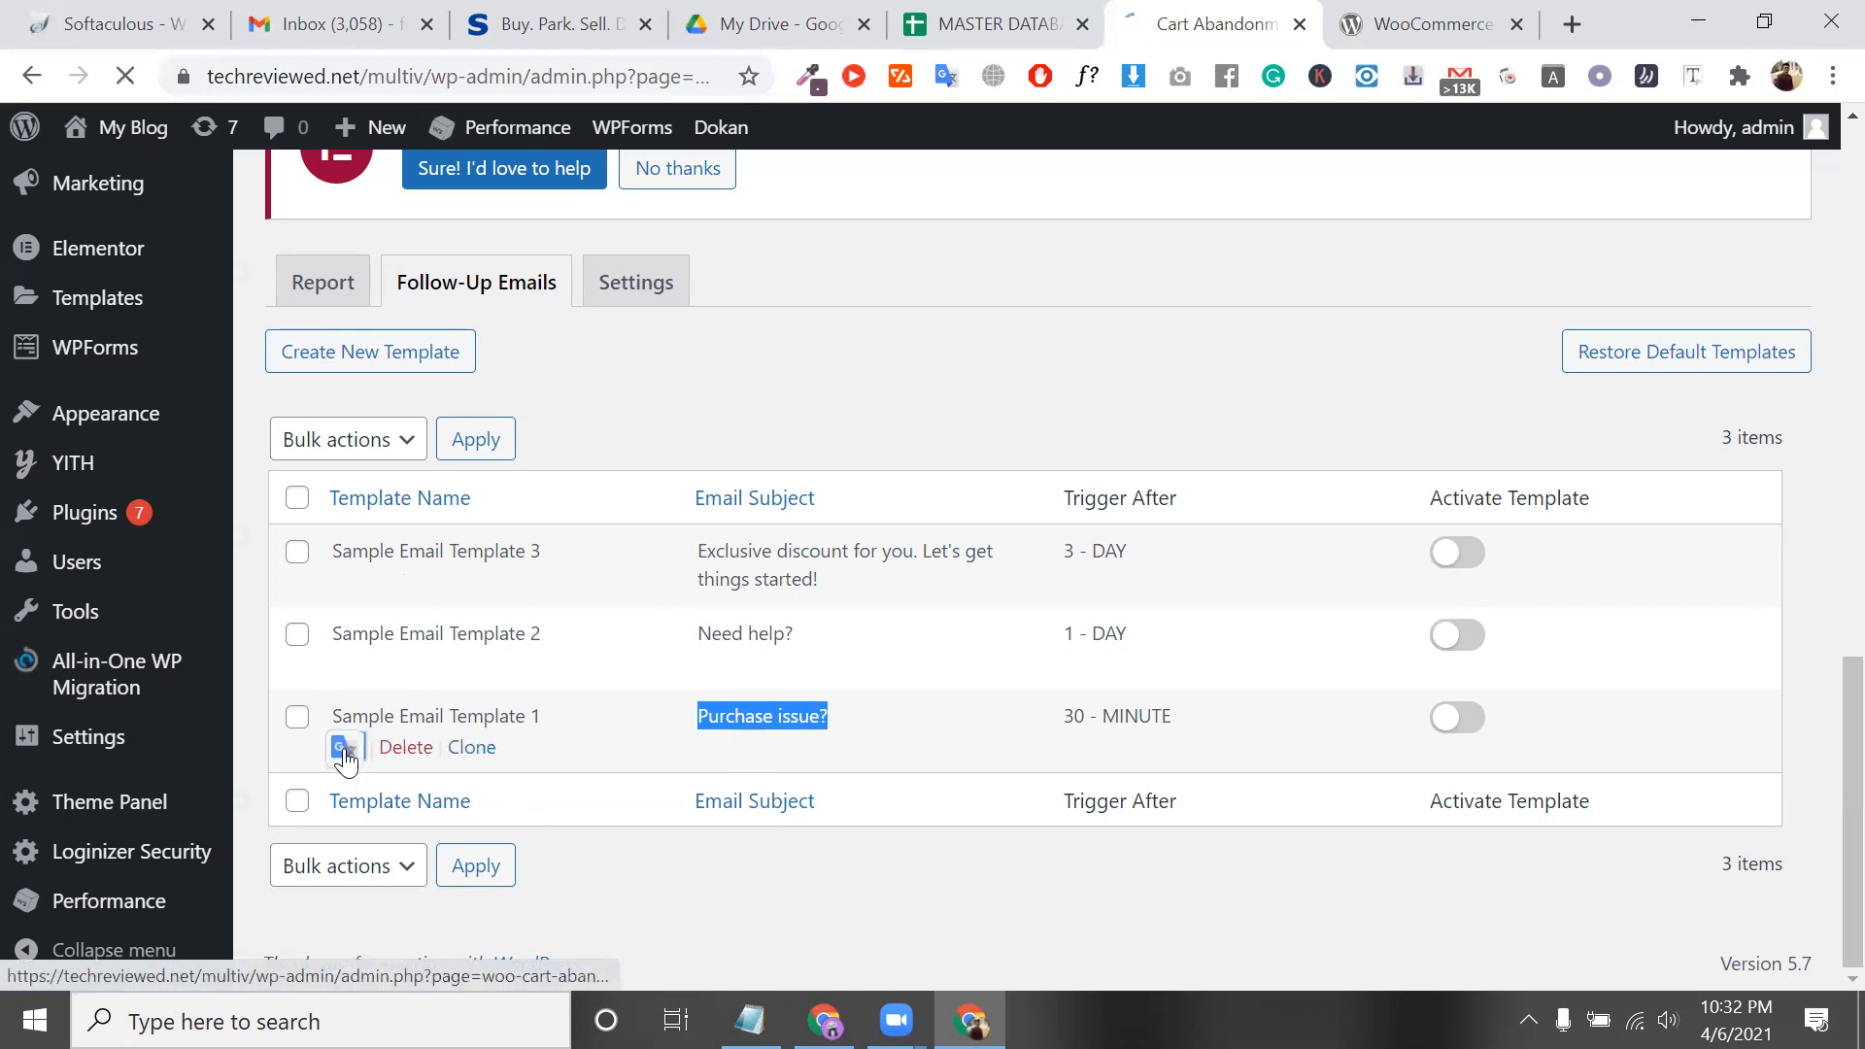
scroll(680, 757, down, 6)
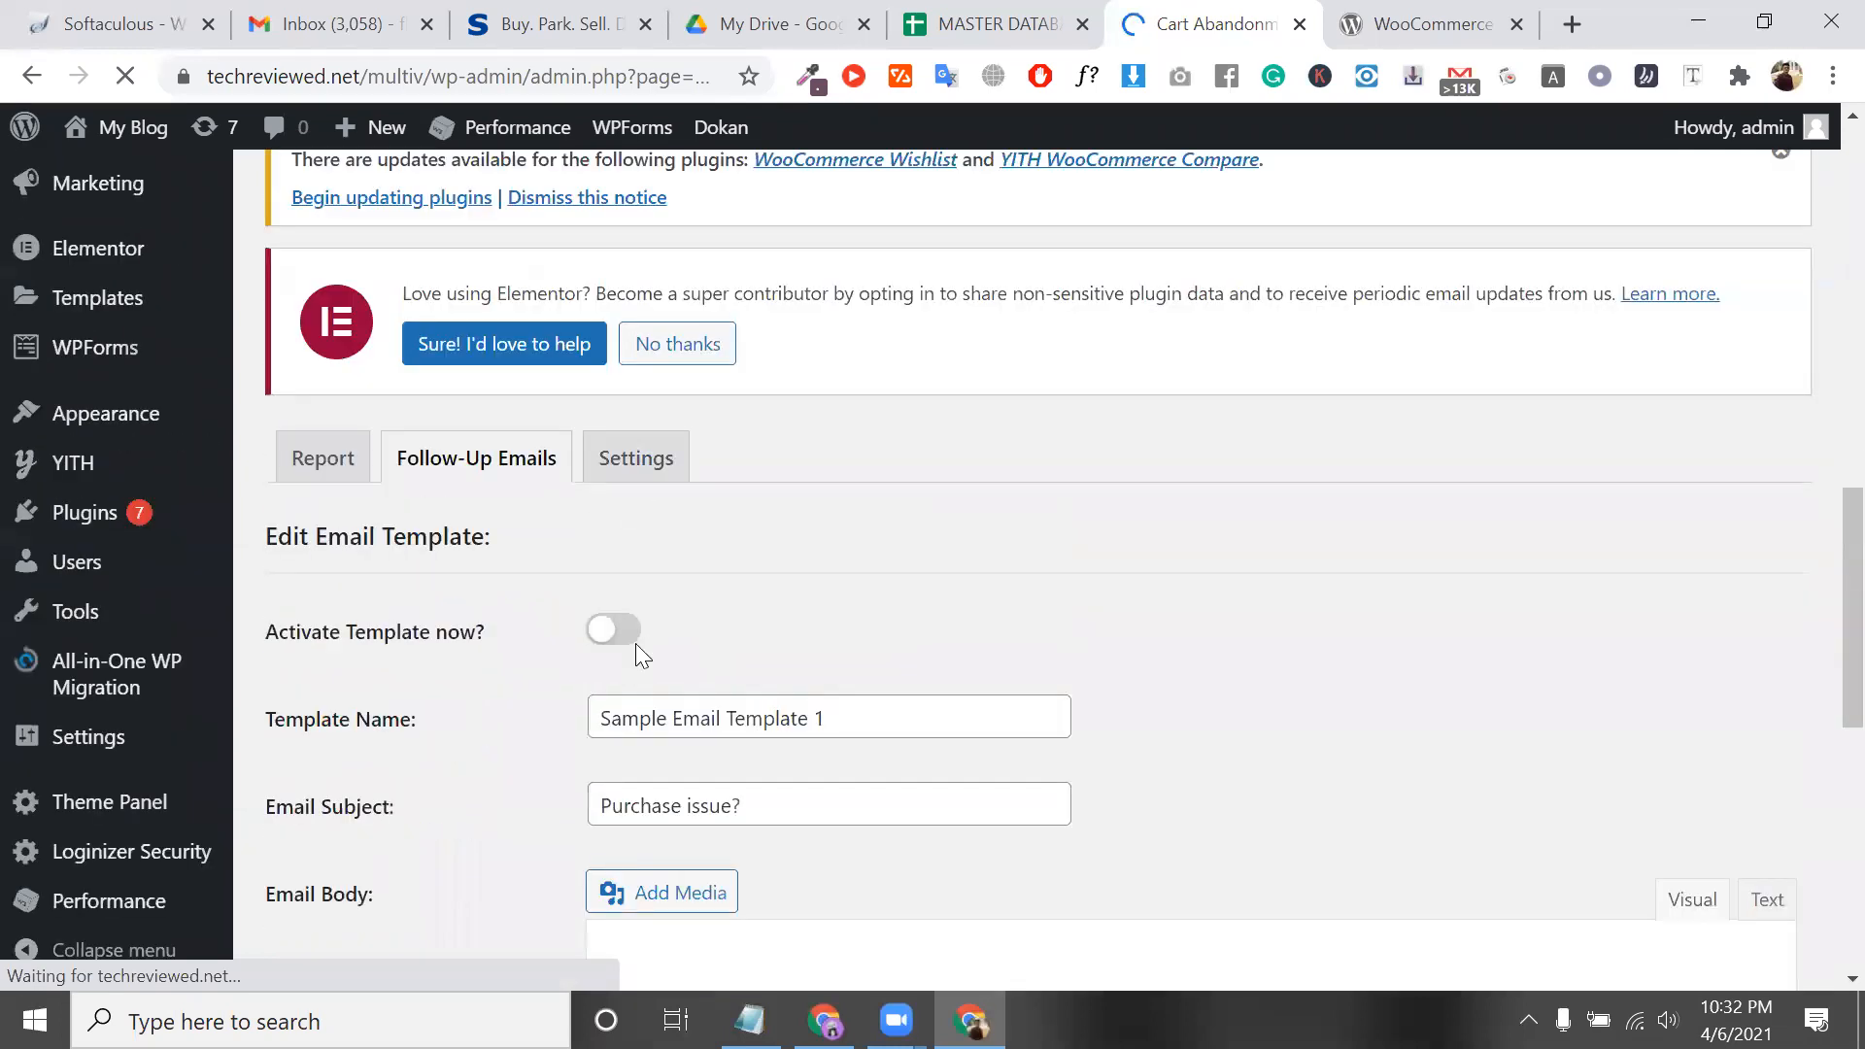
click(622, 634)
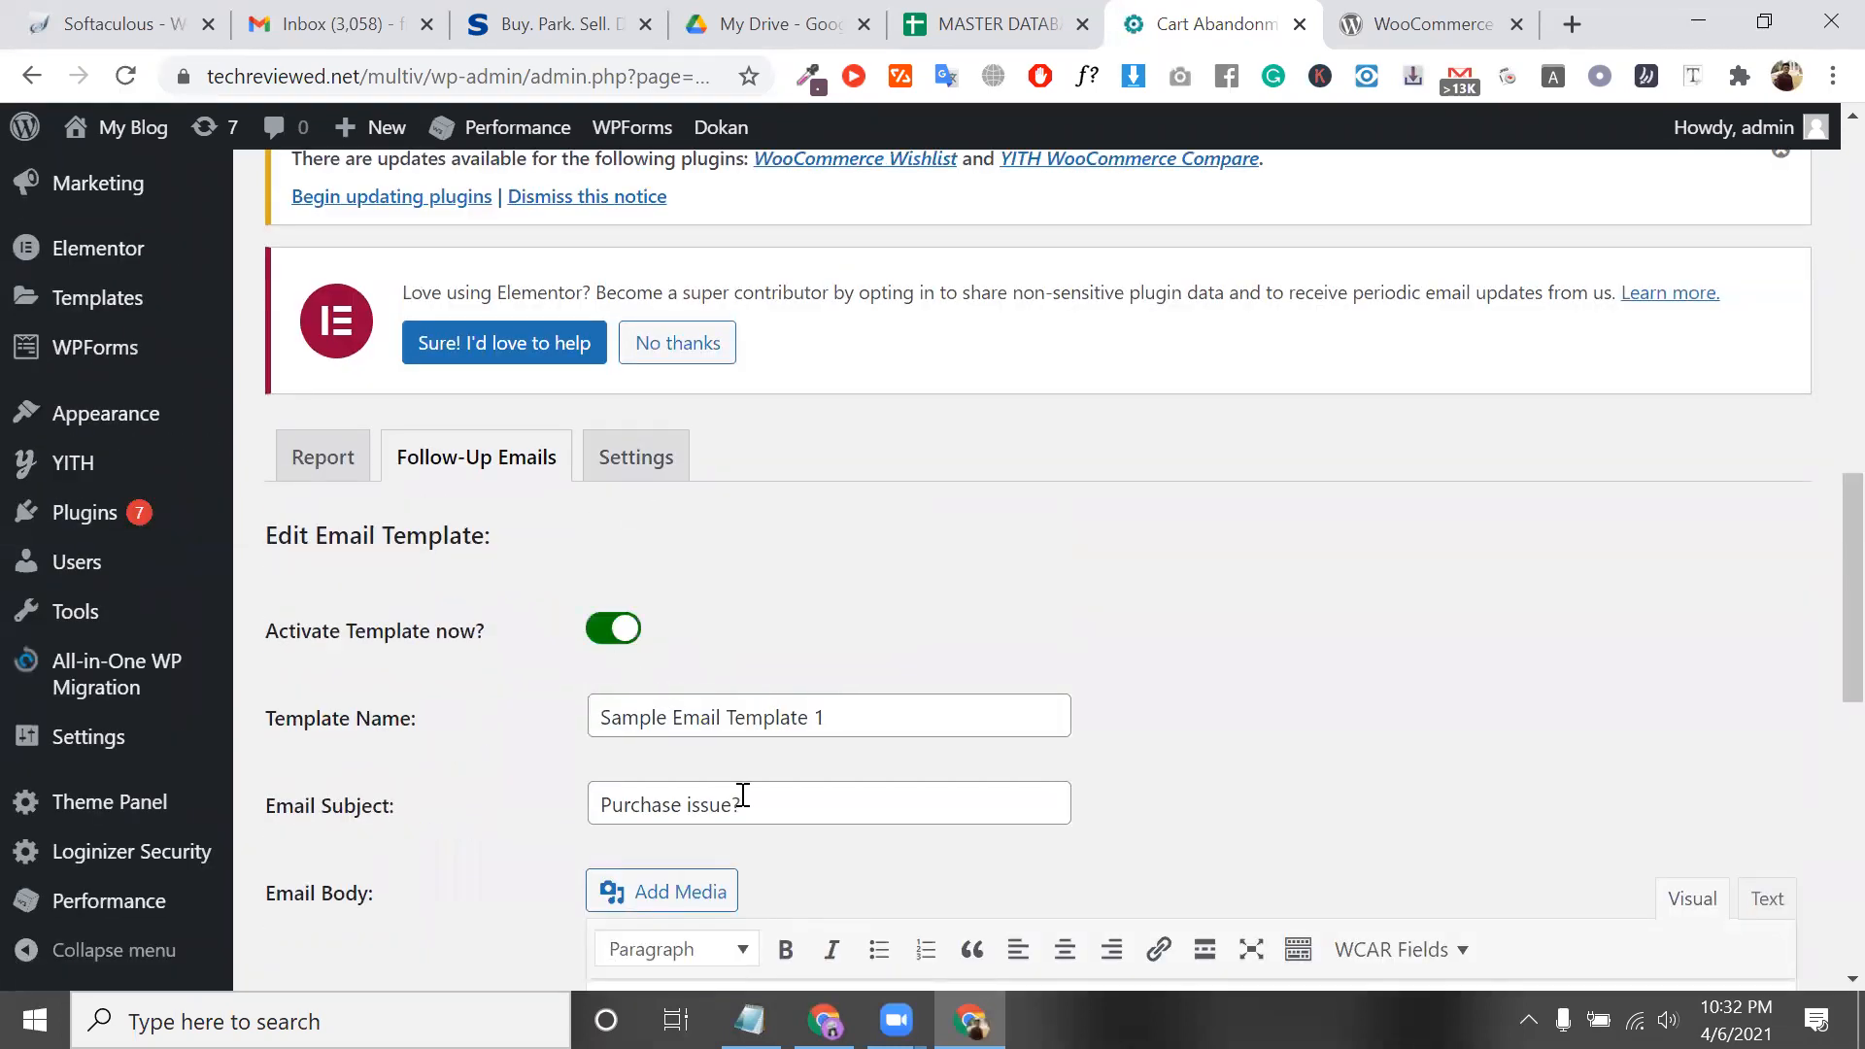
Rename the email template as "1st template"
double_click(659, 725)
click(660, 725)
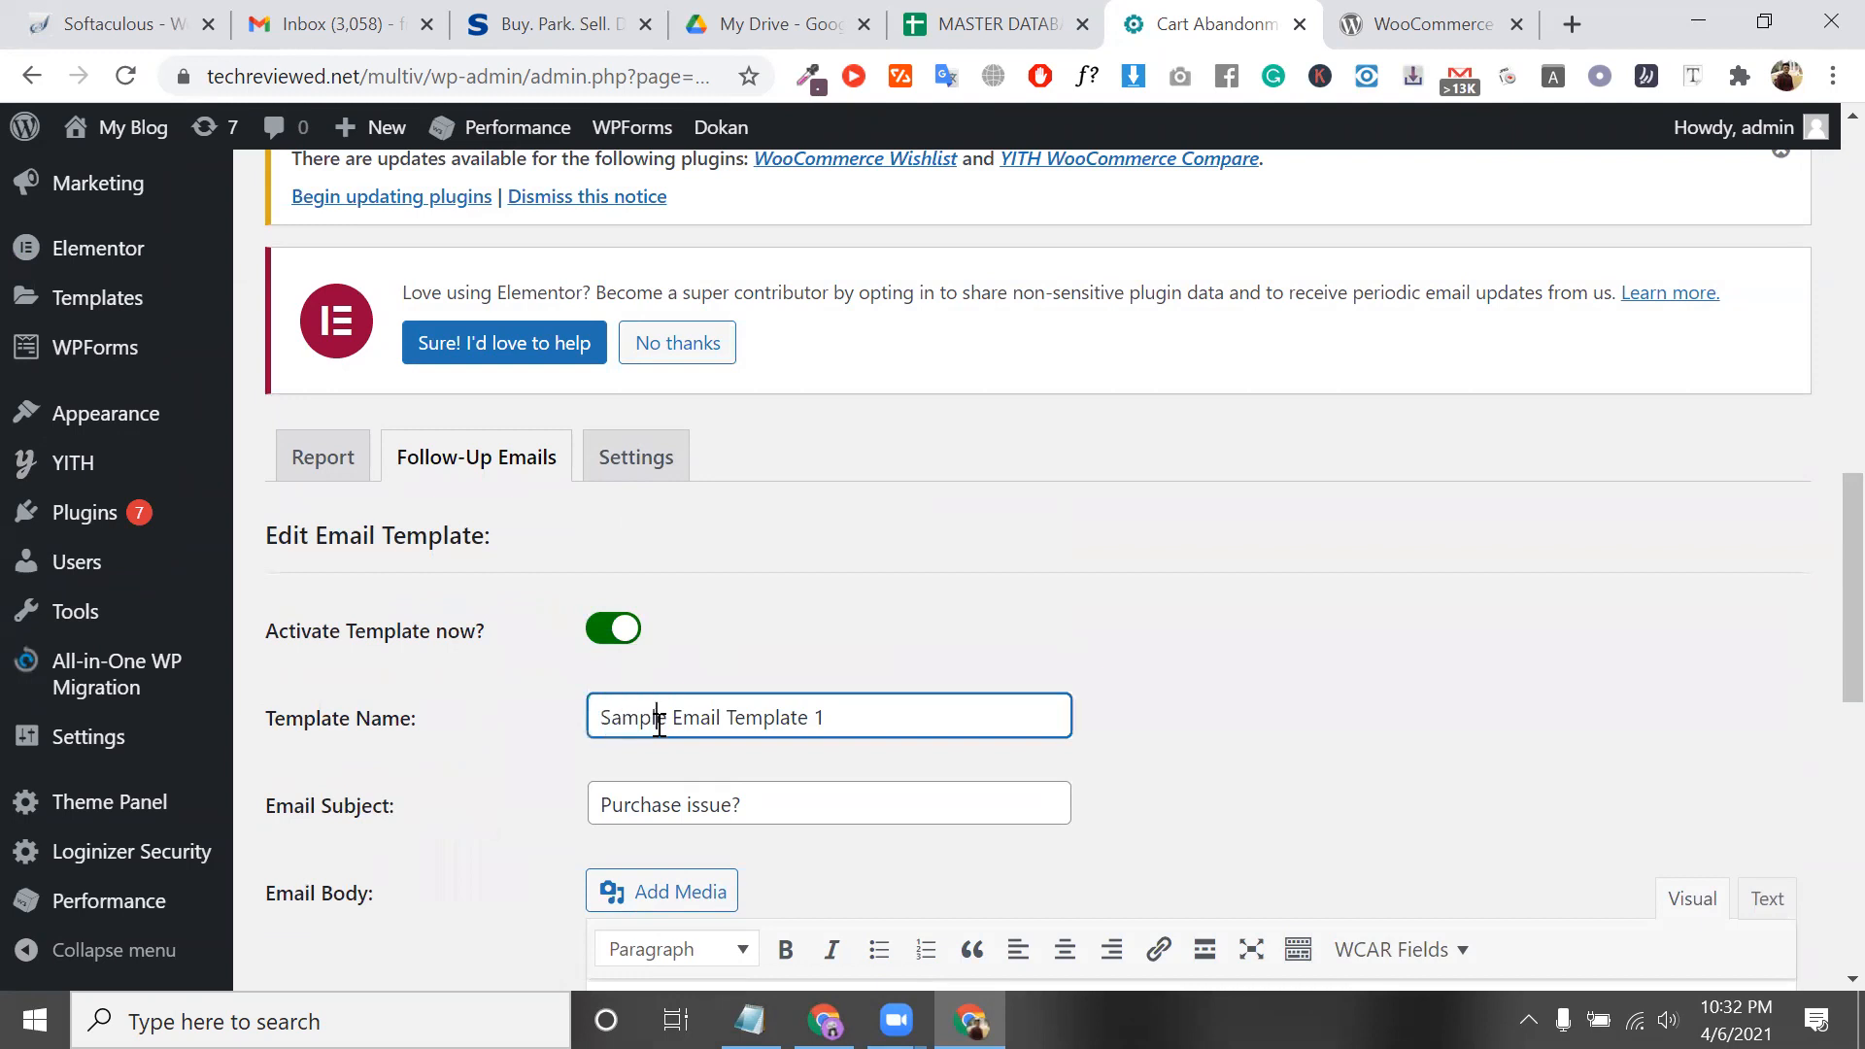
key(ctrl+a)
key(BackSpace)
text(1st template)
Review the template's email subject and the greeting and opening text of the email body
triple_click(759, 795)
scroll(758, 790, down, 1)
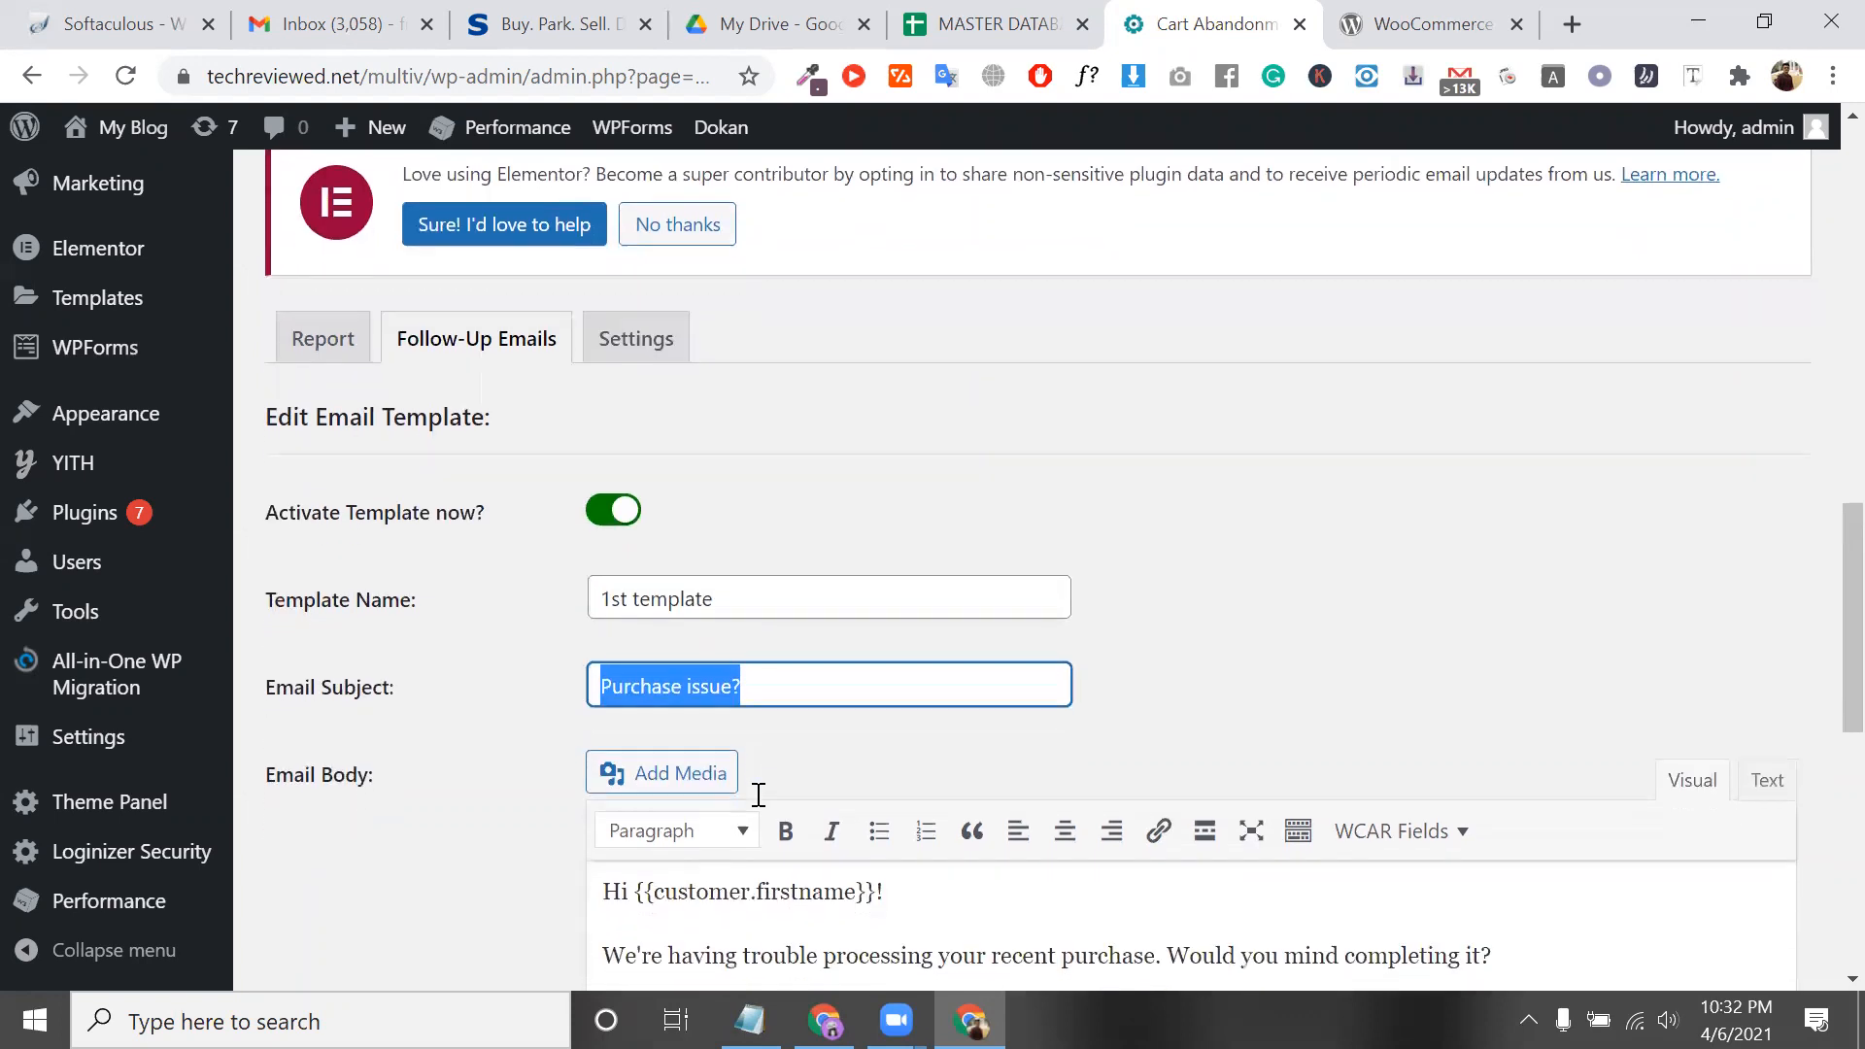
drag(734, 661, 751, 661)
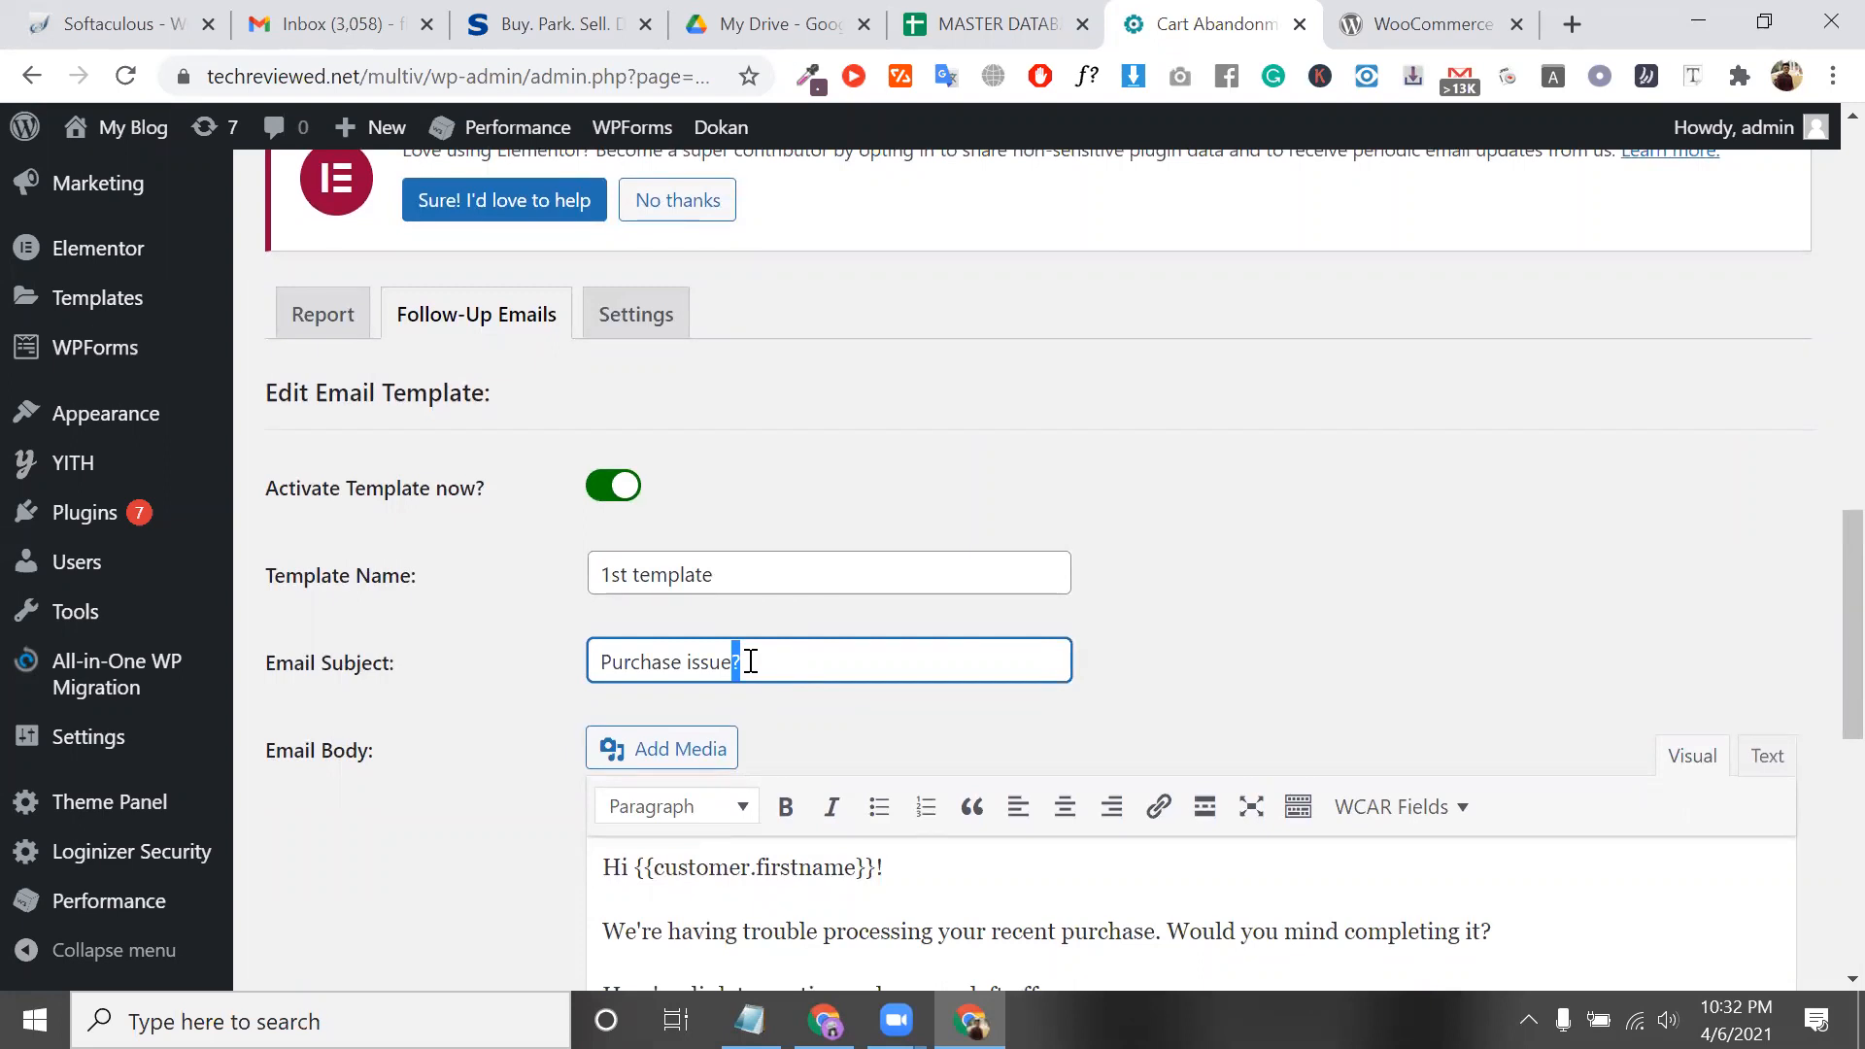
scroll(750, 656, down, 1)
scroll(777, 602, down, 1)
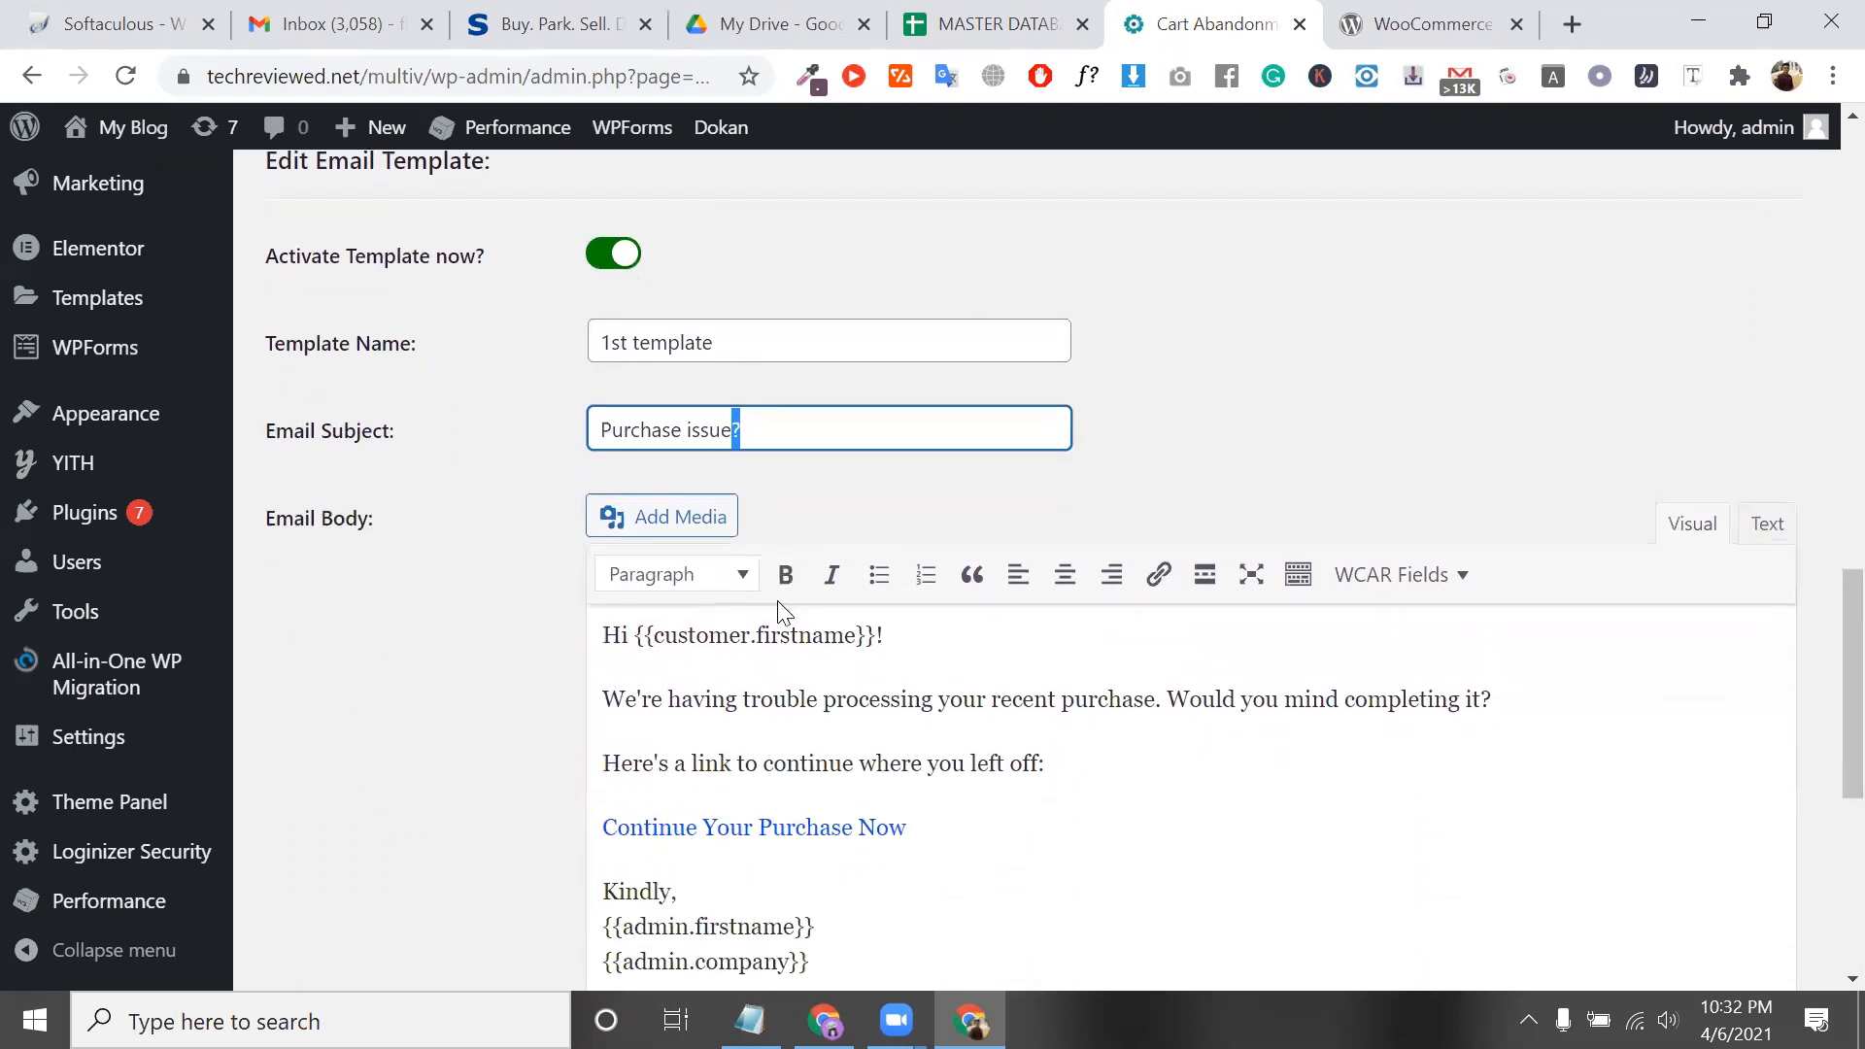
scroll(808, 486, down, 3)
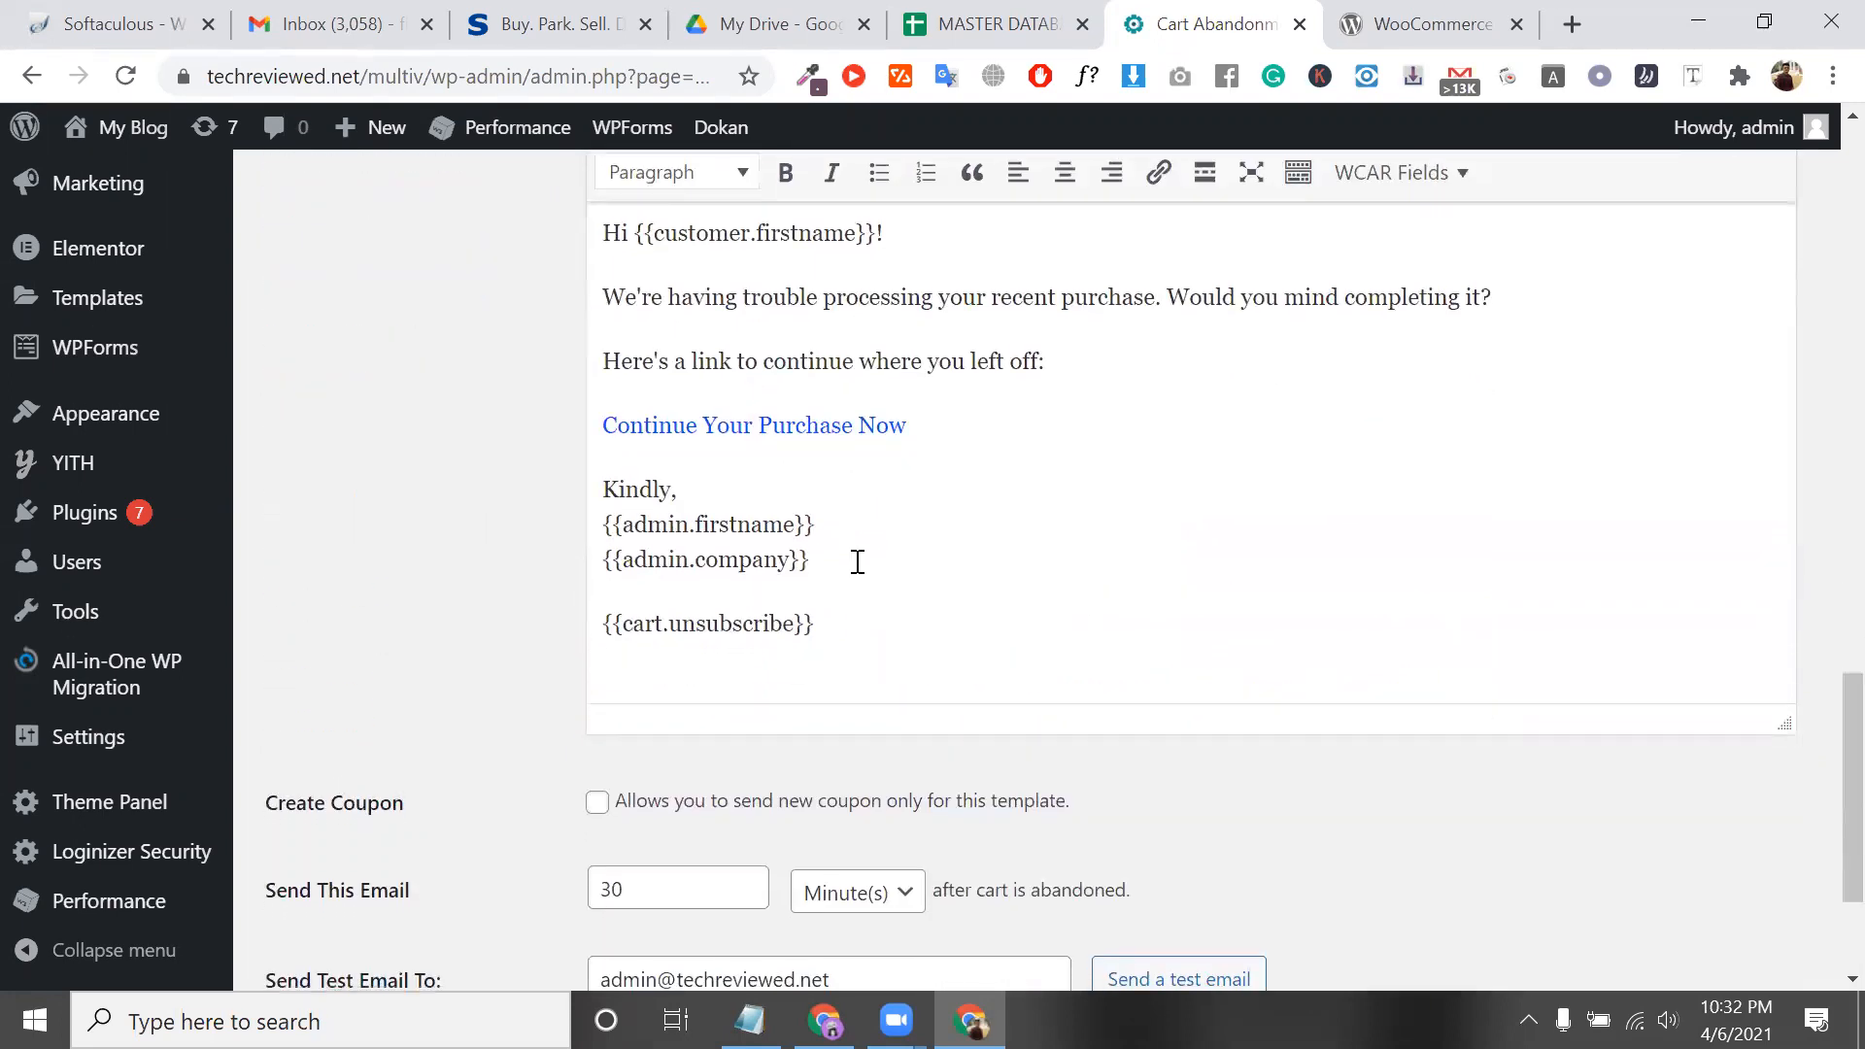
scroll(806, 525, up, 1)
scroll(690, 505, up, 1)
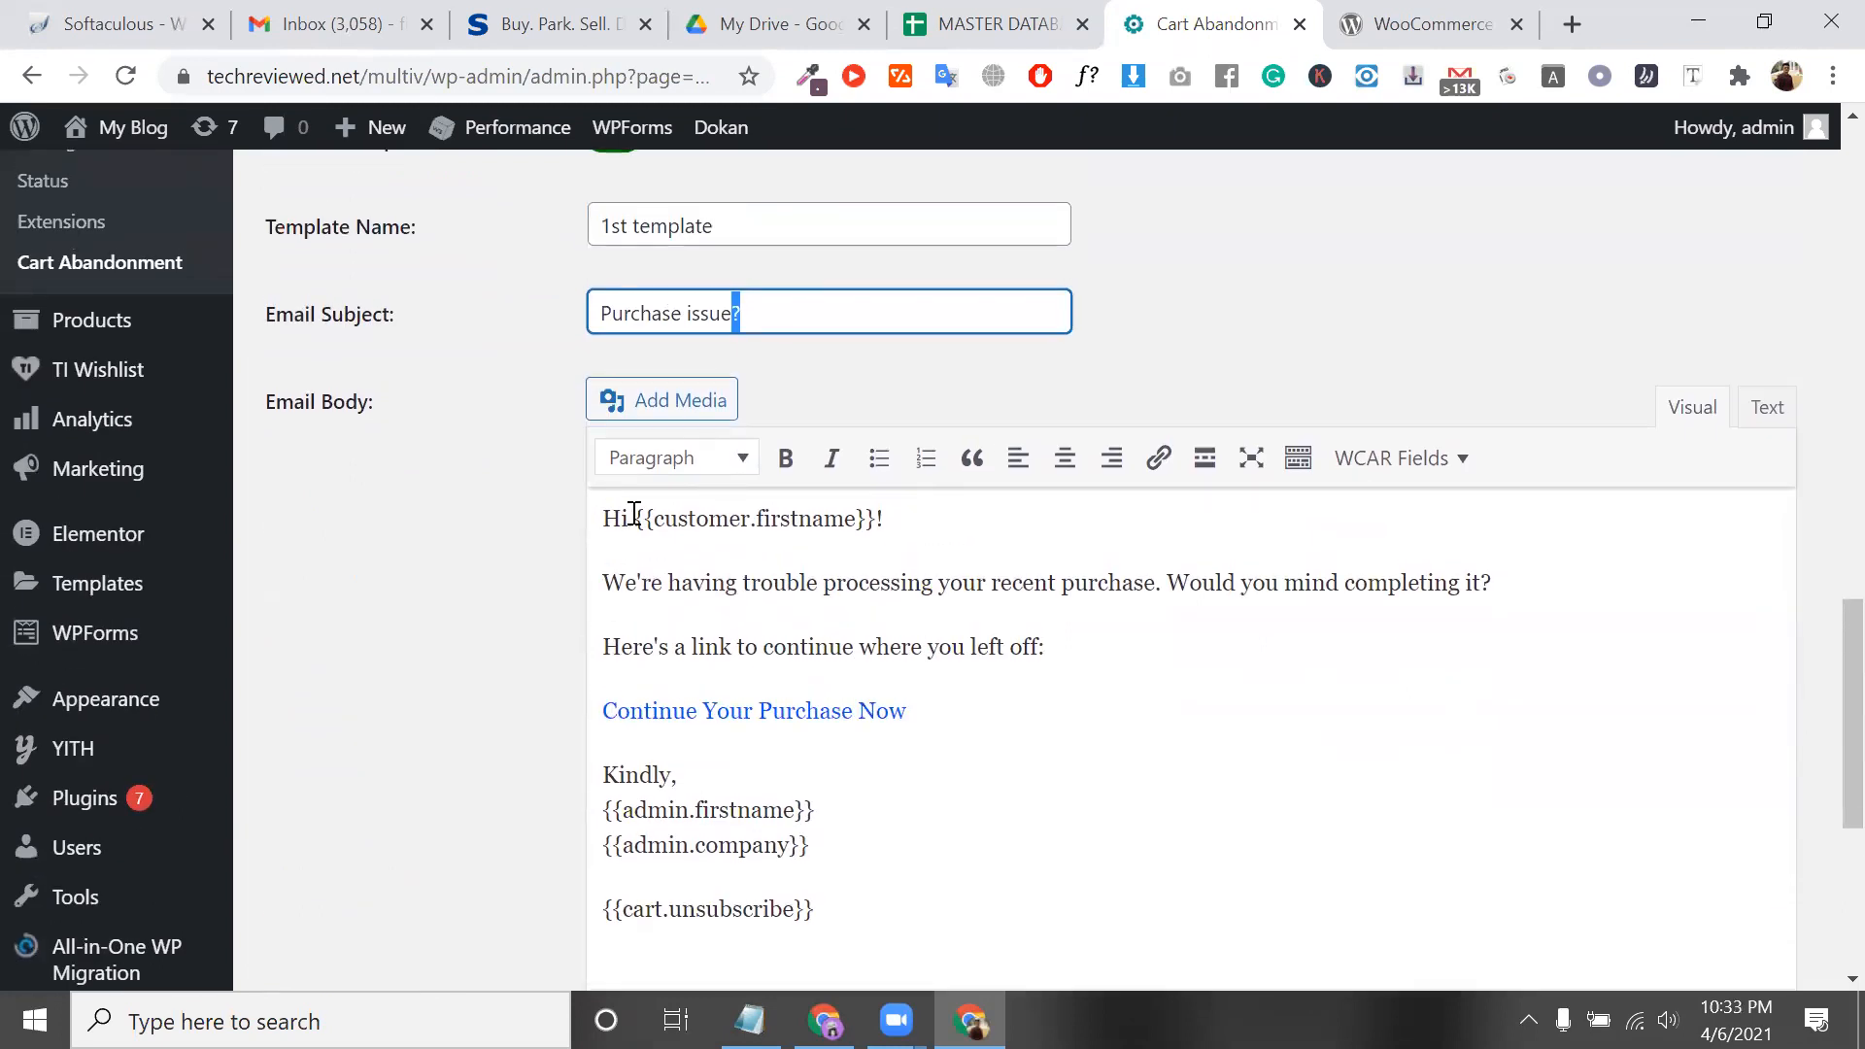
drag(901, 515, 612, 504)
drag(683, 584, 938, 589)
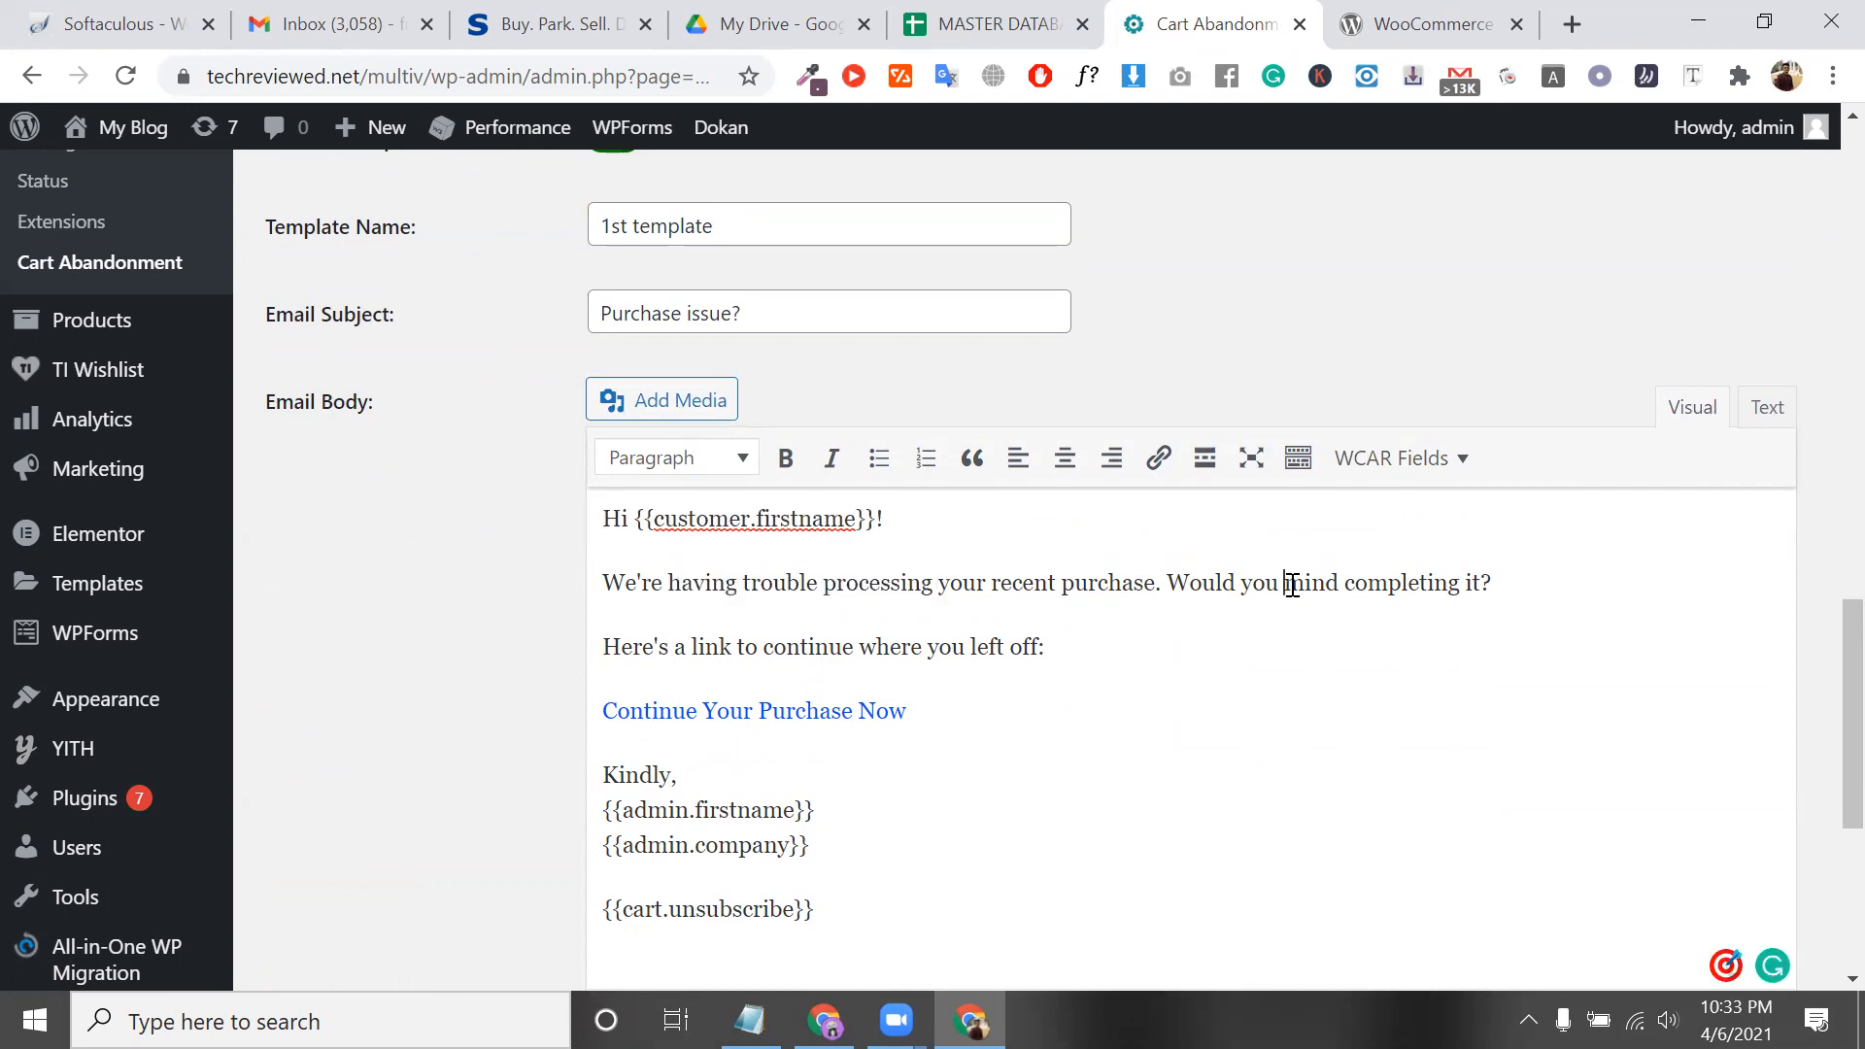
double_click(1292, 586)
scroll(1419, 621, down, 1)
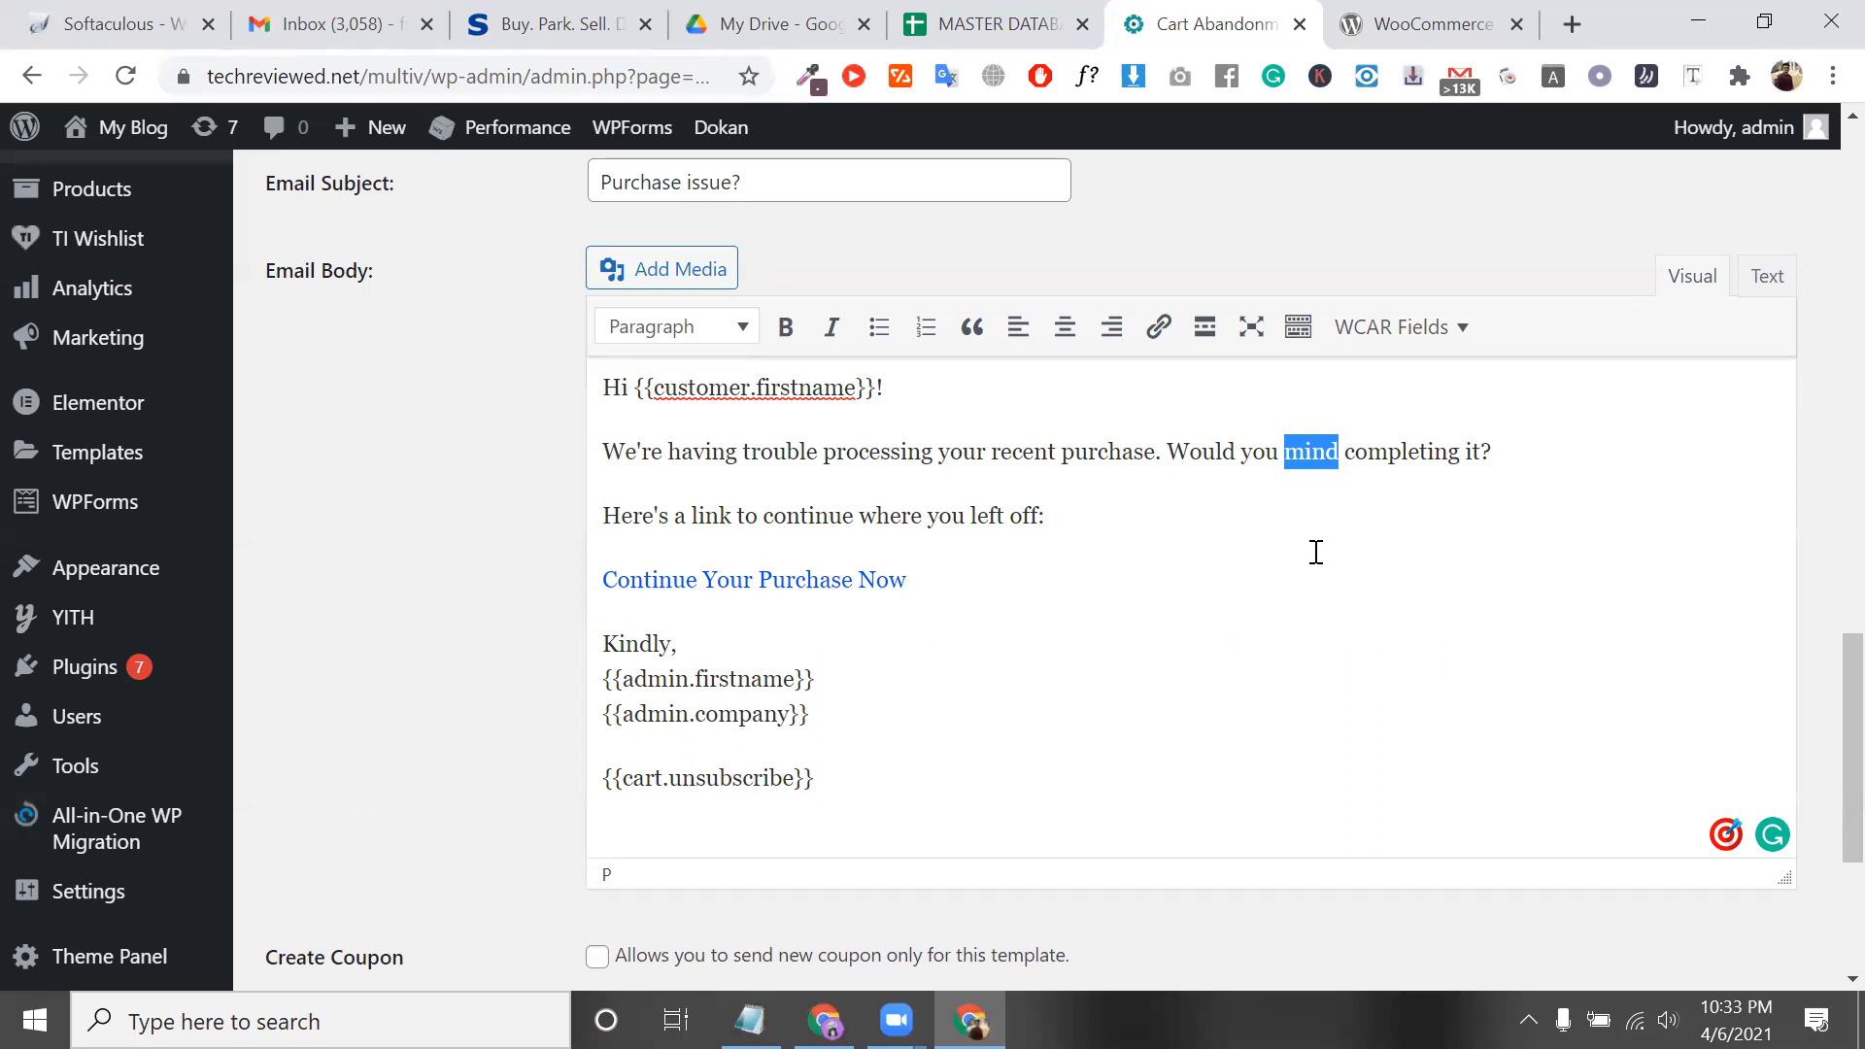
Examine the "Continue Your Purchase Now" link and the admin first name, company and unsubscribe placeholders in the email body
click(887, 580)
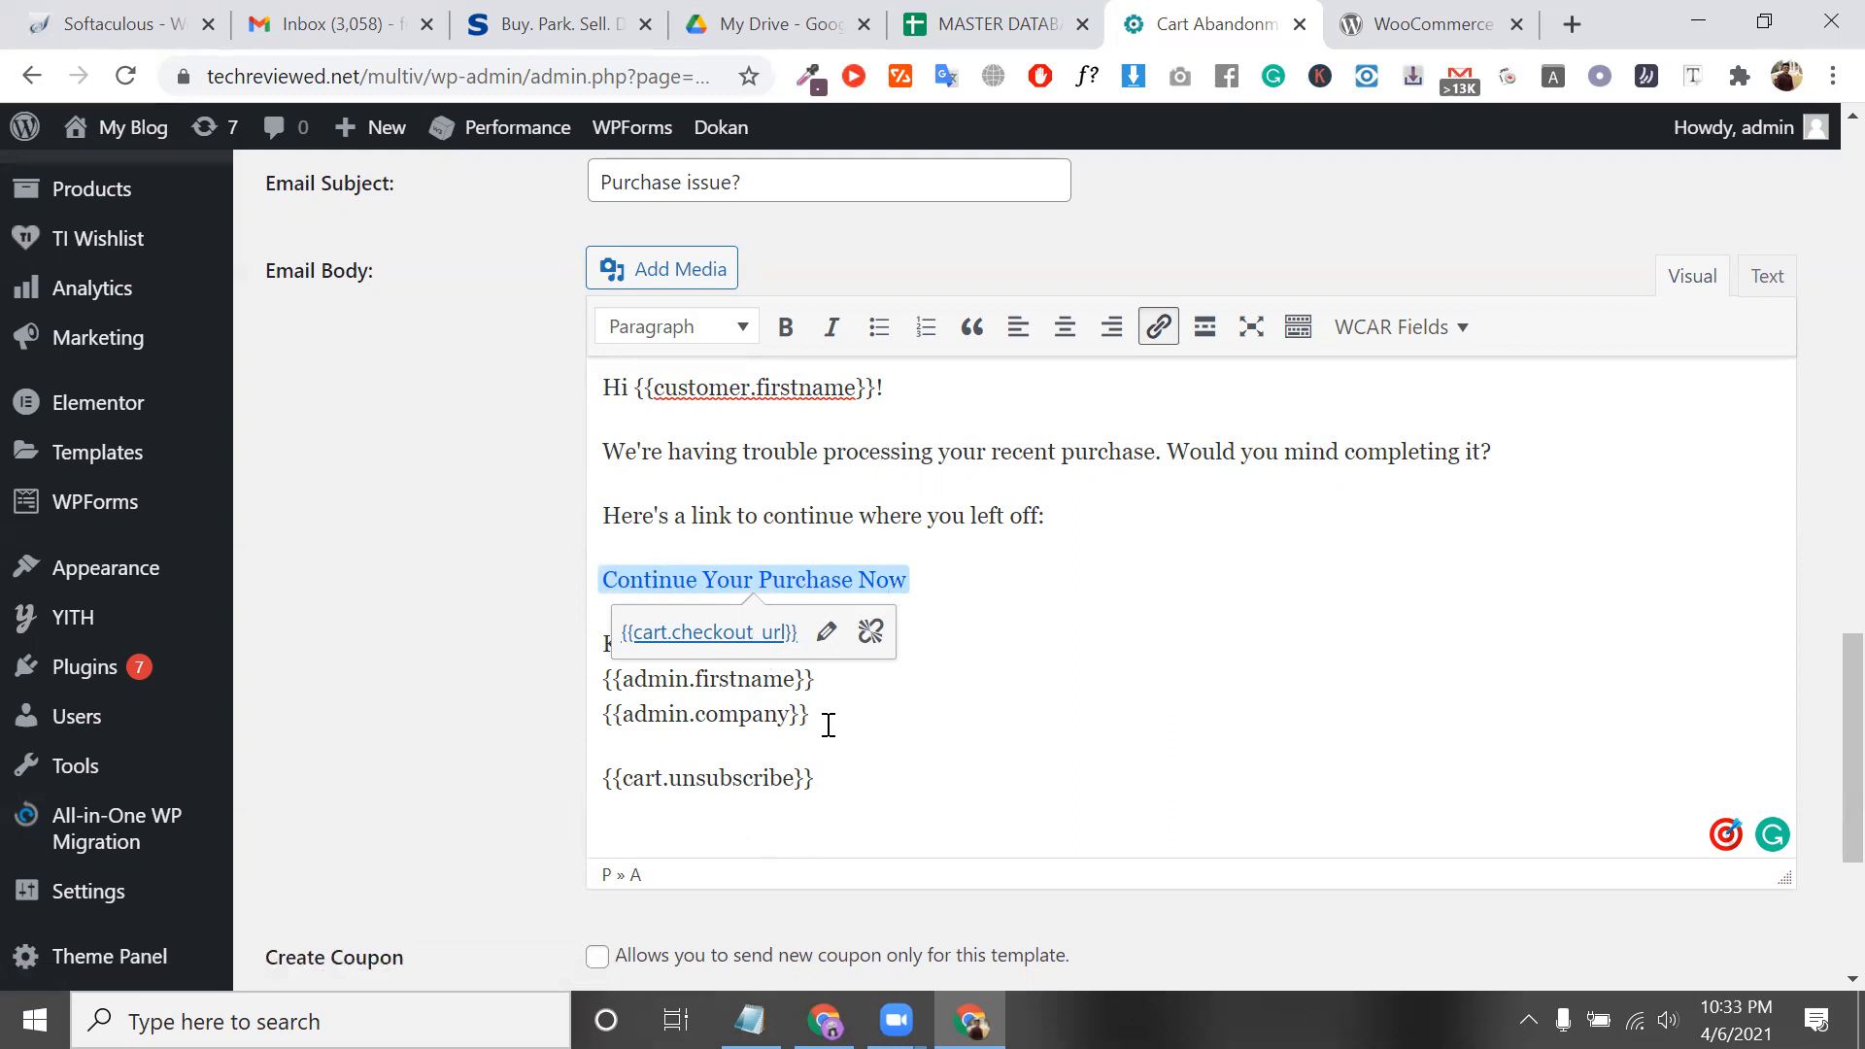
click(761, 717)
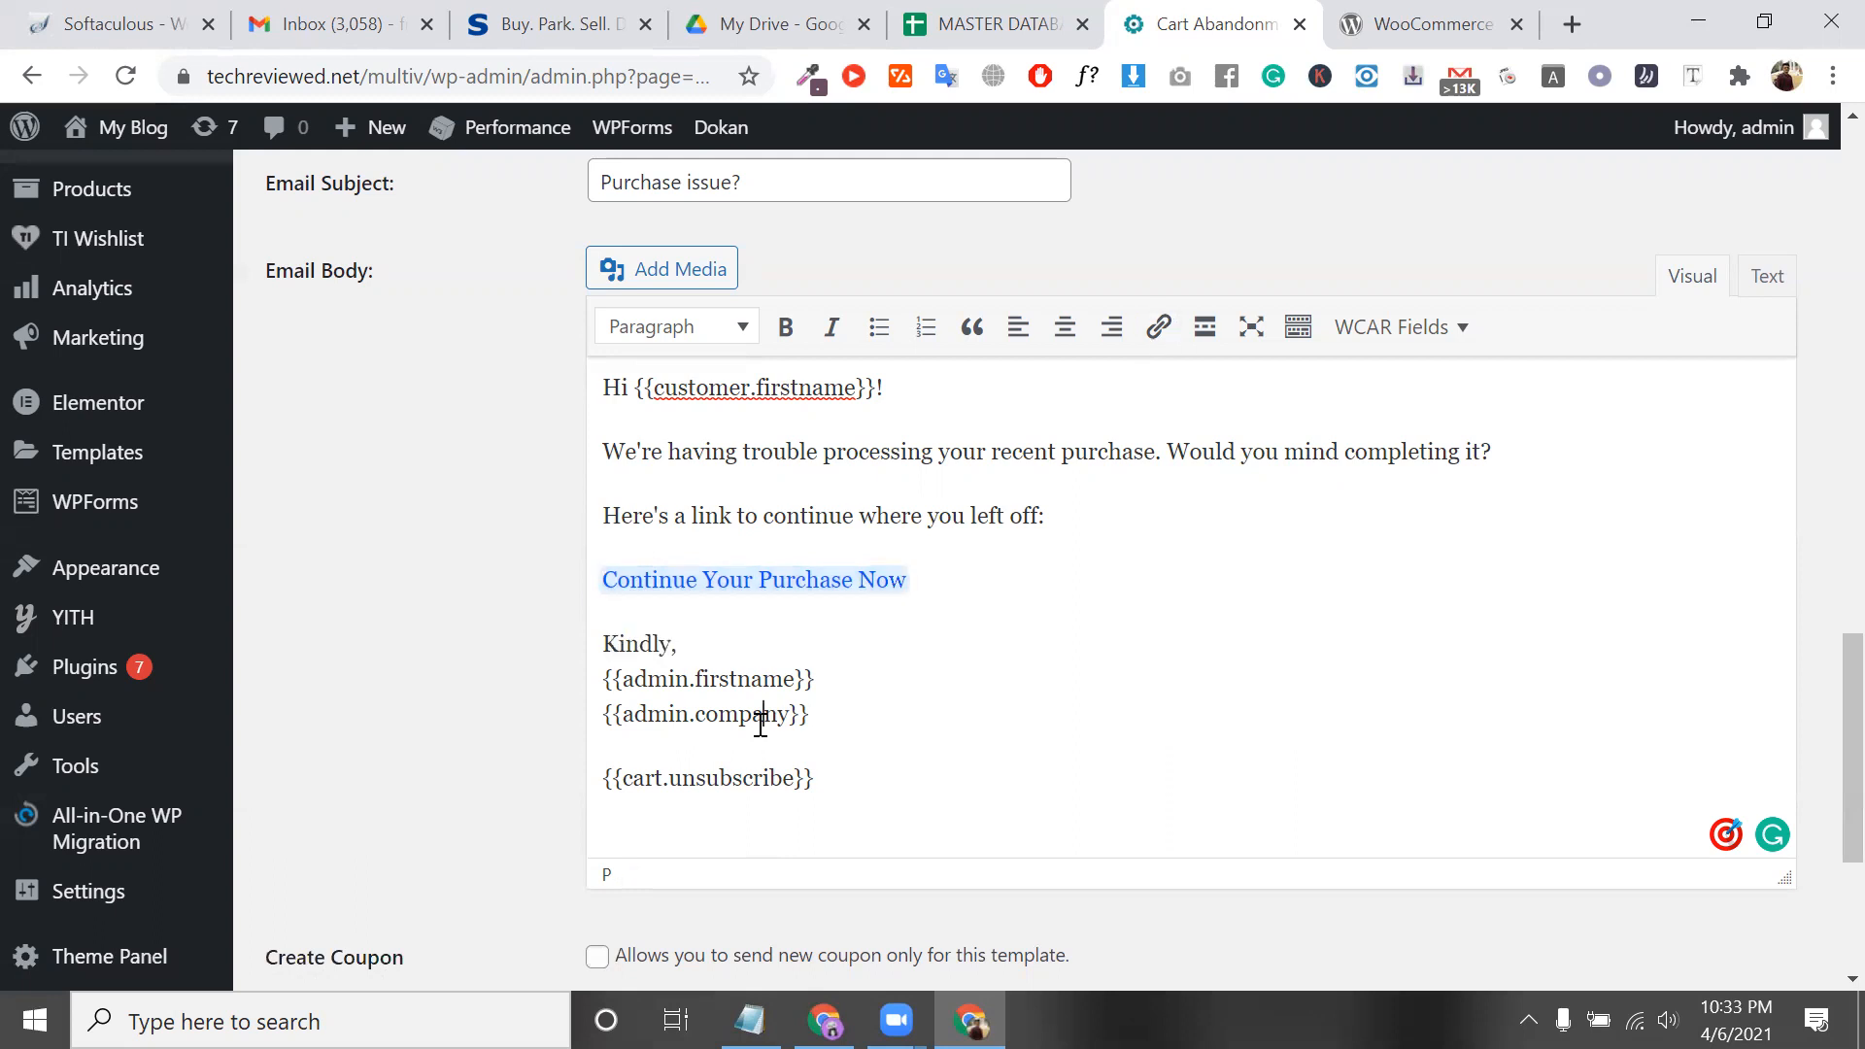
triple_click(686, 680)
scroll(685, 678, down, 1)
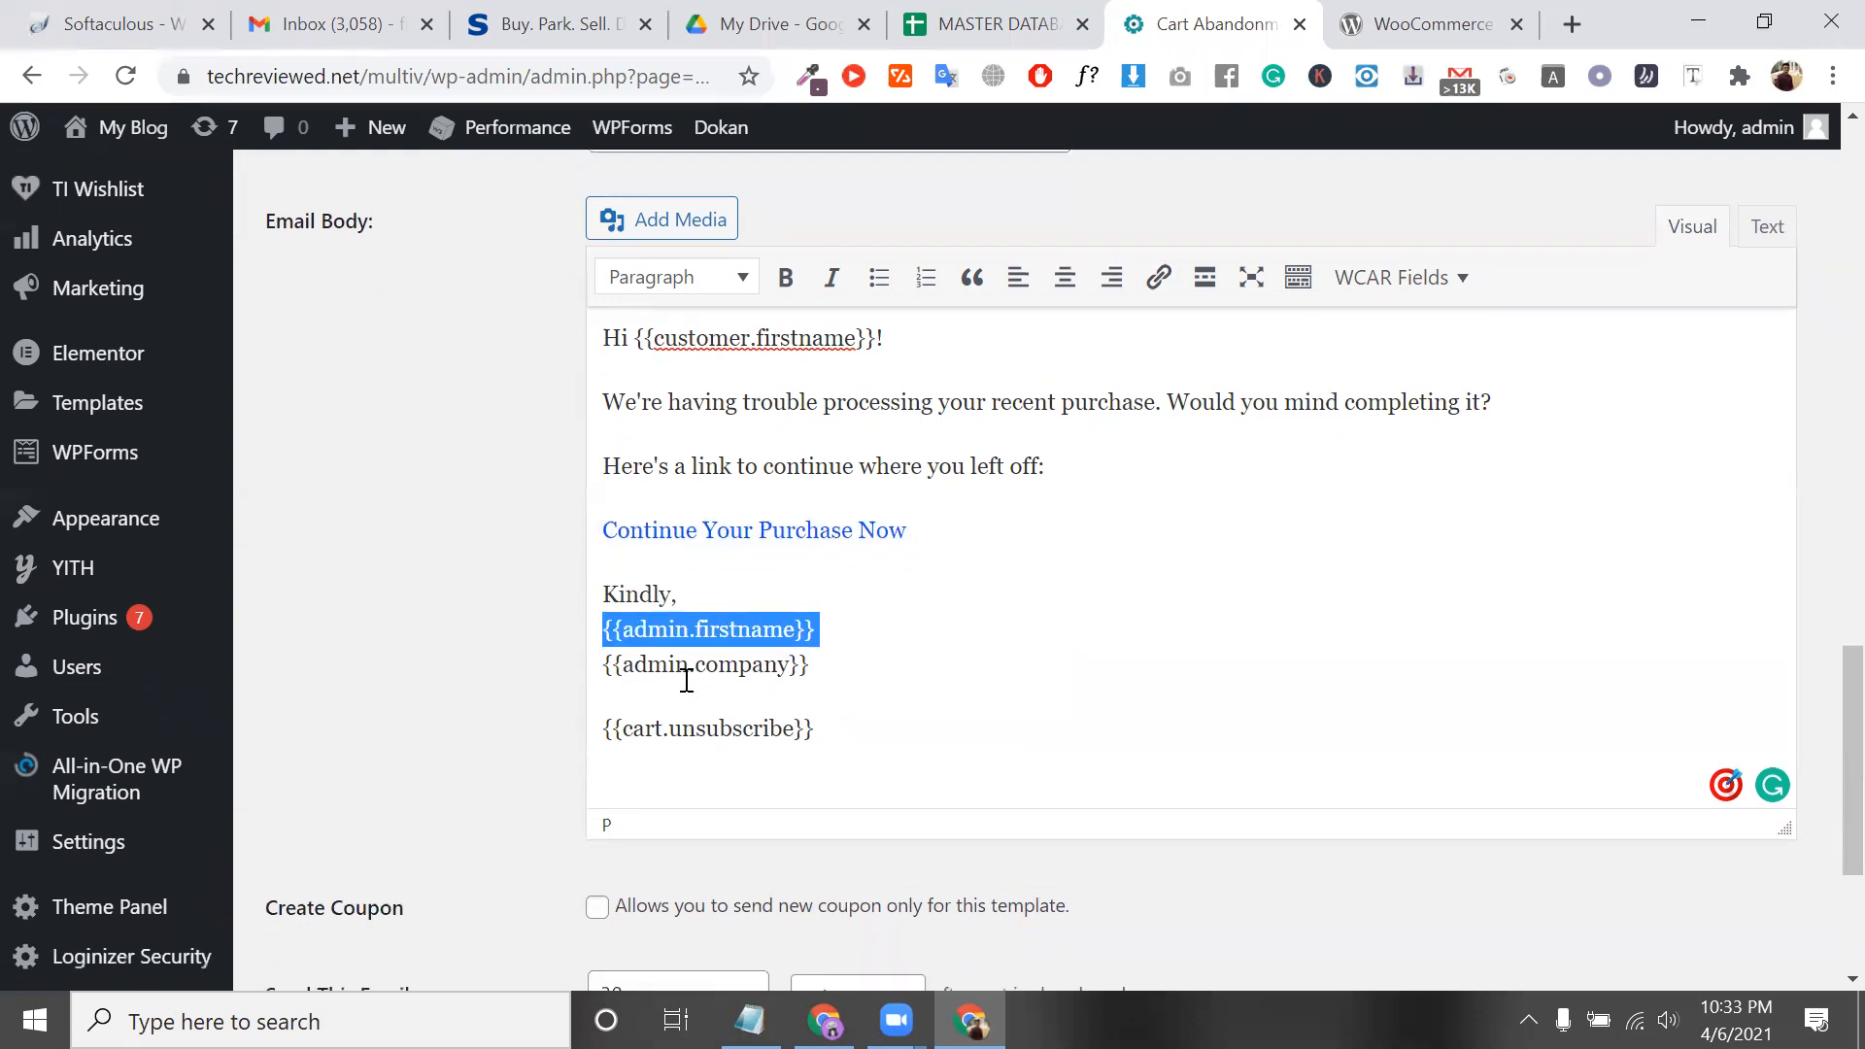
triple_click(731, 621)
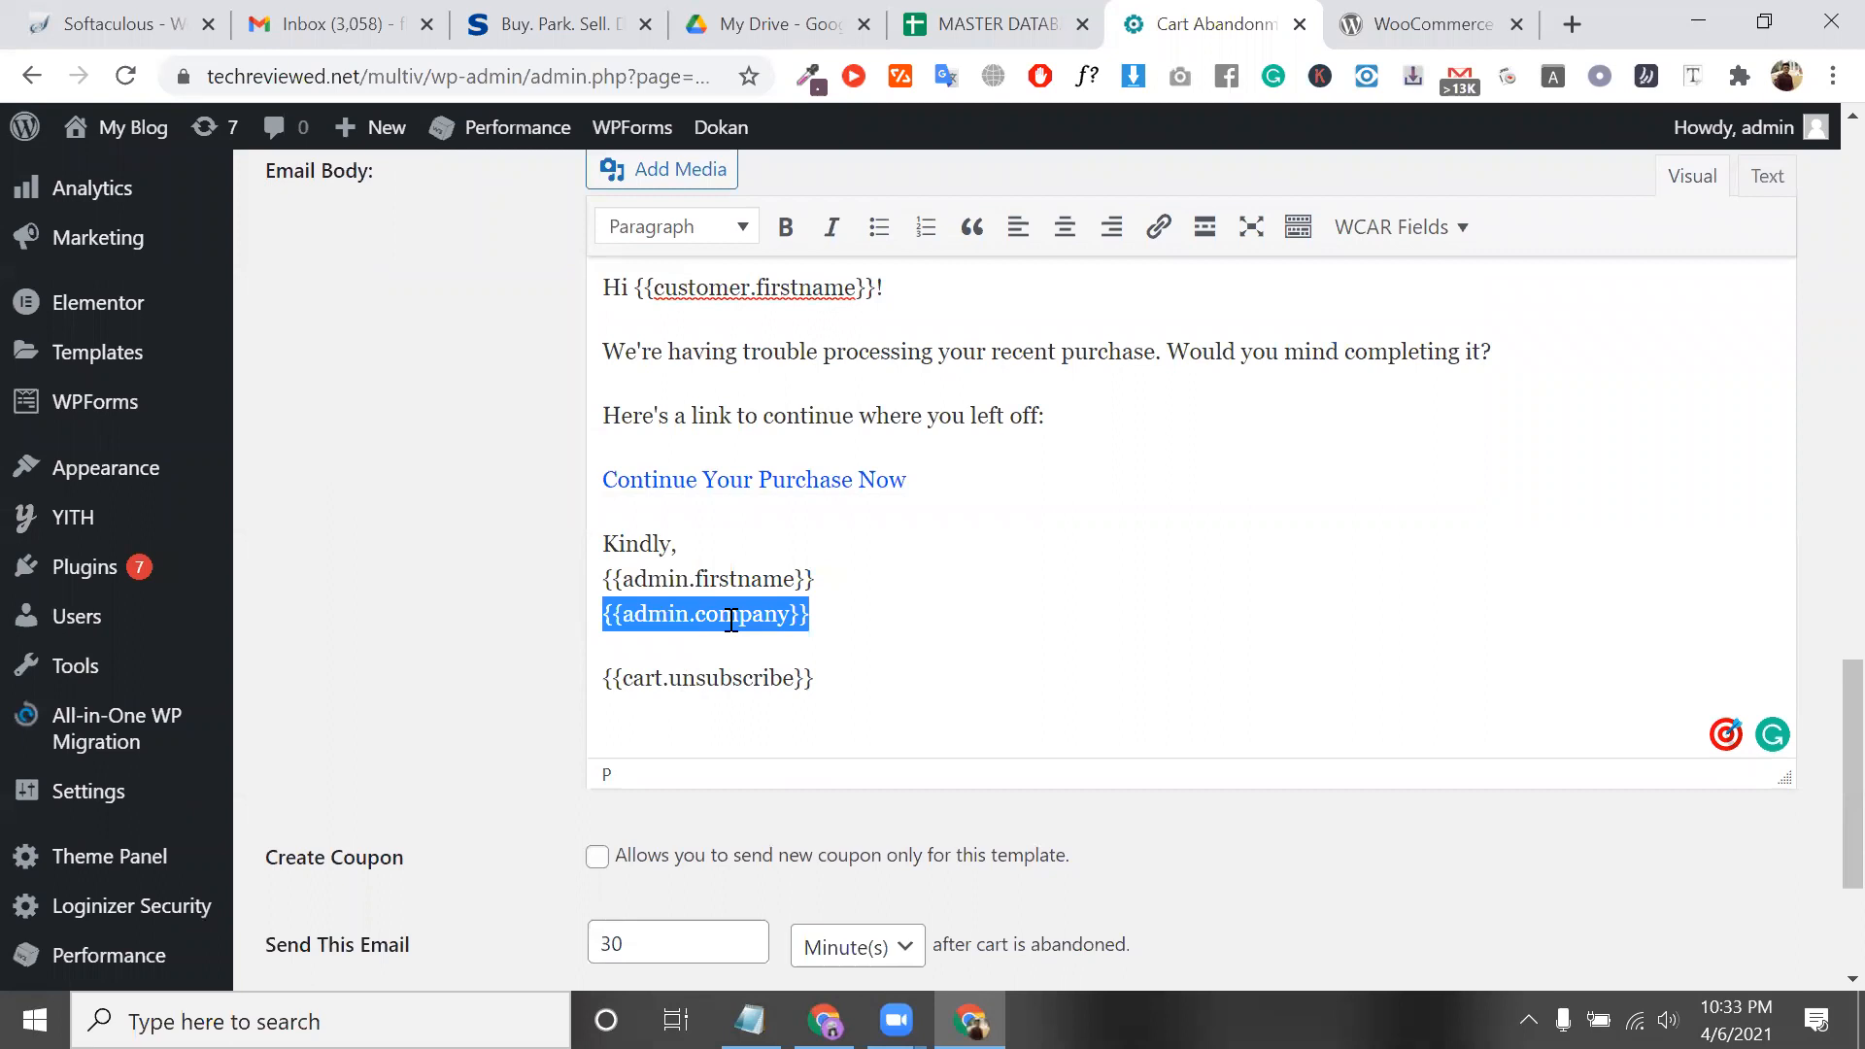
scroll(732, 621, down, 2)
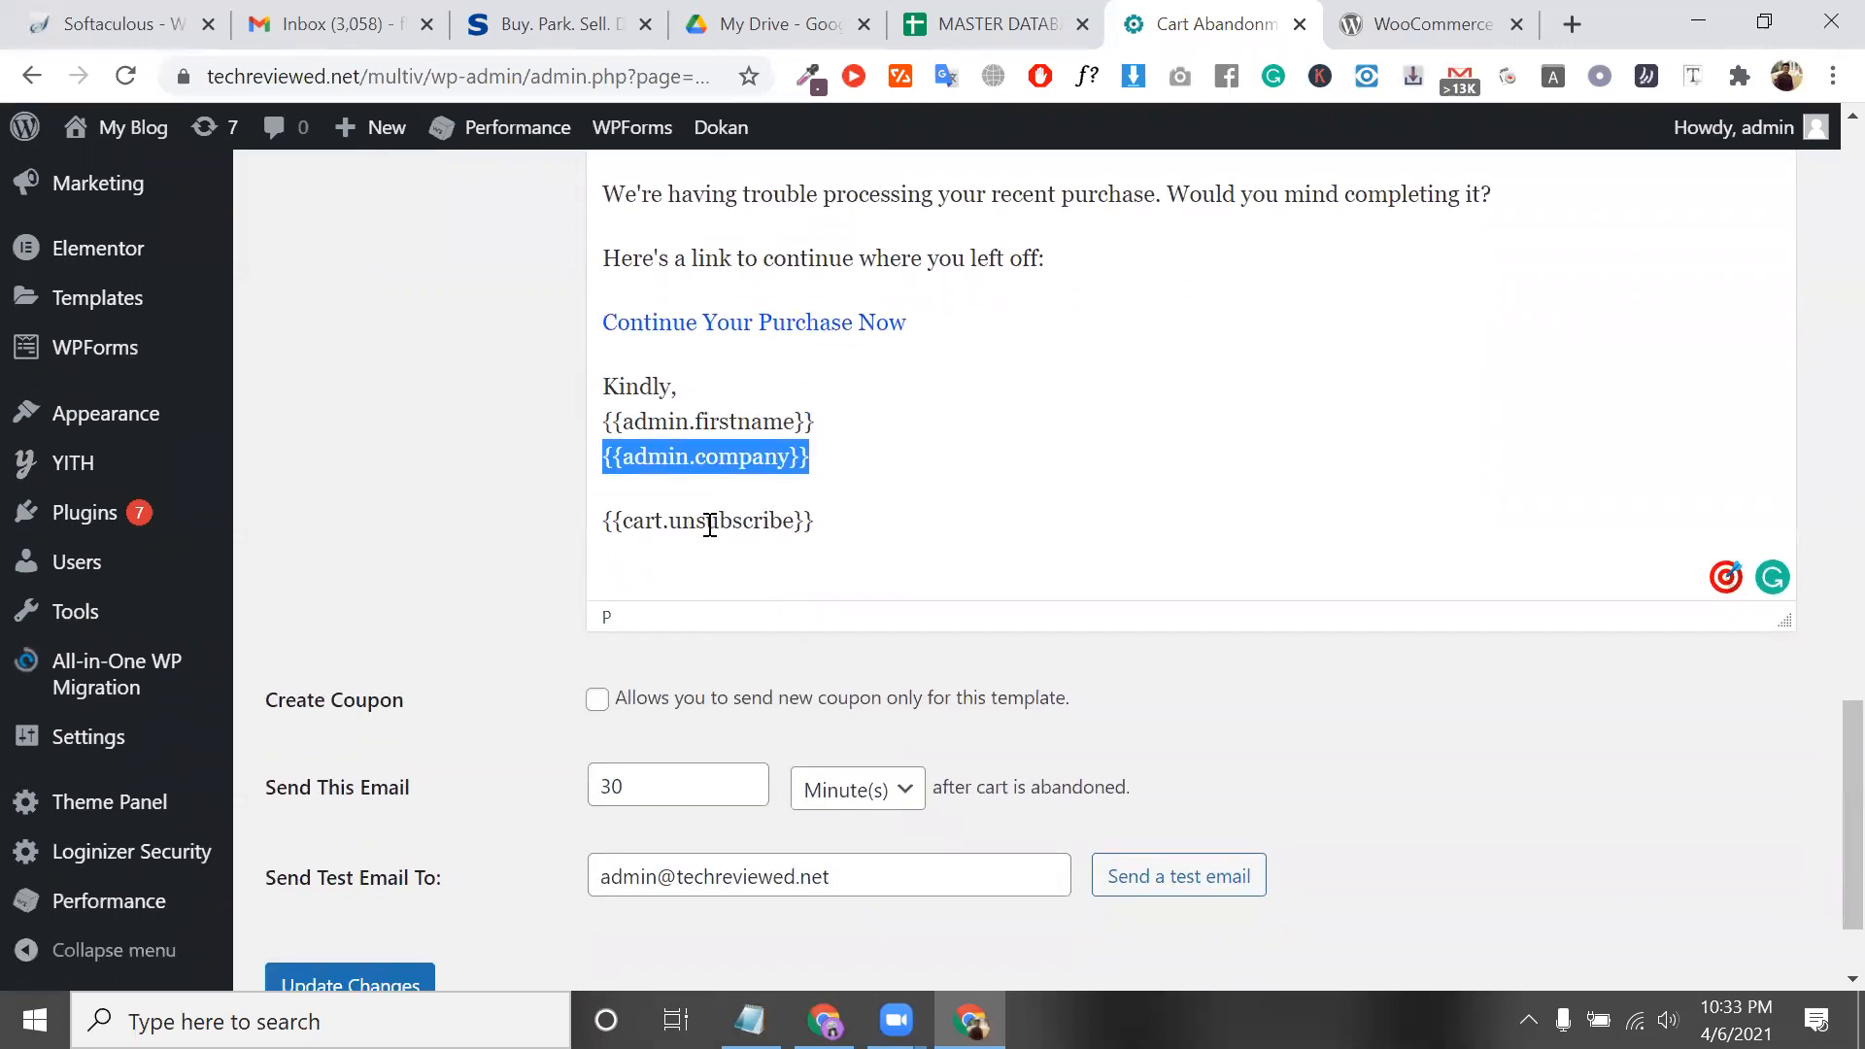
click(710, 457)
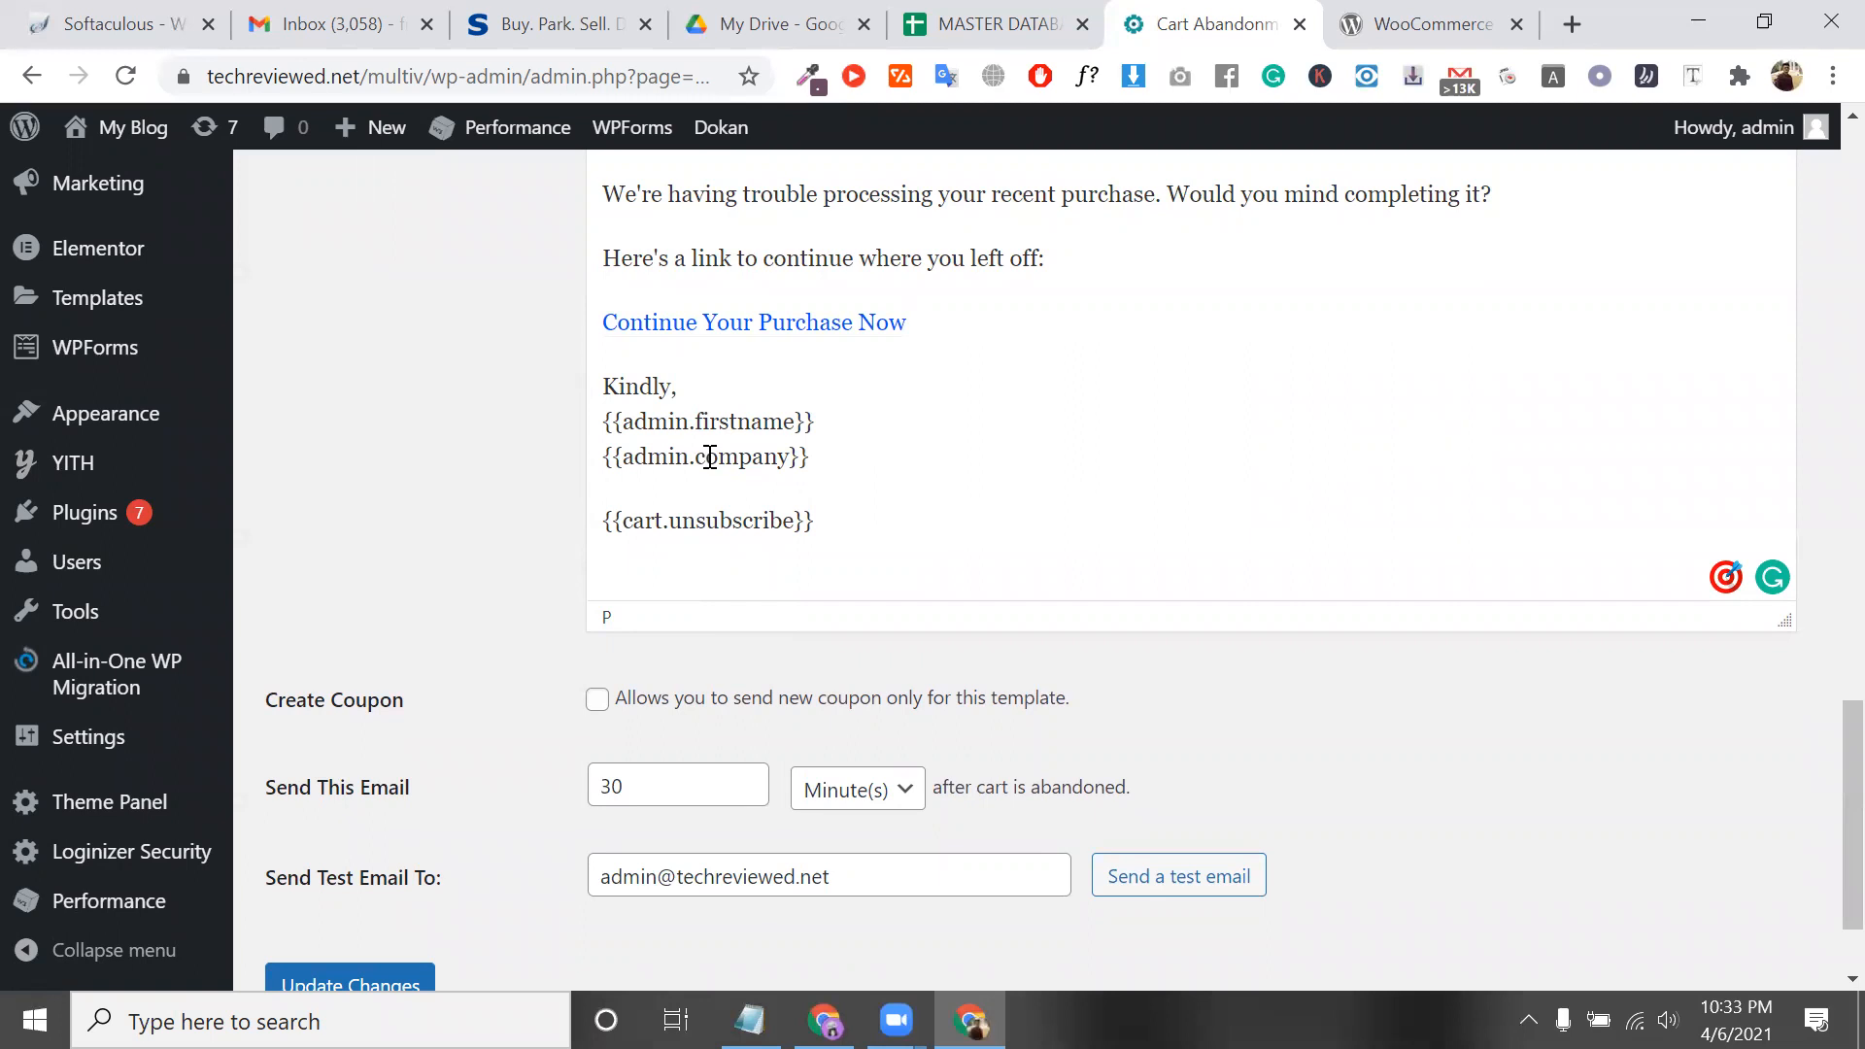
triple_click(710, 458)
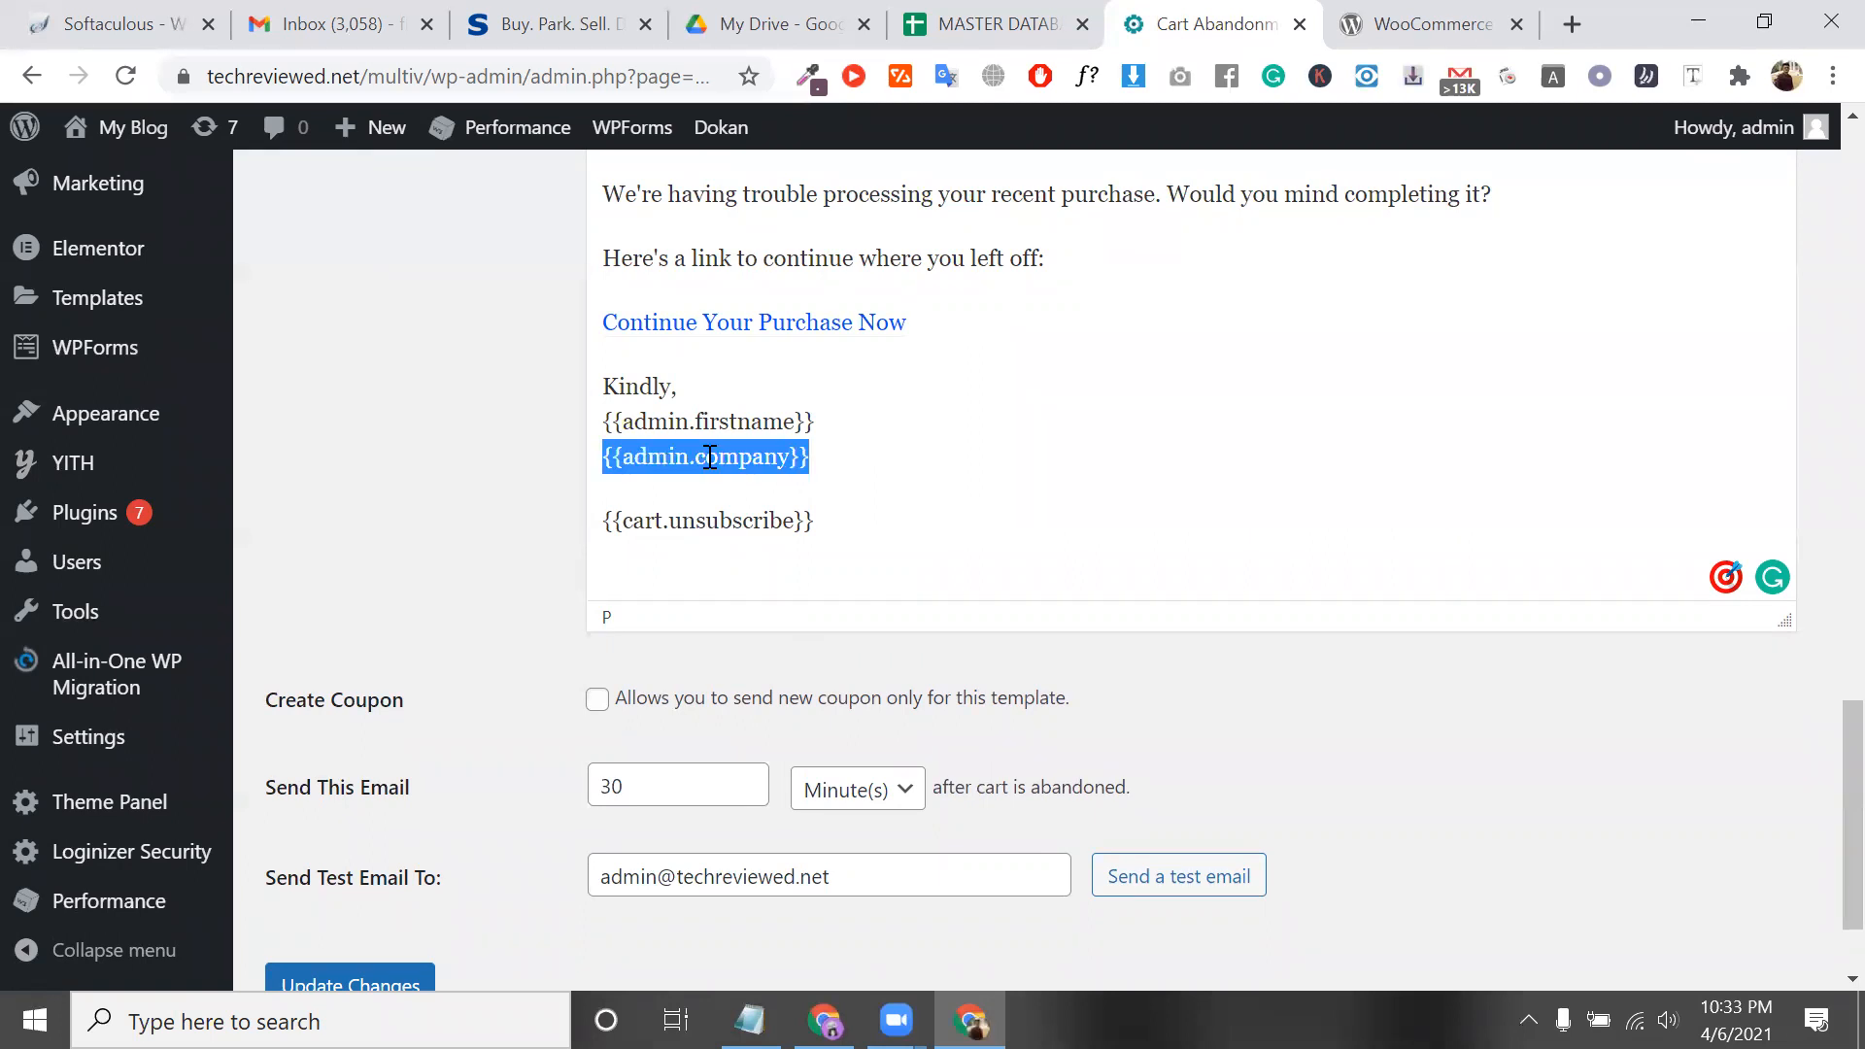
scroll(710, 458, down, 1)
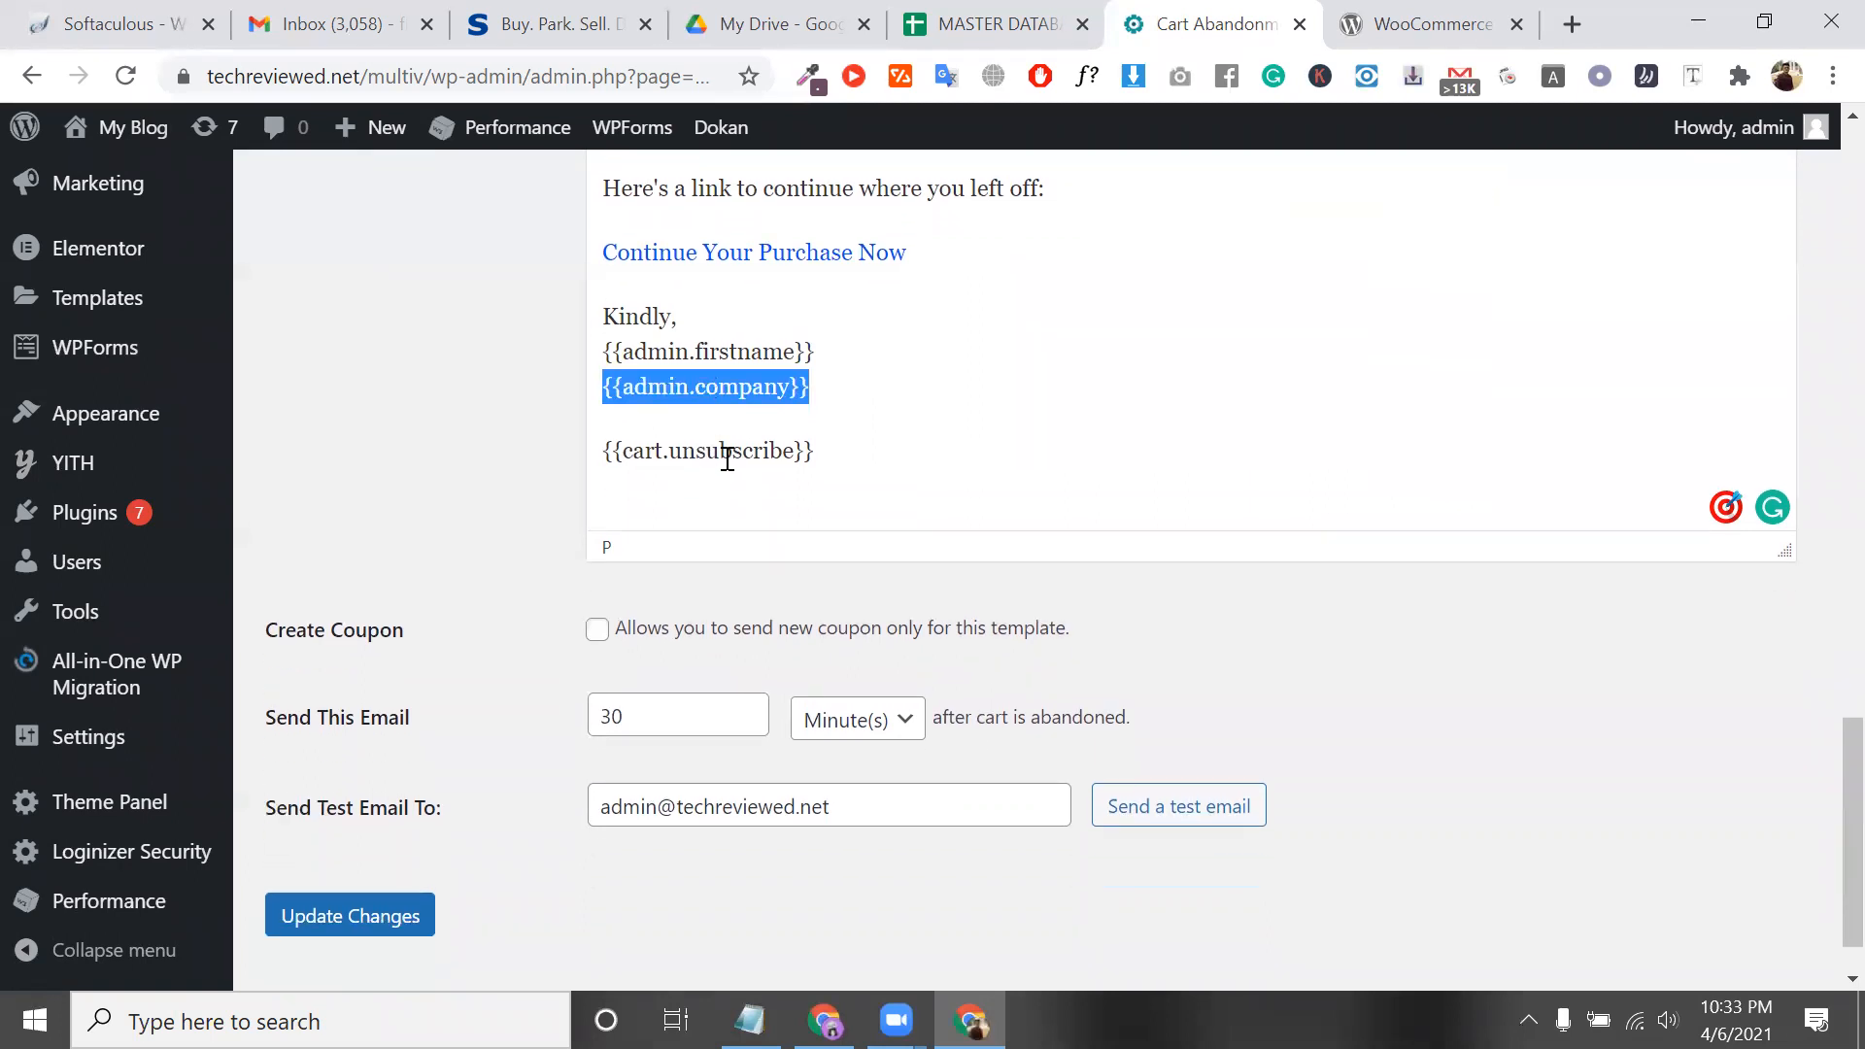
double_click(727, 454)
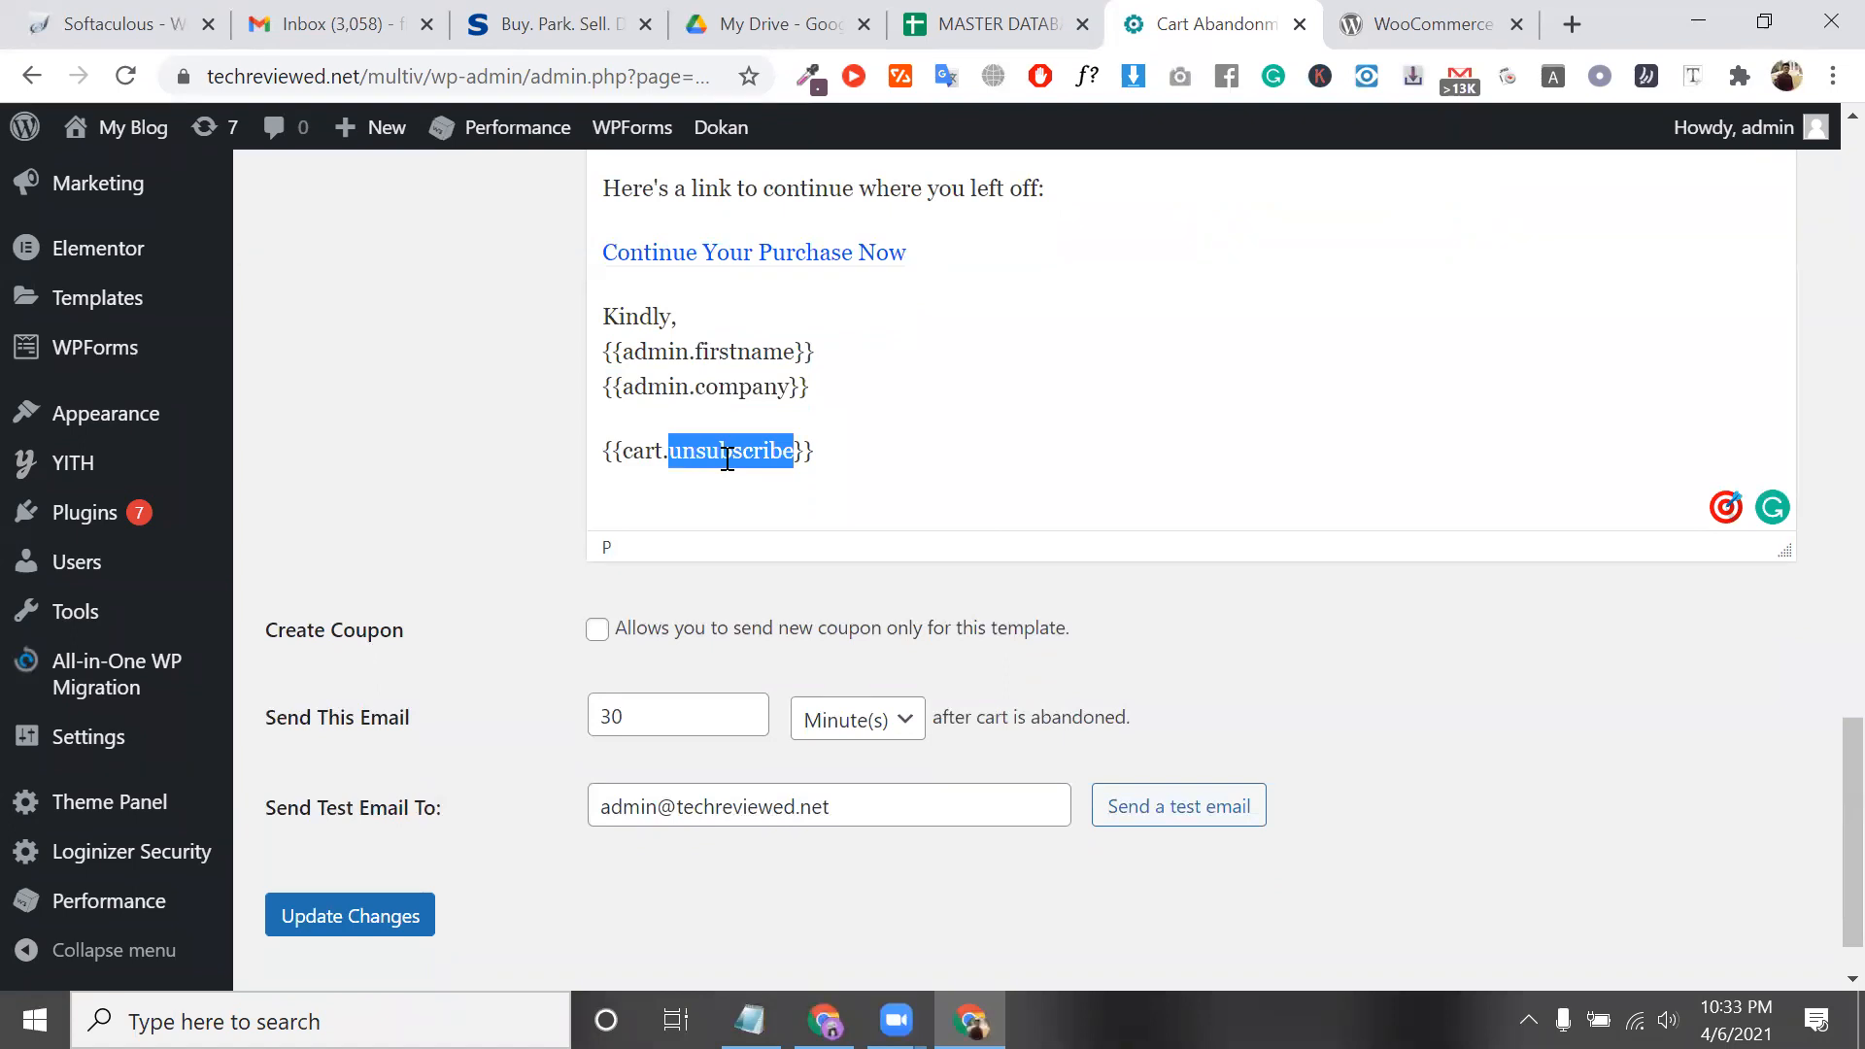
Open the Gmail inbox in a new browser tab, return to the template and list the WCAR fields available for the email body
click(1572, 14)
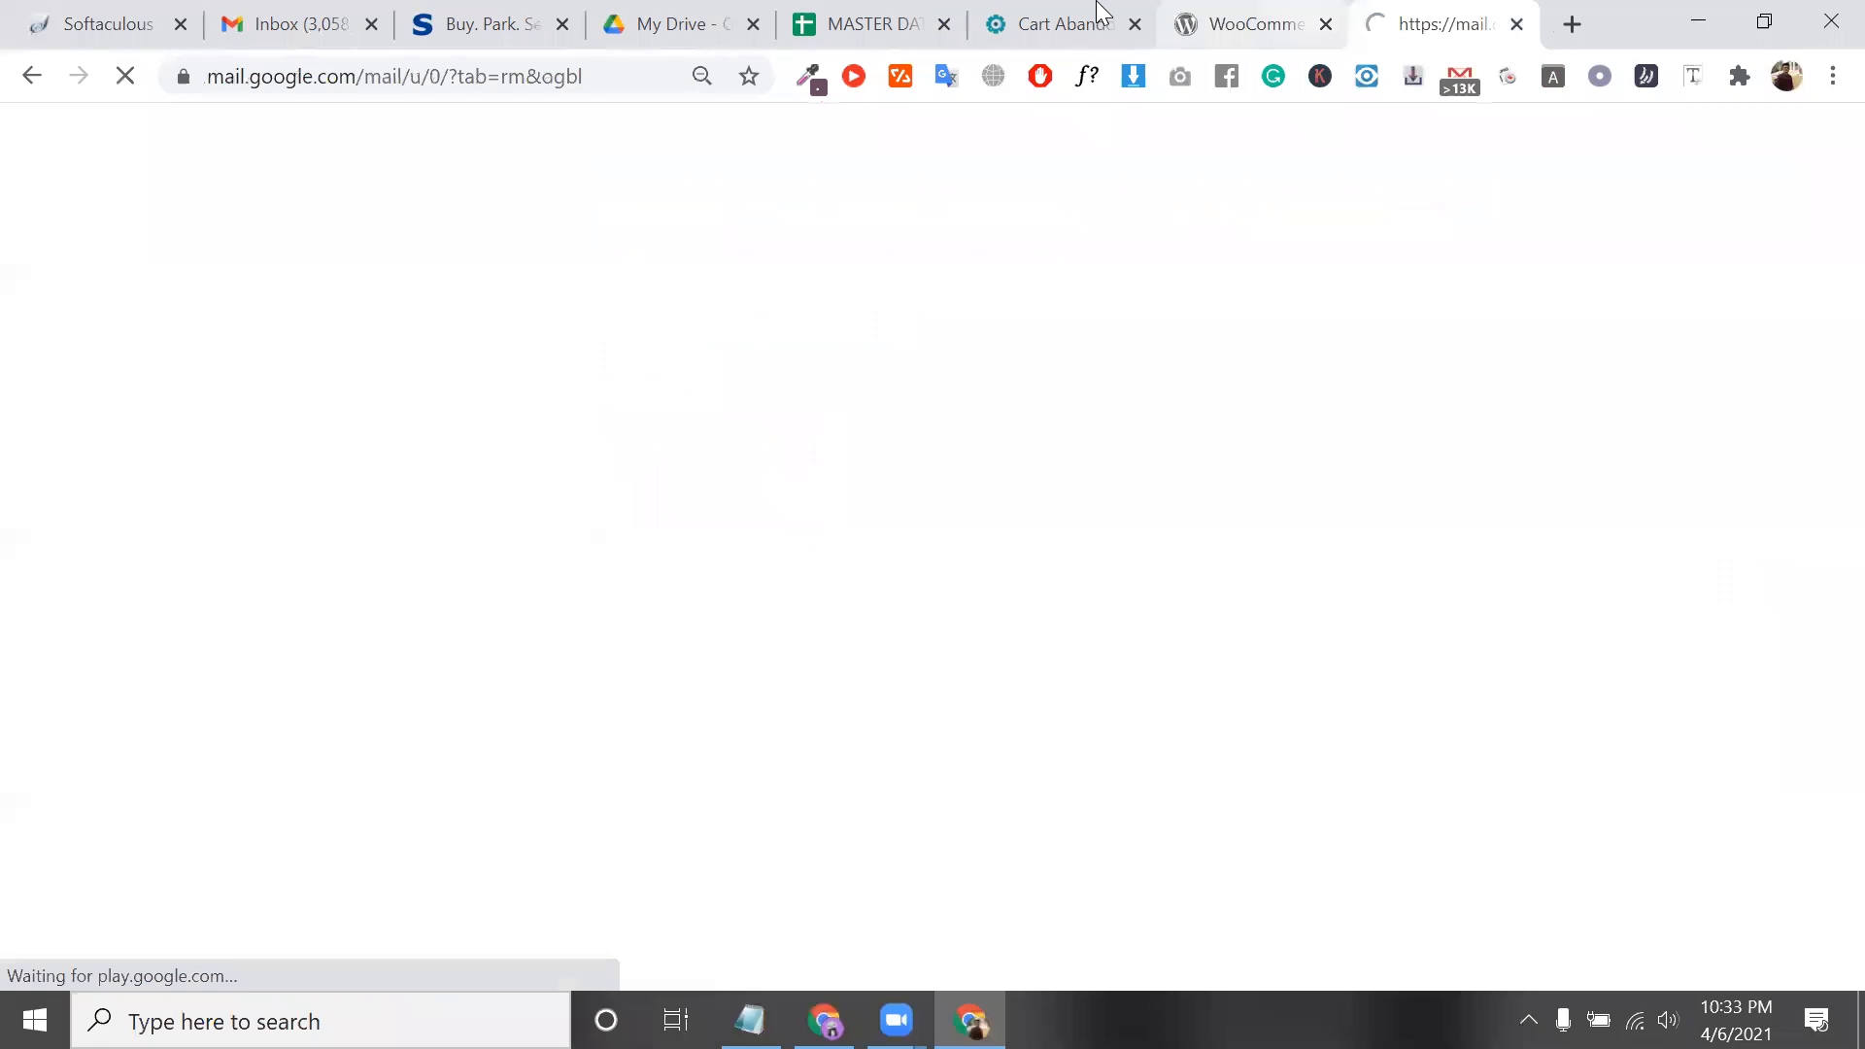
click(1098, 11)
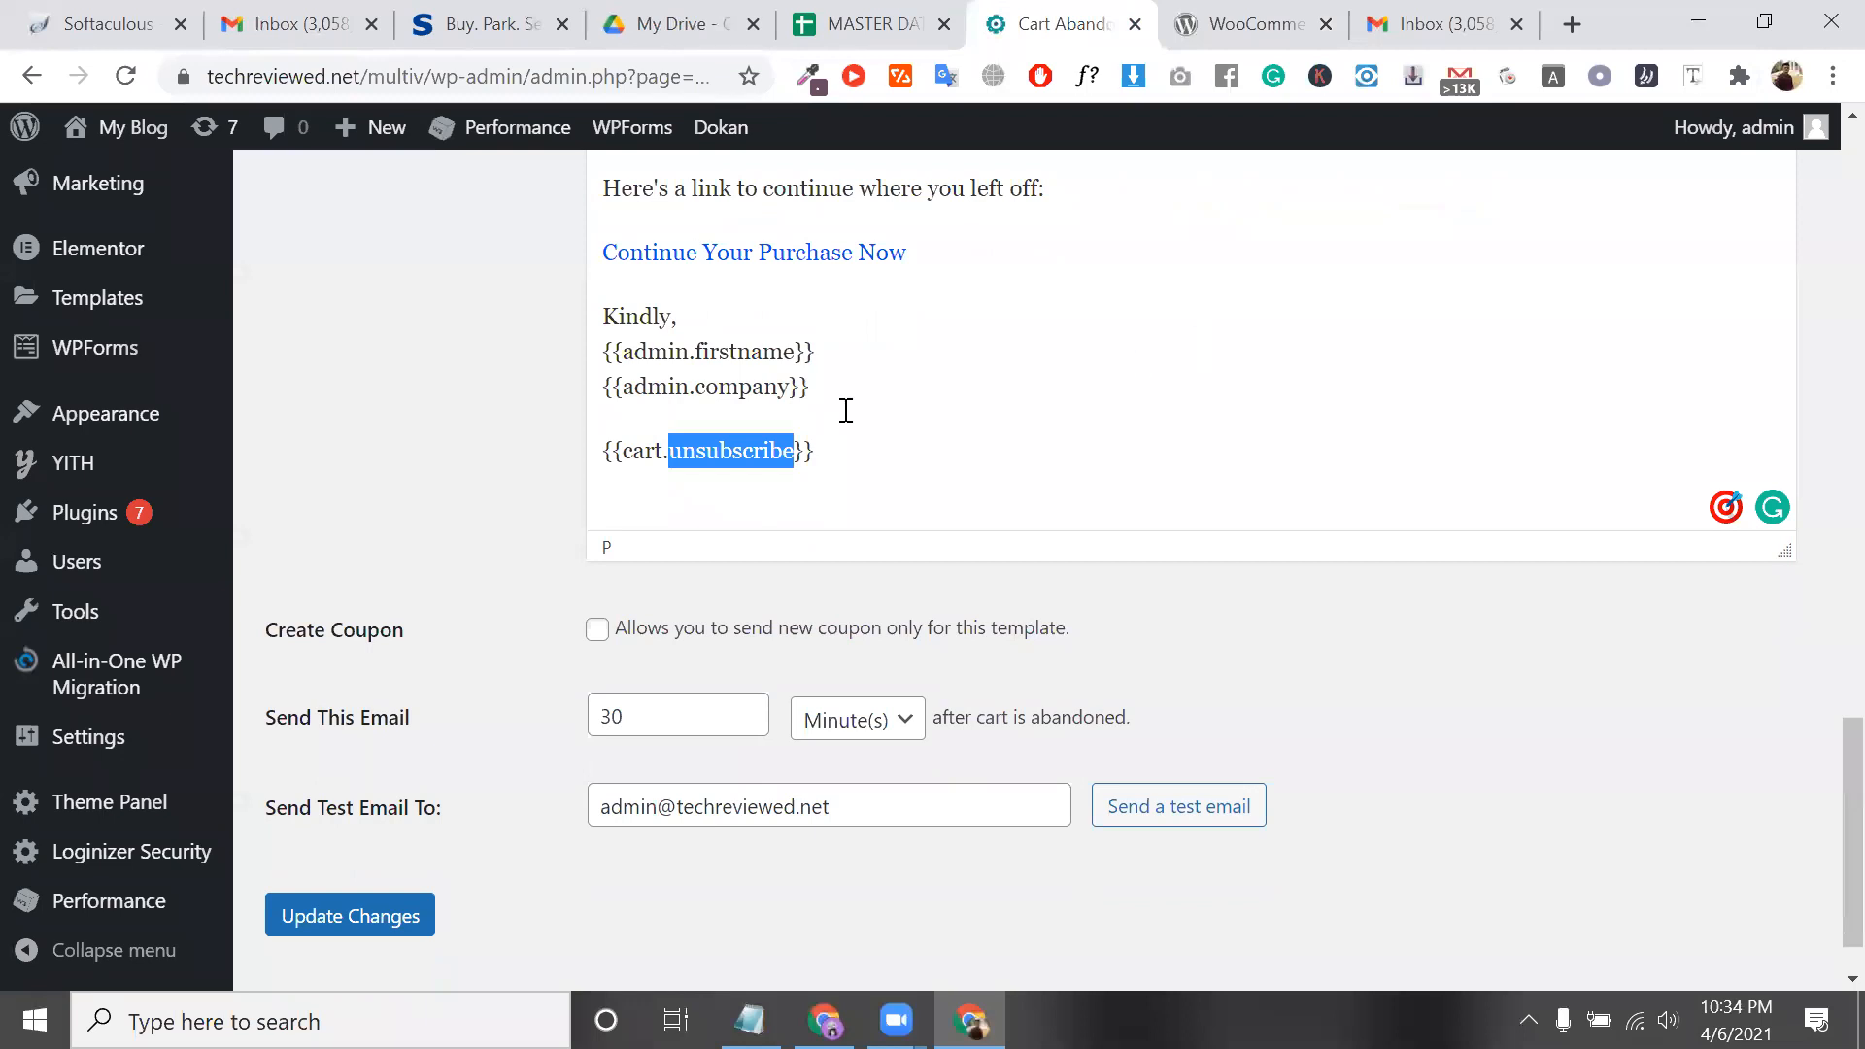
scroll(776, 741, up, 1)
scroll(762, 748, up, 3)
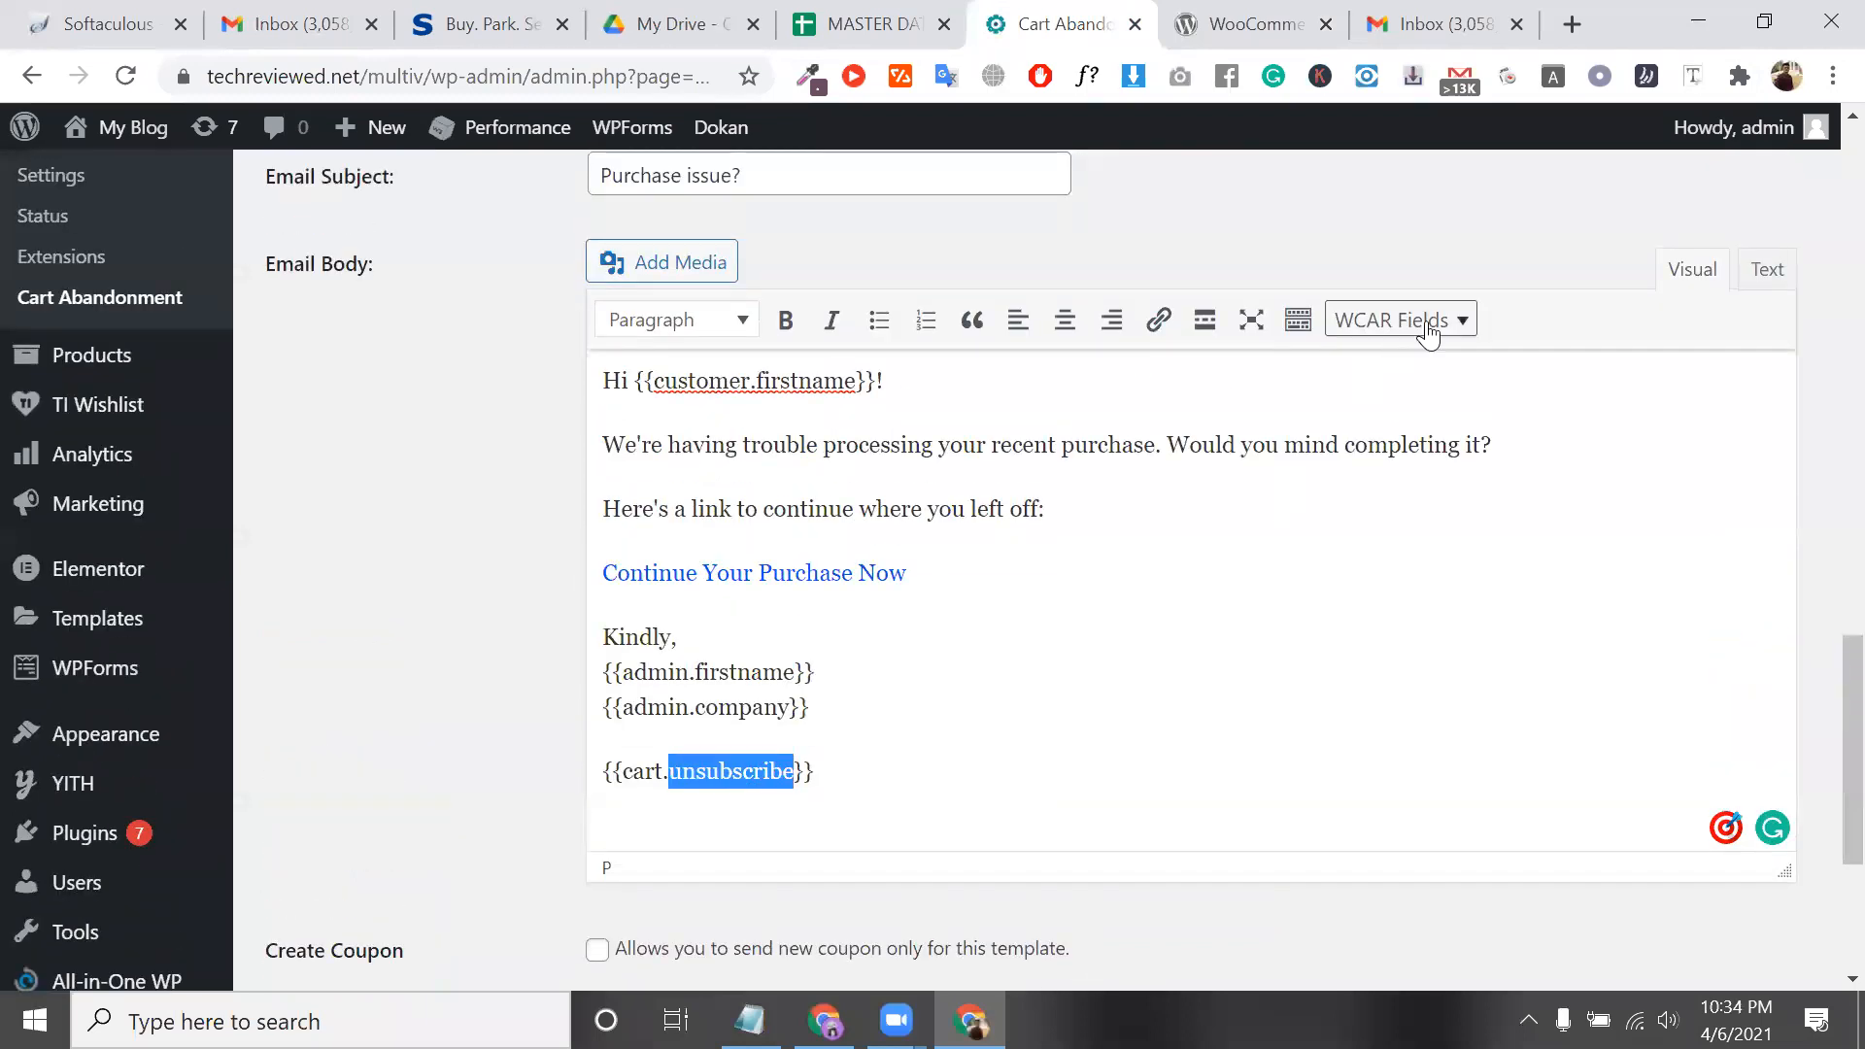
click(1429, 325)
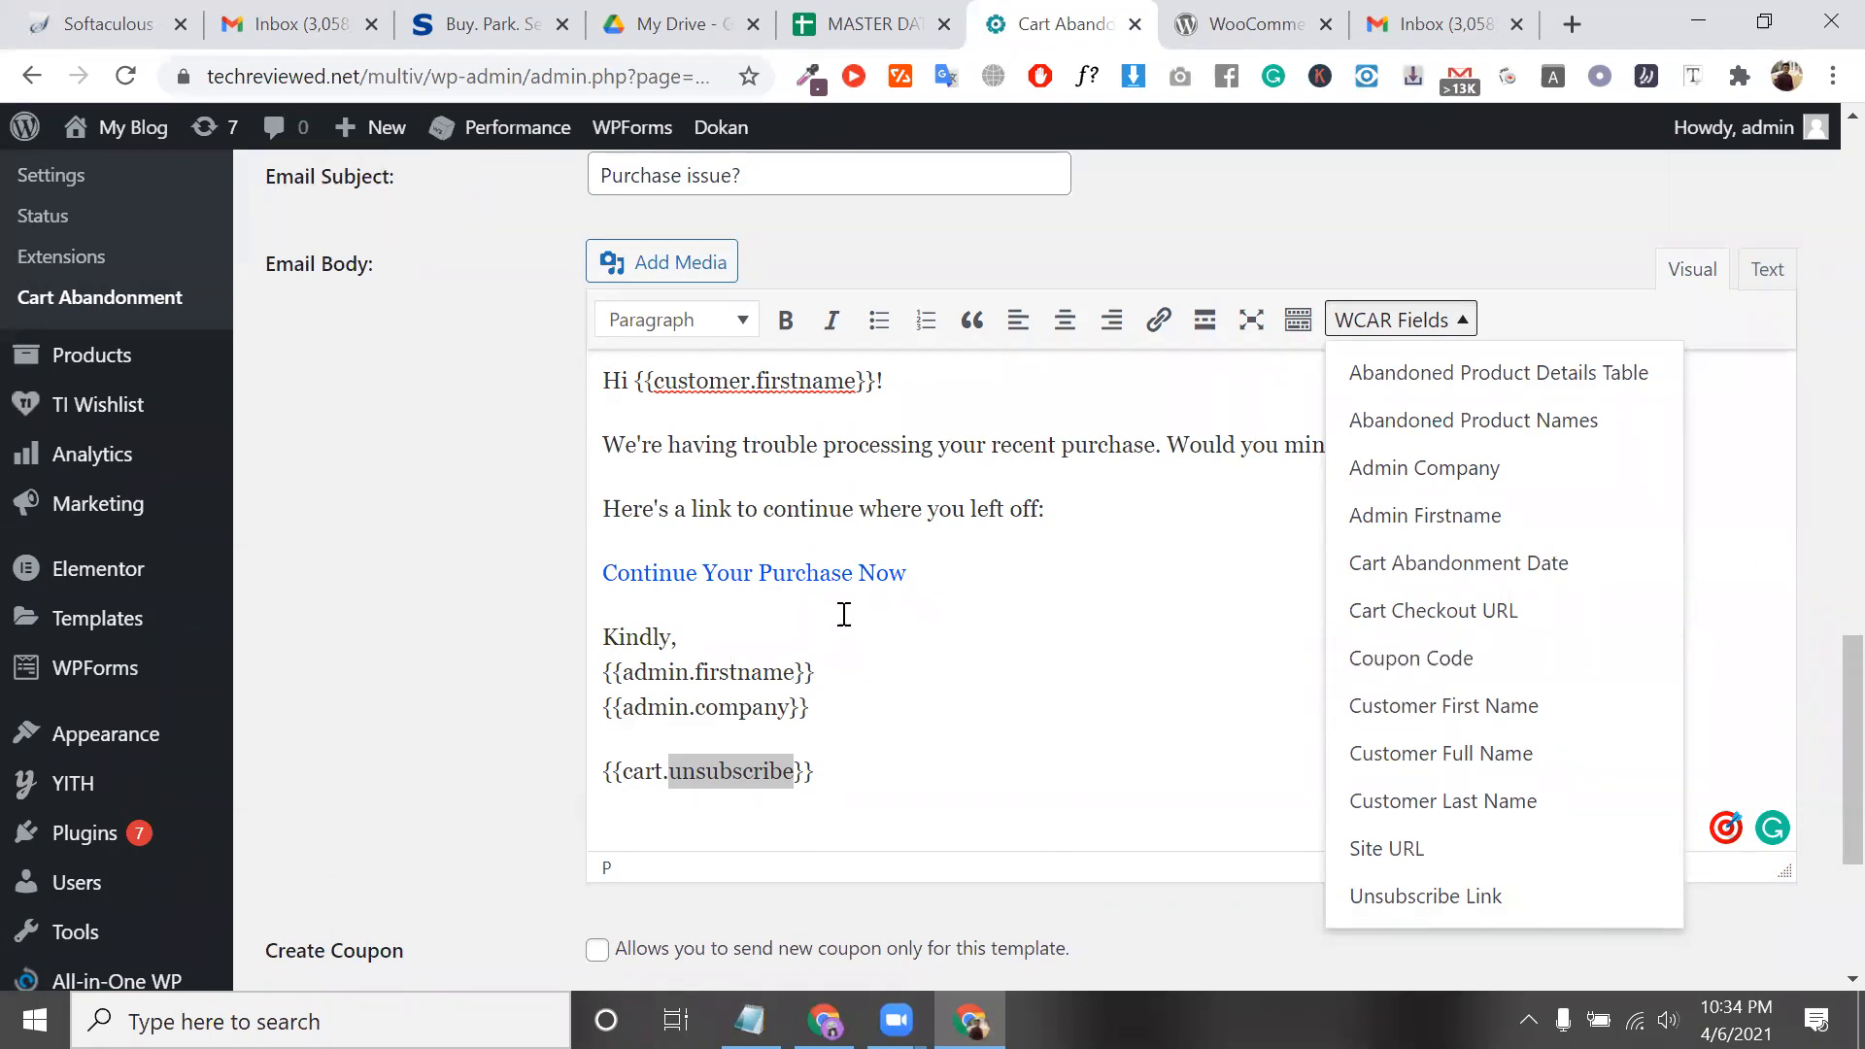
Replace the colon after "where you left off" in the email body with ". if you complete the process then you will get 10 % discount:"
click(1089, 504)
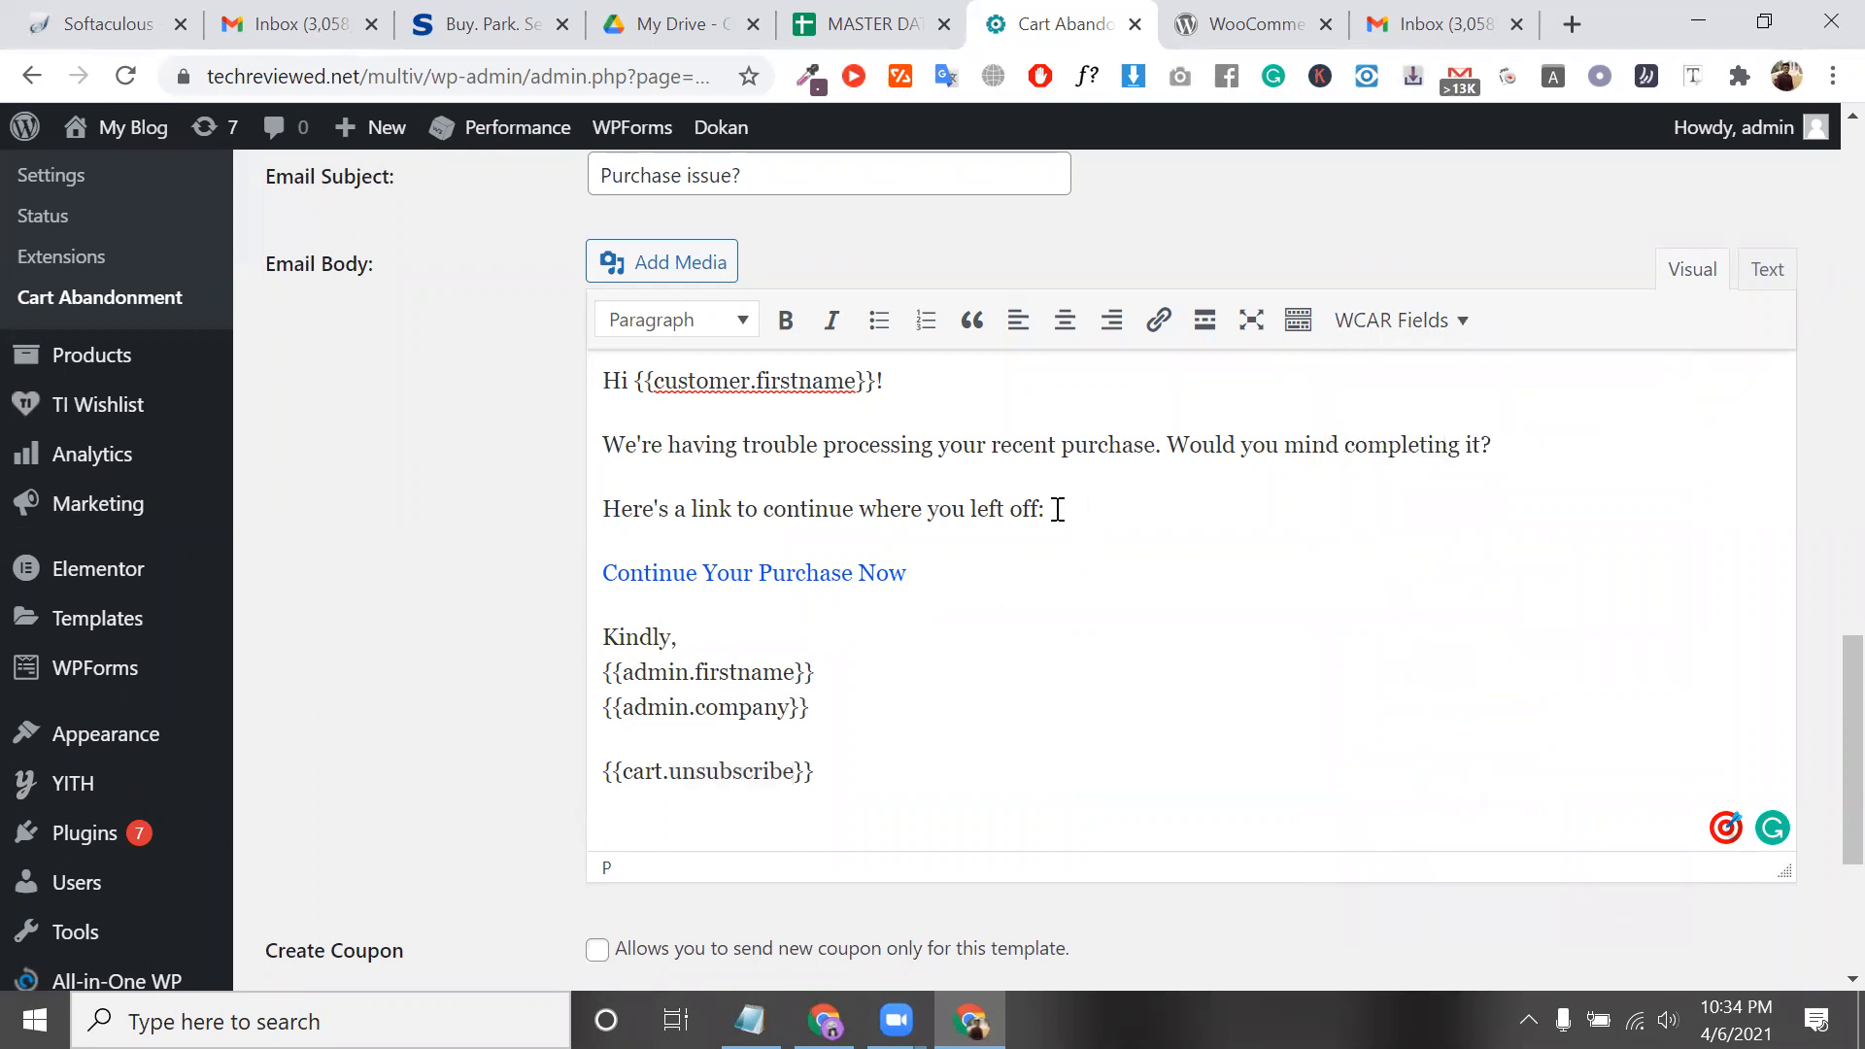
key(BackSpace)
text(. Yp)
key(BackSpace)
key(BackSpace)
text(you)
key(BackSpace)
key(BackSpace)
key(BackSpace)
text(if you pur)
text(c)
text(hase )
text(a)
key(BackSpace)
key(BackSpace)
key(BackSpace)
key(BackSpace)
key(BackSpace)
key(BackSpace)
key(BackSpace)
key(BackSpace)
key(BackSpace)
key(BackSpace)
text(complete the p)
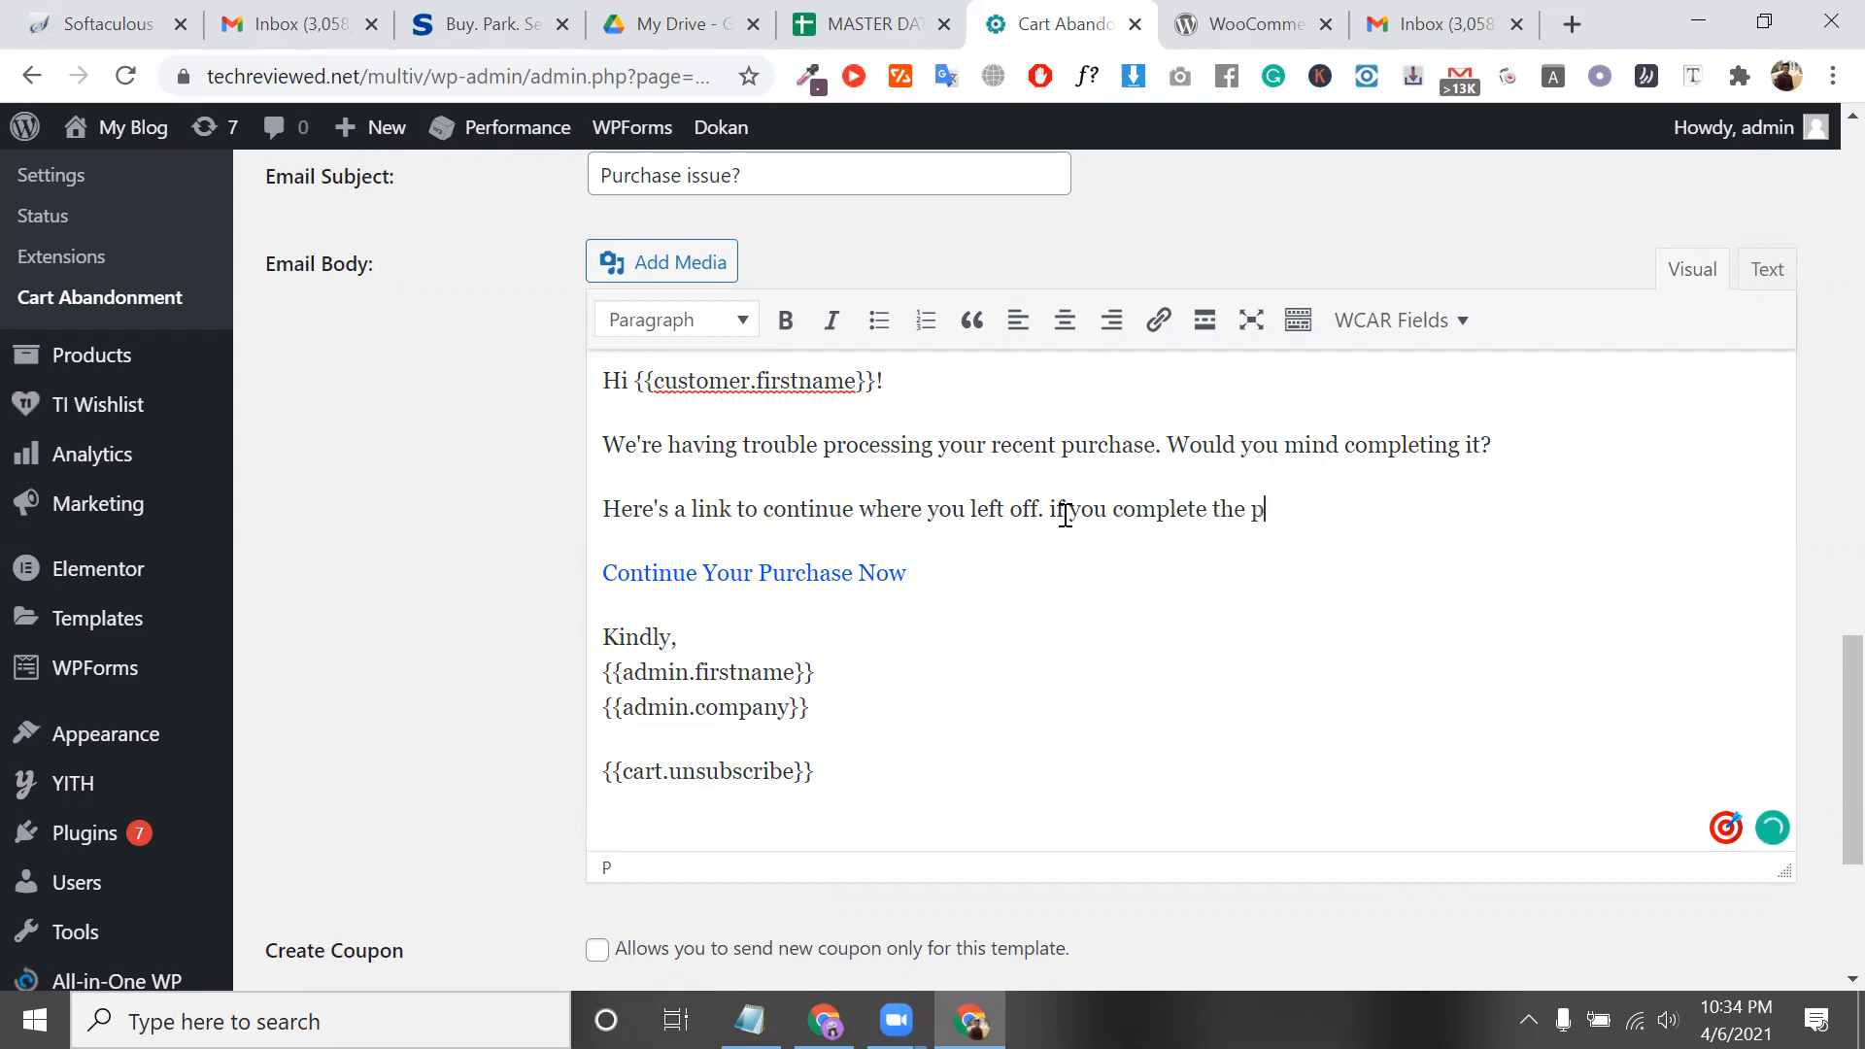
text(rocess then you will)
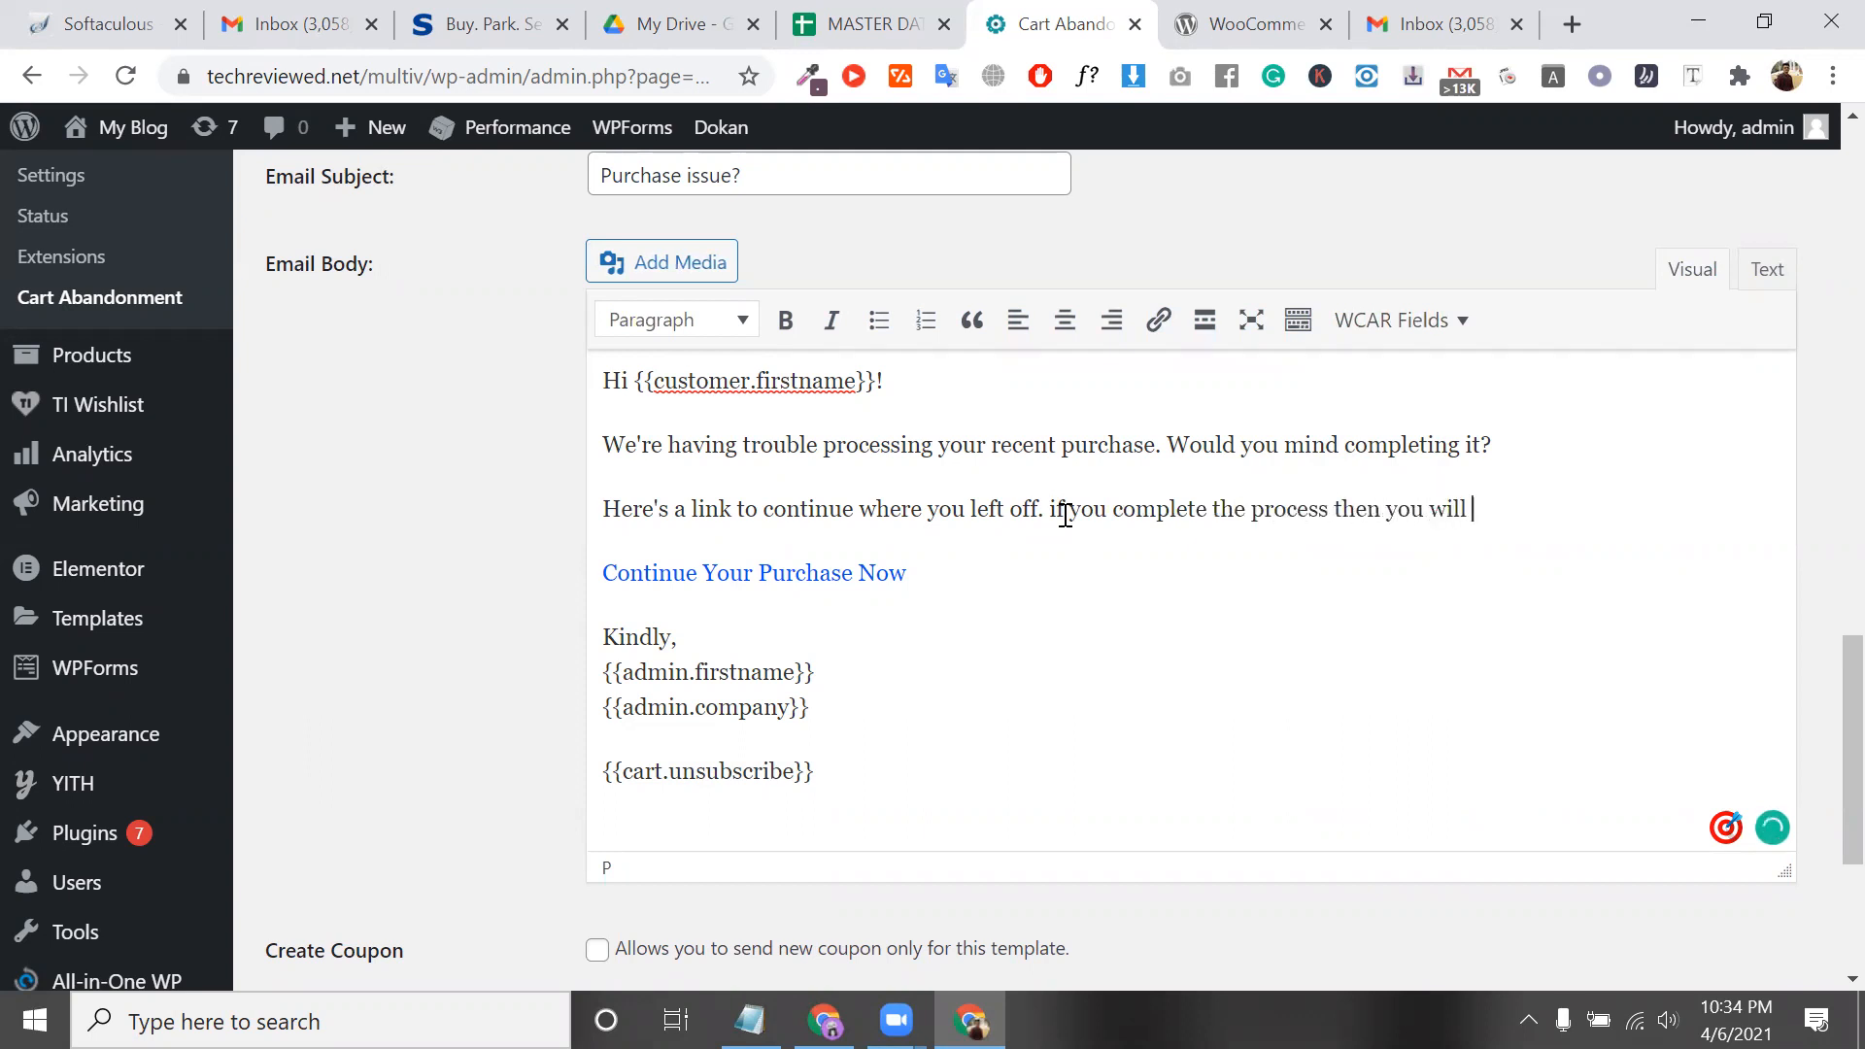
text( get 10 % discount)
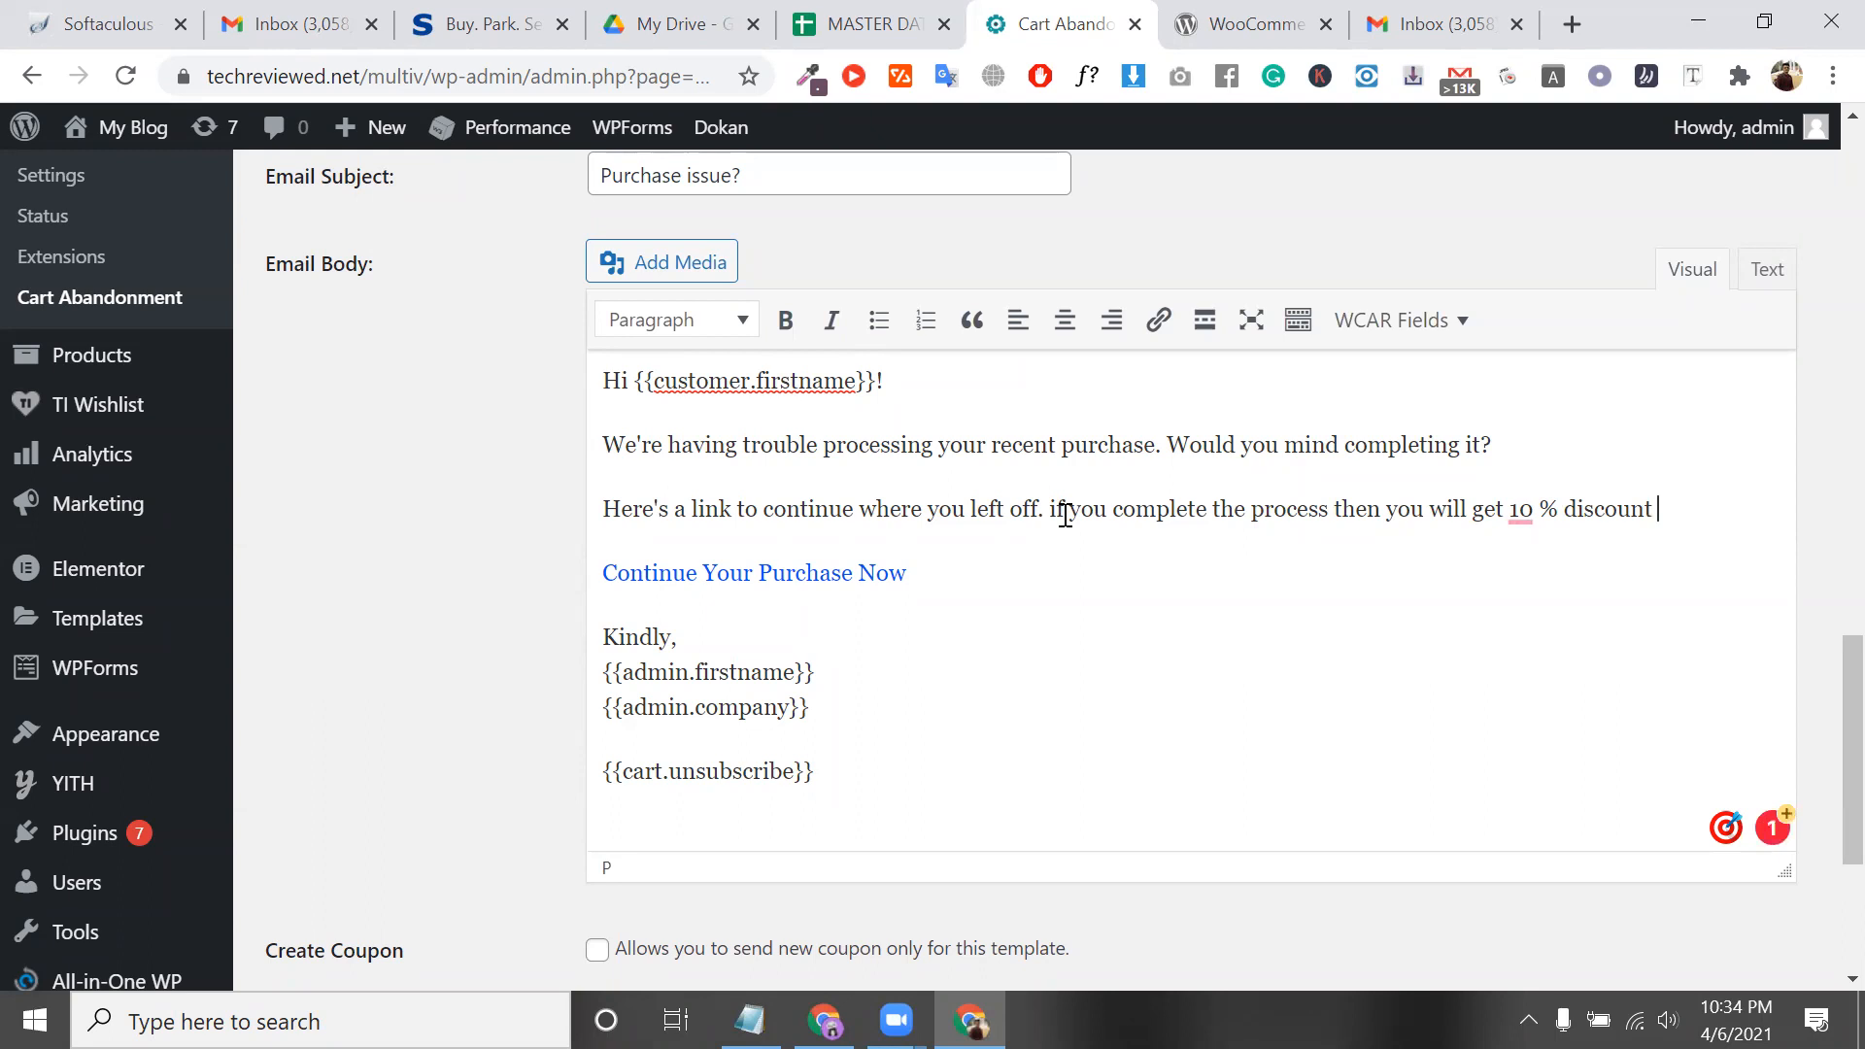
mouse_move(1520, 510)
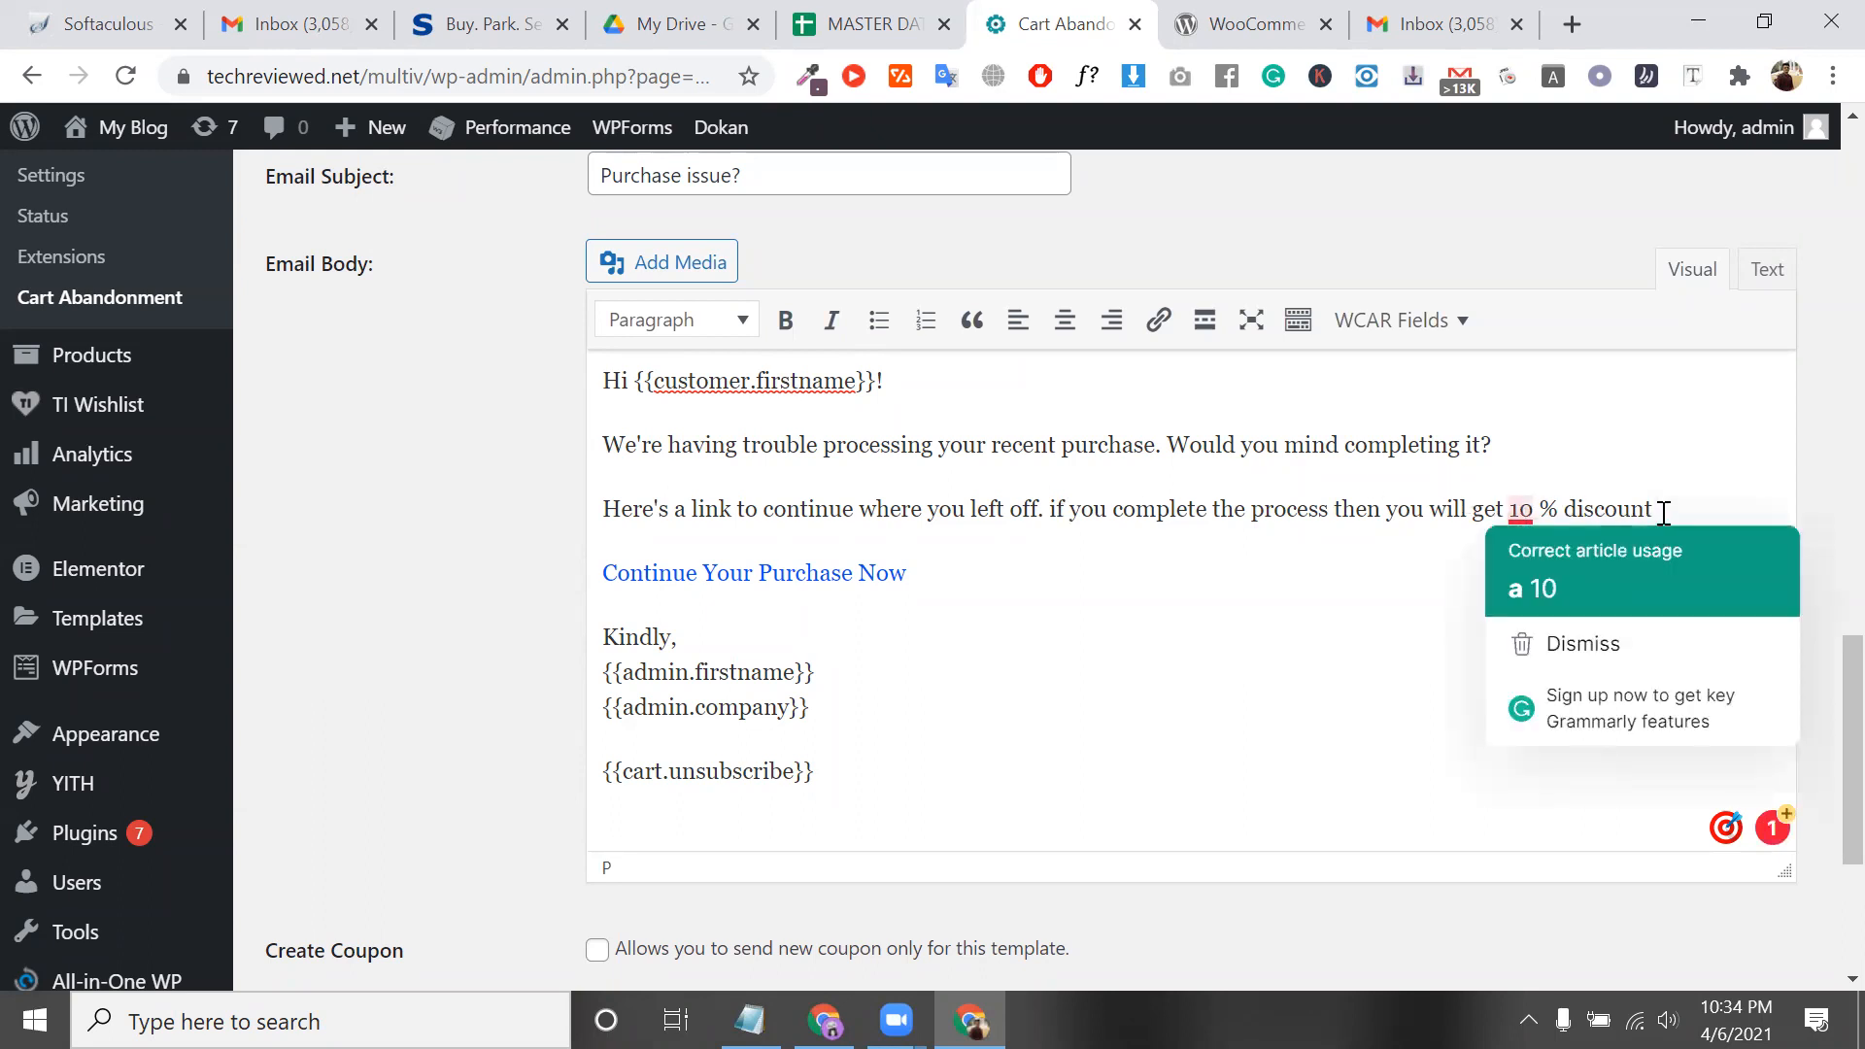
text(:)
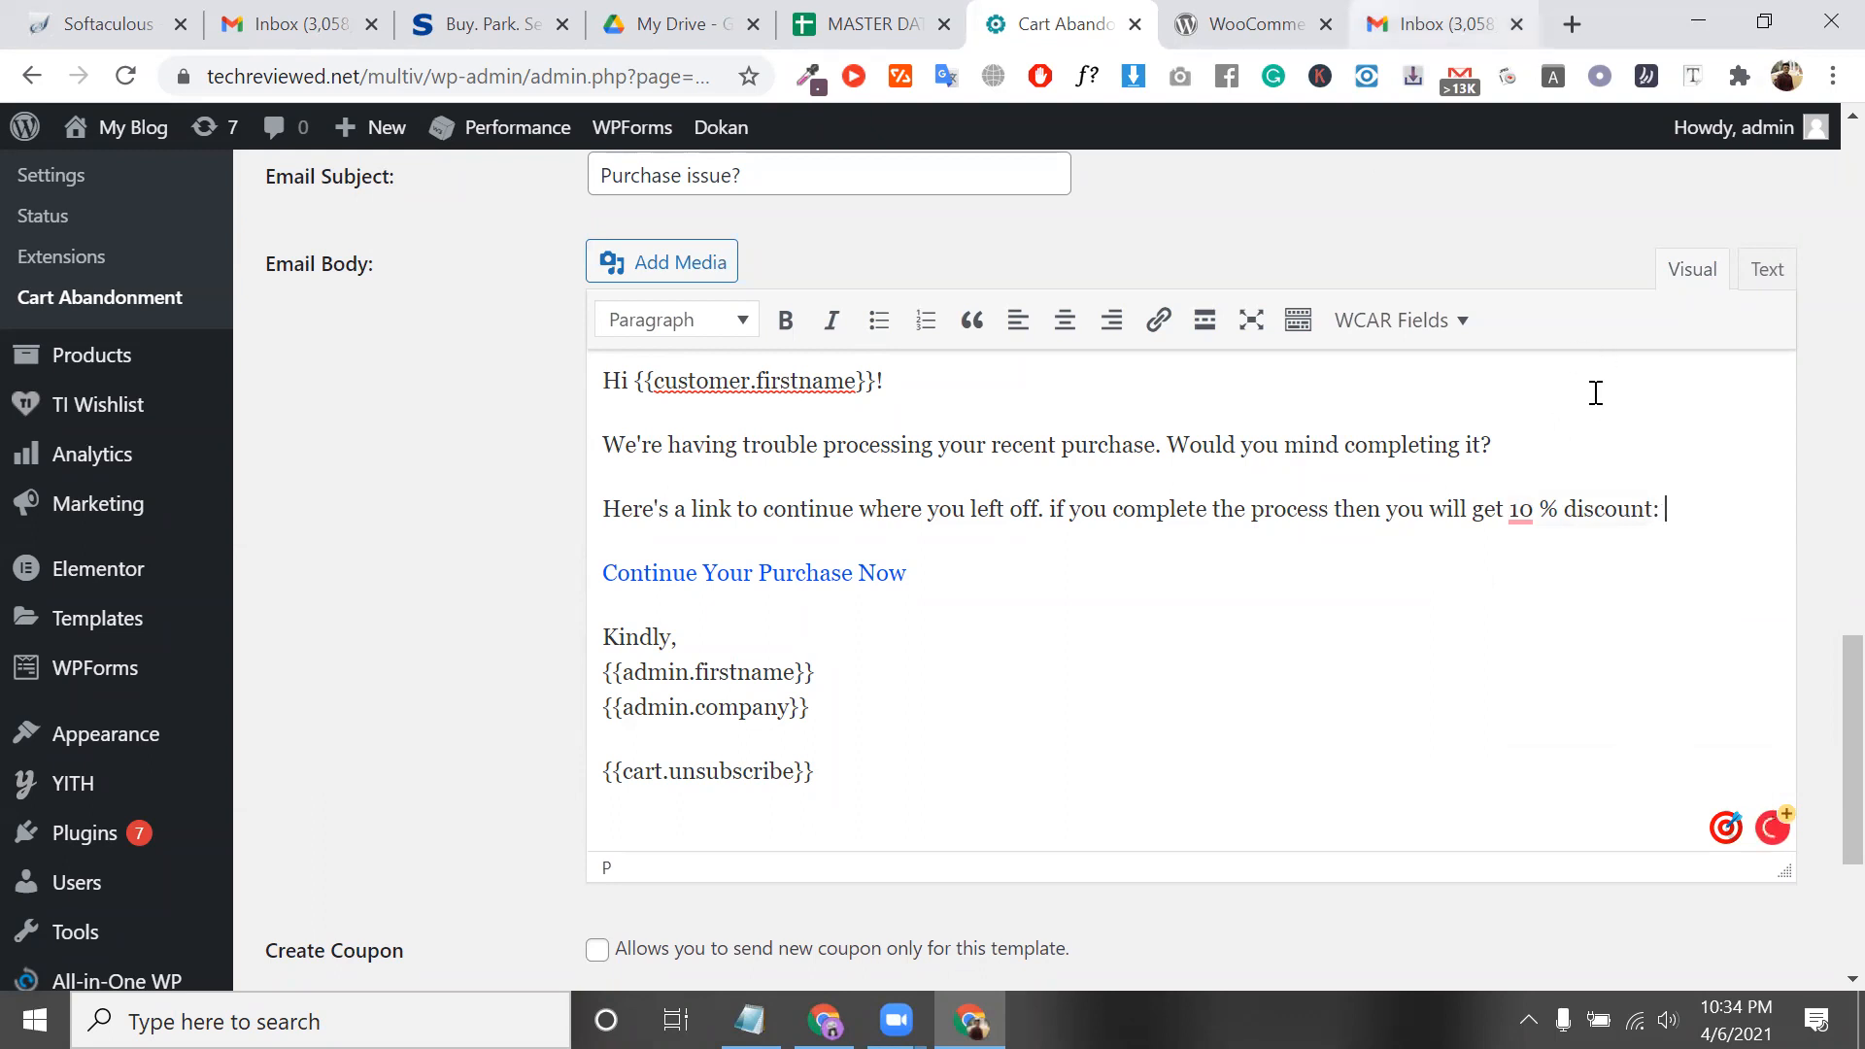
Insert the Coupon Code WCAR field after the discount sentence in the email body and select the inserted placeholder
click(1408, 321)
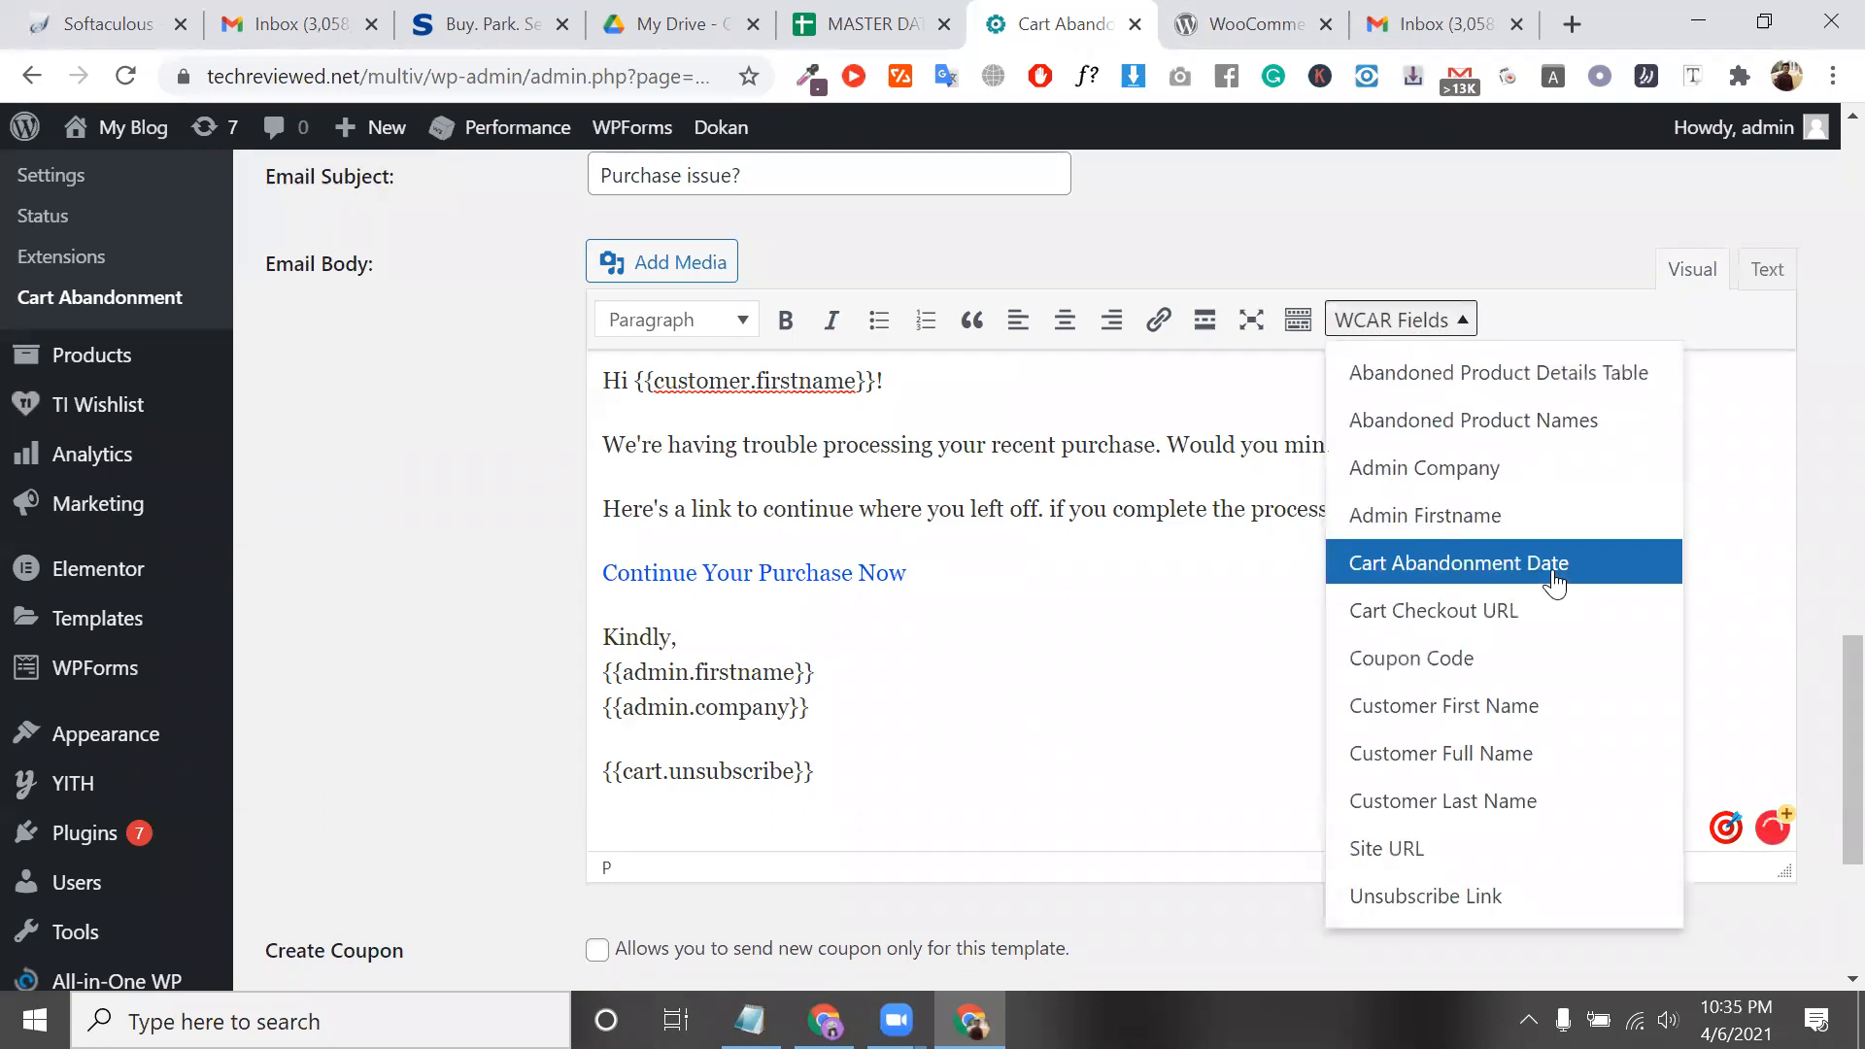
click(1511, 657)
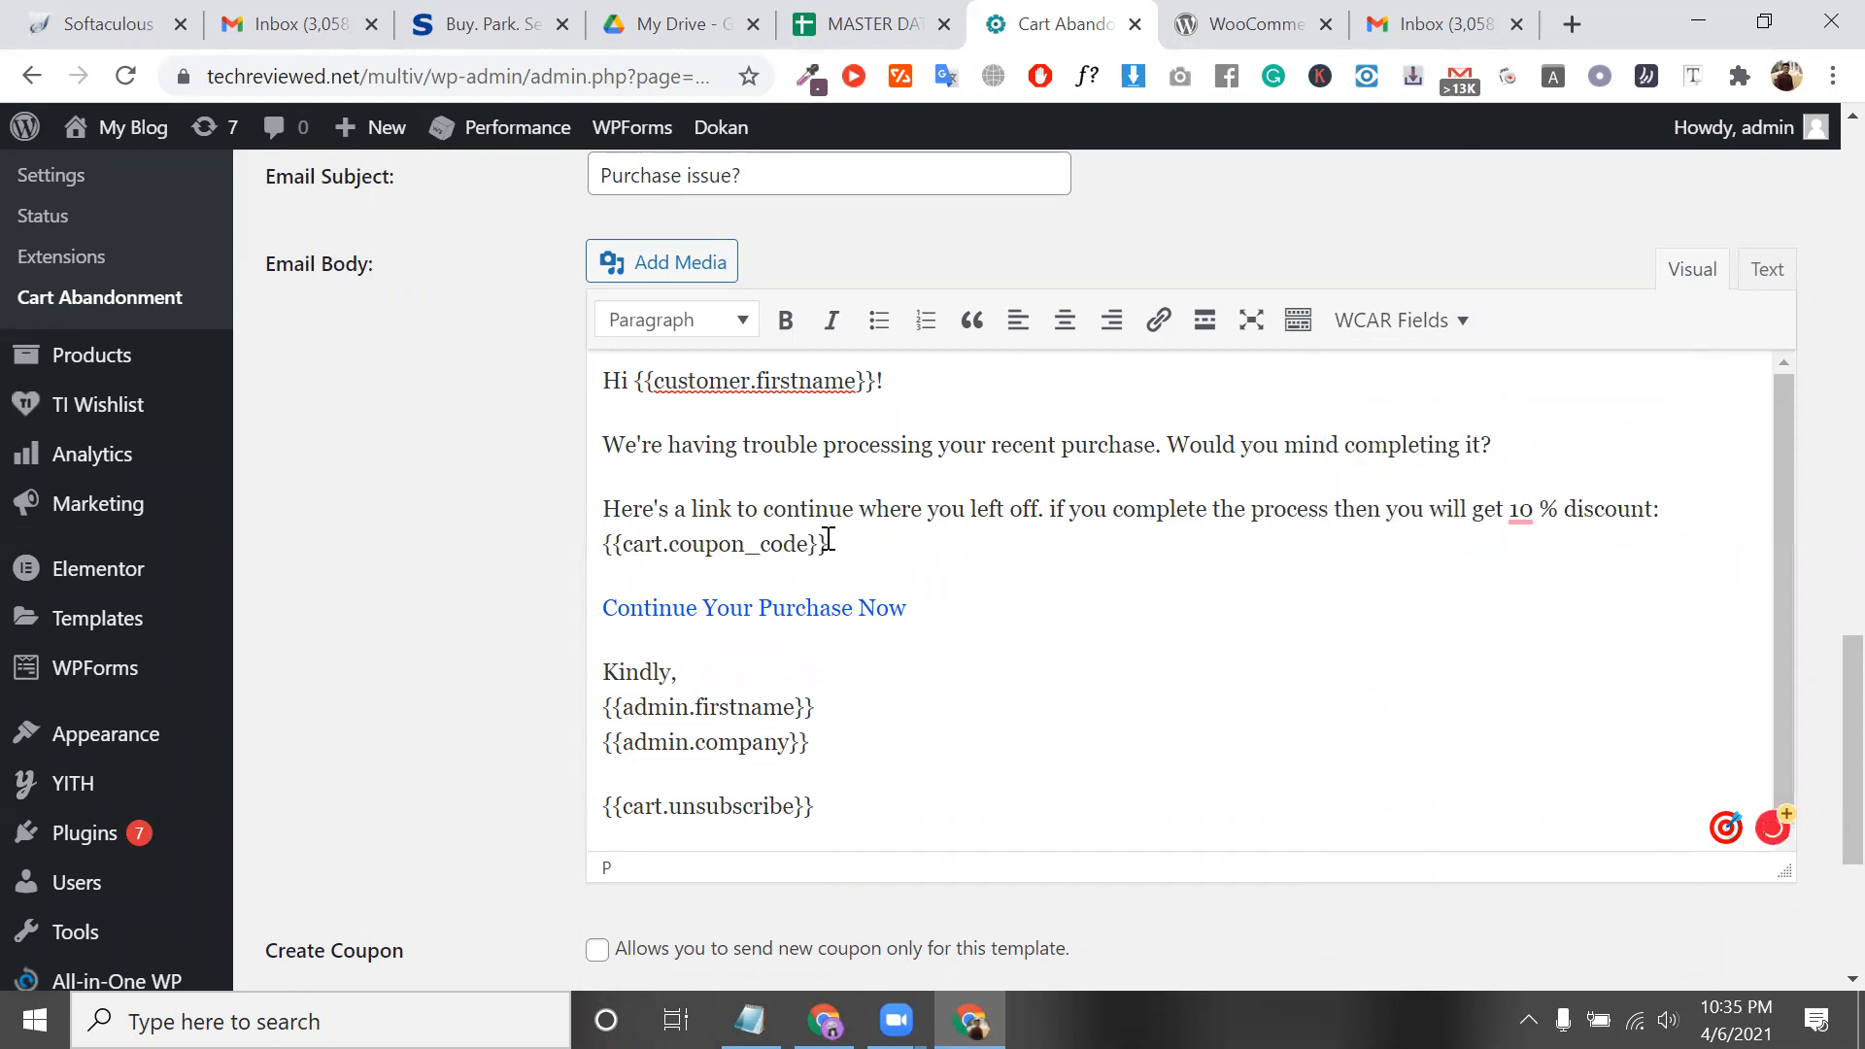
shift+click(601, 542)
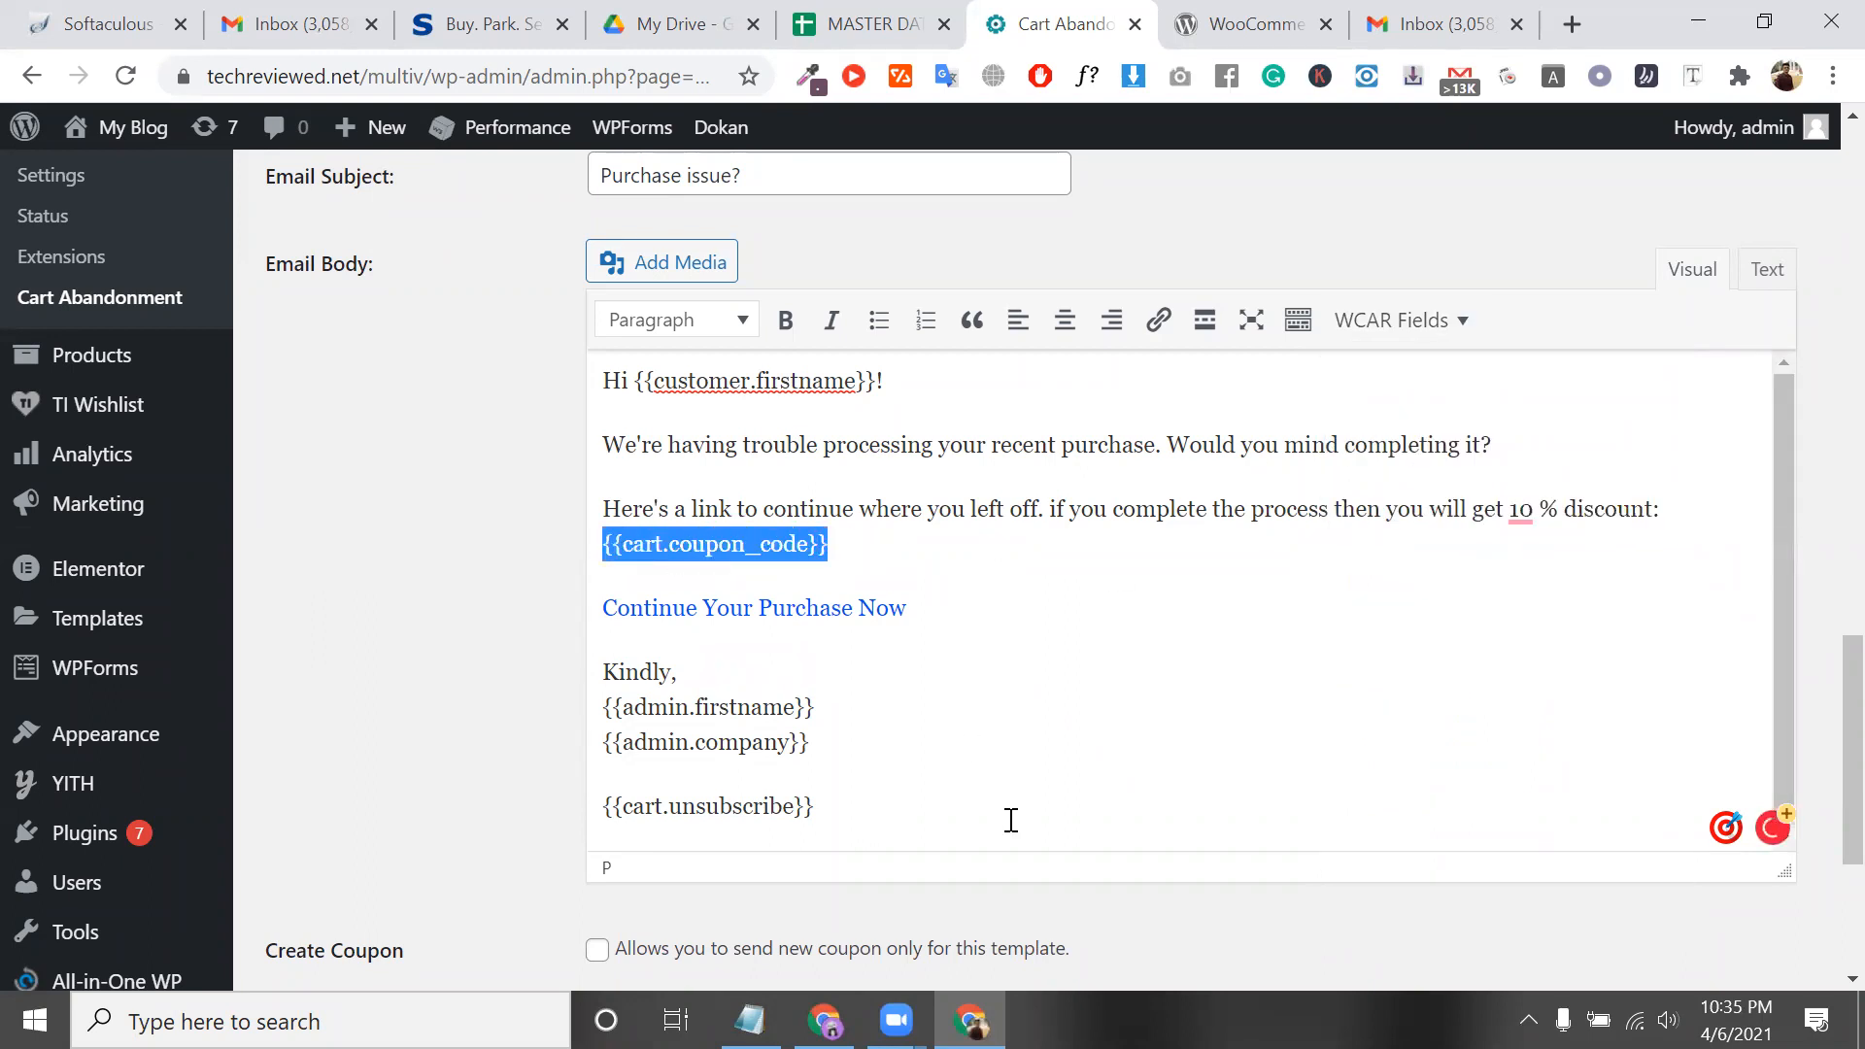
Enable creating a new coupon for this email template
scroll(266, 806, down, 2)
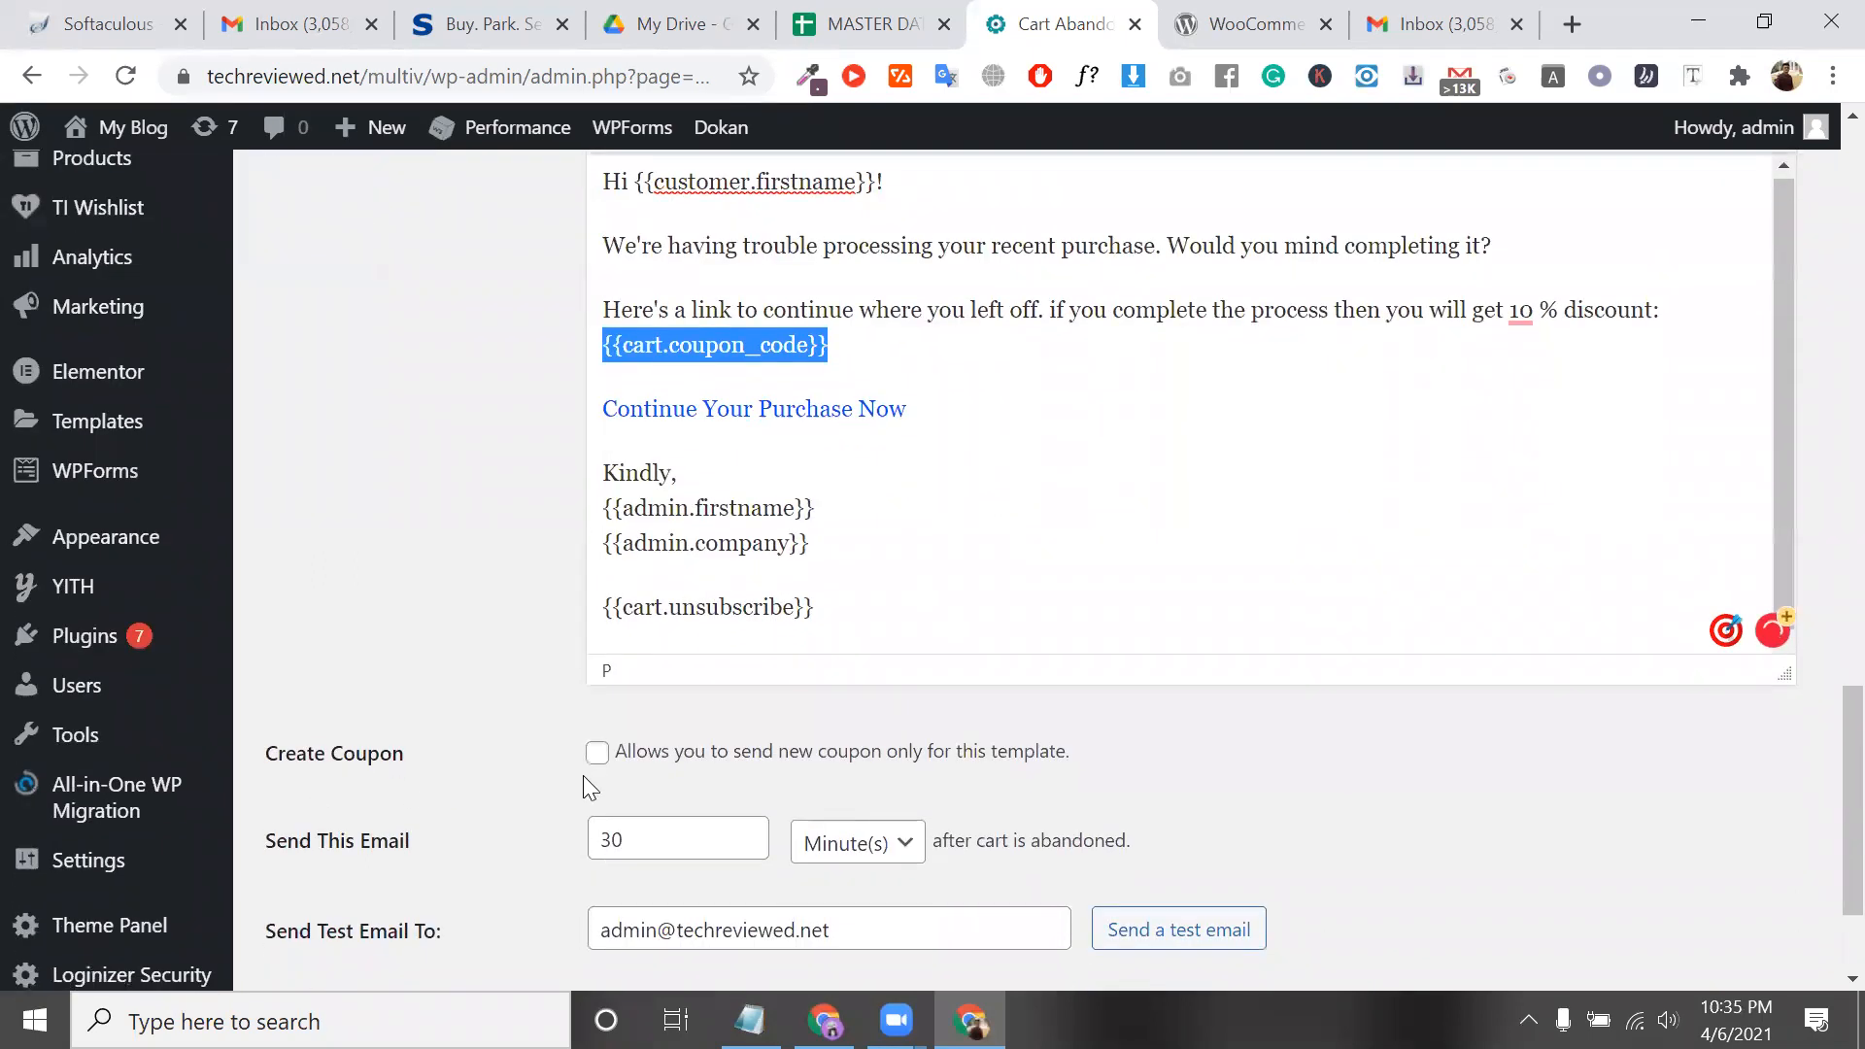
click(597, 755)
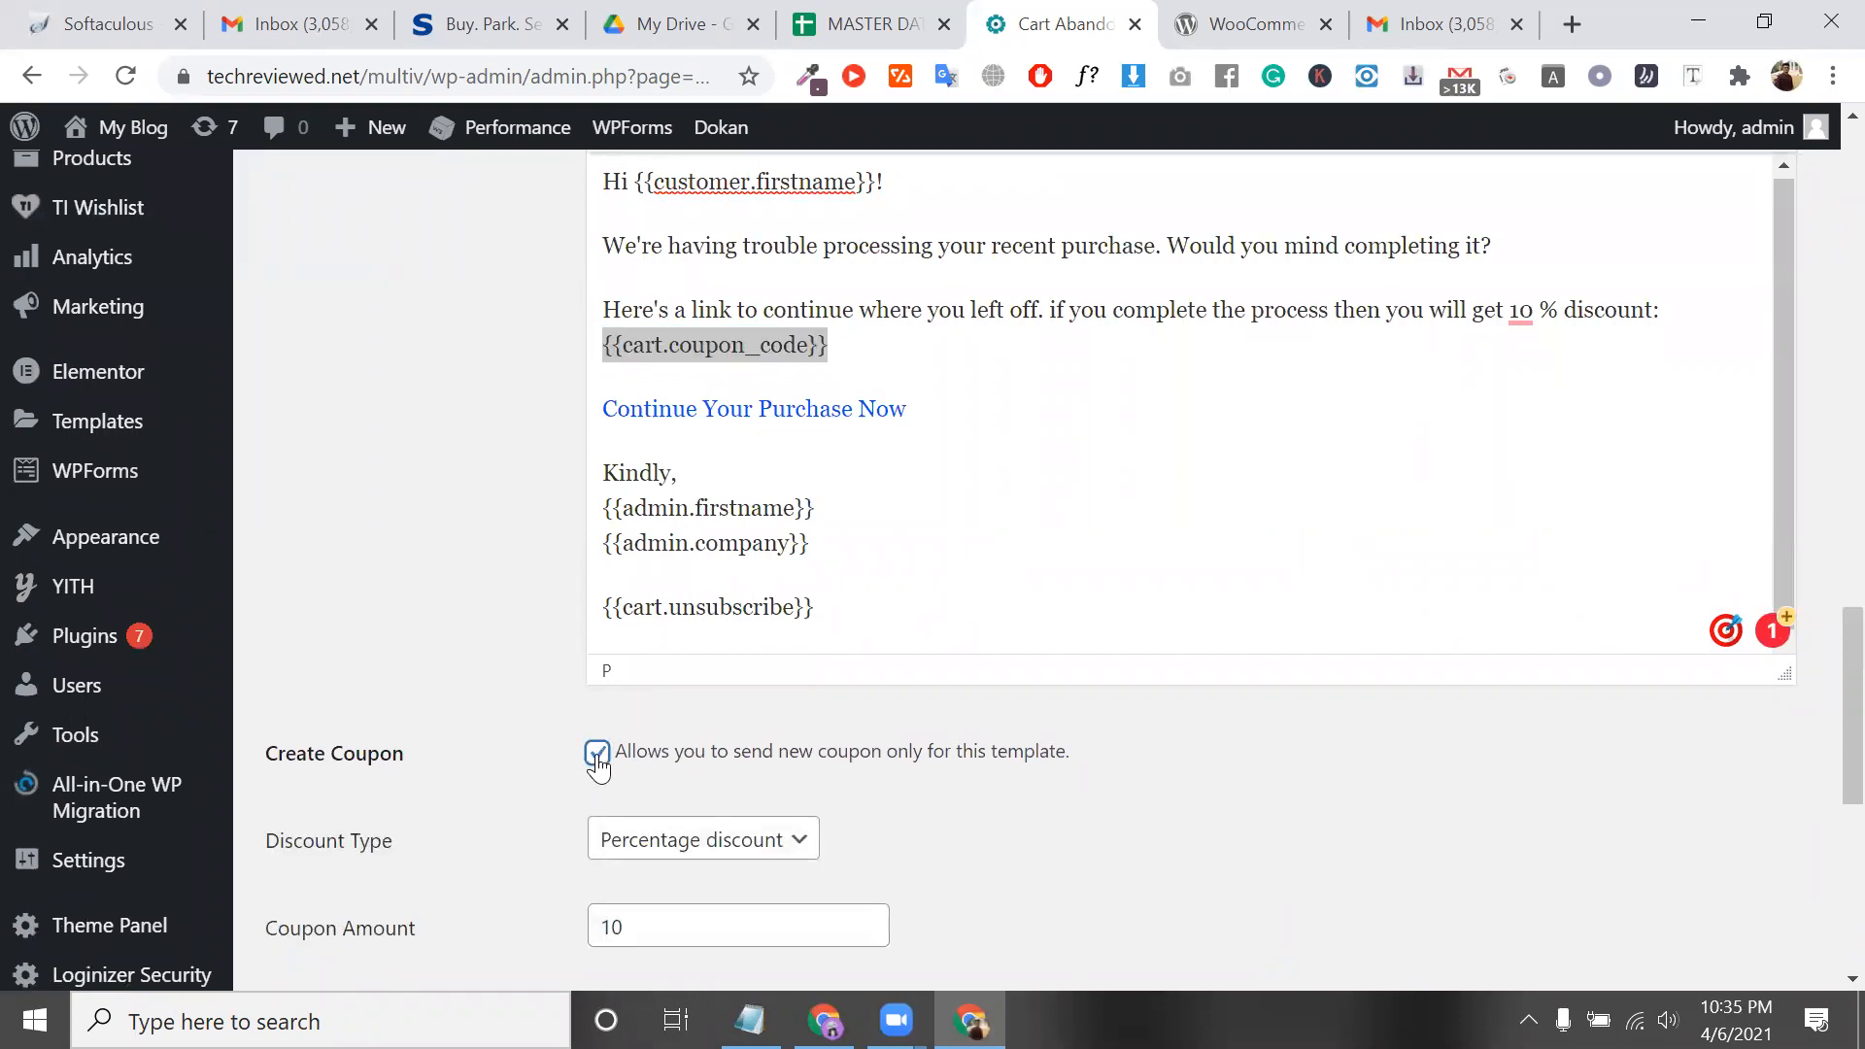
scroll(630, 733, down, 1)
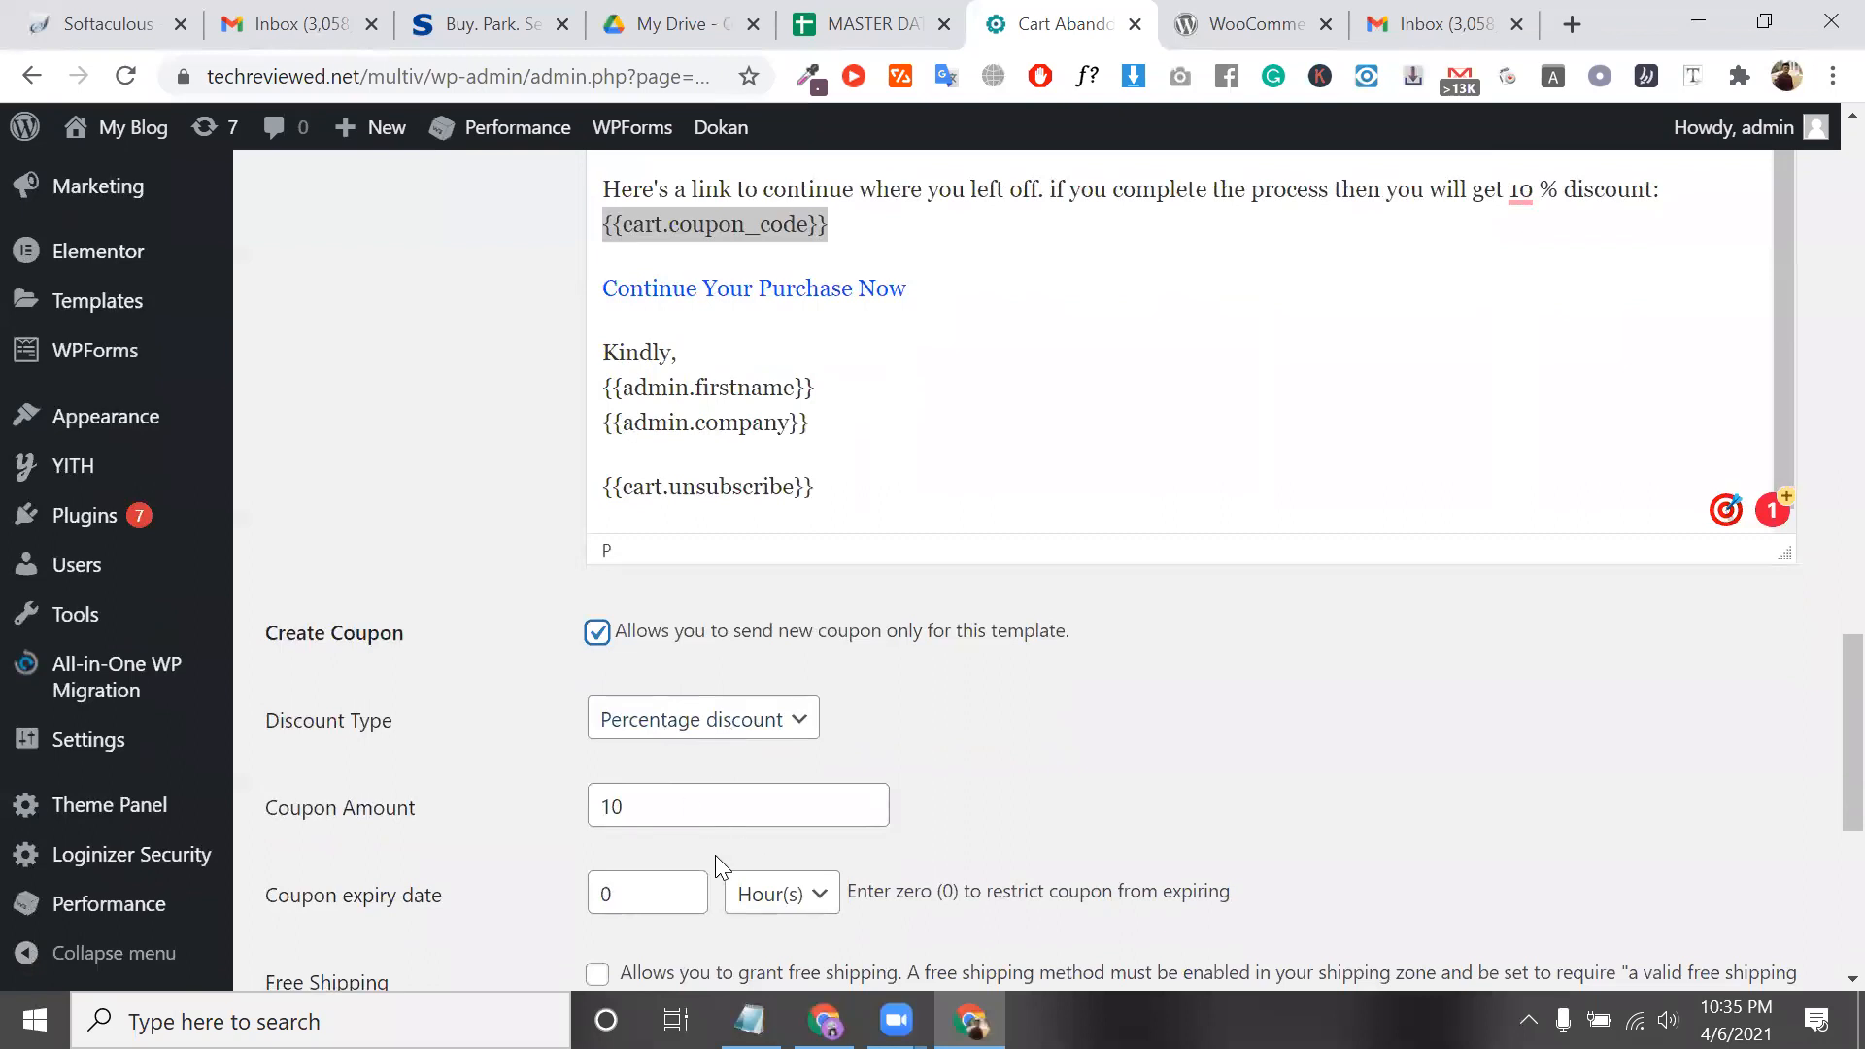
scroll(719, 868, down, 2)
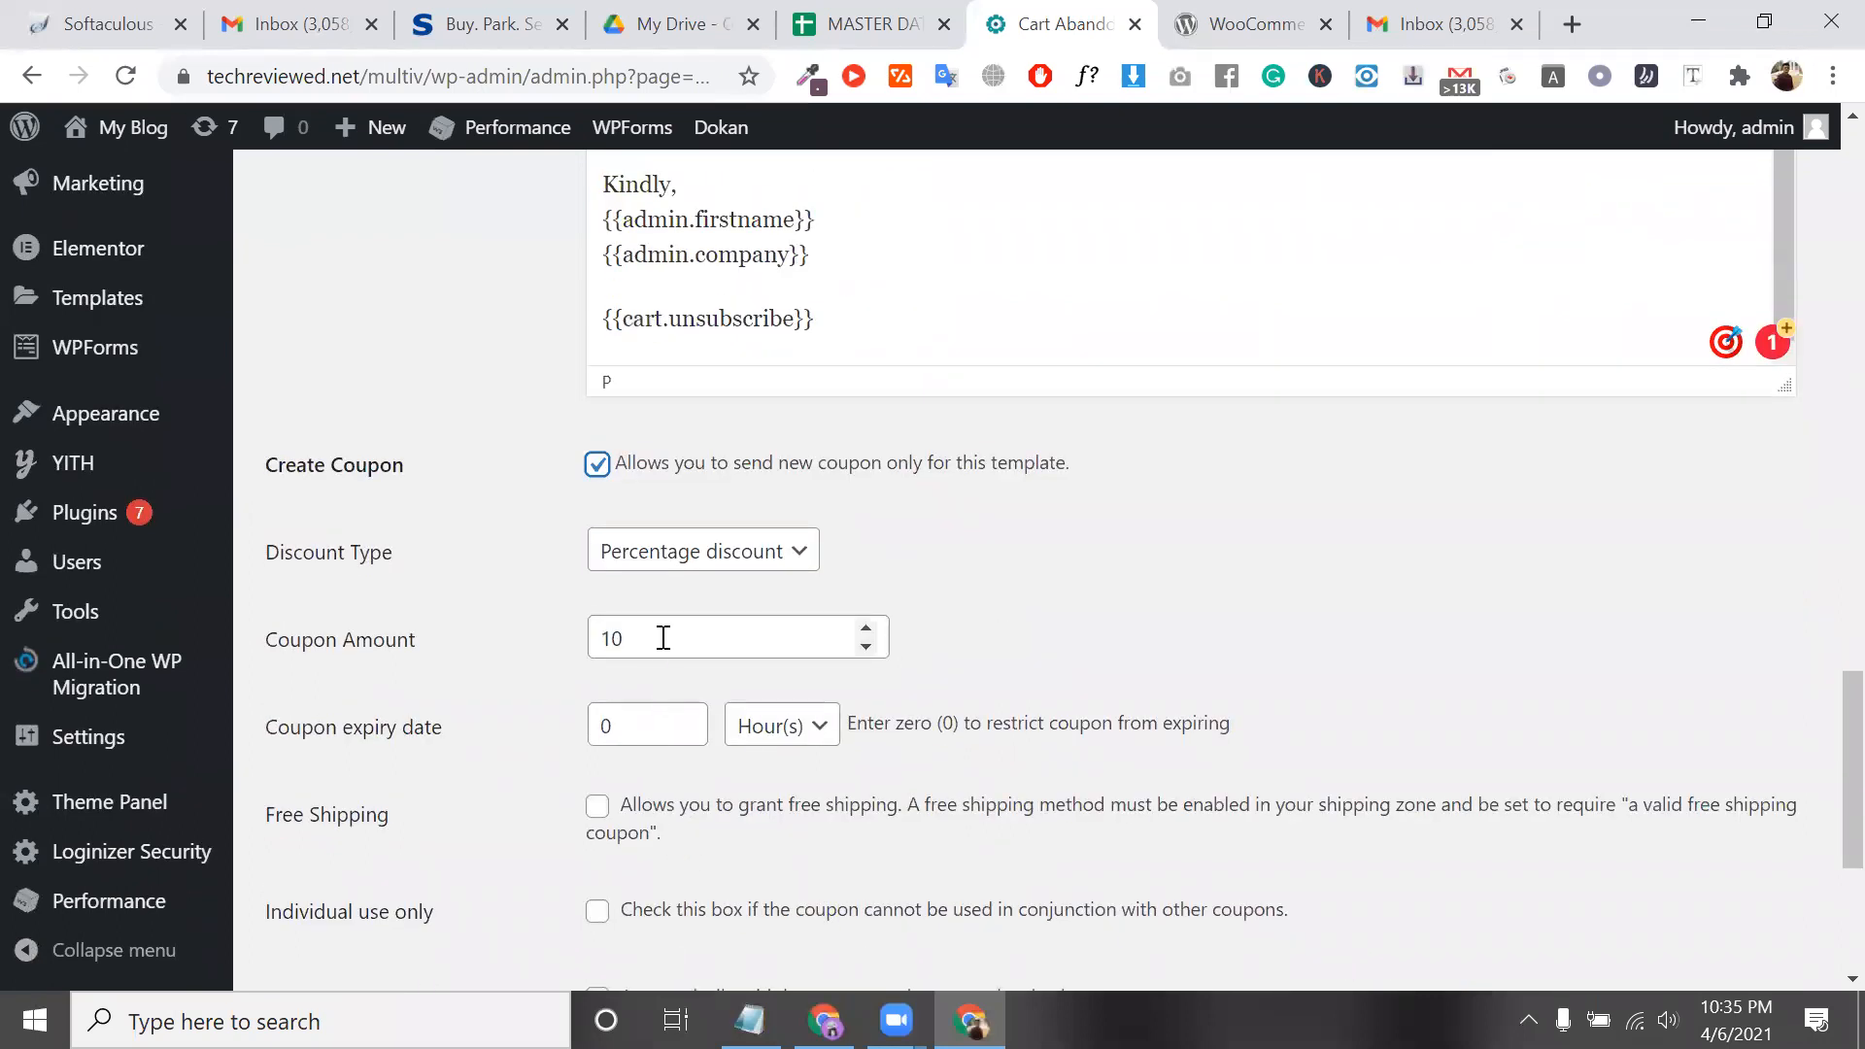
Set the coupon expiry to 3 days
click(768, 730)
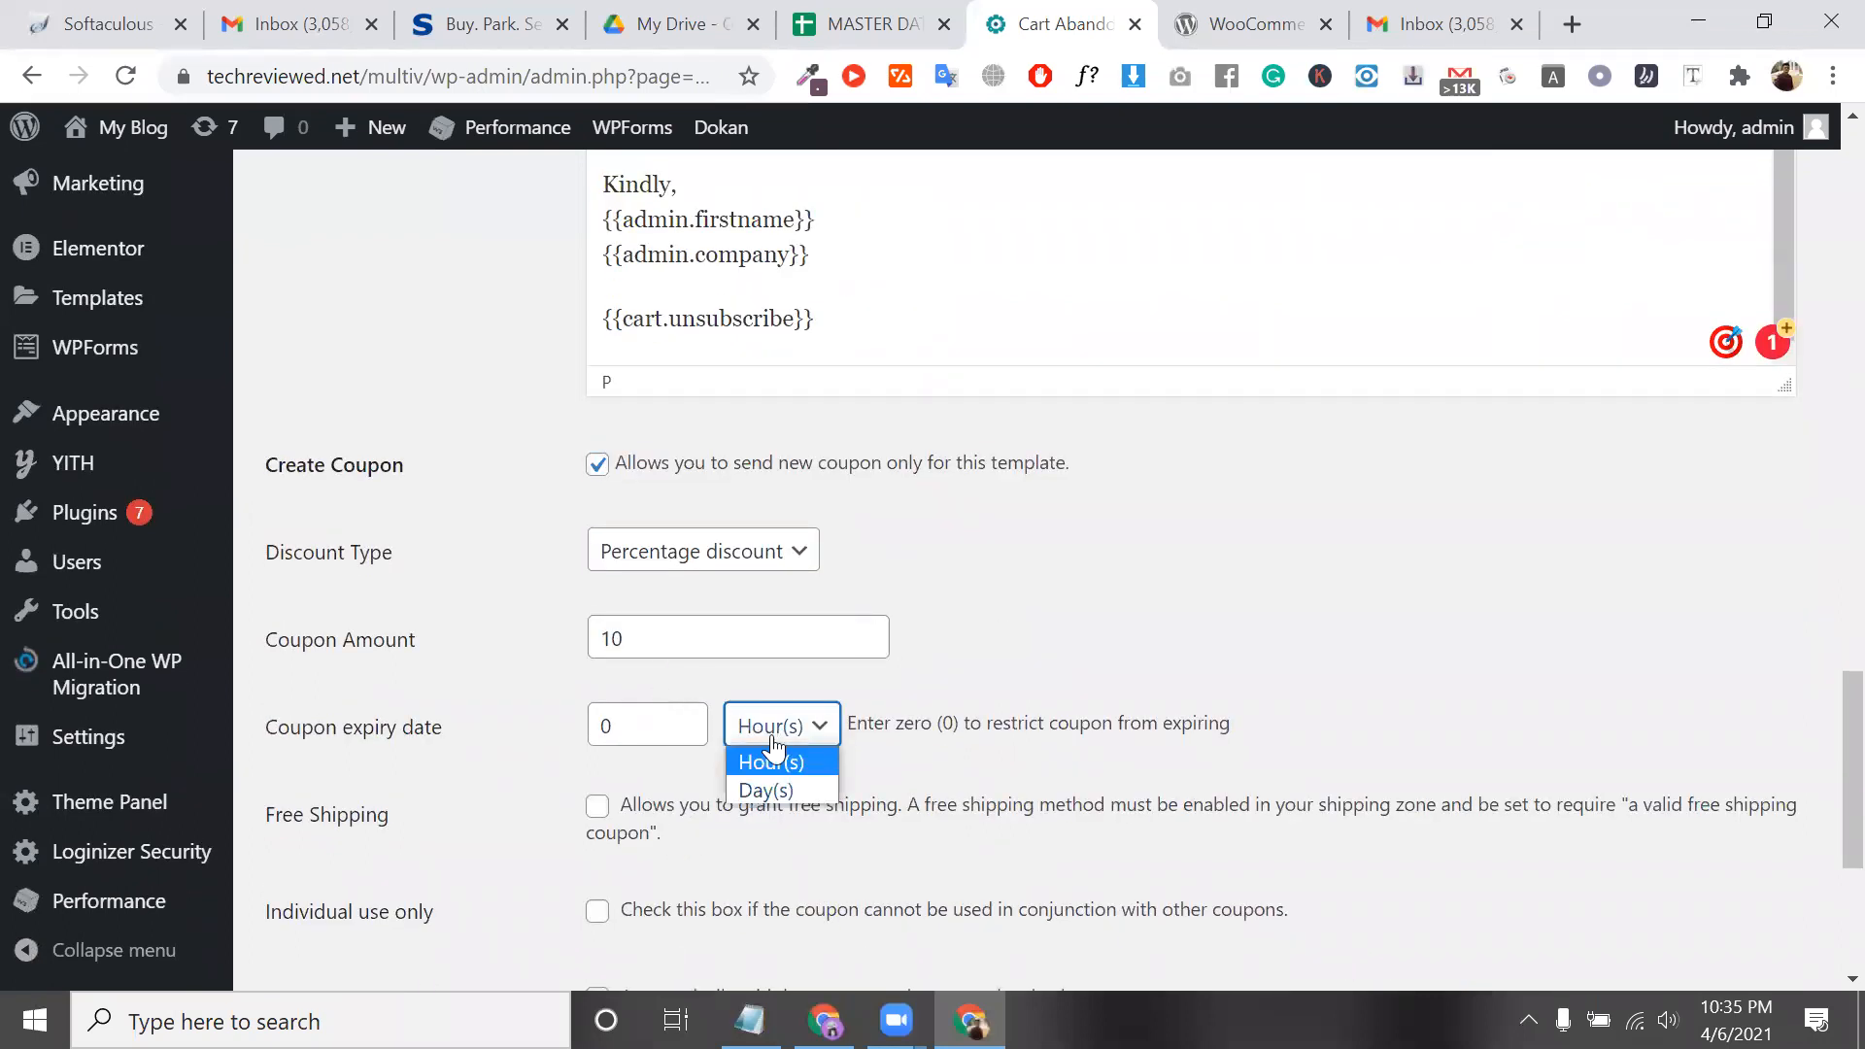
click(783, 765)
double_click(648, 720)
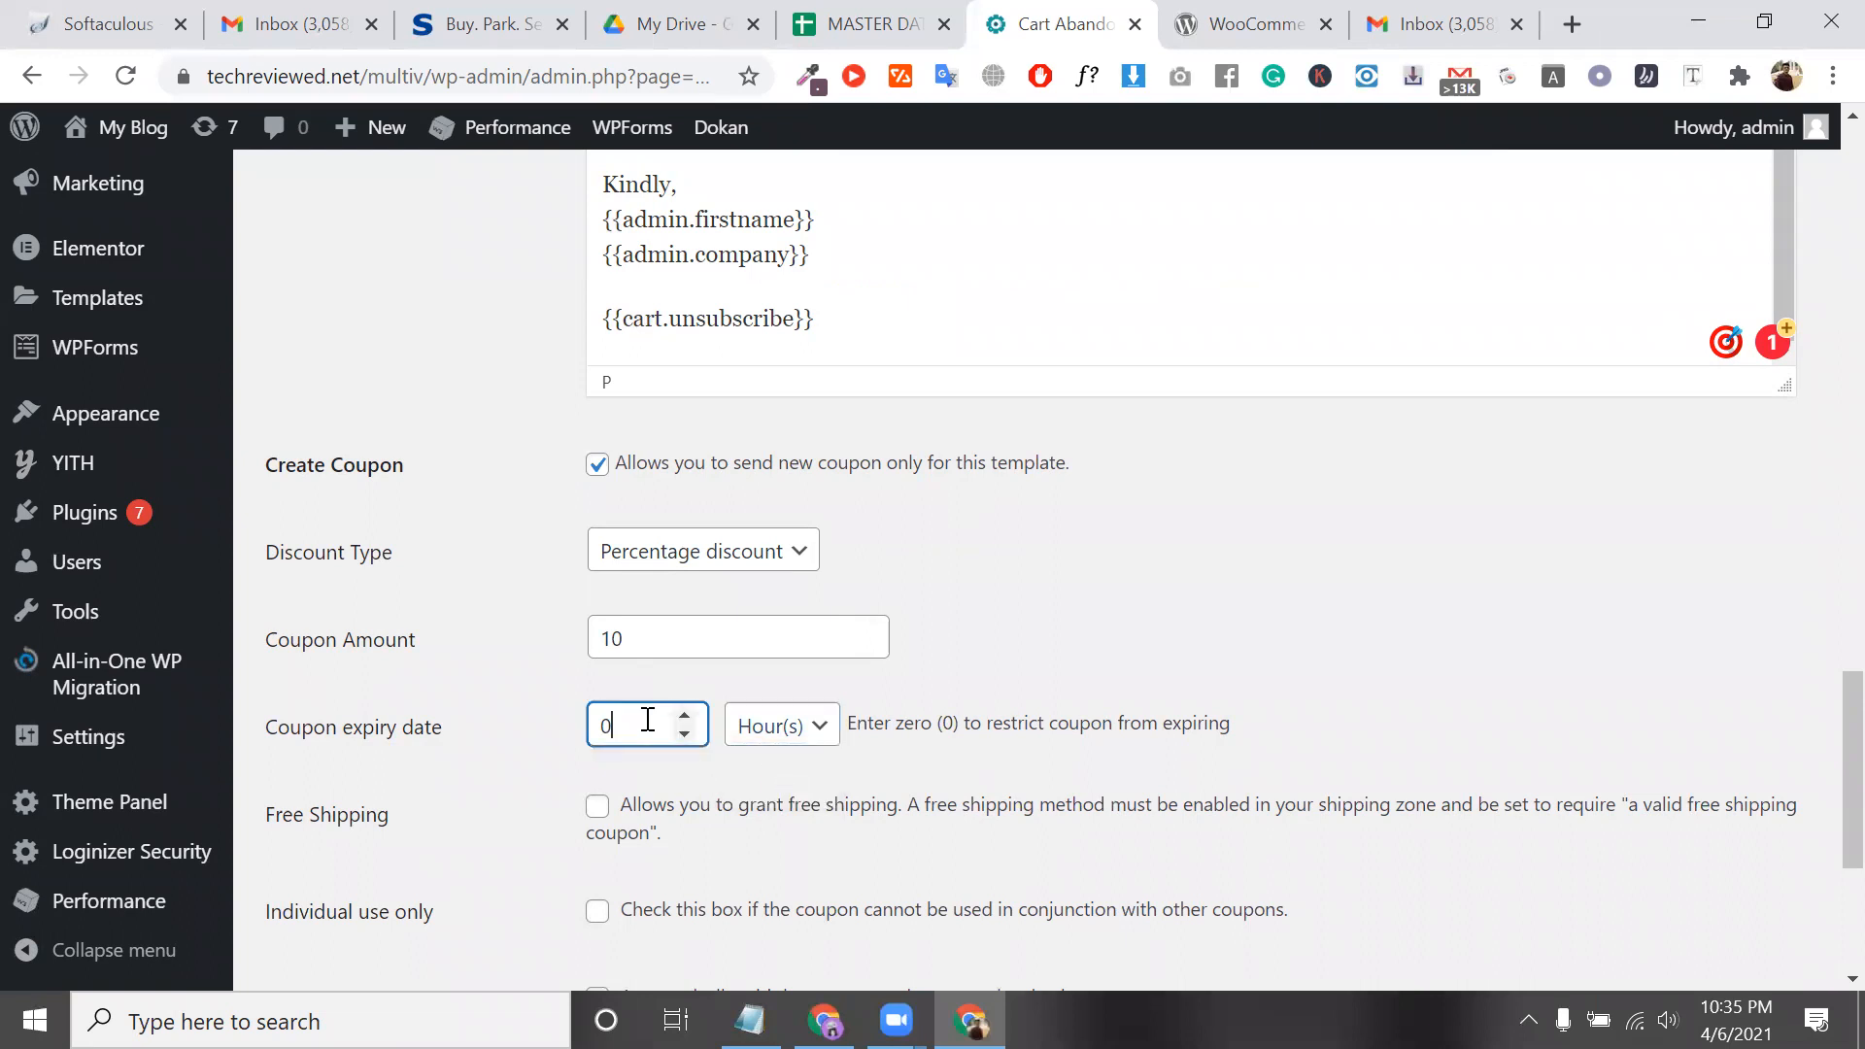
key(BackSpace)
text(1)
key(BackSpace)
text(2)
click(768, 727)
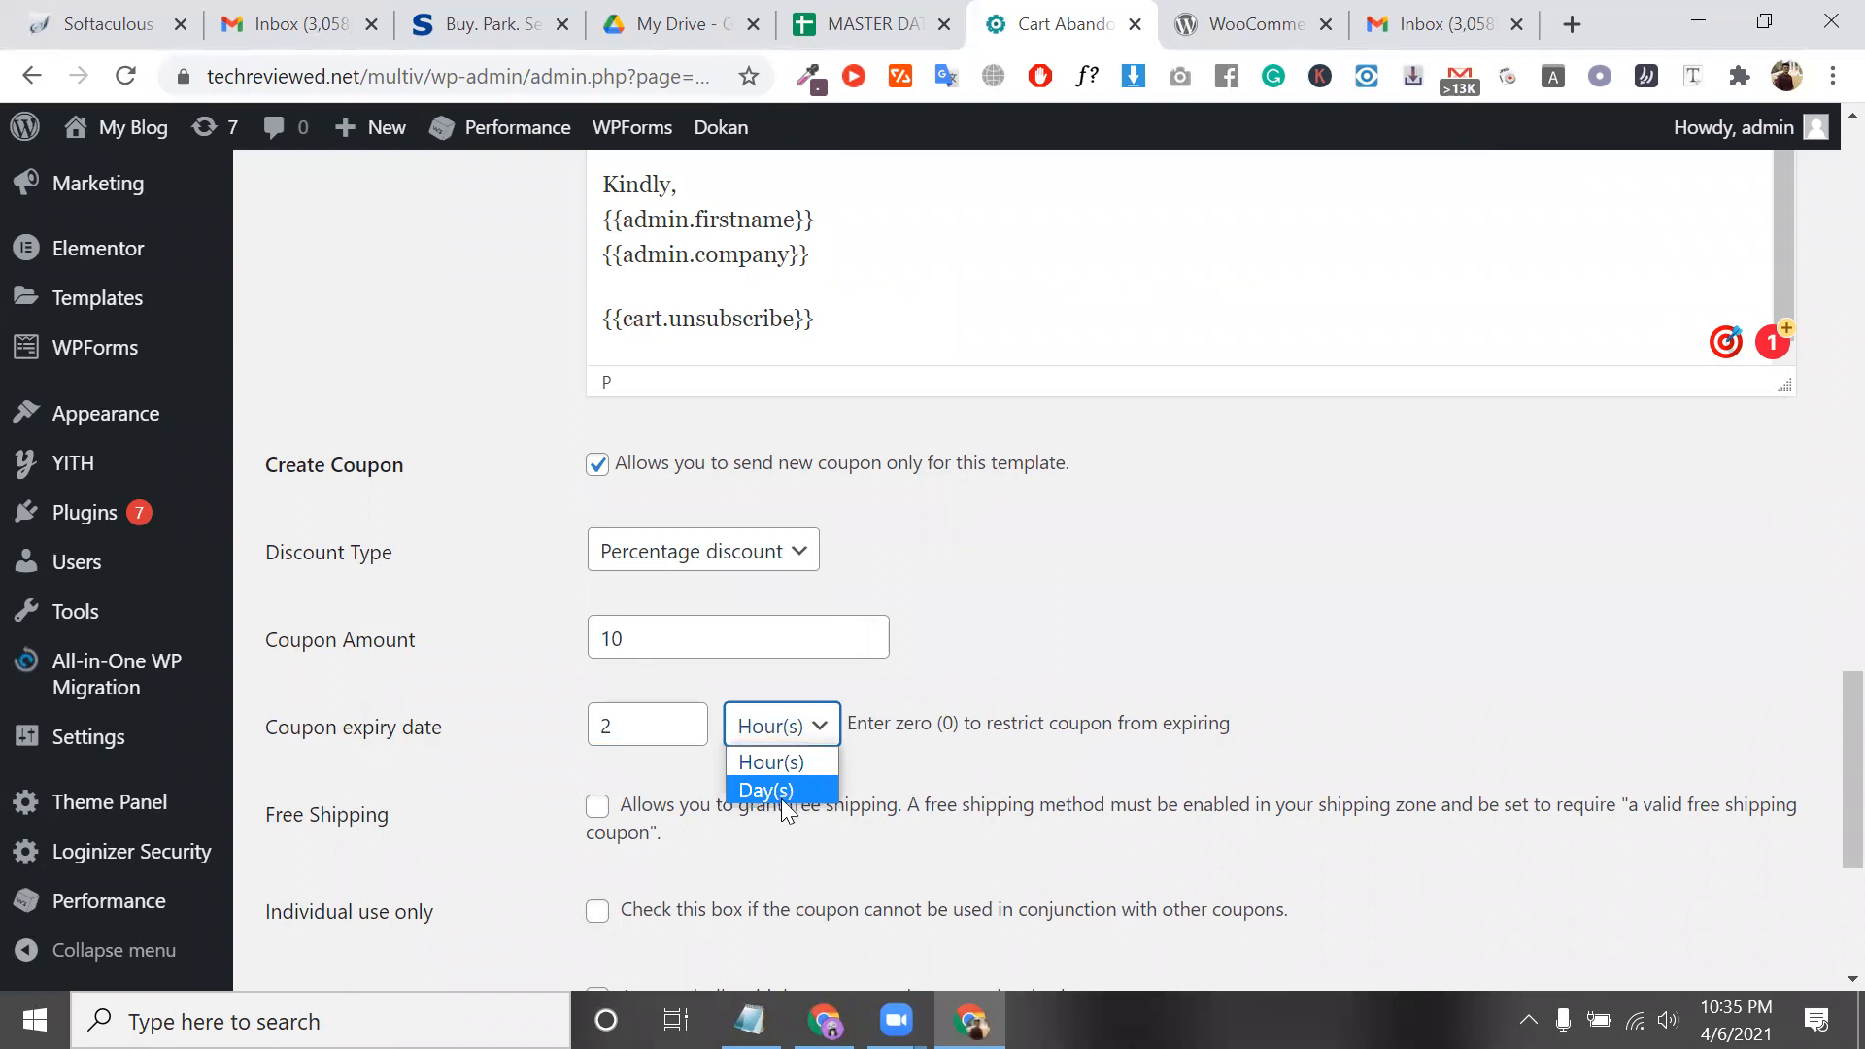
click(782, 798)
click(642, 725)
key(BackSpace)
text(3)
Allow the coupon to grant free shipping and save the email template changes
scroll(685, 792, down, 2)
click(598, 542)
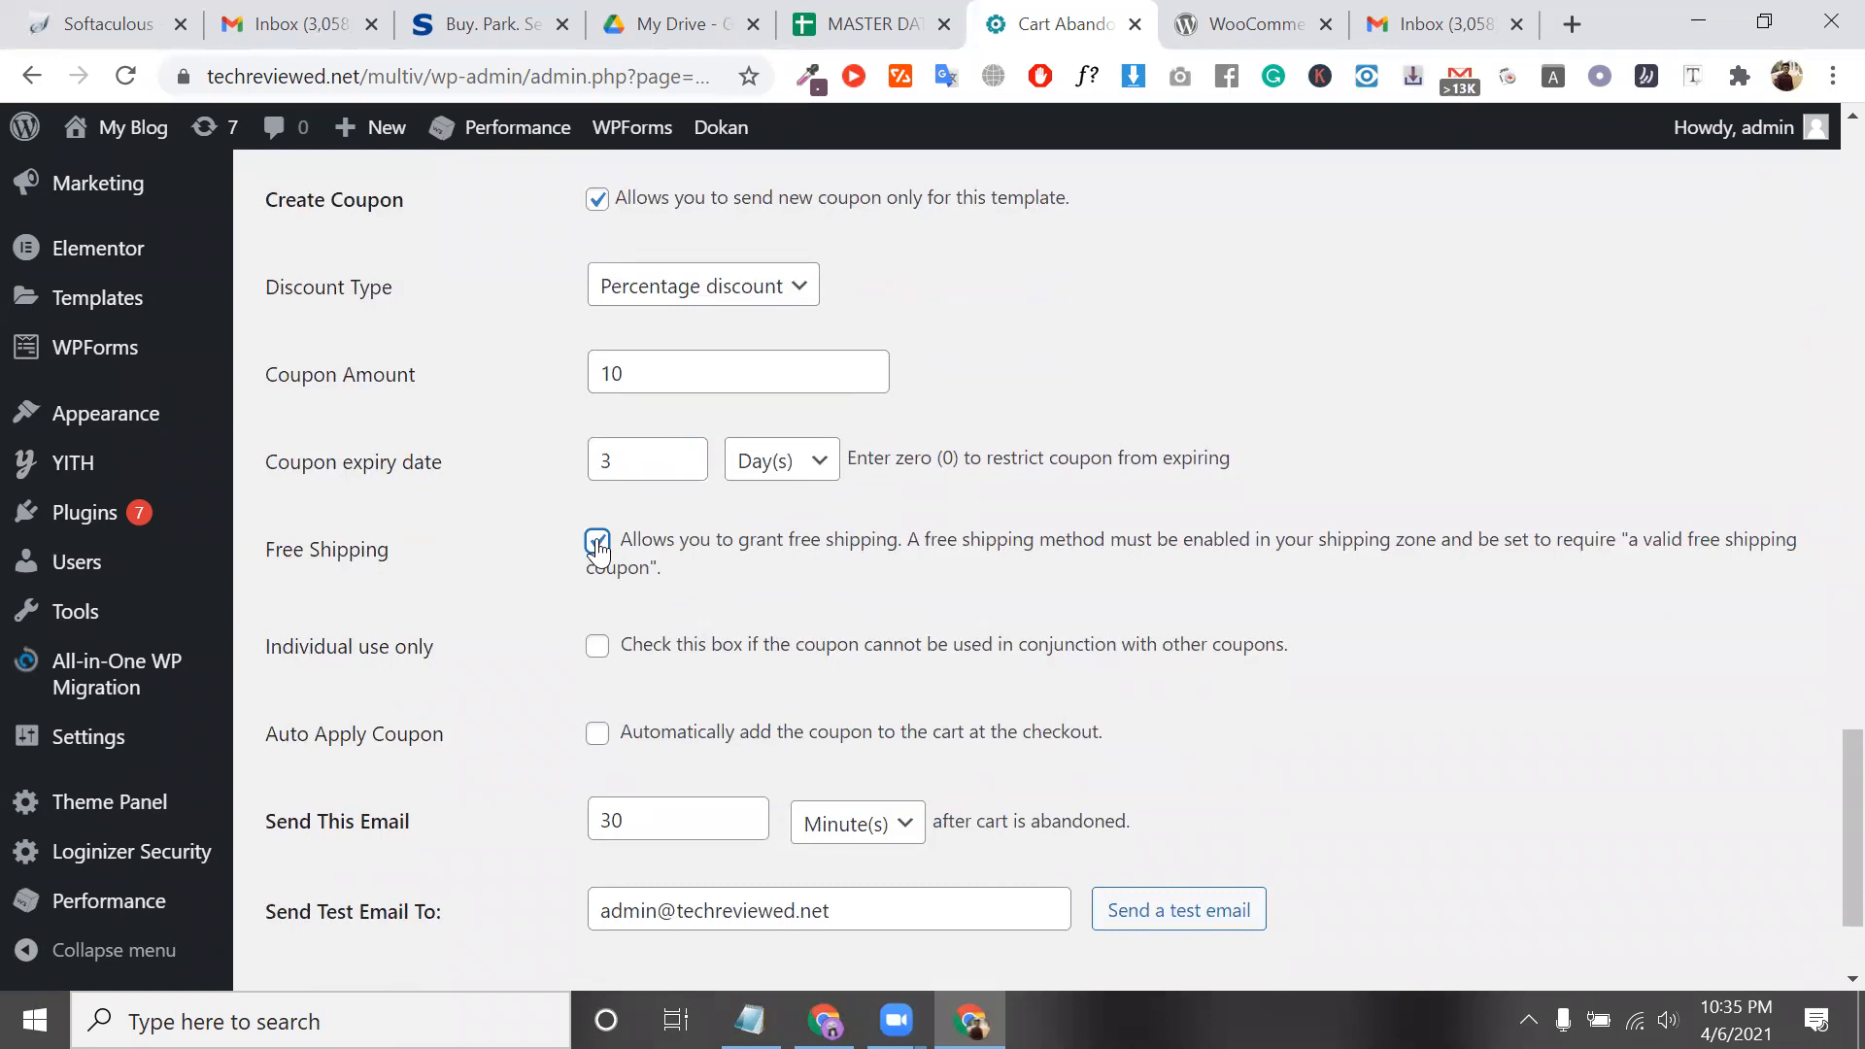
scroll(601, 569, down, 1)
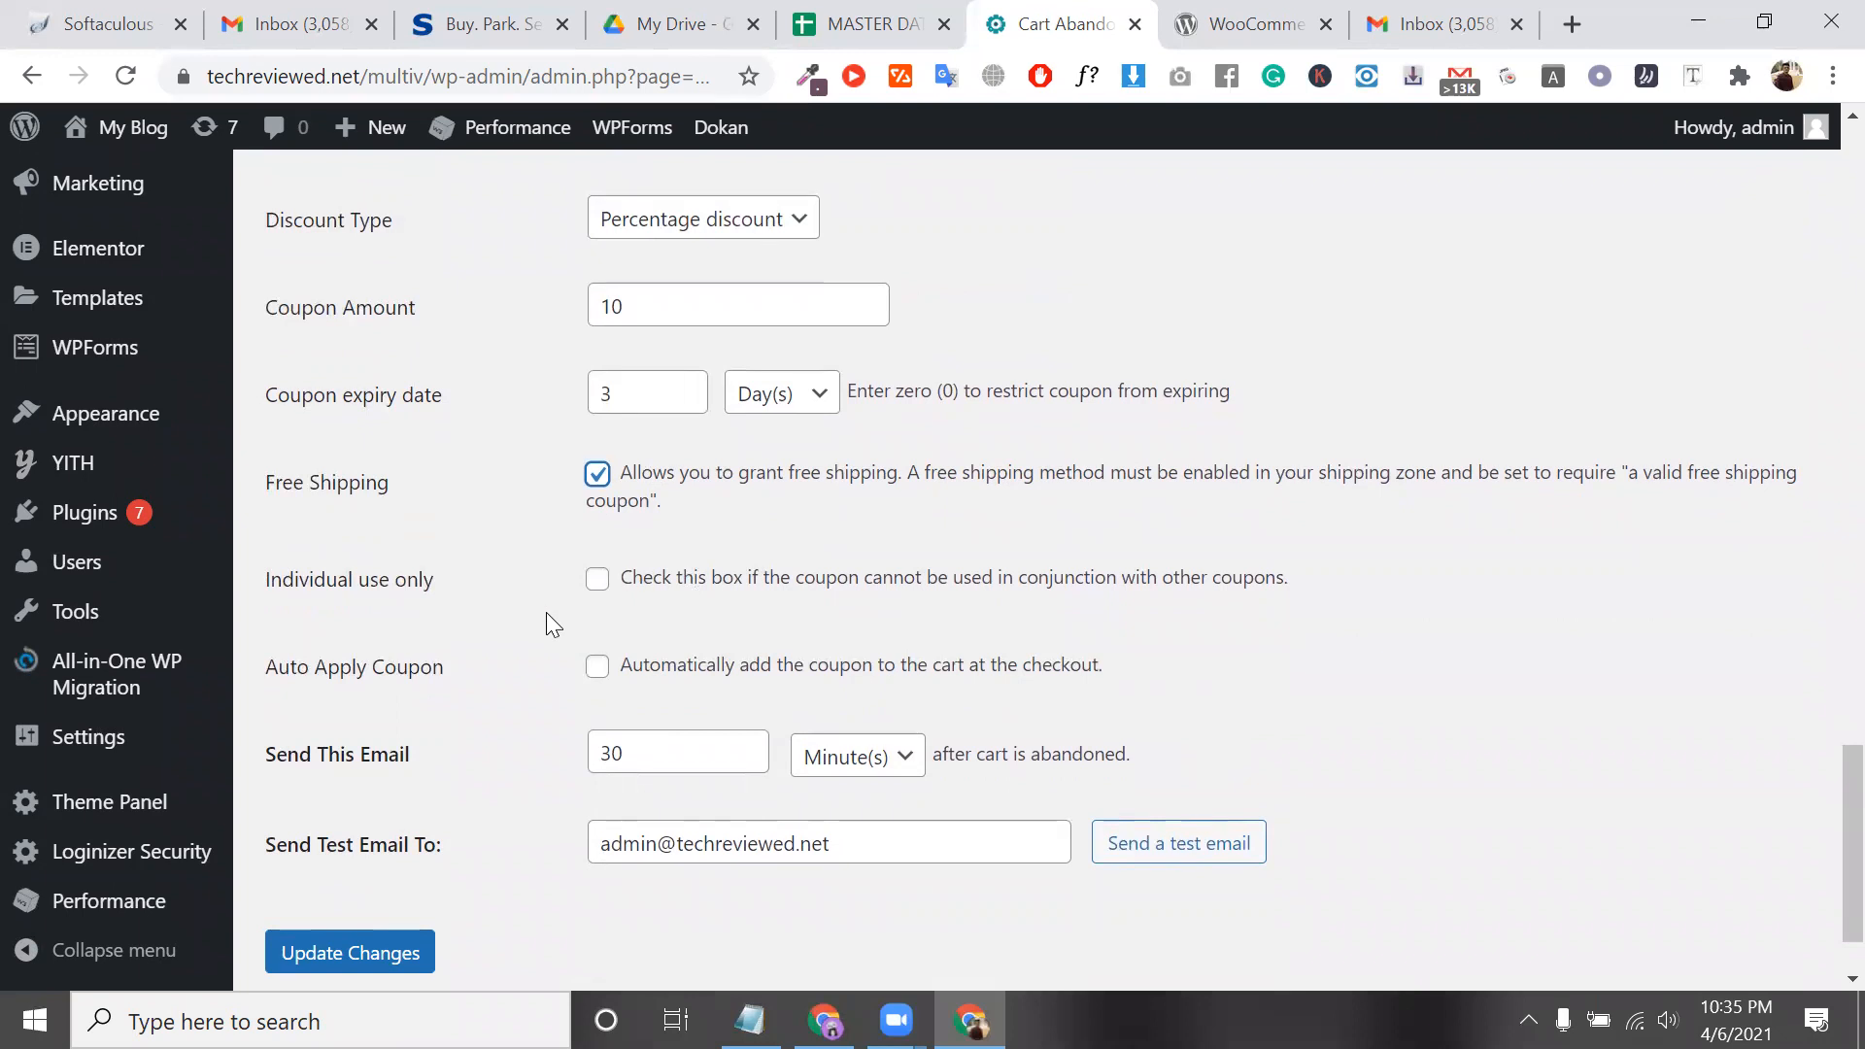
scroll(546, 622, down, 2)
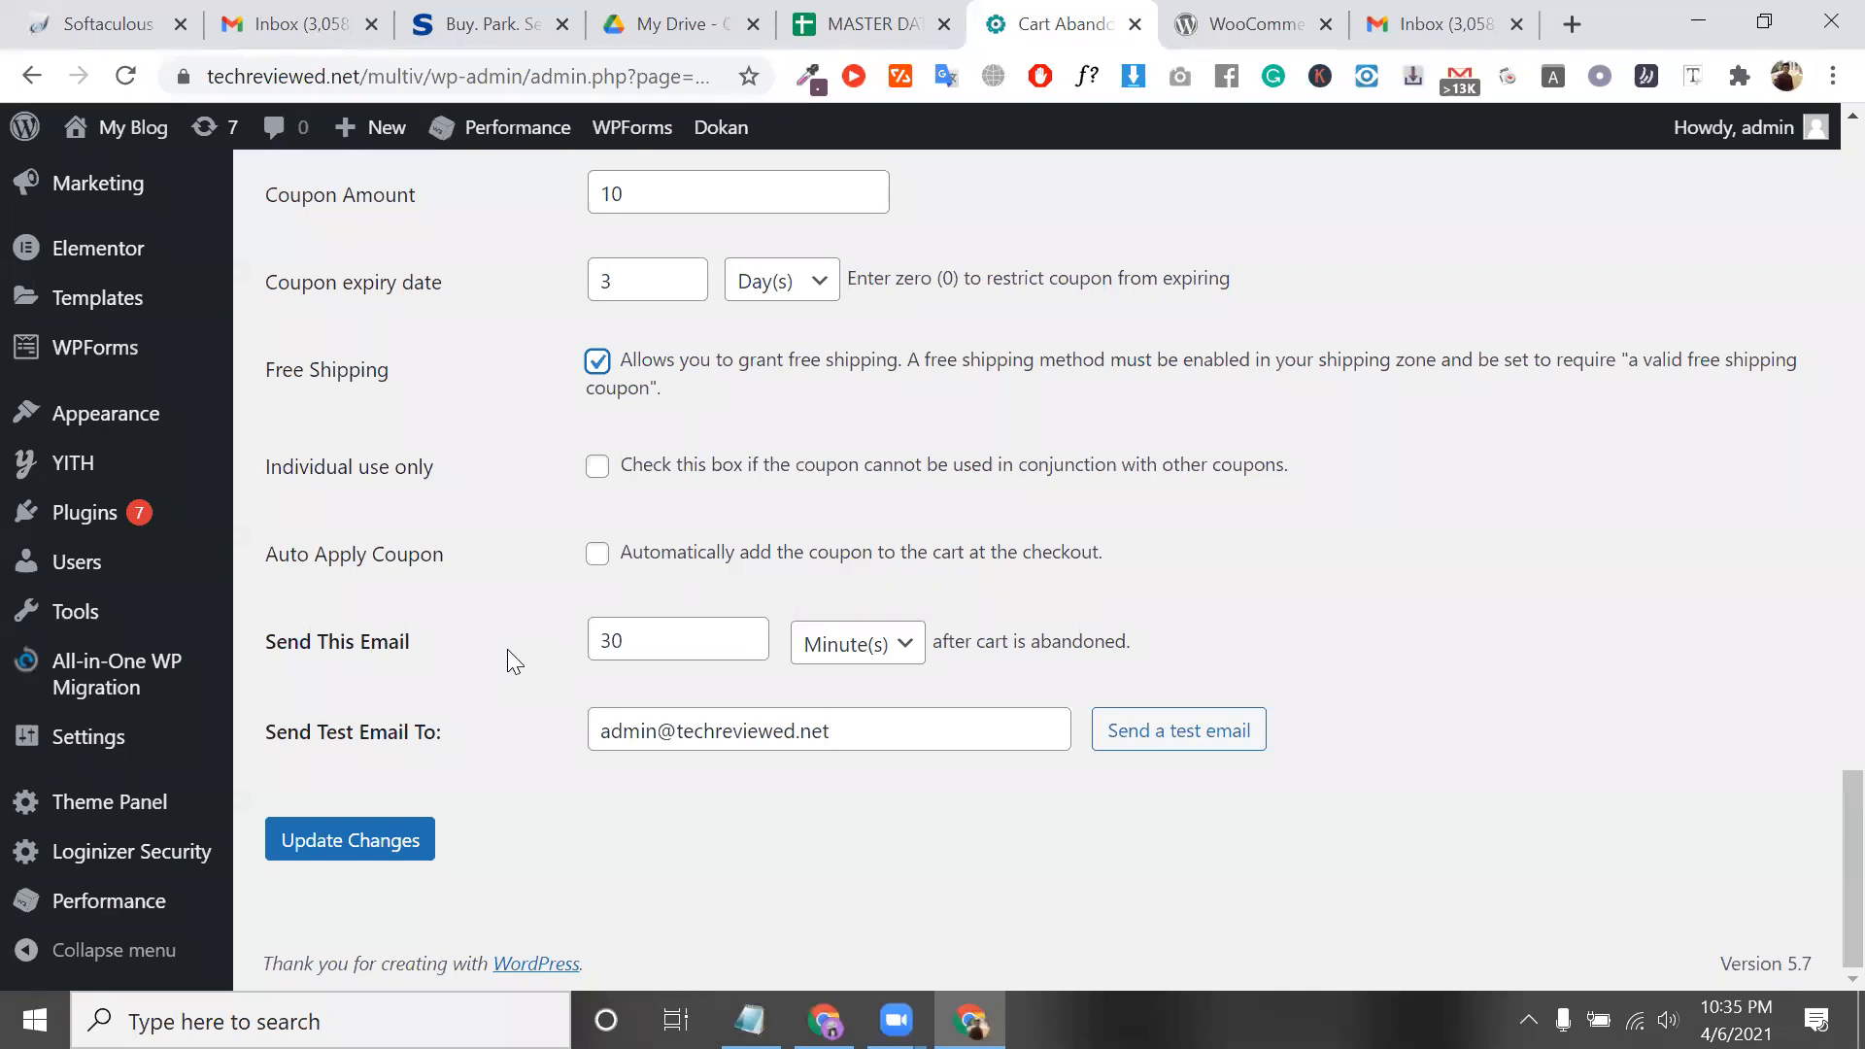
click(645, 653)
double_click(652, 653)
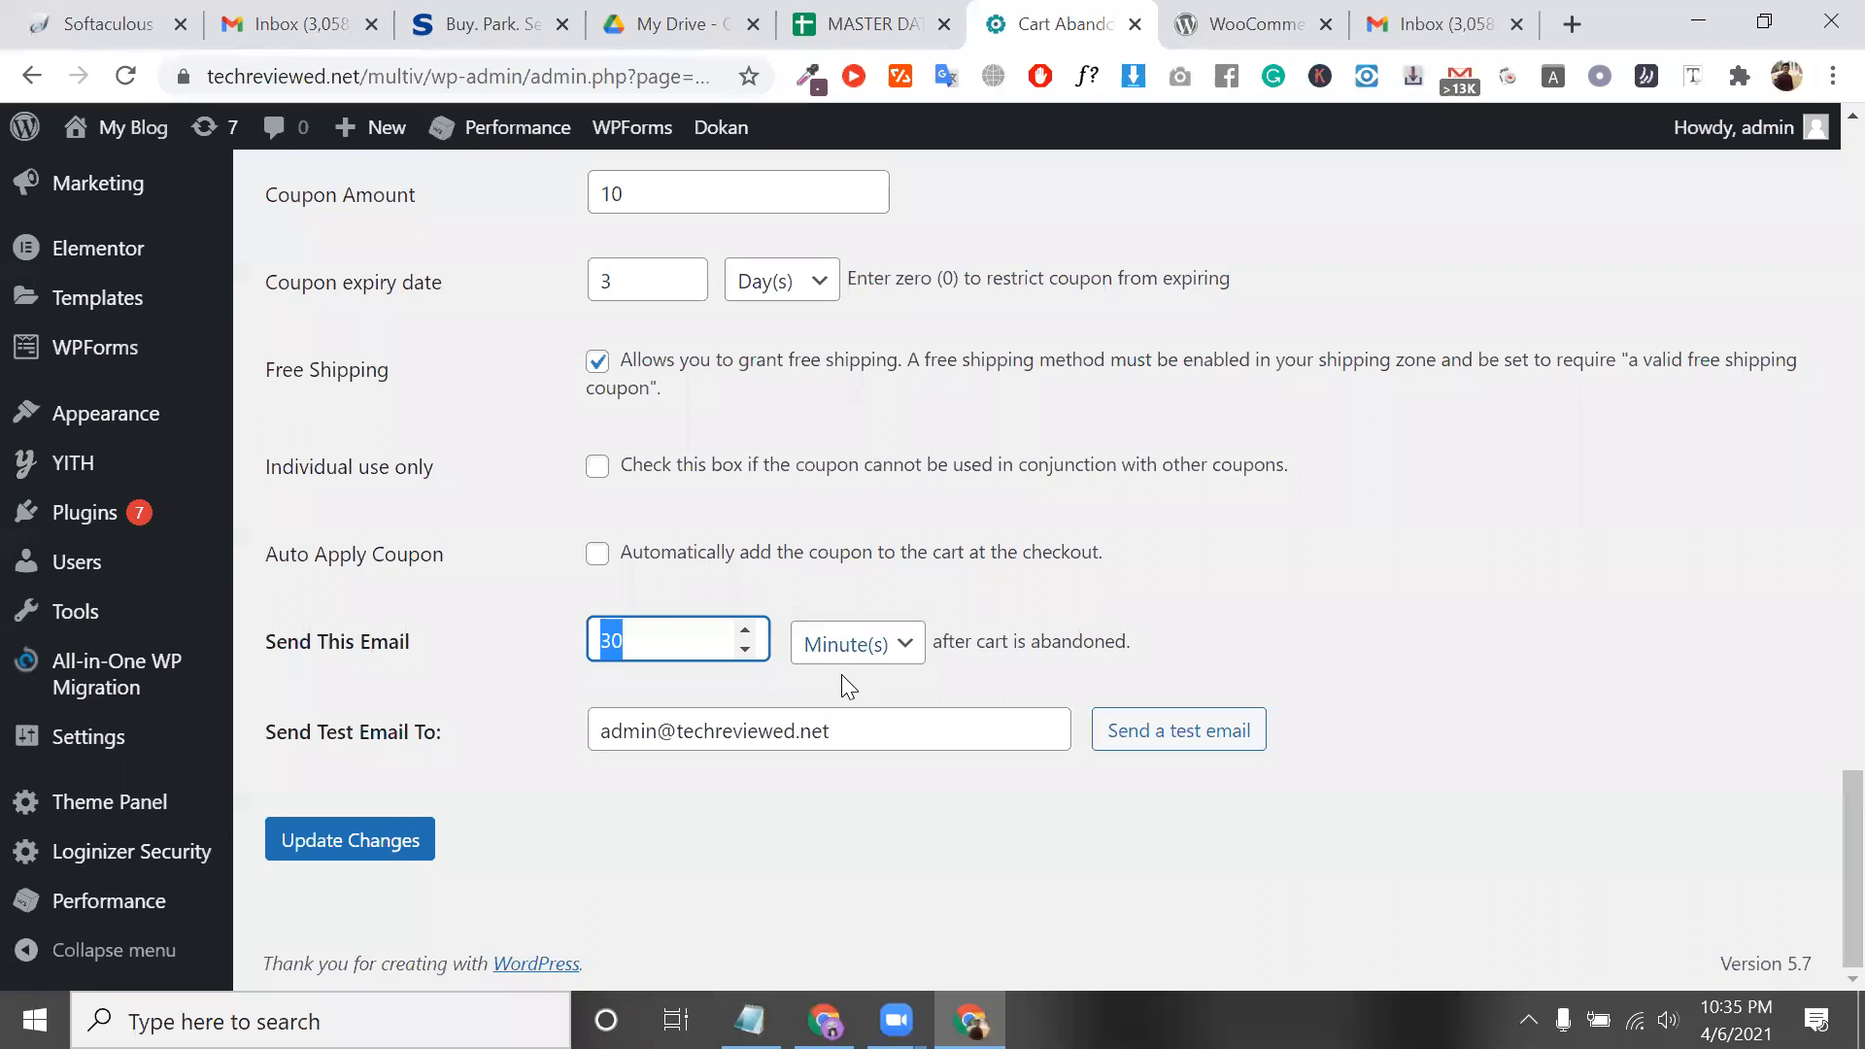
click(366, 842)
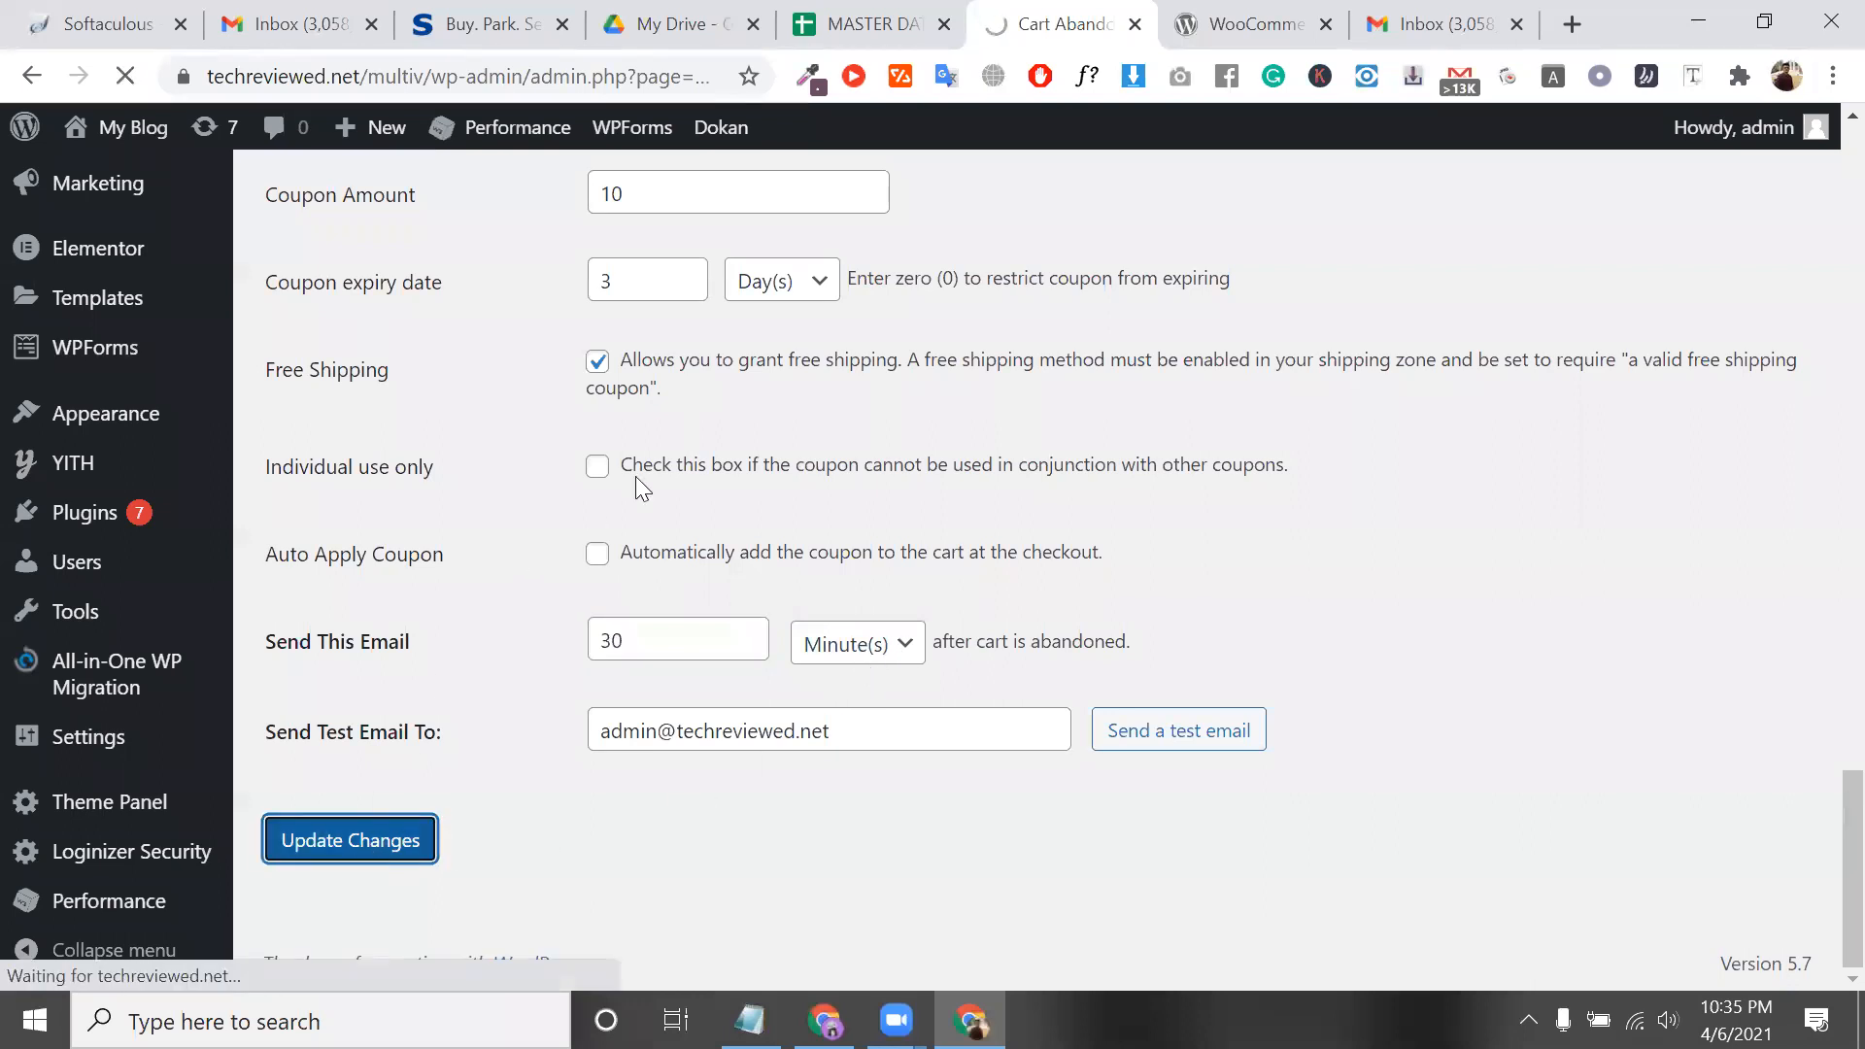
Display the email body as HTML text and examine its discount sentence, coupon placeholder and opening message
scroll(635, 476, up, 20)
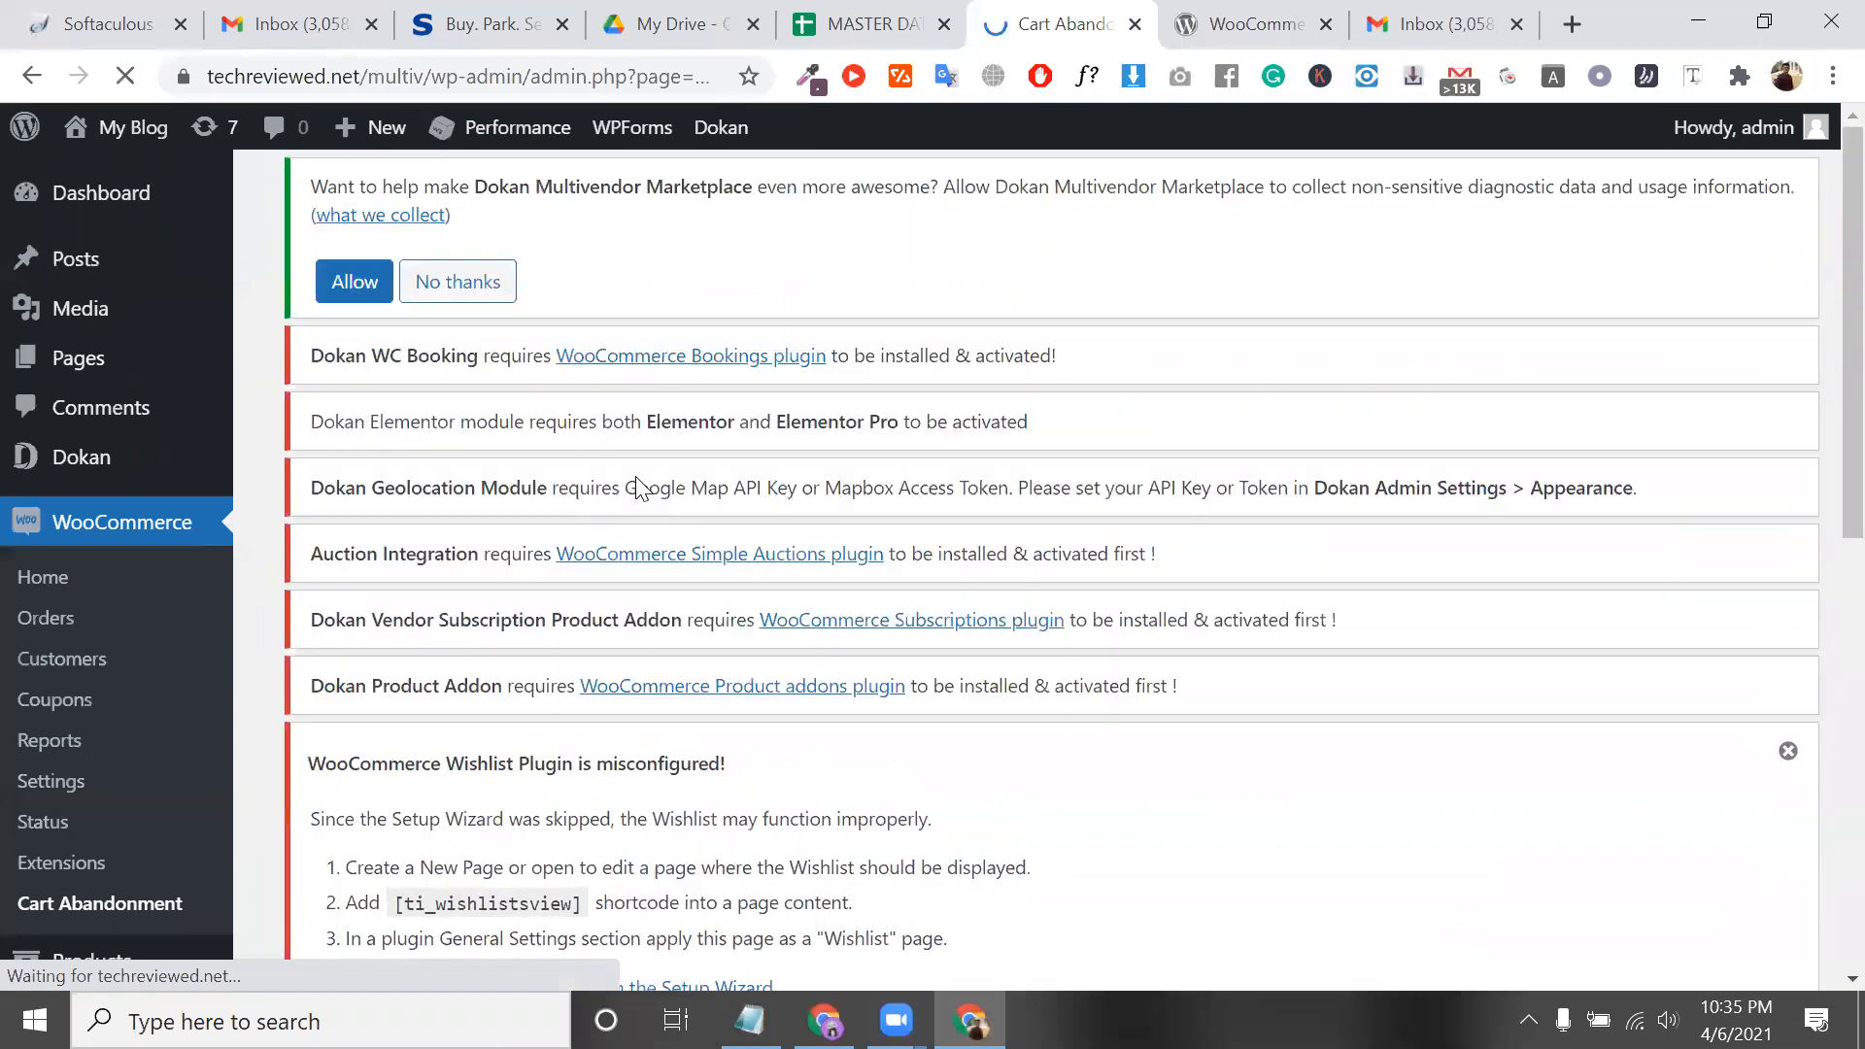
scroll(637, 486, down, 9)
scroll(805, 696, down, 10)
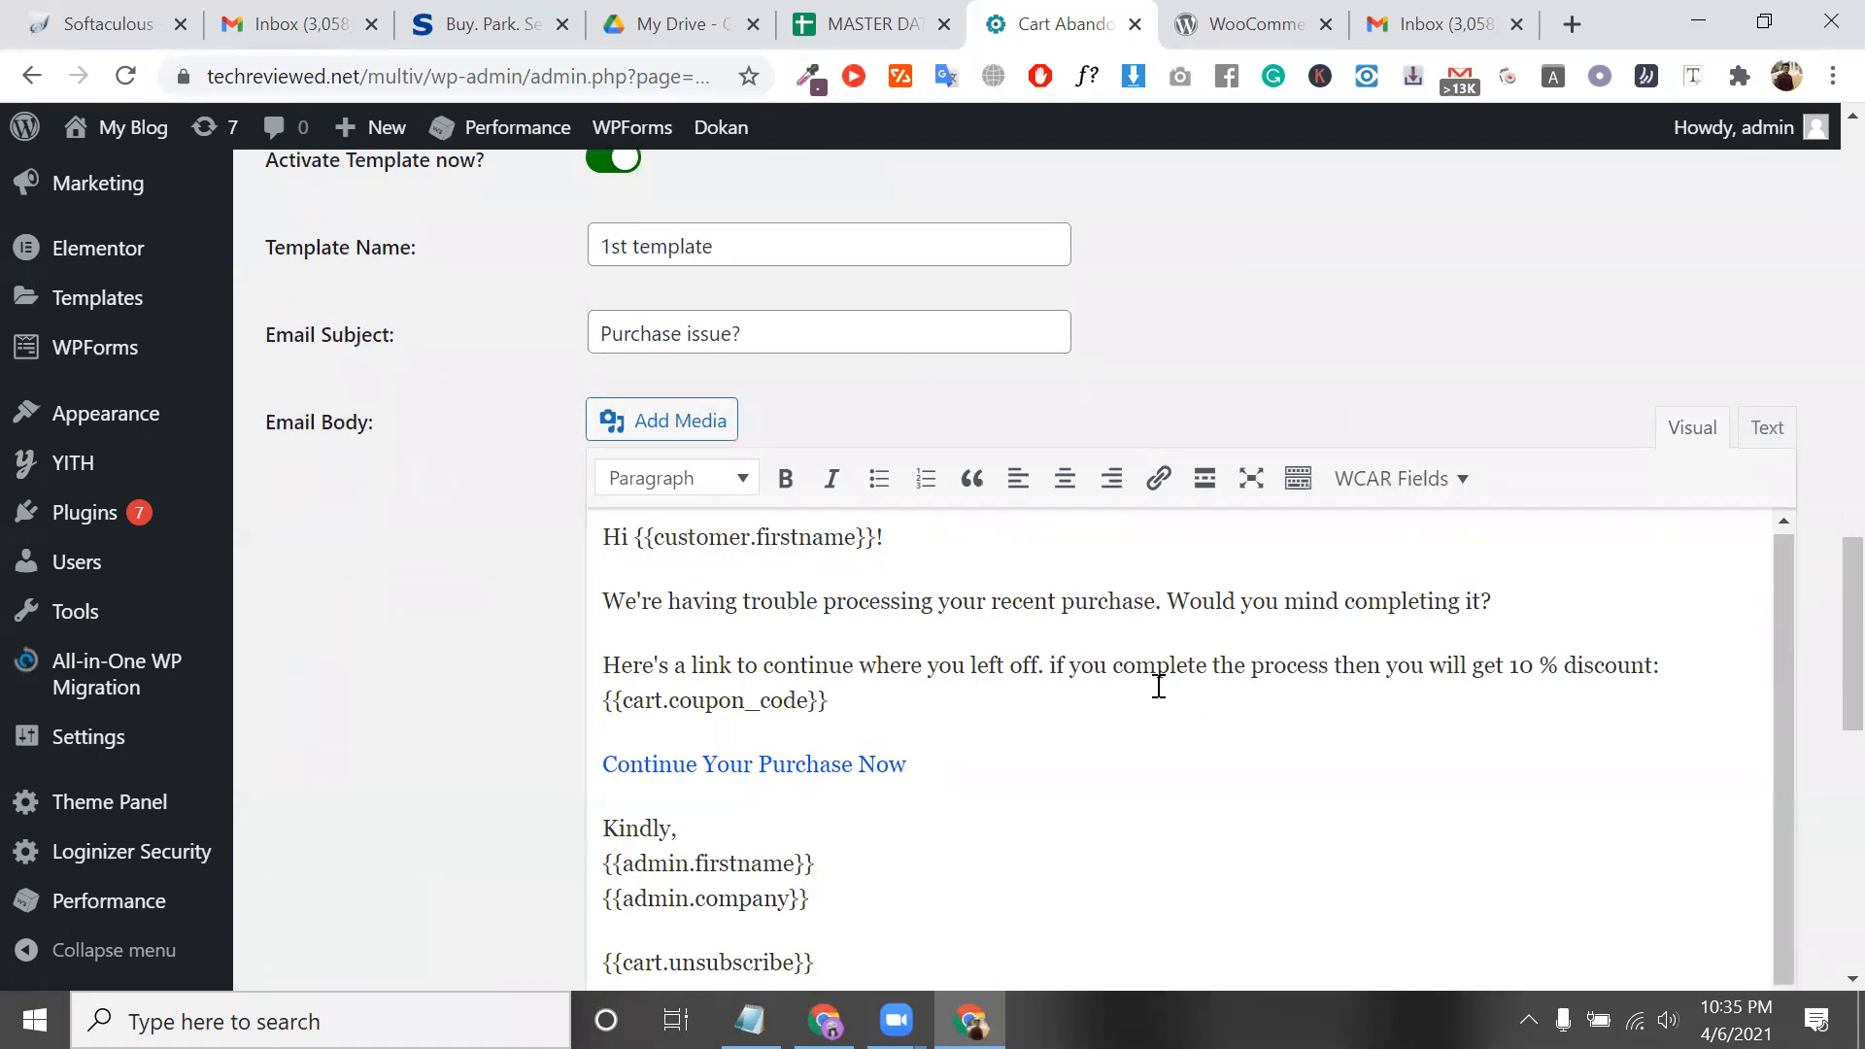
triple_click(1113, 667)
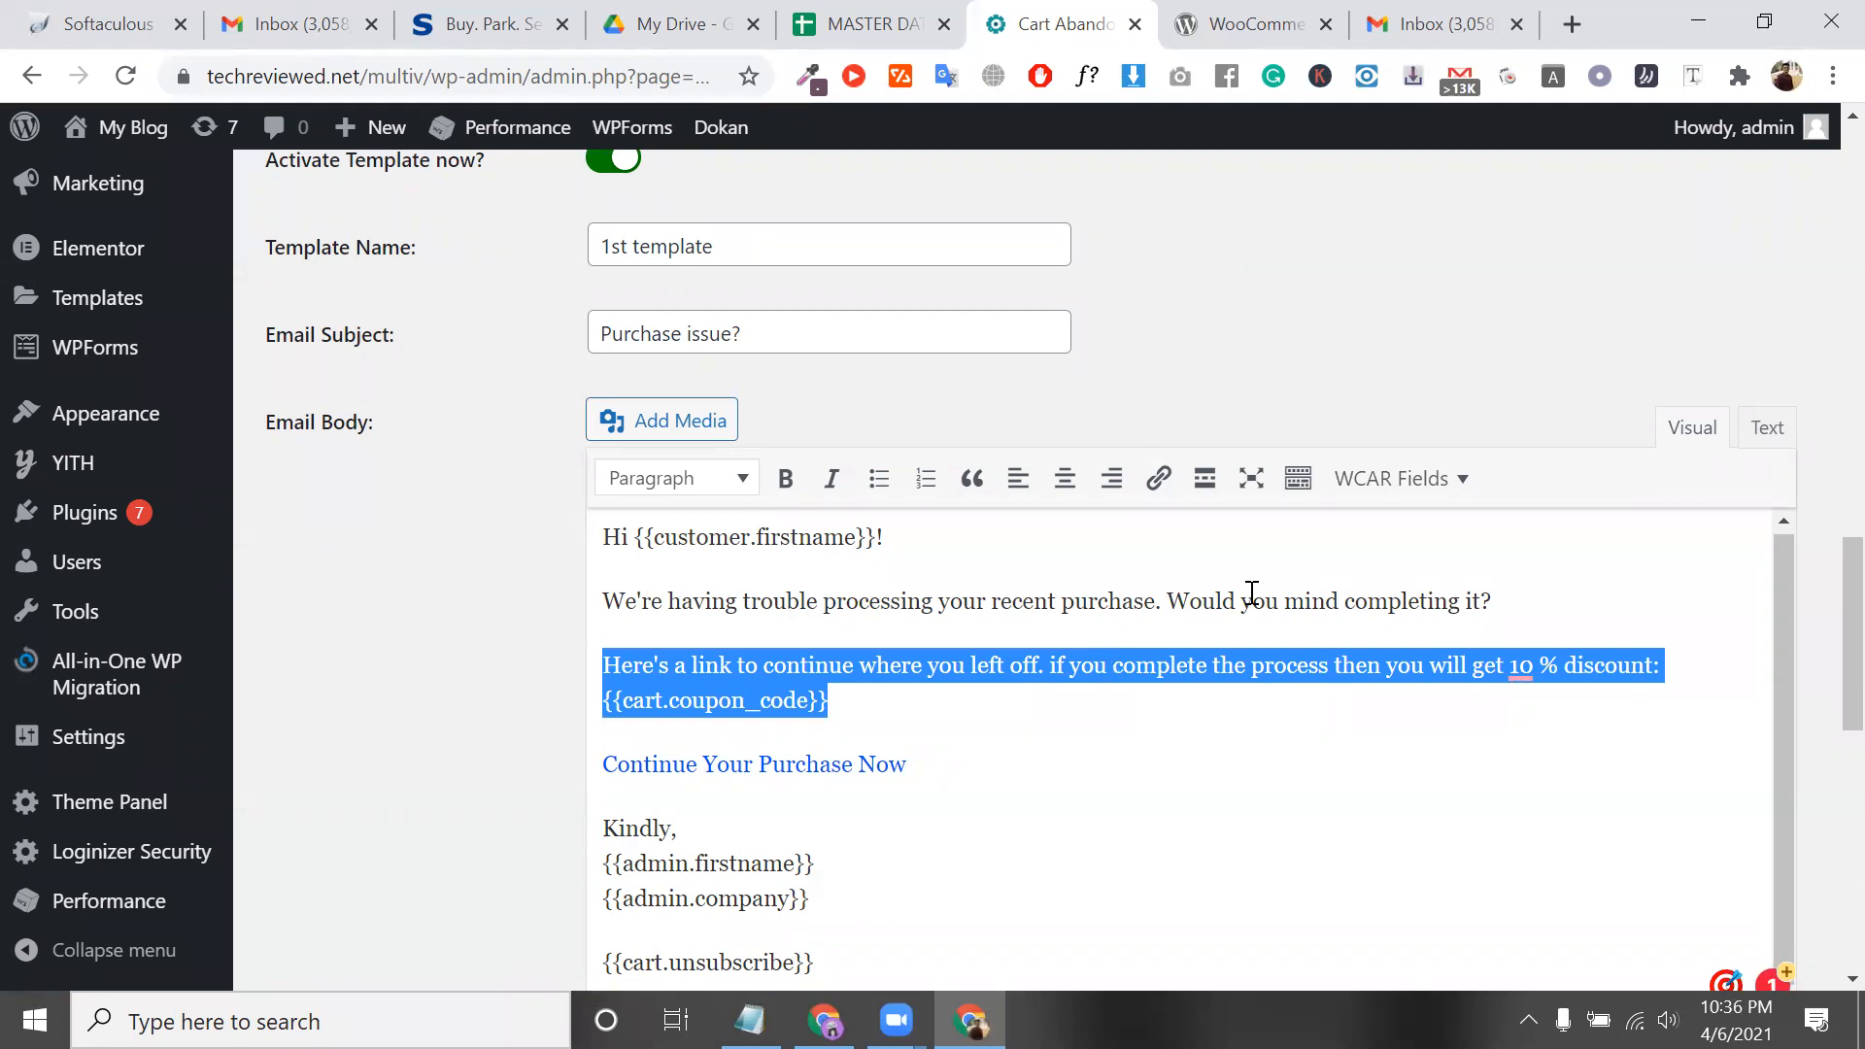
click(1766, 427)
scroll(1107, 568, down, 4)
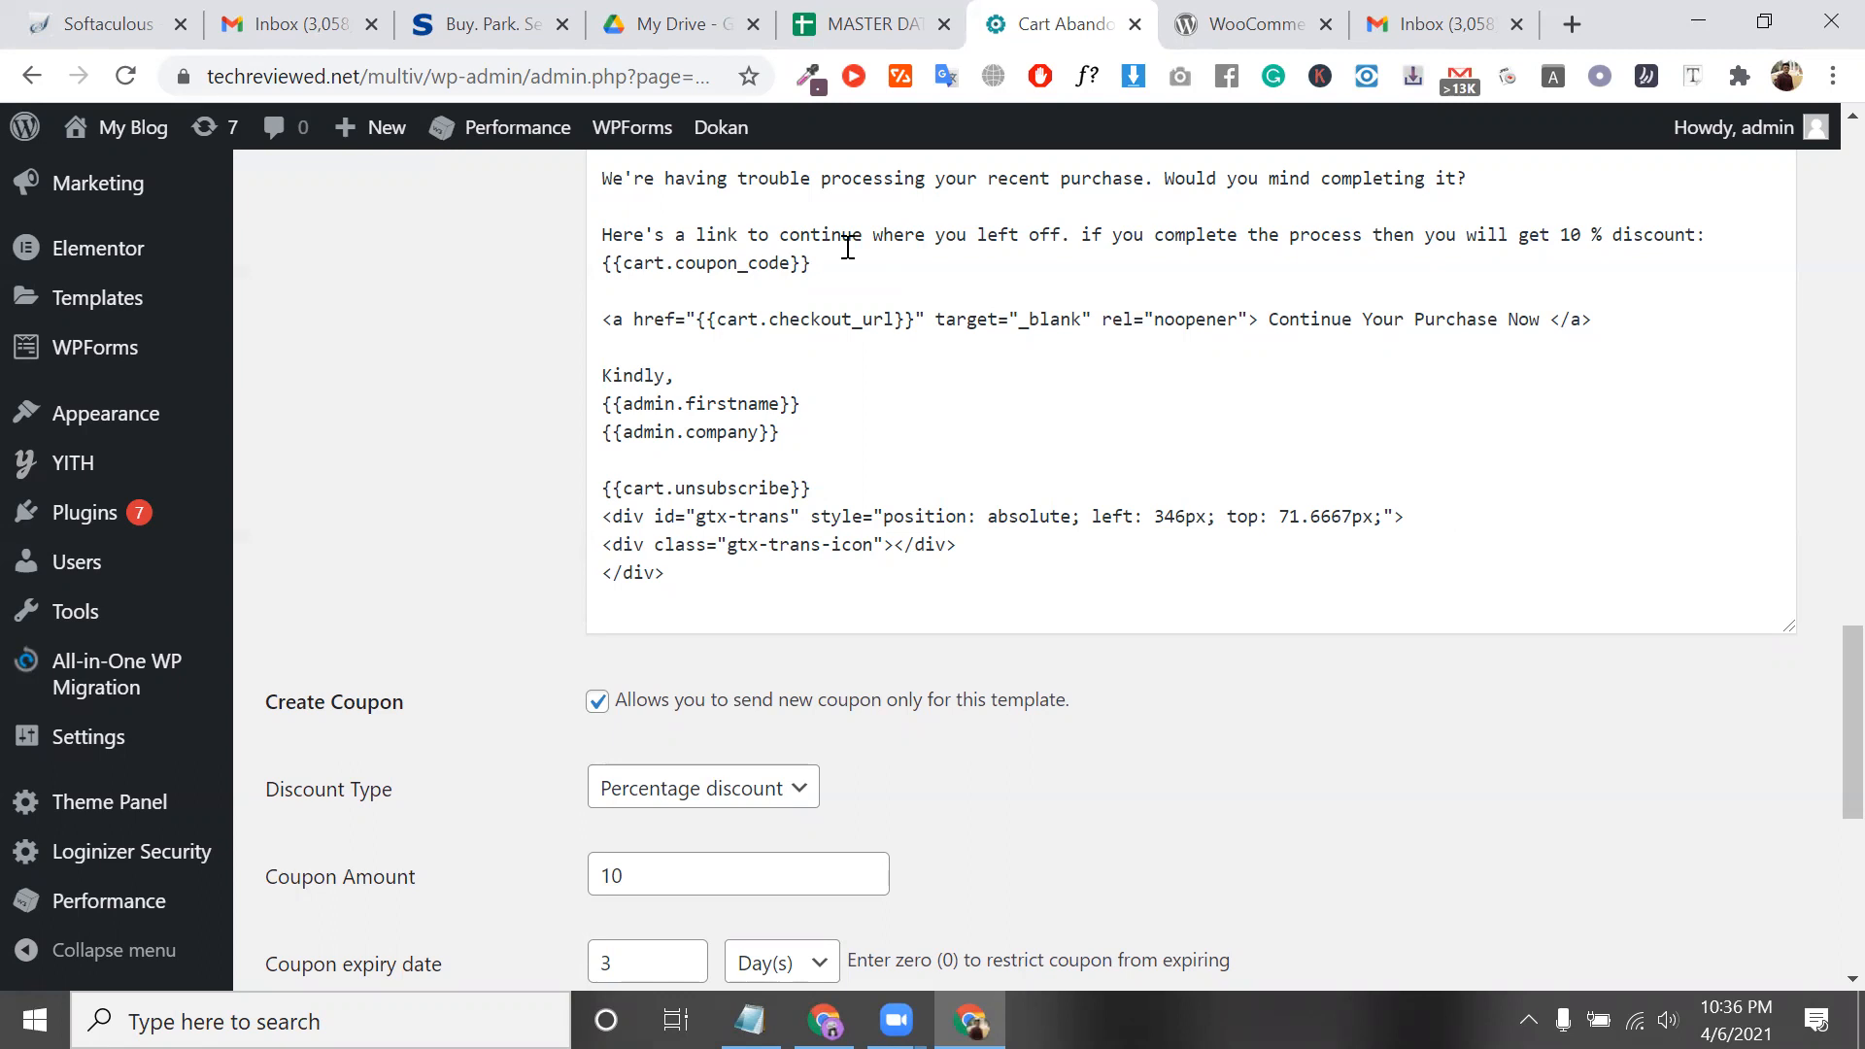
triple_click(847, 246)
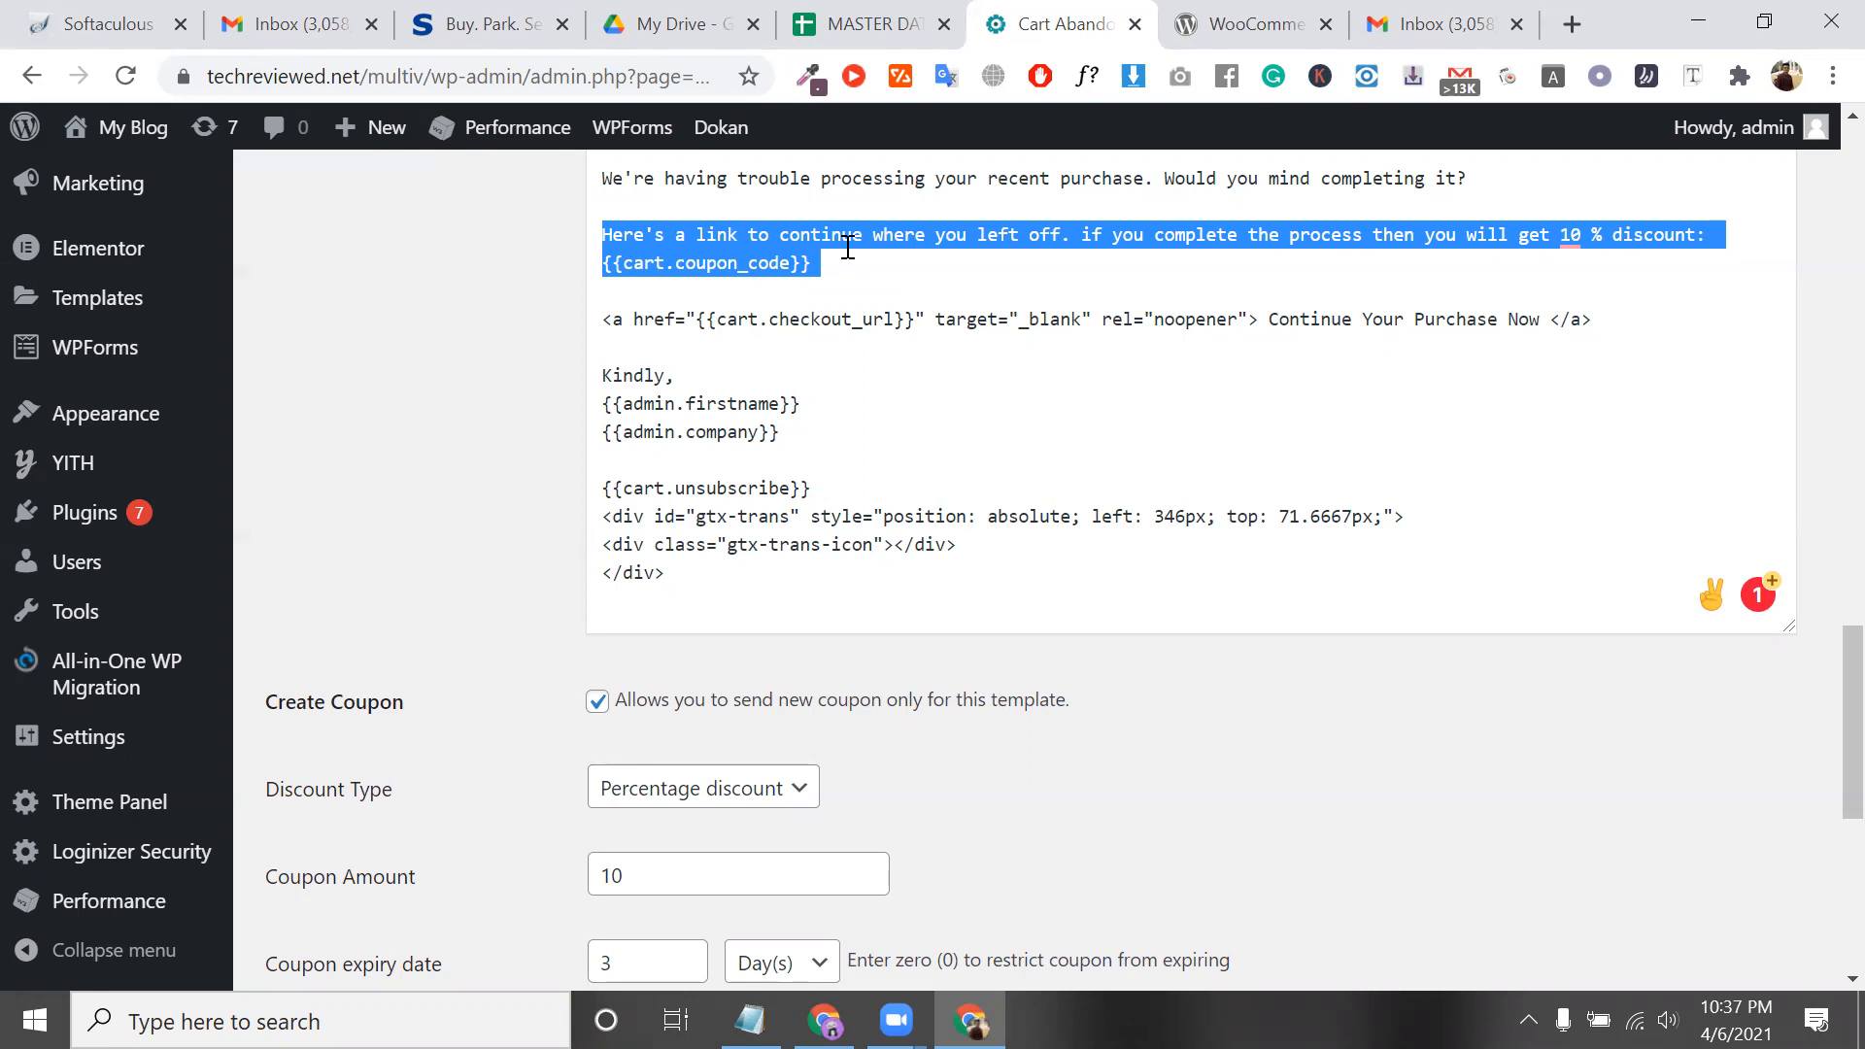
scroll(848, 248, up, 2)
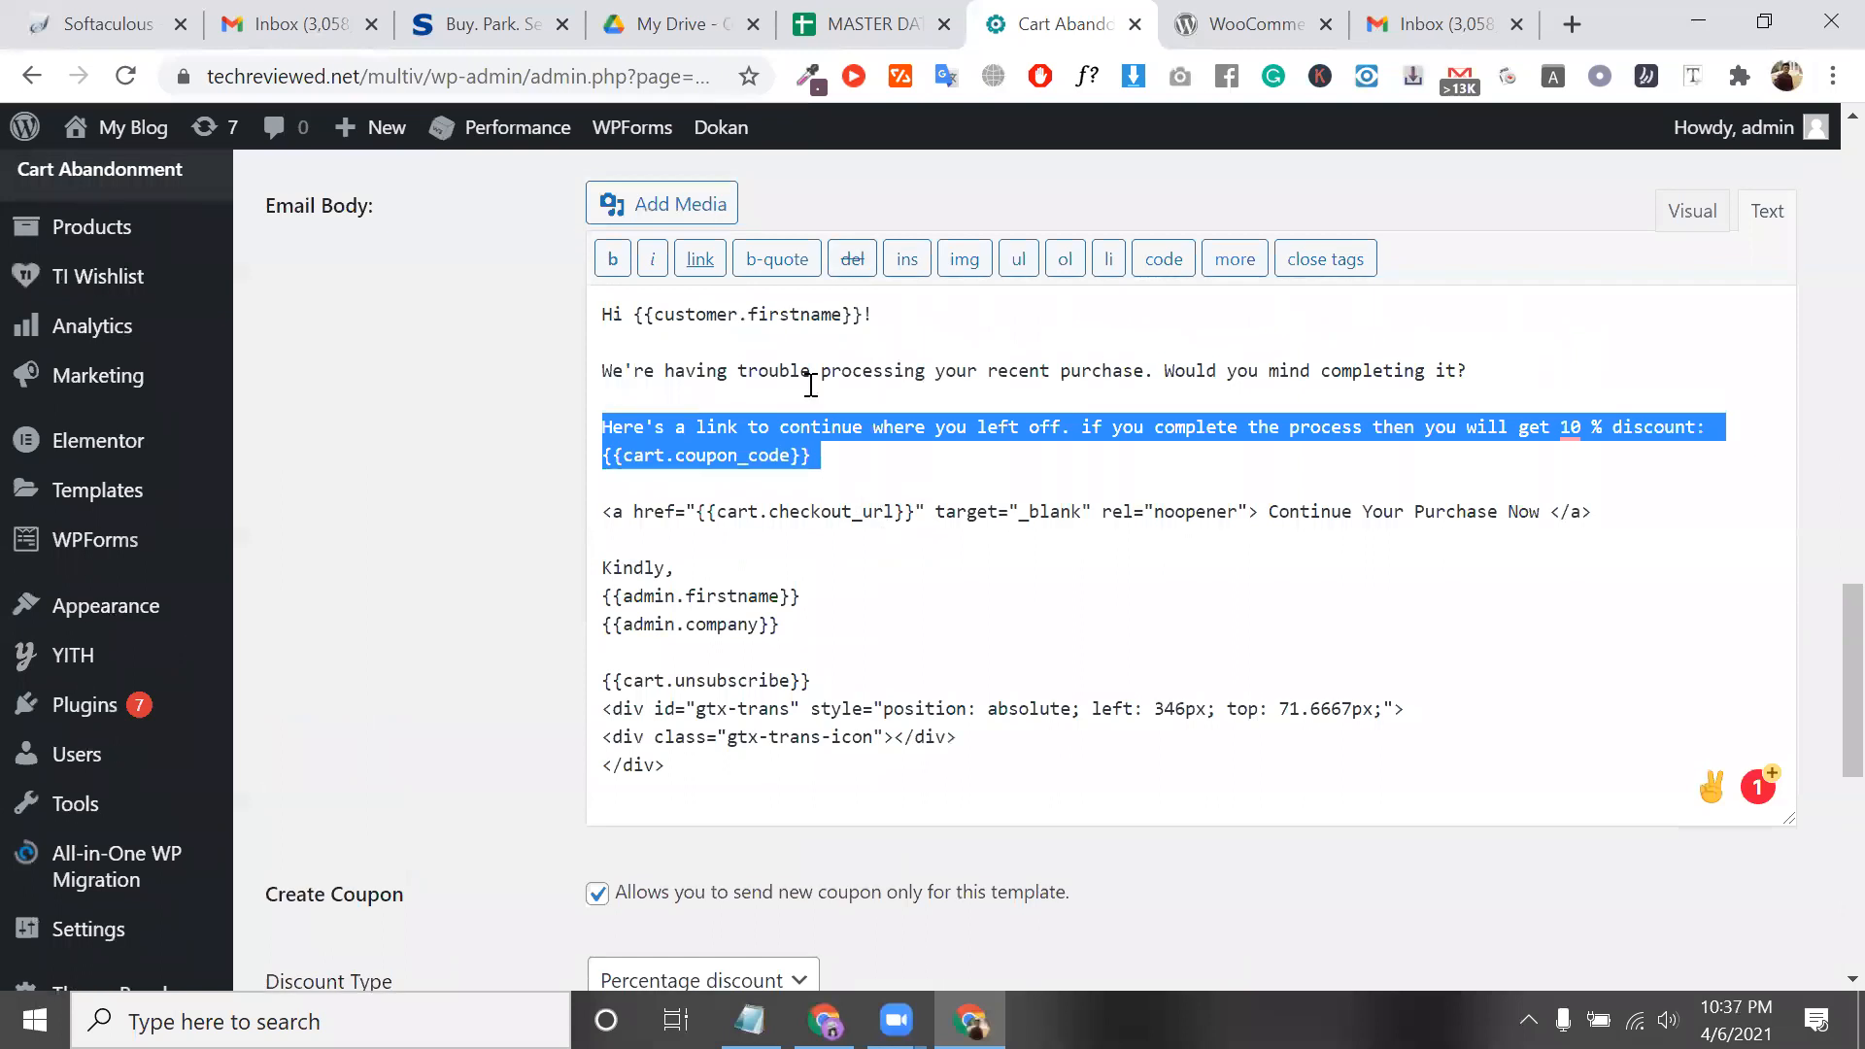
triple_click(811, 383)
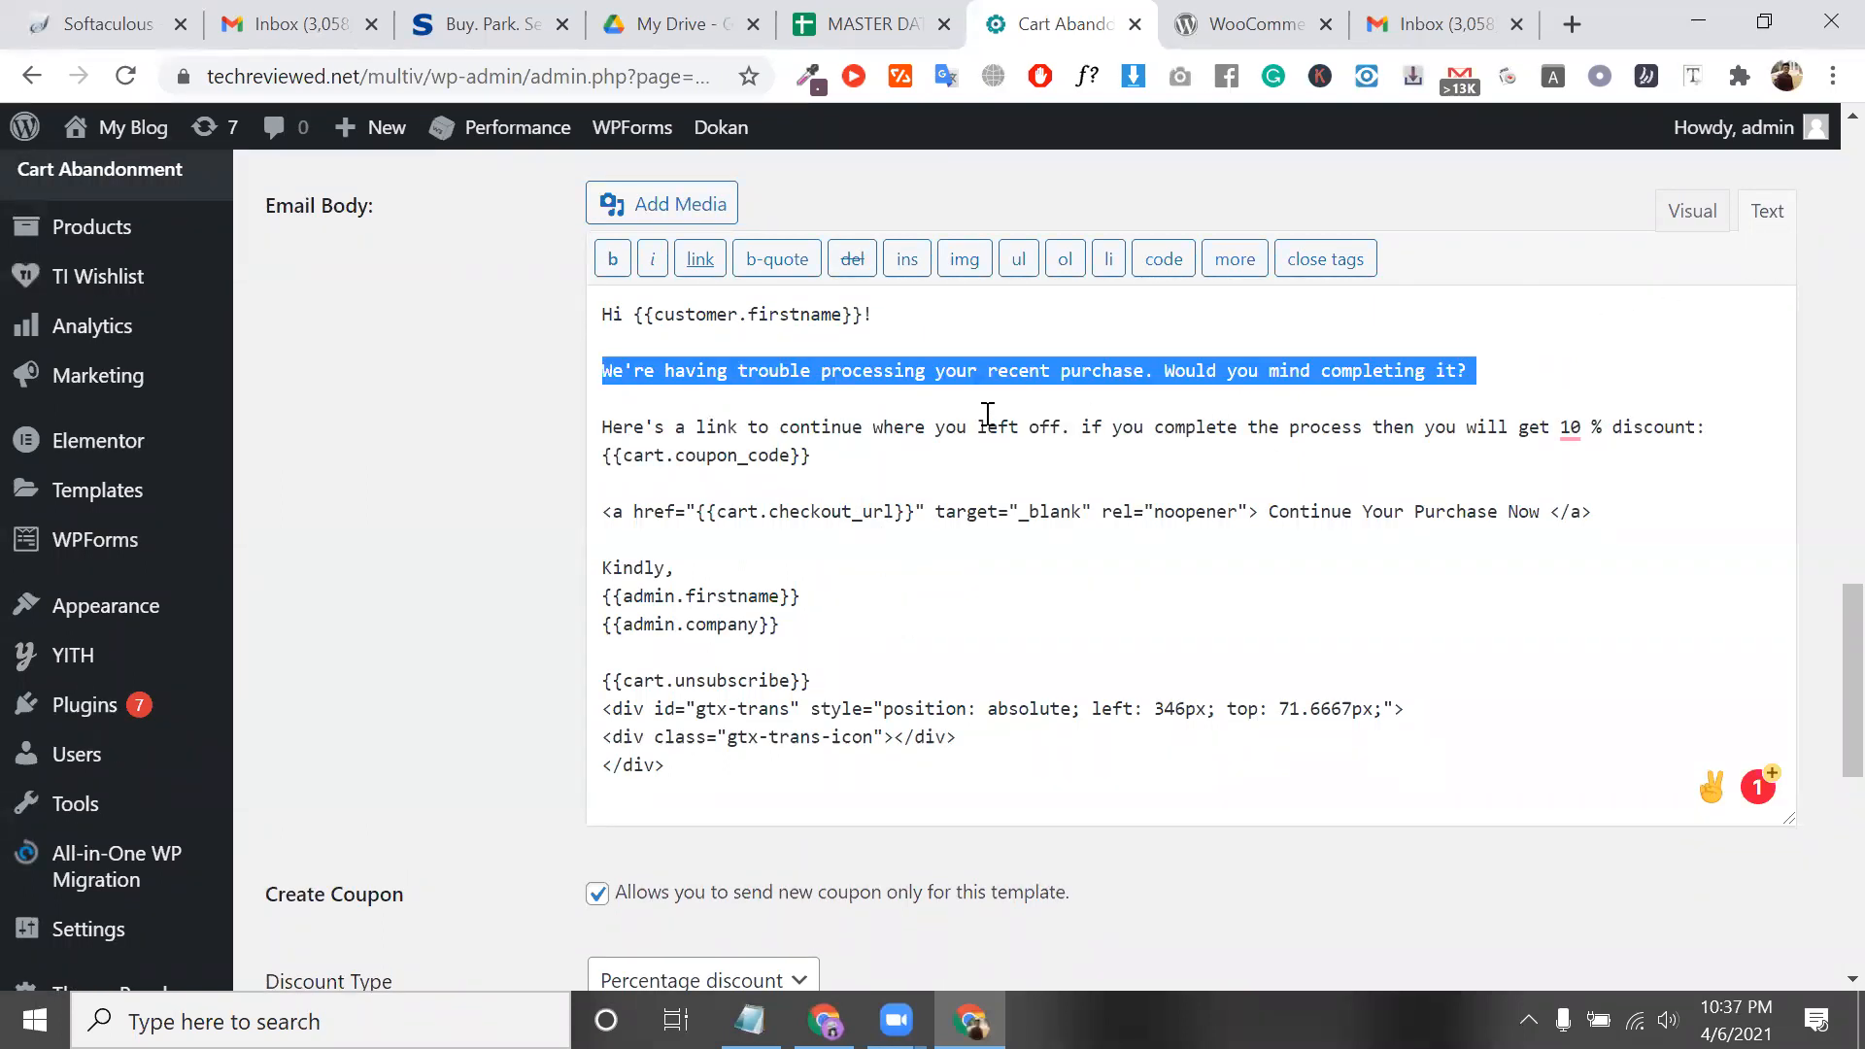
scroll(987, 415, down, 2)
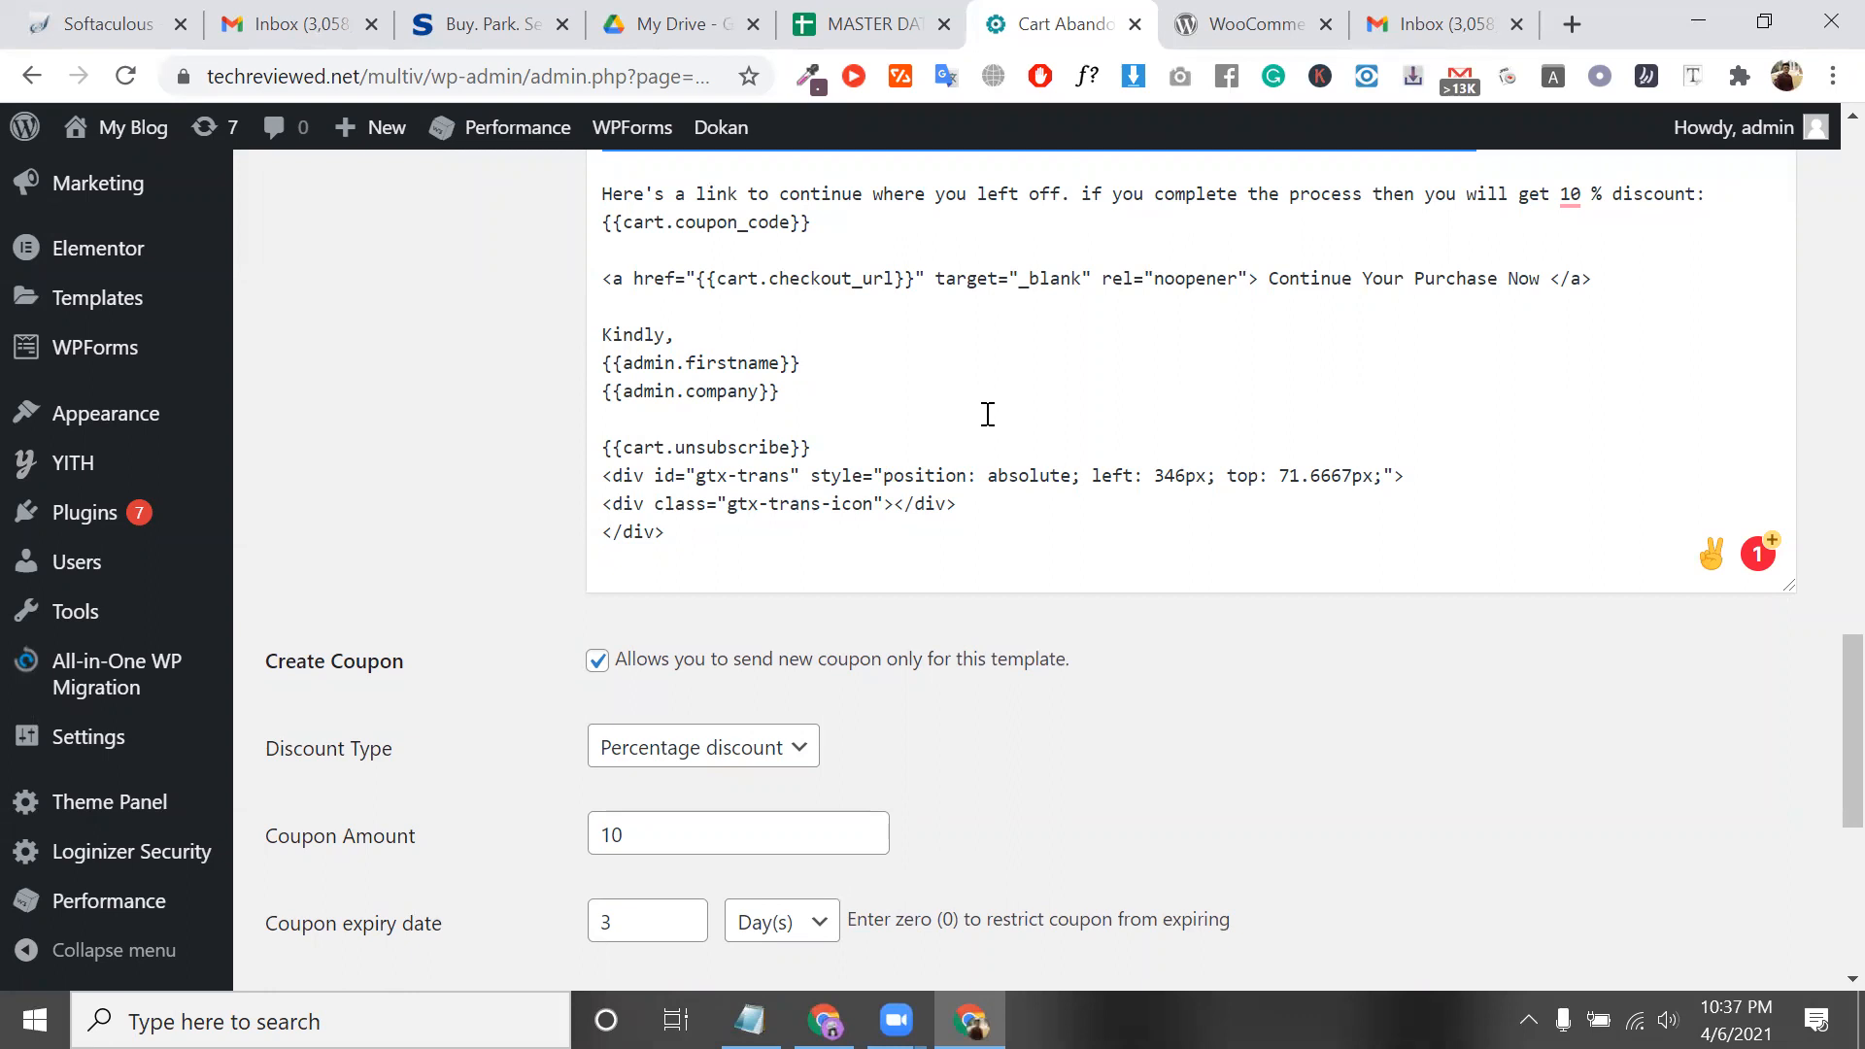
Set the computer's speaker volume to 100
click(1668, 1020)
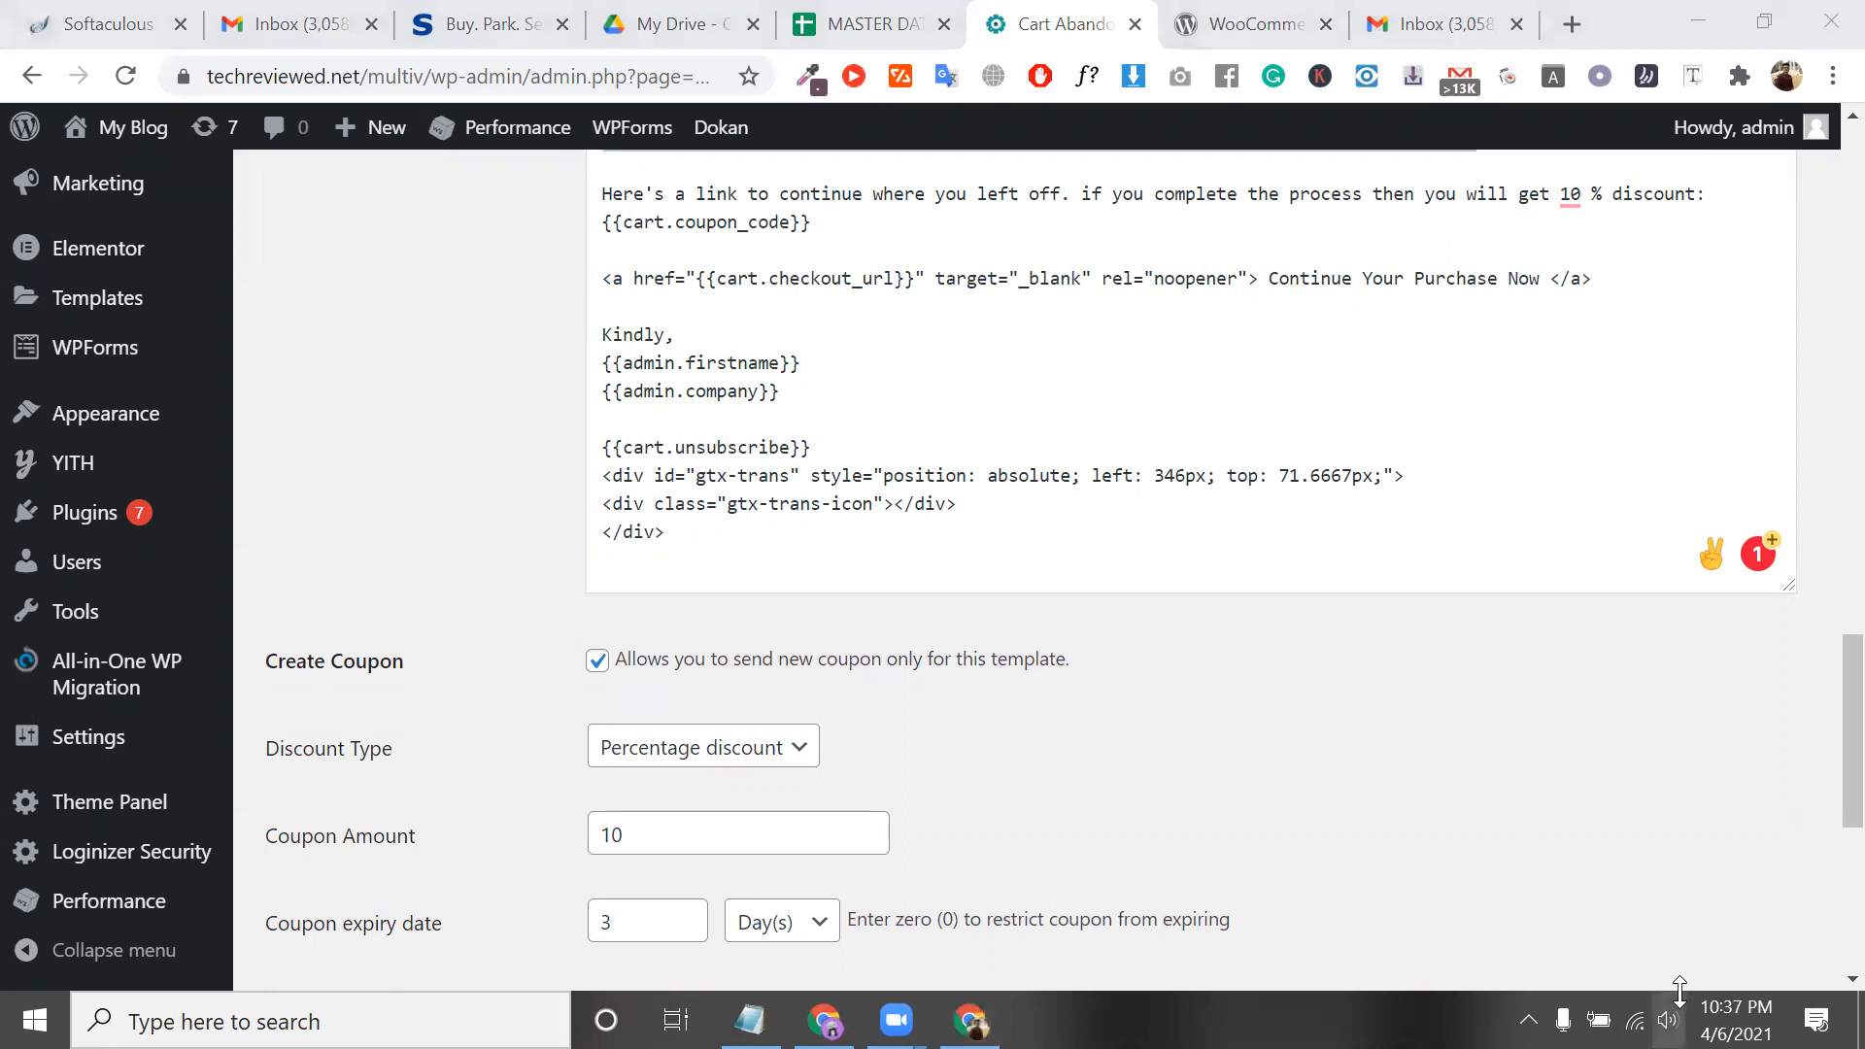
drag(1747, 951, 1783, 950)
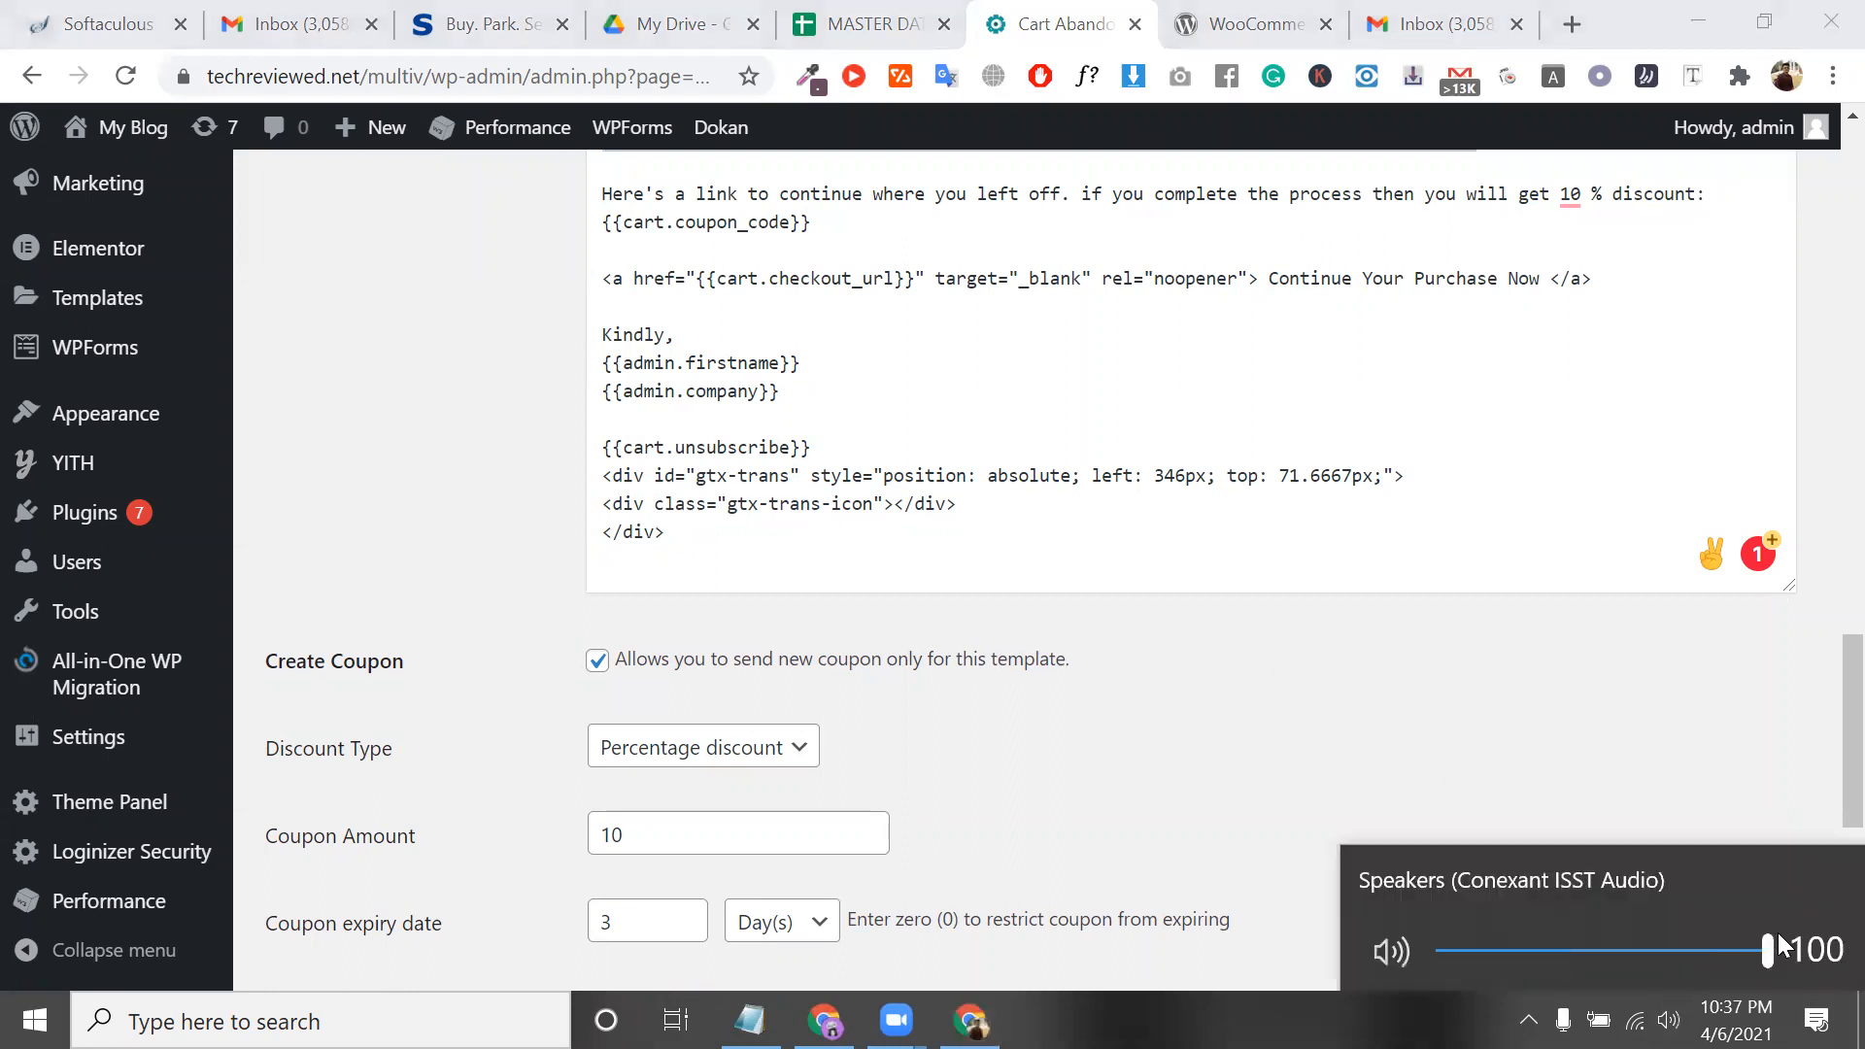
click(1598, 746)
Save the 1st template again and check its saved email body and coupon settings
double_click(1242, 429)
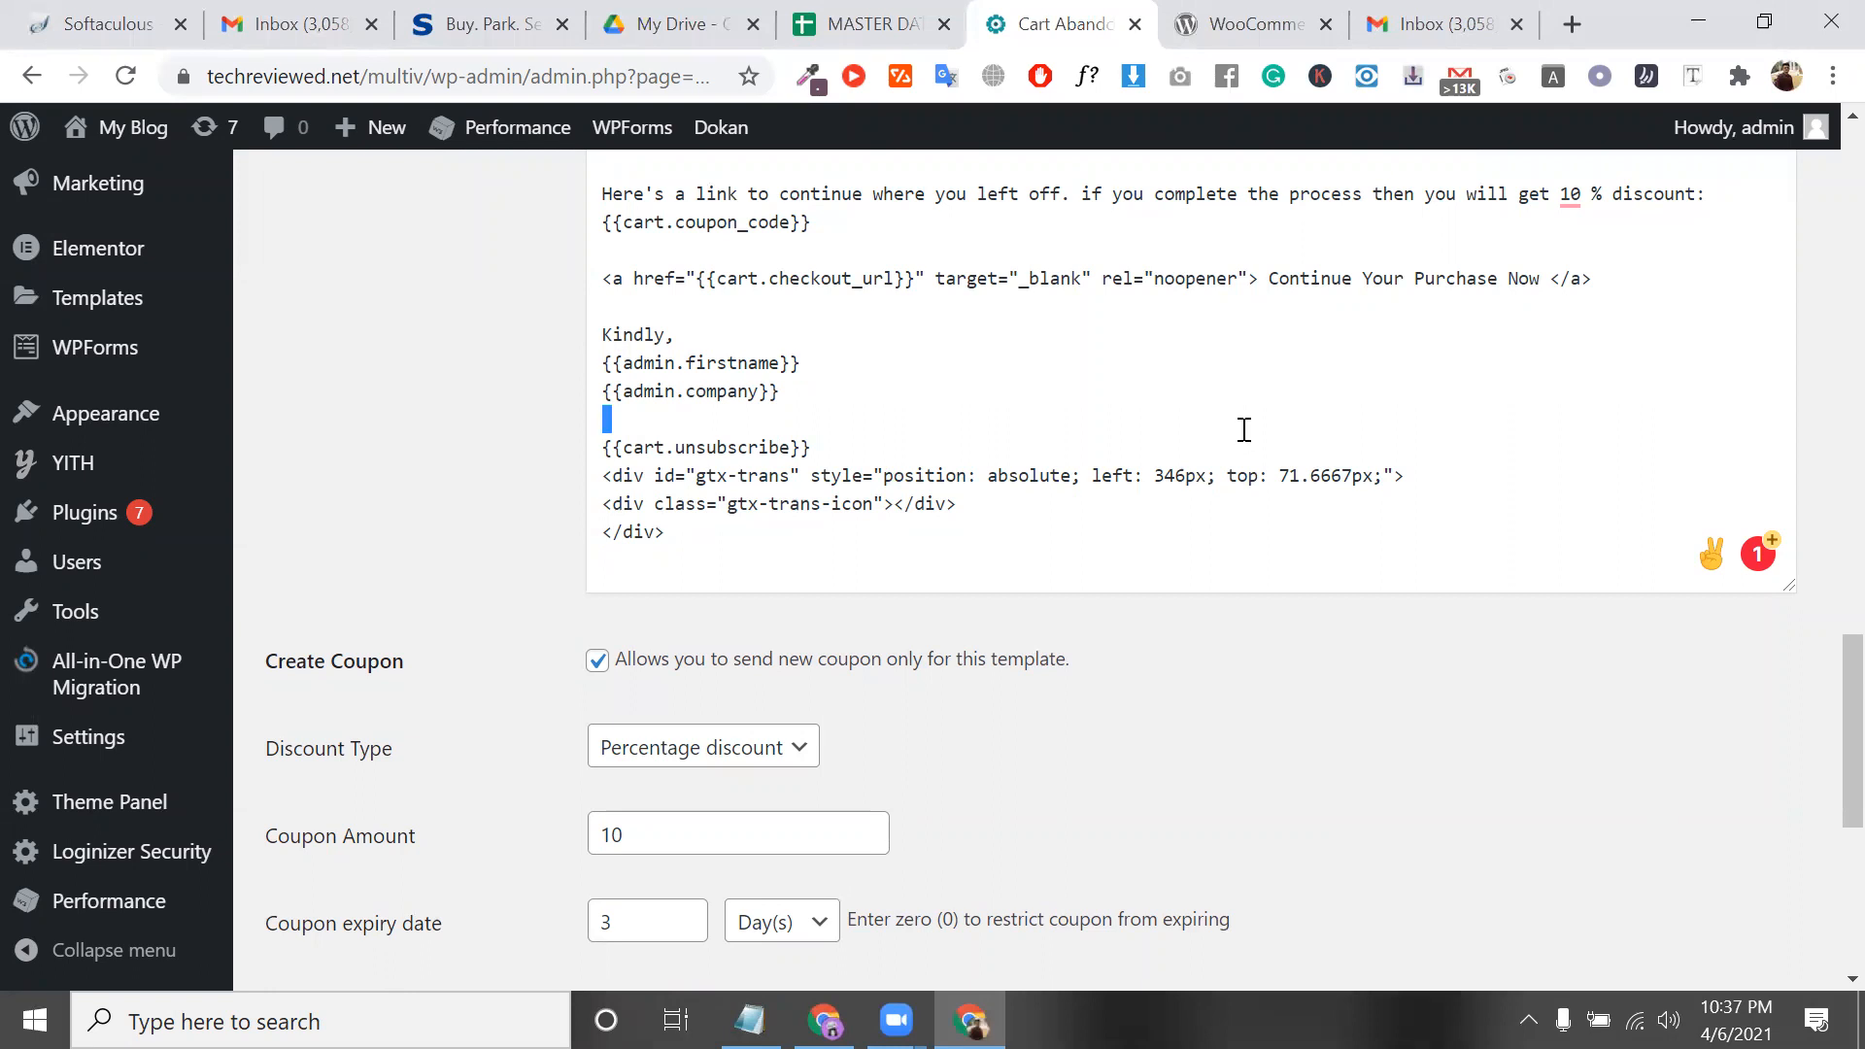
double_click(854, 332)
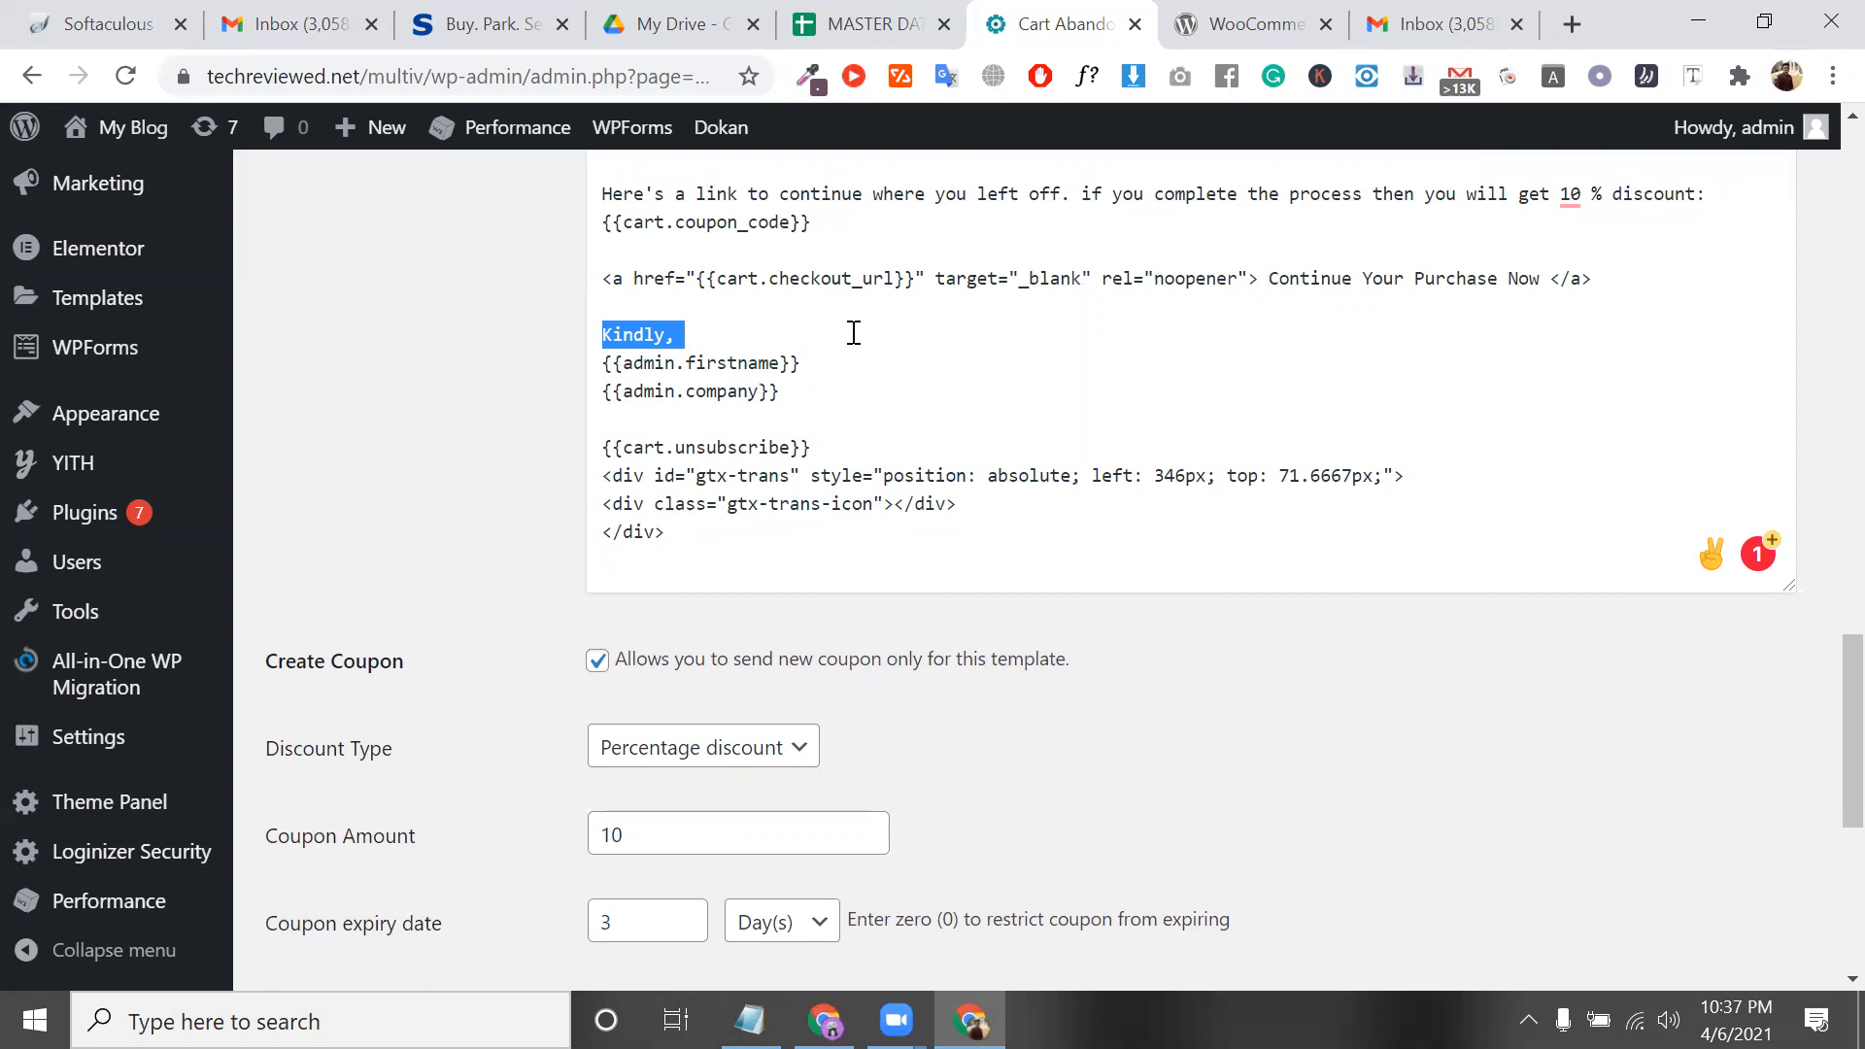
scroll(854, 333, down, 6)
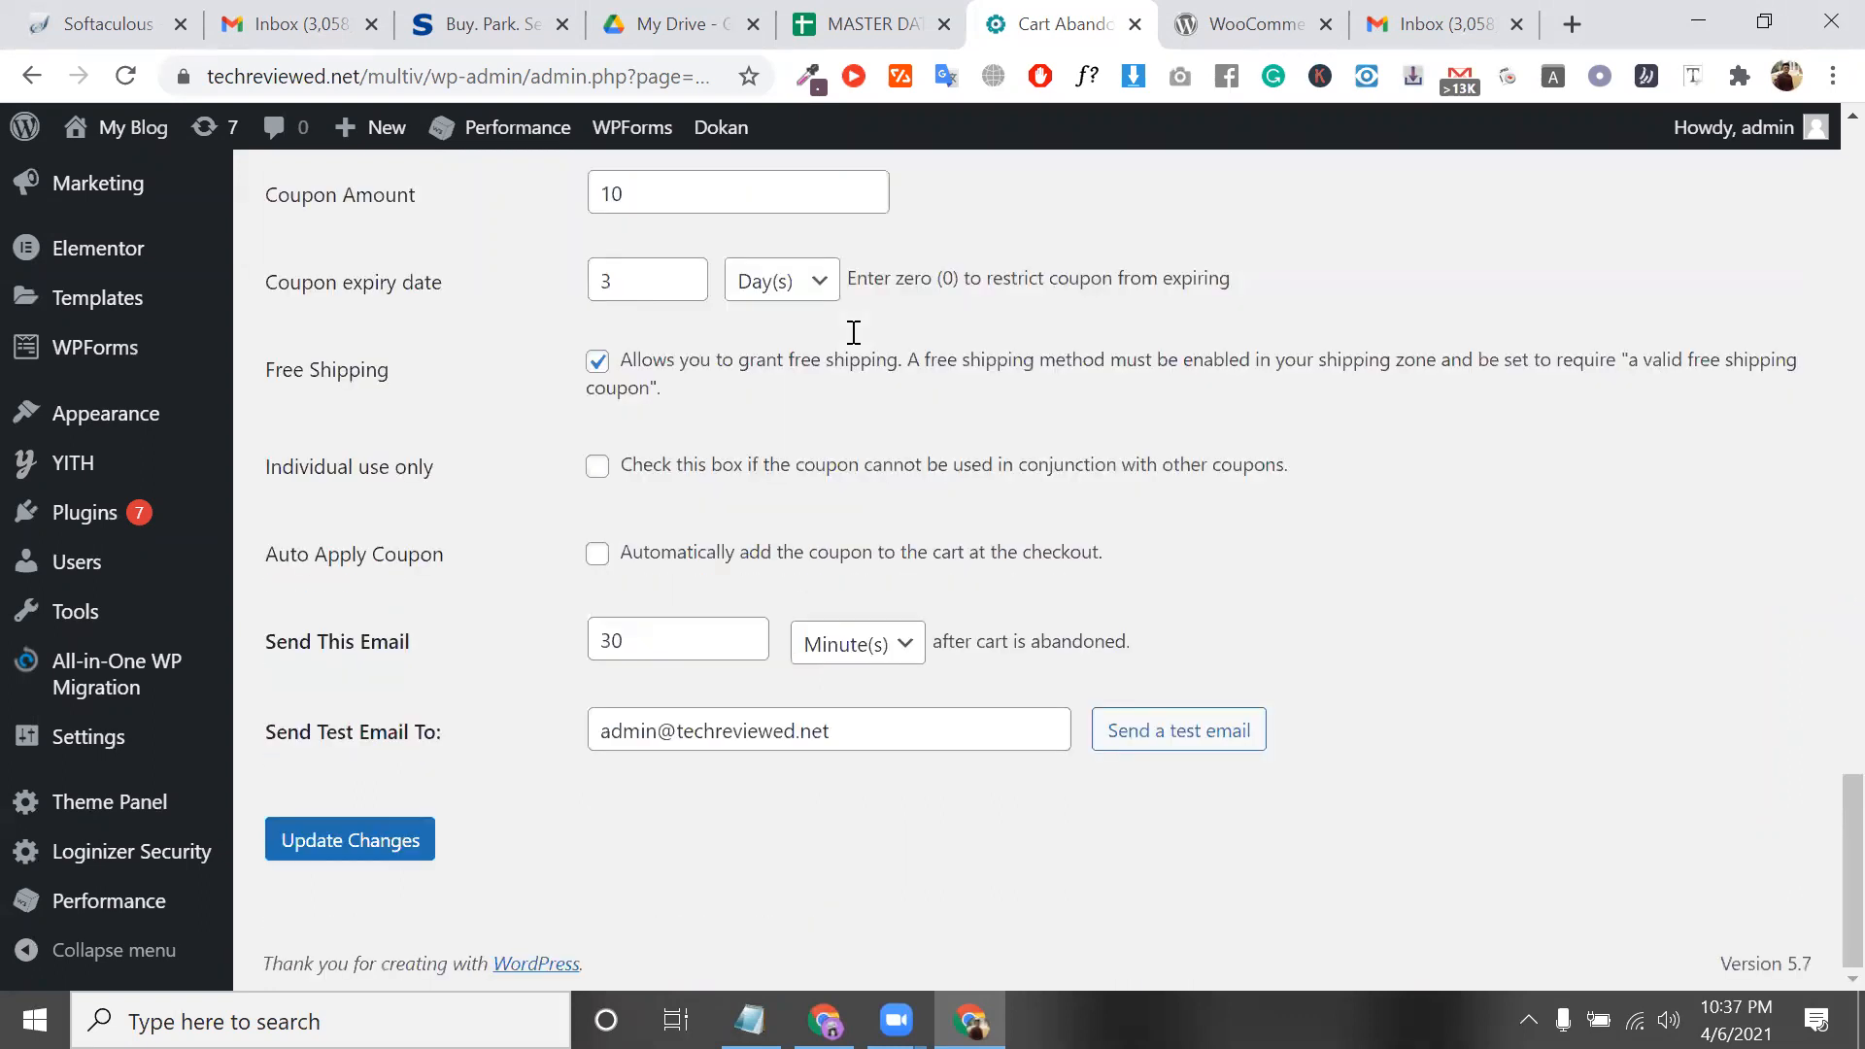
click(408, 839)
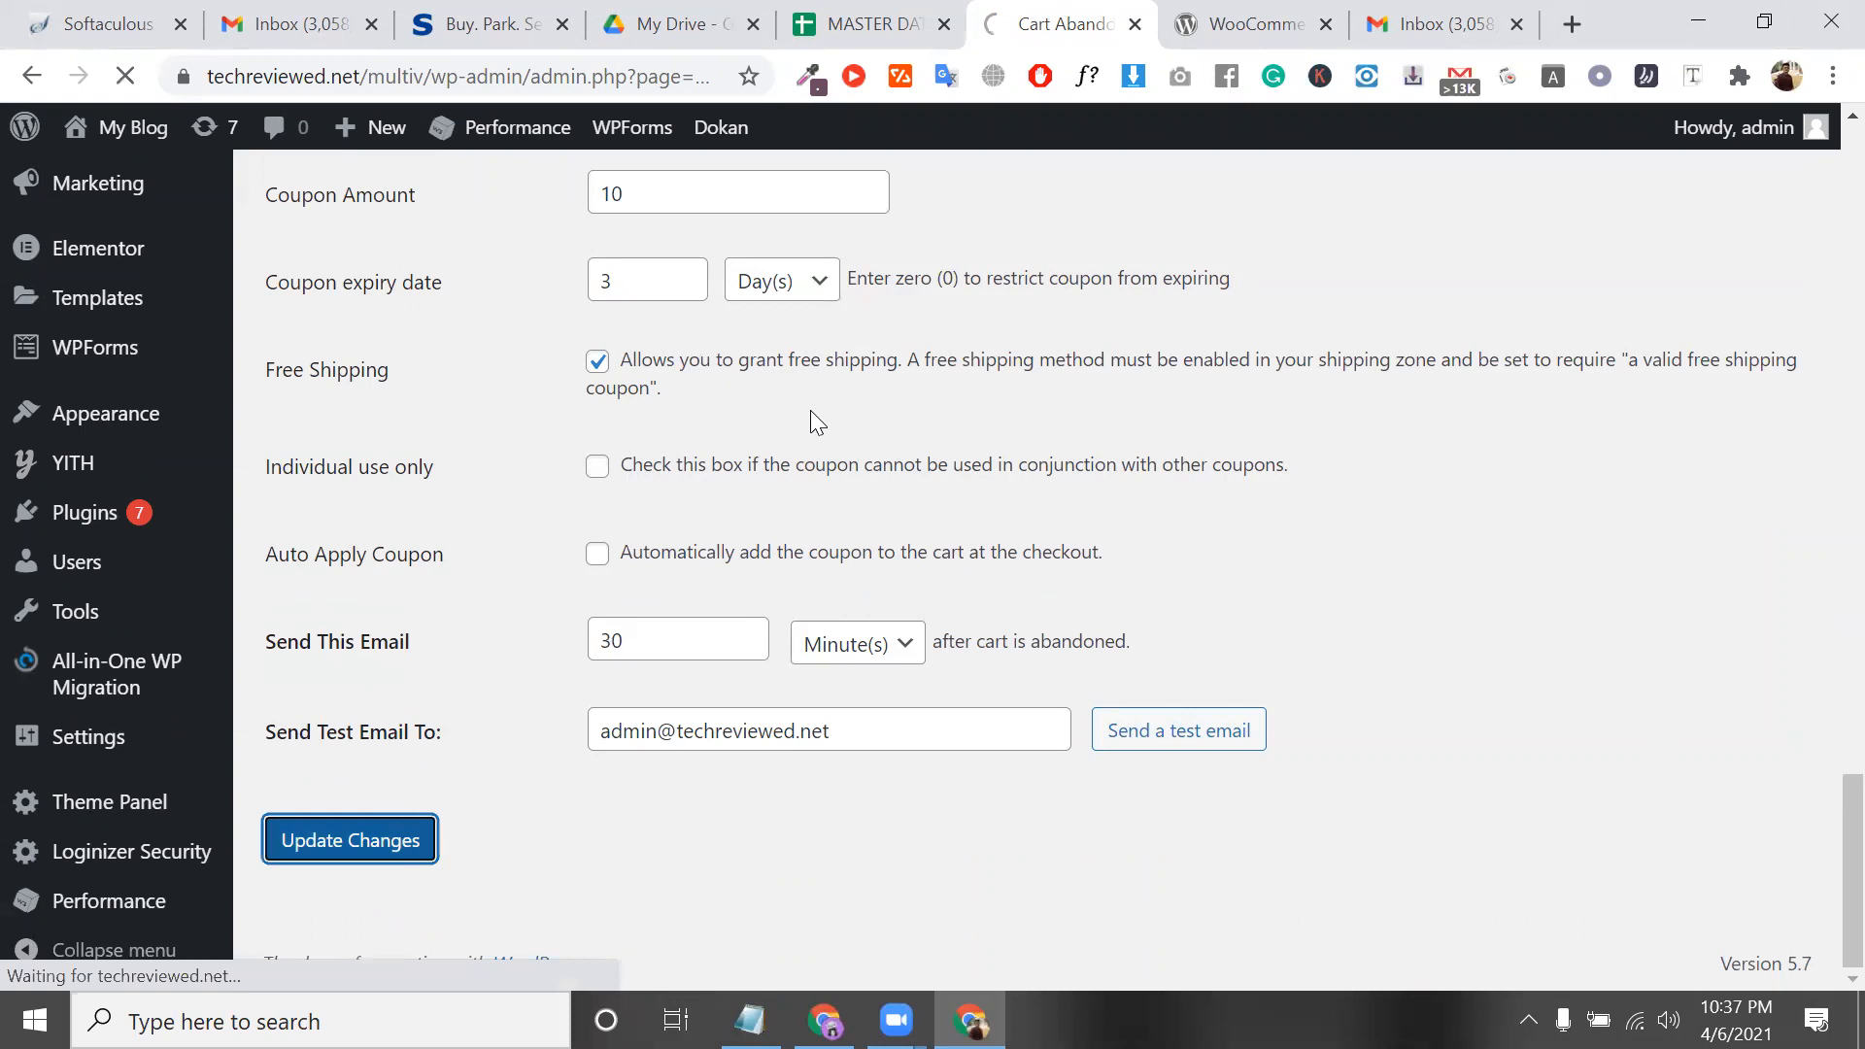
scroll(814, 422, up, 10)
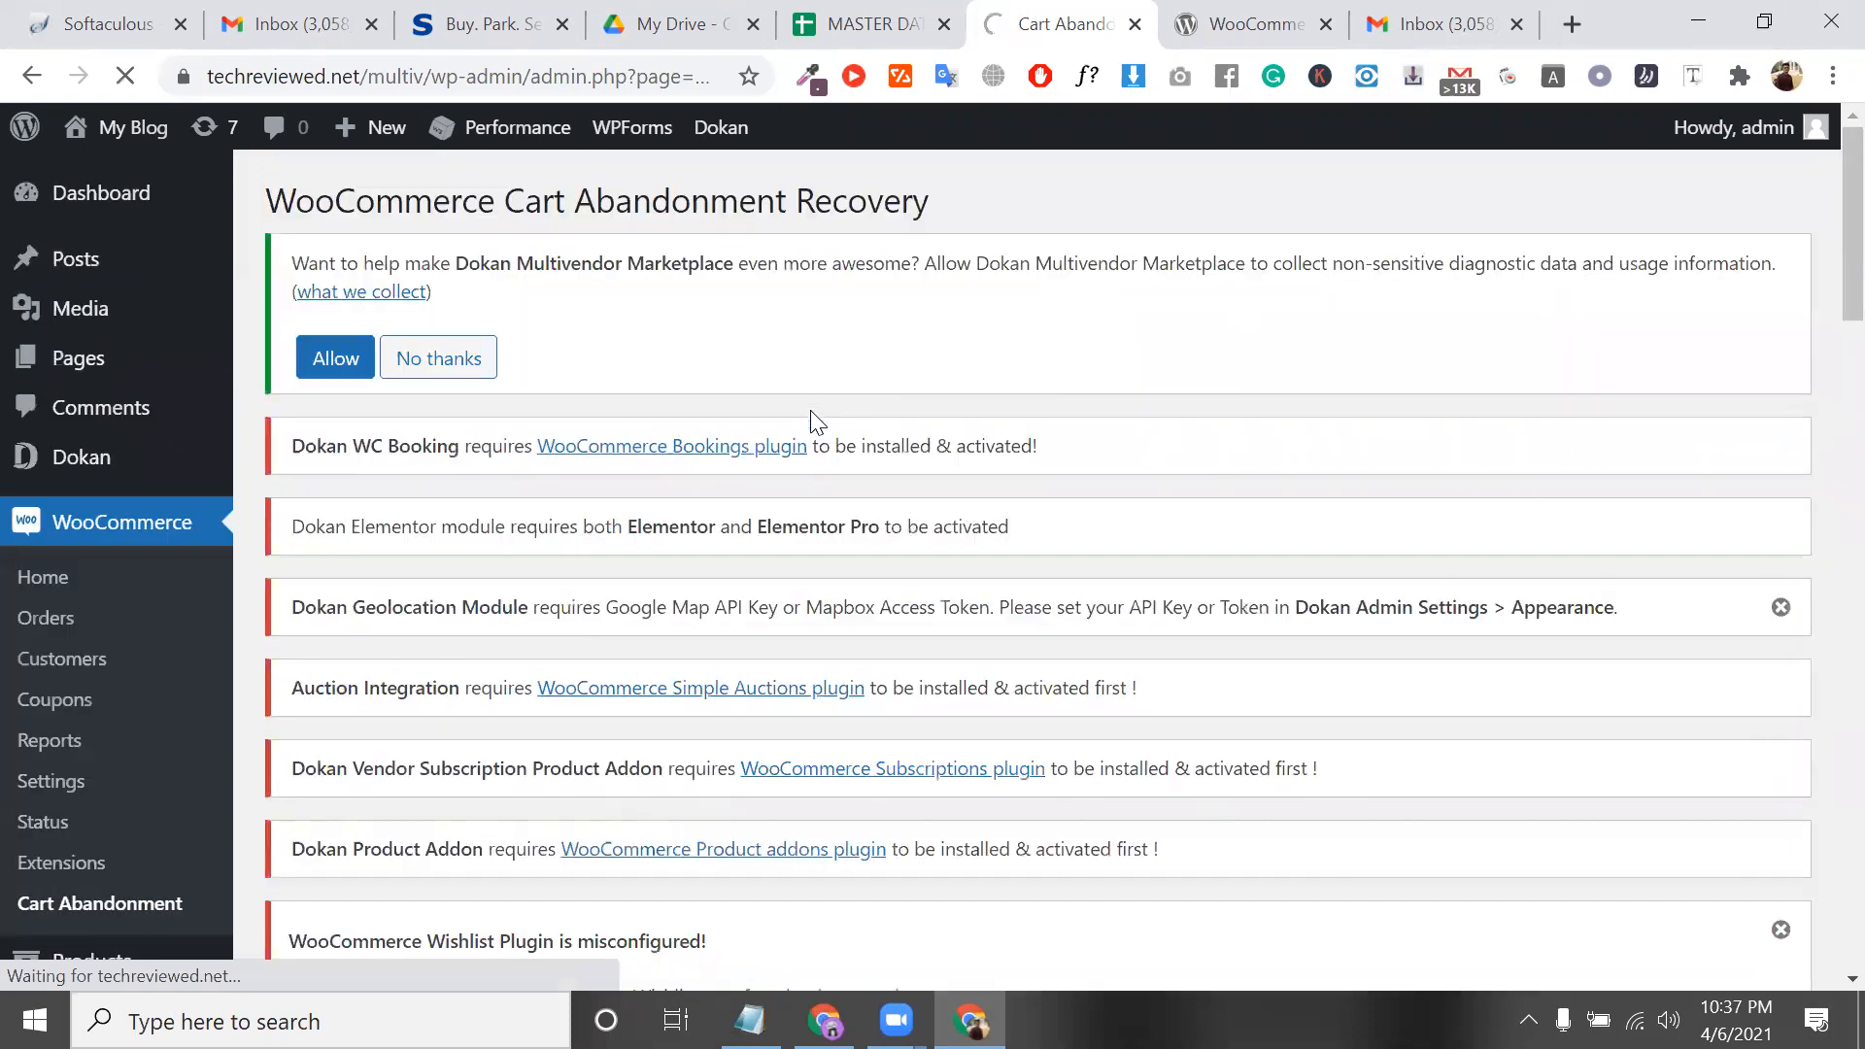
scroll(810, 410, down, 15)
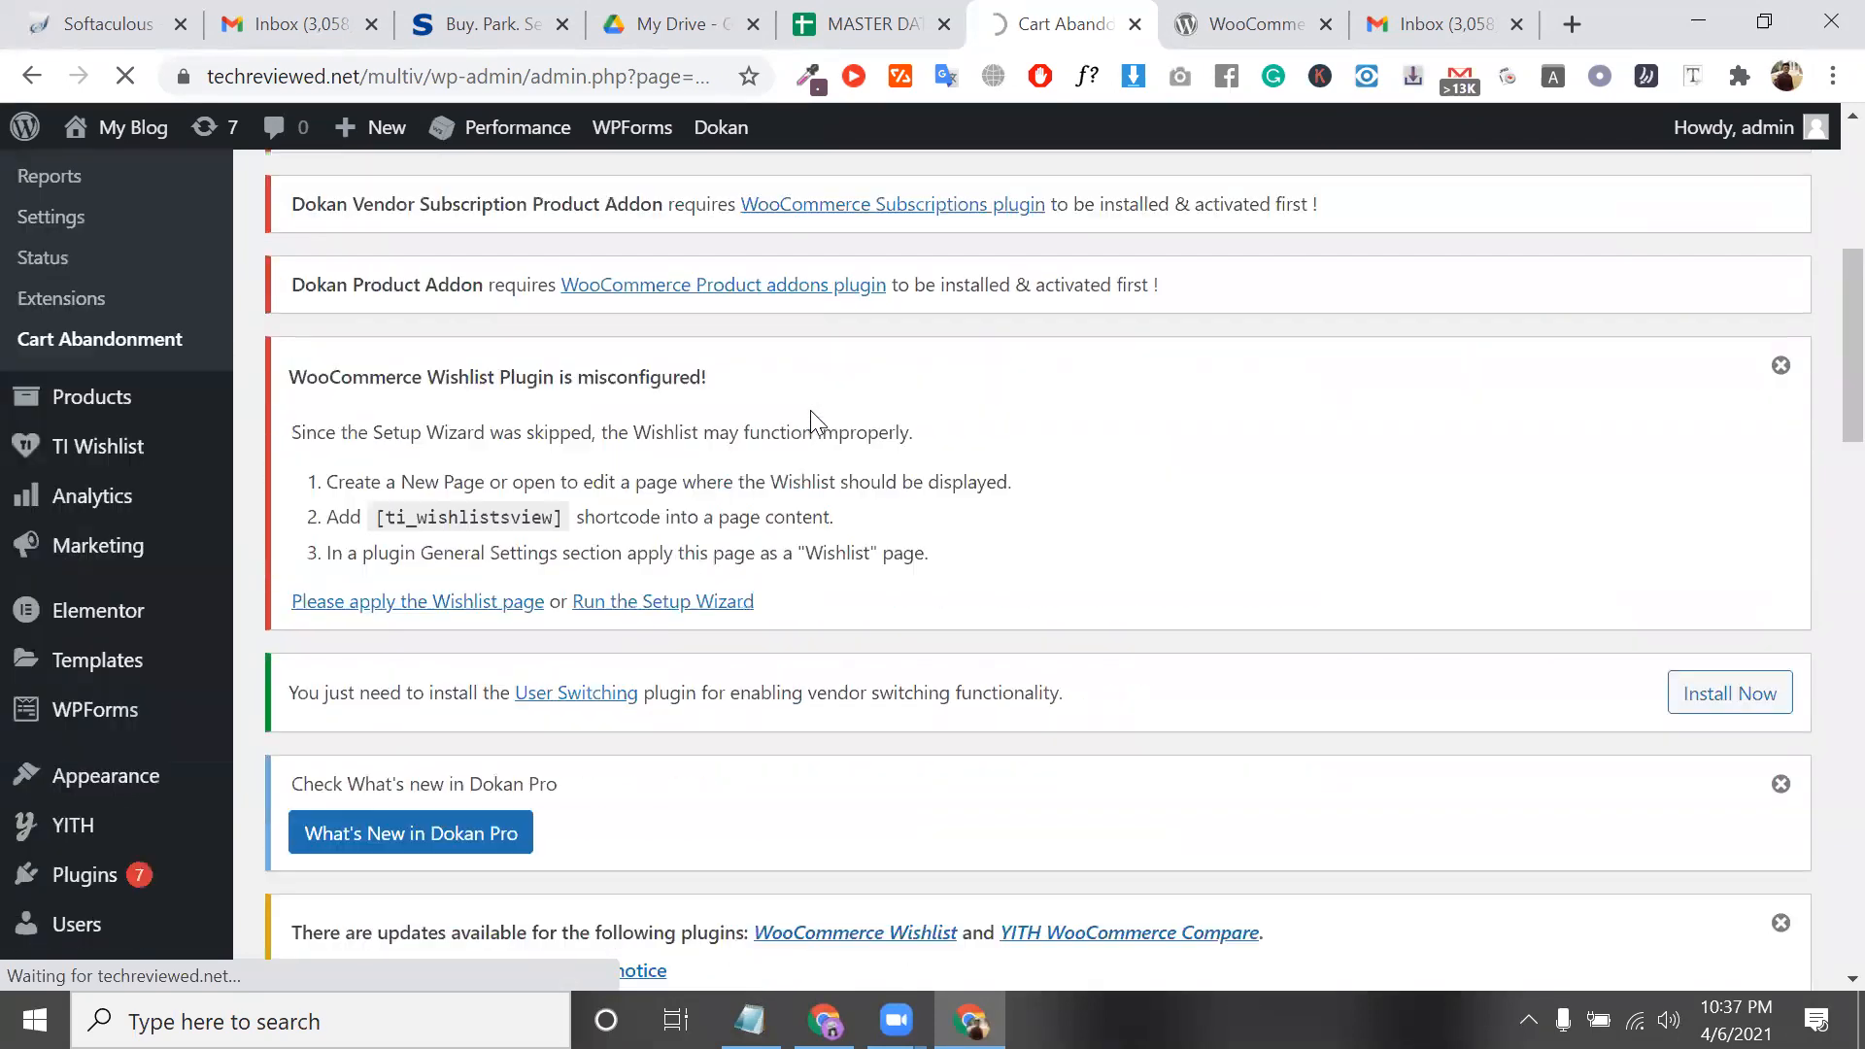
scroll(656, 758, down, 10)
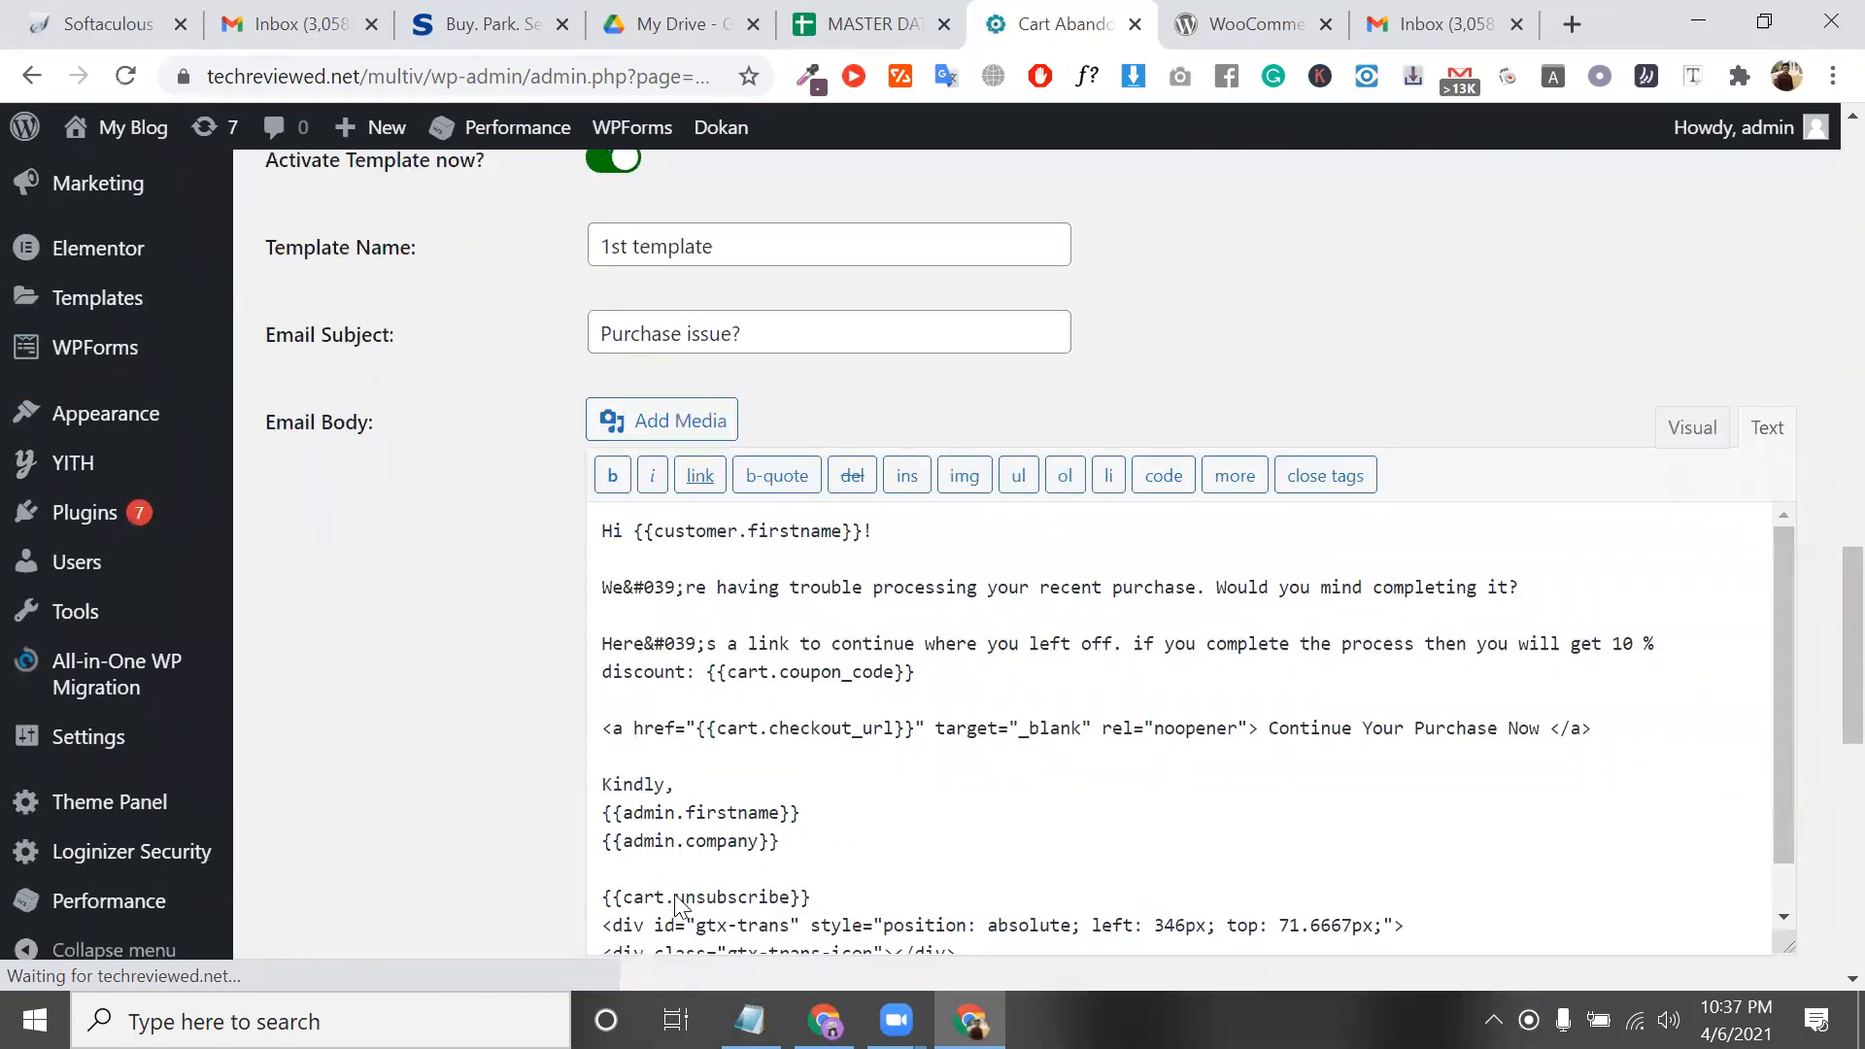
scroll(744, 934, down, 10)
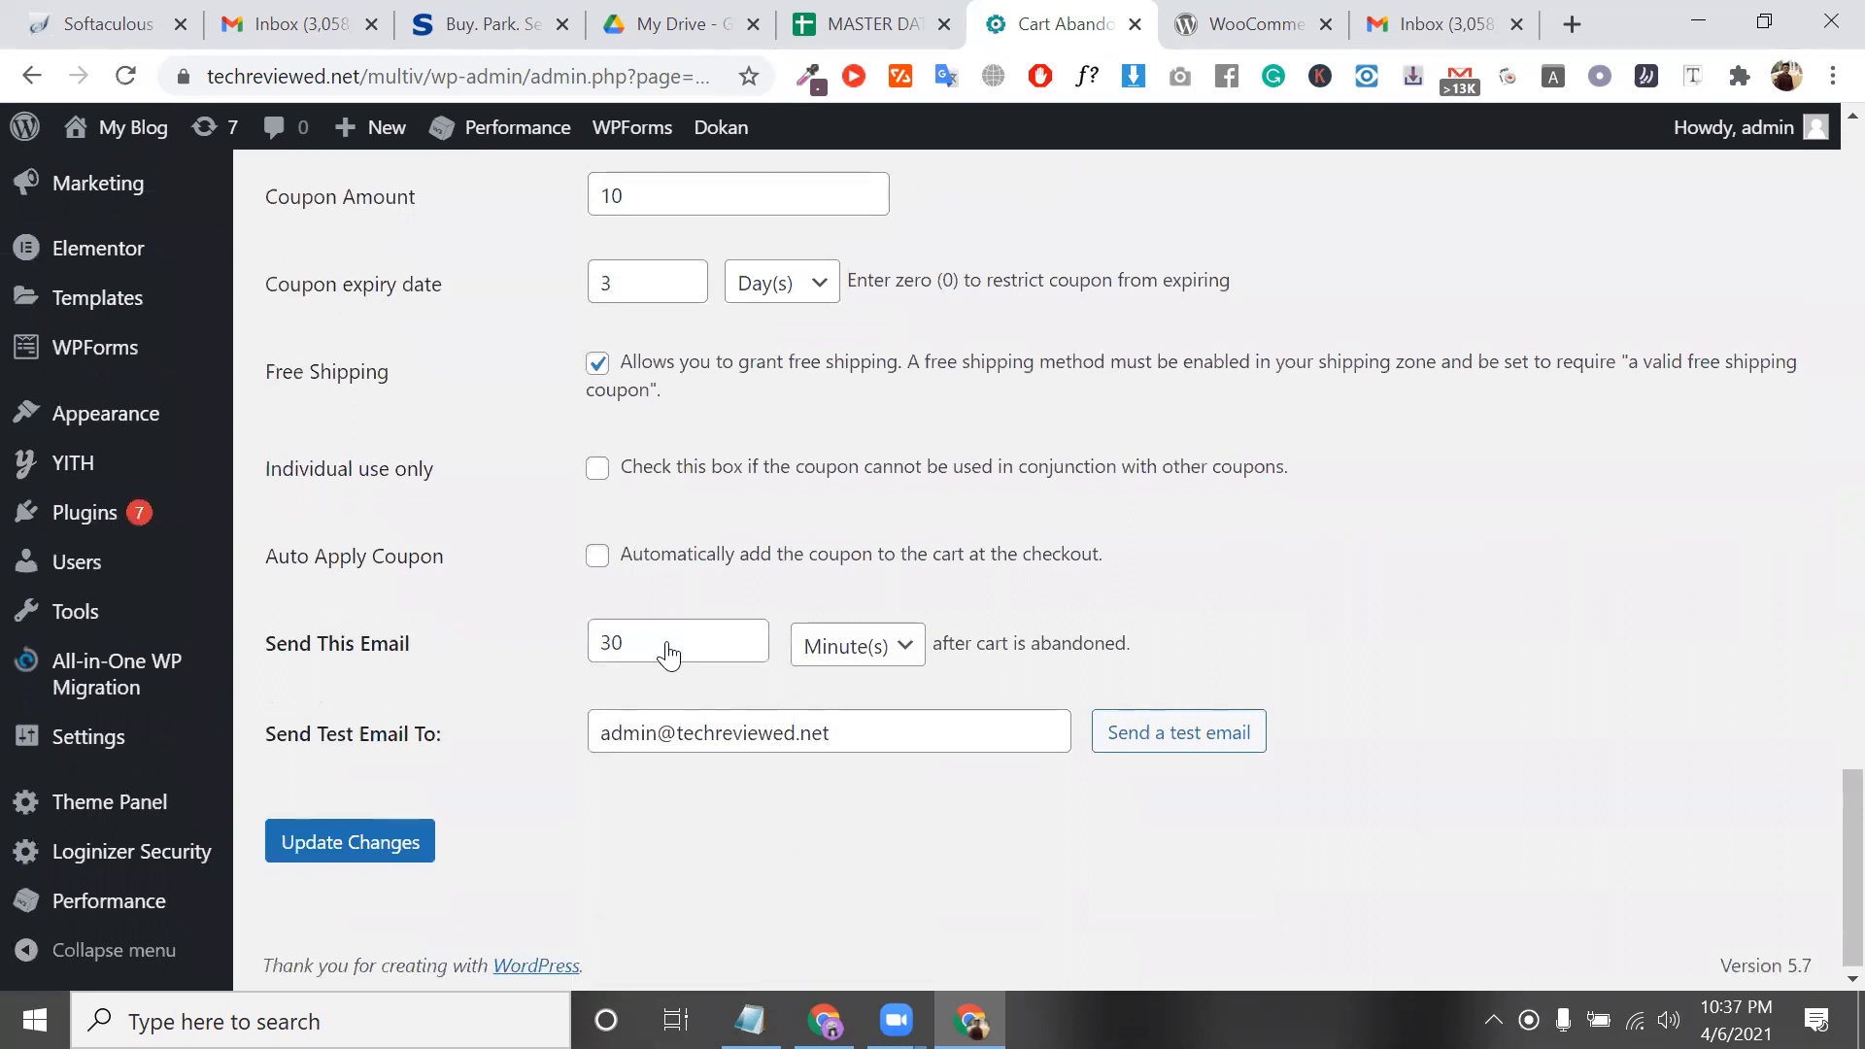
Return to the list of follow-up email templates and examine the subject and trigger time of Sample Email Template 2
scroll(486, 716, up, 9)
scroll(369, 712, up, 8)
click(460, 690)
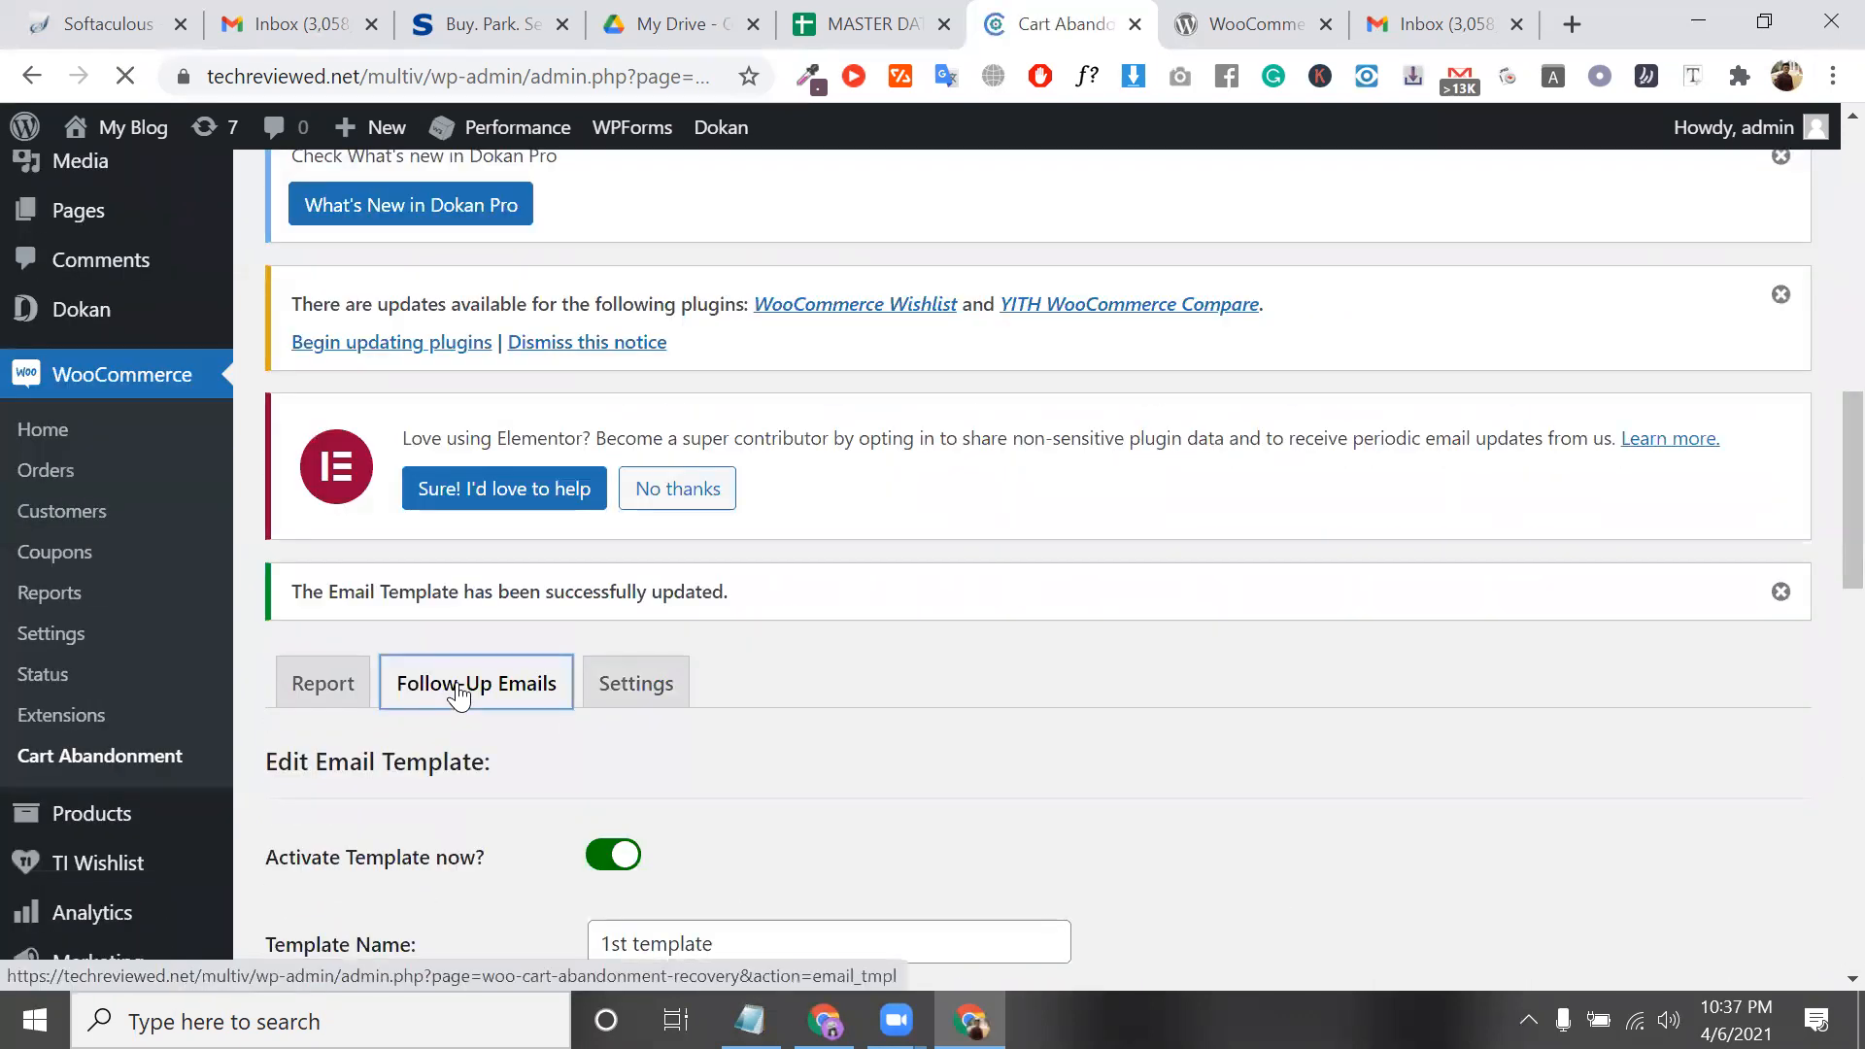
scroll(460, 695, down, 10)
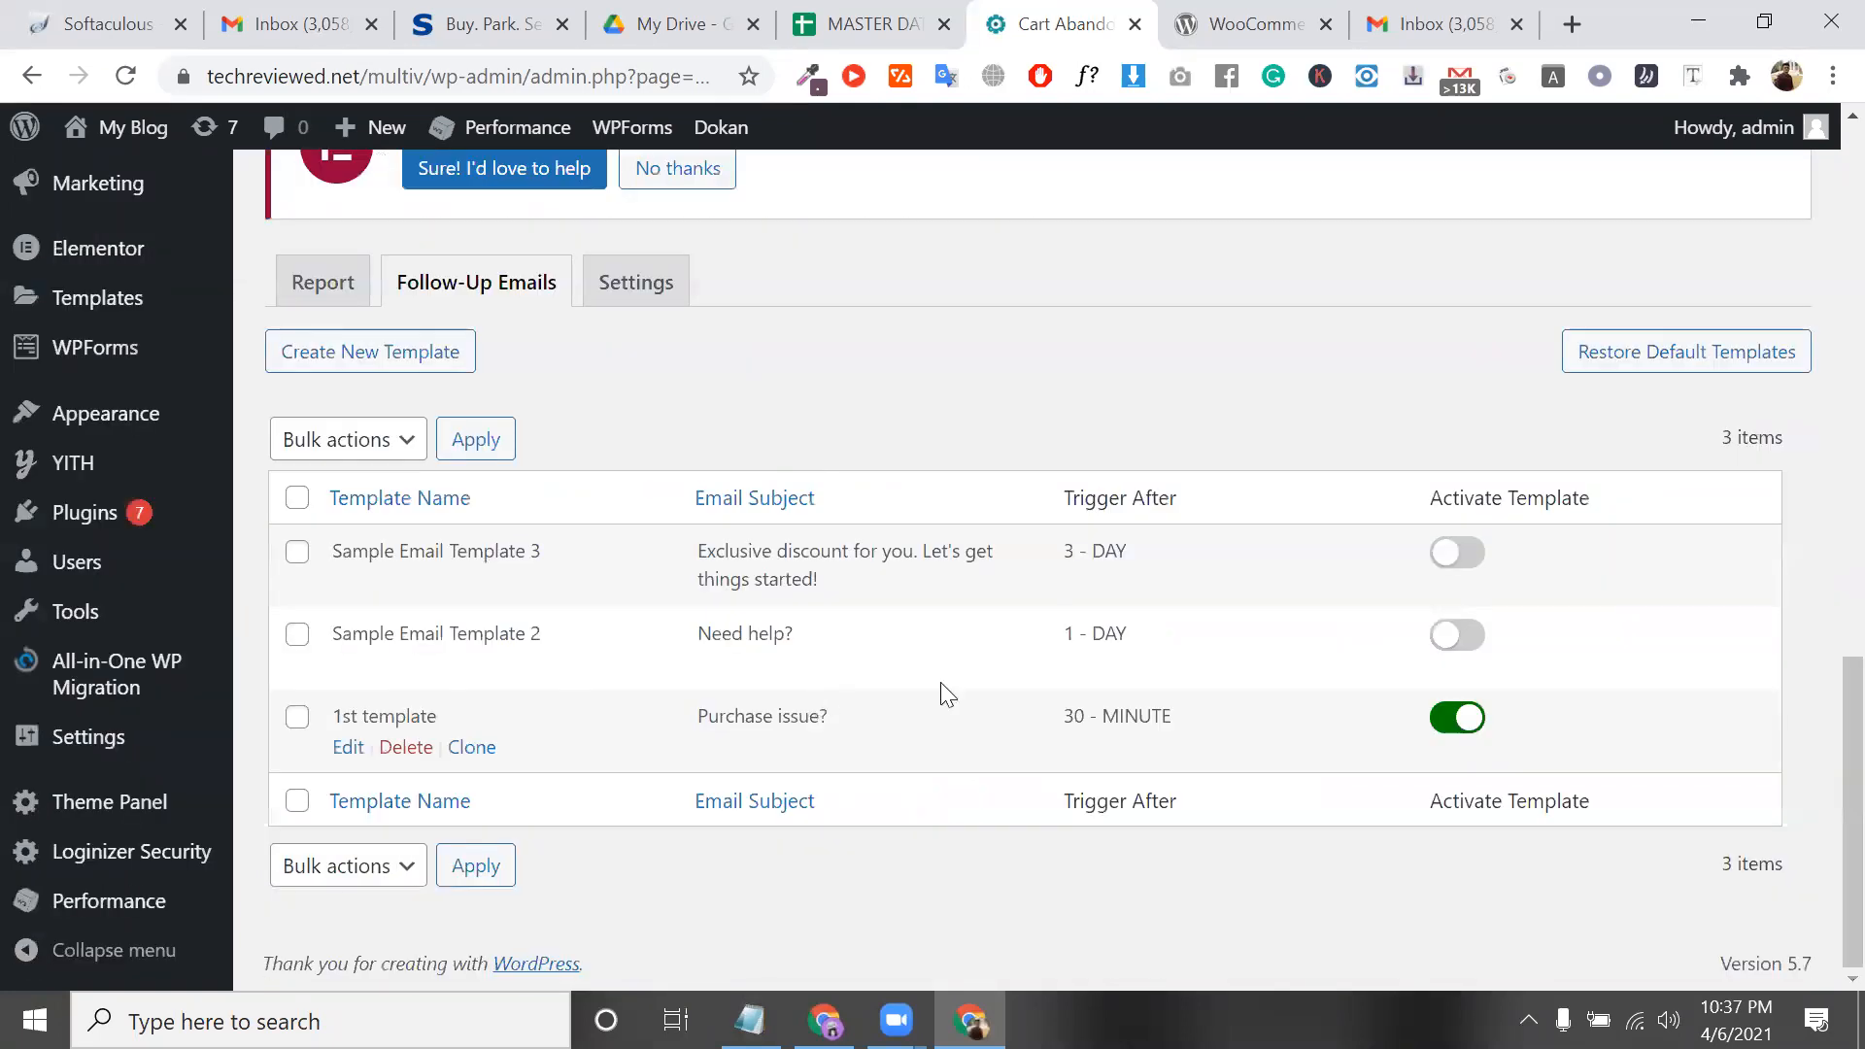
drag(1144, 641, 1073, 633)
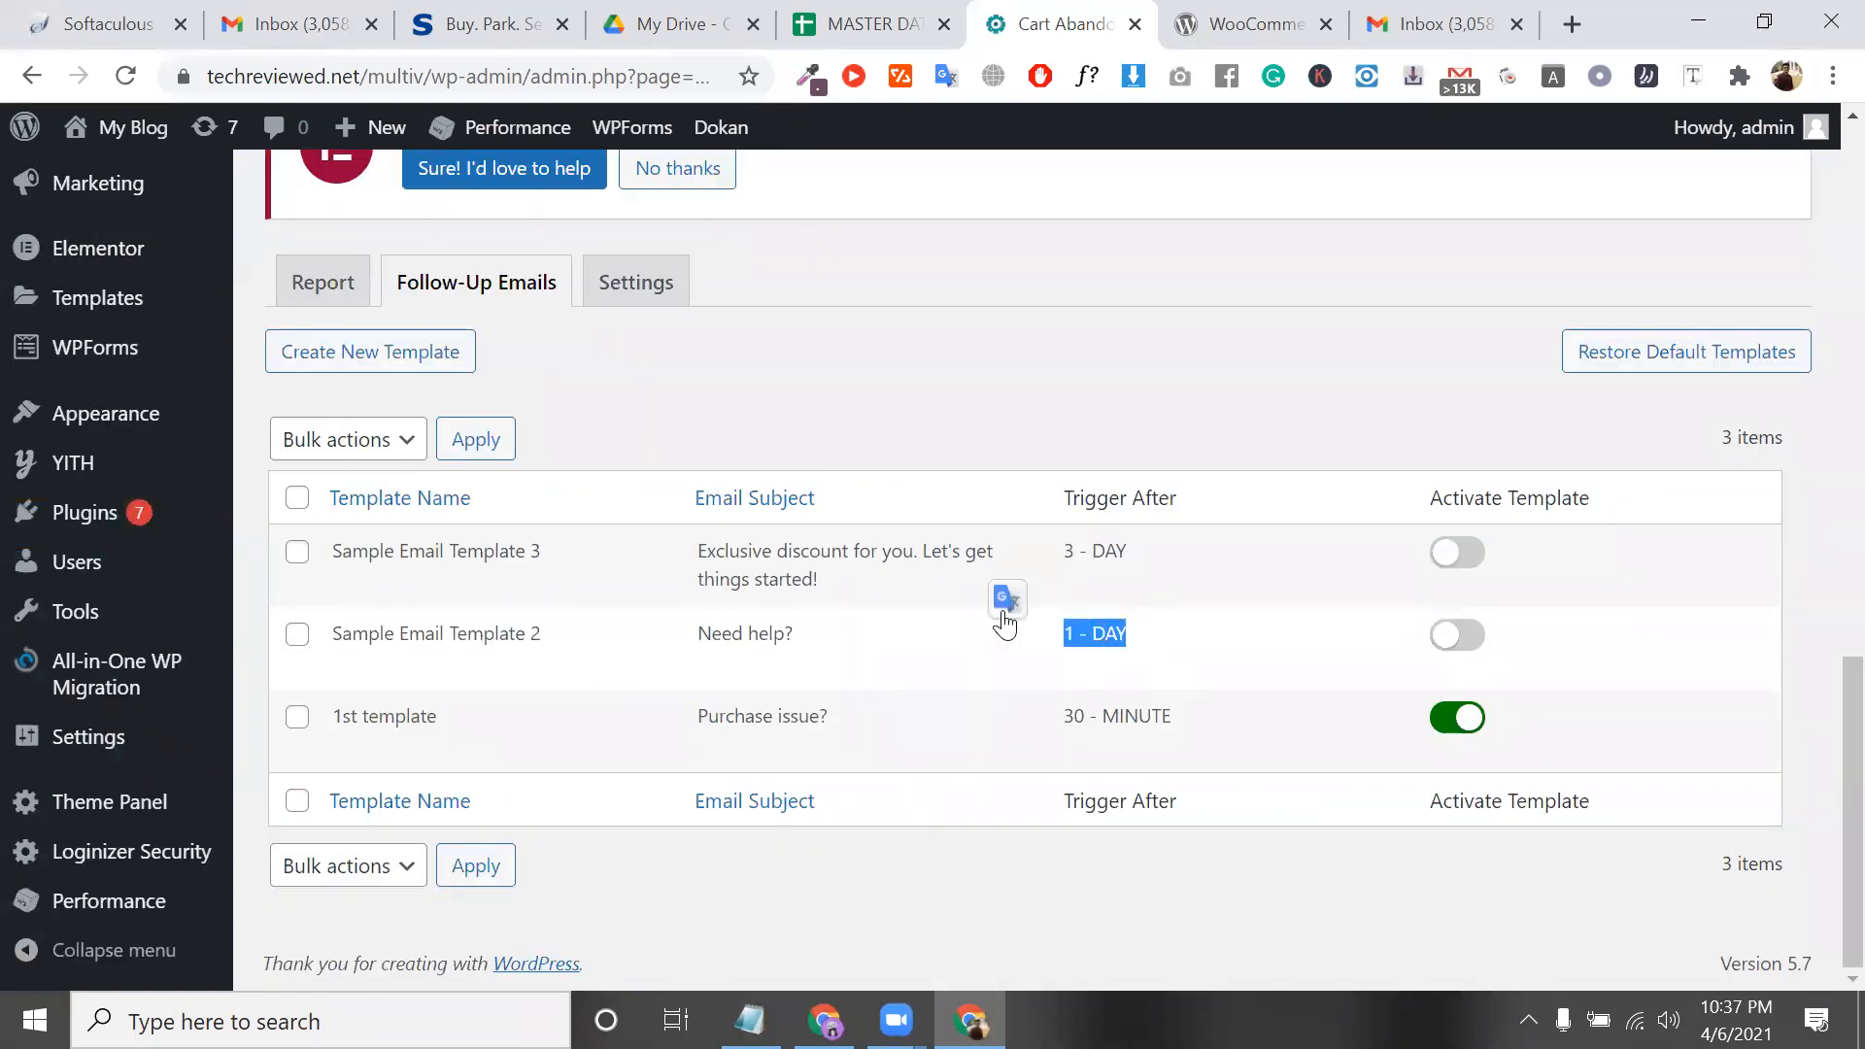
double_click(761, 634)
drag(761, 633, 714, 633)
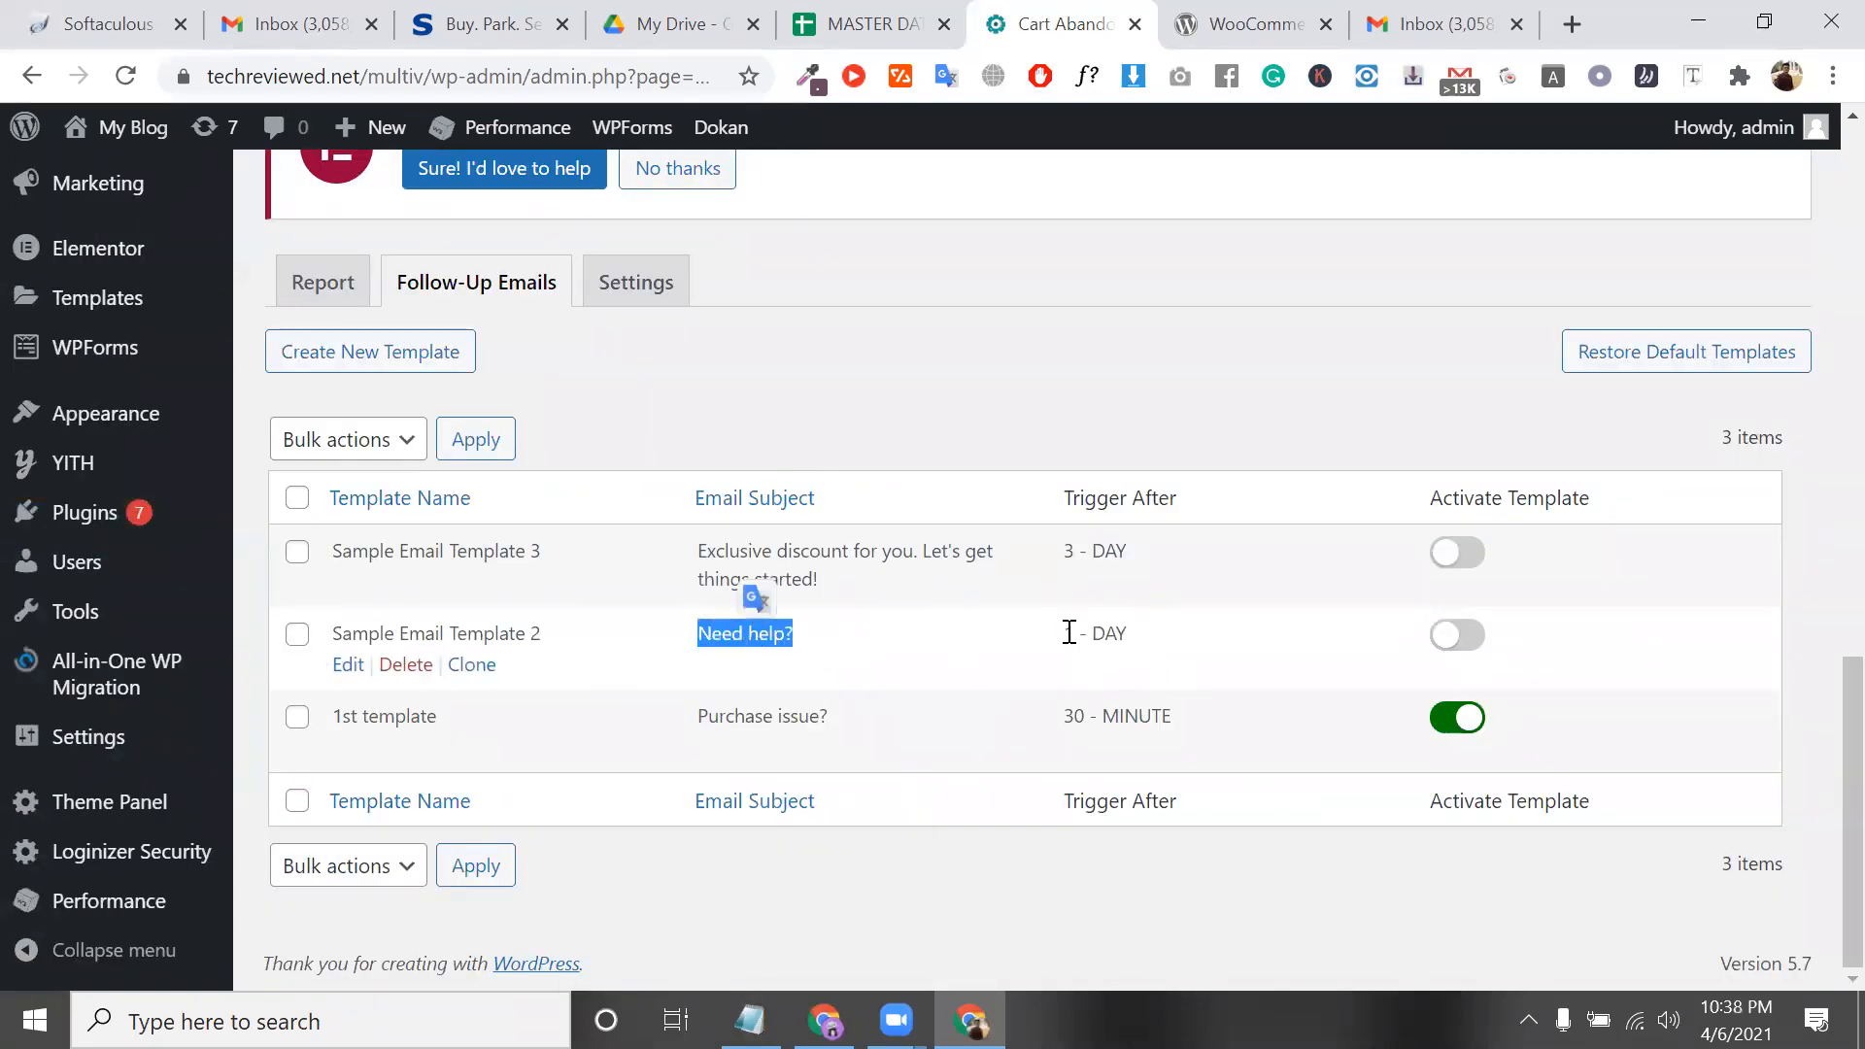
click(1070, 633)
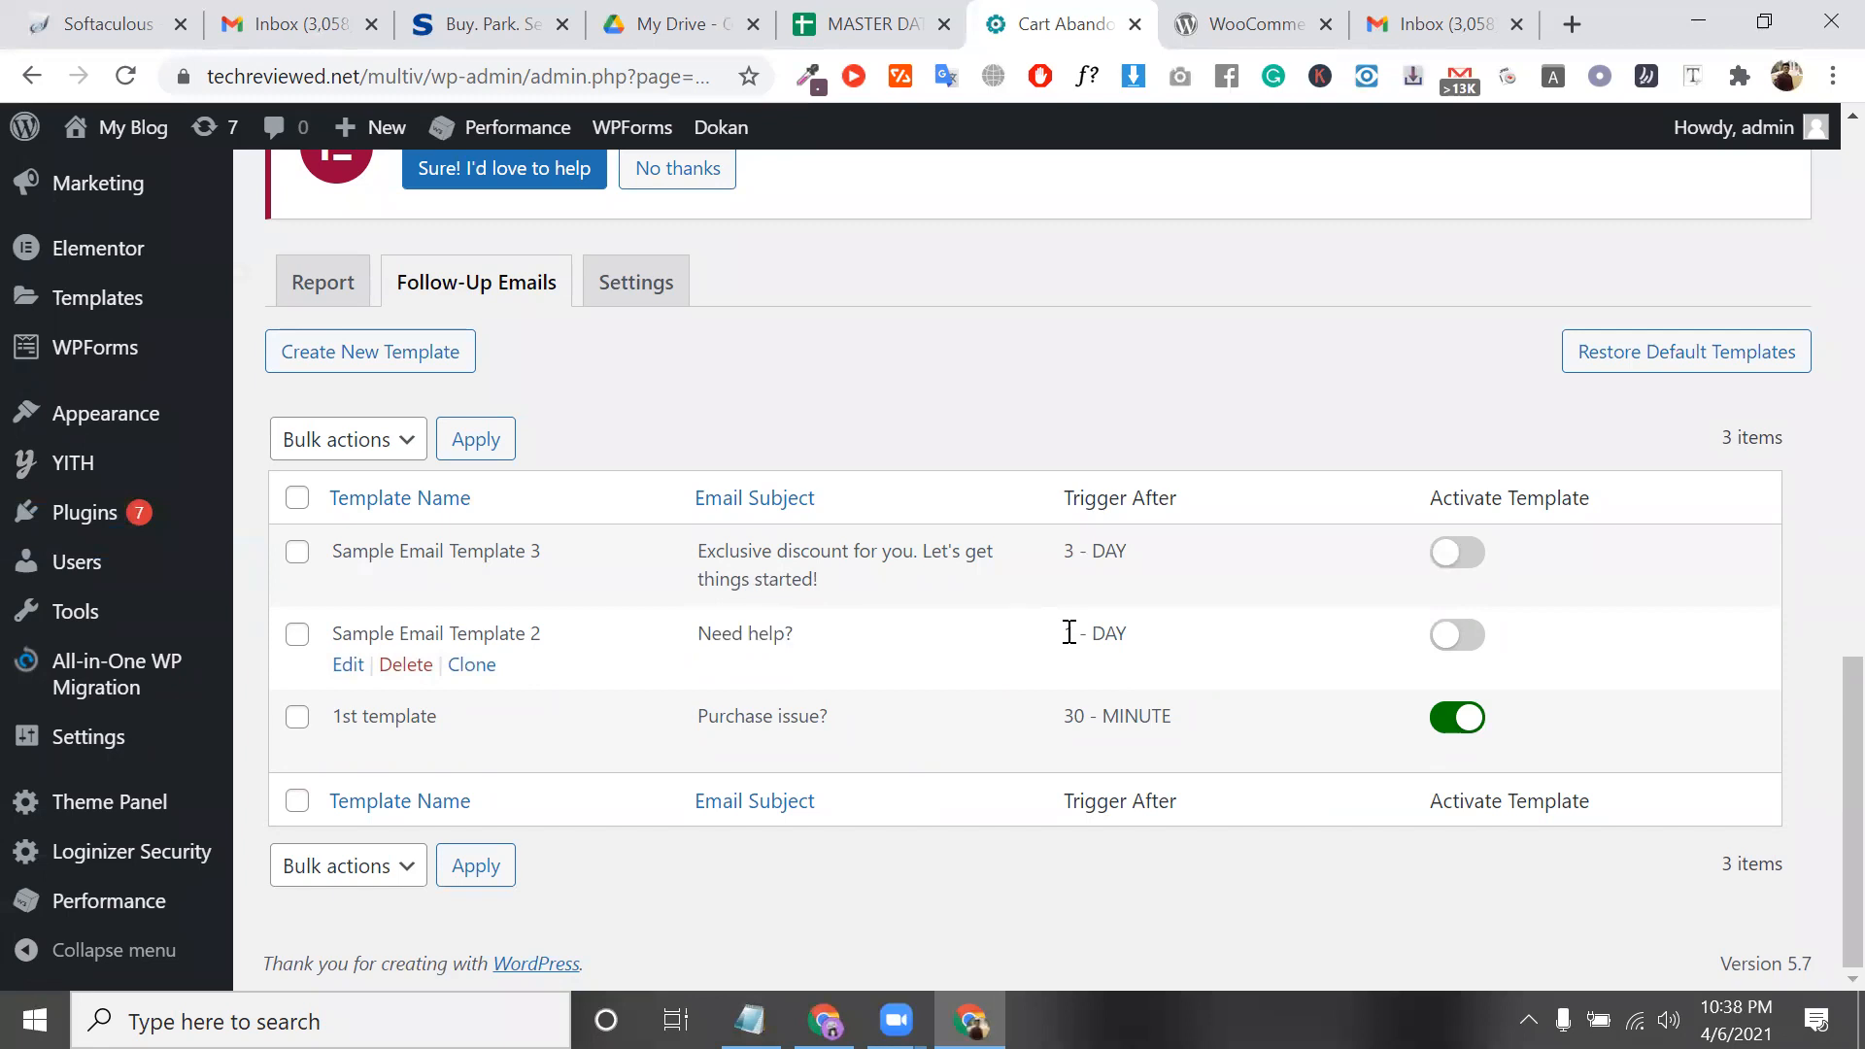
Examine the email subject of Sample Email Template 3 and the trigger times of Sample Email Templates 3 and 2
triple_click(787, 571)
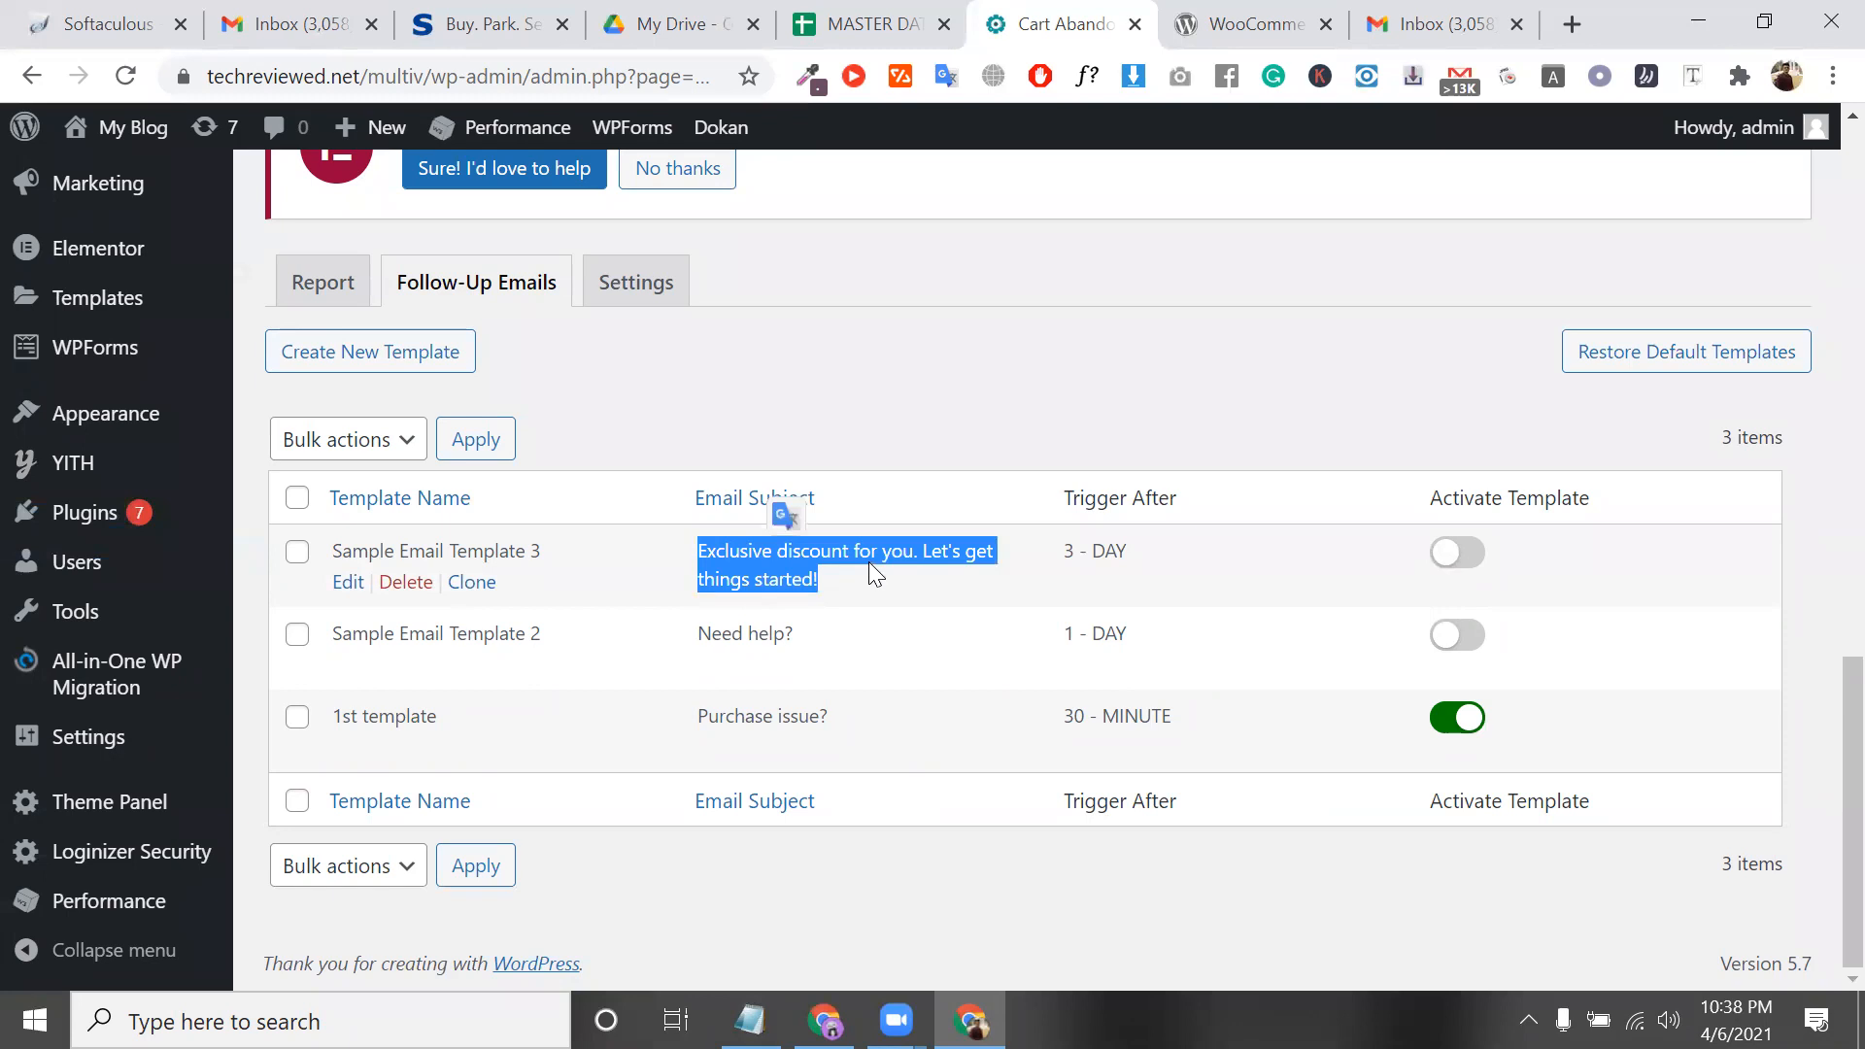
triple_click(1111, 542)
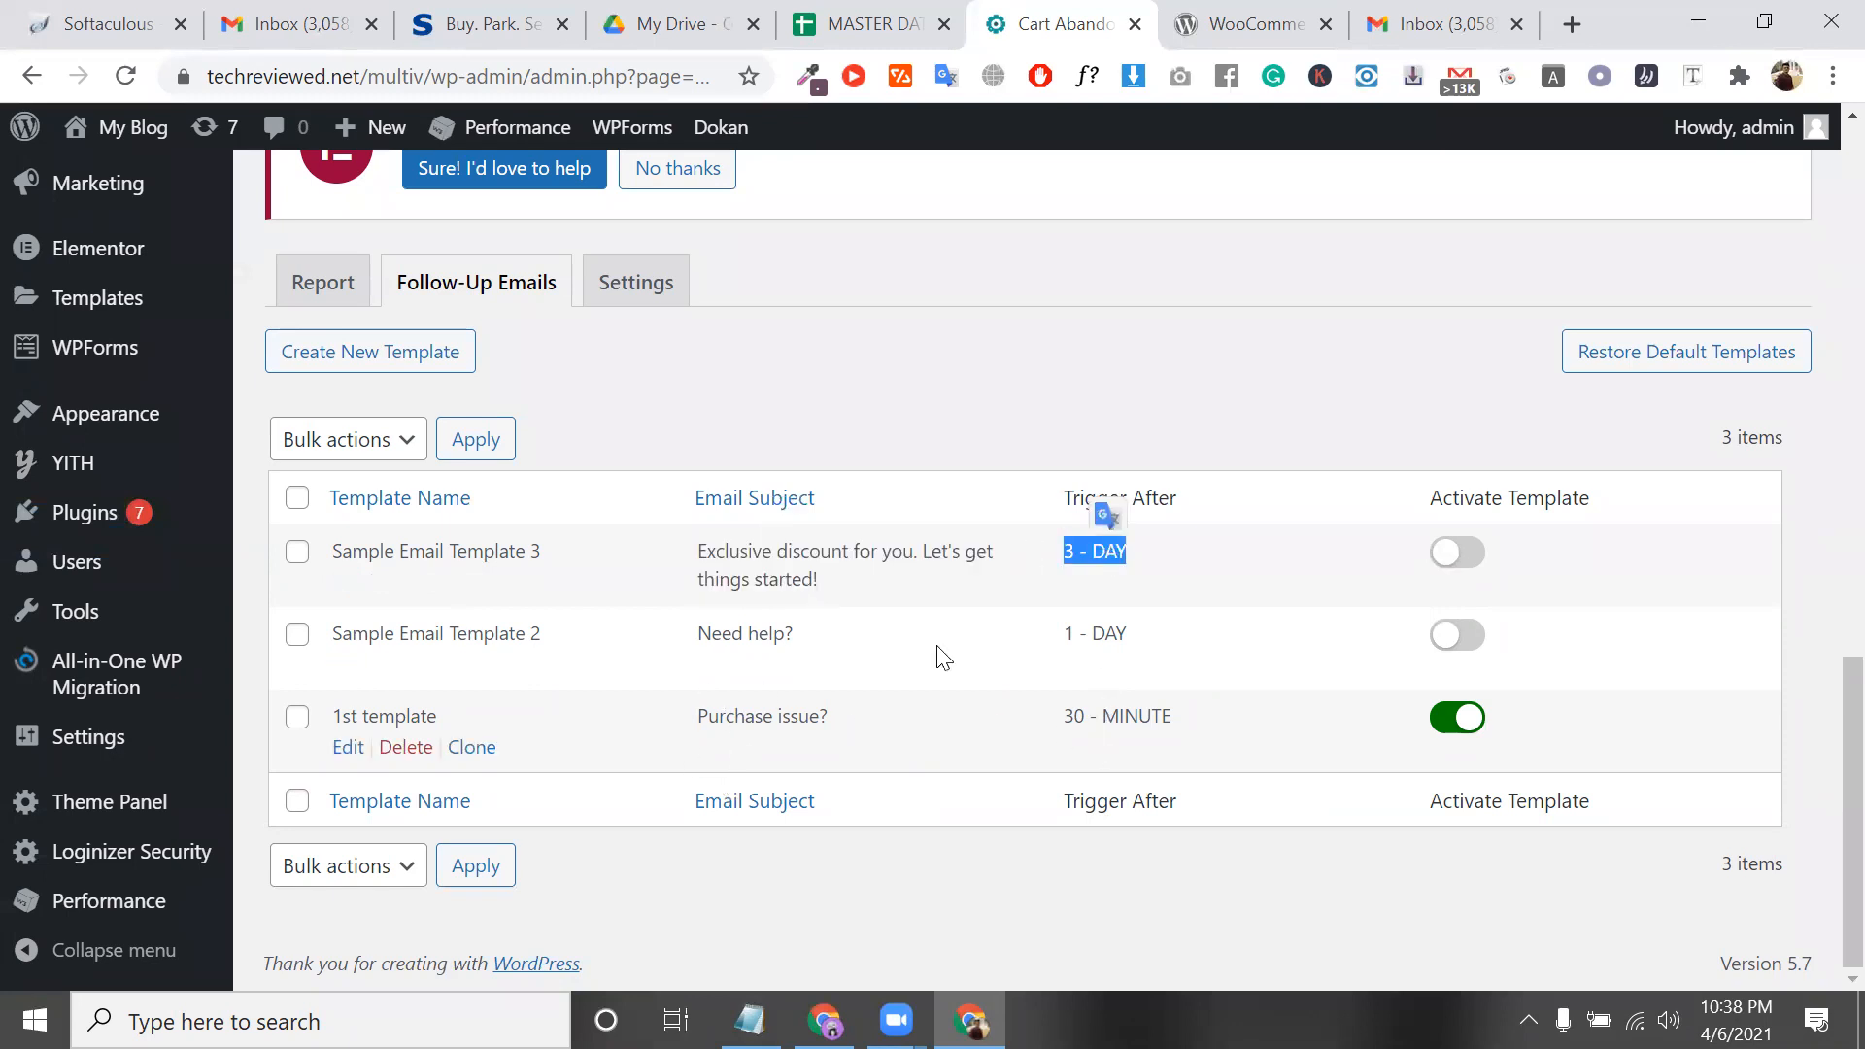
double_click(1110, 633)
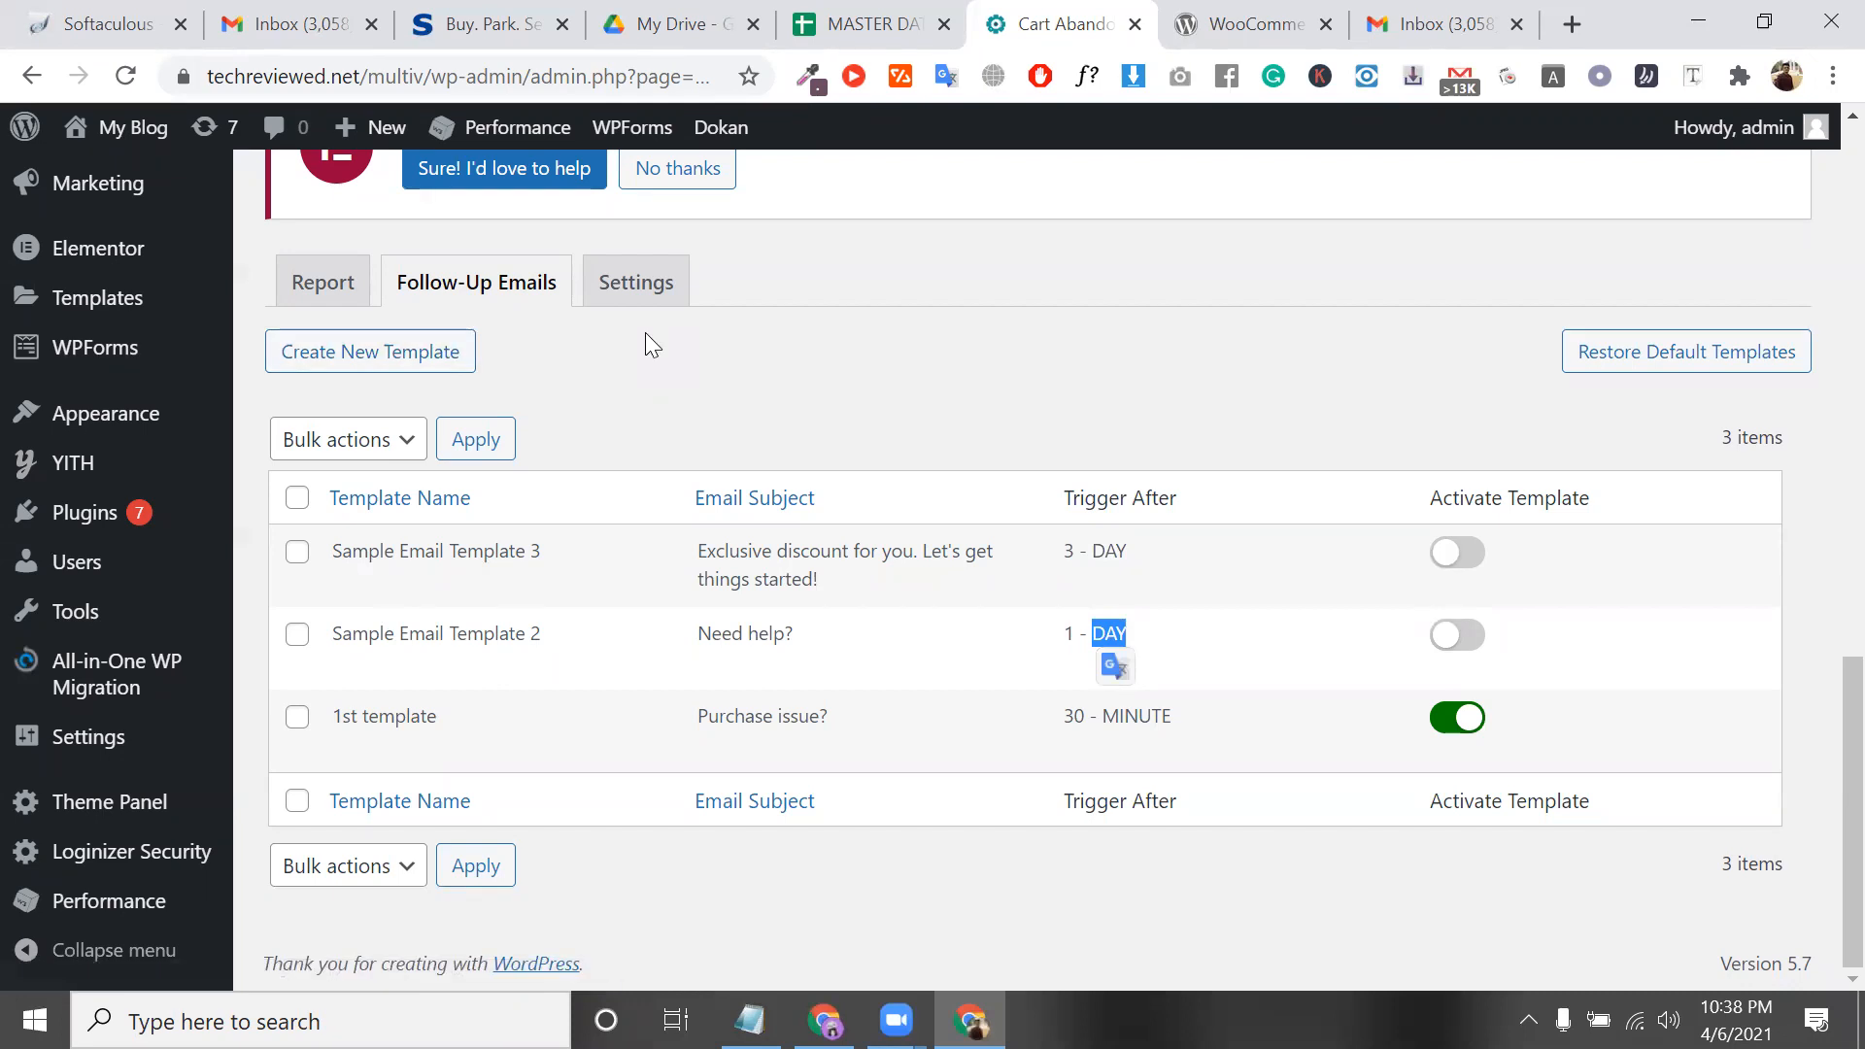
Open a blank follow-up email template, examine its subject, body, coupon and send-time fields, and return to the follow-up emails page
click(471, 361)
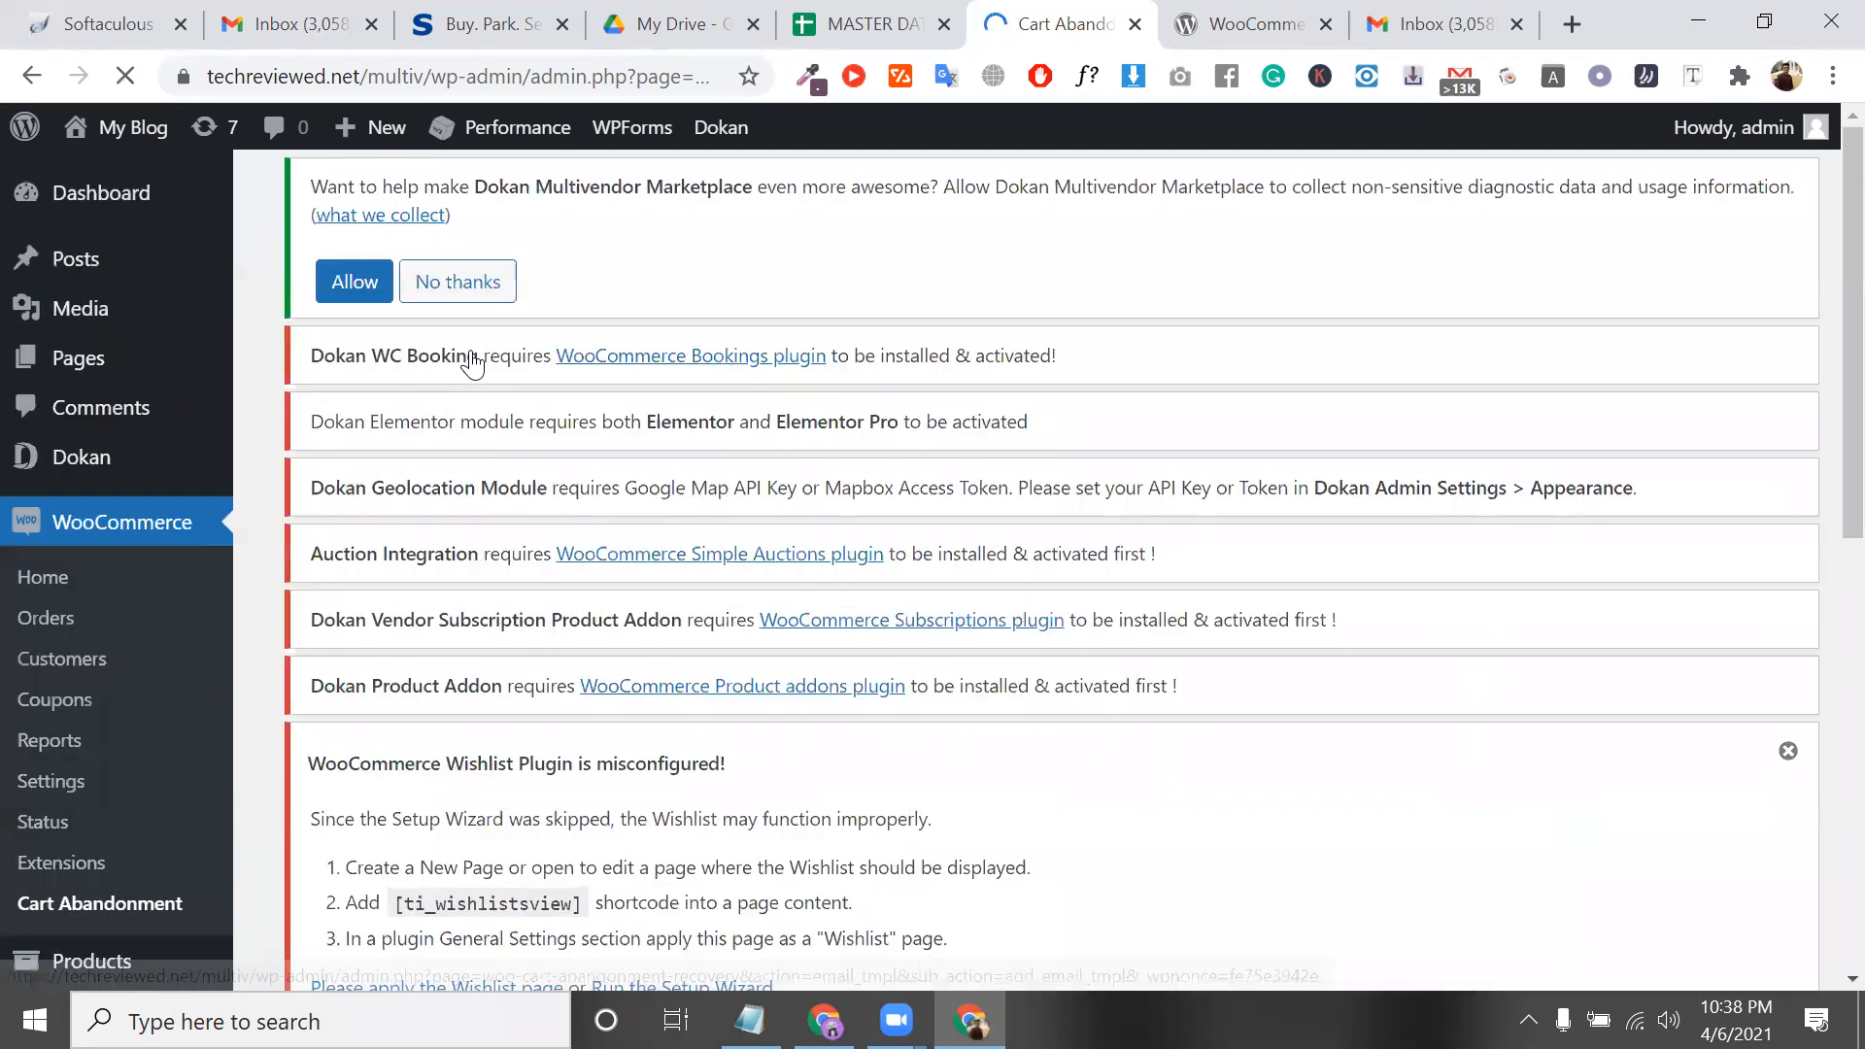
scroll(471, 363, down, 15)
scroll(471, 363, up, 5)
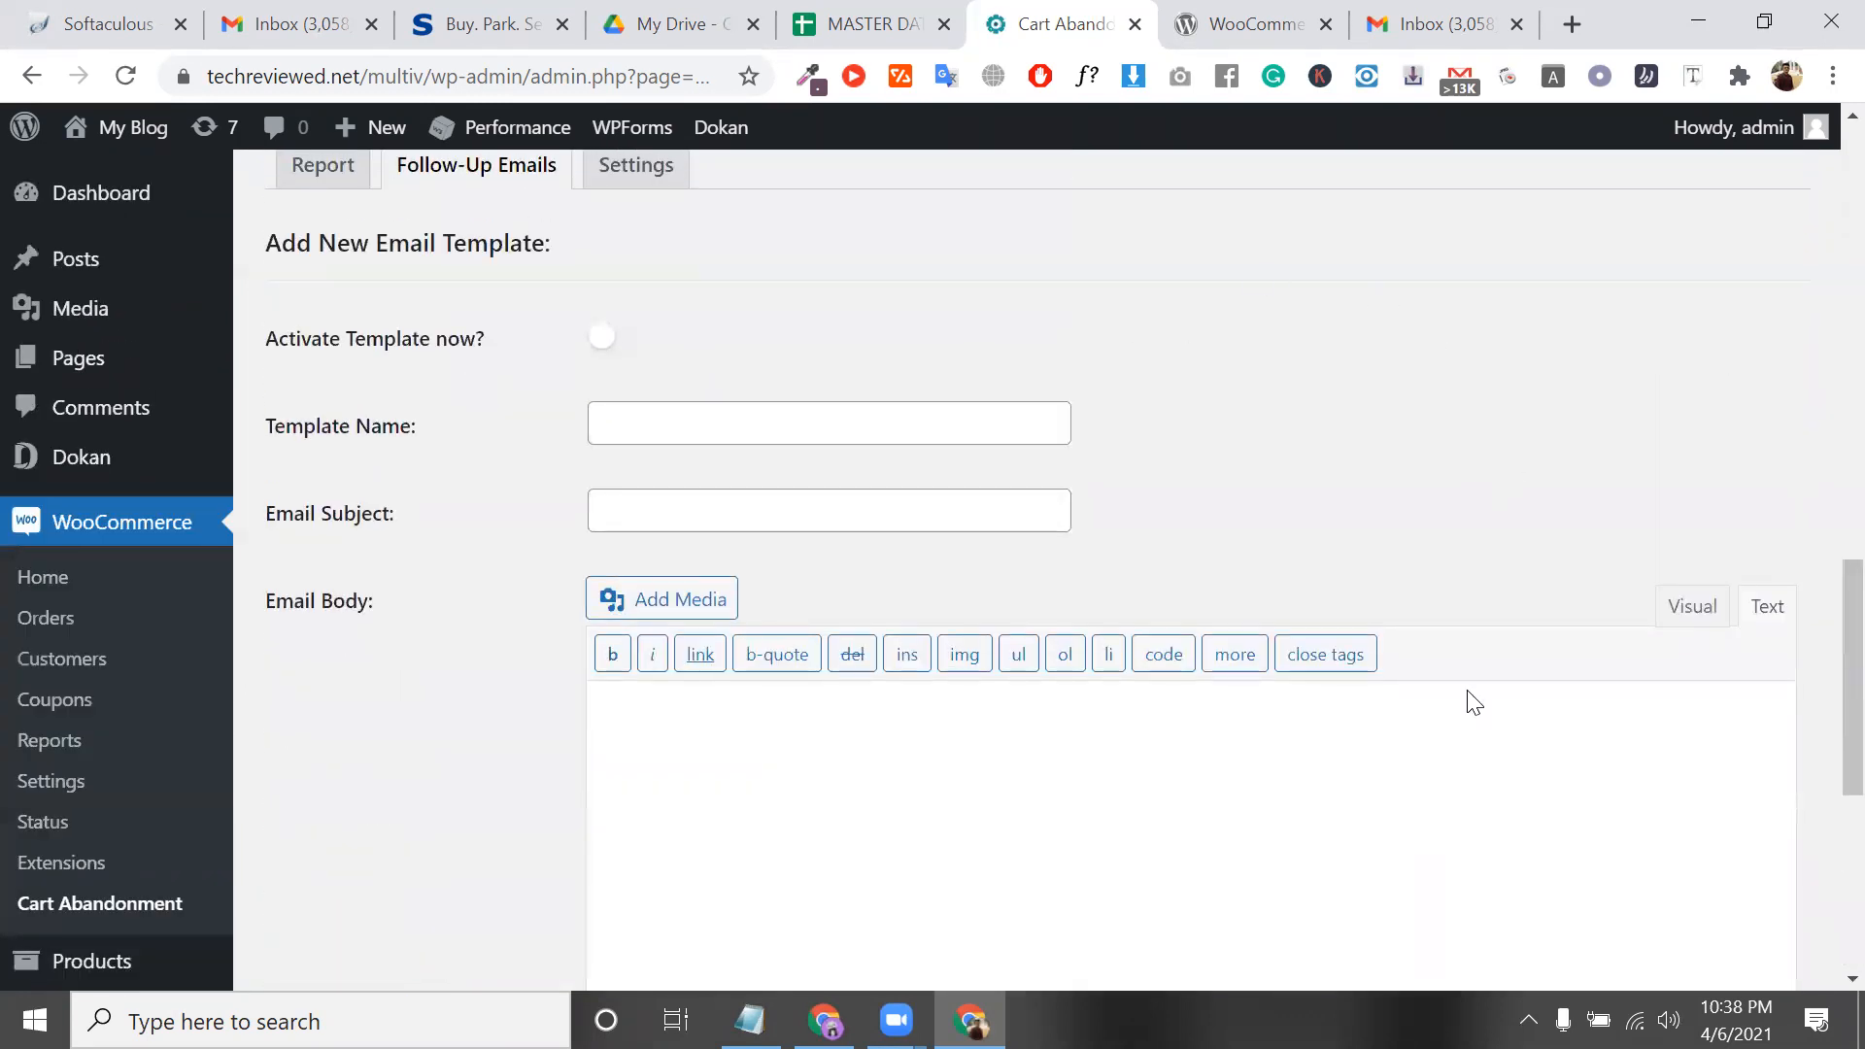
scroll(786, 449, down, 5)
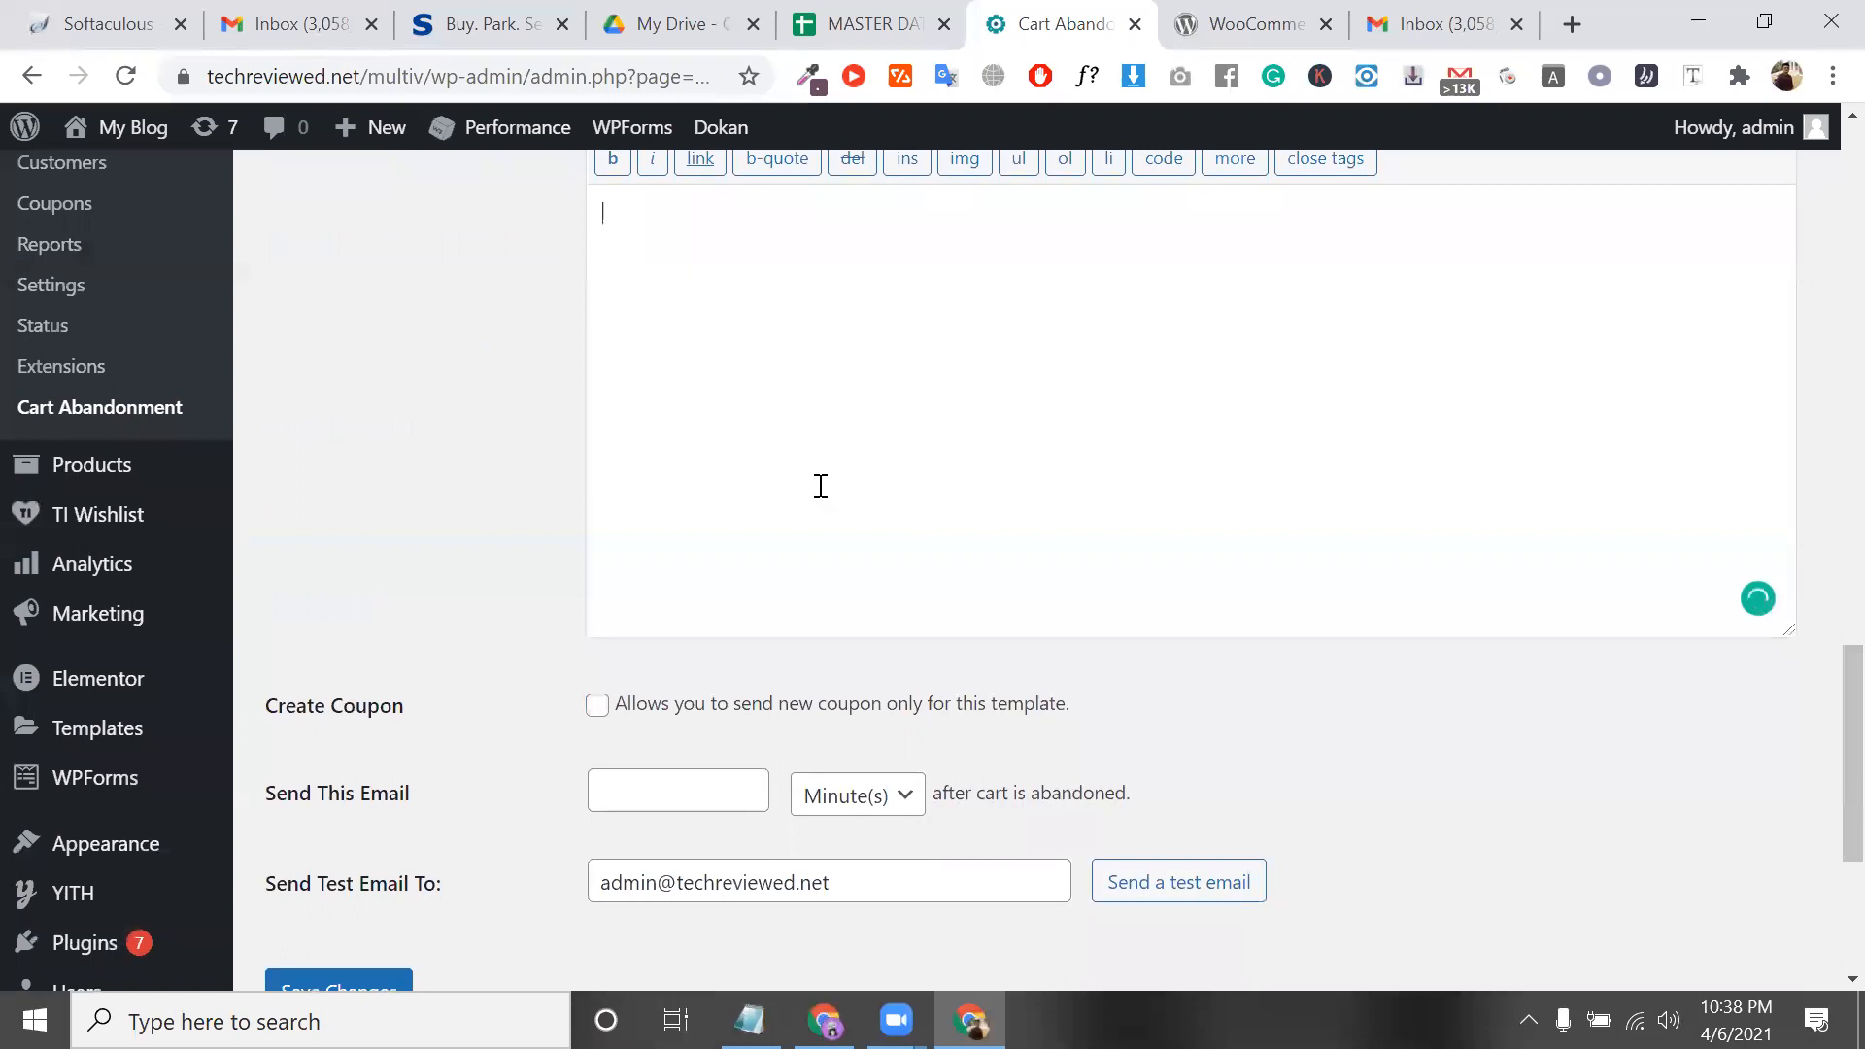
scroll(883, 887, up, 5)
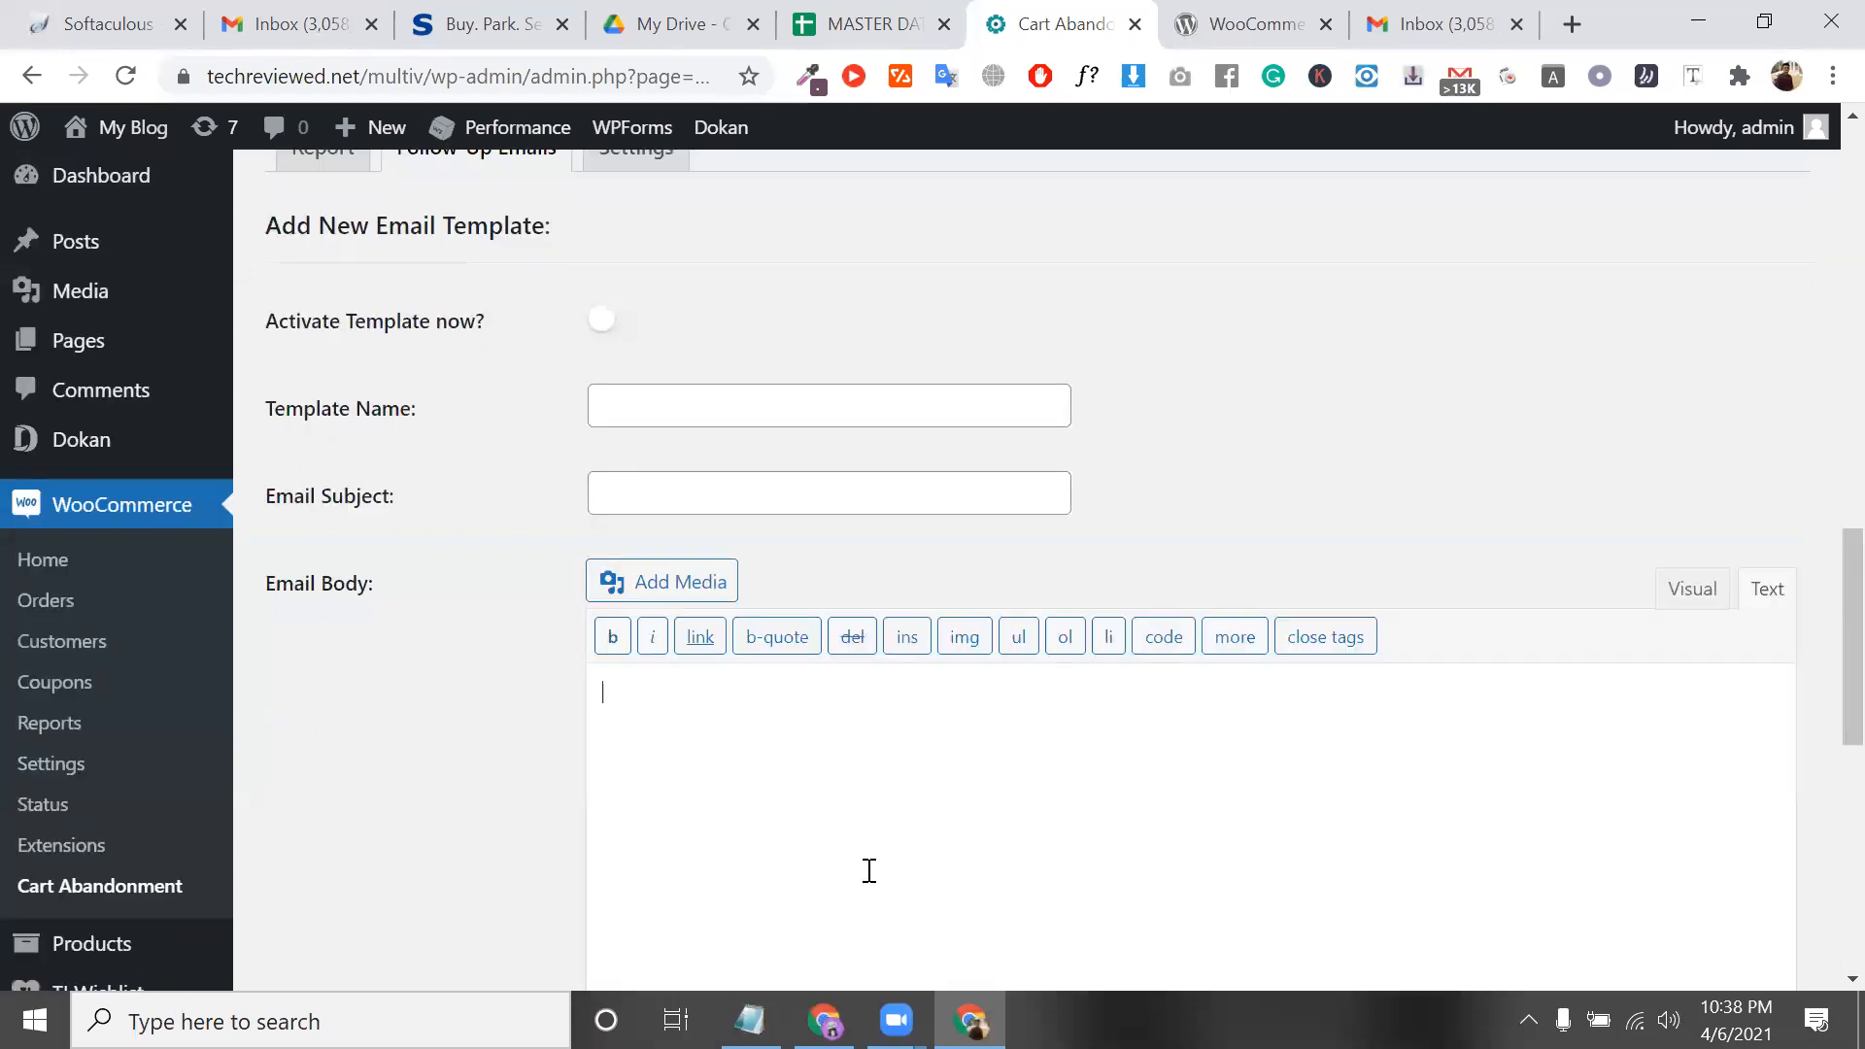
click(772, 494)
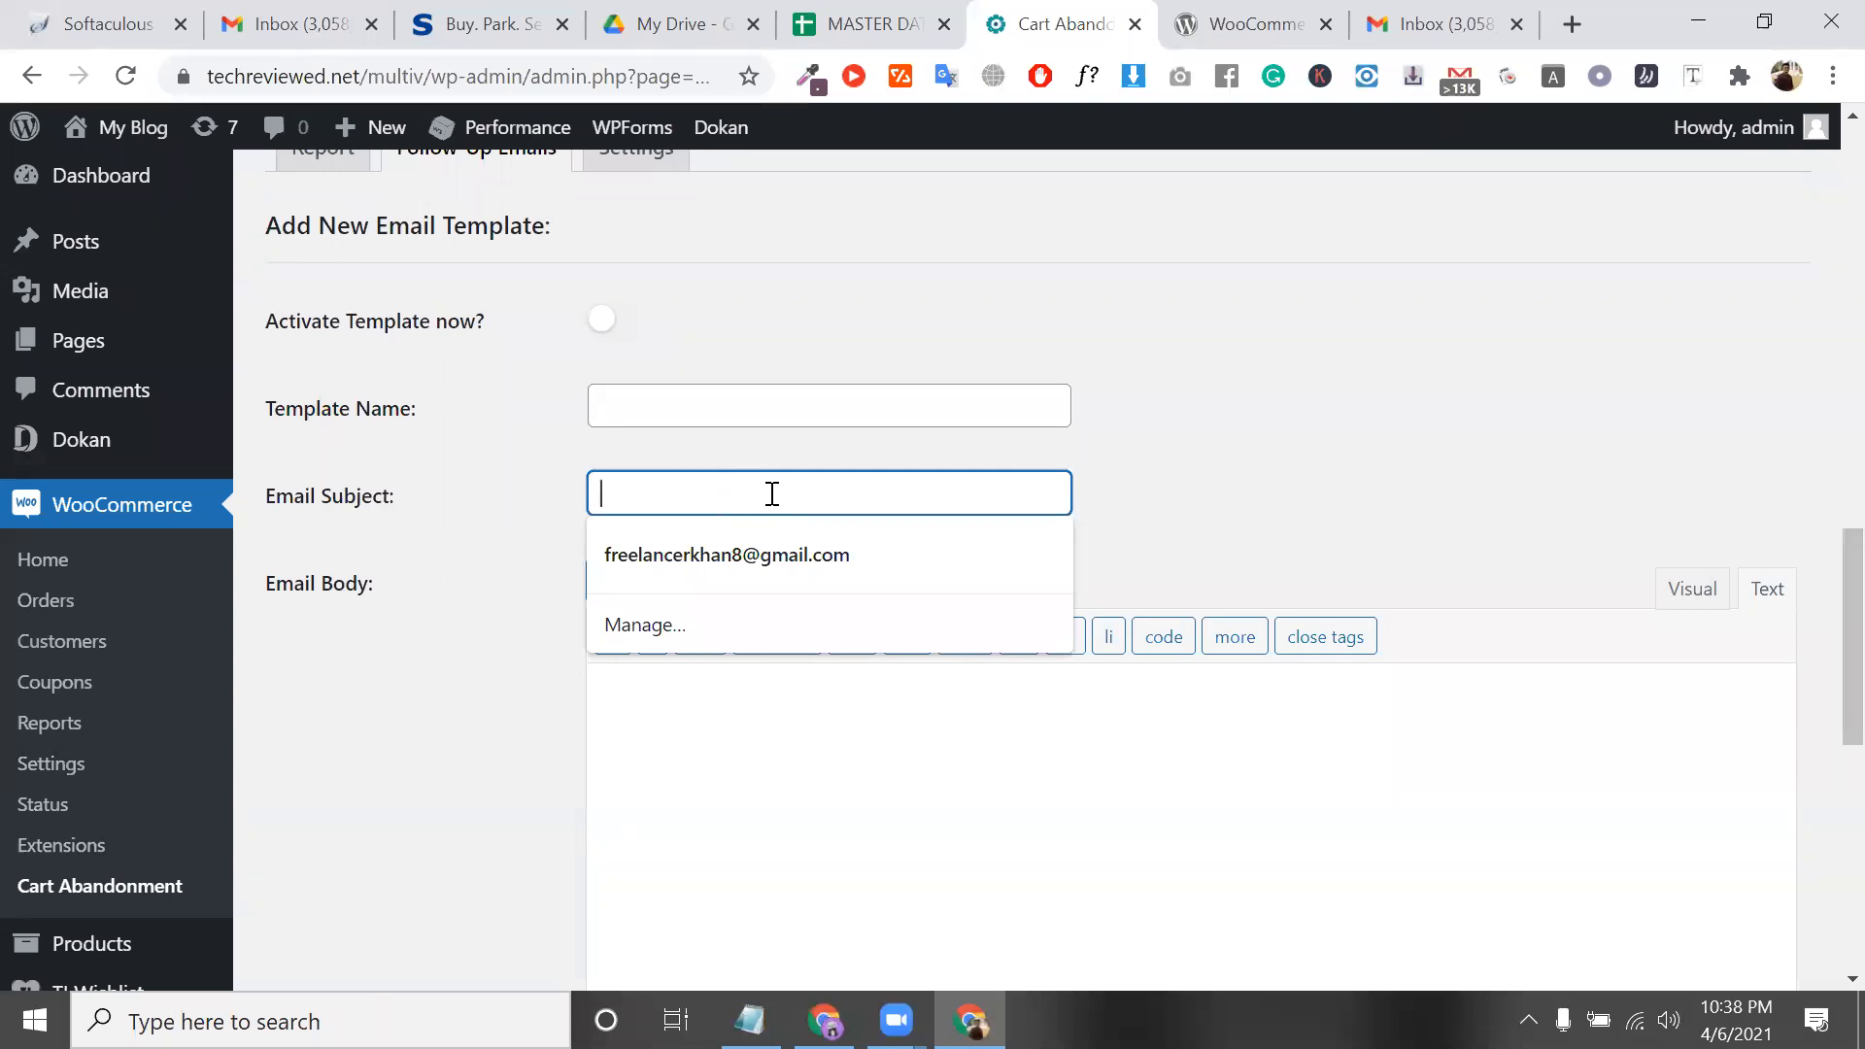
scroll(554, 418, up, 2)
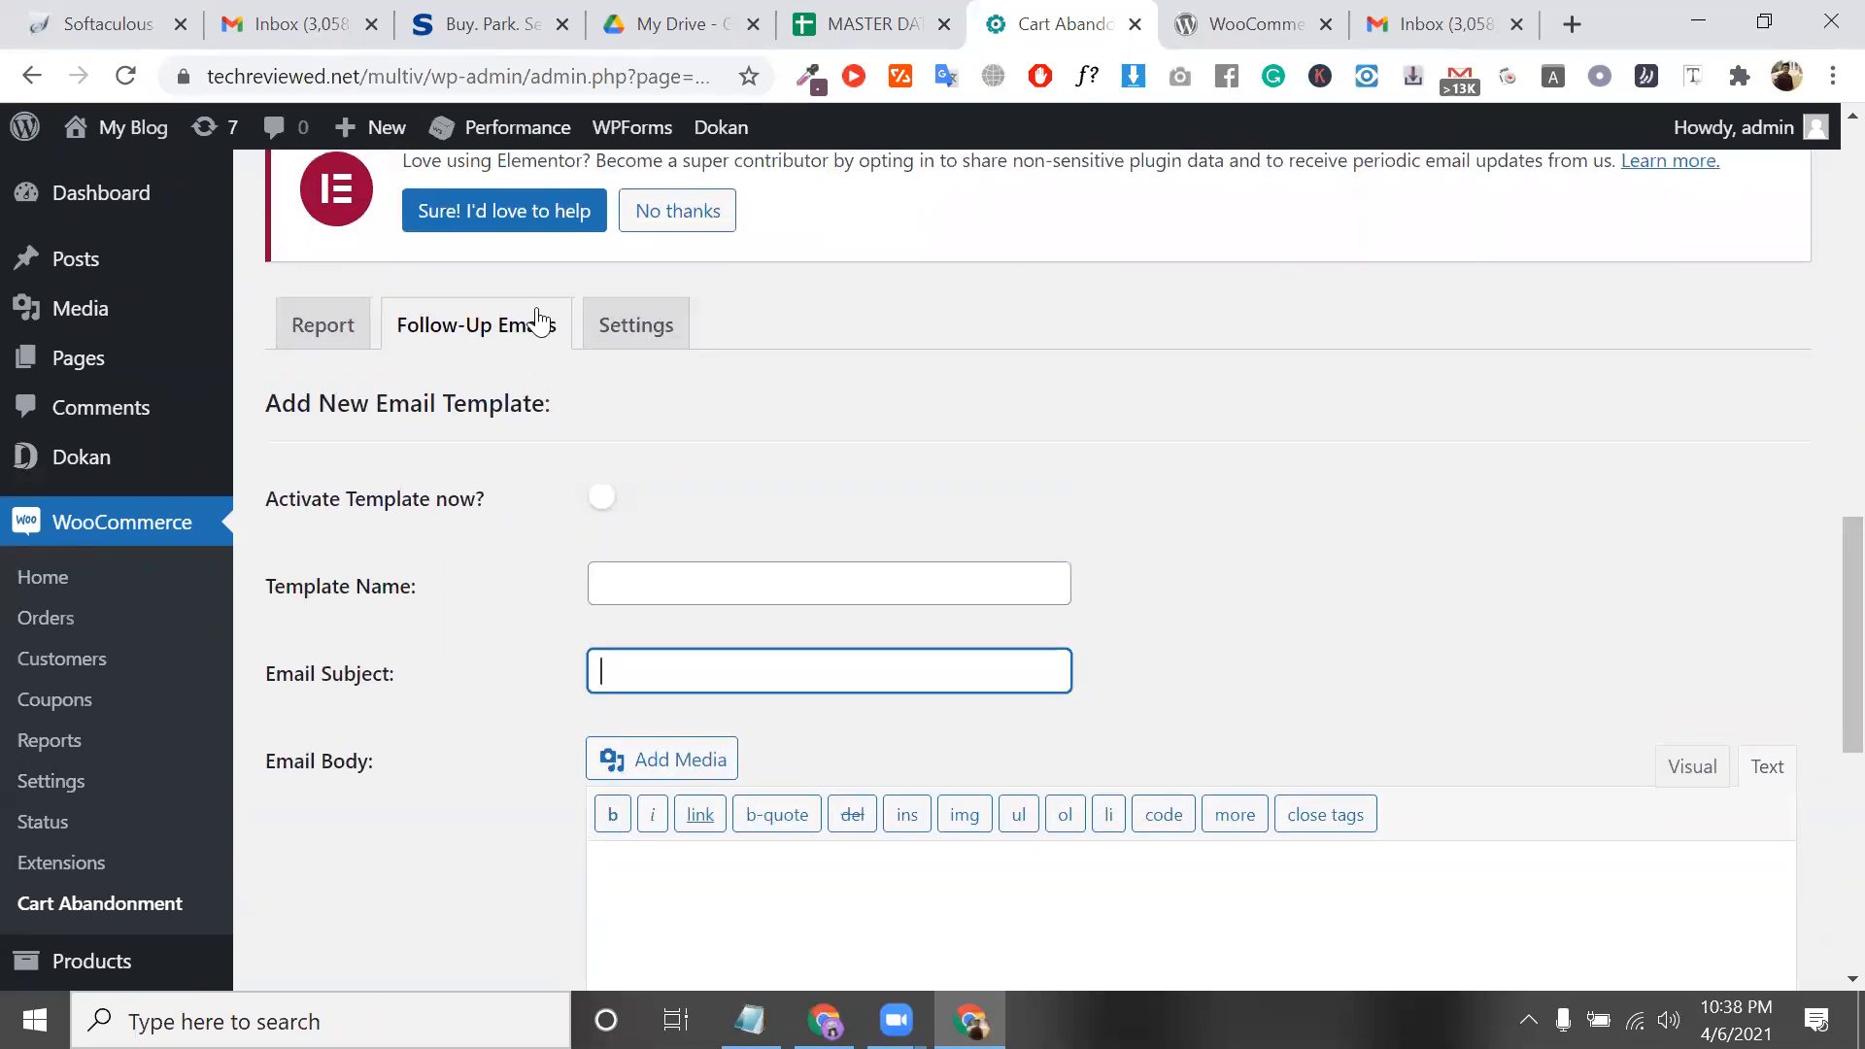
click(534, 324)
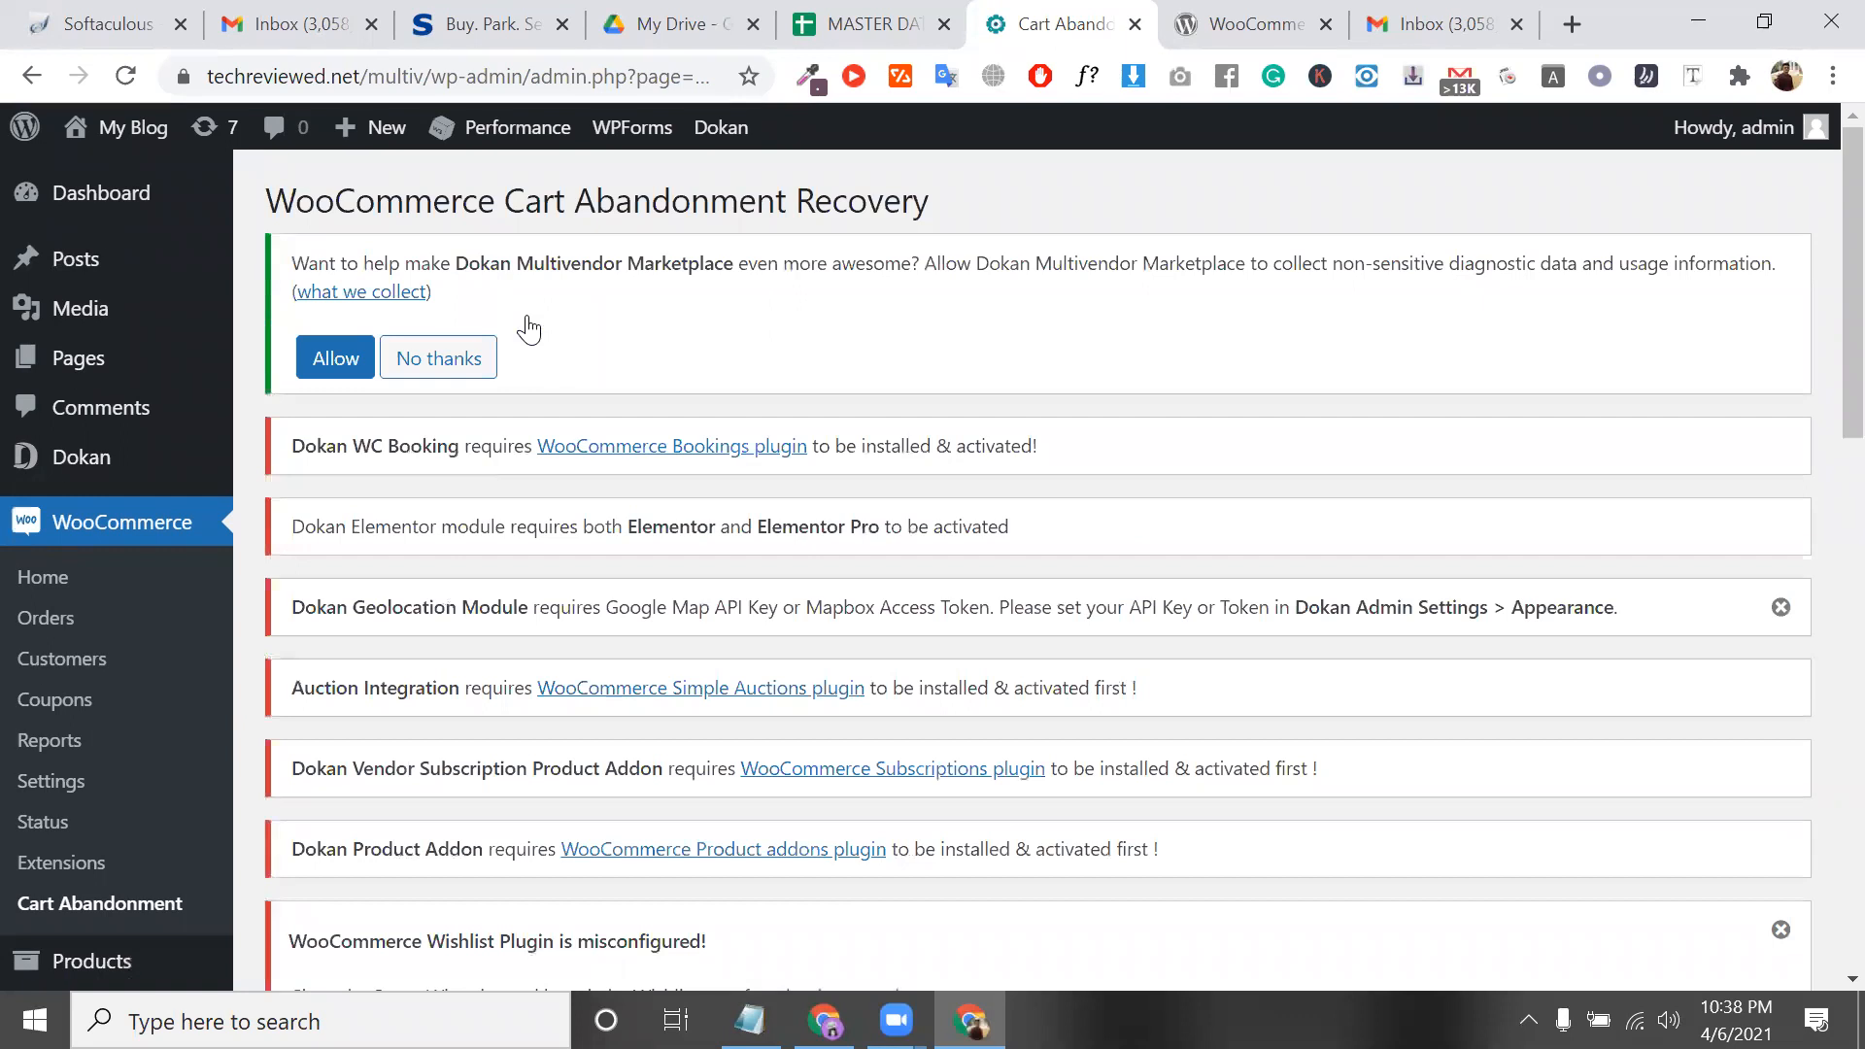
scroll(912, 275, down, 3)
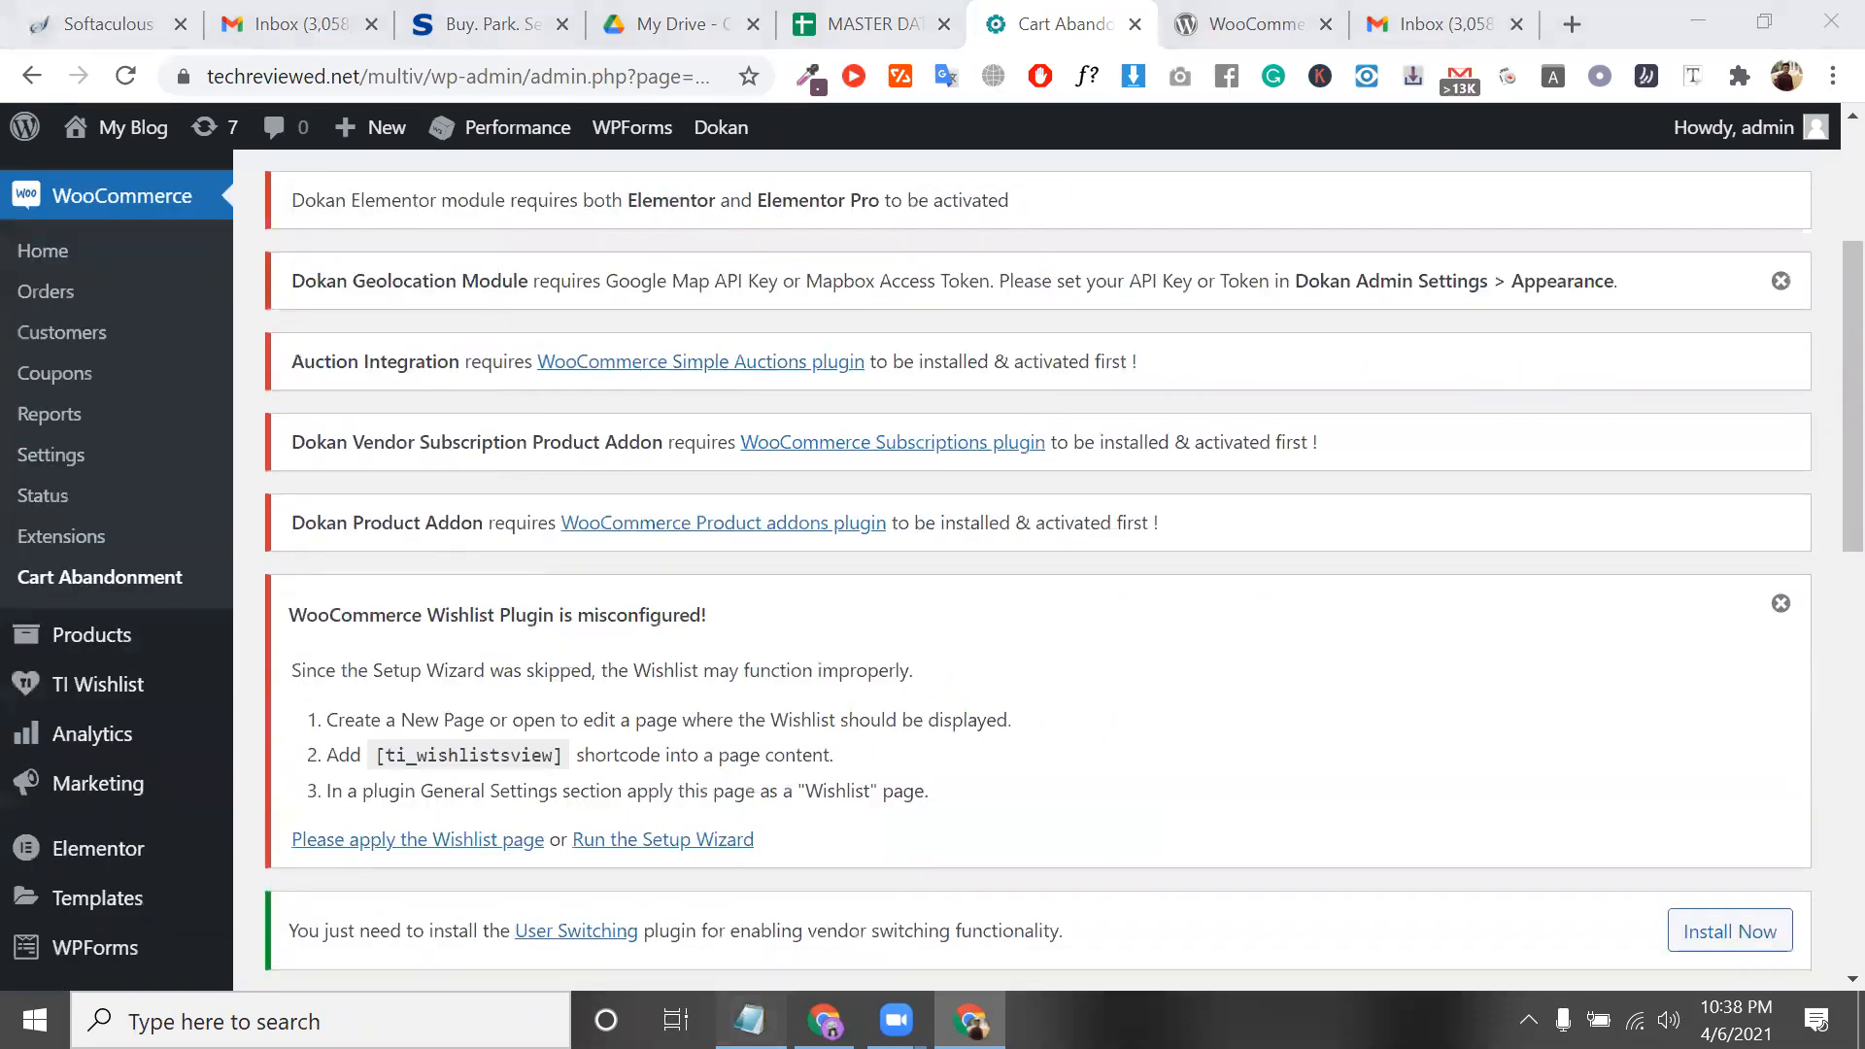
Switch to the Notepad notes, select the line "facebook for woocommerce" and return to the browser
key(alt+Tab)
drag(656, 336, 361, 335)
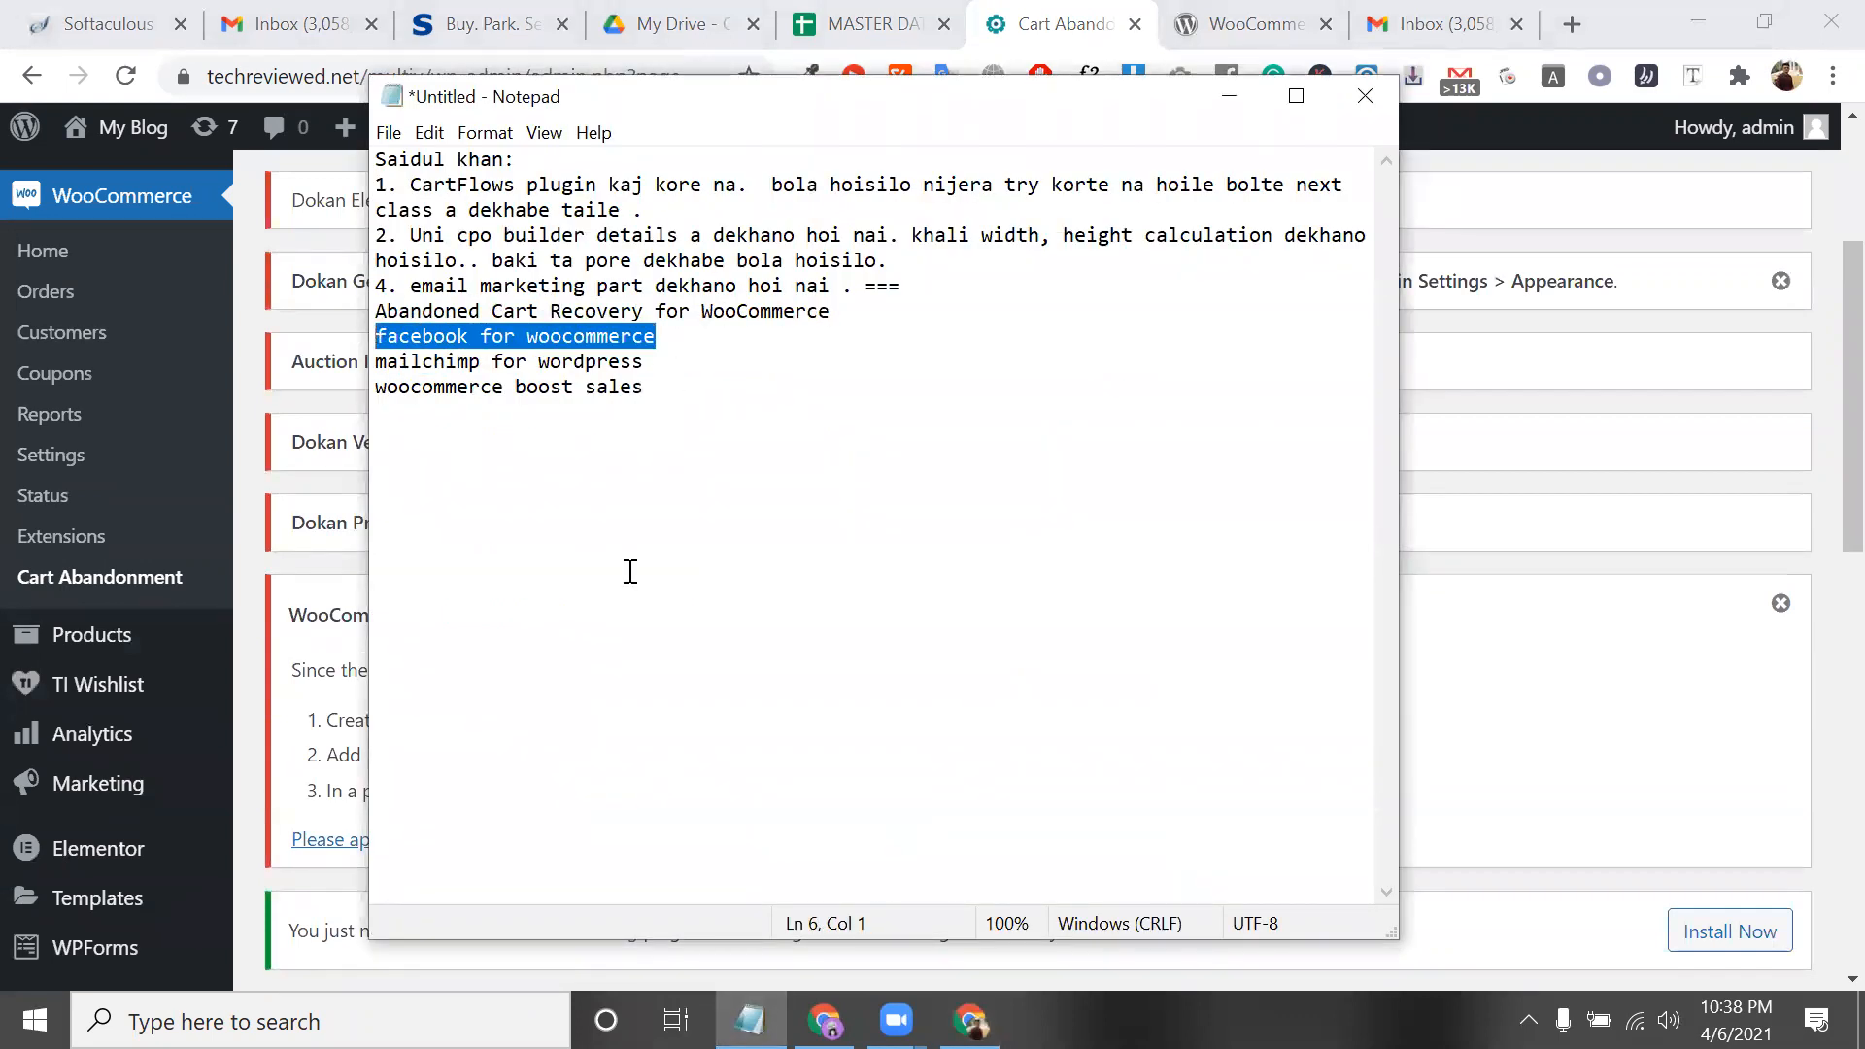
click(252, 618)
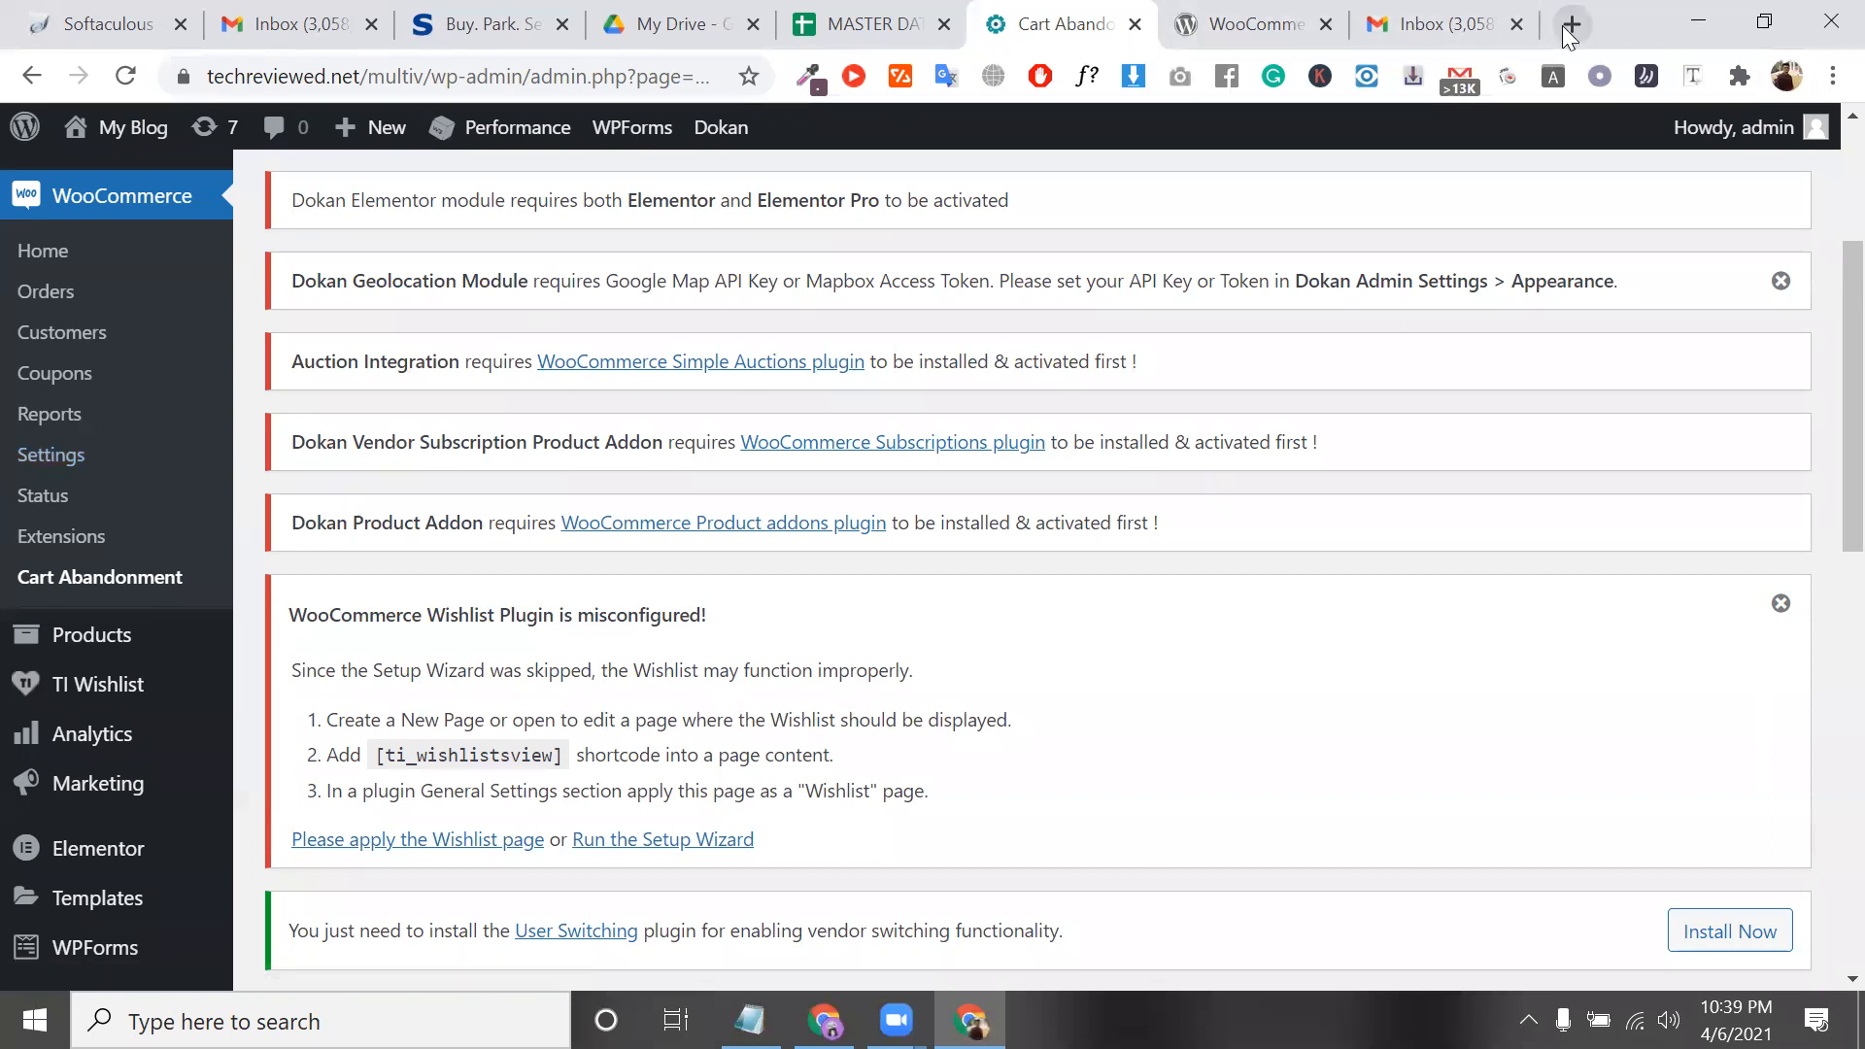
mouse_move(824, 1020)
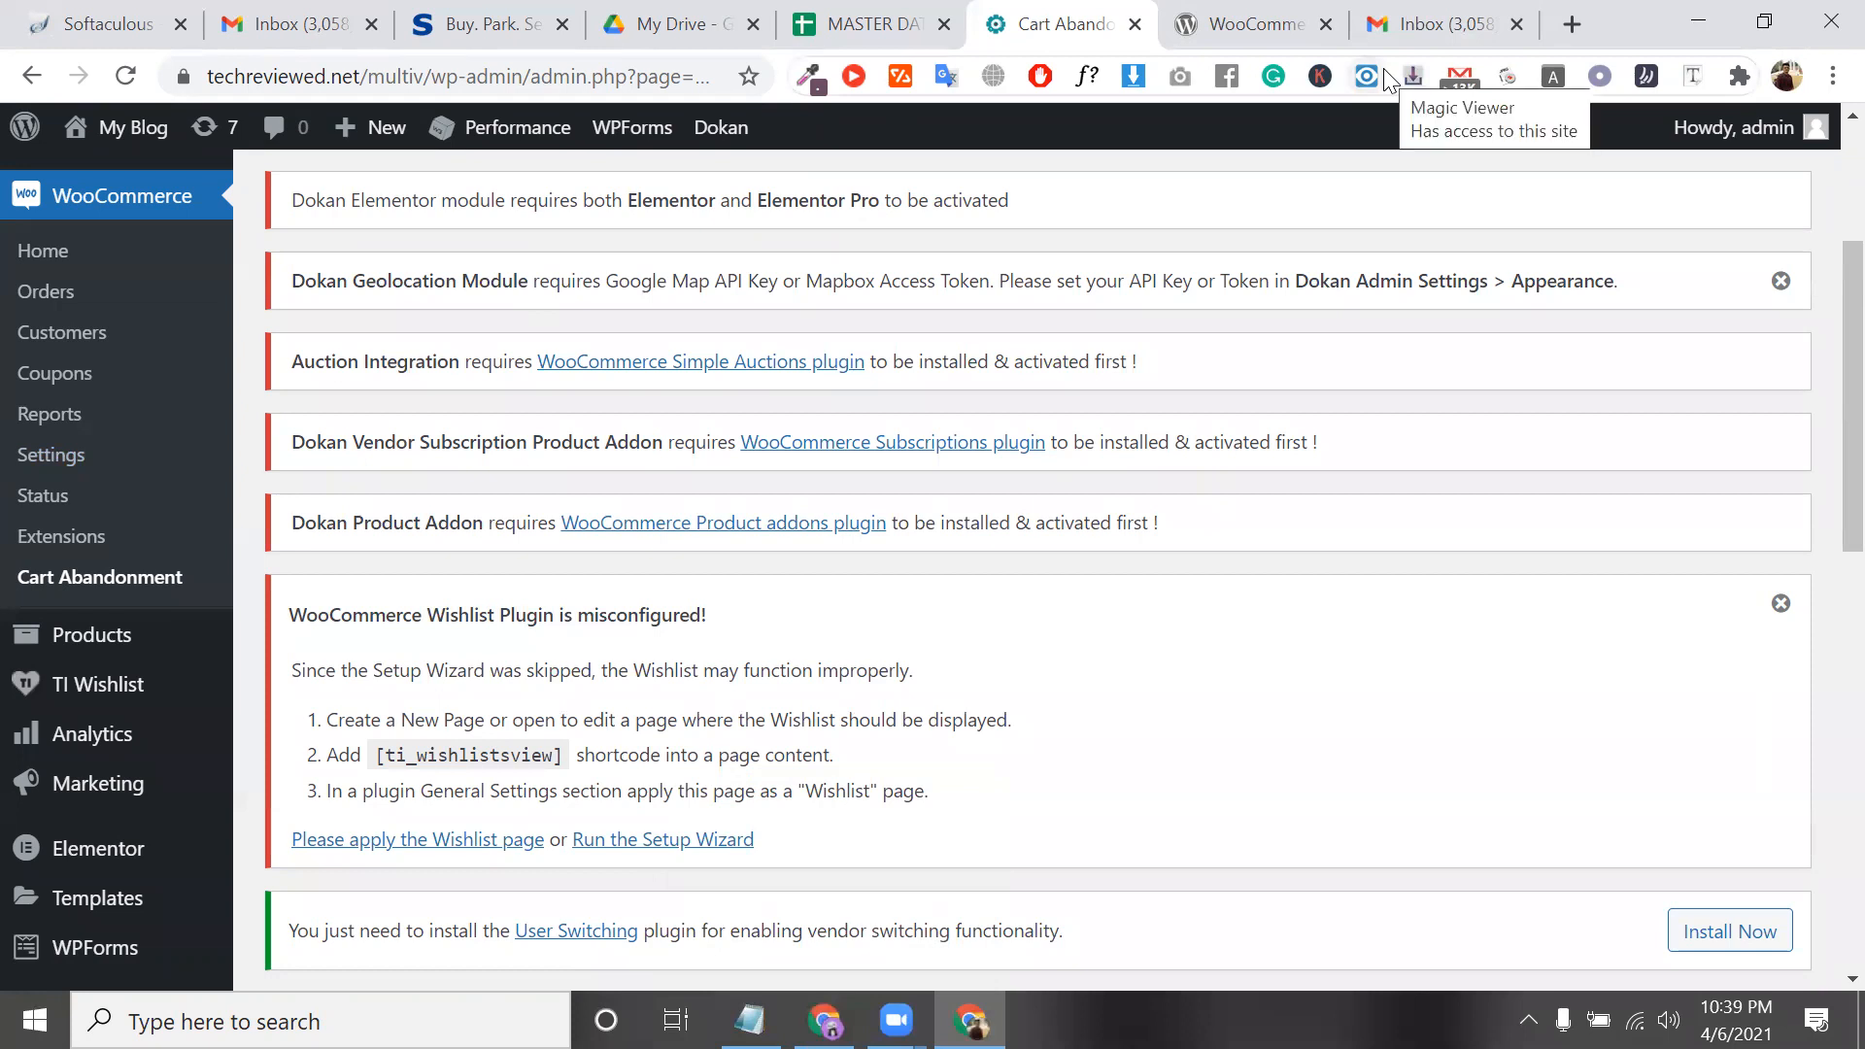
double_click(828, 284)
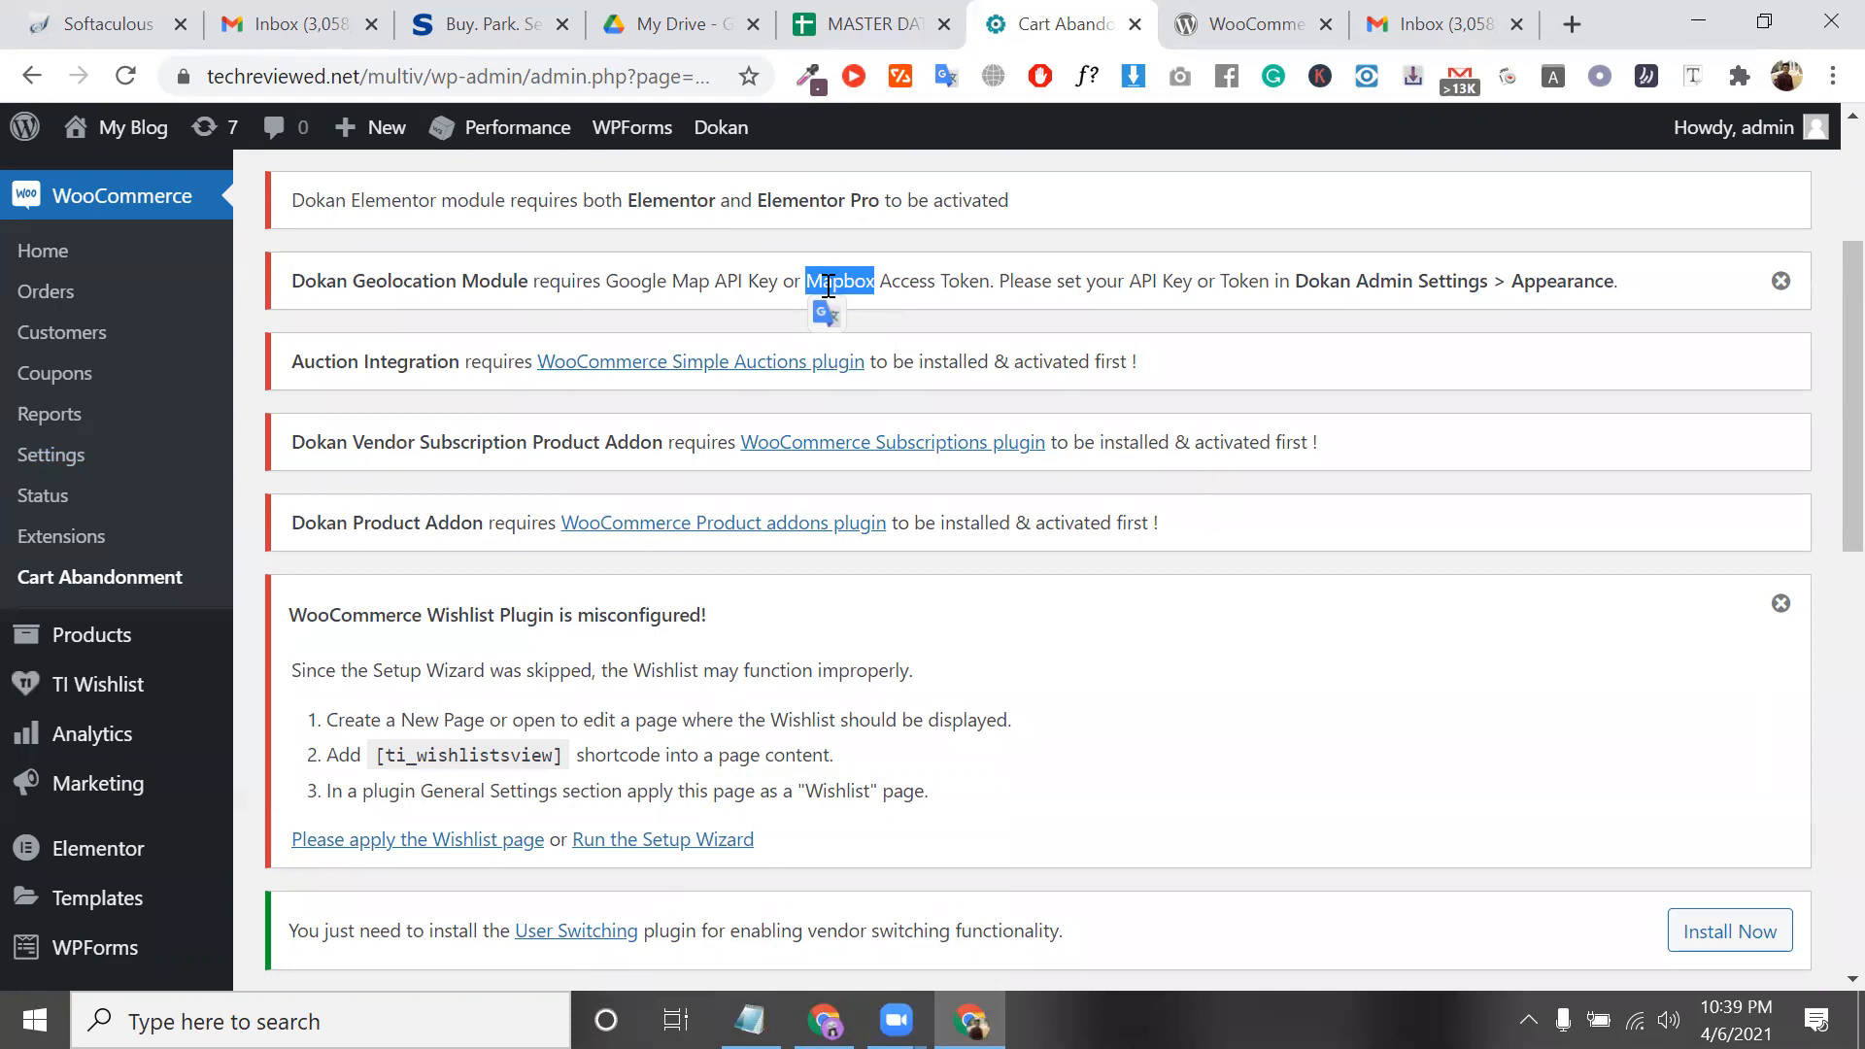
click(358, 77)
drag(253, 80, 205, 81)
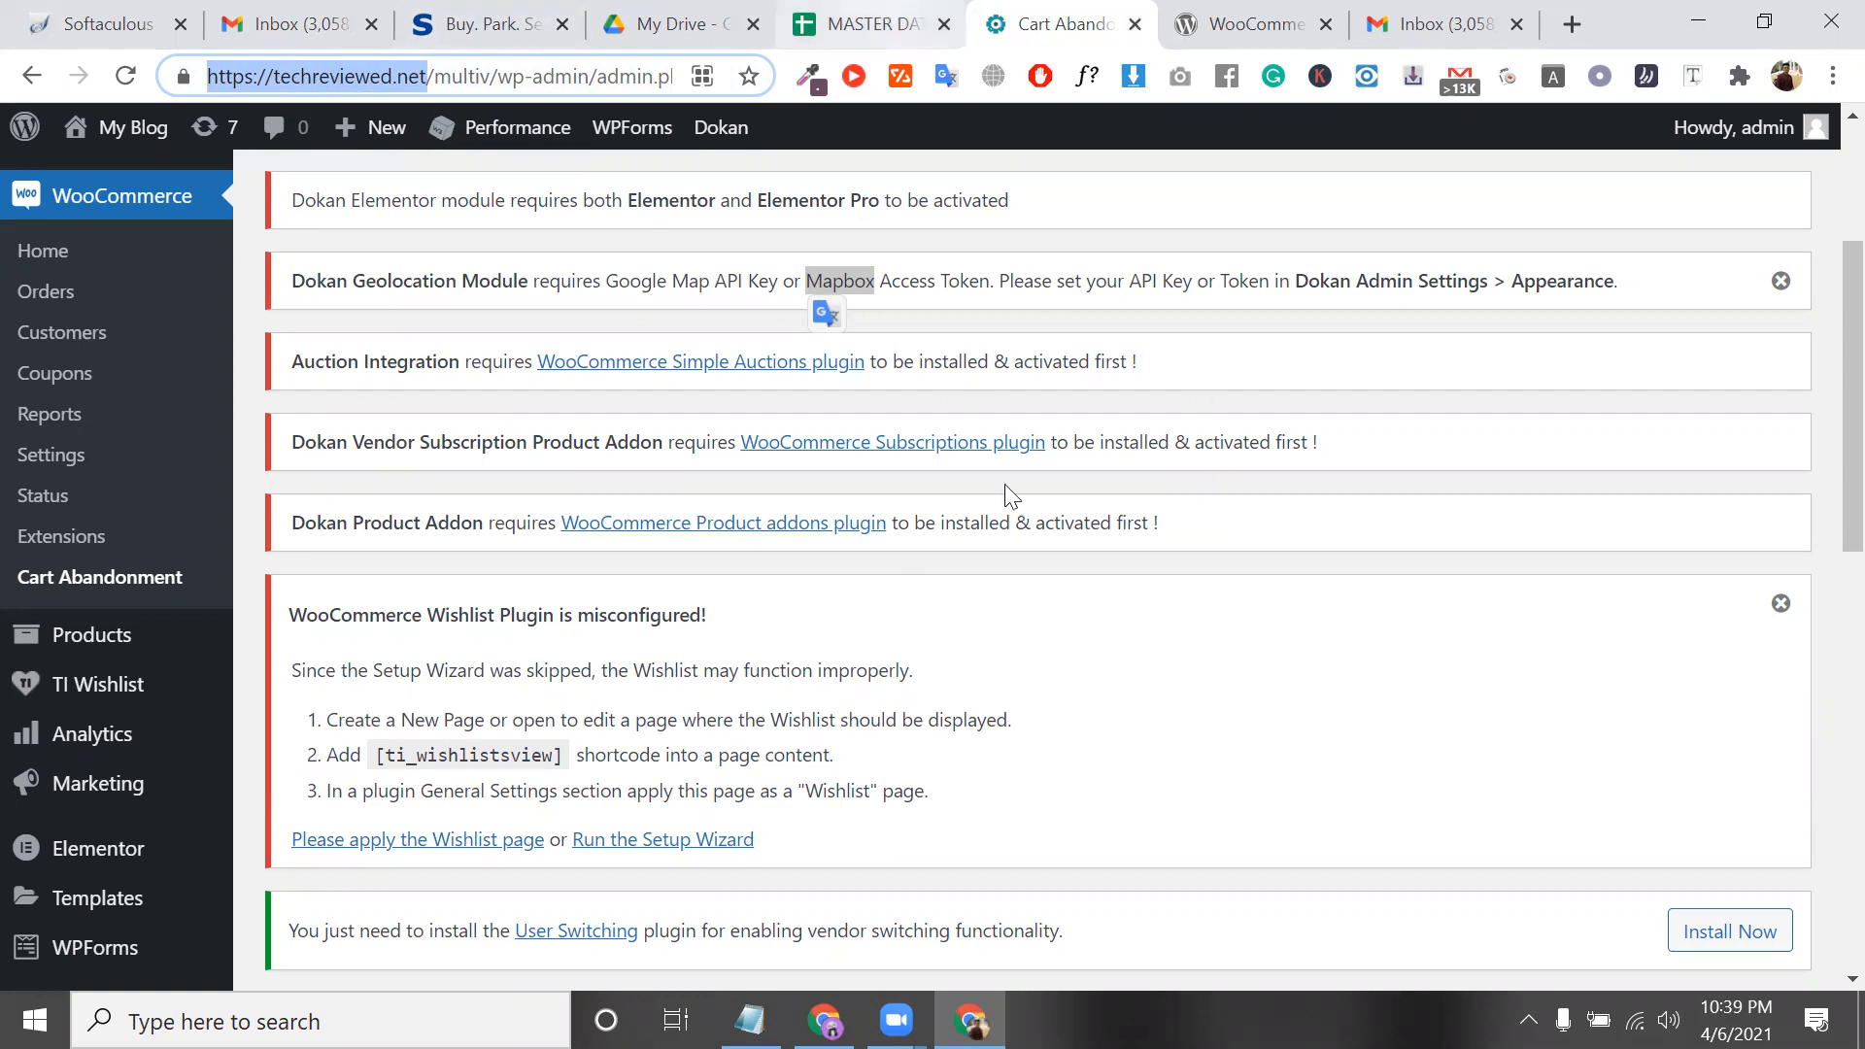
click(875, 19)
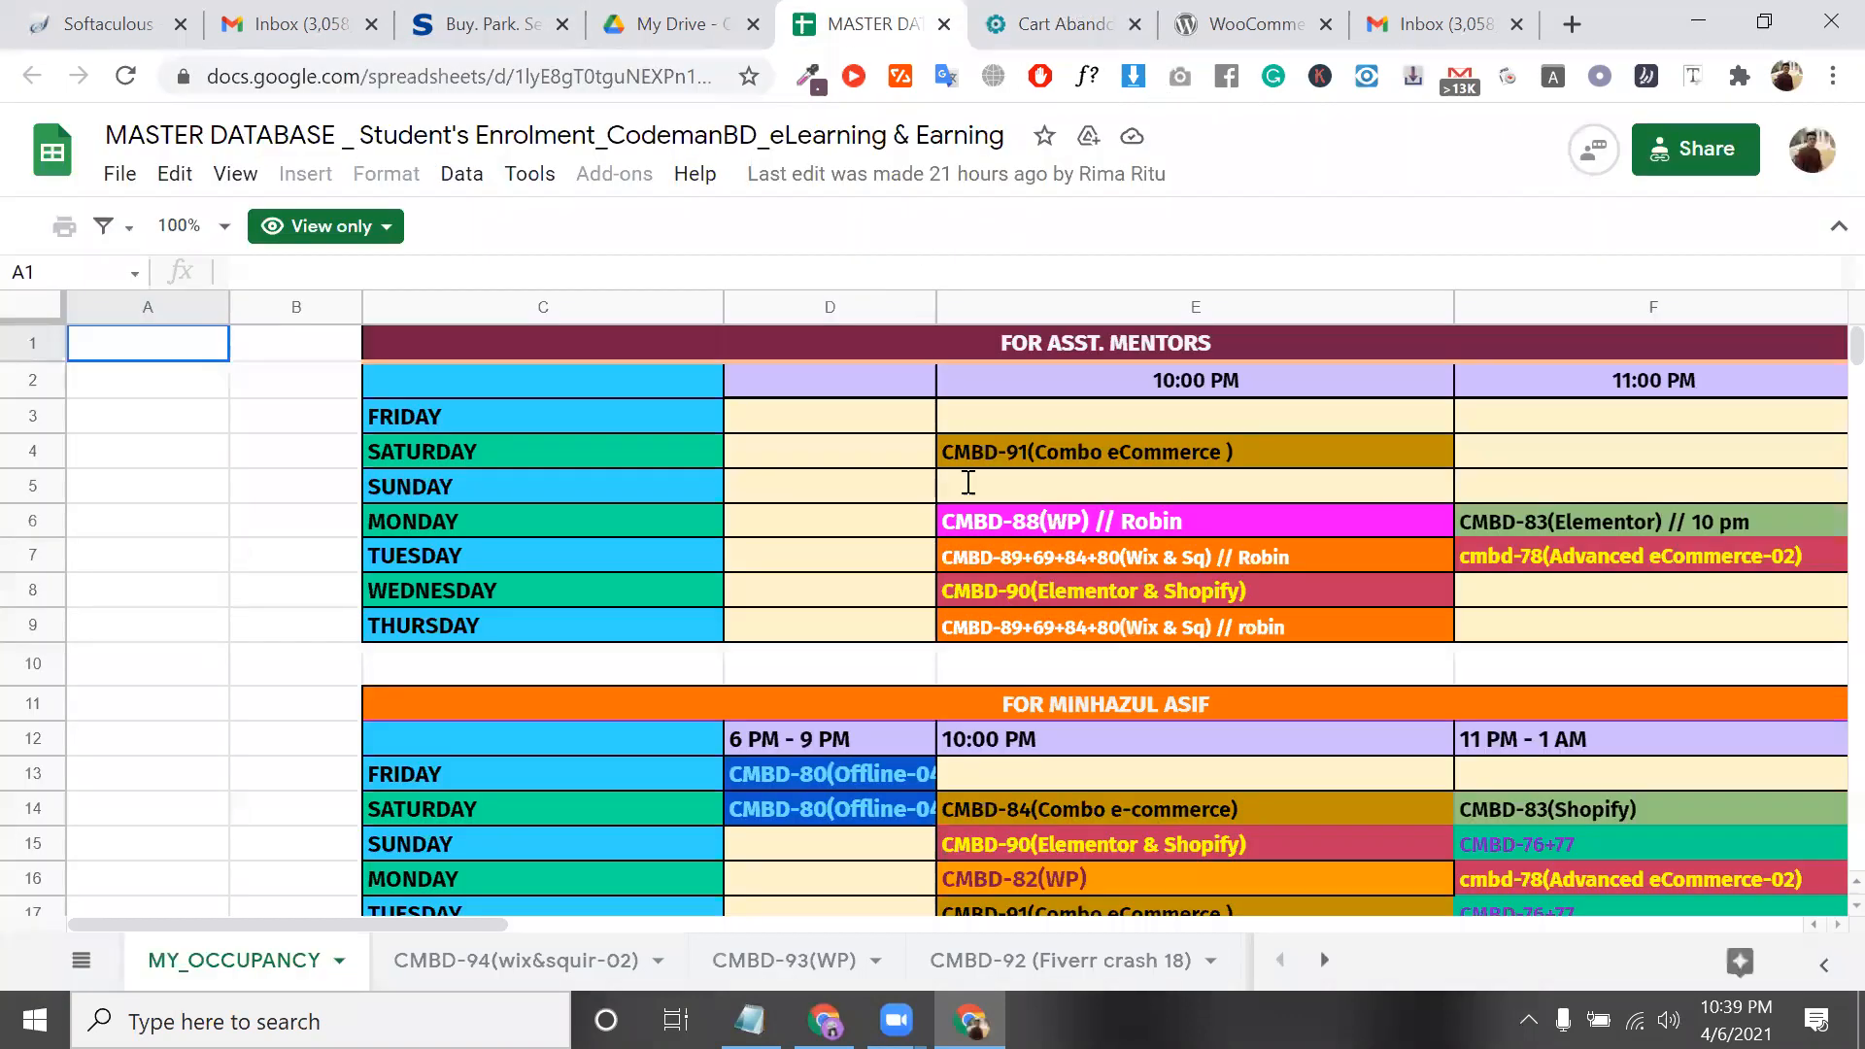
key(ctrl+Tab)
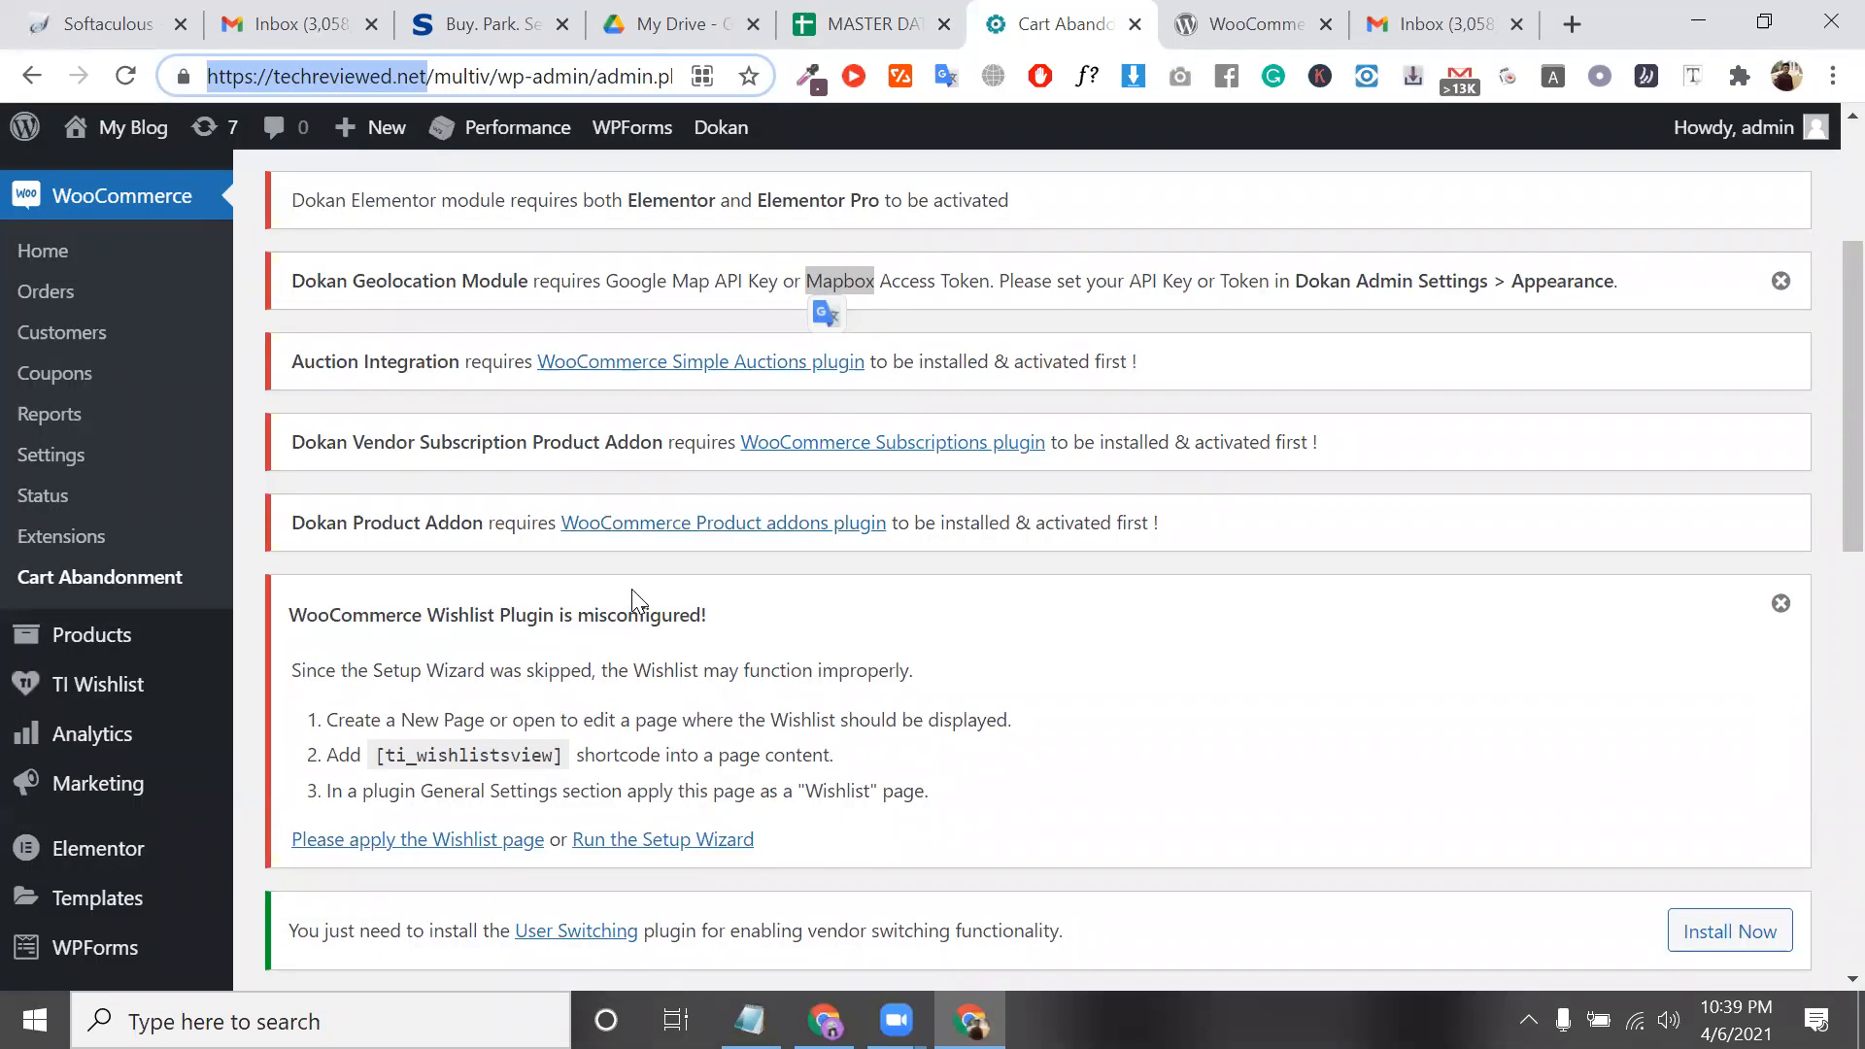
double_click(763, 283)
triple_click(763, 283)
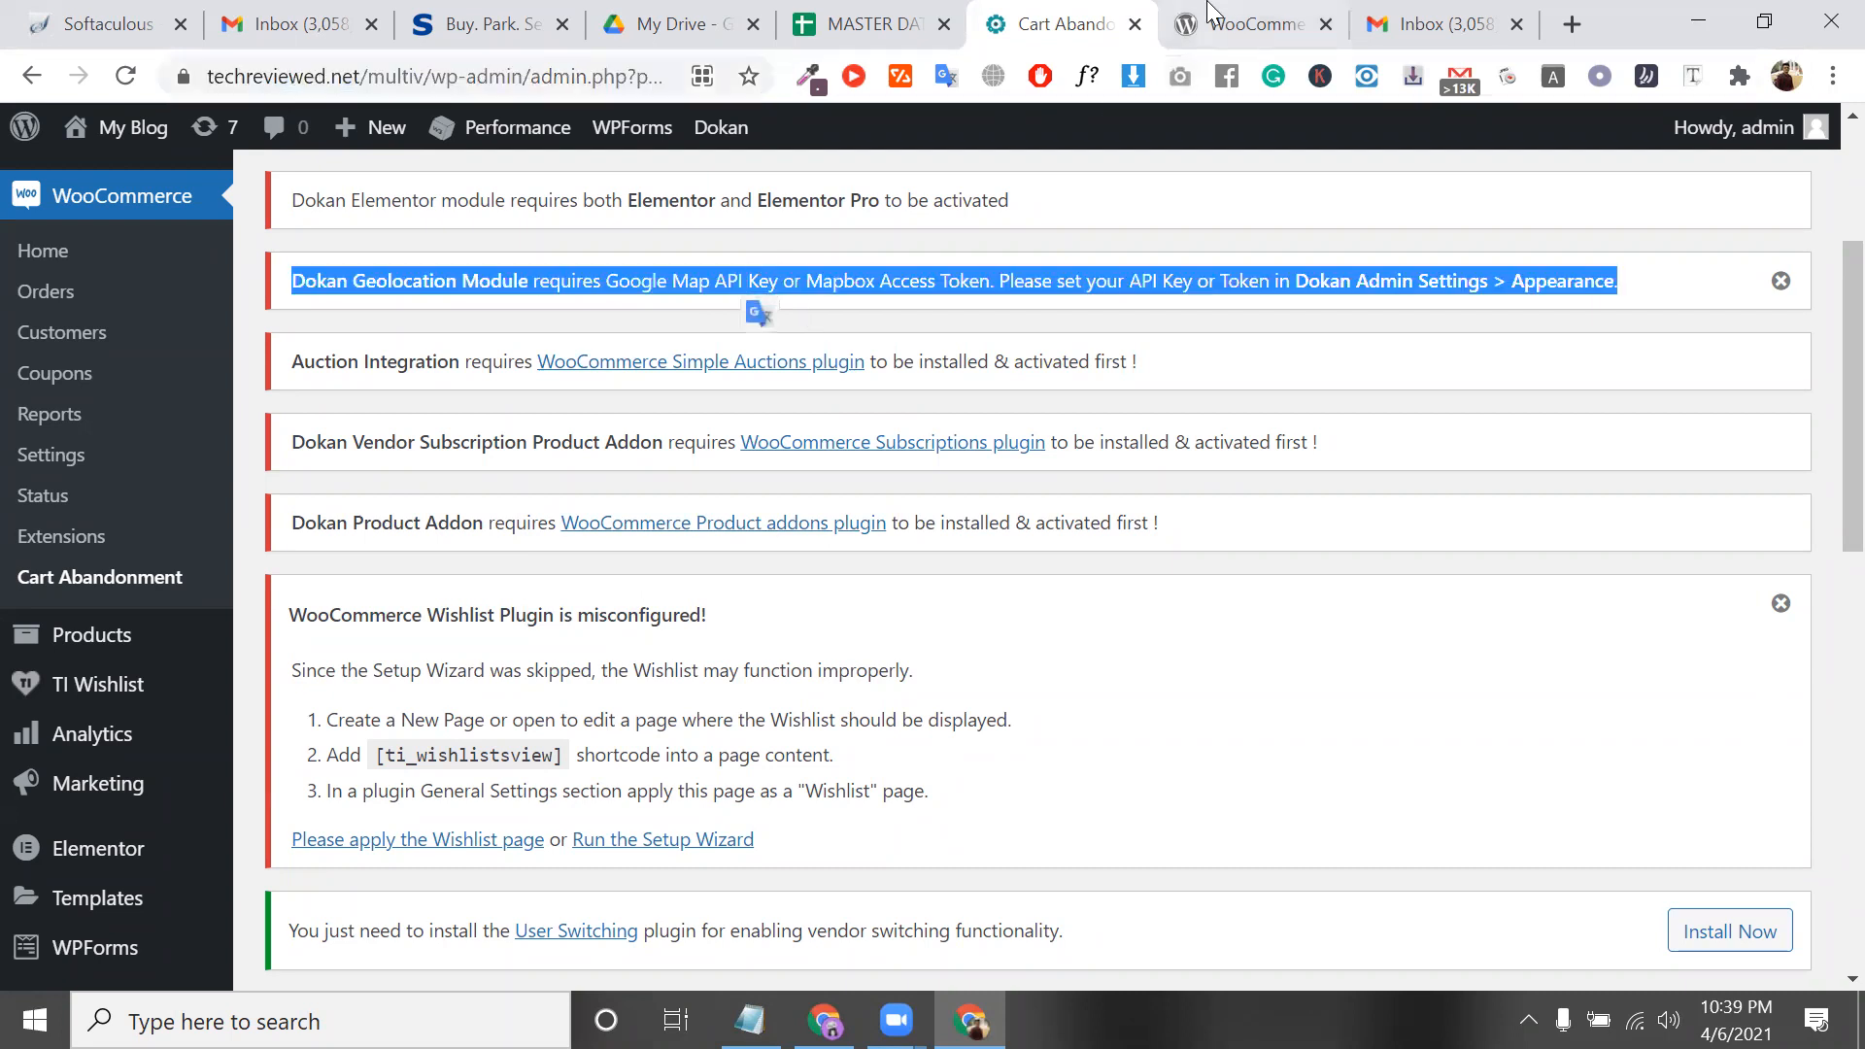
drag(414, 76, 214, 73)
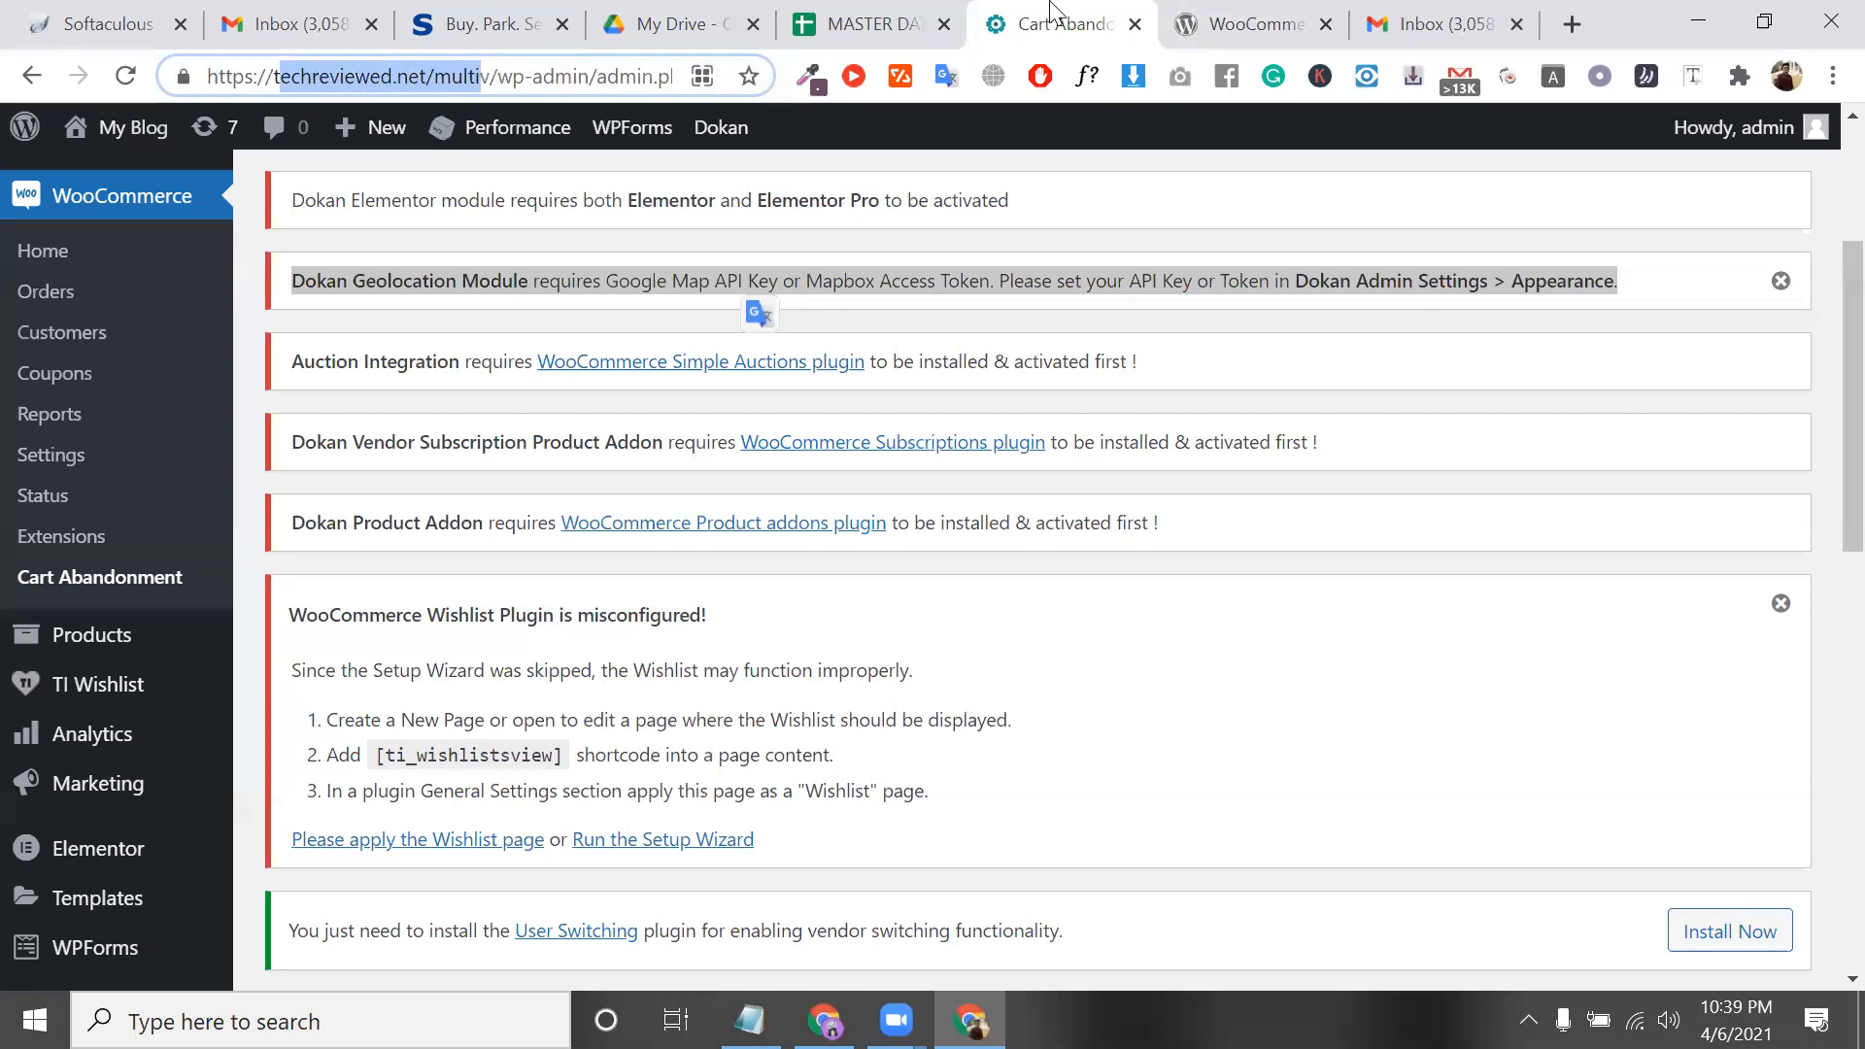
key(ctrl+shift+Tab)
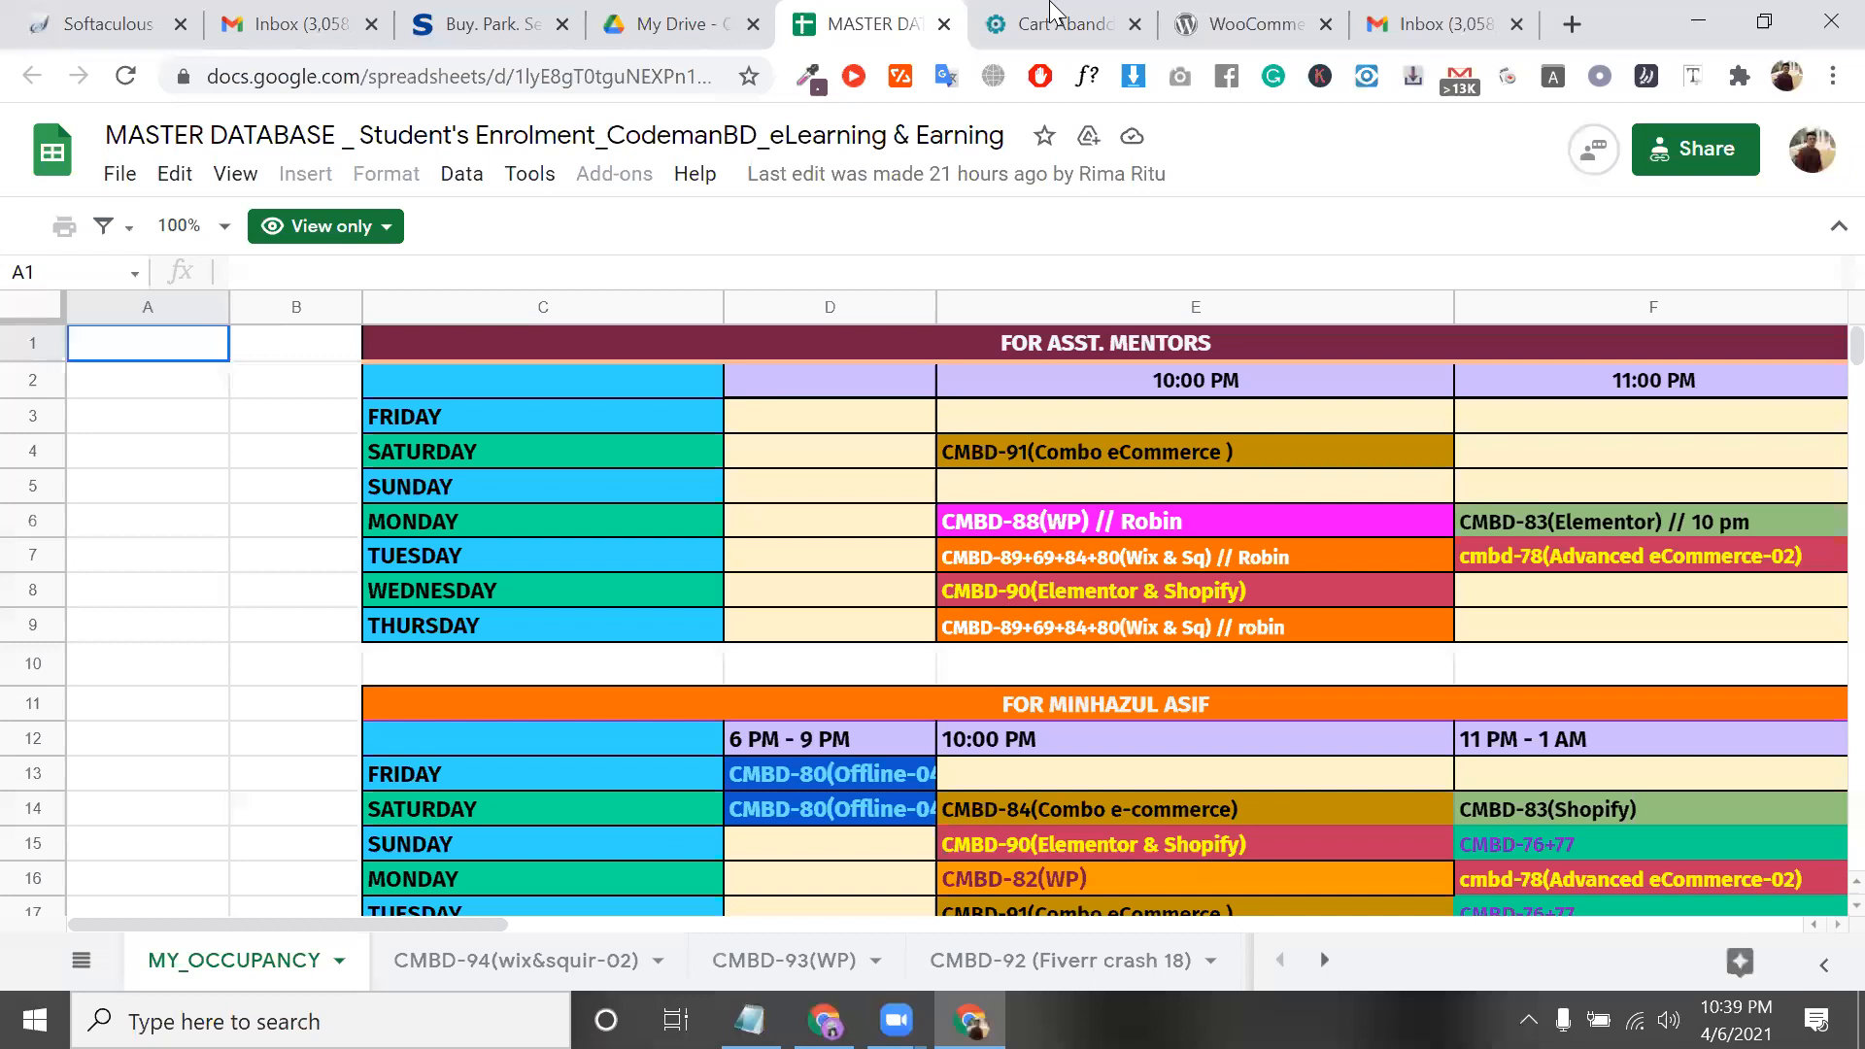
click(1050, 6)
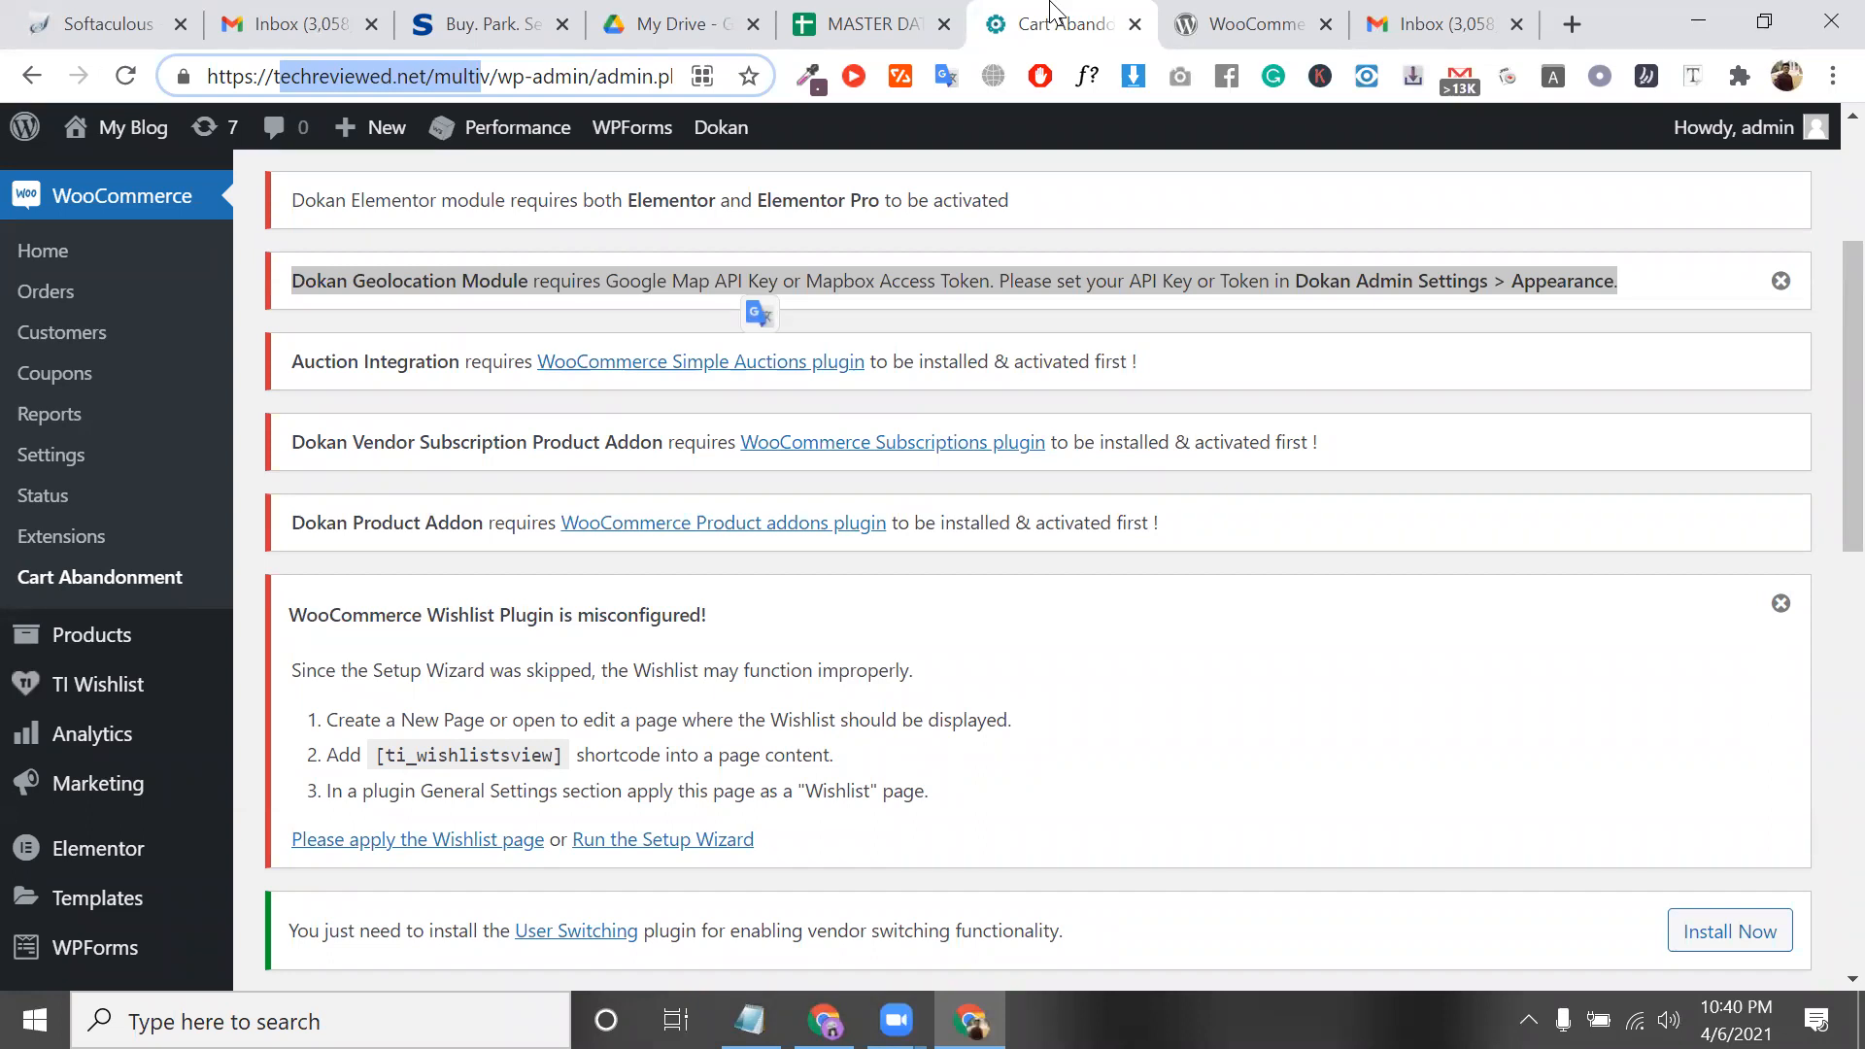
Open the page for adding new plugins and search the plugin directory for "facebook for woocommerce"
scroll(100, 579, up, 3)
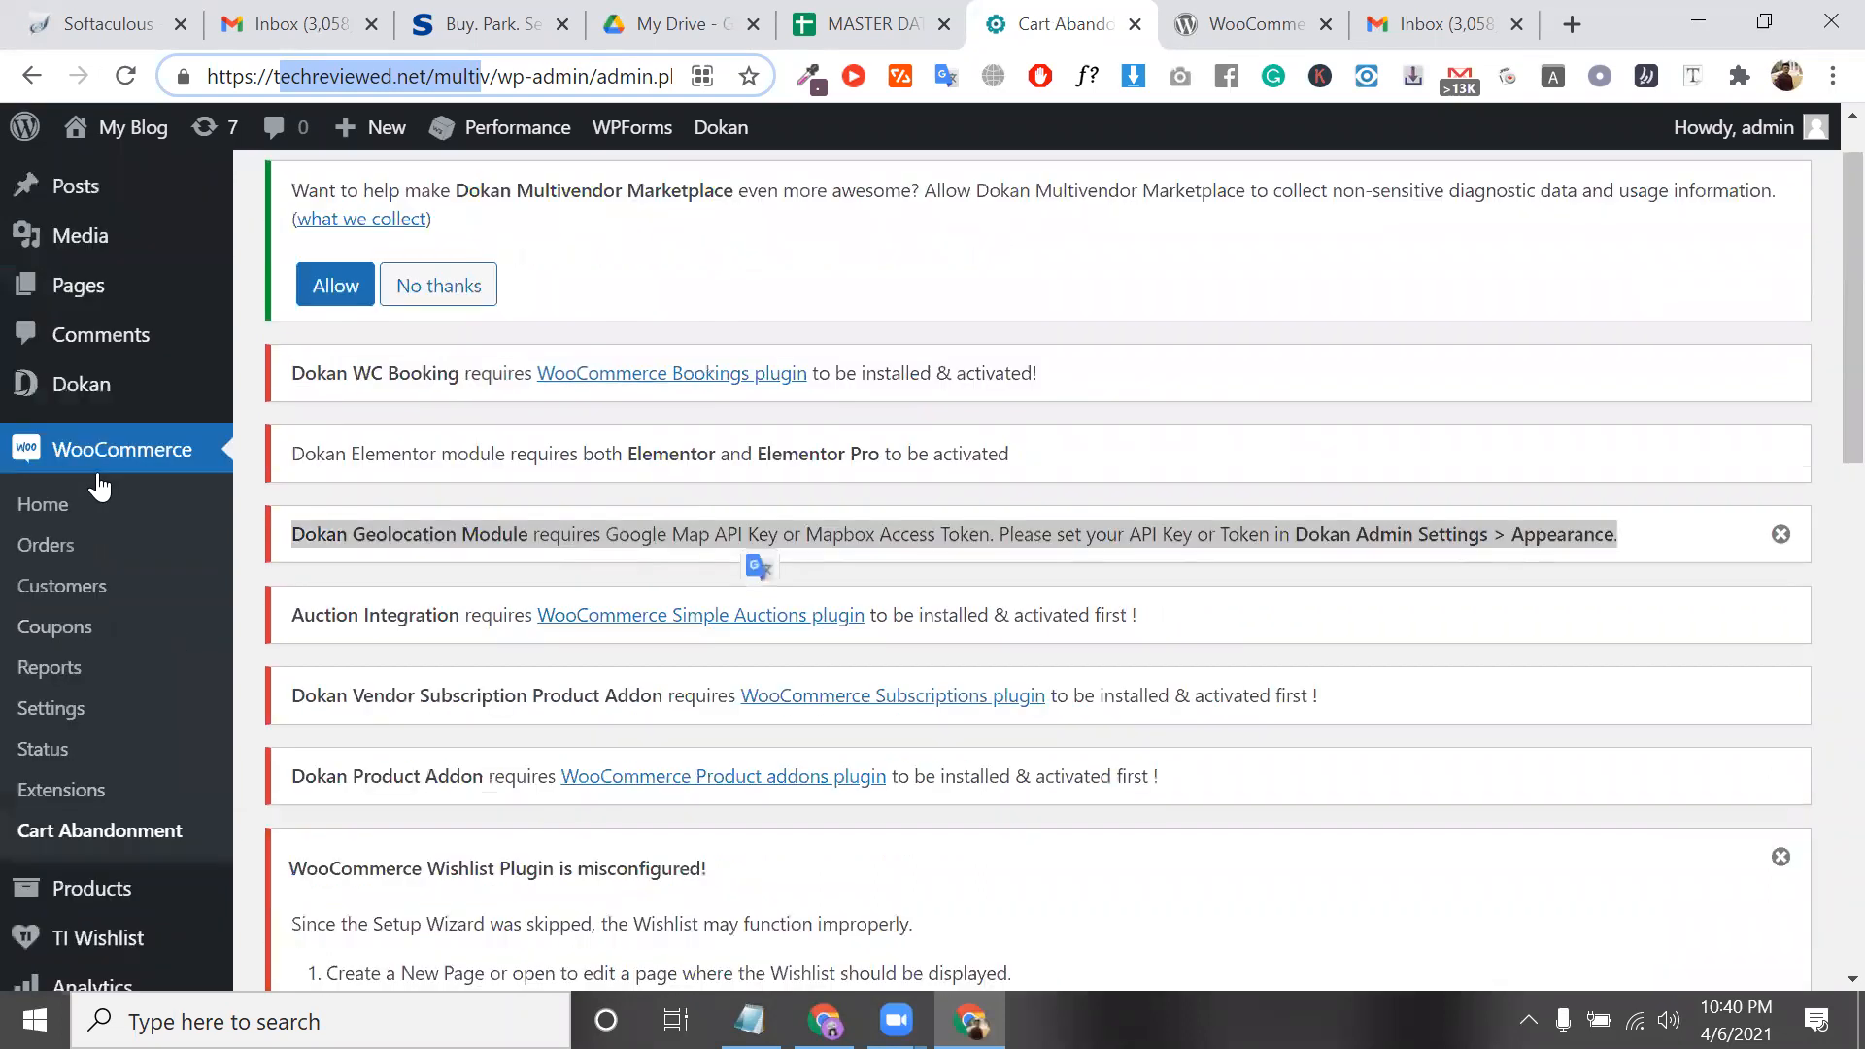
scroll(126, 563, down, 2)
scroll(112, 457, down, 3)
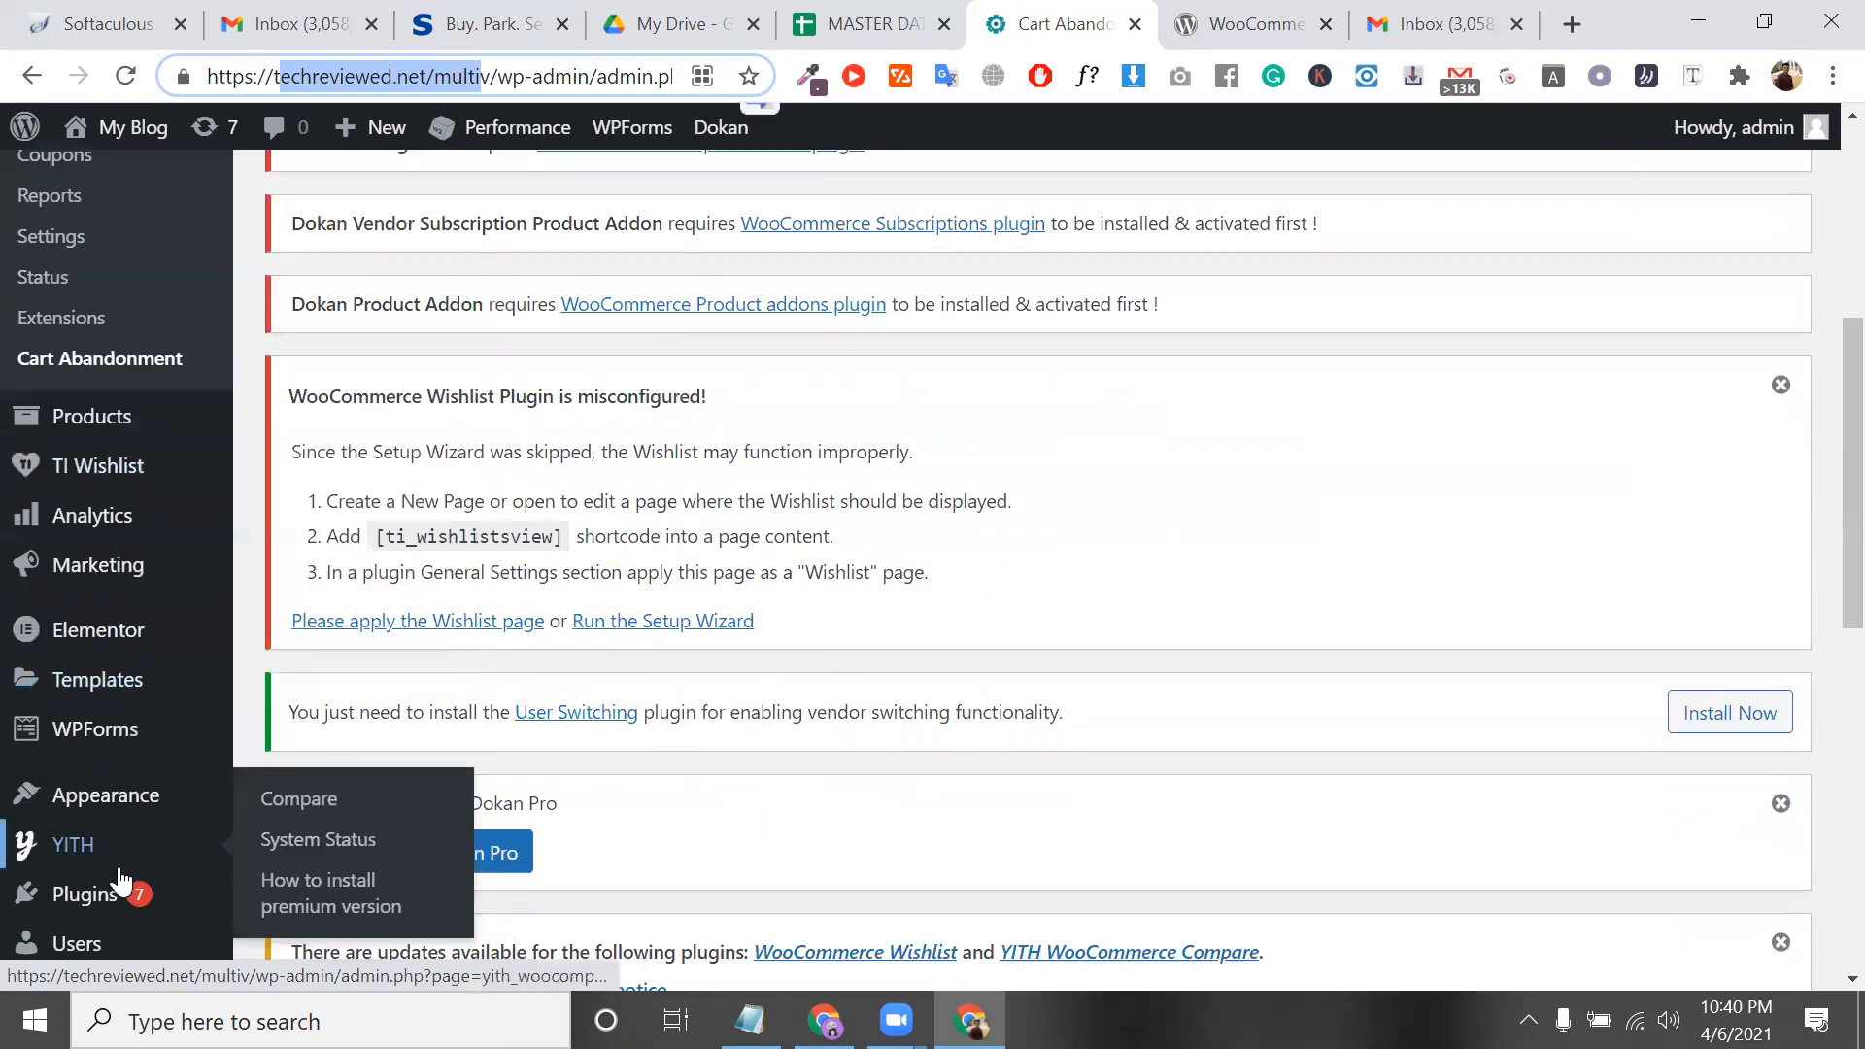
click(279, 881)
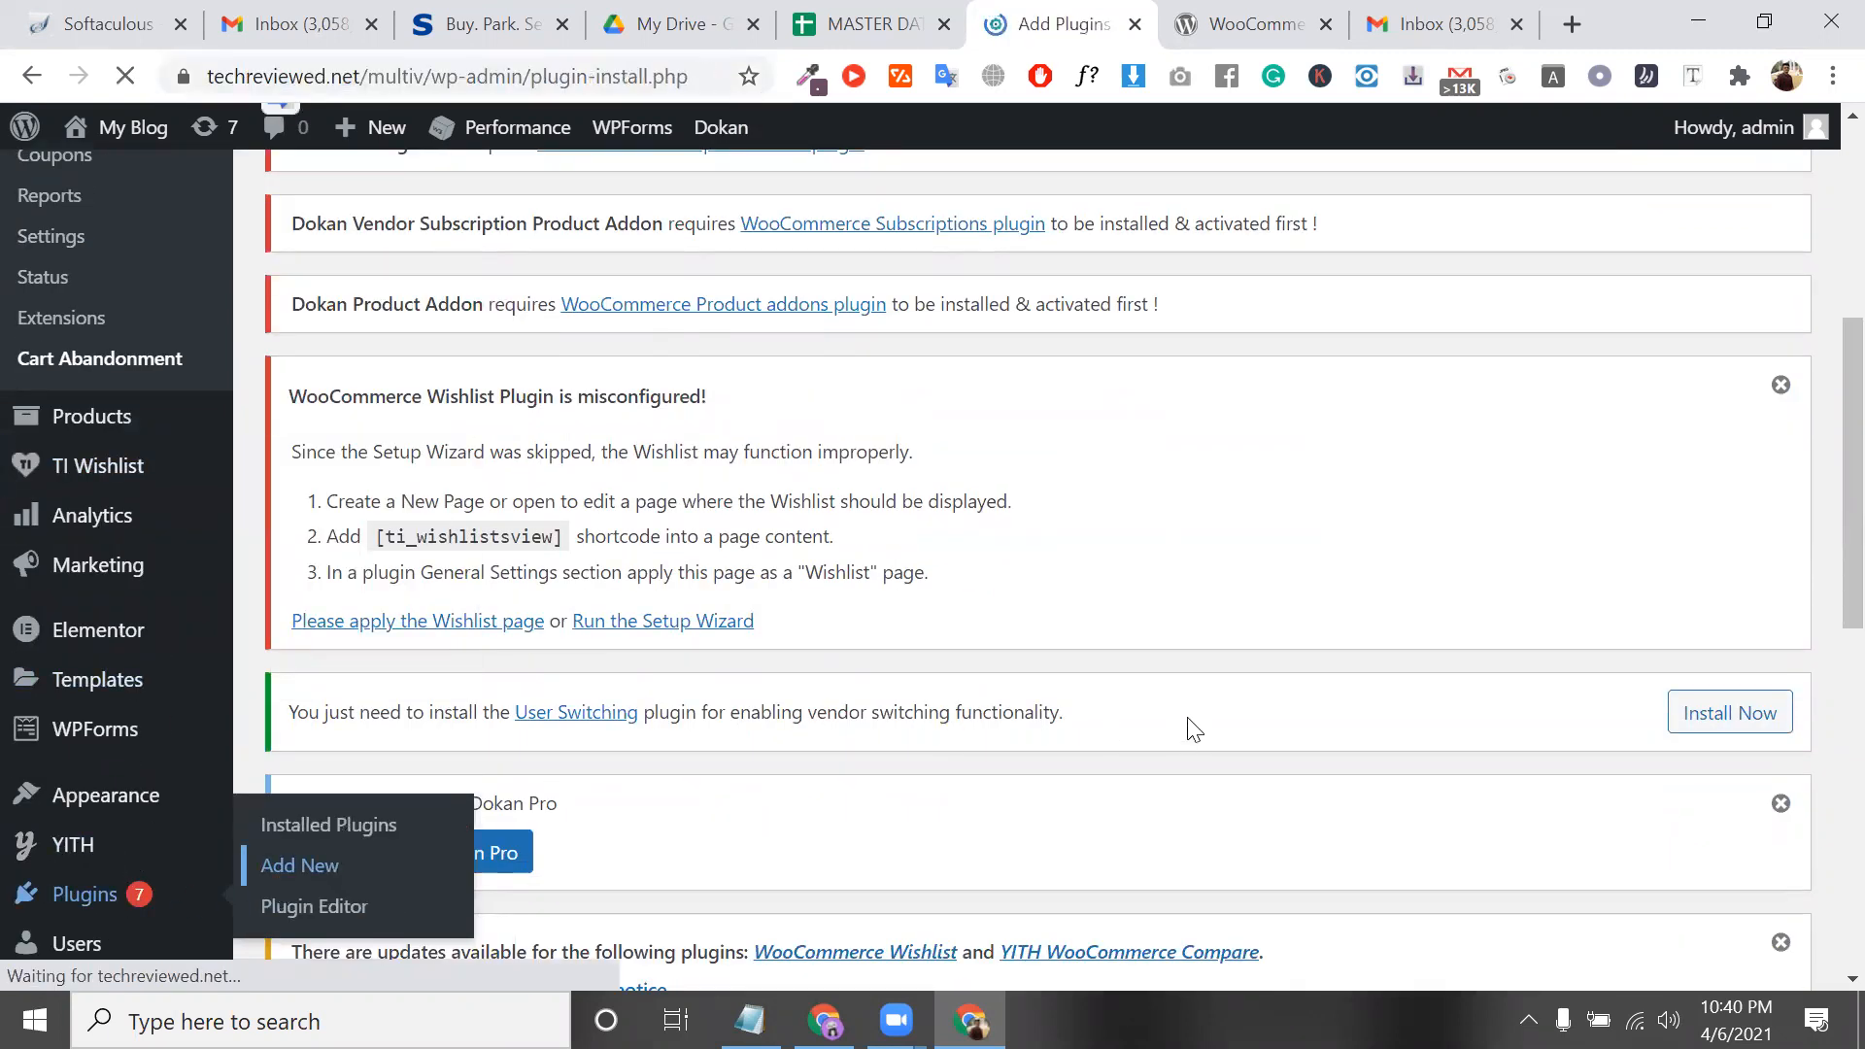
scroll(1503, 741, down, 10)
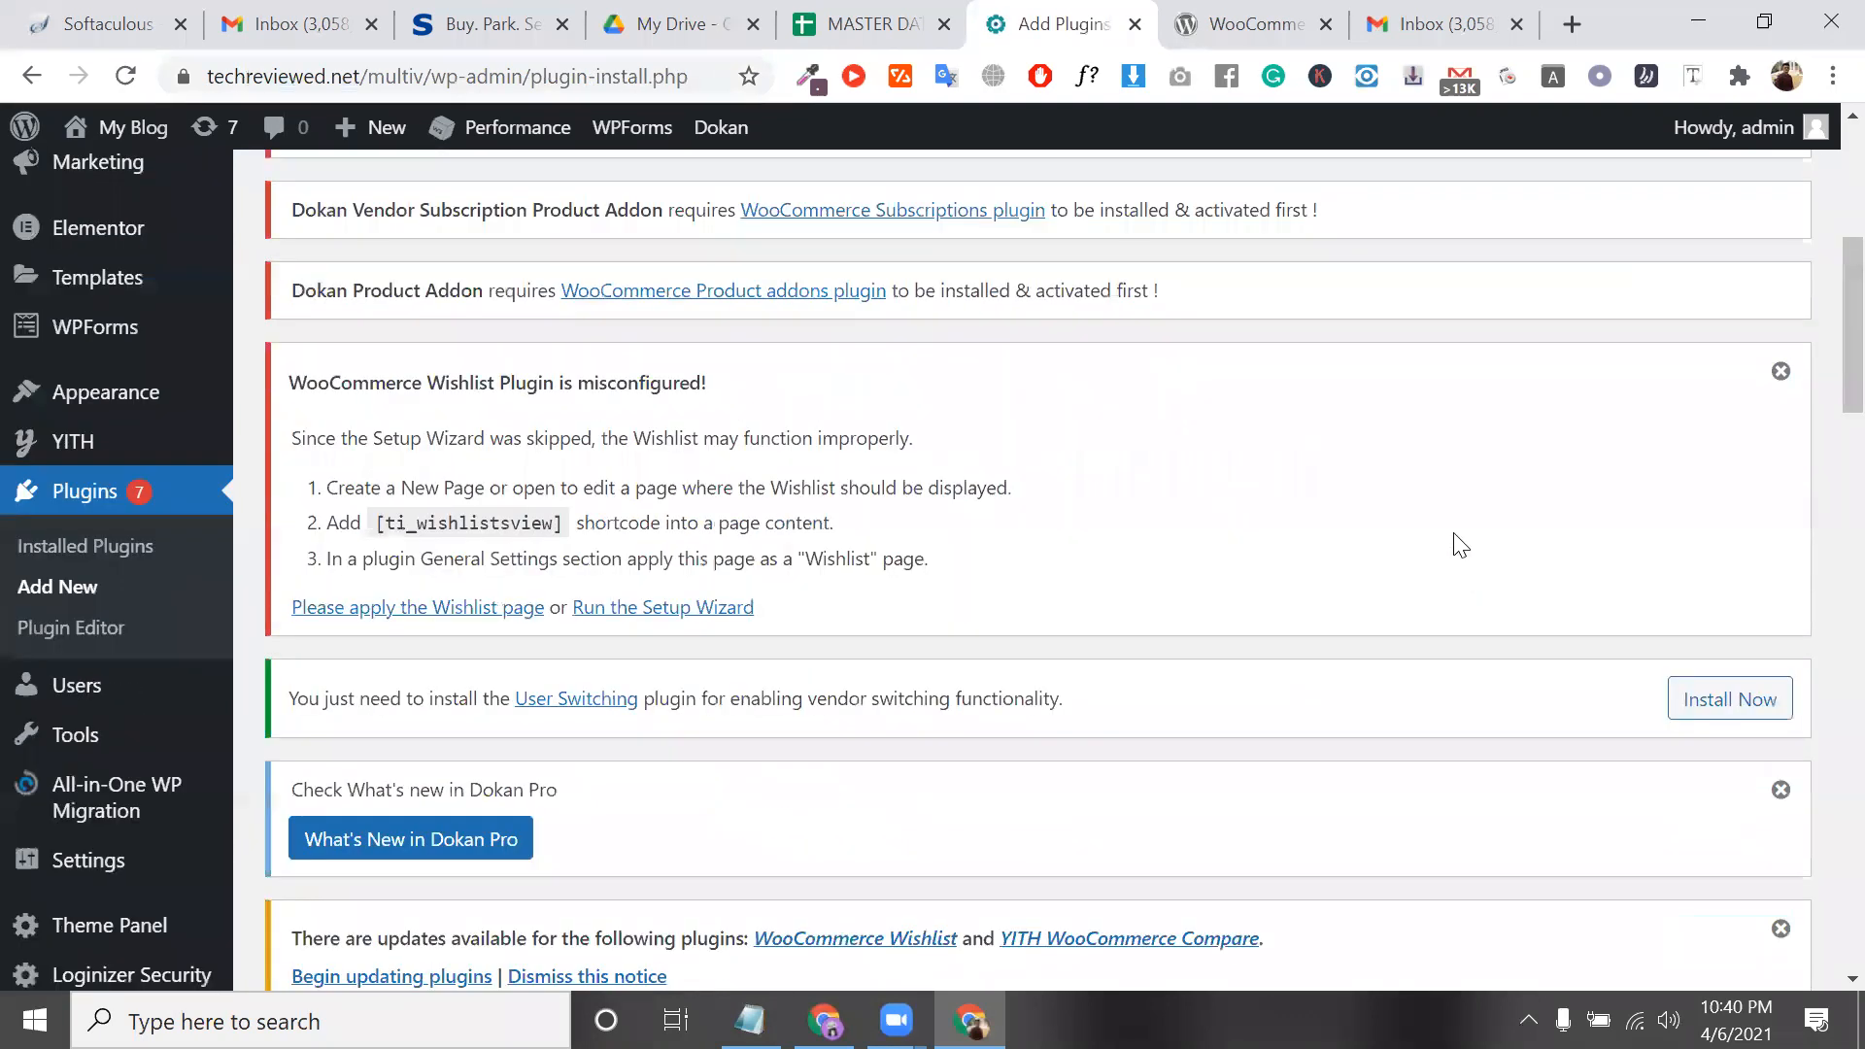
click(1446, 507)
text(facebook for woocommerce)
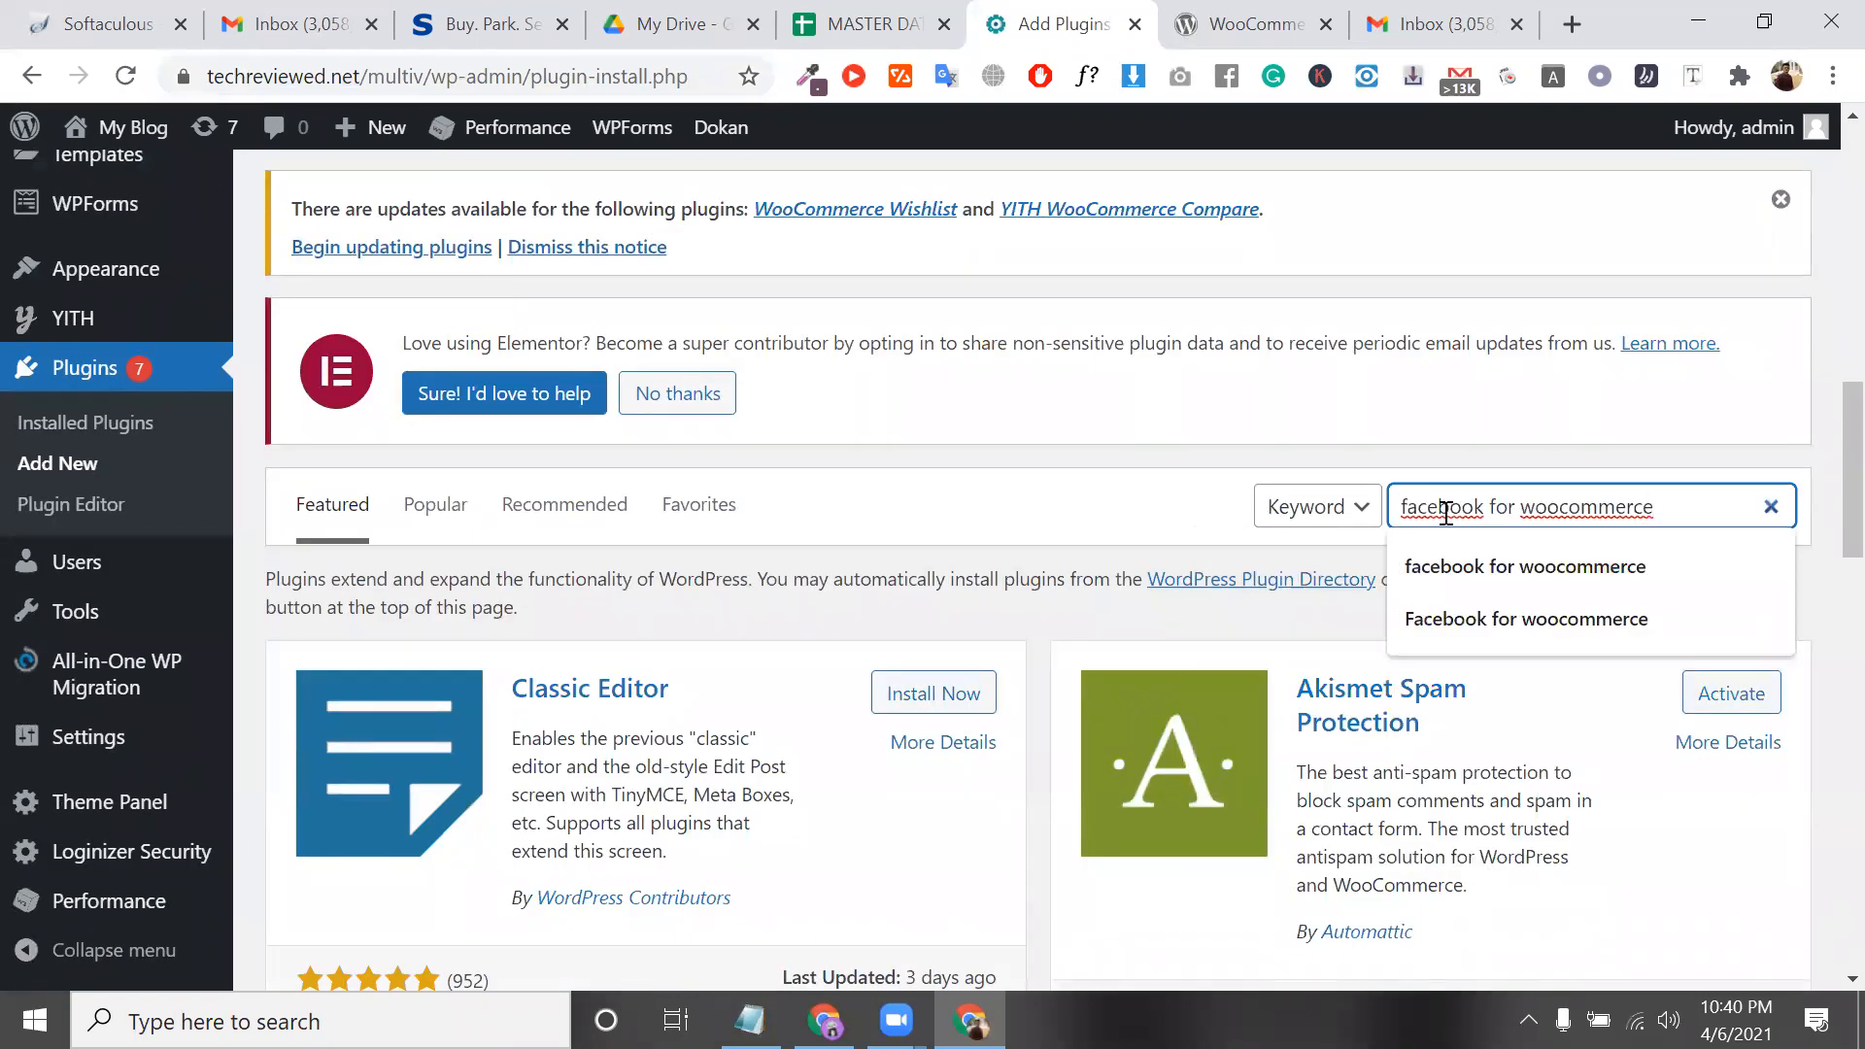
key(Return)
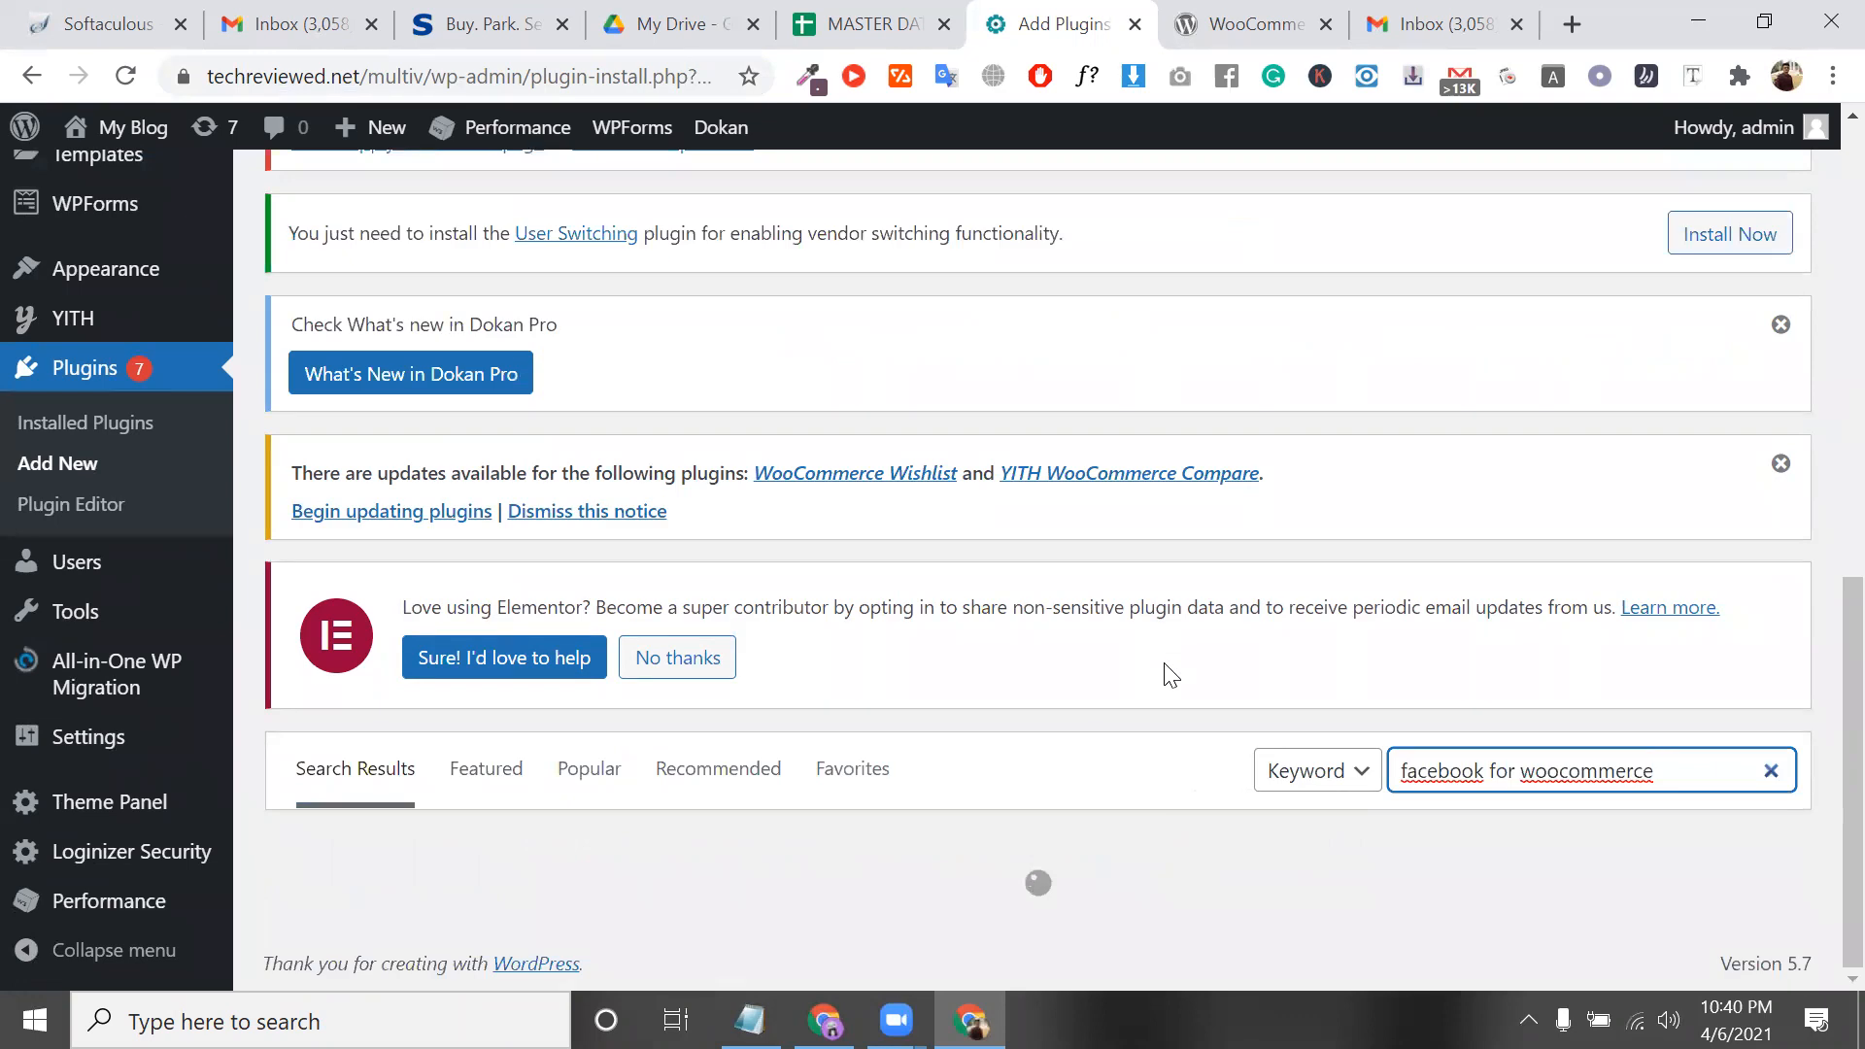
scroll(1104, 621, down, 4)
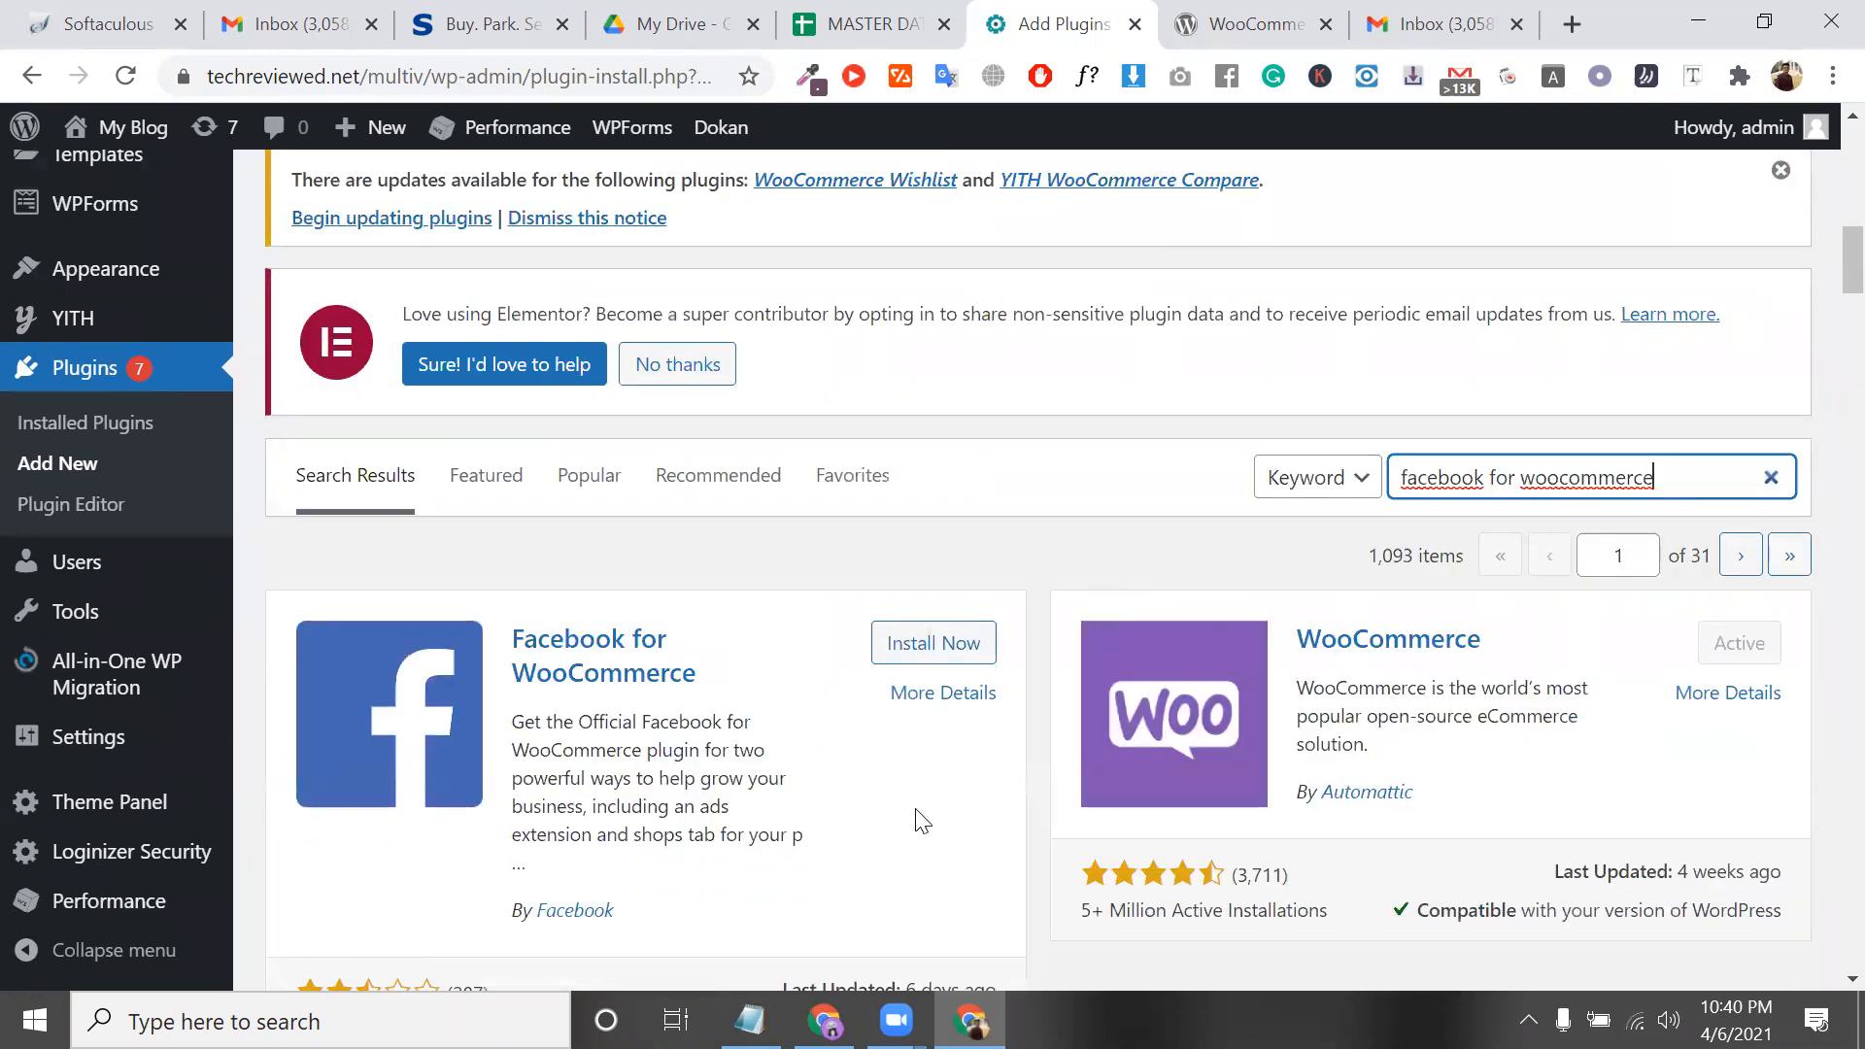
Check the author of the Facebook for WooCommerce plugin, then install and activate it
drag(614, 744, 506, 753)
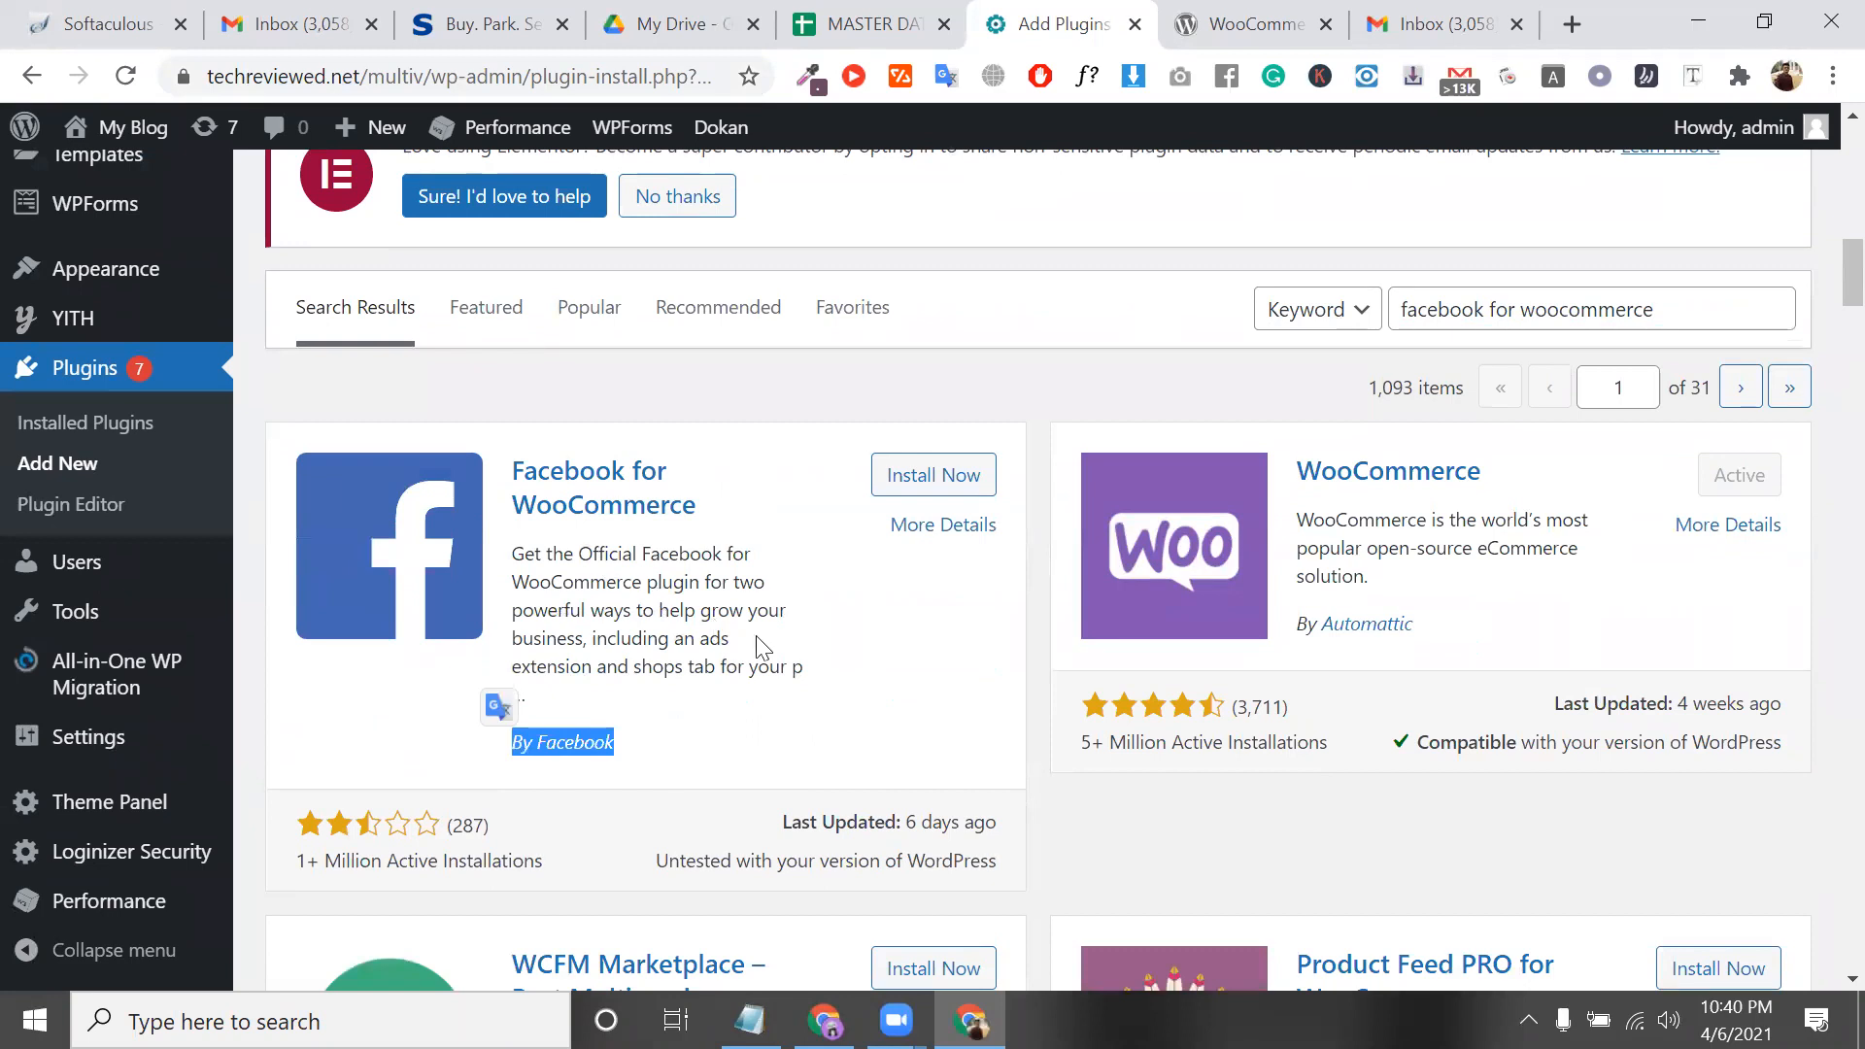
click(966, 474)
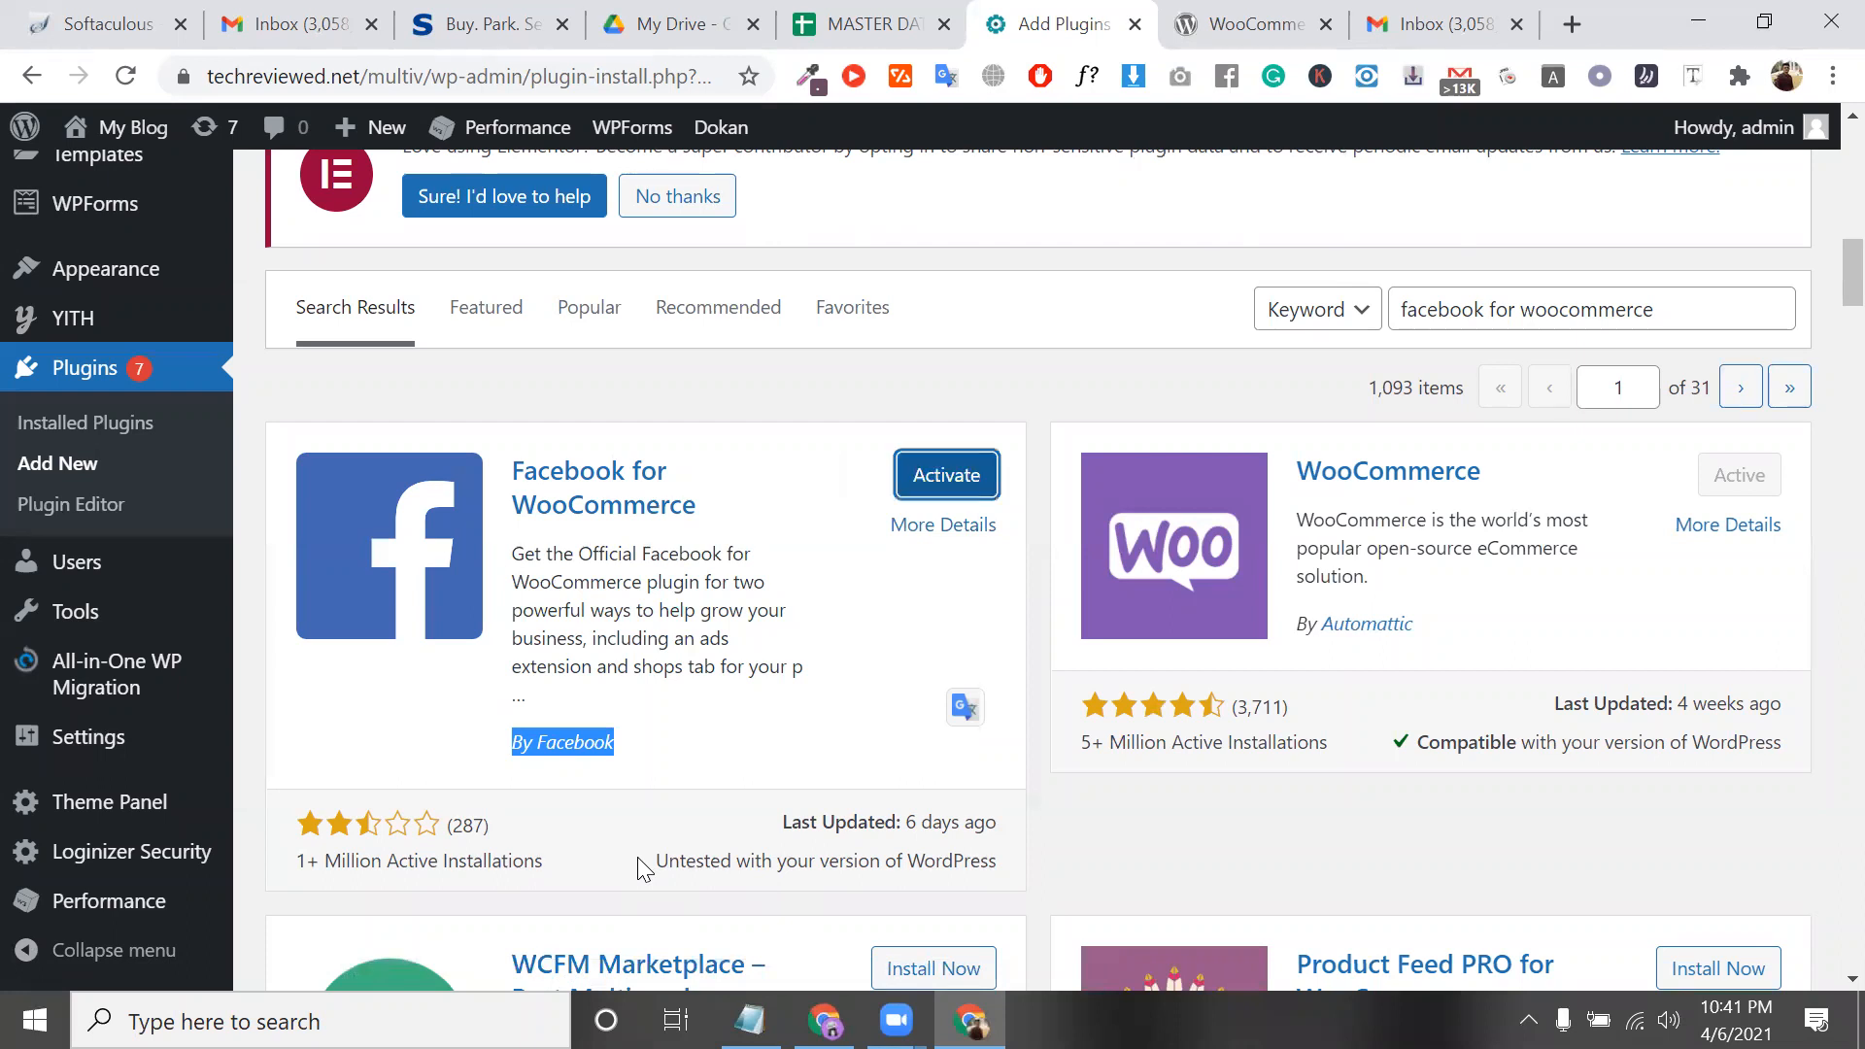
click(953, 476)
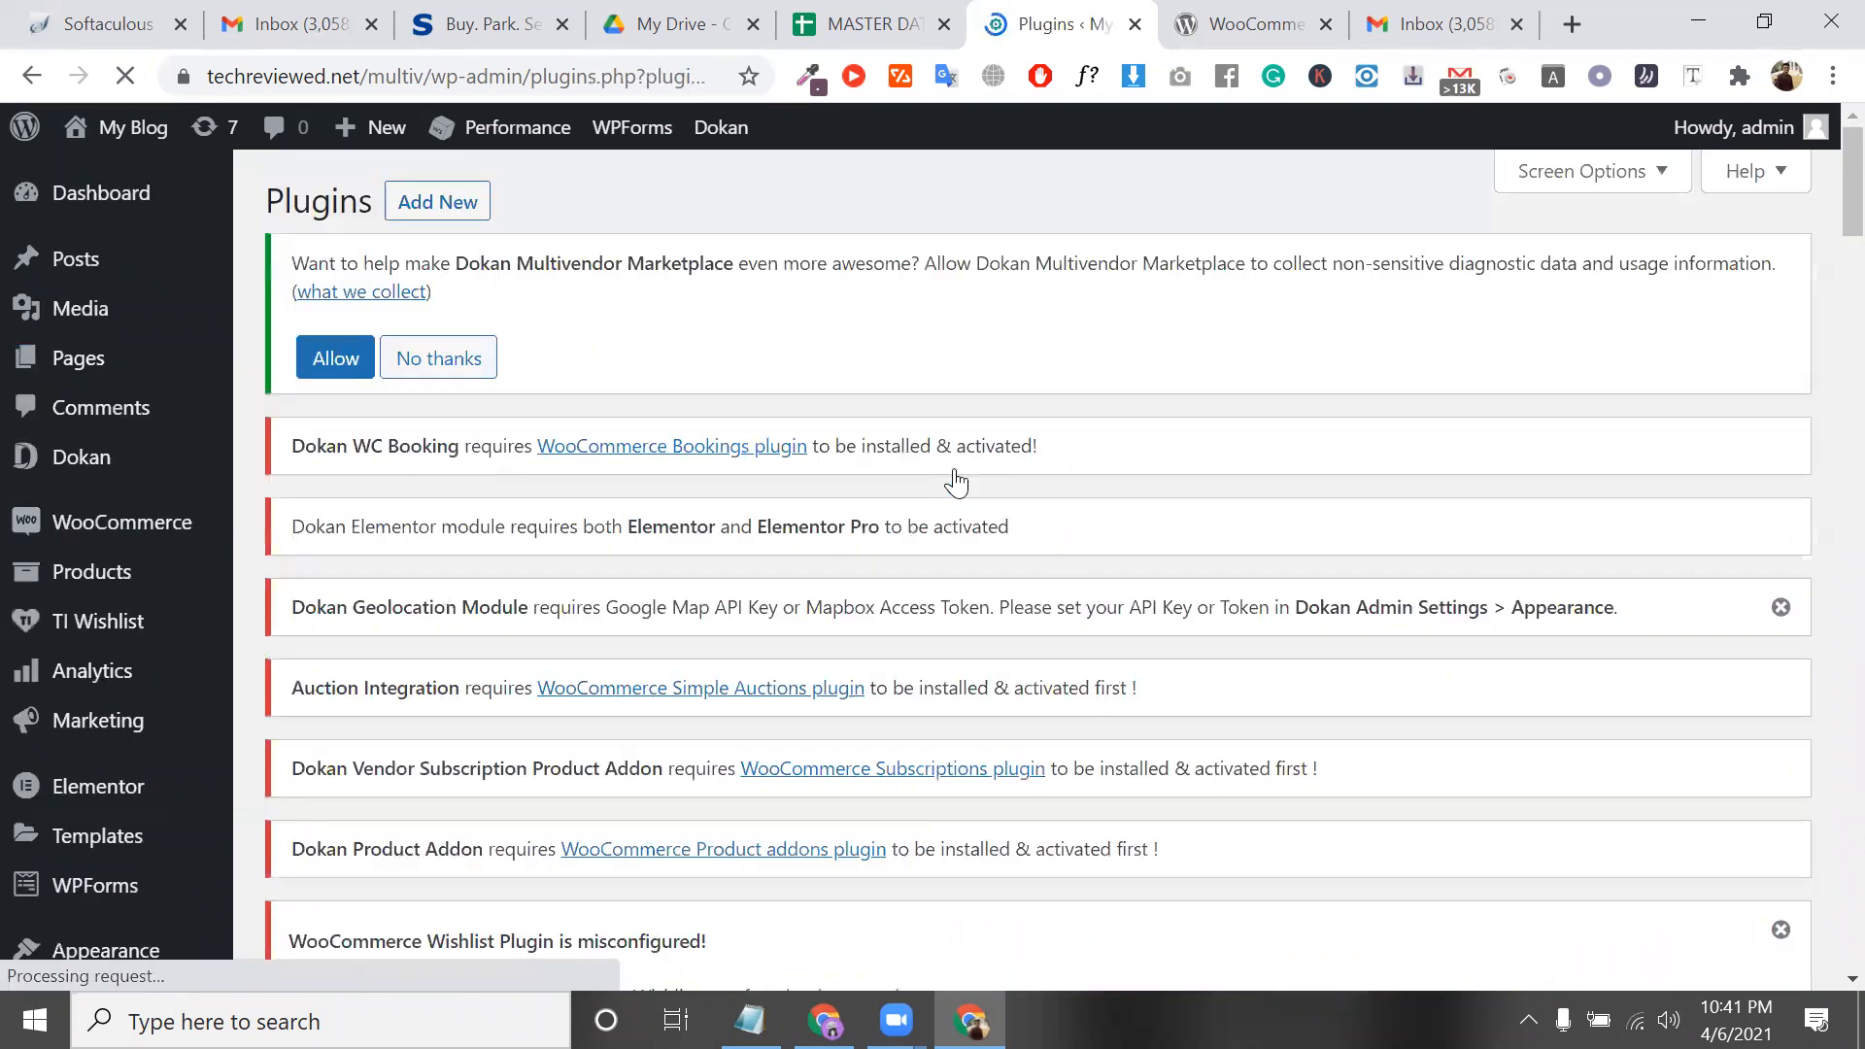
Find Facebook for WooCommerce among the installed plugins and open its configuration page
scroll(790, 659, down, 10)
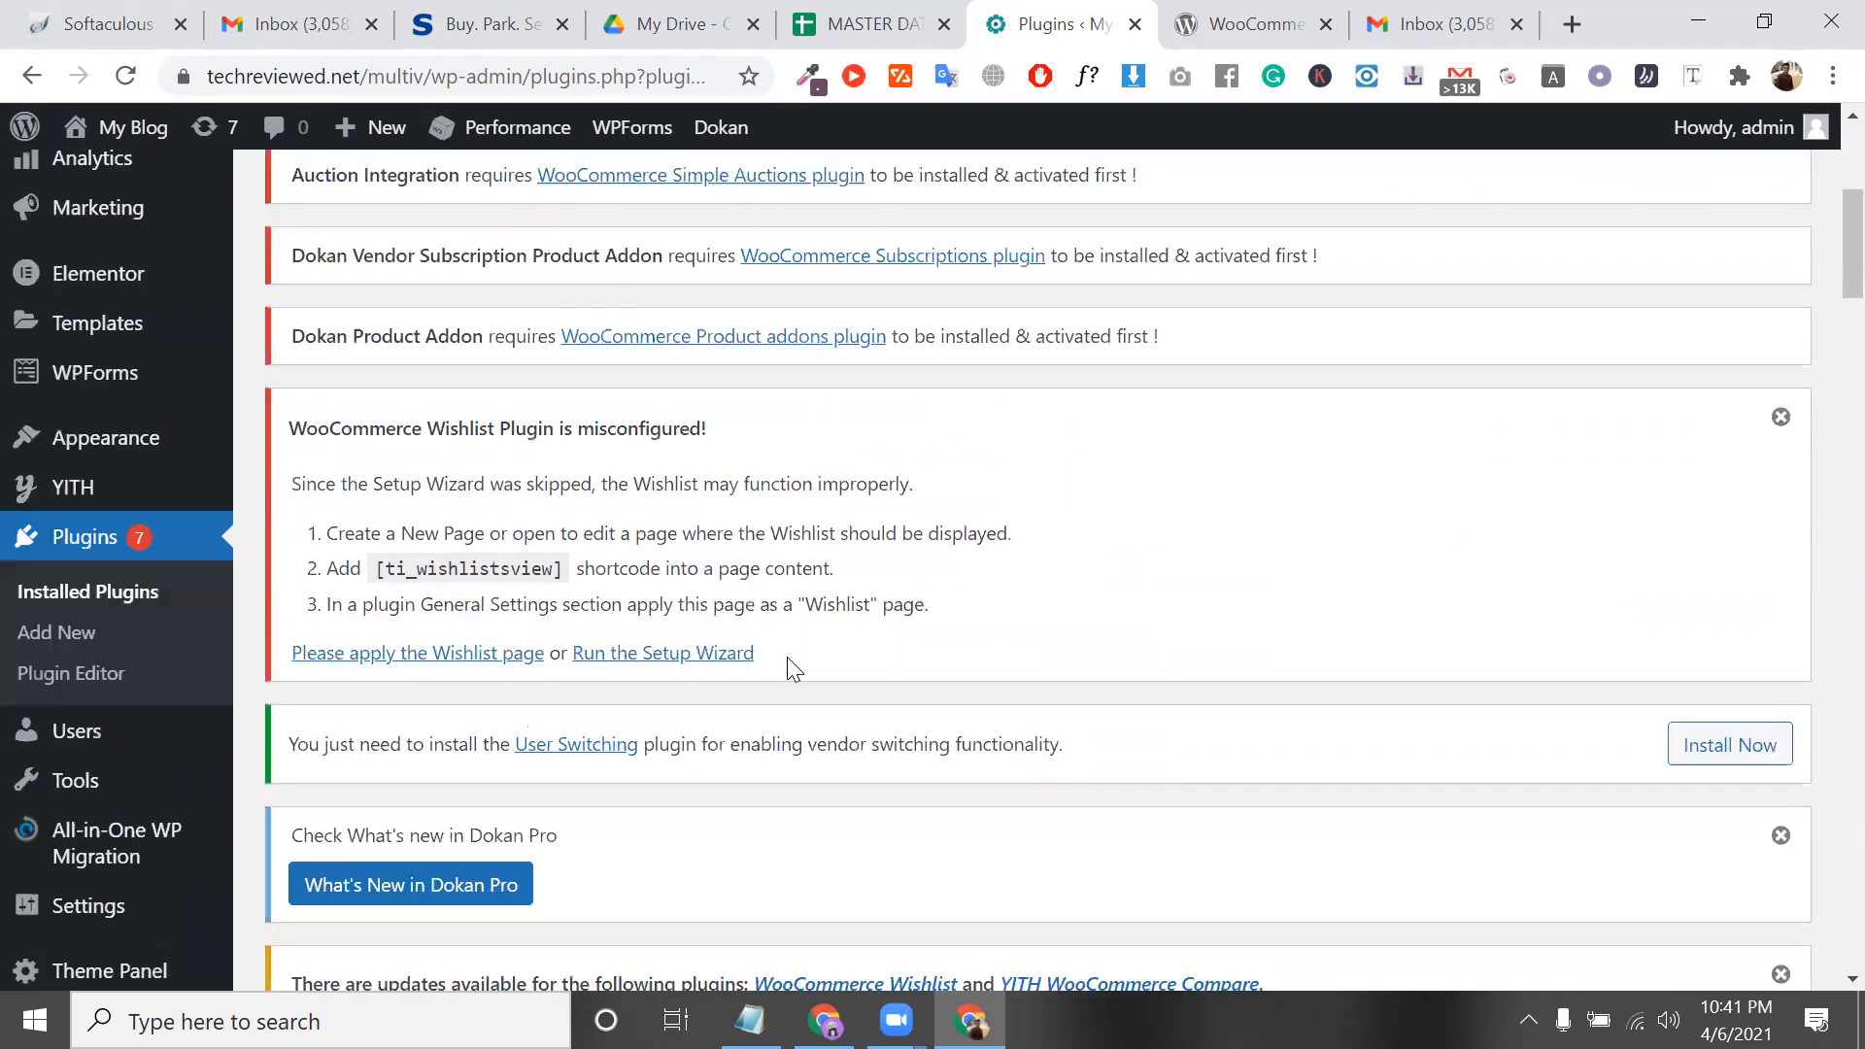
scroll(790, 666, down, 8)
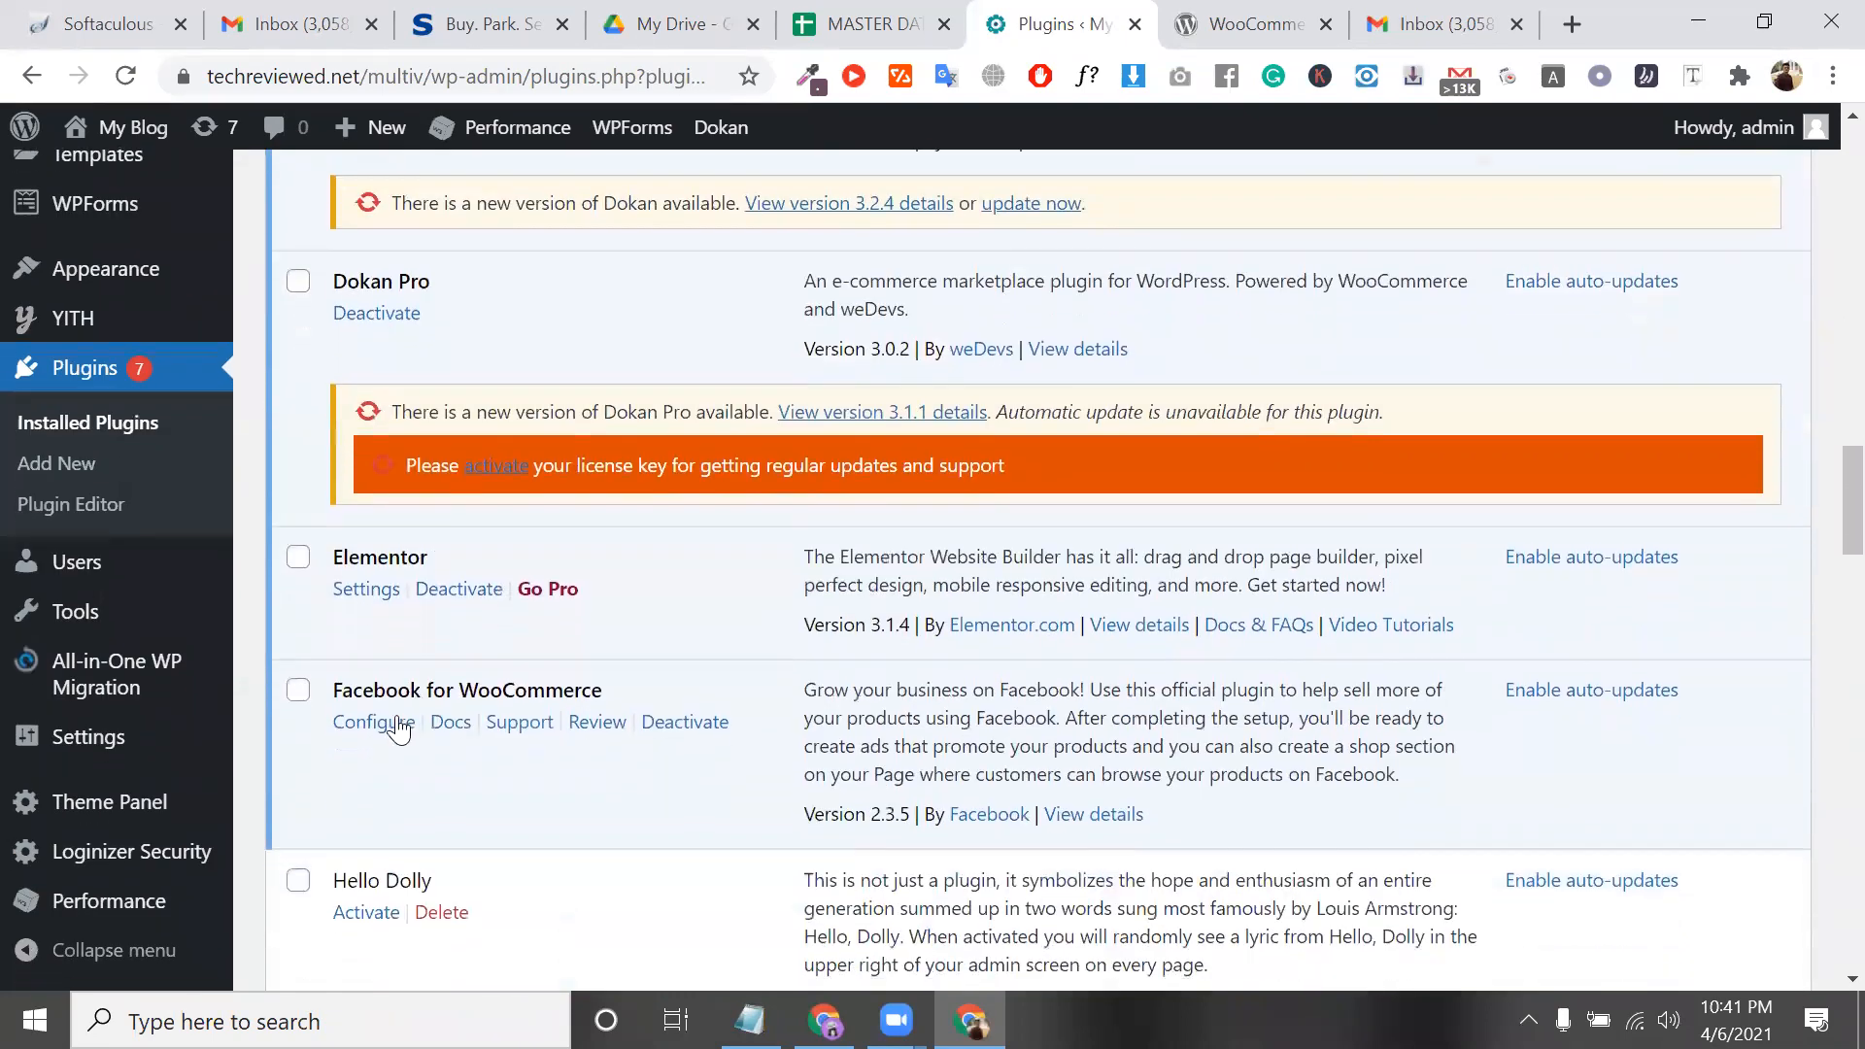
click(374, 722)
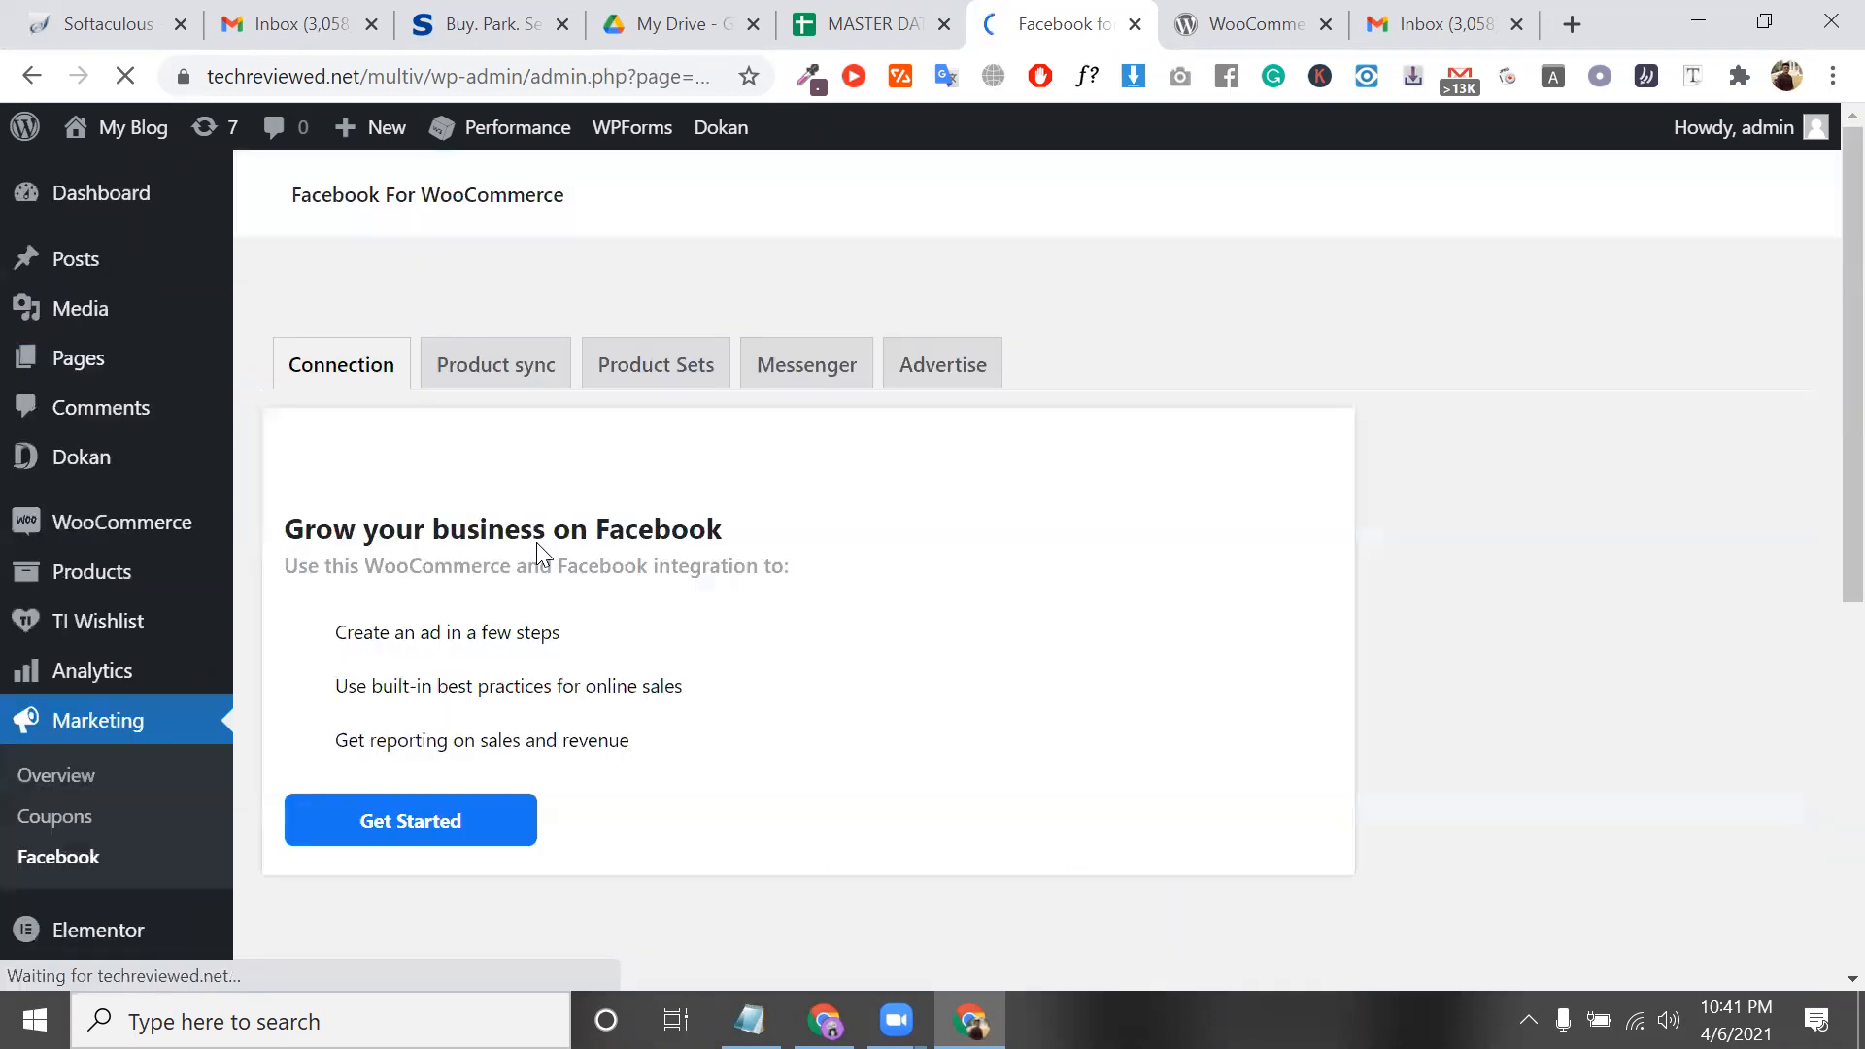
Examine the Facebook for WooCommerce page, including its menu location notice and the listed benefits of the integration
scroll(505, 680, down, 2)
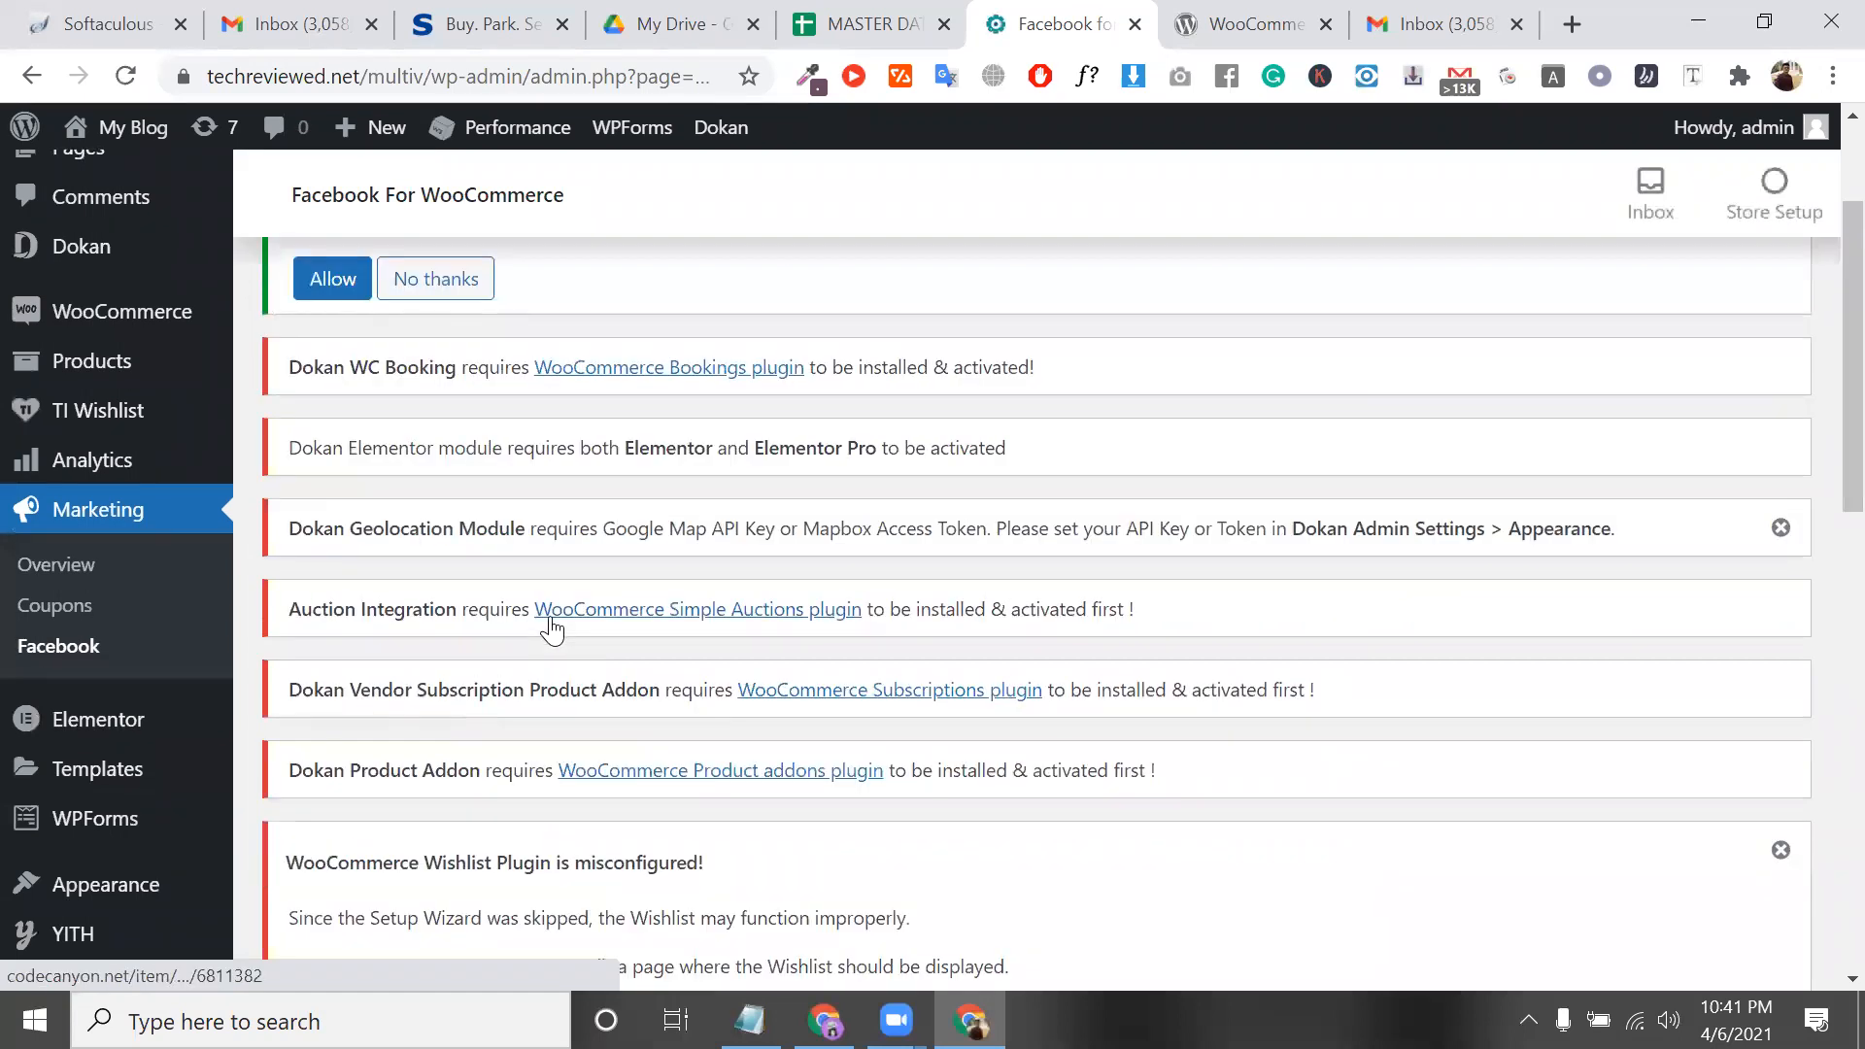
scroll(552, 629, down, 15)
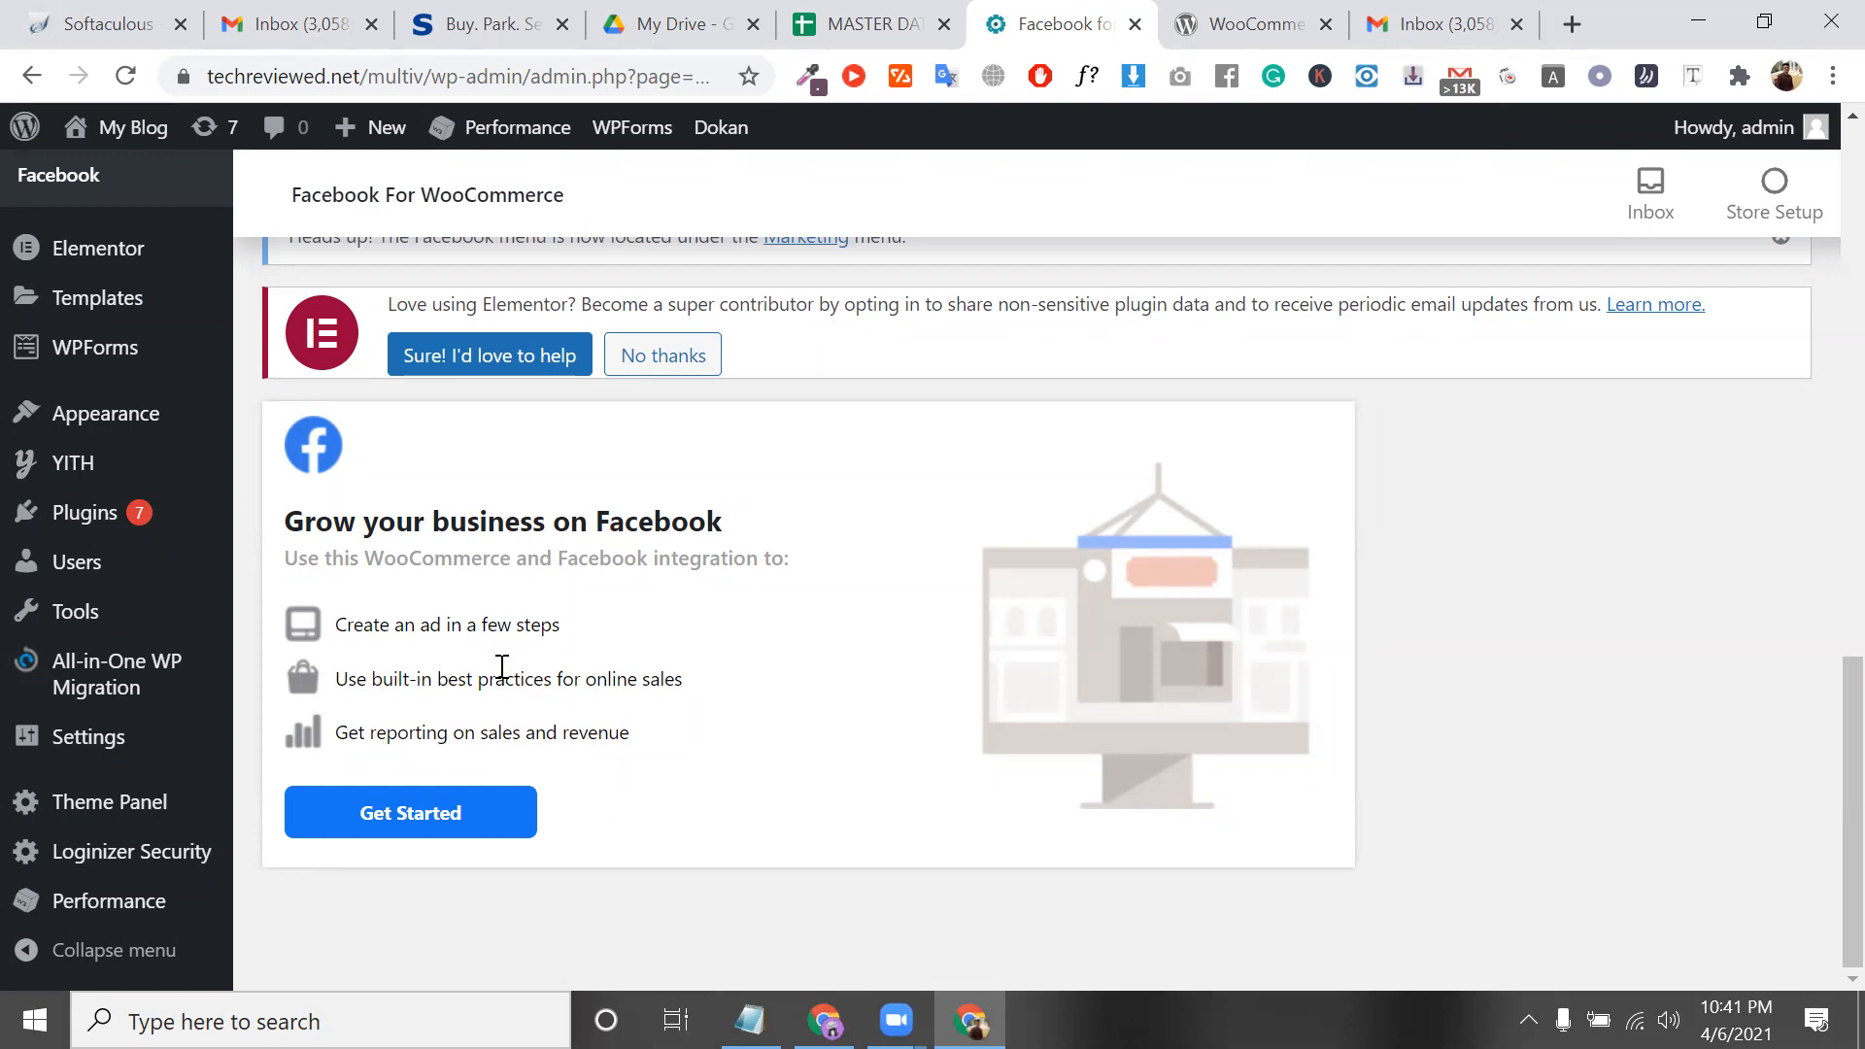
scroll(502, 667, up, 5)
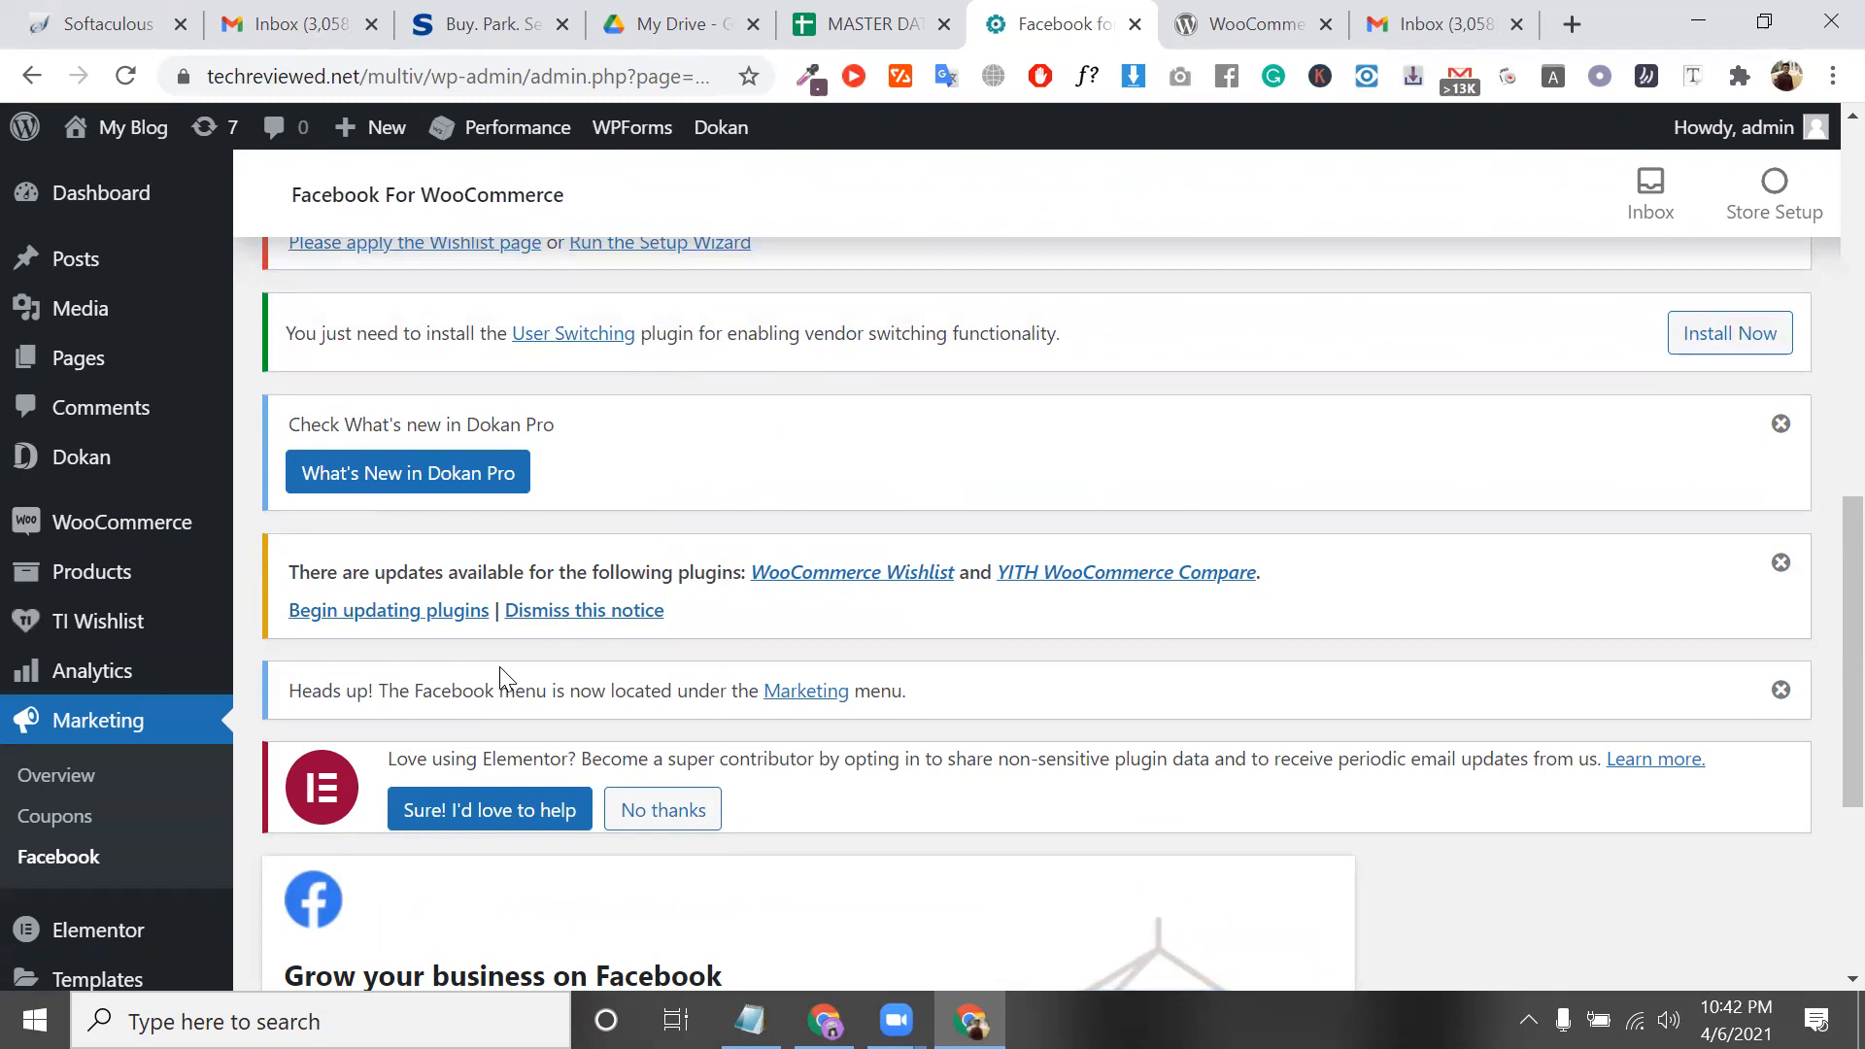
scroll(499, 666, down, 3)
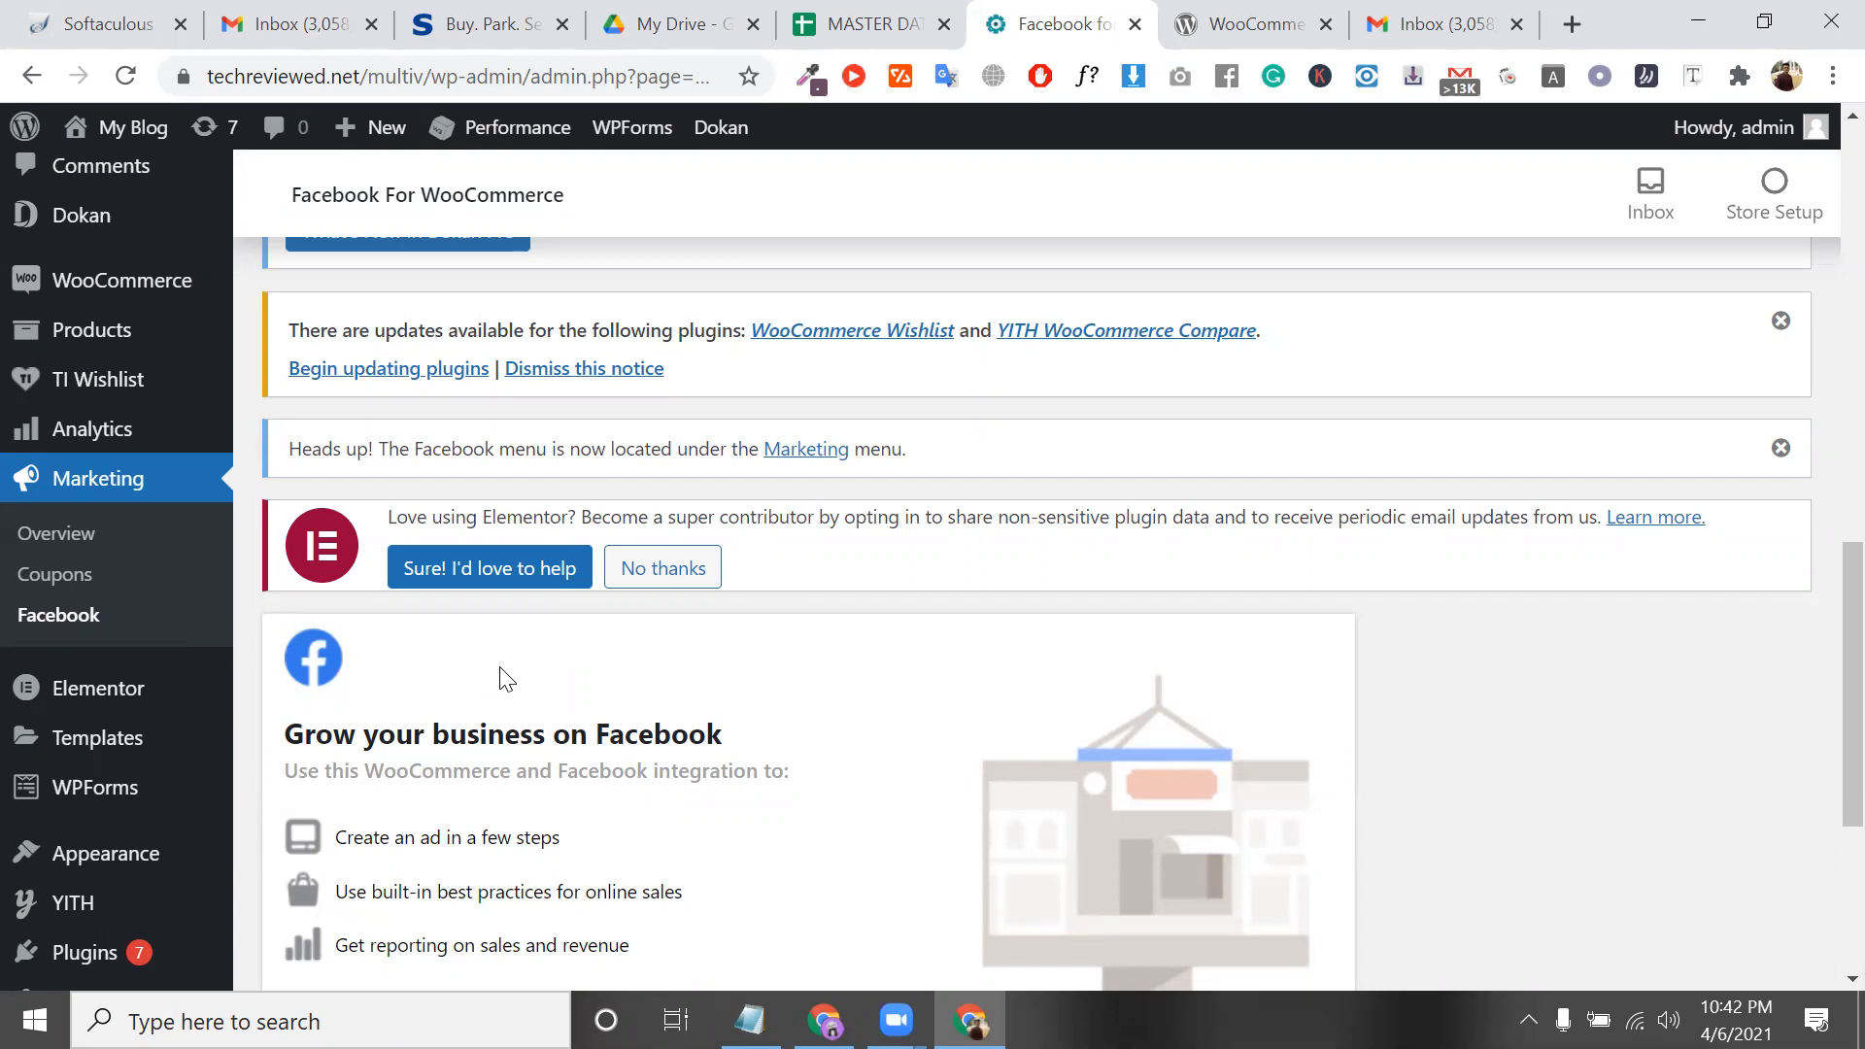
scroll(505, 678, down, 3)
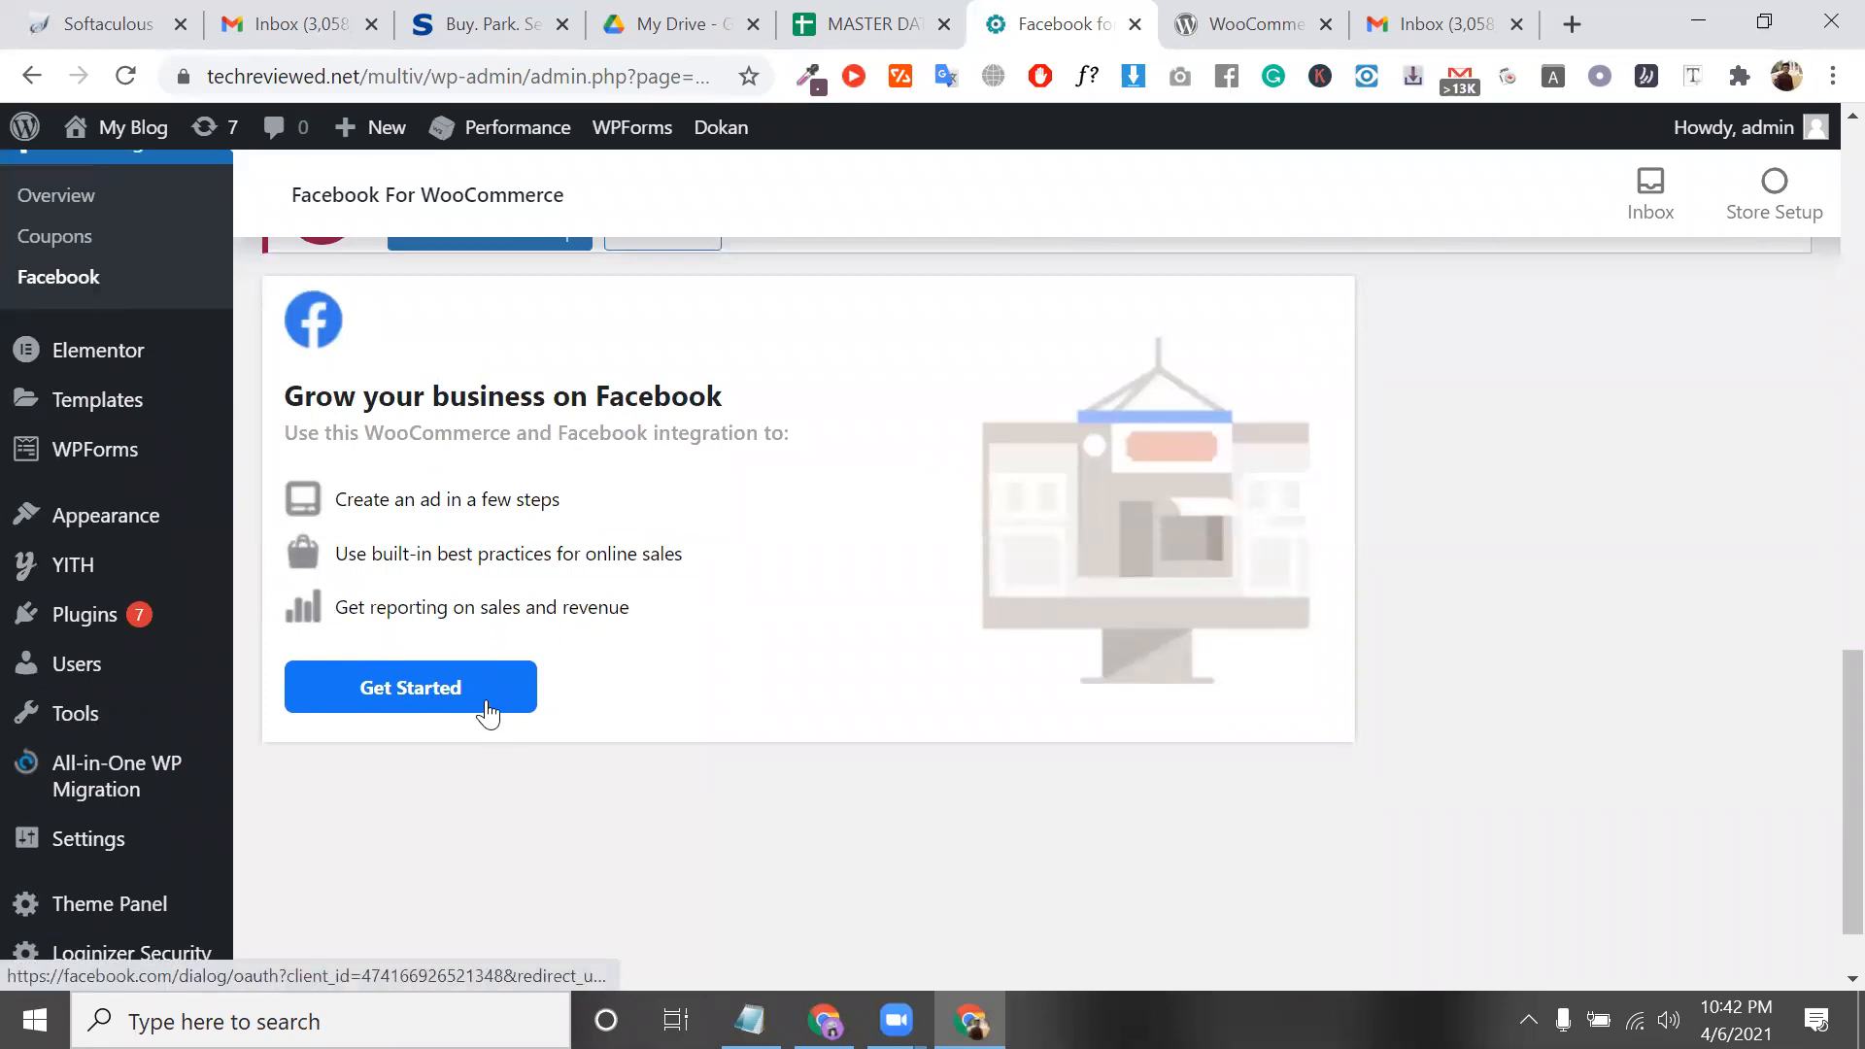
triple_click(524, 555)
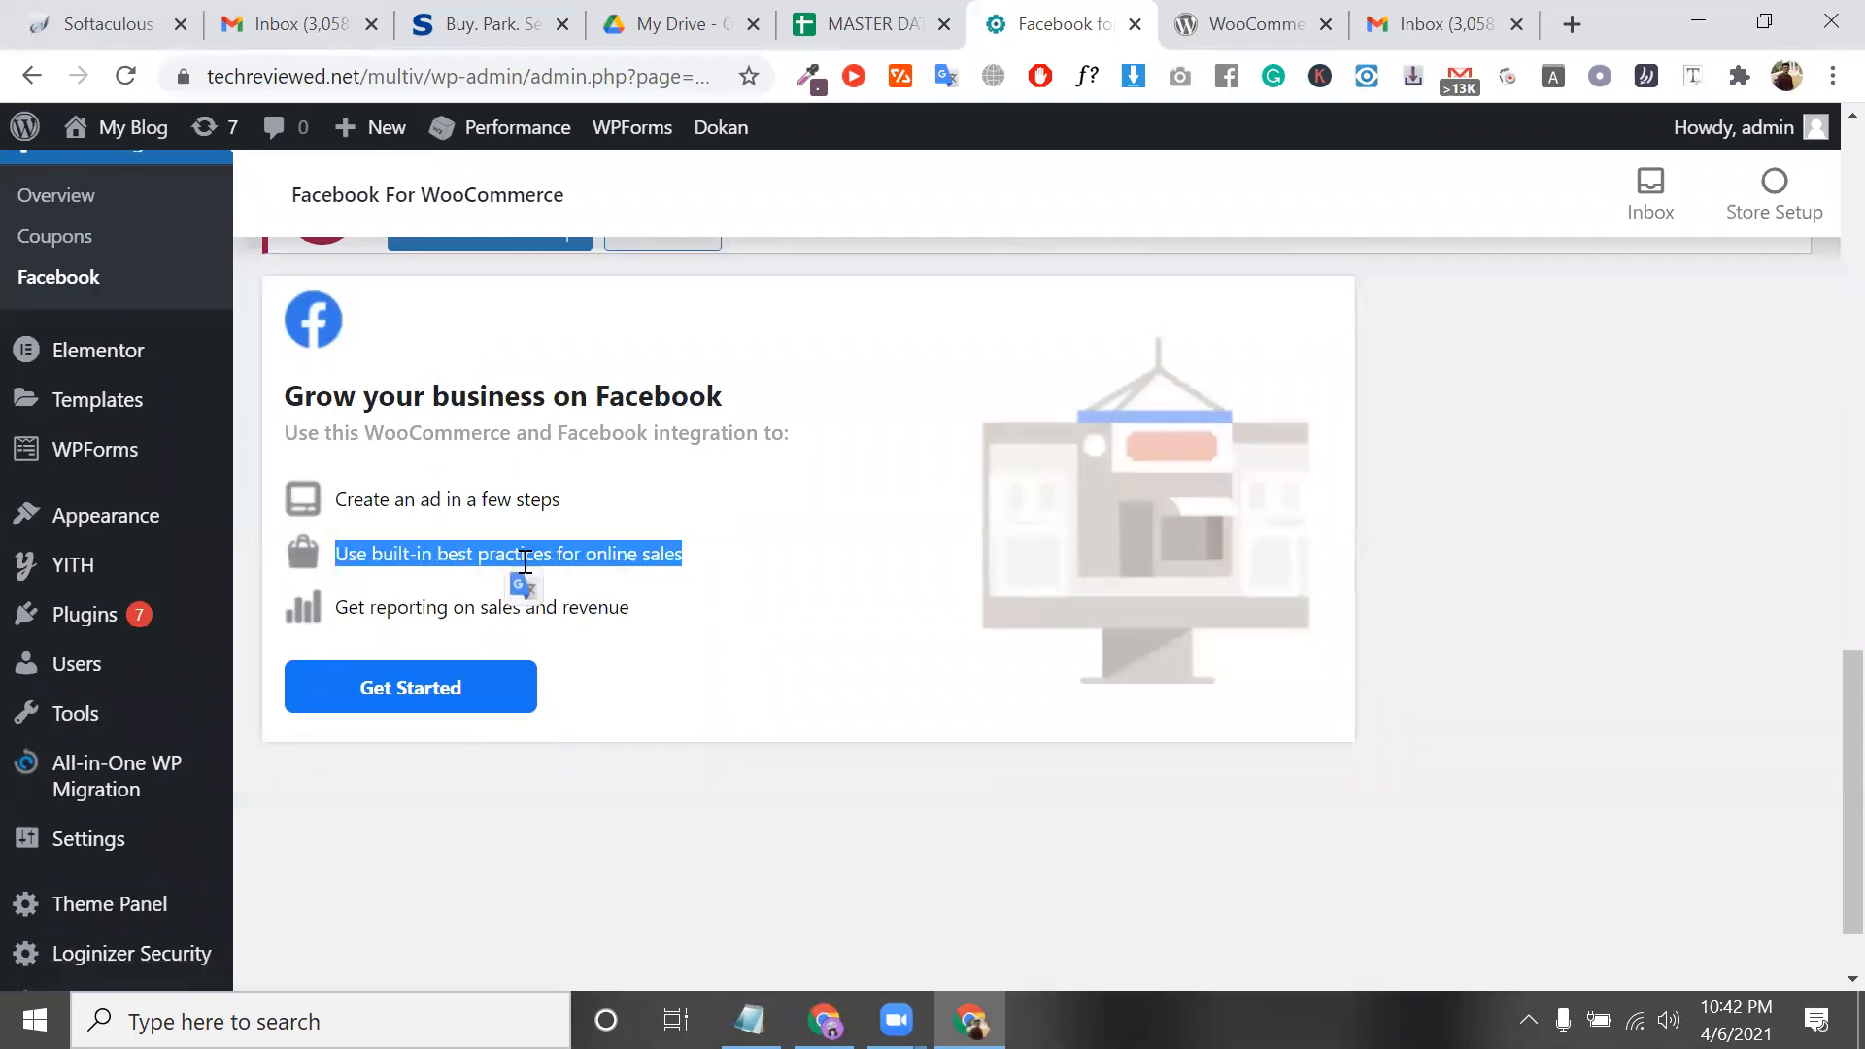
triple_click(542, 410)
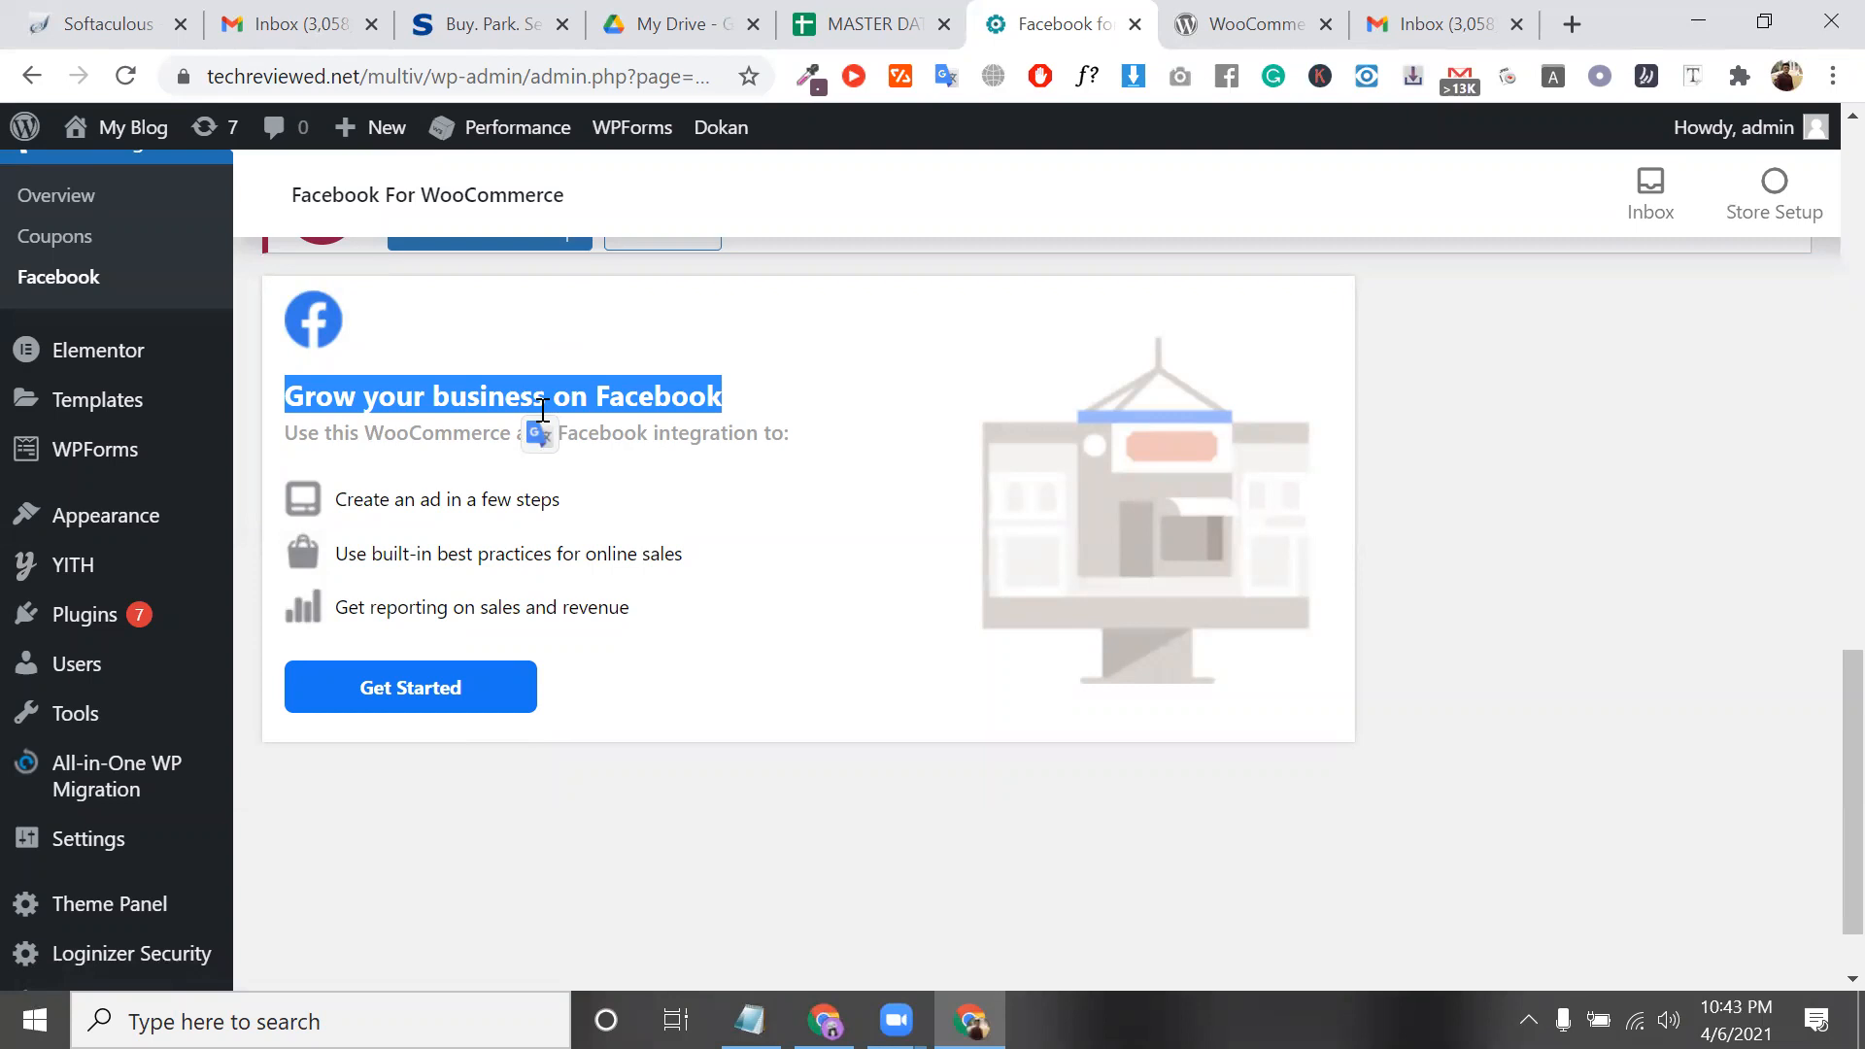
scroll(156, 388, up, 4)
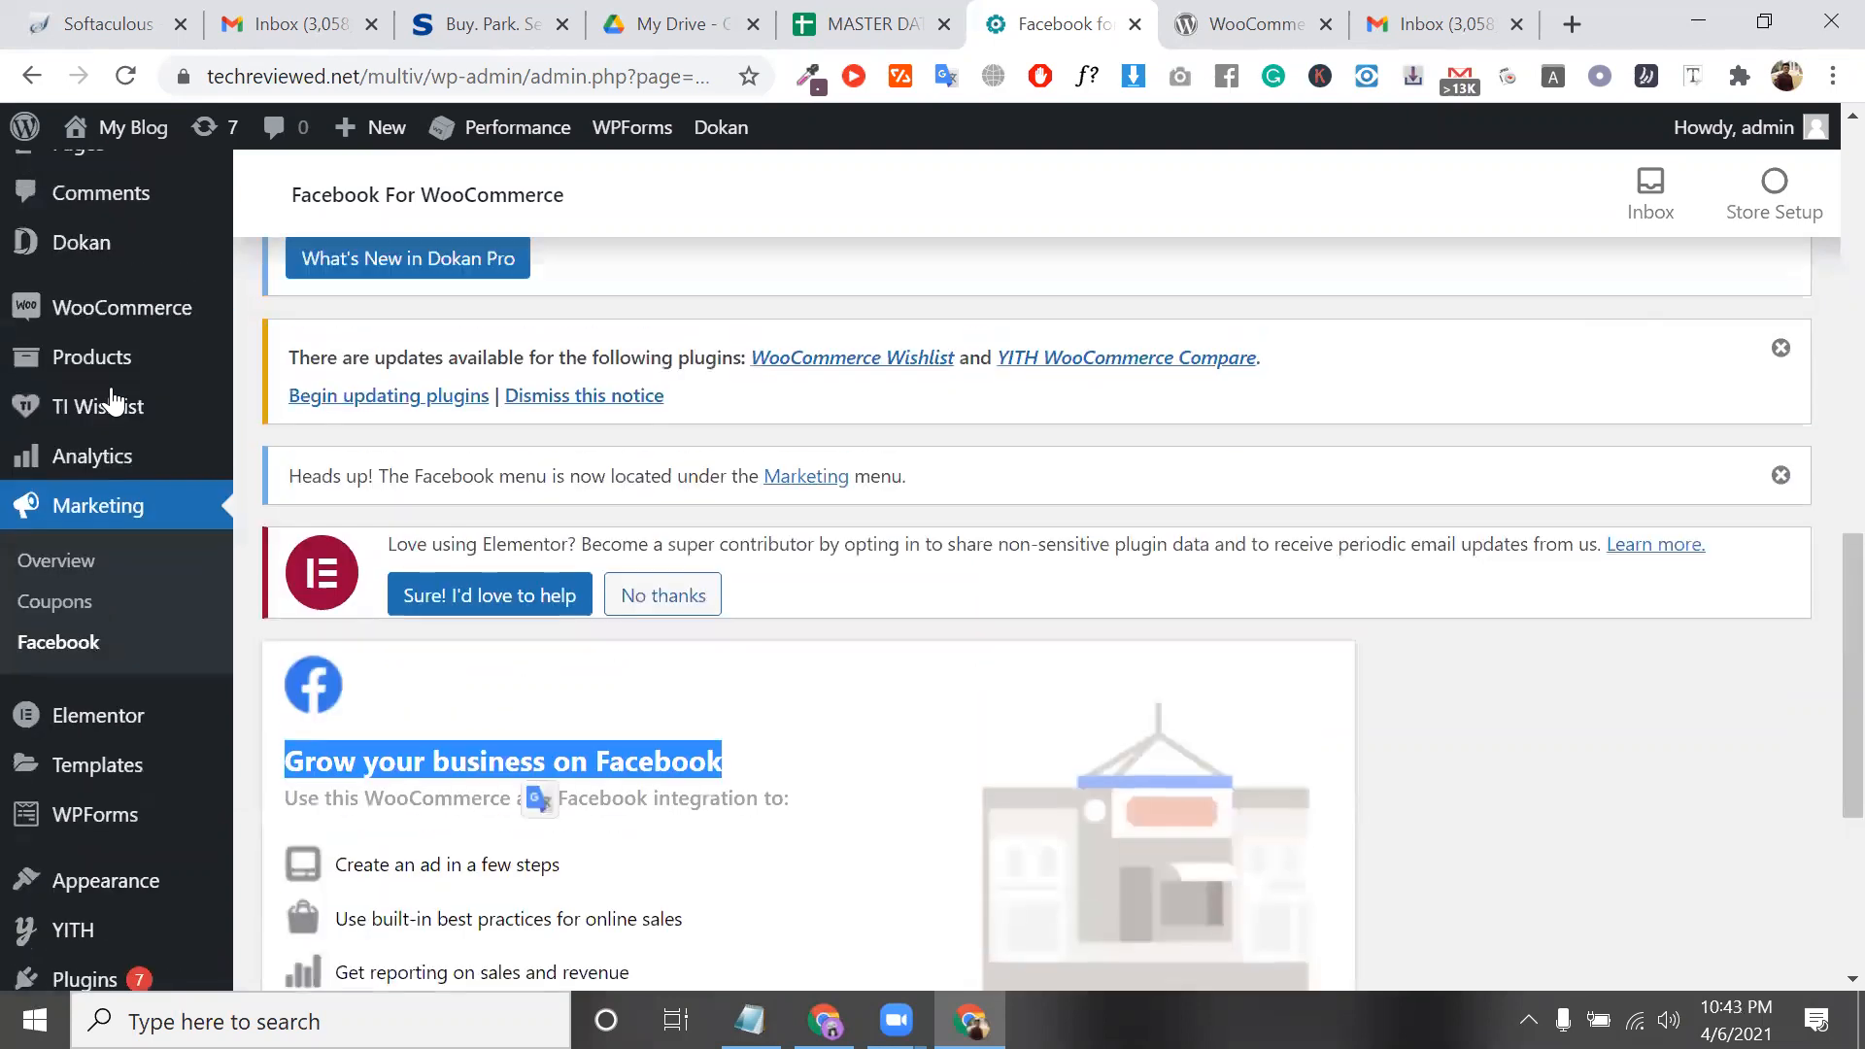
mouse_move(117, 393)
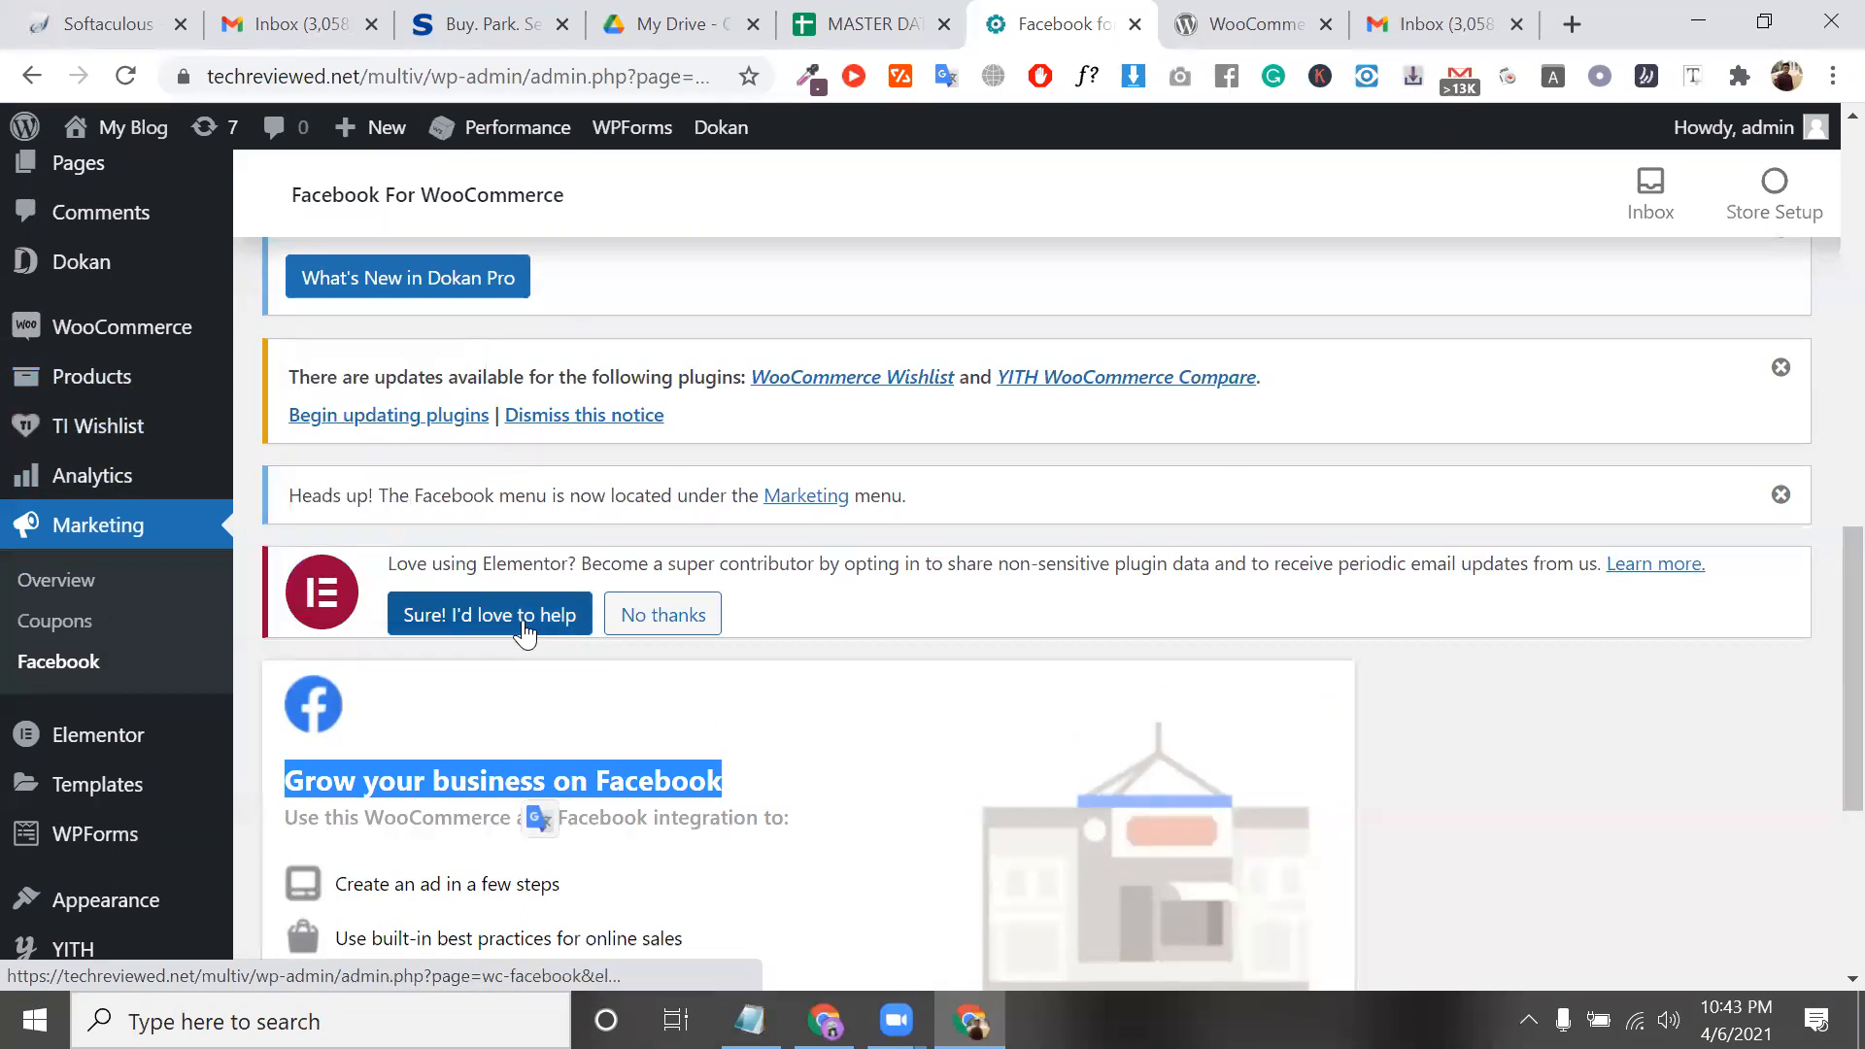
triple_click(678, 498)
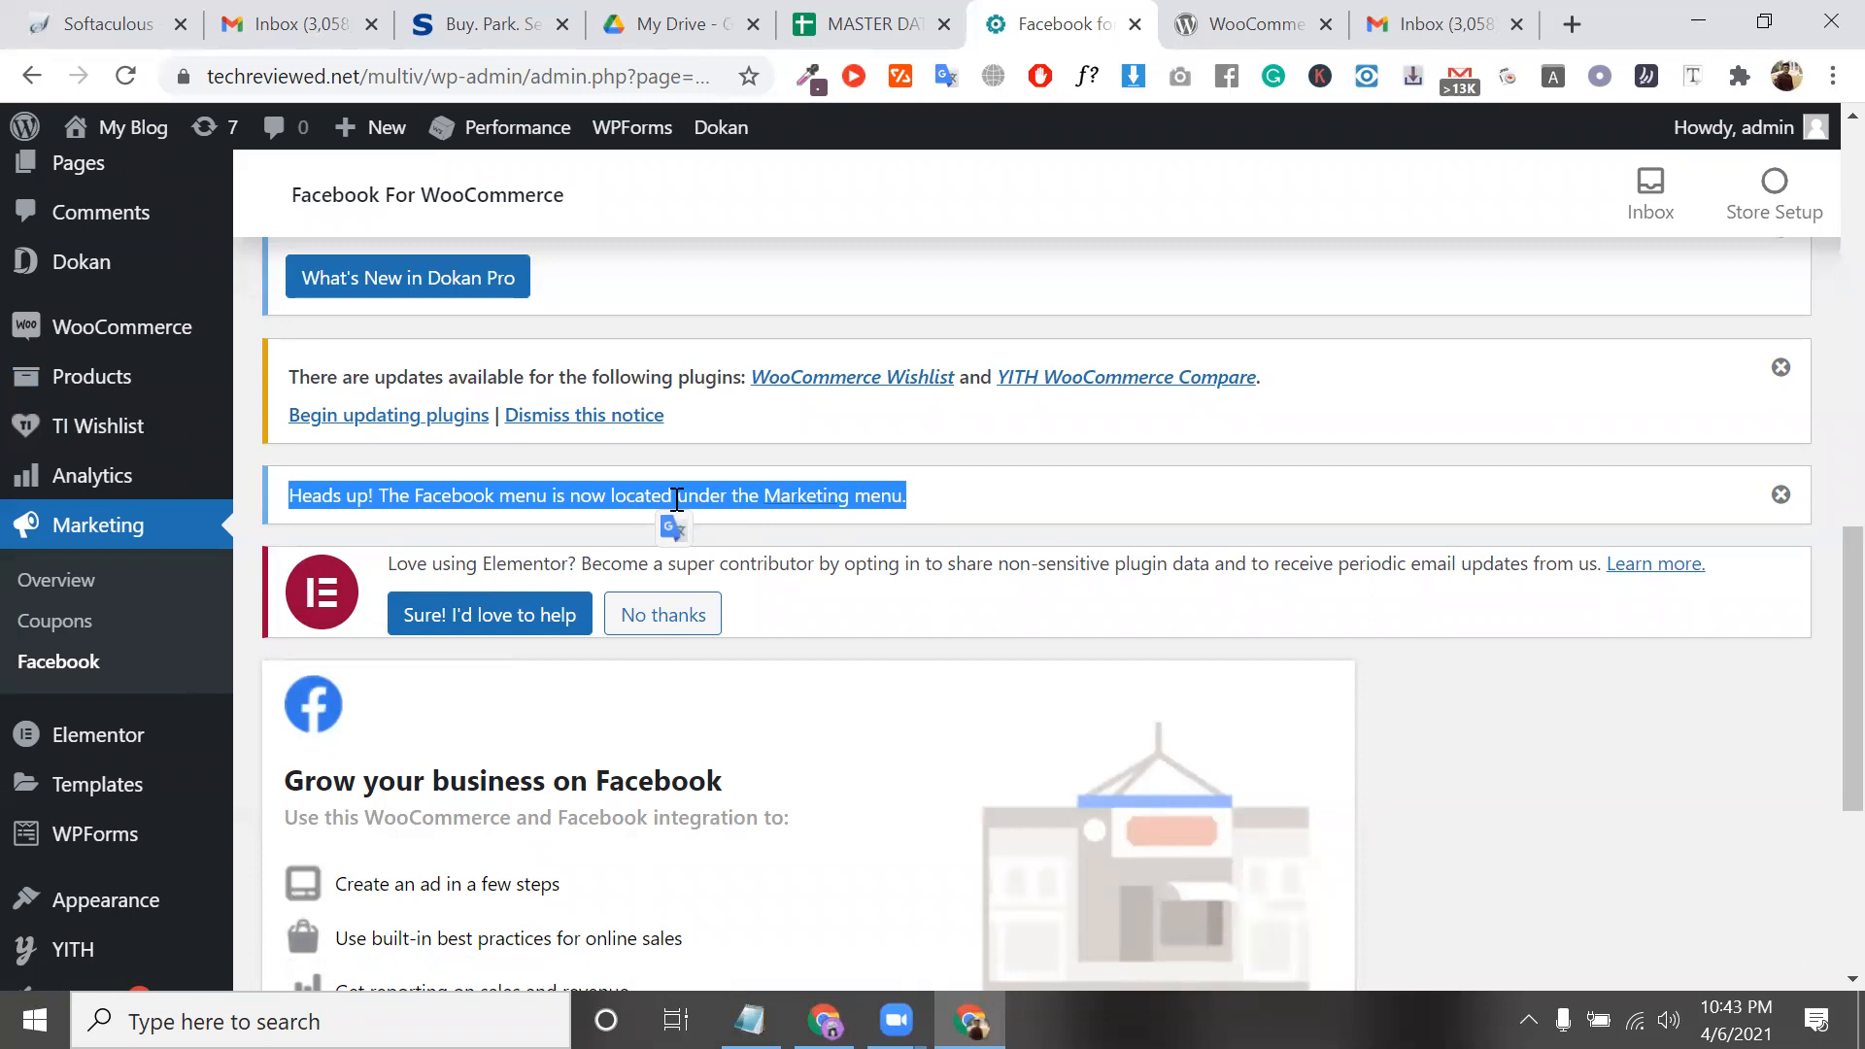
scroll(891, 608, down, 2)
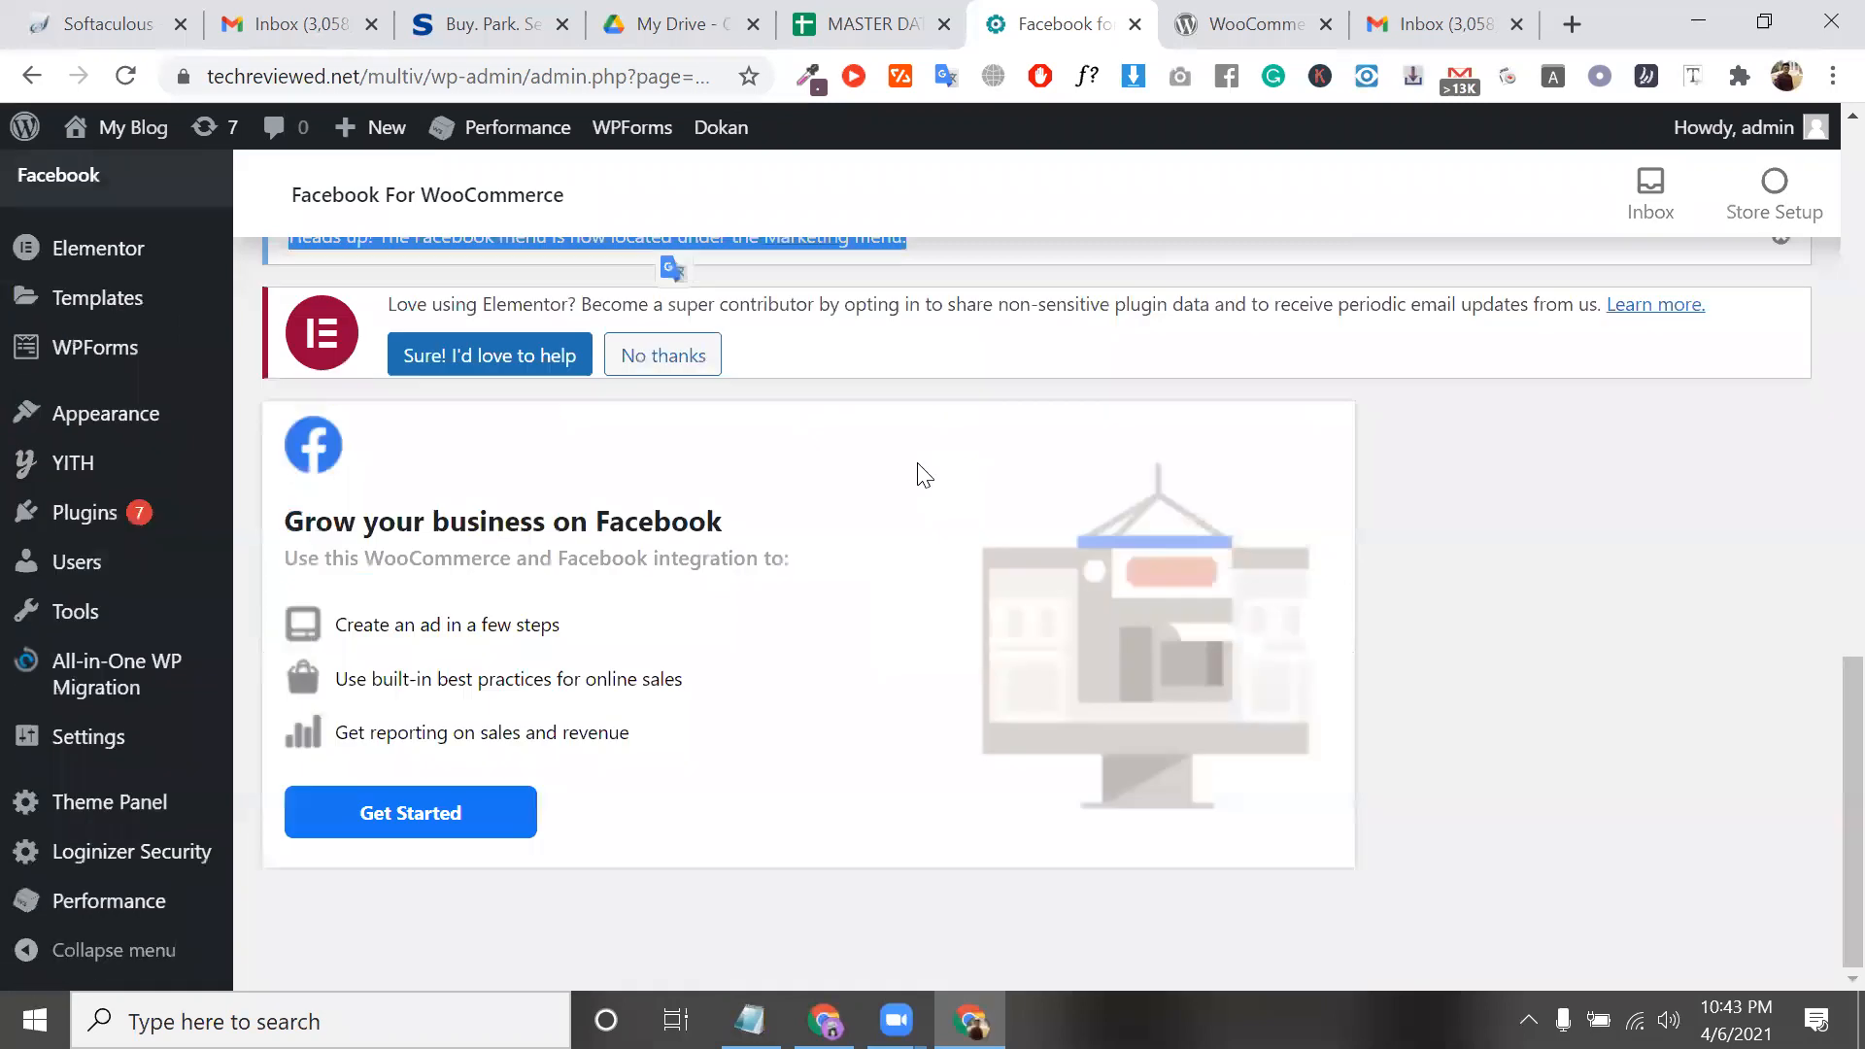
triple_click(625, 536)
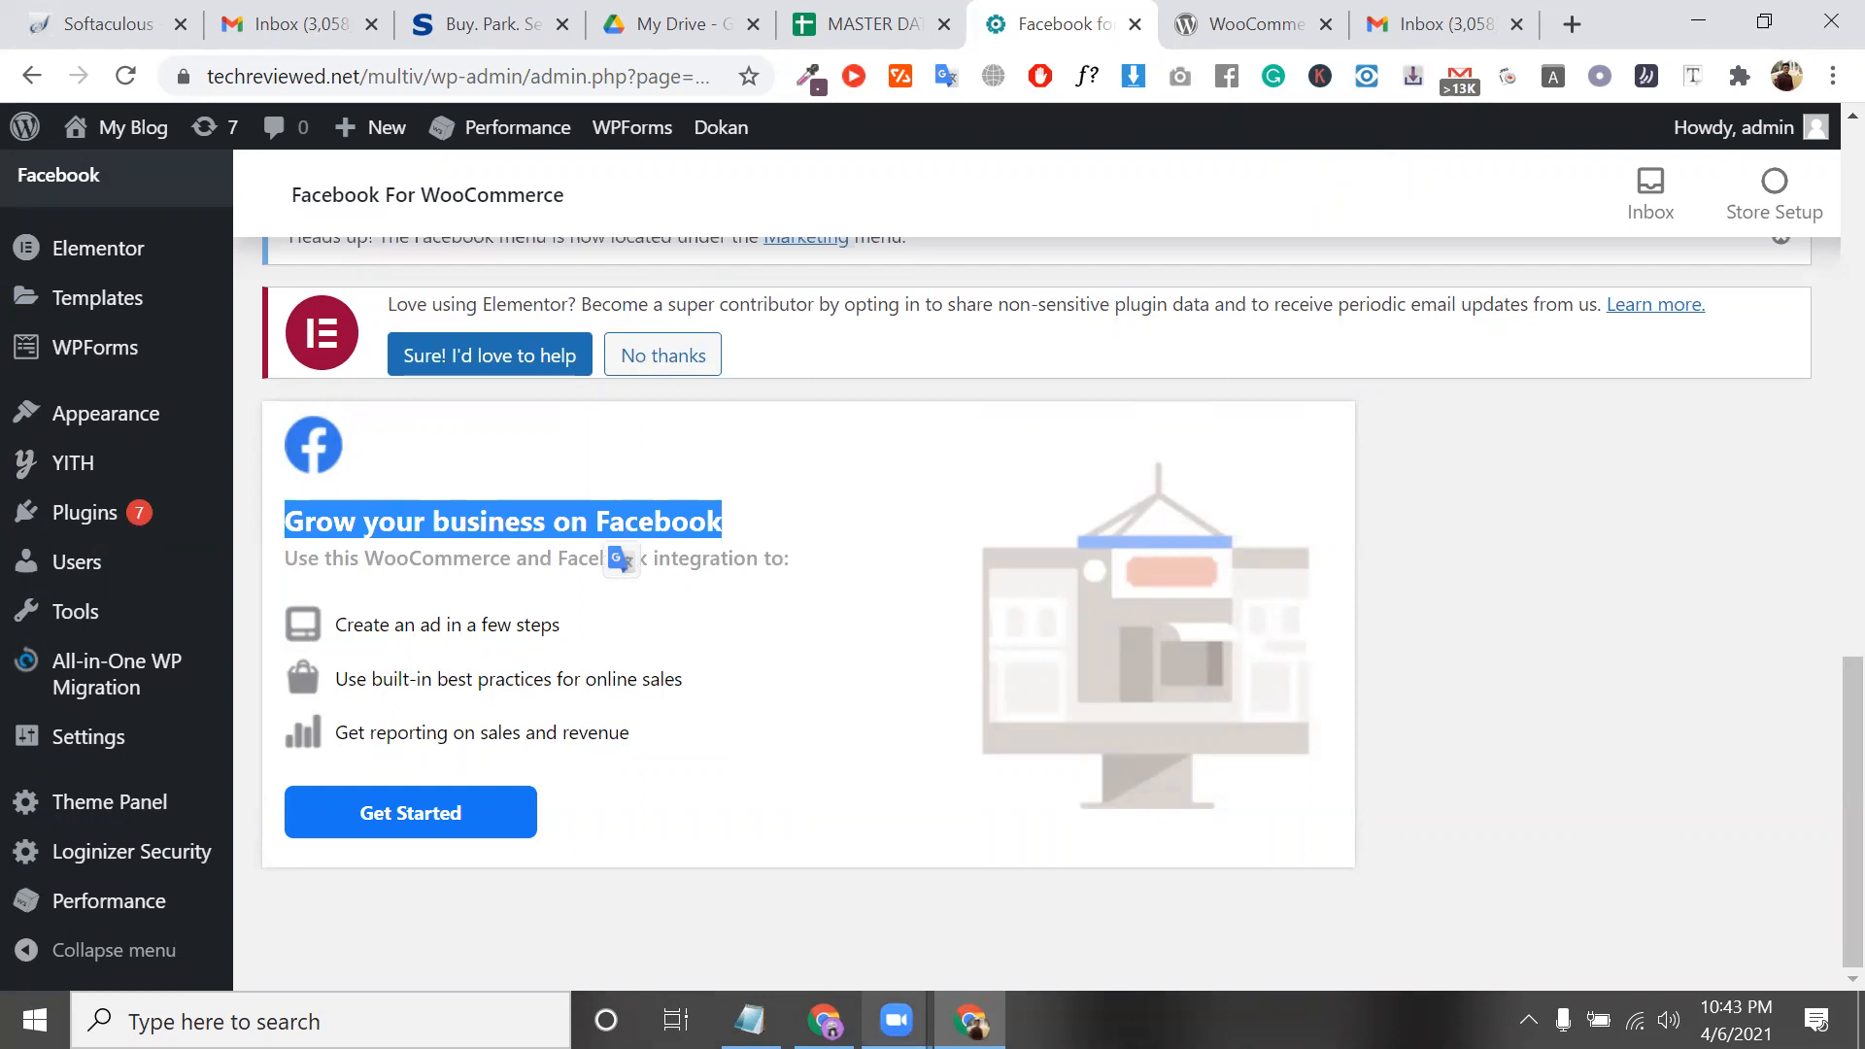
Switch to the Notepad notes, select the line "mailchimp for wordpress" and return to the browser
click(749, 1020)
drag(661, 363, 377, 366)
click(377, 375)
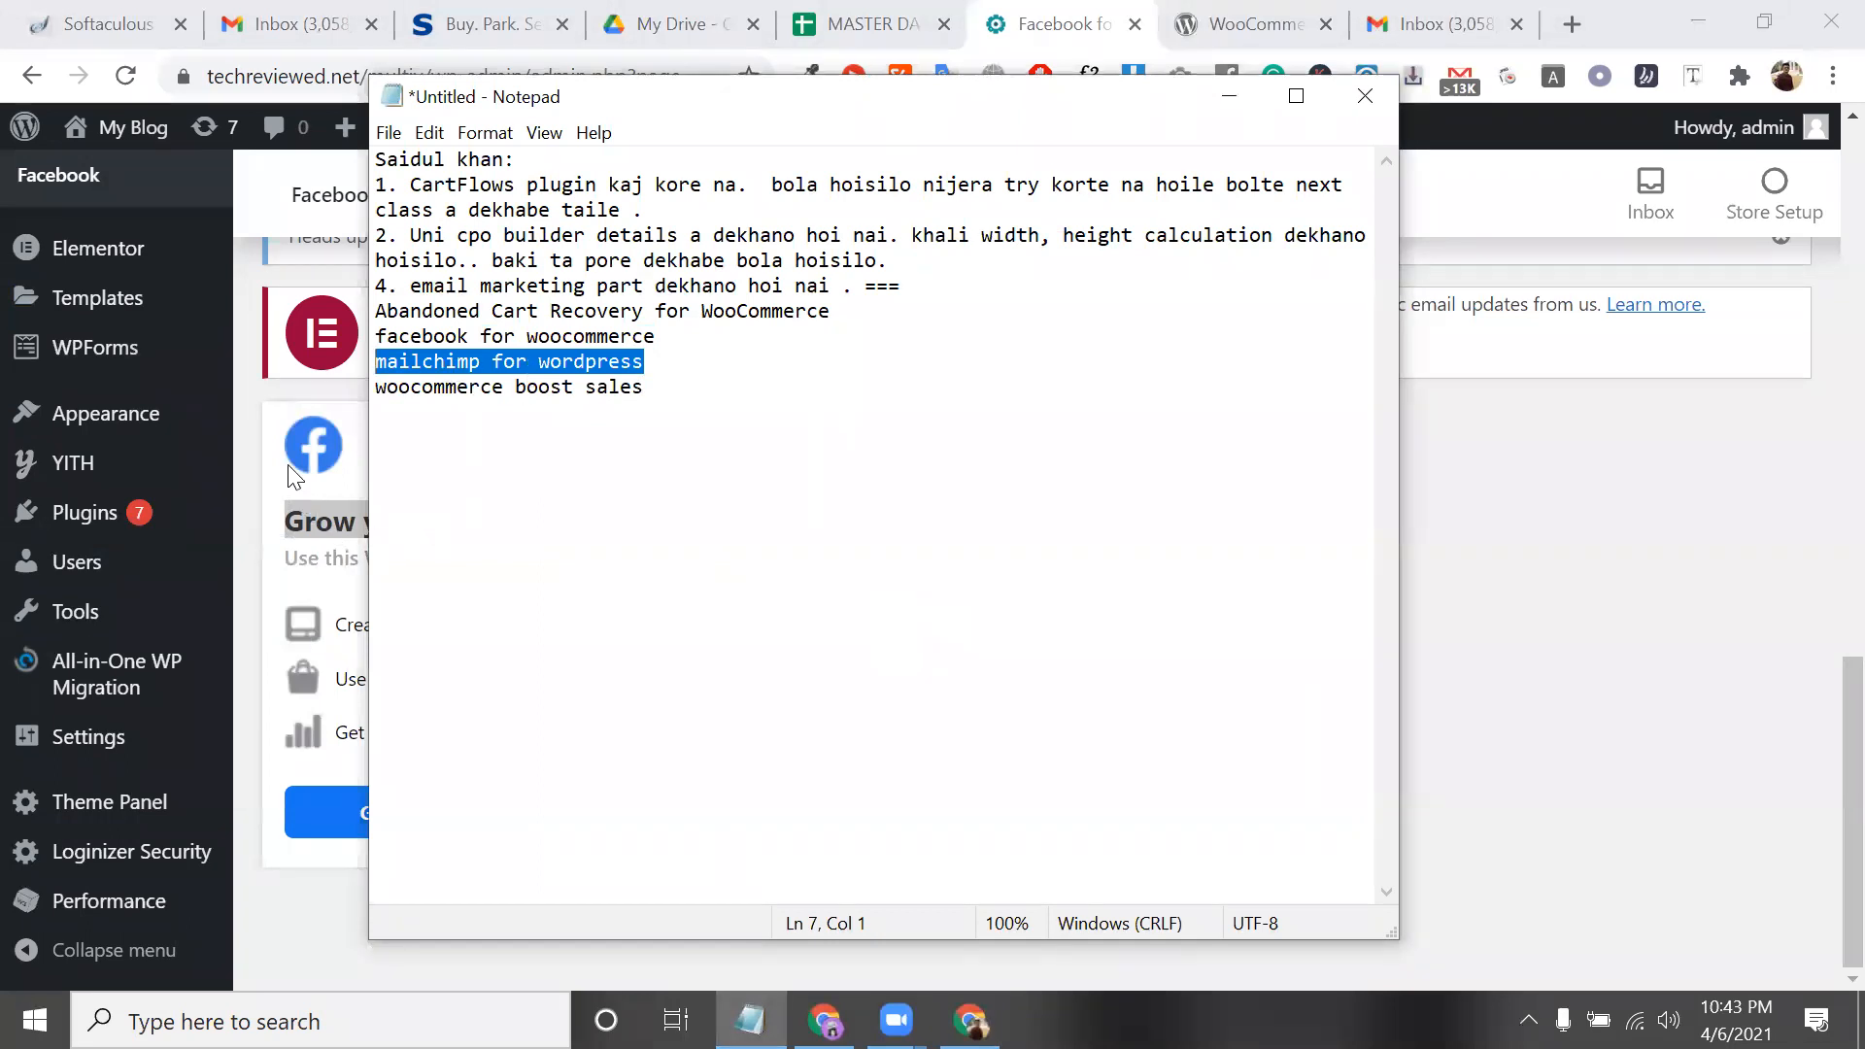
click(337, 532)
Open the page for adding new plugins and go to its plugin search
scroll(191, 637, up, 5)
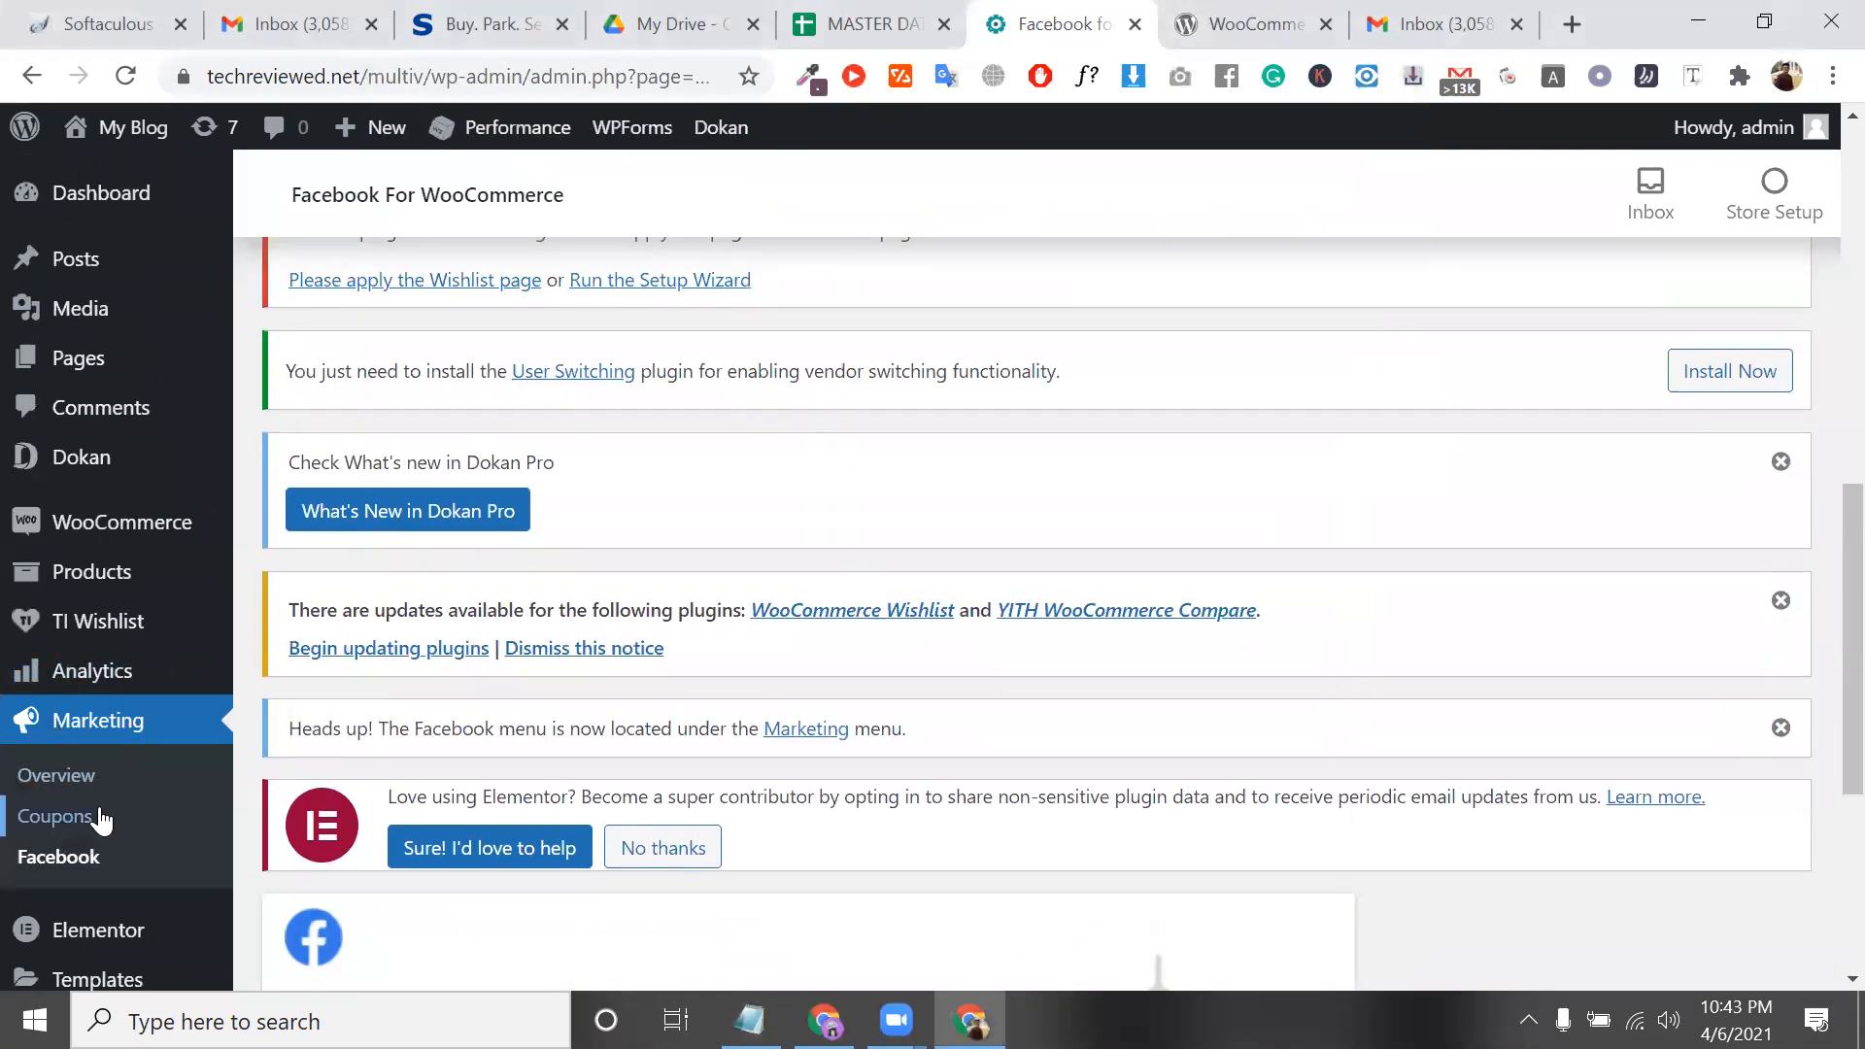
scroll(95, 820, down, 5)
mouse_move(137, 754)
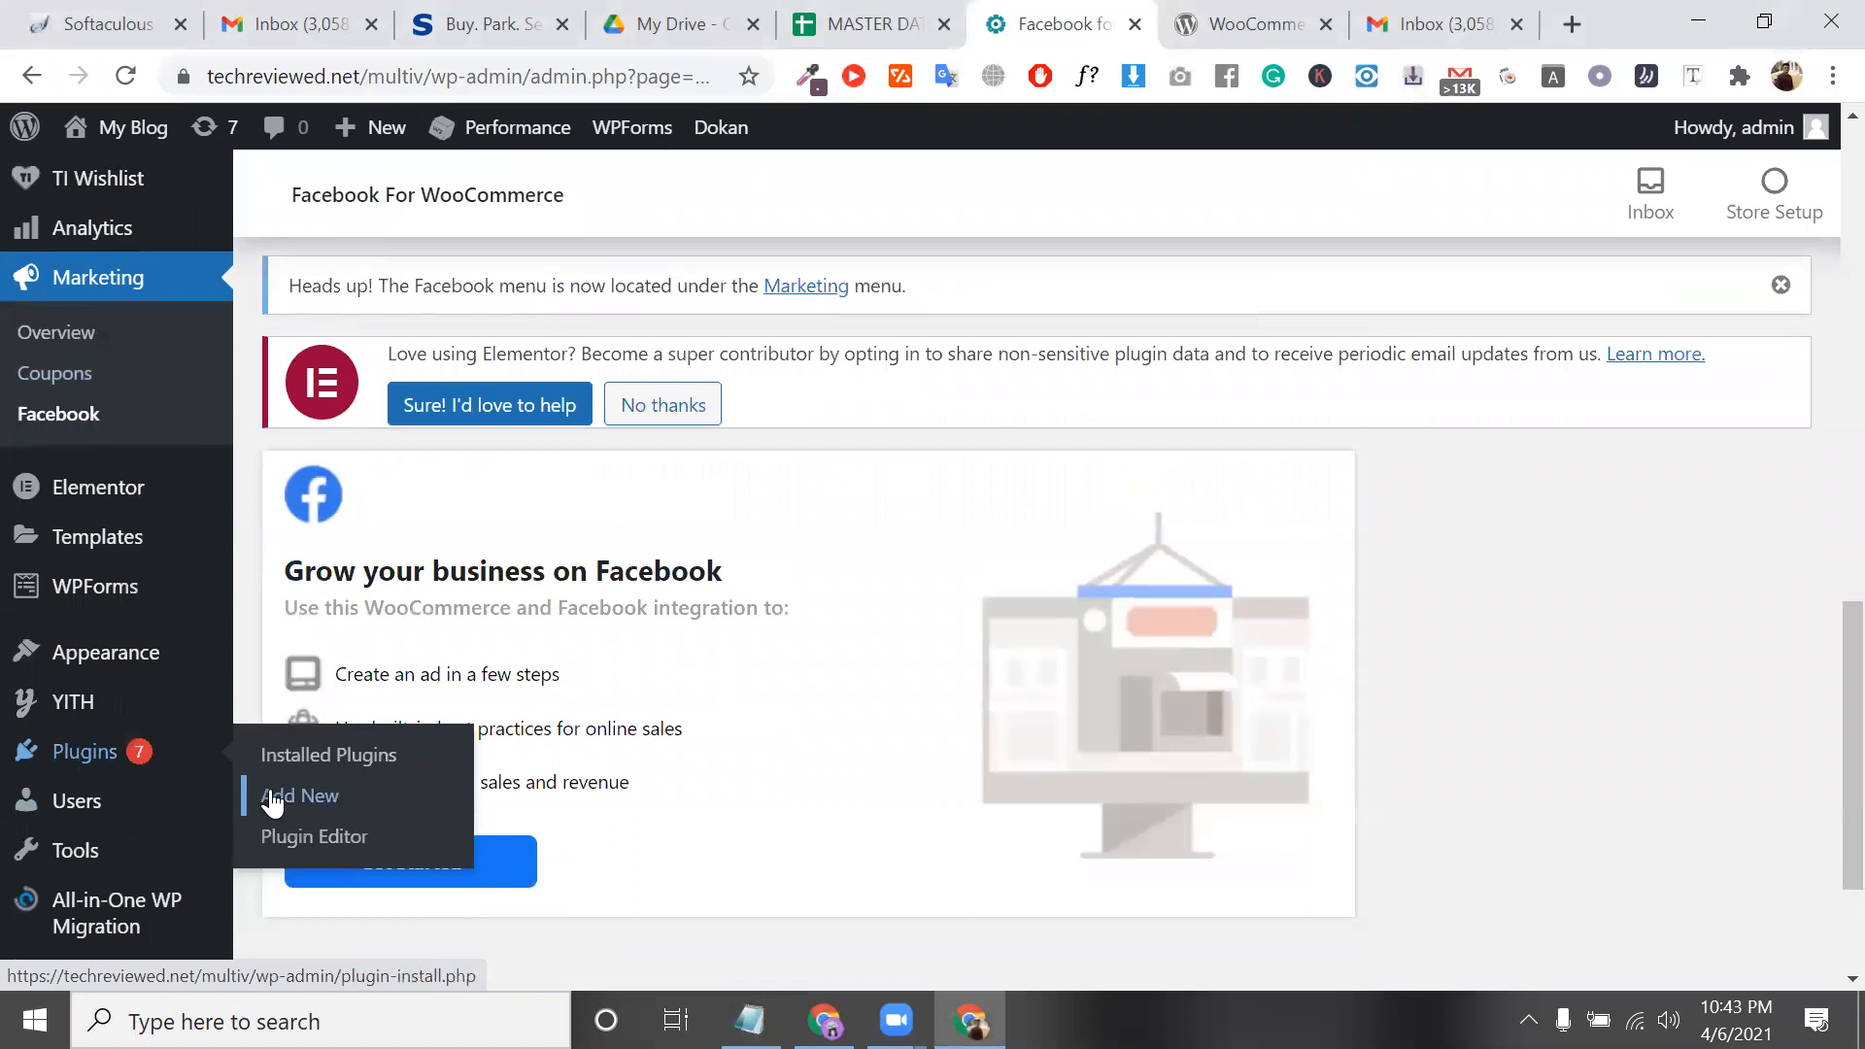
click(273, 798)
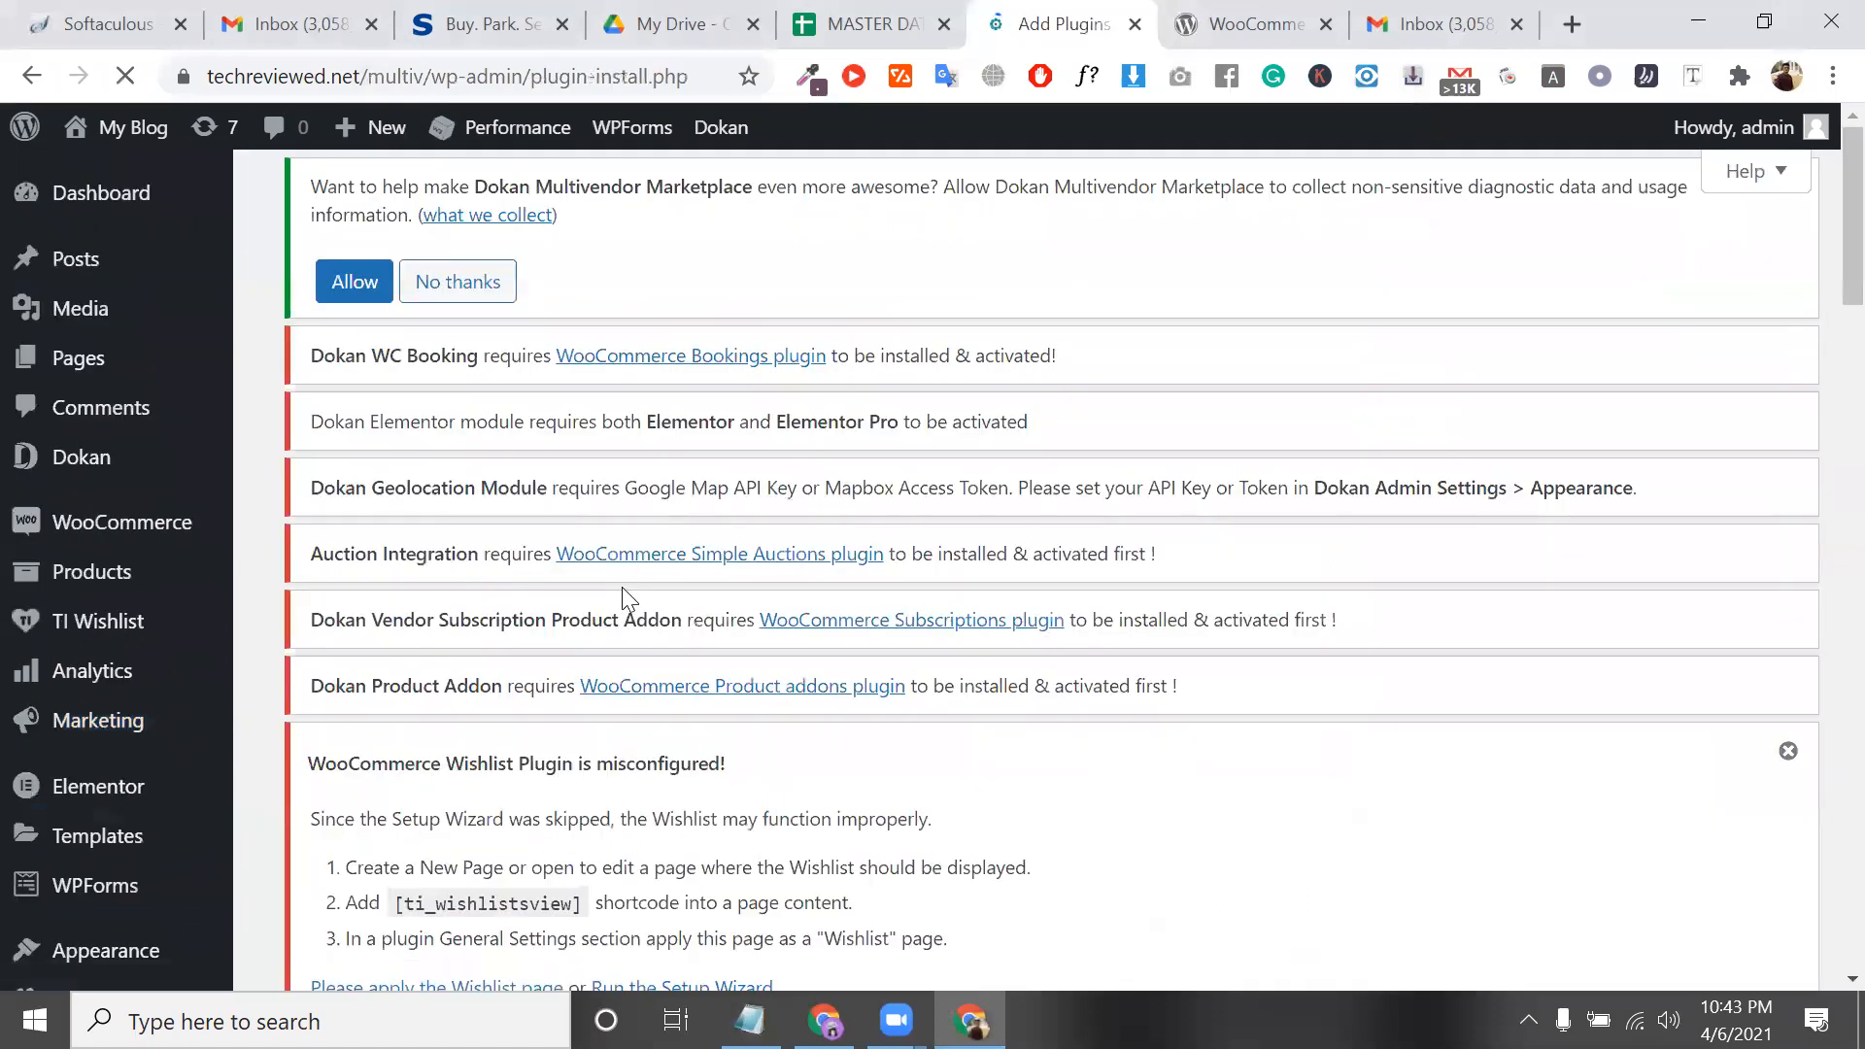
scroll(1583, 276, down, 12)
Try searching the plugin directory for "mc4" and clear the search term
click(1512, 257)
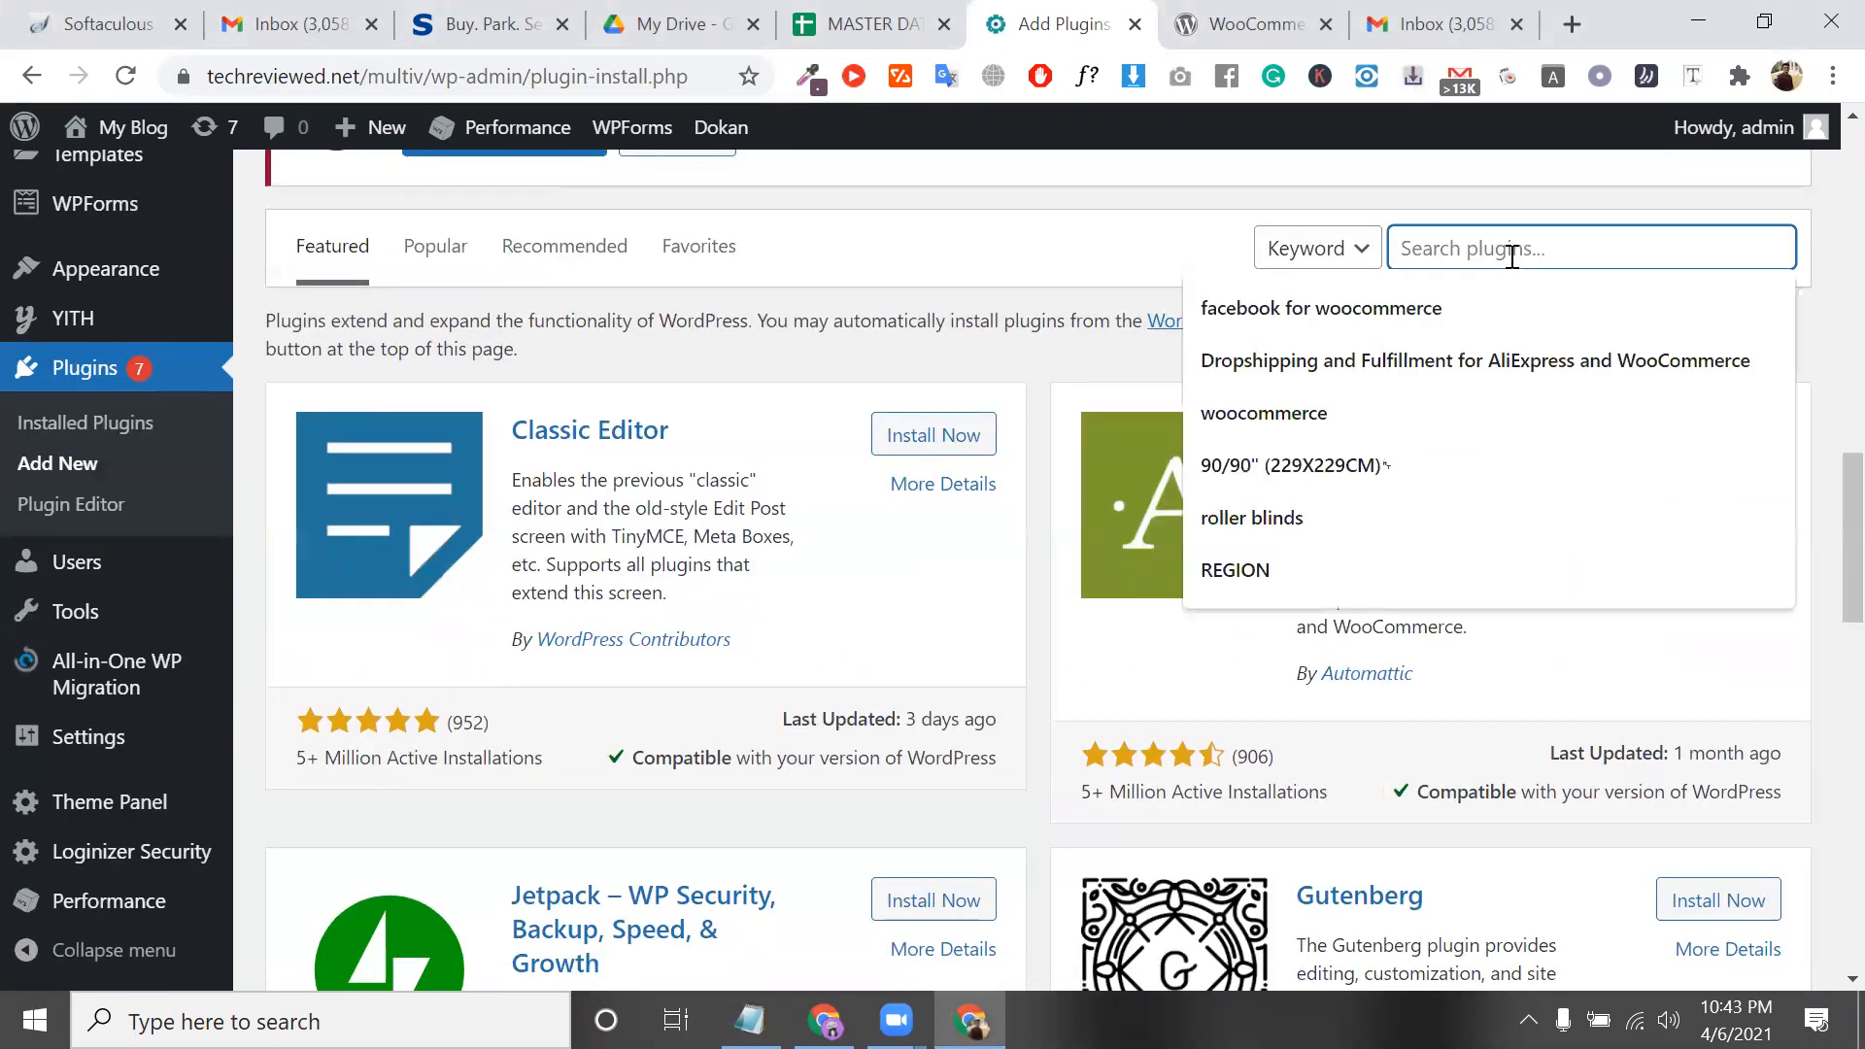
text(mc4)
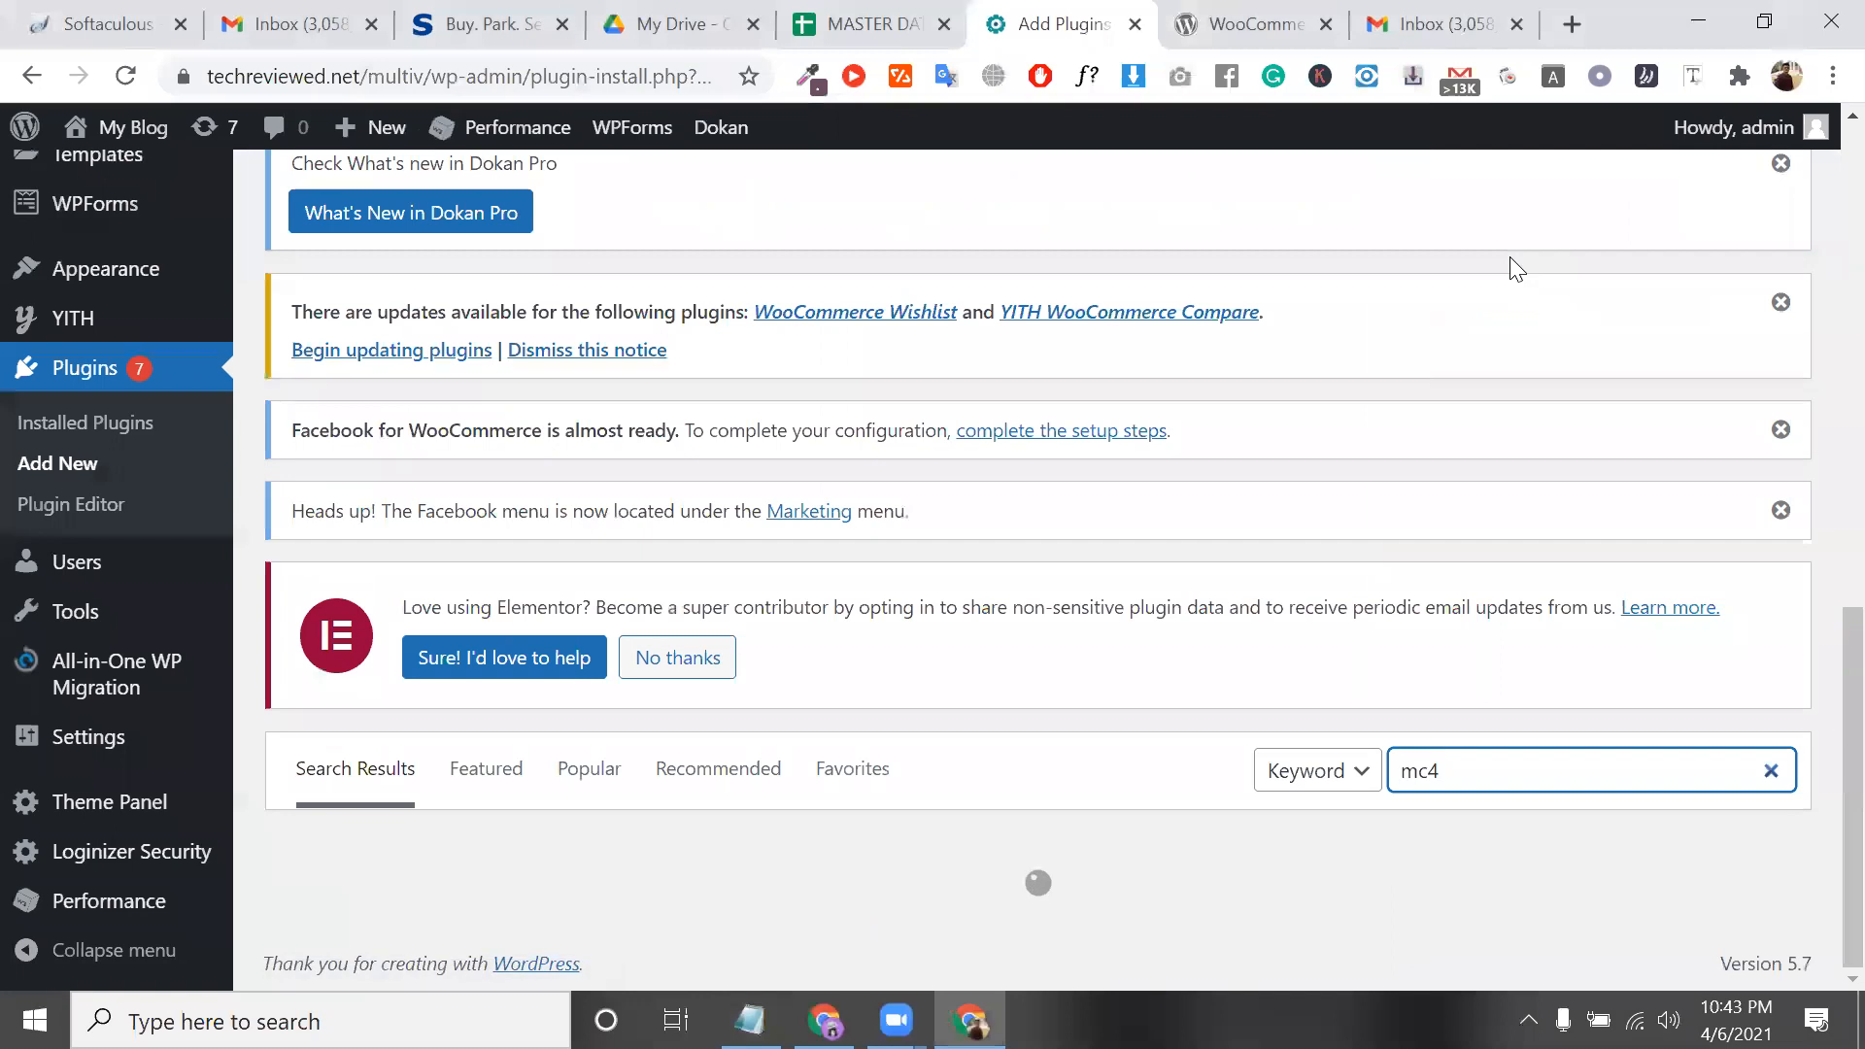
scroll(1461, 379, down, 5)
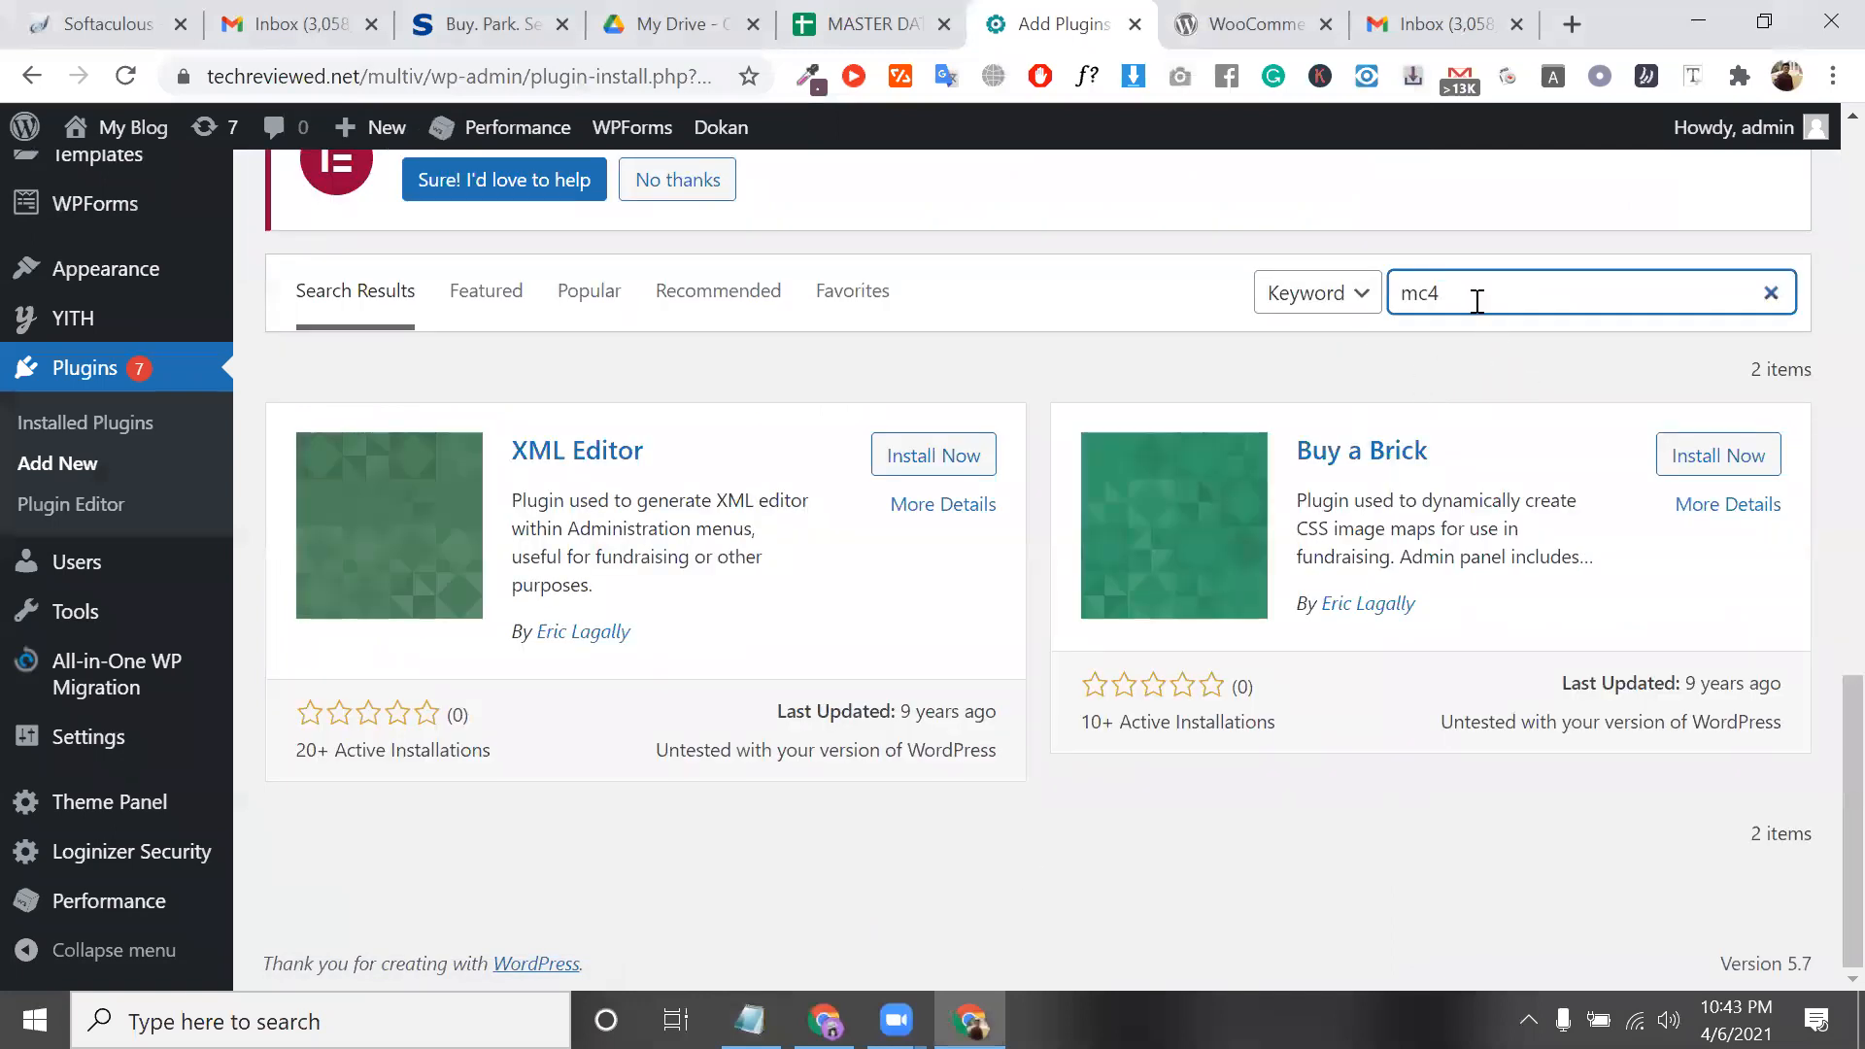
text(facebook for woocommerce)
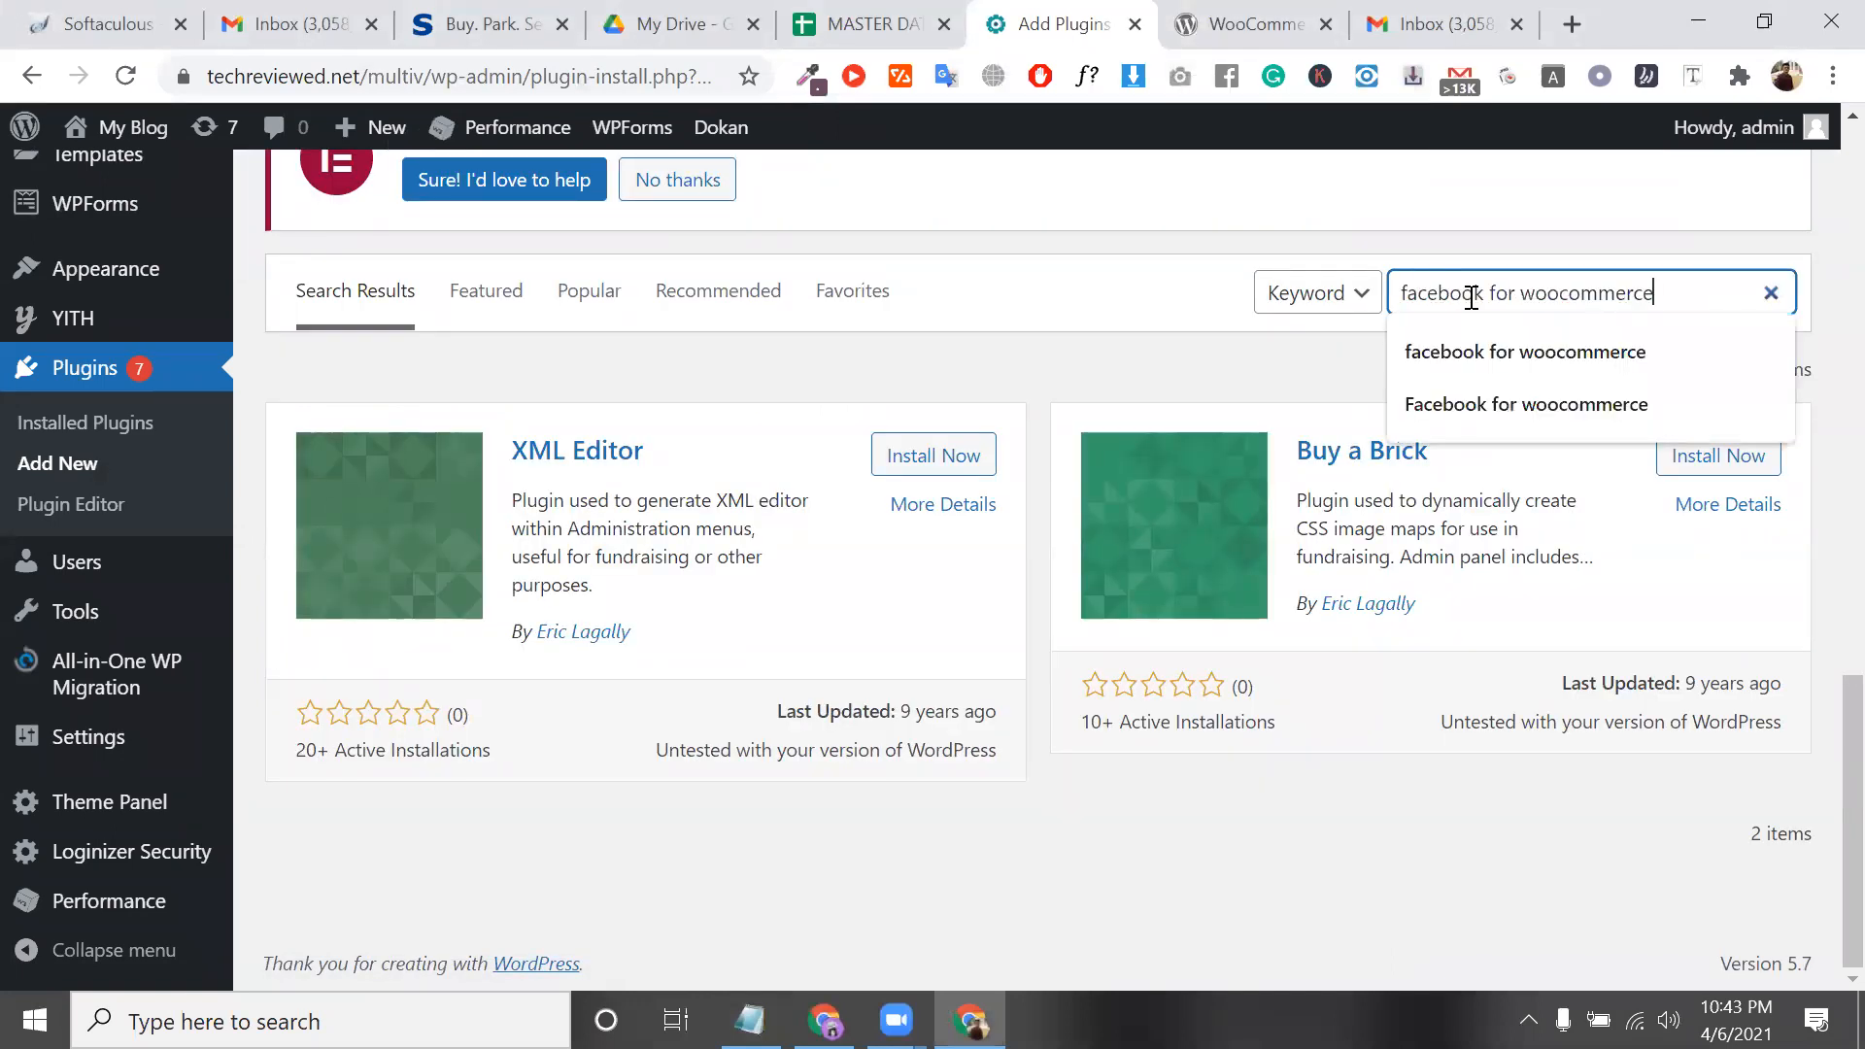
triple_click(1471, 298)
key(BackSpace)
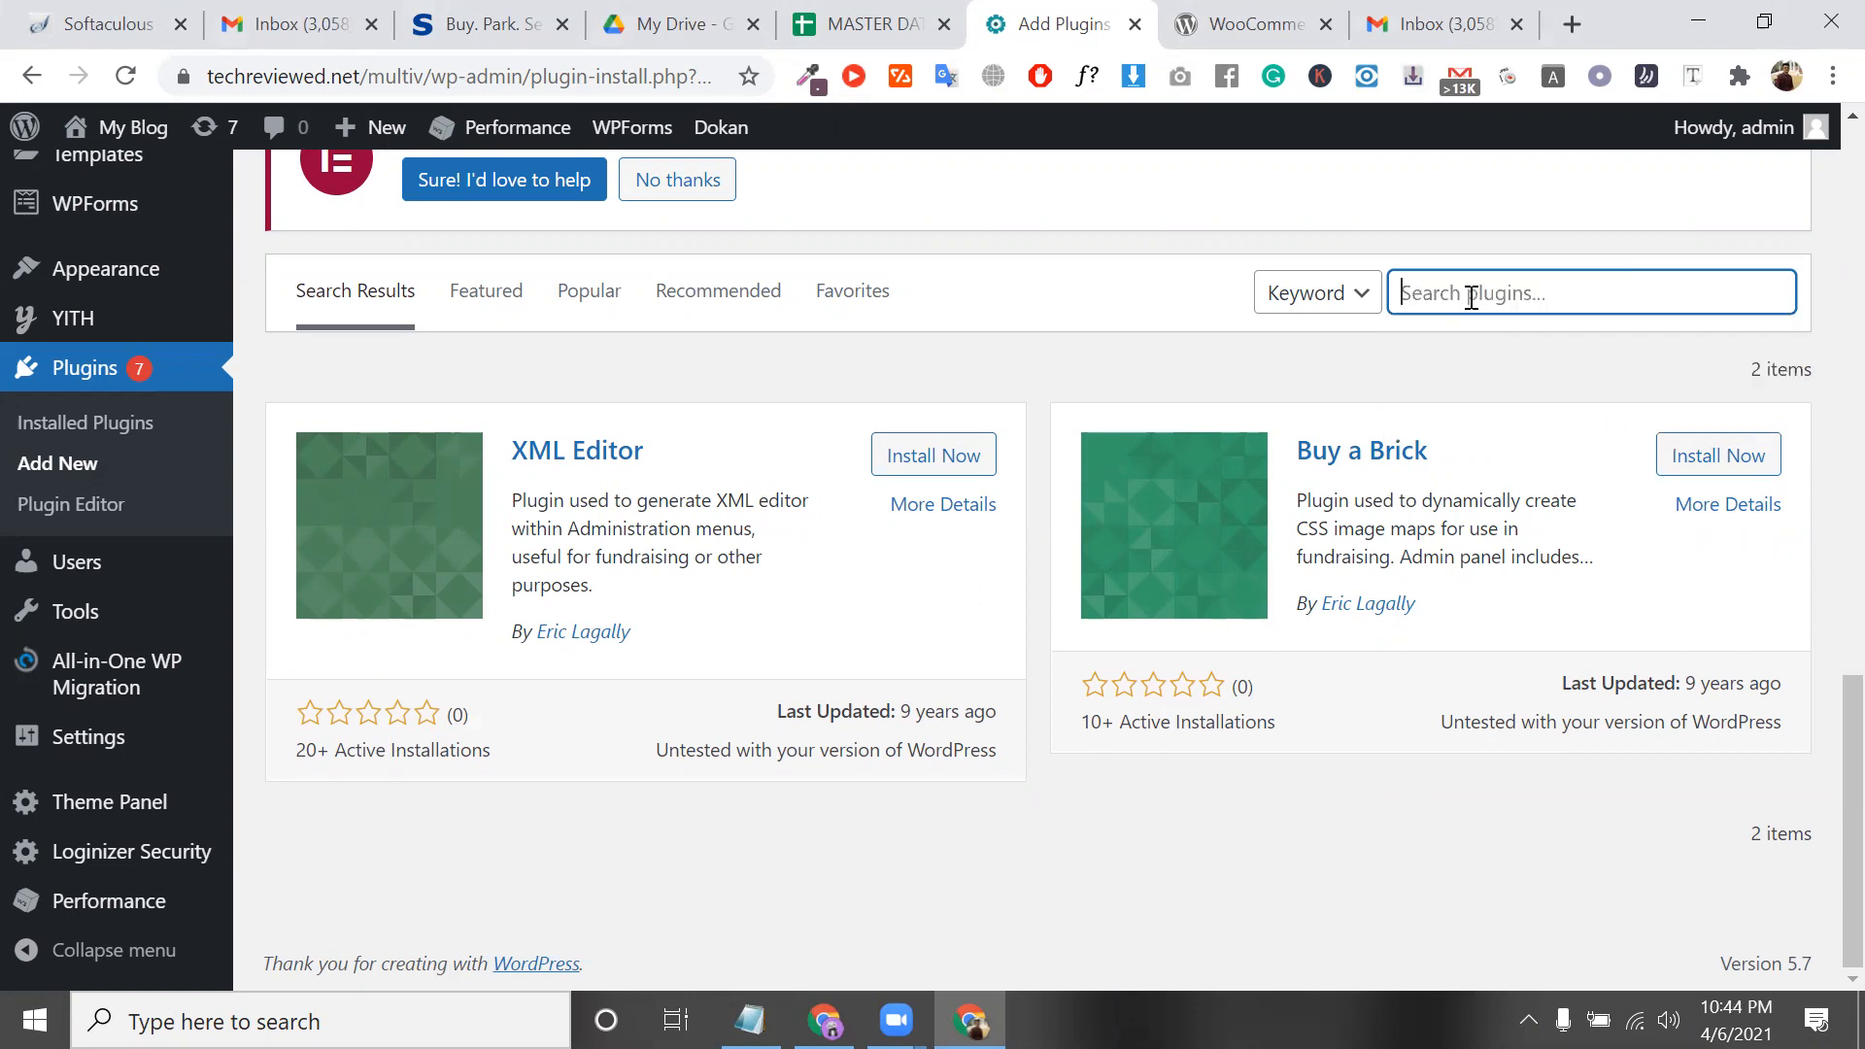
Copy "mailchimp for wordpress" from the Notepad notes and search the plugin directory for it
key(alt+Tab)
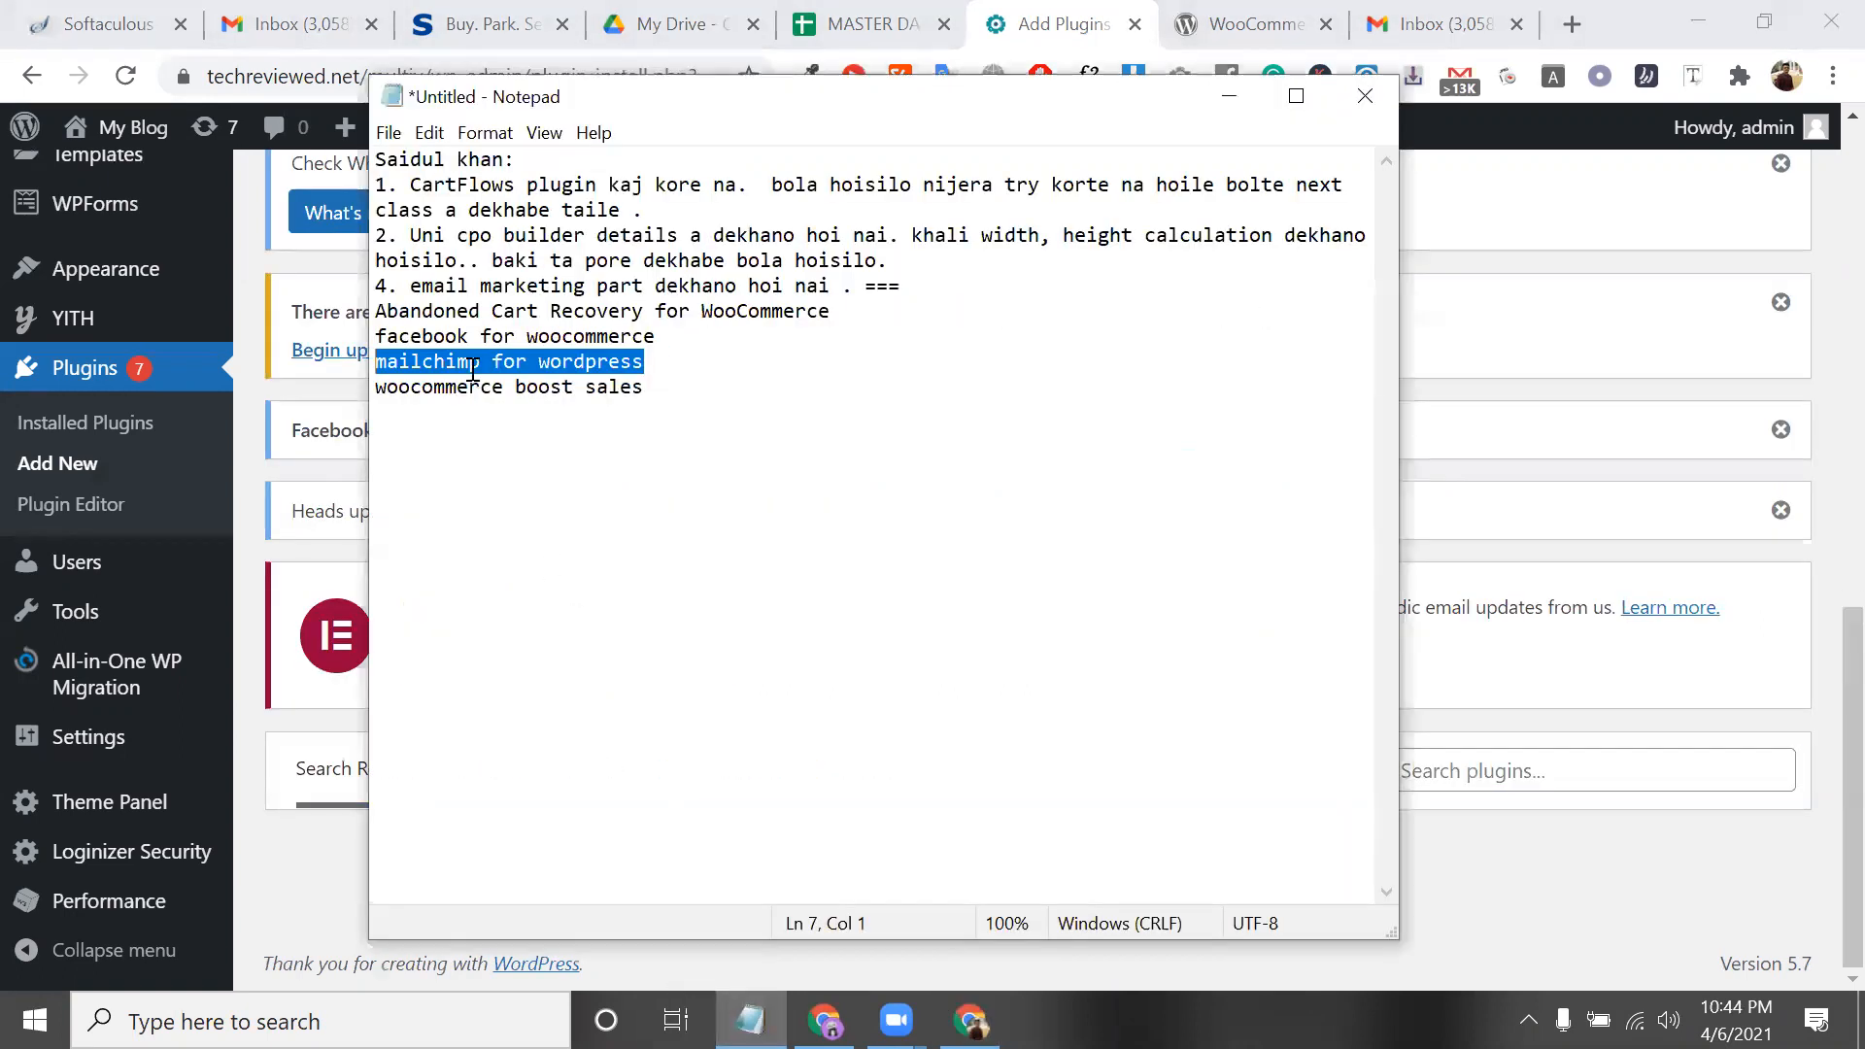
click(468, 362)
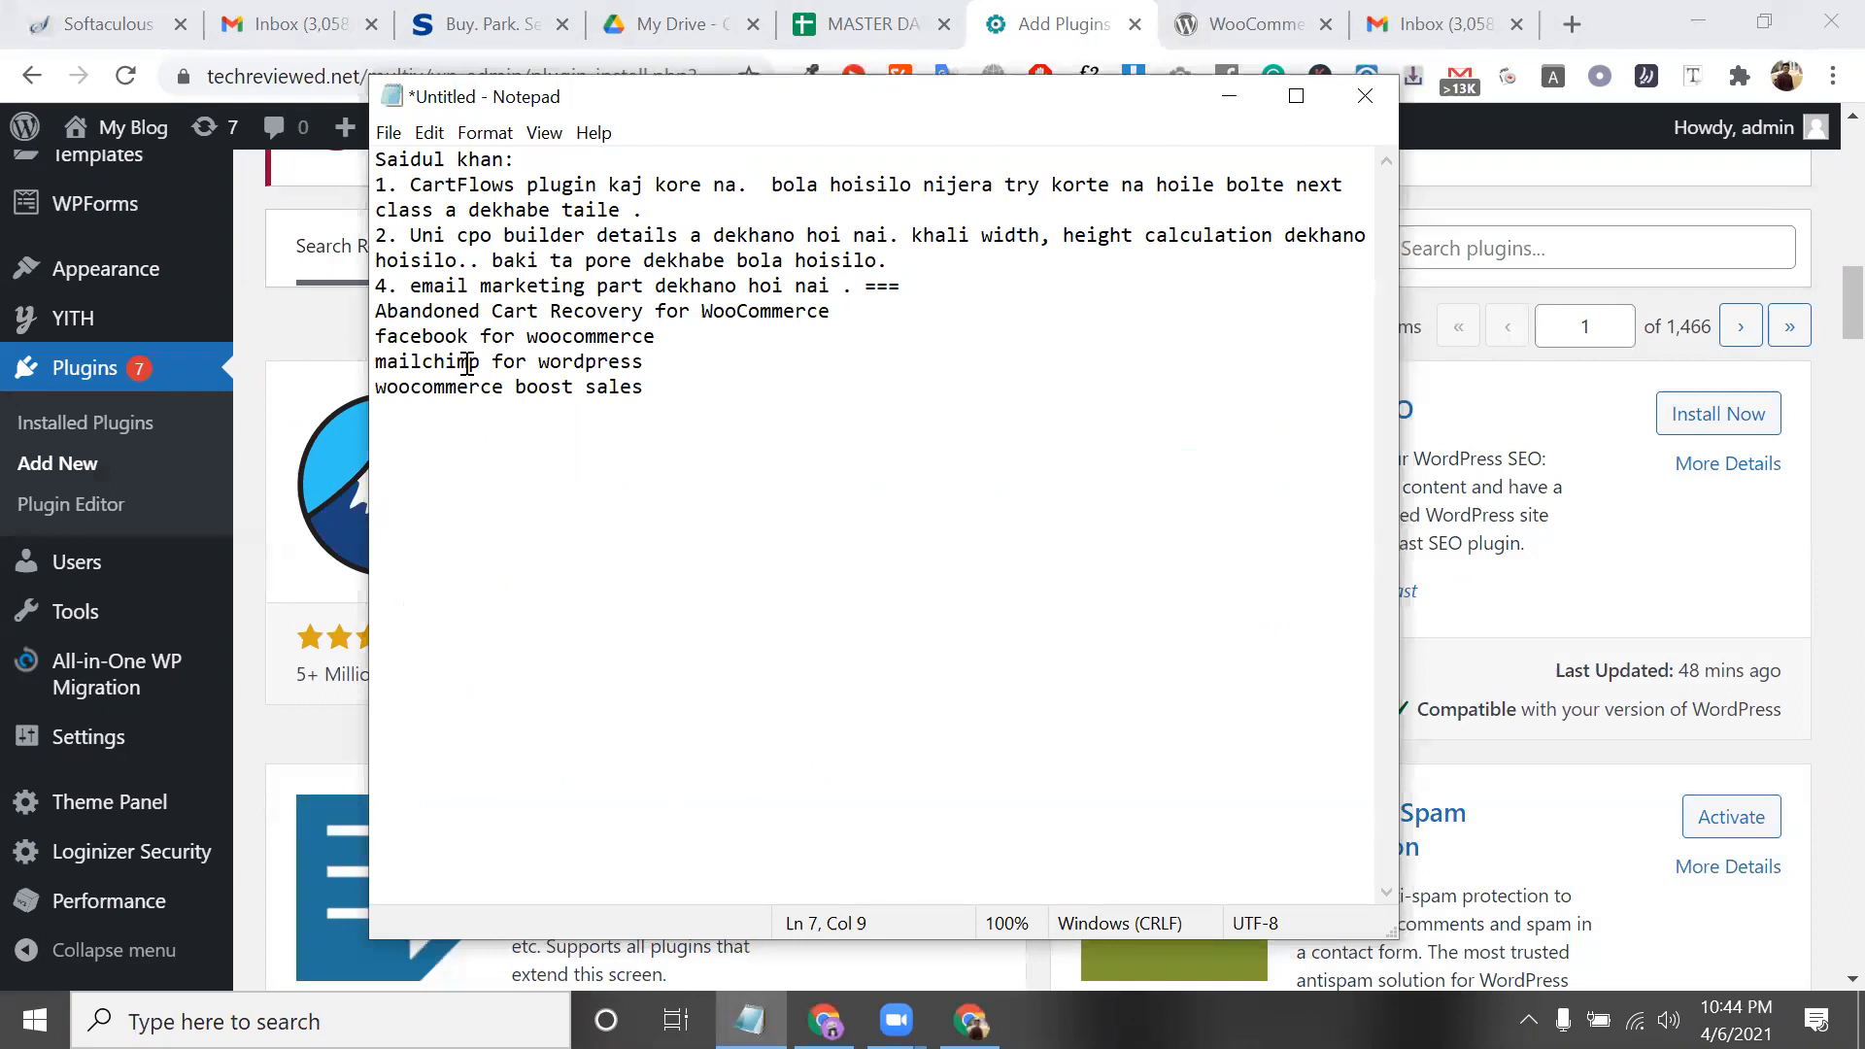
drag(674, 373, 357, 375)
key(ctrl+c)
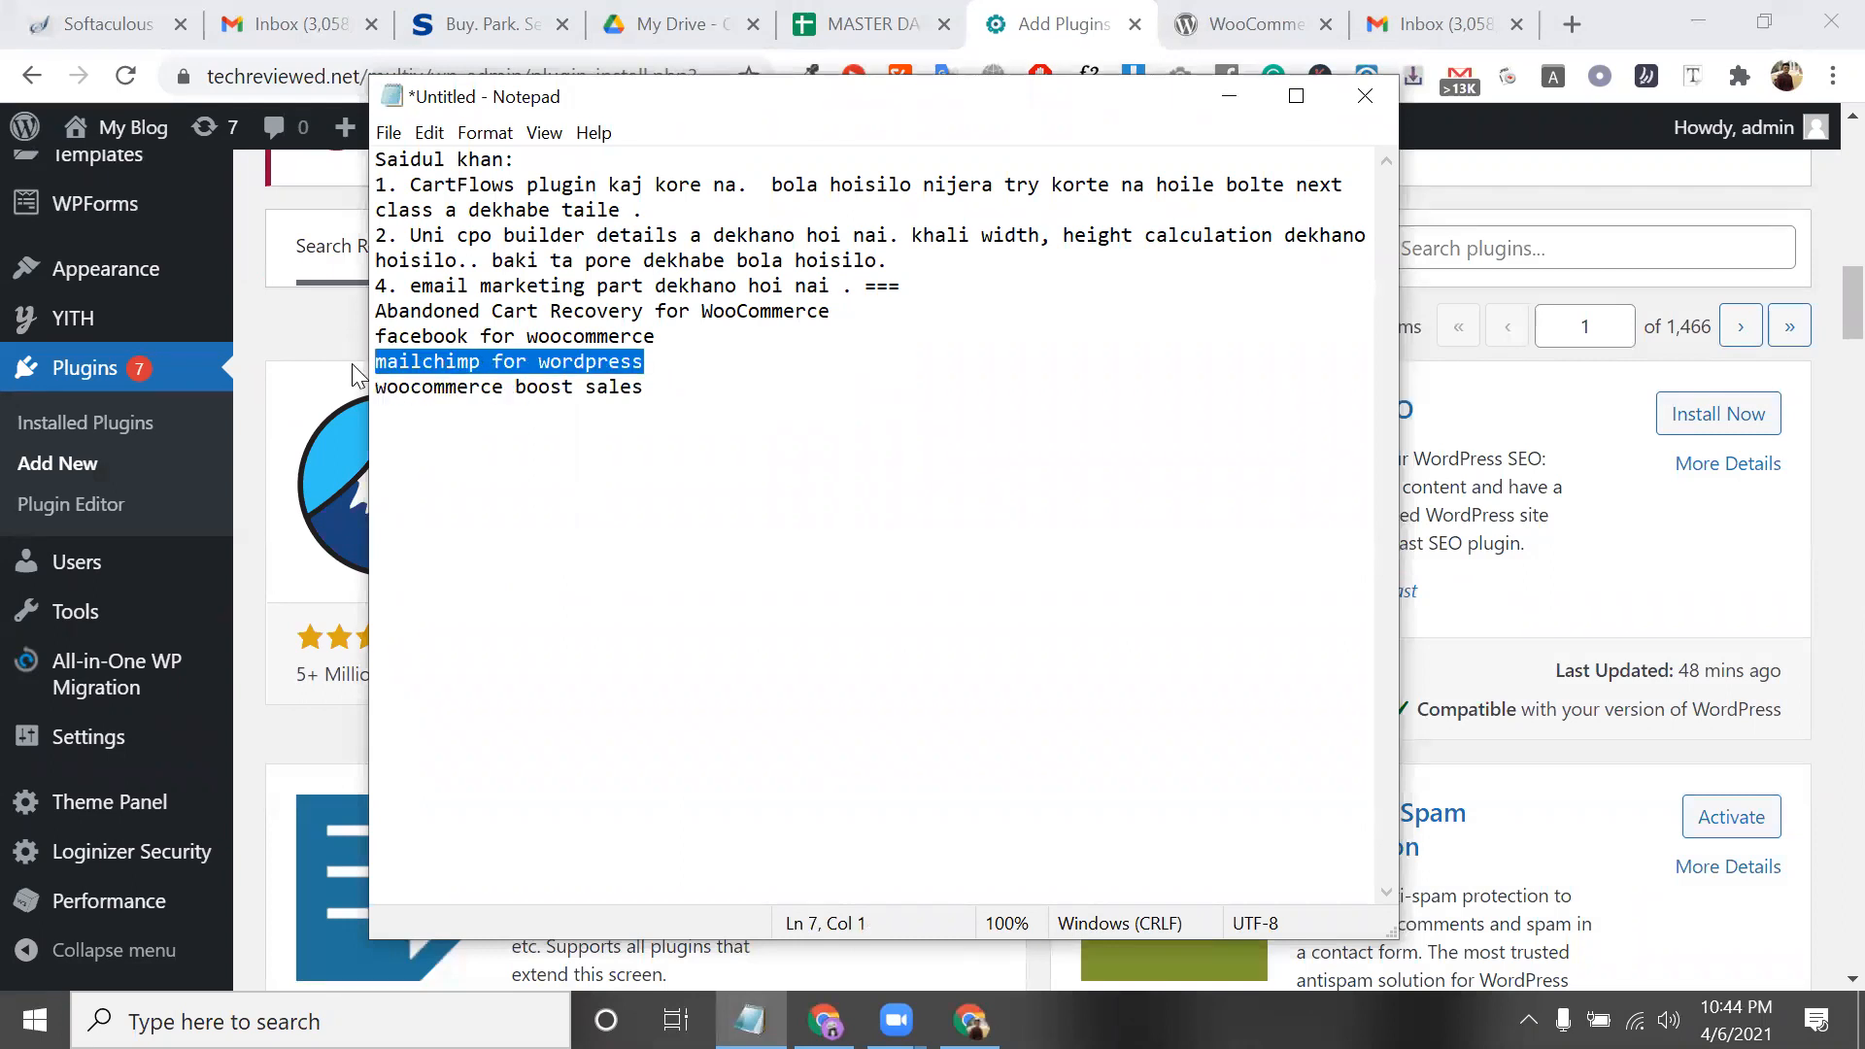
click(1558, 248)
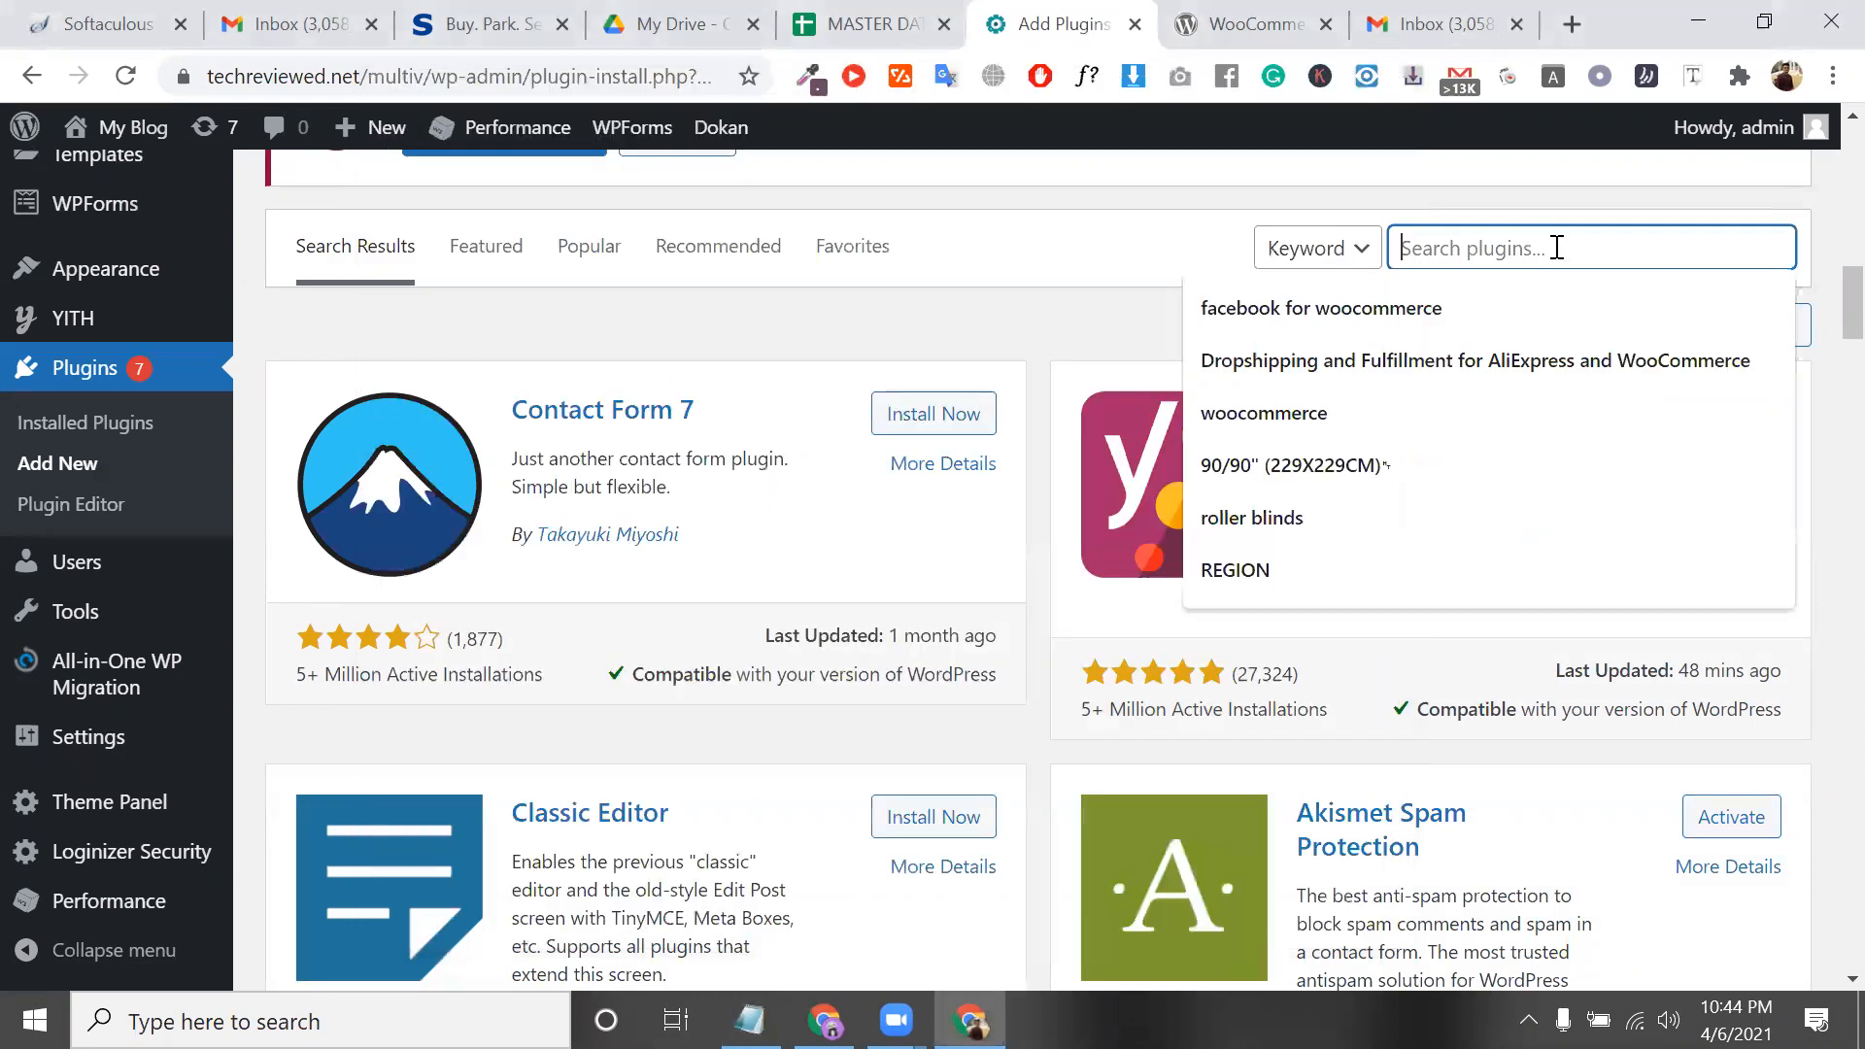
key(ctrl+v)
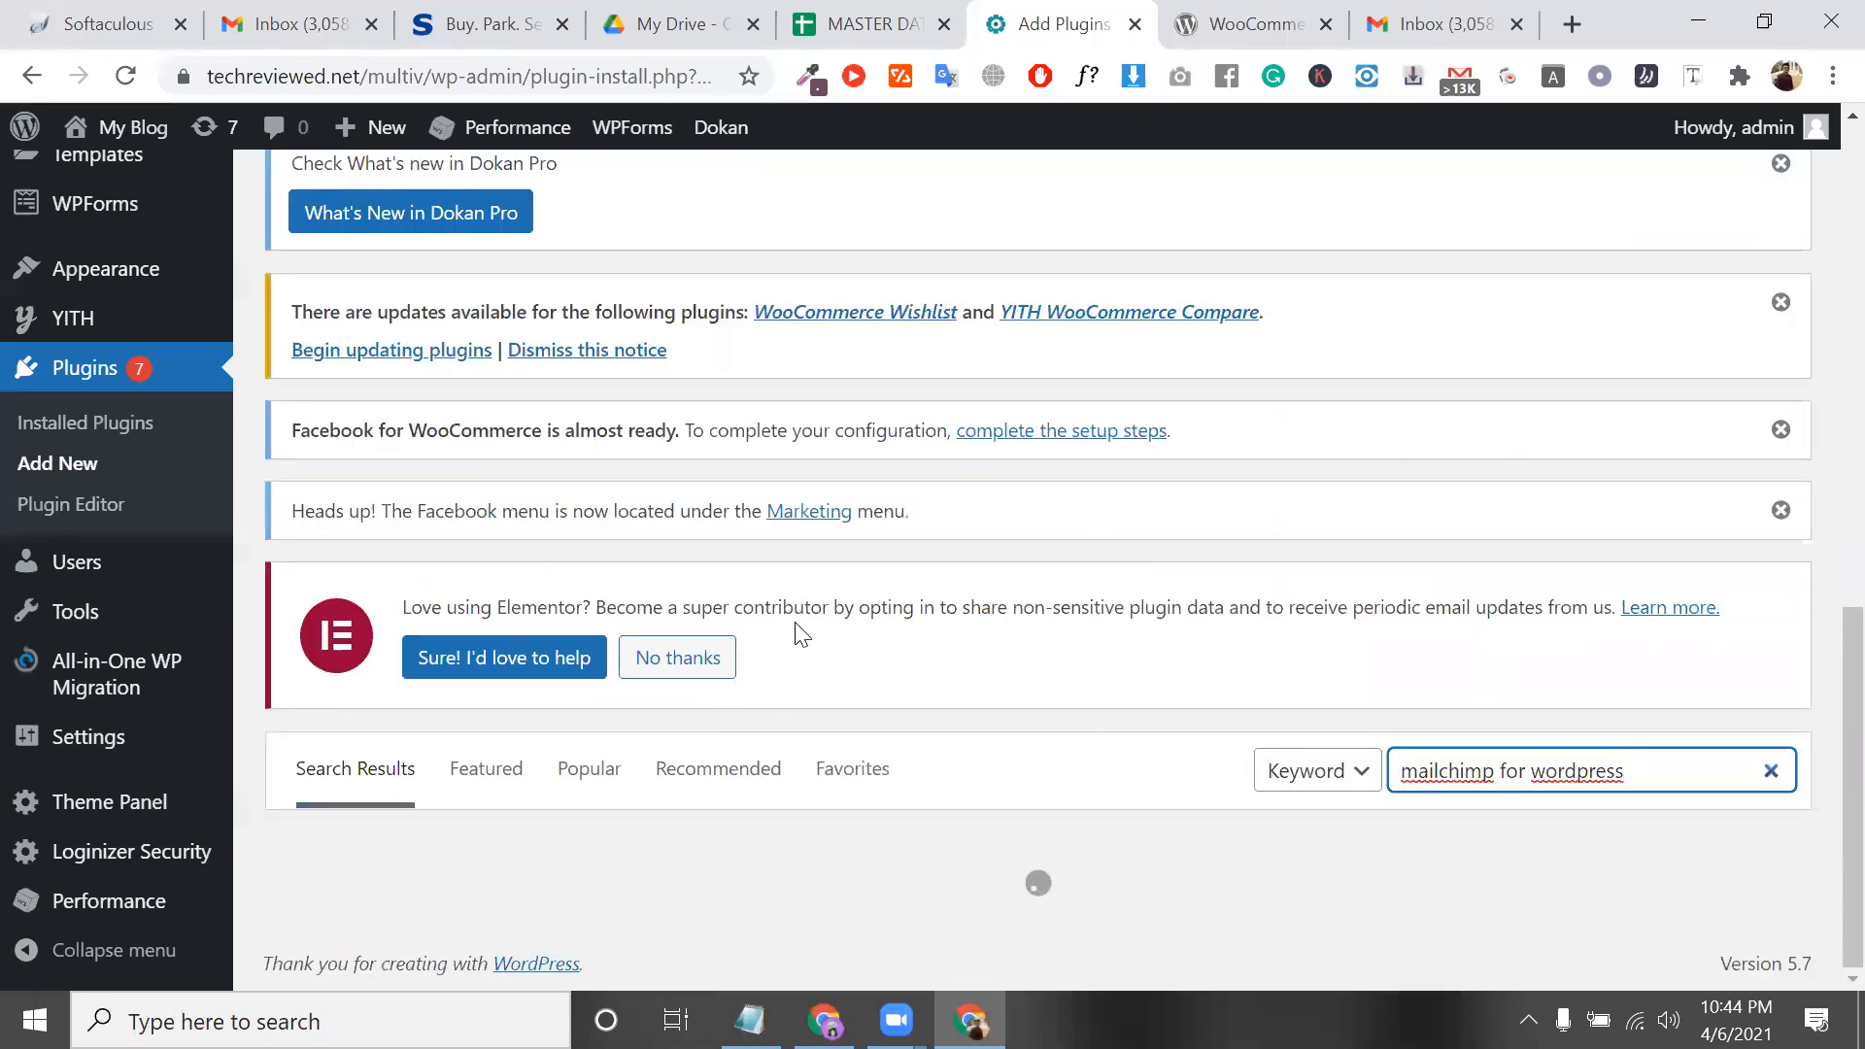
Install MC4WP: Mailchimp for WordPress, compare its active installations with those of Mailchimp for WooCommerce, and activate it
scroll(812, 620, down, 5)
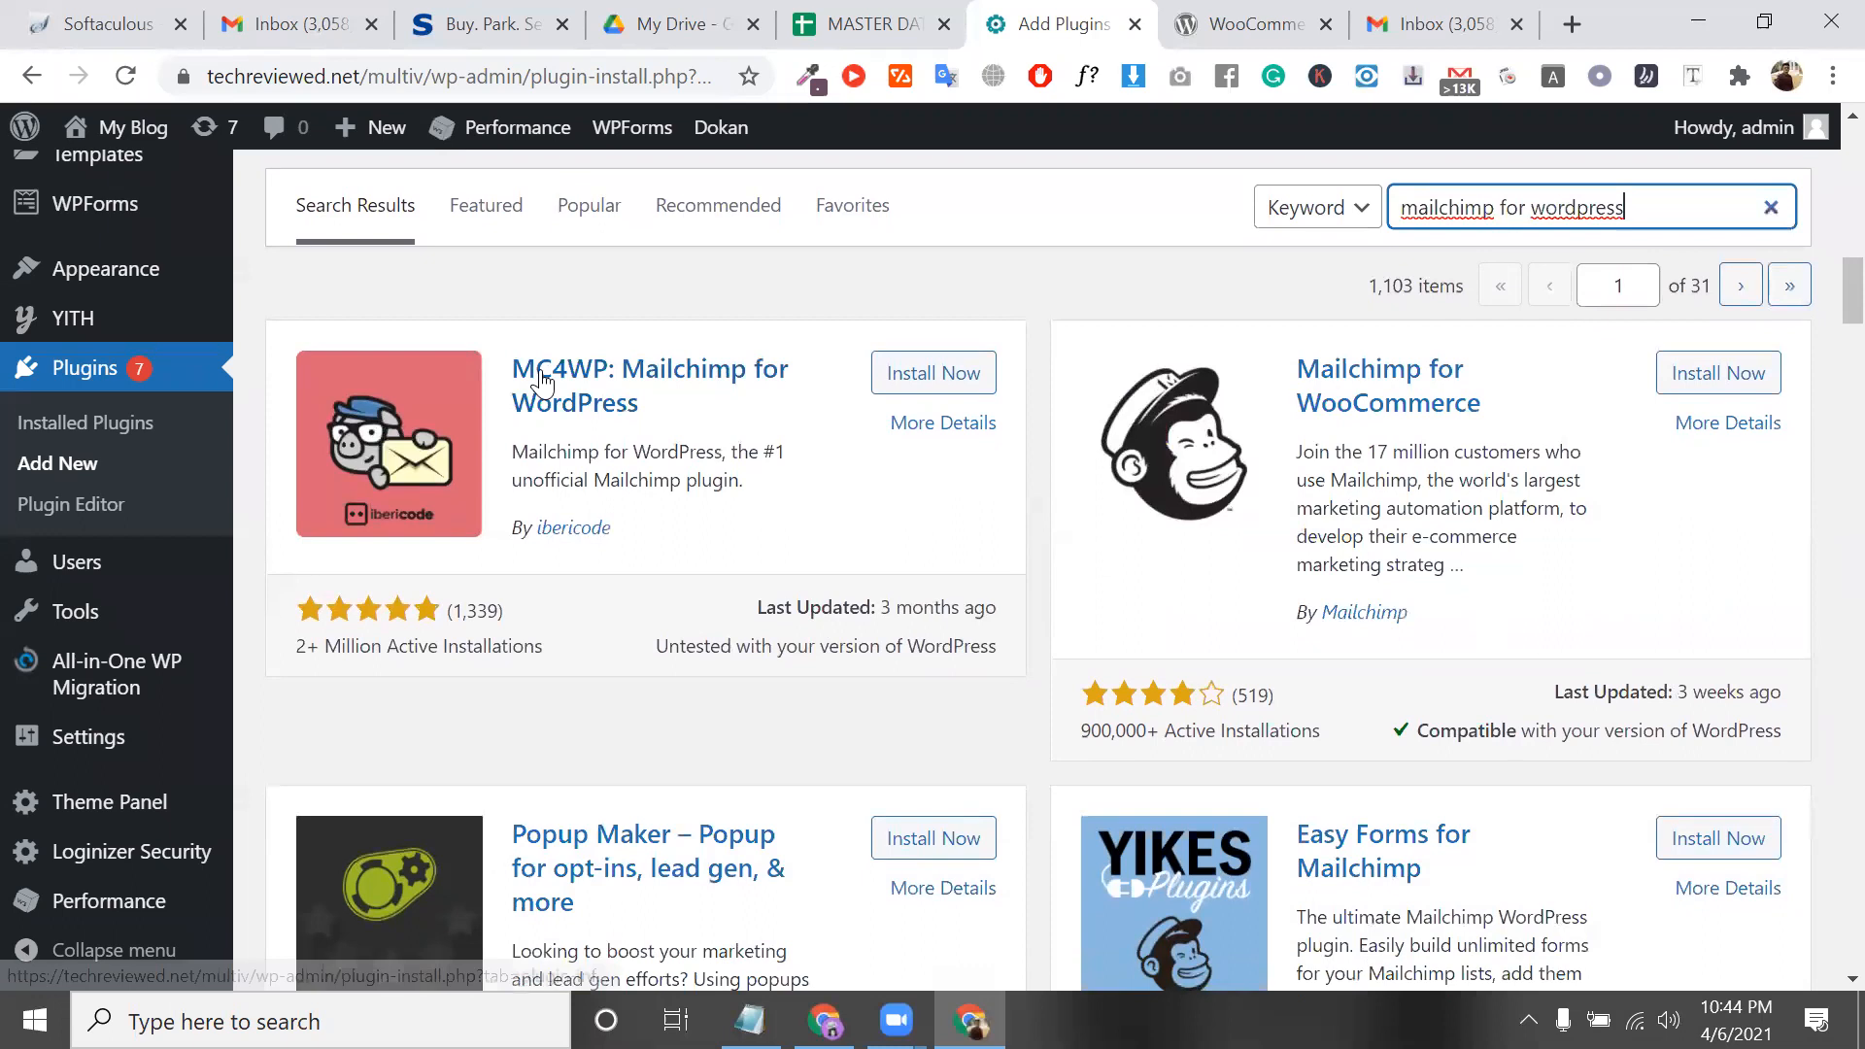
click(959, 376)
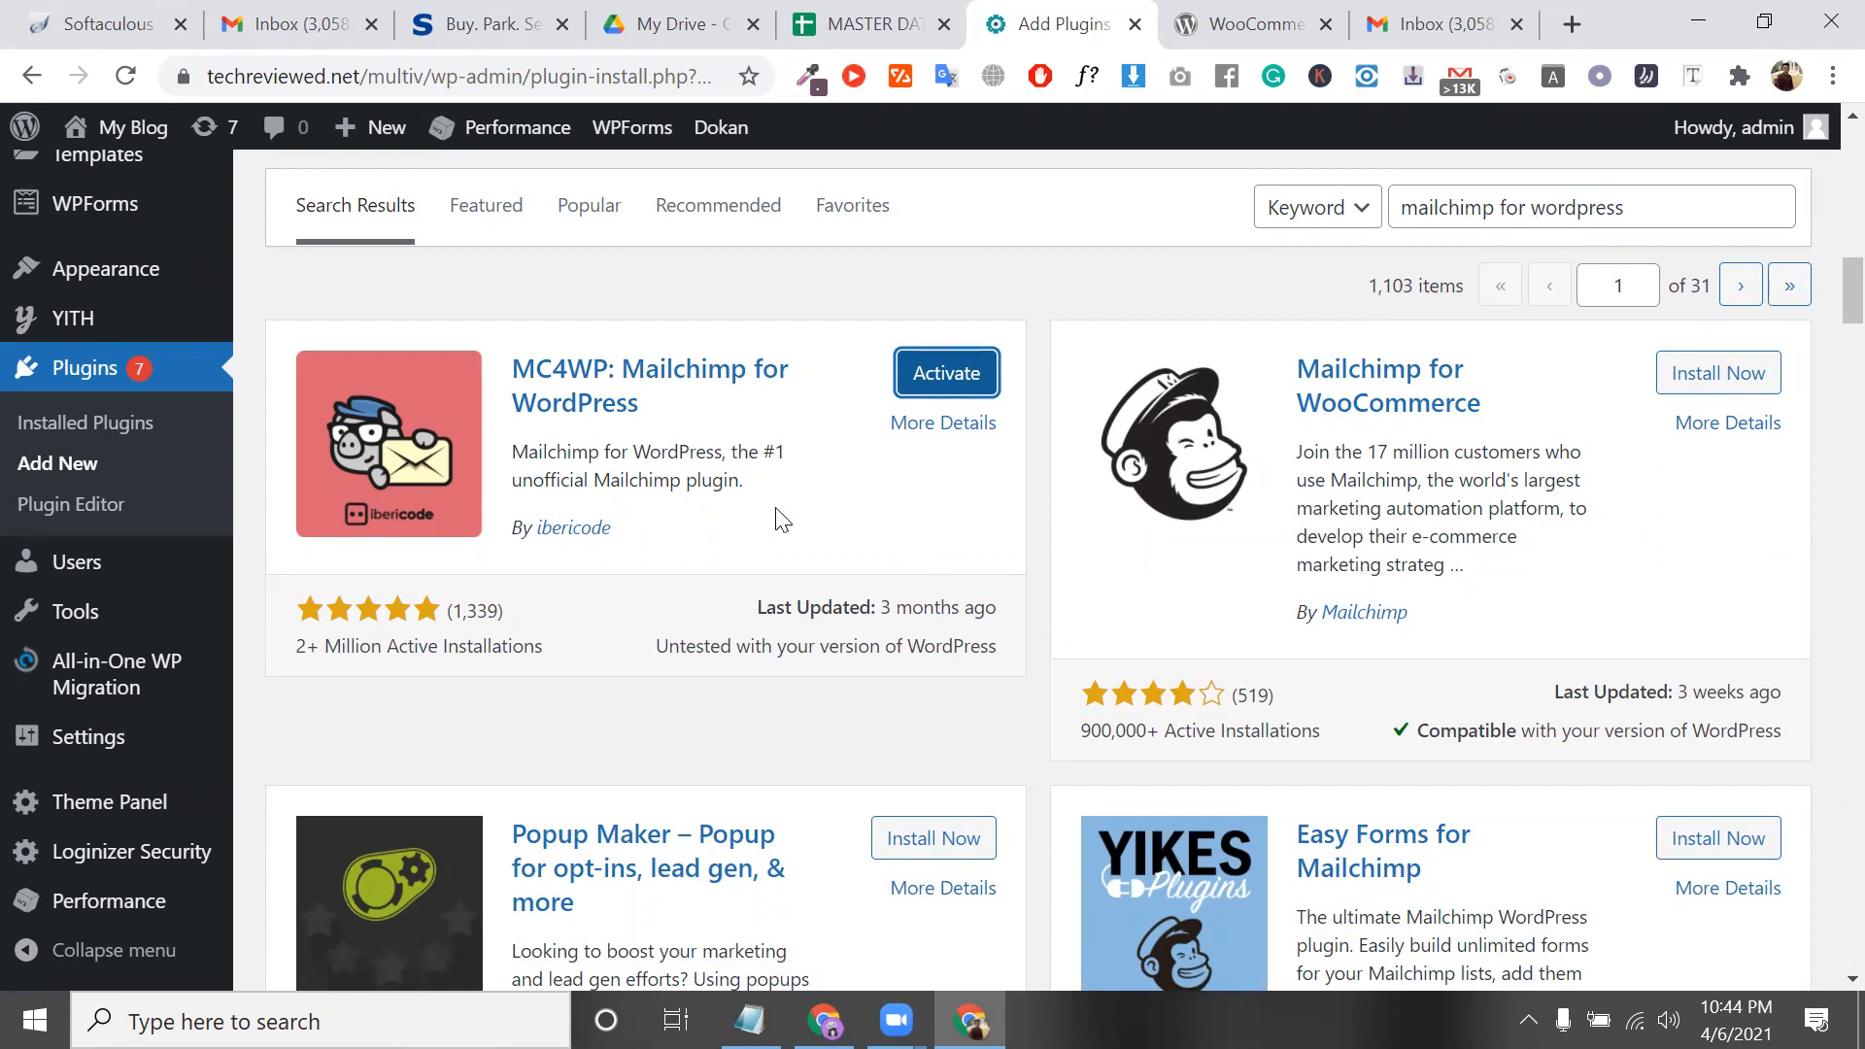
double_click(467, 612)
triple_click(360, 655)
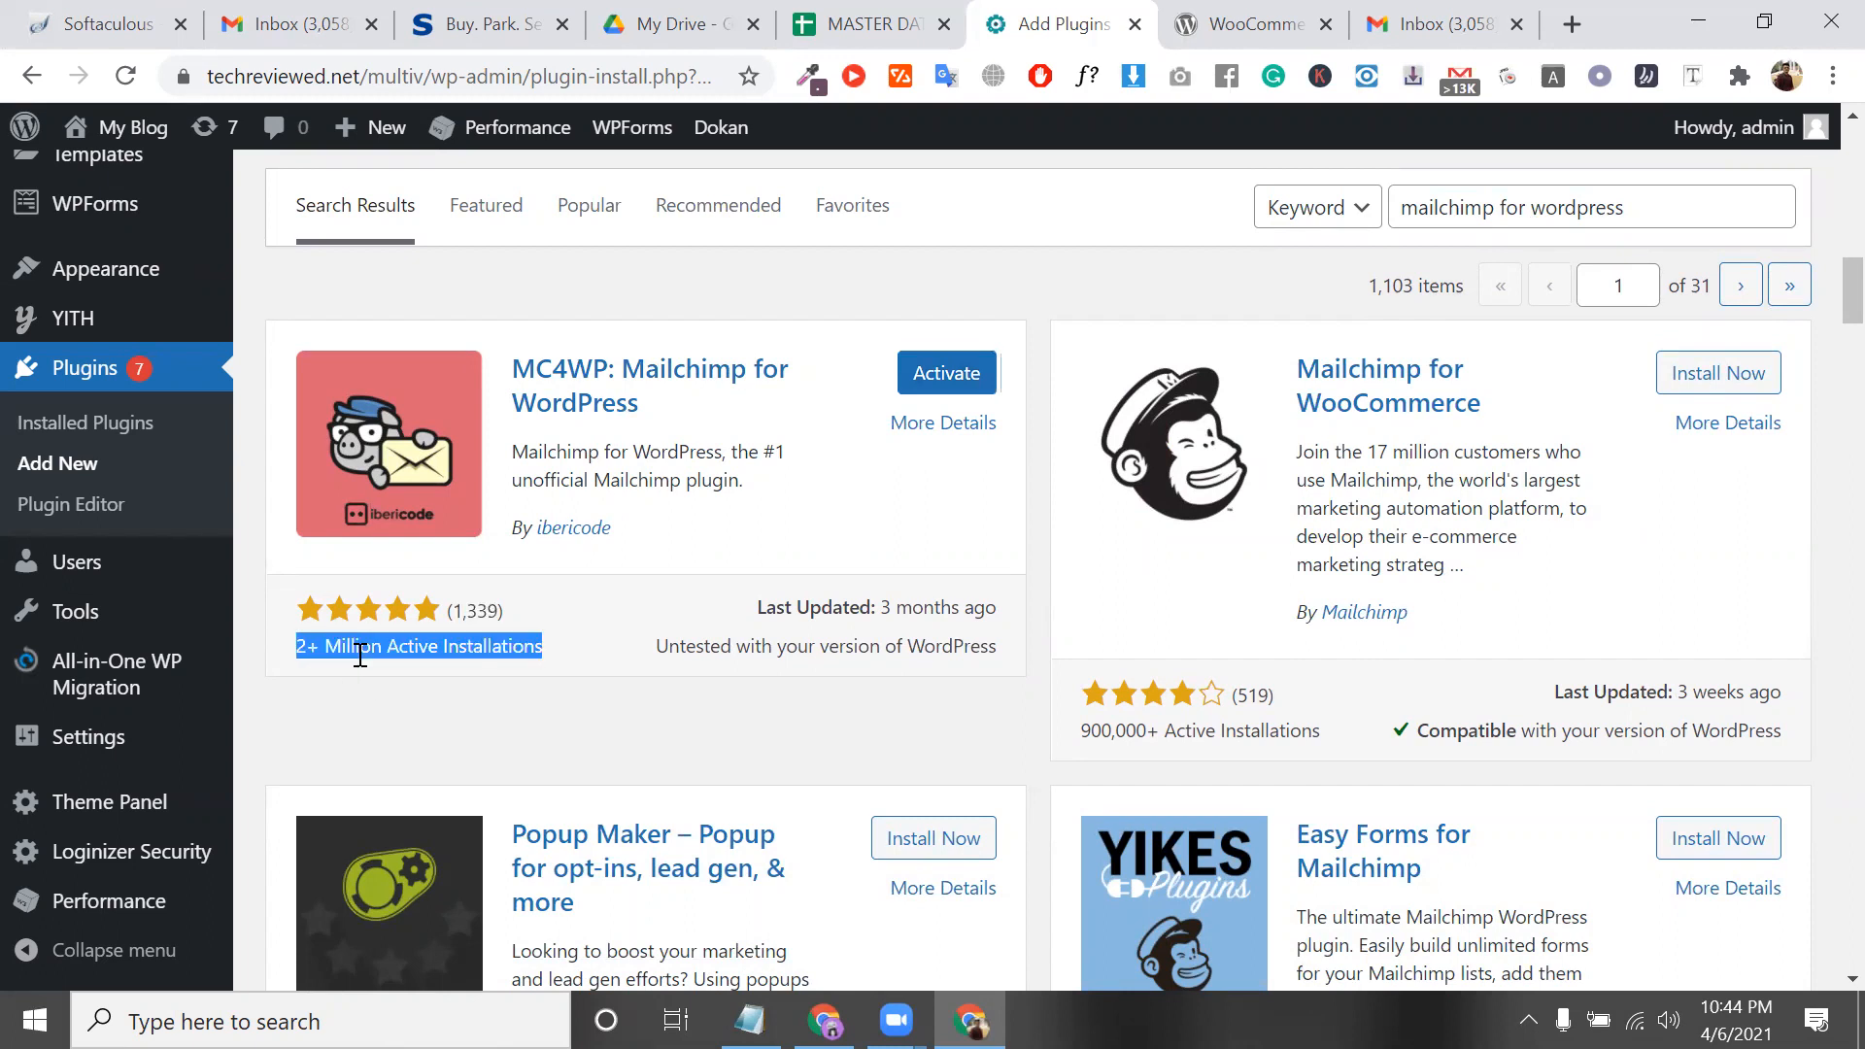
triple_click(1096, 724)
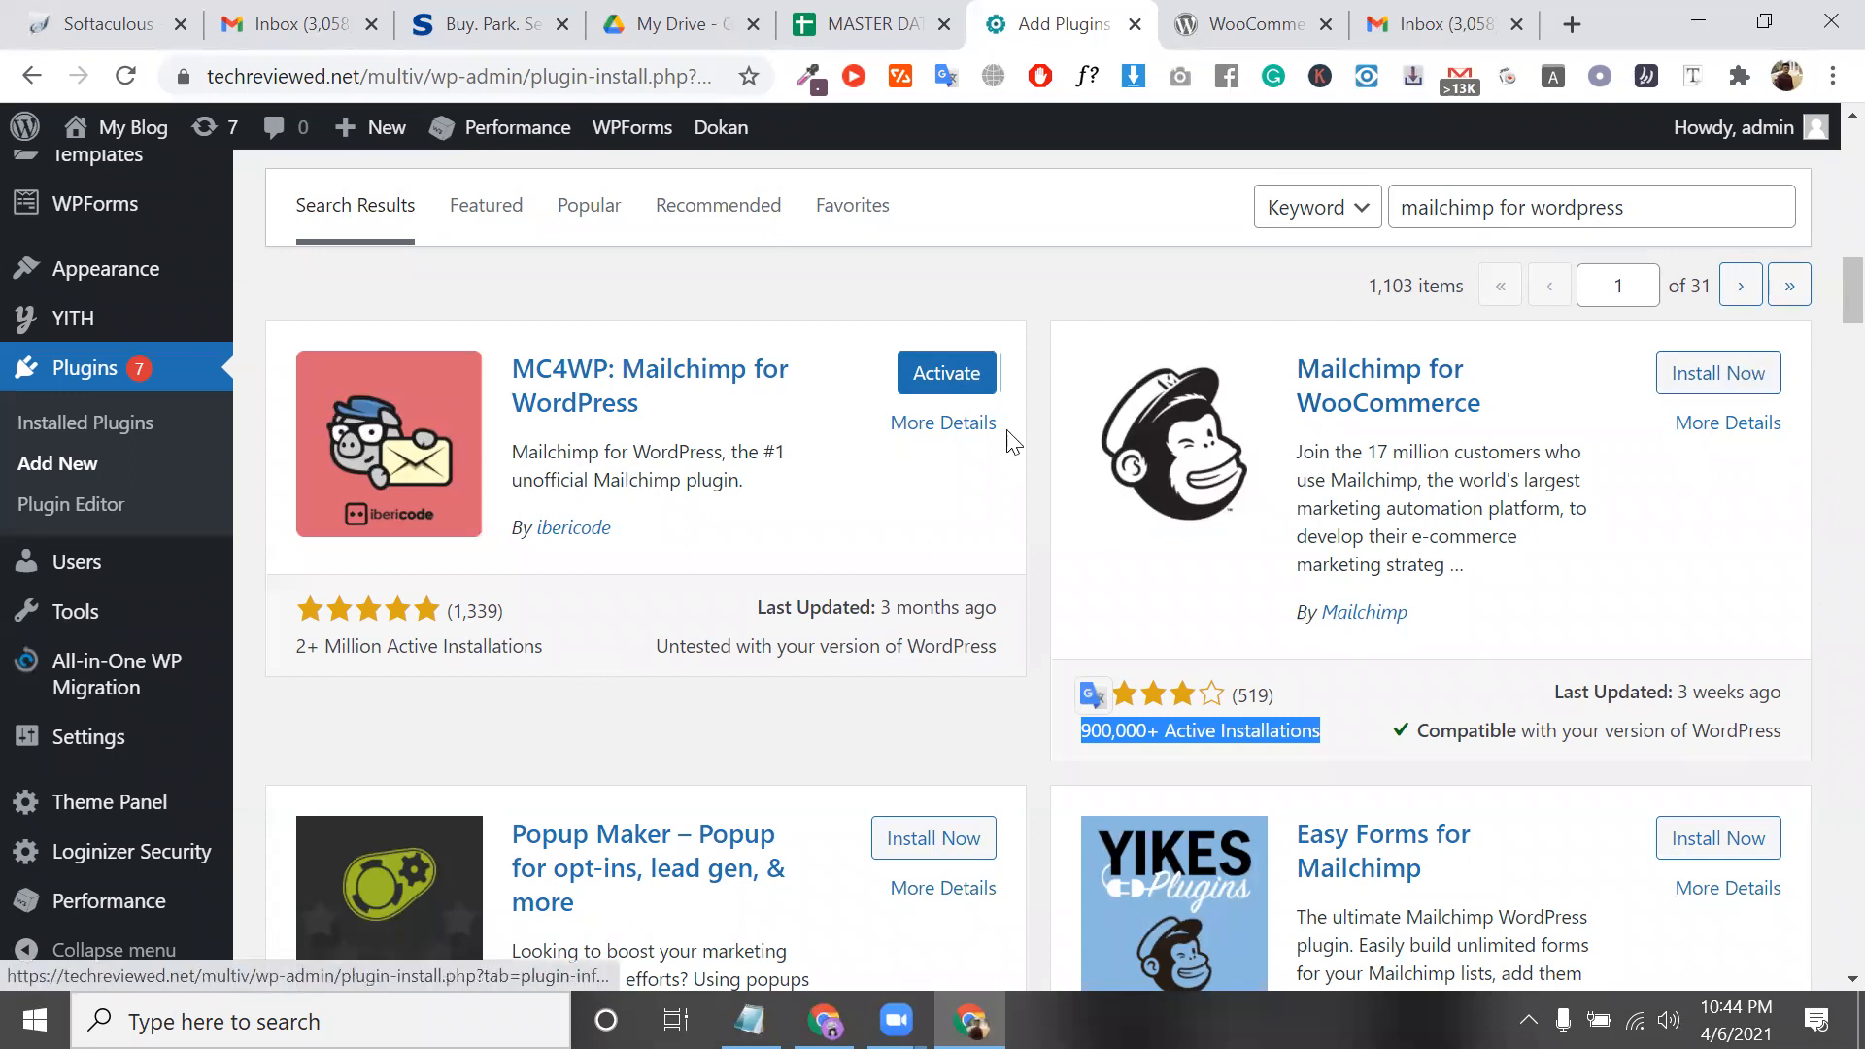
click(976, 388)
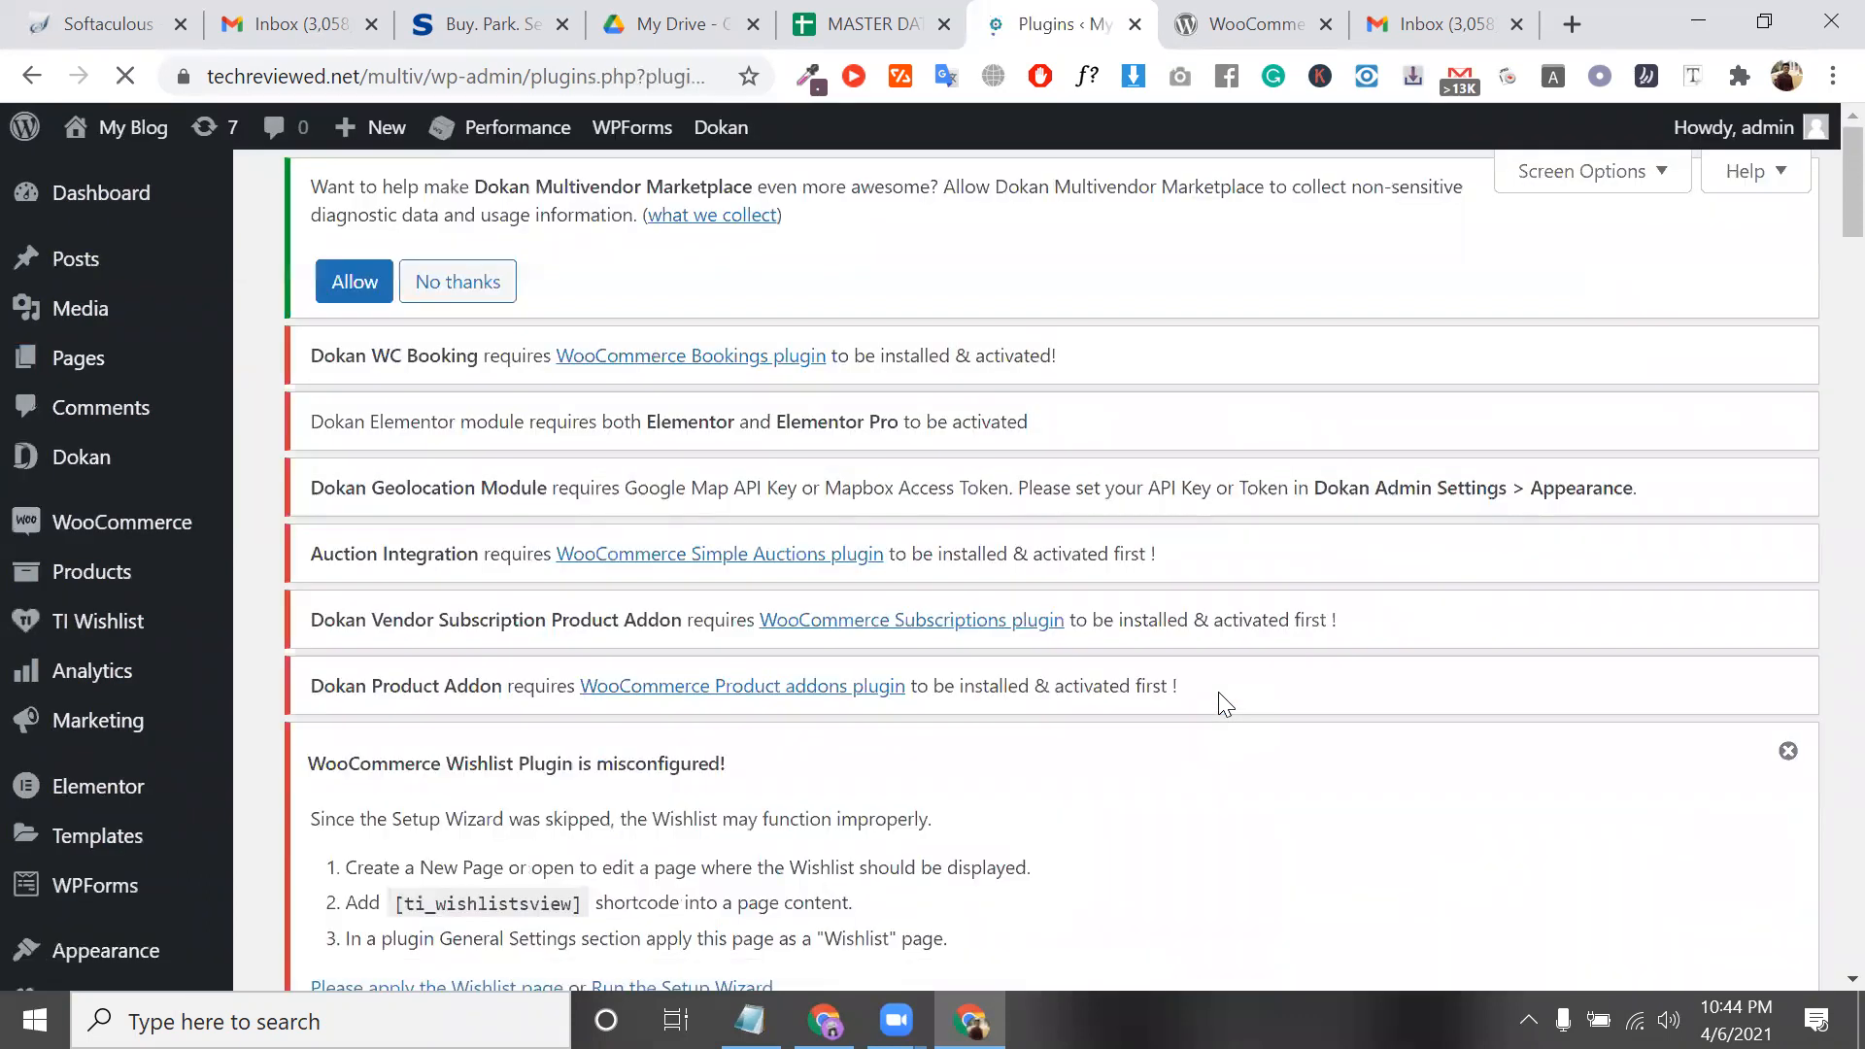
Find MC4WP: Mailchimp for WordPress among the installed plugins and open its settings at the API key field
scroll(1222, 702, down, 15)
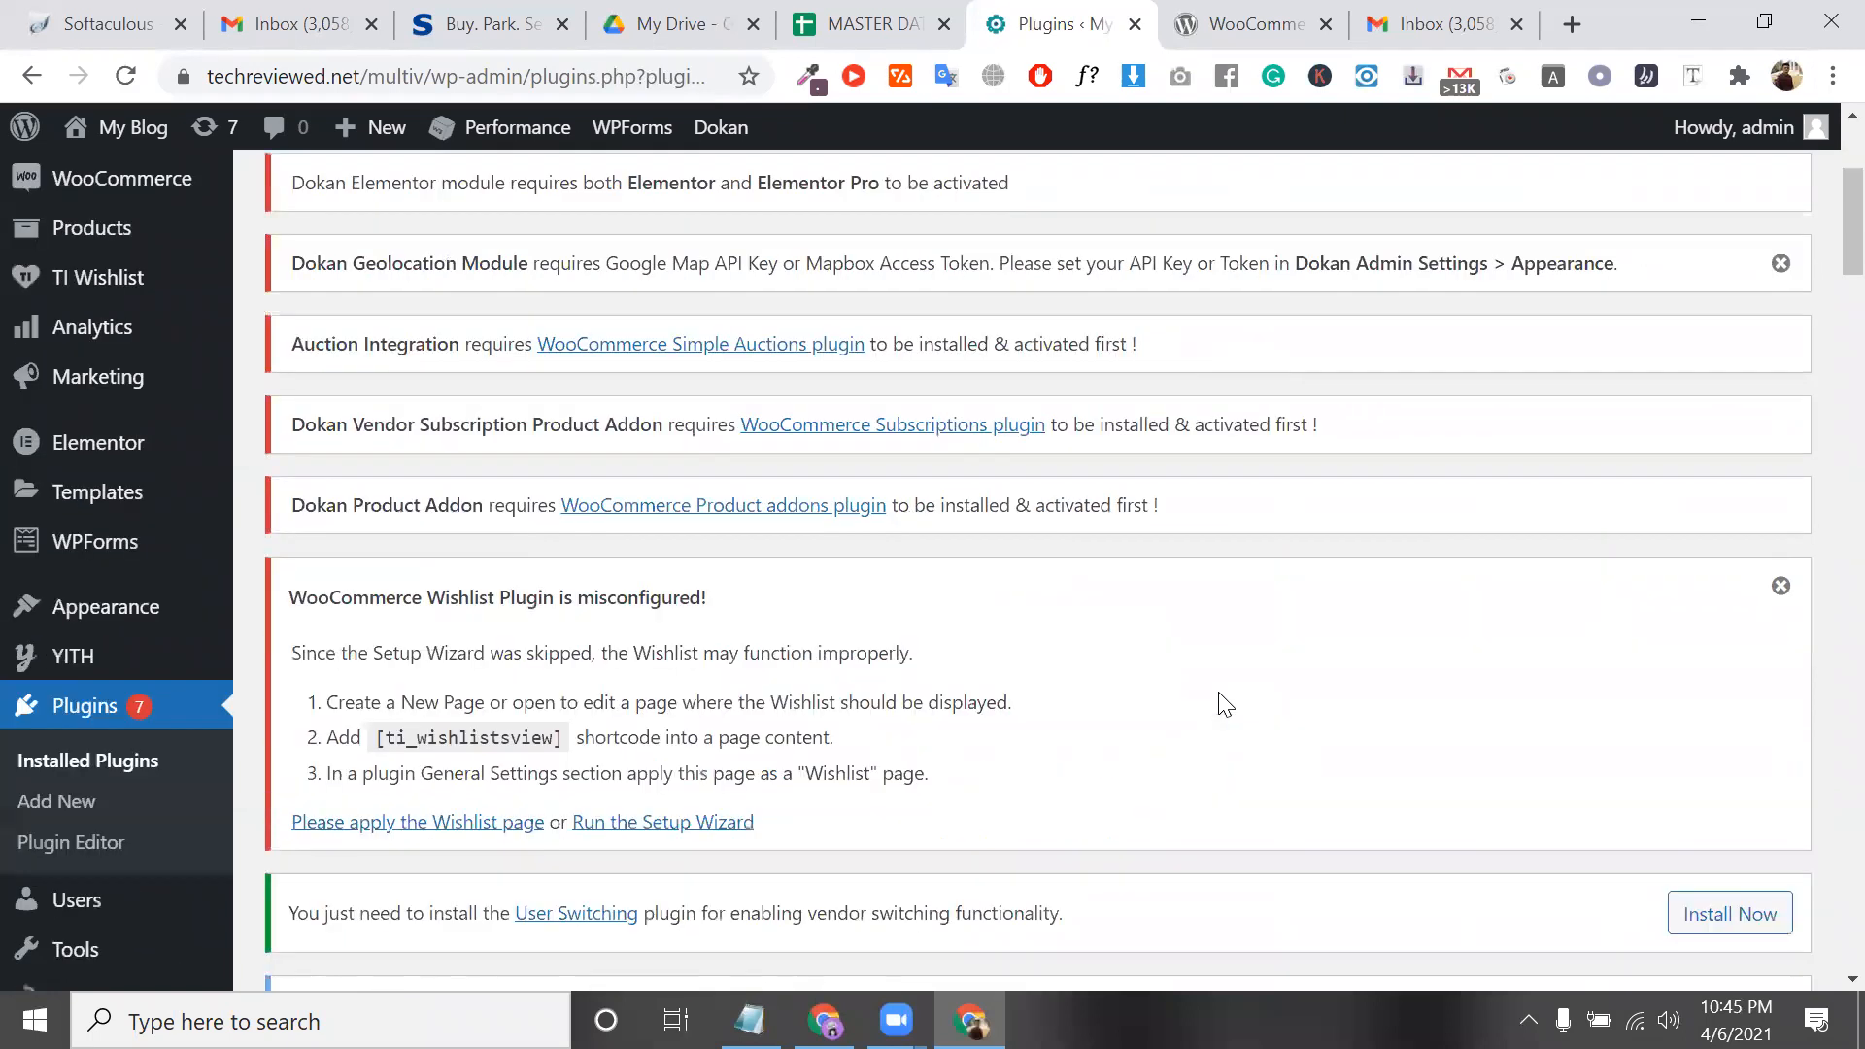
scroll(1220, 699, down, 15)
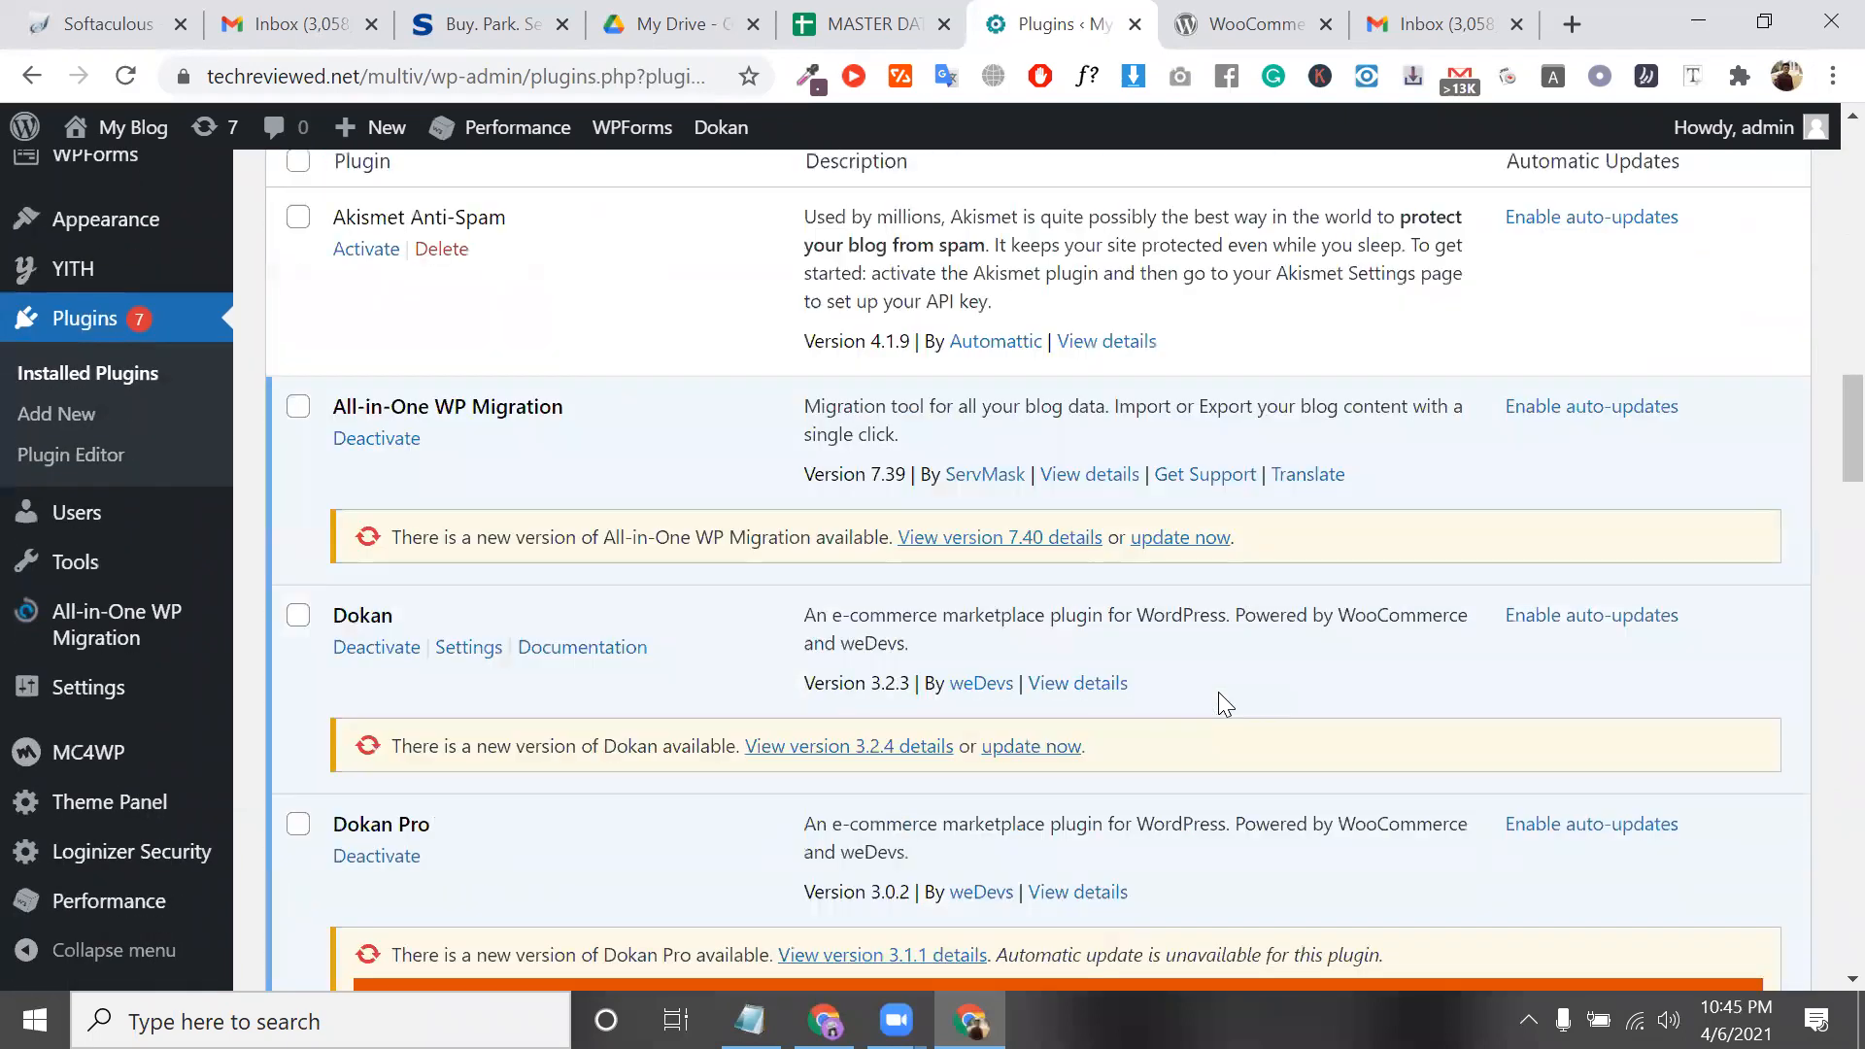
click(359, 445)
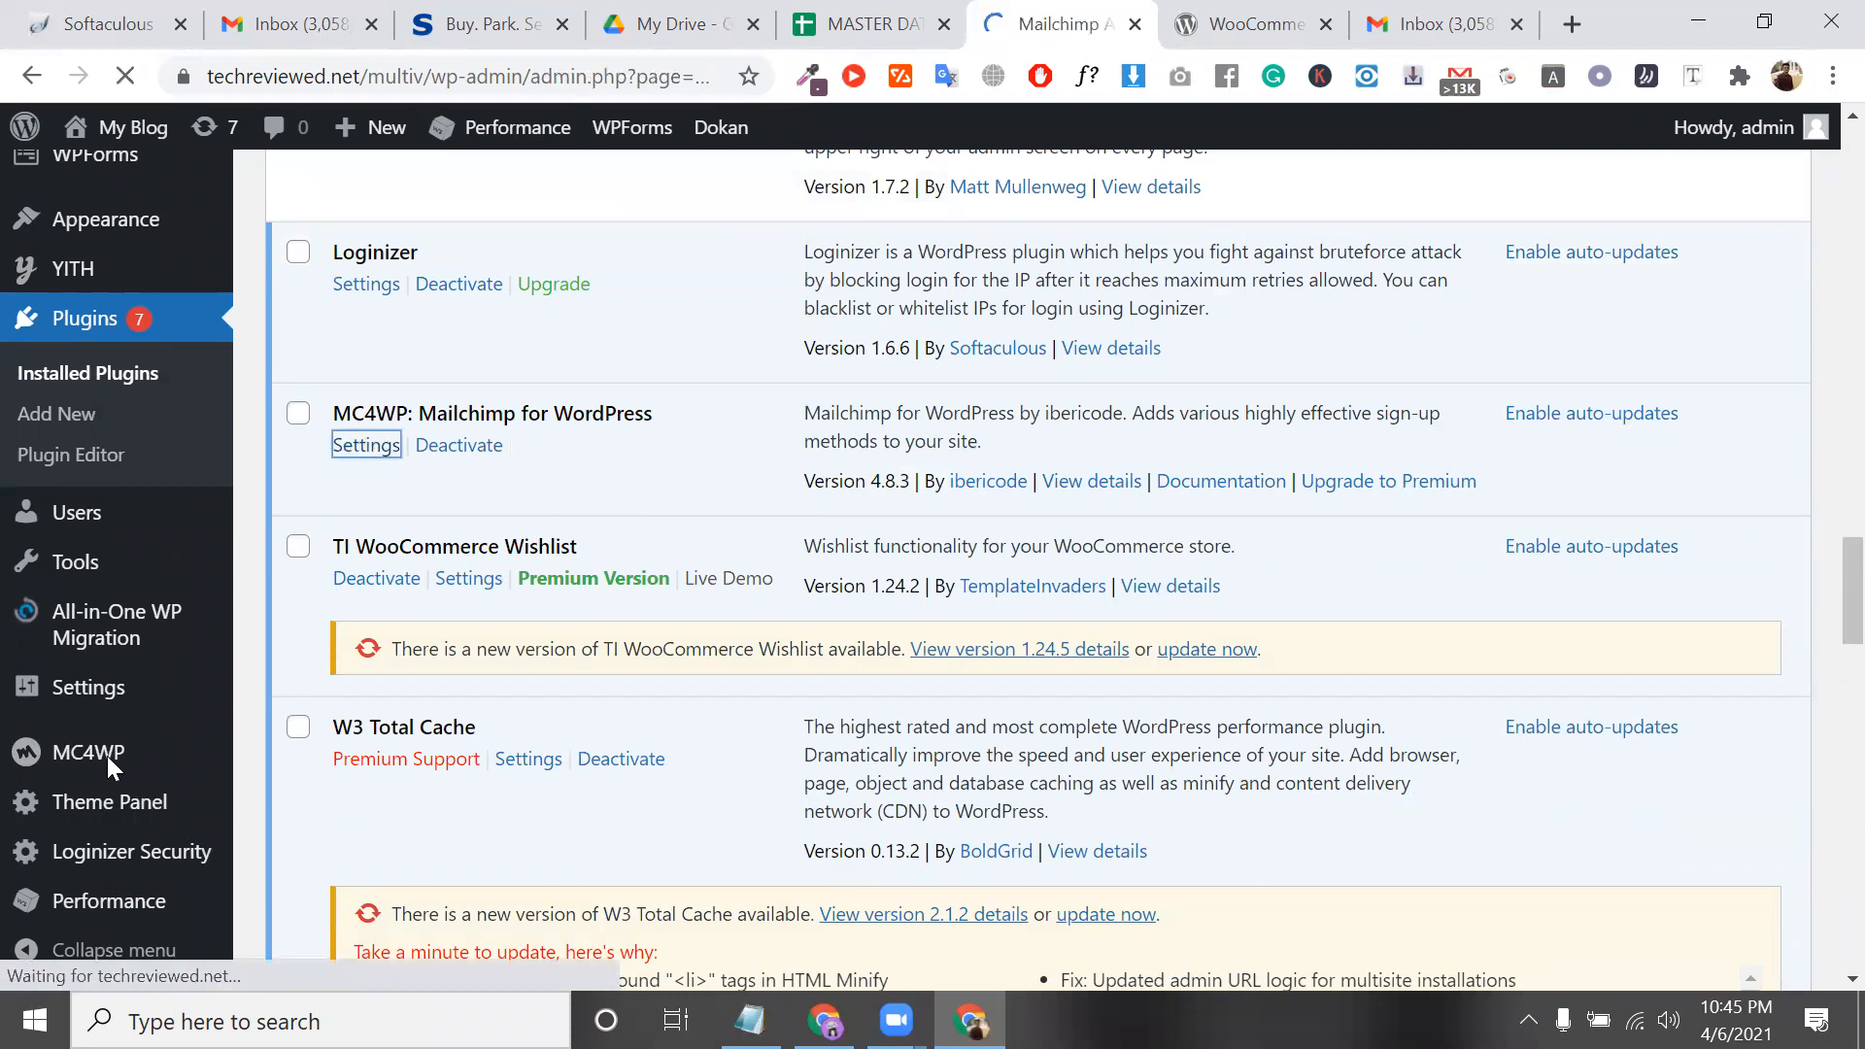
scroll(446, 696, down, 15)
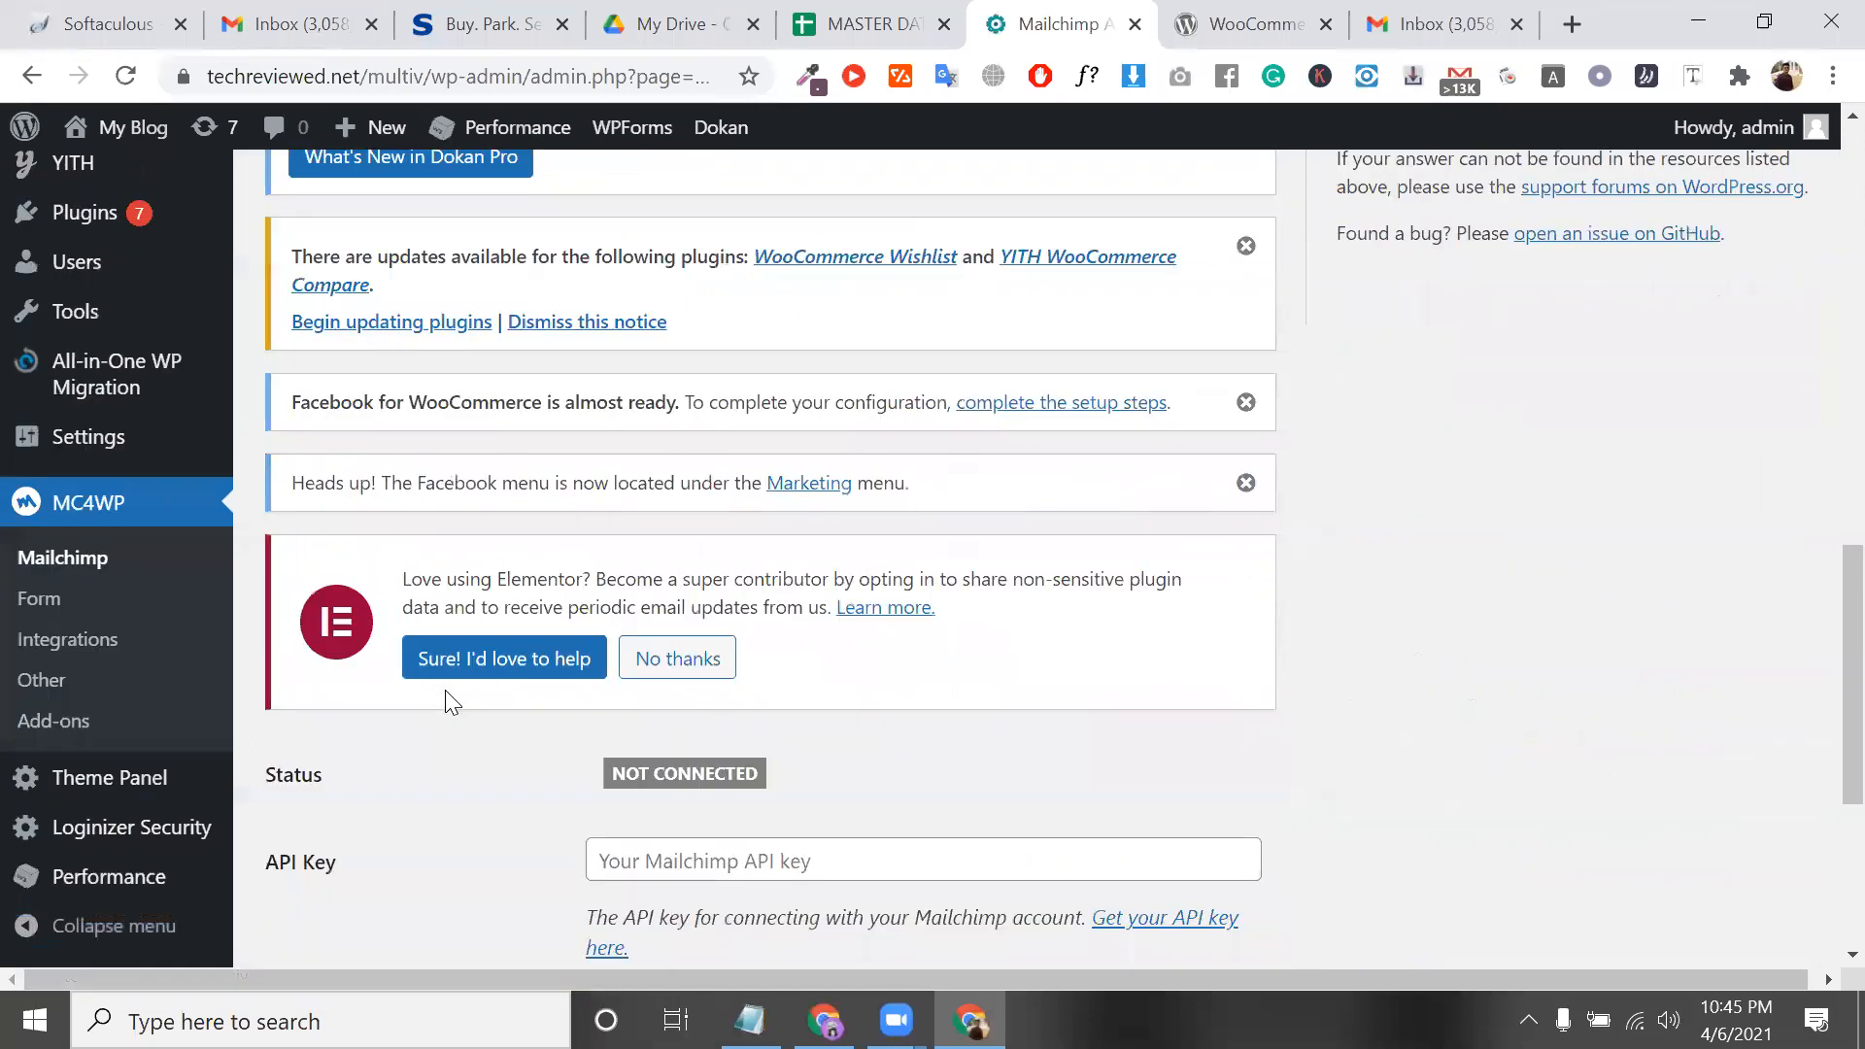
Search the web for "mailchimp" in a new browser tab and open the official Mailchimp website
scroll(445, 690, down, 4)
click(765, 447)
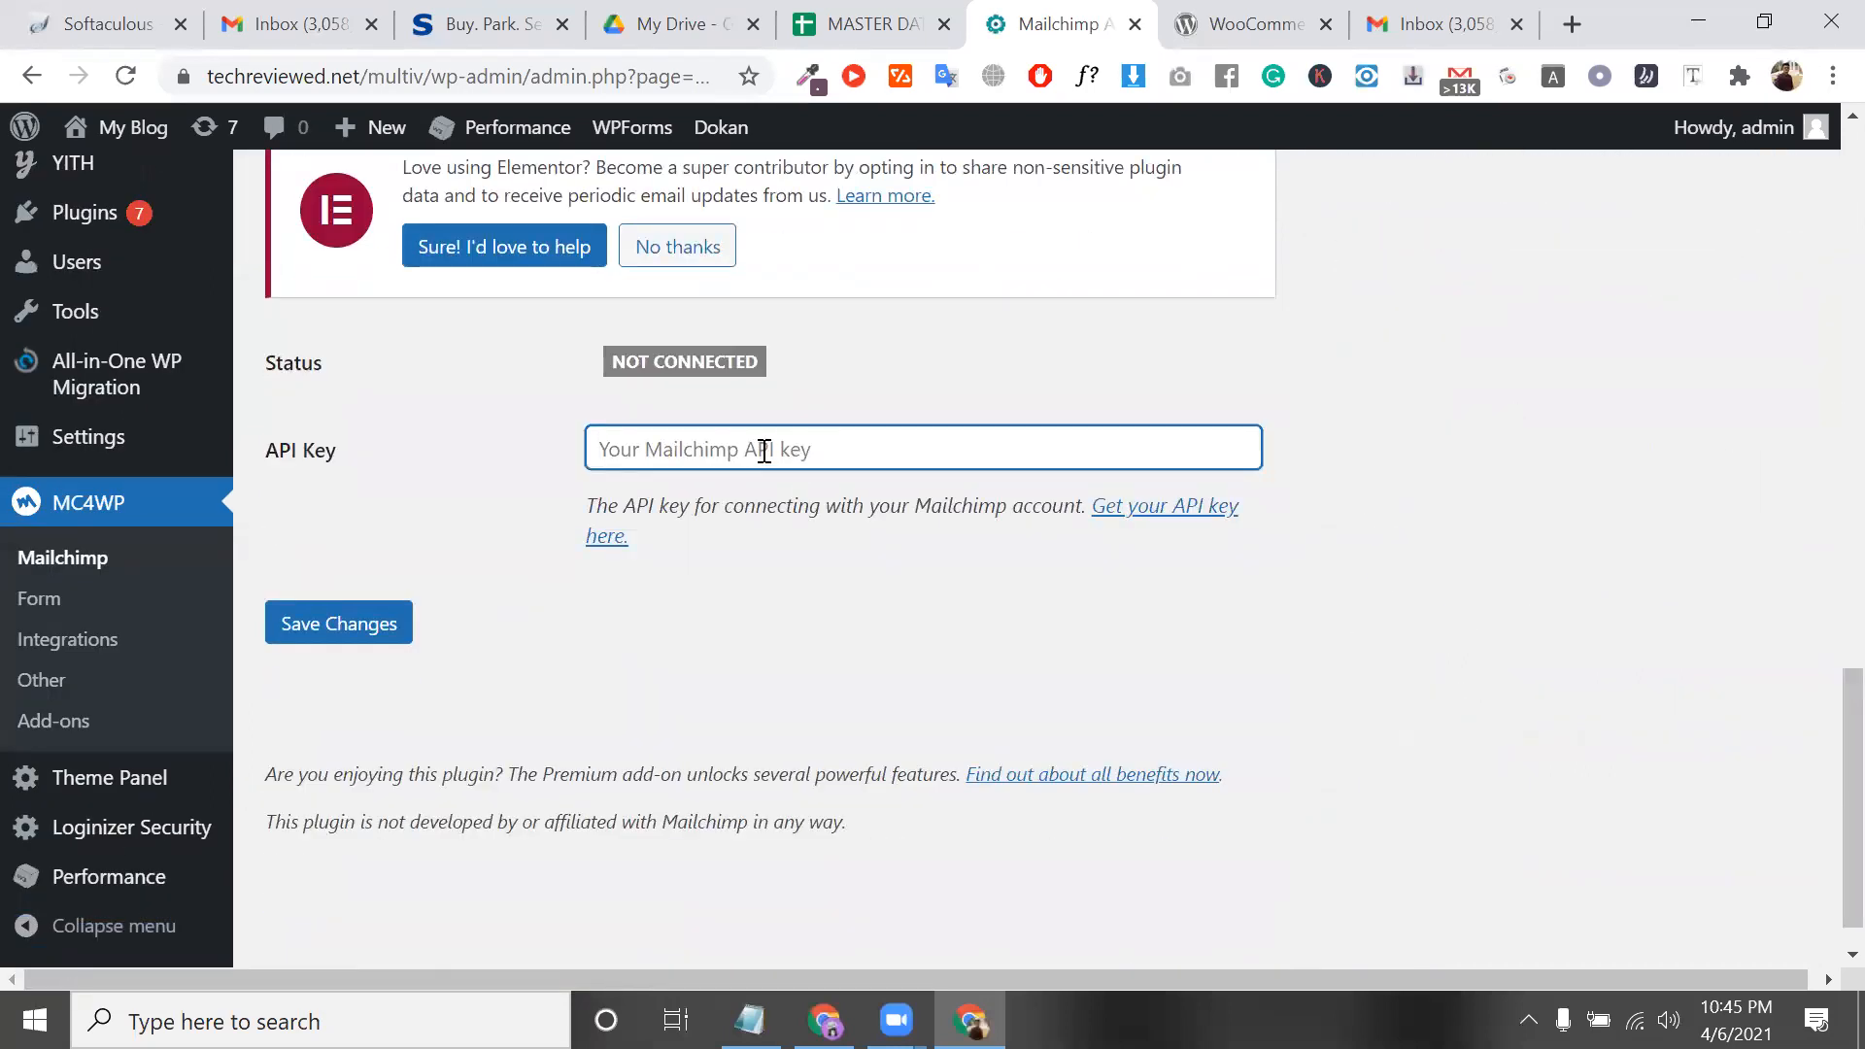
click(1573, 24)
text(mai)
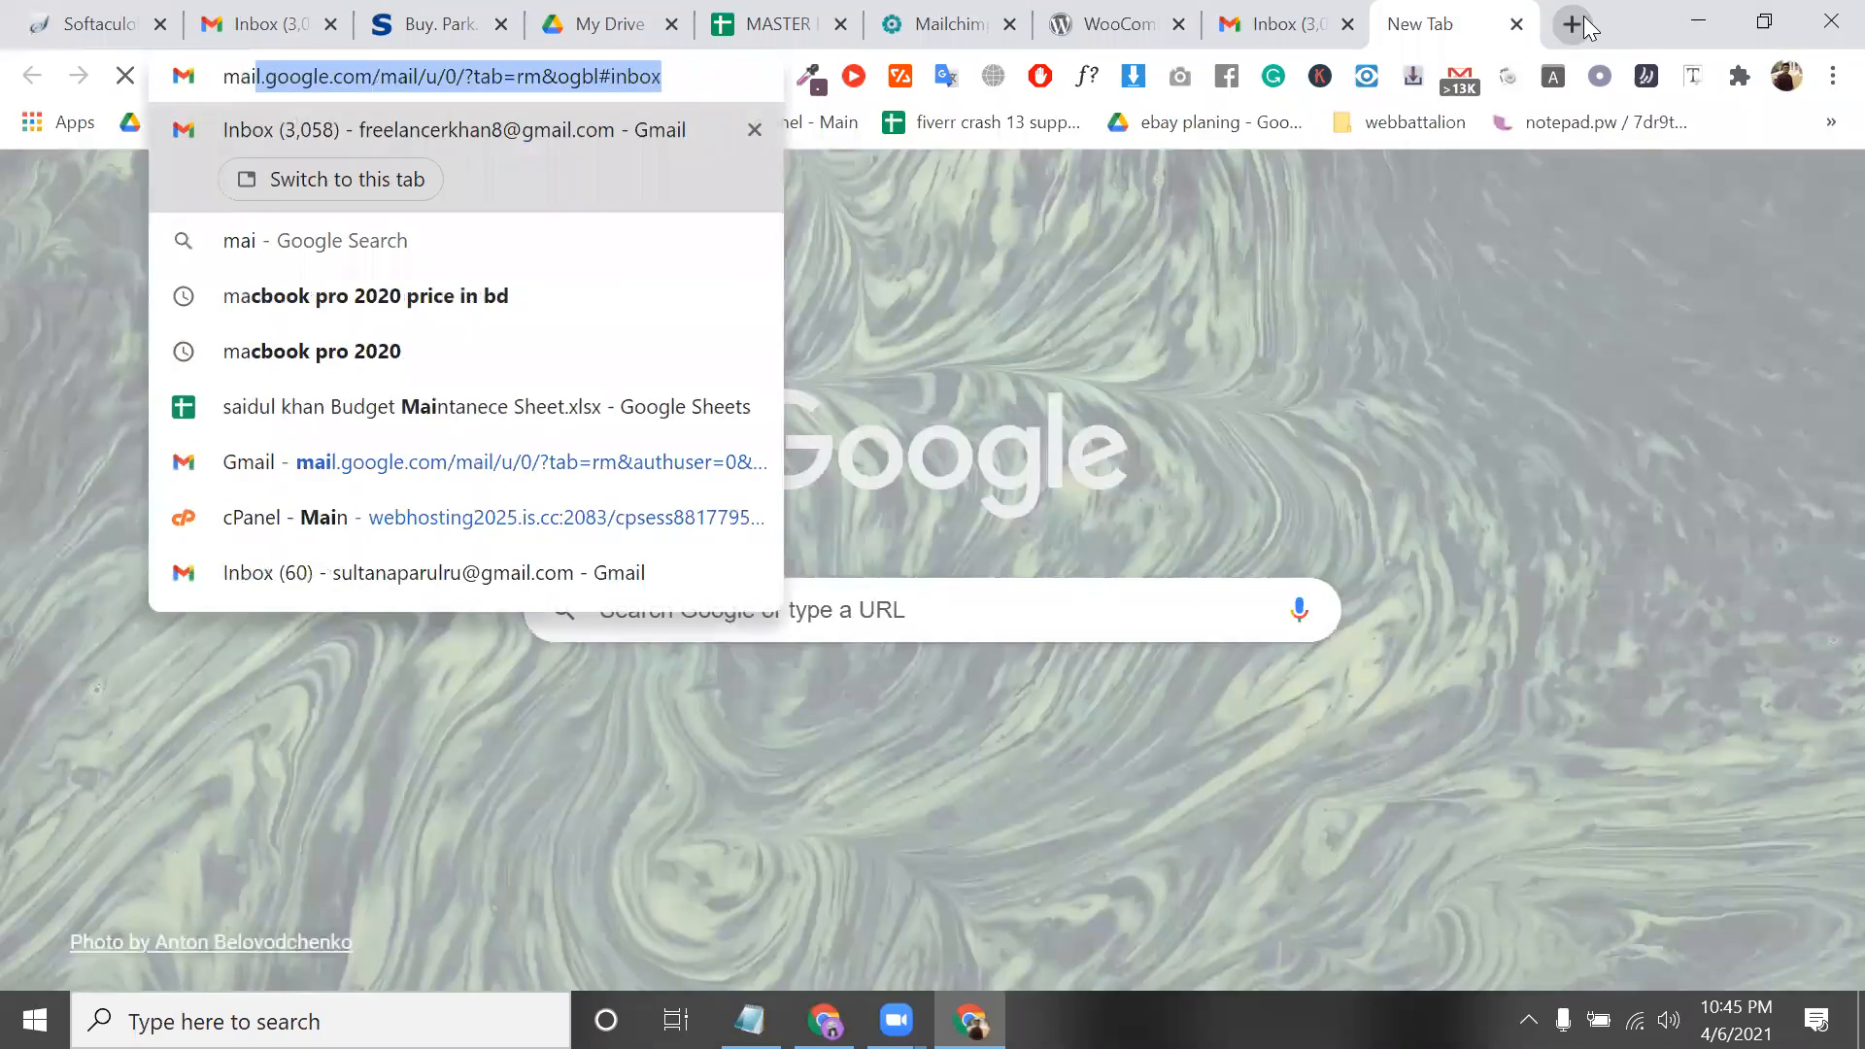
text(l)
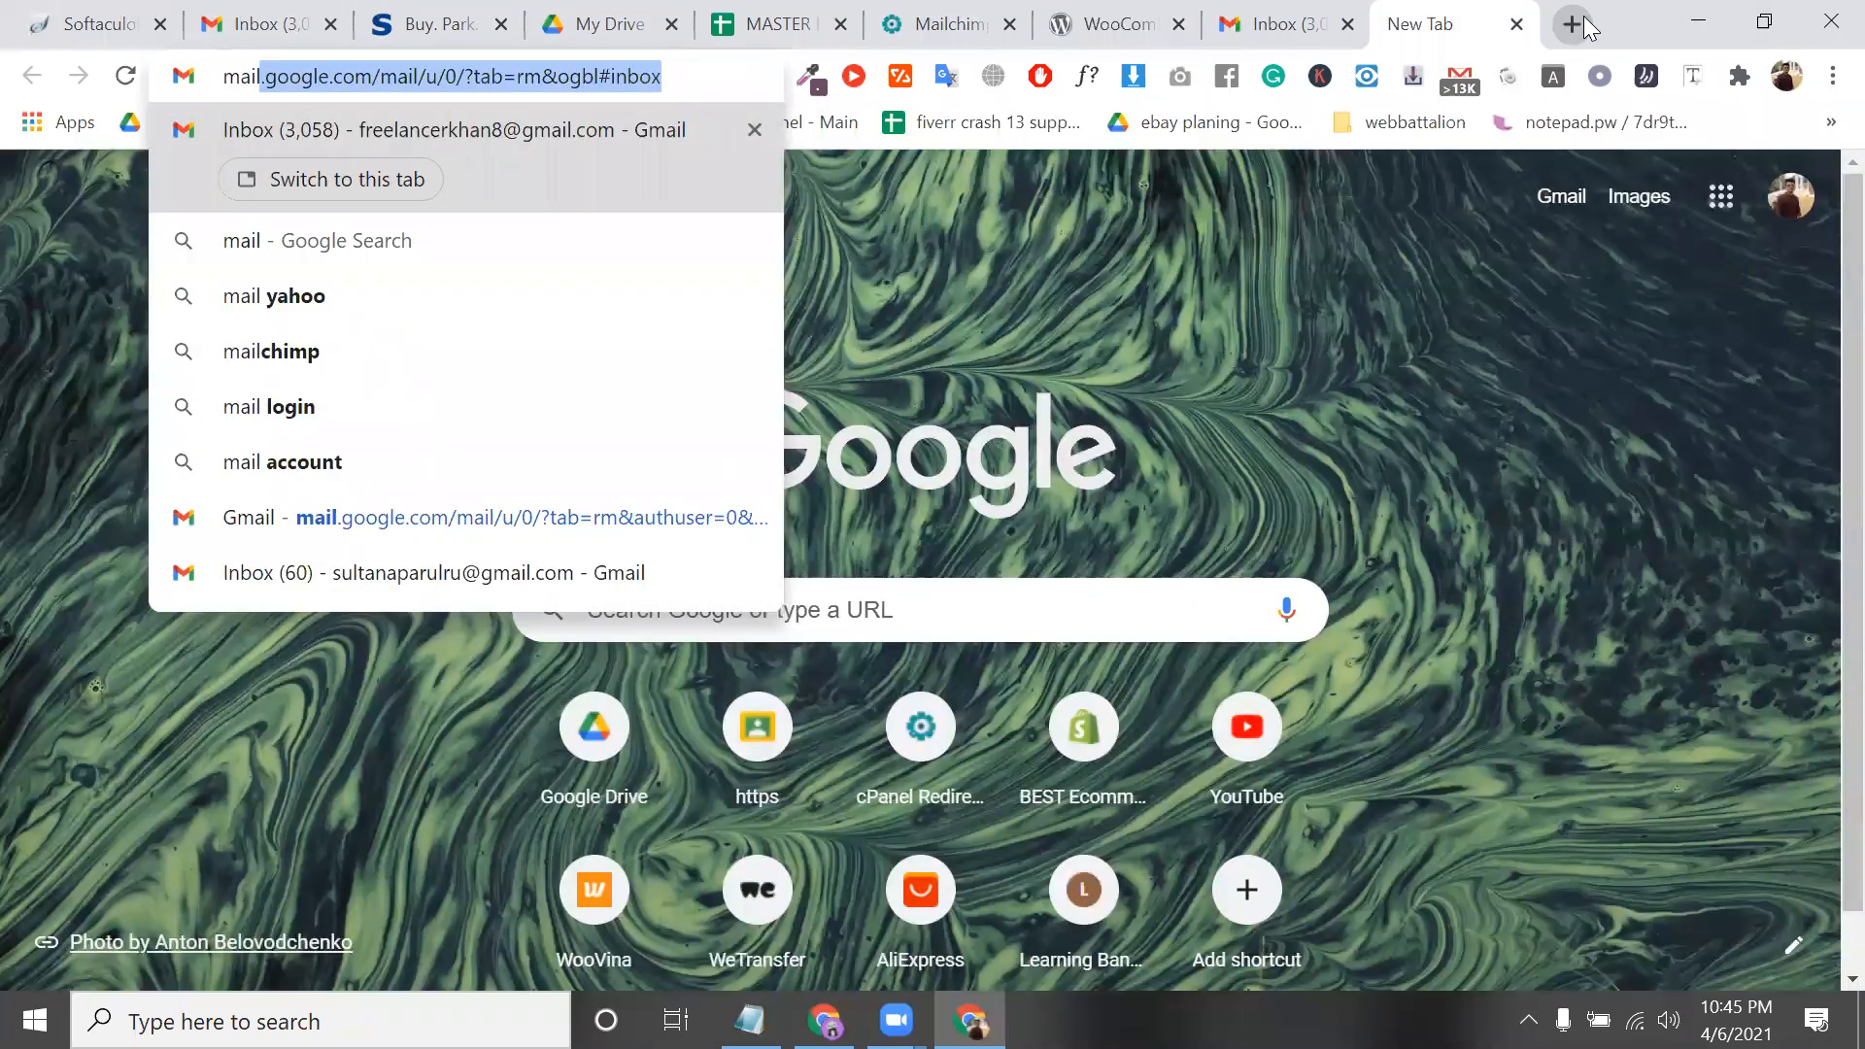
text(chimp)
key(Return)
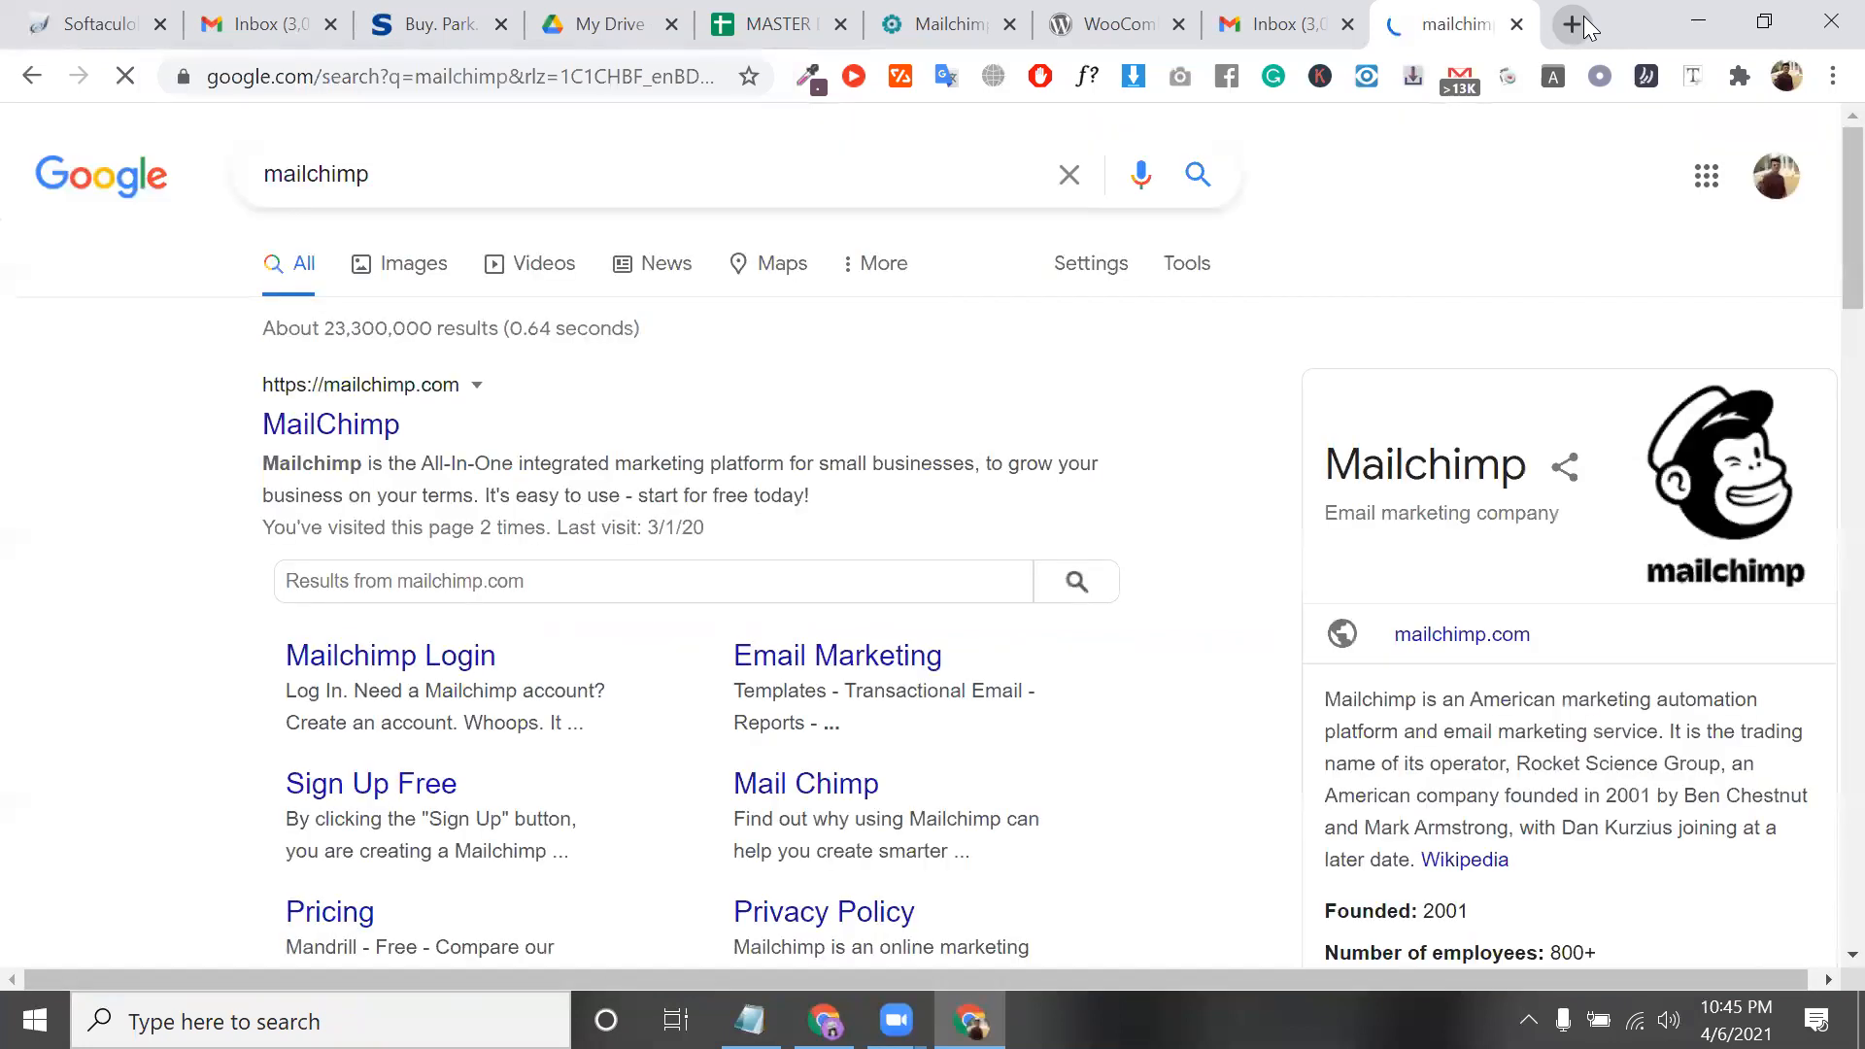
click(269, 424)
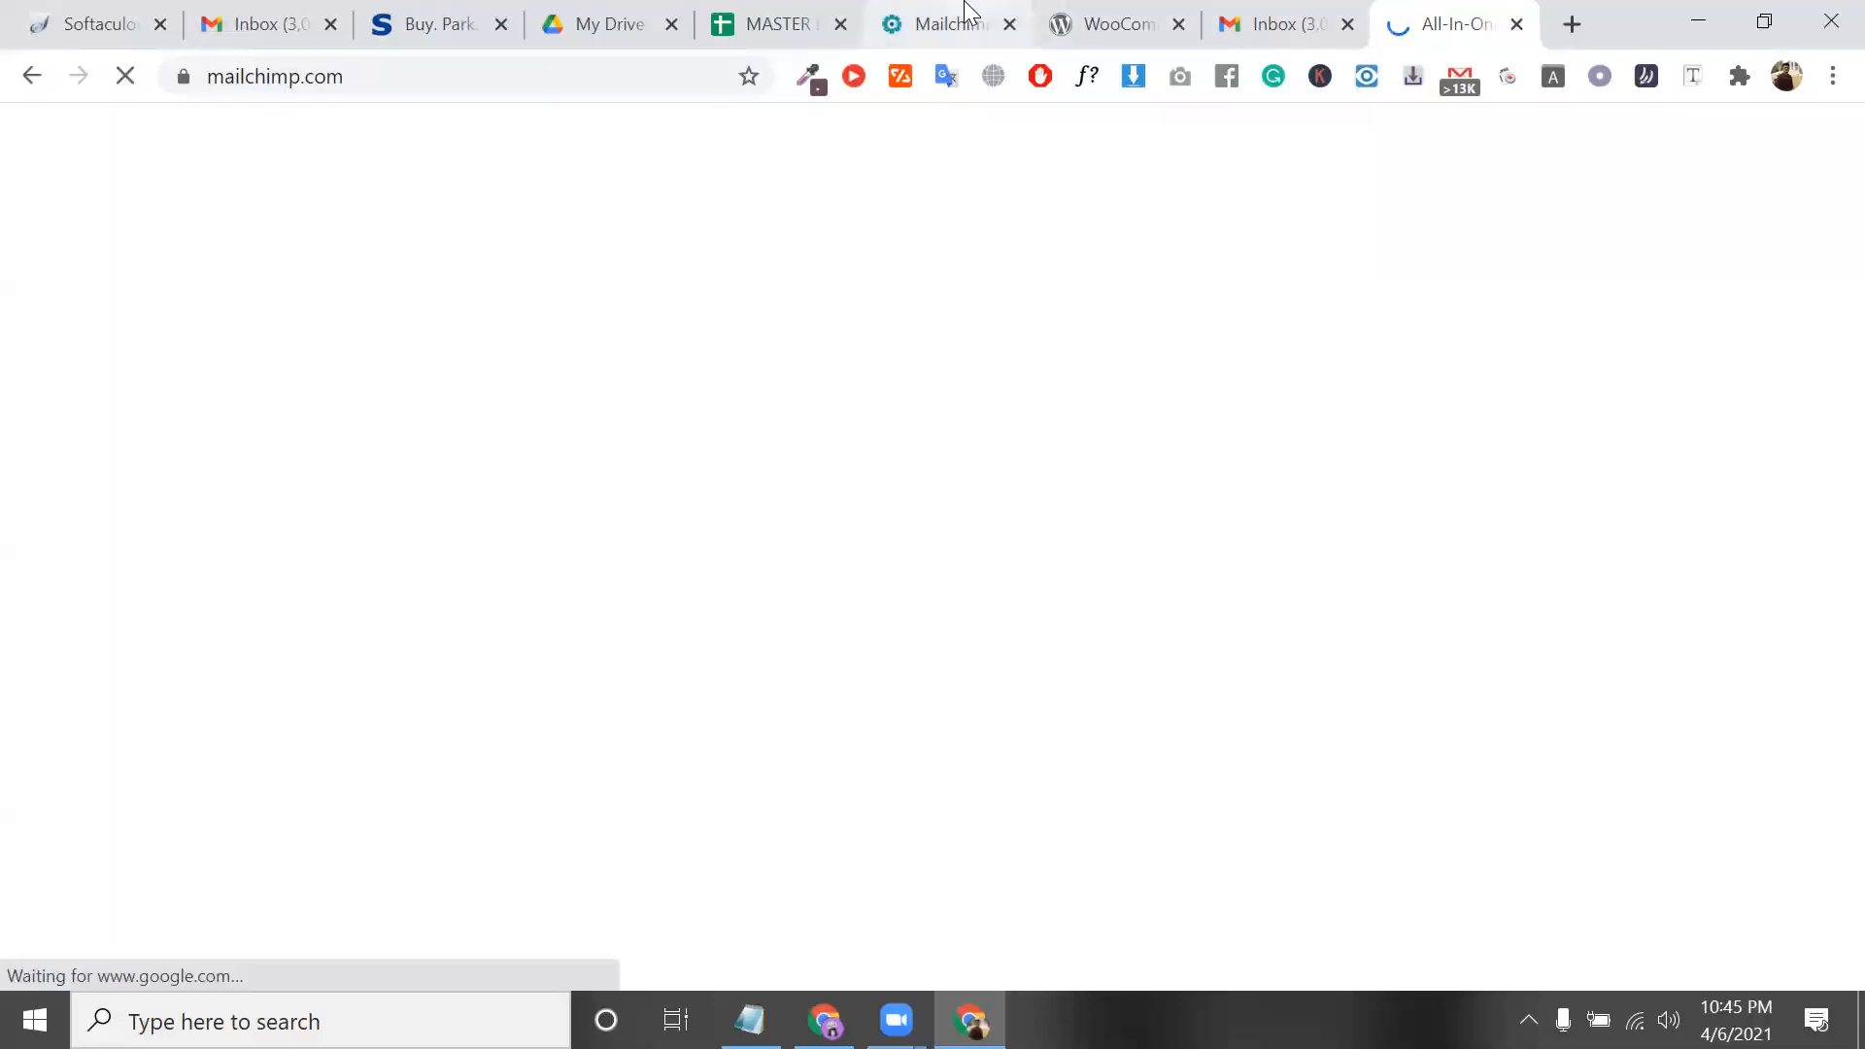
Move the MC4WP settings tab next to the Mailchimp tab and open Mailchimp's log-in page
drag(967, 13, 1307, 13)
click(1412, 13)
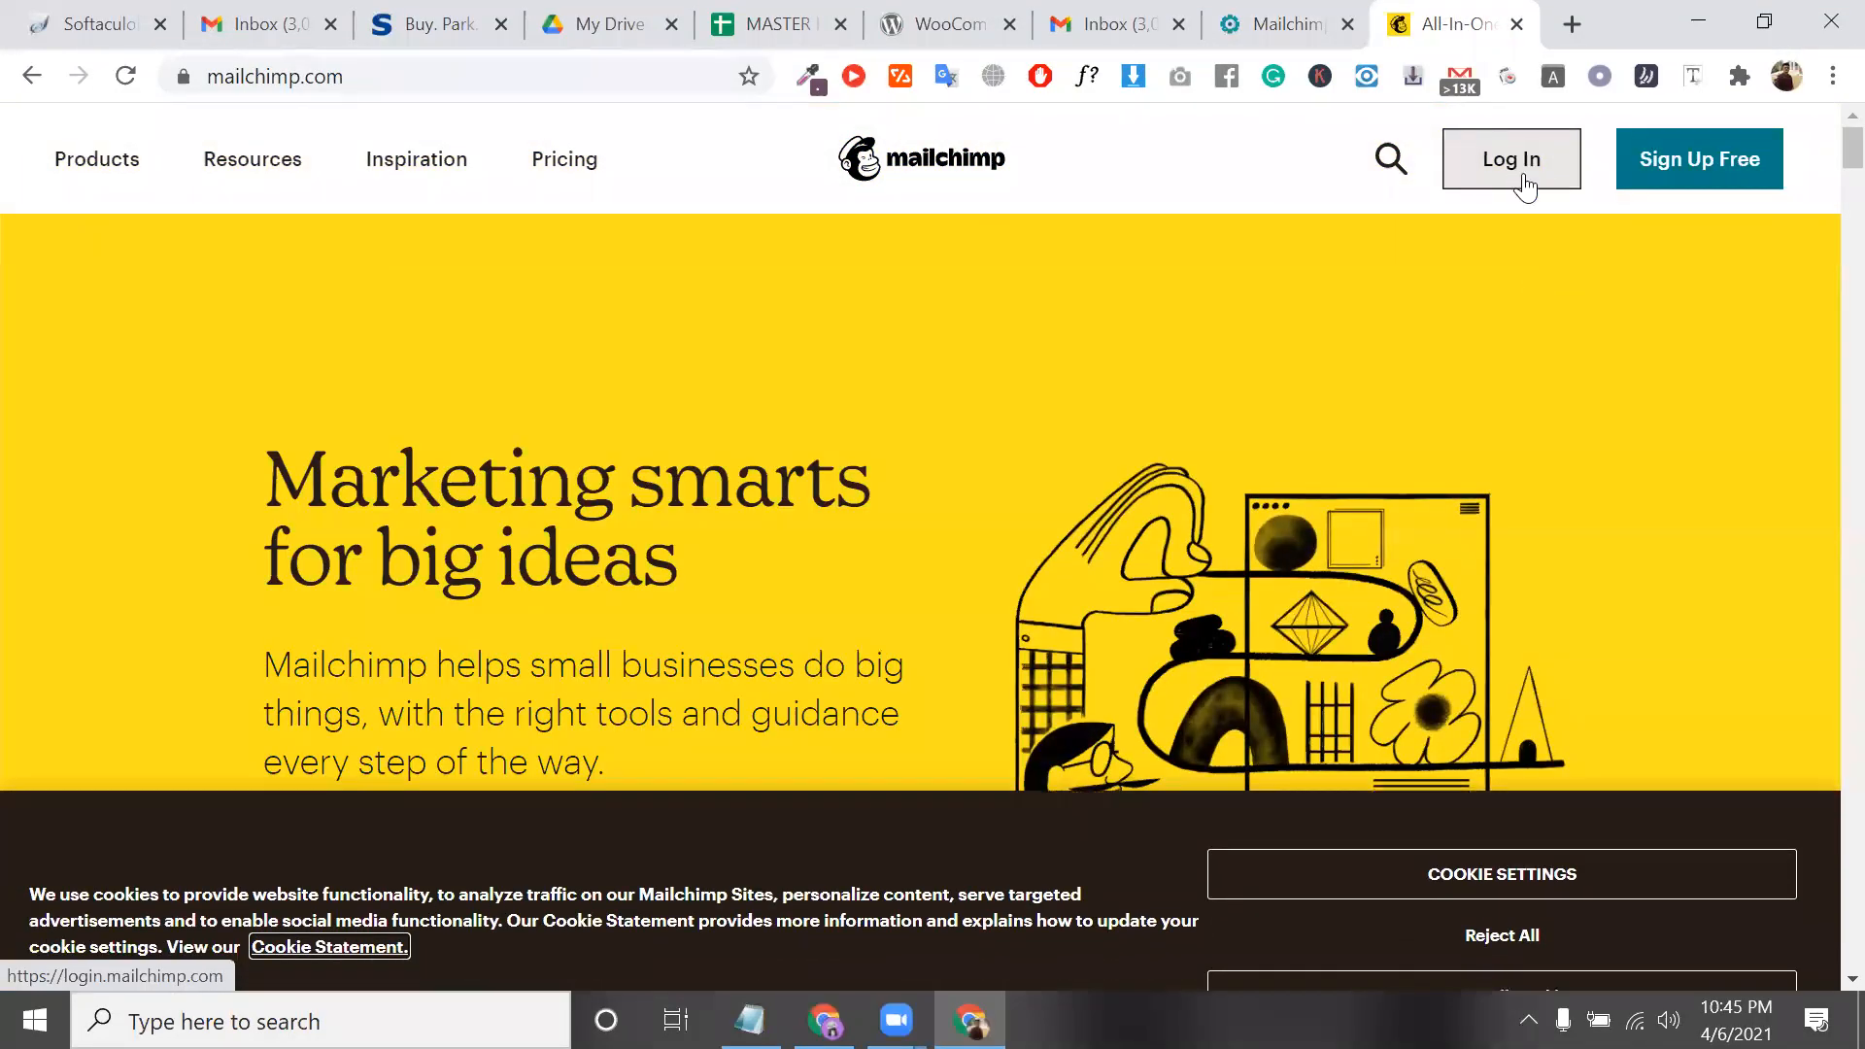
click(1518, 163)
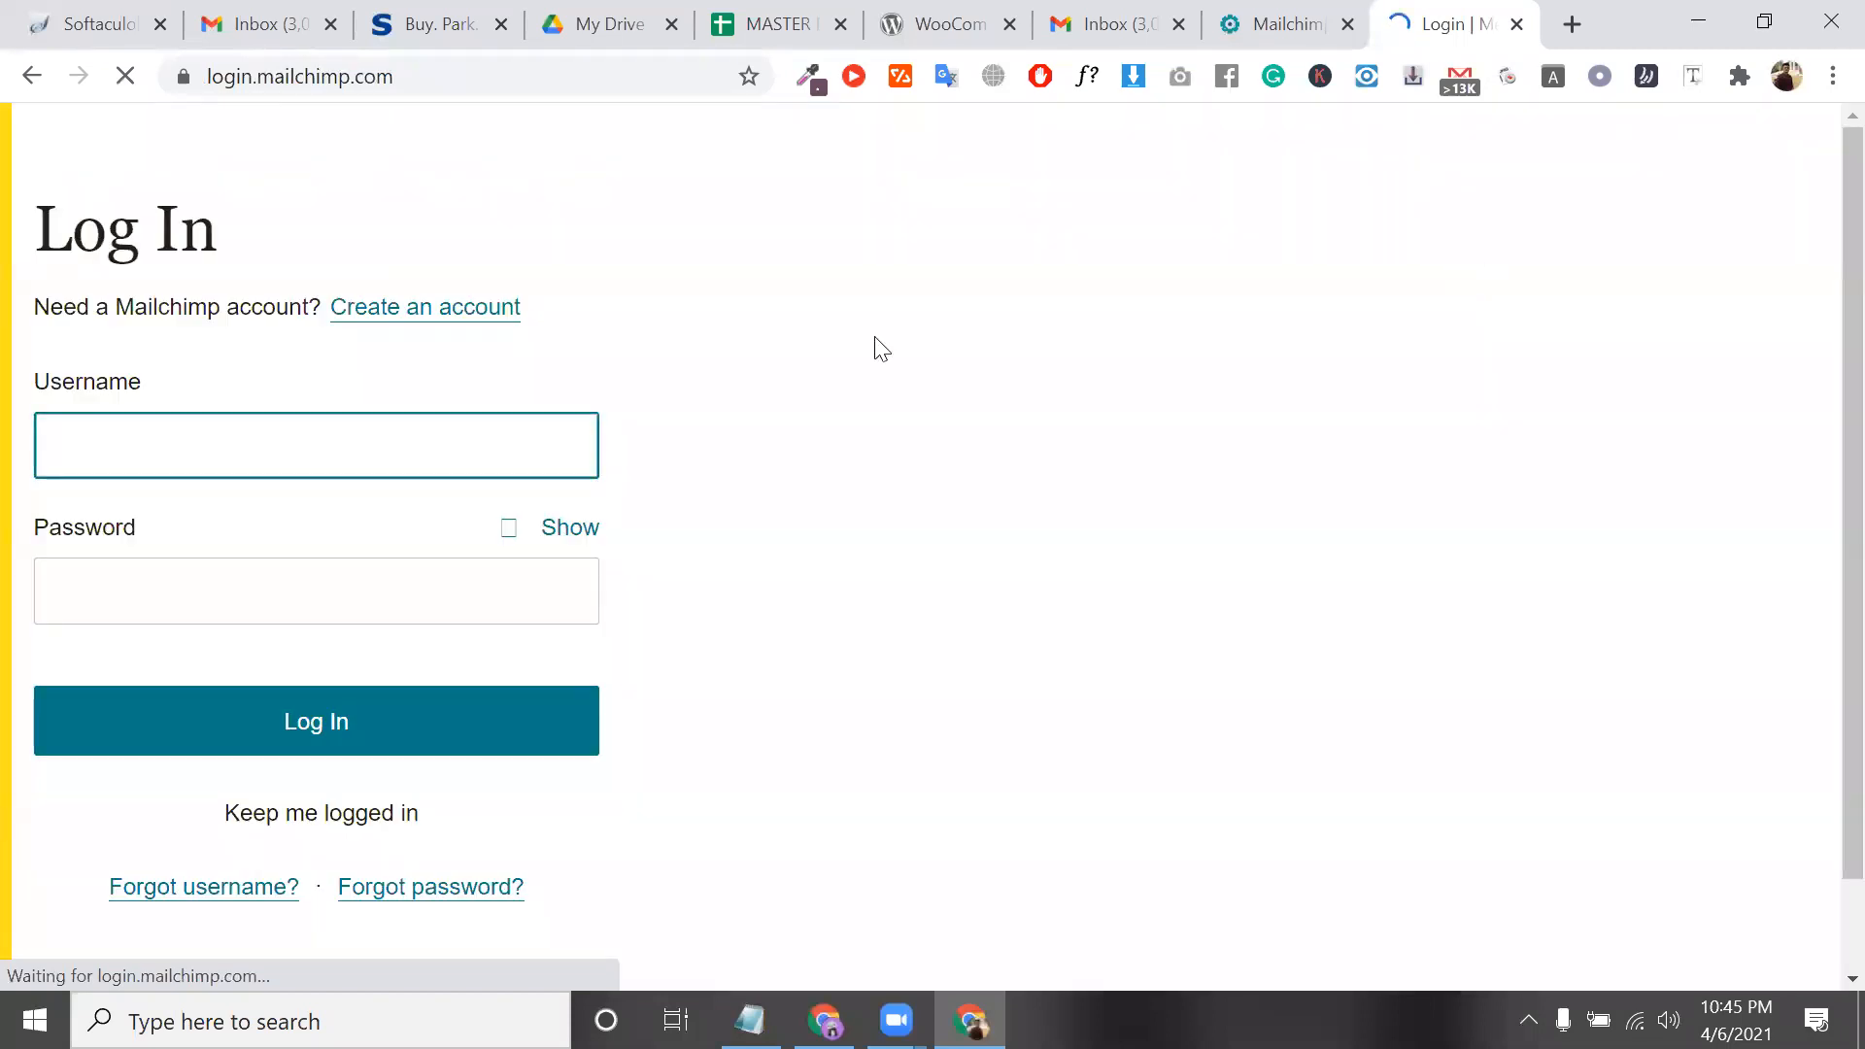
Try to log in to Mailchimp with the suggested e-mail address as username and the saved password
click(213, 420)
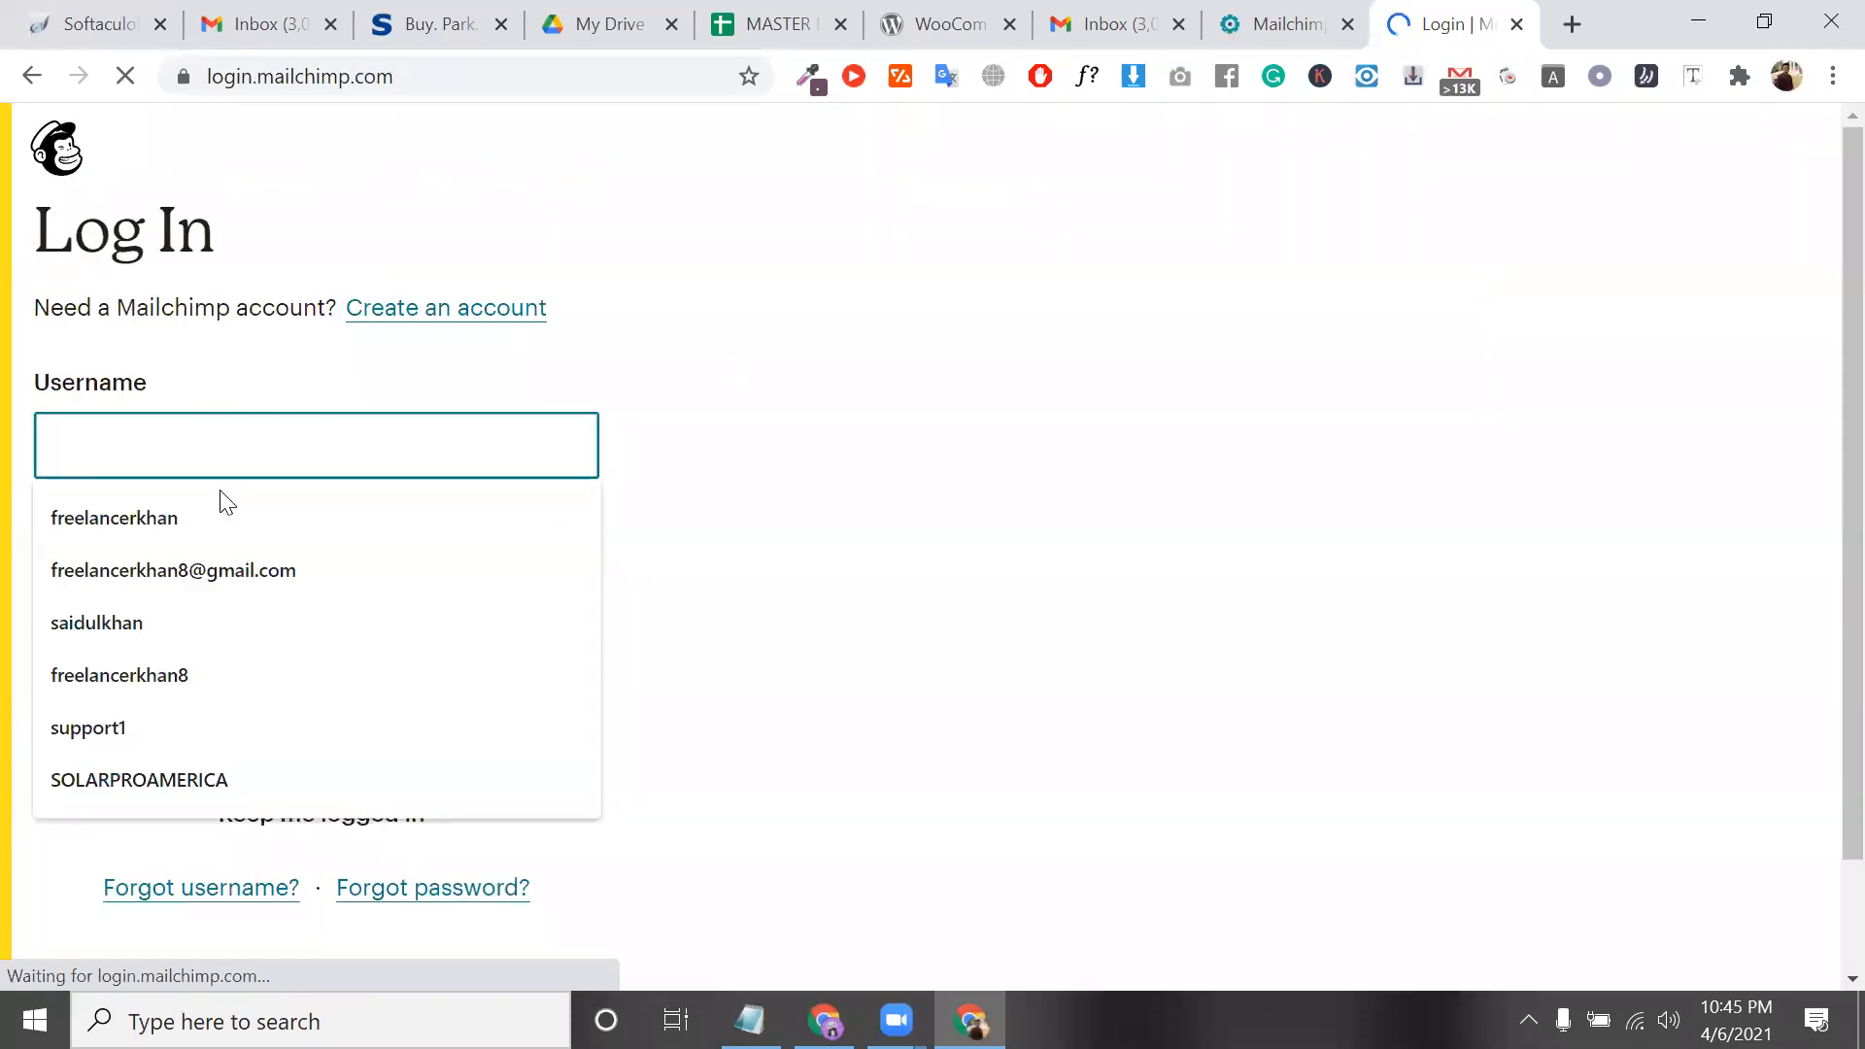
click(242, 567)
click(230, 568)
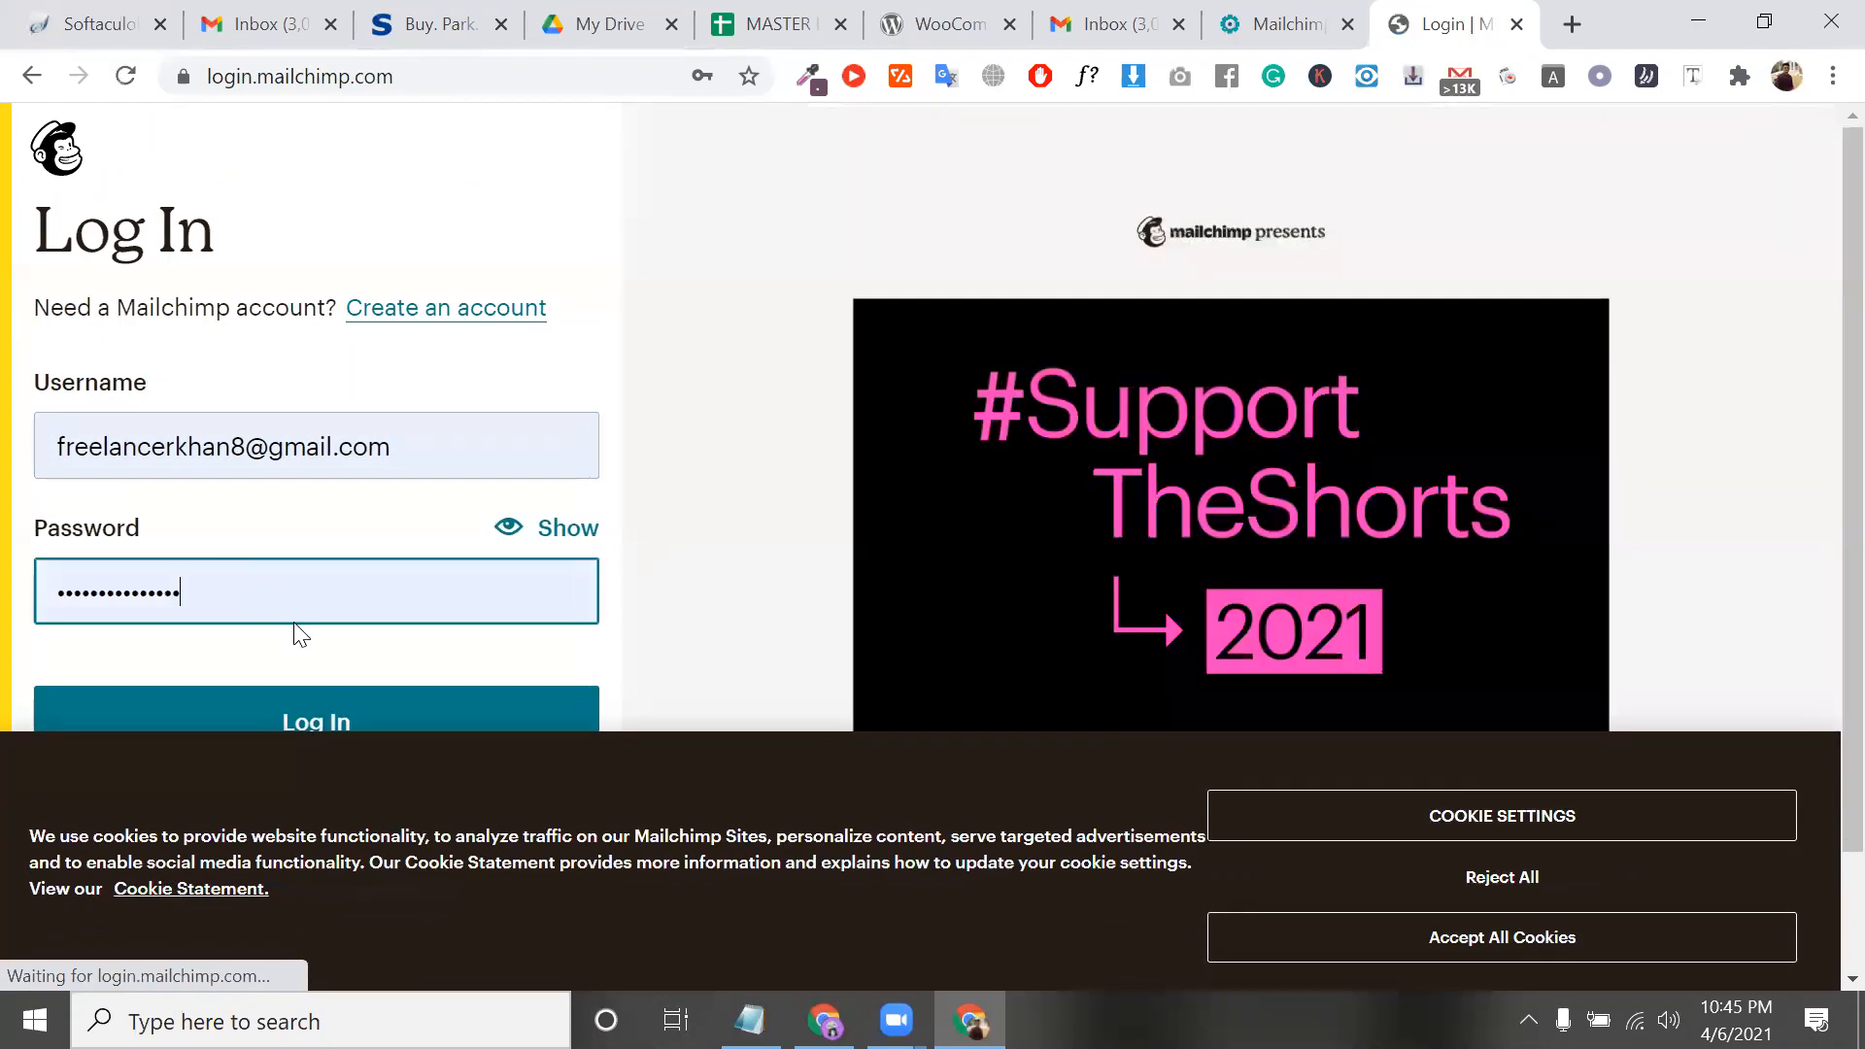
scroll(299, 633, down, 2)
click(291, 601)
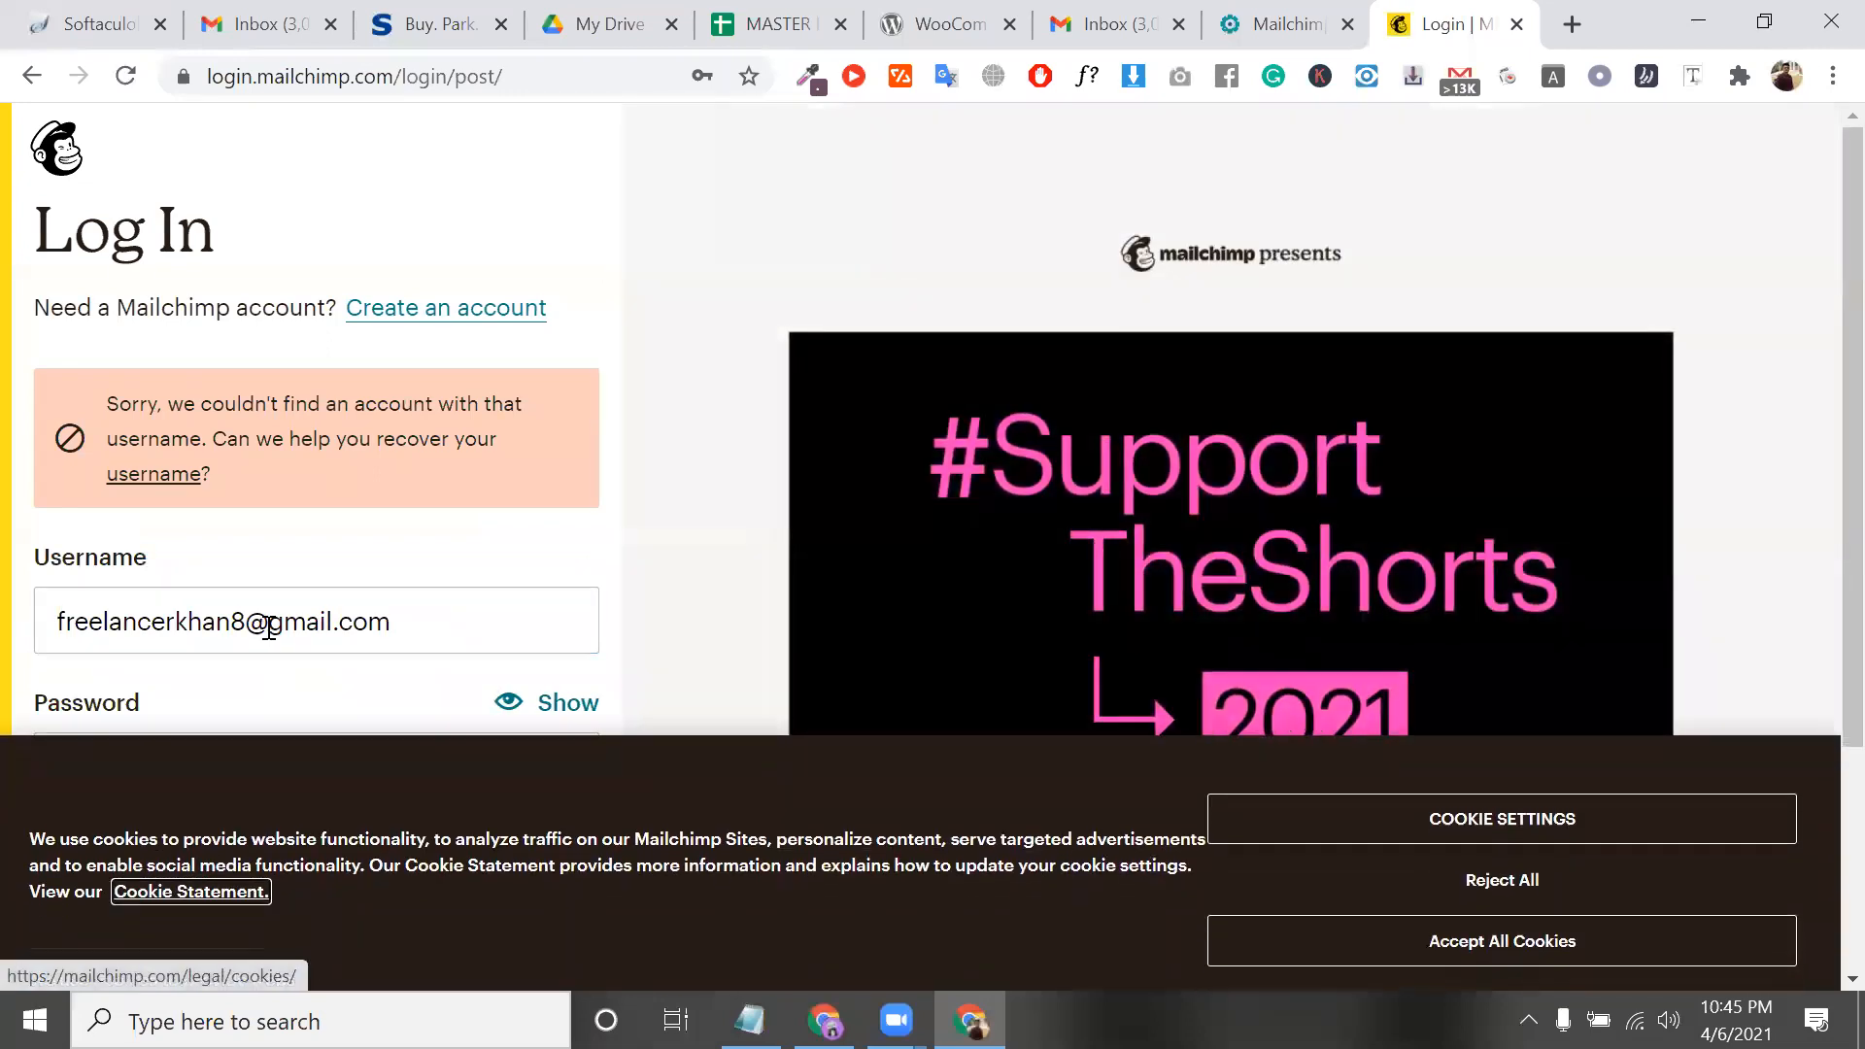
Try to log in to Mailchimp with the browser's saved username and password for the site
click(267, 627)
triple_click(267, 626)
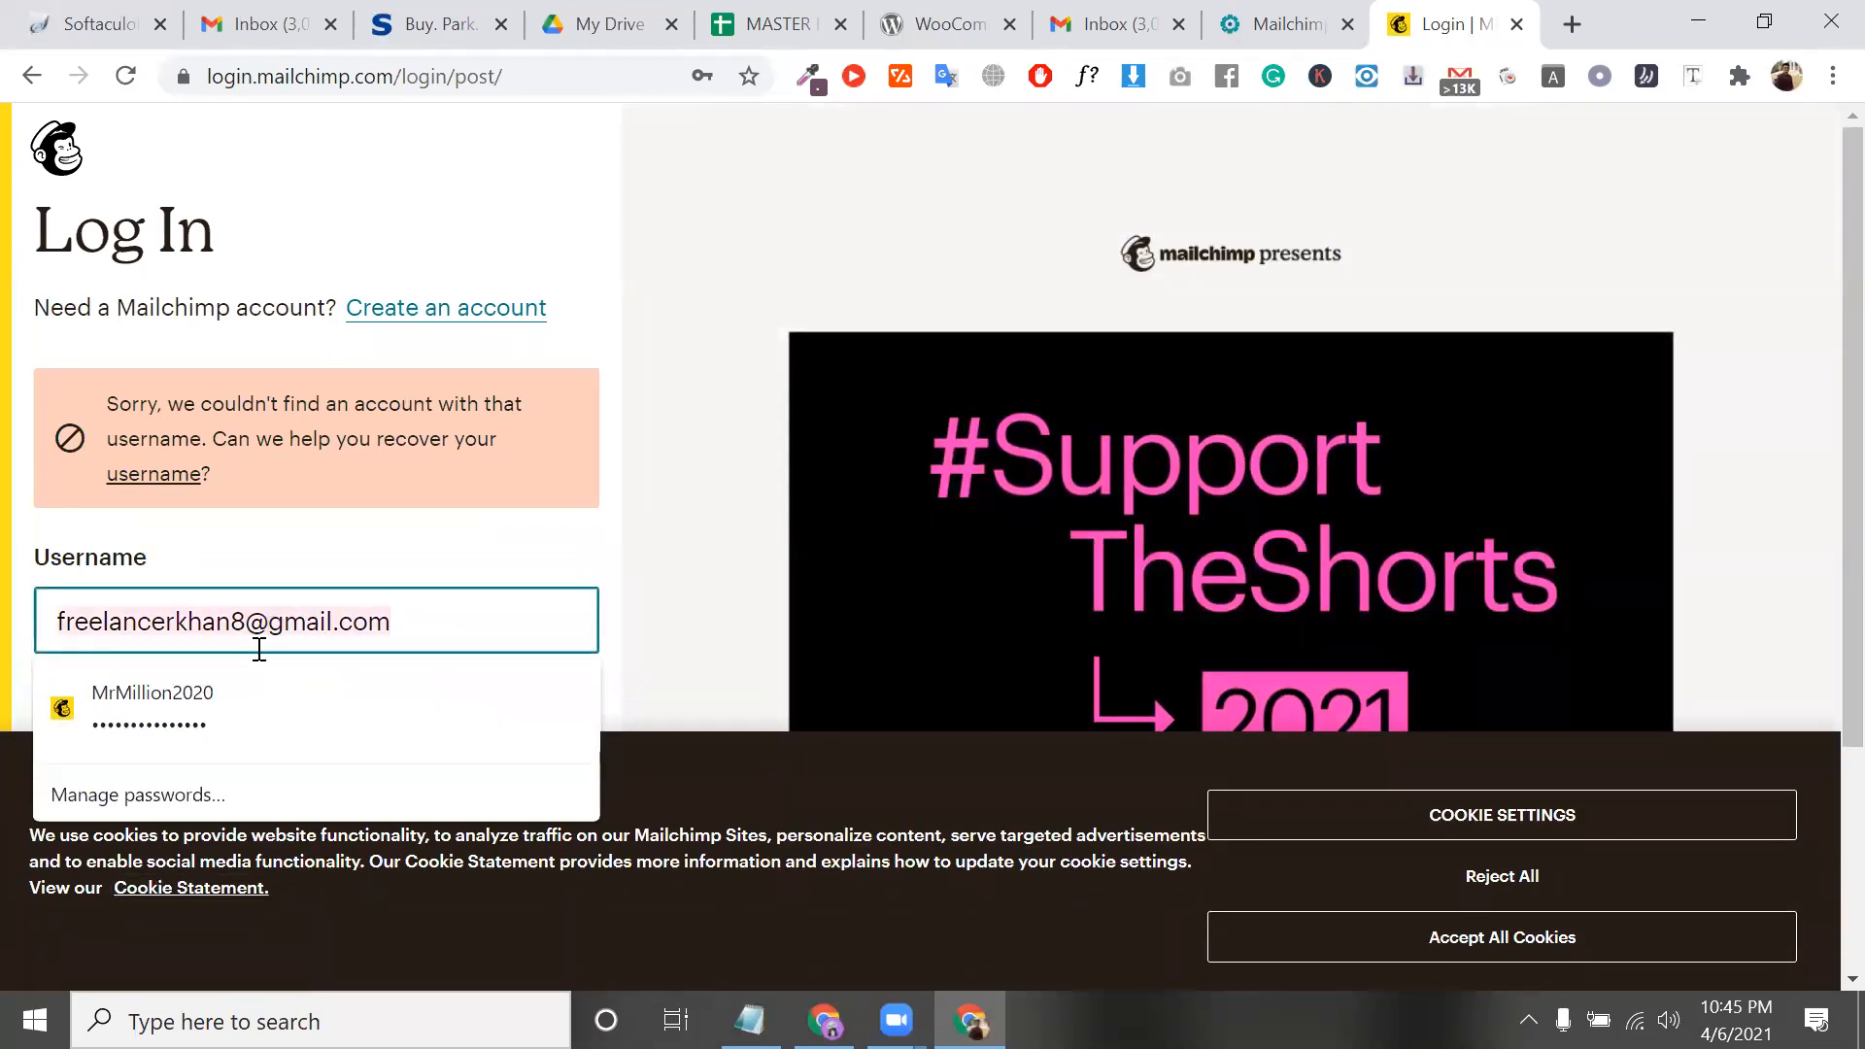
click(243, 710)
scroll(248, 622, down, 3)
click(254, 583)
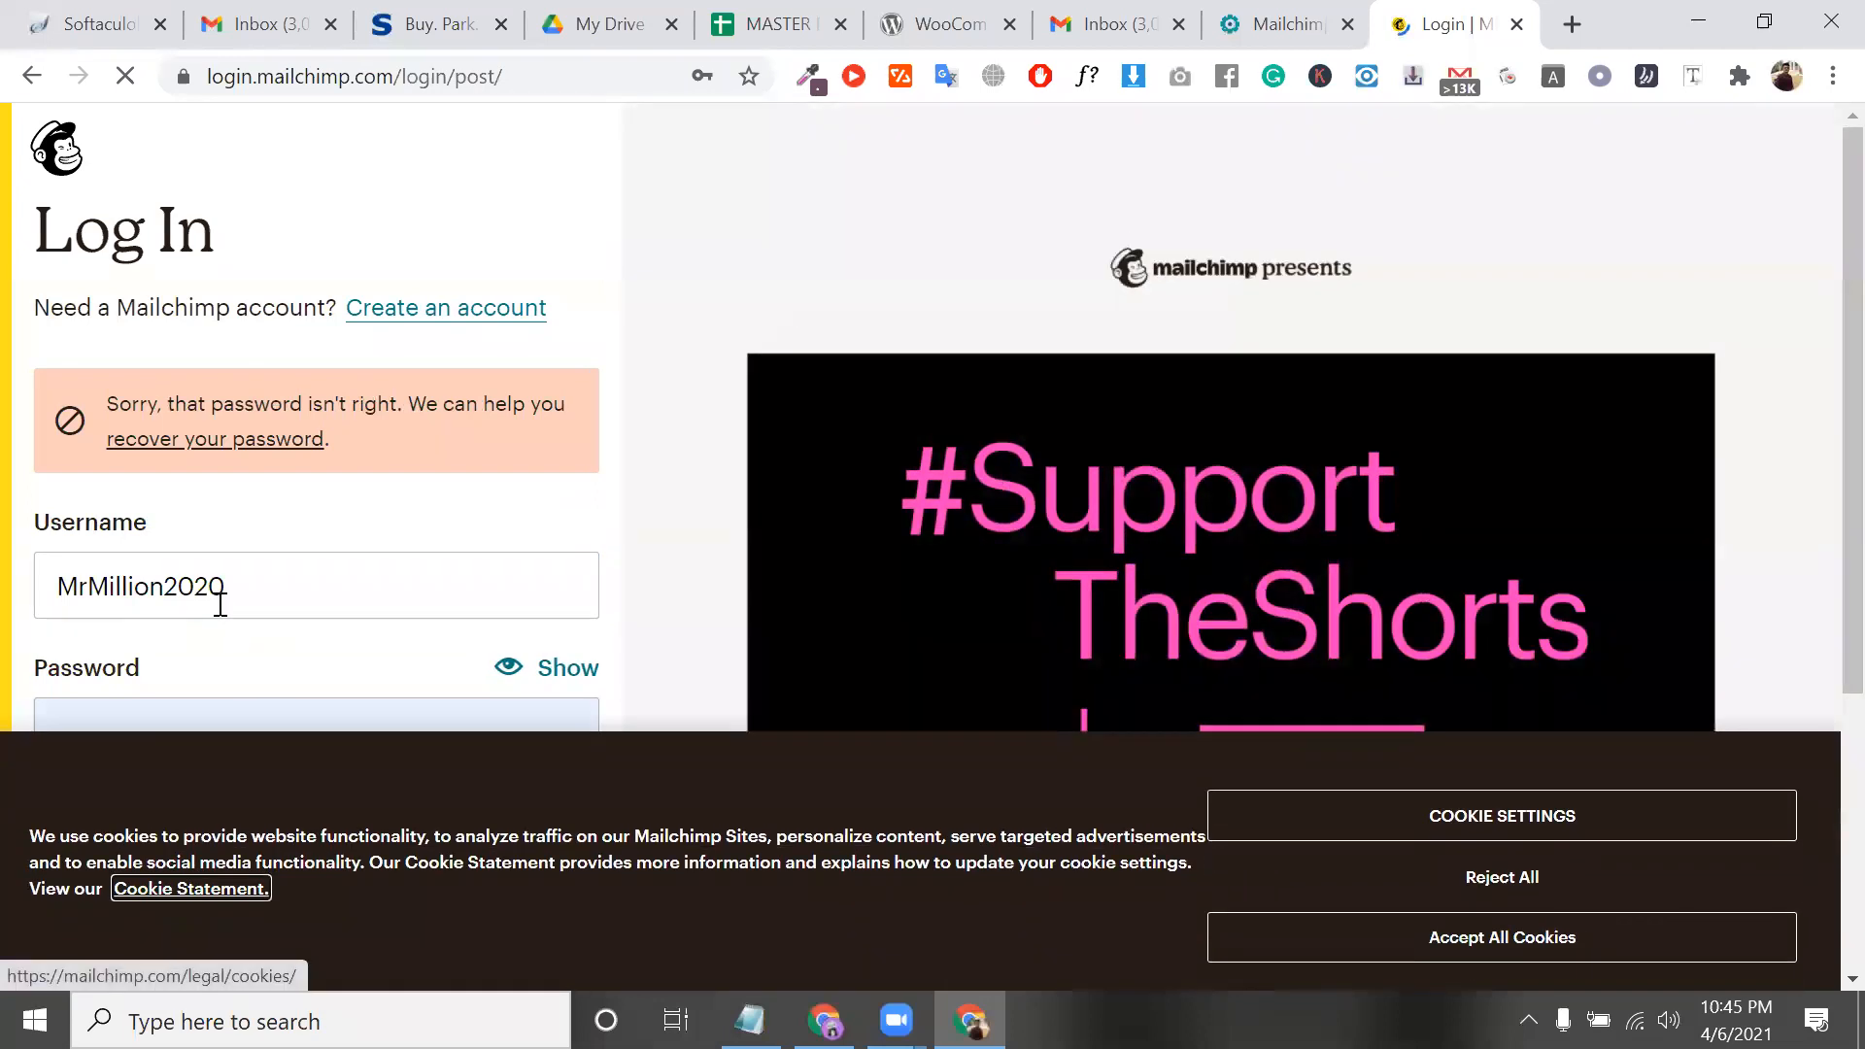
Try to log in with a different suggested username, keeping the filled-in account password
click(221, 602)
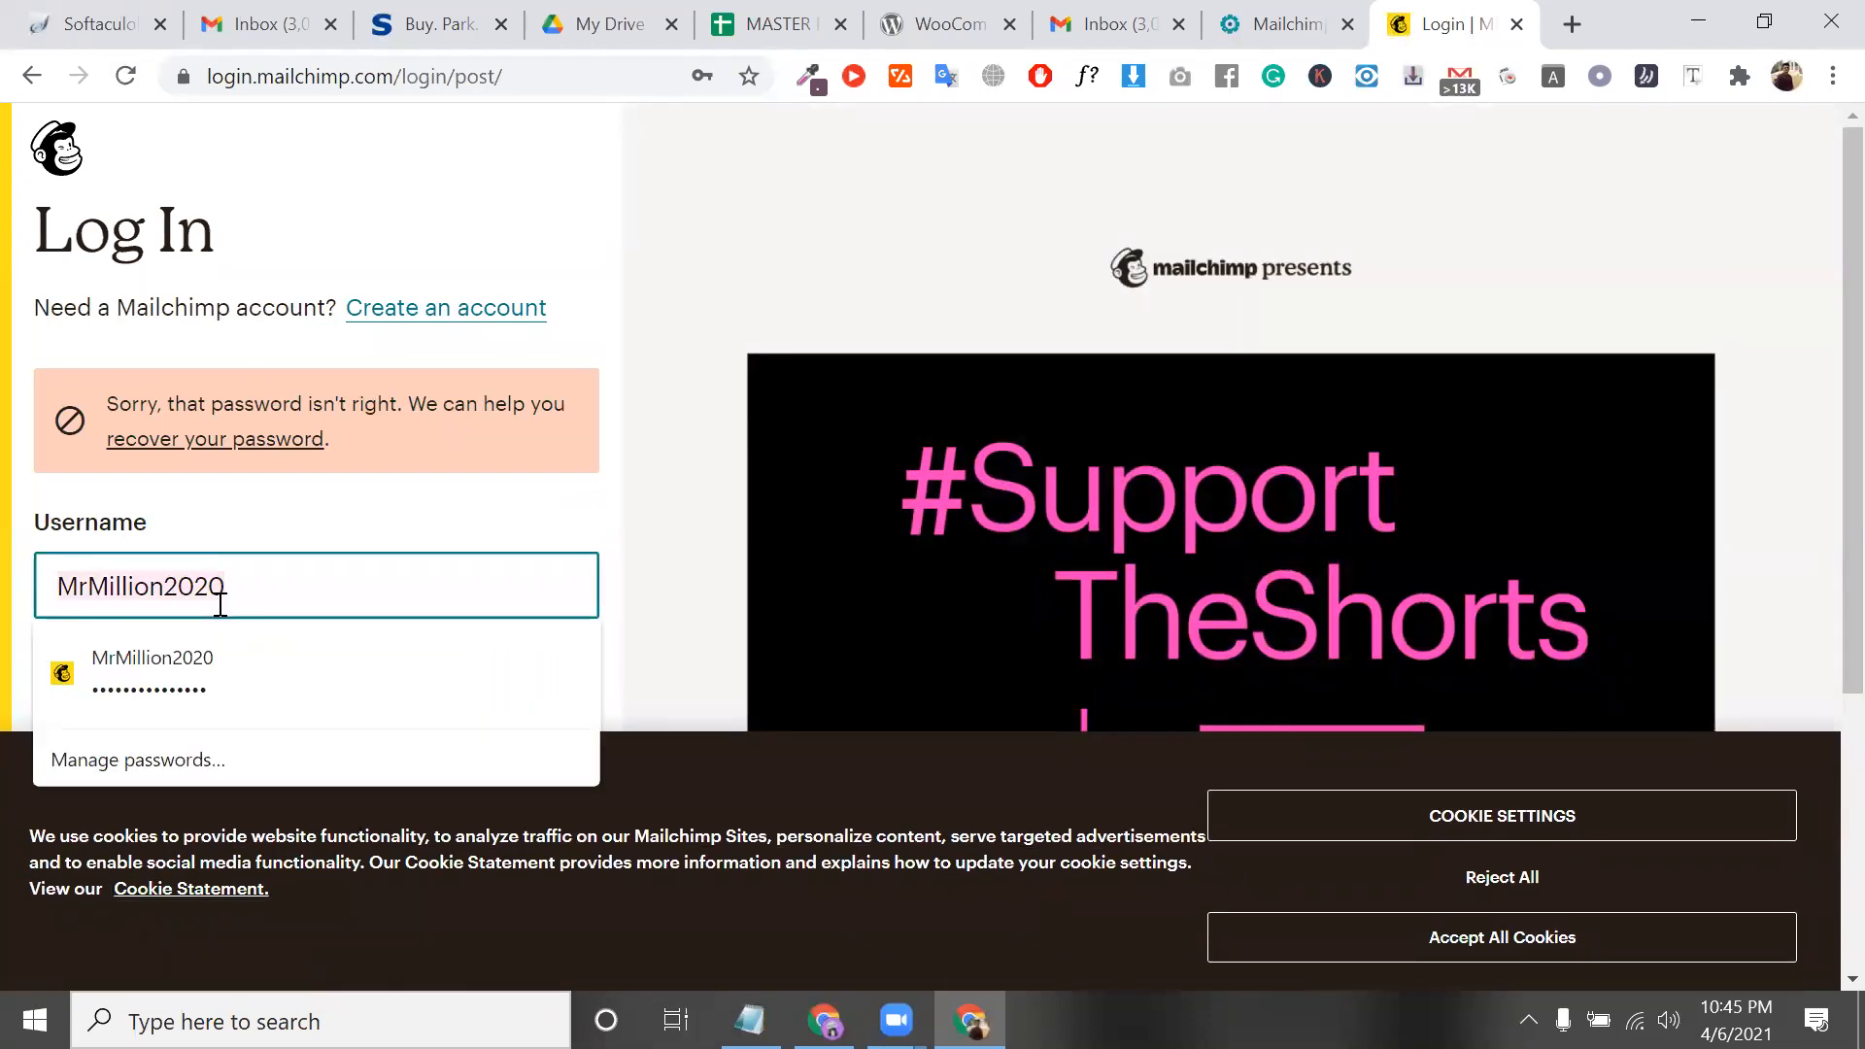
key(BackSpace)
text(f)
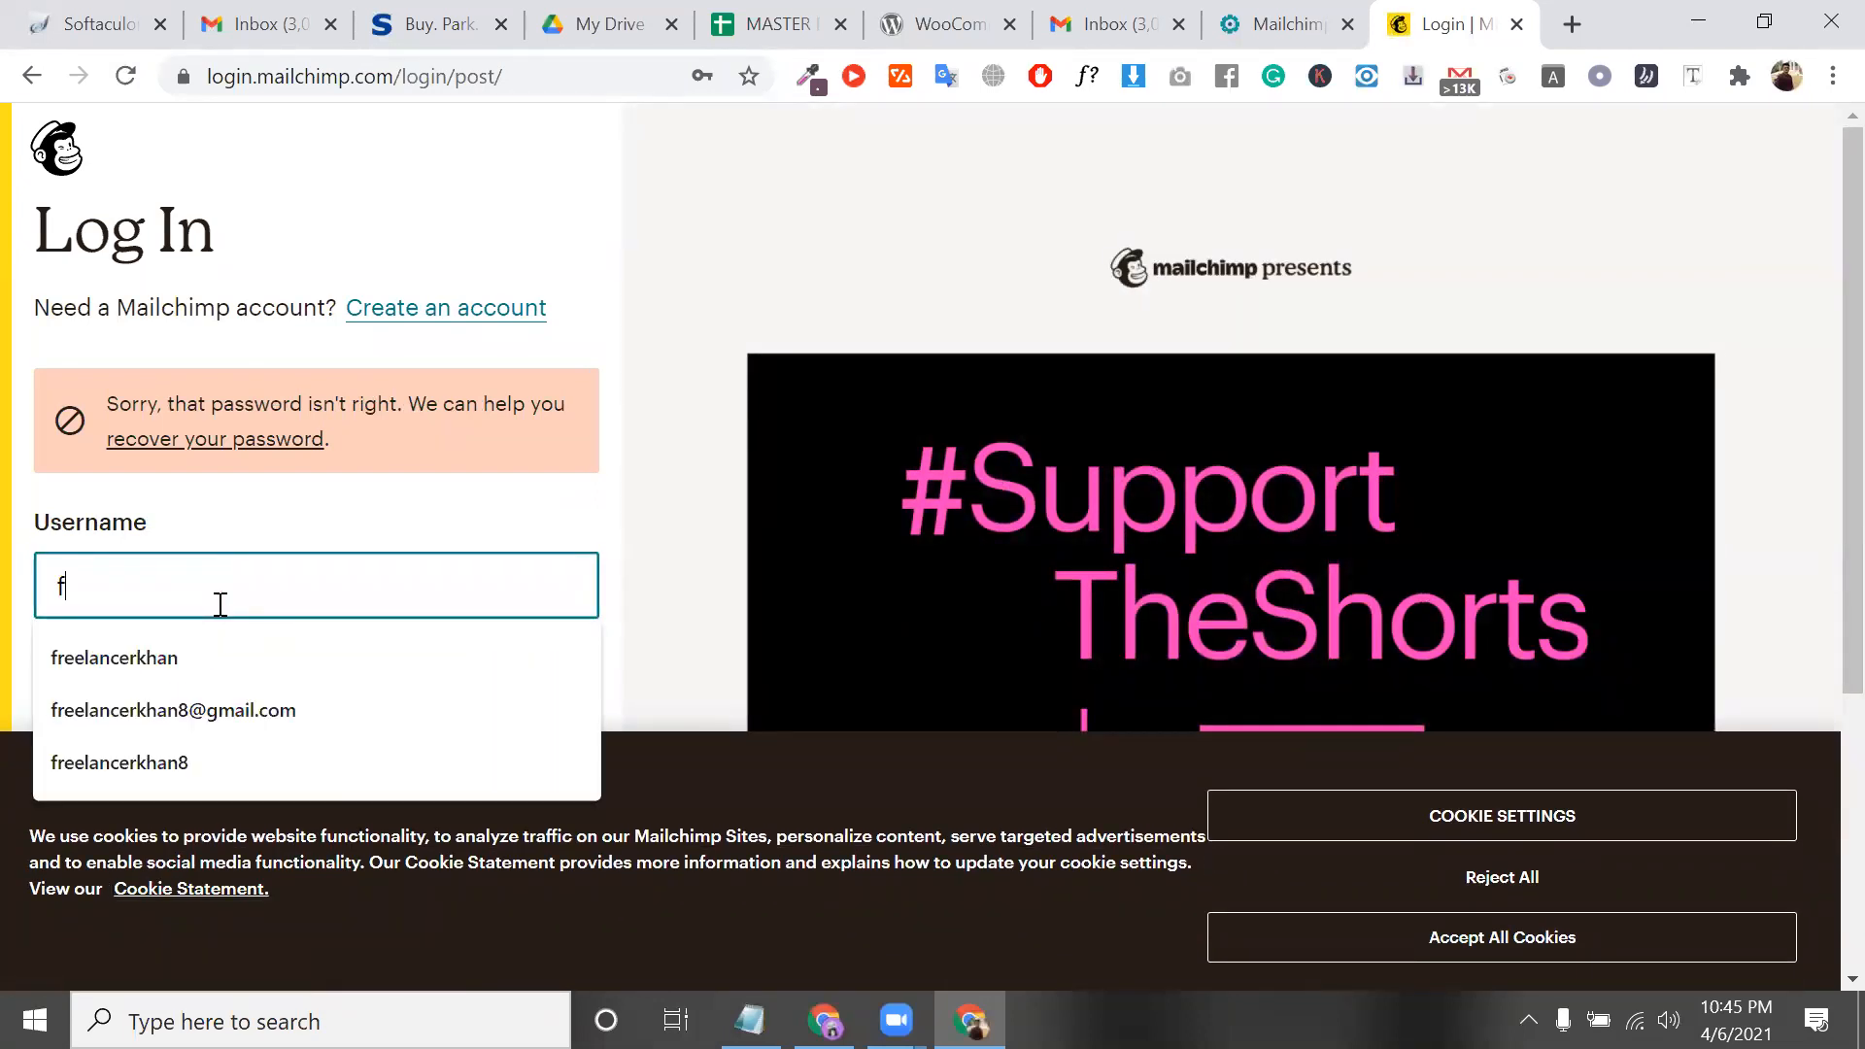
click(241, 656)
scroll(250, 716, down, 2)
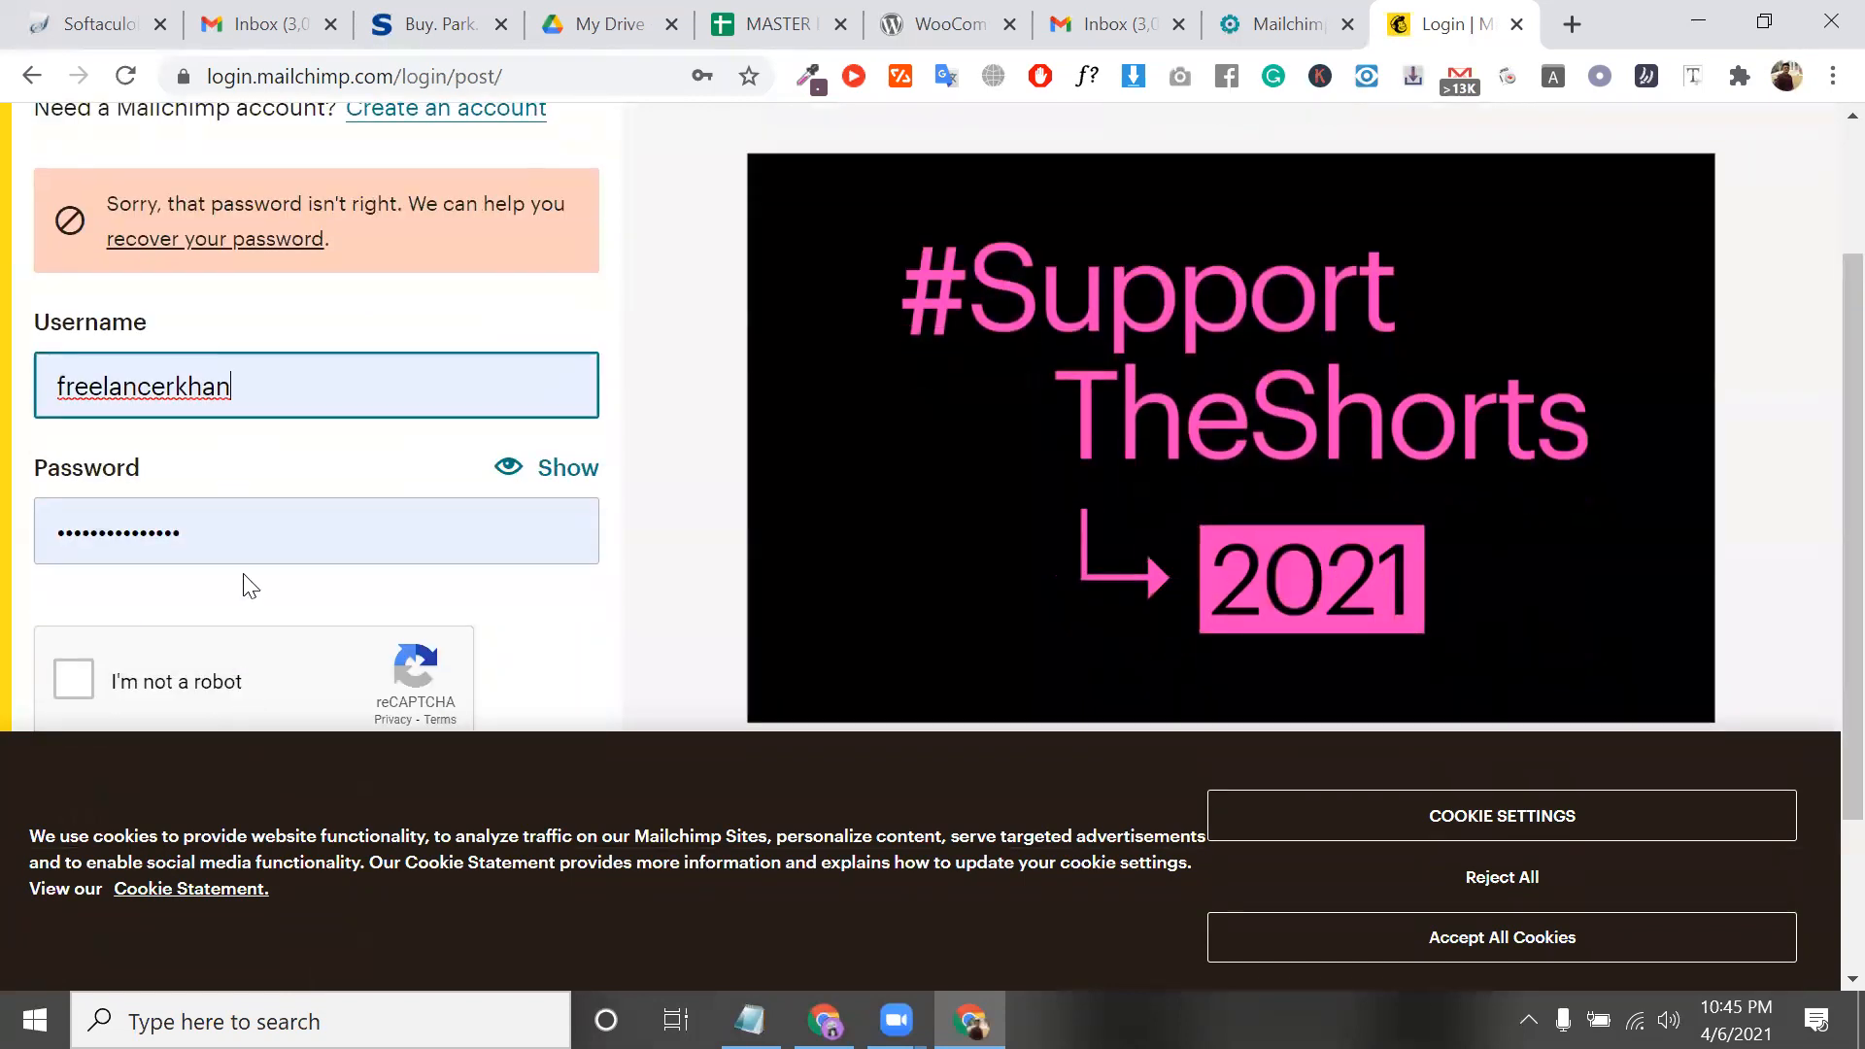
scroll(217, 534, down, 2)
click(213, 594)
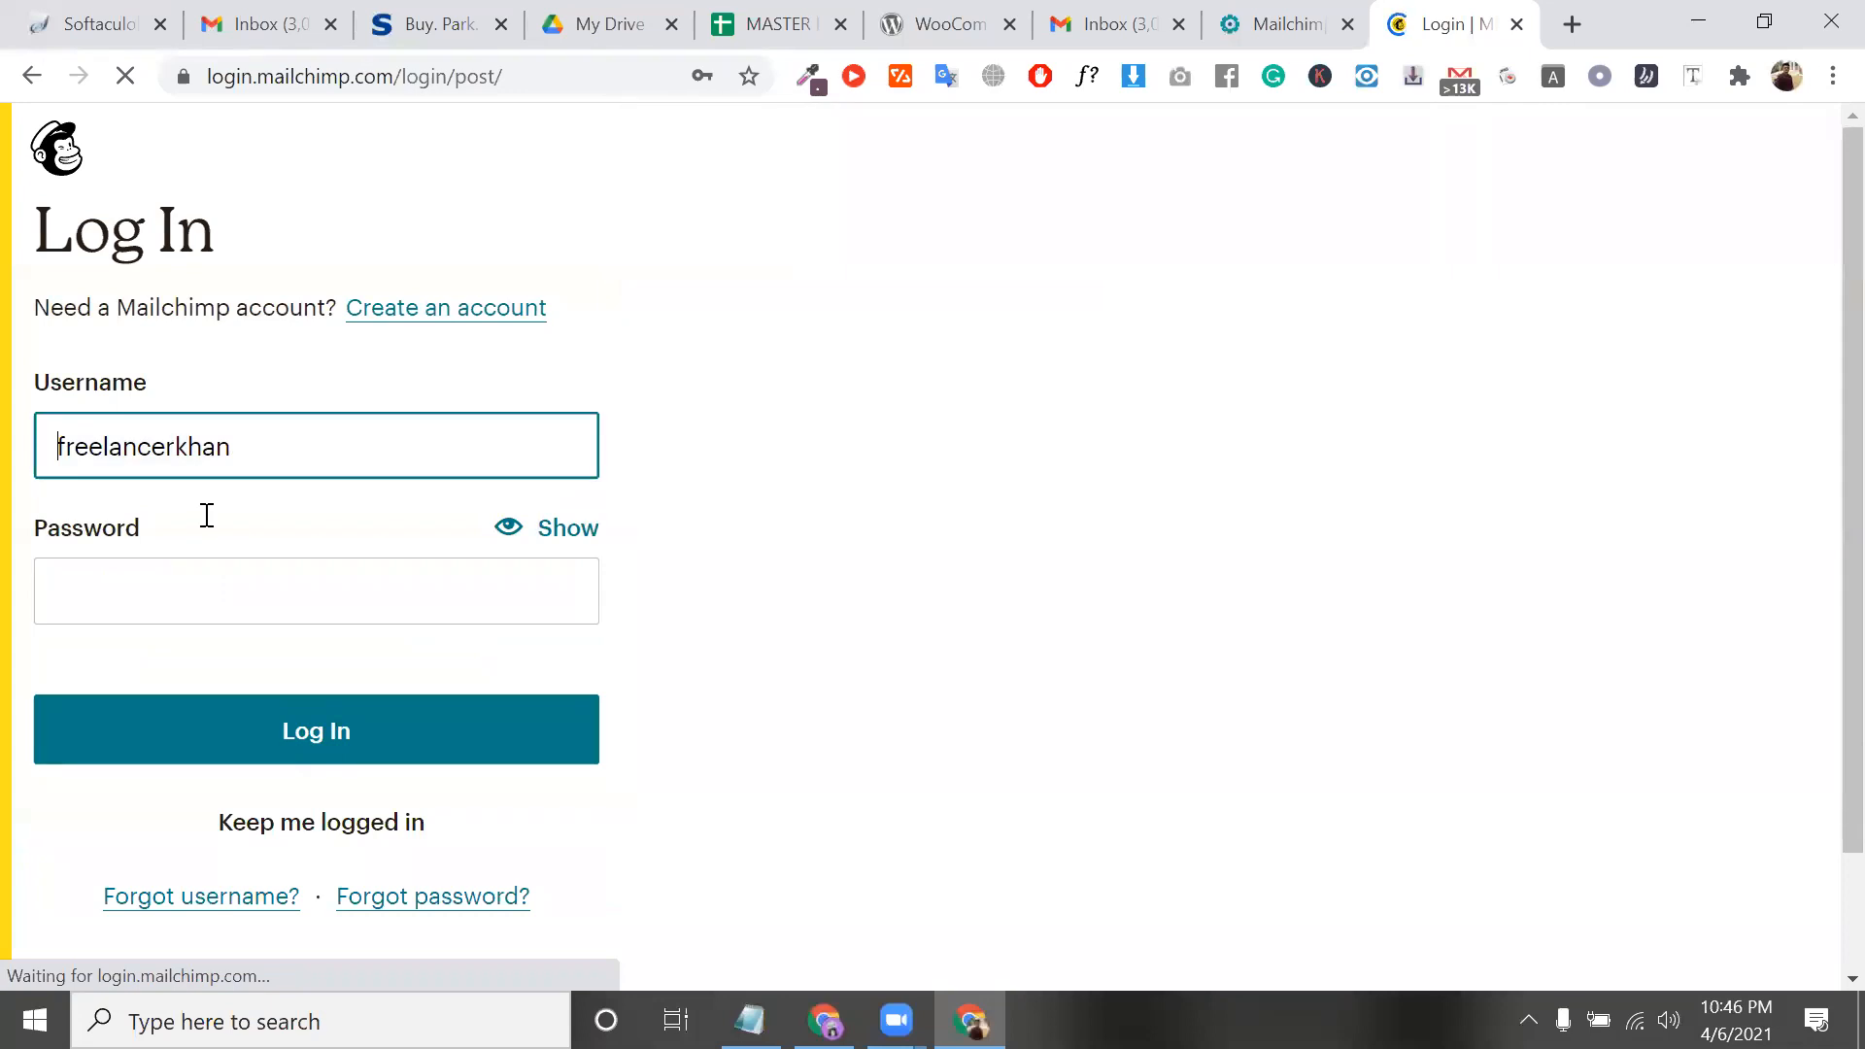
Replace the username with the account e-mail, enter the account password and try to log in
click(208, 446)
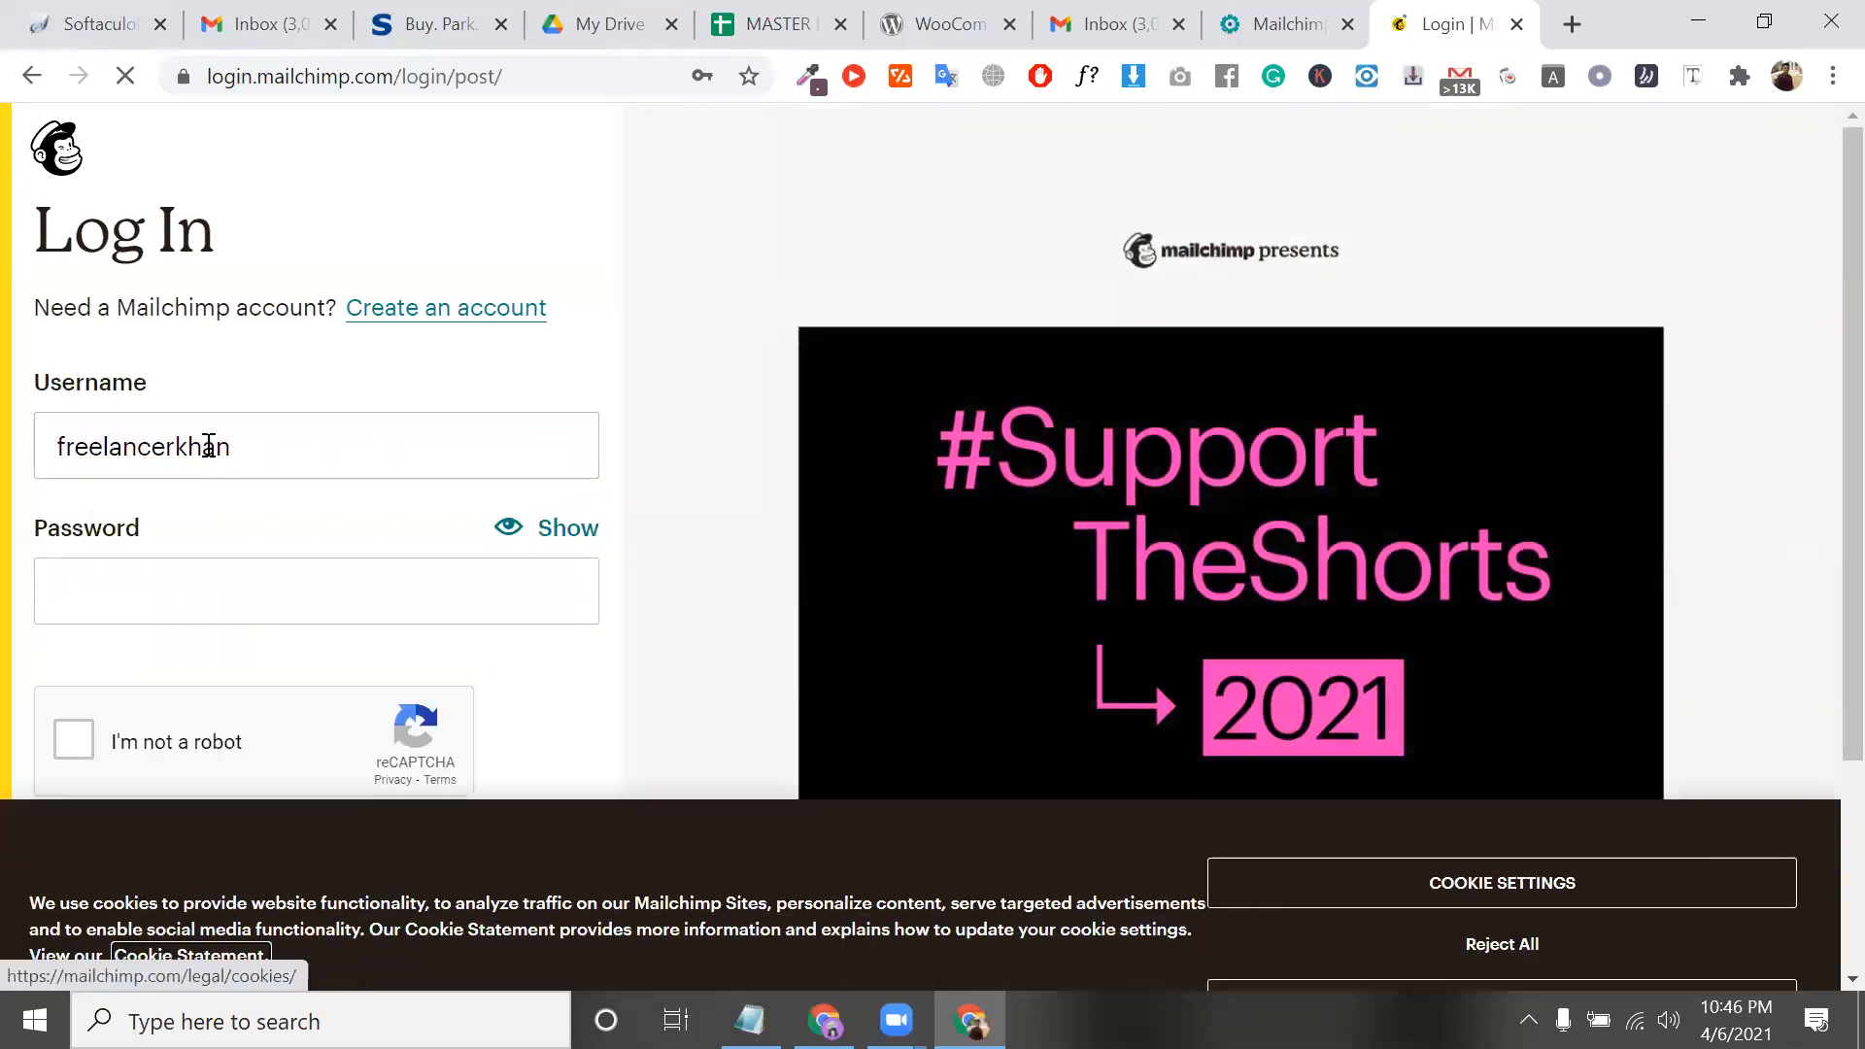
click(209, 446)
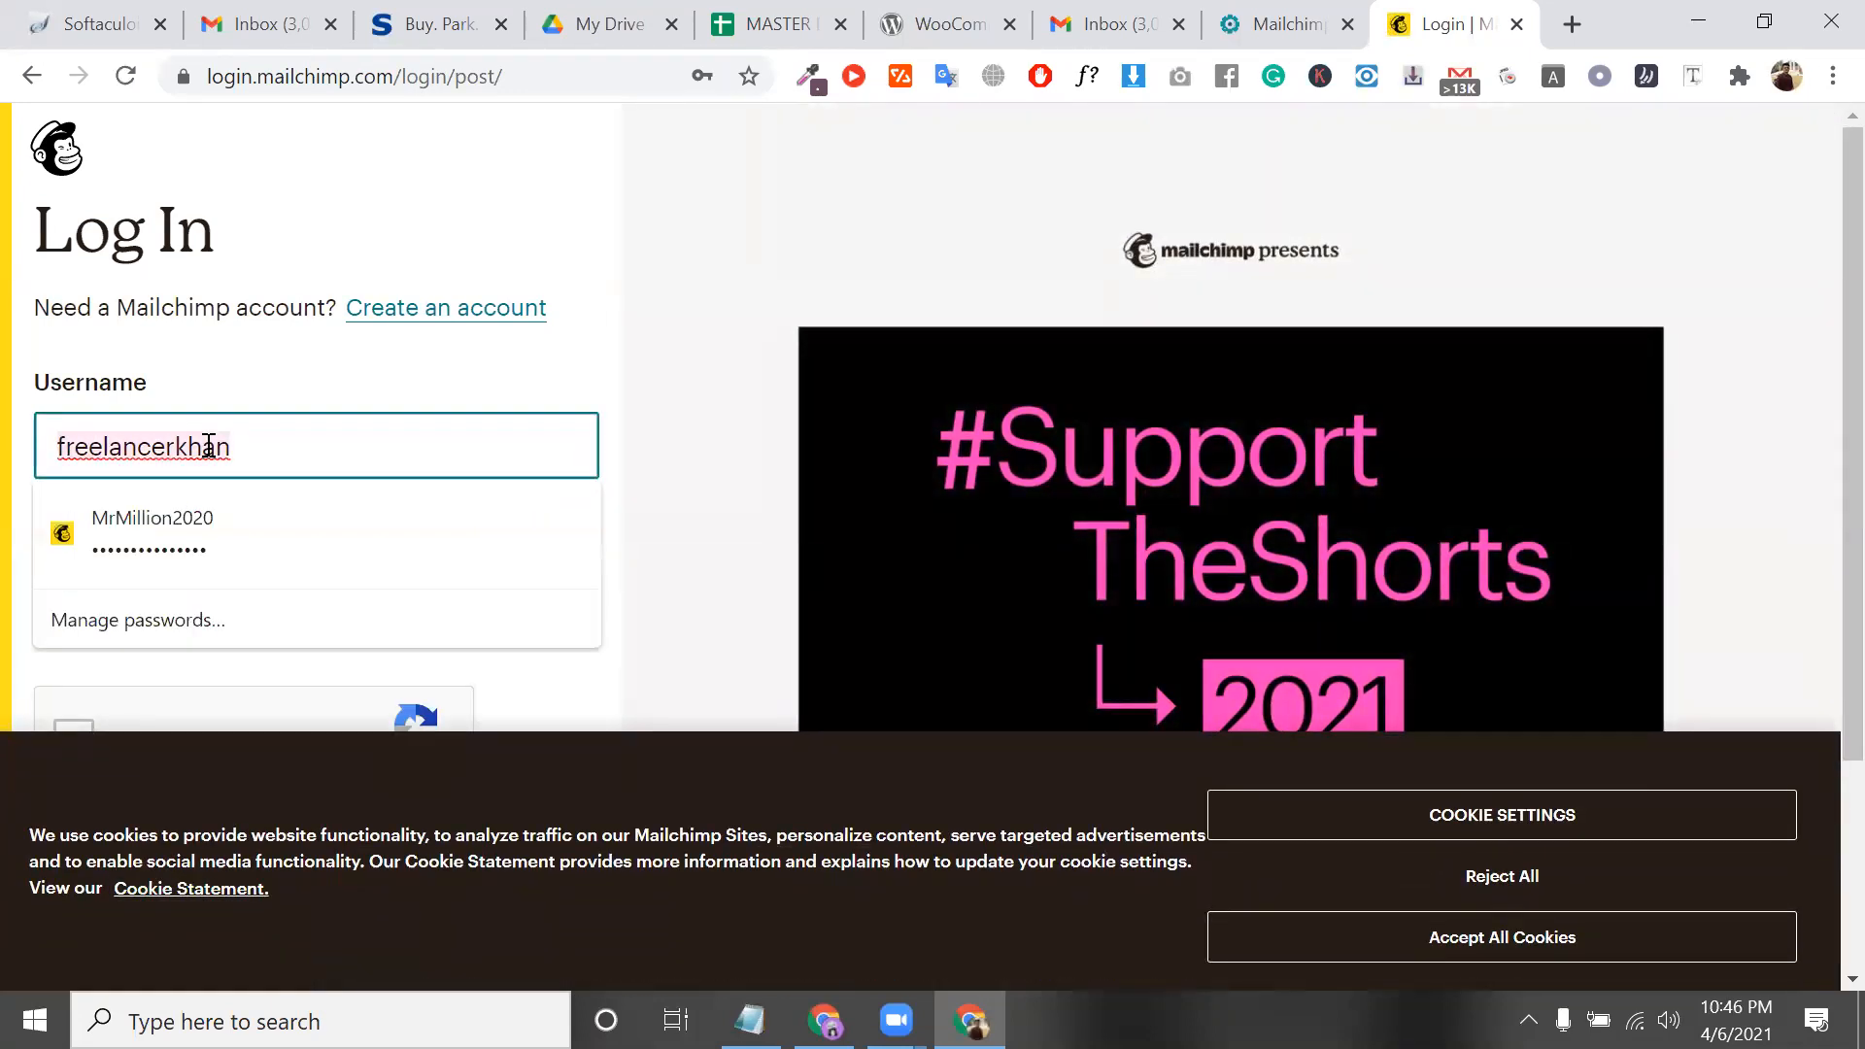
text(f)
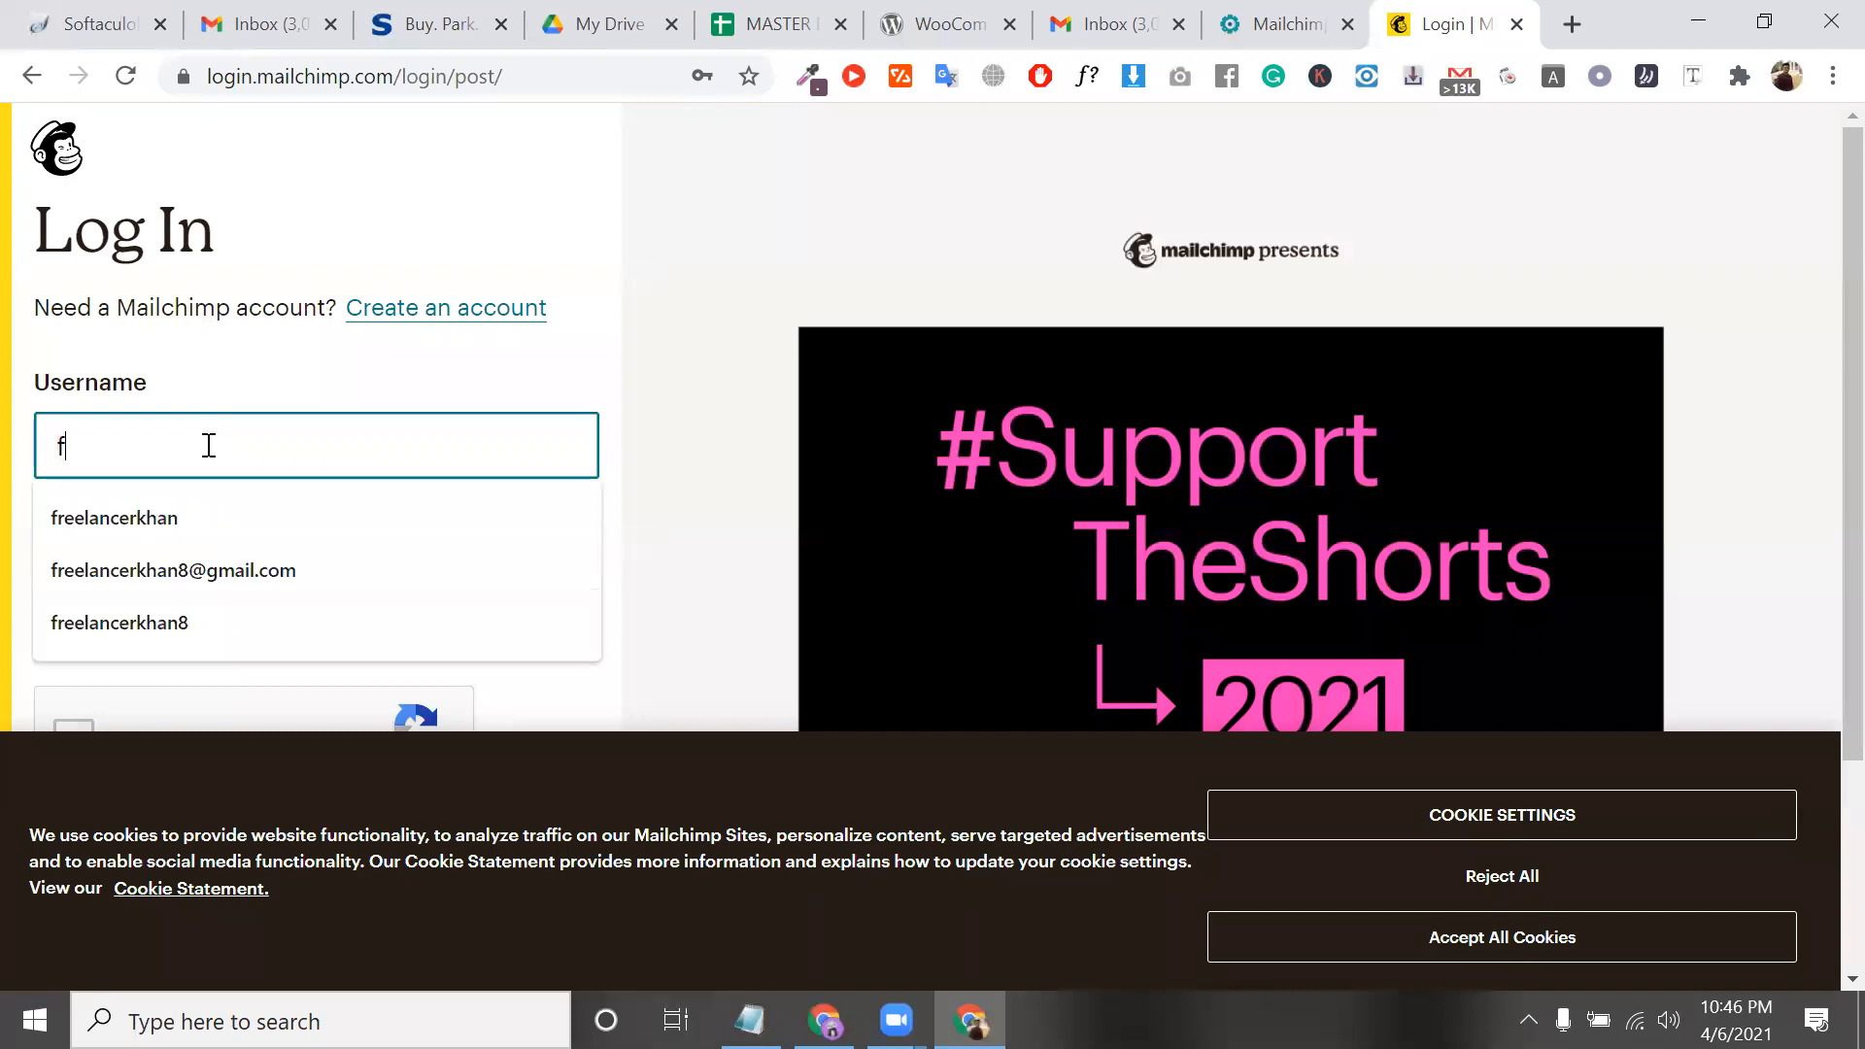
click(245, 573)
click(220, 589)
text(•)
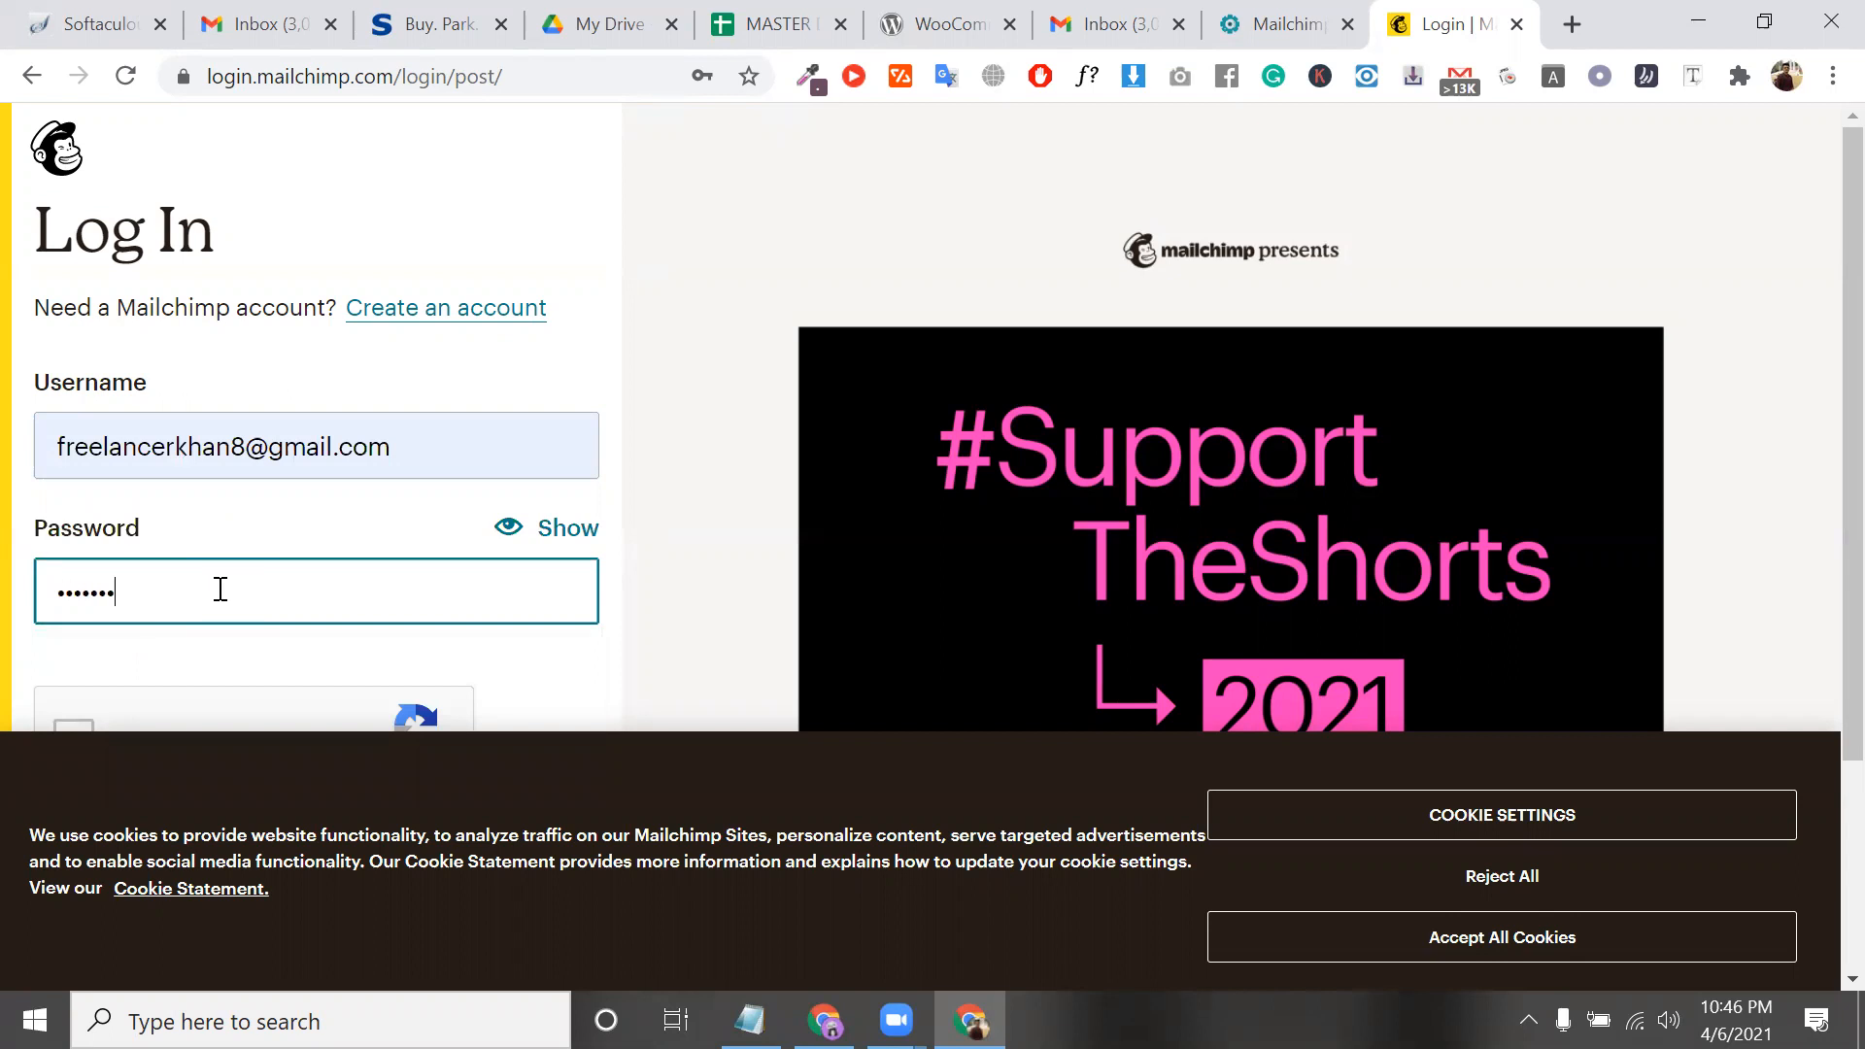
key(Return)
scroll(217, 588, down, 2)
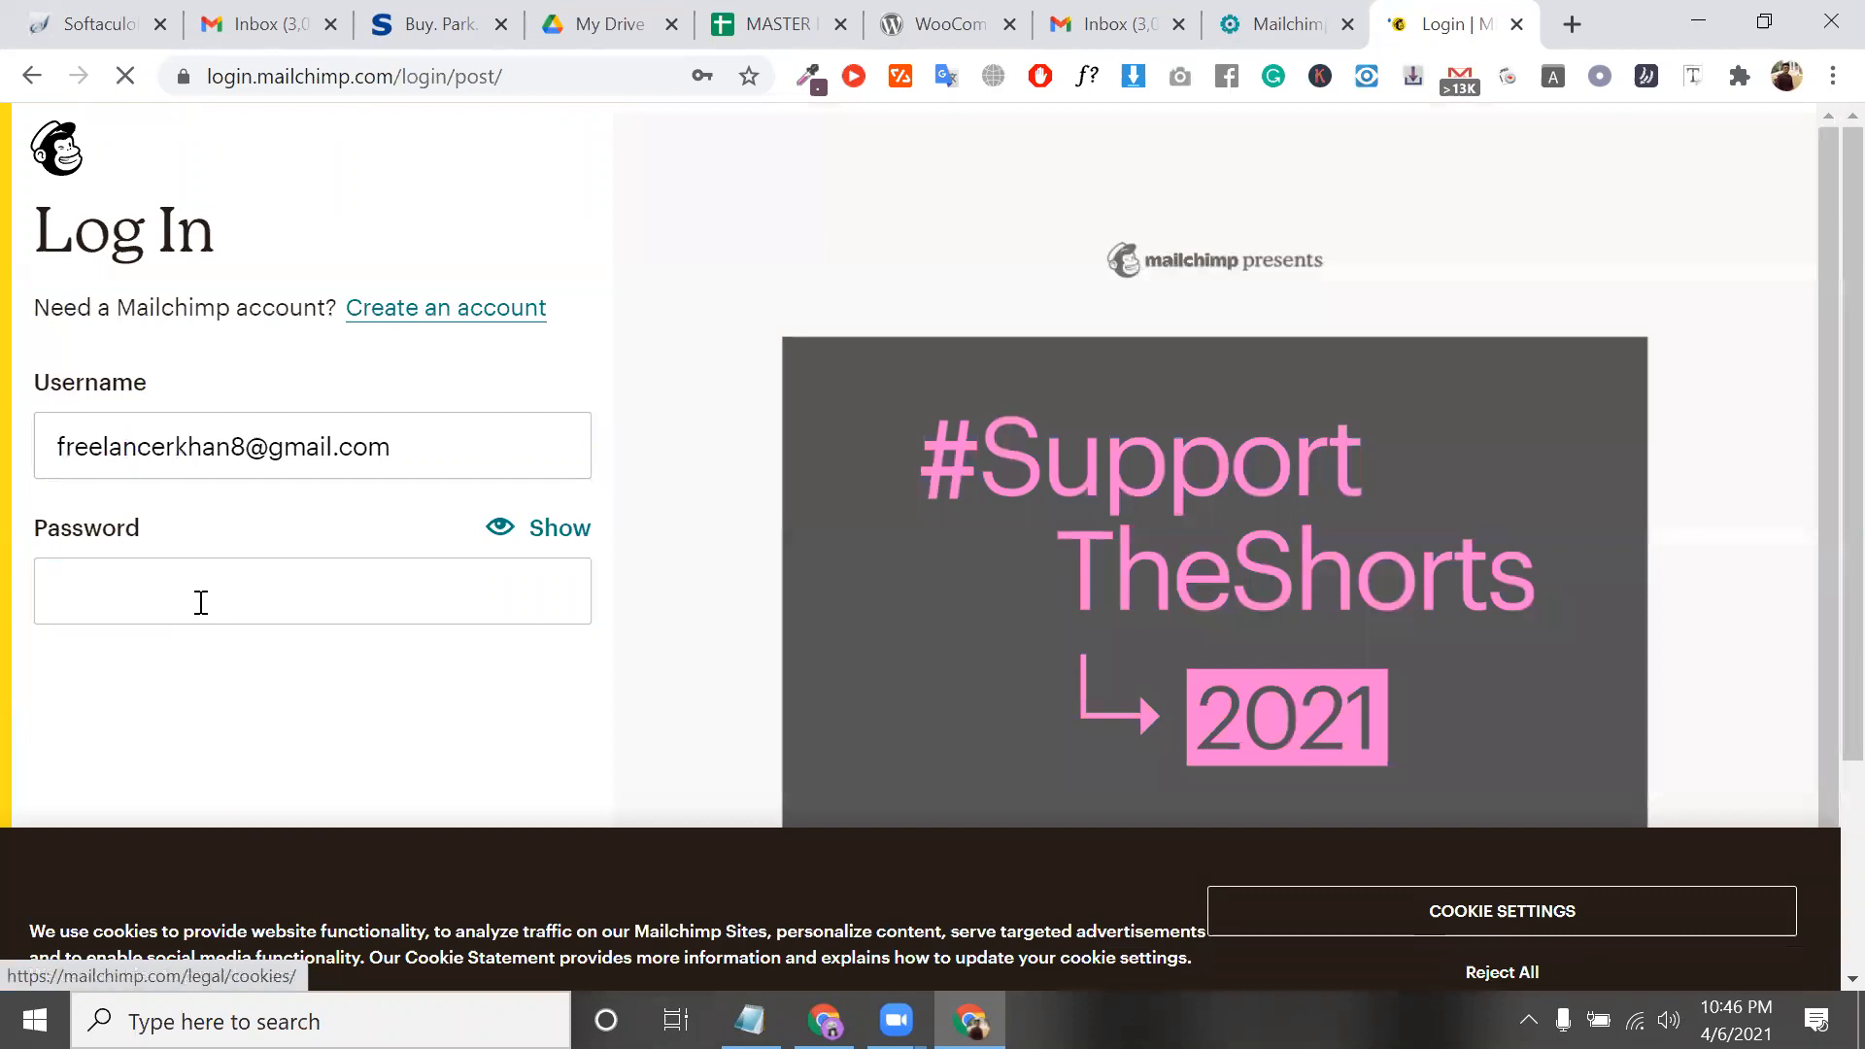
Enter the account password again, complete the "I'm not a robot" check and try to log in
click(223, 592)
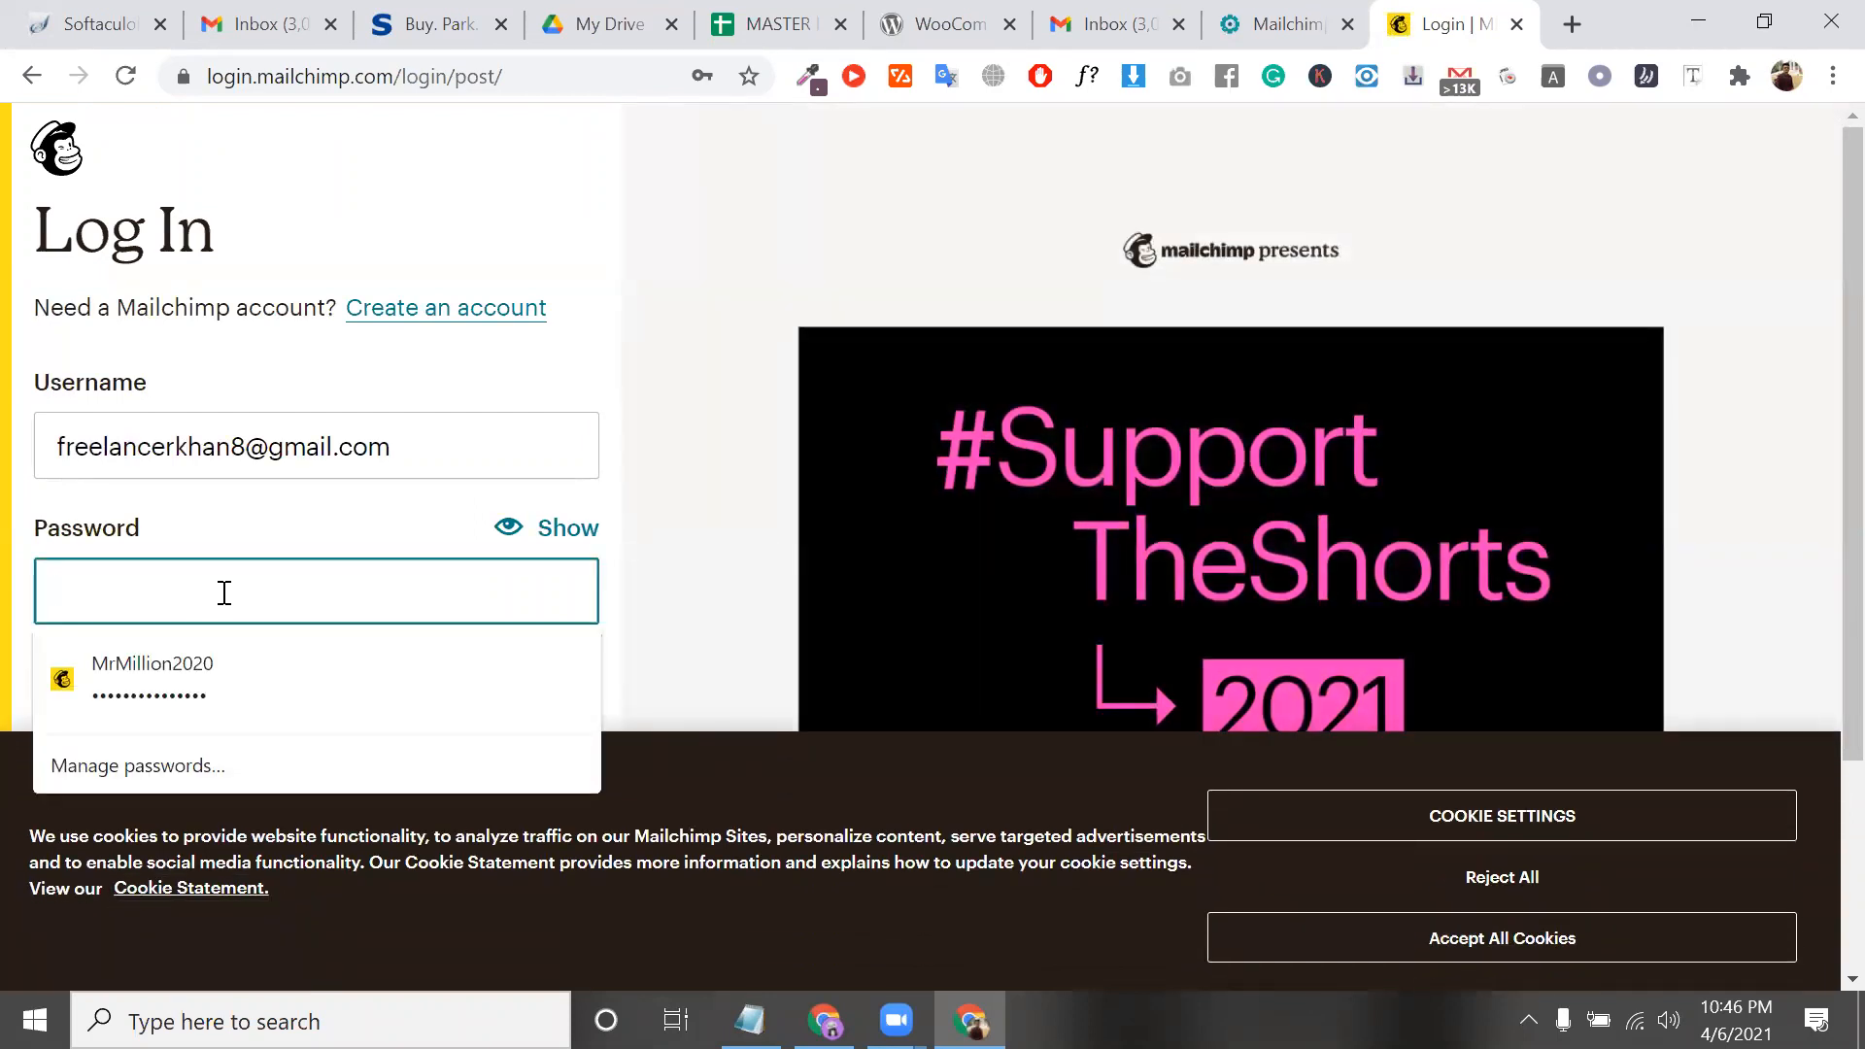
text(•)
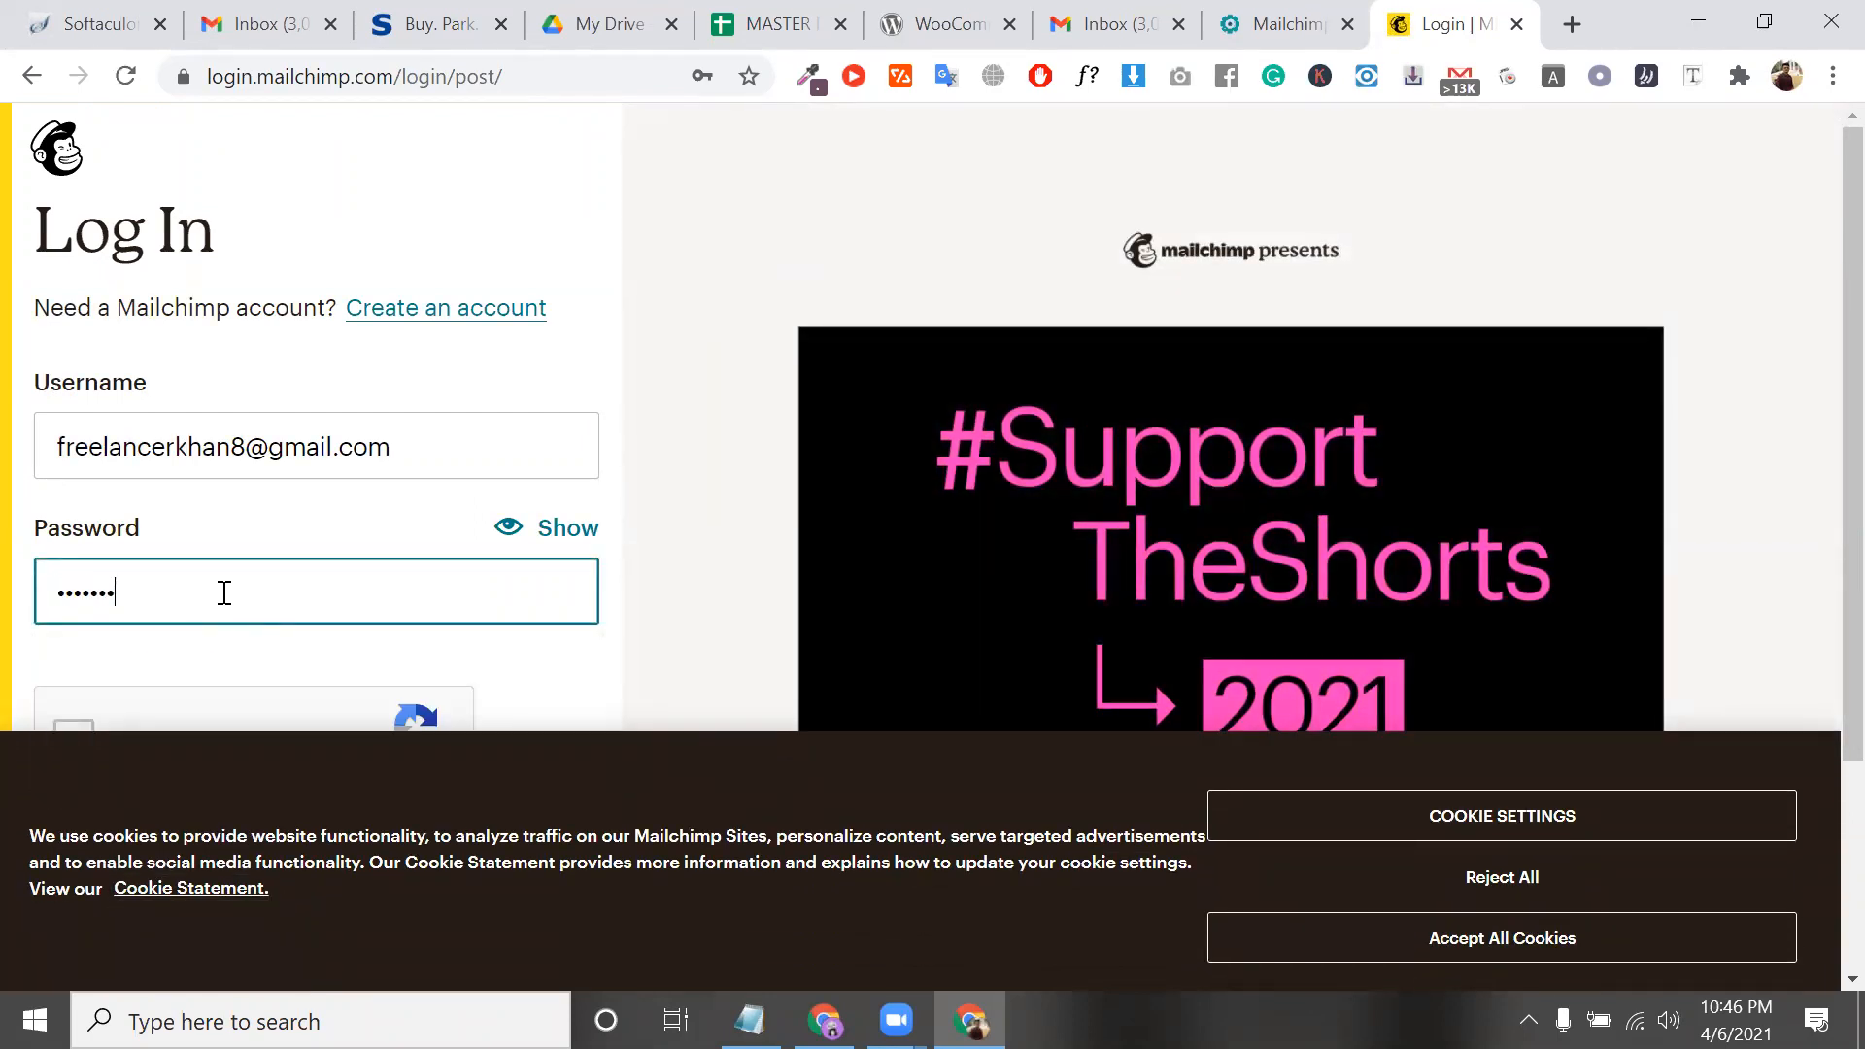
scroll(226, 596, down, 3)
click(78, 497)
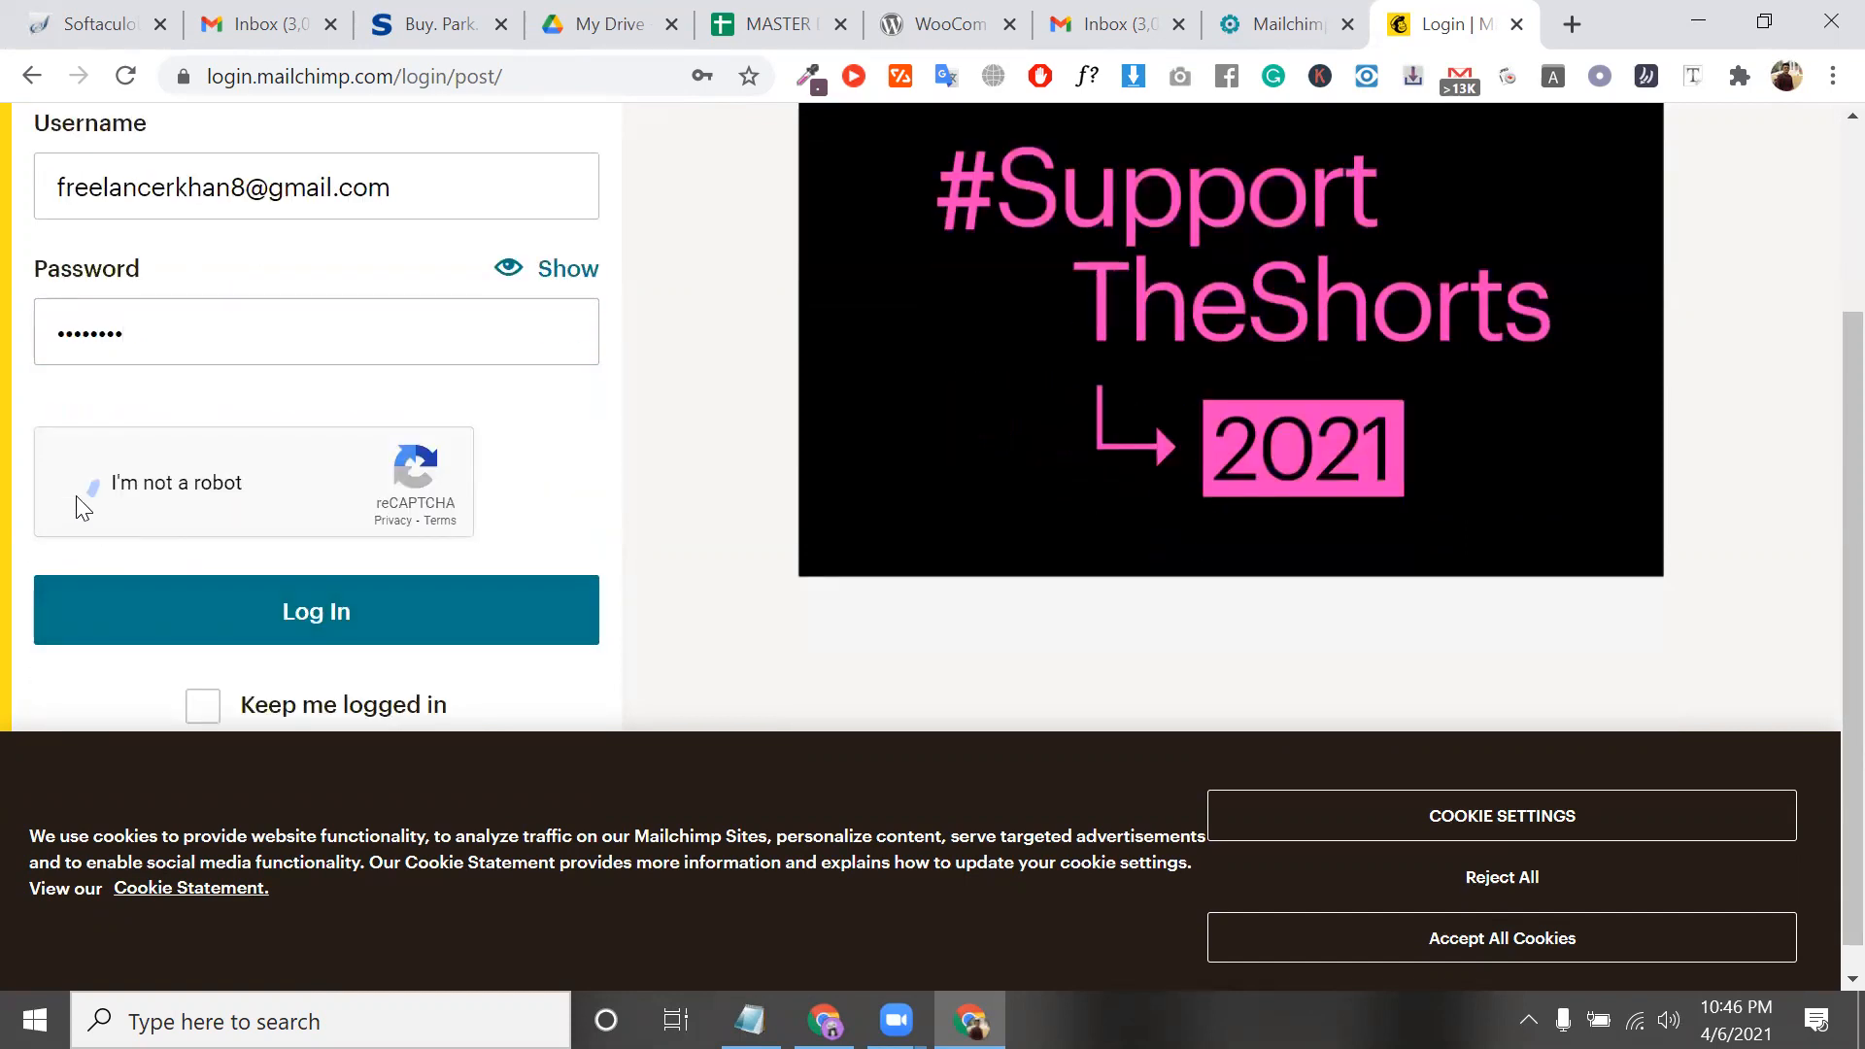
click(220, 616)
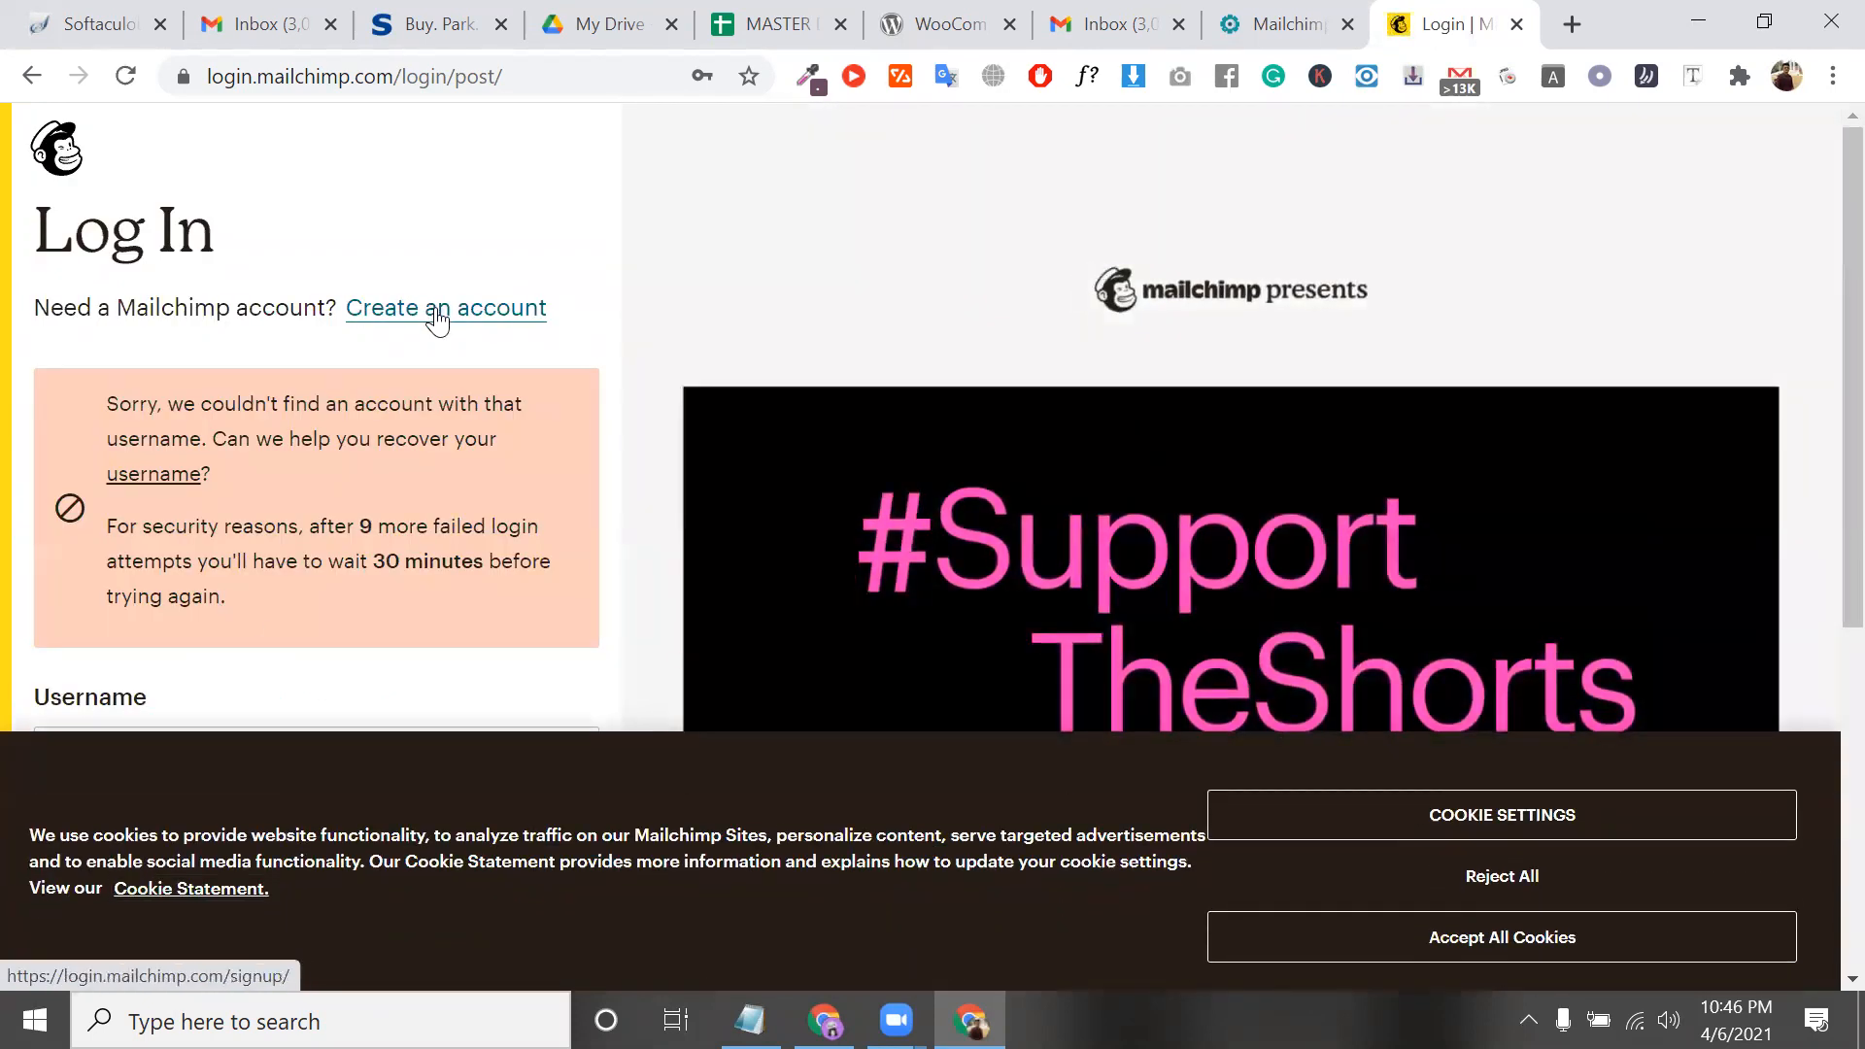
Start creating a new Mailchimp account and fill in its e-mail address and username from the suggestions
click(439, 309)
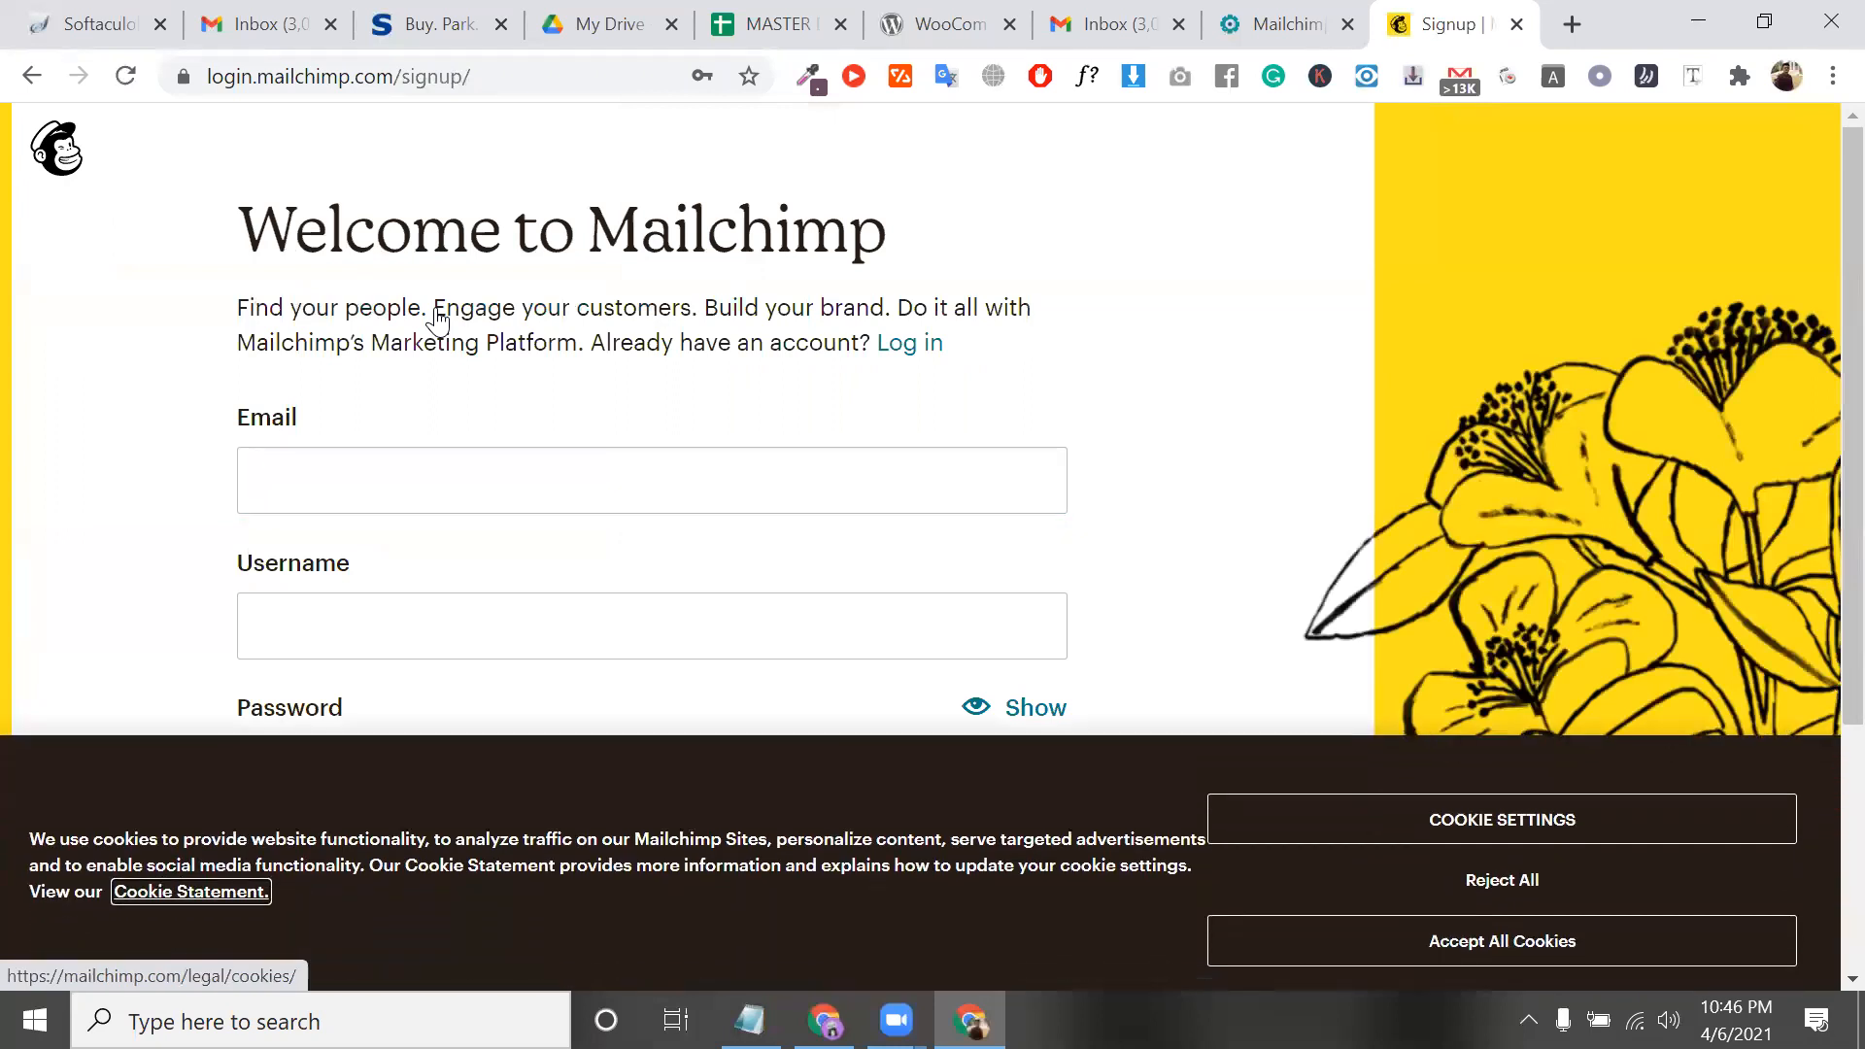
scroll(438, 319, down, 3)
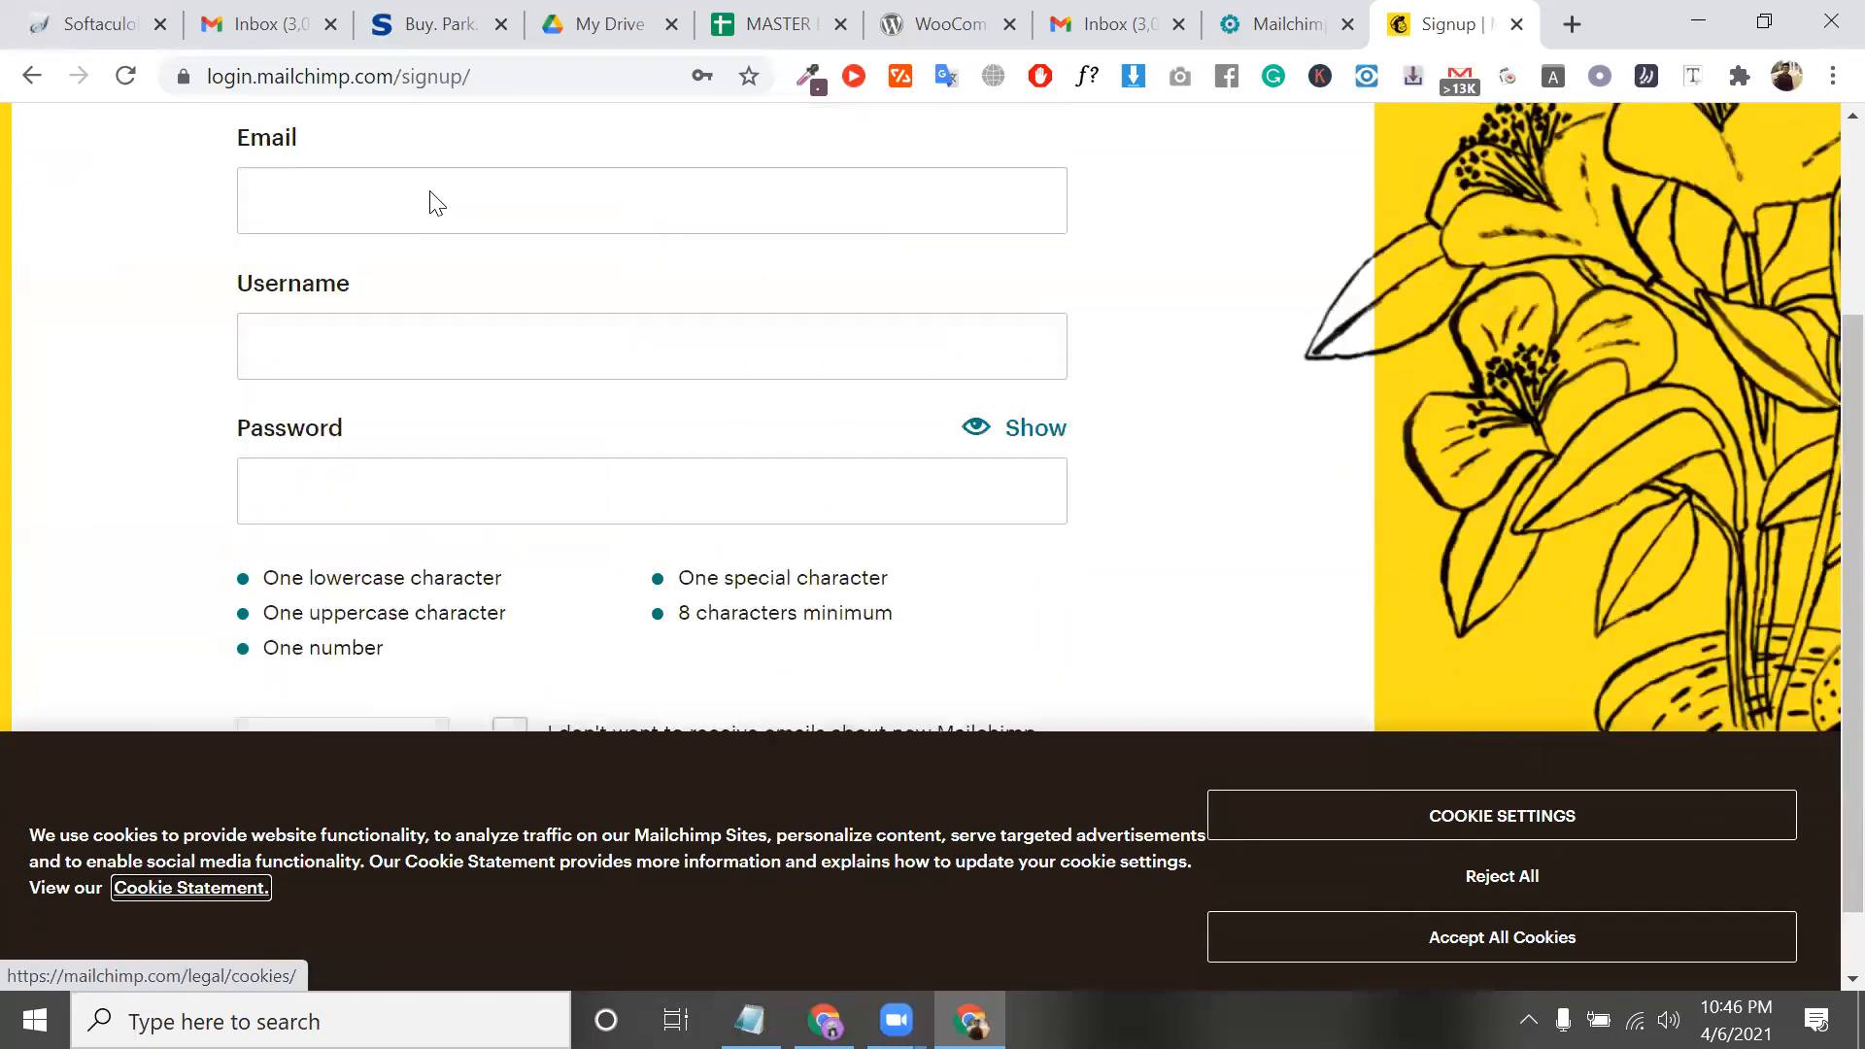
scroll(436, 202, up, 2)
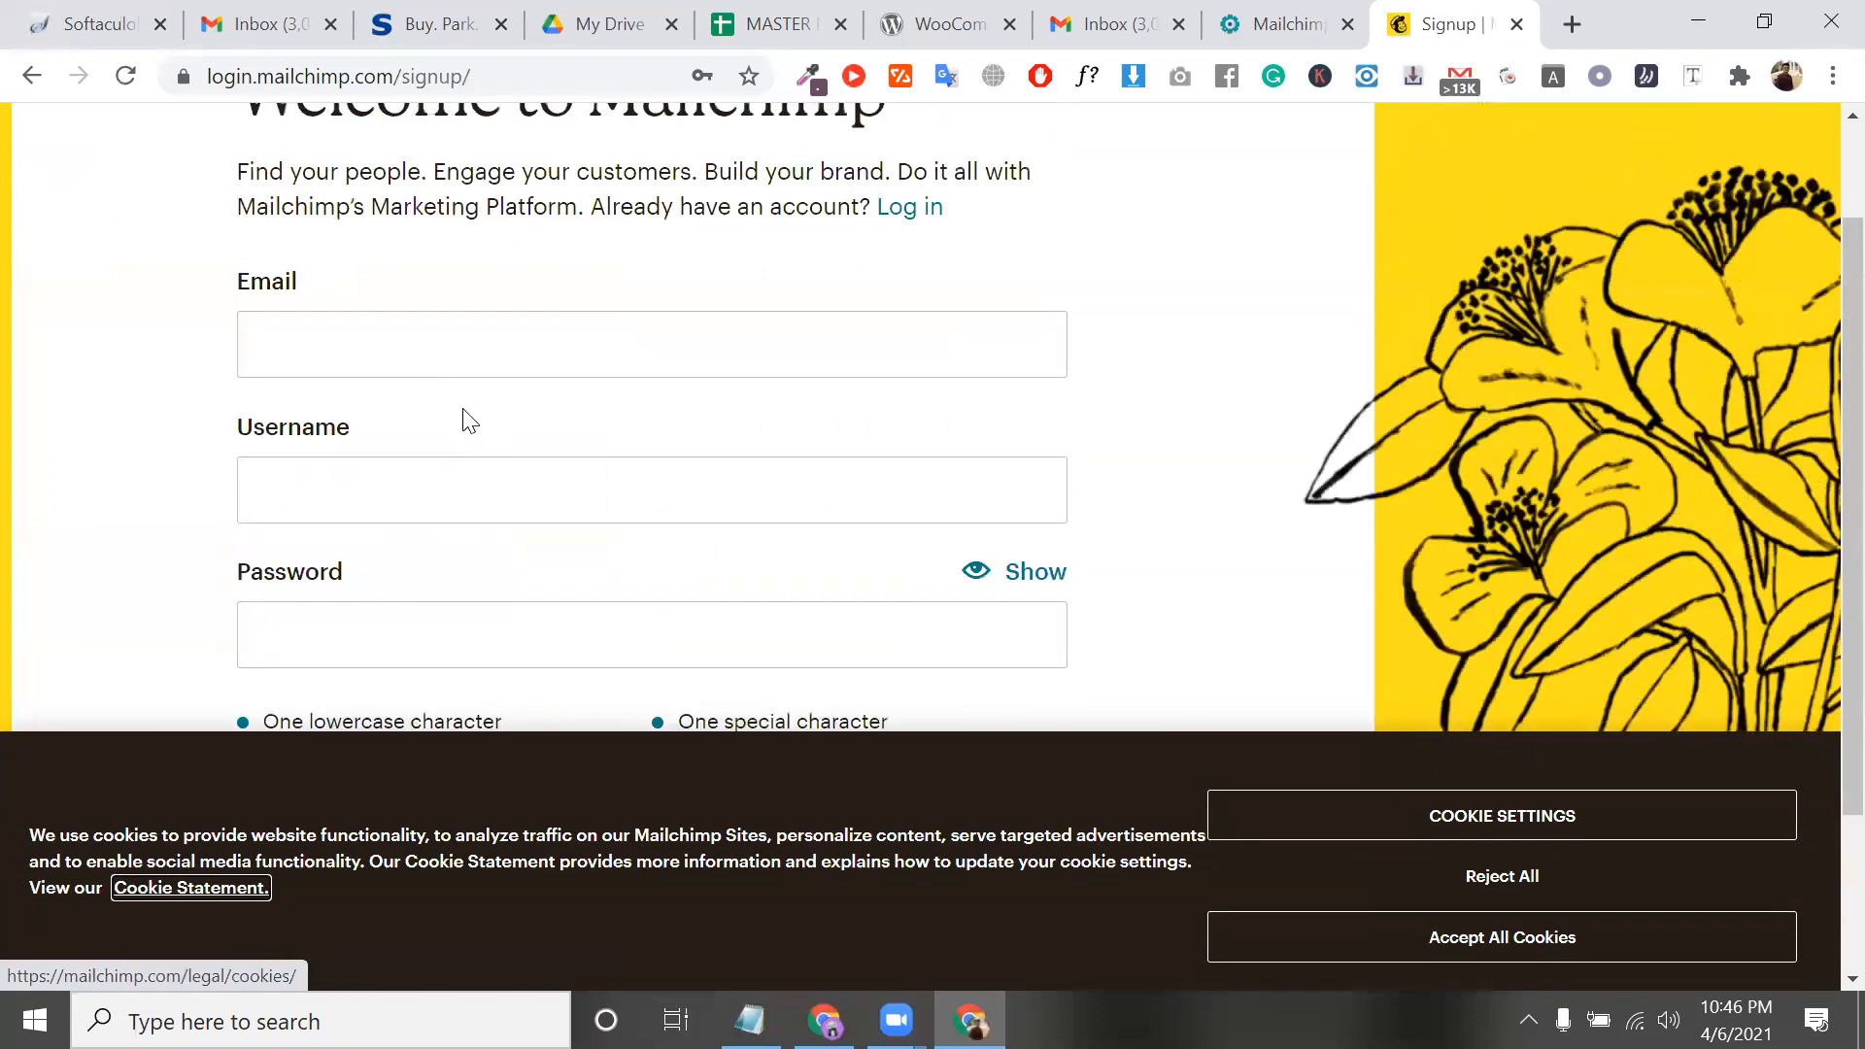
click(456, 355)
text(fr)
key(Down)
key(Return)
key(Tab)
key(Down)
key(Down)
key(Return)
scroll(408, 428, down, 3)
Enter a password for the new Mailchimp account and submit the sign-up form
click(411, 429)
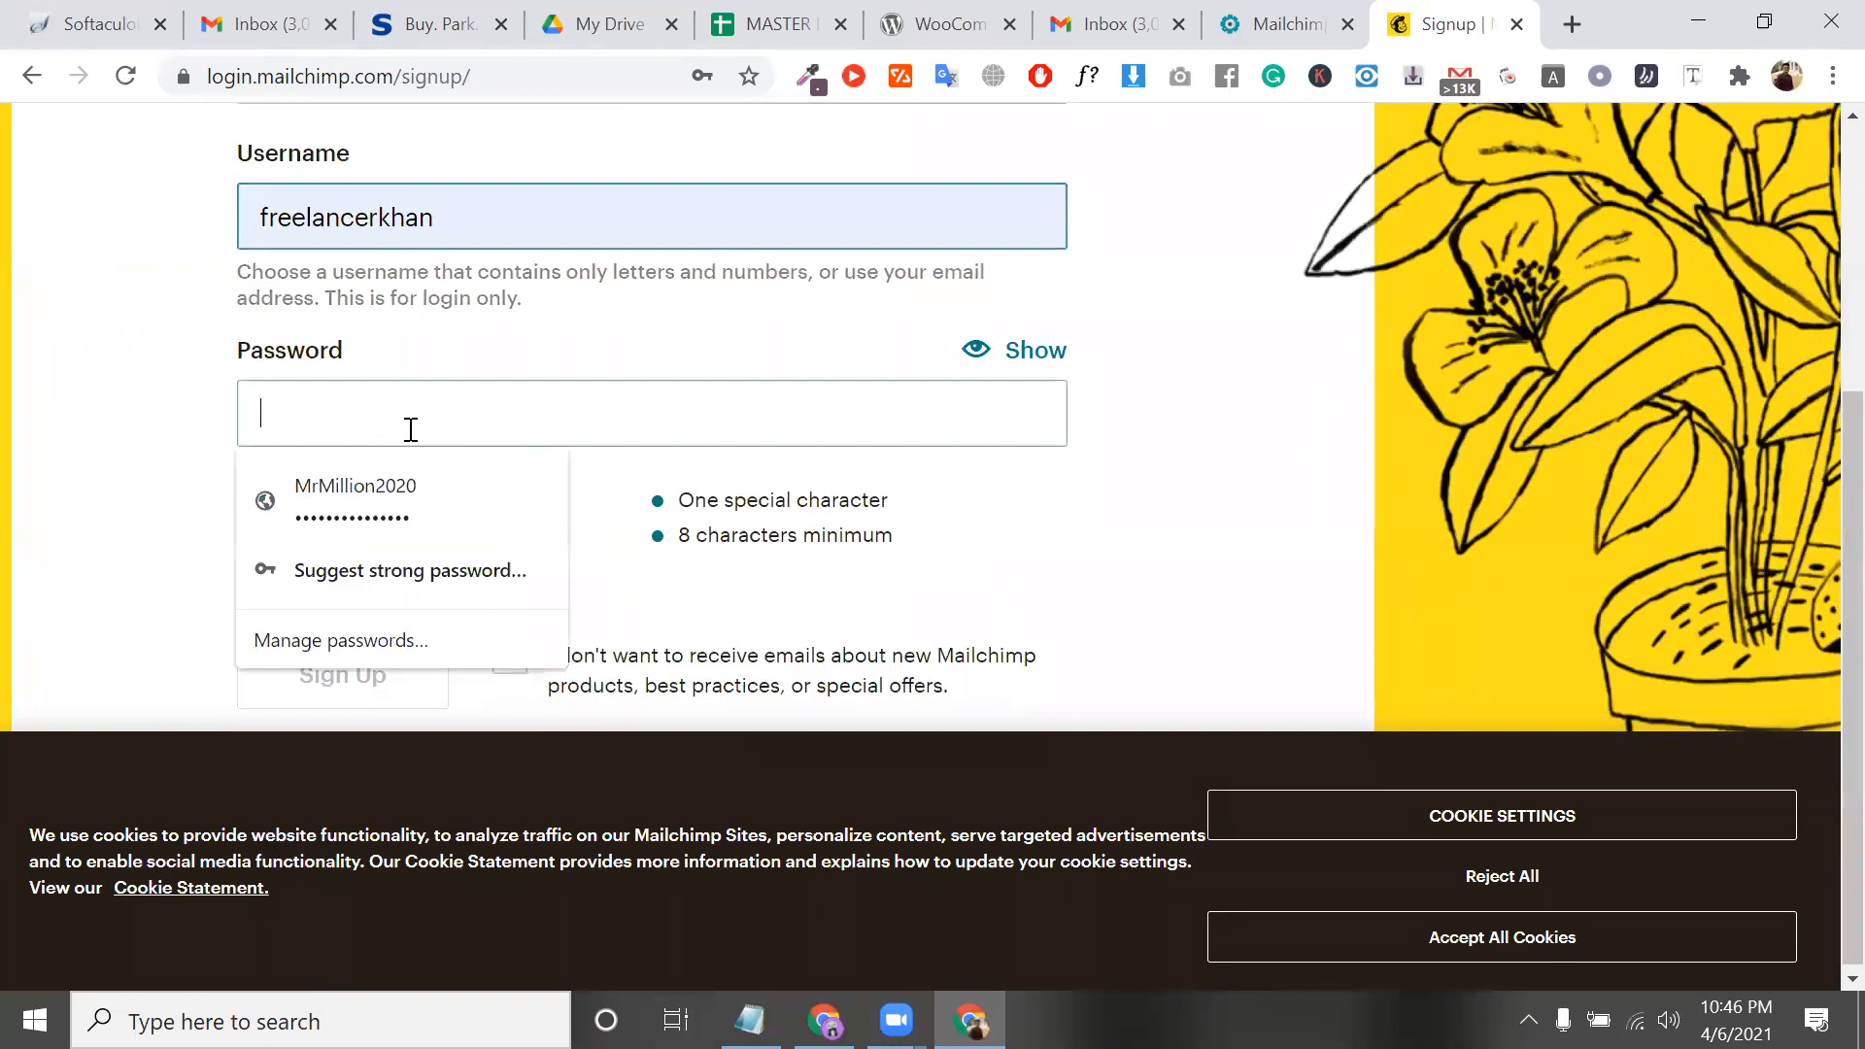
text(•)
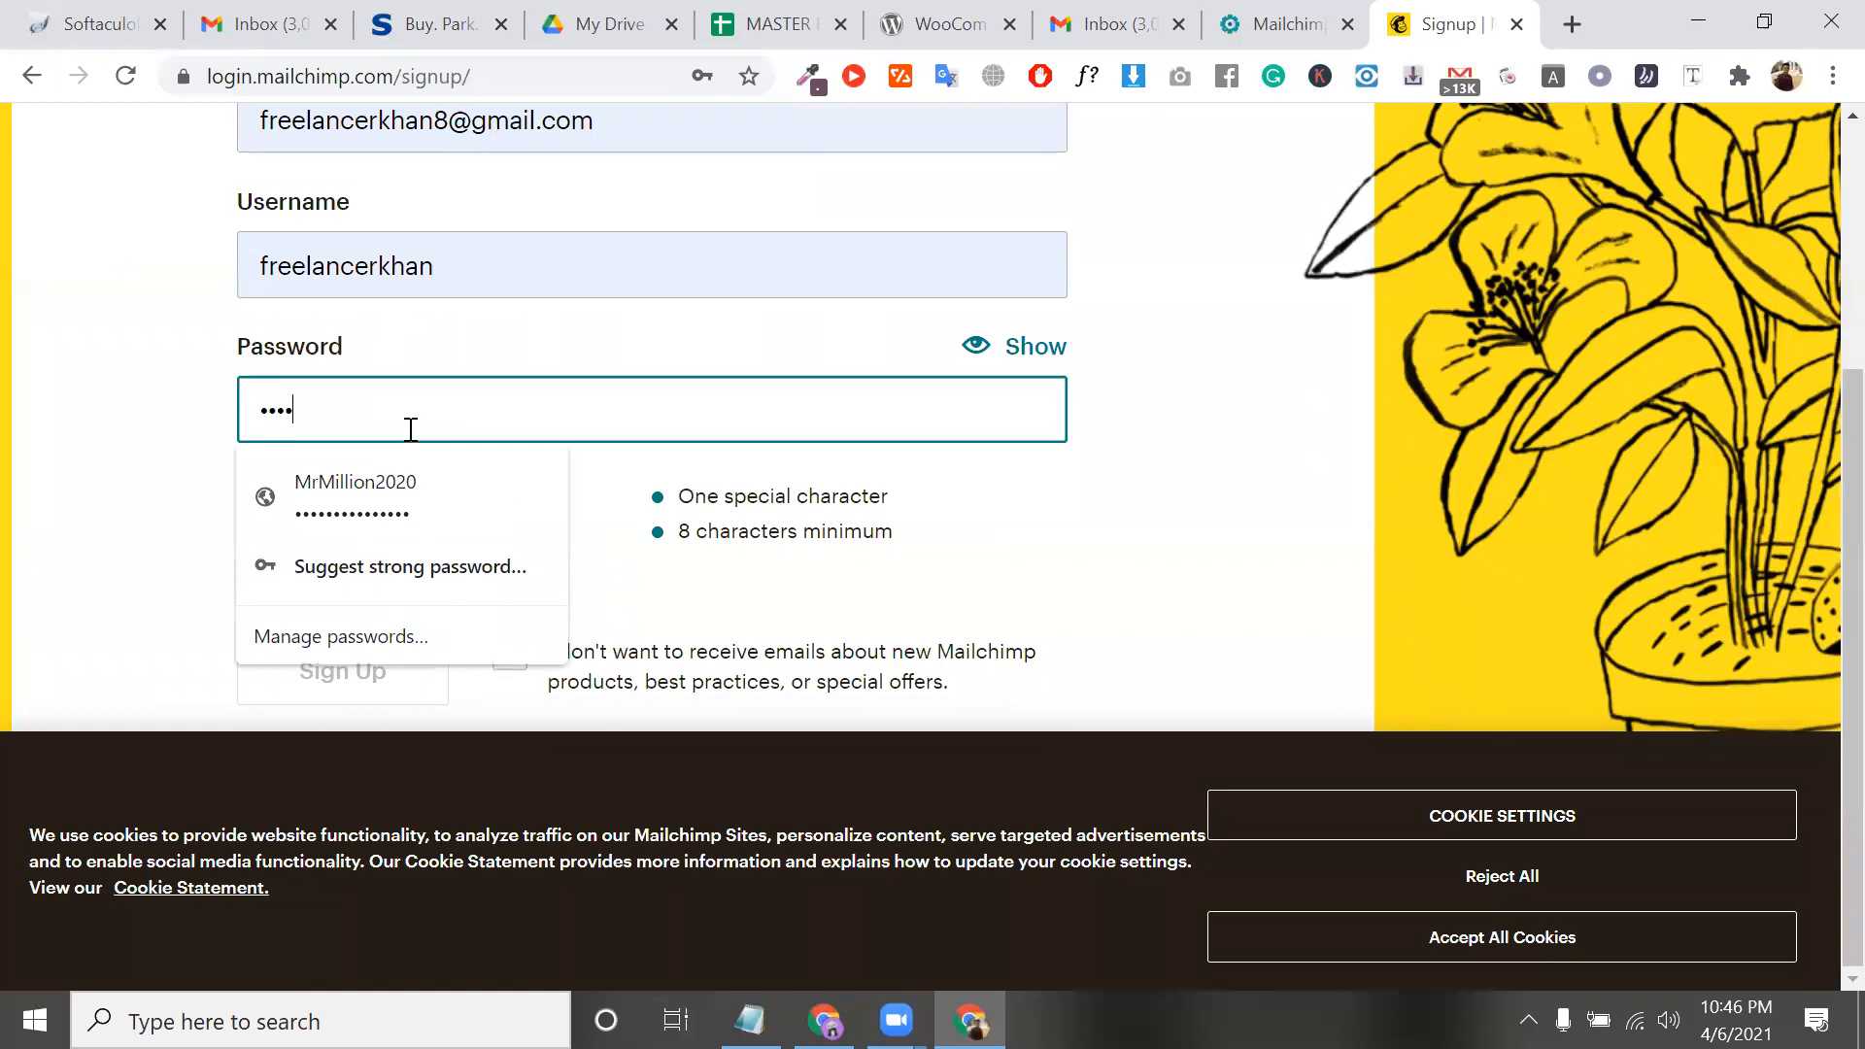
text(•)
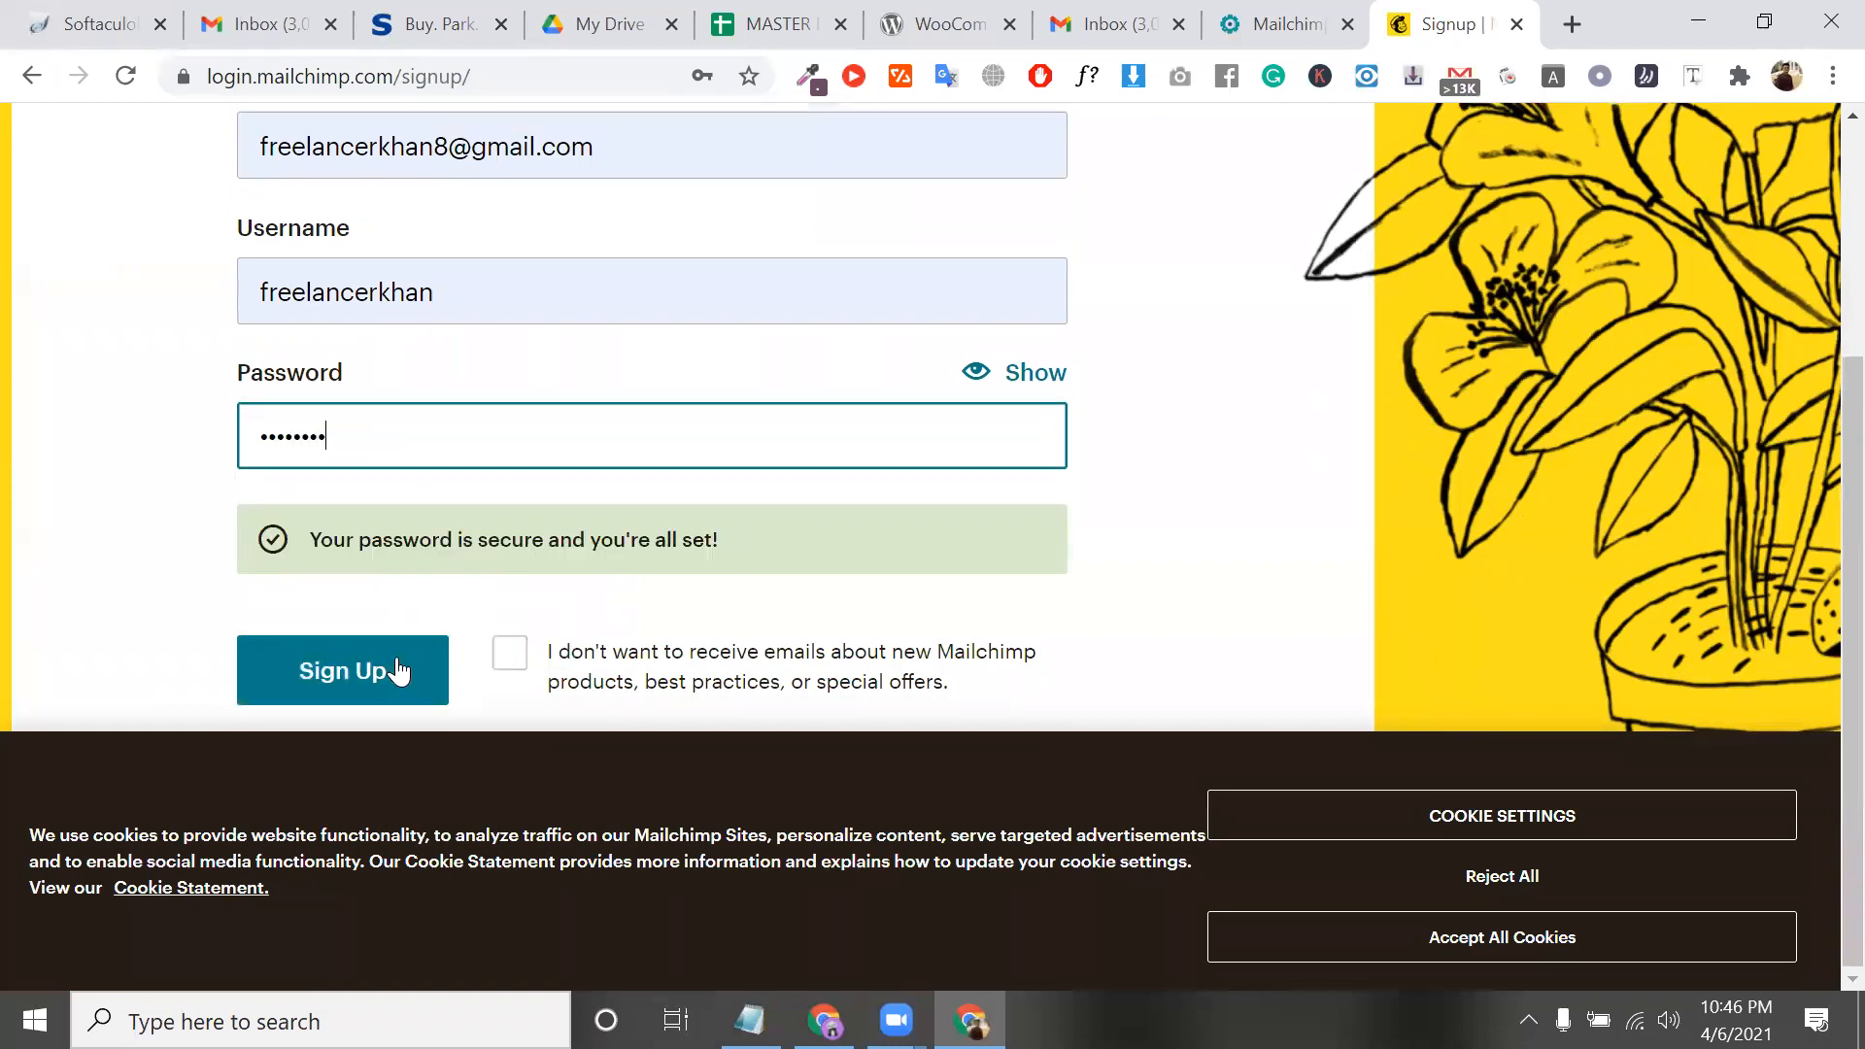
click(395, 657)
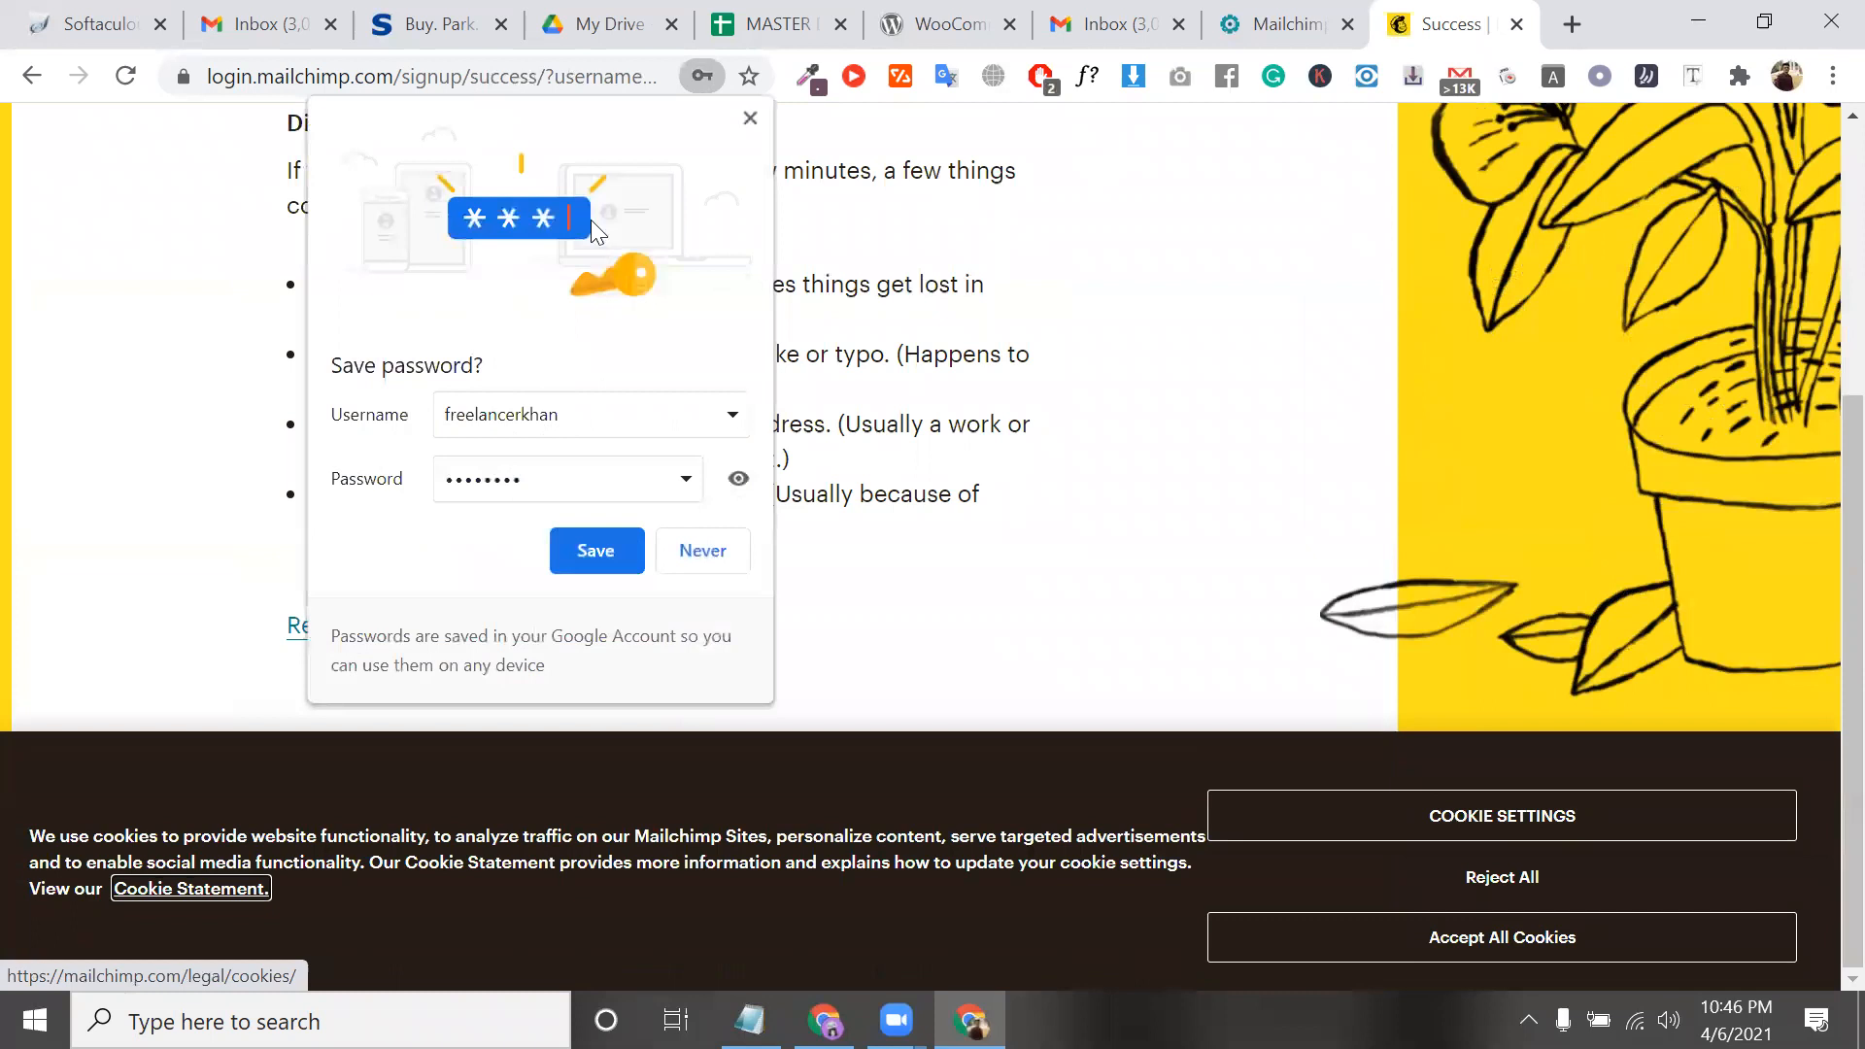
Switch to Gmail, refresh the inbox, open the "Activate your Mailchimp account" e-mail and follow its account activation link
click(1125, 12)
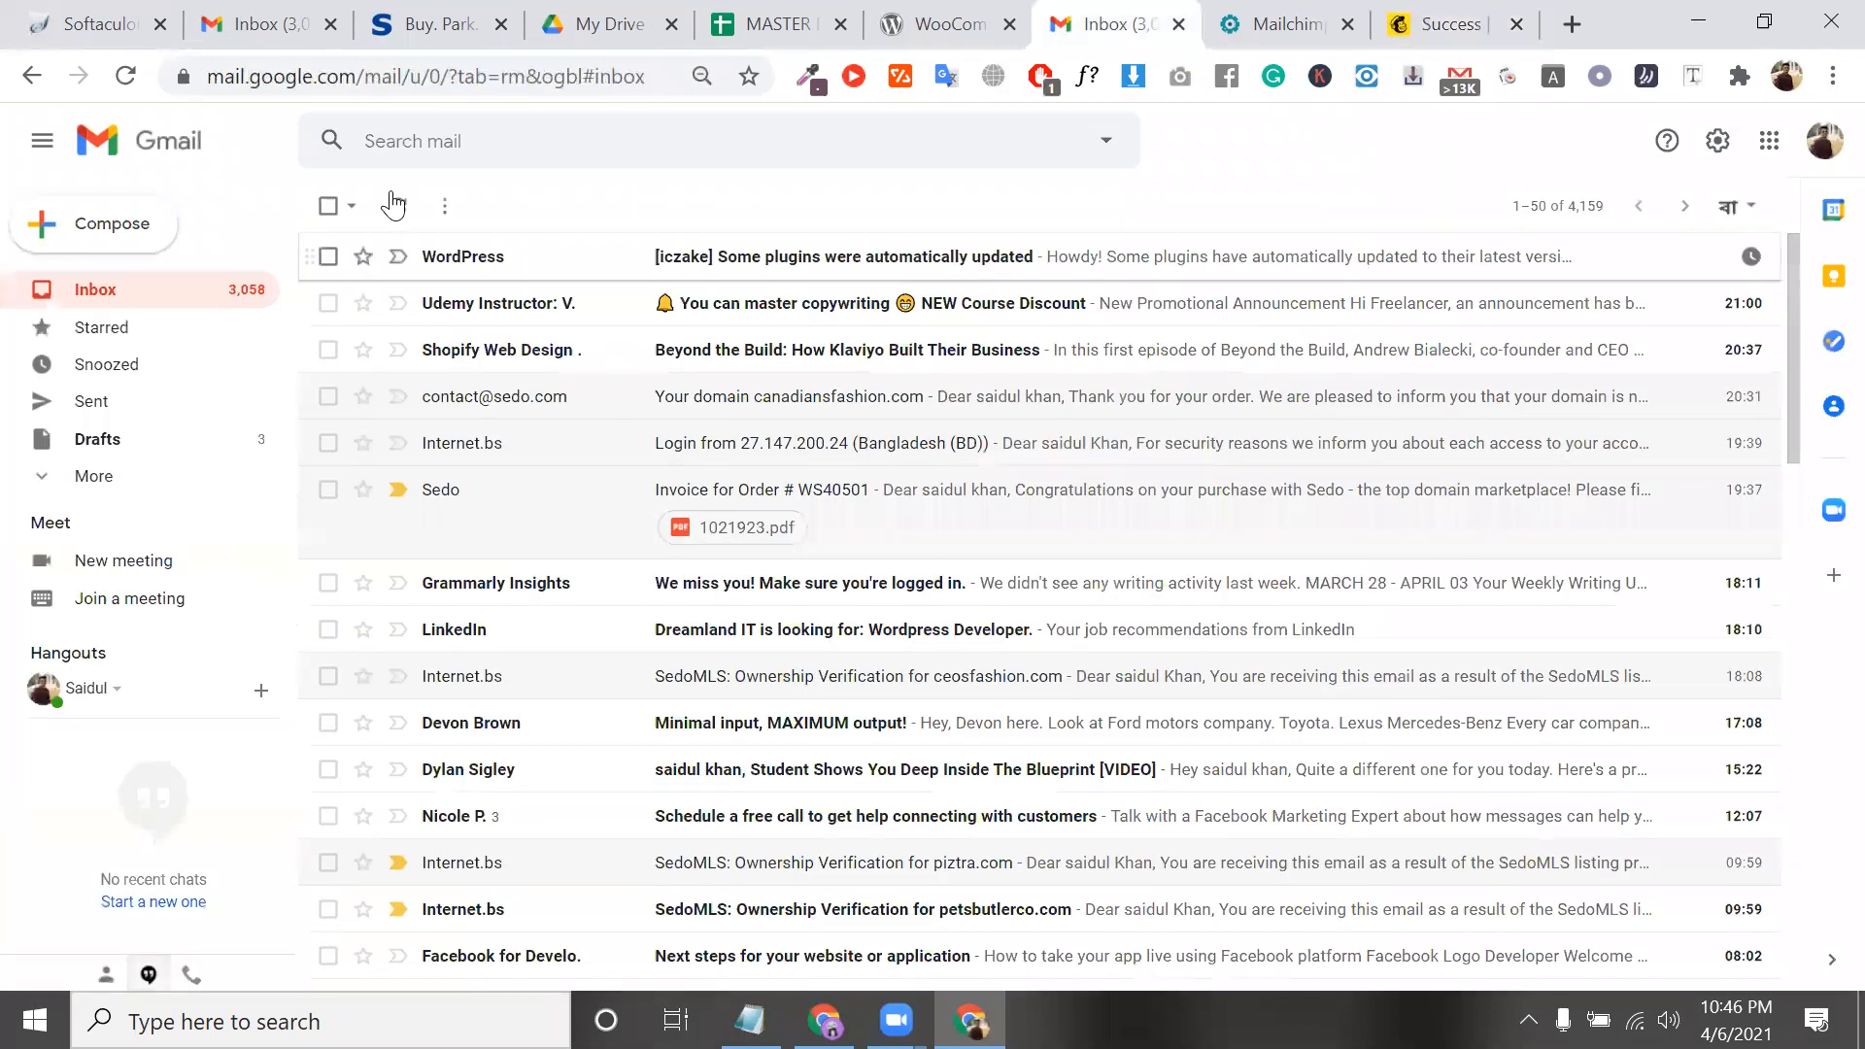
click(397, 205)
click(544, 279)
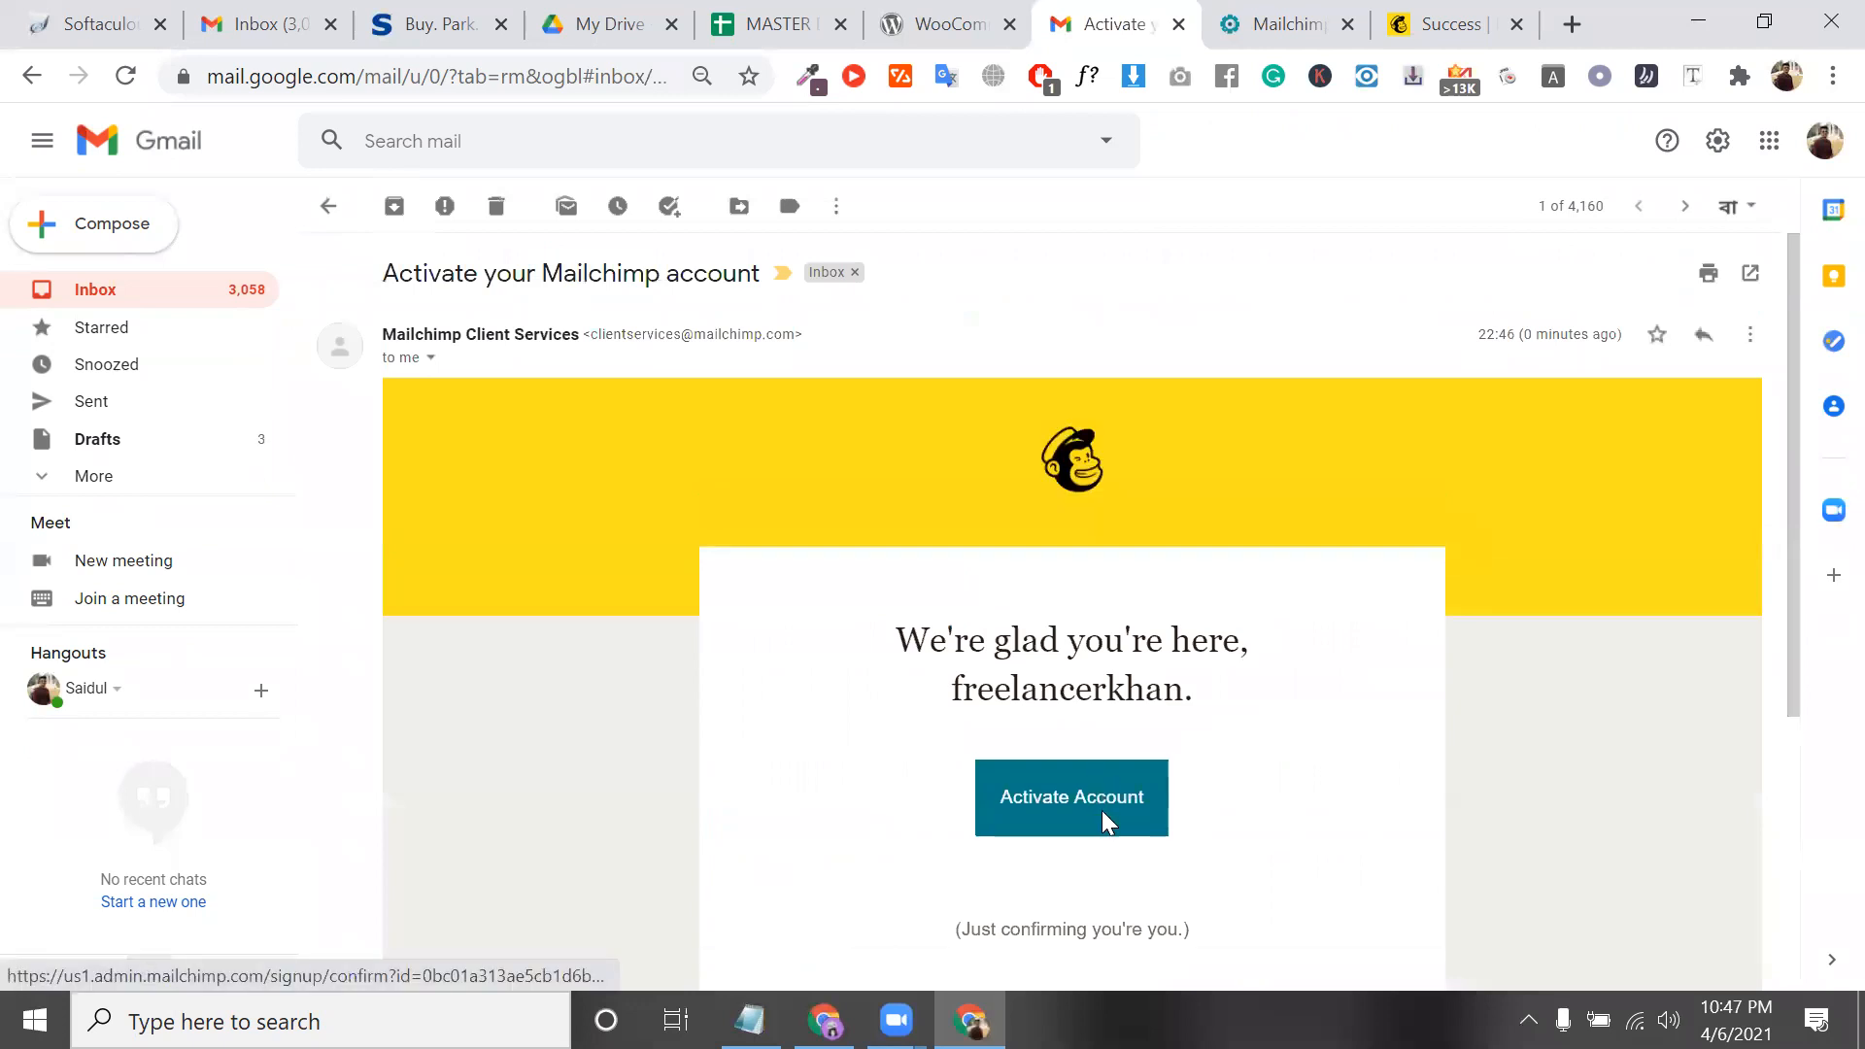
click(1101, 810)
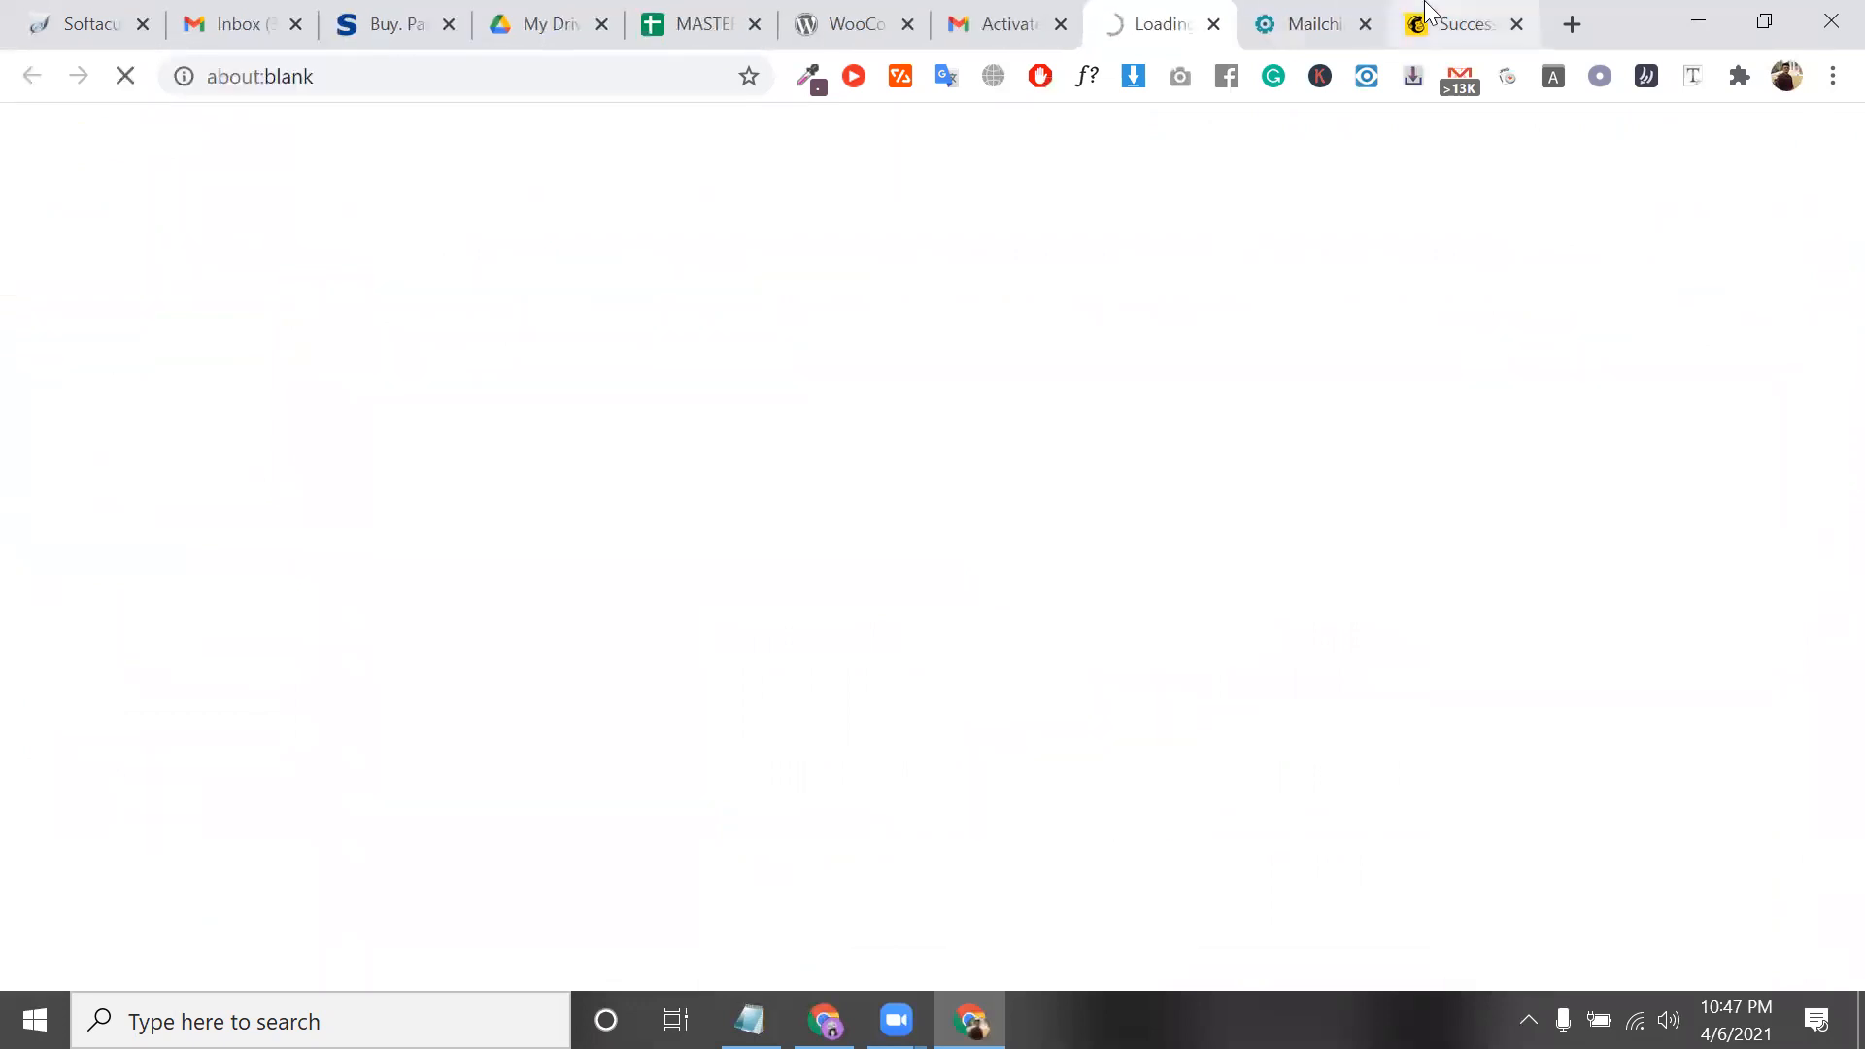
Accept all cookies on the Mailchimp welcome page and confirm not being a robot
click(1427, 8)
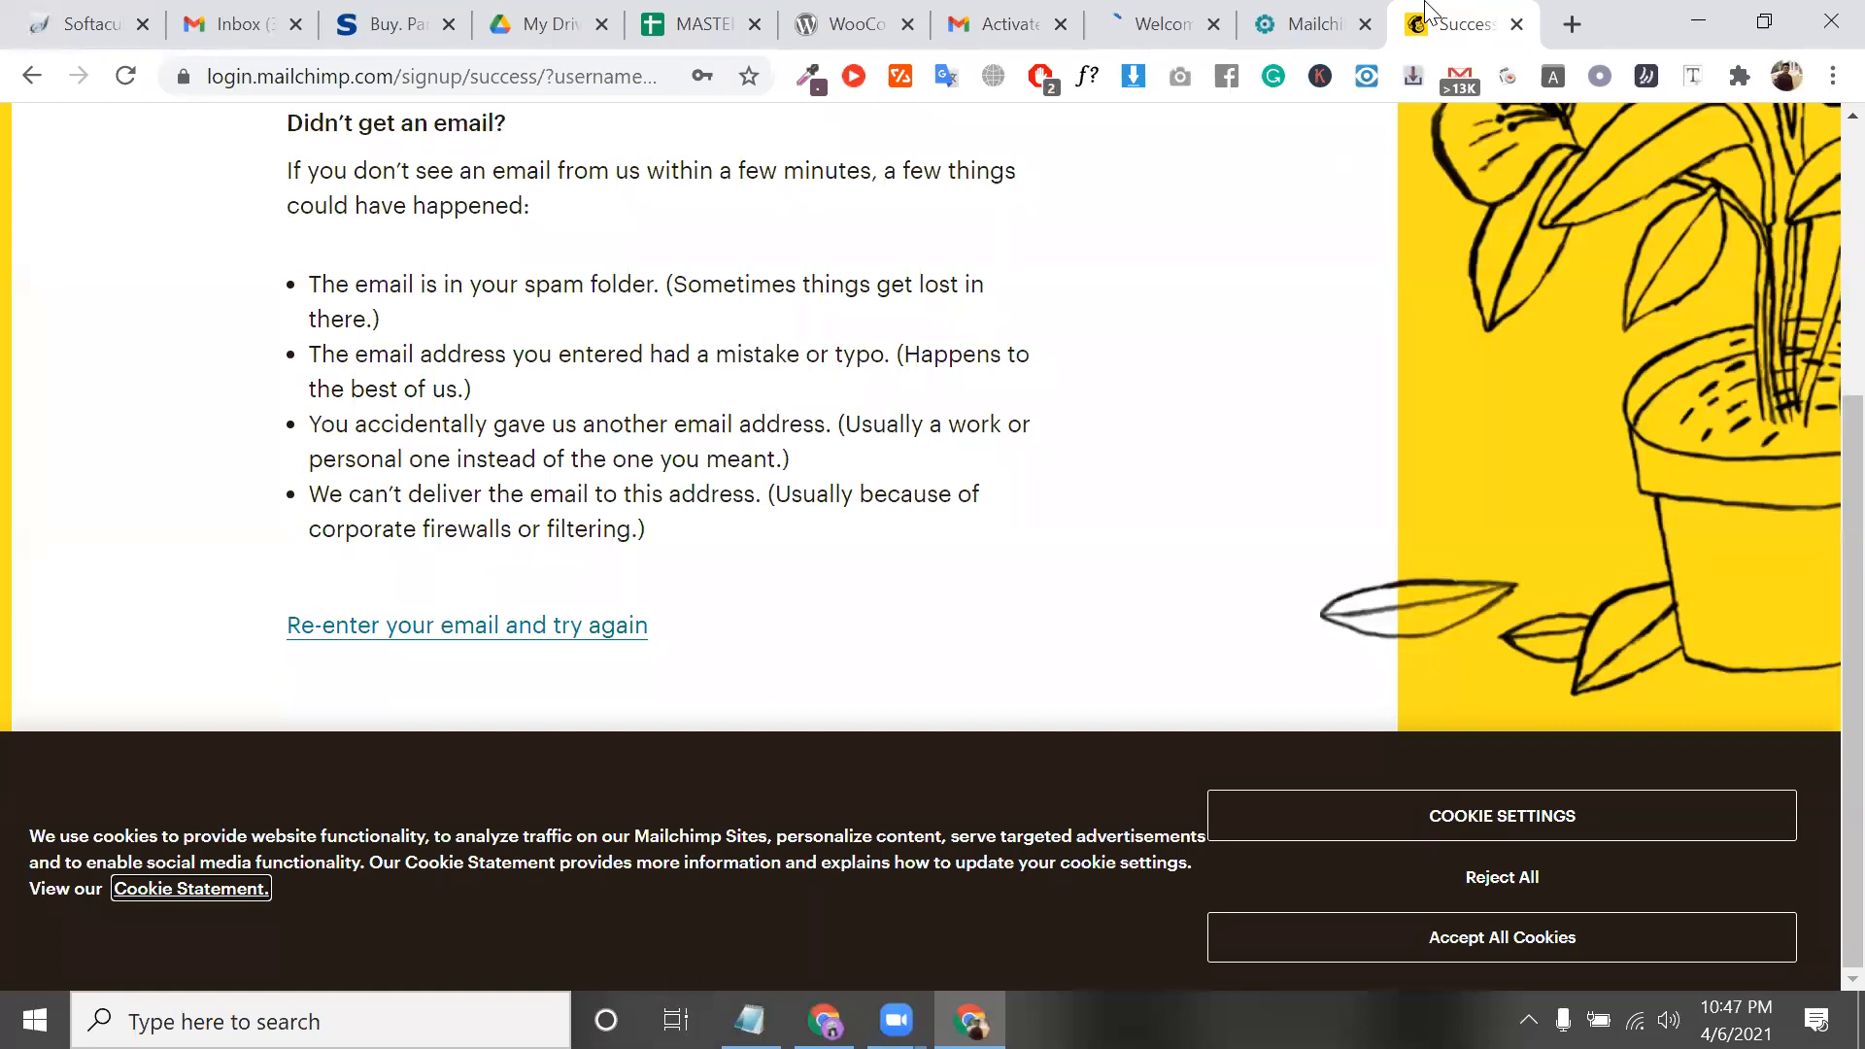
click(1197, 10)
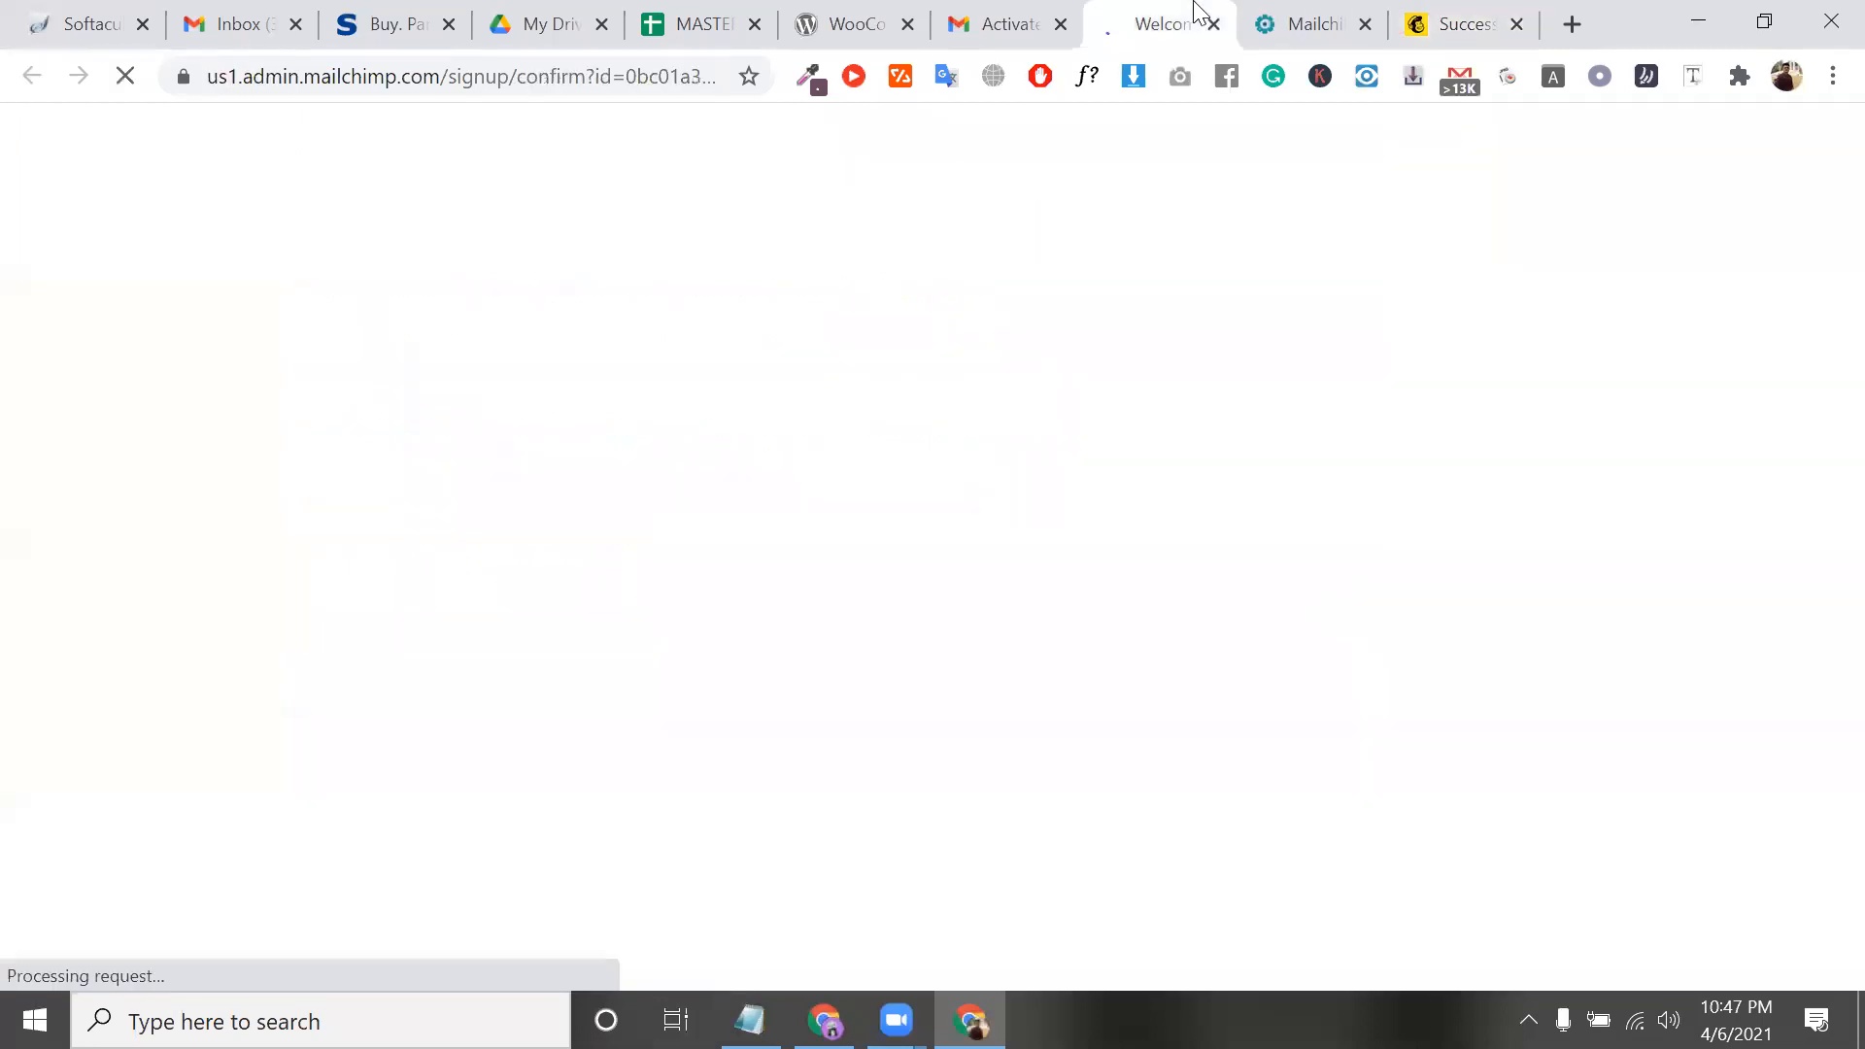
scroll(956, 472, down, 1)
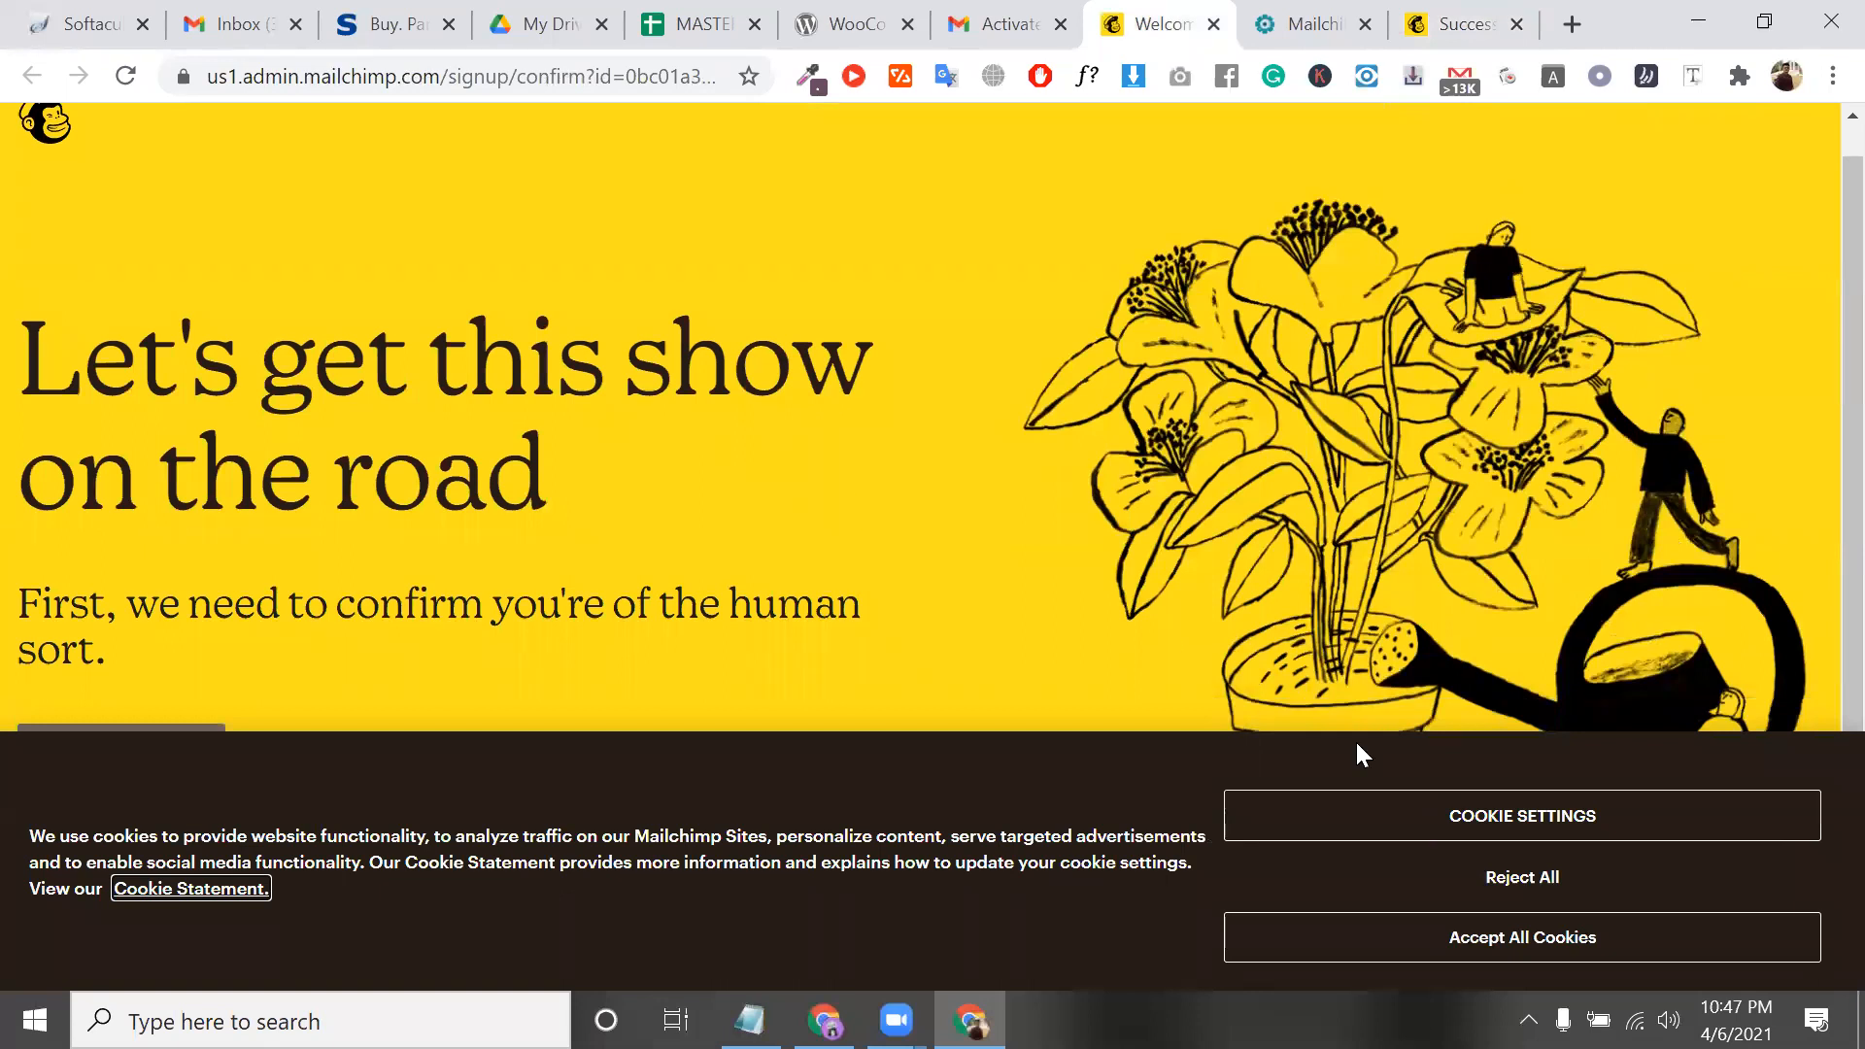
click(1538, 950)
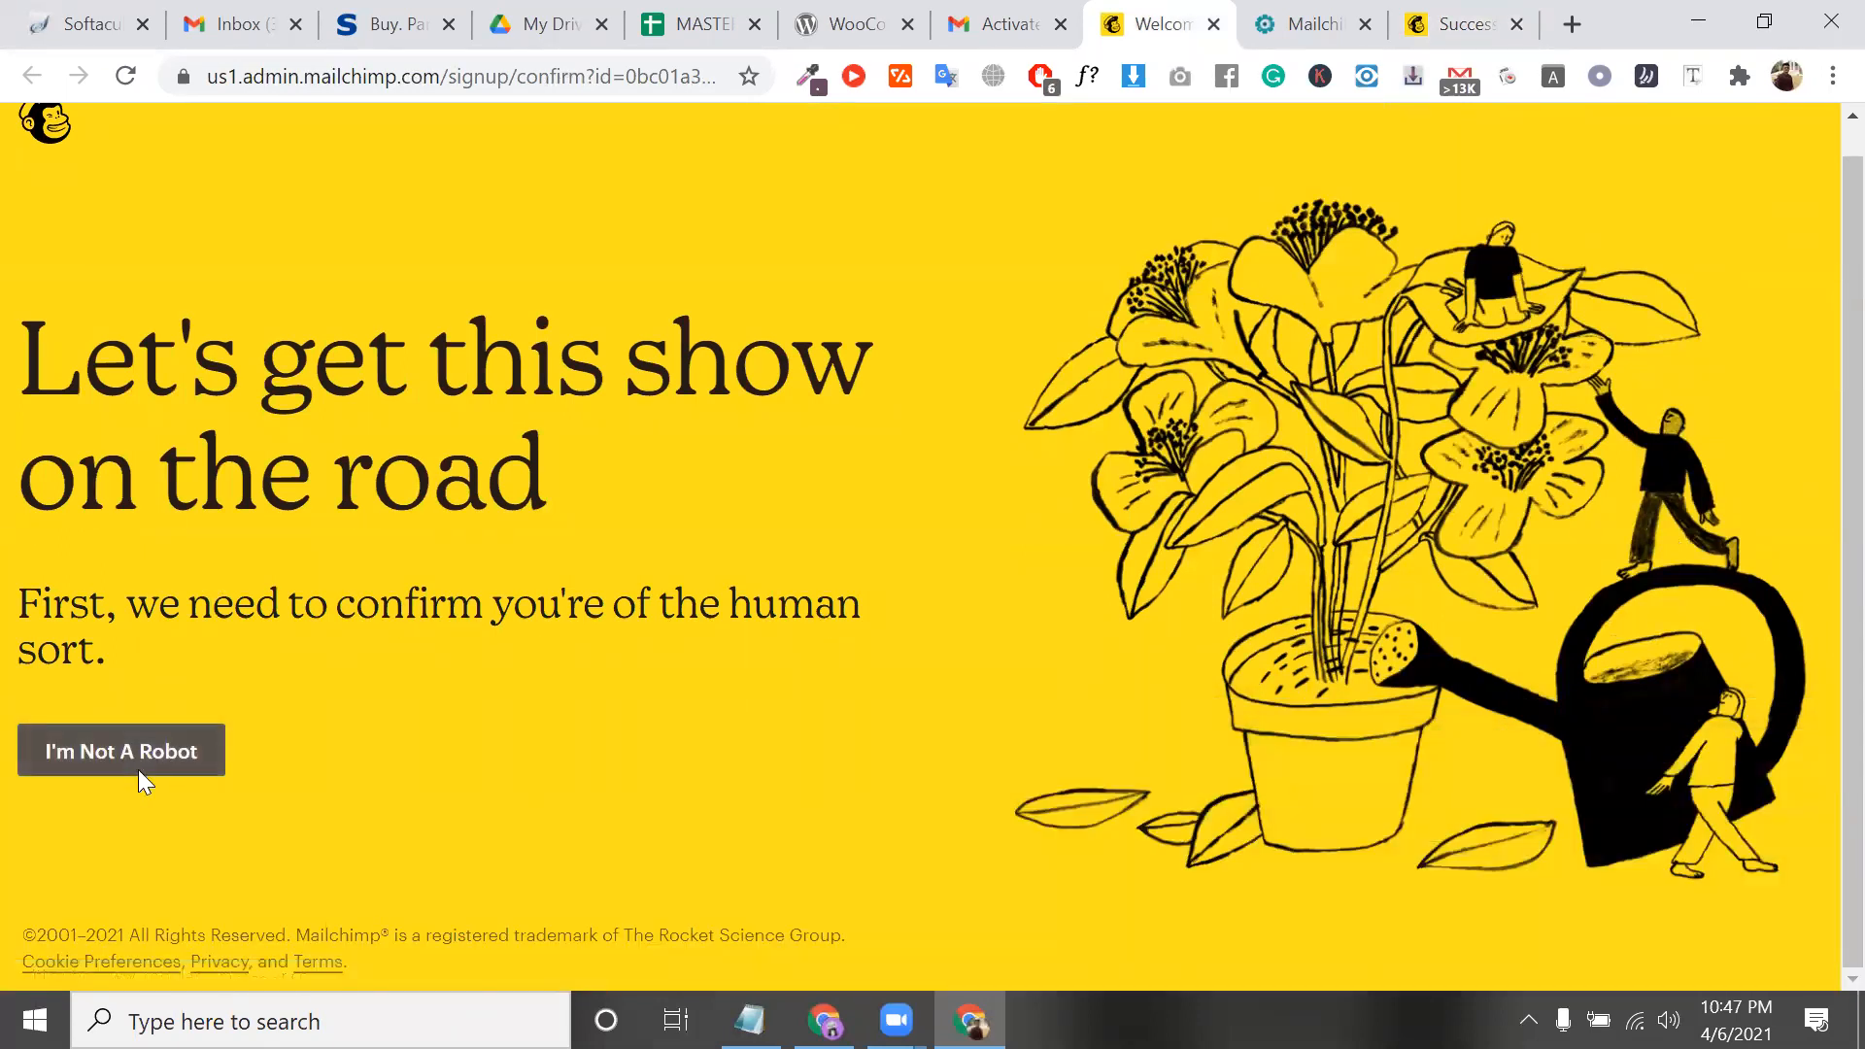
click(142, 767)
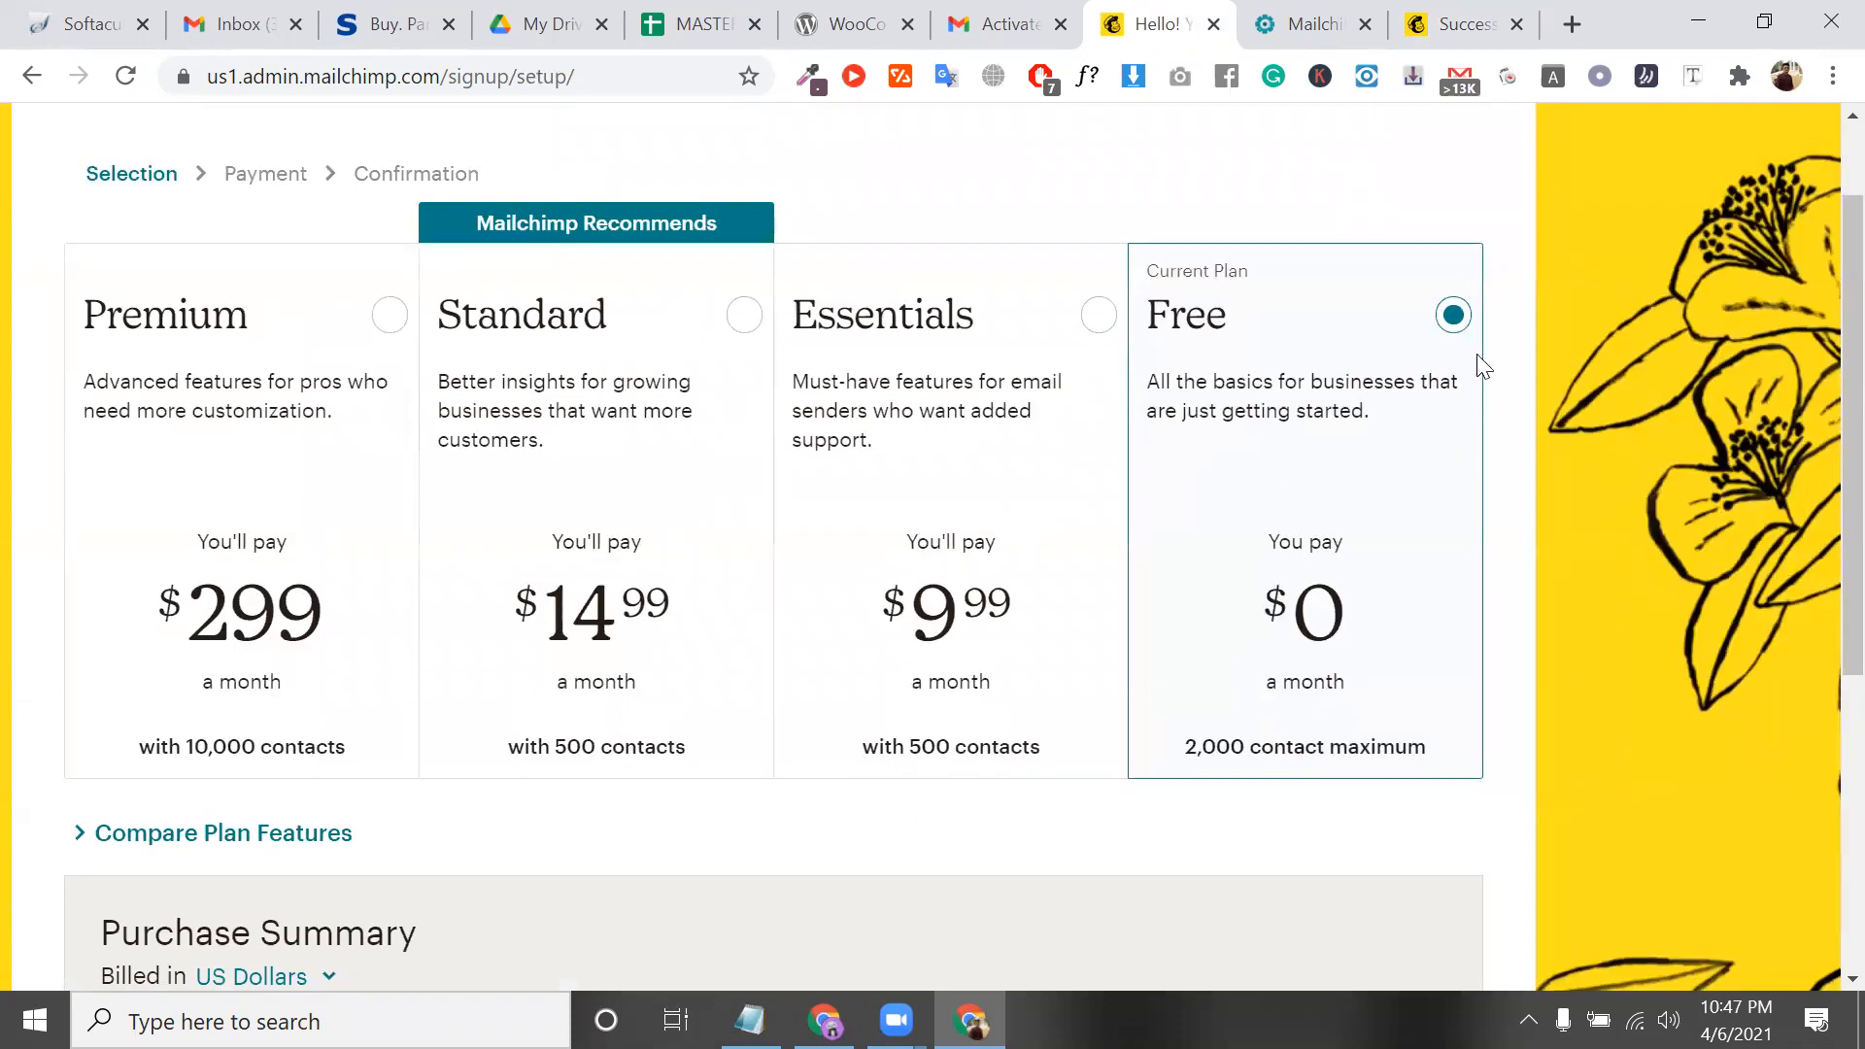
Continue with the Free plan and fill in the first and last name from the saved suggestion
scroll(833, 641, down, 5)
click(833, 696)
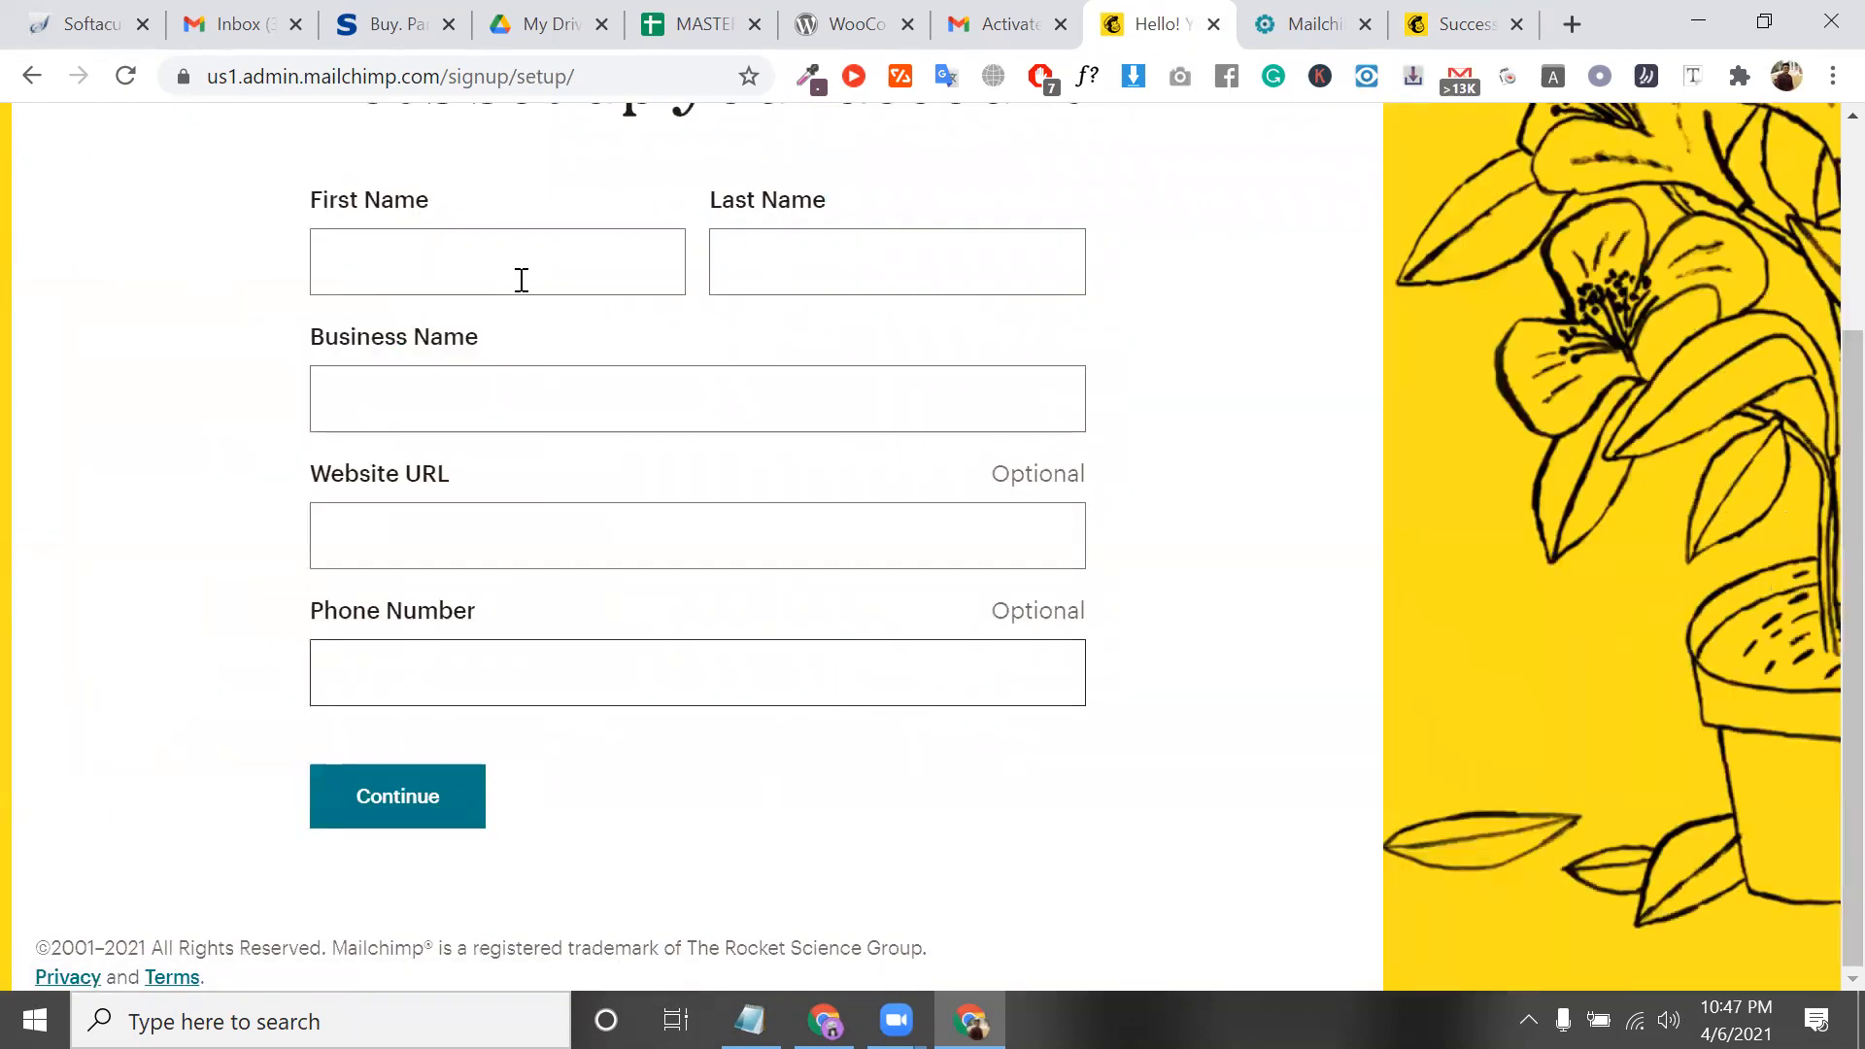
click(521, 280)
click(559, 346)
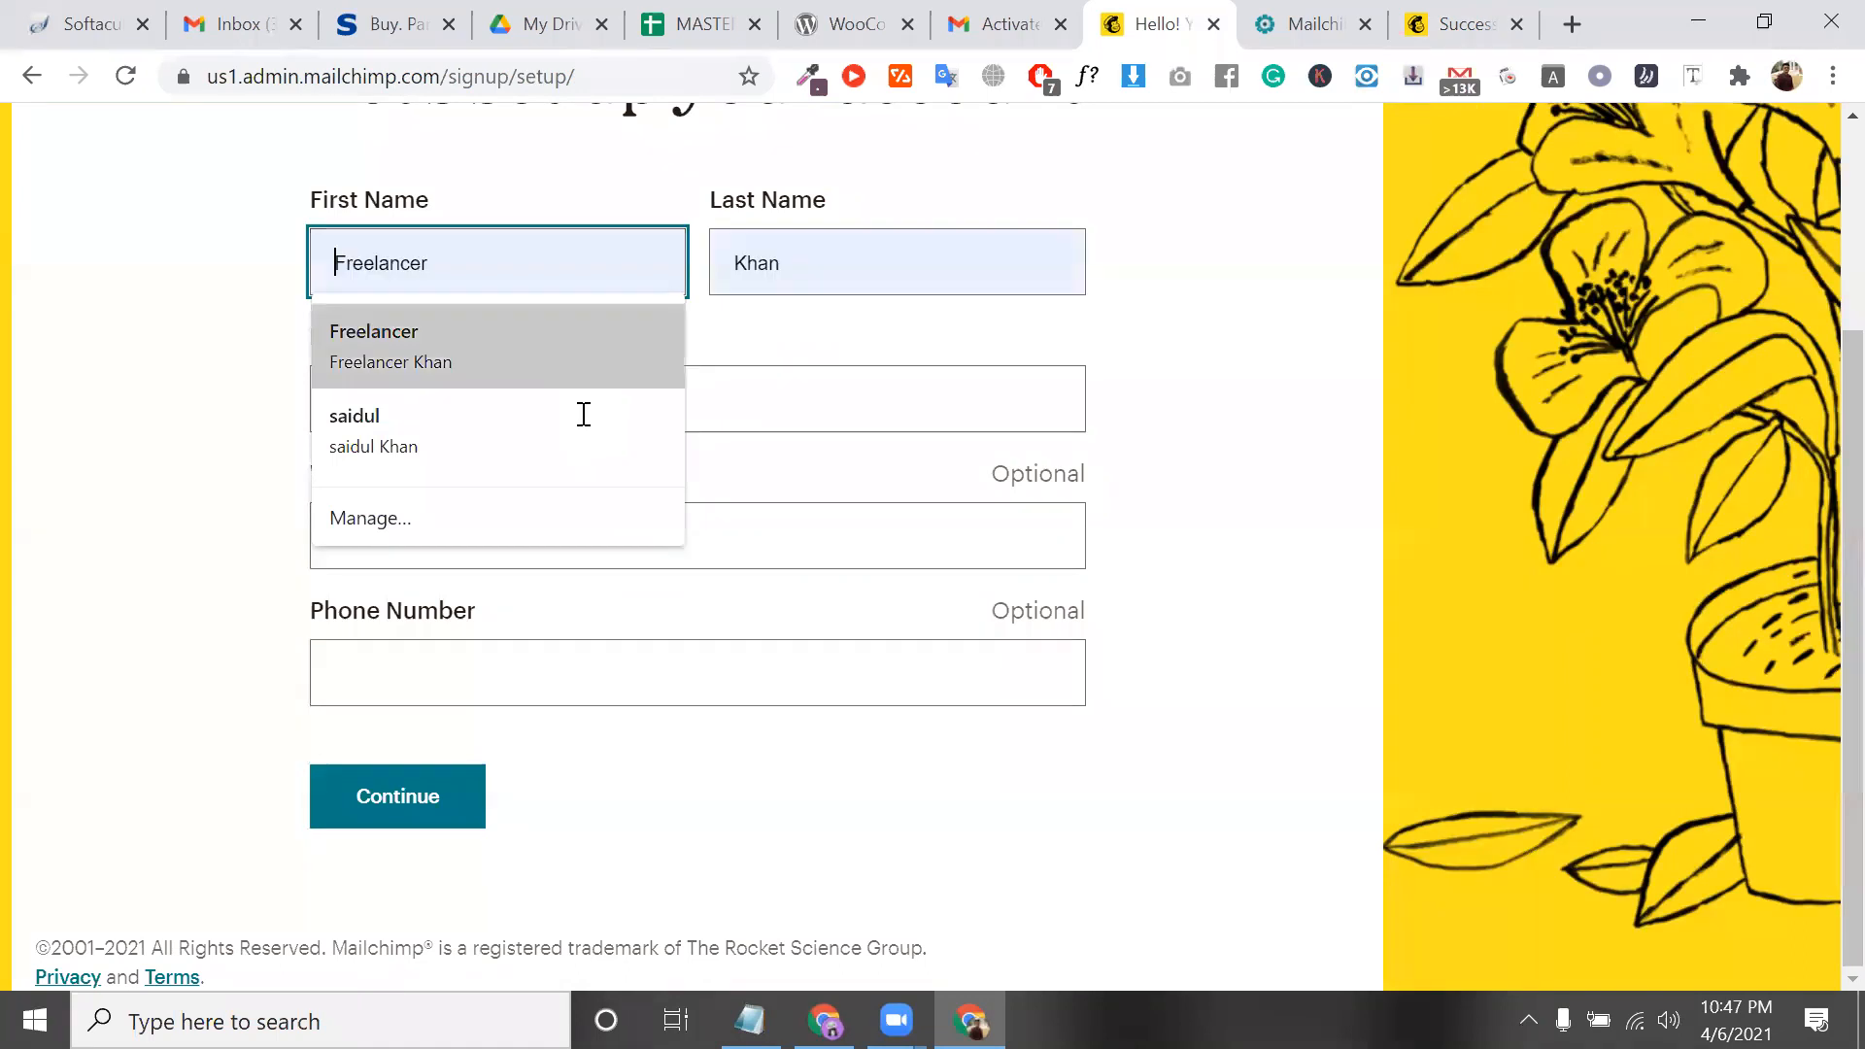
Fill in the business name and phone number from the saved suggestion, shortening the business name to "glamworldit"
click(581, 410)
click(547, 460)
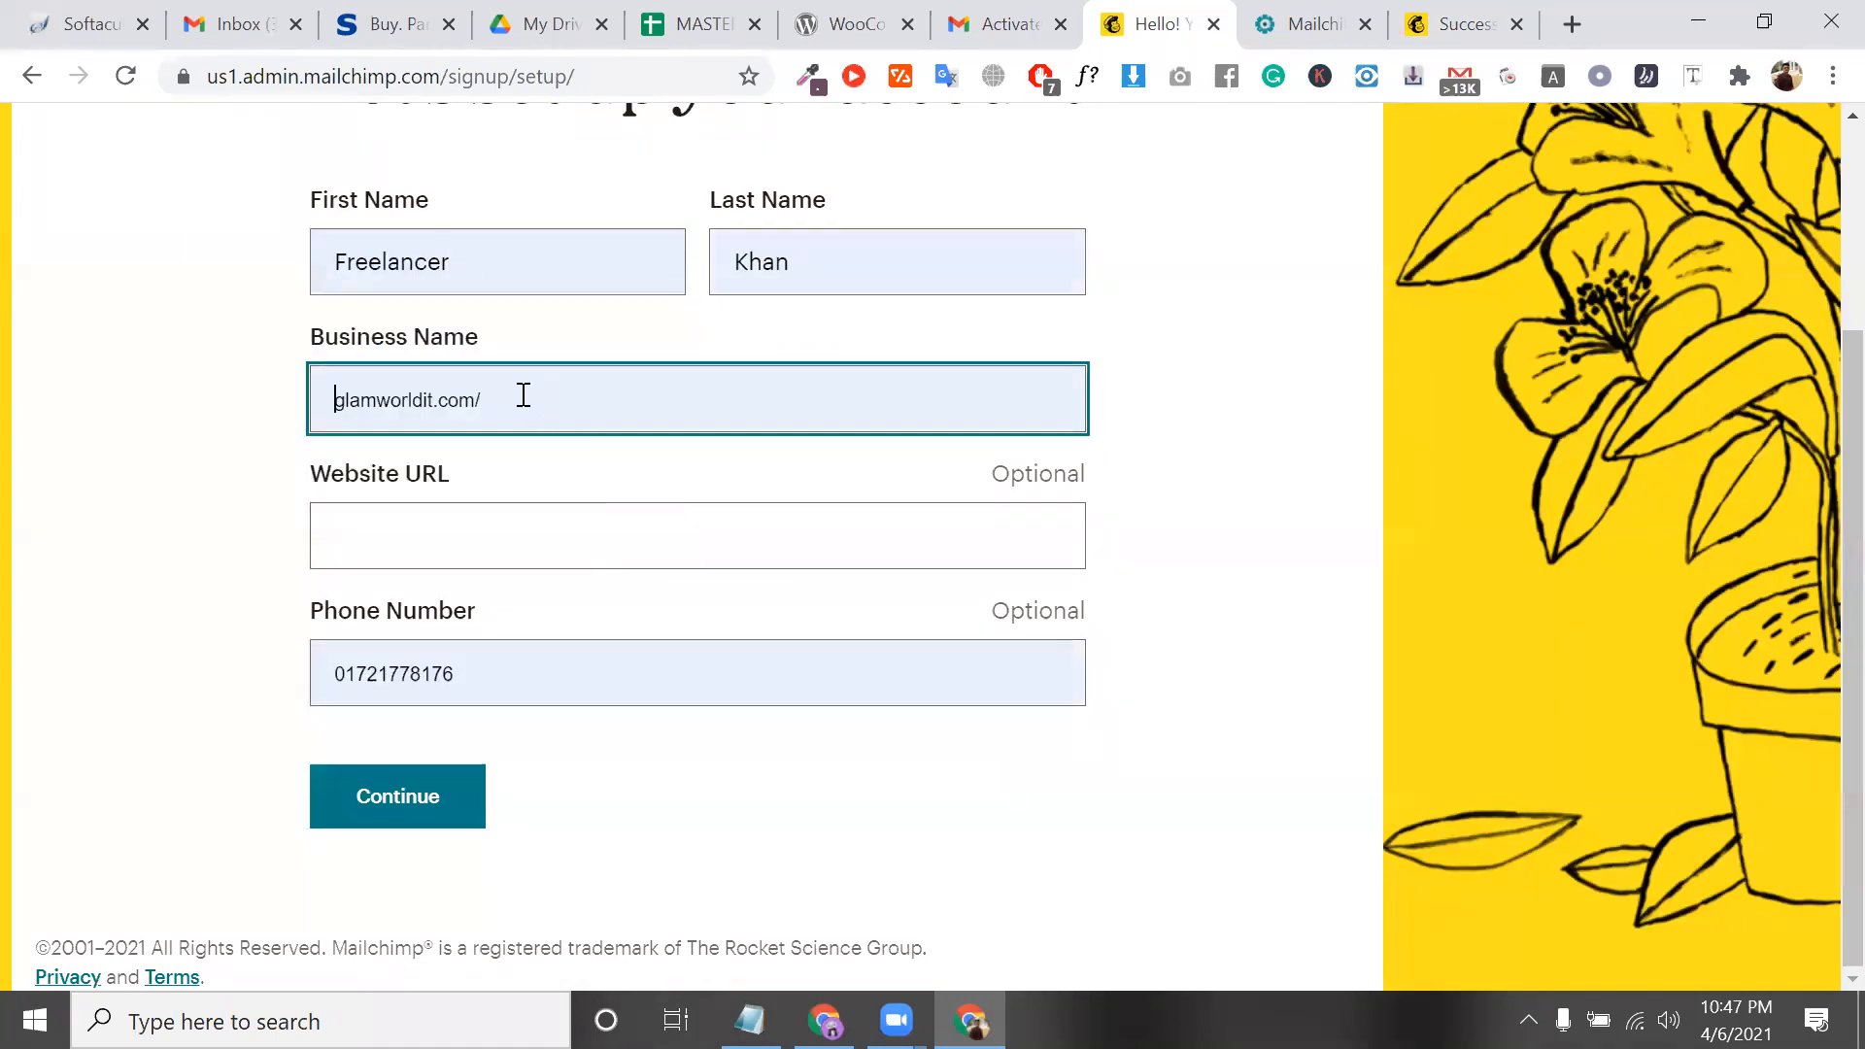
click(473, 396)
key(Delete)
key(Delete)
key(Delete)
key(Delete)
key(Delete)
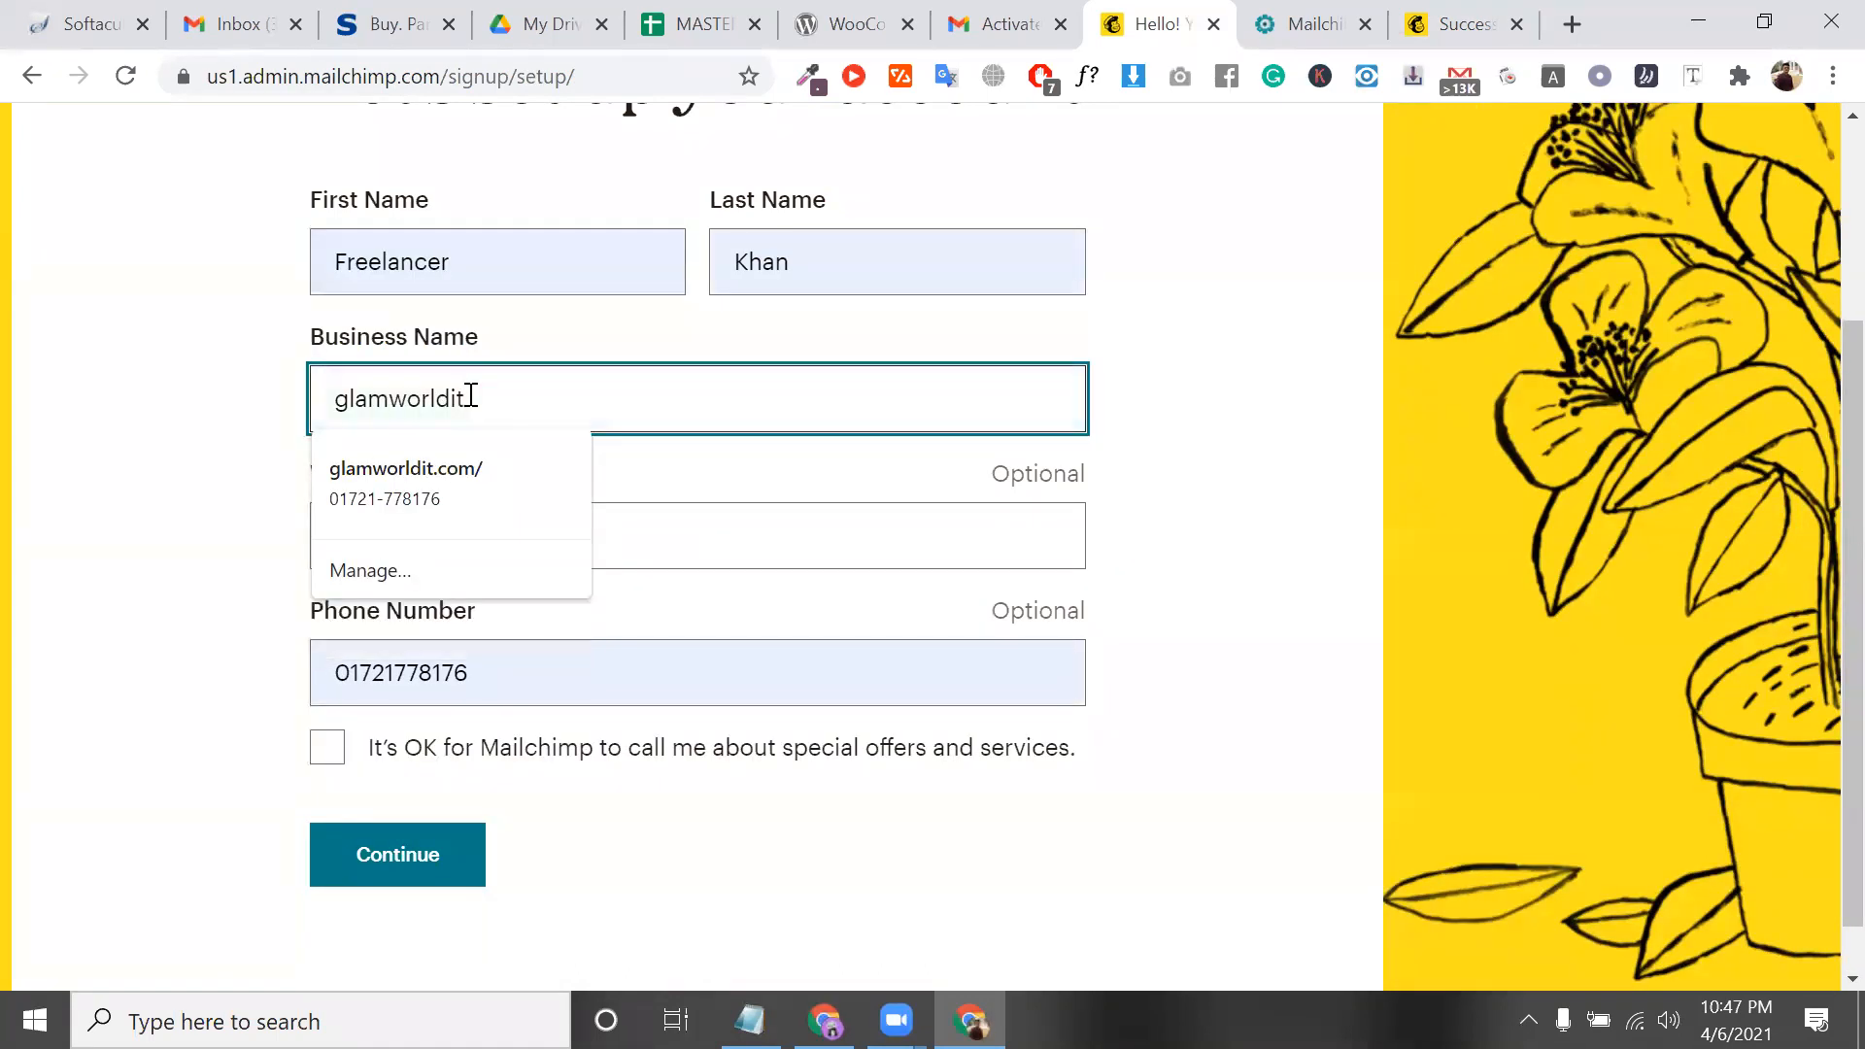
Set the website URL to glamworldit.com and enable Import my brand
click(191, 427)
click(421, 560)
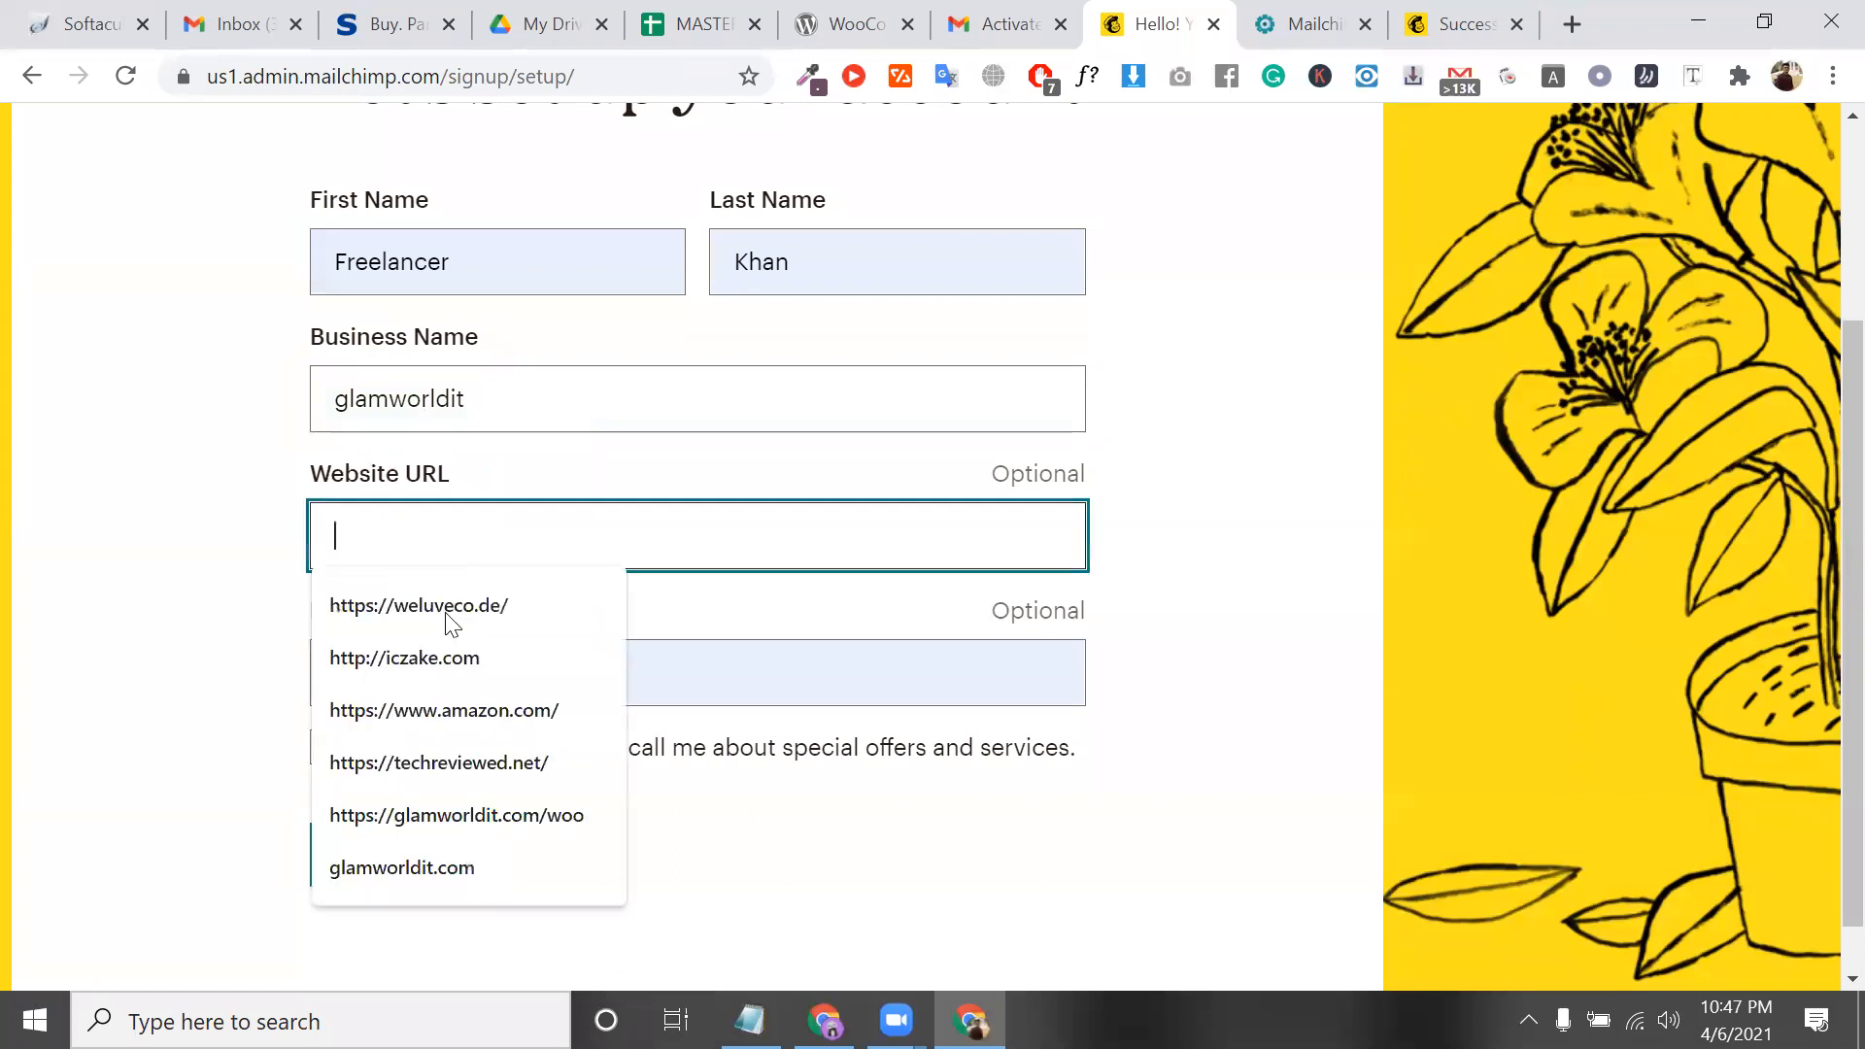
click(517, 863)
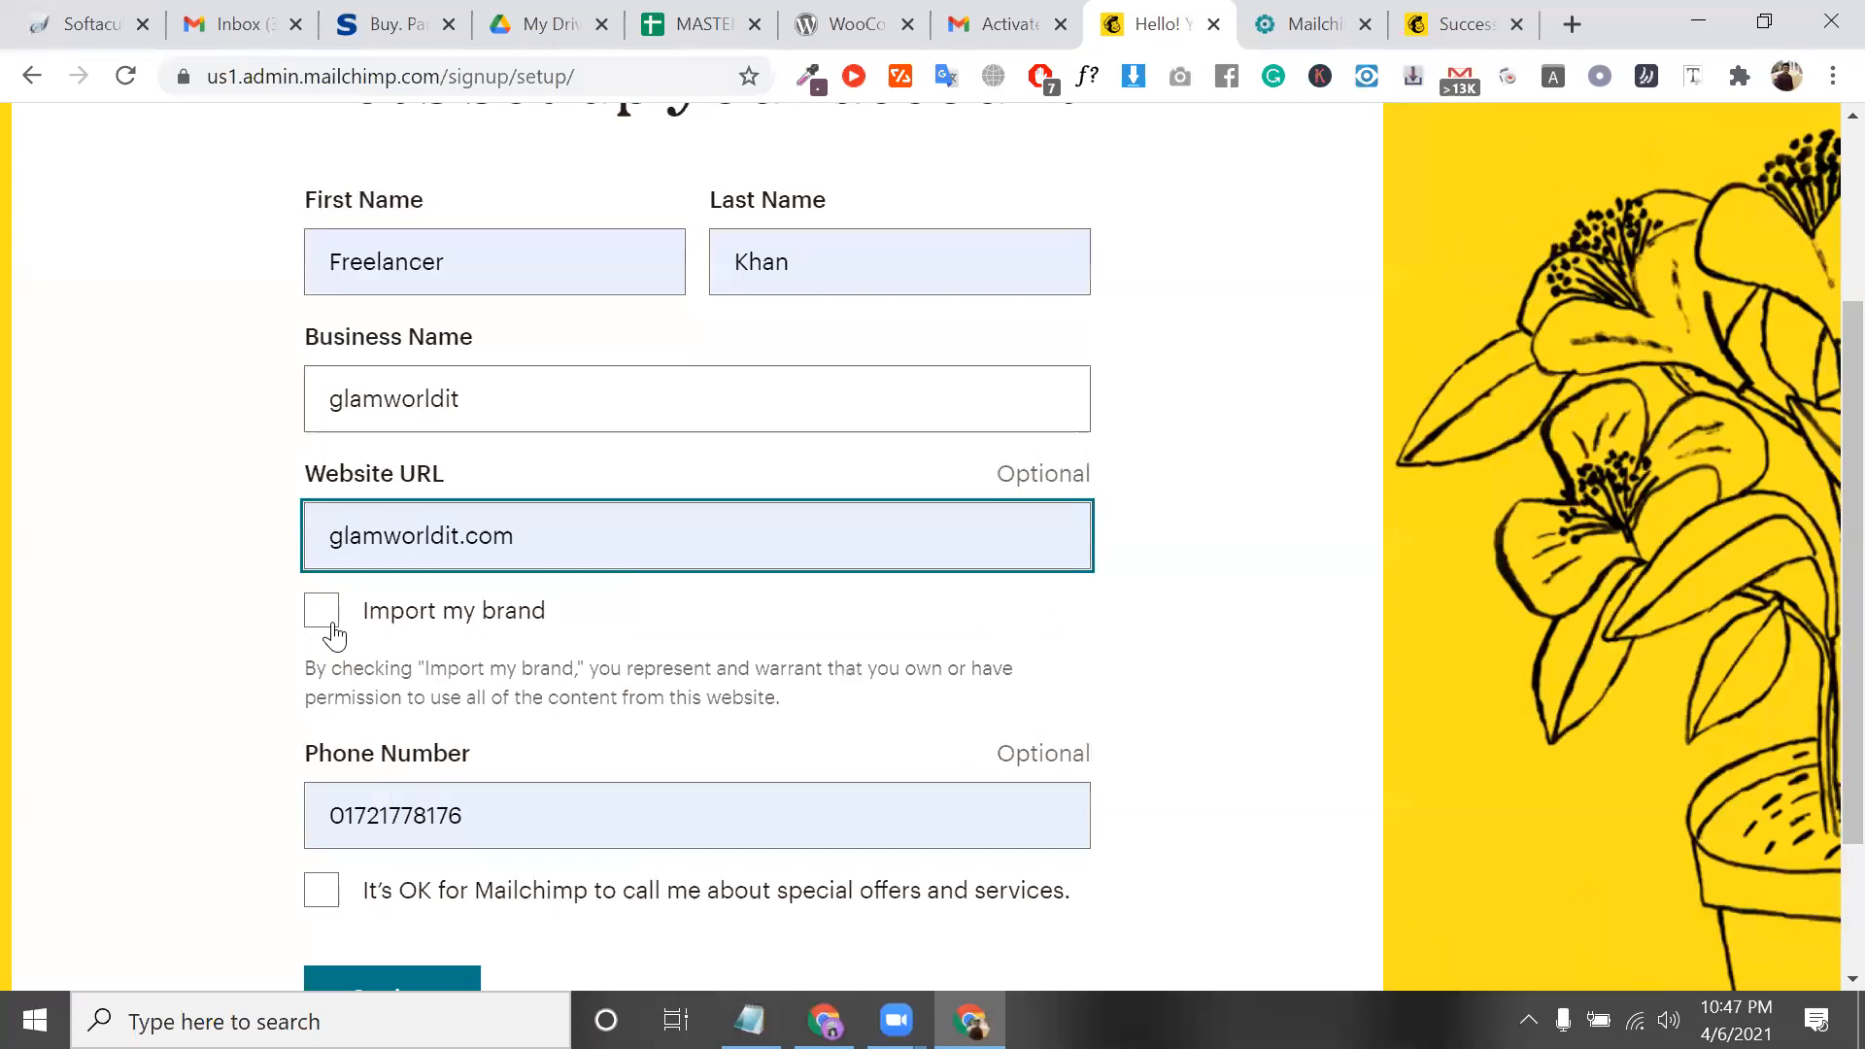
click(329, 622)
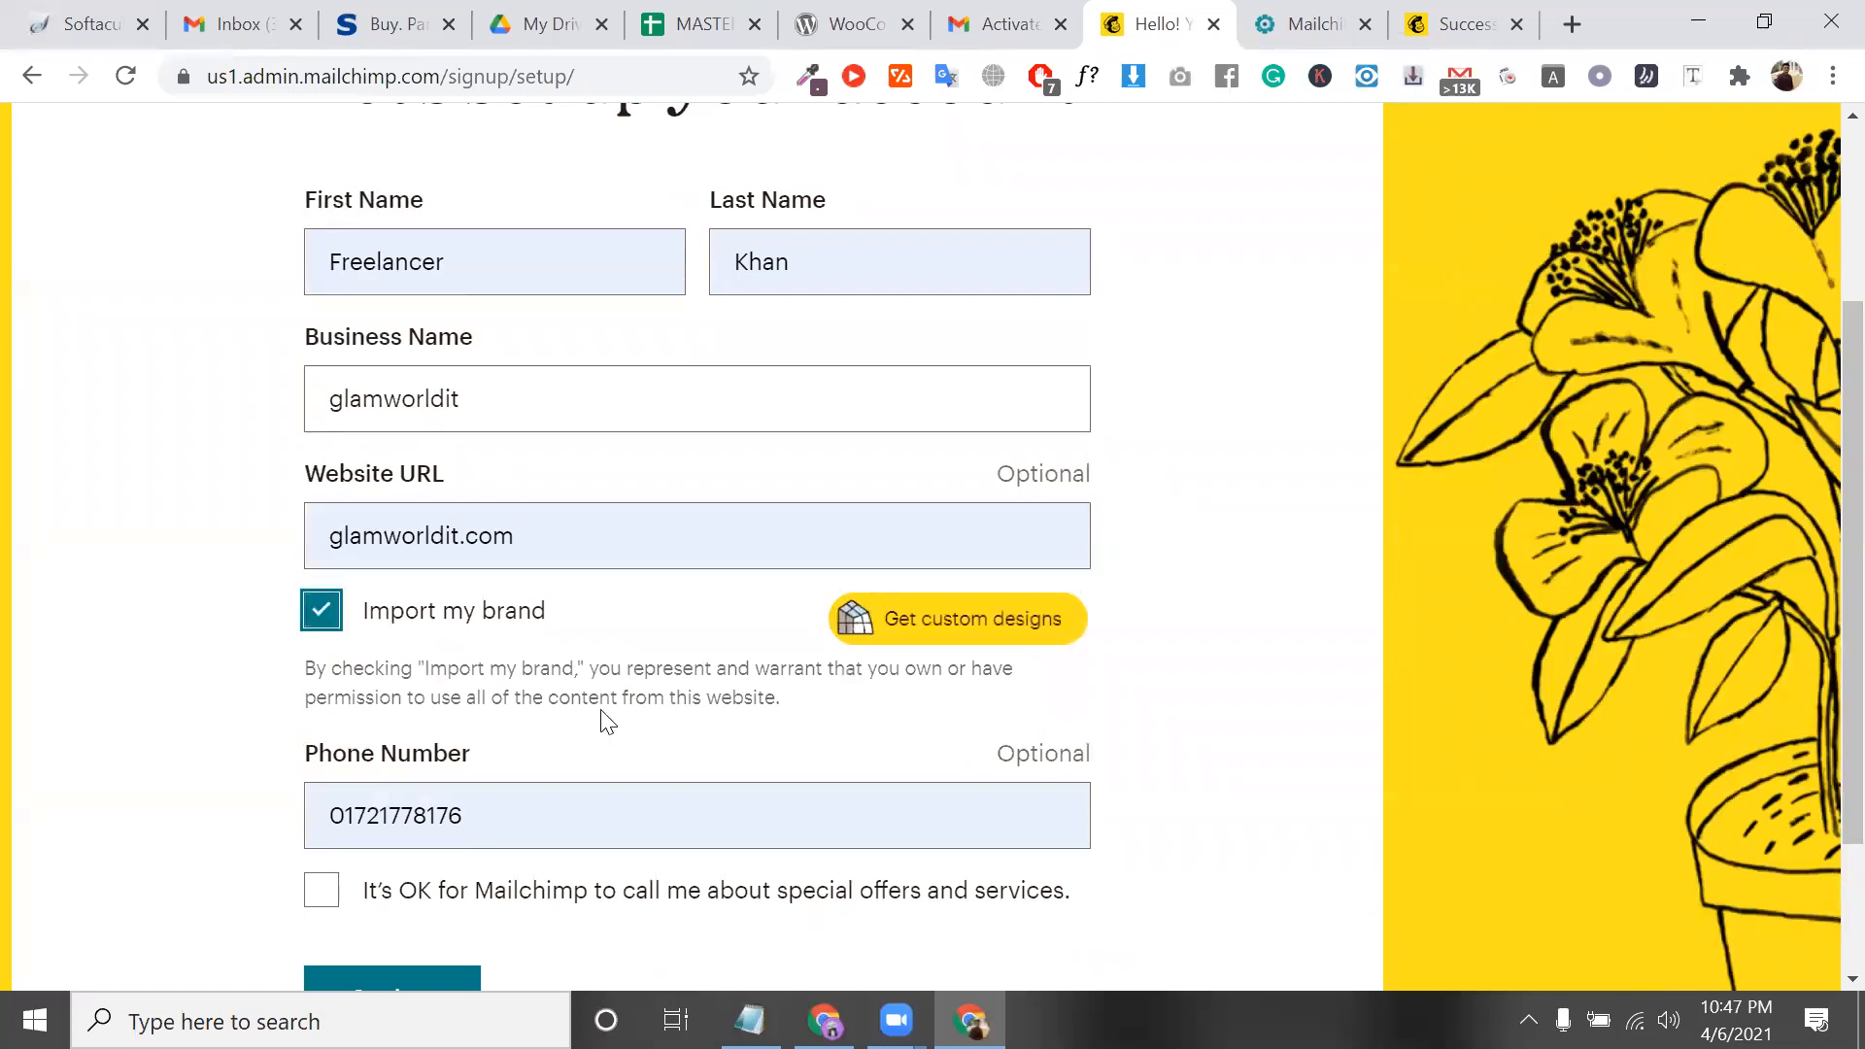
Allow Mailchimp to call about special offers and services, and submit the account details
scroll(605, 721, down, 2)
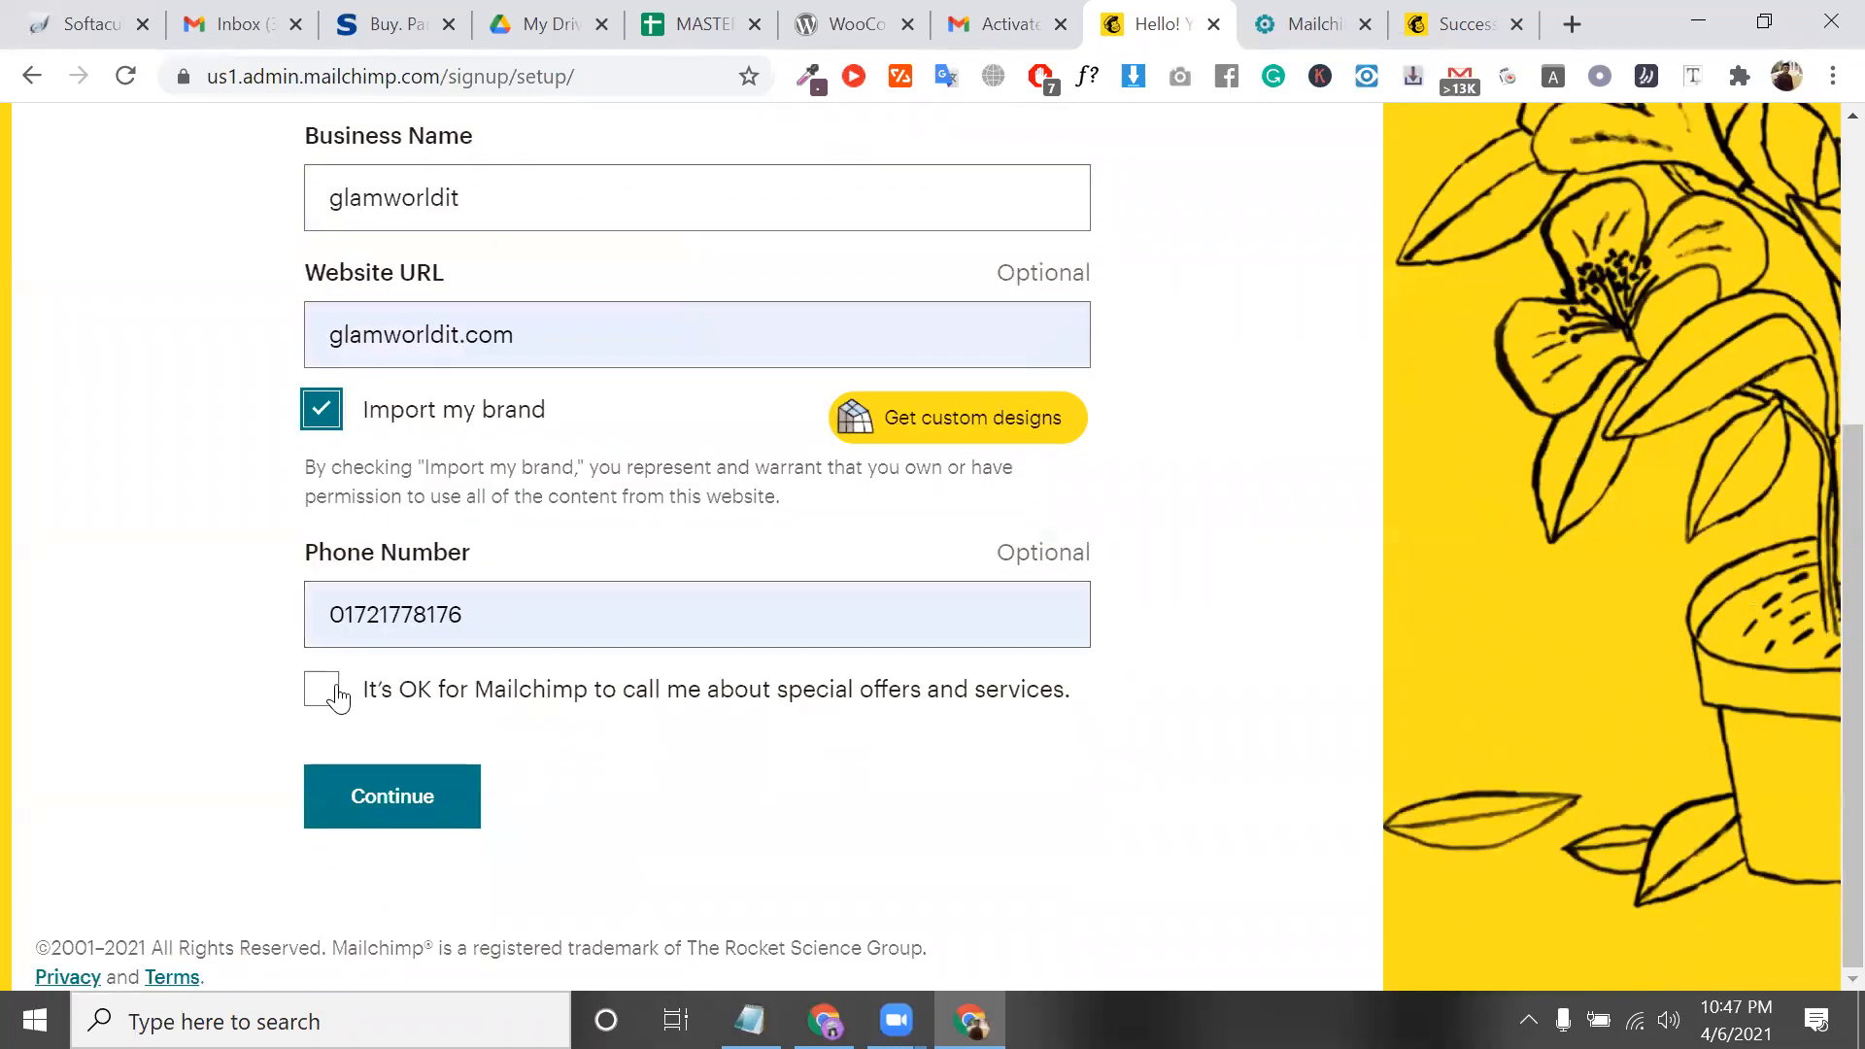
click(323, 689)
click(390, 799)
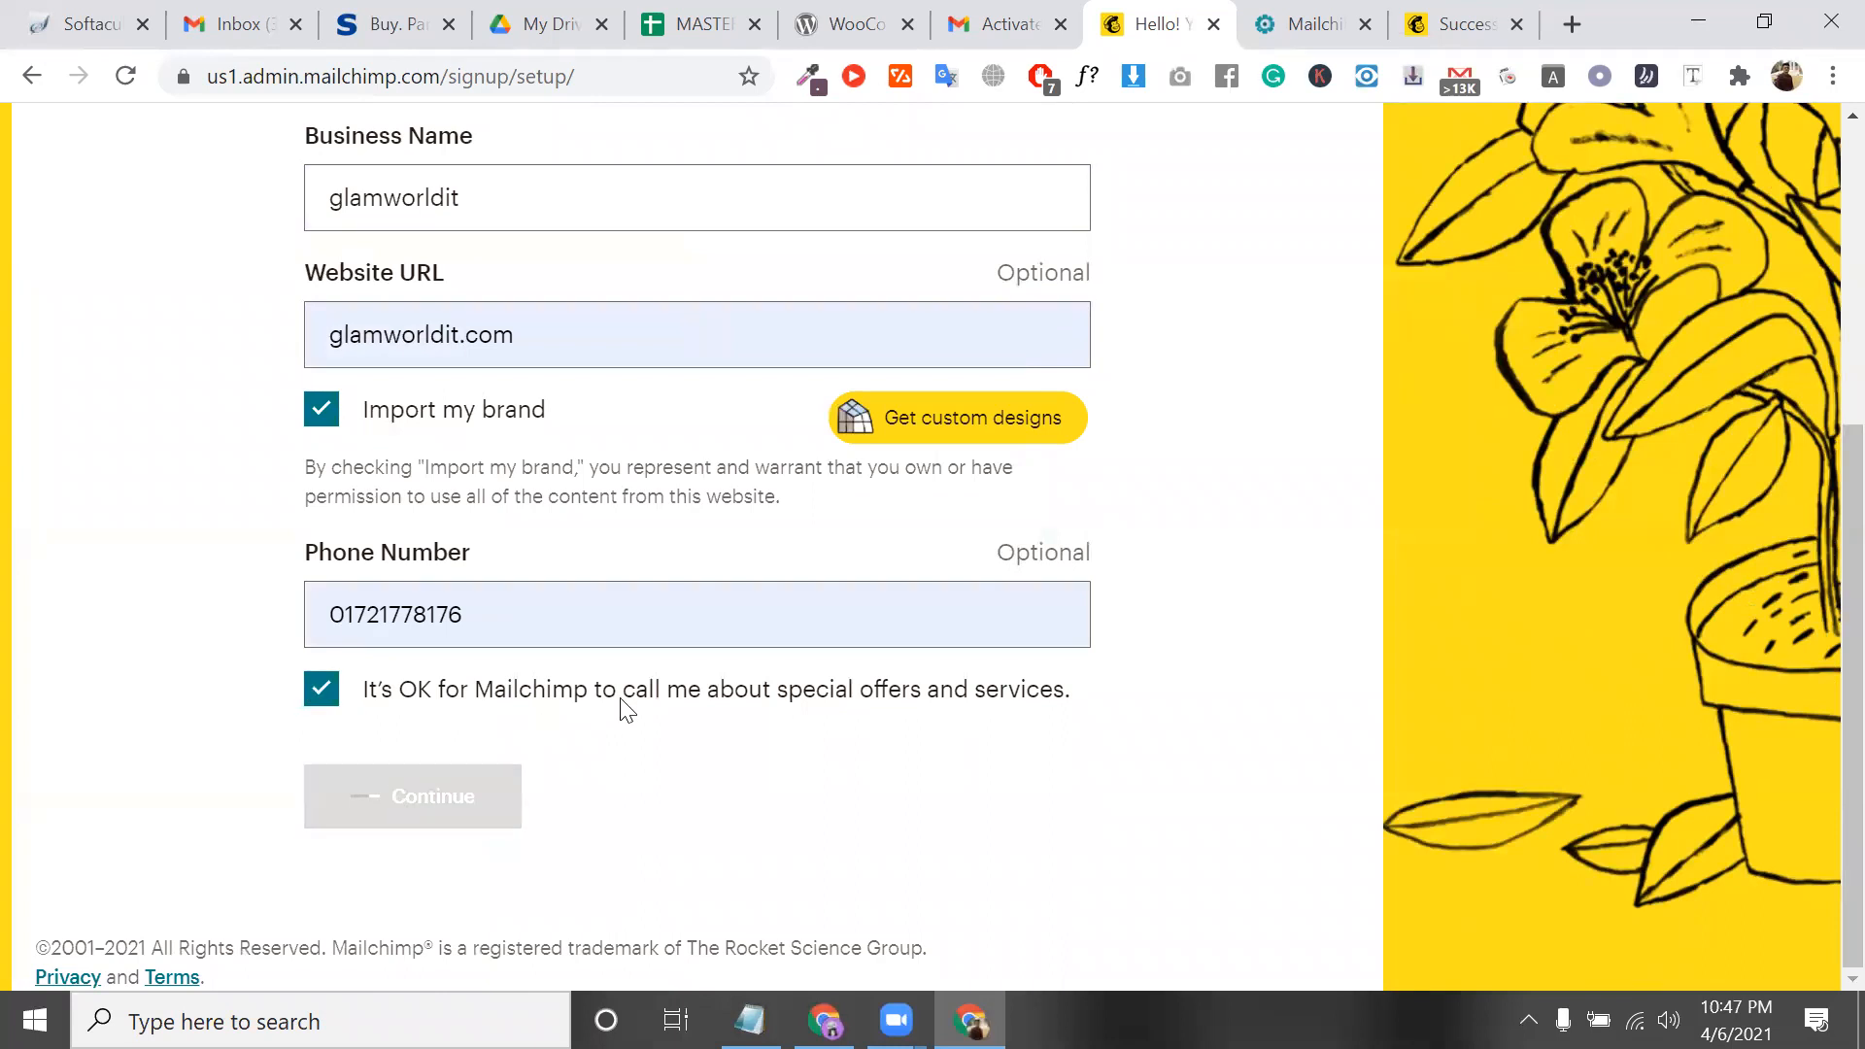
Fill in the business address from the first saved suggestion and continue the account setup
scroll(622, 710, down, 1)
scroll(621, 709, up, 3)
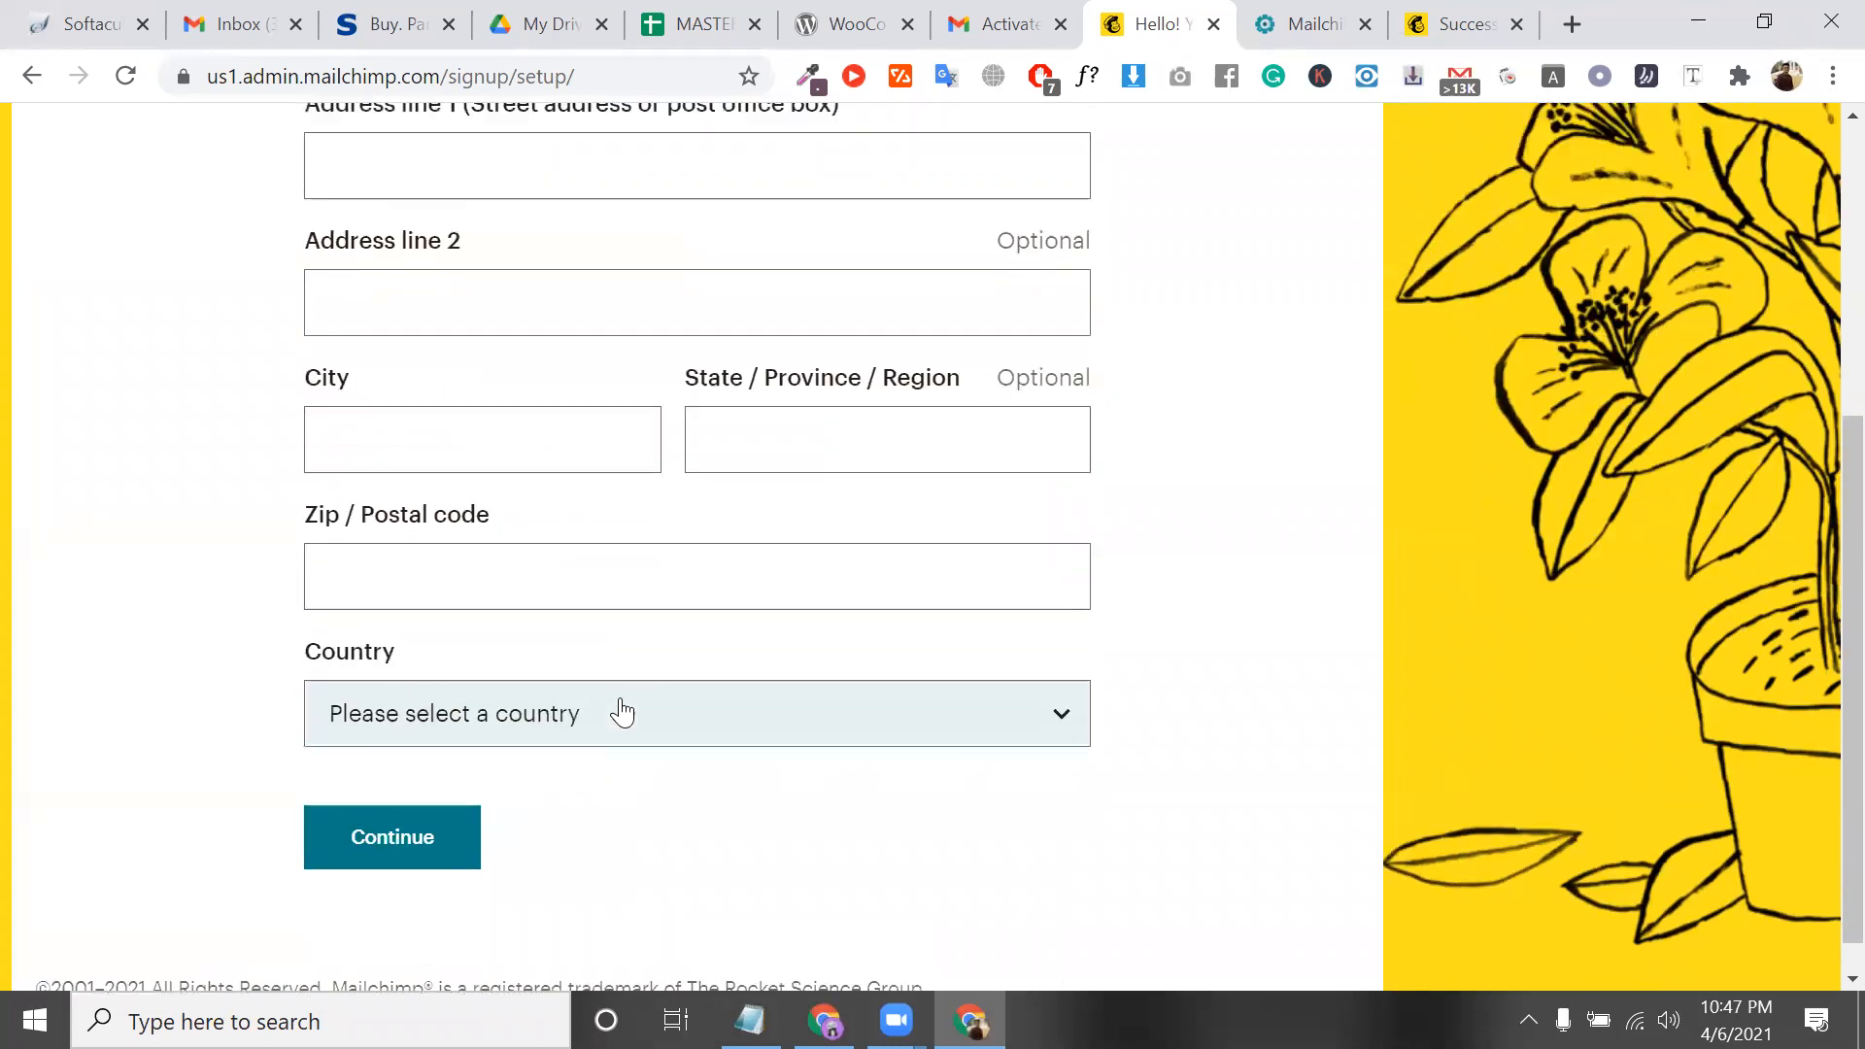
scroll(529, 465, up, 1)
click(532, 476)
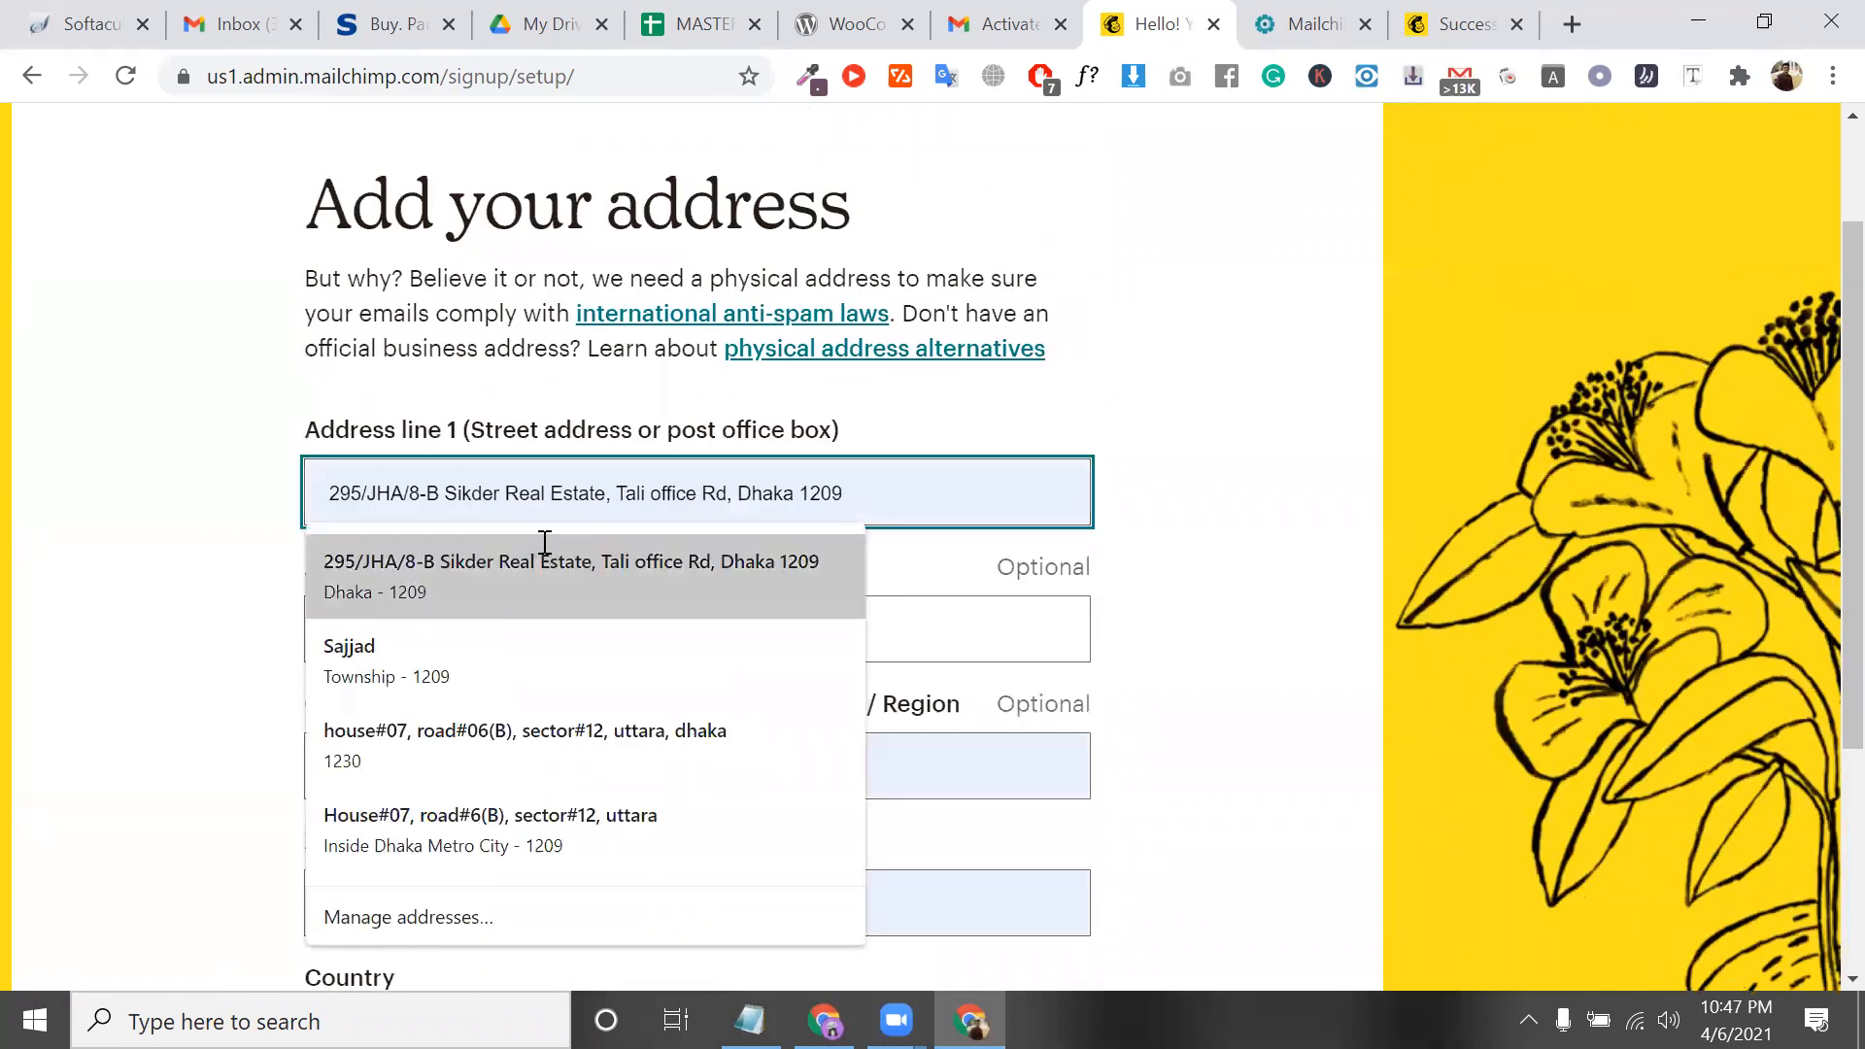
click(544, 546)
scroll(545, 543, down, 3)
click(414, 818)
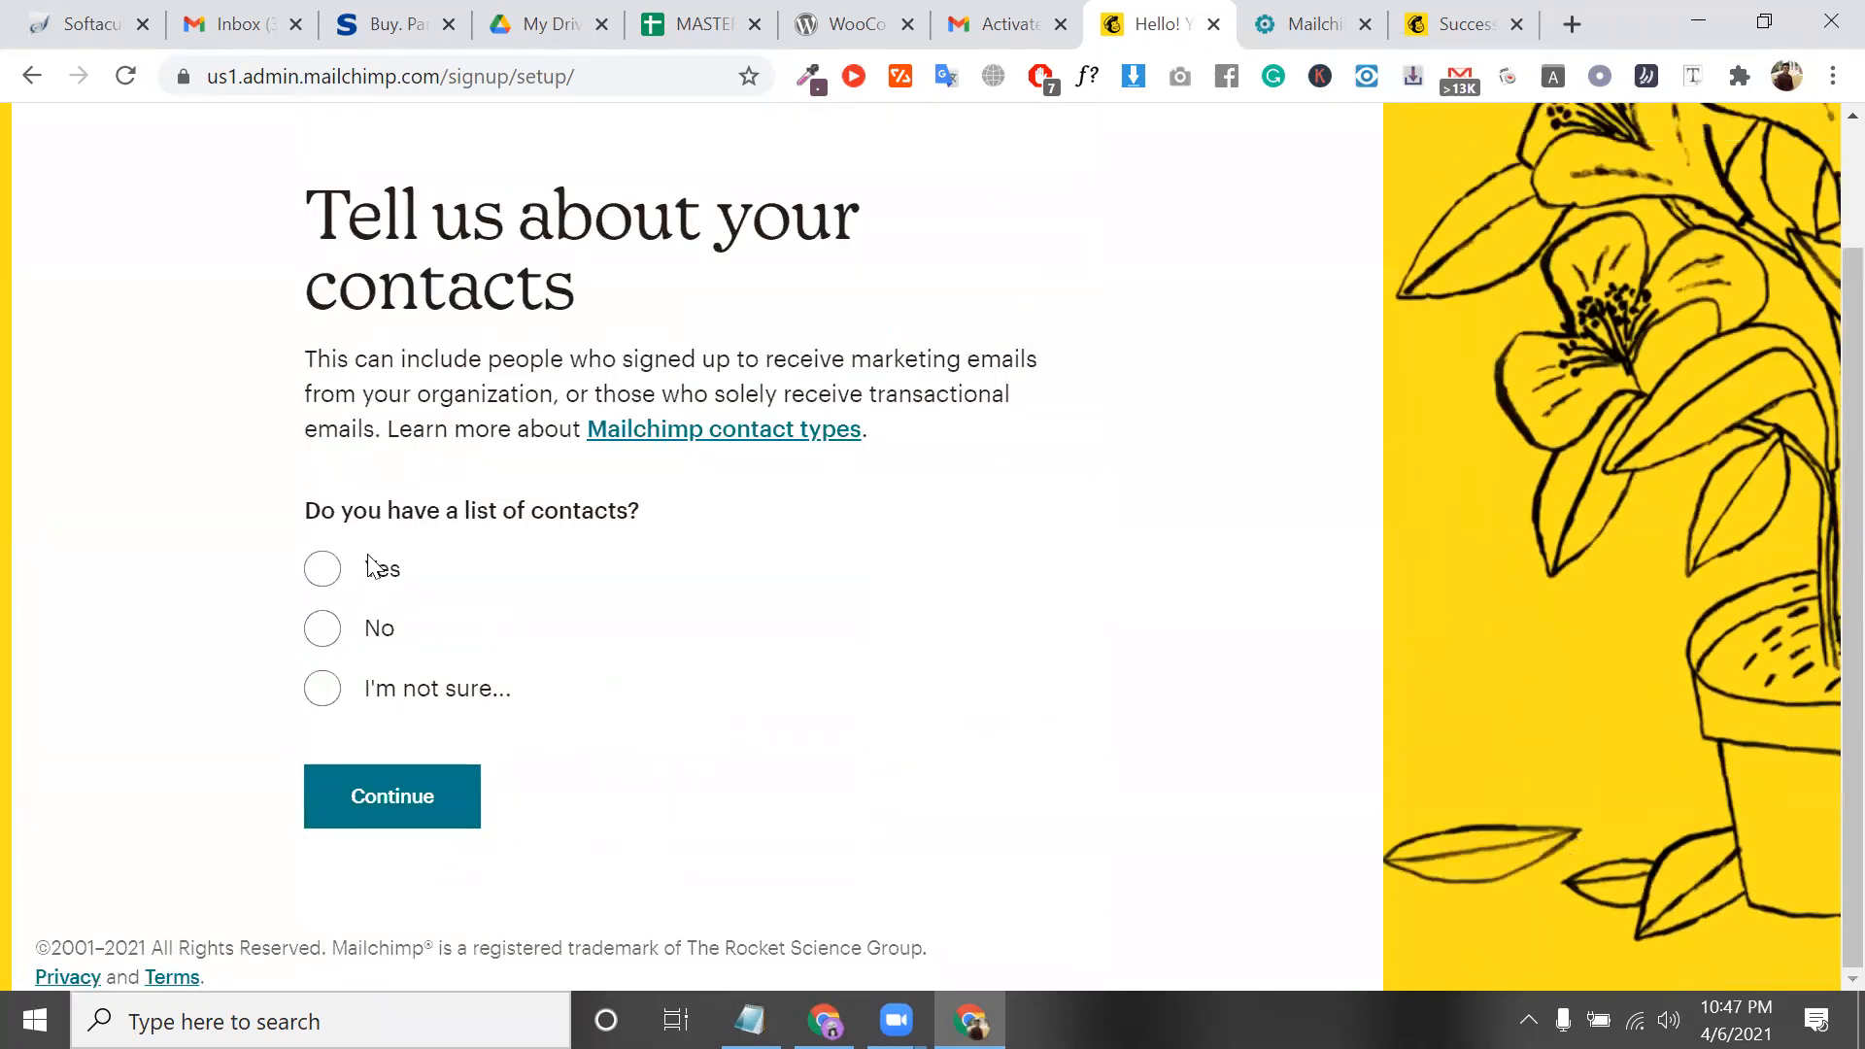
Answer No to the question about having a list of contacts and continue
double_click(407, 516)
click(330, 632)
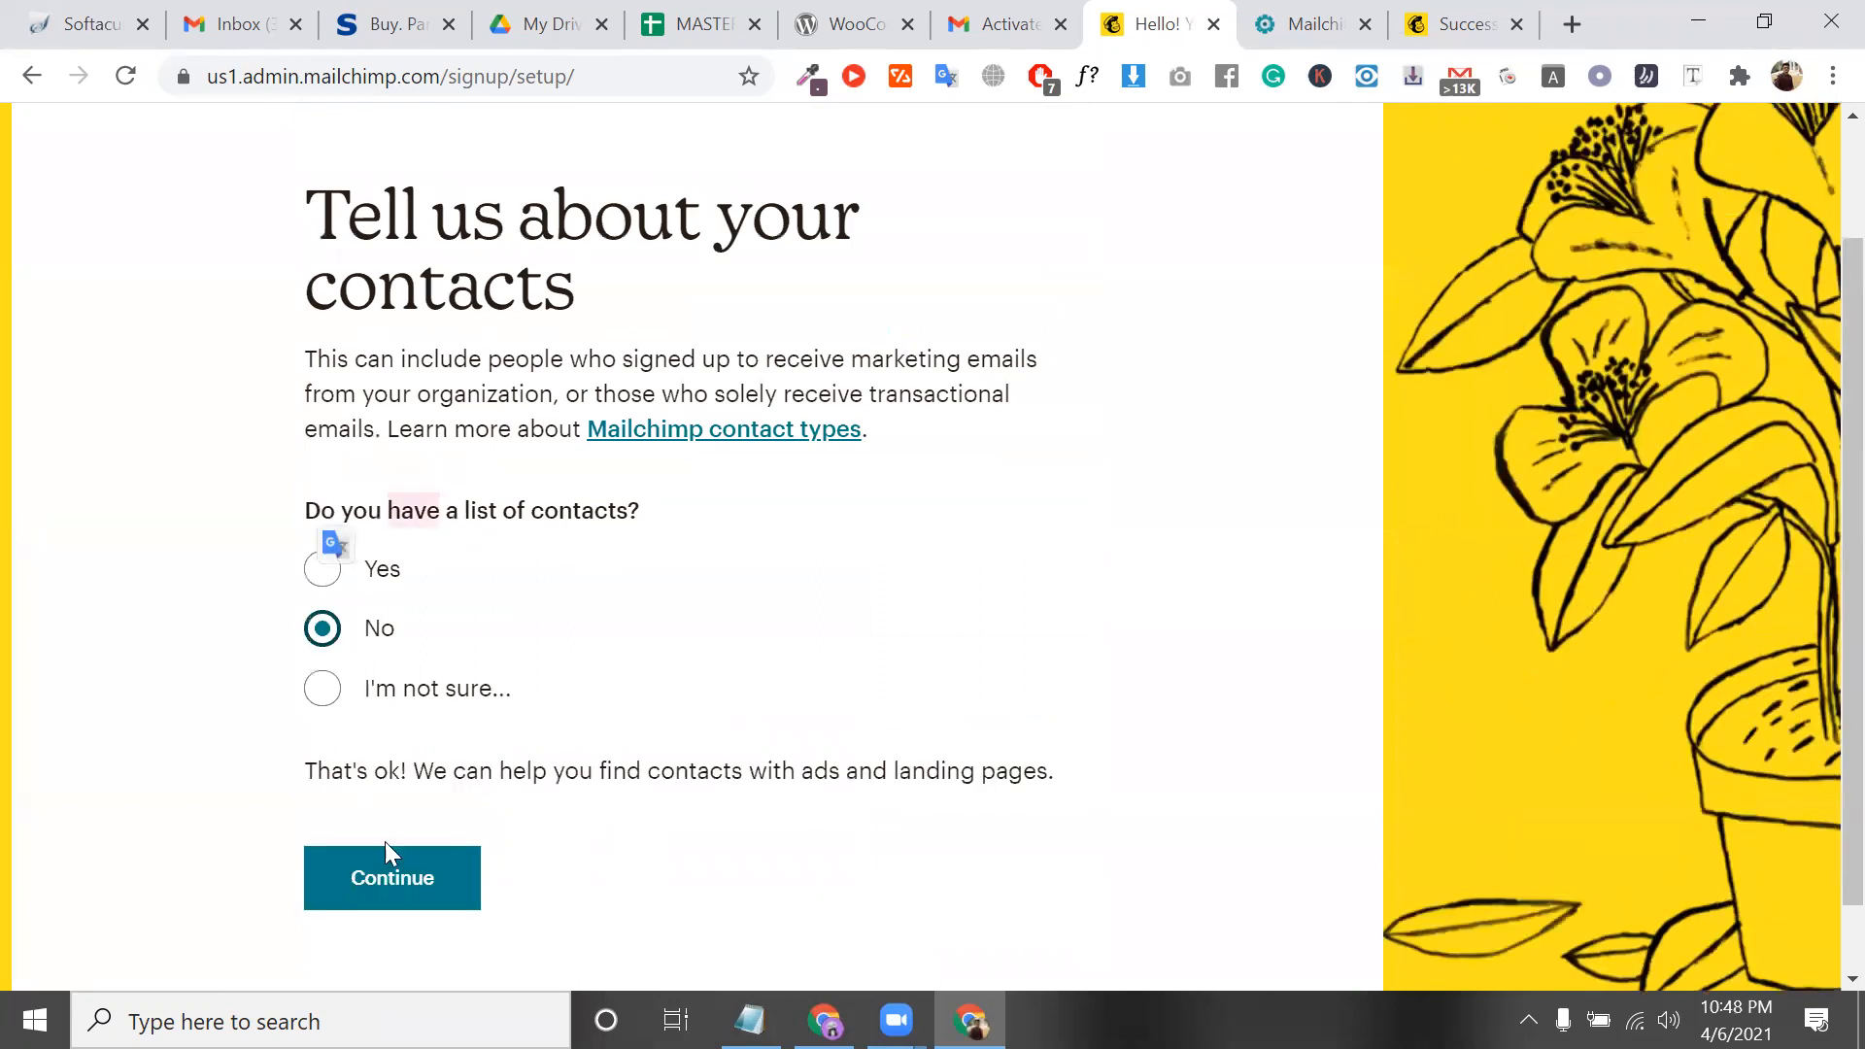
click(400, 879)
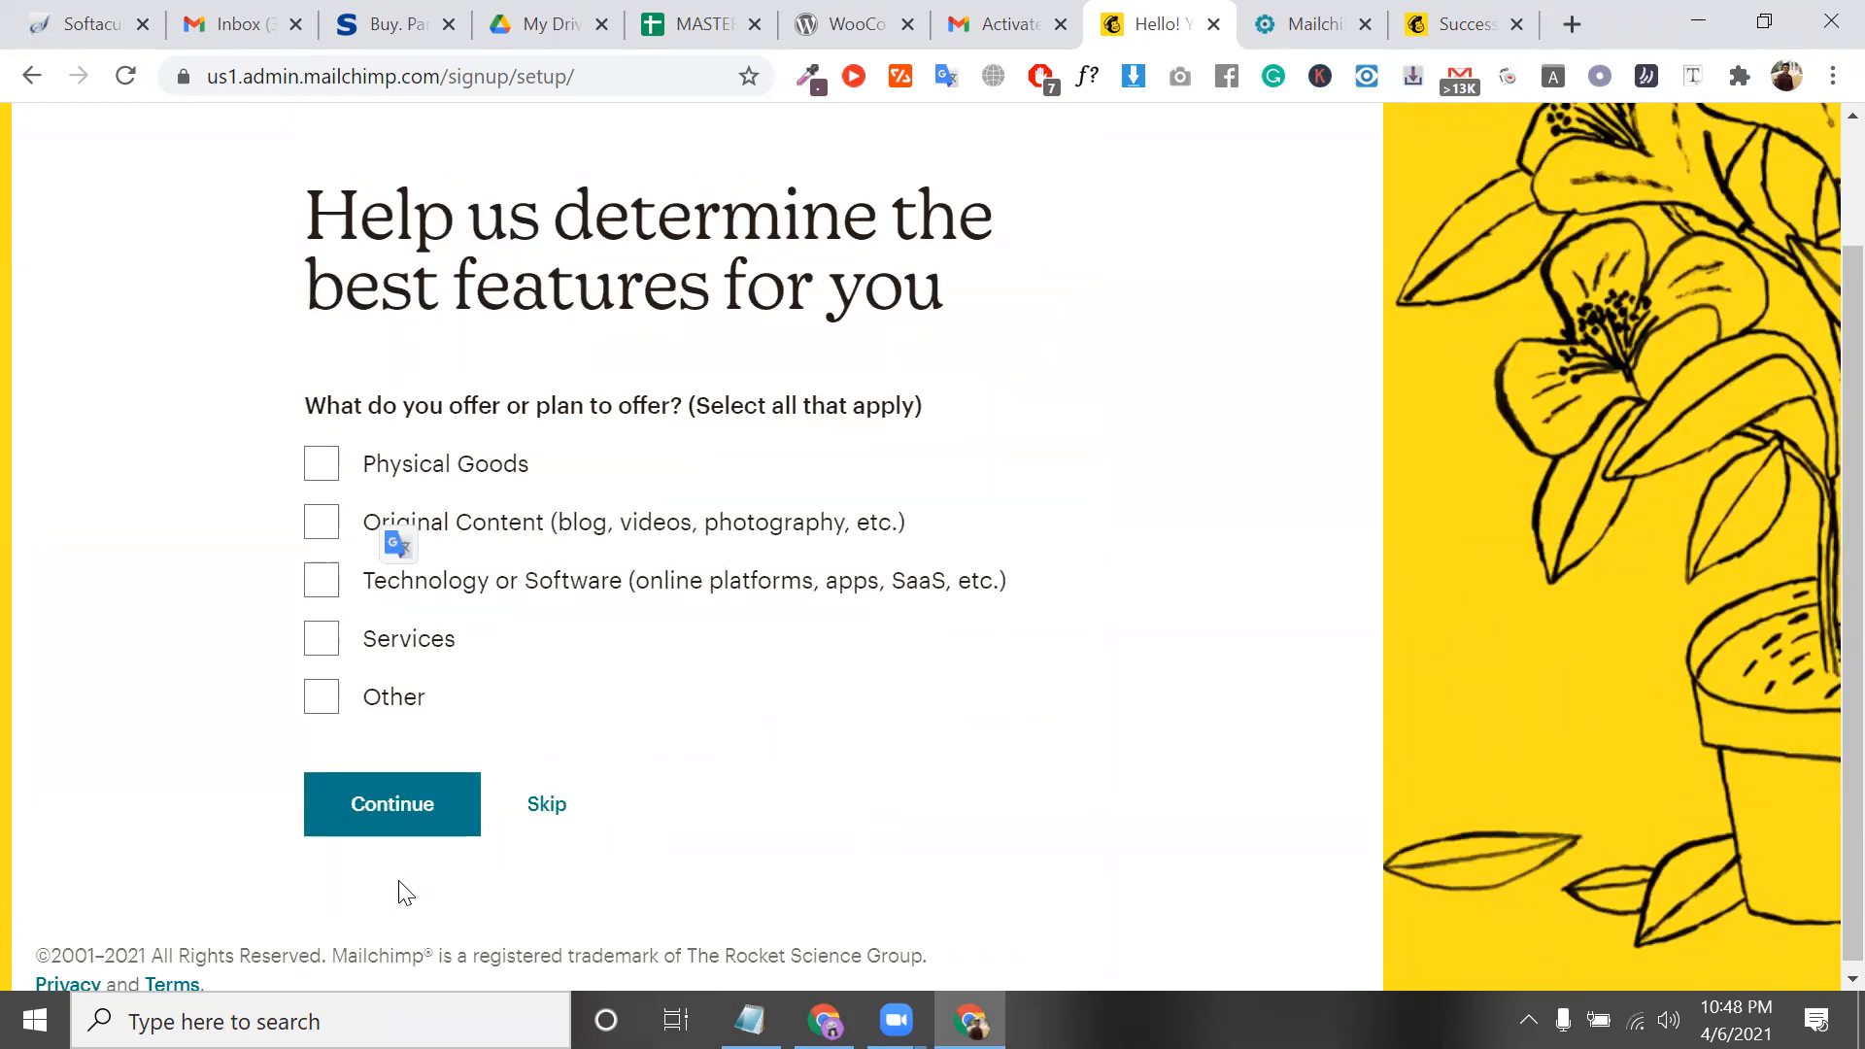
Select Physical Goods as what the business offers and continue
click(491, 408)
click(330, 474)
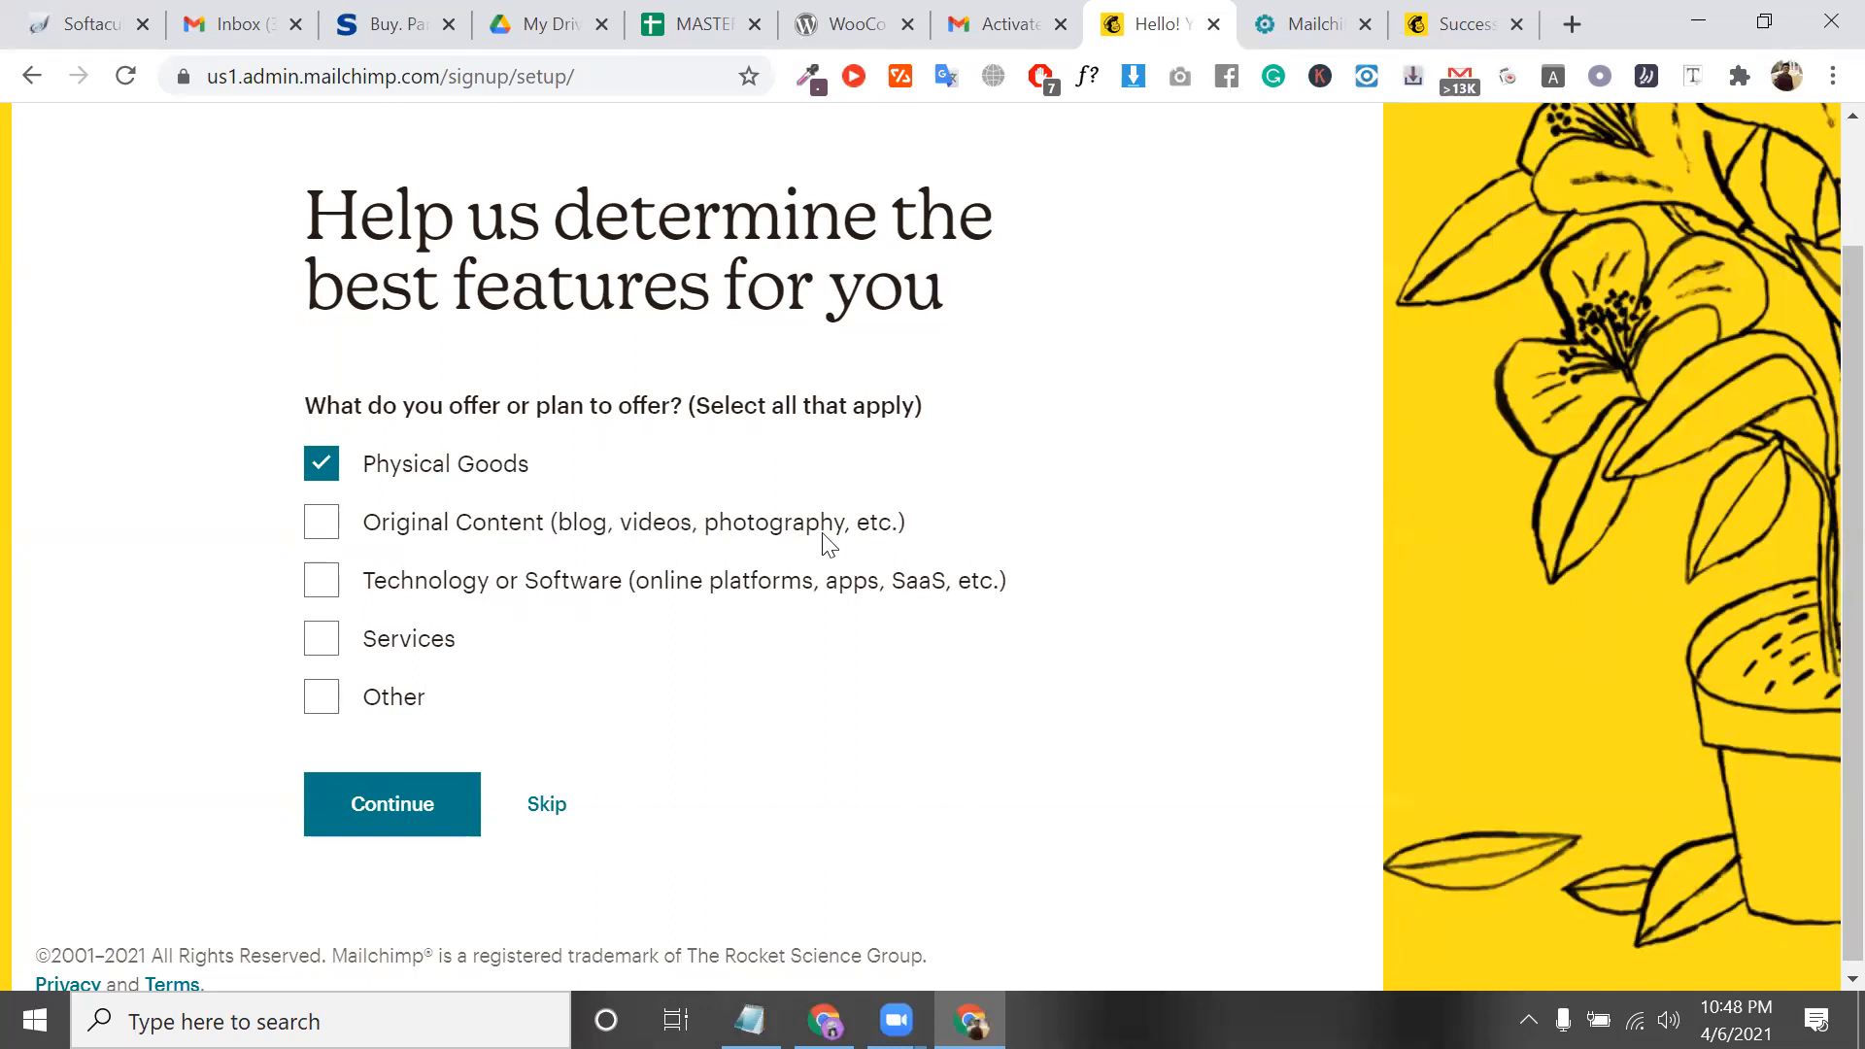
click(391, 837)
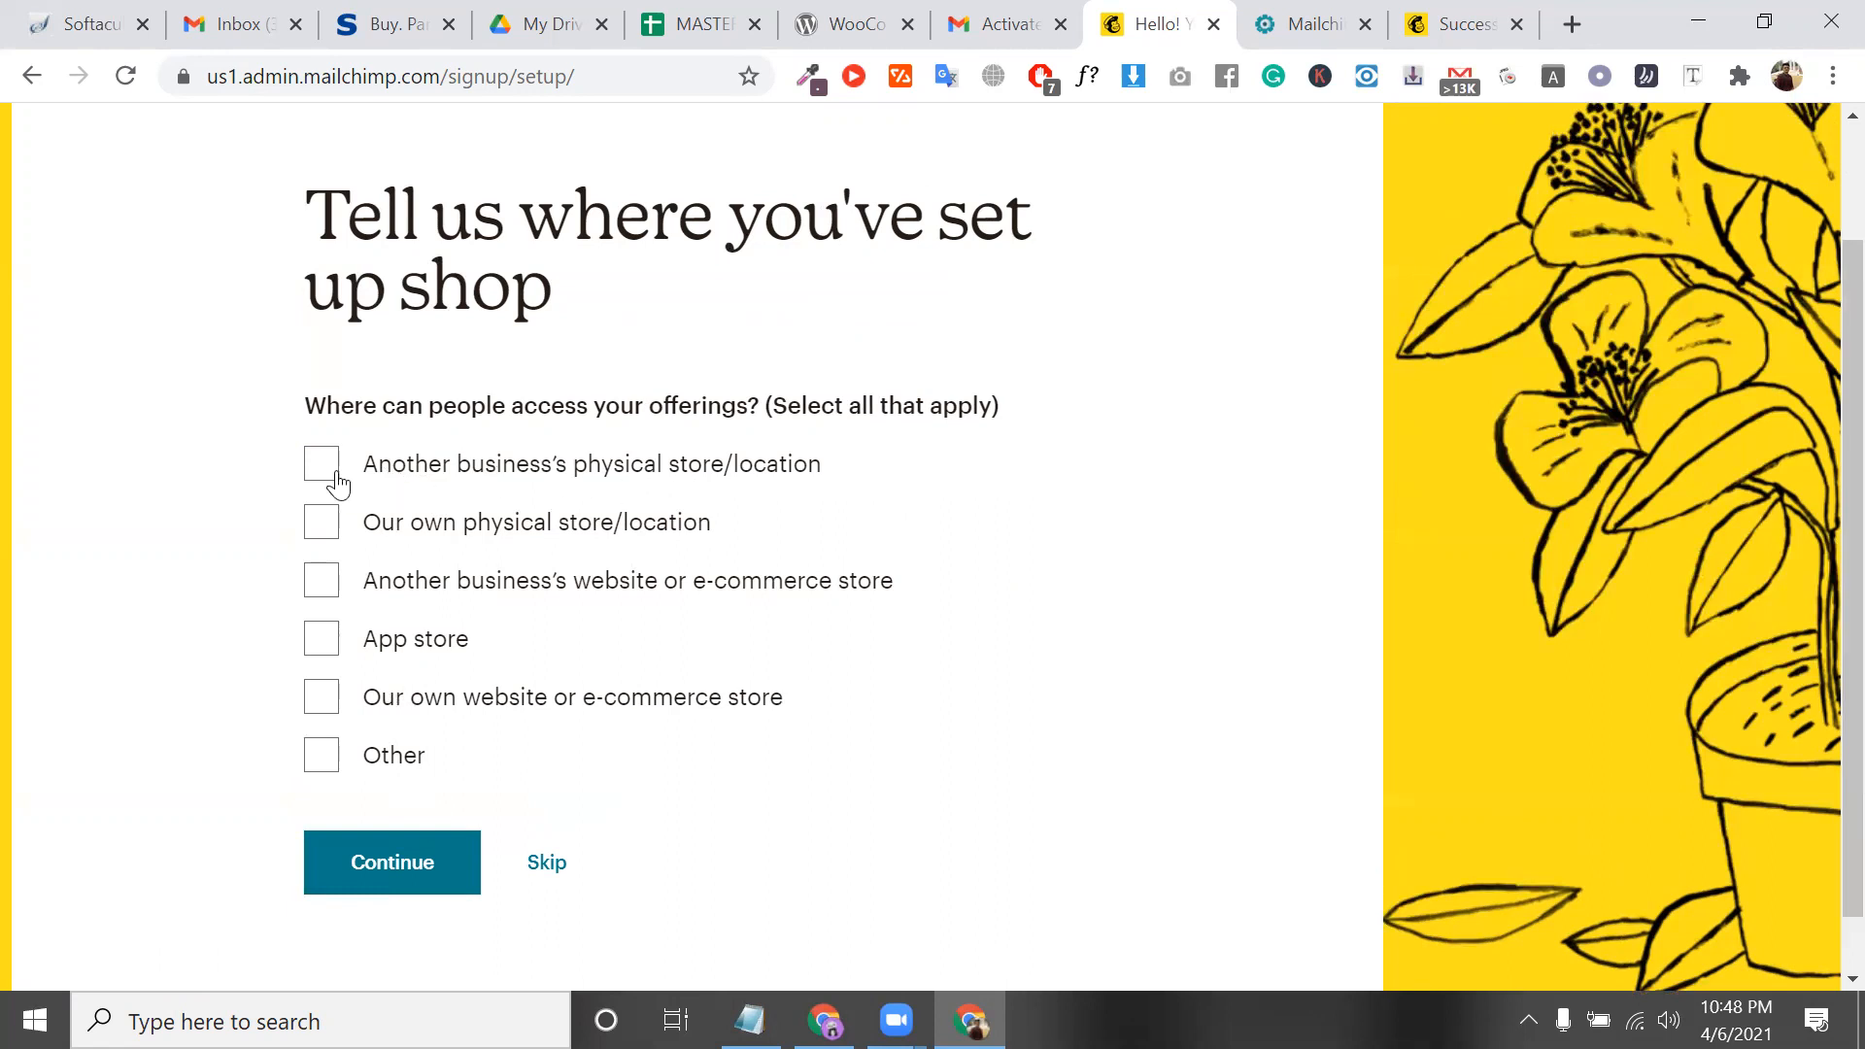
Select "Our own website or e-commerce store" as the shop location and finish the account setup
click(324, 705)
click(365, 833)
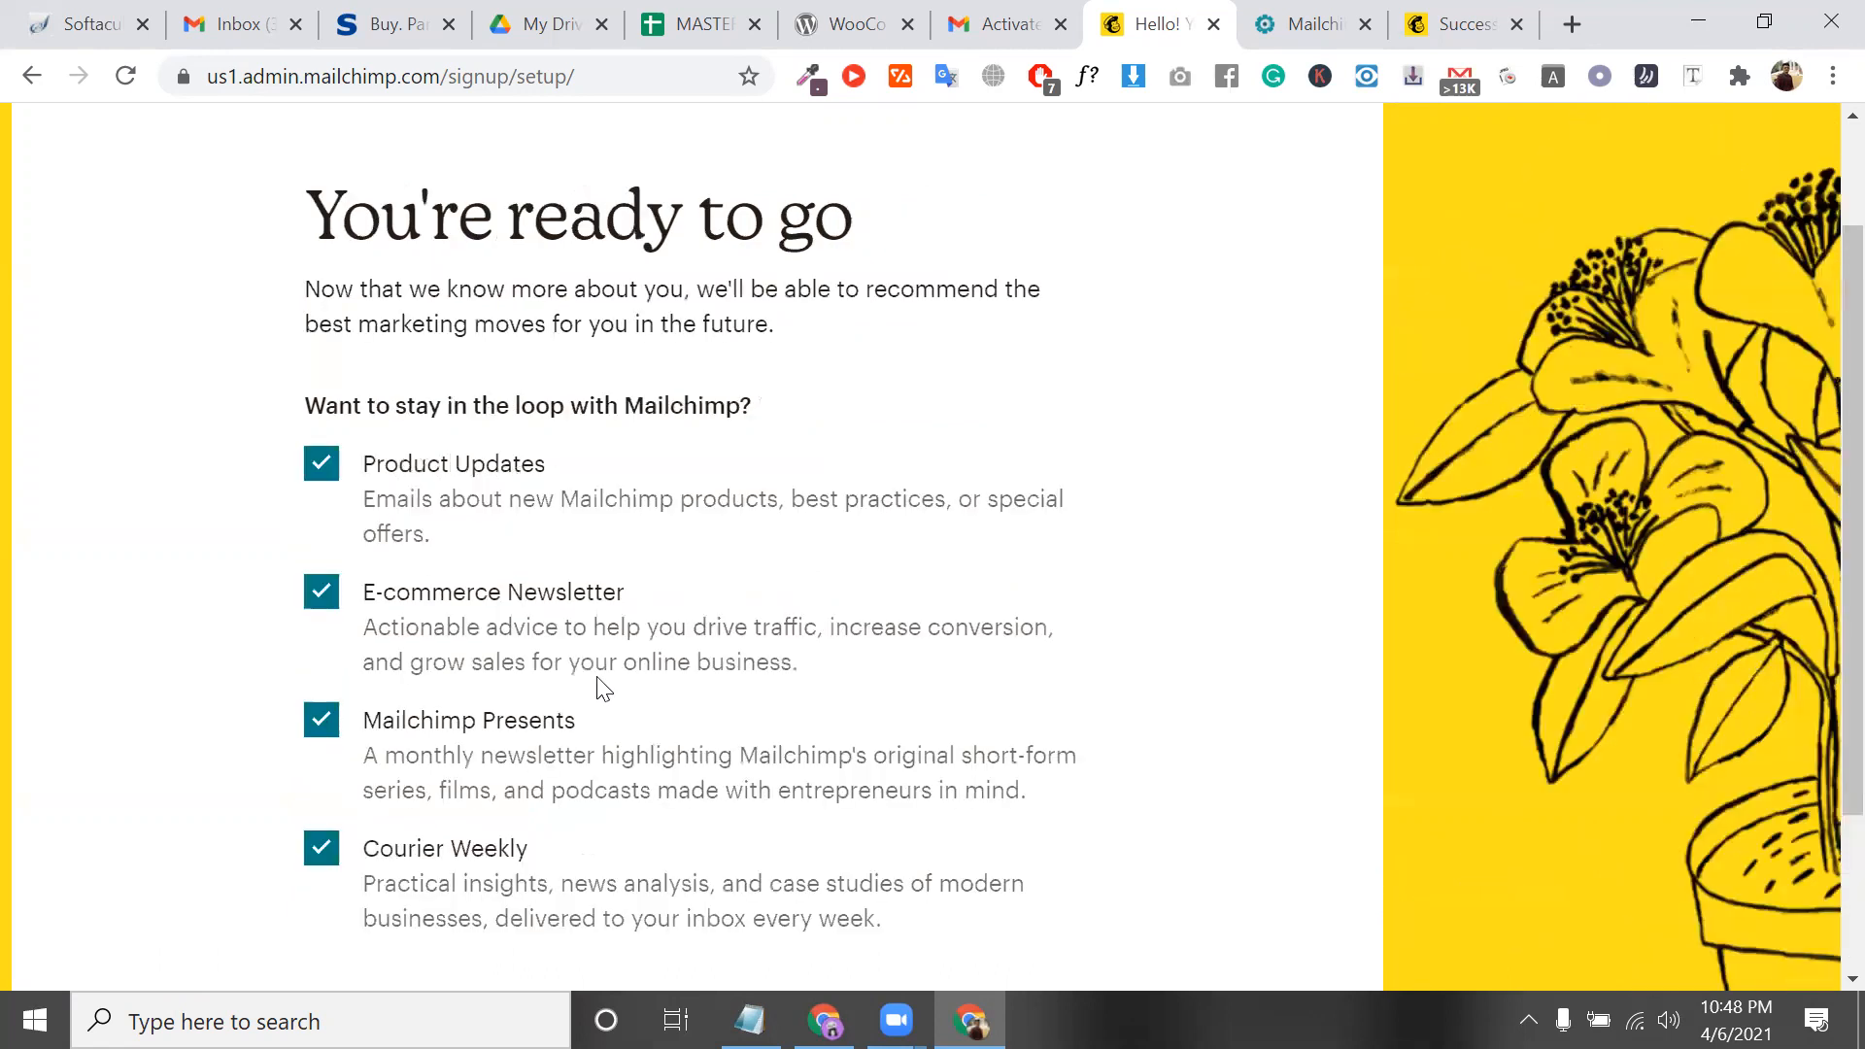
scroll(602, 688, down, 2)
click(435, 793)
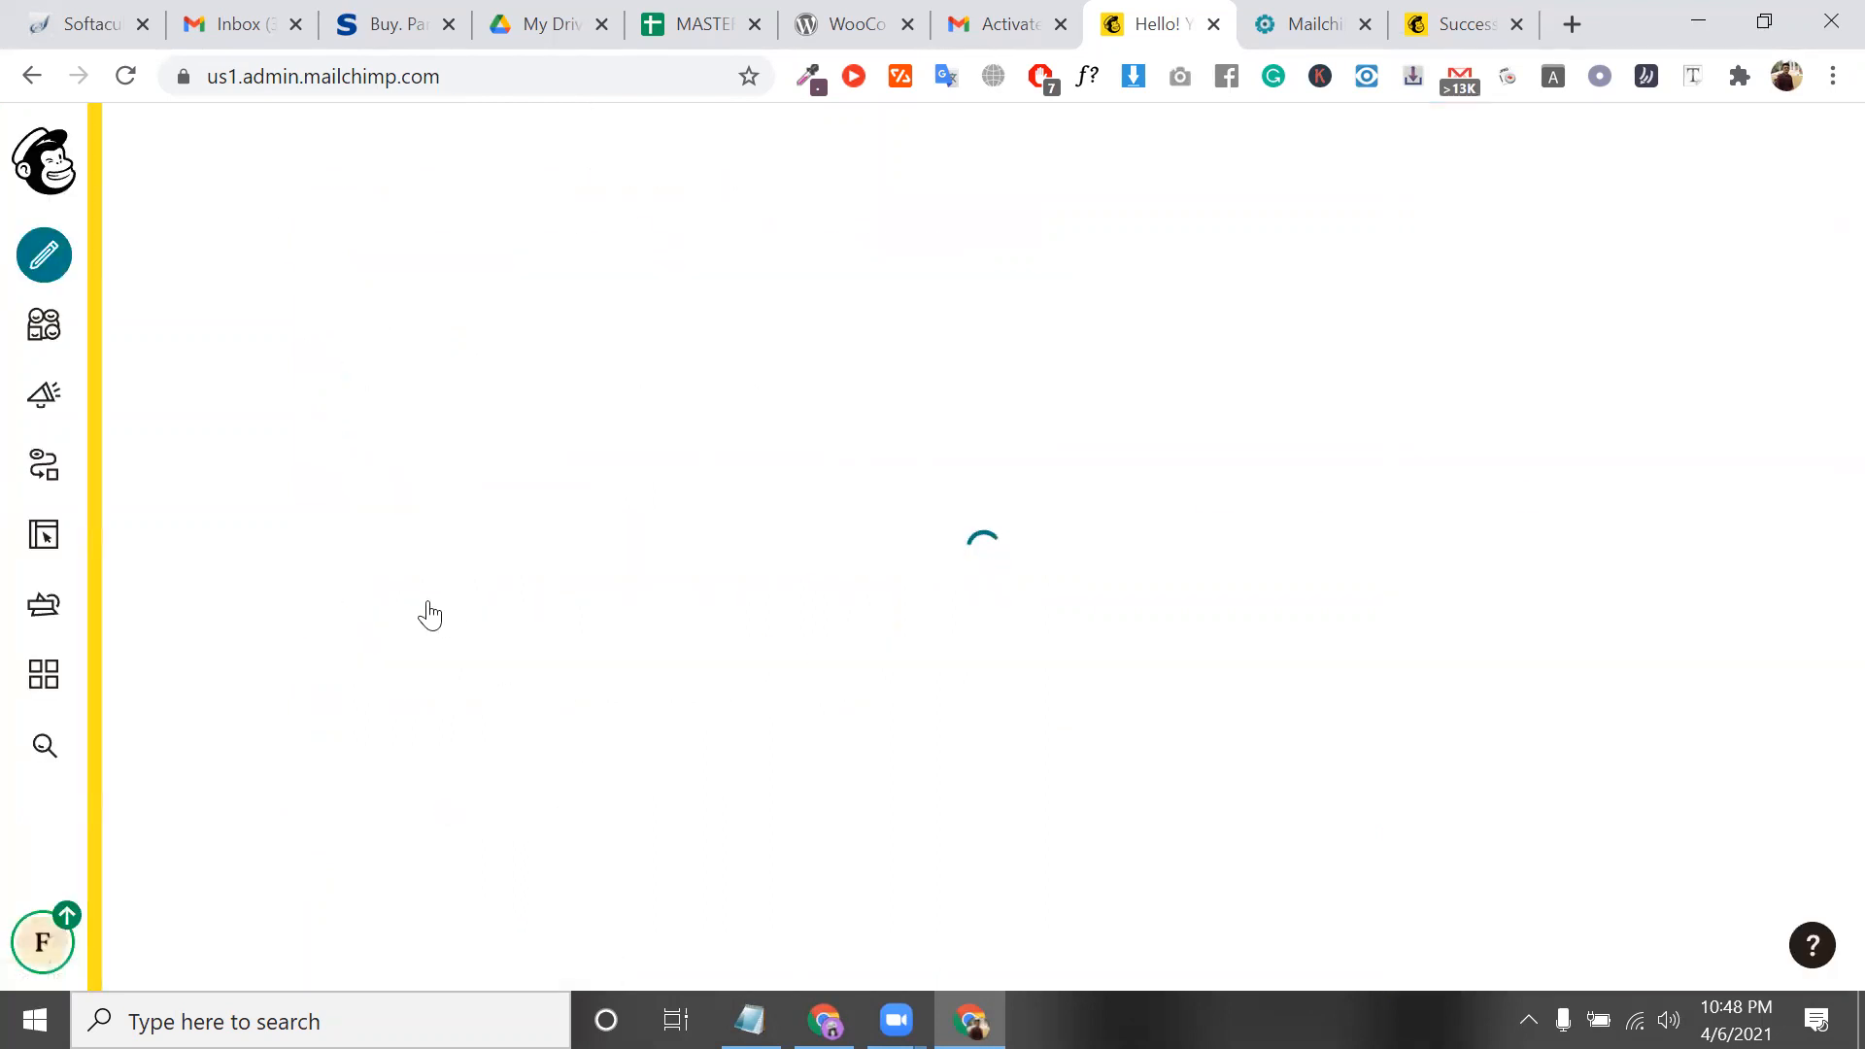
Open the WooCommerce integration from the store connection choices and start connecting a new site
scroll(851, 673, down, 4)
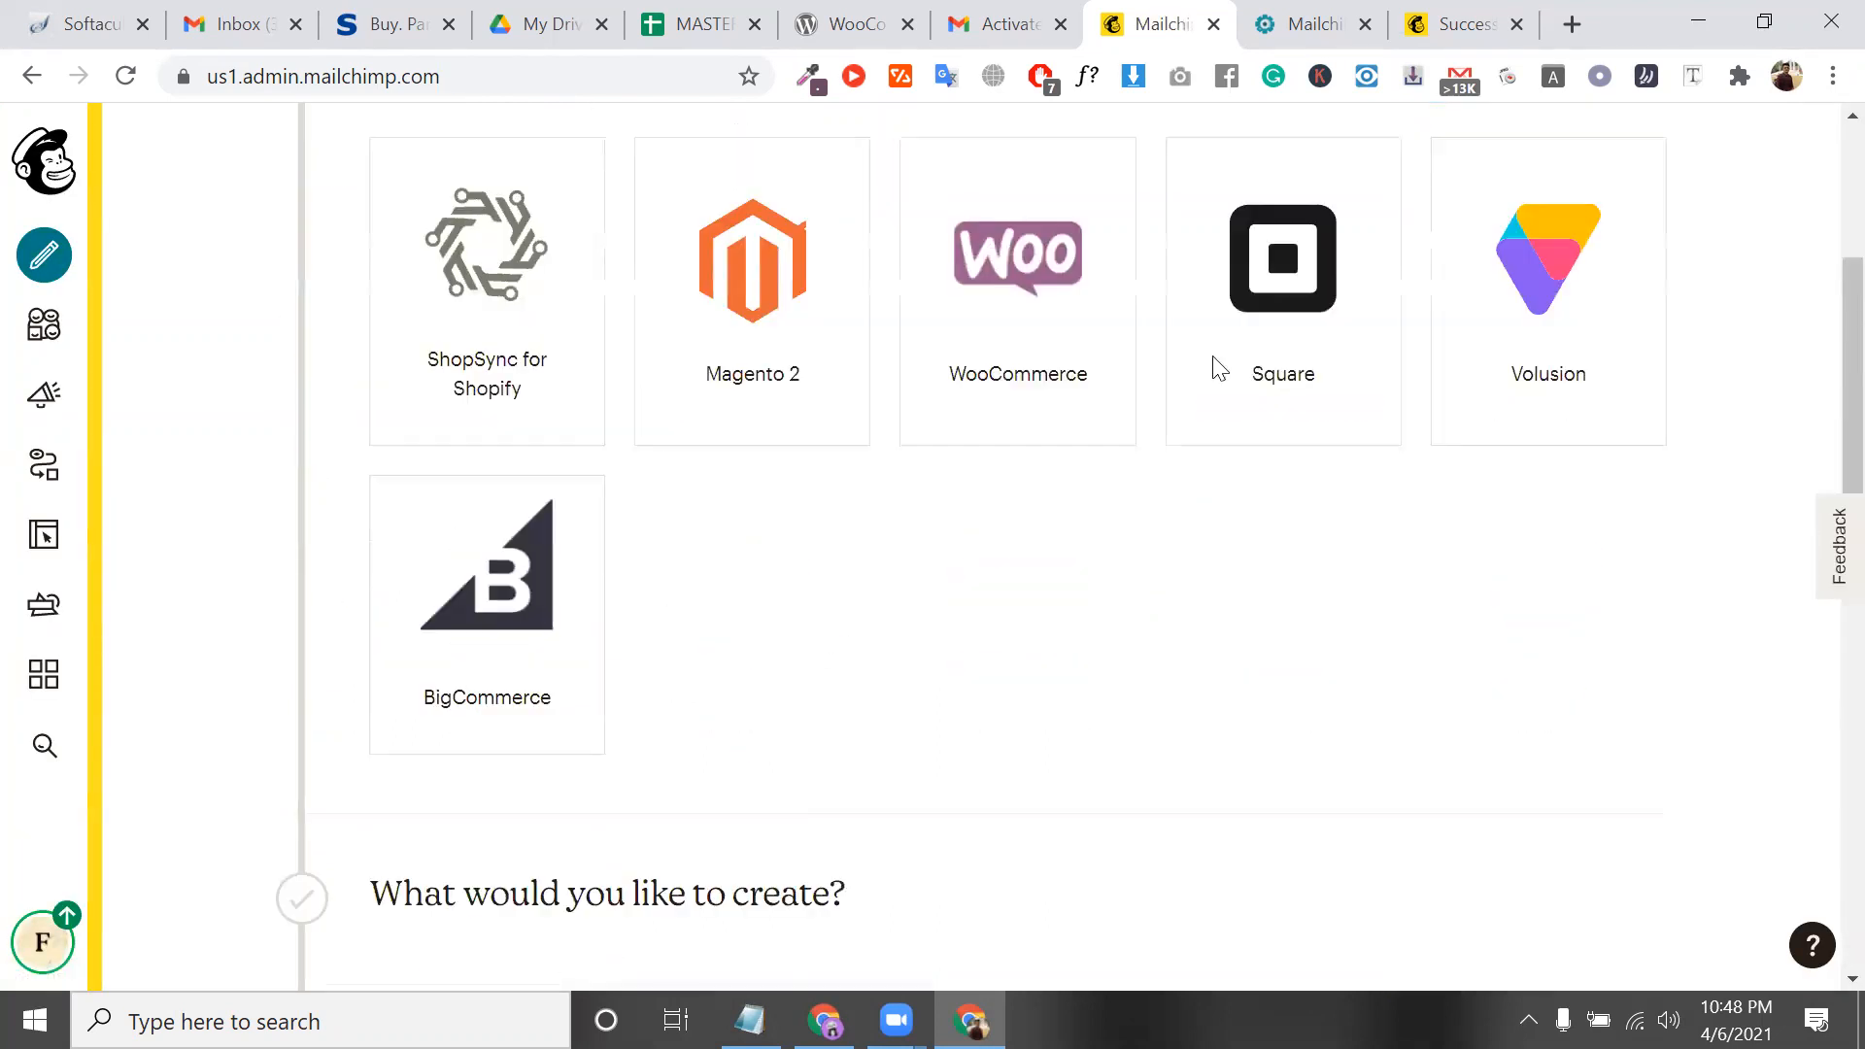
click(1036, 382)
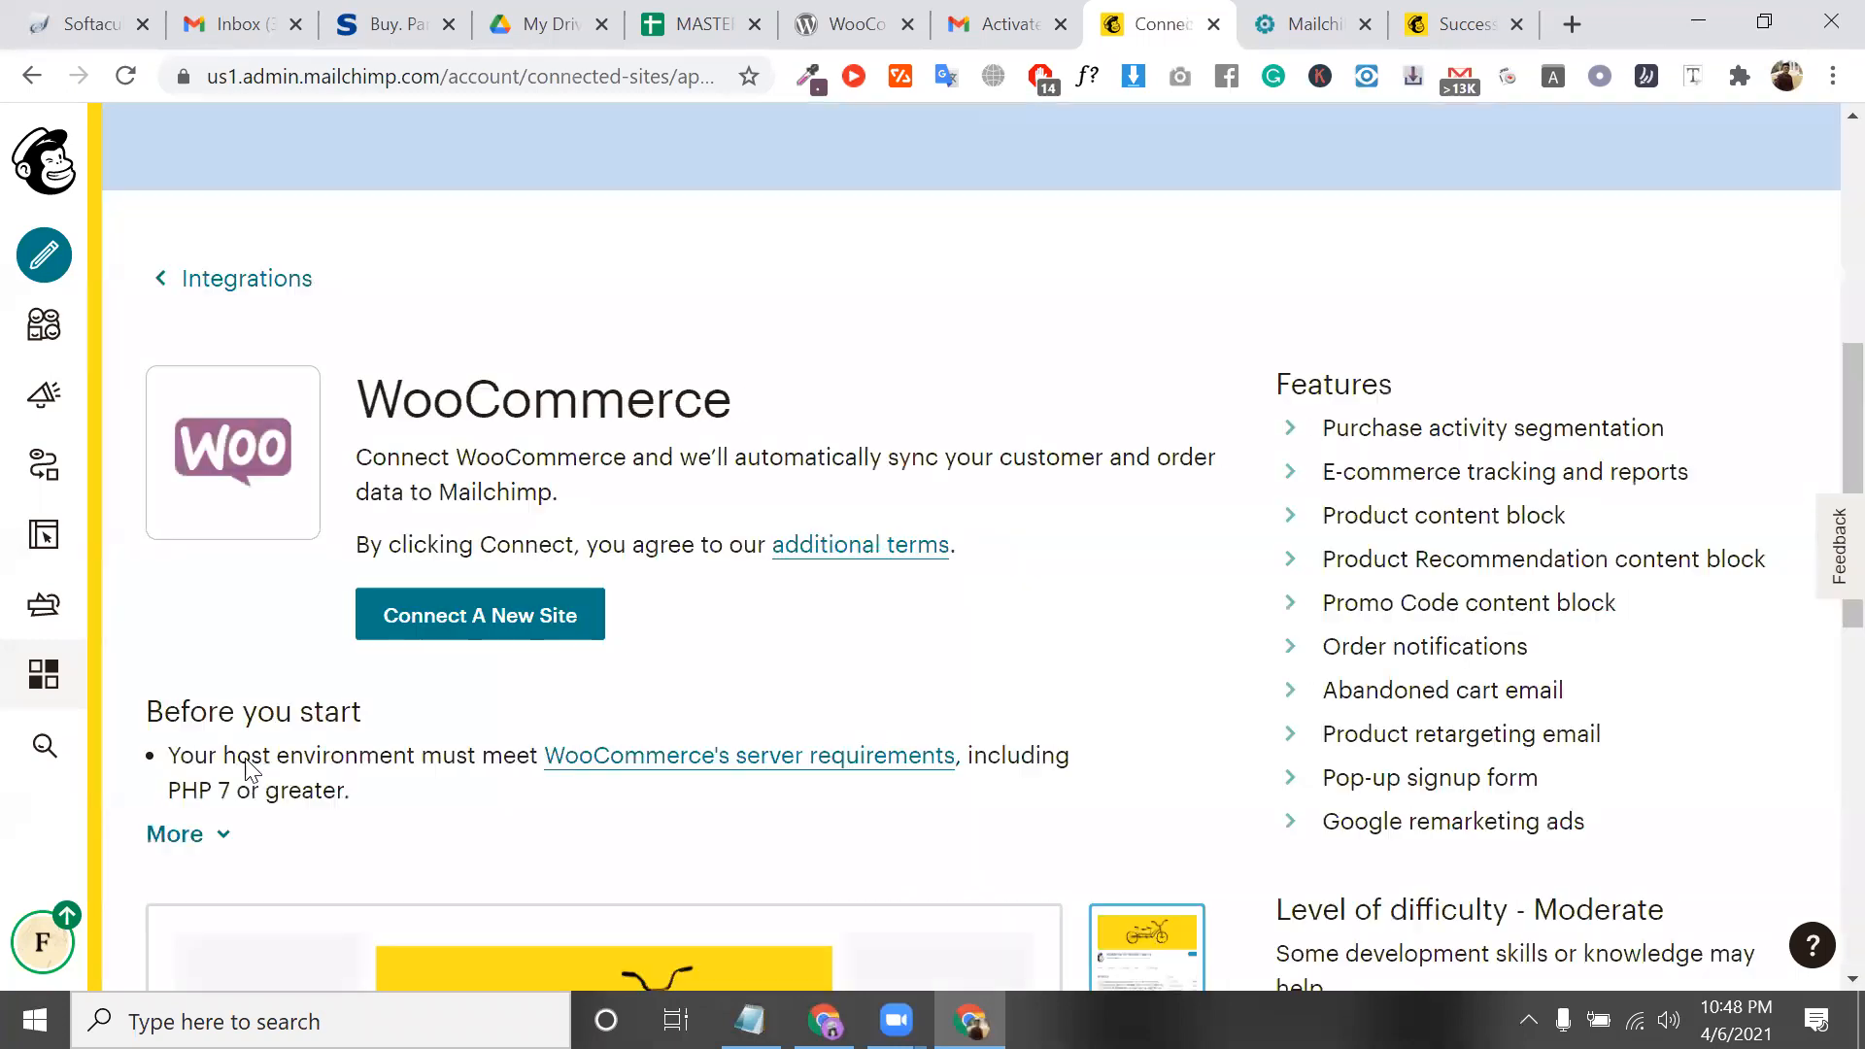
click(505, 500)
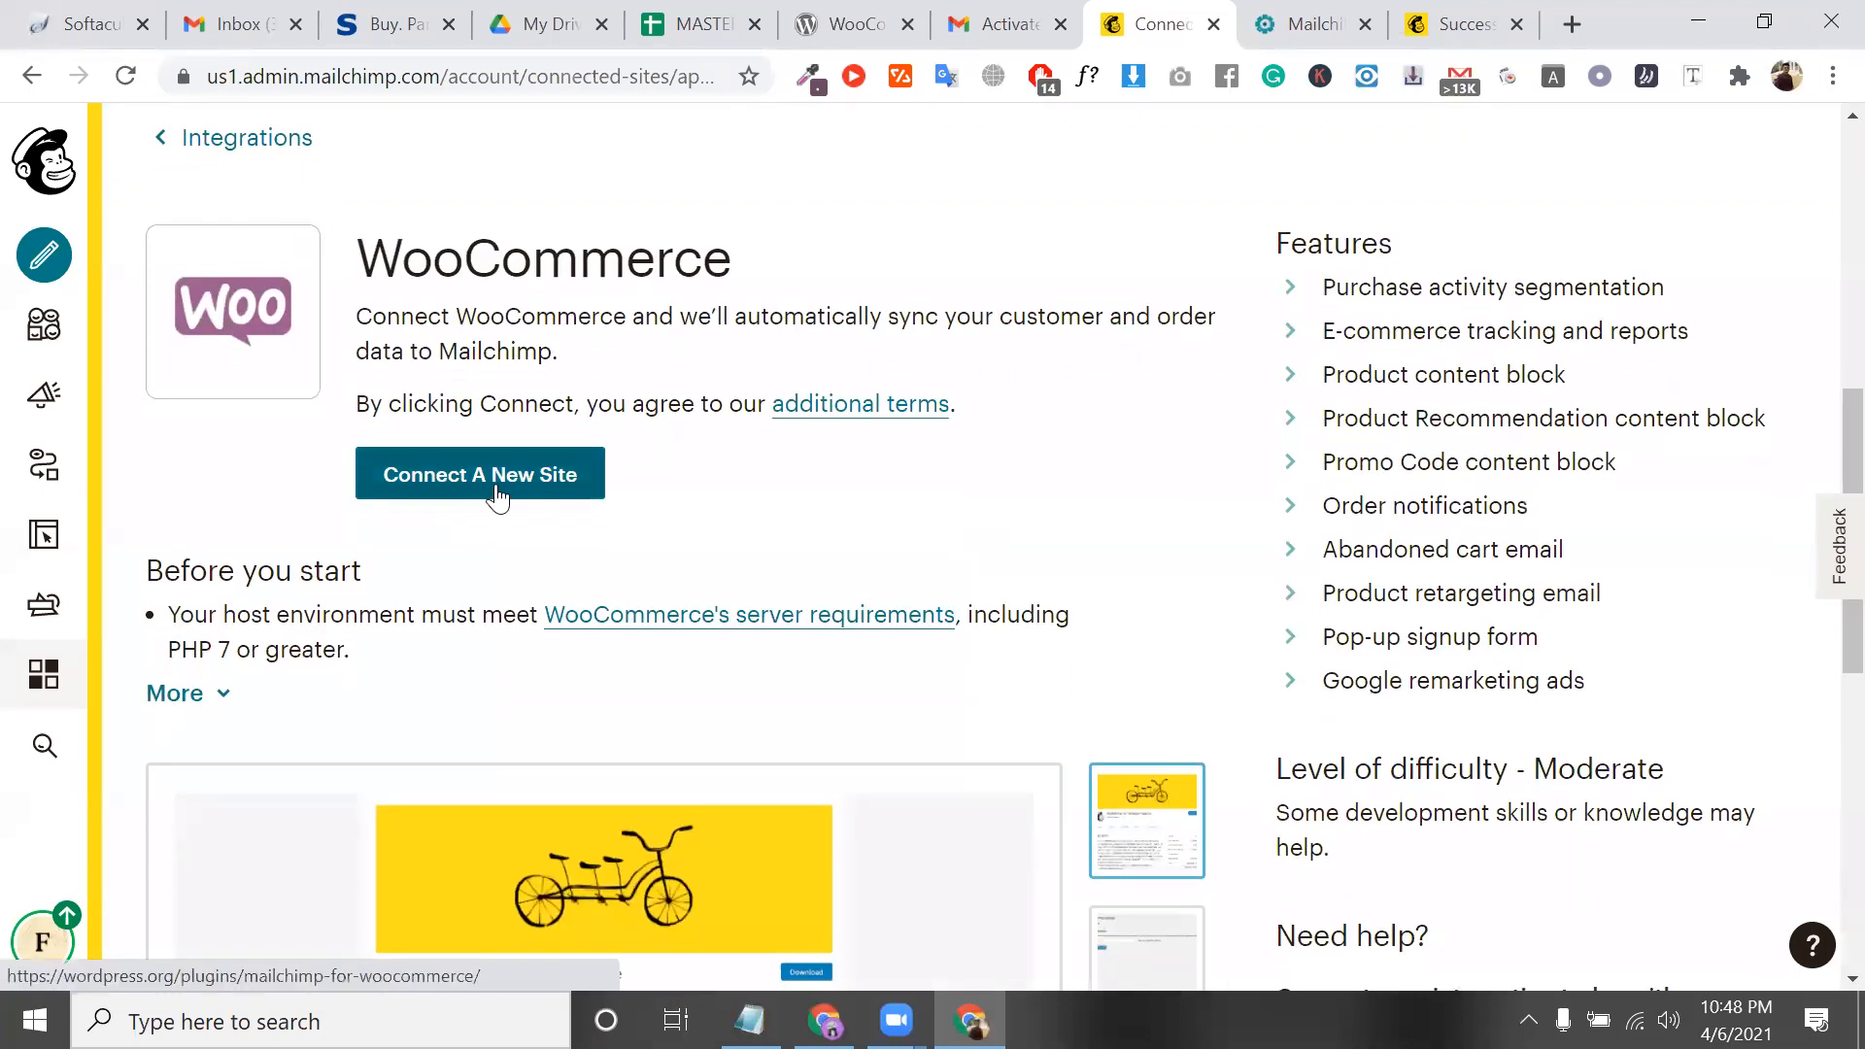
scroll(499, 498, down, 1)
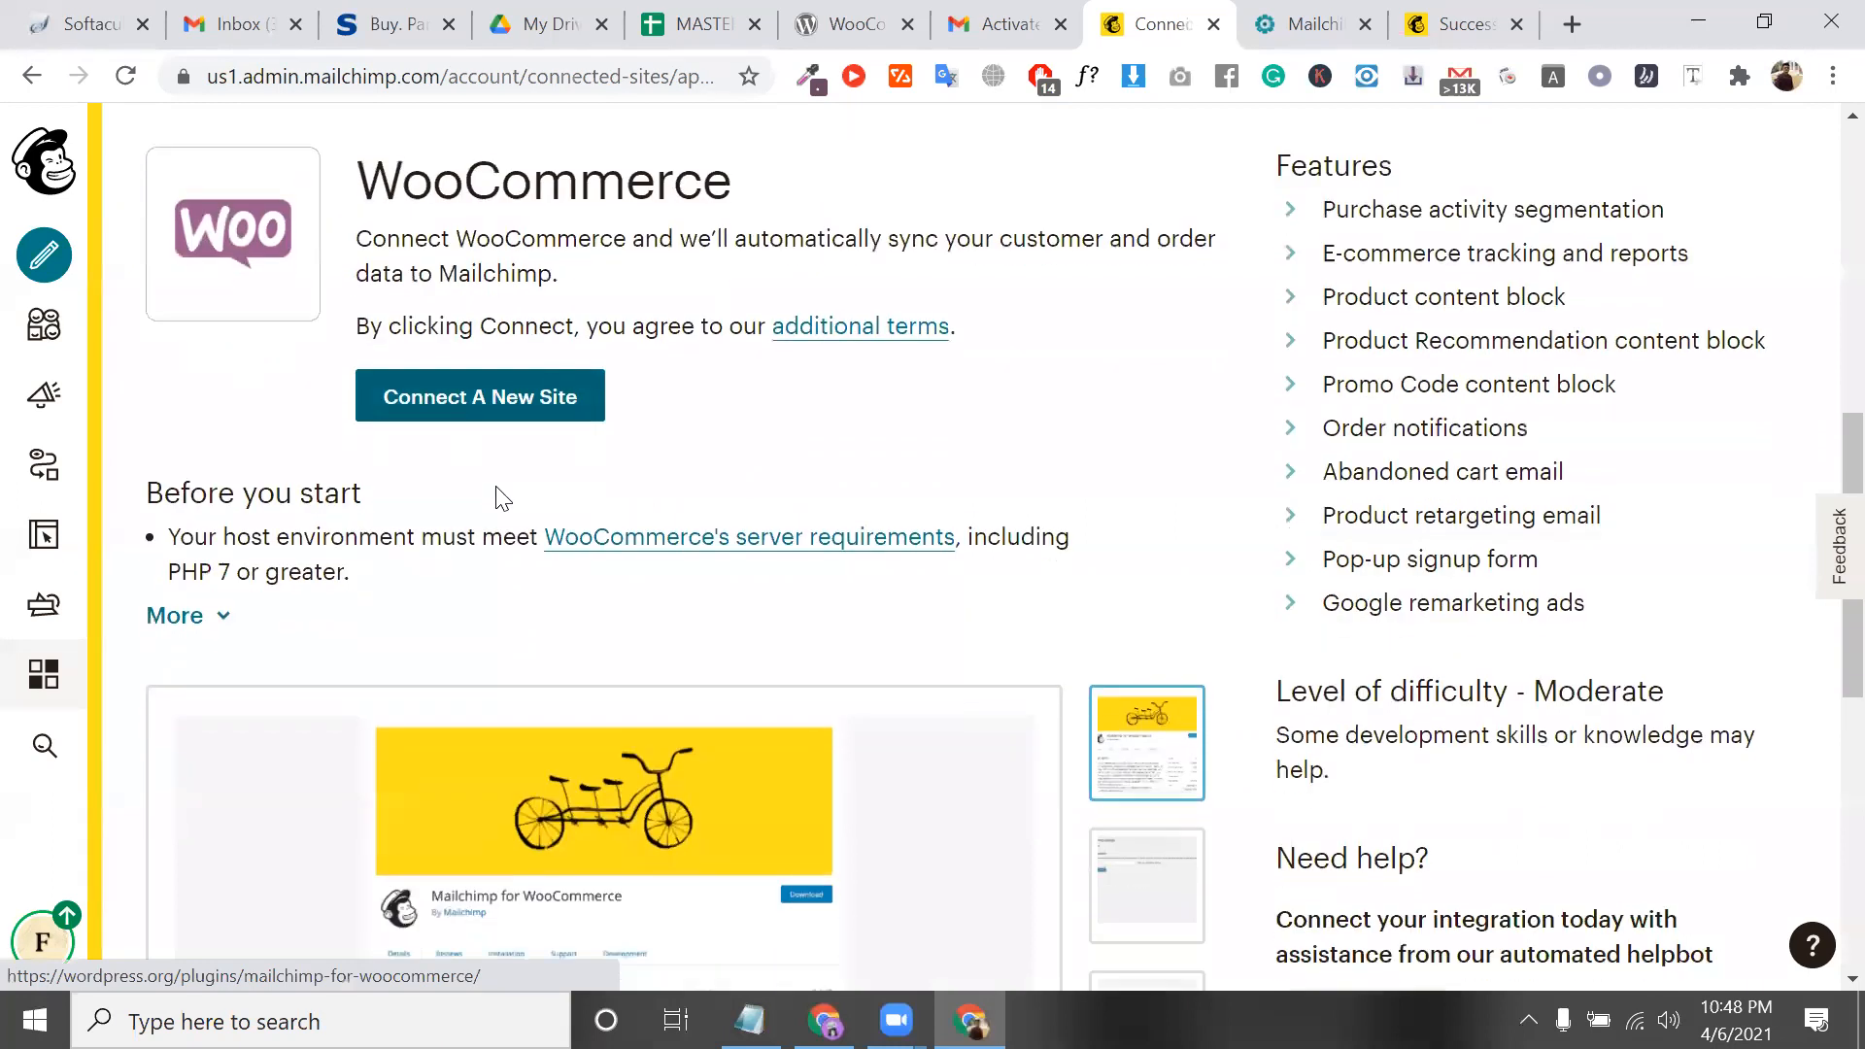
click(502, 429)
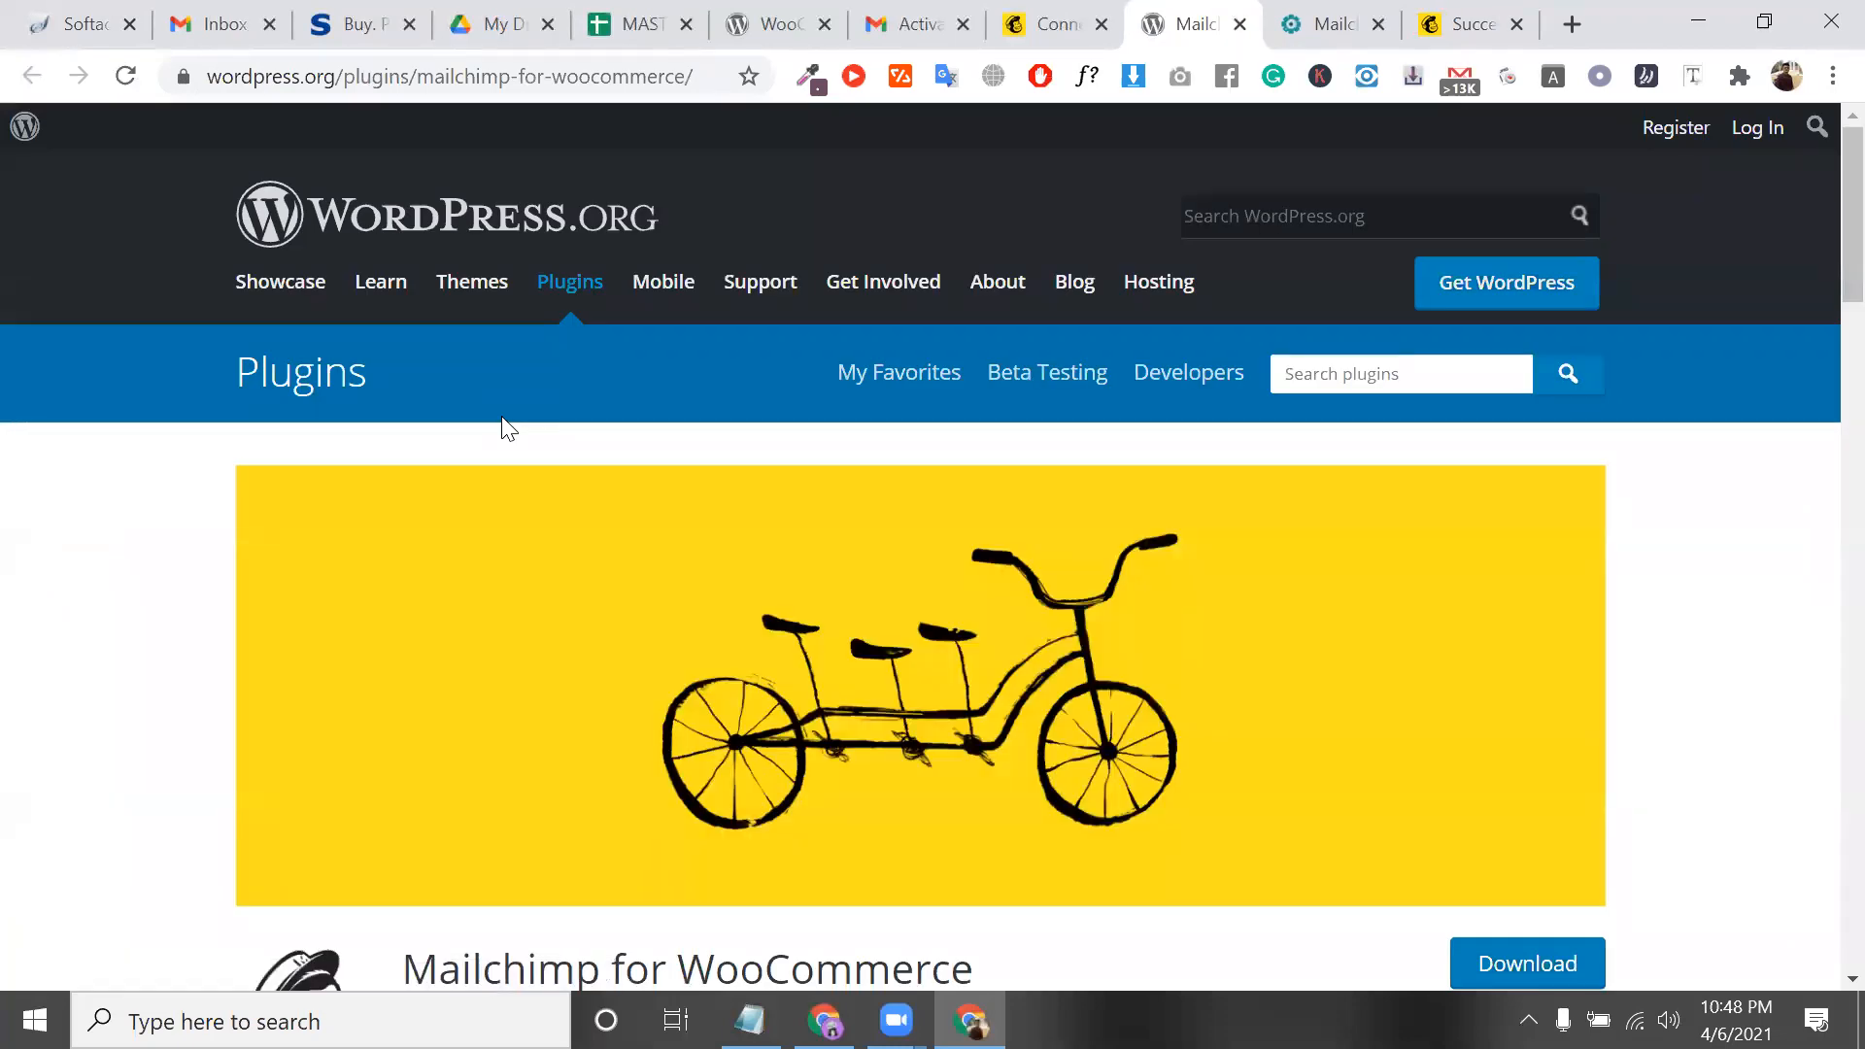
Check the Mailchimp for WooCommerce plugin page on WordPress.org and return to the Mailchimp home page
scroll(714, 670, down, 4)
triple_click(689, 664)
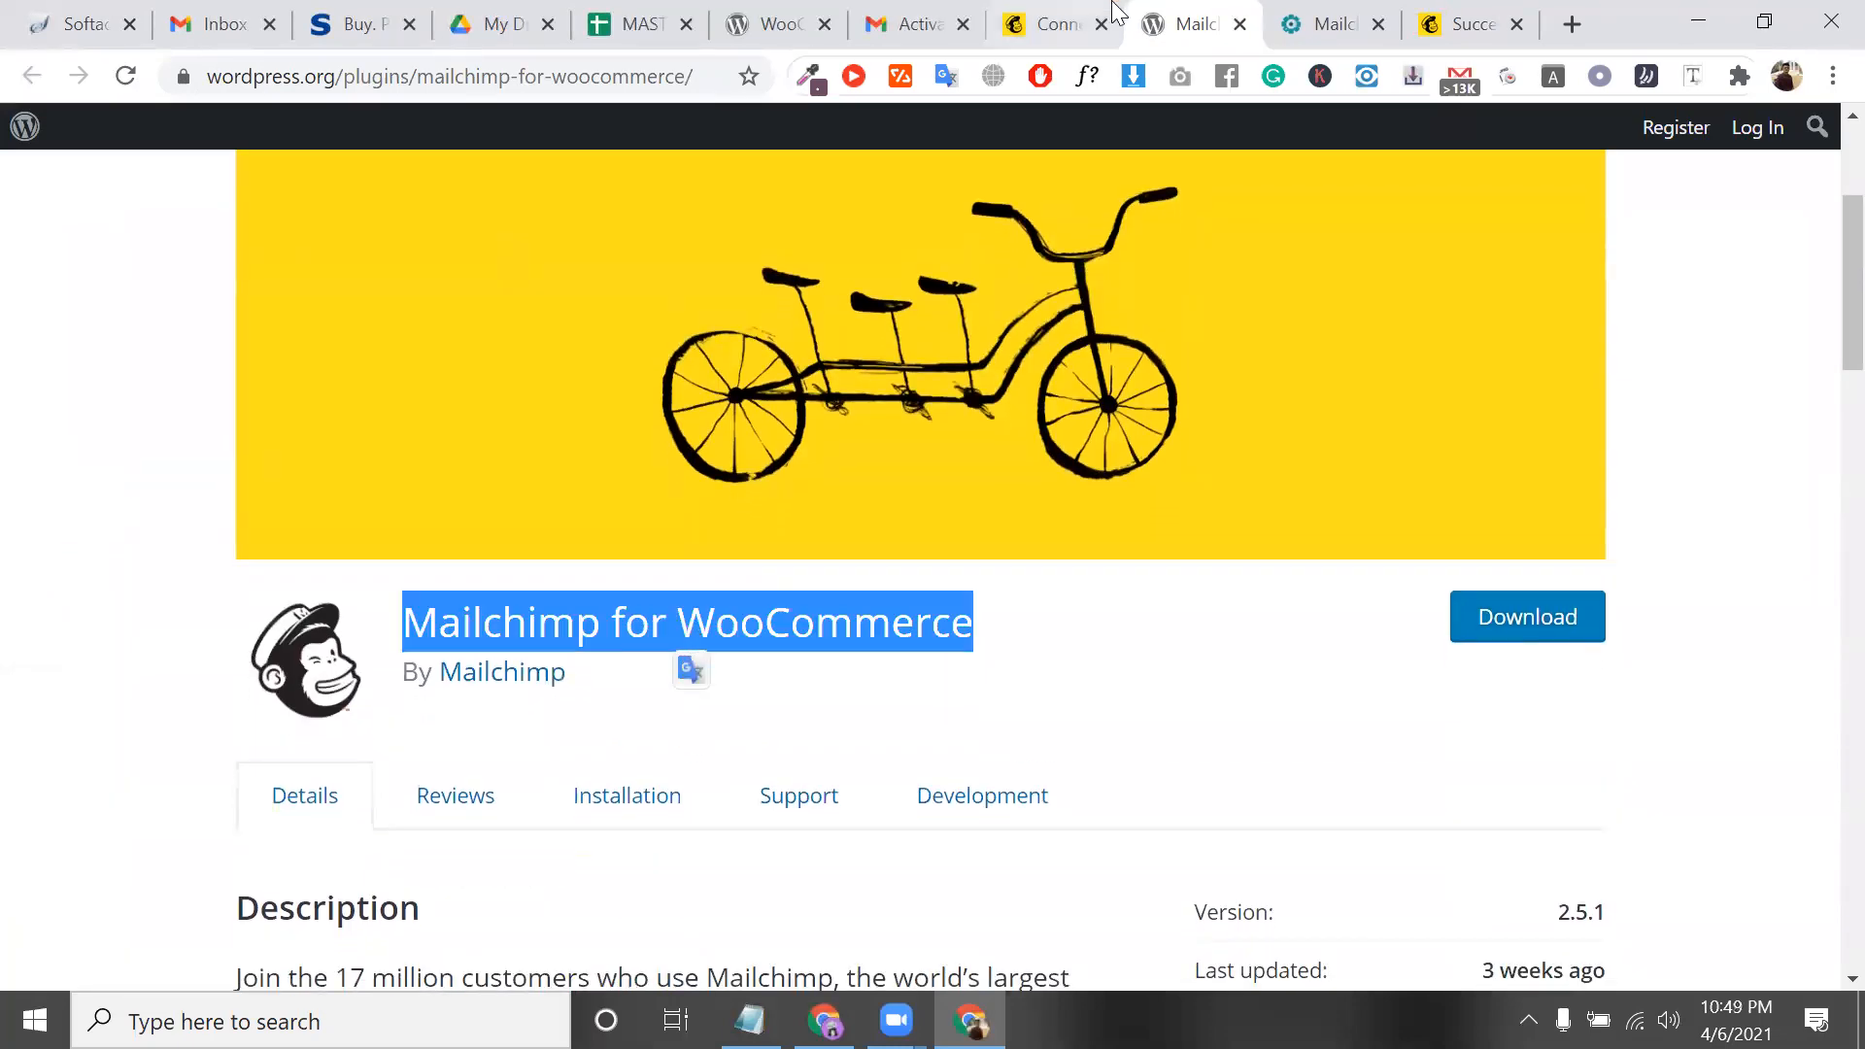
click(1054, 23)
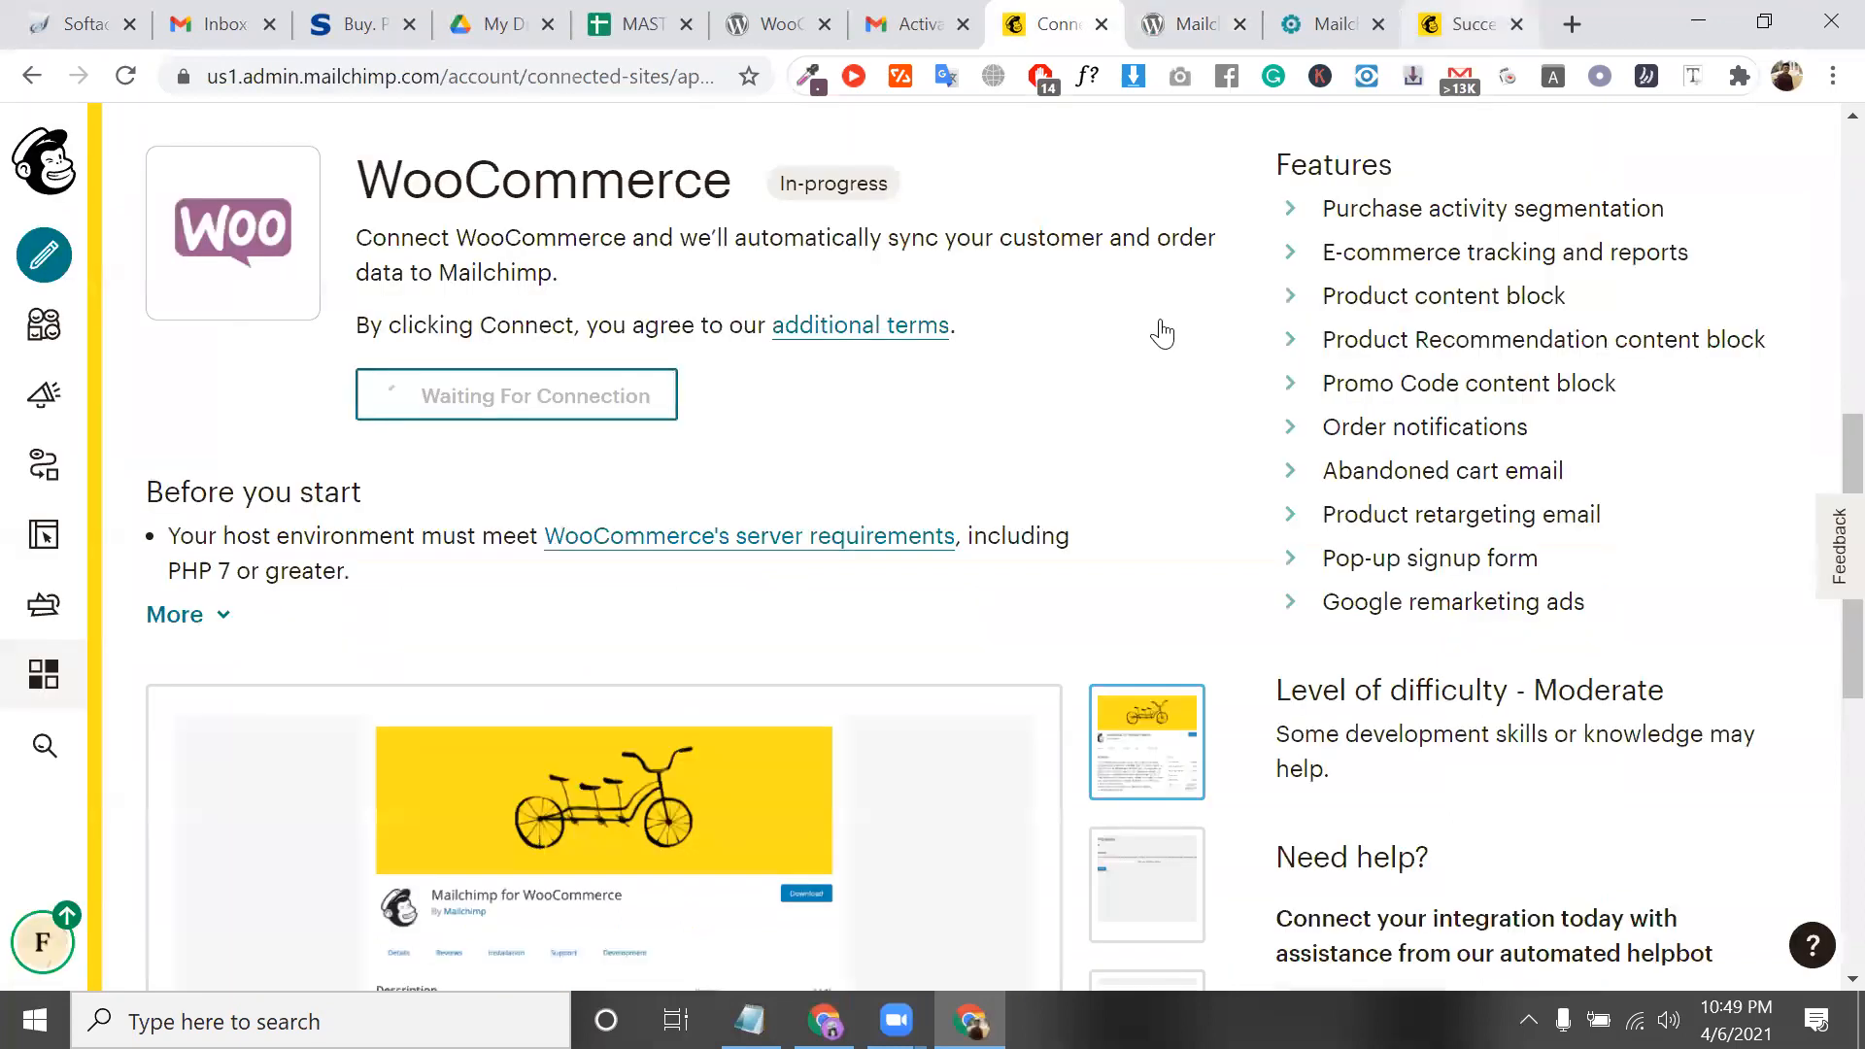
scroll(1166, 350, up, 5)
scroll(150, 257, up, 5)
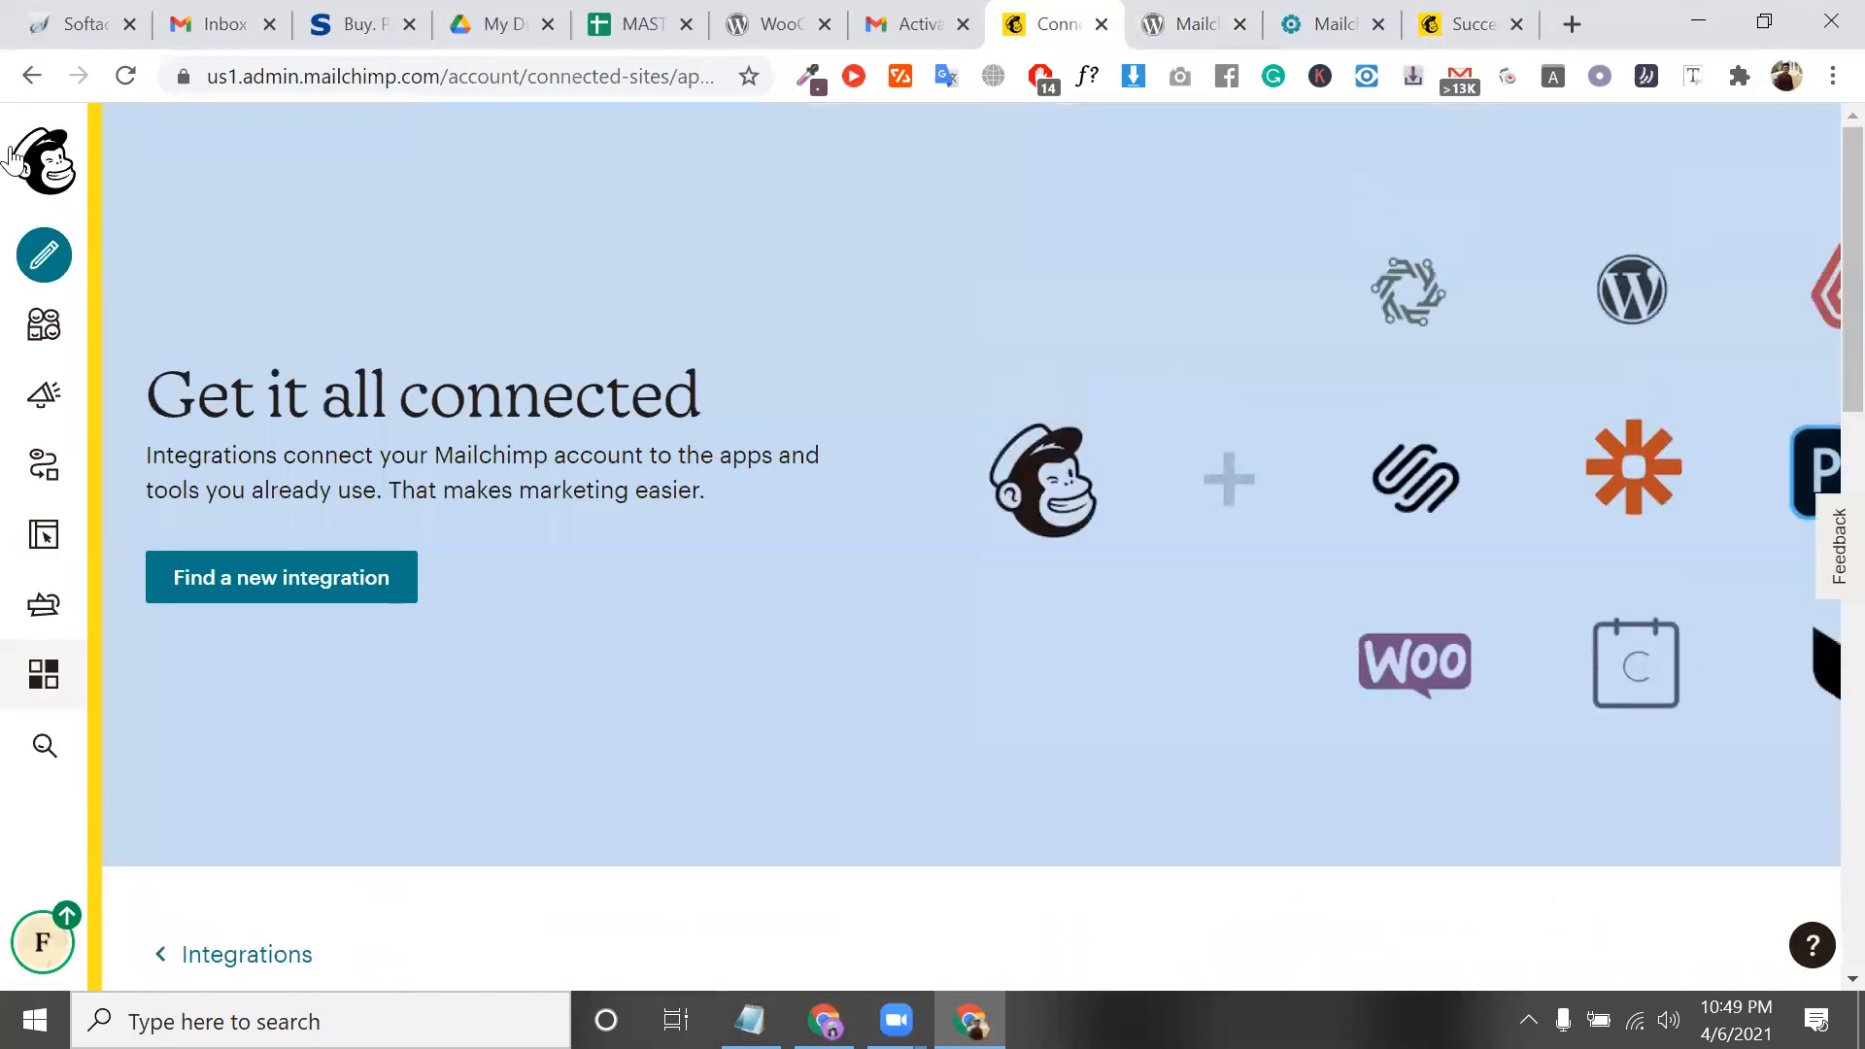
click(43, 157)
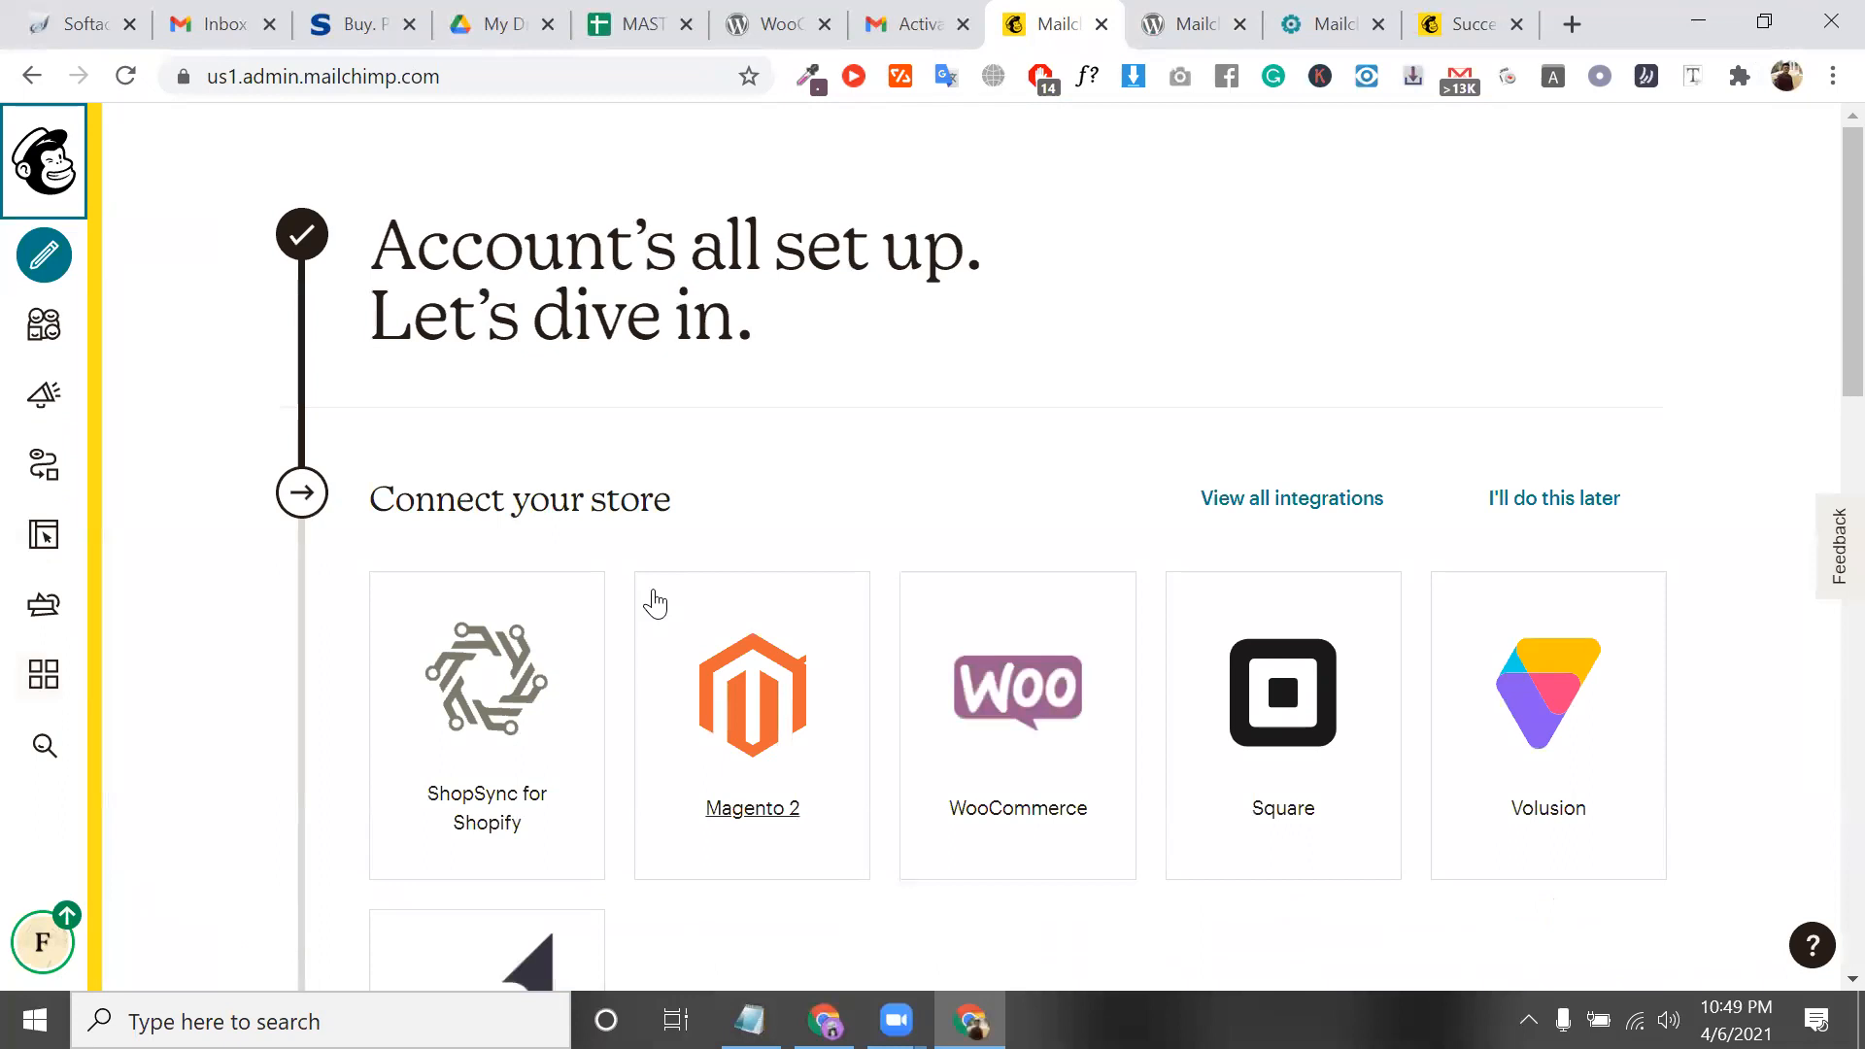
Open the Integrations section of the Mailchimp account
click(41, 942)
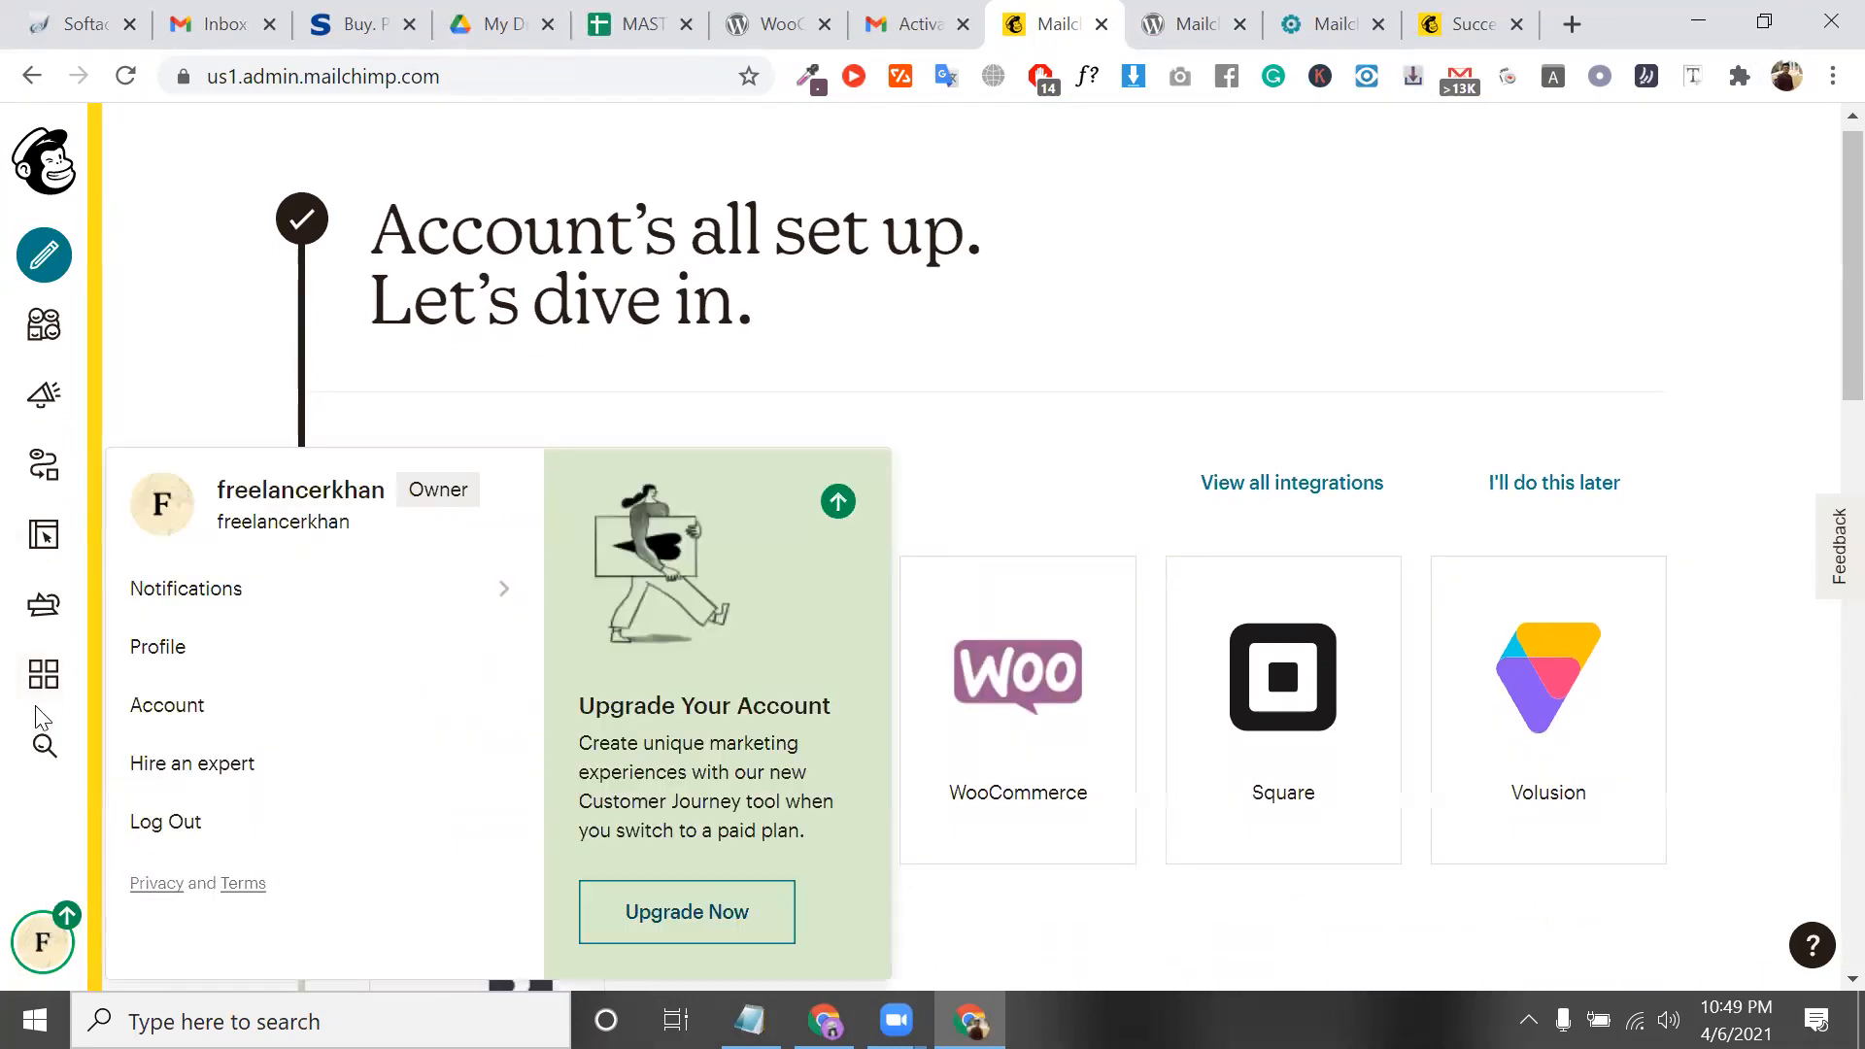
click(43, 678)
click(43, 677)
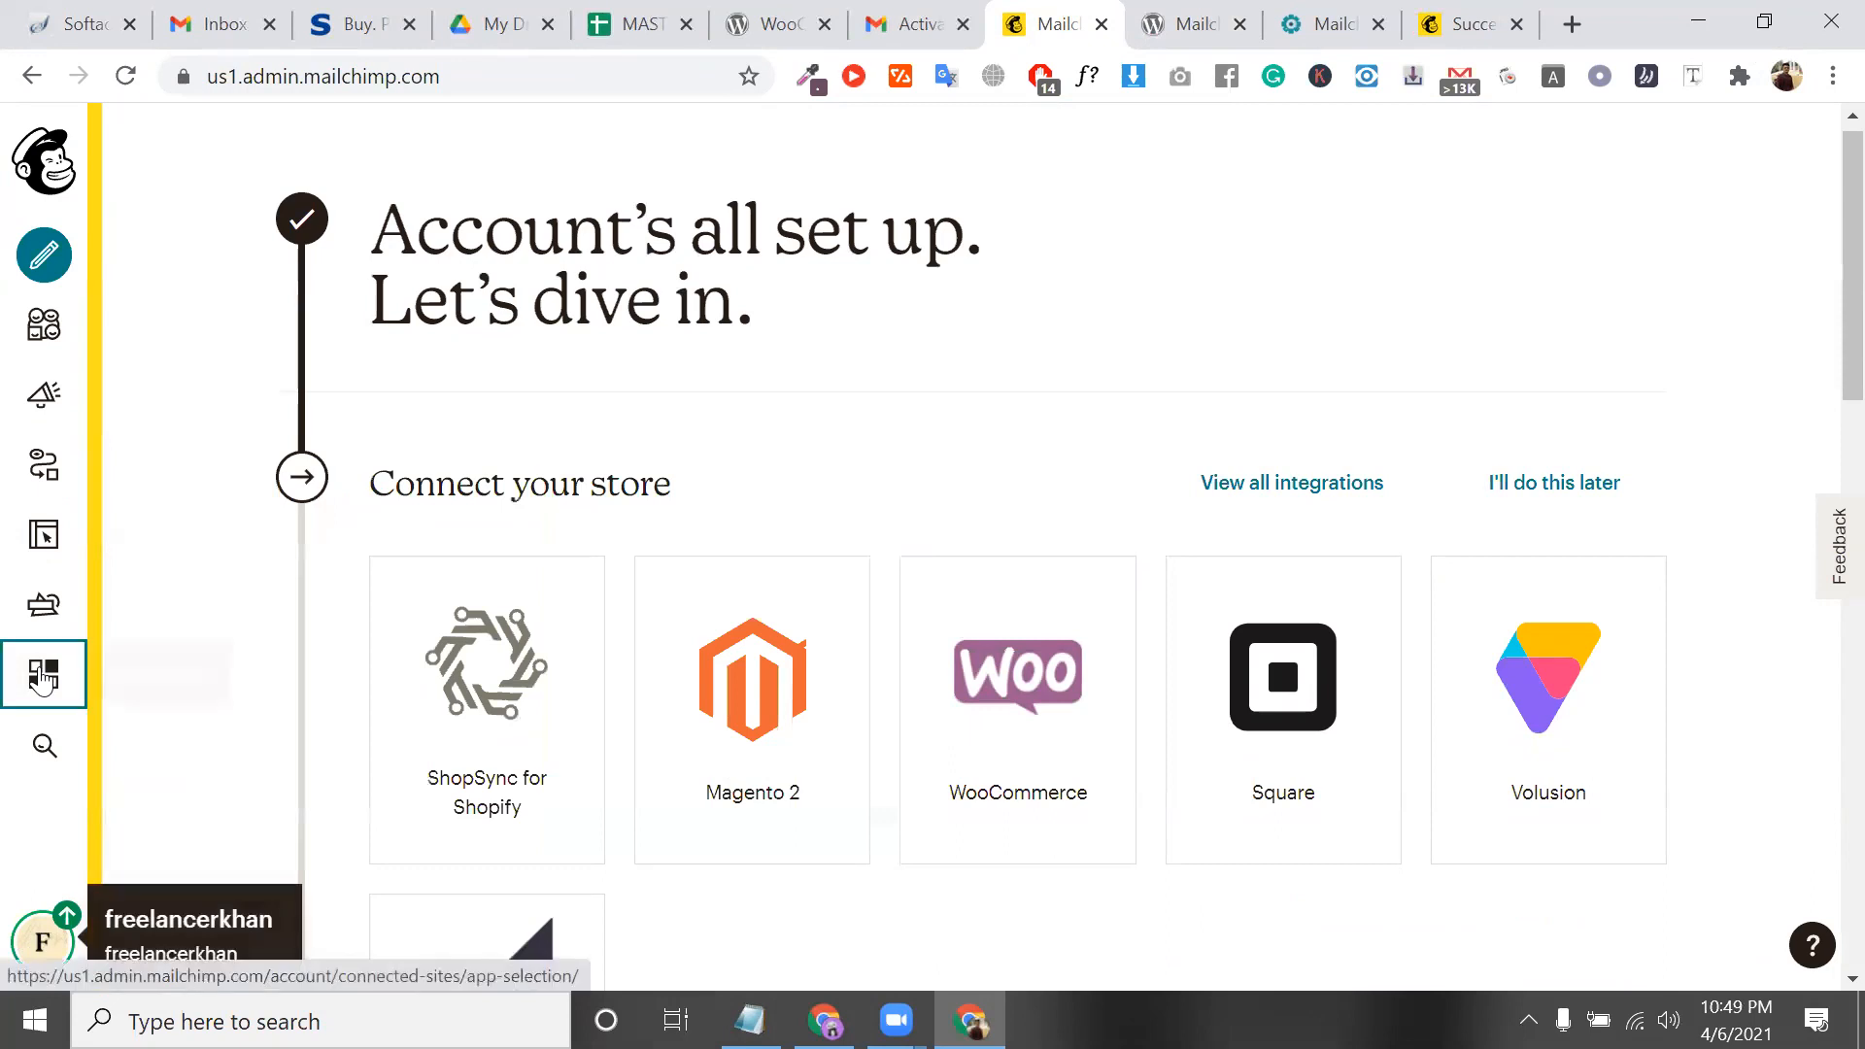
click(43, 678)
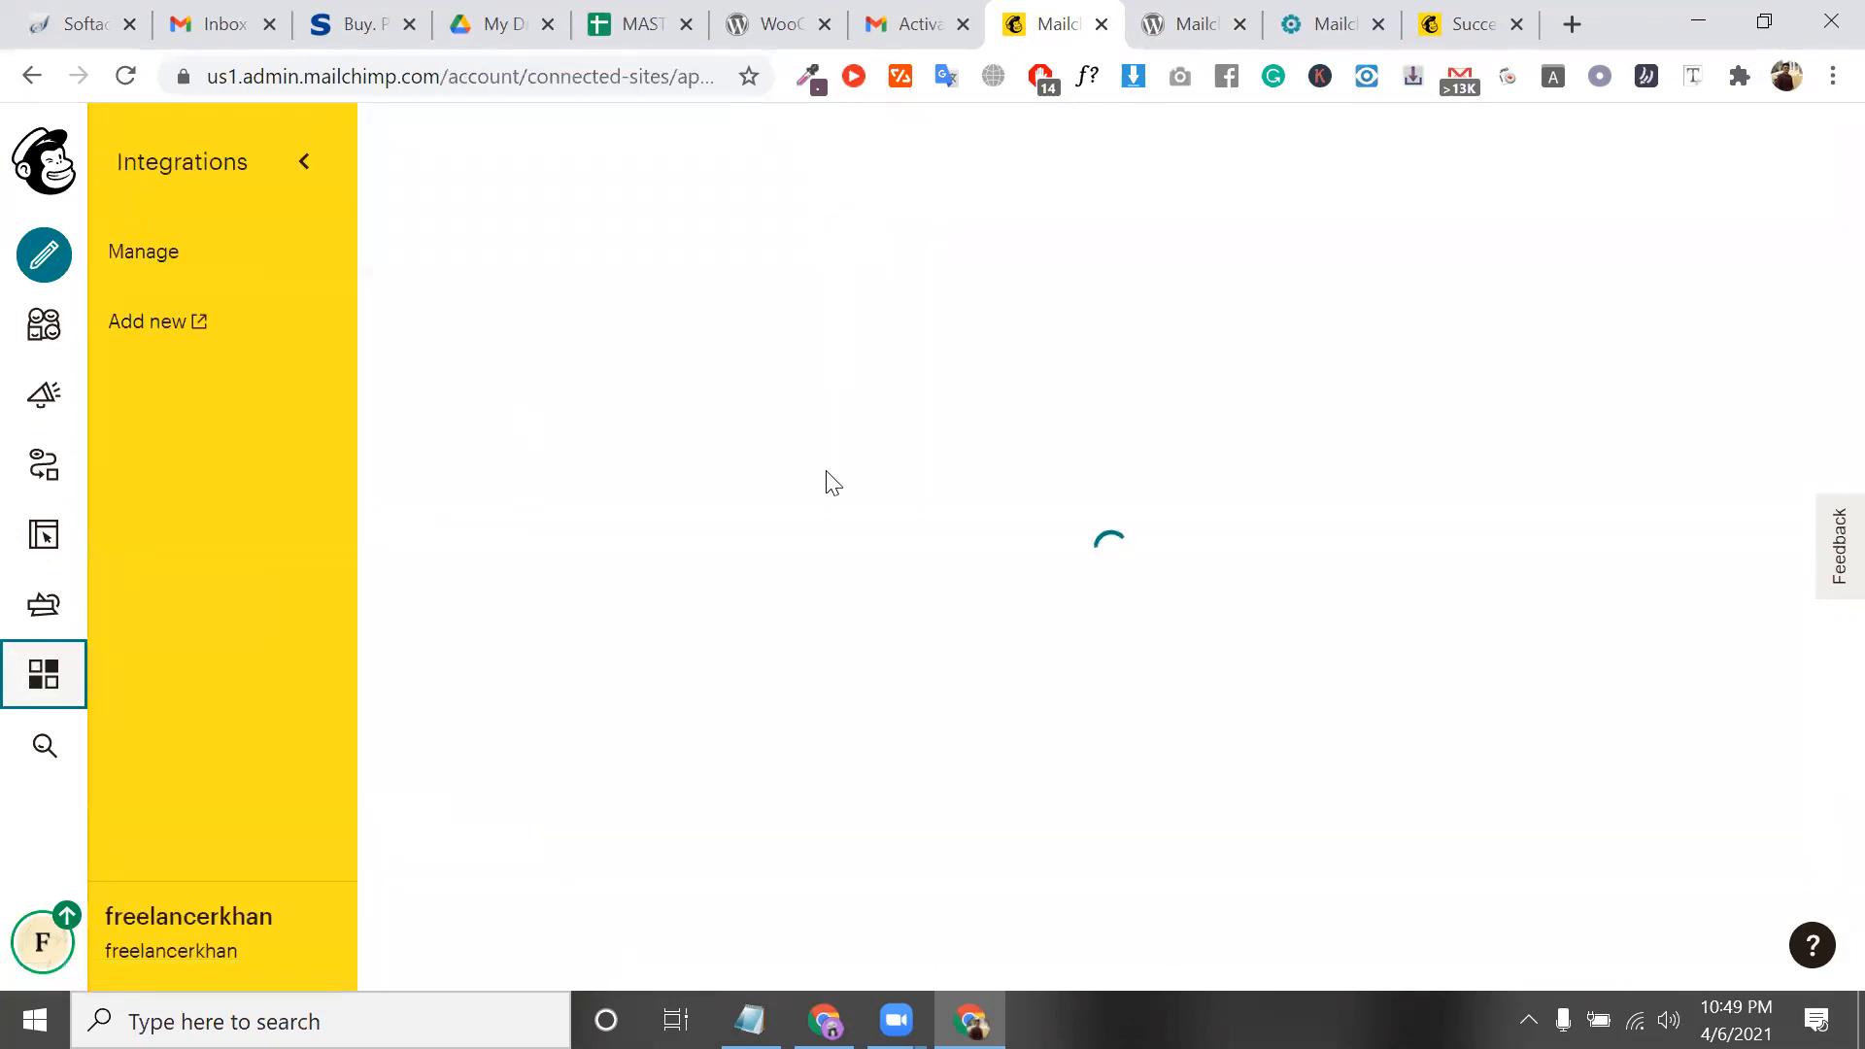
Look through the available integrations and the Audience dashboard, and open the list of all audiences
scroll(826, 471, down, 8)
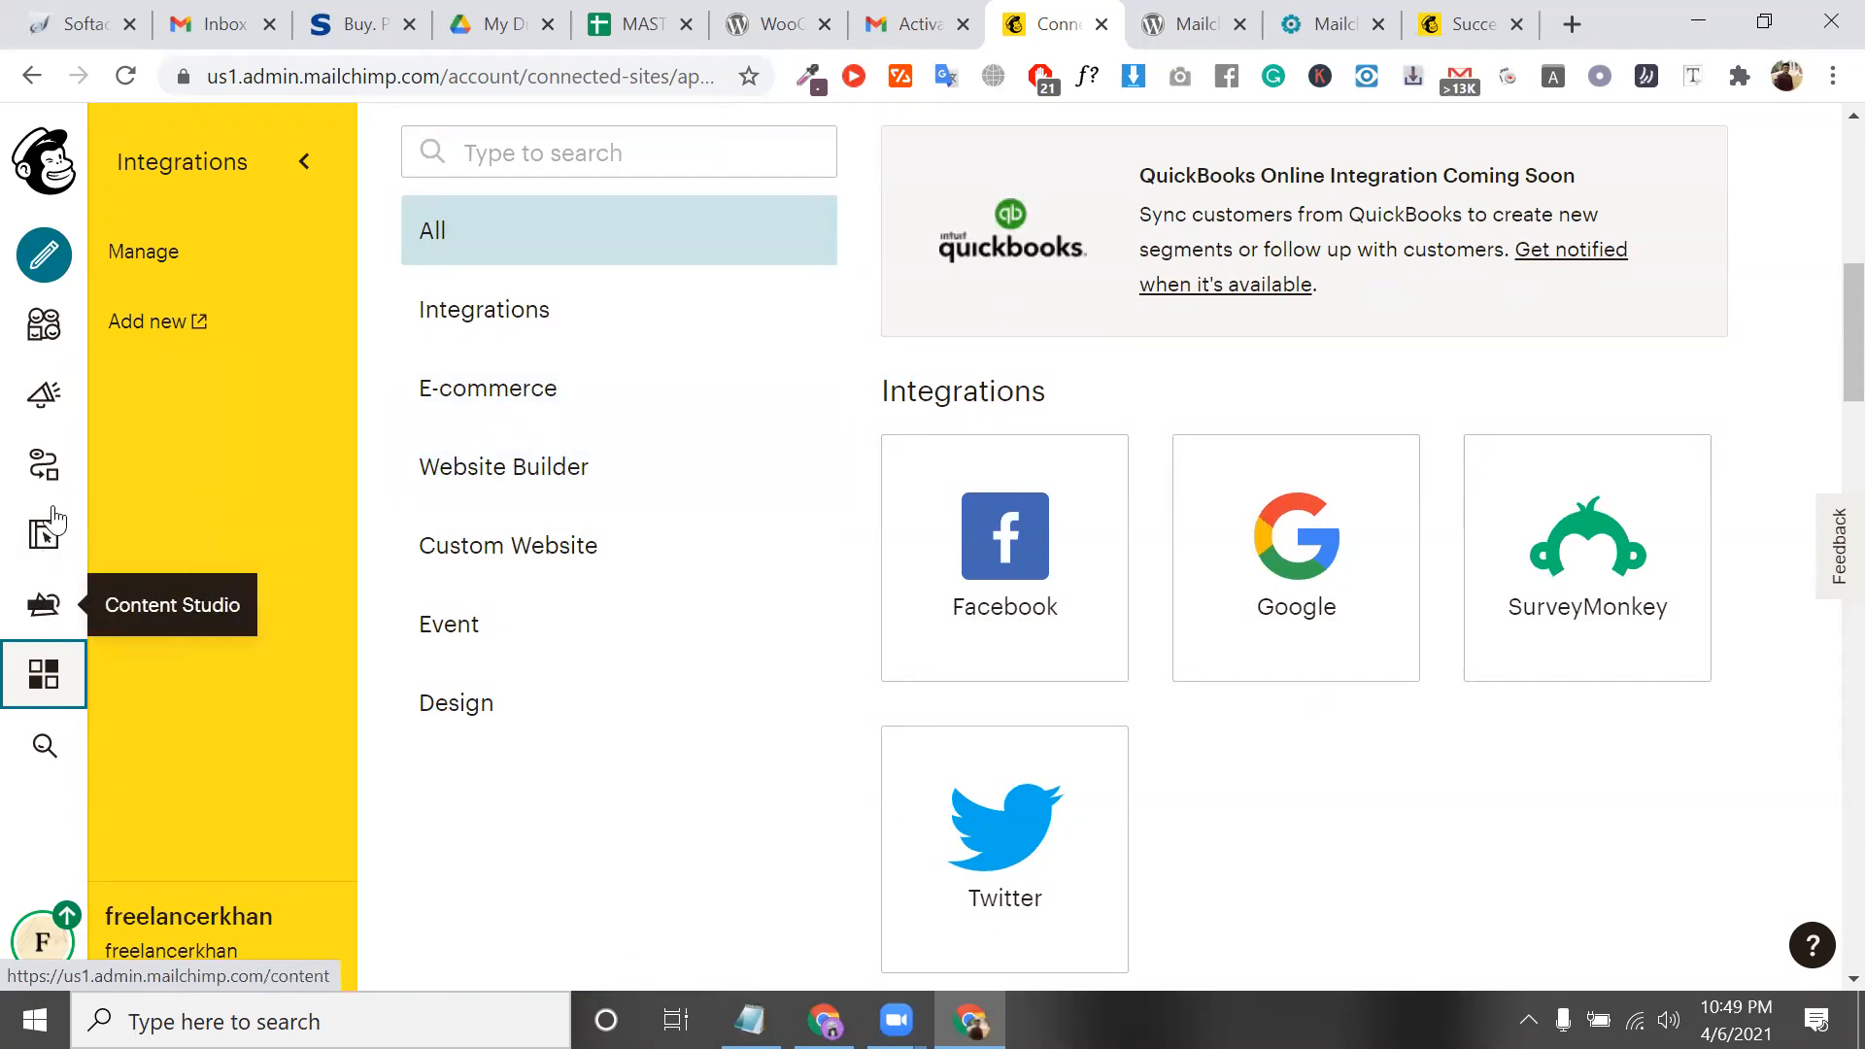
click(50, 331)
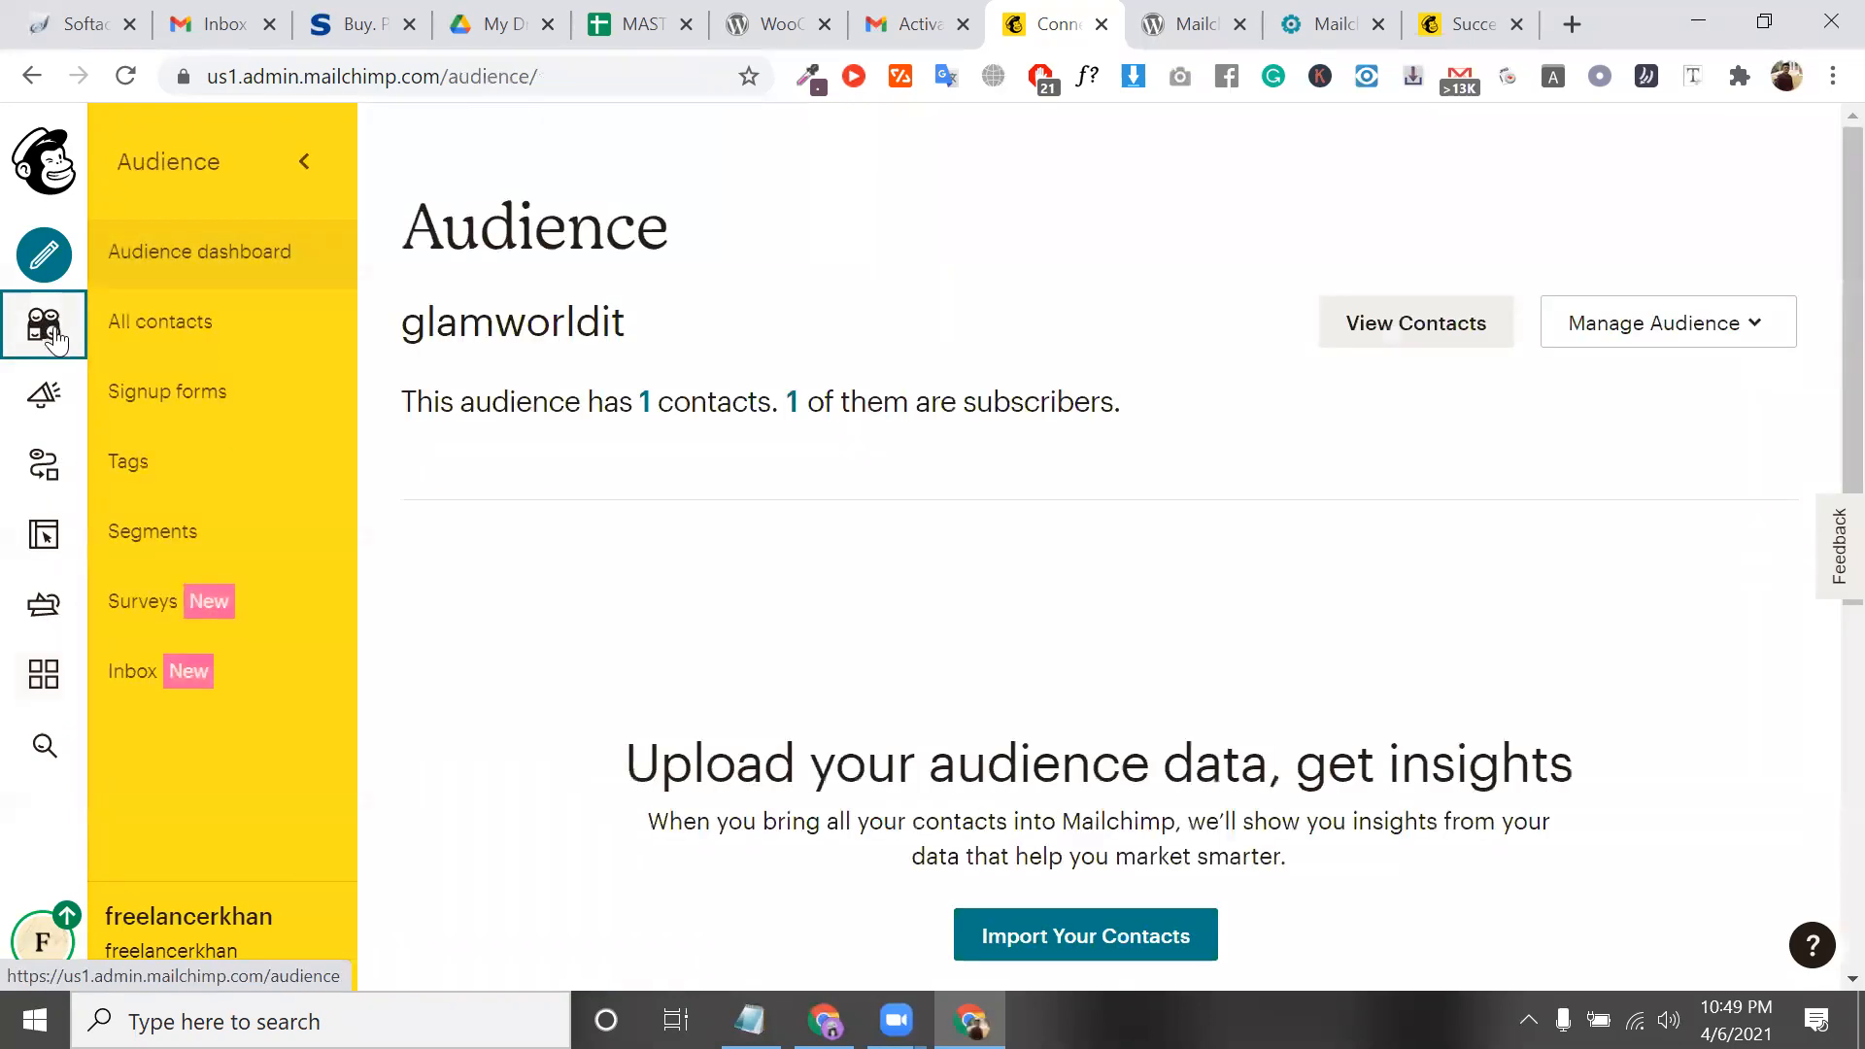
scroll(615, 588, down, 4)
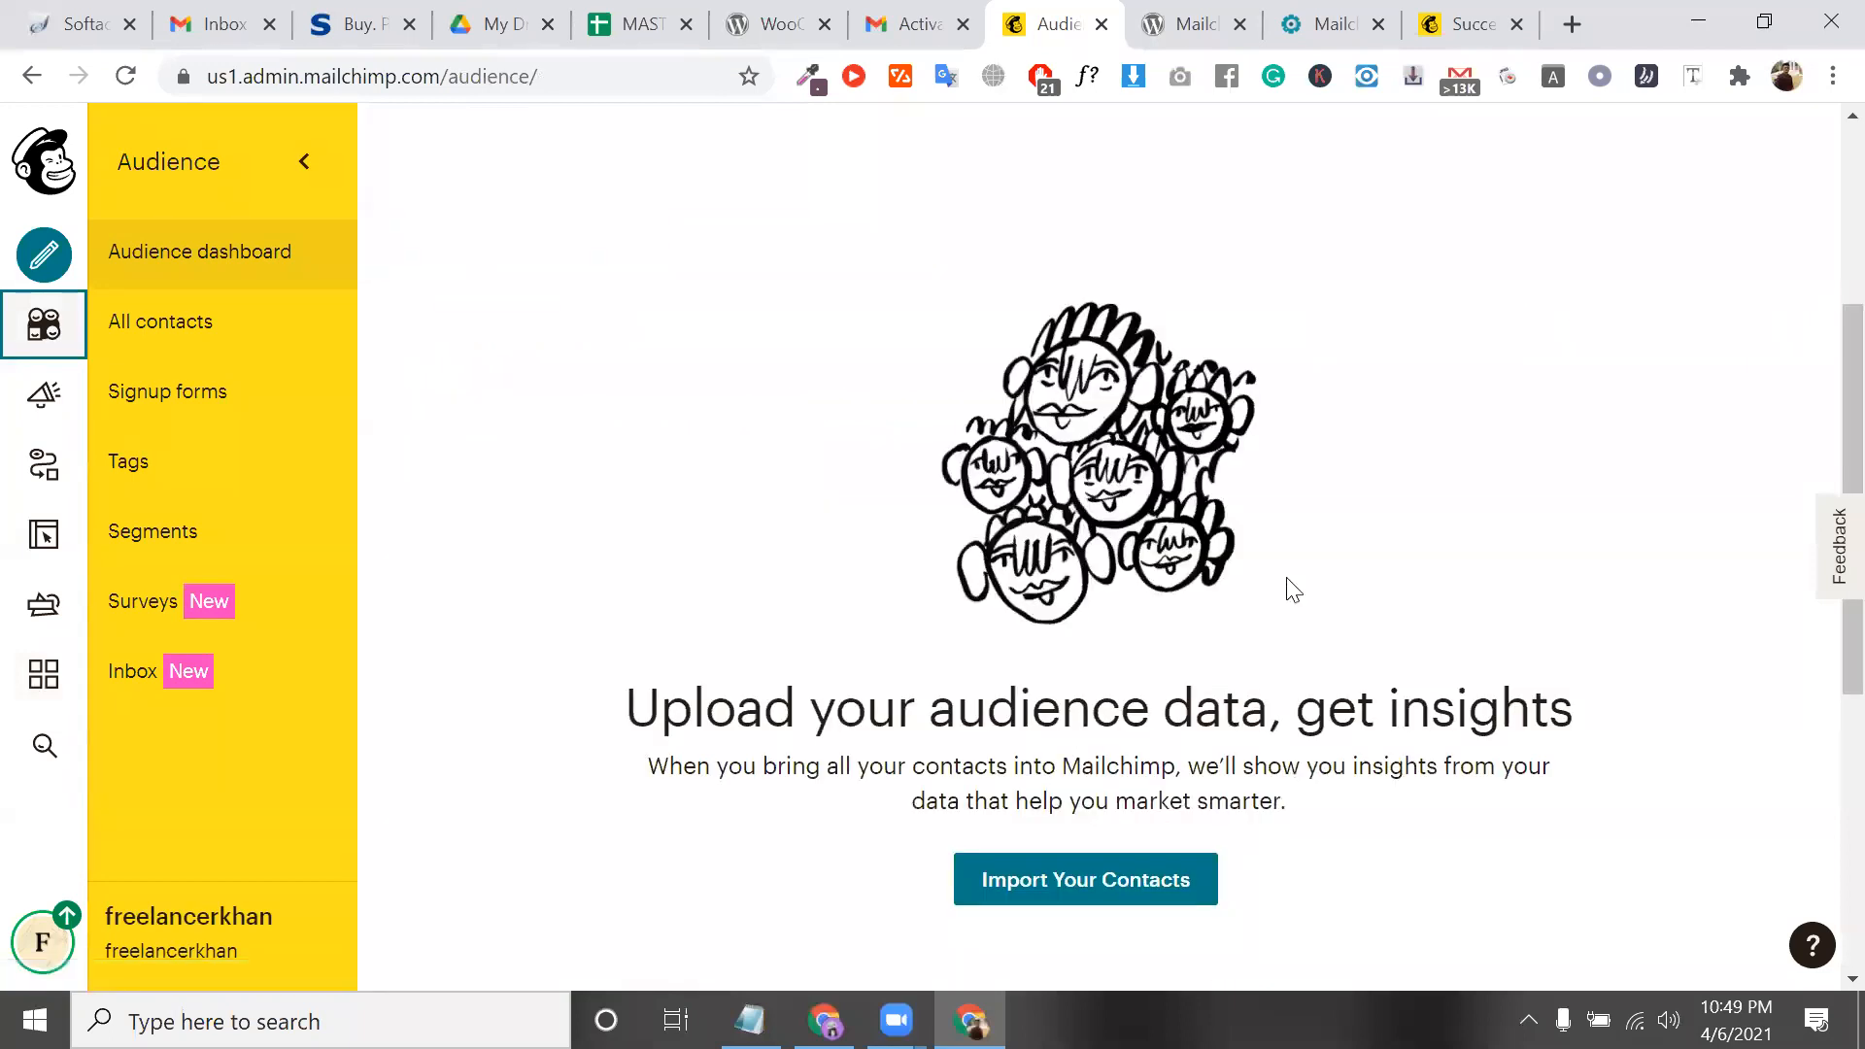
scroll(1293, 587, up, 4)
click(1668, 281)
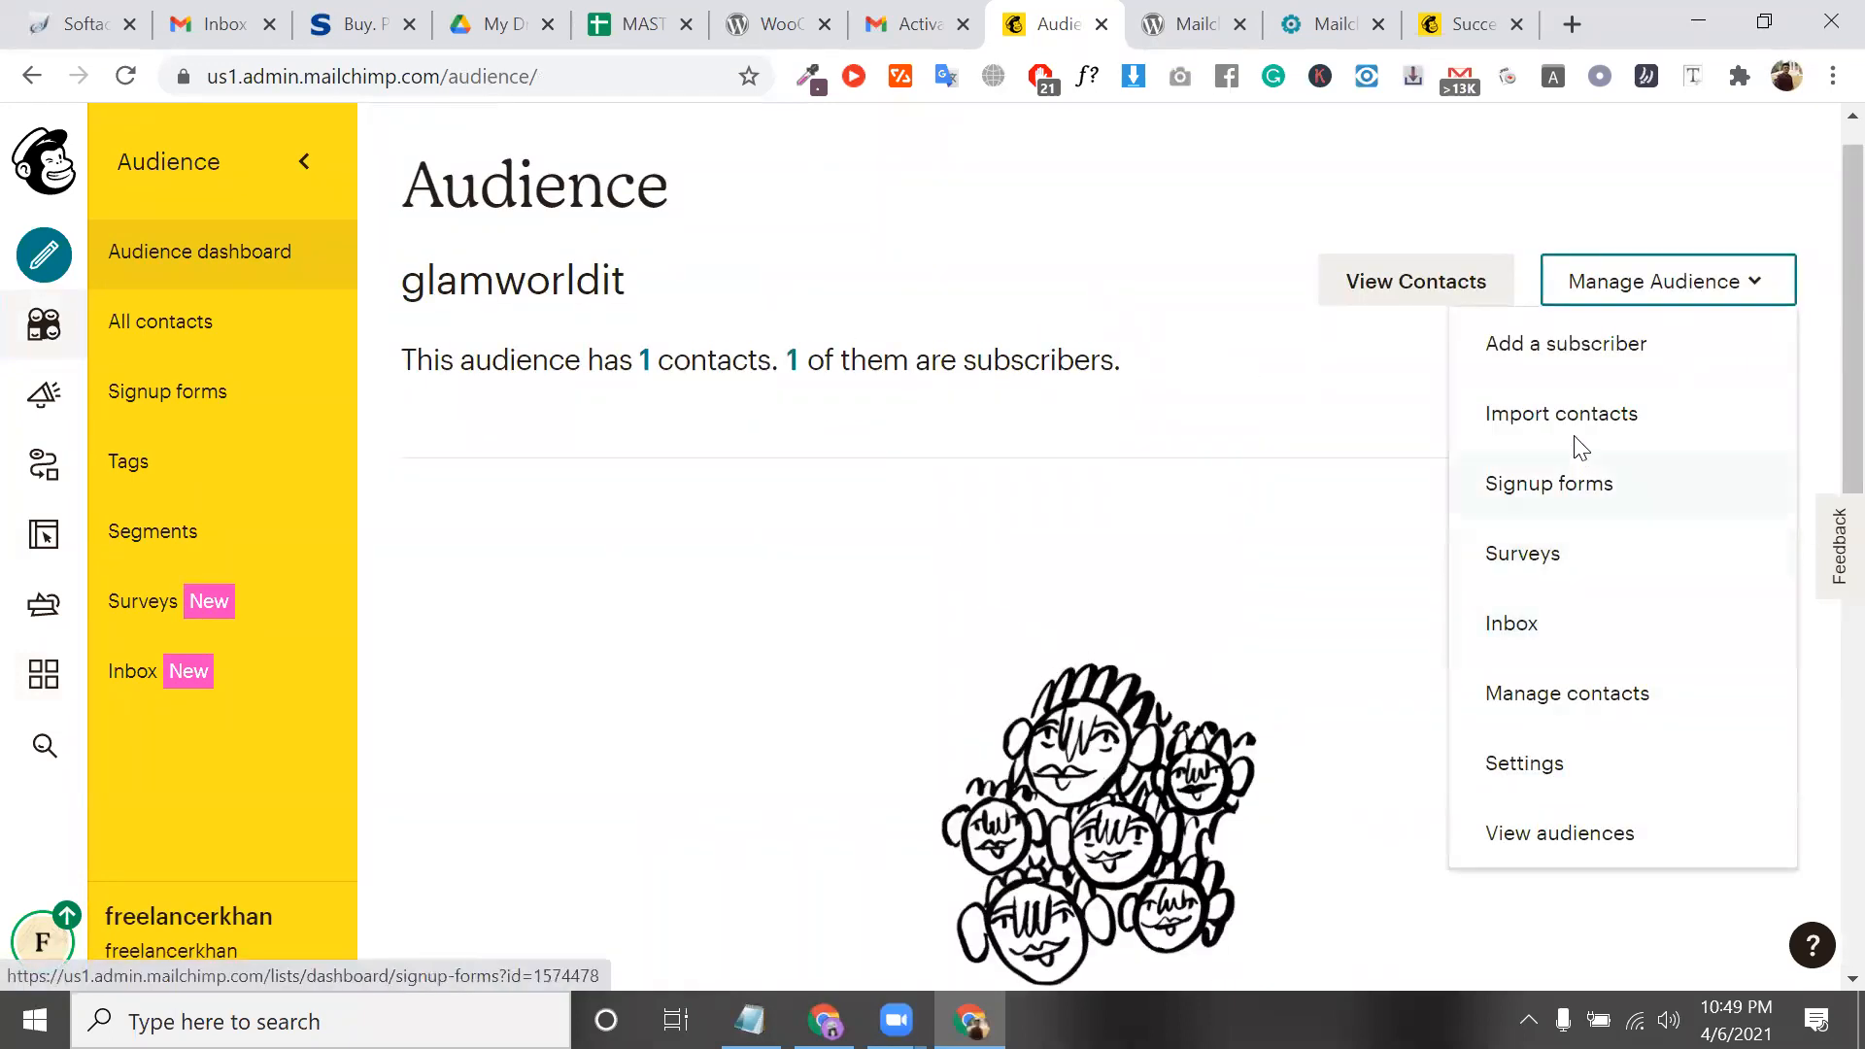
click(1584, 831)
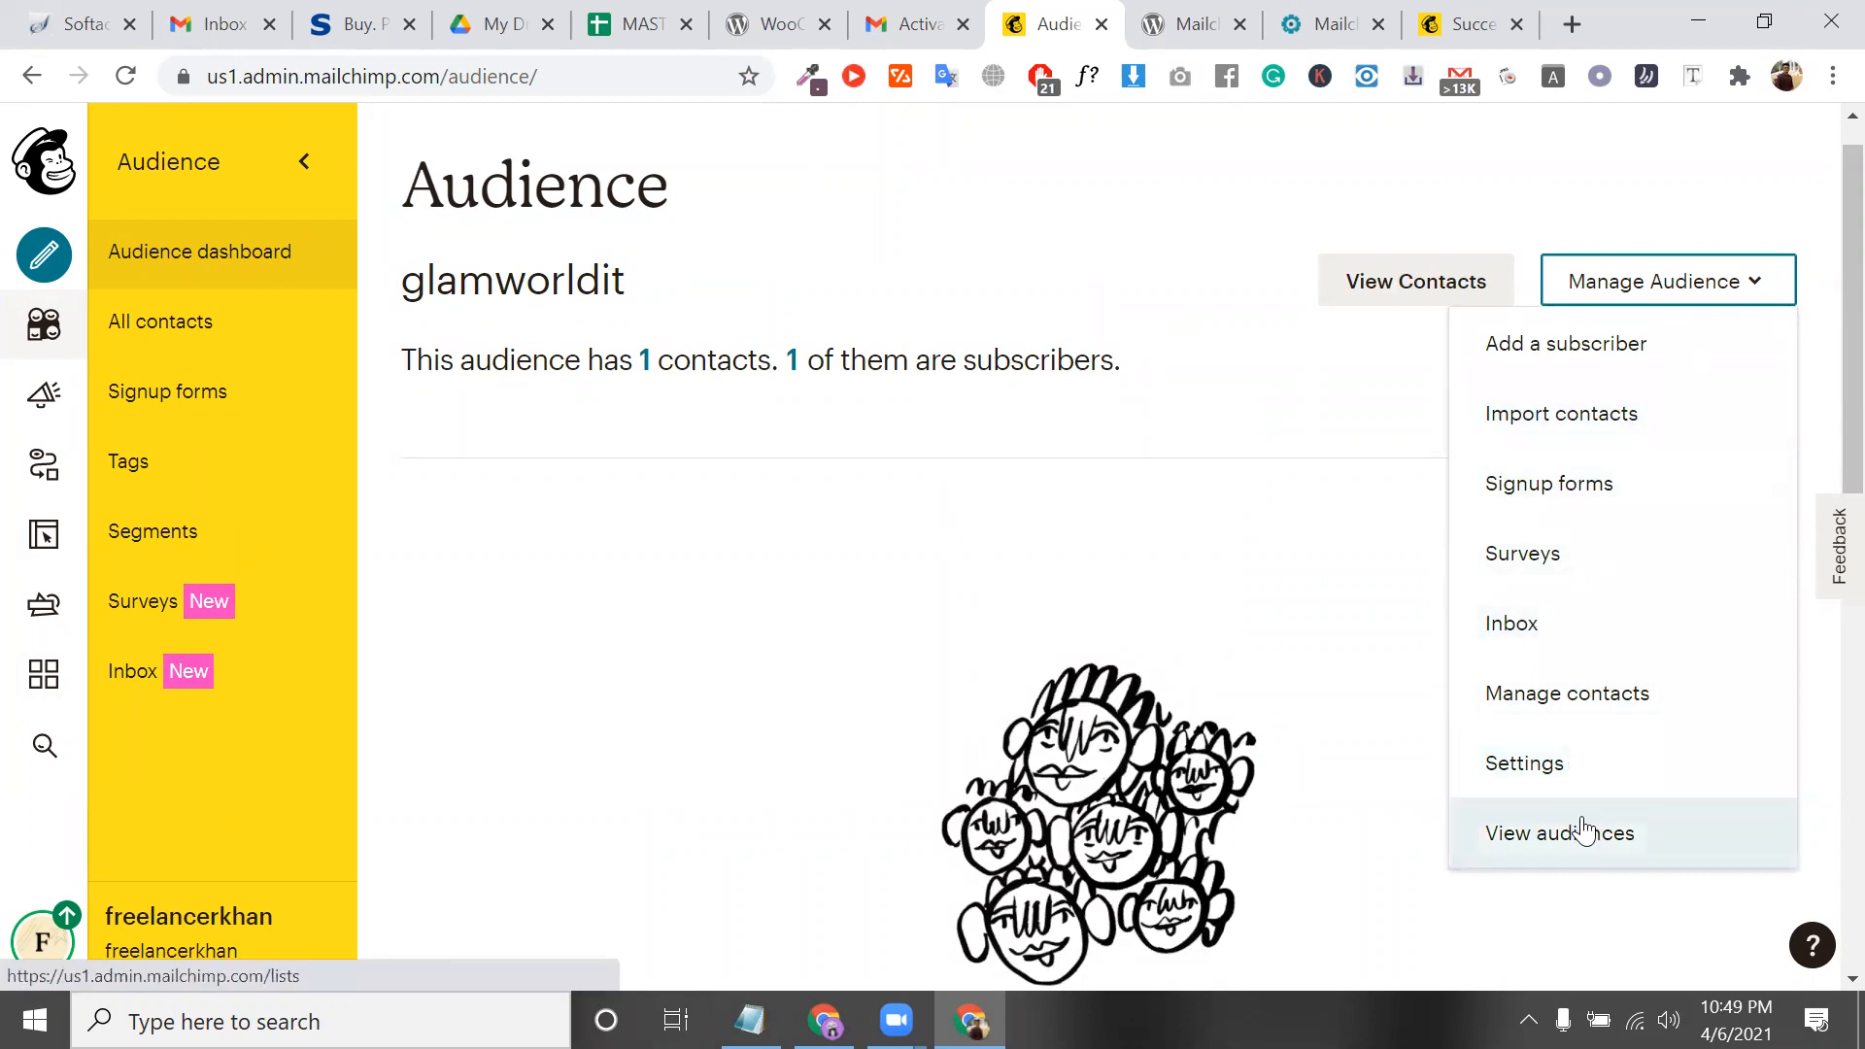
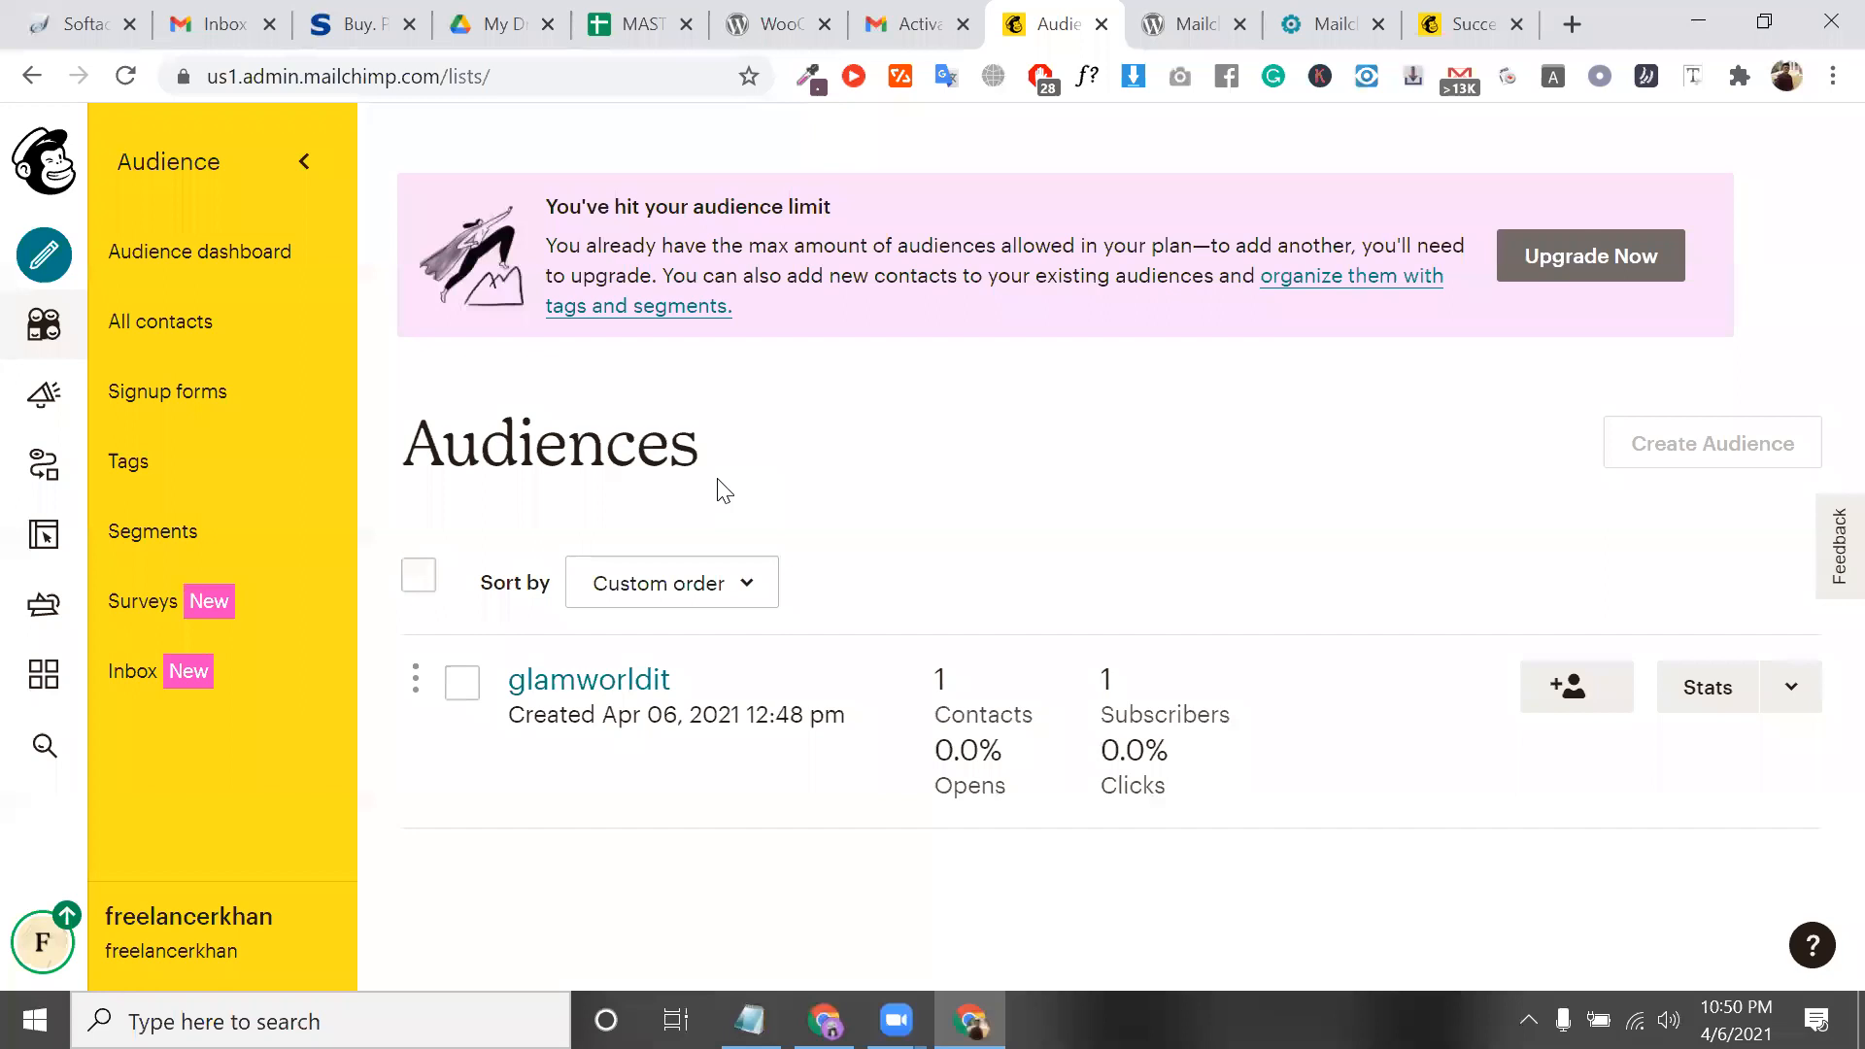
Open the glamworldit audience and examine its contact table, contact-adding options and audience settings
click(614, 682)
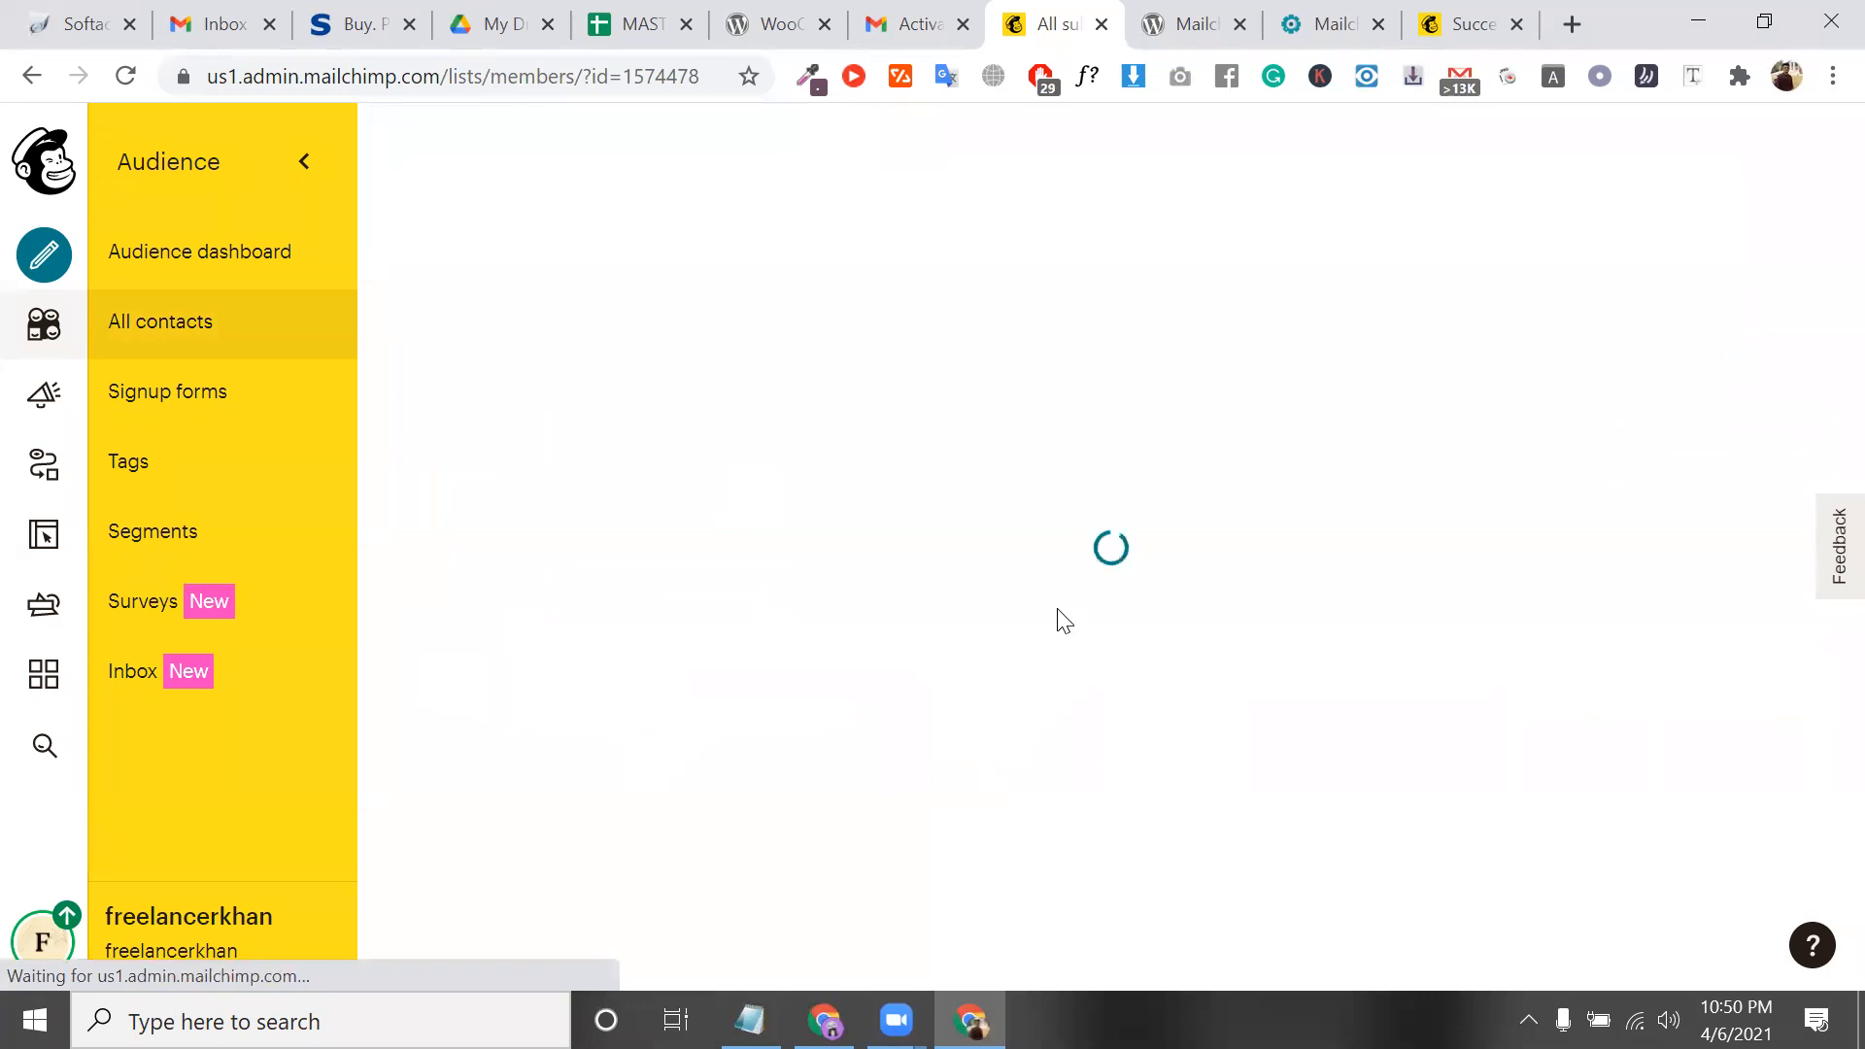
scroll(1379, 689, down, 3)
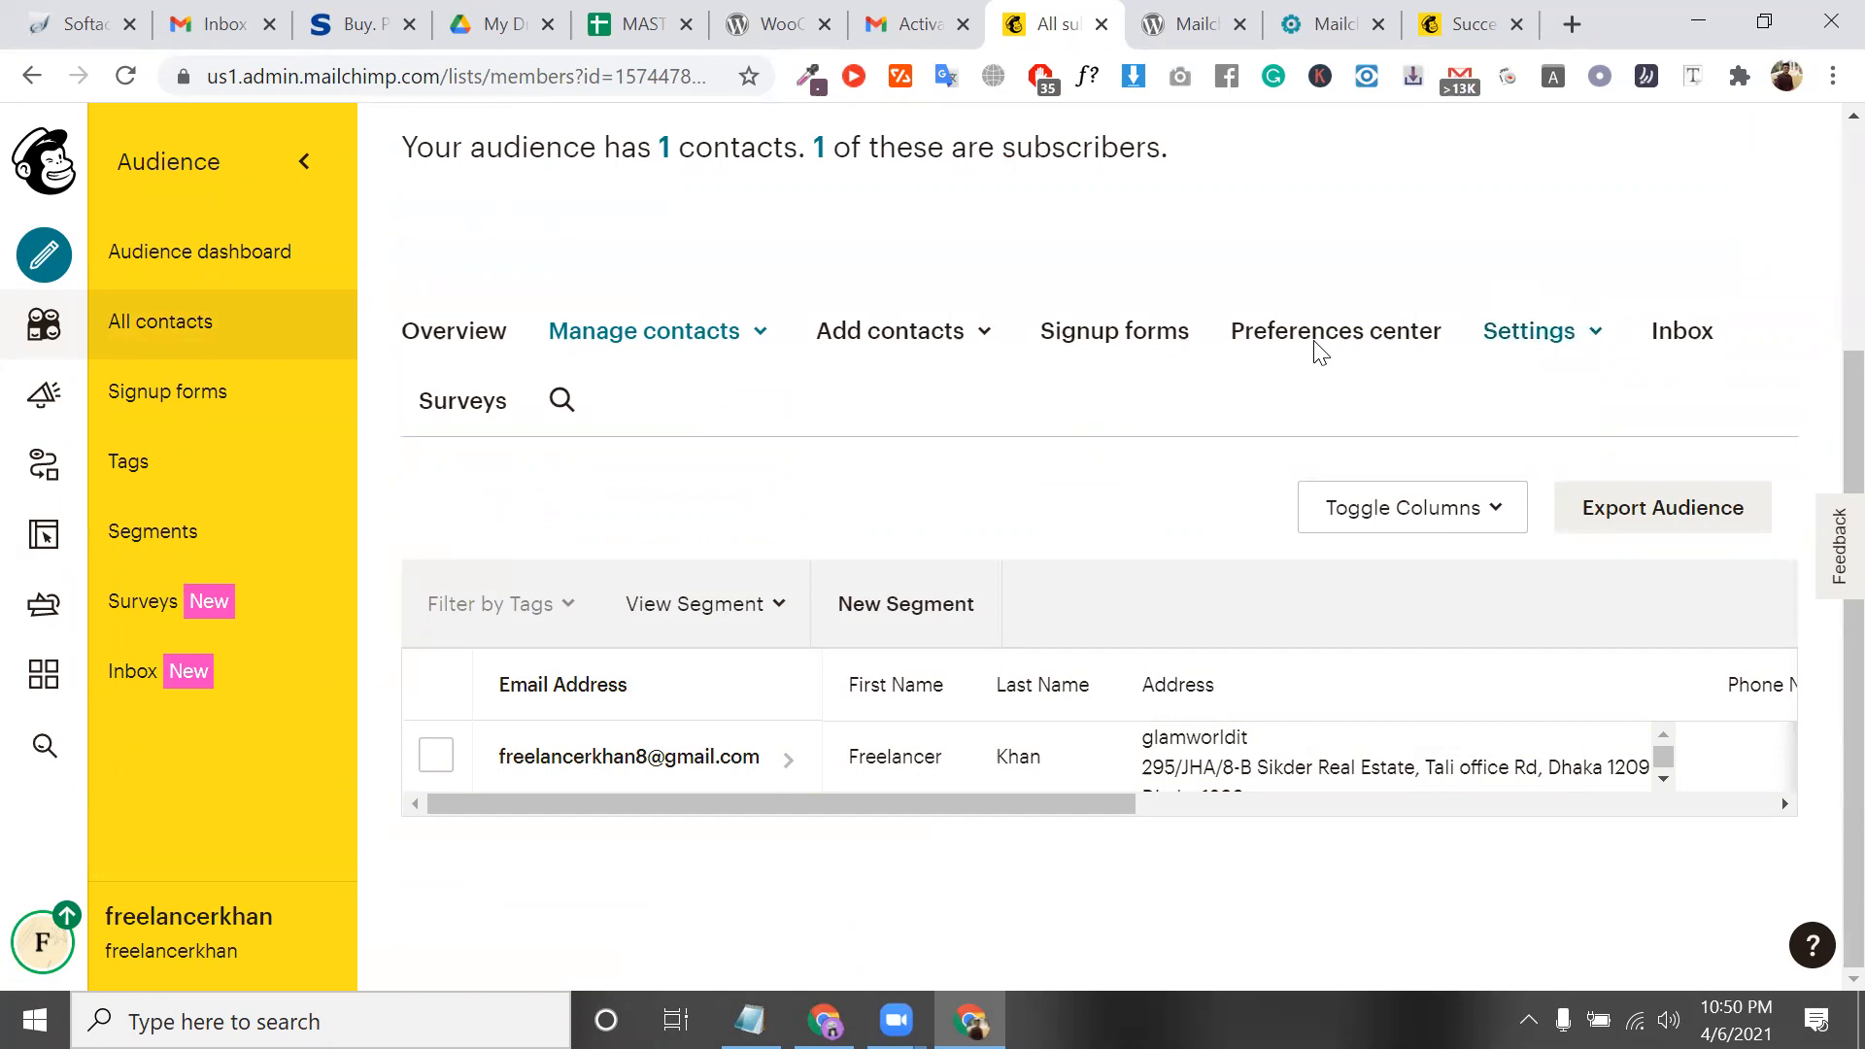
click(982, 351)
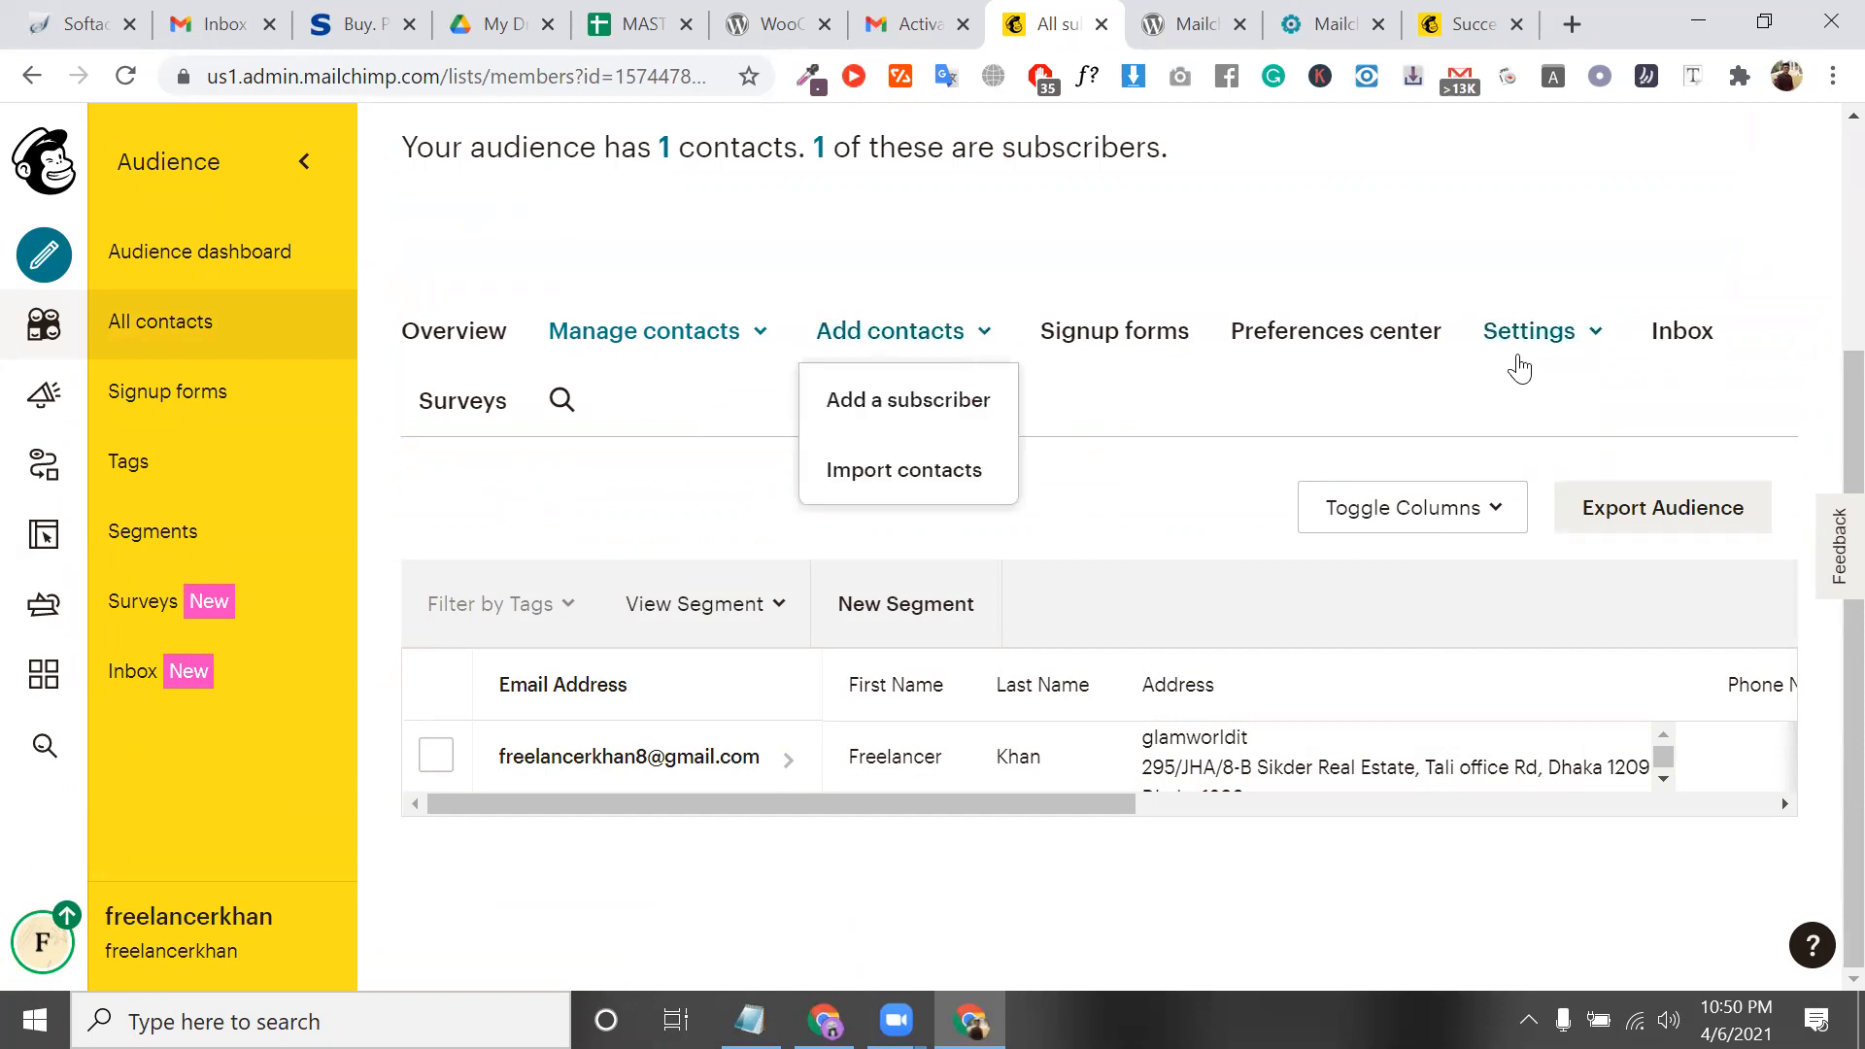
click(1543, 335)
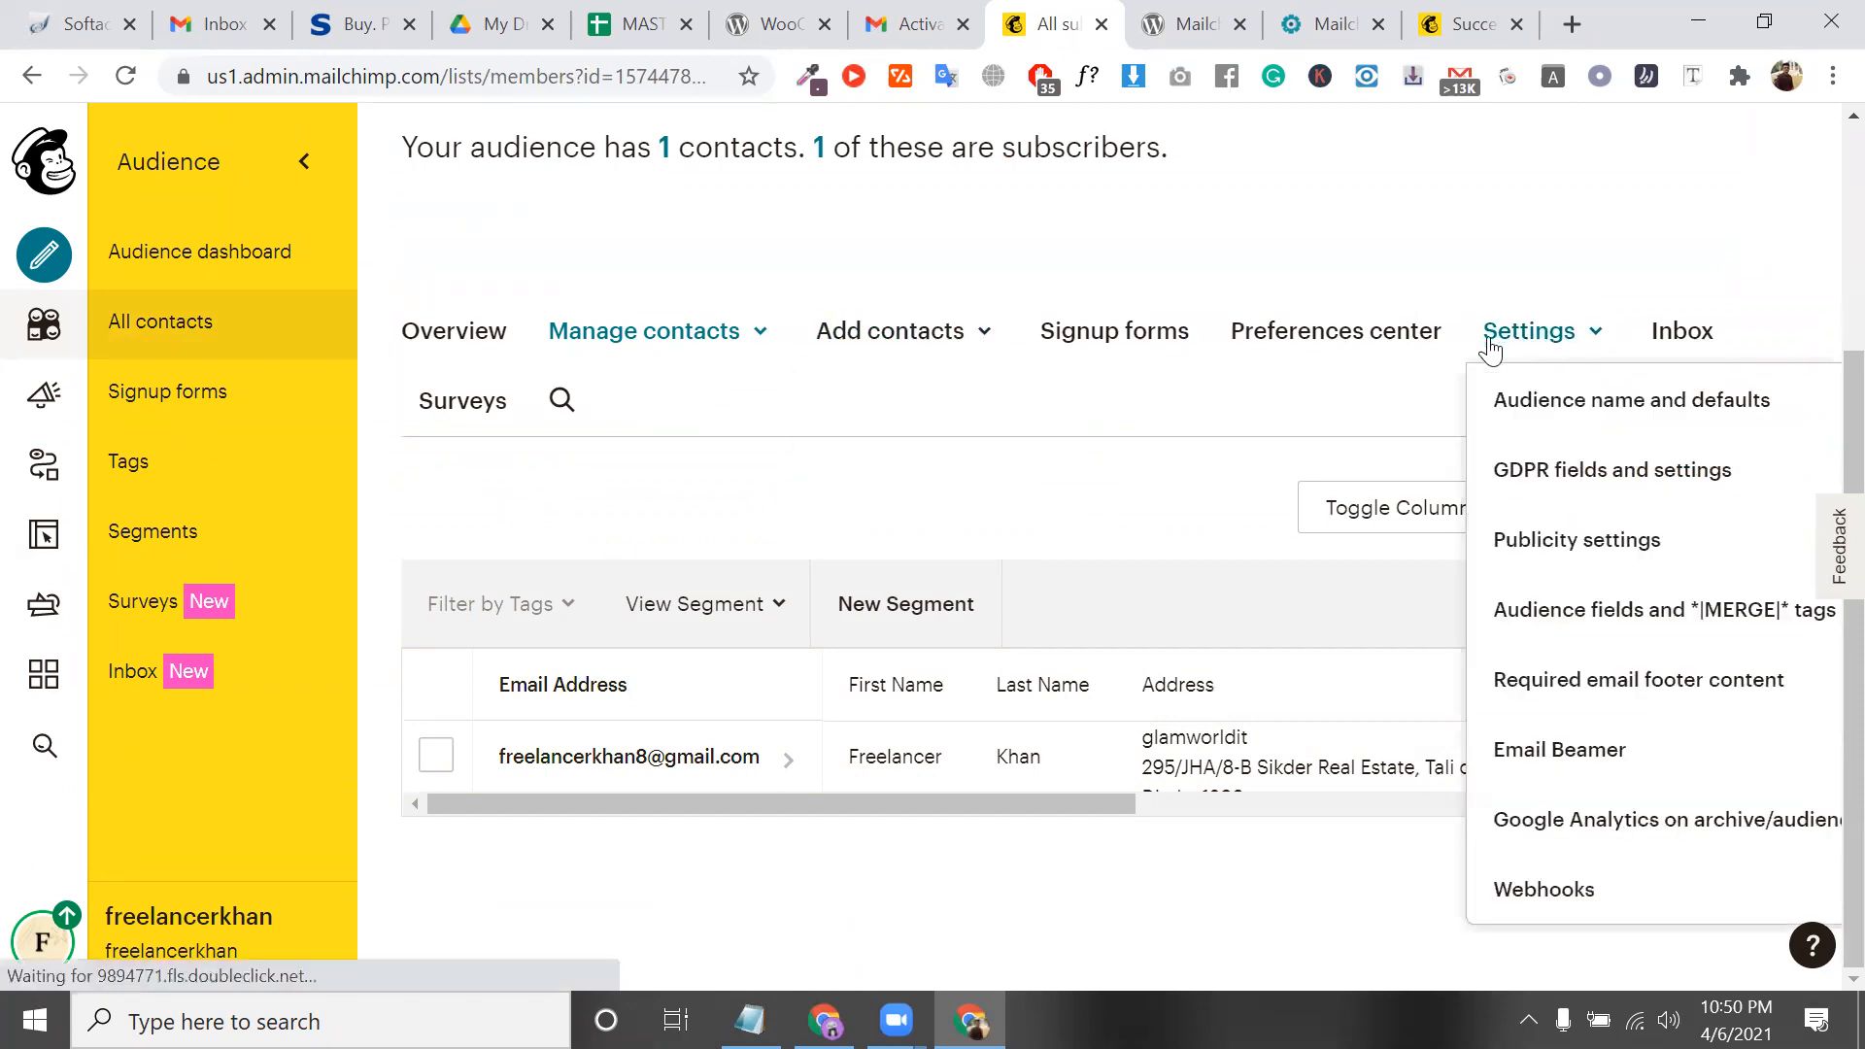
click(975, 348)
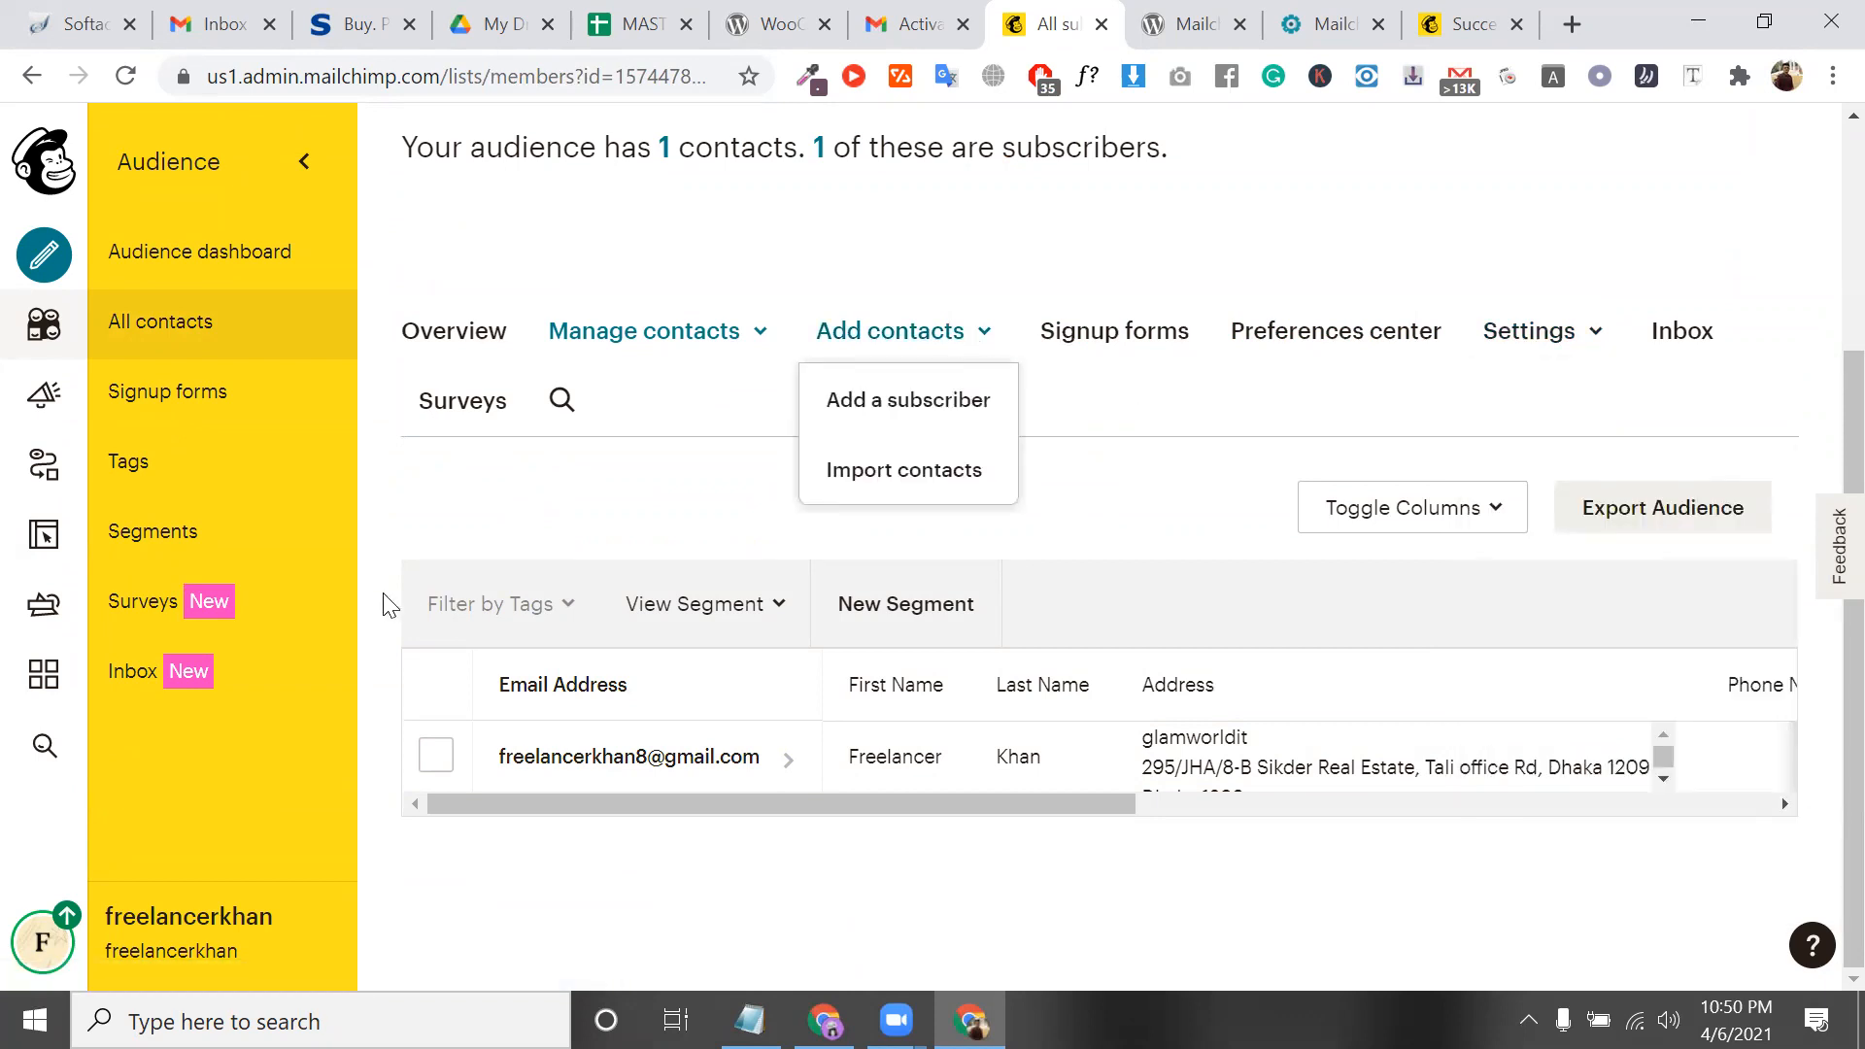
scroll(183, 594, up, 1)
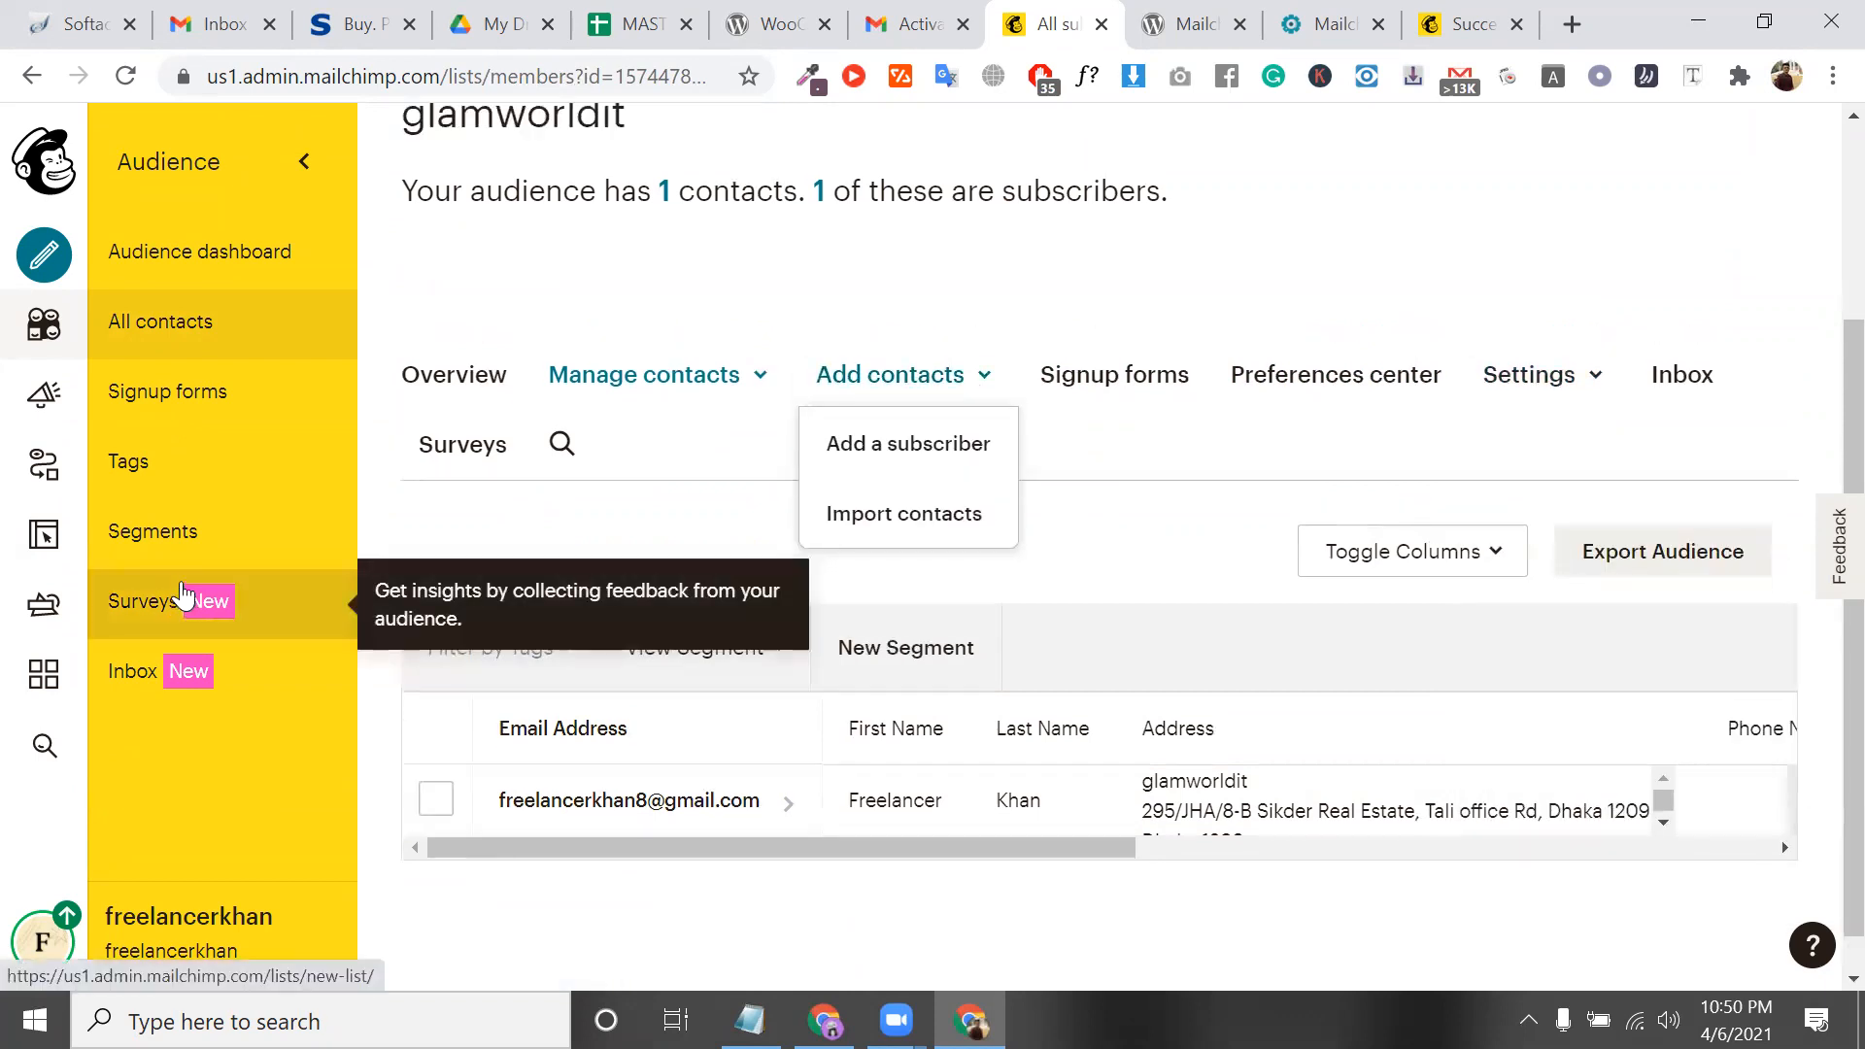
scroll(670, 476, up, 3)
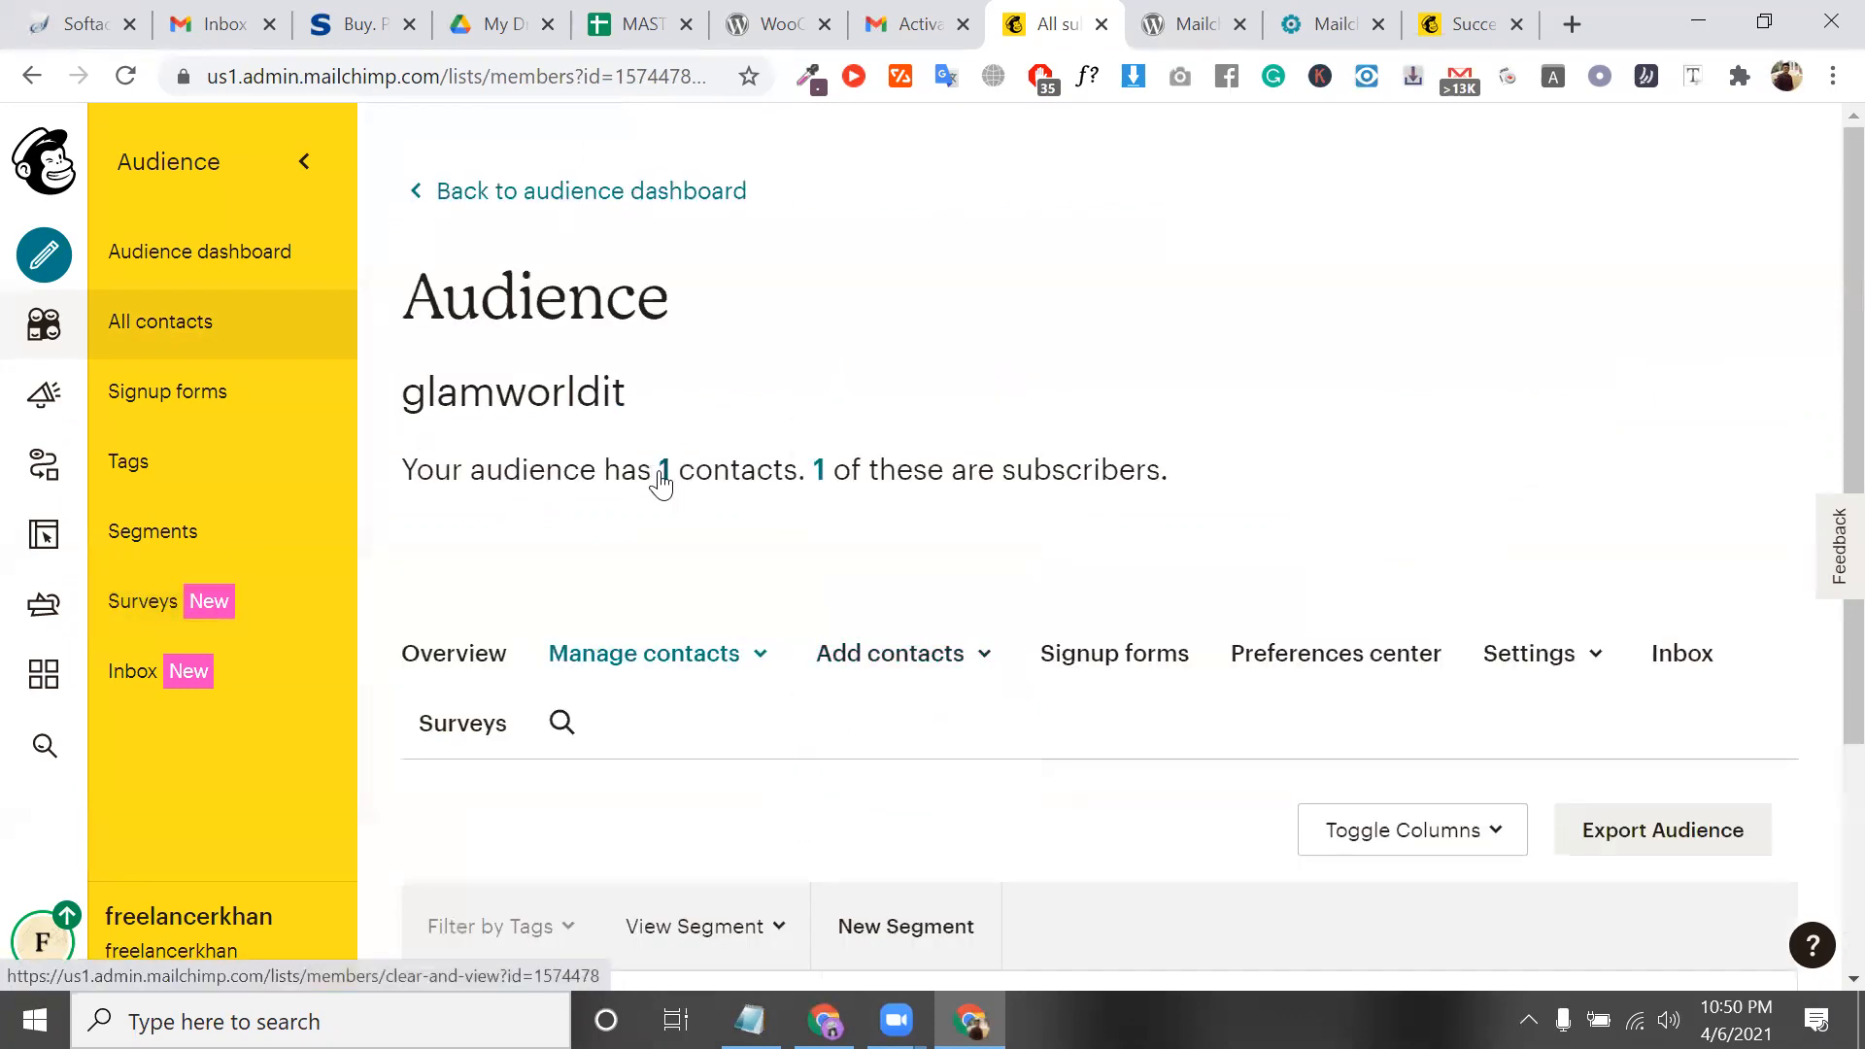
click(661, 476)
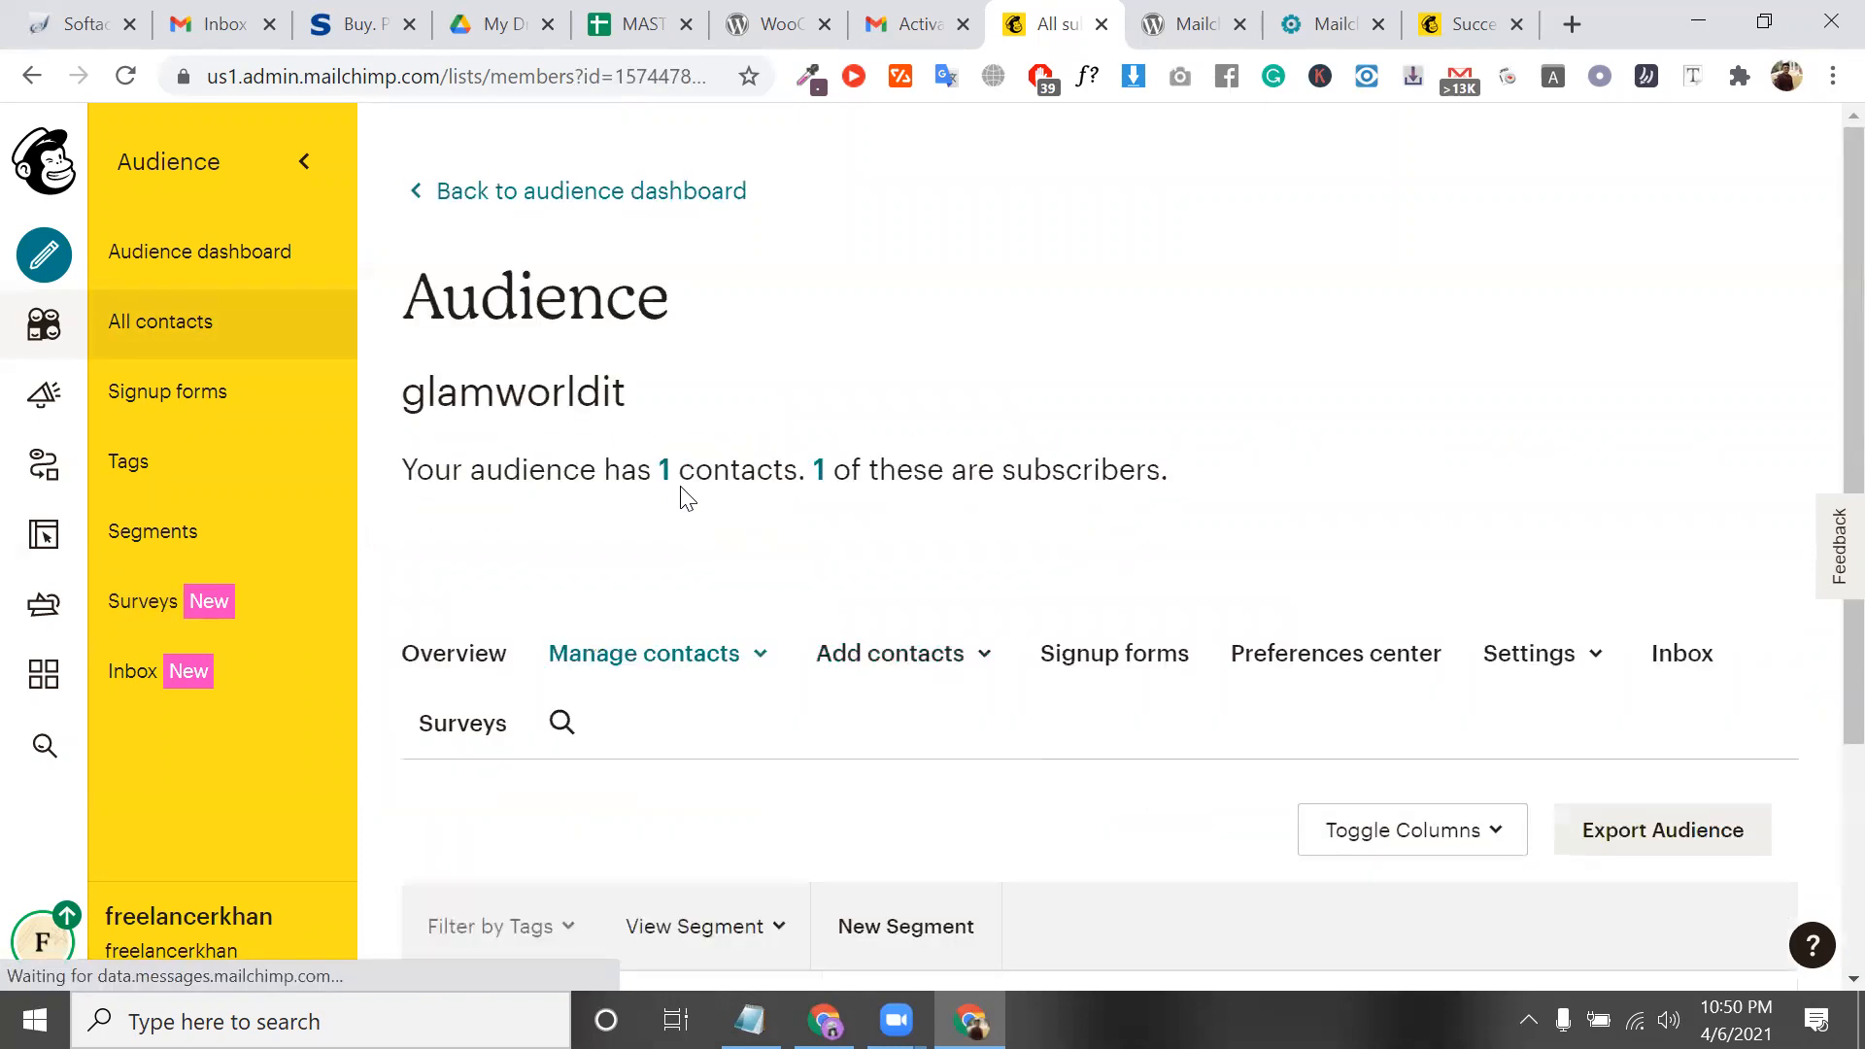
scroll(1049, 590, down, 3)
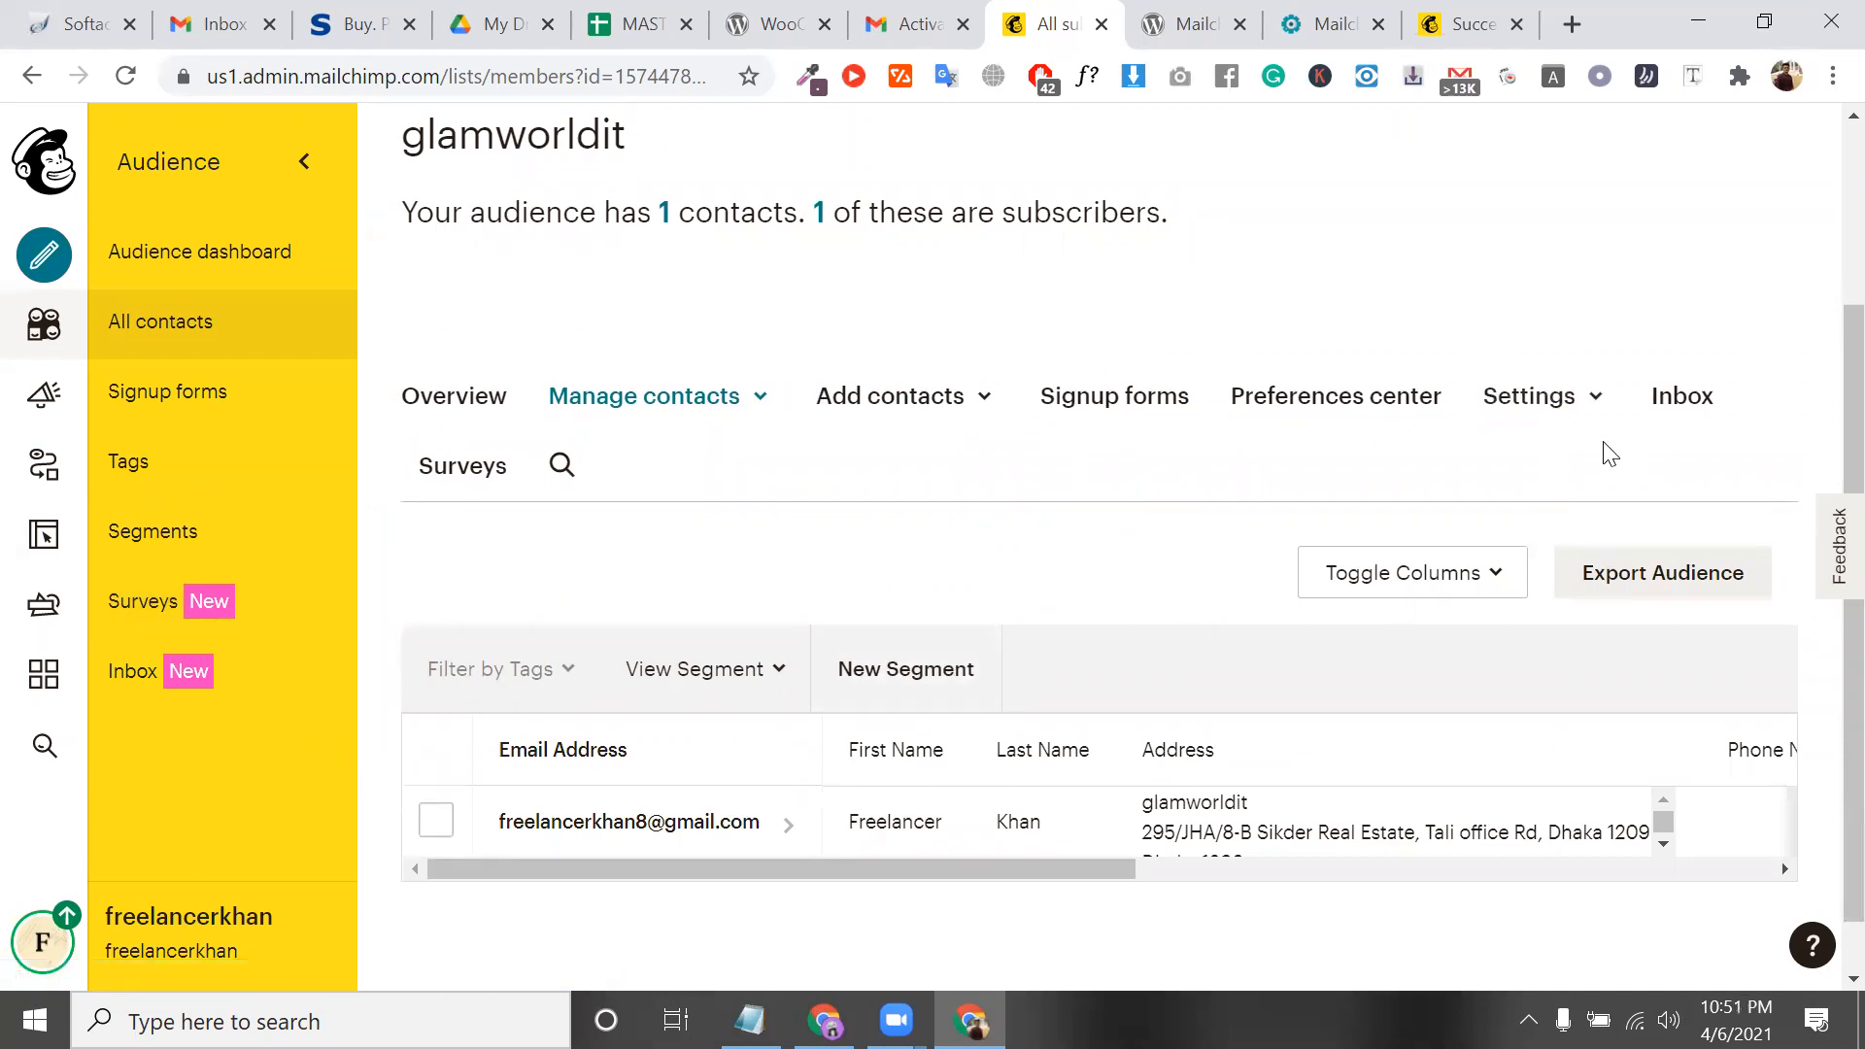
click(1594, 412)
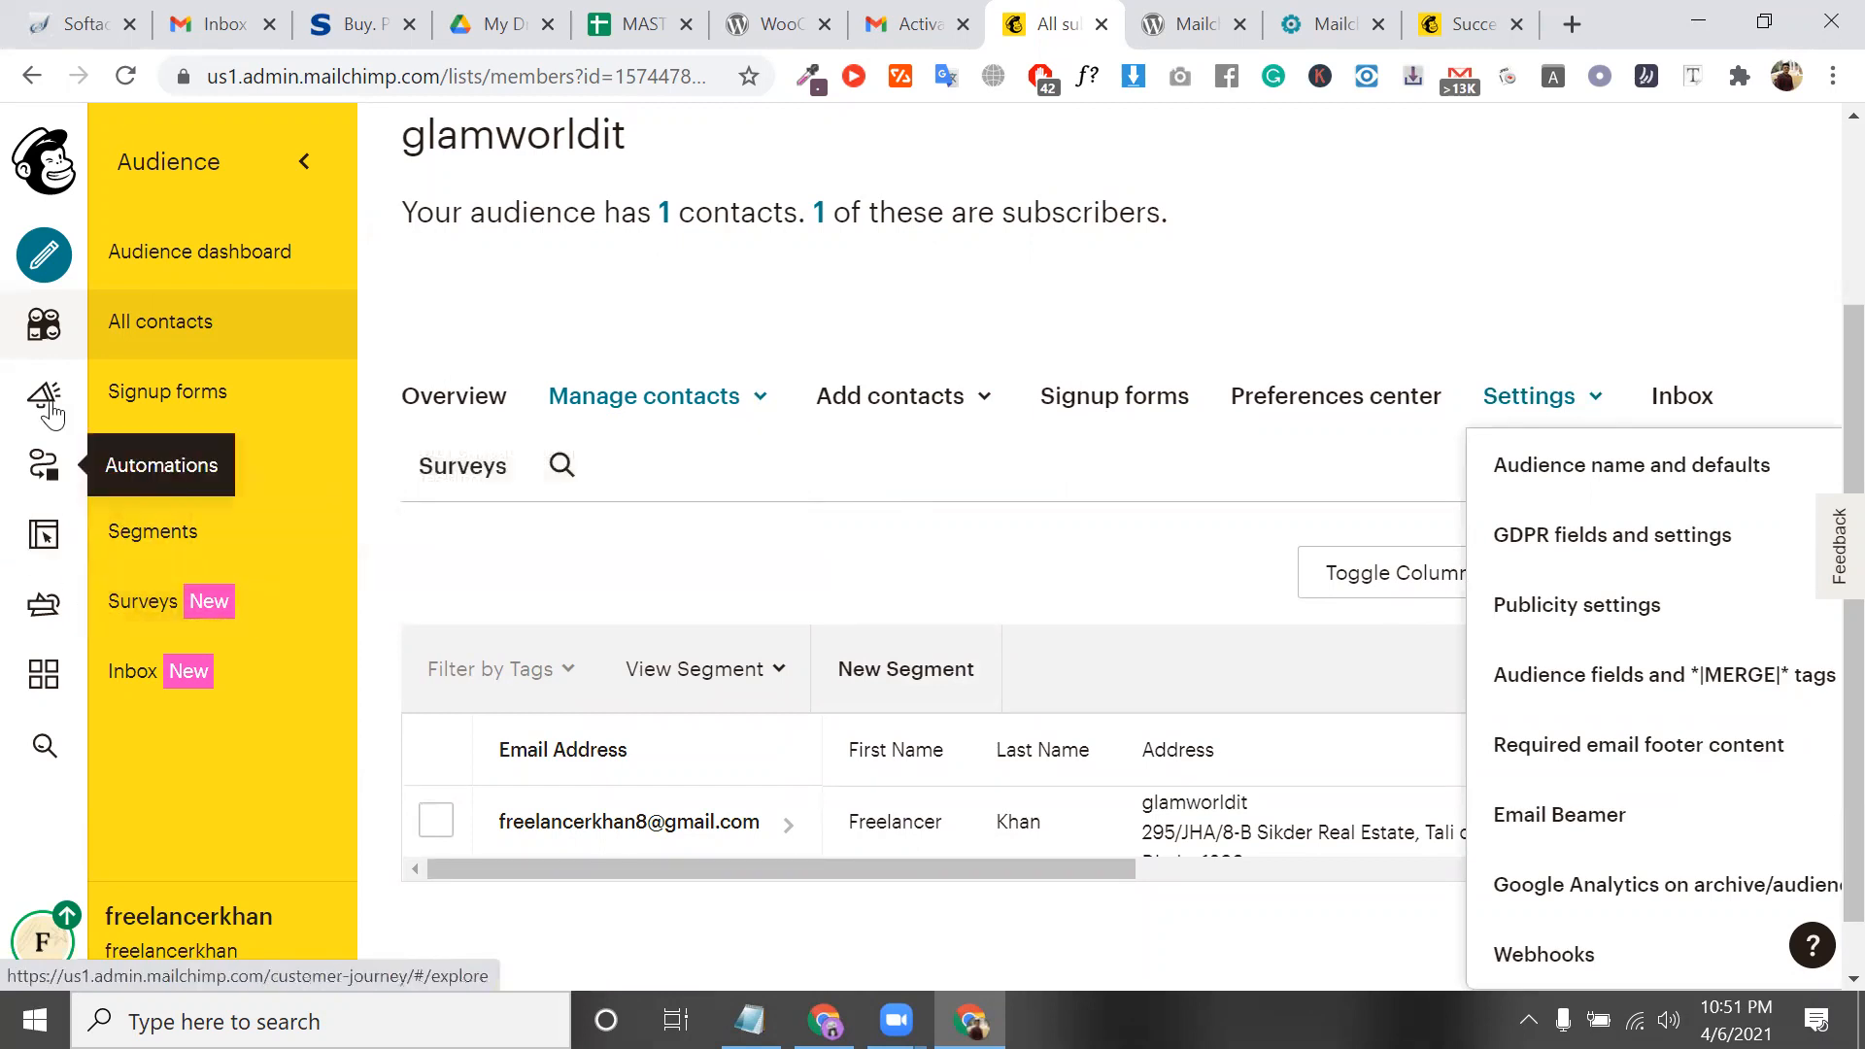
Look through the campaign types and the Campaigns, Automations, Website, Content Studio and Integrations sections for the API key
click(40, 250)
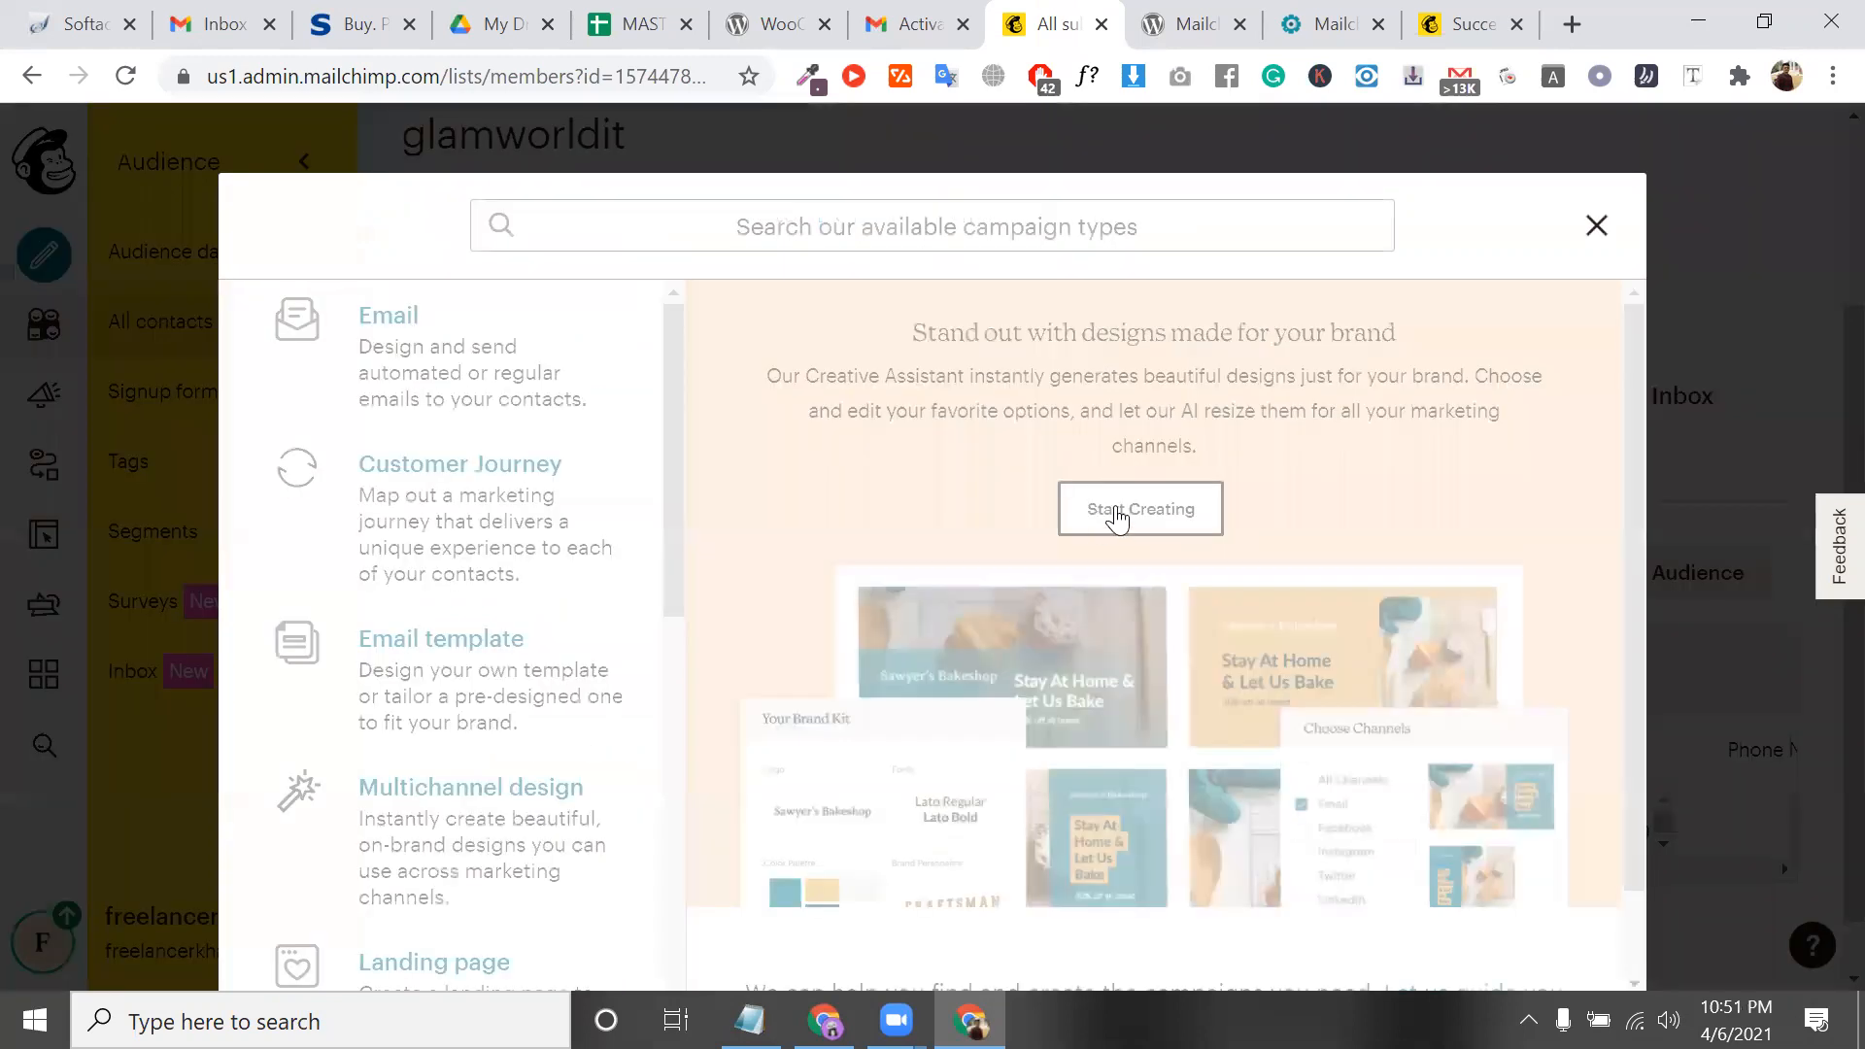
click(1589, 248)
click(45, 406)
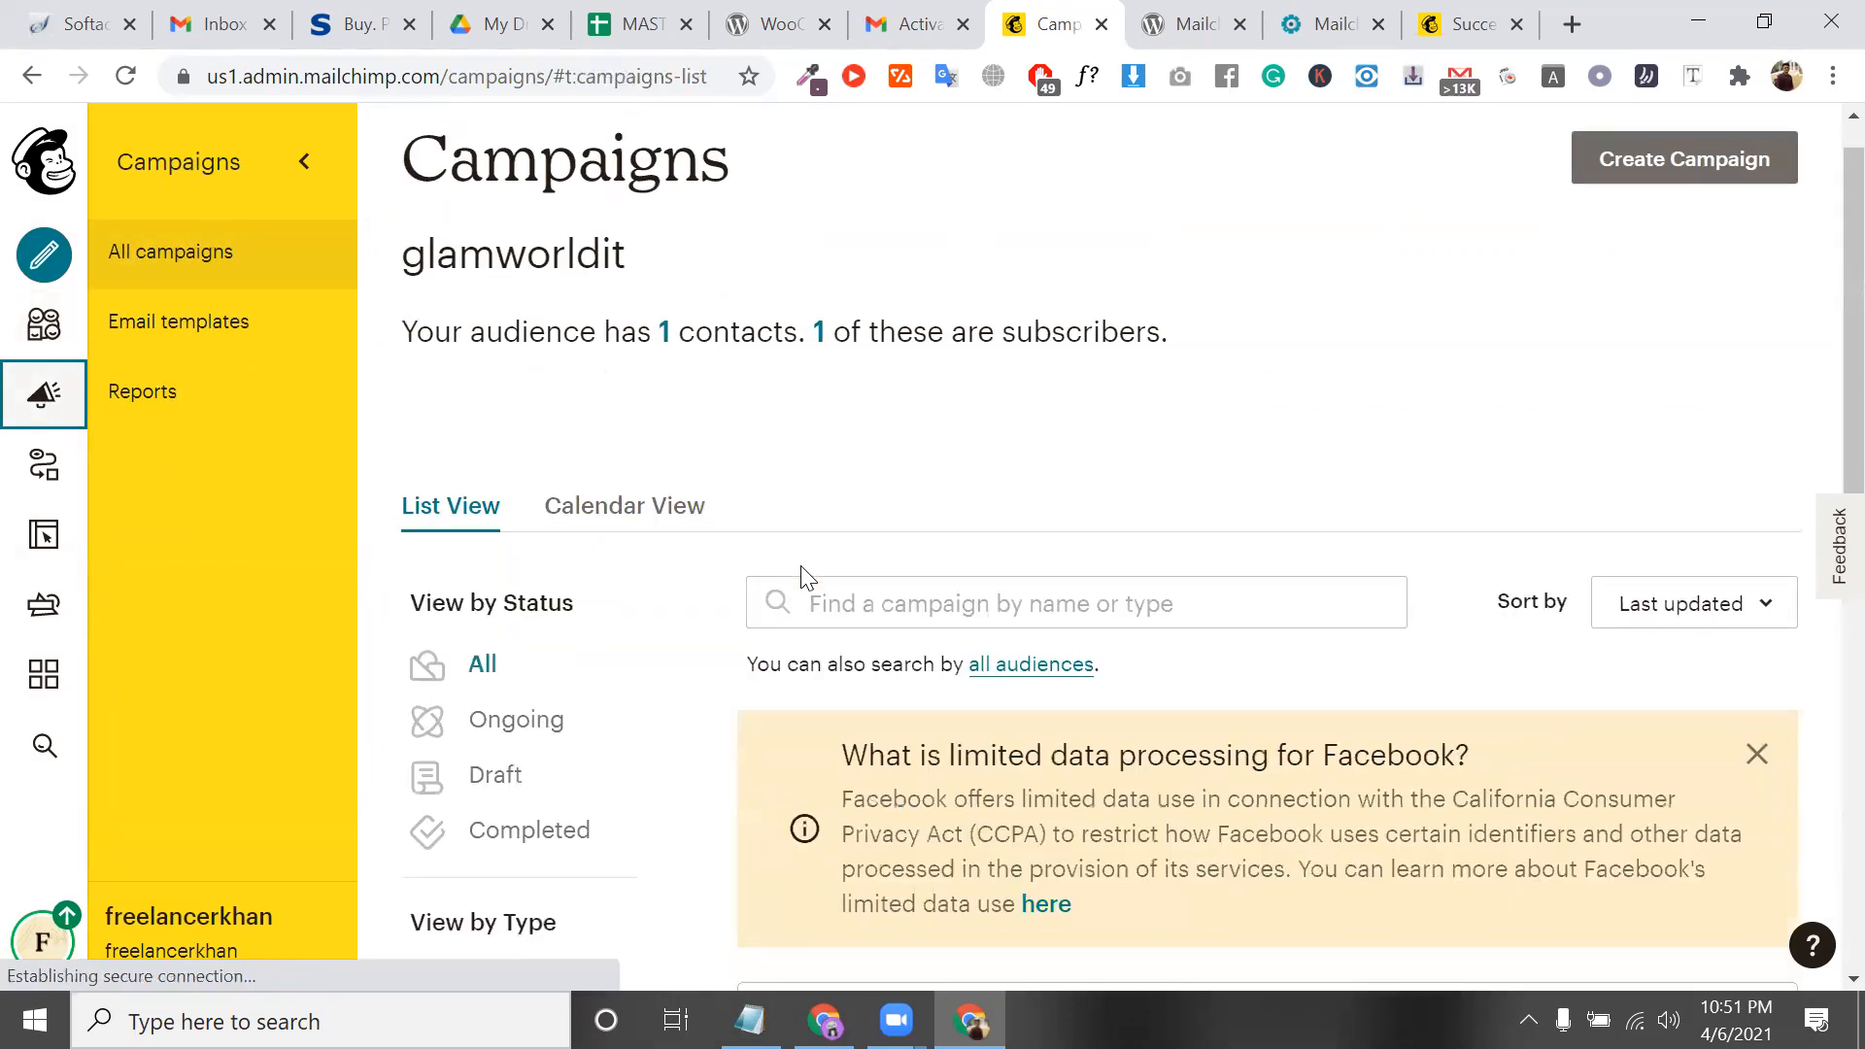
scroll(802, 566, down, 7)
click(44, 471)
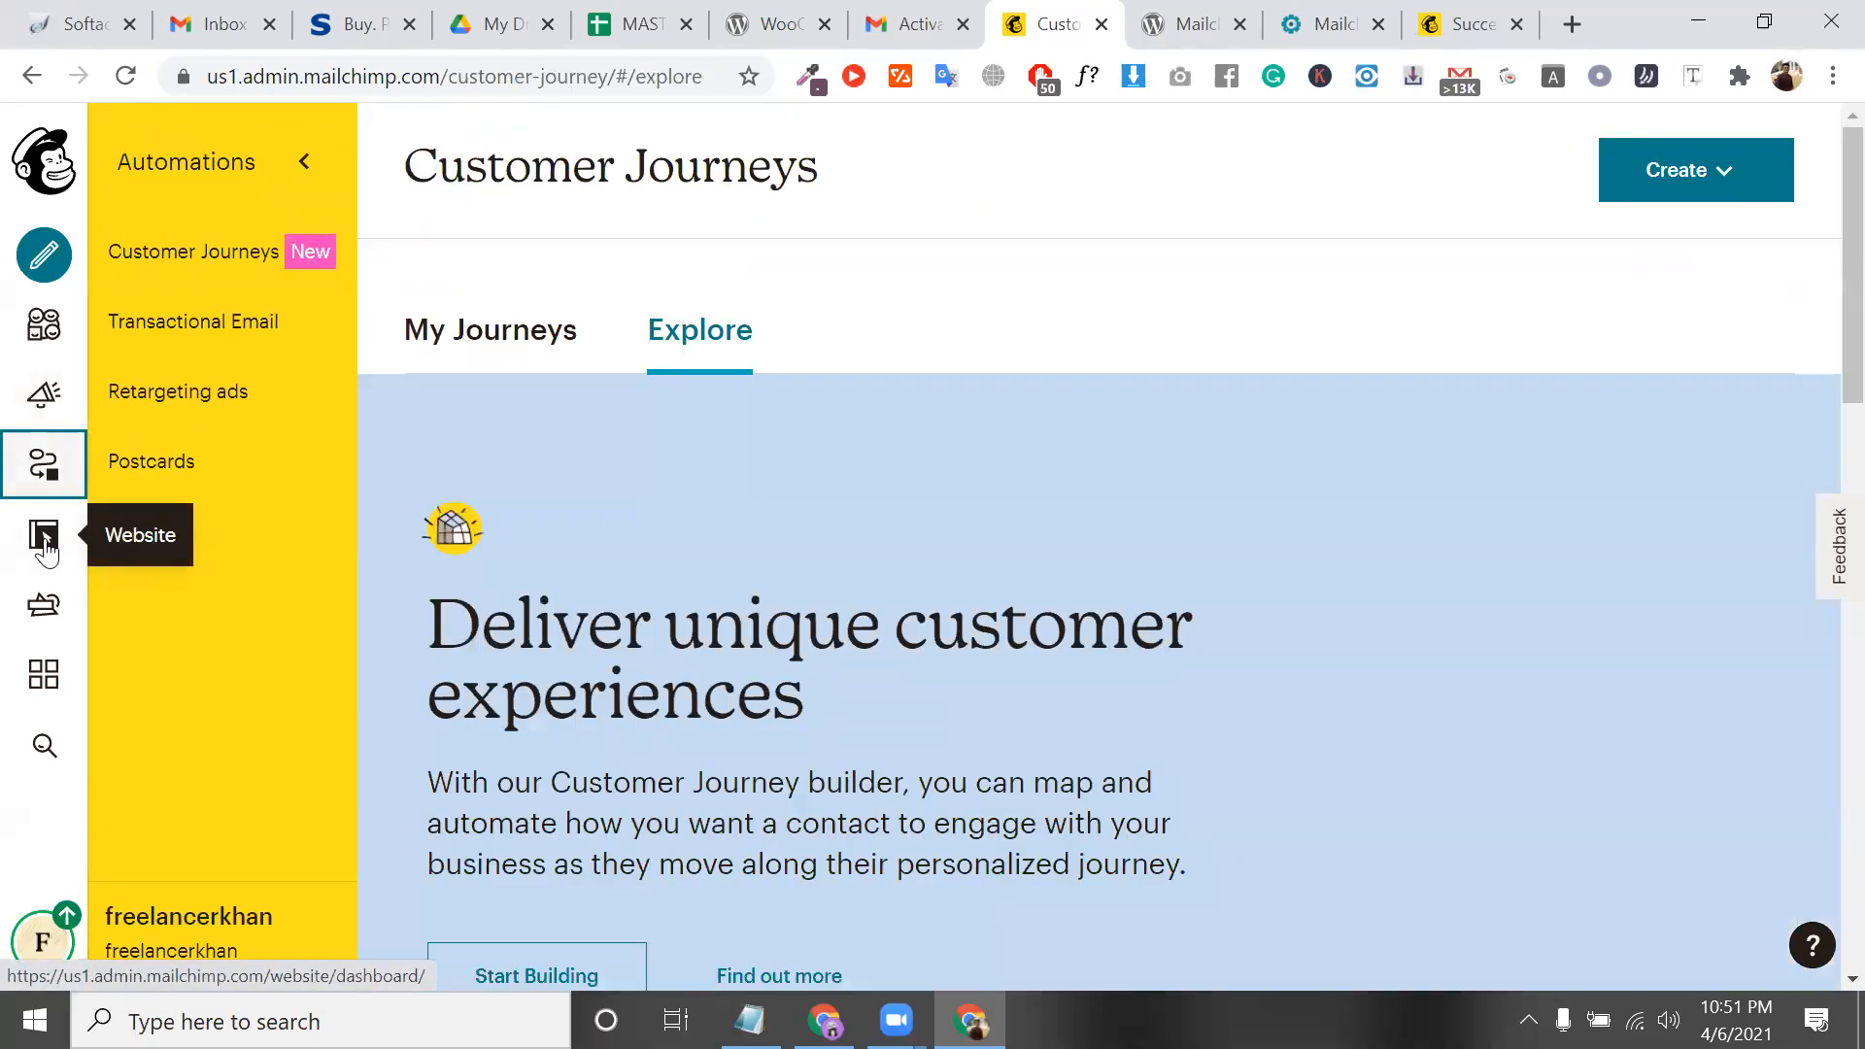
click(44, 544)
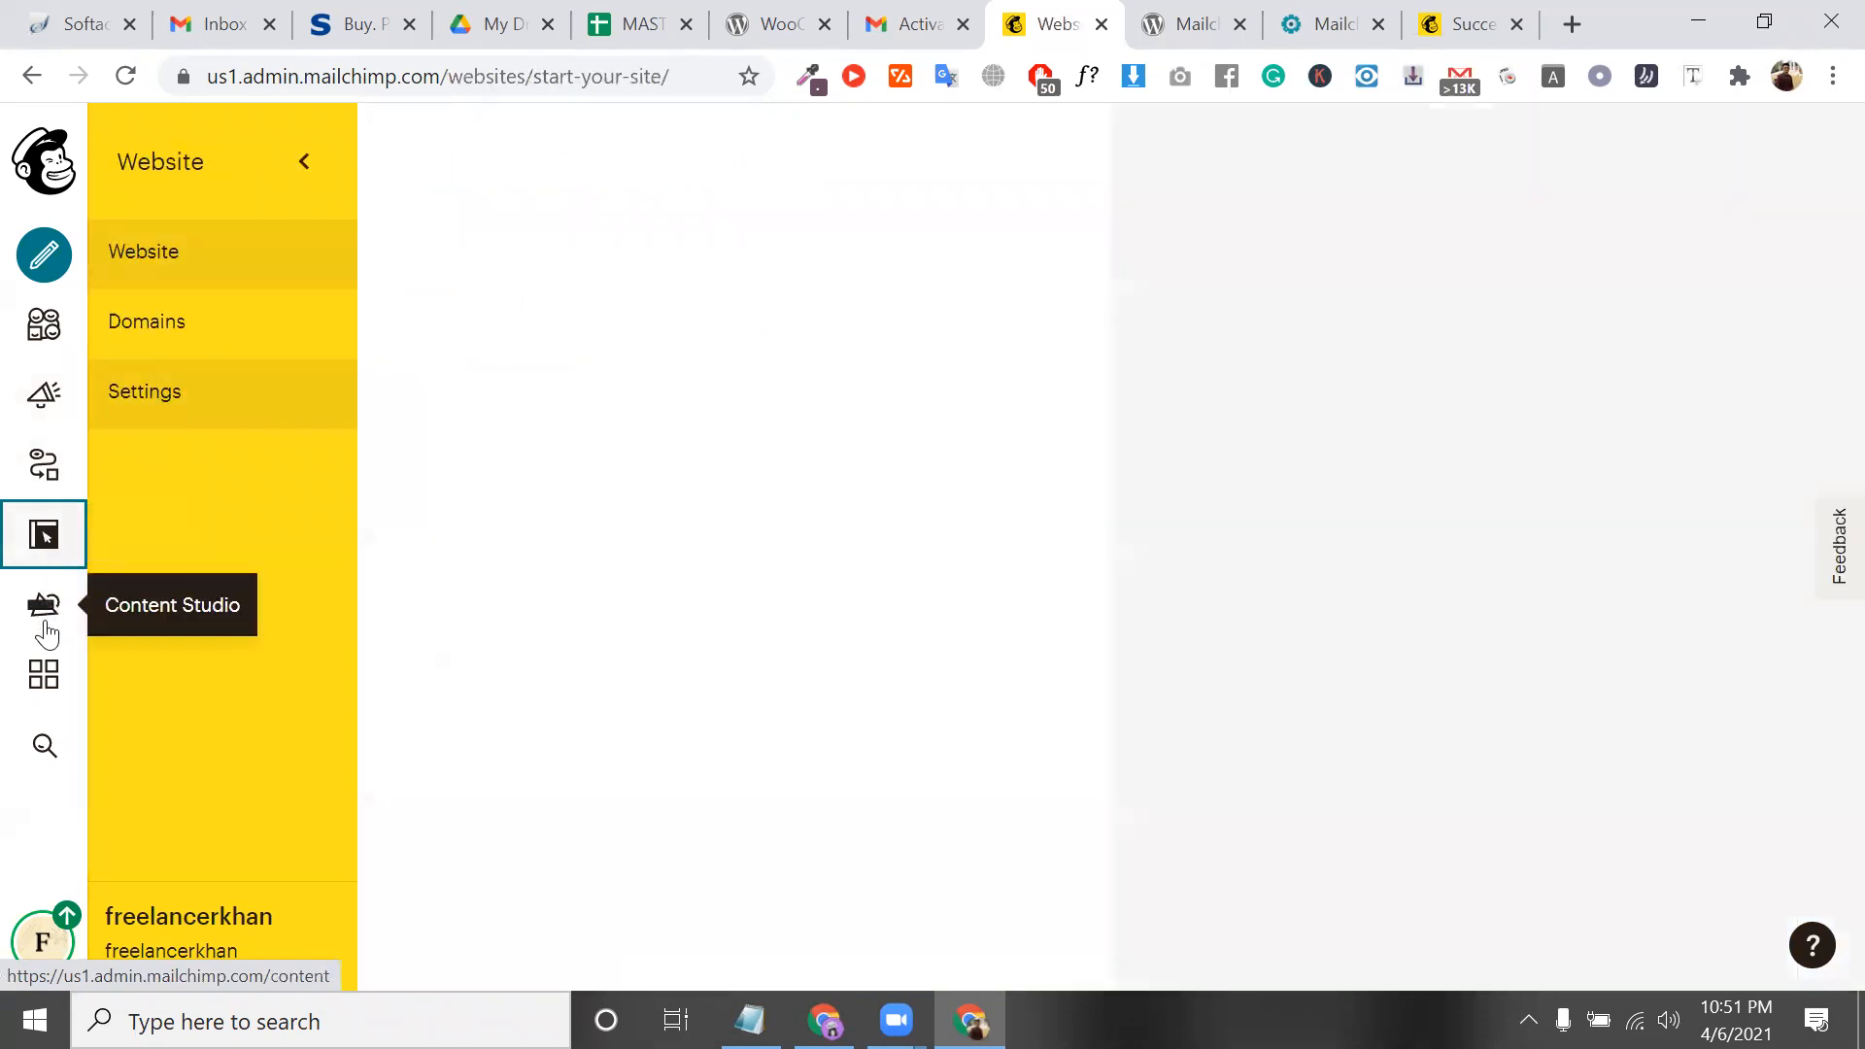
click(46, 627)
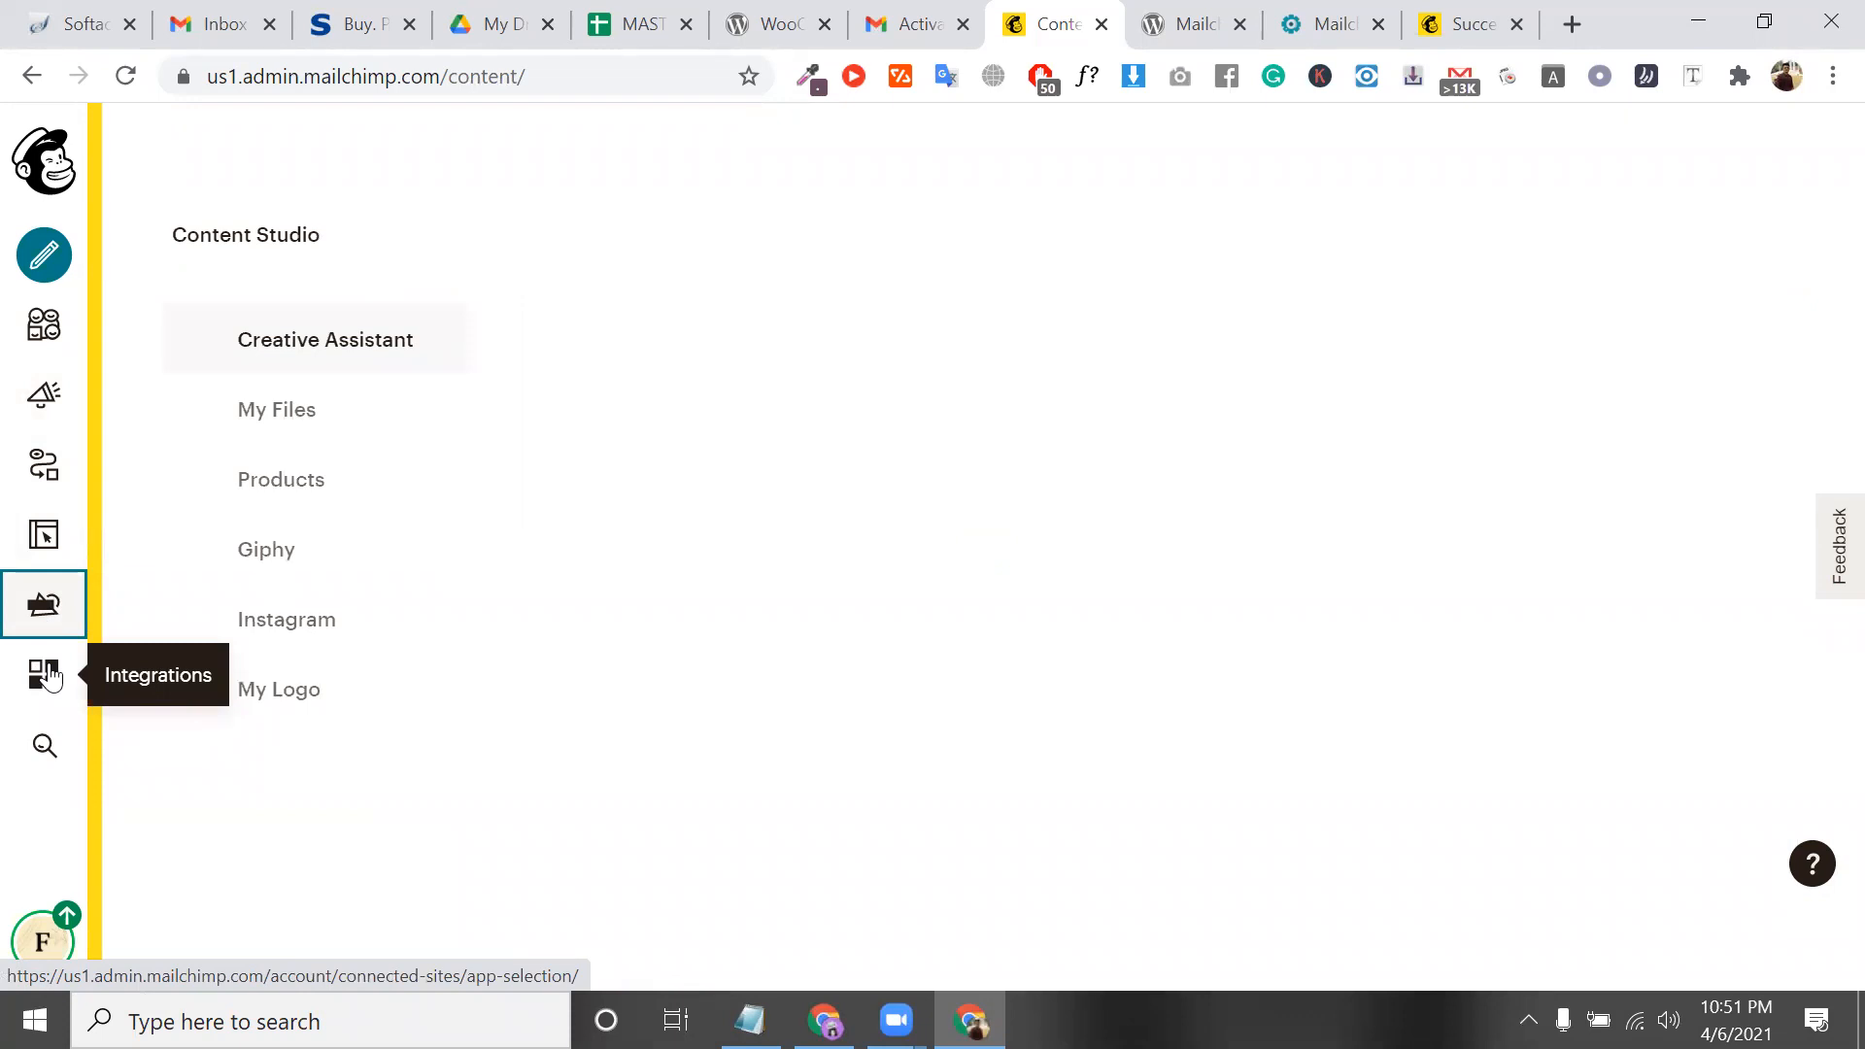
click(49, 677)
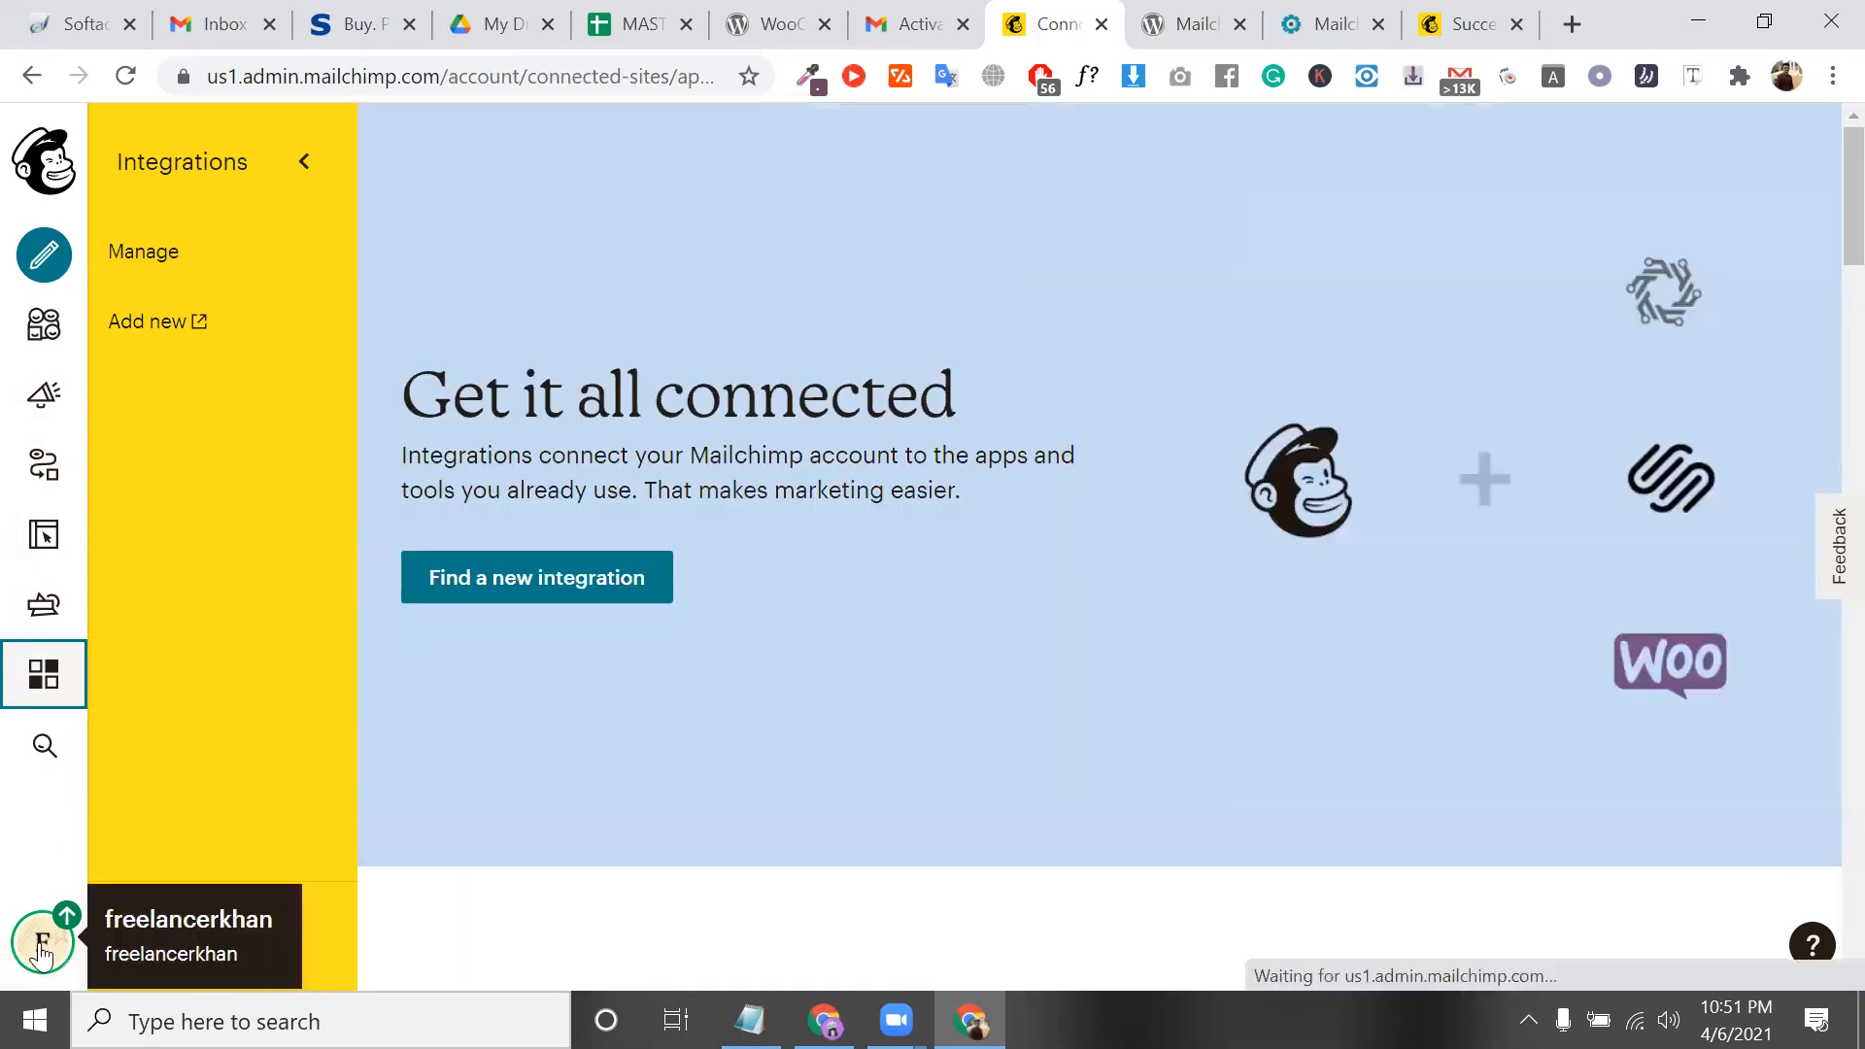
Go to the account overview and open the API keys page among the account extras
click(41, 944)
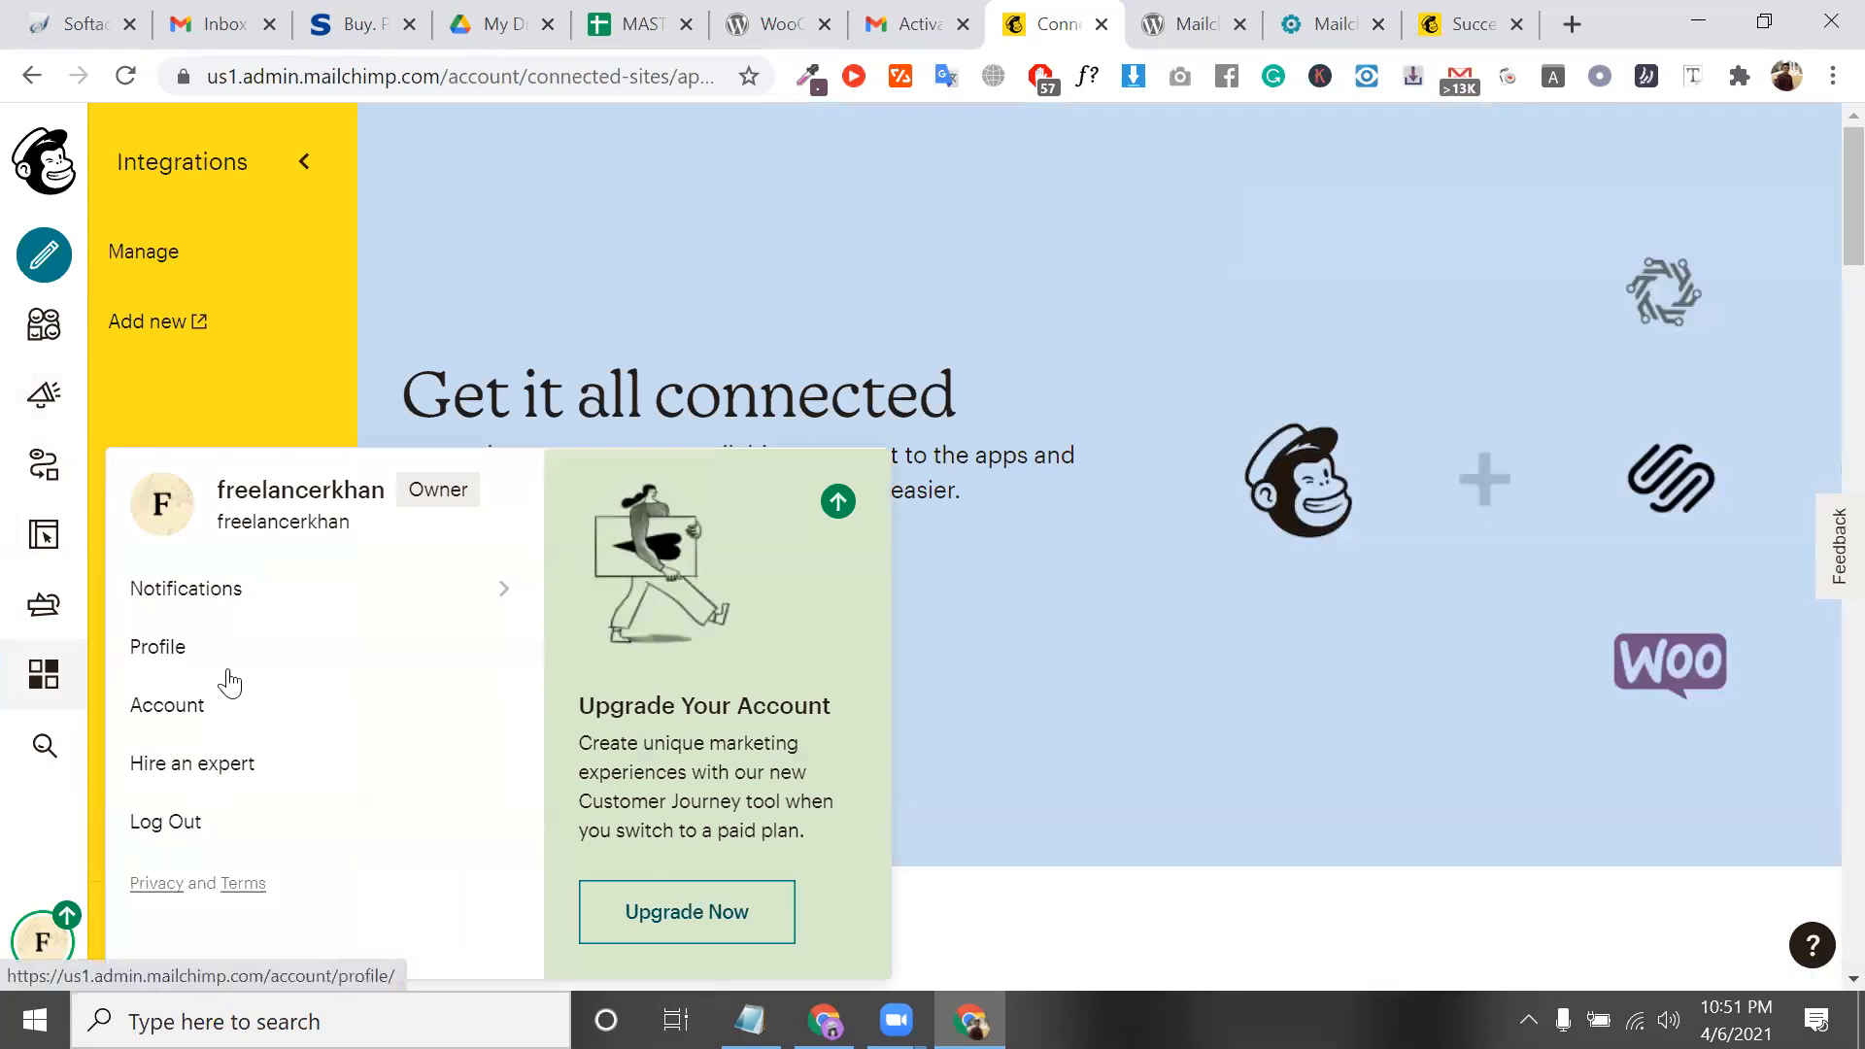
click(190, 728)
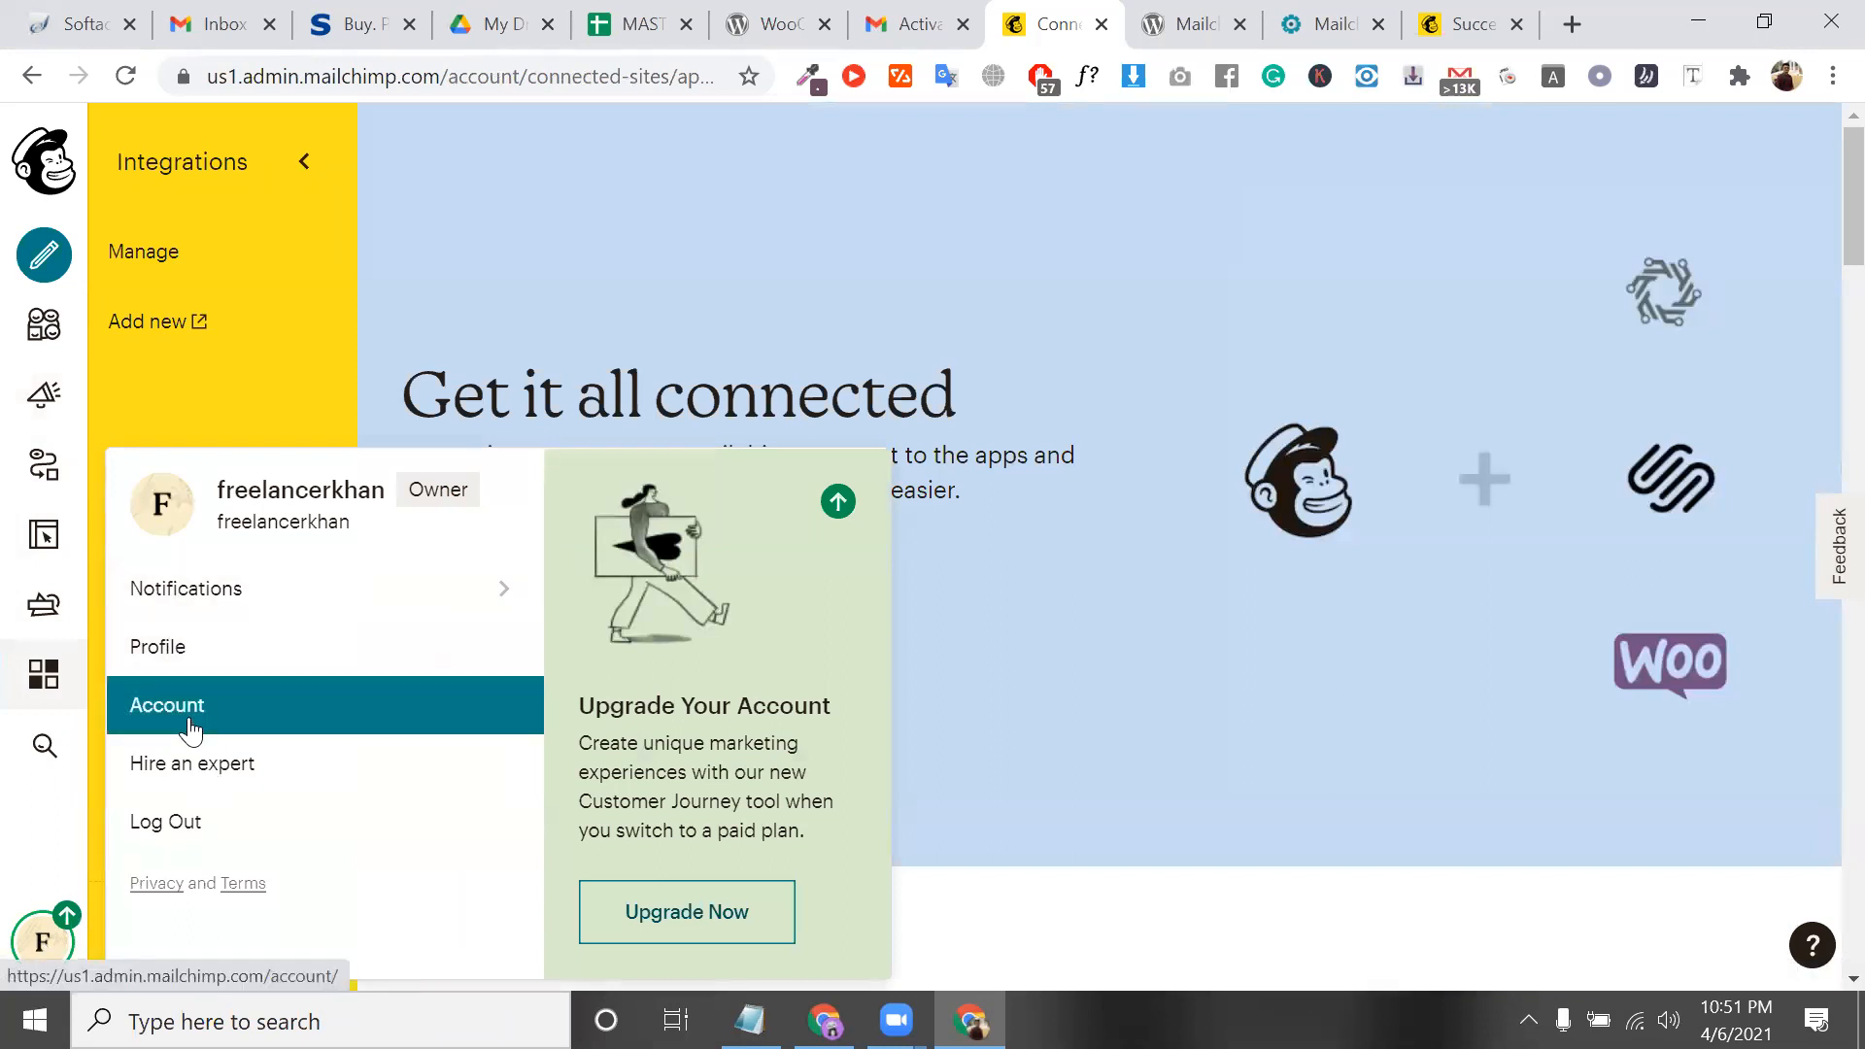
click(191, 729)
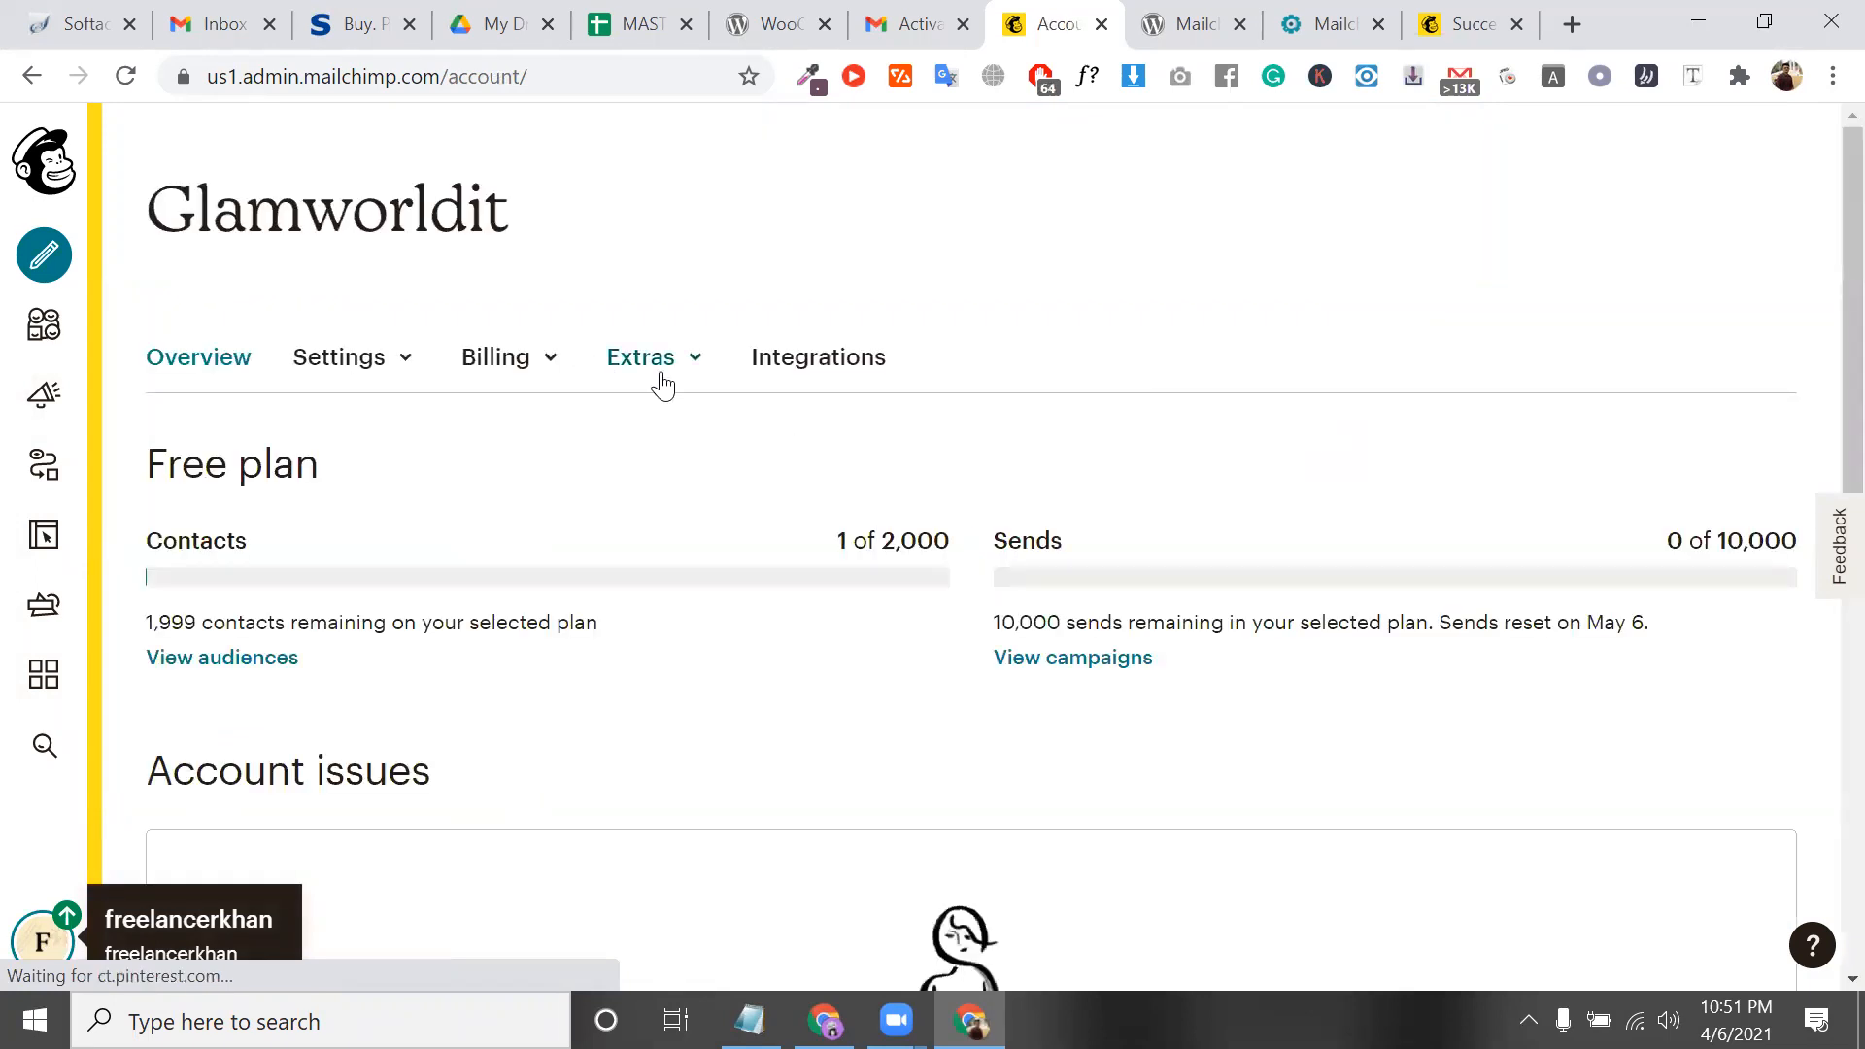
click(36, 942)
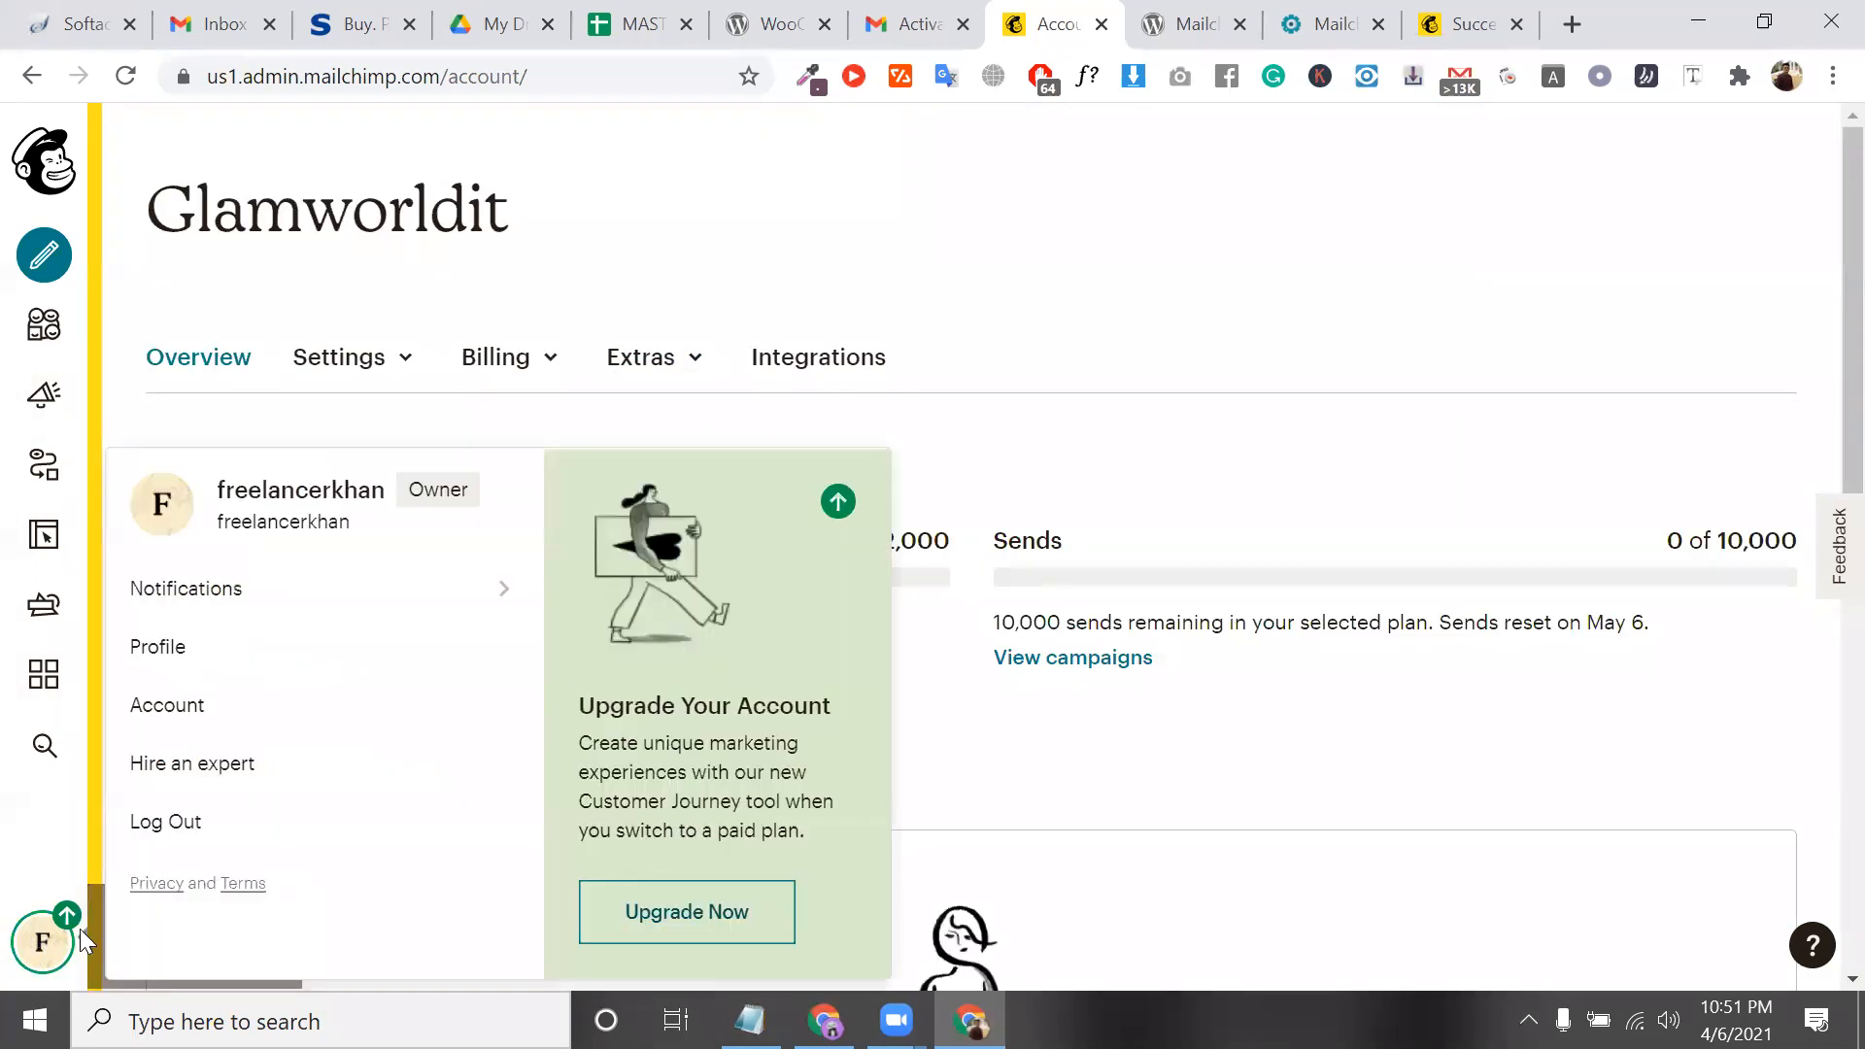
click(173, 719)
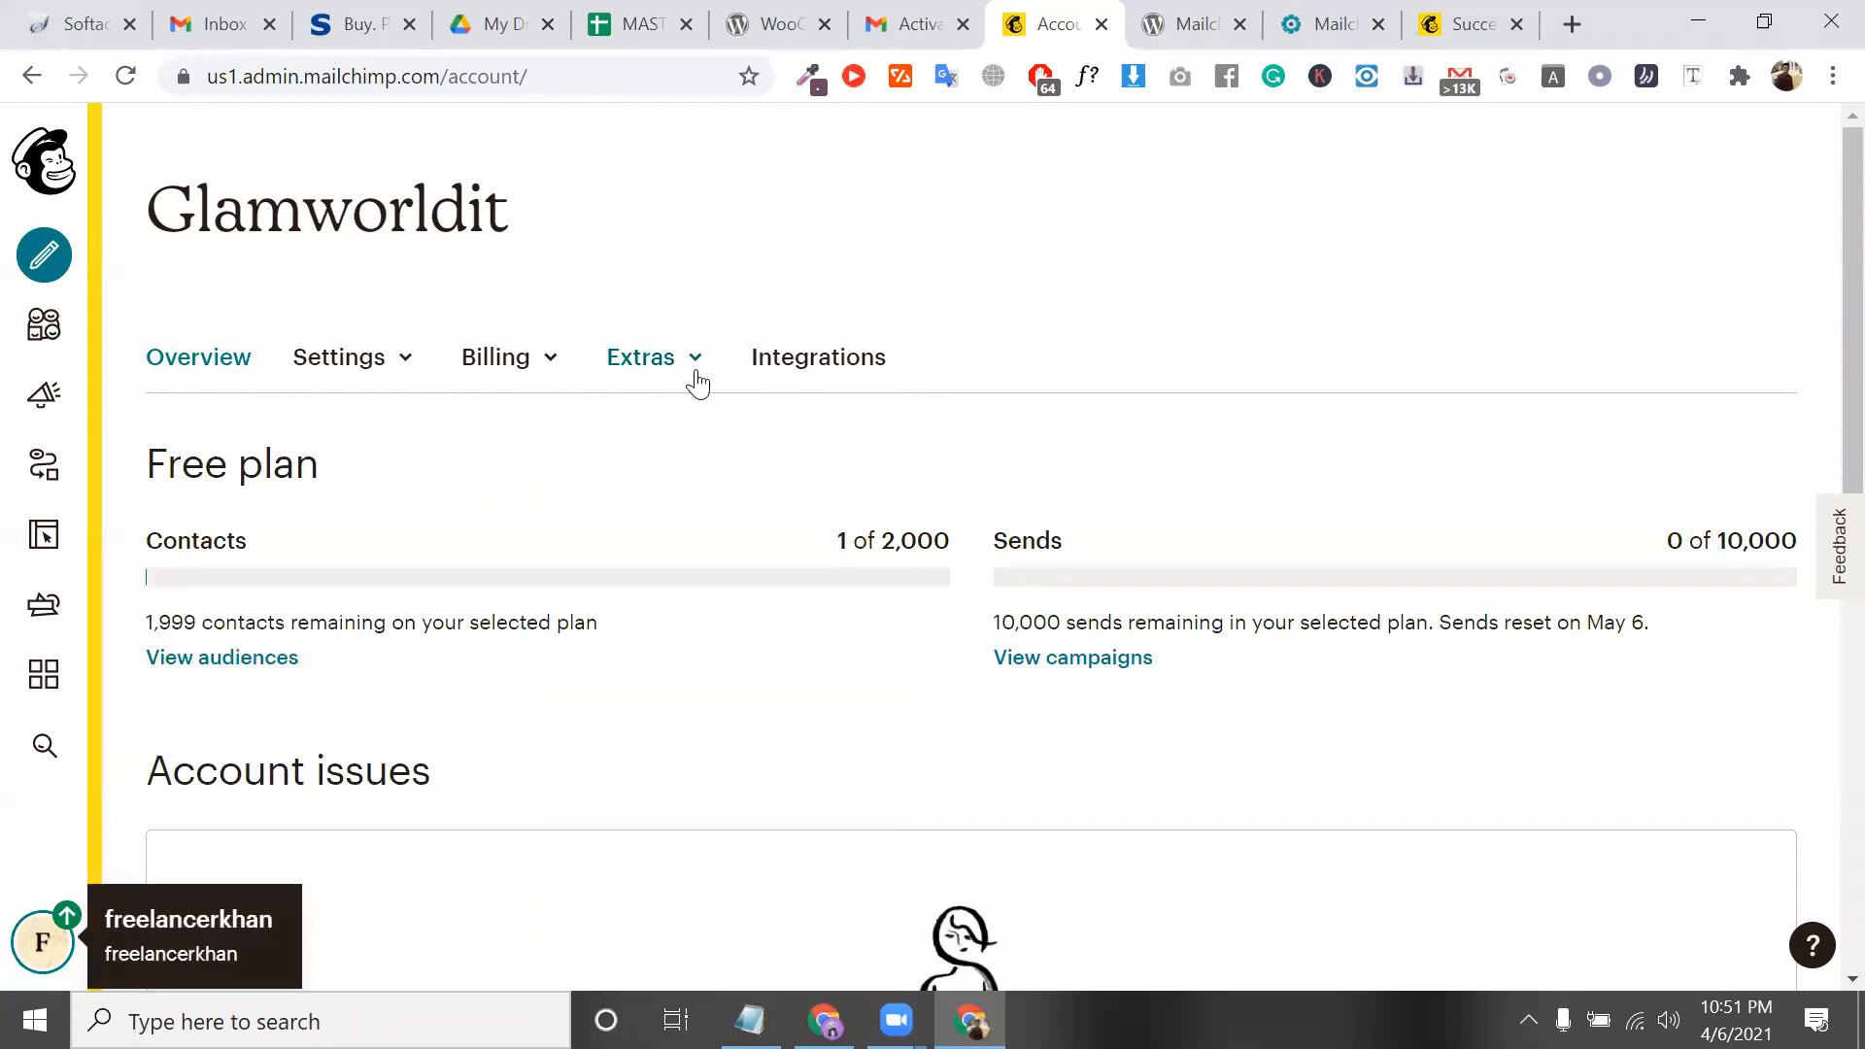
click(696, 381)
click(689, 514)
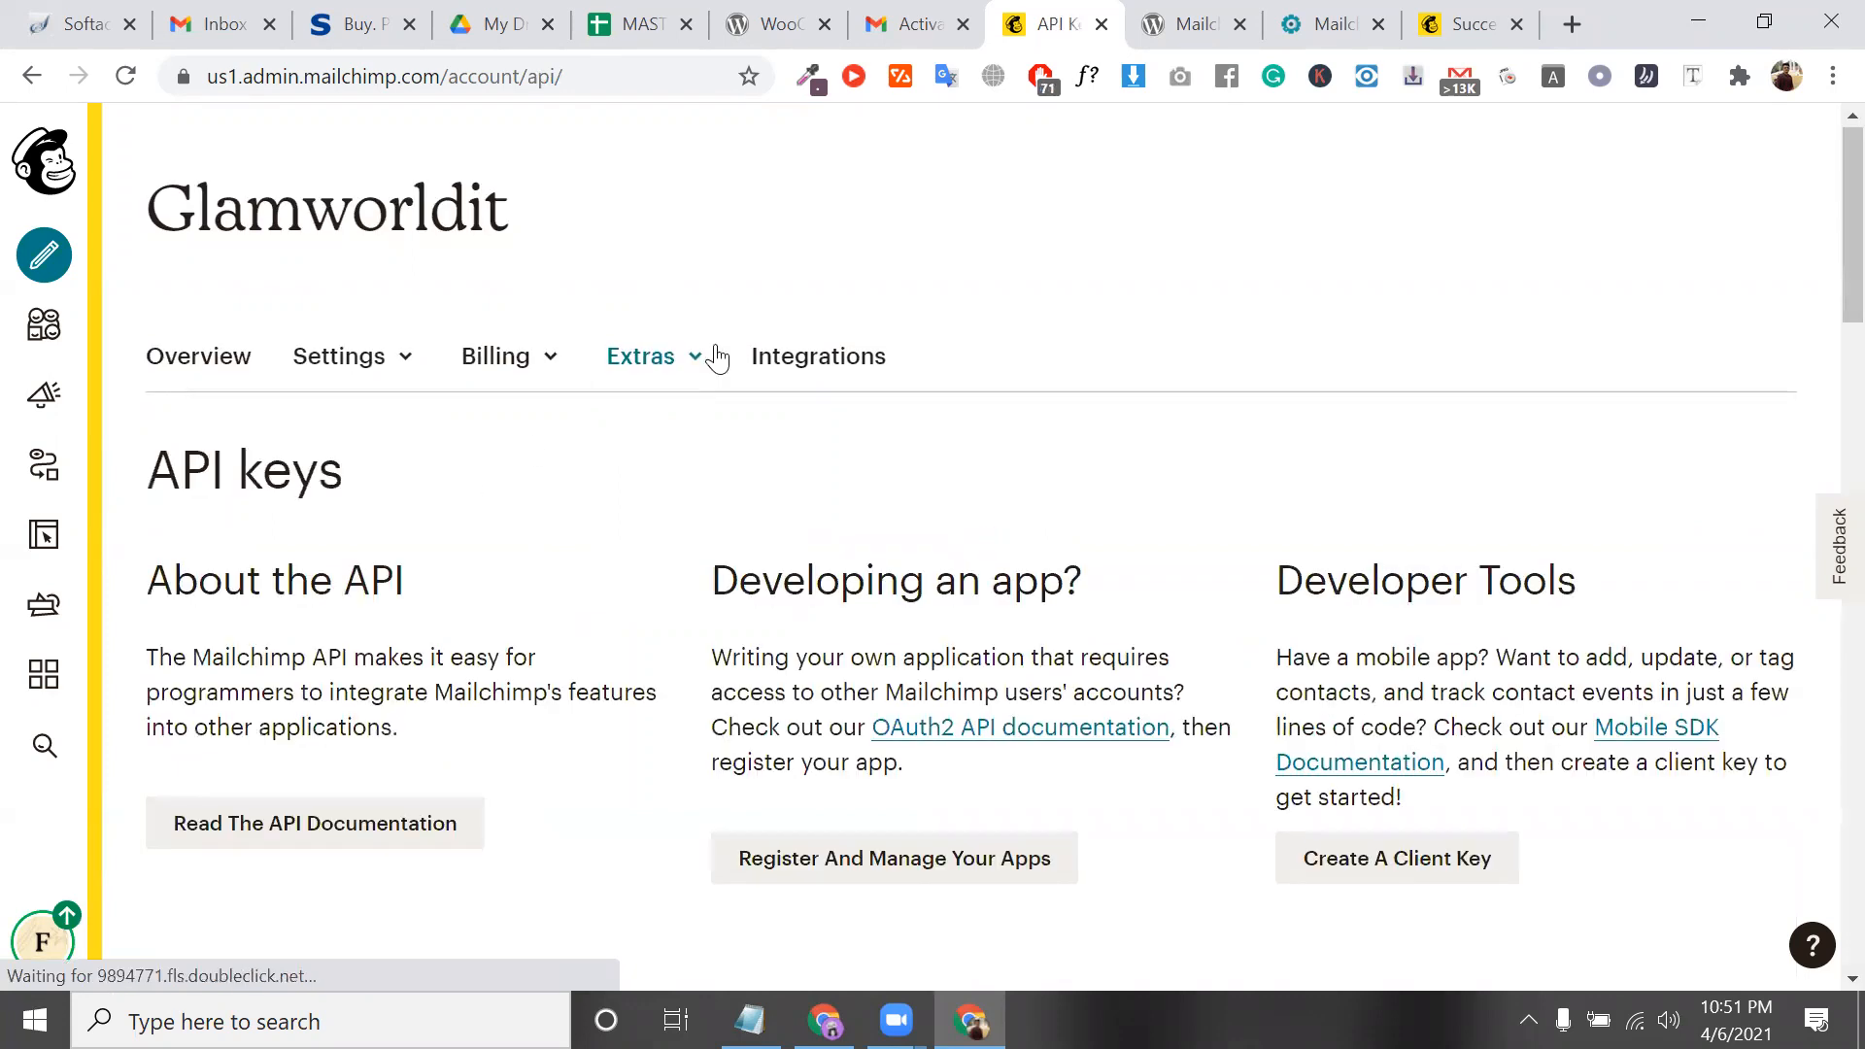
Review the API keys page and create a new API key for the account
scroll(716, 357, down, 12)
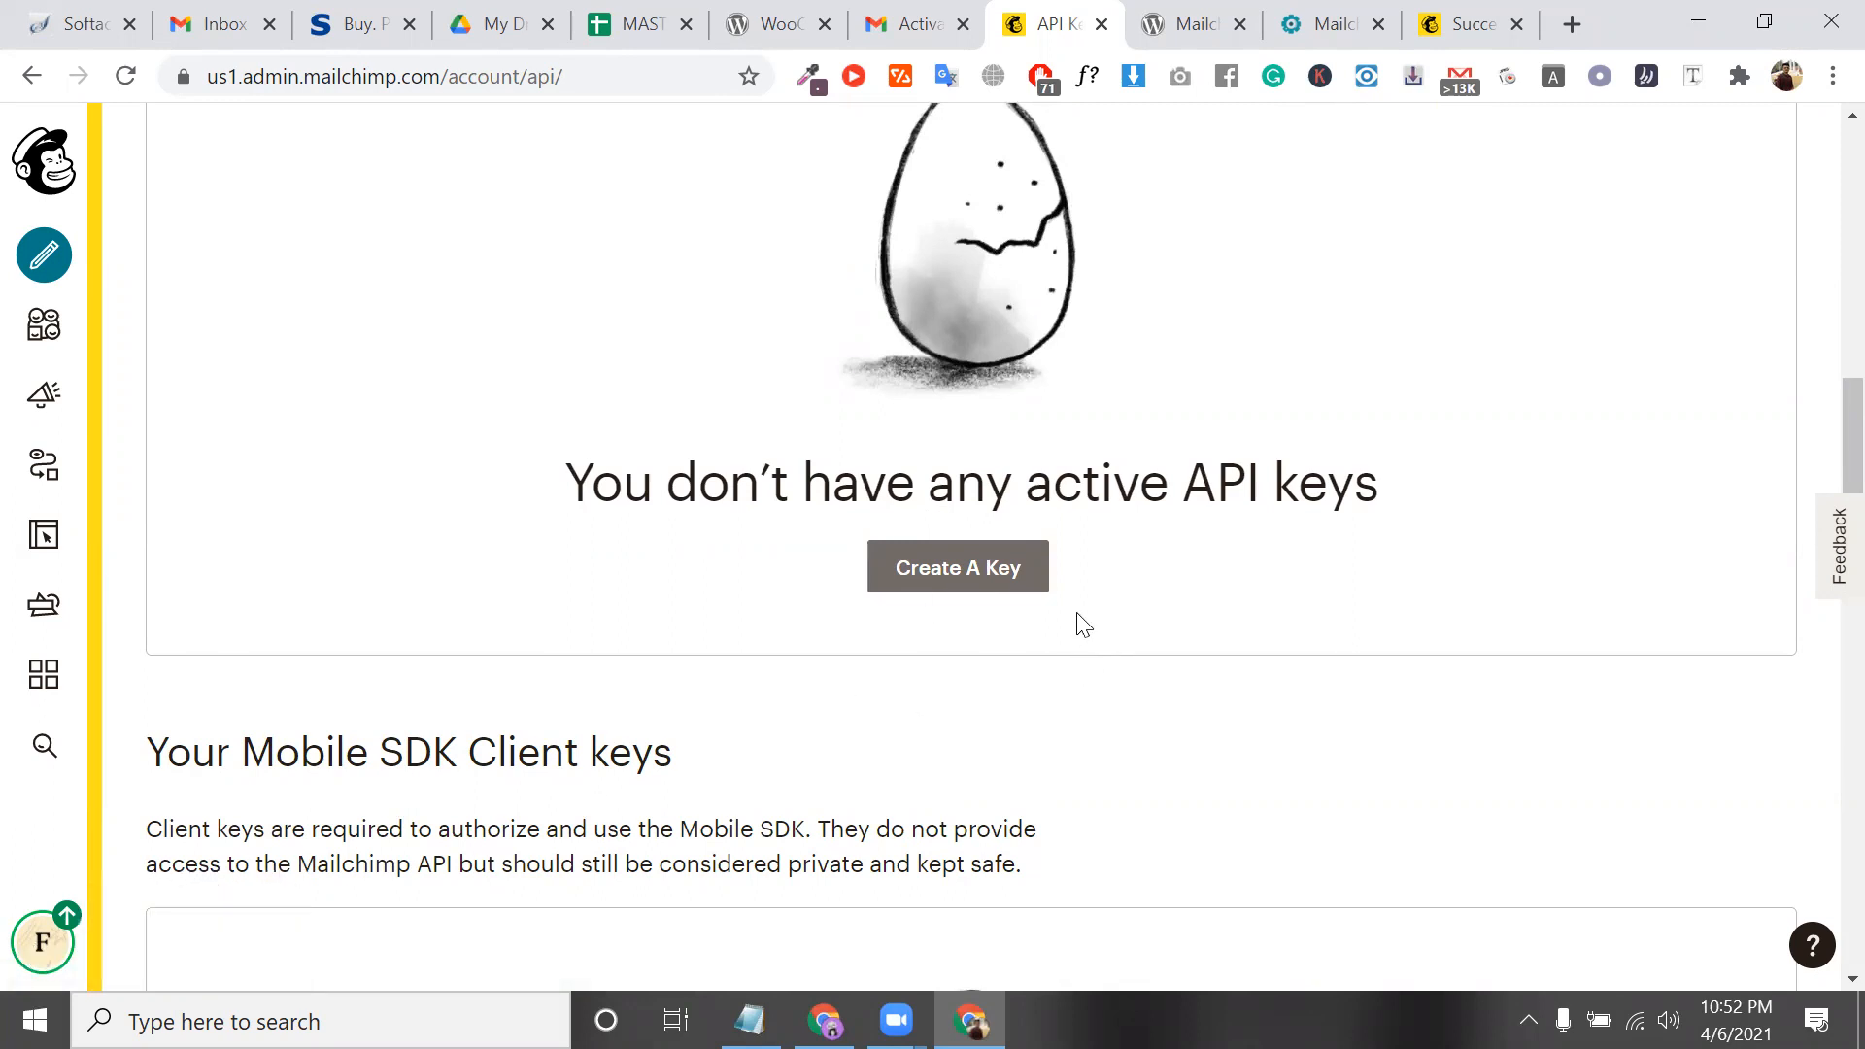
scroll(855, 528, up, 2)
scroll(814, 373, up, 5)
scroll(641, 371, up, 5)
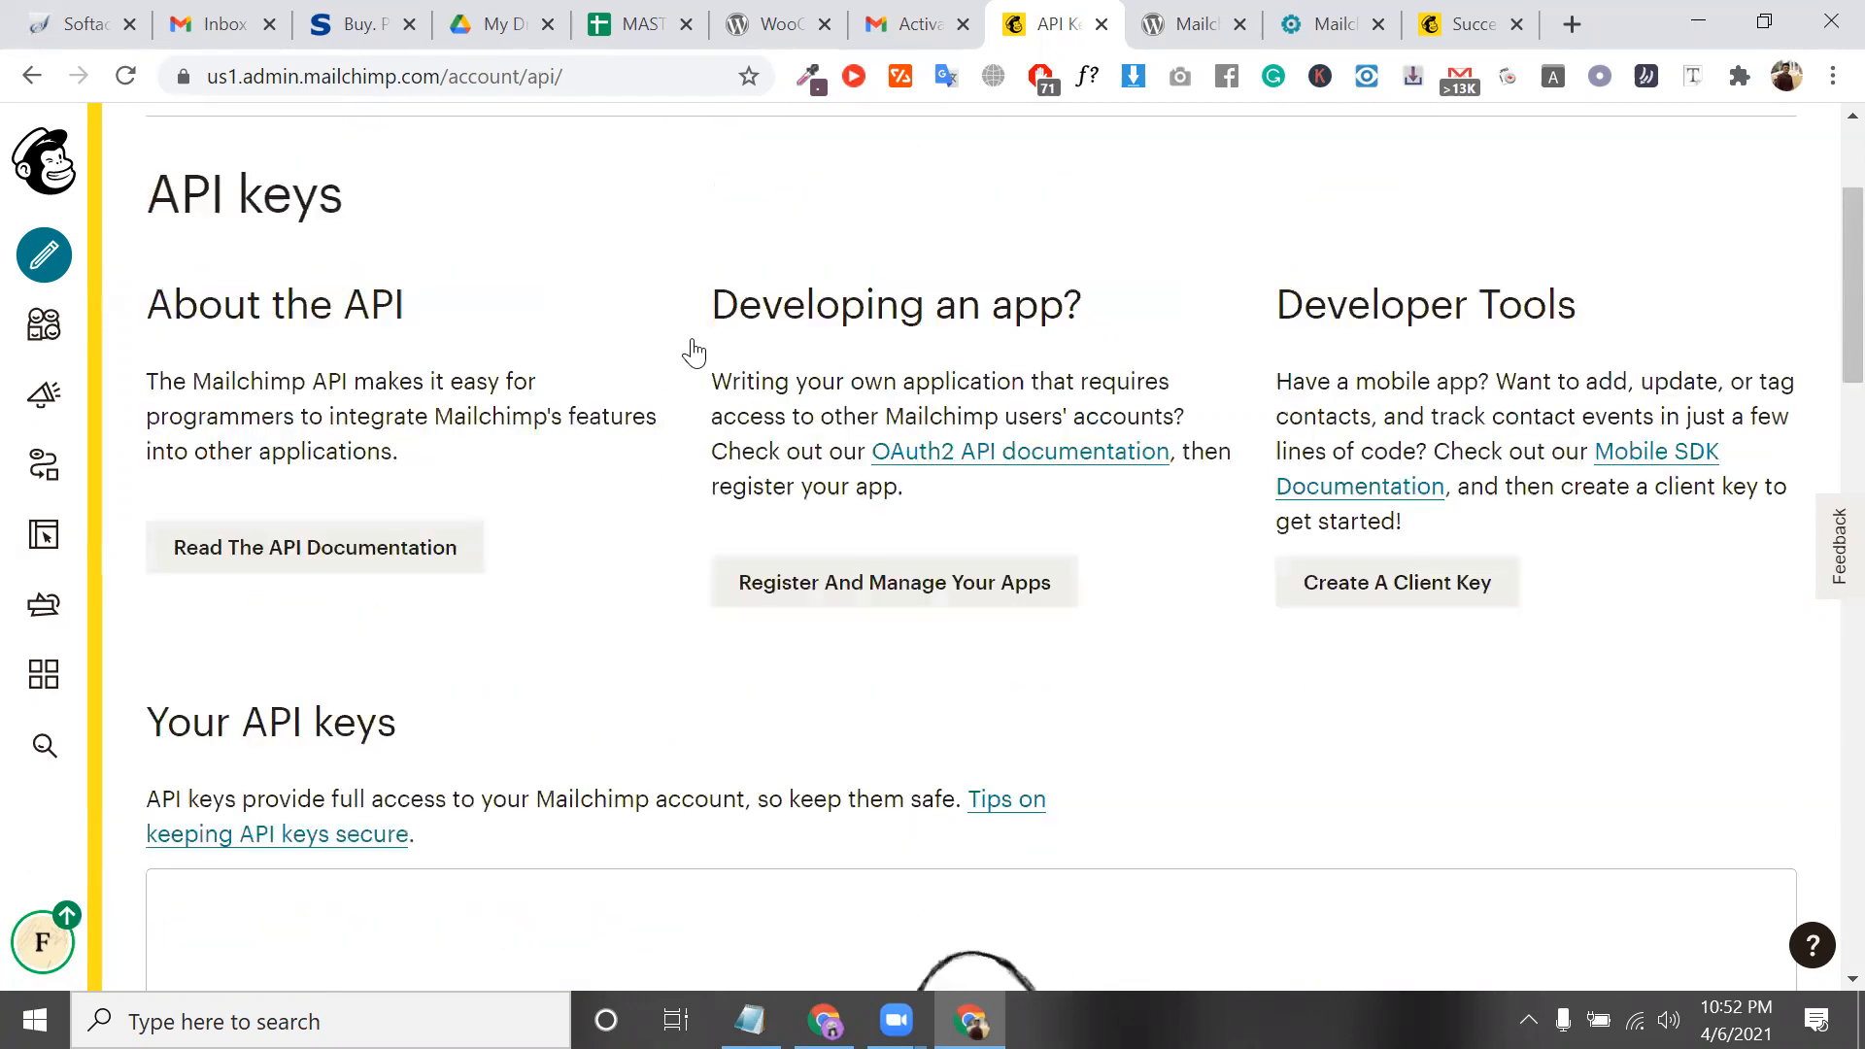
click(646, 356)
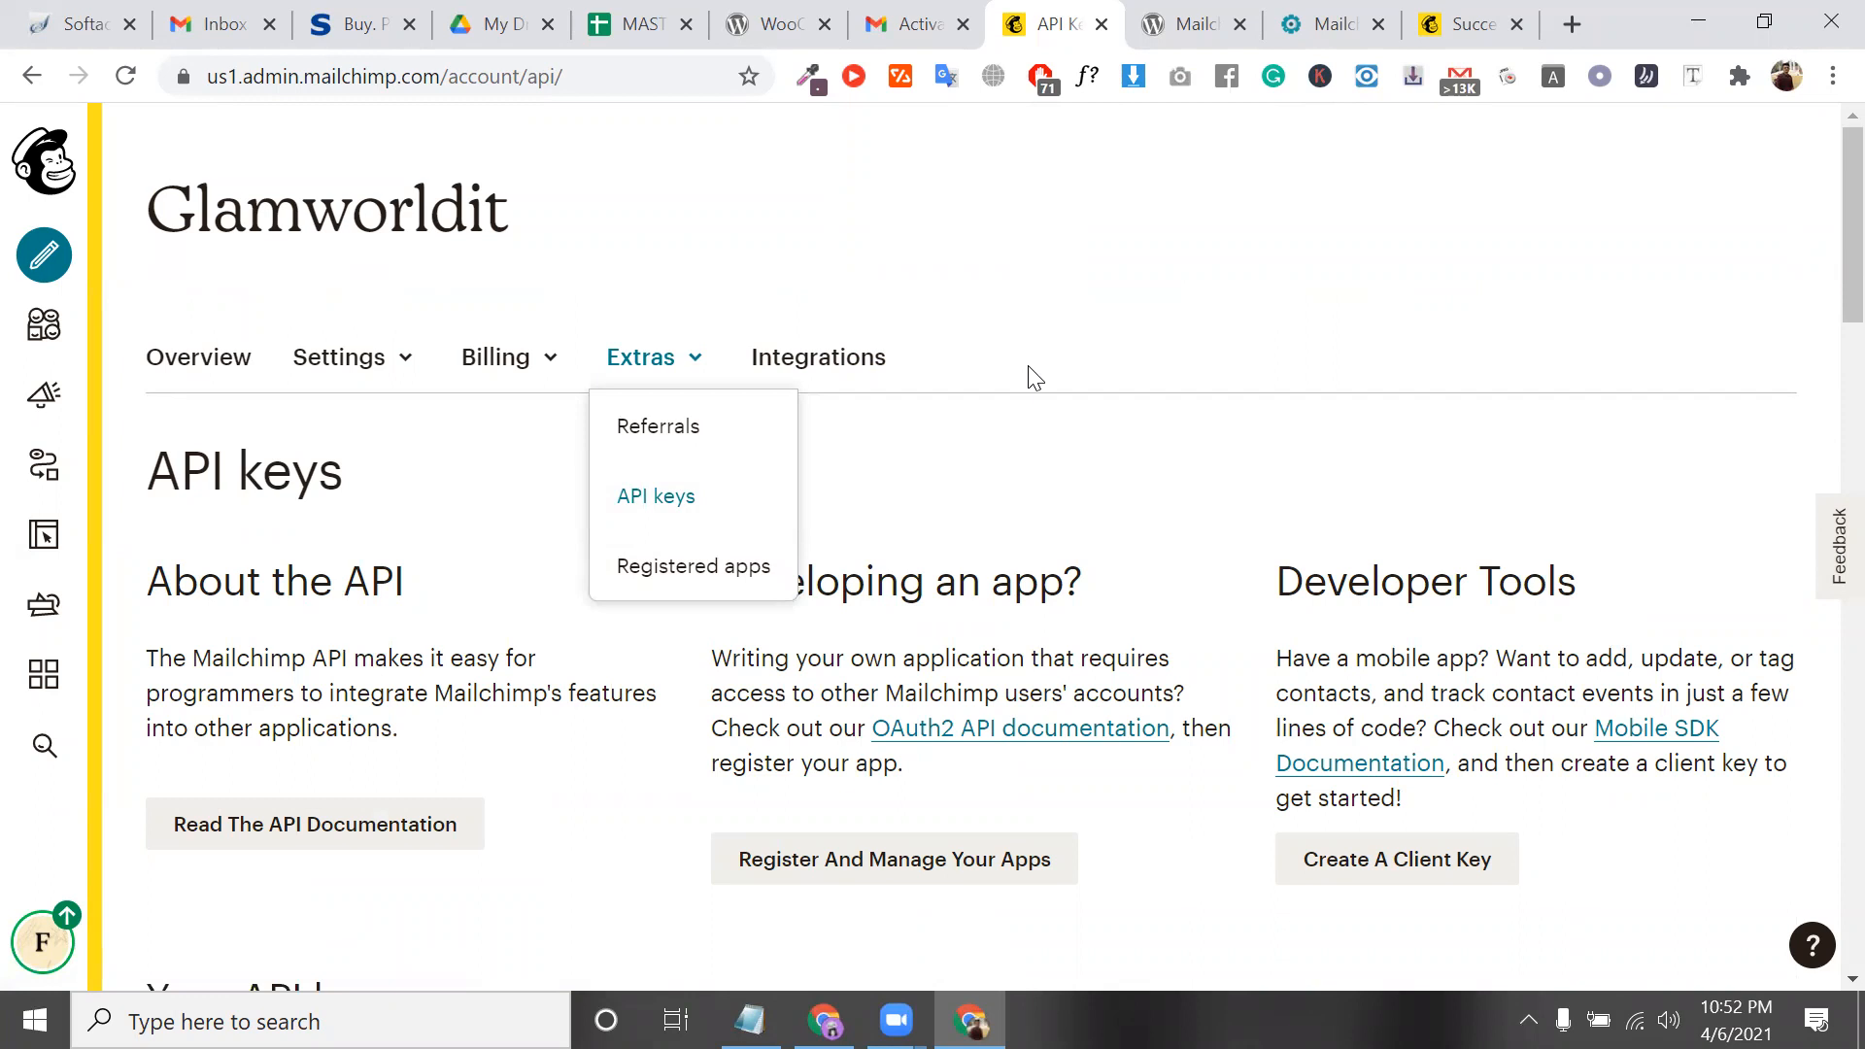
scroll(987, 671, down, 10)
click(969, 670)
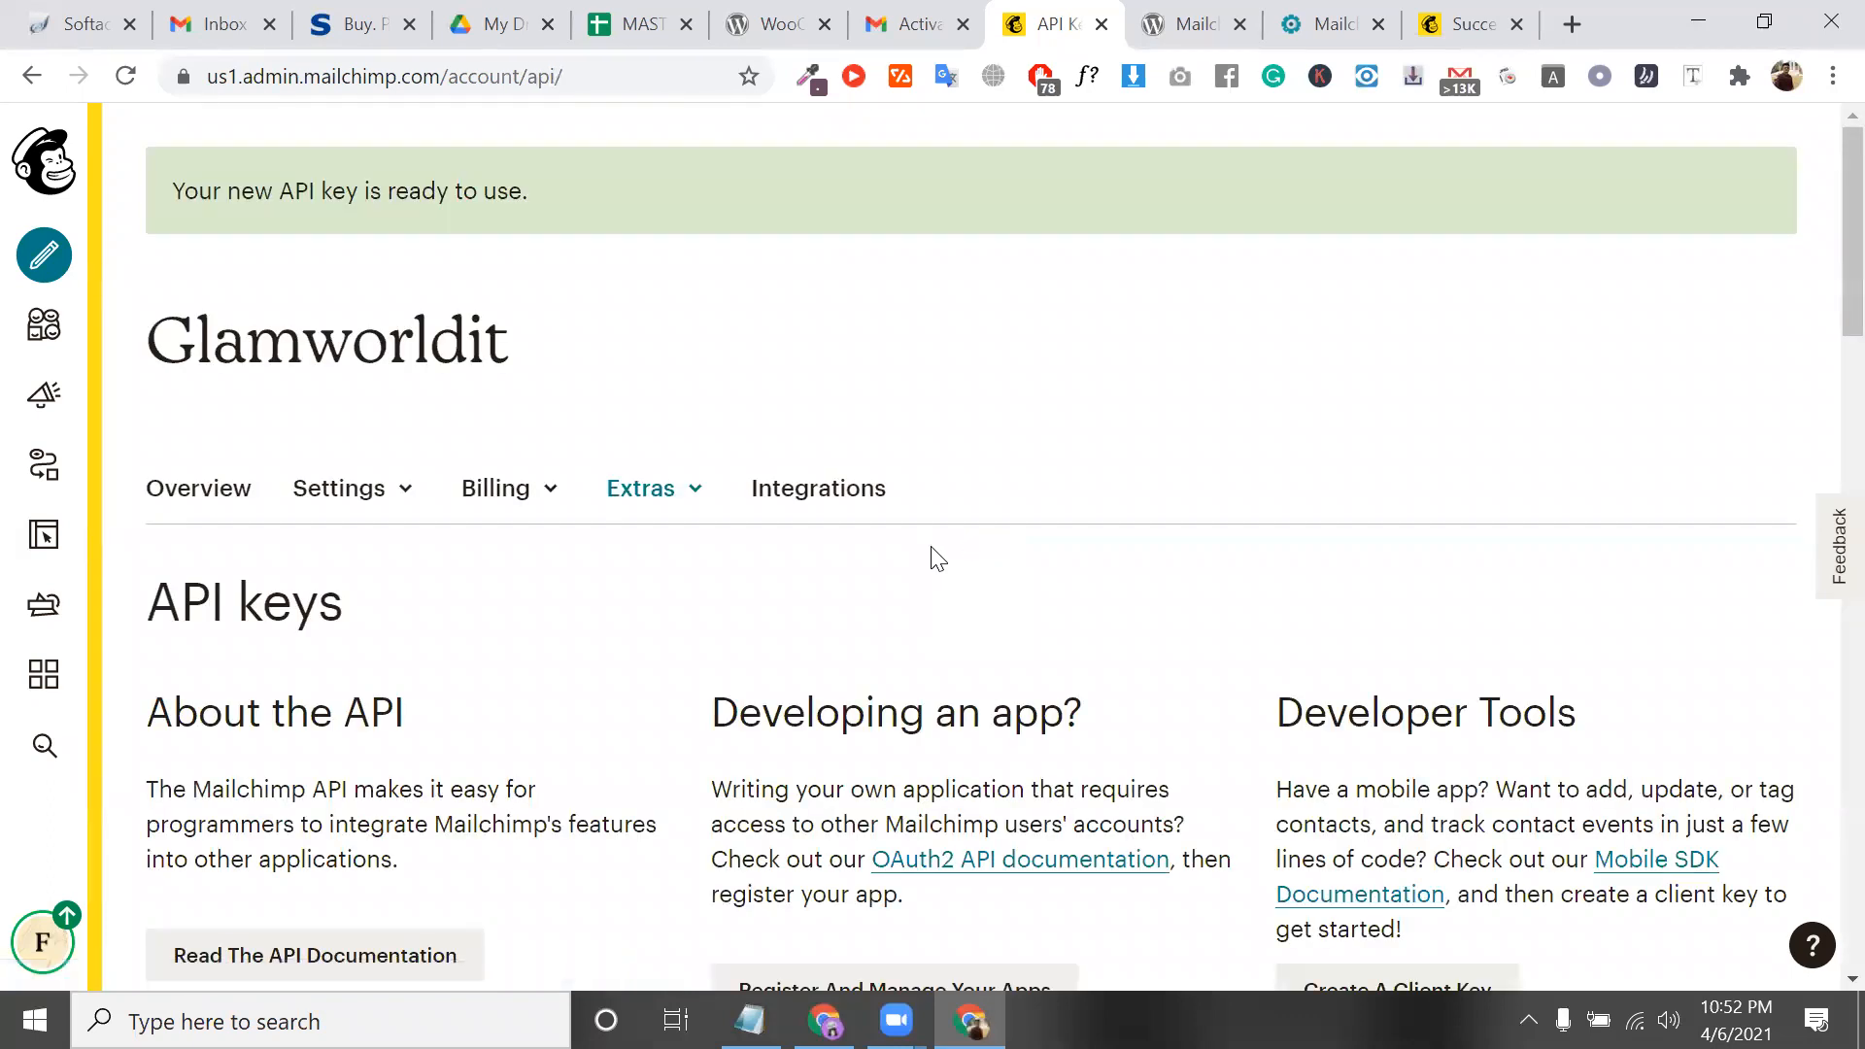
Copy the newly created API key from the Your API keys table
scroll(838, 670, down, 3)
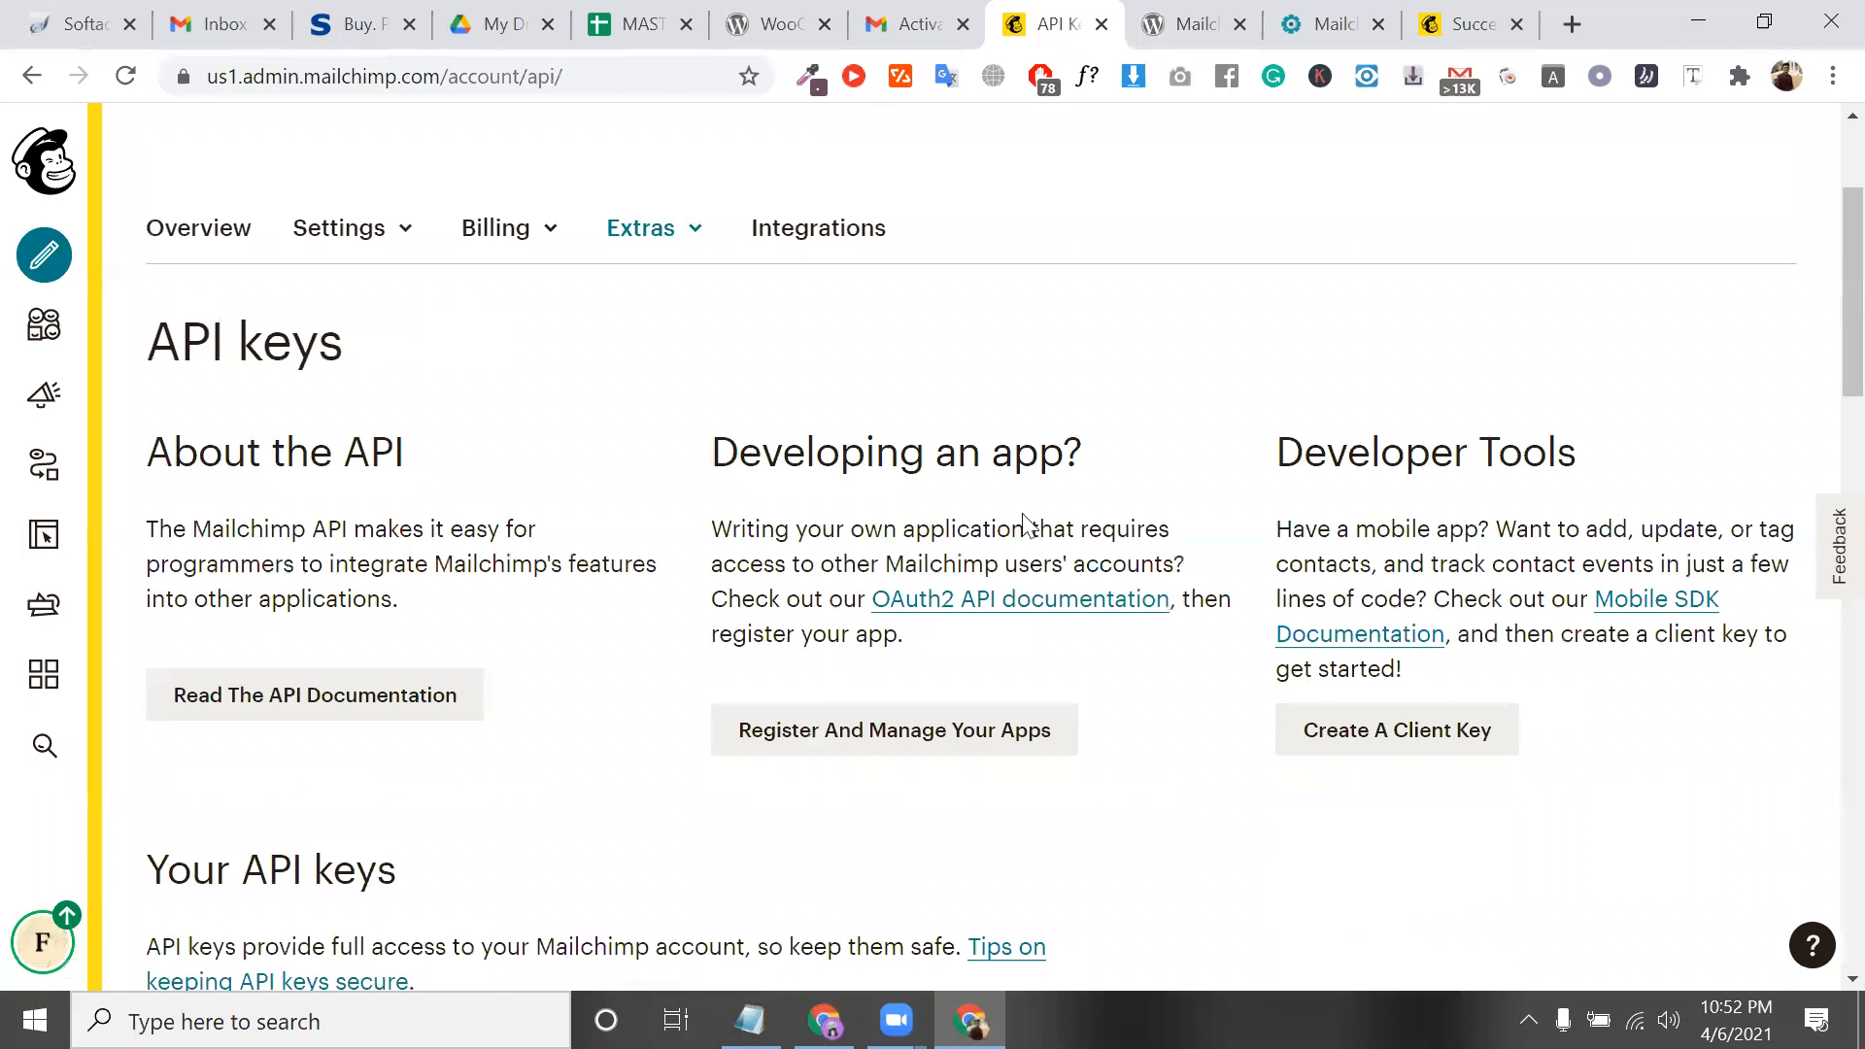
scroll(1162, 379, down, 8)
click(1163, 381)
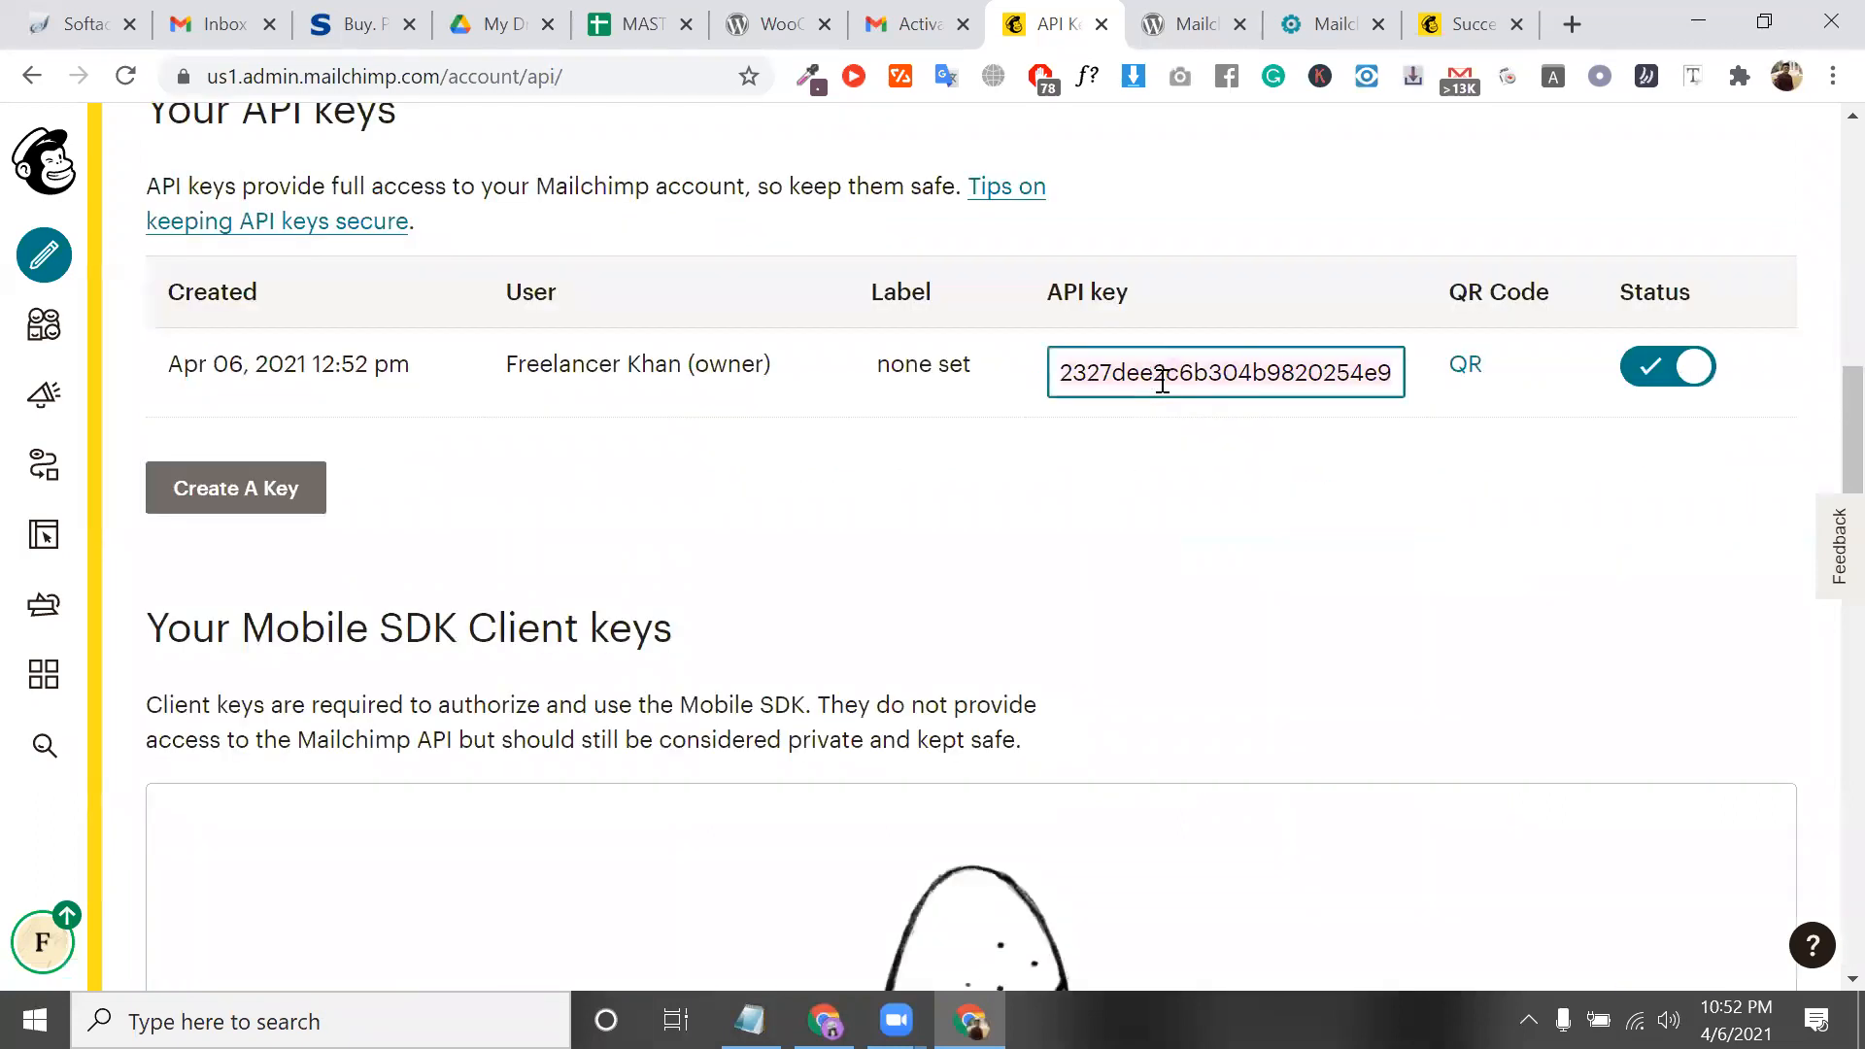
right_click(1195, 387)
click(1240, 487)
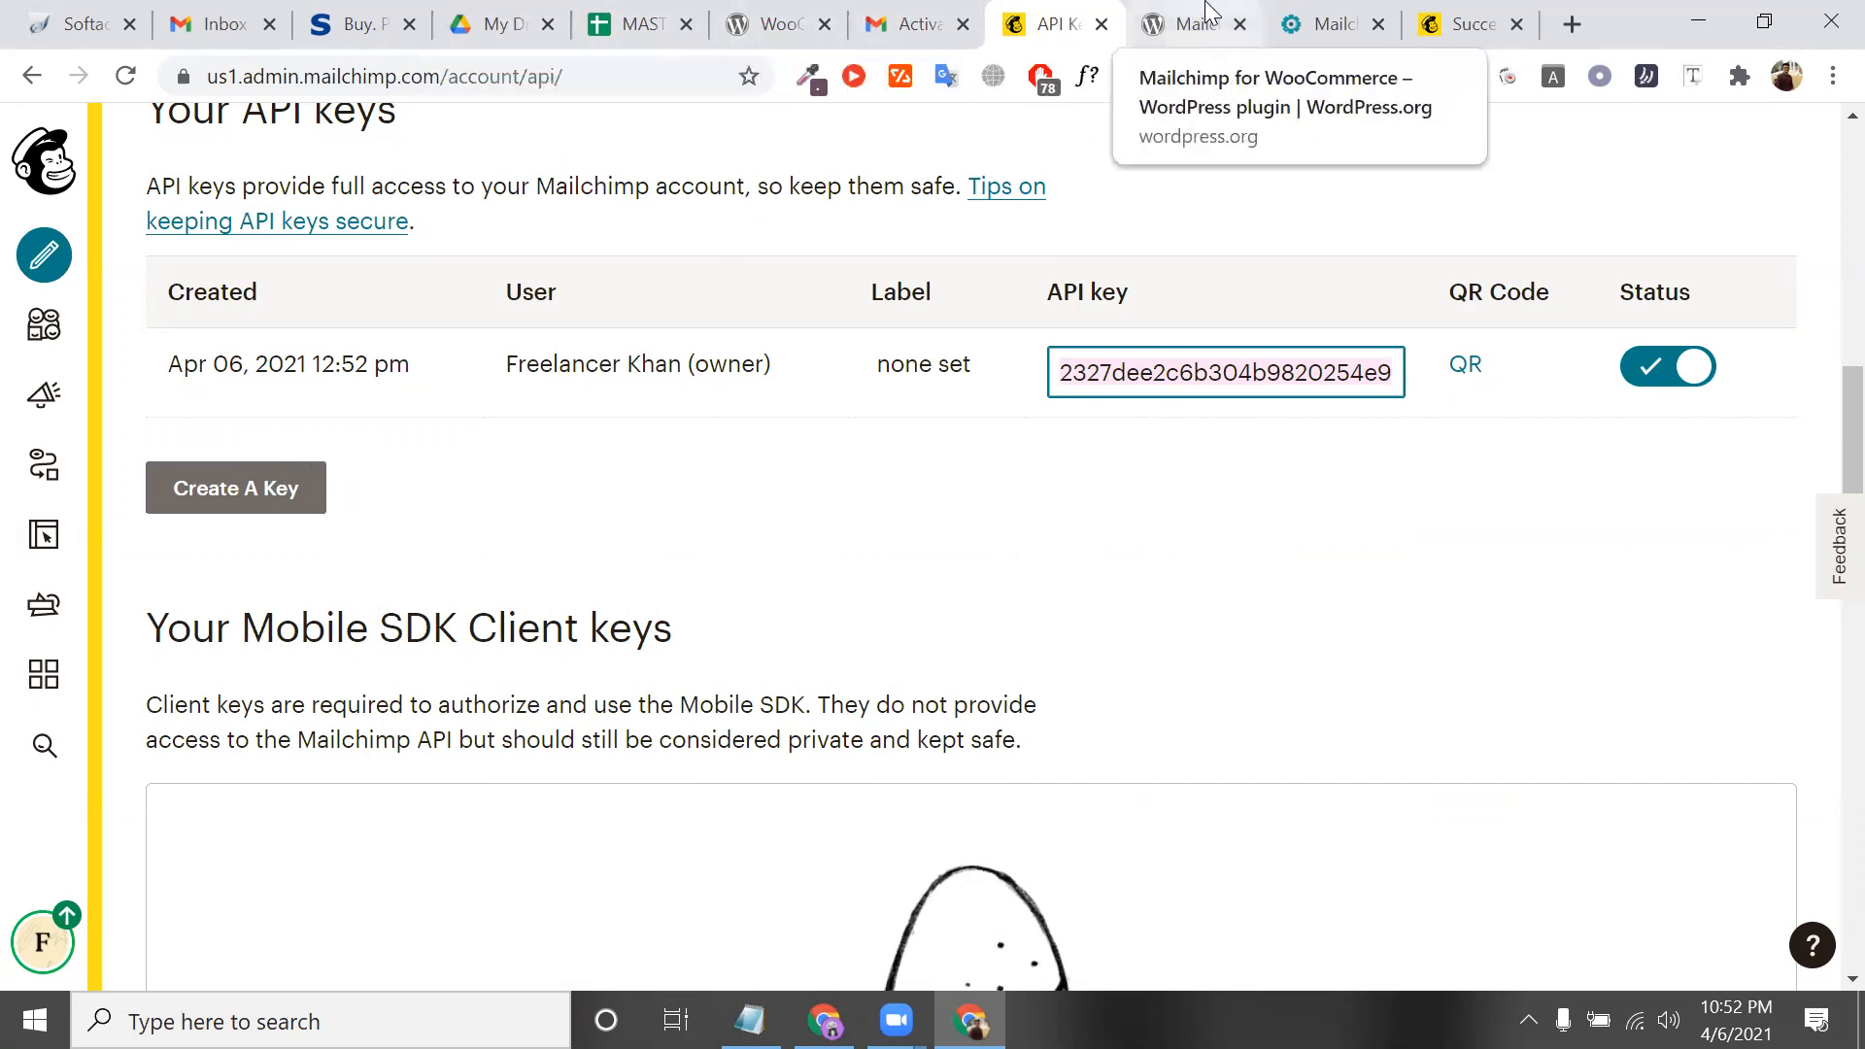
Paste the copied Mailchimp API key into the plugin's API settings on the WordPress site, save, and check the connection status
click(1312, 19)
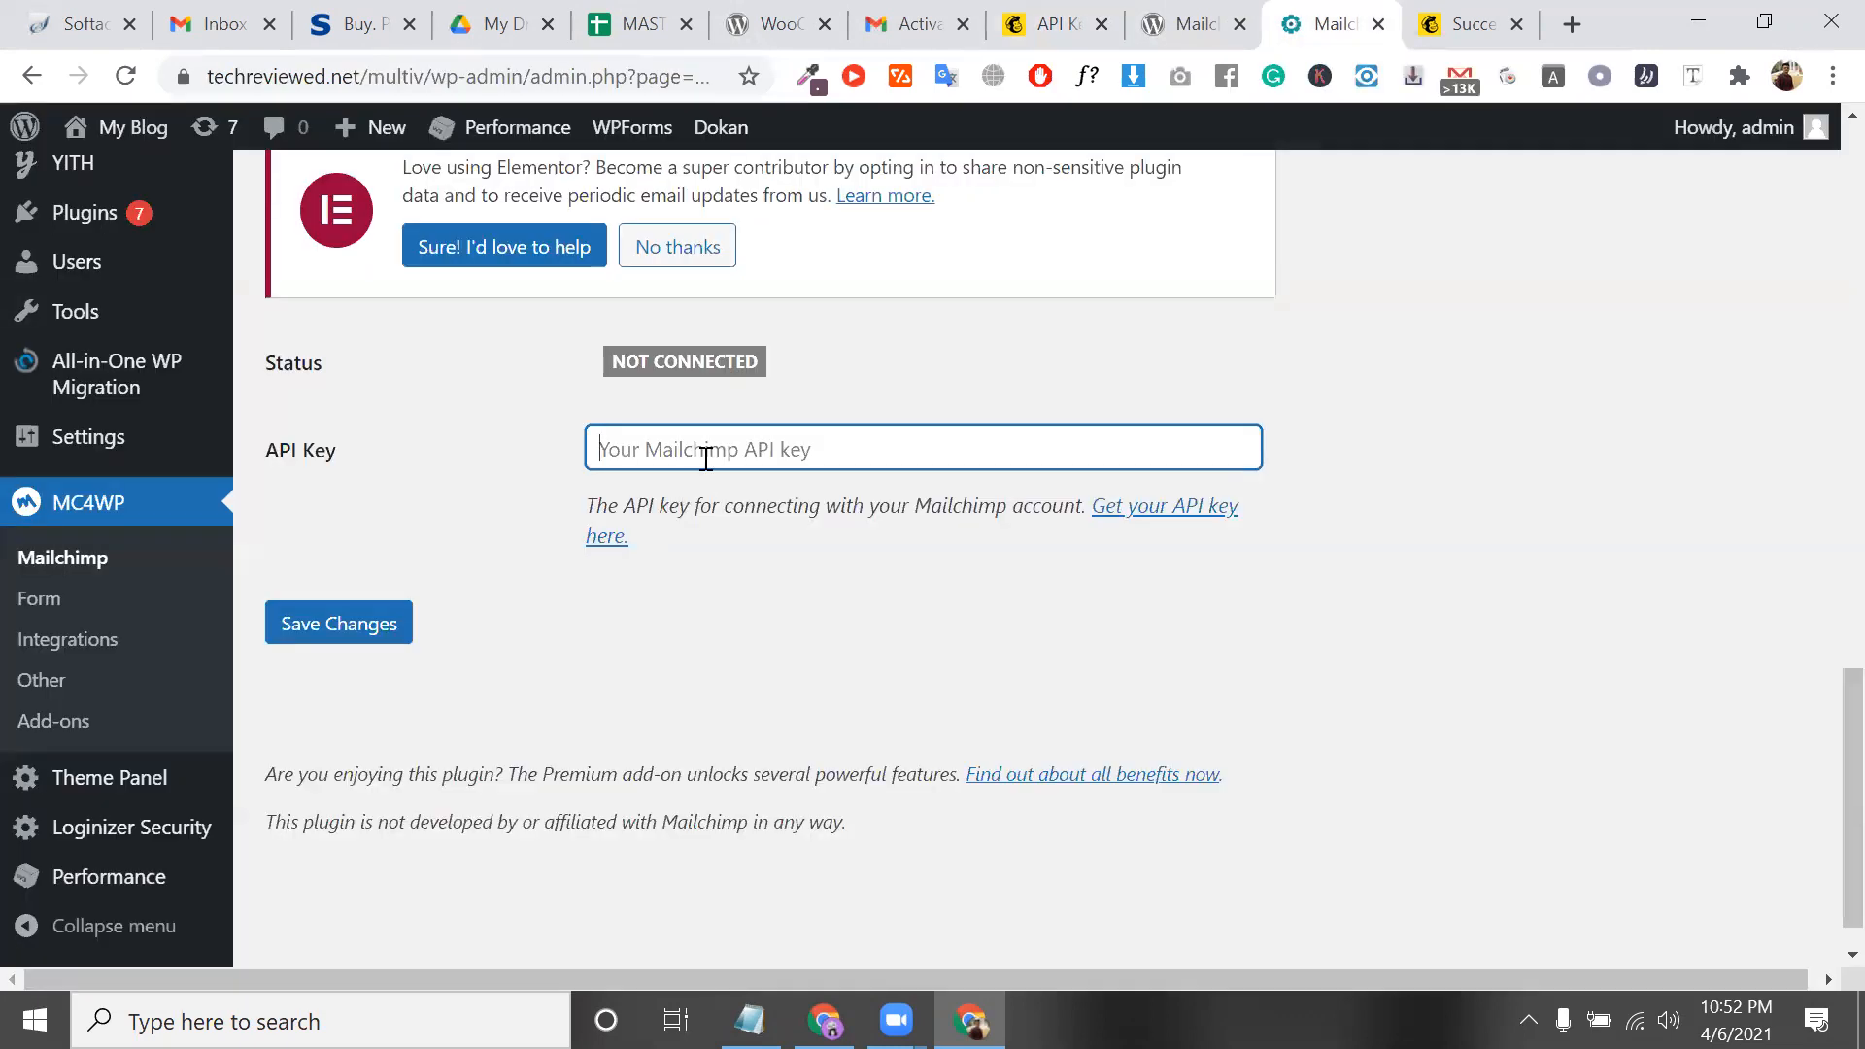
key(ctrl+v)
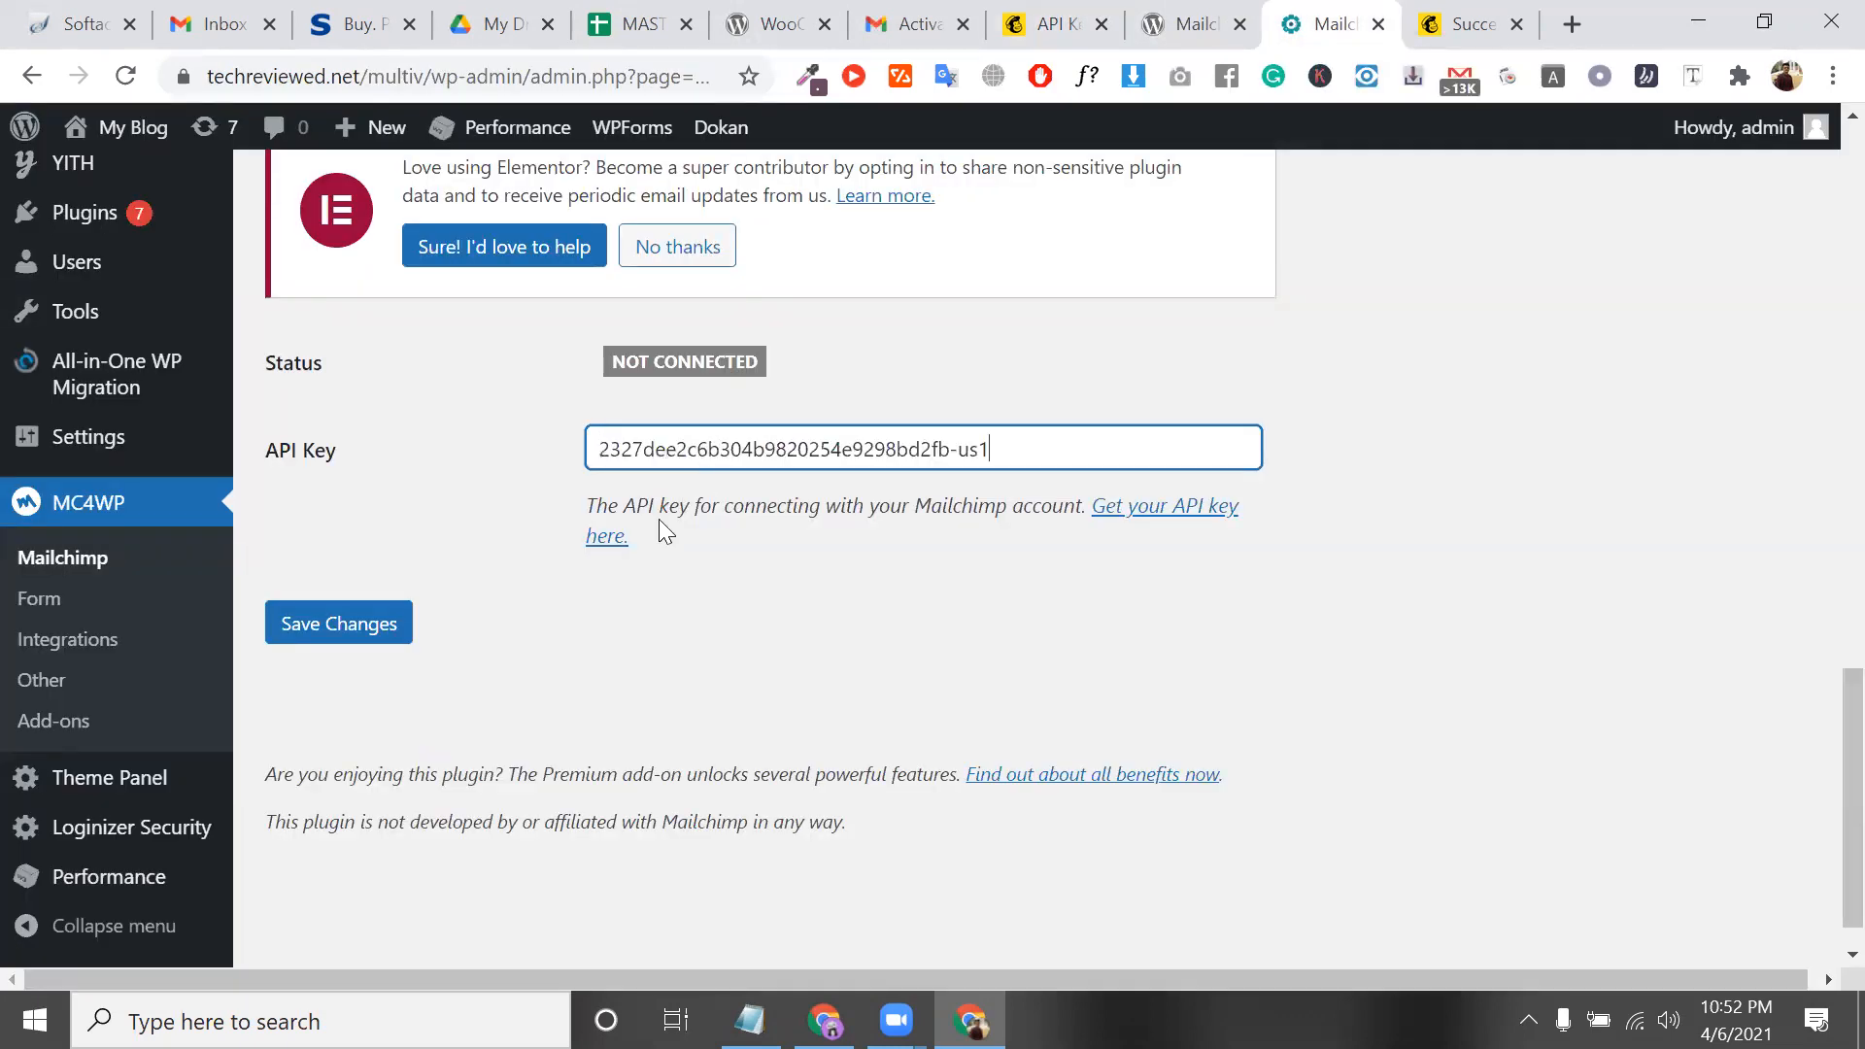
click(375, 626)
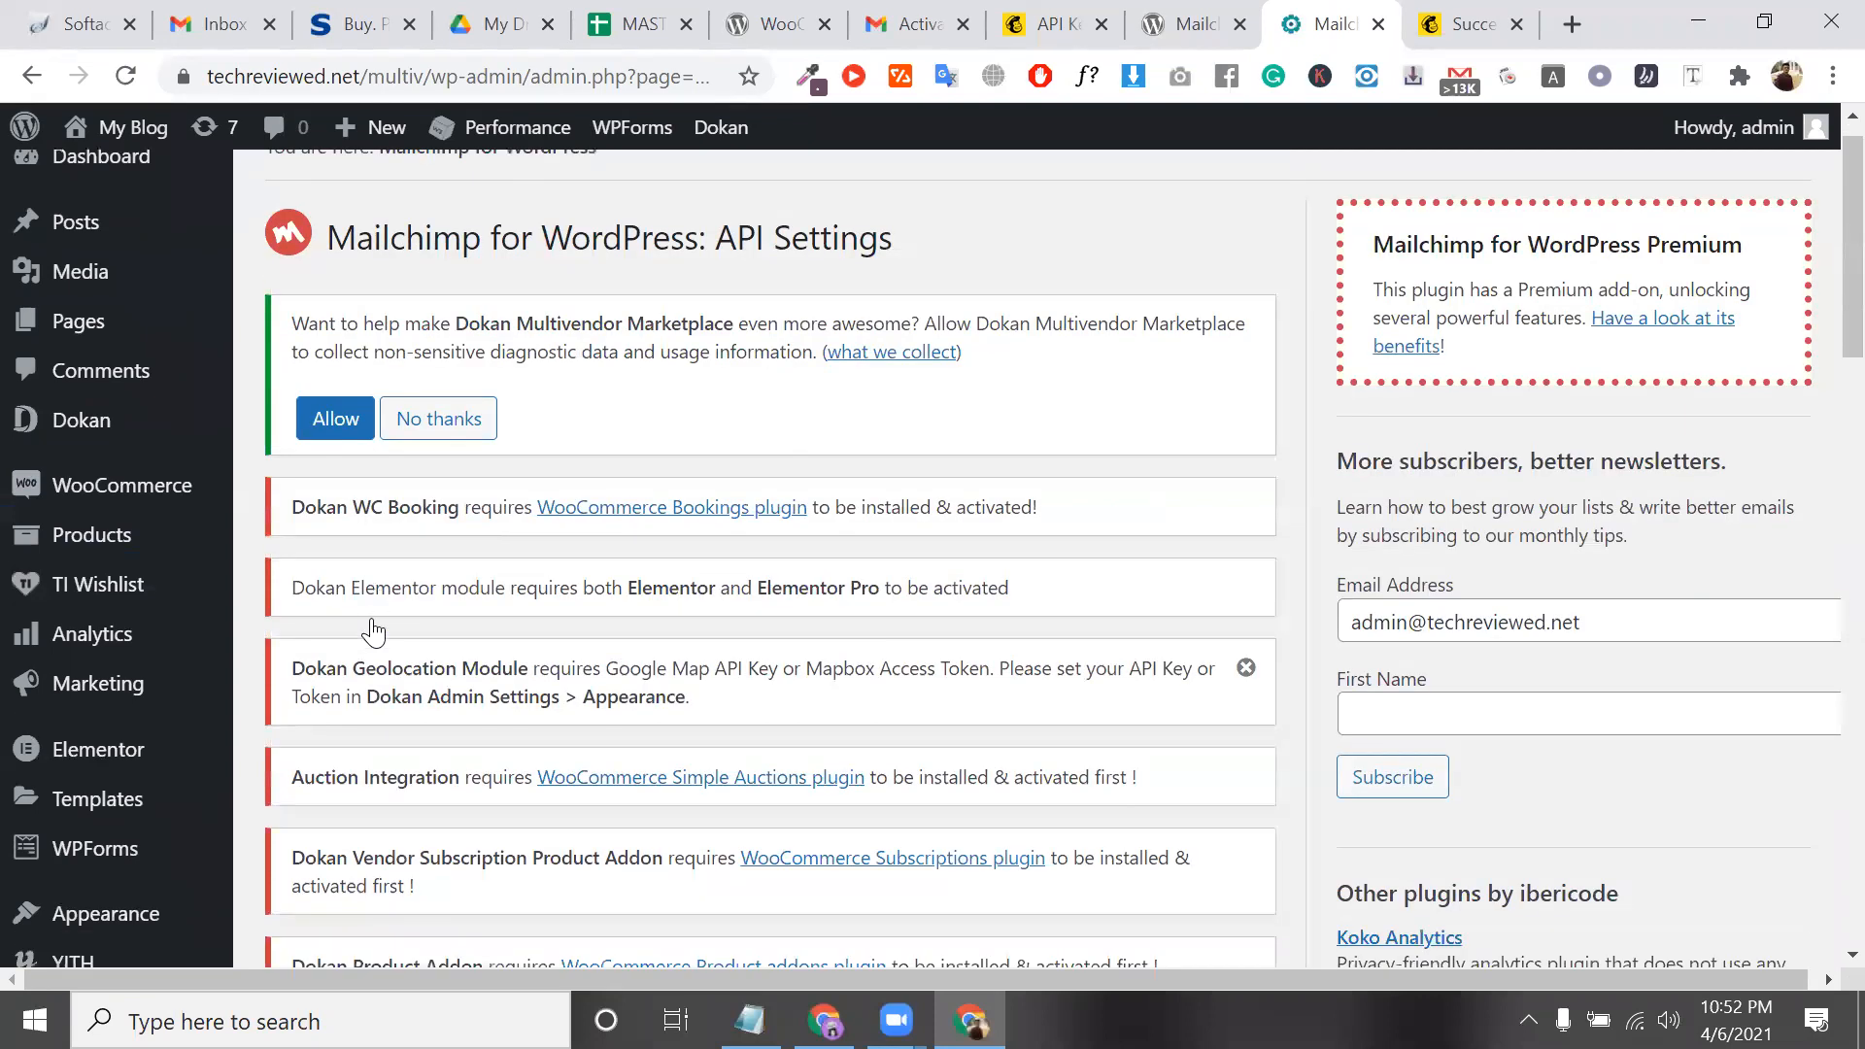
scroll(372, 632, down, 15)
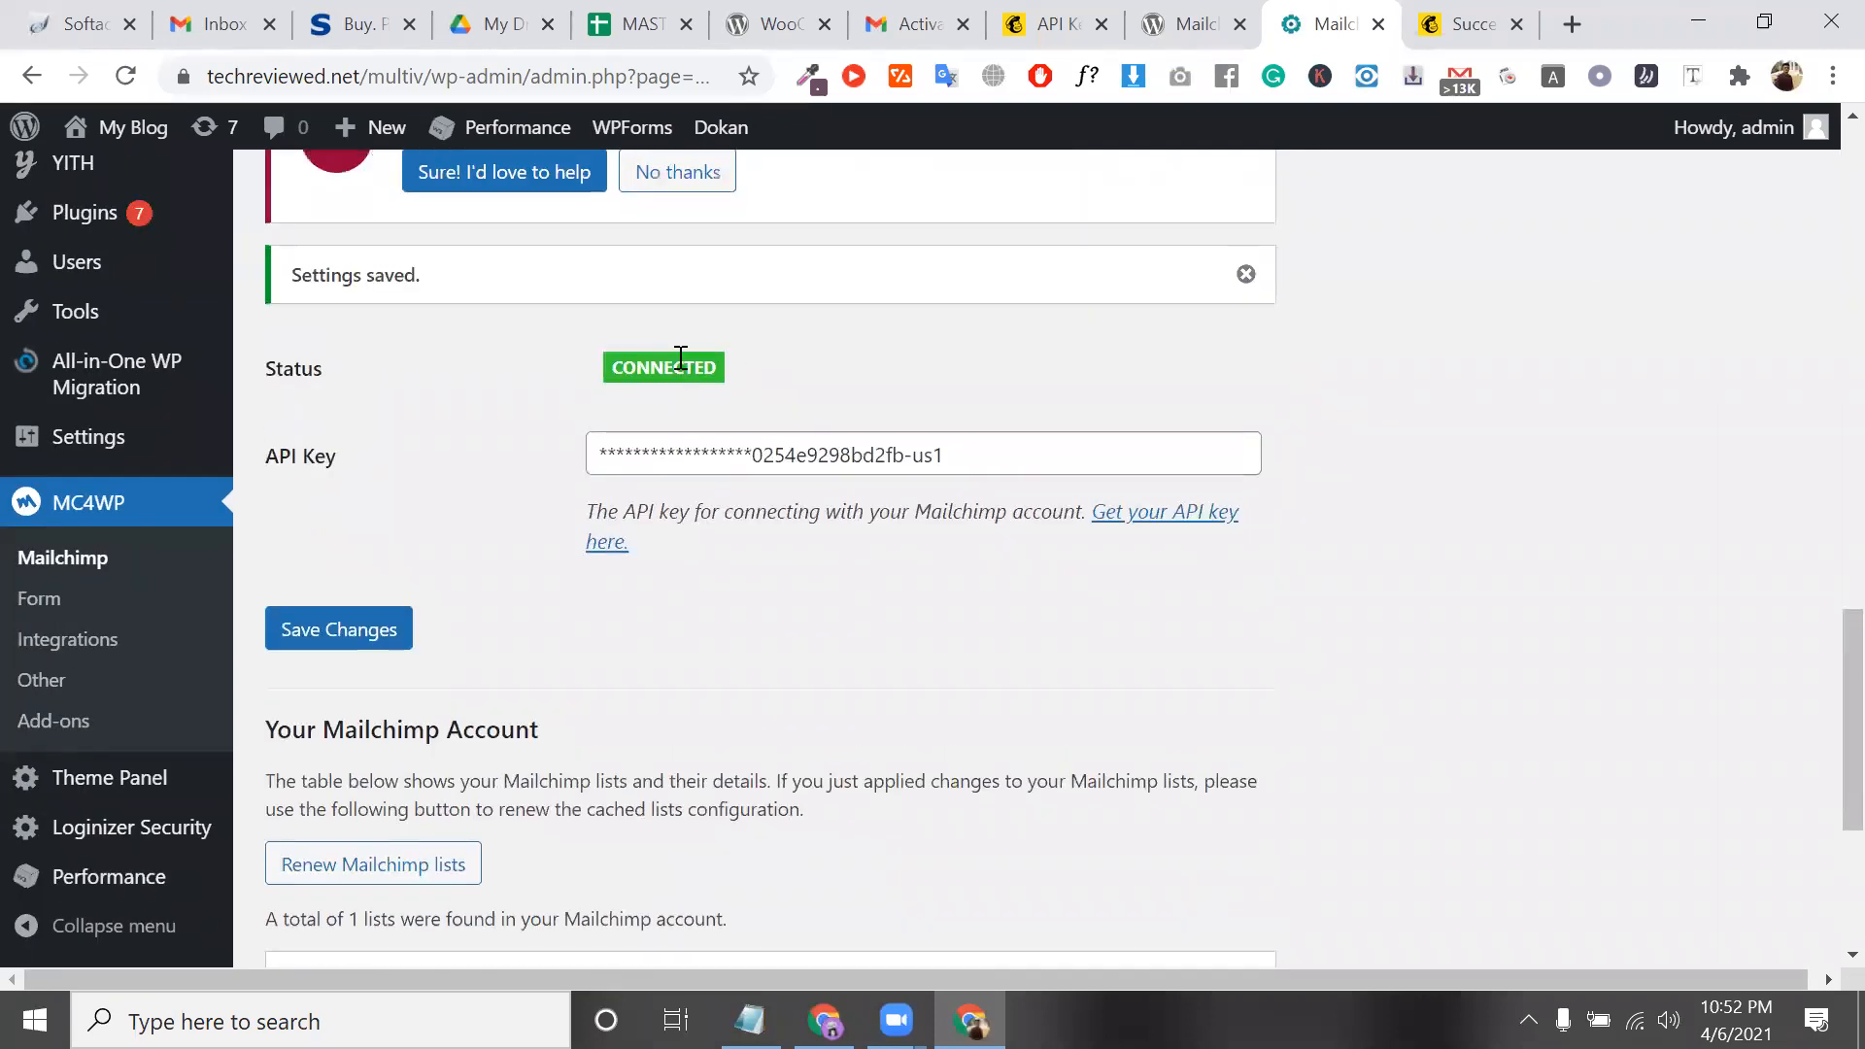
scroll(684, 379, up, 2)
scroll(680, 389, down, 1)
scroll(119, 662, down, 1)
Create a new Mailchimp for WordPress sign-up form and look over its available fields, form code and preview
click(64, 645)
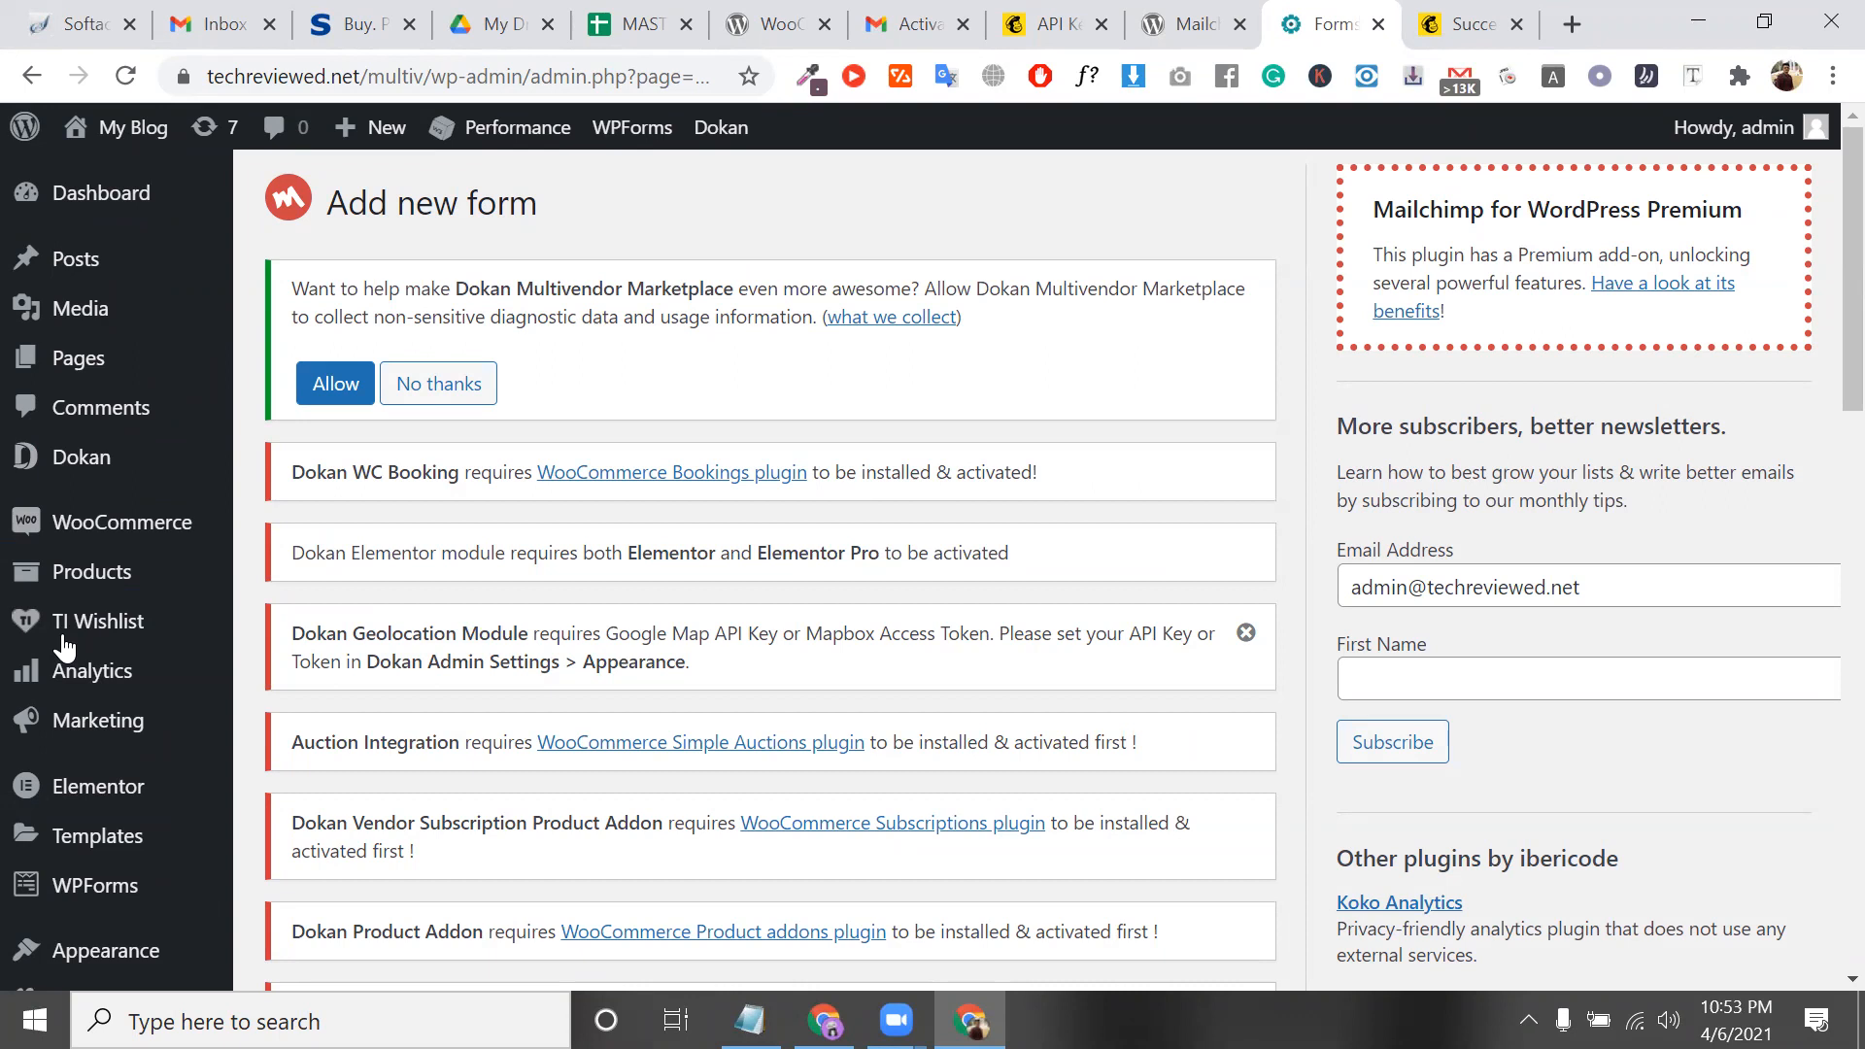
scroll(447, 810, down, 12)
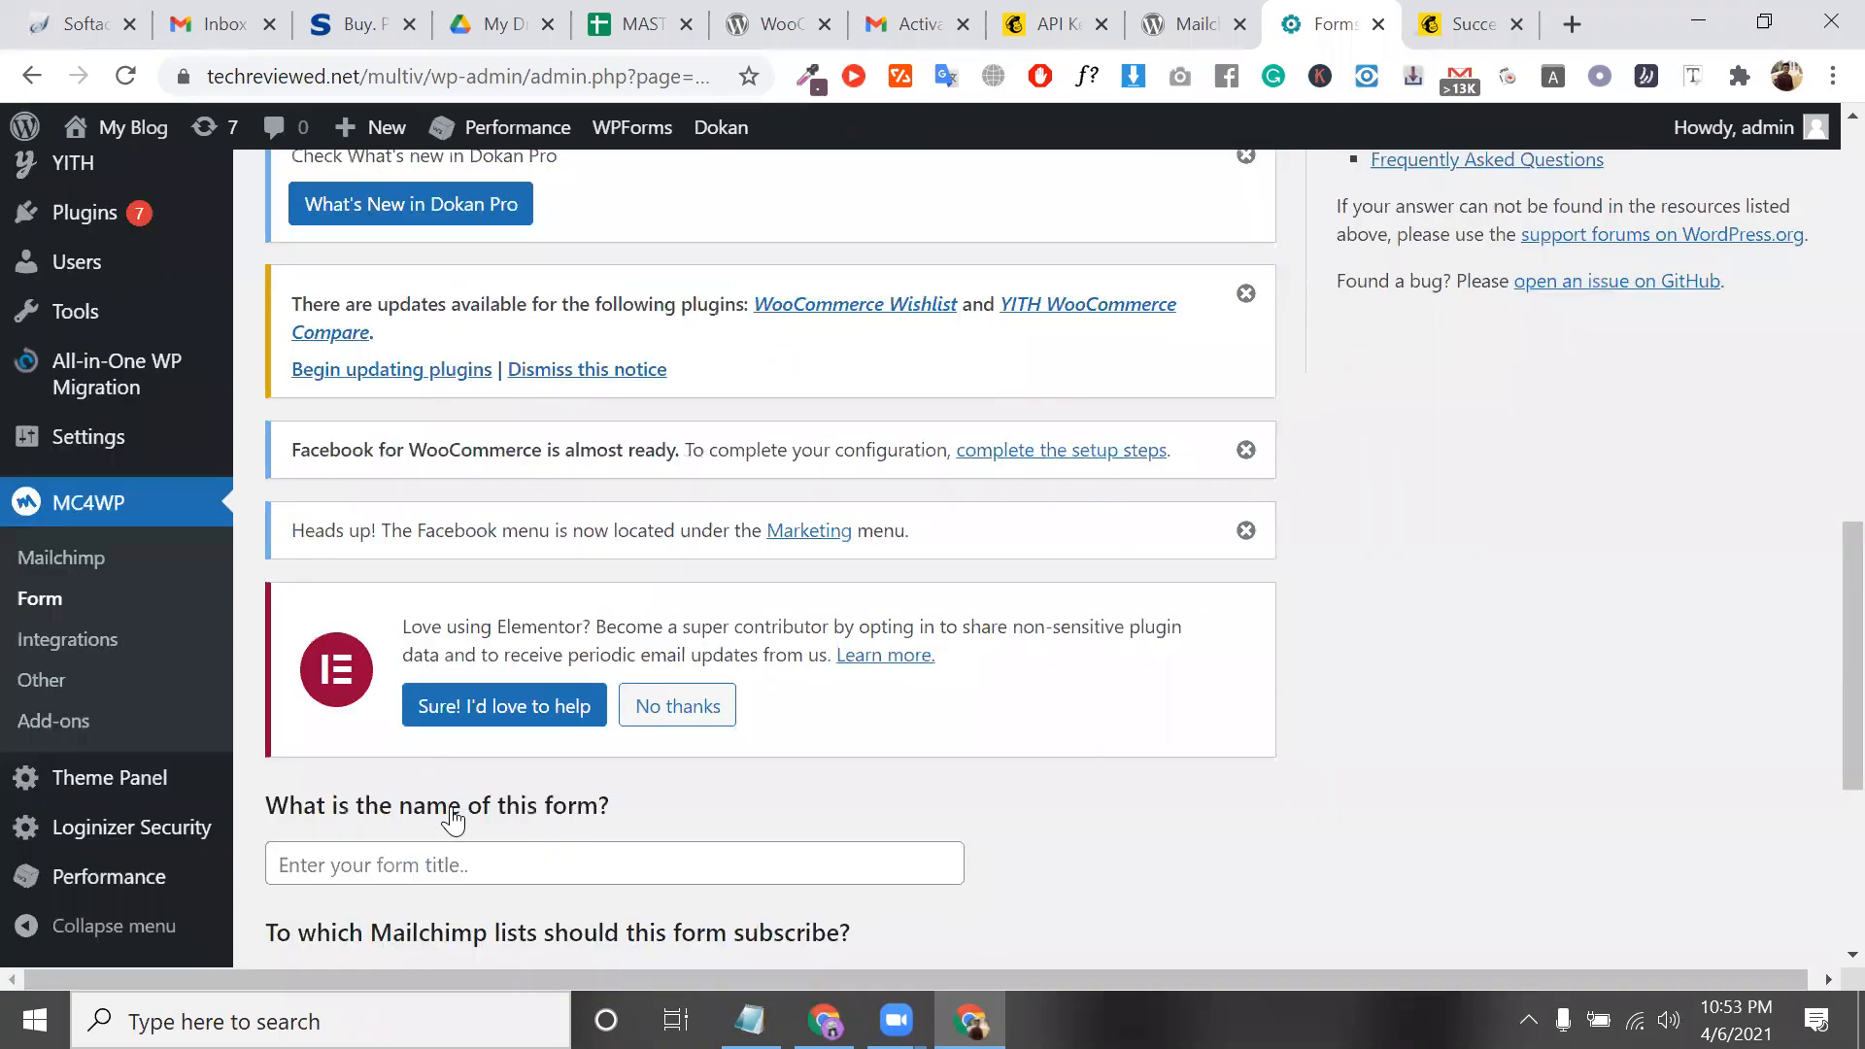
scroll(453, 821, down, 5)
click(372, 600)
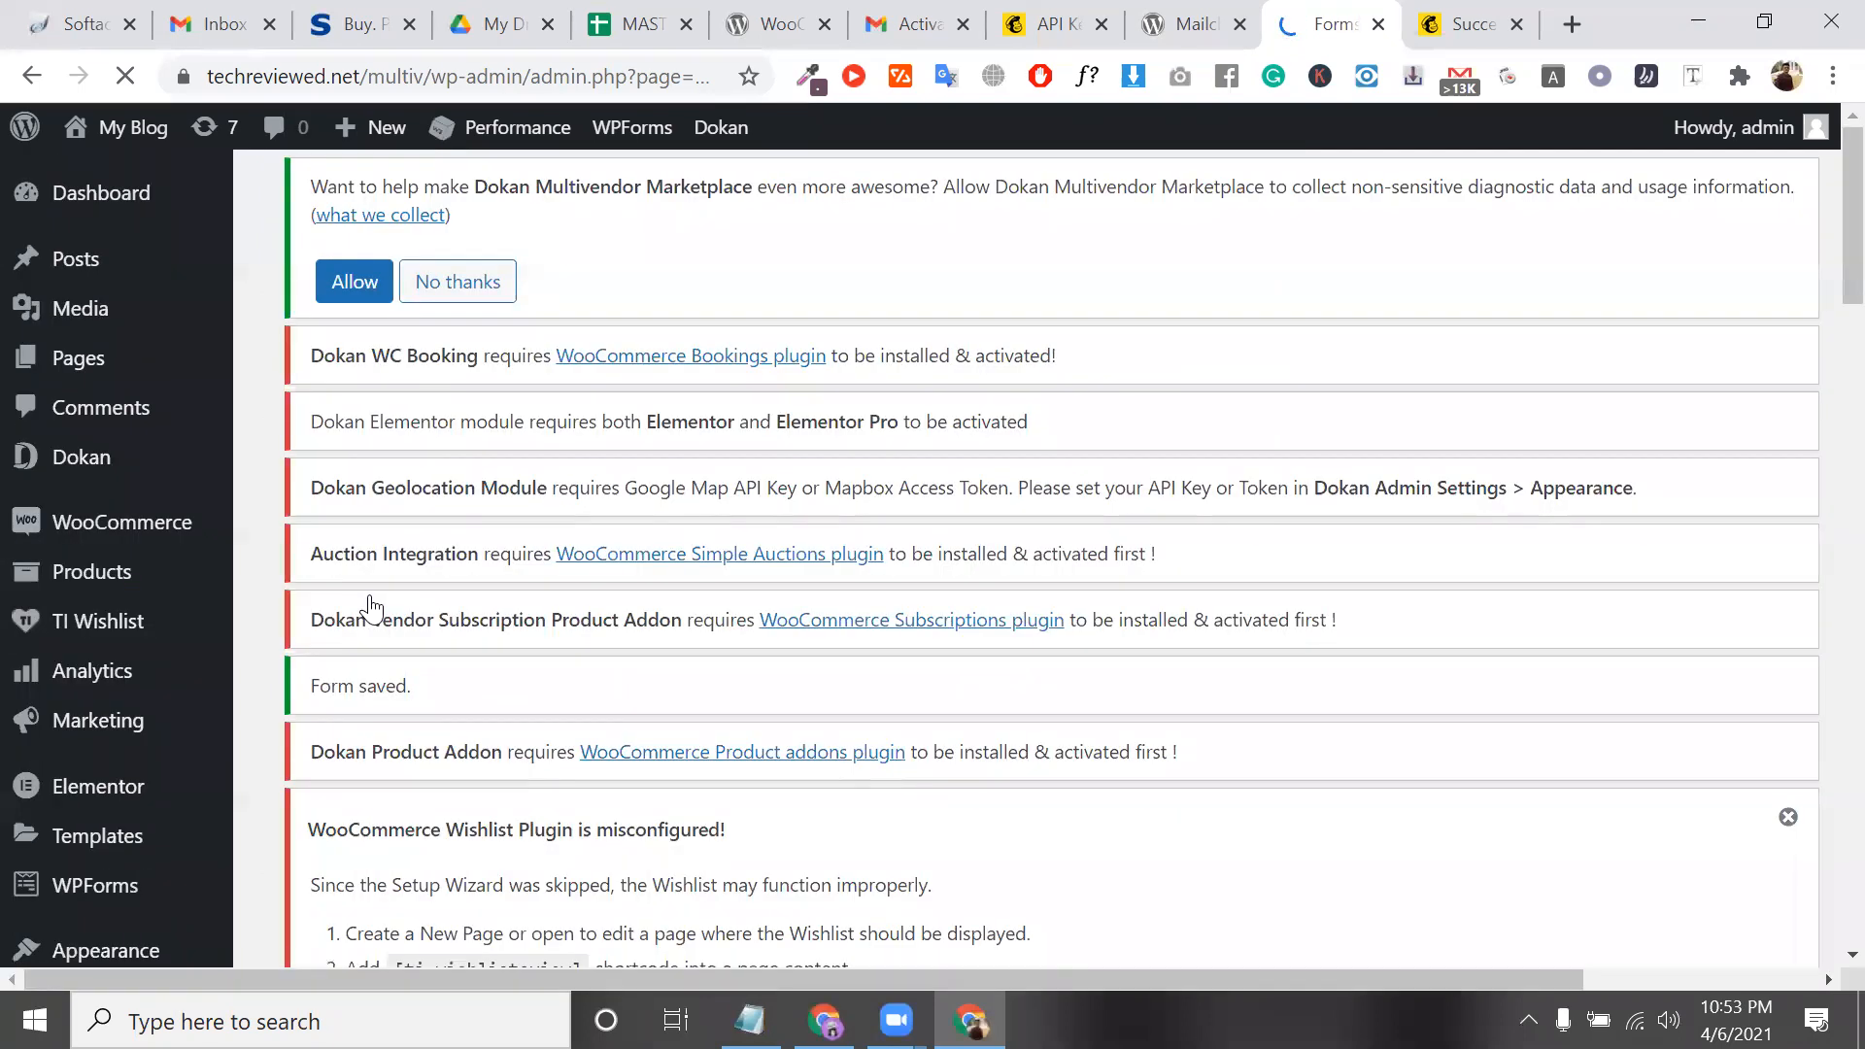
scroll(372, 607, down, 4)
scroll(608, 698, down, 10)
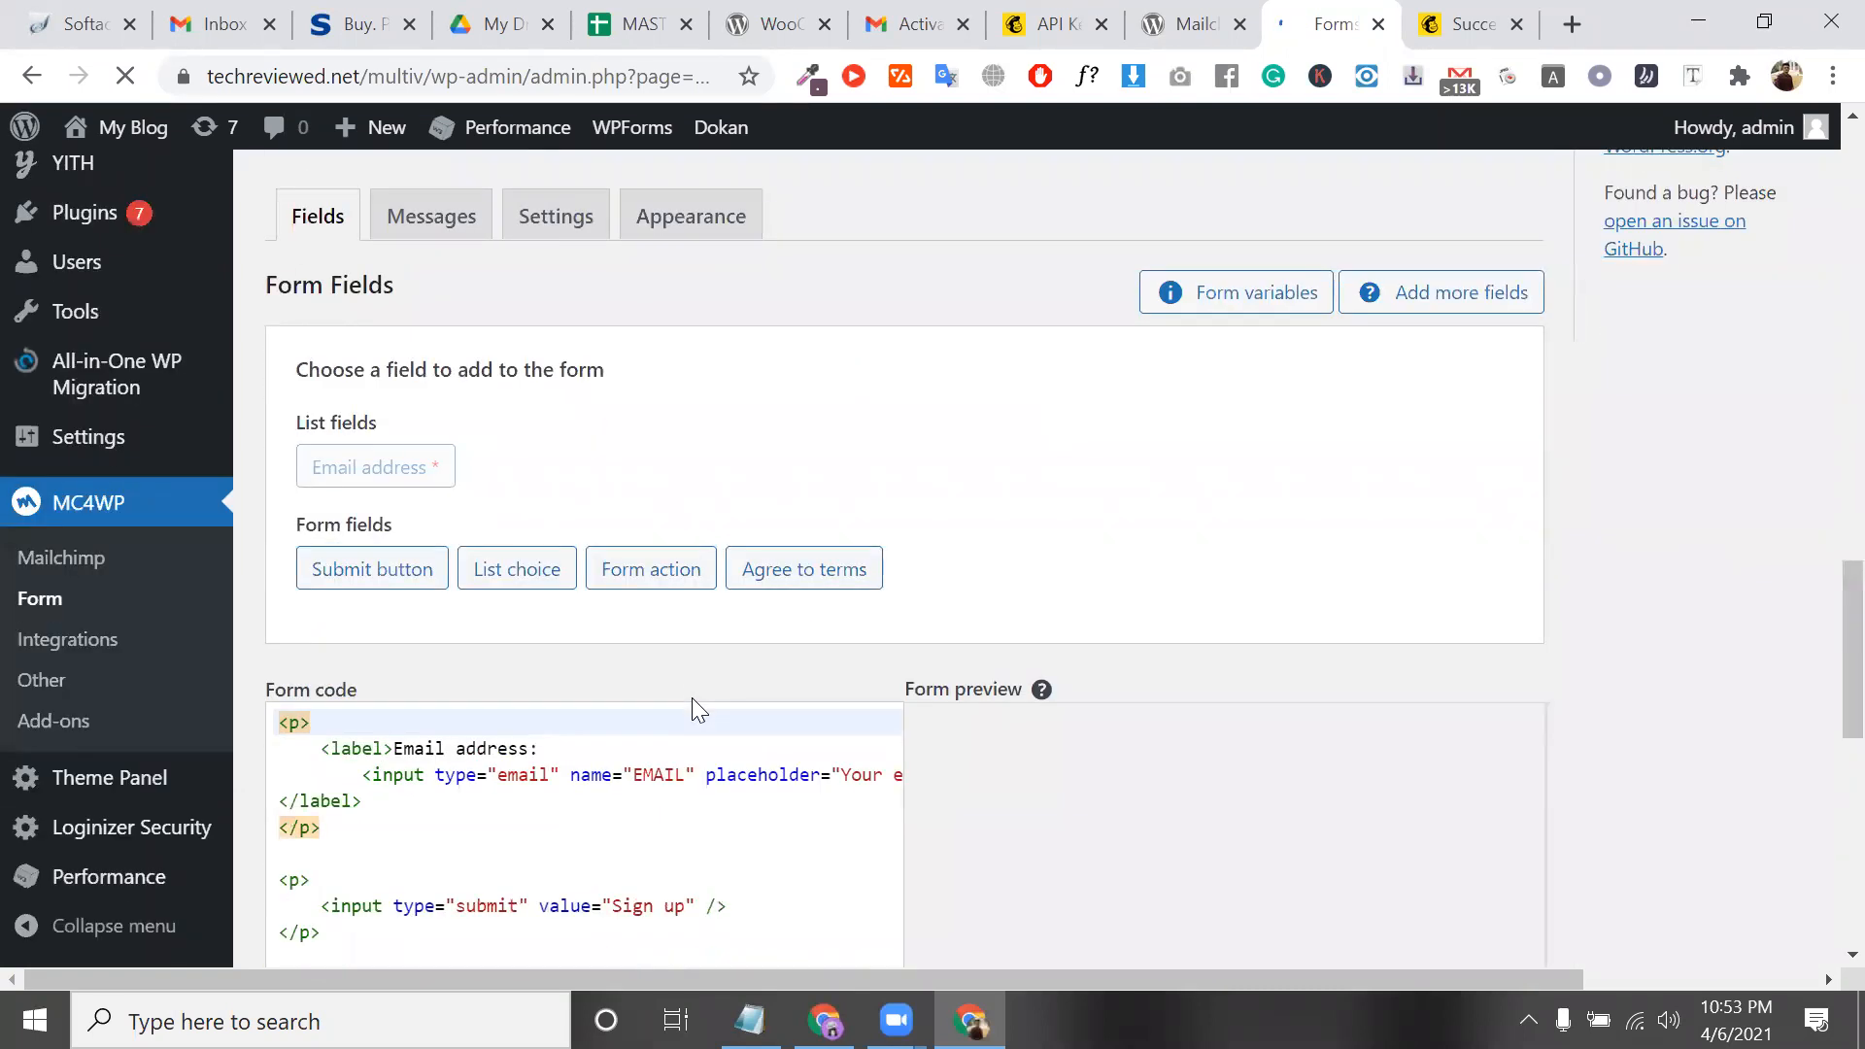
scroll(692, 699, down, 5)
click(620, 433)
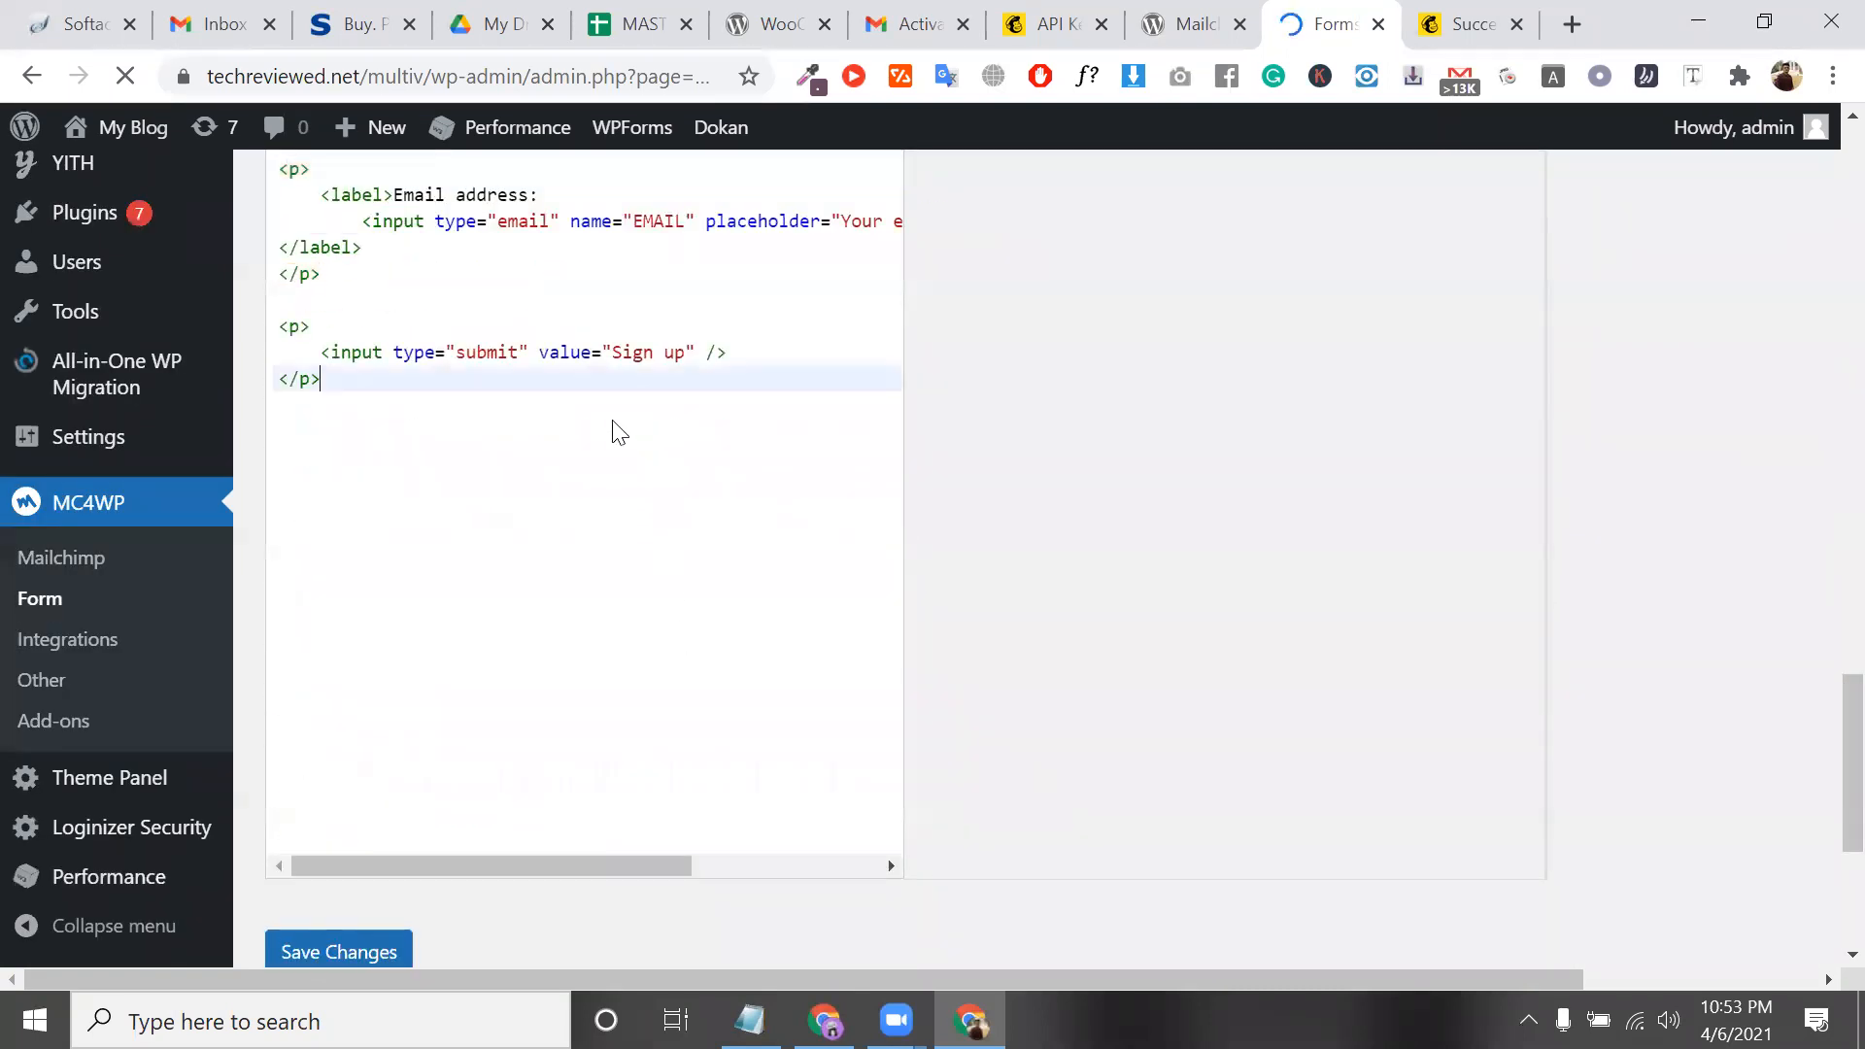
scroll(938, 571, up, 3)
click(1054, 540)
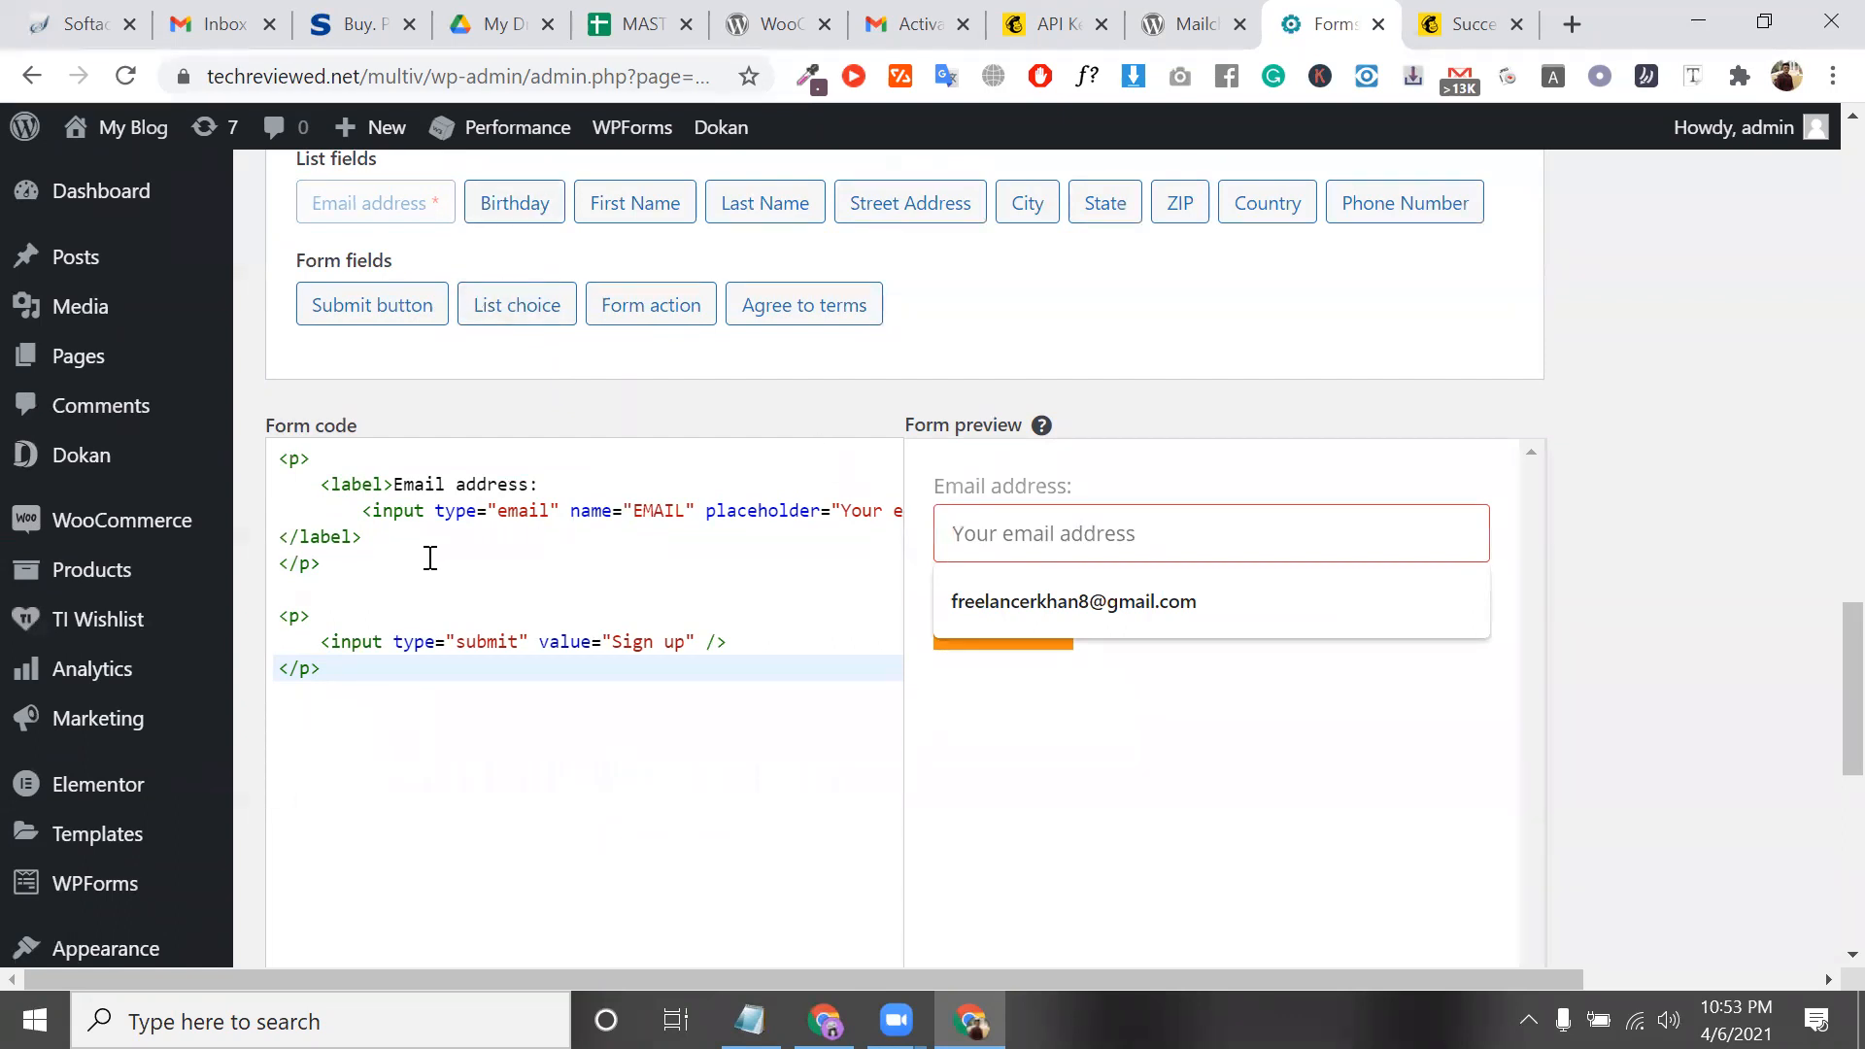
click(431, 561)
click(405, 590)
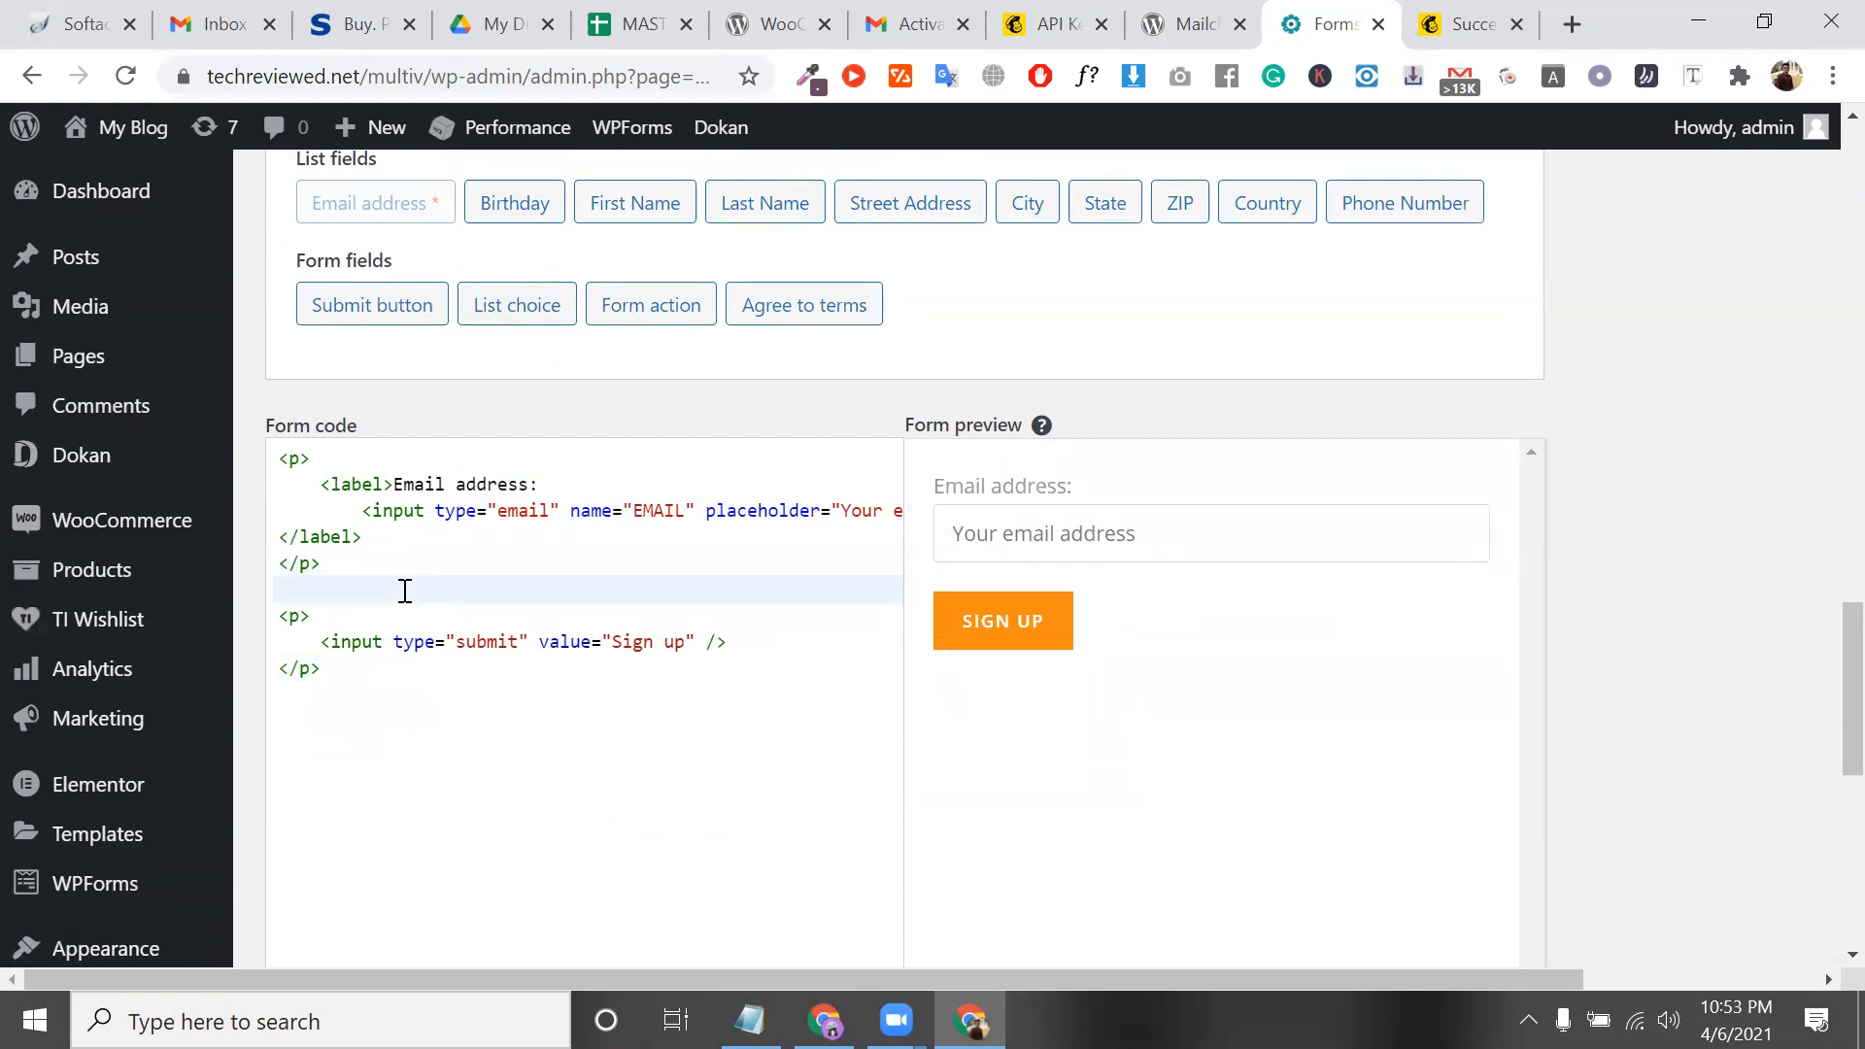
click(627, 206)
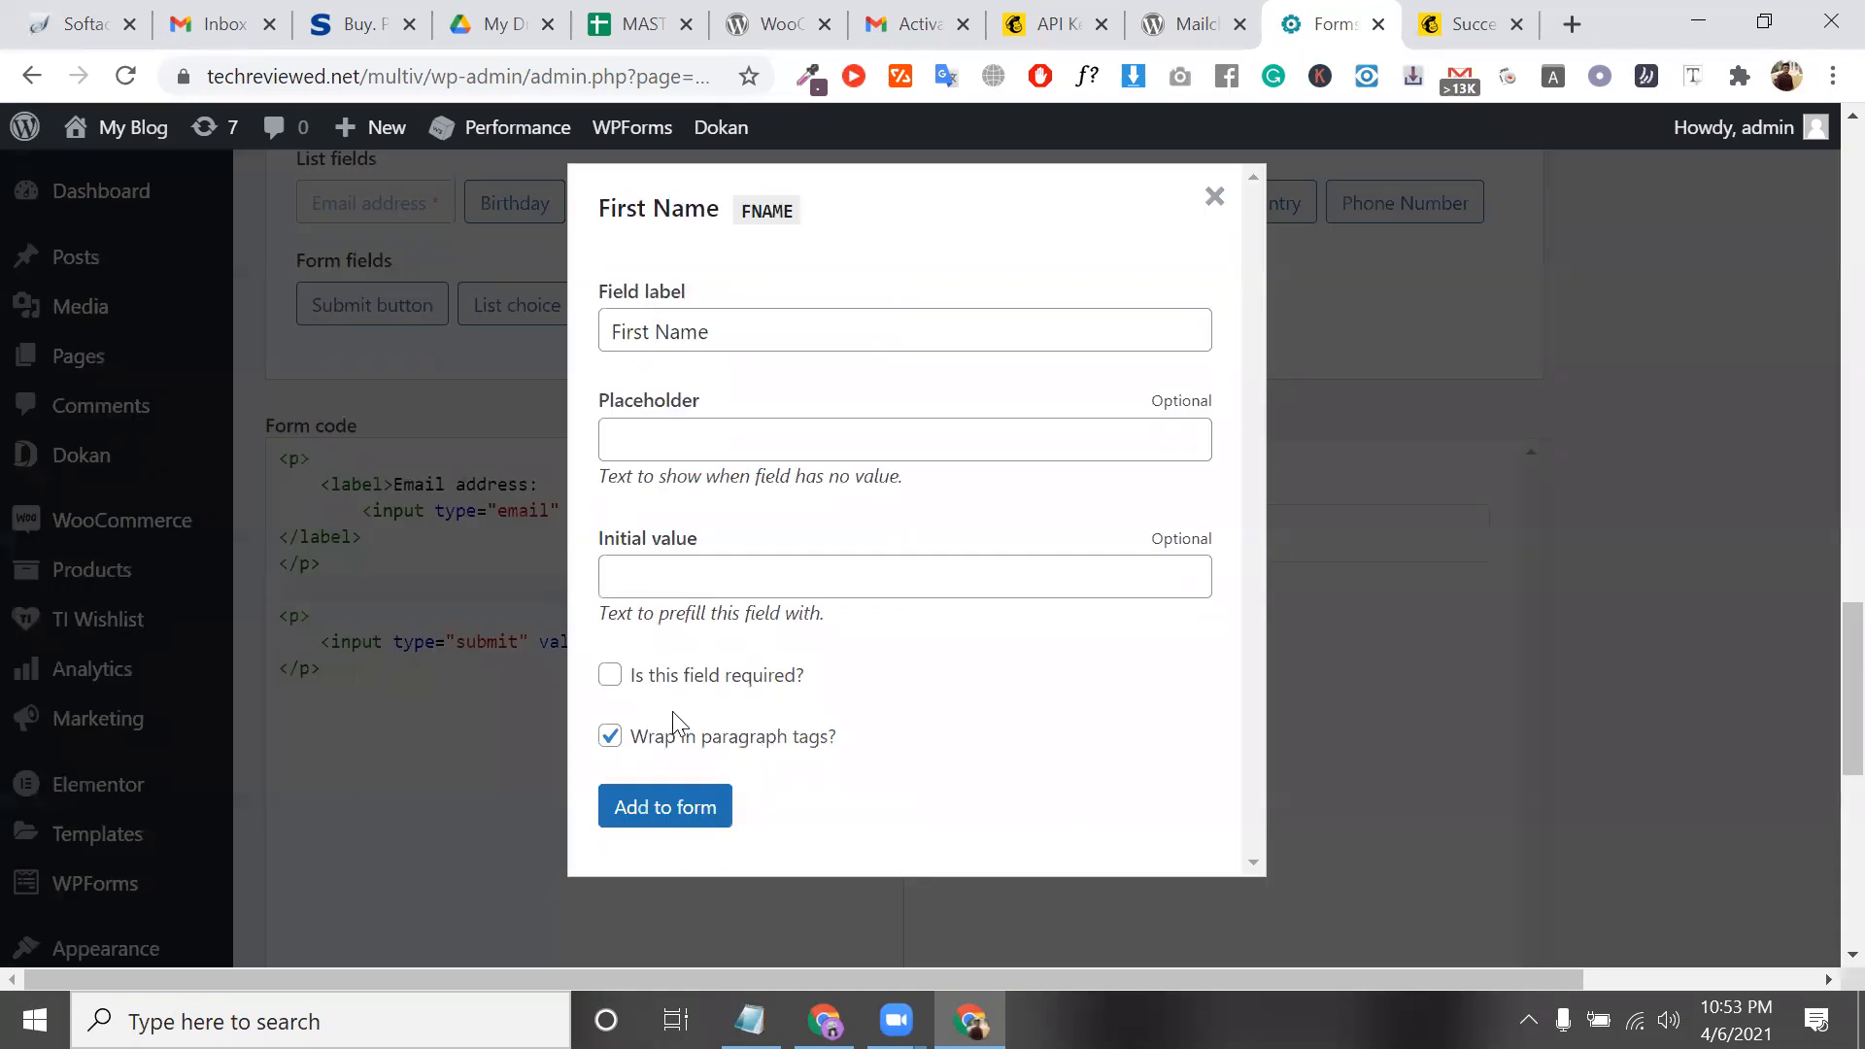
click(1214, 198)
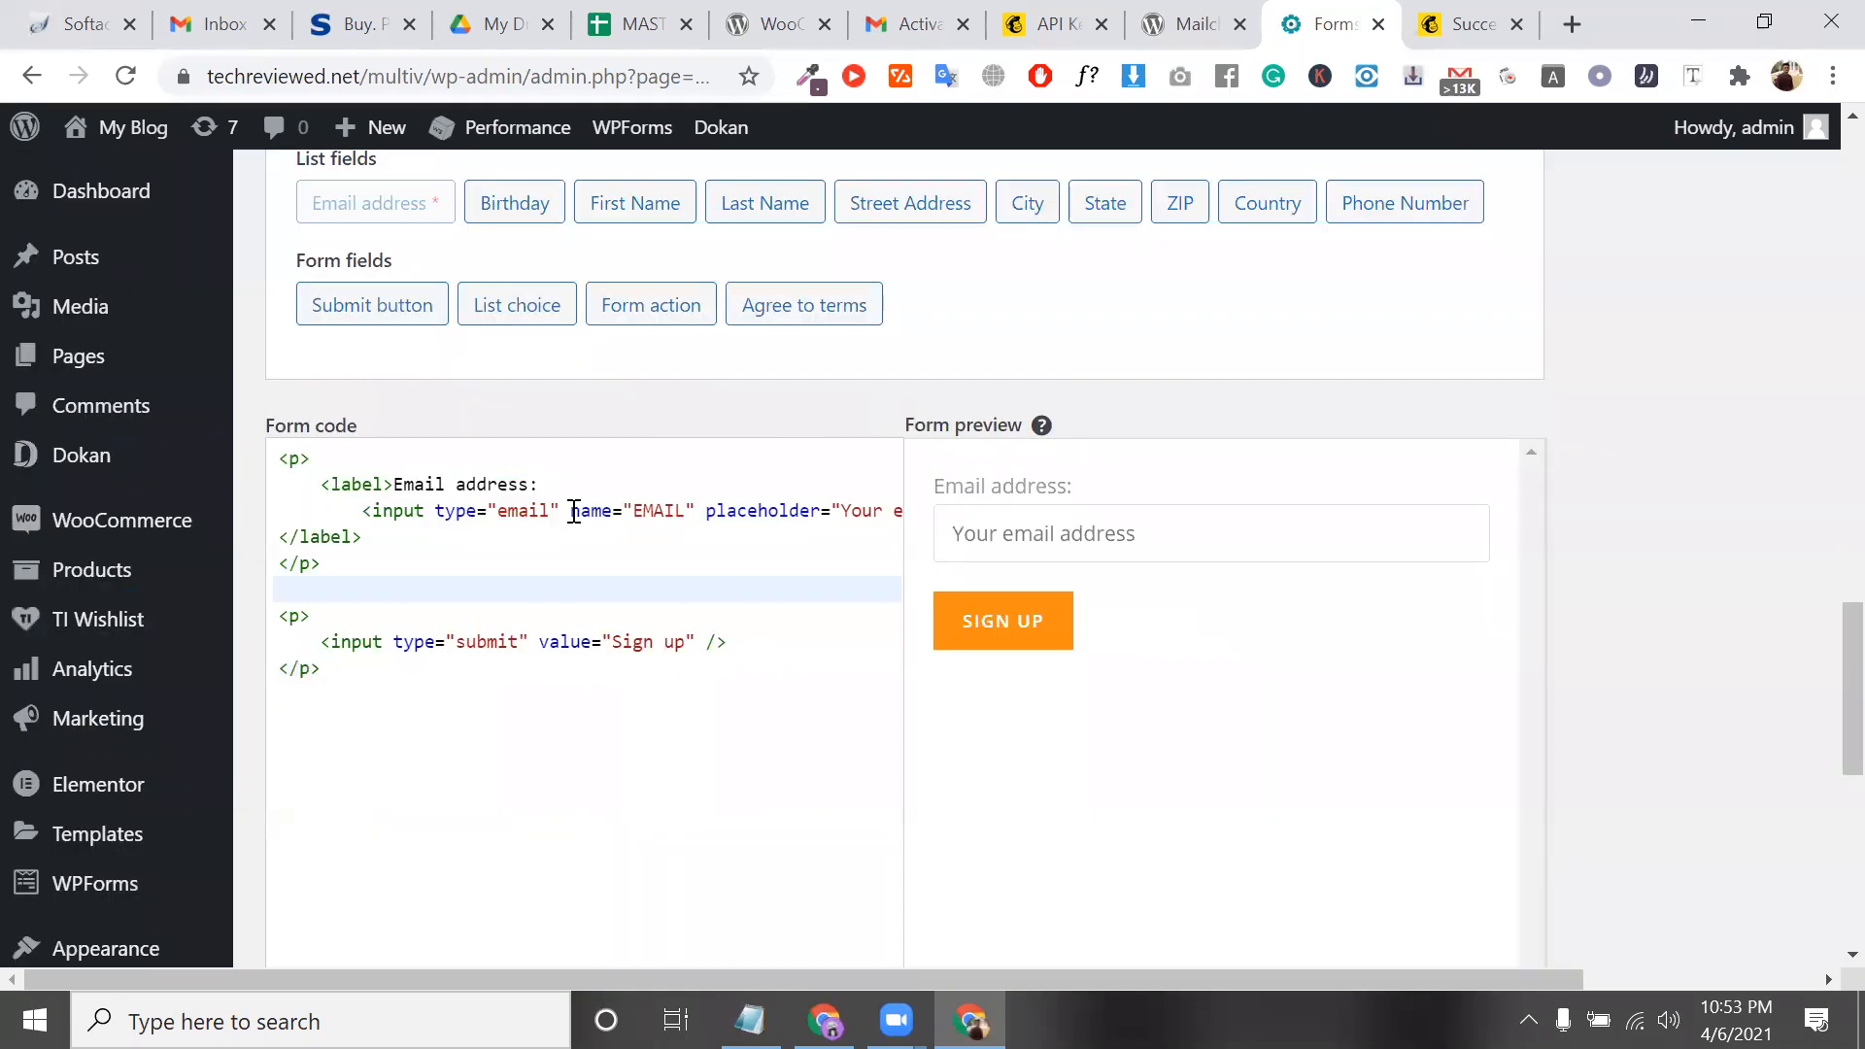
Add a required First Name field above the email address in the form code and check it in the preview
click(319, 460)
scroll(530, 504, up, 1)
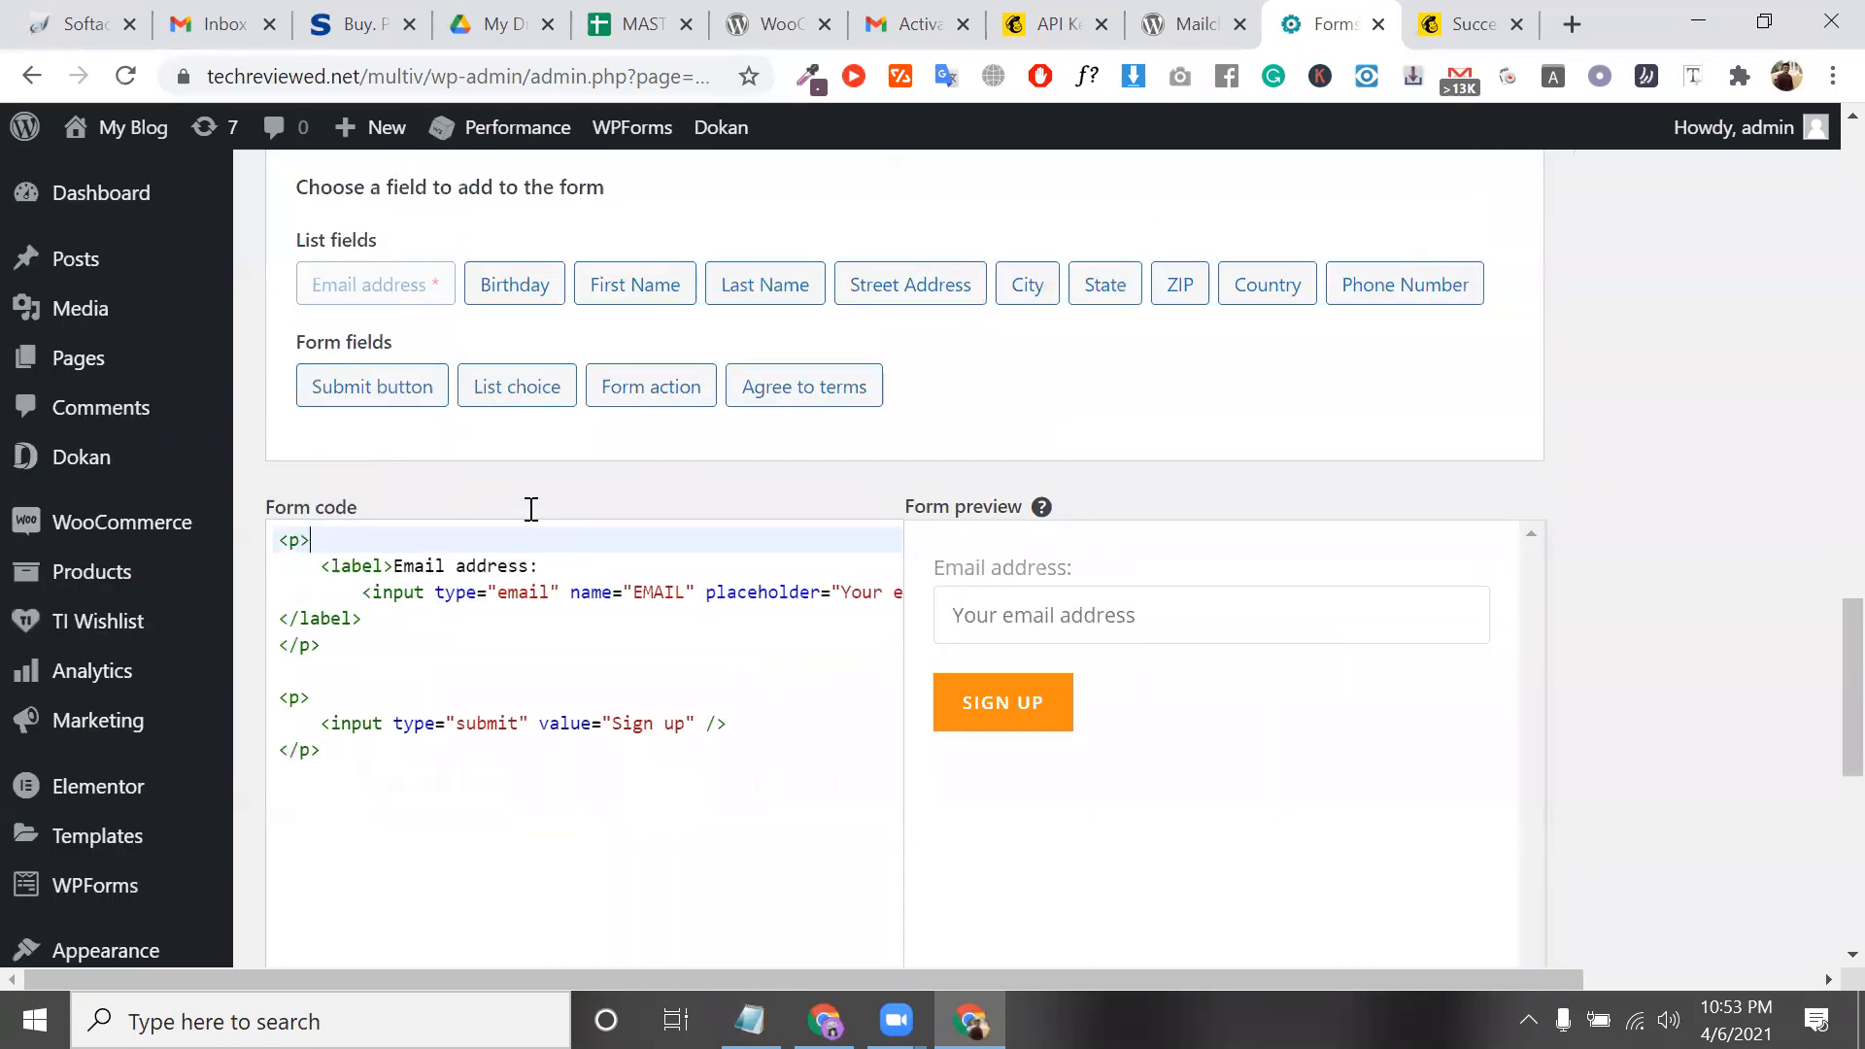
scroll(532, 509, up, 1)
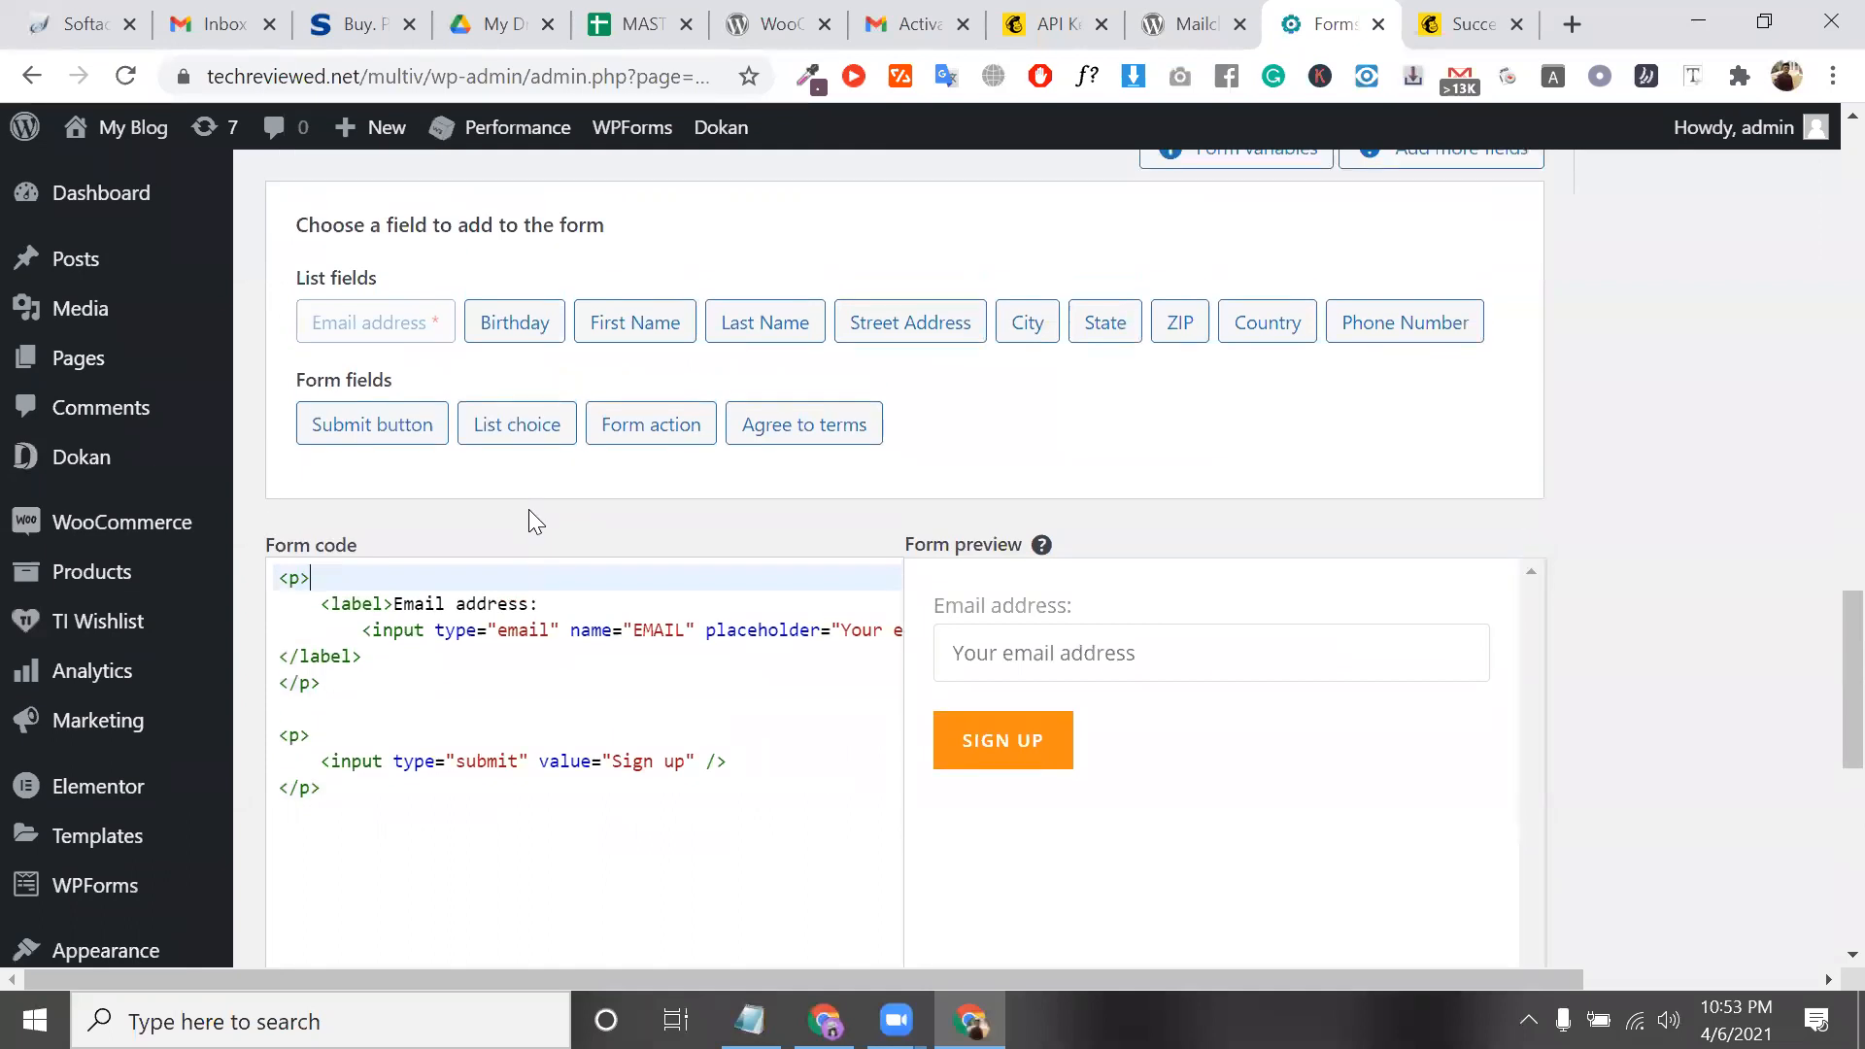
key(Return)
click(643, 328)
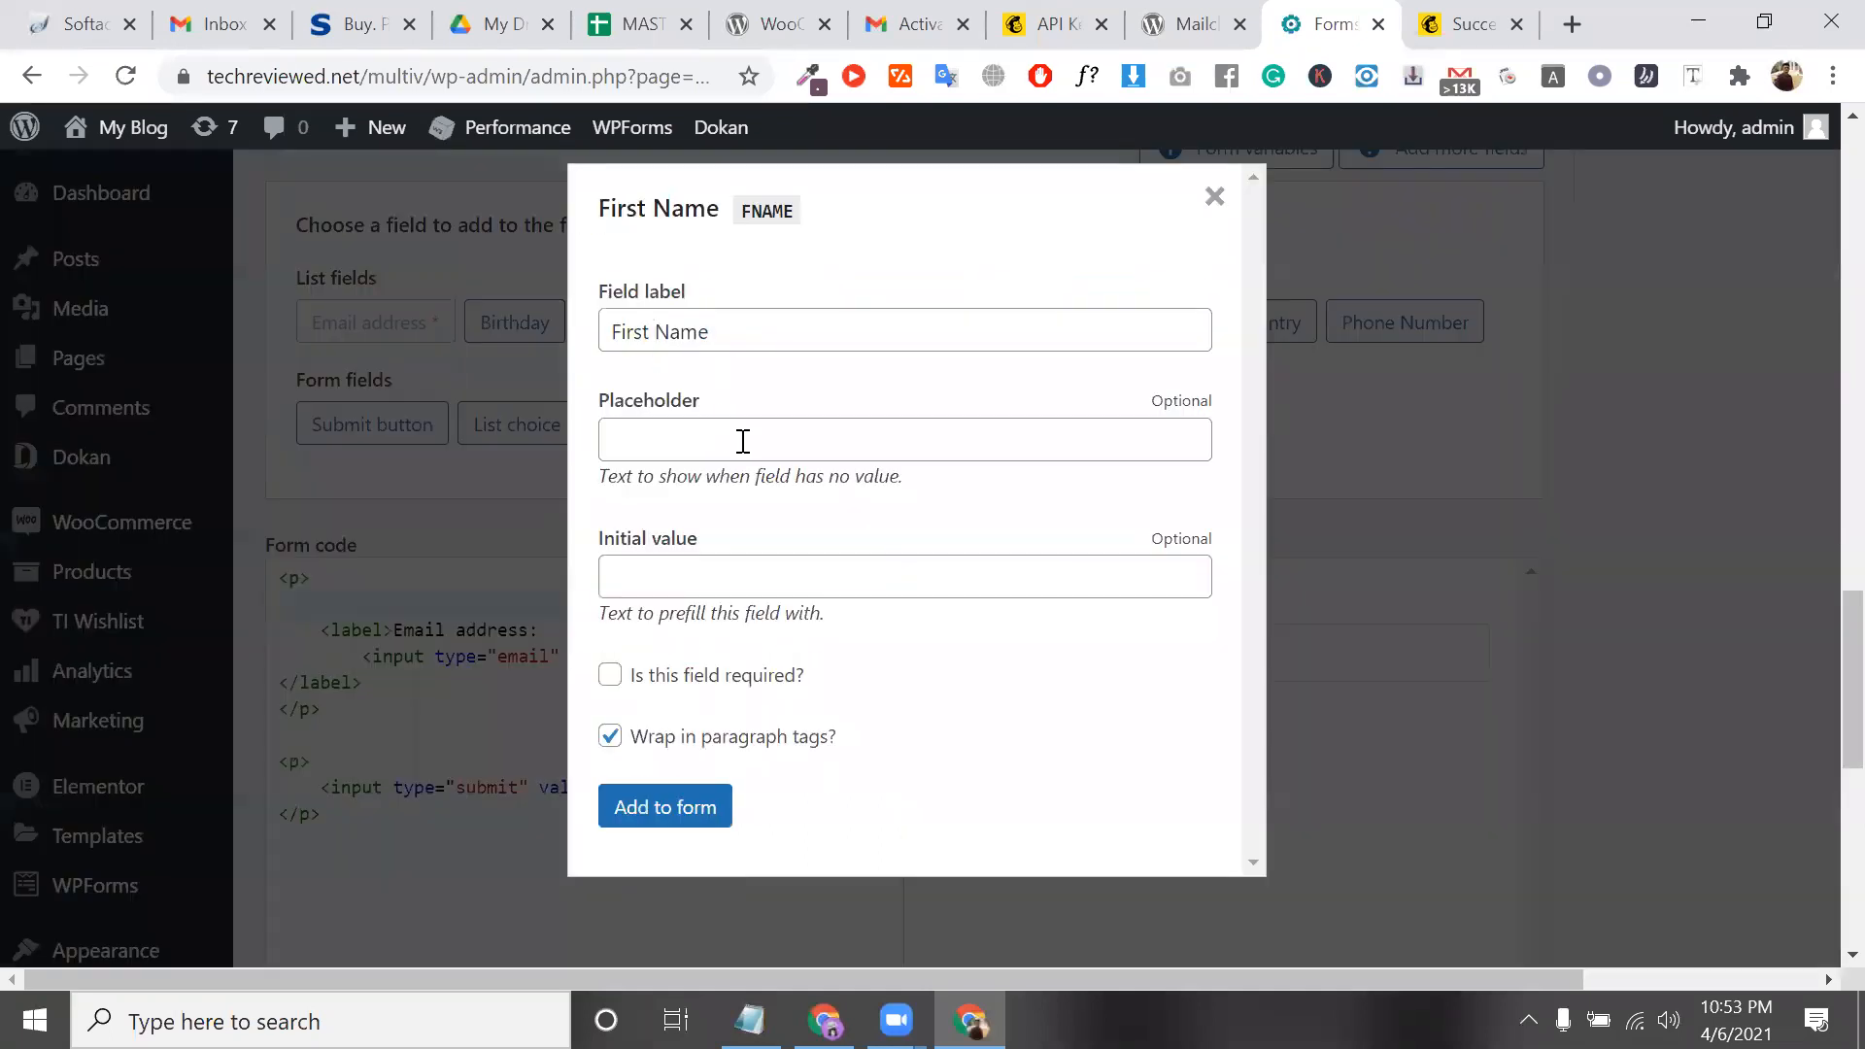
click(610, 674)
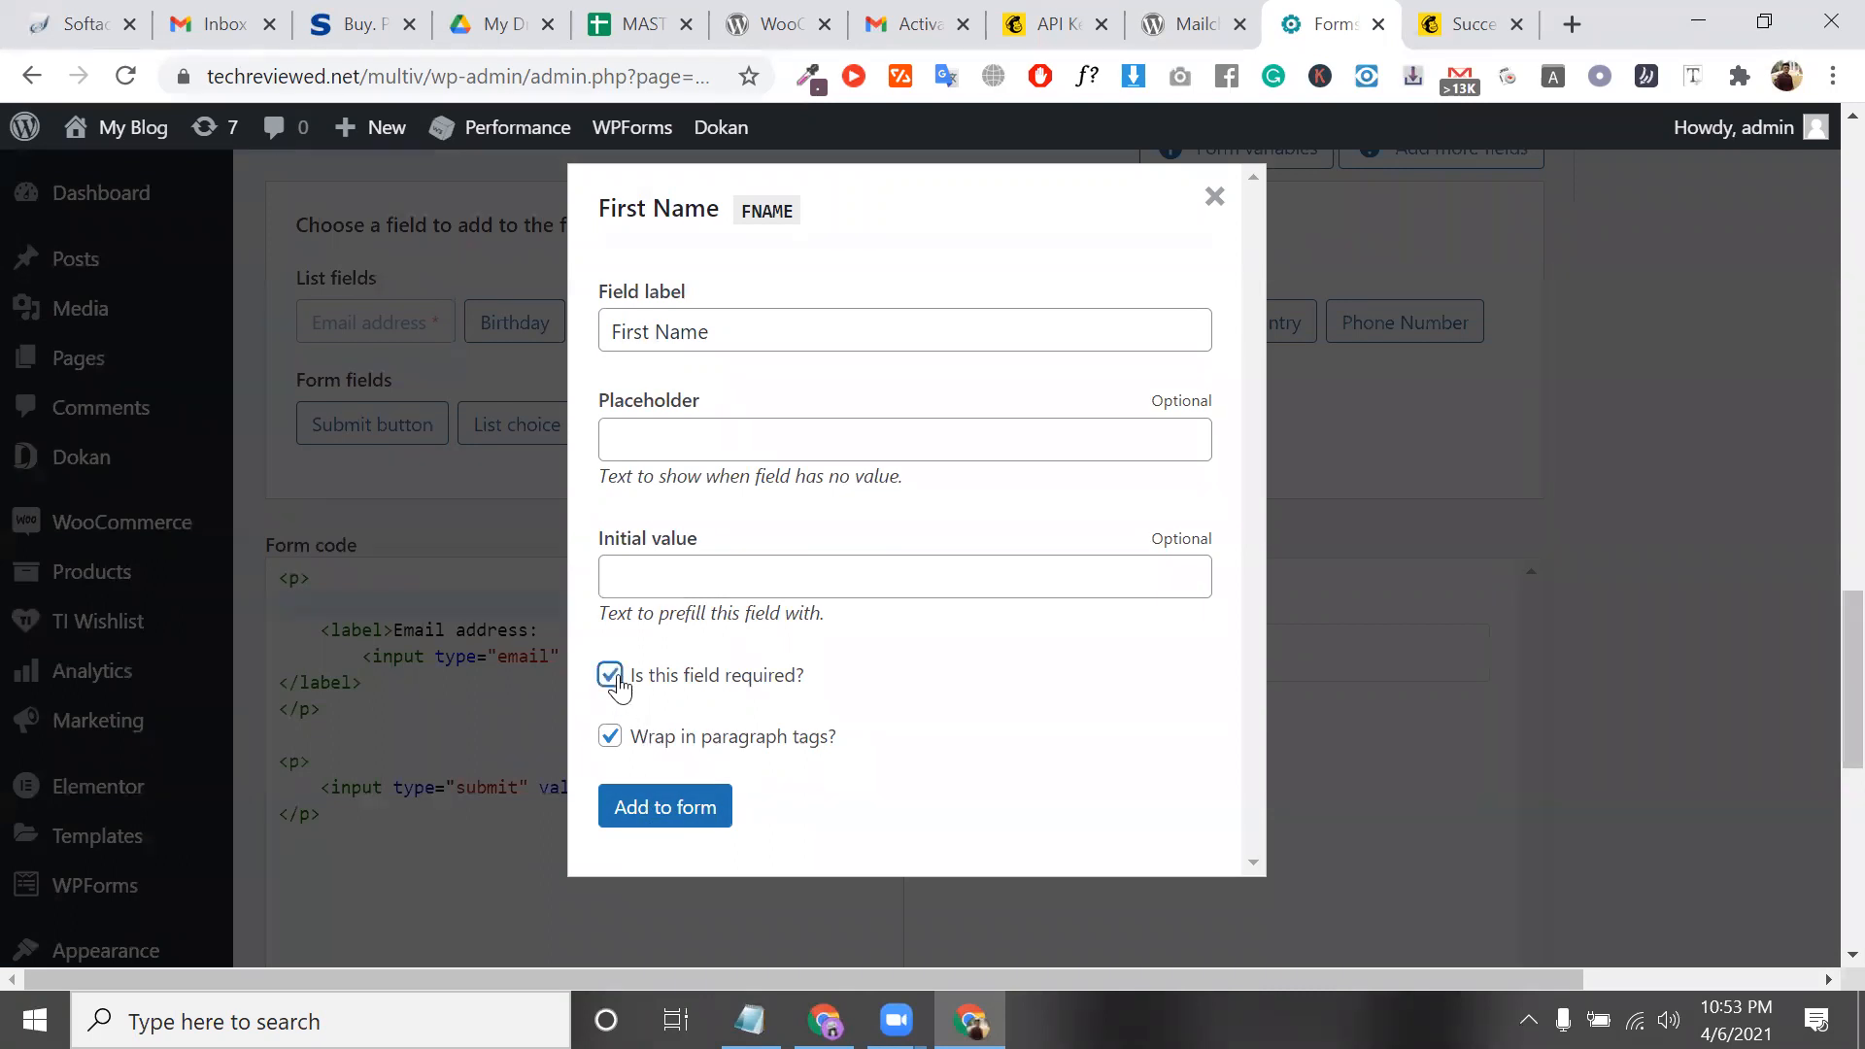
click(660, 808)
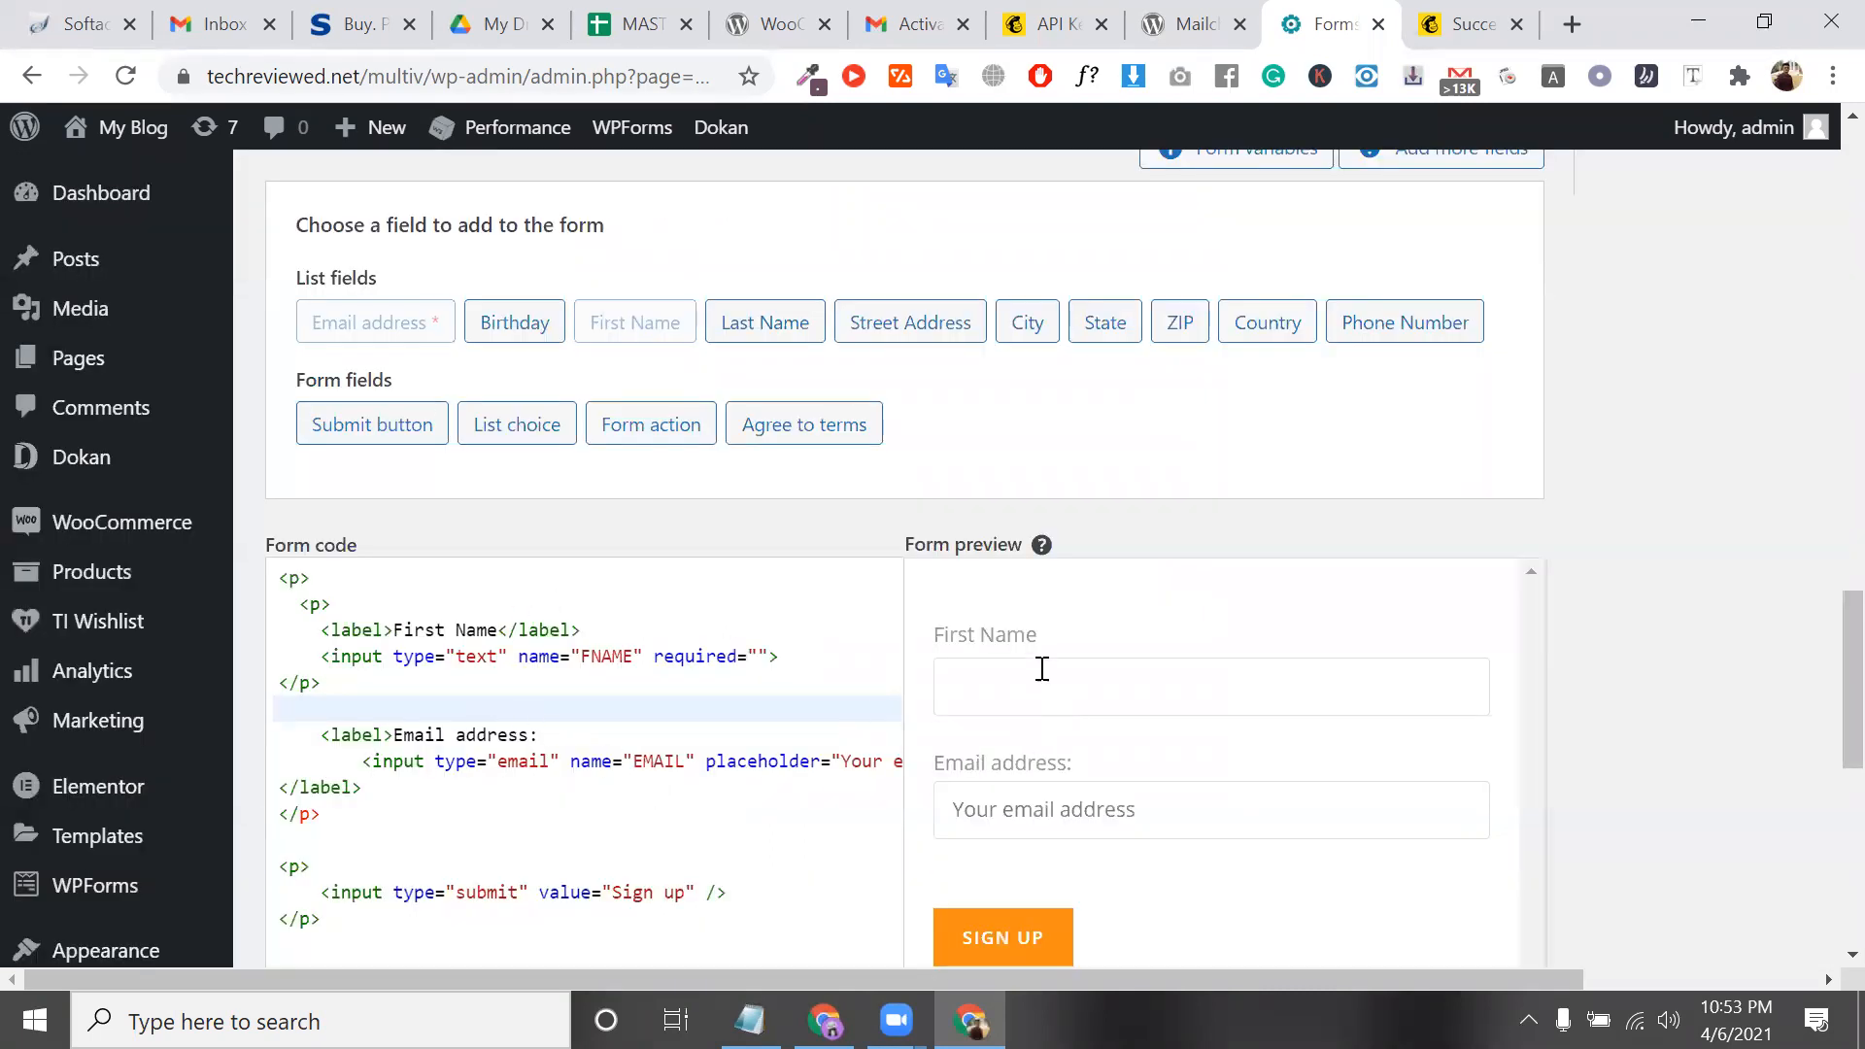
click(1042, 667)
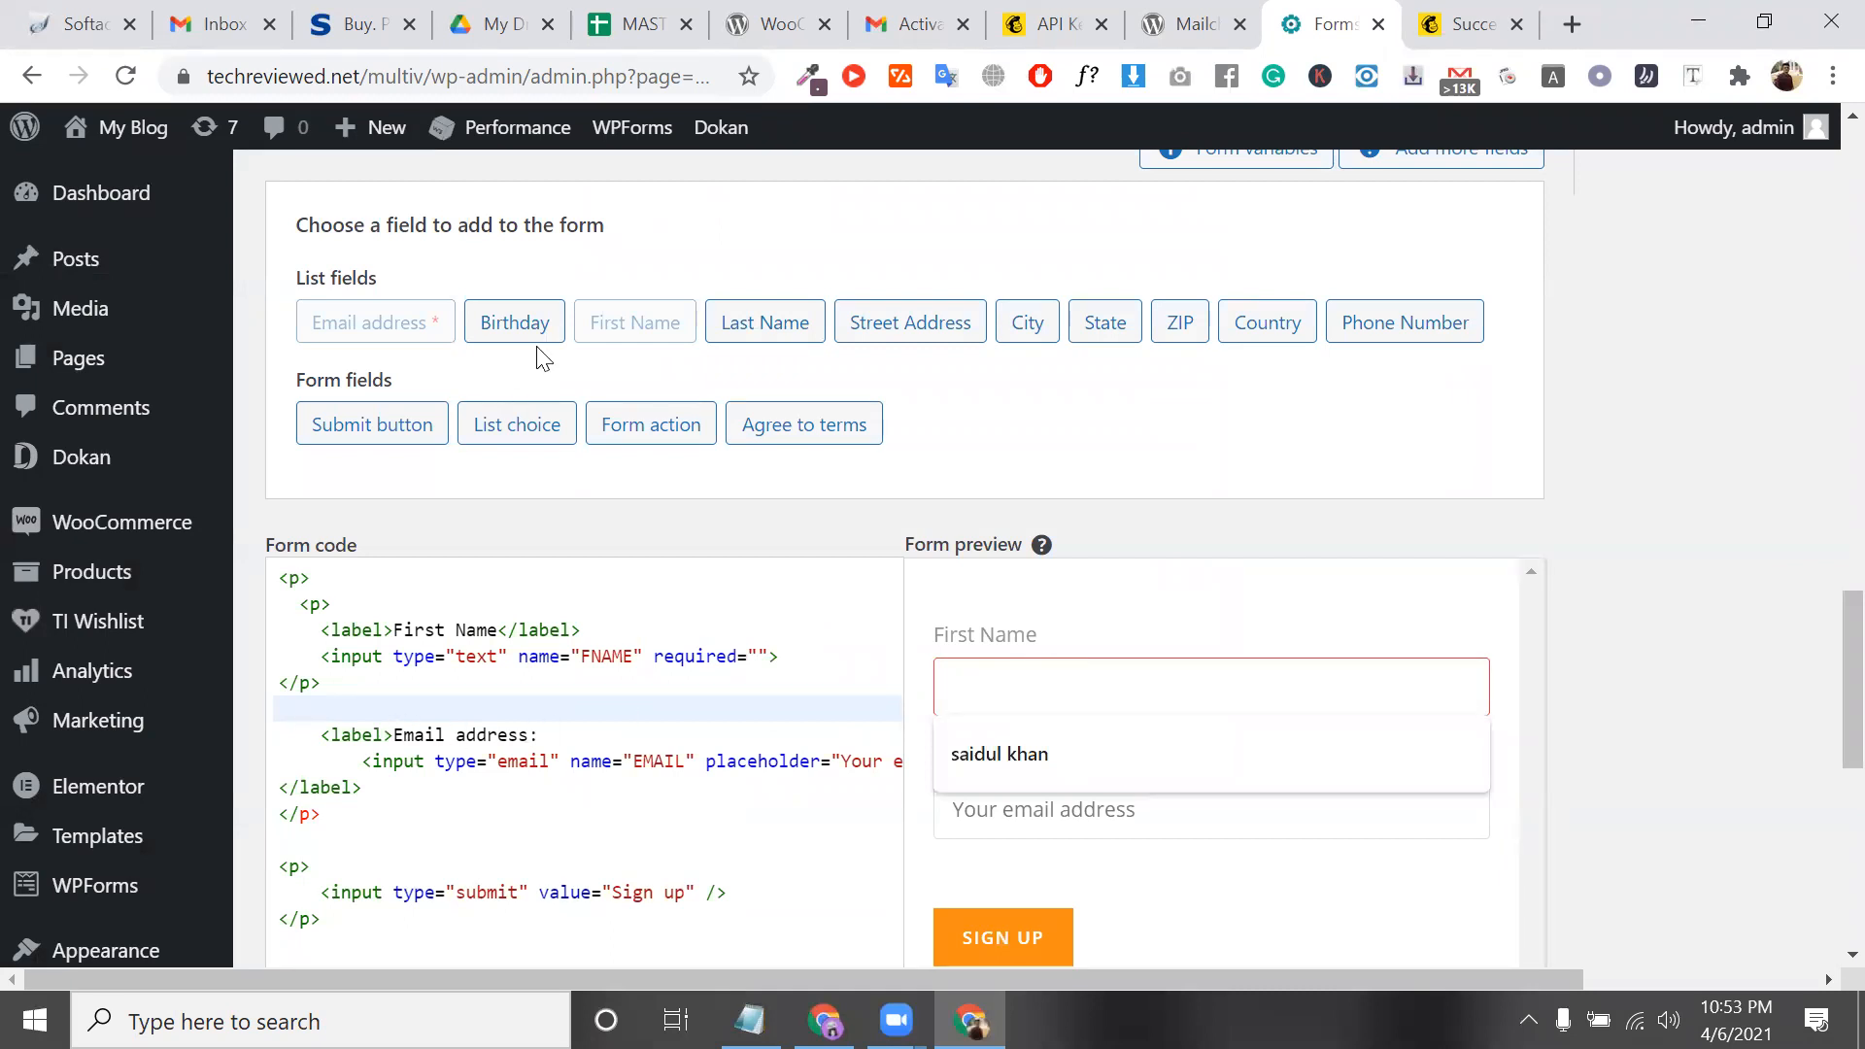
Add a required Last Name field with the placeholder "enter last name" below the First Name field
click(762, 321)
click(706, 443)
text(en)
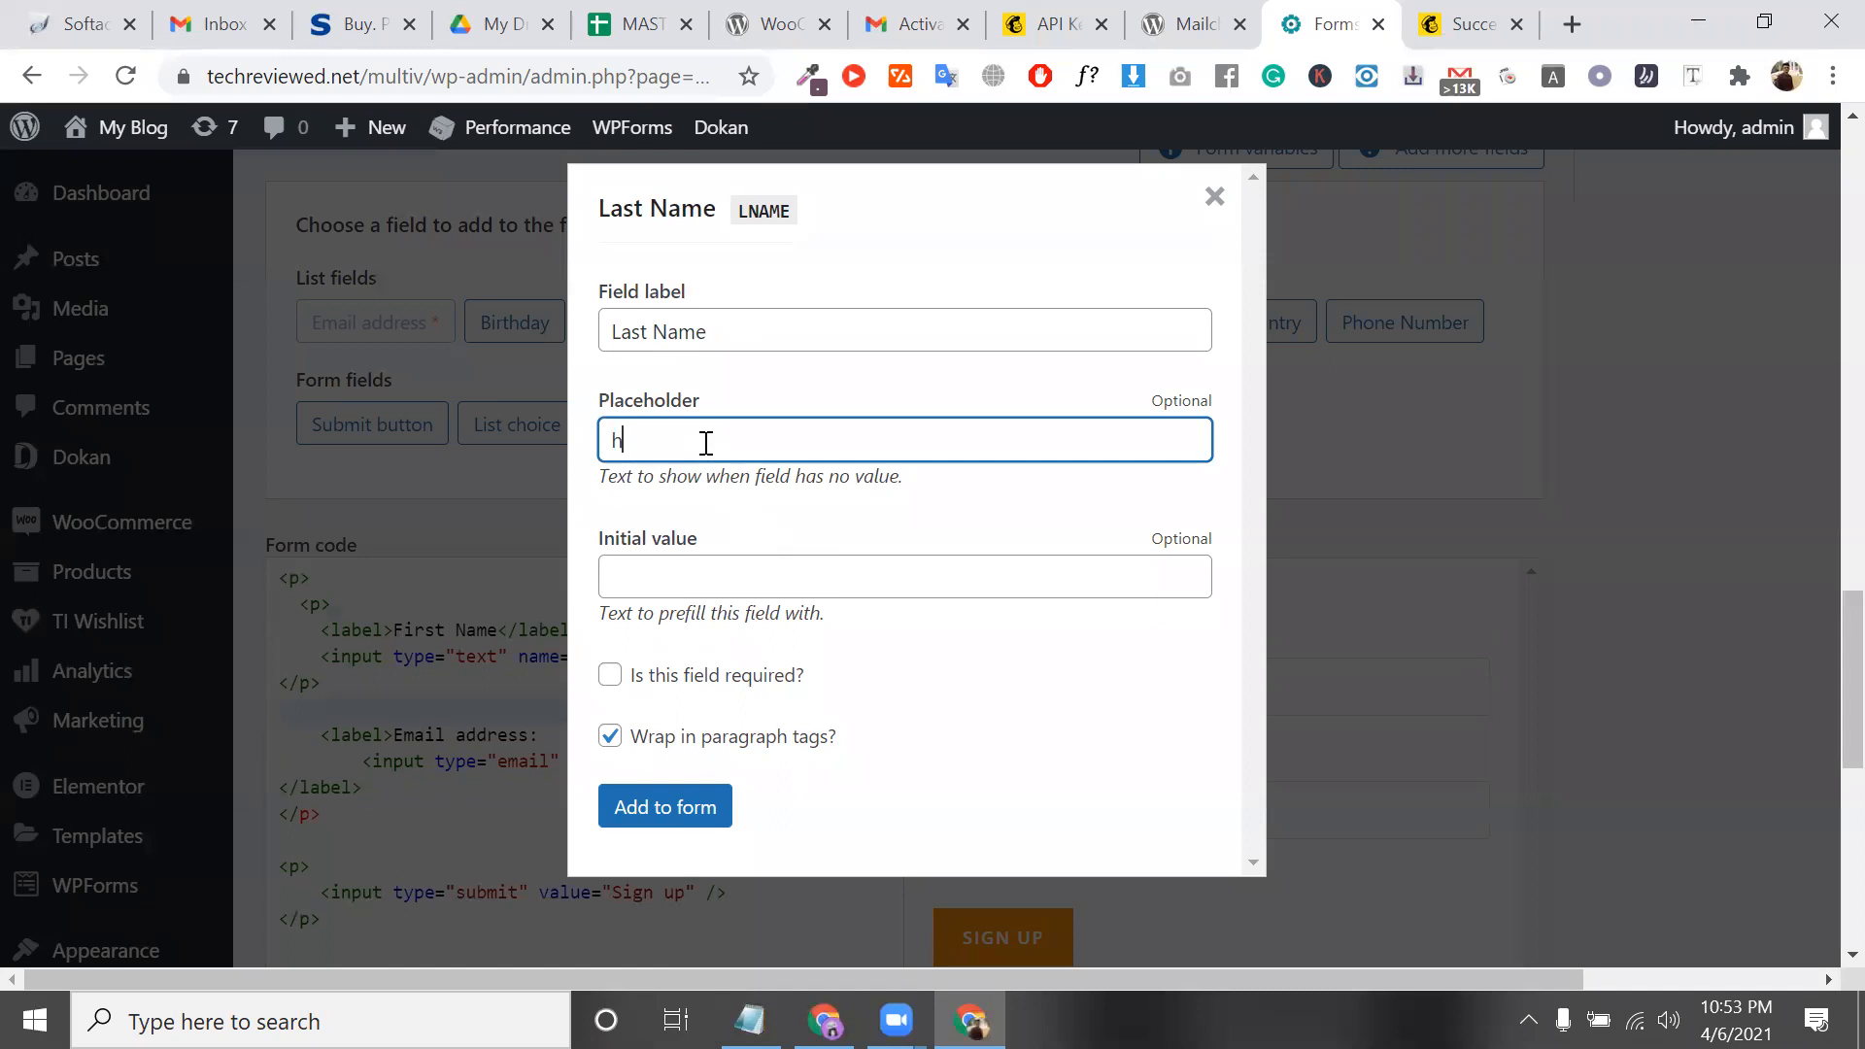
text(te r last name)
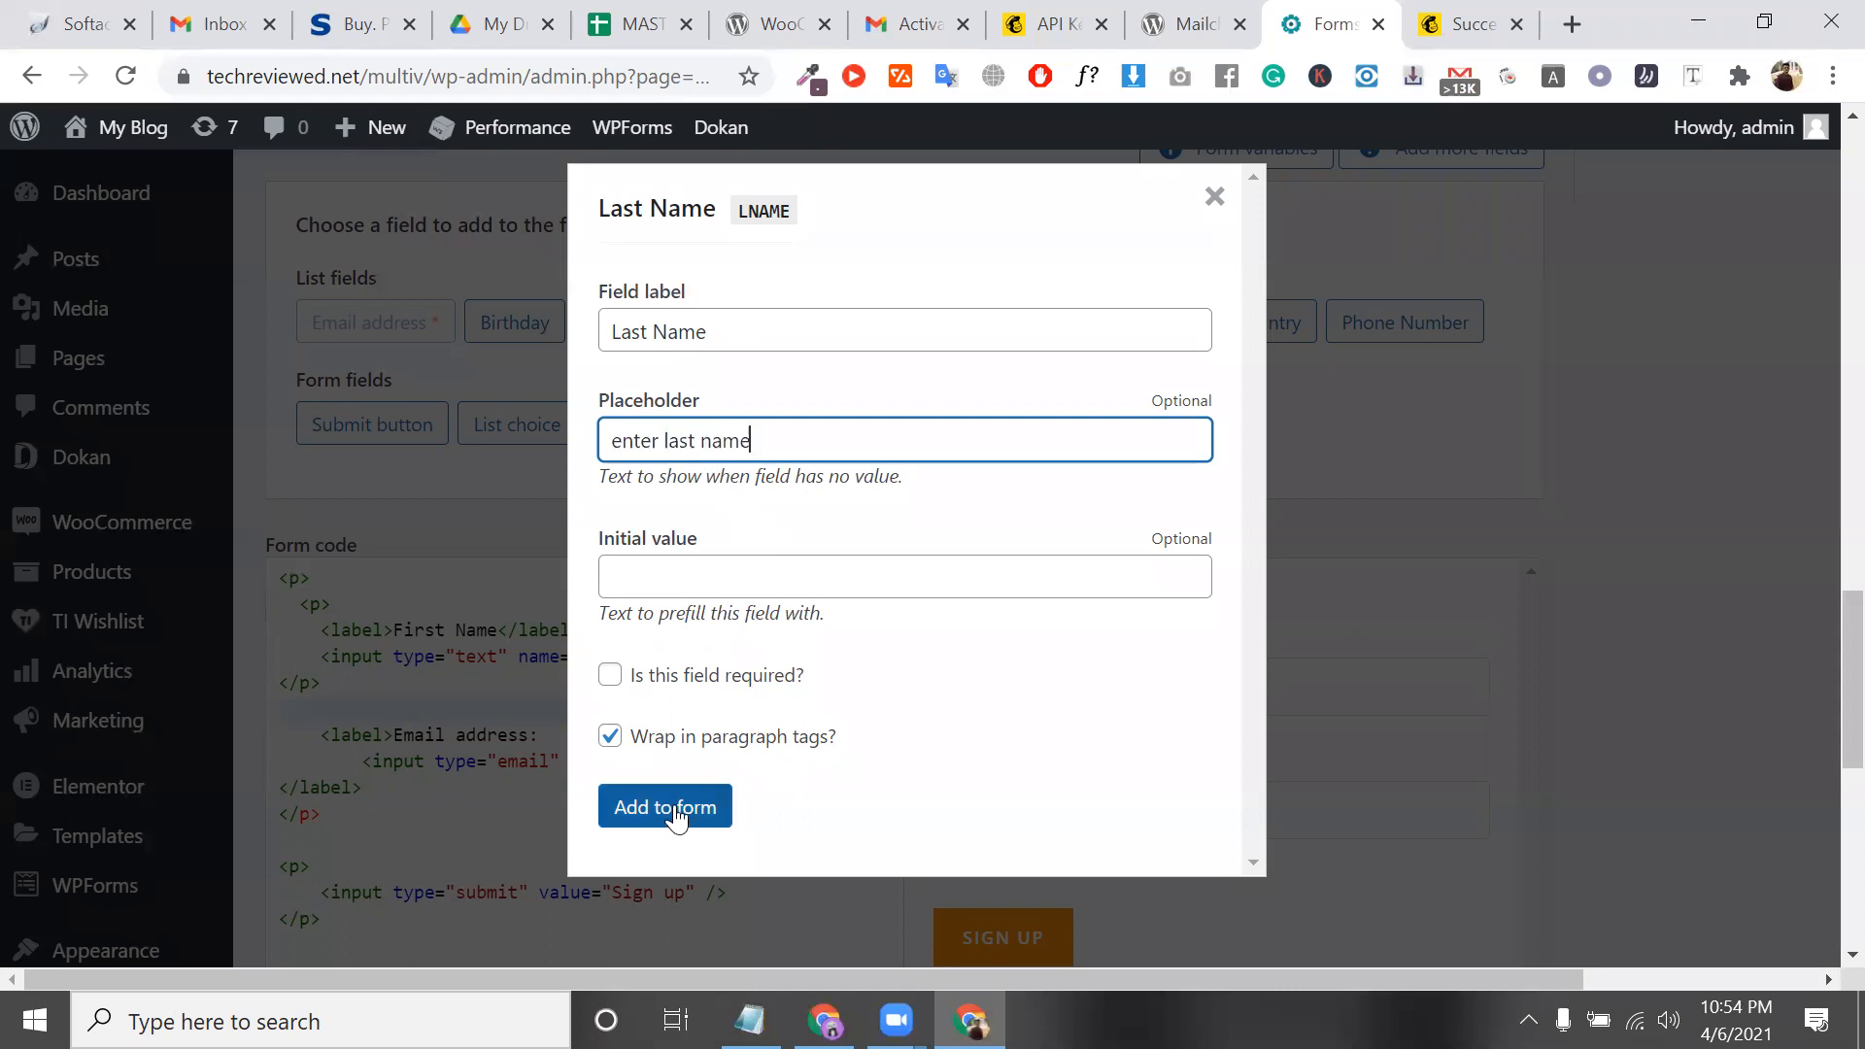
click(679, 576)
click(611, 676)
click(667, 806)
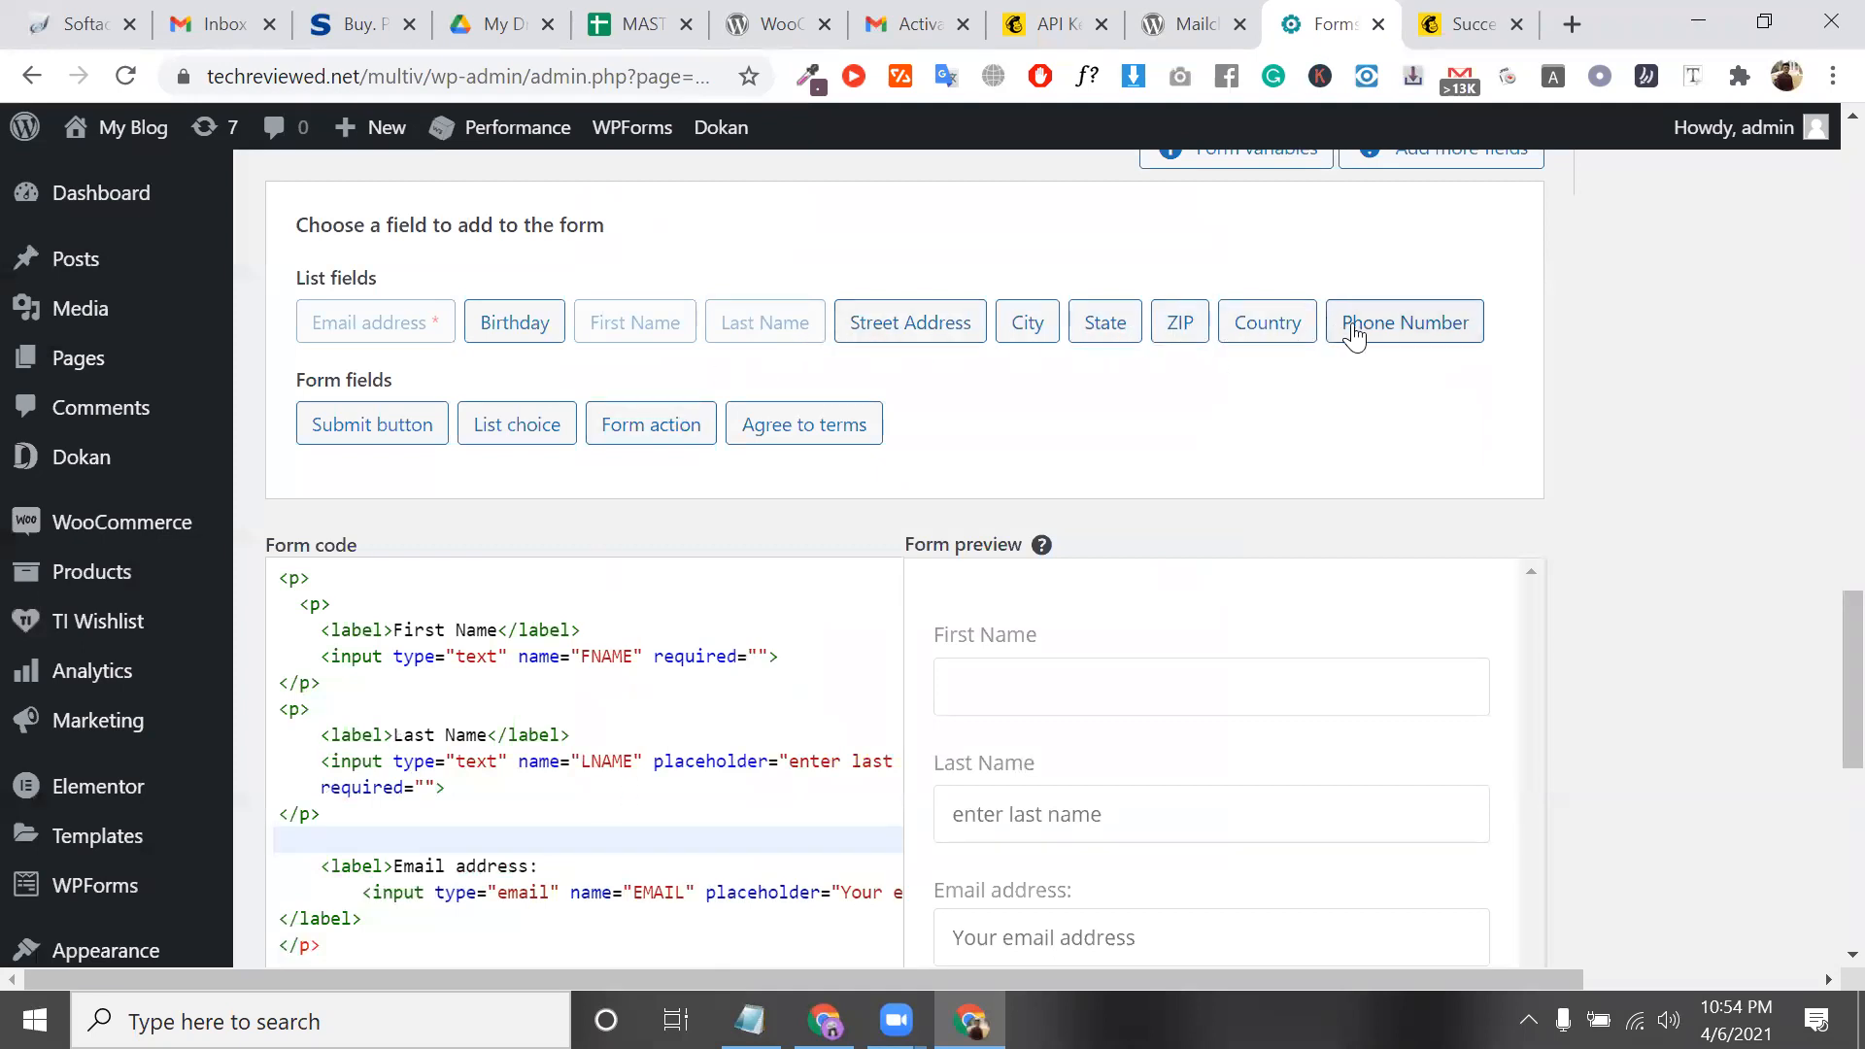
Add a required Phone Number field with the placeholder "enter your phone number" below the Last Name field
click(1384, 330)
click(611, 677)
click(696, 439)
text(enter y)
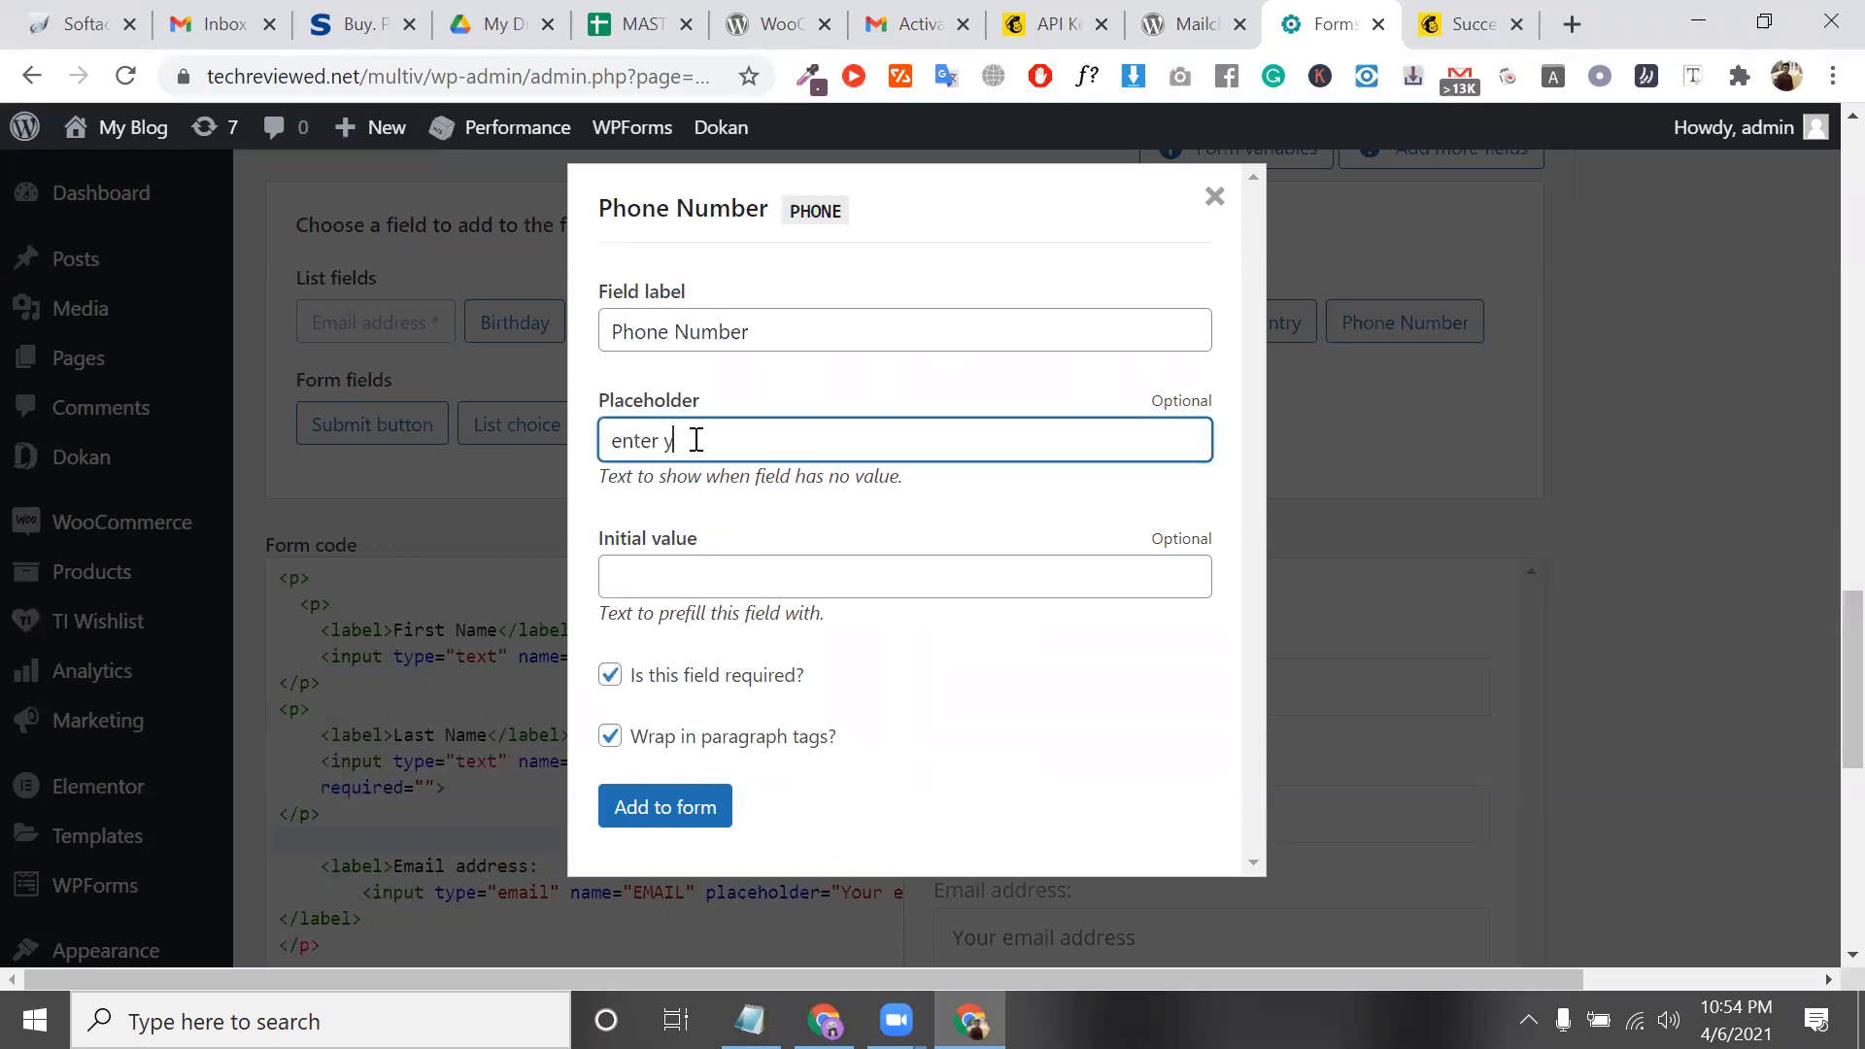
text(our phone numbe r)
key(BackSpace)
key(BackSpace)
text(r)
click(686, 805)
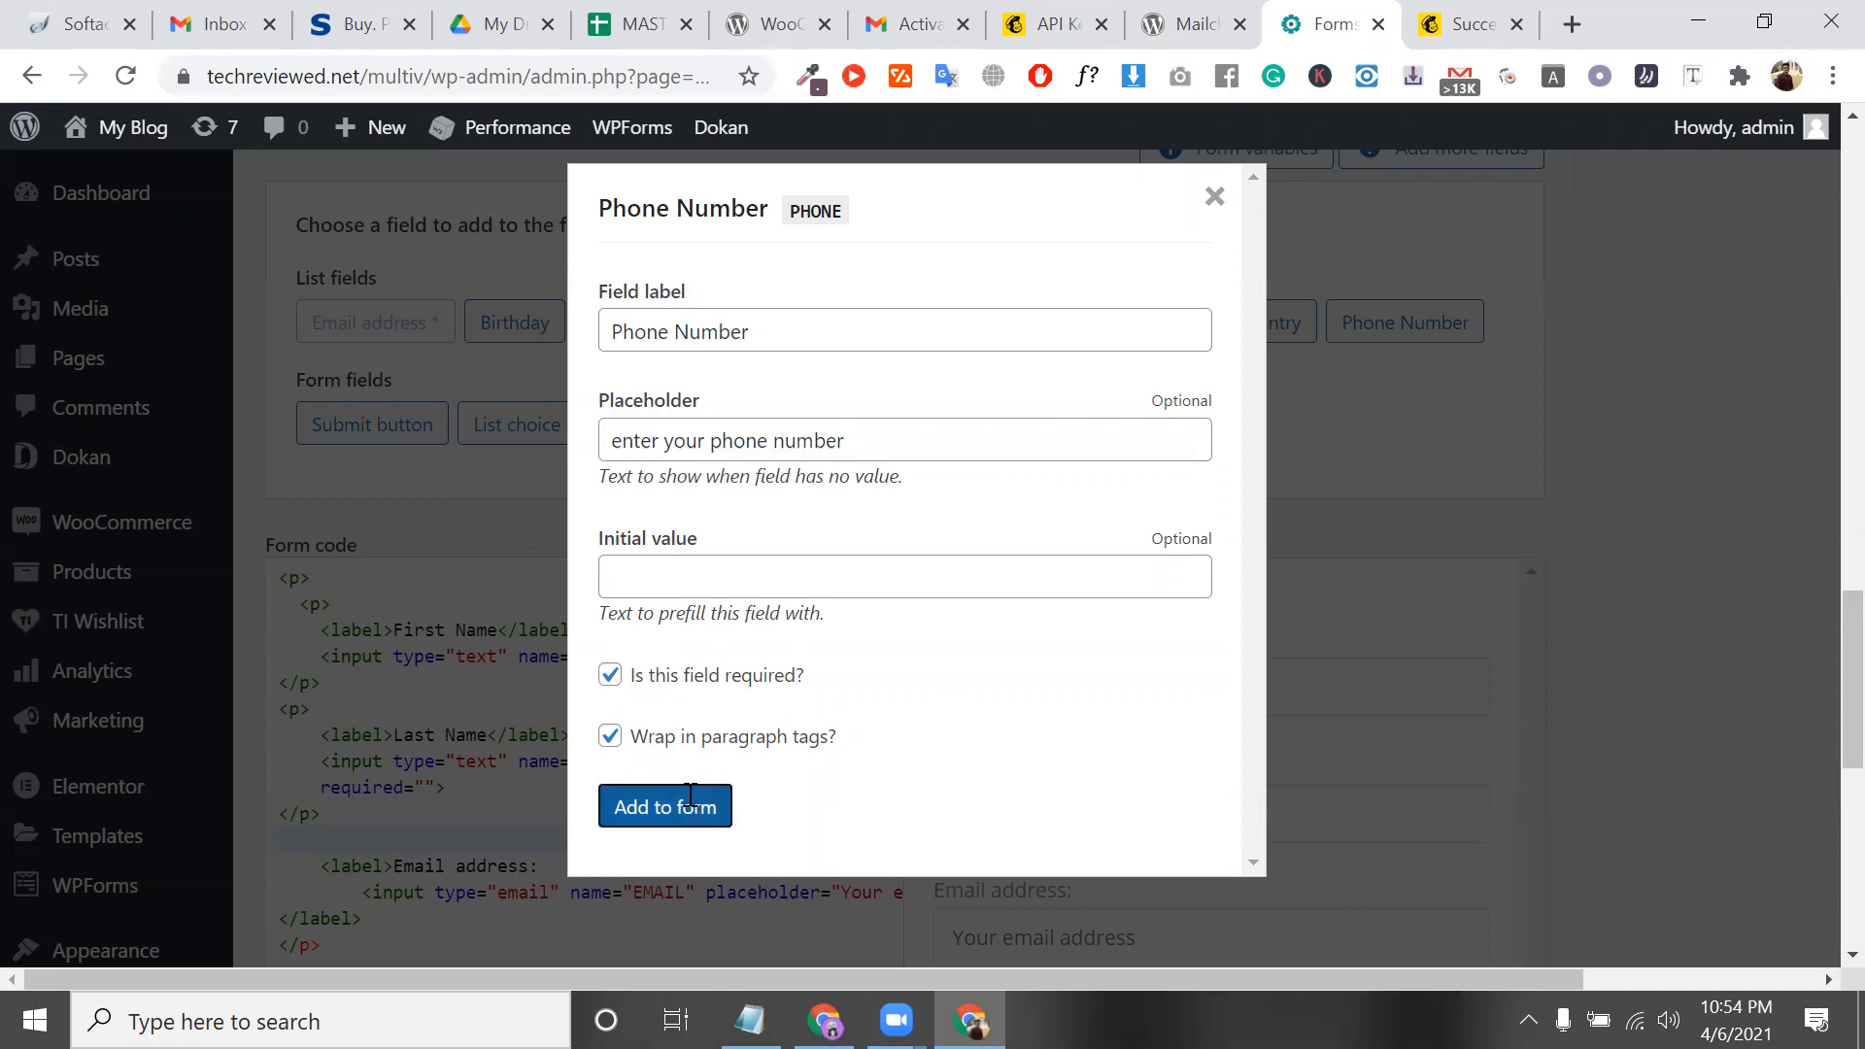
Save the sign-up form with its added name and phone fields
scroll(688, 793, down, 6)
scroll(688, 793, down, 3)
click(361, 509)
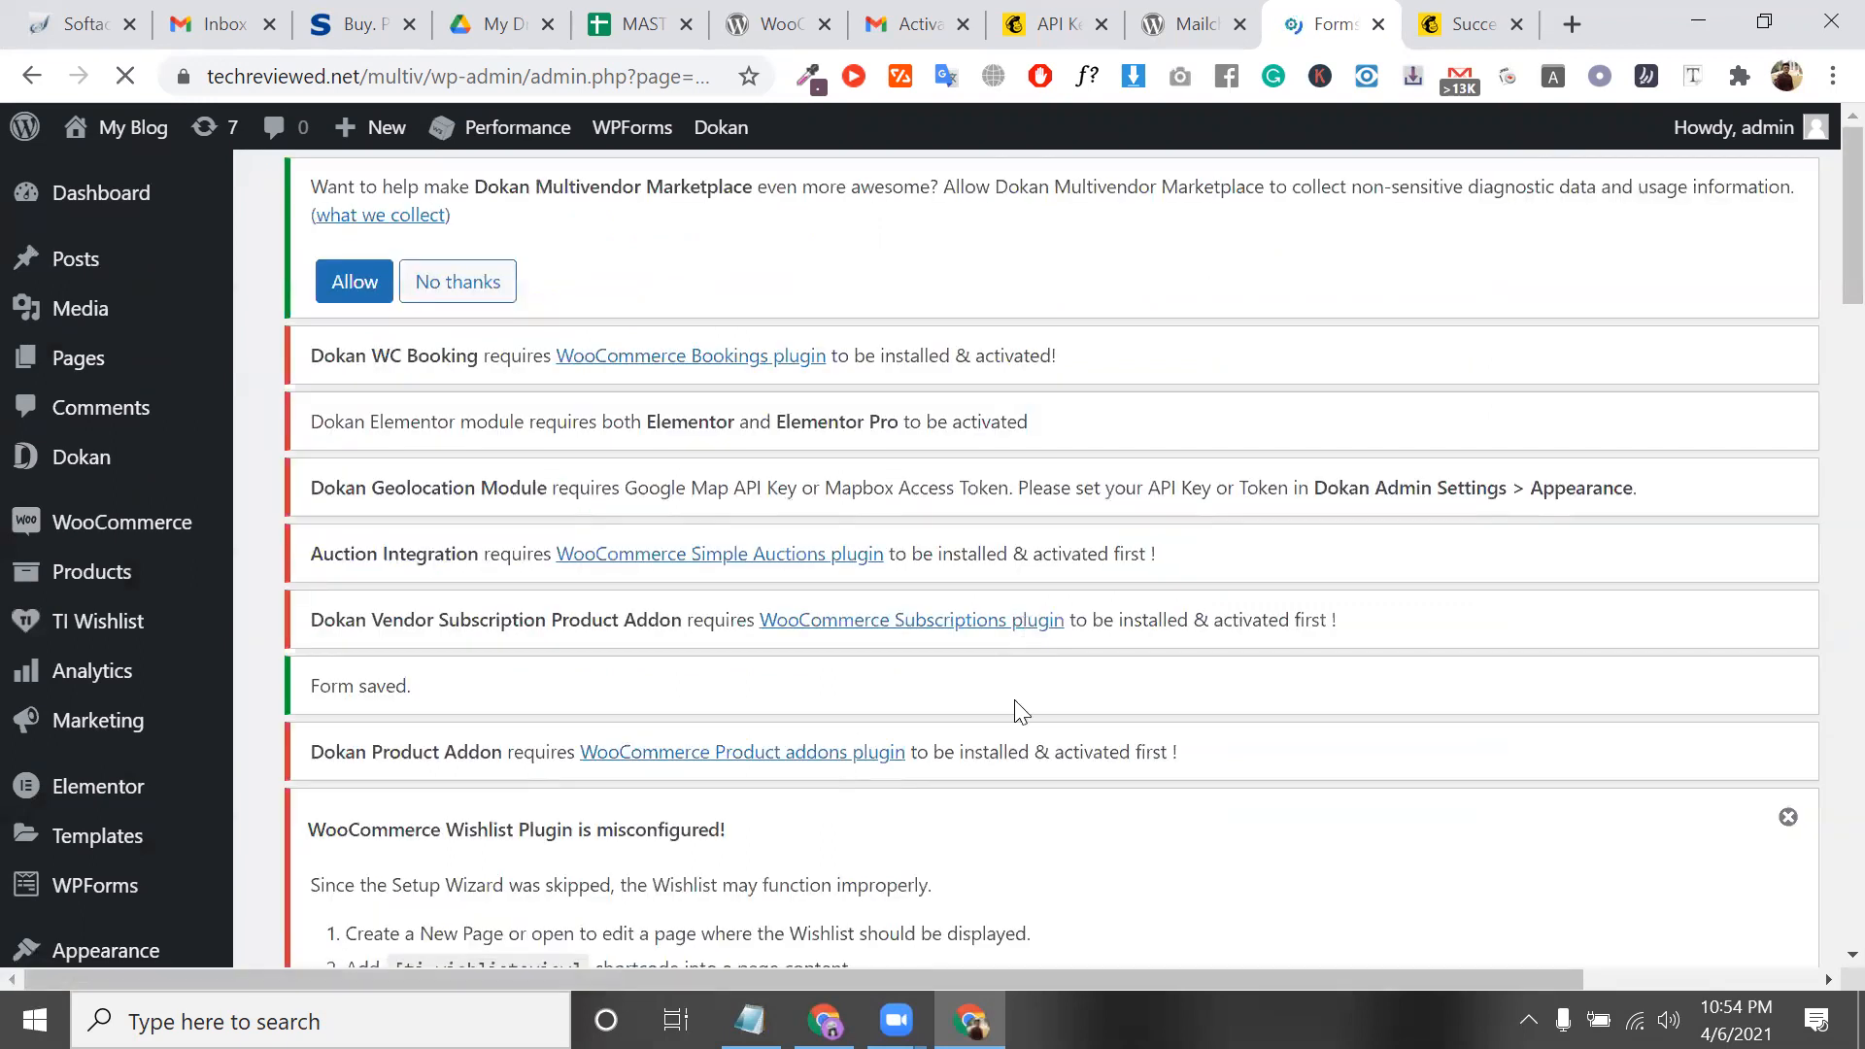
Check the First Name, Last Name and Phone Number fields in the form preview and save the form again
scroll(1015, 700, down, 7)
scroll(1023, 481, down, 12)
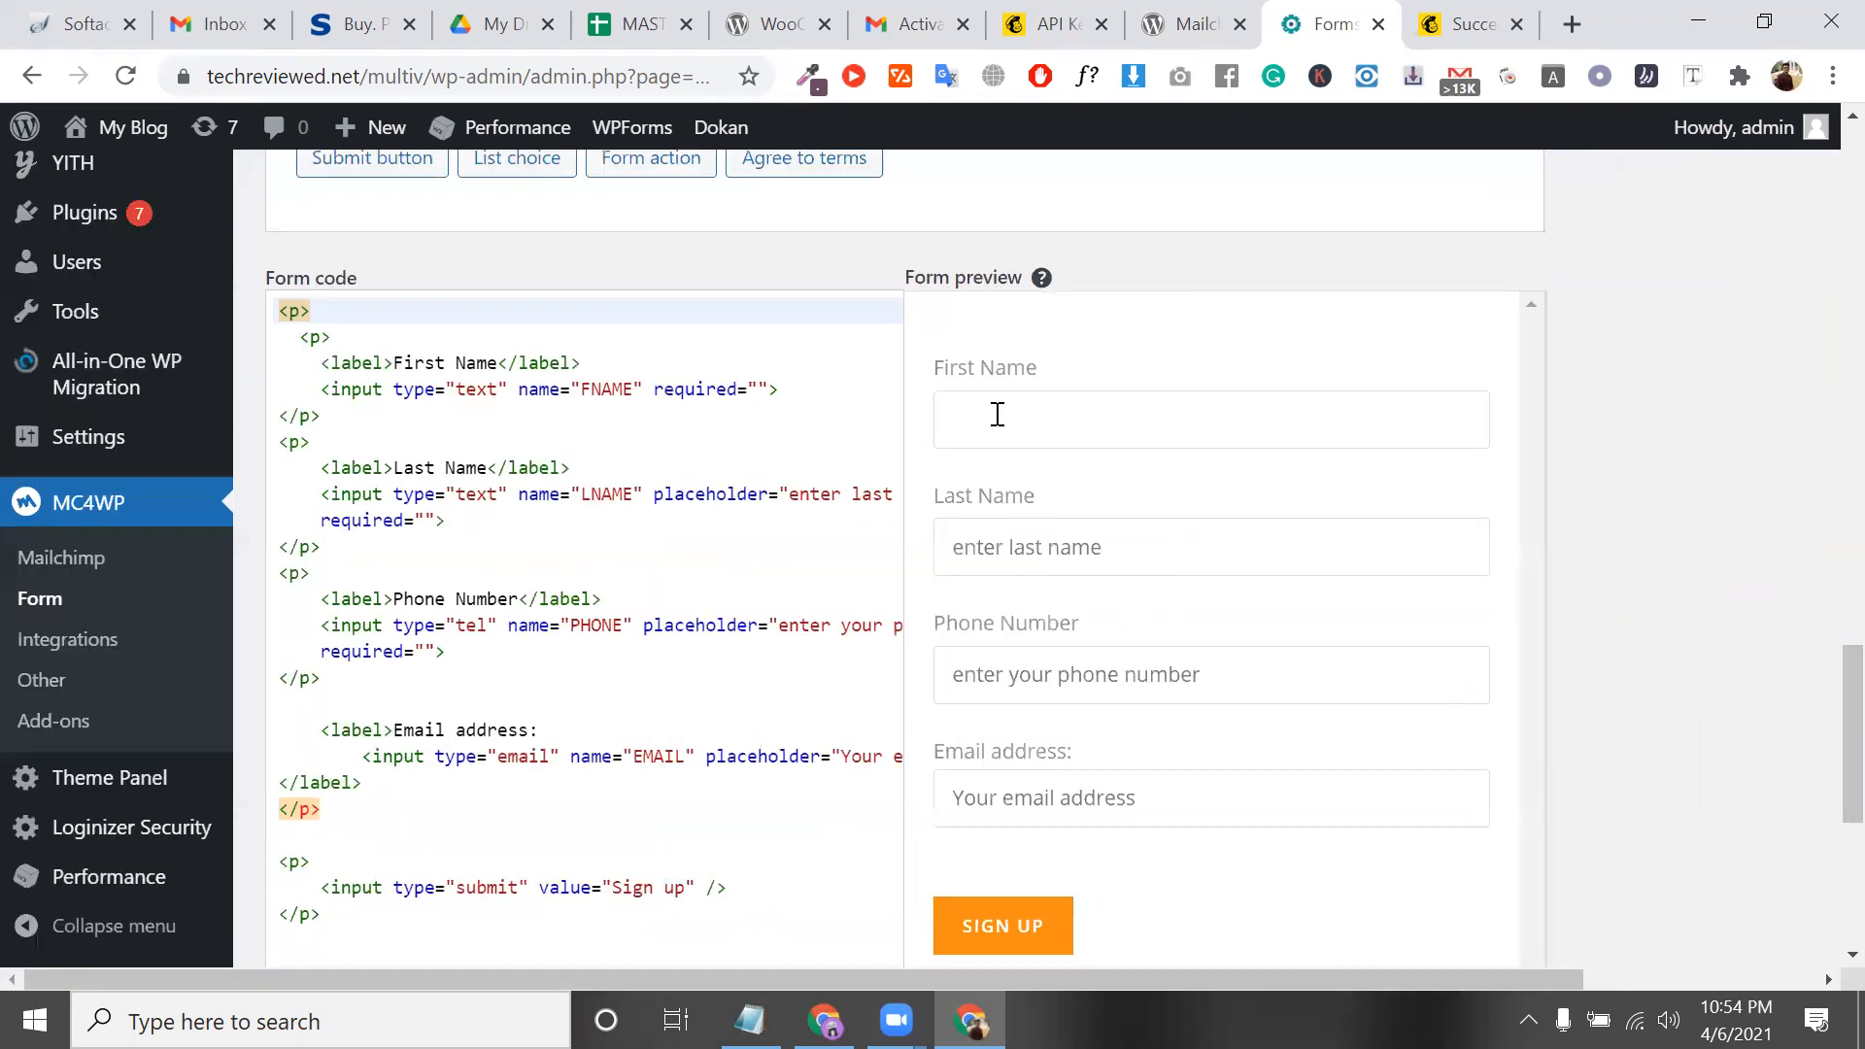
click(997, 414)
click(1055, 359)
drag(956, 501, 1005, 500)
drag(984, 626, 1151, 634)
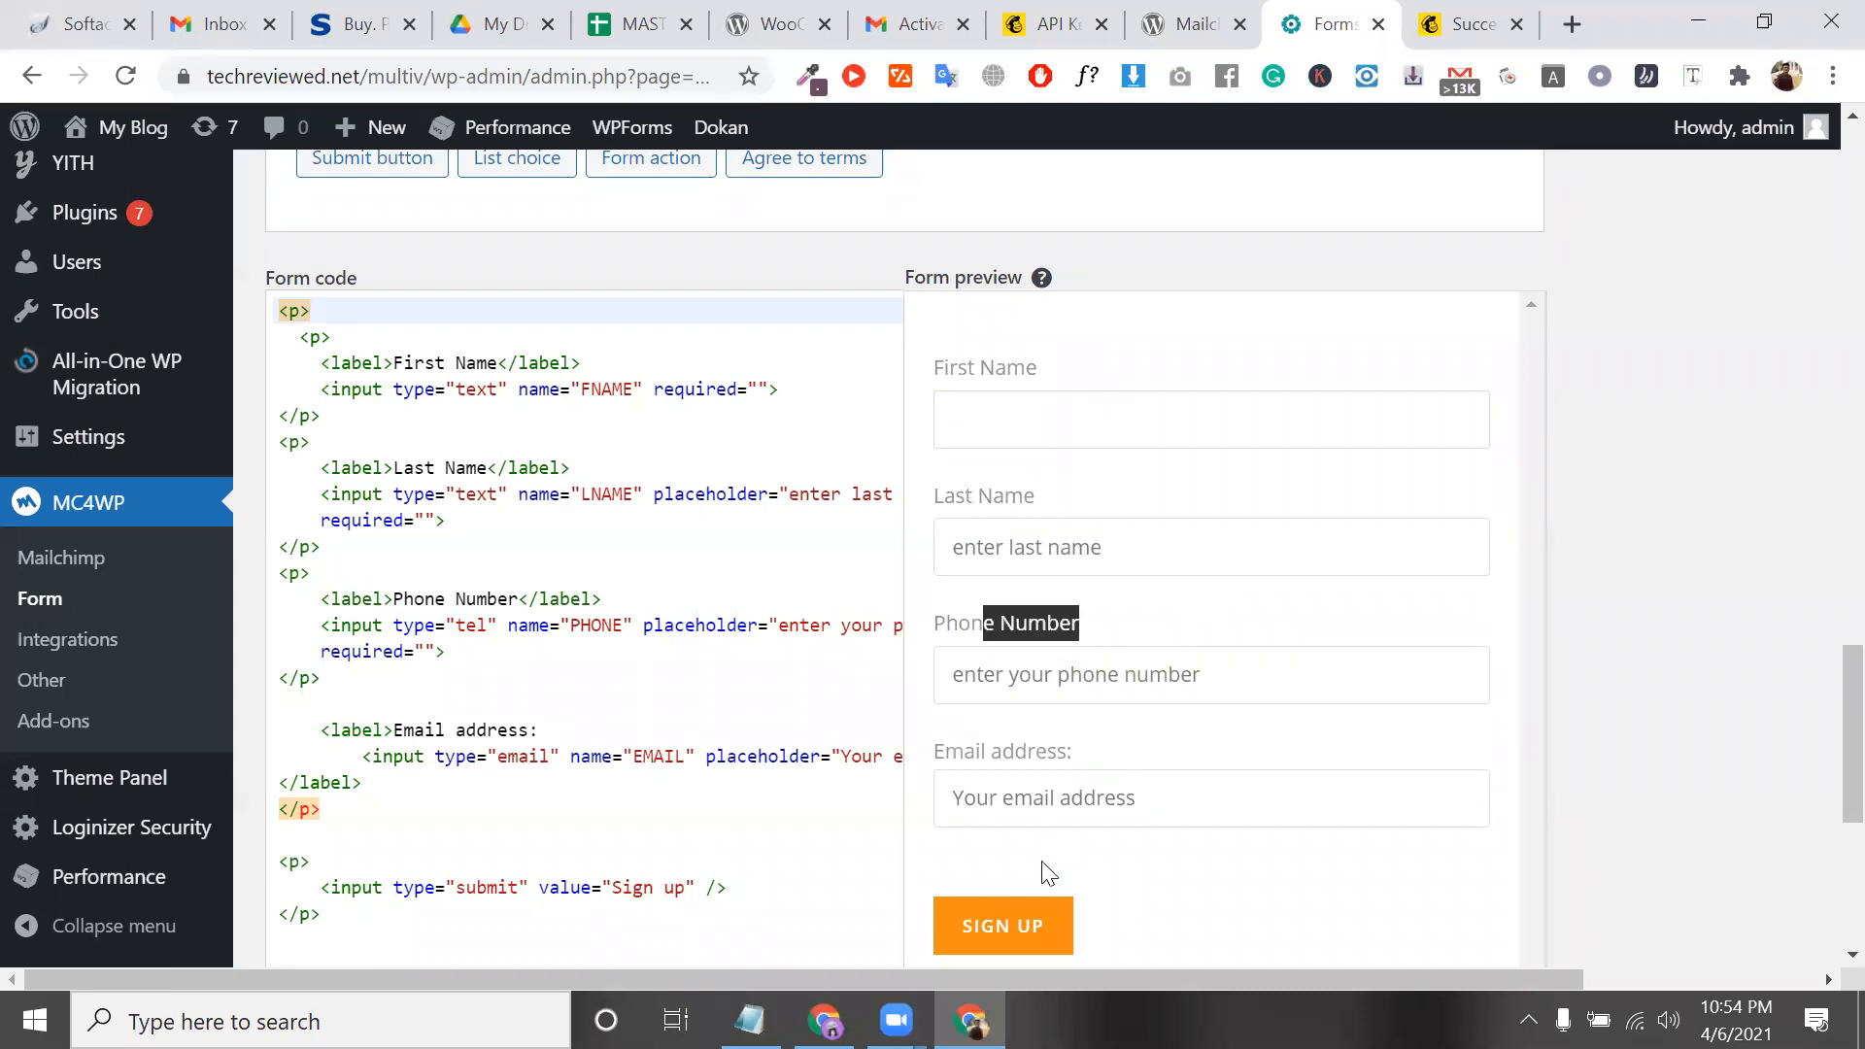
scroll(1048, 871, down, 5)
click(344, 614)
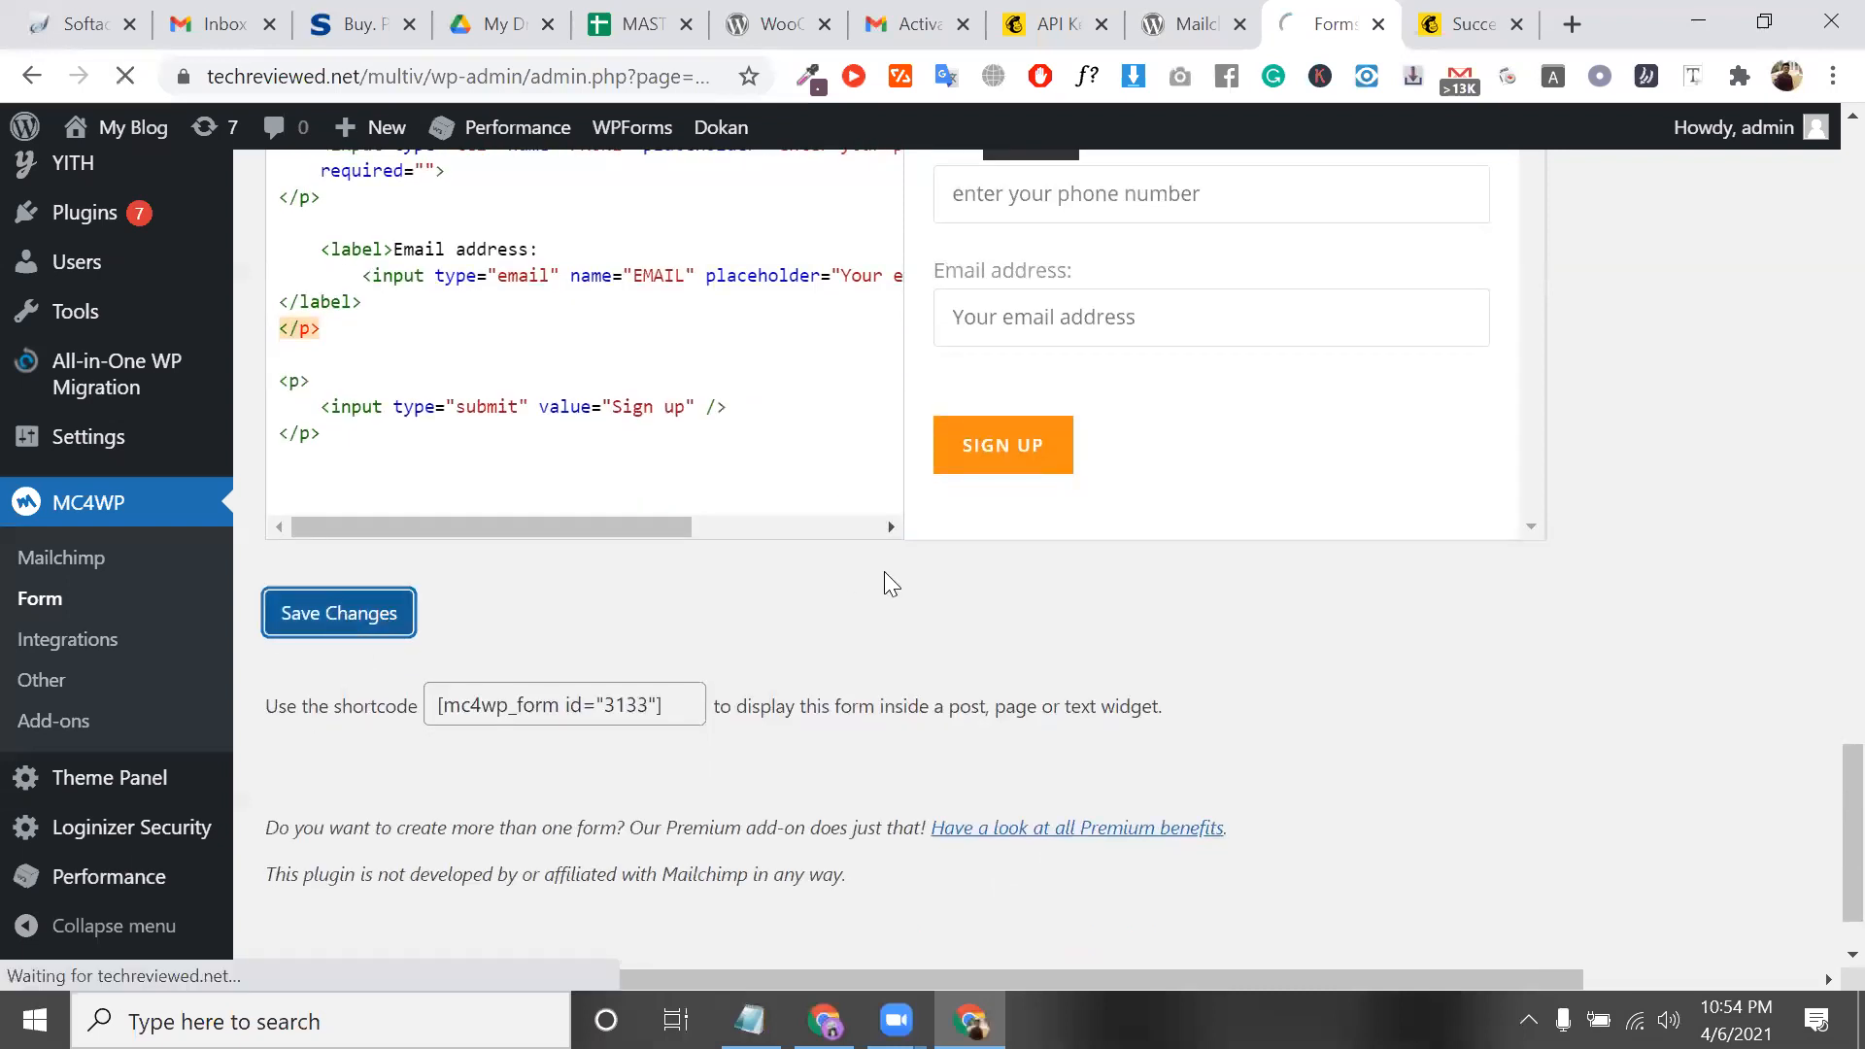
Open the plugin's integrations page and read the descriptions of the Custom and WPForms integrations
scroll(884, 575, up, 2)
scroll(885, 573, up, 1)
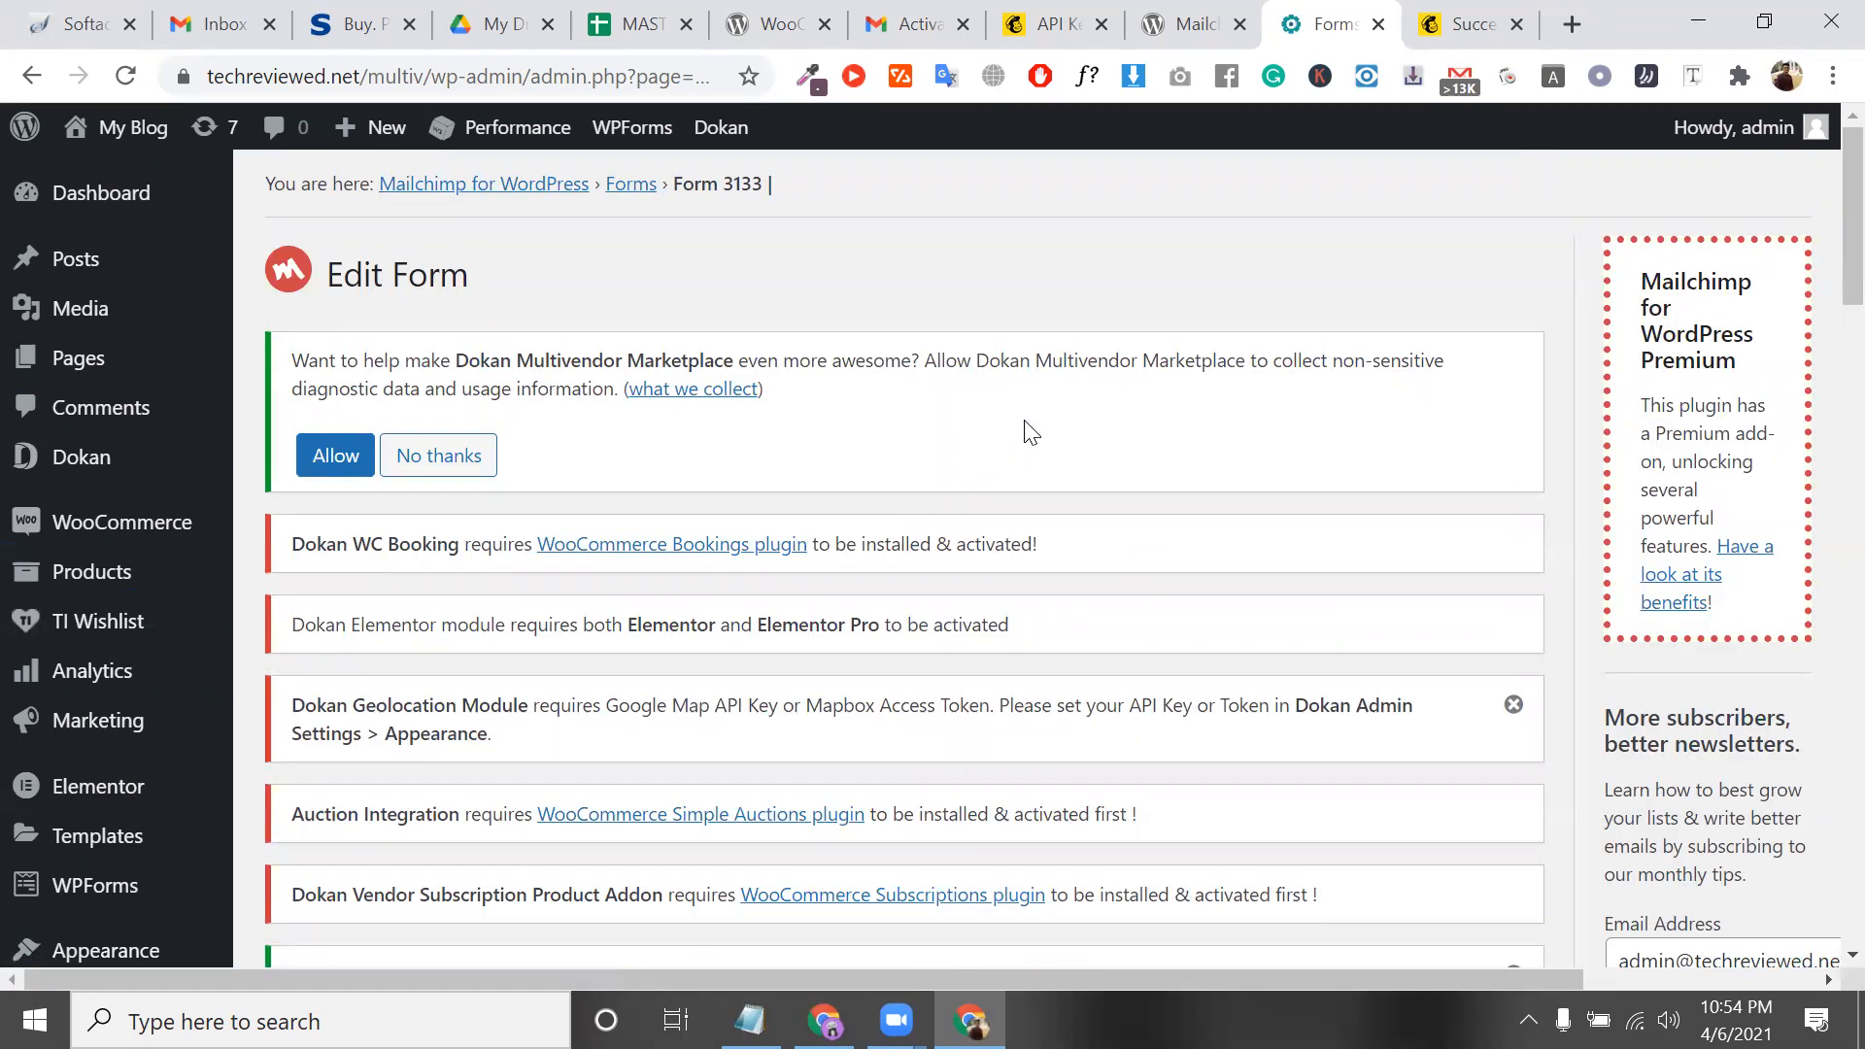
scroll(651, 612, down, 9)
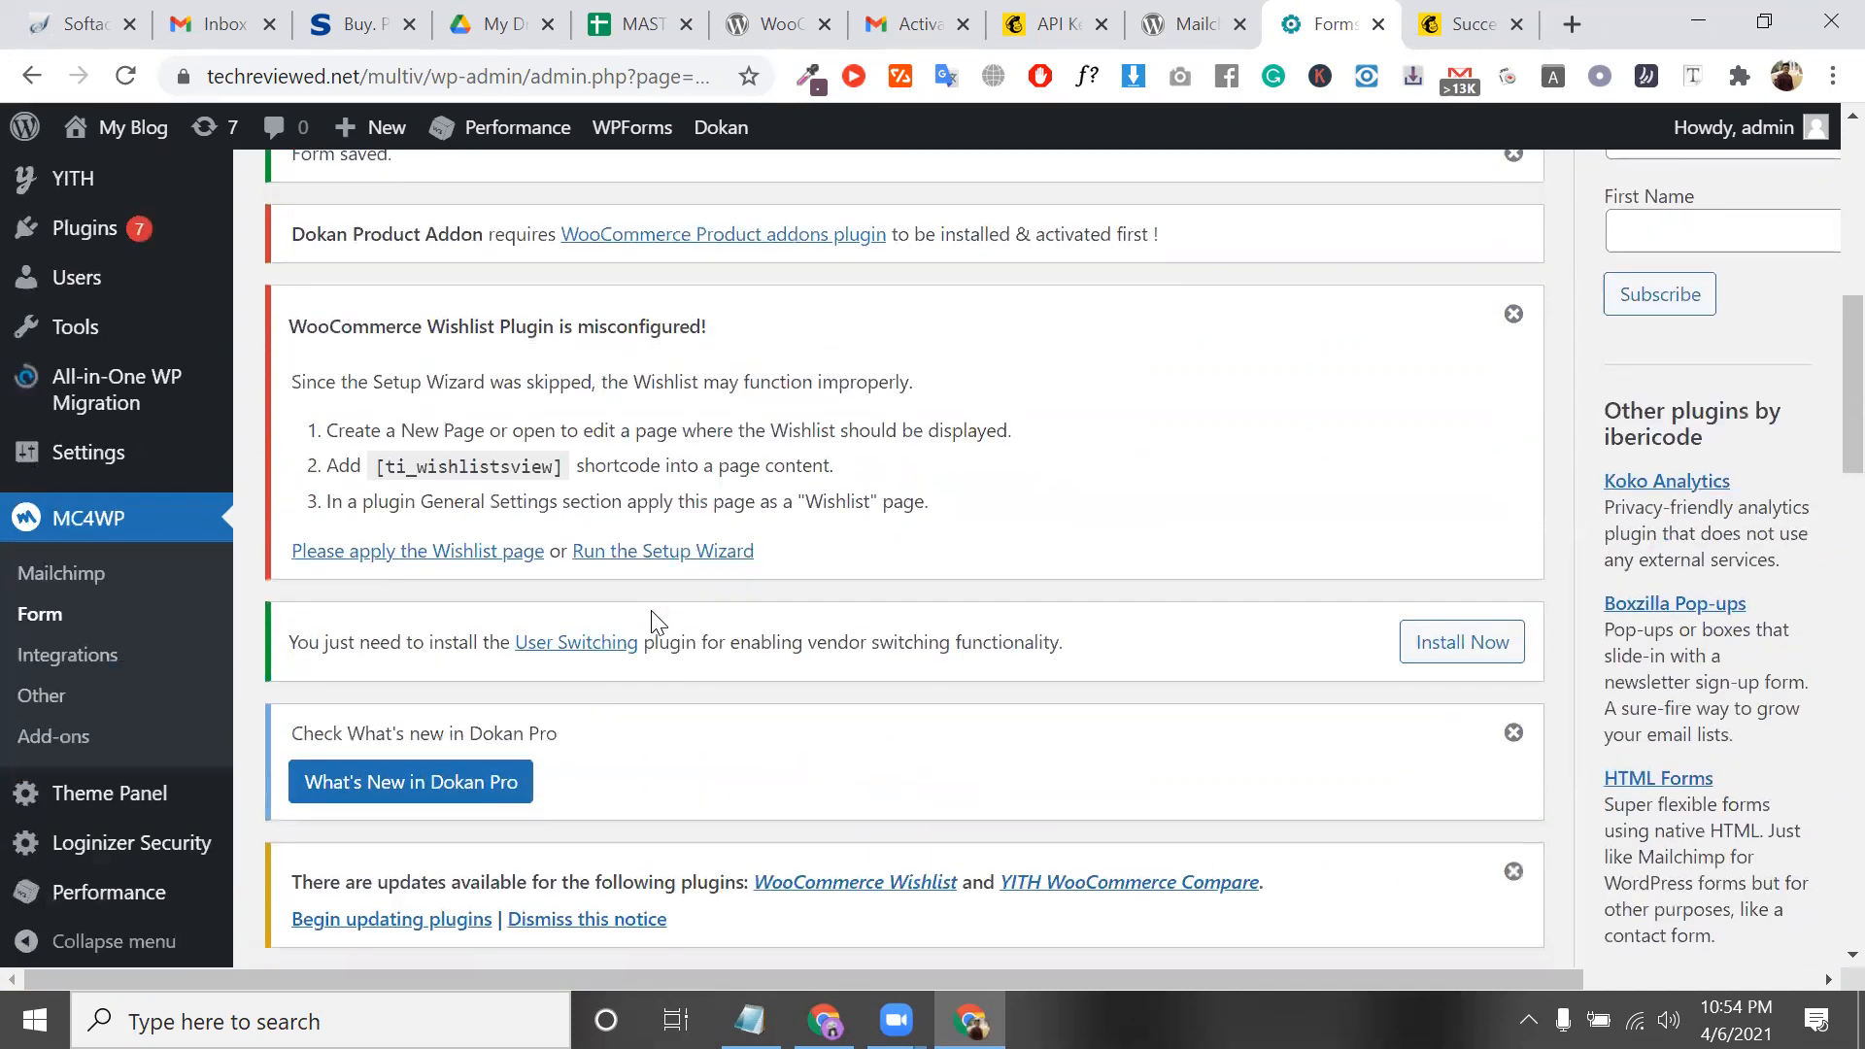
click(76, 663)
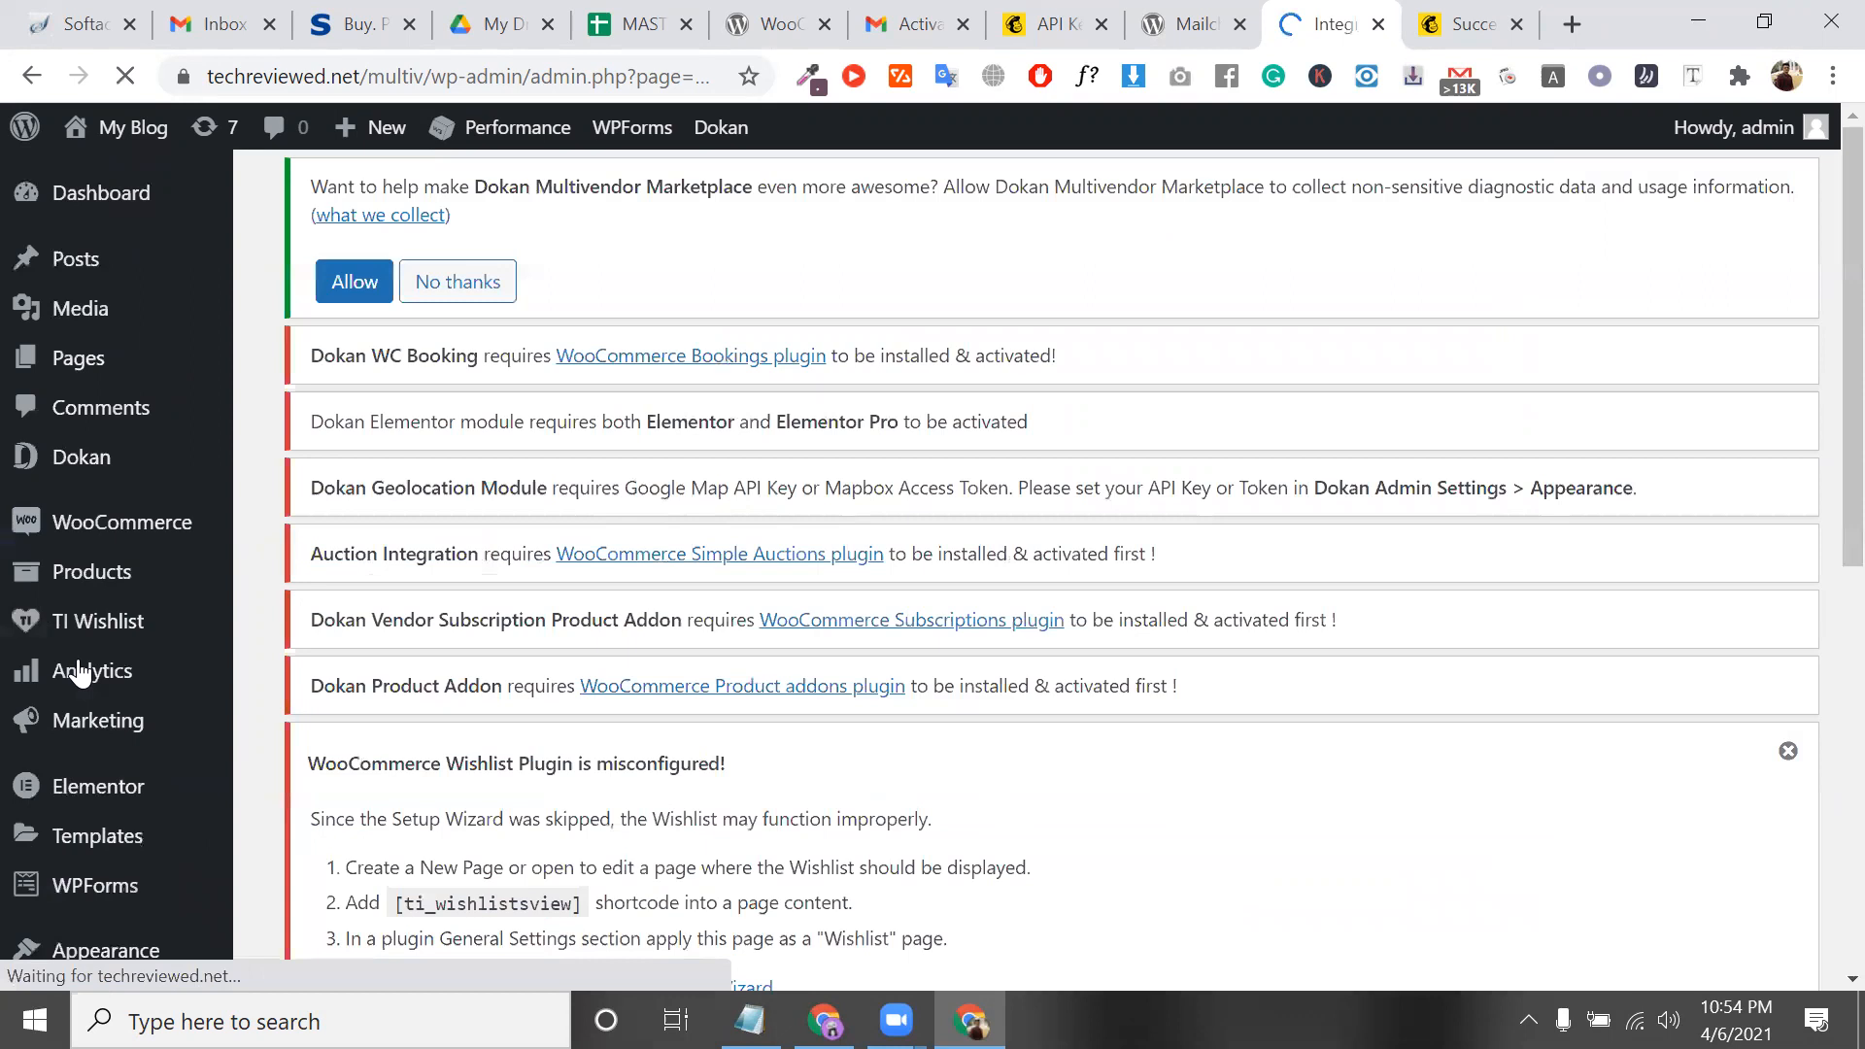
scroll(533, 700, down, 15)
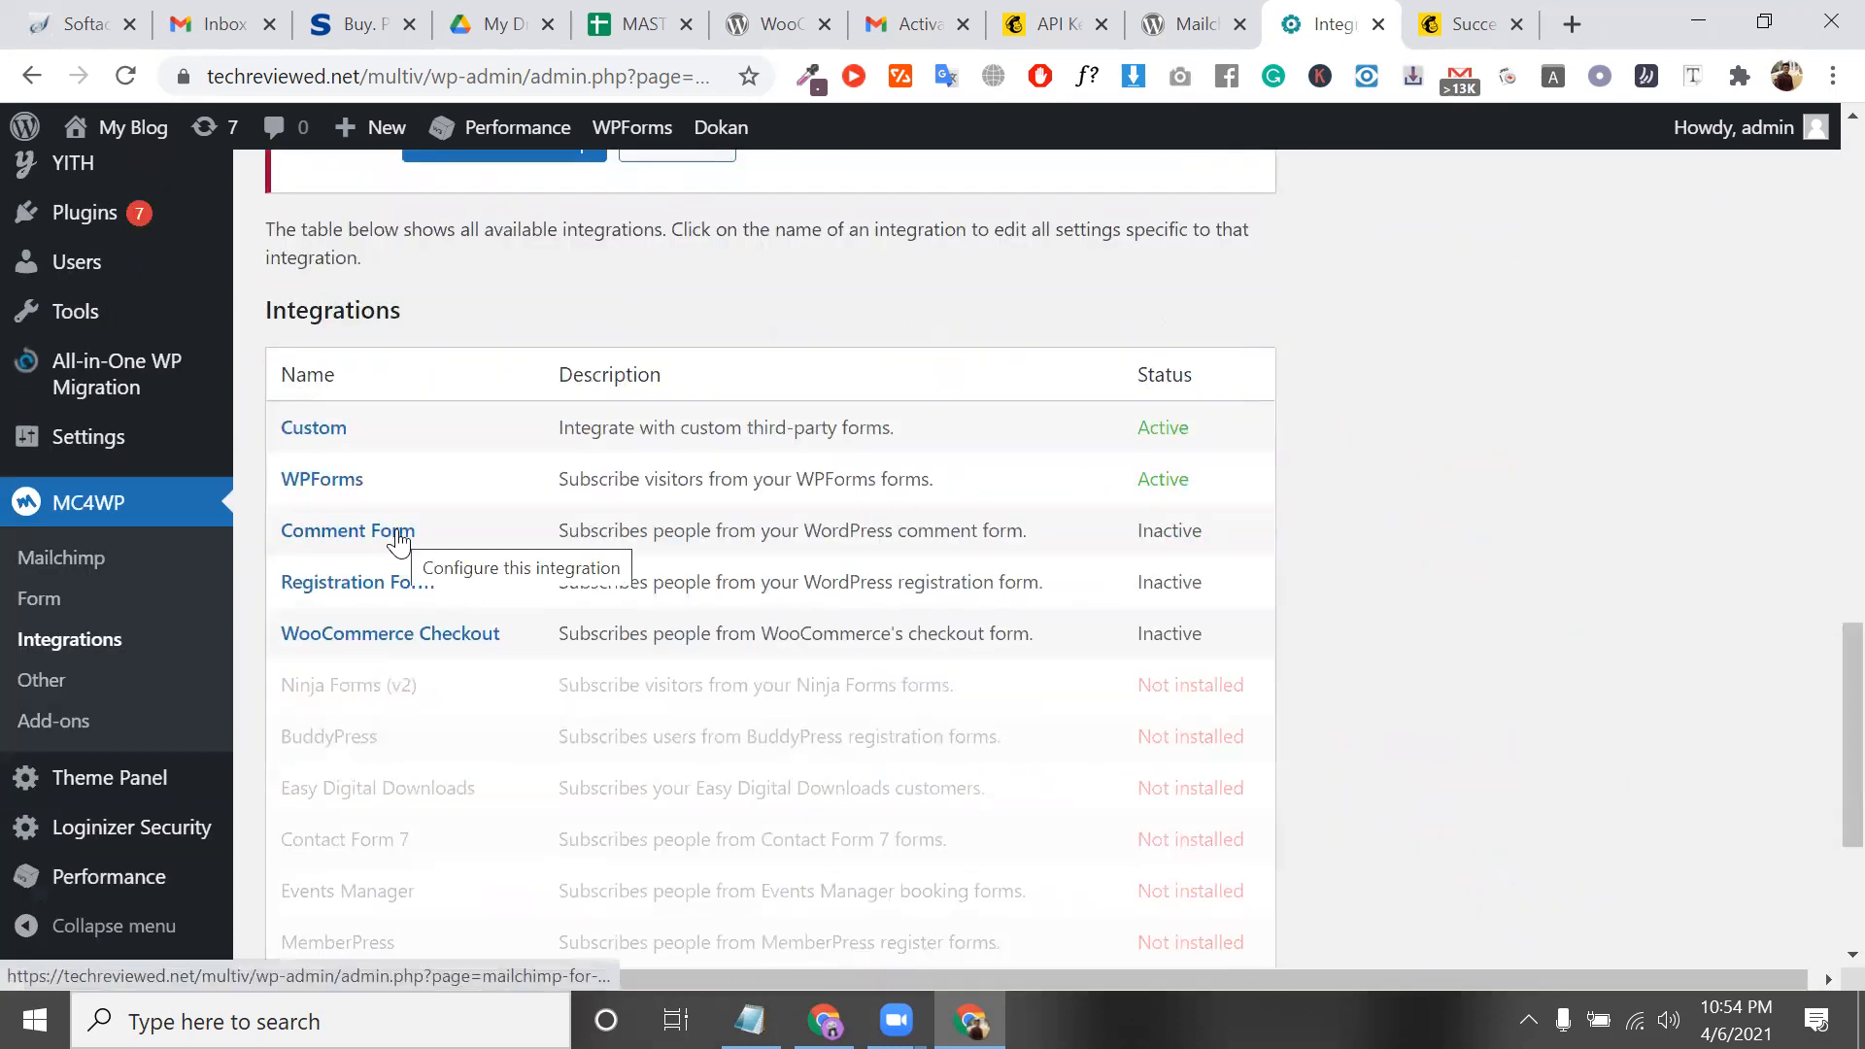
triple_click(709, 430)
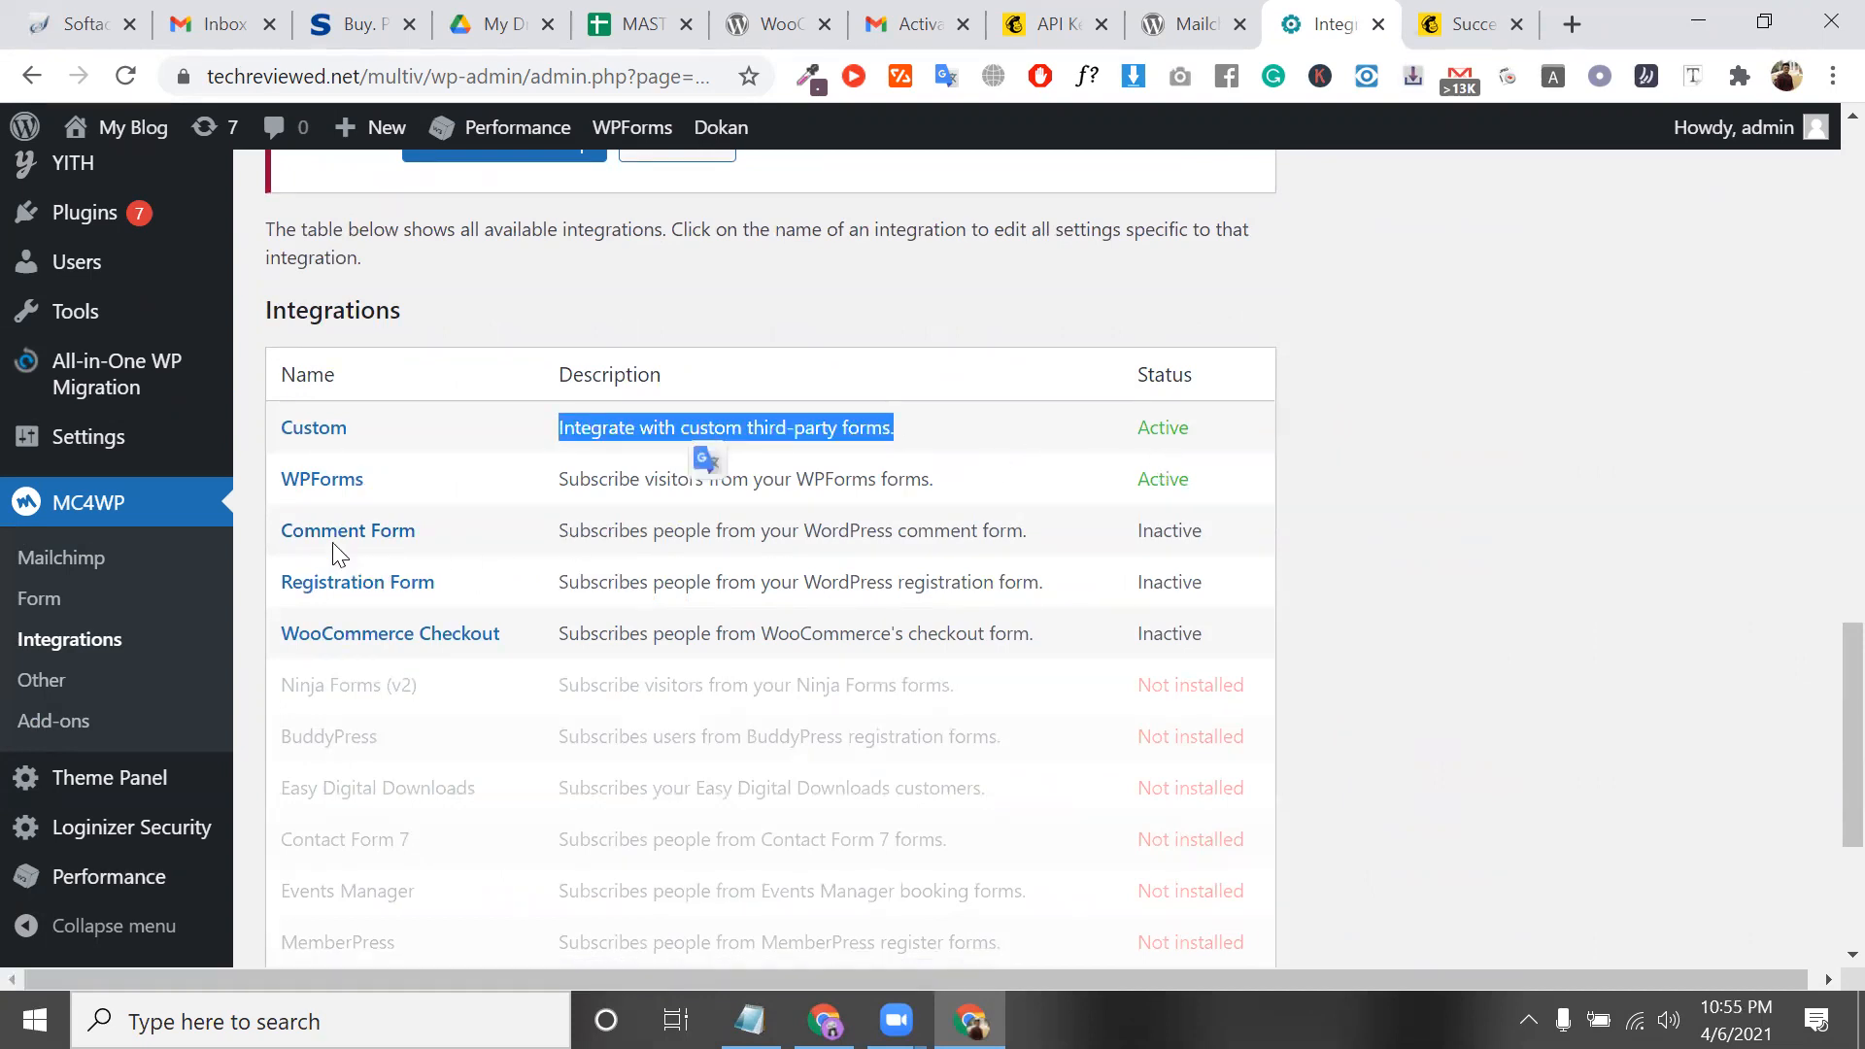
click(806, 490)
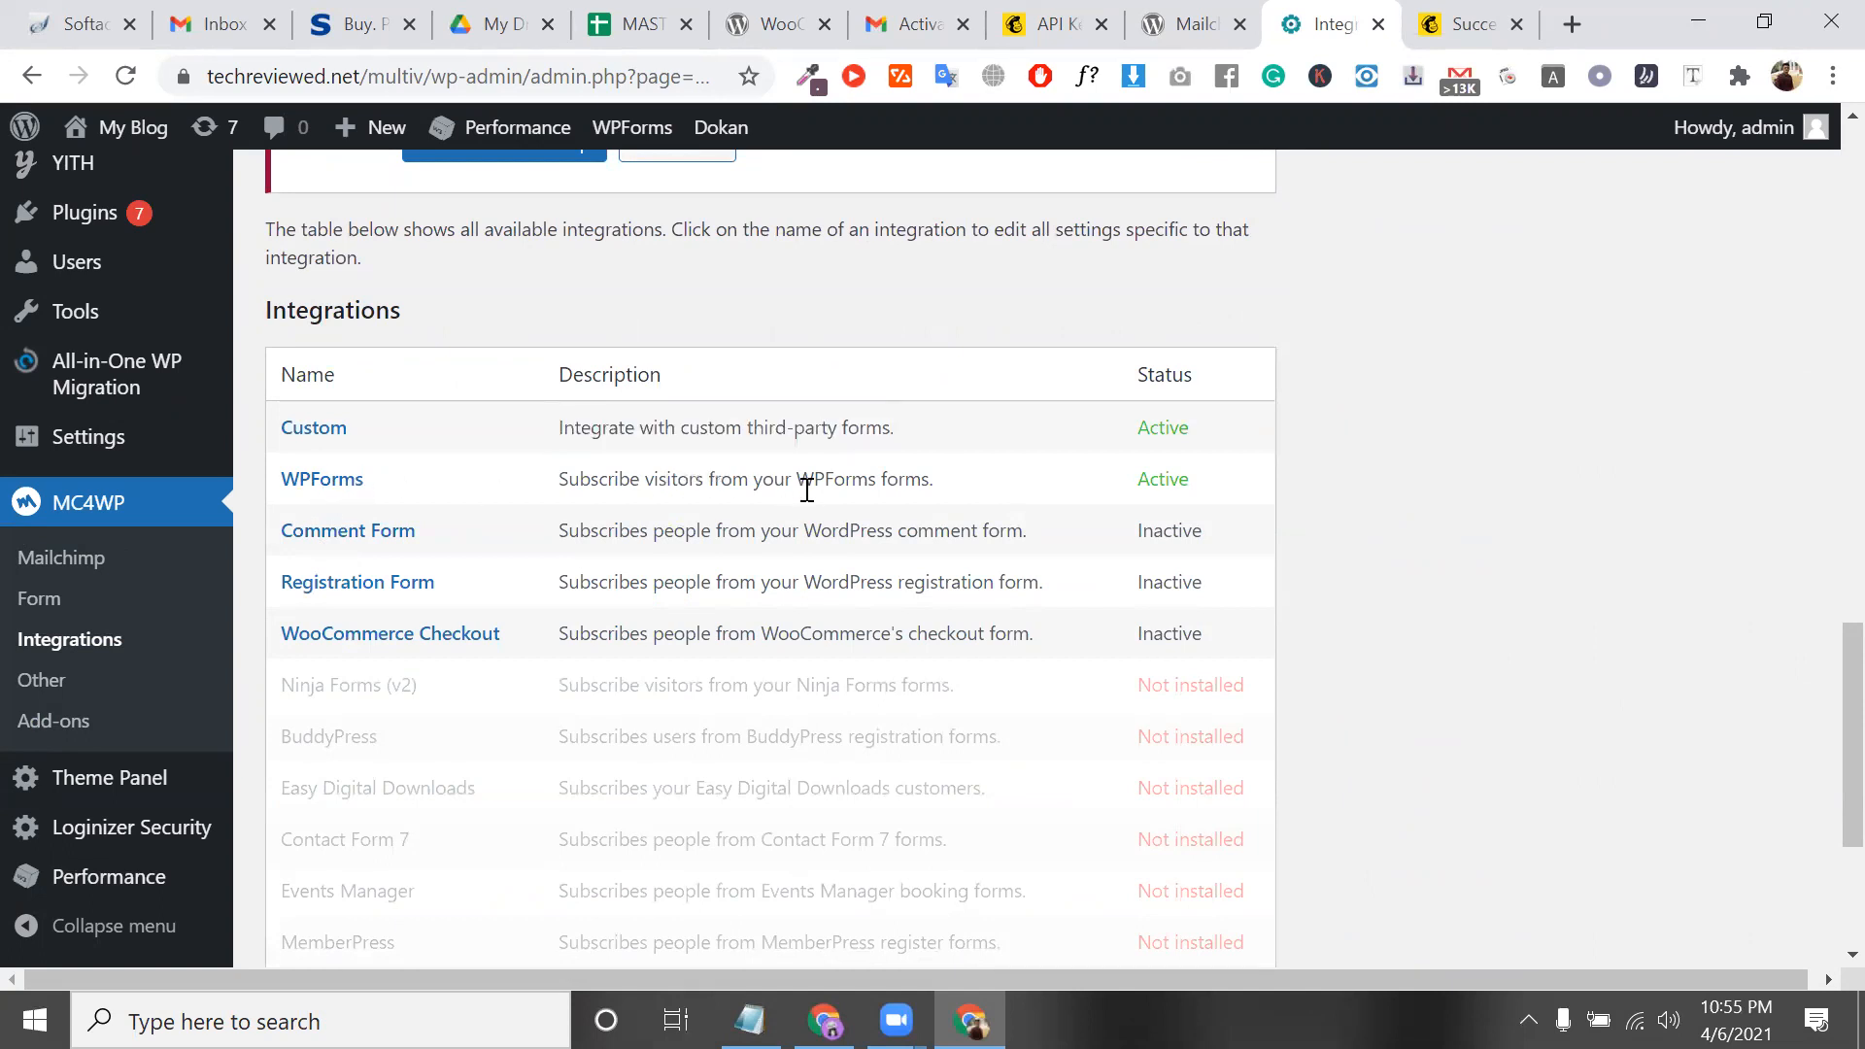
triple_click(806, 490)
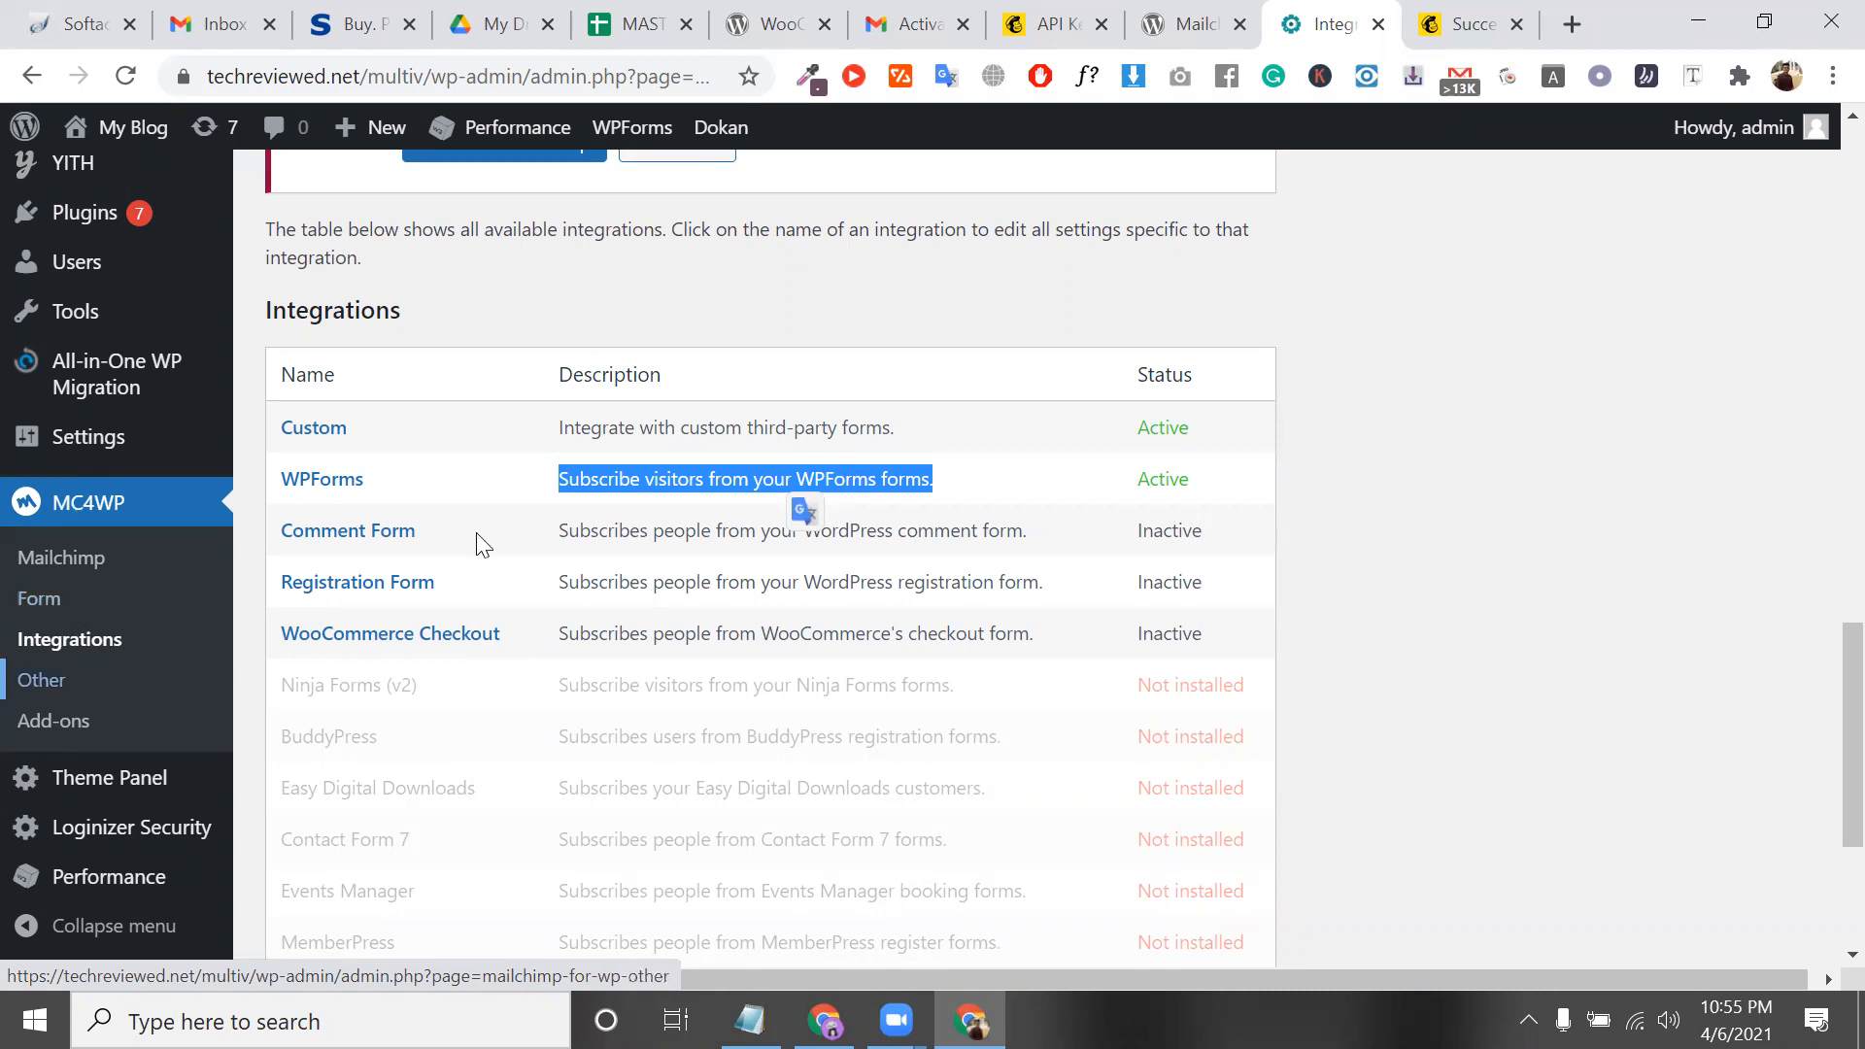
Read the Comment Form integration's description and status, open it and examine its settings, including the checkbox label text
click(668, 525)
triple_click(668, 525)
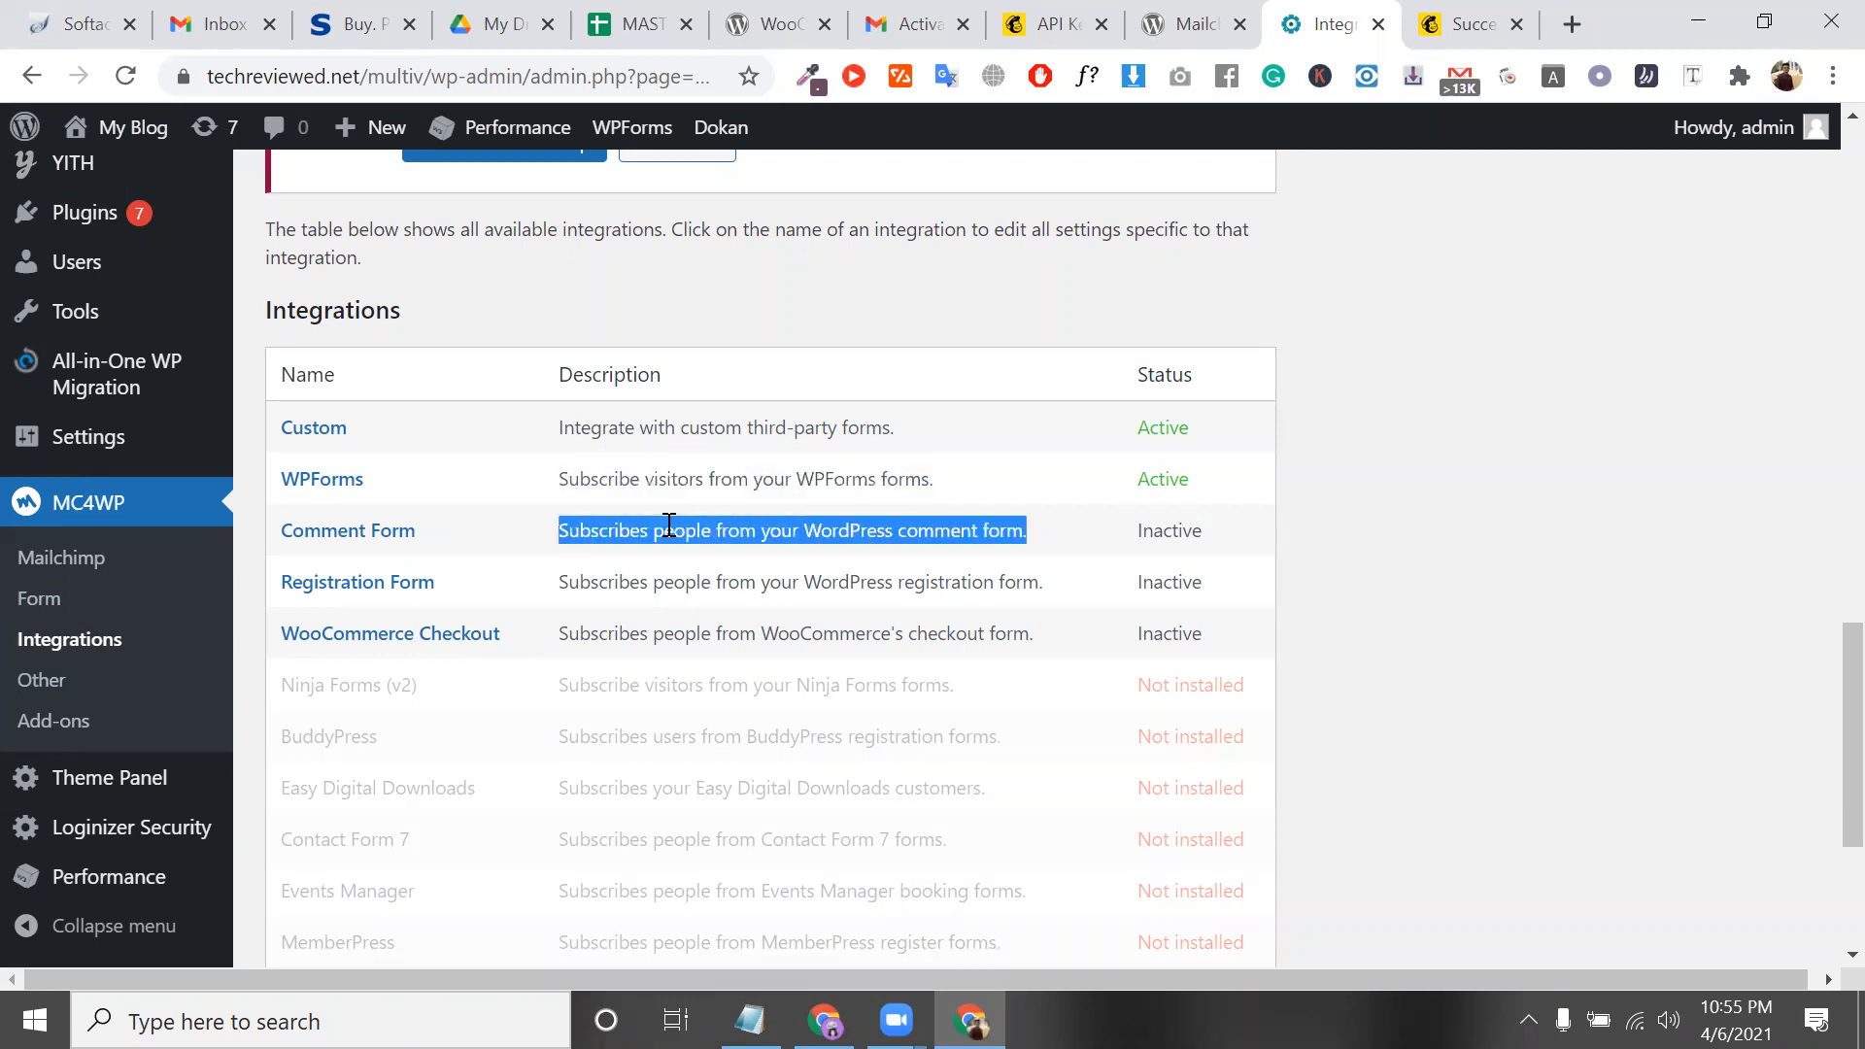
double_click(1161, 529)
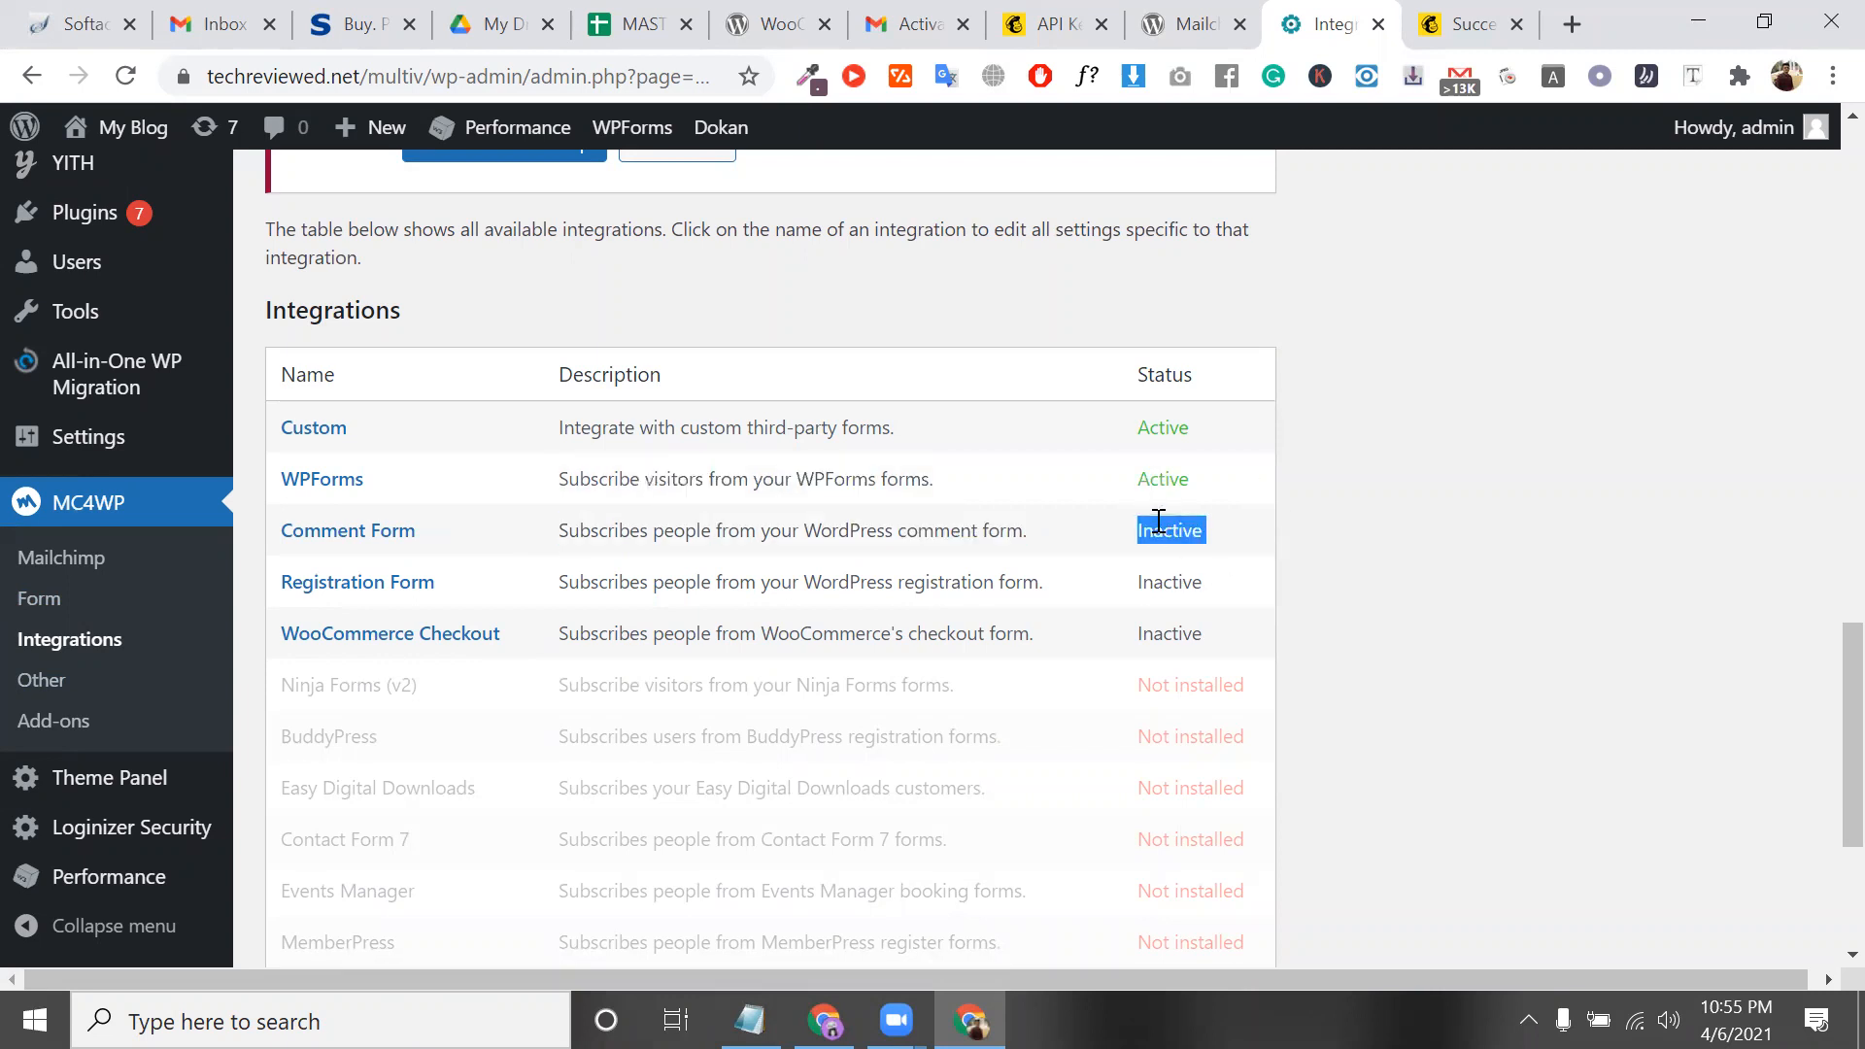
click(379, 534)
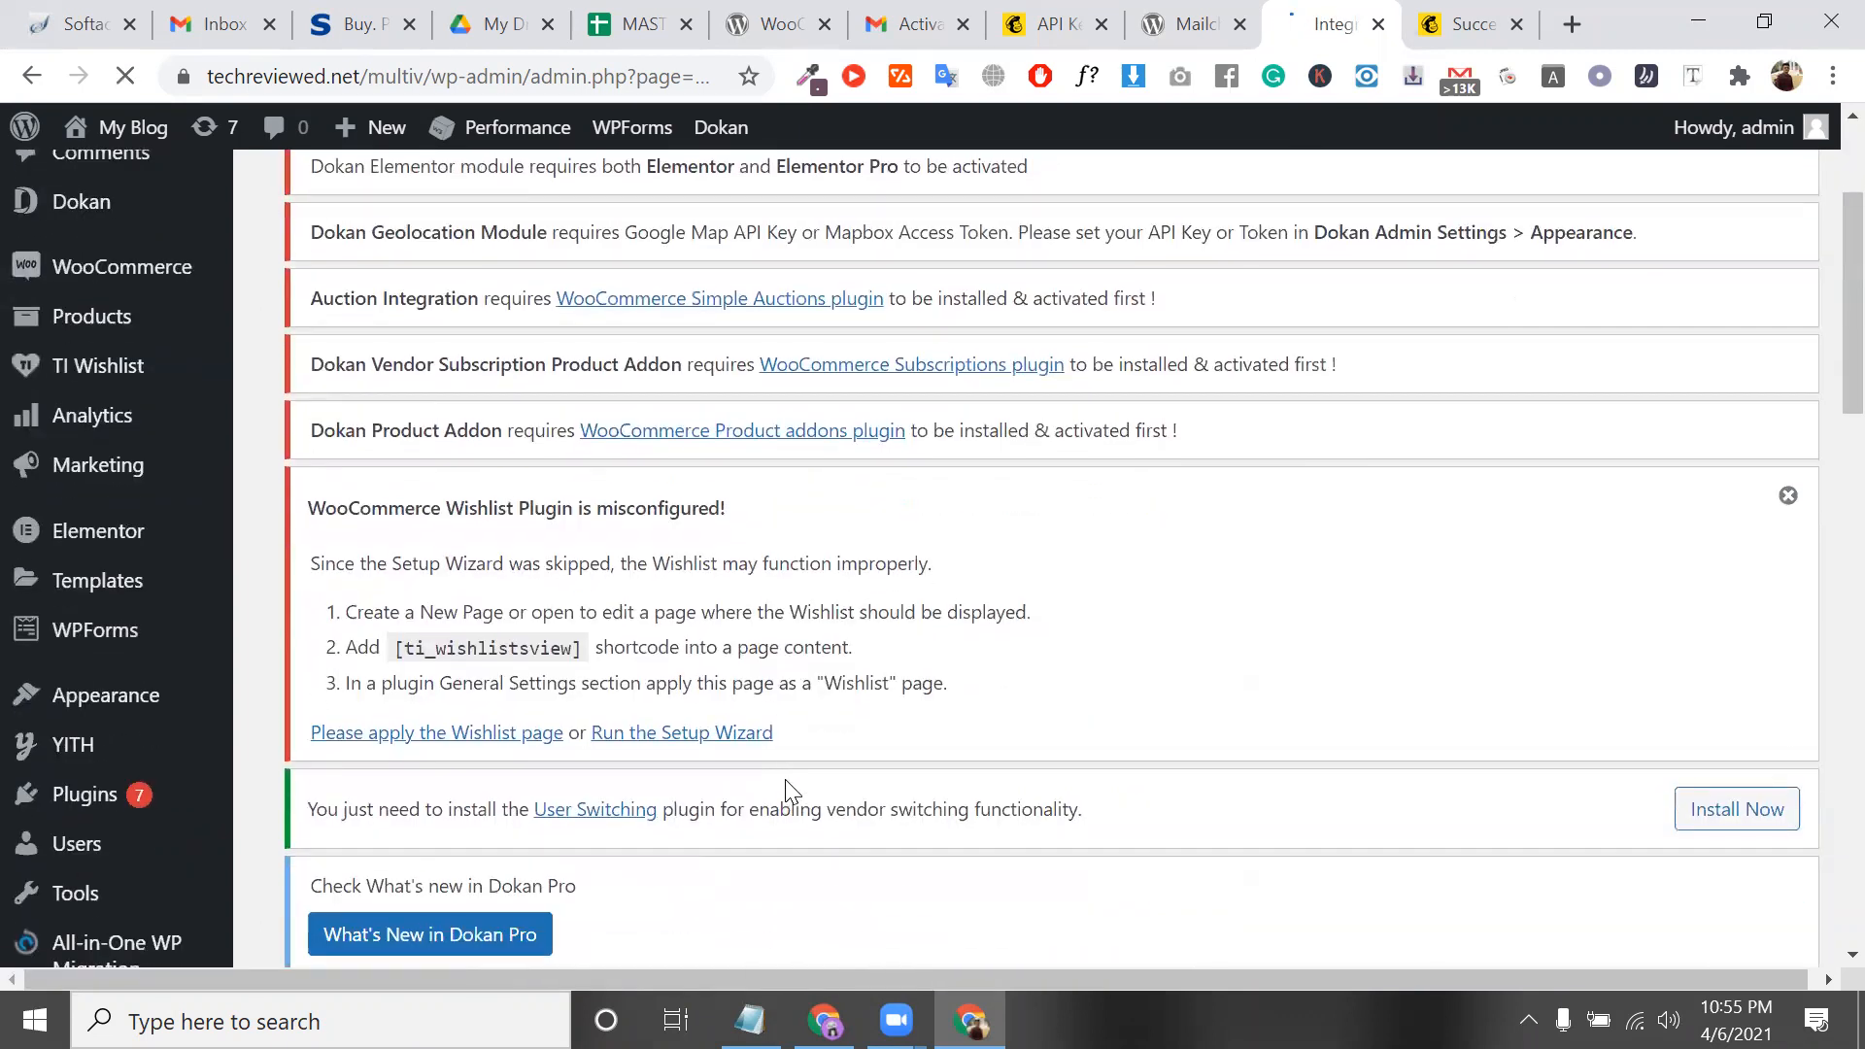
scroll(785, 779, down, 20)
scroll(751, 716, up, 10)
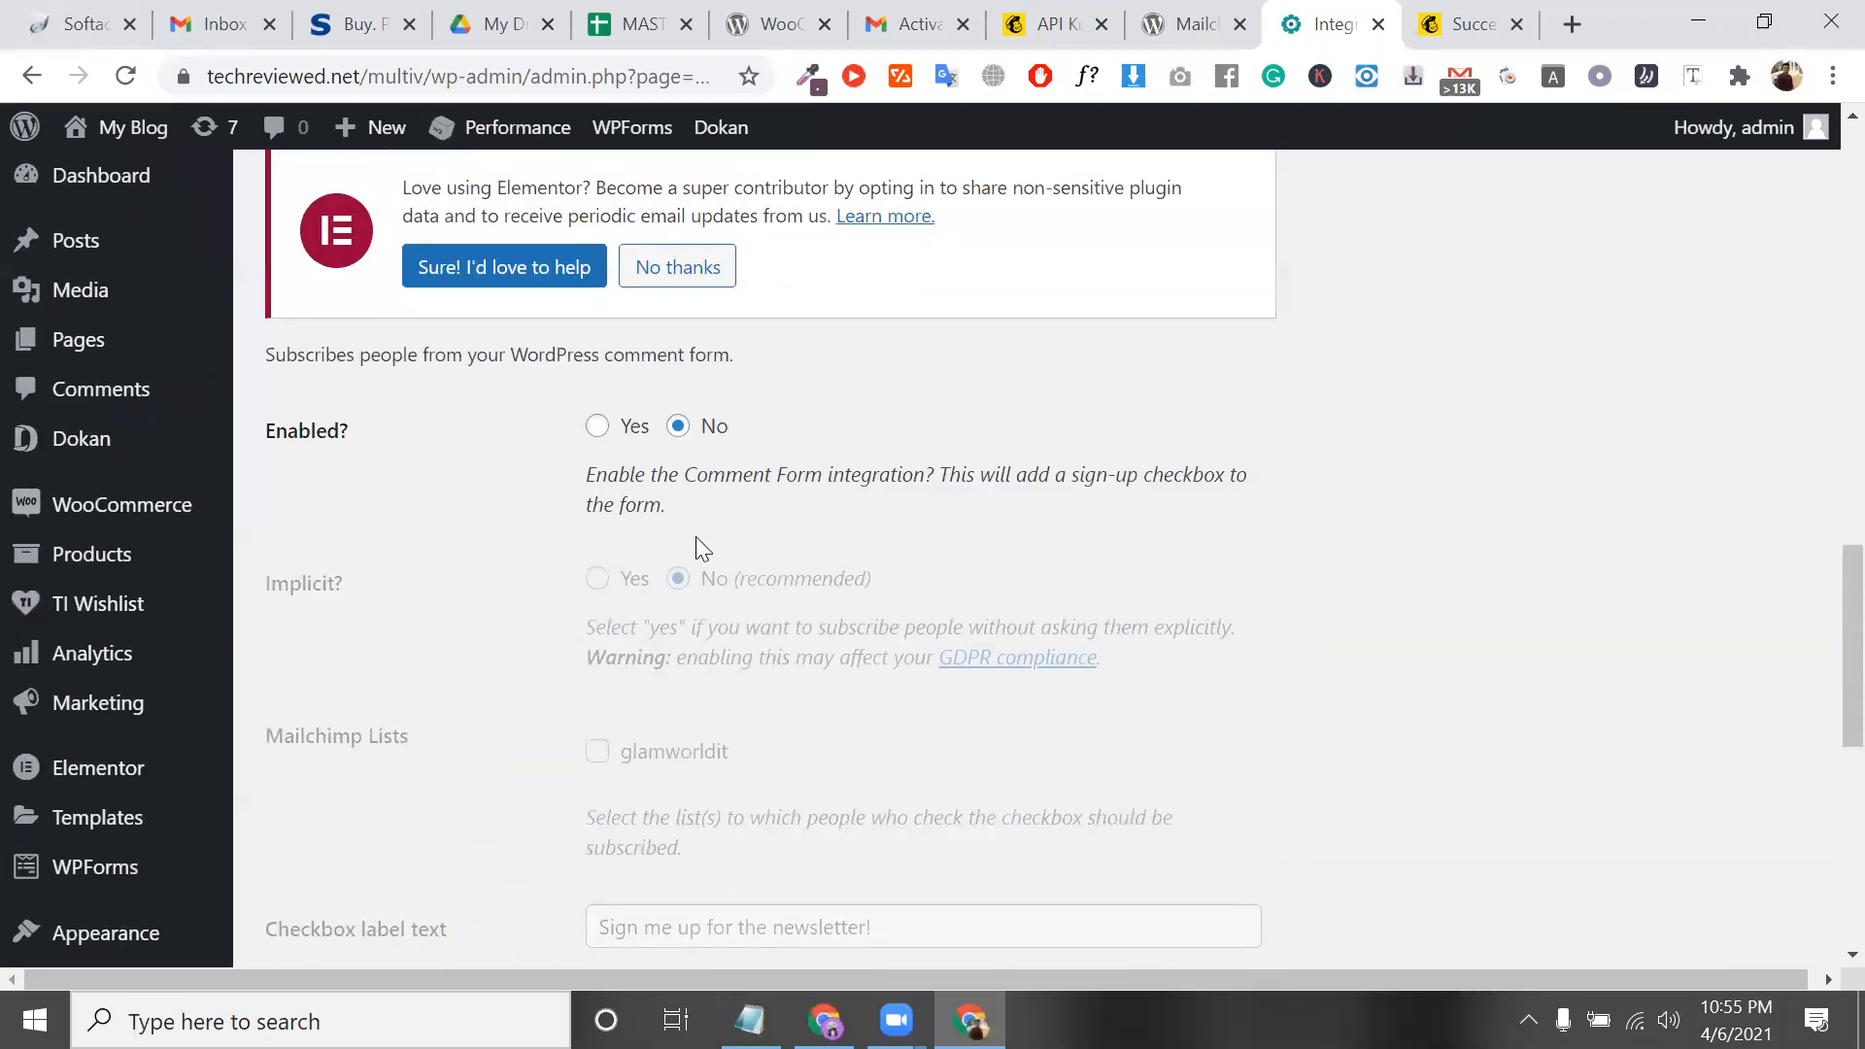
scroll(808, 727, down, 3)
triple_click(745, 684)
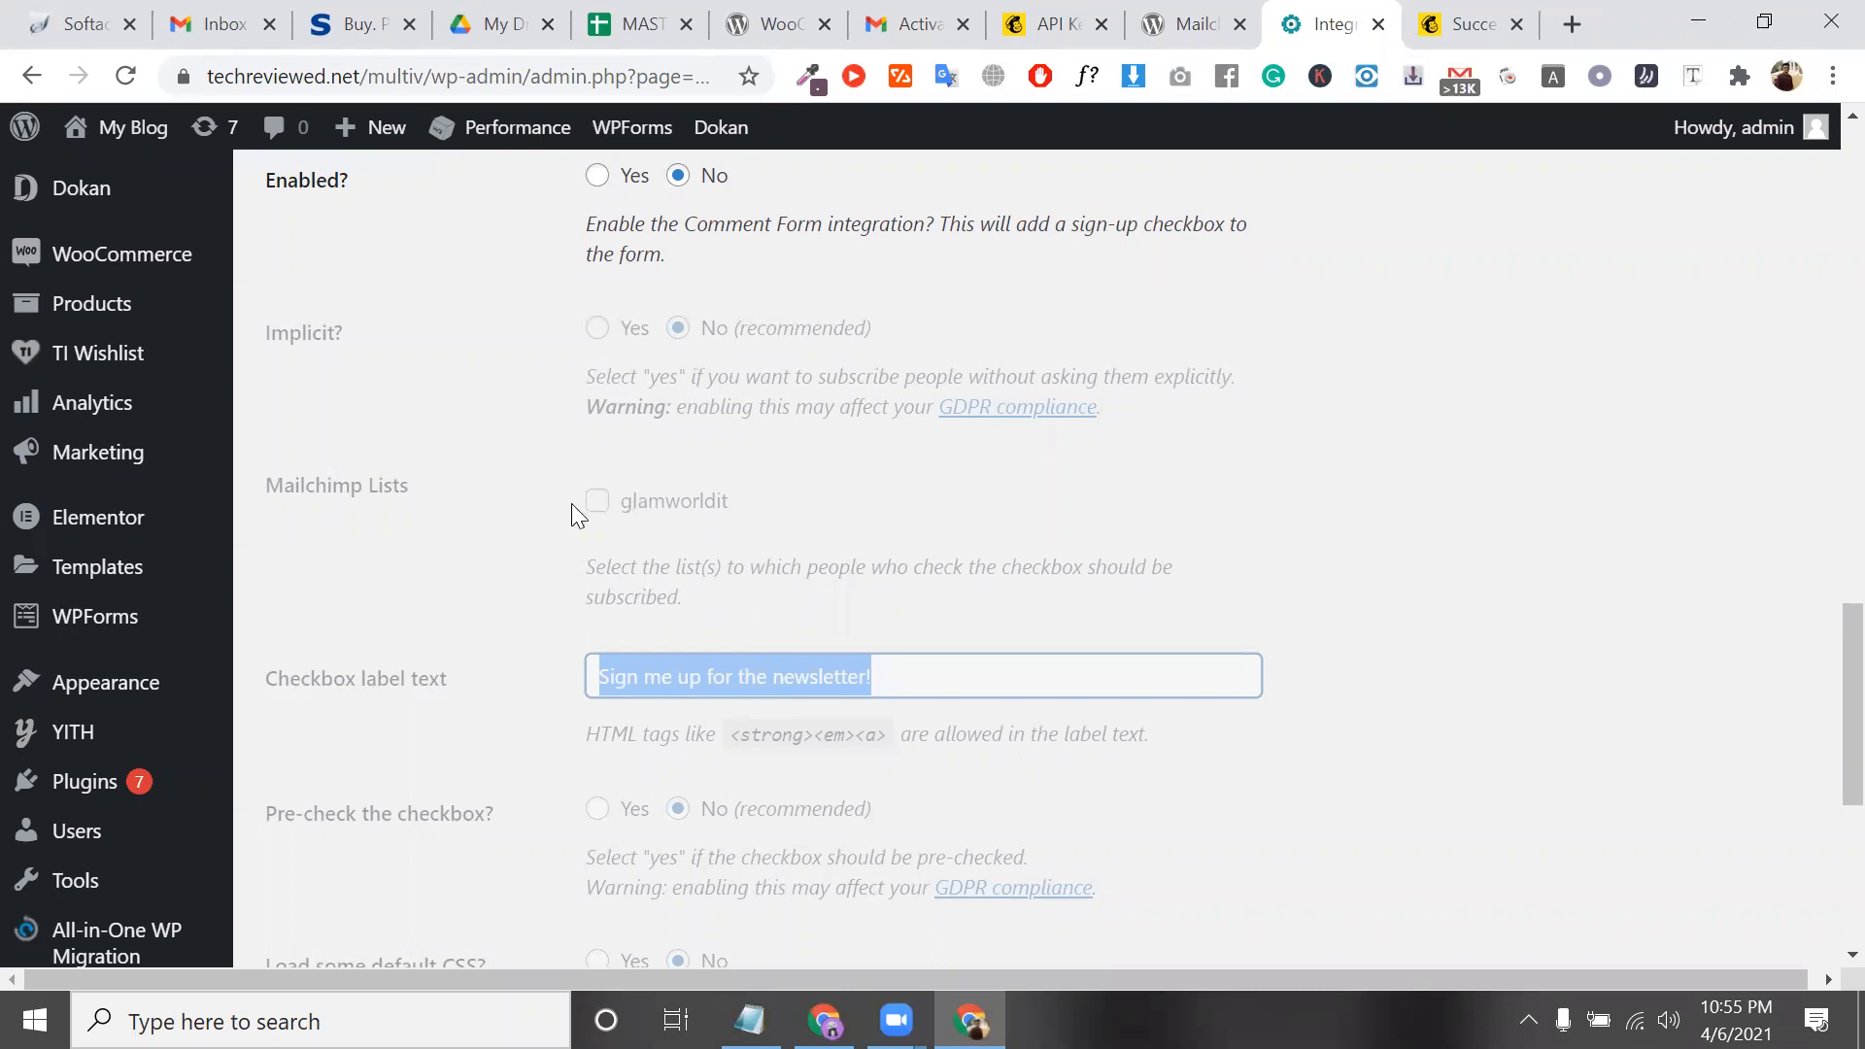
Select the glamworldit Mailchimp list for the Comment Form integration and go back to the sign-up form editor without saving
click(600, 512)
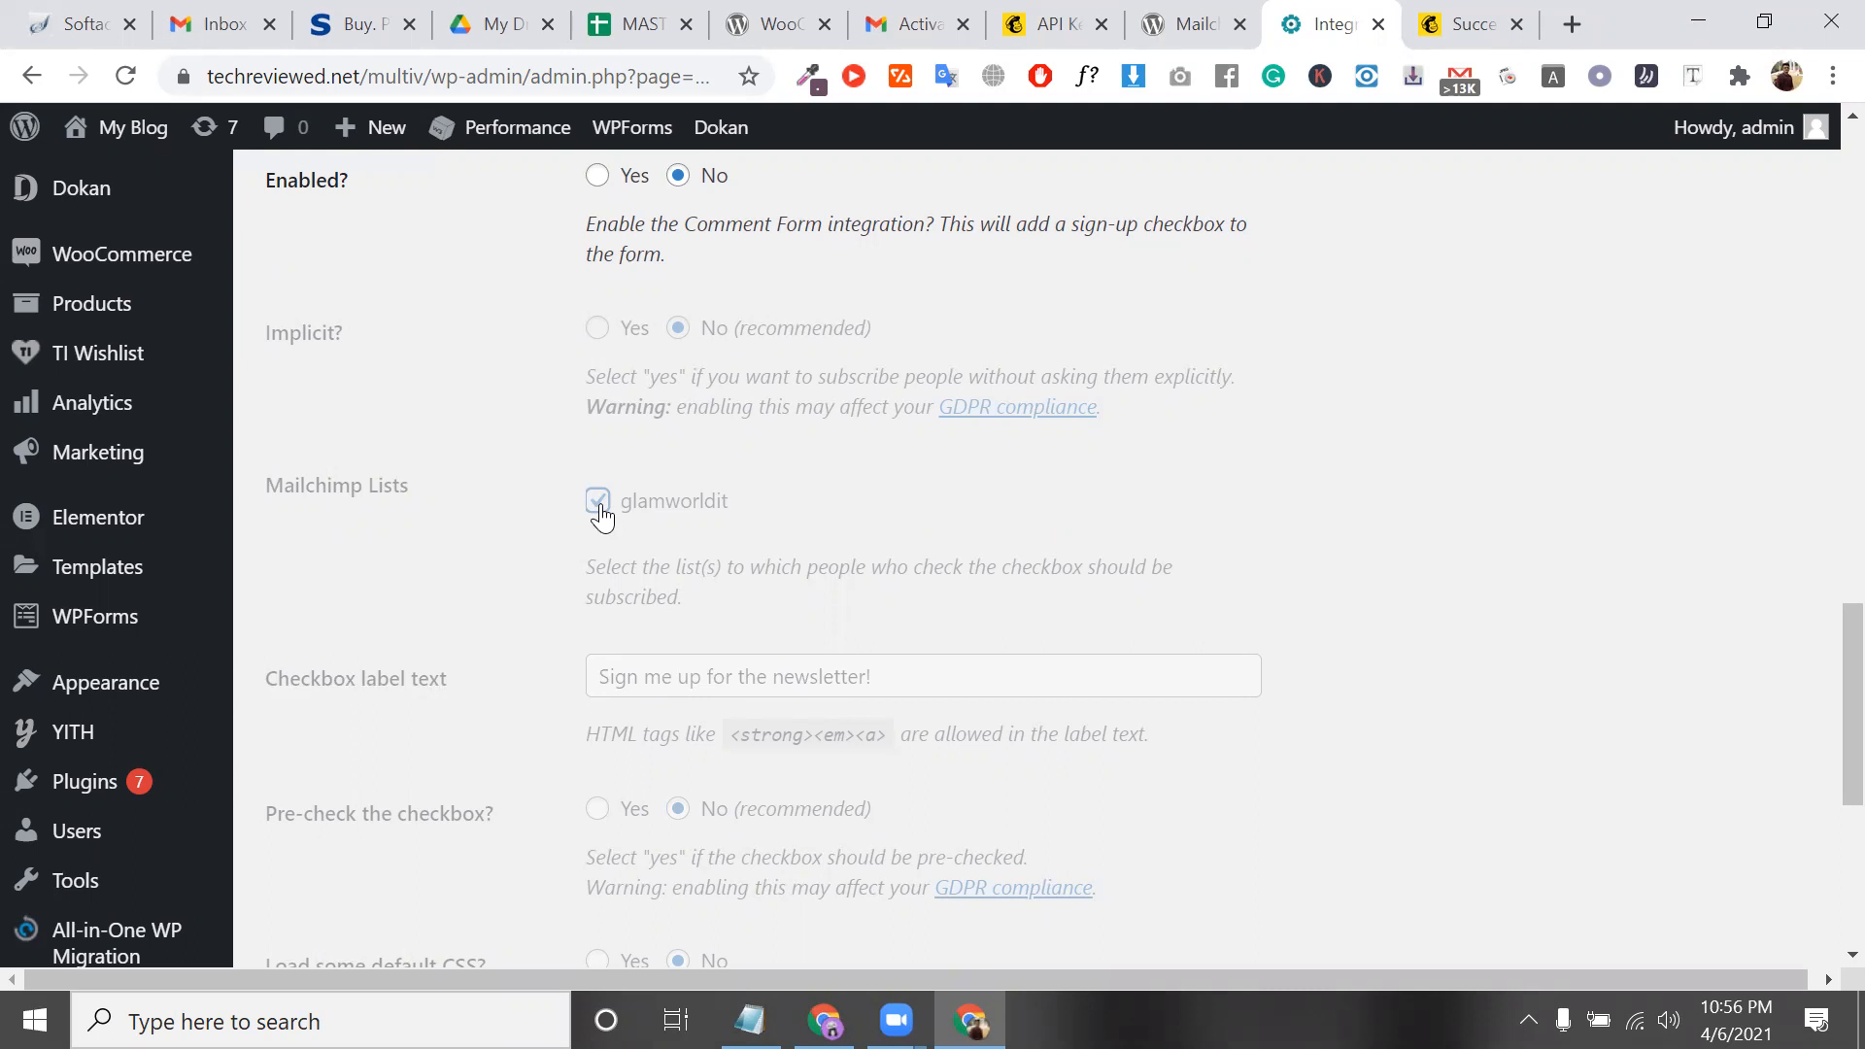
scroll(107, 855, down, 4)
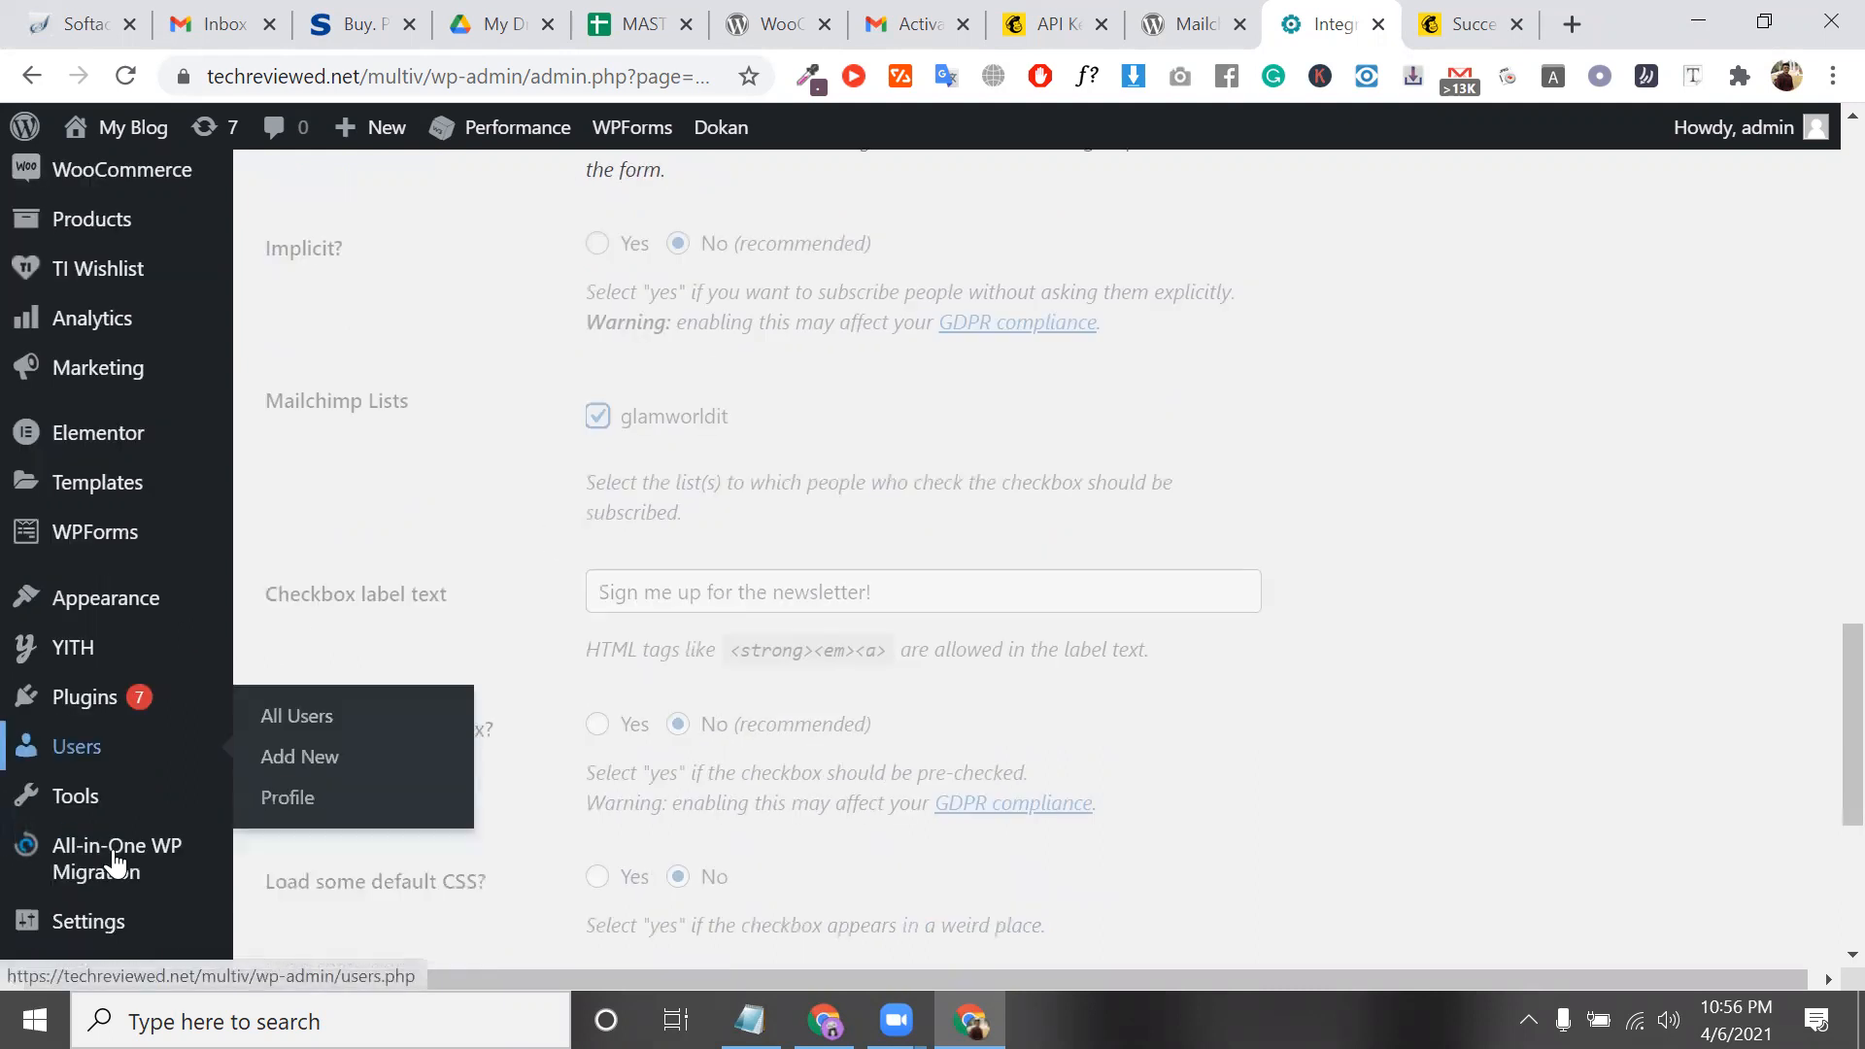
click(67, 775)
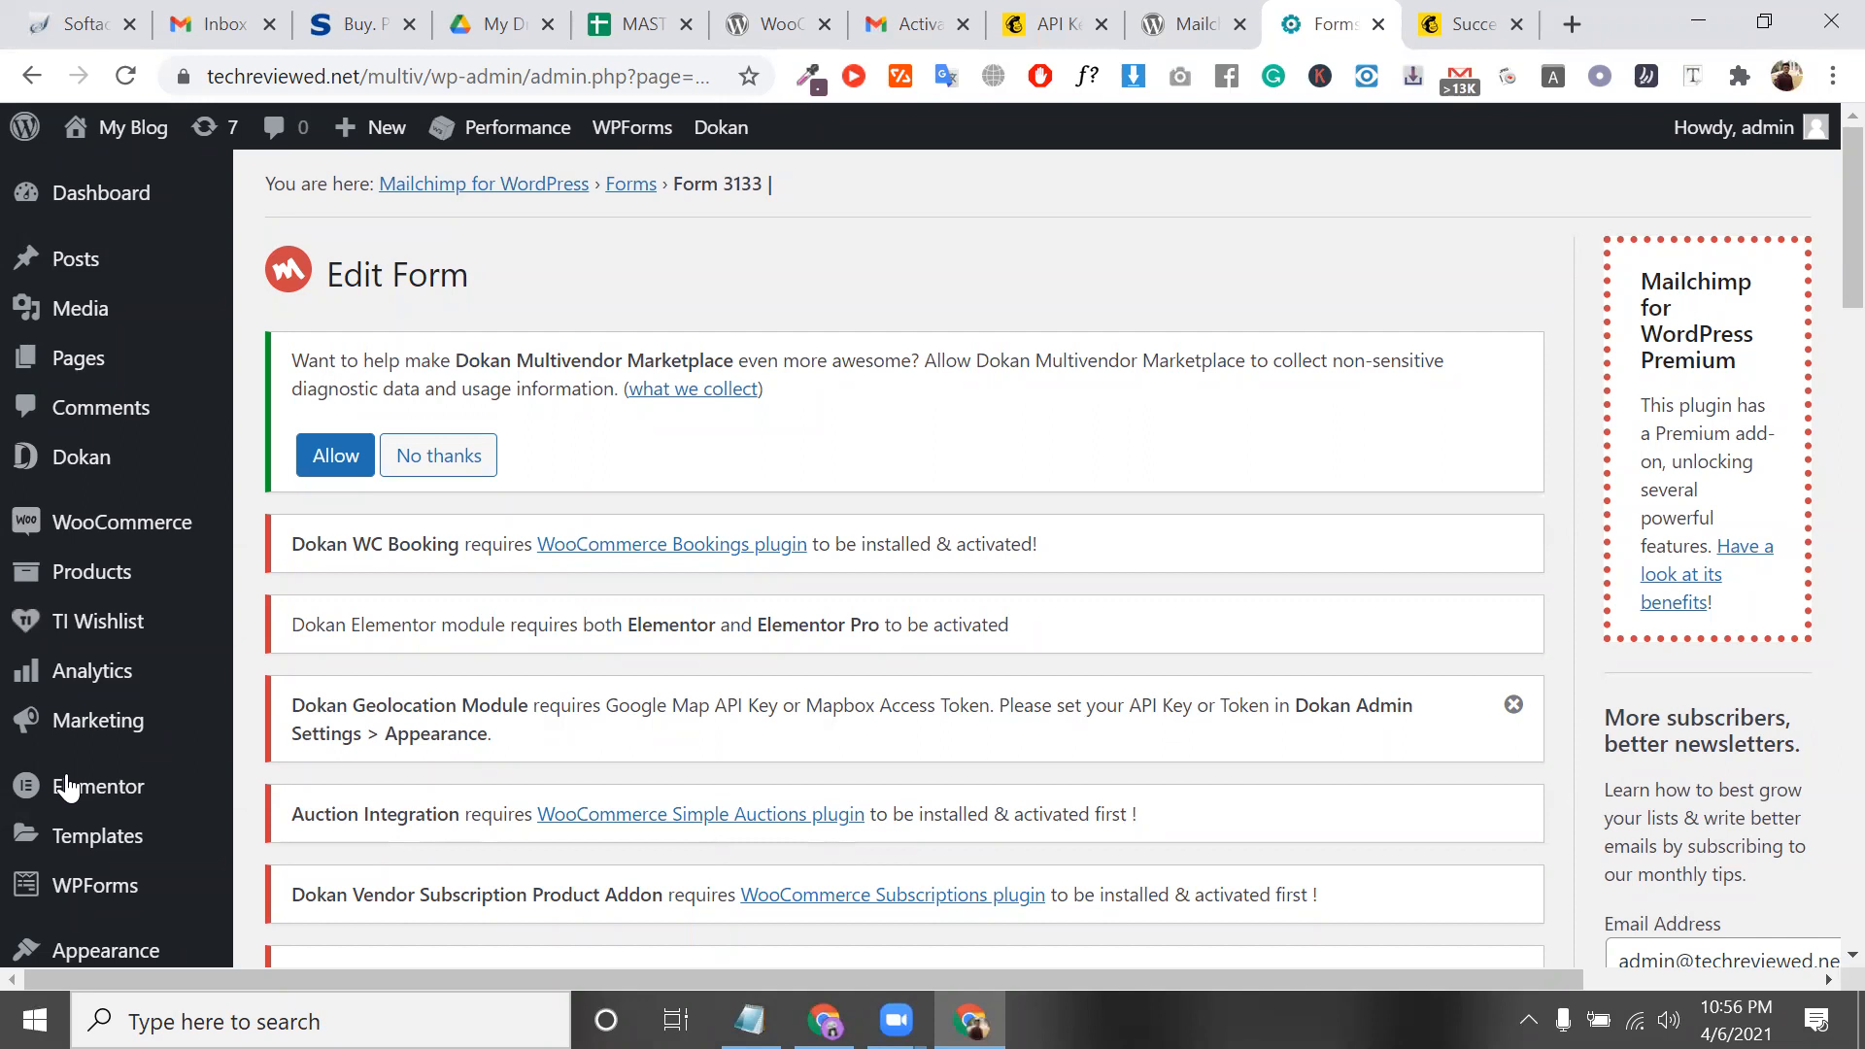
scroll(66, 787, down, 10)
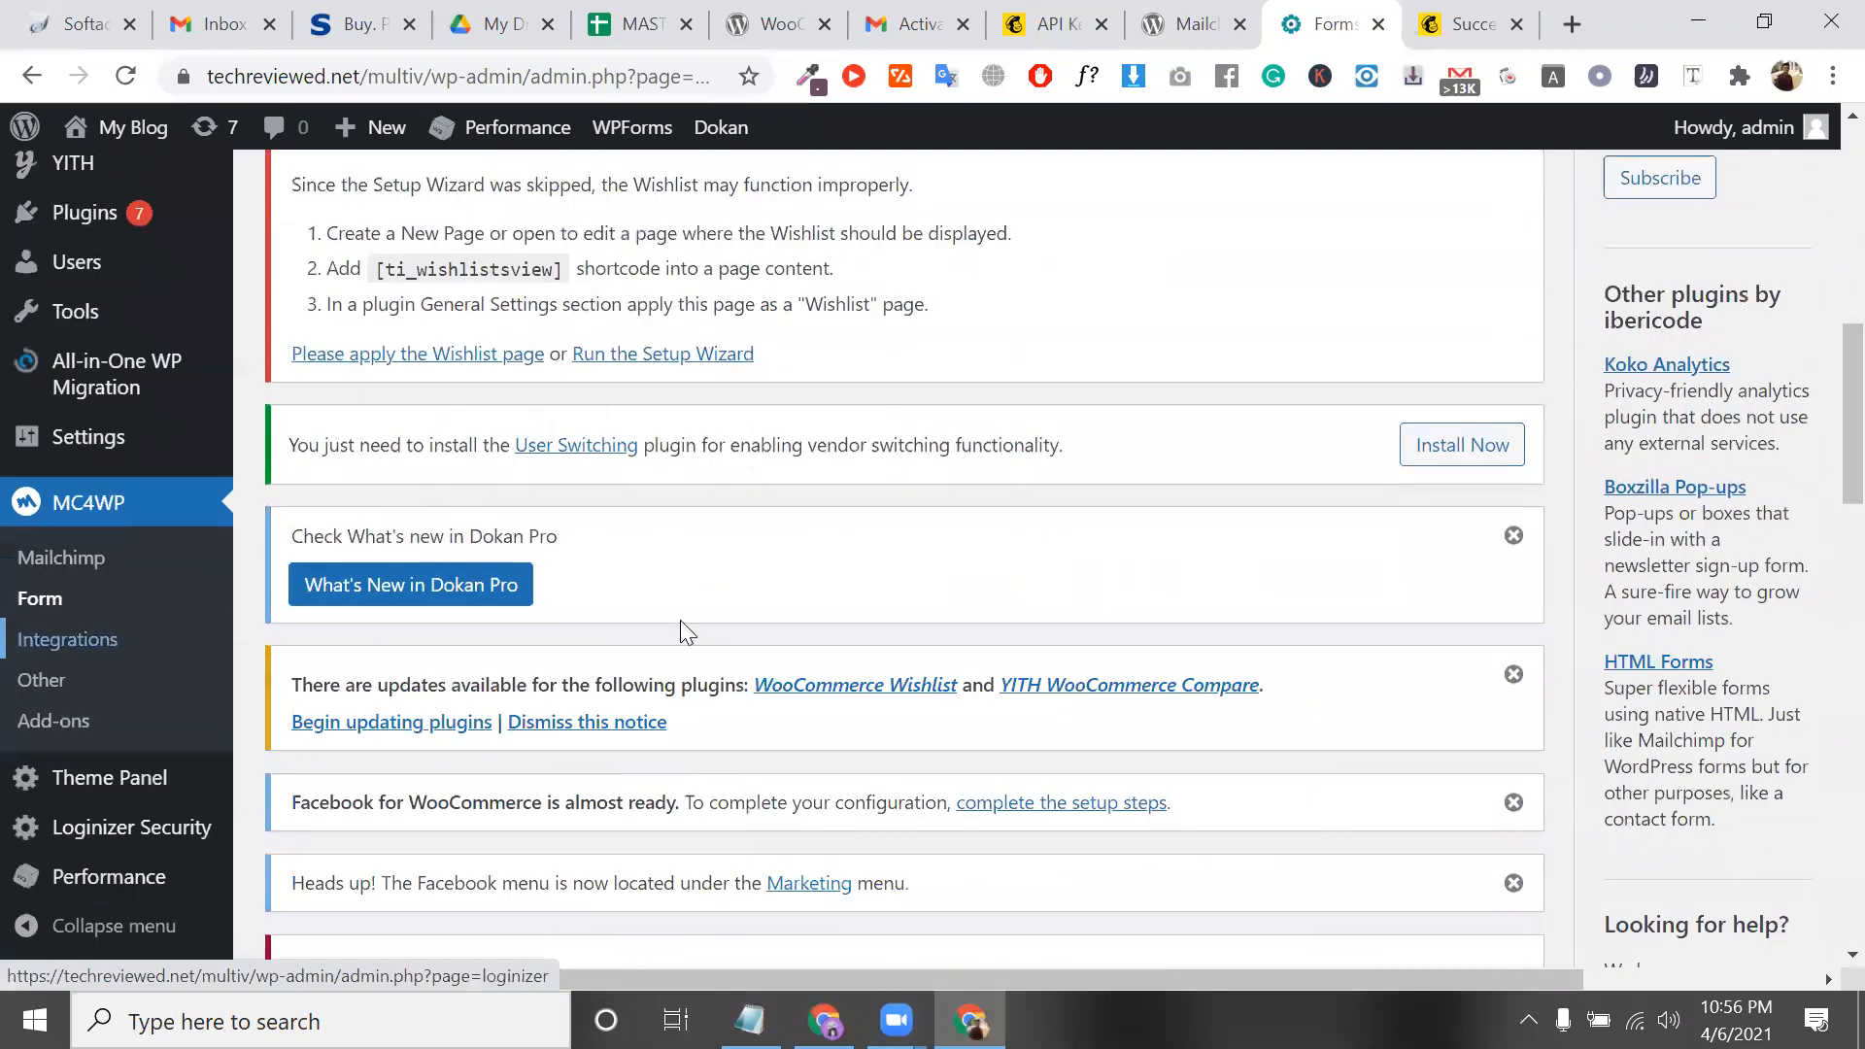
scroll(680, 632, down, 1)
Switch to the Notepad notes and copy the plugin name "woocommerce boost sales" from the last line
click(750, 1020)
drag(666, 385, 387, 379)
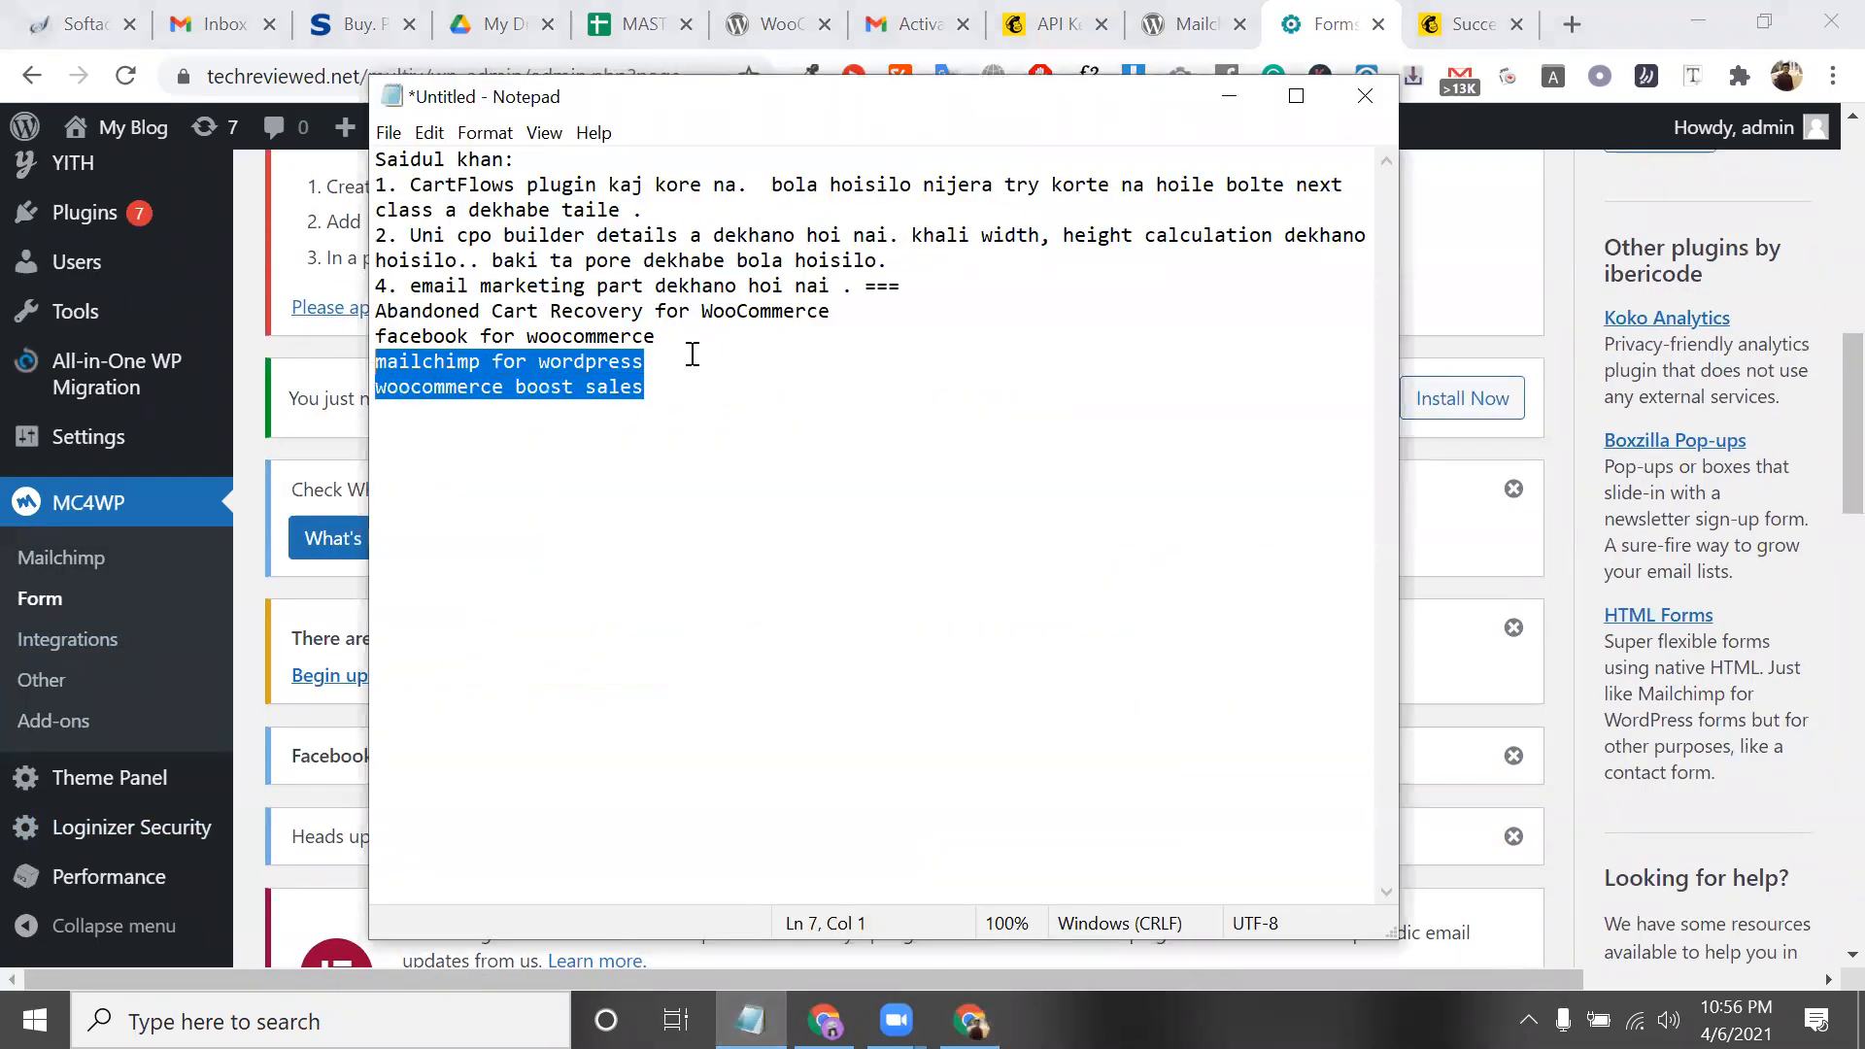
click(712, 370)
drag(648, 387, 586, 386)
drag(458, 381, 377, 379)
key(ctrl+c)
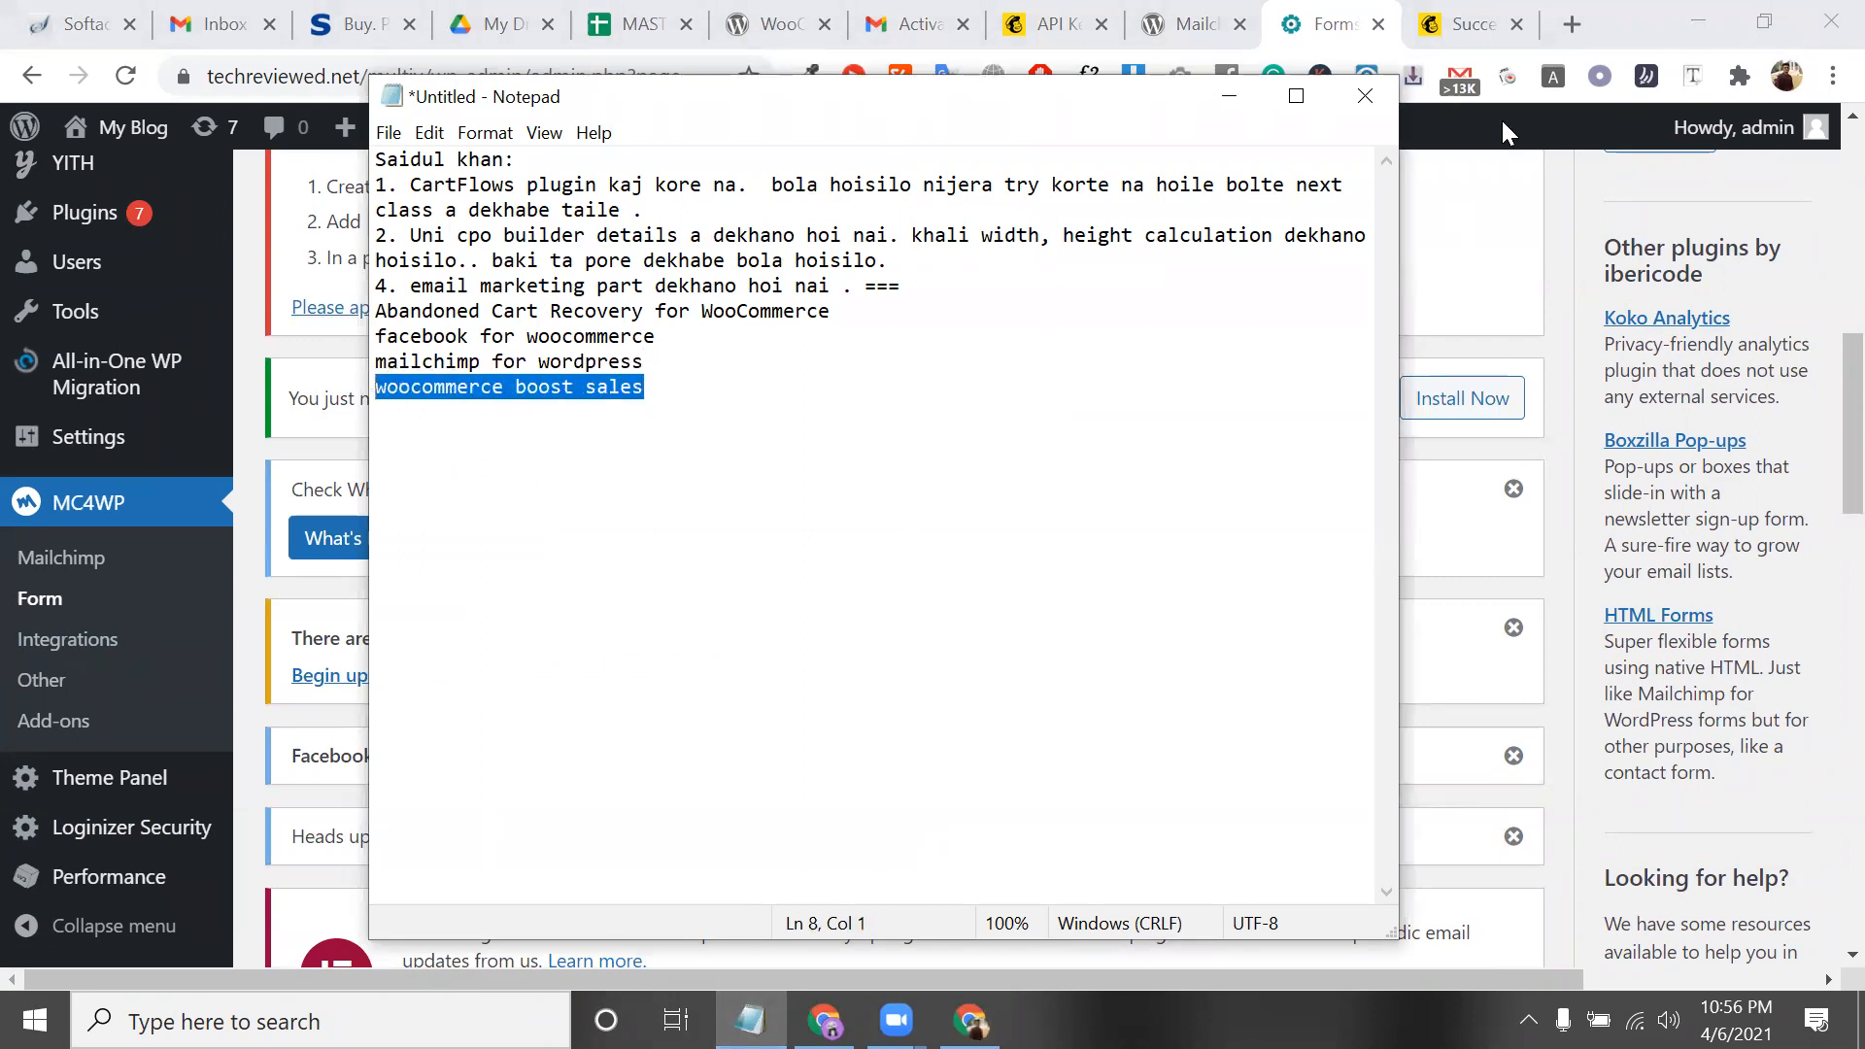
Search Google in a new browser tab for "woocommerce boost sales" and look through the results
click(1583, 7)
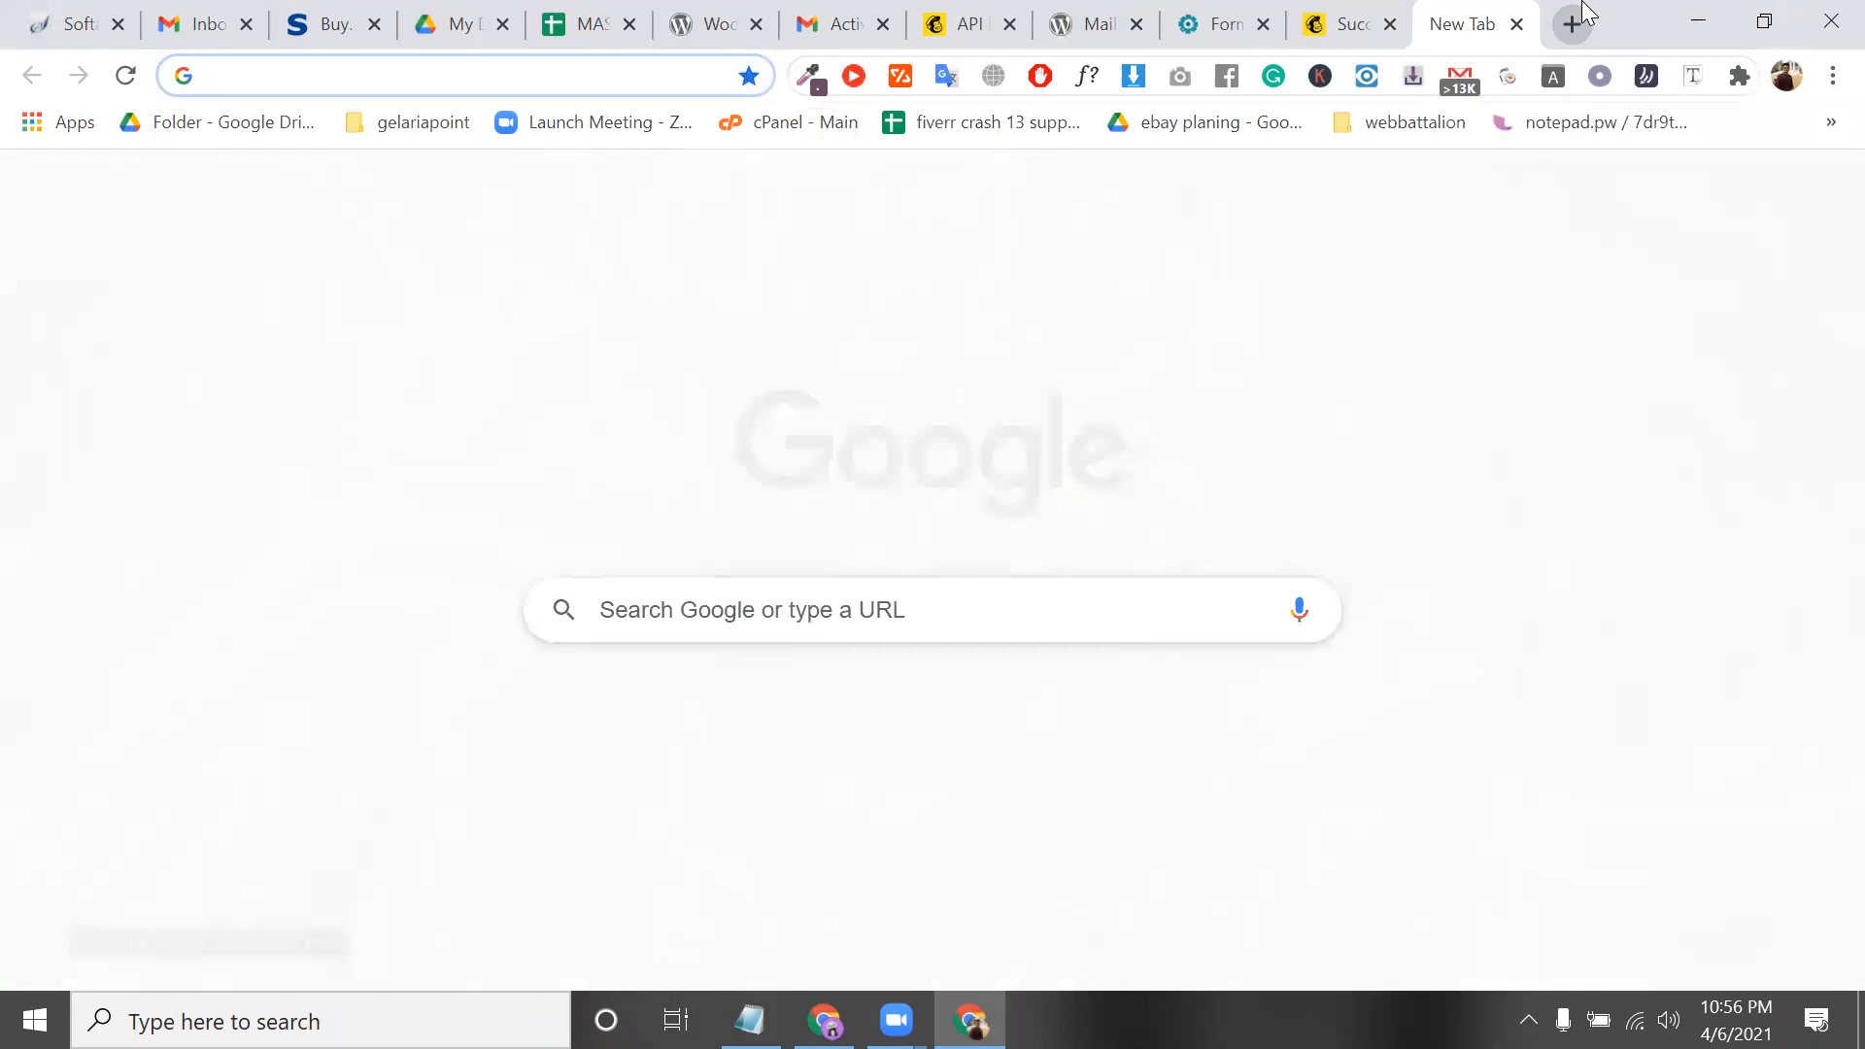
key(ctrl+v)
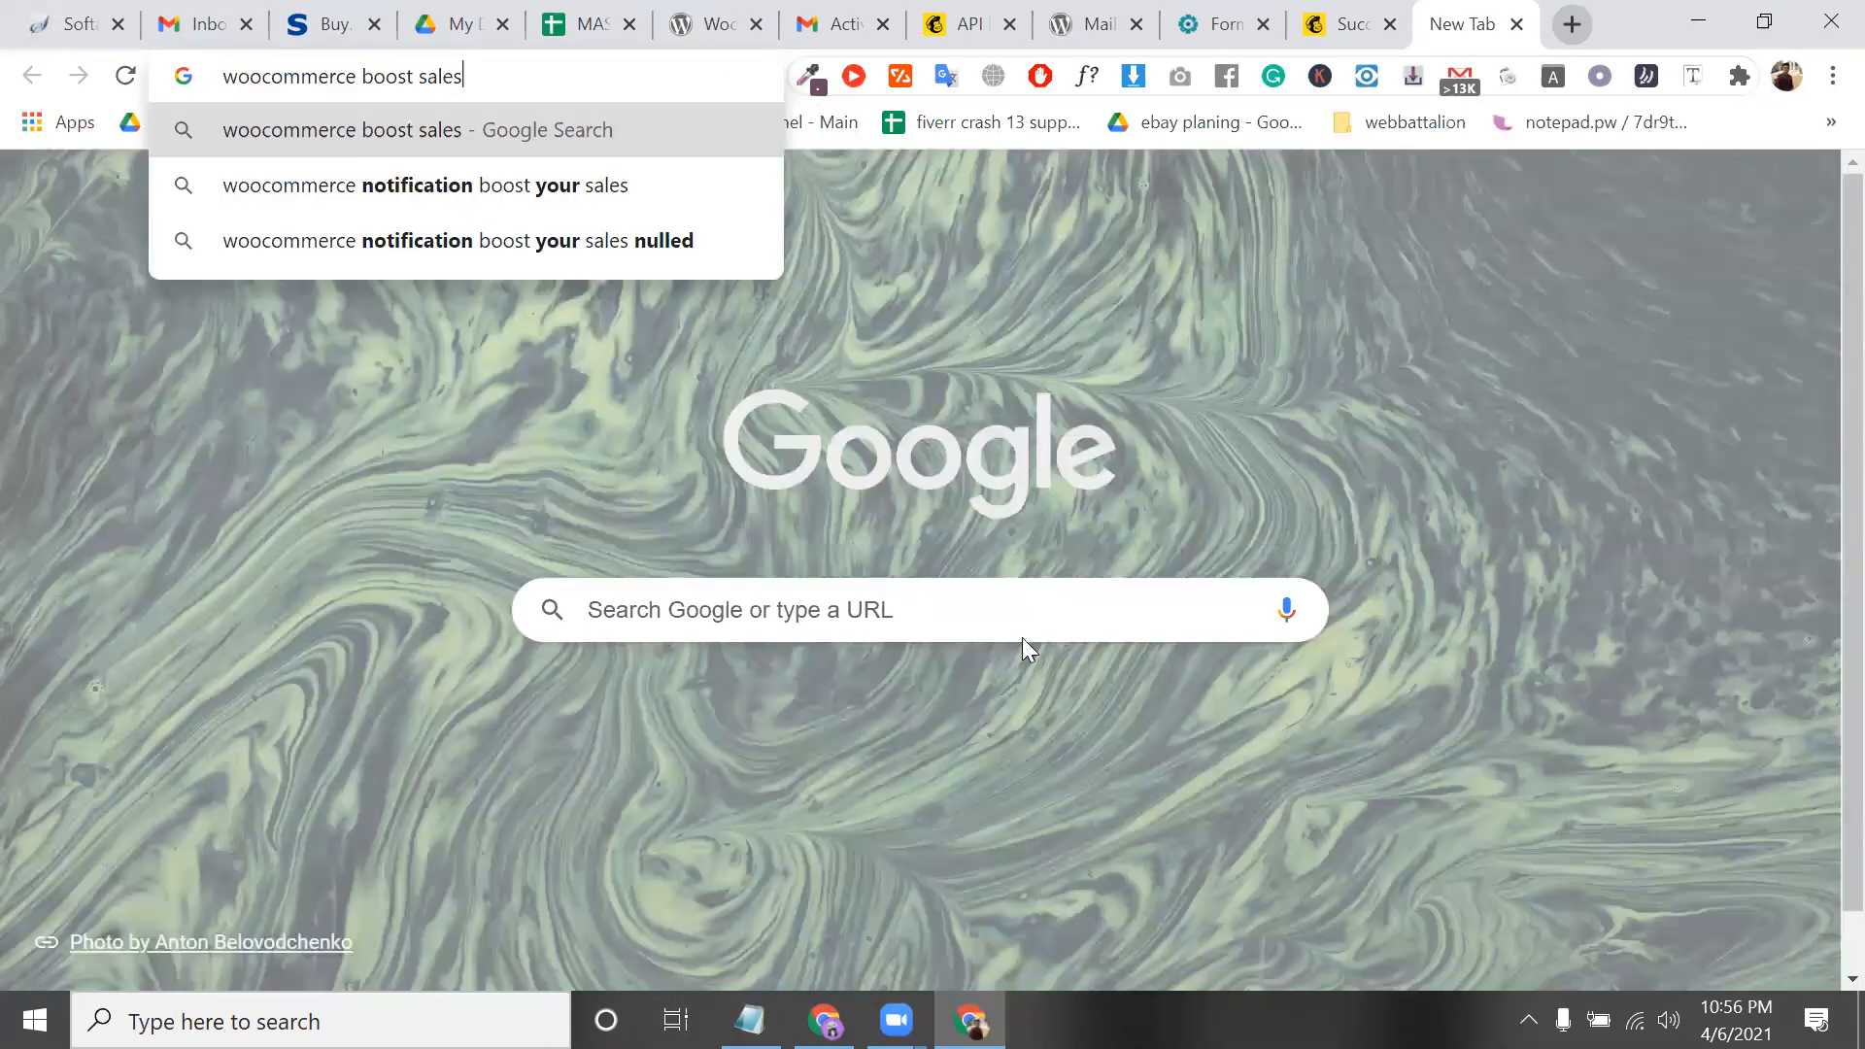
key(Return)
scroll(548, 724, down, 8)
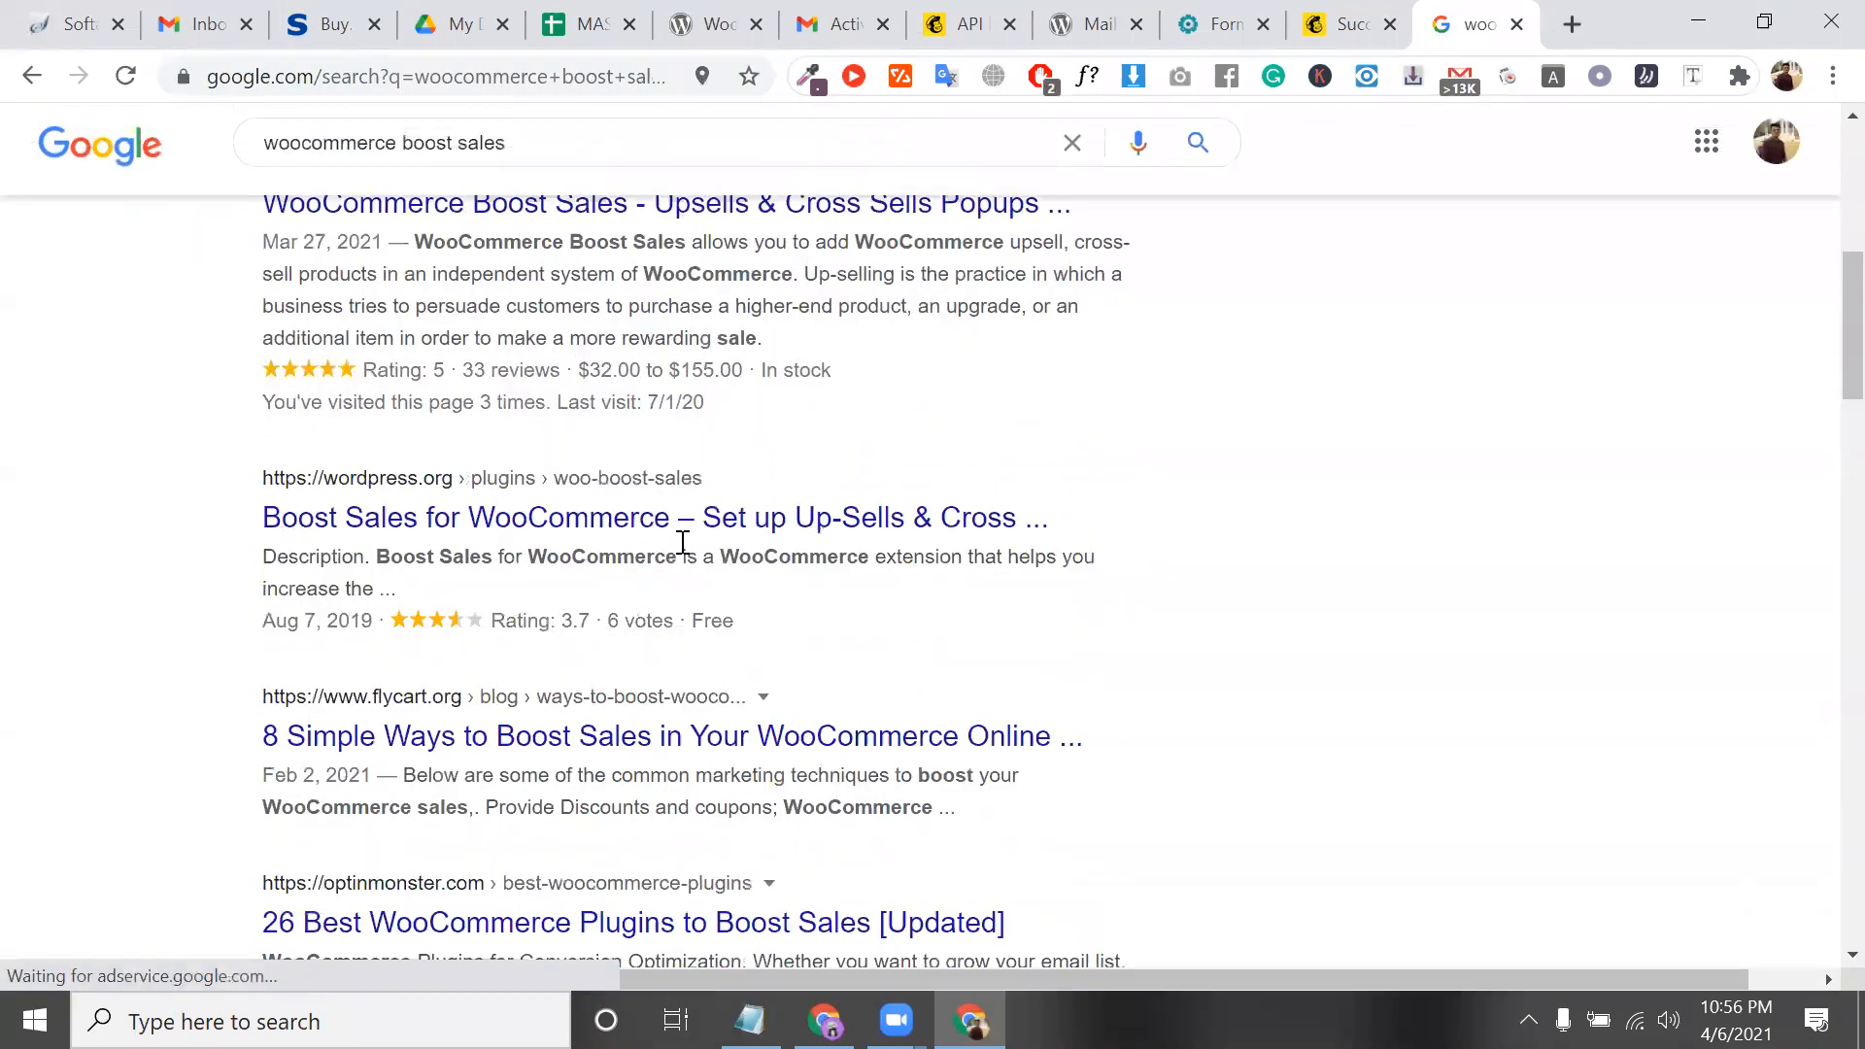
scroll(678, 554, down, 9)
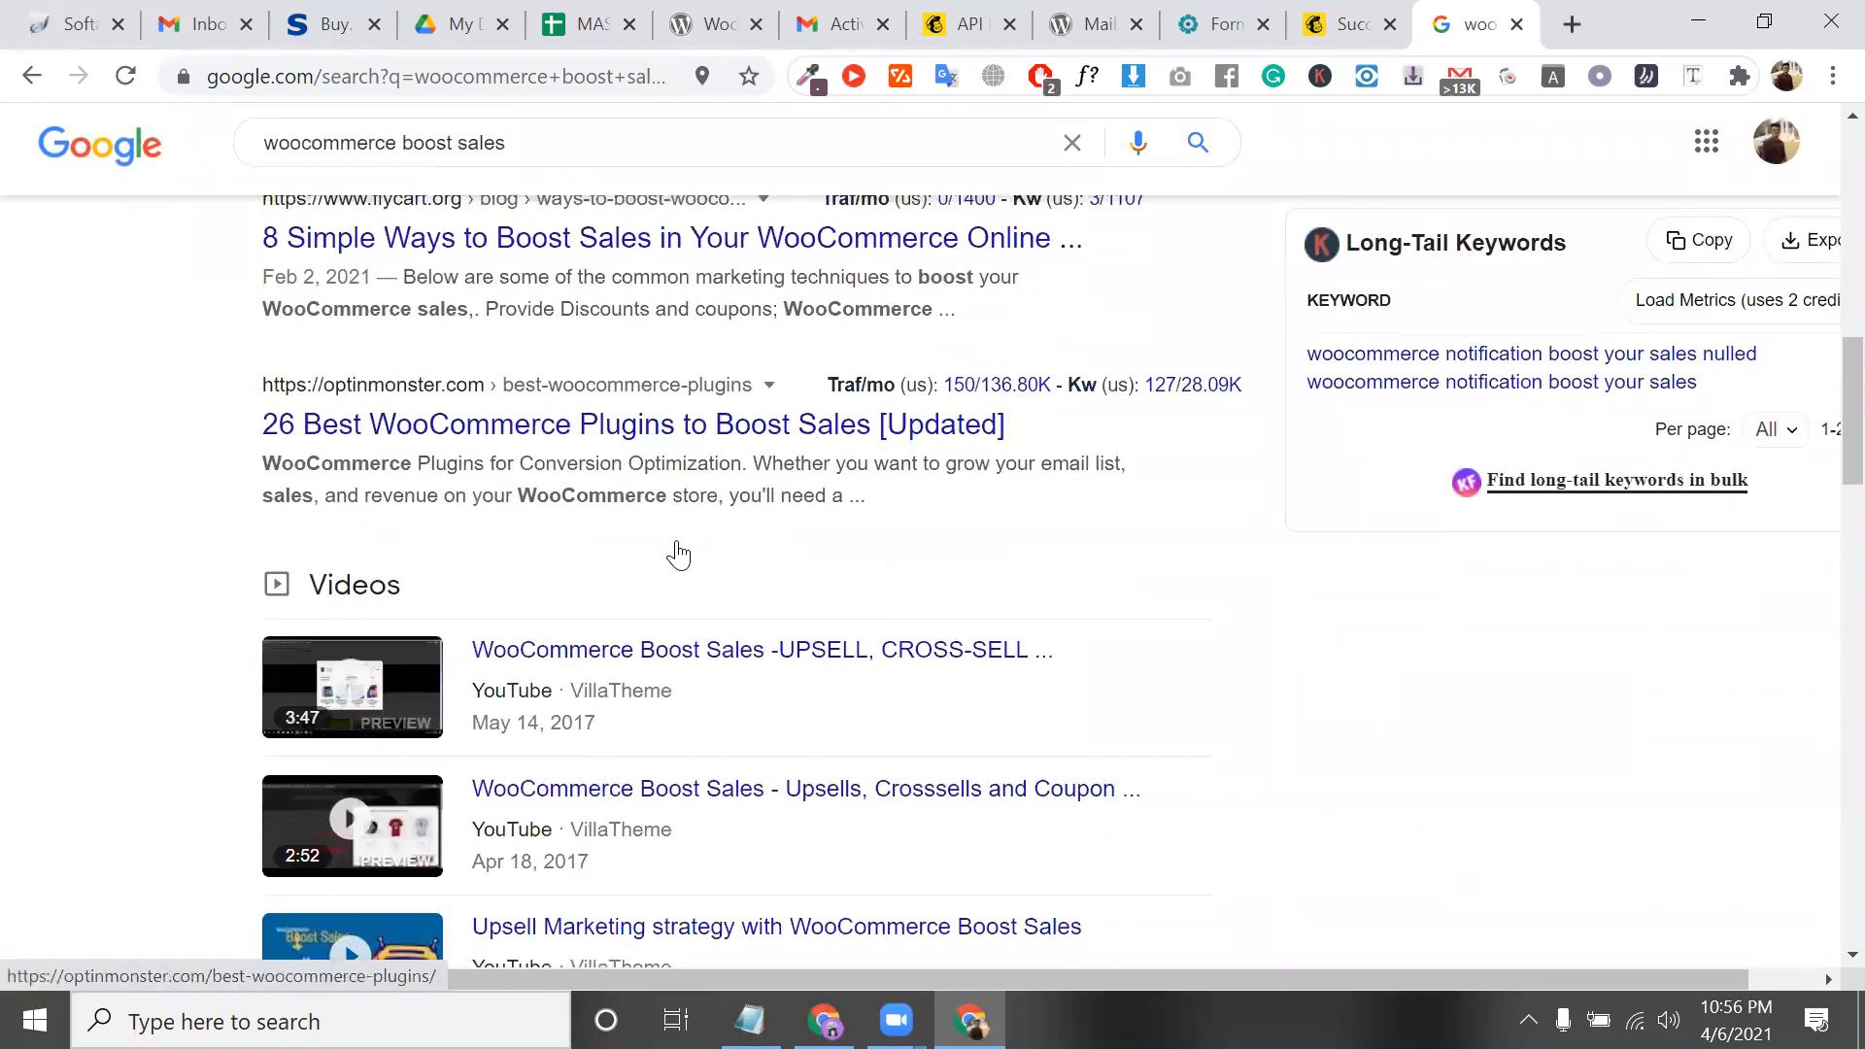
scroll(602, 680, down, 4)
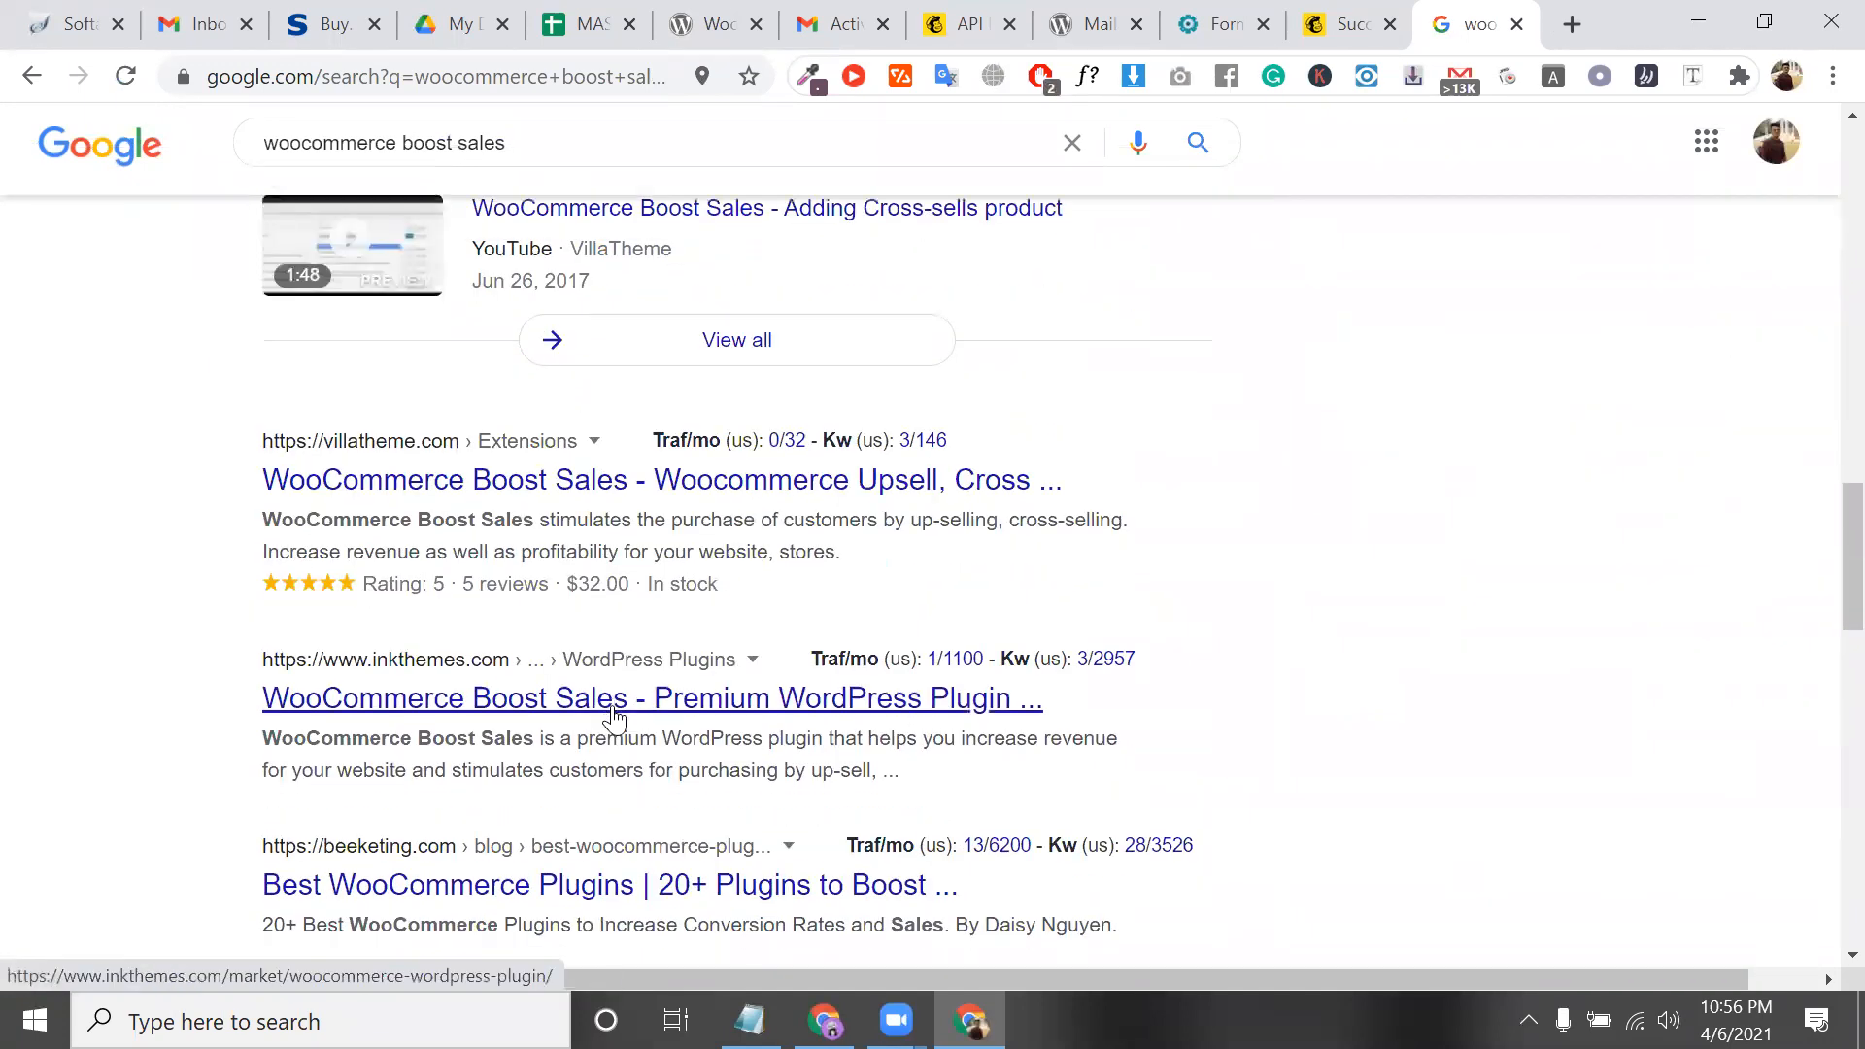
scroll(614, 719, down, 7)
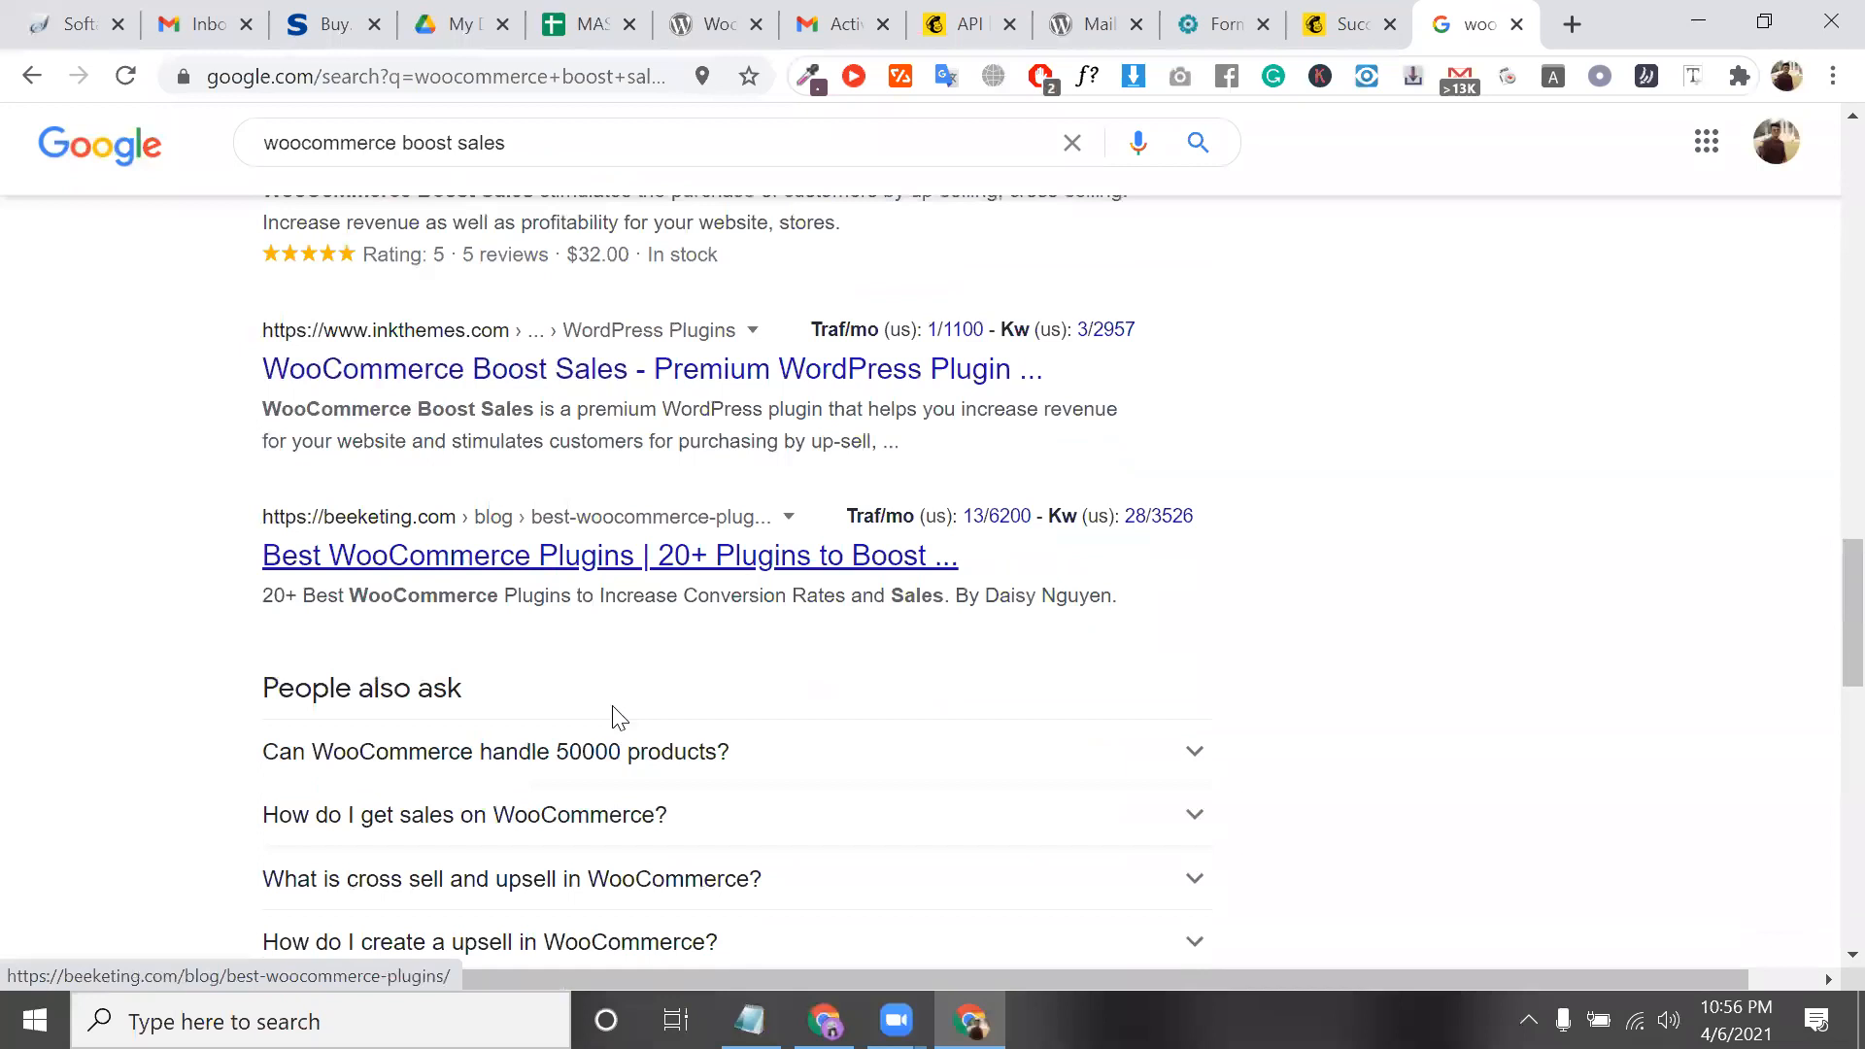
scroll(595, 145, up, 3)
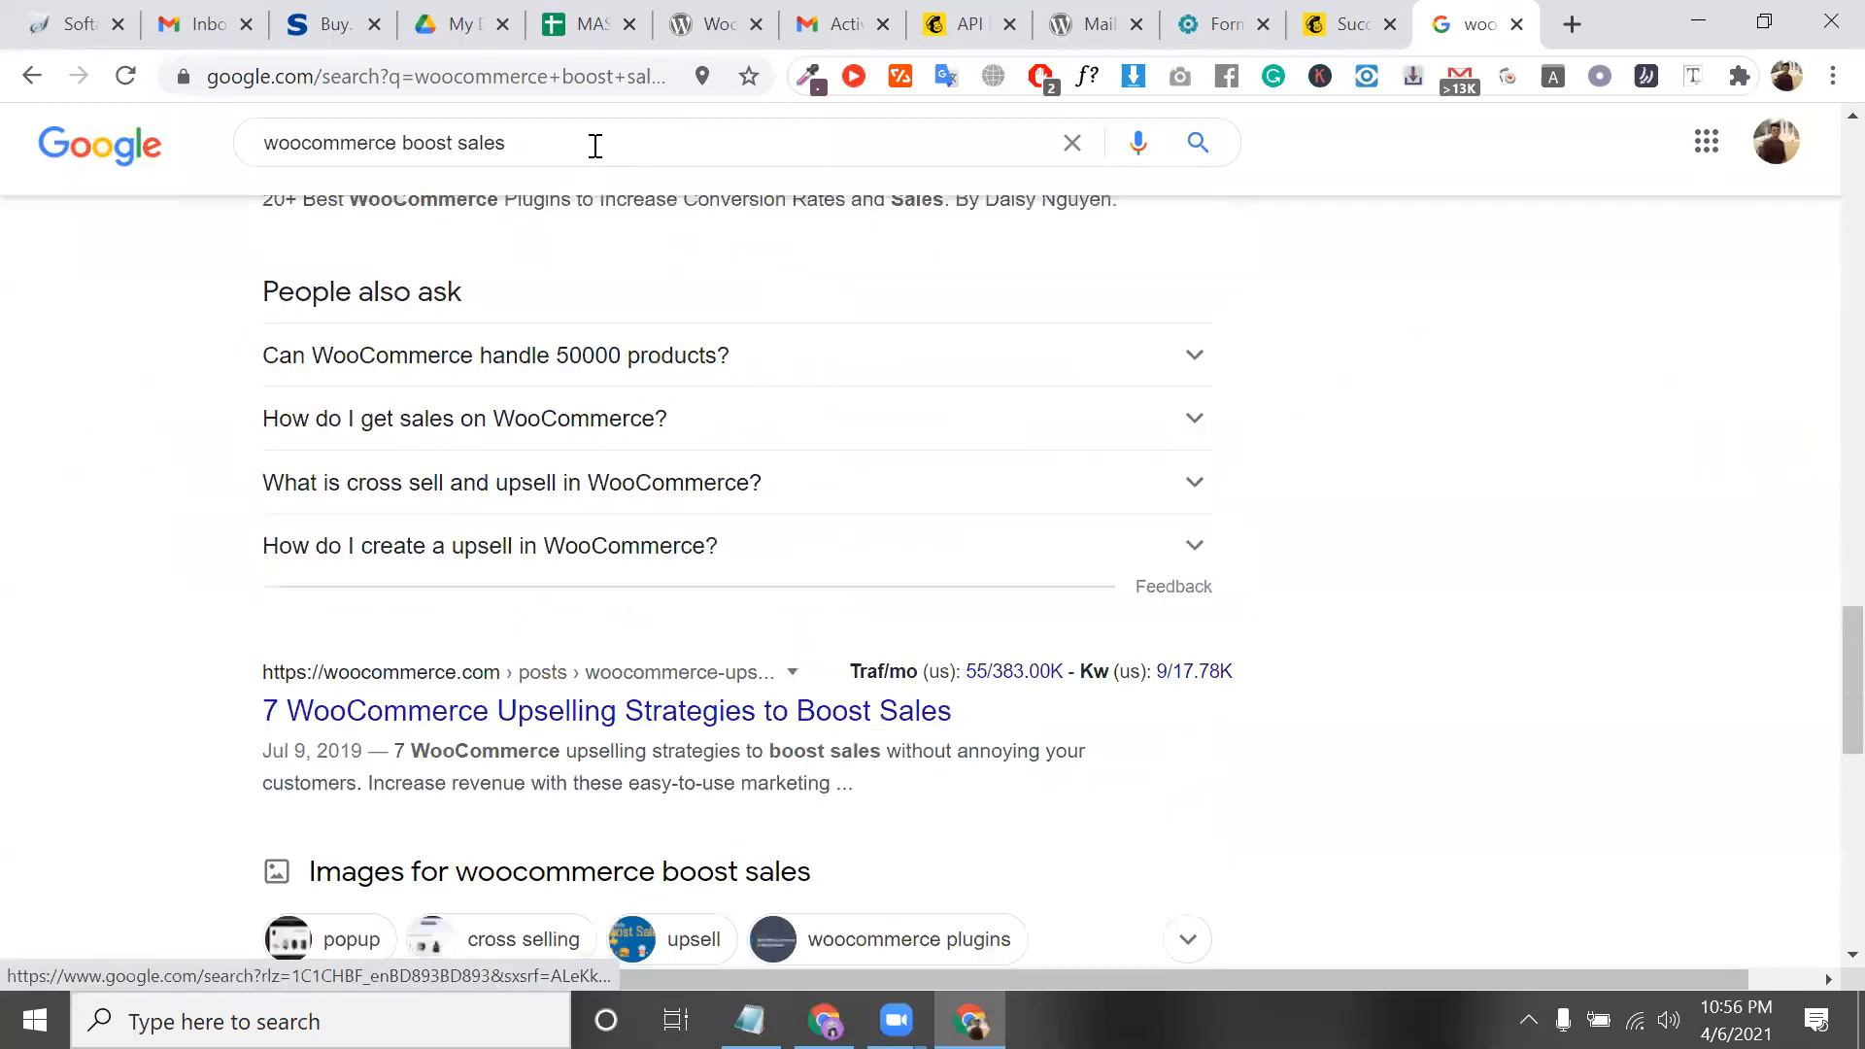
Extend the Google query to "woocommerce boost sales by woocommerce" and scan the new results
click(595, 143)
text(by w)
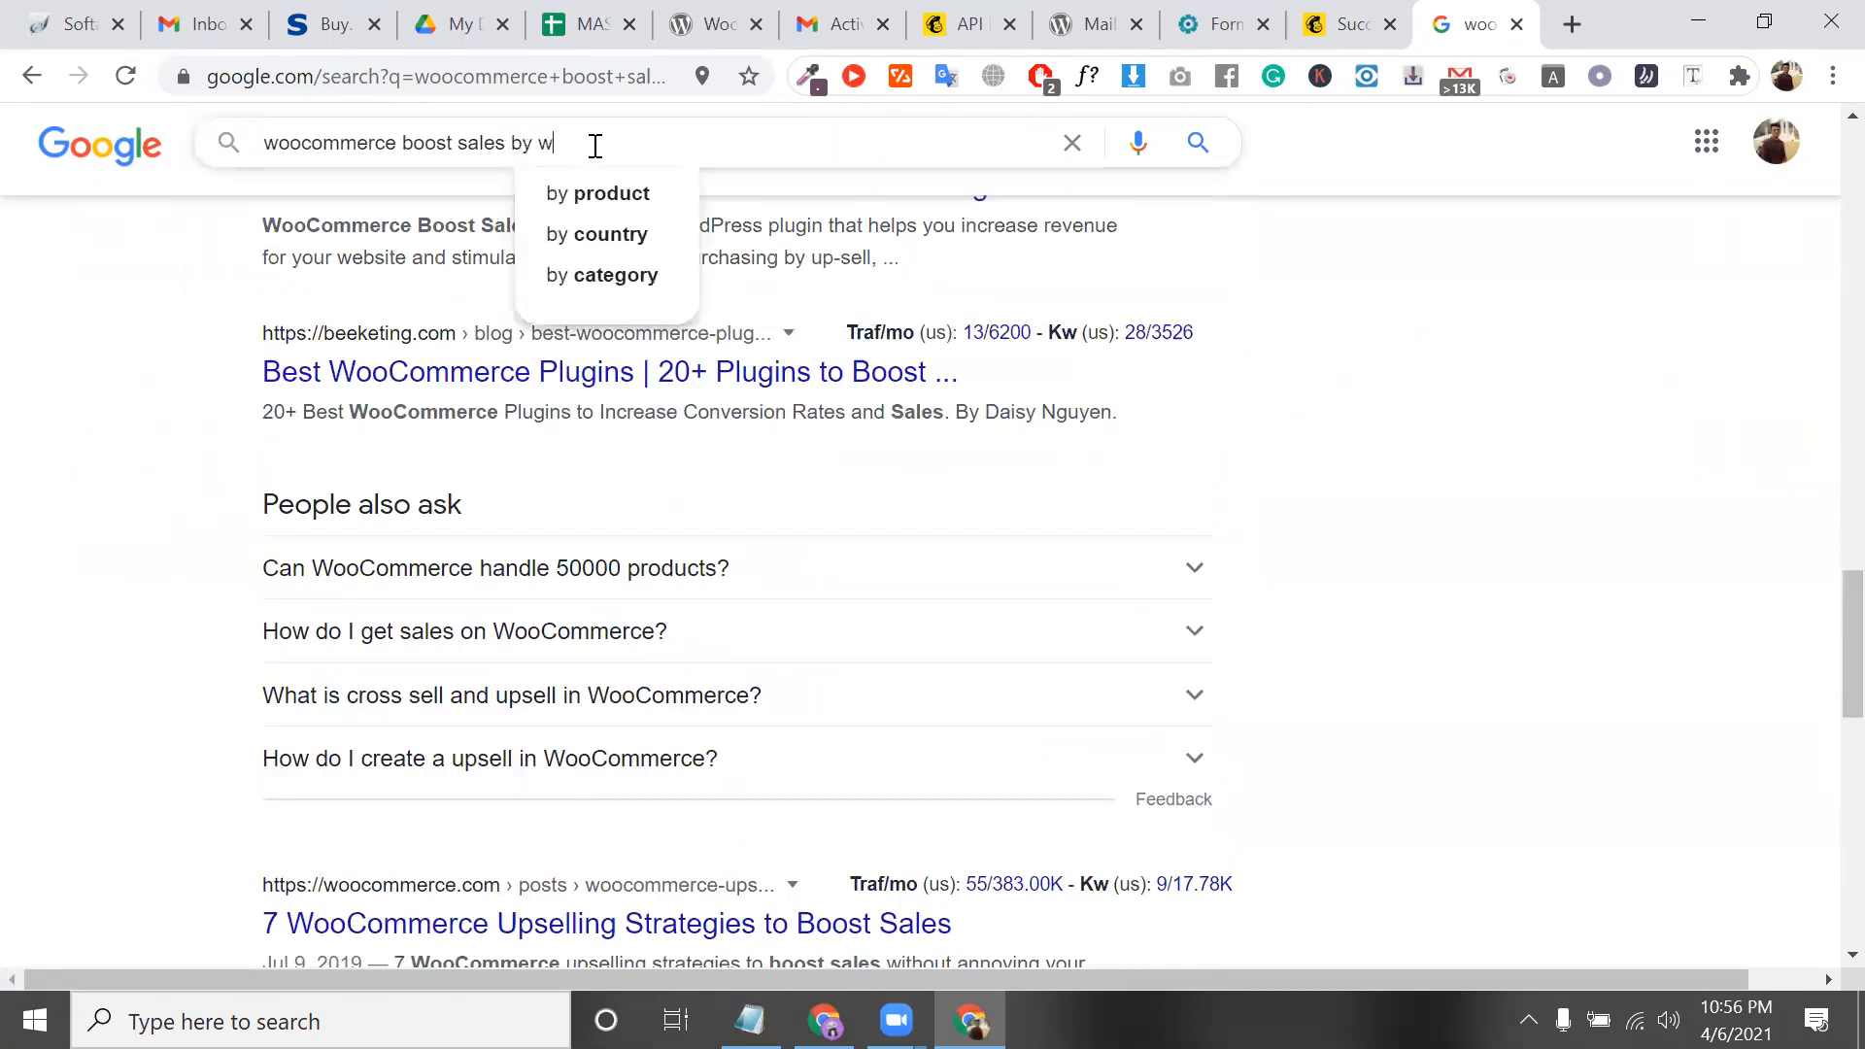
text(oocommerce)
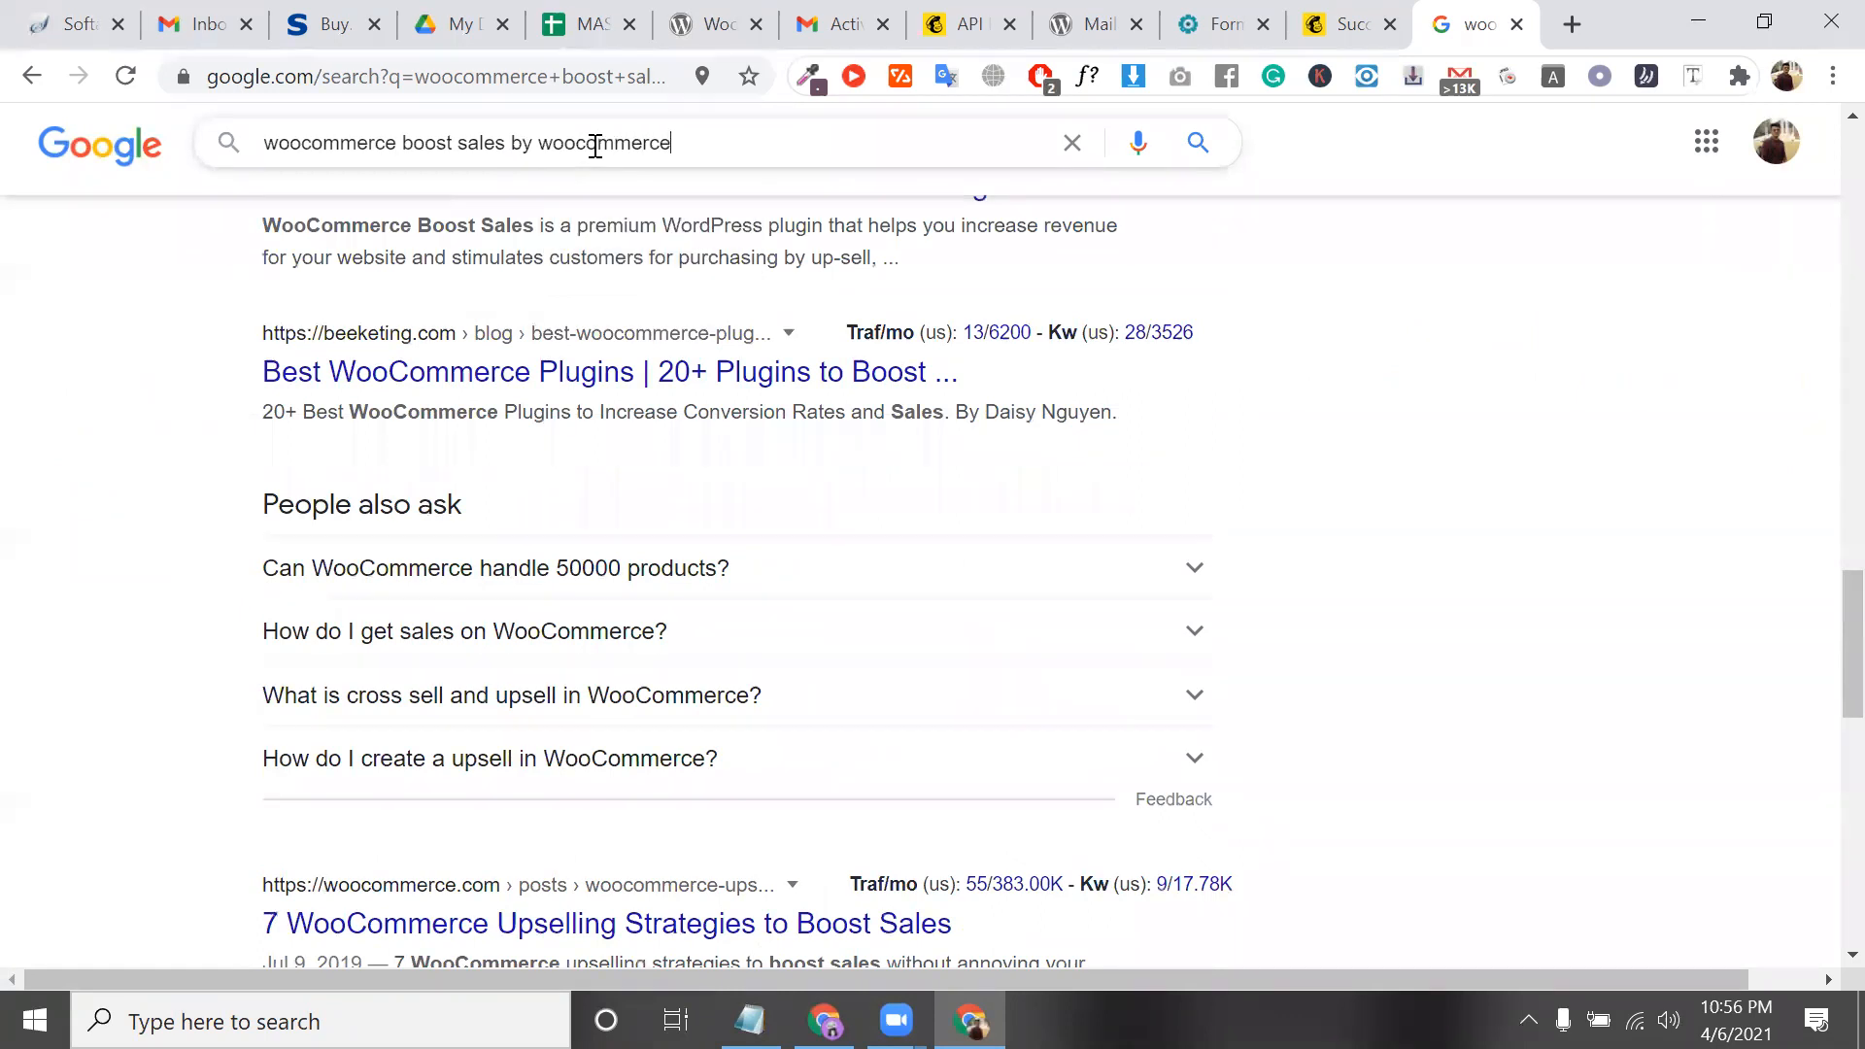
key(Return)
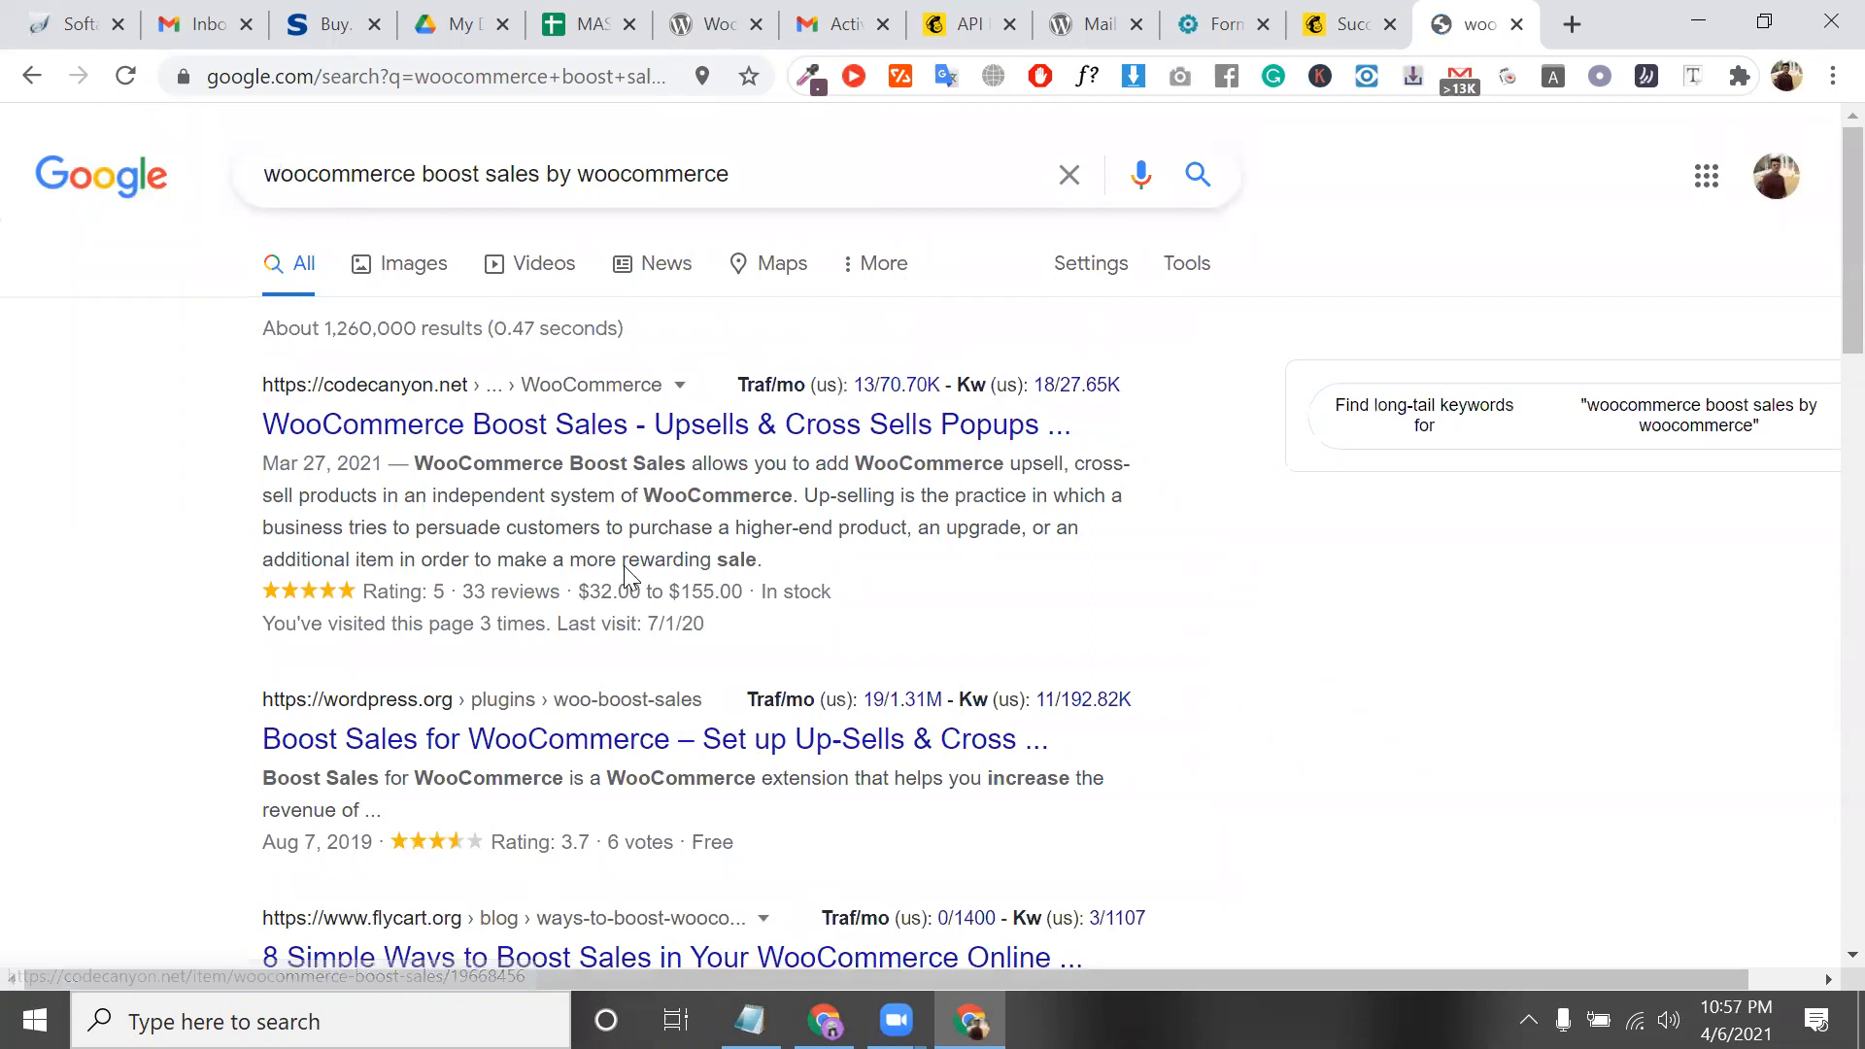
scroll(624, 566, down, 4)
scroll(623, 578, down, 10)
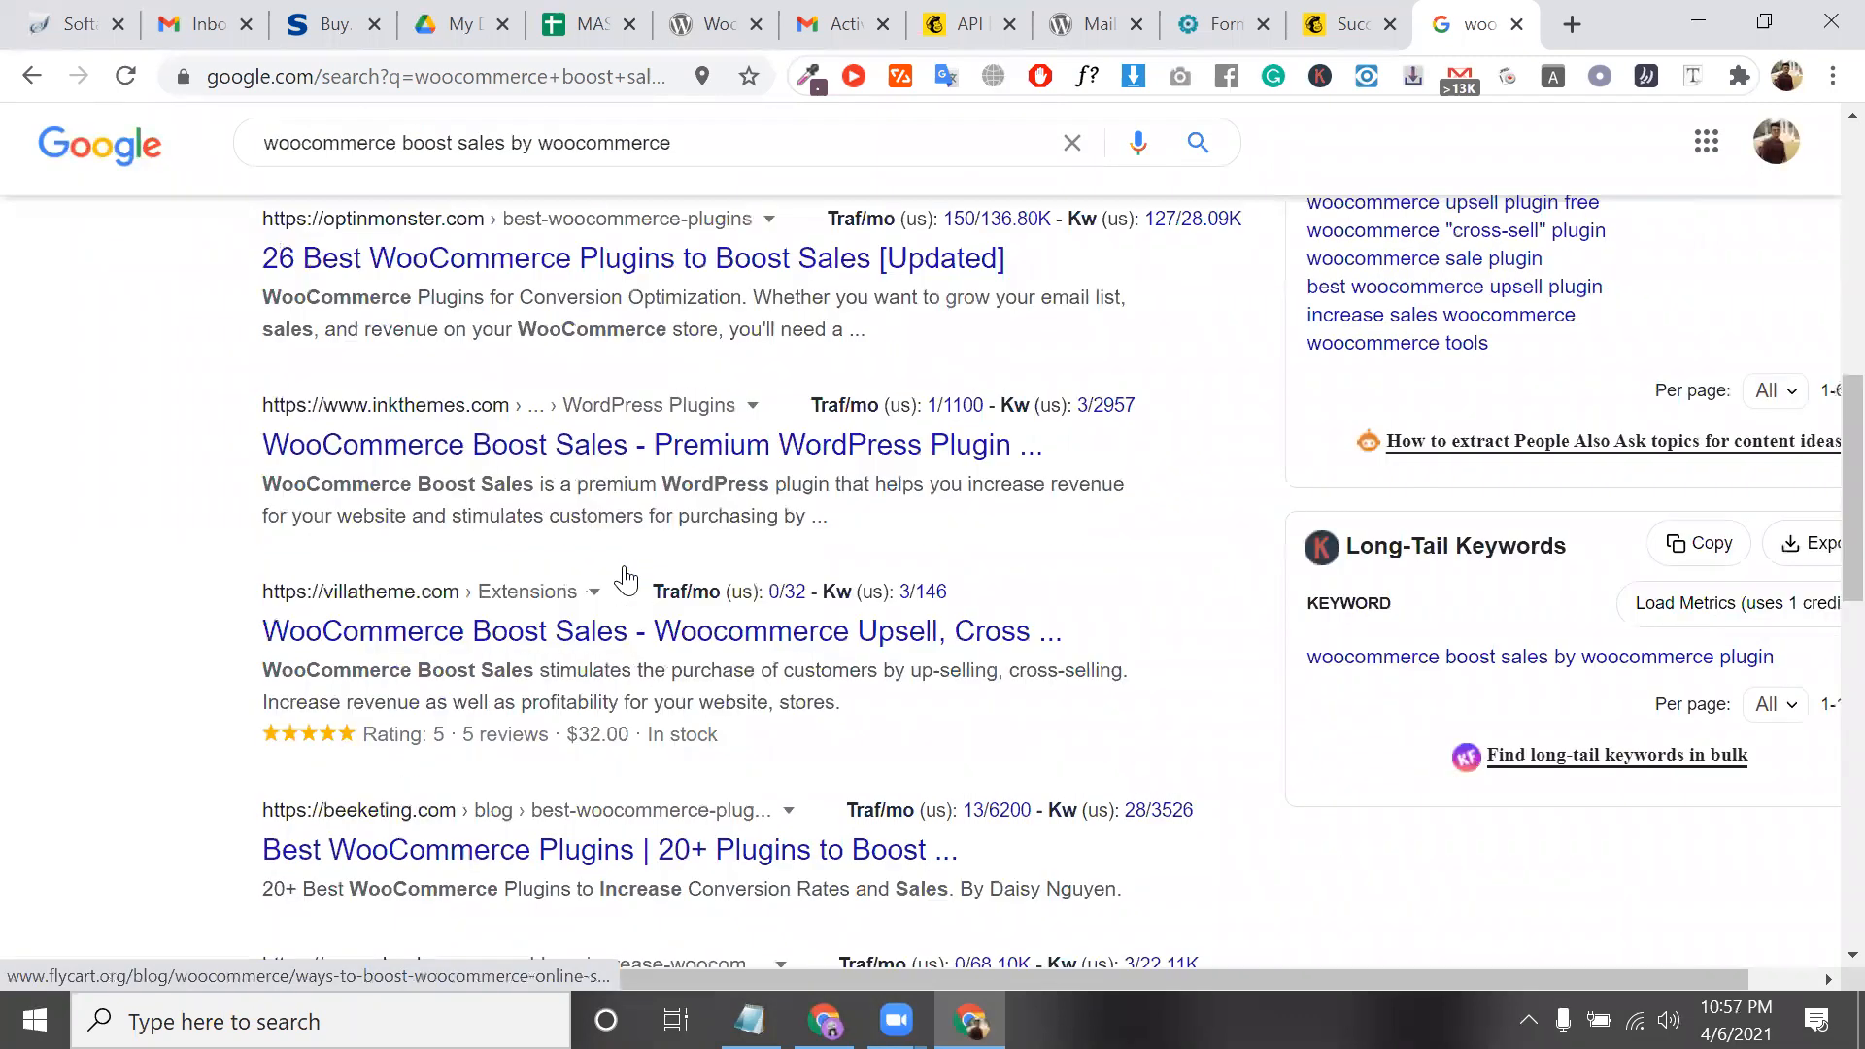
scroll(624, 578, down, 2)
scroll(616, 554, up, 4)
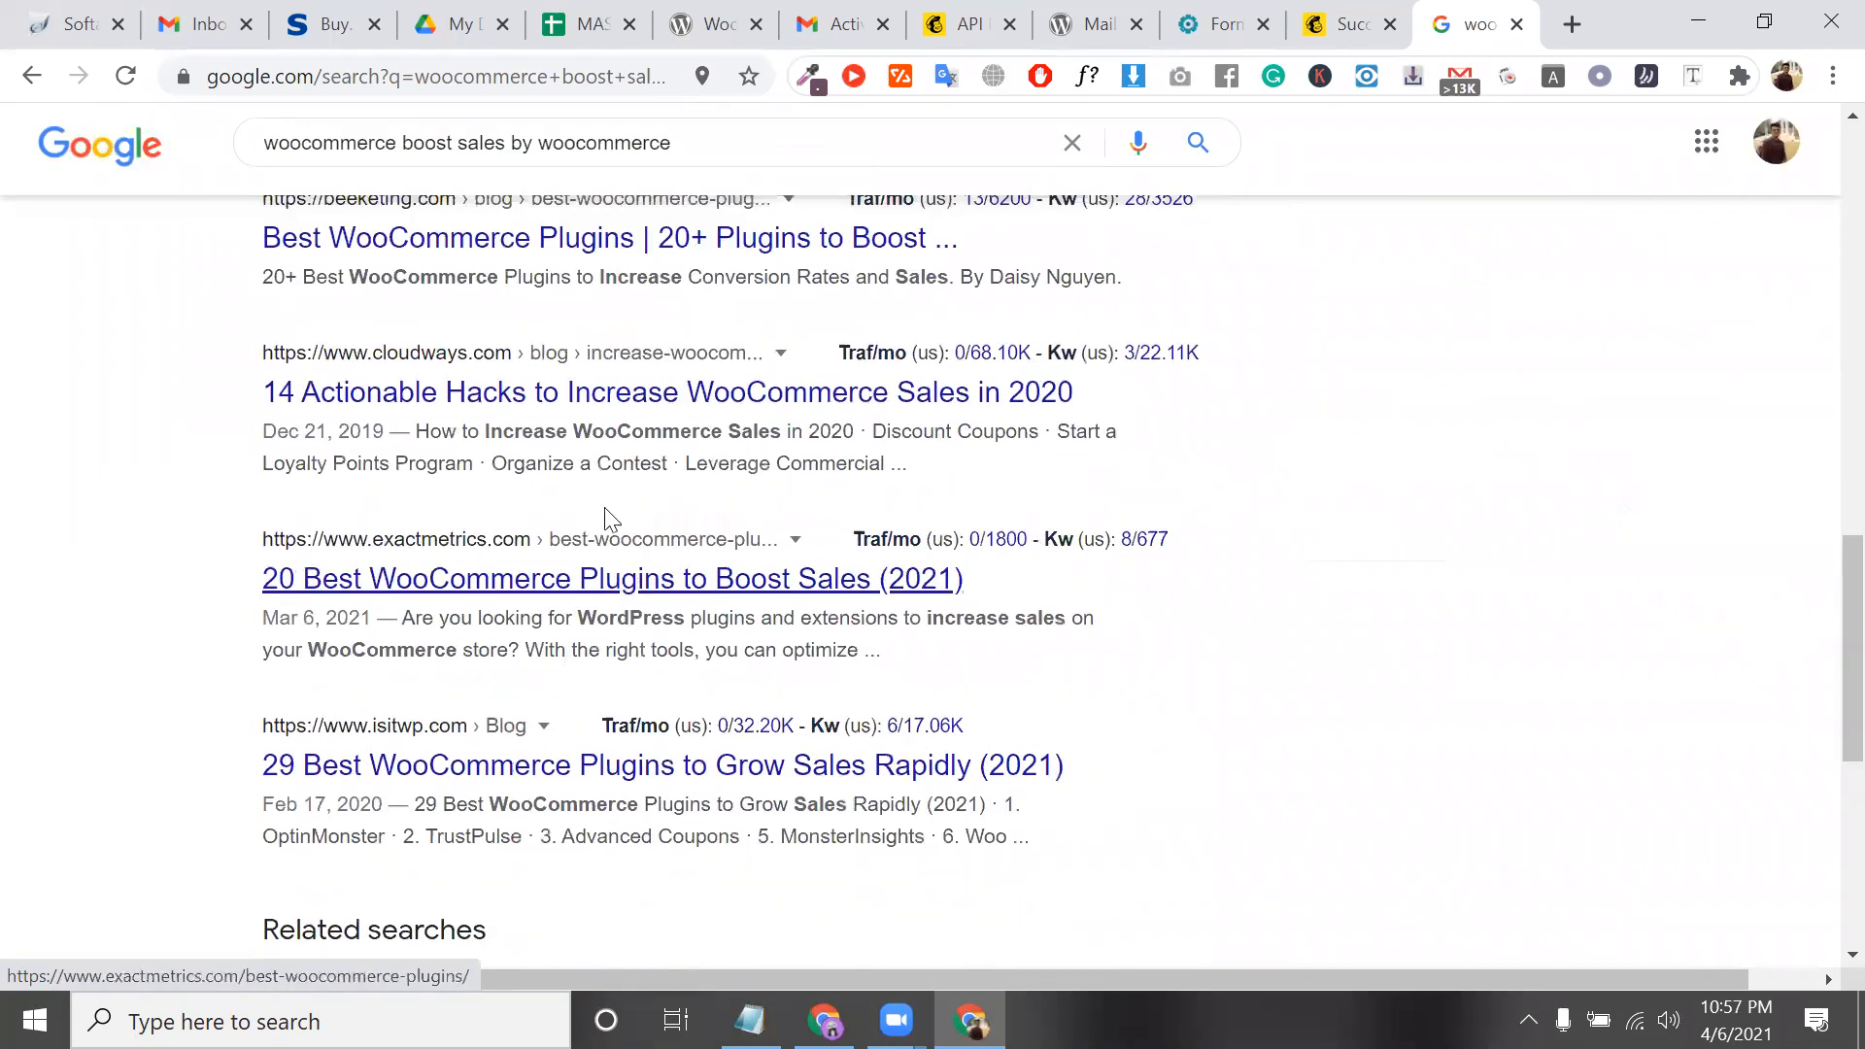
scroll(516, 167, up, 15)
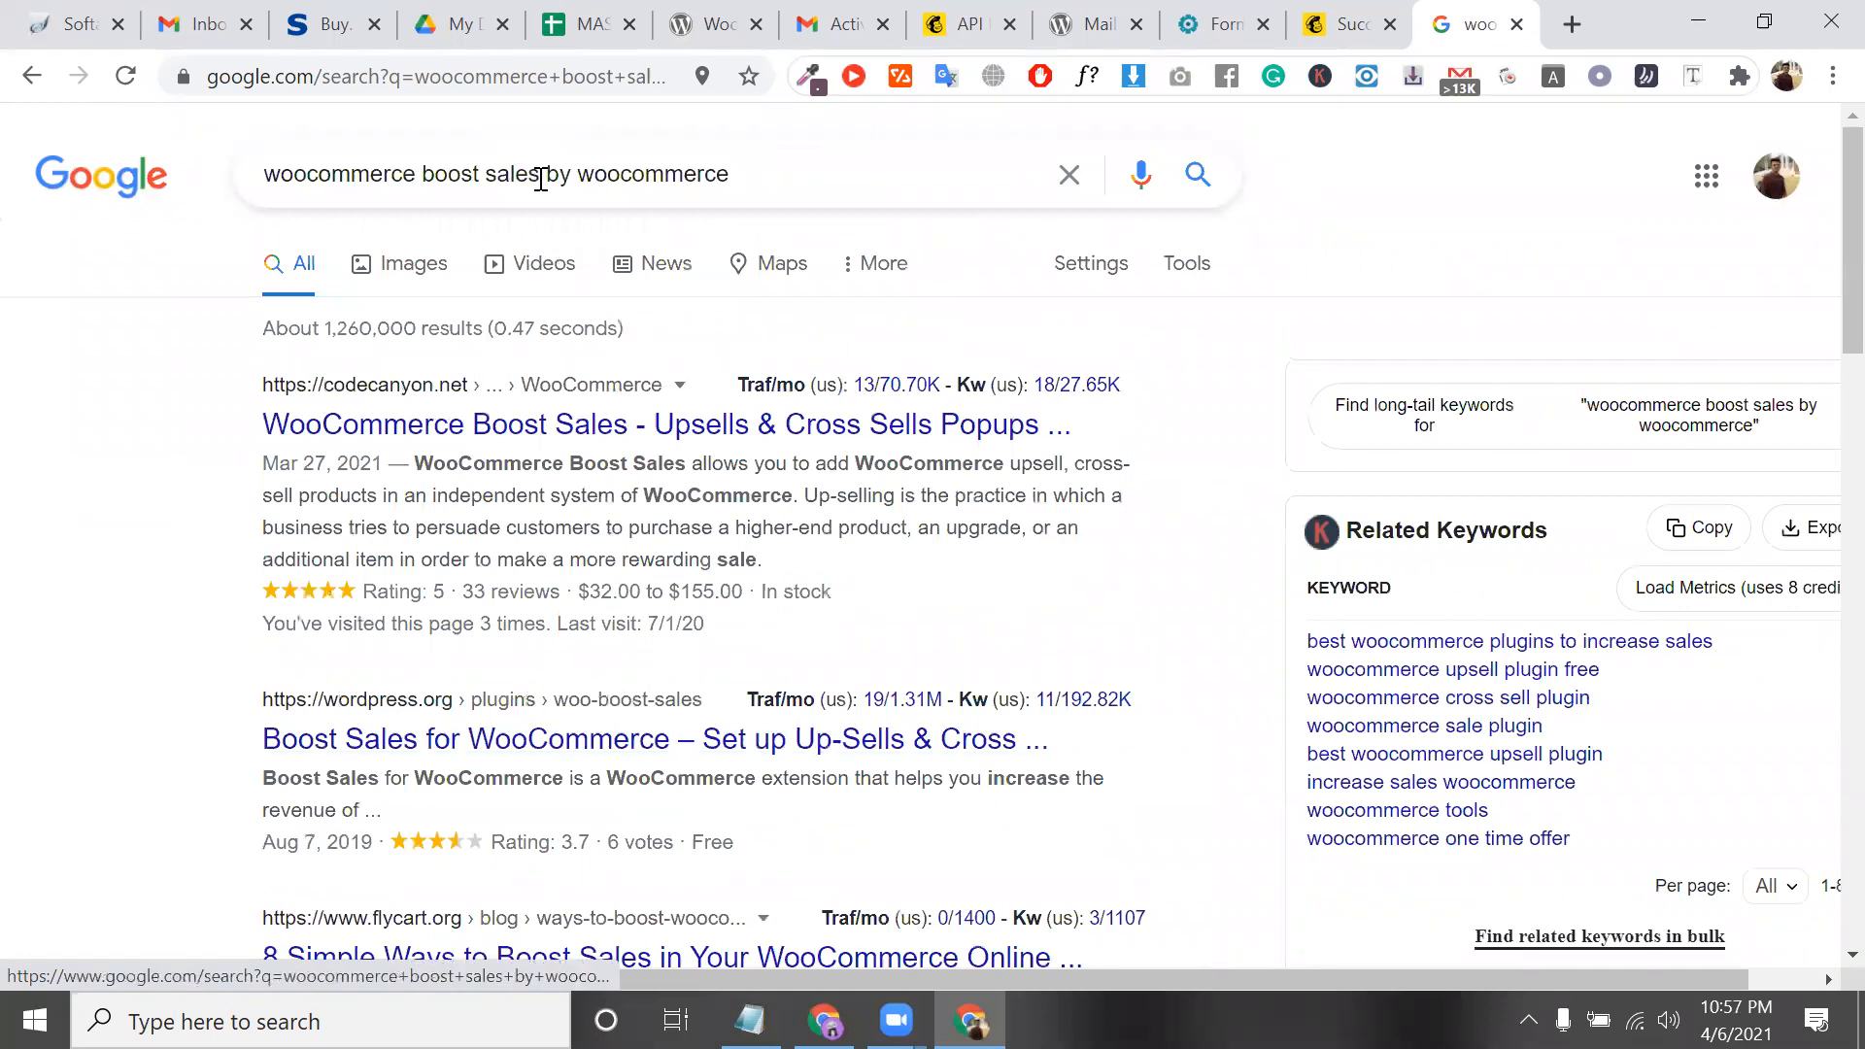
Cut "woocommerce boost sales" from the Google query and open the Add Plugins page in the WordPress admin
drag(541, 174, 18, 273)
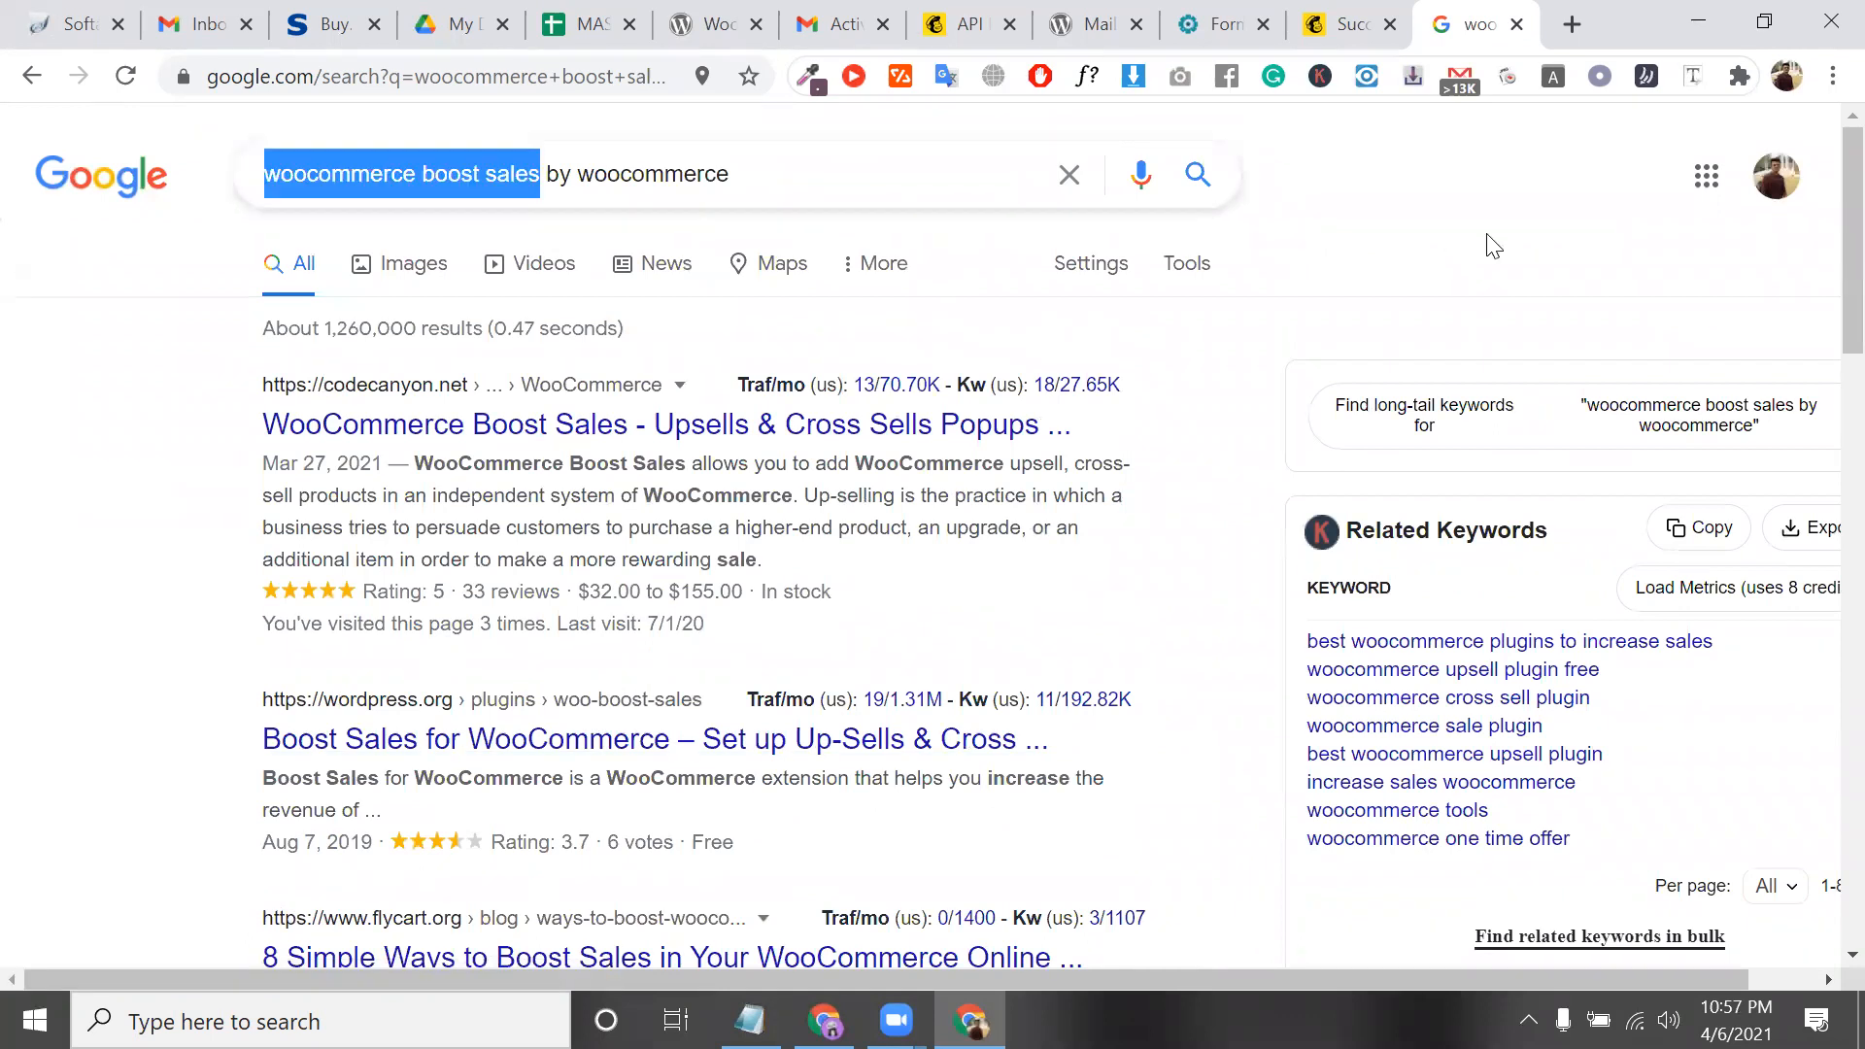
key(ctrl+x)
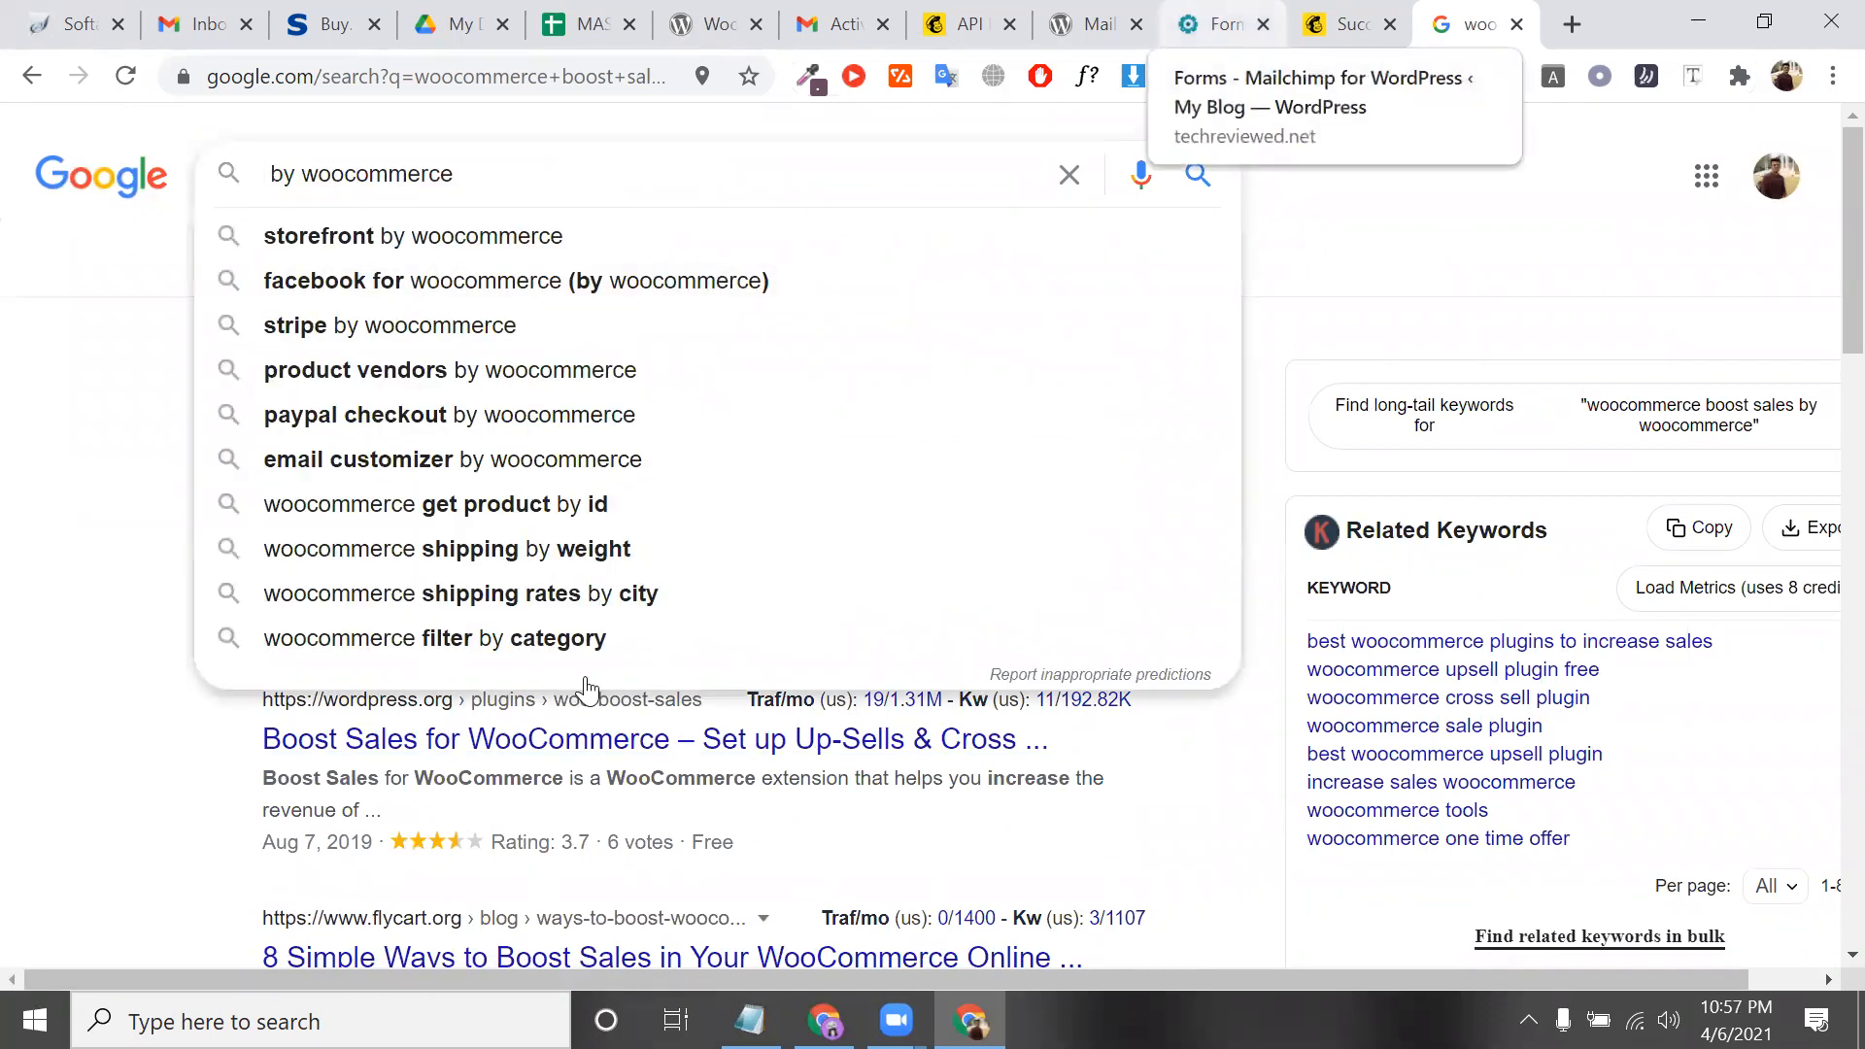
click(1227, 24)
scroll(102, 255, down, 3)
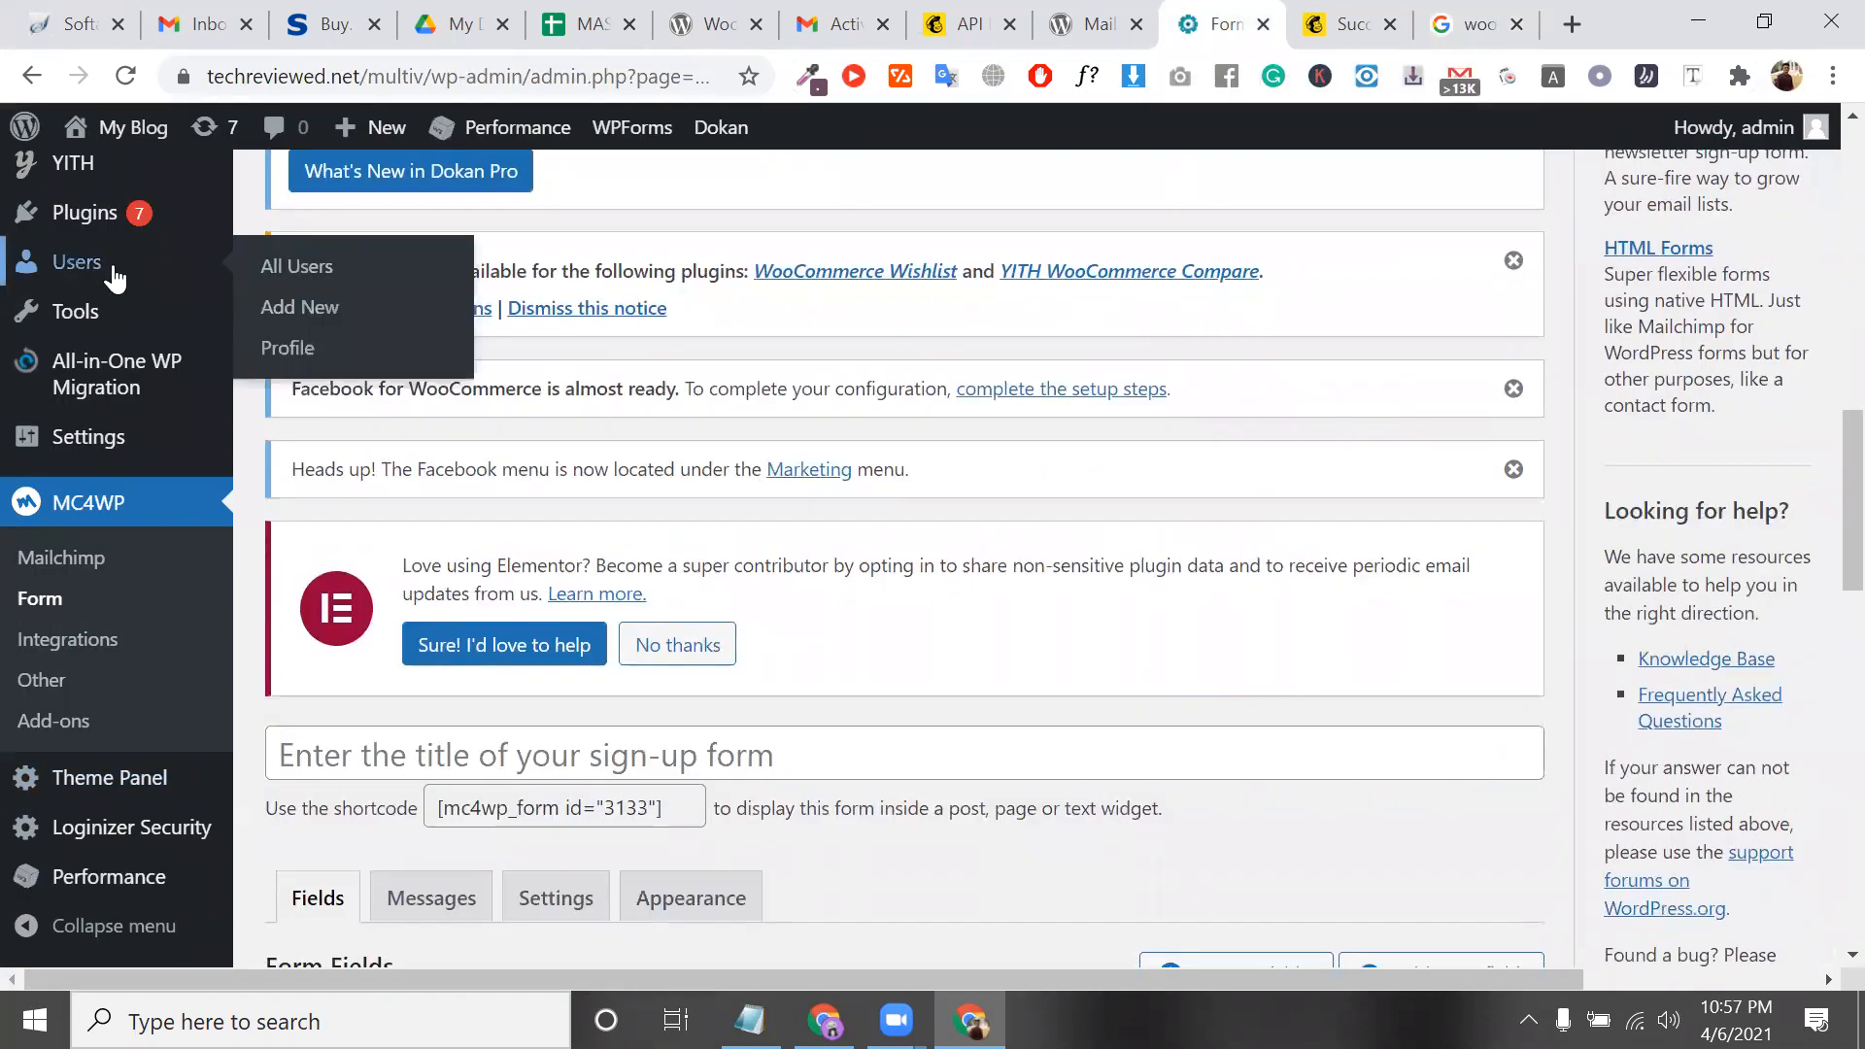
mouse_move(137, 214)
click(299, 272)
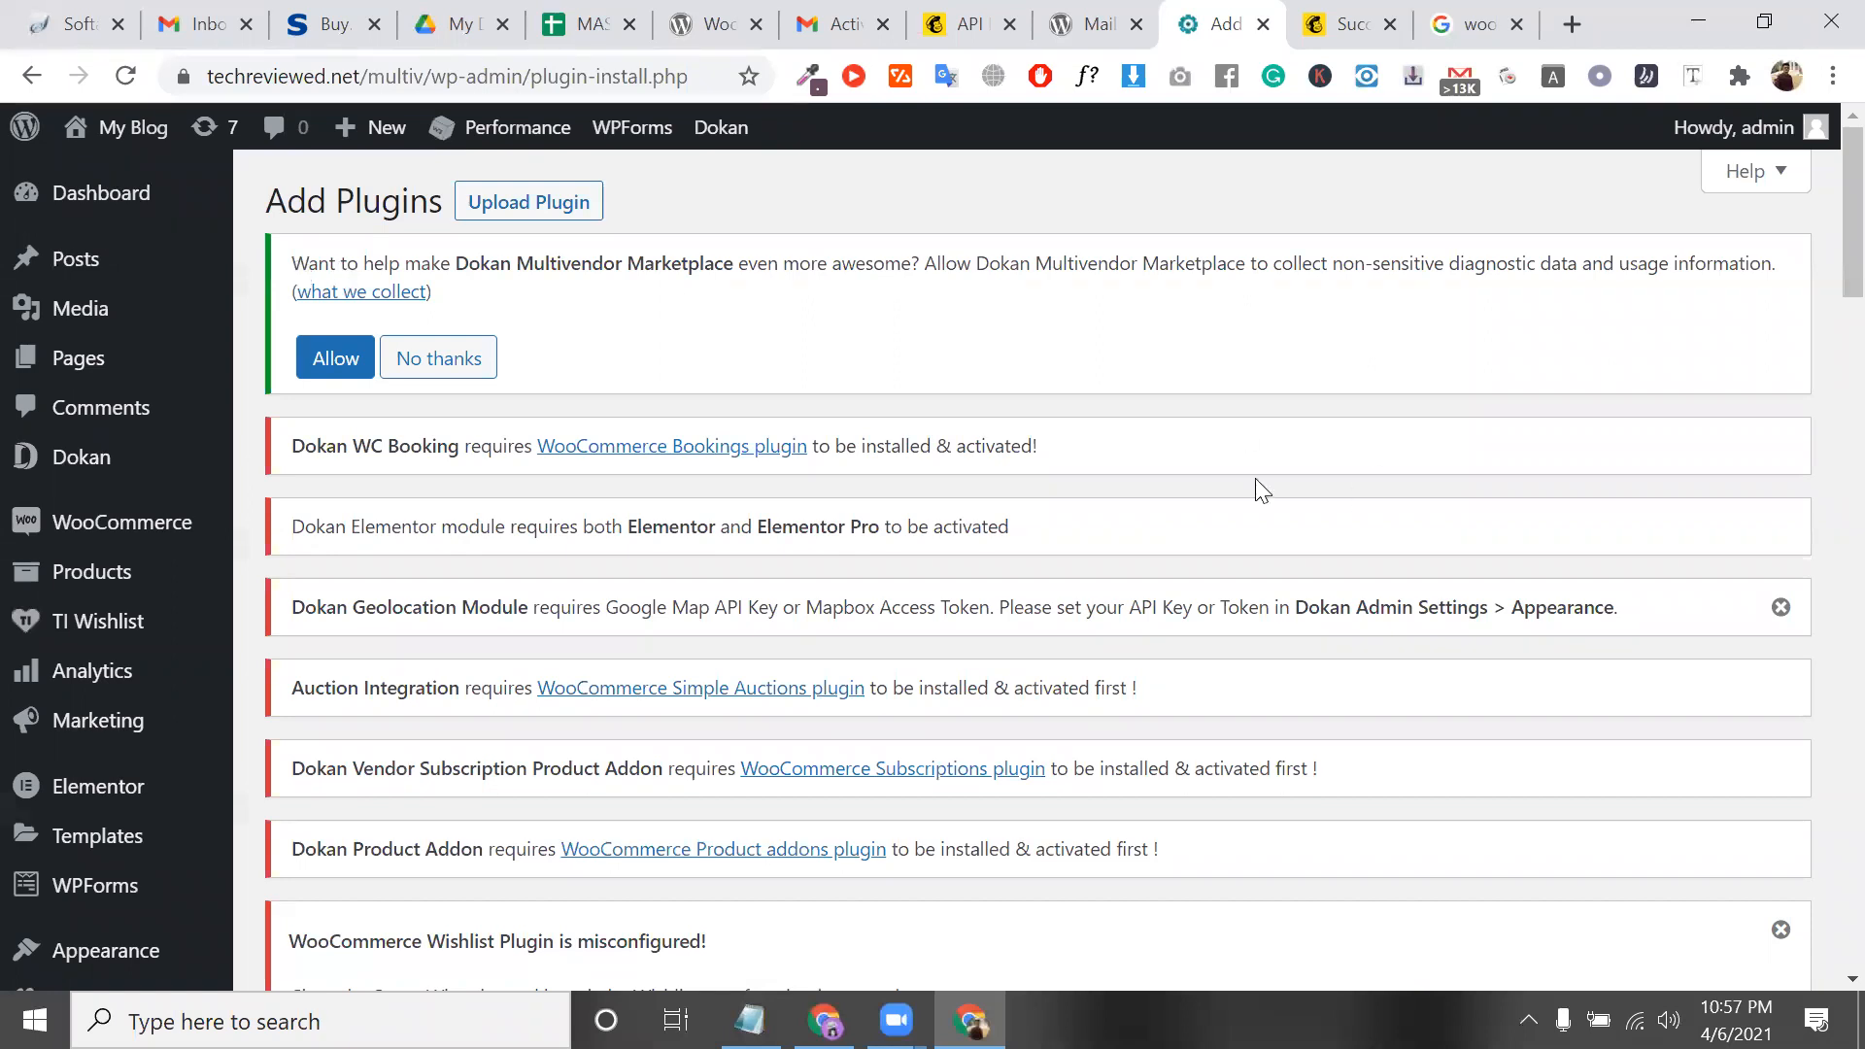
Search the WordPress plugin directory for "woocommerce boost sales" by keyword
scroll(1419, 566, down, 9)
scroll(1530, 315, down, 8)
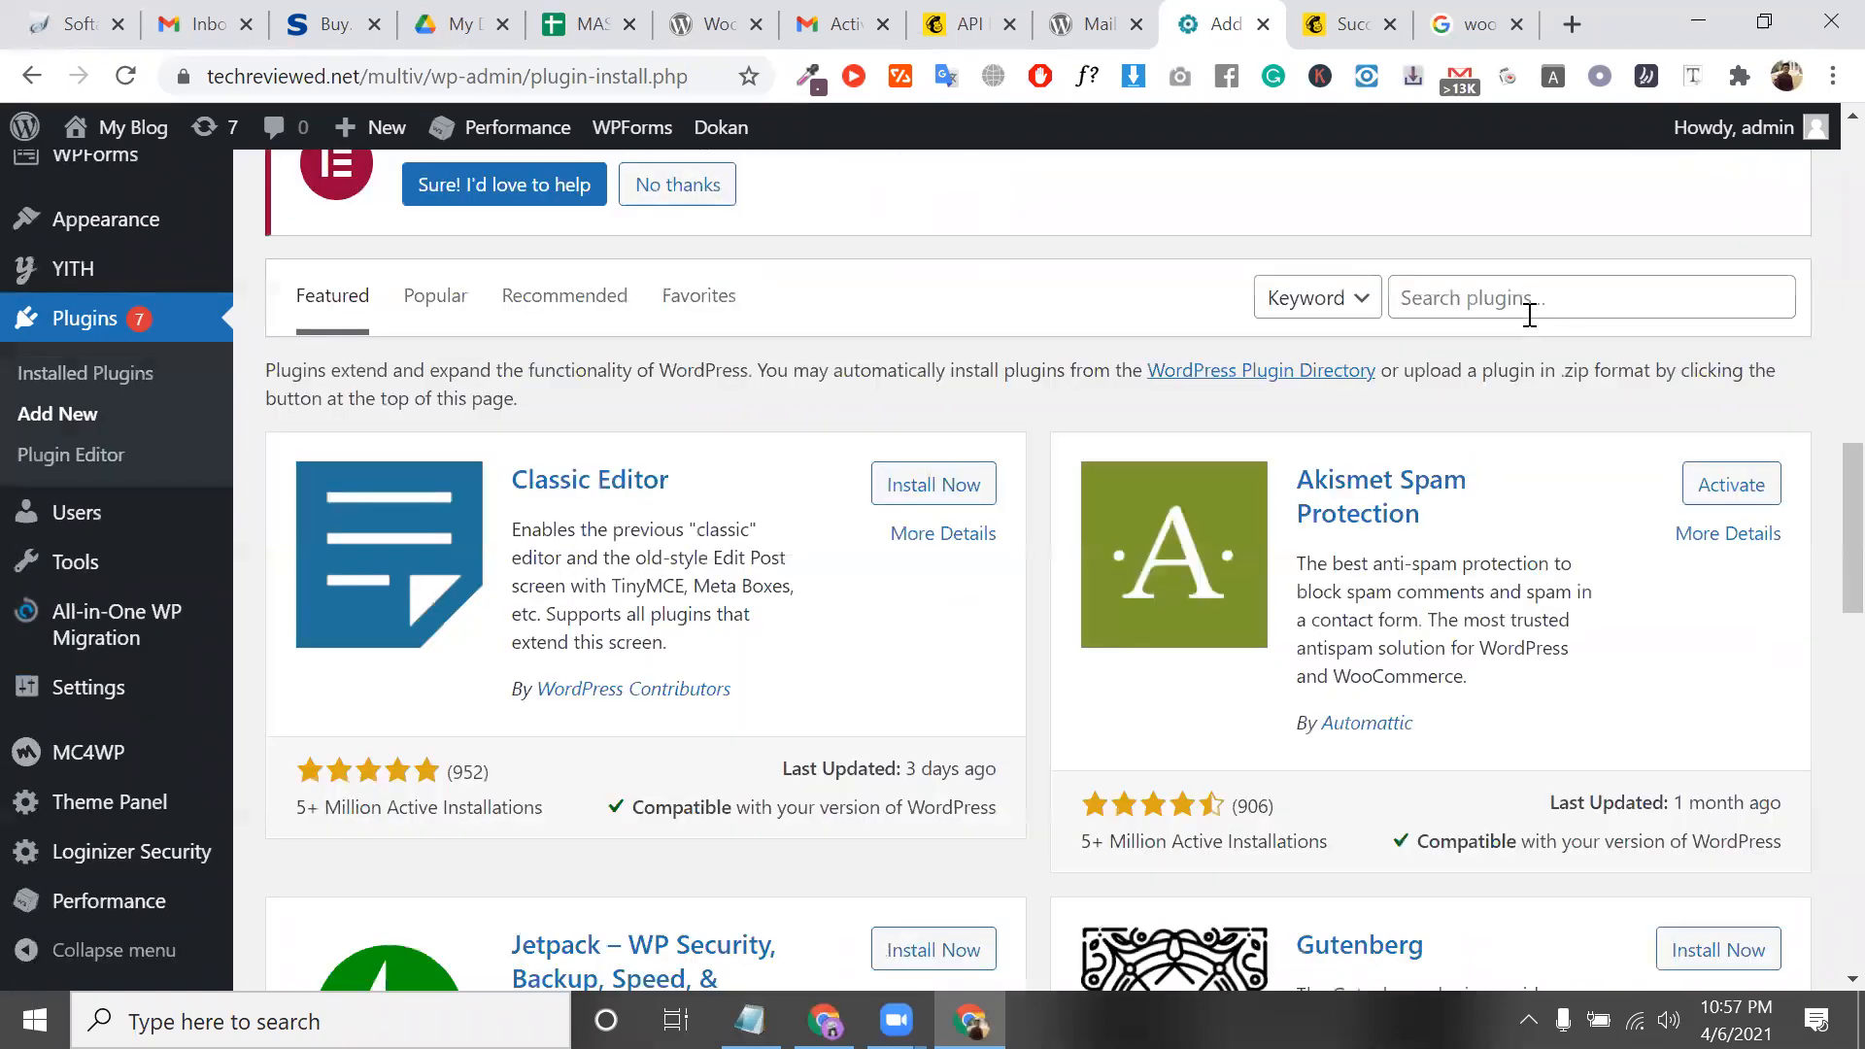
click(1530, 315)
key(ctrl+v)
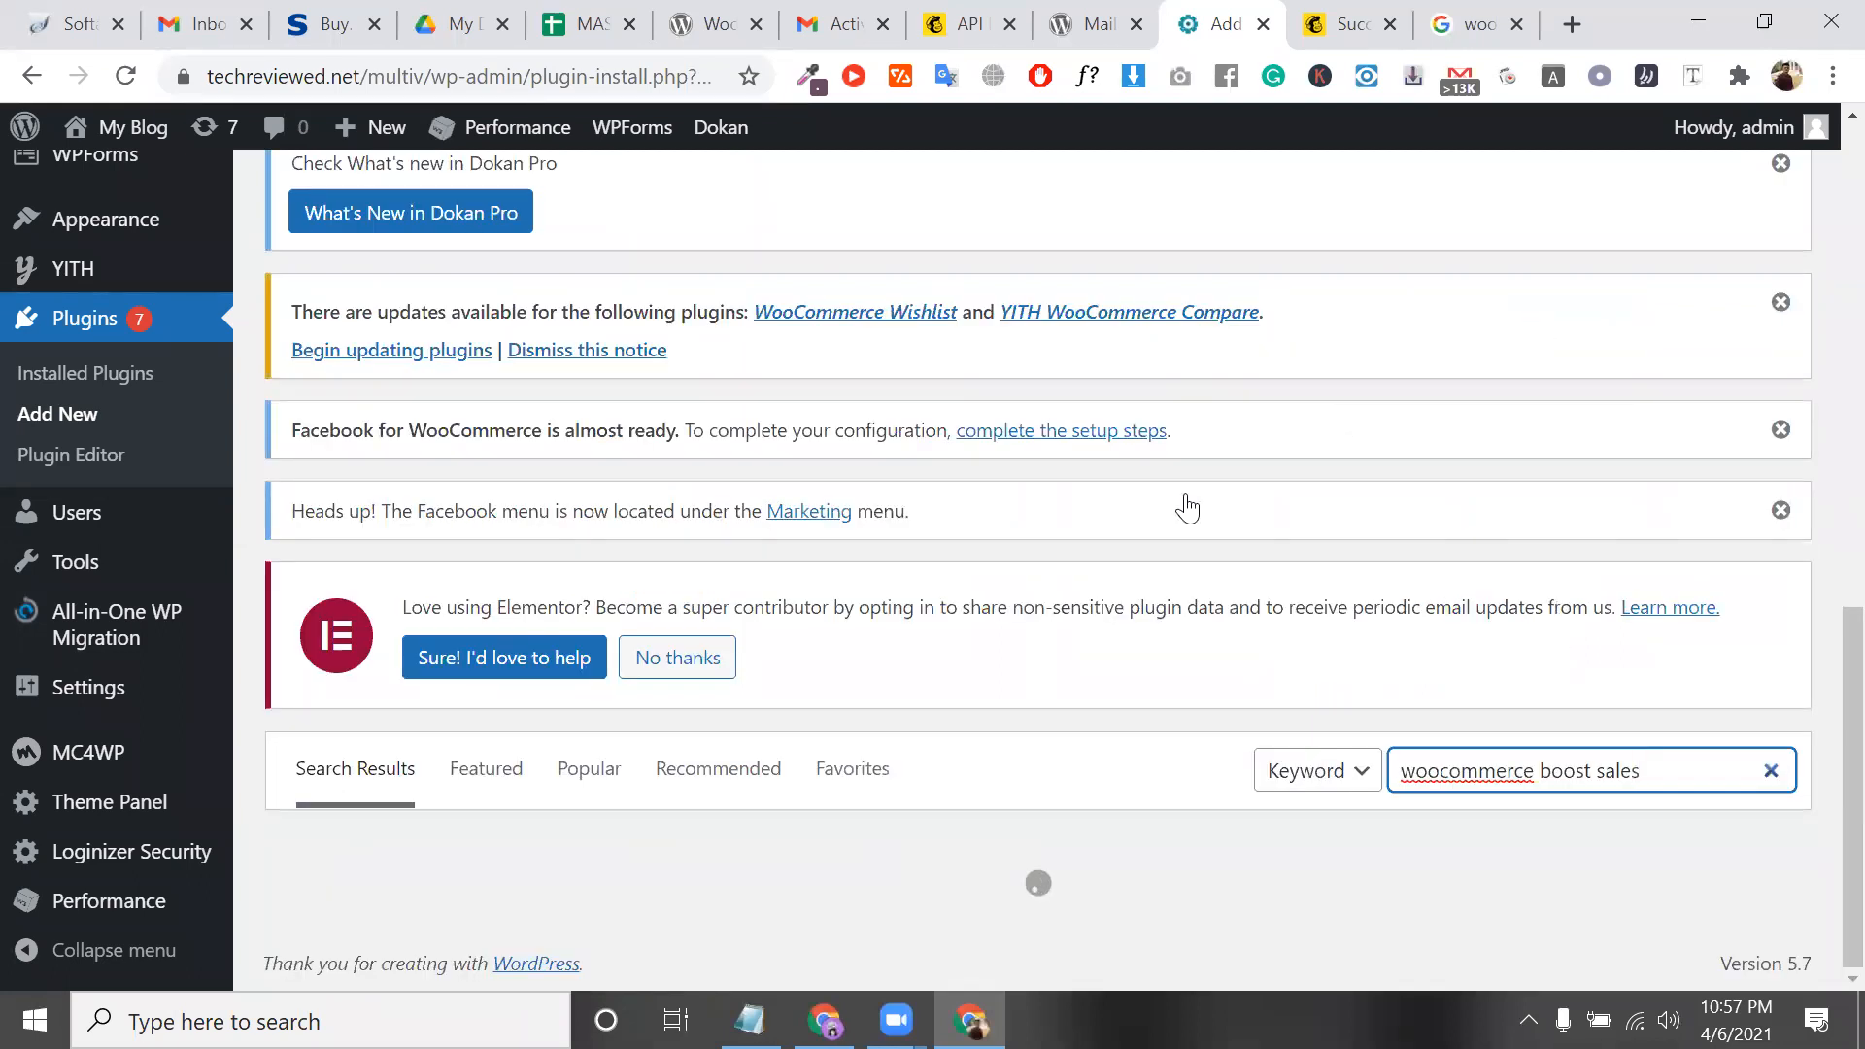
Look through the plugin search results for a WooCommerce sales-boosting plugin, checking names, authors and installation counts
scroll(1186, 504, down, 6)
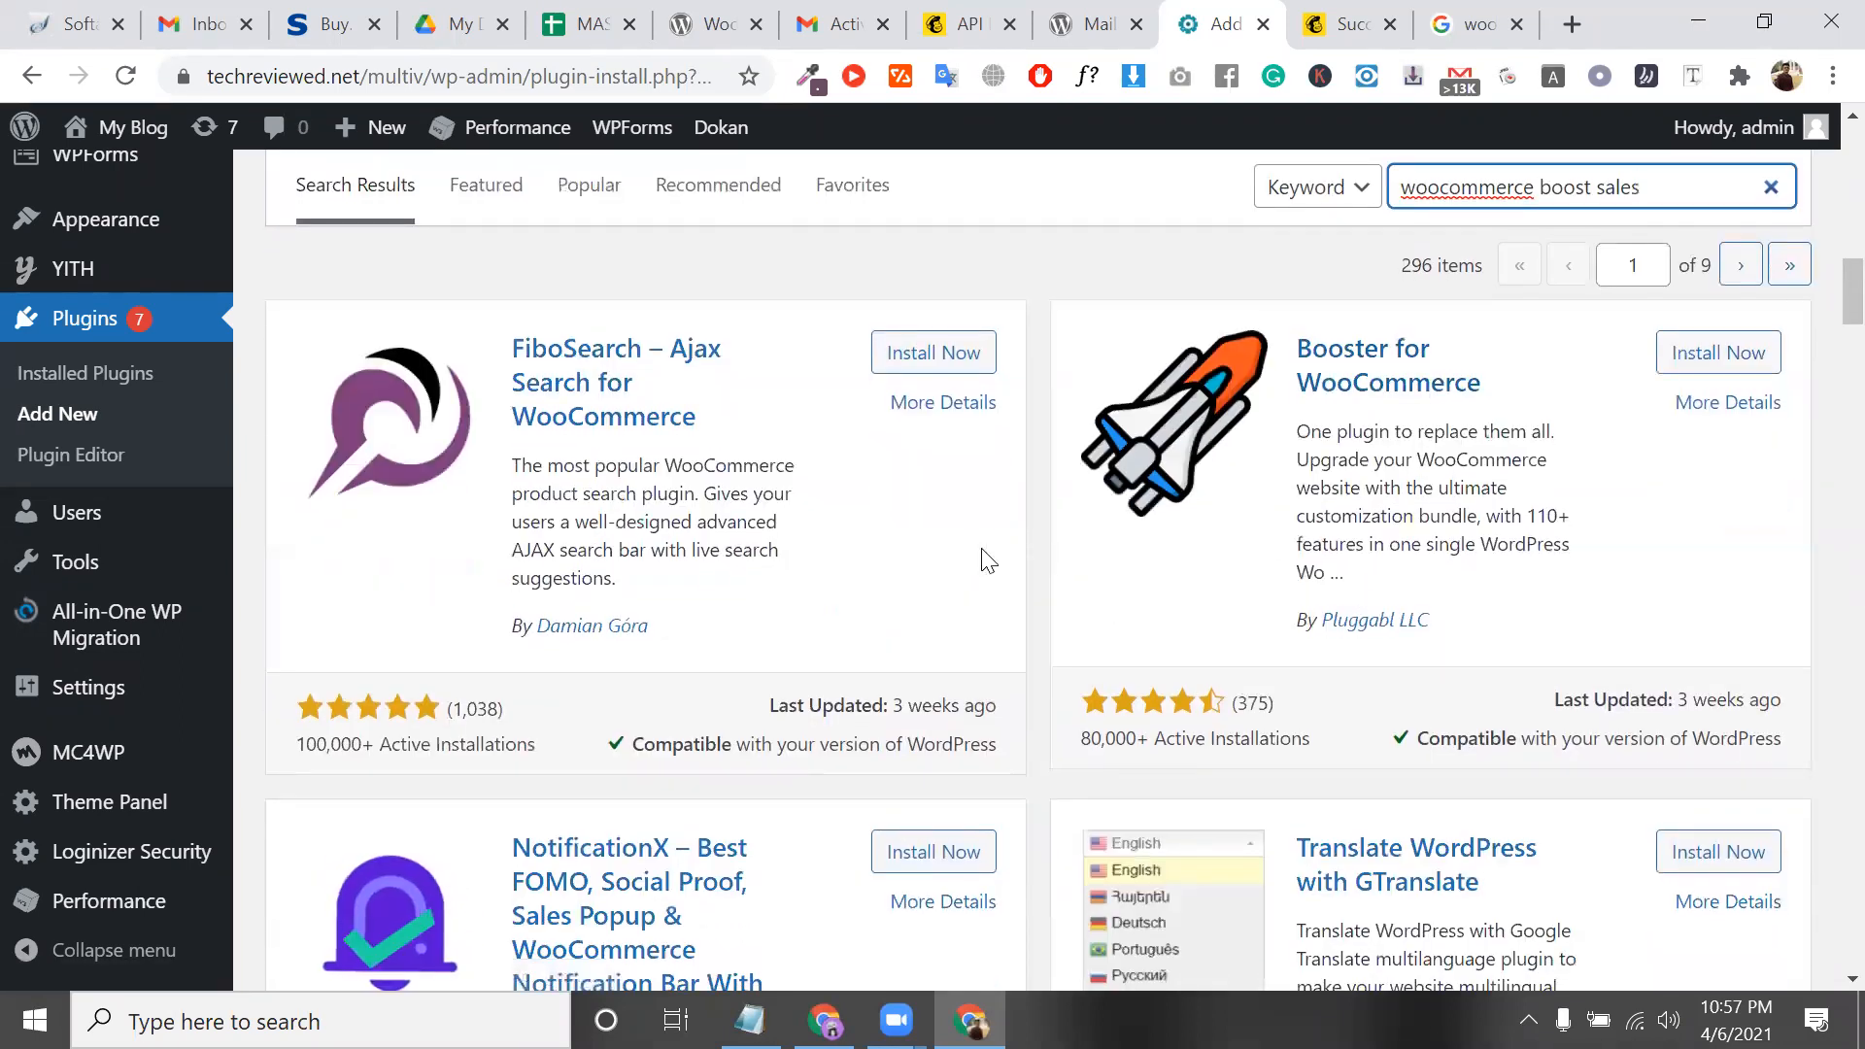
scroll(987, 557, down, 1)
scroll(367, 707, down, 2)
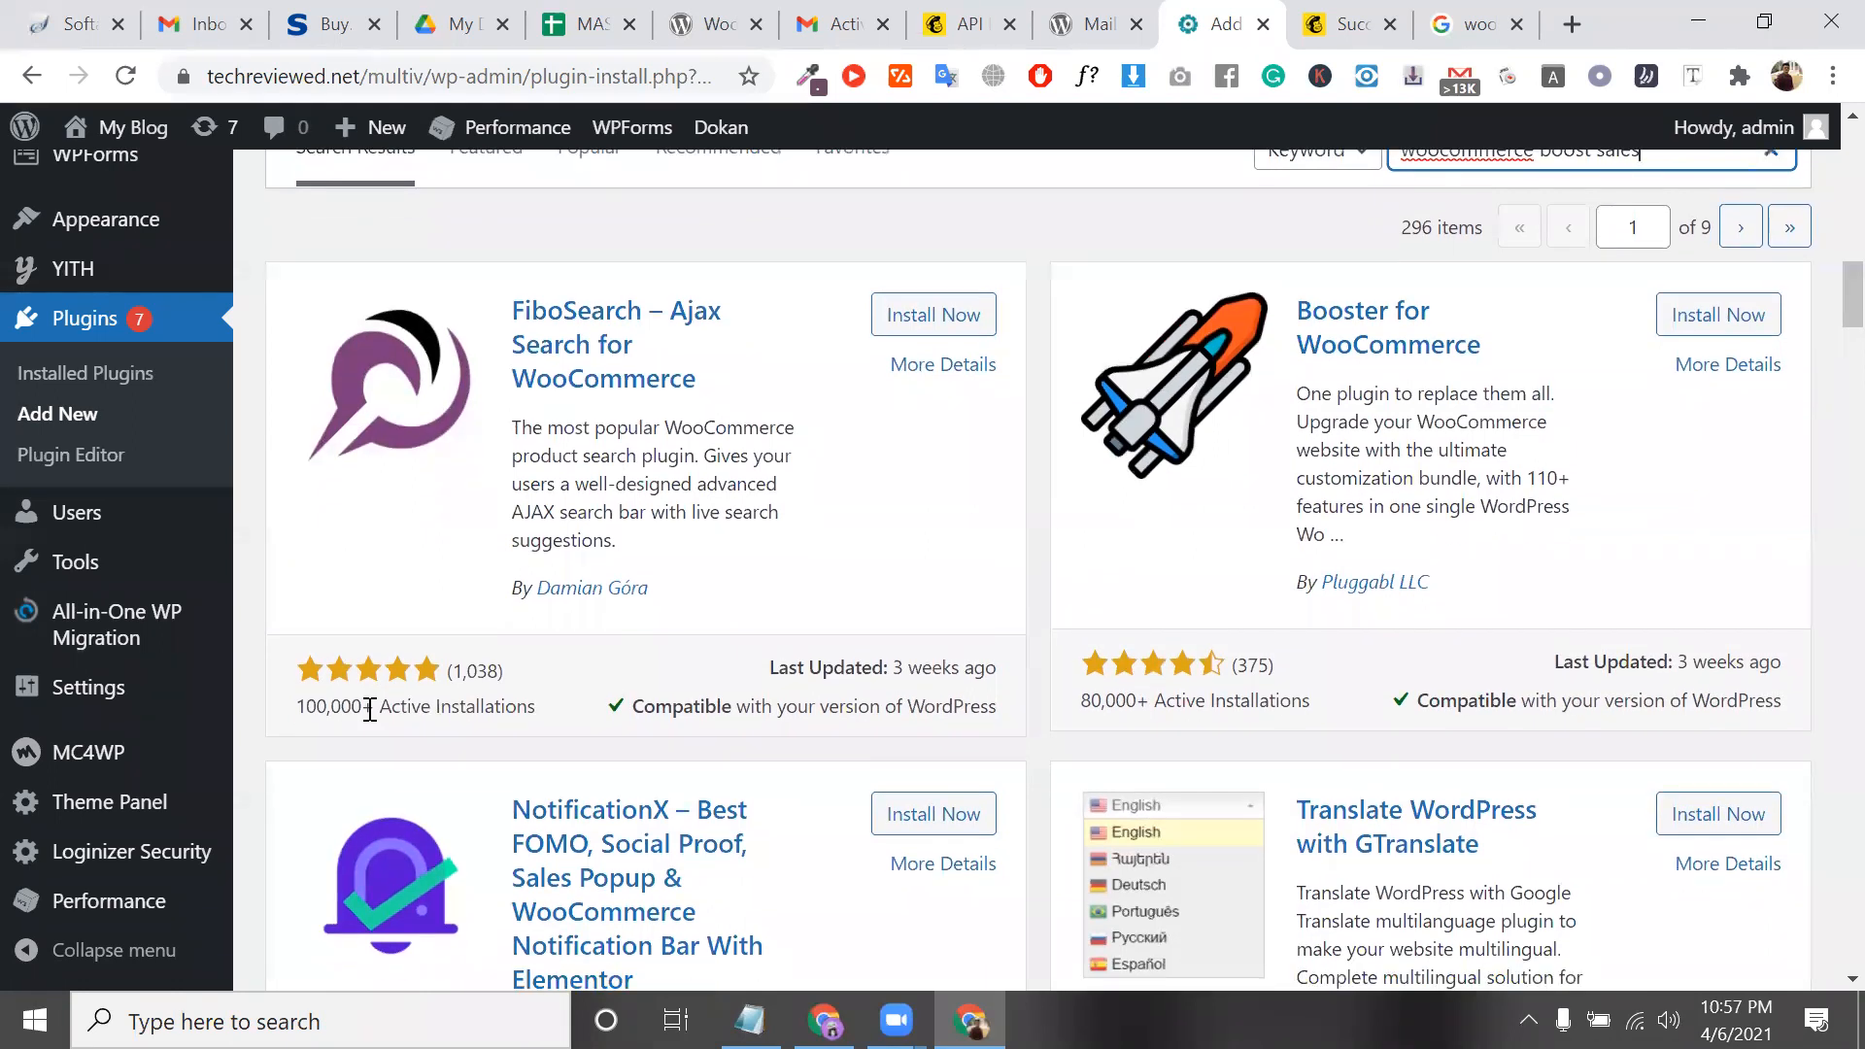
scroll(614, 901, down, 4)
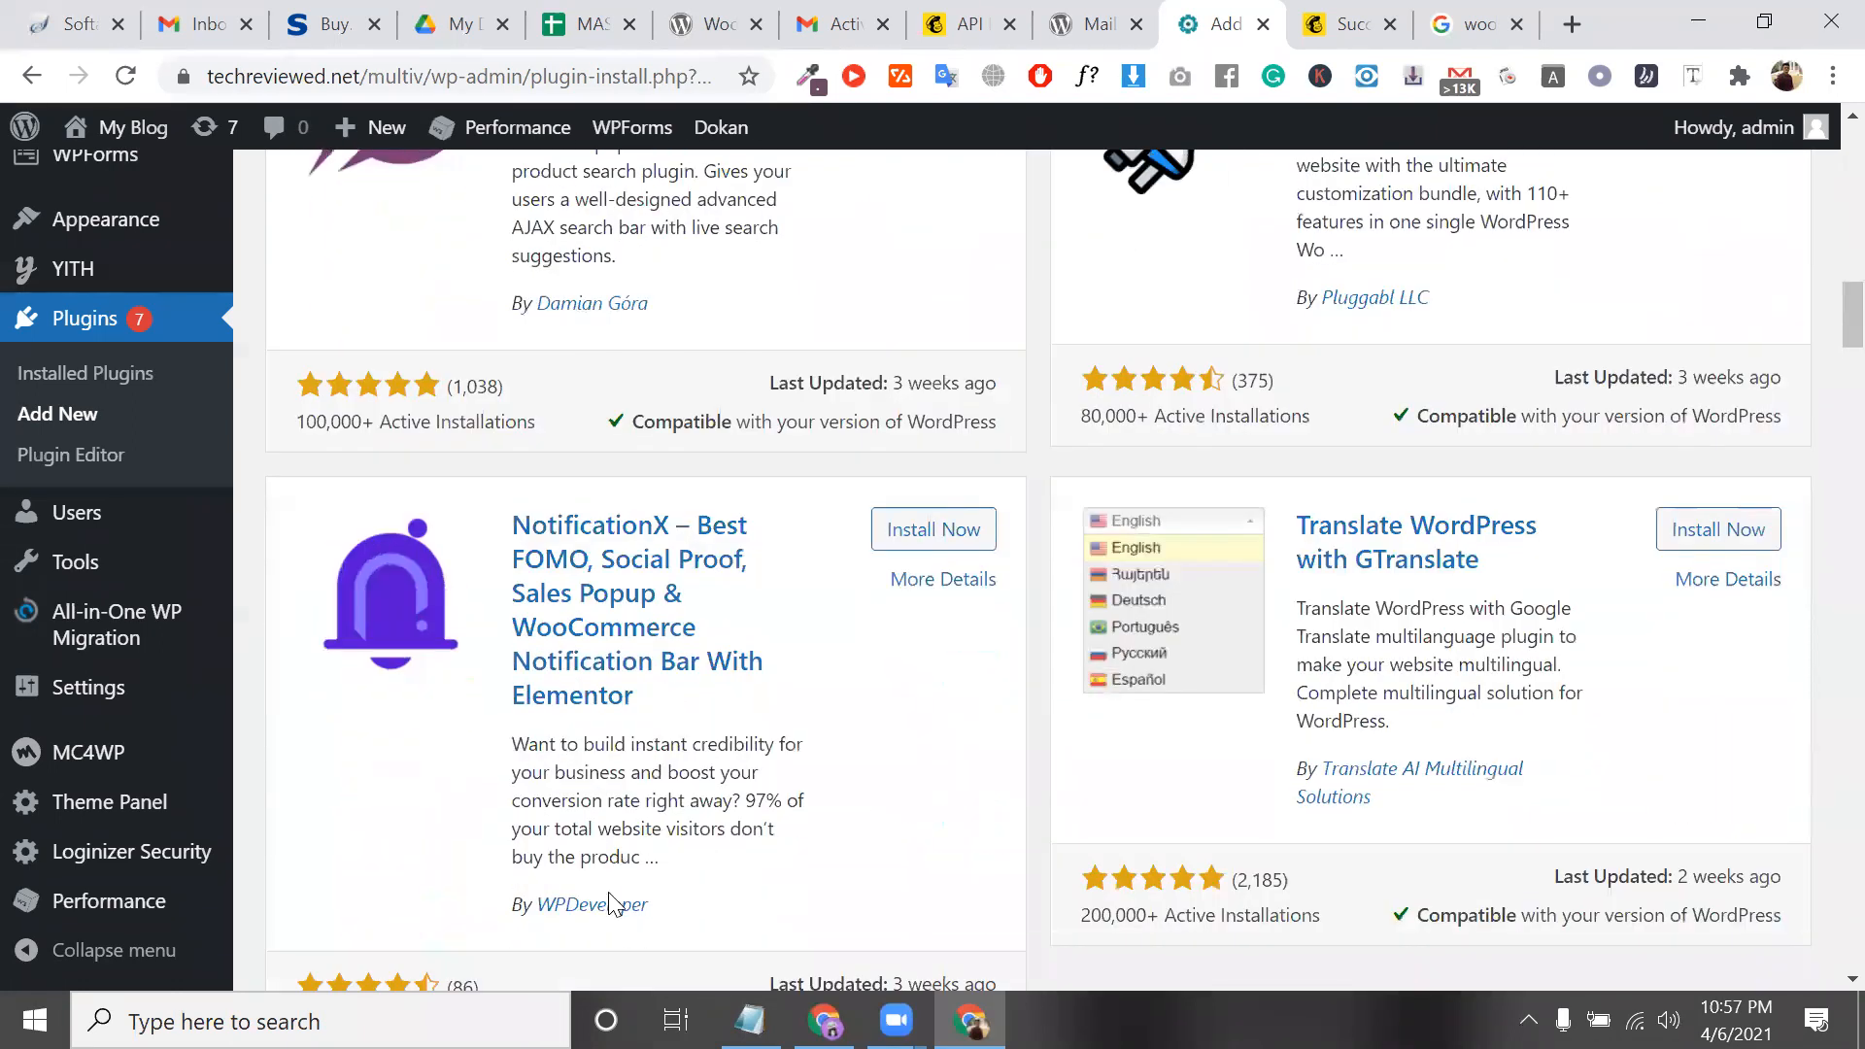
scroll(610, 903, down, 5)
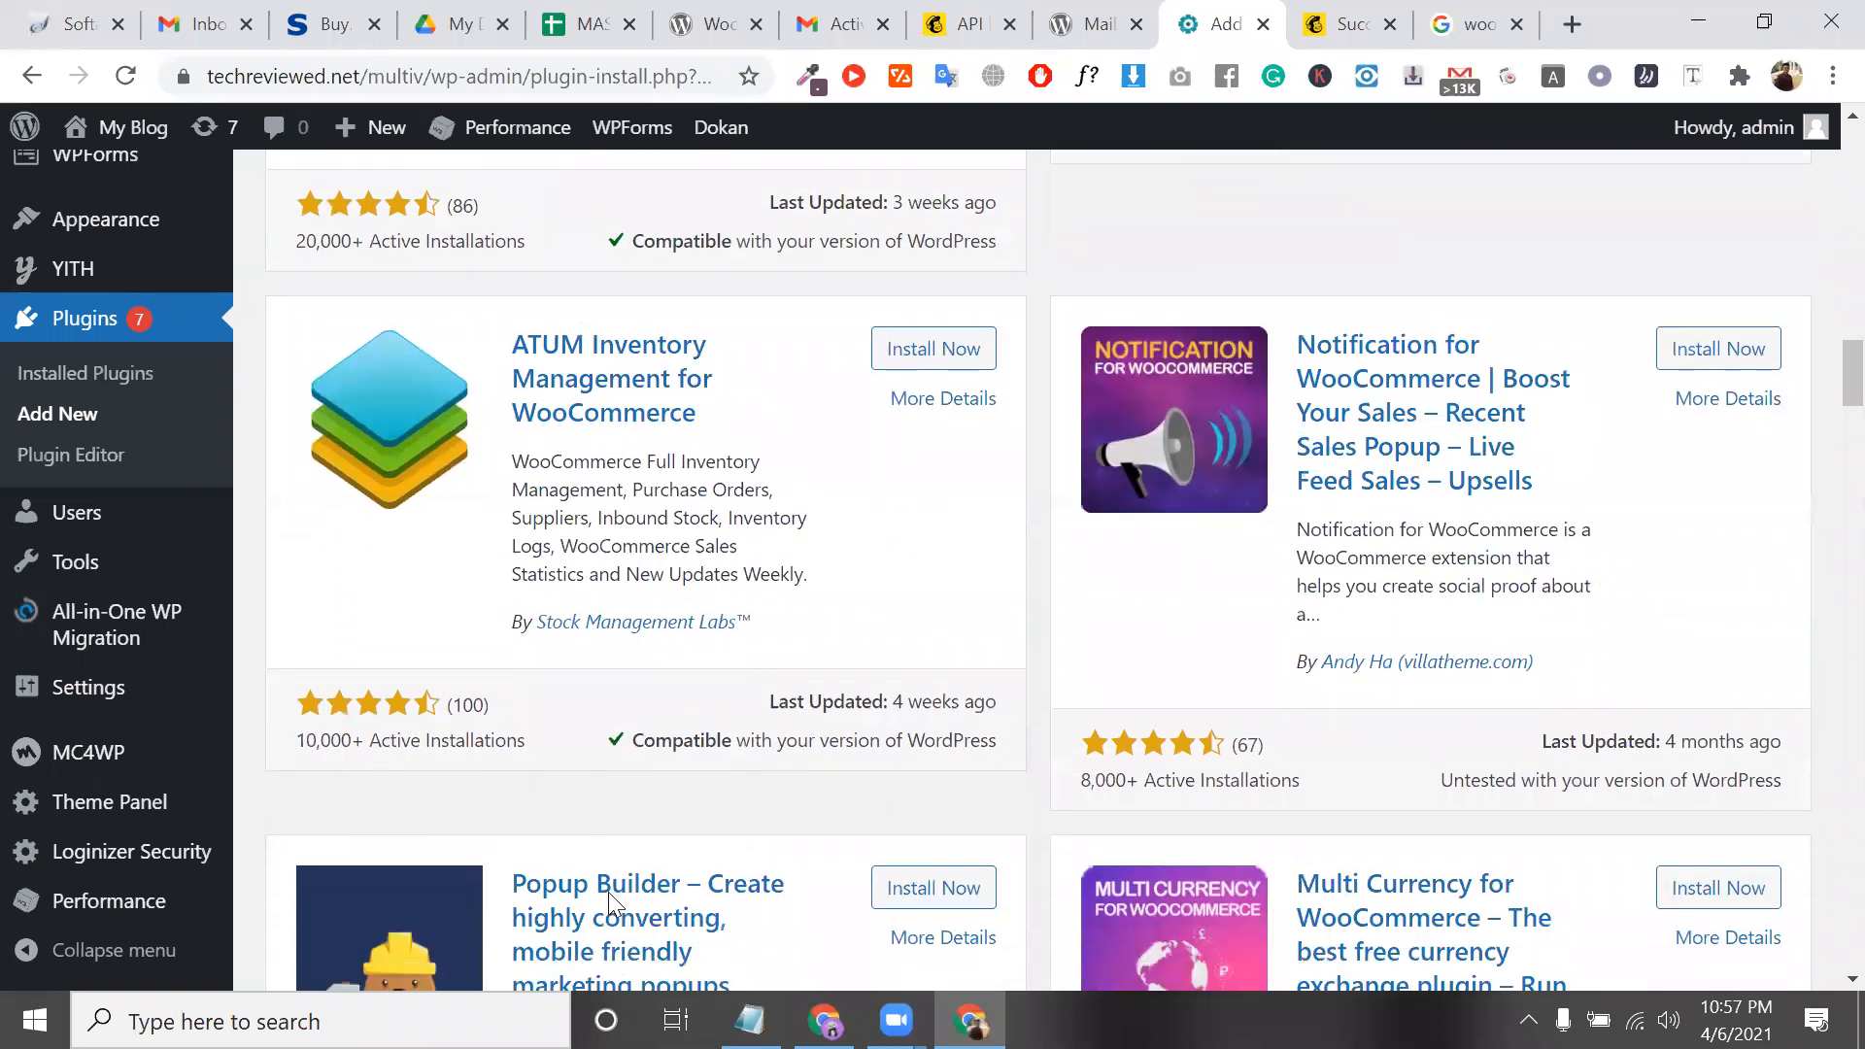
scroll(608, 892, down, 3)
scroll(1428, 466, down, 4)
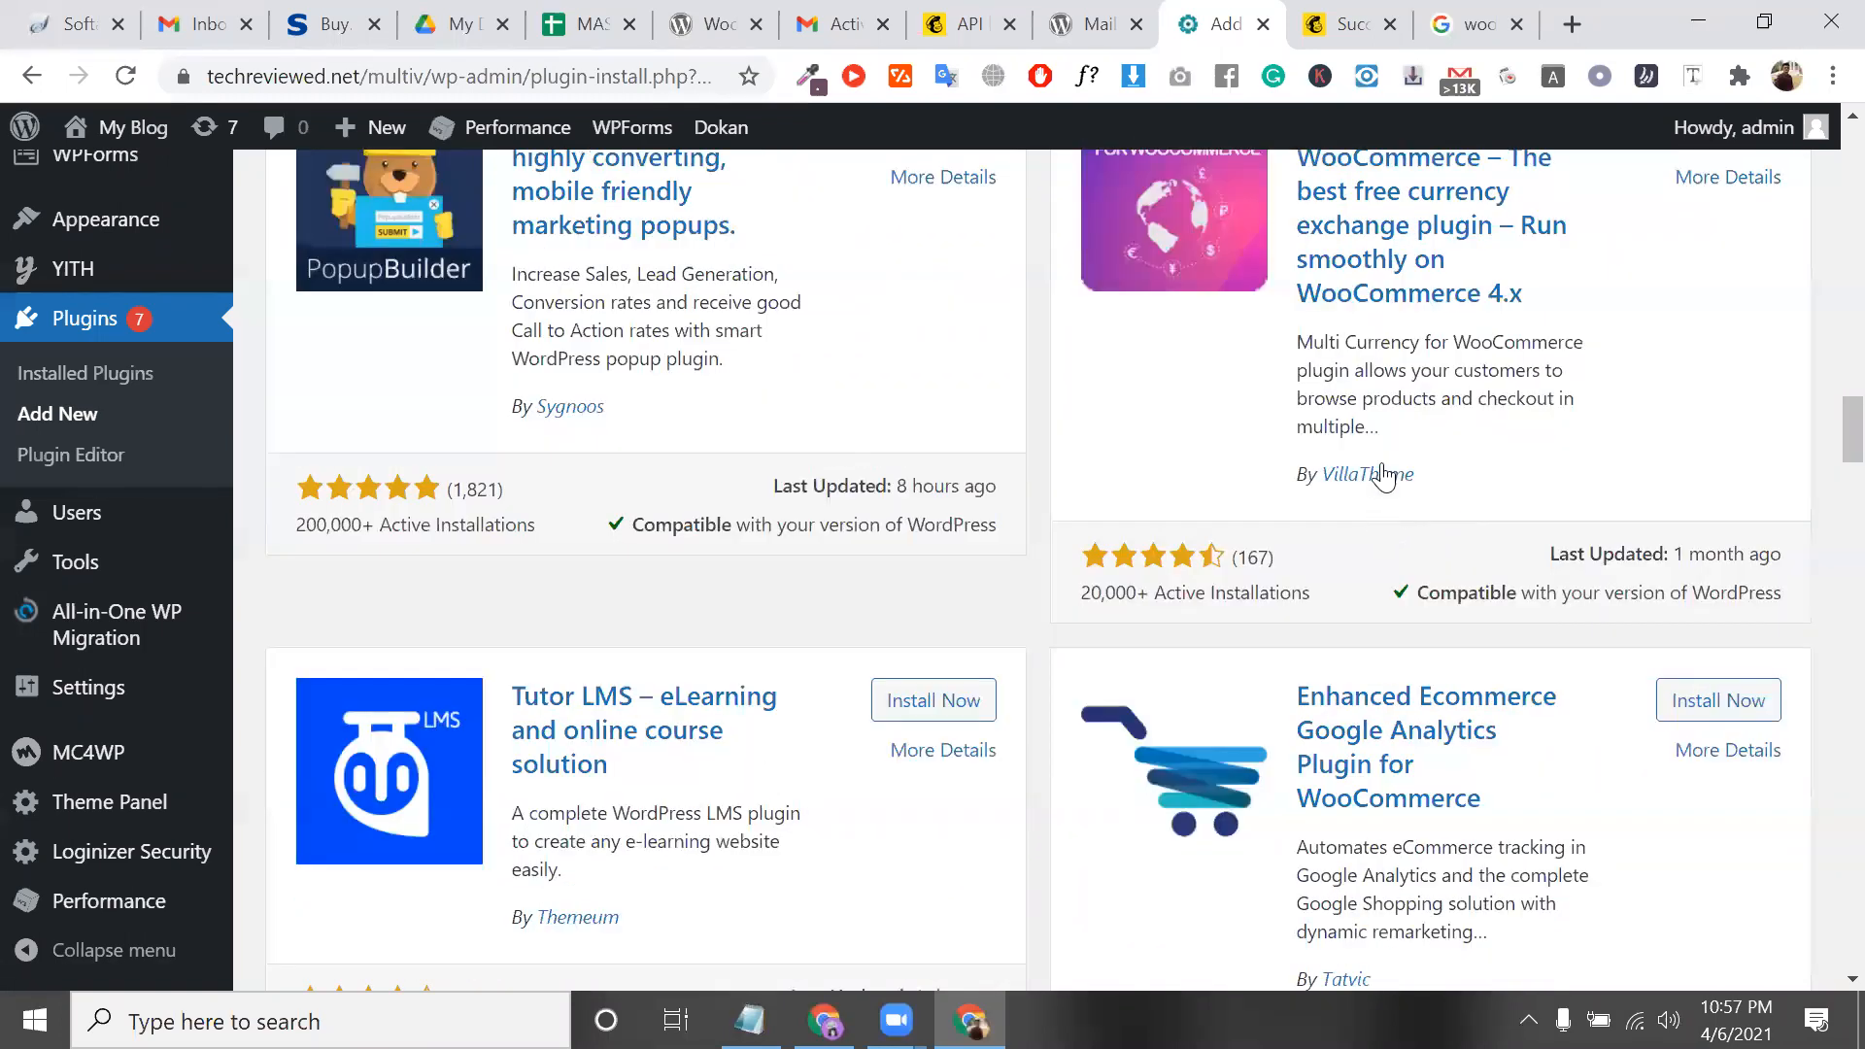
scroll(1411, 475, up, 2)
scroll(1412, 475, down, 9)
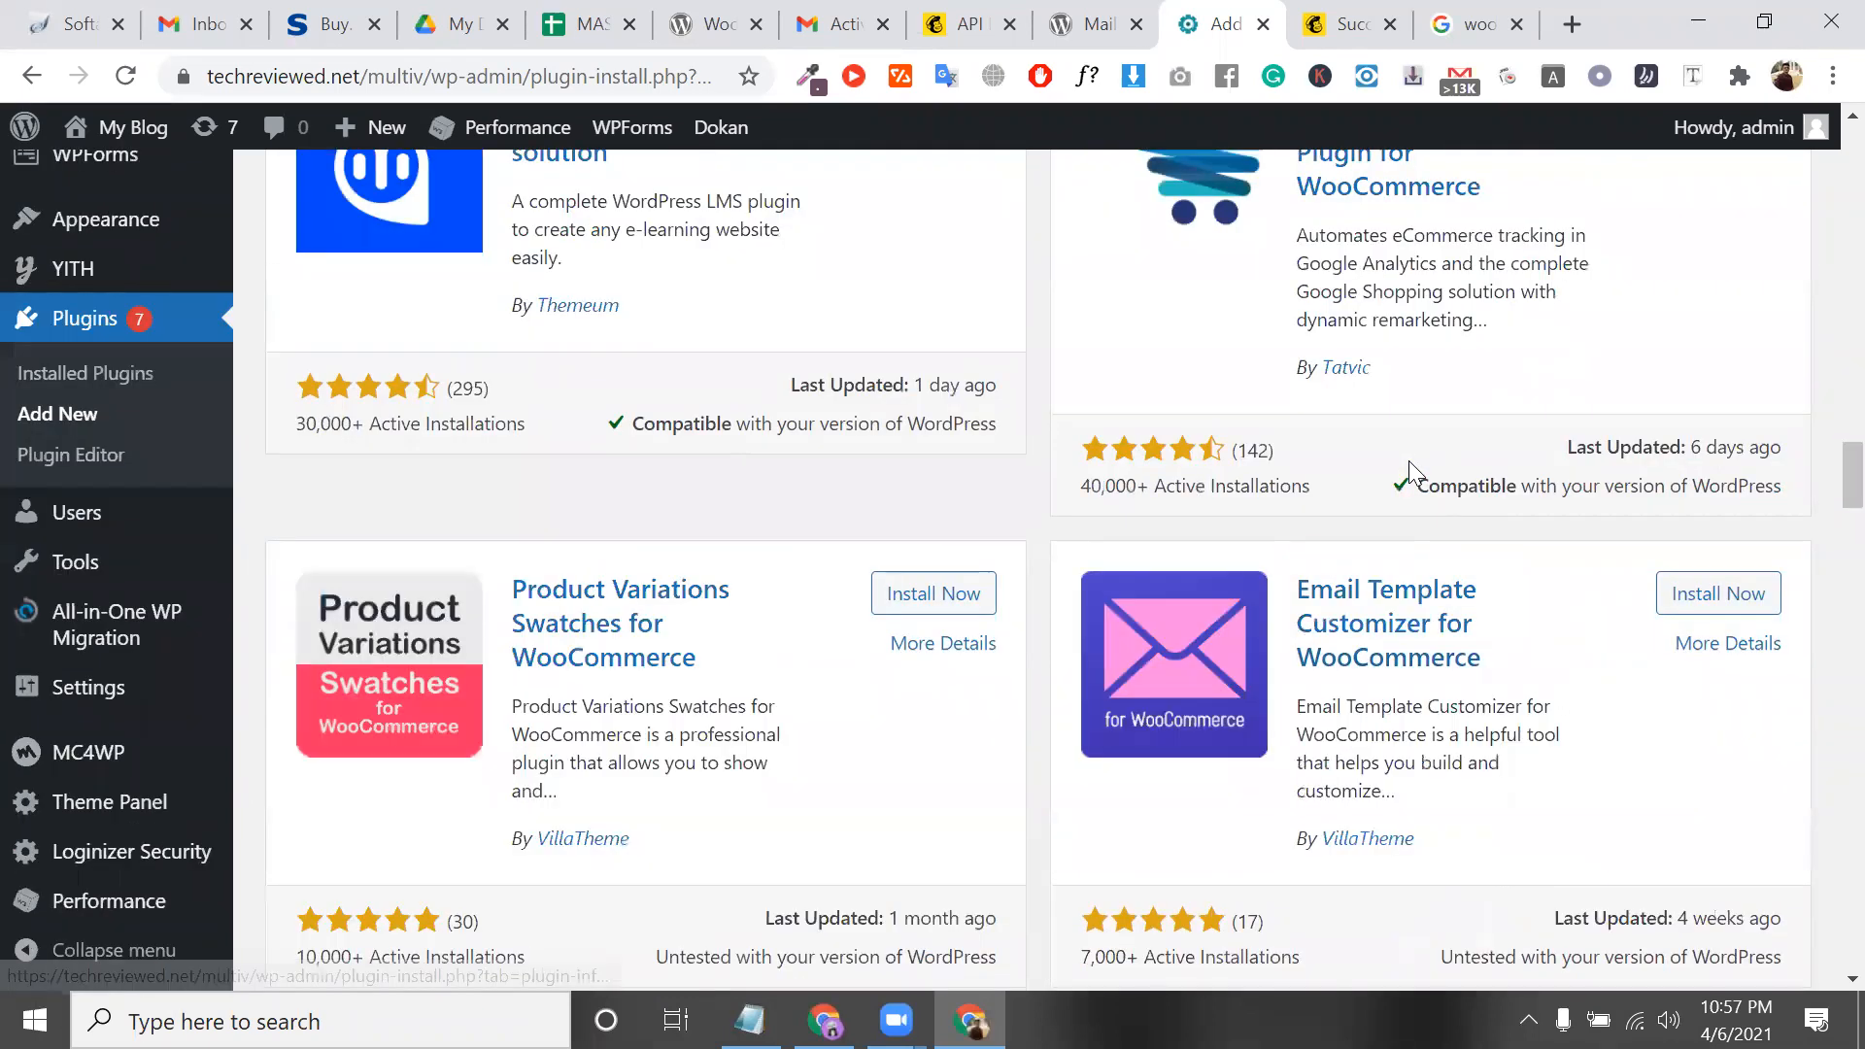
Browse the plugin search results for a WooCommerce sales-boosting plugin
scroll(1408, 460, down, 4)
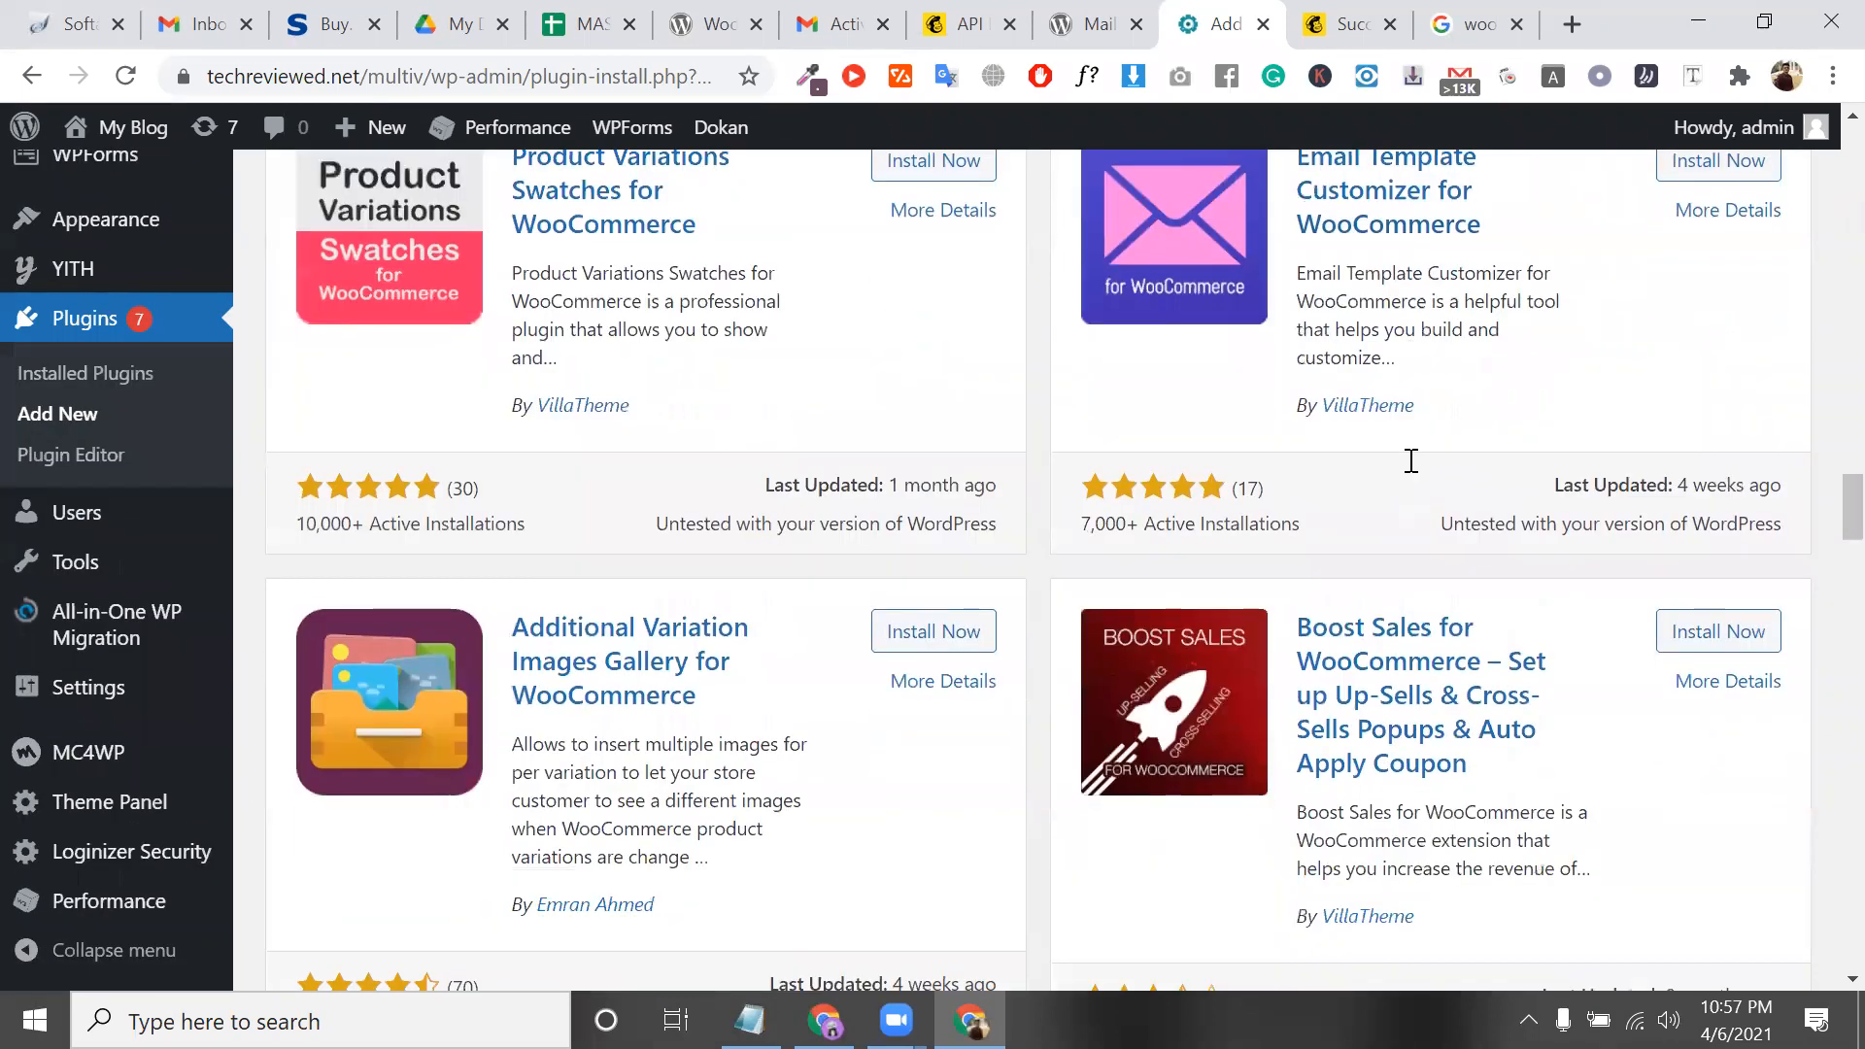
scroll(1411, 460, down, 3)
scroll(1412, 475, down, 3)
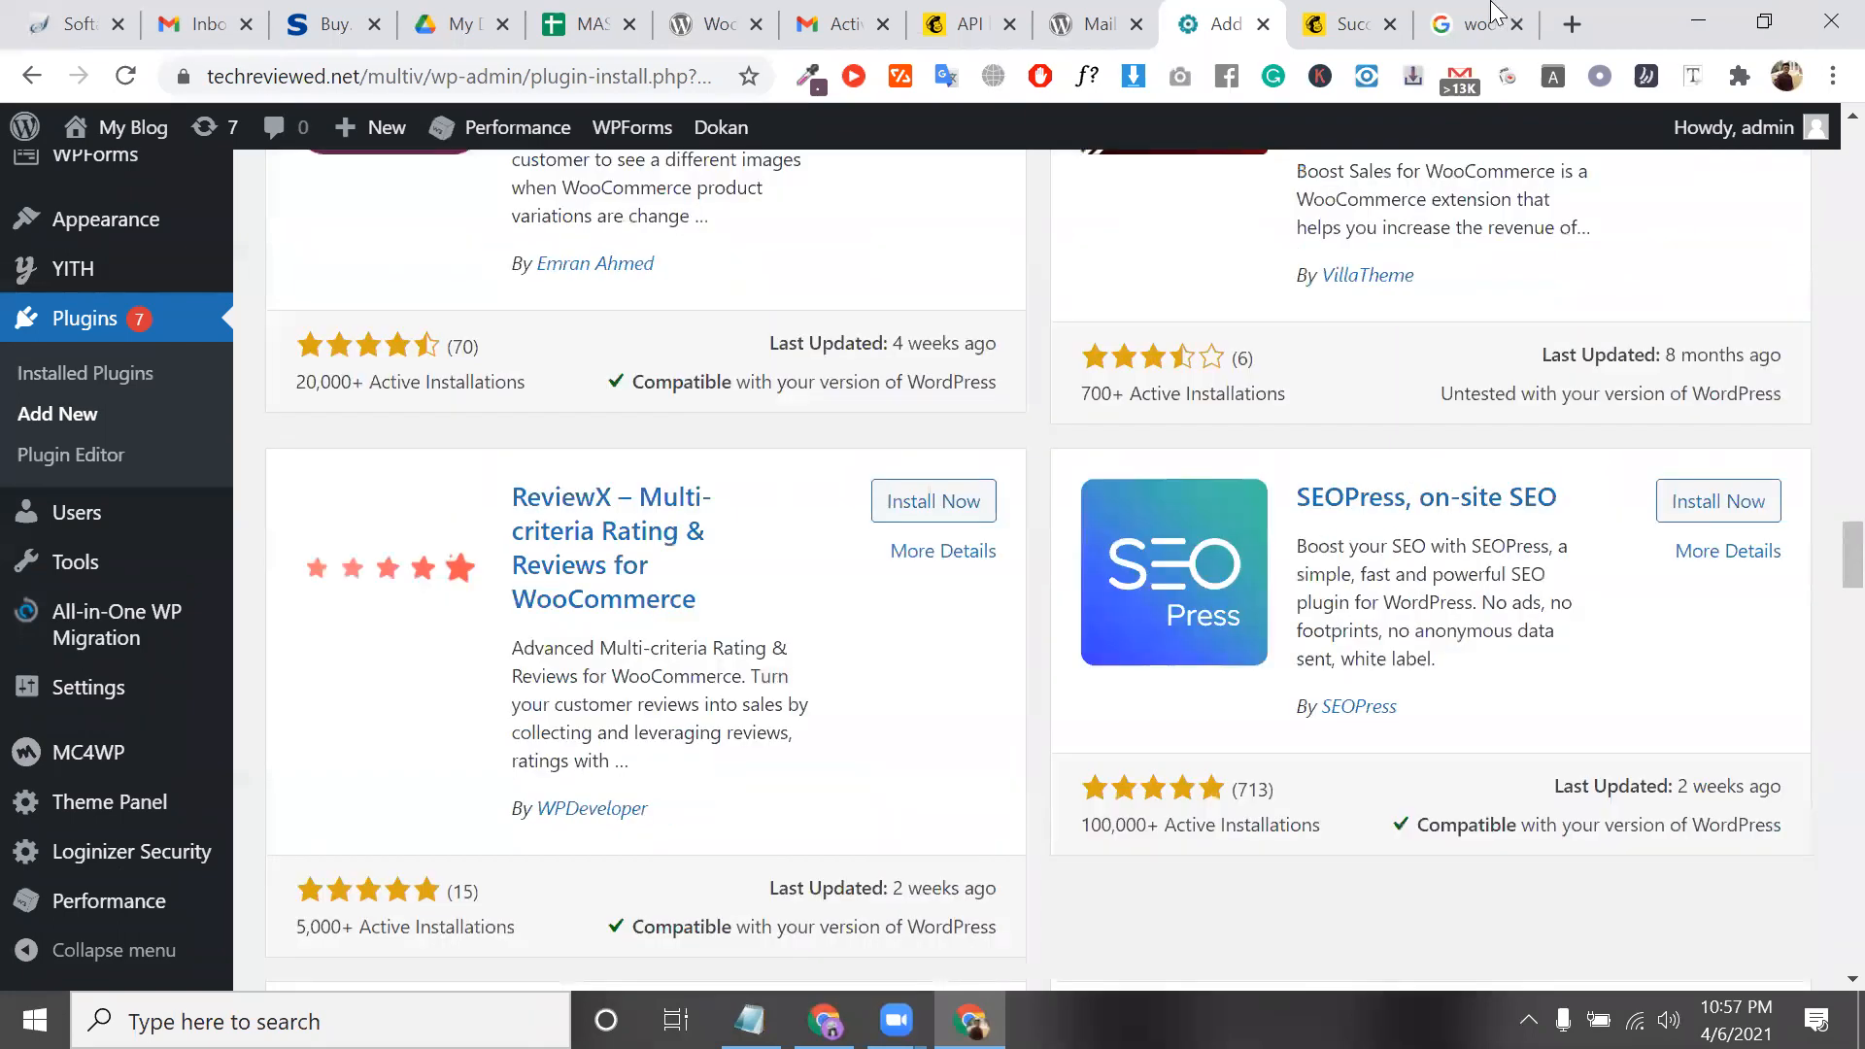
scroll(765, 449, up, 7)
scroll(14, 492, up, 12)
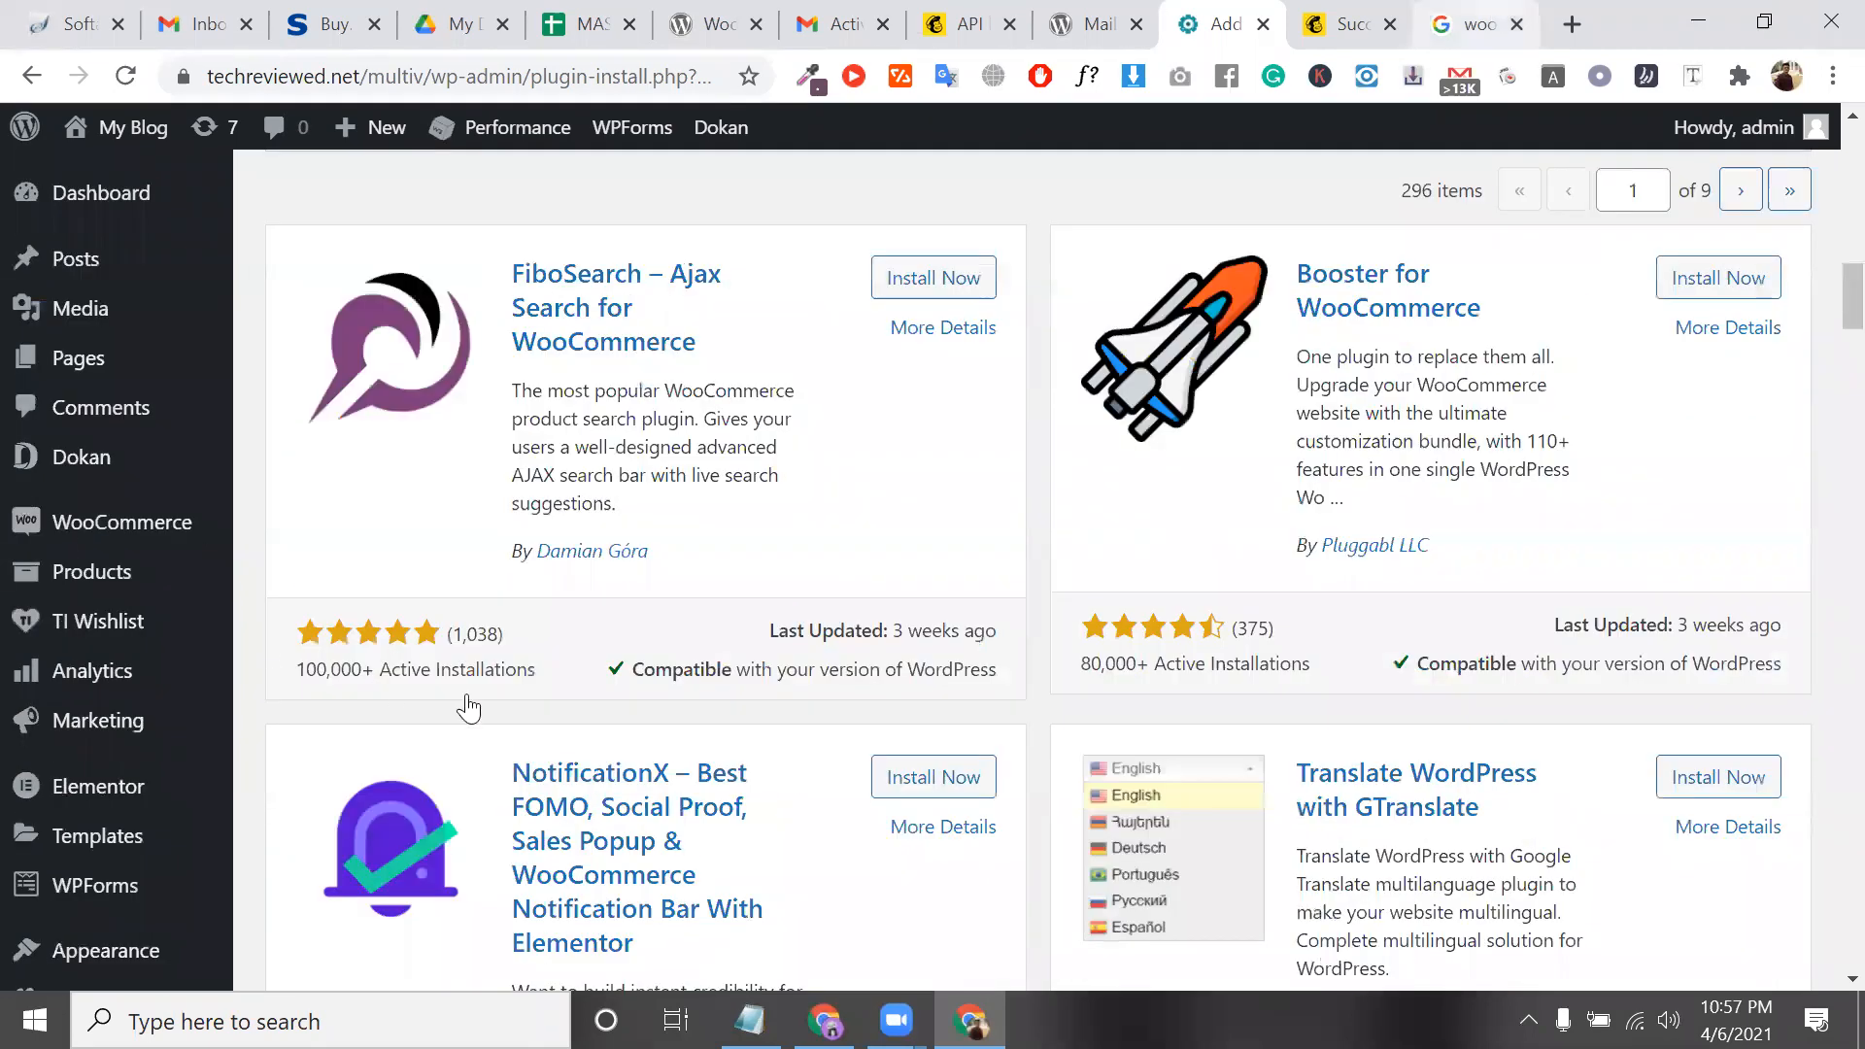
Find the villatheme.com result for WooCommerce Boost Sales in the Google results and open its page
key(ctrl+Tab)
key(ctrl+Tab)
click(694, 760)
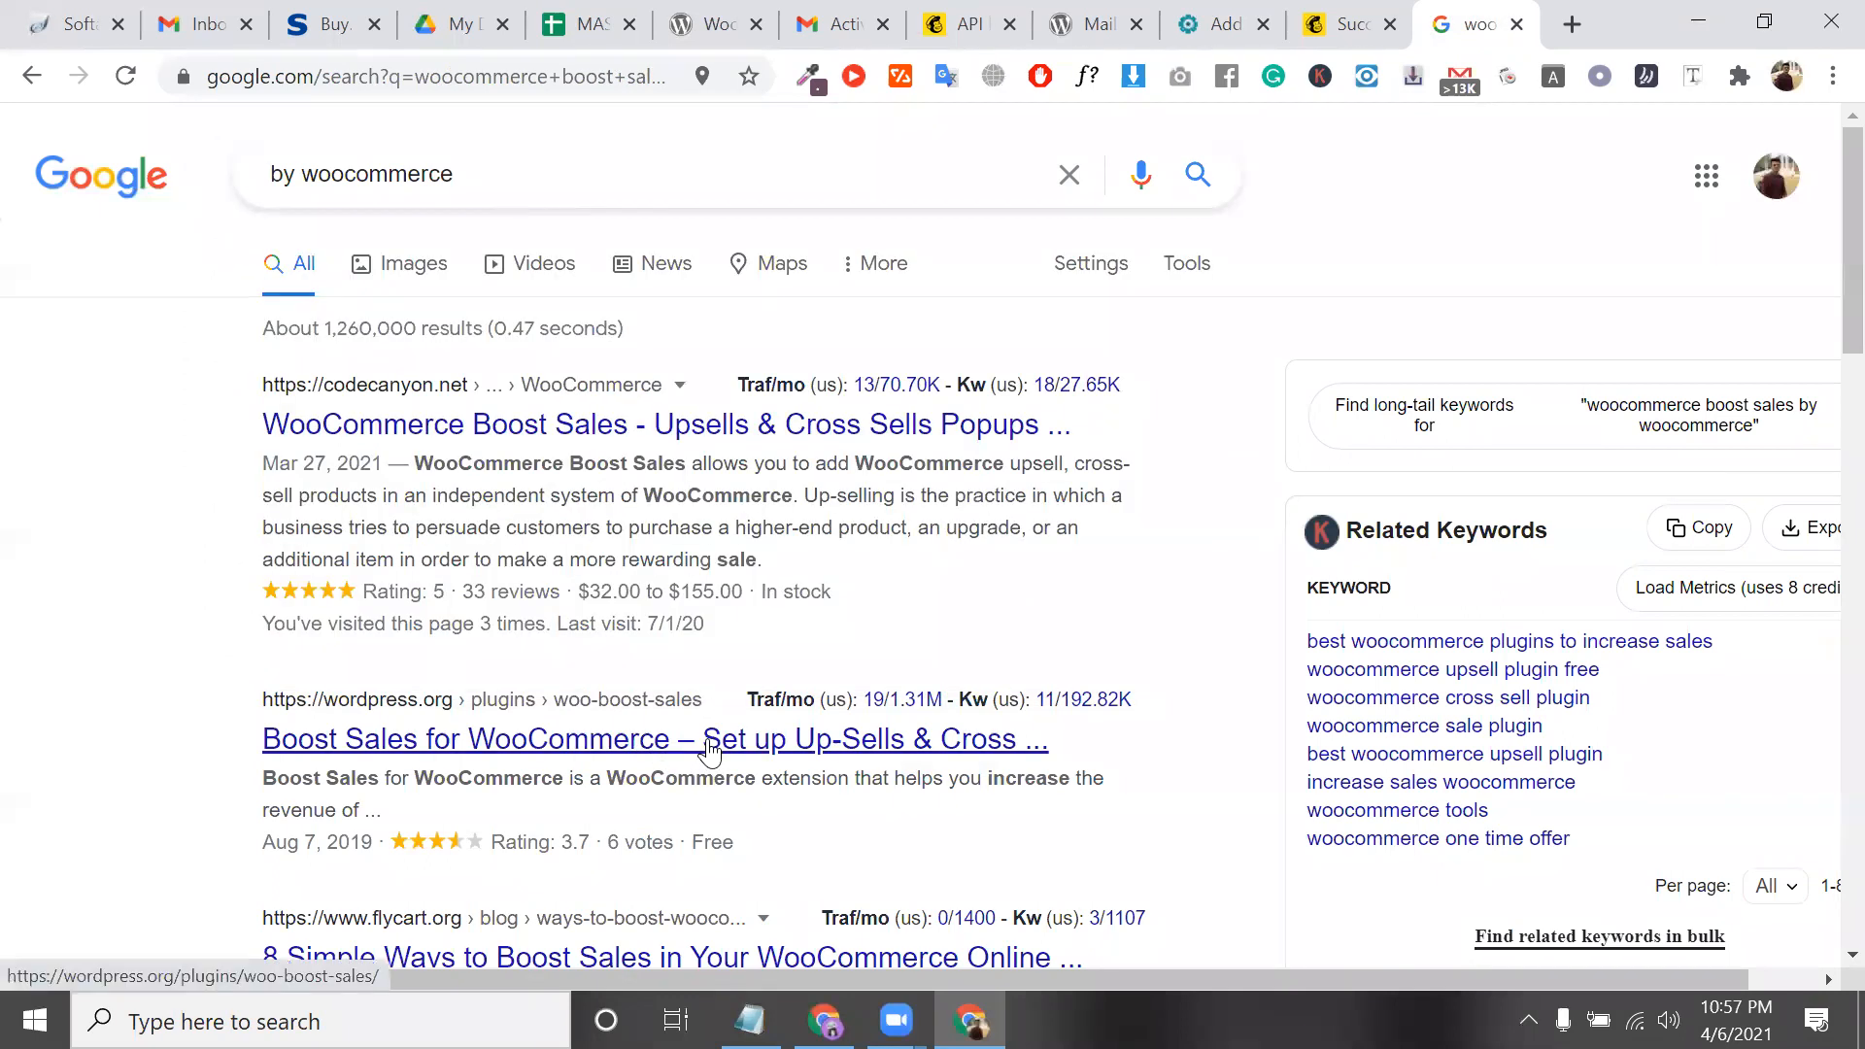
scroll(710, 748, down, 1)
scroll(719, 638, down, 4)
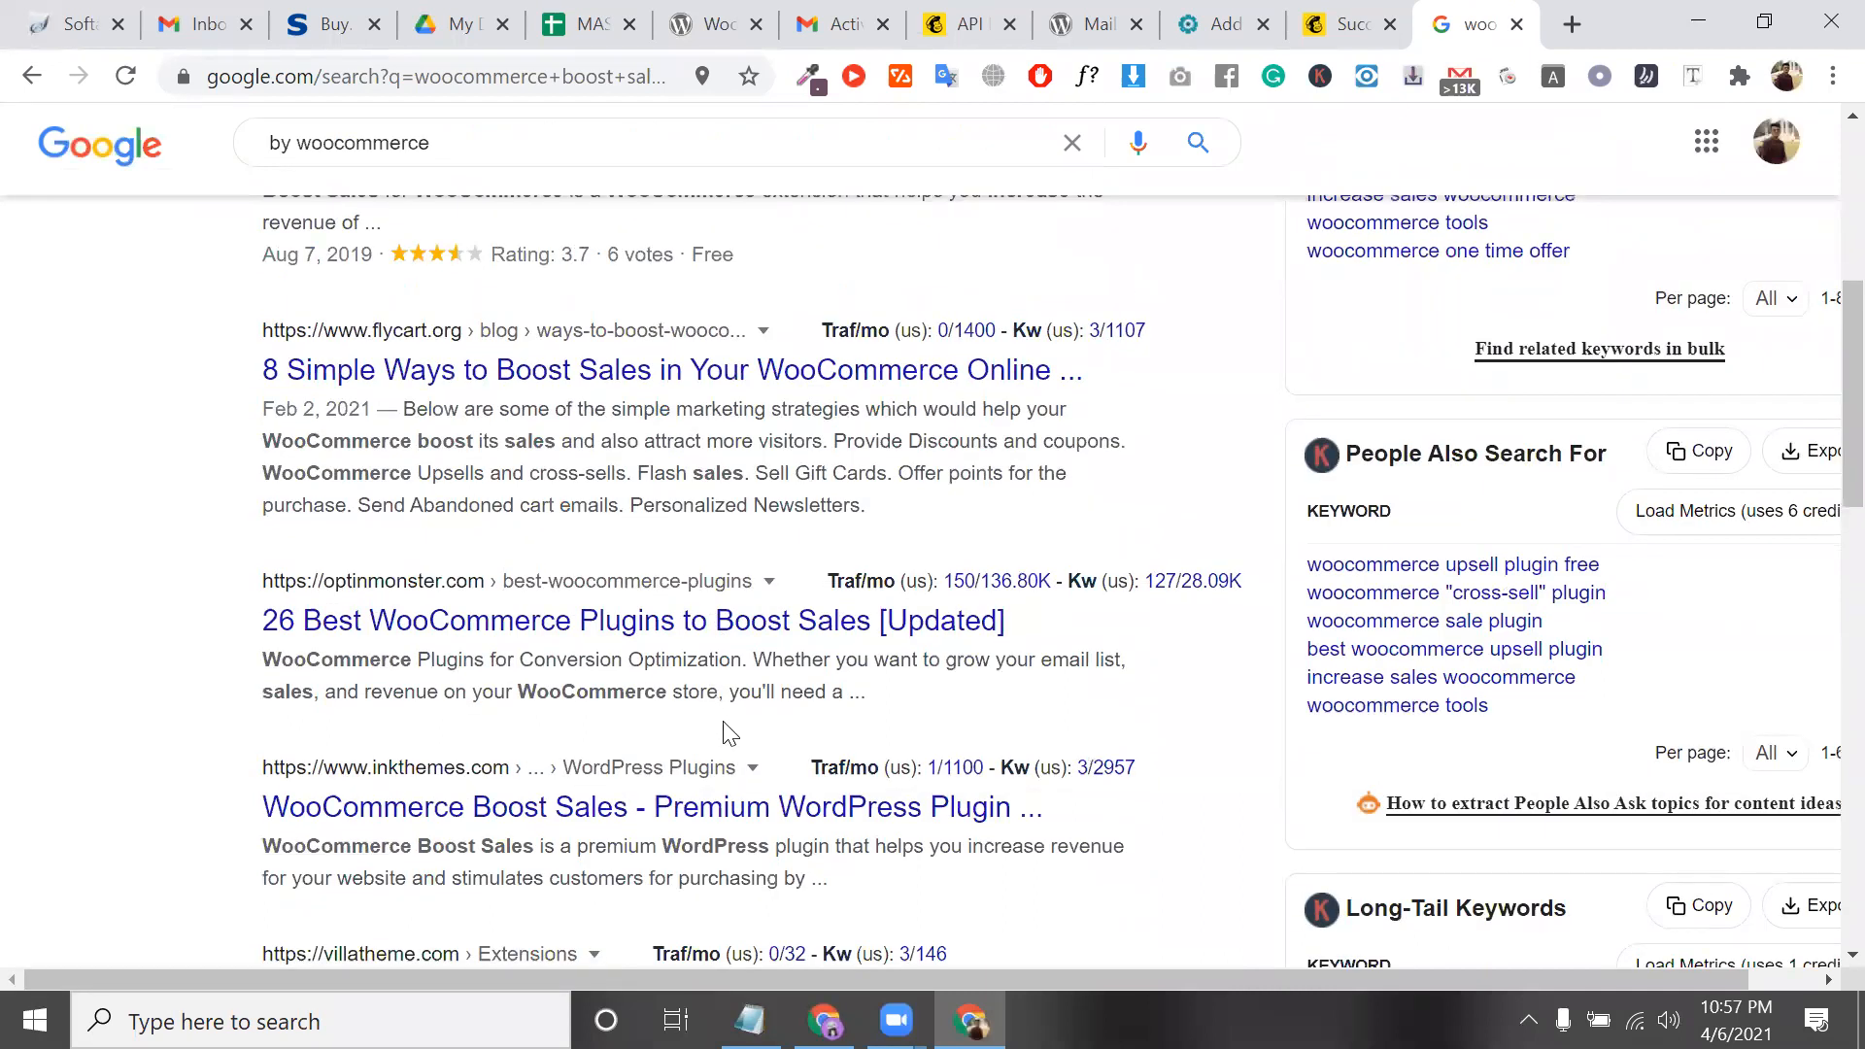
scroll(727, 736, down, 2)
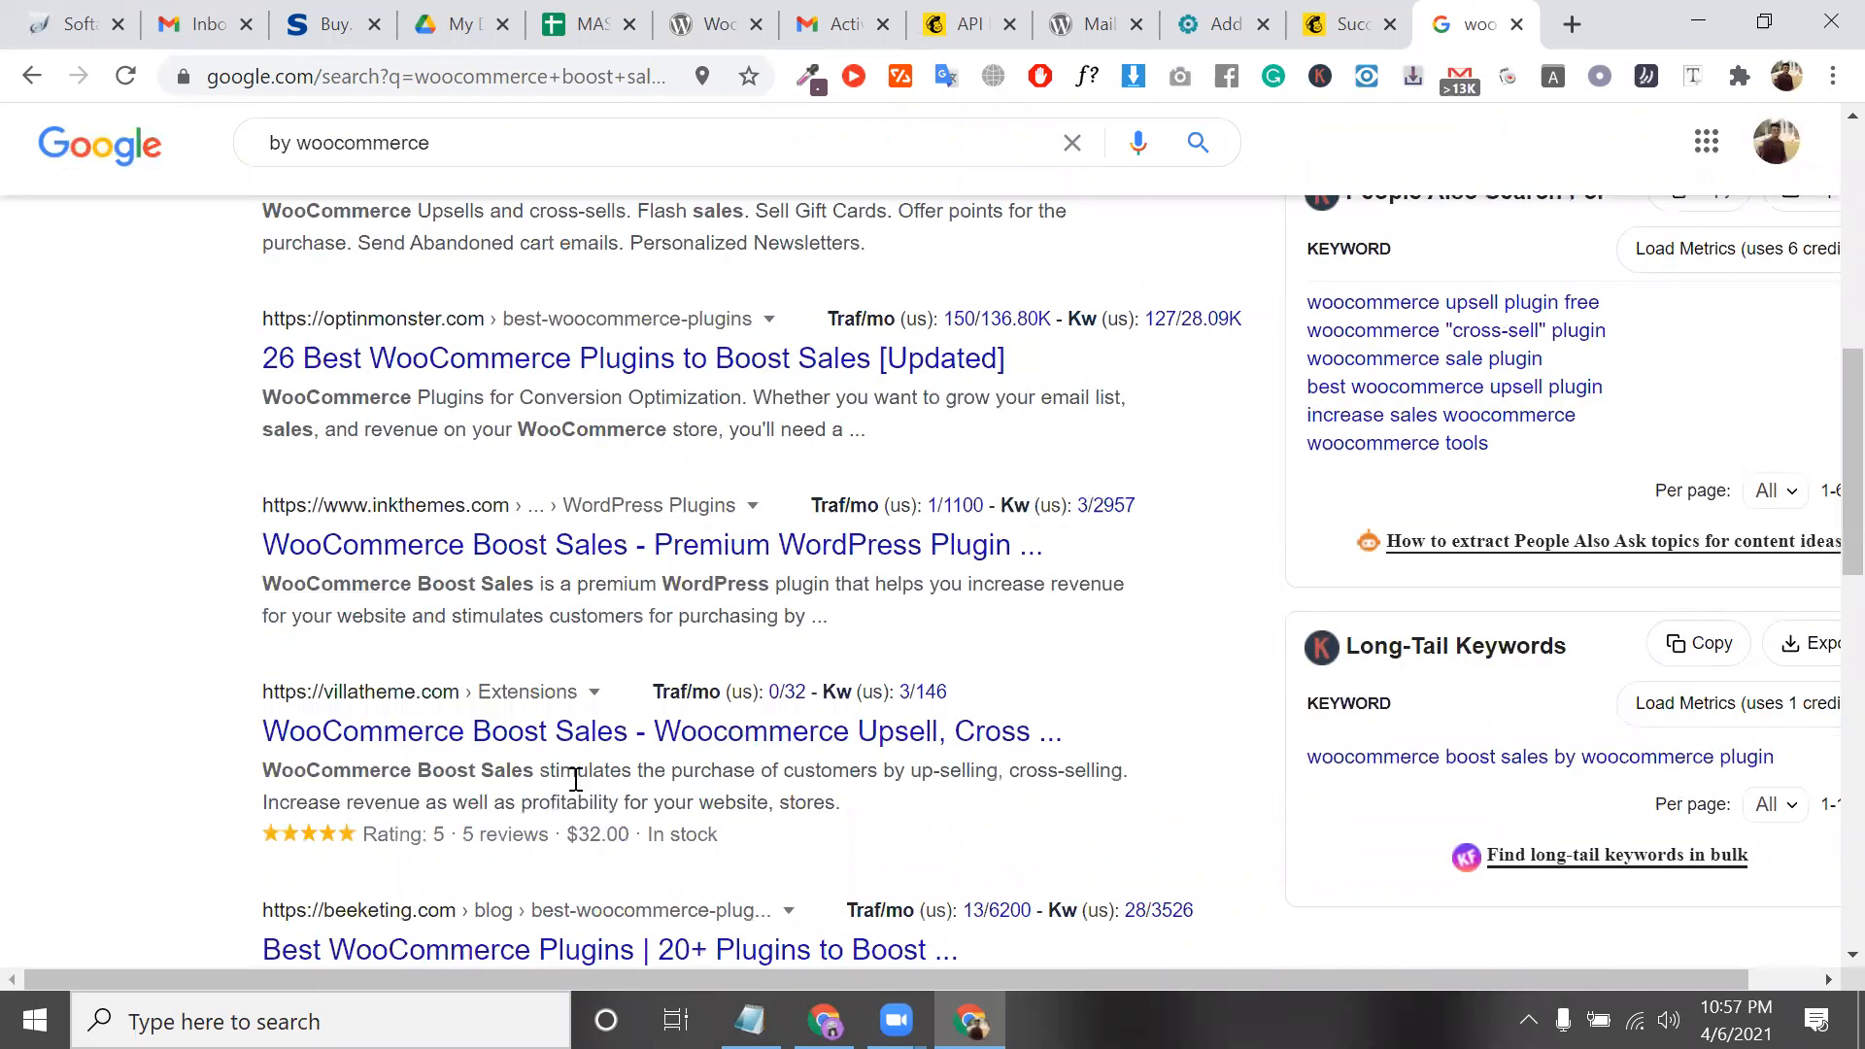
click(499, 748)
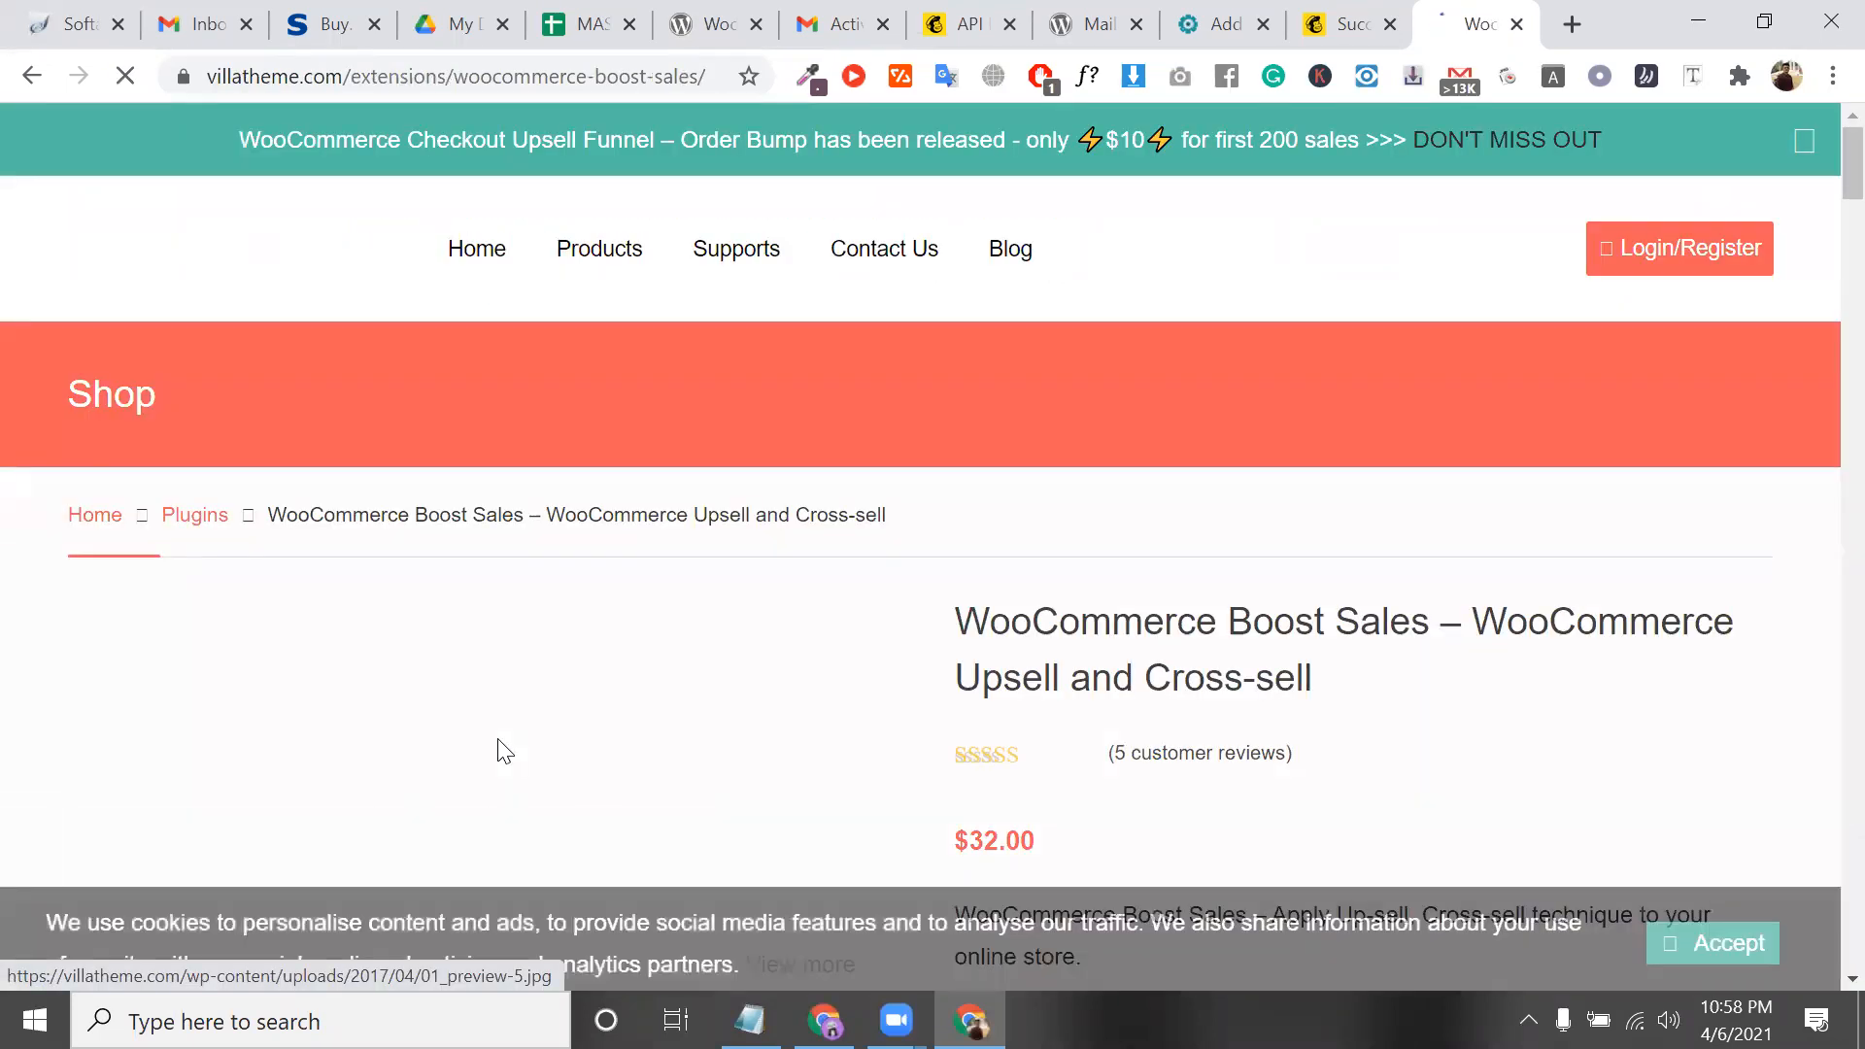
Examine the purchase details and requirements on the WooCommerce Boost Sales product page and highlight the product title
scroll(1049, 550, down, 1)
scroll(1093, 386, down, 5)
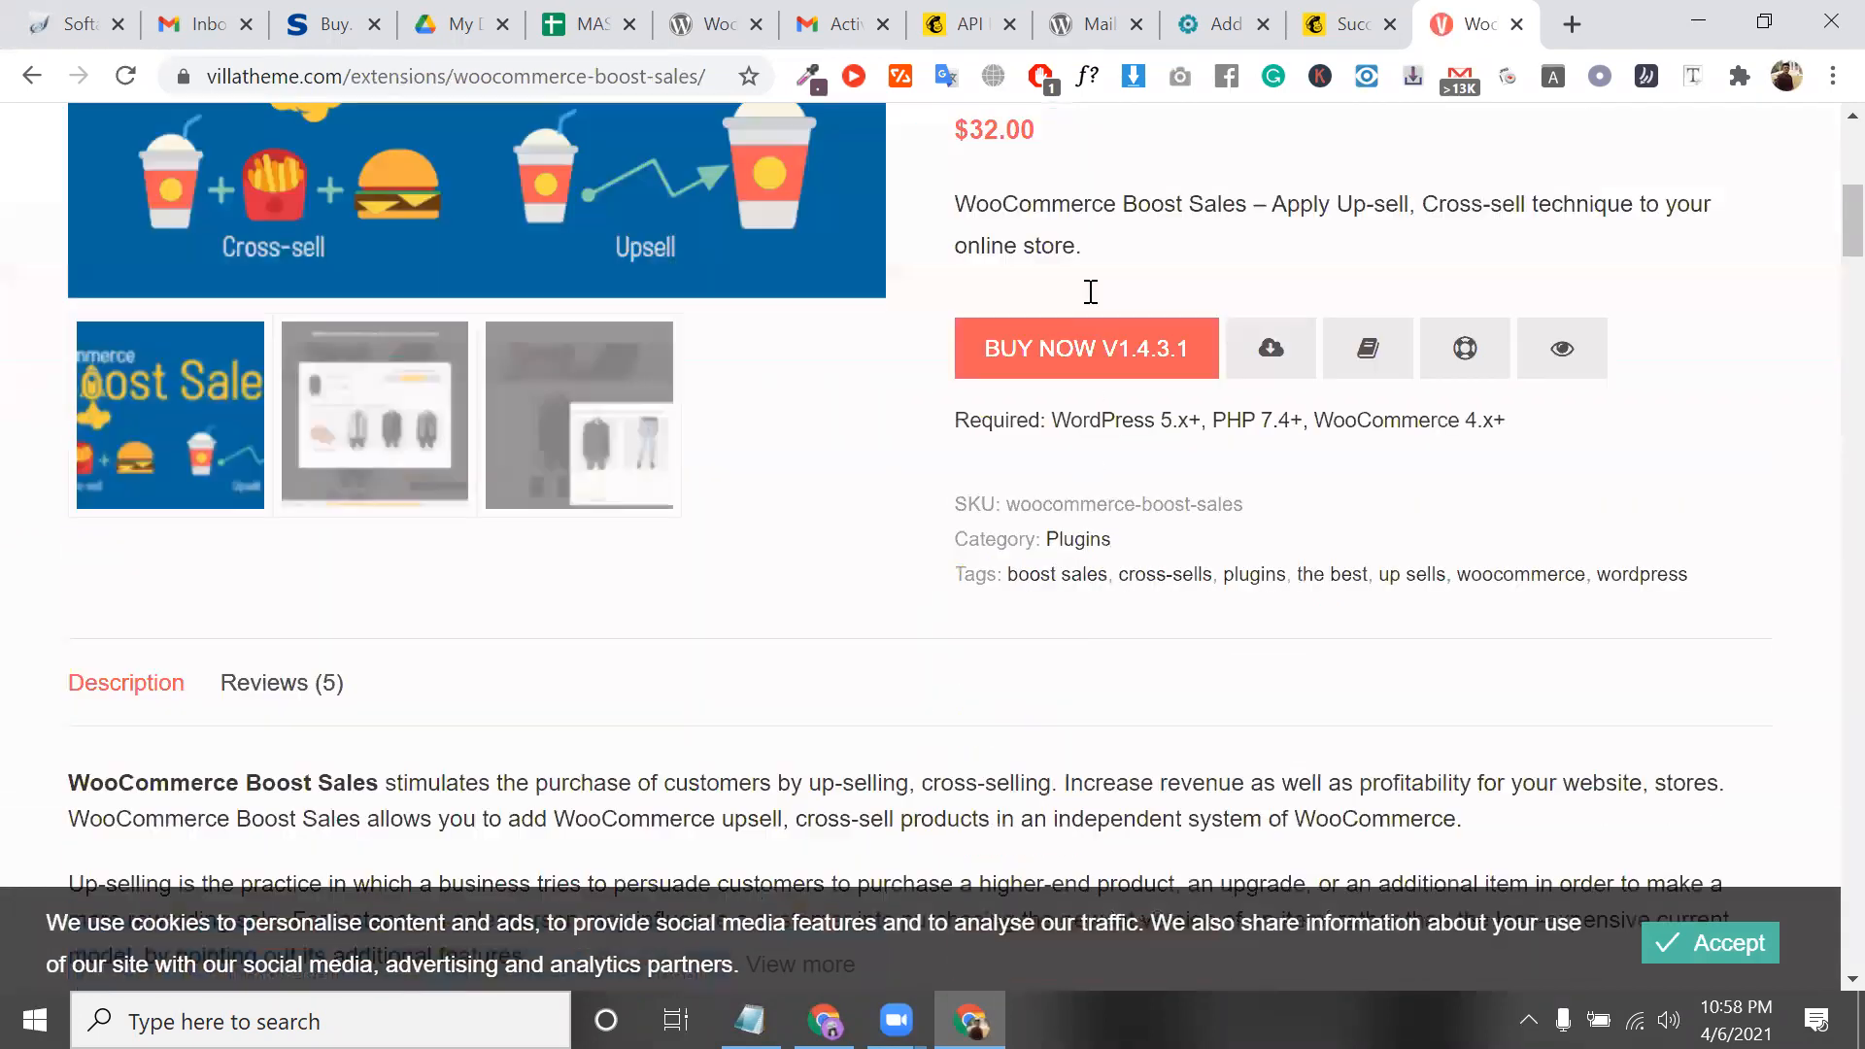
scroll(1091, 288, up, 7)
triple_click(1091, 293)
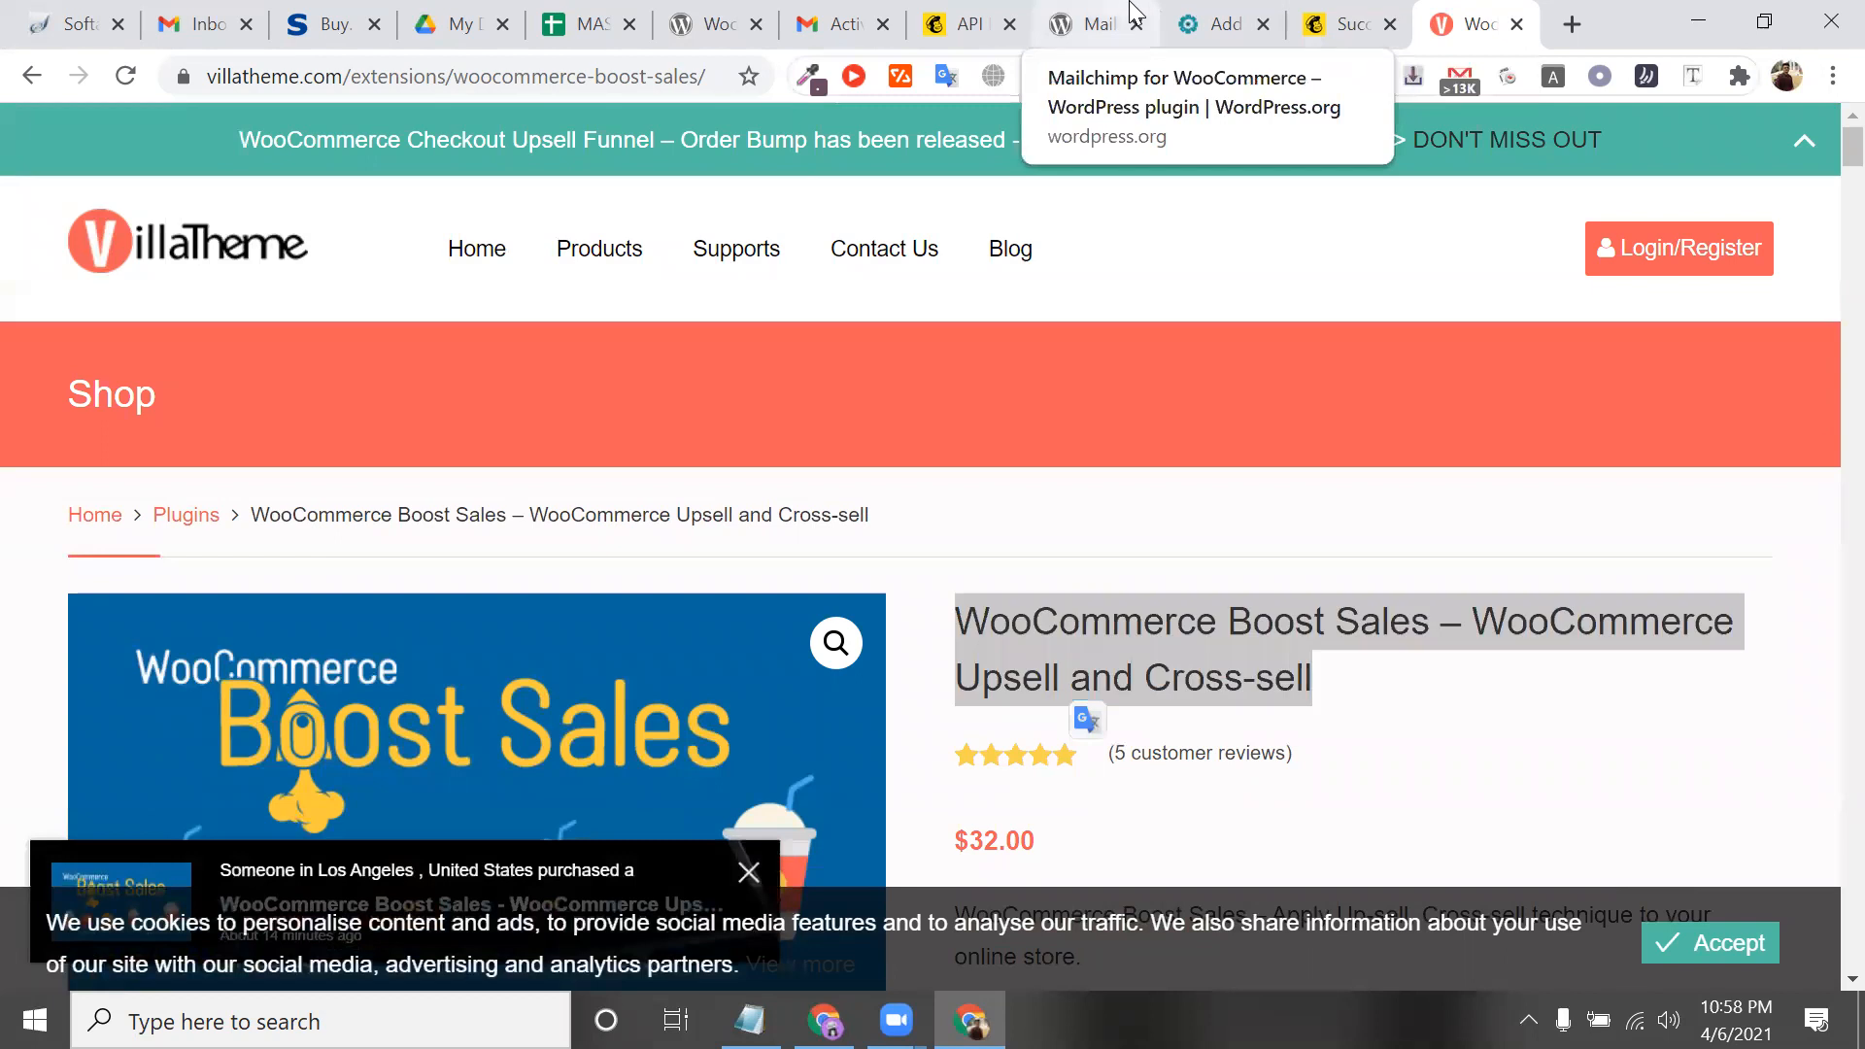
Check the Mailchimp for WooCommerce plugin page and close the Mailchimp API keys page
click(1032, 18)
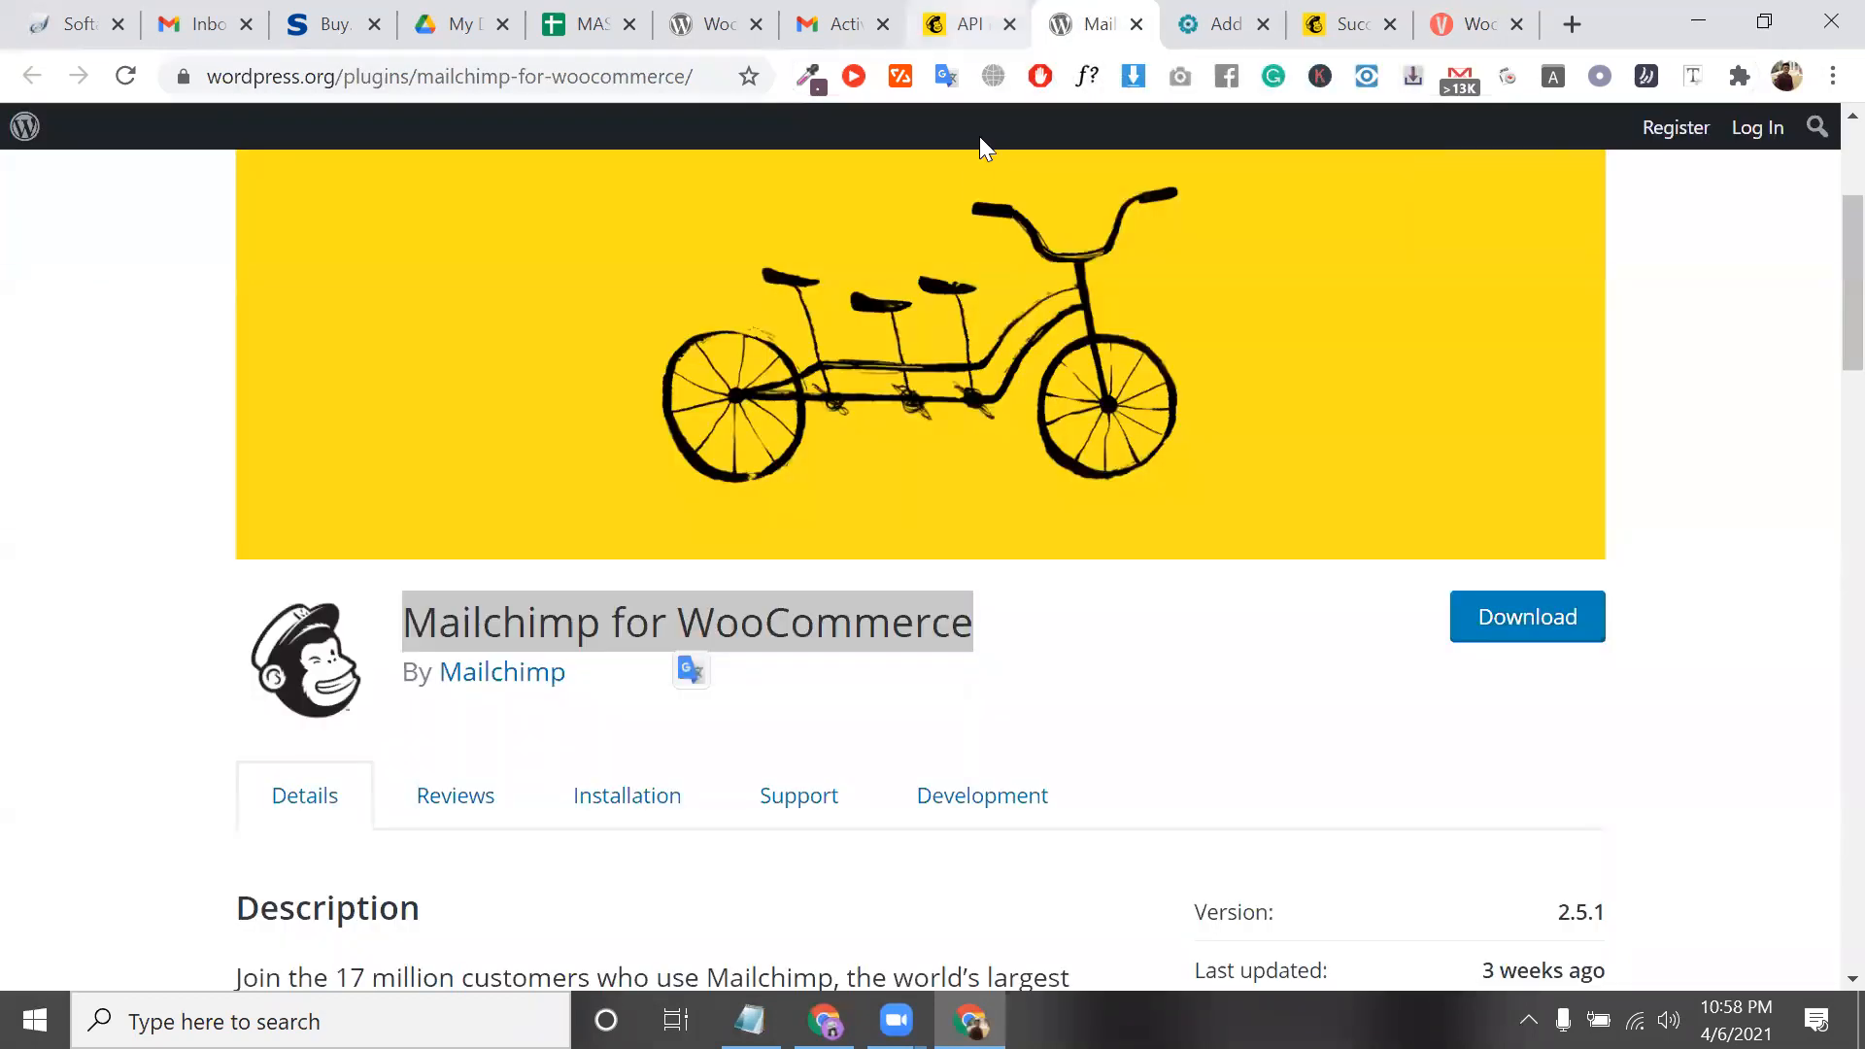
click(976, 23)
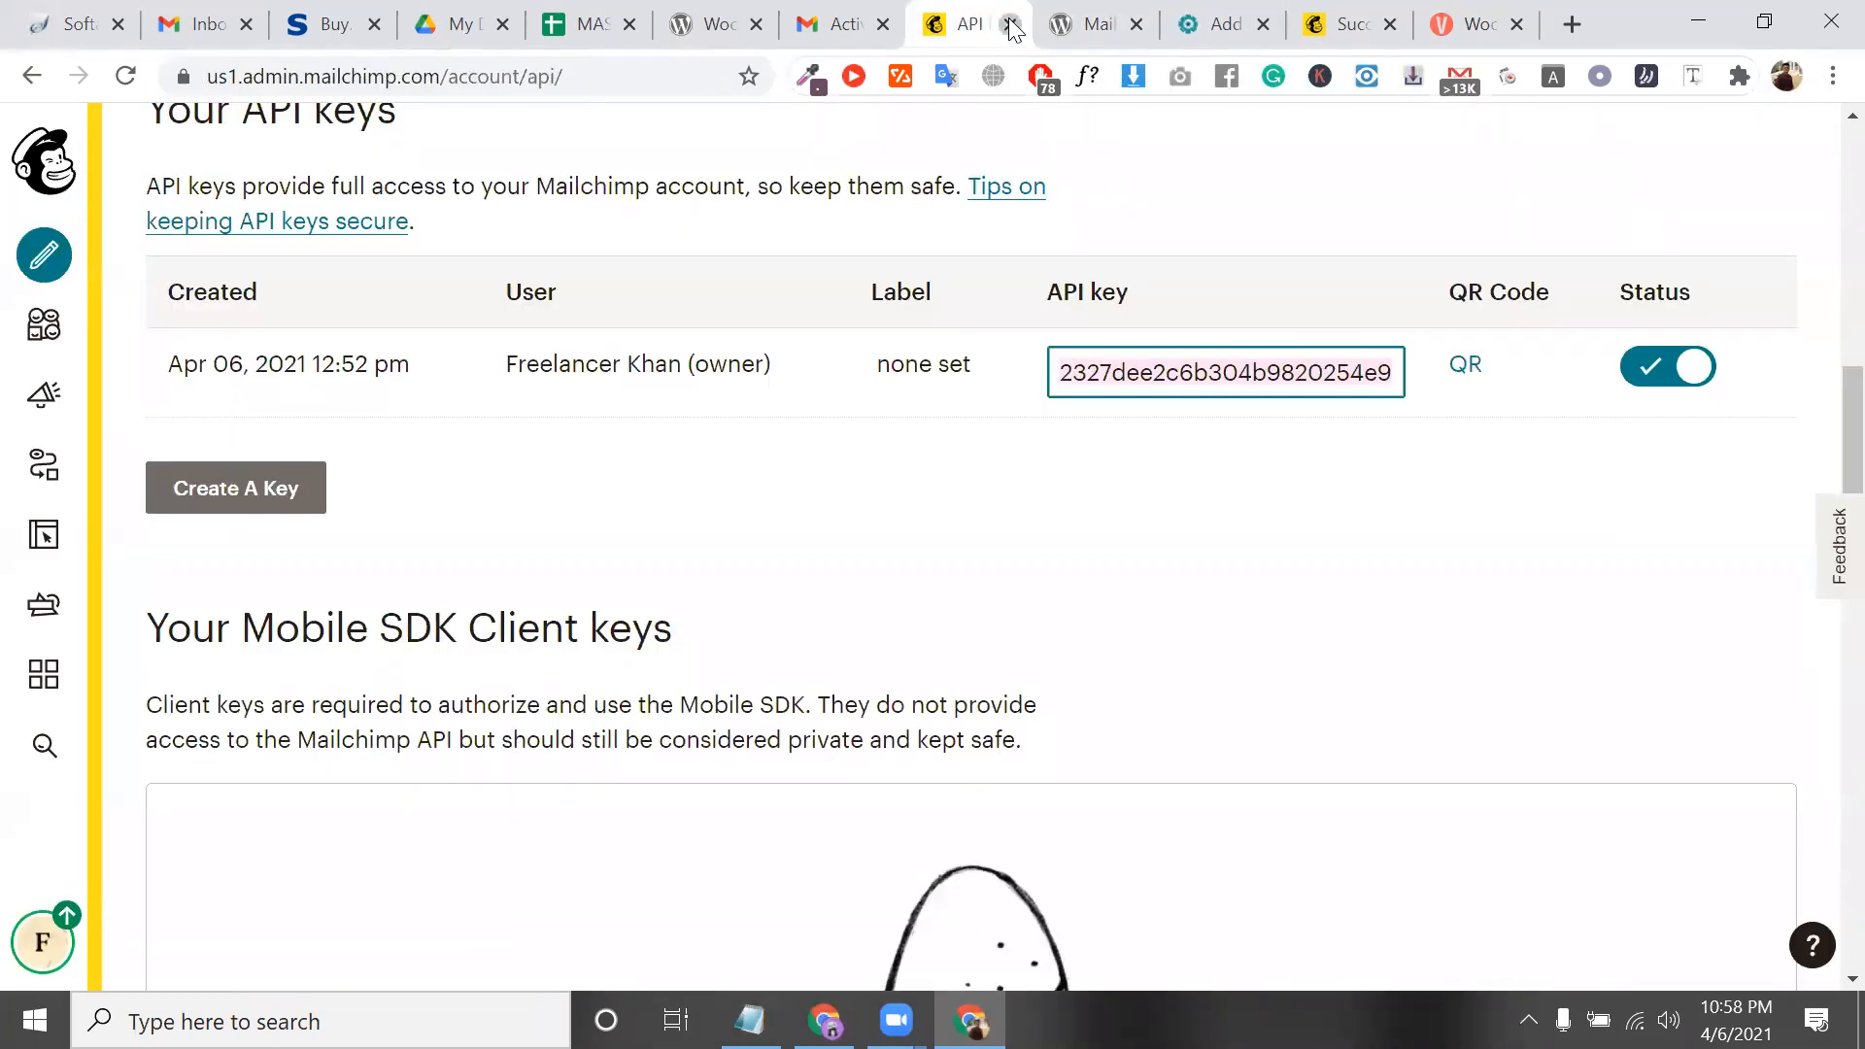
click(1098, 29)
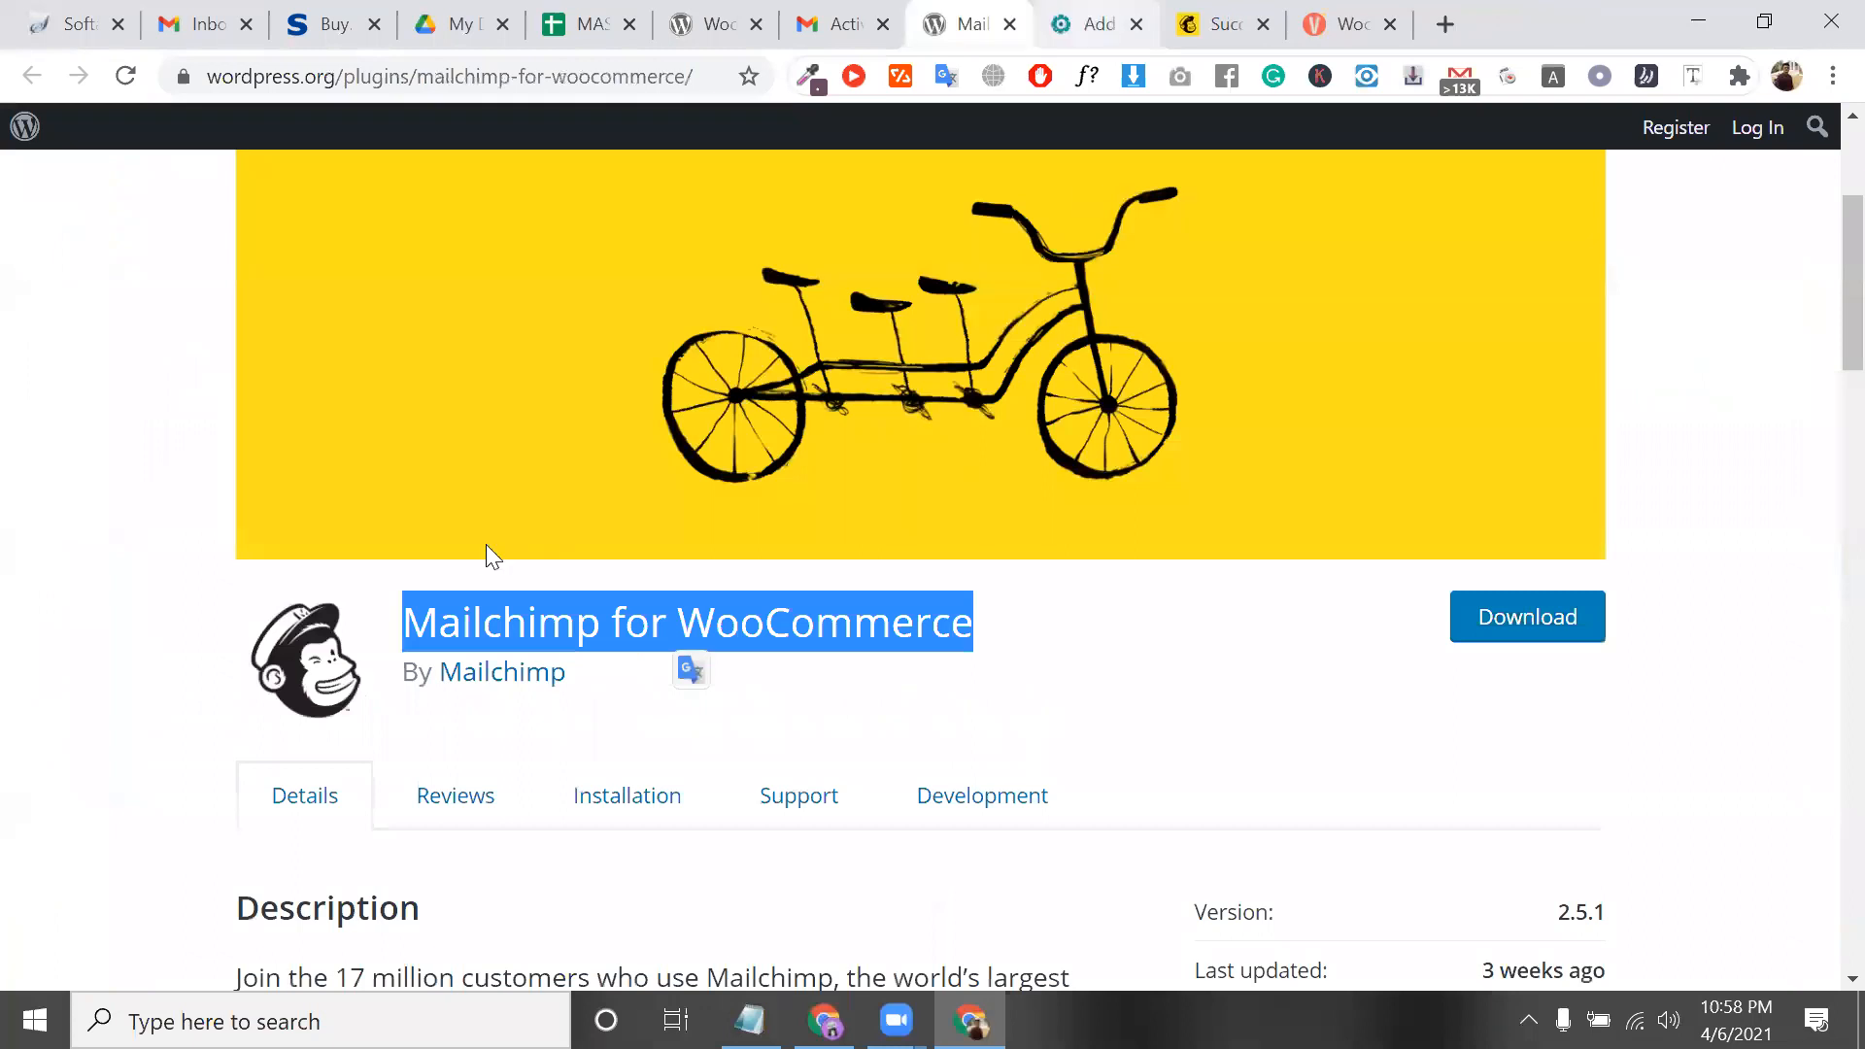
Install the Booster for WooCommerce plugin from the WordPress search results for "woocommerce boost sales"
key(ctrl+Tab)
scroll(680, 687, up, 10)
scroll(817, 707, down, 8)
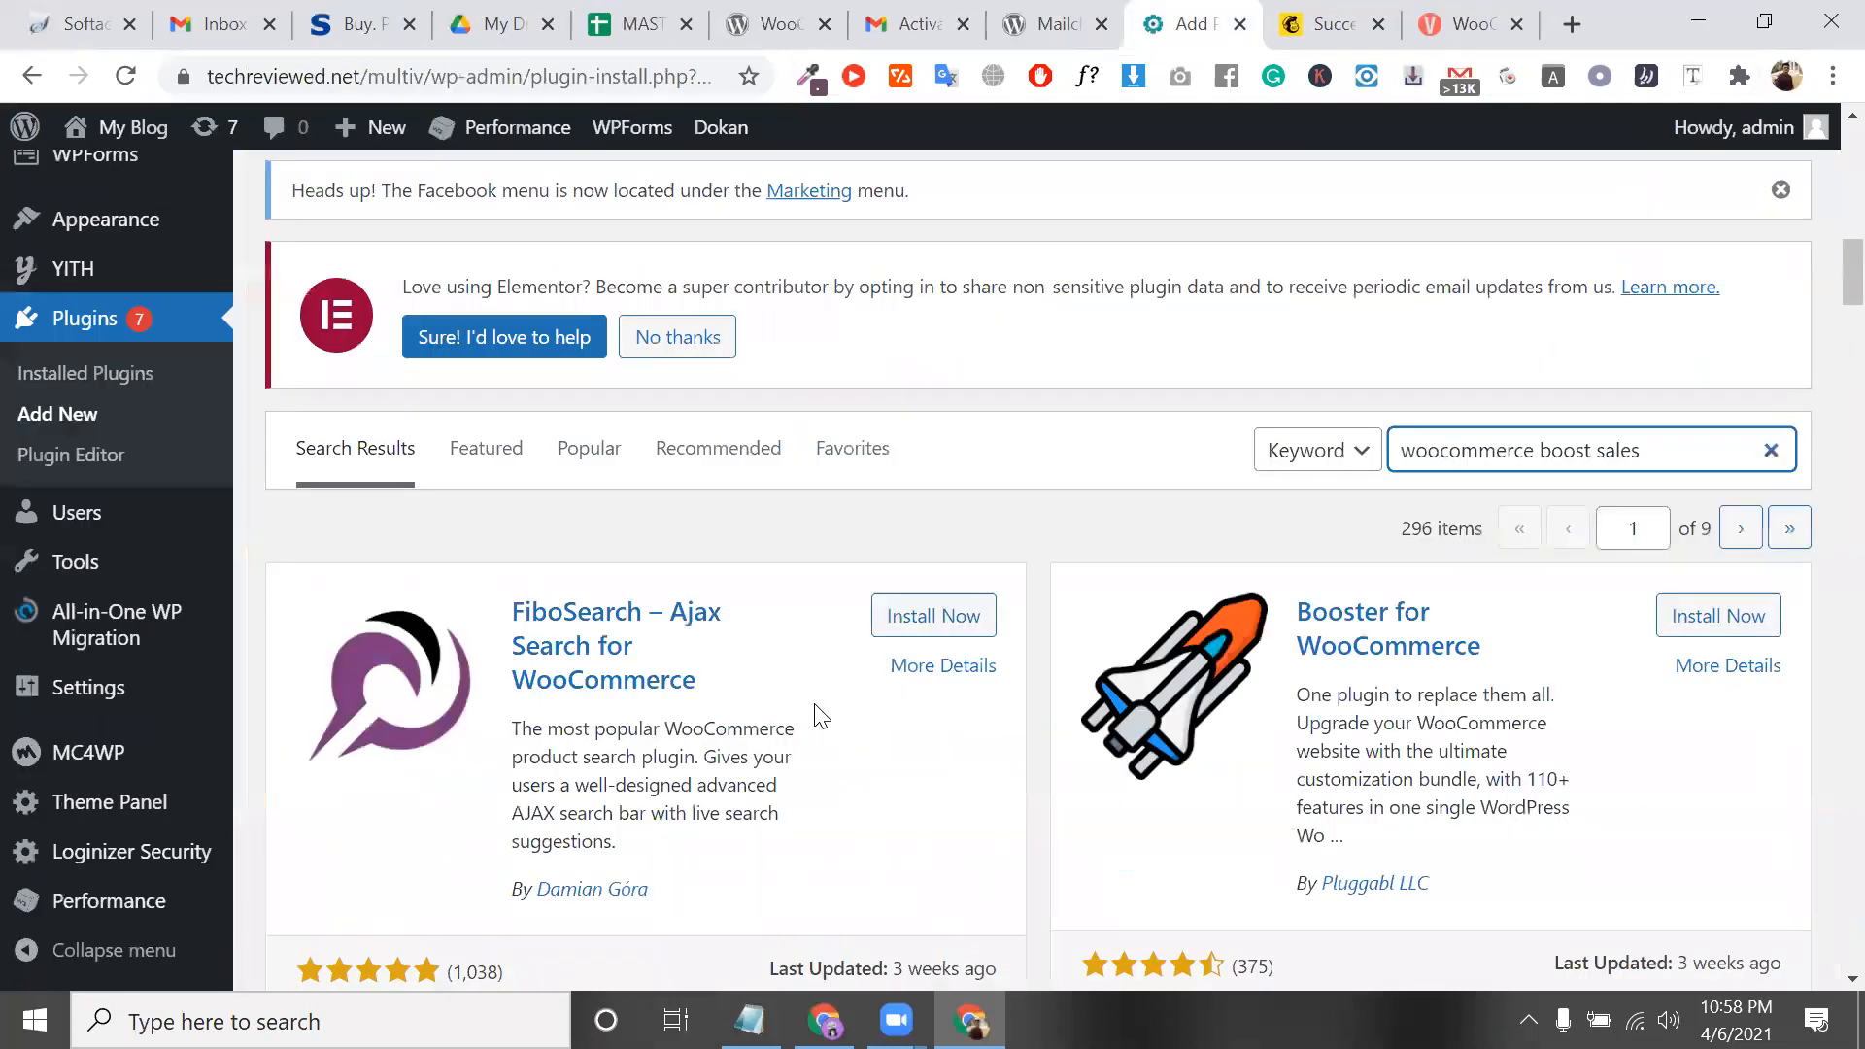
scroll(1222, 695, down, 2)
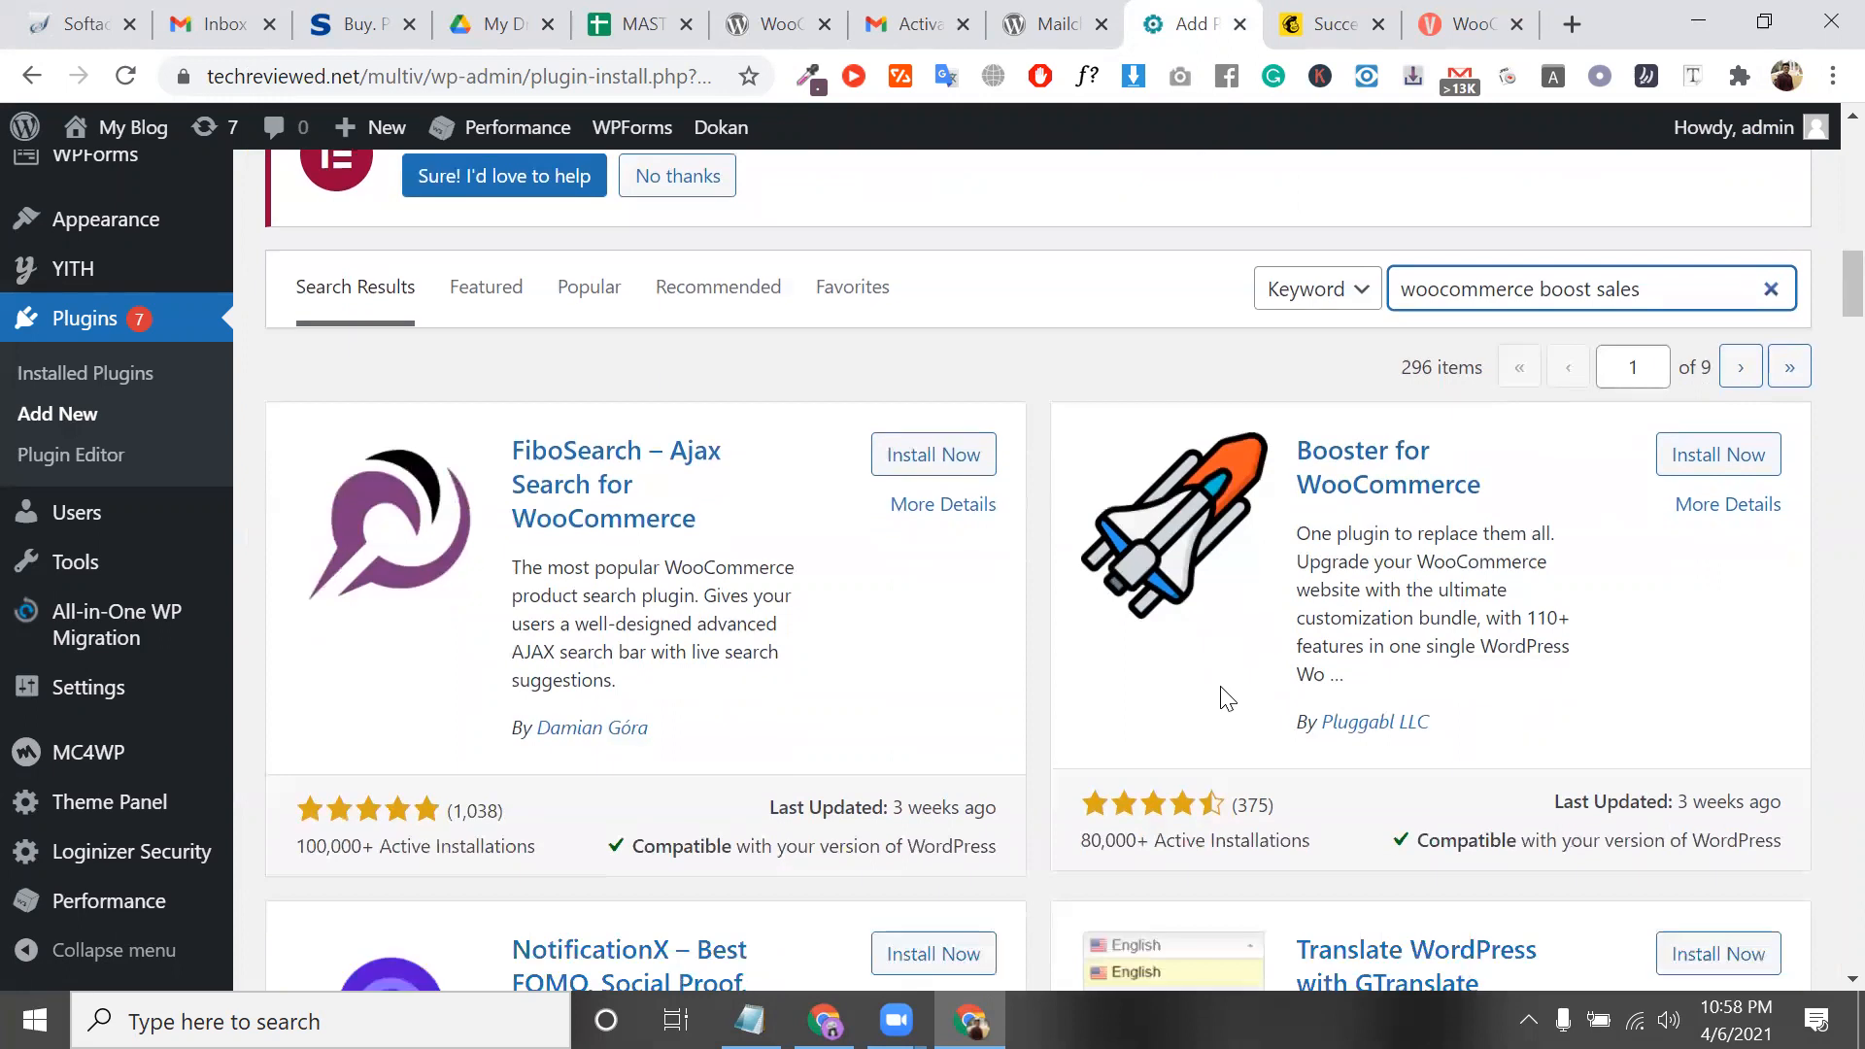
scroll(1226, 697, down, 1)
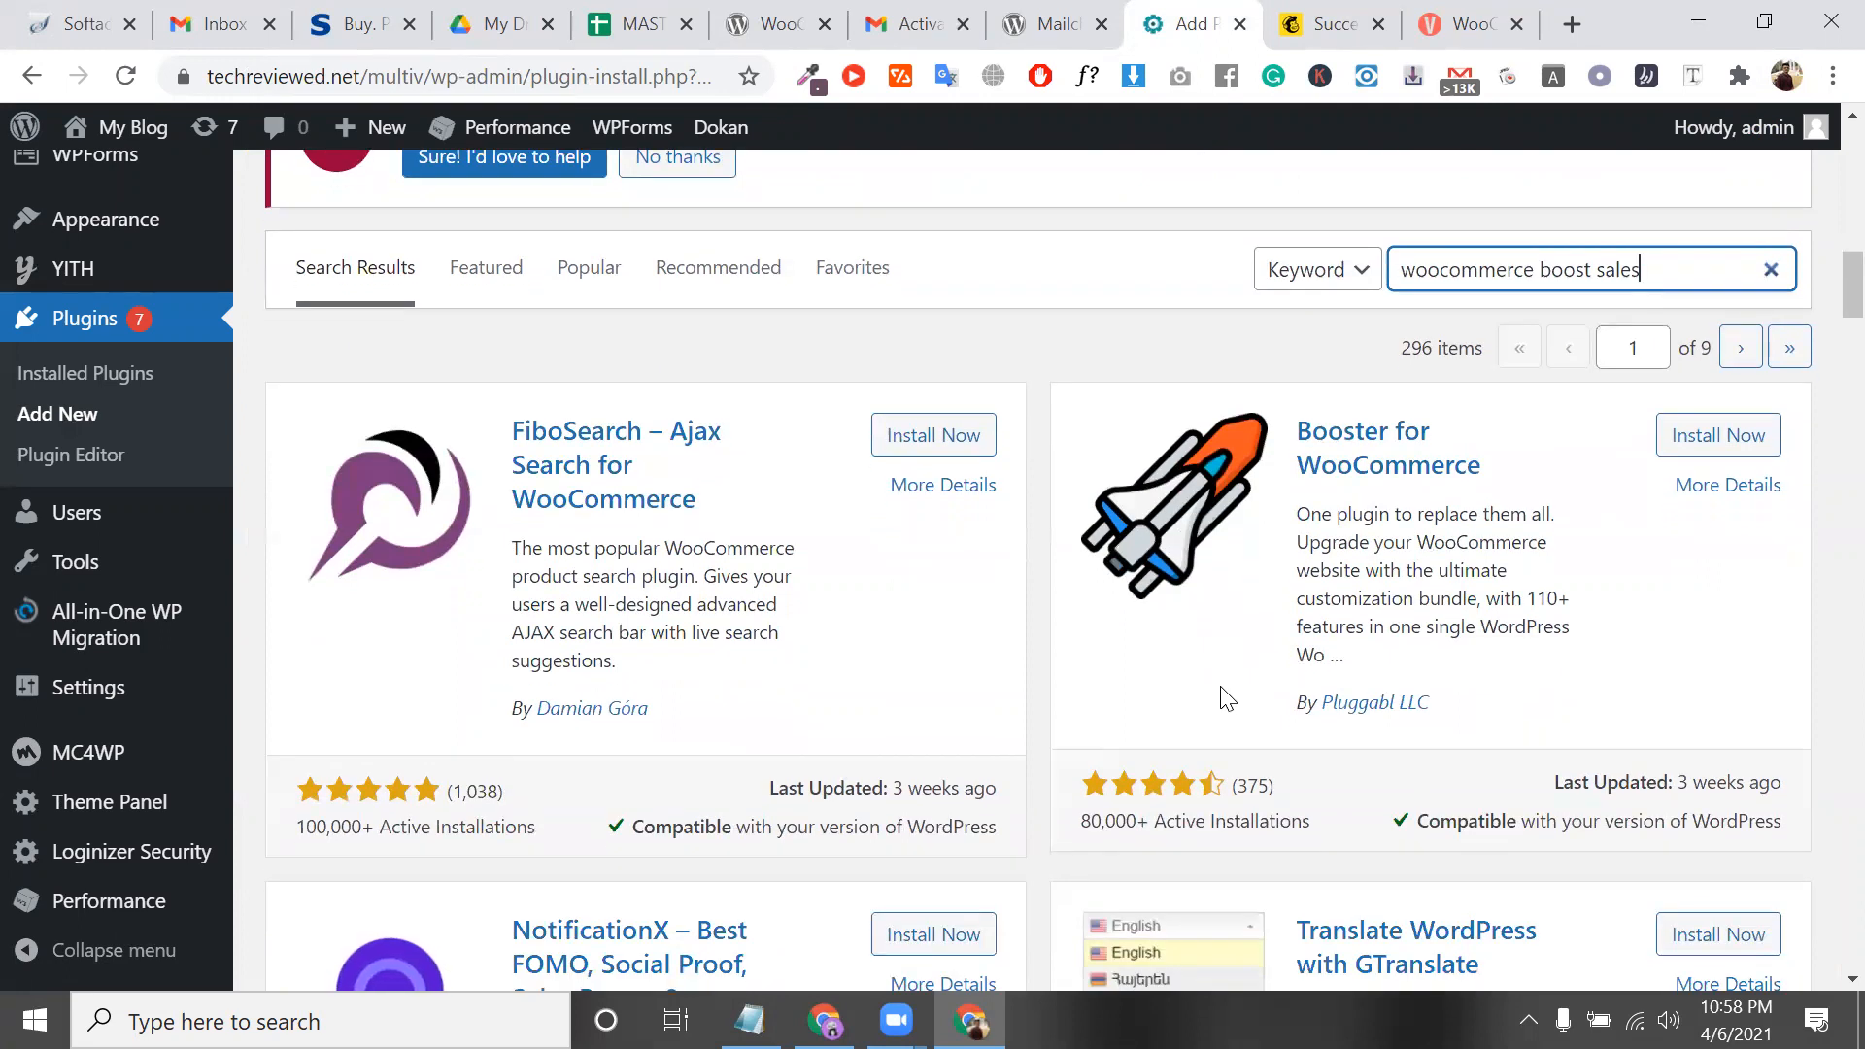
scroll(1224, 696, down, 1)
scroll(1234, 660, down, 2)
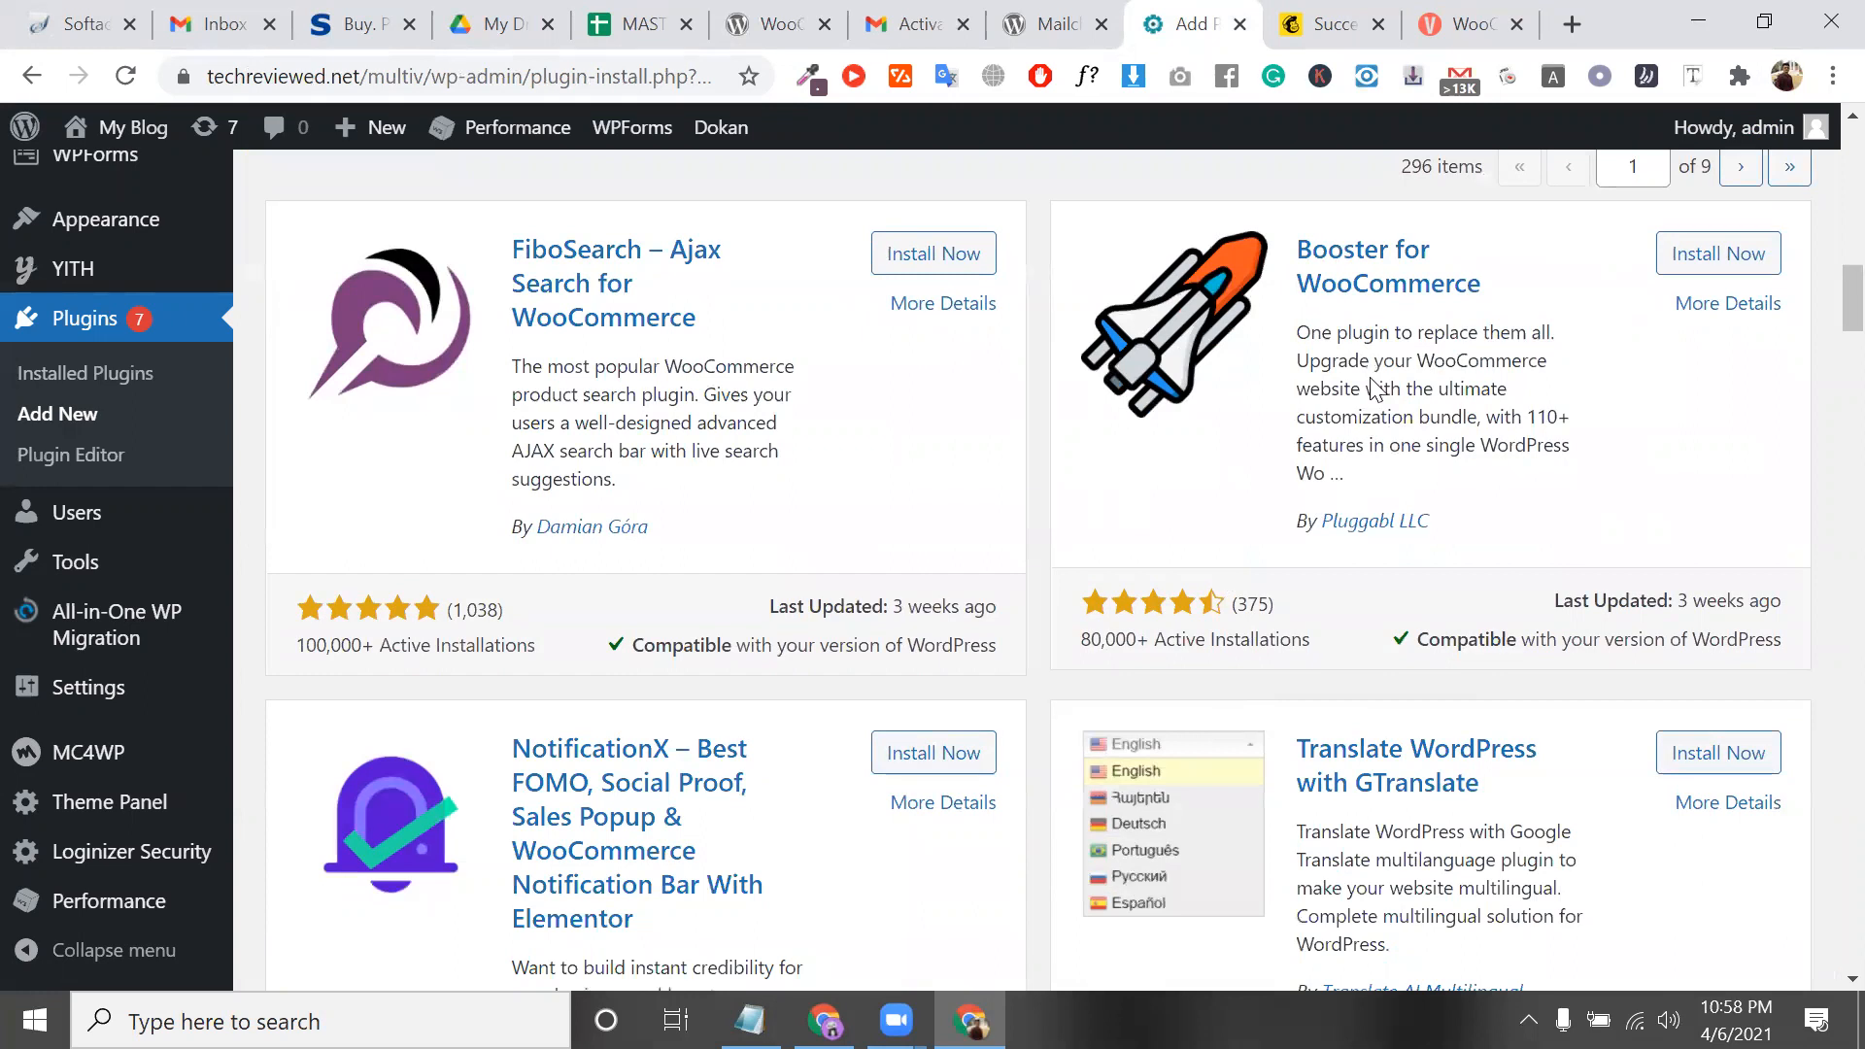
scroll(1374, 388, down, 1)
triple_click(1703, 439)
scroll(1703, 439, up, 3)
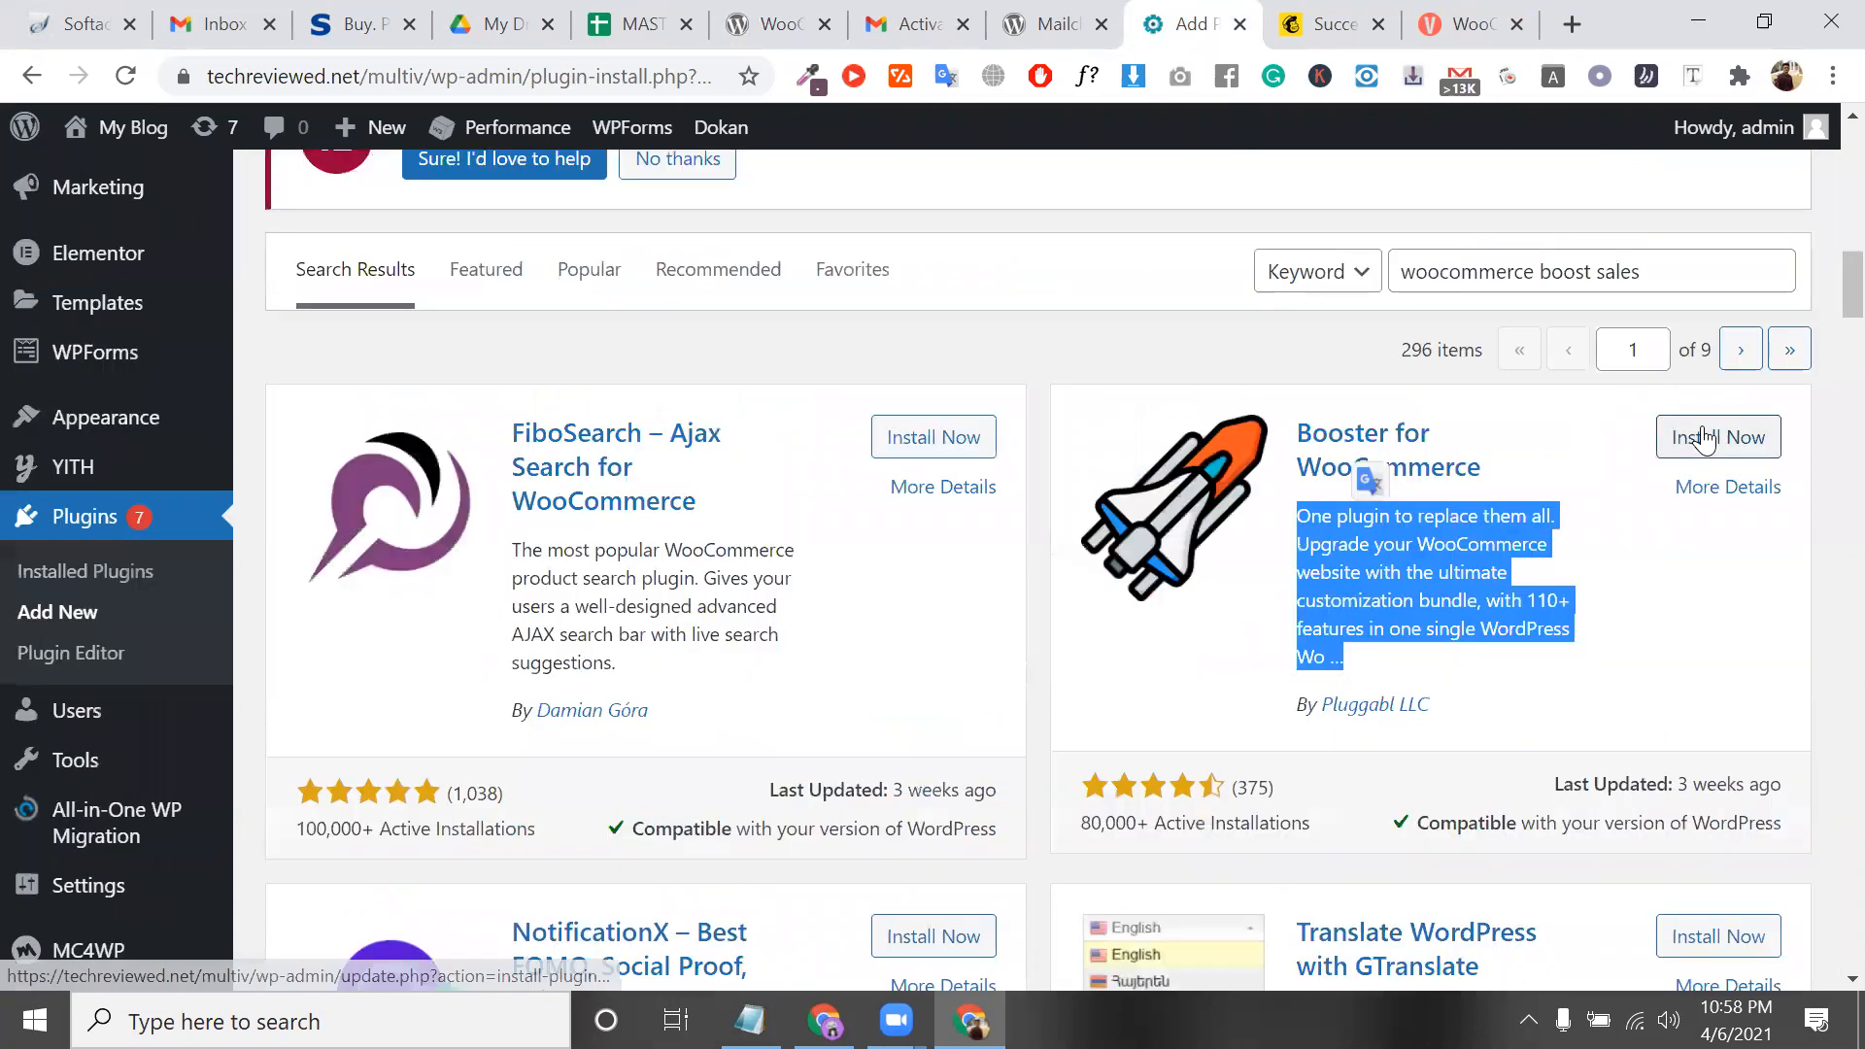
click(1702, 437)
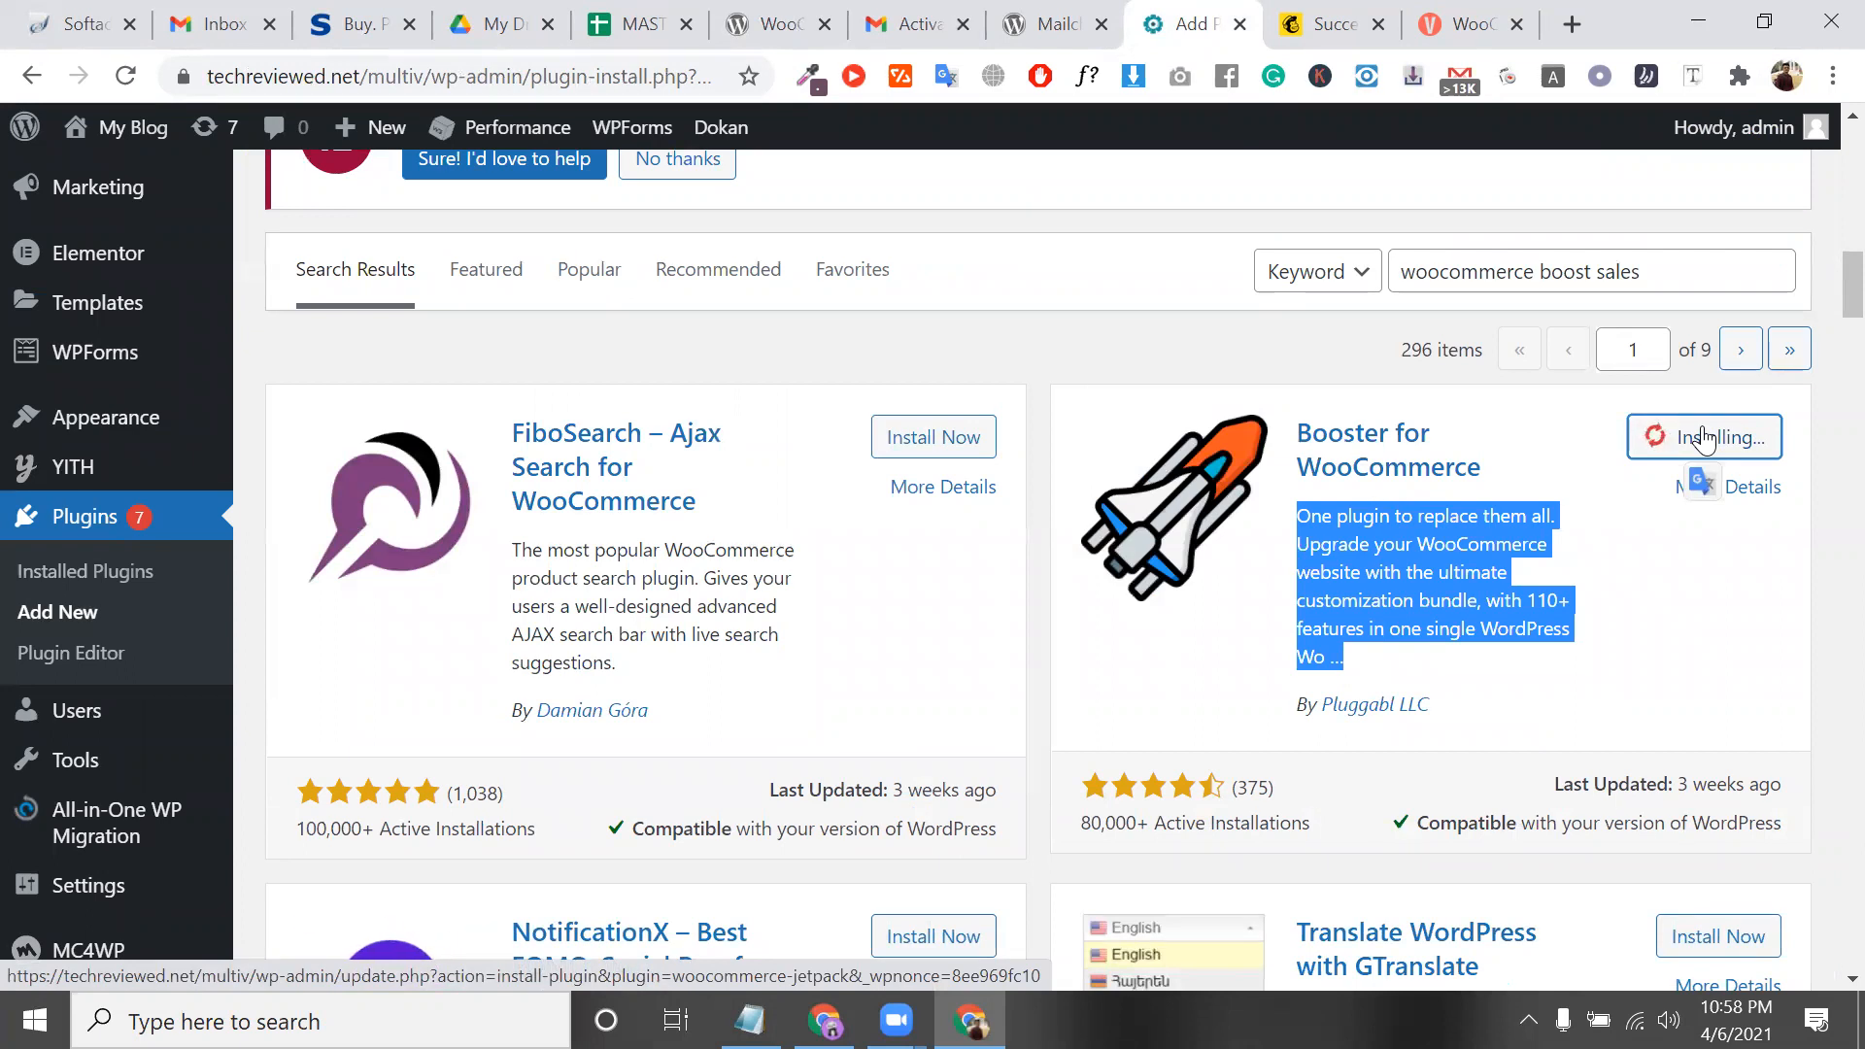
scroll(1702, 427, down, 1)
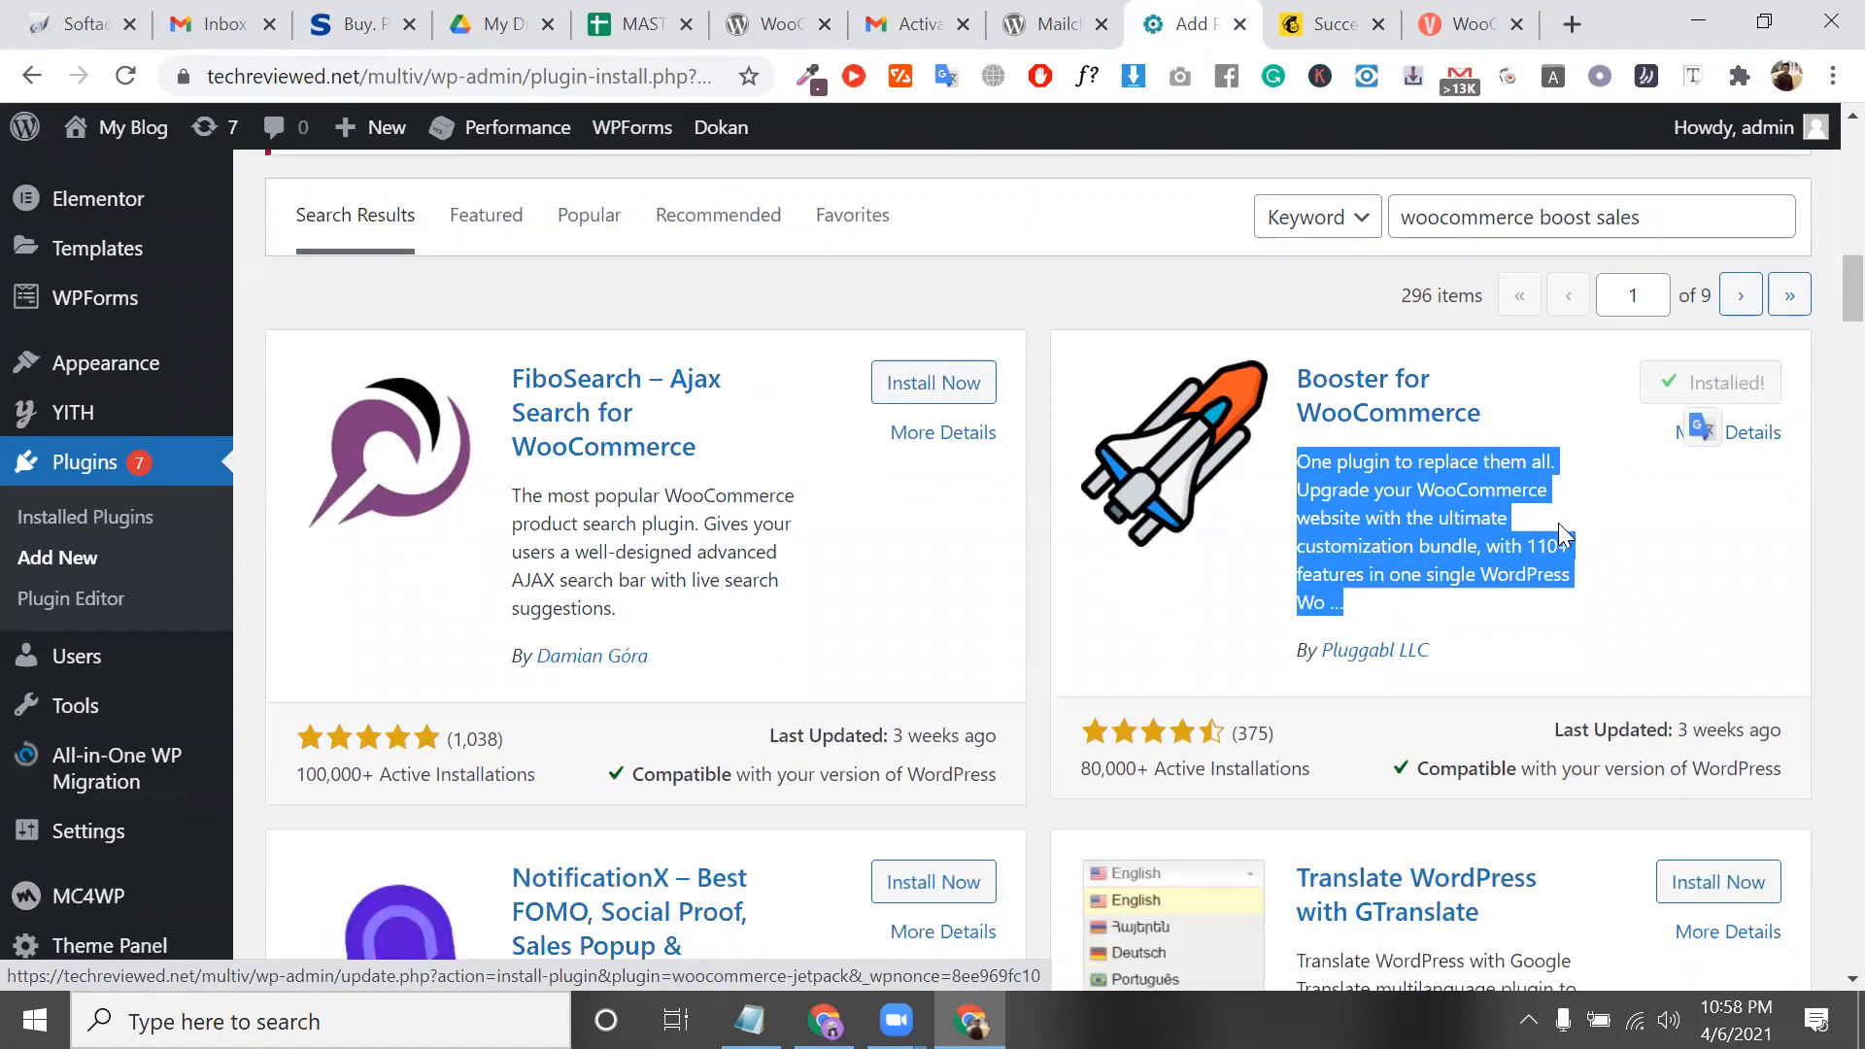
scroll(1319, 897, down, 4)
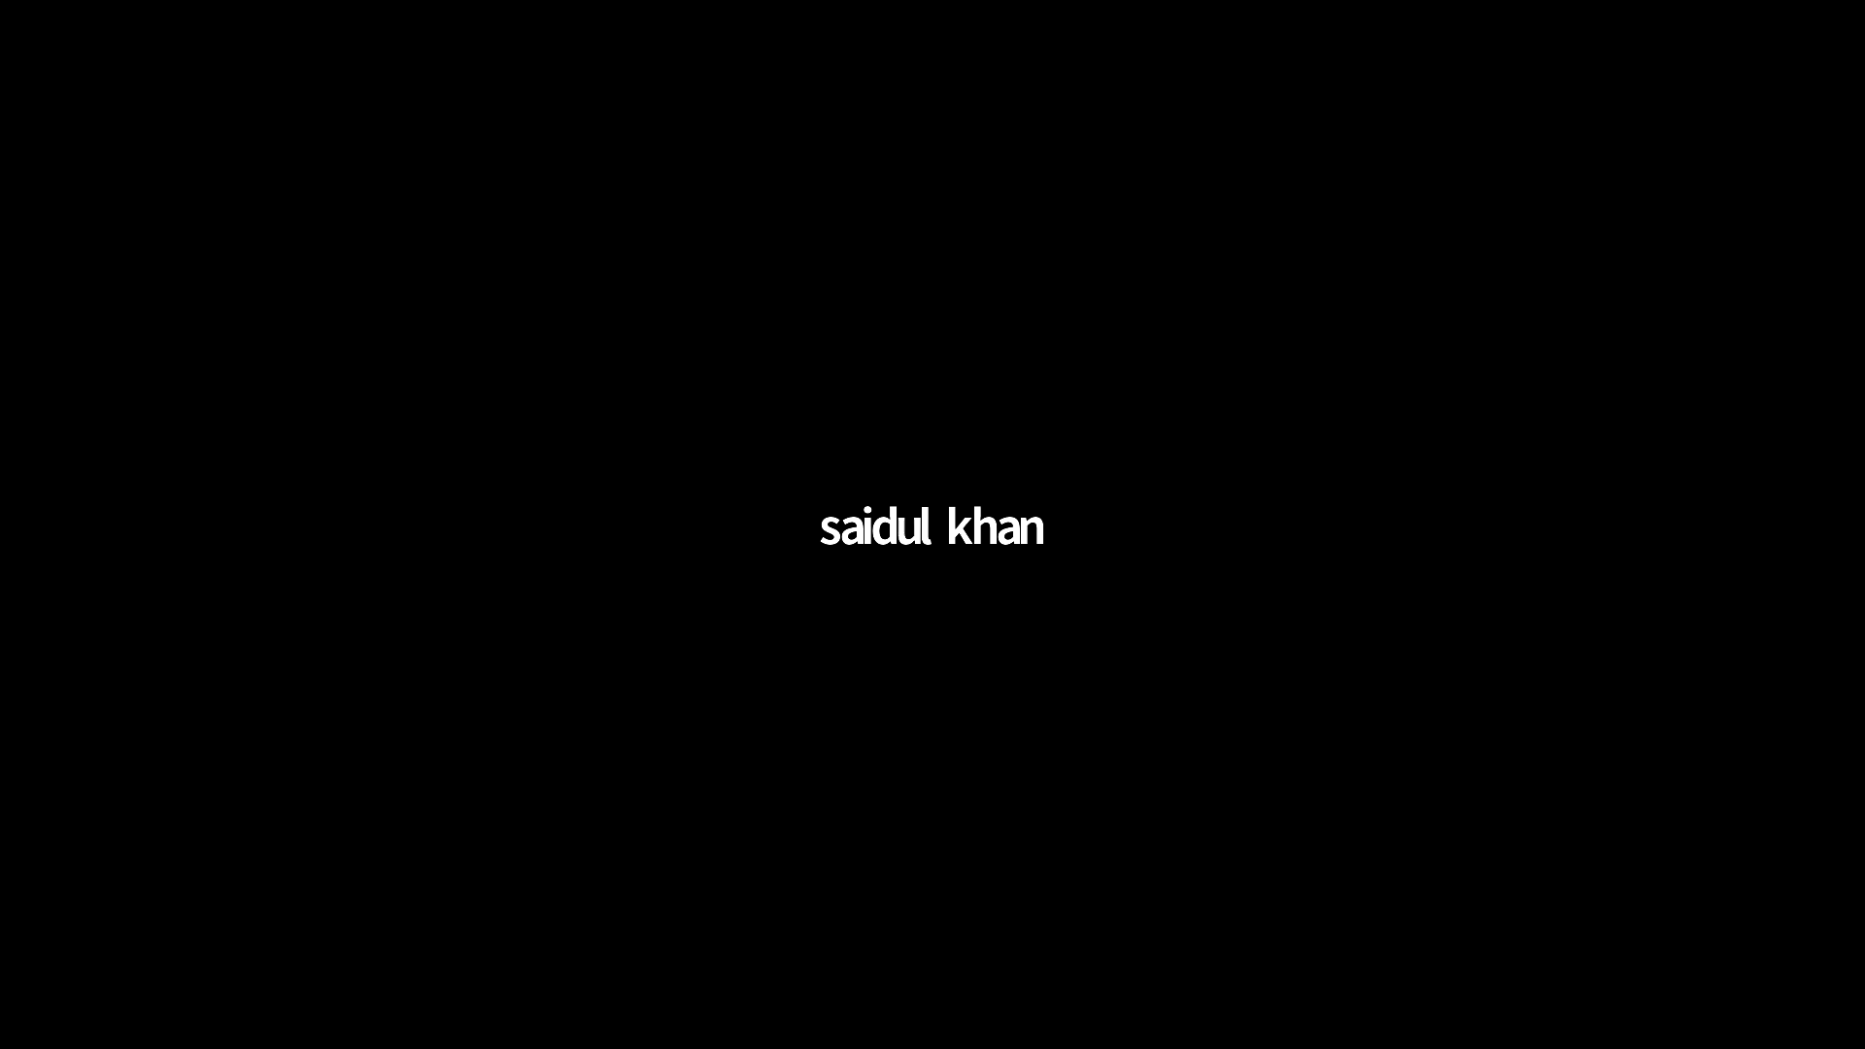
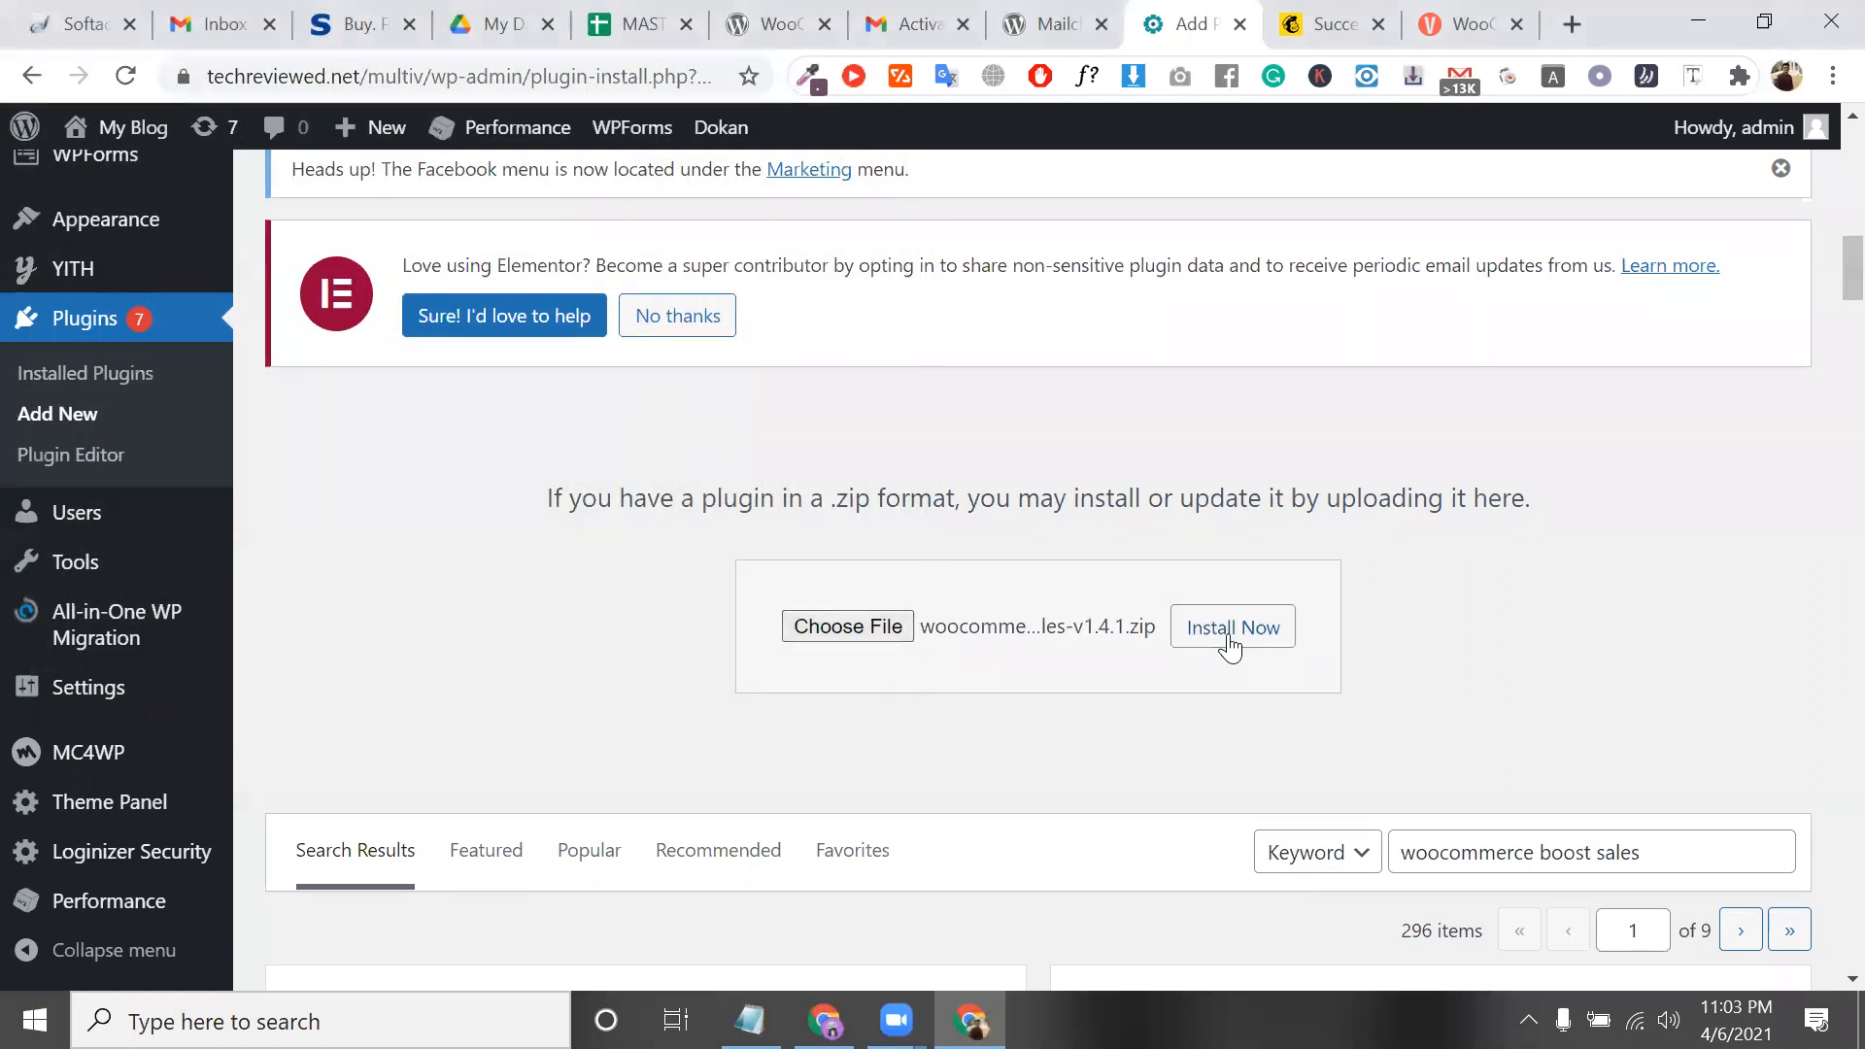
Install the chosen WooCommerce Boost Sales v1.4.1 zip file as a plugin
click(1231, 645)
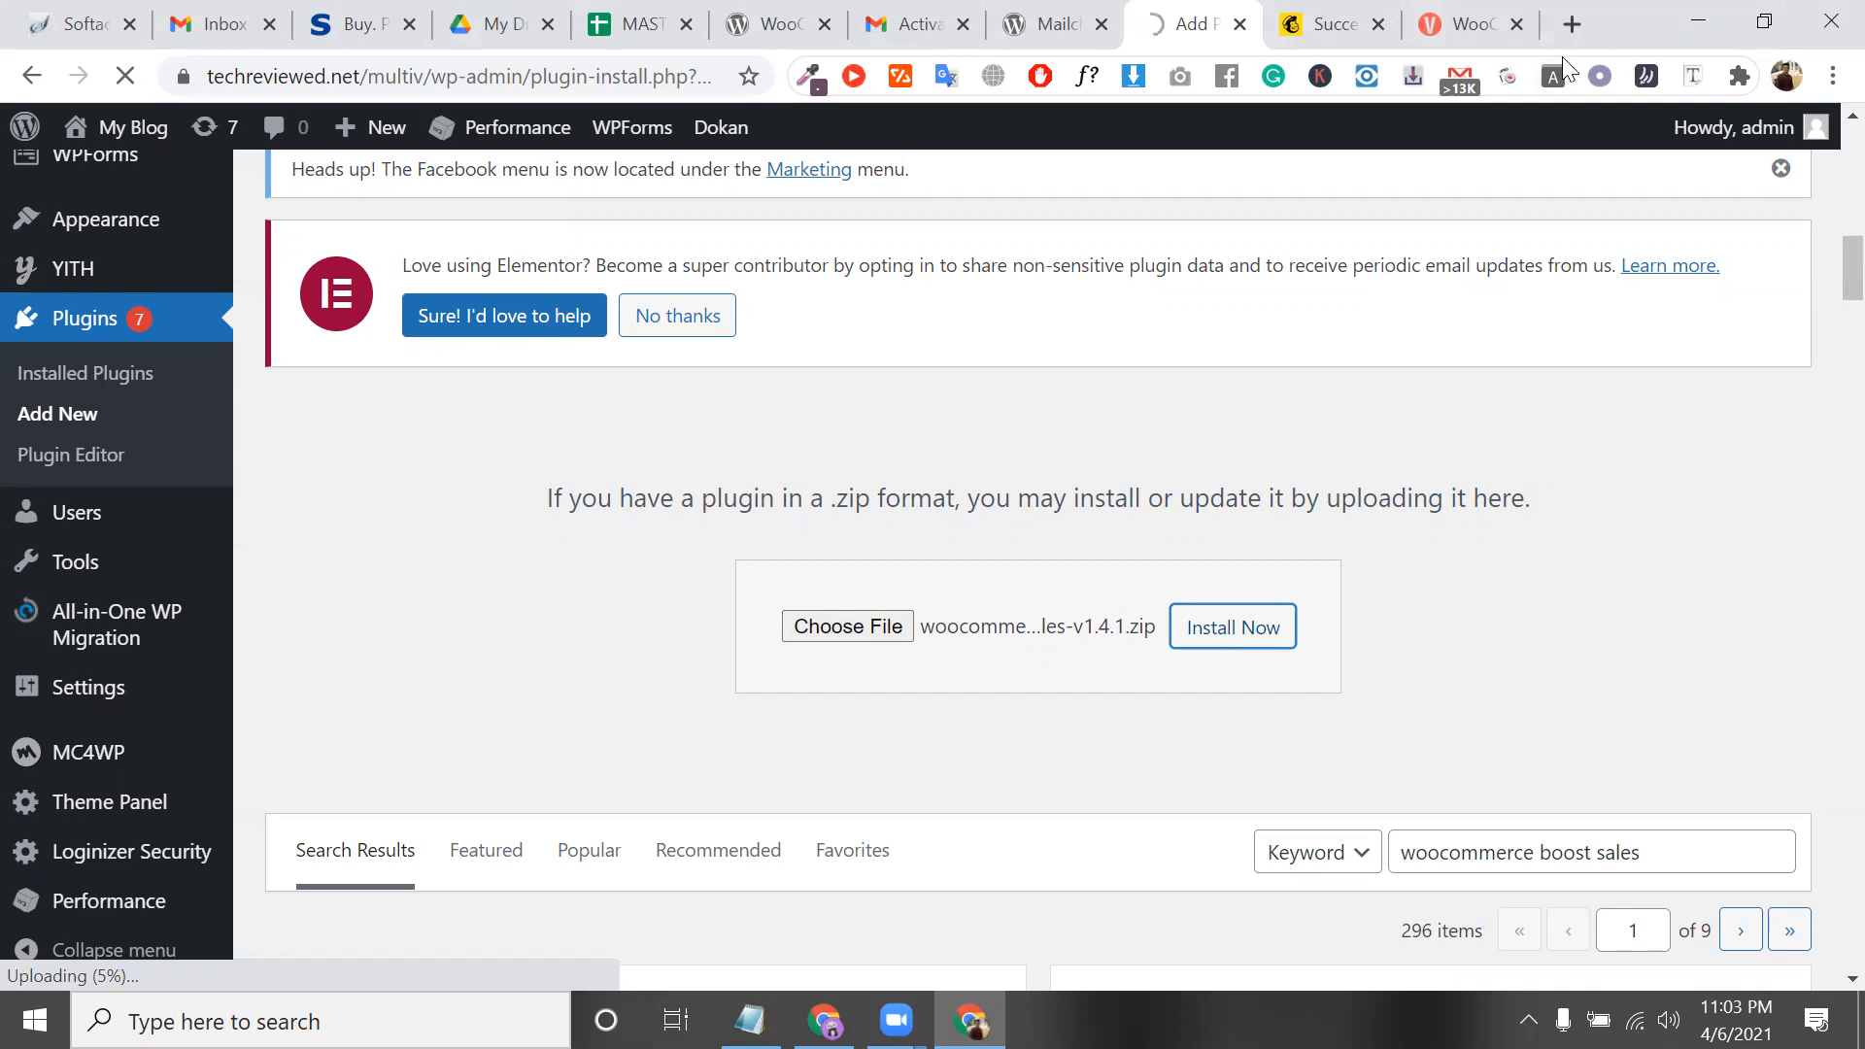
Open AliExpress in a new browser tab and accept its notification subscription offer
click(1568, 31)
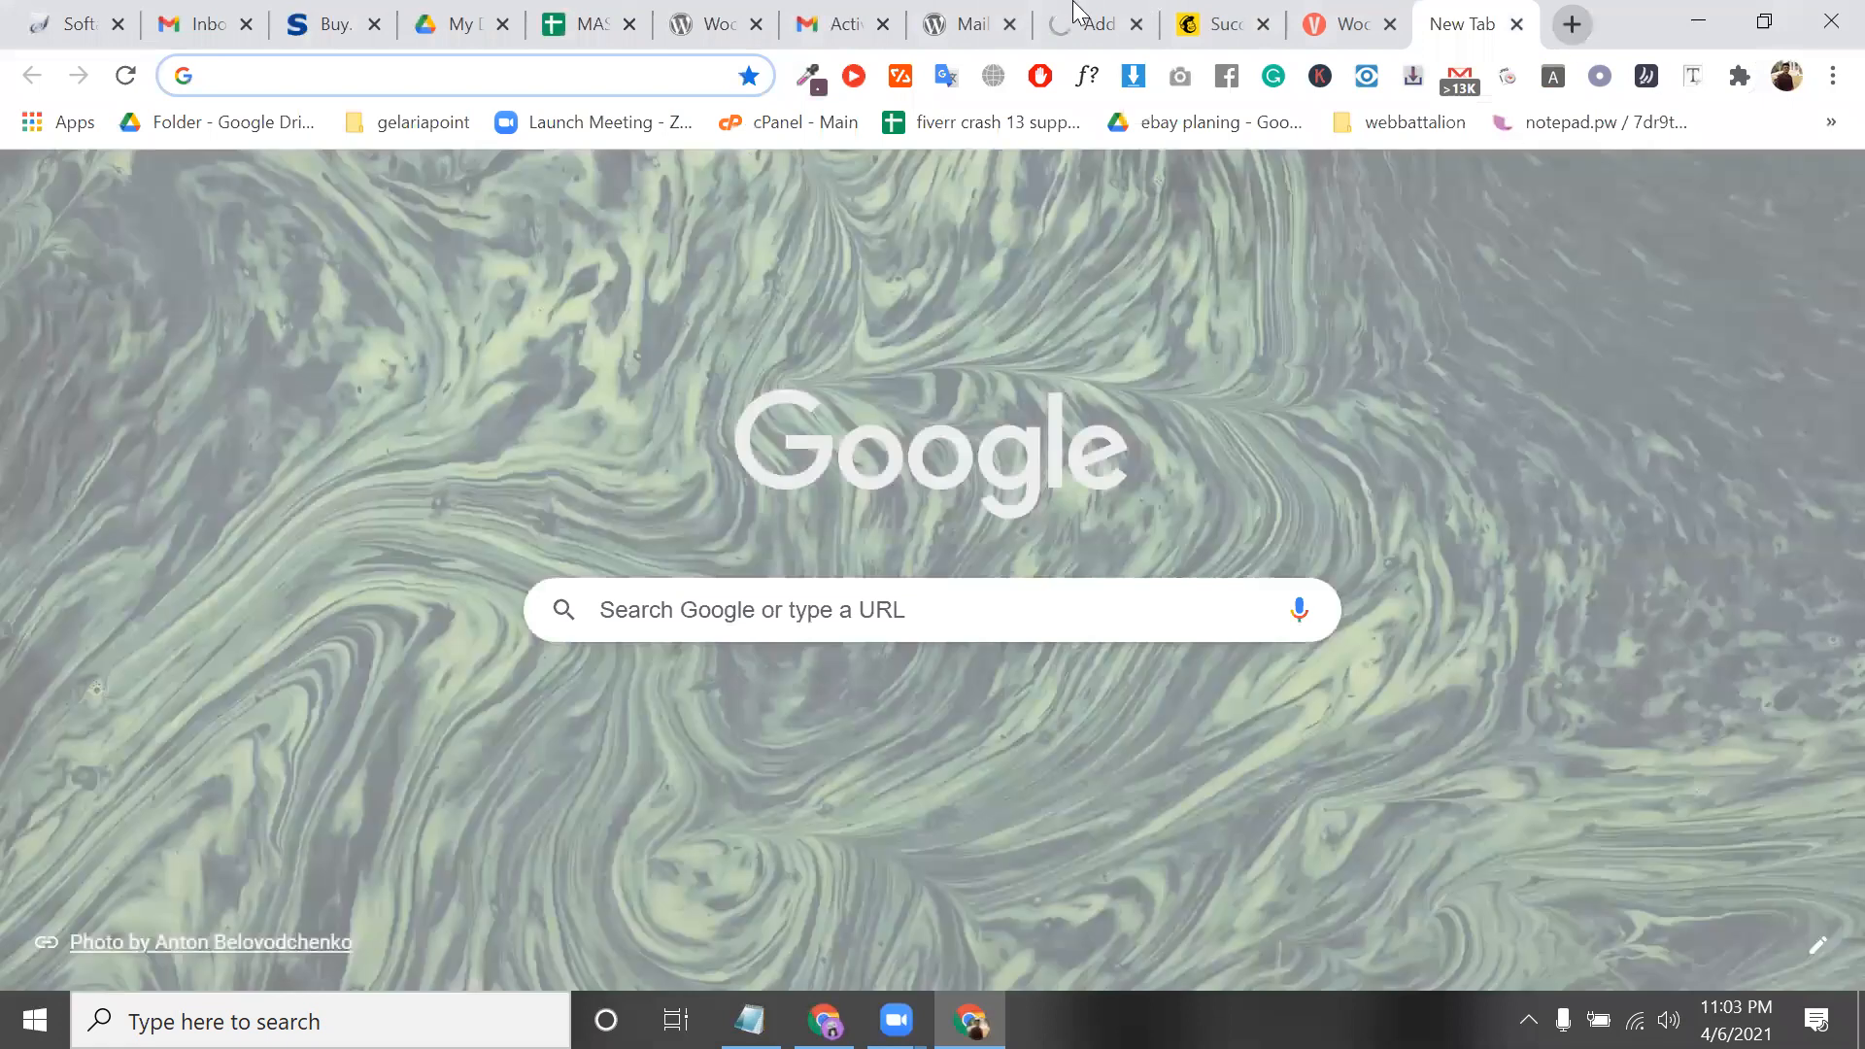
text(ali)
key(Return)
drag(1074, 15, 1282, 15)
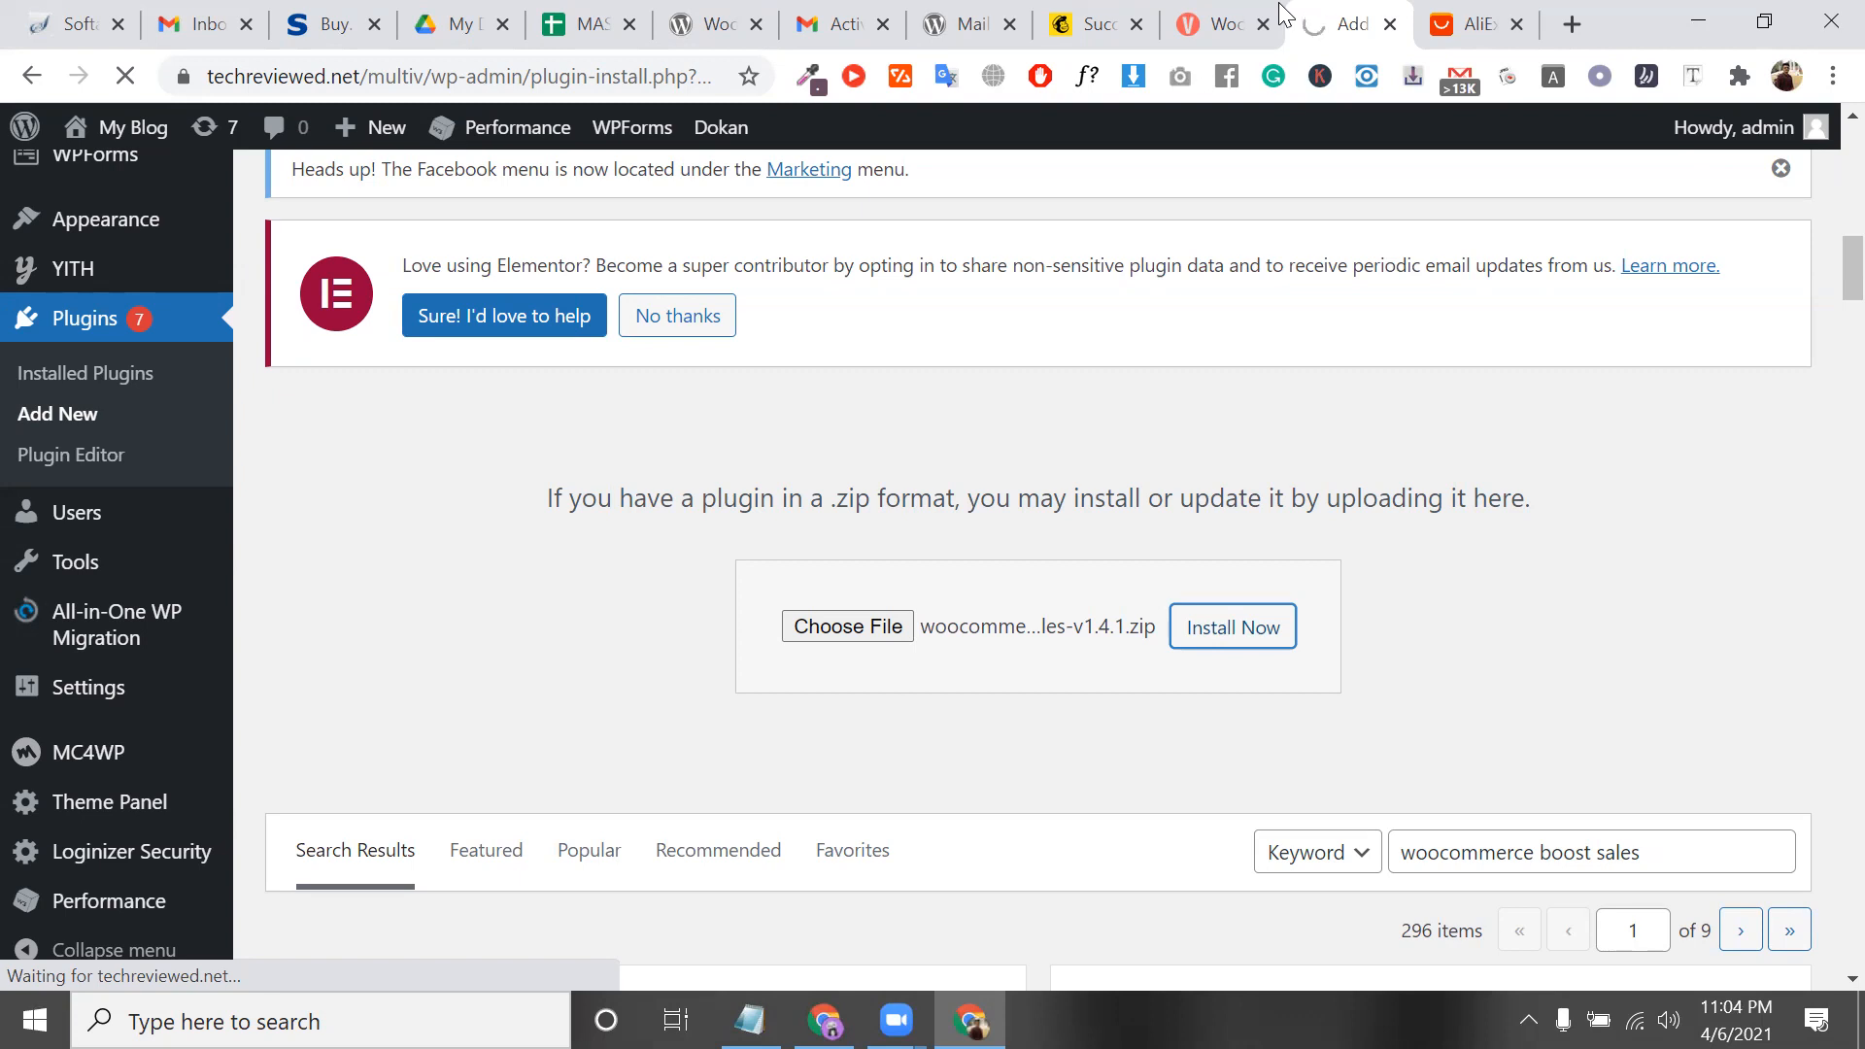
click(1472, 25)
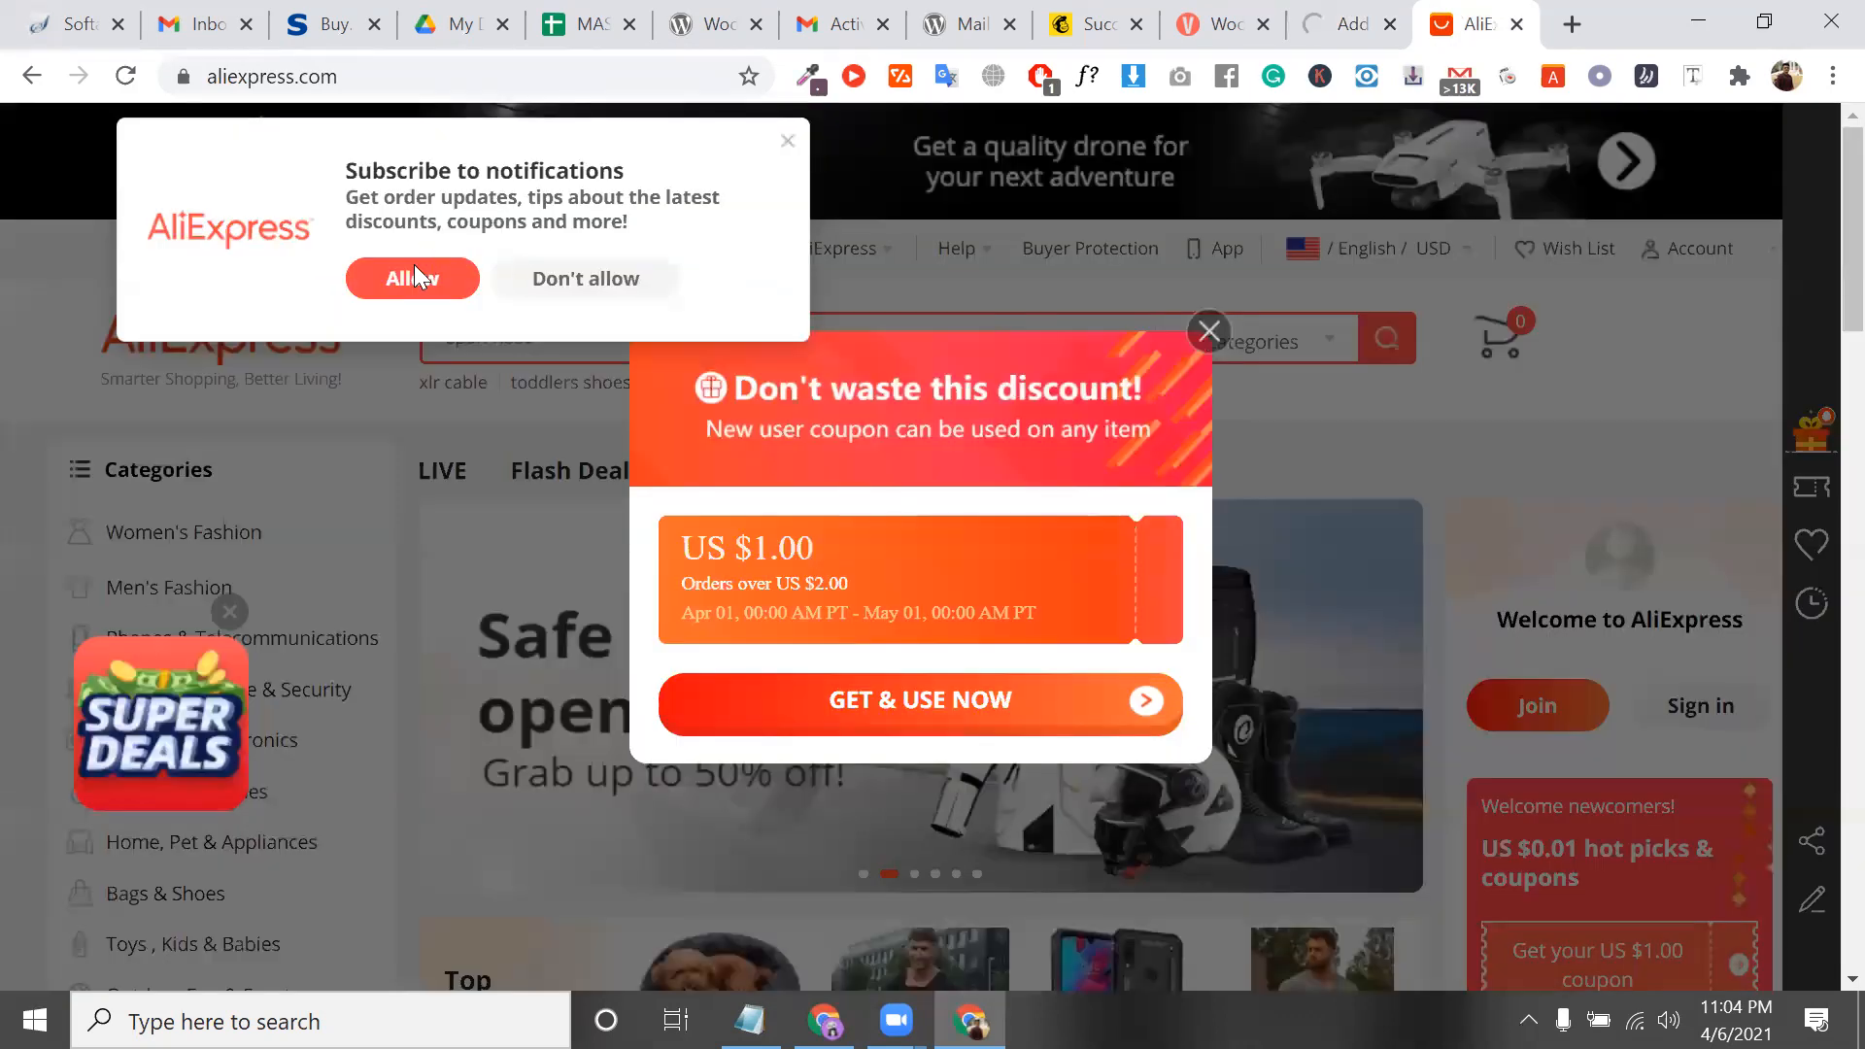
click(414, 270)
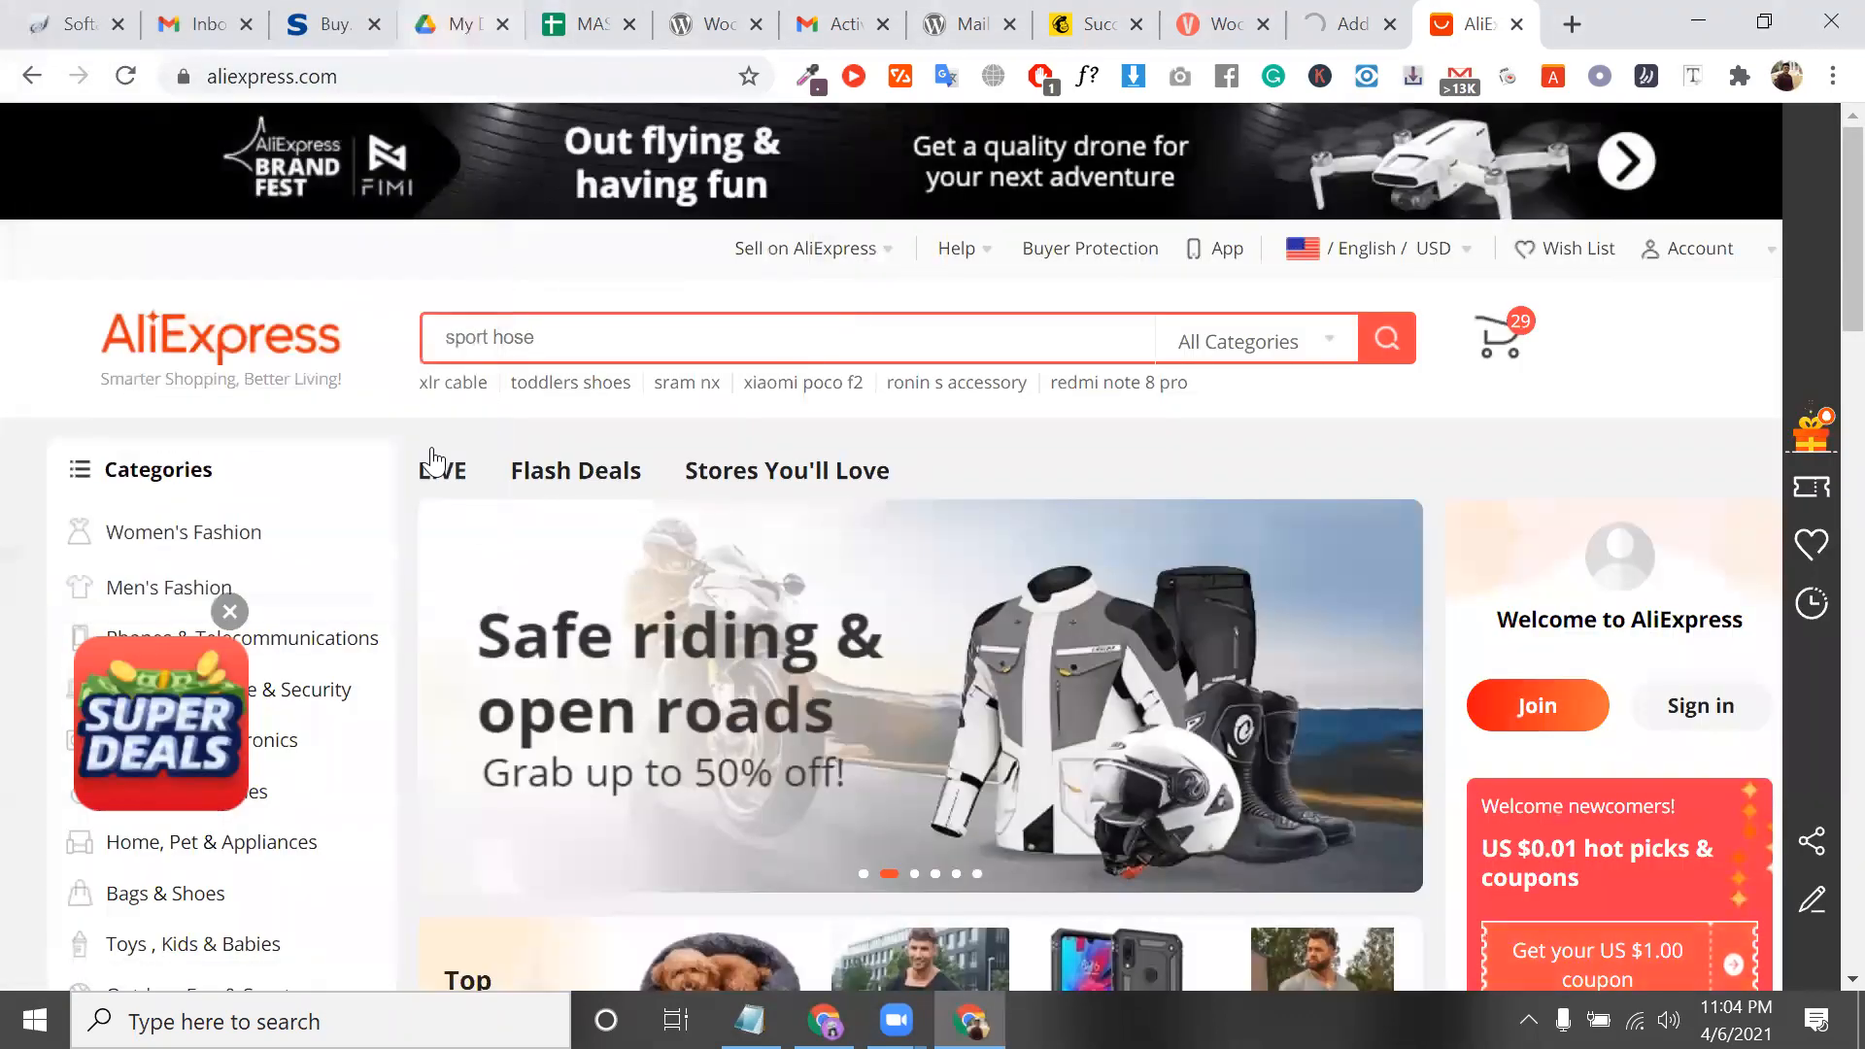
Switch to the Notepad notes and add the line "phone: 10" a few lines below "woocommerce boost sales"
key(alt+Tab)
click(689, 424)
key(Return)
key(Return)
key(Return)
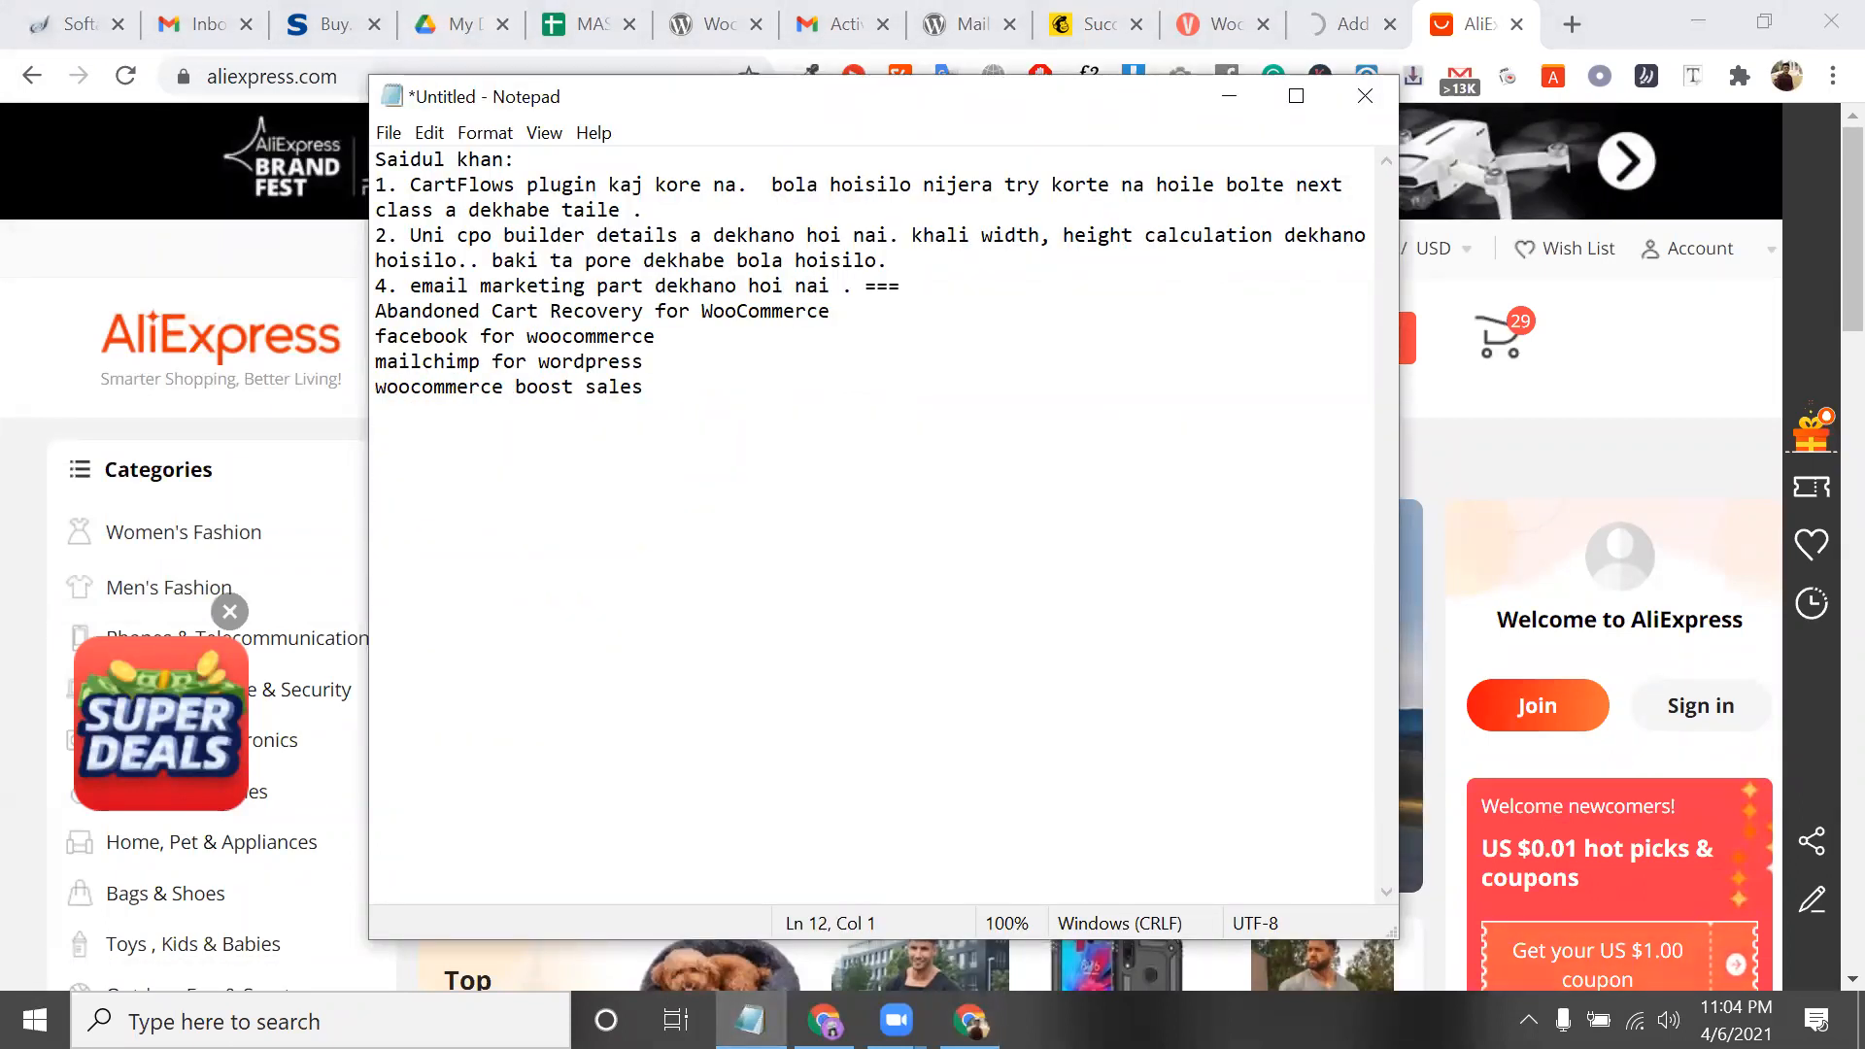
text(phone)
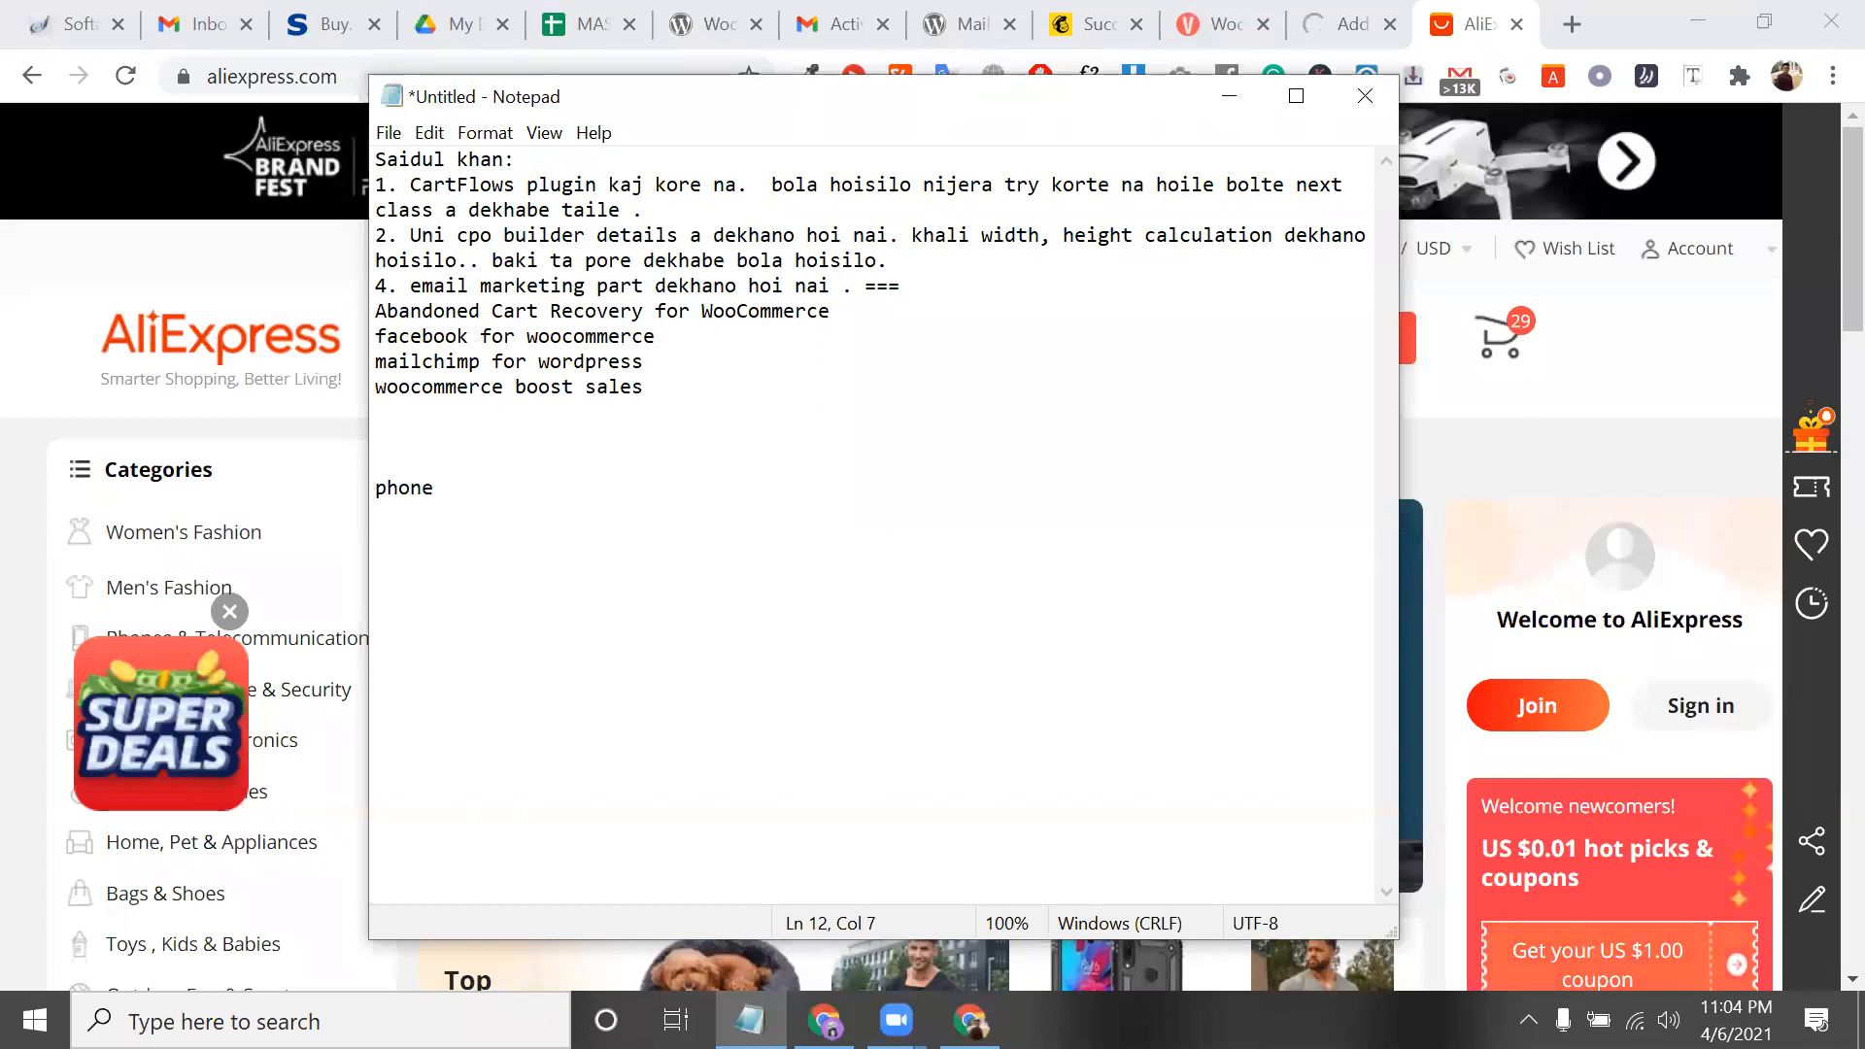
key(BackSpace)
text(: )
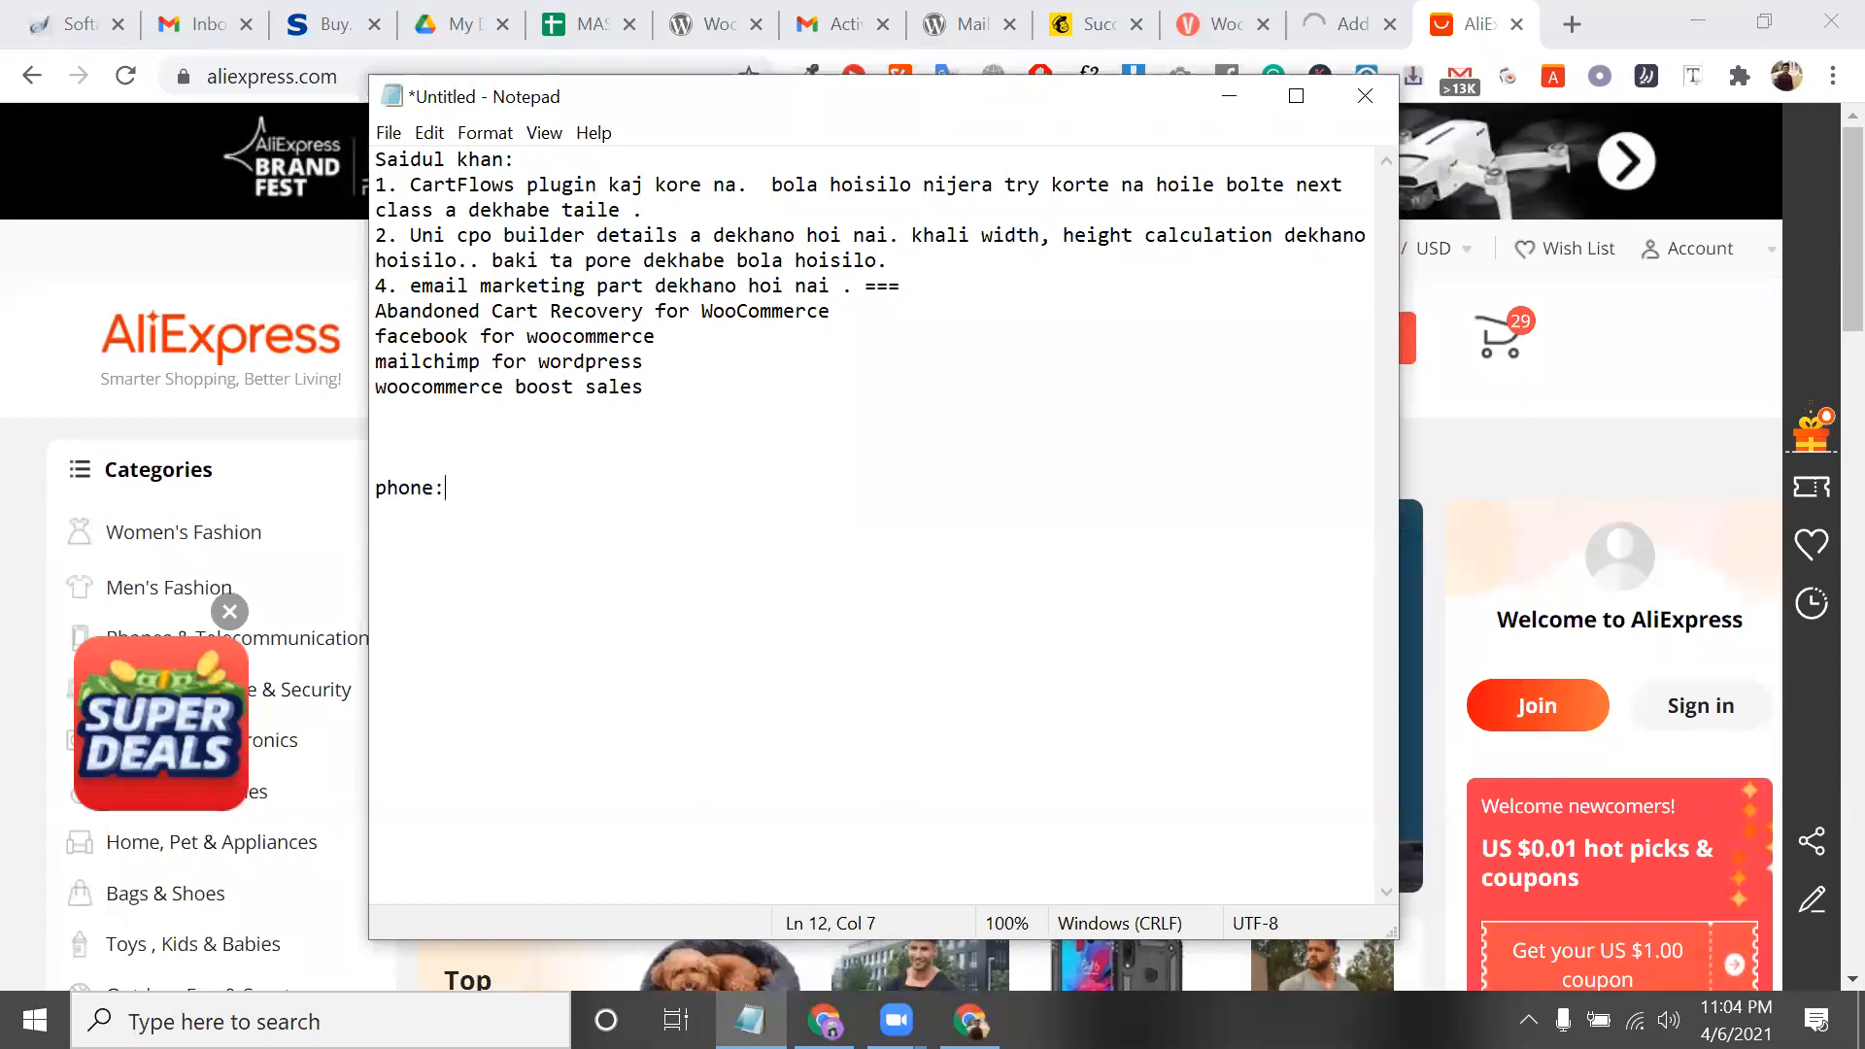
text(10)
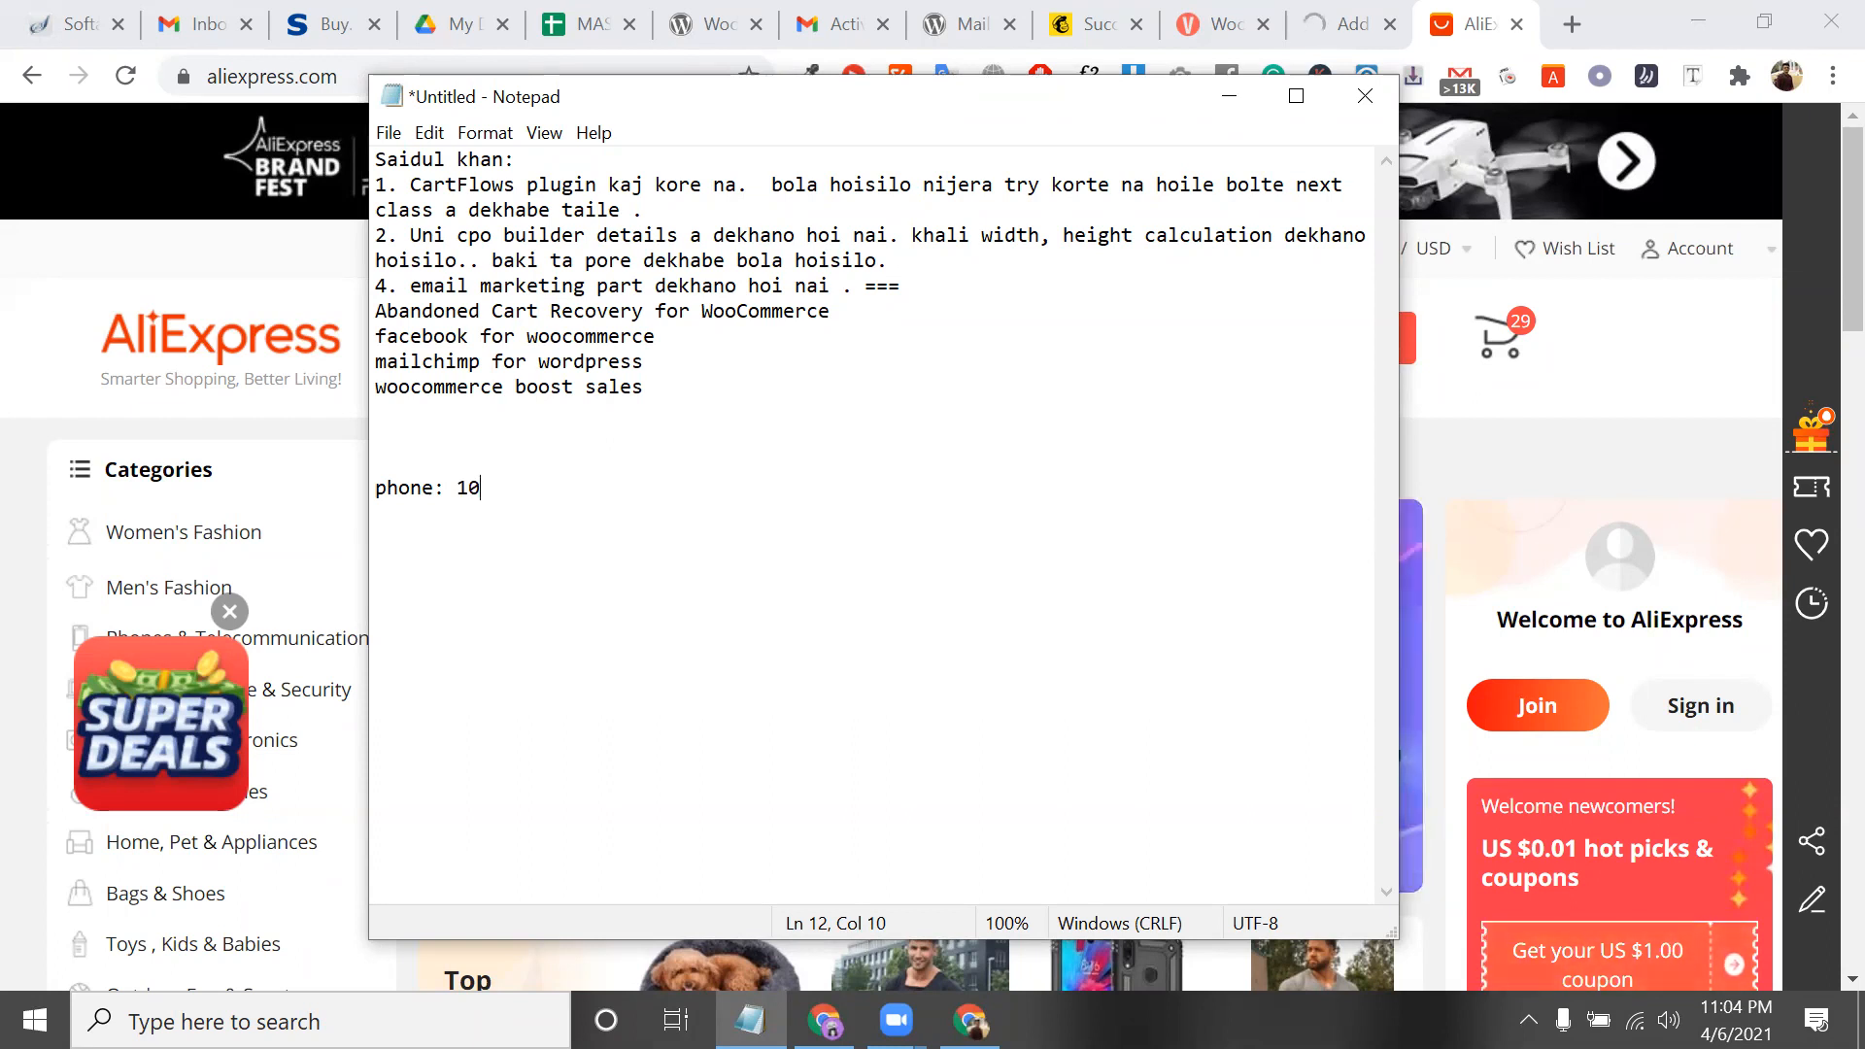
key(Return)
Add the numbers "10 11 9" on a new line a few rows below "phone: 10"
drag(375, 490, 480, 496)
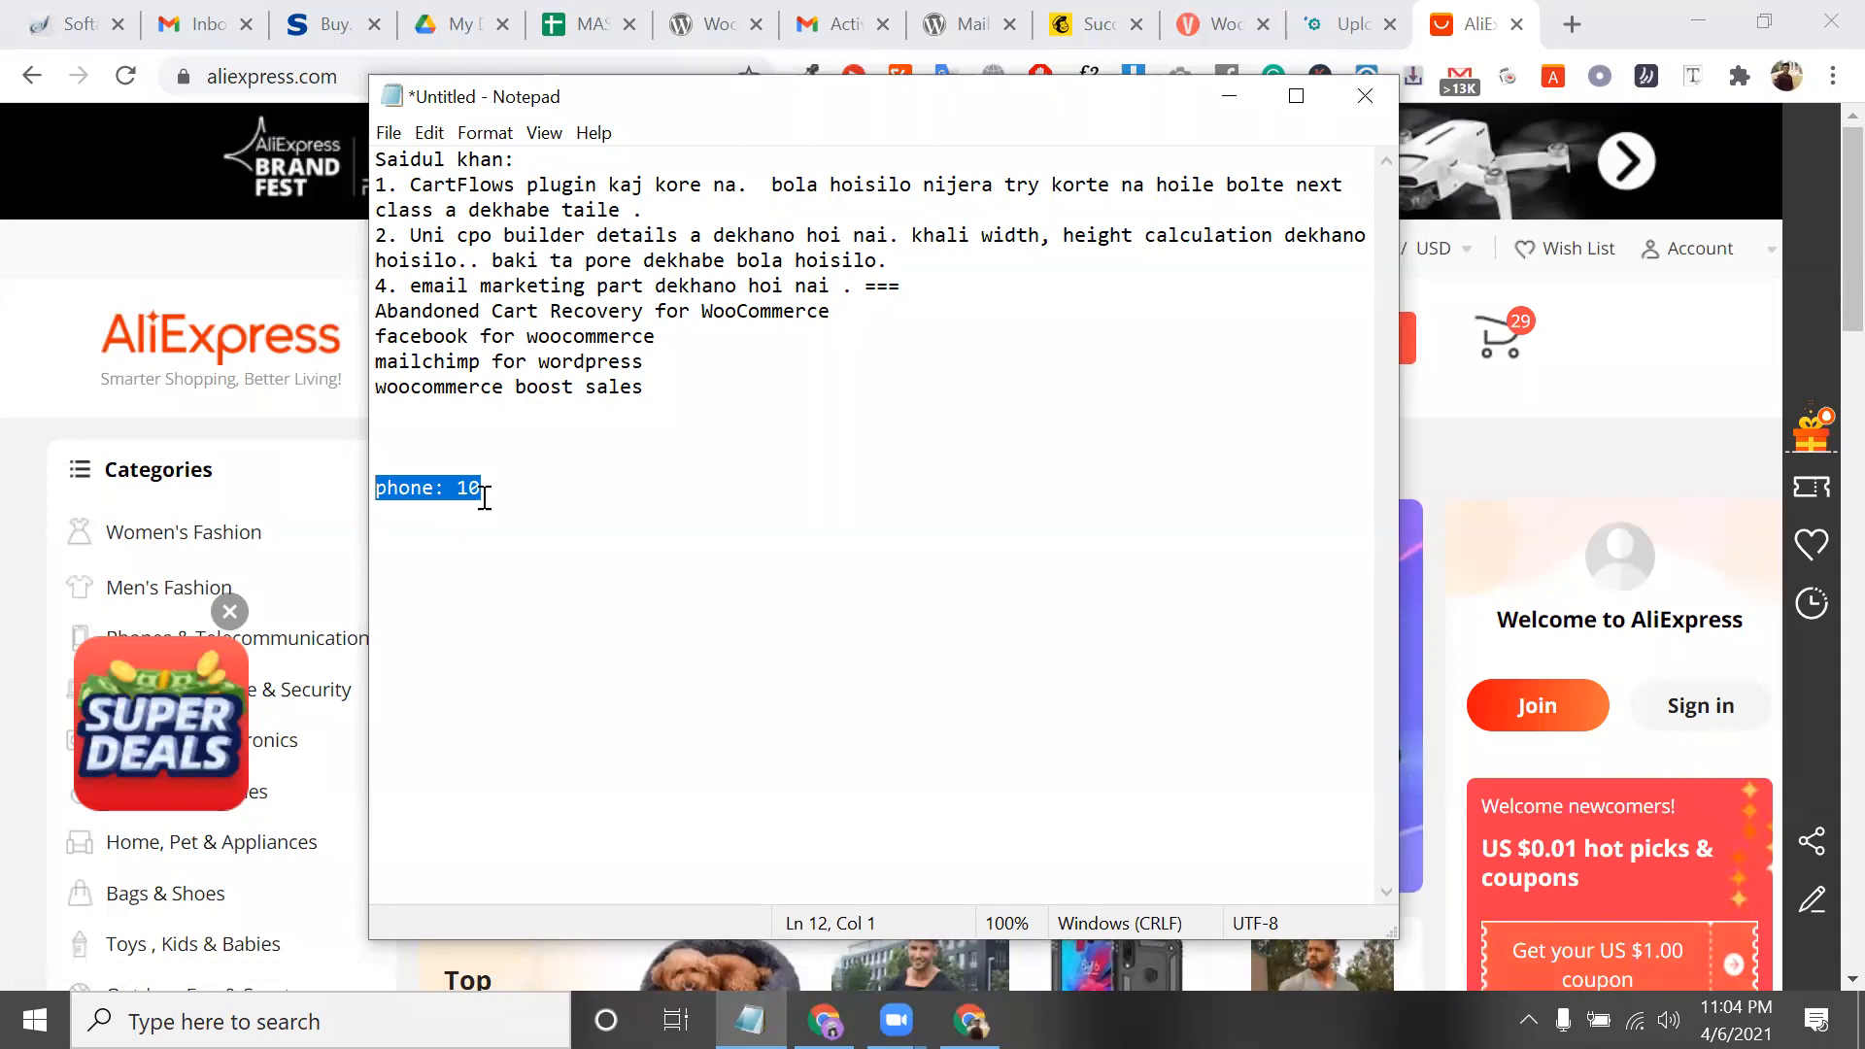
click(473, 492)
double_click(471, 491)
click(487, 488)
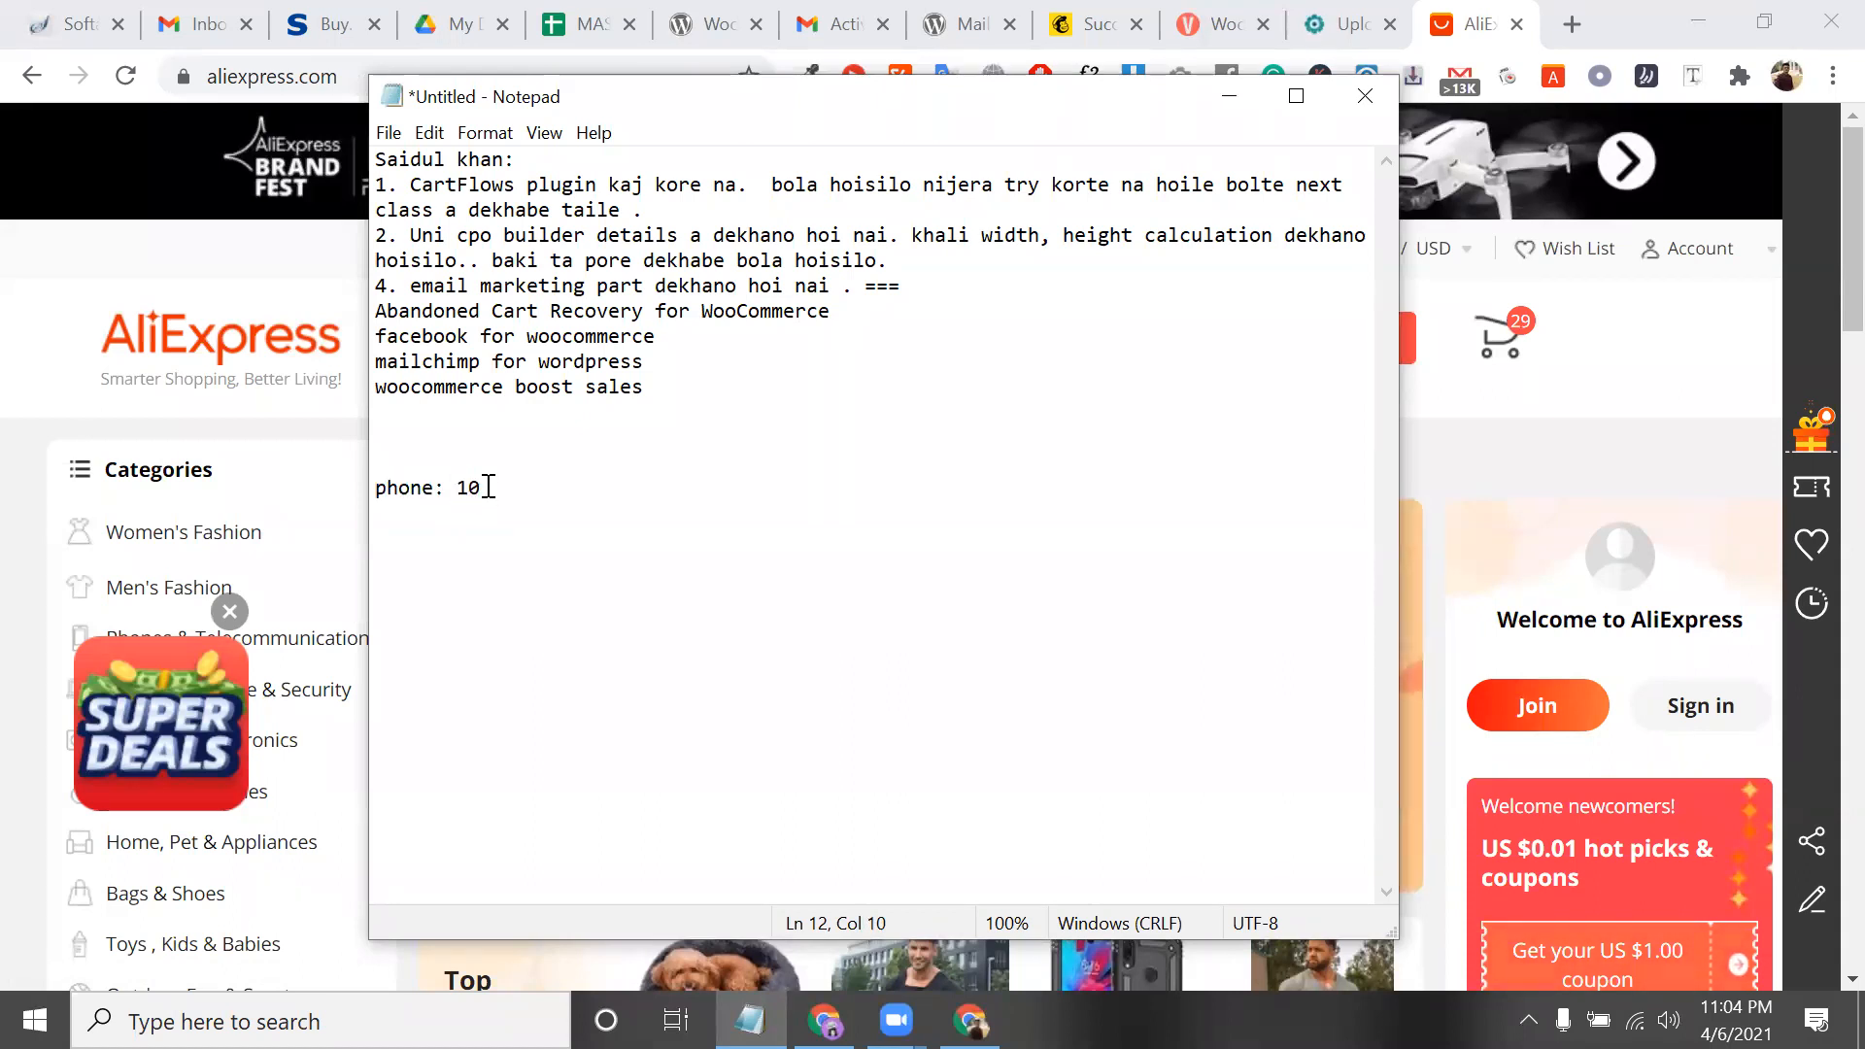
key(Return)
key(Return)
key(Return)
text(1)
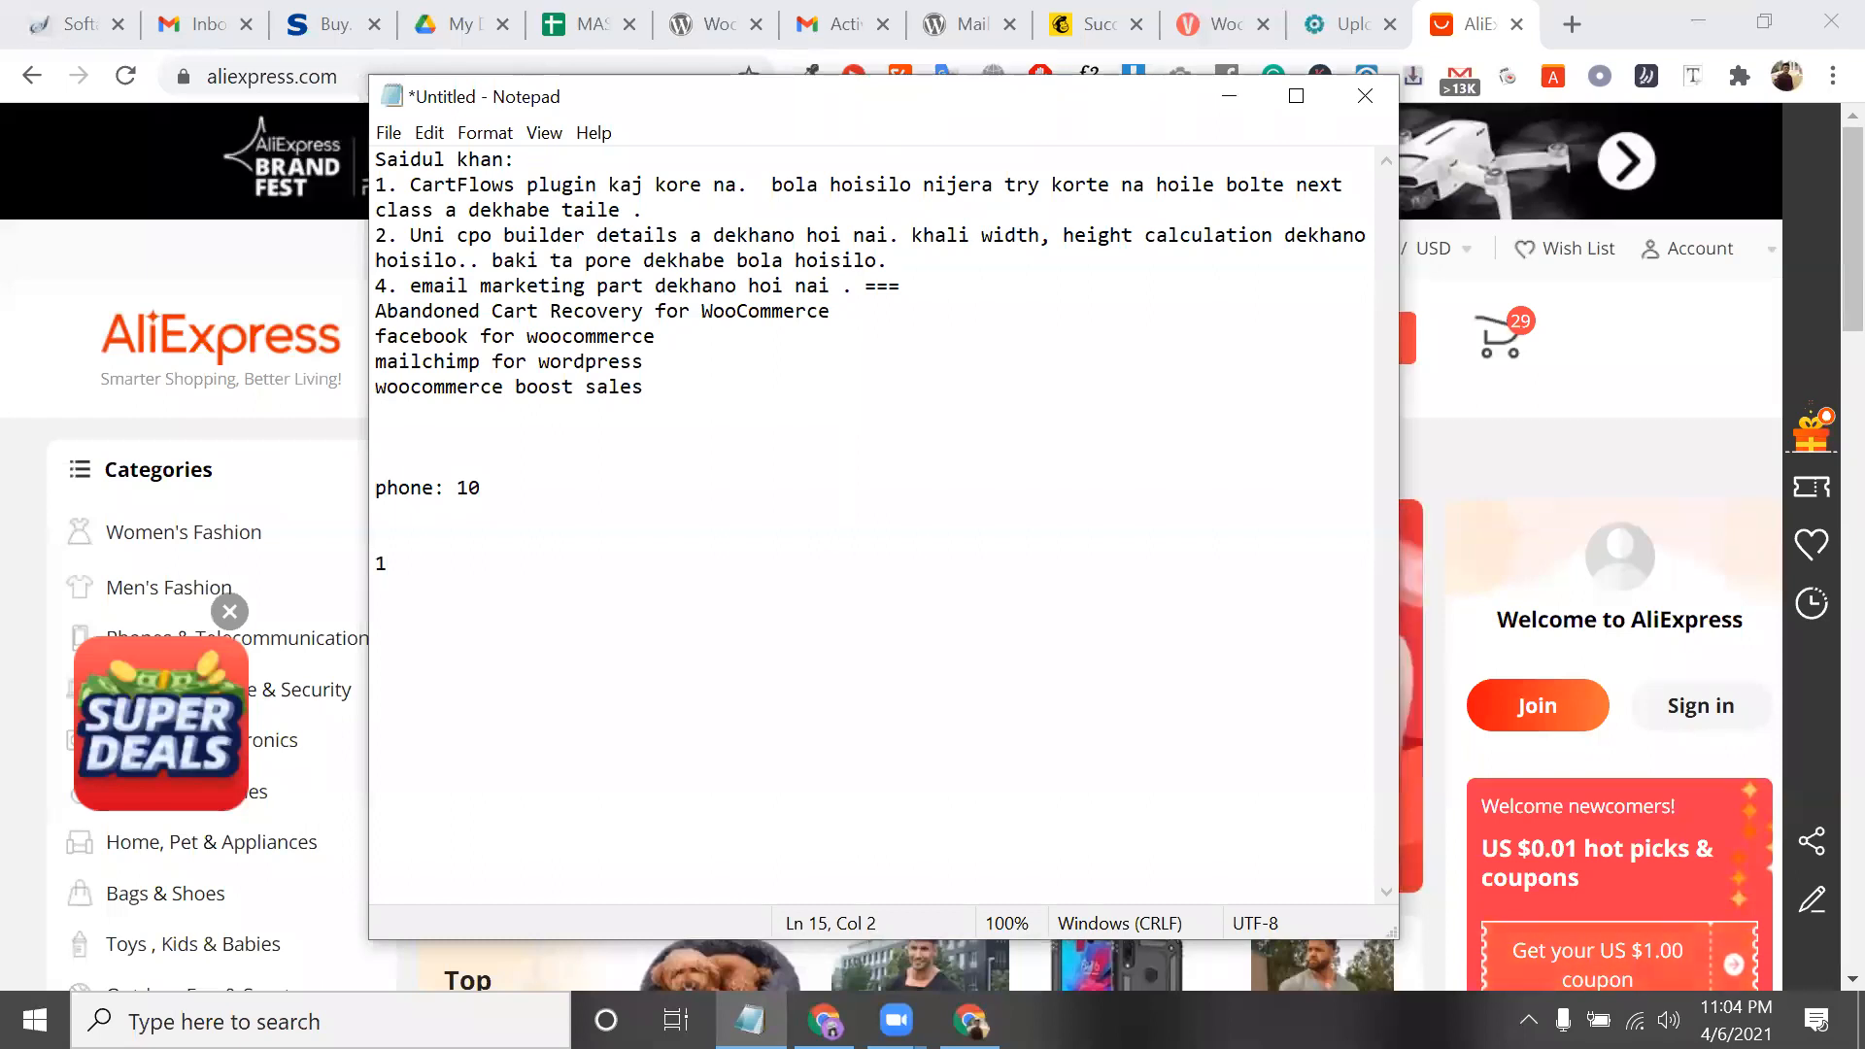
text(10 11 9)
Replace the last number in the numbers line with 12 and highlight the 11
drag(469, 570, 534, 530)
click(448, 561)
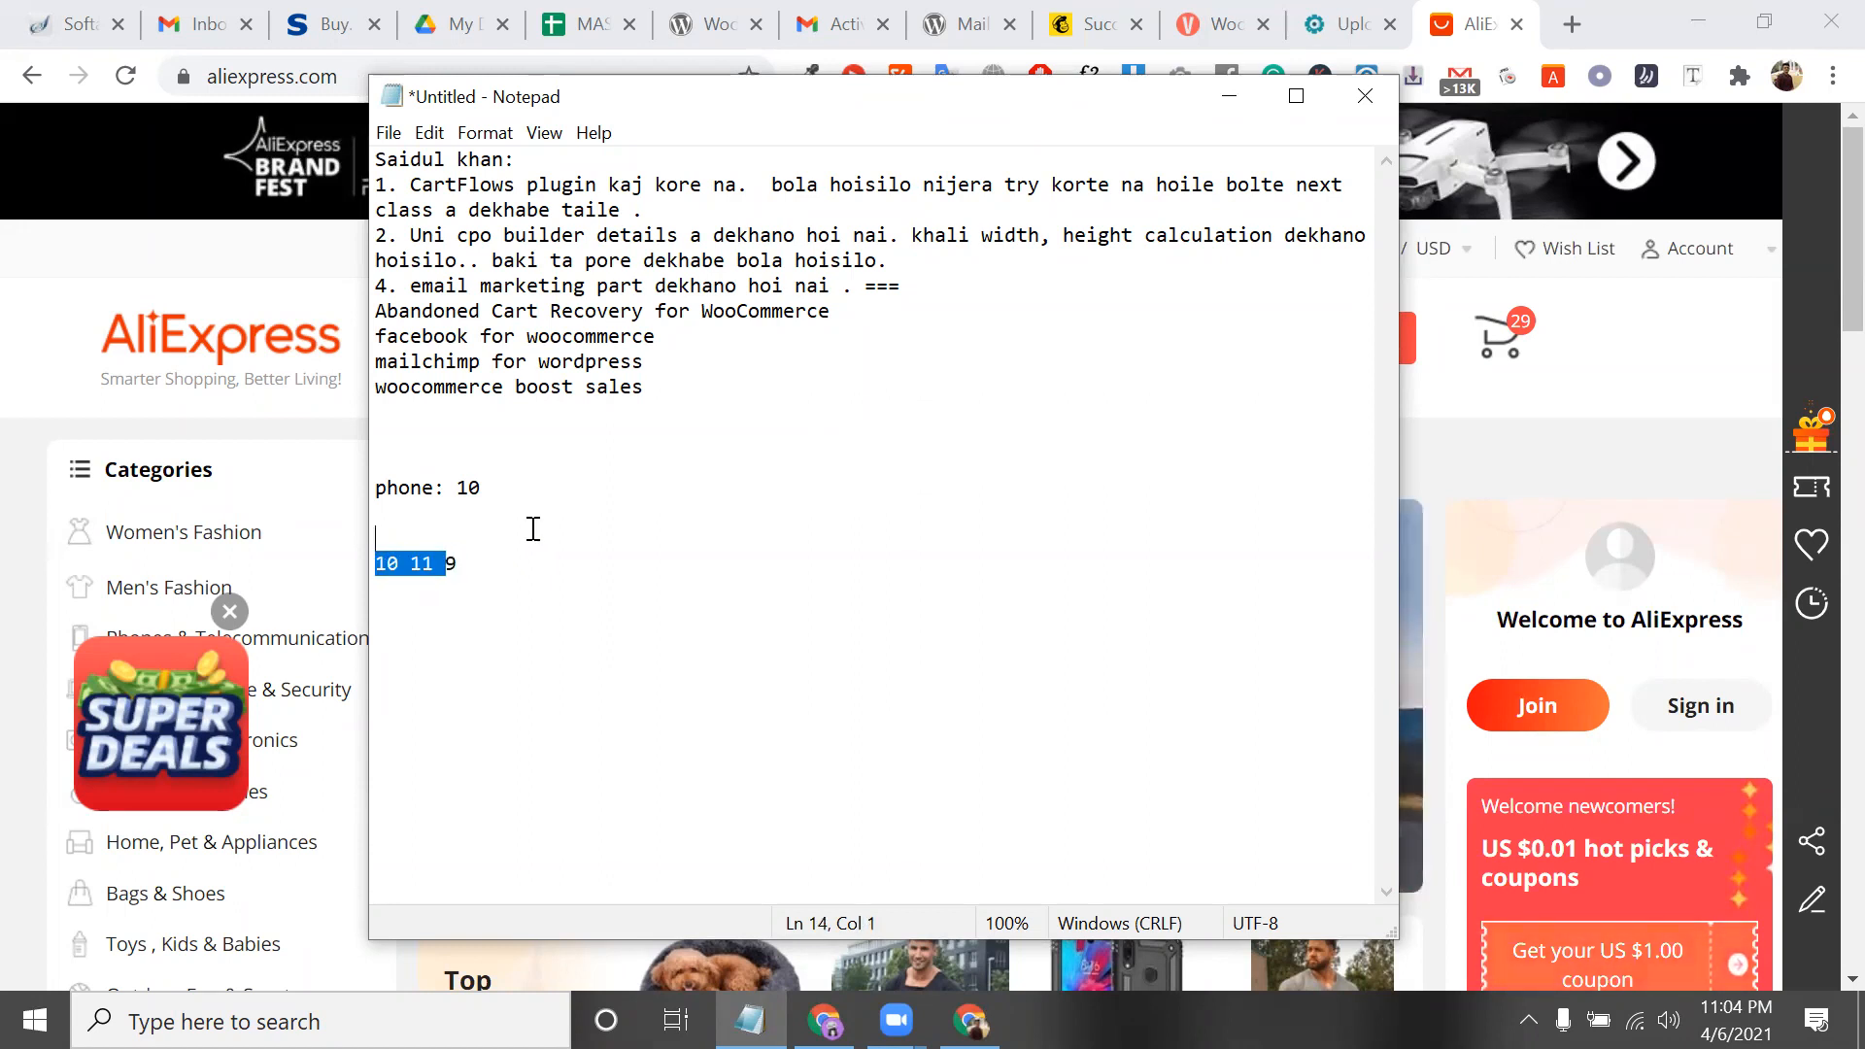
click(525, 556)
key(BackSpace)
text(12)
mouse_move(402, 575)
mouse_down()
mouse_move(378, 573)
mouse_move(414, 564)
mouse_up()
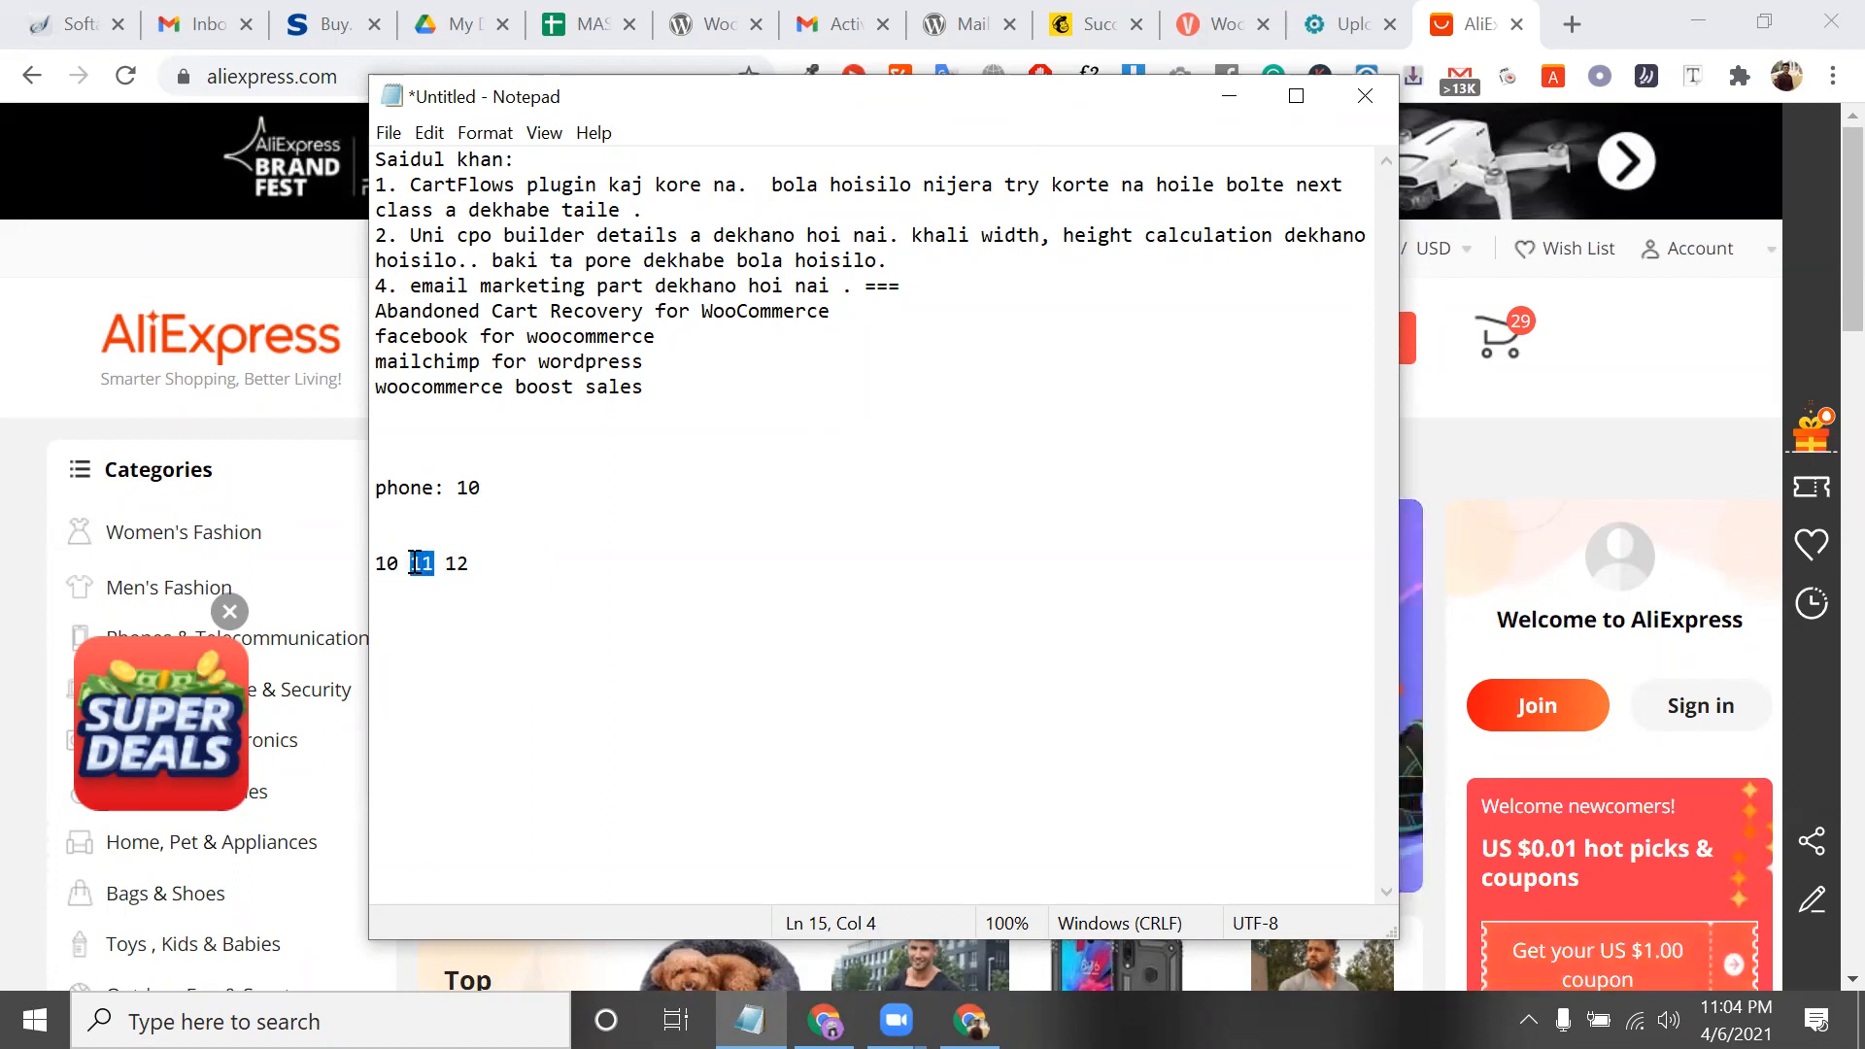
Highlight the 12 and the 10 in the numbers line to compare the example prices
mouse_move(431, 570)
mouse_down()
mouse_move(415, 569)
mouse_move(443, 568)
mouse_up()
click(476, 572)
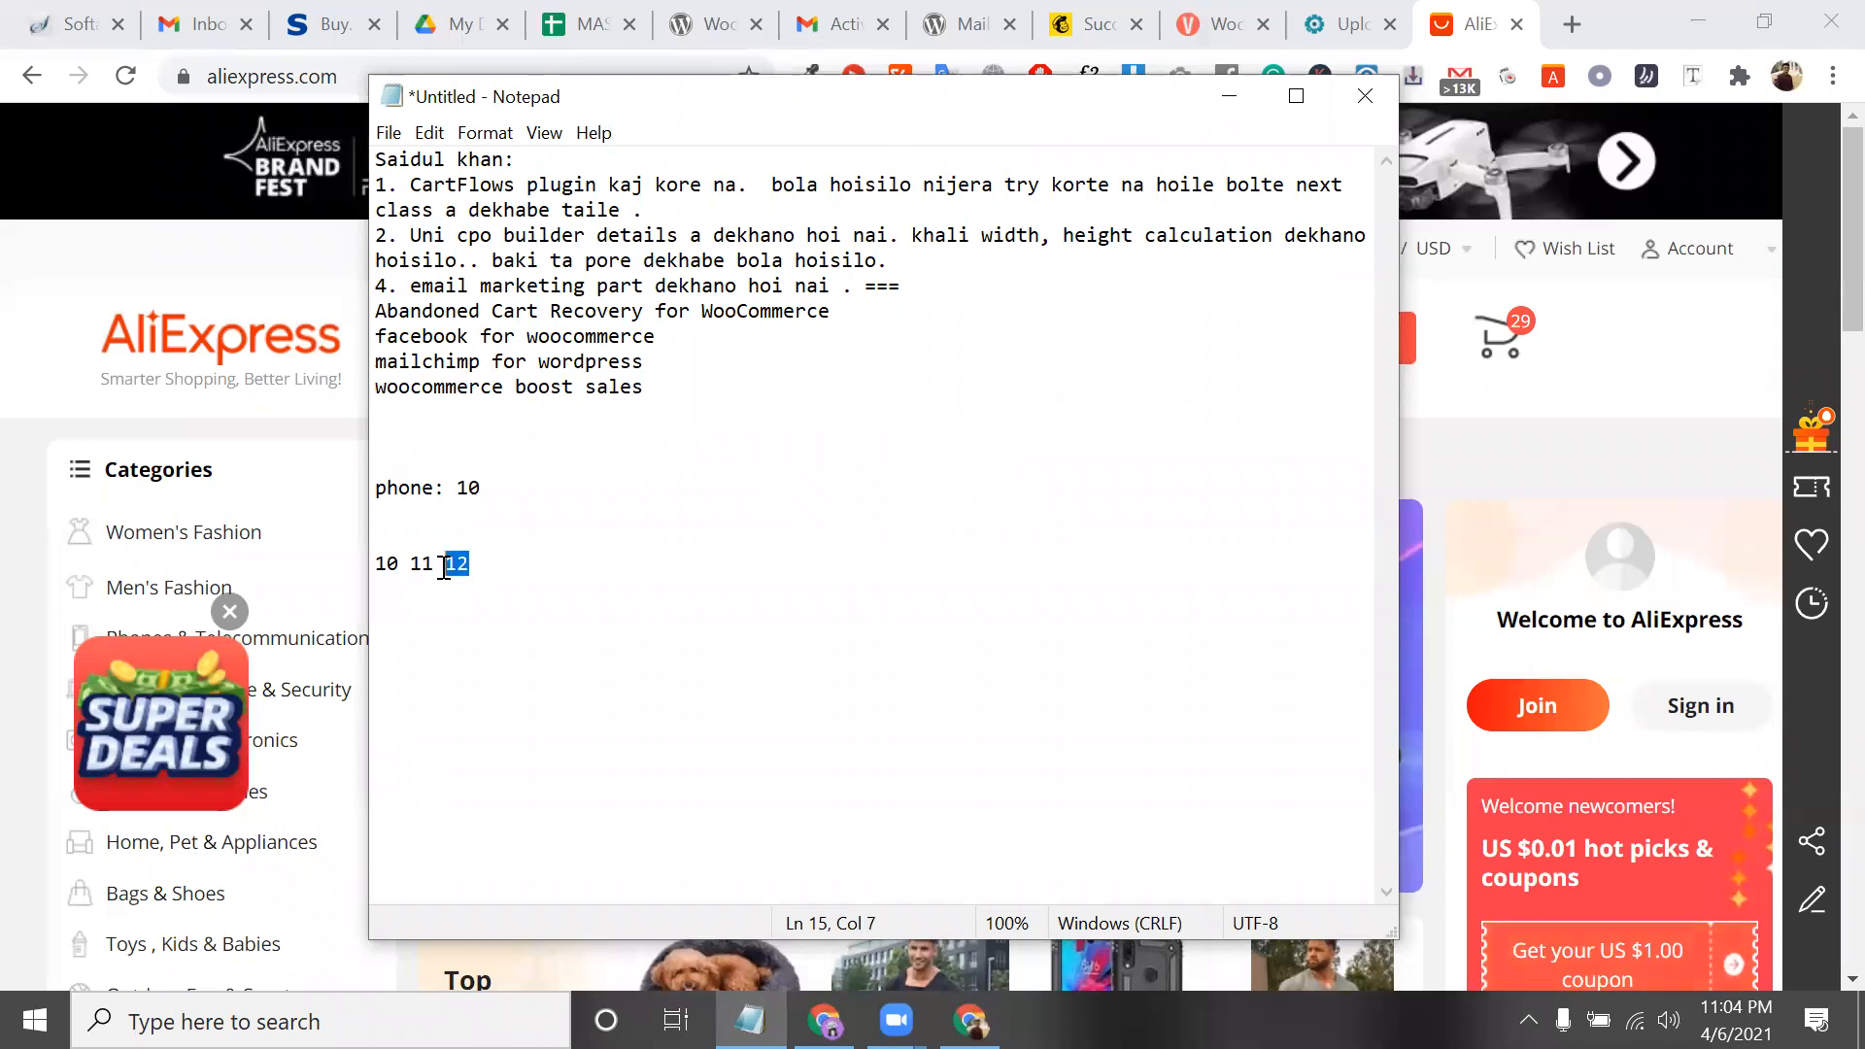
click(479, 571)
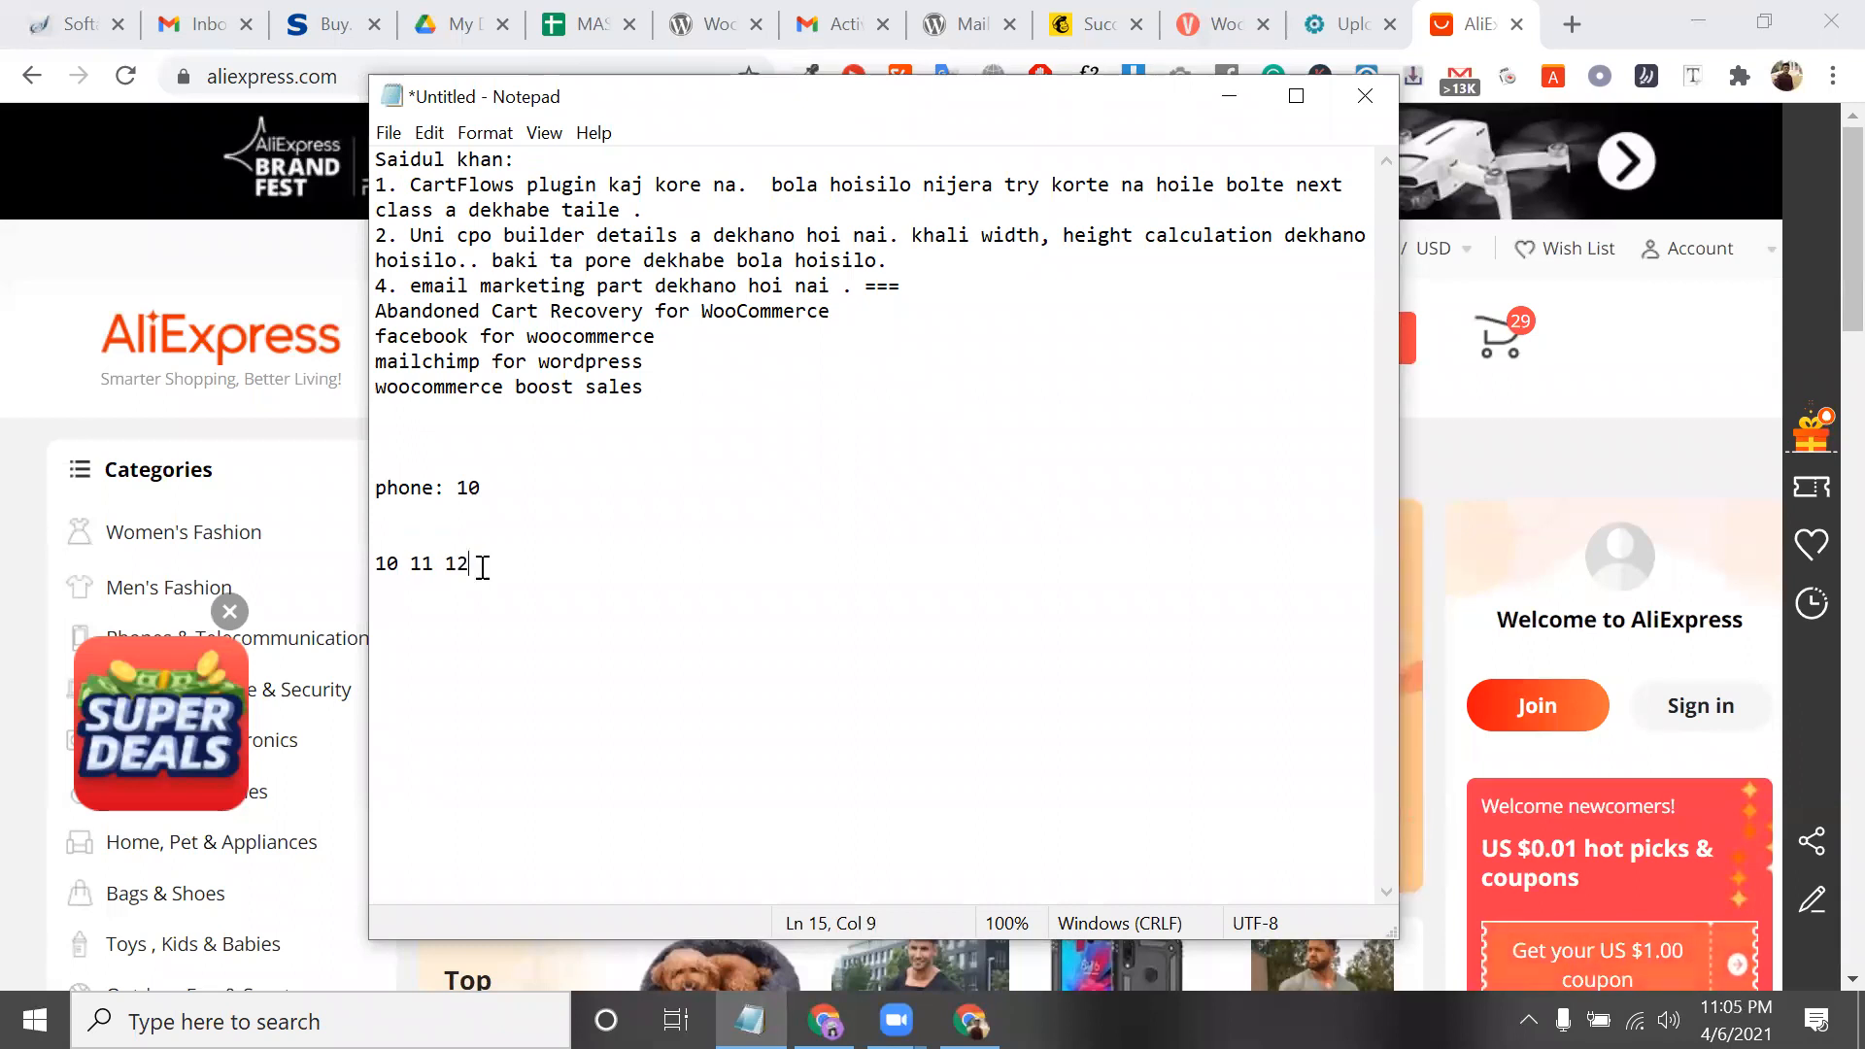
click(397, 572)
drag(397, 571, 367, 572)
click(487, 571)
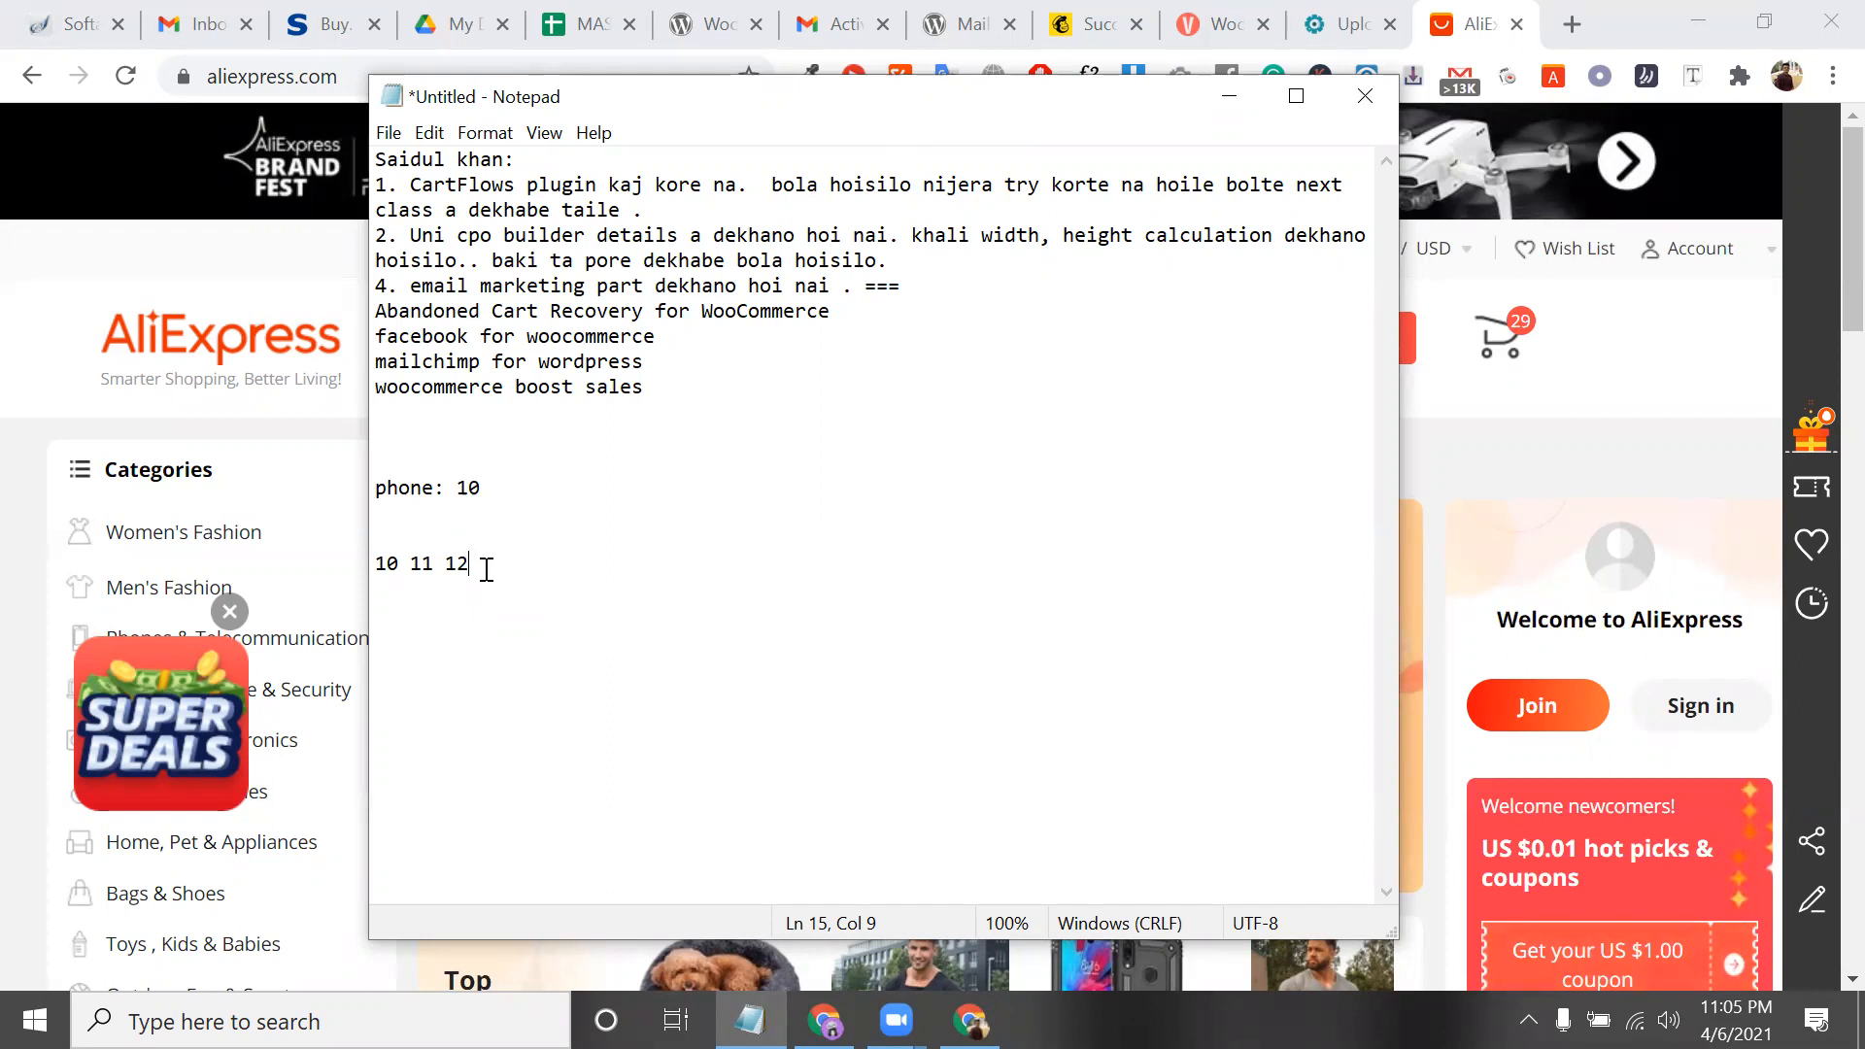
mouse_move(470, 569)
mouse_down()
mouse_move(376, 569)
mouse_move(470, 563)
mouse_up()
click(396, 569)
click(380, 563)
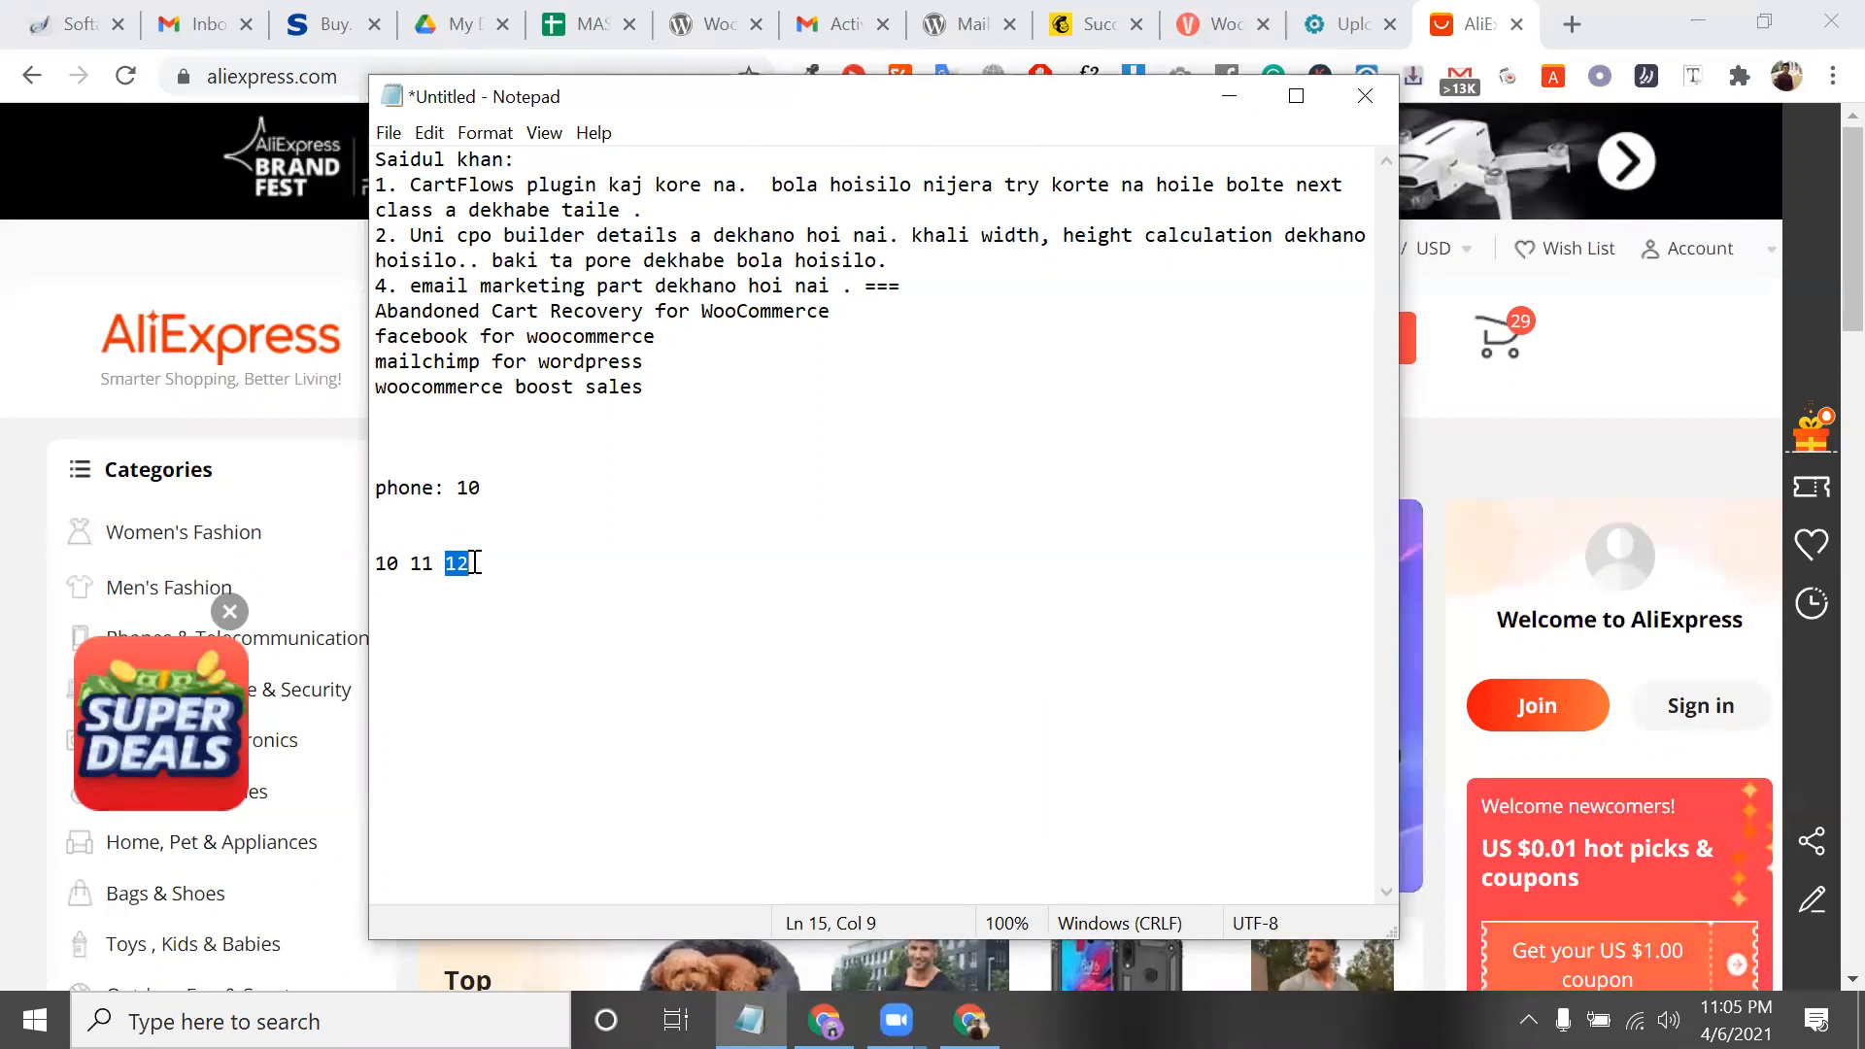
Label the "10 11 12" line by adding "upsell: " in front of the numbers
click(475, 563)
key(Return)
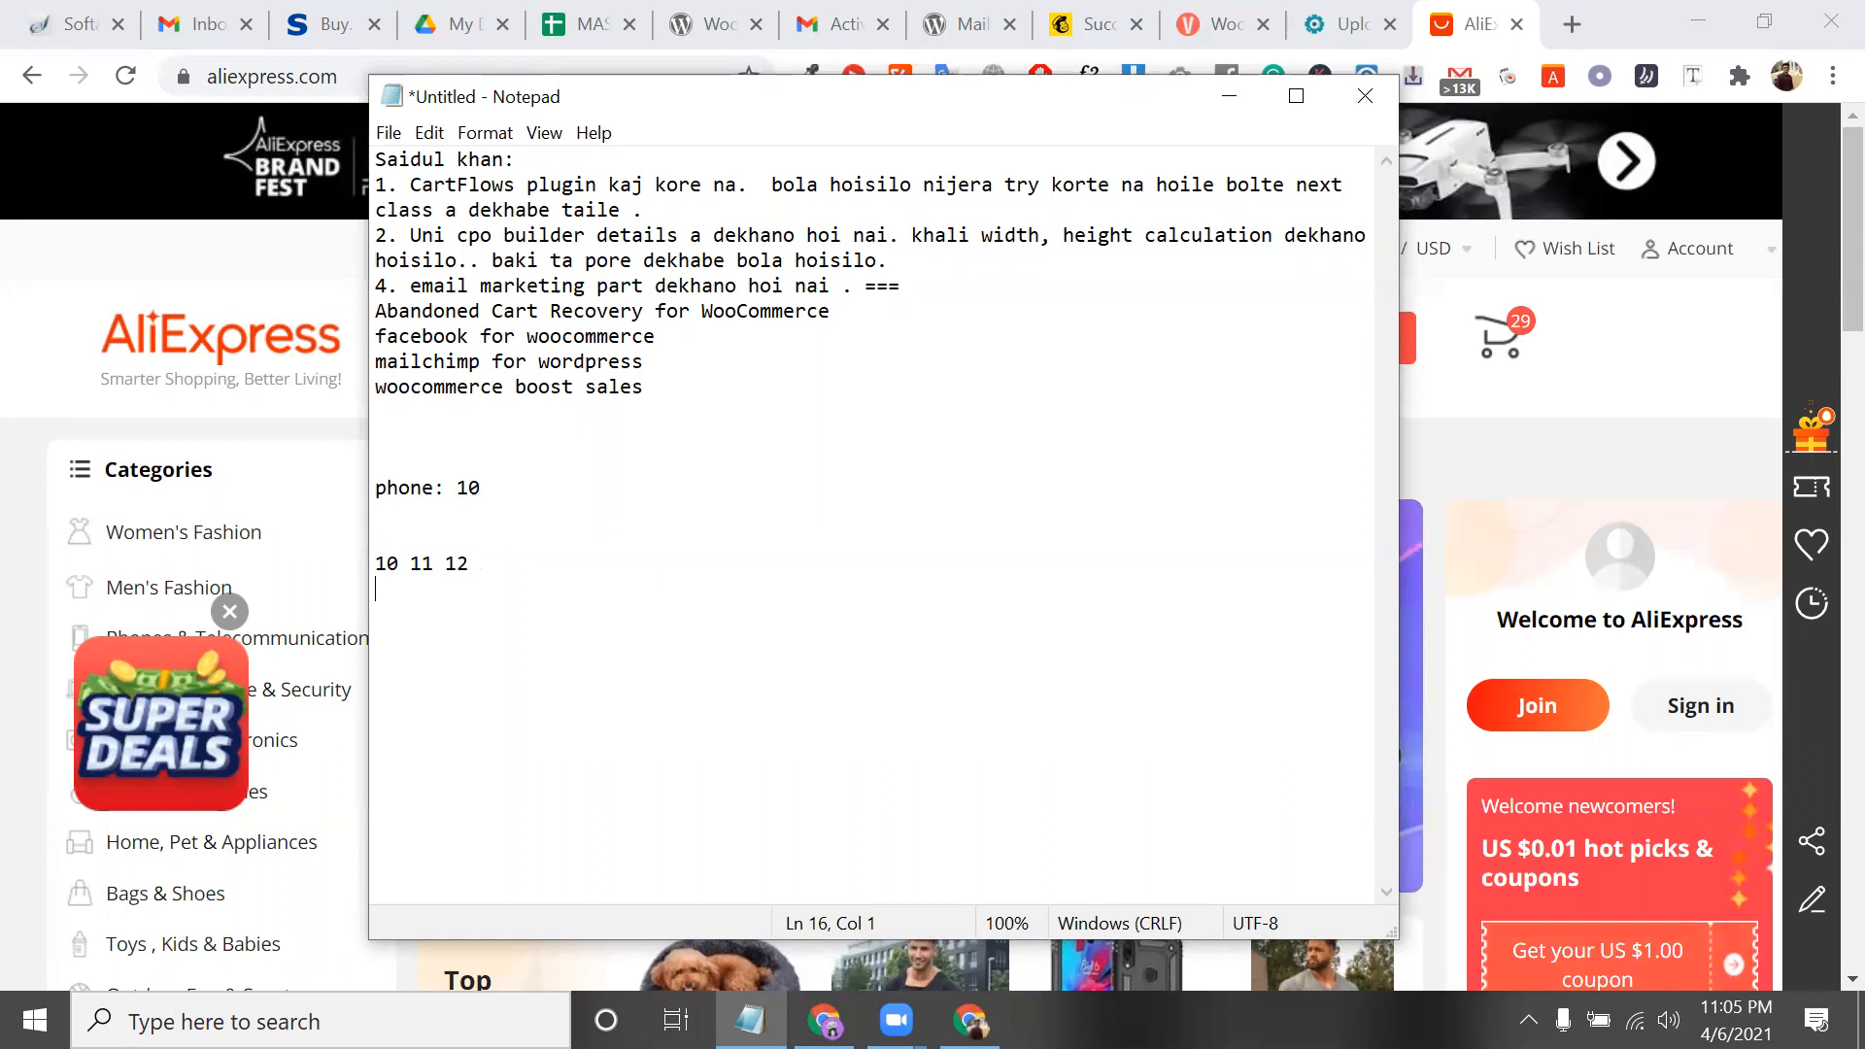
text(up)
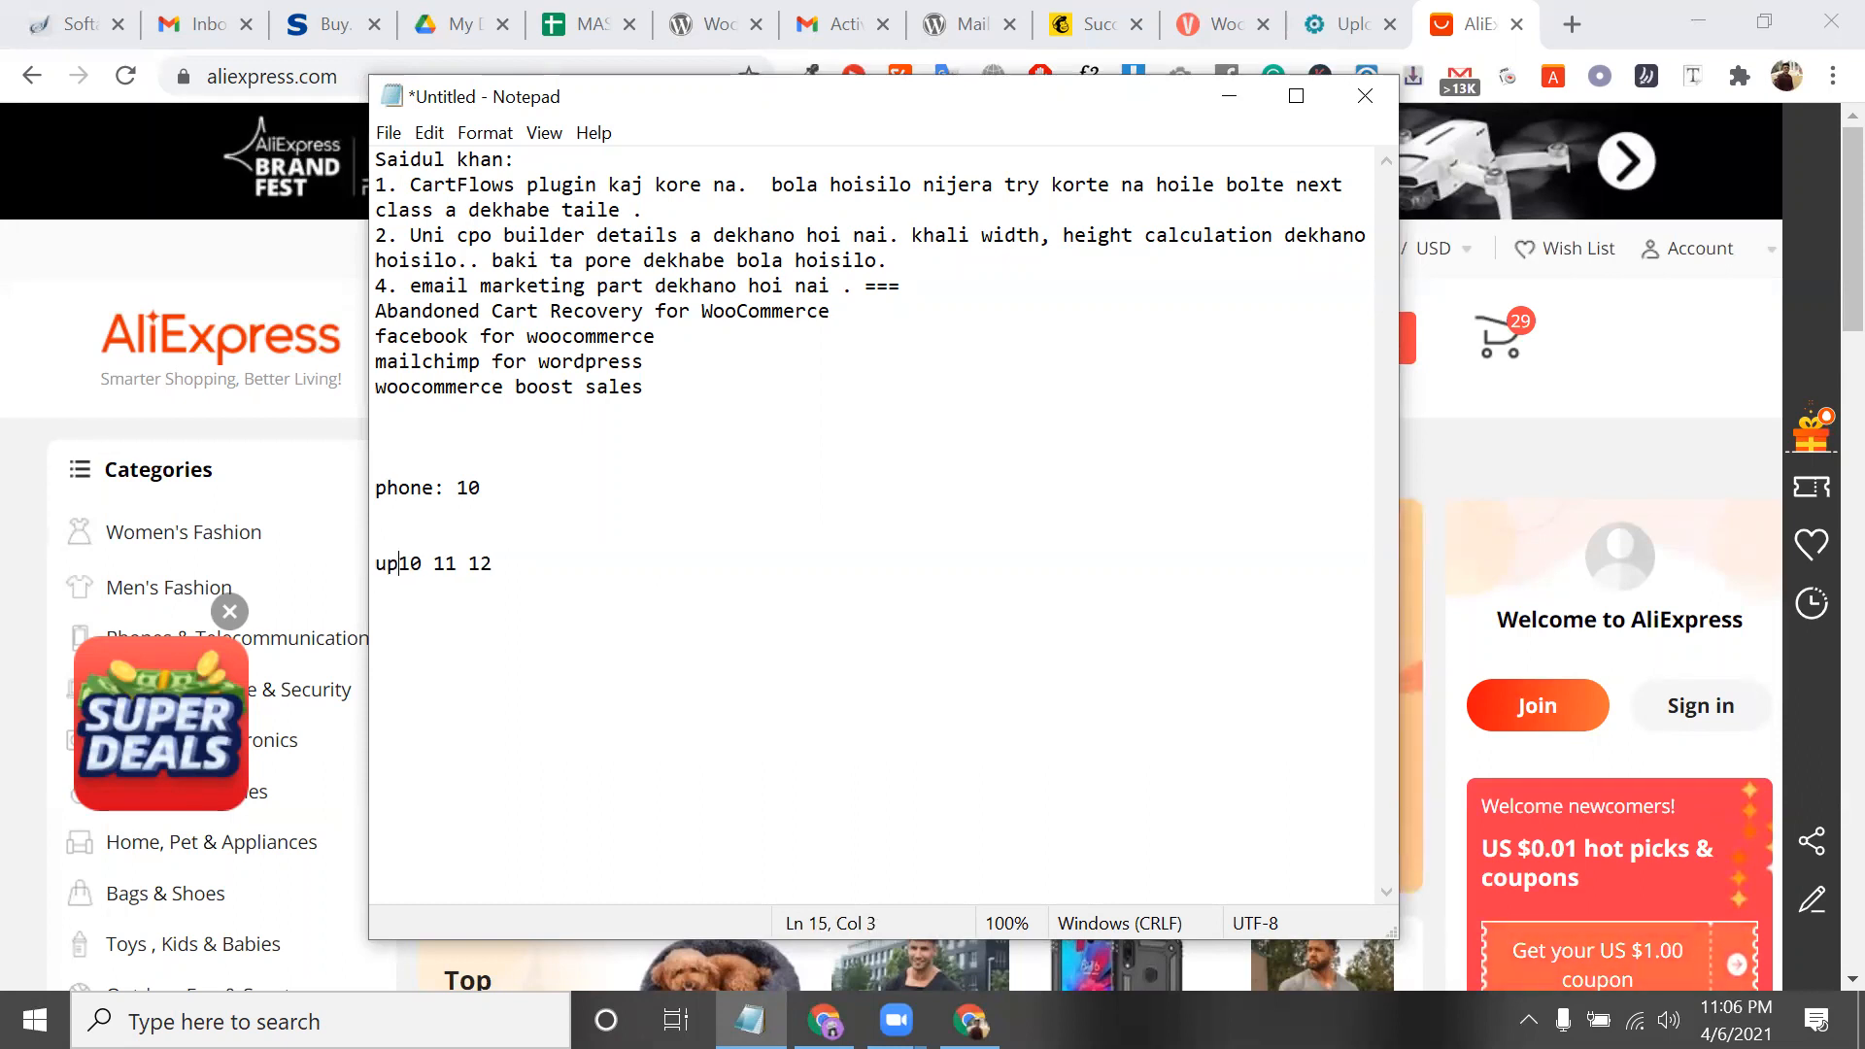
text(sell:)
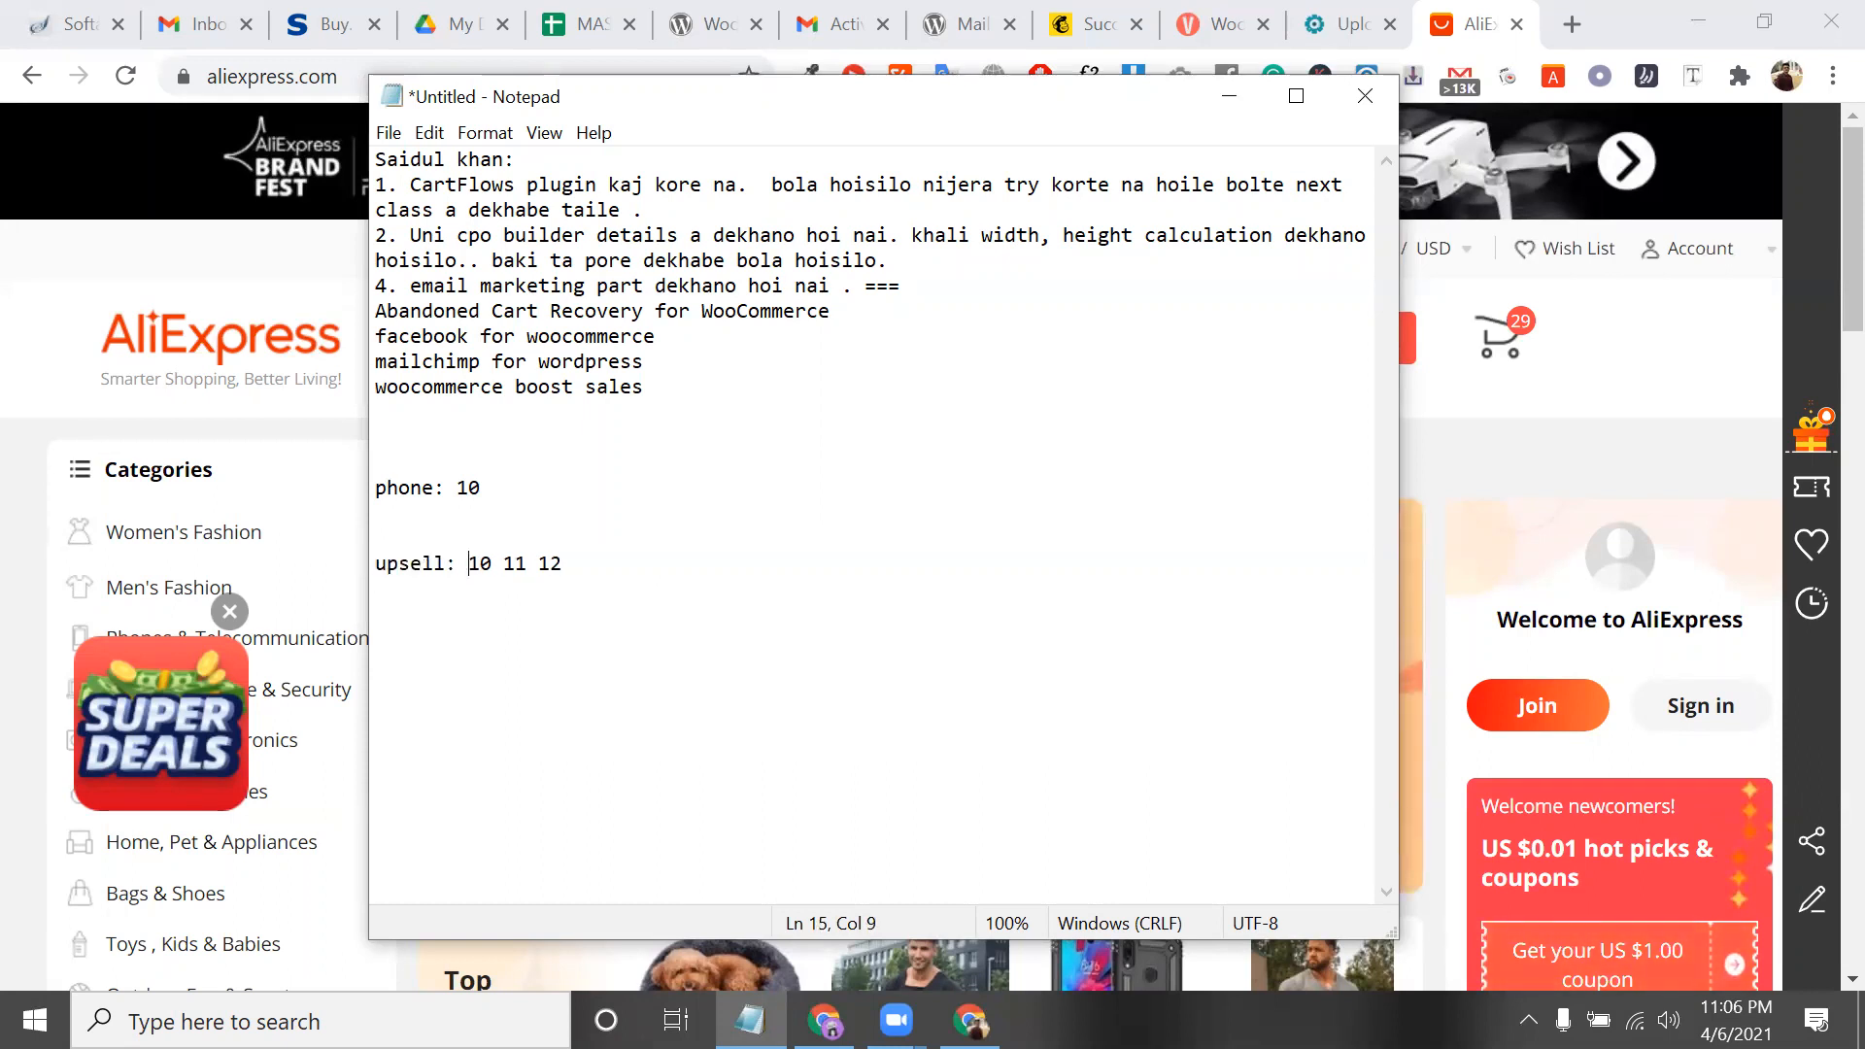
Add a new line reading "cross:" two lines below the upsell line
click(587, 568)
key(Return)
key(Return)
text(cross:)
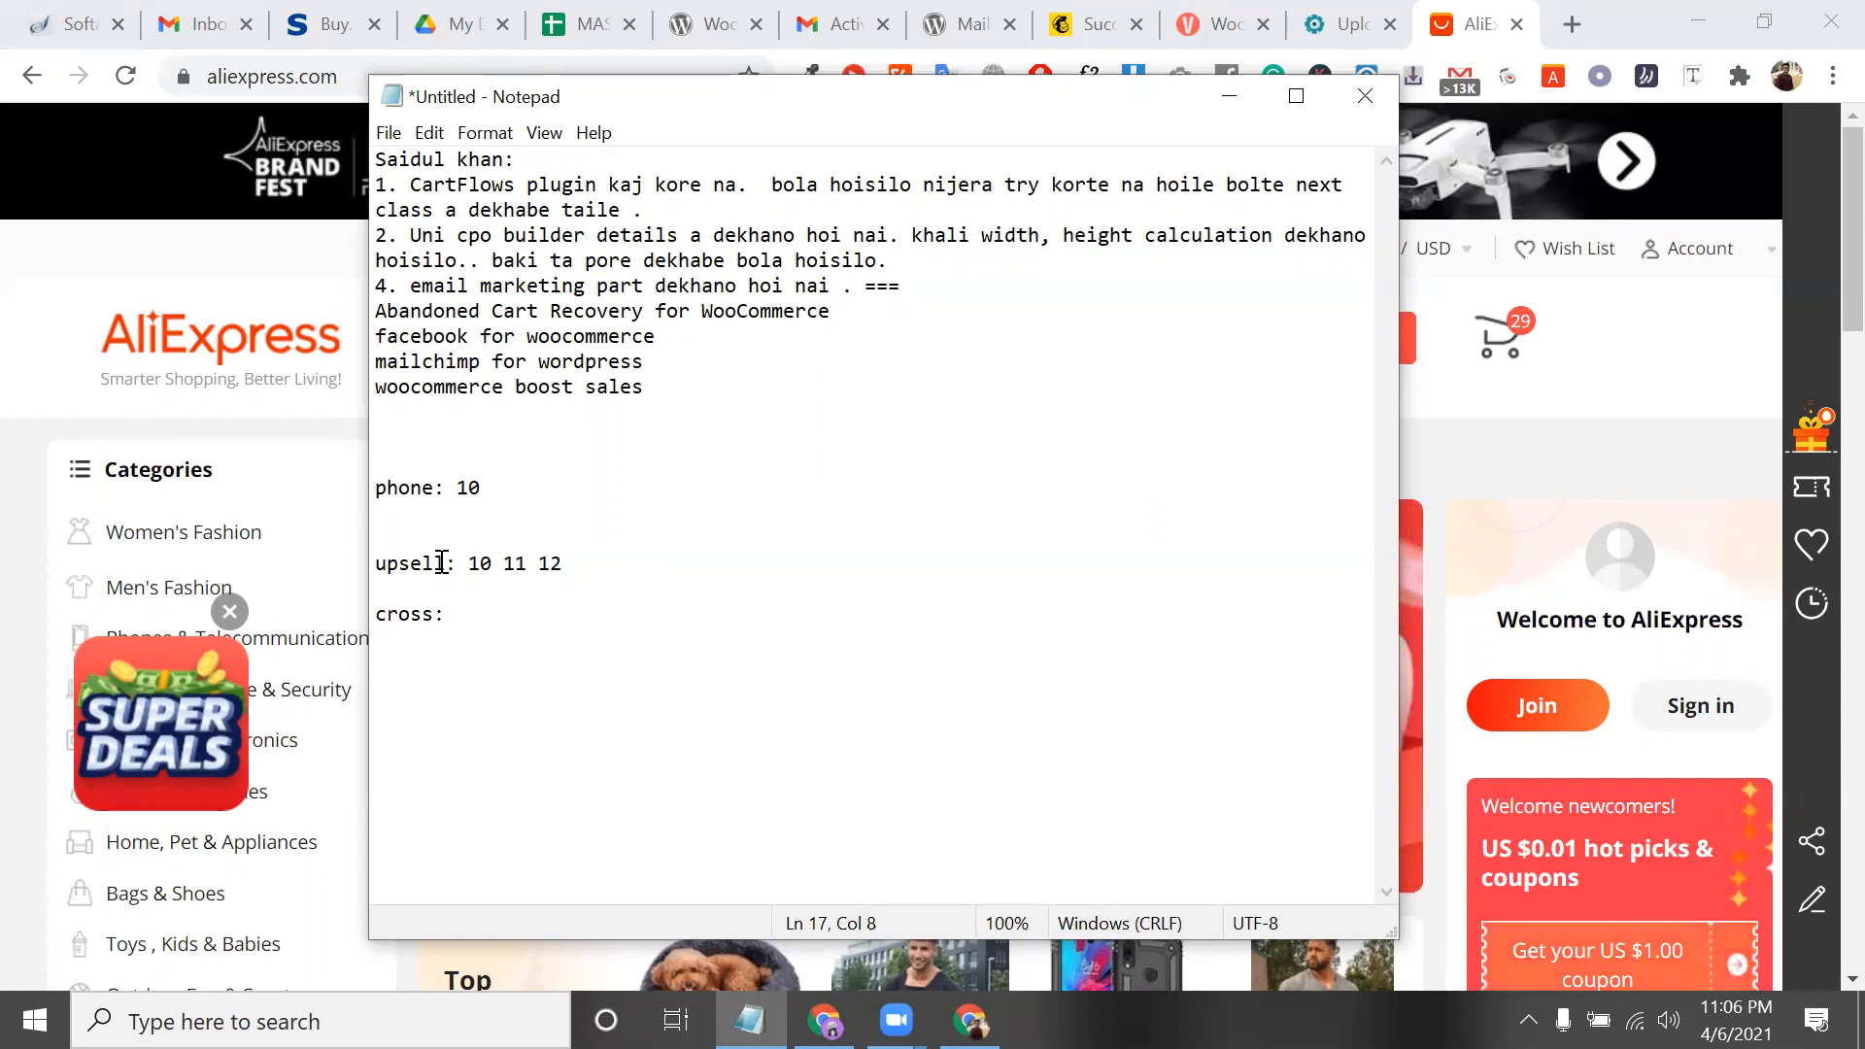
Remove the 10 and the 12 from the upsell line, keeping only 11, and highlight the space after "cross:"
mouse_move(490, 567)
mouse_down()
mouse_move(468, 566)
mouse_move(583, 554)
mouse_move(484, 564)
mouse_up()
key(BackSpace)
key(BackSpace)
click(466, 620)
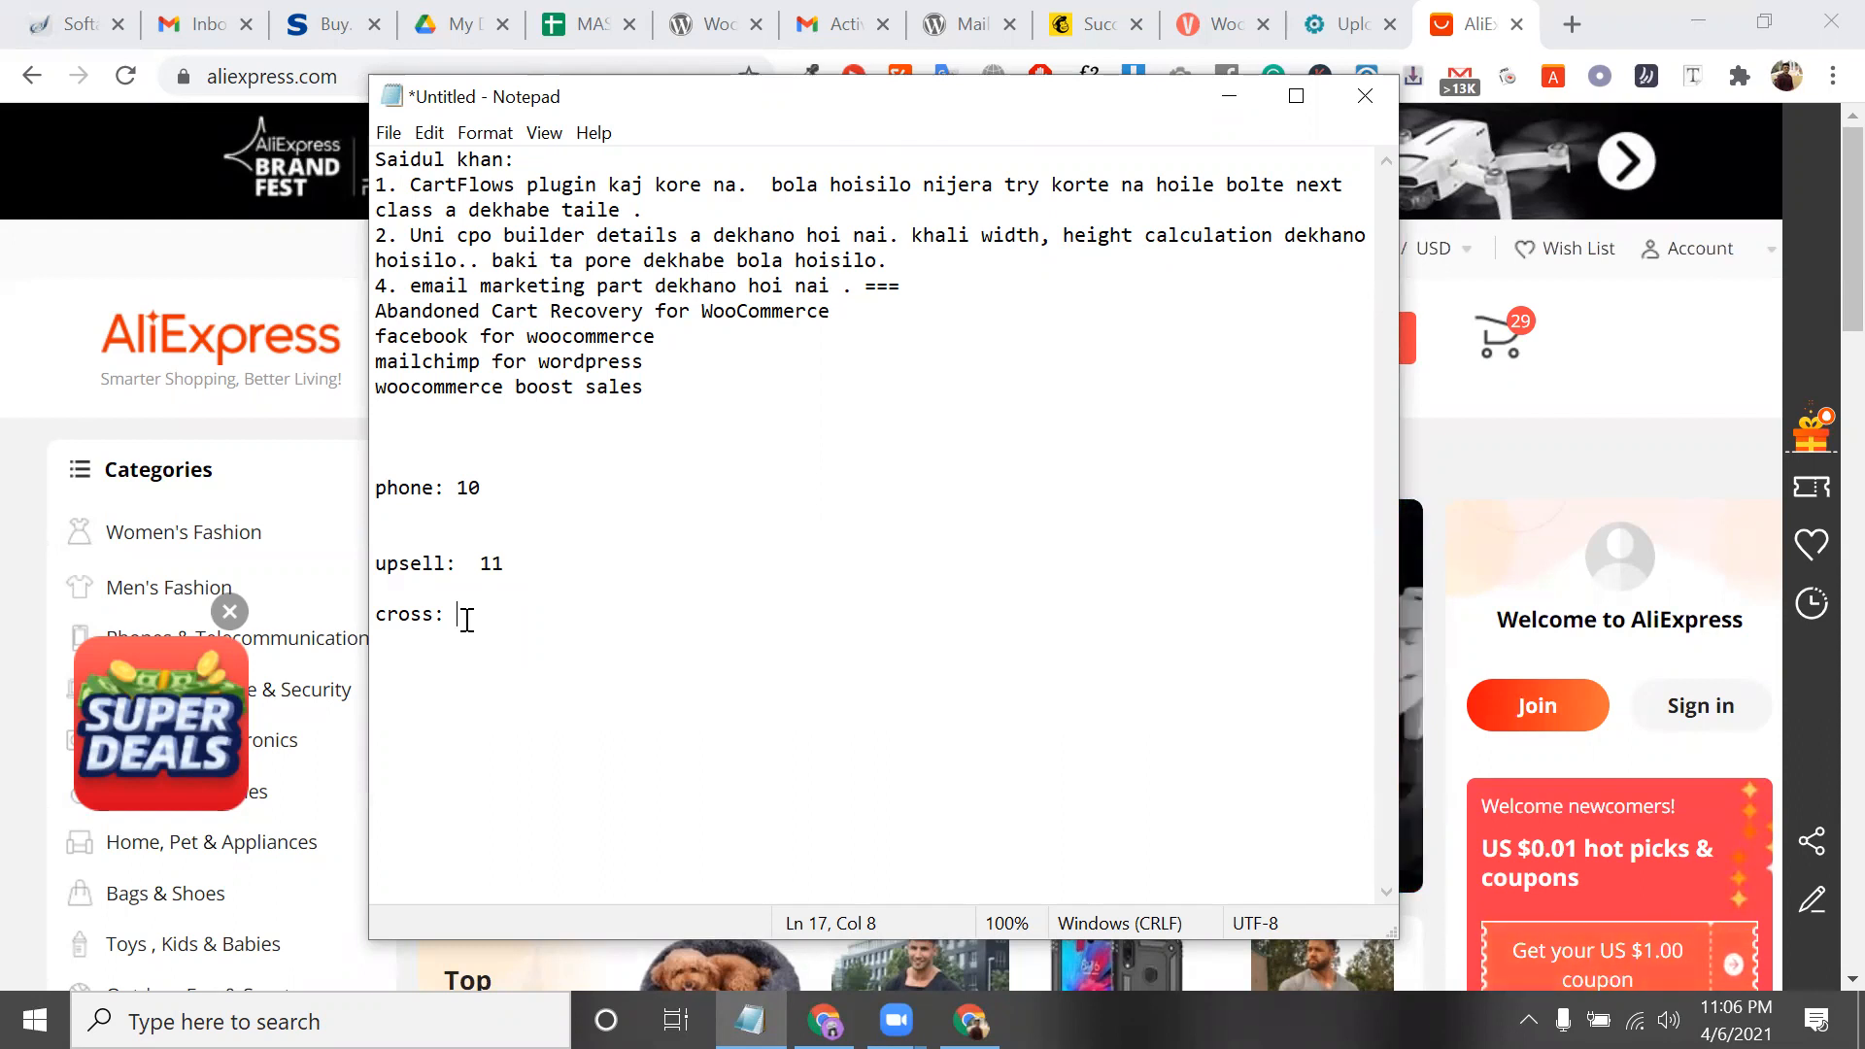
drag(444, 616, 516, 616)
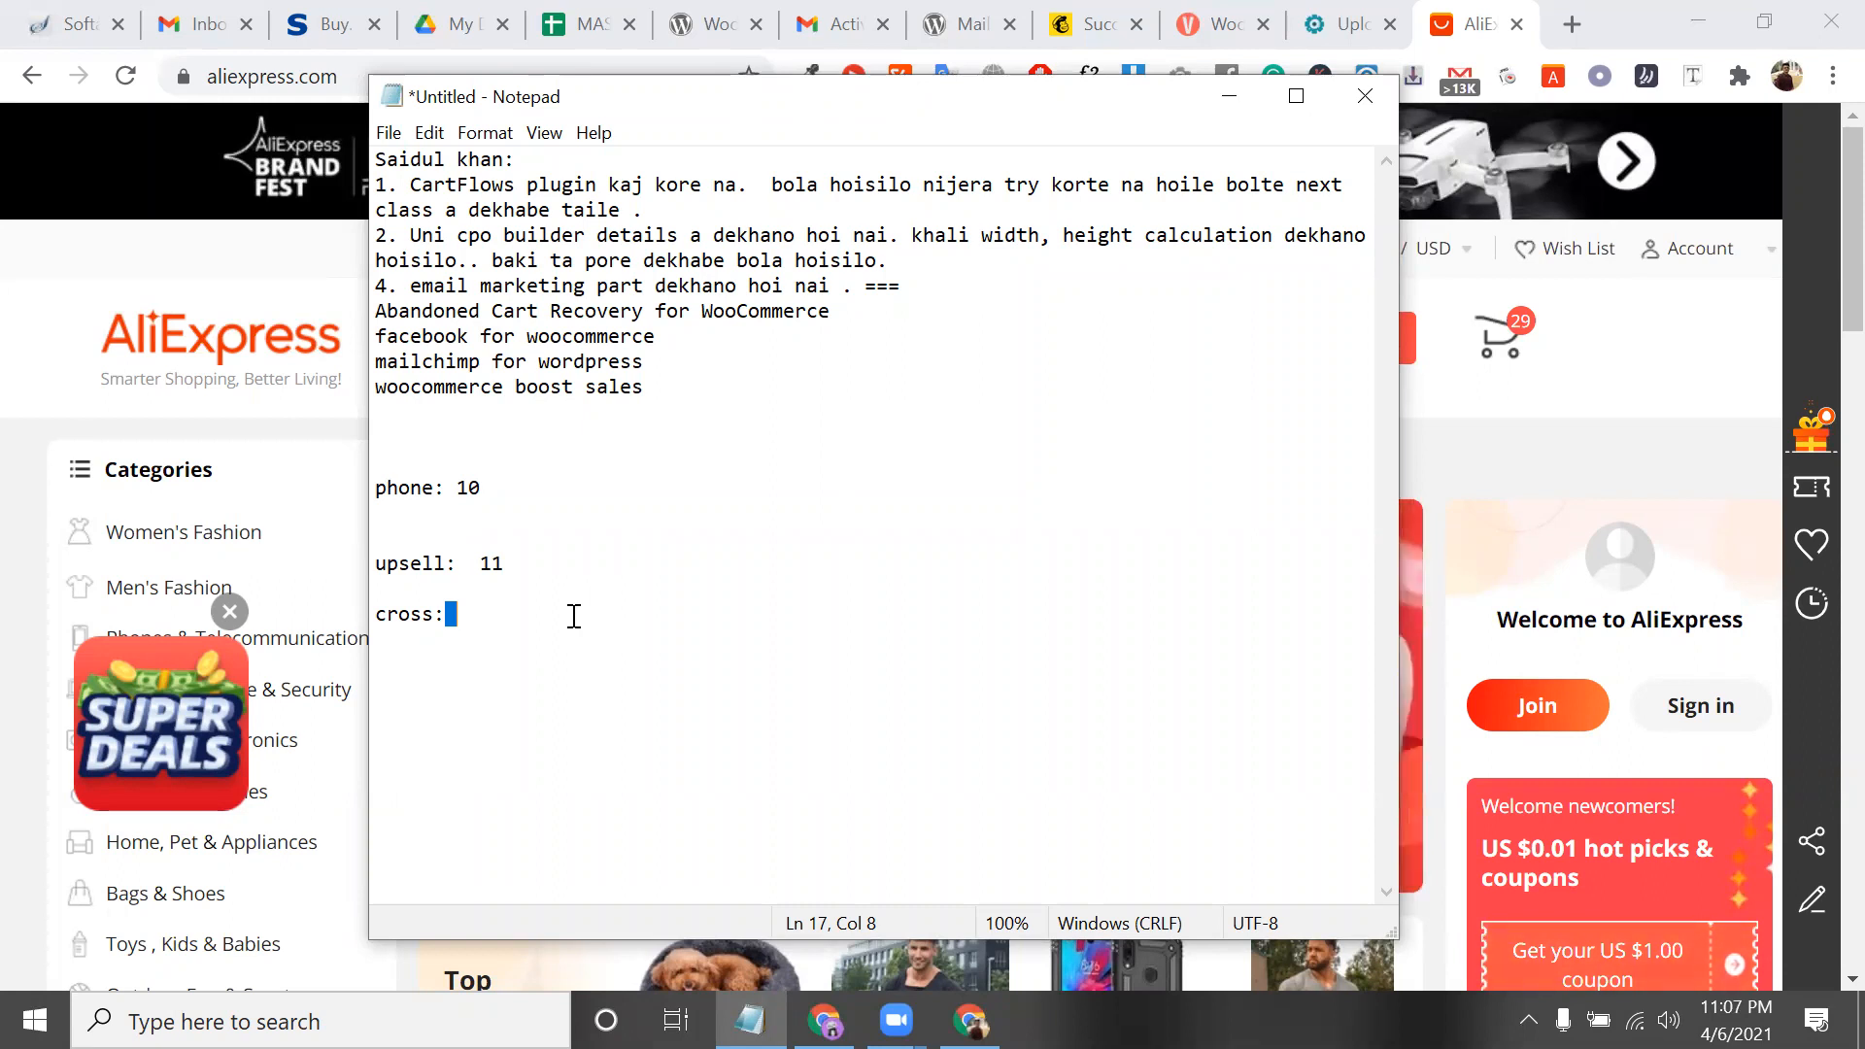
Highlight the 11, the whole upsell line and its "upsell:" label to explain the upsell example
click(512, 561)
double_click(494, 560)
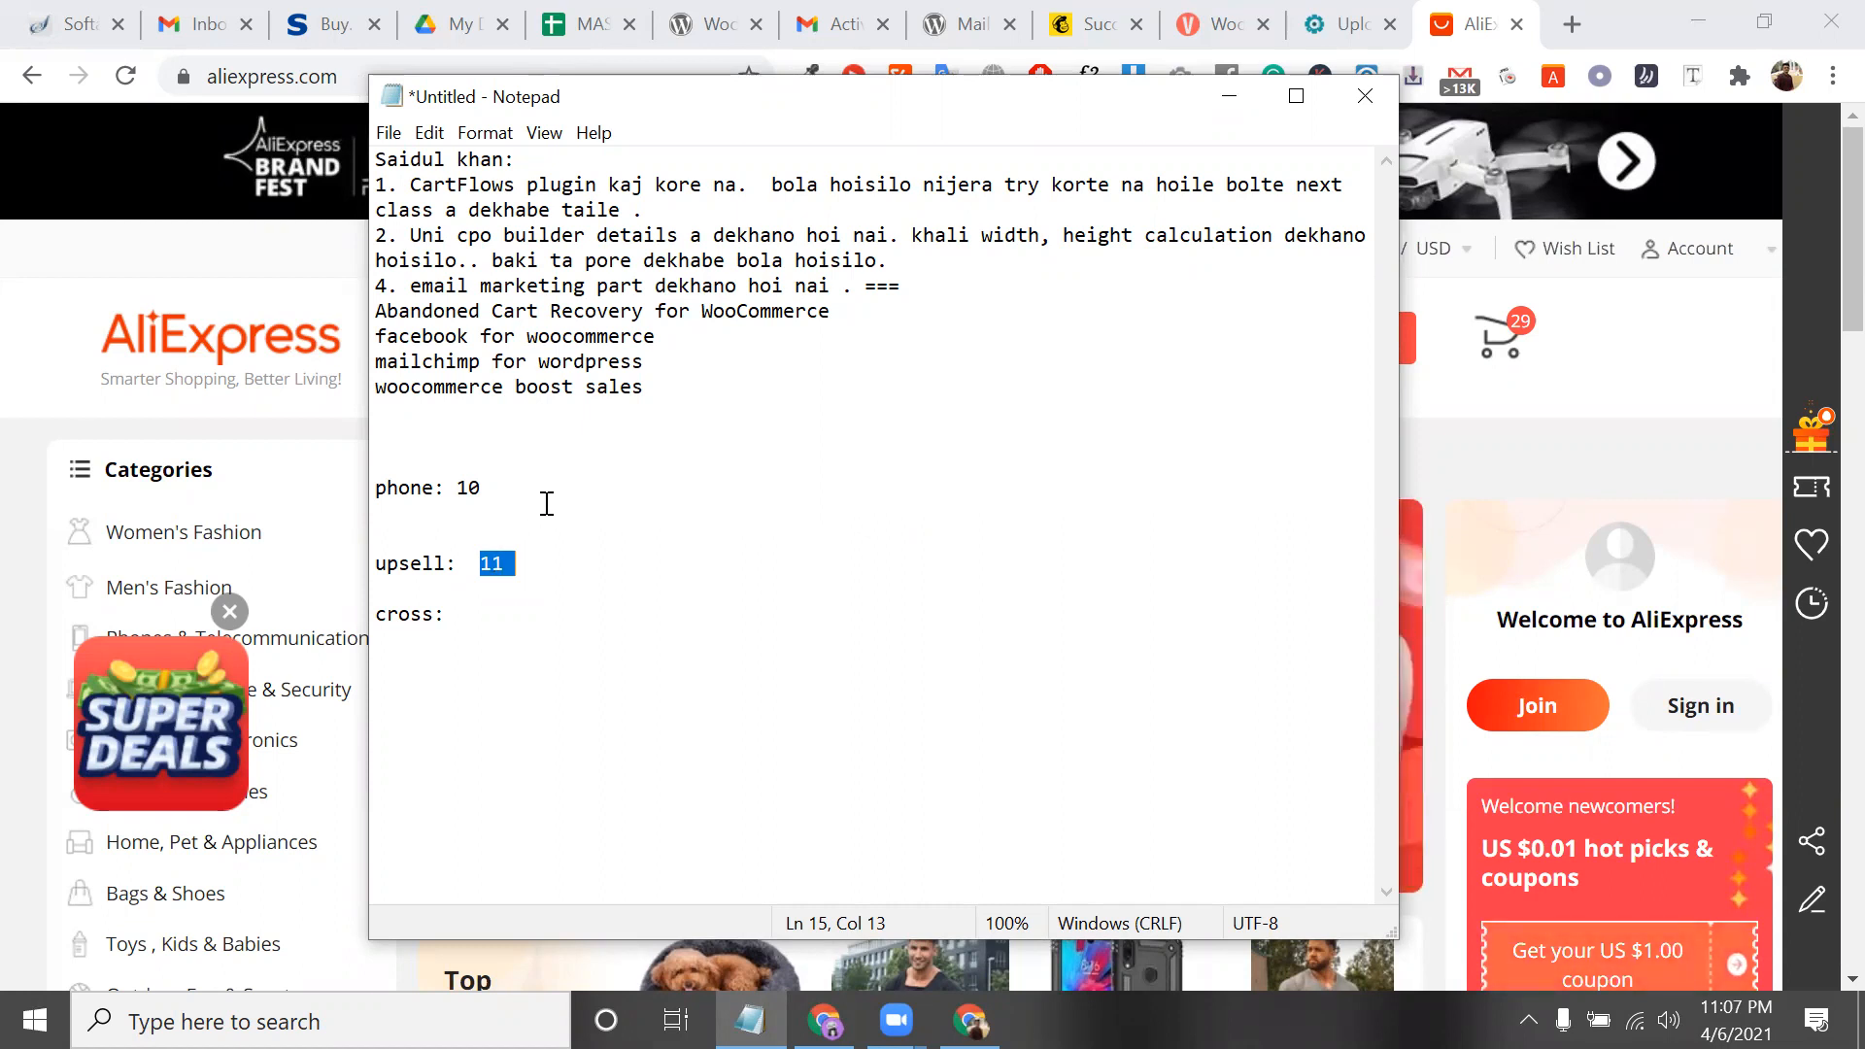
click(491, 555)
drag(481, 564, 373, 568)
click(470, 612)
click(372, 568)
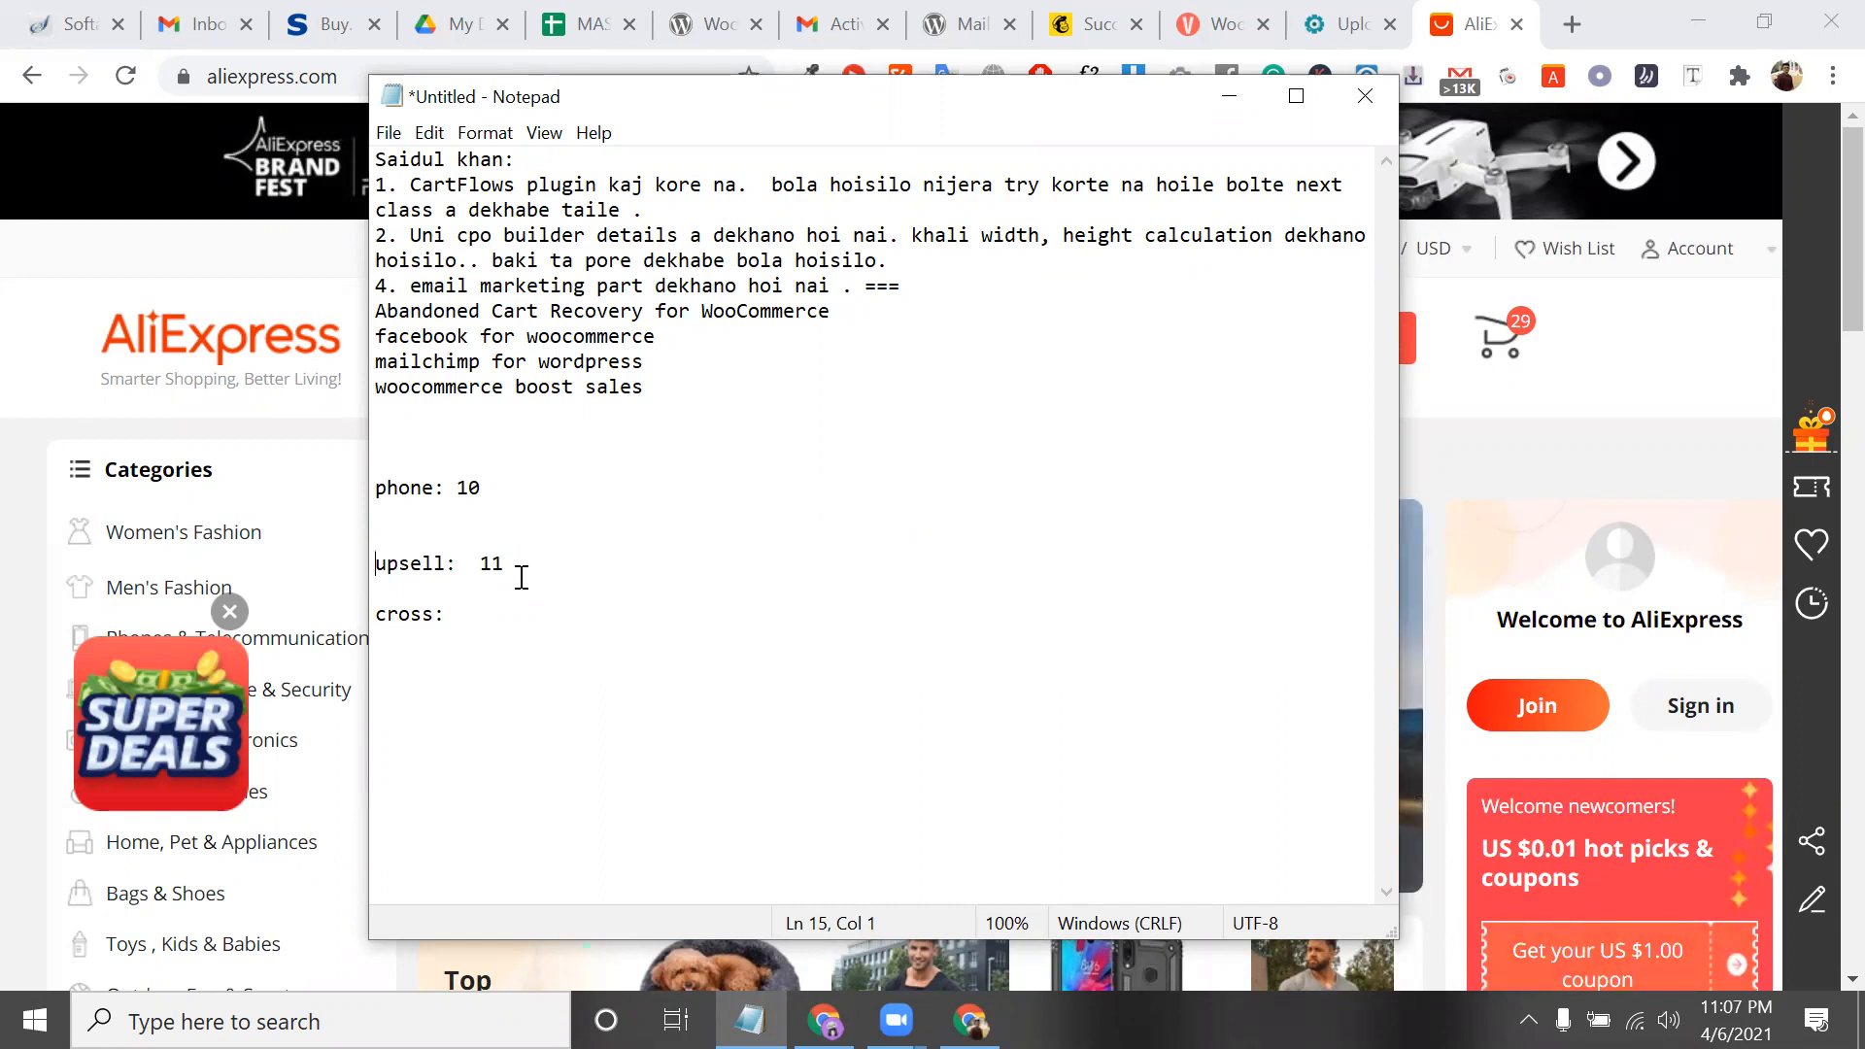
drag(516, 565, 374, 569)
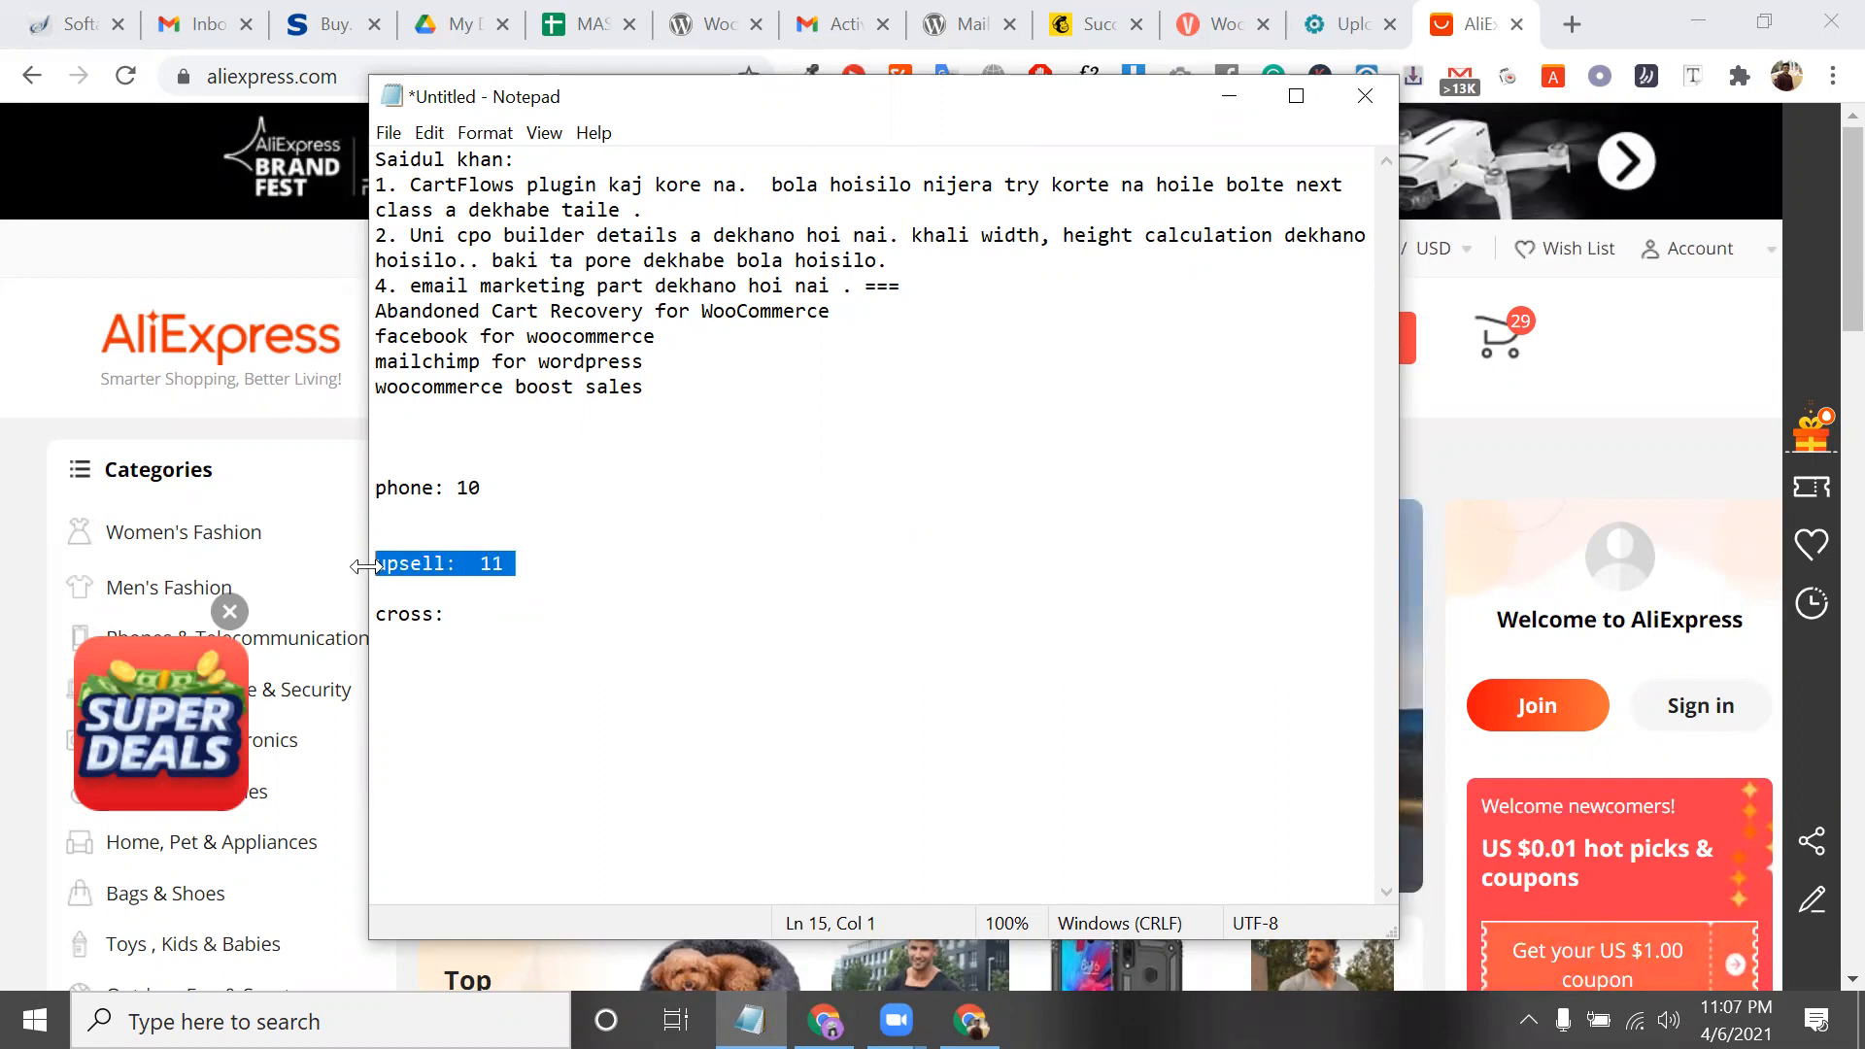
click(400, 569)
double_click(400, 568)
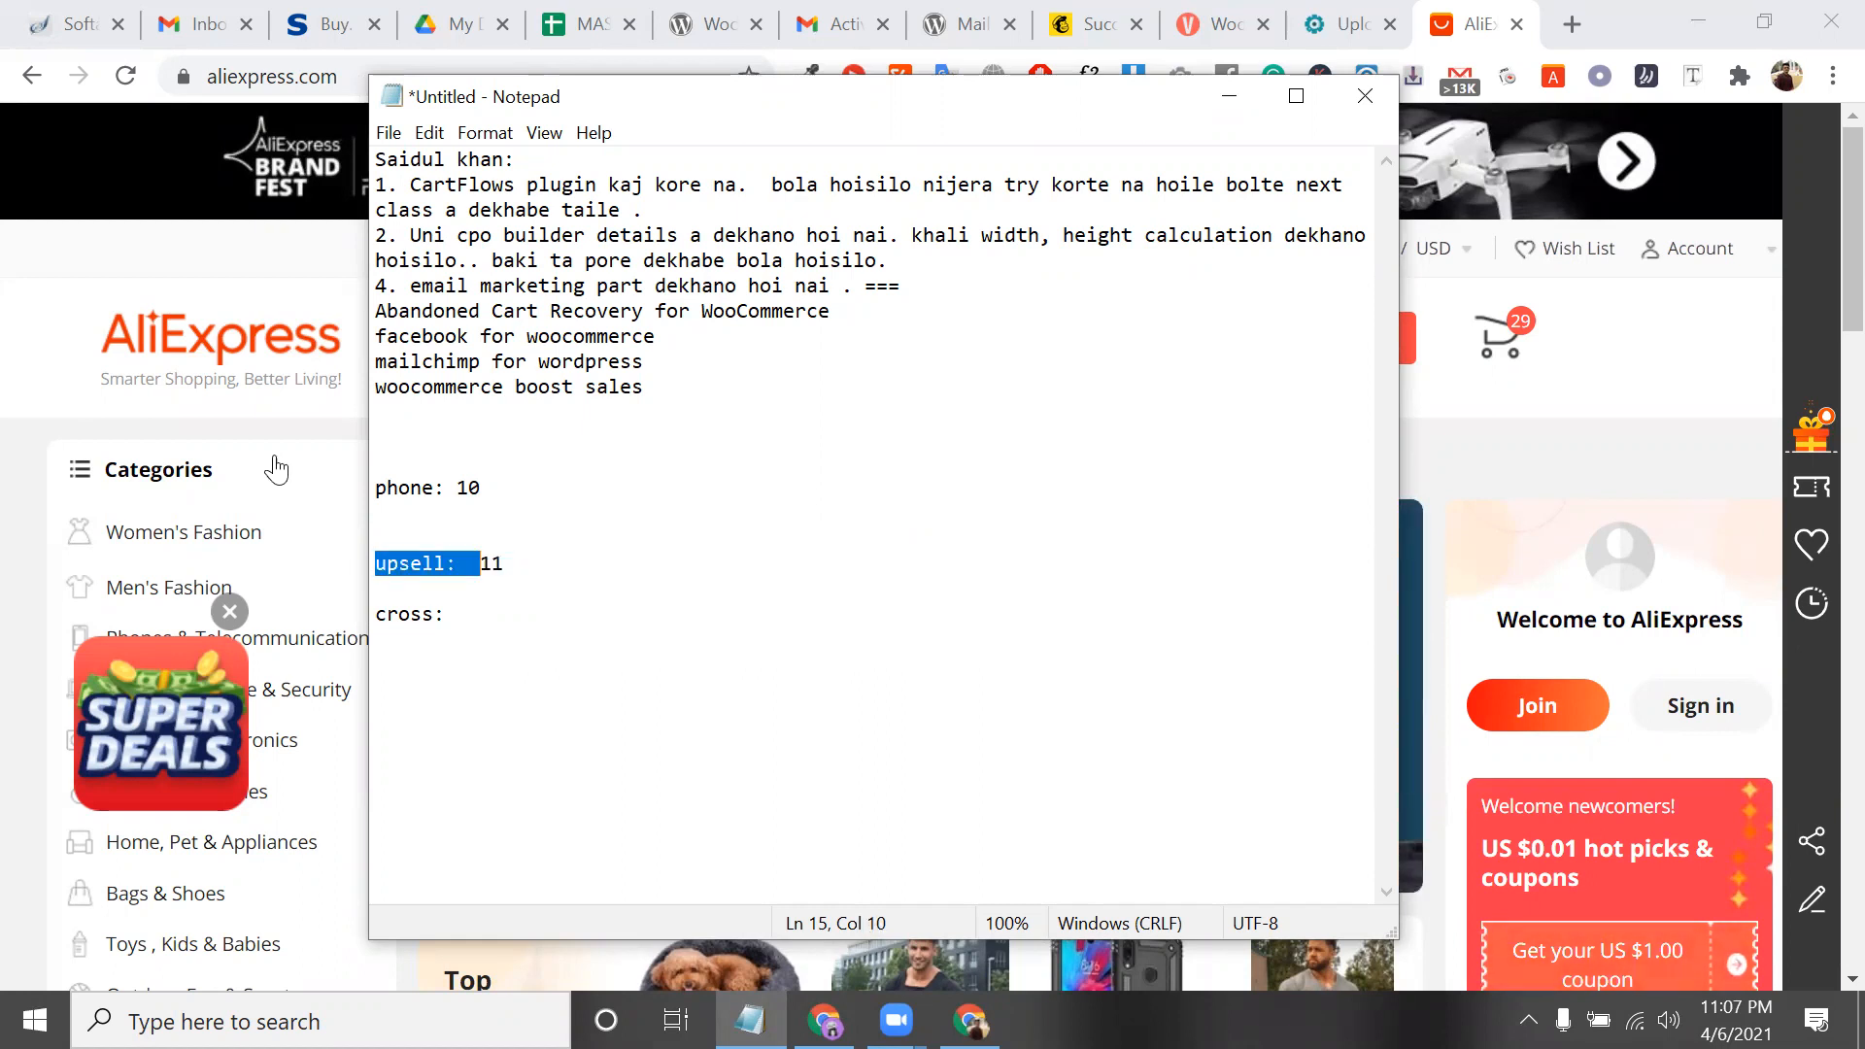
Switch to AliExpress, open the top selection page from the home page, and open the YOPETO Super Soft Pet Bed Kennel product
click(233, 434)
scroll(233, 442, down, 2)
scroll(233, 442, down, 10)
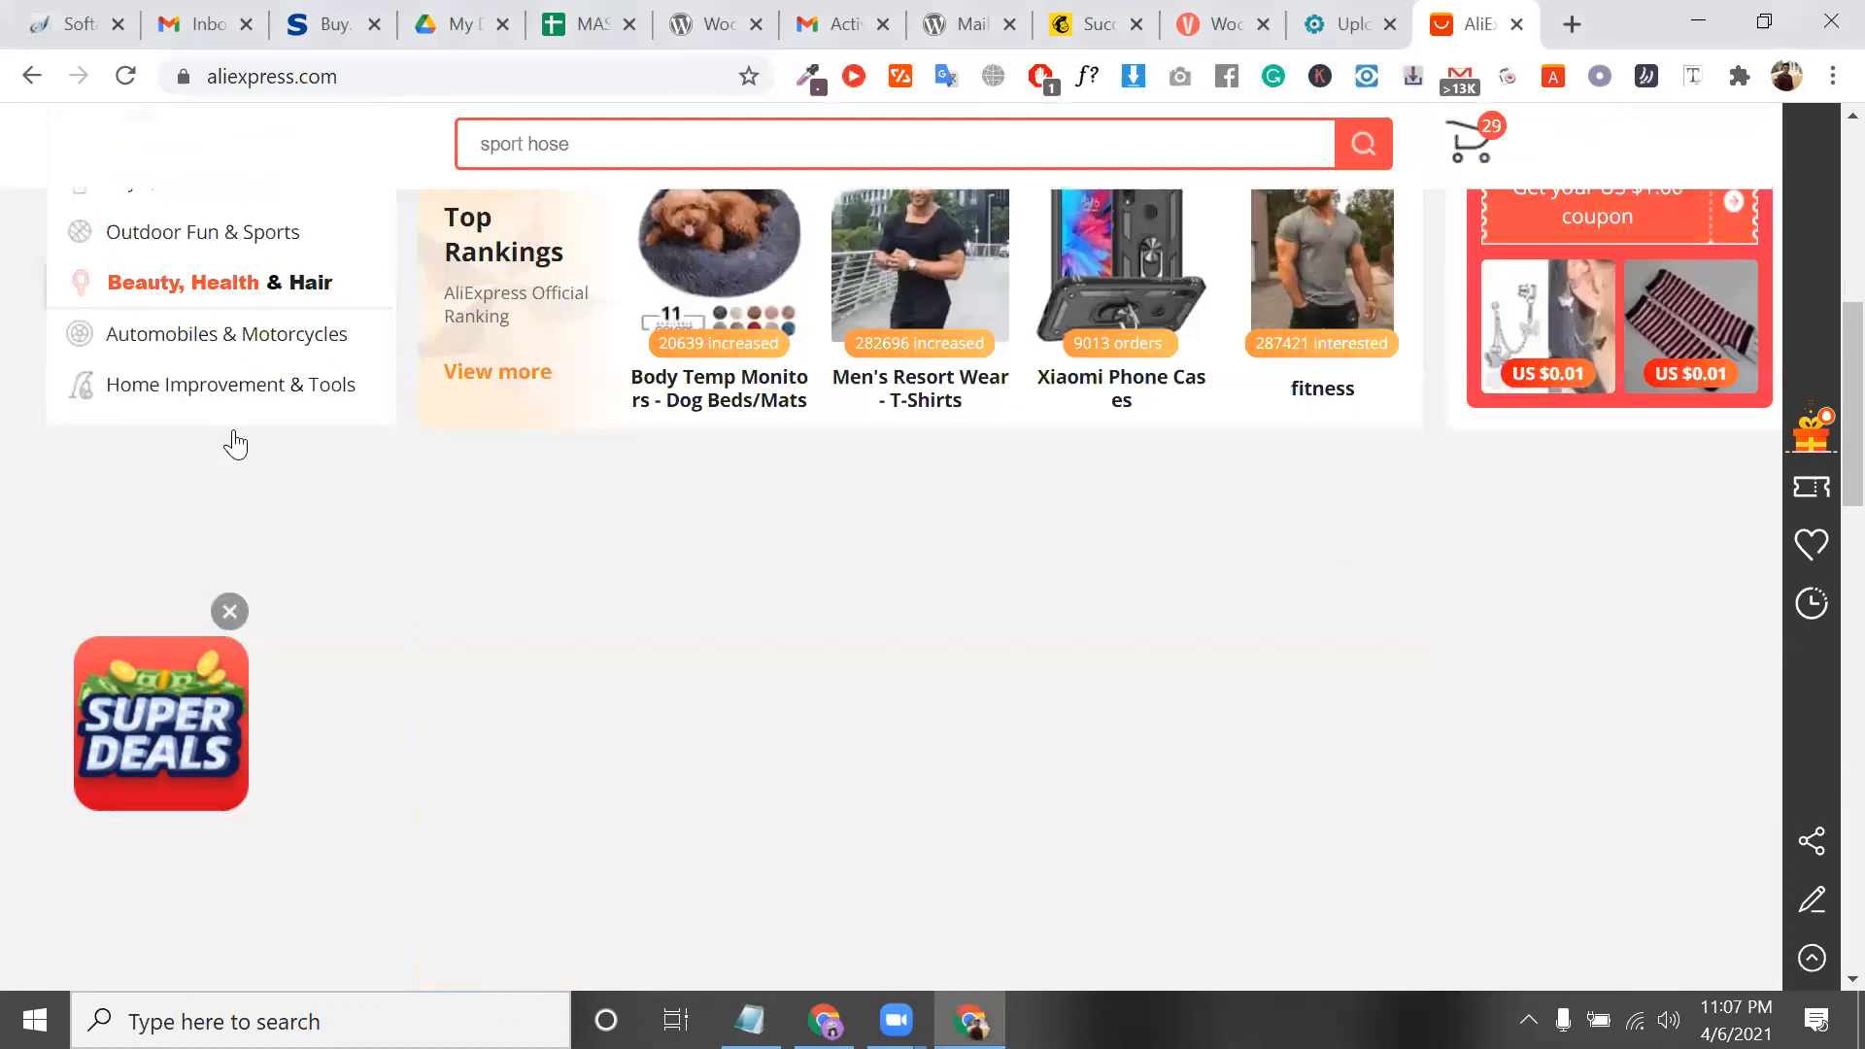
scroll(474, 391, down, 1)
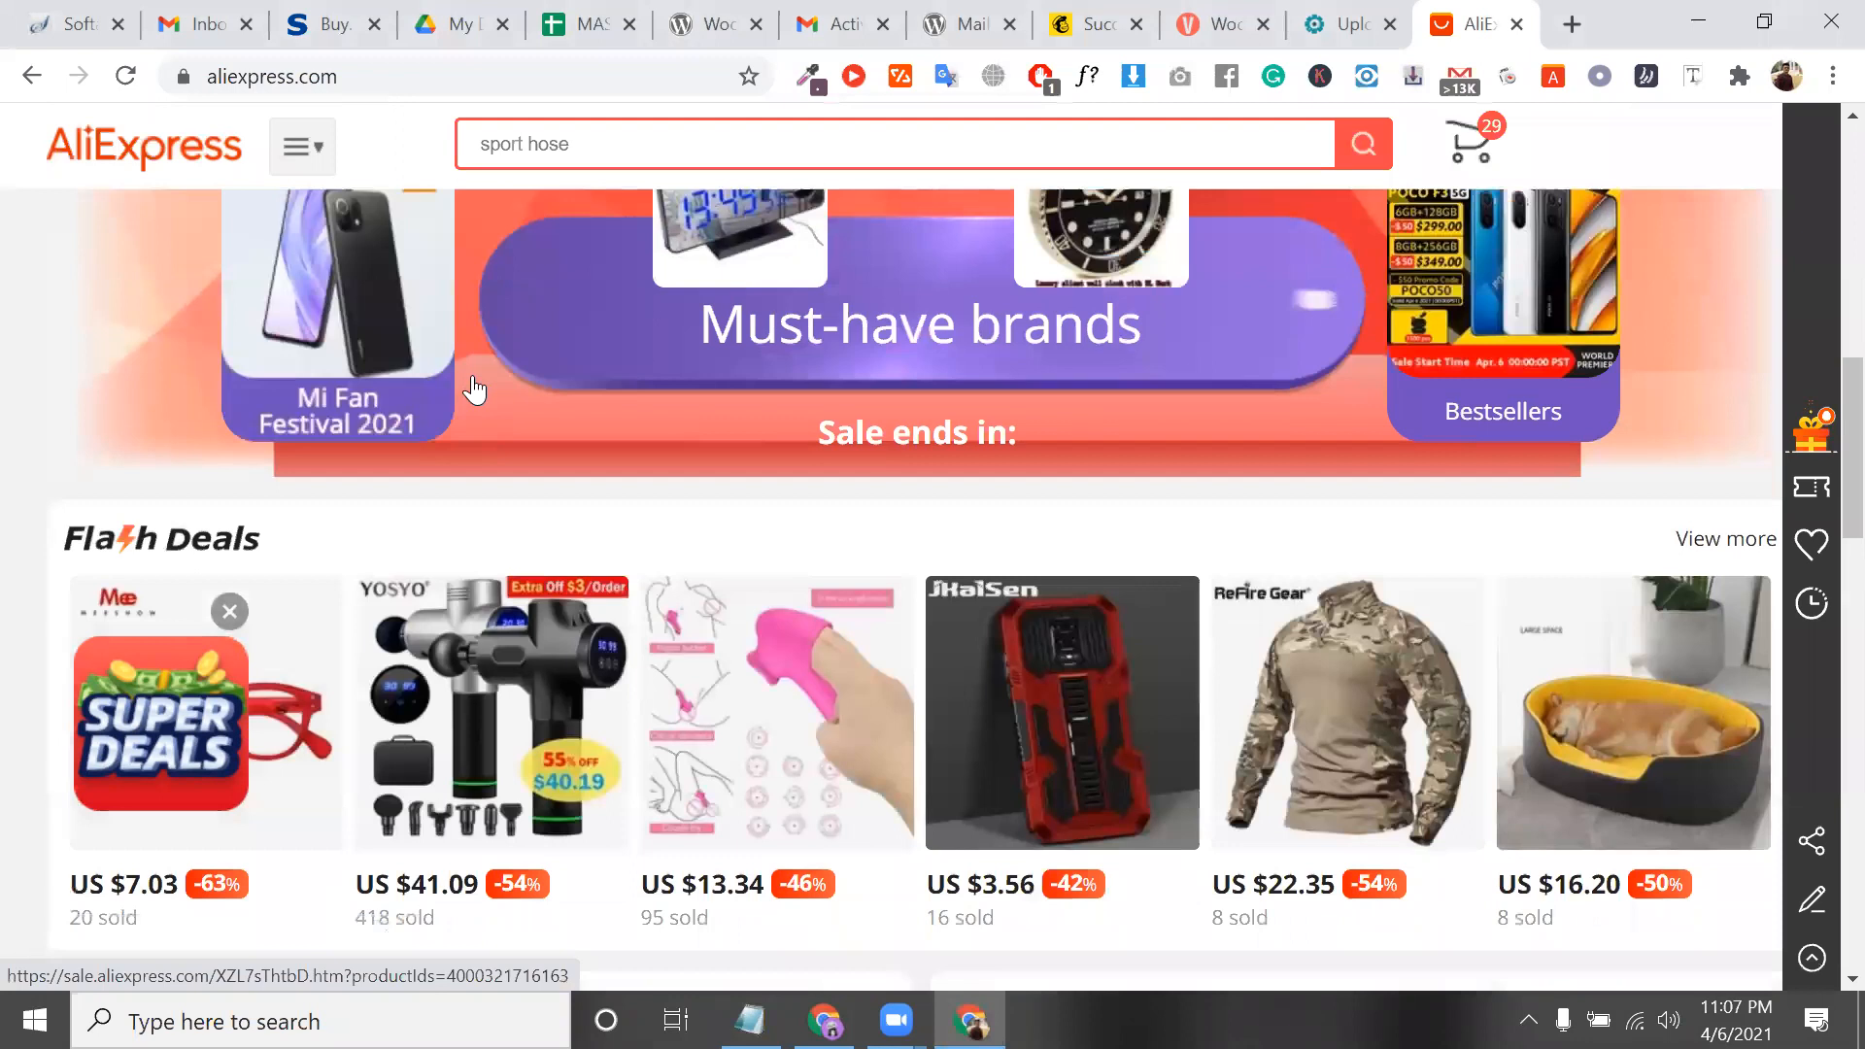
scroll(474, 391, down, 5)
scroll(829, 527, down, 5)
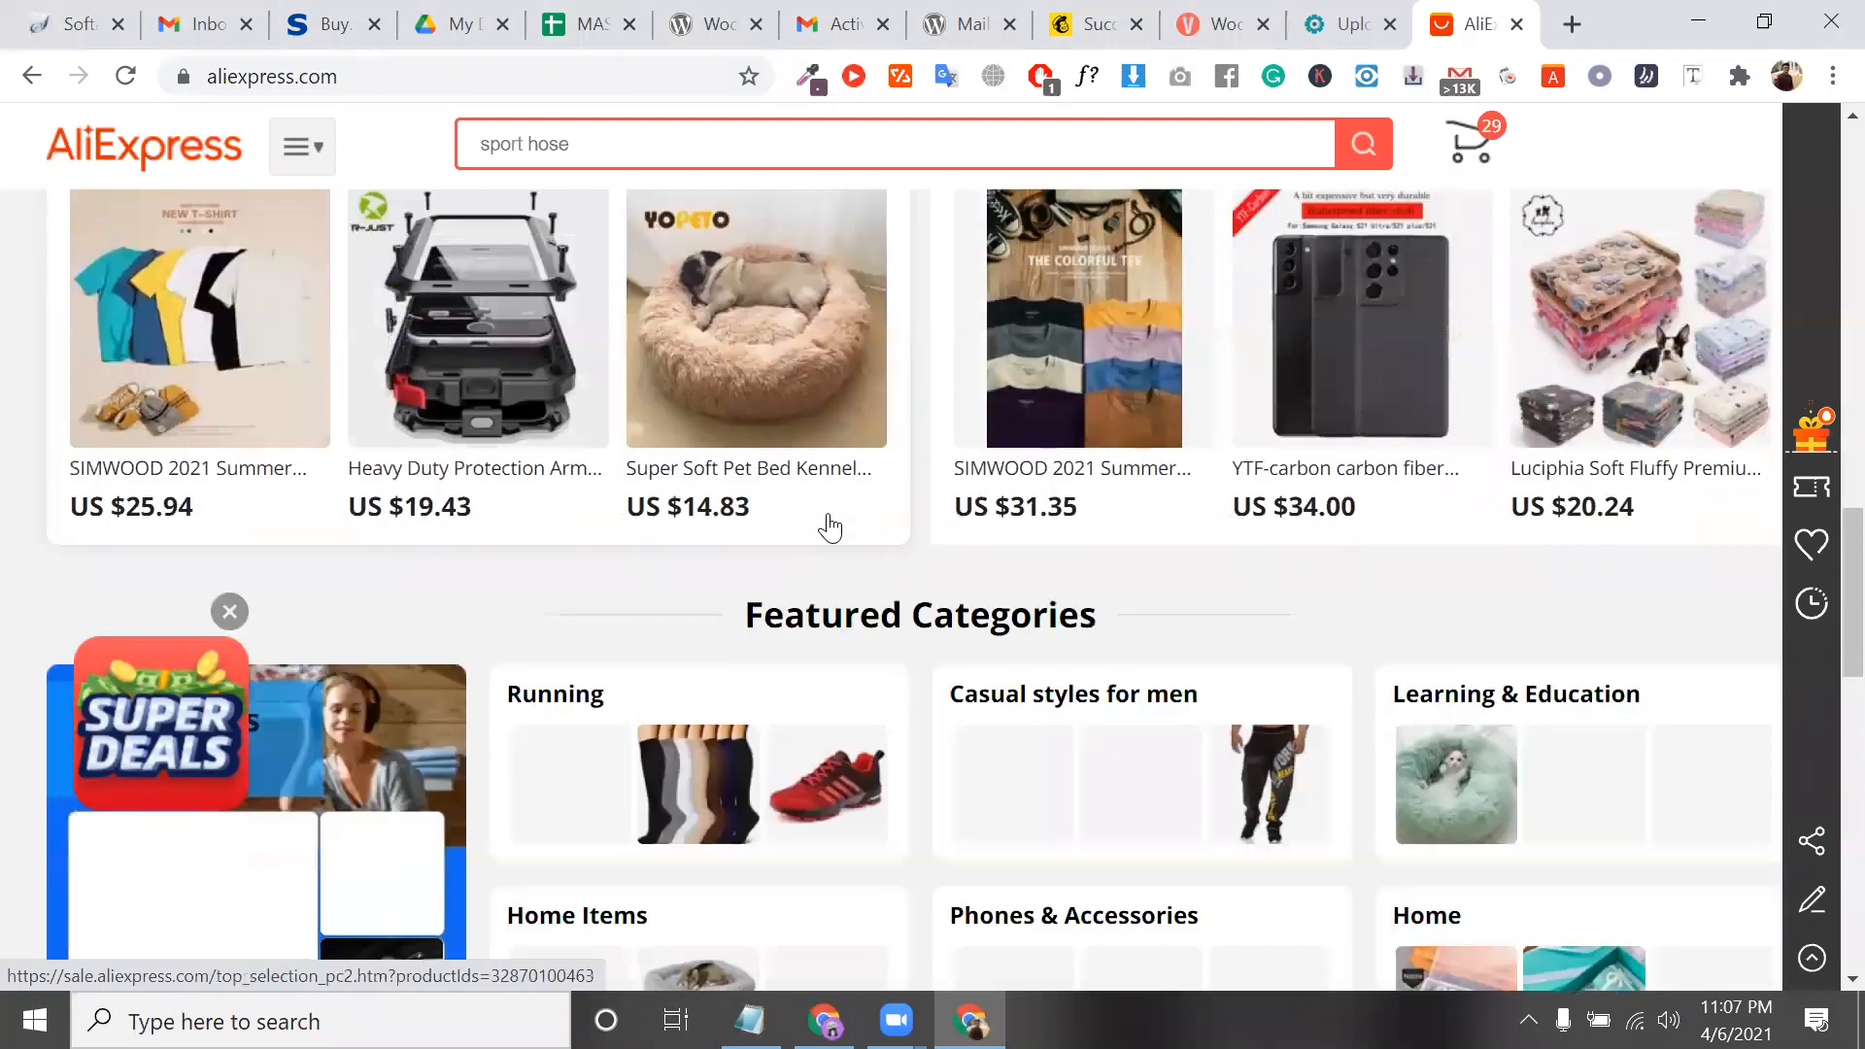
scroll(829, 528, up, 2)
click(829, 529)
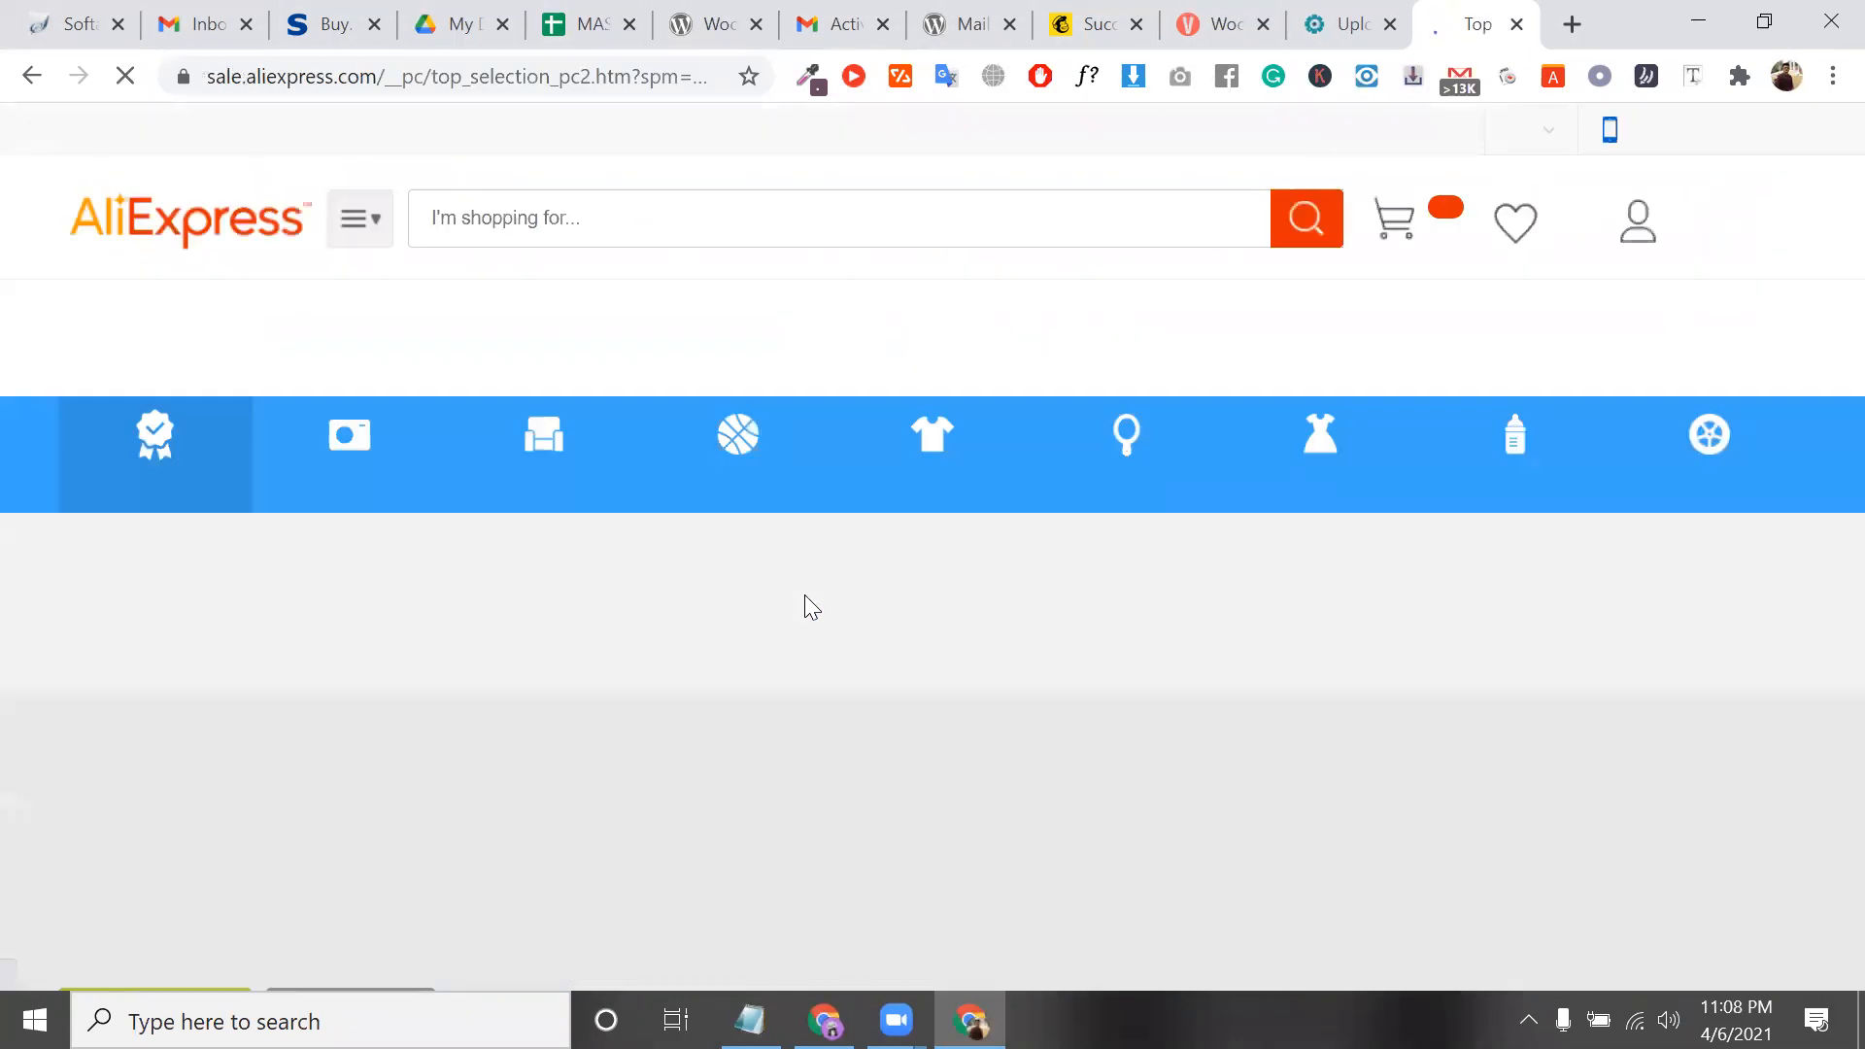
scroll(805, 595, down, 2)
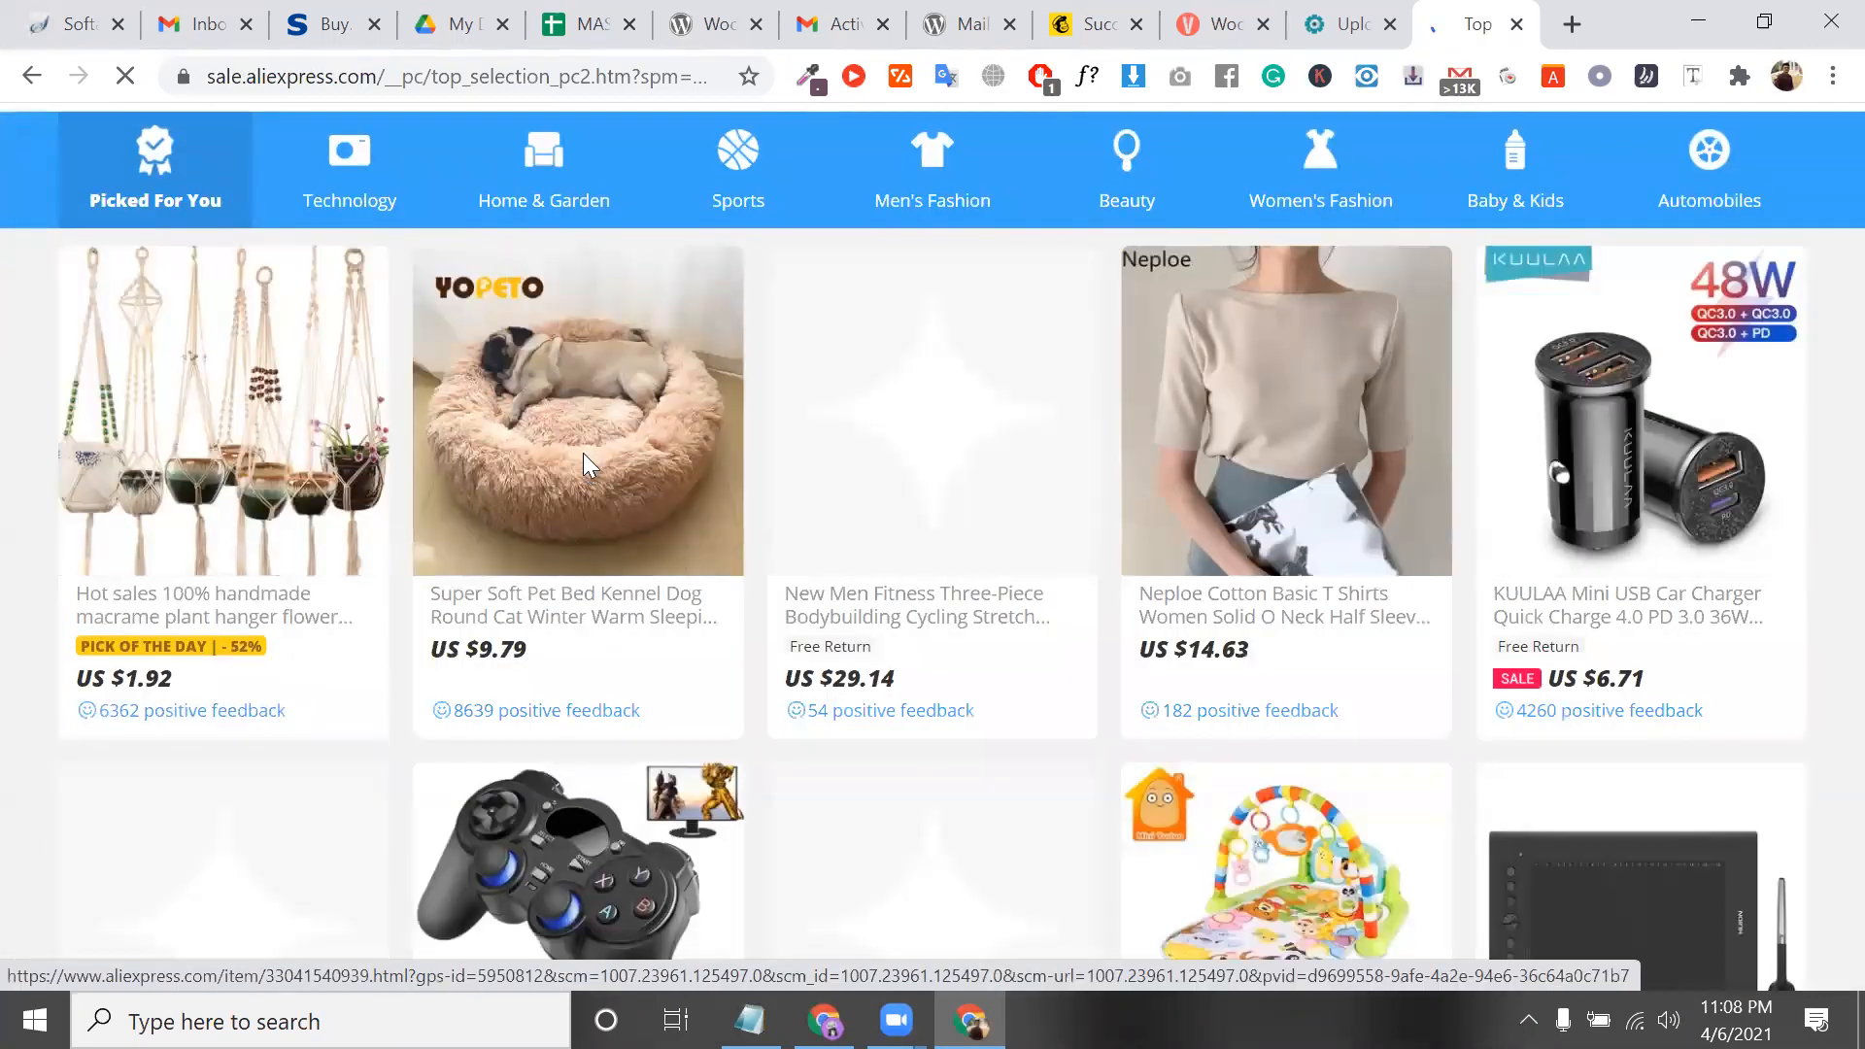
click(583, 453)
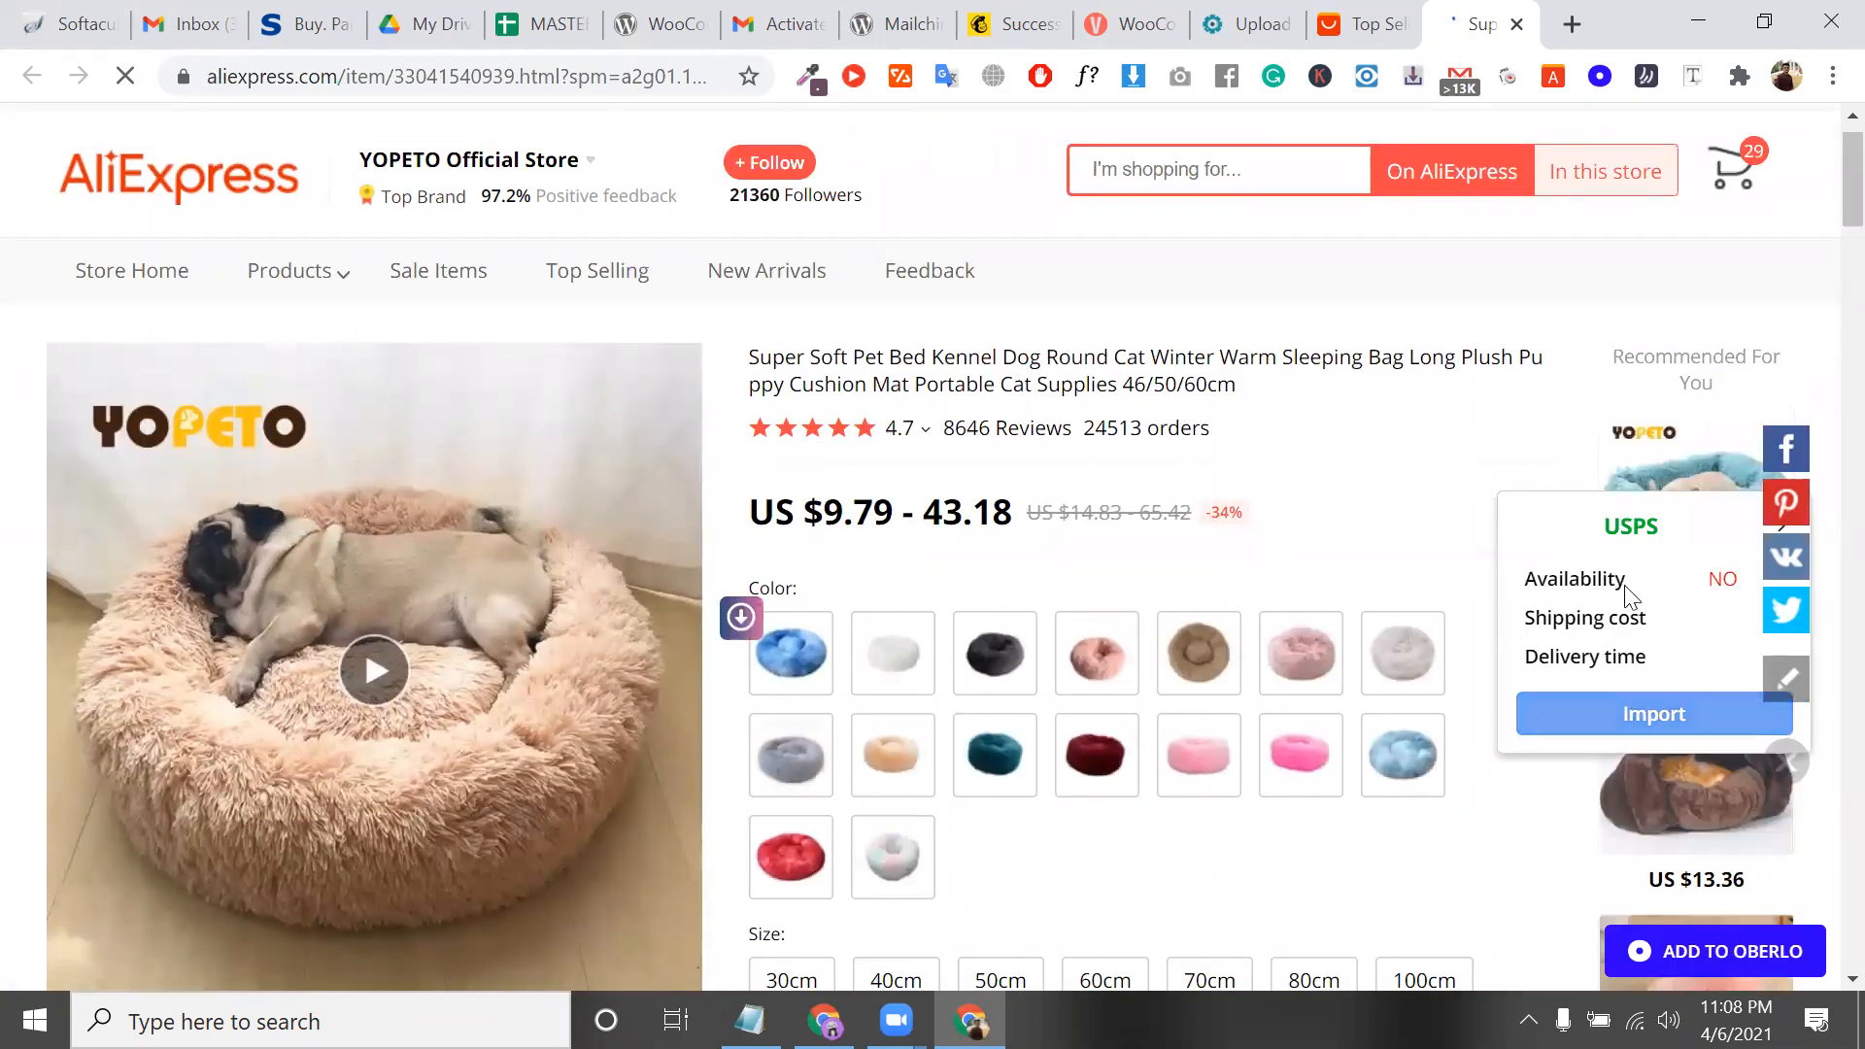
Compare the pet bed's price with the "Recommended For You" items, highlight that heading, and dismiss the notification request
scroll(1681, 388, down, 3)
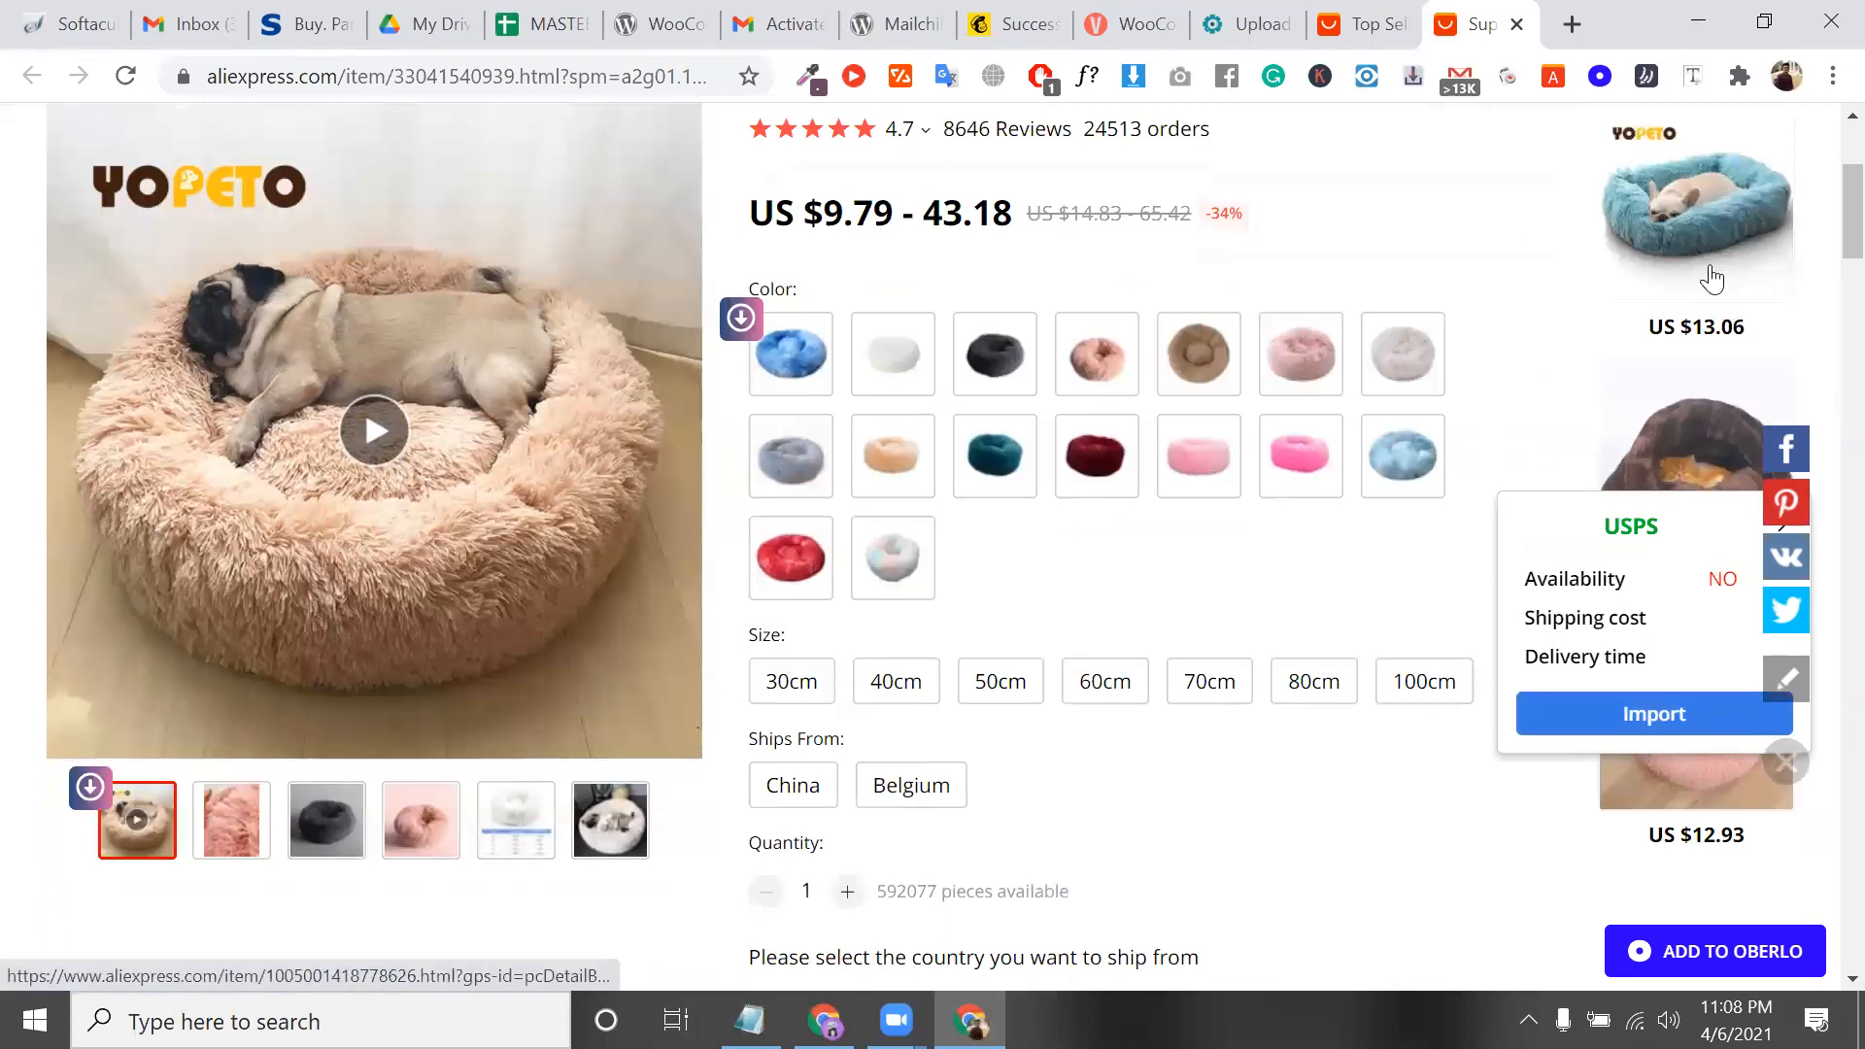
double_click(840, 206)
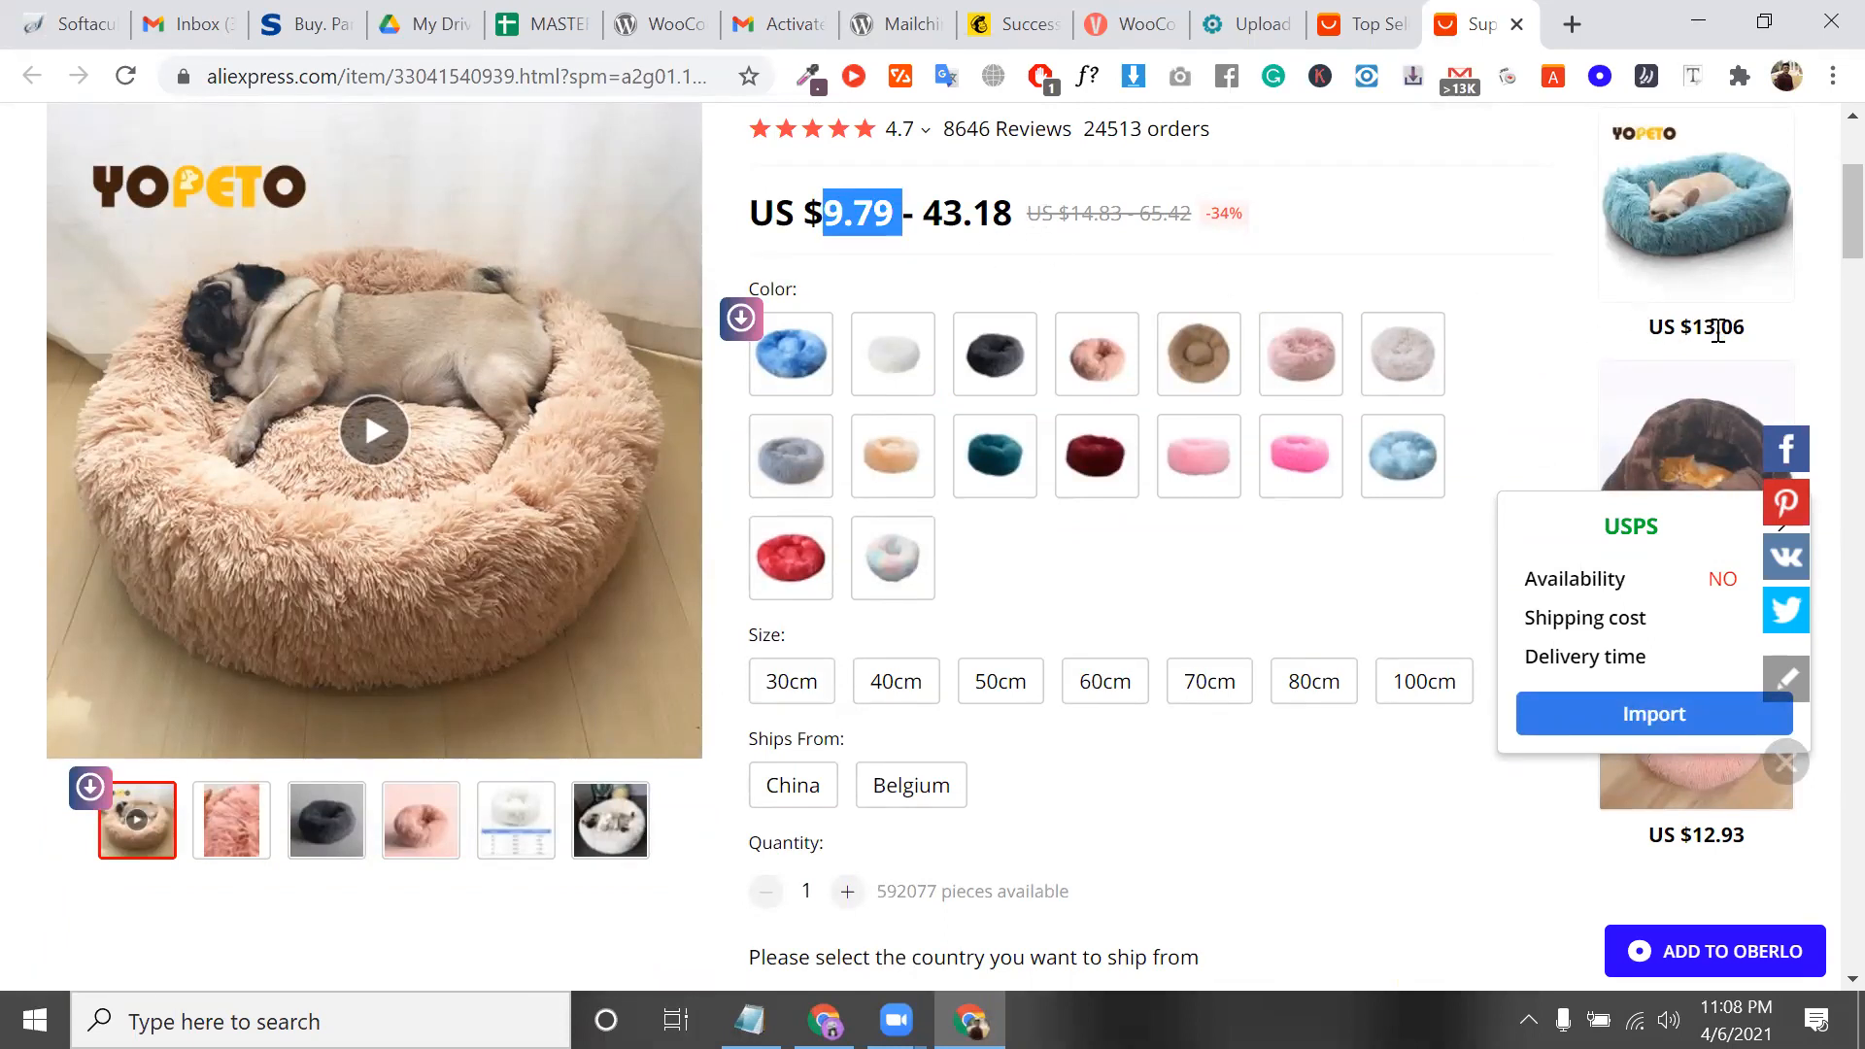
click(1791, 335)
scroll(1692, 361, down, 3)
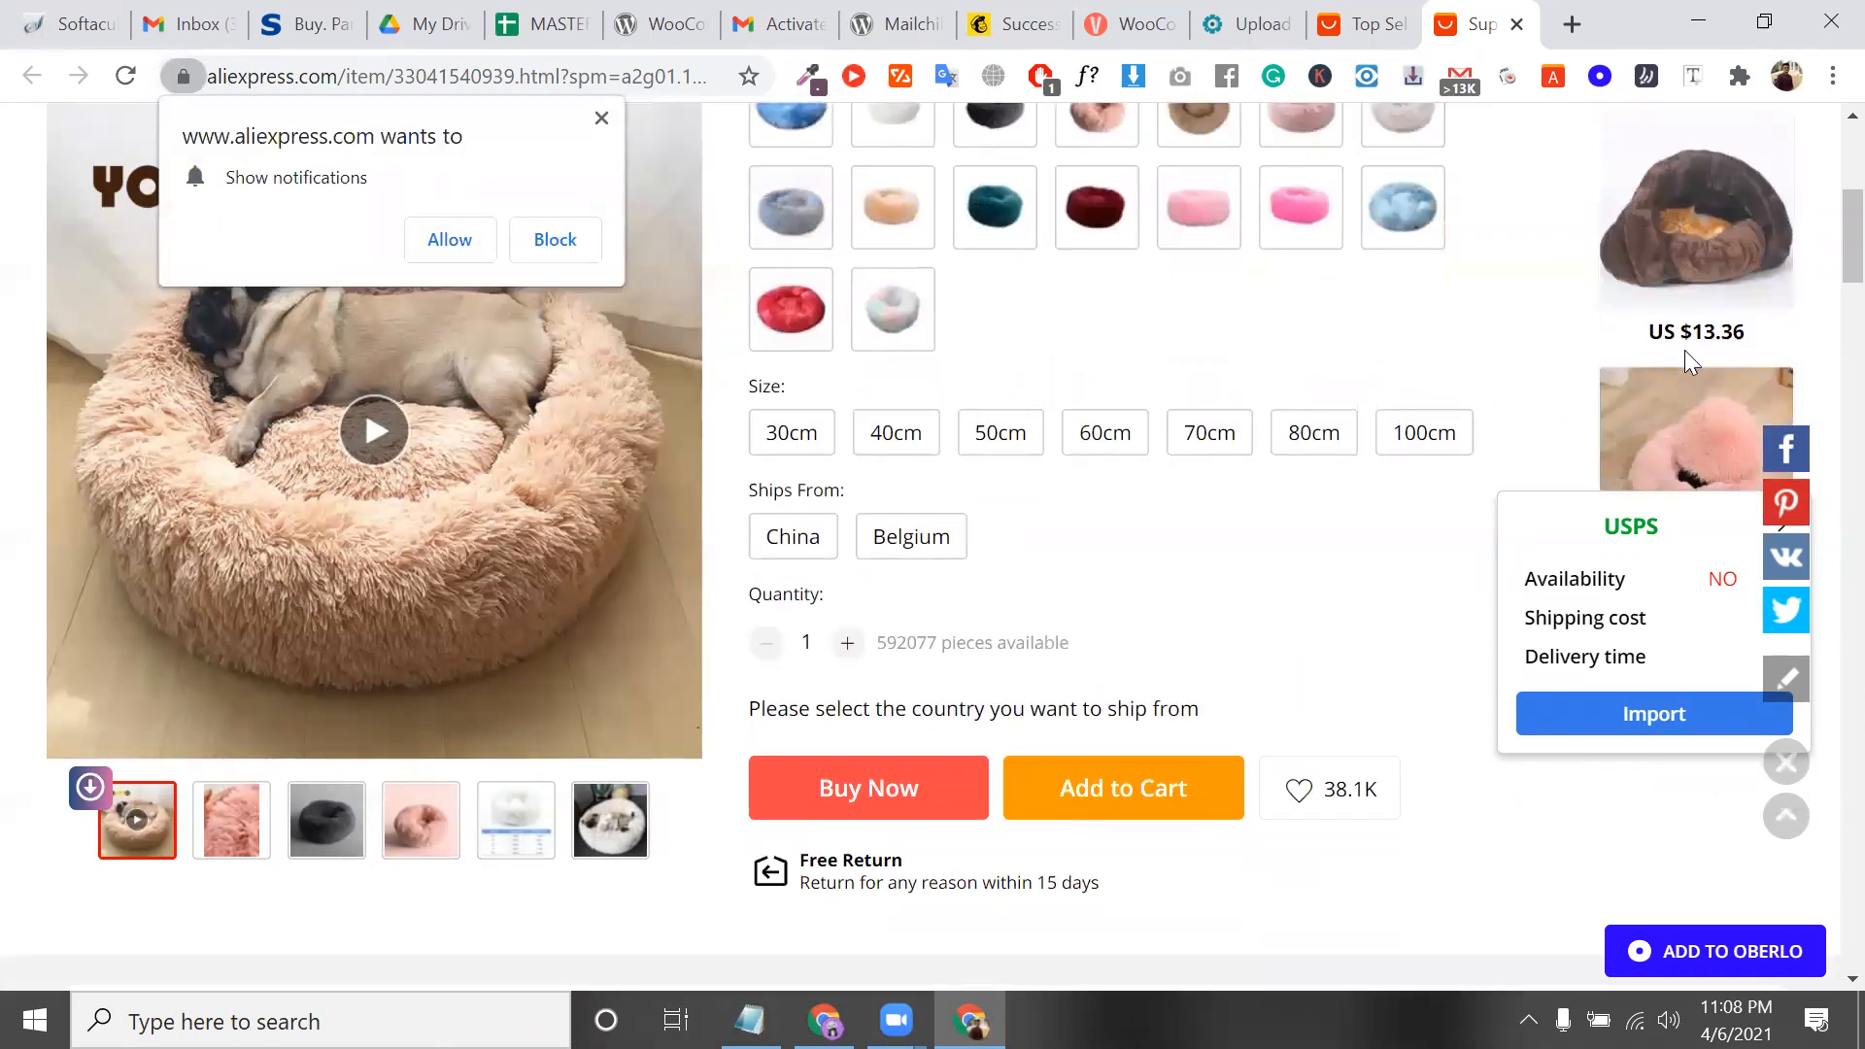
drag(1707, 334, 1758, 323)
scroll(1322, 446, down, 3)
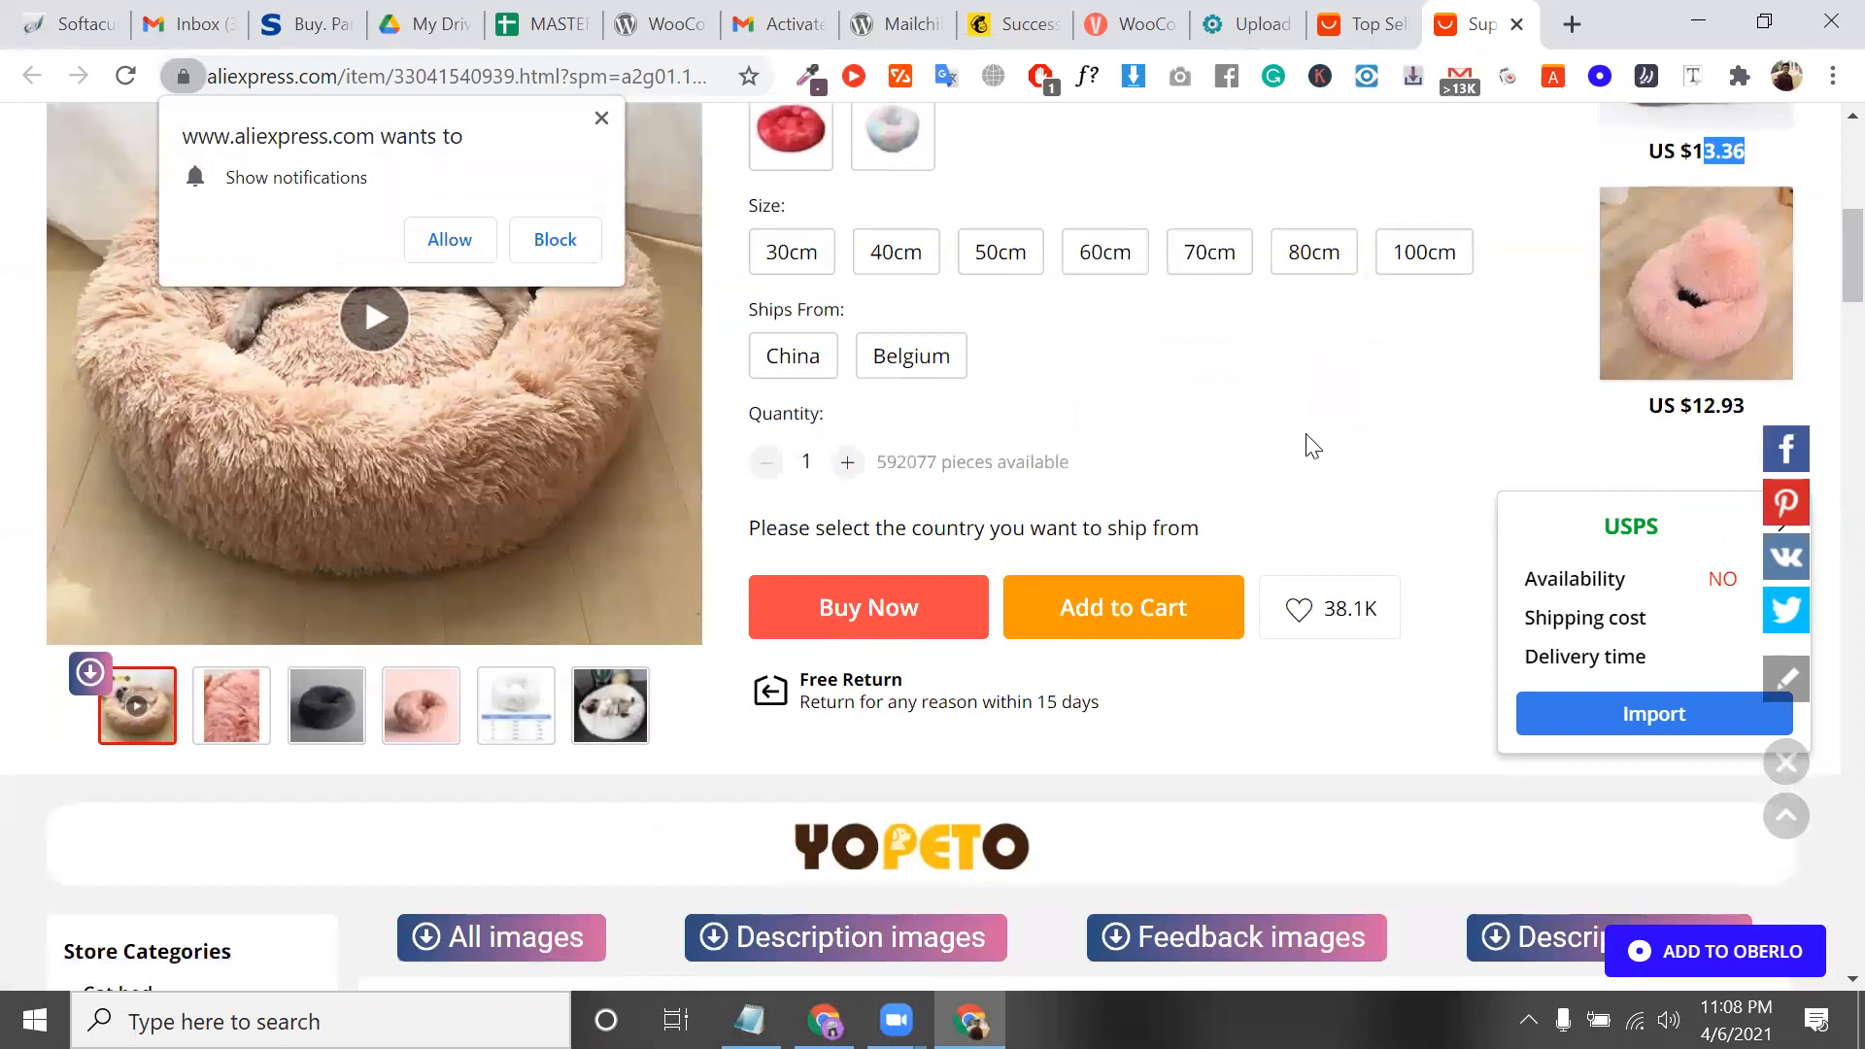
scroll(1658, 272, up, 2)
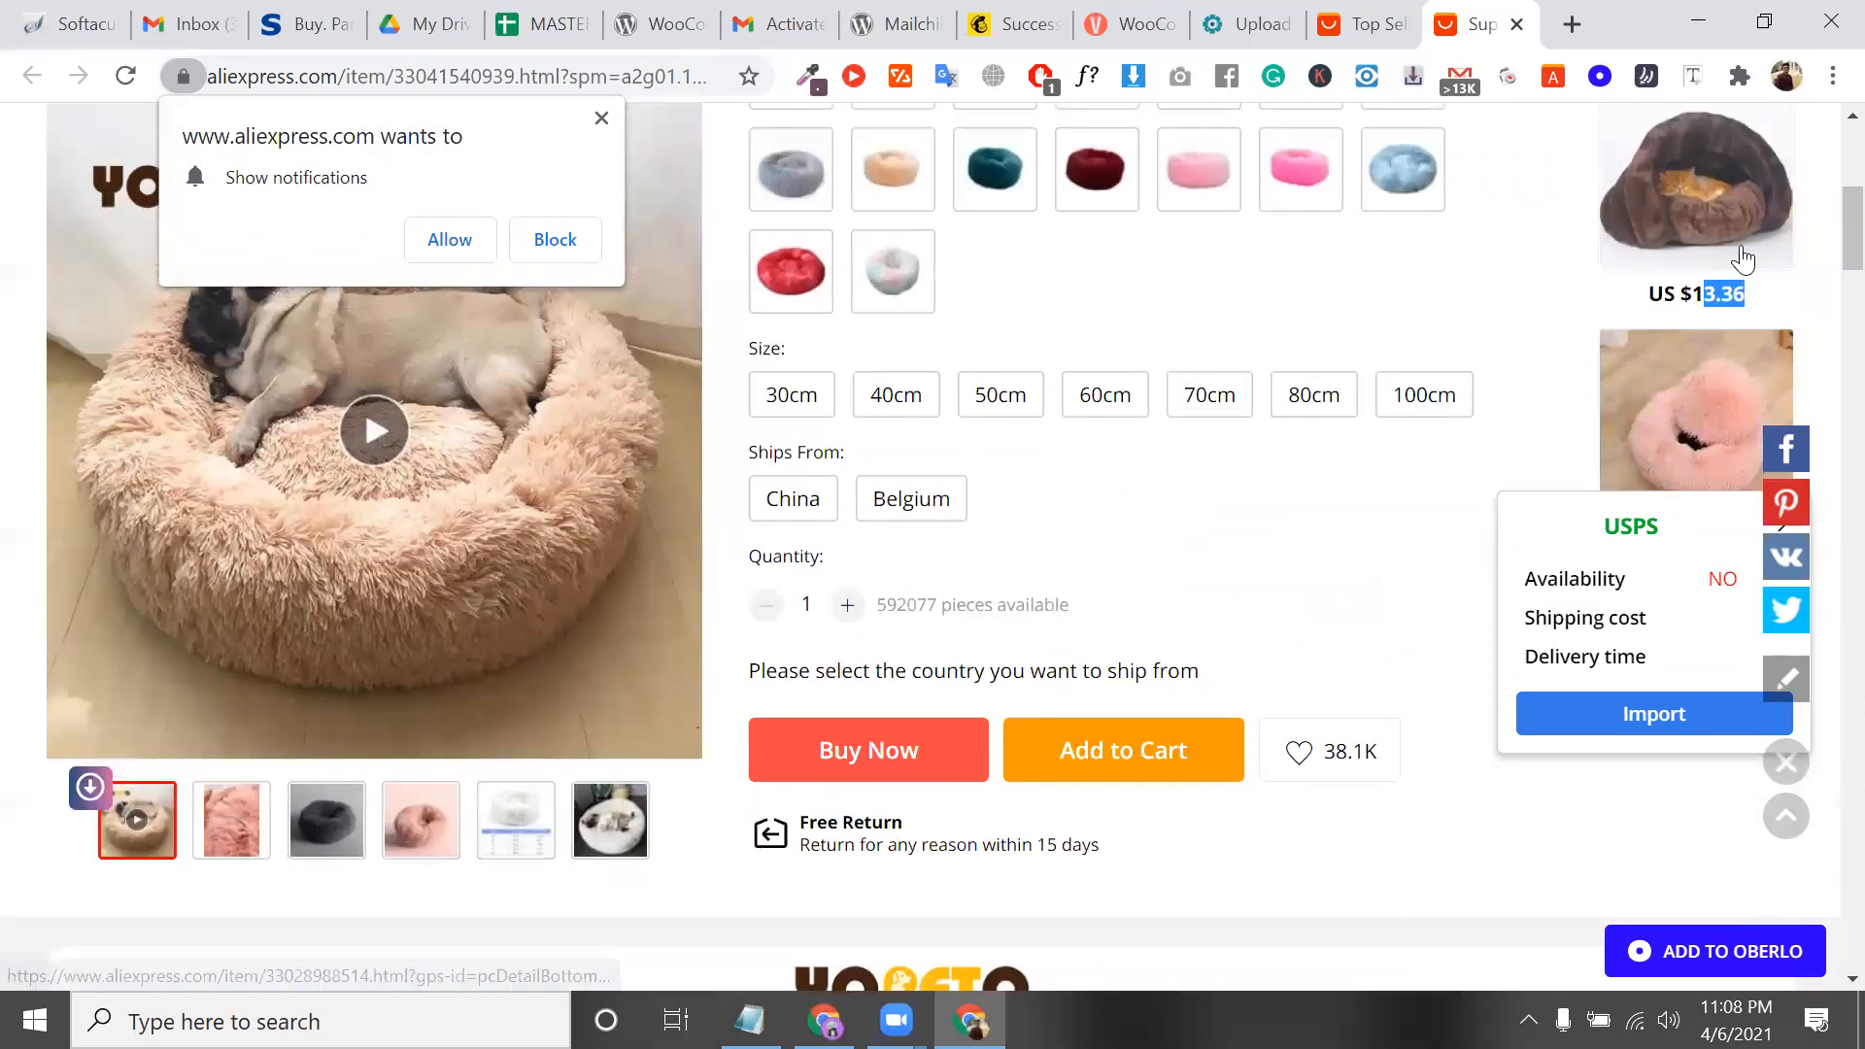
scroll(1665, 291, up, 5)
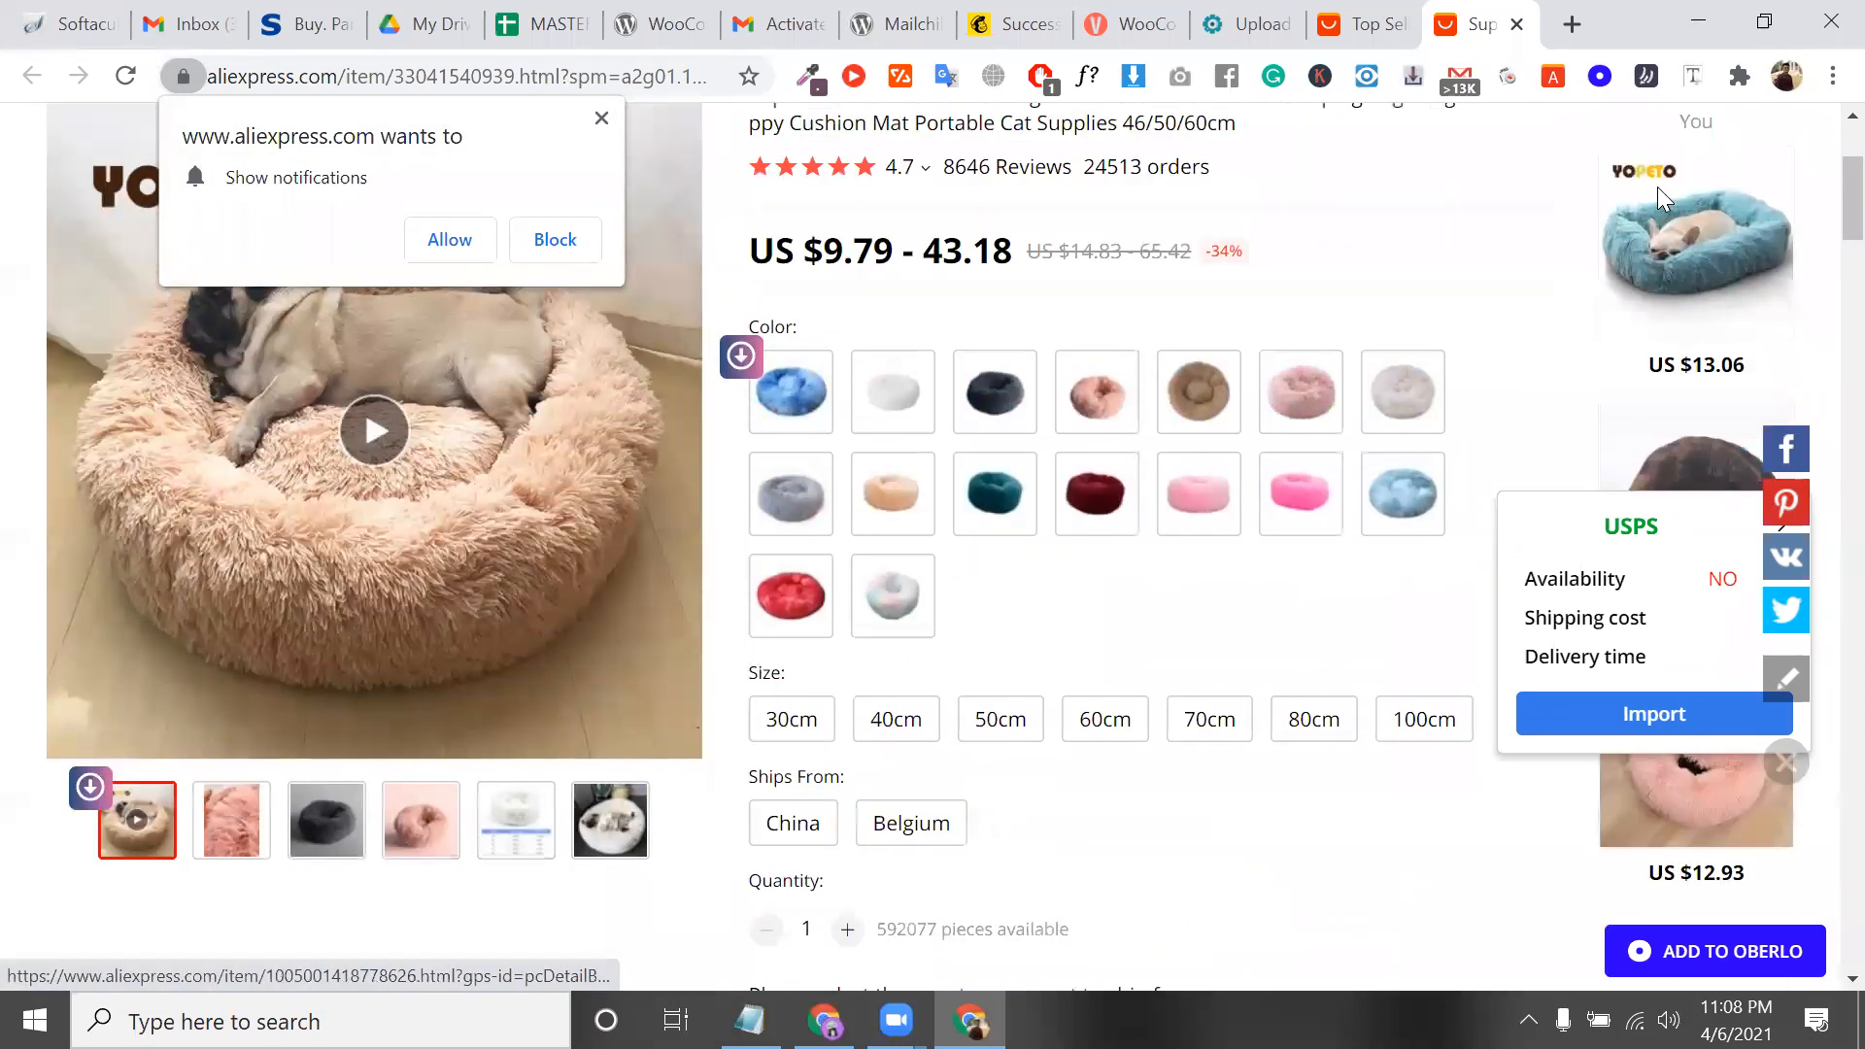
scroll(1665, 199, up, 1)
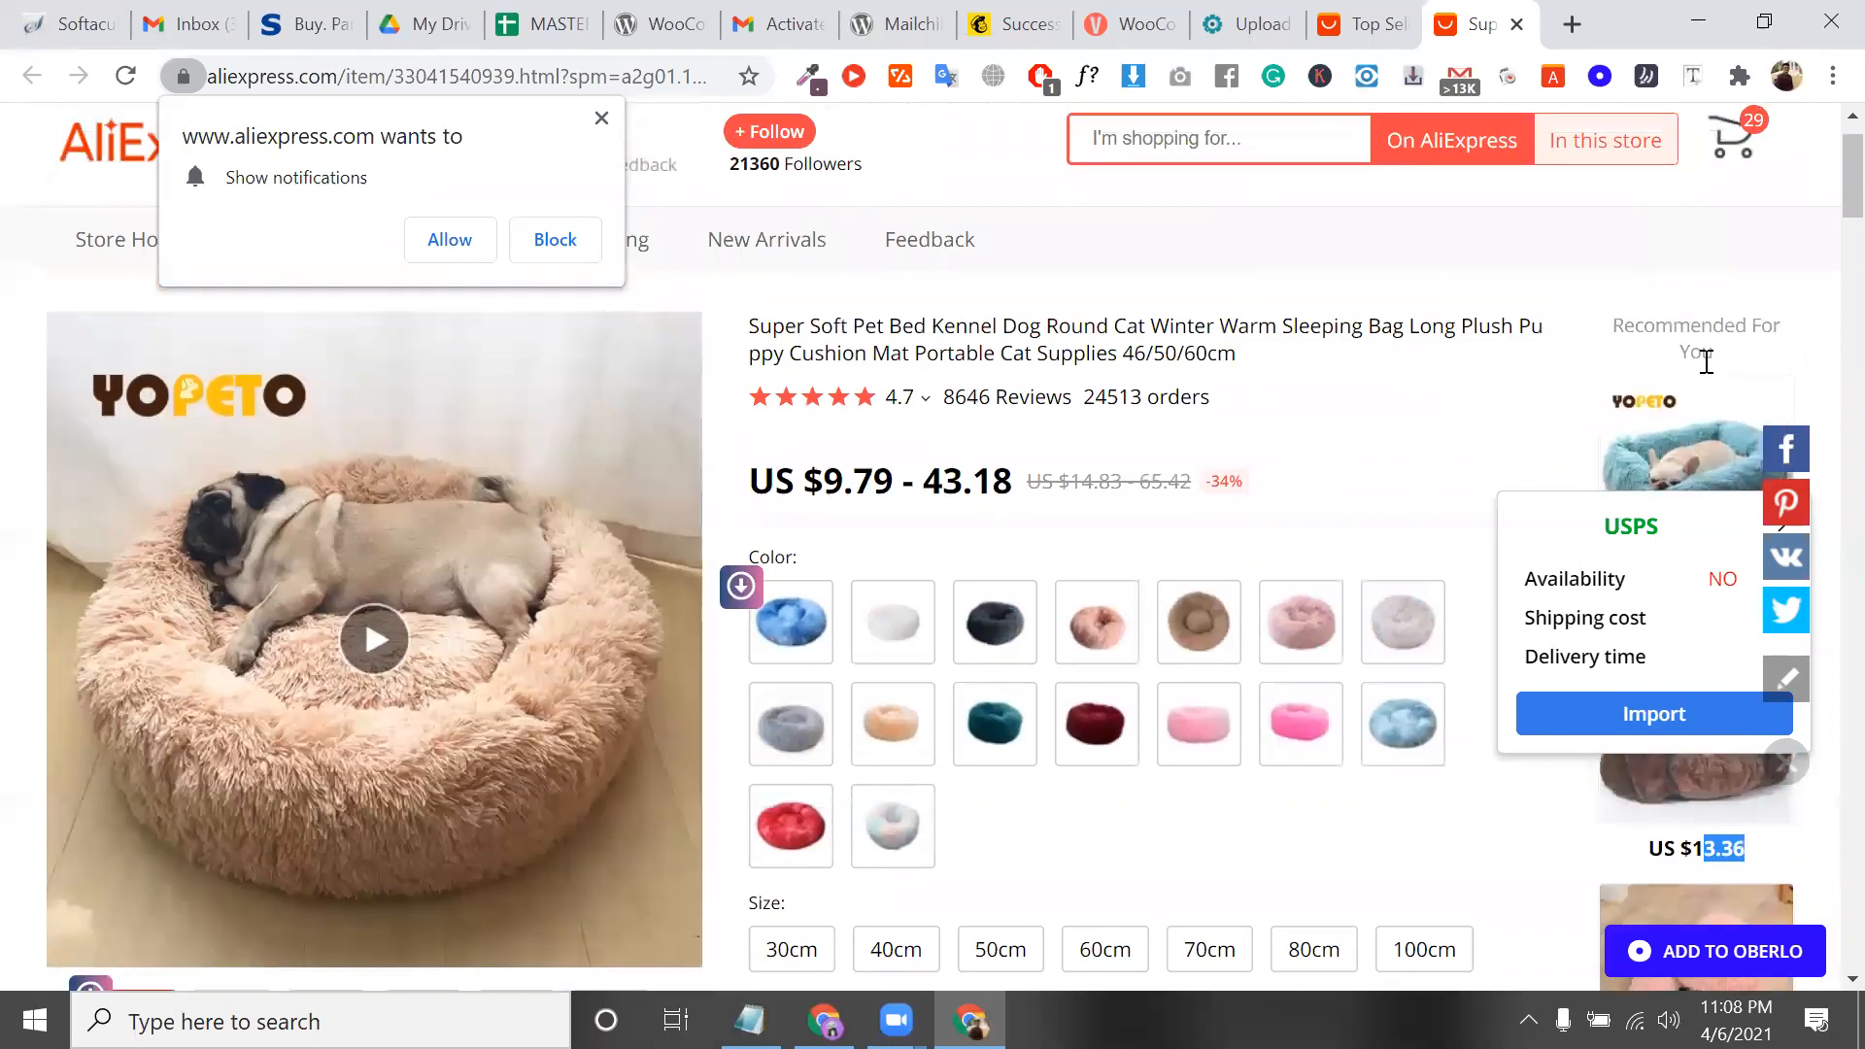
triple_click(1698, 352)
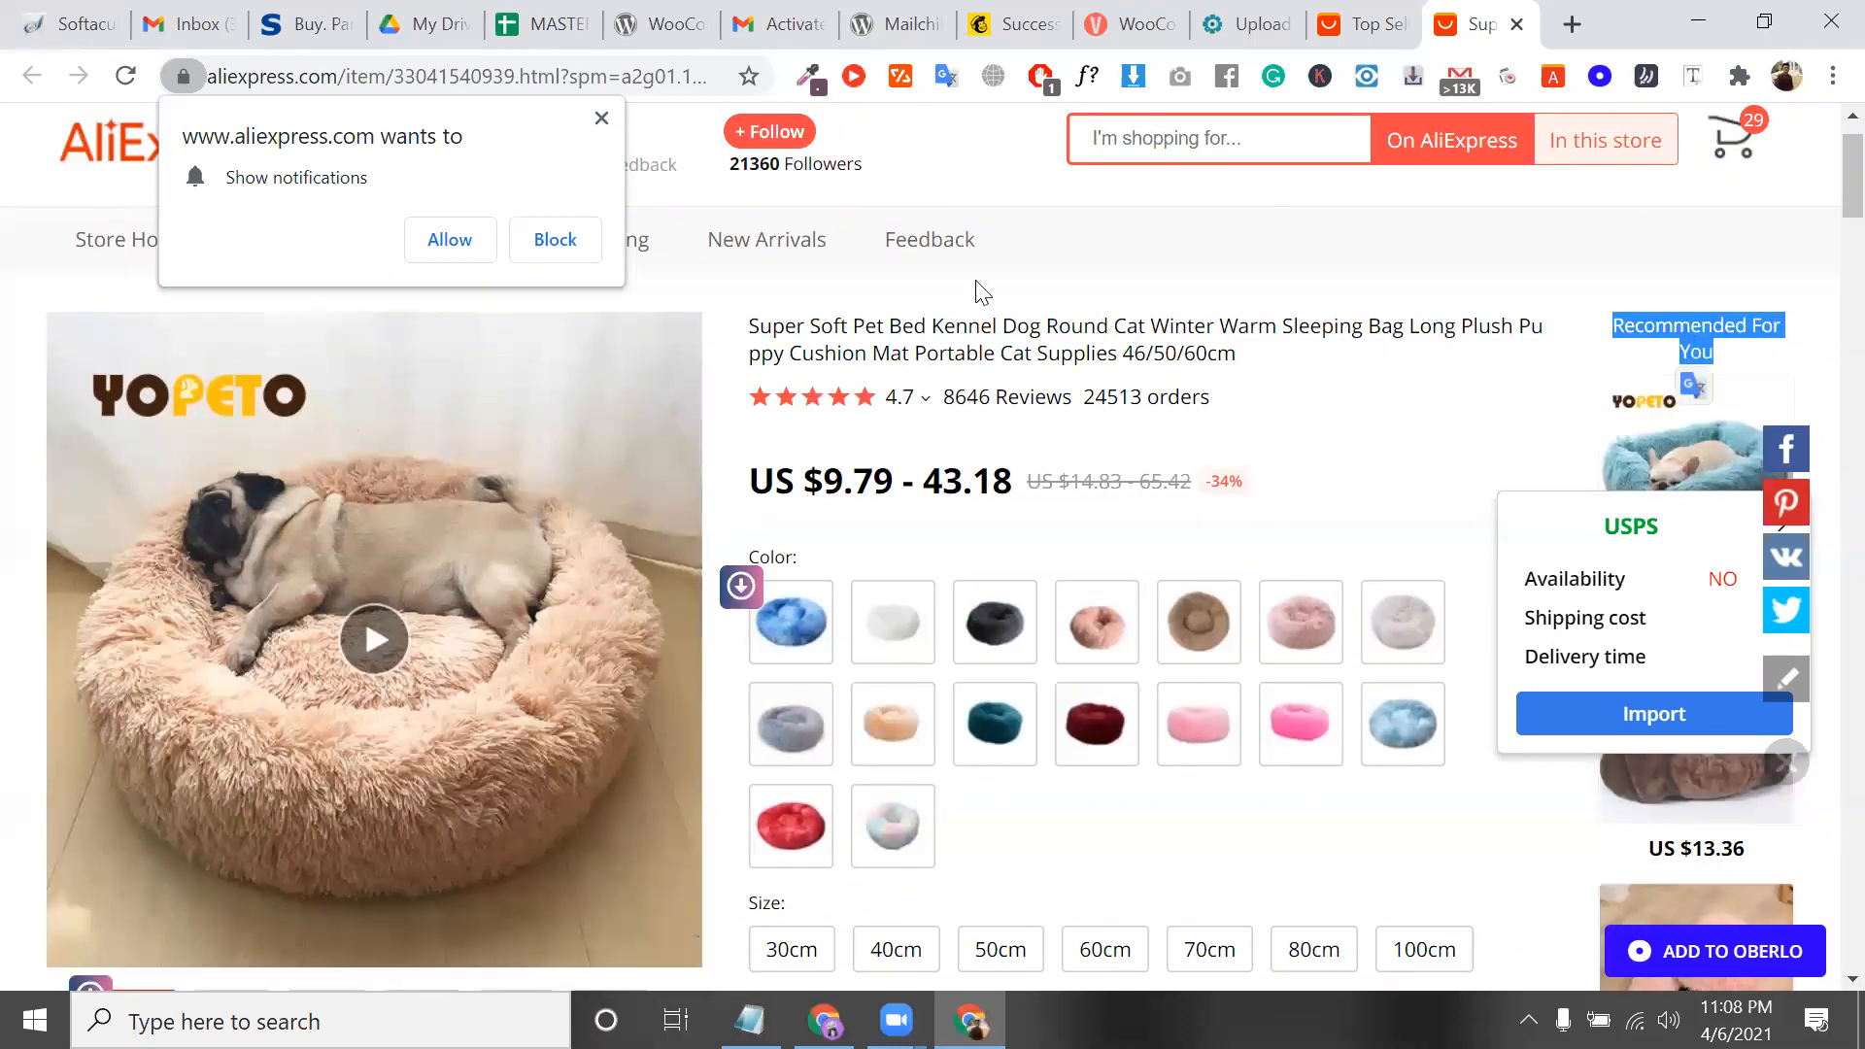
click(598, 121)
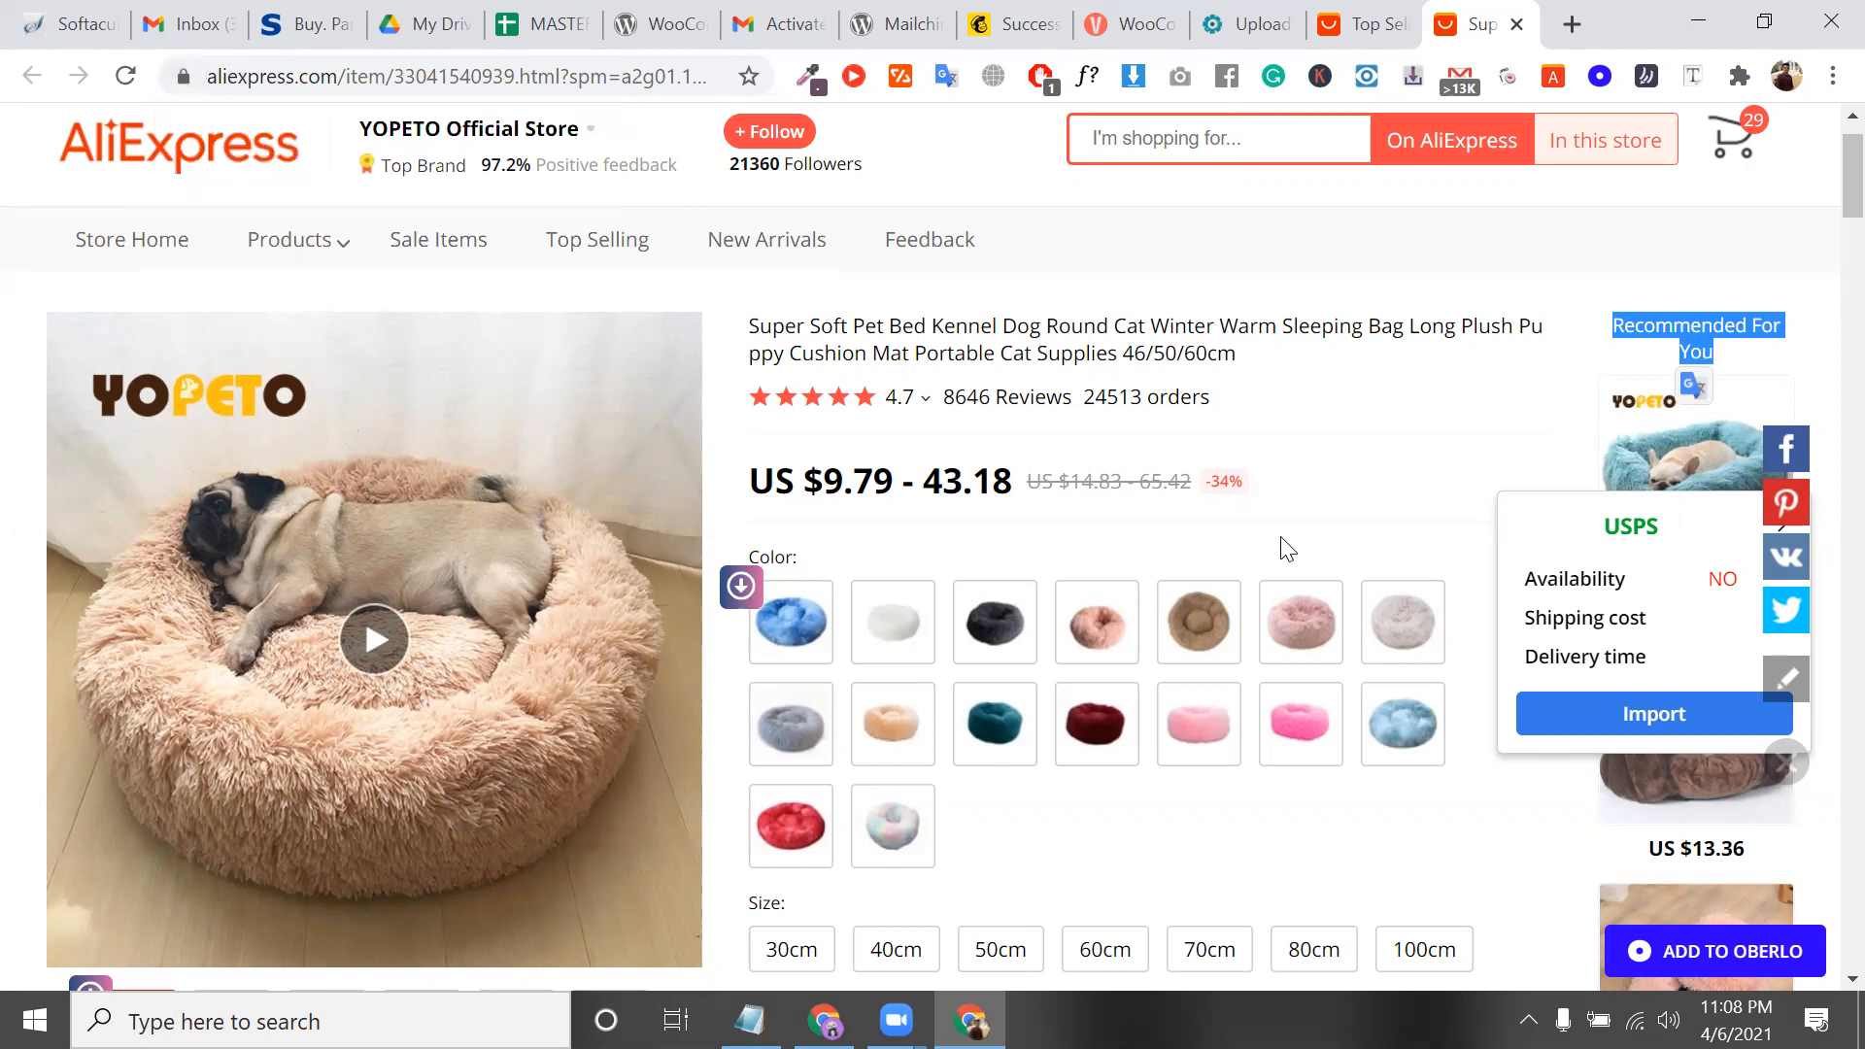
Choose the blue pet bed in size 40cm shipping from China and add it to the cart
scroll(928, 490, down, 2)
click(919, 484)
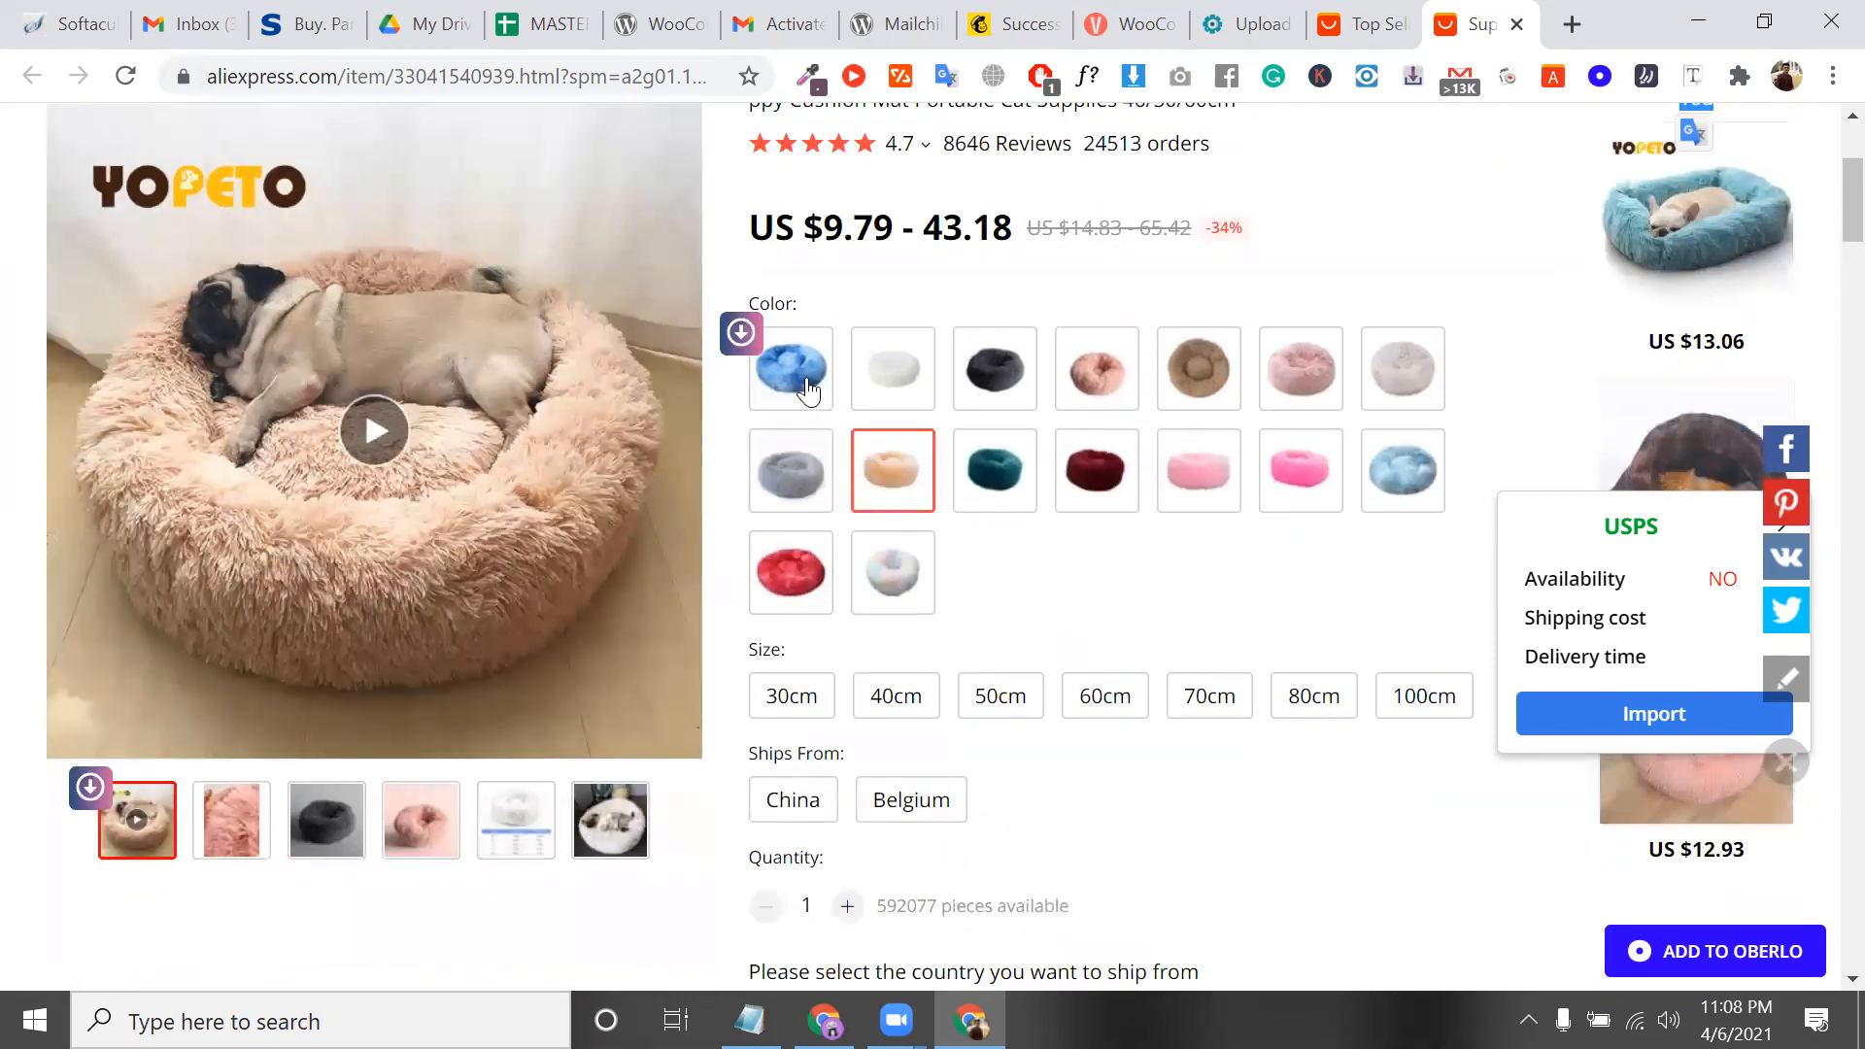
click(809, 389)
scroll(833, 505, down, 3)
click(802, 409)
click(889, 309)
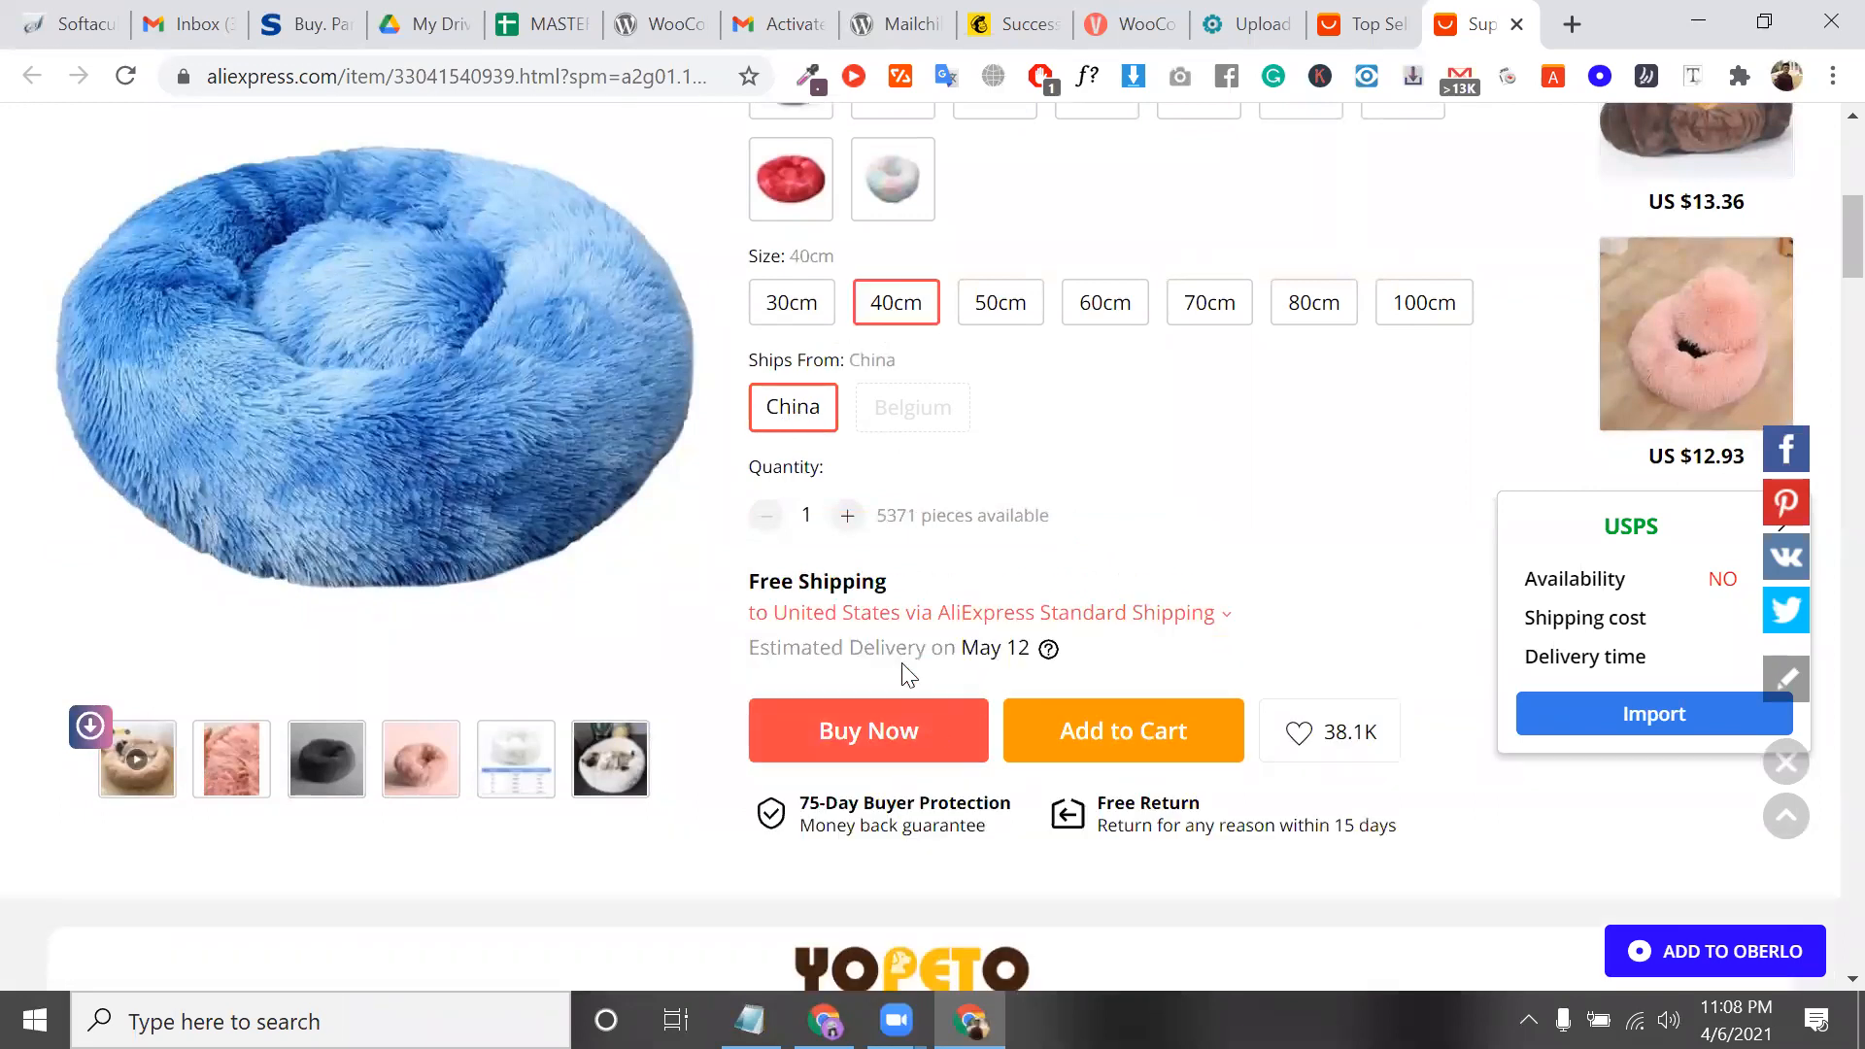
click(1076, 726)
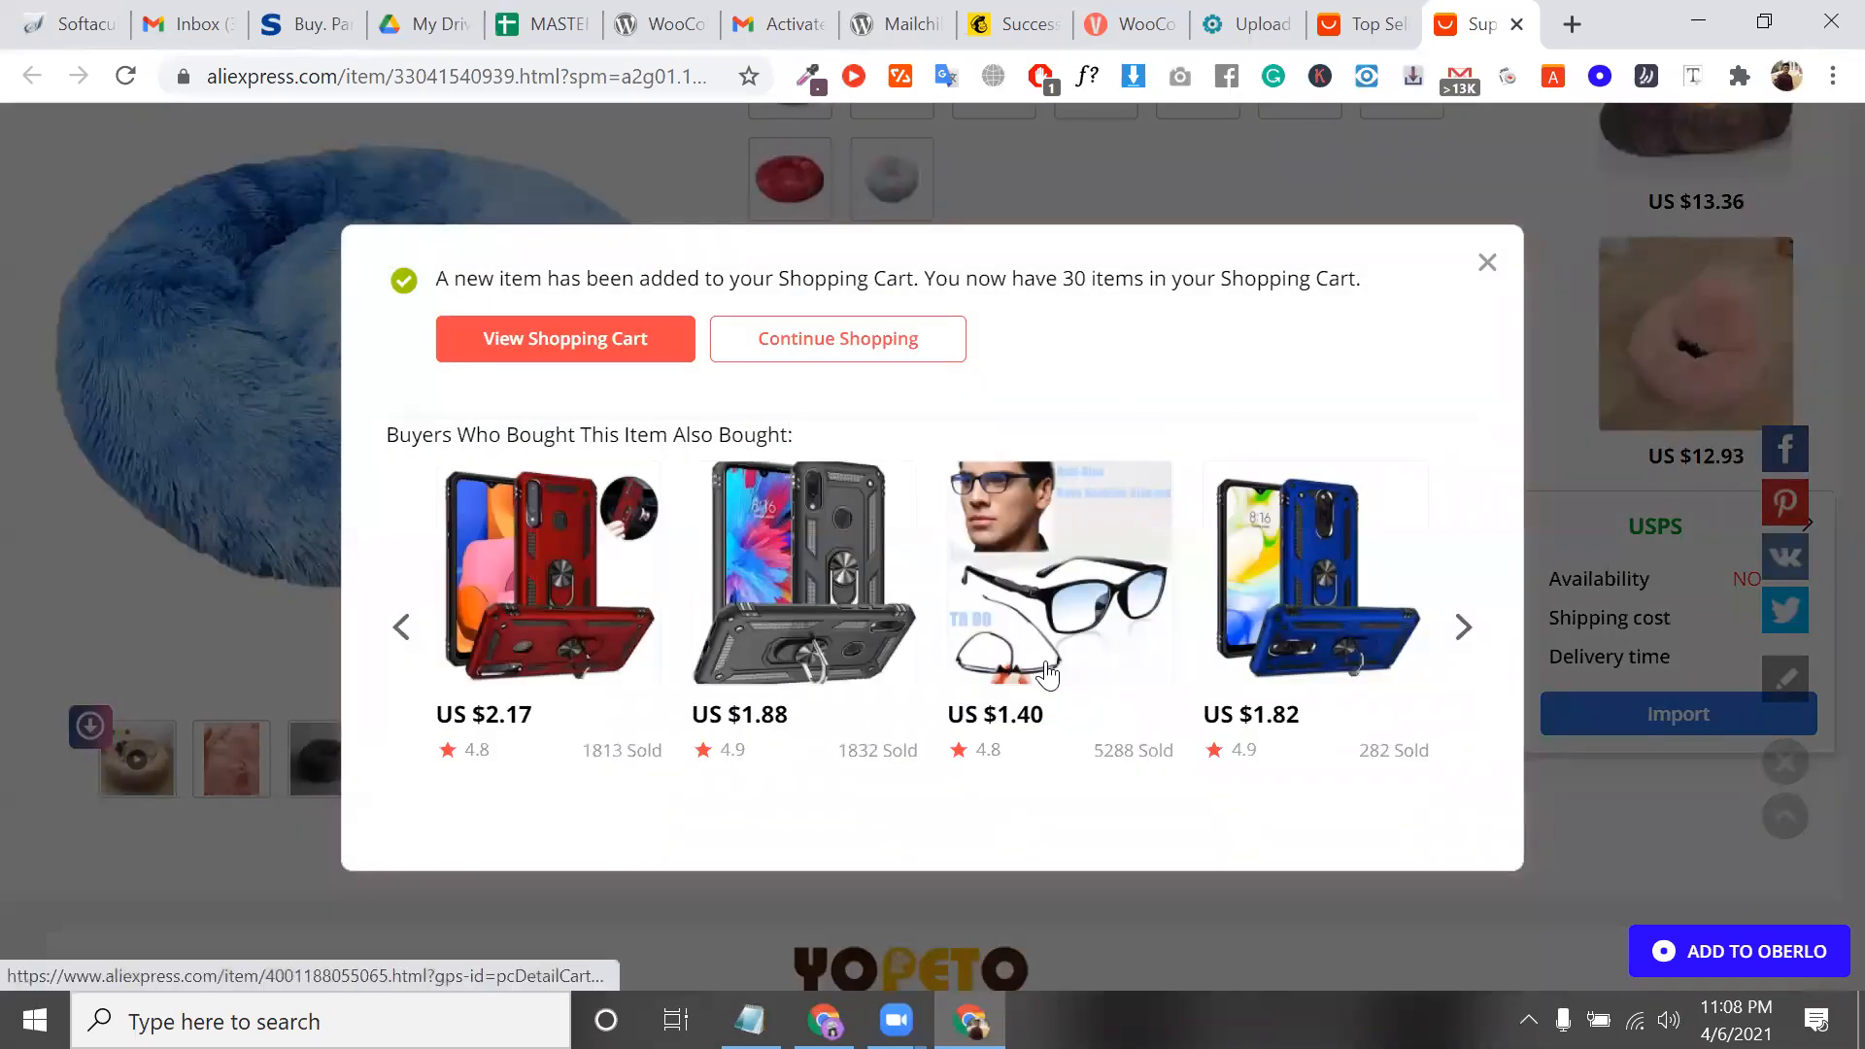
Highlight the "Buyers Who Bought This Item Also Bought:" heading and examine the suggested products as a cross-sell example
double_click(406, 437)
triple_click(407, 439)
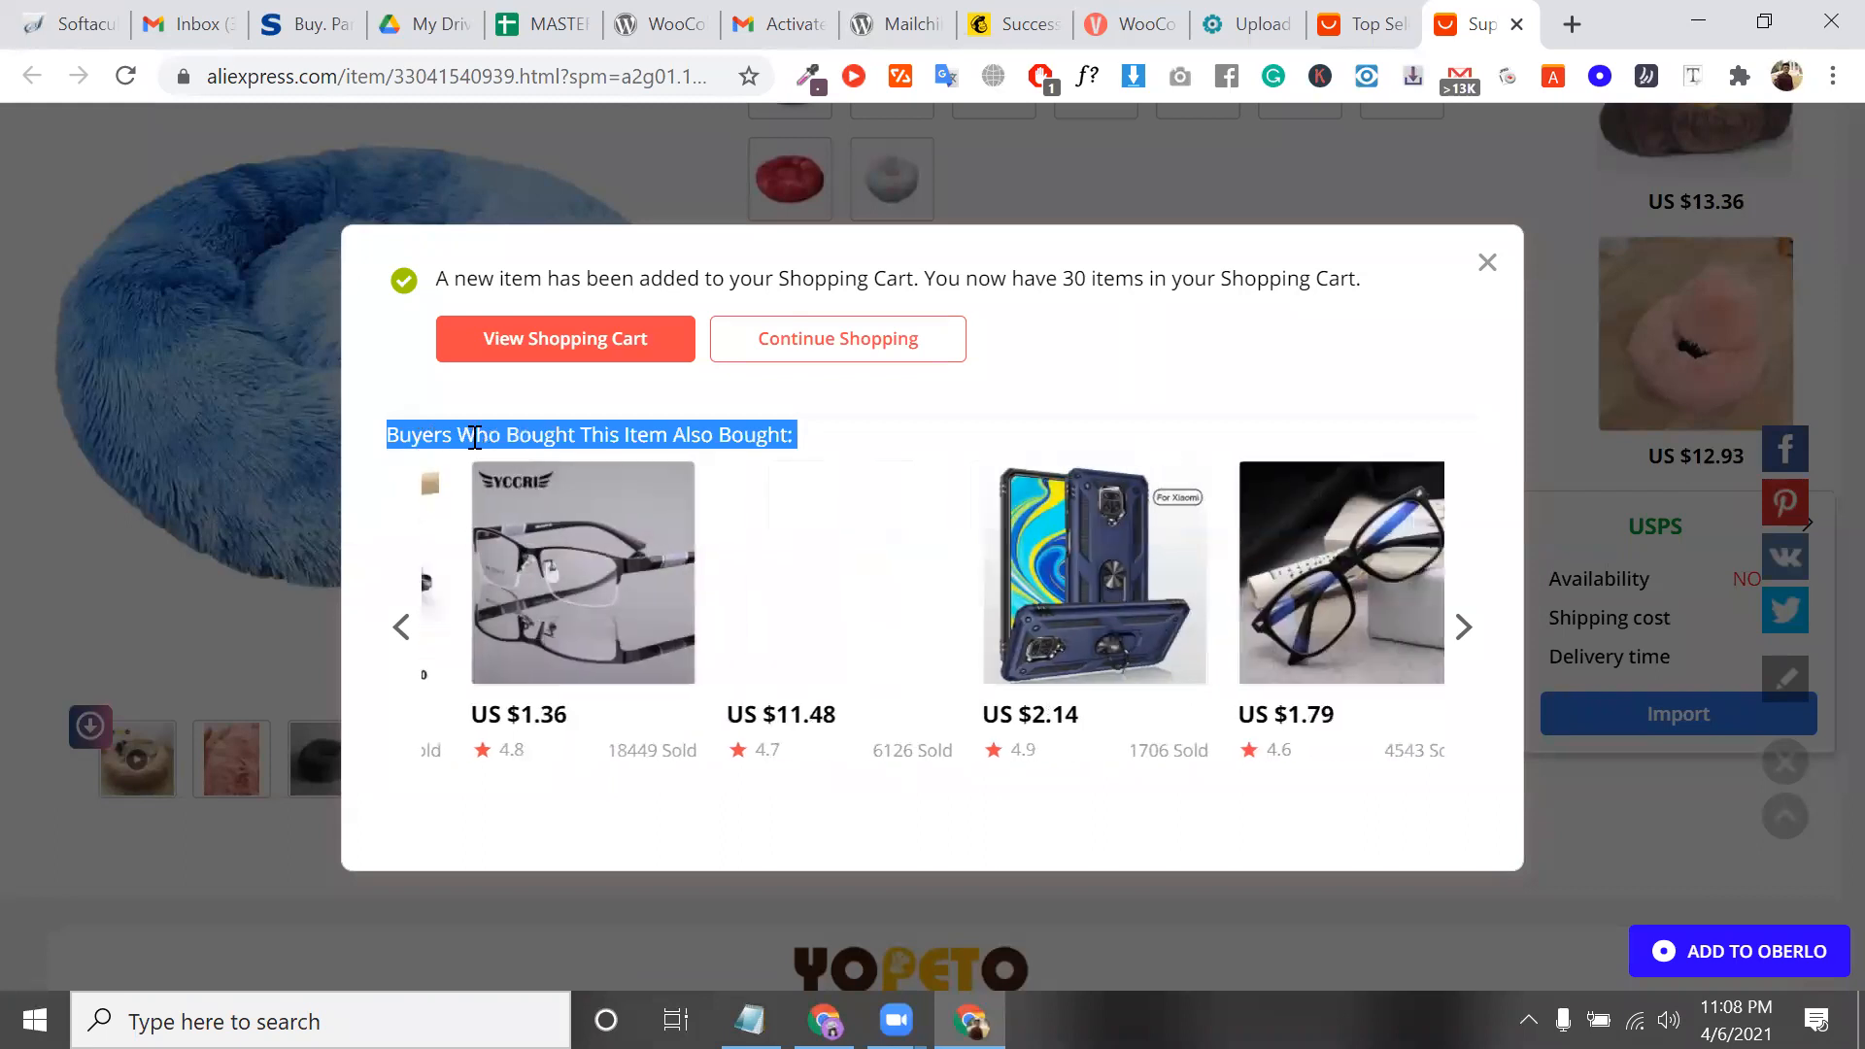
double_click(470, 438)
triple_click(612, 427)
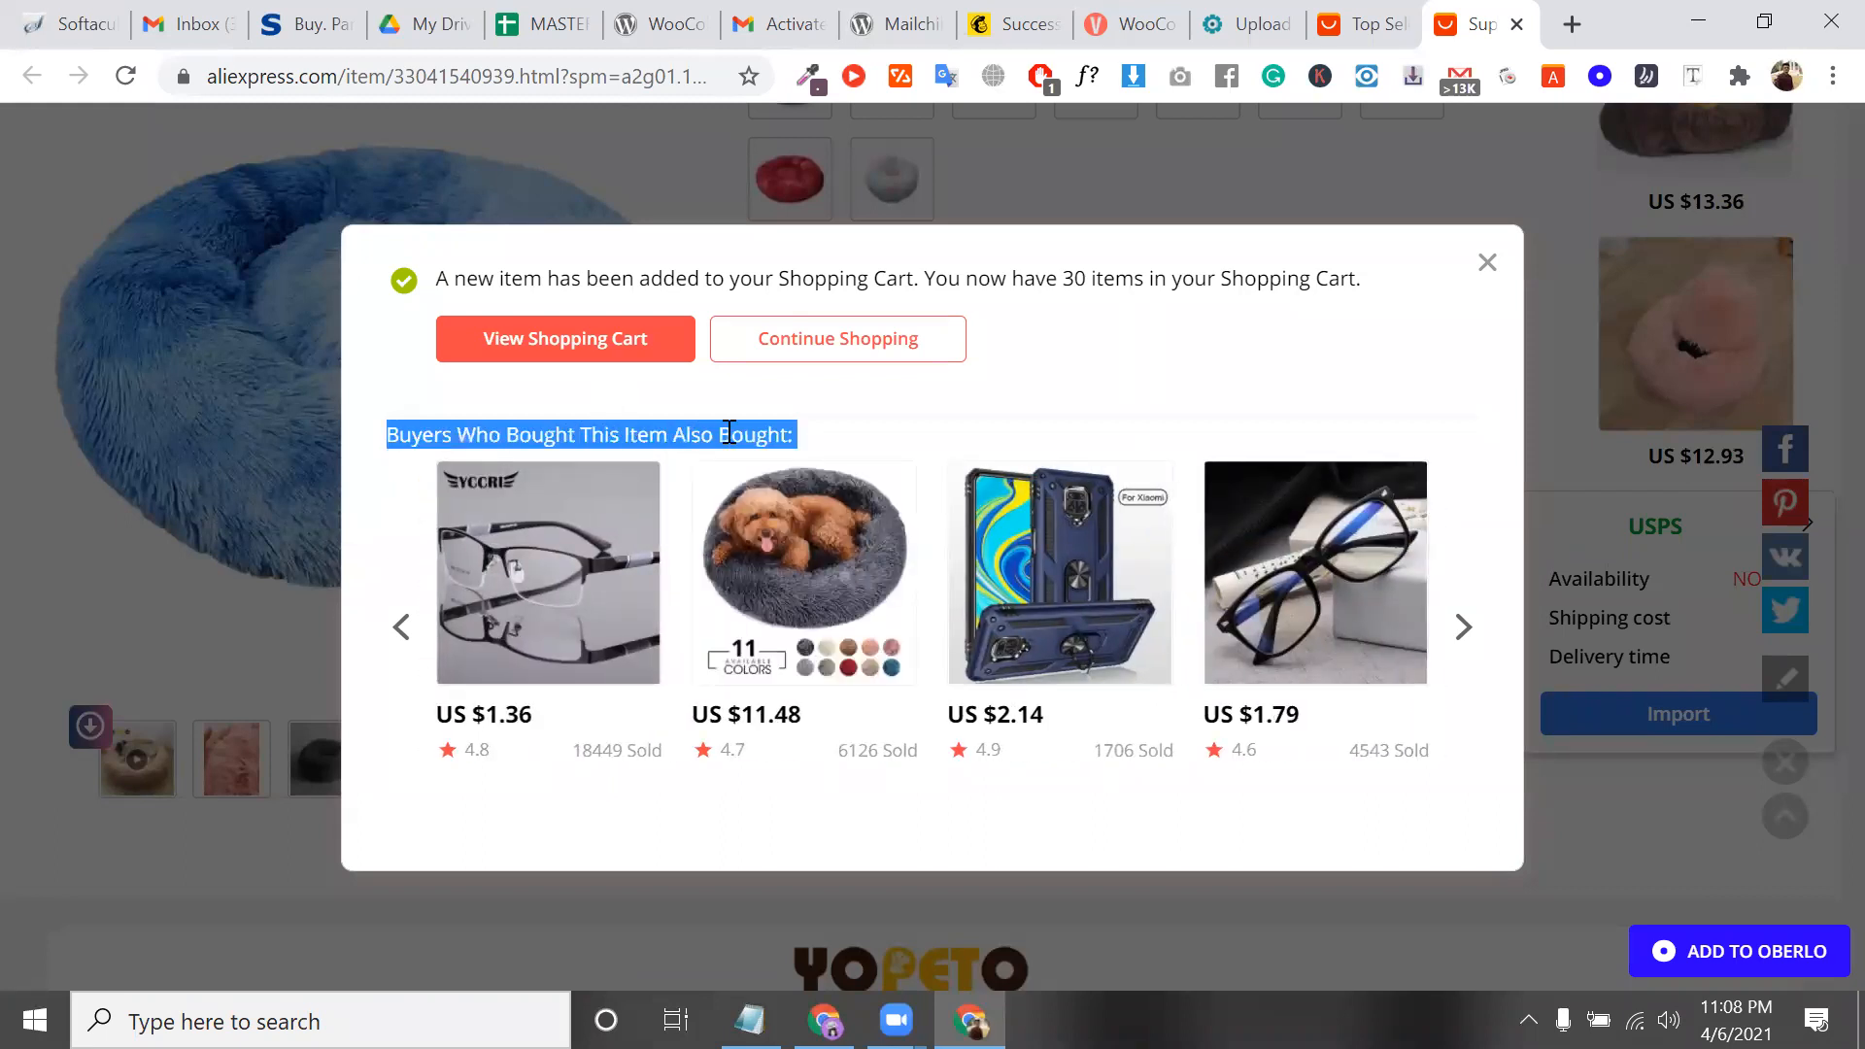
double_click(728, 434)
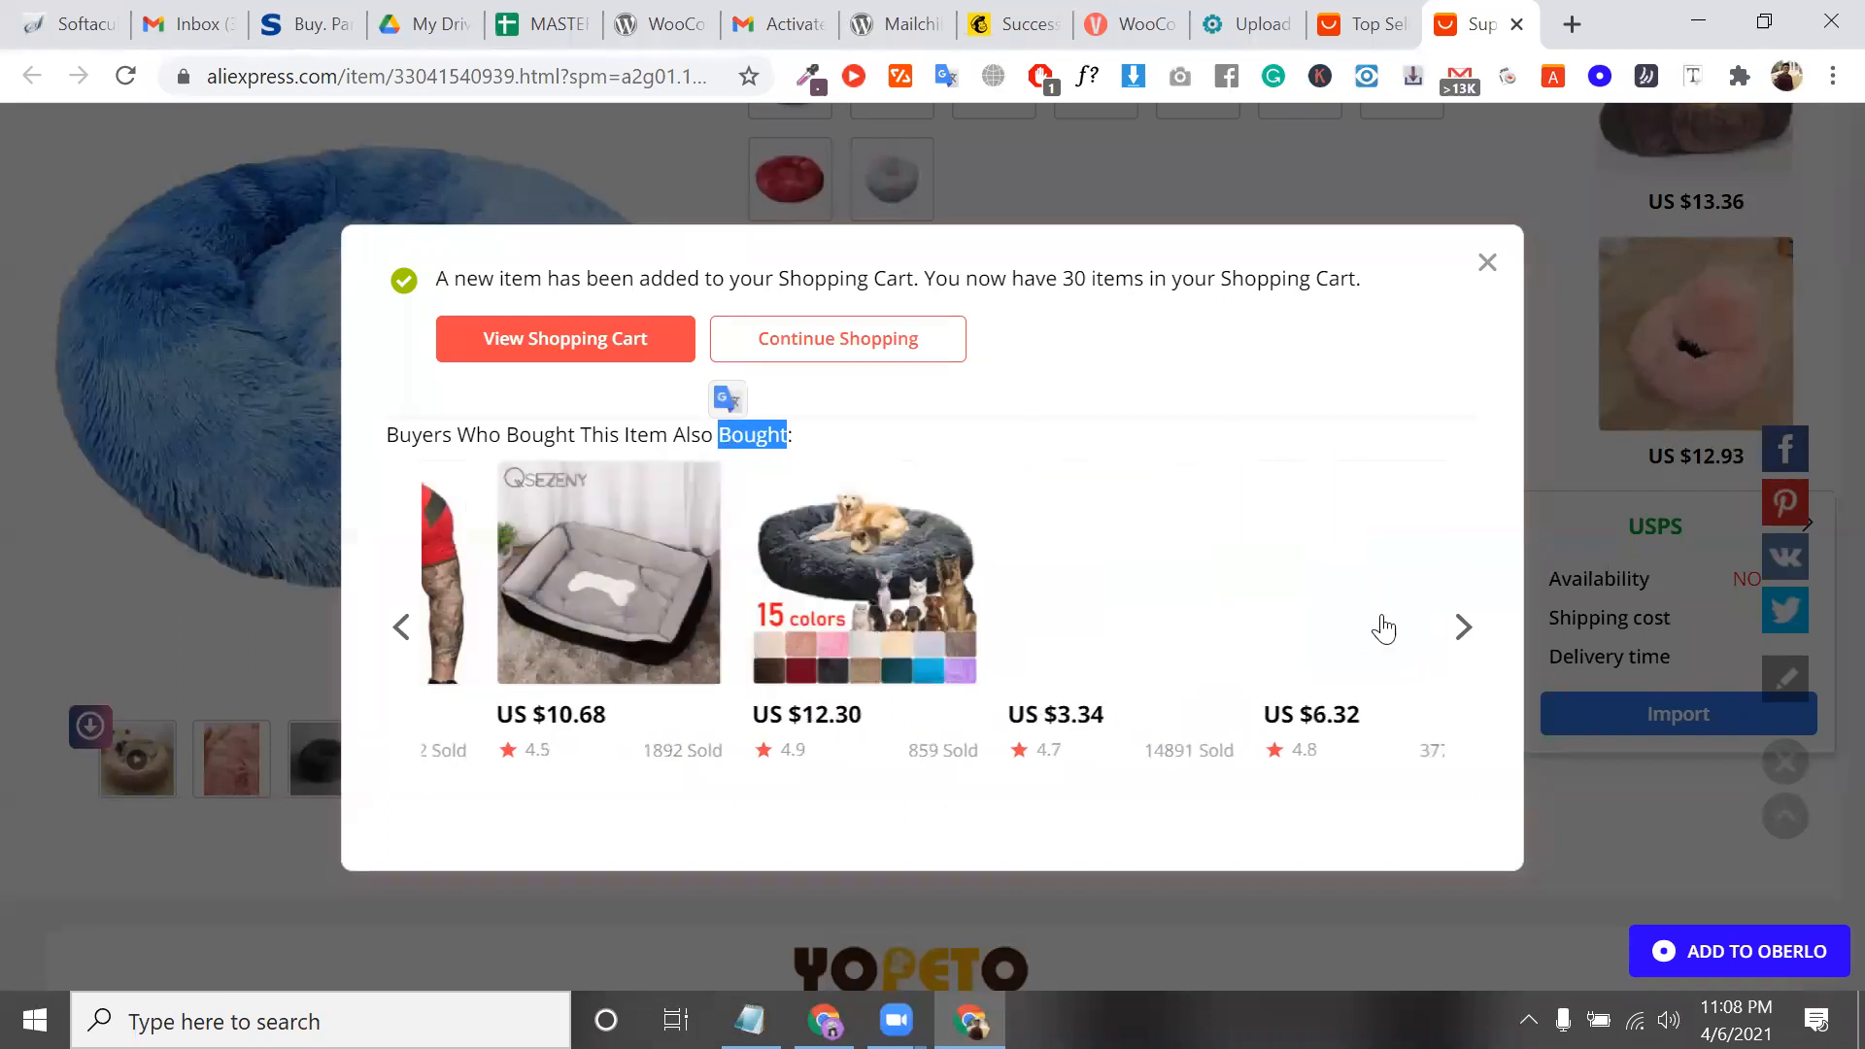
Browse more "Buyers Who Bought This Item Also Bought" suggestions and close the added-to-cart message
click(1457, 630)
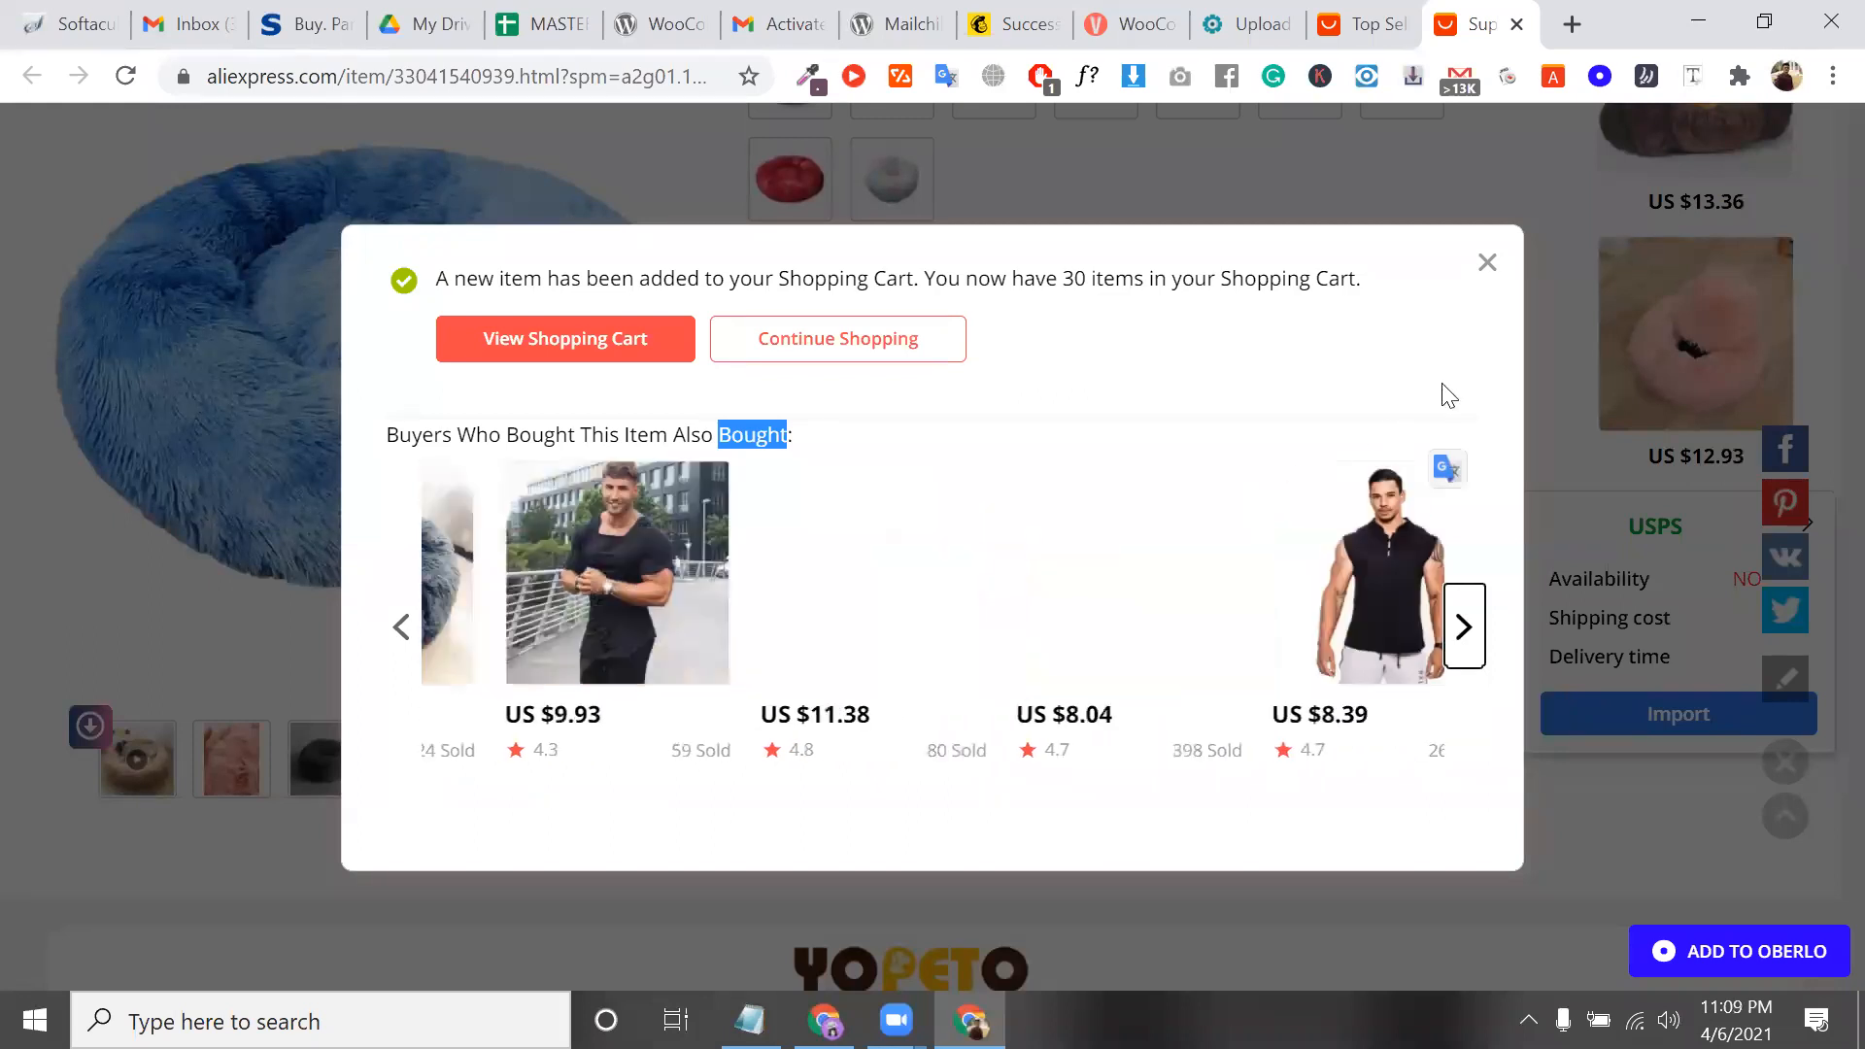
click(1488, 264)
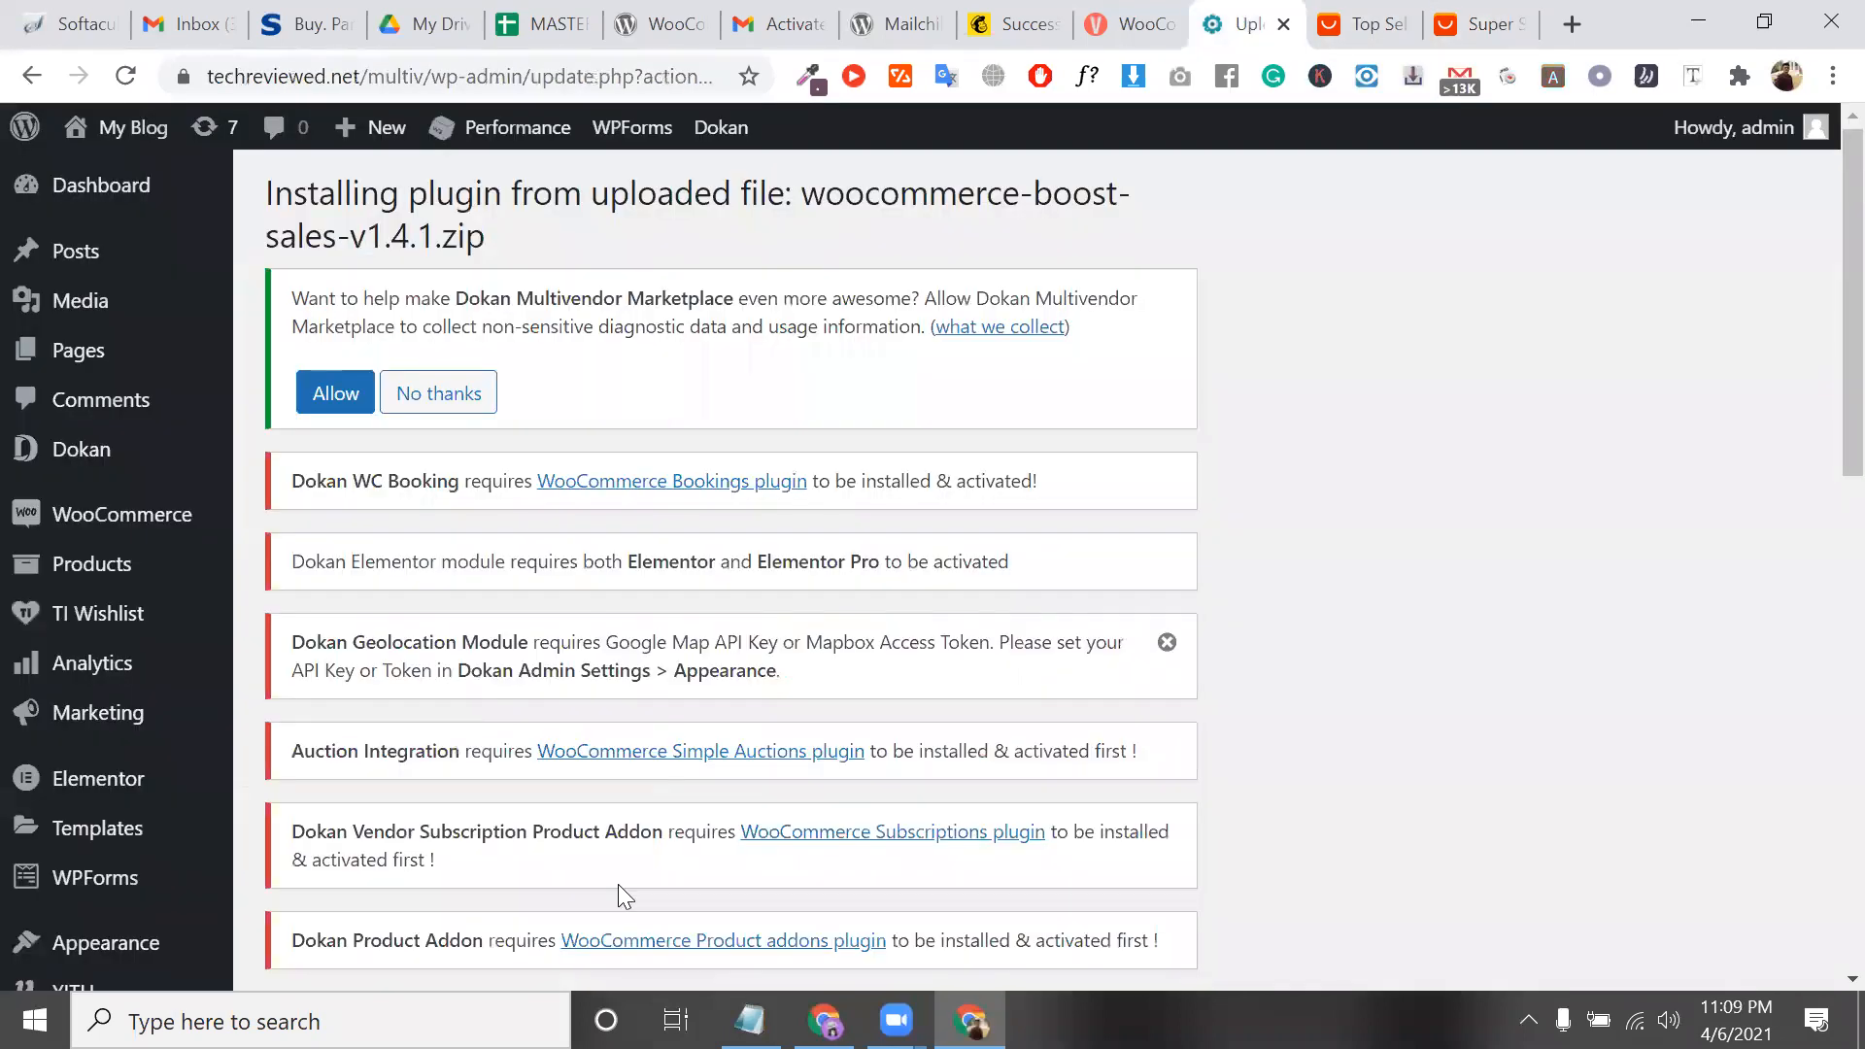
Return to the WordPress plugin installation page and activate the uploaded WooCommerce Boost Sales plugin
scroll(618, 884, down, 4)
scroll(618, 884, down, 6)
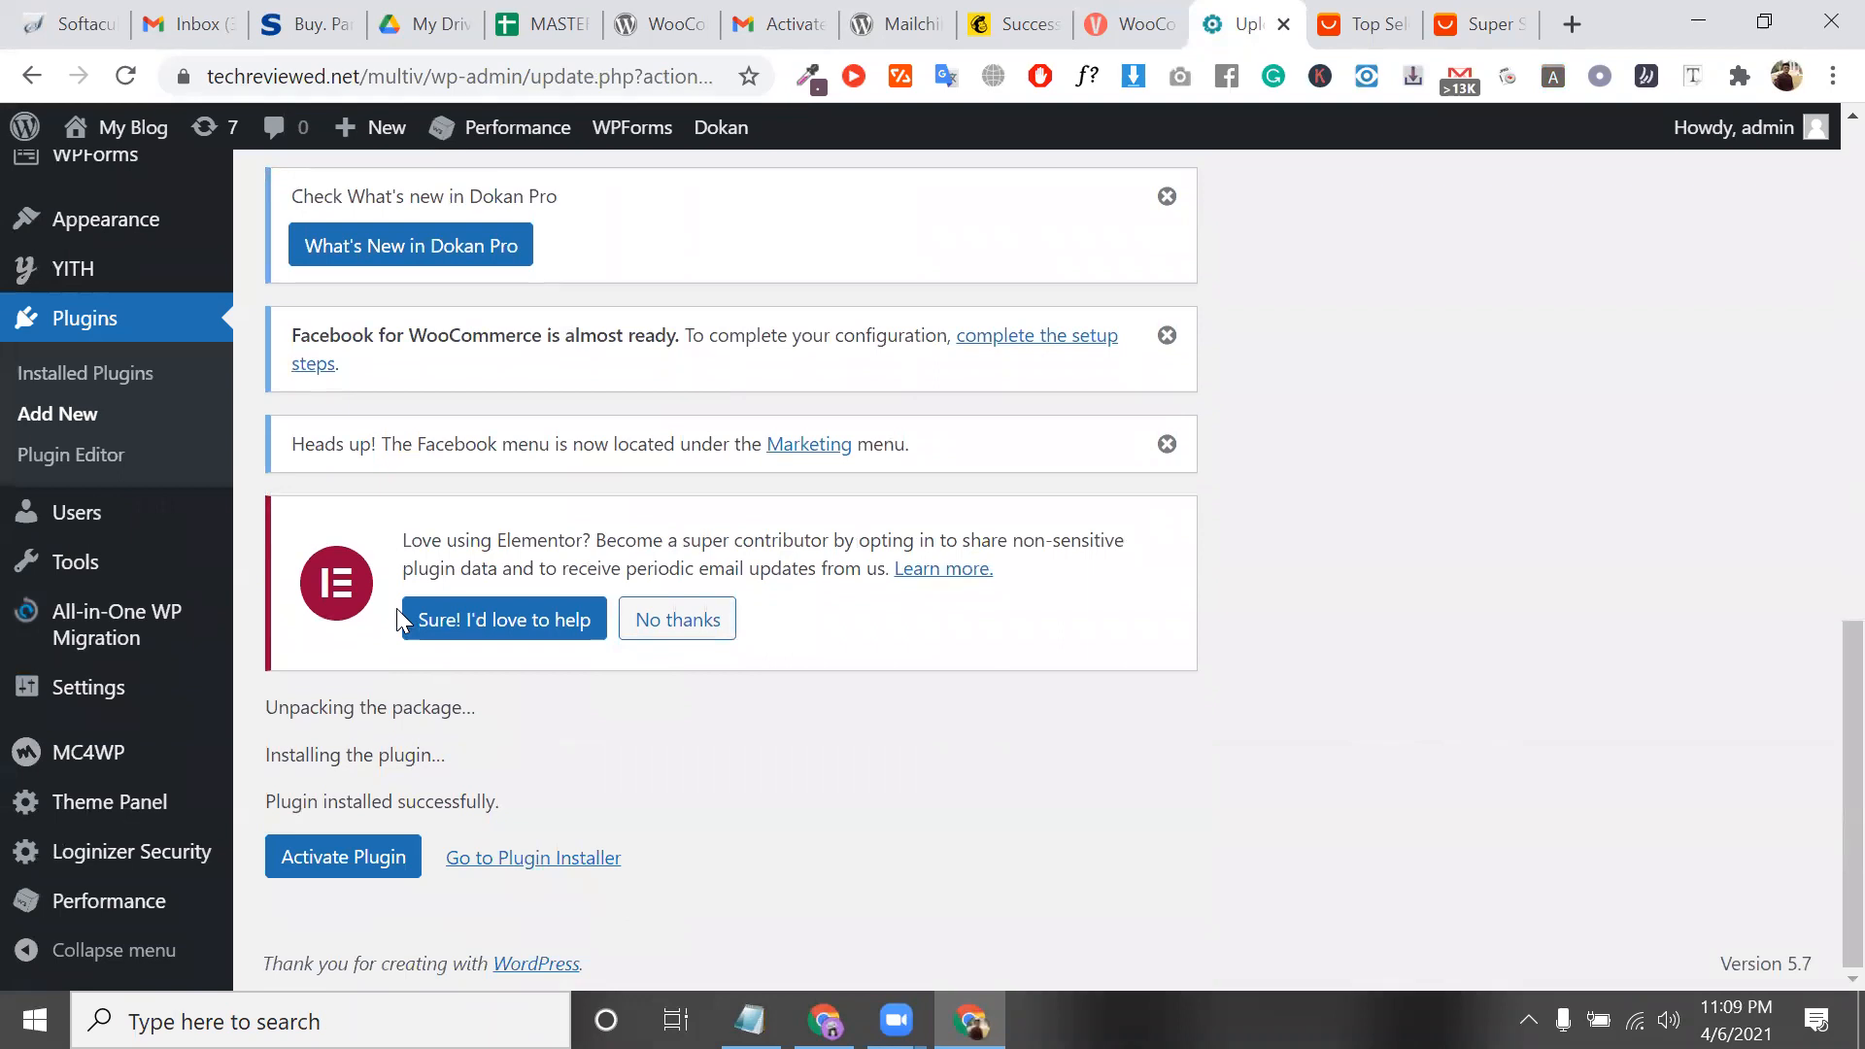
click(364, 874)
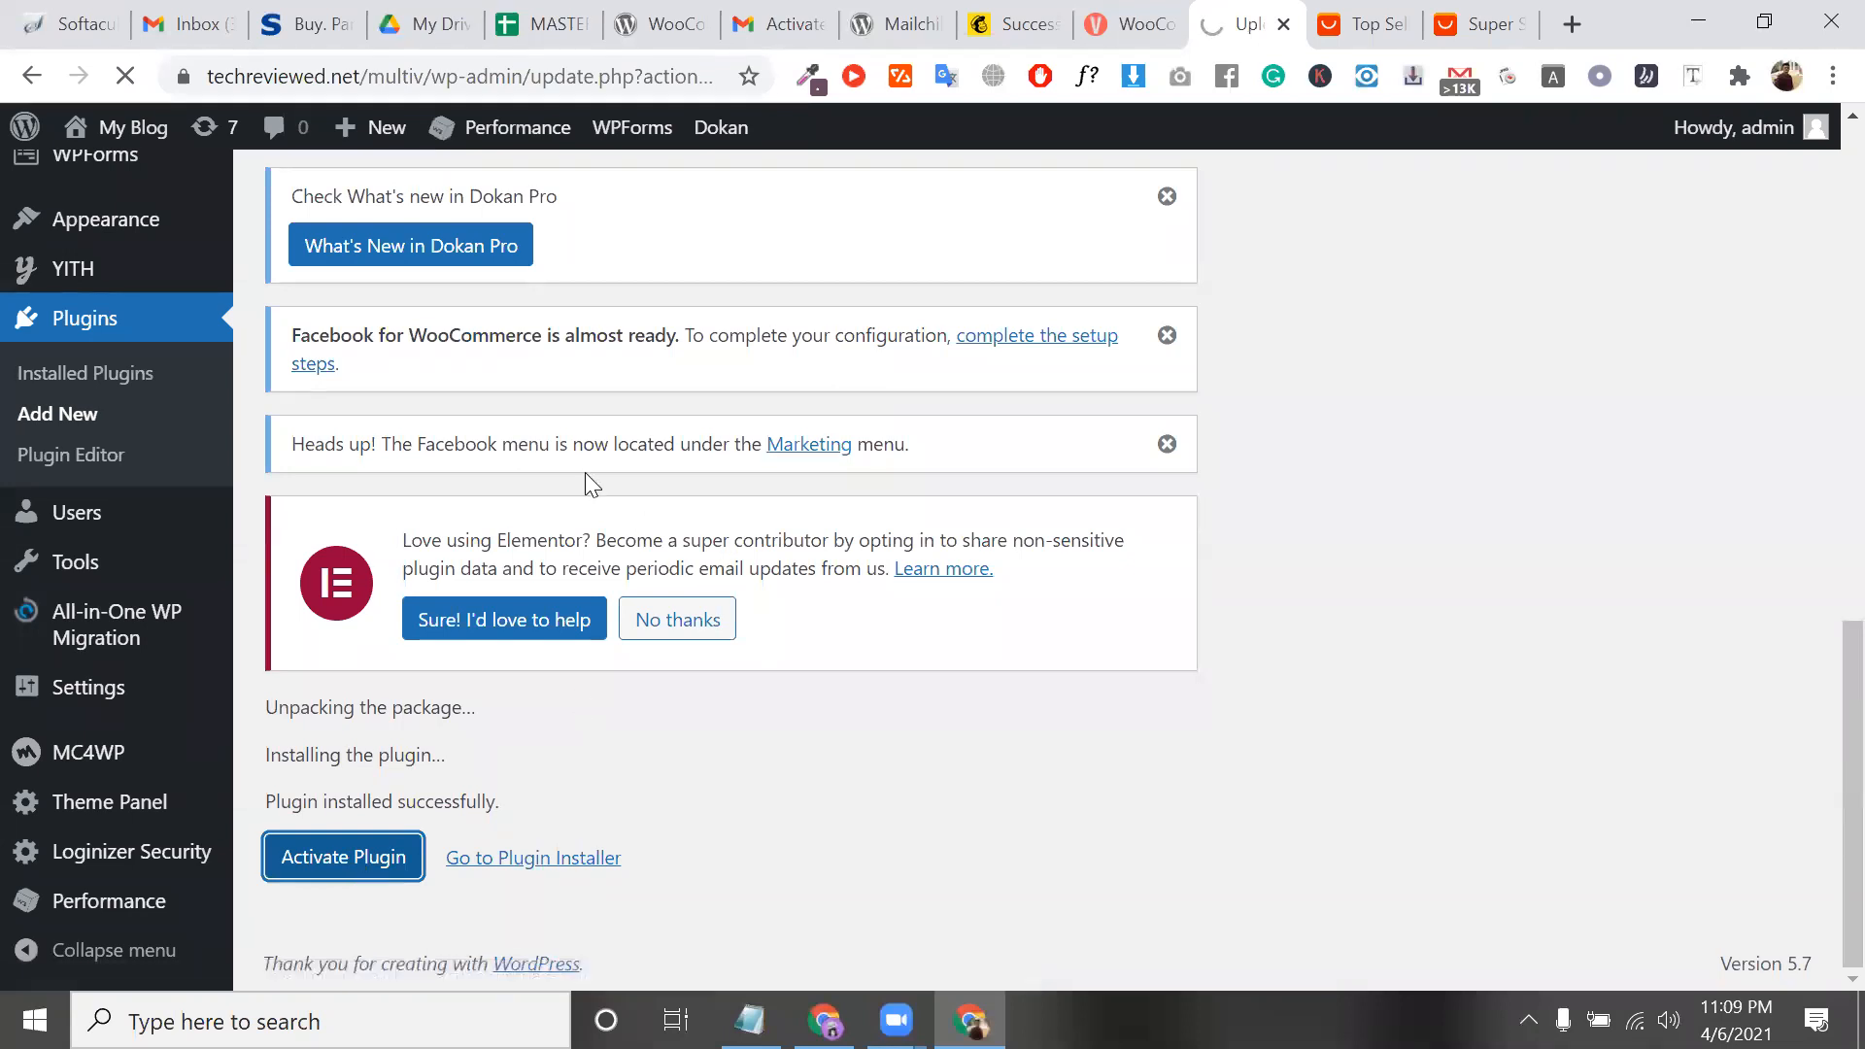
scroll(585, 472, up, 1)
scroll(586, 602, up, 3)
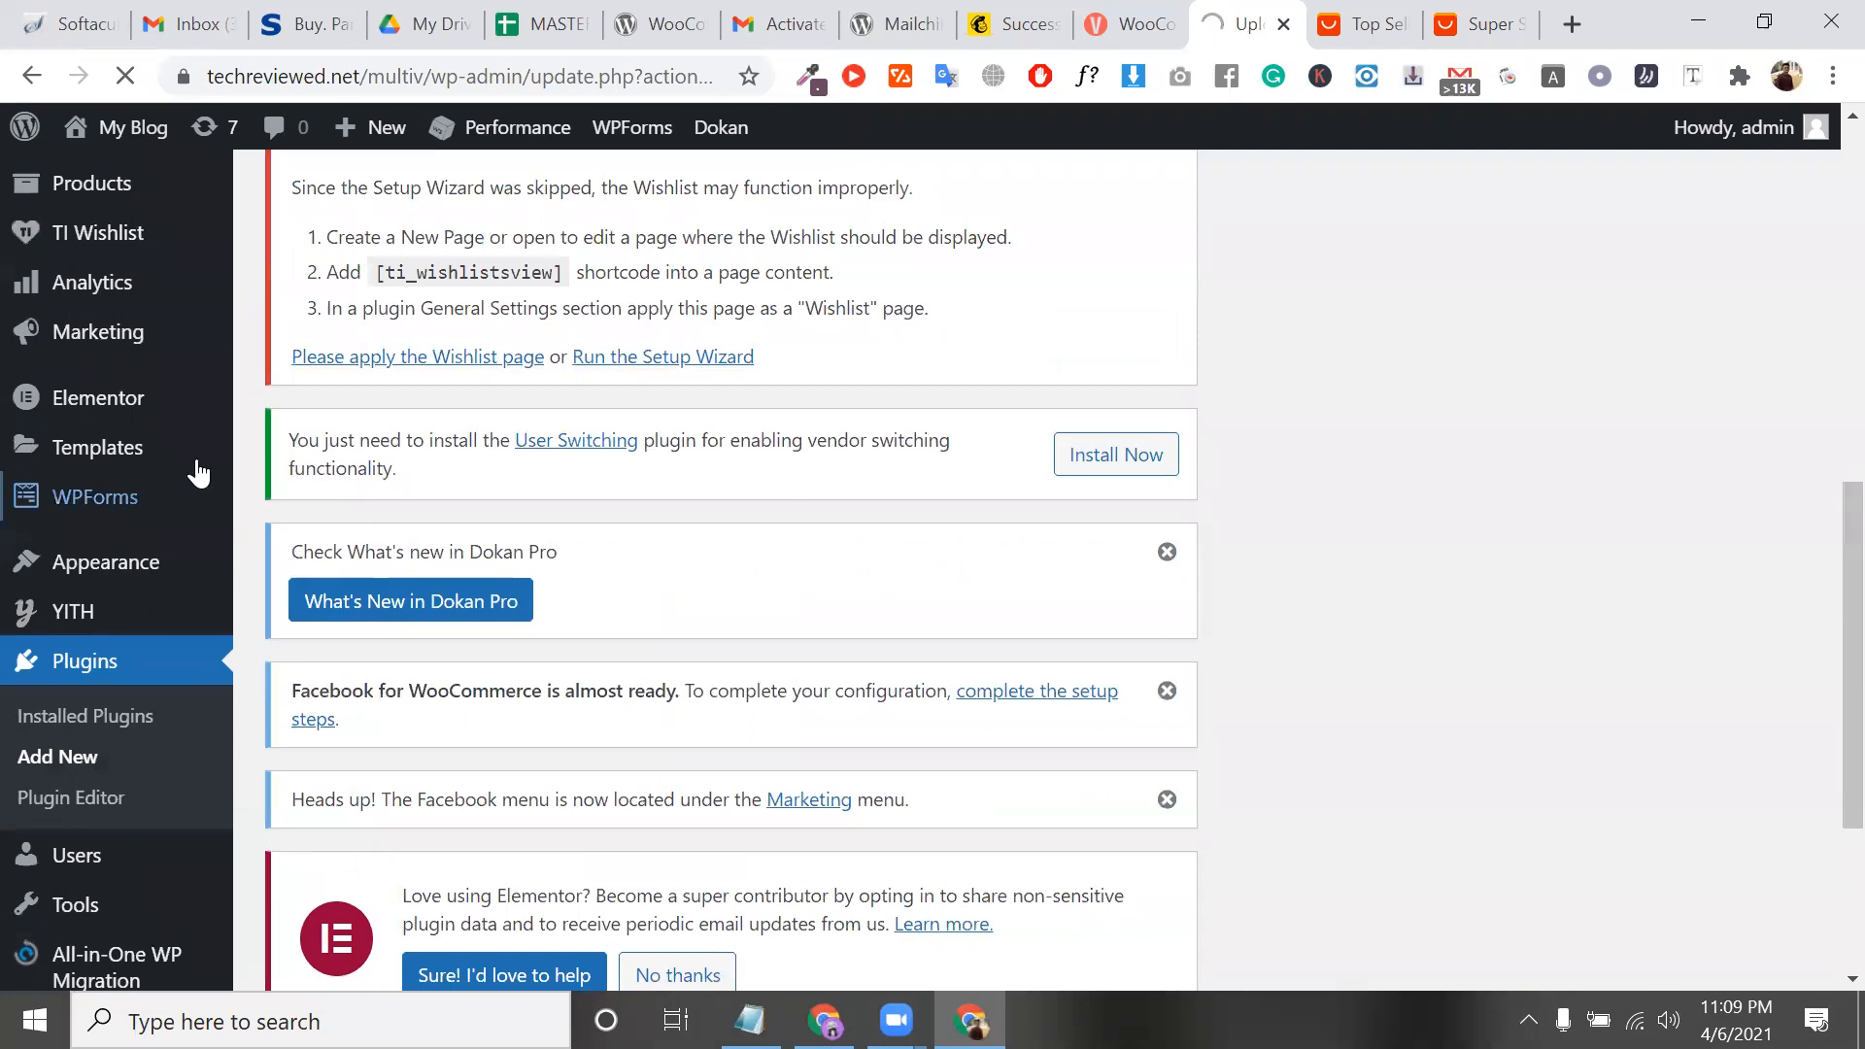
mouse_move(162, 367)
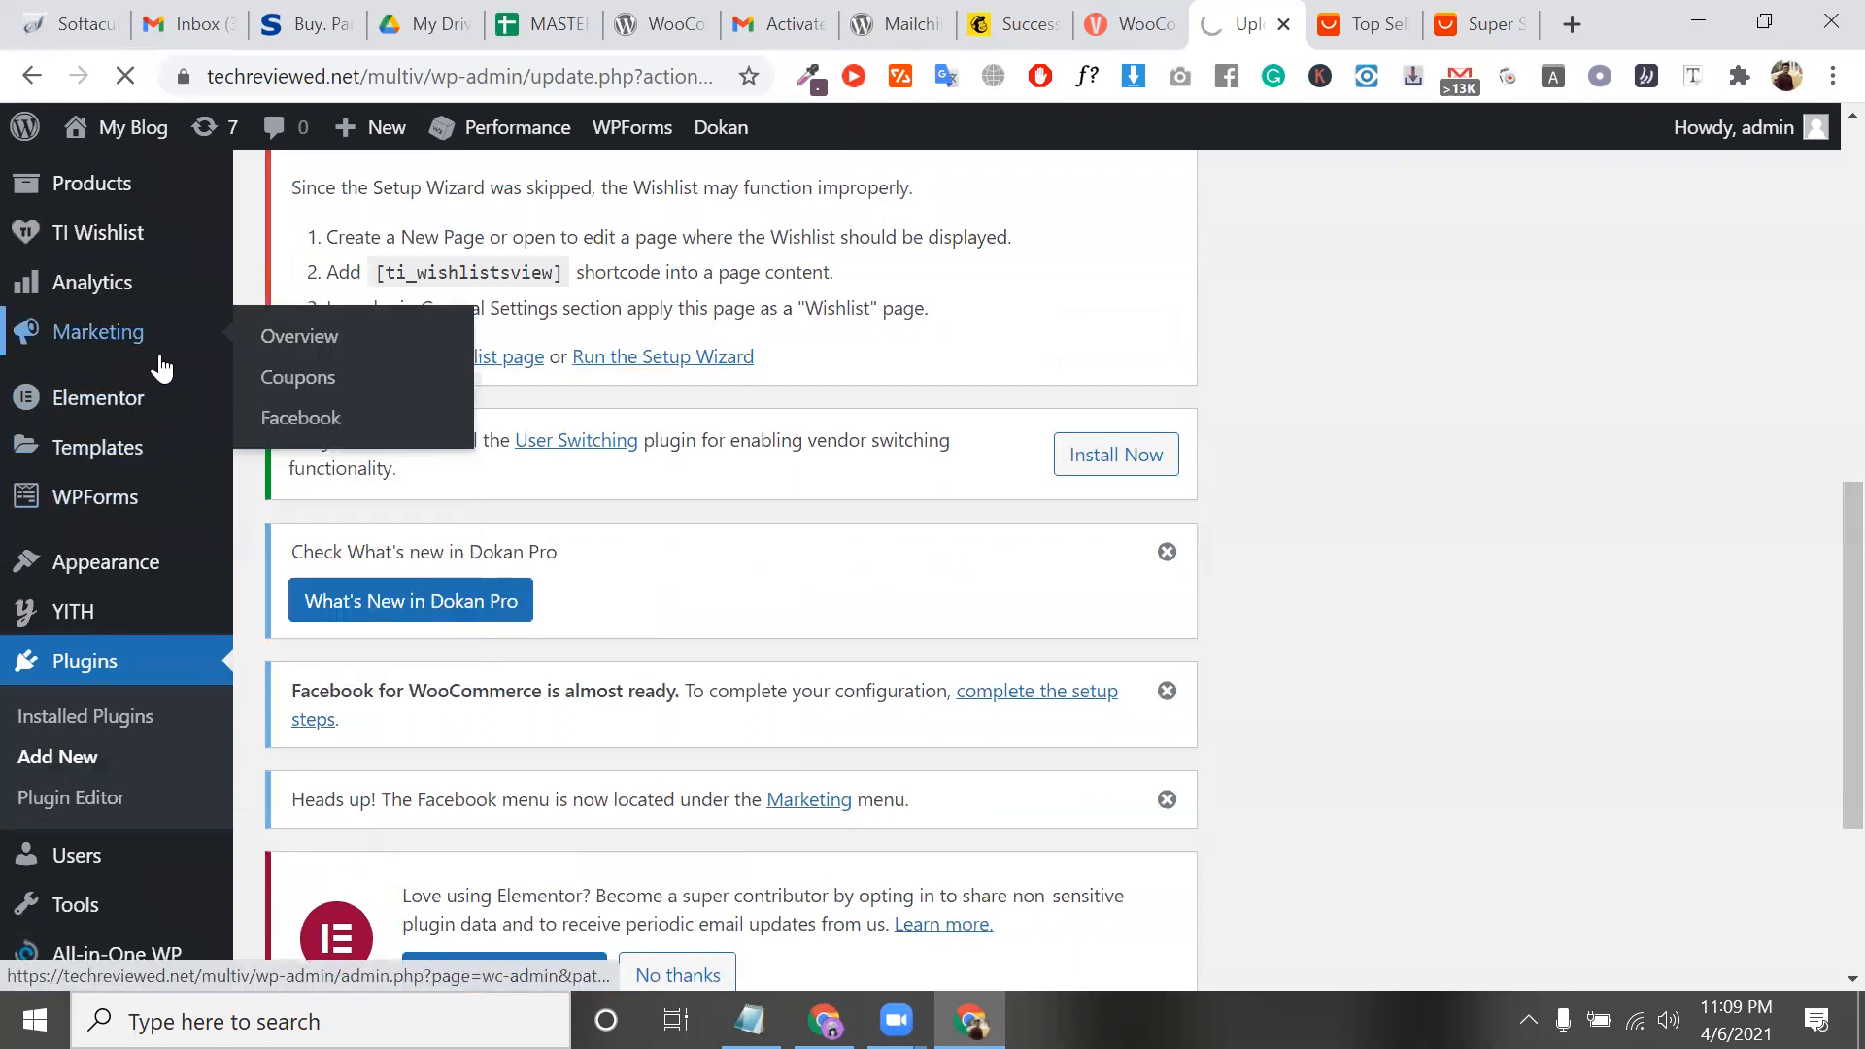
scroll(162, 367, down, 2)
scroll(97, 442, up, 1)
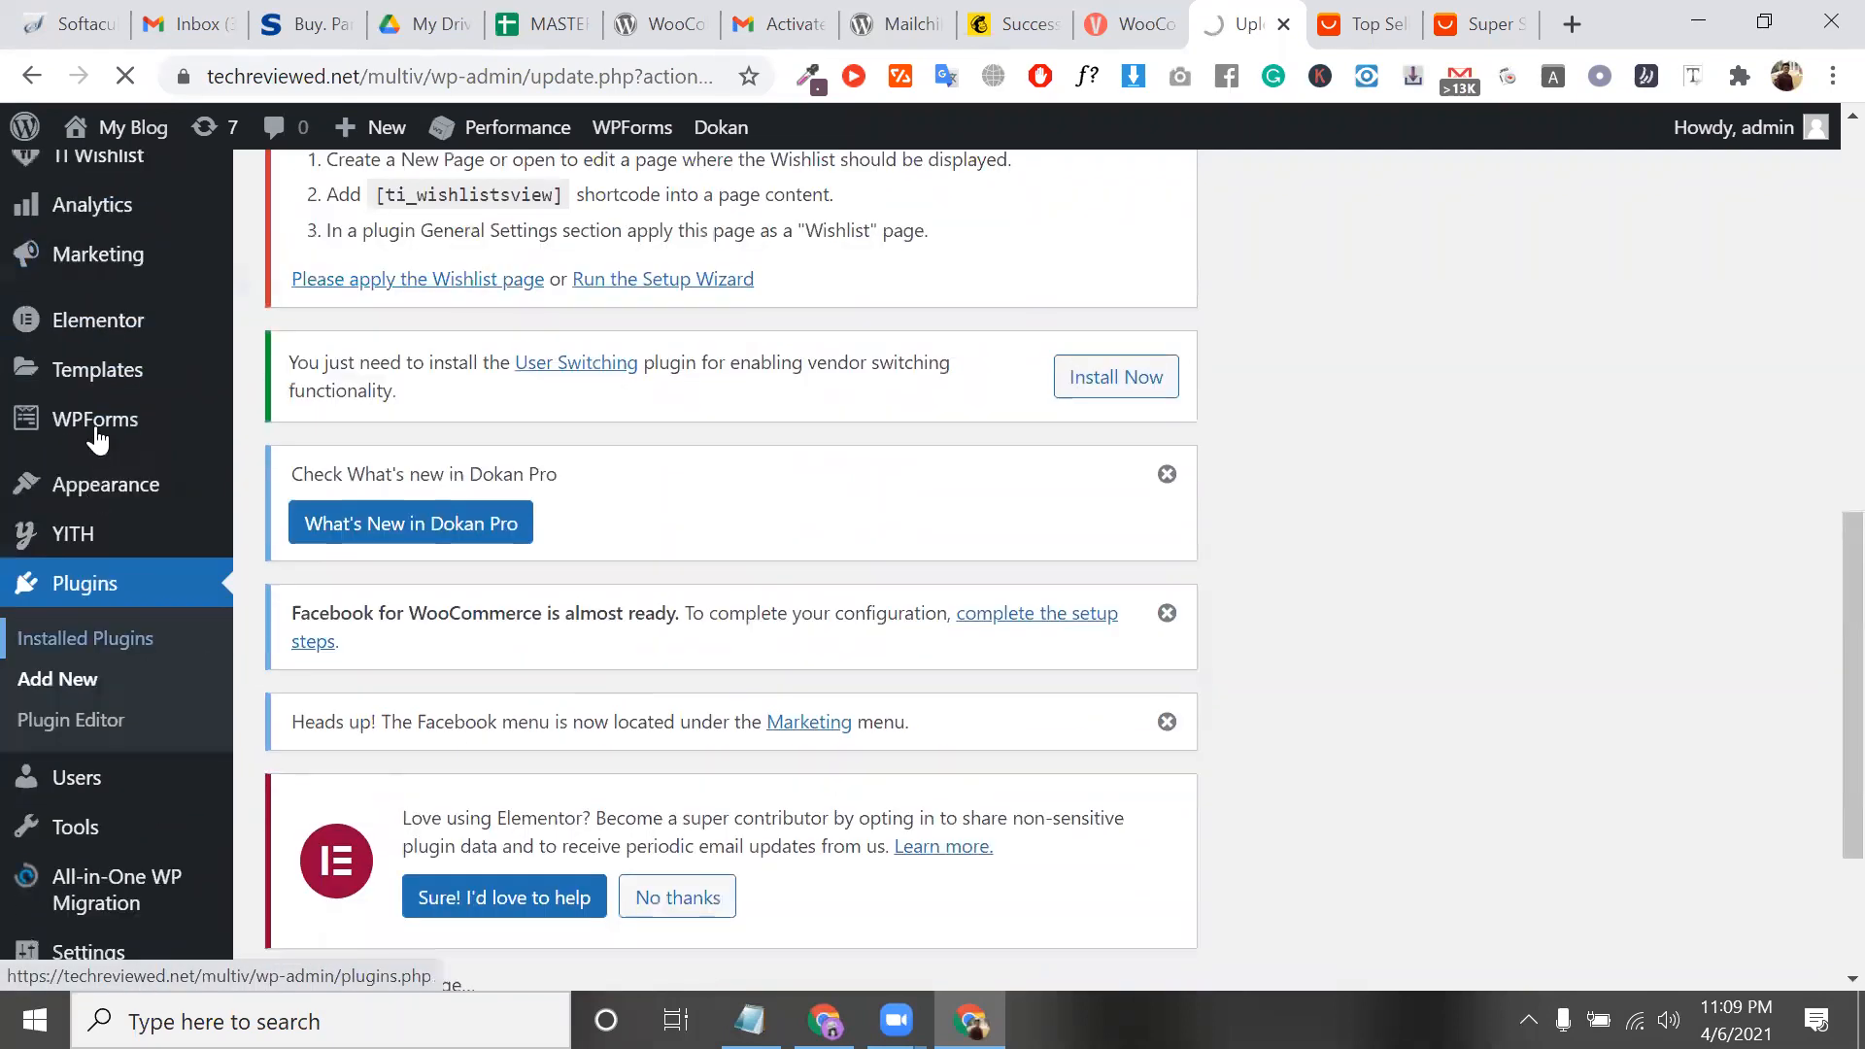
scroll(102, 418, up, 2)
scroll(139, 401, up, 1)
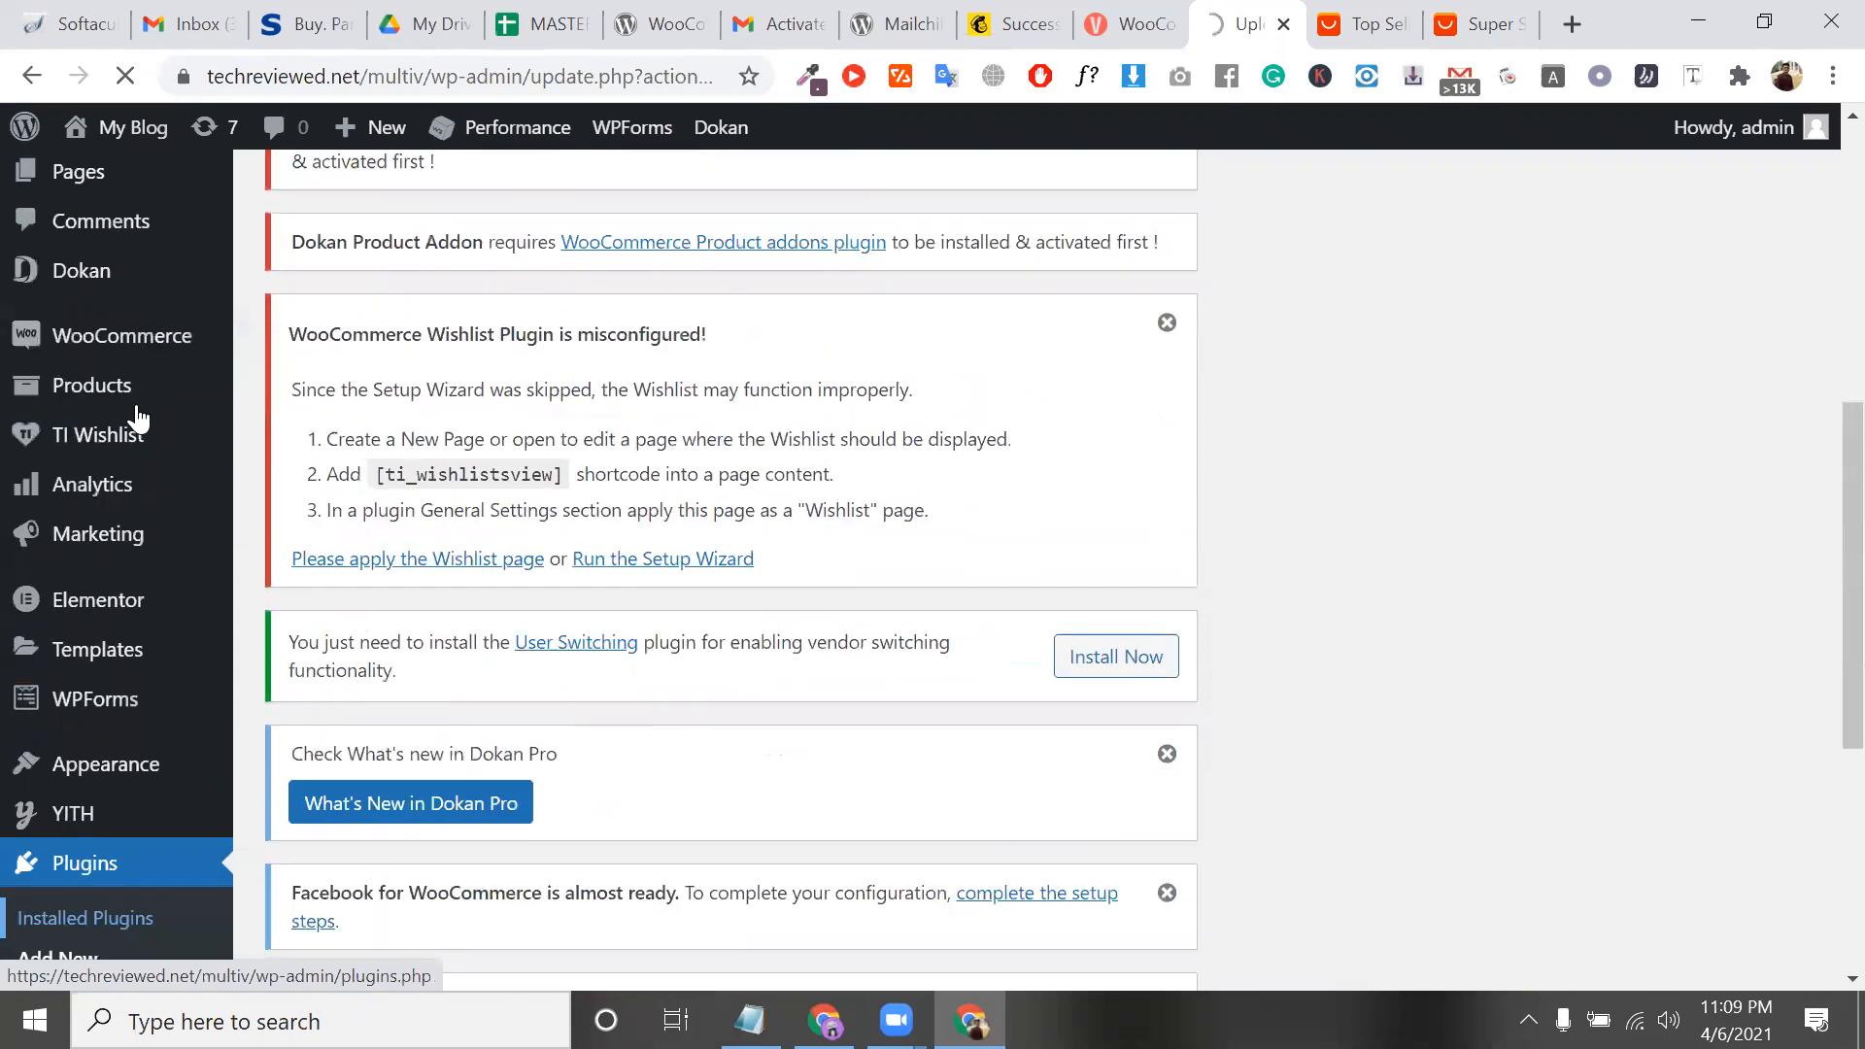
scroll(139, 418, up, 1)
mouse_move(137, 418)
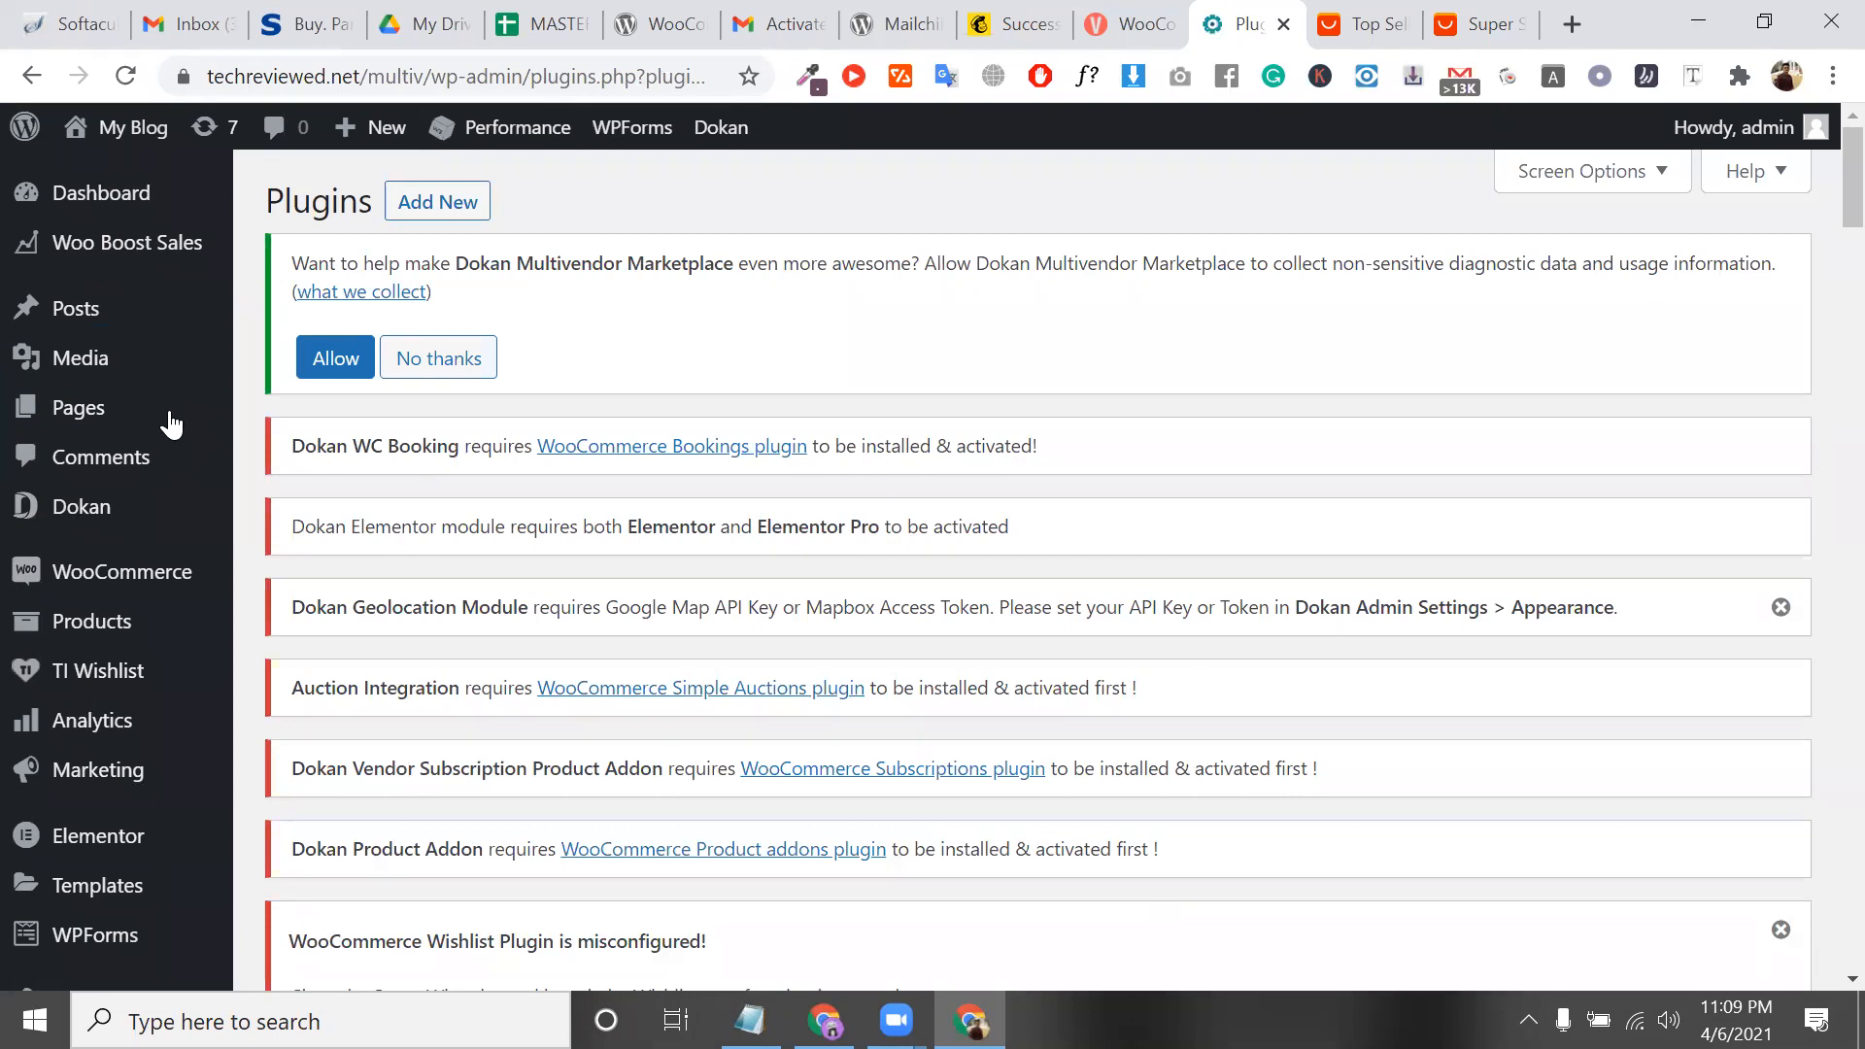
Open the list of all store products and open Simple Product 25 for editing
scroll(566, 769, down, 15)
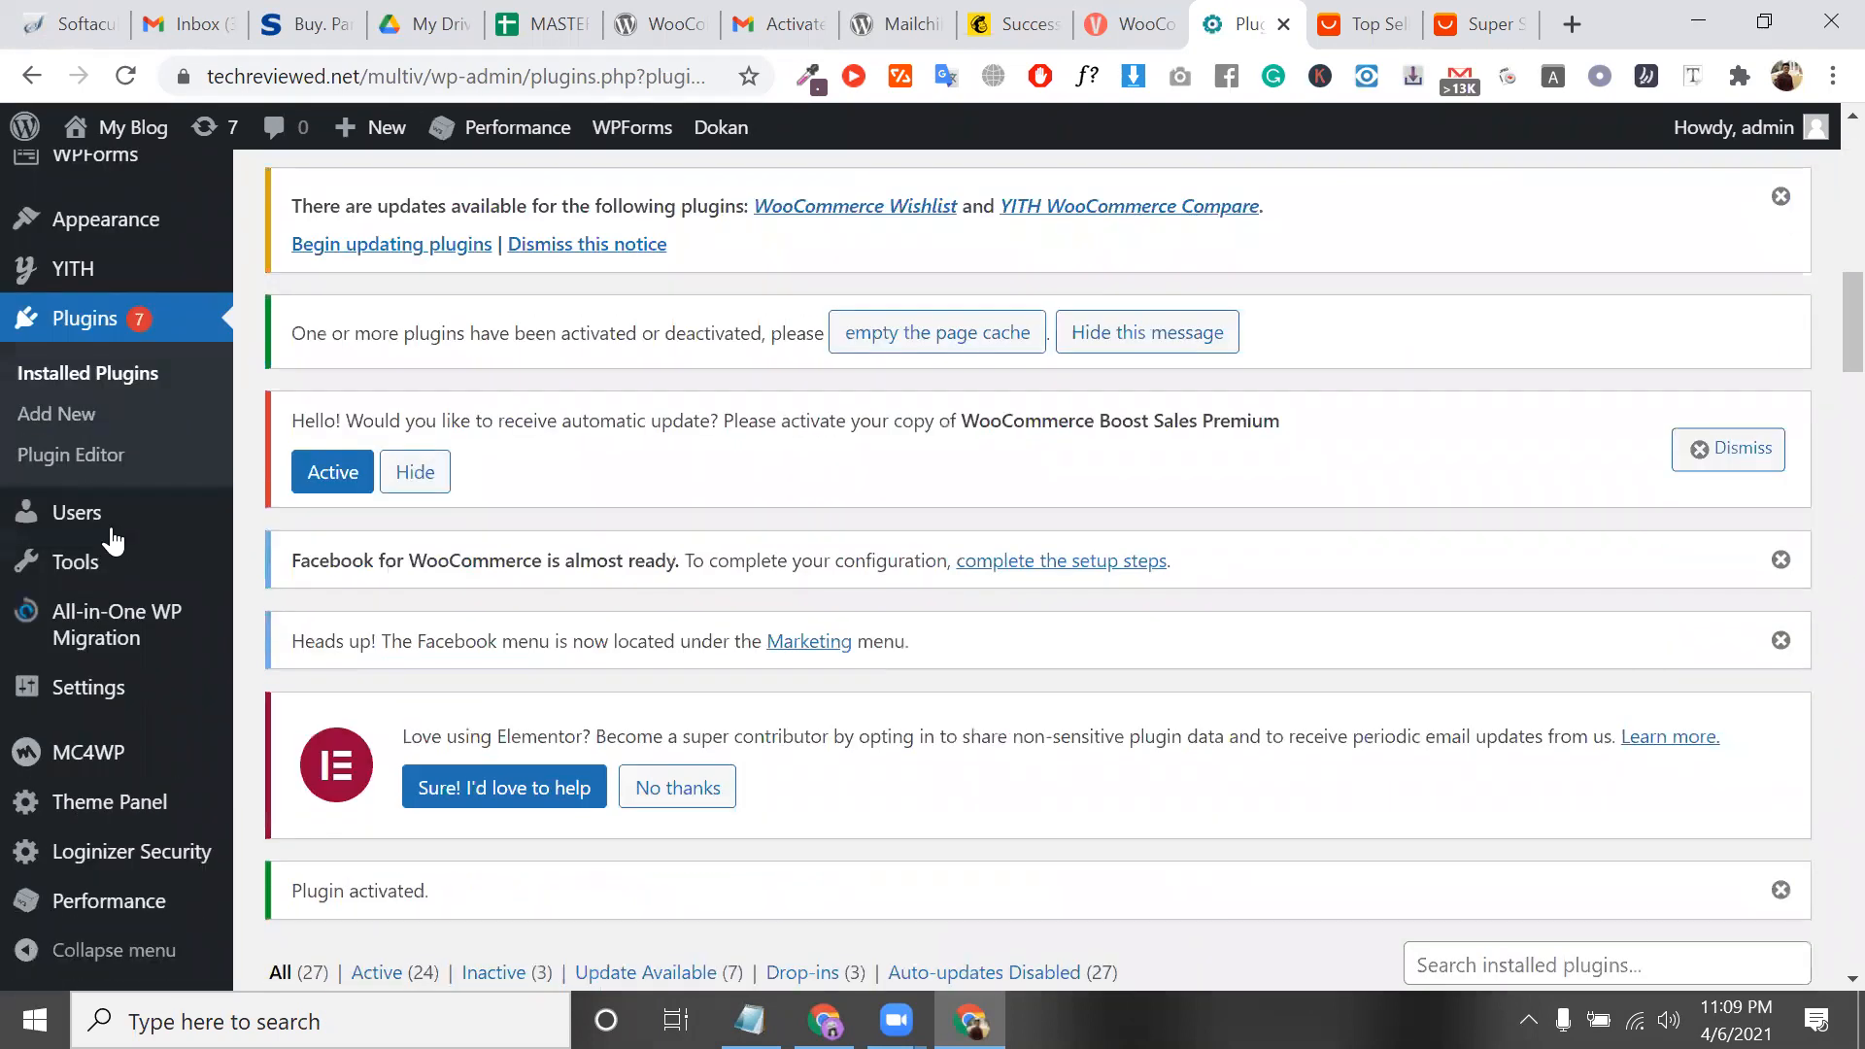
scroll(133, 632, up, 8)
mouse_move(117, 621)
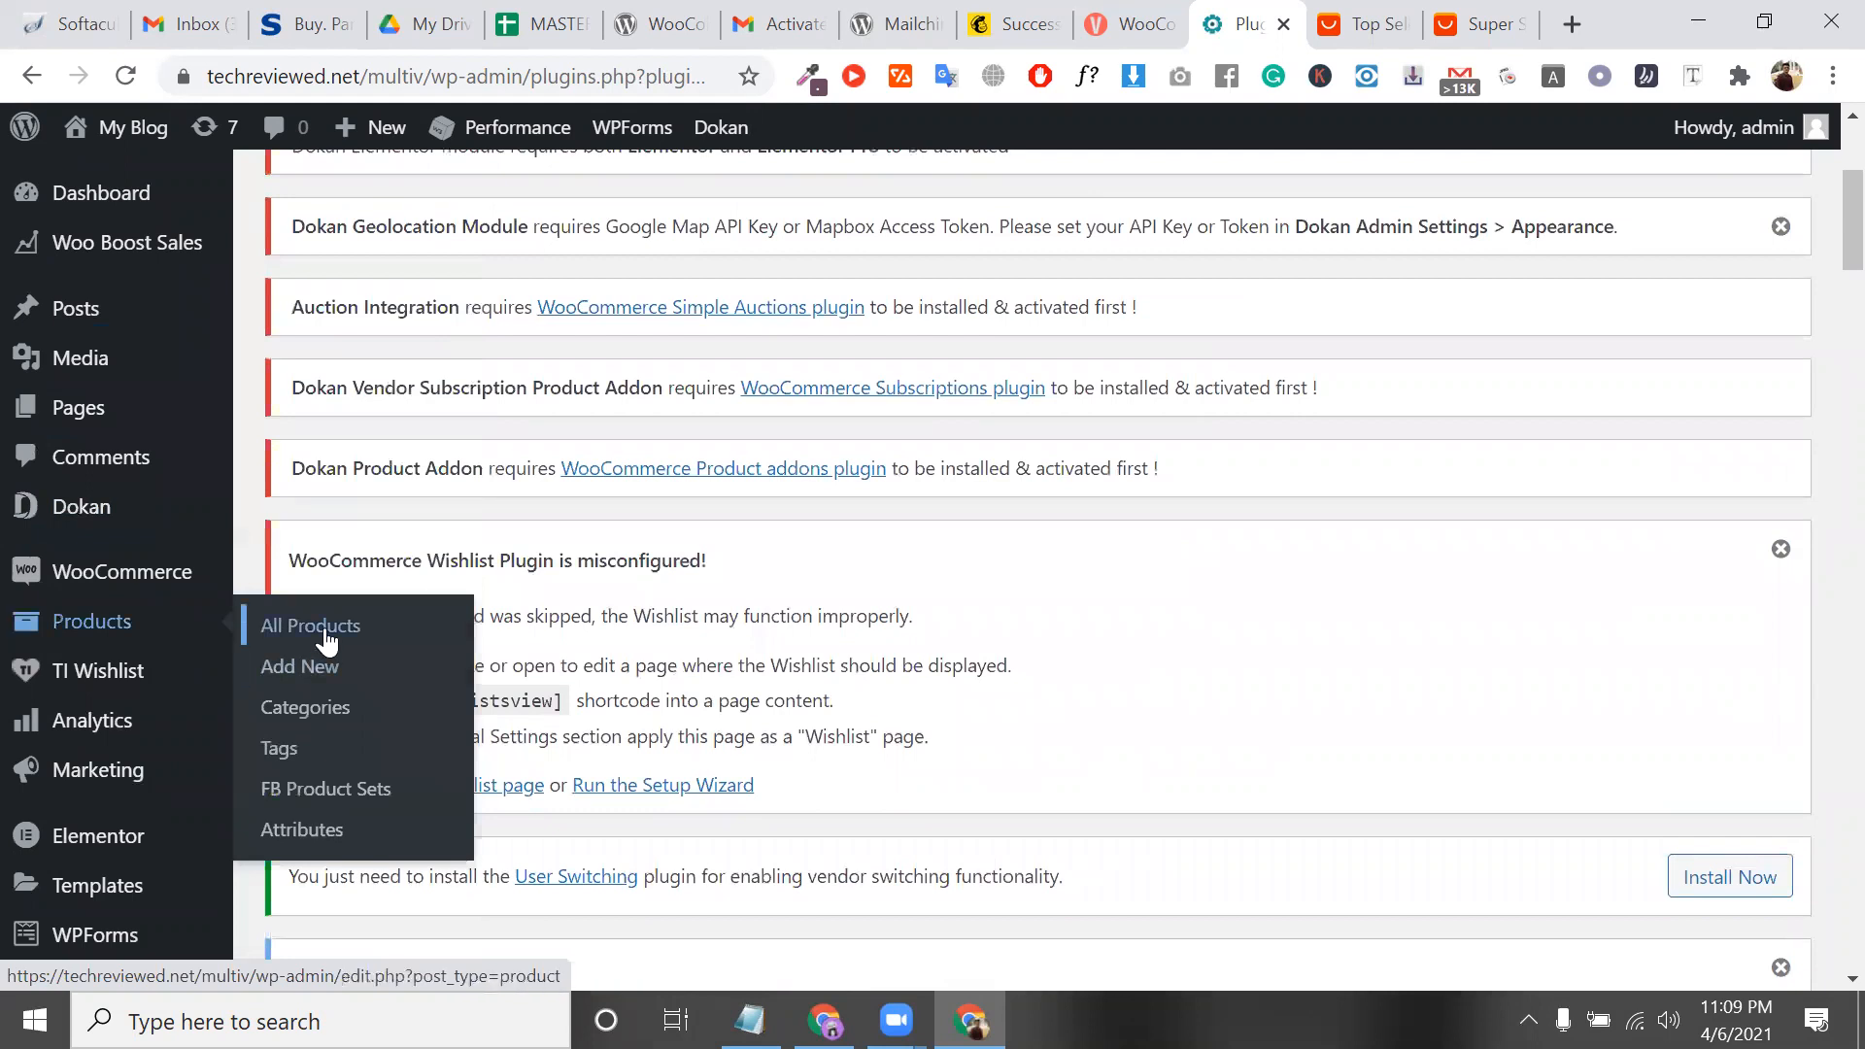
click(311, 626)
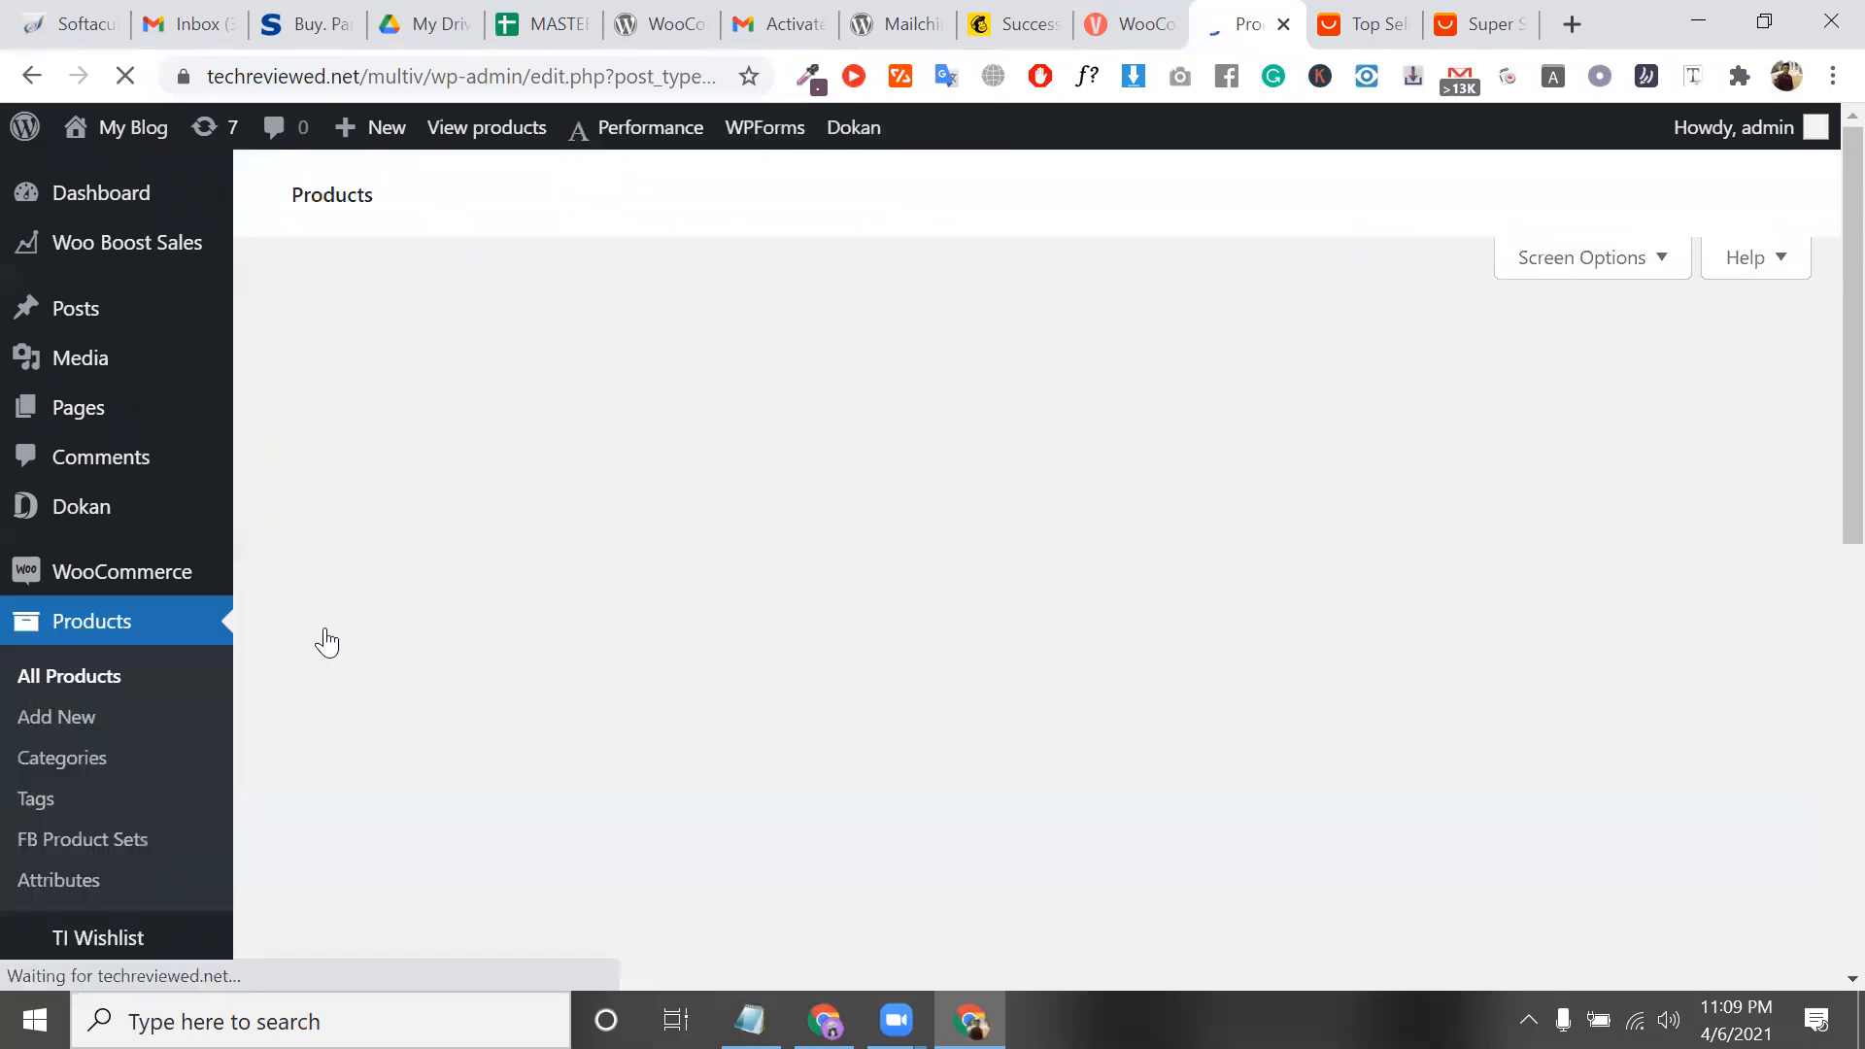
scroll(519, 381, down, 3)
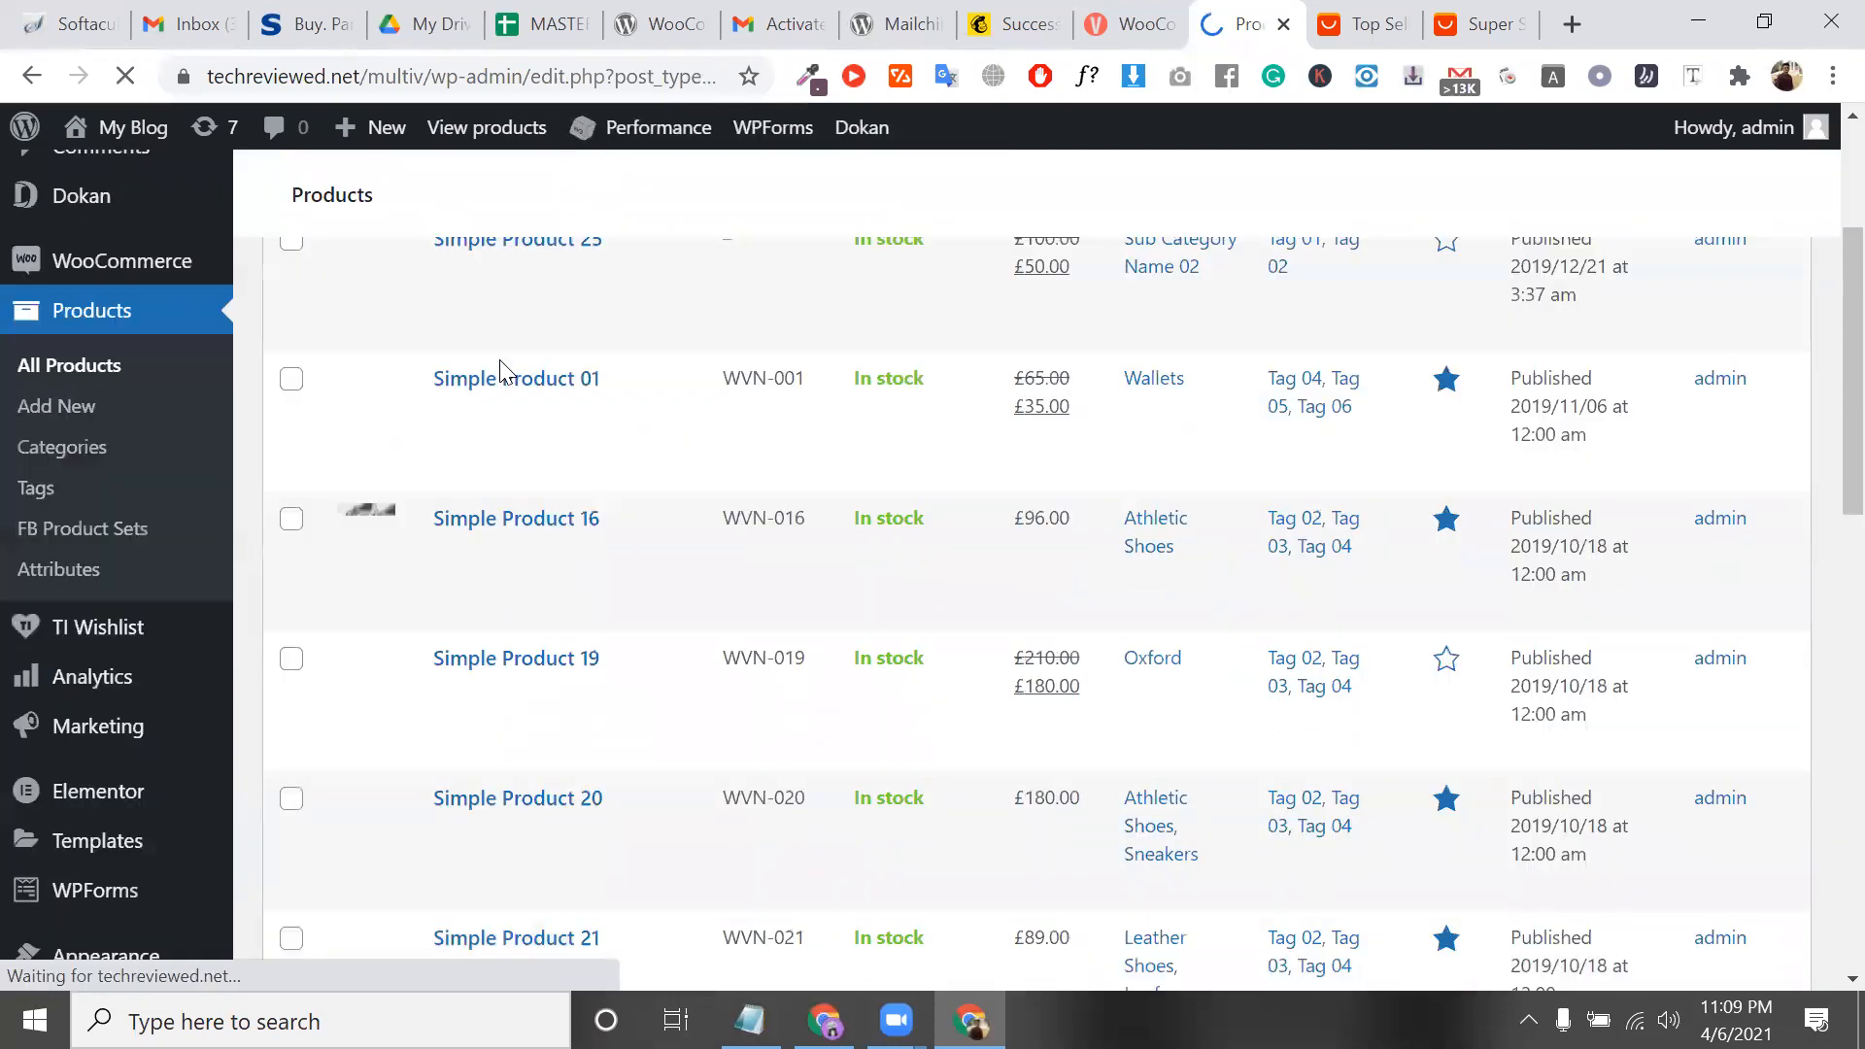
scroll(474, 653, down, 3)
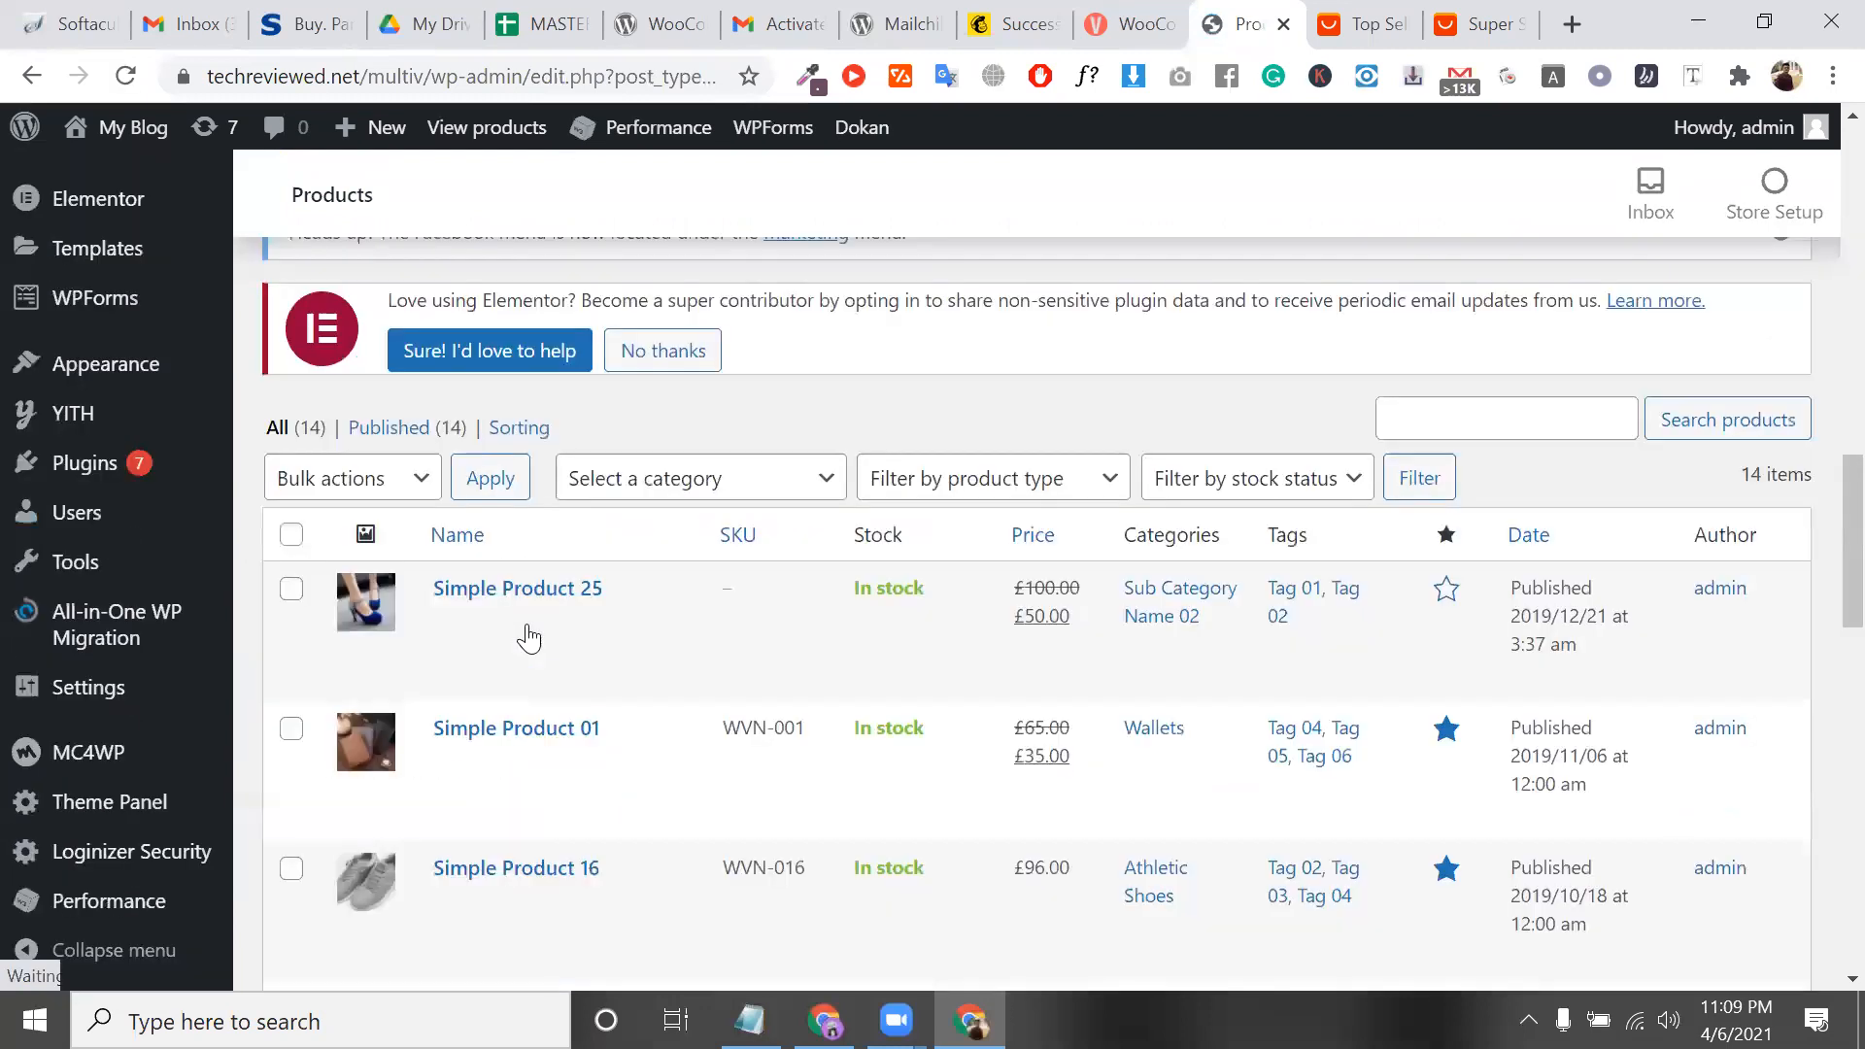
click(528, 630)
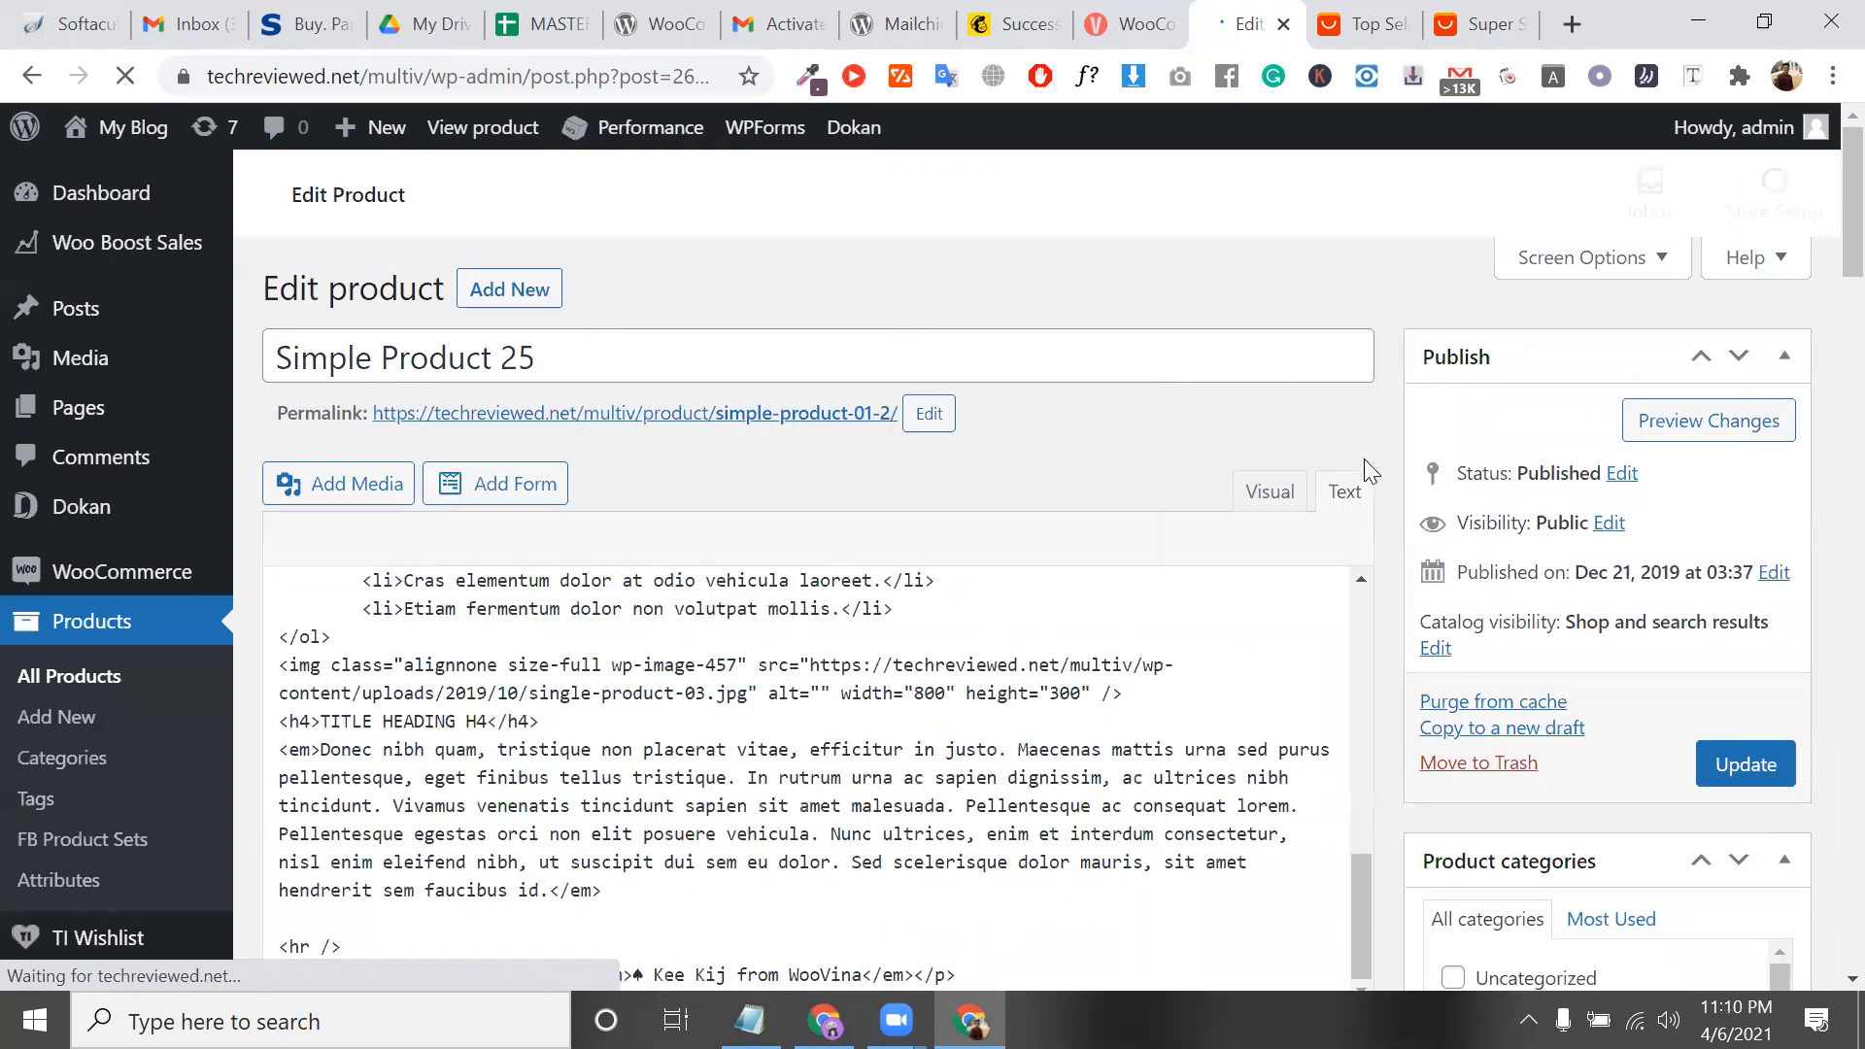
Show the Linked Products settings in Simple Product 25's product data, with the Upsells and Cross-sells fields
scroll(1367, 459, down, 1)
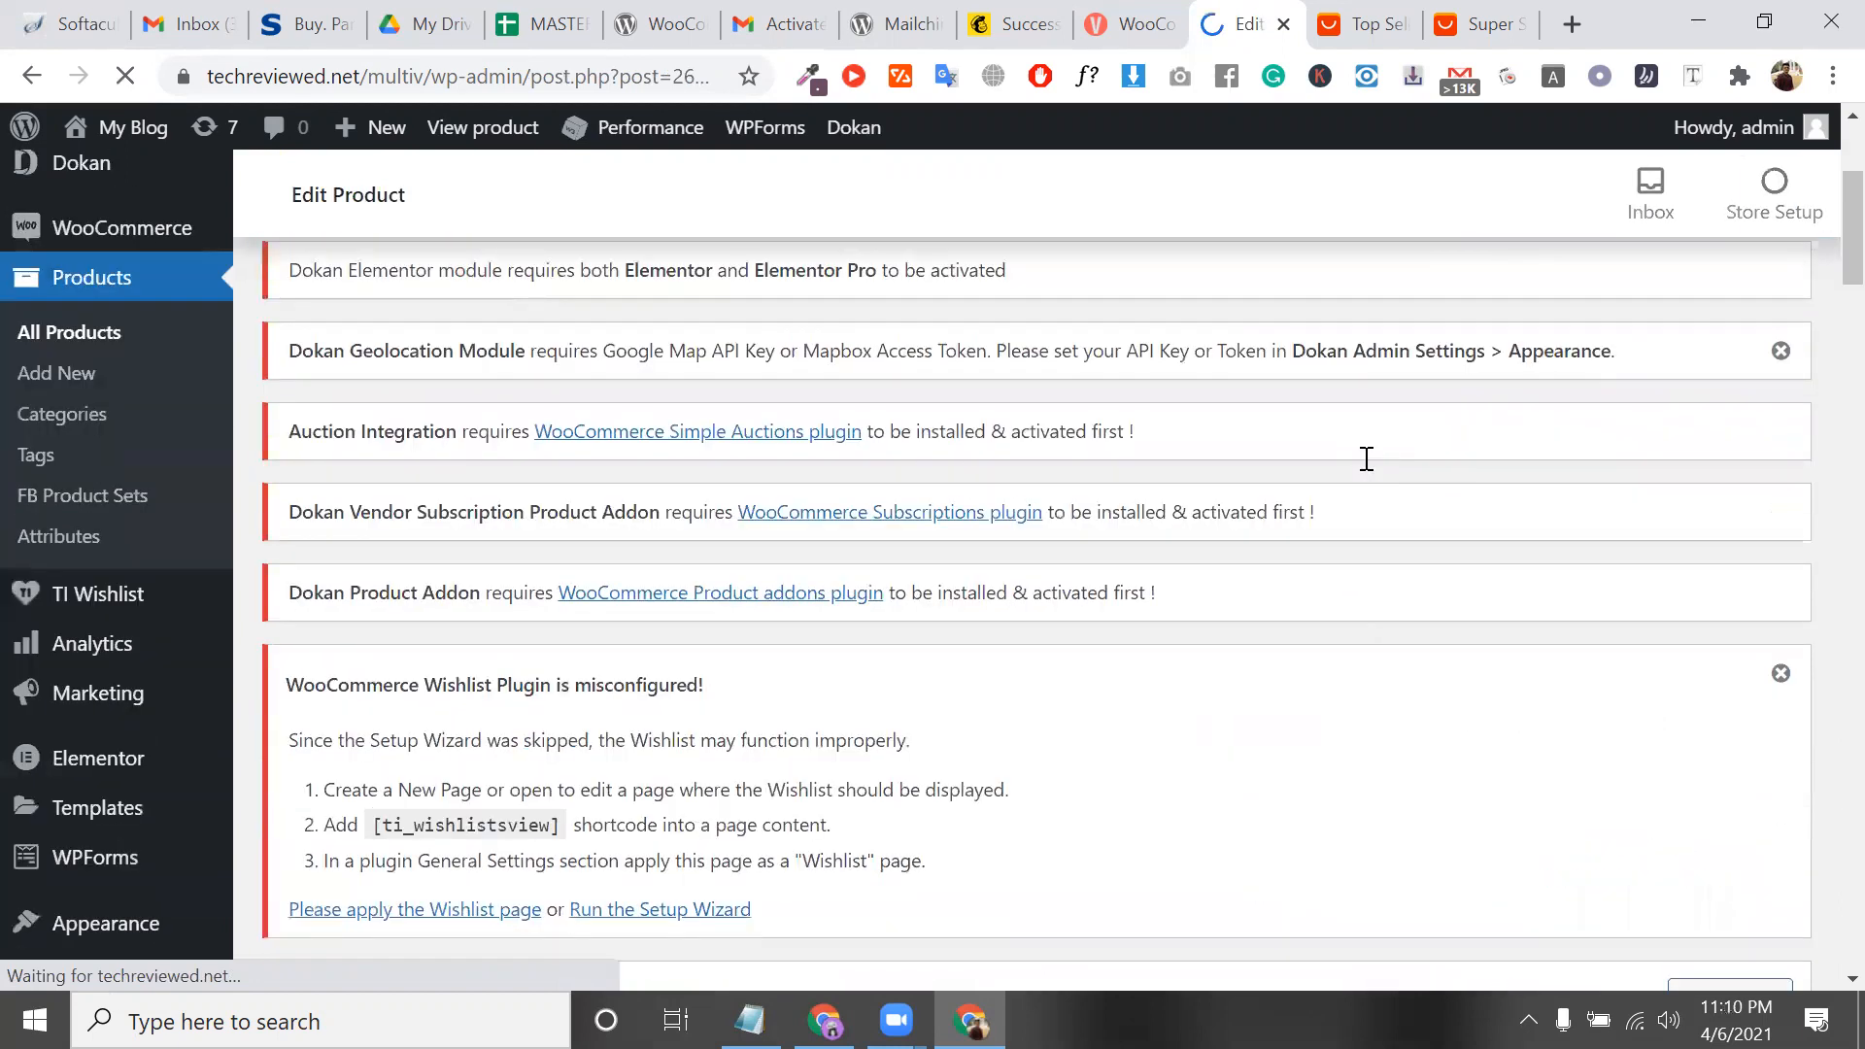
scroll(979, 504, down, 4)
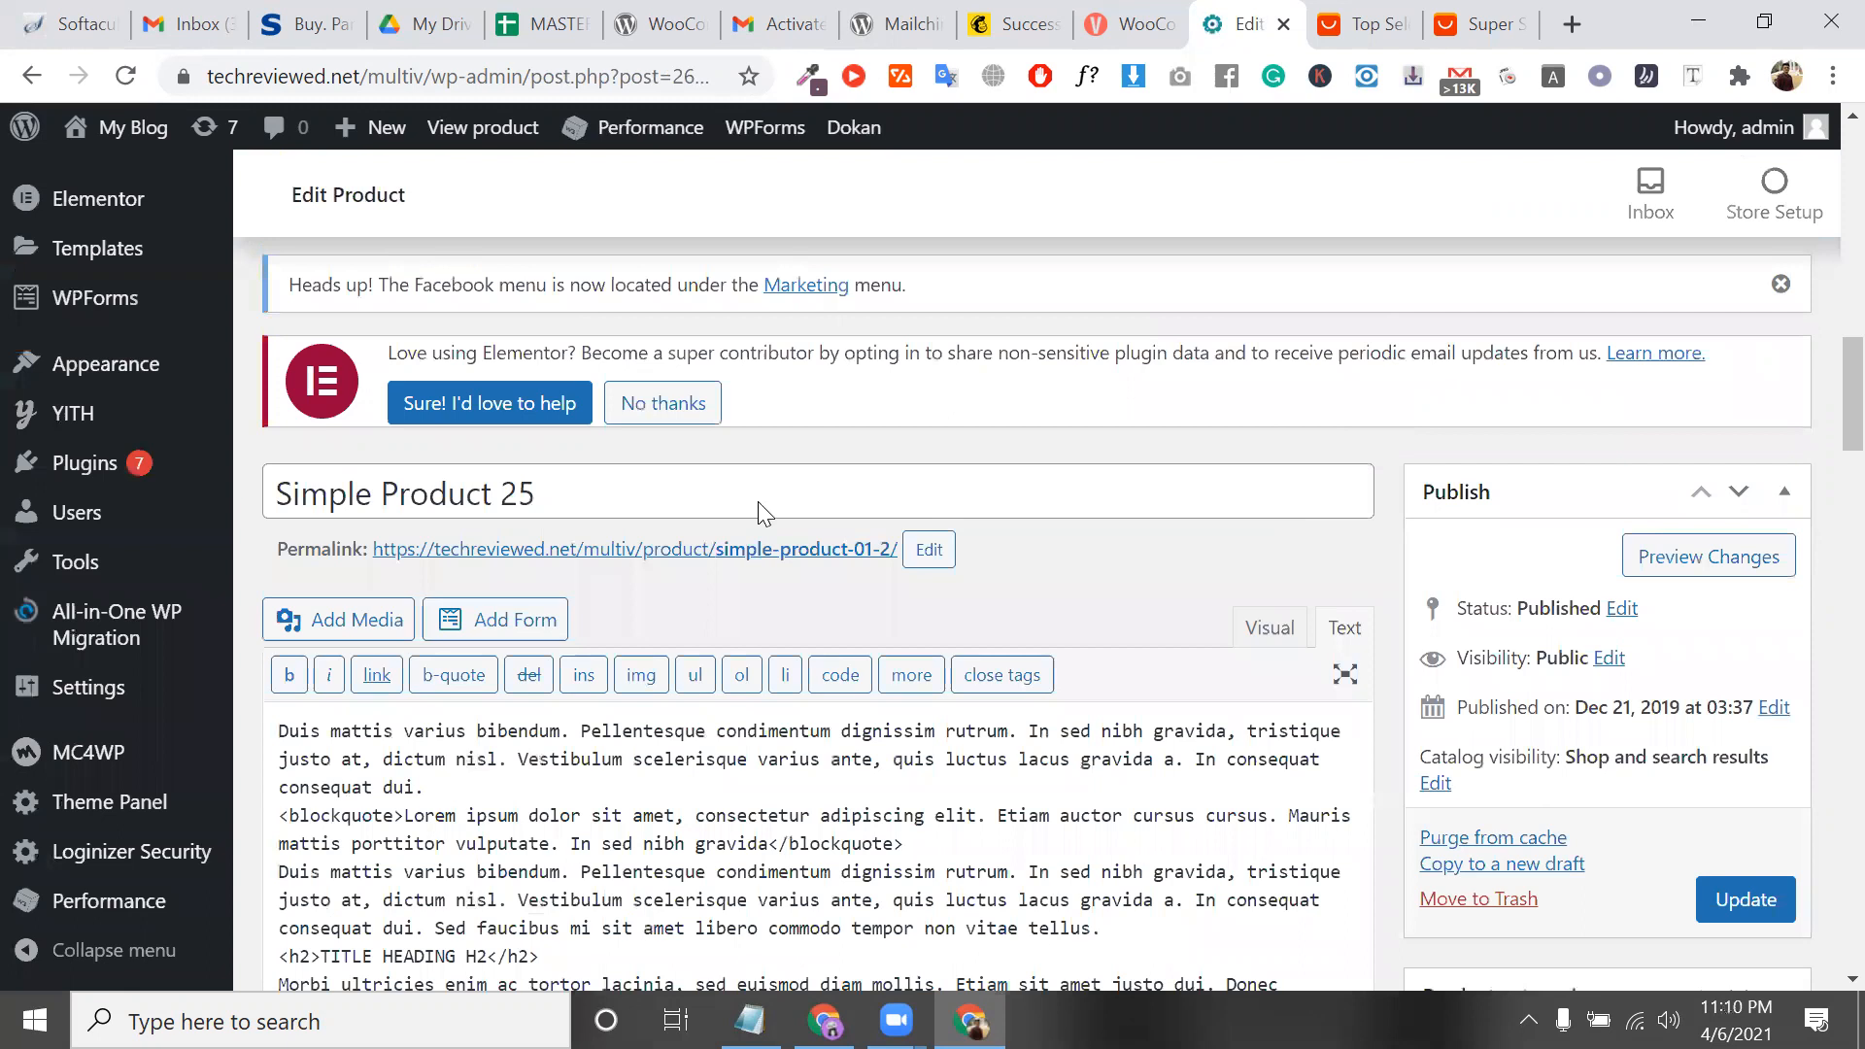
scroll(757, 505, down, 13)
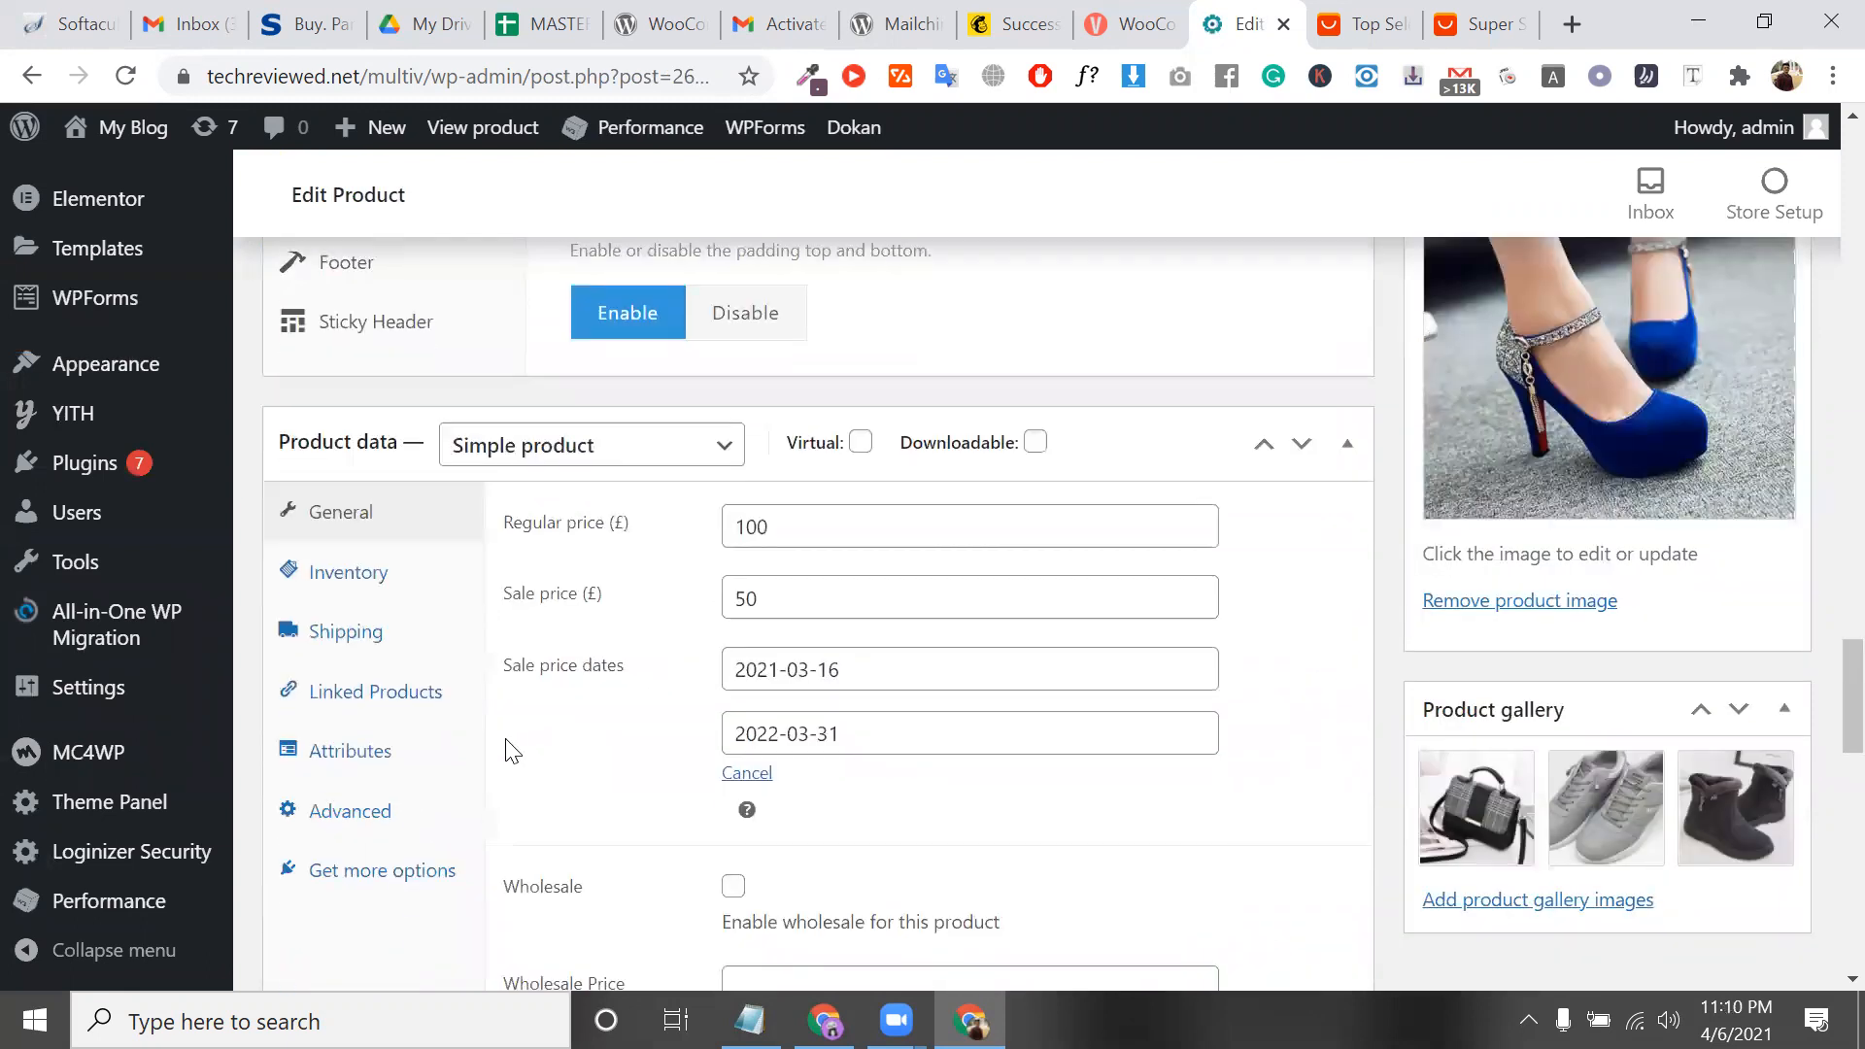
click(413, 704)
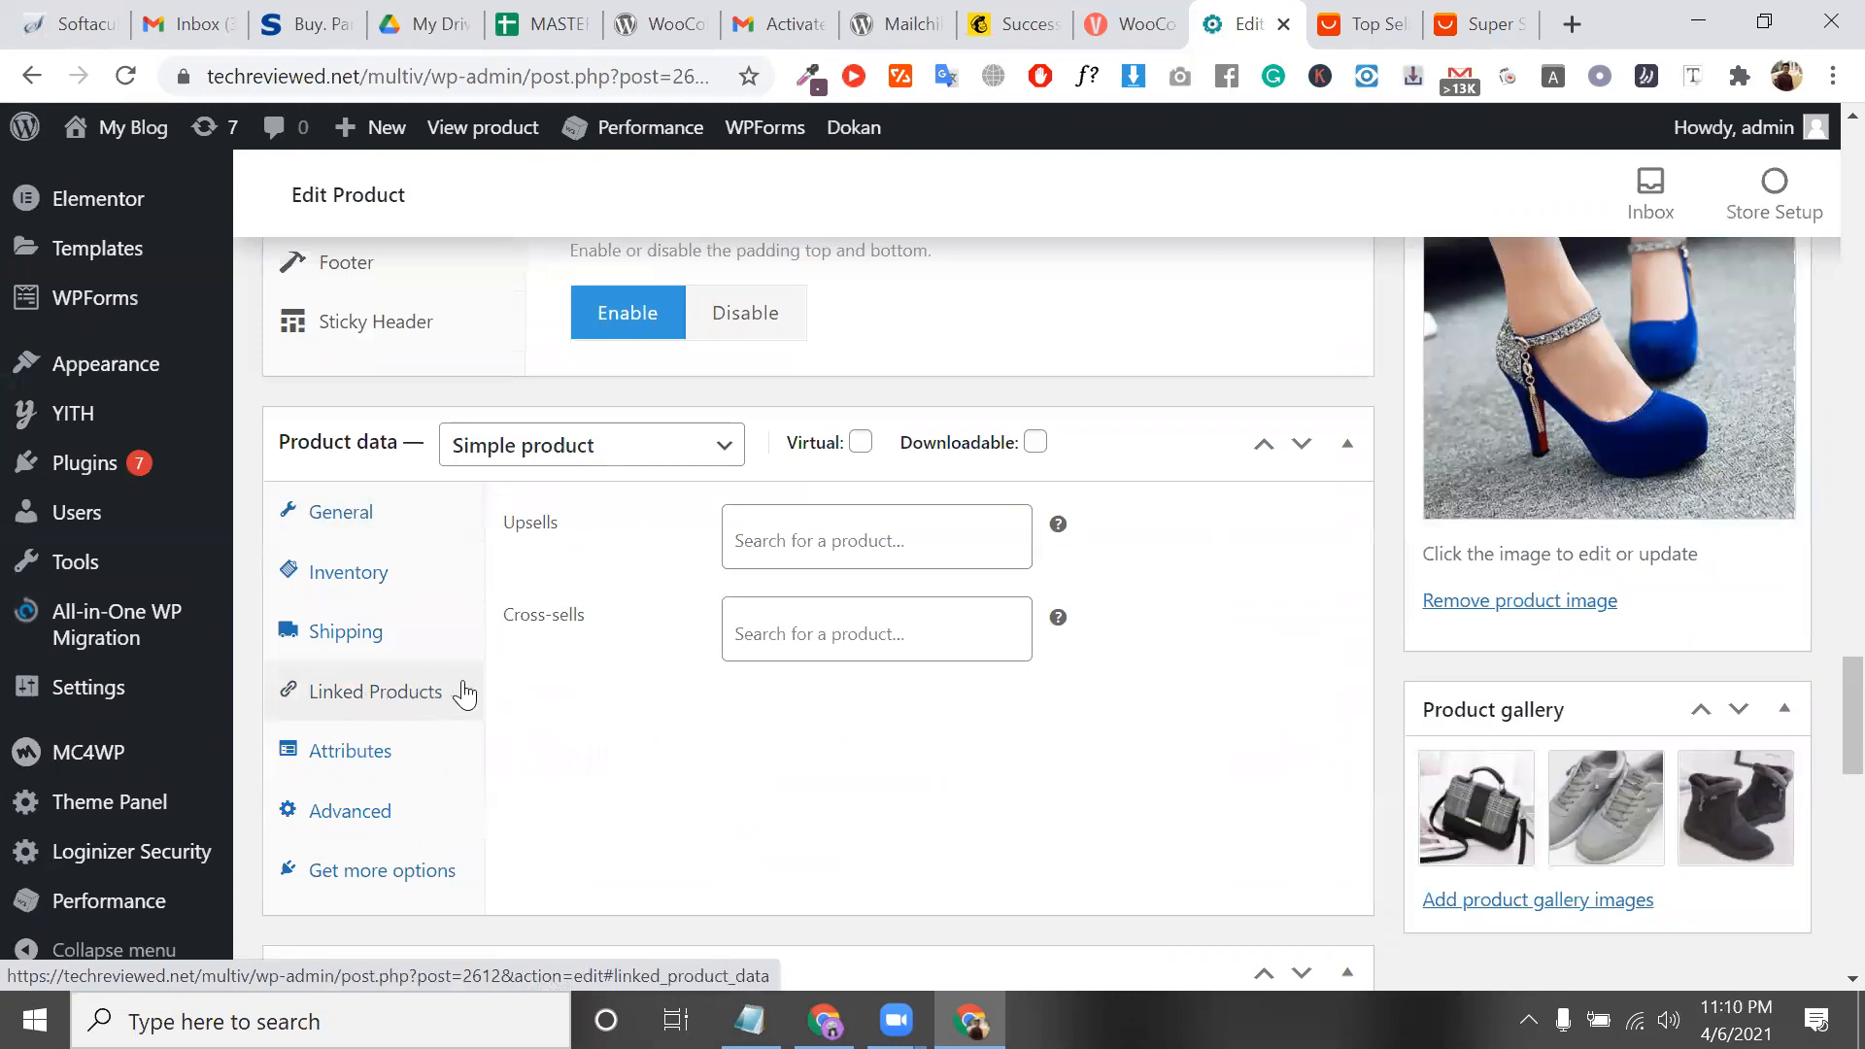
click(808, 544)
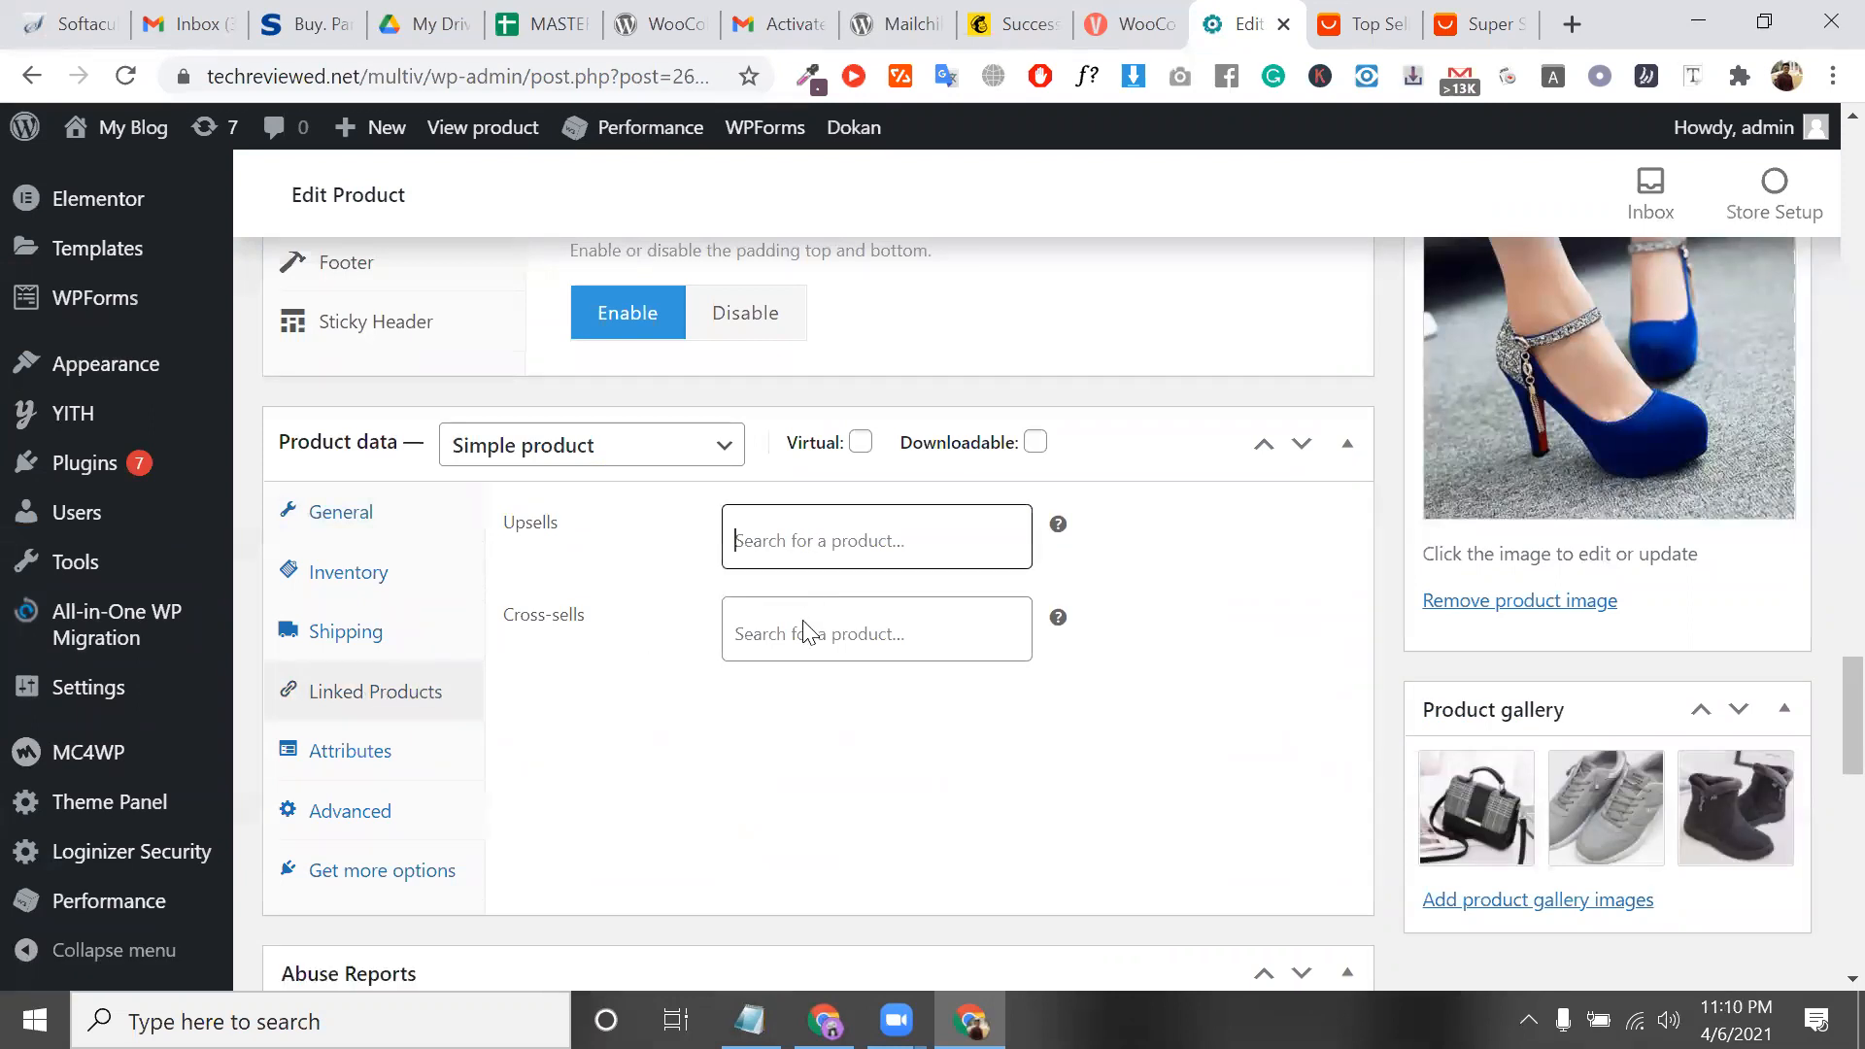
click(805, 633)
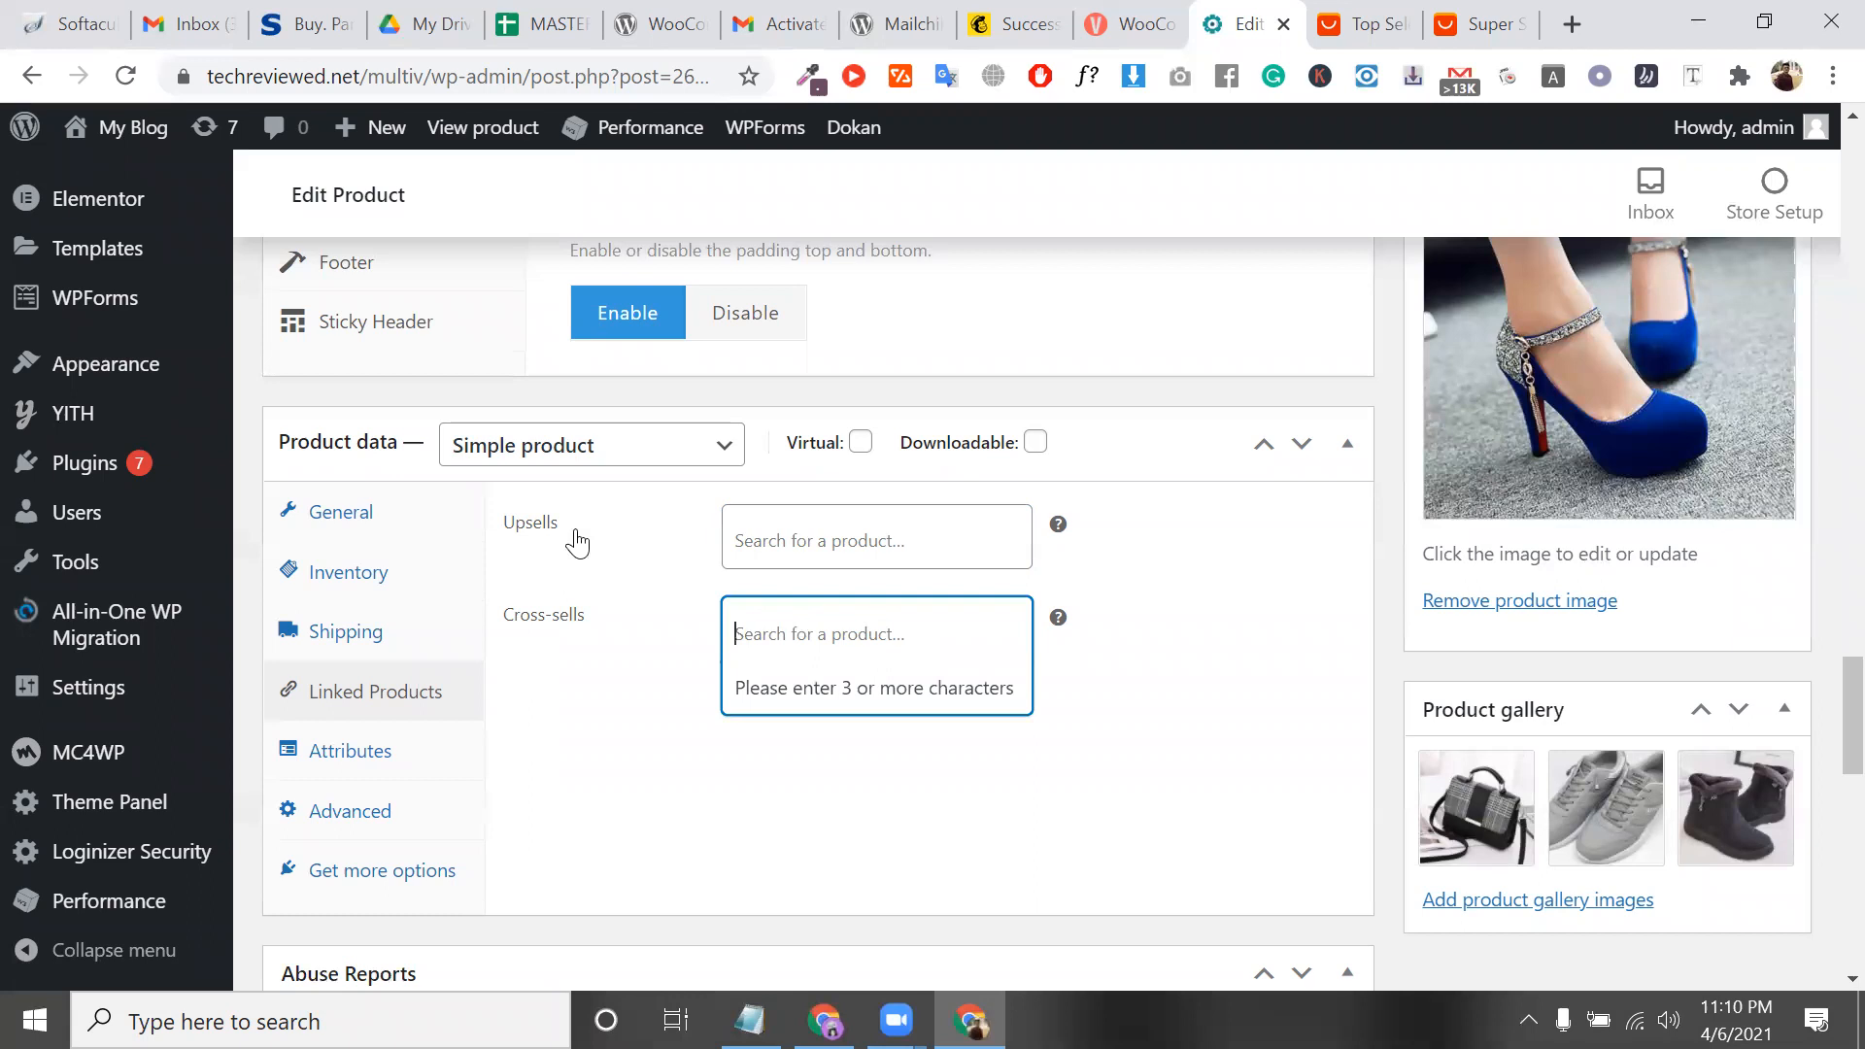
scroll(747, 486, up, 3)
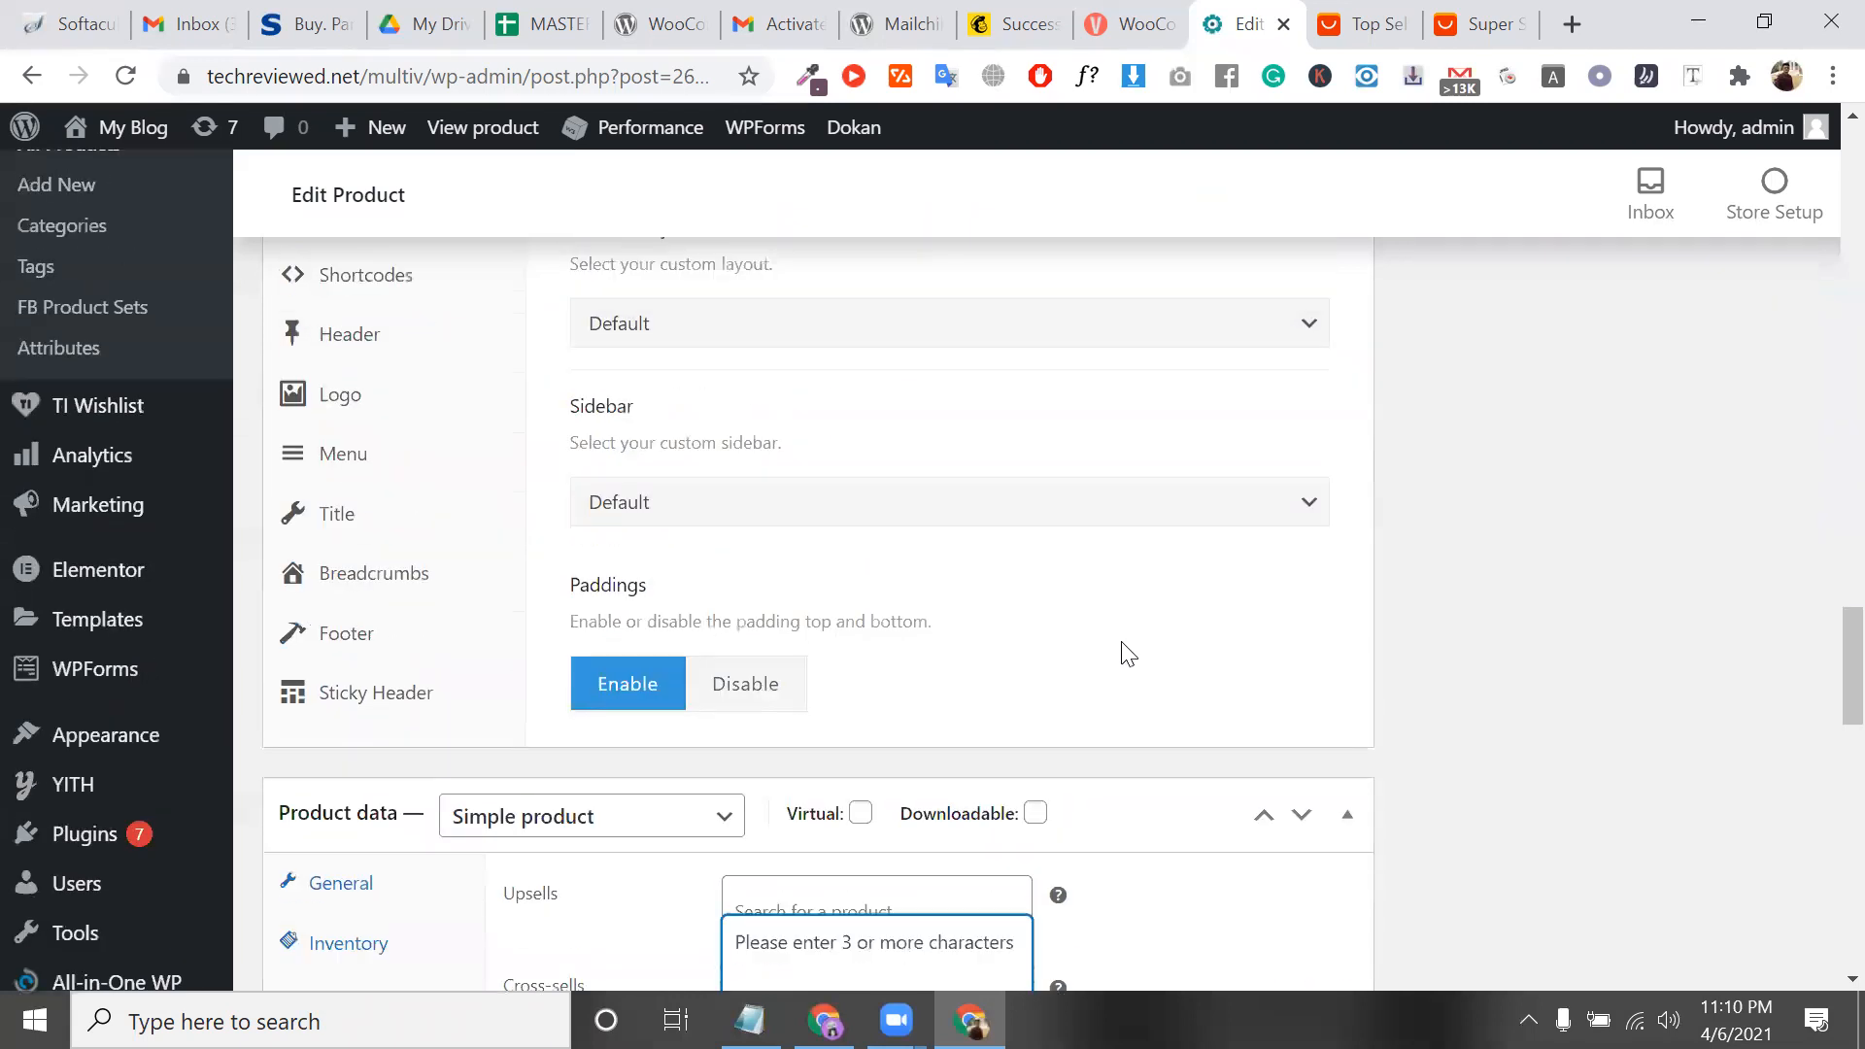
scroll(1820, 482, down, 4)
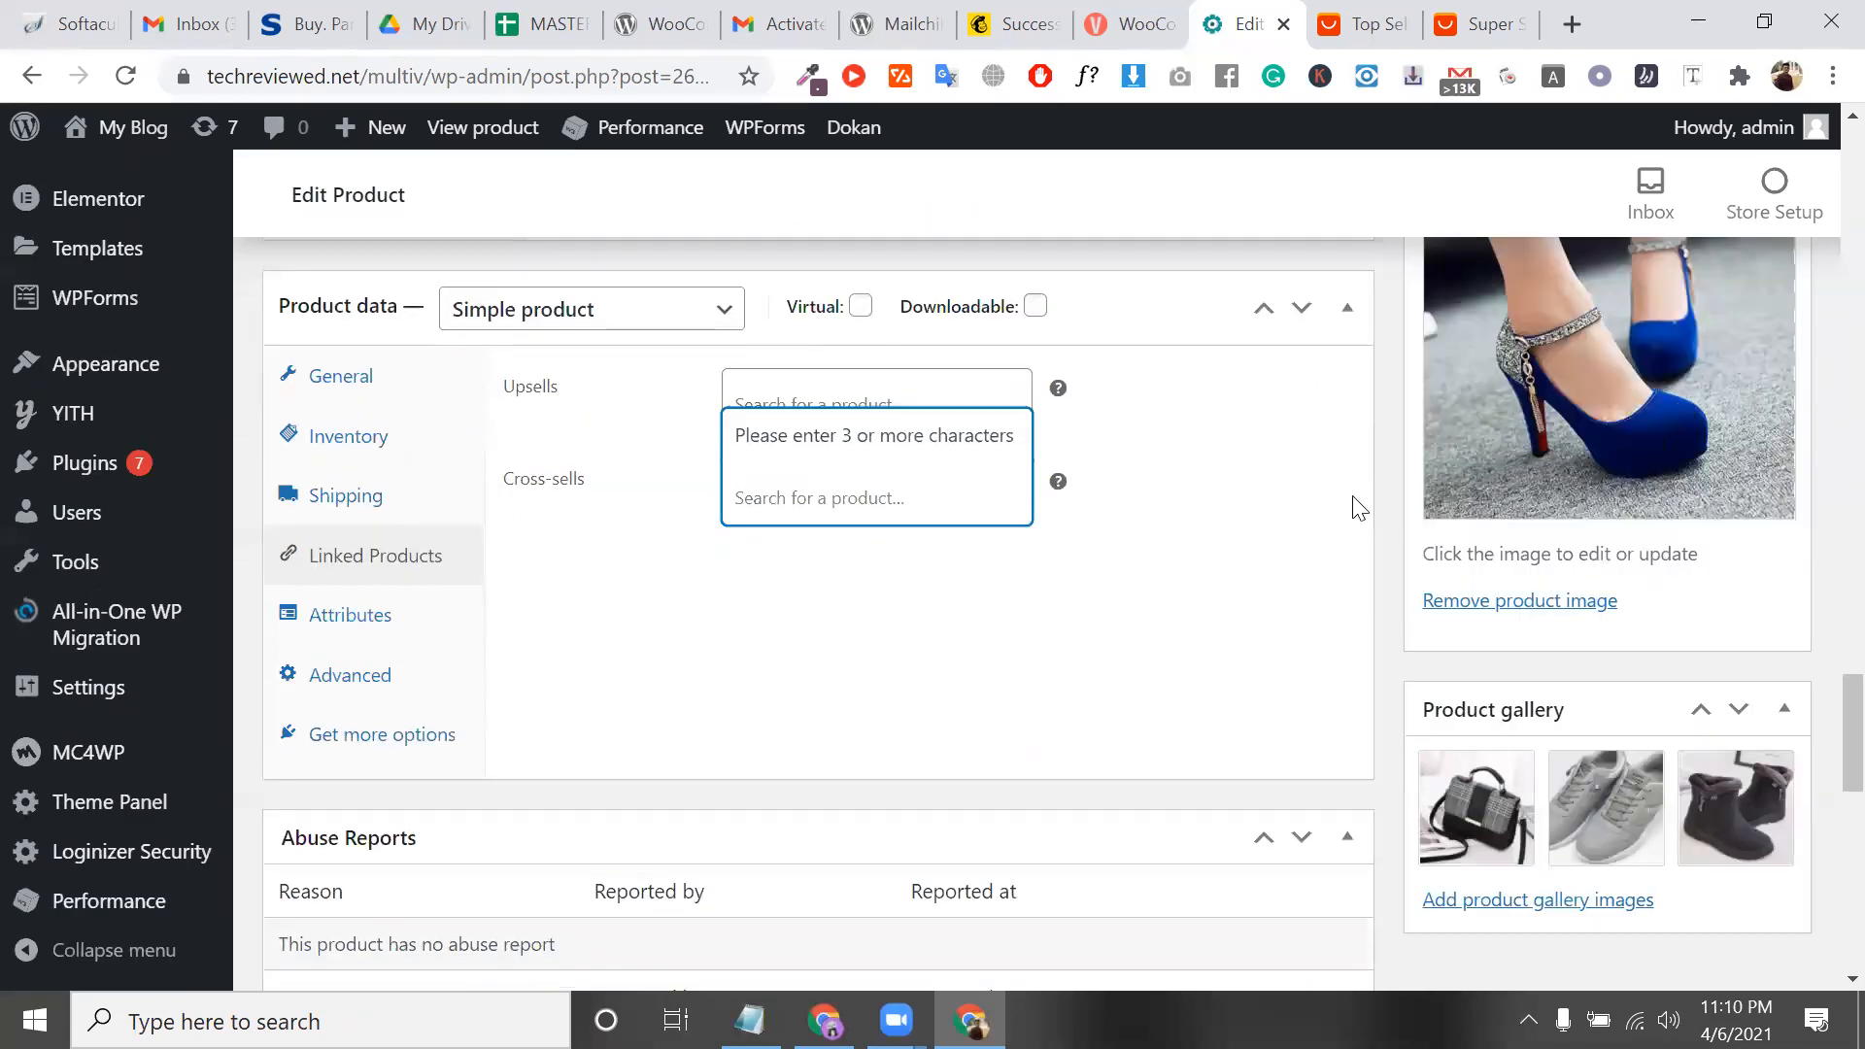
scroll(891, 404, up, 1)
scroll(892, 418, up, 15)
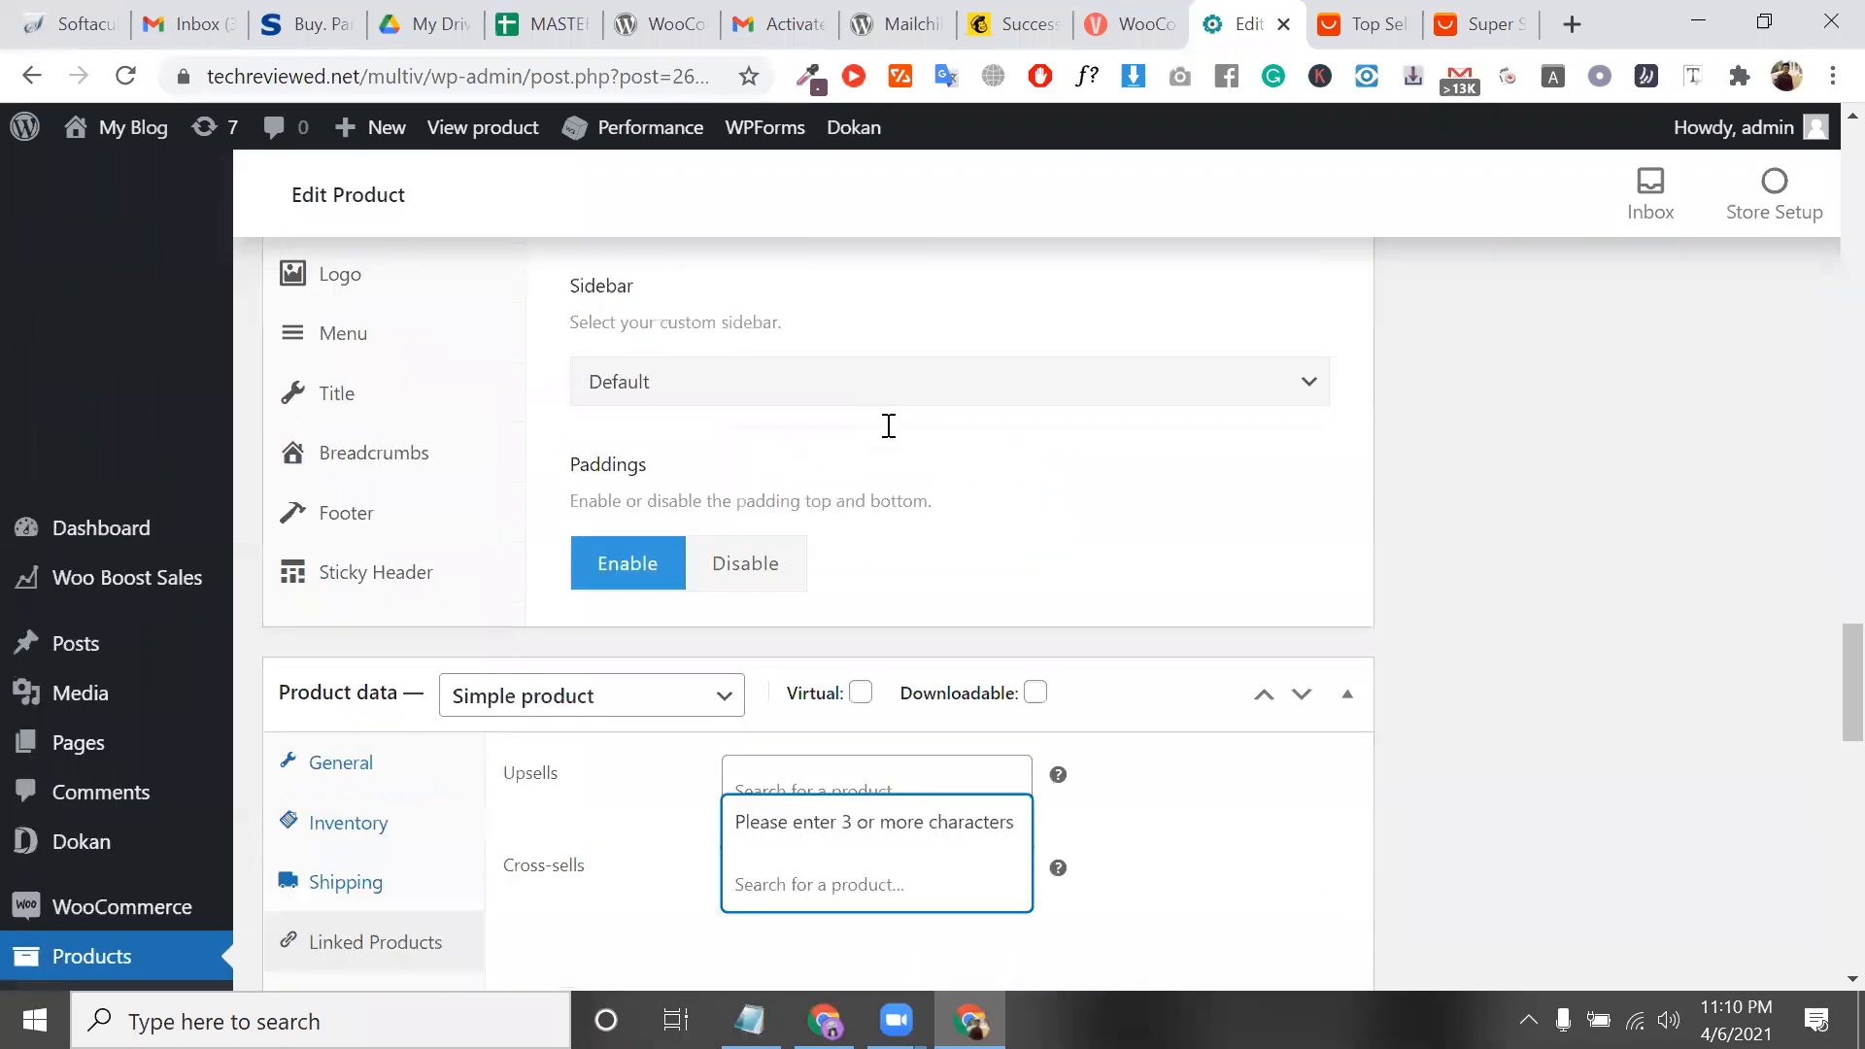
scroll(889, 427, down, 2)
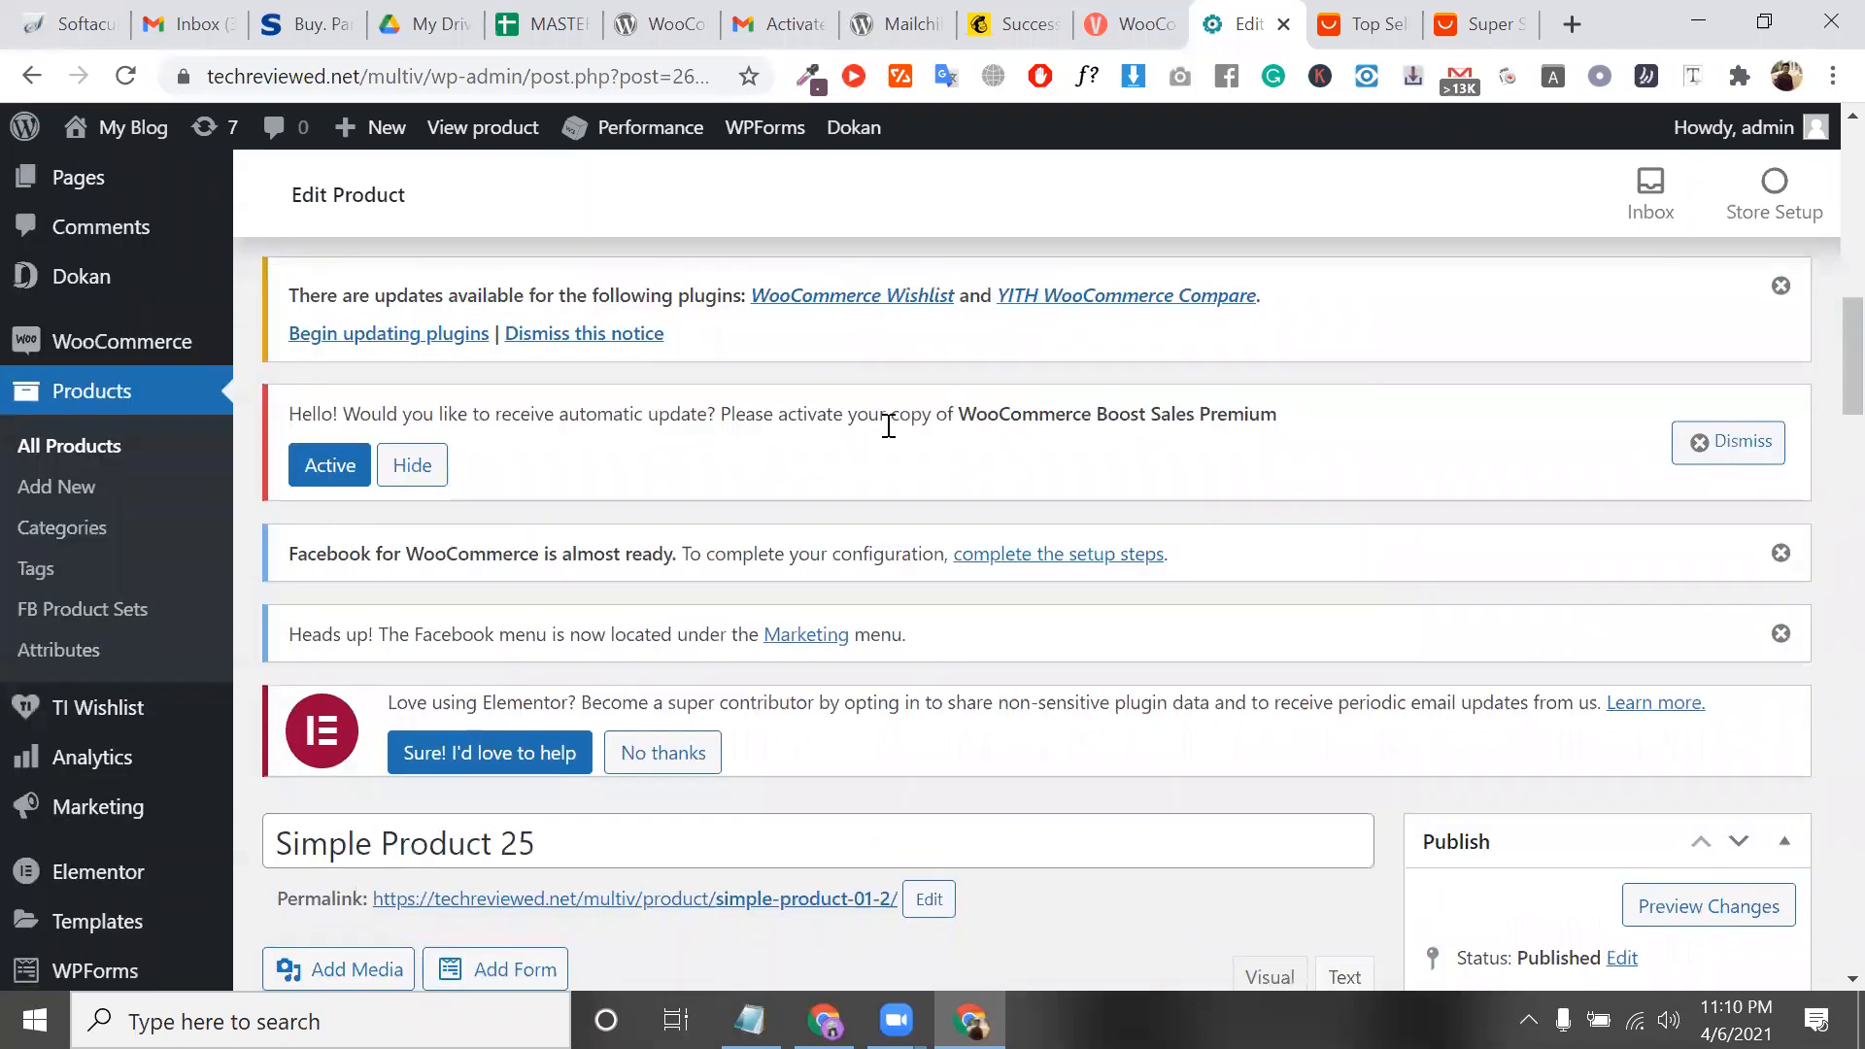
scroll(867, 583, down, 10)
scroll(810, 504, up, 6)
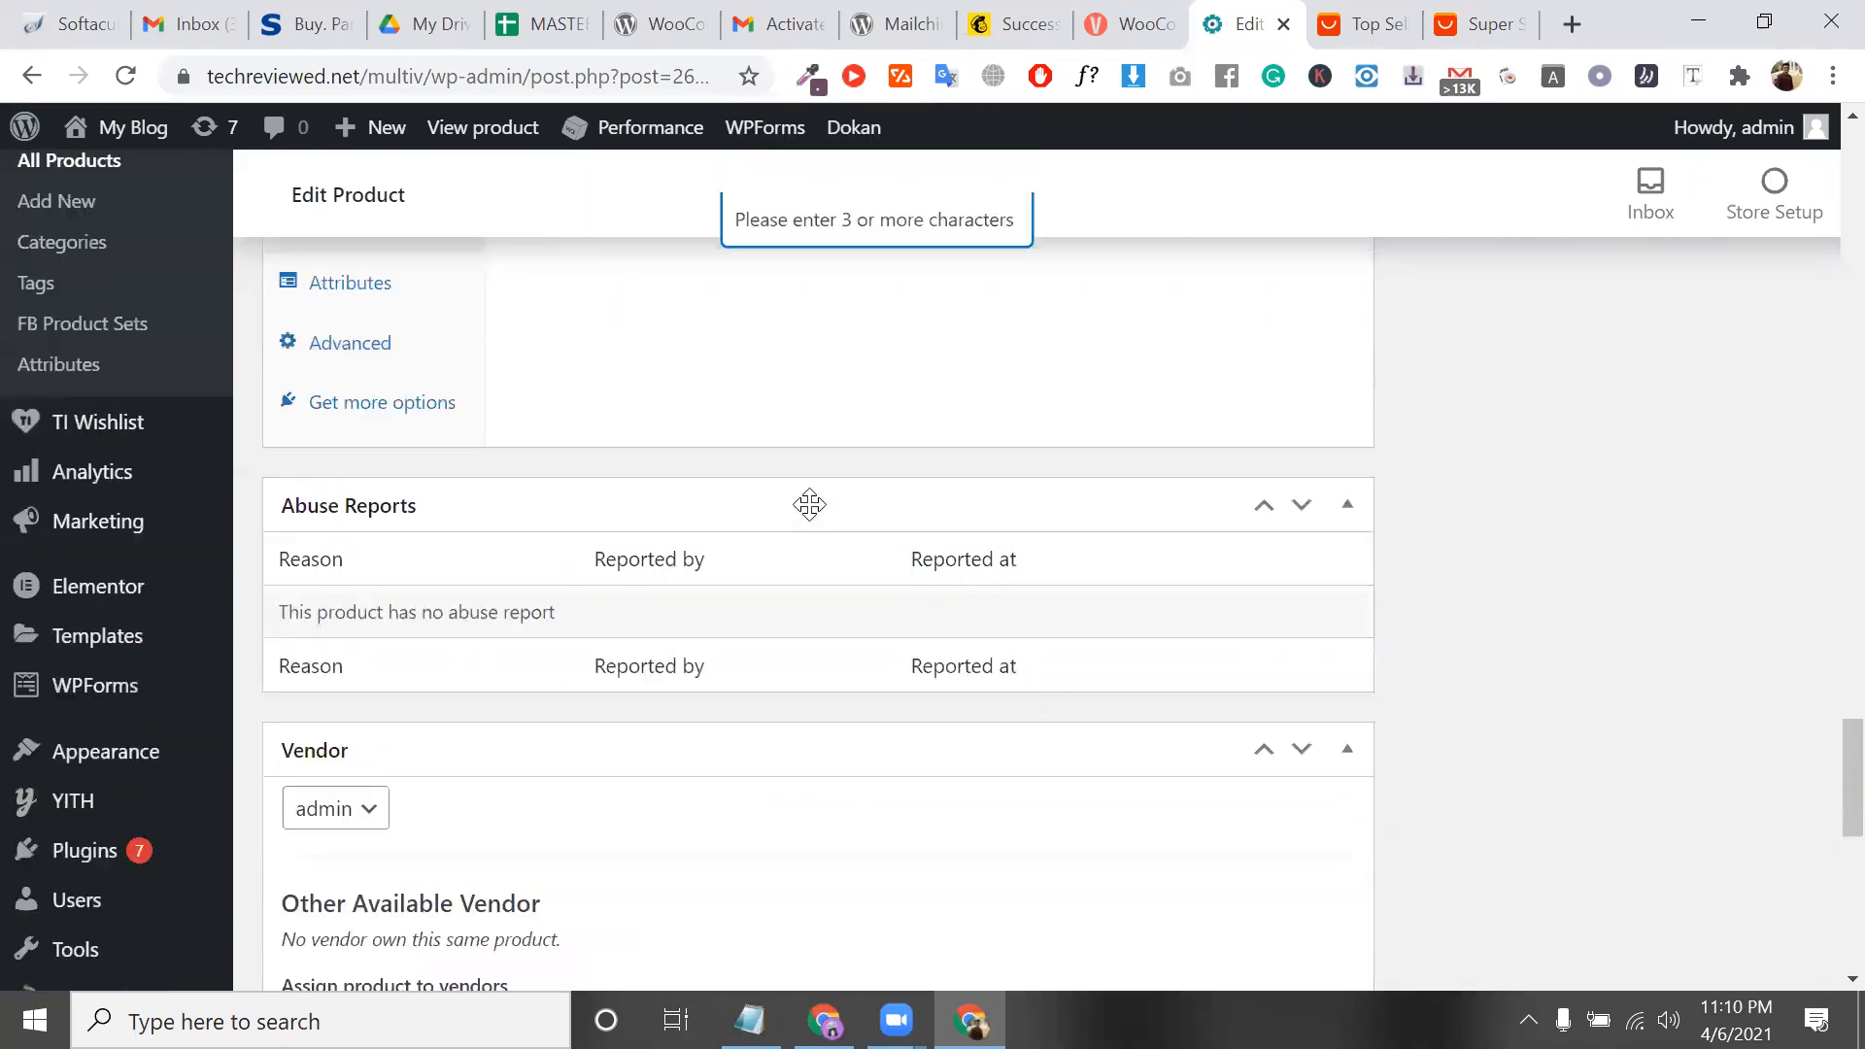
Add Simple Product 11, Simple Product 10 and Simple Product 09 as upsells, searching for "simp" each time
click(777, 476)
text(simp)
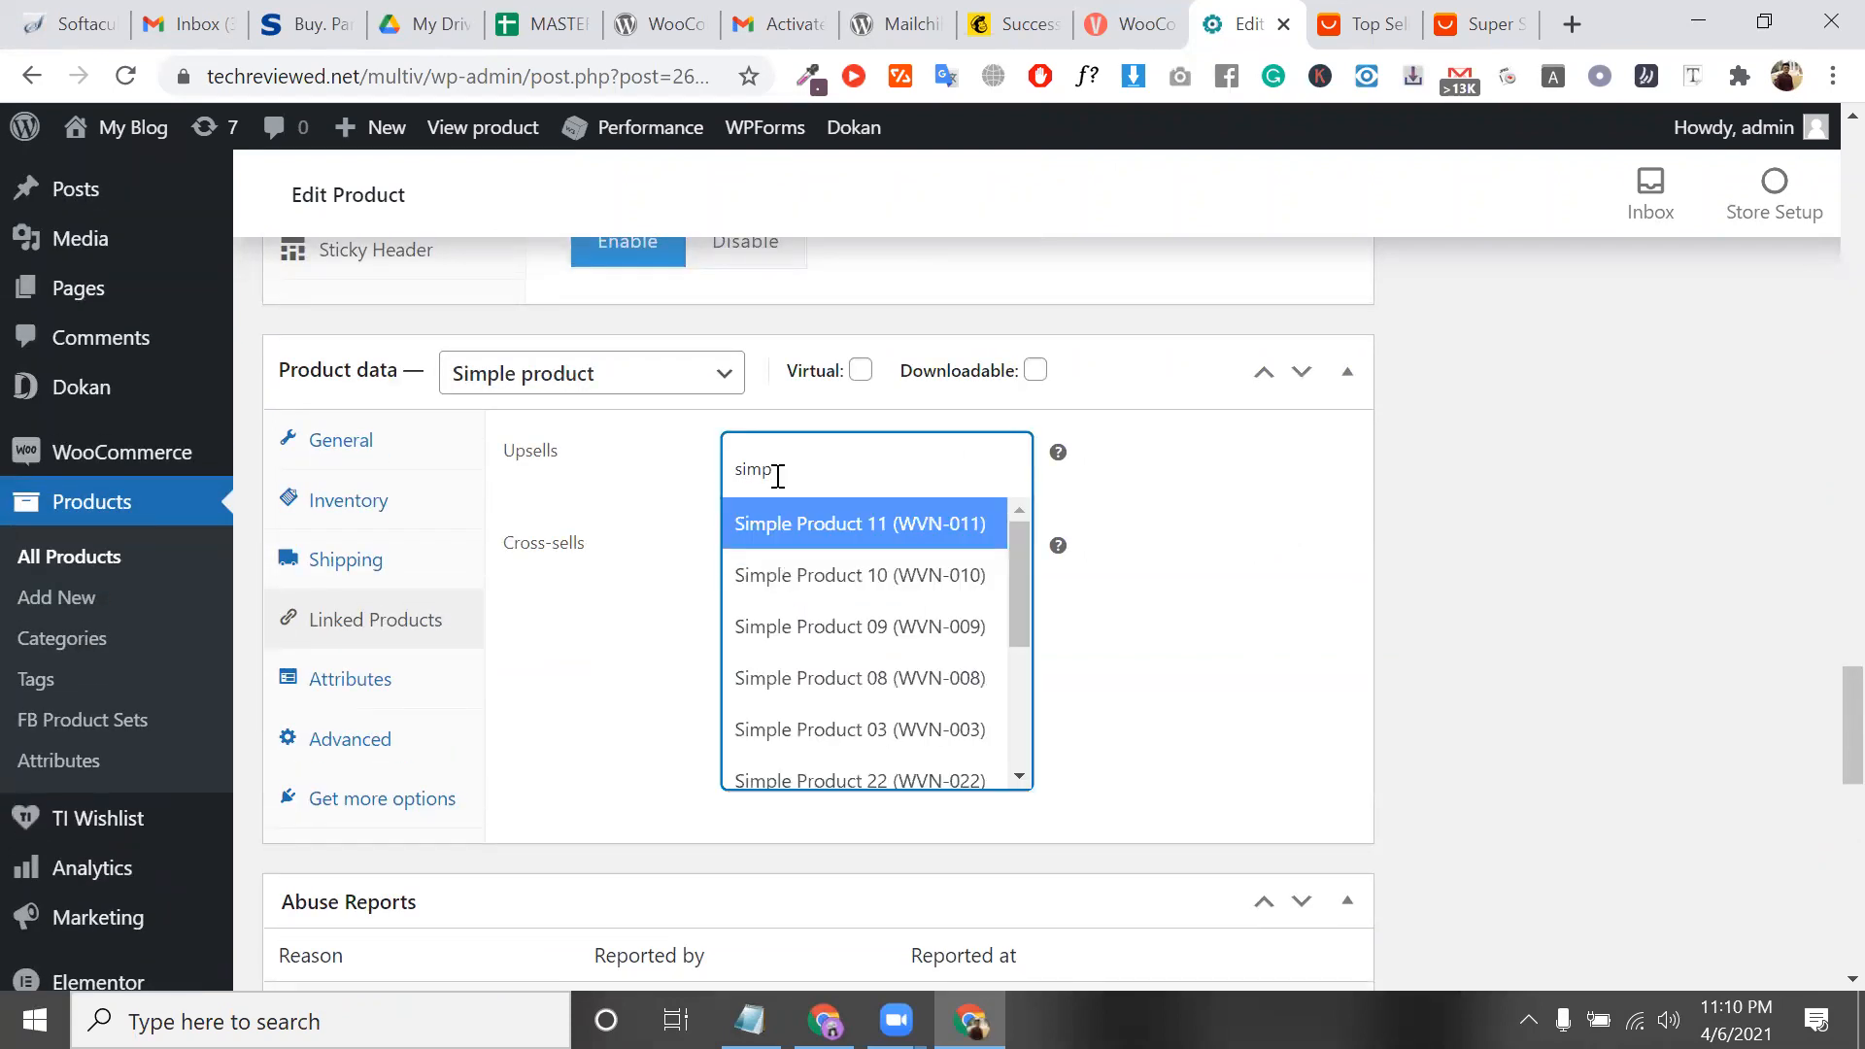
click(889, 527)
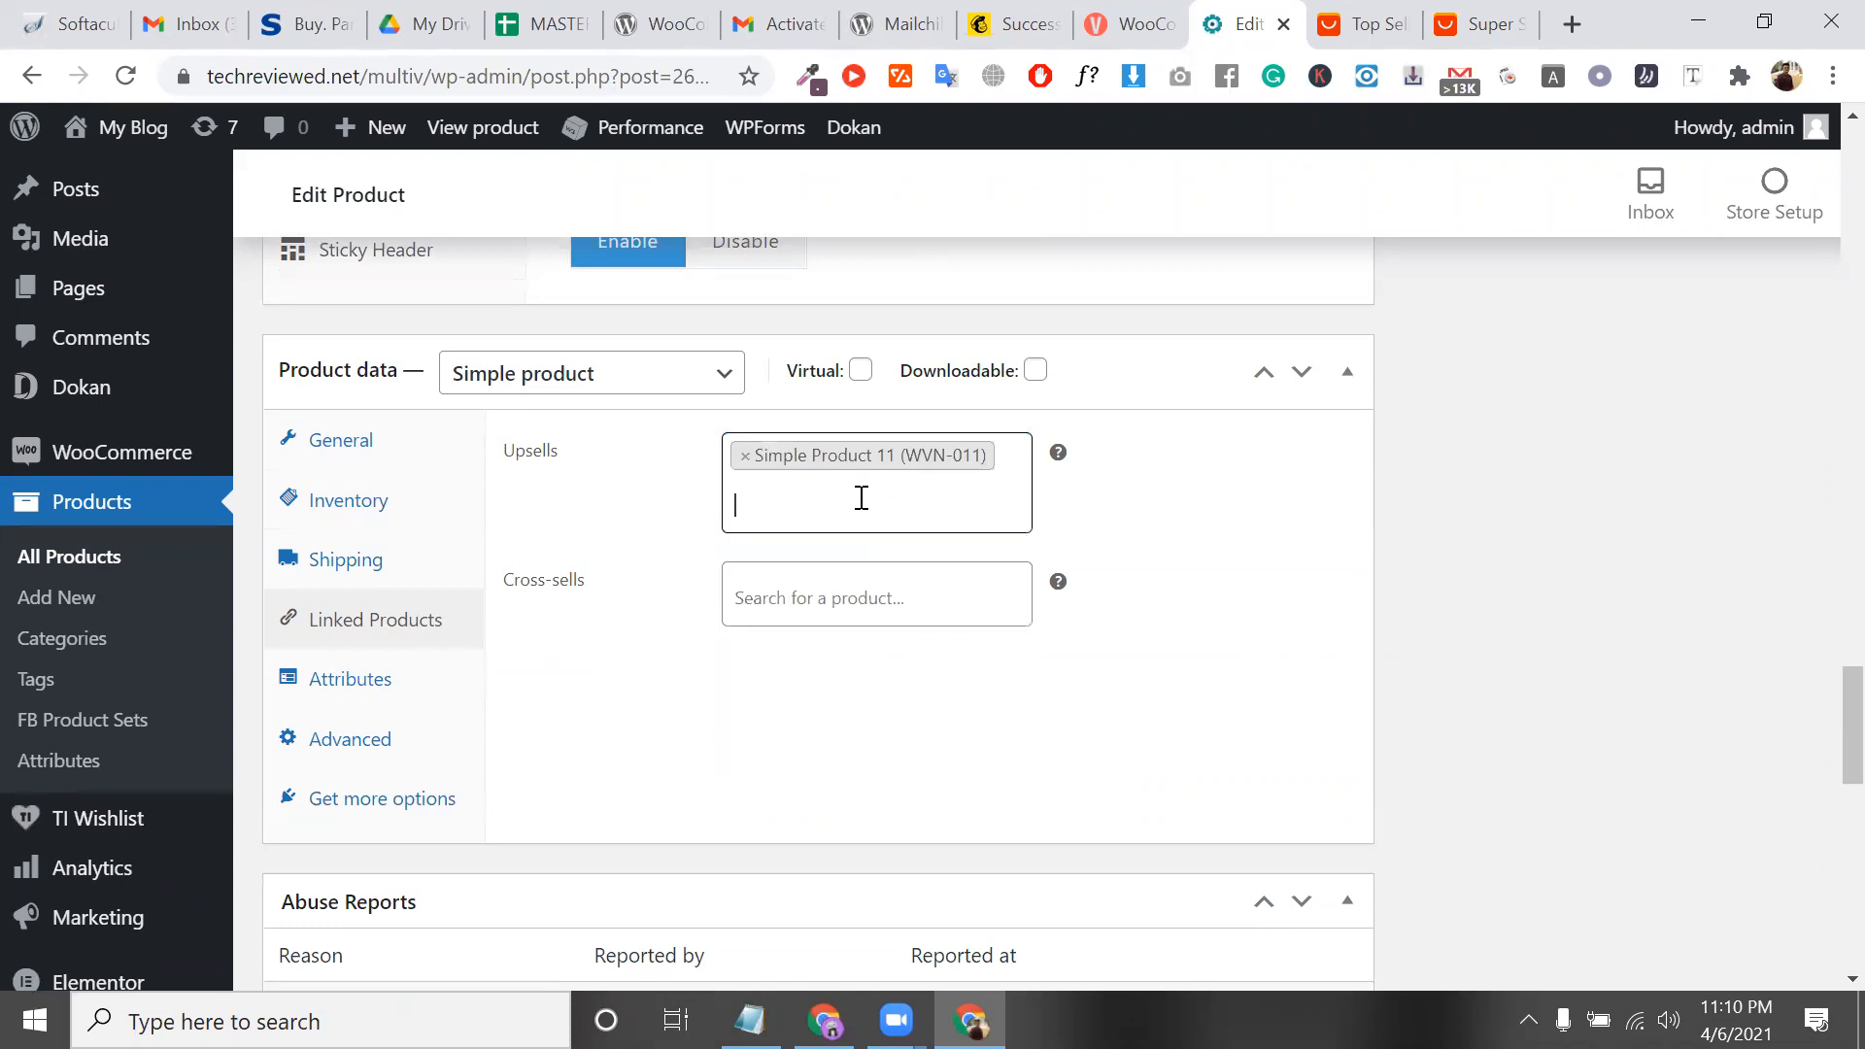
click(868, 497)
text(simp)
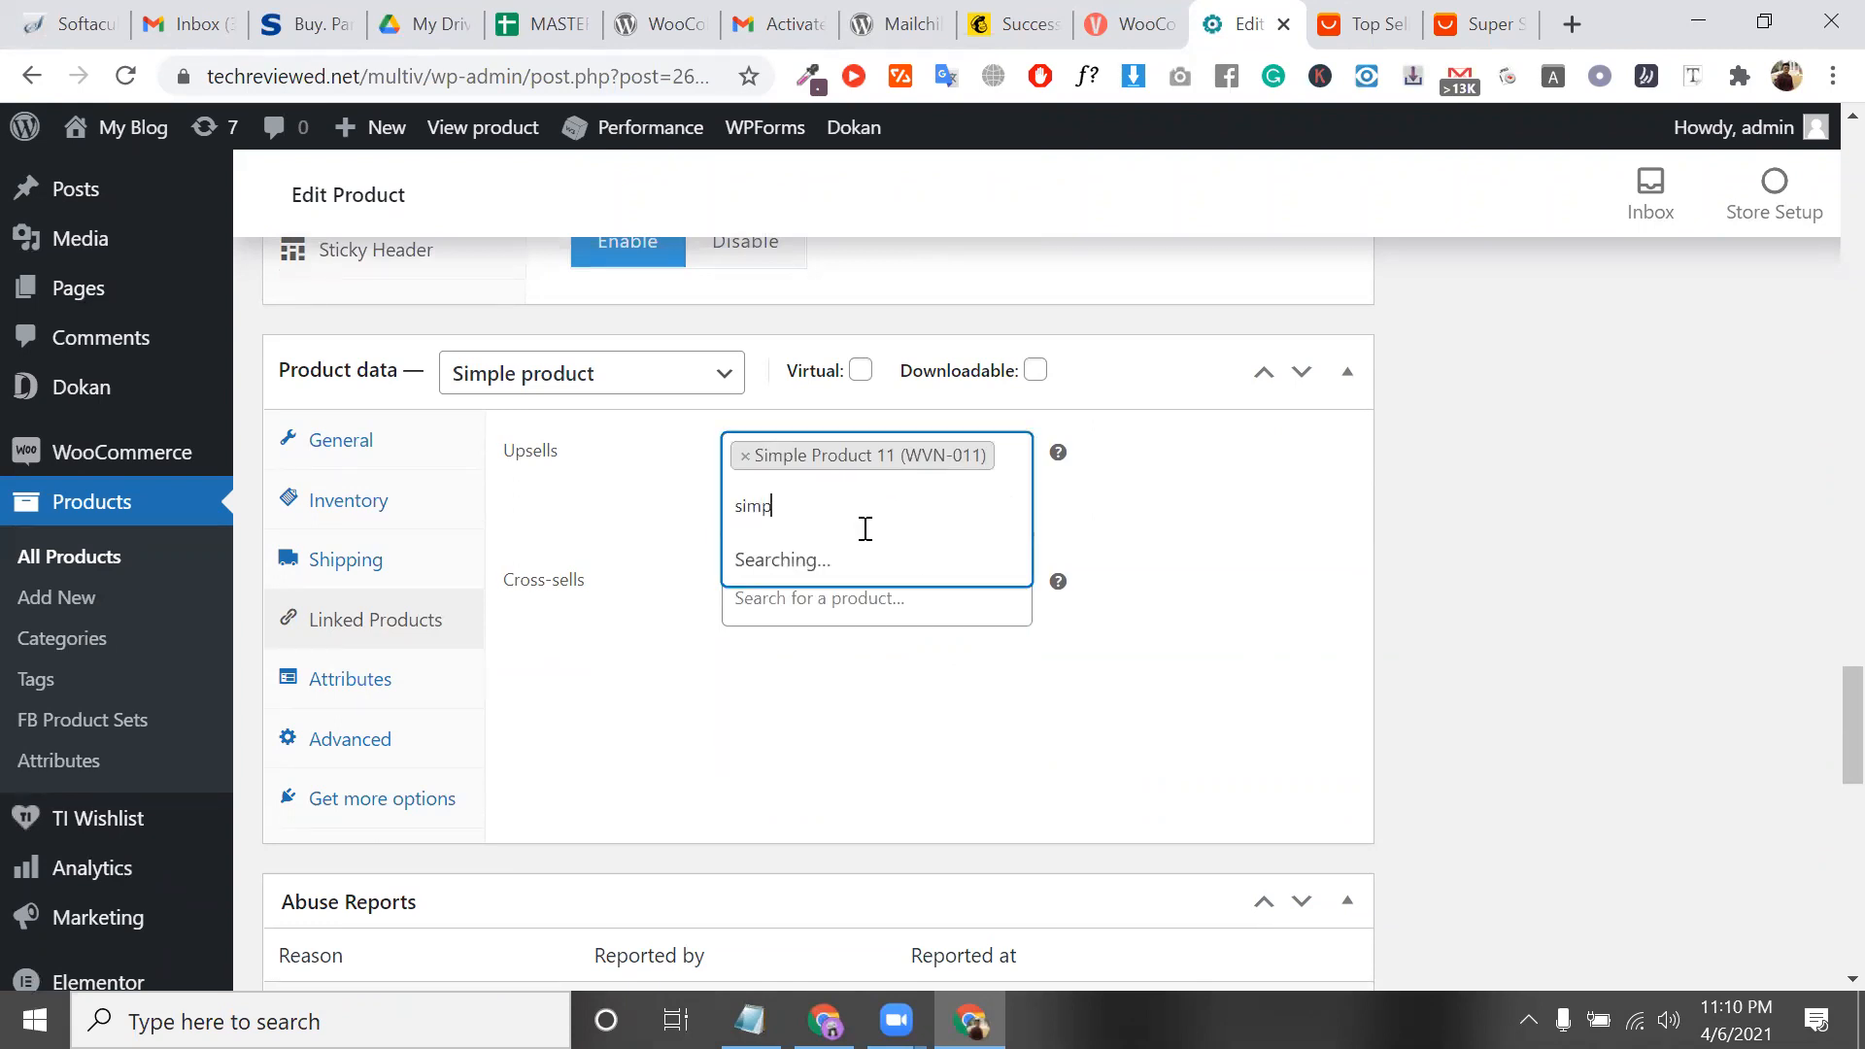
click(927, 630)
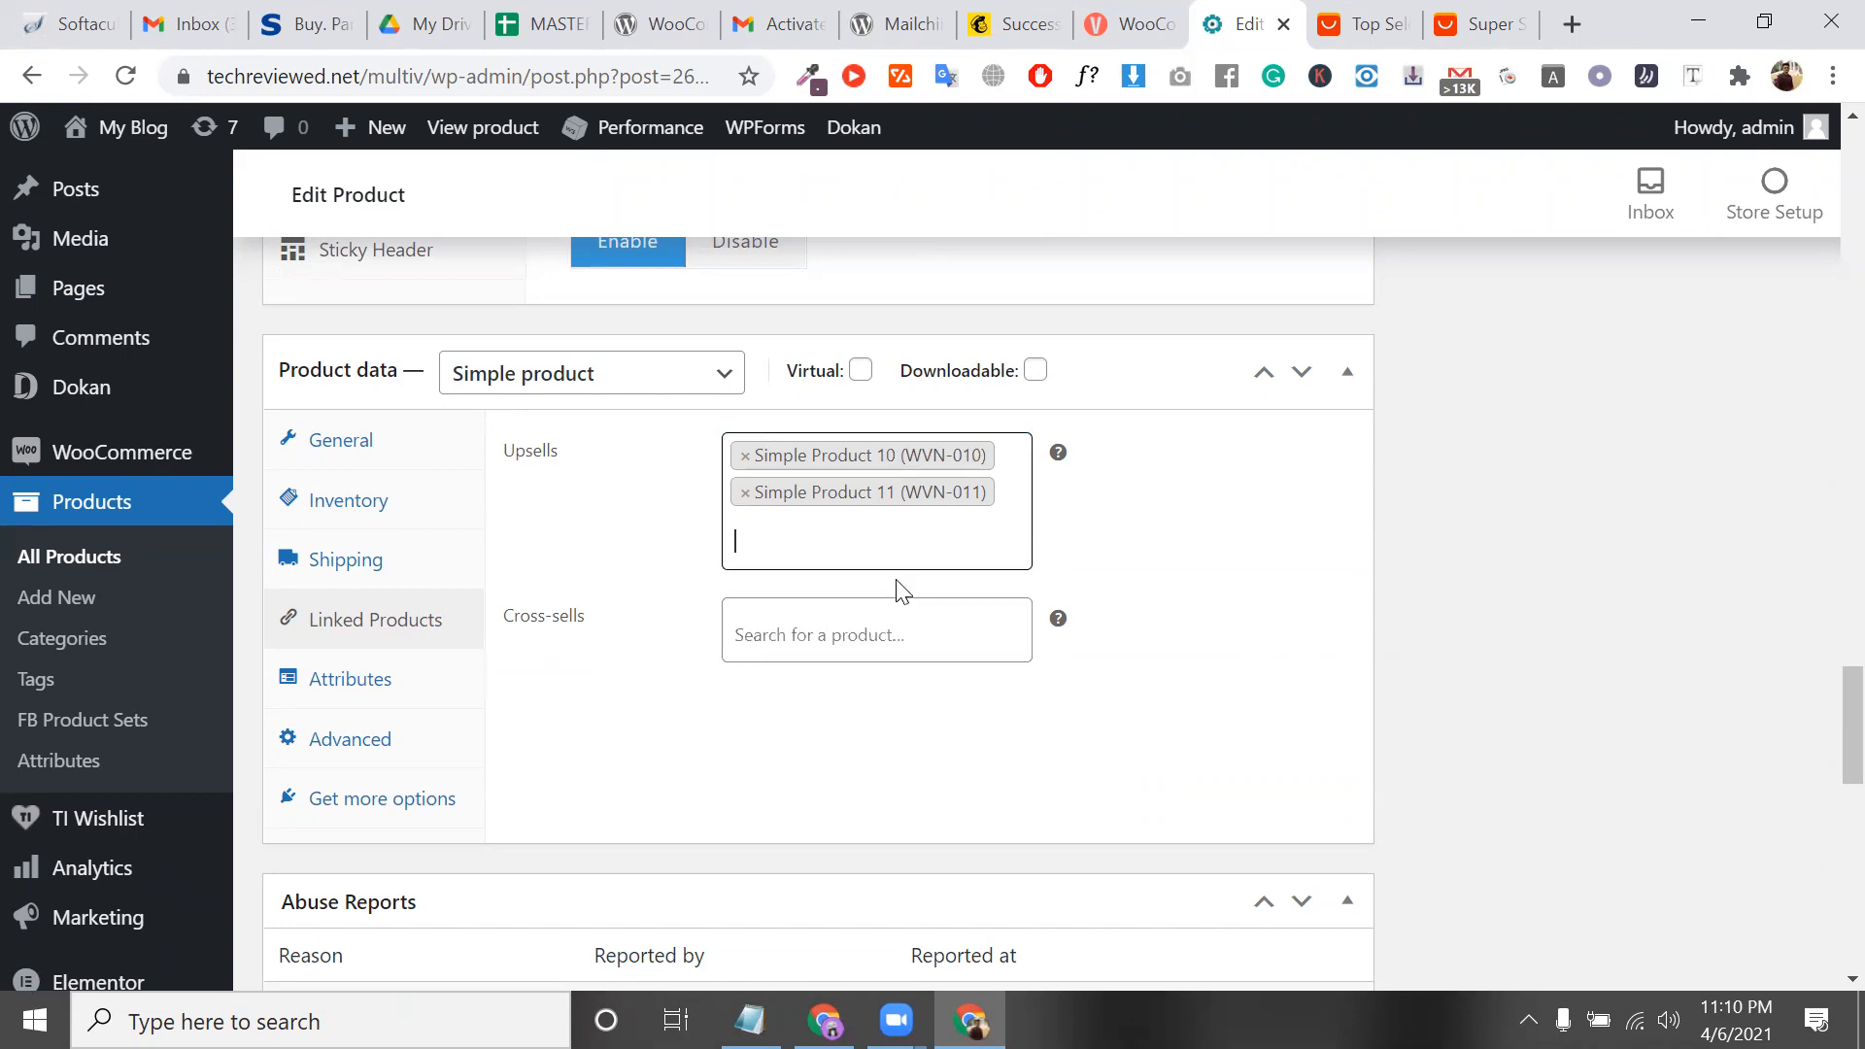
click(847, 546)
text(s)
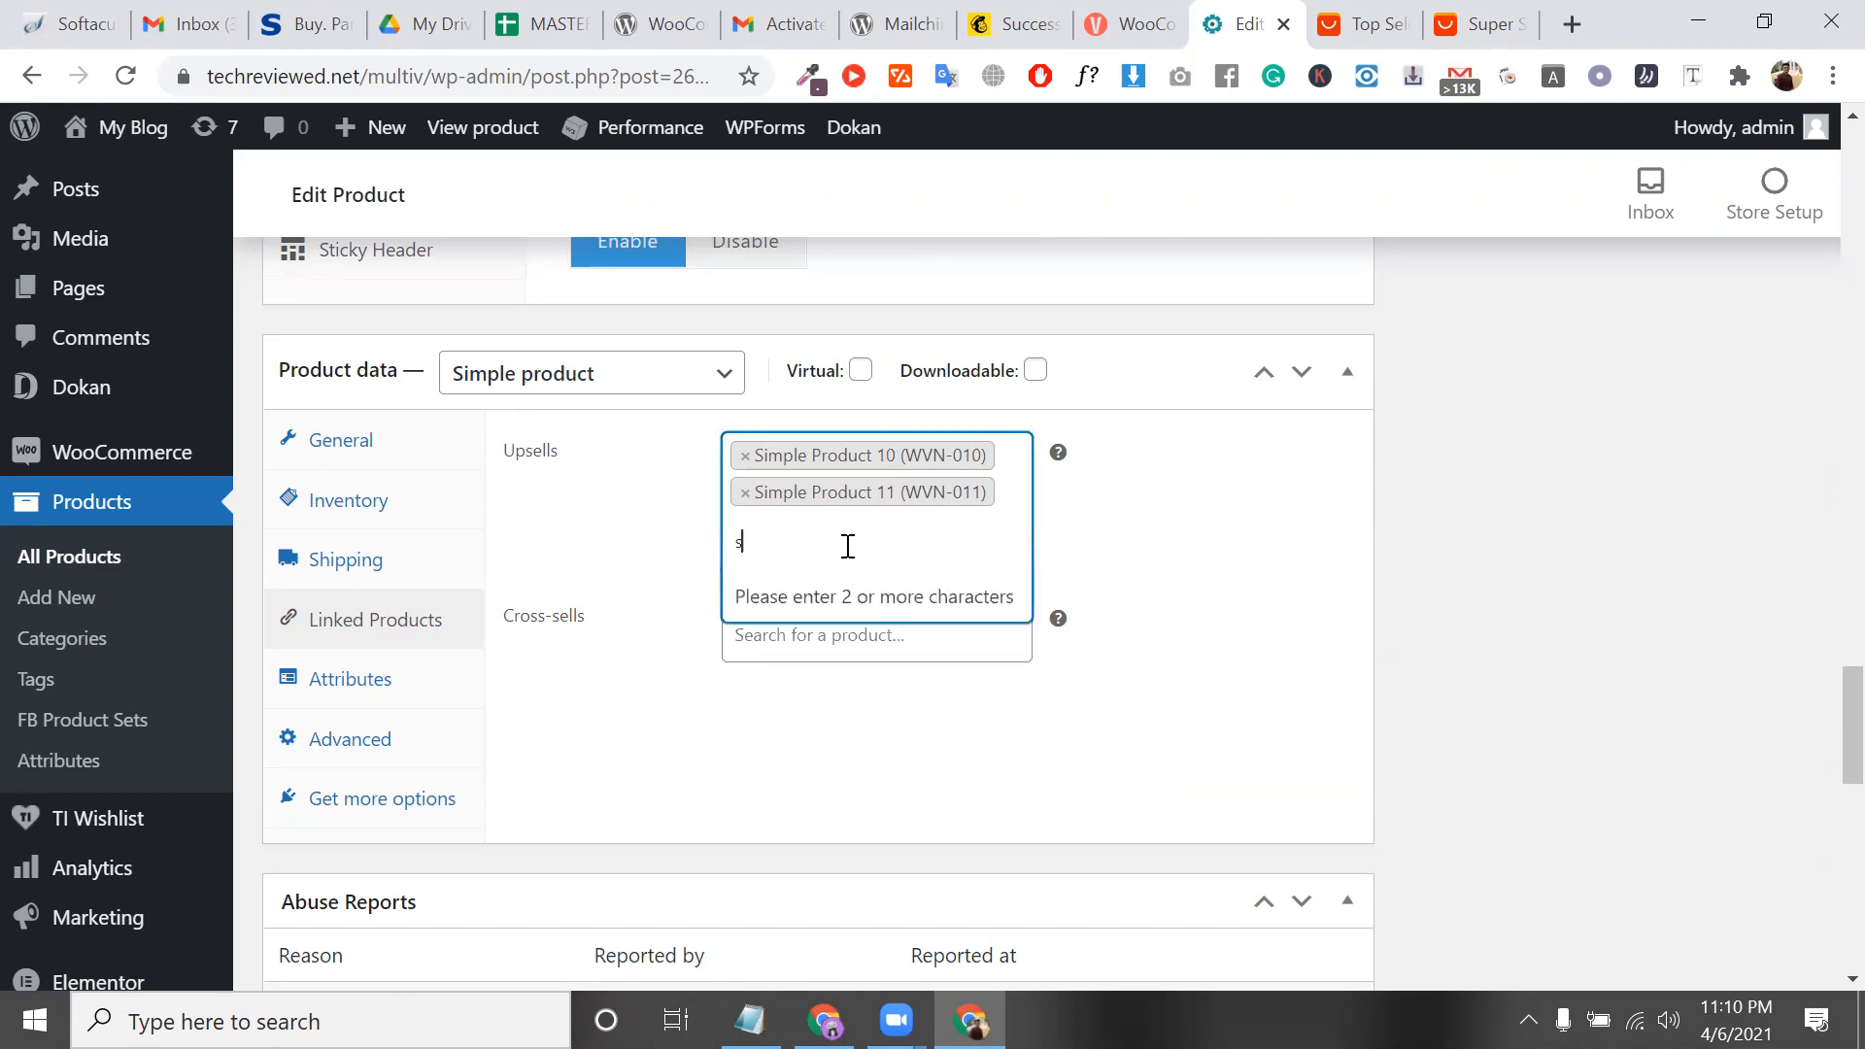
text(imp)
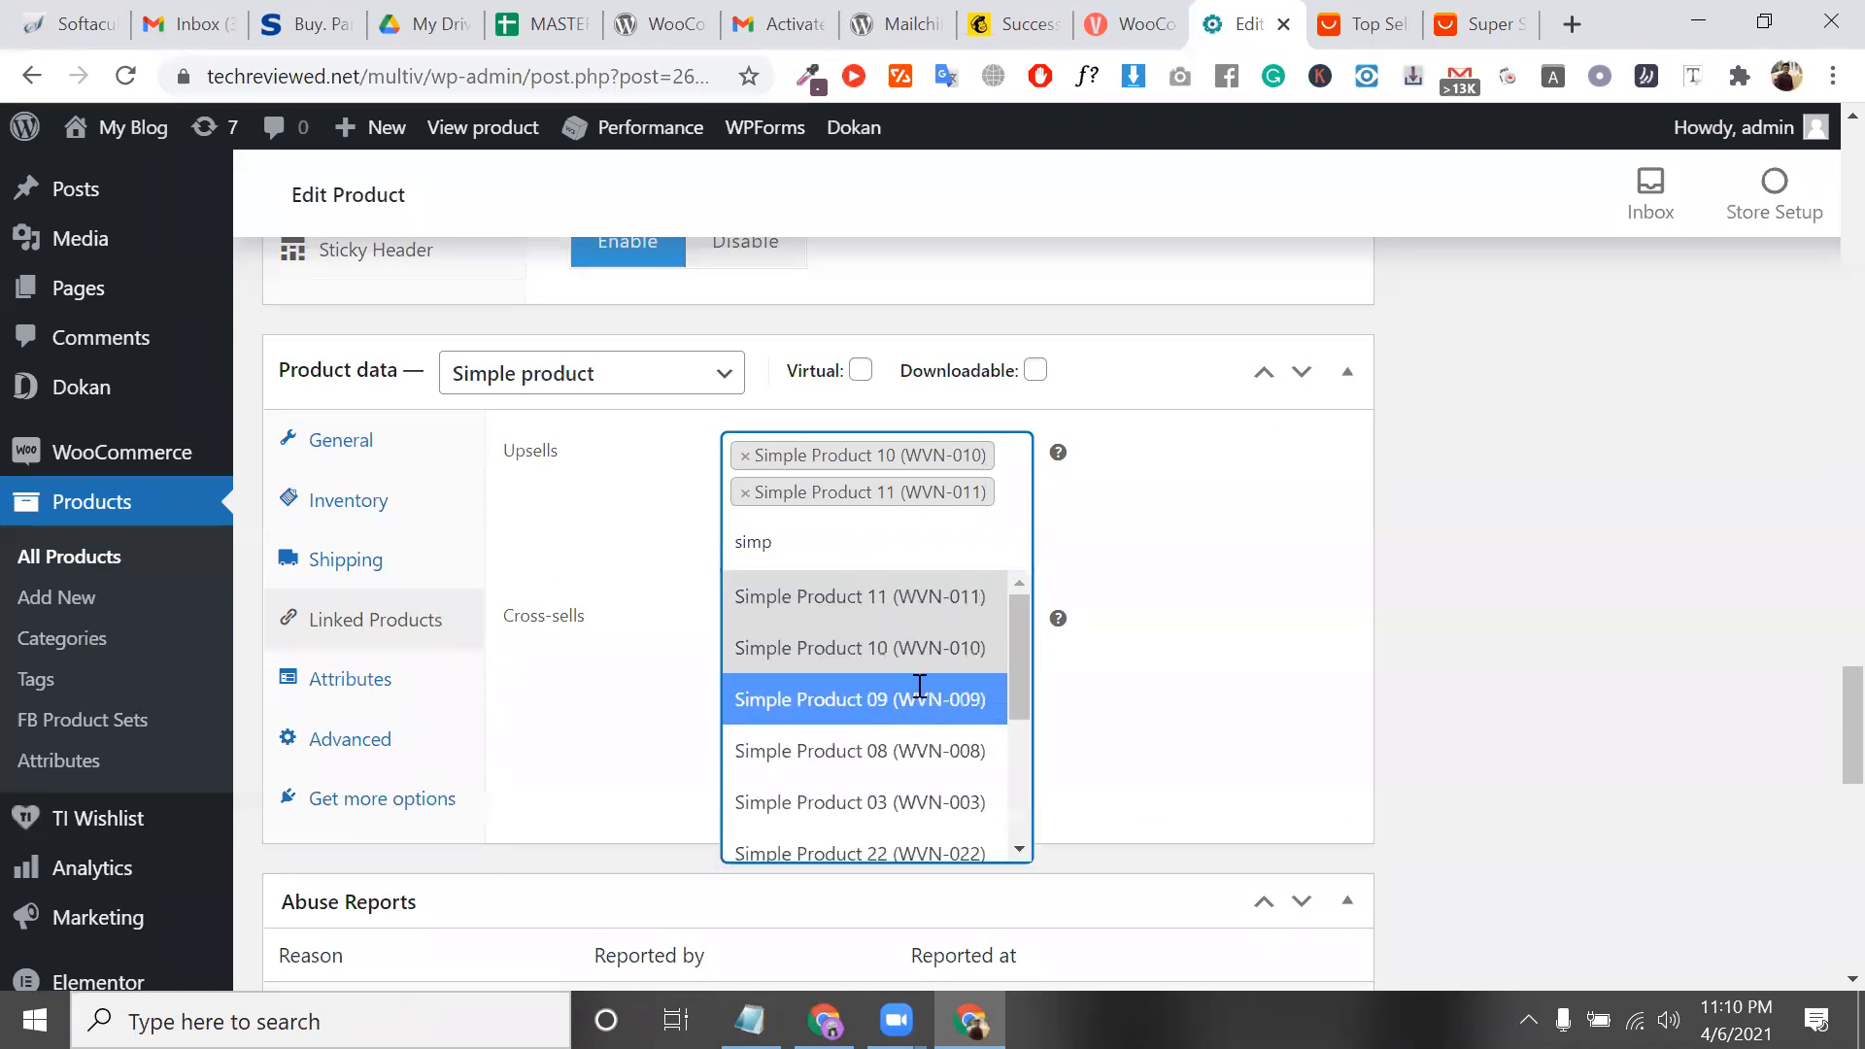
click(919, 687)
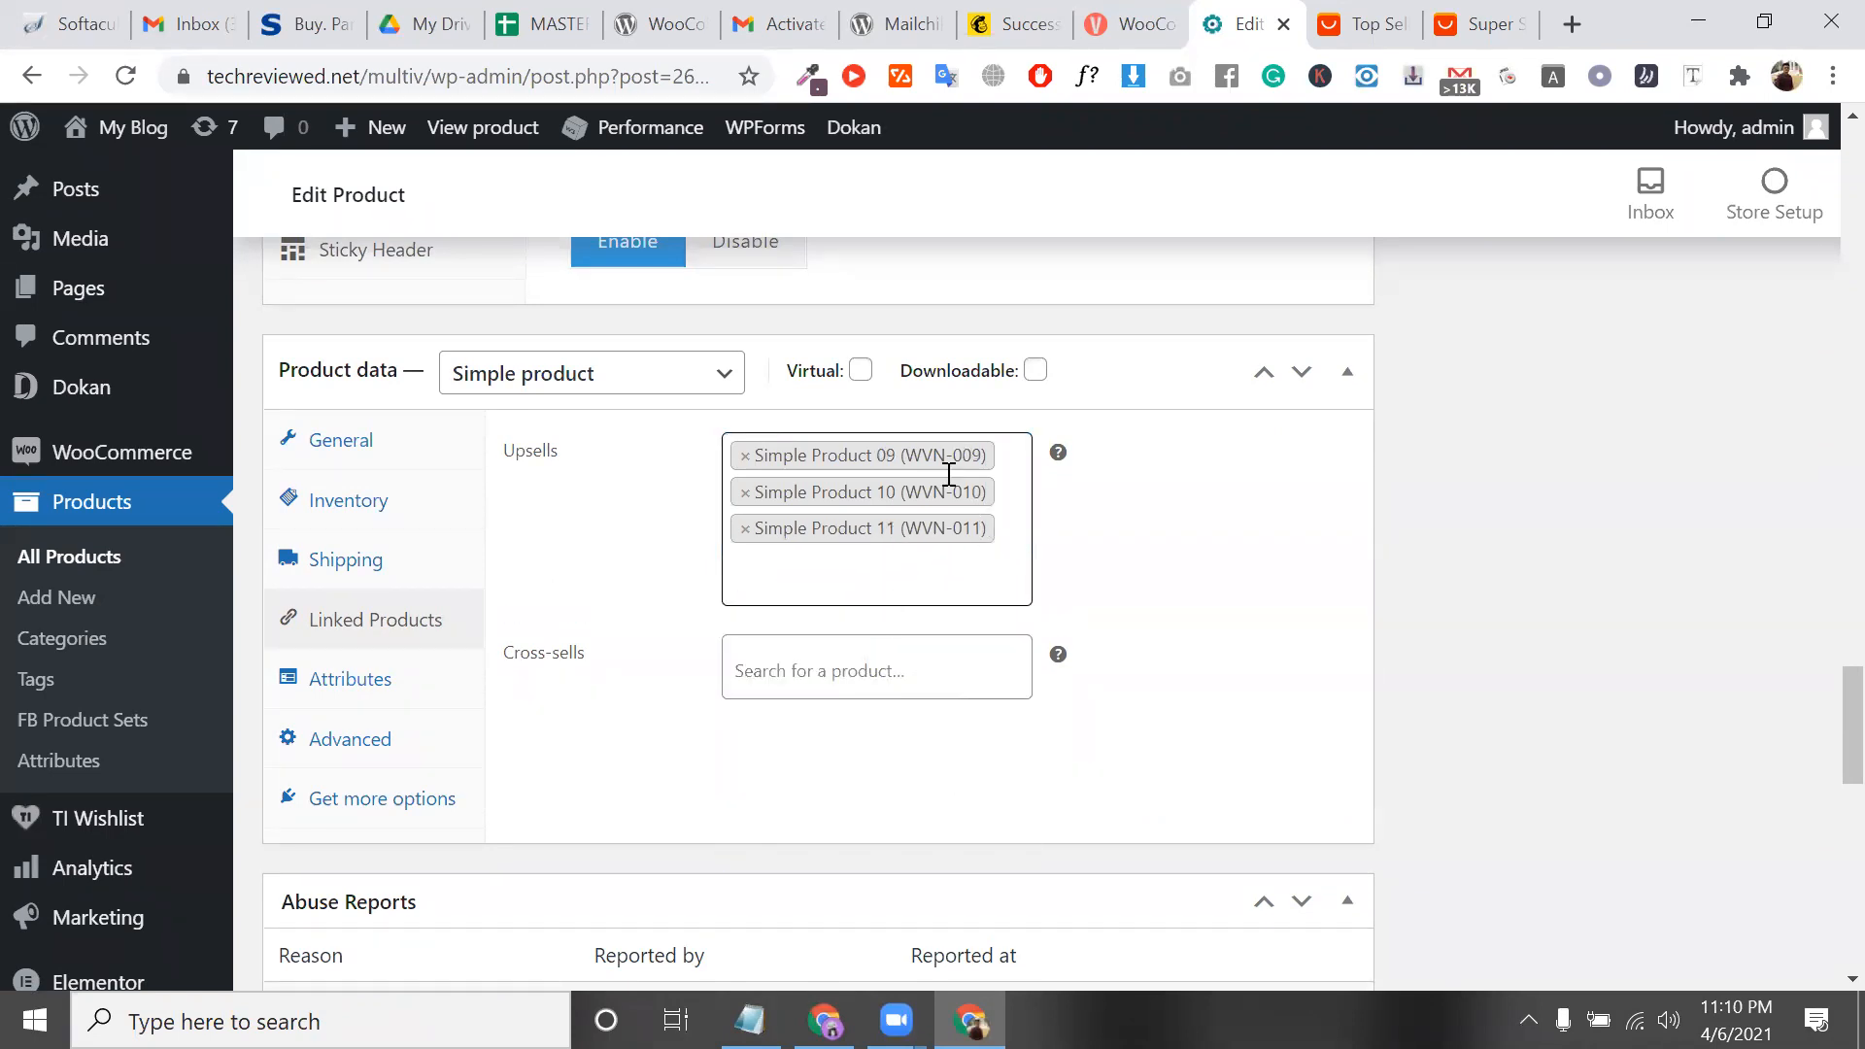
Add Simple Product 01 and Simple Product 16 as cross-sells of Simple Product 25, searching for "simp" each time
scroll(799, 588, down, 1)
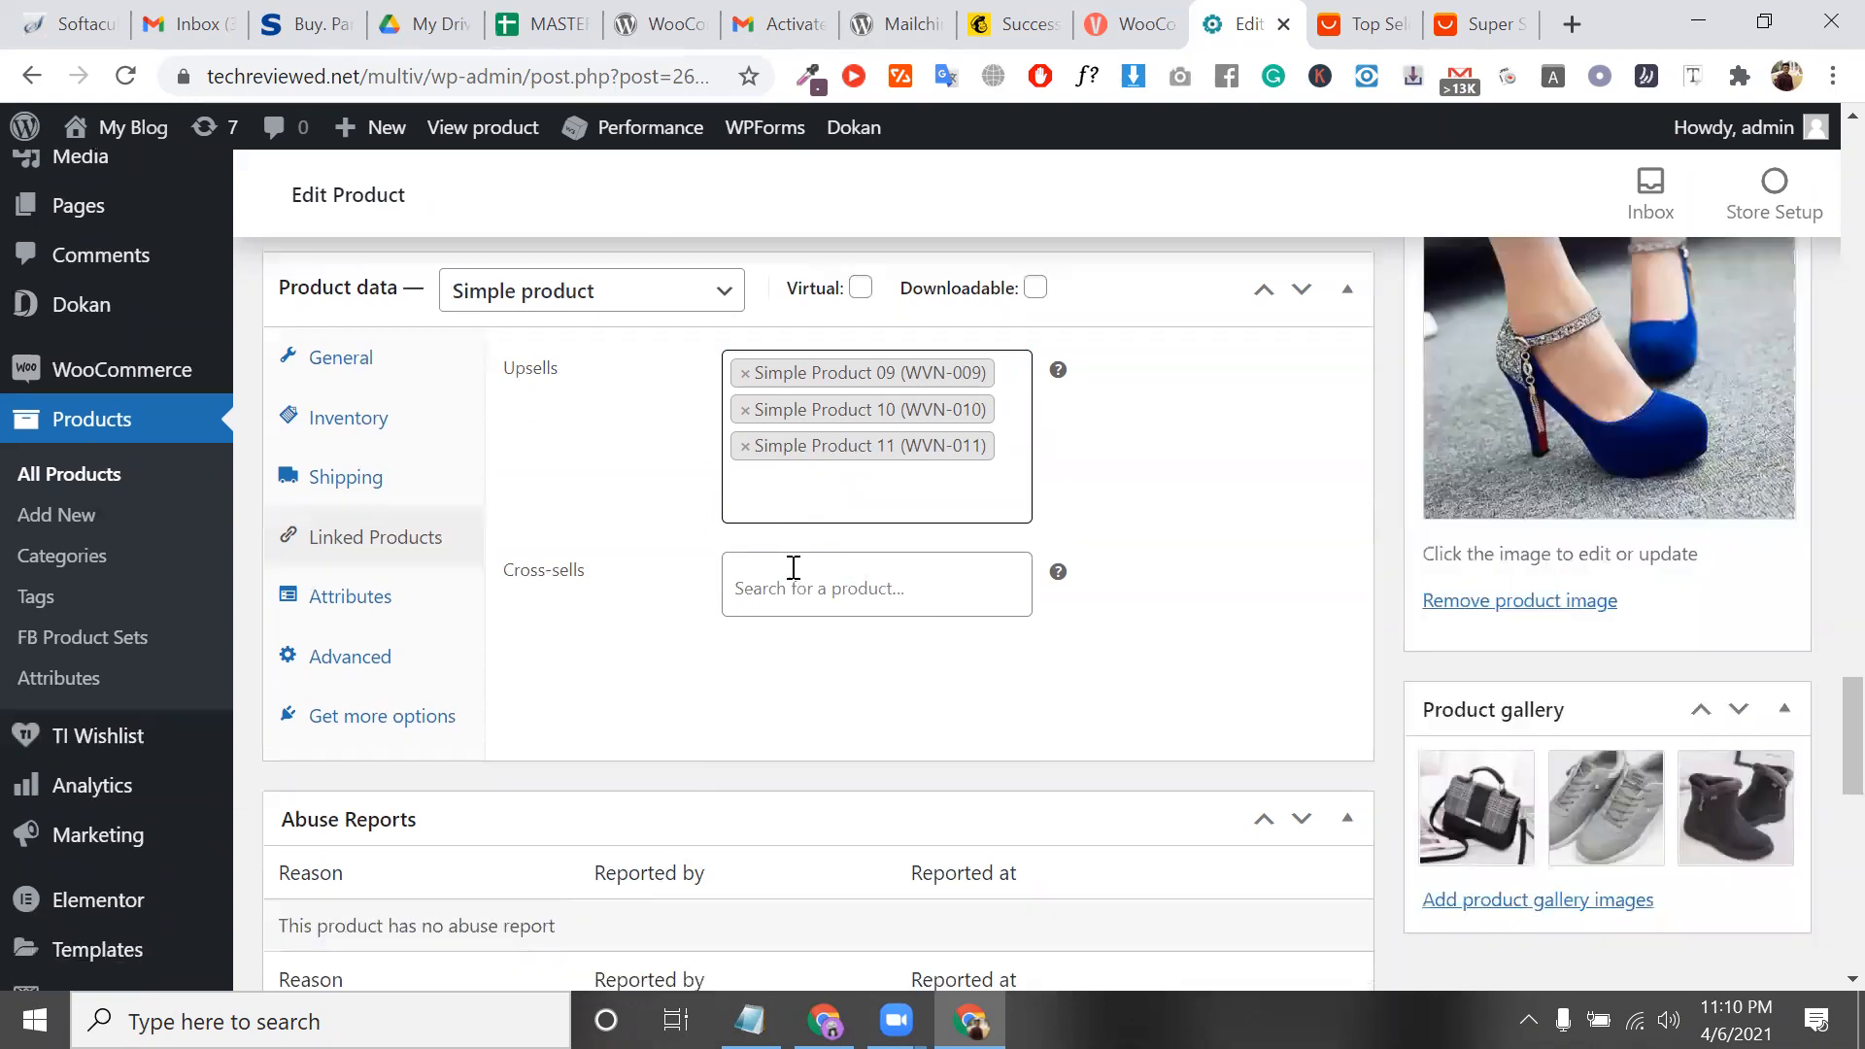
click(794, 568)
text(simm)
key(BackSpace)
text(p)
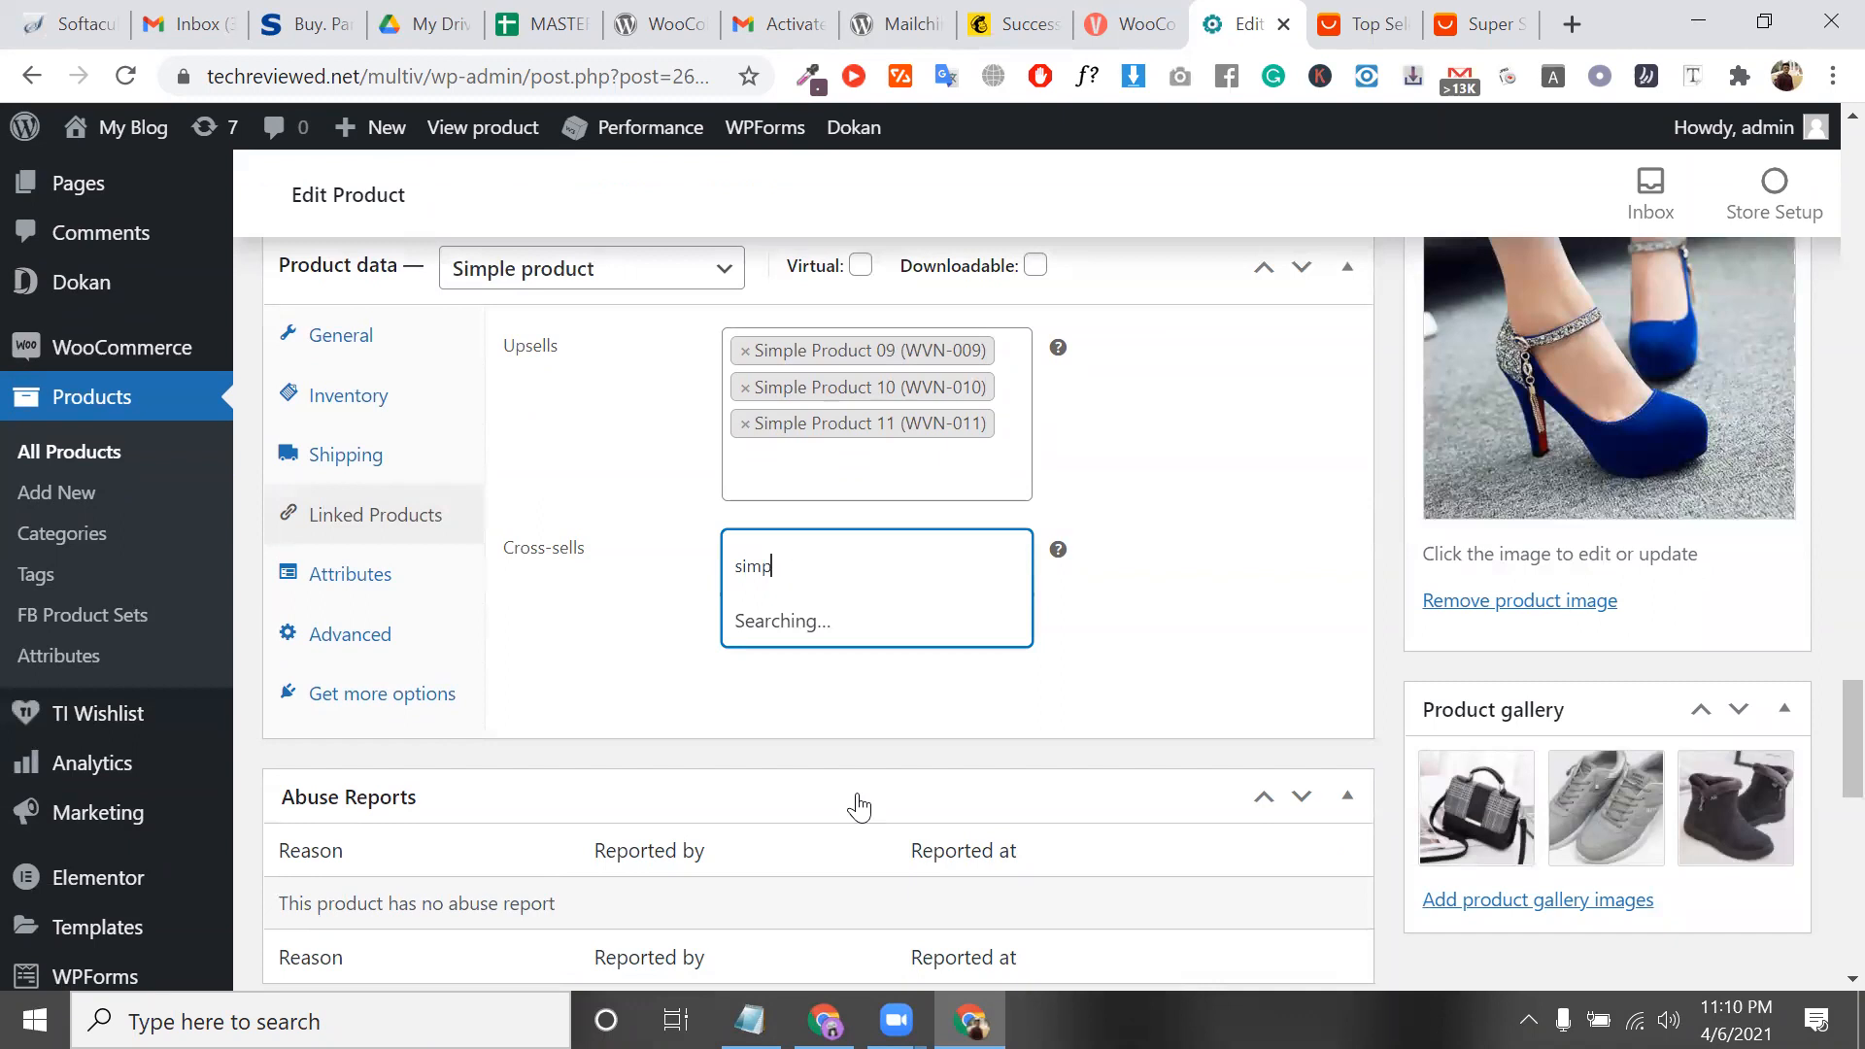
scroll(865, 874, down, 2)
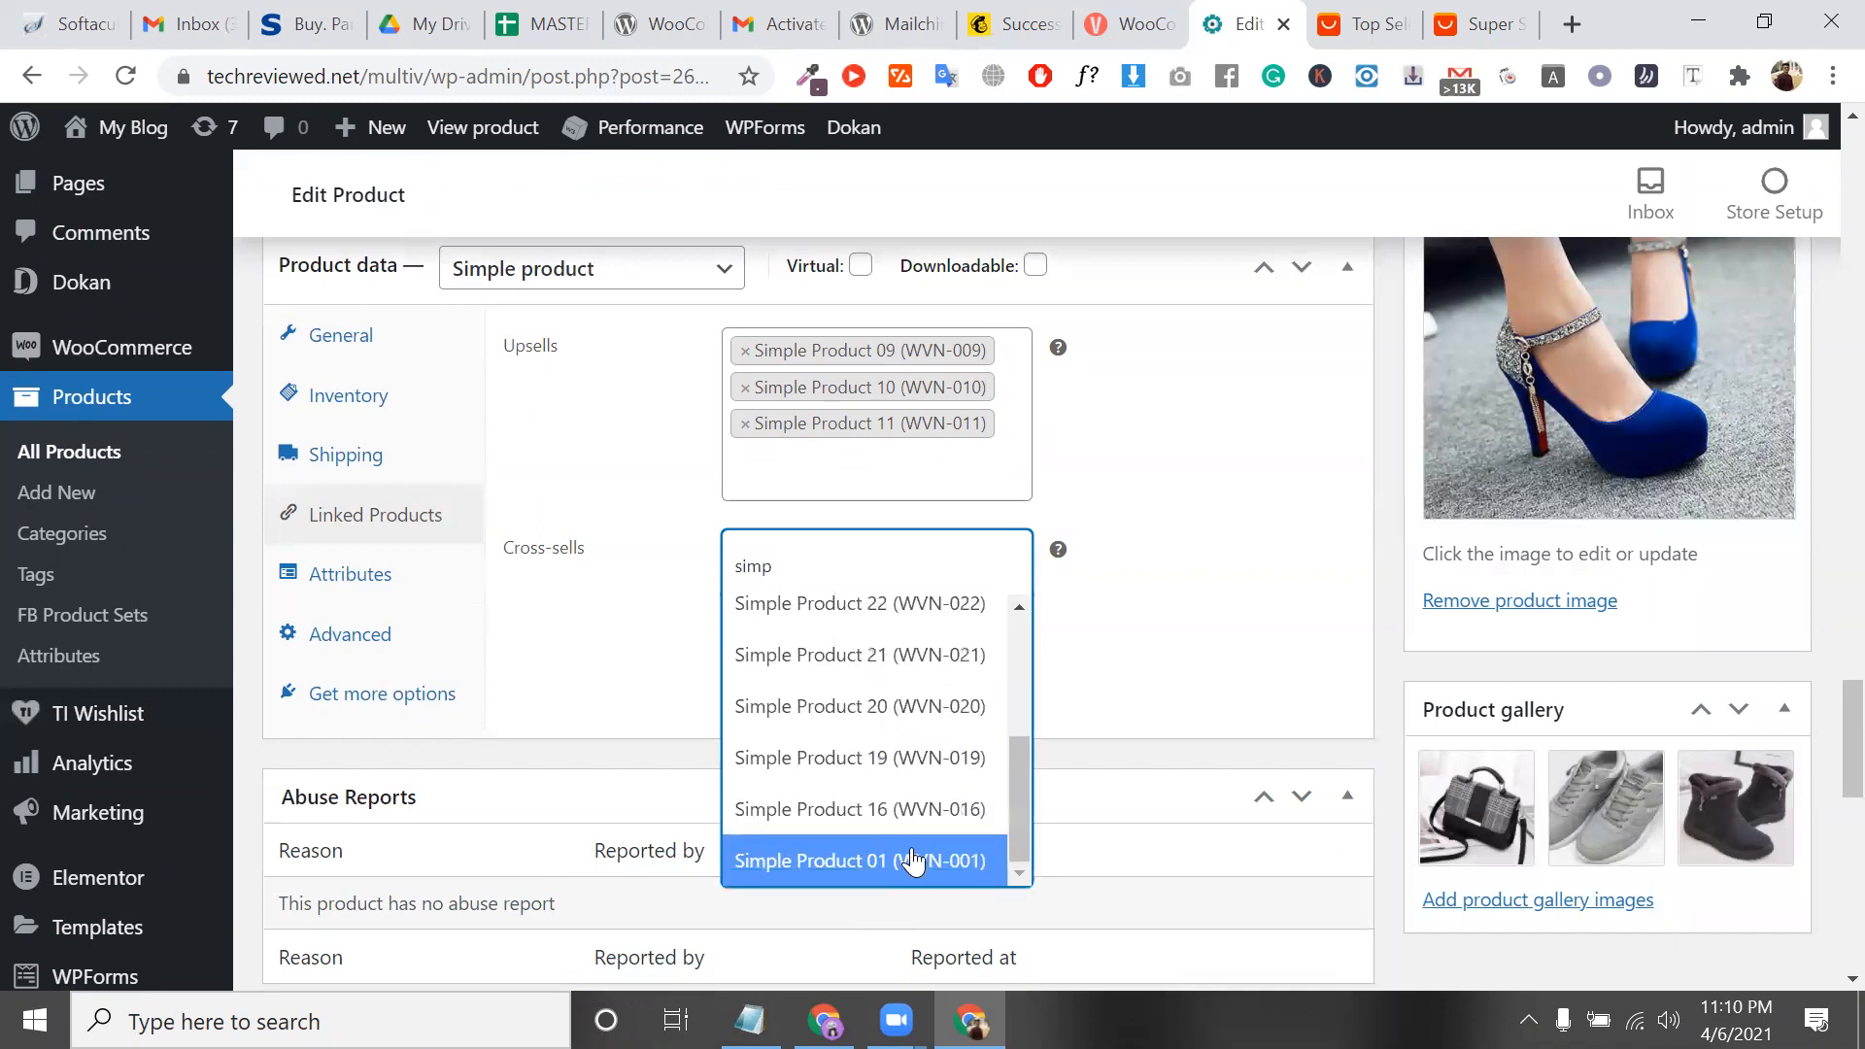
click(911, 861)
click(815, 614)
text(simp)
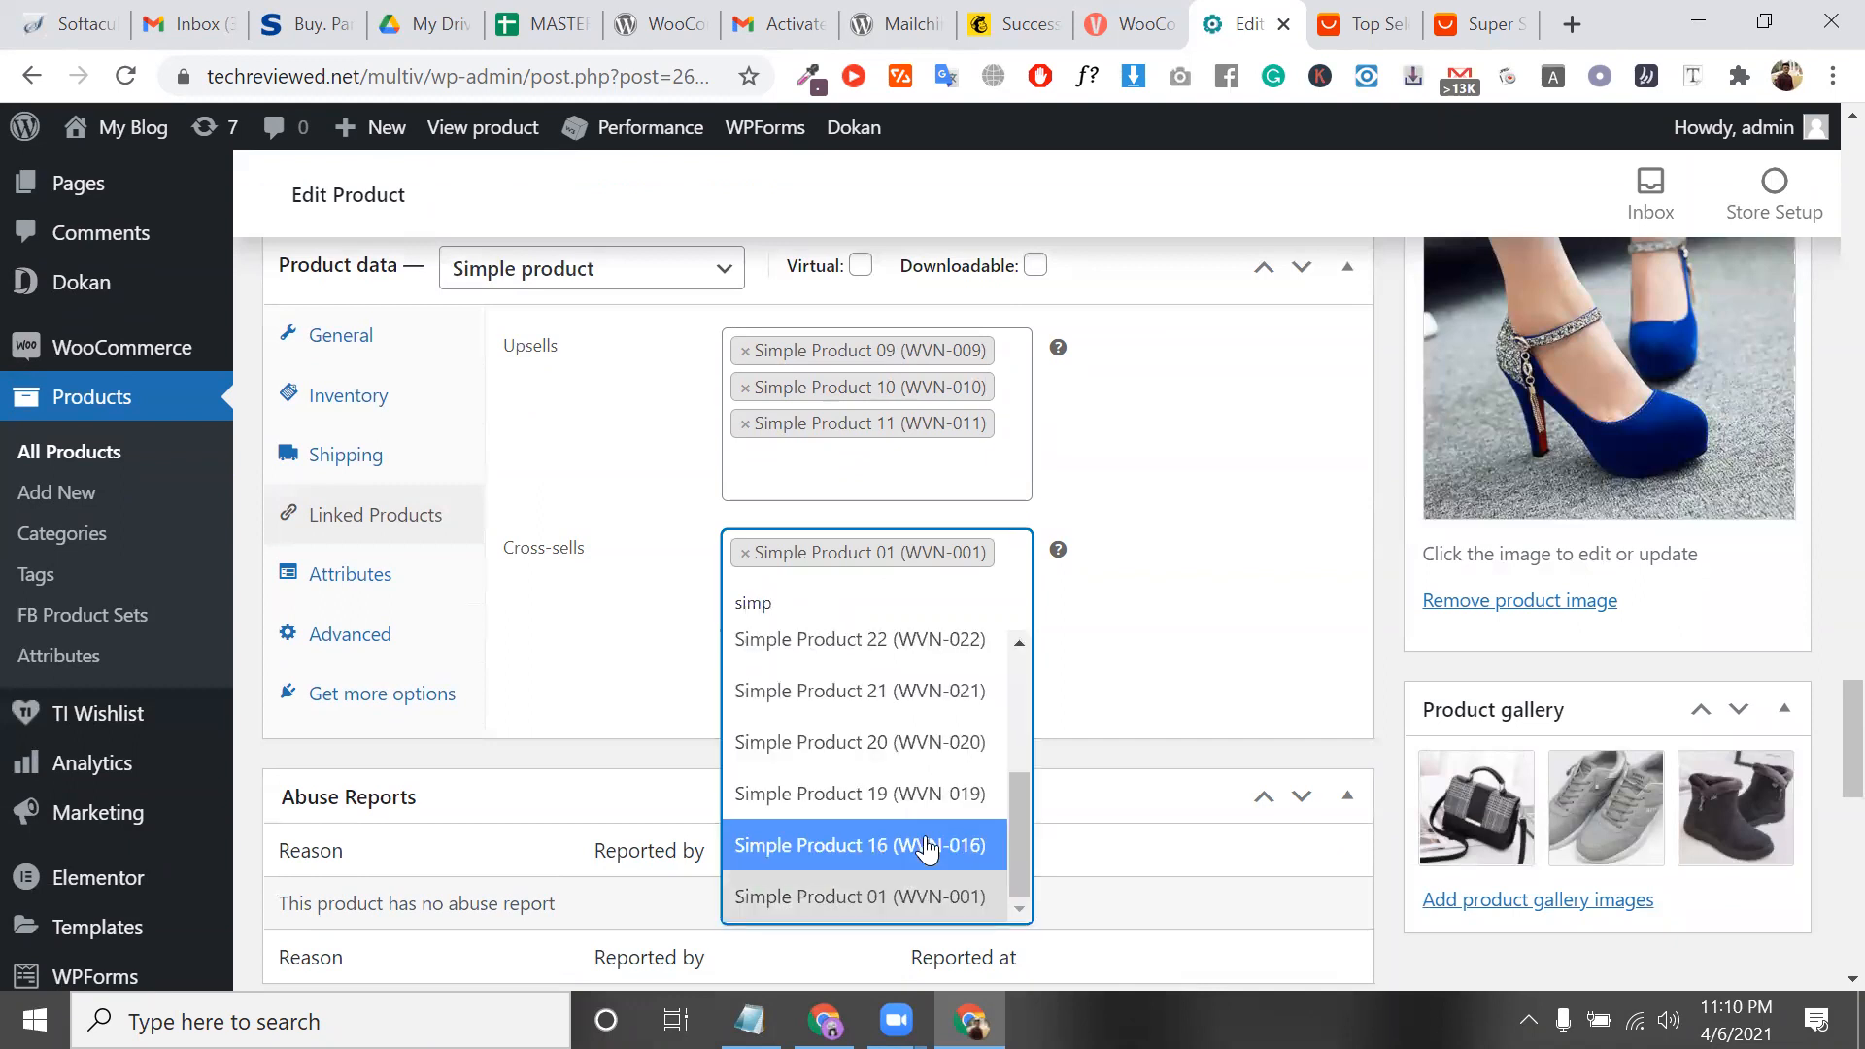
click(928, 849)
Update Simple Product 25 to save its linked upsell and cross-sell products
scroll(1523, 600, up, 10)
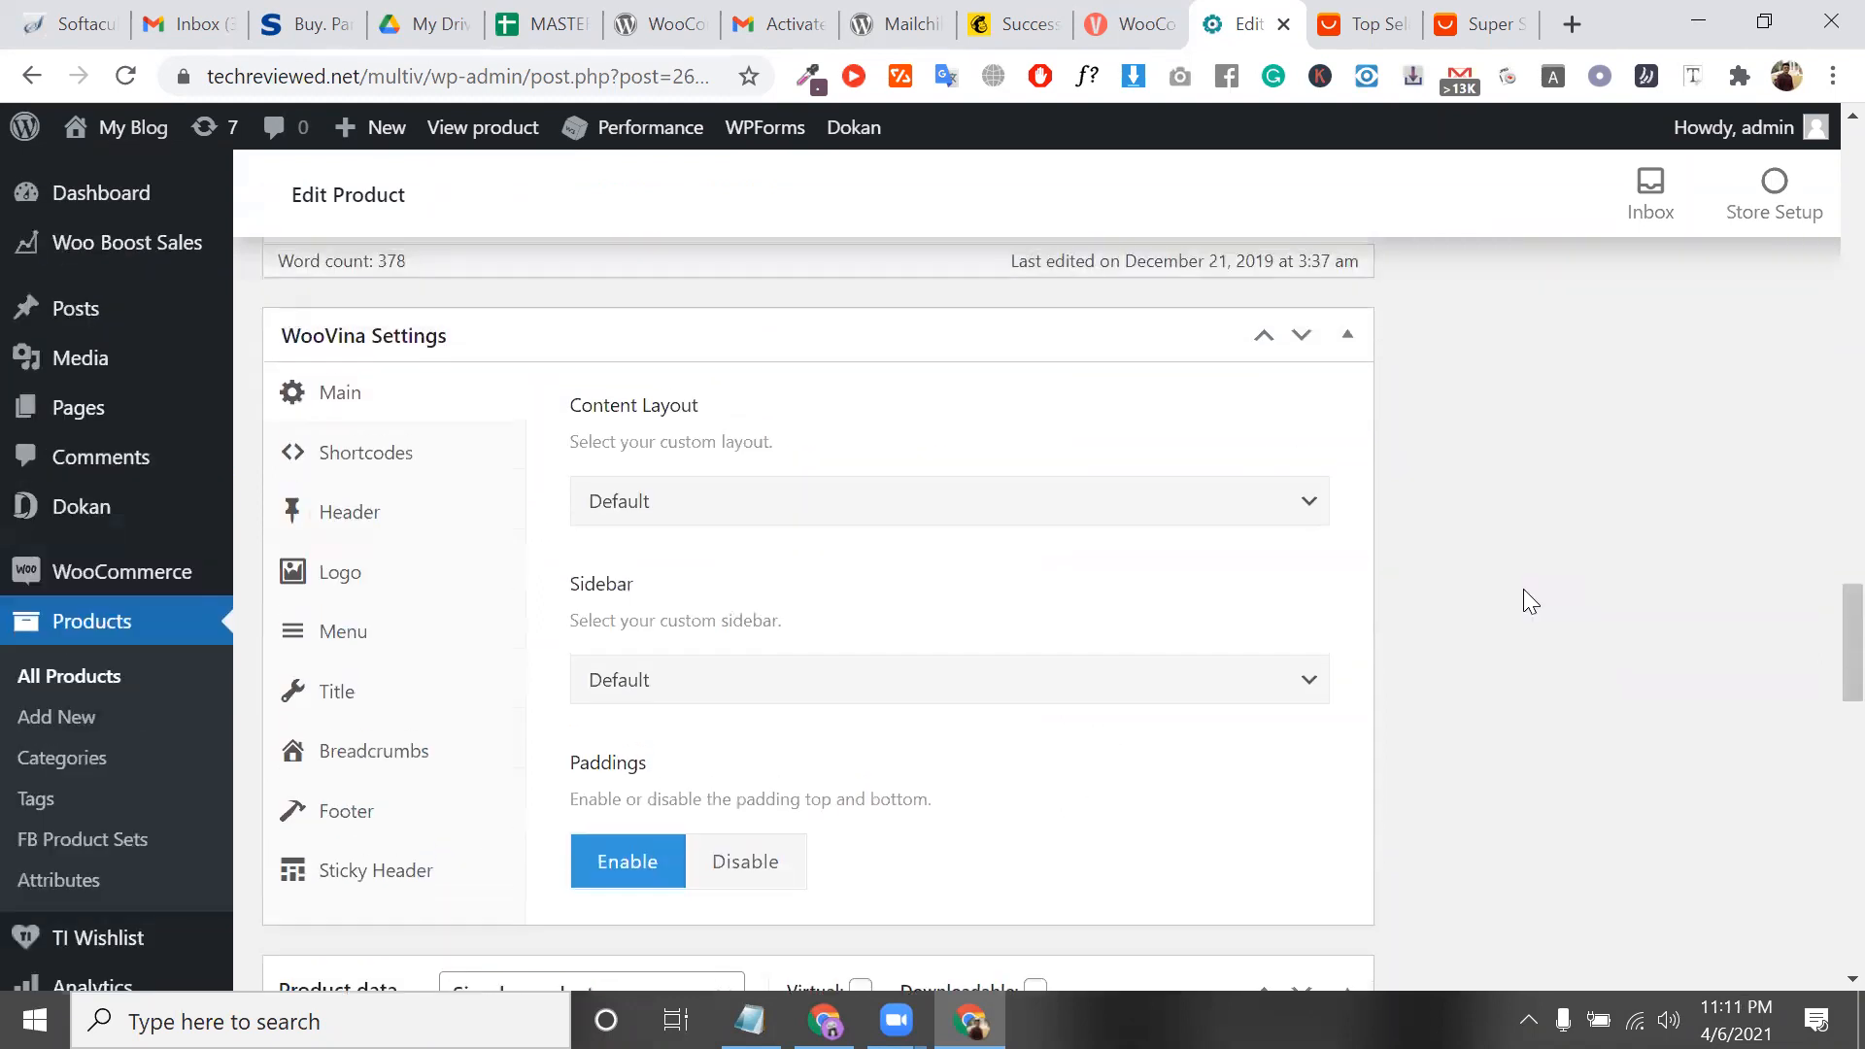
scroll(1524, 600, up, 15)
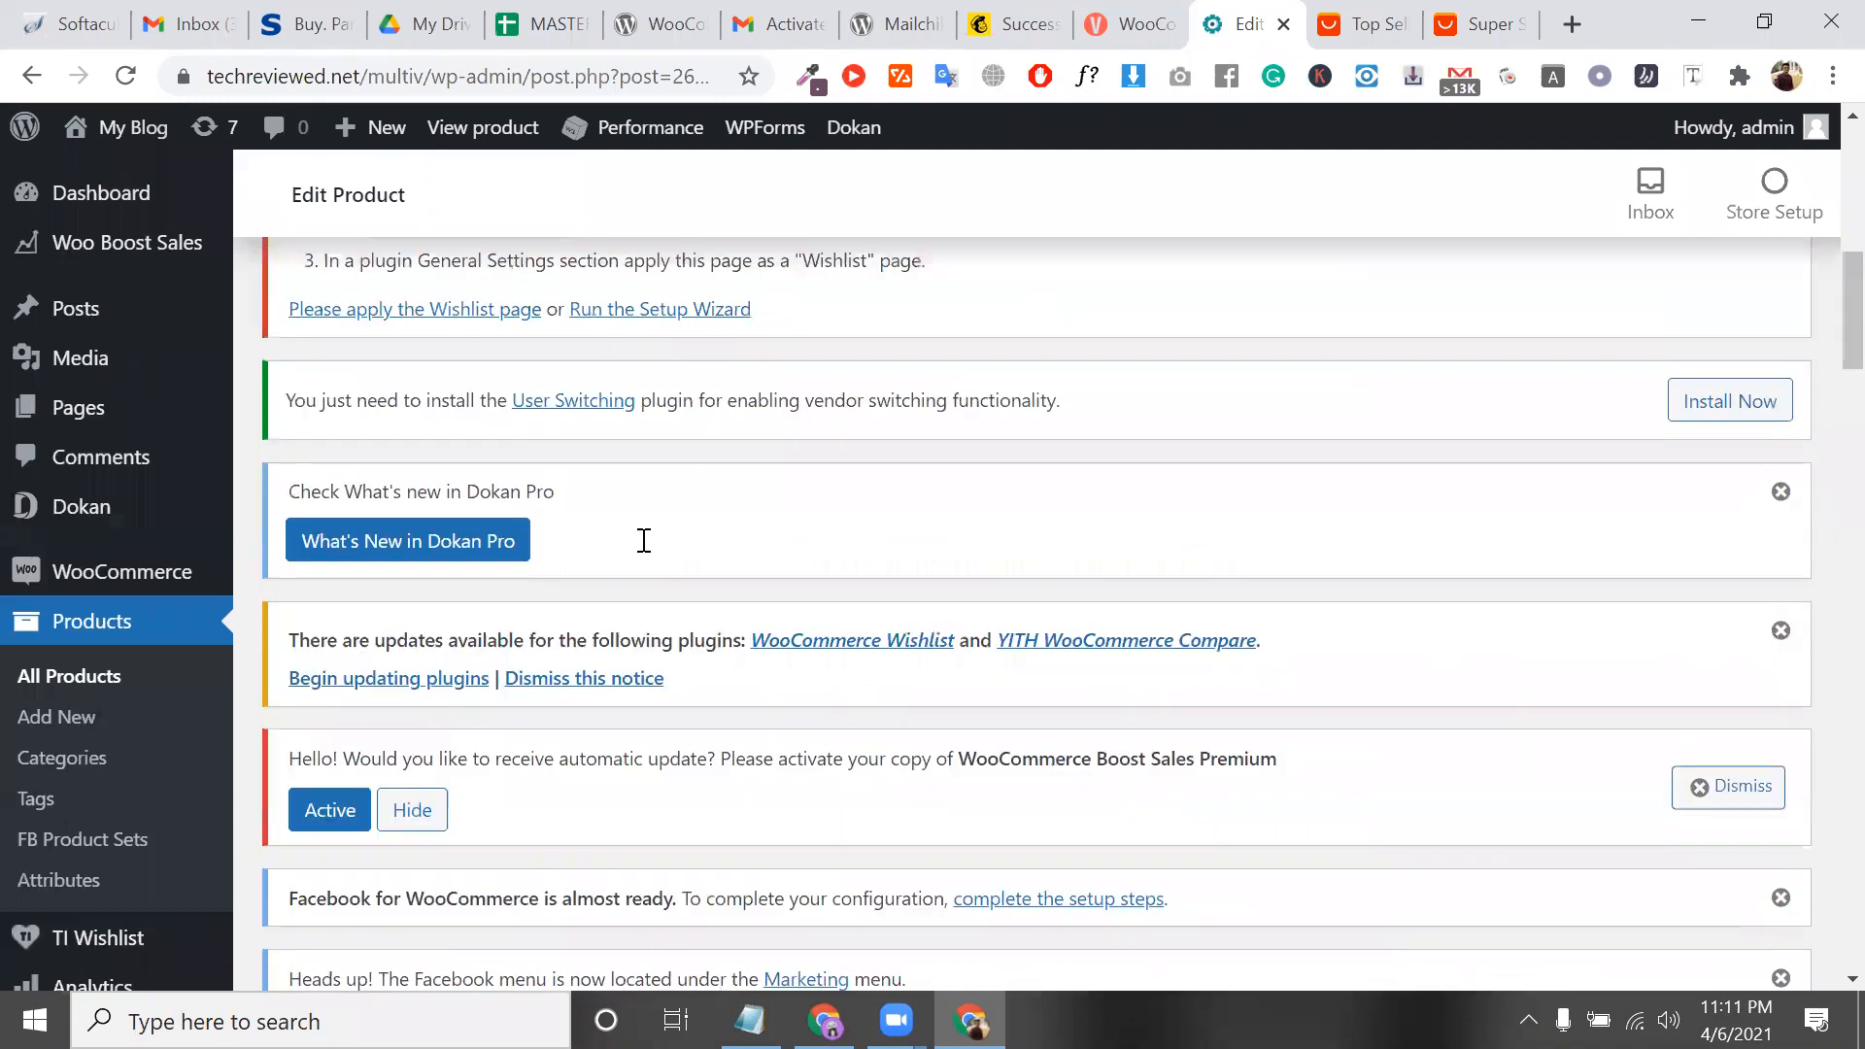
scroll(1771, 637, down, 7)
click(1770, 631)
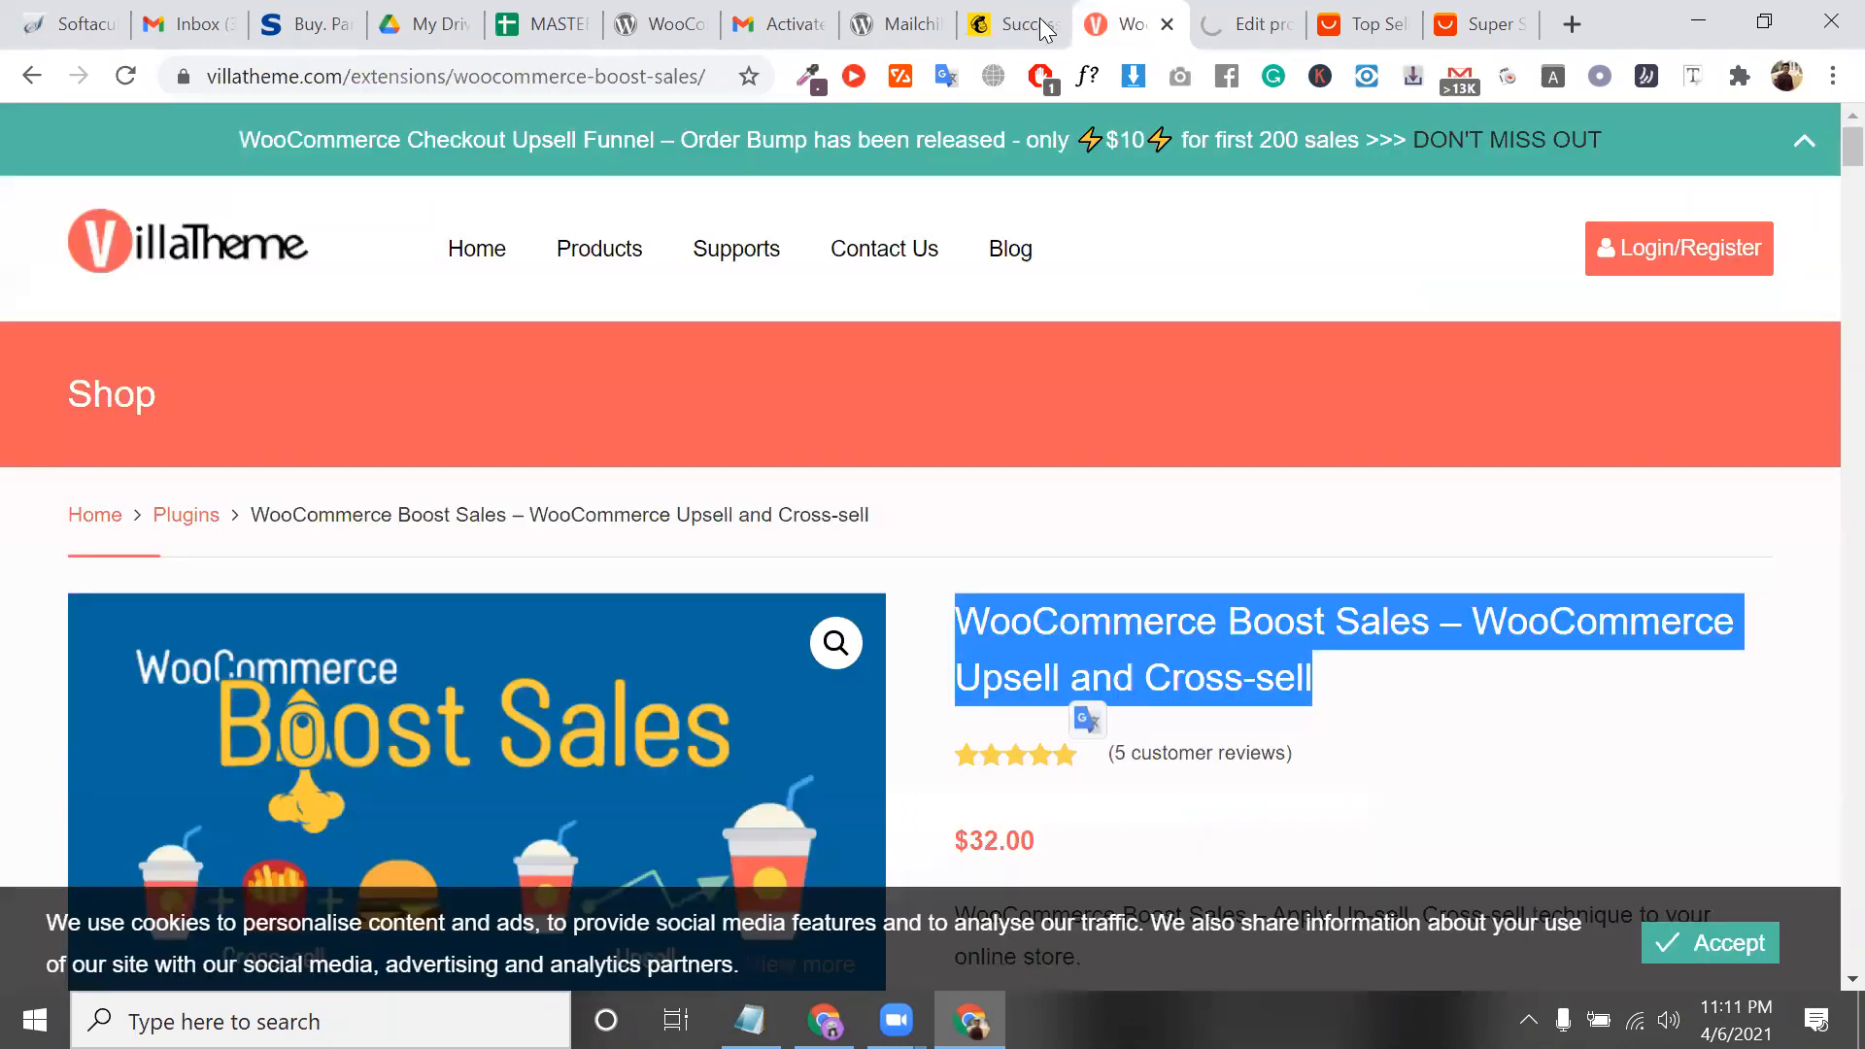
Move the VillaTheme plugin page ahead of the Mailchimp Success page in the browser and close the Success page
click(1138, 23)
drag(1156, 26, 1055, 27)
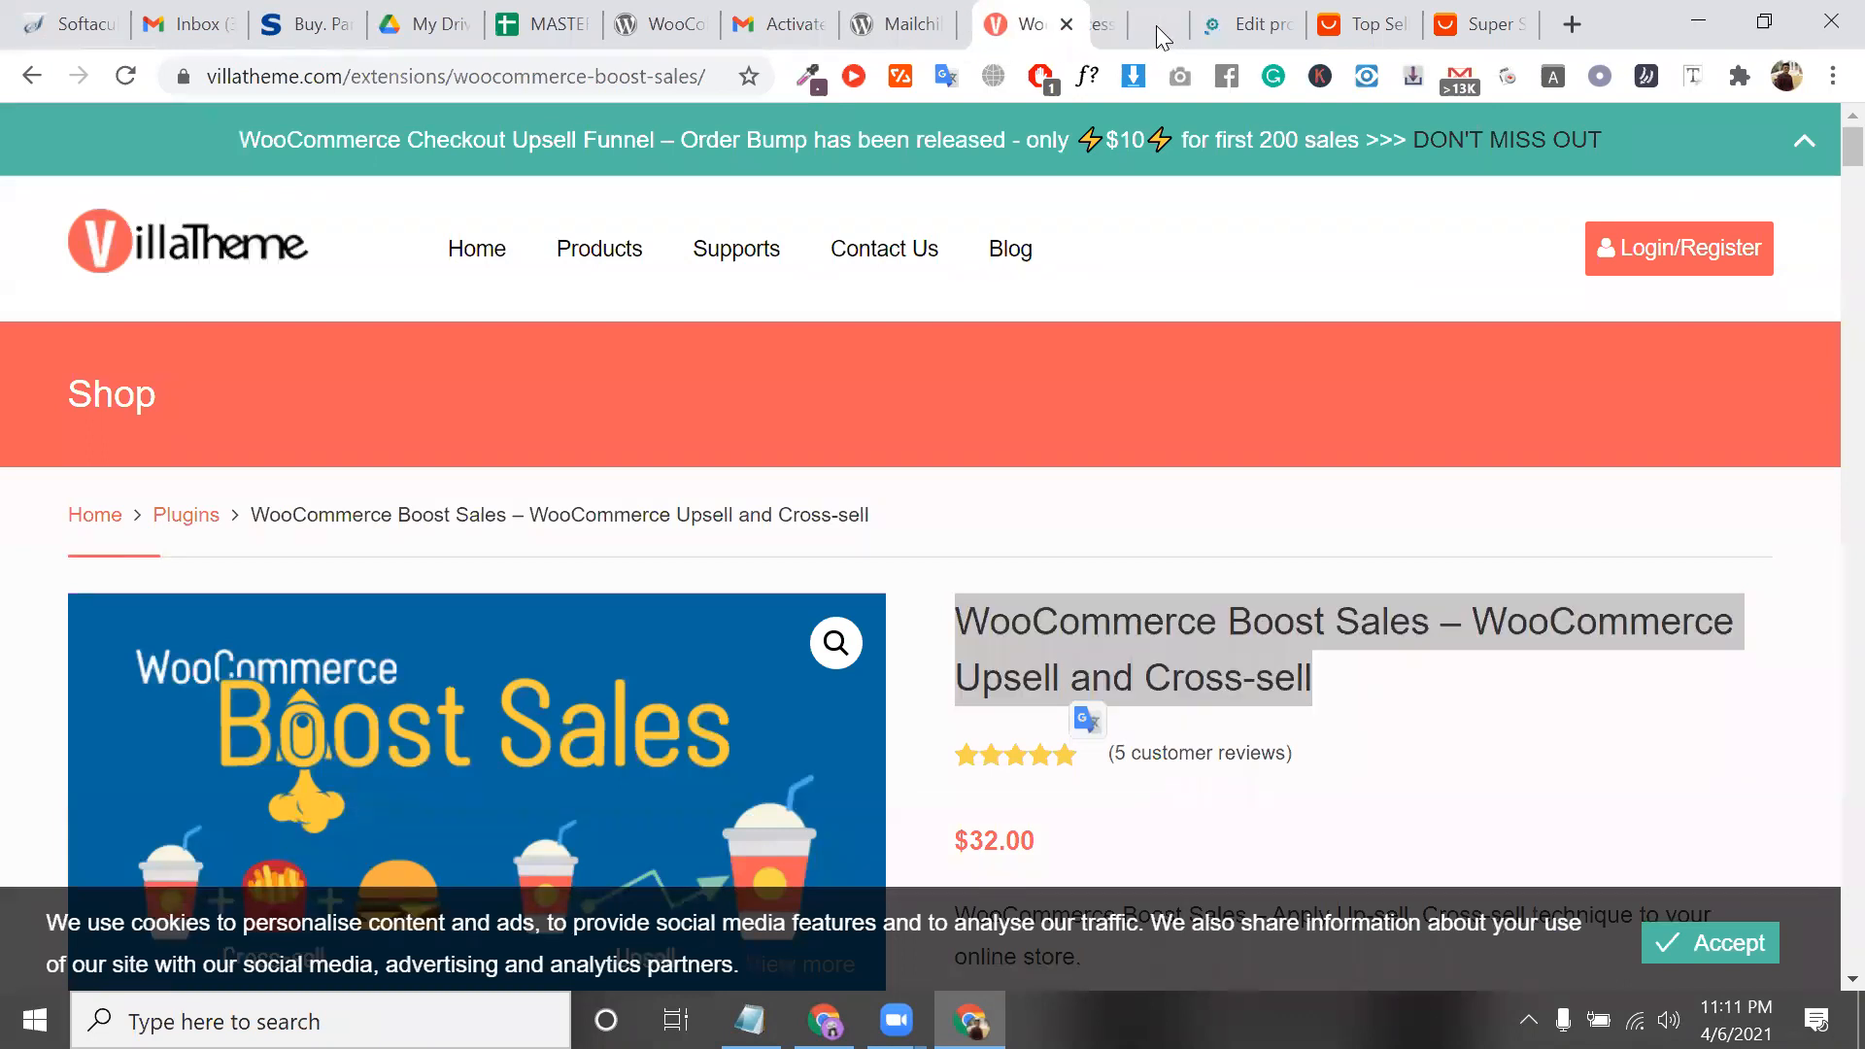
key(ctrl+w)
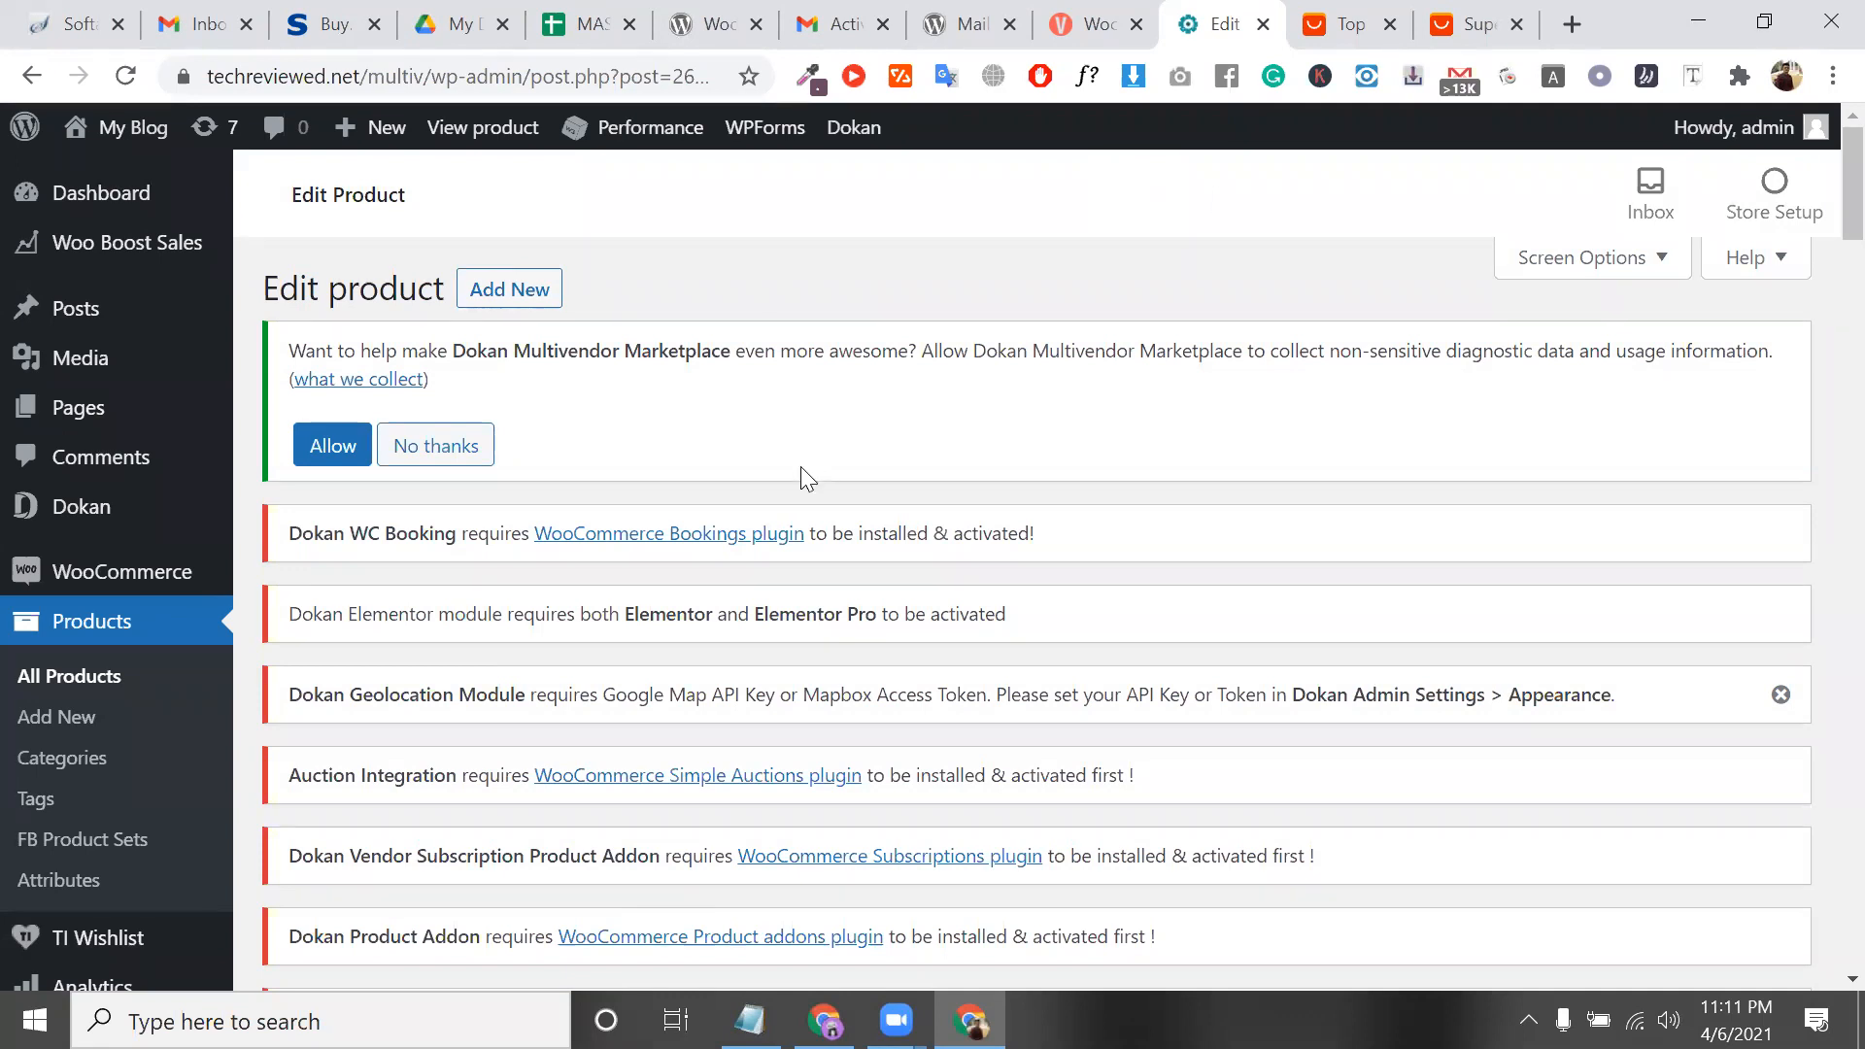
Open Simple Product 25's storefront page from its permalink in a new browser tab and switch to it
scroll(801, 467, down, 5)
scroll(800, 467, down, 5)
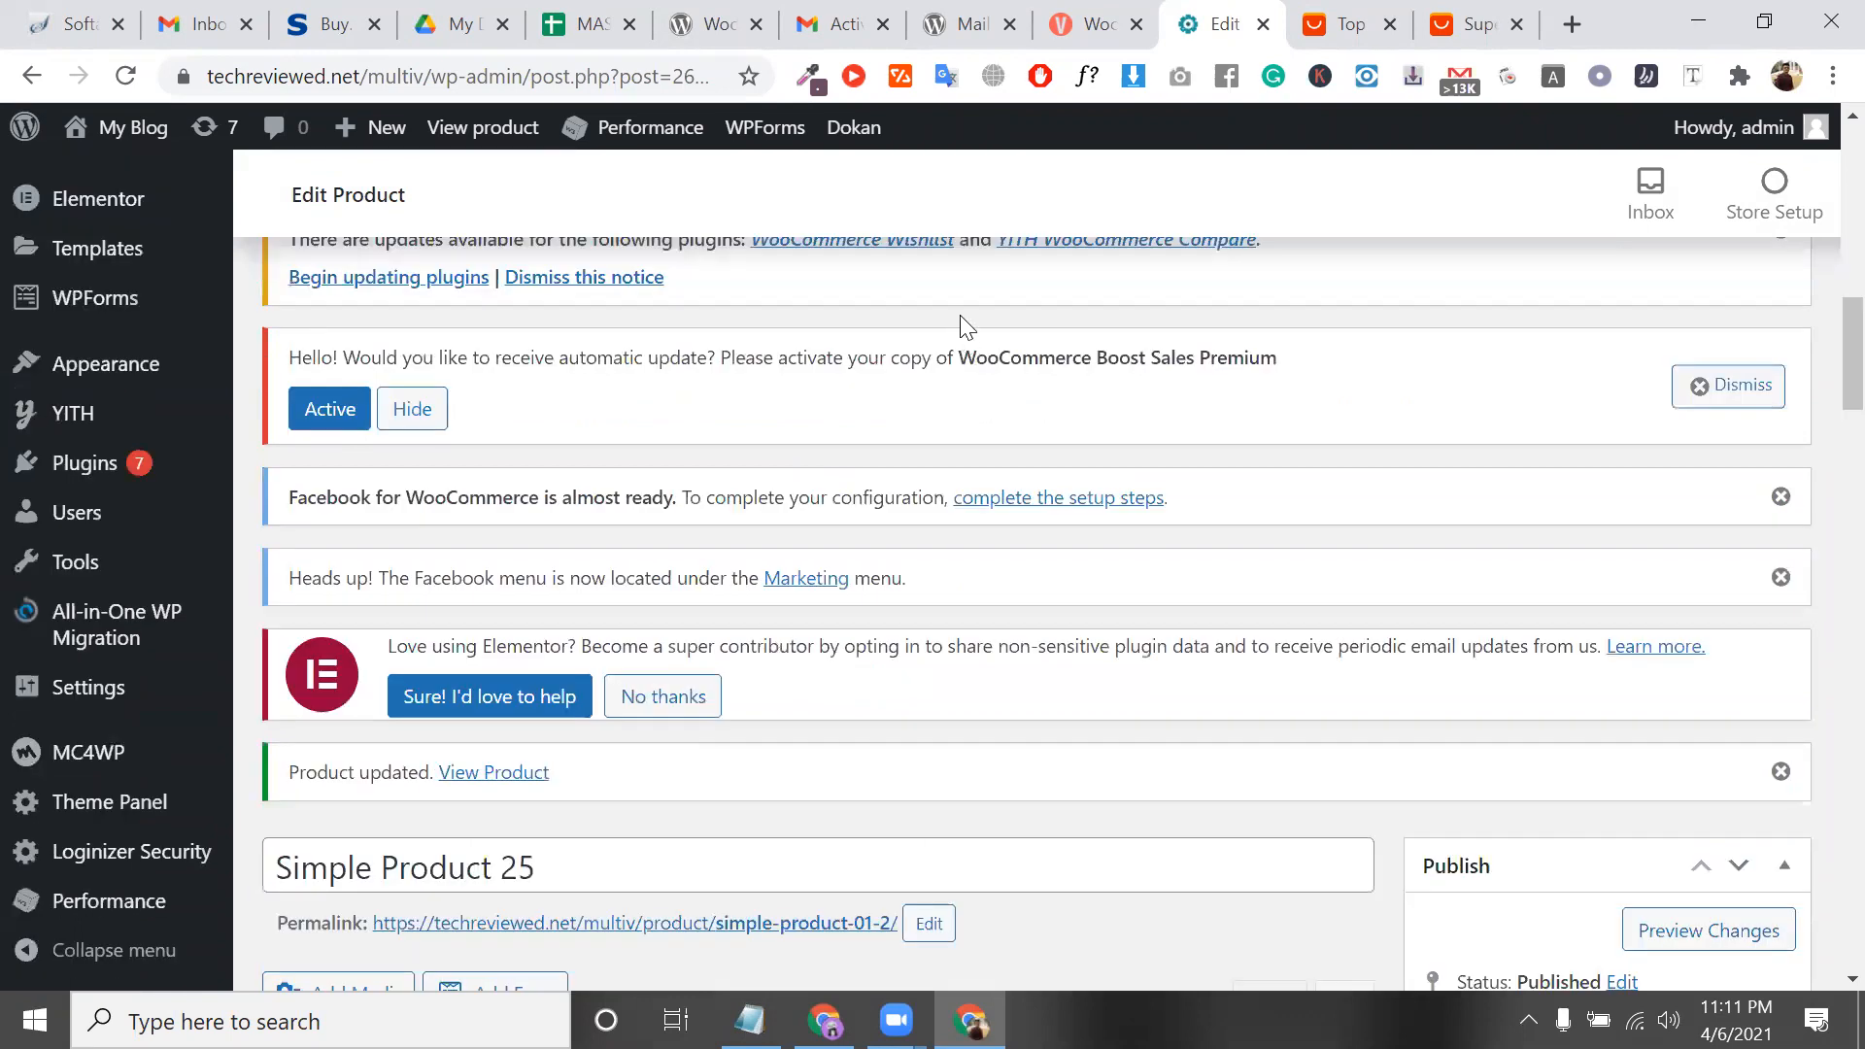
scroll(960, 315, down, 3)
right_click(787, 659)
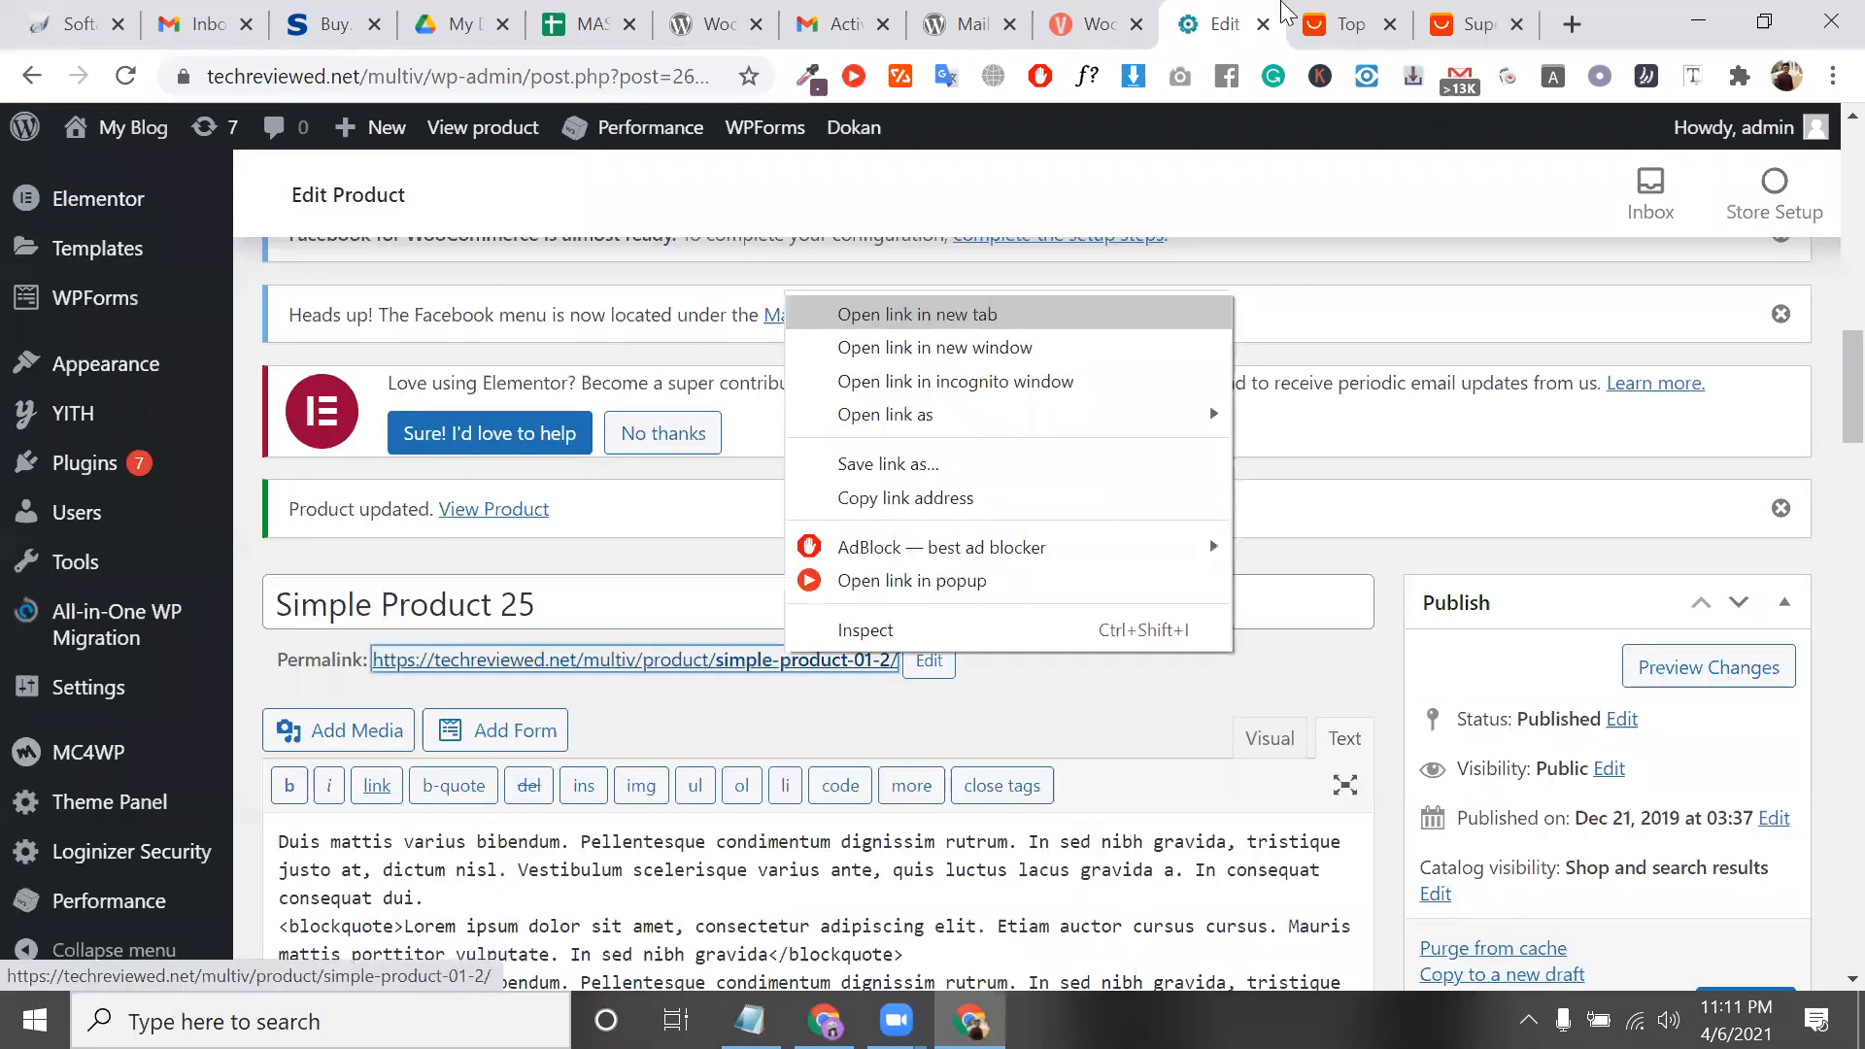
key(Return)
click(1256, 24)
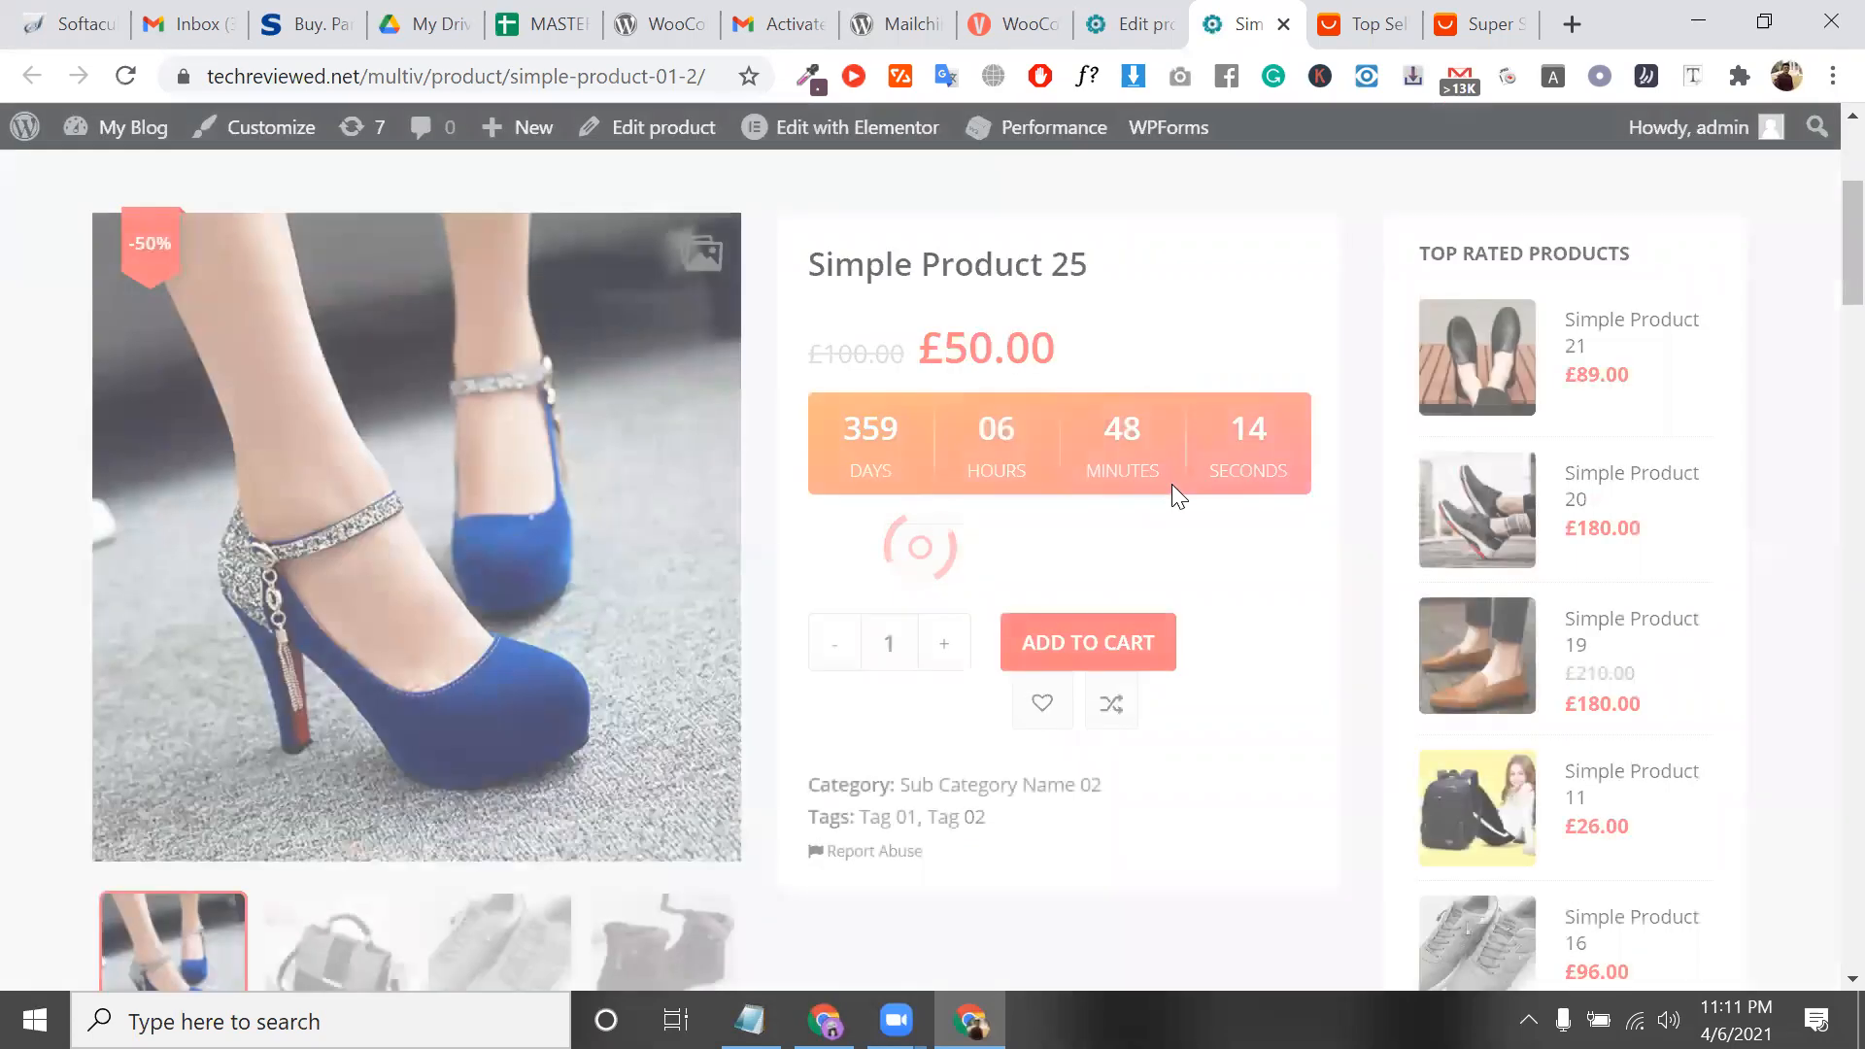
Examine the upsell products under "You may also like..." on Simple Product 25's storefront page
scroll(1266, 664, up, 3)
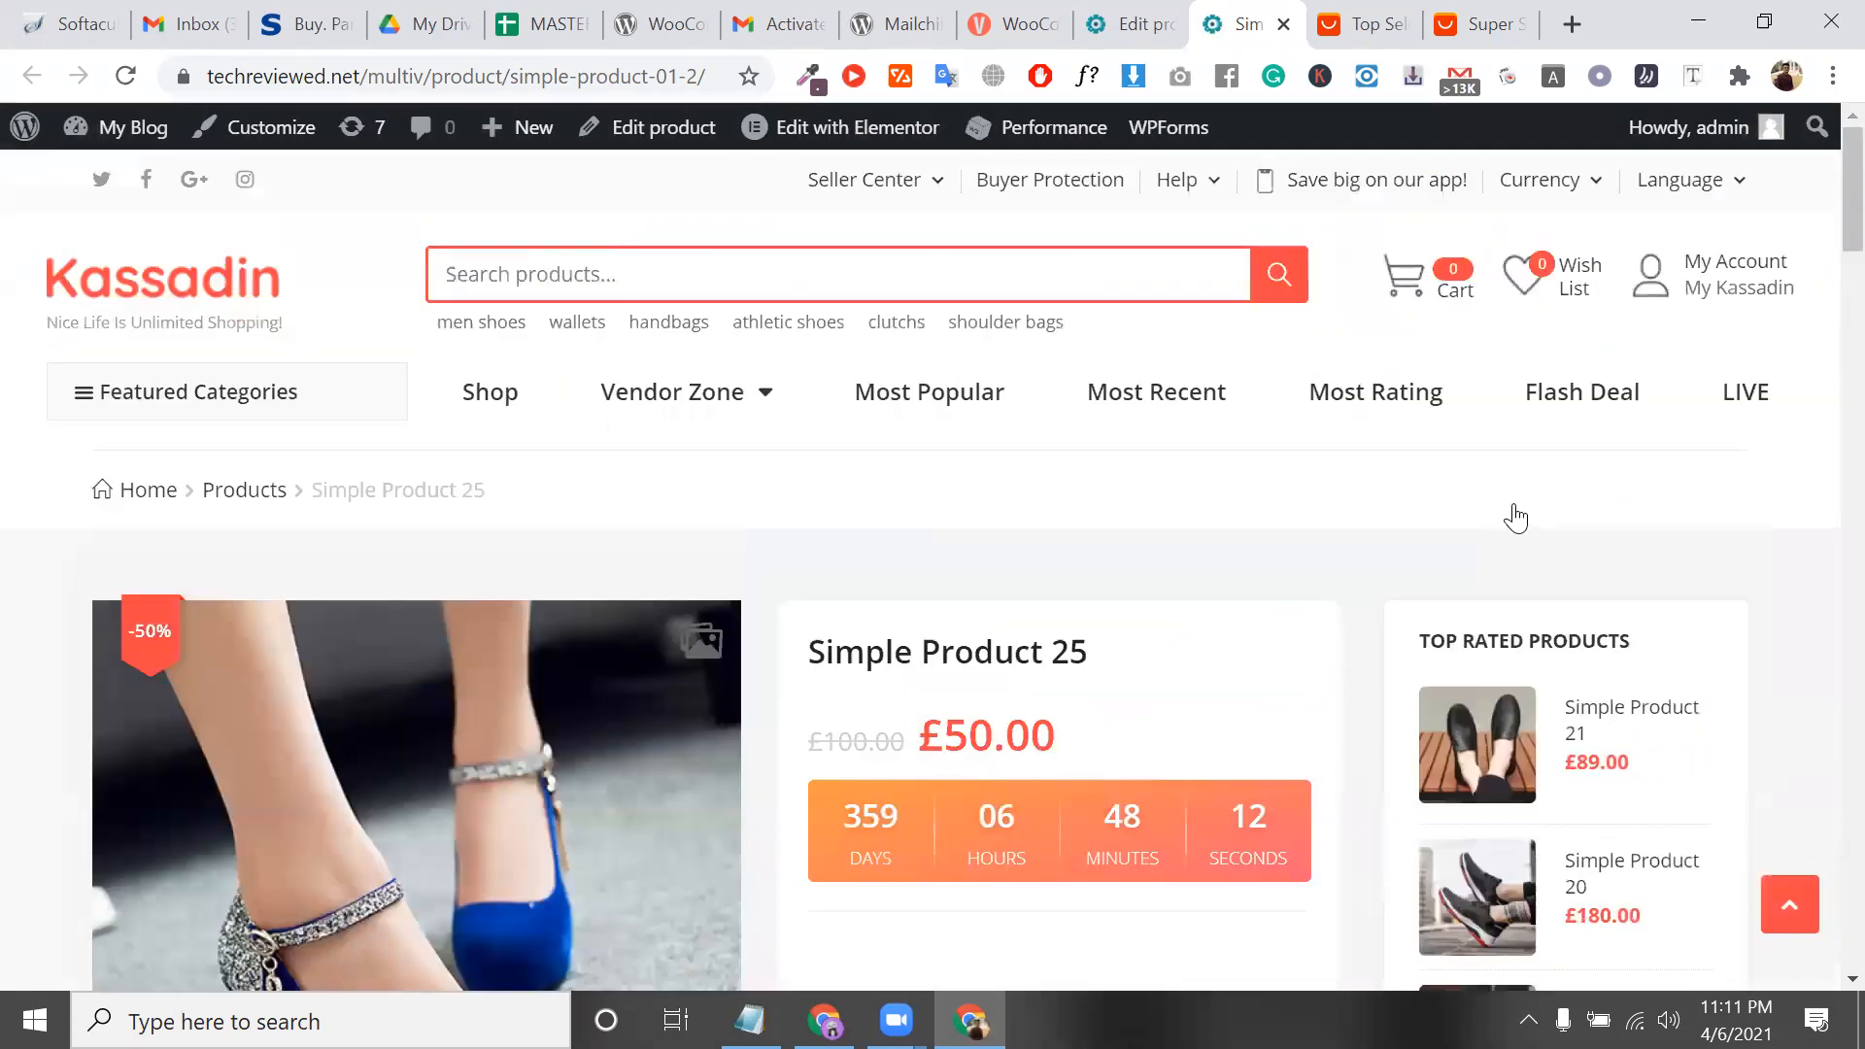
scroll(1510, 567, down, 1)
scroll(1511, 576, down, 2)
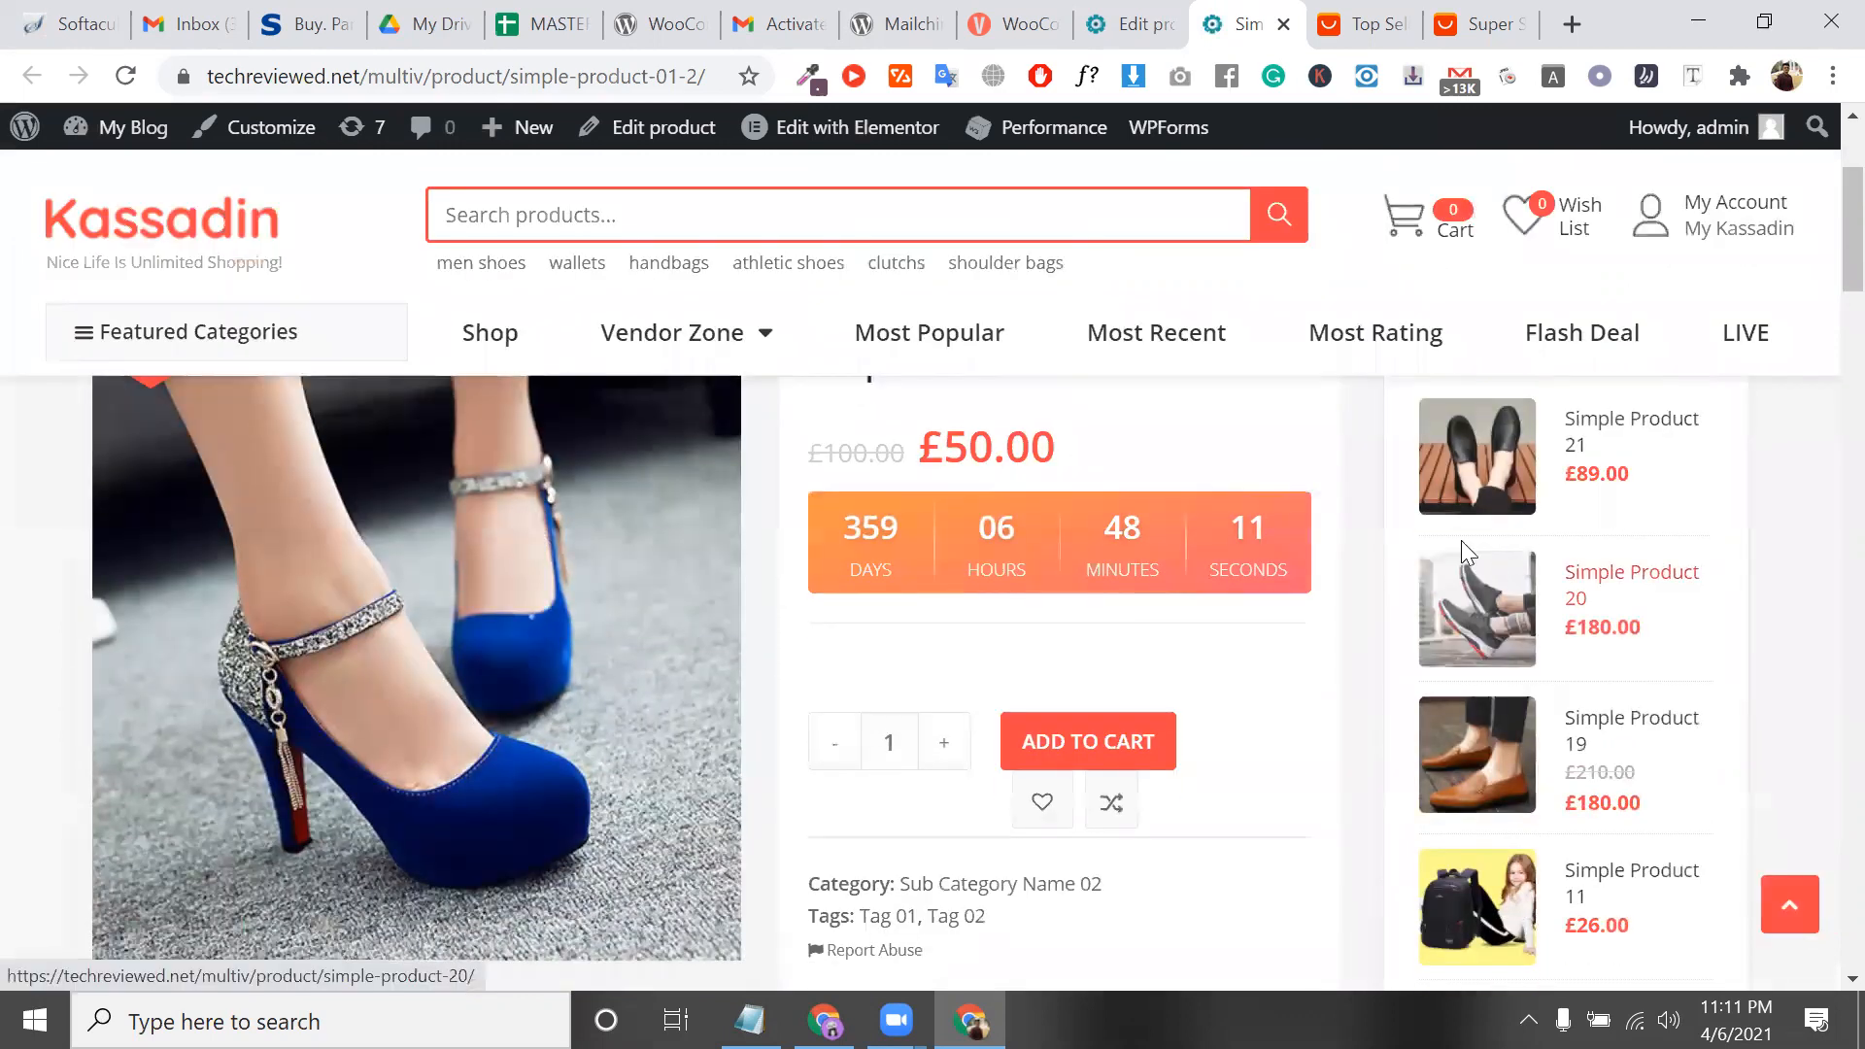
scroll(1462, 540, down, 6)
scroll(1461, 544, down, 15)
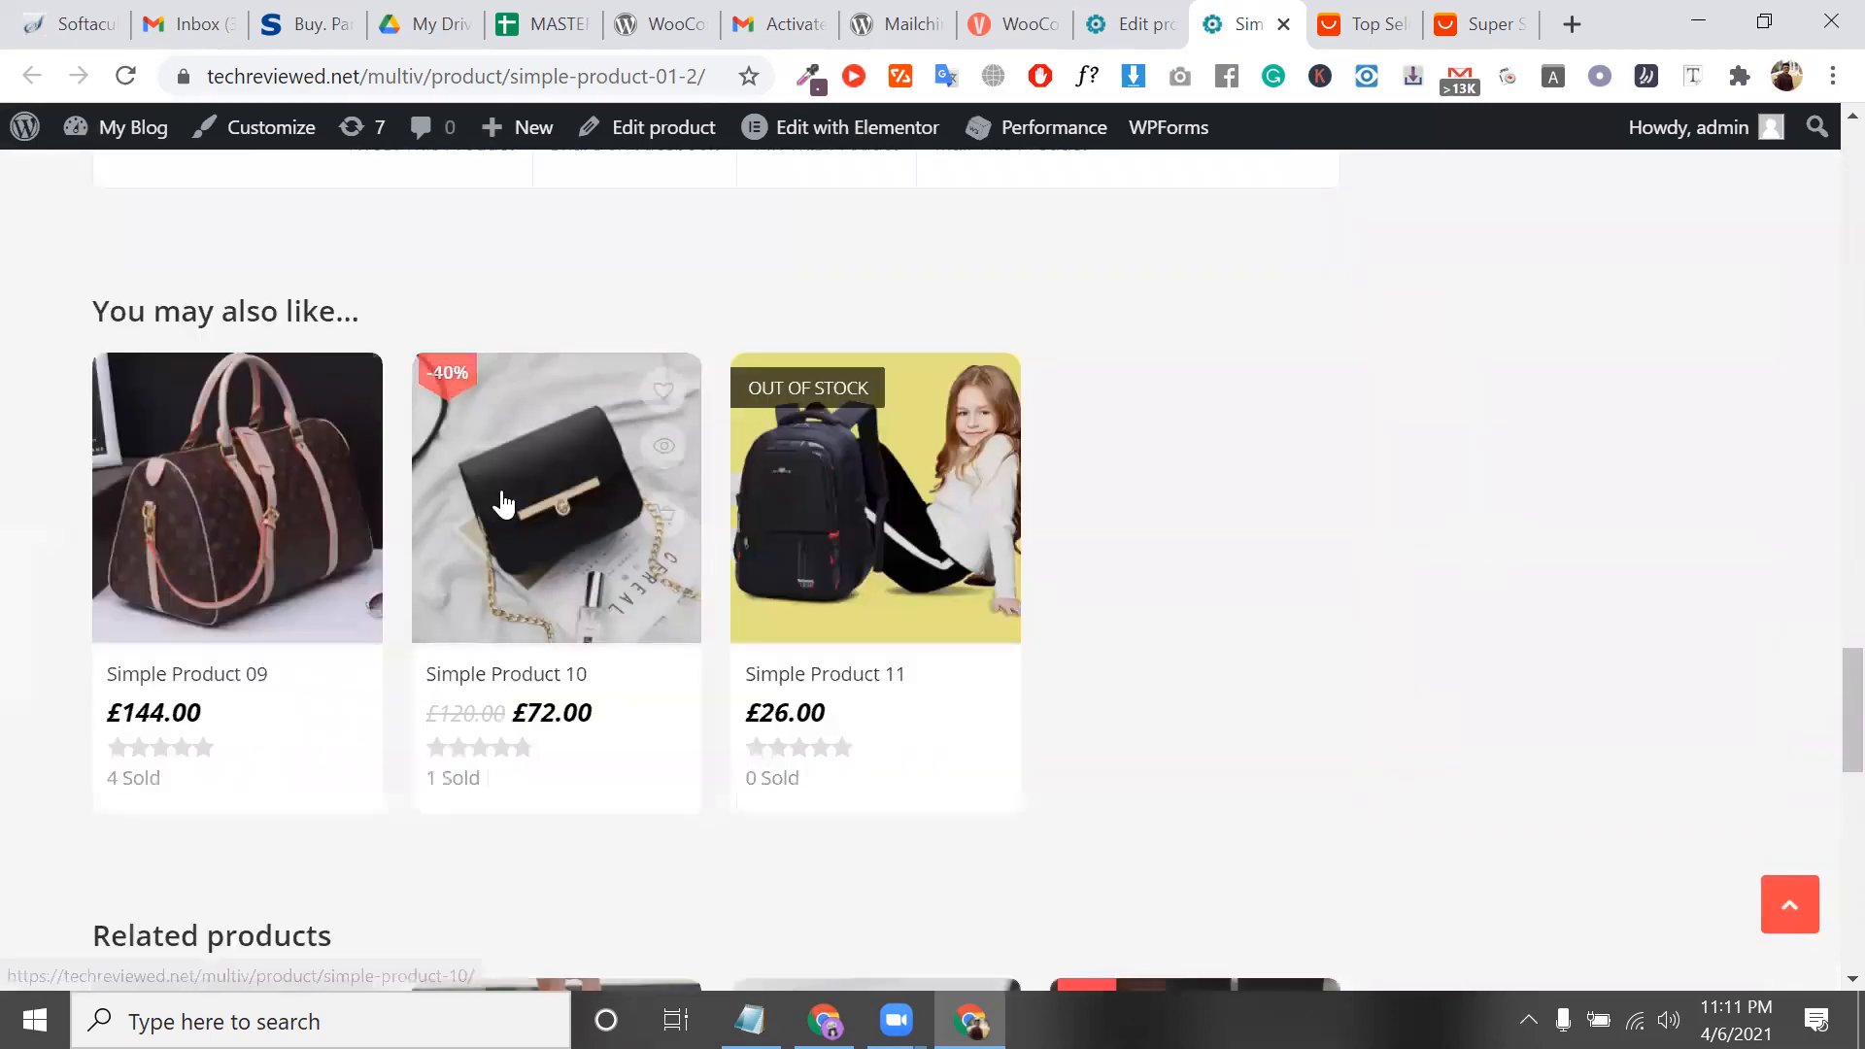
triple_click(268, 313)
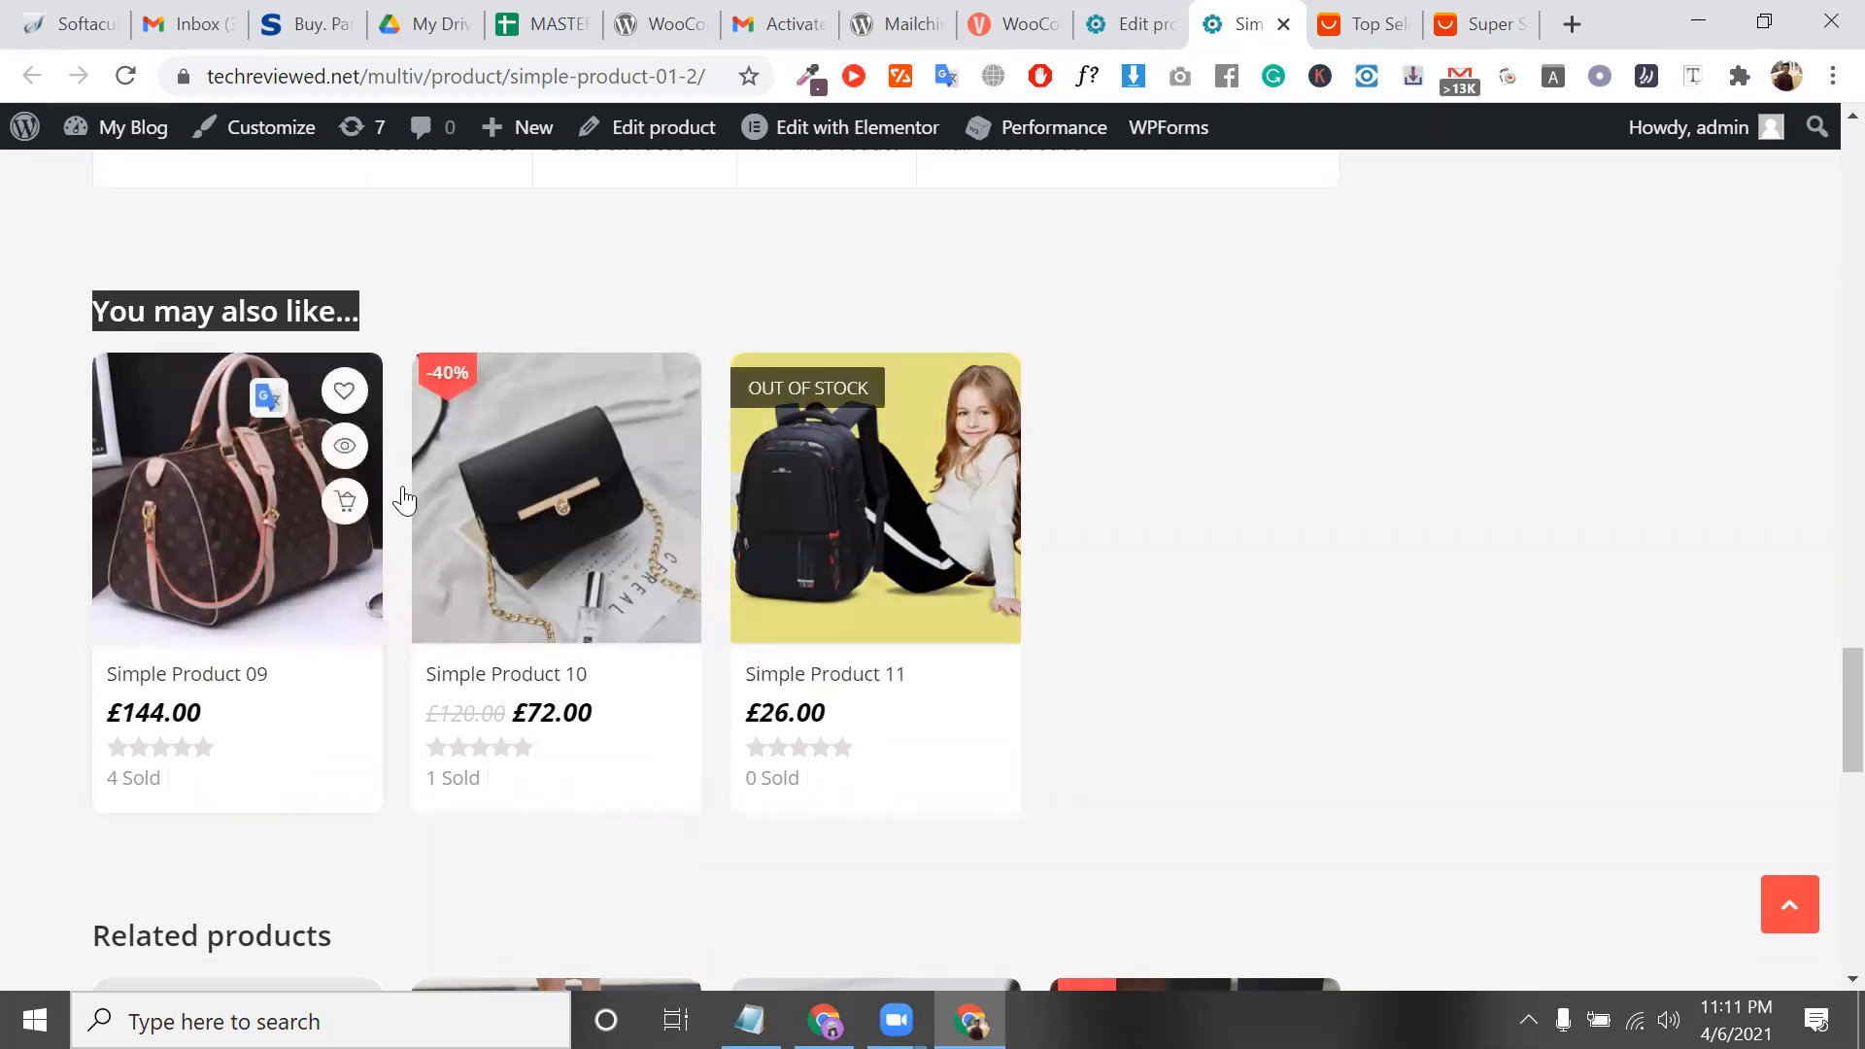
click(279, 307)
key(ctrl+a)
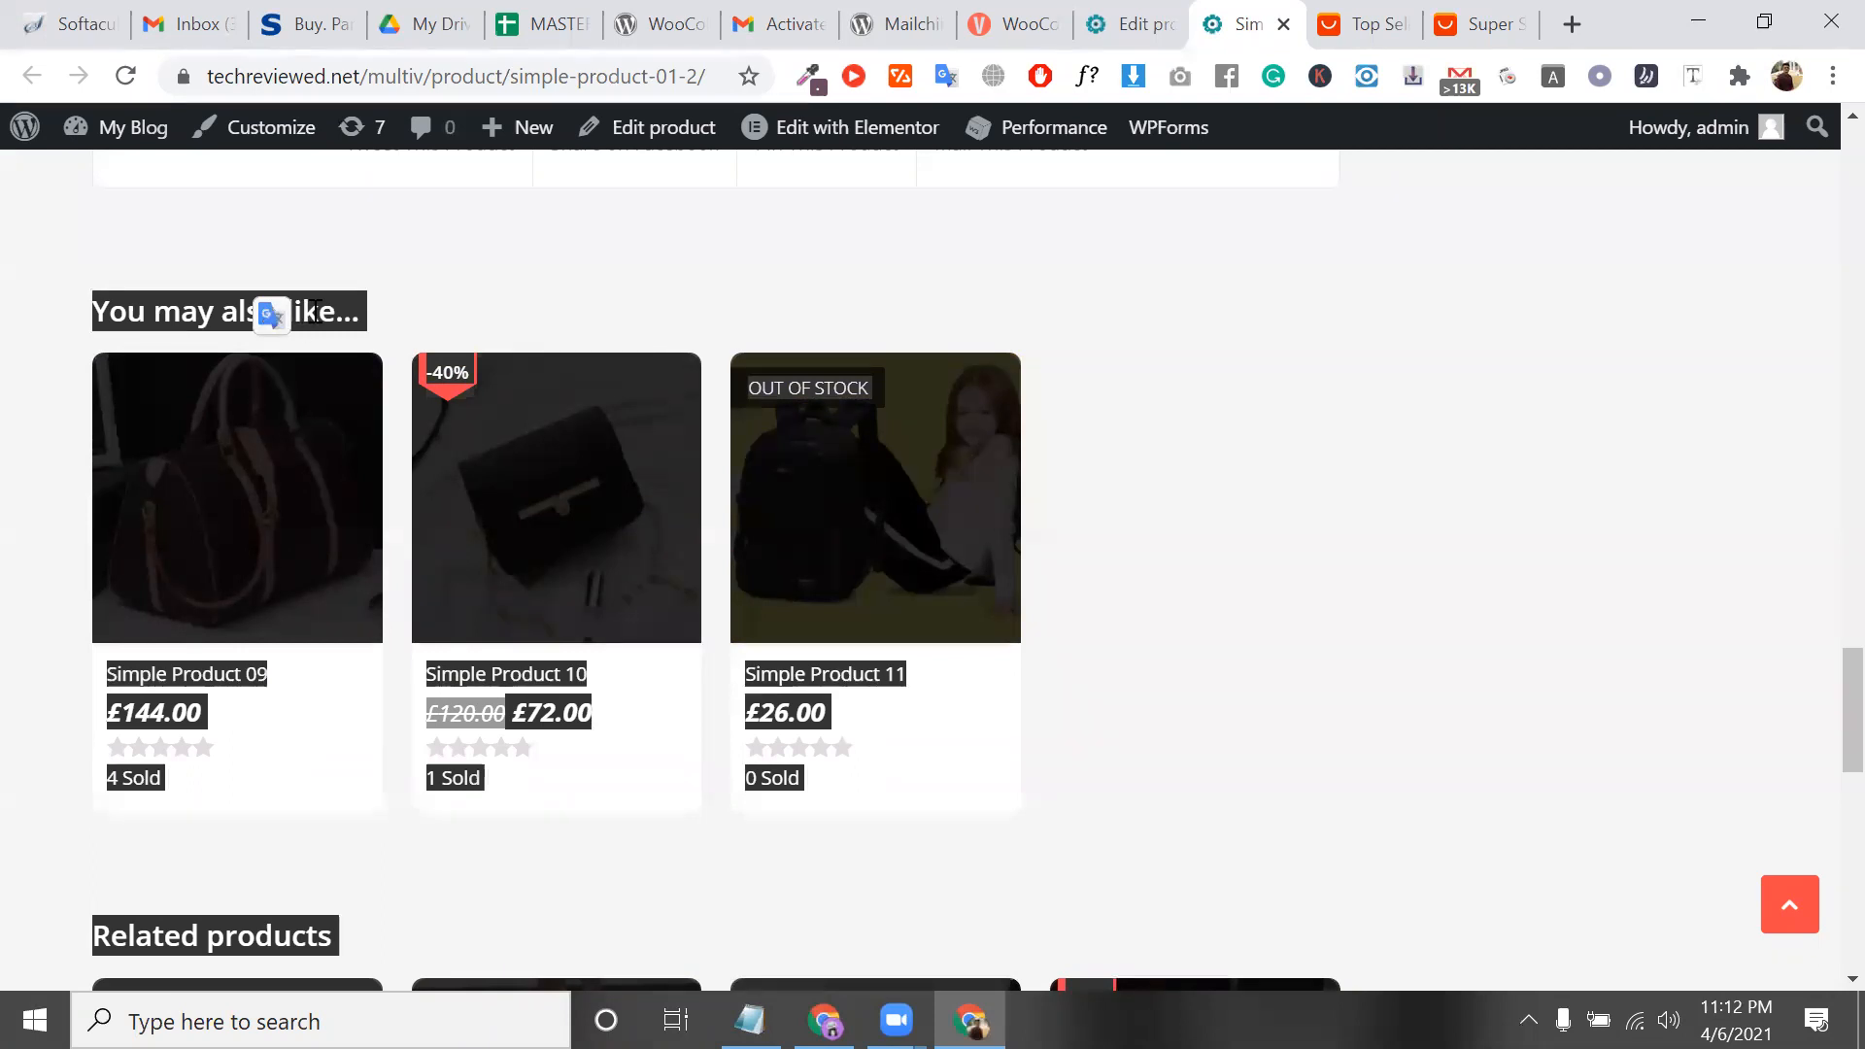
double_click(312, 316)
scroll(316, 321, down, 1)
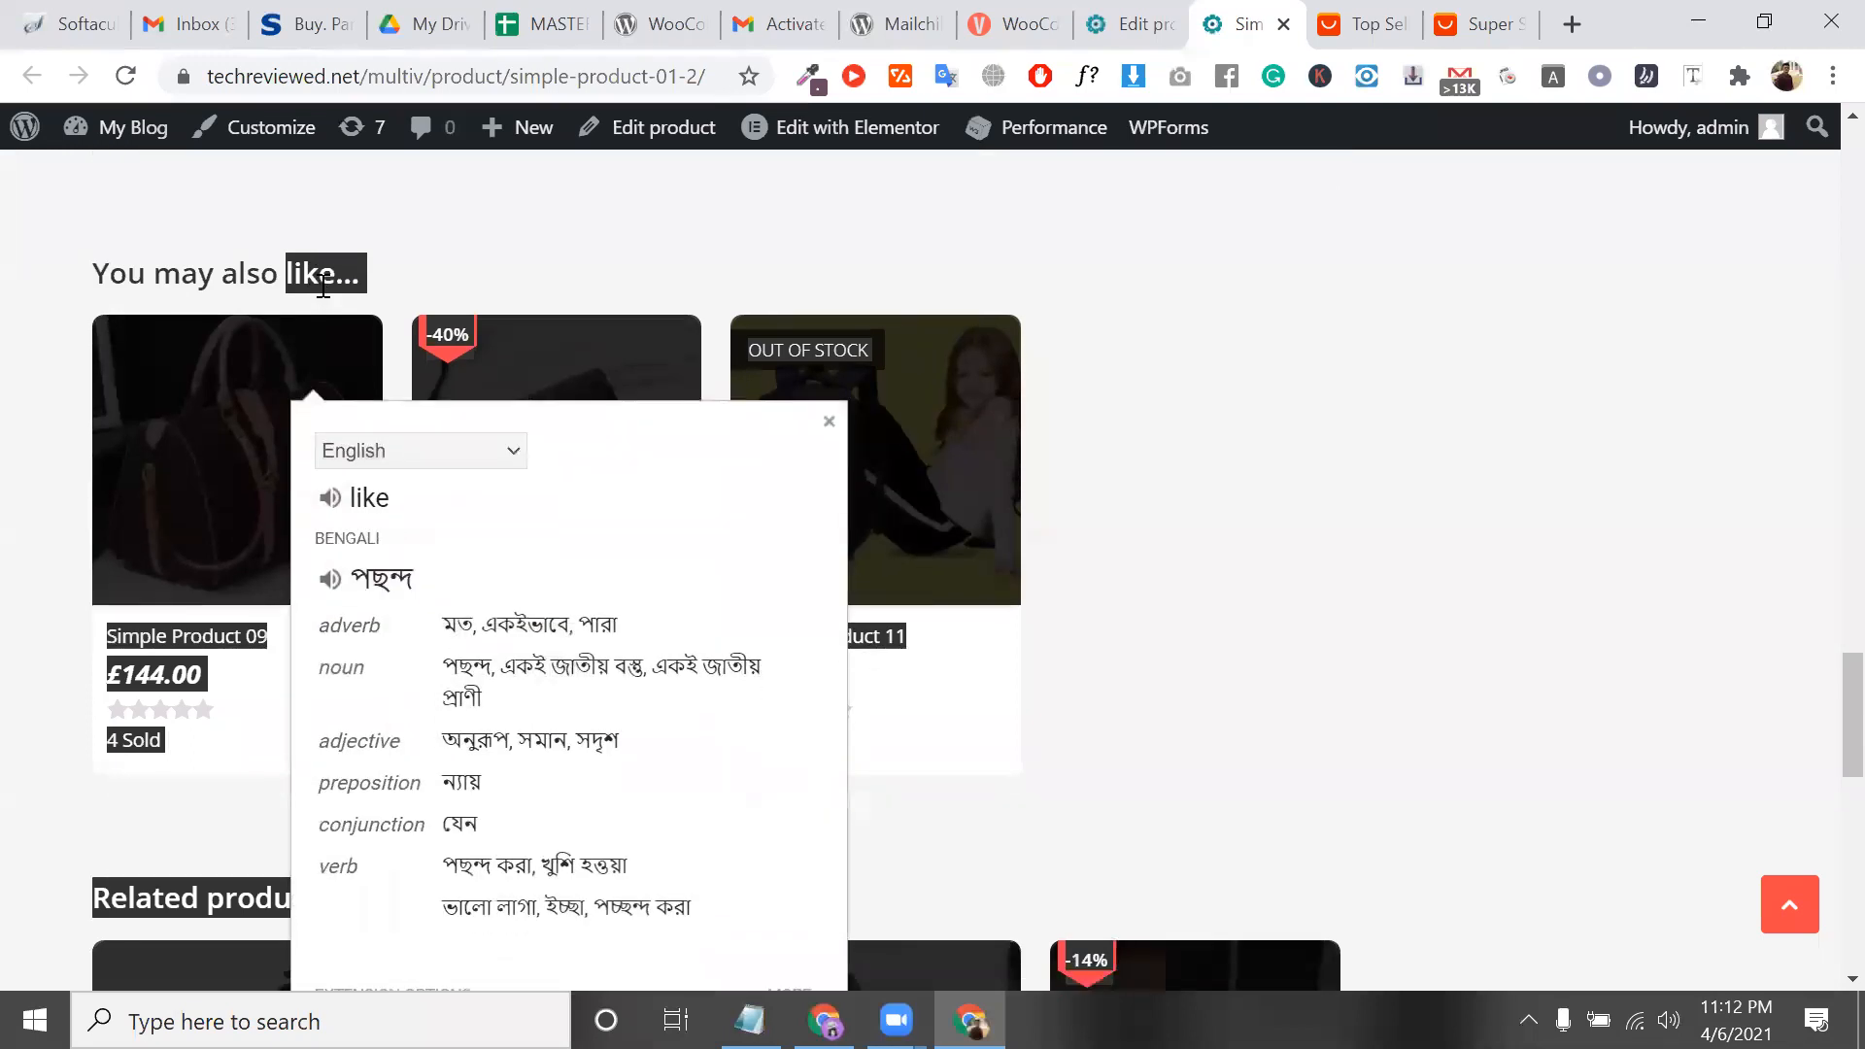
scroll(323, 292, down, 2)
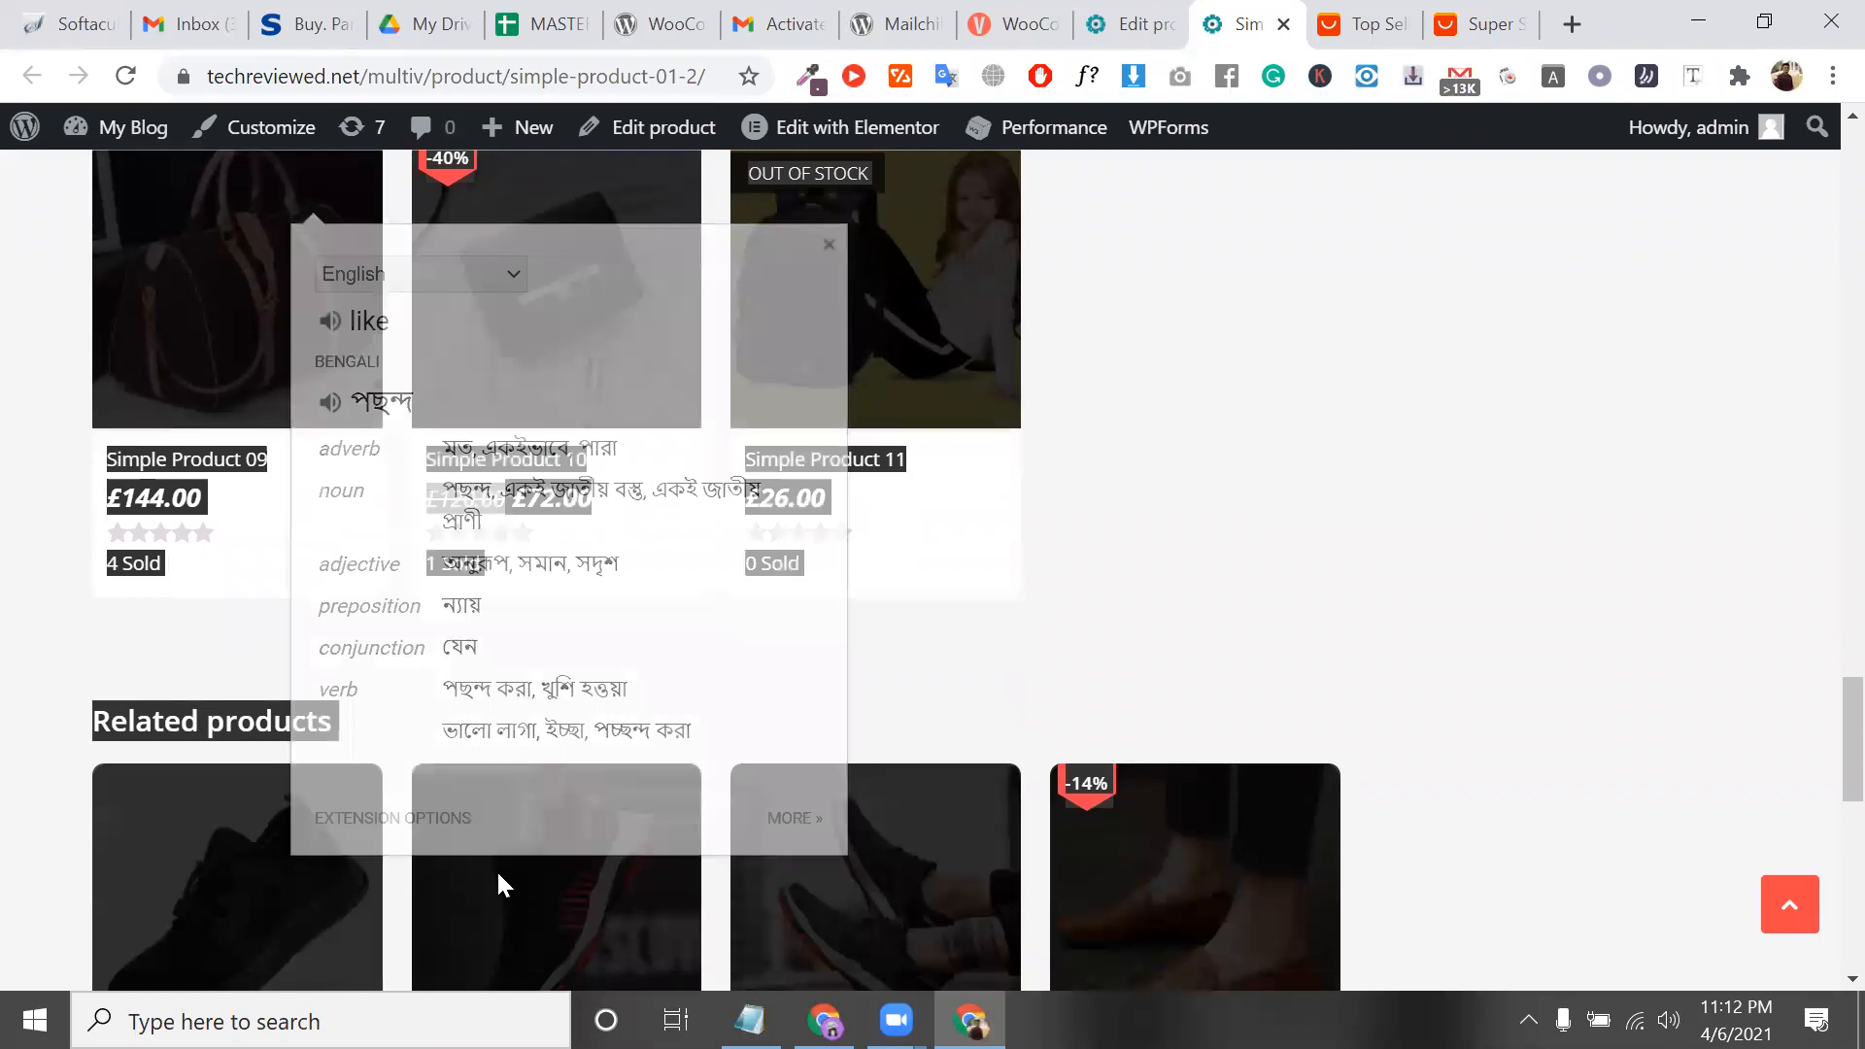
click(512, 733)
Compare the "Related products" section with the upsell section above it
scroll(549, 782, down, 4)
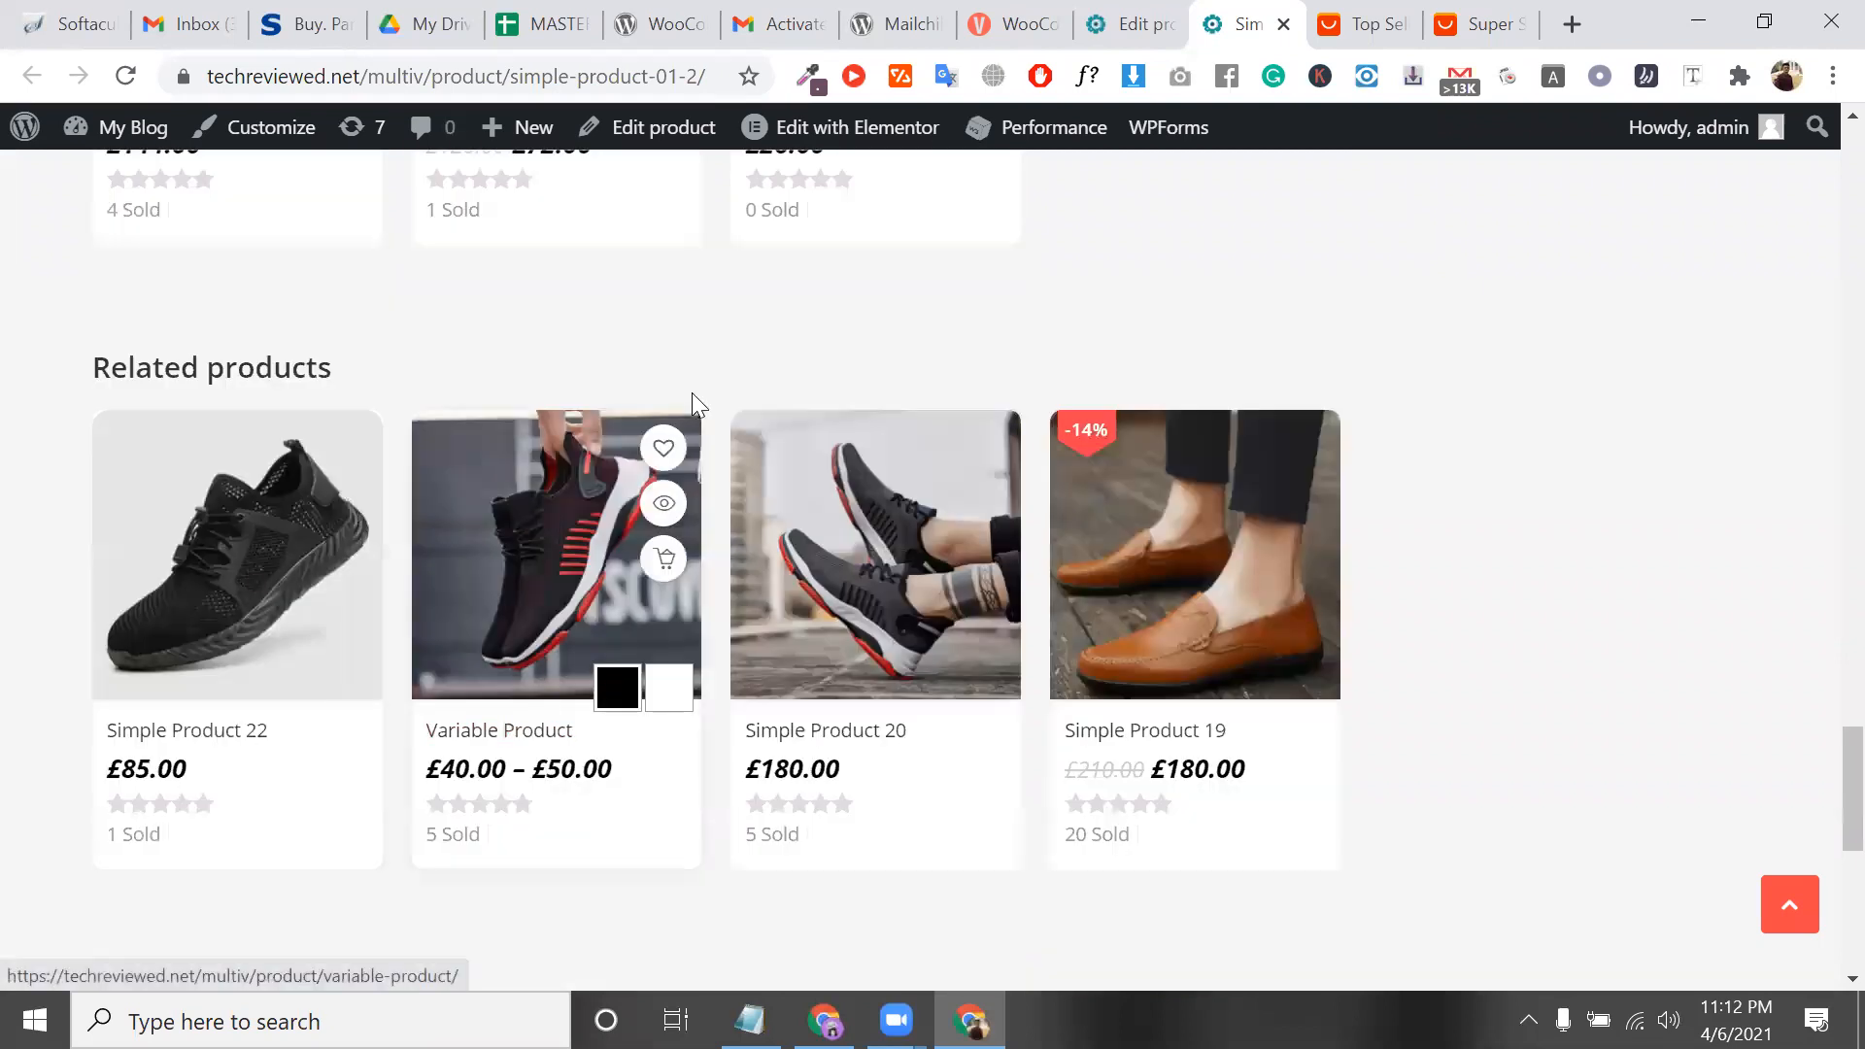
scroll(278, 819, up, 4)
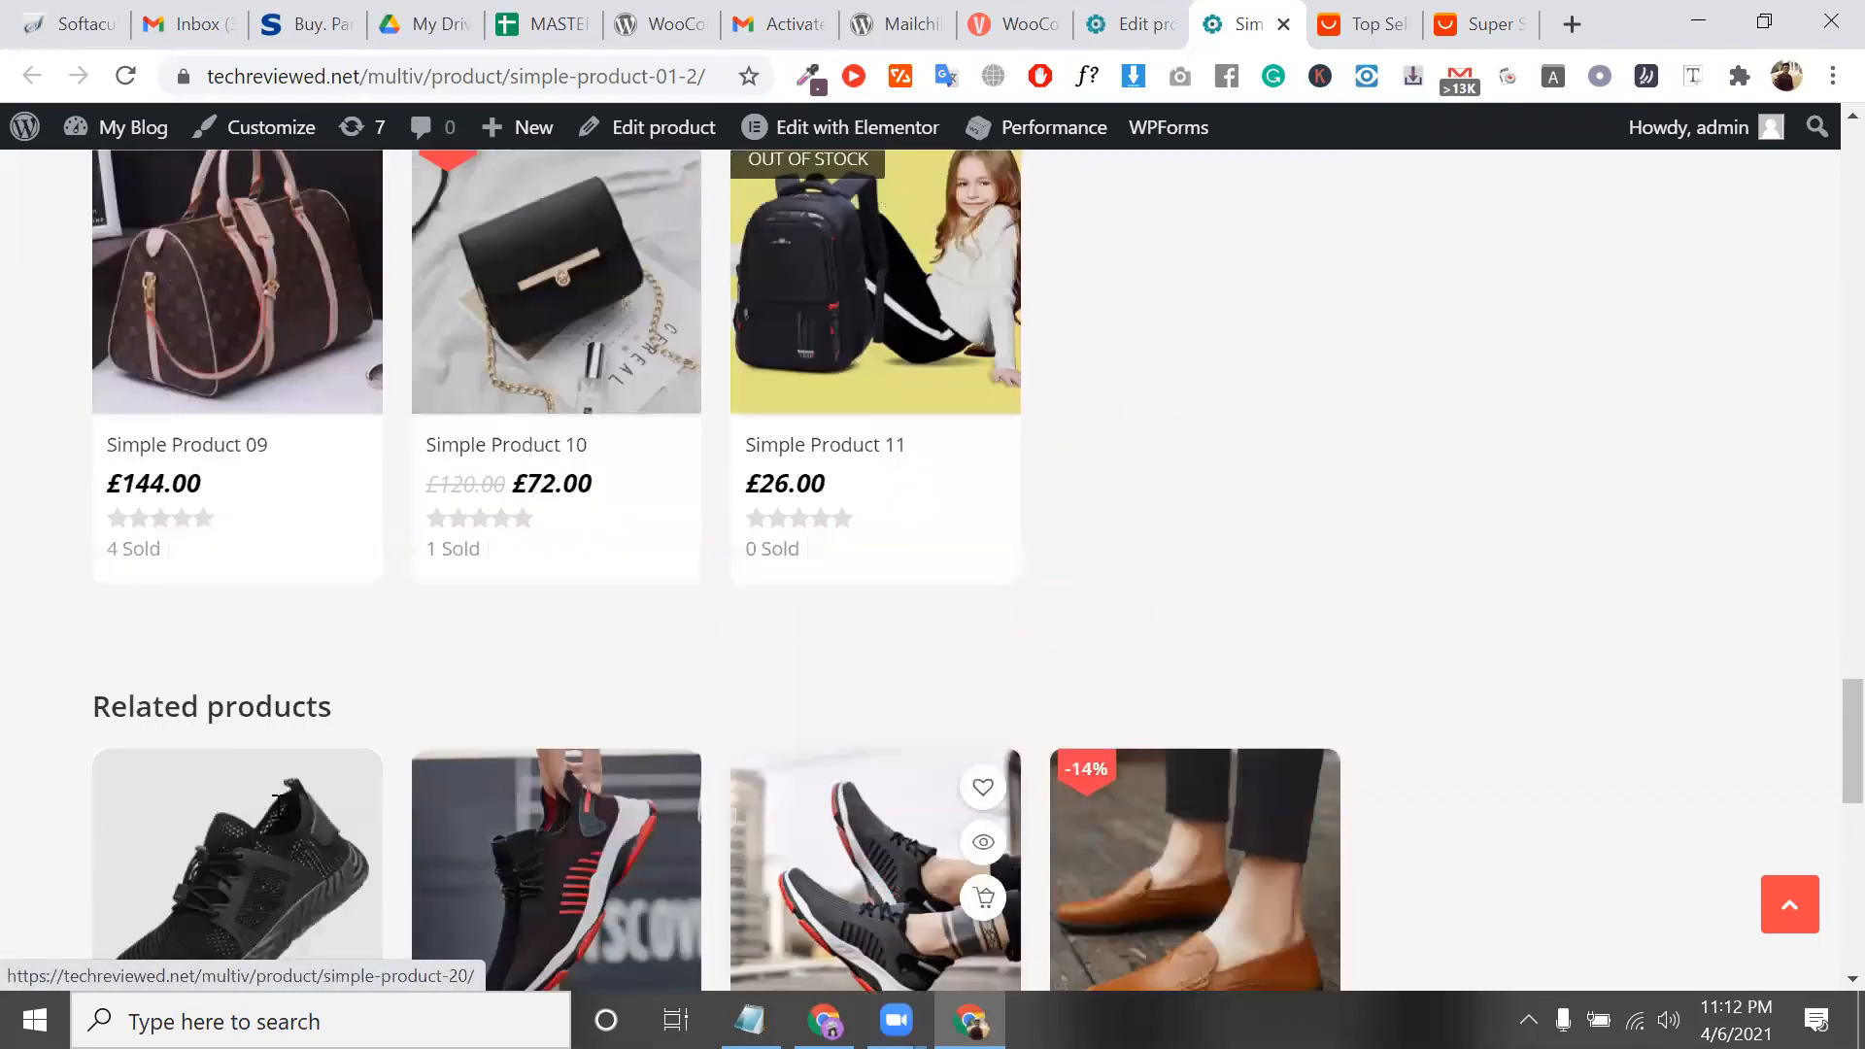
triple_click(278, 819)
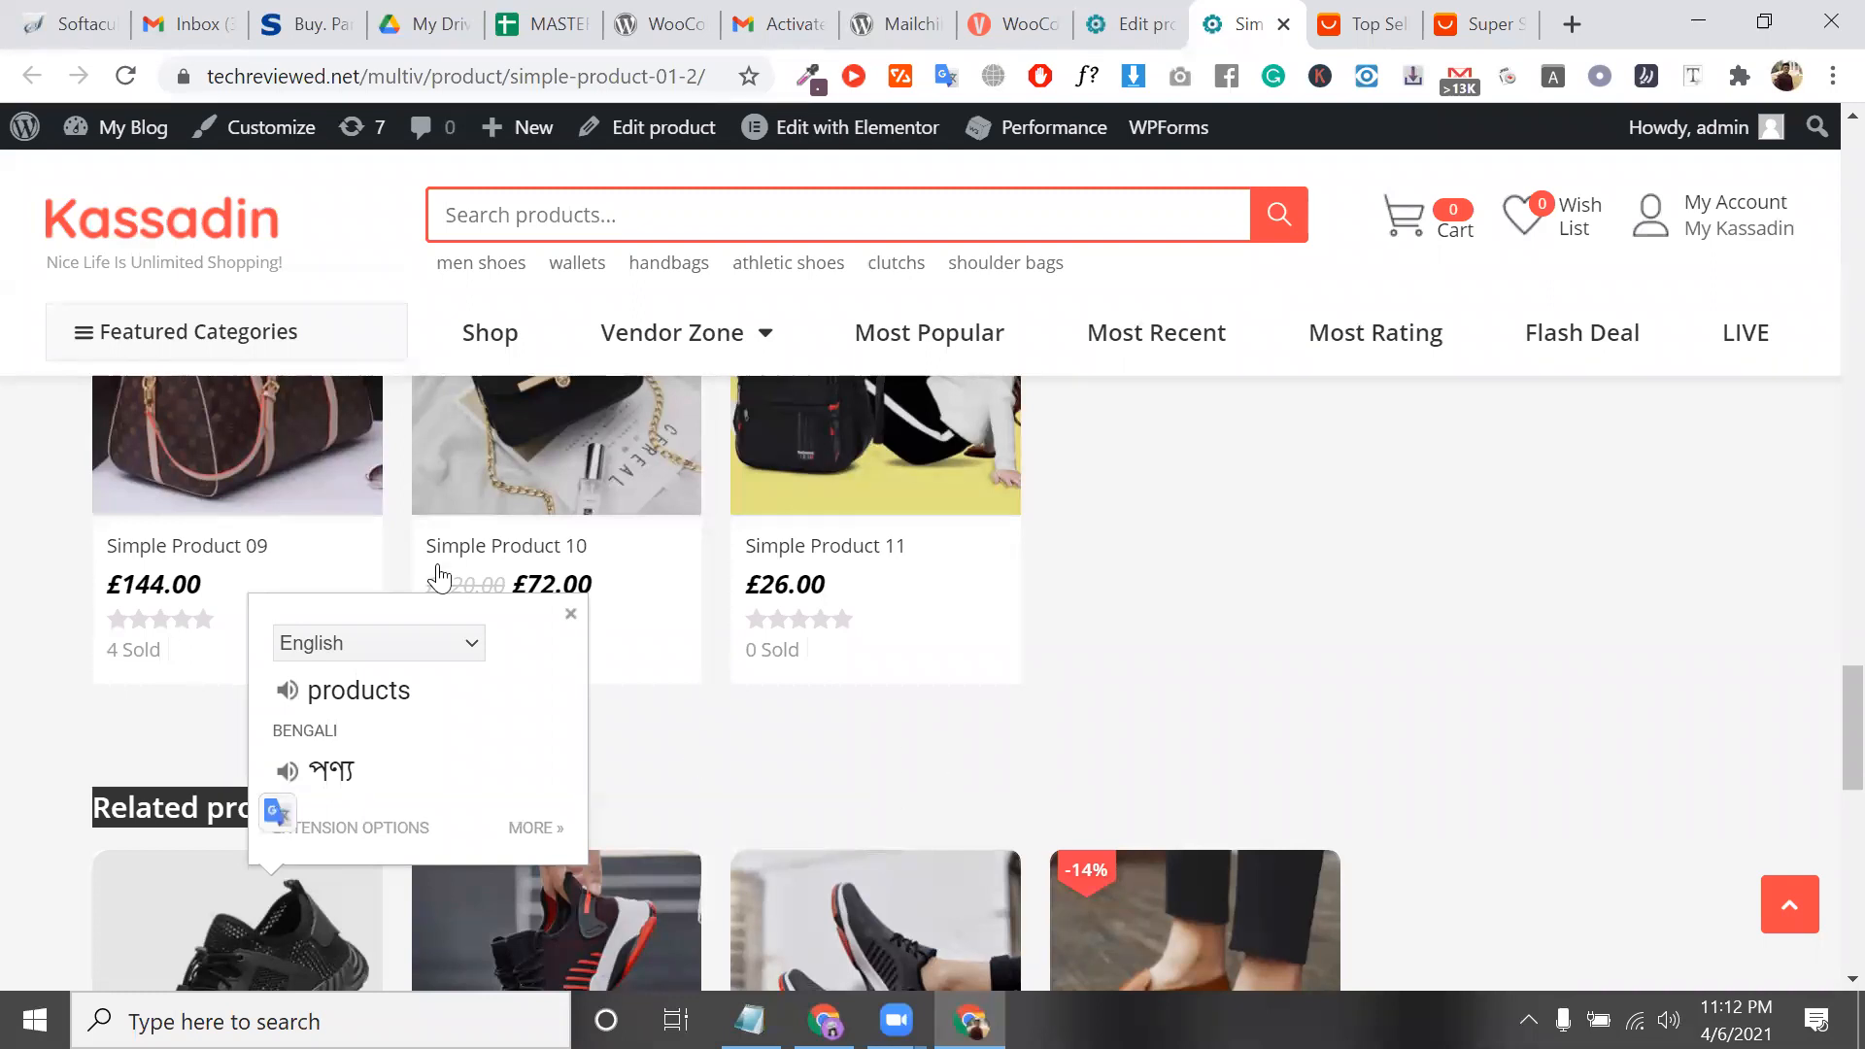
Add one Simple Product 25 to the cart from its storefront page and go to the cart
scroll(266, 553, up, 3)
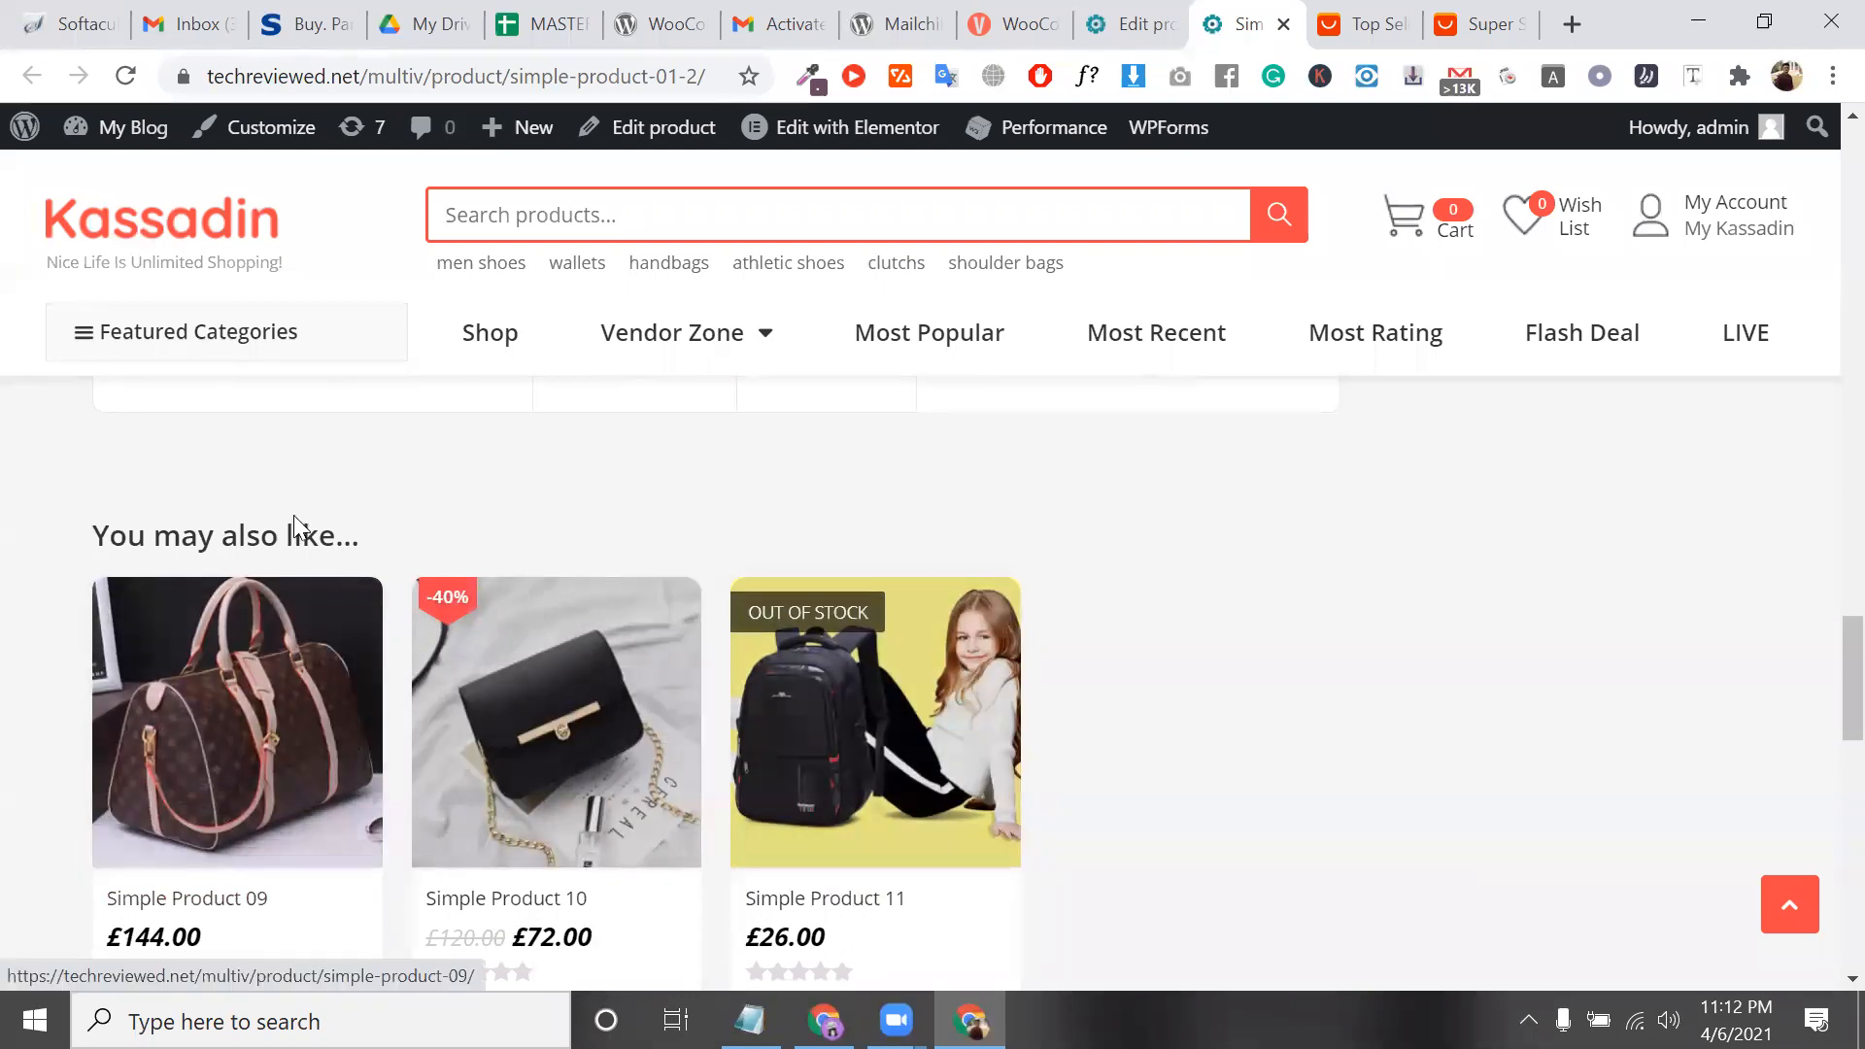
scroll(295, 527, up, 8)
scroll(296, 526, up, 10)
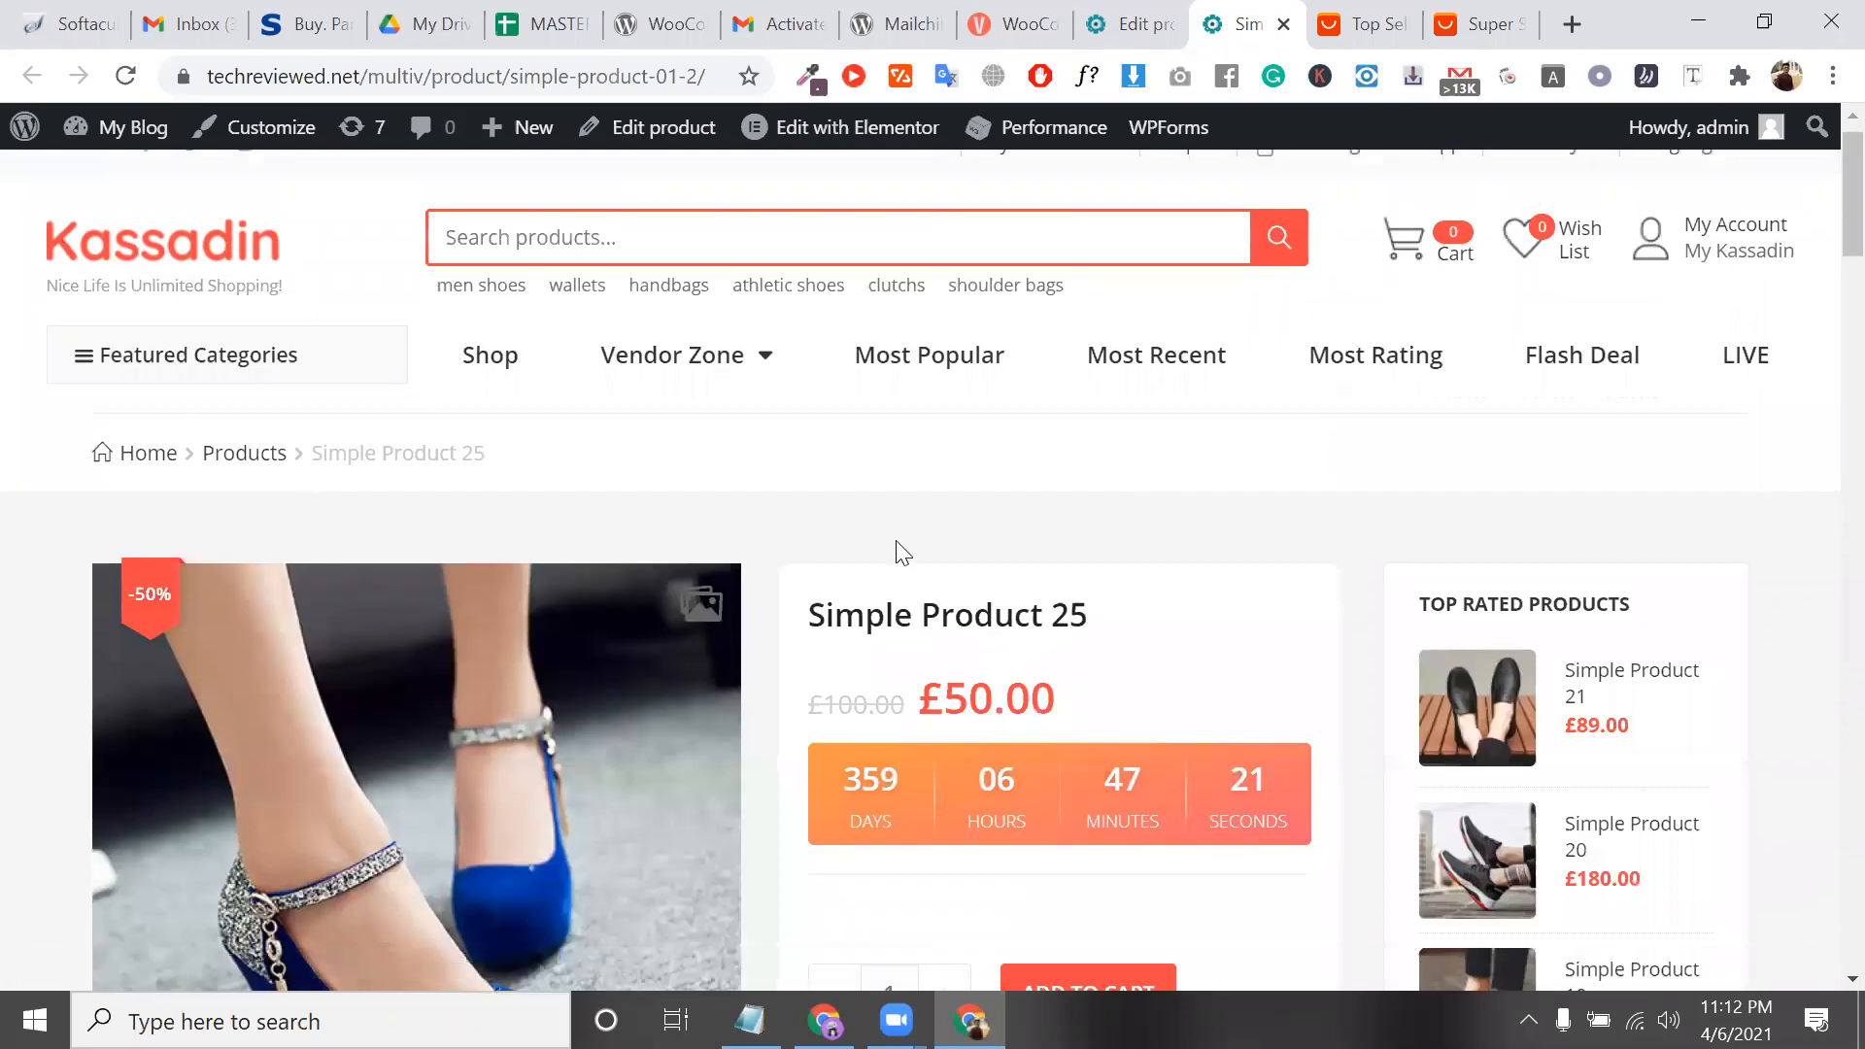
scroll(895, 540, down, 3)
scroll(1119, 561, up, 3)
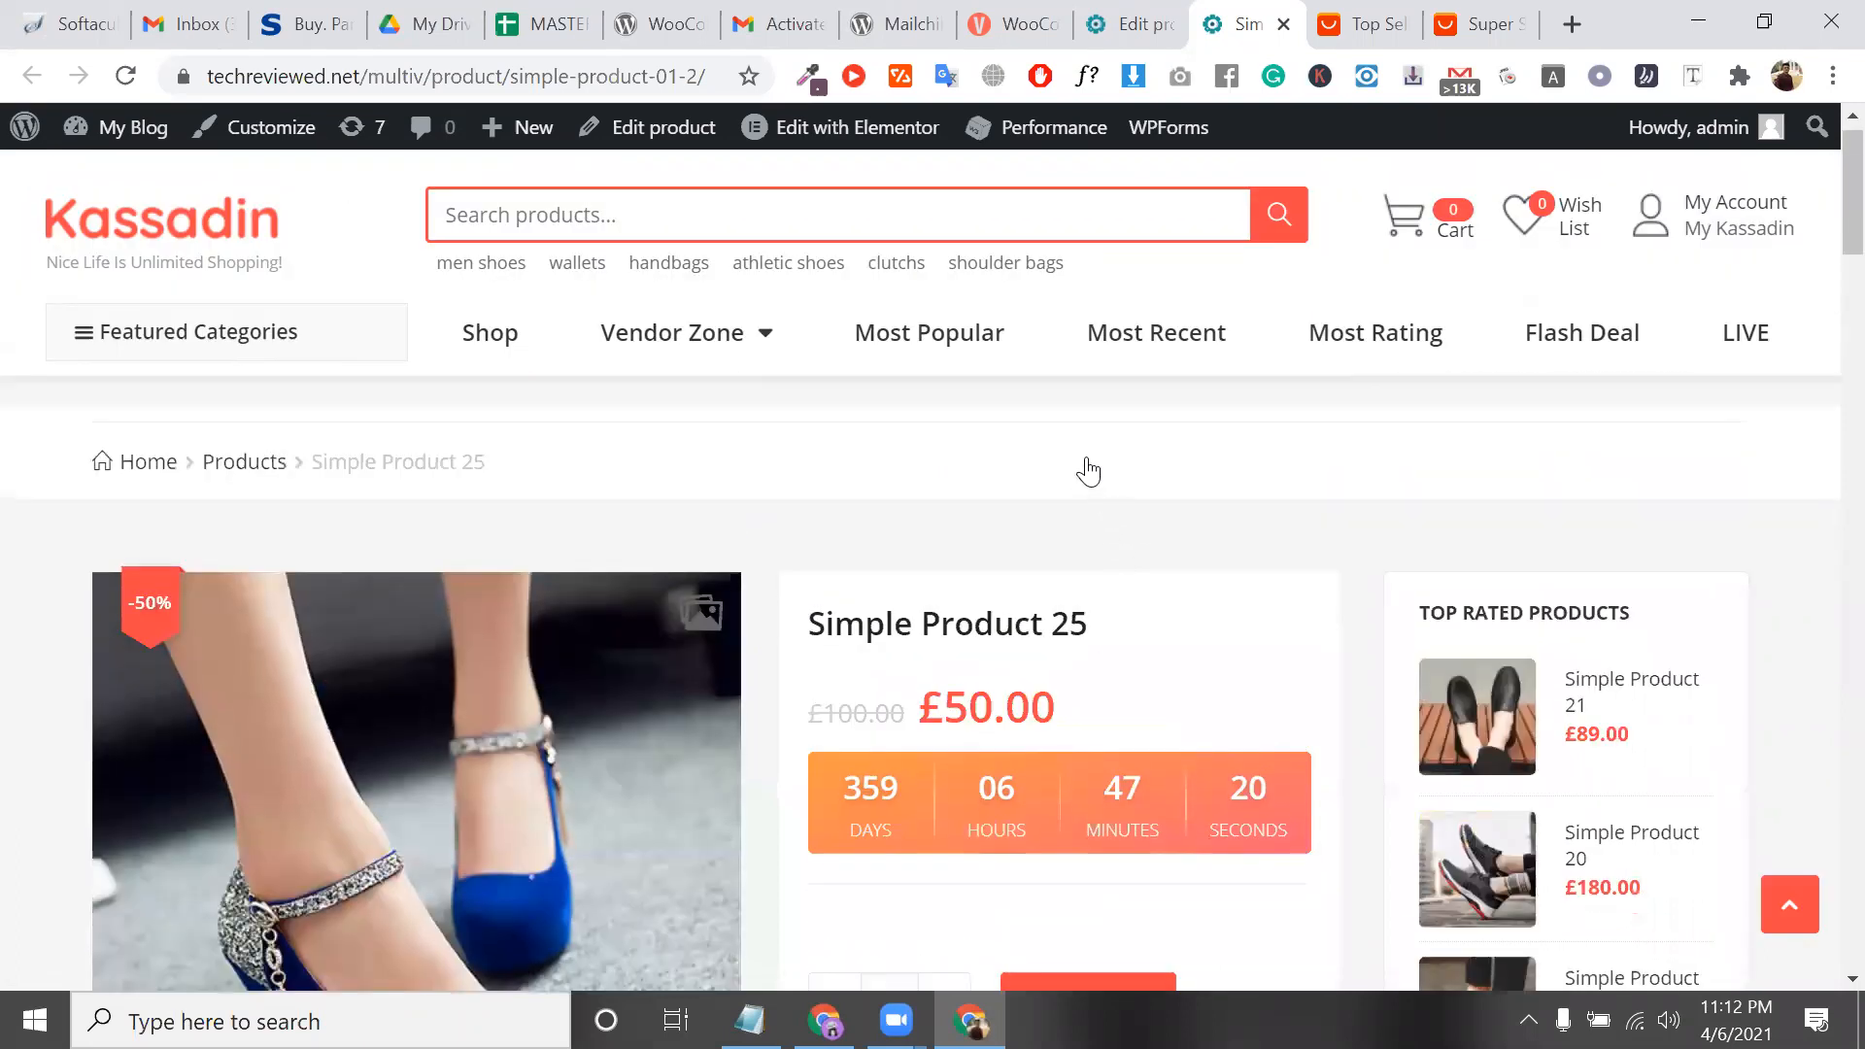
scroll(1088, 471, up, 1)
scroll(1088, 471, down, 5)
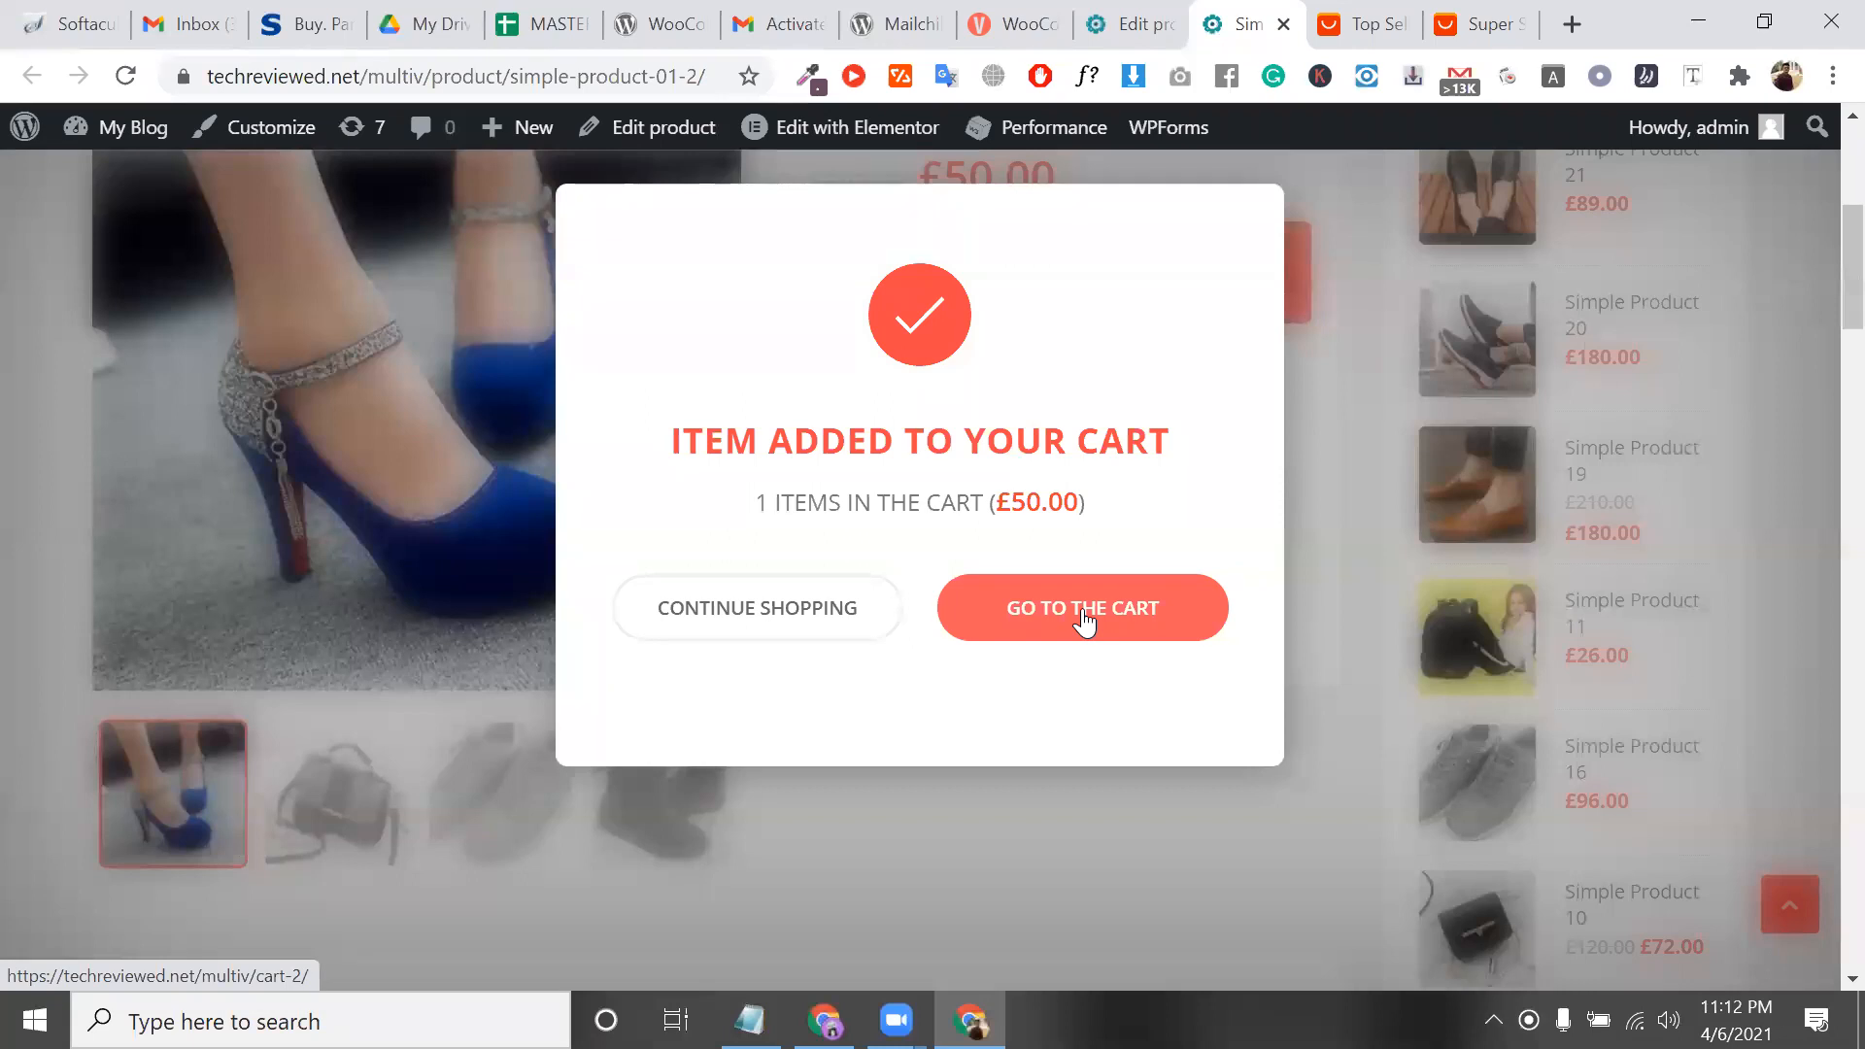
click(1084, 622)
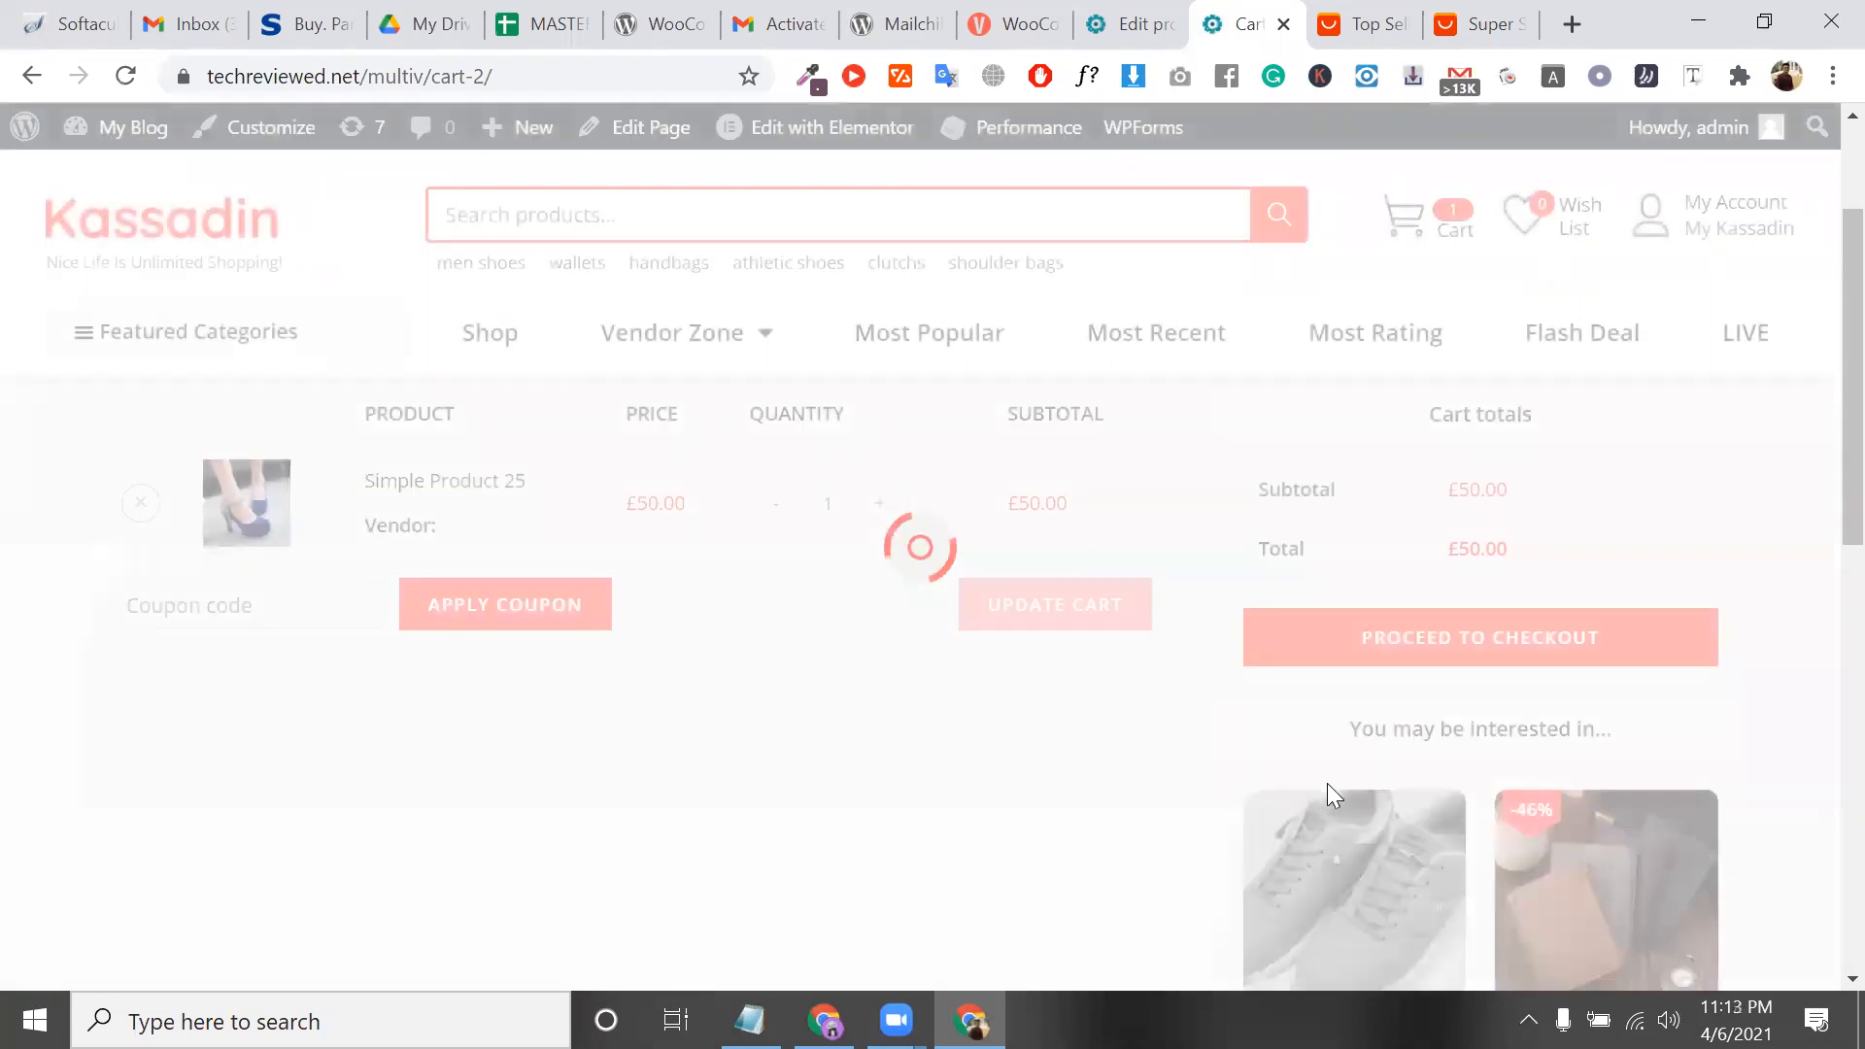
Examine the cart totals and the cross-sell products under "You may be interested in..." on the cart page
scroll(1327, 783, down, 3)
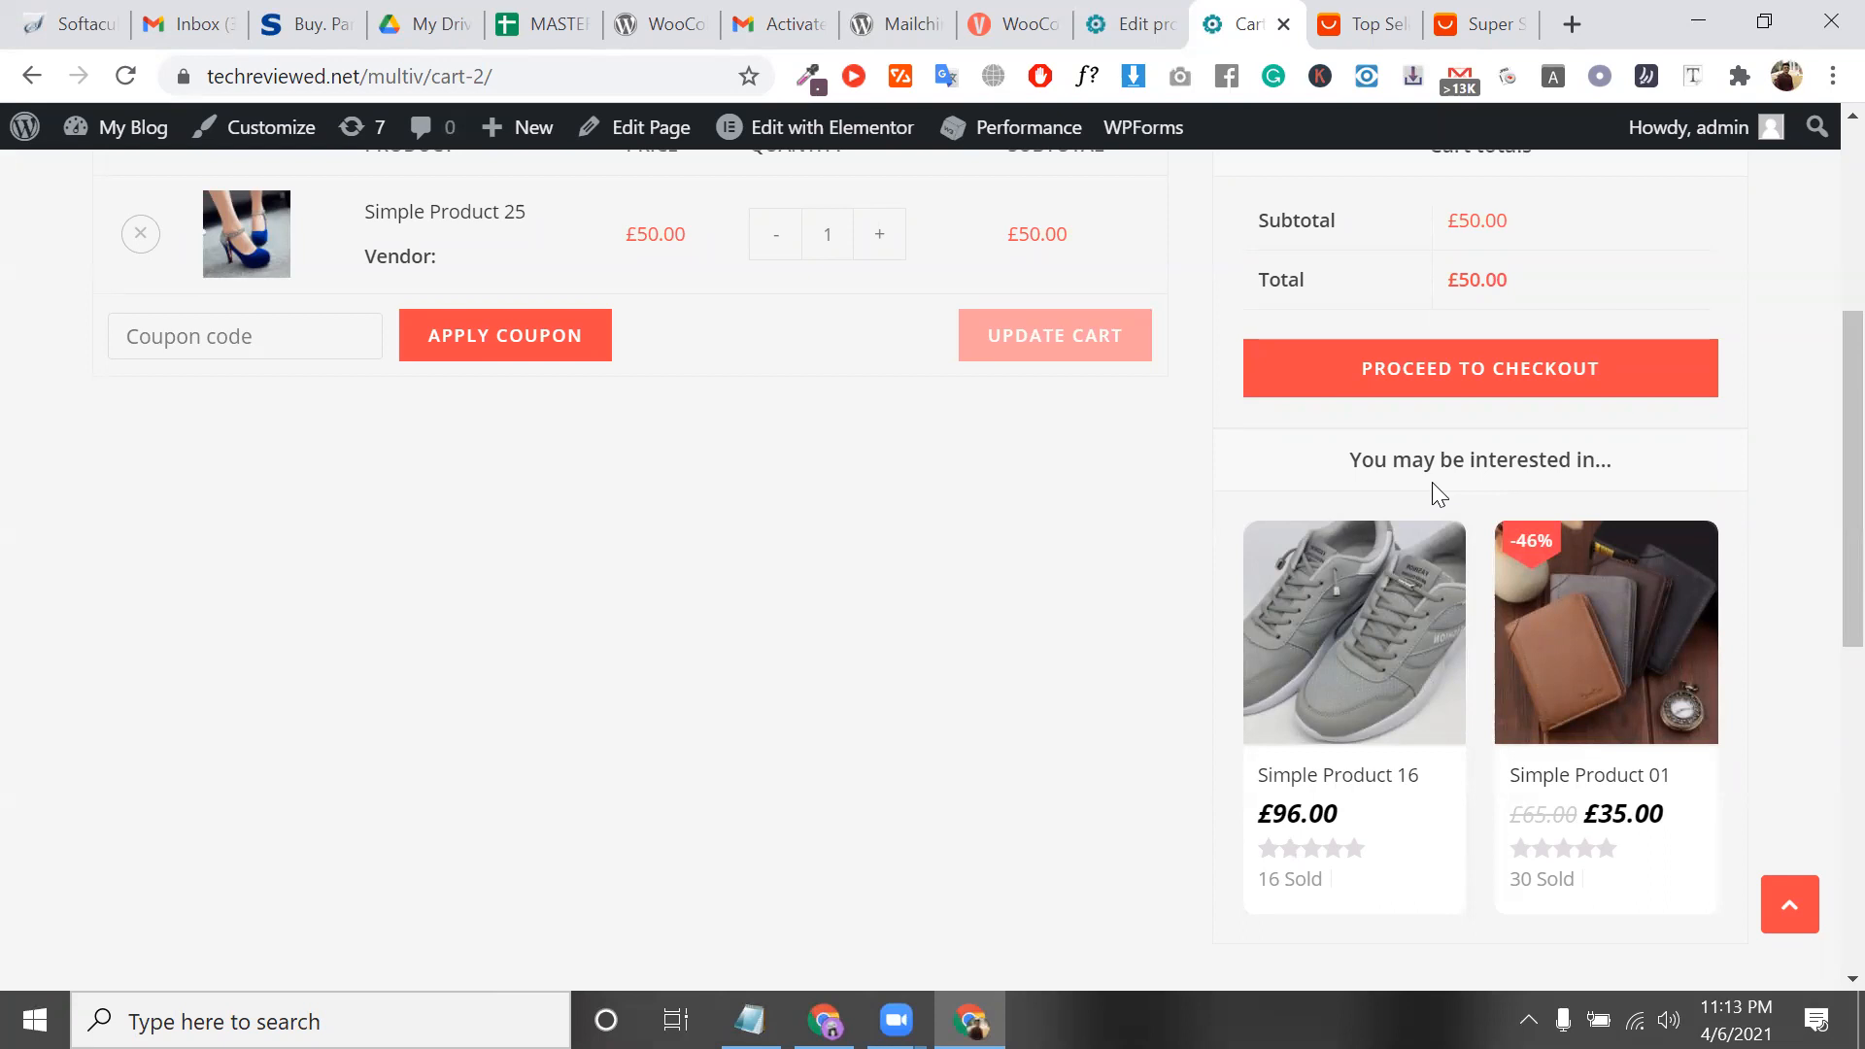
scroll(1432, 481, up, 3)
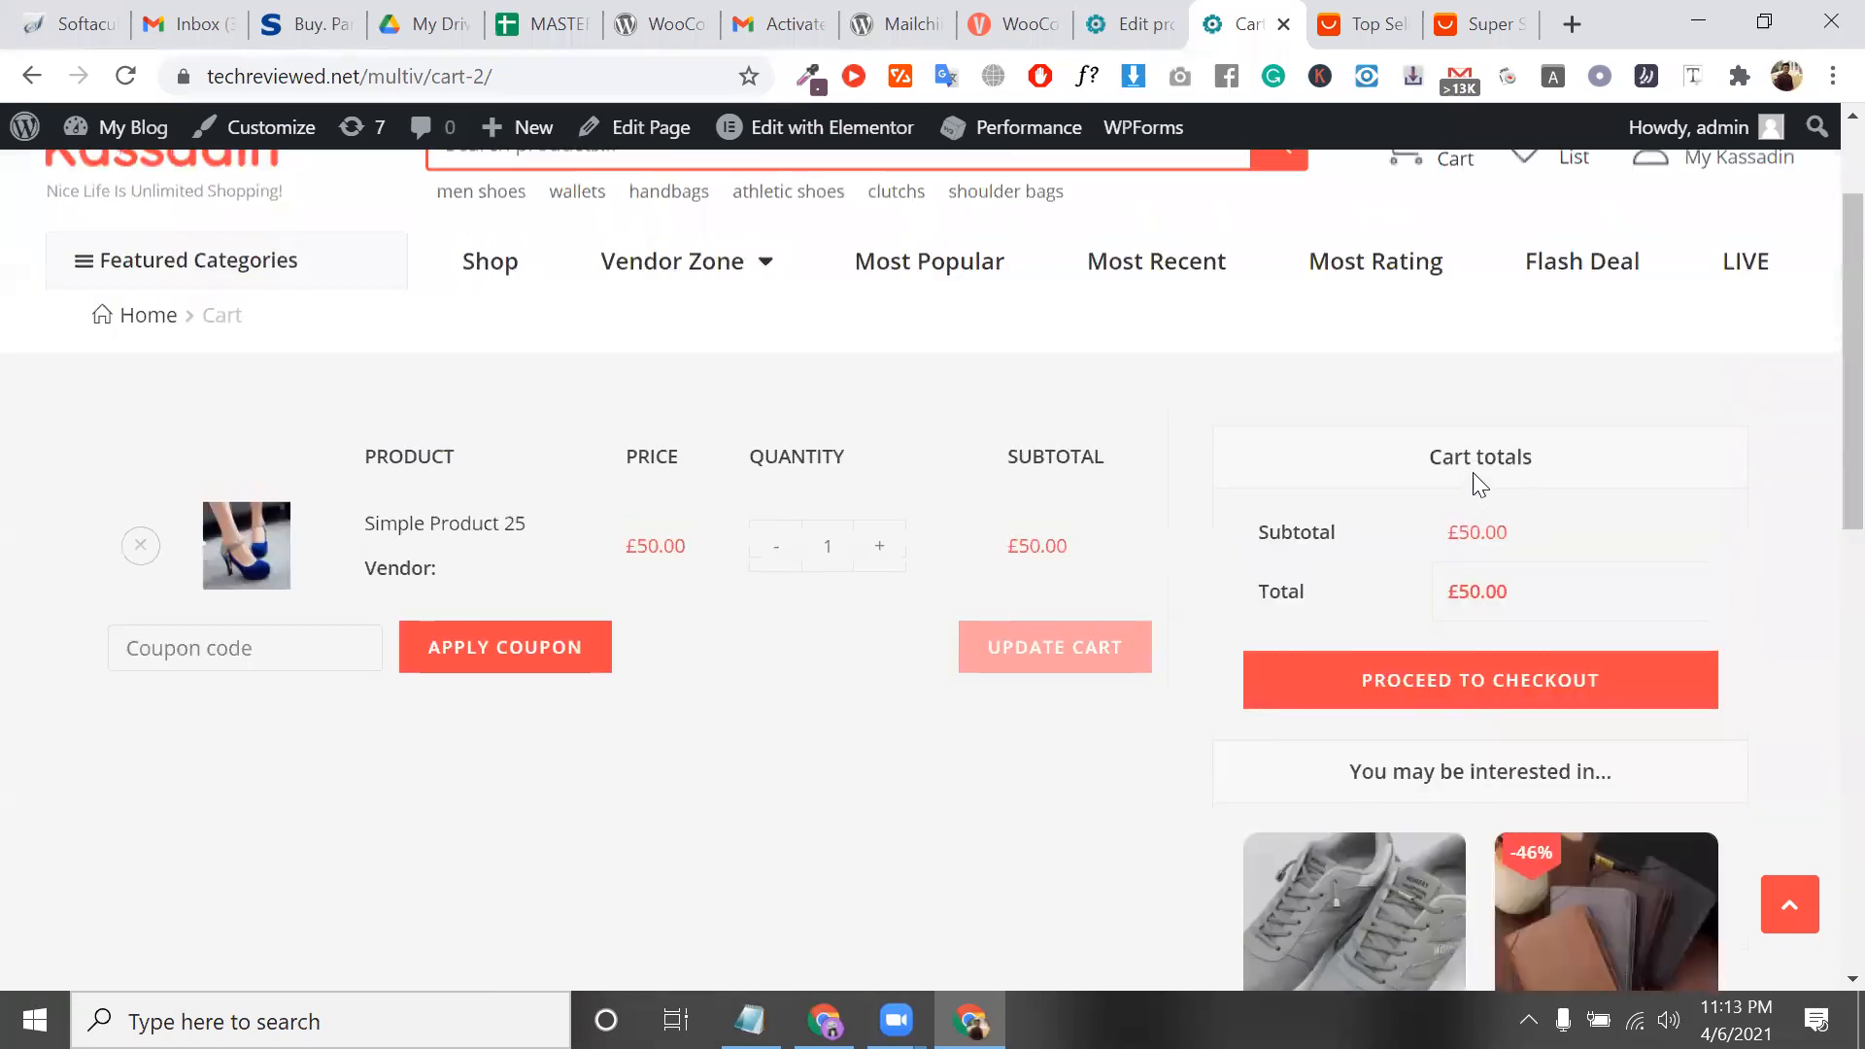
triple_click(1478, 462)
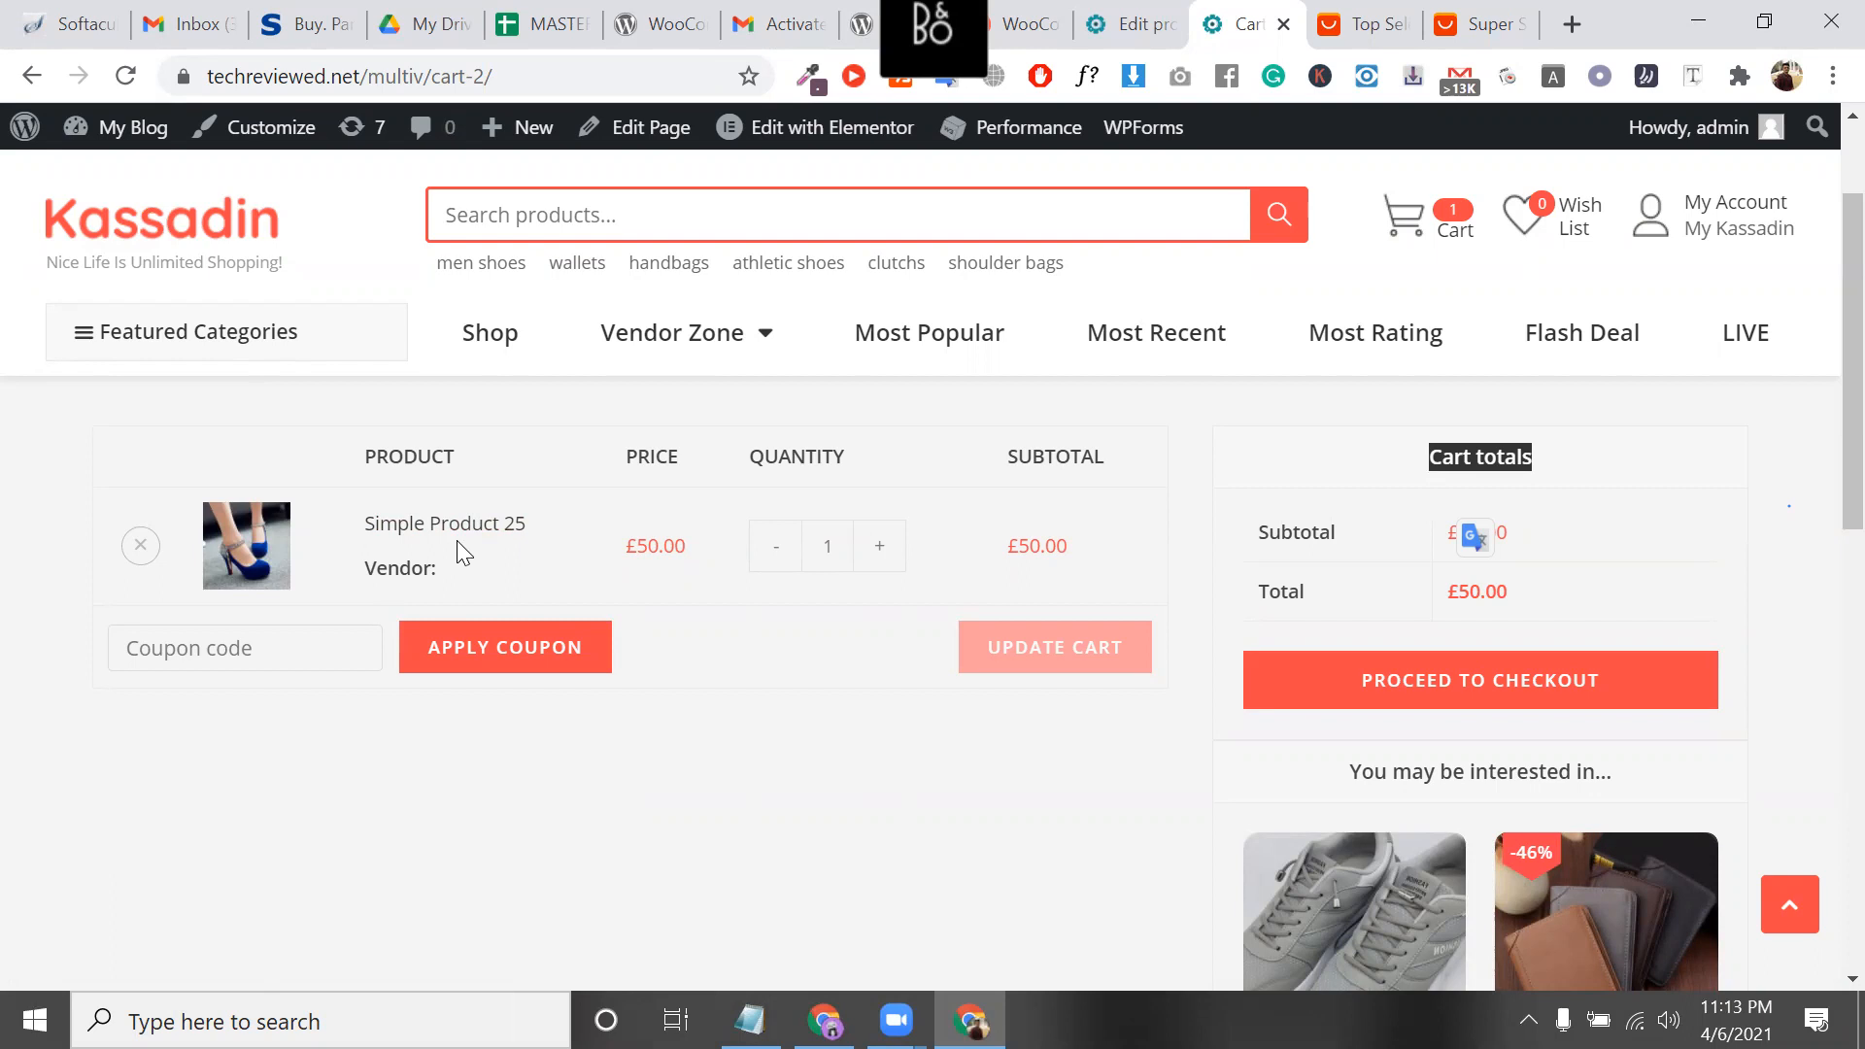
scroll(456, 540, down, 5)
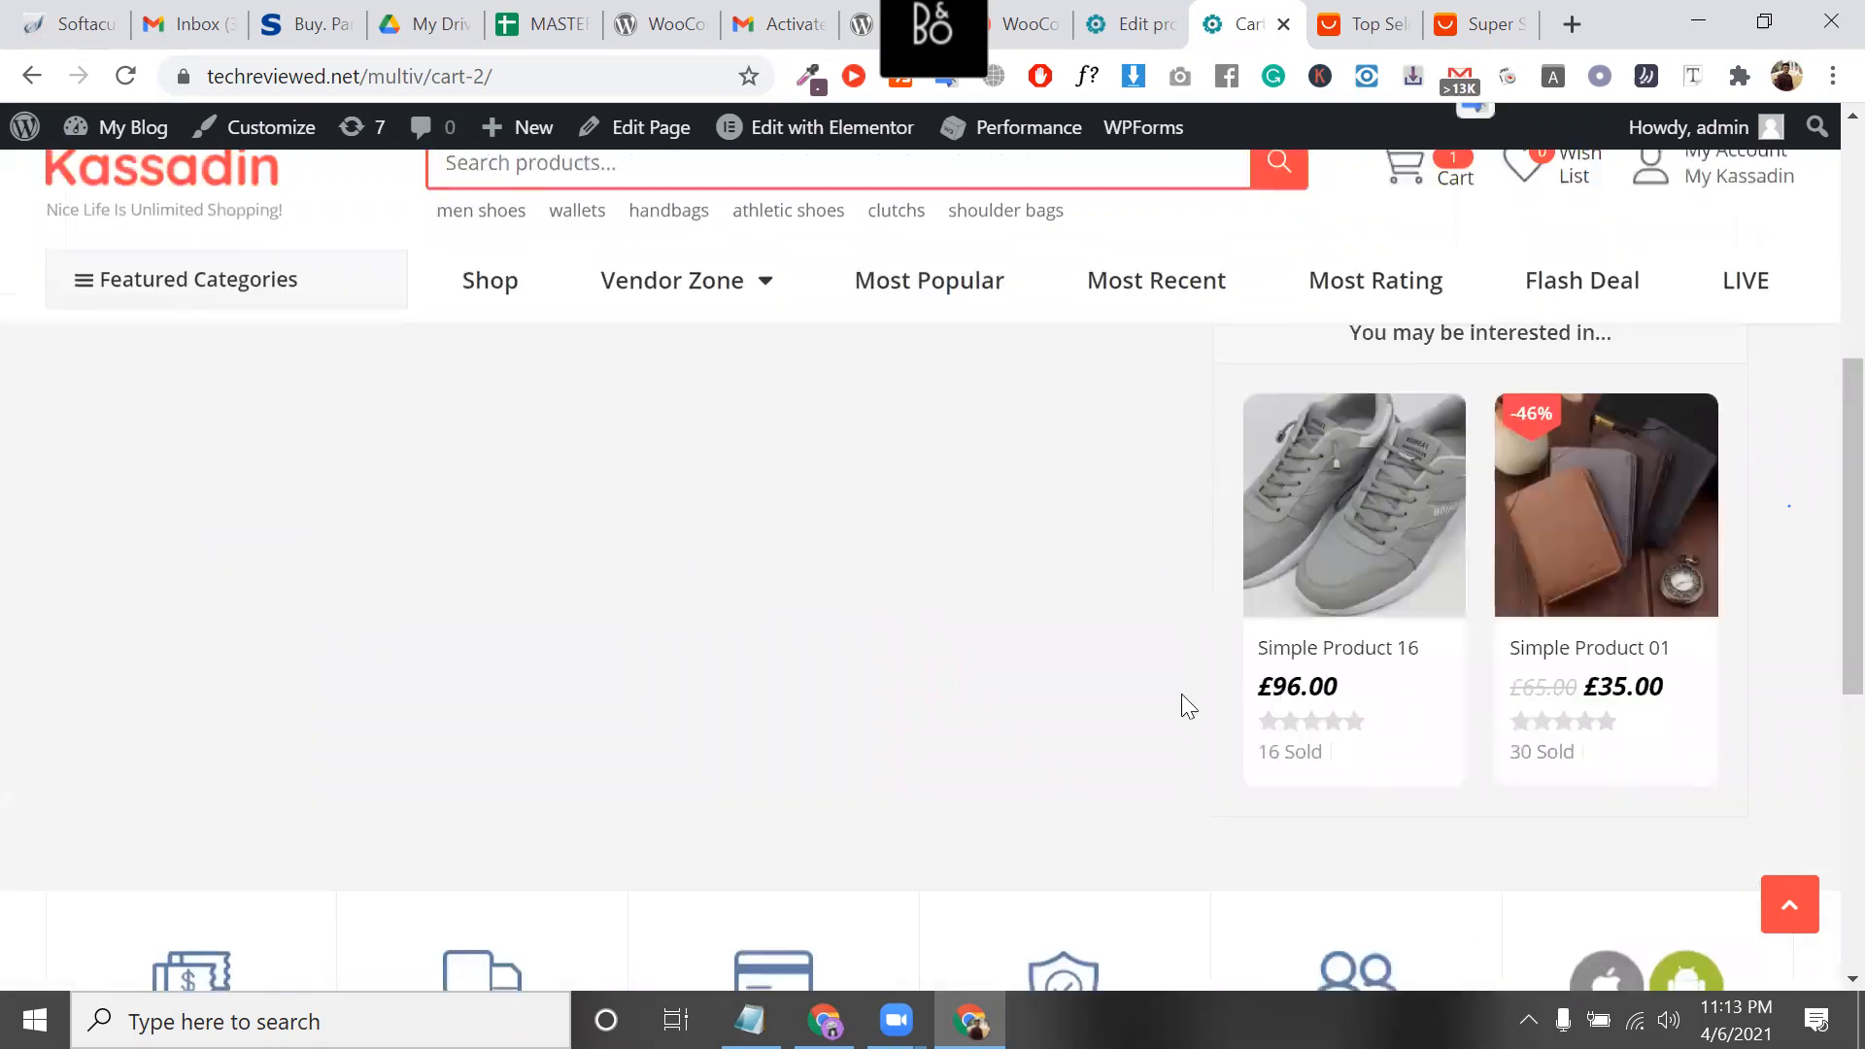
mouse_move(1598, 554)
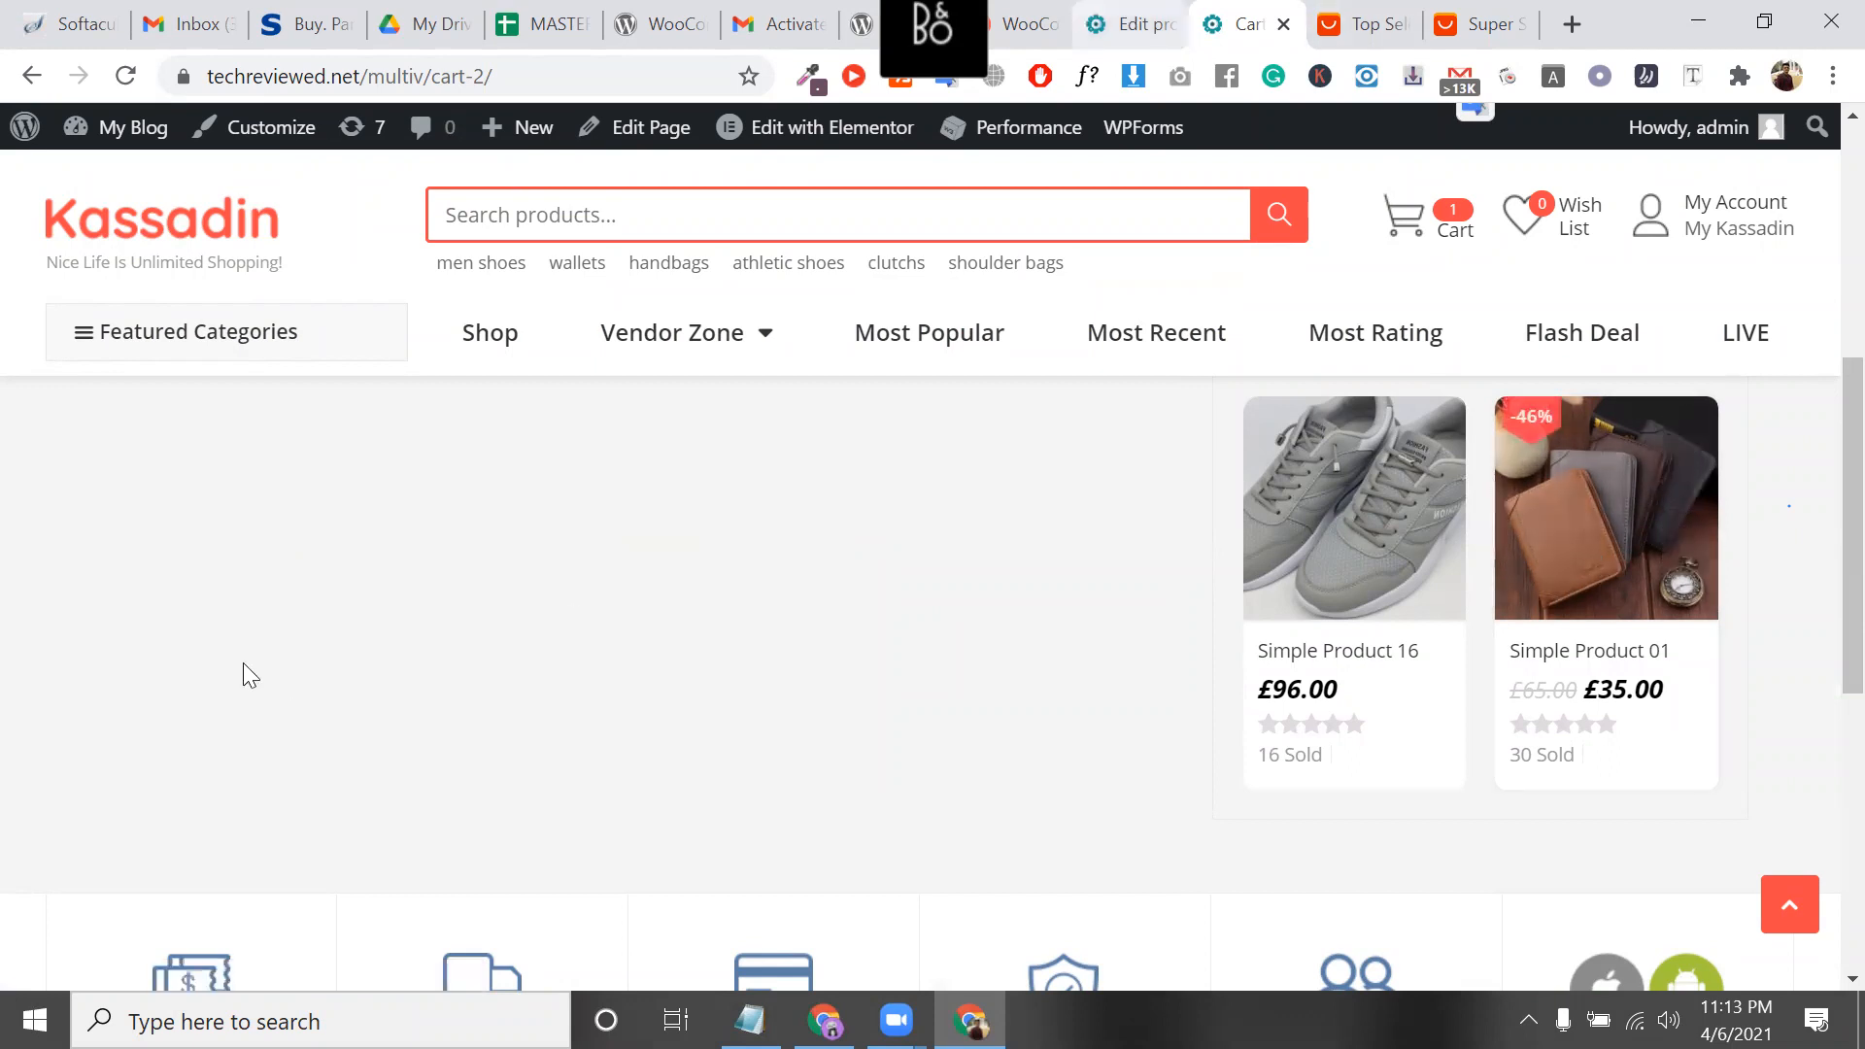
Return to the Edit Product page of Simple Product 25 and open the list of installed plugins
key(ctrl+shift+Tab)
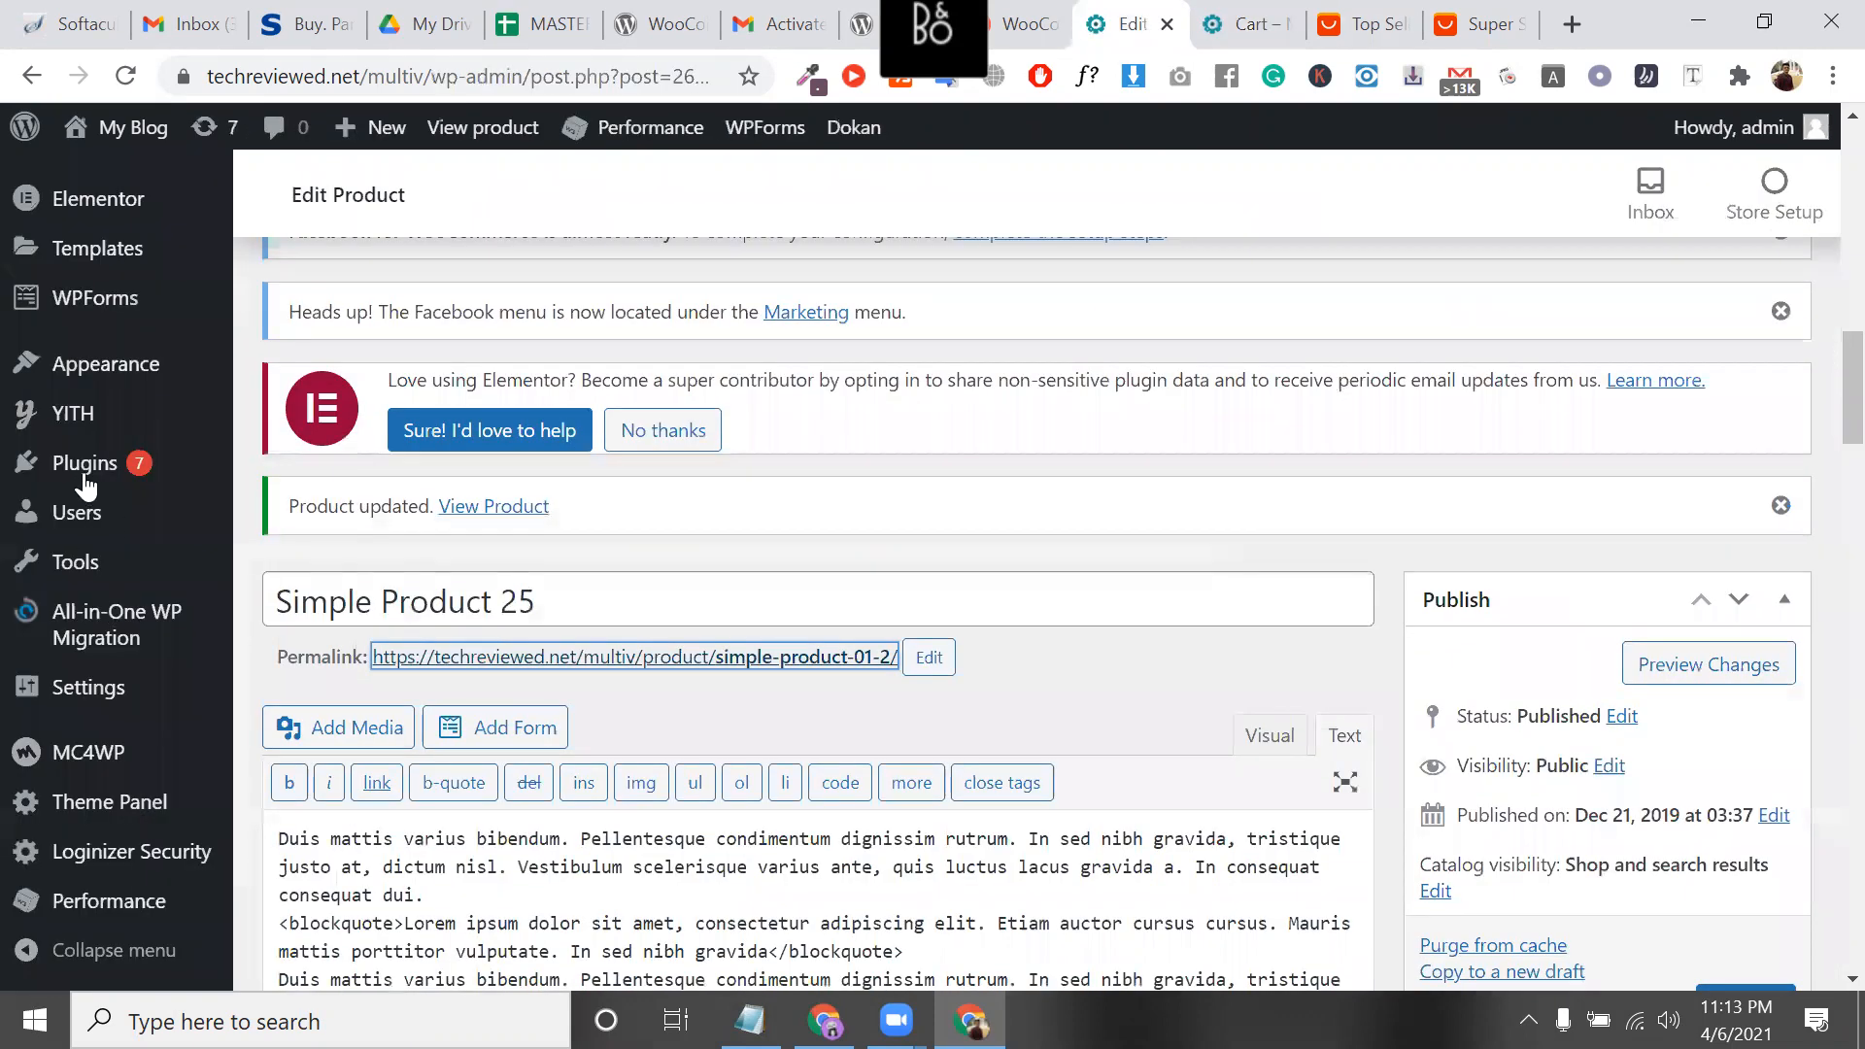
scroll(85, 483, down, 5)
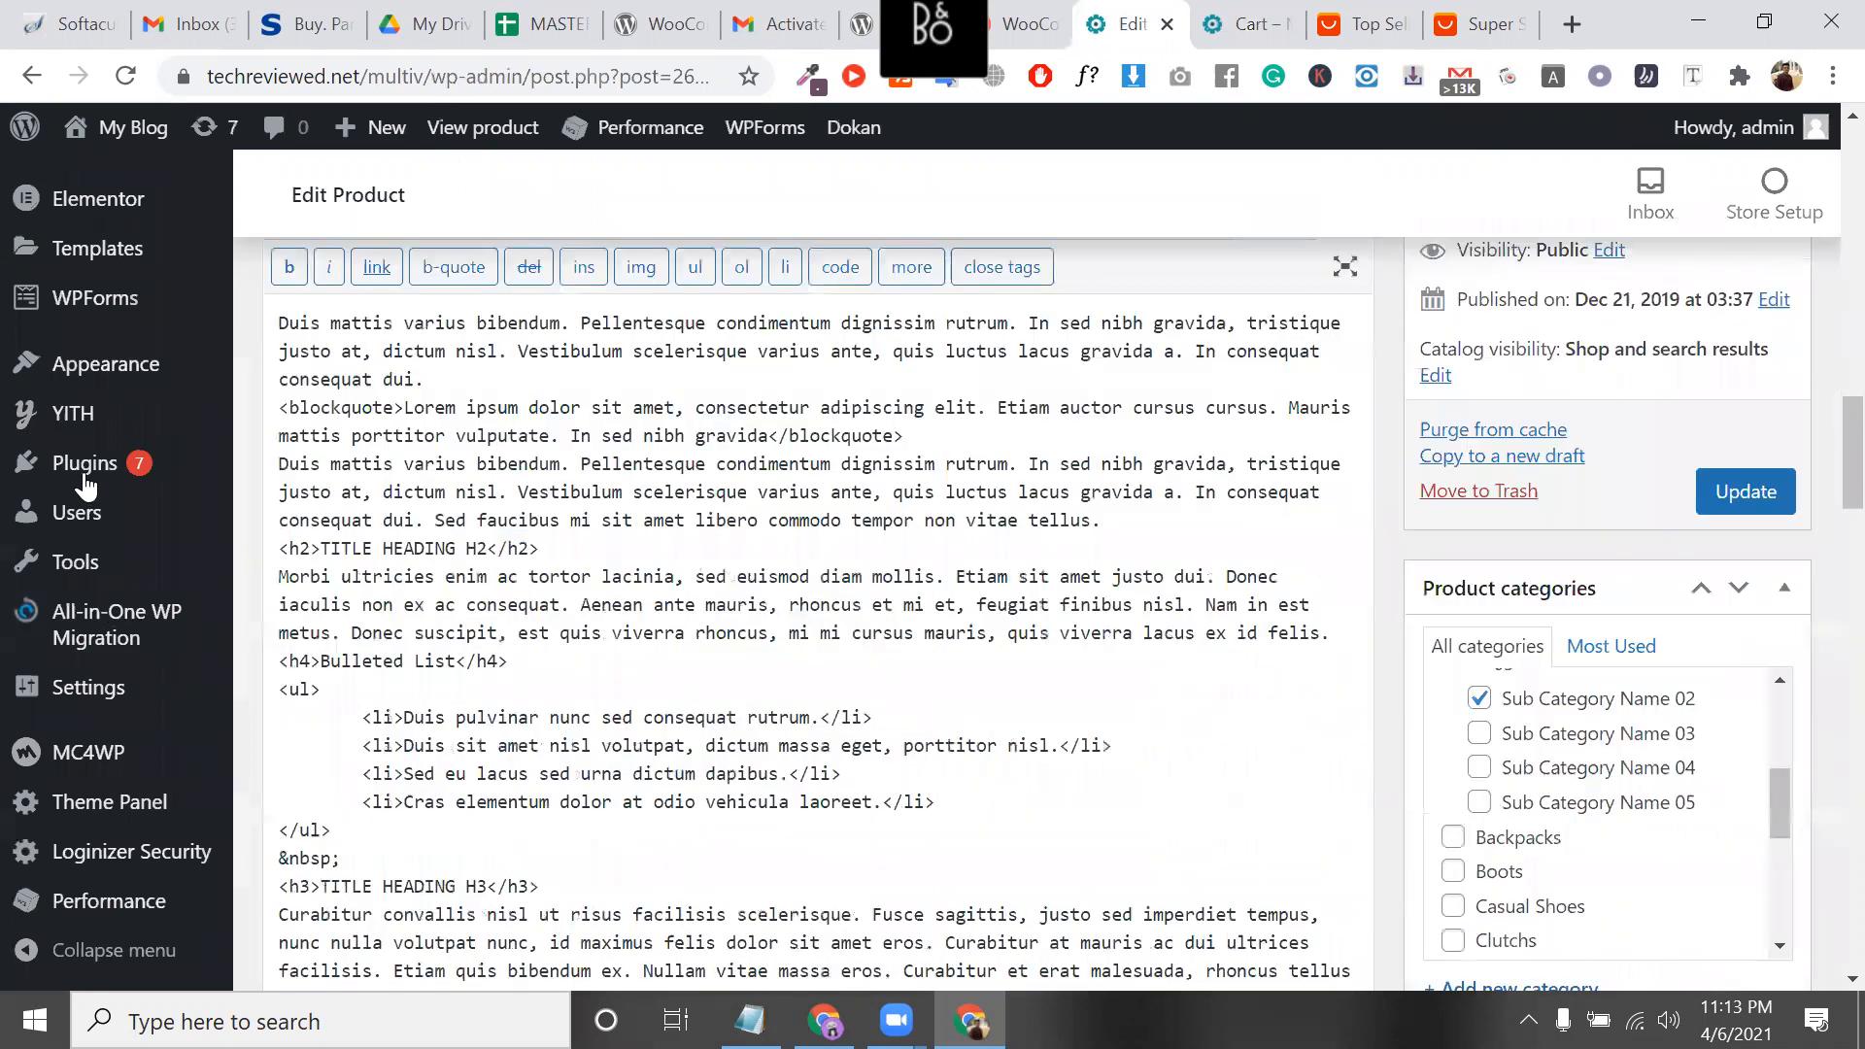
scroll(151, 753, up, 2)
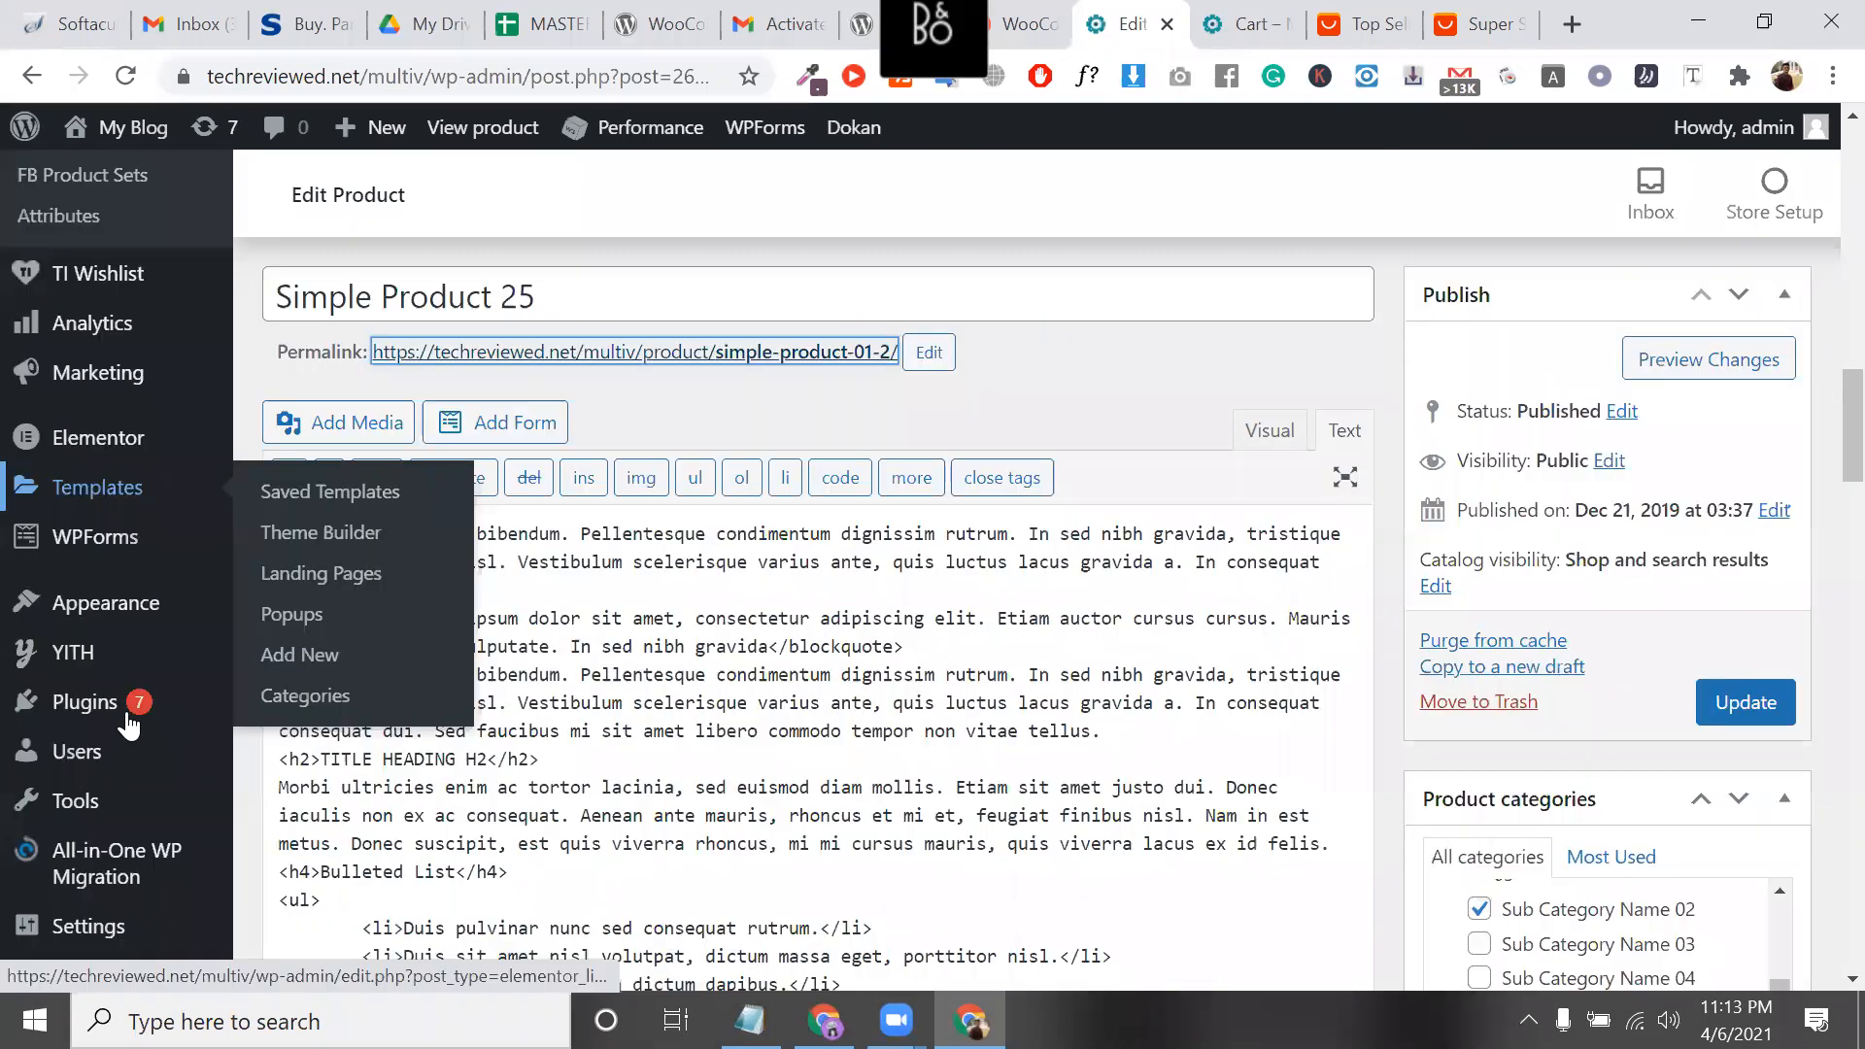
mouse_move(131, 720)
click(324, 709)
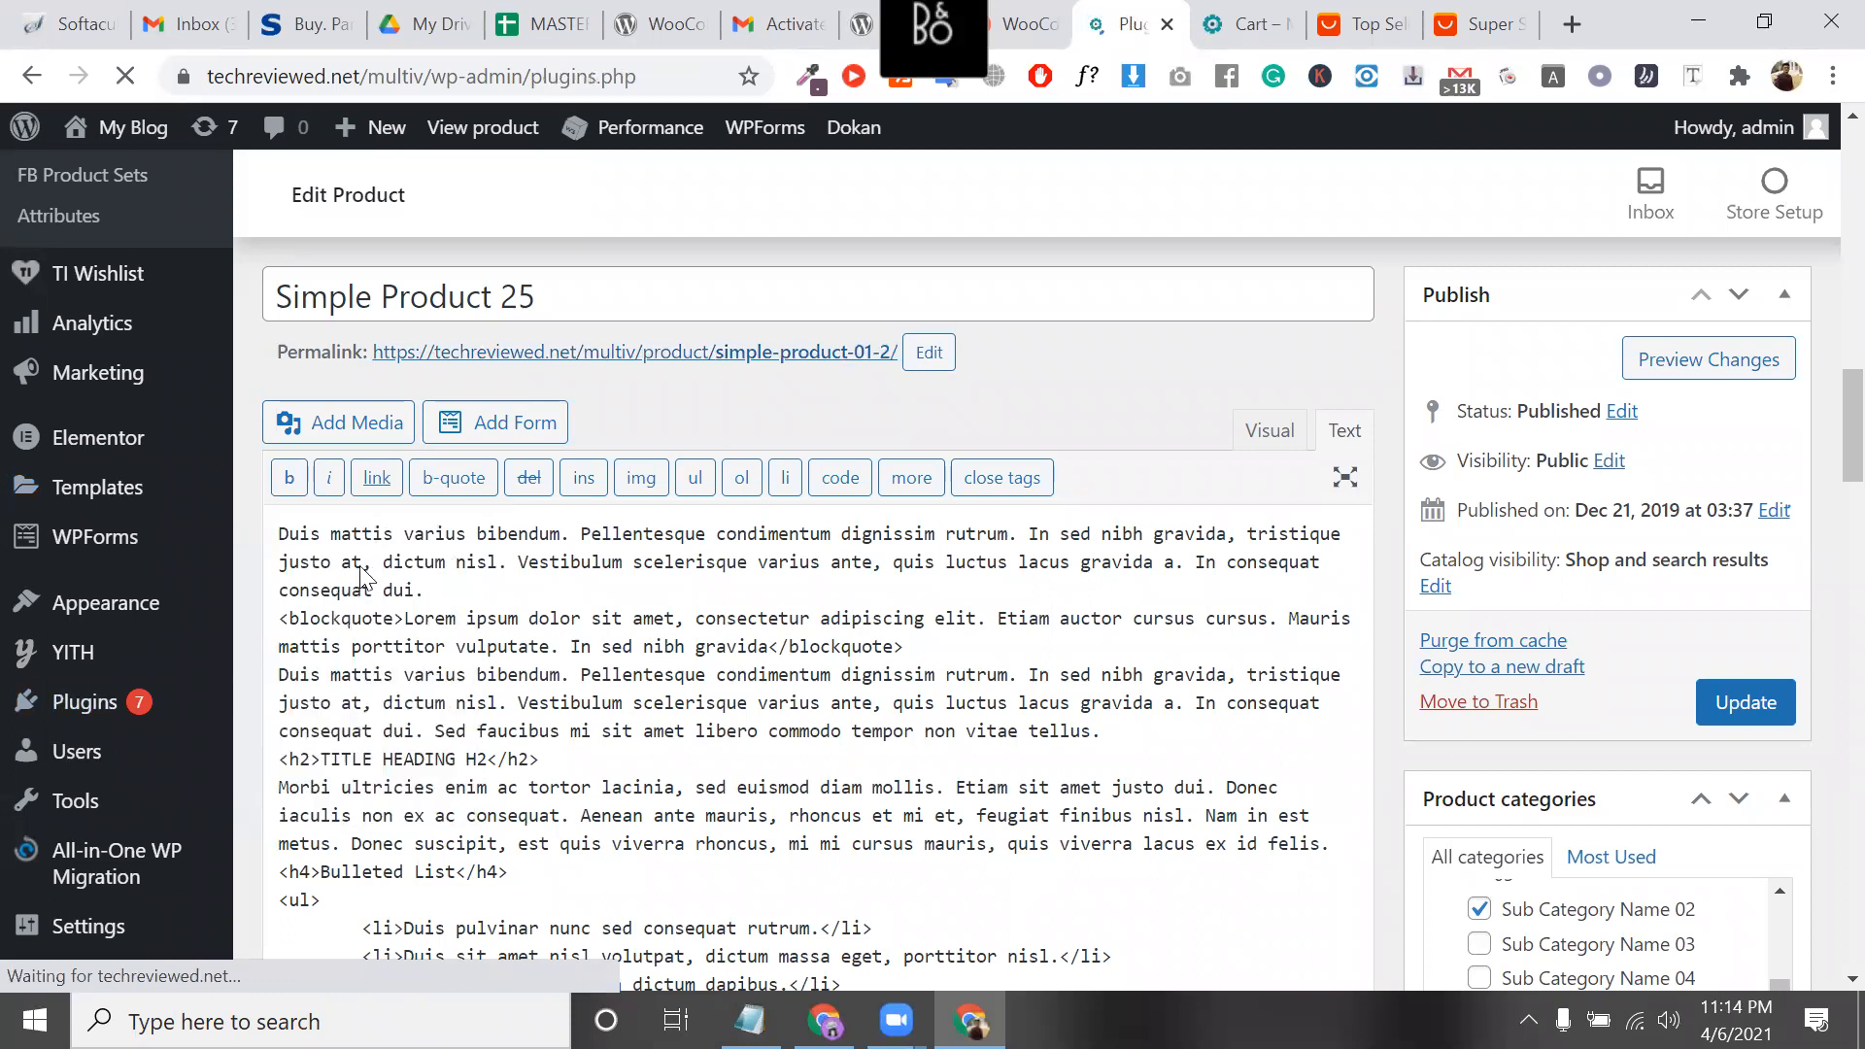
Find WooCommerce Boost Sales Premium among the installed plugins and open its settings
scroll(375, 580, down, 6)
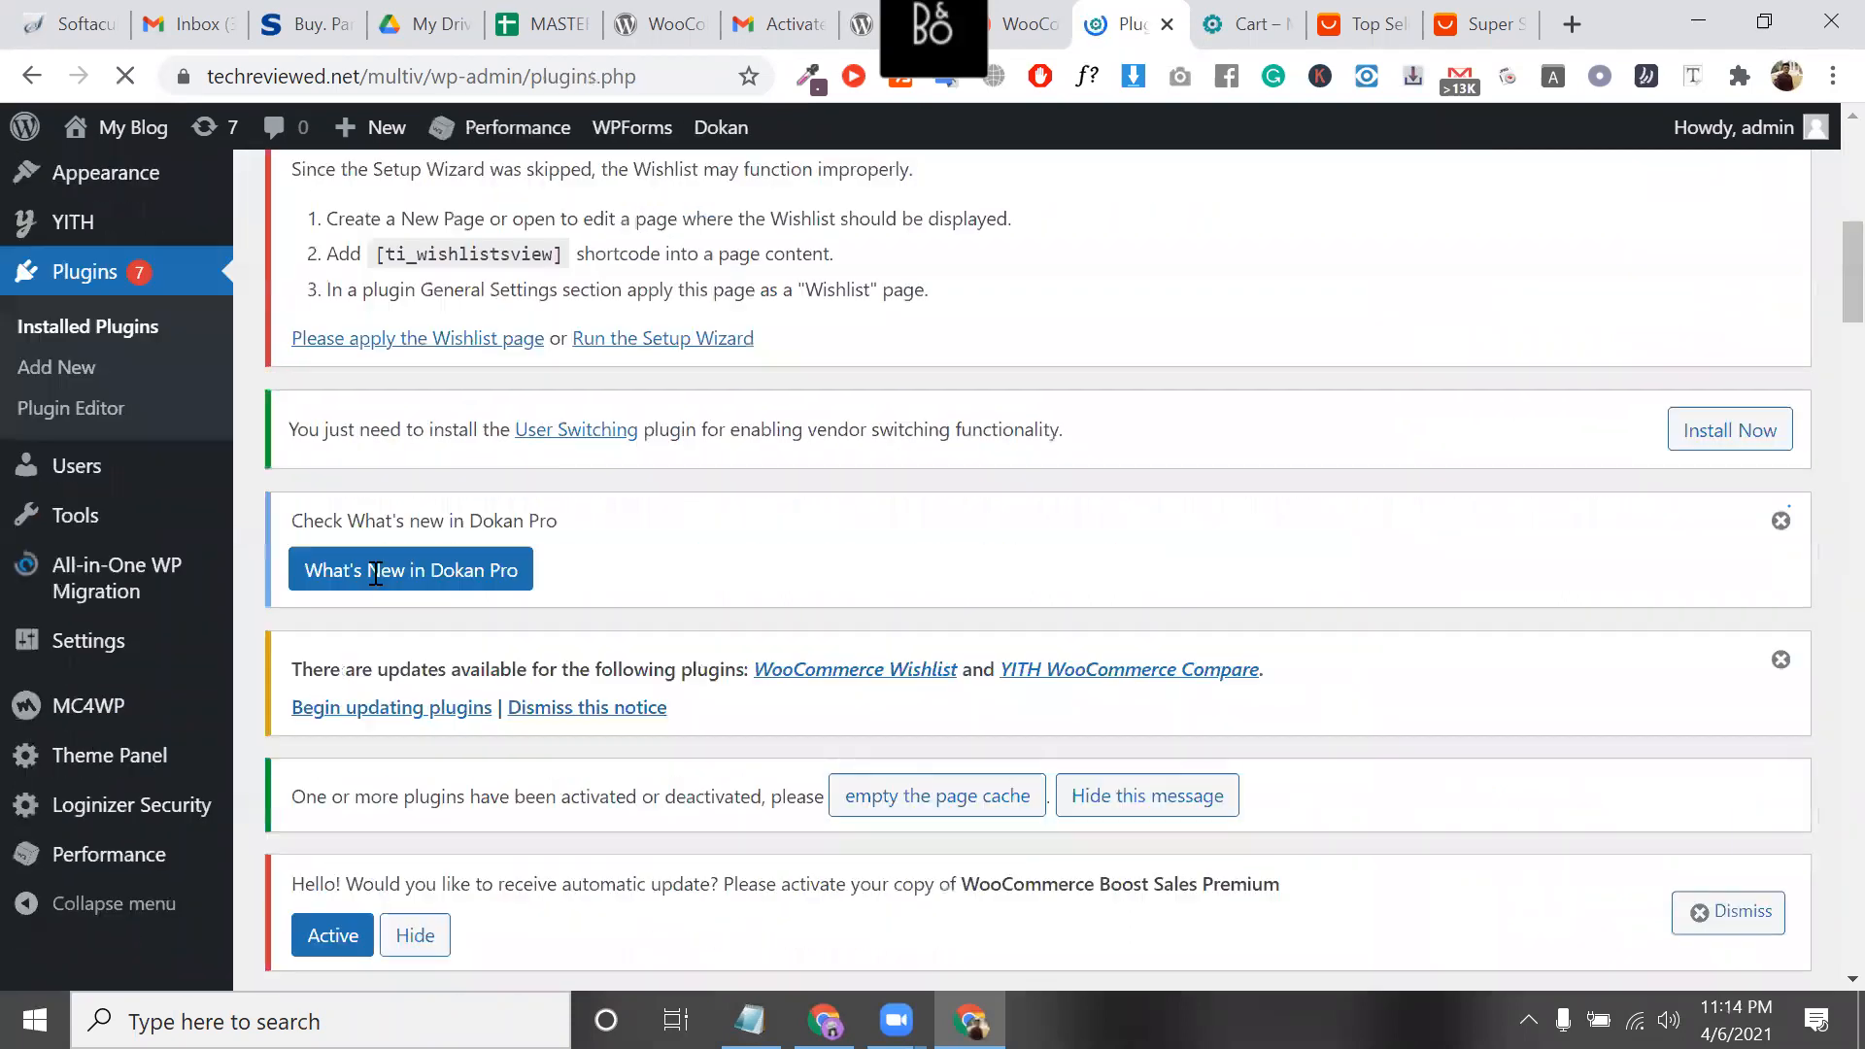
scroll(374, 580, down, 10)
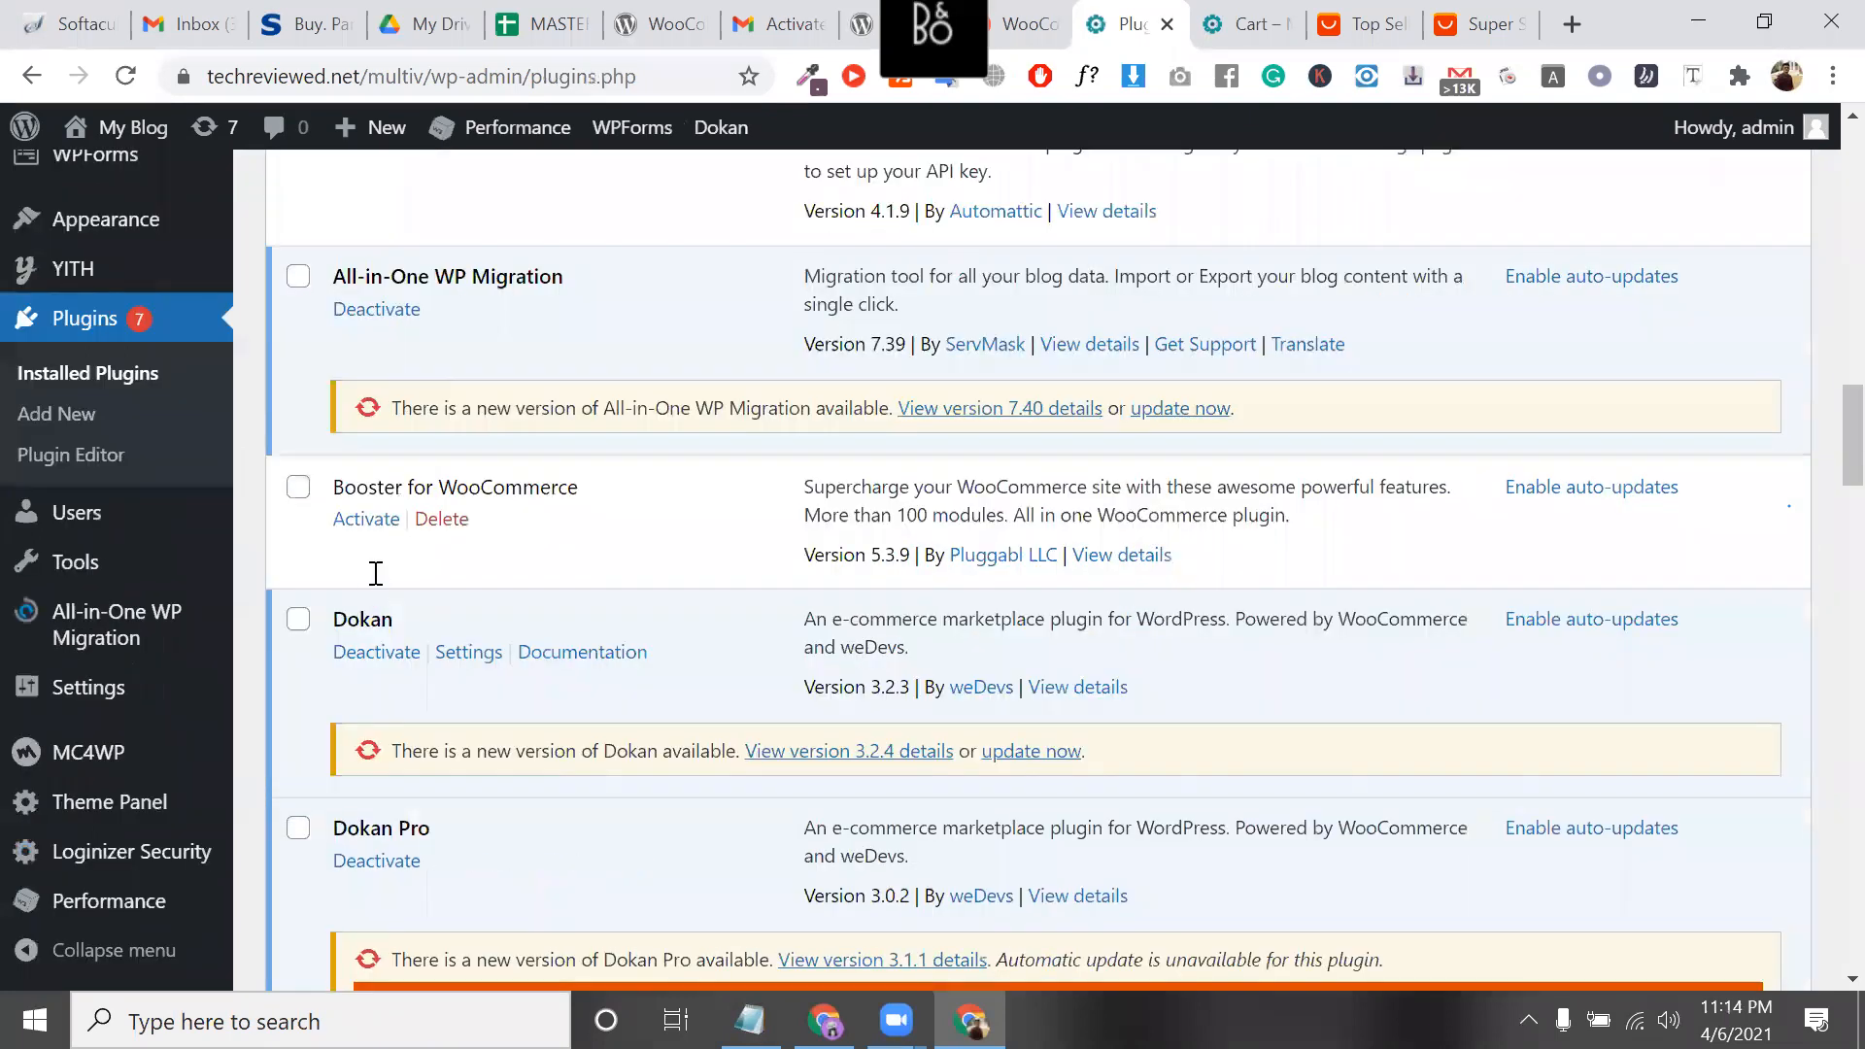
scroll(374, 583, down, 6)
scroll(373, 571, down, 1)
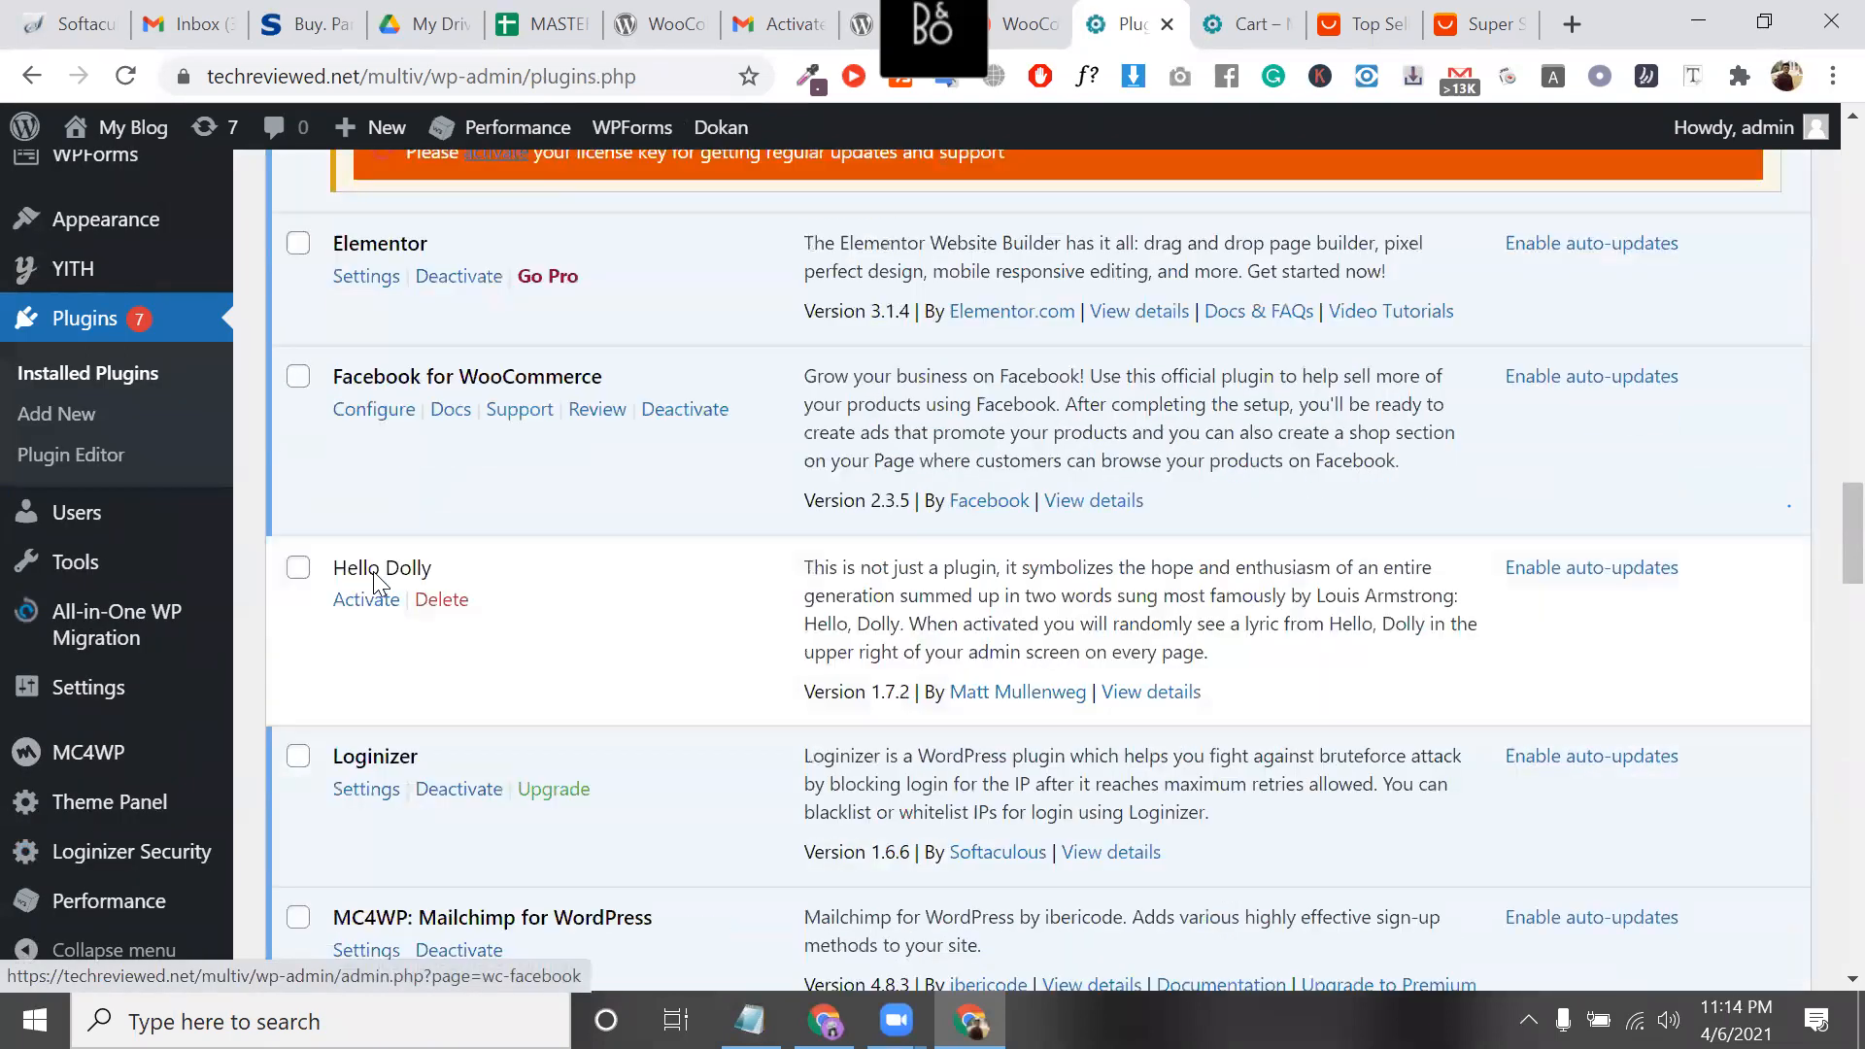
scroll(373, 572, down, 6)
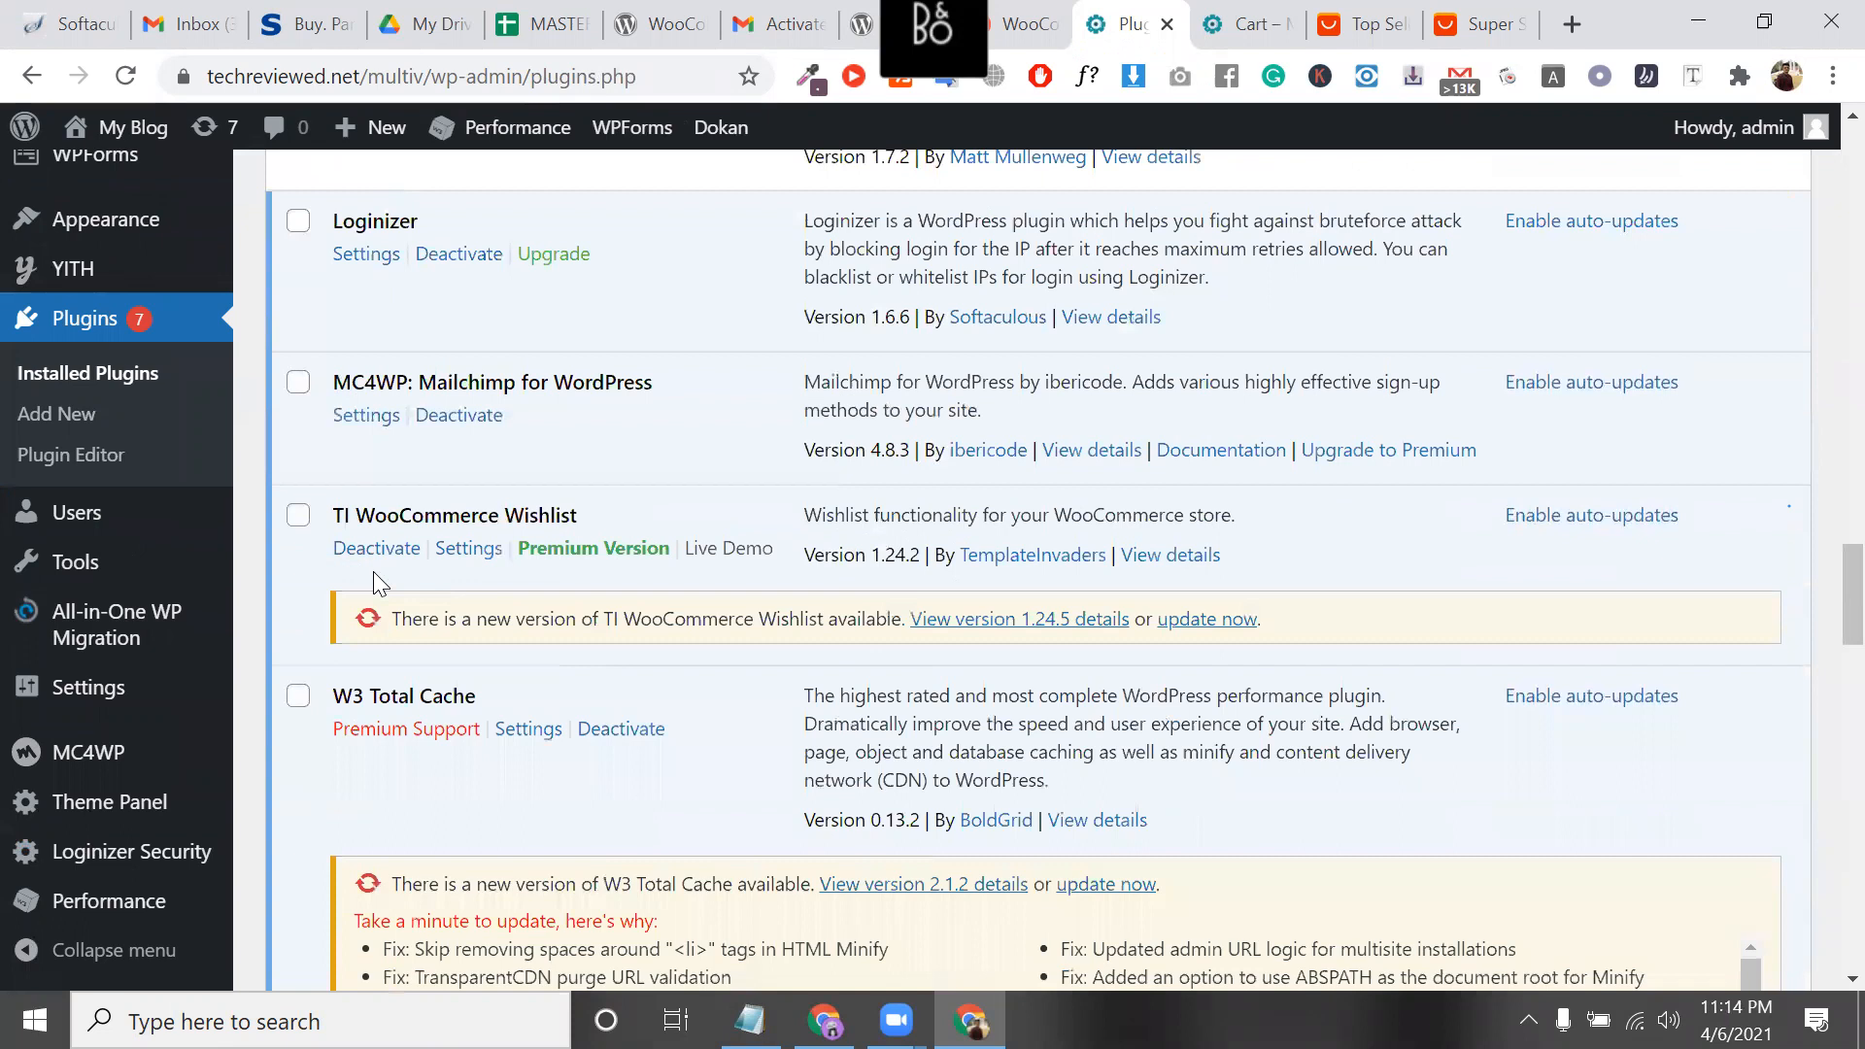
scroll(501, 388, down, 14)
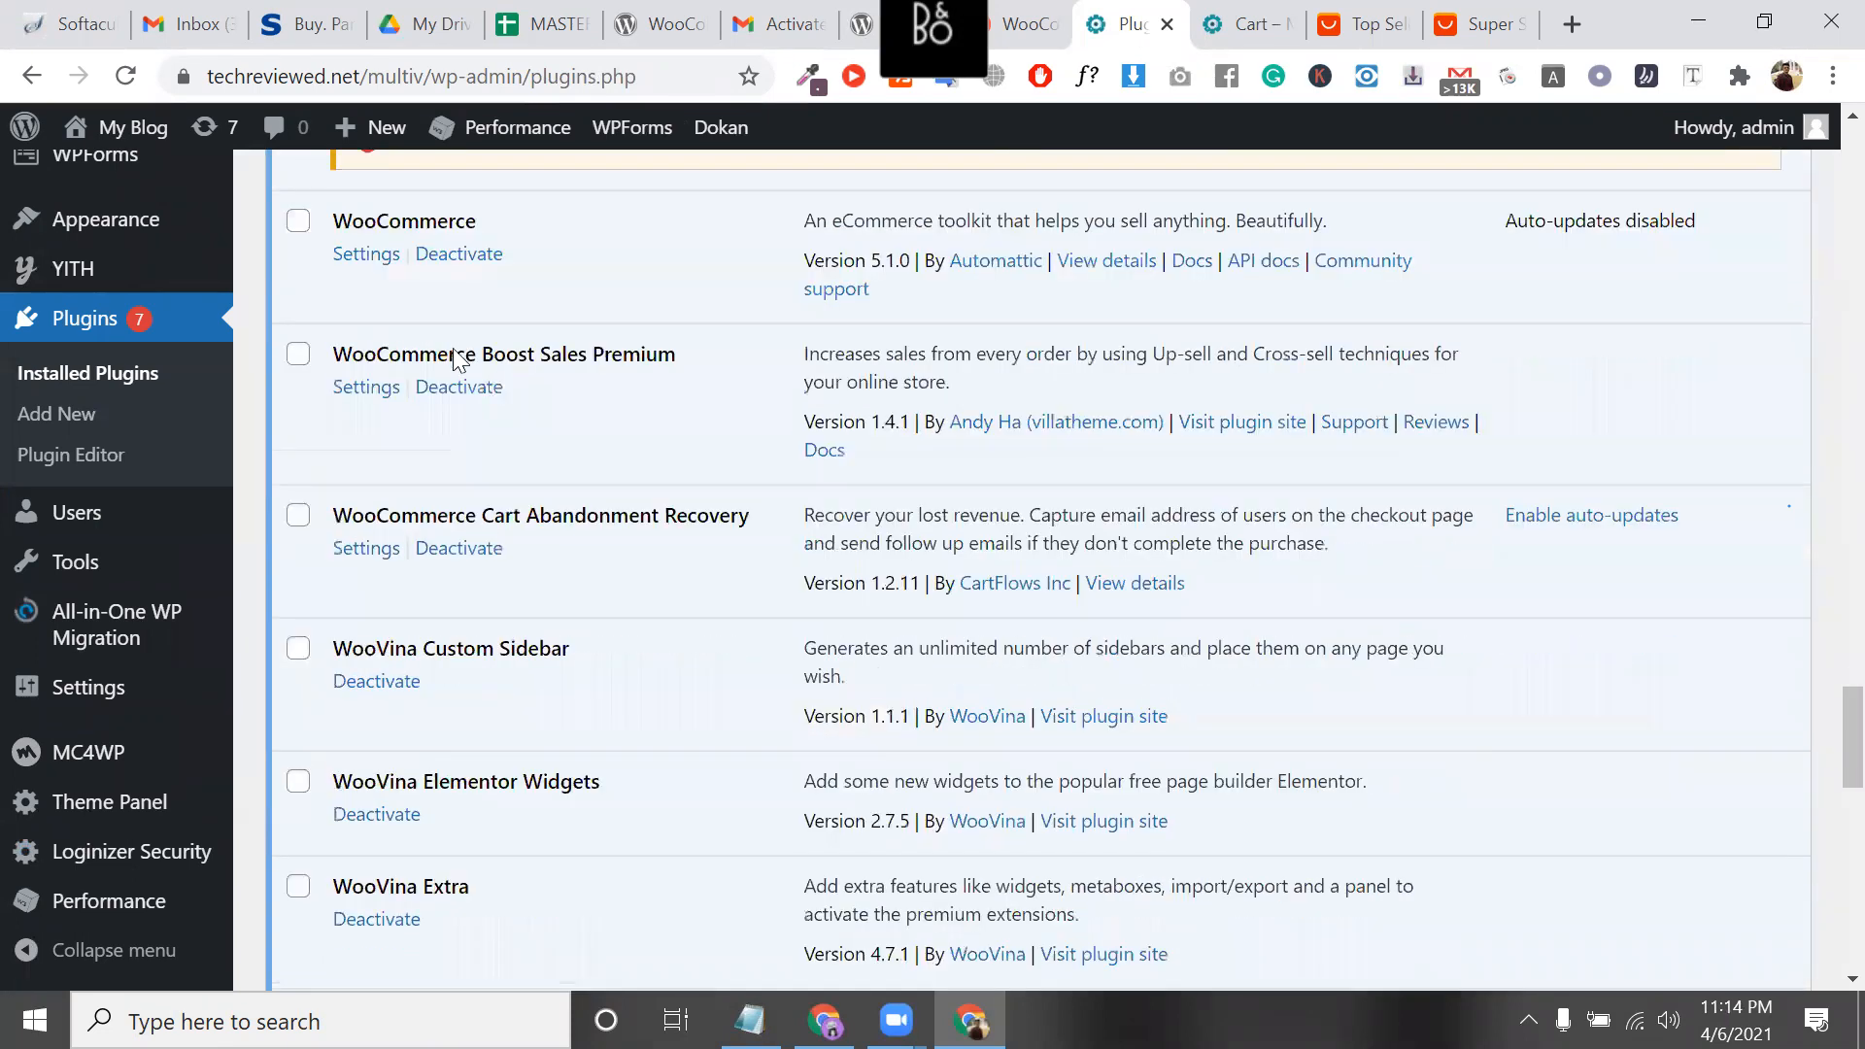
scroll(461, 364, down, 2)
scroll(372, 297, up, 1)
click(369, 293)
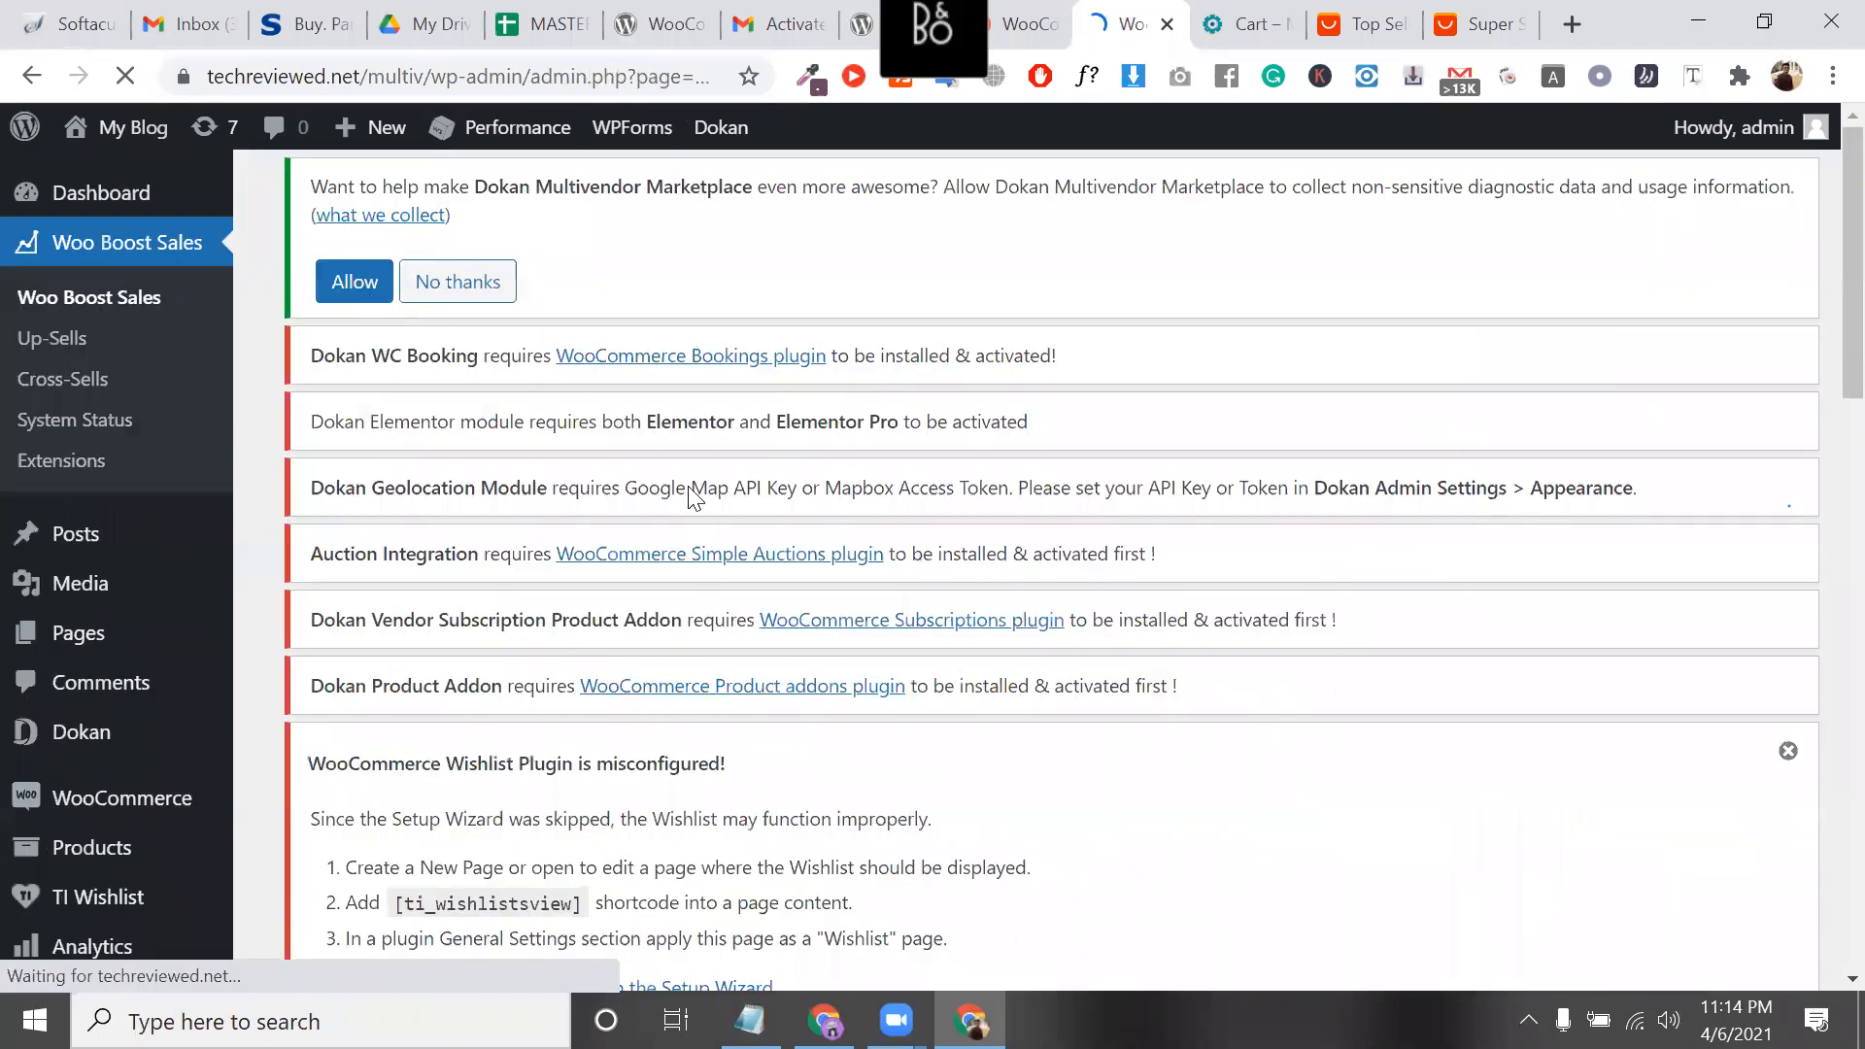
Enable WooCommerce Boost Sales in its general settings
scroll(691, 495, down, 15)
scroll(680, 582, up, 5)
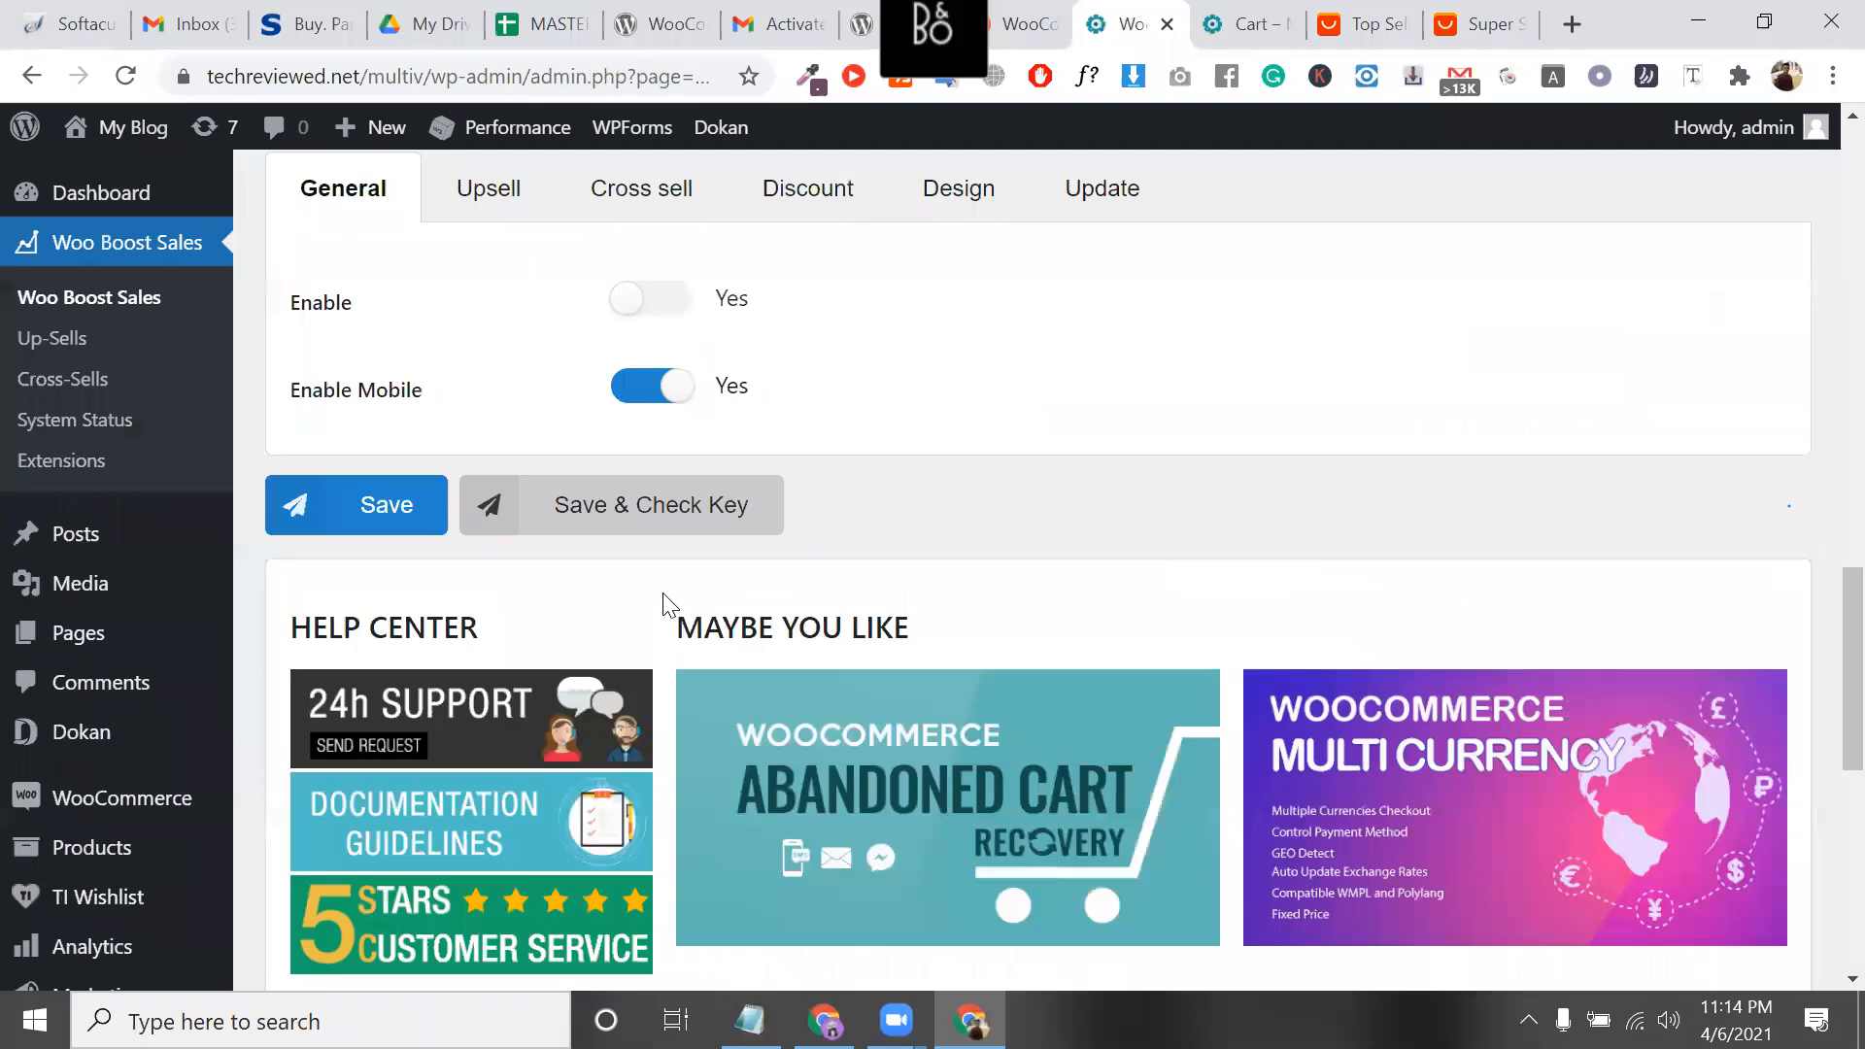
click(686, 706)
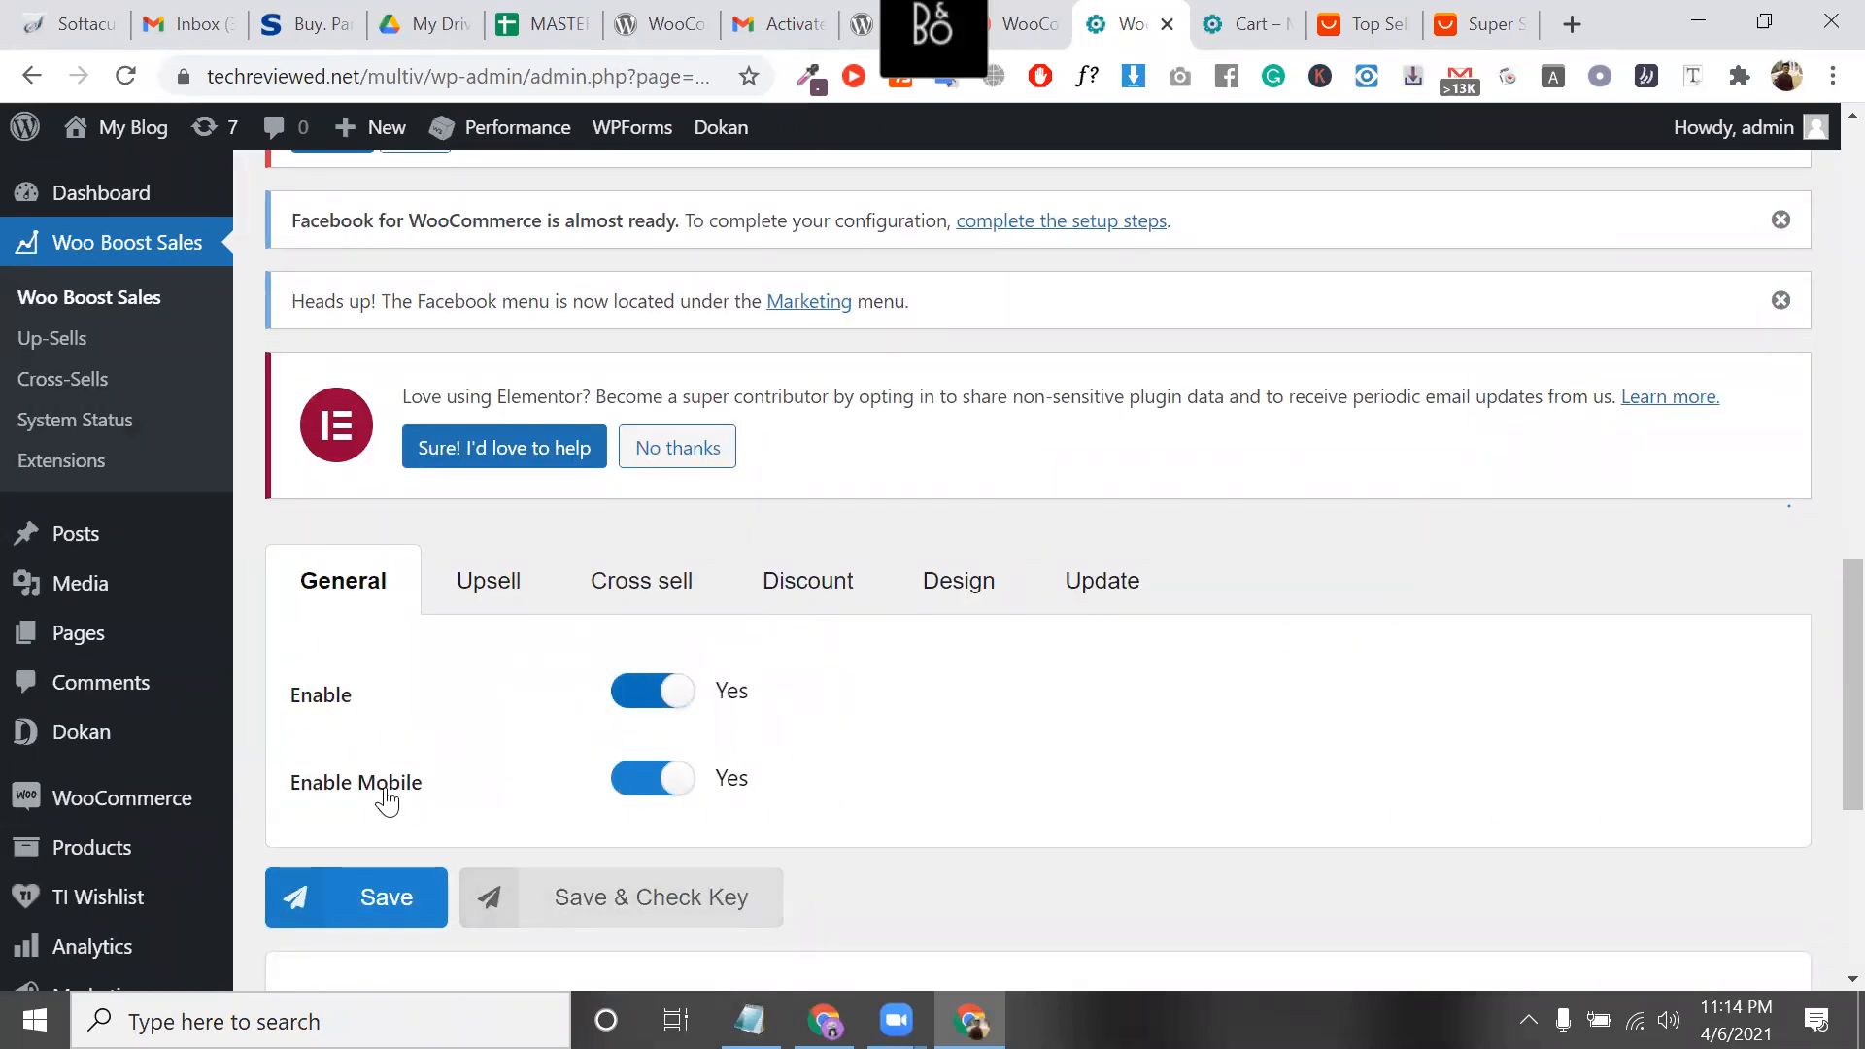
In the upsell settings, turn on Hide on Cart Page and Hide on Checkout Page
click(523, 598)
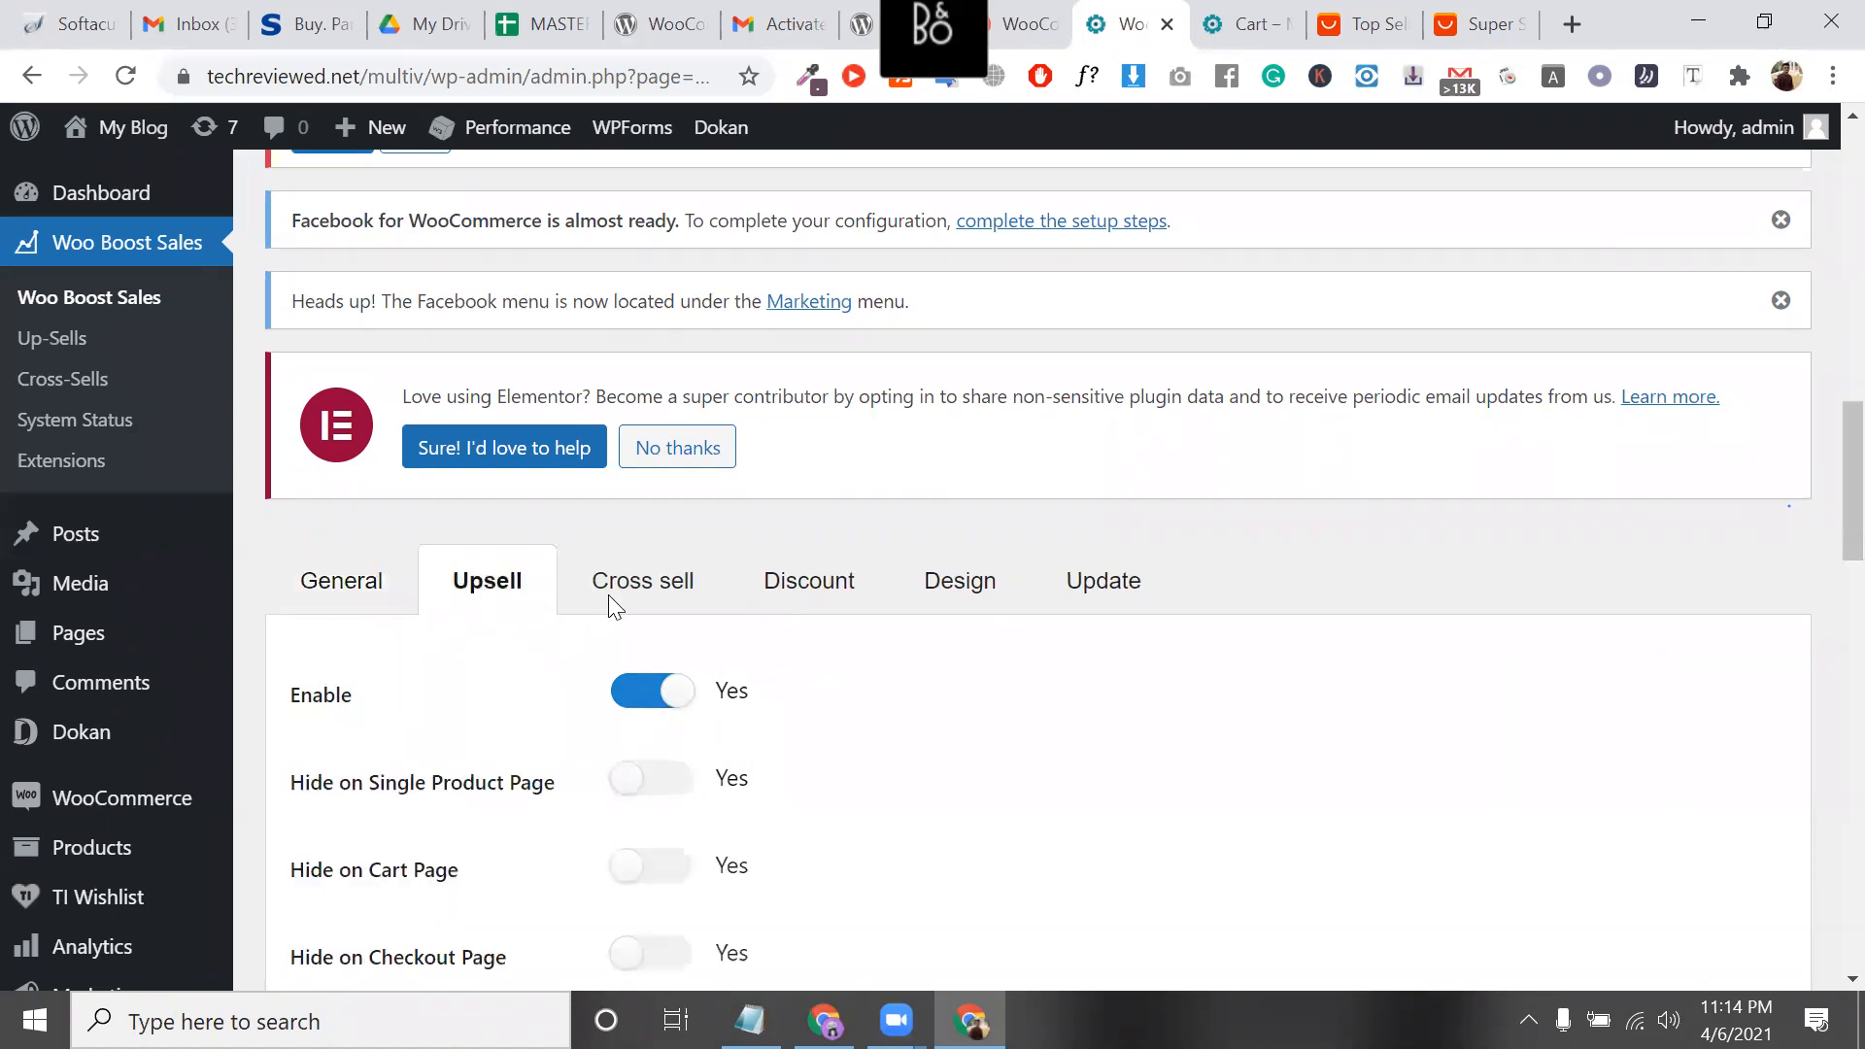
click(608, 594)
click(476, 602)
scroll(658, 618, down, 2)
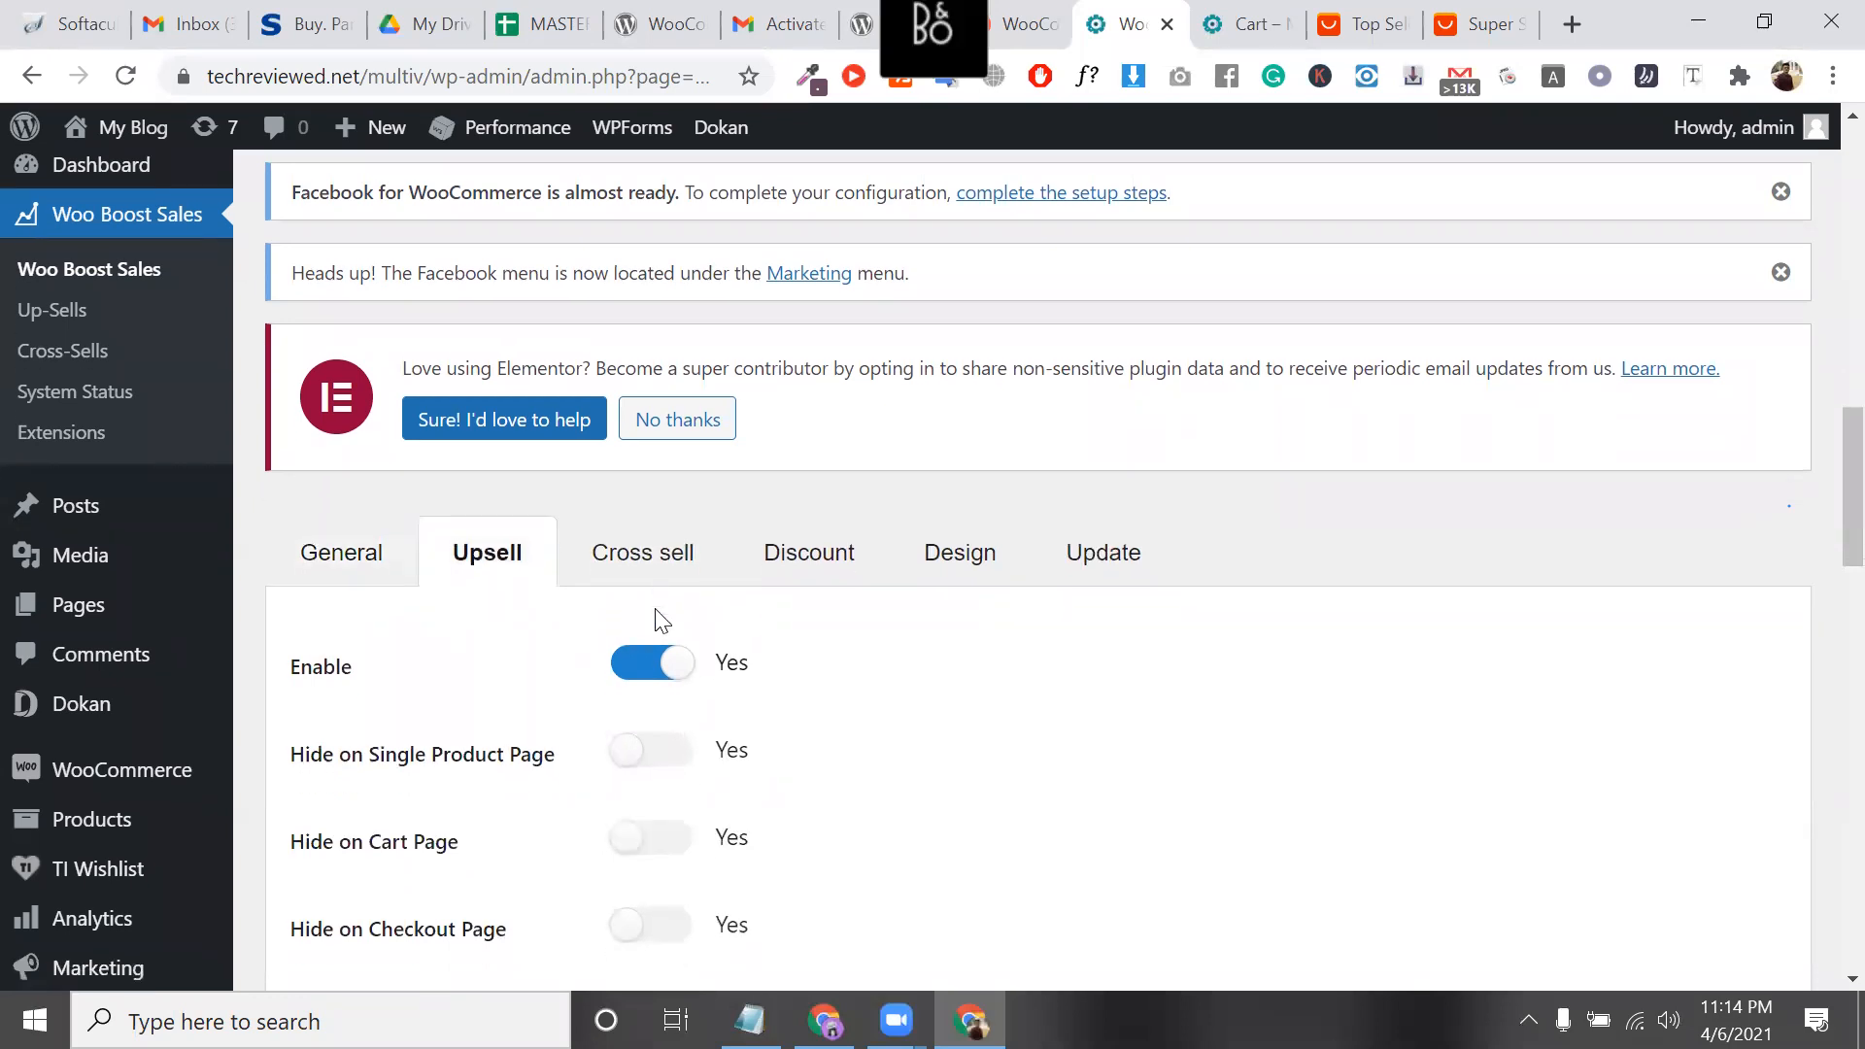
scroll(767, 649, down, 2)
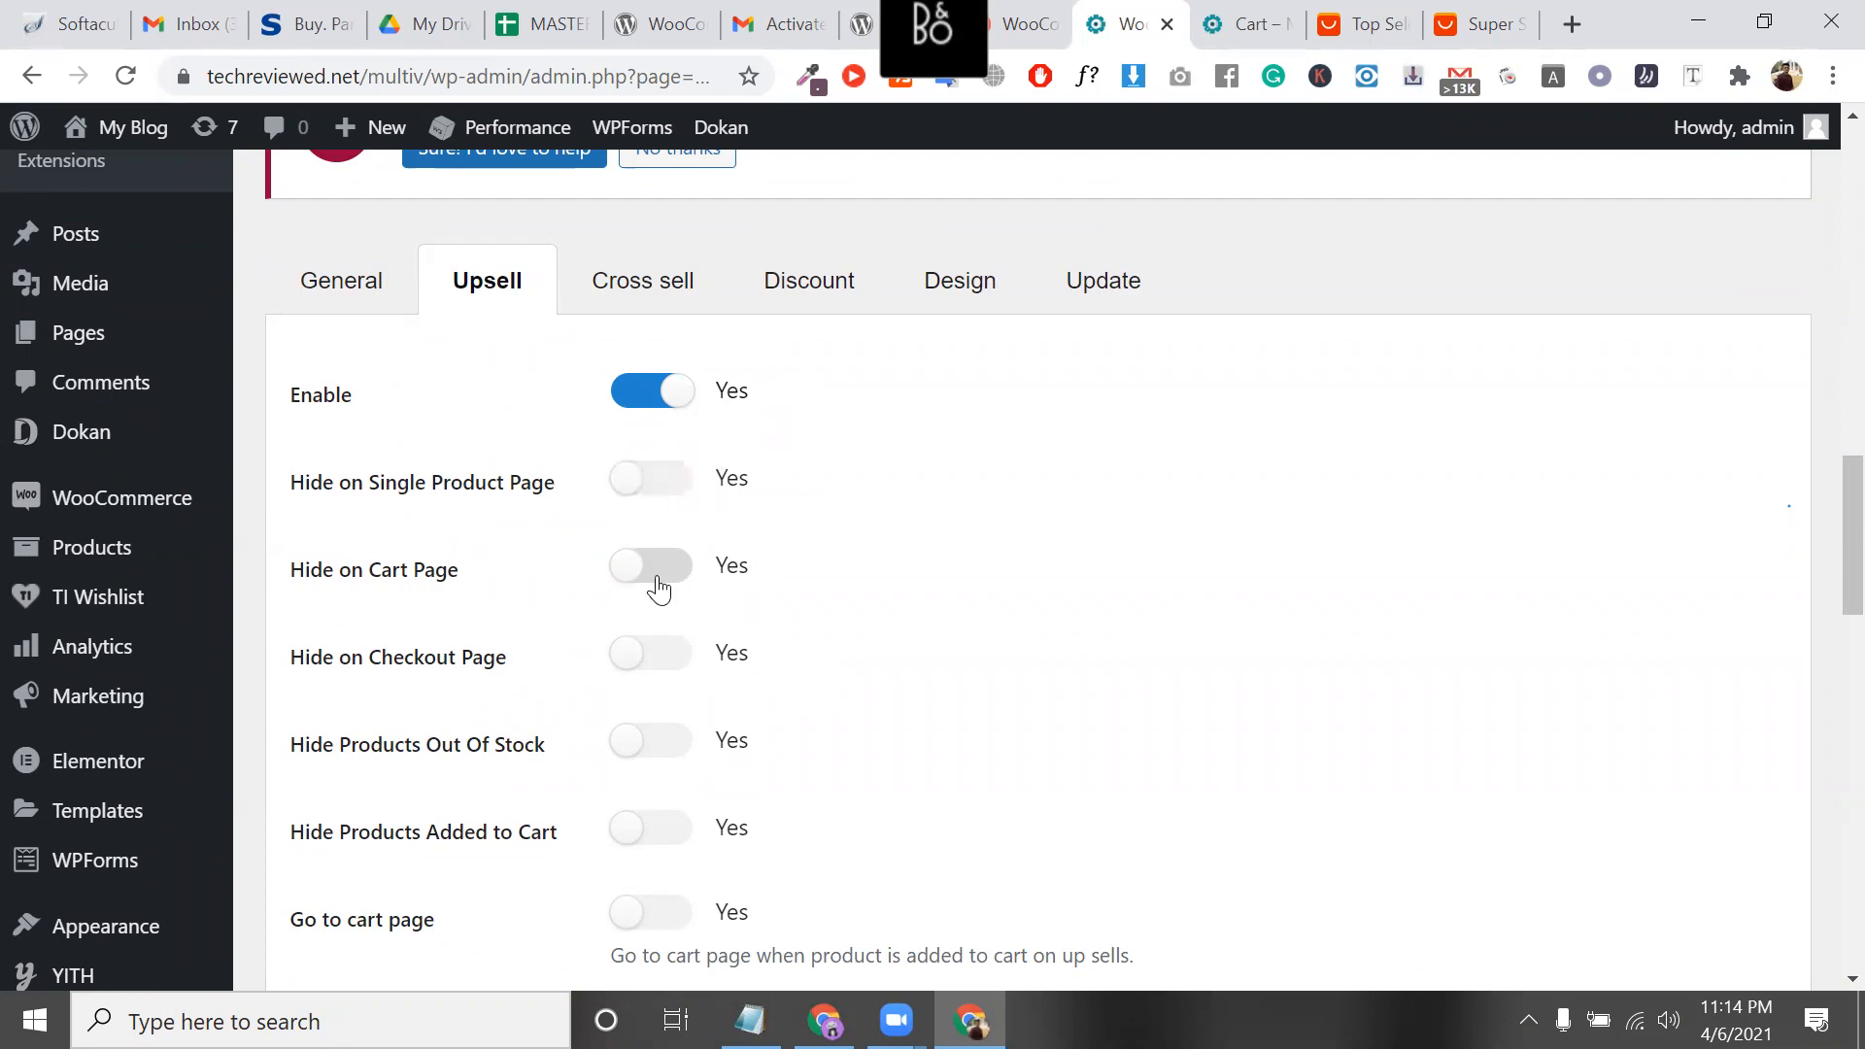
click(656, 574)
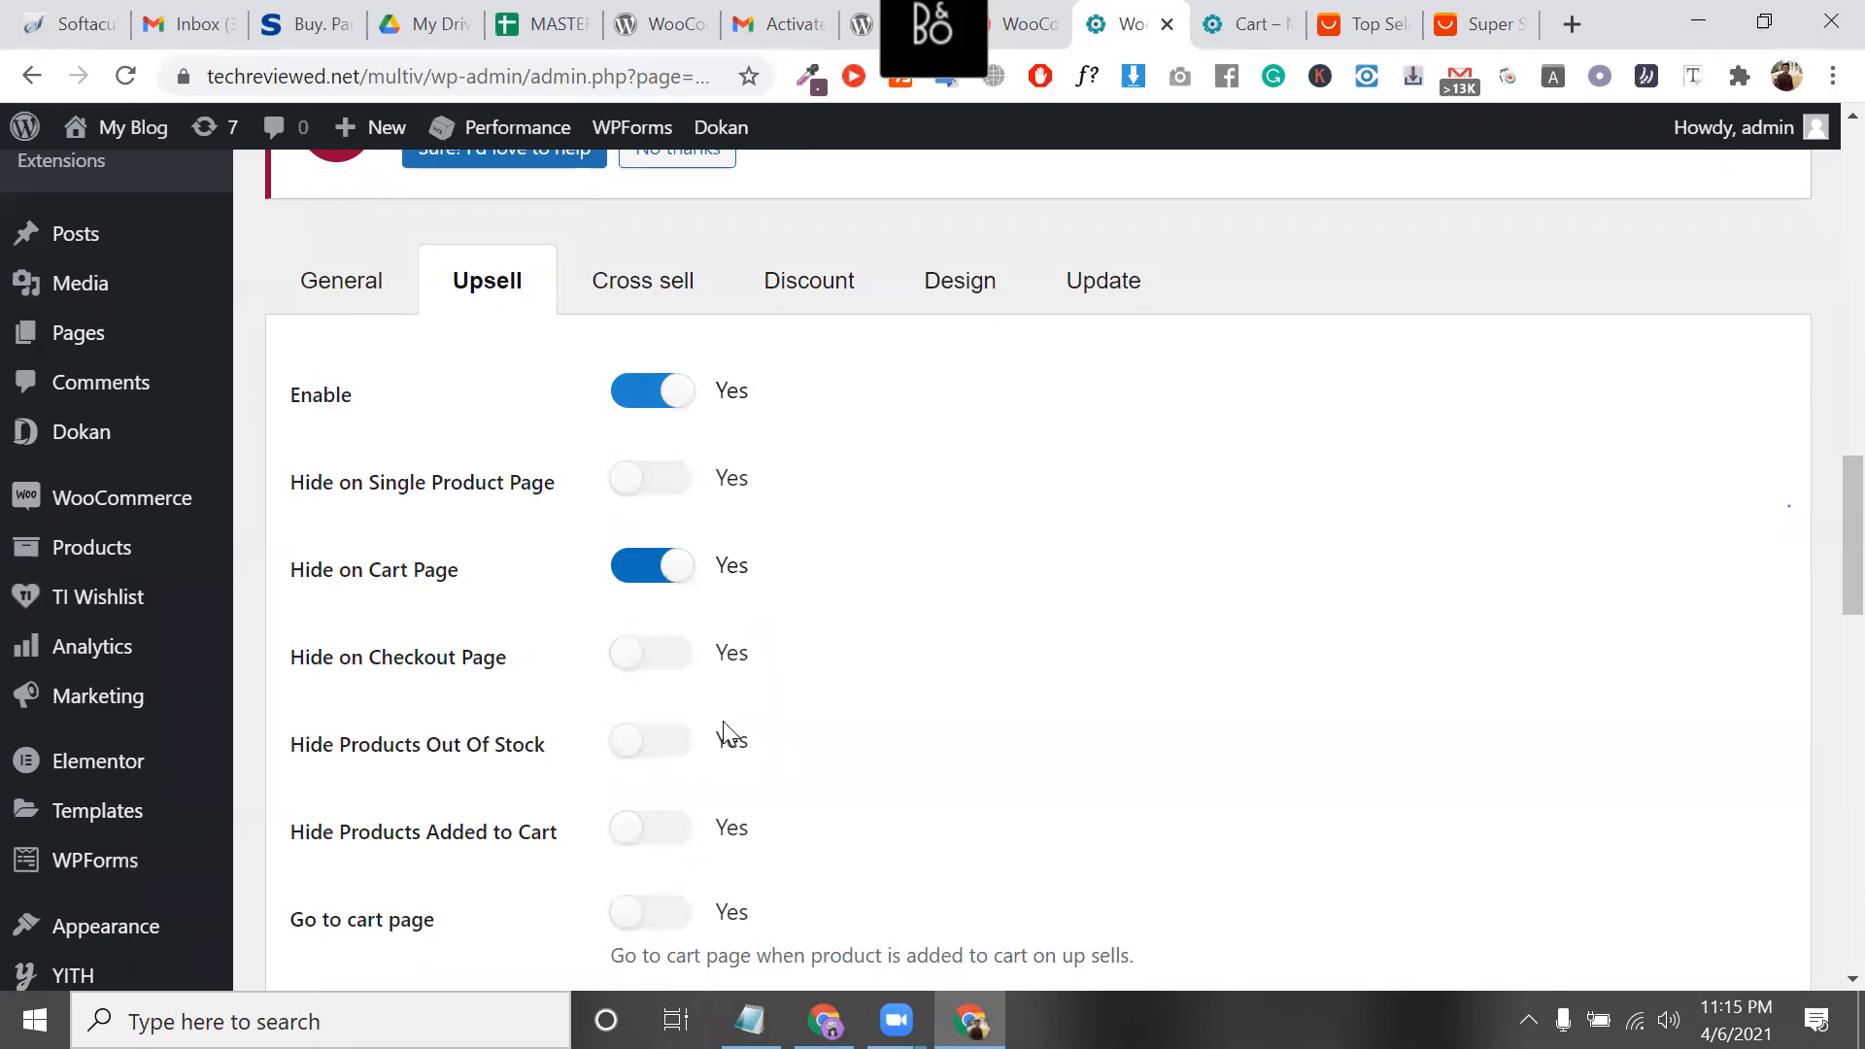
click(641, 669)
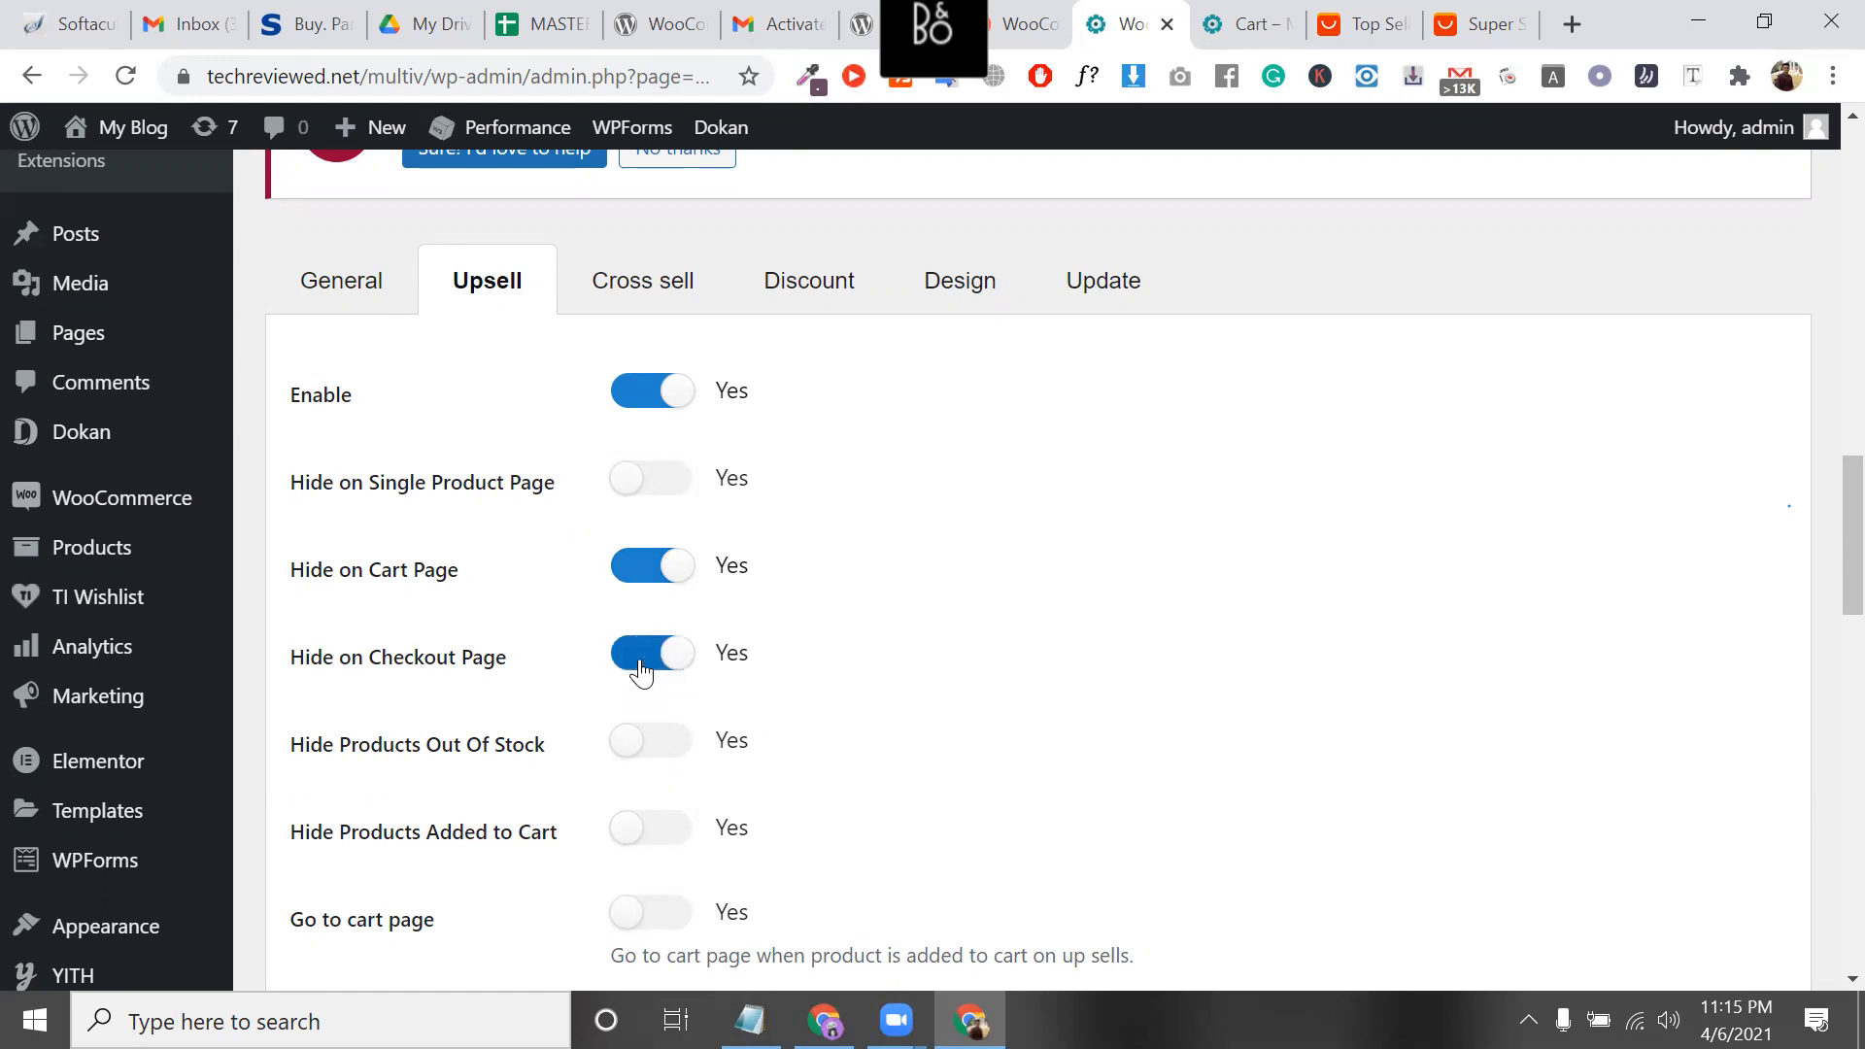
Turn on Recently Viewed Products for the upsell popup and read the option's description
scroll(647, 660, down, 1)
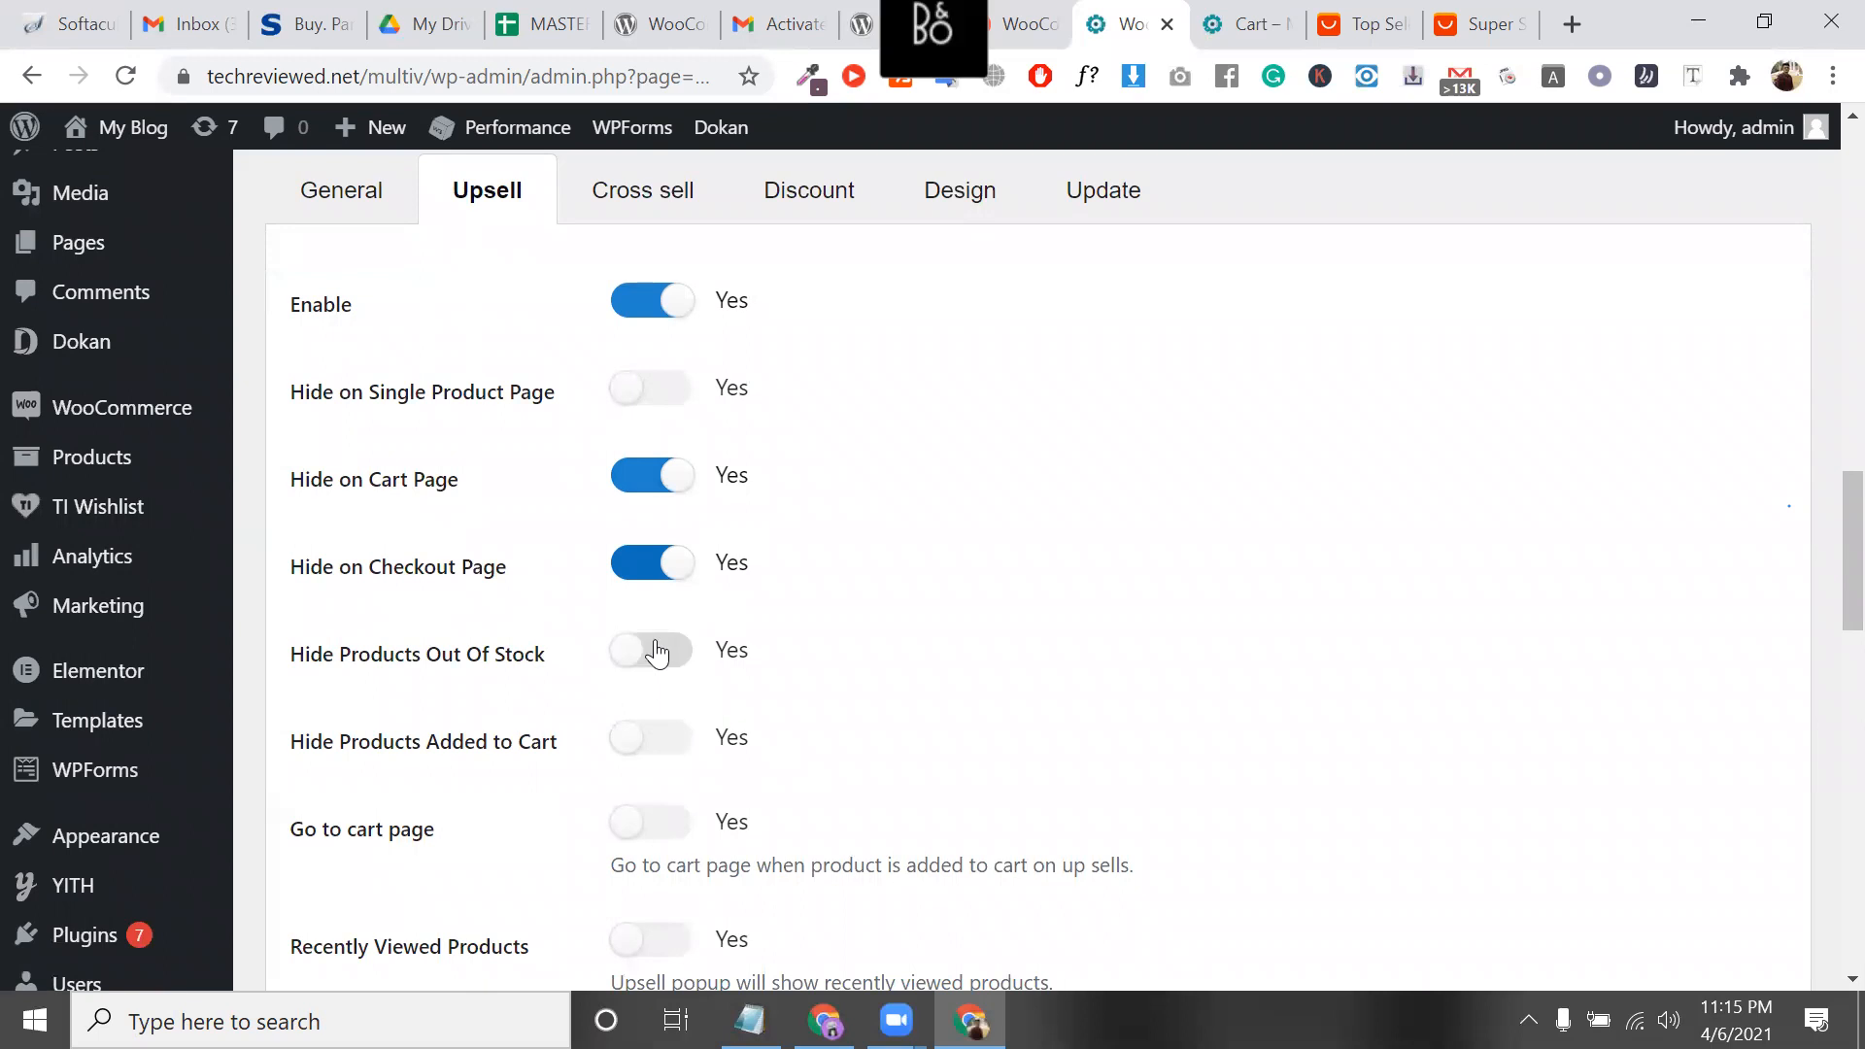
scroll(657, 718, down, 1)
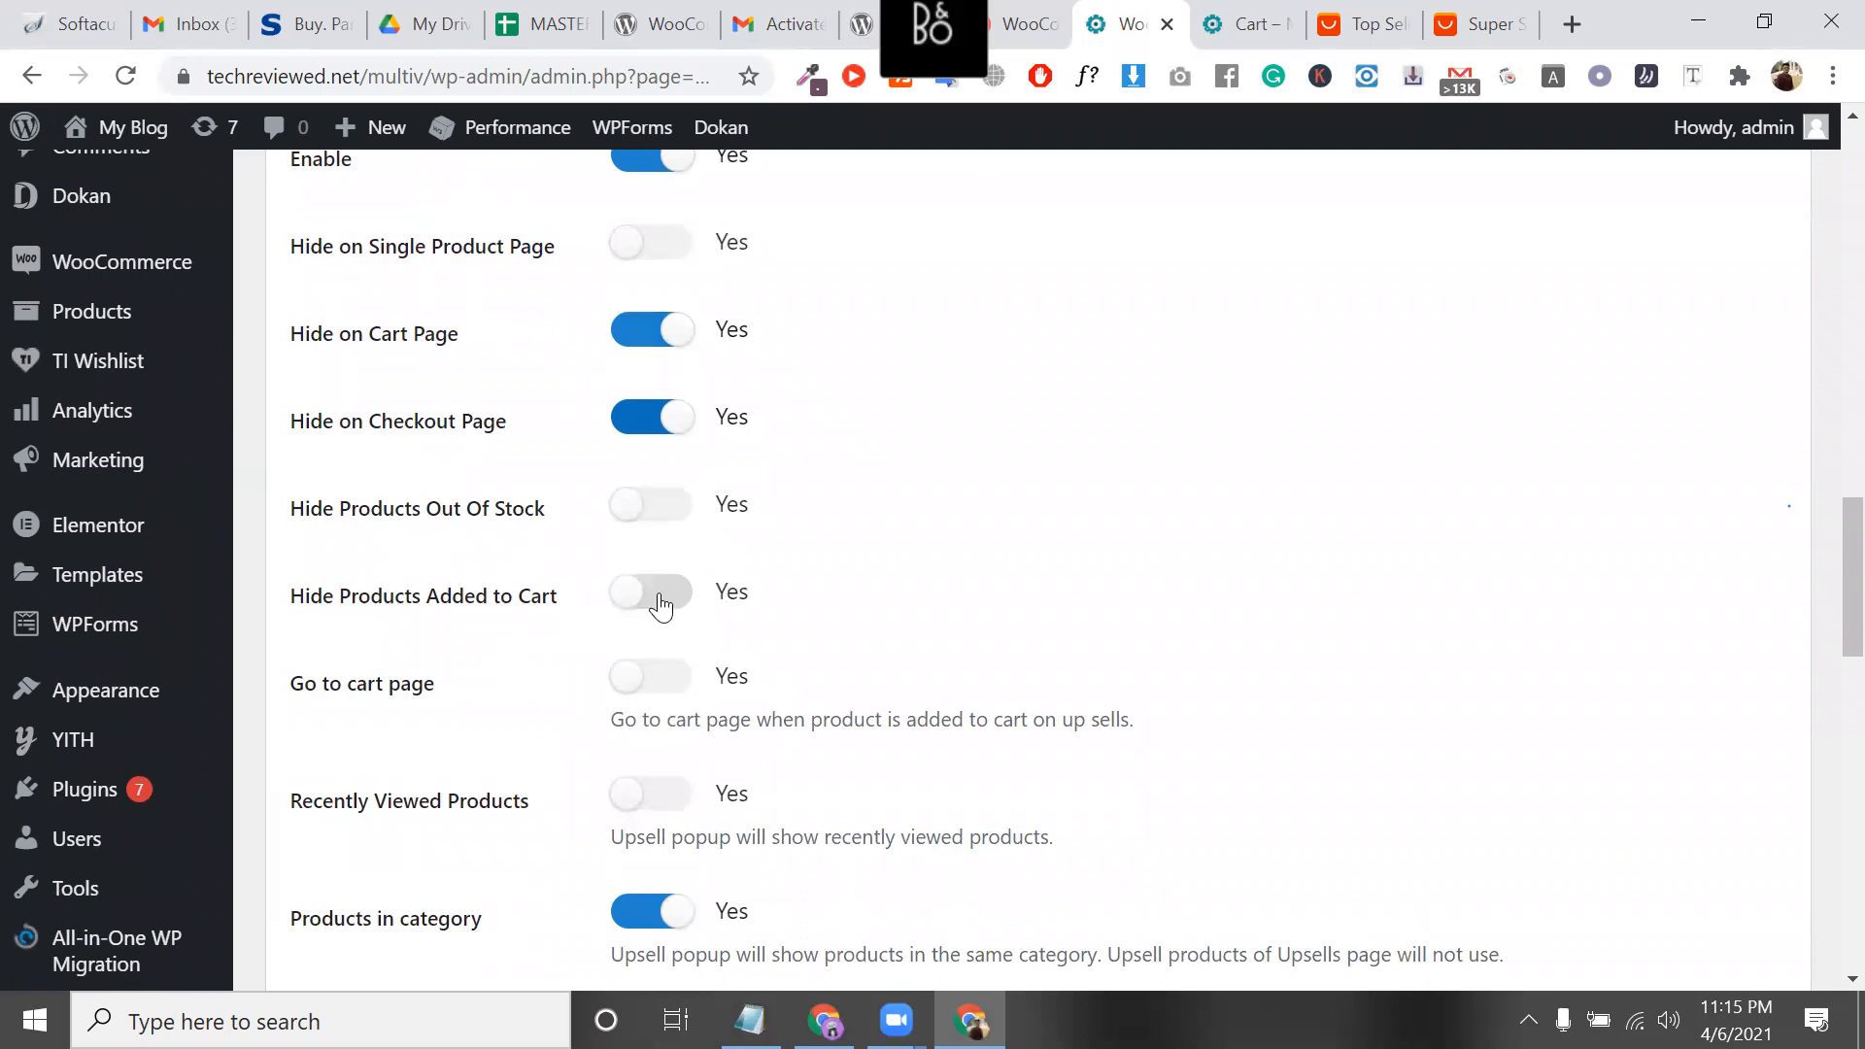
scroll(659, 598, down, 1)
scroll(664, 602, down, 3)
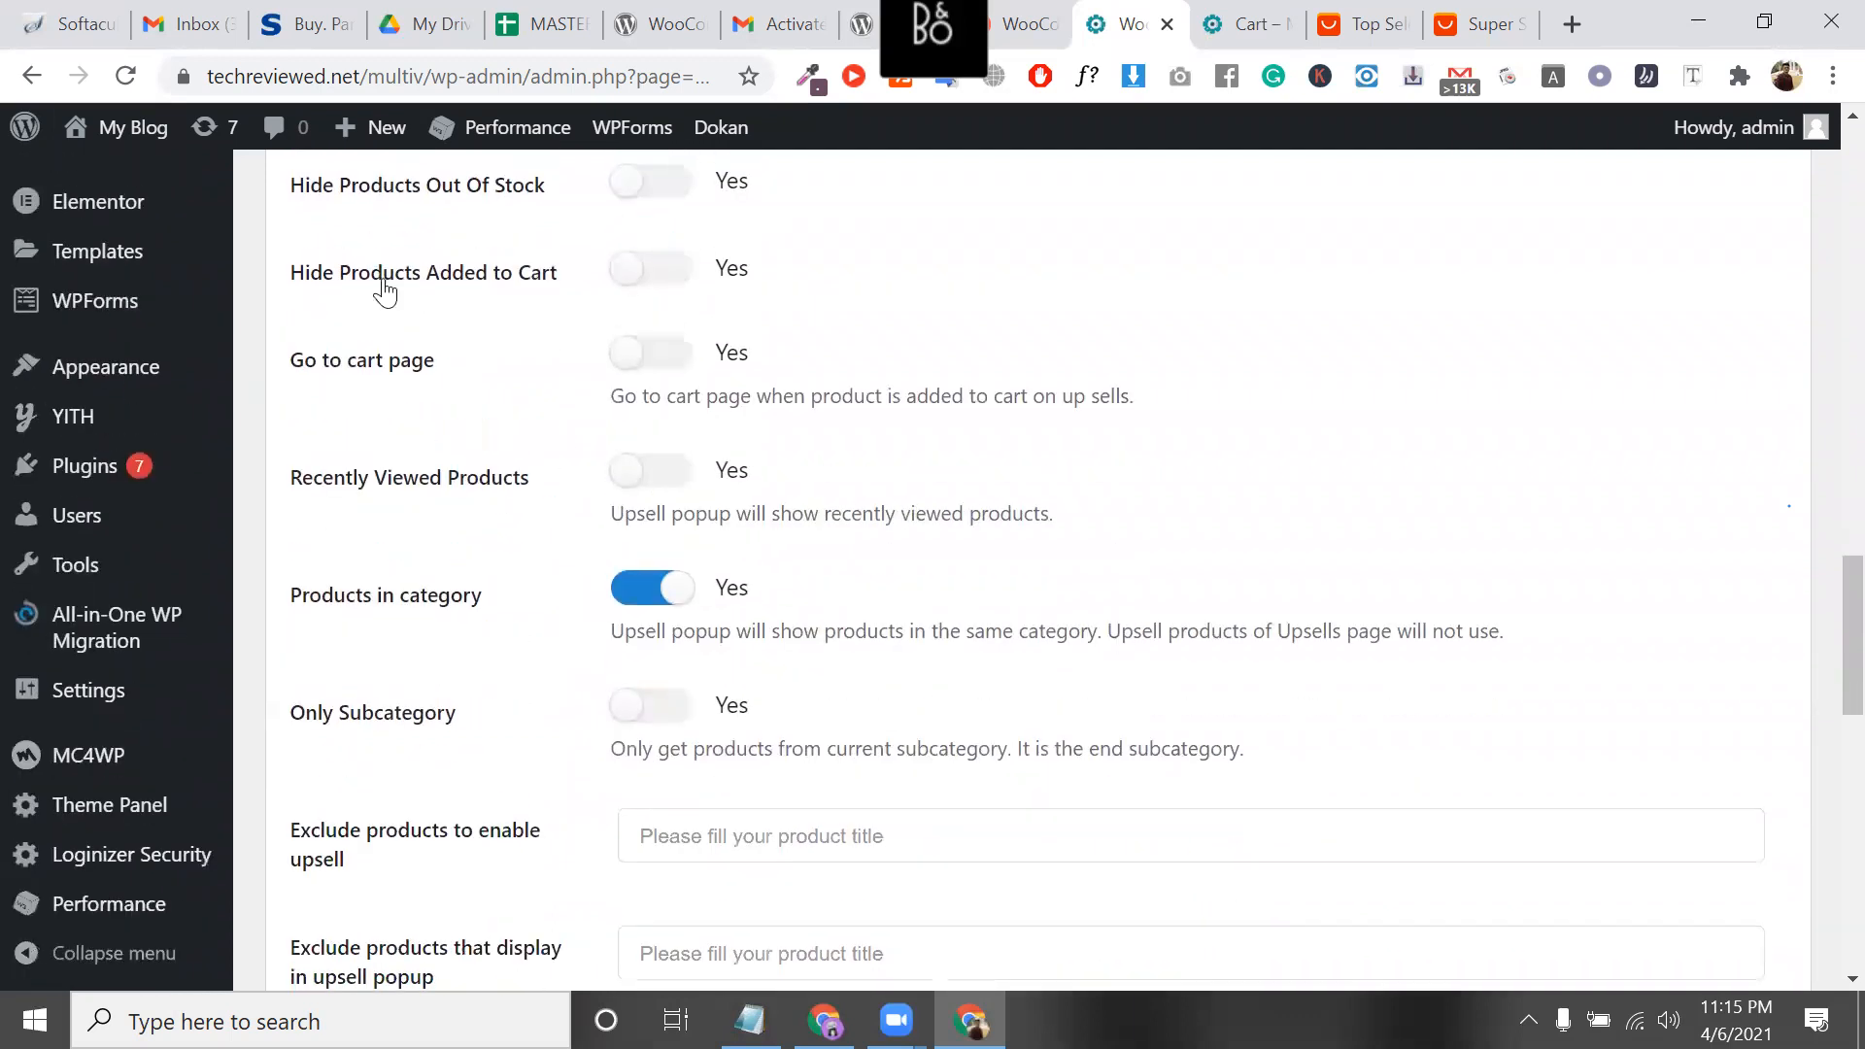
scroll(699, 386, down, 2)
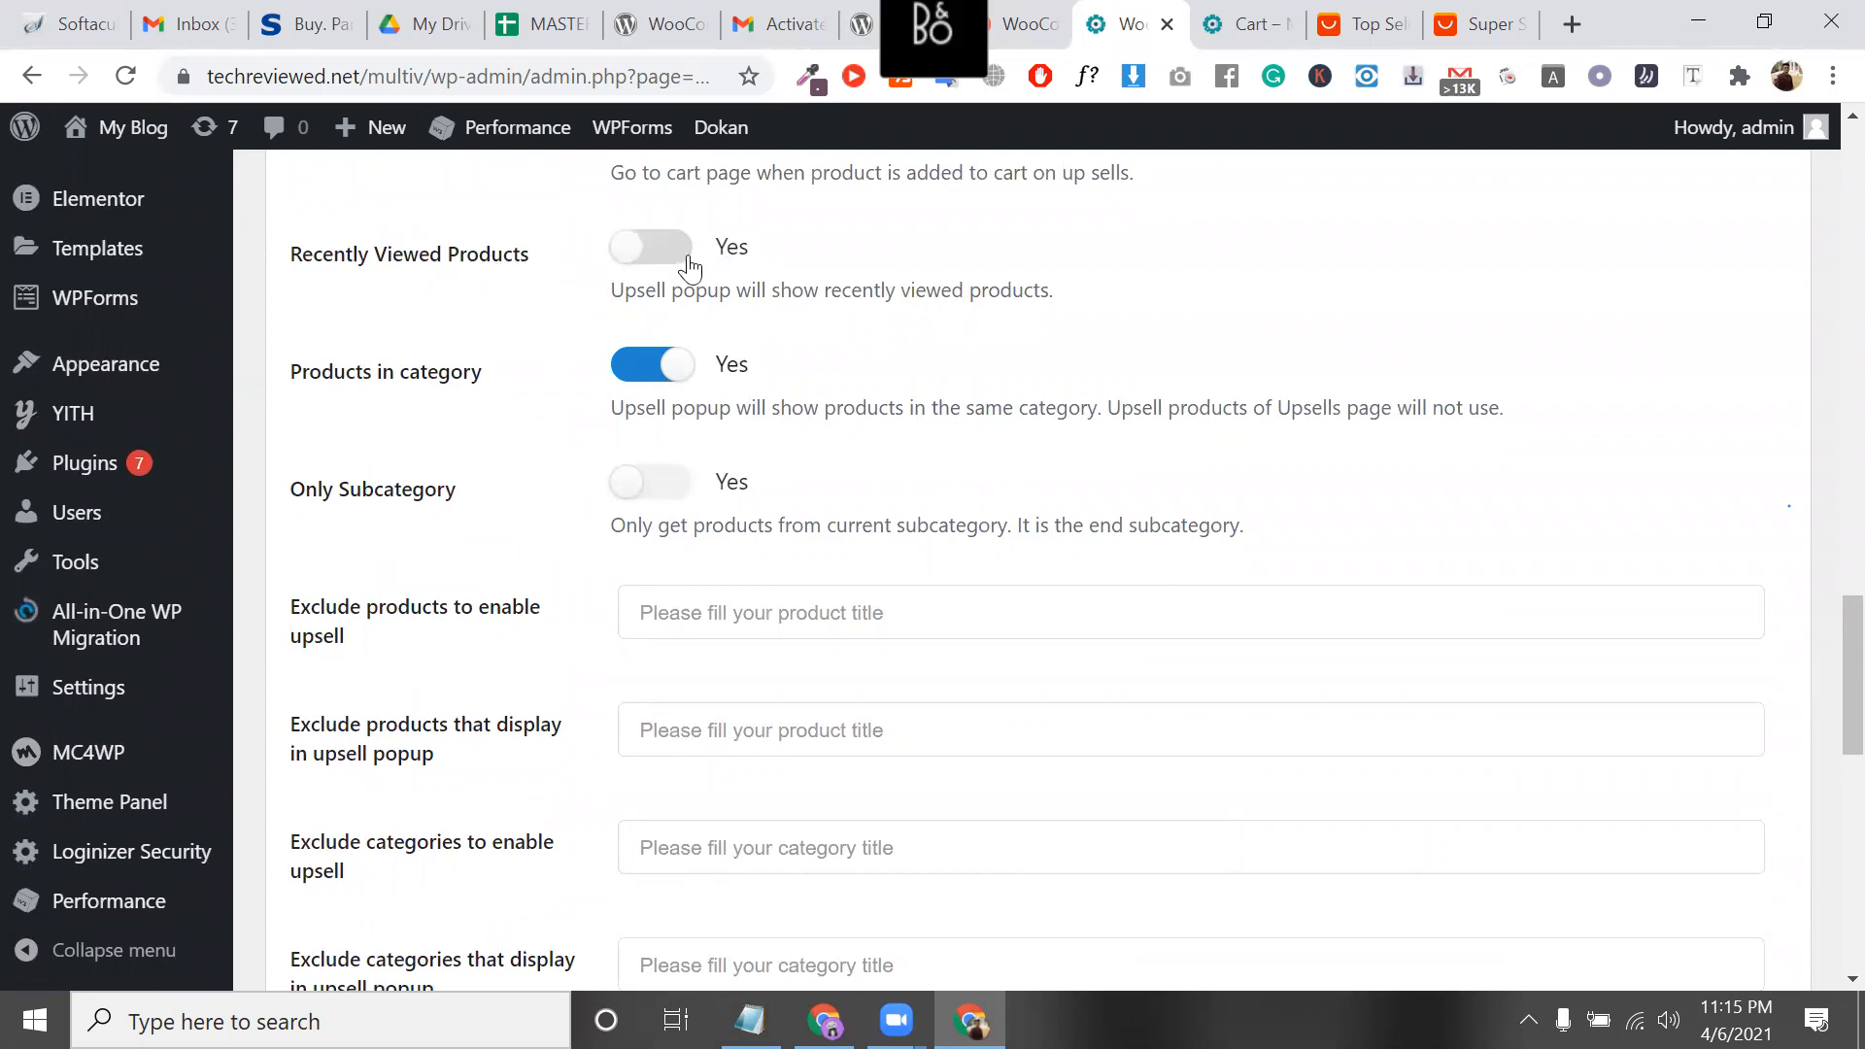
click(653, 257)
triple_click(696, 288)
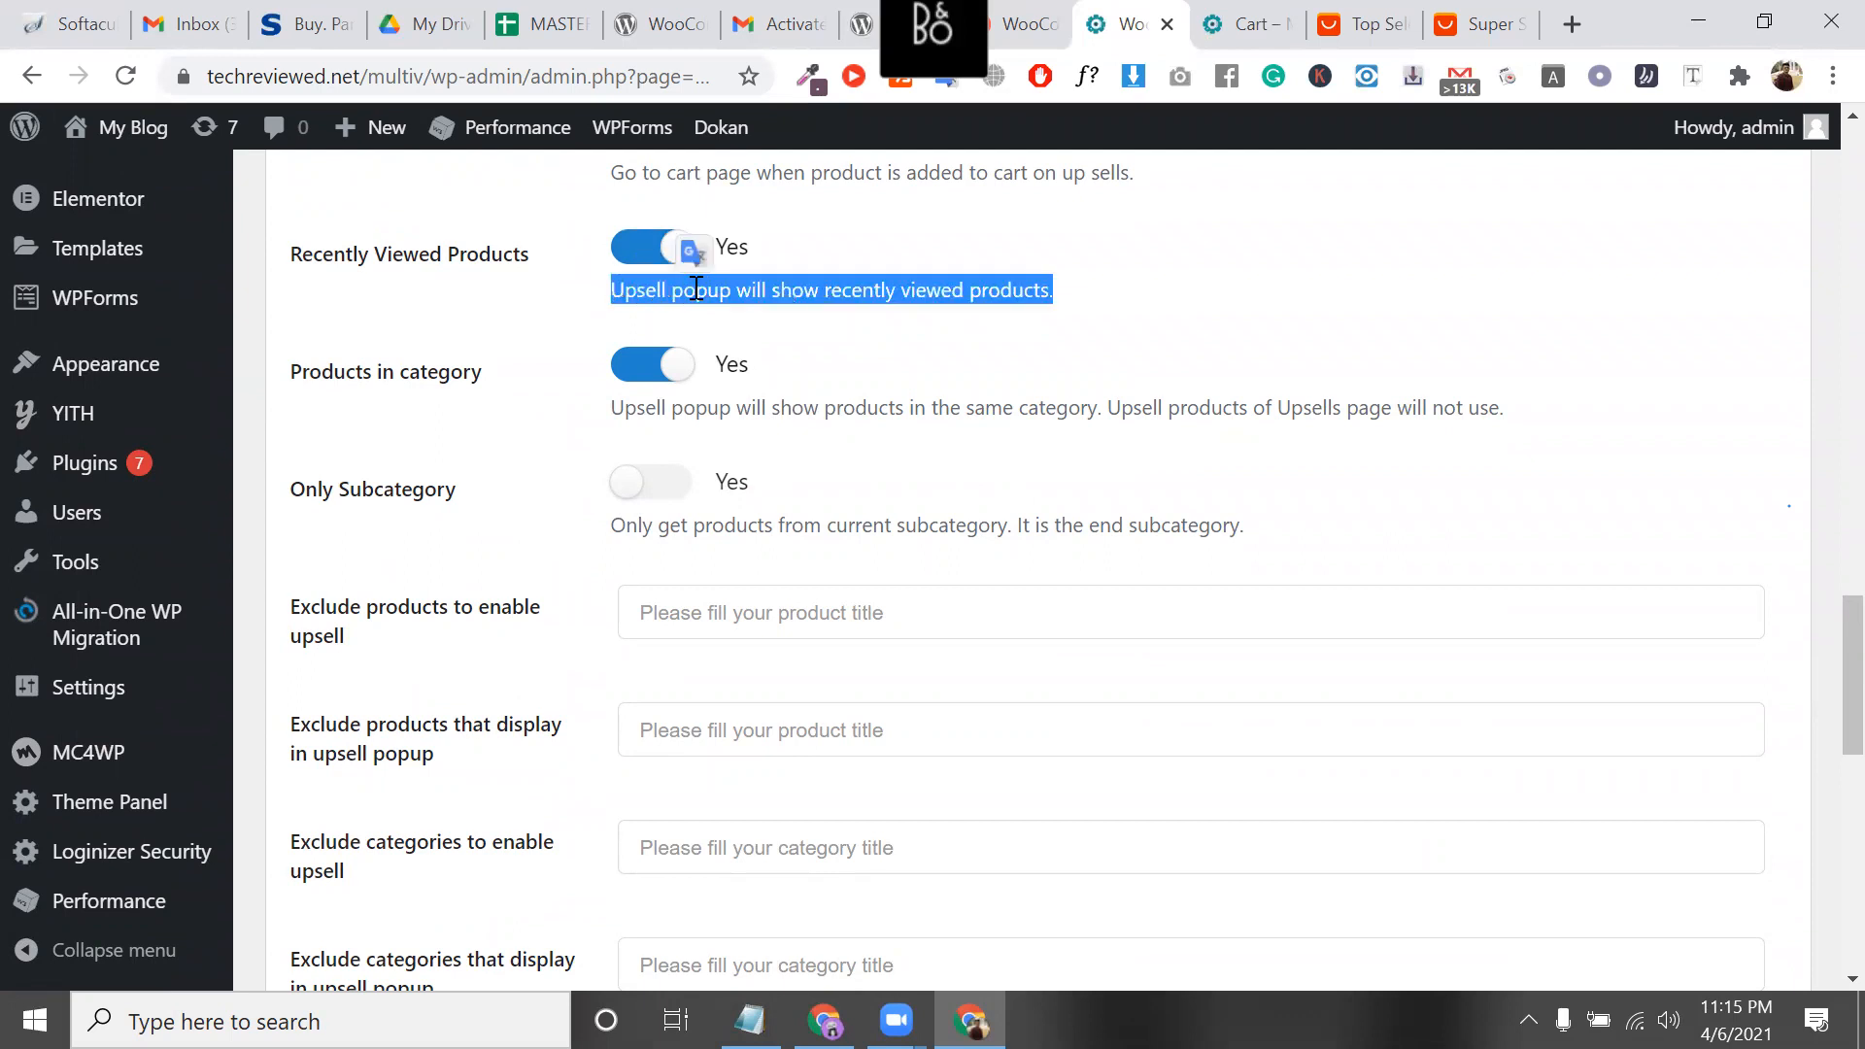
double_click(697, 288)
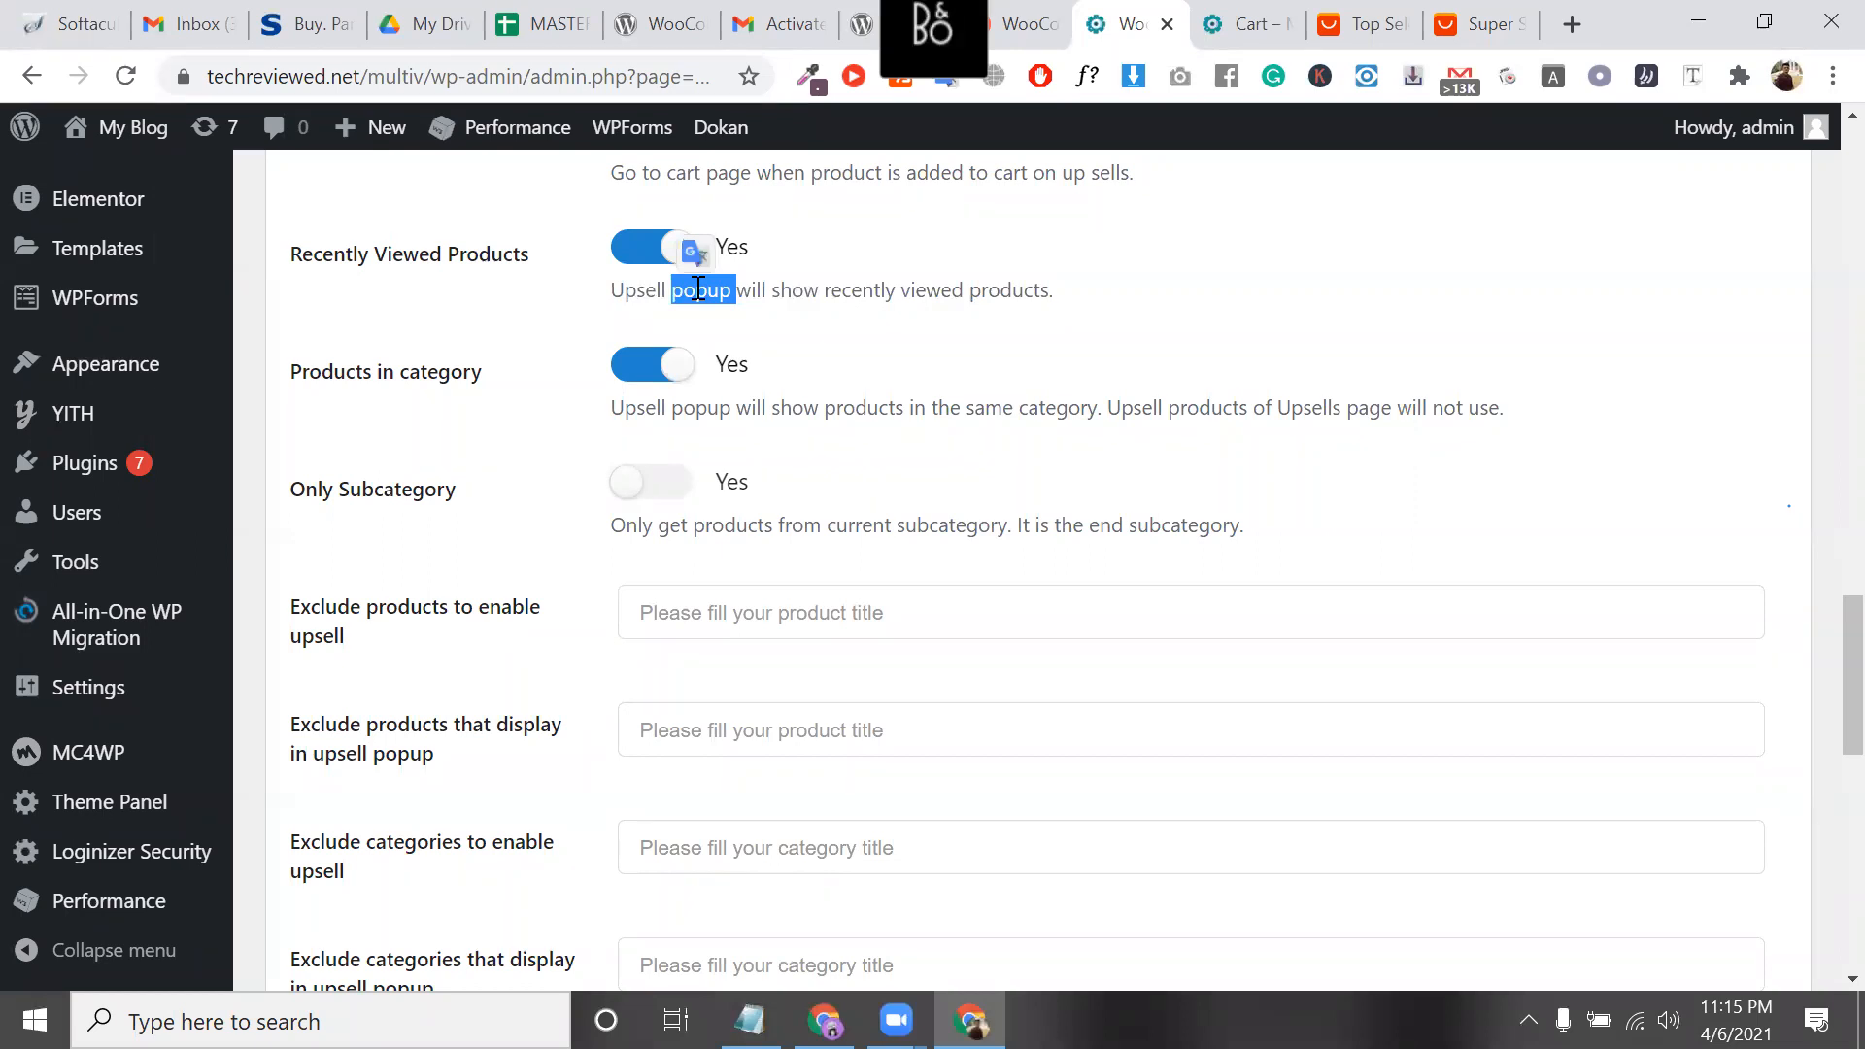
triple_click(713, 291)
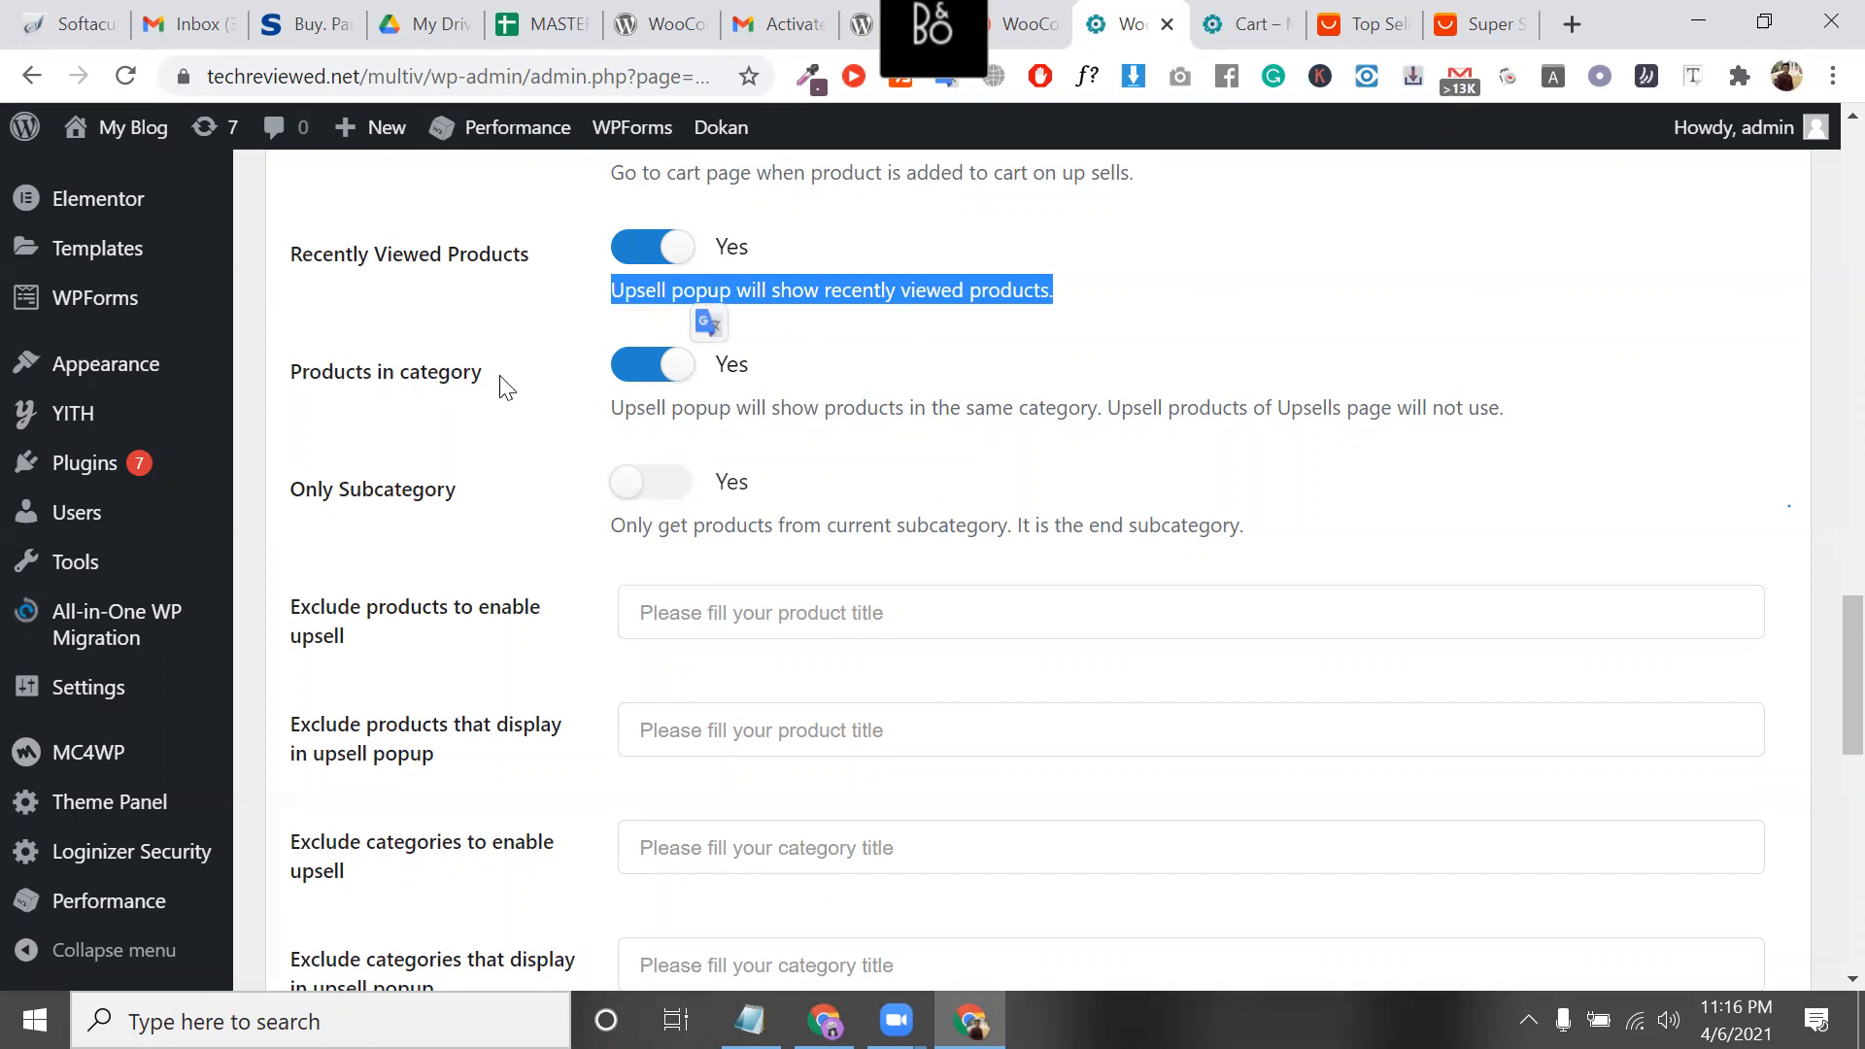
Read the Products in category description, and turn on Only Subcategory for the upsell popup
triple_click(681, 411)
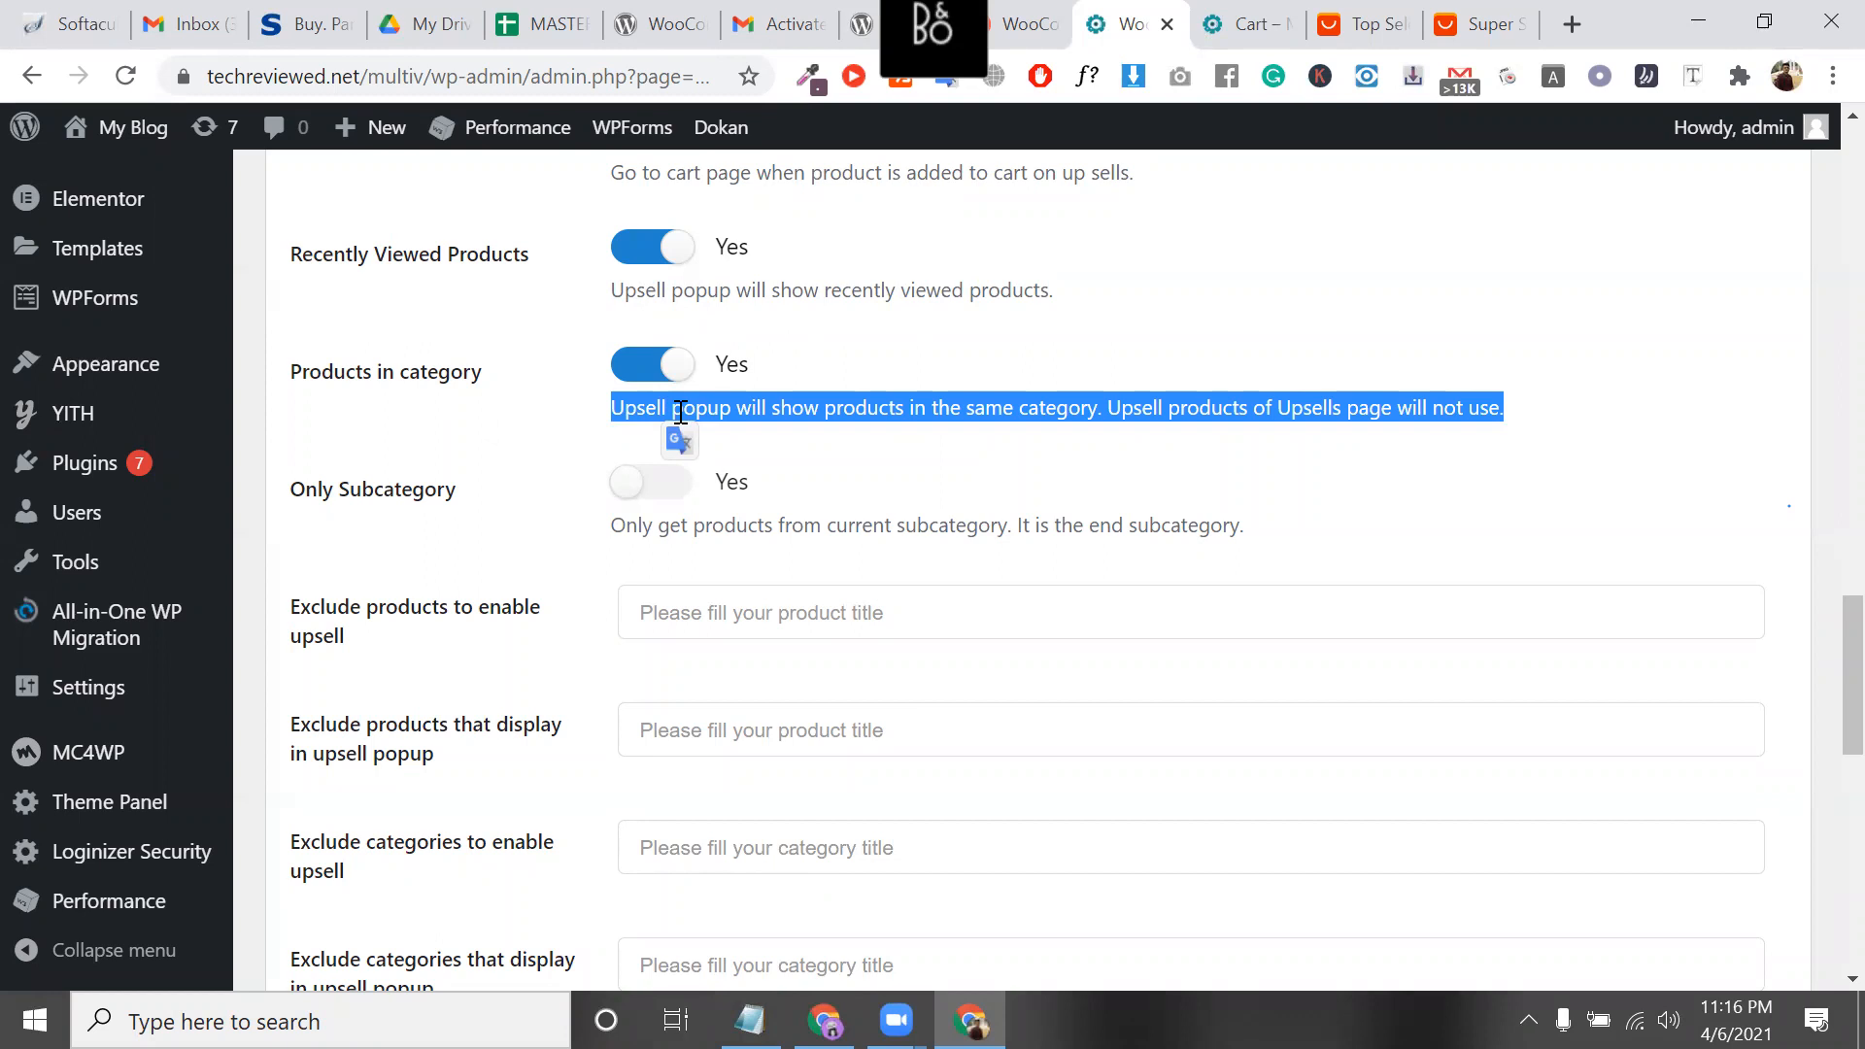
click(655, 497)
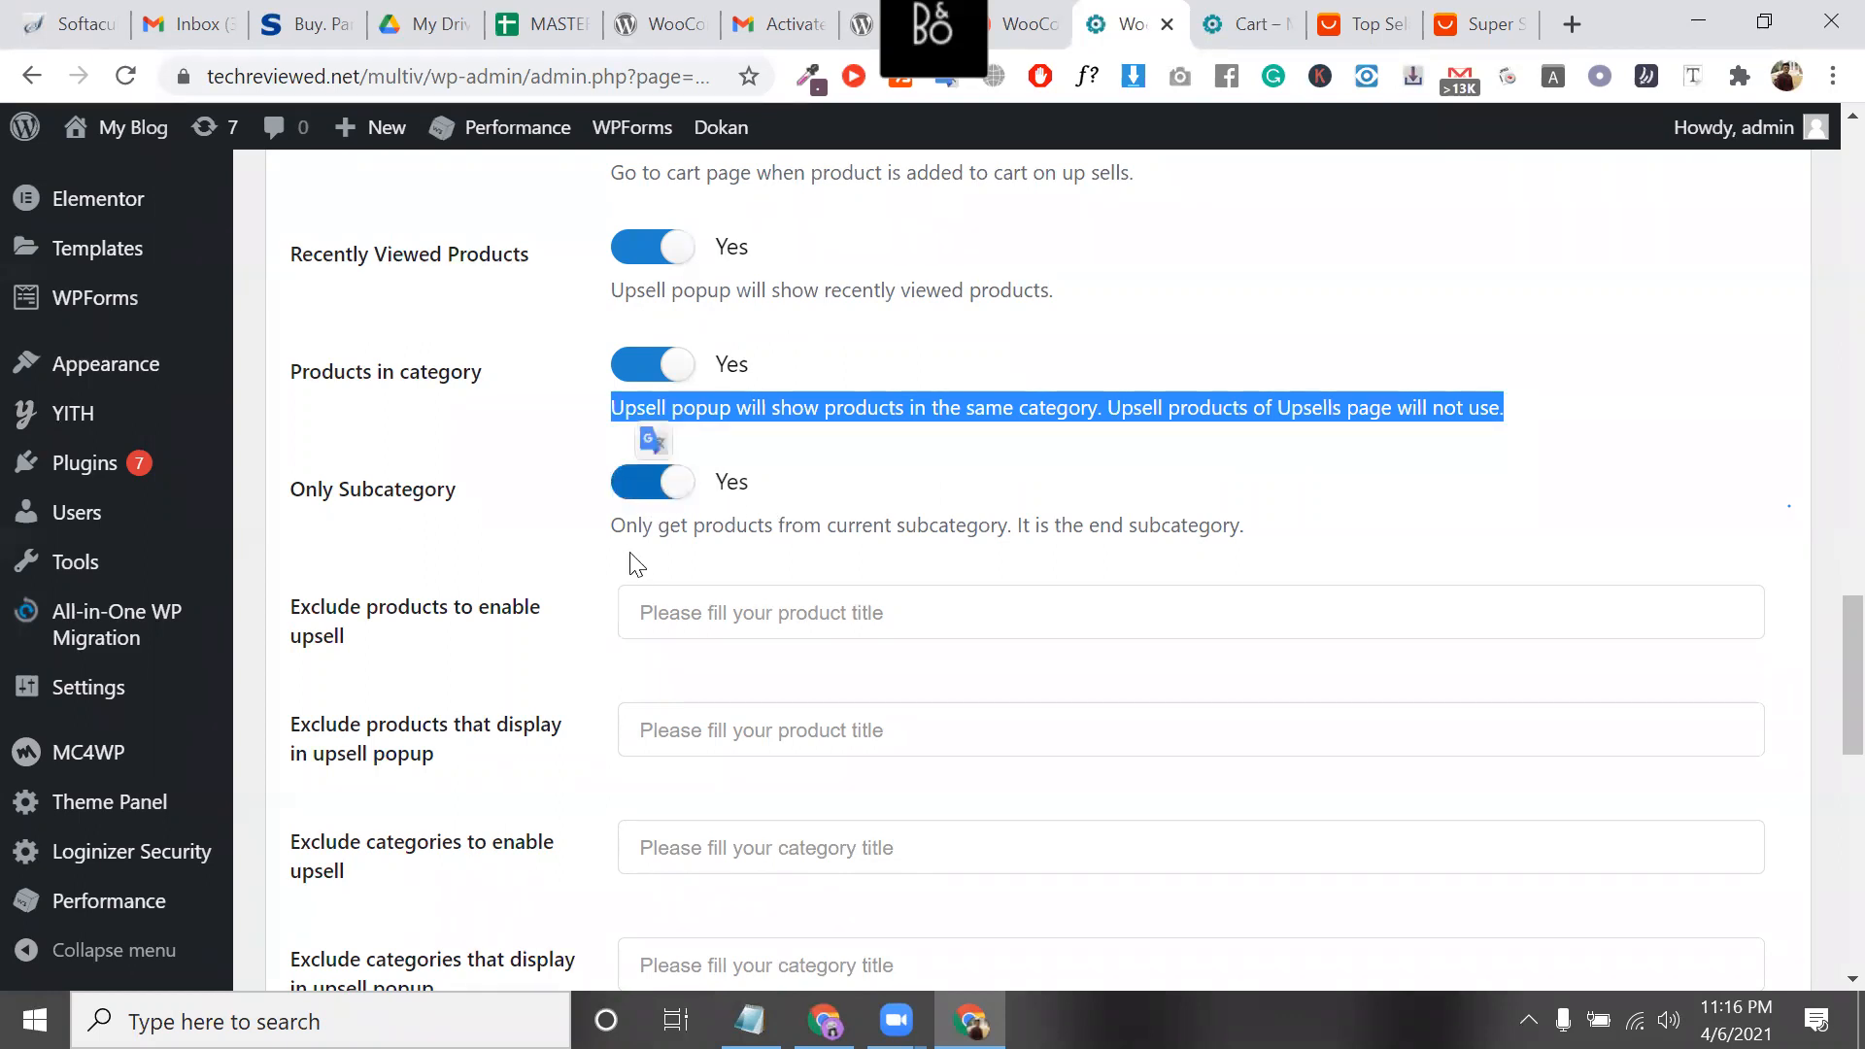
click(623, 527)
drag(623, 526, 921, 536)
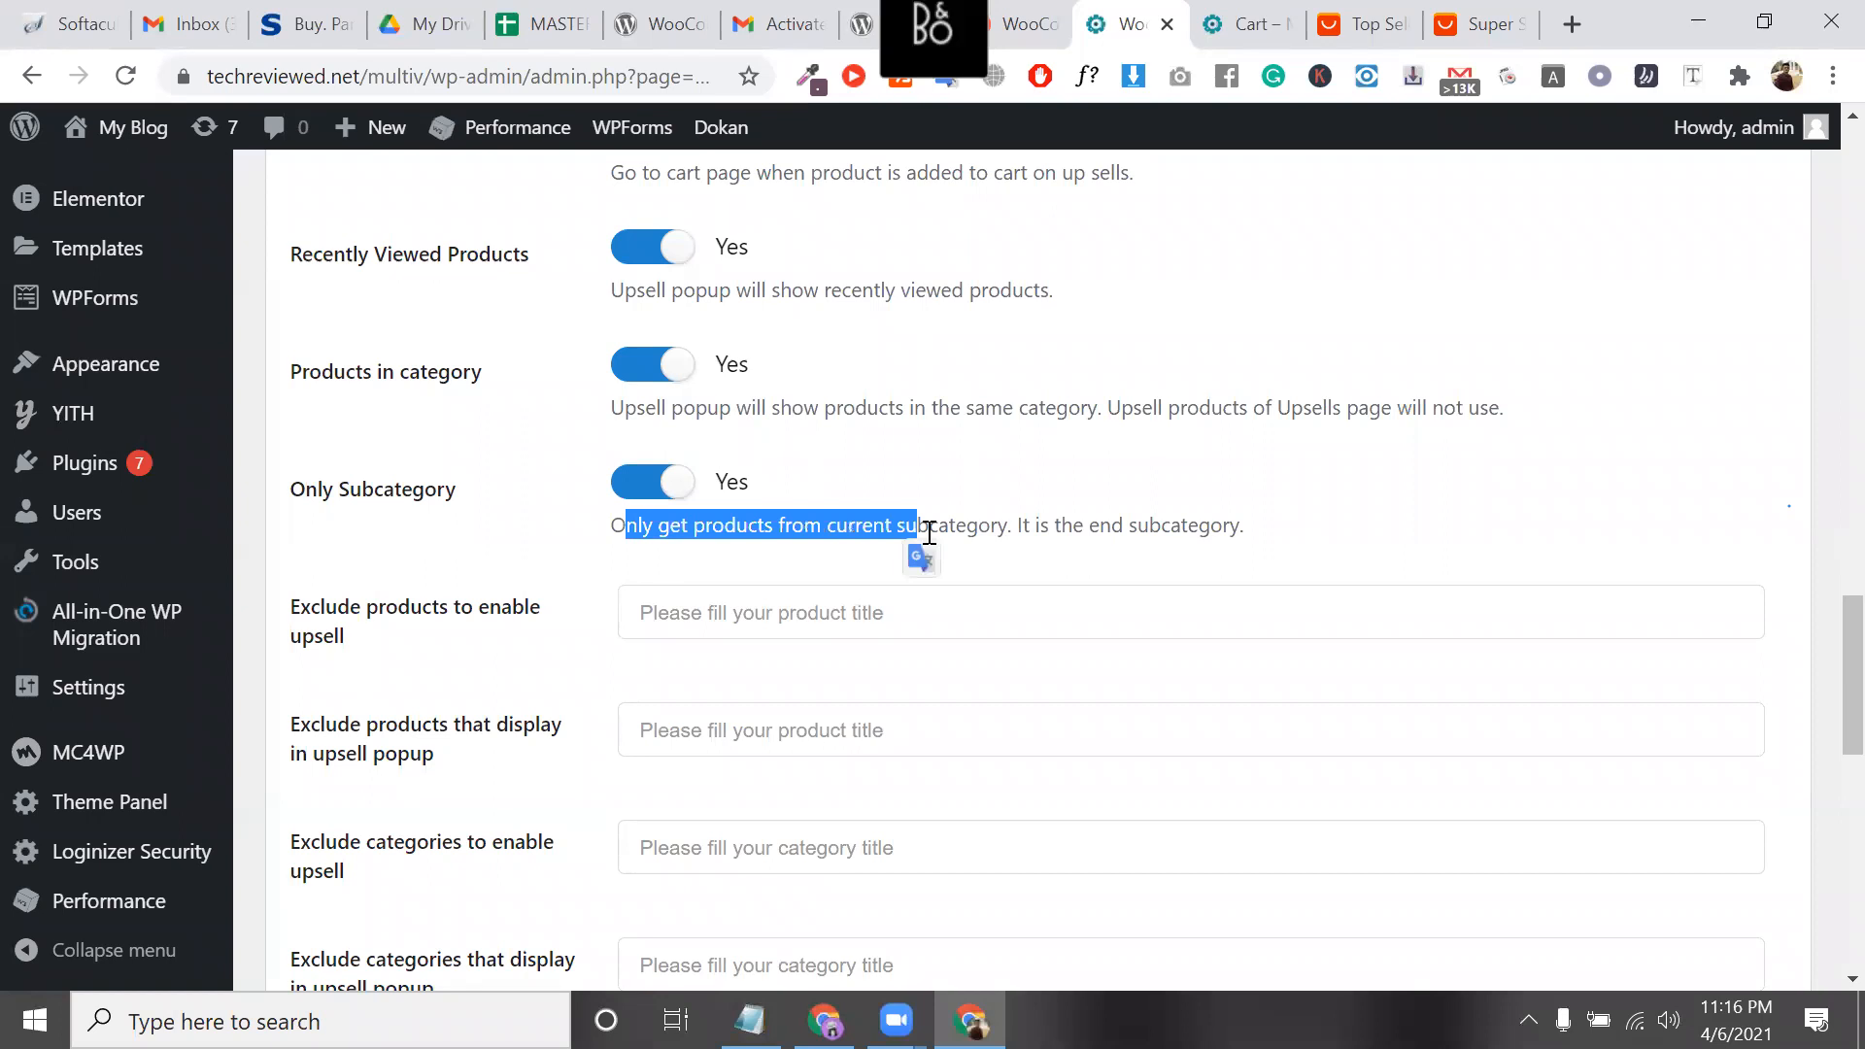
triple_click(929, 532)
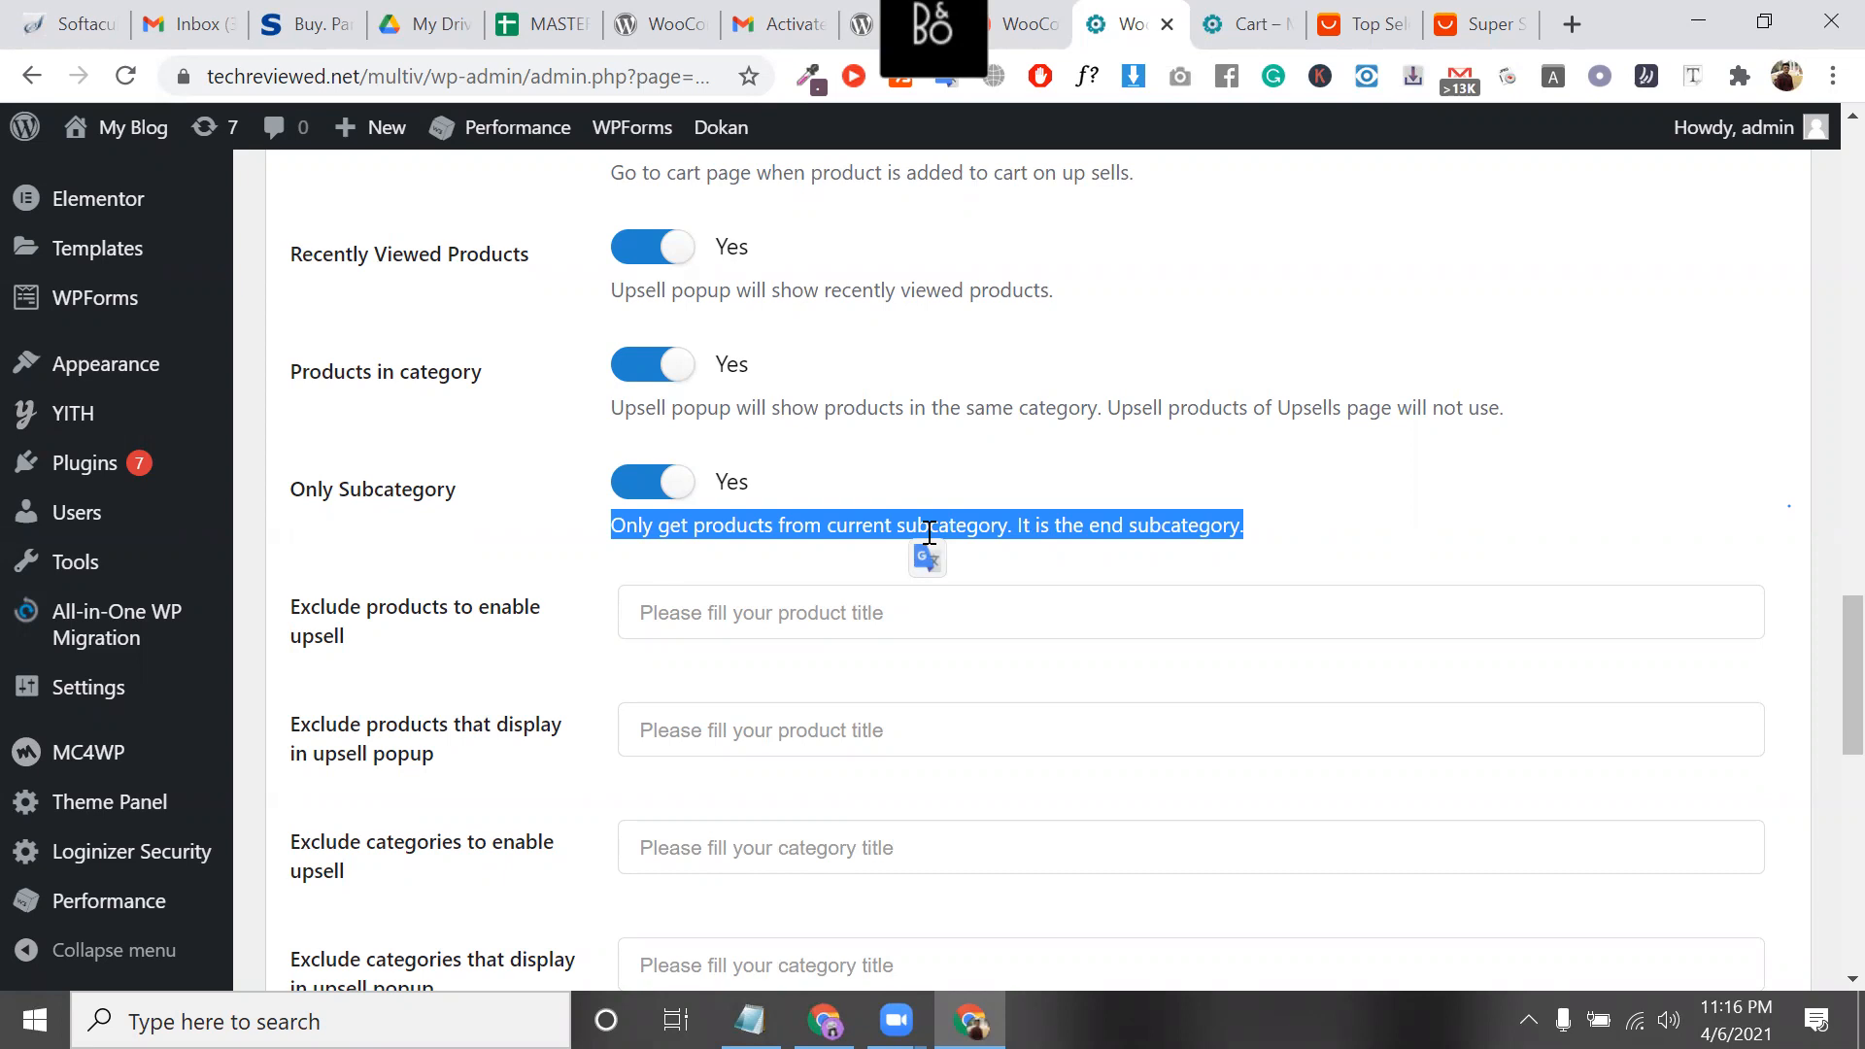
Review the upsell popup's fields for excluding products and categories, and look through its Sort by choices
scroll(615, 598, down, 2)
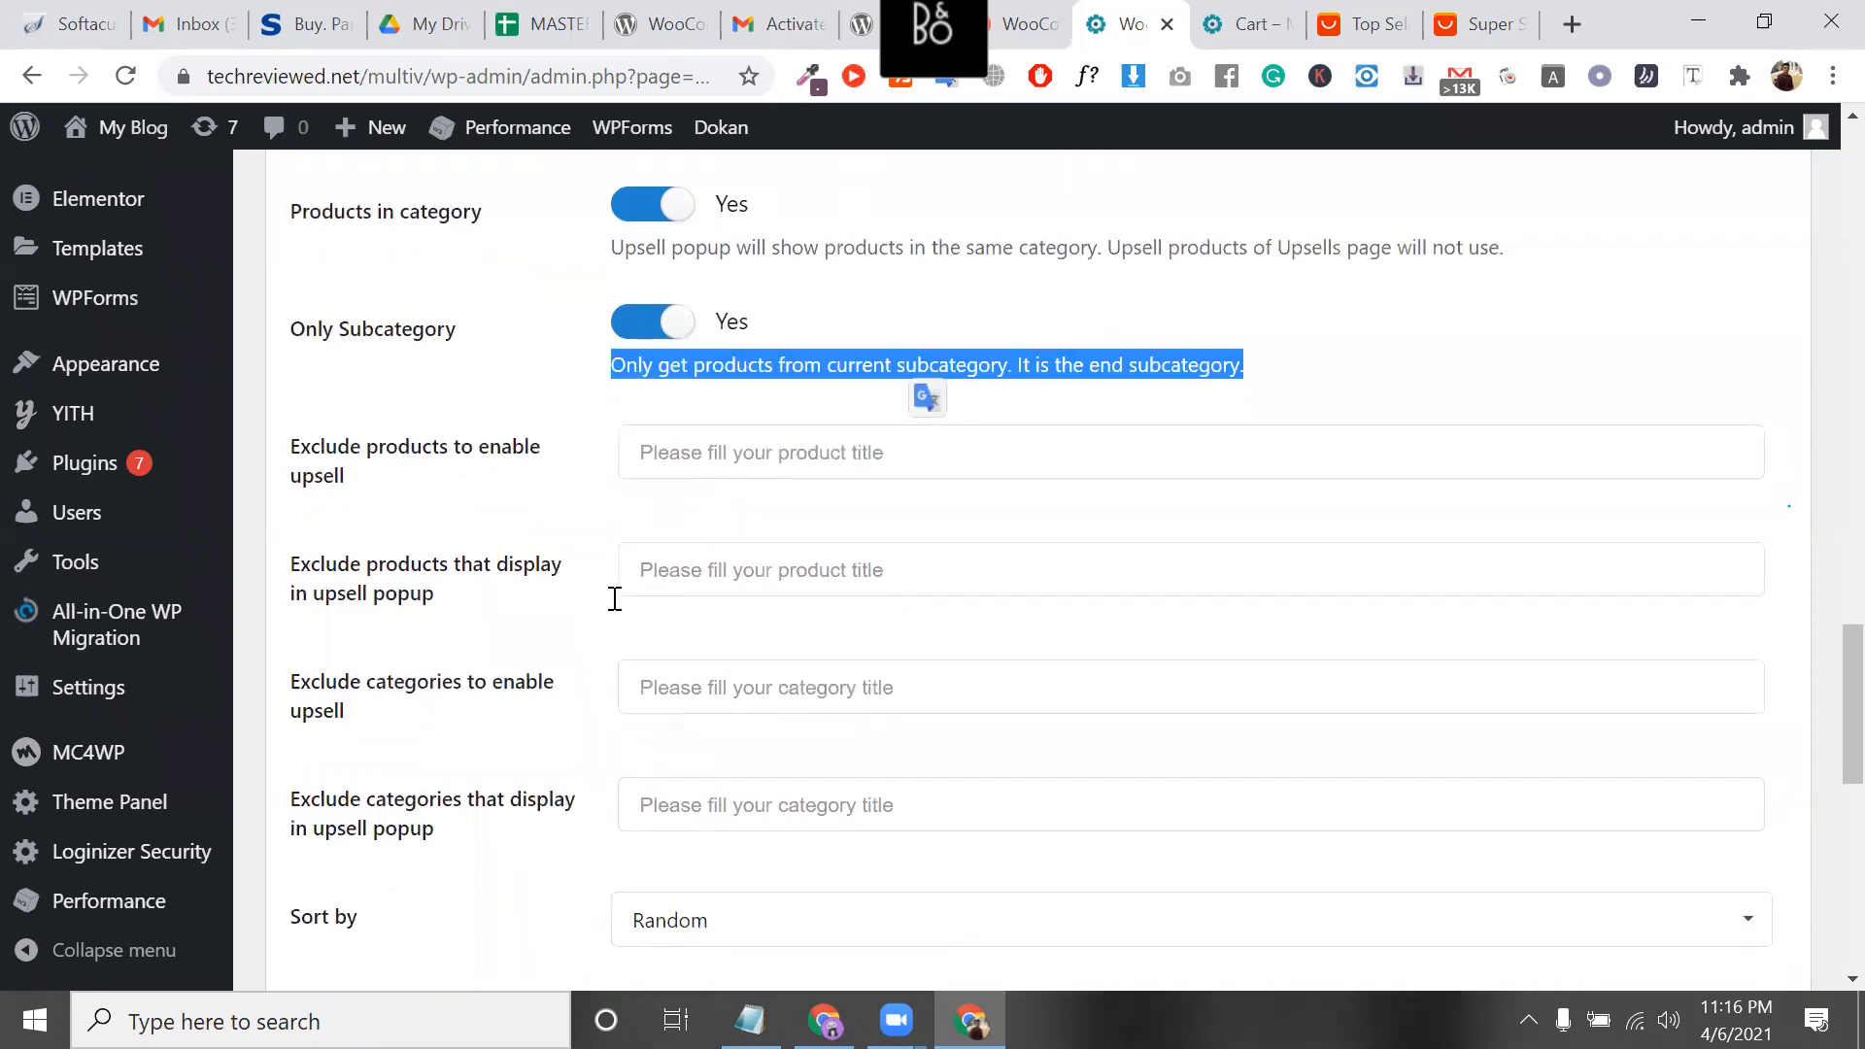
scroll(615, 599, down, 2)
click(788, 785)
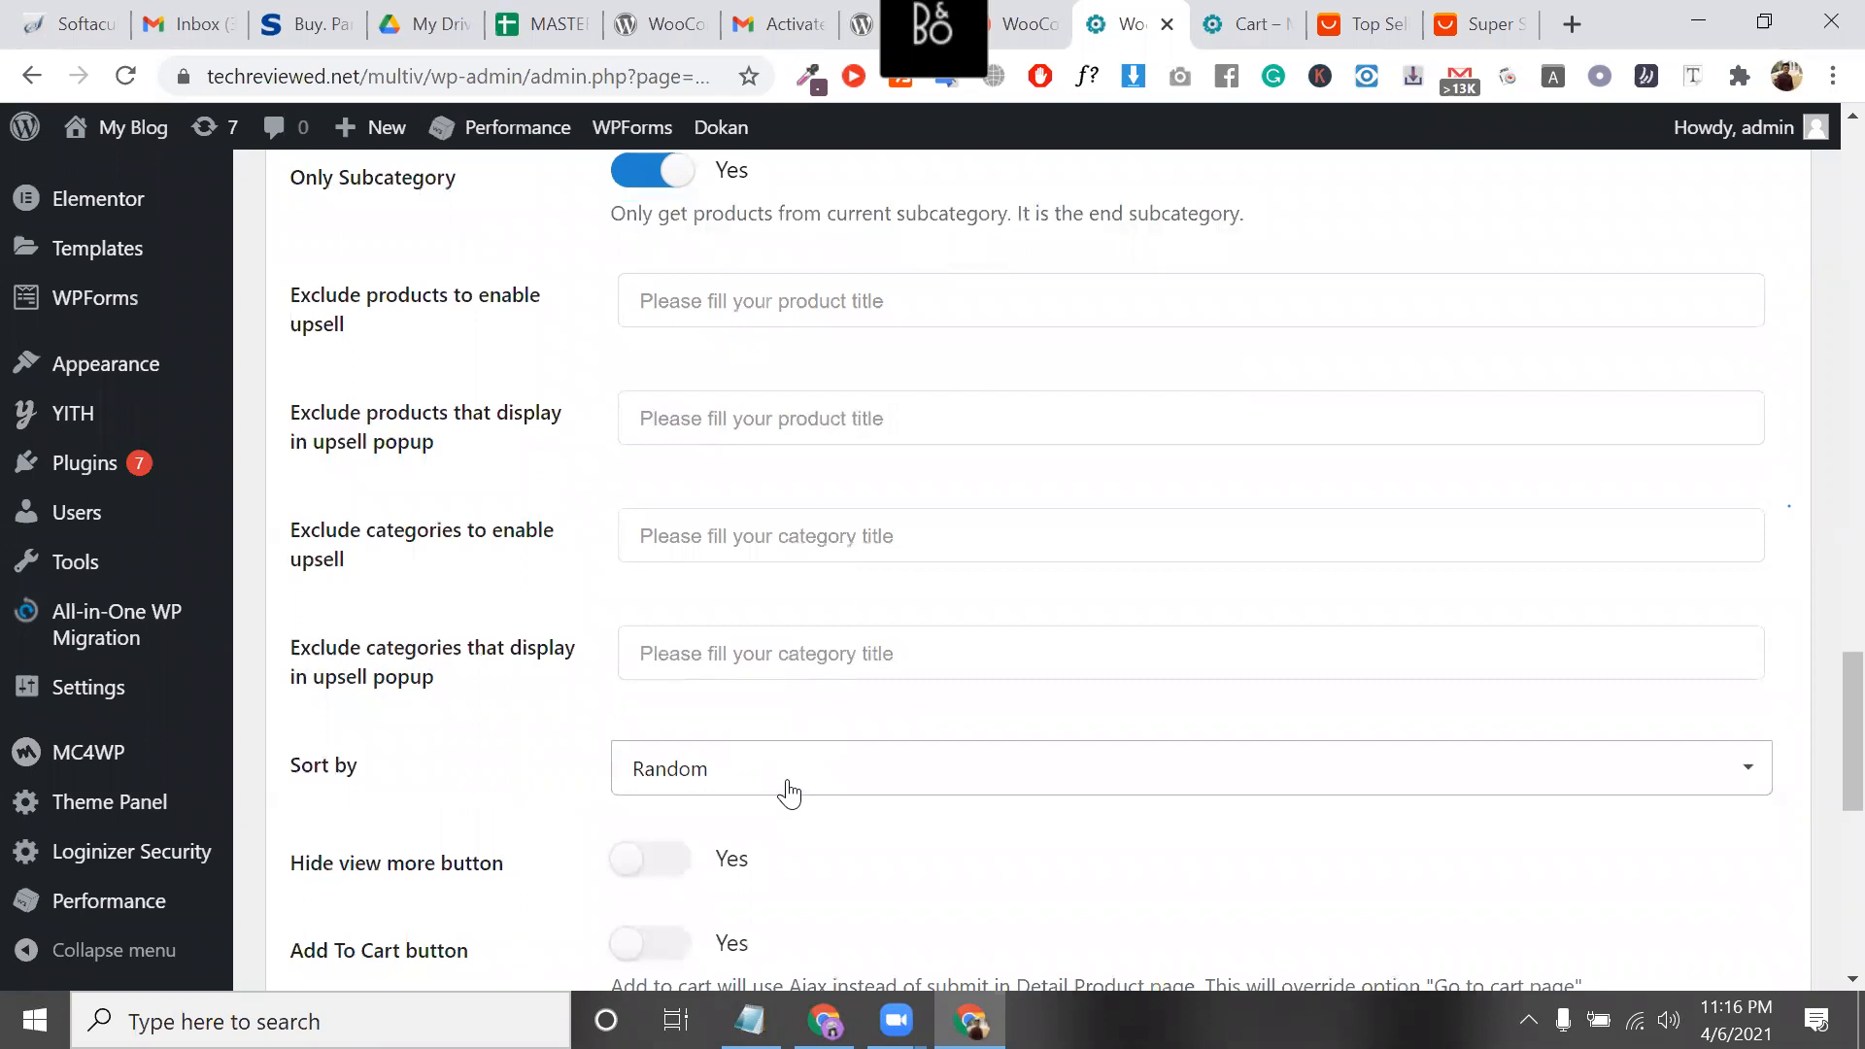
click(788, 785)
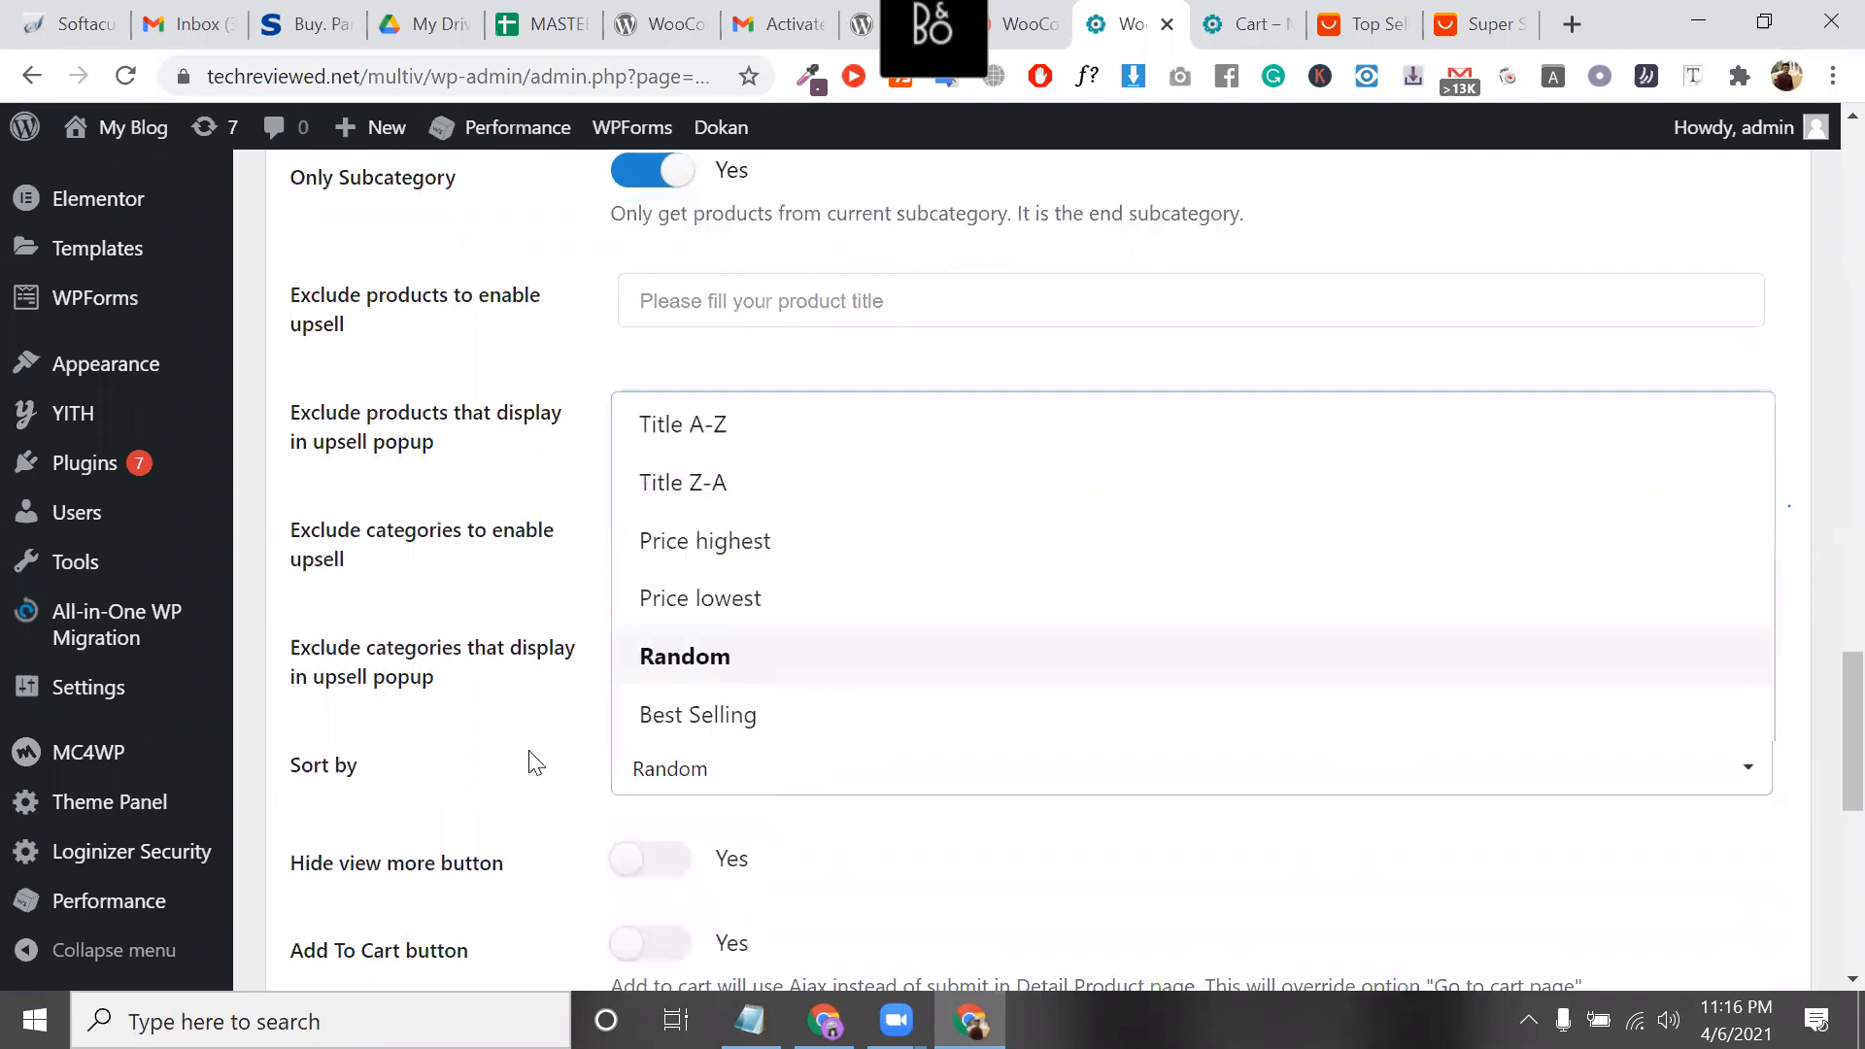
click(462, 743)
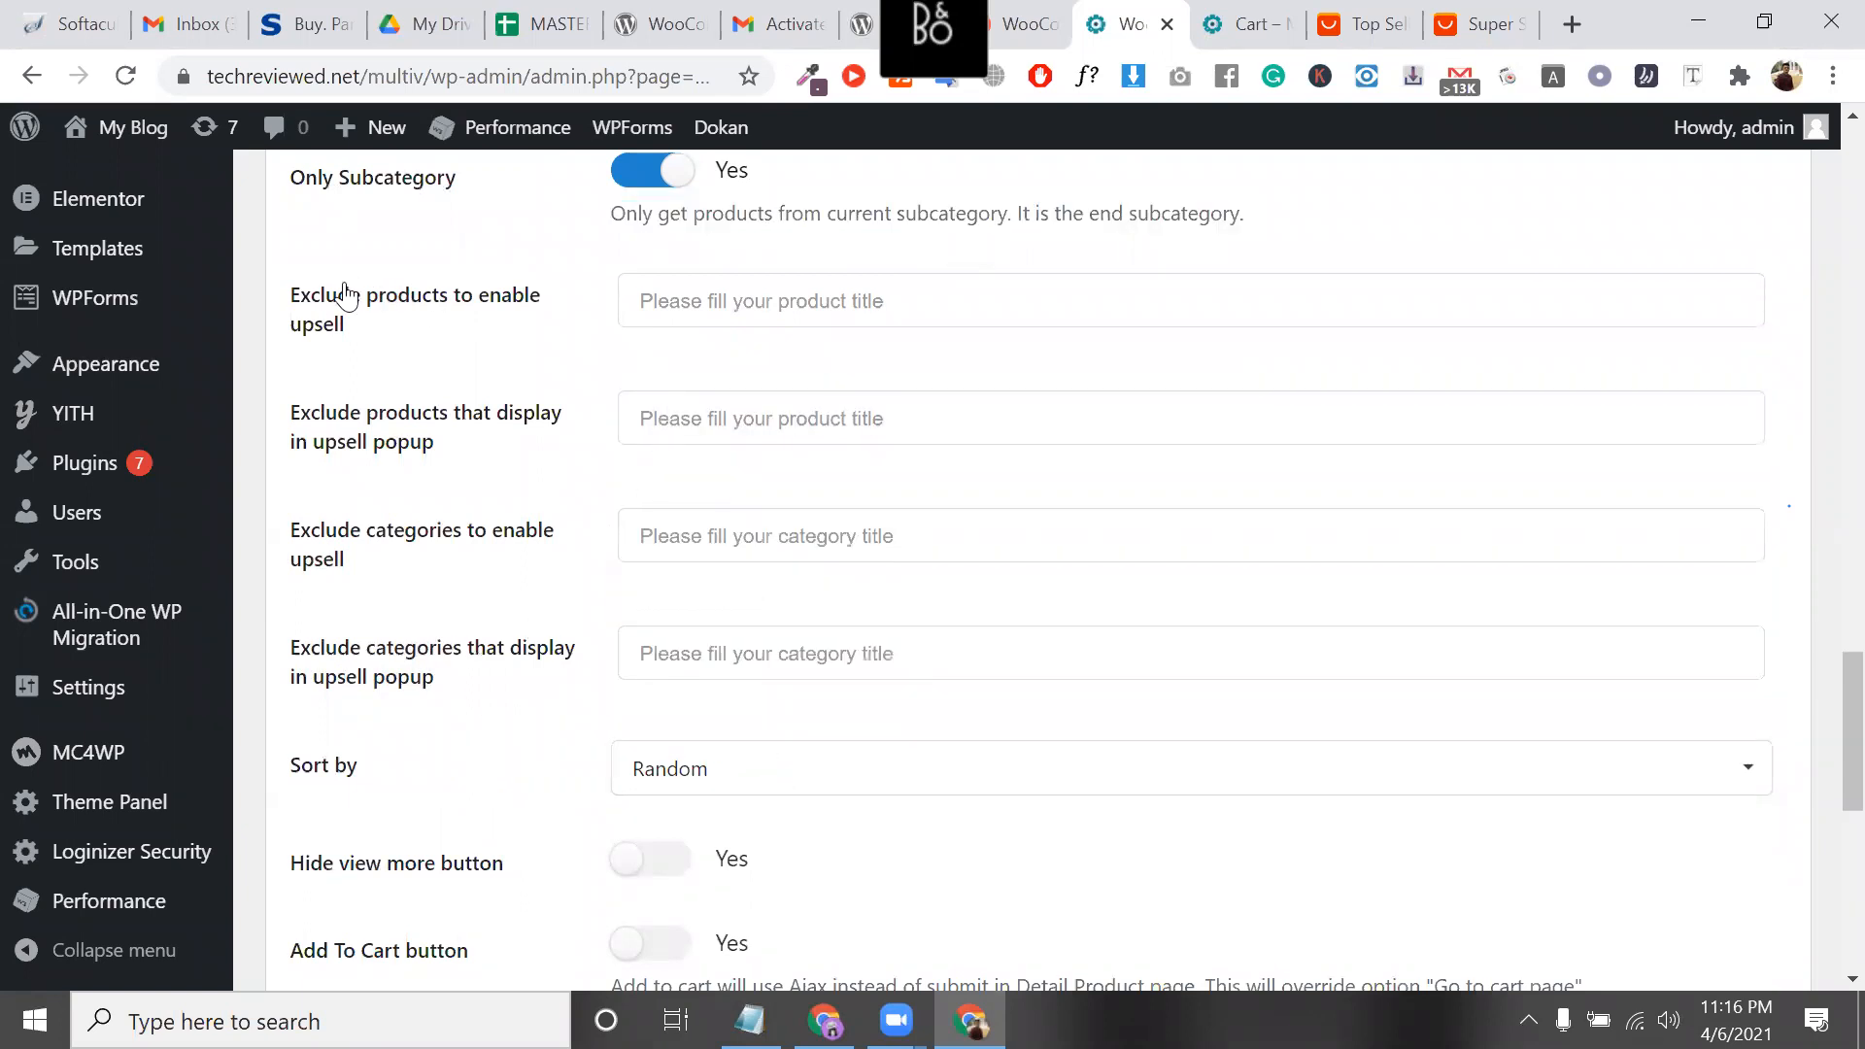
drag(322, 297, 558, 325)
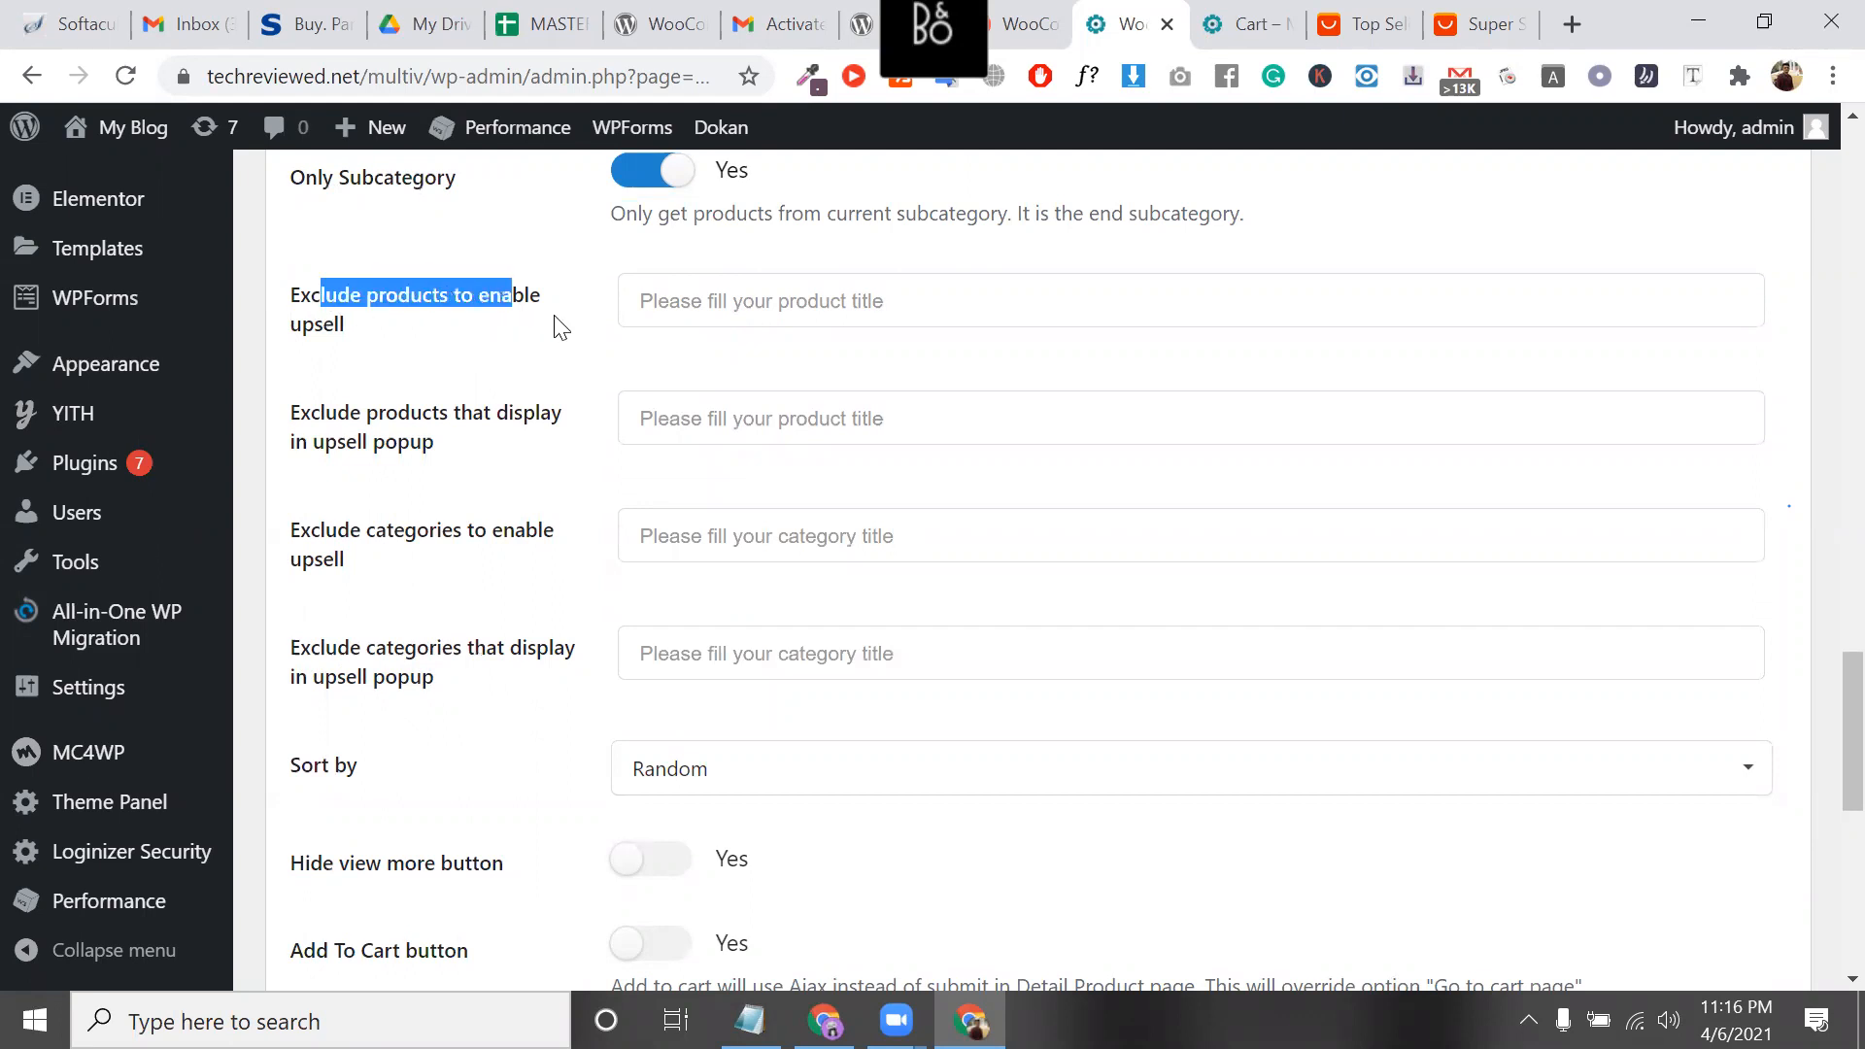
click(715, 305)
click(418, 466)
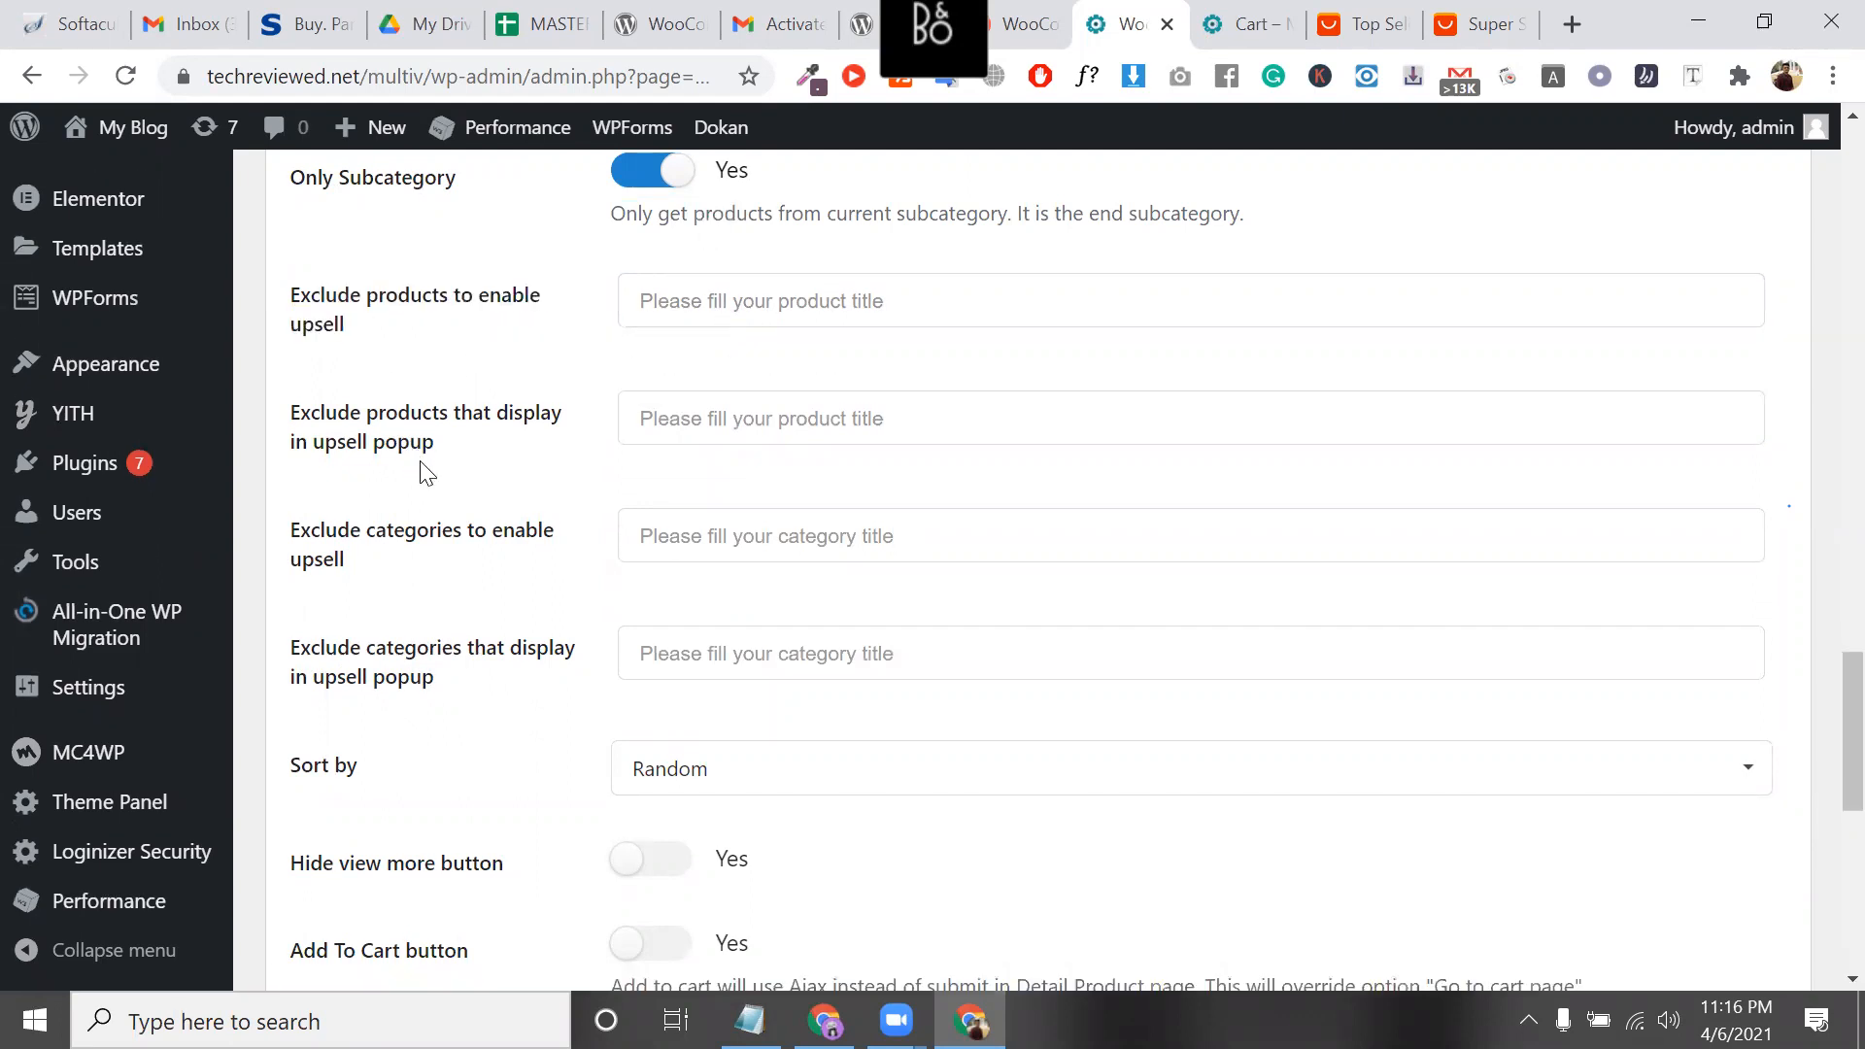
scroll(424, 462, down, 1)
drag(280, 371, 295, 396)
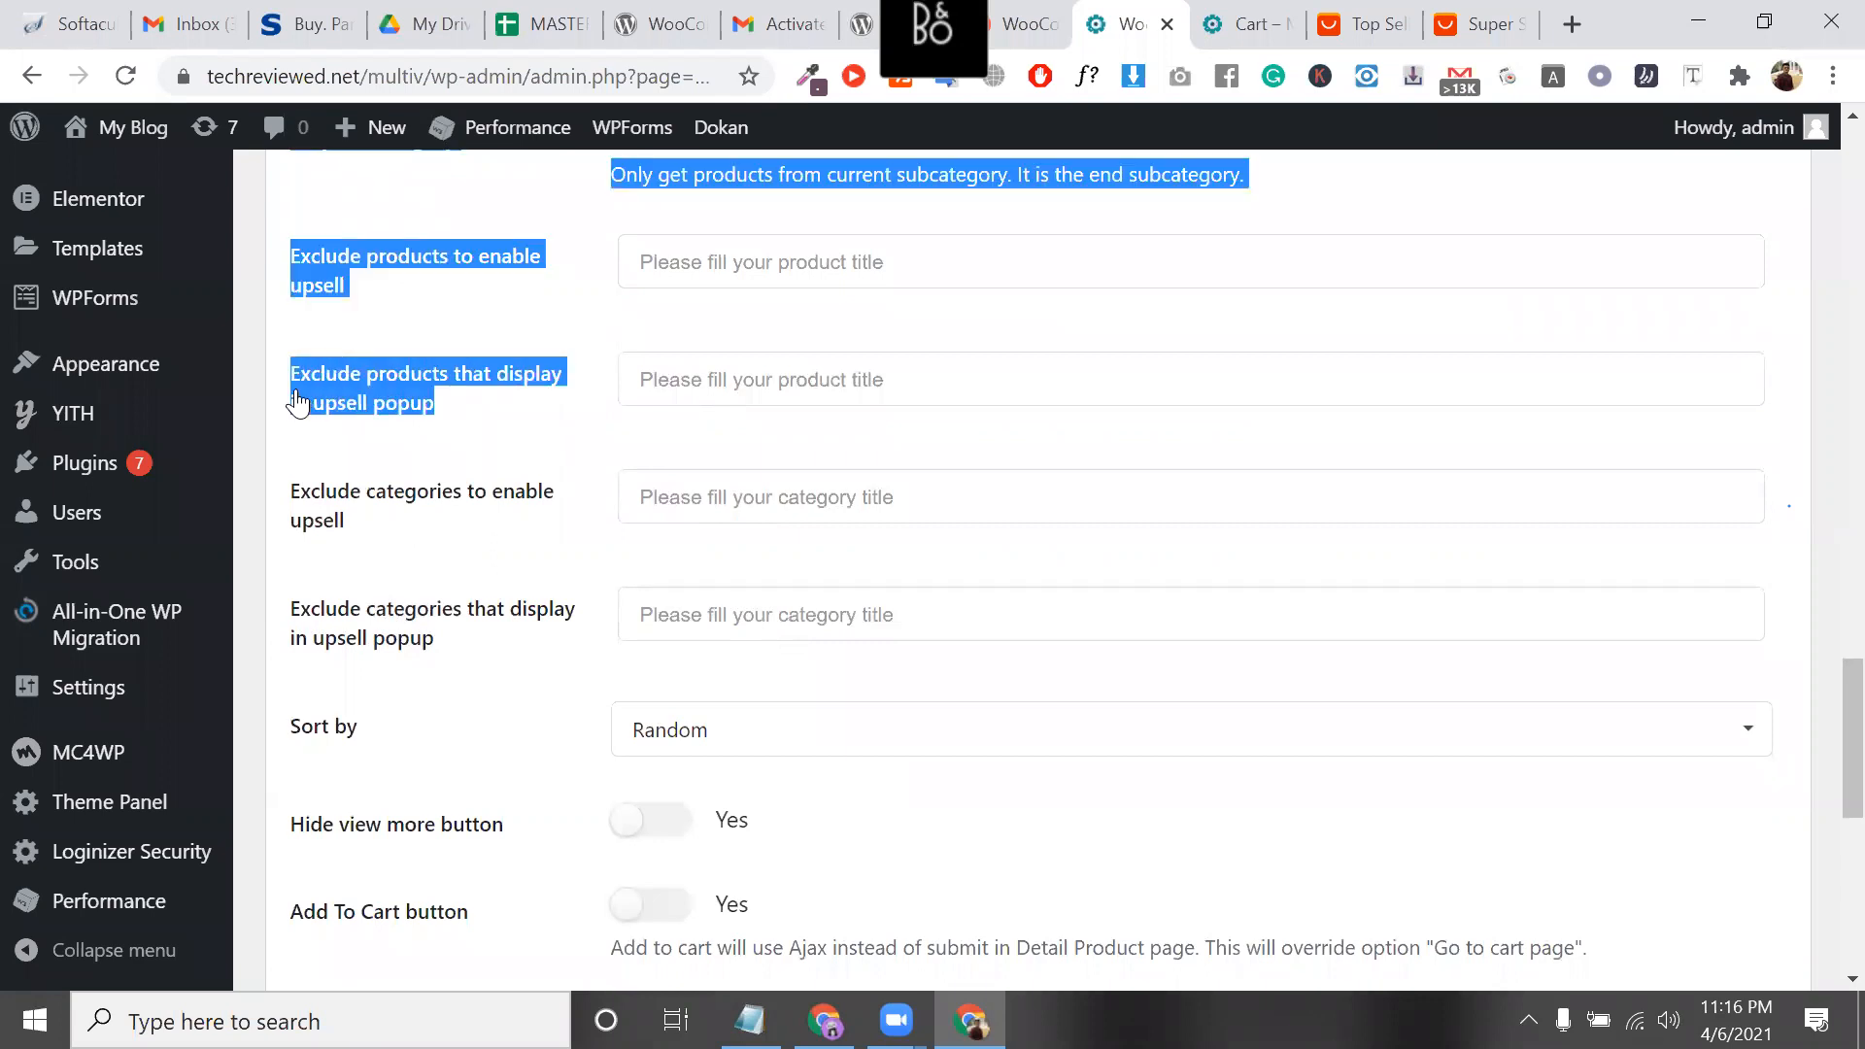
click(420, 521)
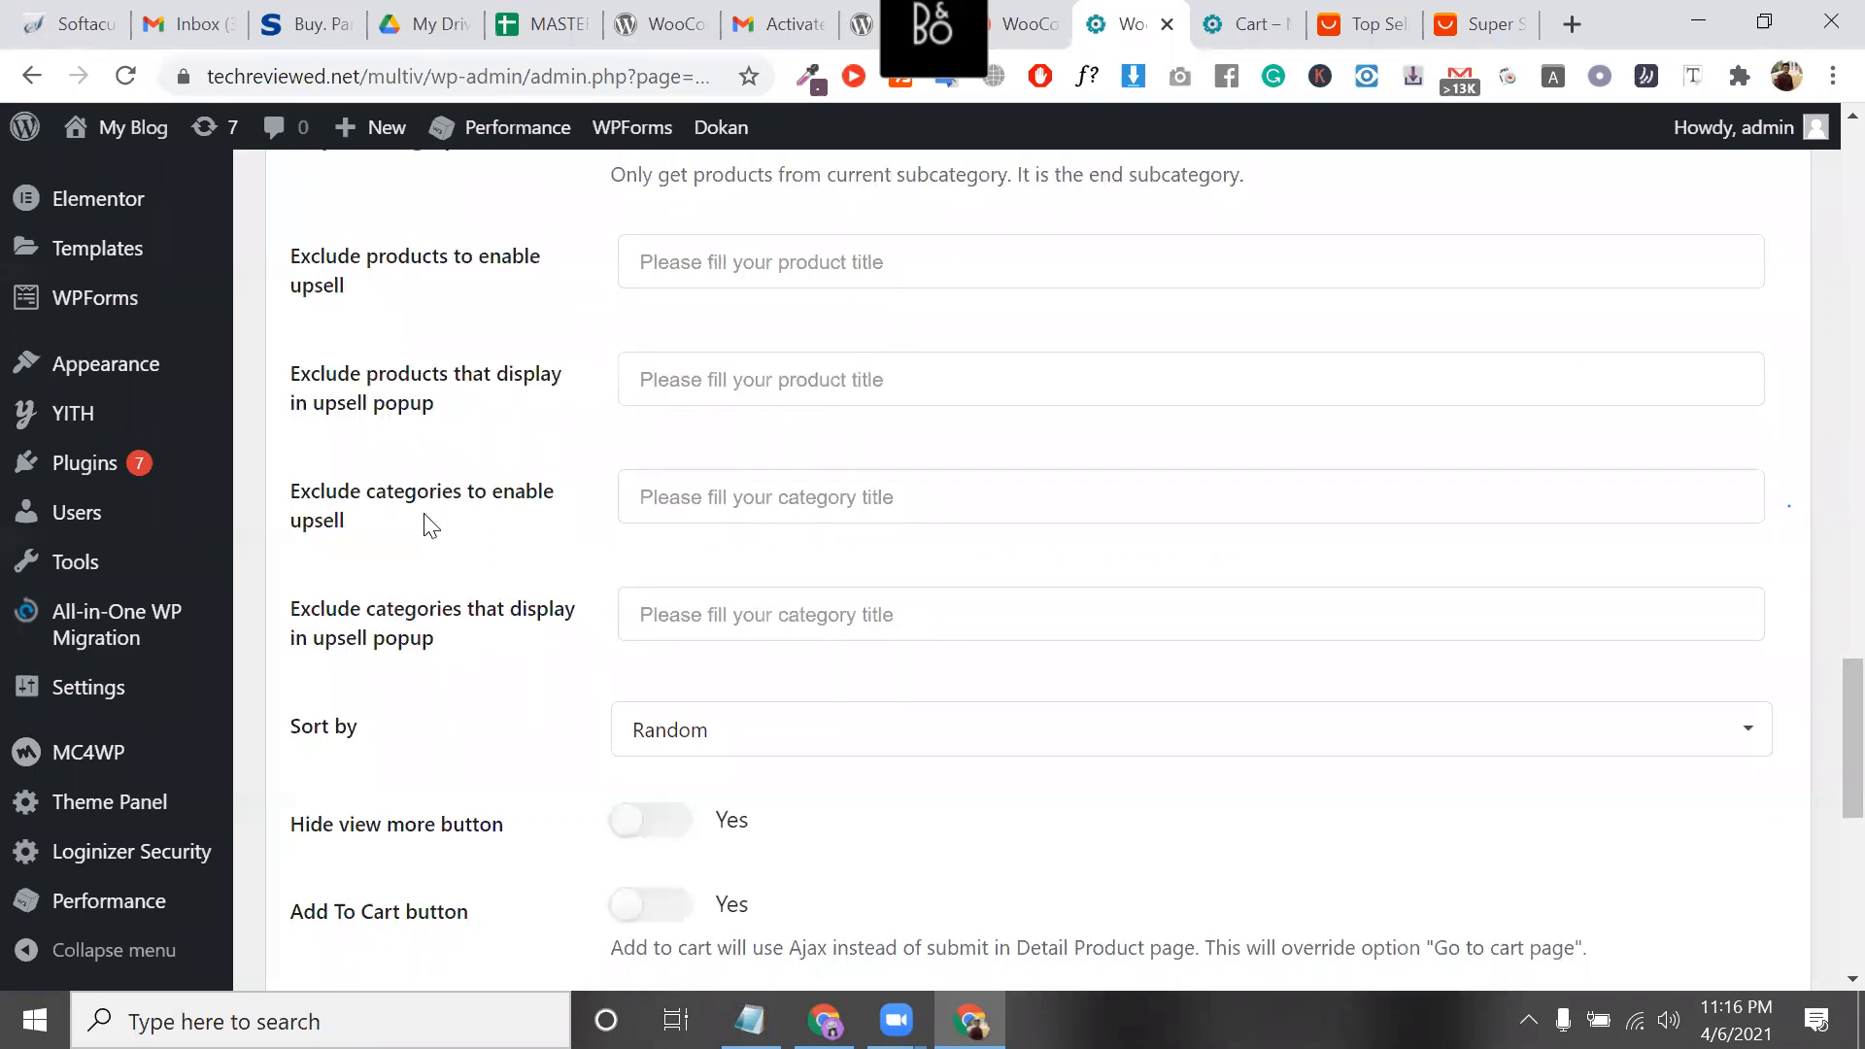
Turn on Ajax add to cart for product on up-sell popup and save the settings
scroll(424, 524, down, 3)
scroll(424, 524, down, 3)
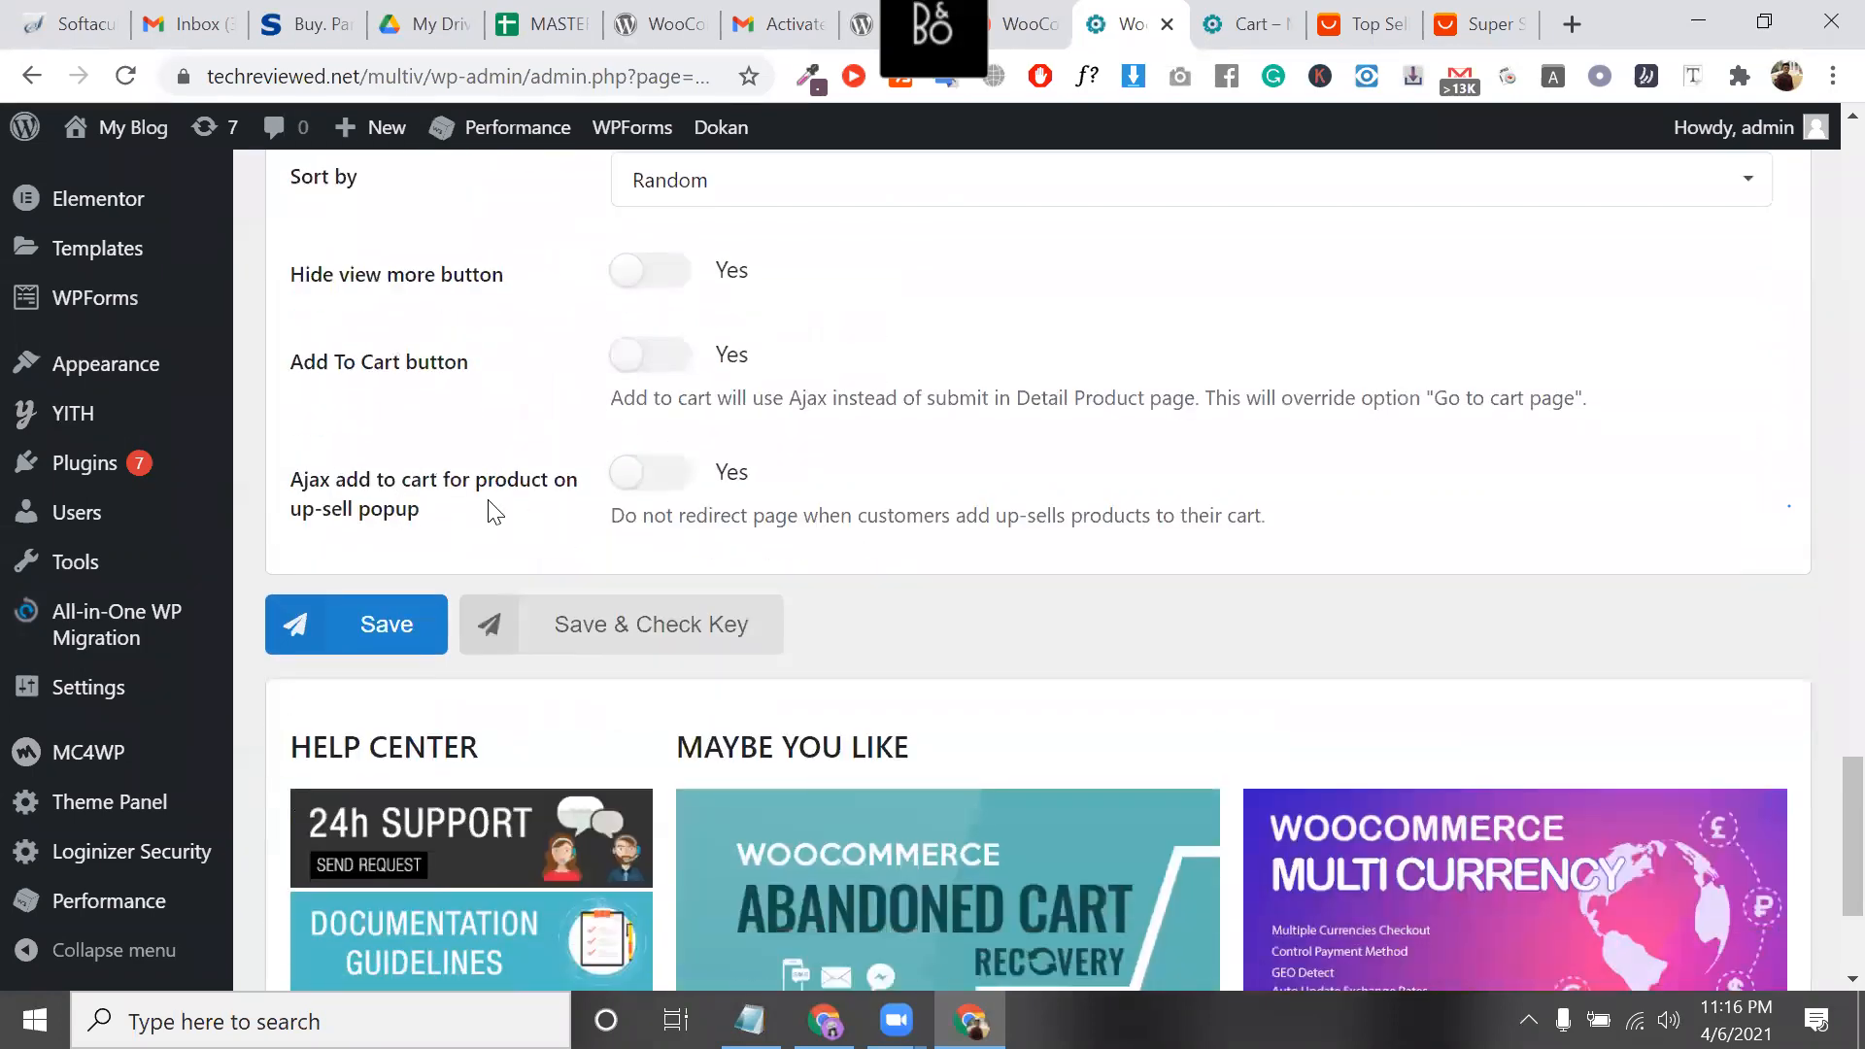
click(669, 492)
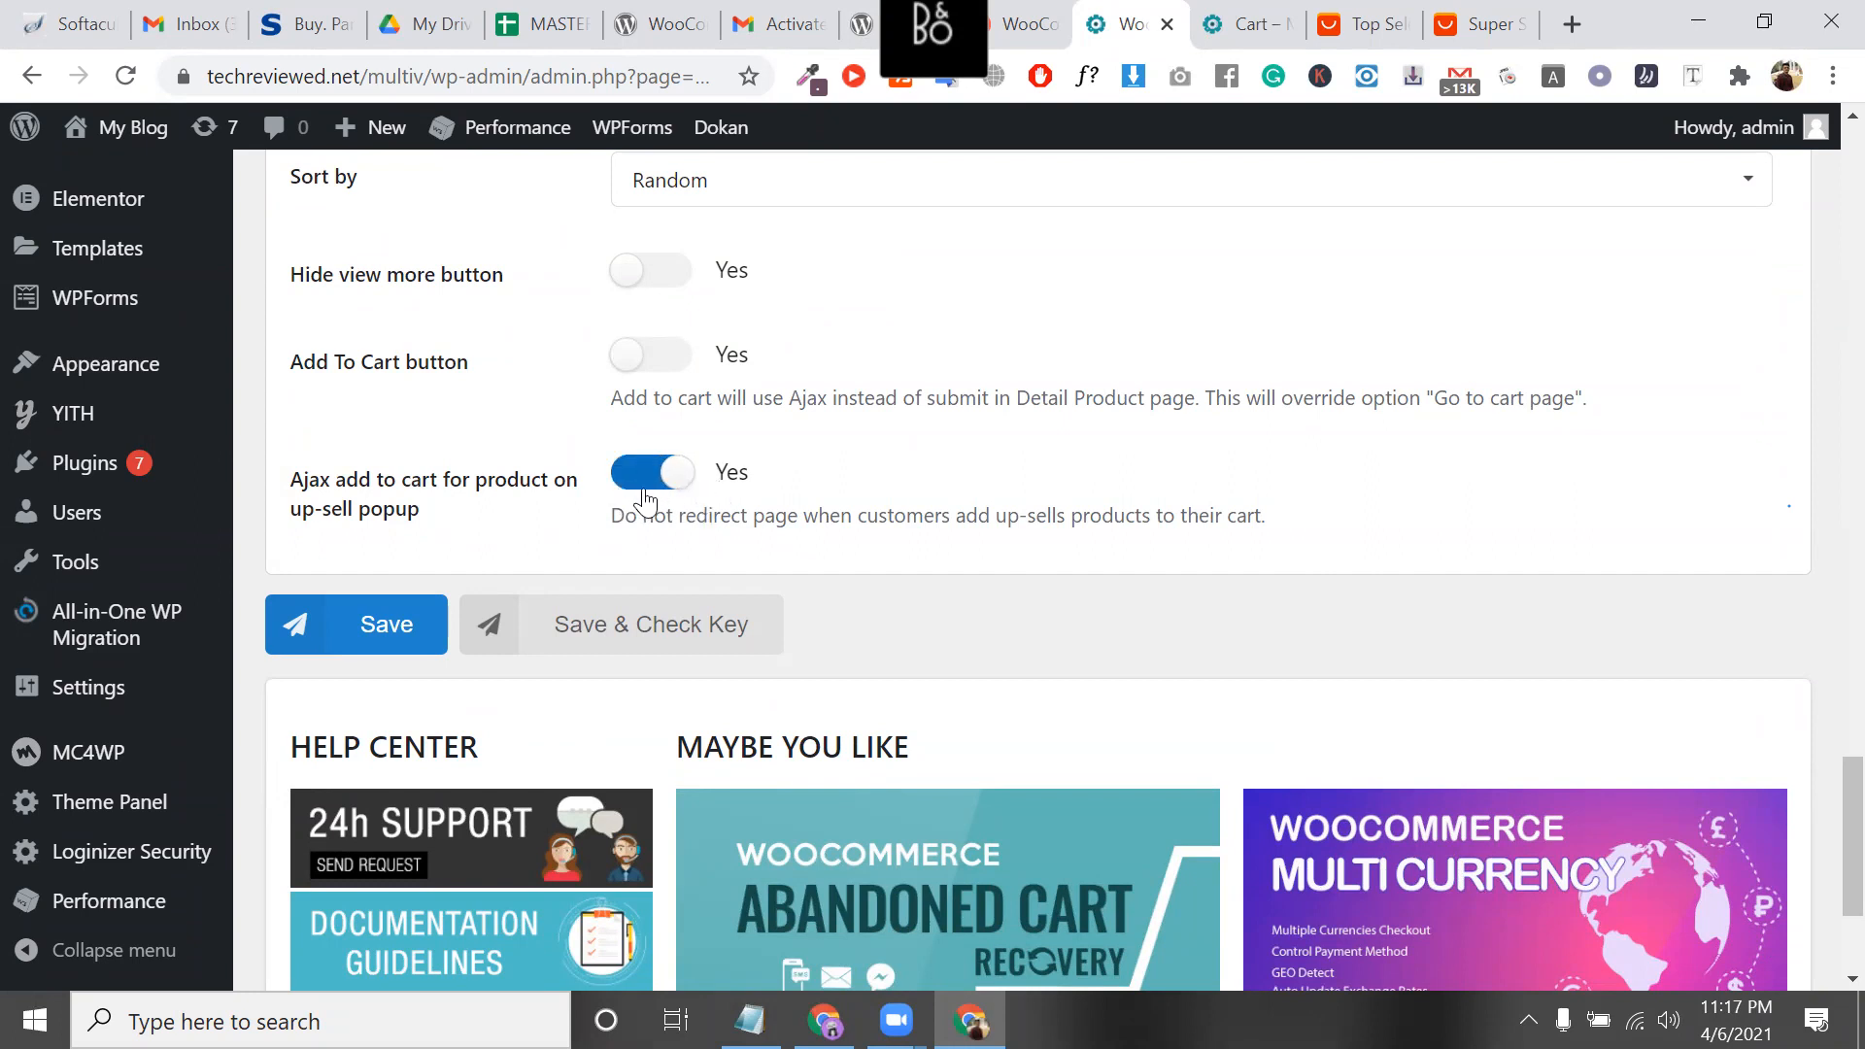
click(371, 633)
In the cross-sell settings, turn on Hide on Single Product Page and keep Display on set to Popup
scroll(528, 554, up, 1)
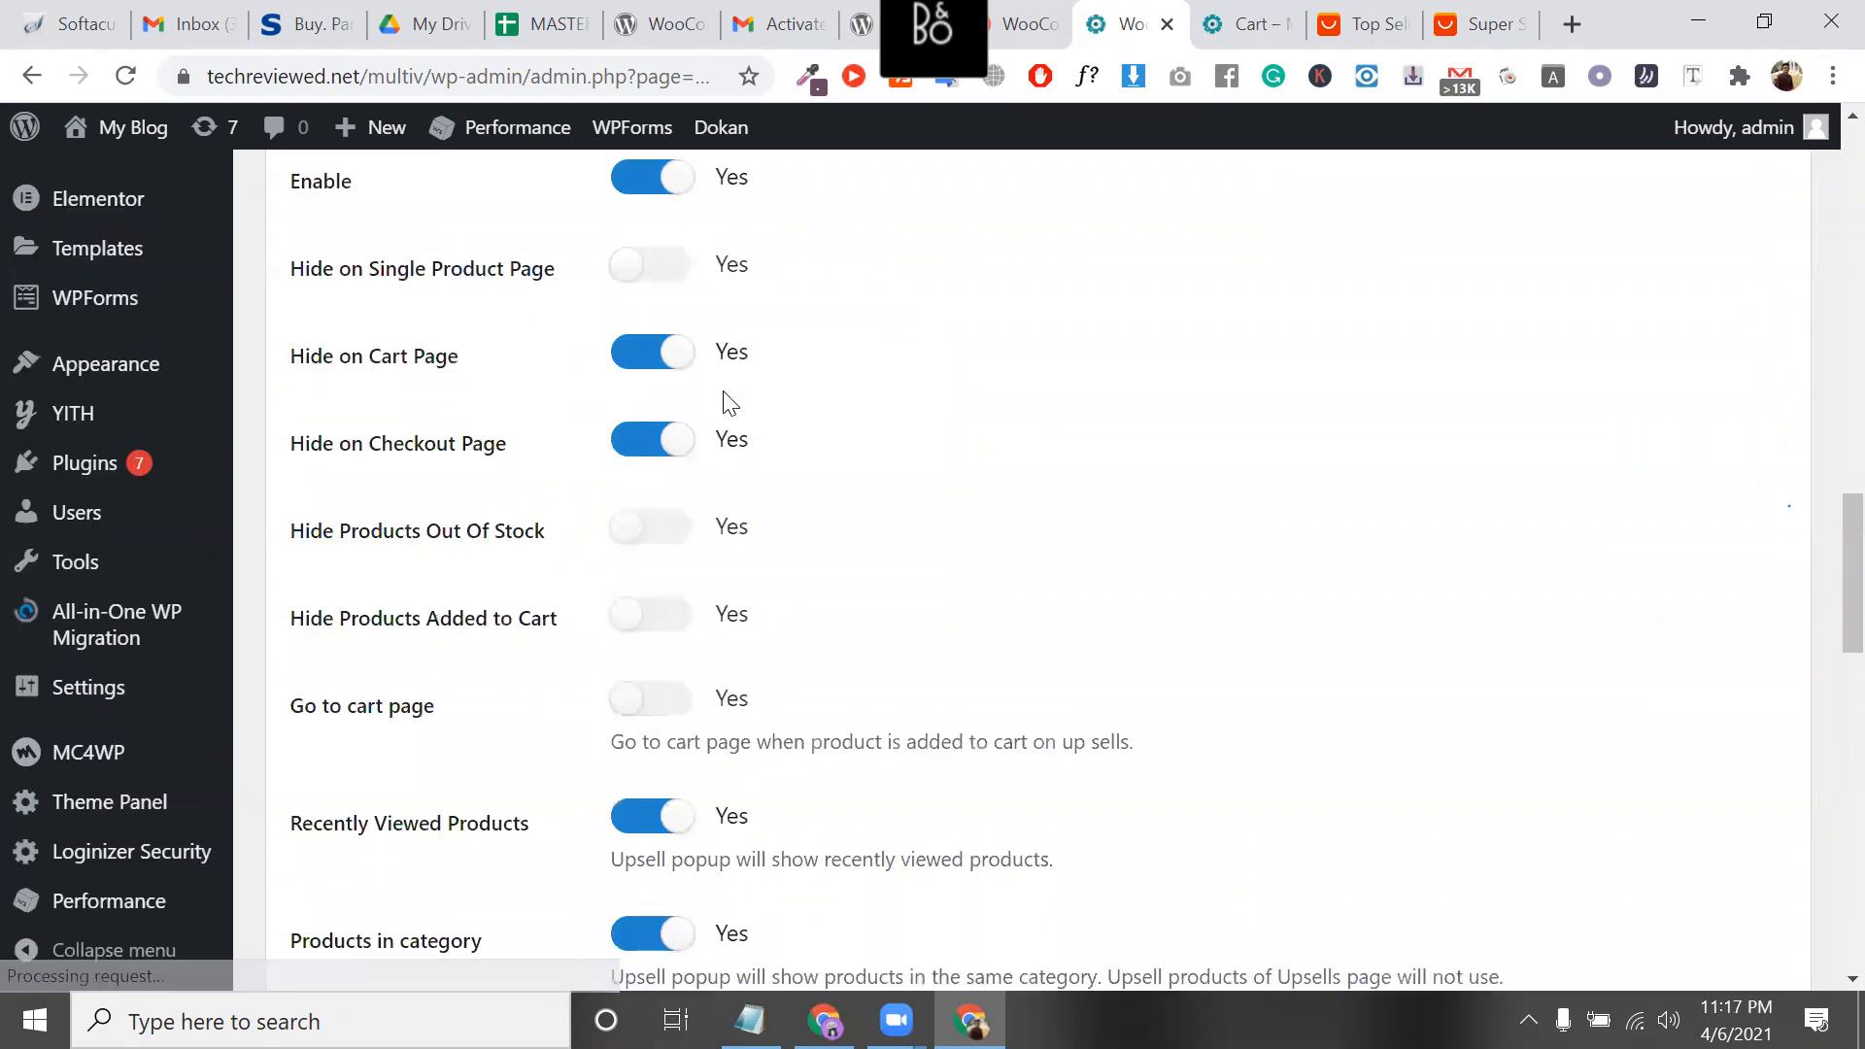
click(627, 730)
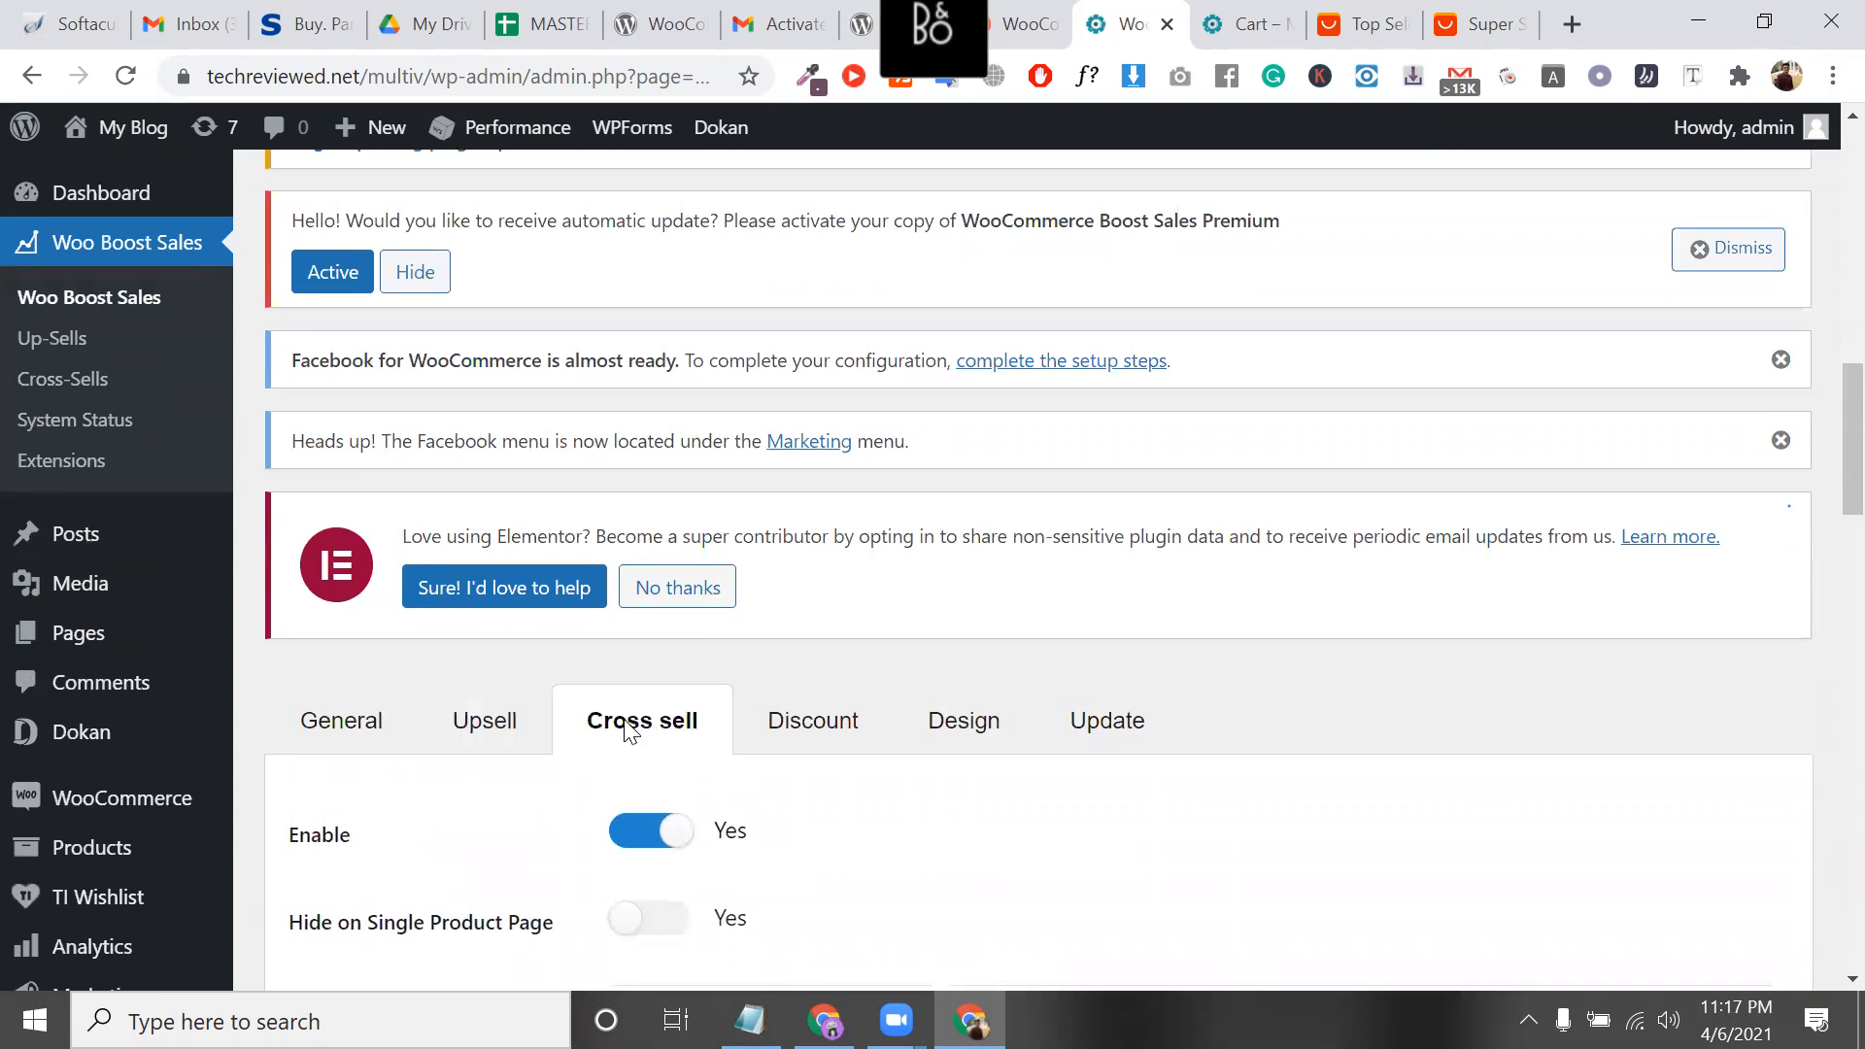
scroll(686, 504, down, 5)
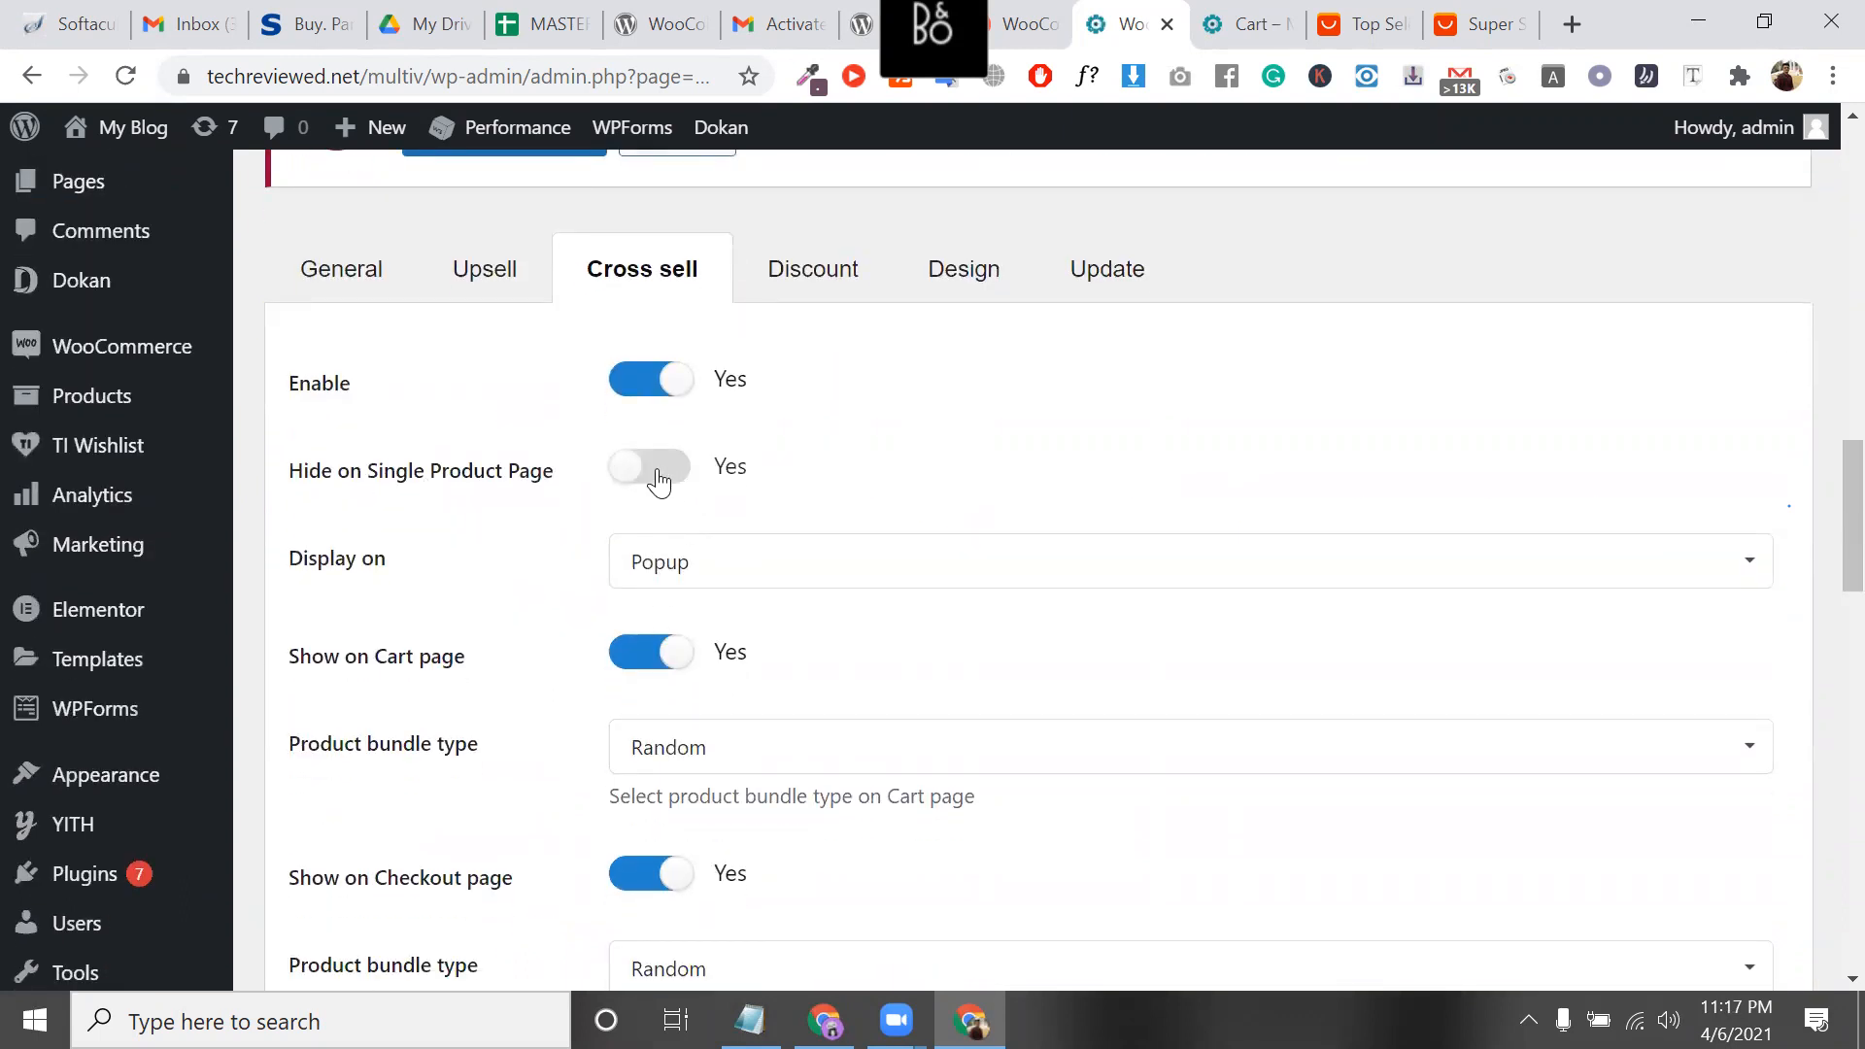
click(659, 481)
click(754, 581)
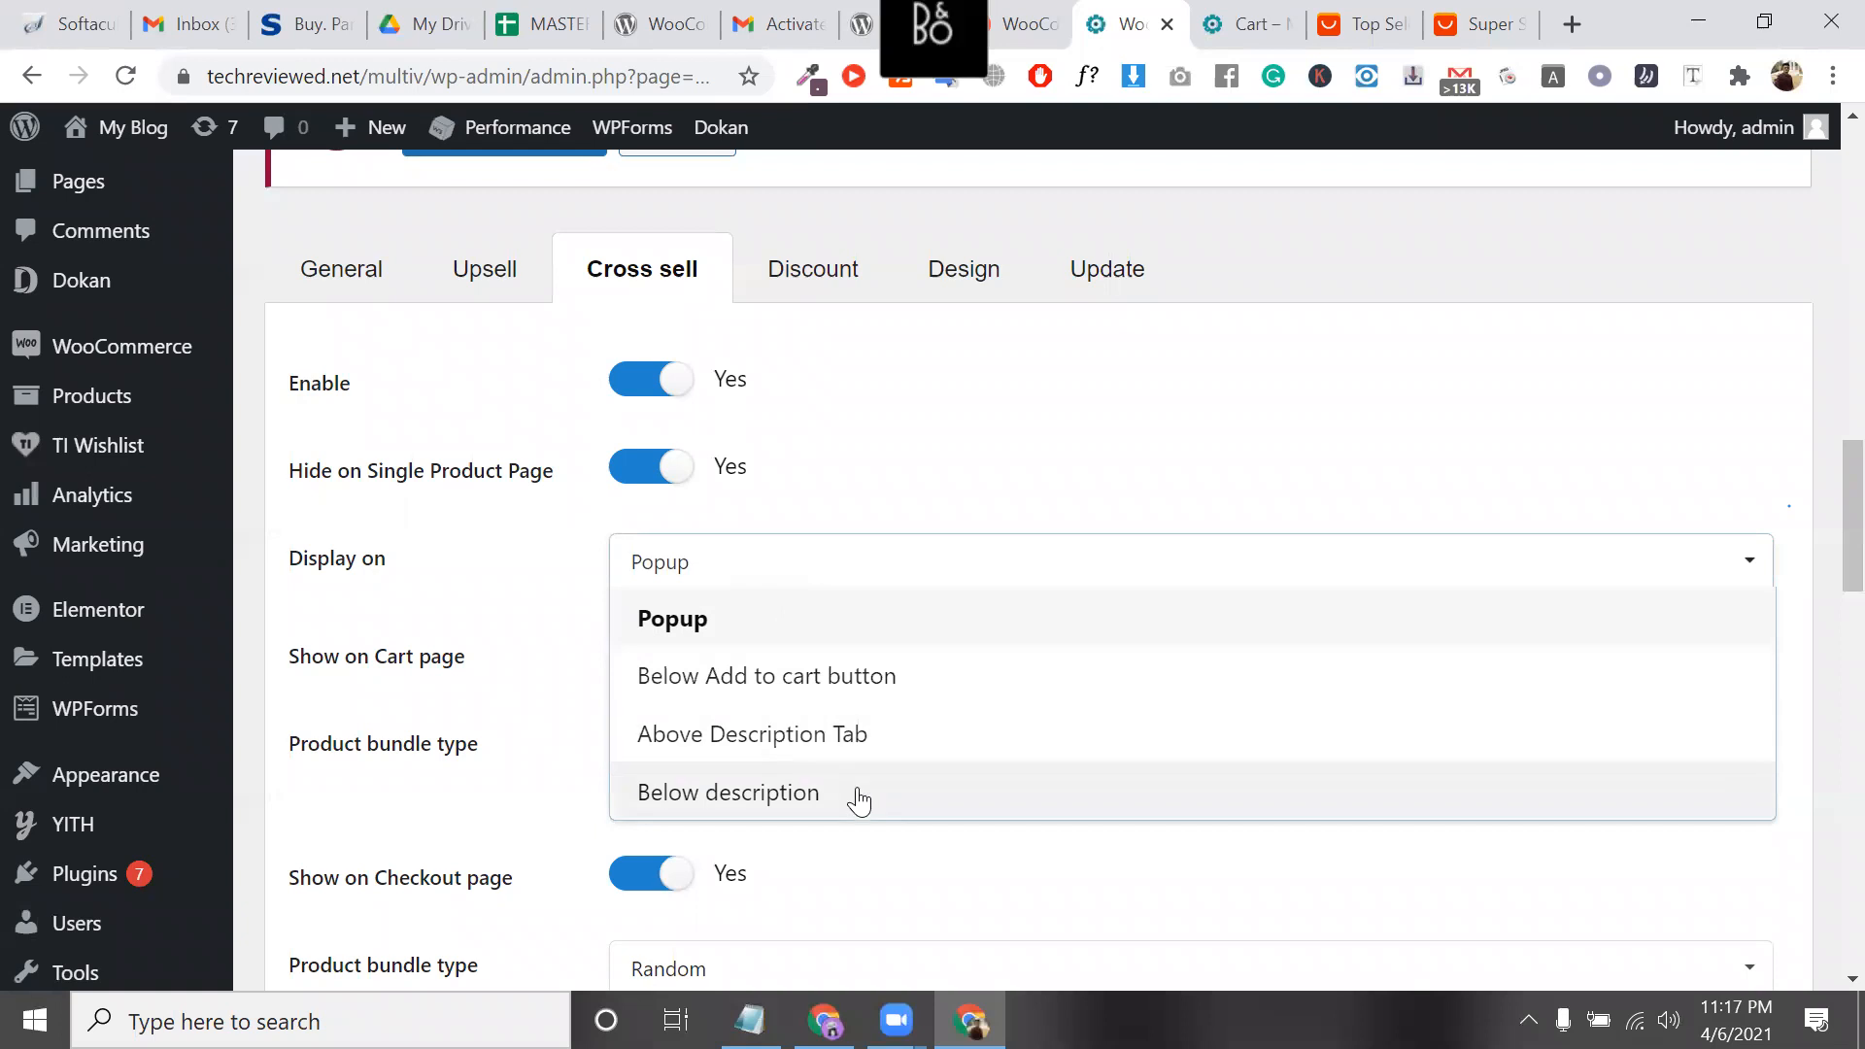
click(716, 620)
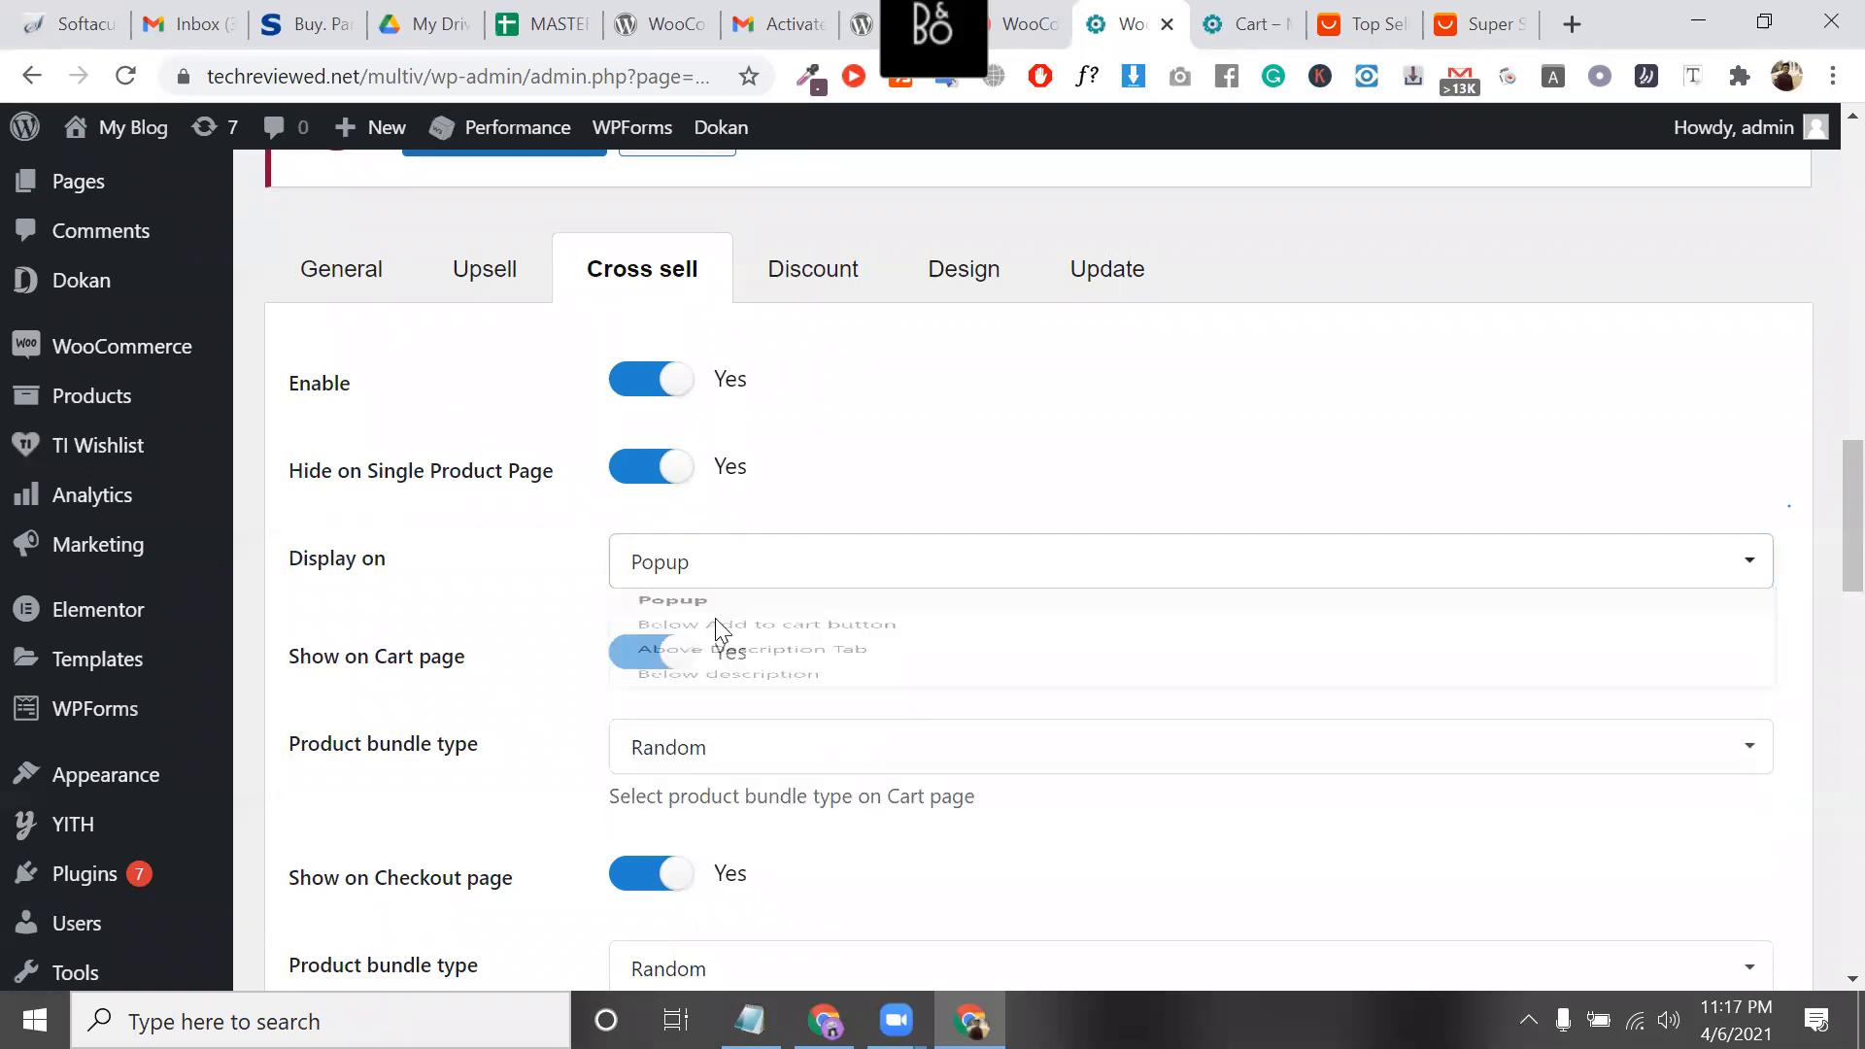
Check the product bundle type choices for the Cart and Checkout pages, and turn on The same bundle in cart
scroll(523, 595, down, 2)
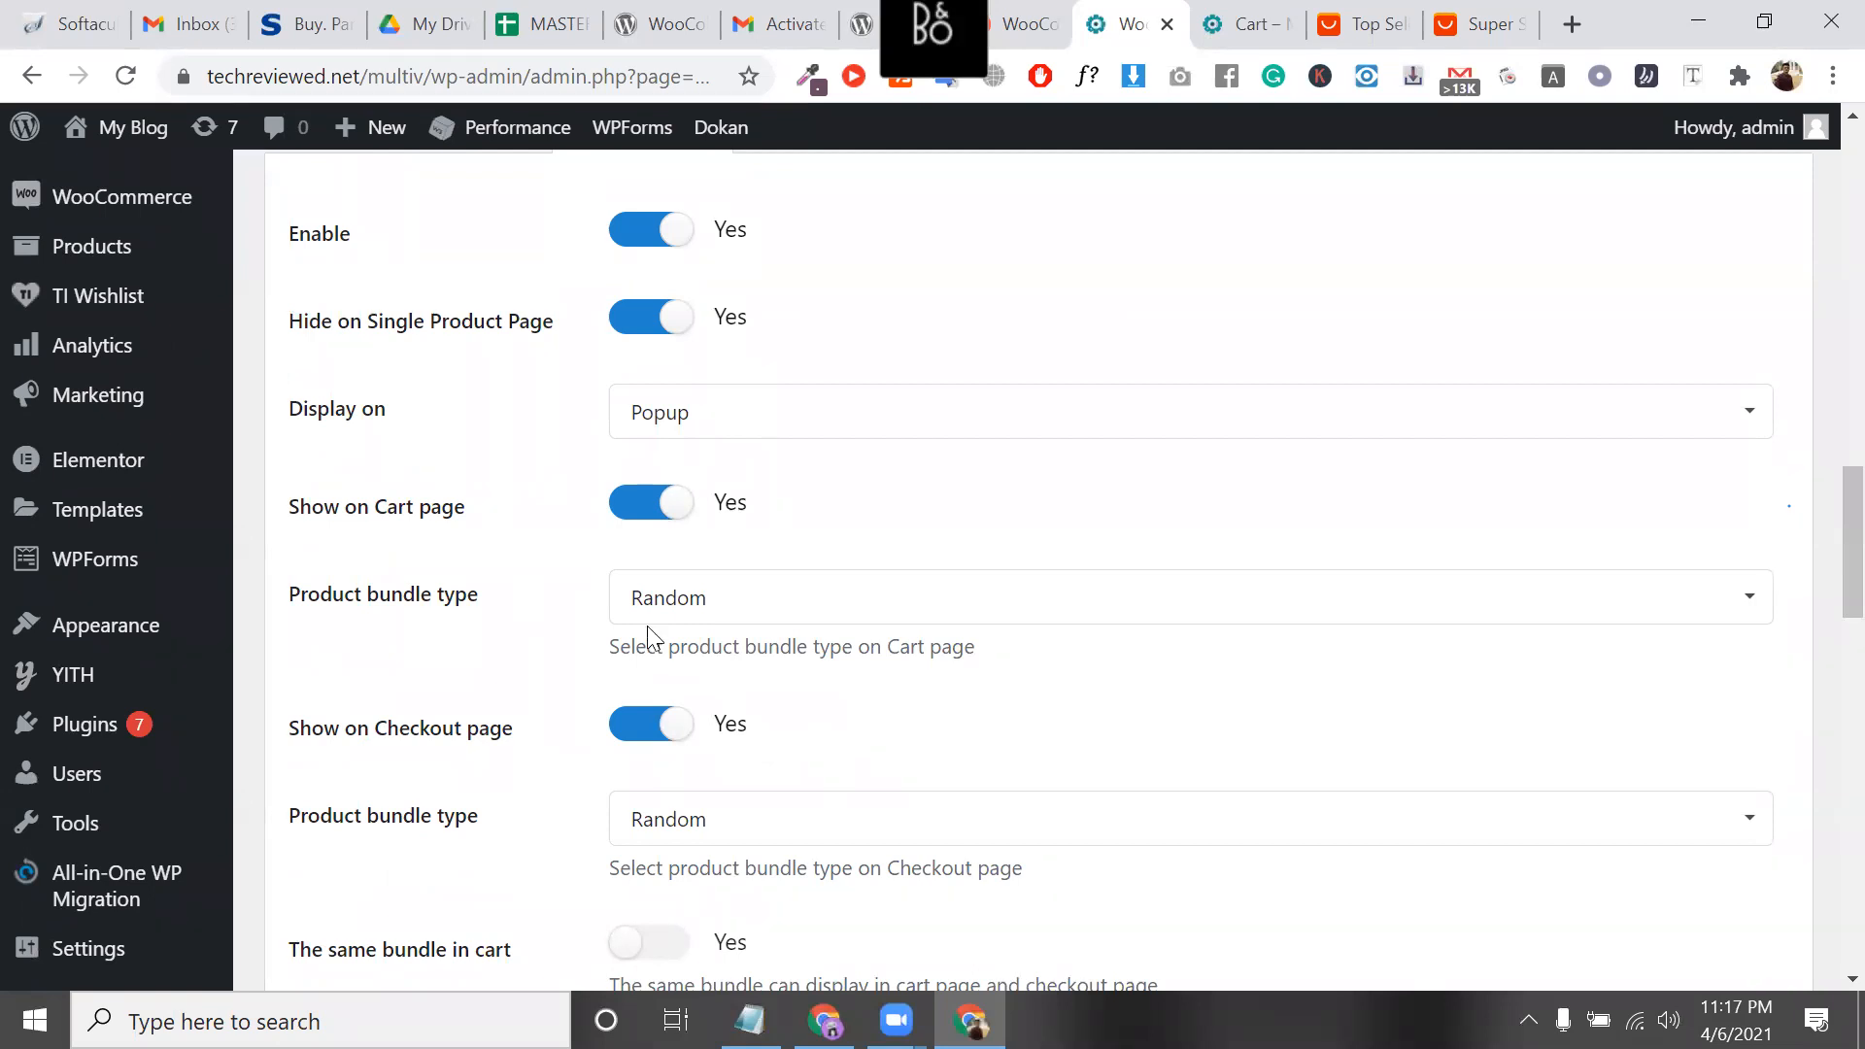
scroll(660, 588, down, 1)
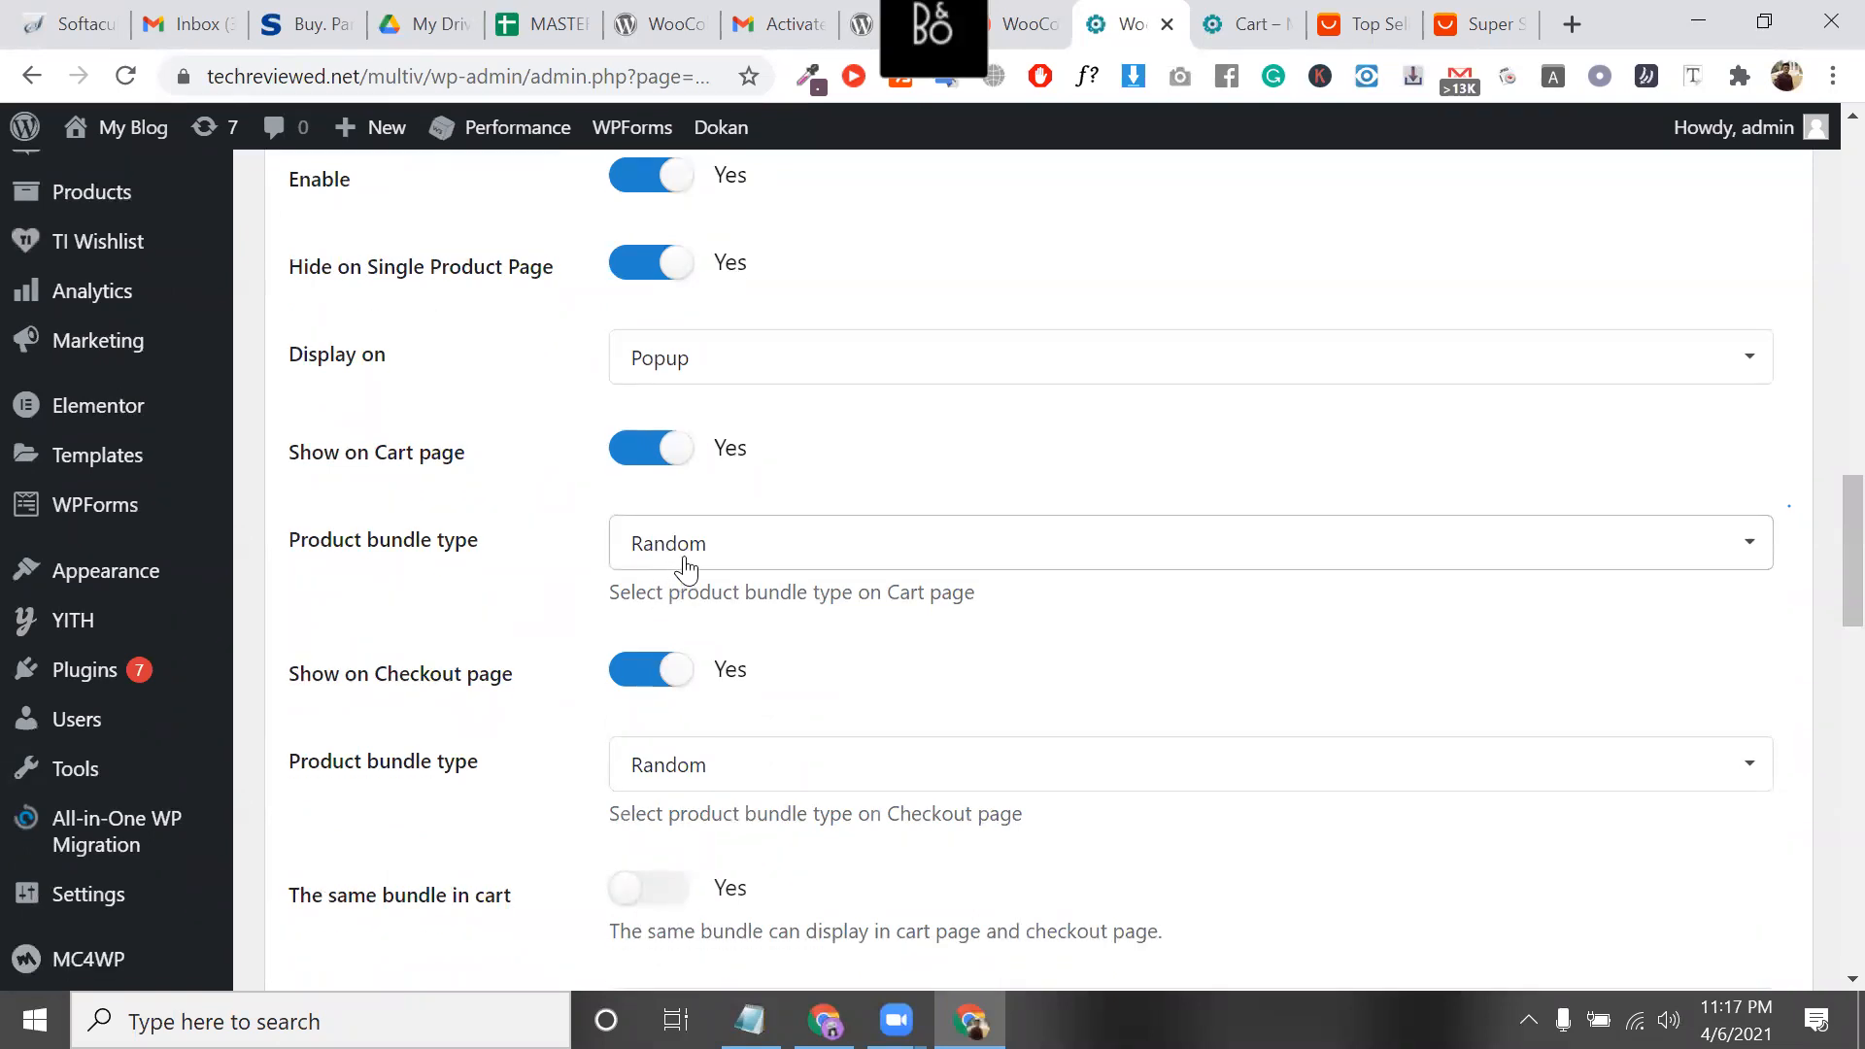
click(740, 562)
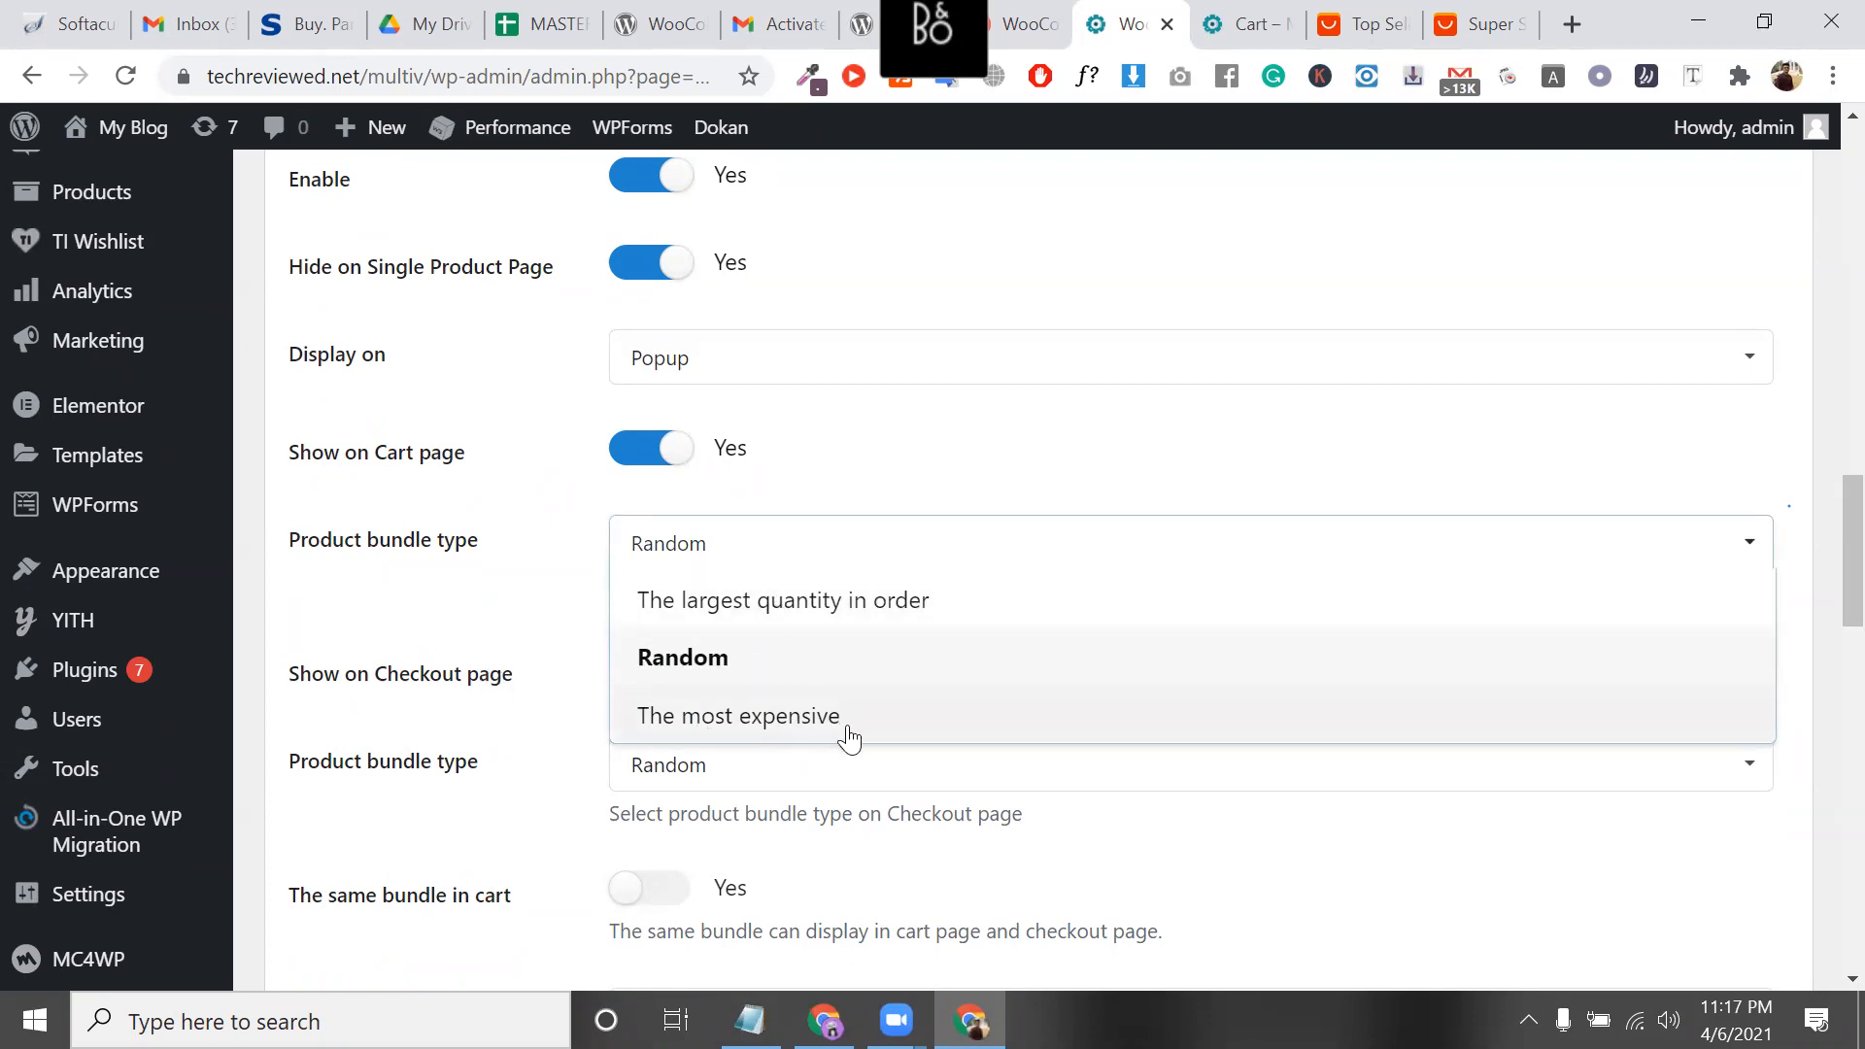
click(239, 448)
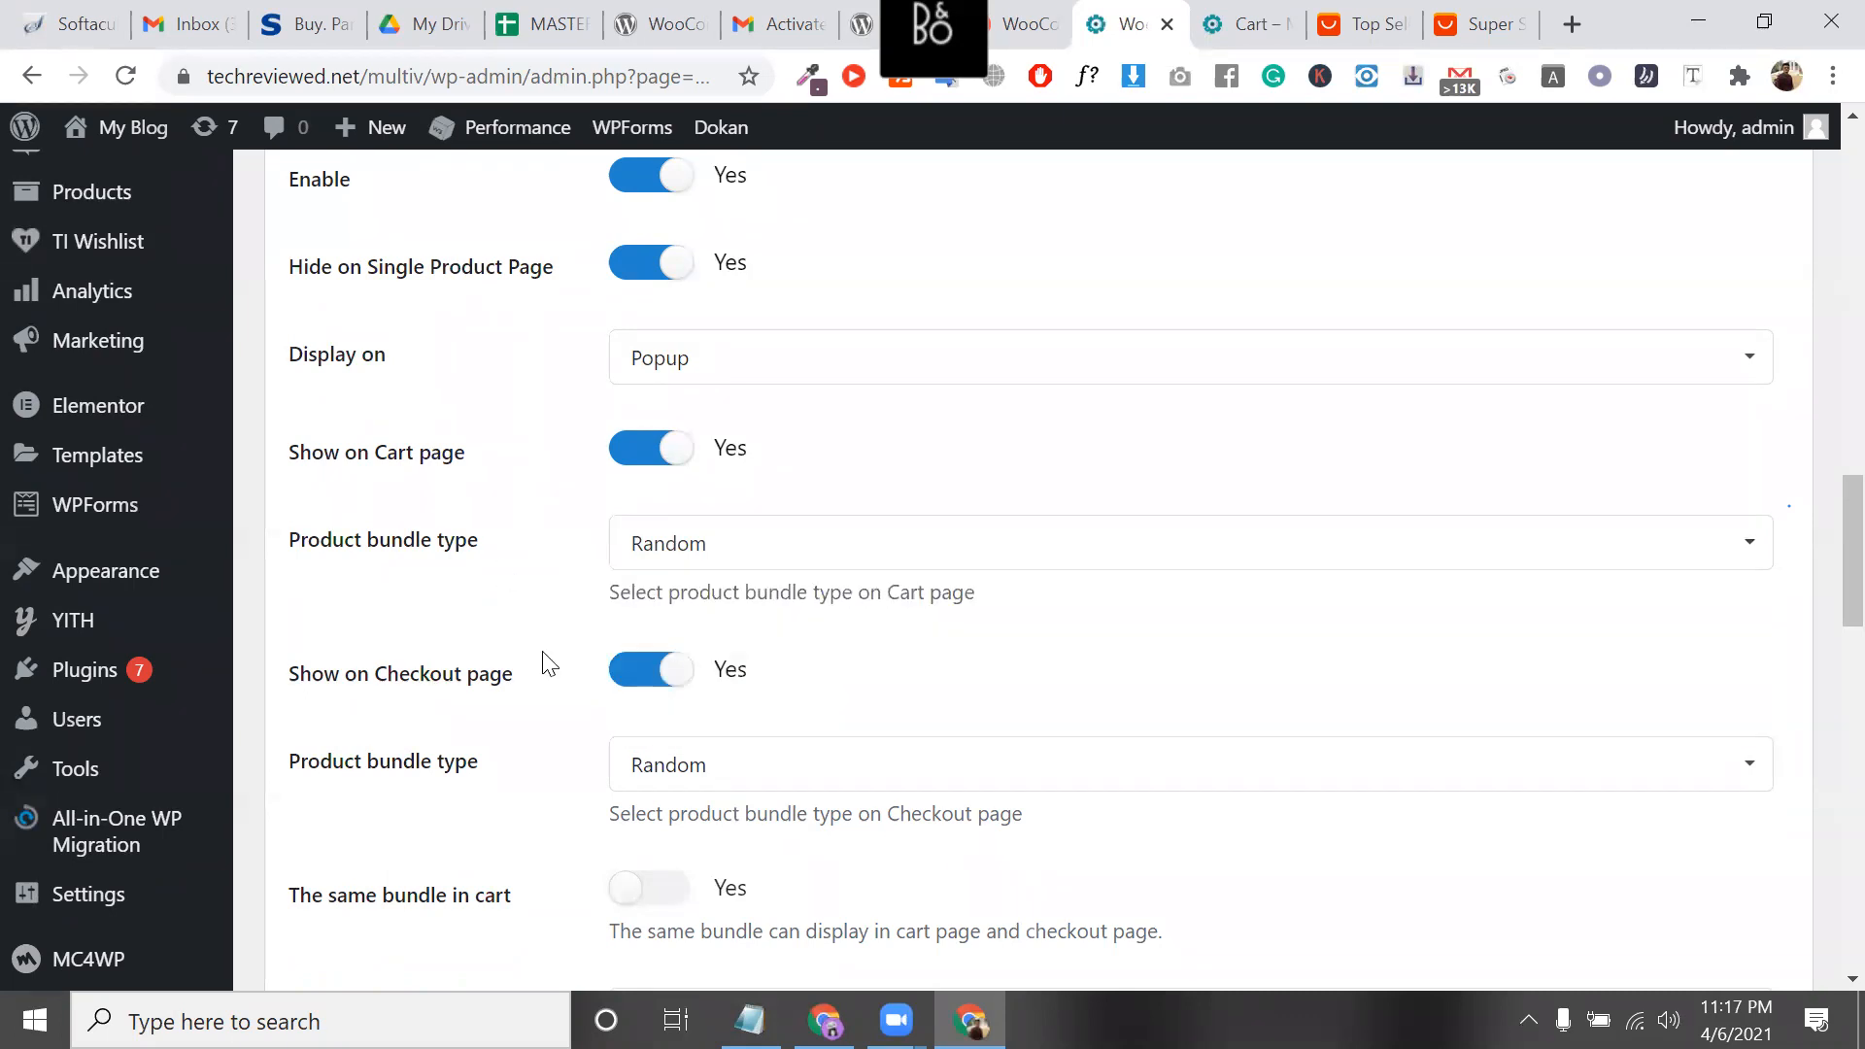
scroll(679, 666, down, 3)
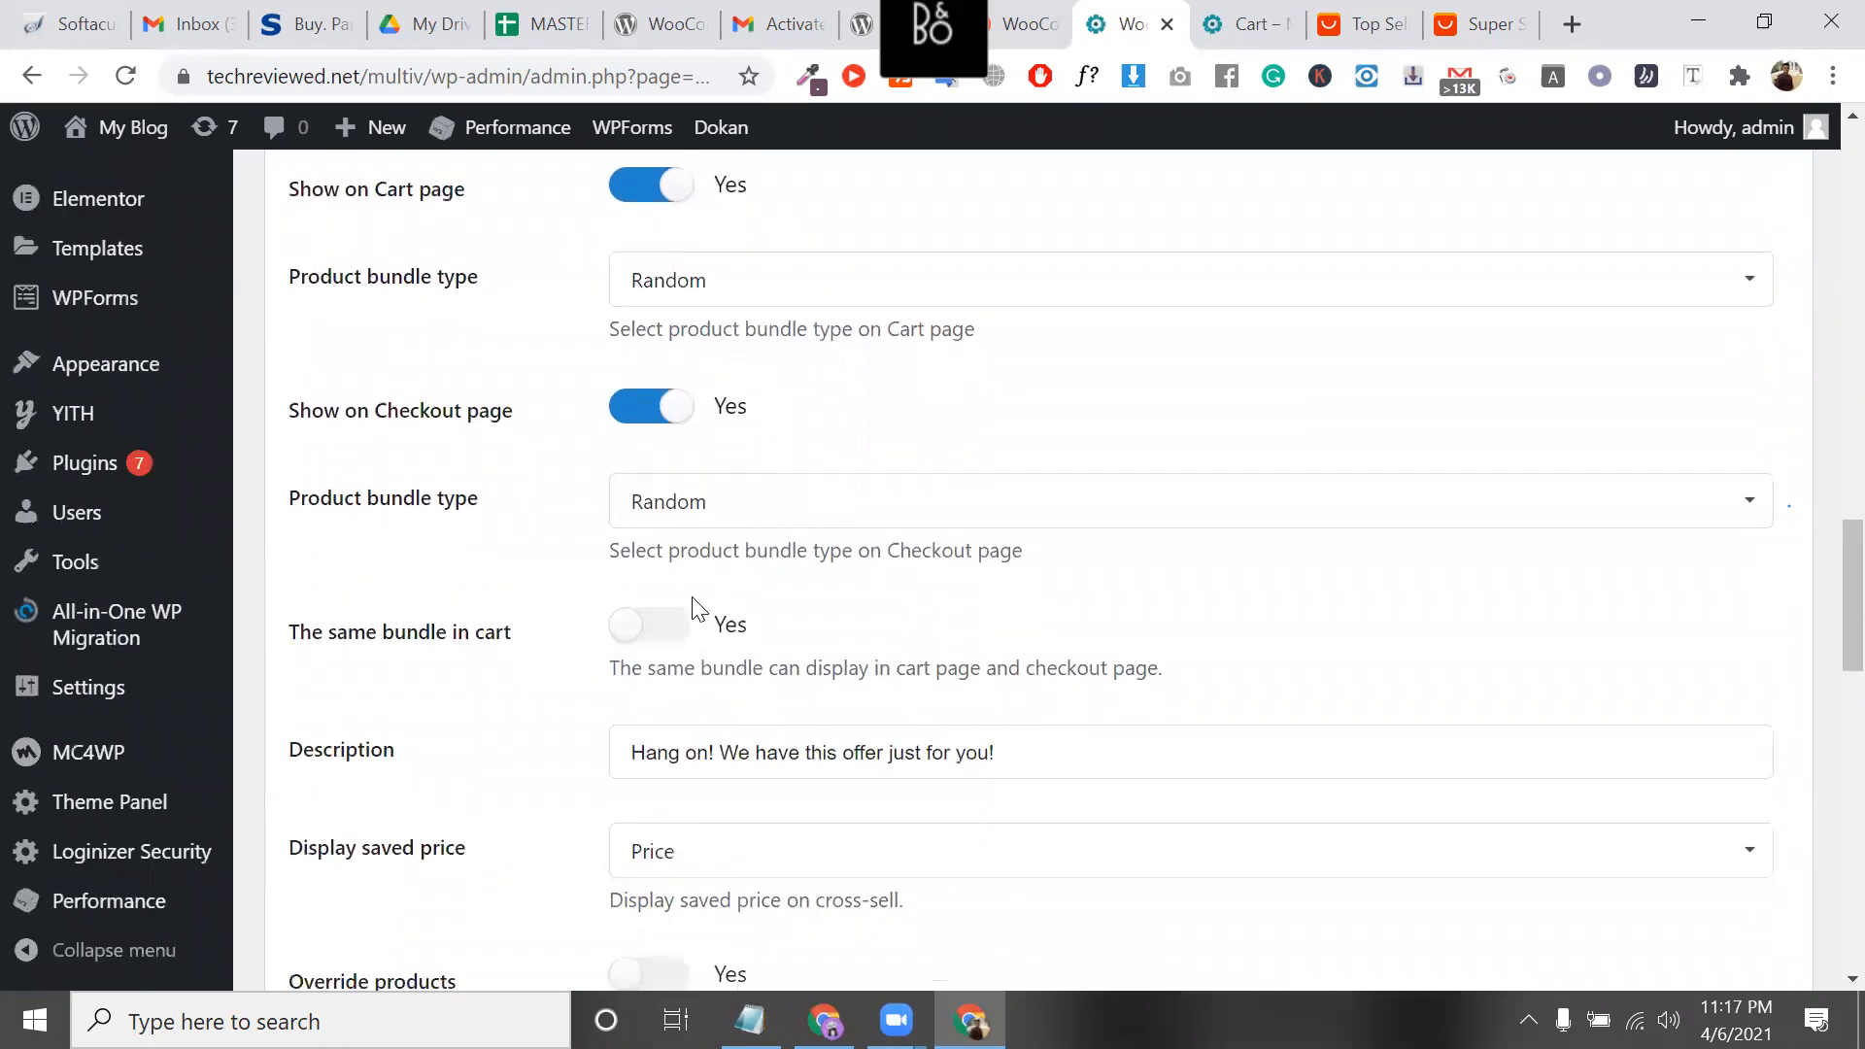
click(699, 529)
click(791, 617)
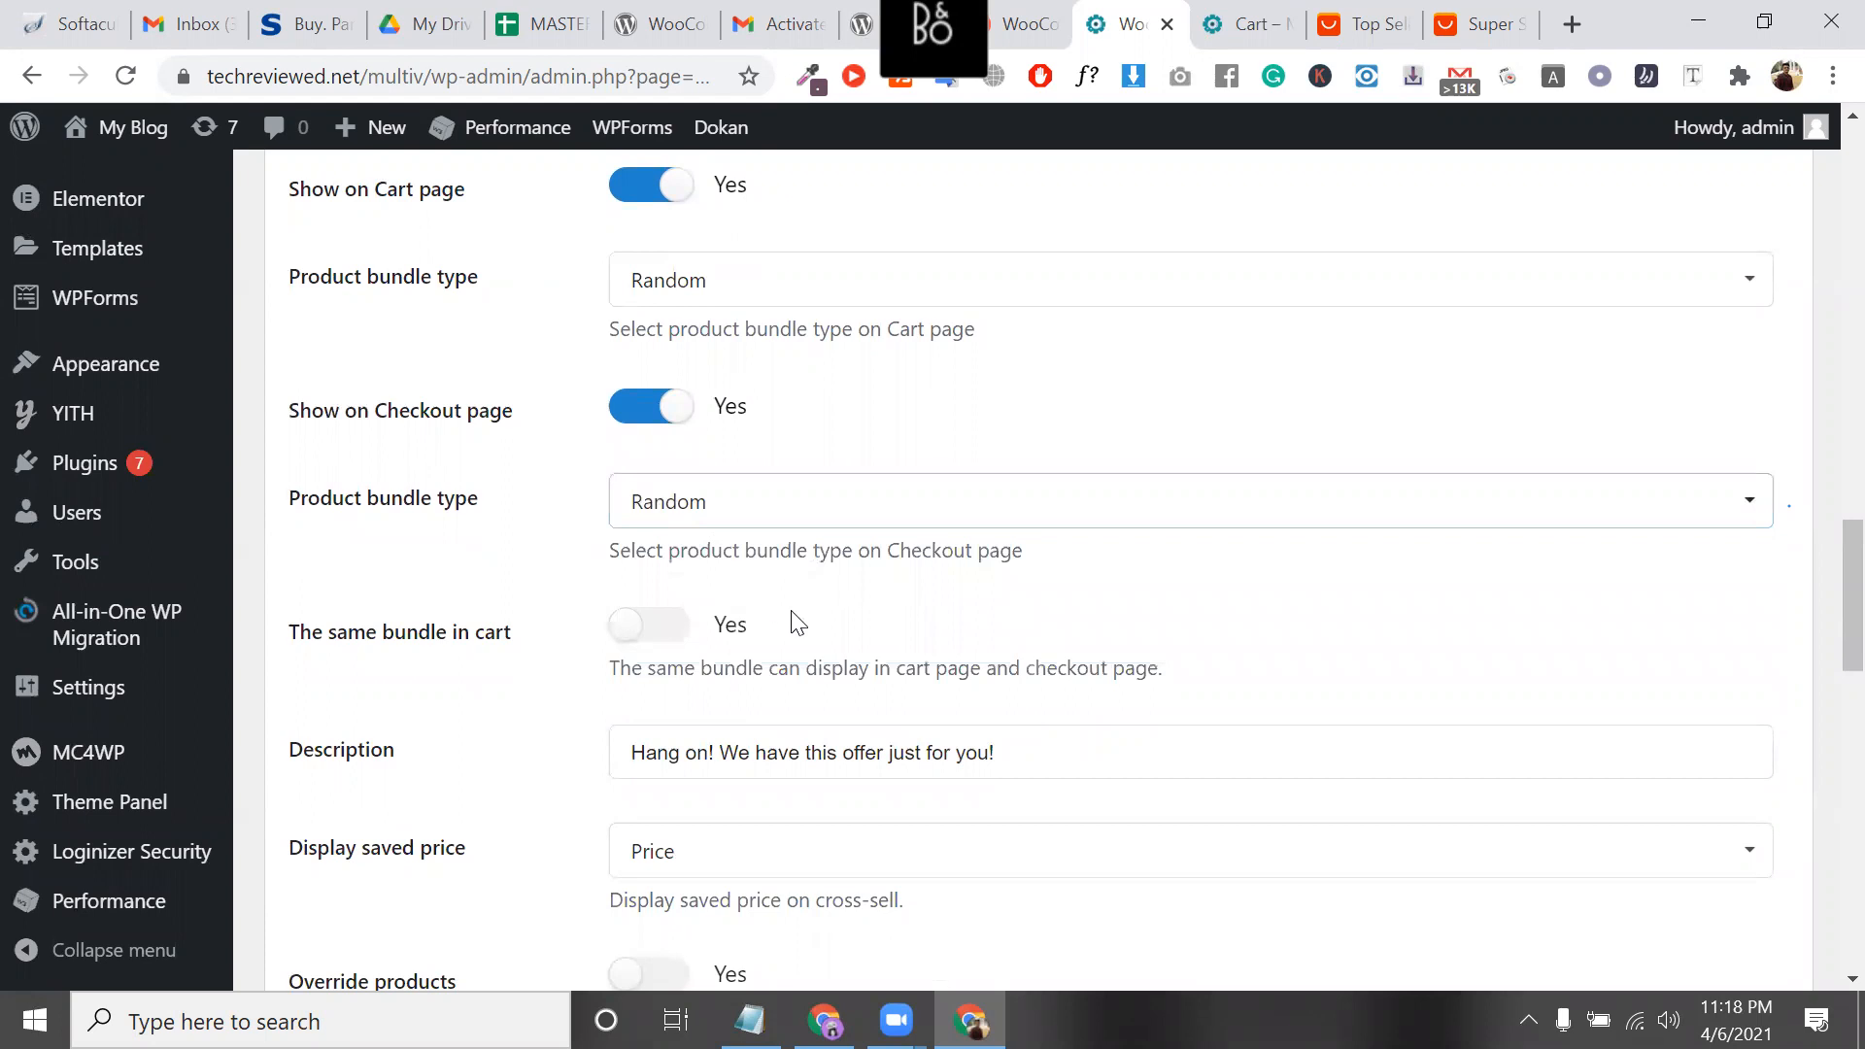
scroll(795, 641, down, 1)
scroll(795, 653, down, 1)
click(659, 461)
scroll(654, 466, down, 1)
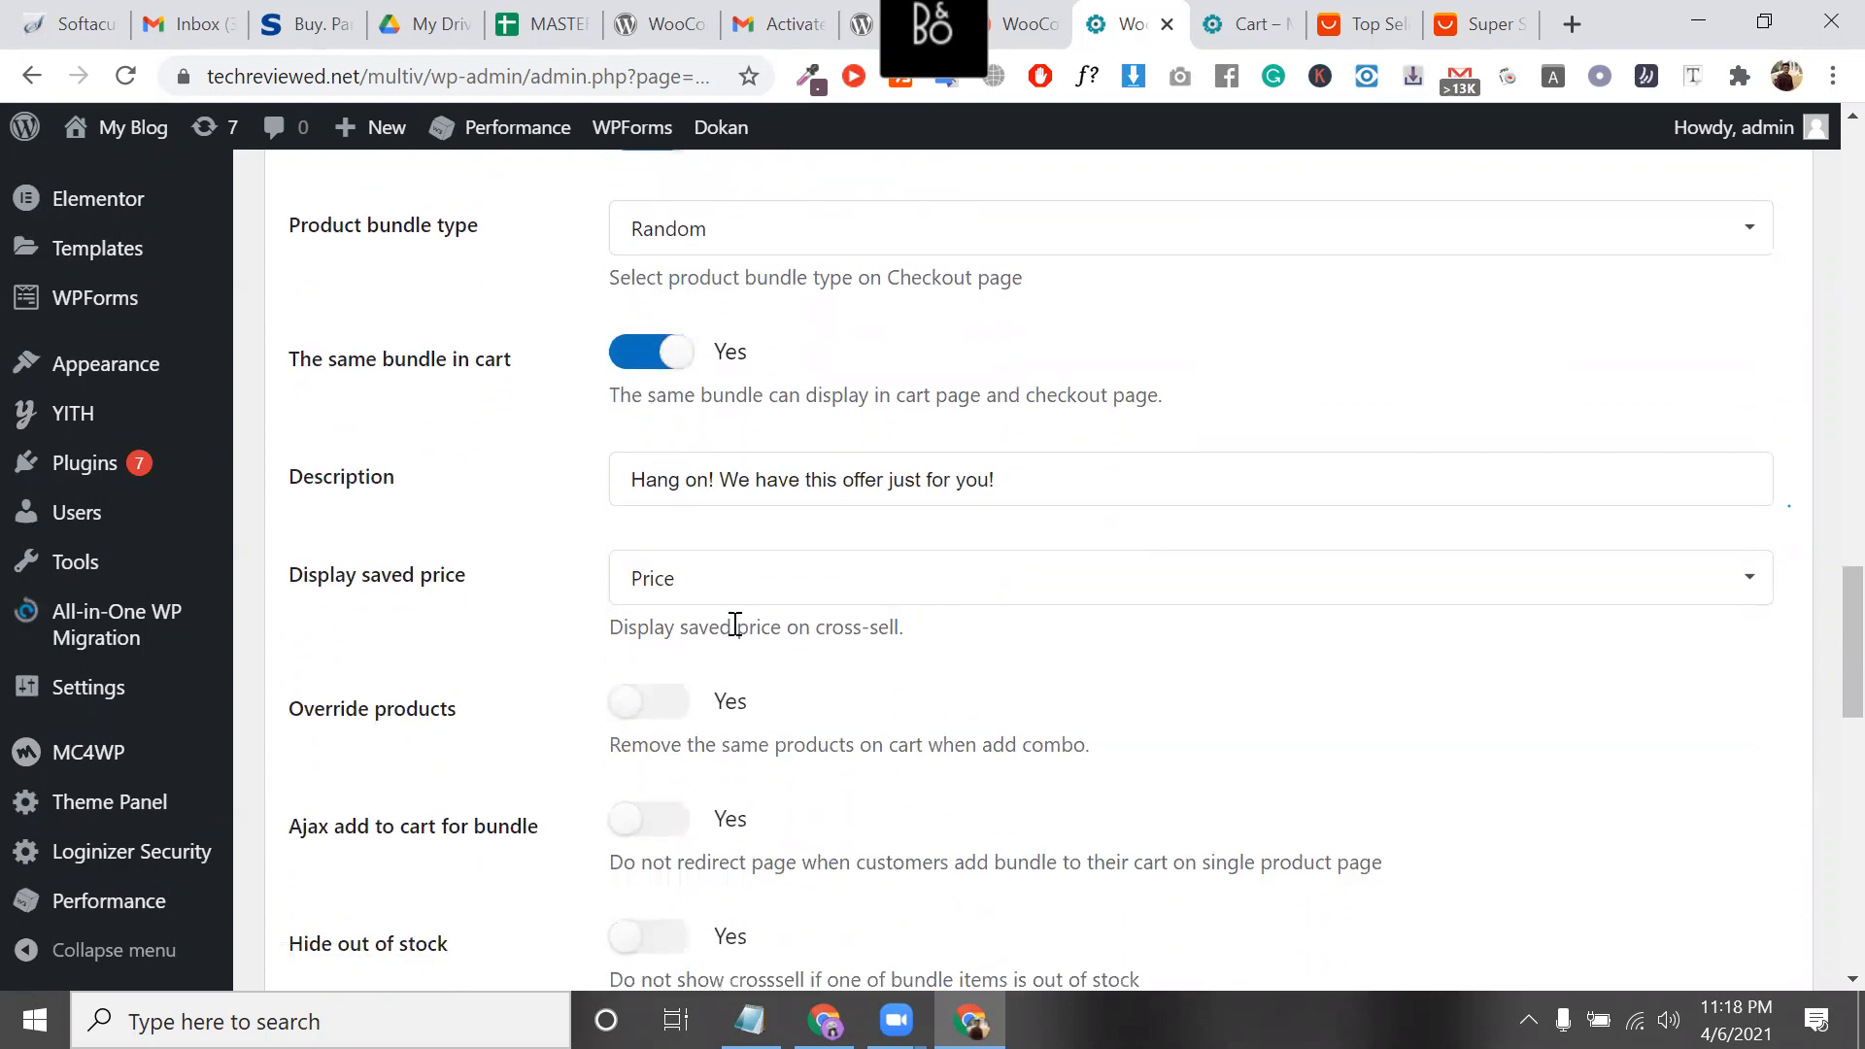
Review the cross-sell options from Display saved price and Override products through Product bundle name and Bundle categories
scroll(583, 624, down, 1)
scroll(433, 616, down, 2)
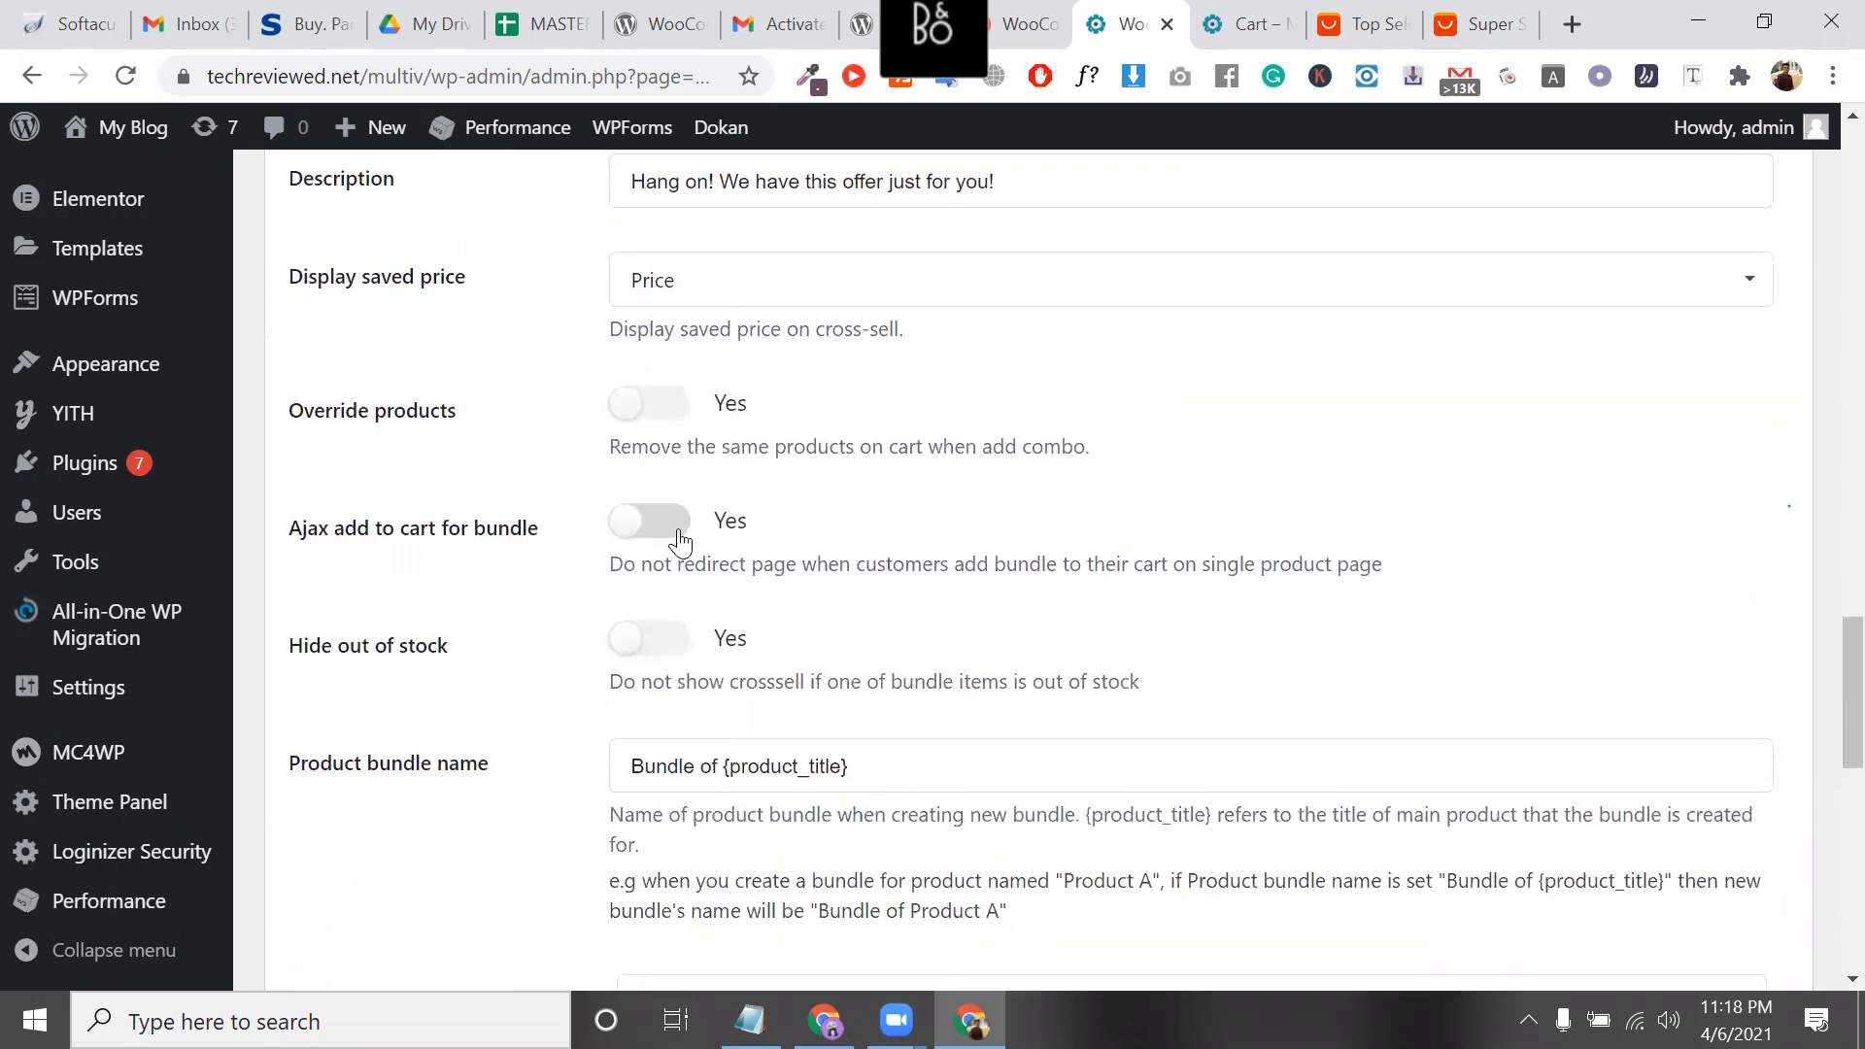
scroll(680, 542, down, 3)
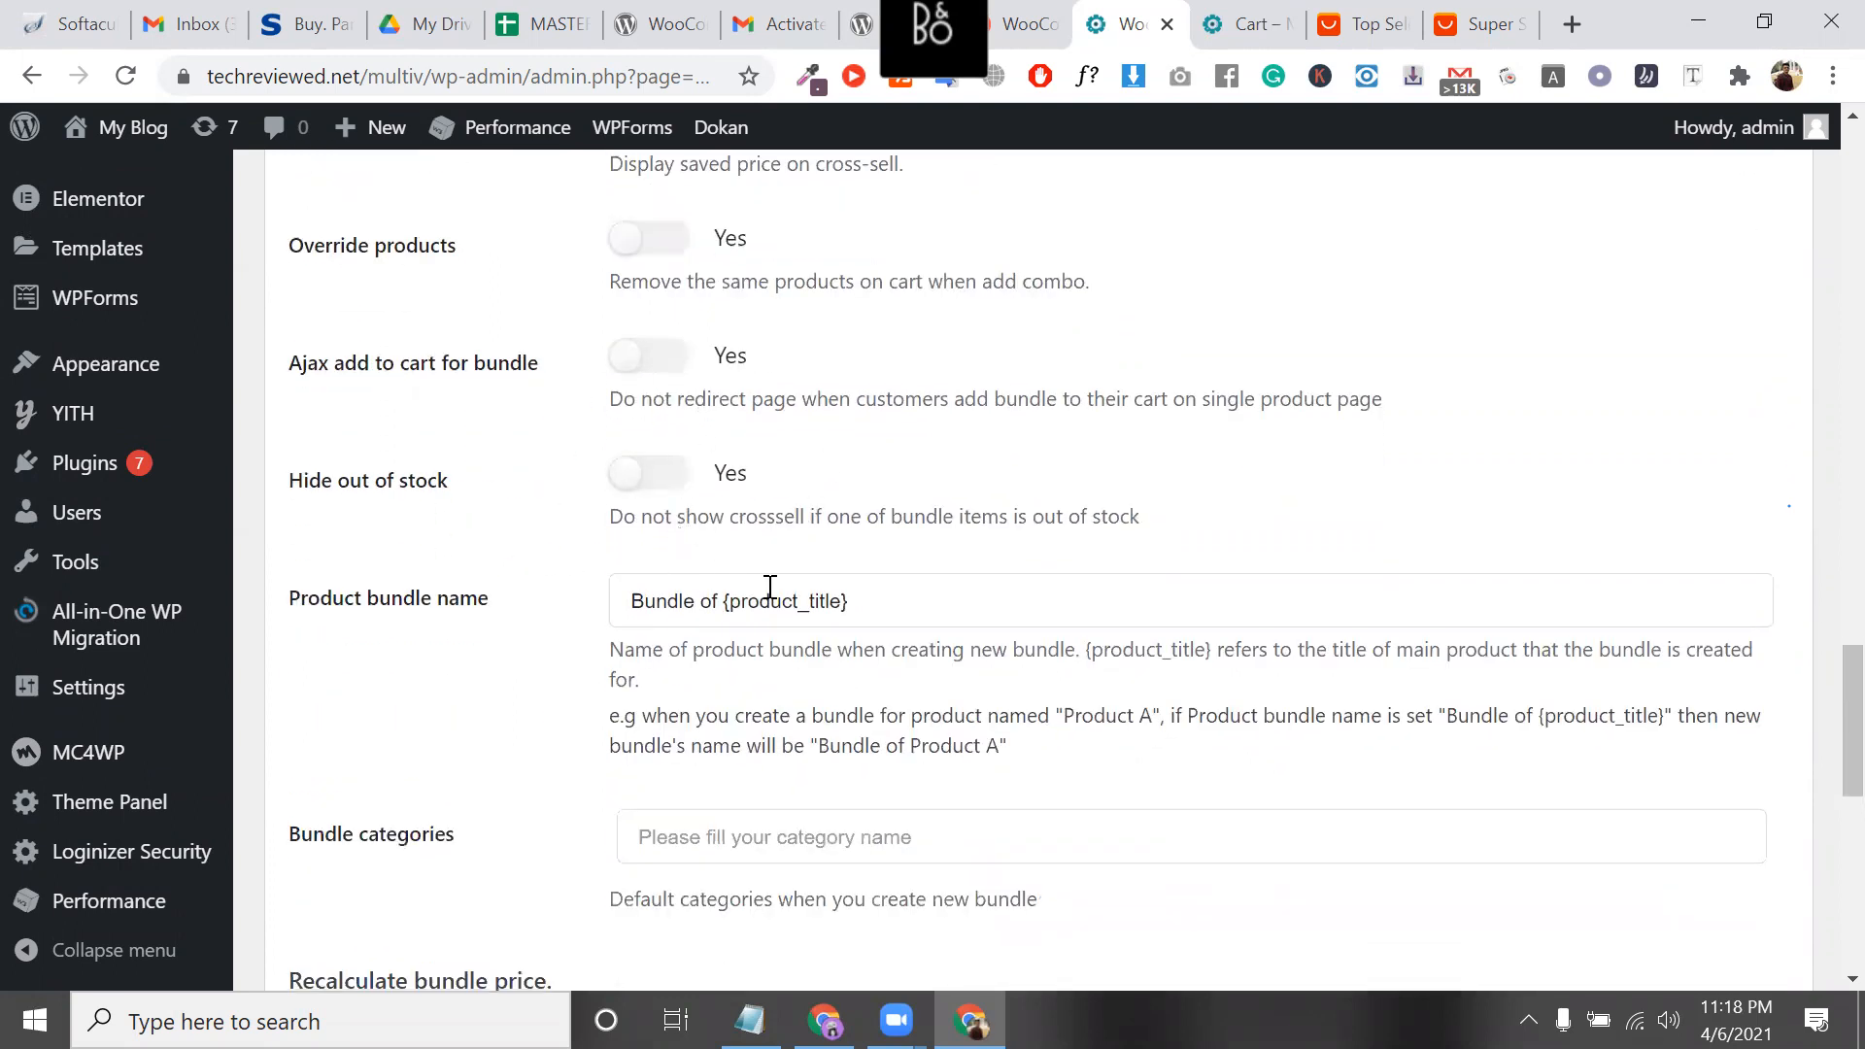
scroll(714, 704, down, 2)
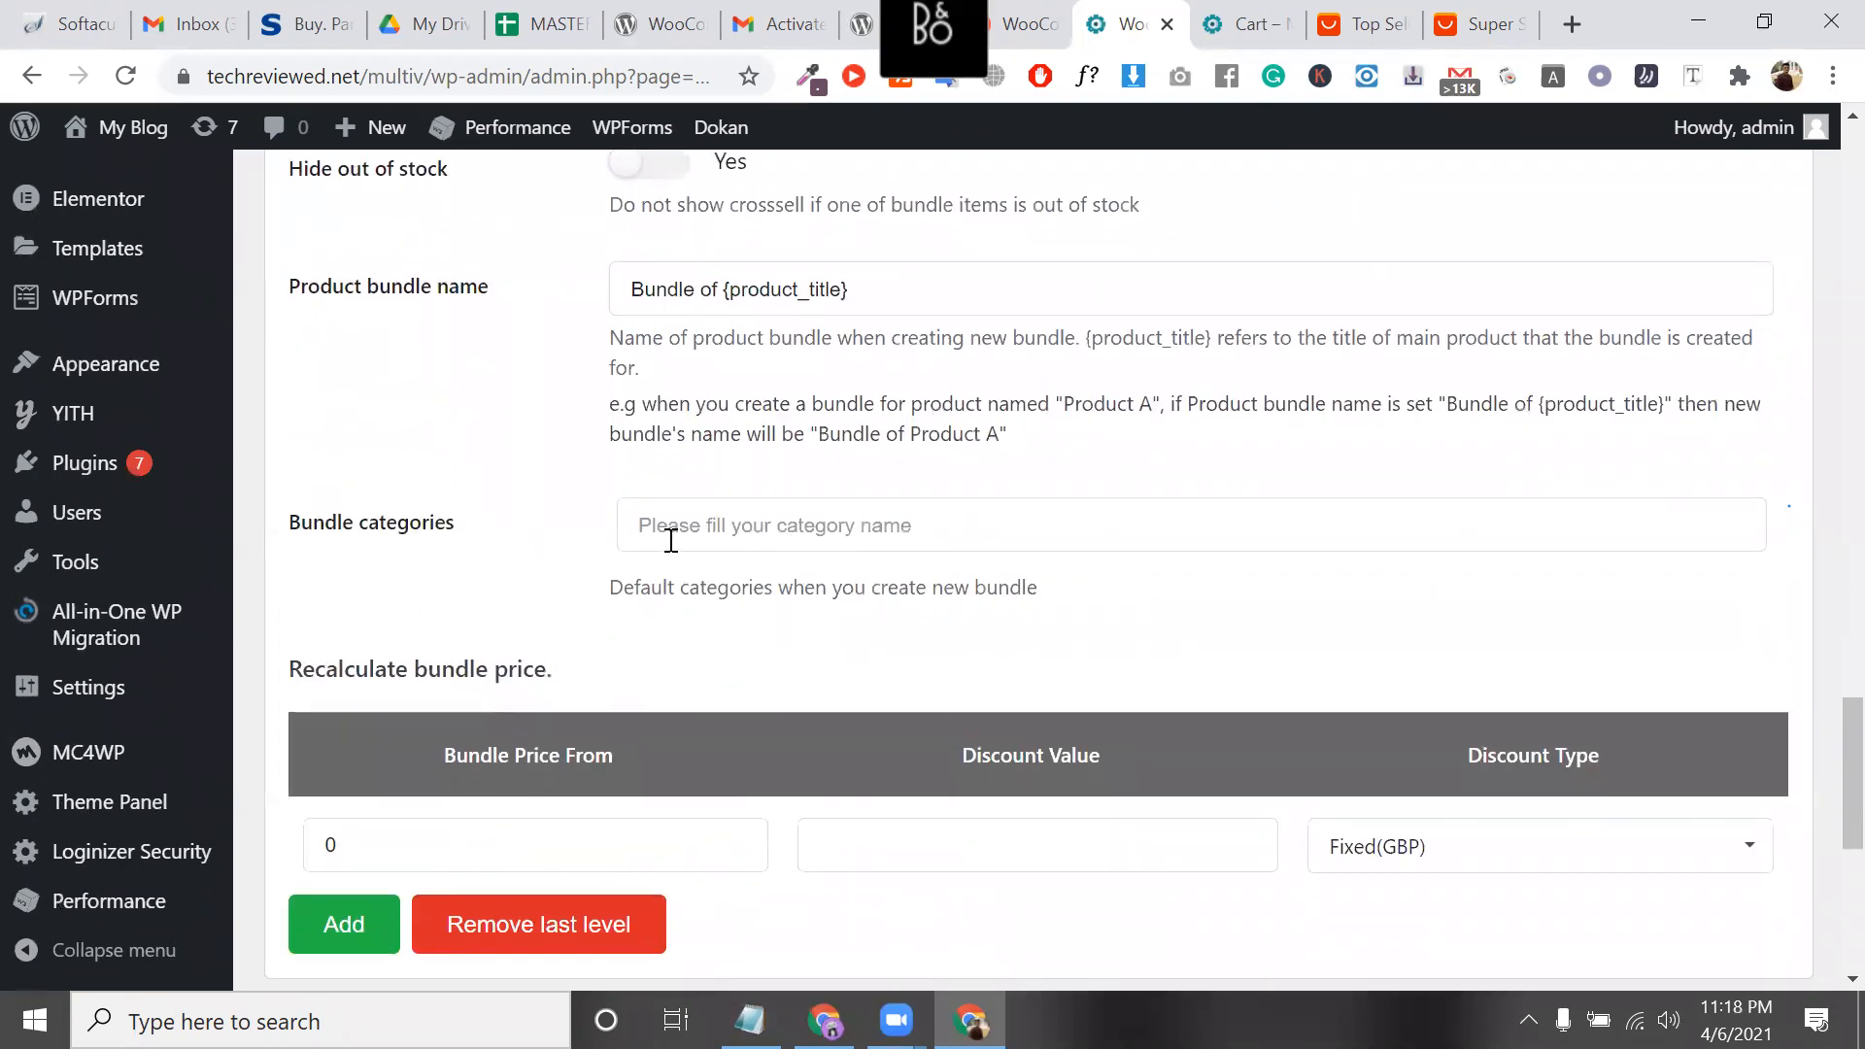
click(670, 541)
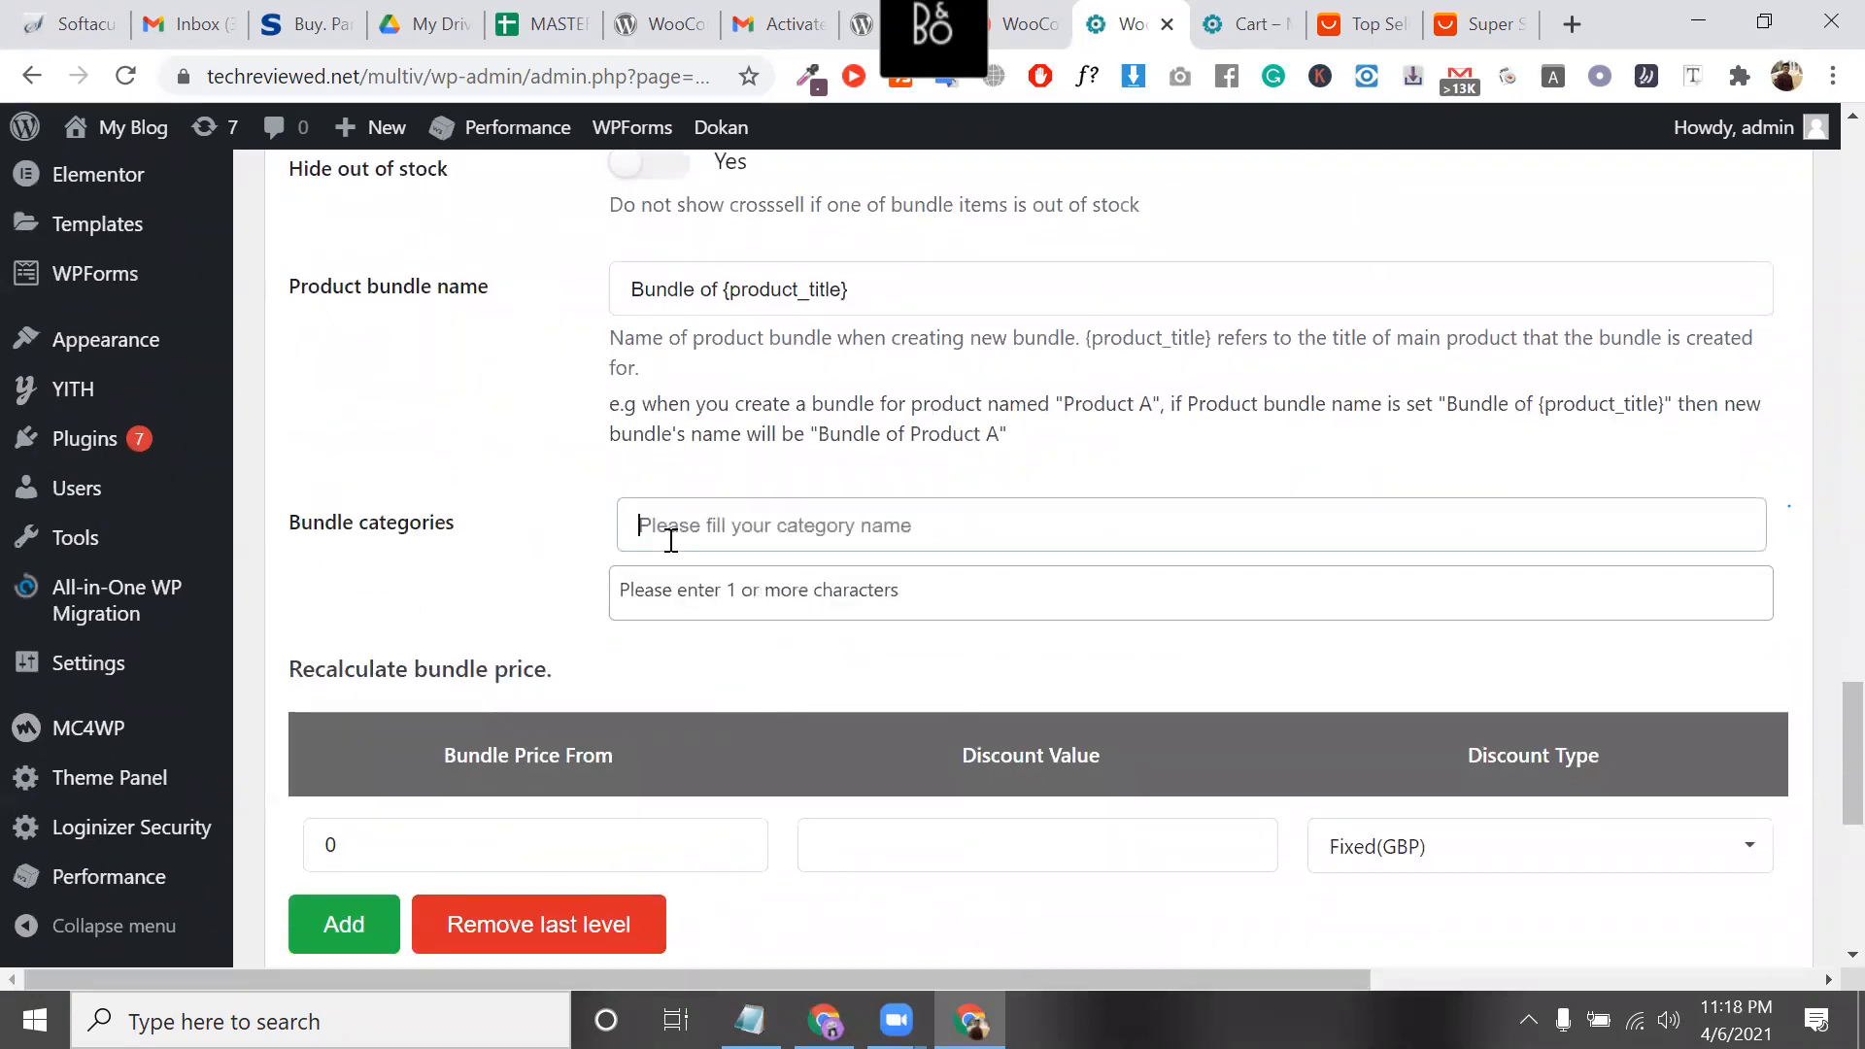
scroll(670, 541, down, 2)
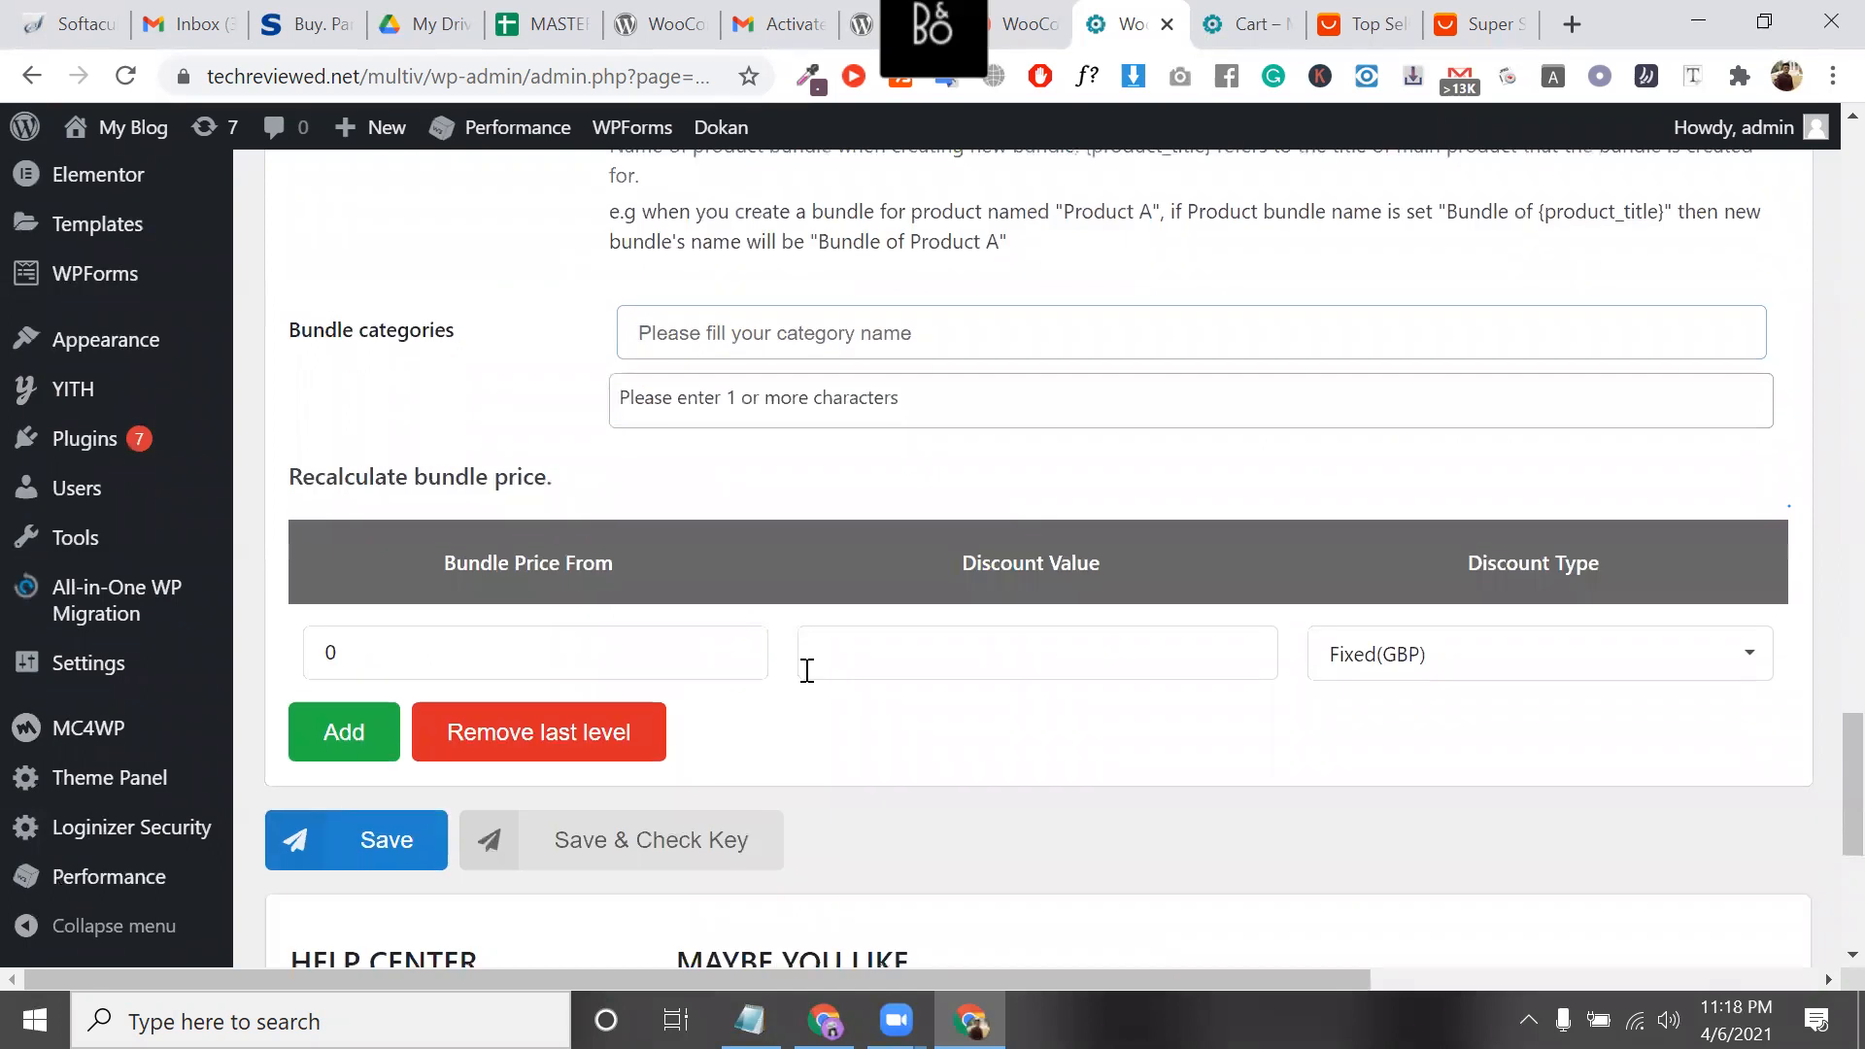
In the Recalculate bundle price table, clear the Bundle Price From value and set the discount type to Percent(%)
click(1000, 657)
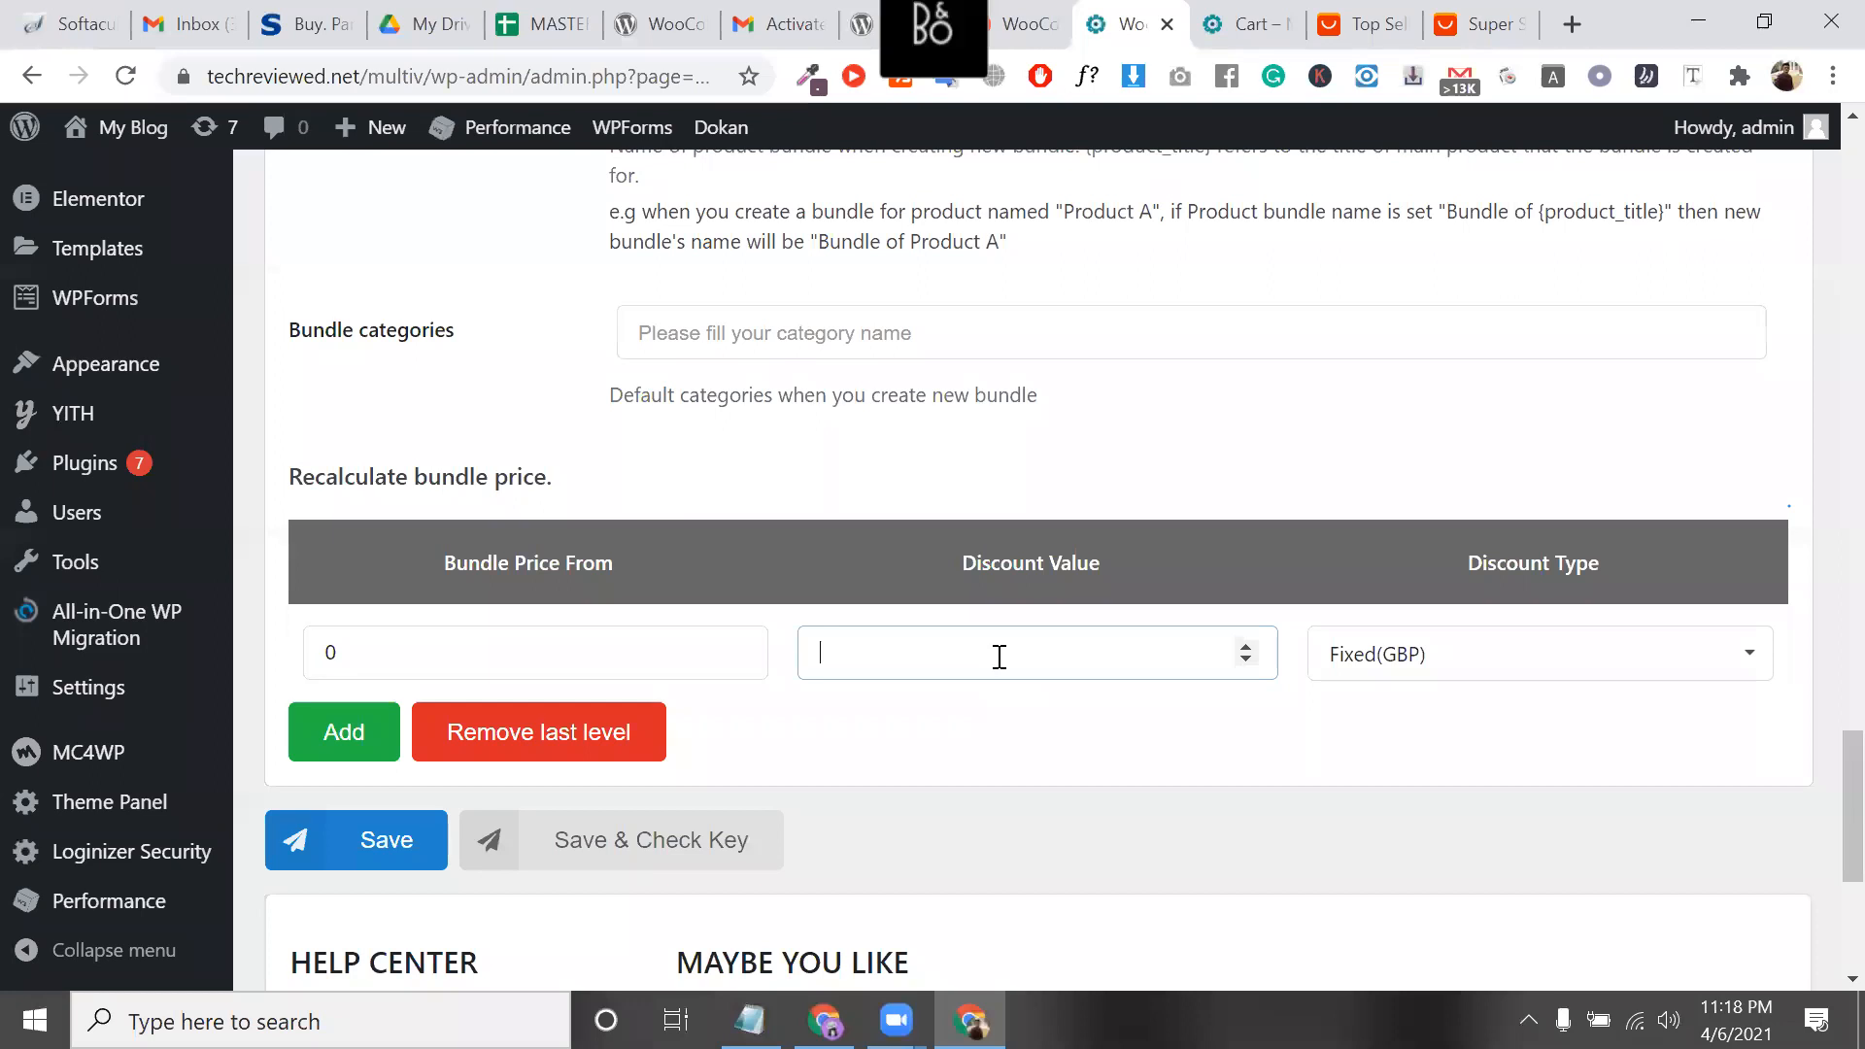
click(602, 646)
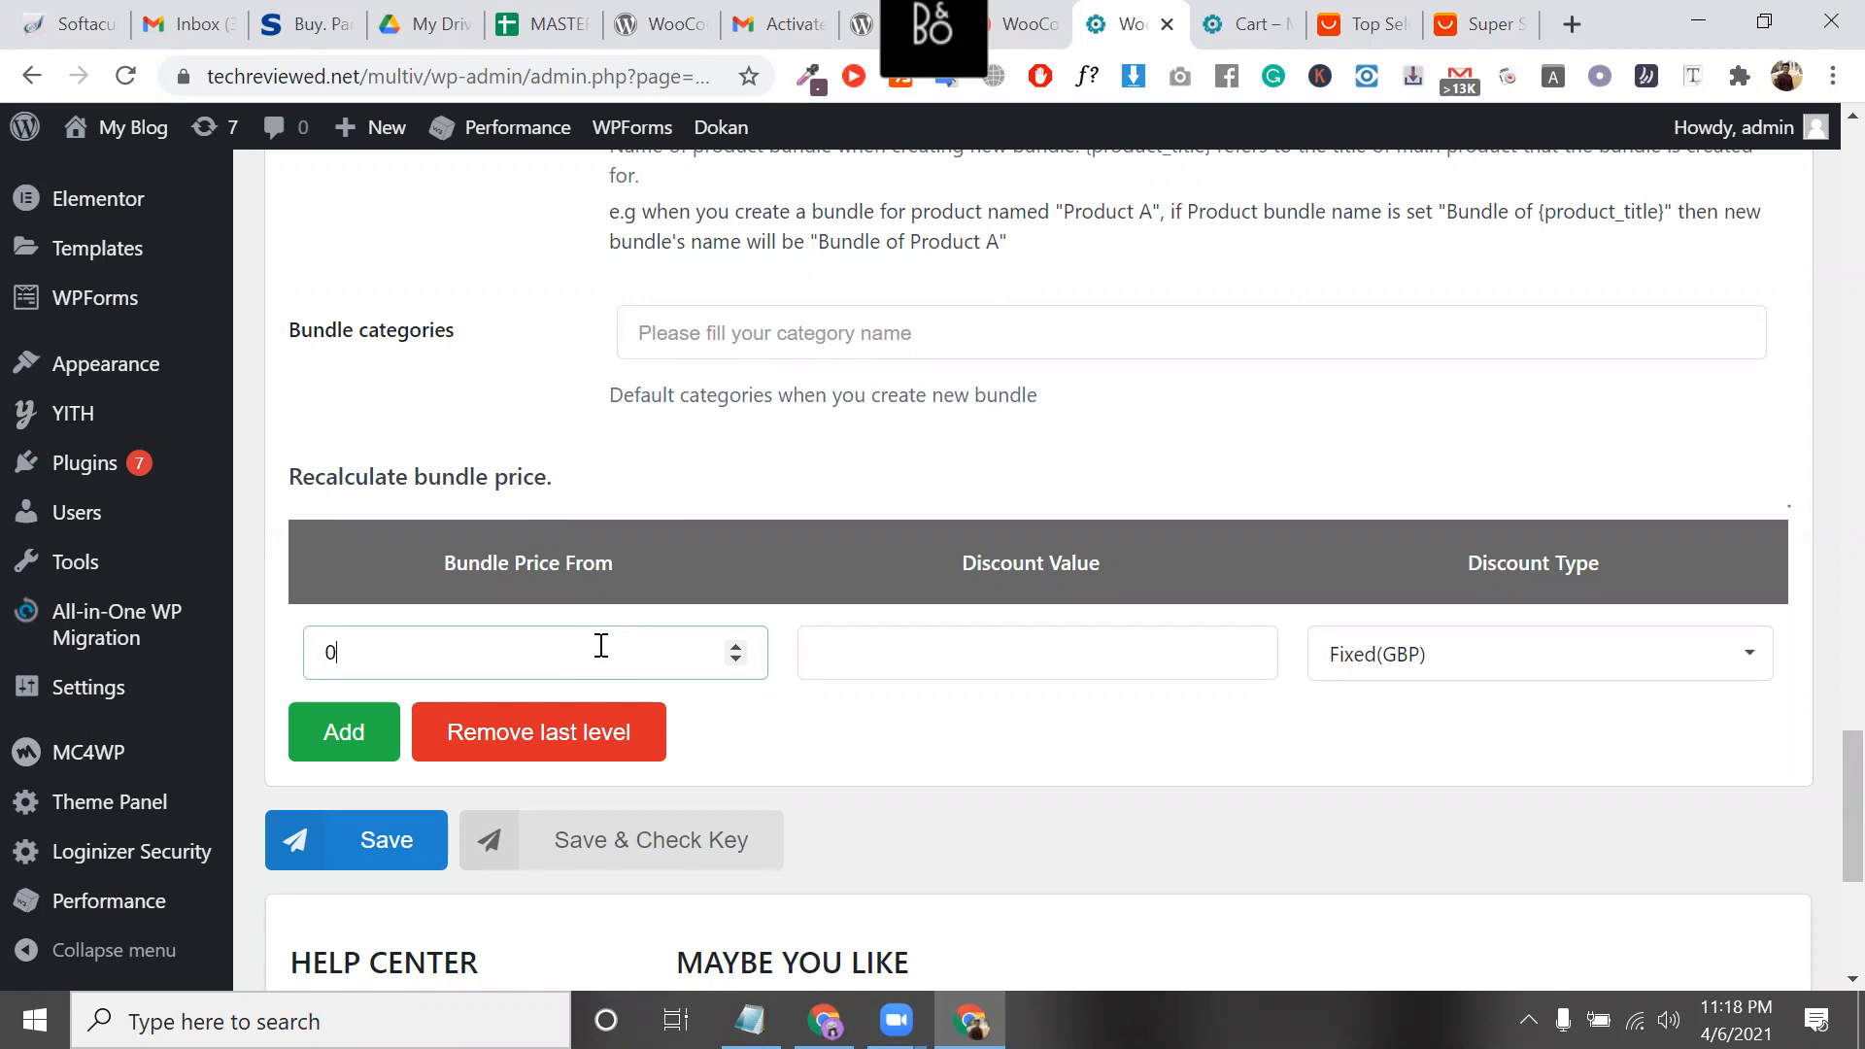
key(BackSpace)
click(1387, 656)
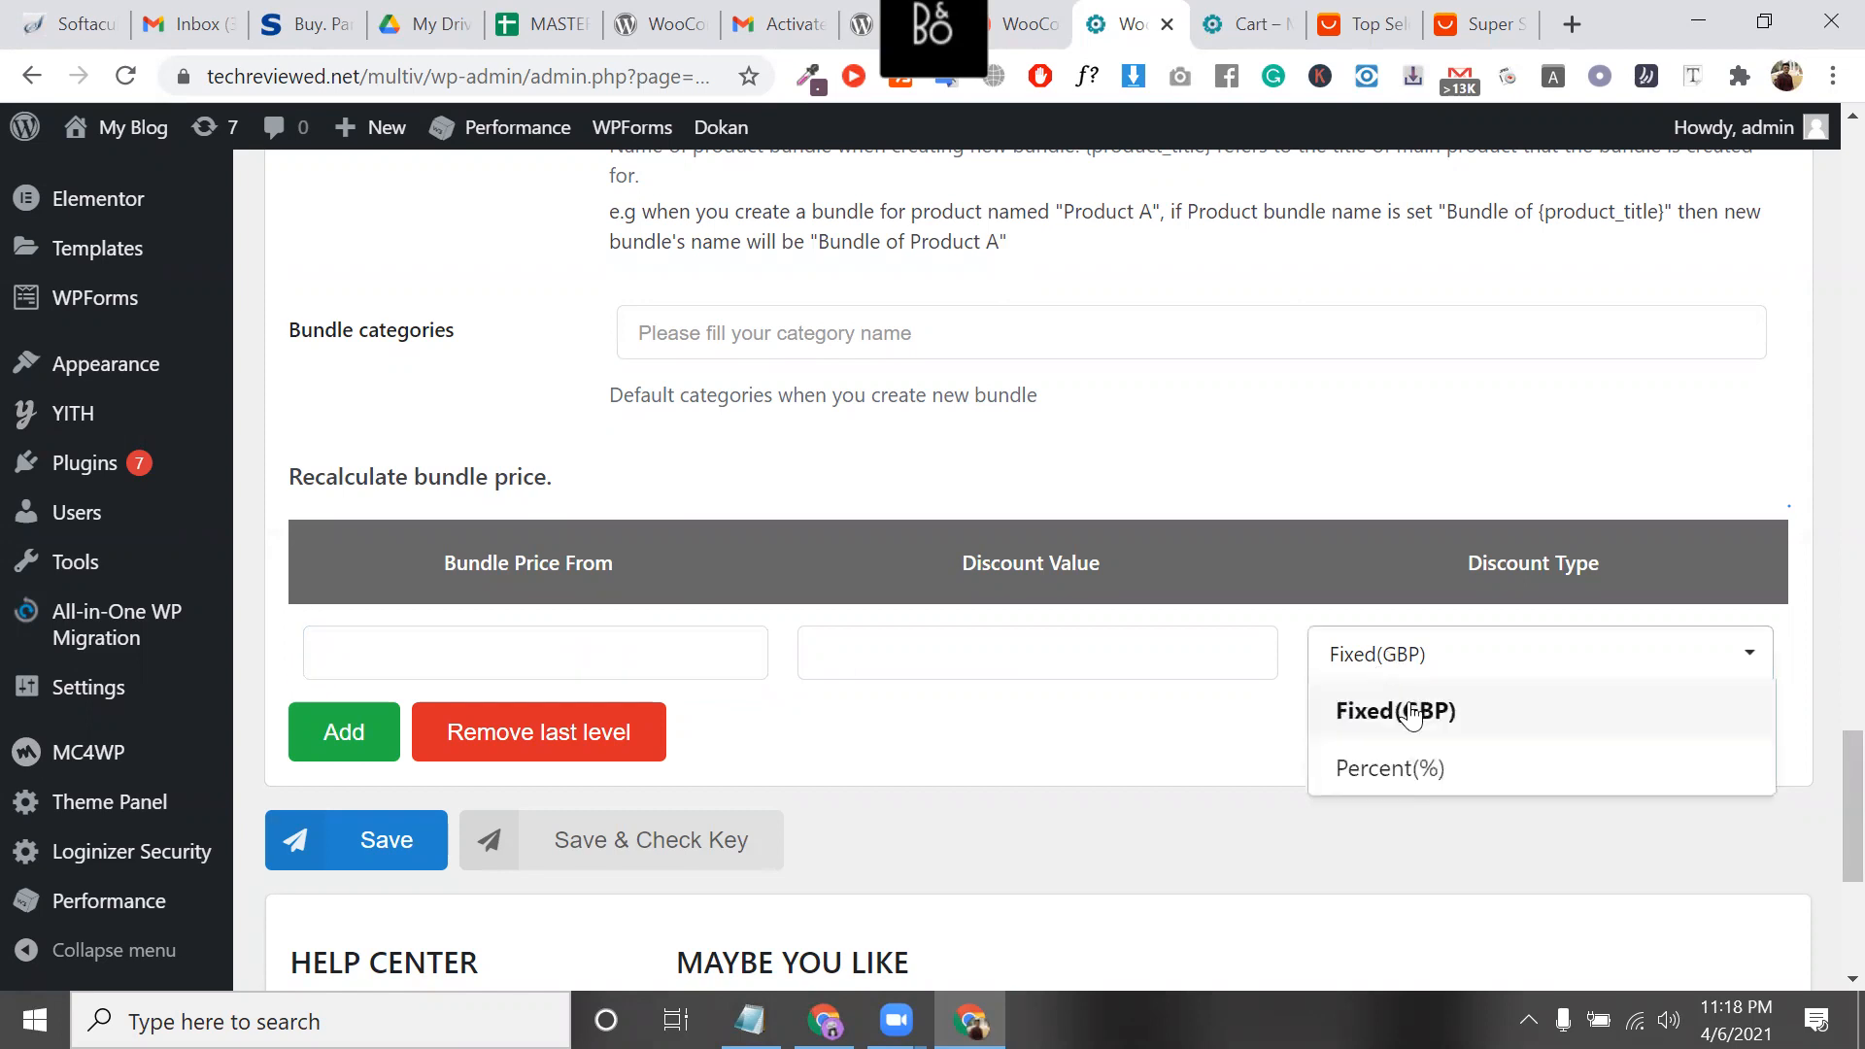
click(1424, 768)
click(1162, 654)
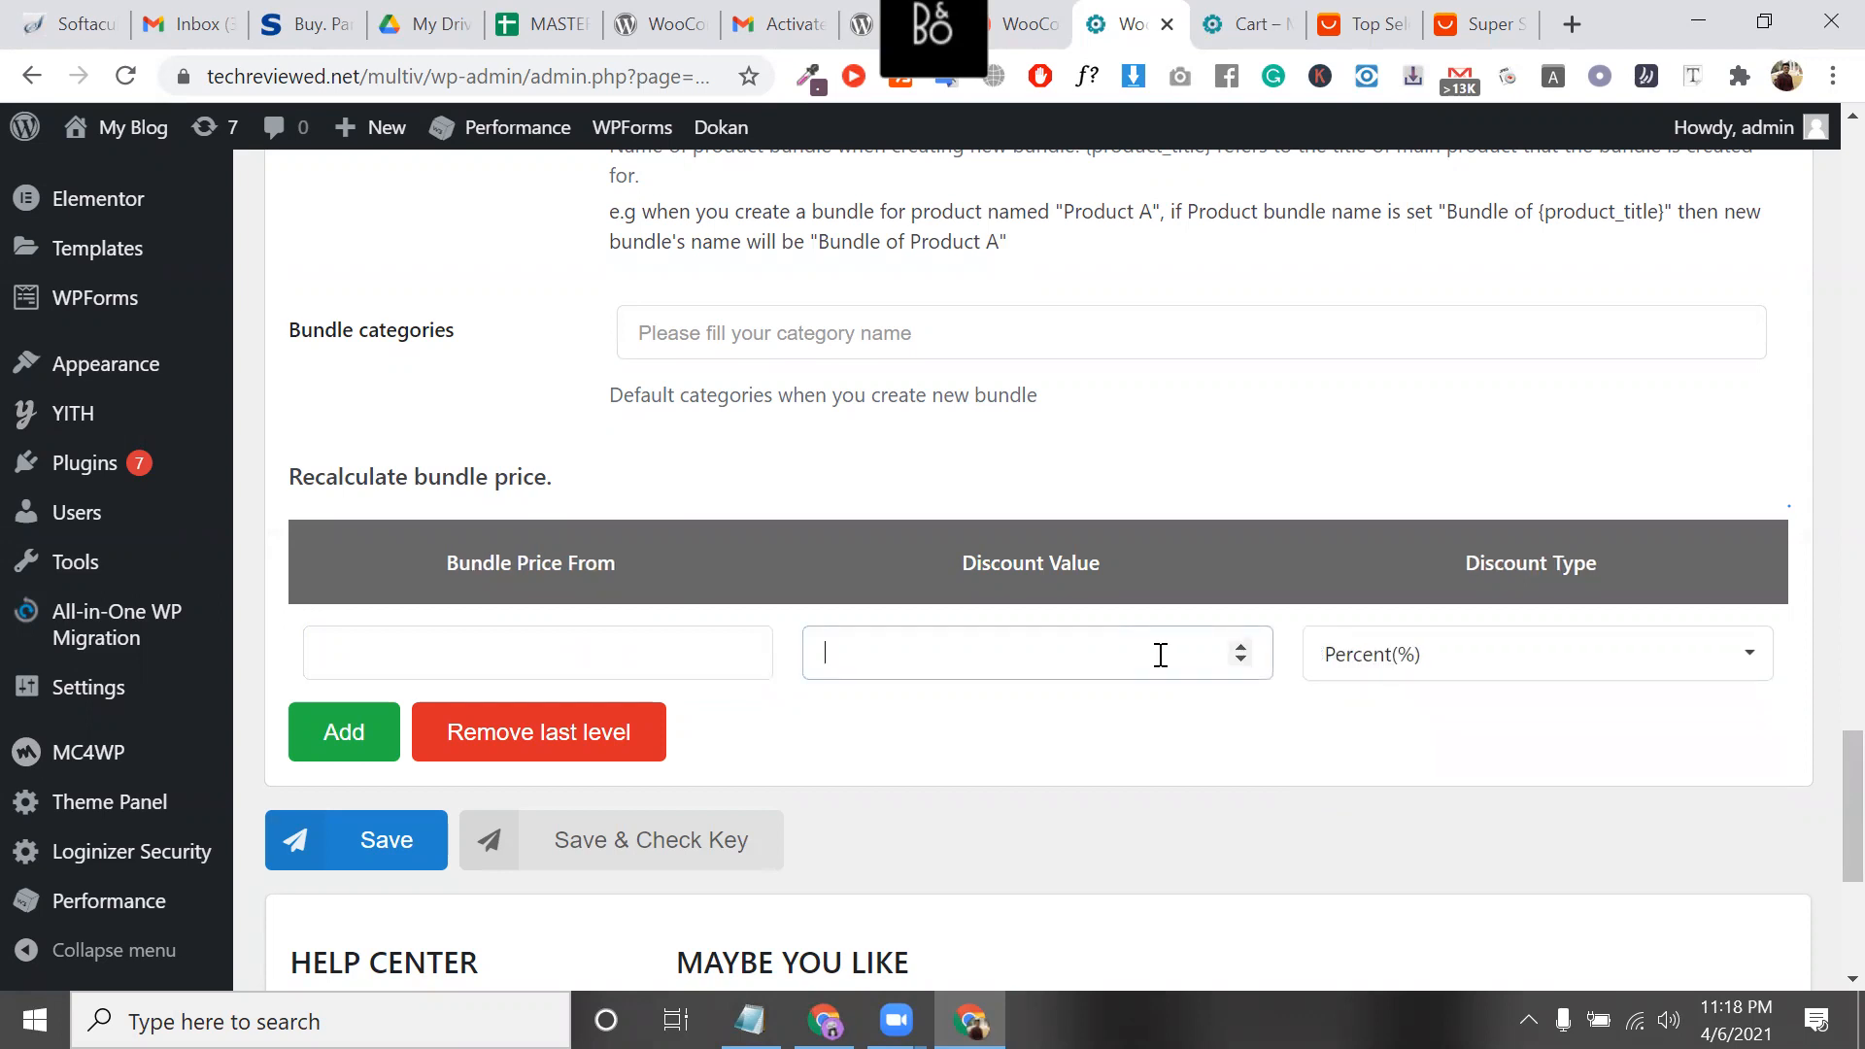
Add a second price level to the Recalculate bundle price table and place the cursor in its Bundle Price From field
click(867, 348)
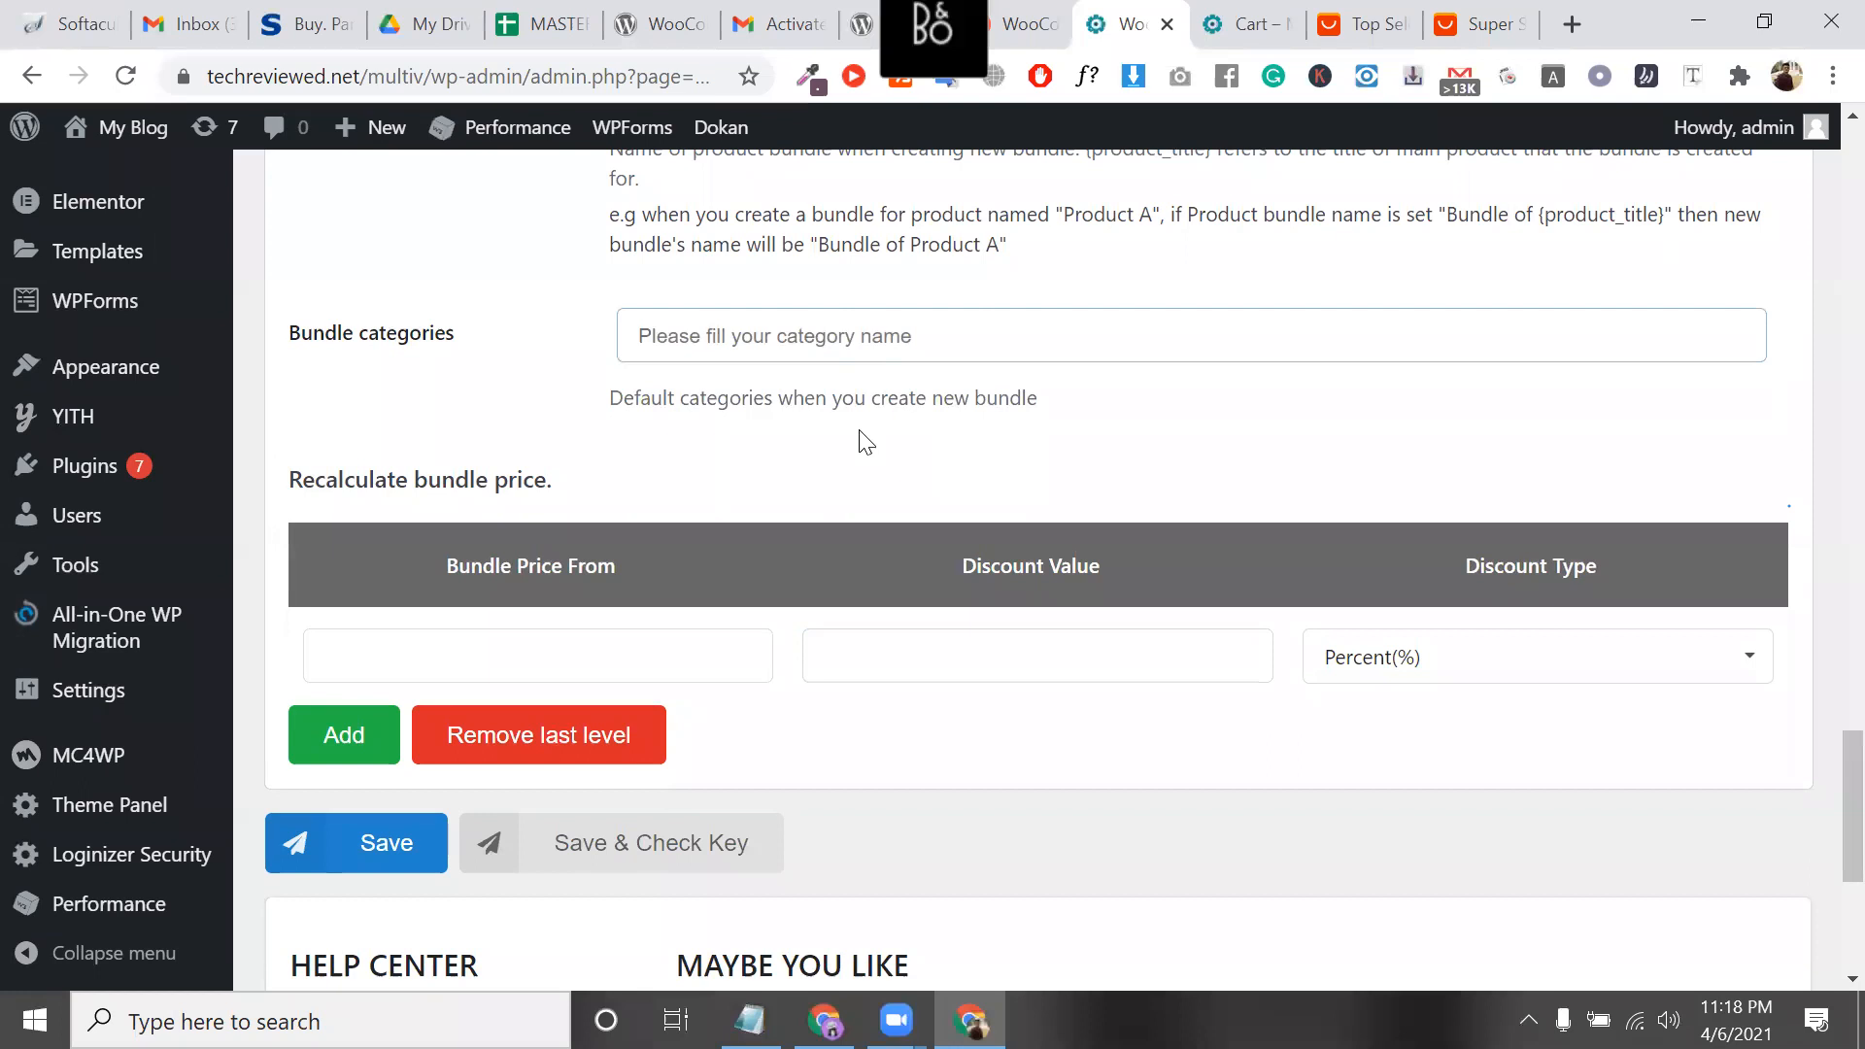
click(934, 667)
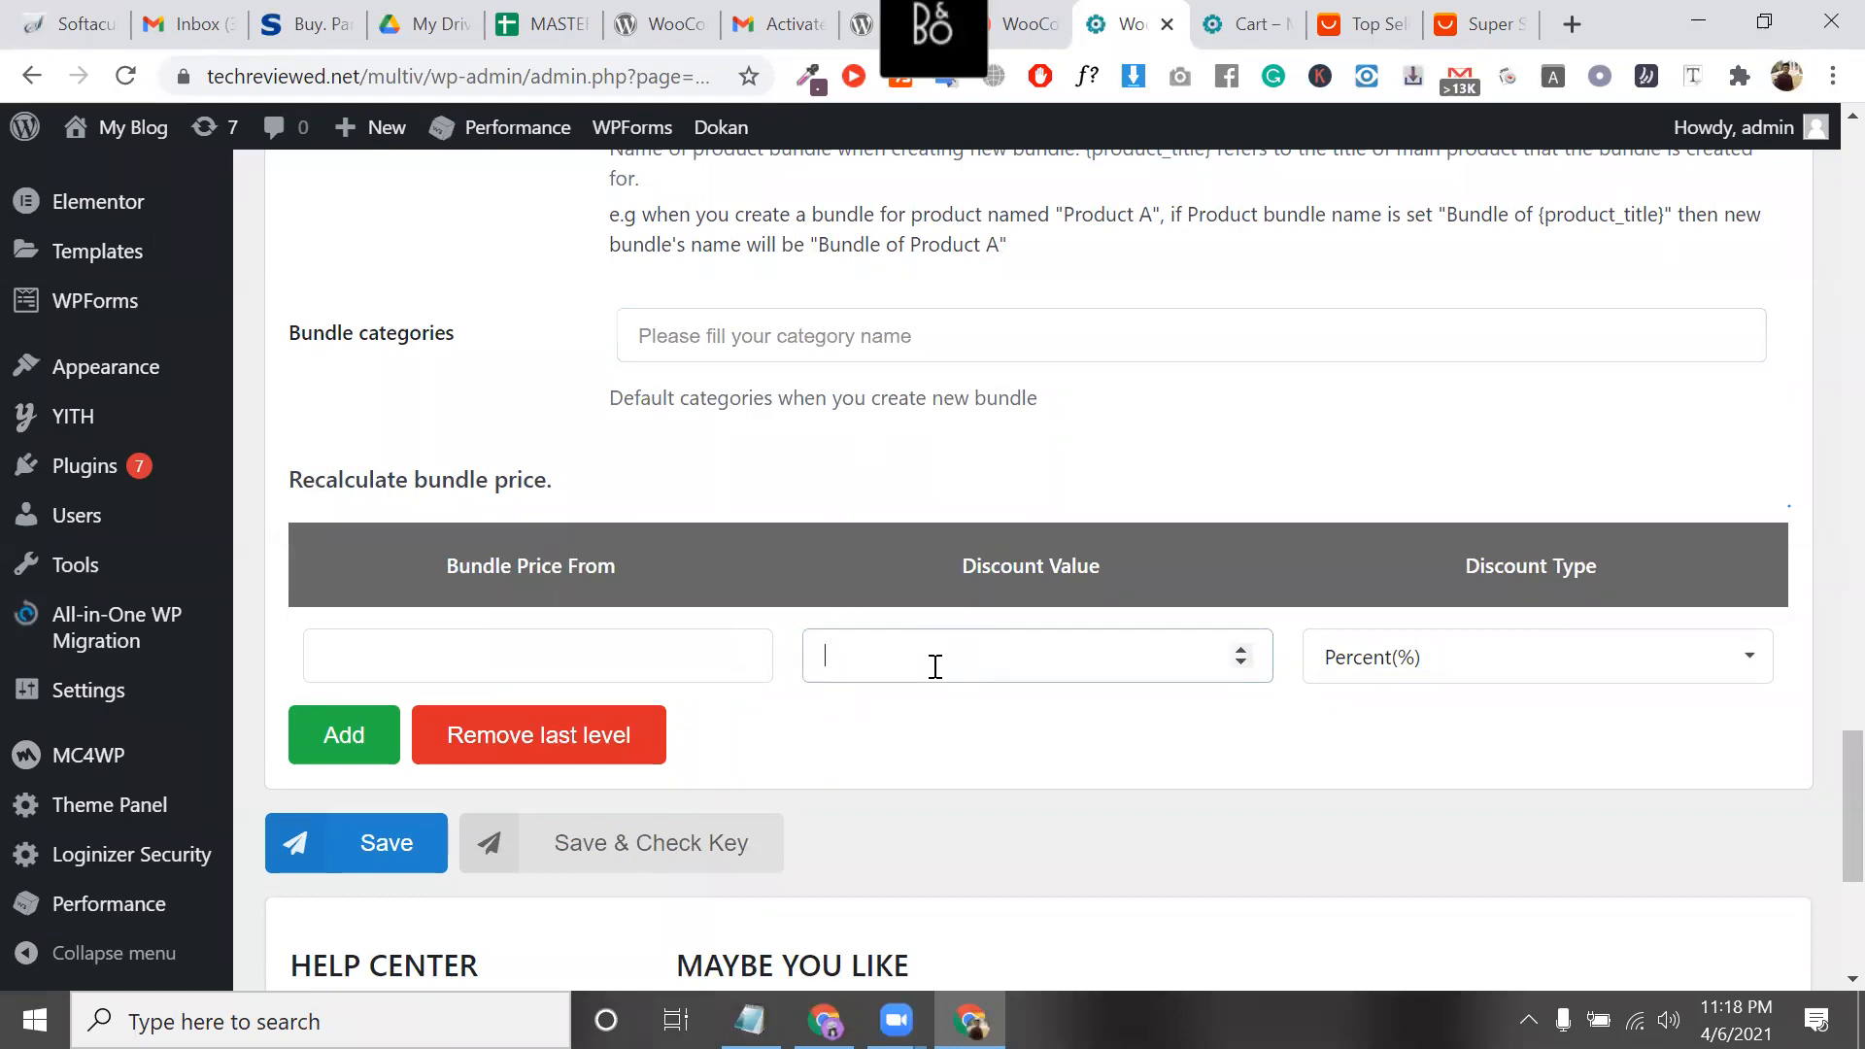
scroll(904, 641, up, 3)
scroll(845, 612, down, 3)
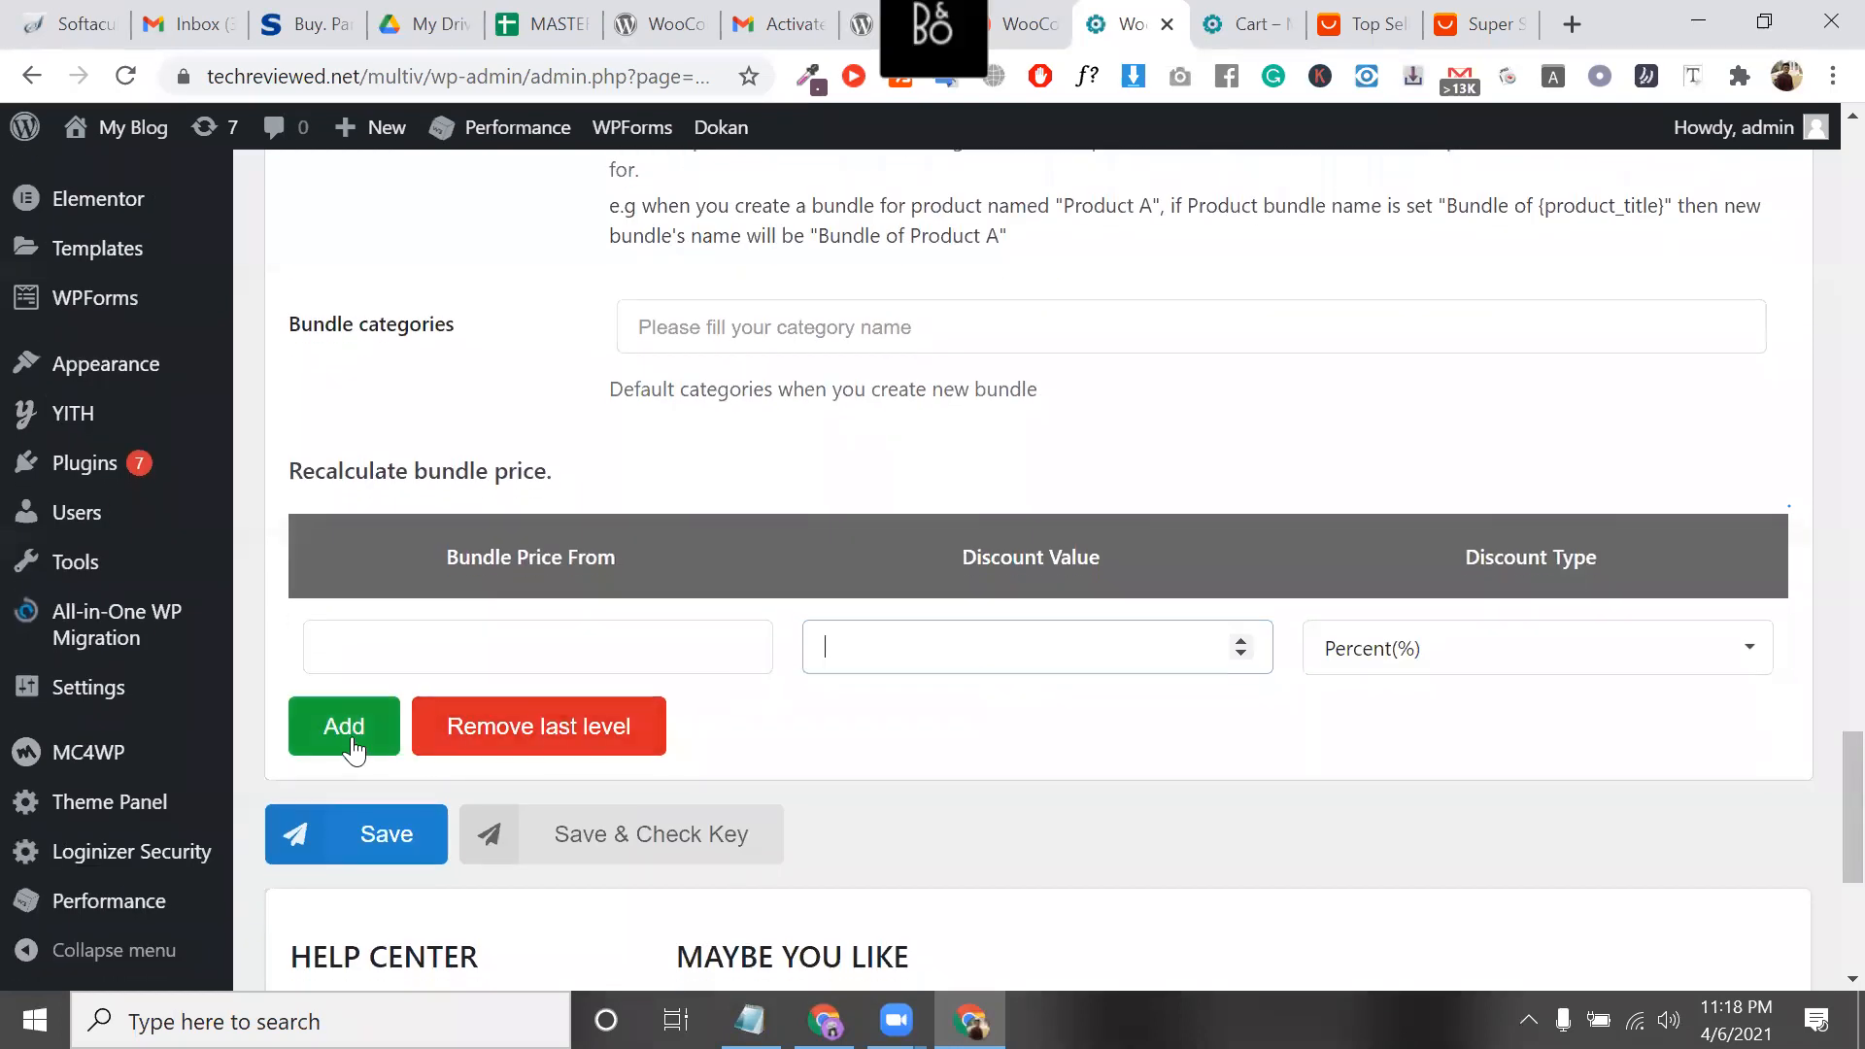
click(353, 750)
click(561, 754)
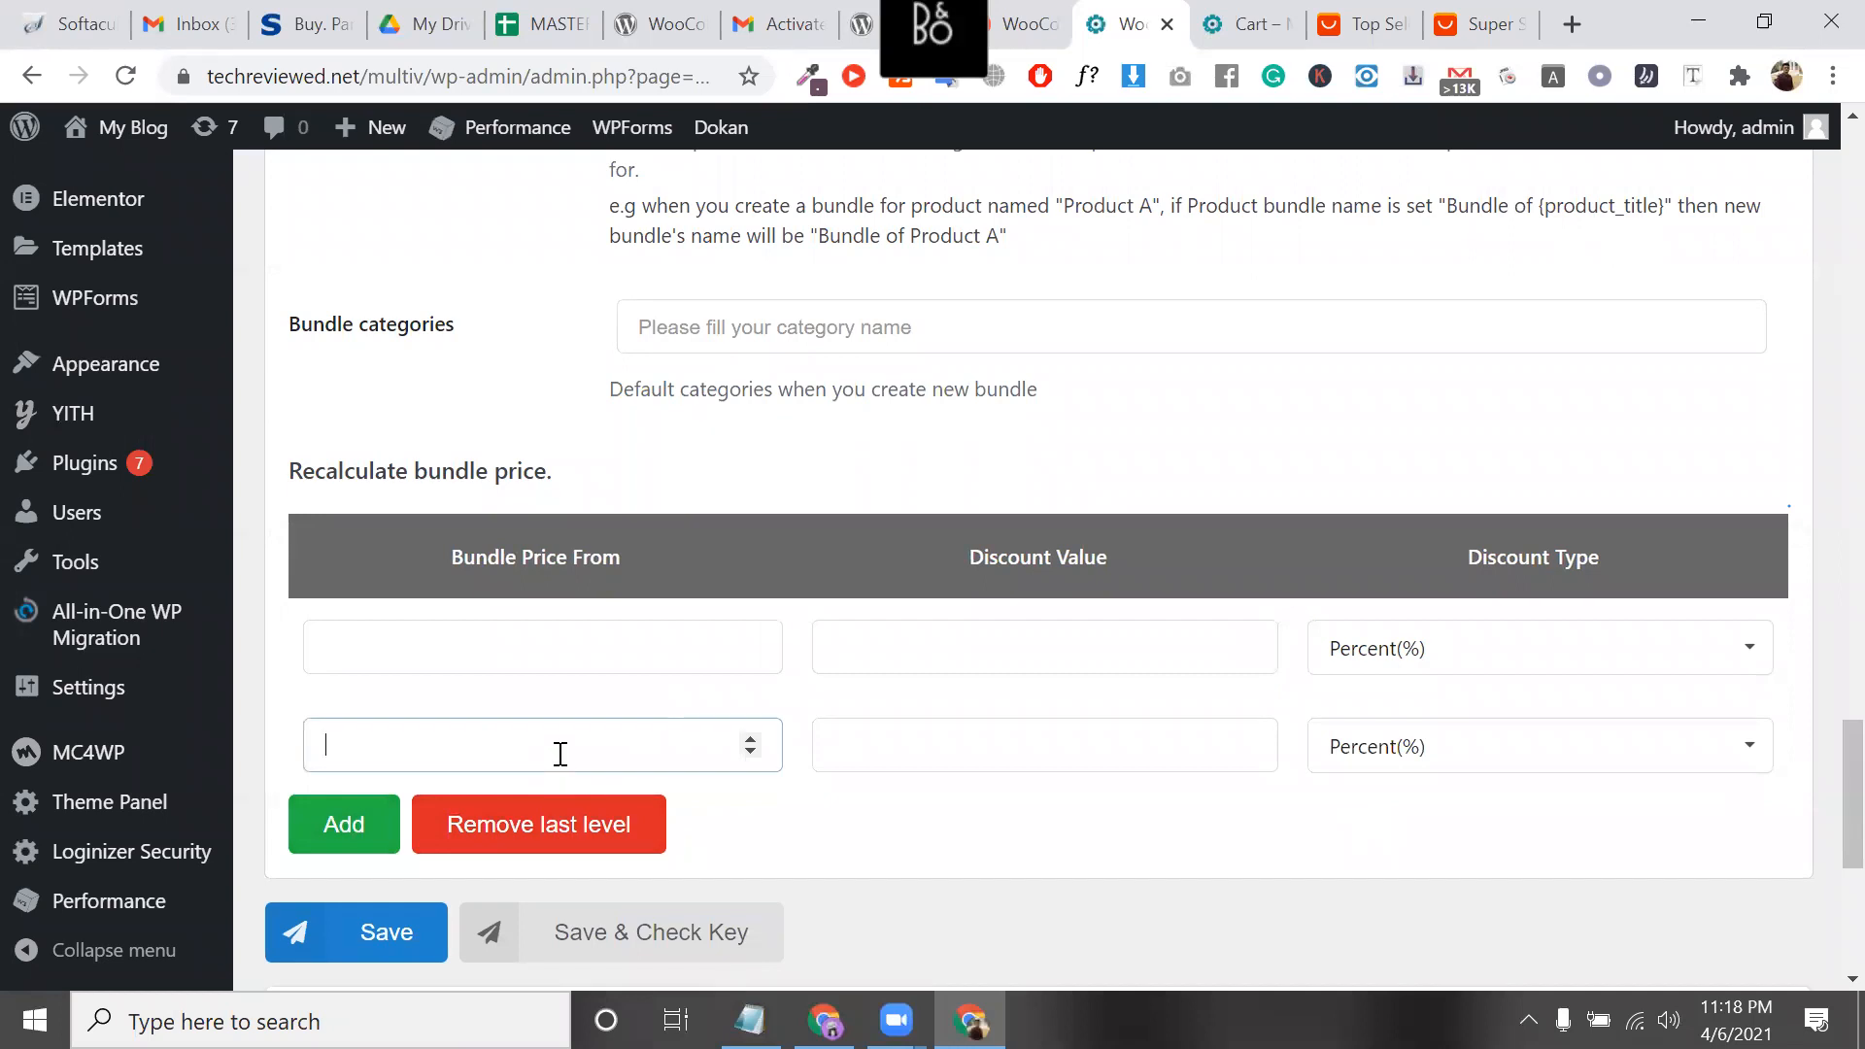
In the Recalculate bundle price table, set the second level's Bundle Price From to 1, and the first level's to 50 with Discount Value 10
click(750, 737)
click(515, 659)
text(50)
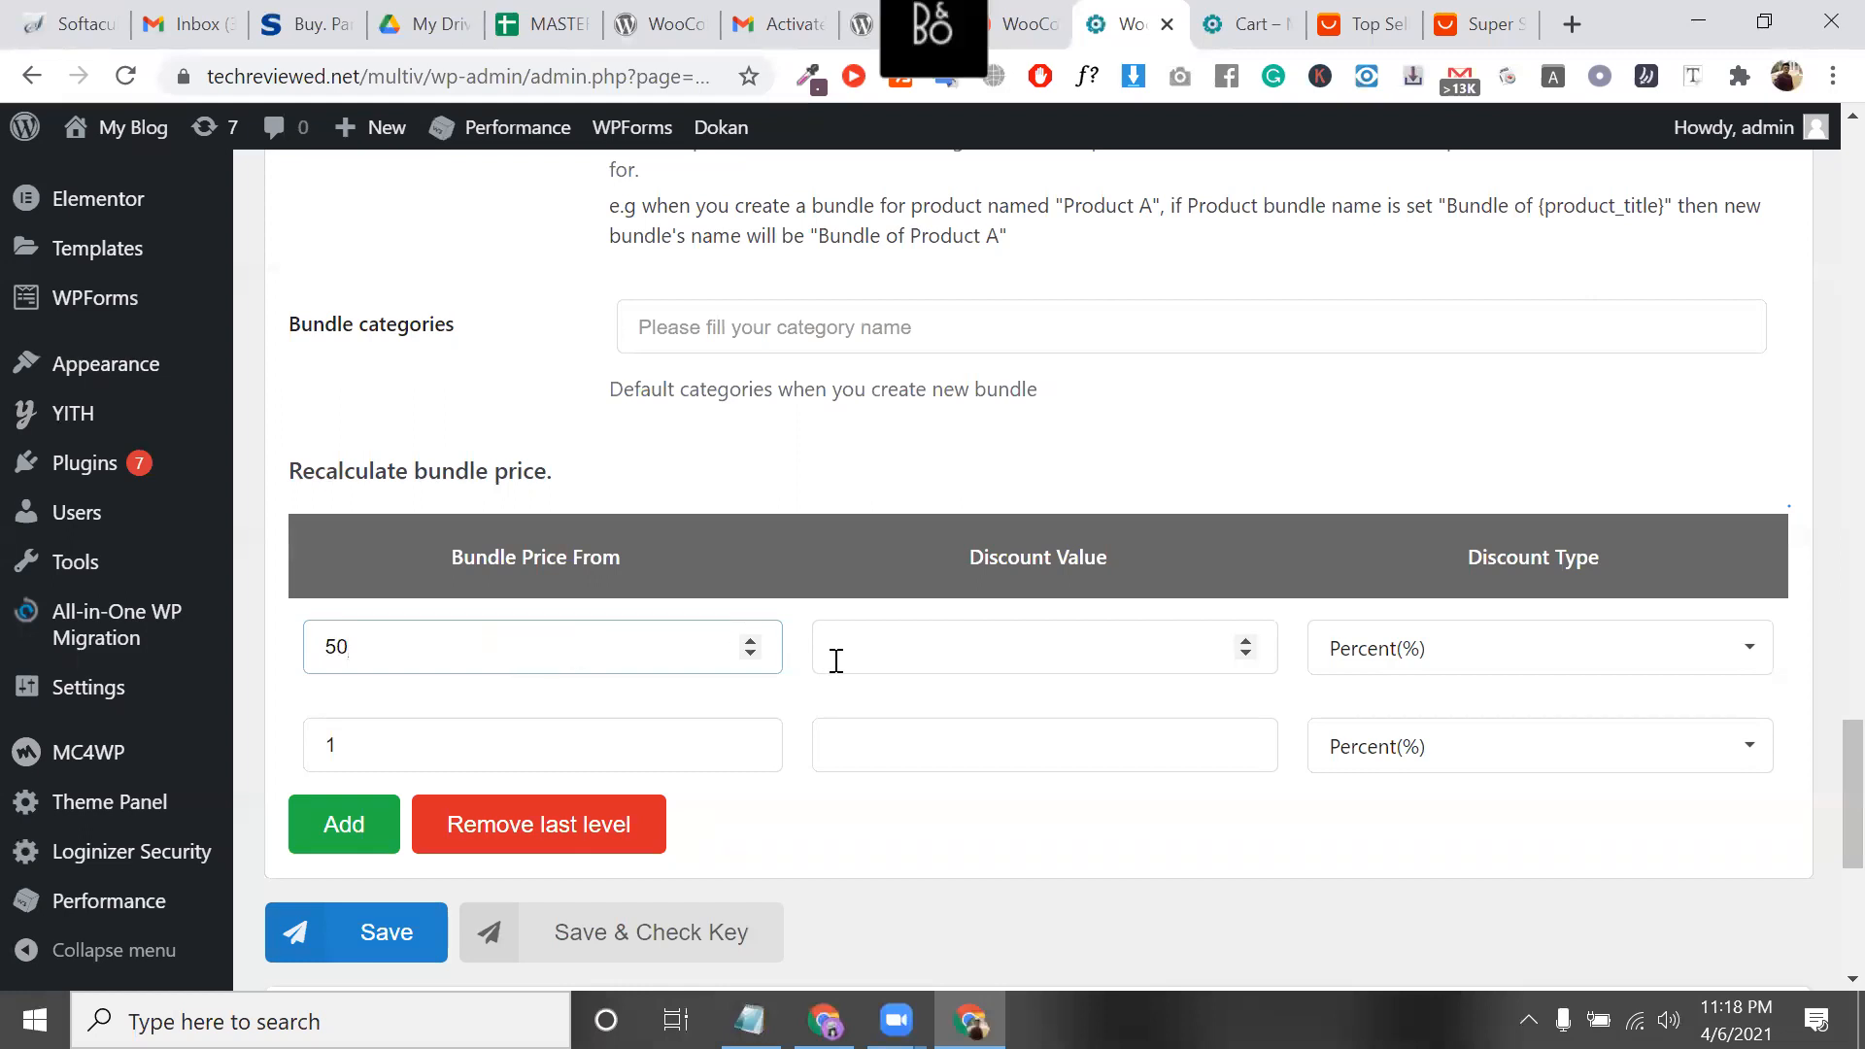
click(903, 660)
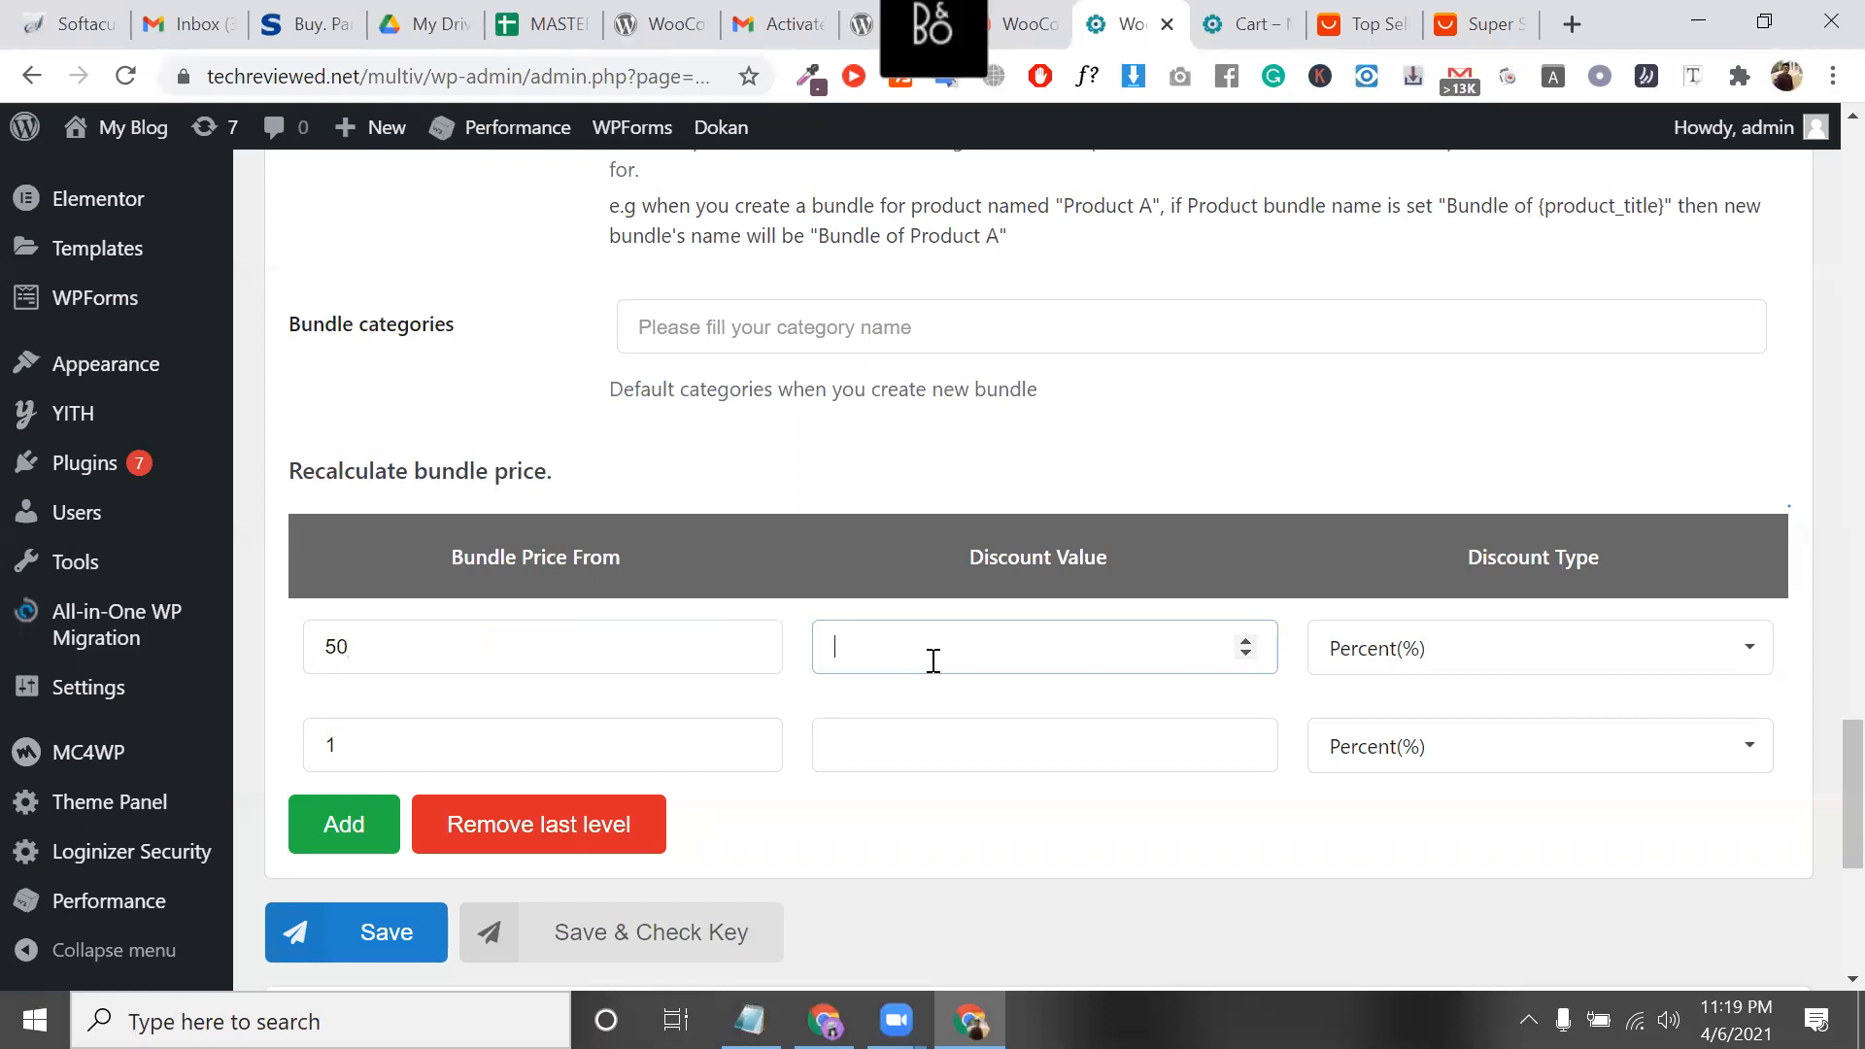
text(10)
Remove the second price level from the Recalculate bundle price table and save the settings
click(459, 741)
double_click(459, 741)
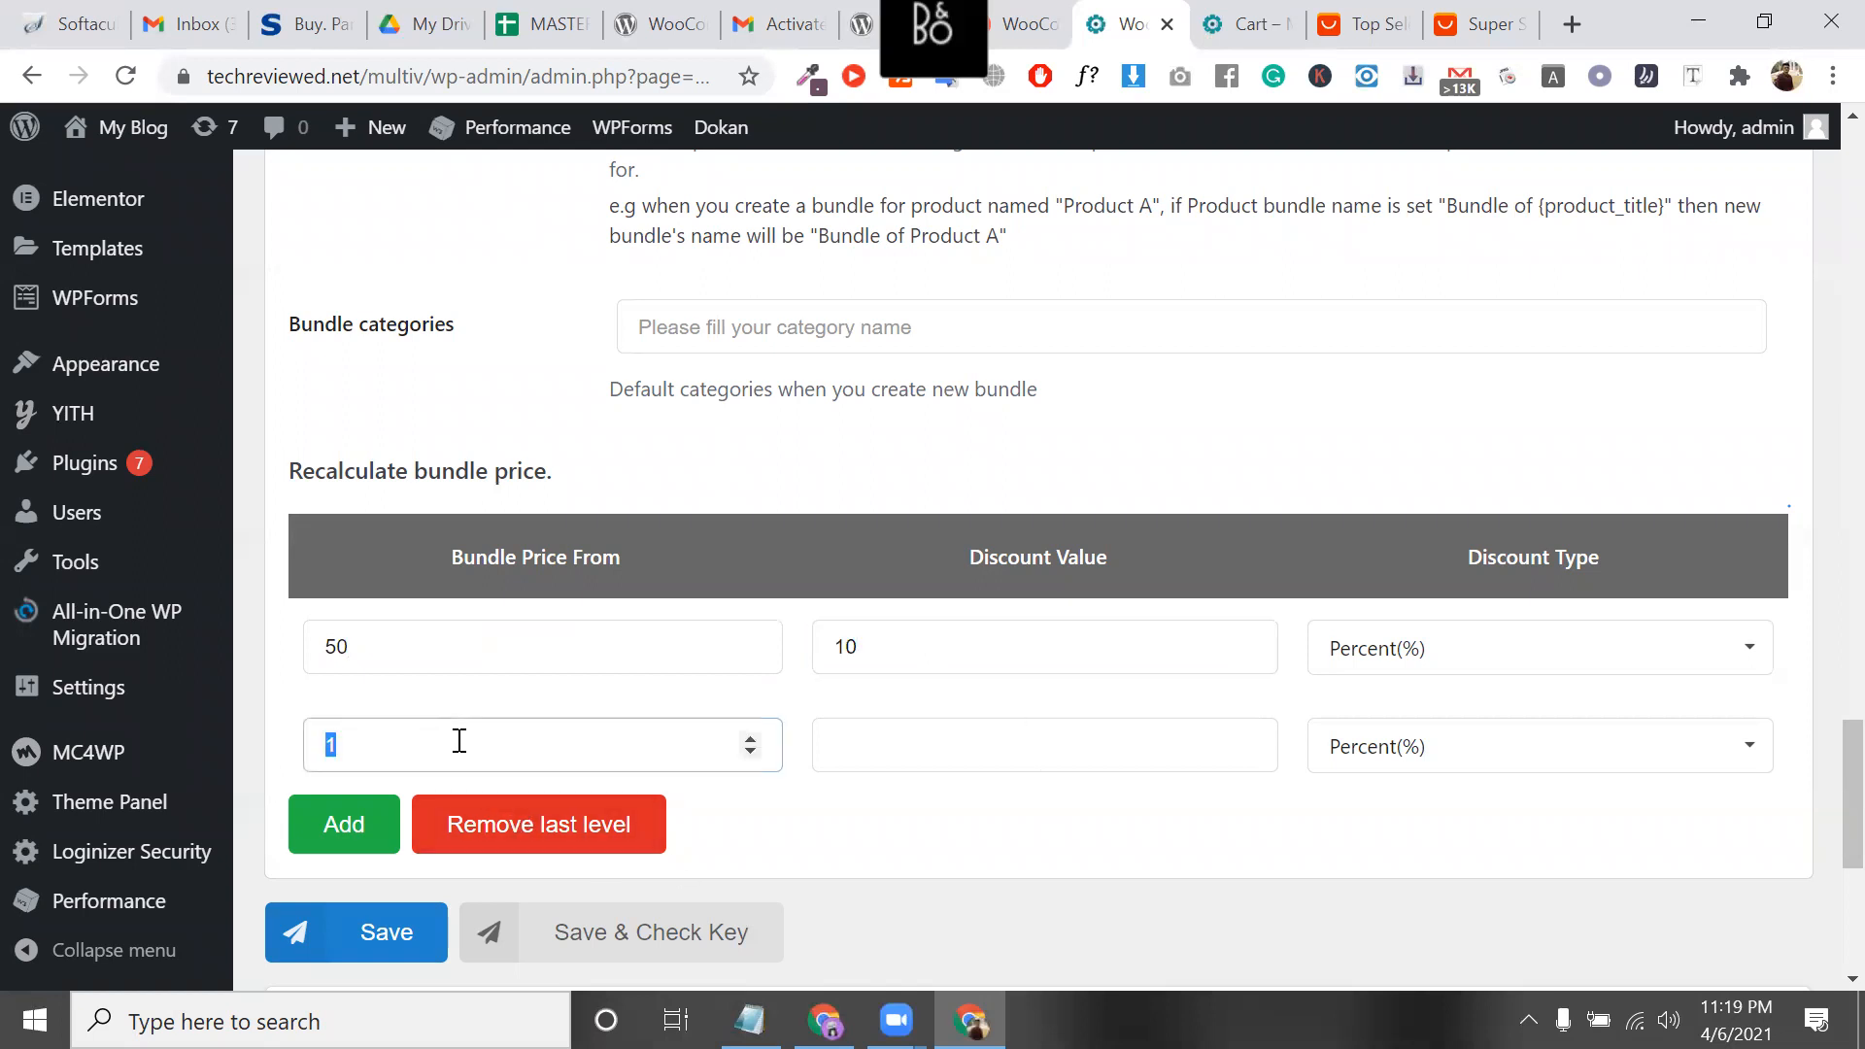
click(542, 838)
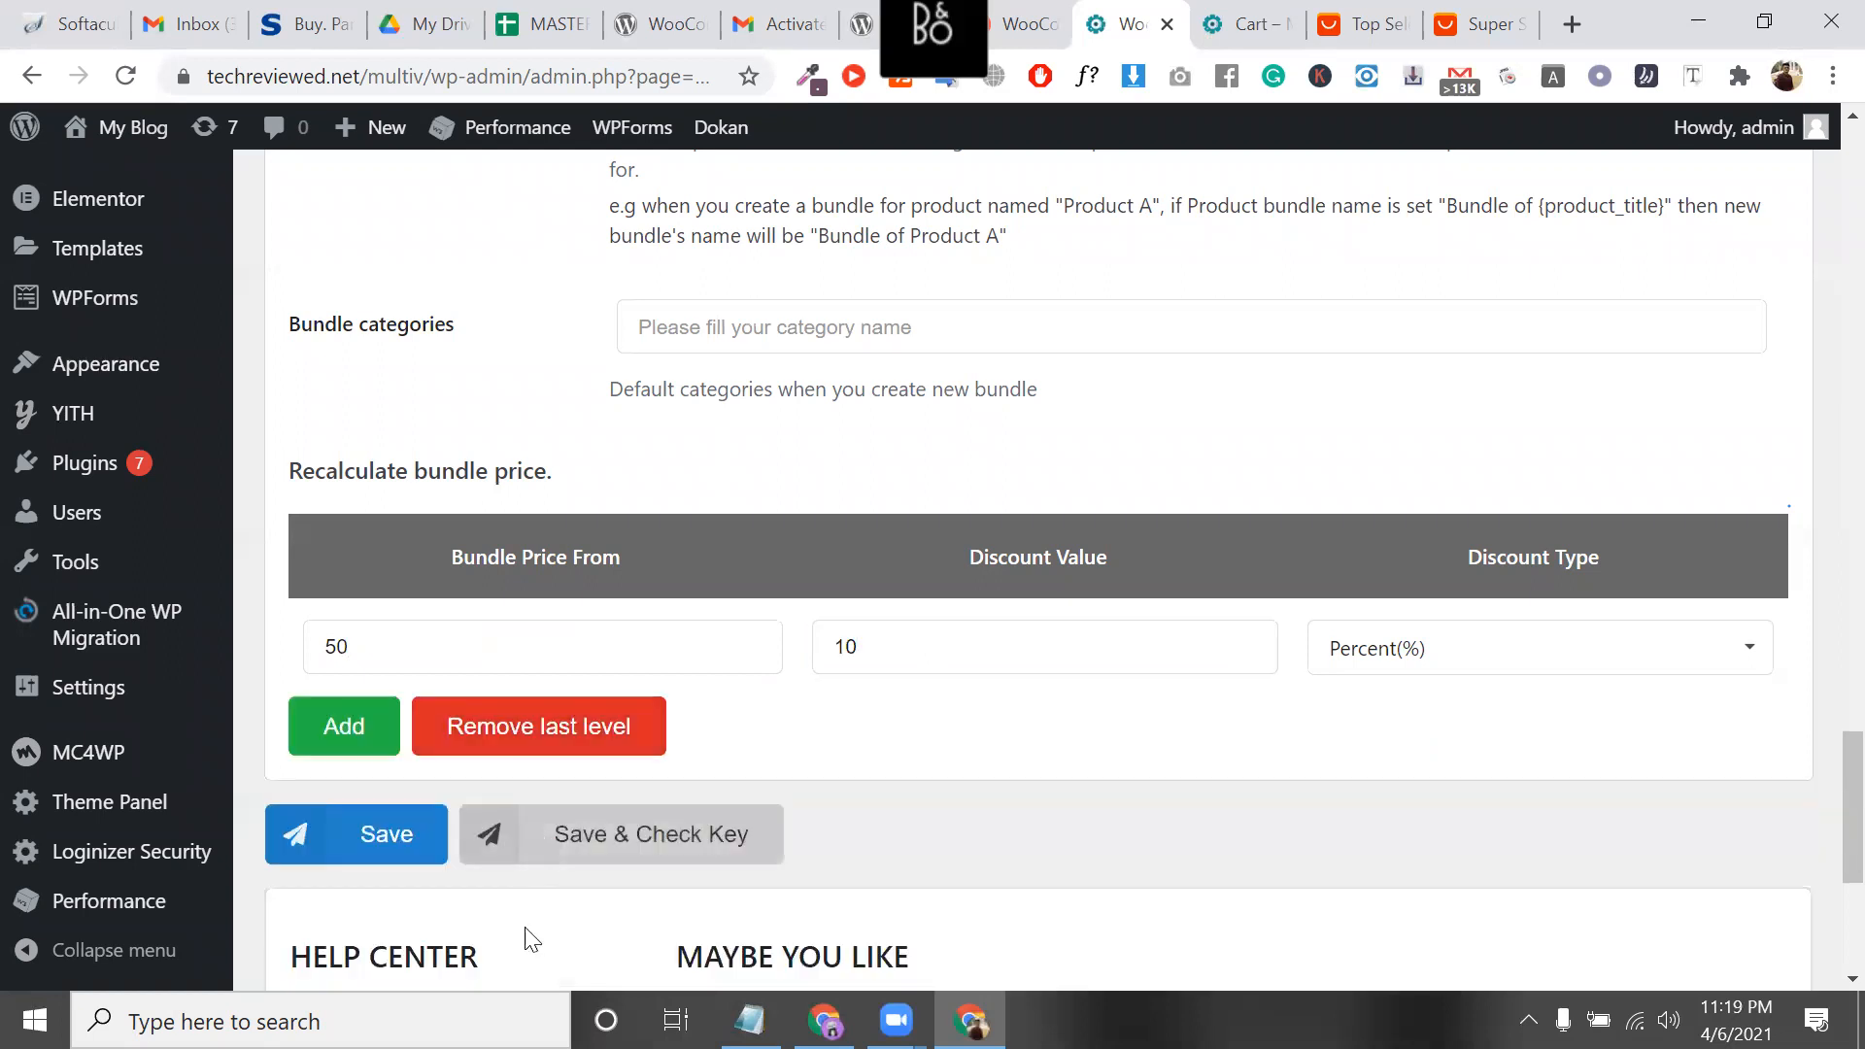
click(384, 869)
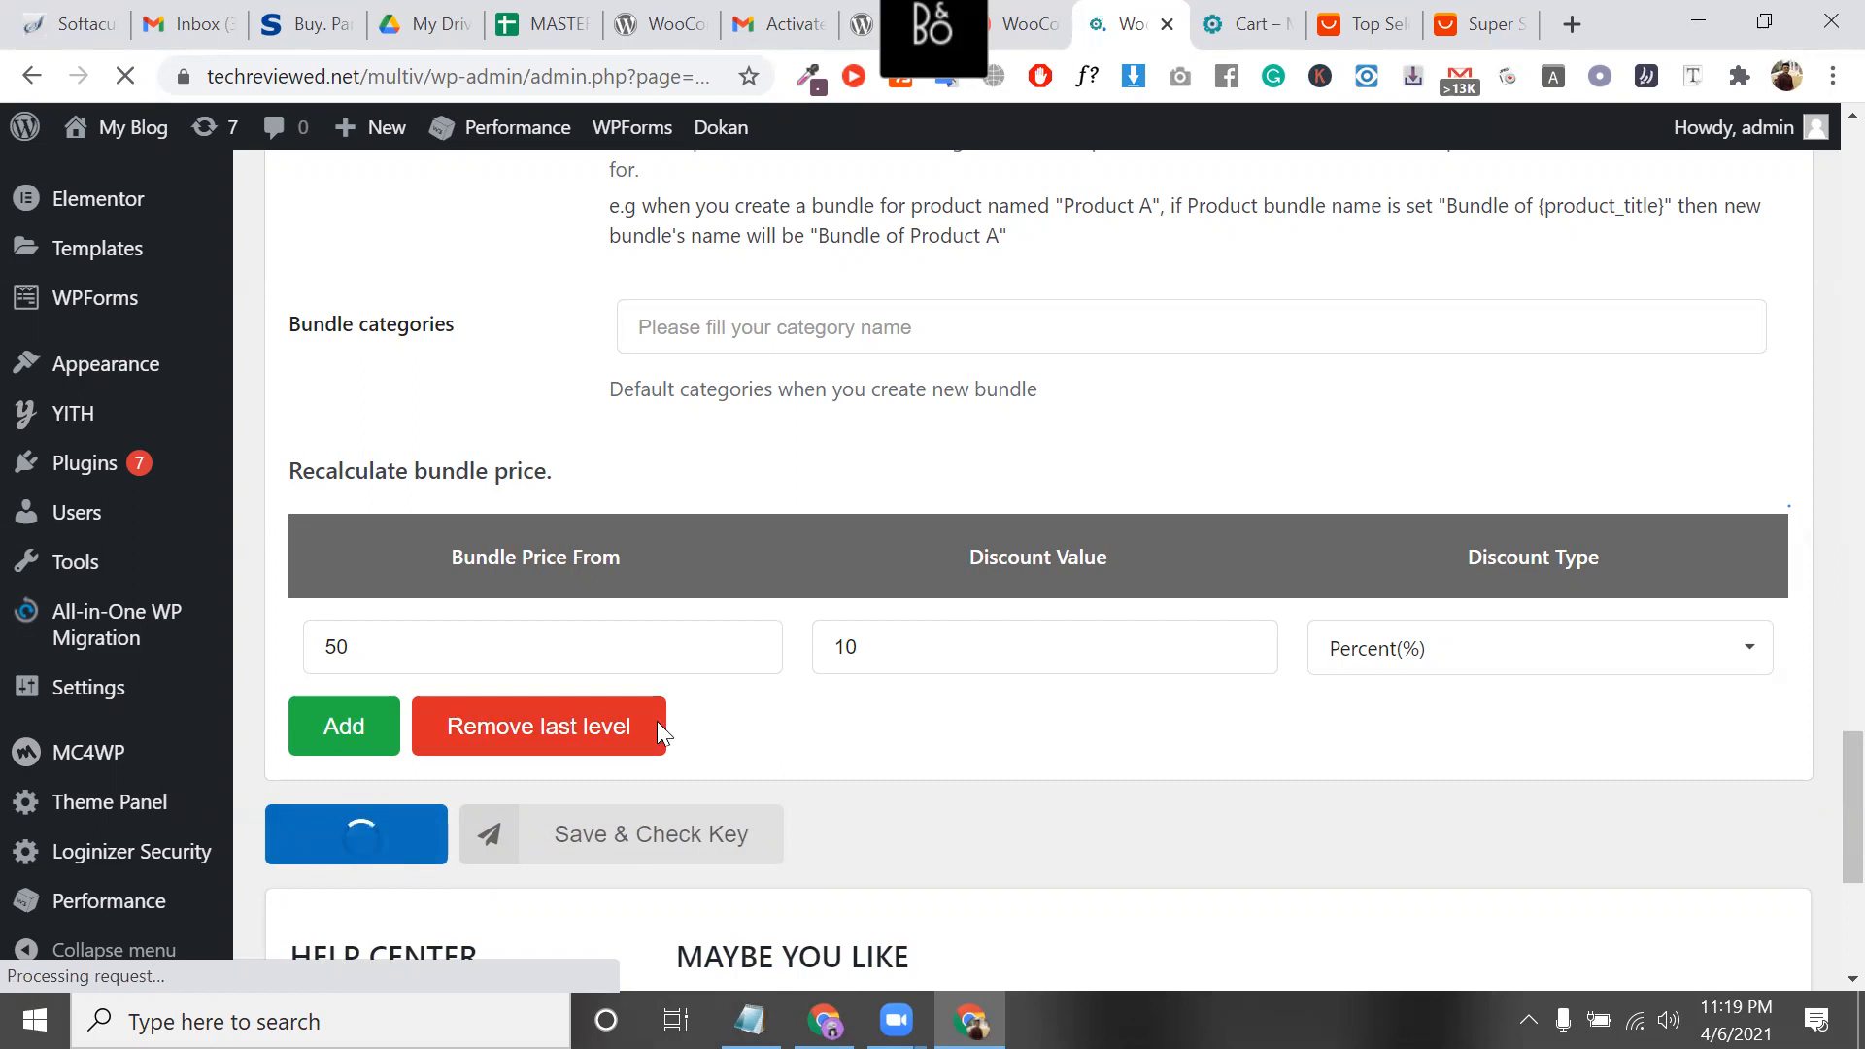
Check the saved price level and its discount value in the Recalculate bundle price table
scroll(743, 749, down, 15)
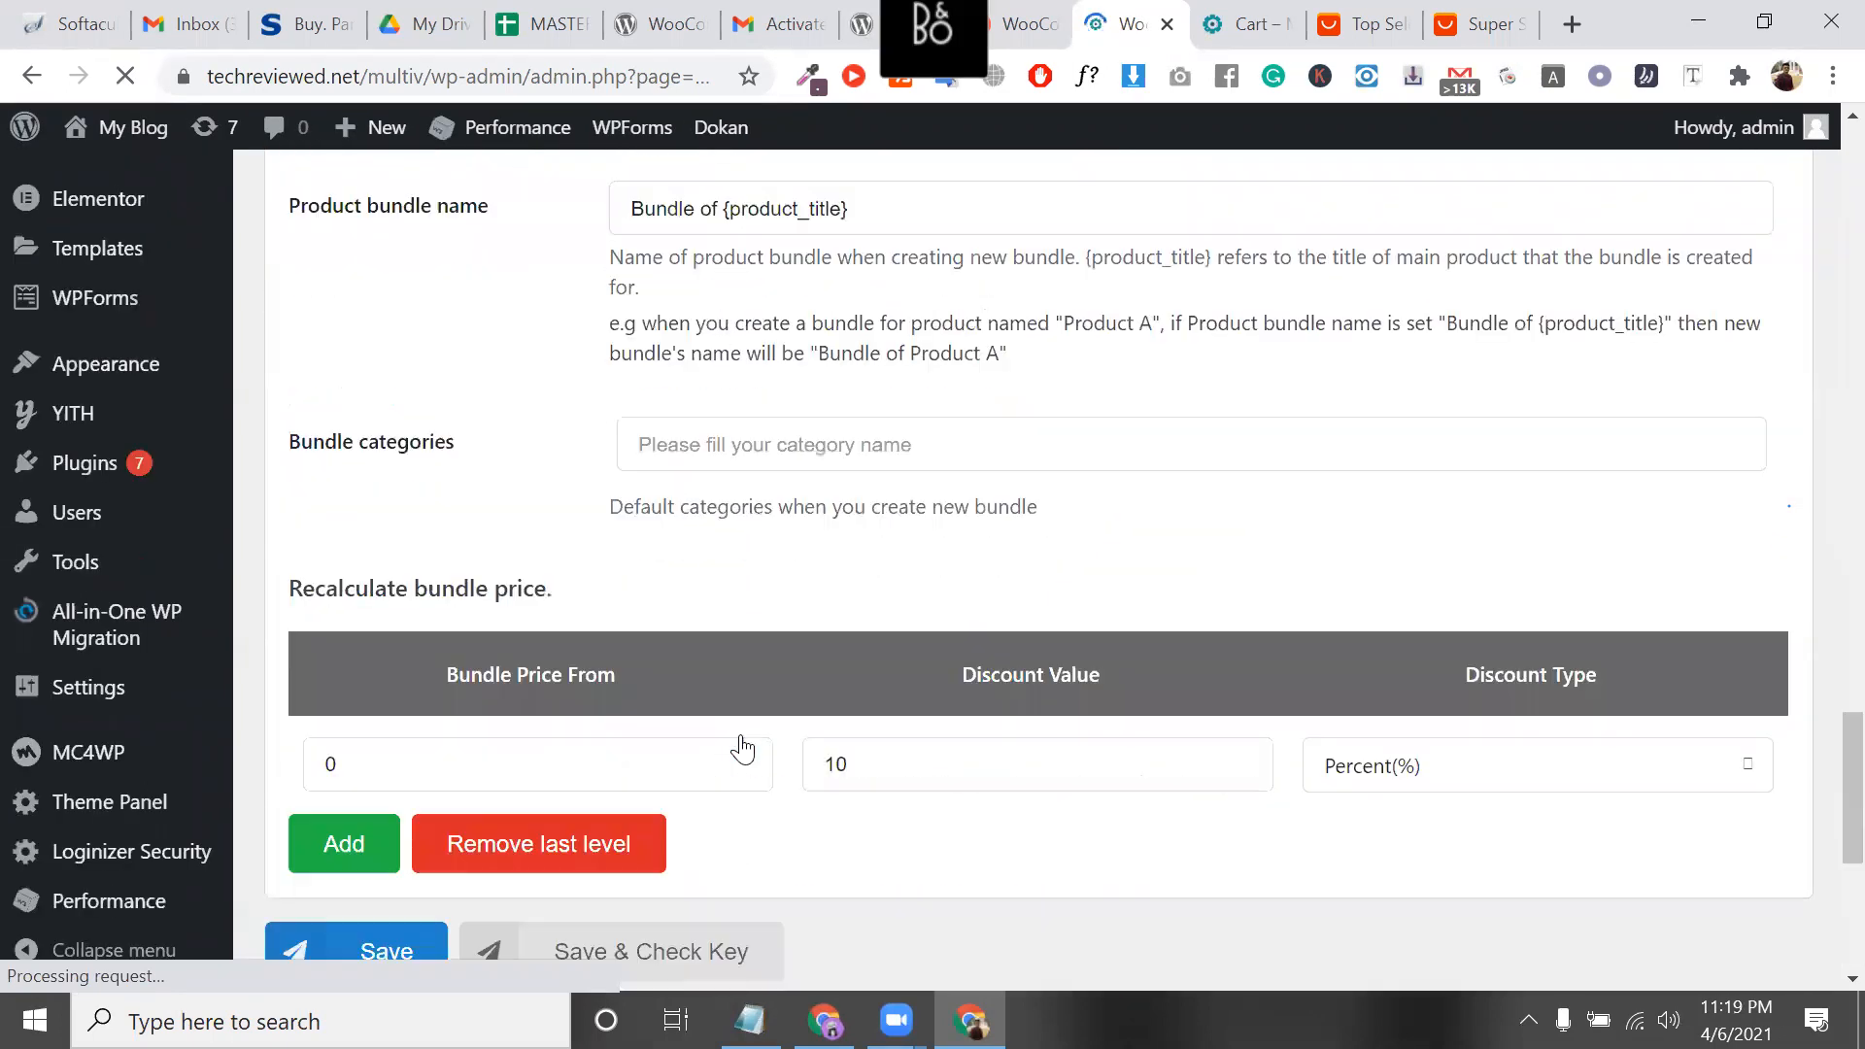
scroll(743, 748, down, 5)
scroll(634, 727, up, 4)
click(902, 728)
double_click(903, 728)
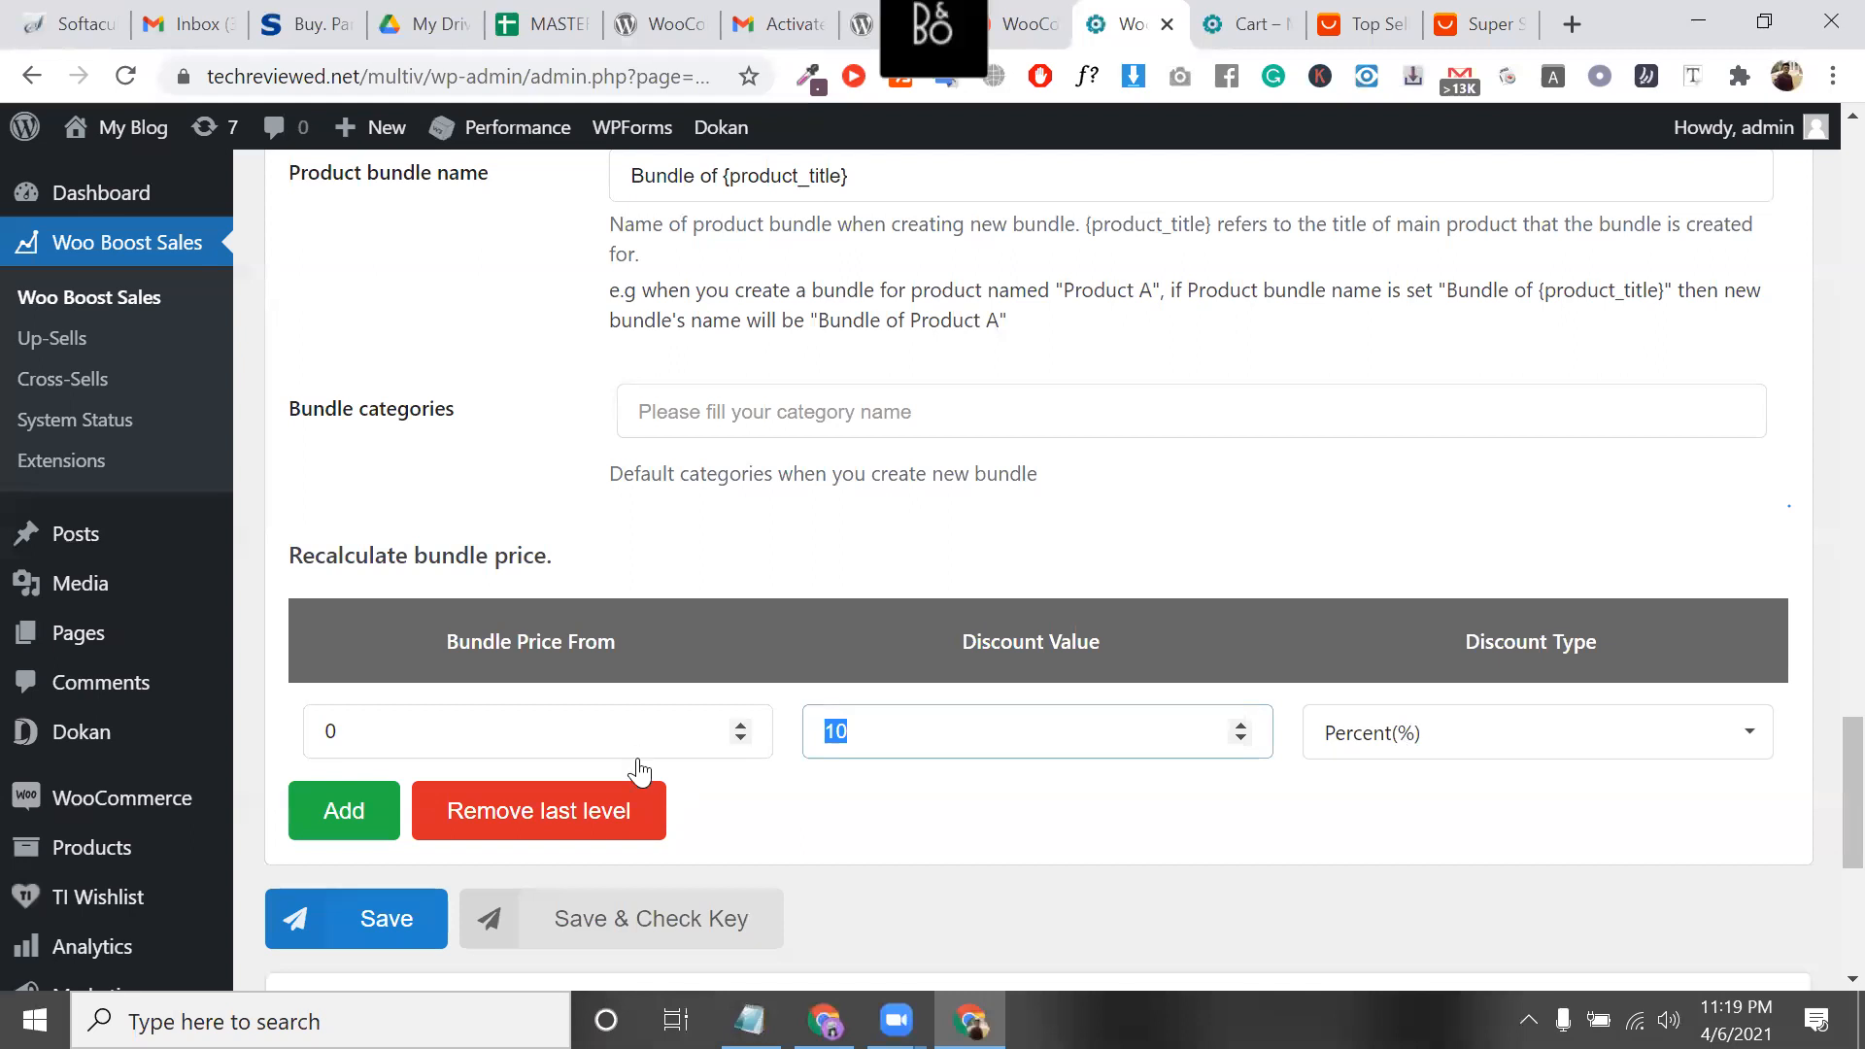
scroll(637, 766, down, 2)
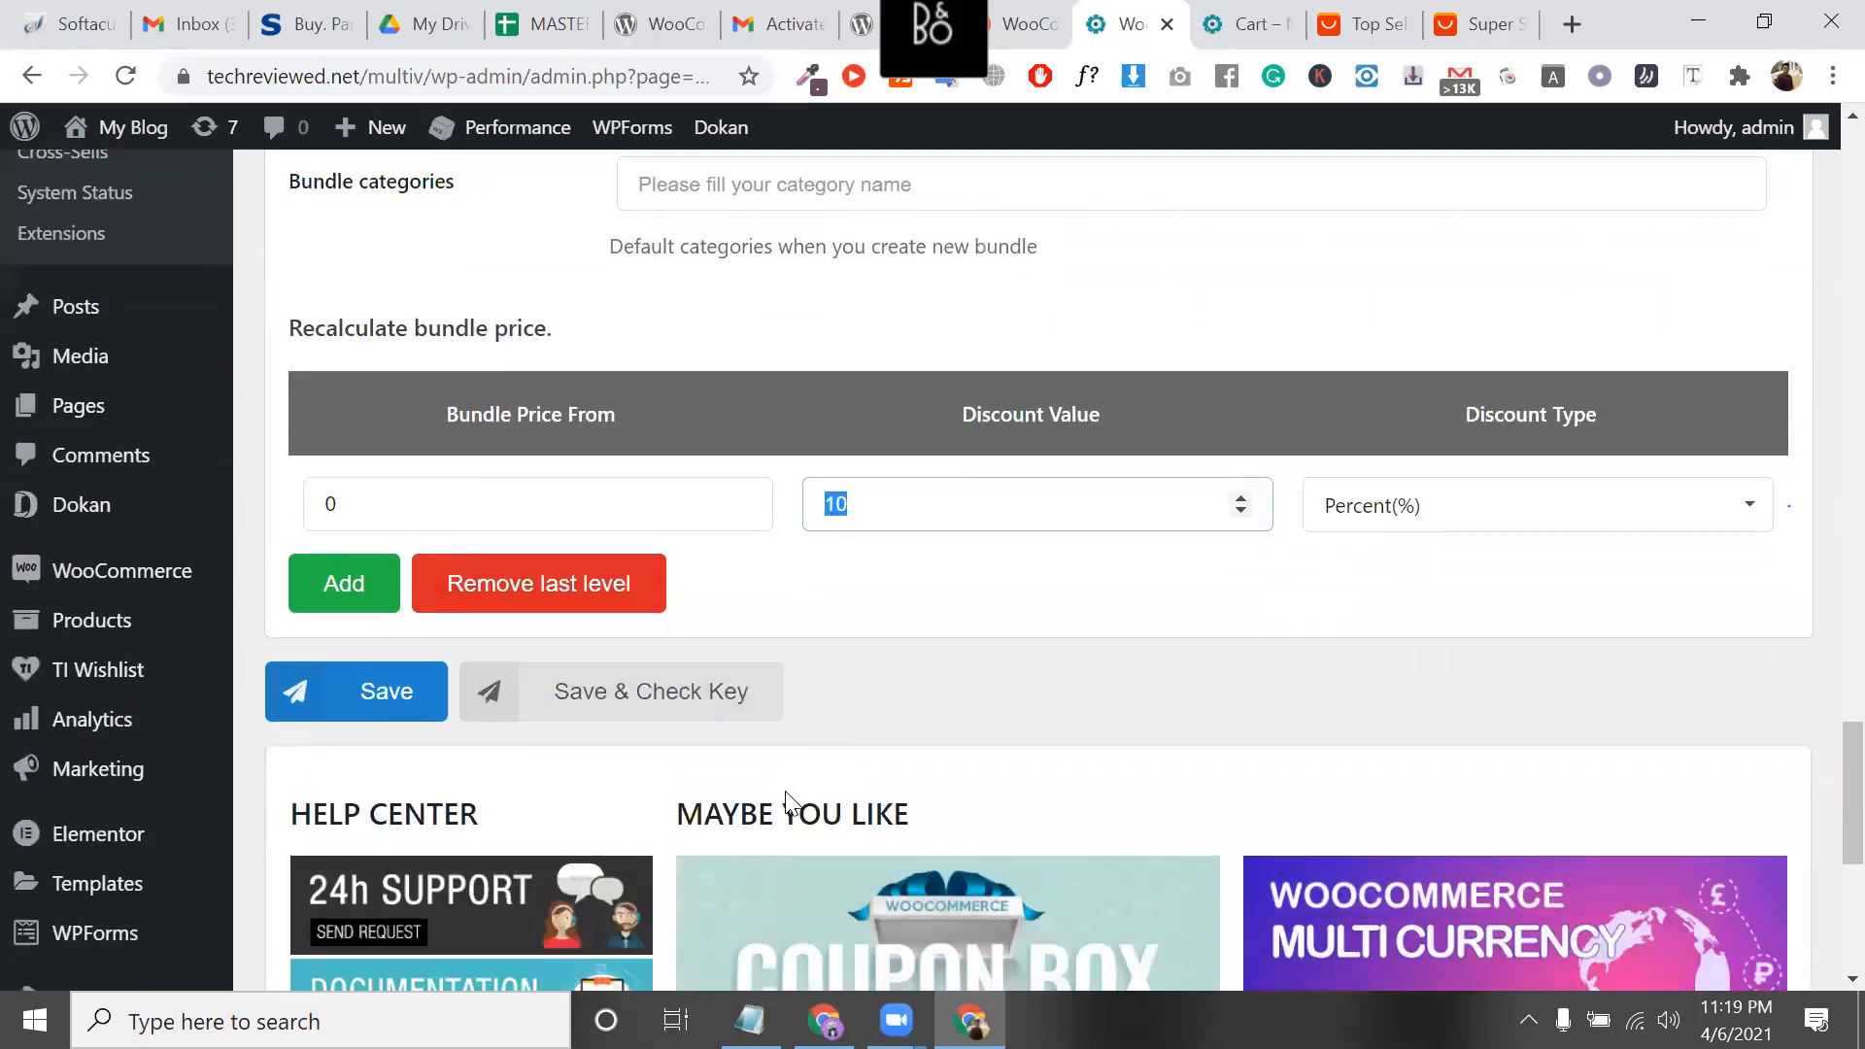
scroll(716, 557, up, 3)
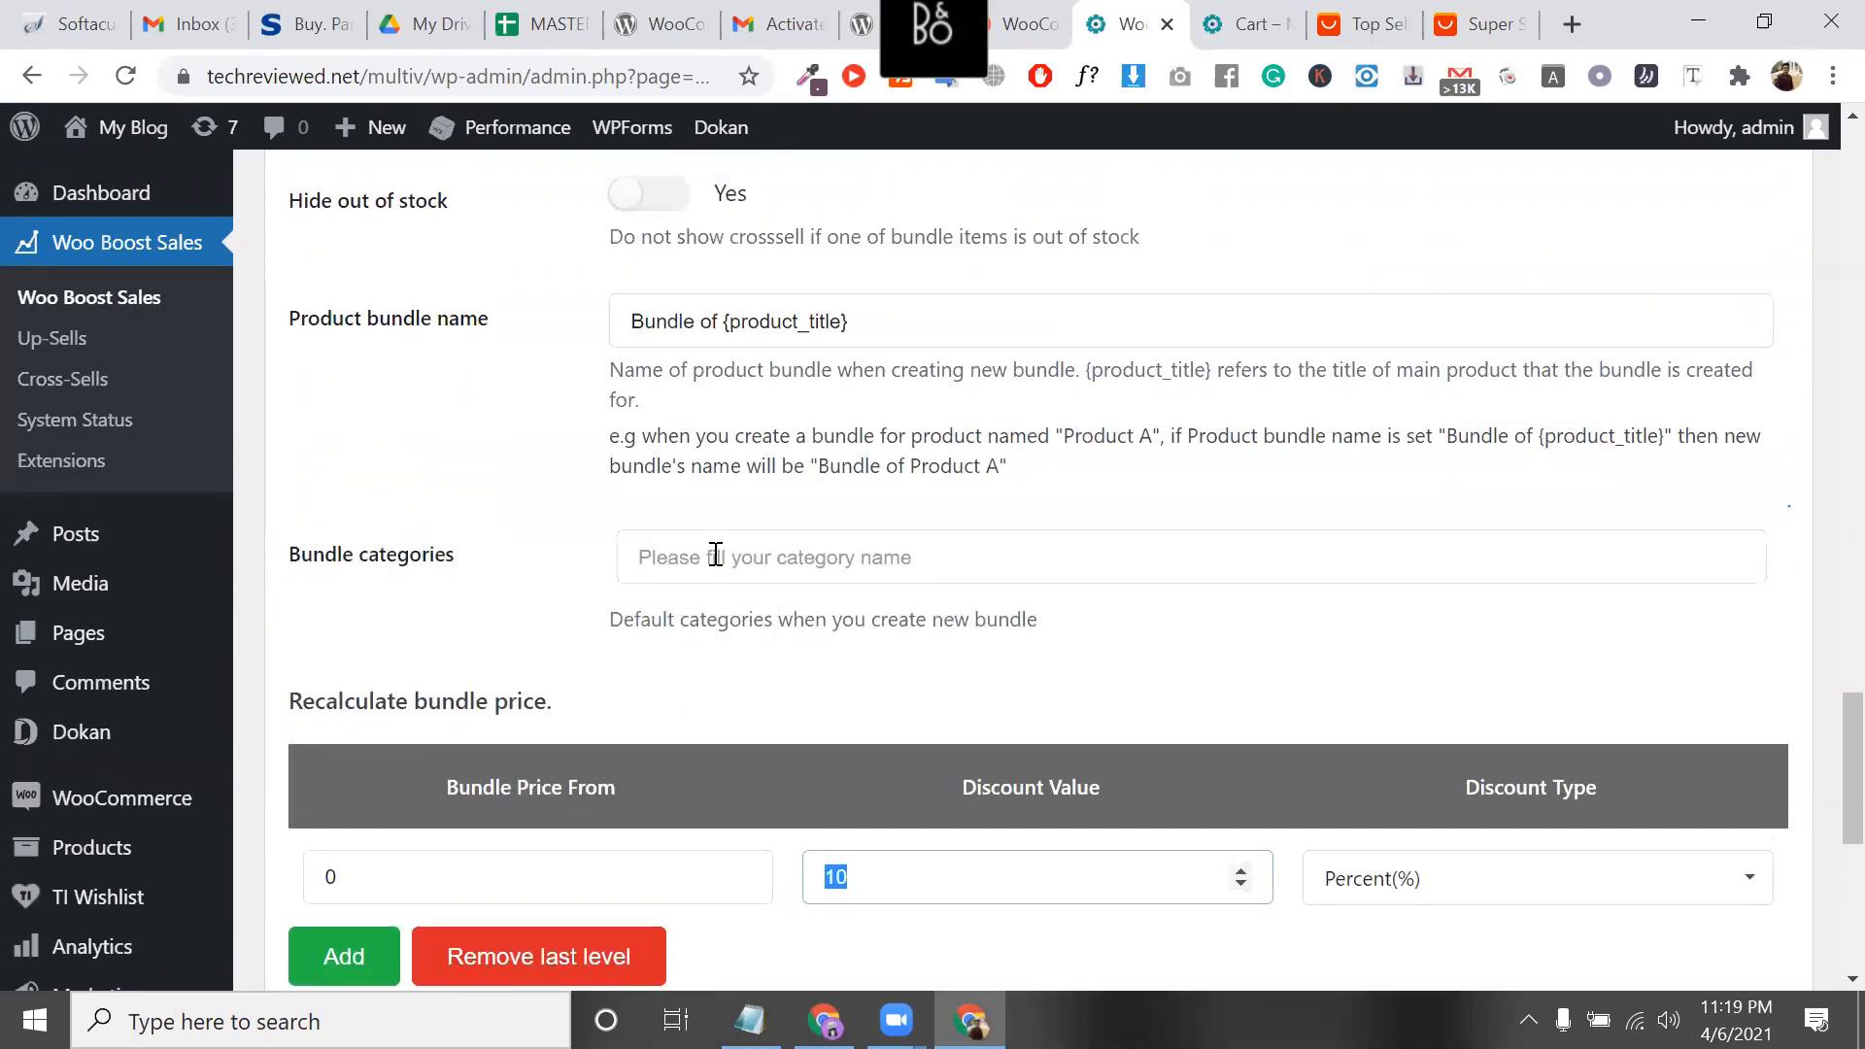
Check the Bundle categories entry field and look back over the remaining cross-sell settings
click(716, 557)
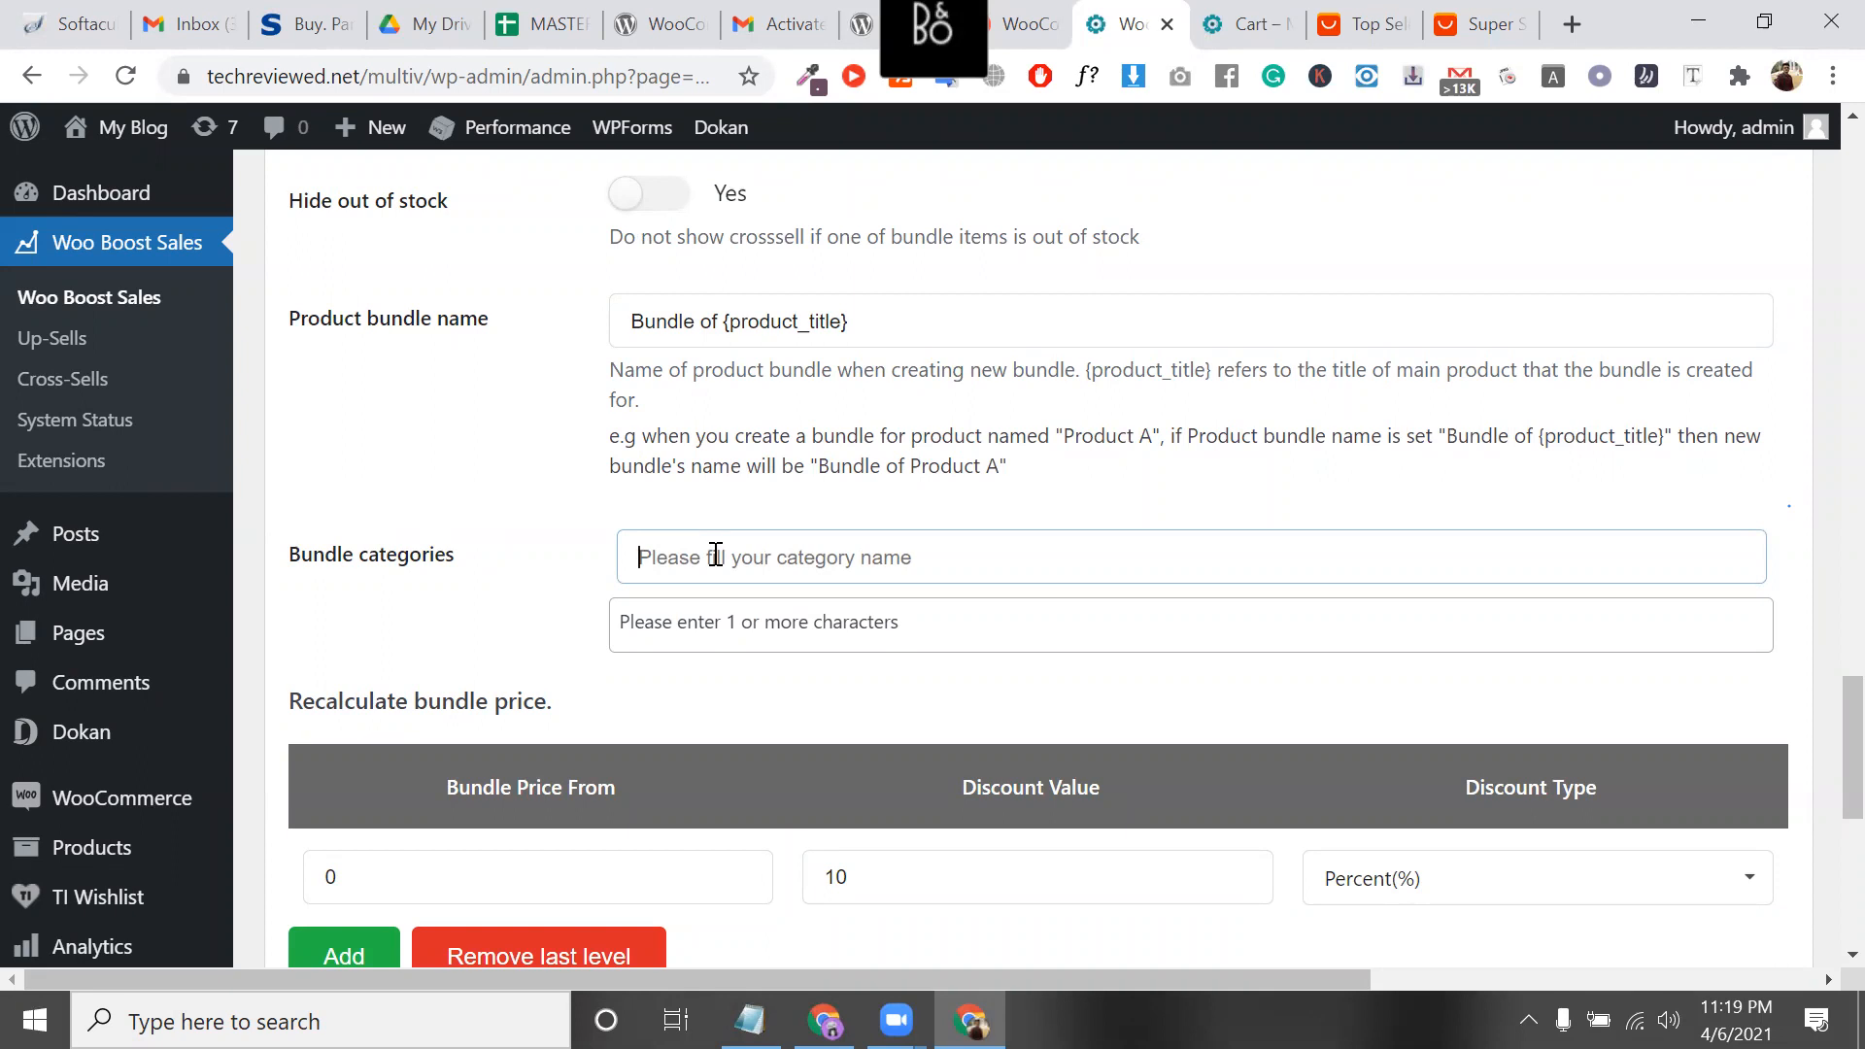
click(715, 556)
scroll(717, 554, down, 3)
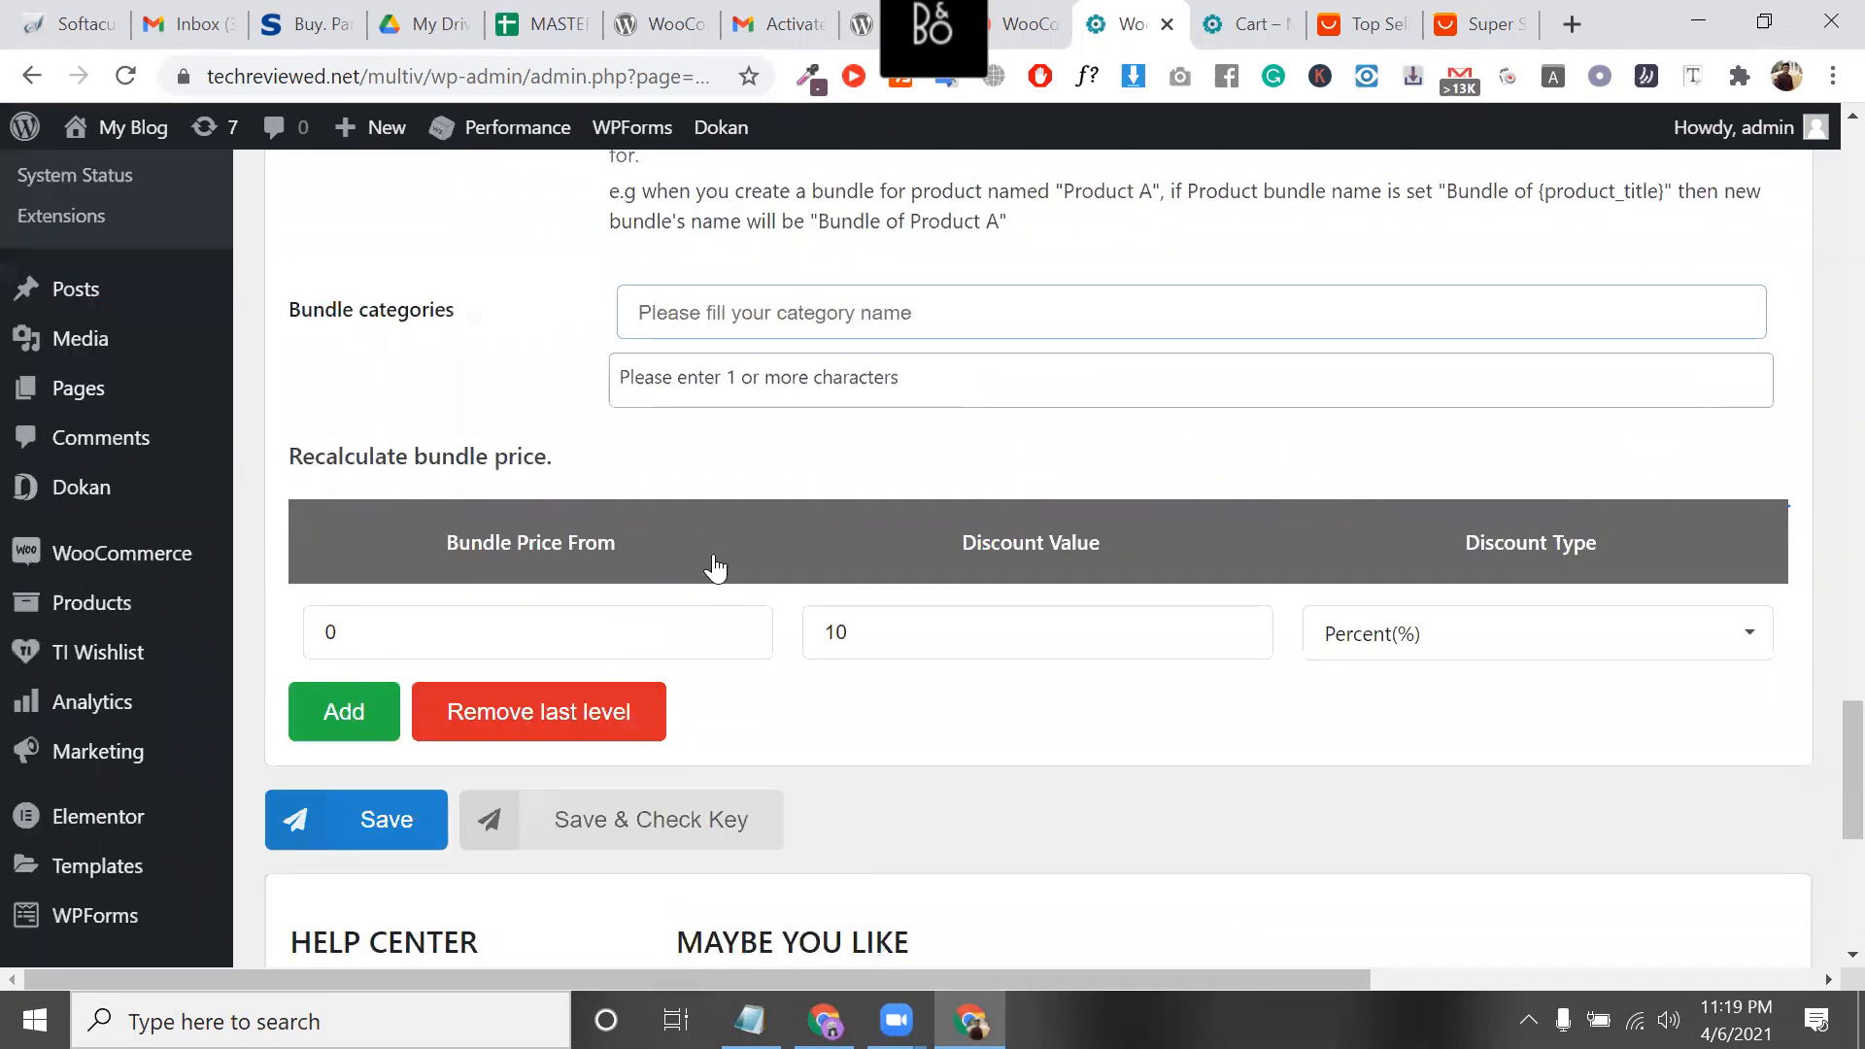
scroll(717, 567, up, 5)
scroll(777, 661, up, 10)
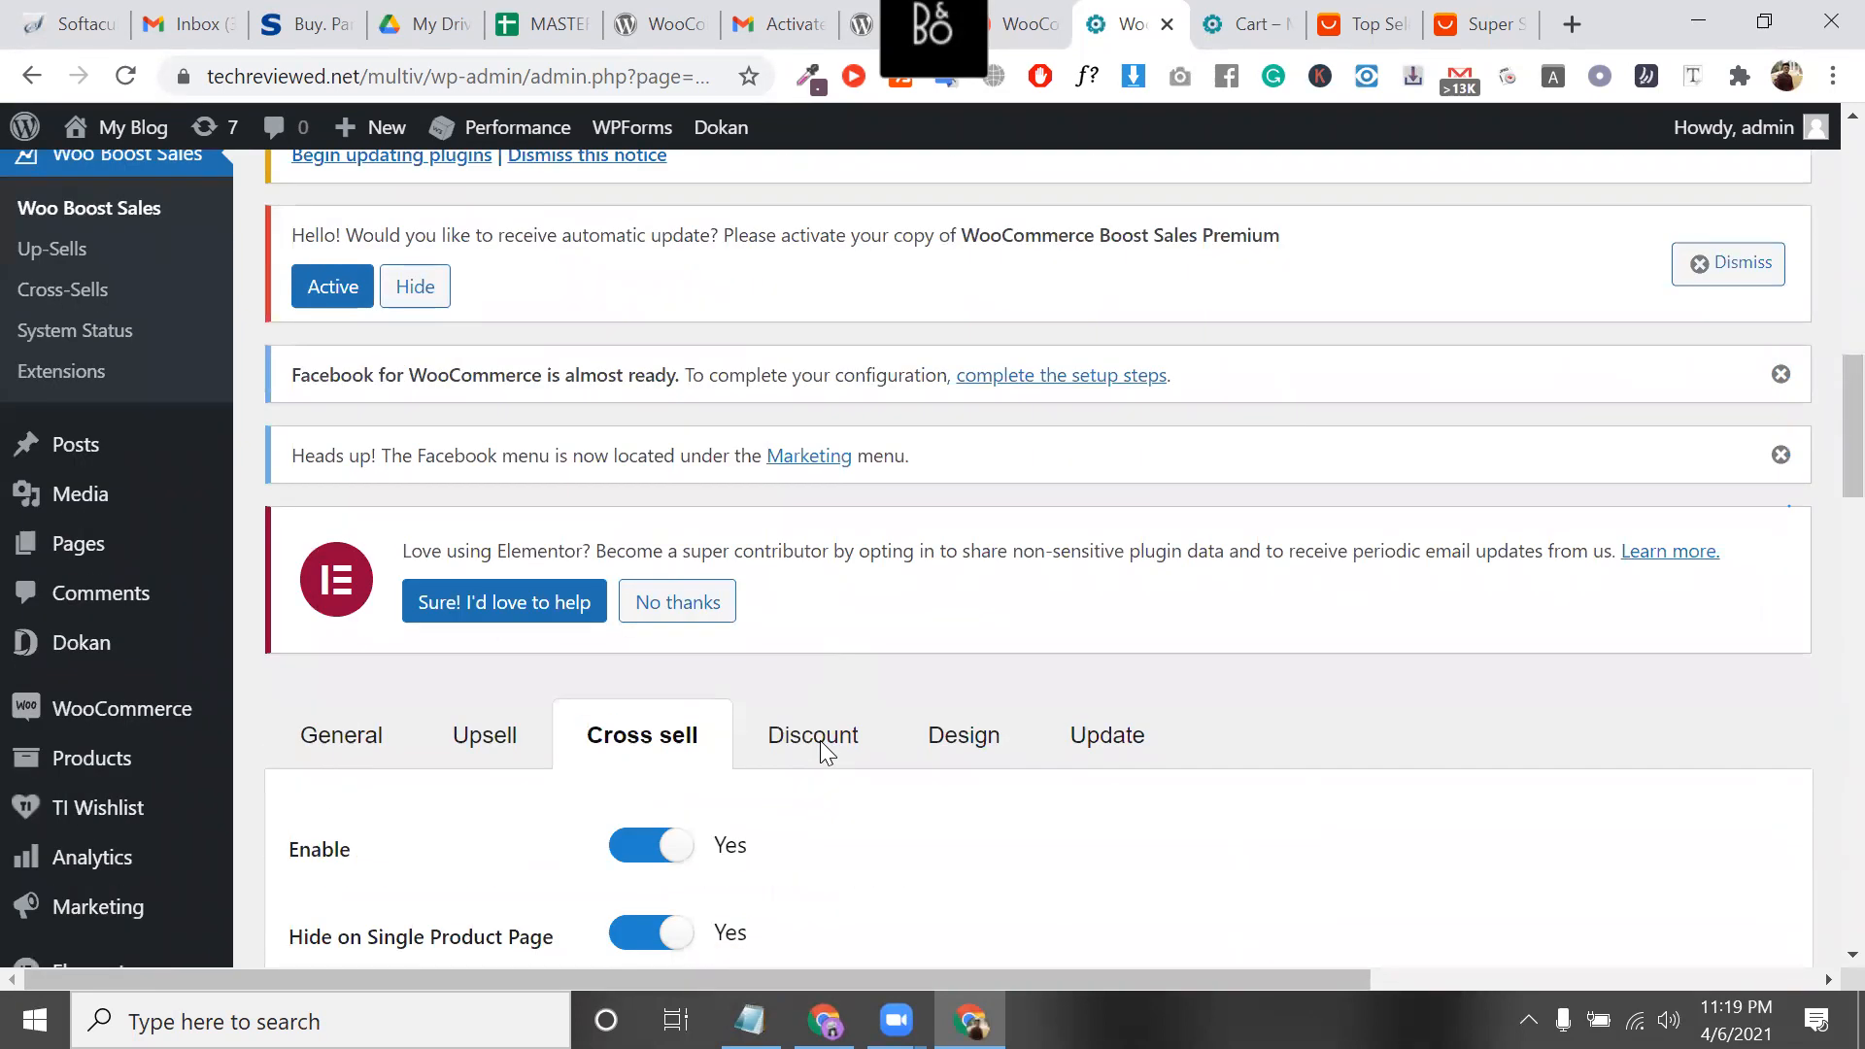
scroll(820, 740, down, 15)
scroll(818, 737, down, 3)
scroll(820, 749, up, 15)
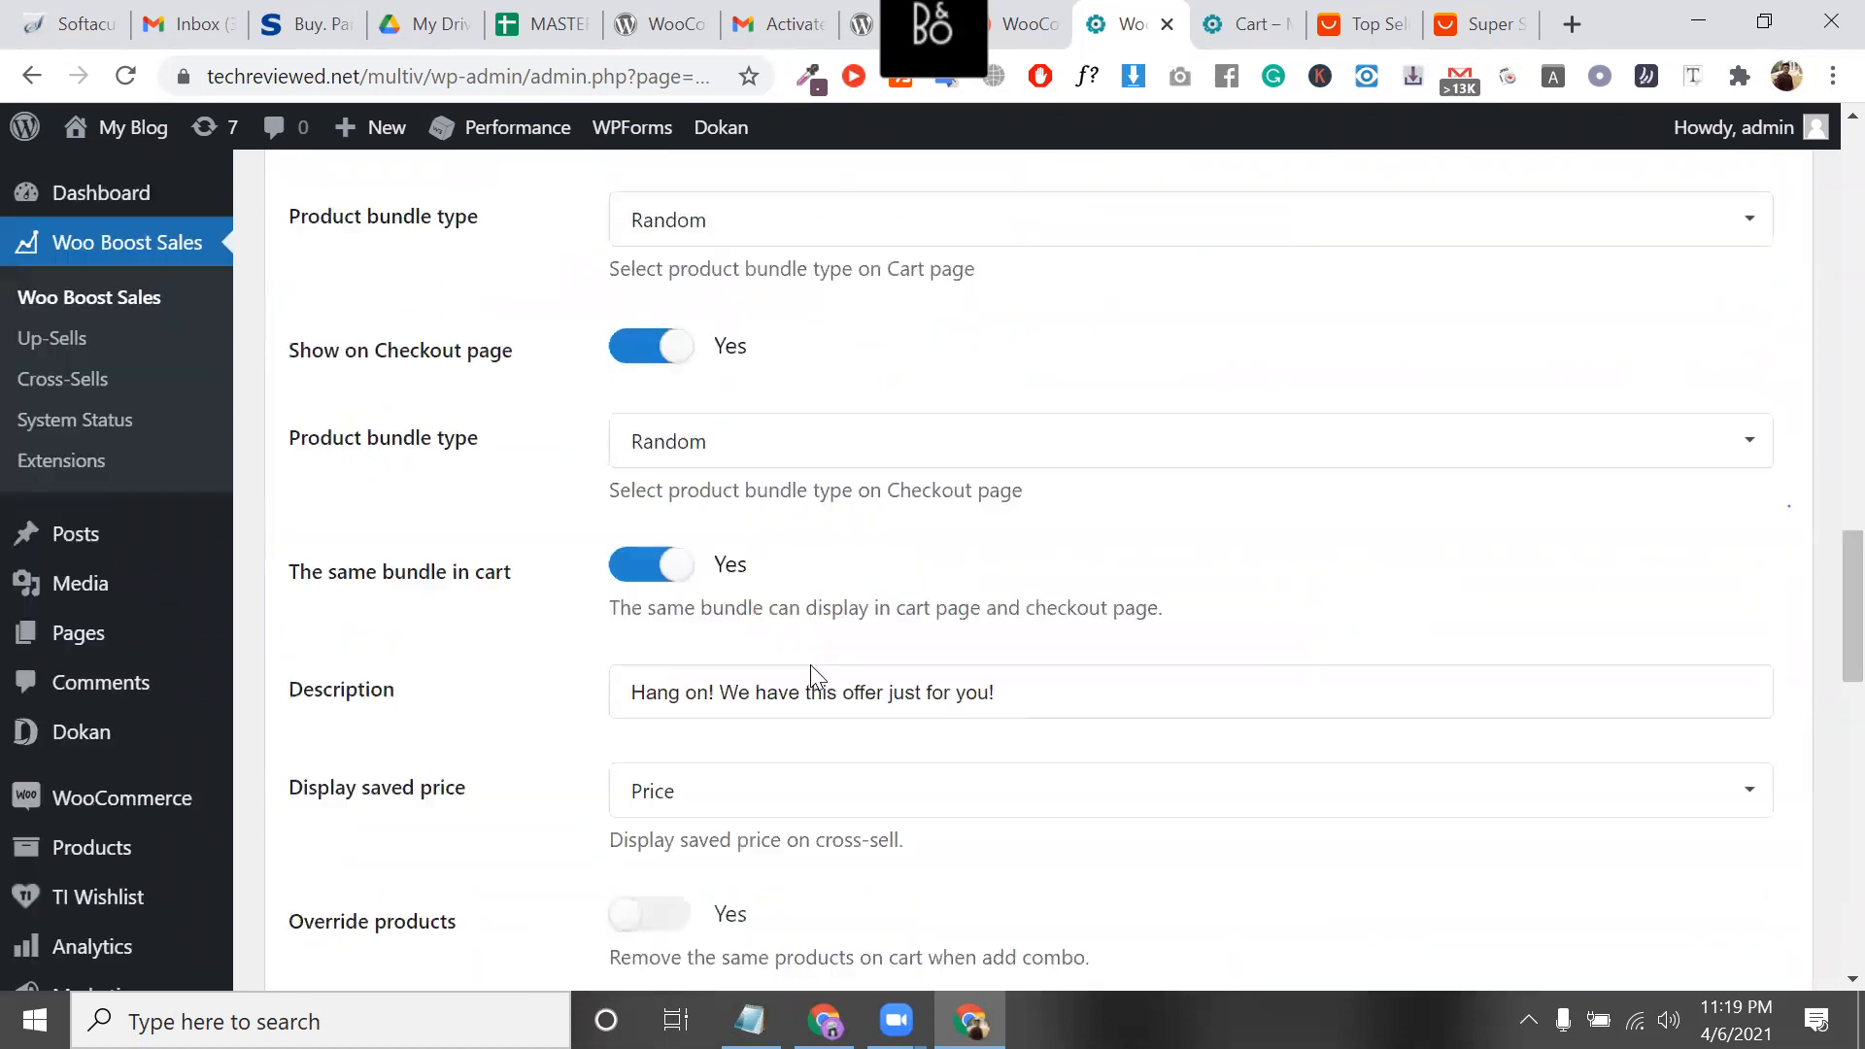
scroll(815, 533, up, 7)
scroll(874, 404, down, 5)
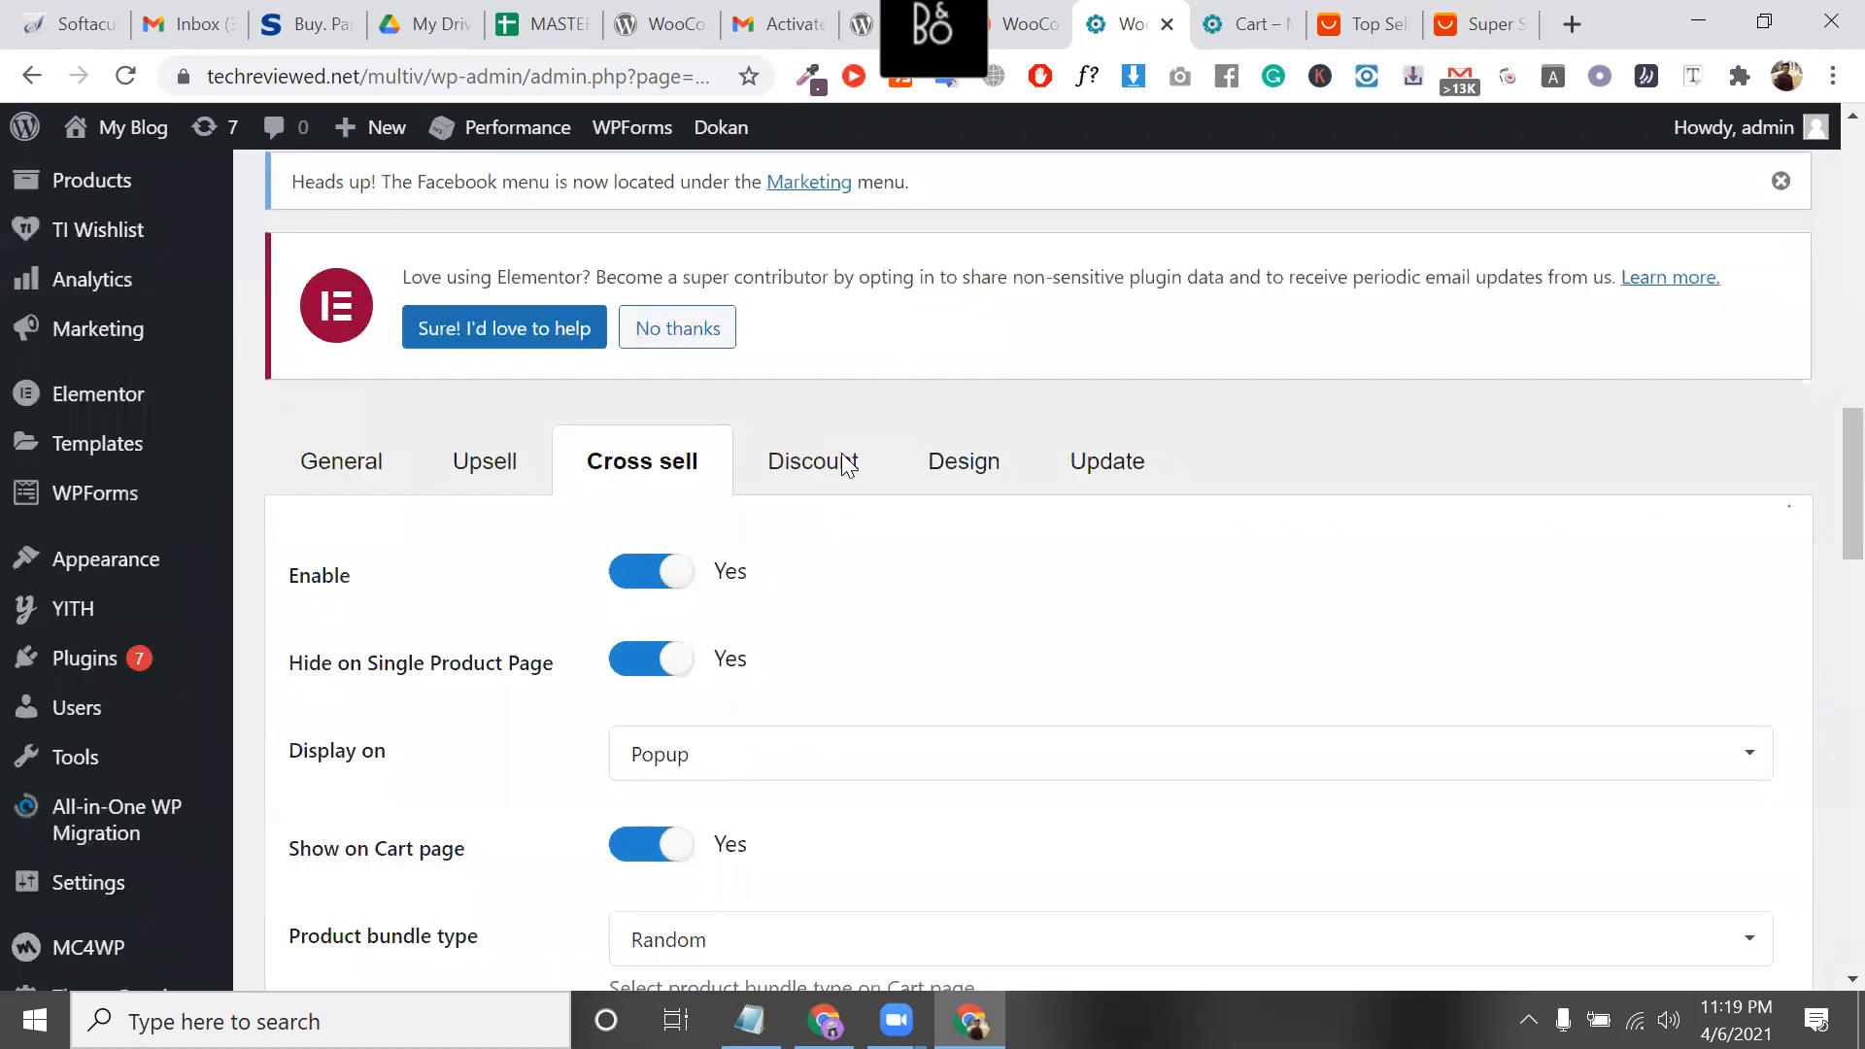
Open the Discount settings and review the Select Coupon field and the upsells Head line, Thank You and Message congratulation options
click(848, 465)
scroll(807, 567, down, 2)
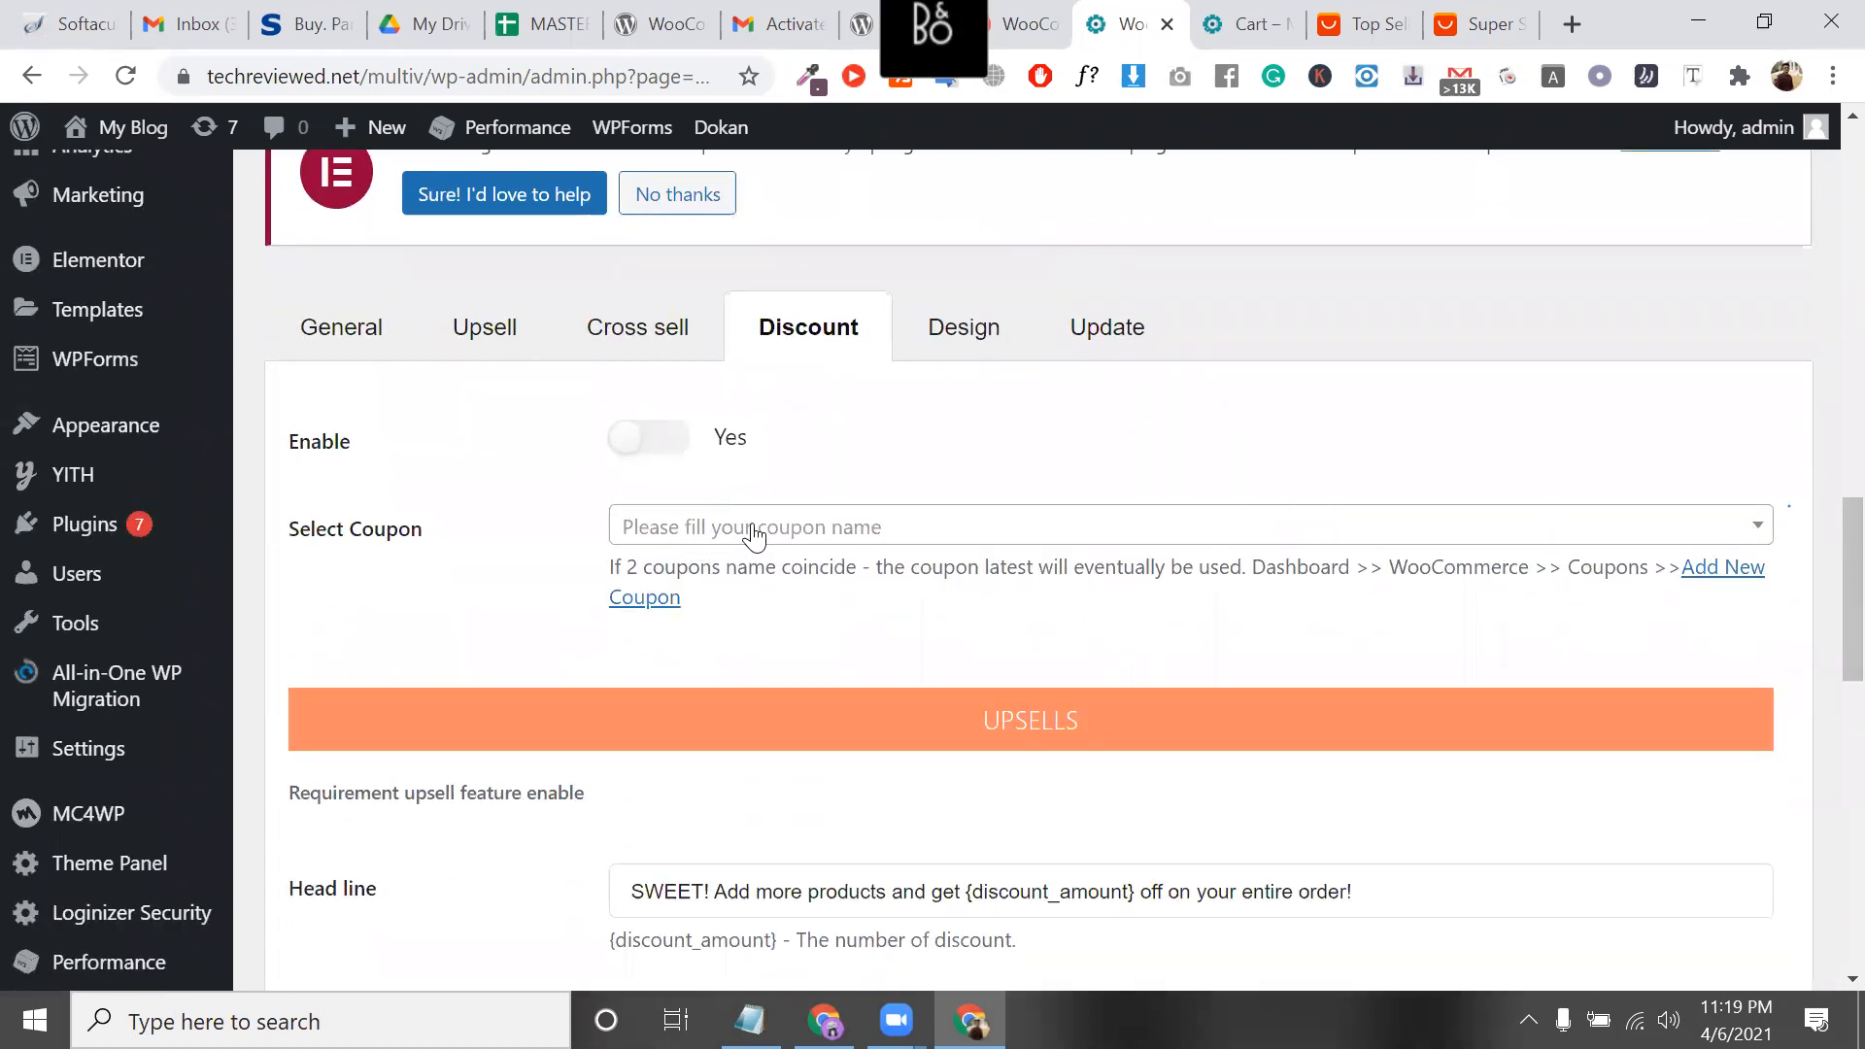
click(754, 533)
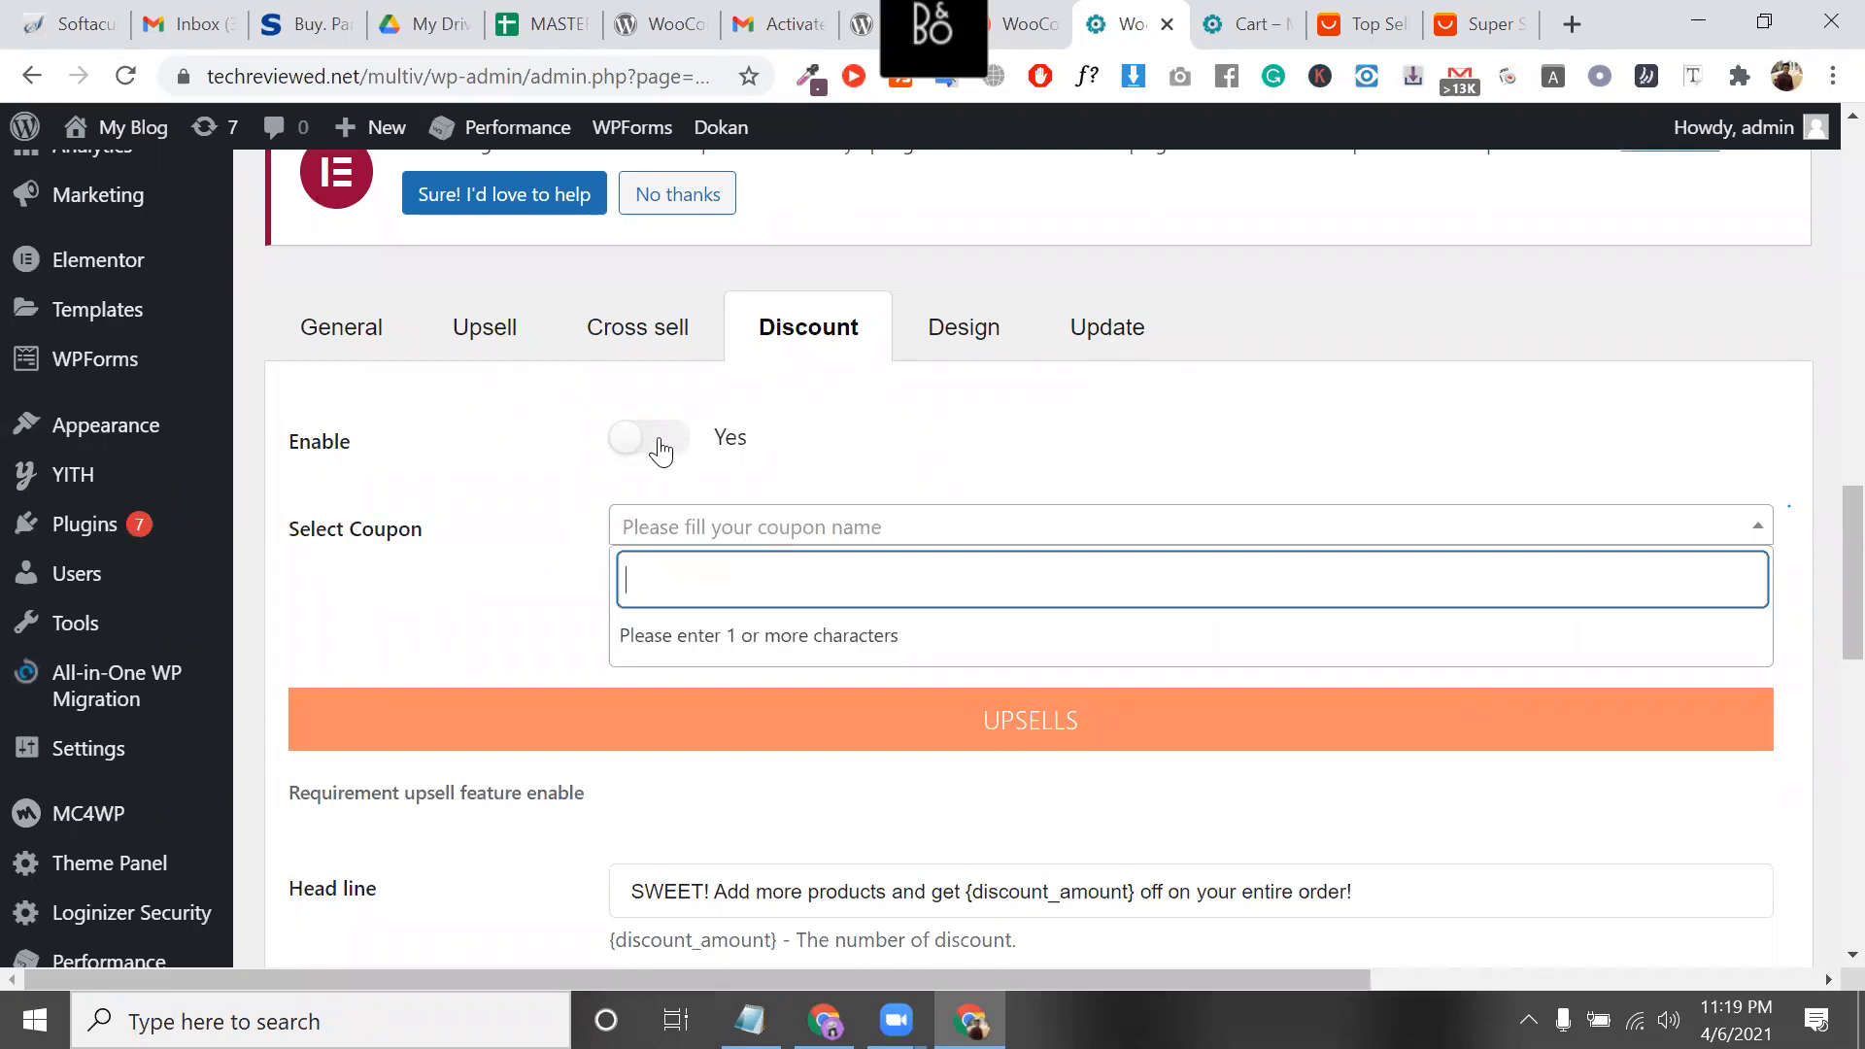
scroll(754, 799, down, 7)
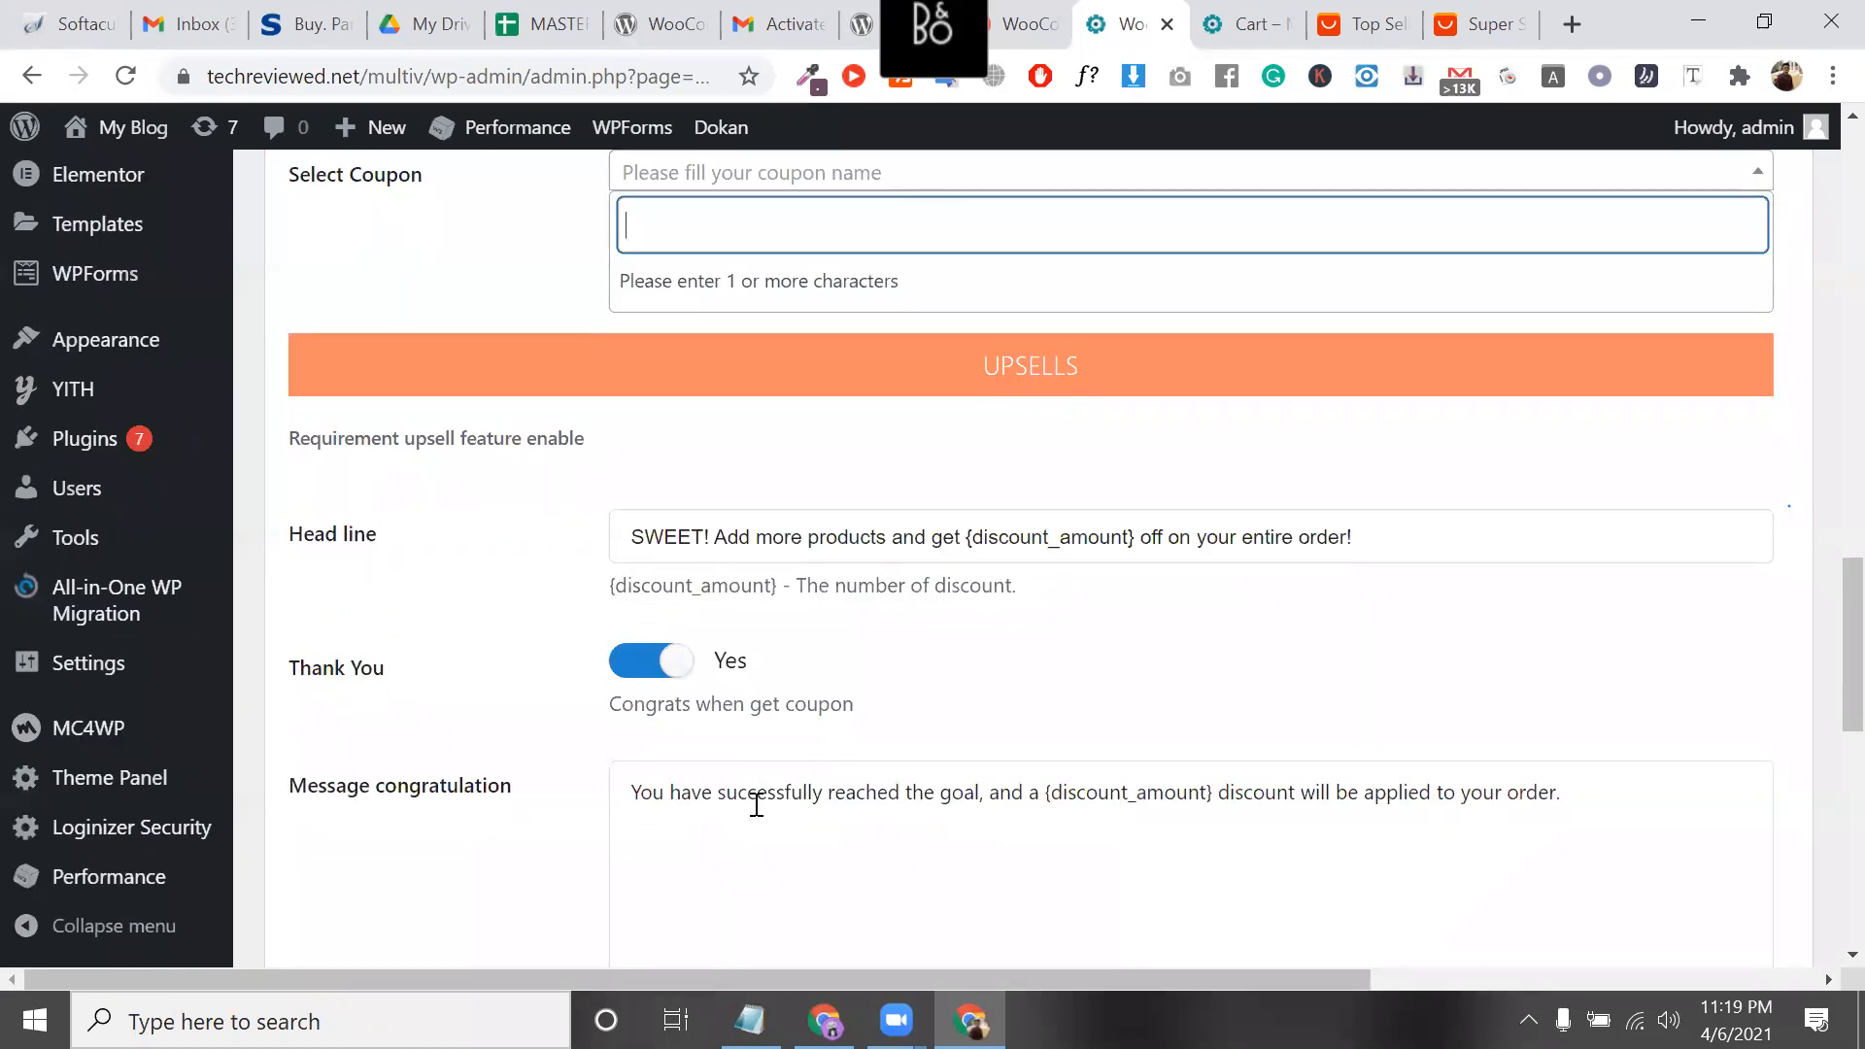
scroll(756, 819, down, 3)
scroll(878, 774, up, 14)
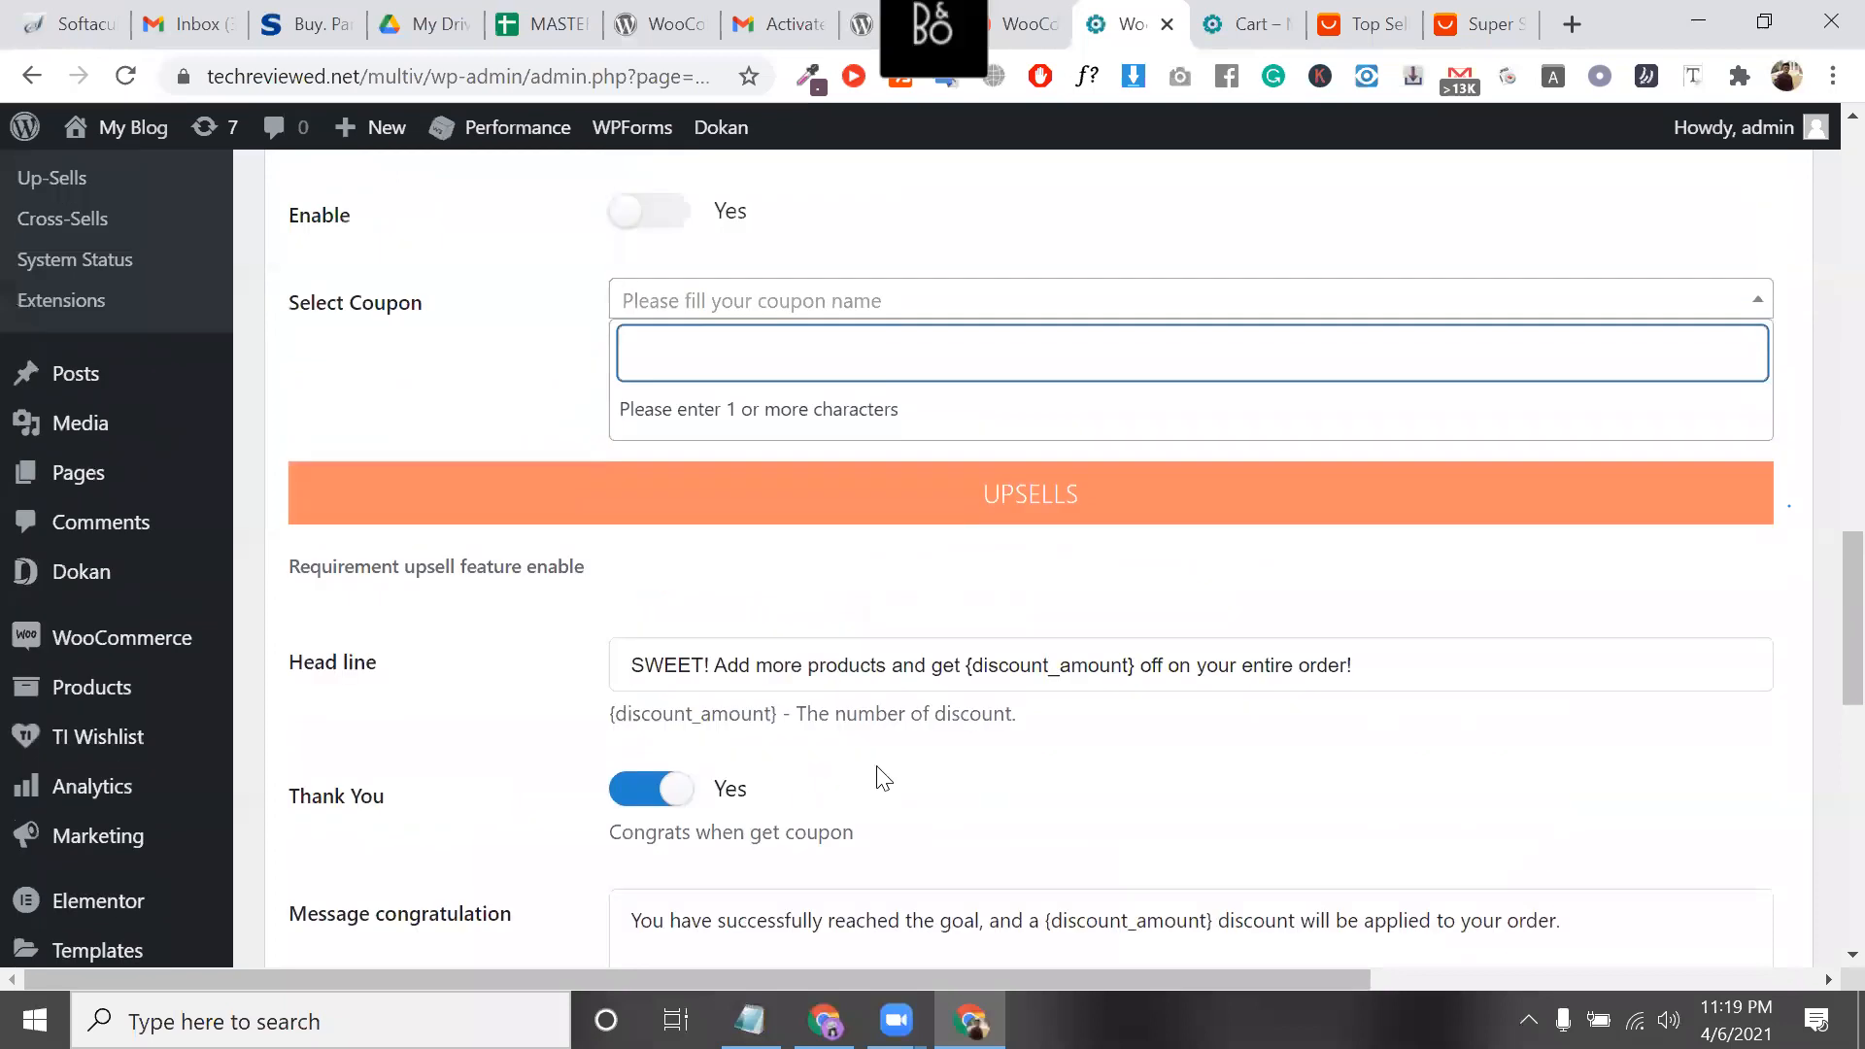
Open the Design settings and examine the general button colors, including the Button color picker
click(966, 612)
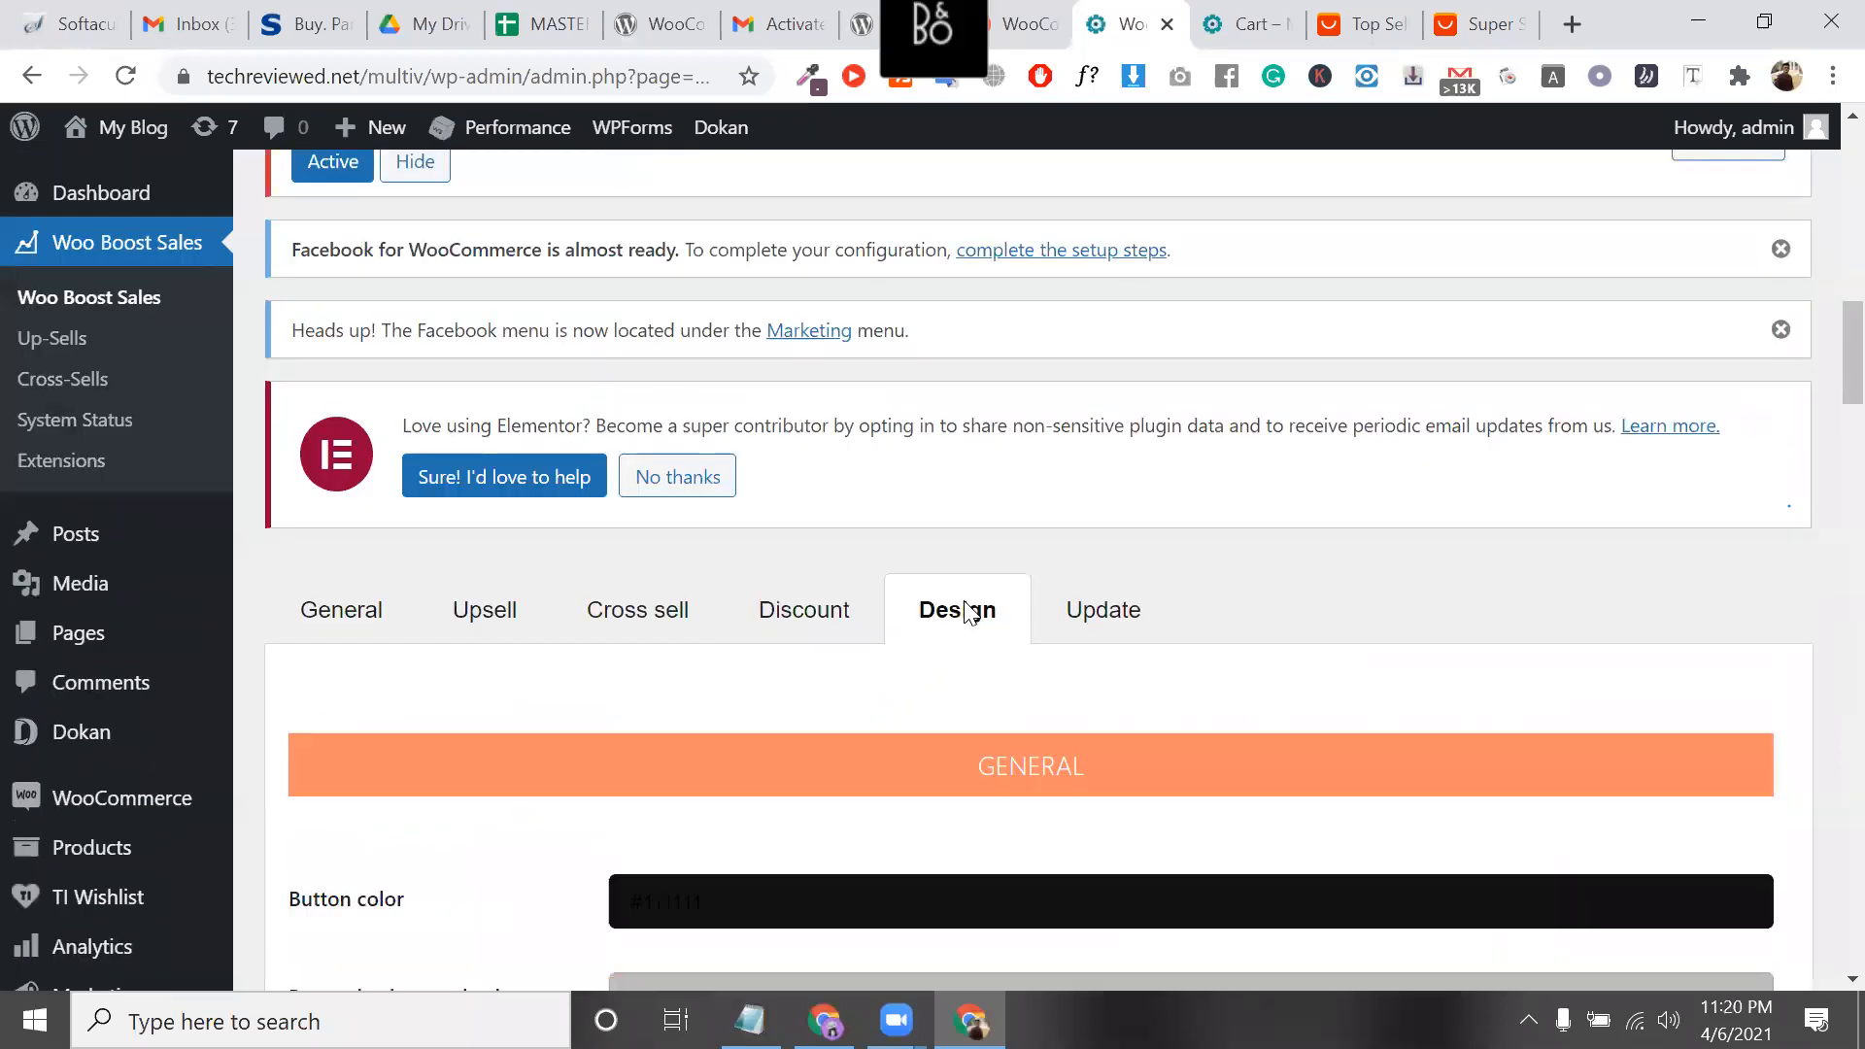
scroll(761, 476, down, 4)
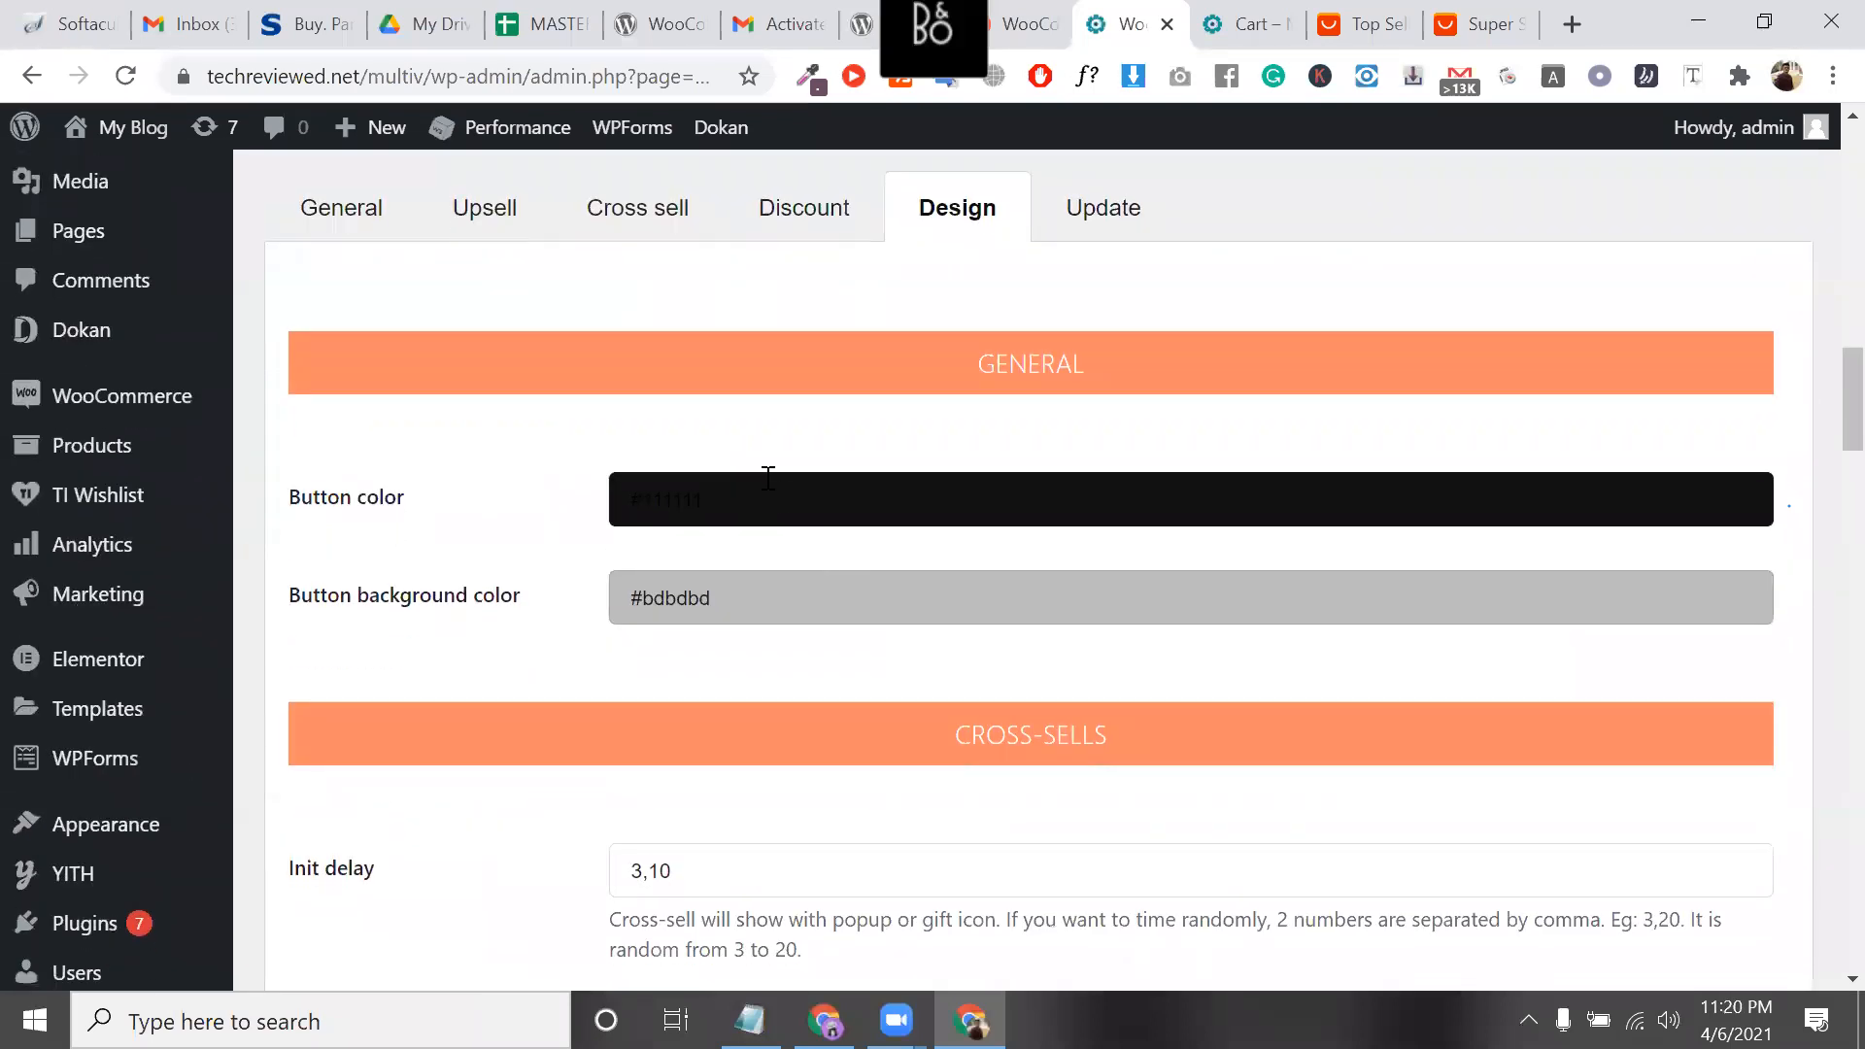
click(761, 476)
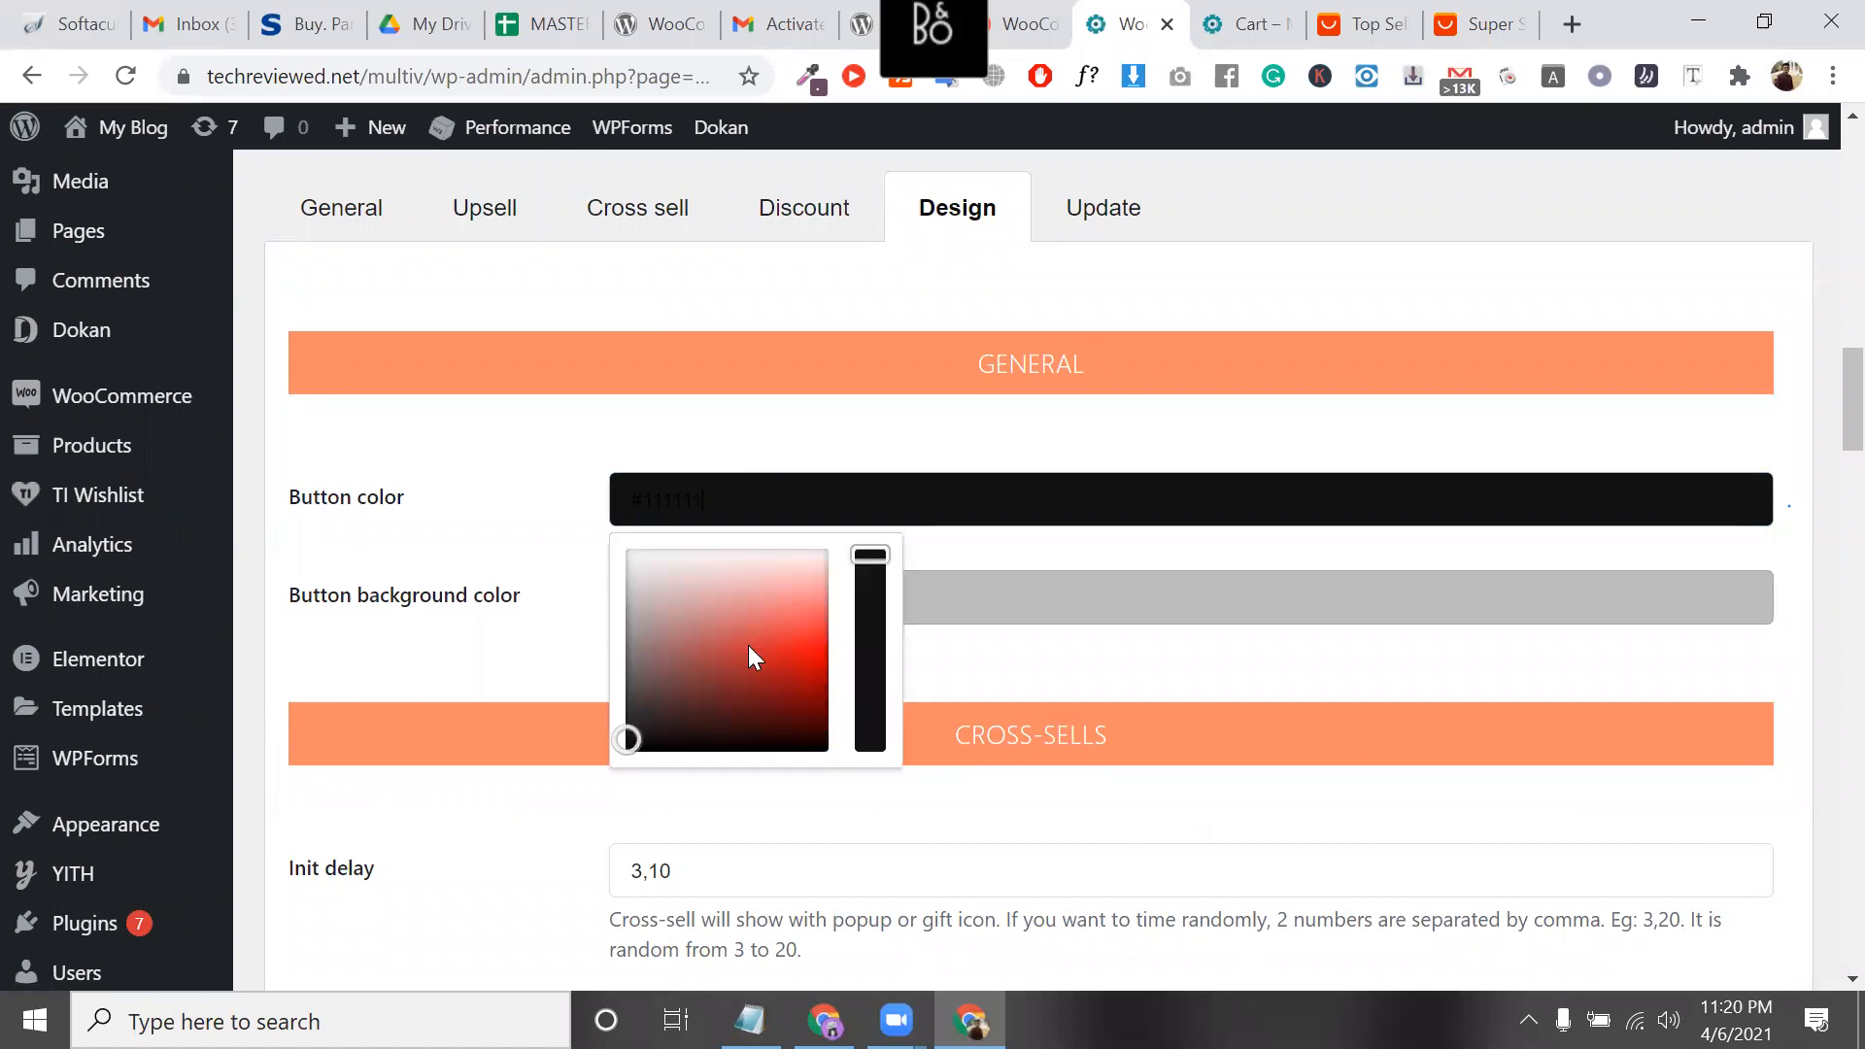
scroll(540, 580, down, 1)
click(539, 578)
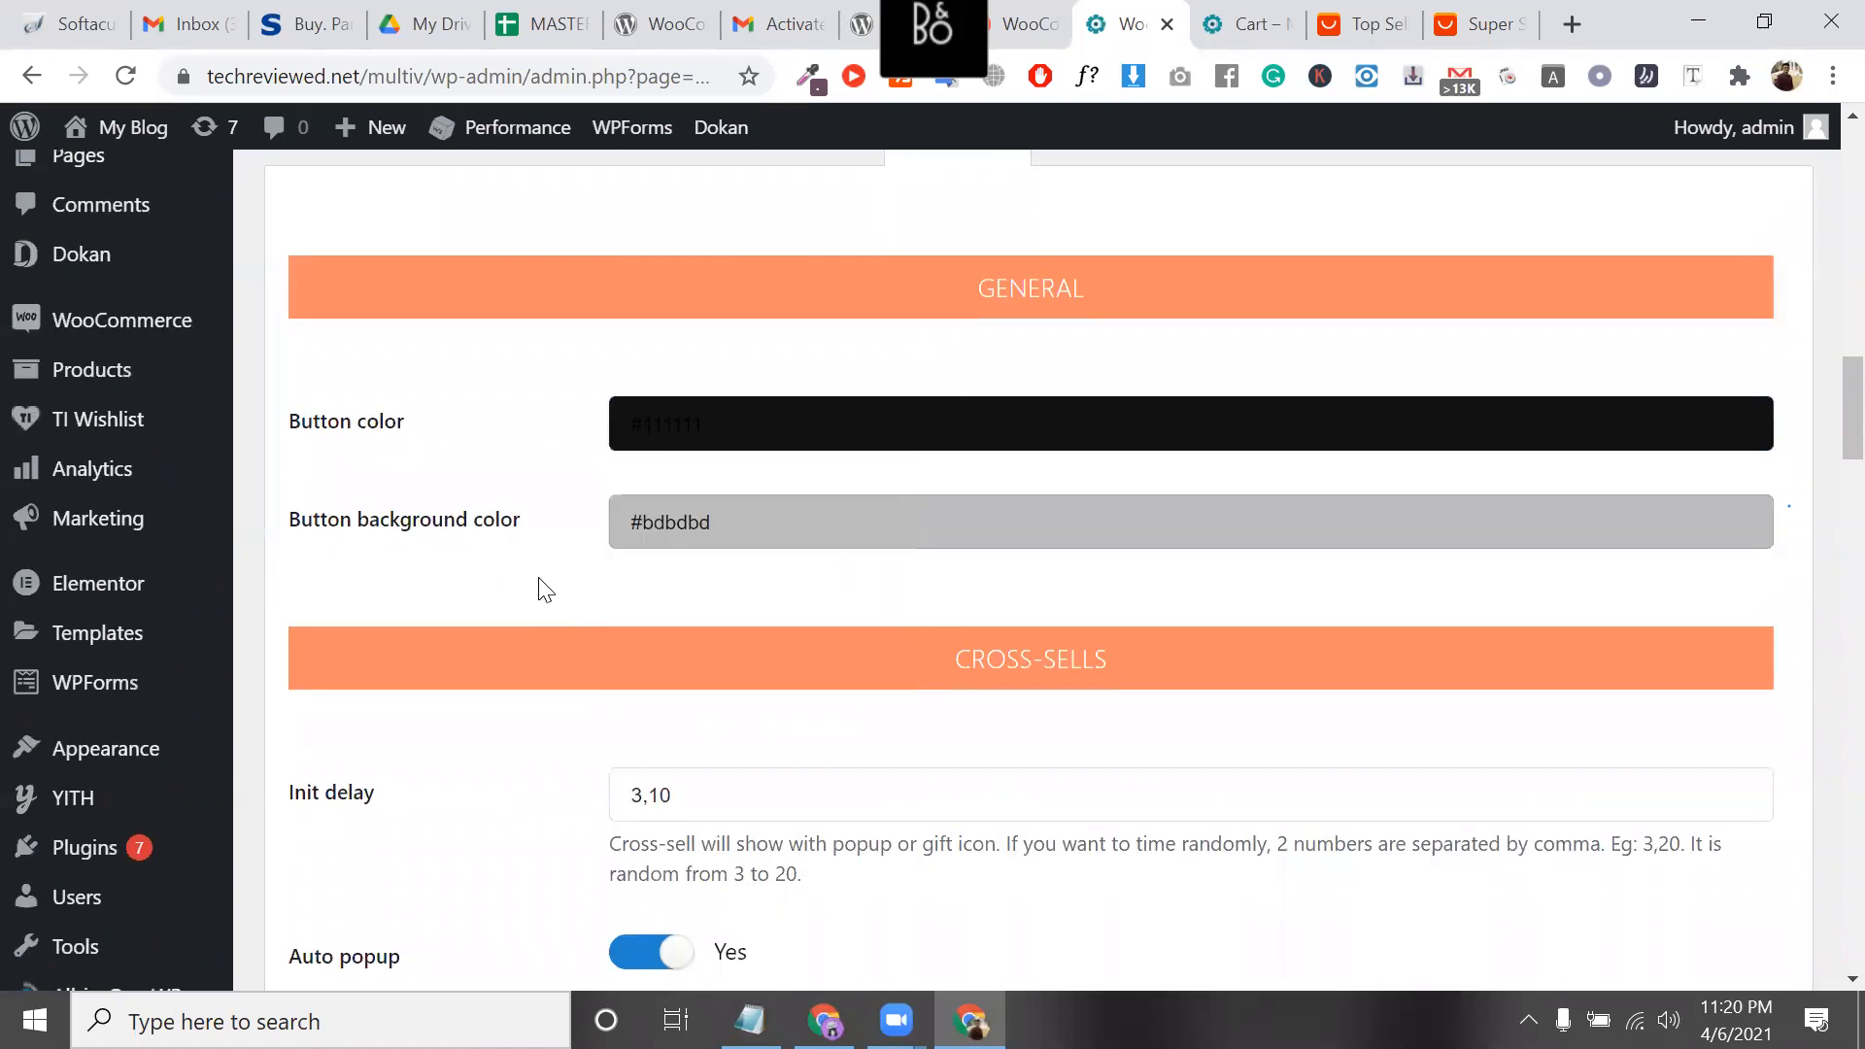
Review the cross-sells design options, from Init delay and Auto popup to the gift icon, its colors and the popup background
scroll(545, 589, down, 3)
click(741, 478)
key(ctrl+a)
scroll(942, 354, down, 1)
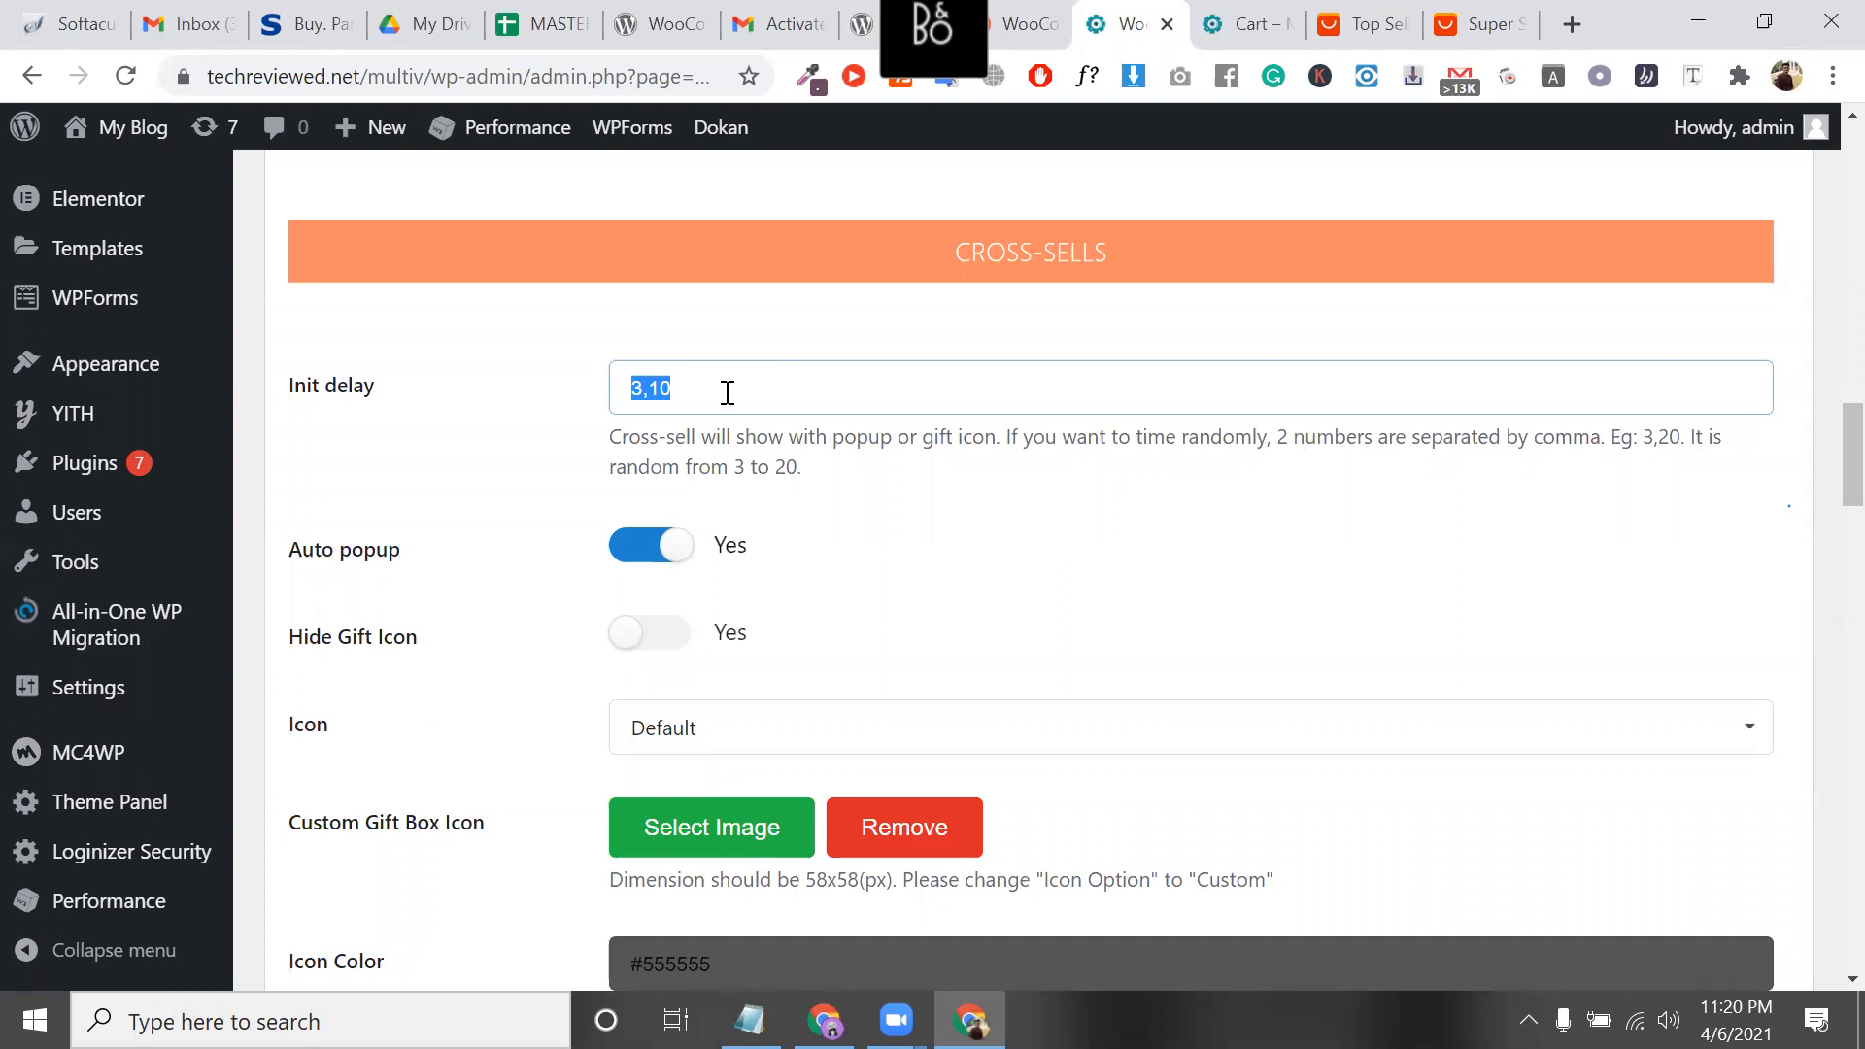
scroll(727, 392, down, 5)
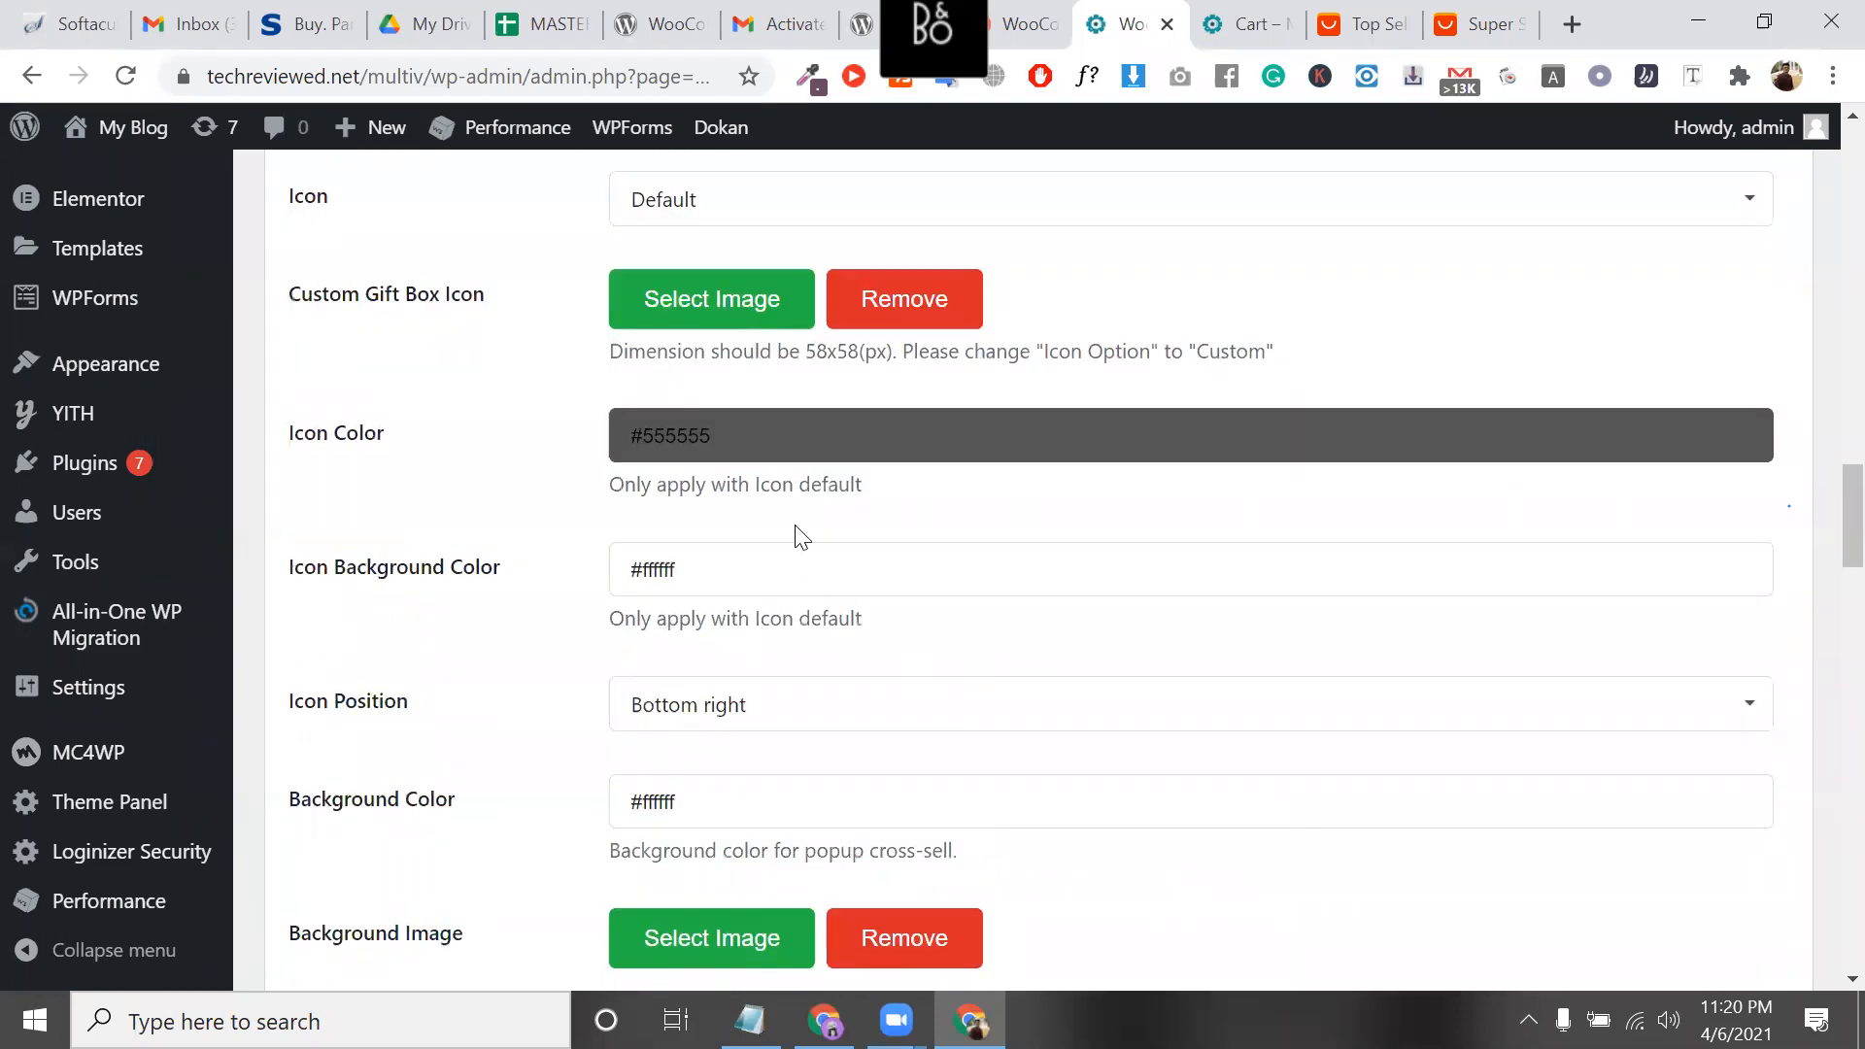
scroll(796, 537, down, 4)
Review the upsell popup style and messages, the Discount Bar position and colors, and the Custom CSS field in the Design settings
scroll(566, 529, down, 11)
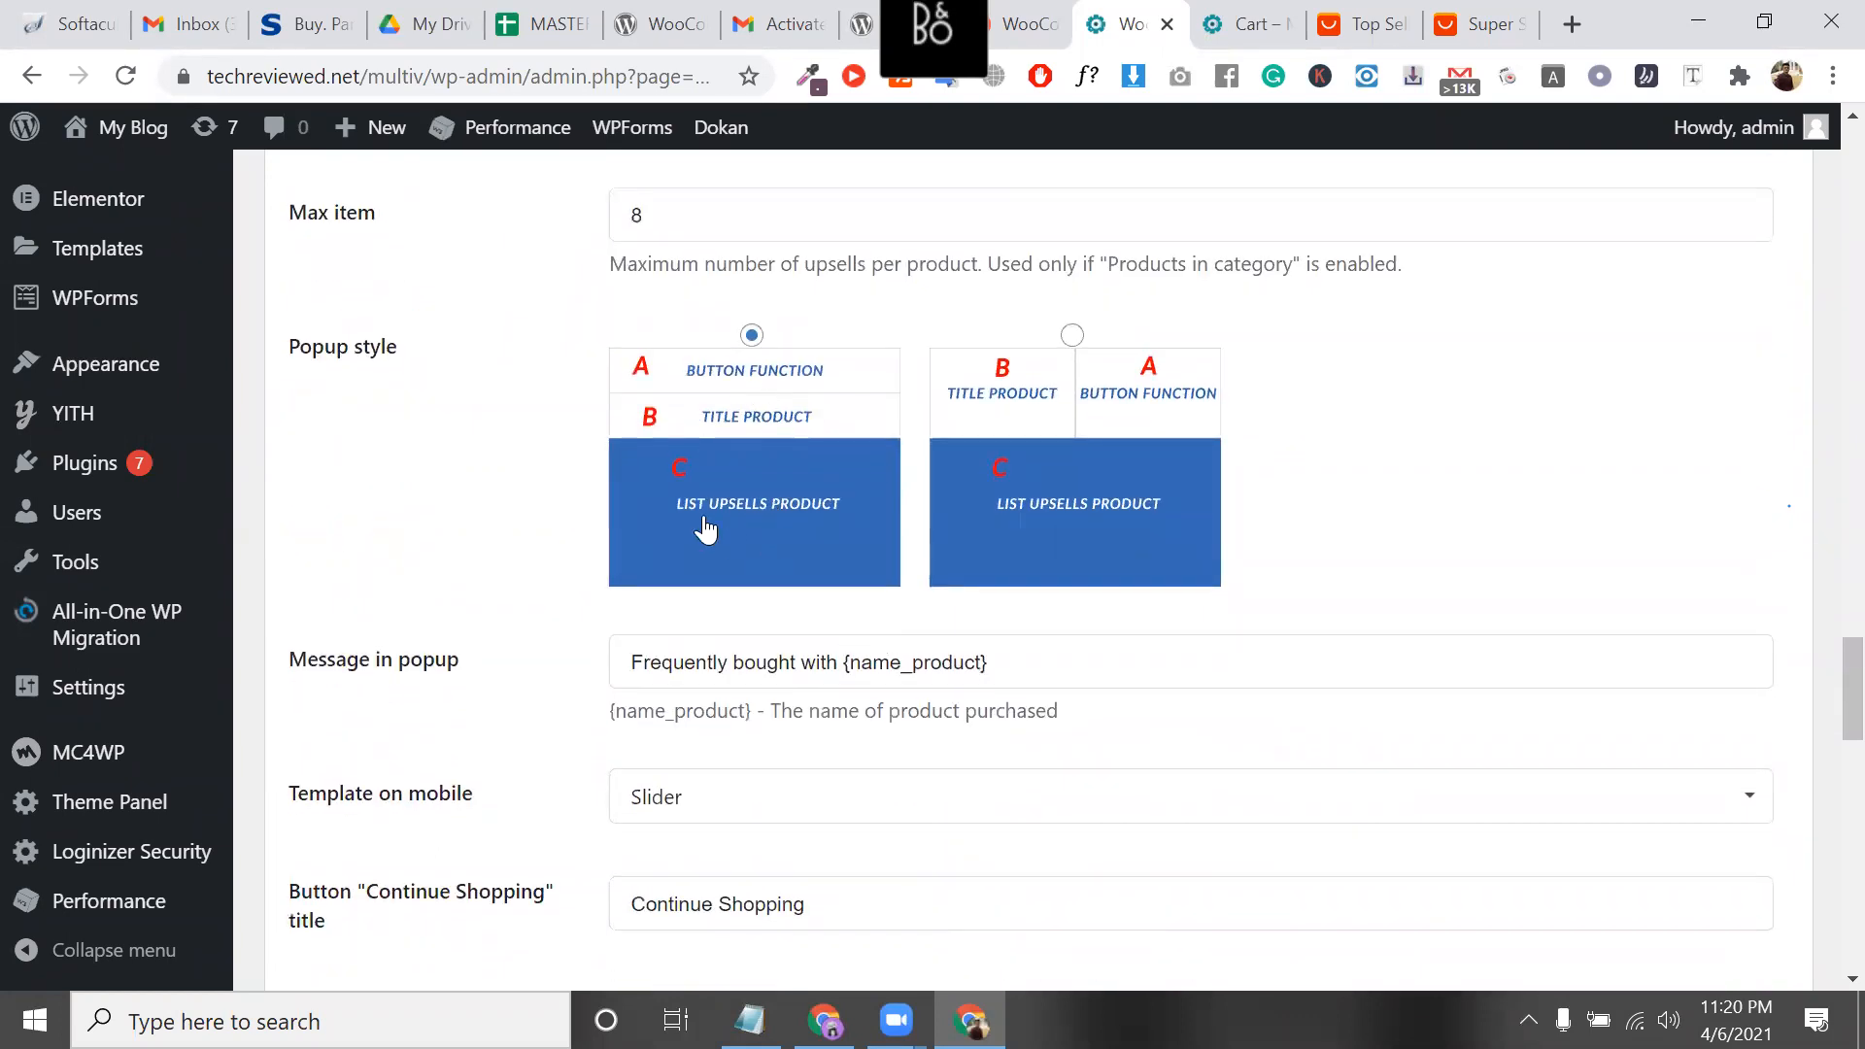
scroll(705, 529, down, 1)
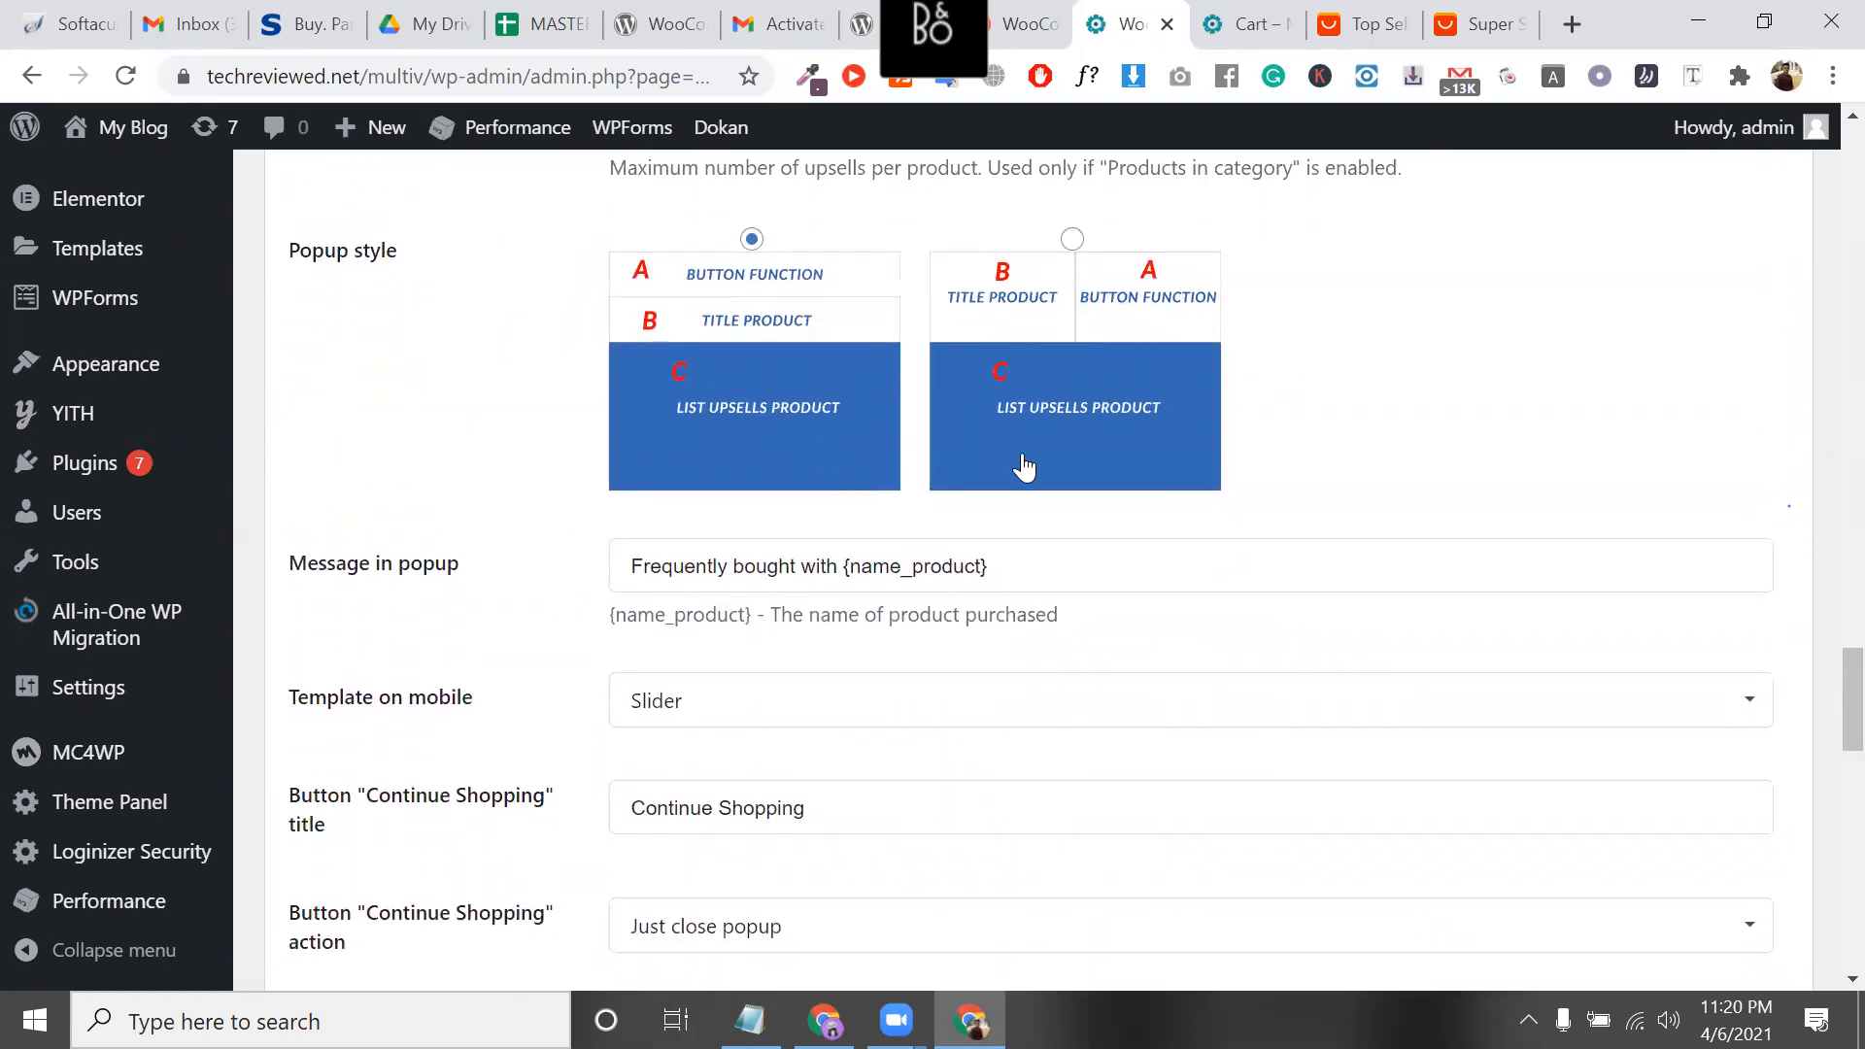
scroll(1016, 355, down, 9)
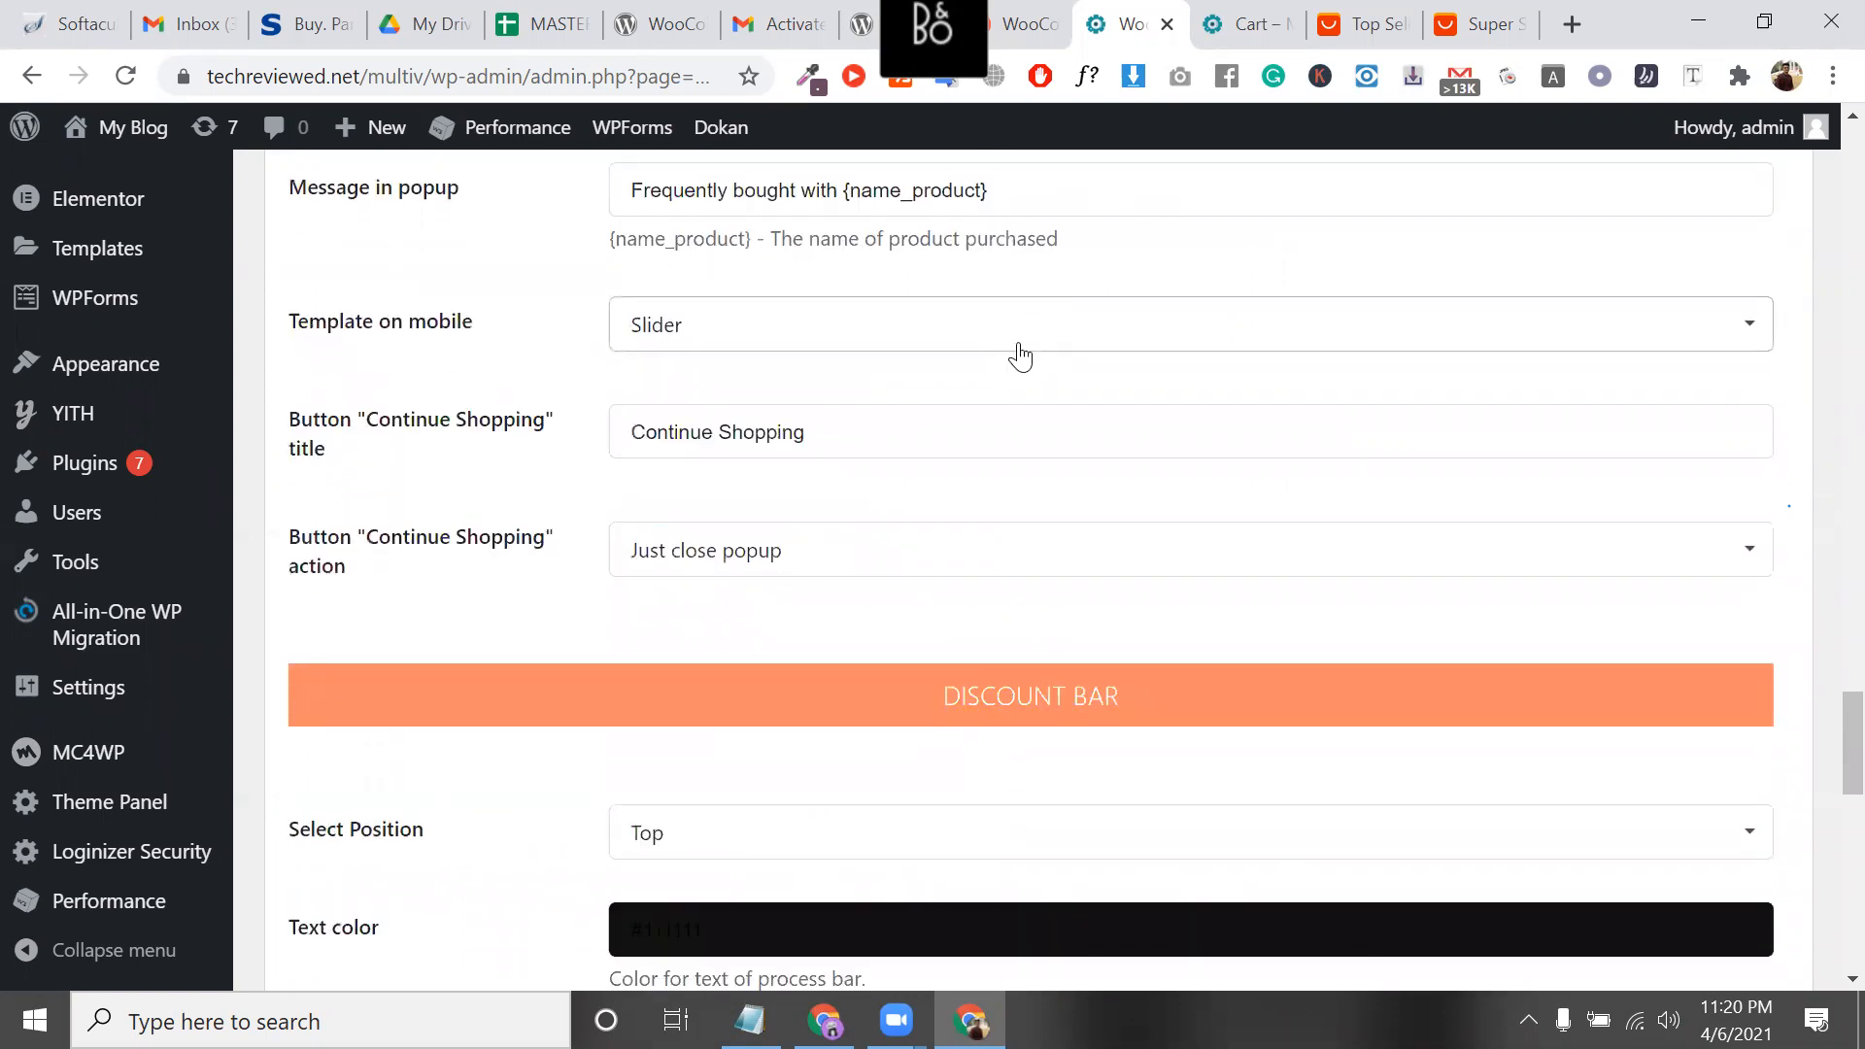
scroll(1020, 345, down, 8)
scroll(958, 612, up, 7)
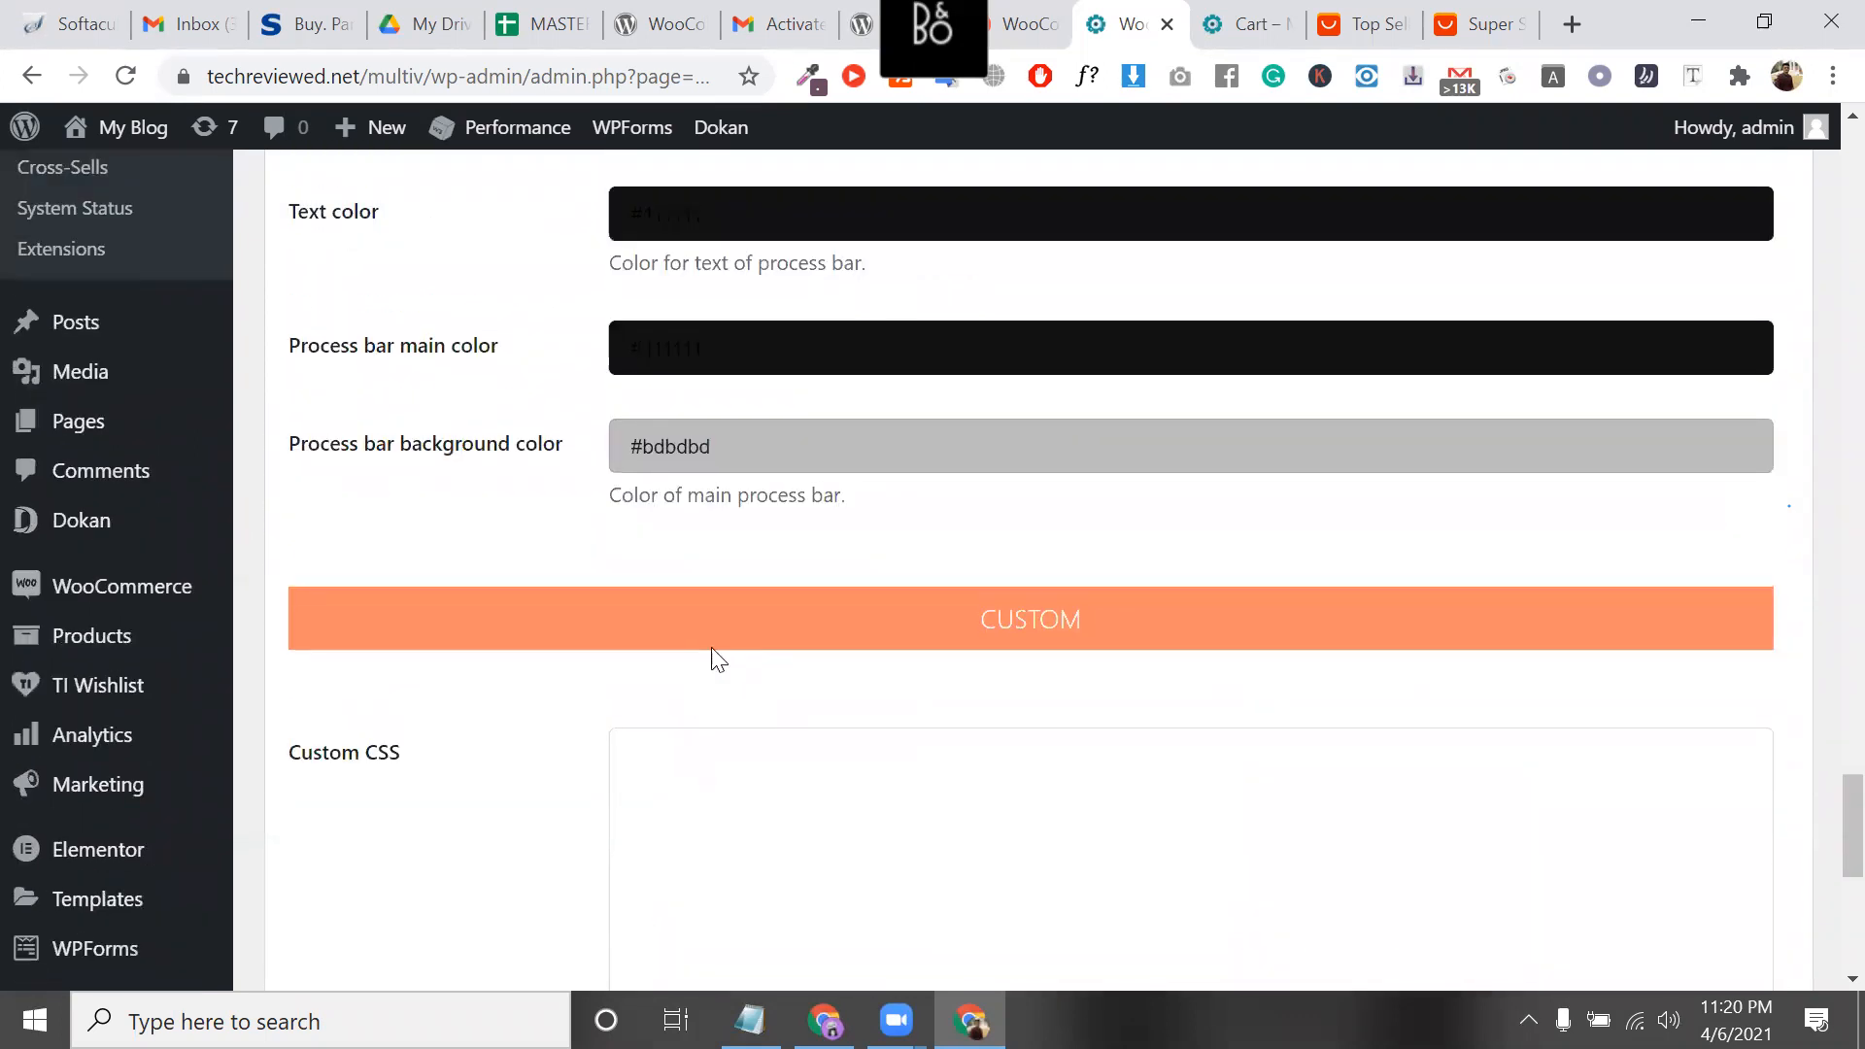
scroll(820, 625, down, 2)
click(825, 624)
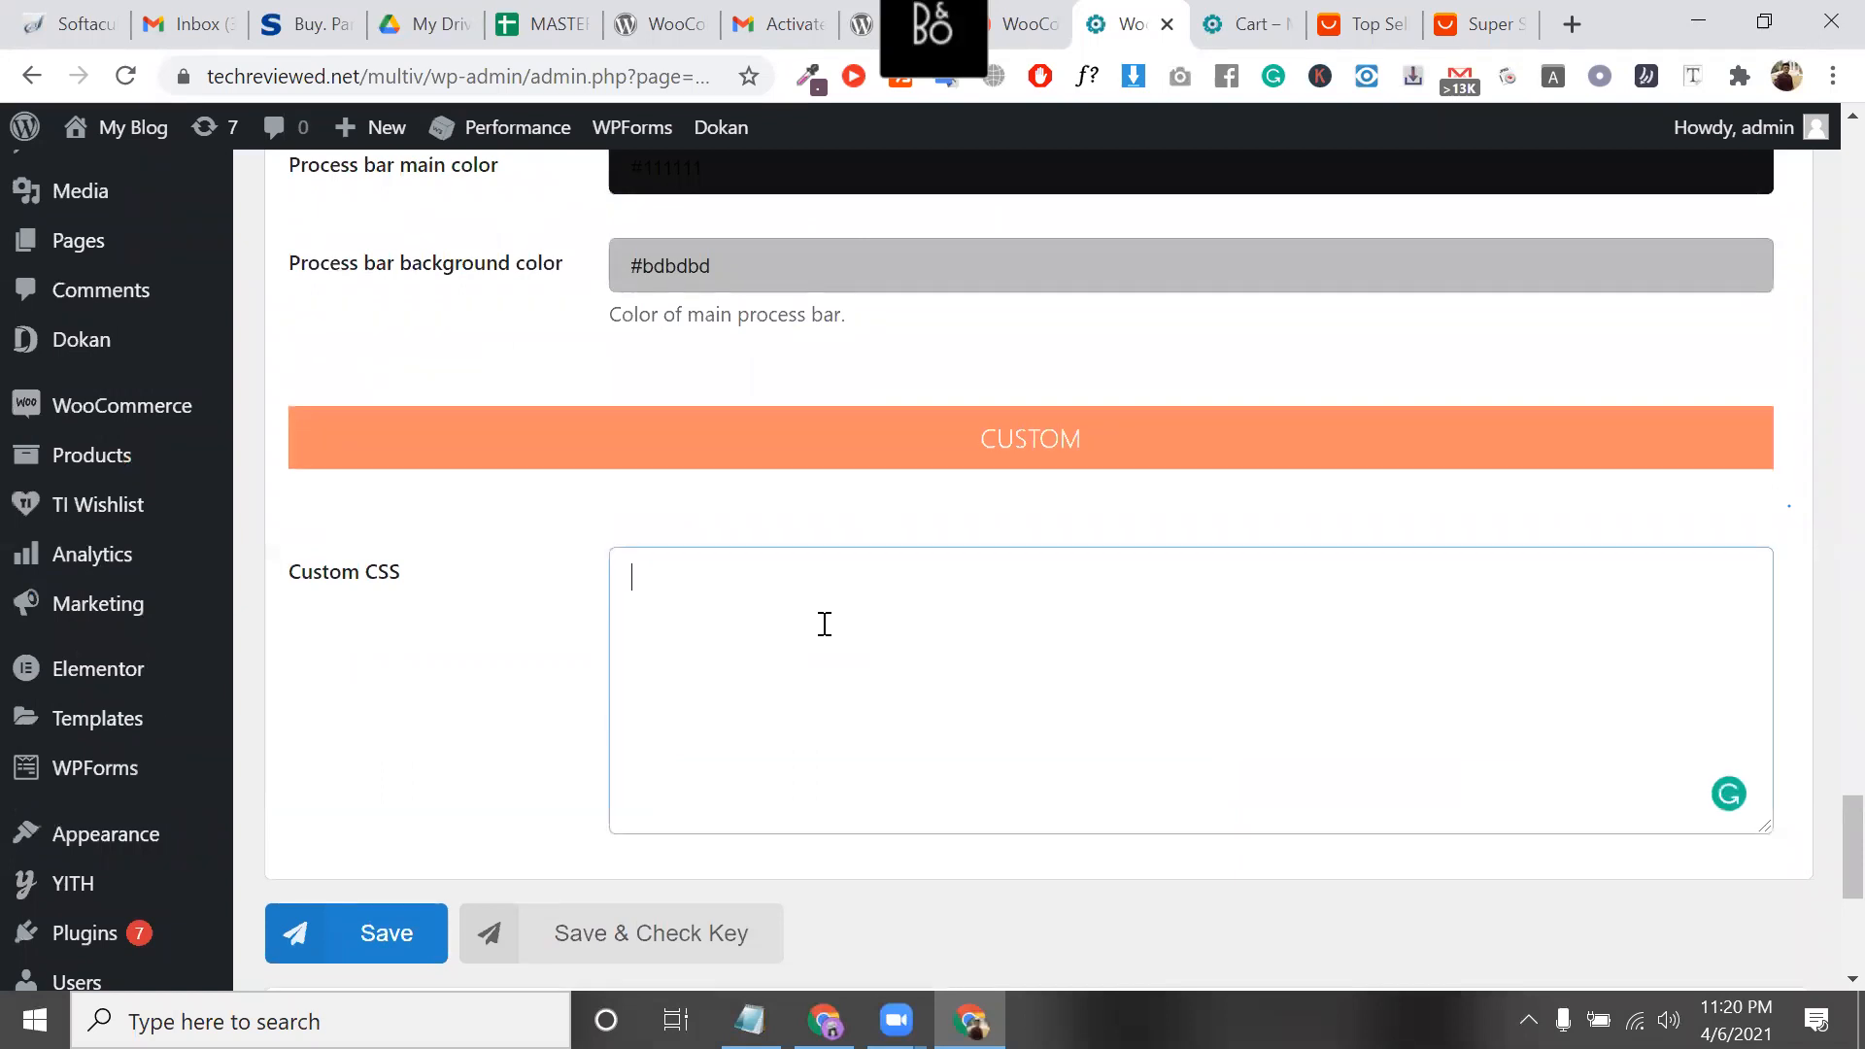
scroll(825, 627, up, 20)
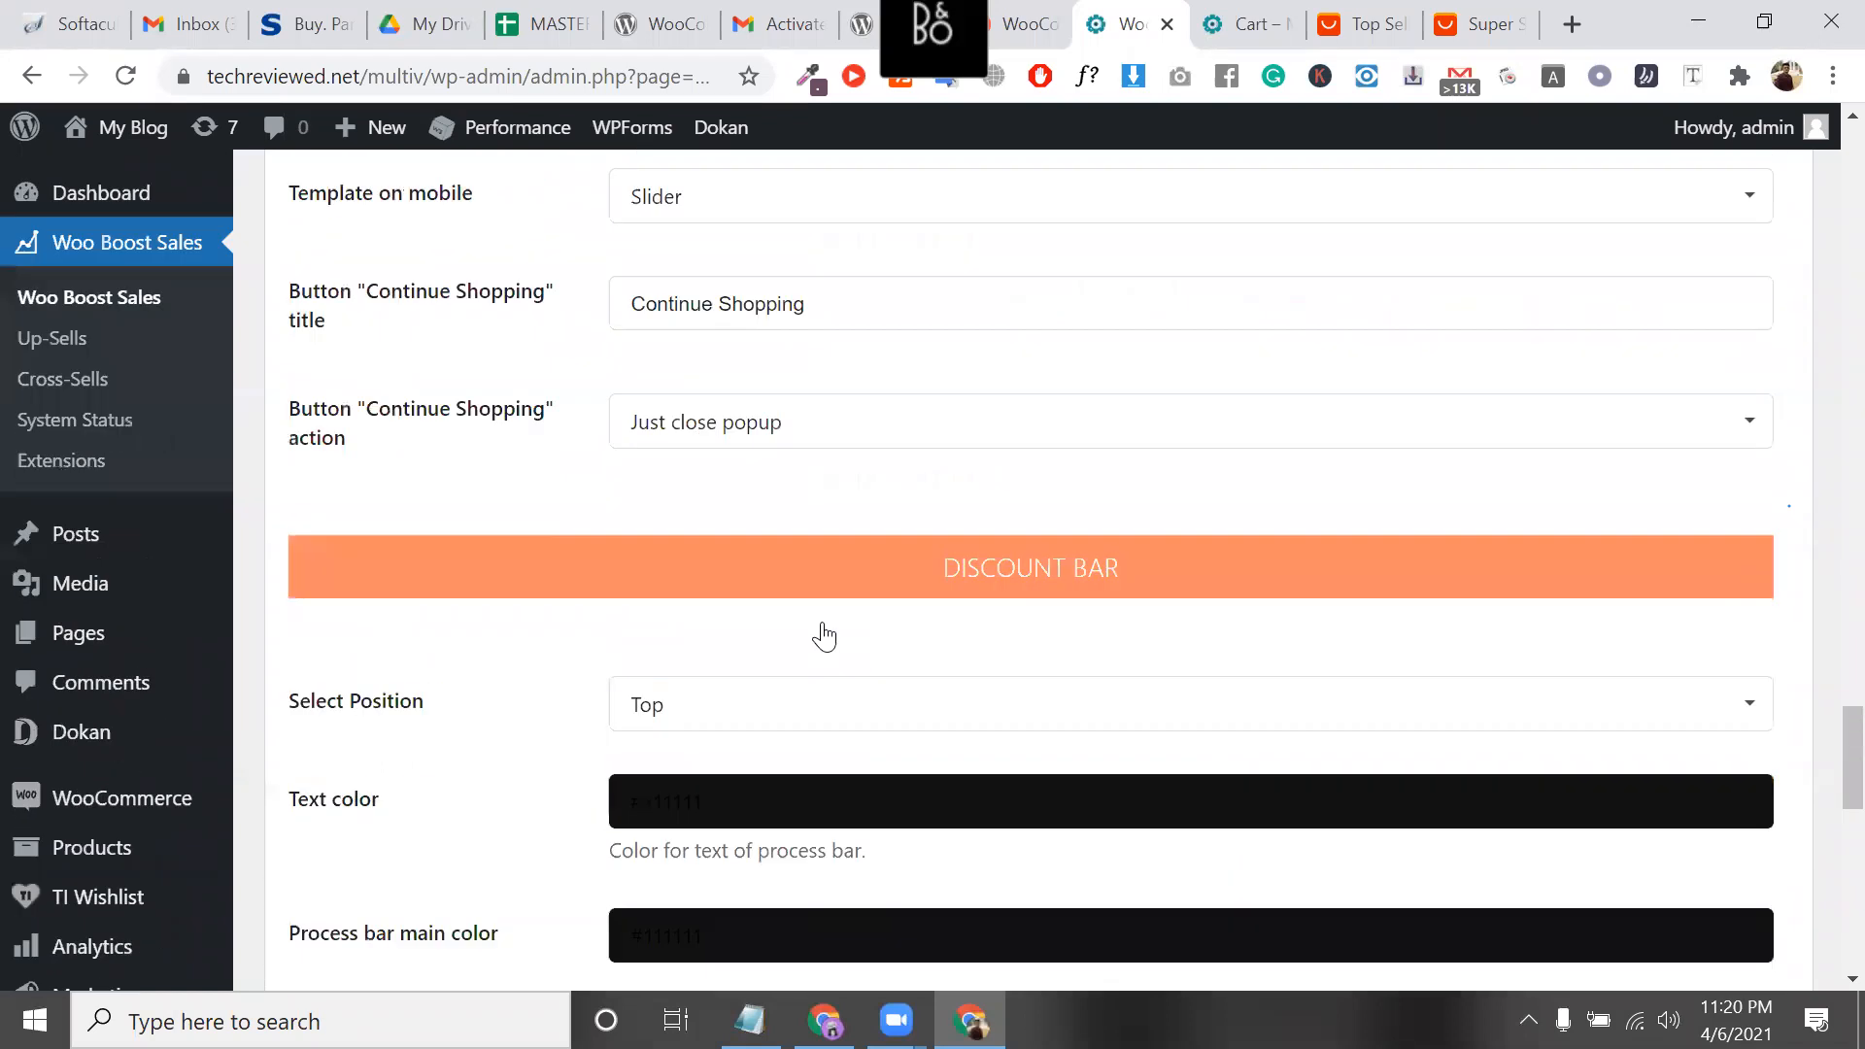
scroll(828, 634, up, 15)
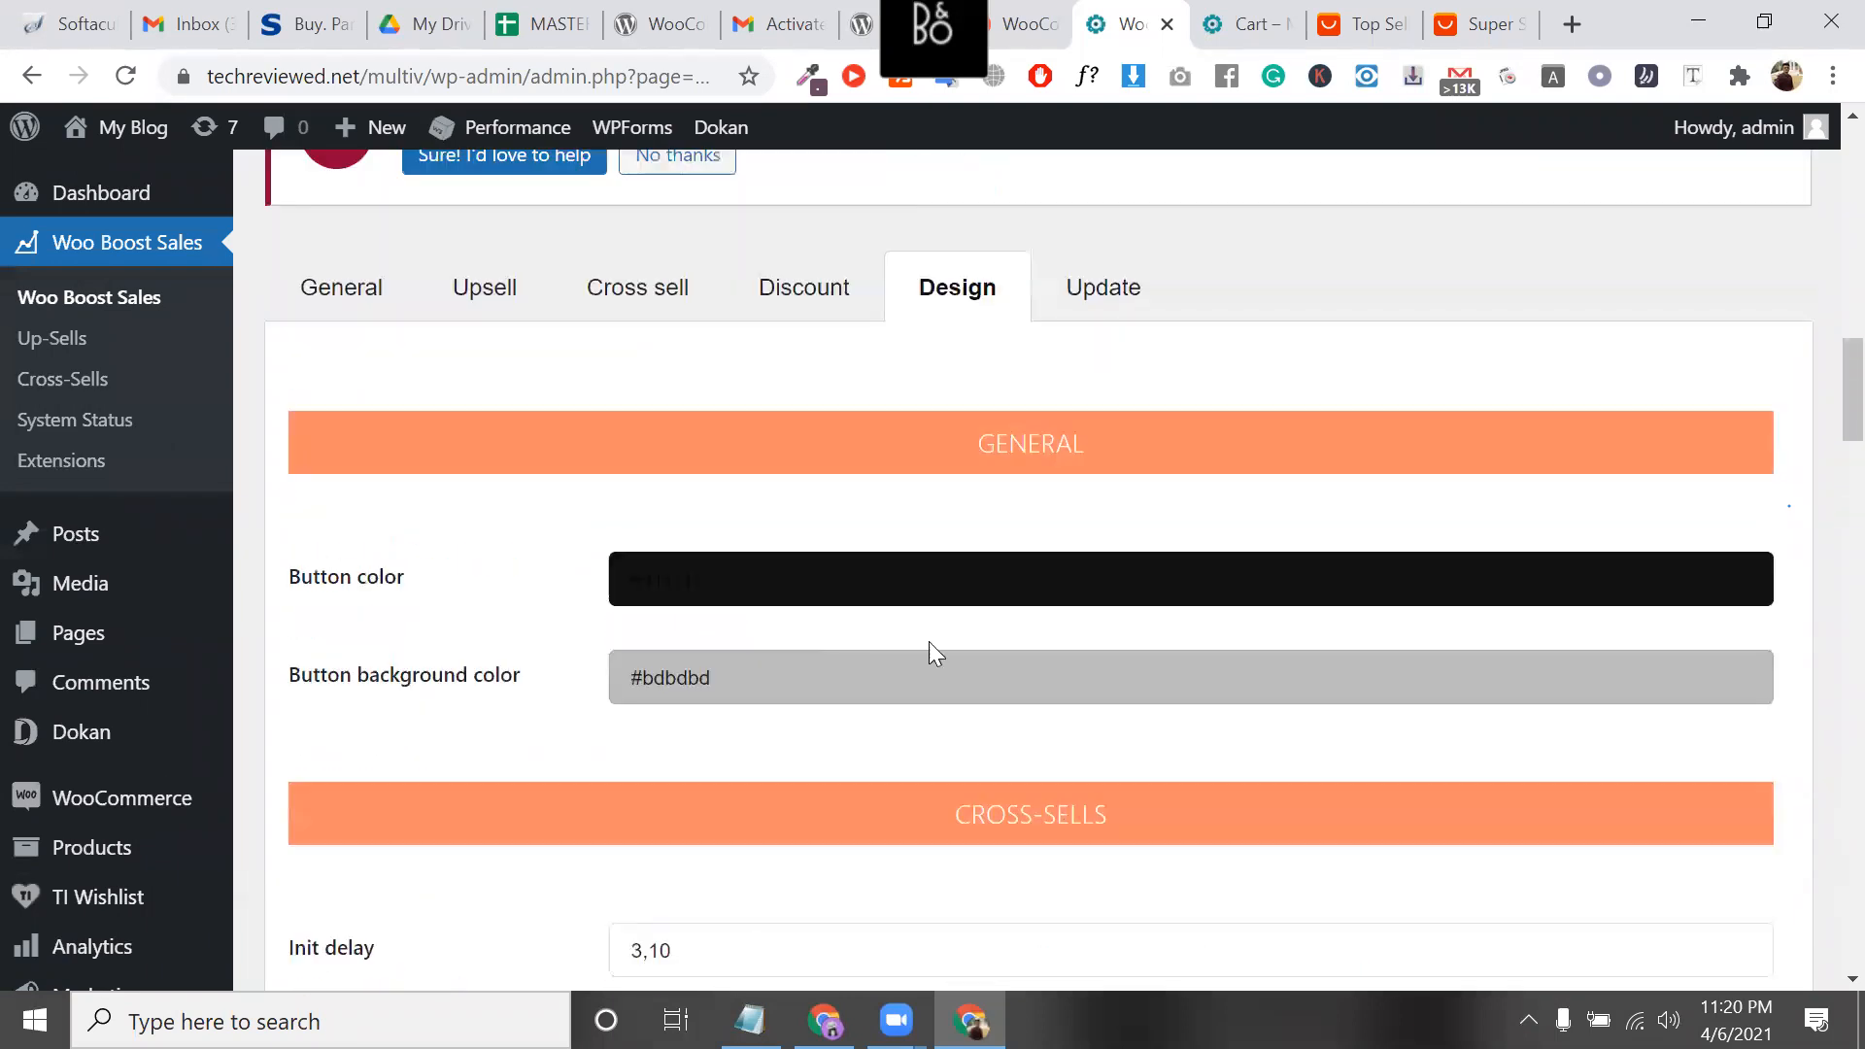
Open the Update settings and examine the Auto Update Key field and its instructions
click(1123, 636)
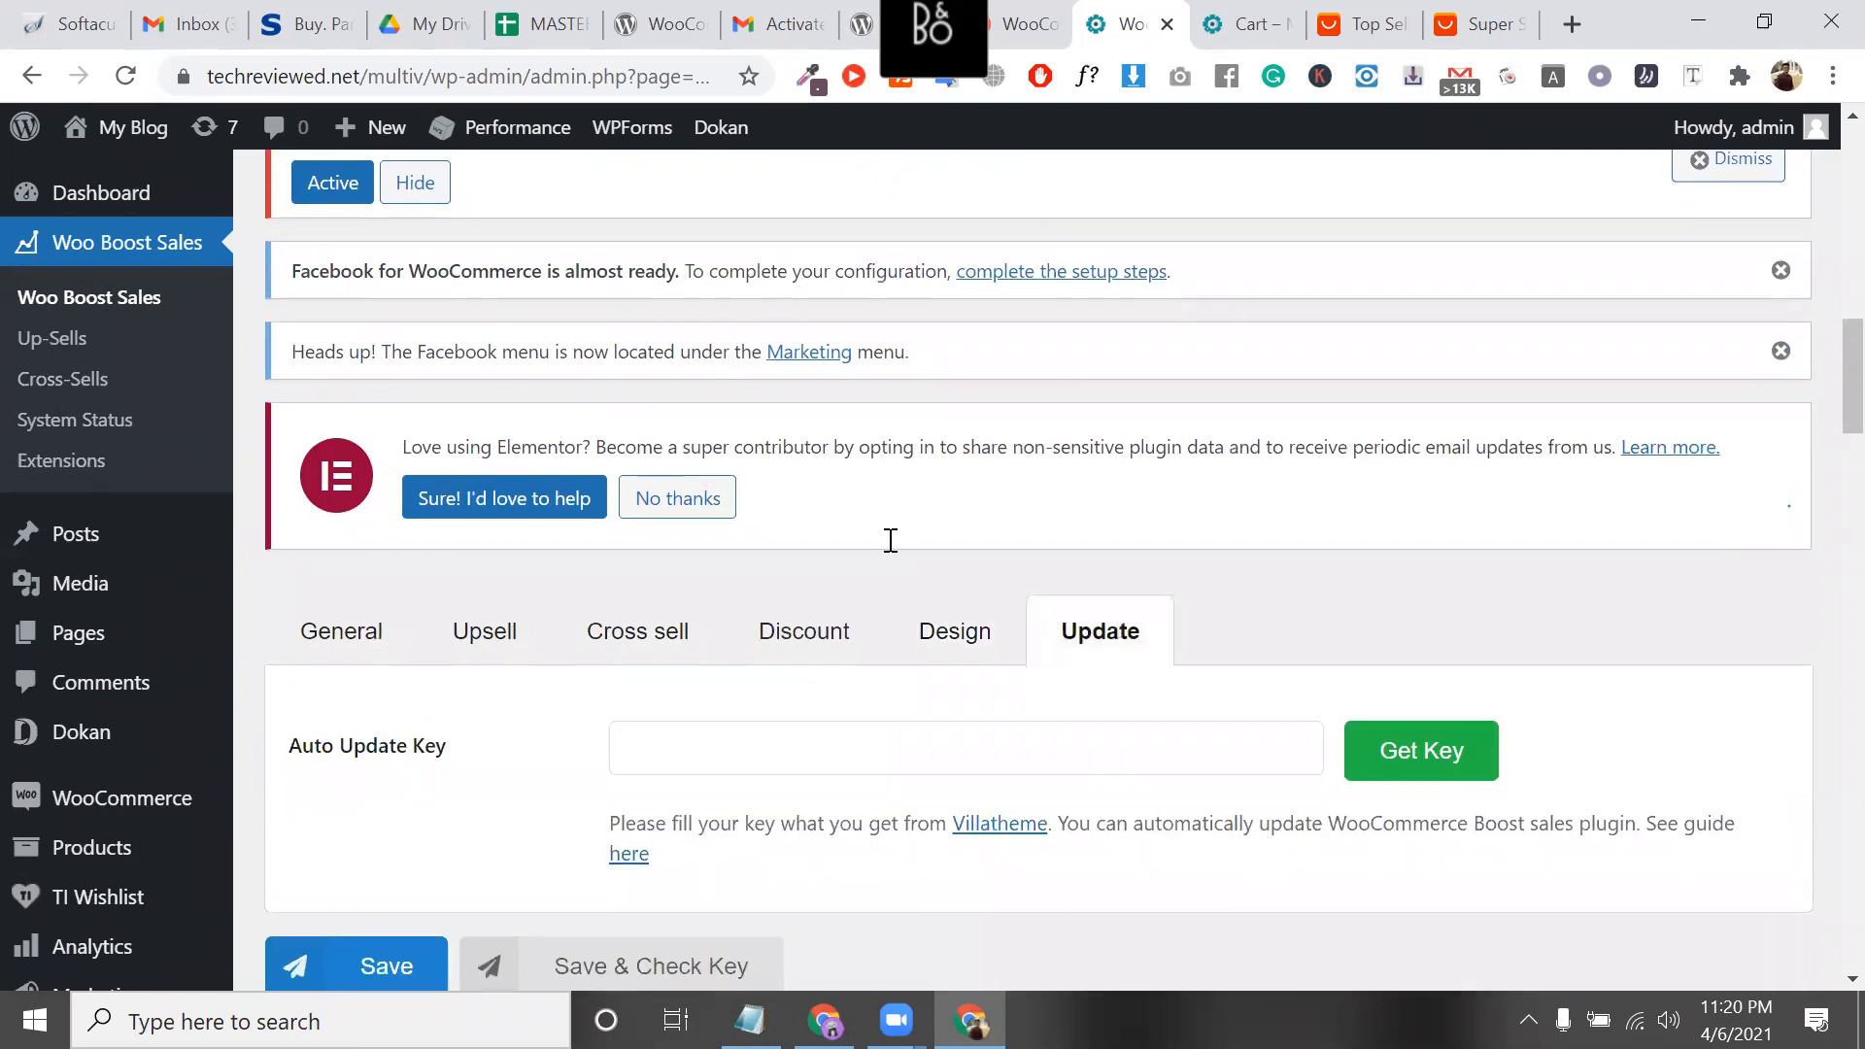
scroll(890, 547, down, 2)
click(891, 547)
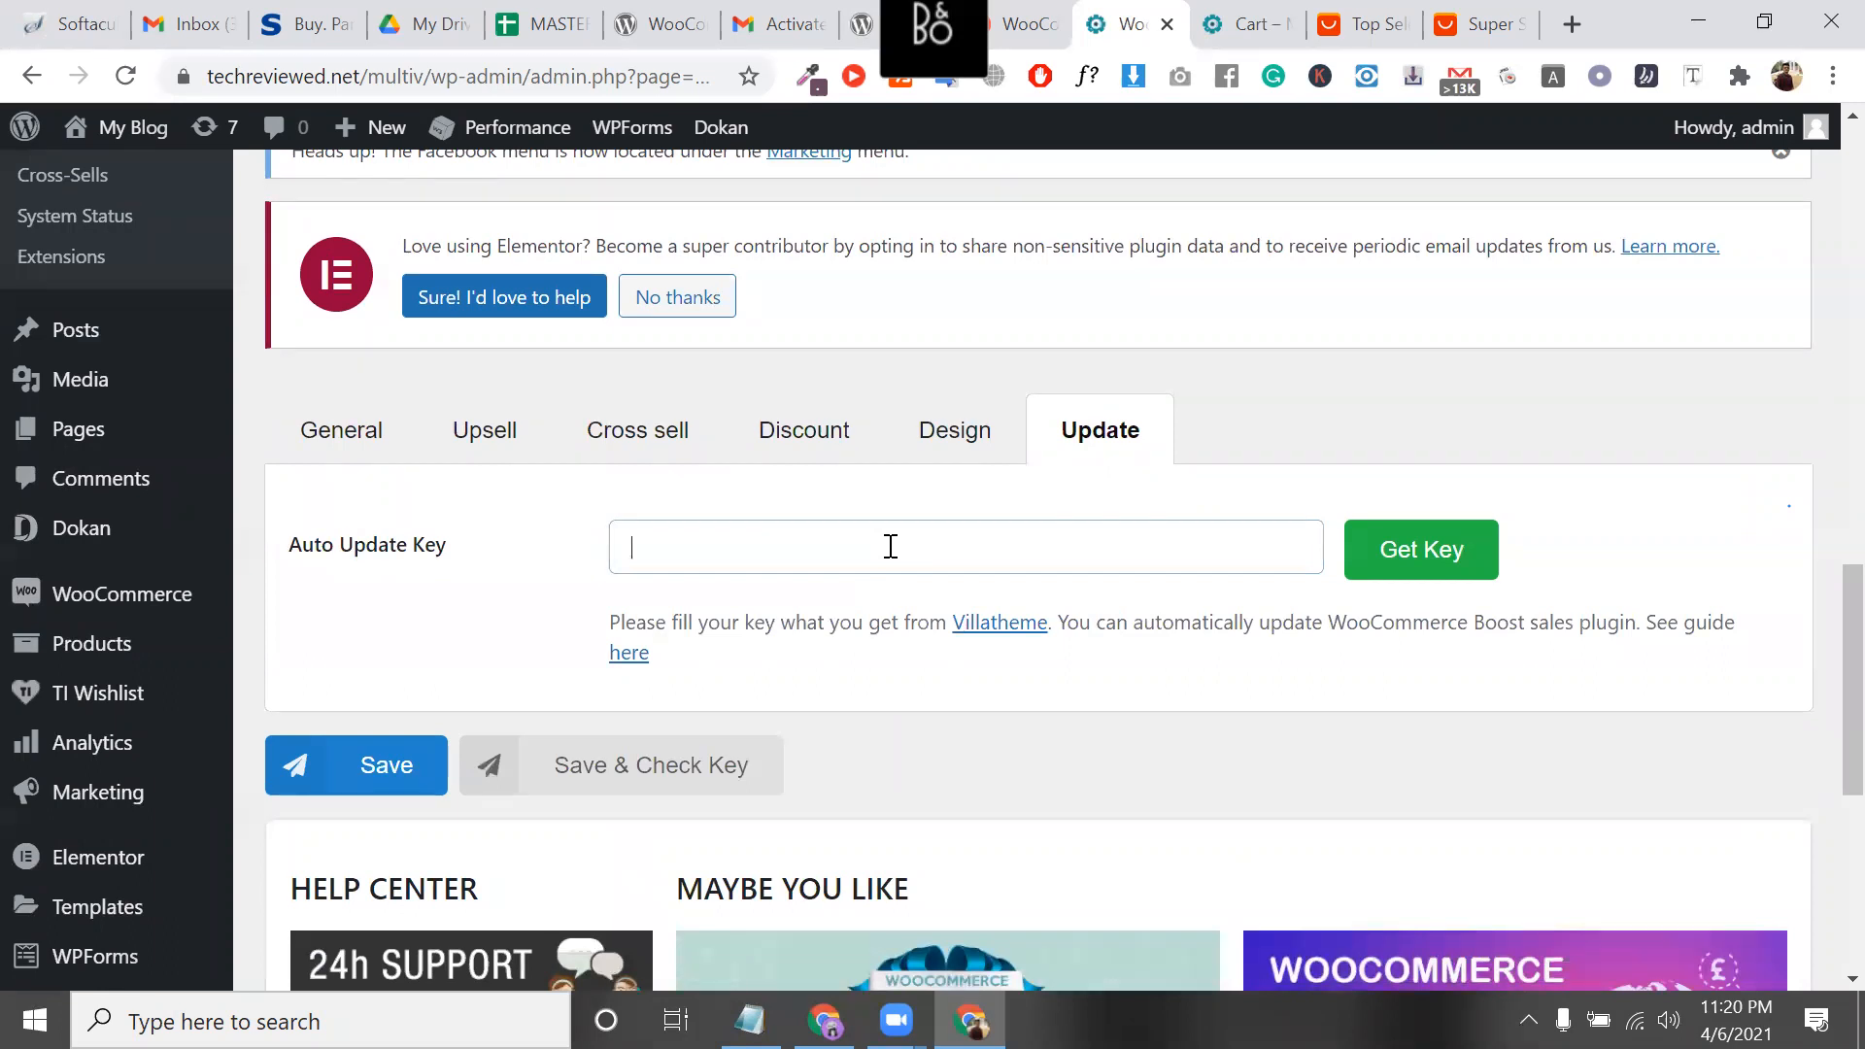
triple_click(841, 634)
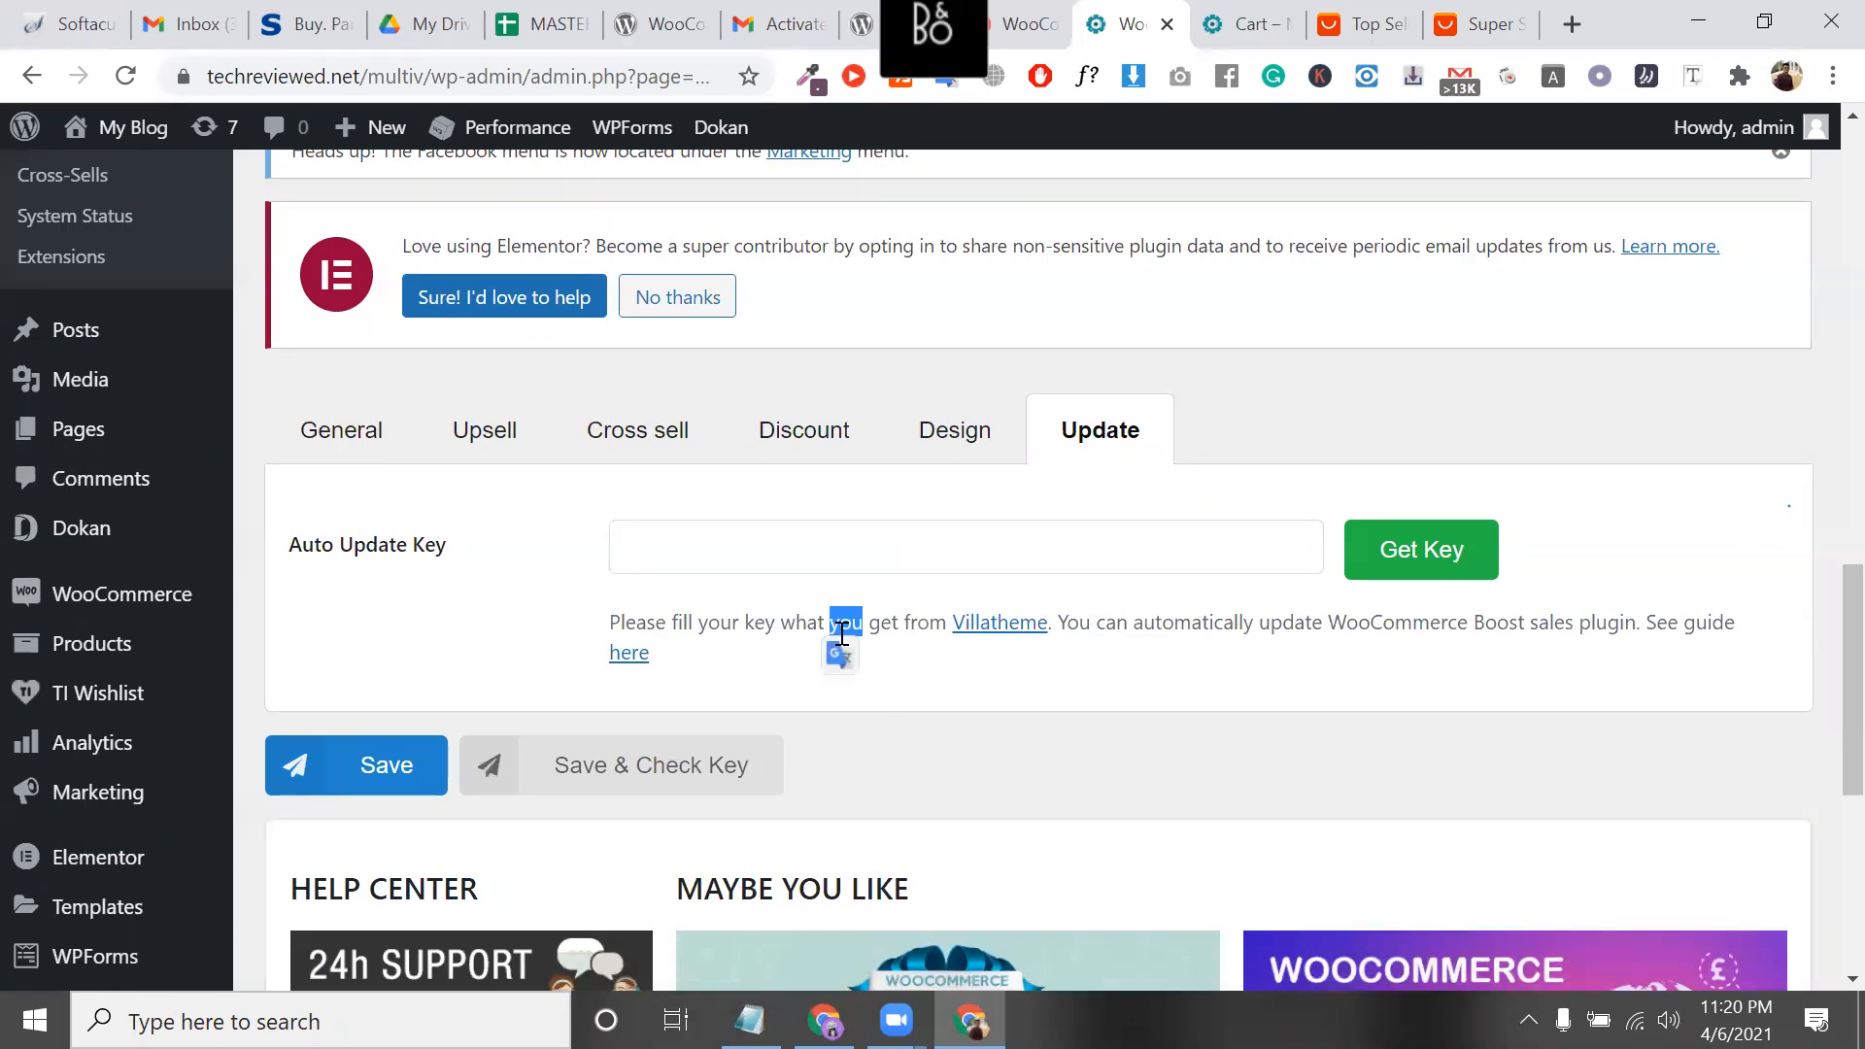
scroll(841, 633, up, 1)
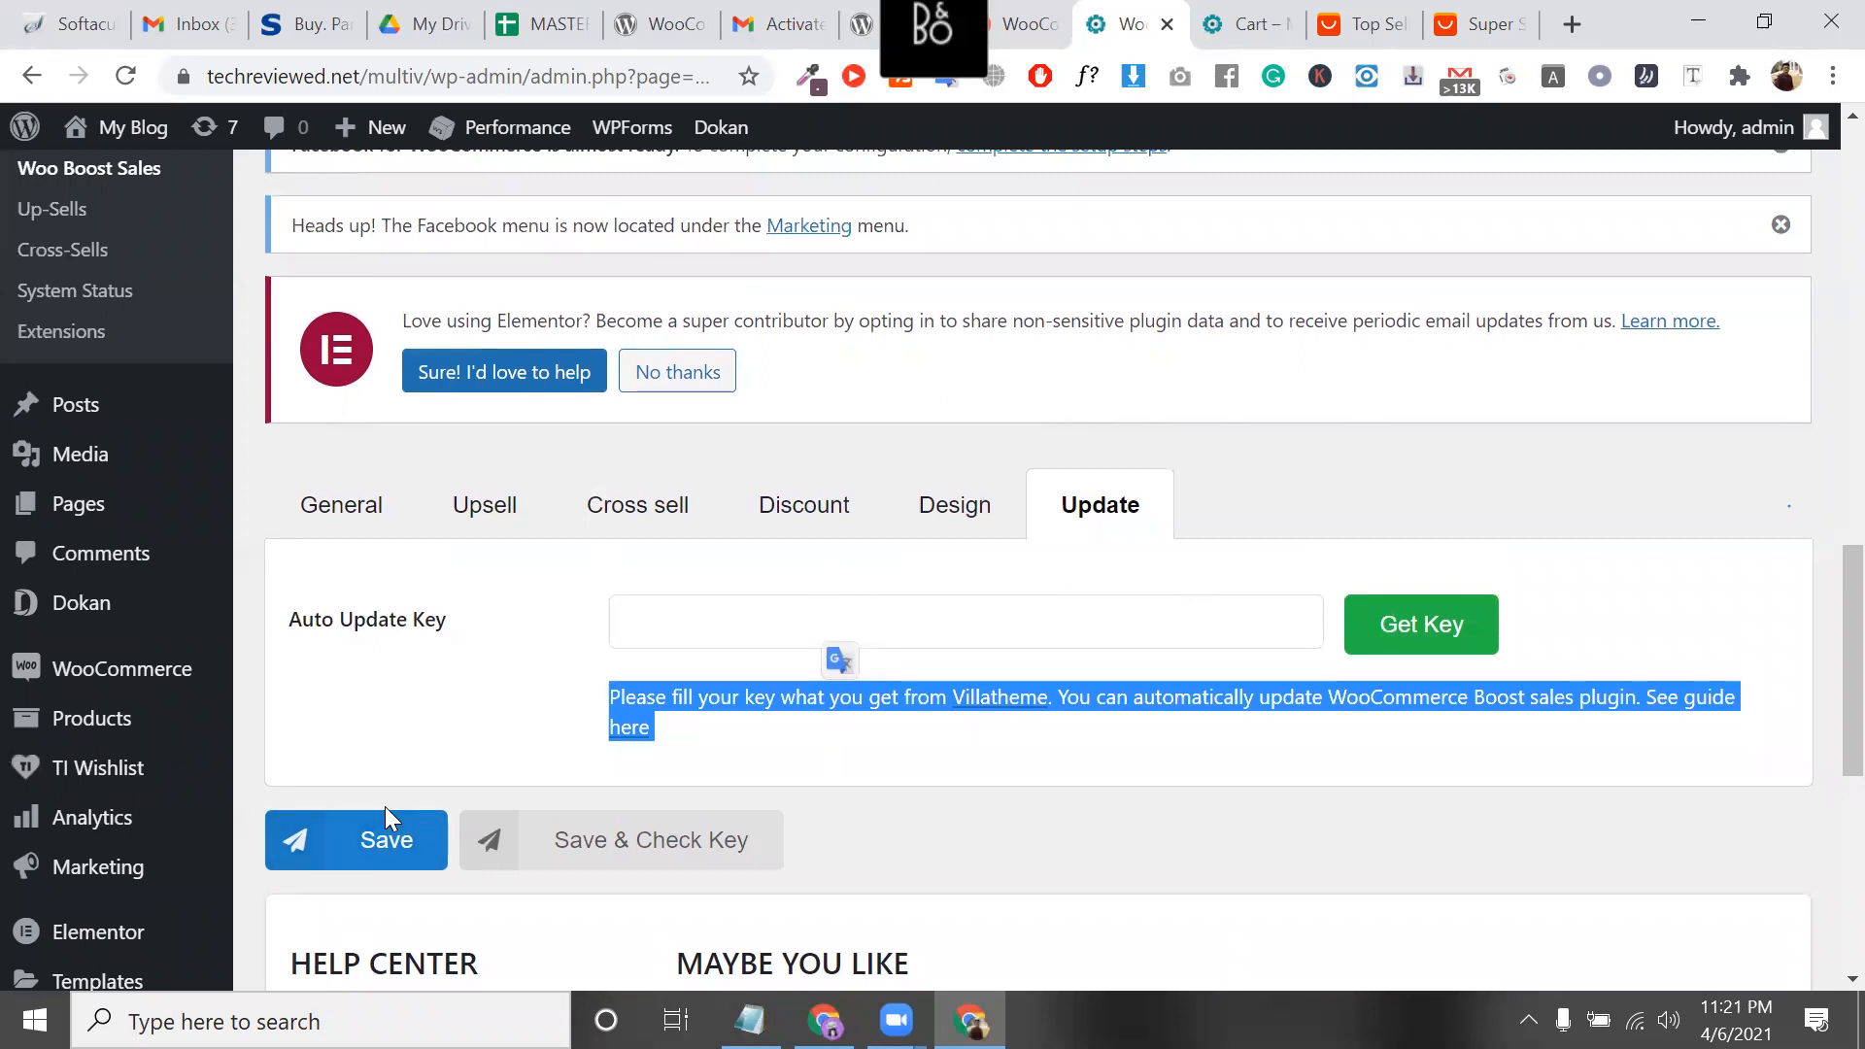
Return to the General settings of WooCommerce Boost Sales
scroll(371, 773, up, 3)
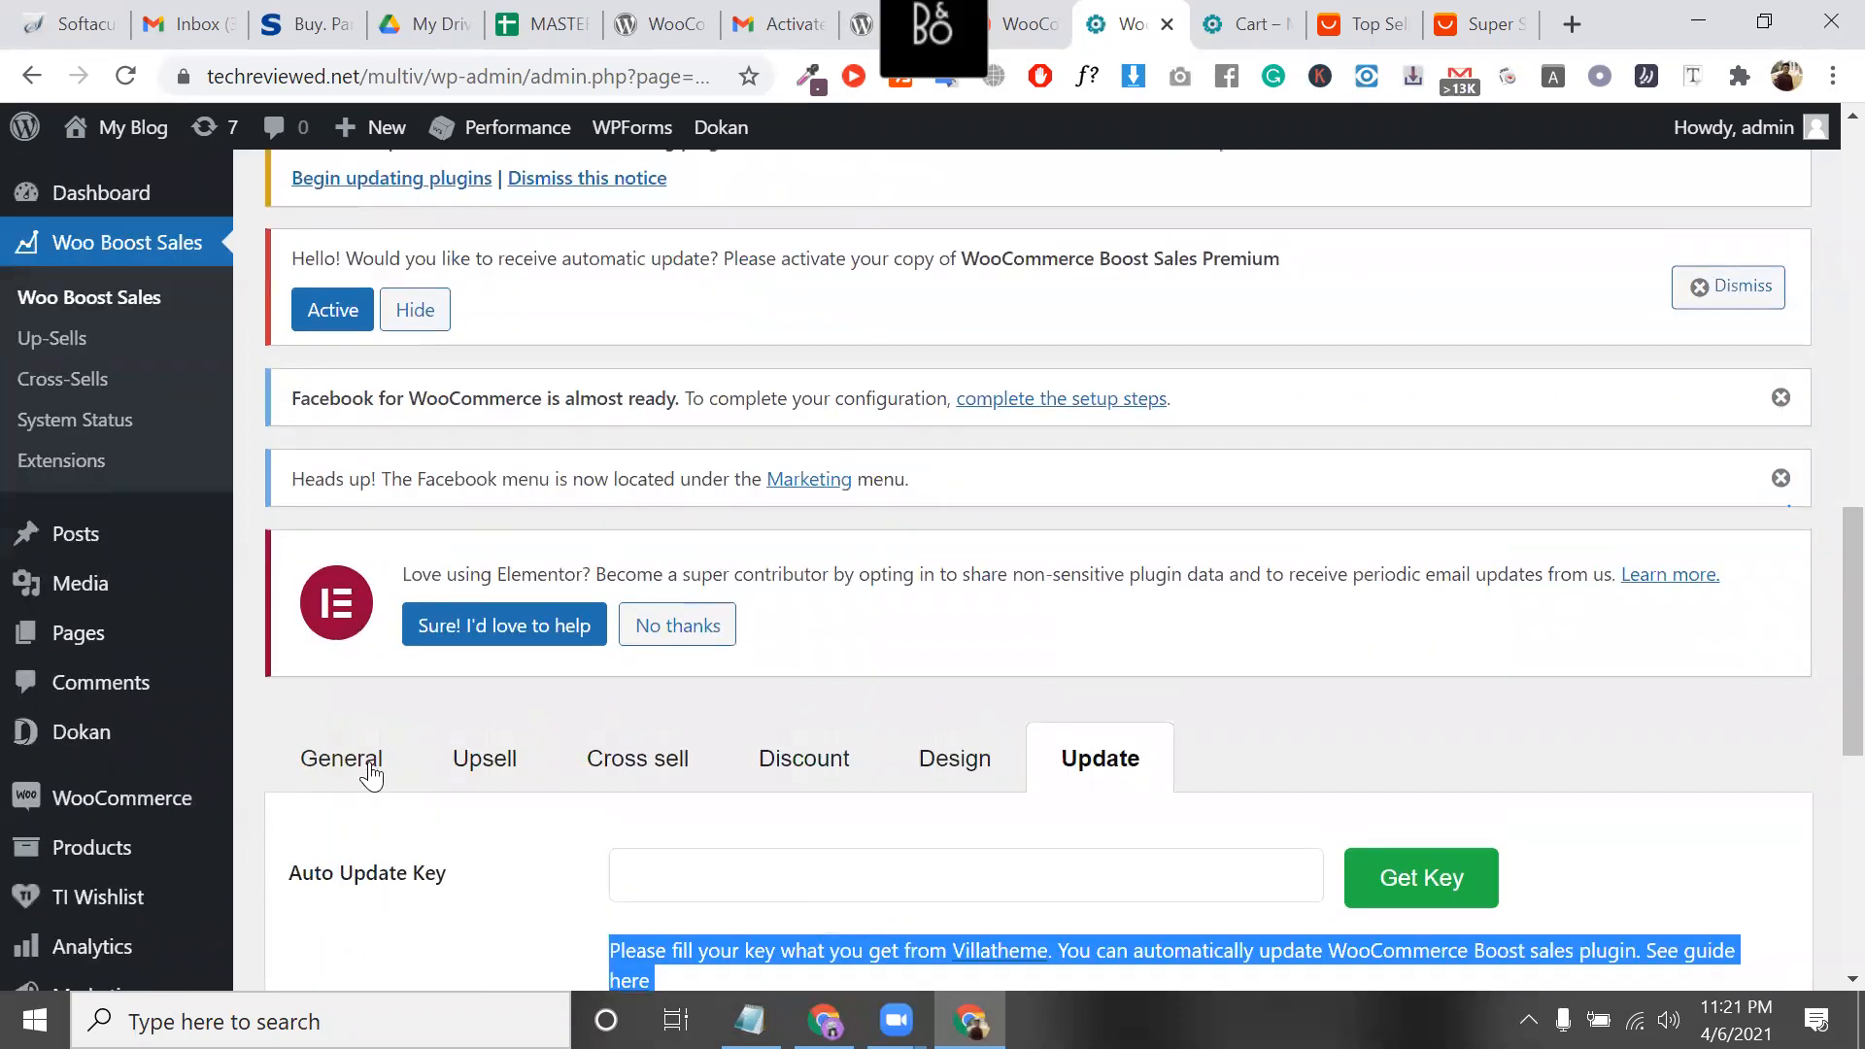
click(369, 767)
scroll(59, 340, up, 9)
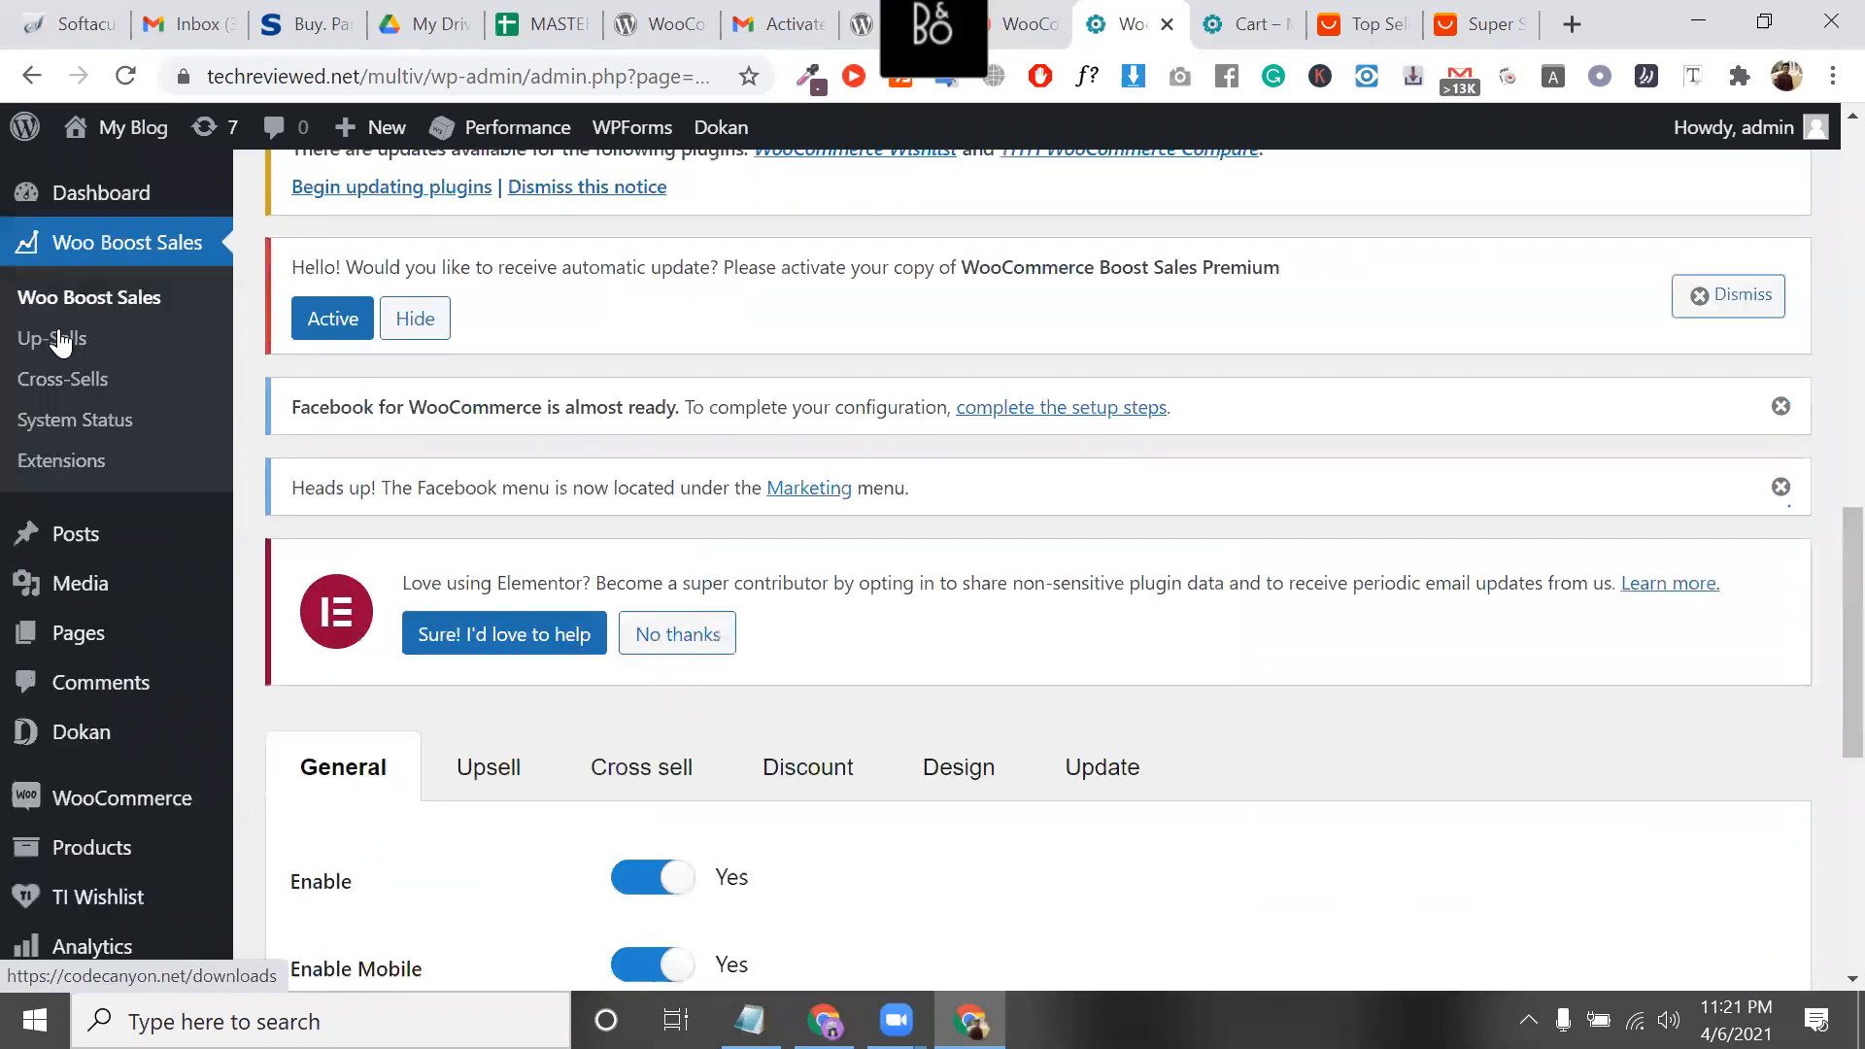
Open the Up-Sells page of Woo Boost Sales and bring up its product table
scroll(58, 340, up, 5)
click(58, 338)
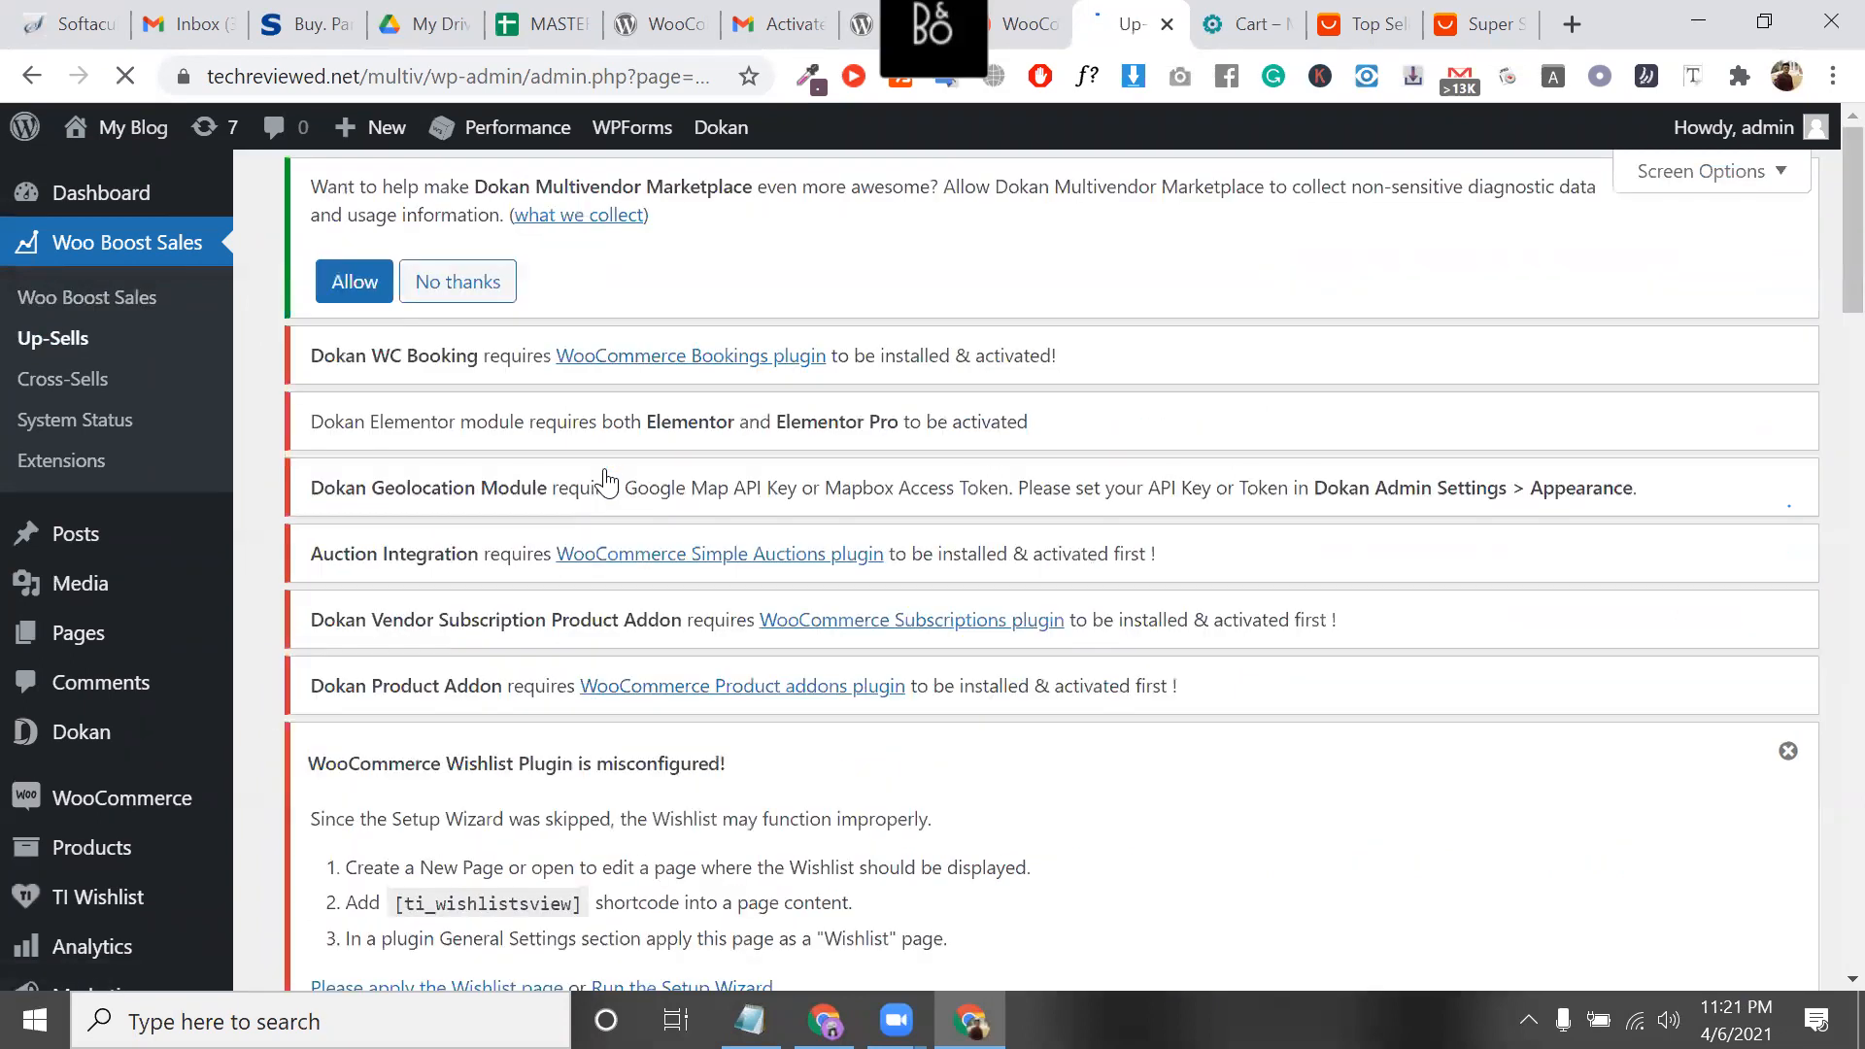
scroll(609, 484, down, 14)
scroll(608, 484, up, 2)
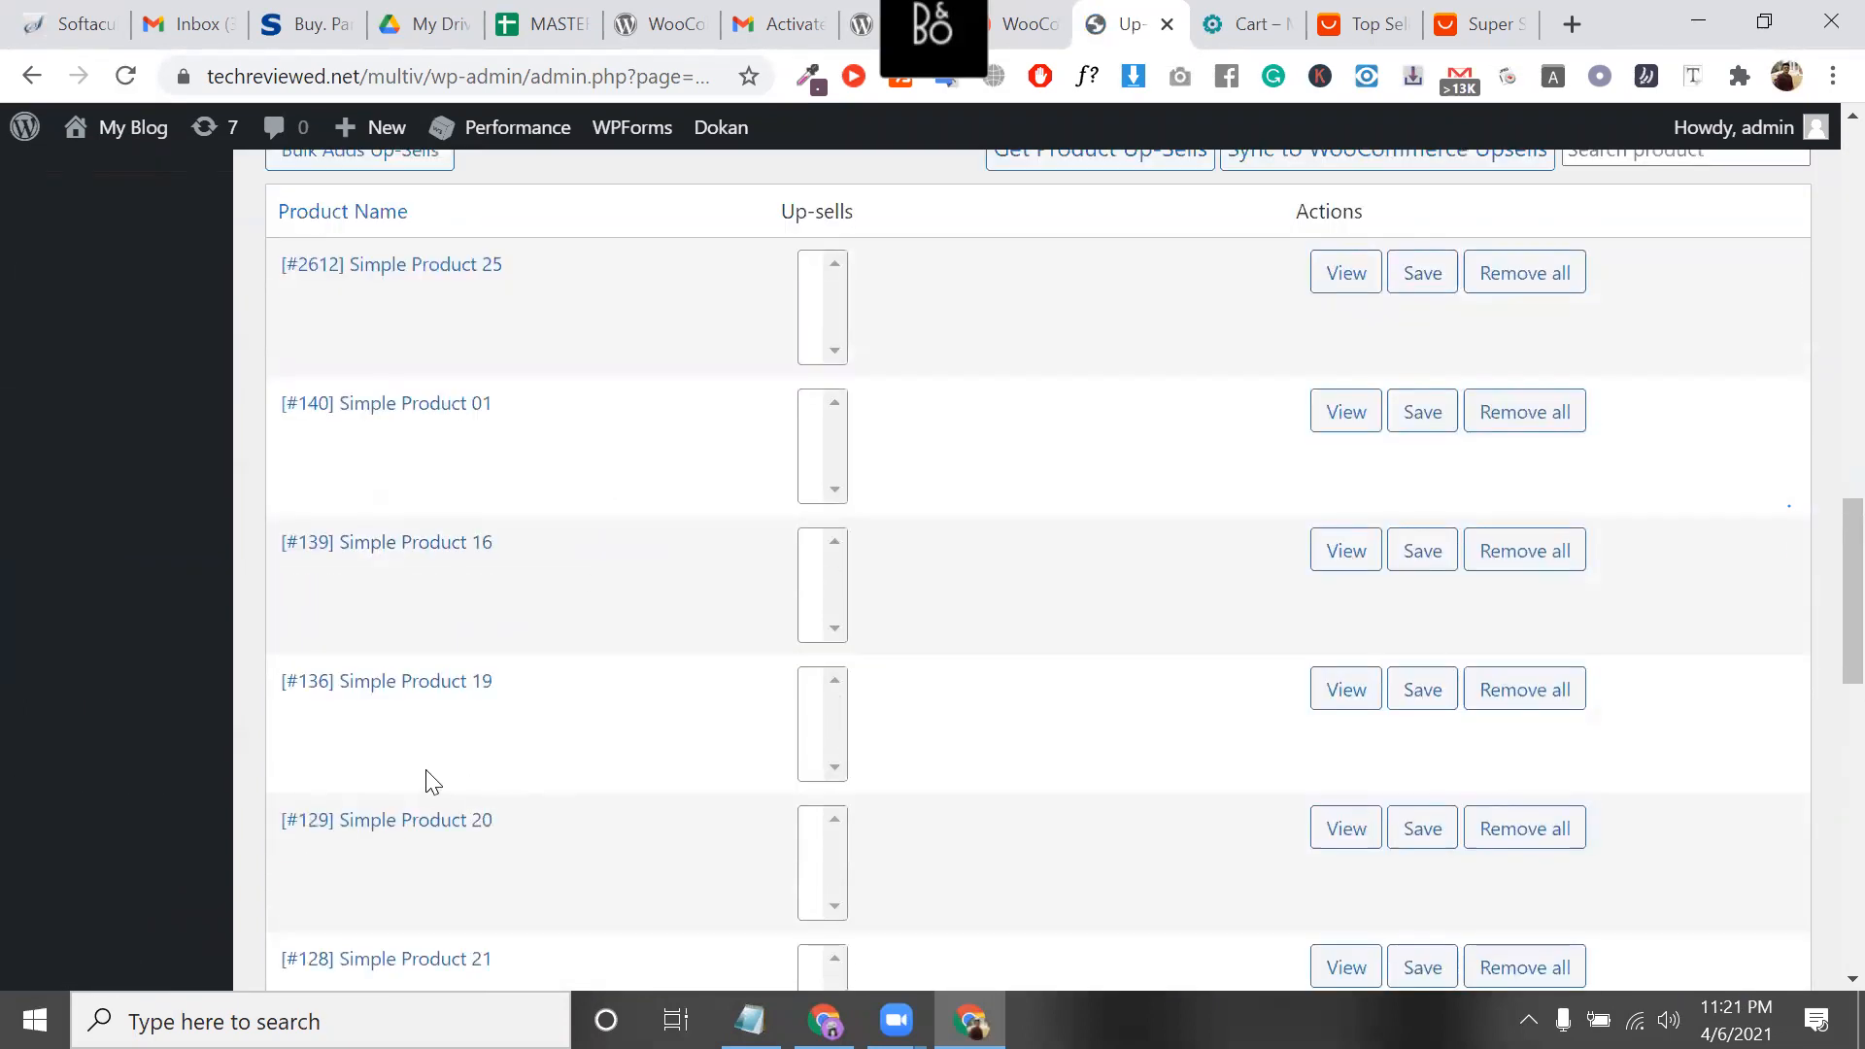
scroll(428, 777, up, 5)
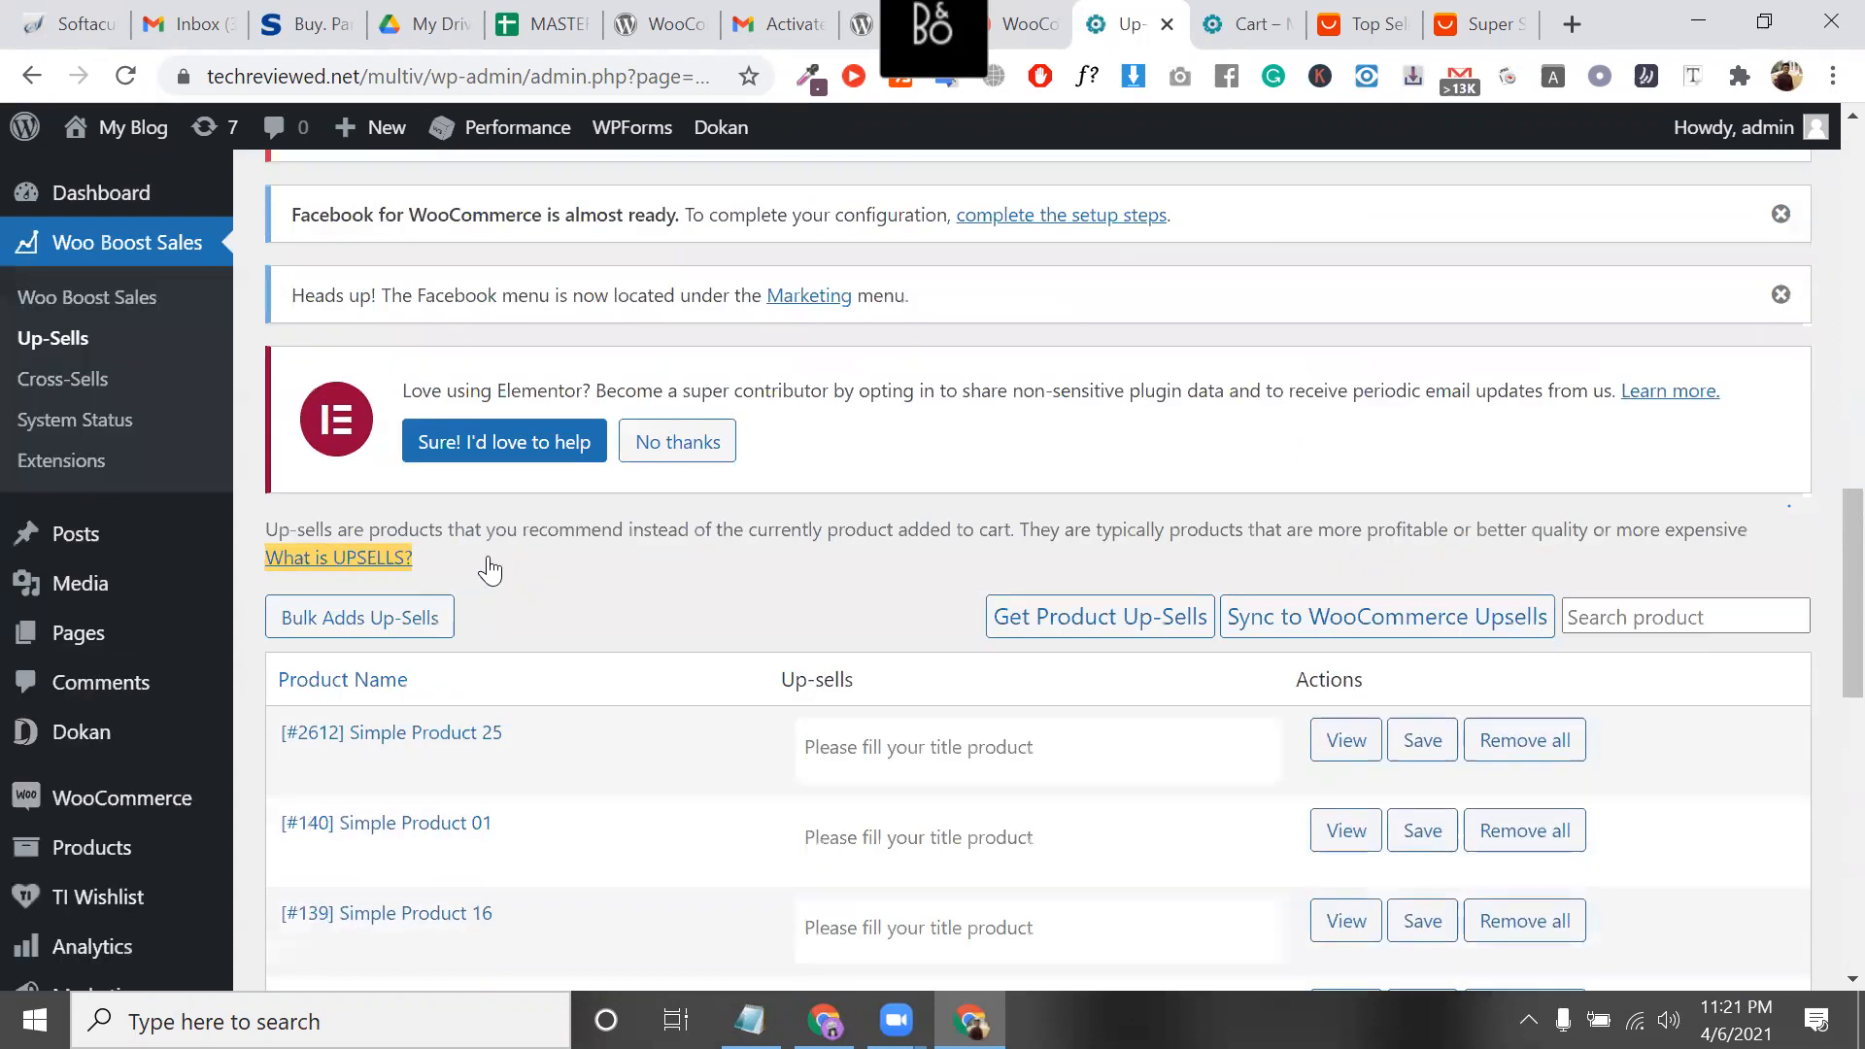
Assign Simple Product 01, Simple Product 10 and Simple Product 09 as up-sells of Simple Product 25 and save the row
scroll(491, 572, down, 2)
click(934, 582)
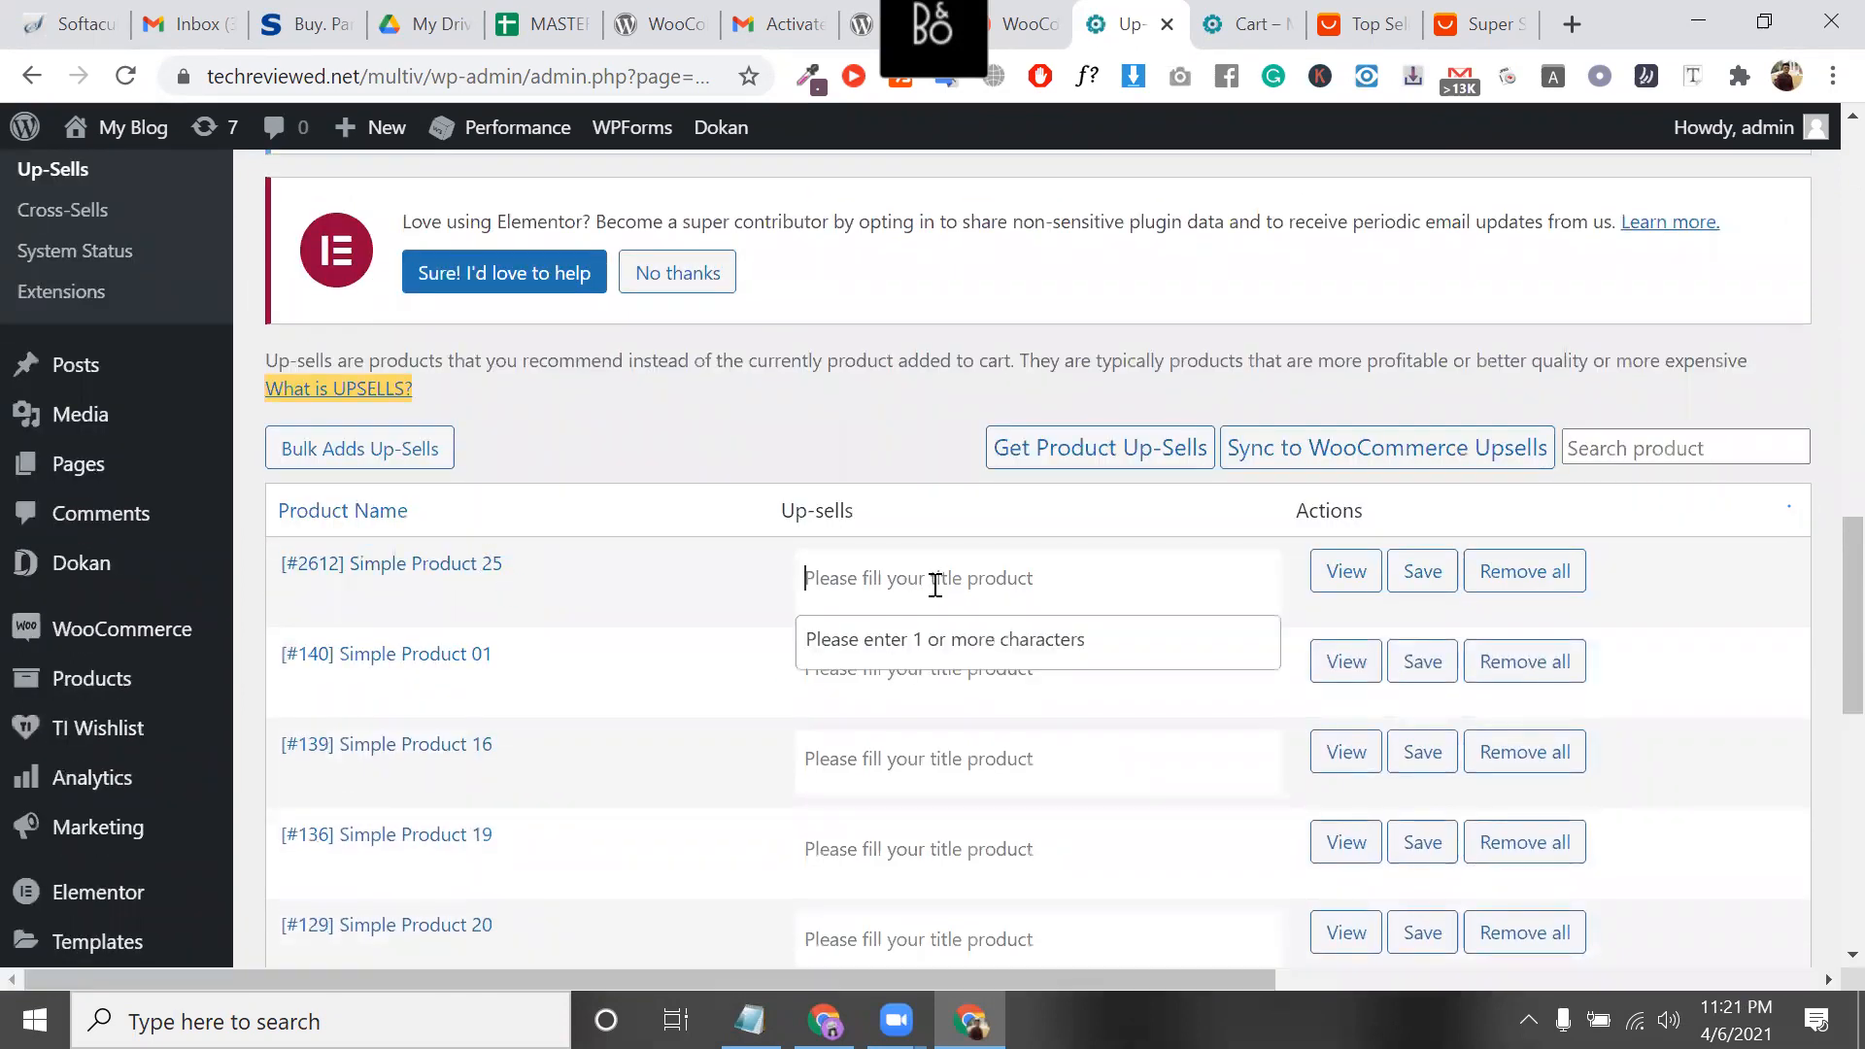
text(simp)
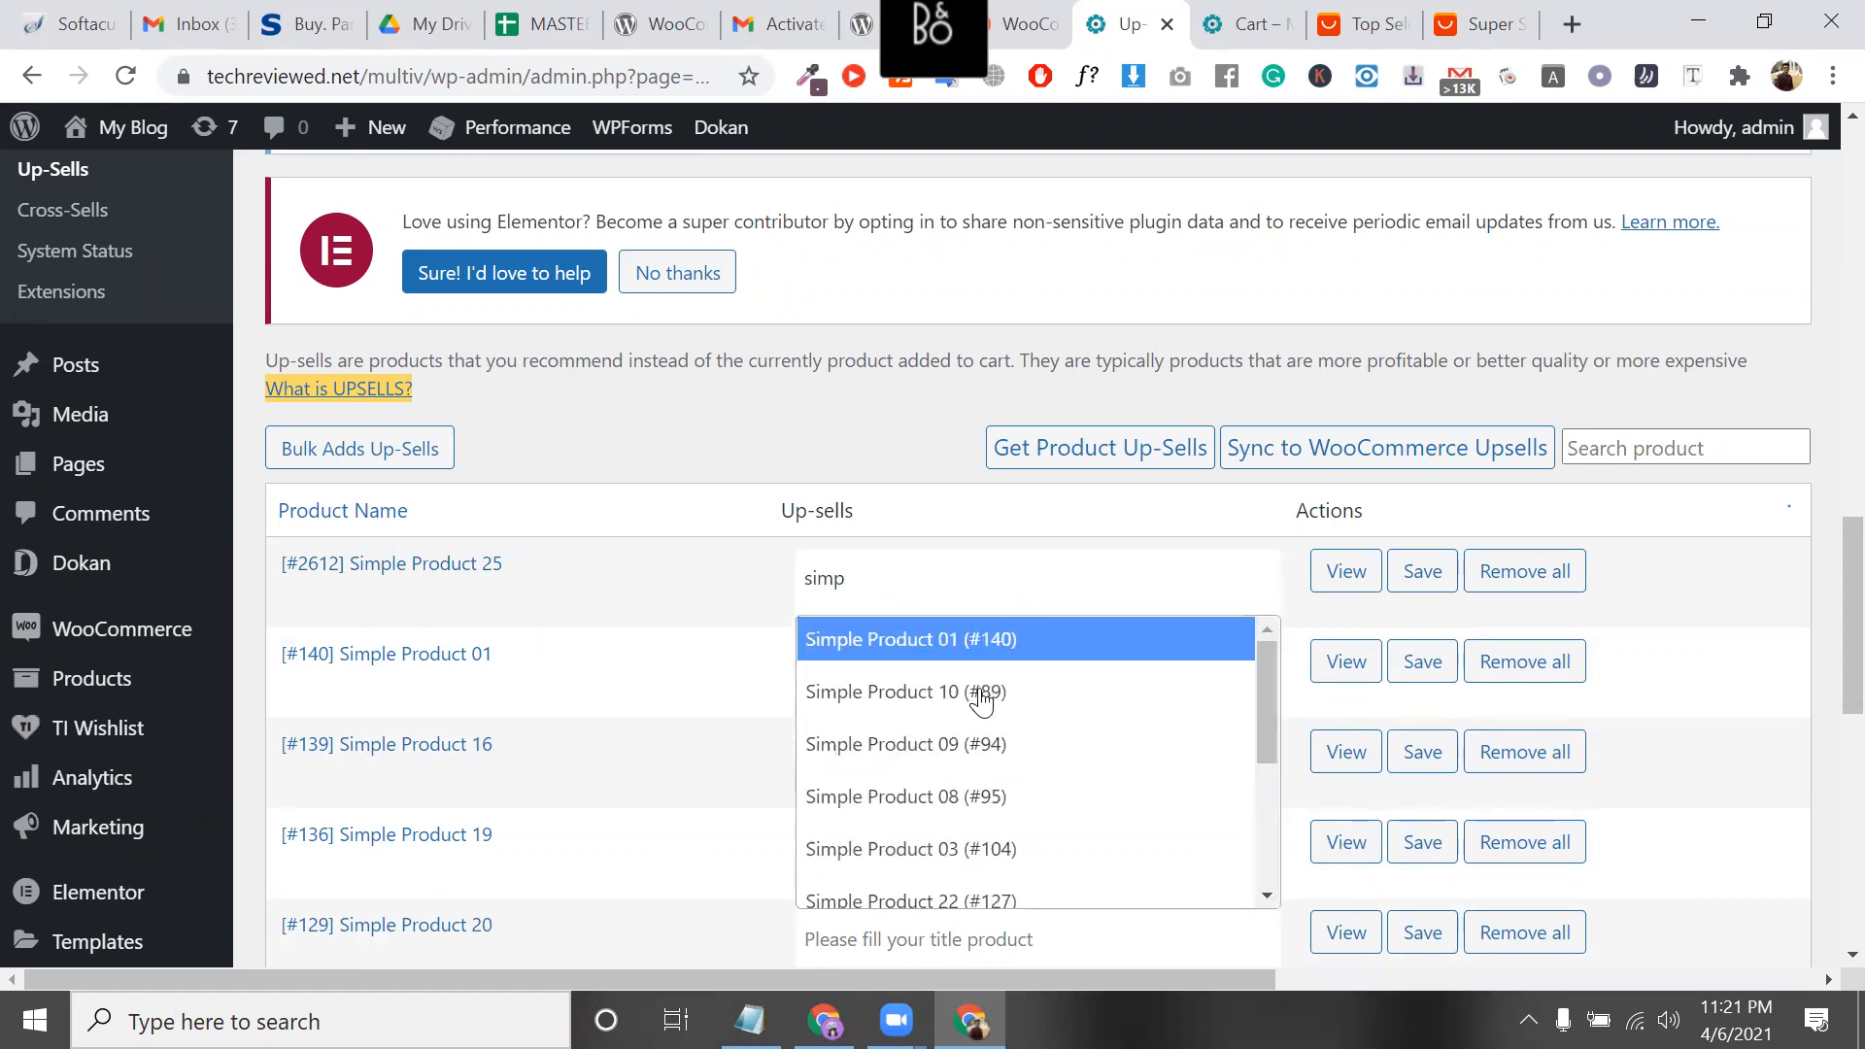
click(975, 659)
click(982, 691)
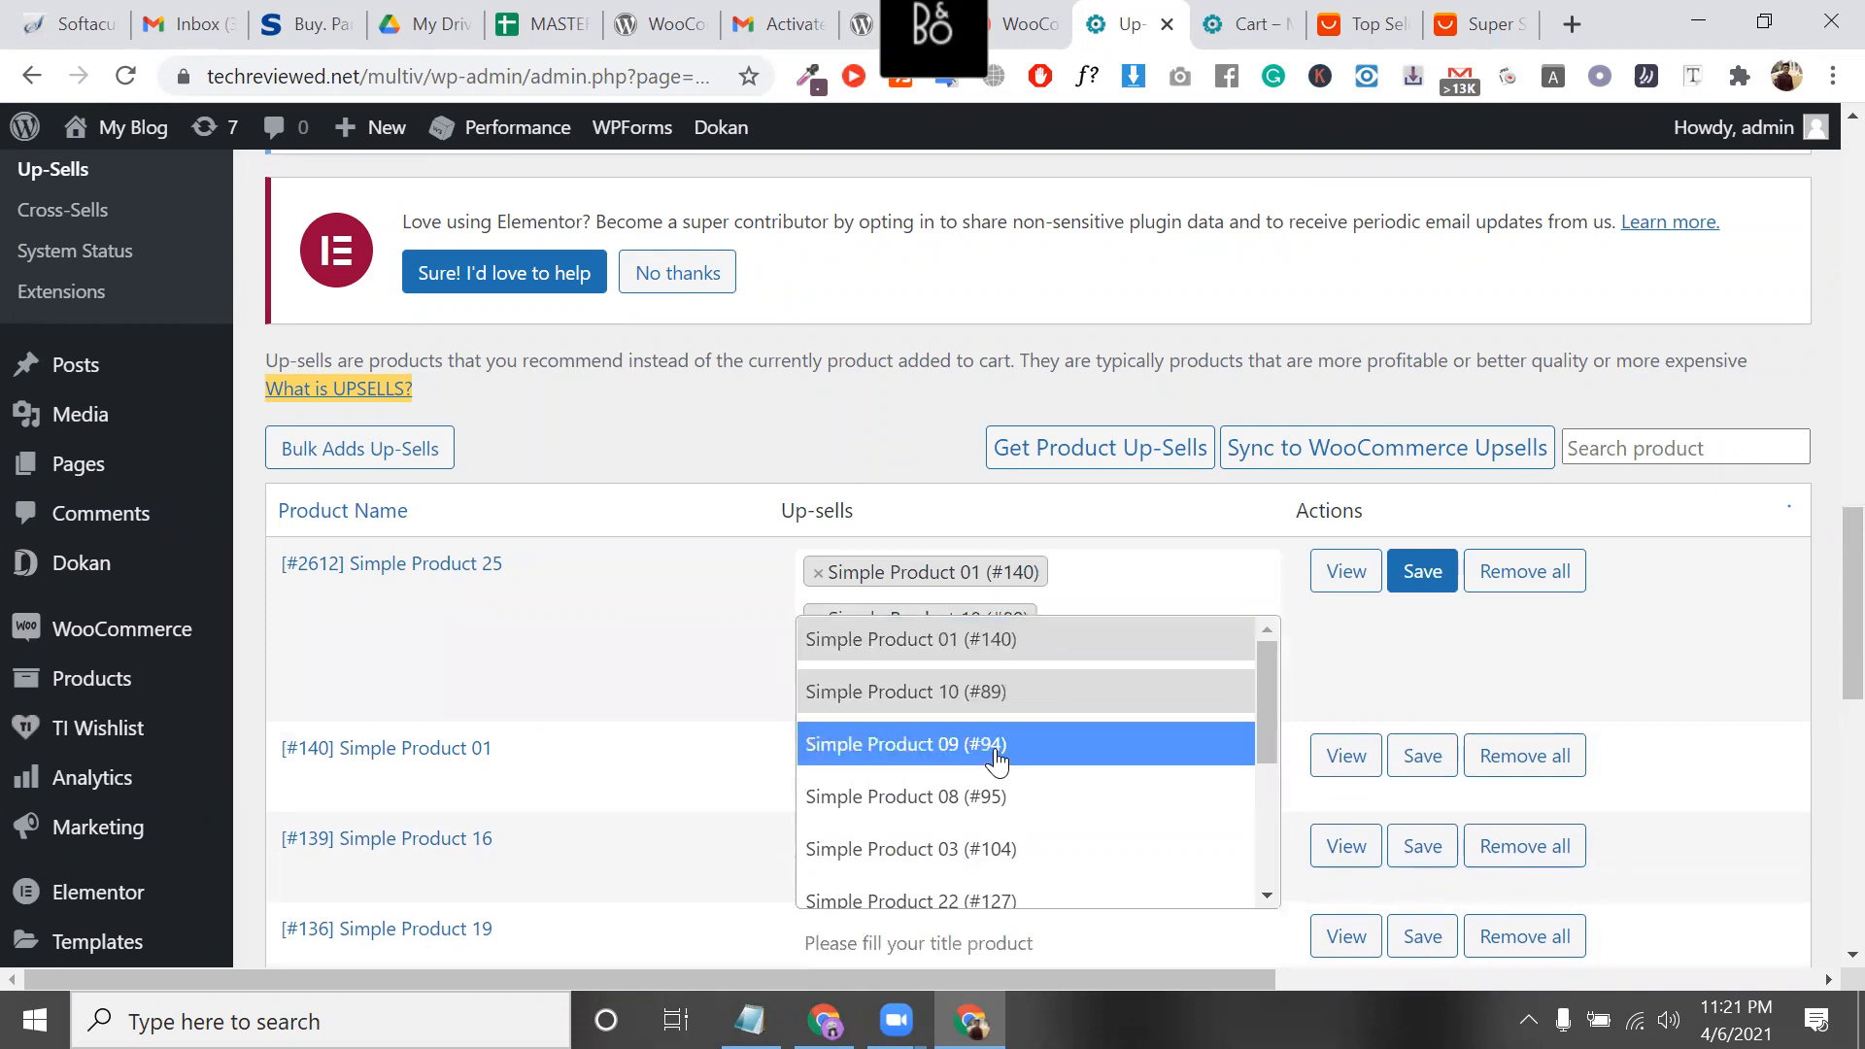
click(1424, 572)
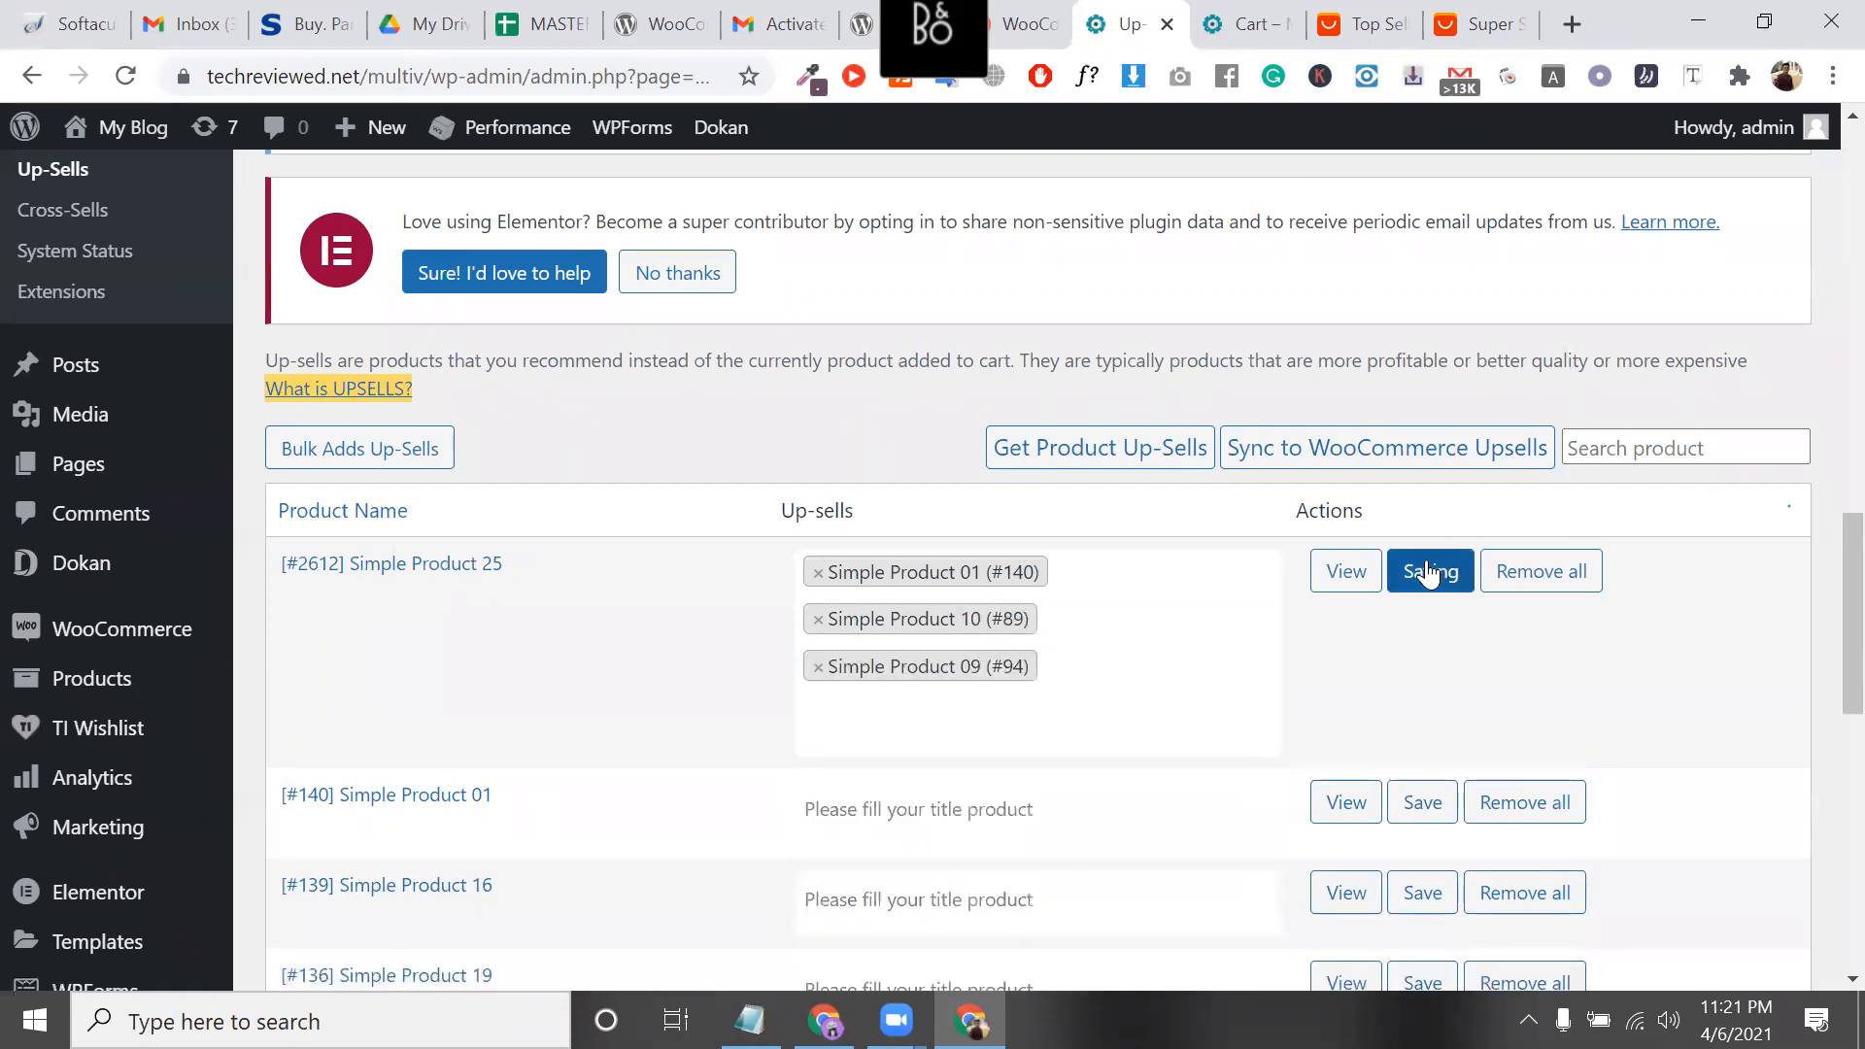
scroll(1429, 573, down, 1)
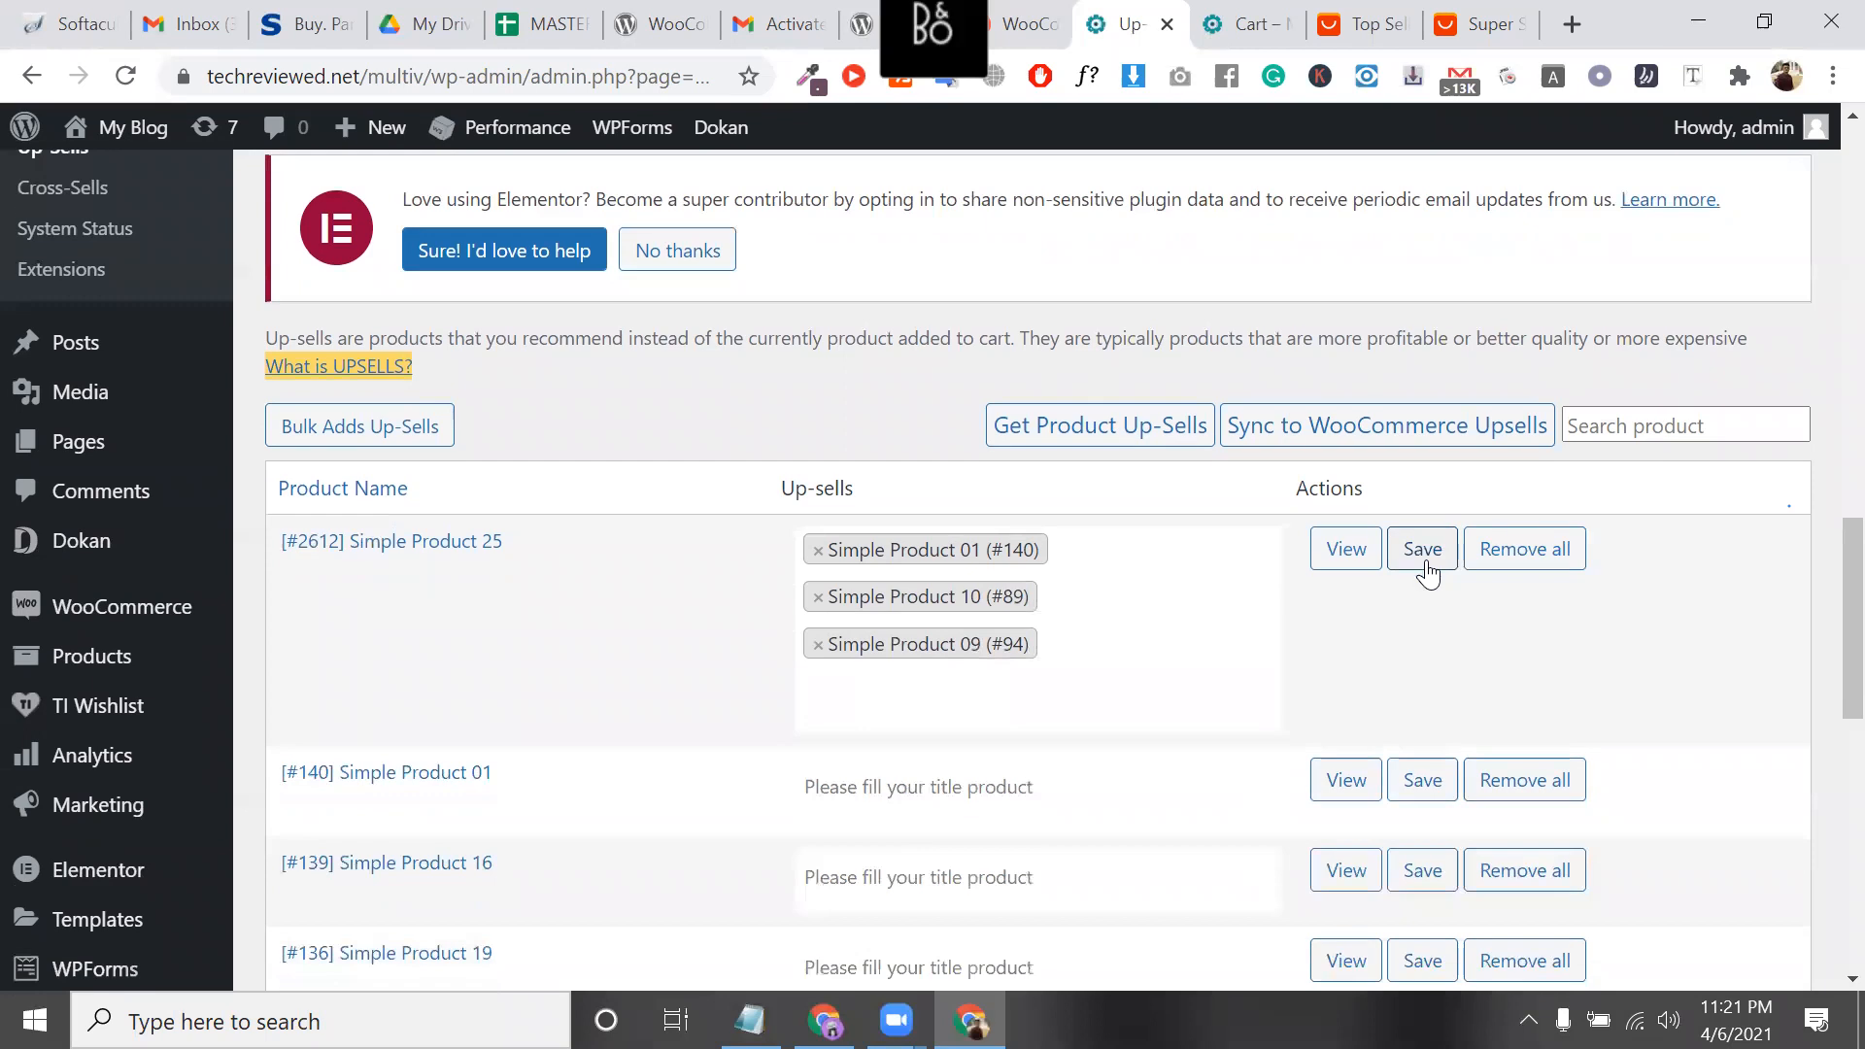
Assign Simple Product 09 and Simple Product 08 as up-sells of Simple Product 01 and save the row
scroll(476, 525, down, 3)
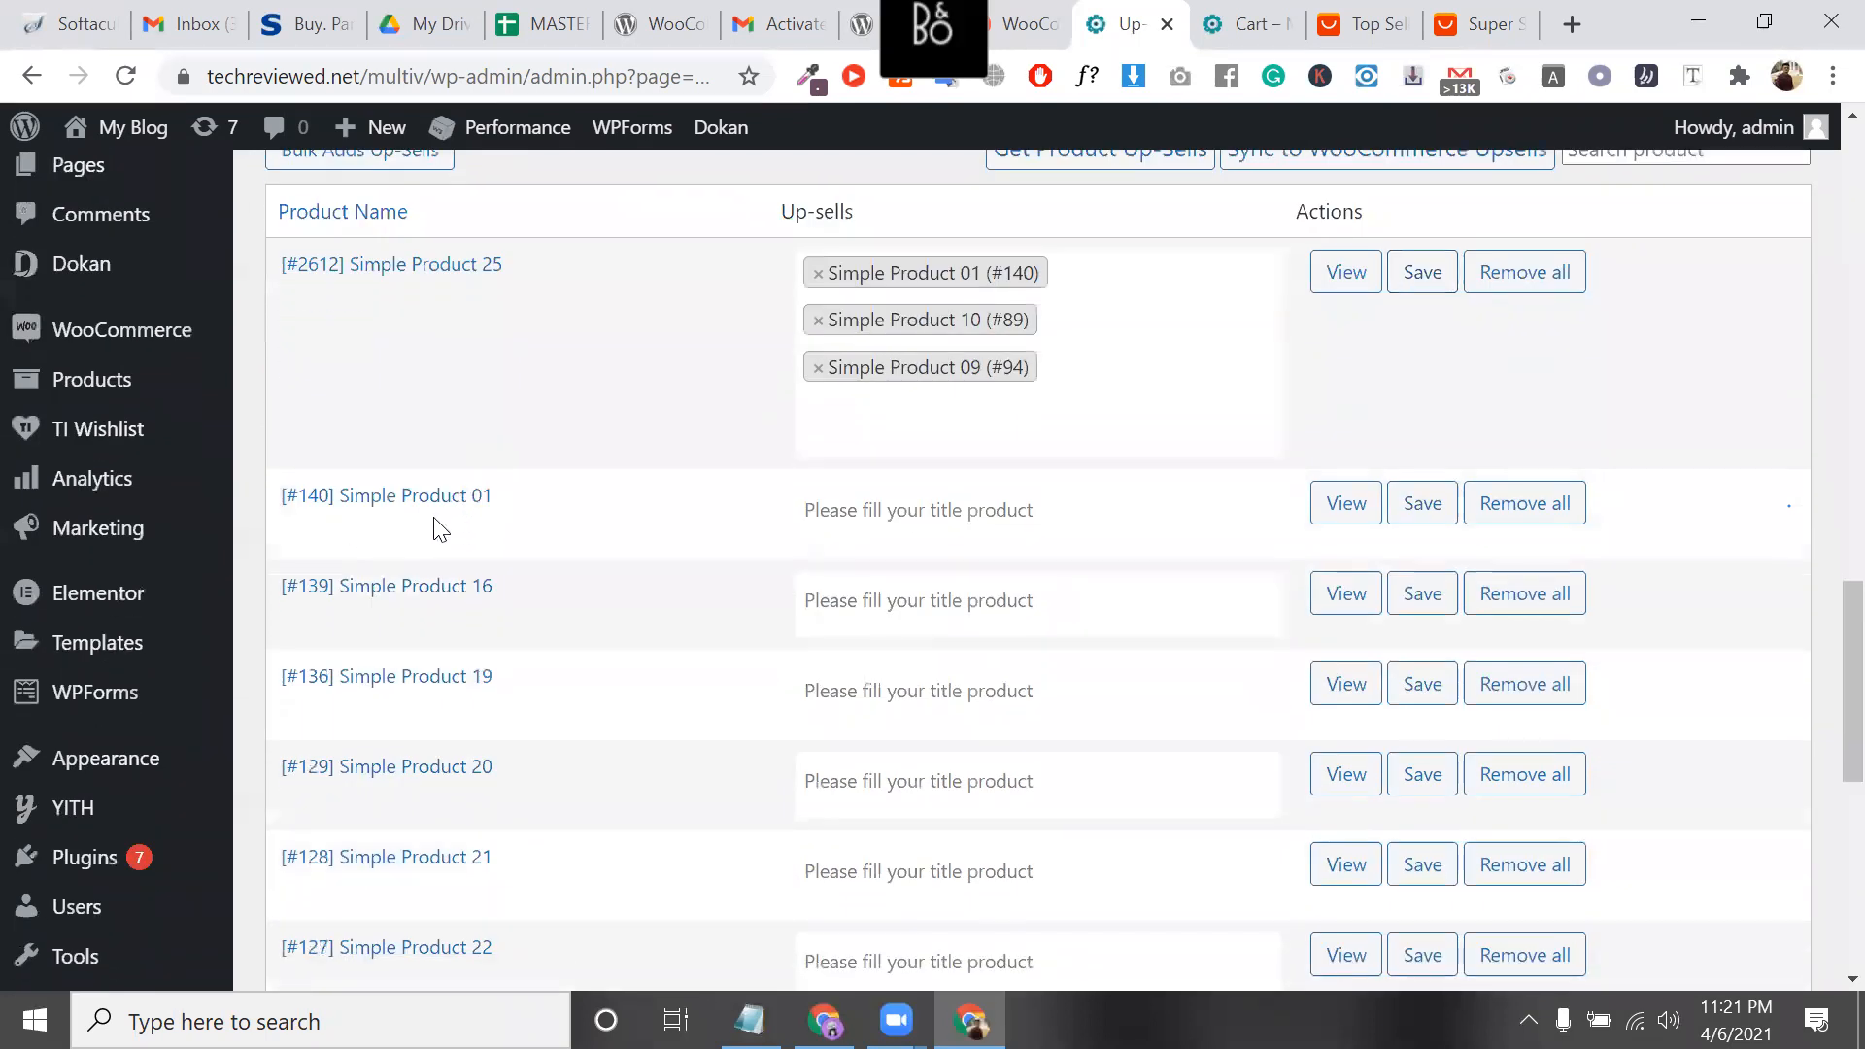
click(854, 514)
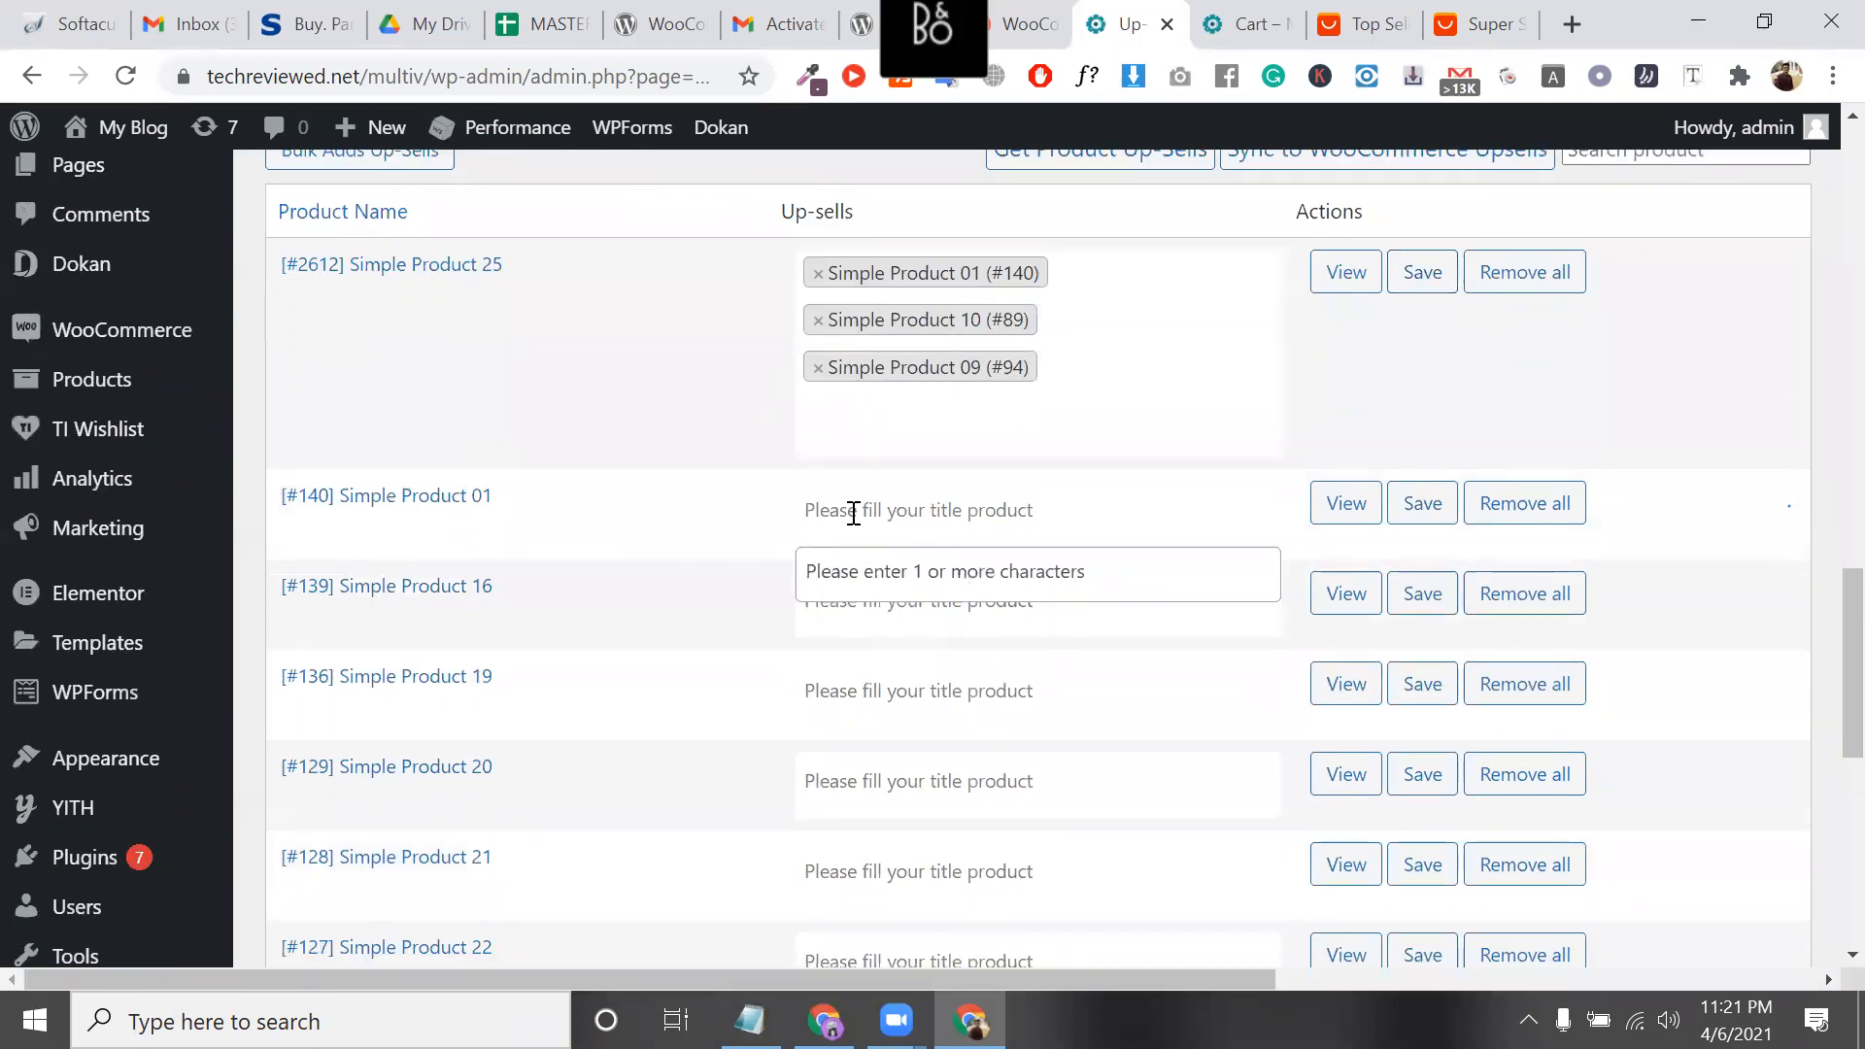
text(simp)
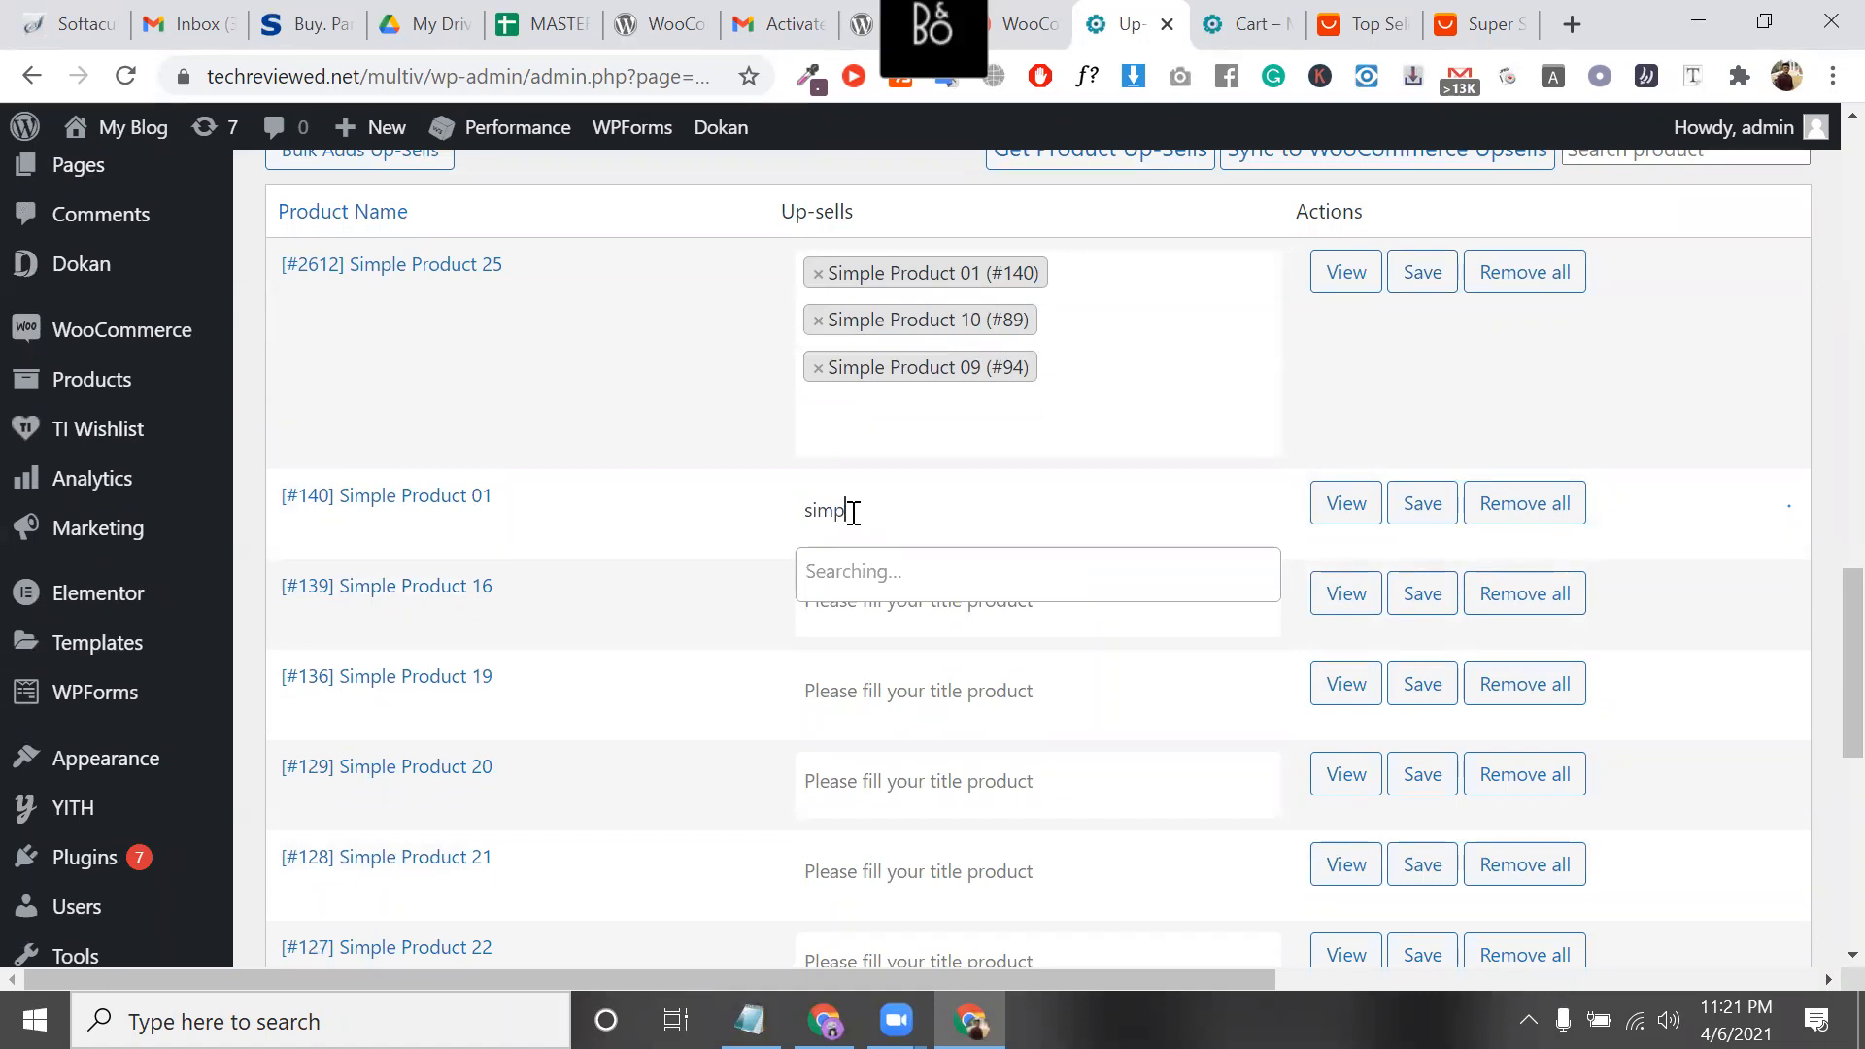
click(977, 738)
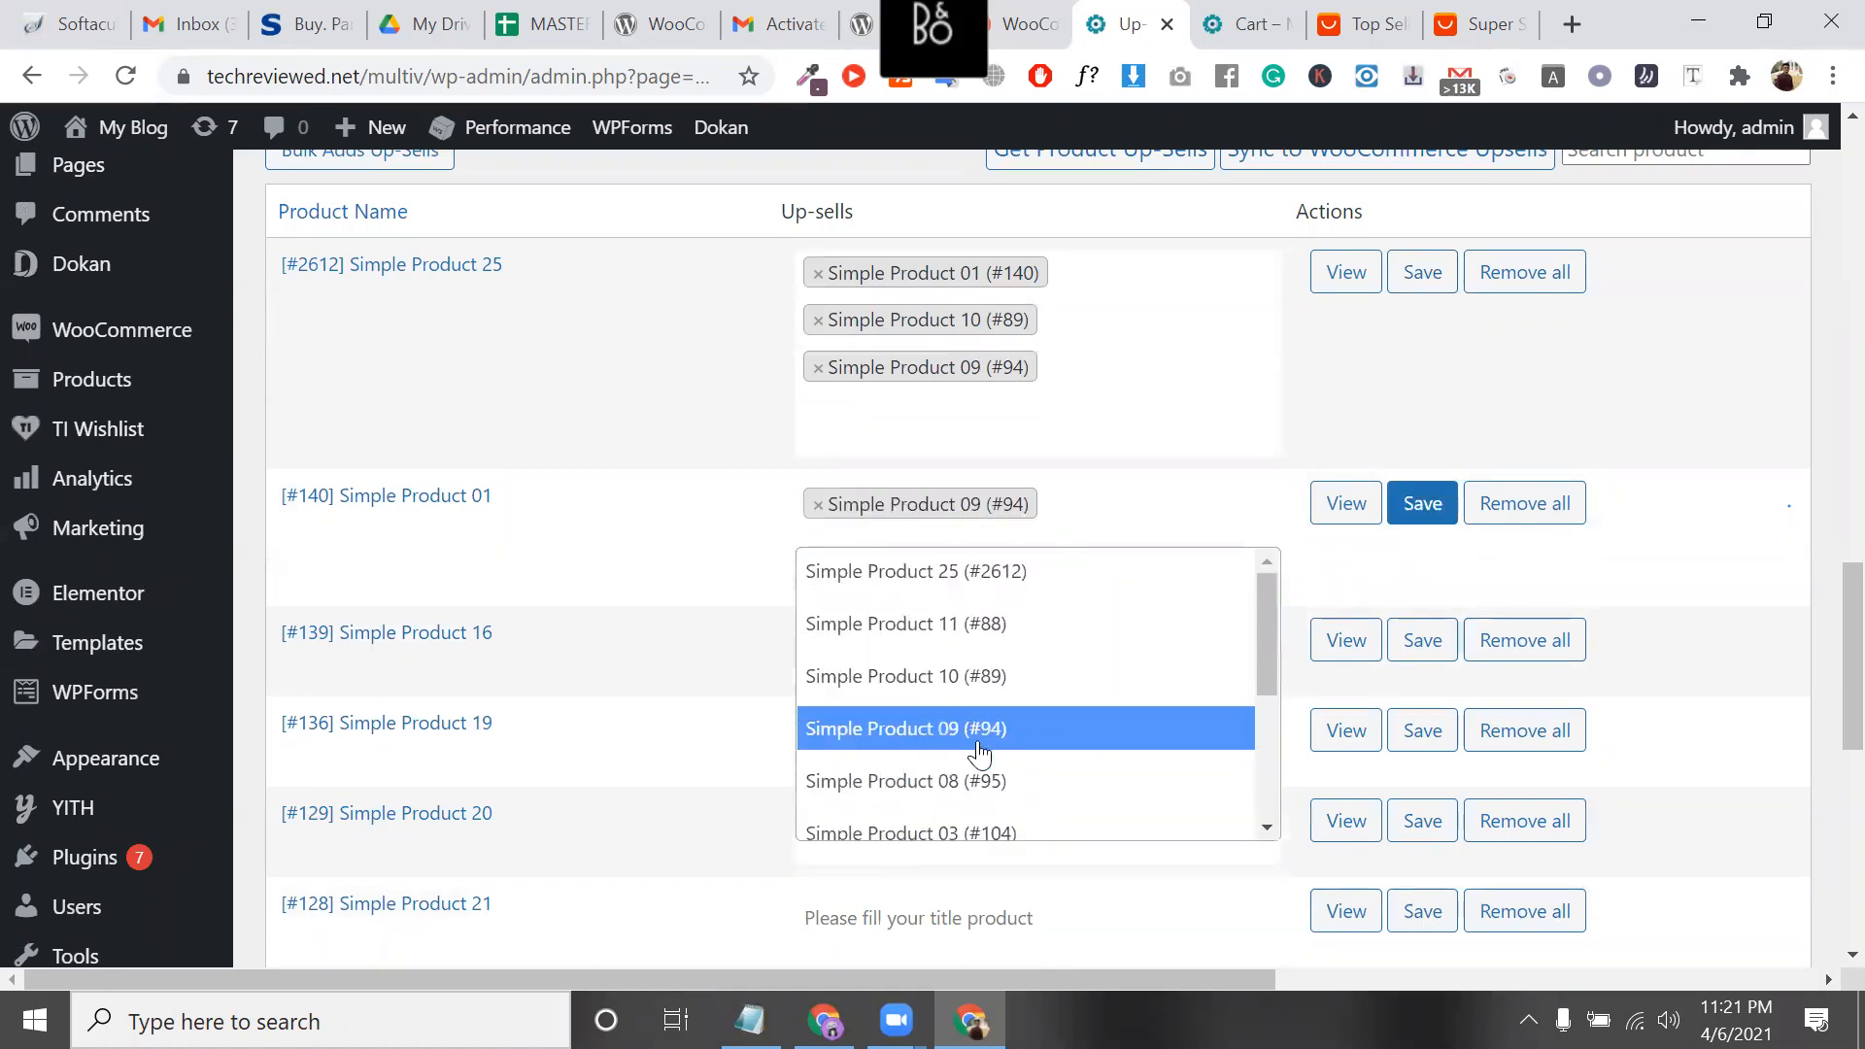
click(991, 780)
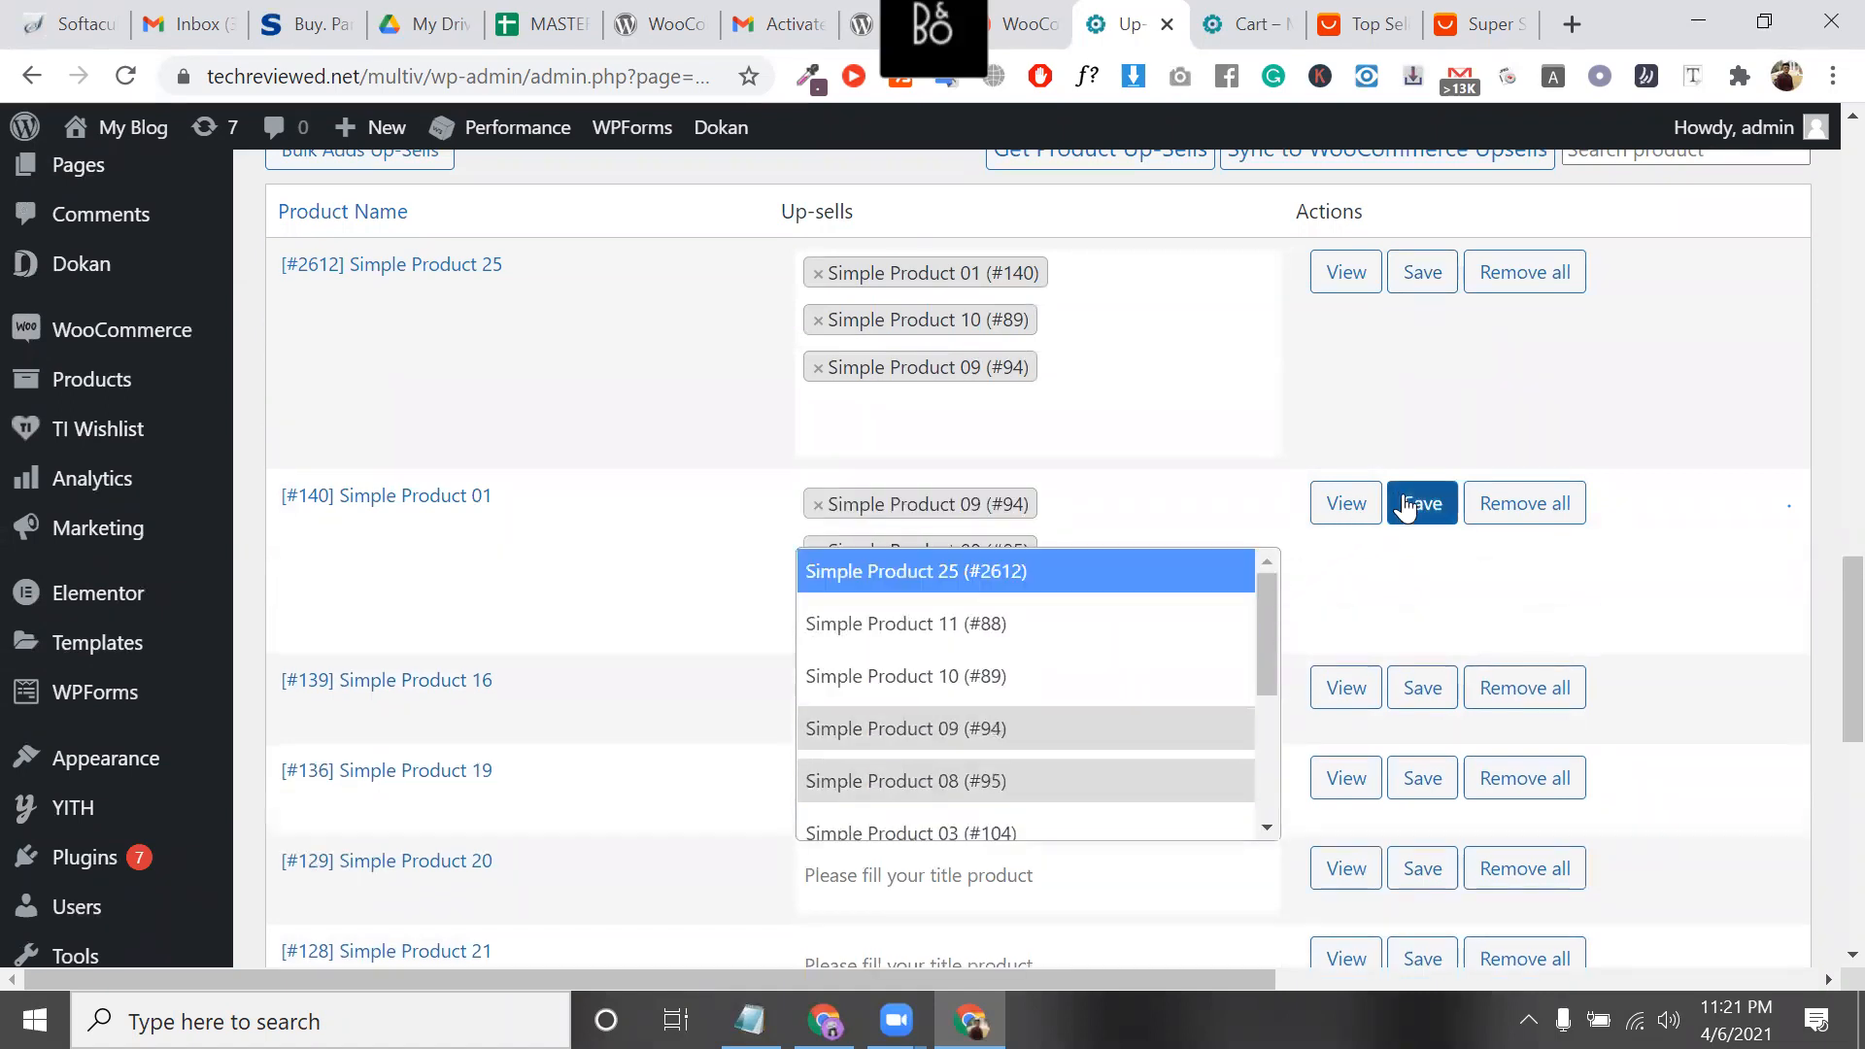
click(1413, 501)
Look over the remaining products in the up-sells table, and open the Cross-Sells page's product table
scroll(1069, 595, down, 7)
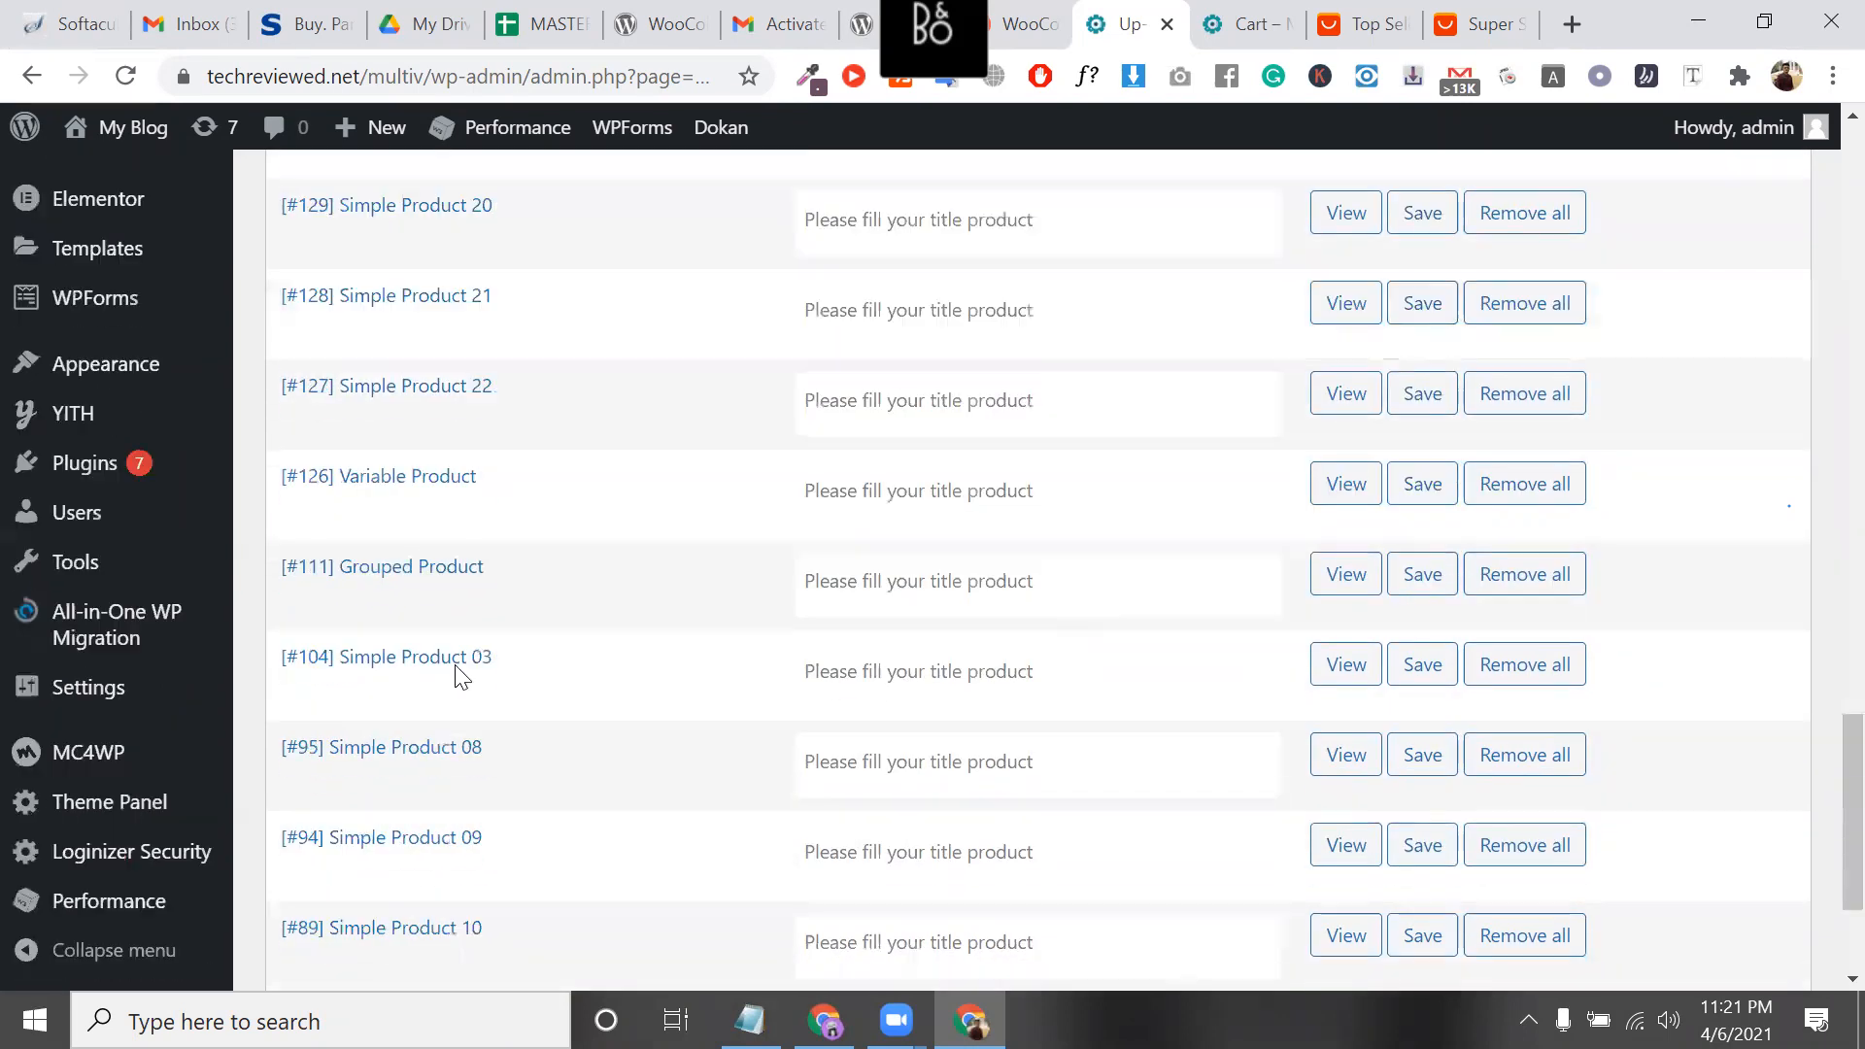
scroll(78, 389, up, 5)
scroll(78, 388, up, 3)
scroll(109, 390, up, 5)
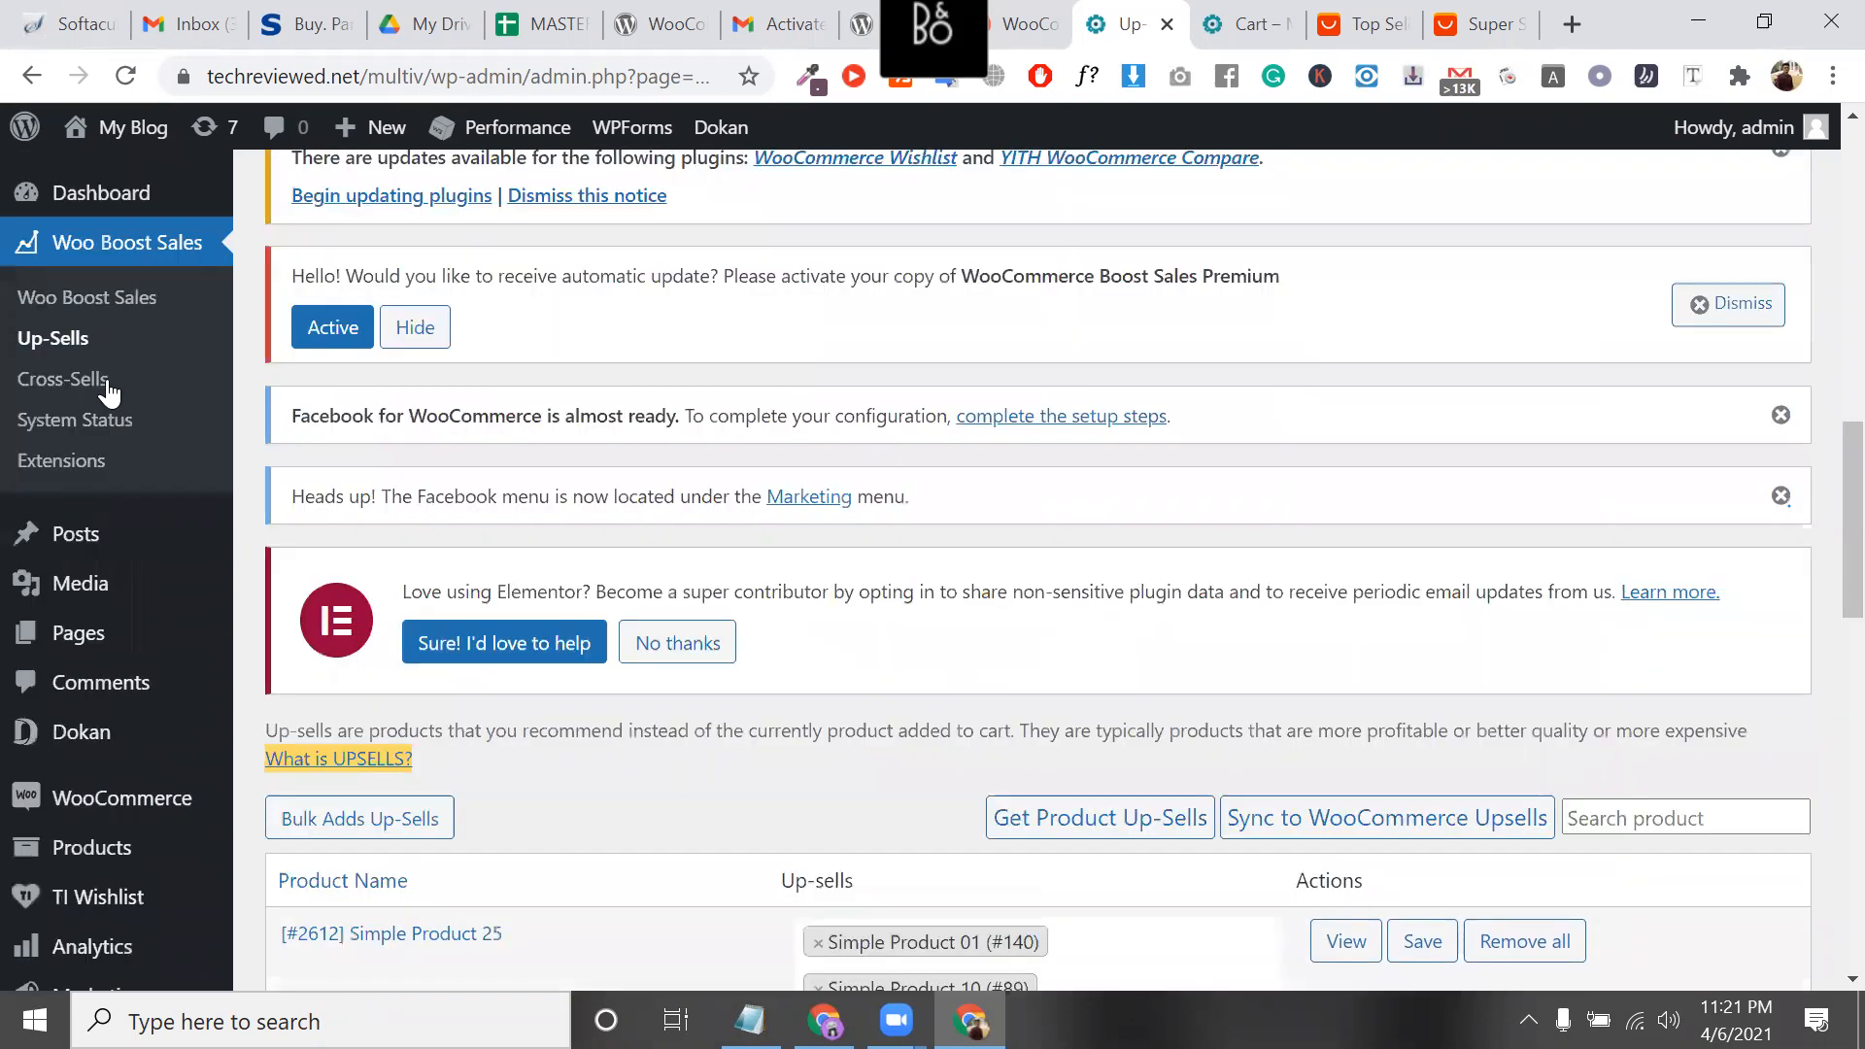
scroll(109, 390, up, 6)
click(105, 382)
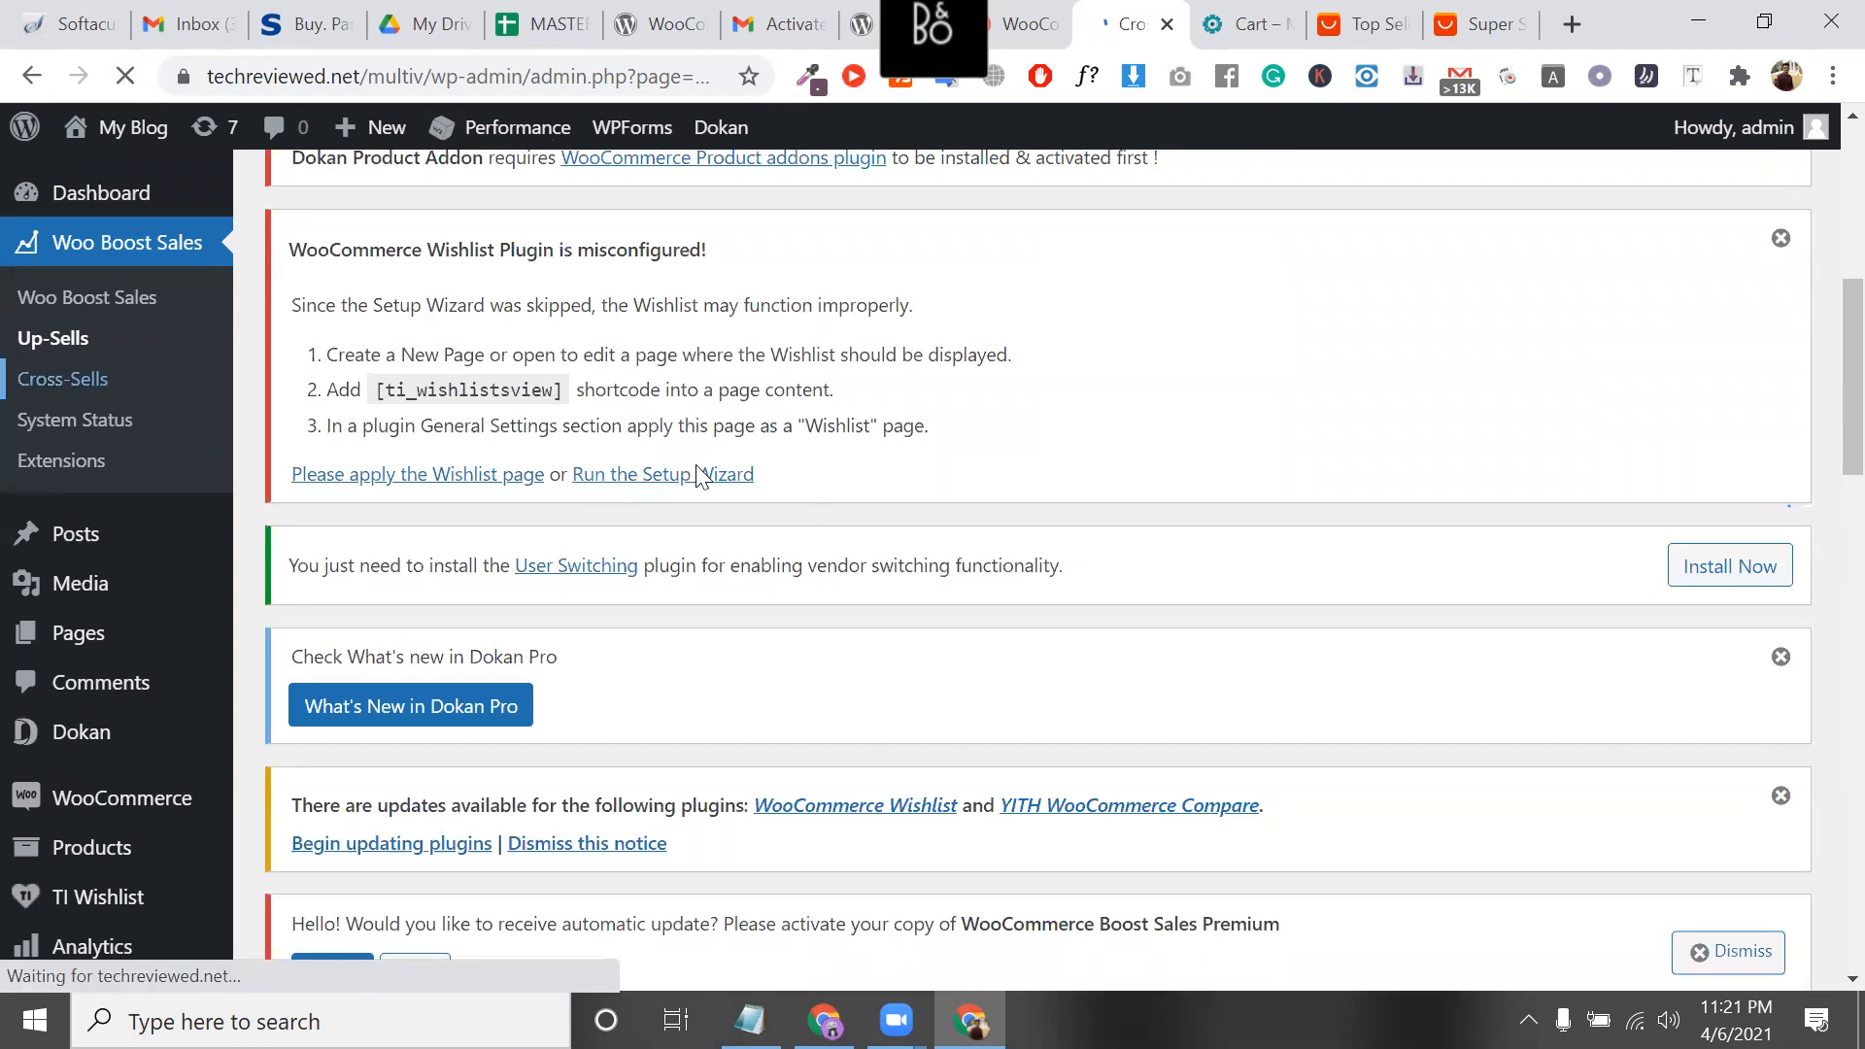
scroll(674, 698, down, 5)
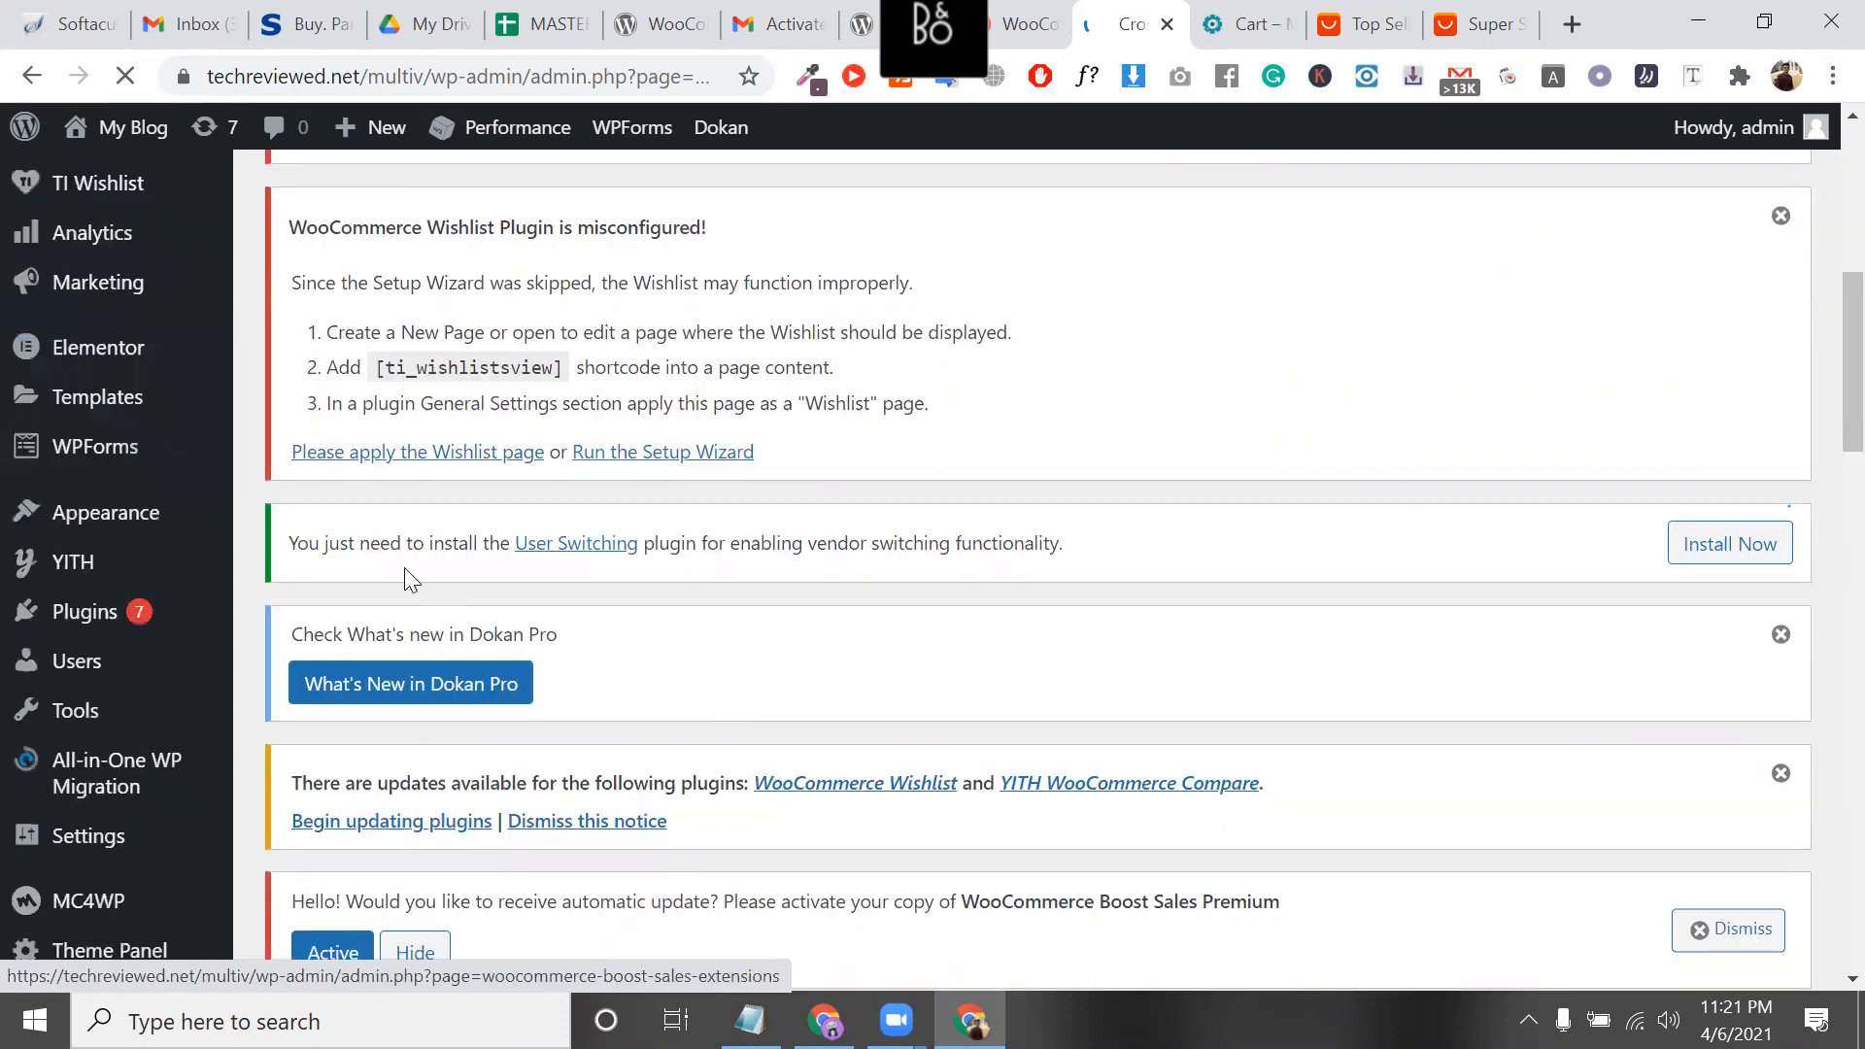
scroll(404, 568, down, 6)
scroll(491, 565, down, 5)
Try to use a bundle of other products as the cross-sell of Simple Product 25, searching for "simp"
click(911, 604)
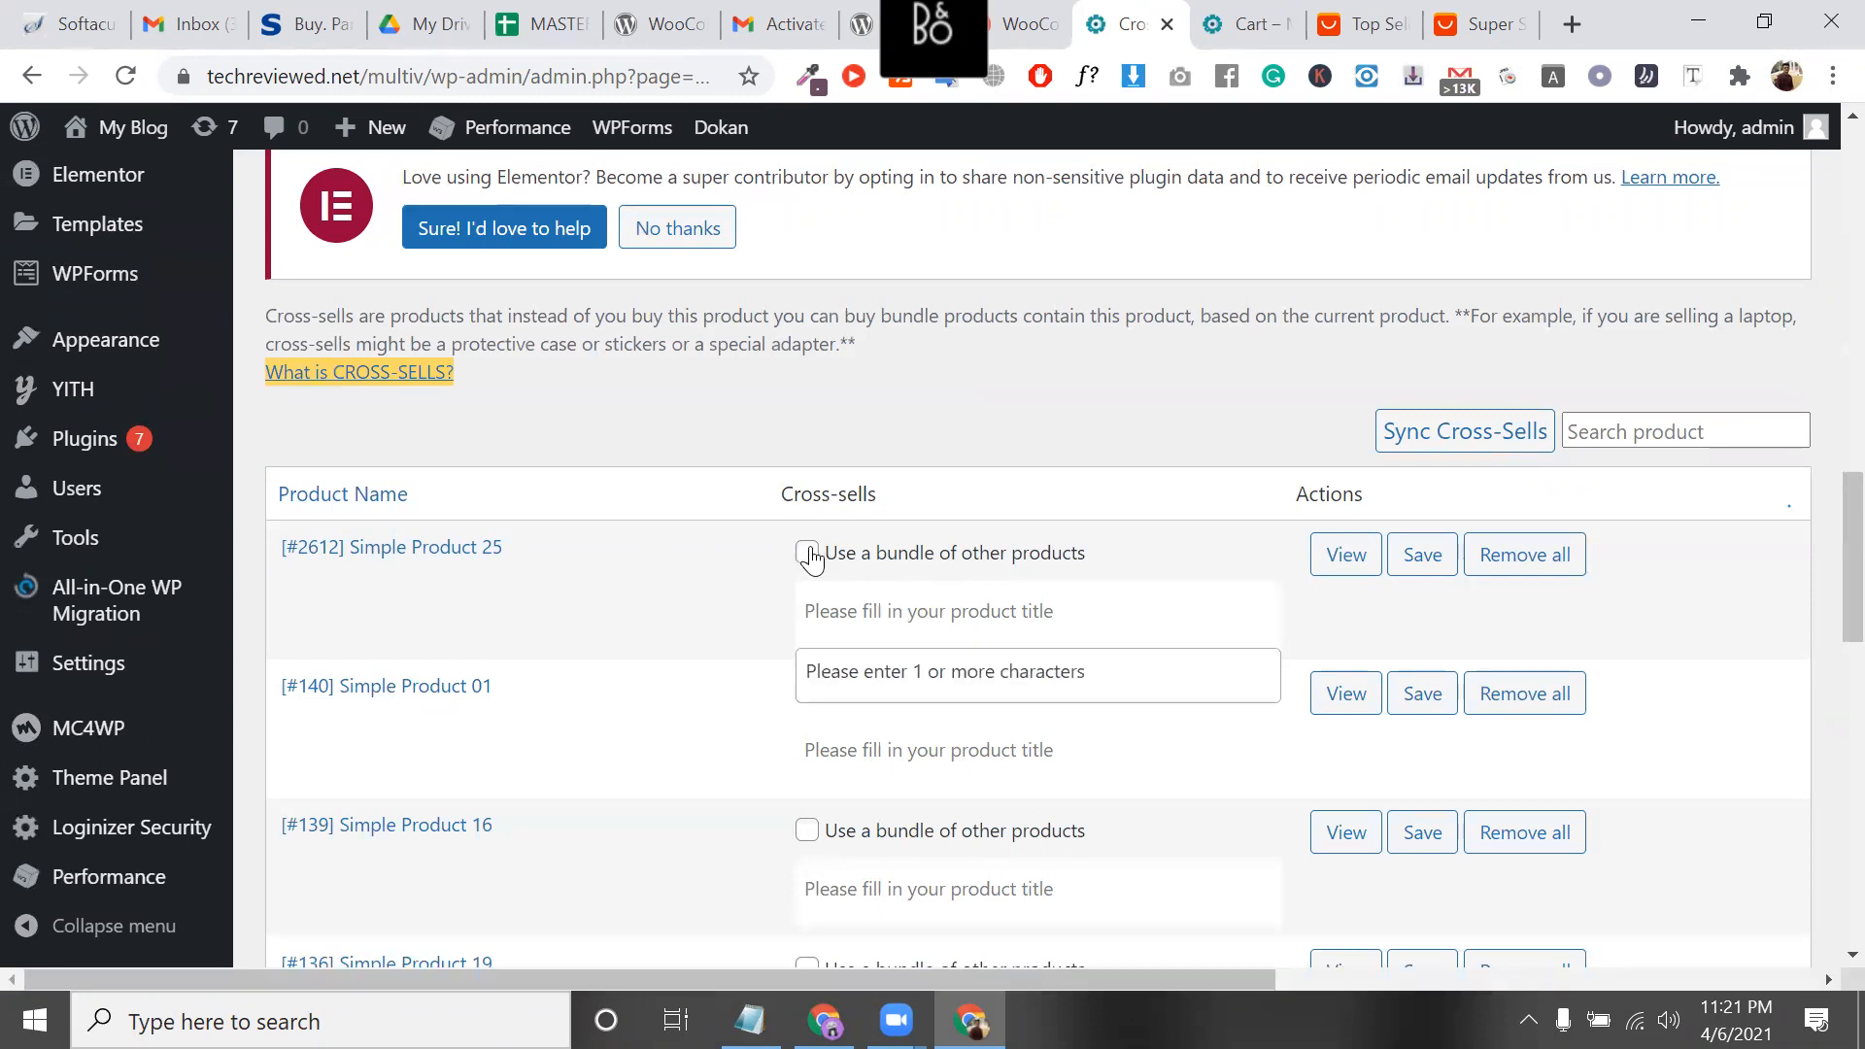
click(808, 553)
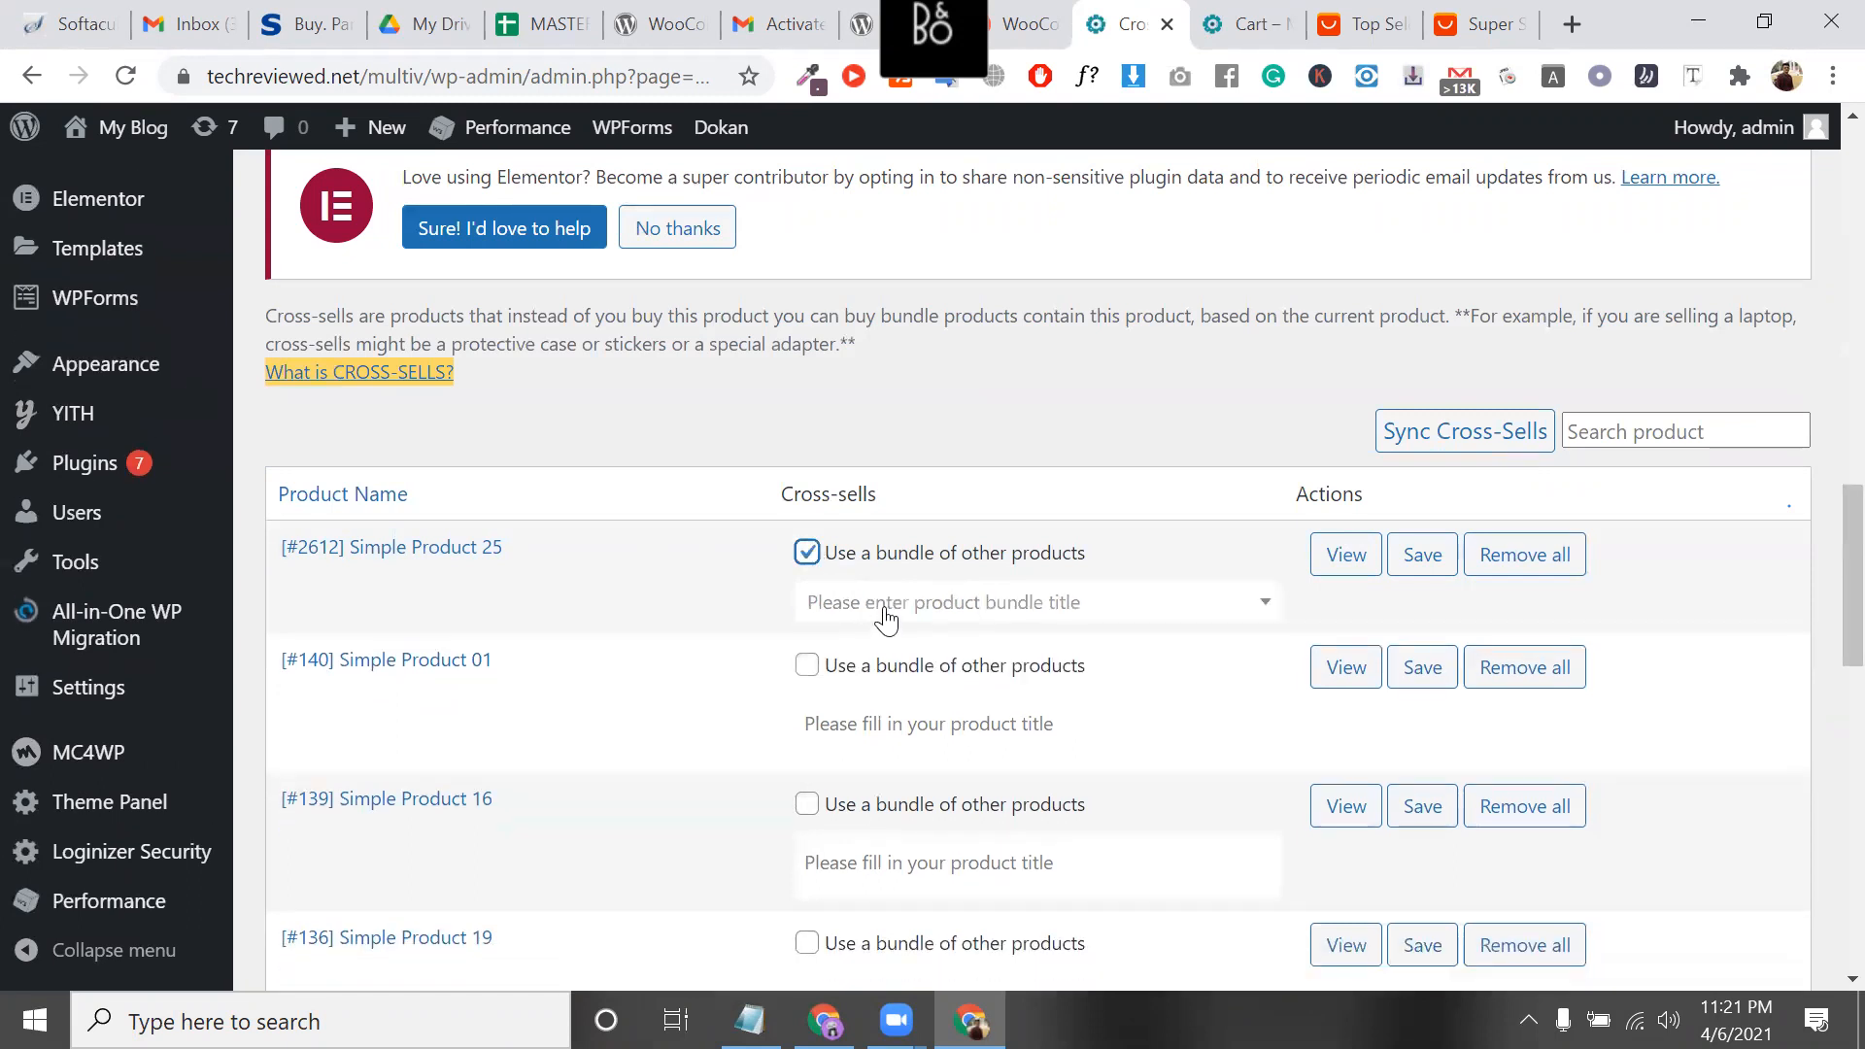
click(886, 612)
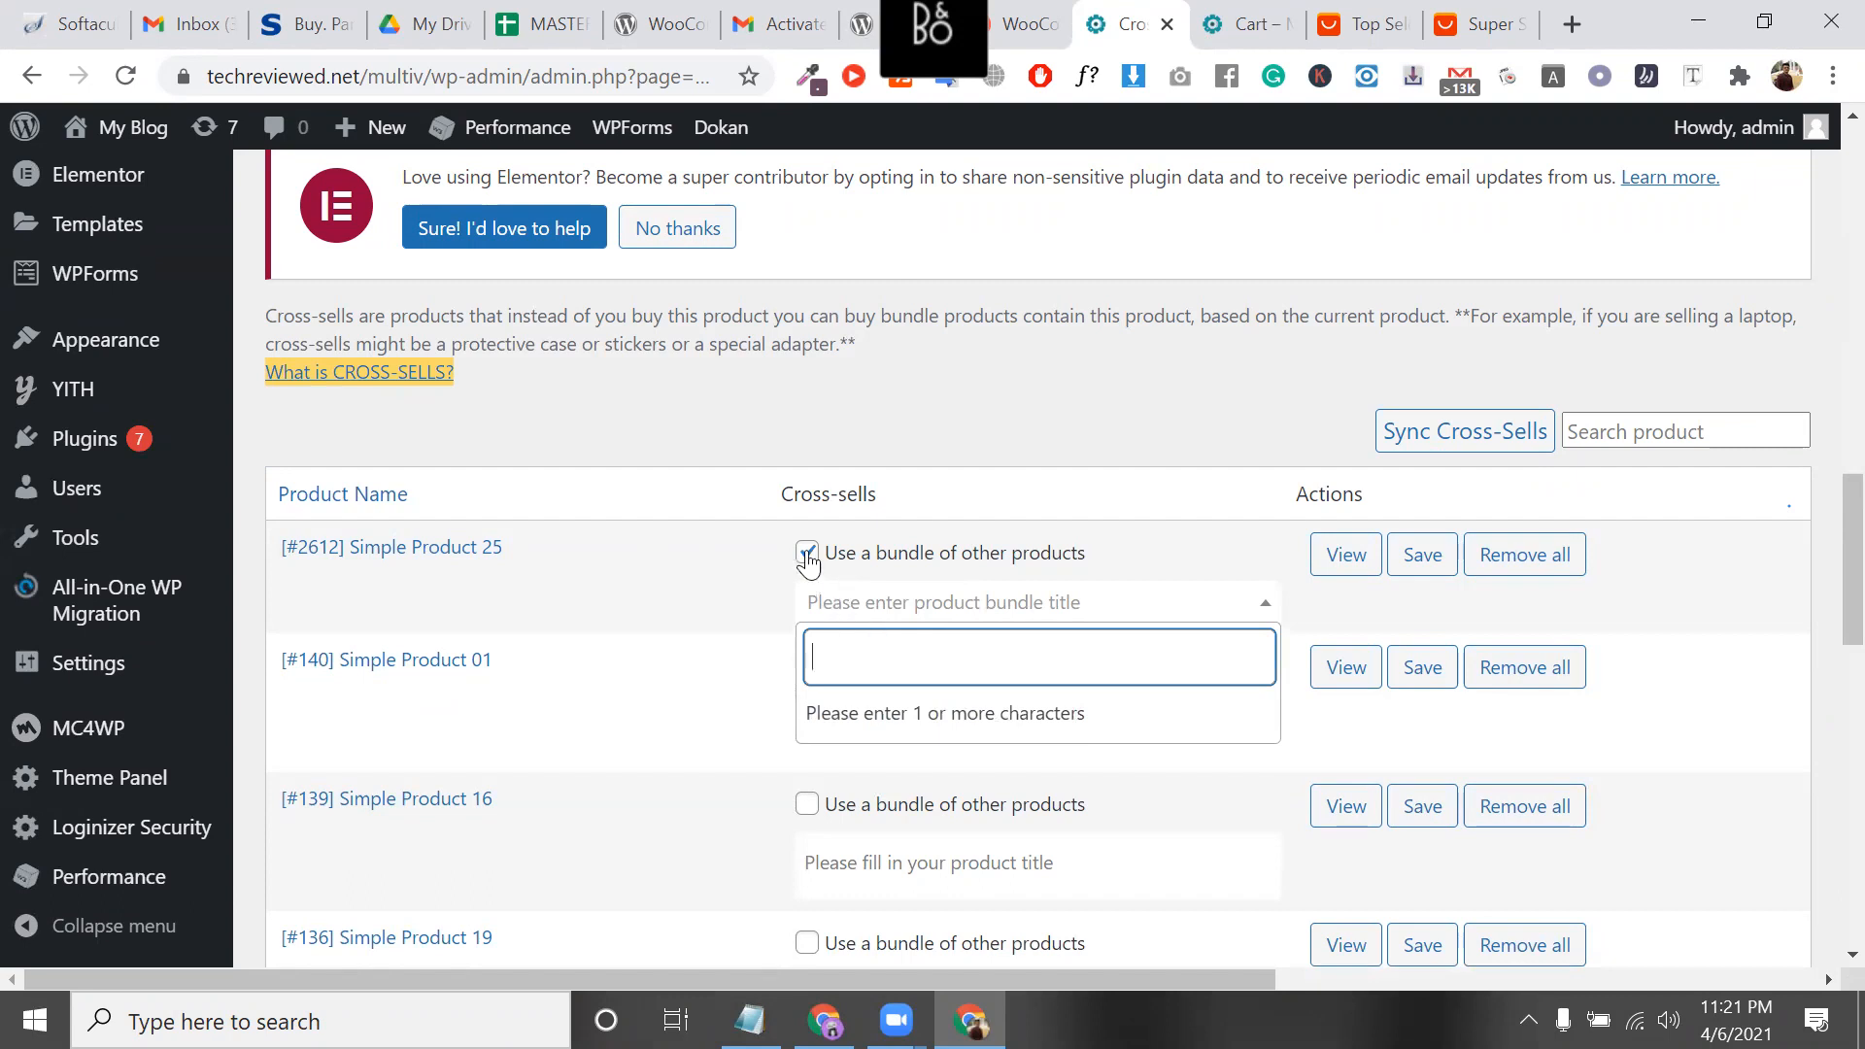
text(simp)
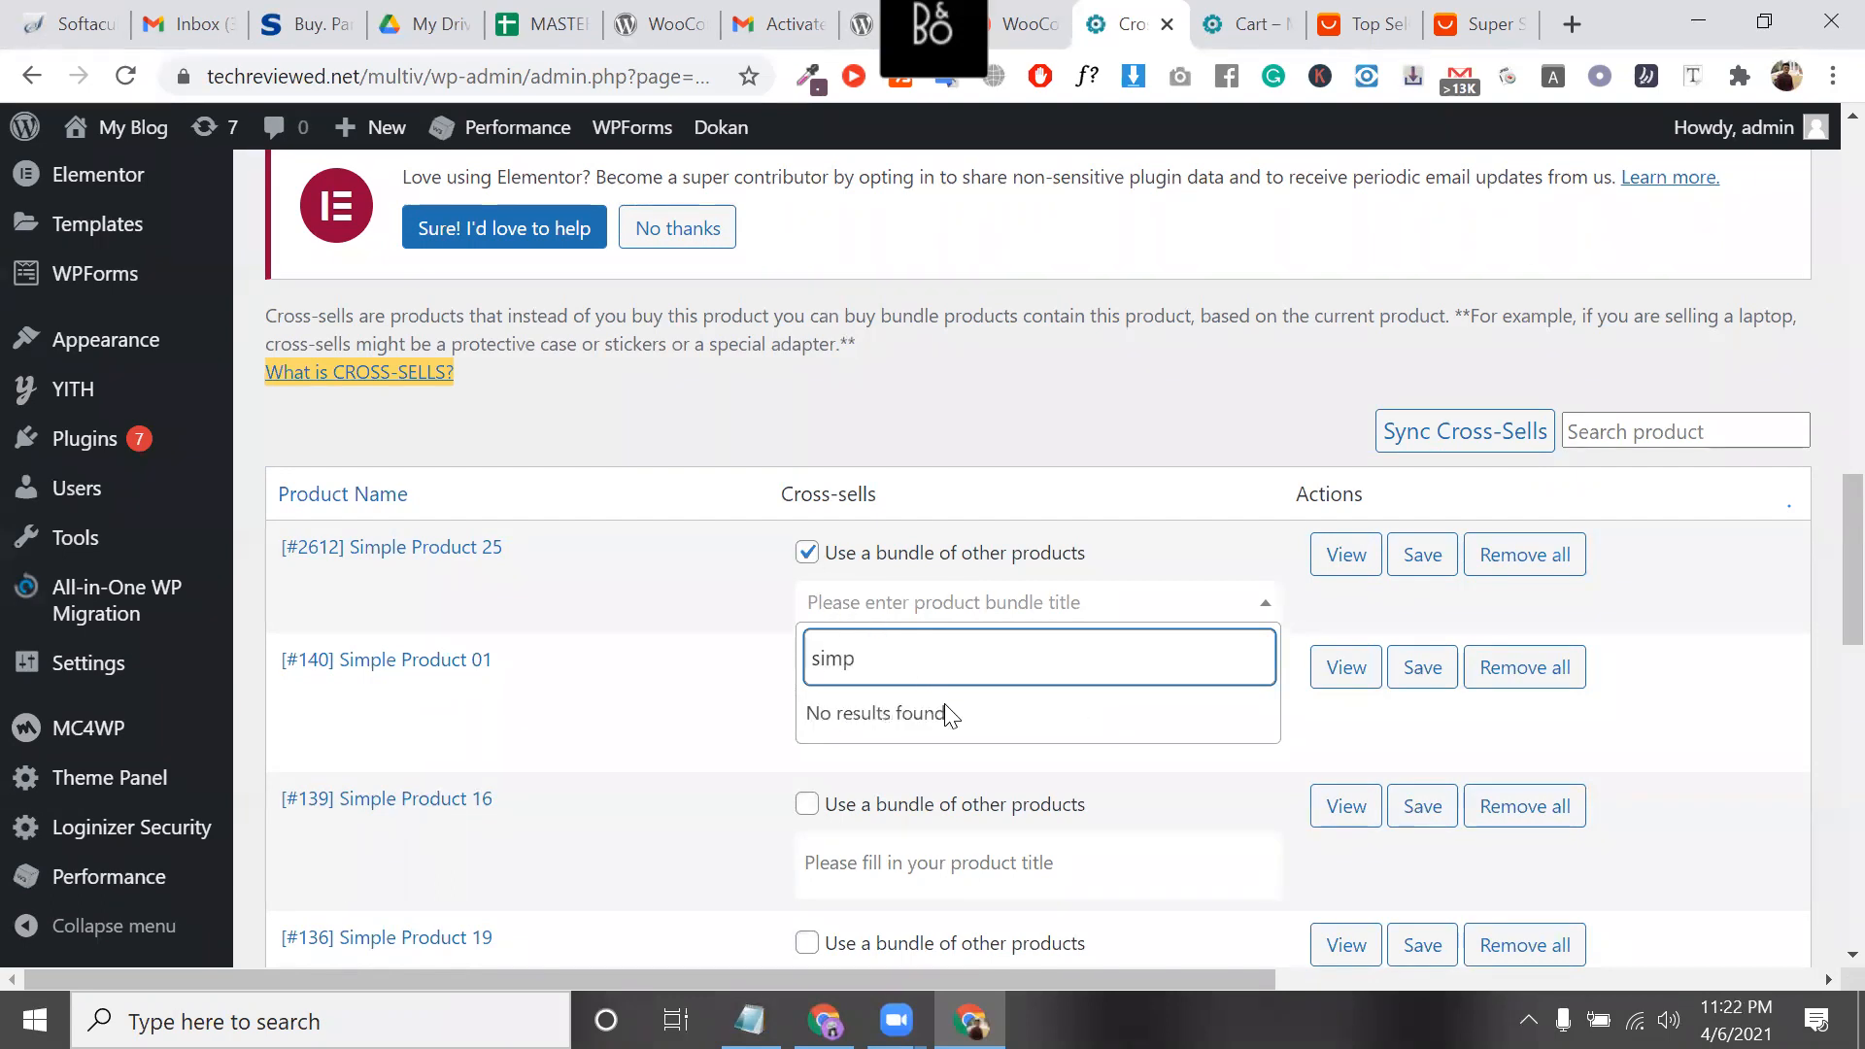
key(BackSpace)
key(BackSpace)
key(BackSpace)
key(BackSpace)
click(806, 552)
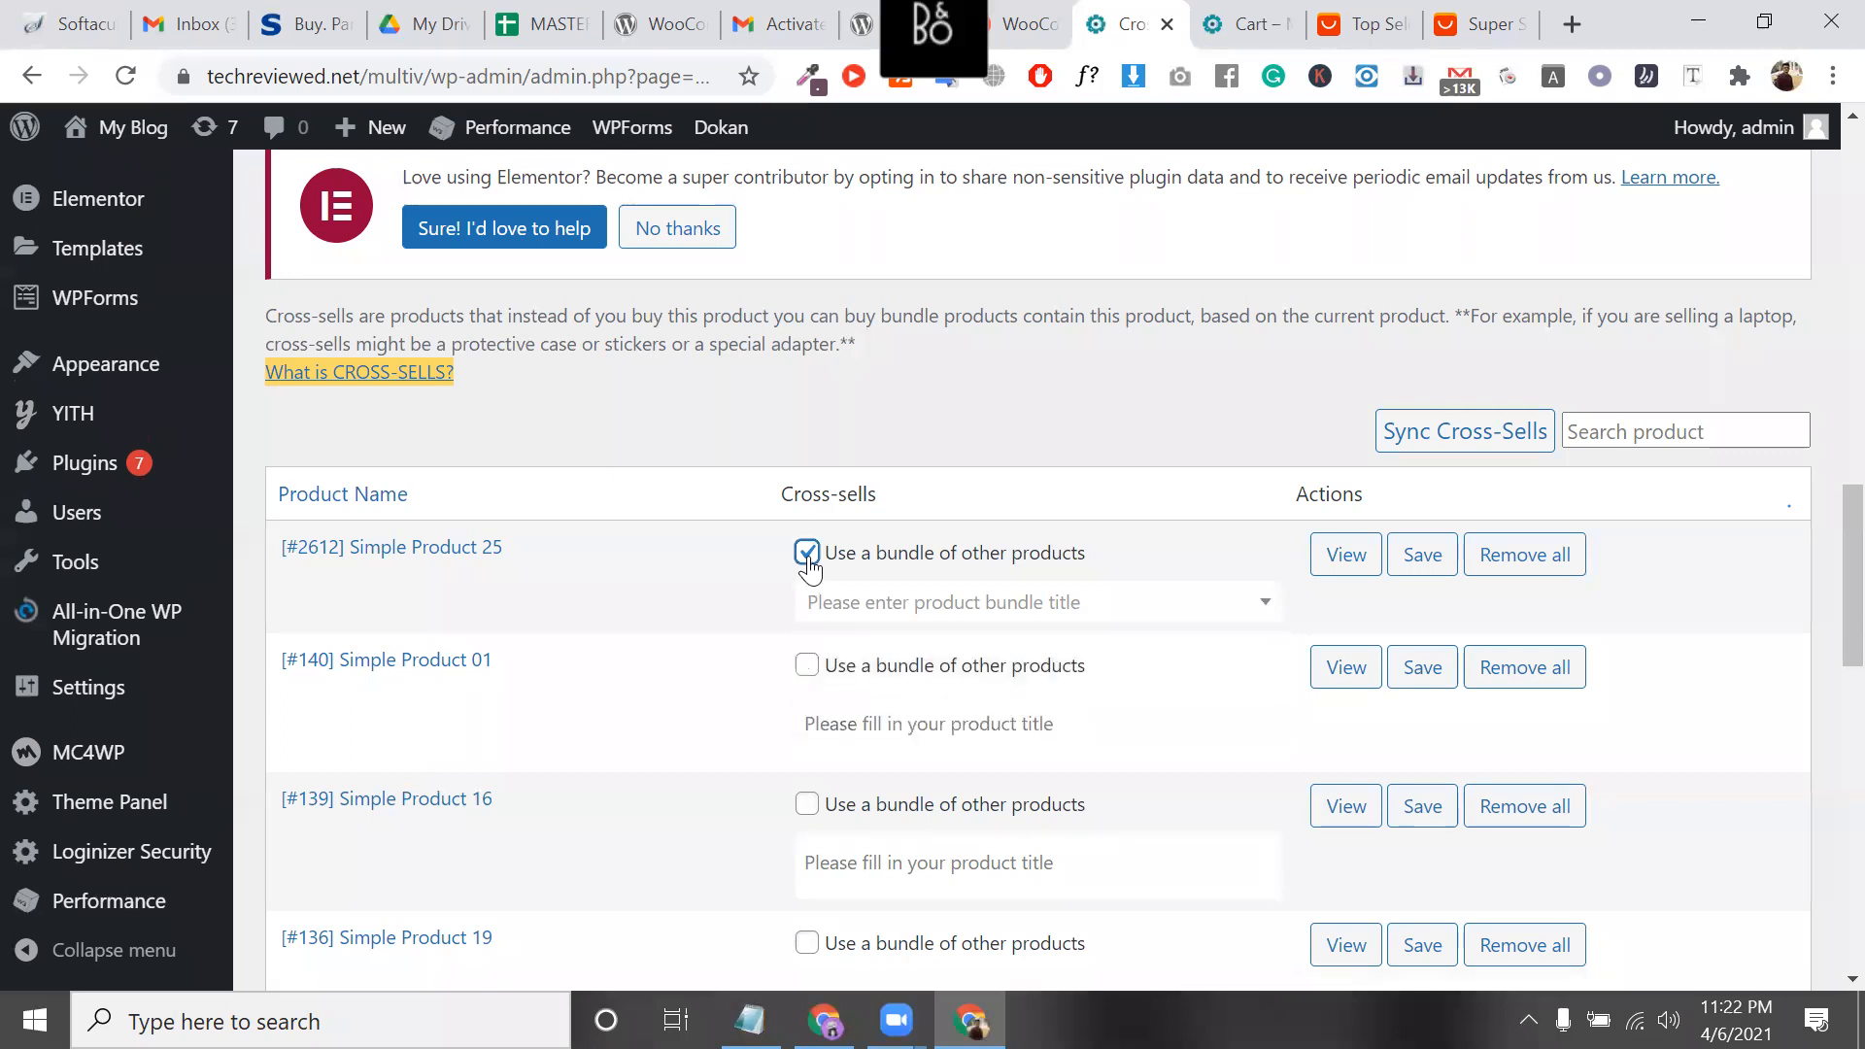
Assign Simple Product 01, Simple Product 10 and Simple Product 09 as cross-sells of Simple Product 25 and save the row
click(860, 604)
text(sim)
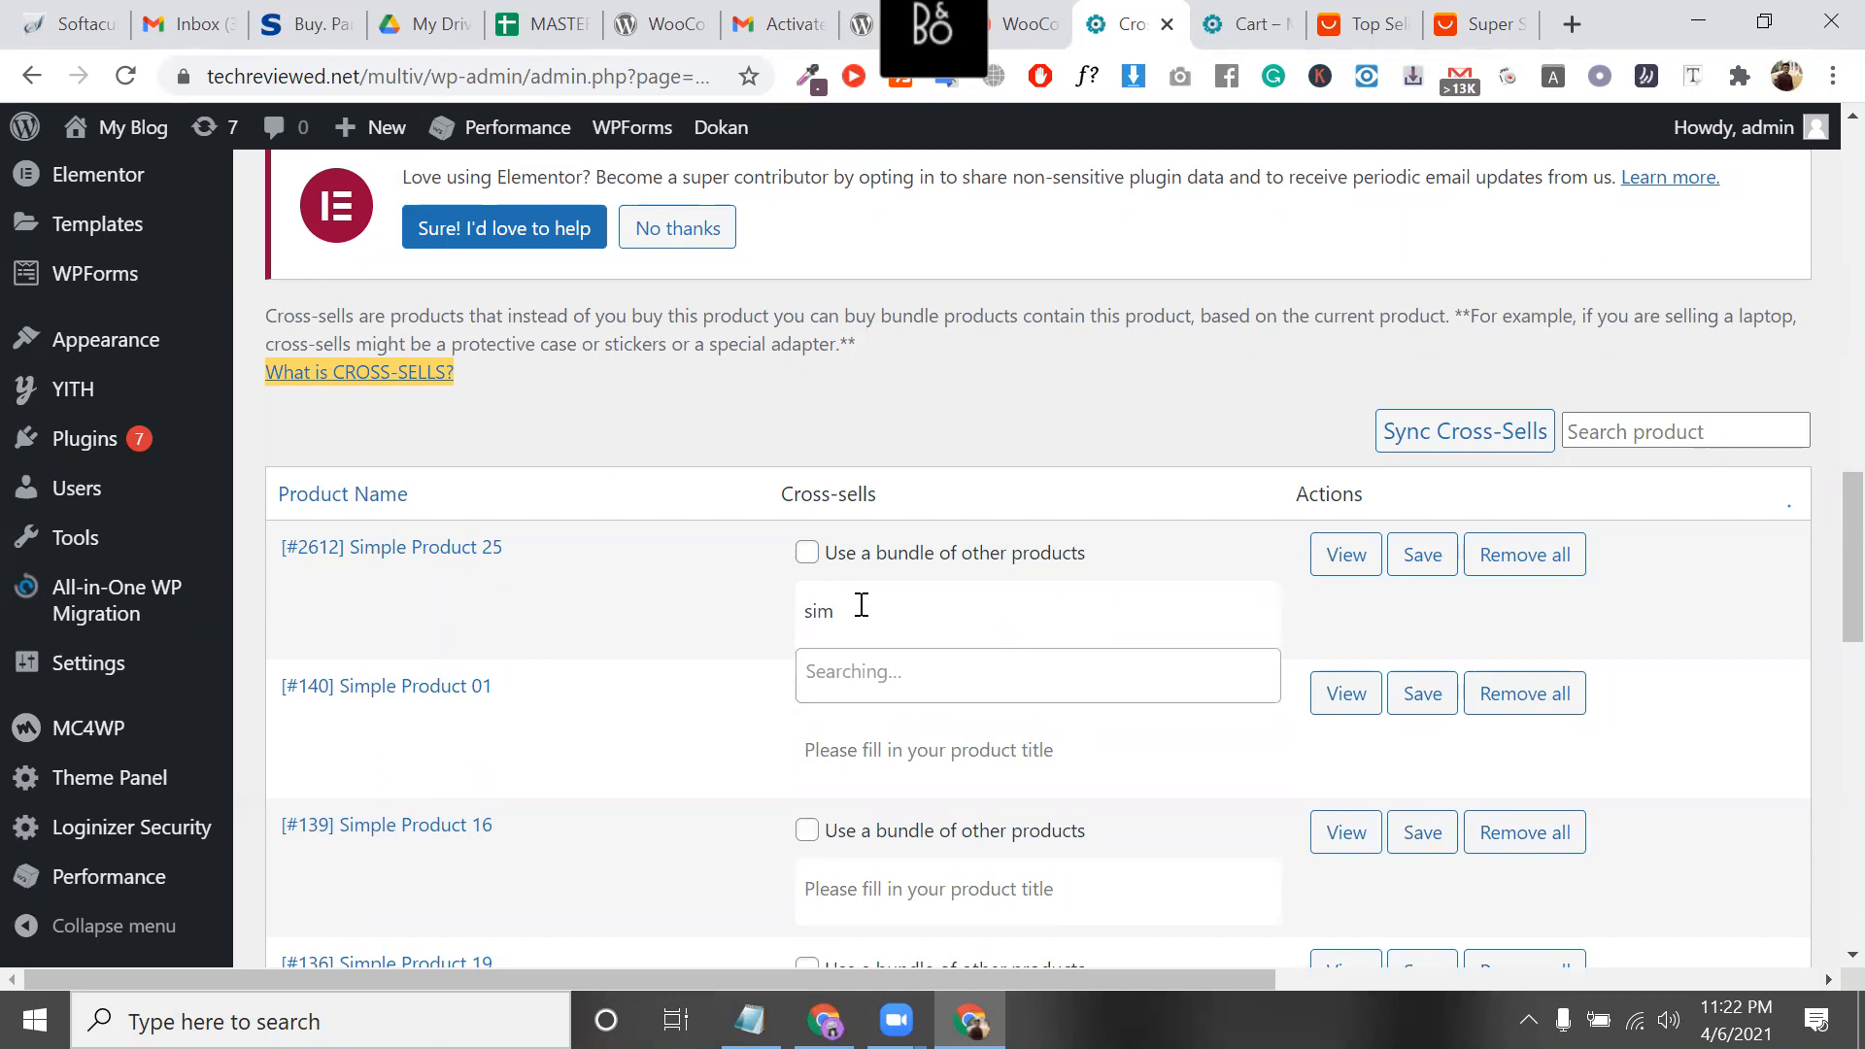
click(956, 725)
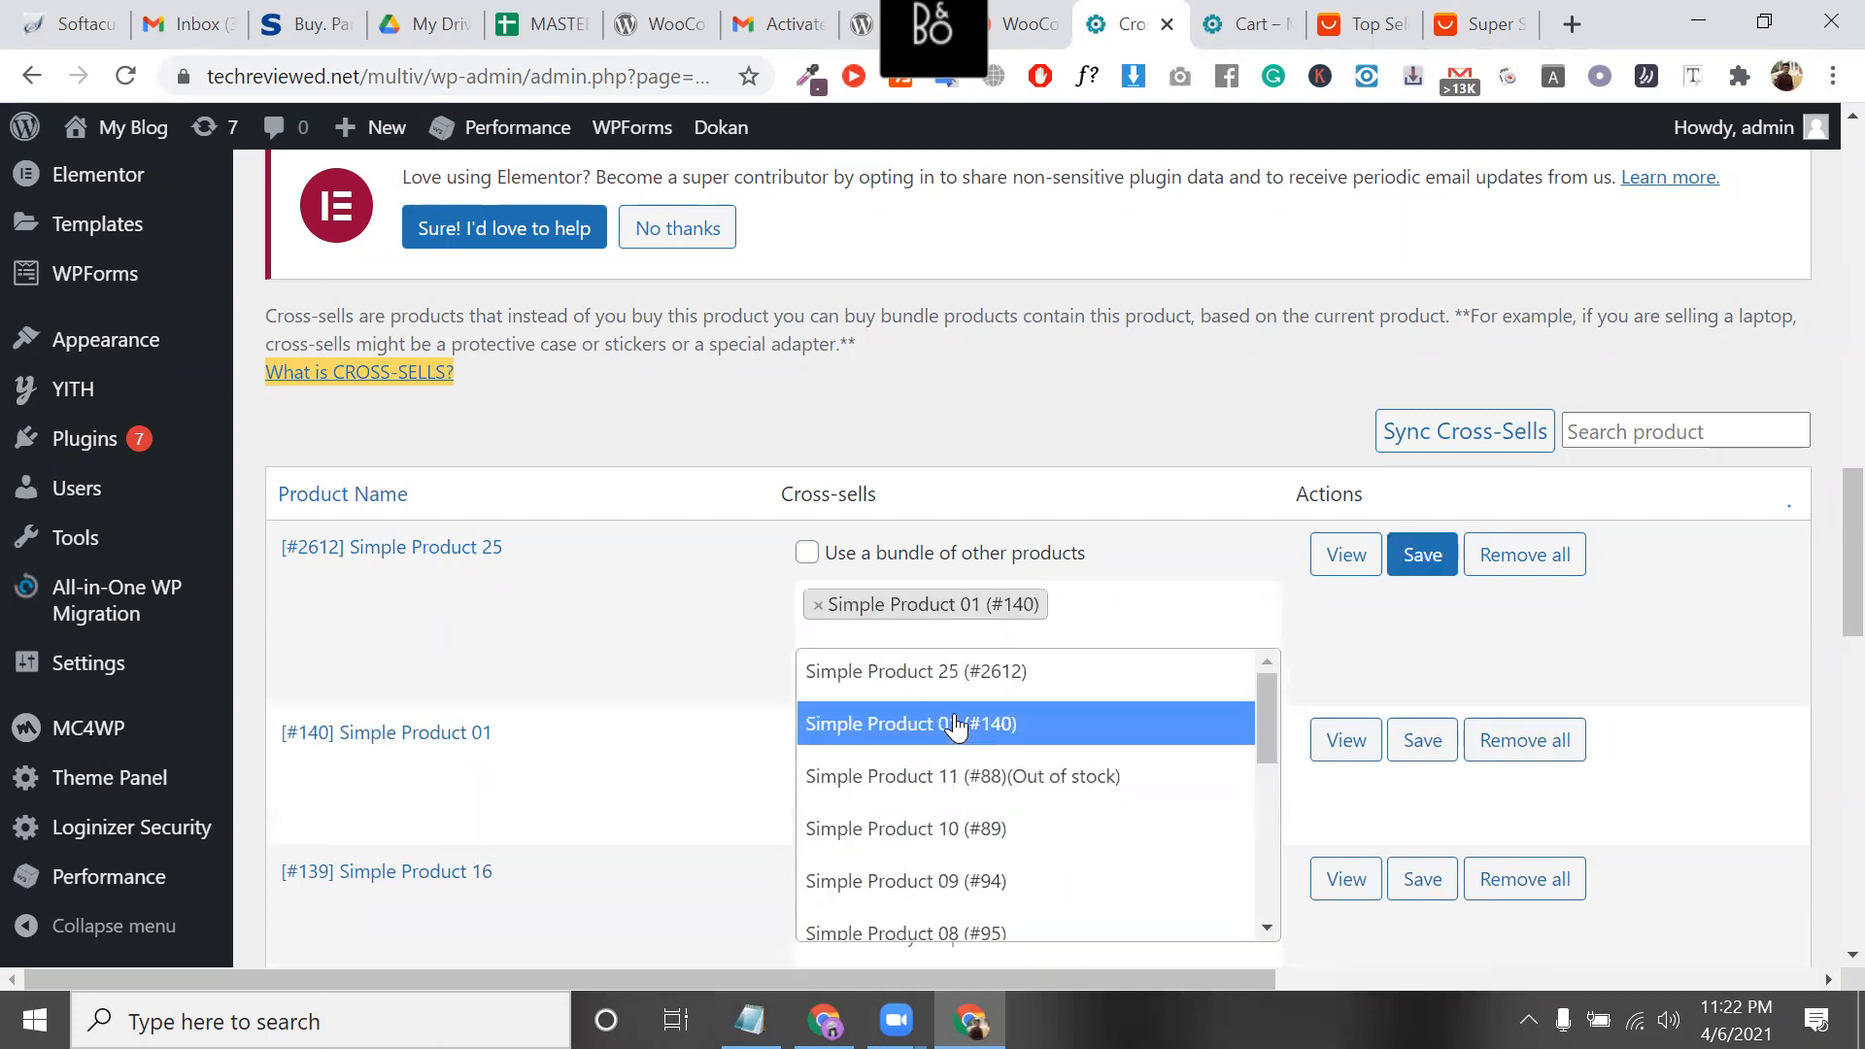
click(986, 829)
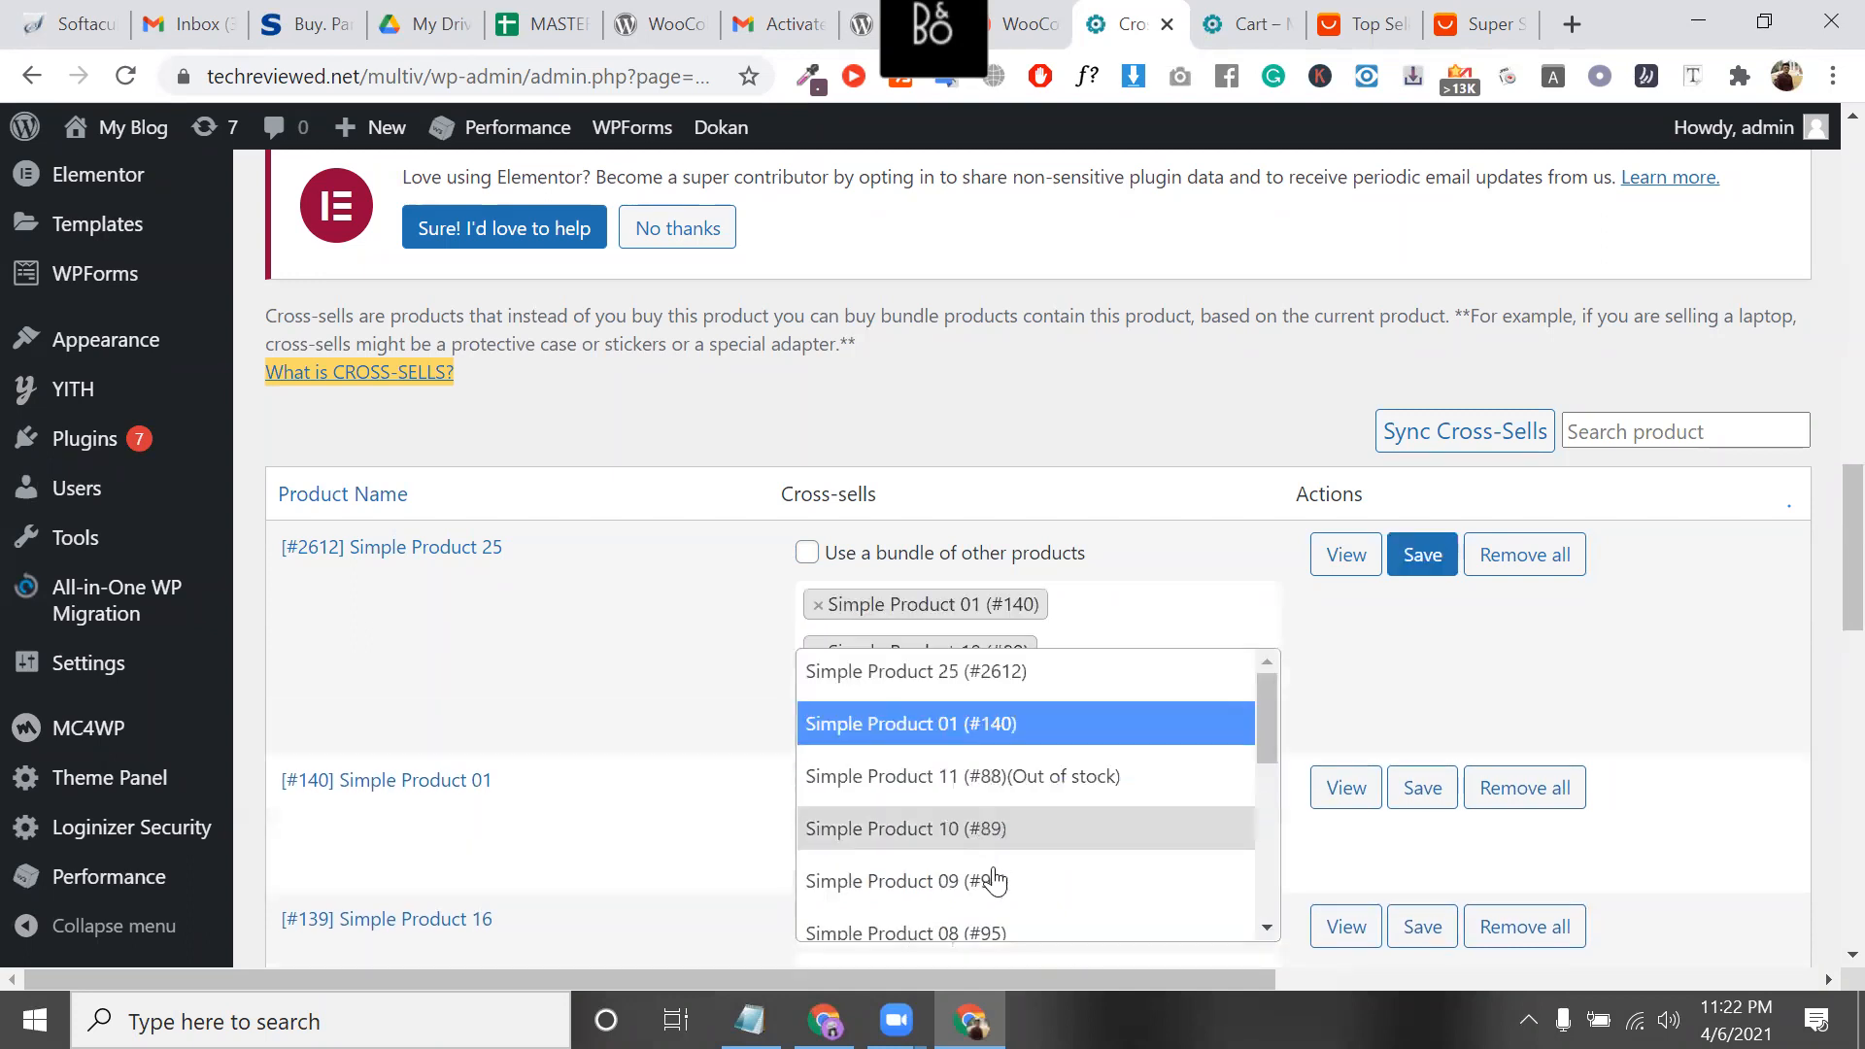
click(995, 881)
click(1181, 550)
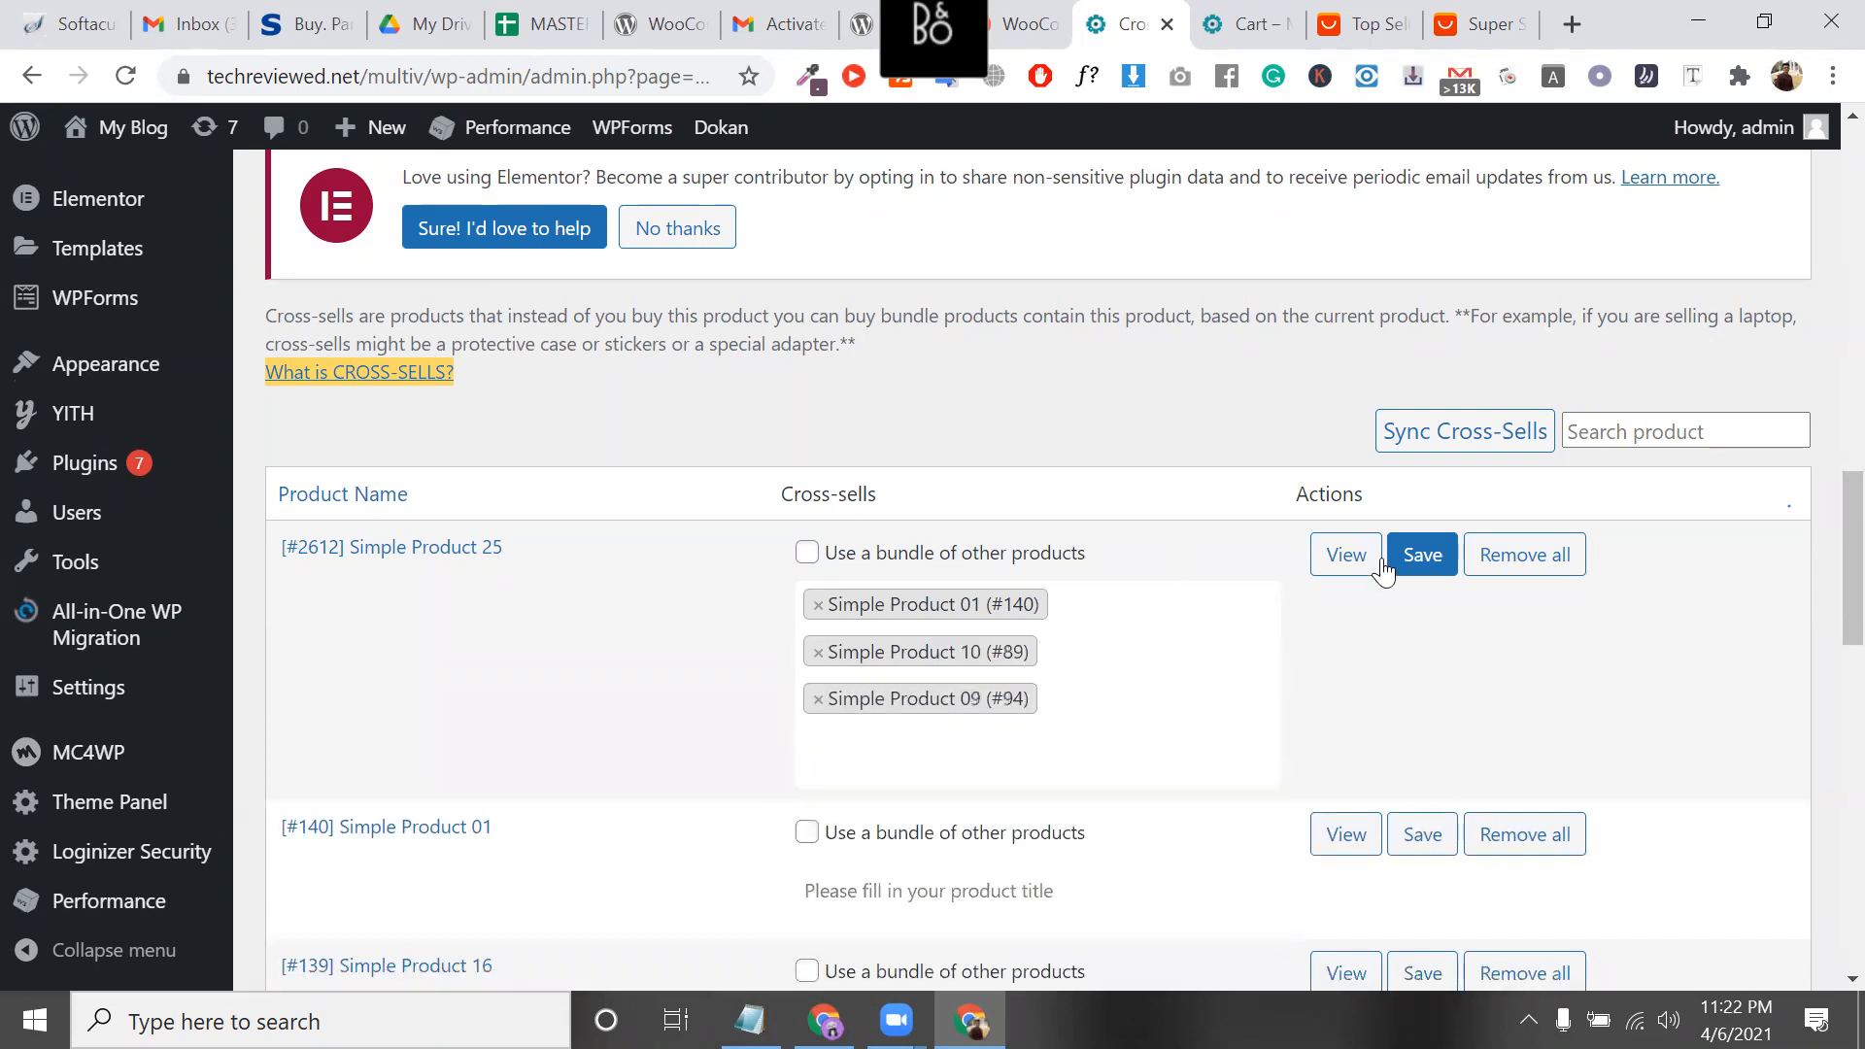
click(1438, 561)
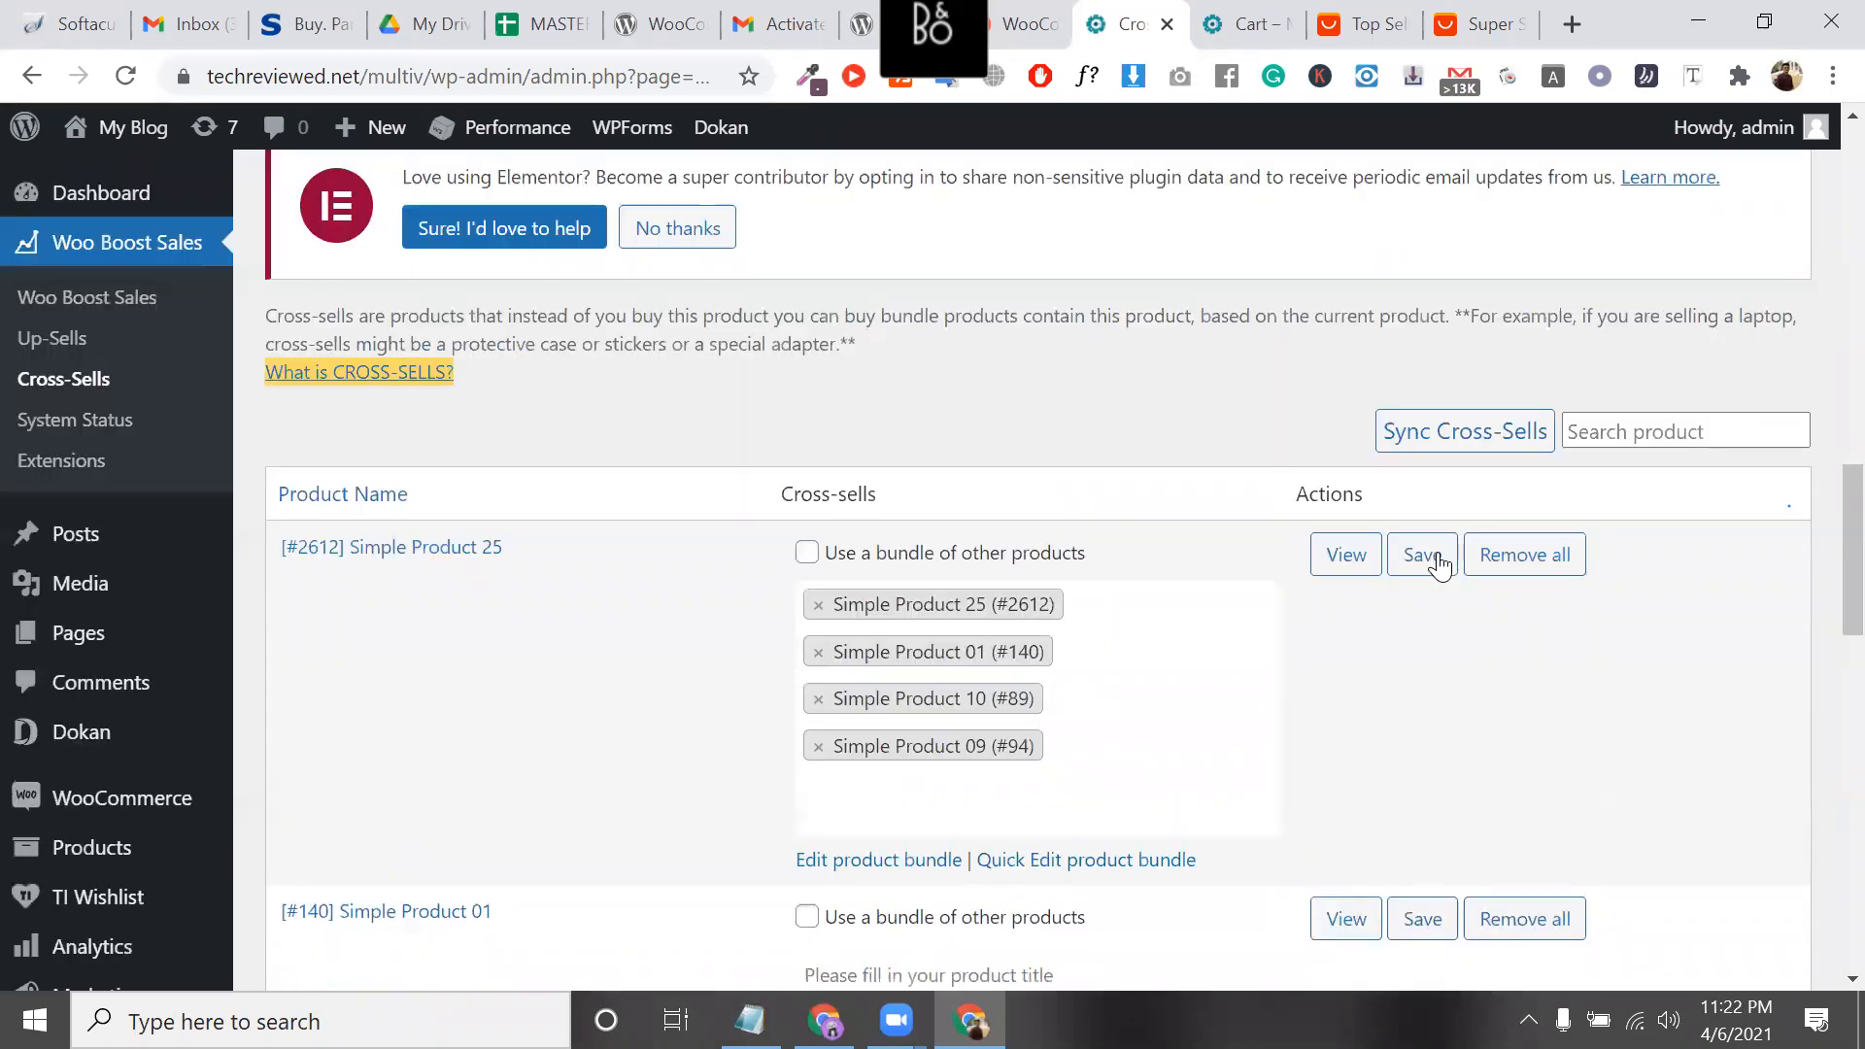
Switch to Notepad, undo the phone, upsell and cross notes below the plugin list, and return to the browser
scroll(649, 190, up, 5)
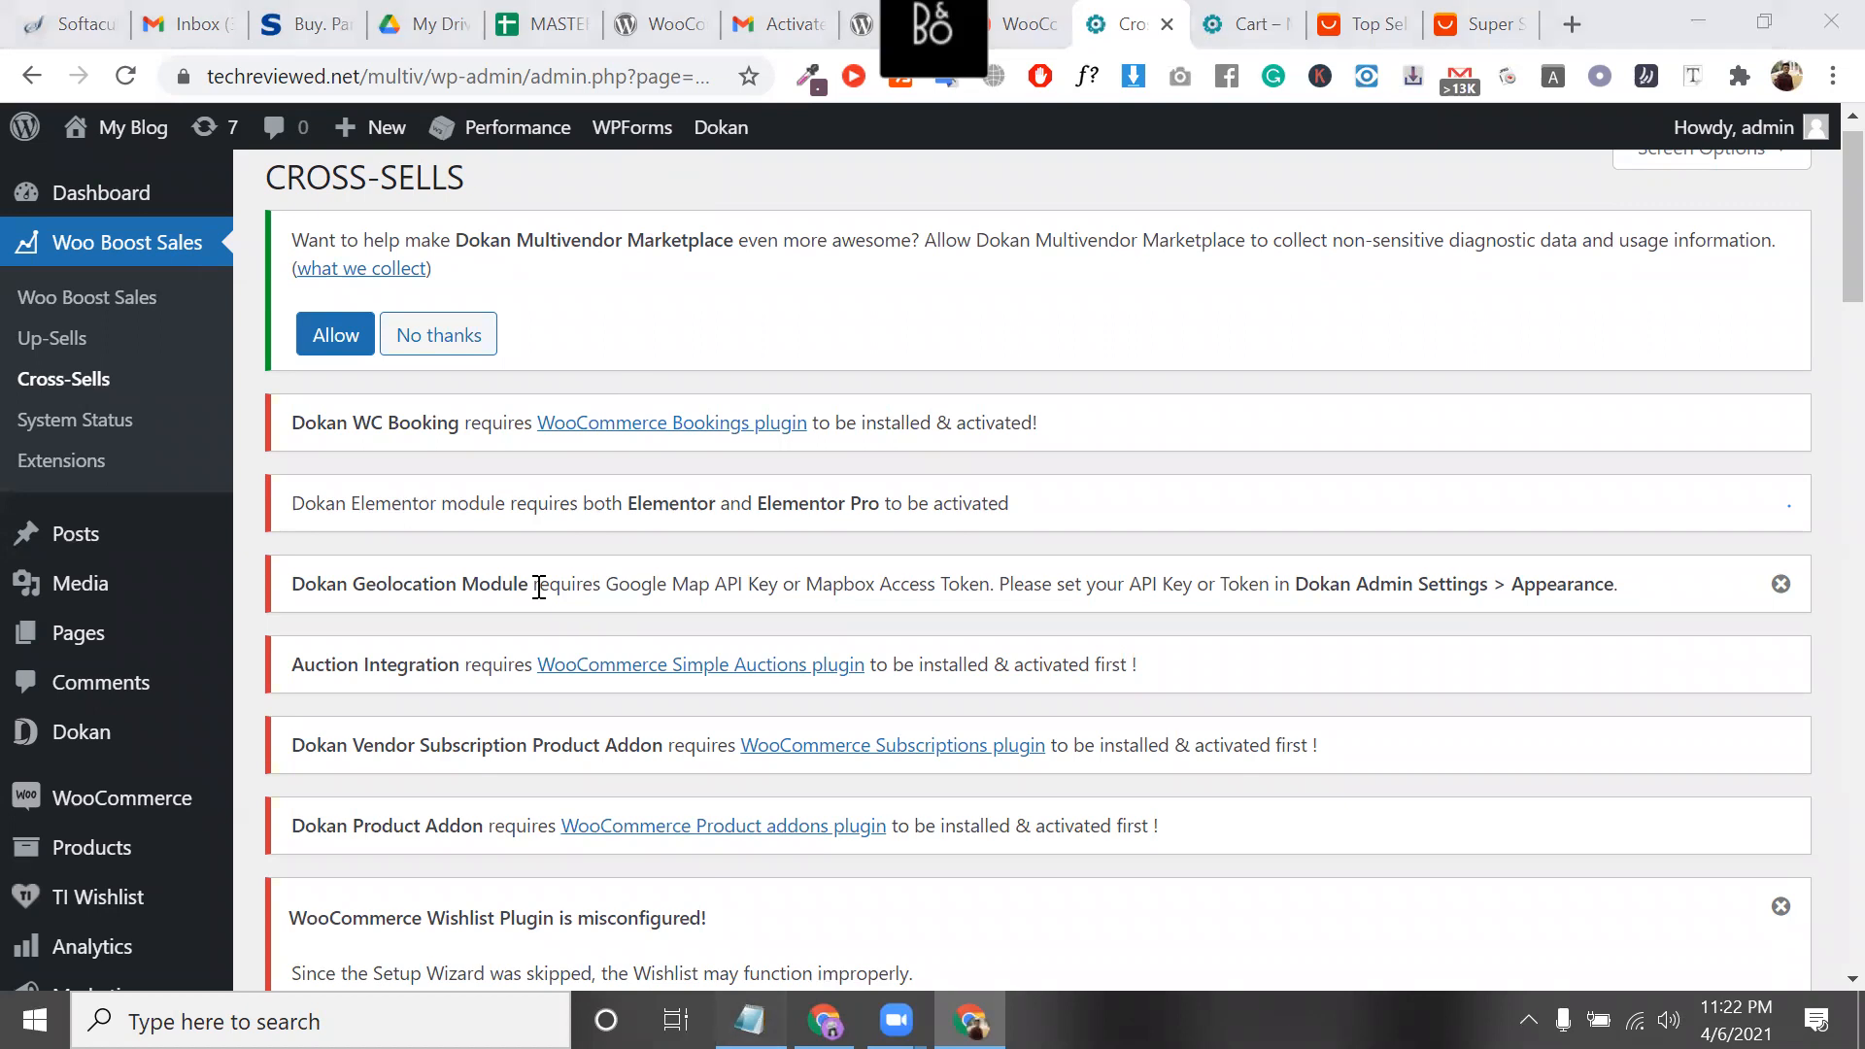
key(Down)
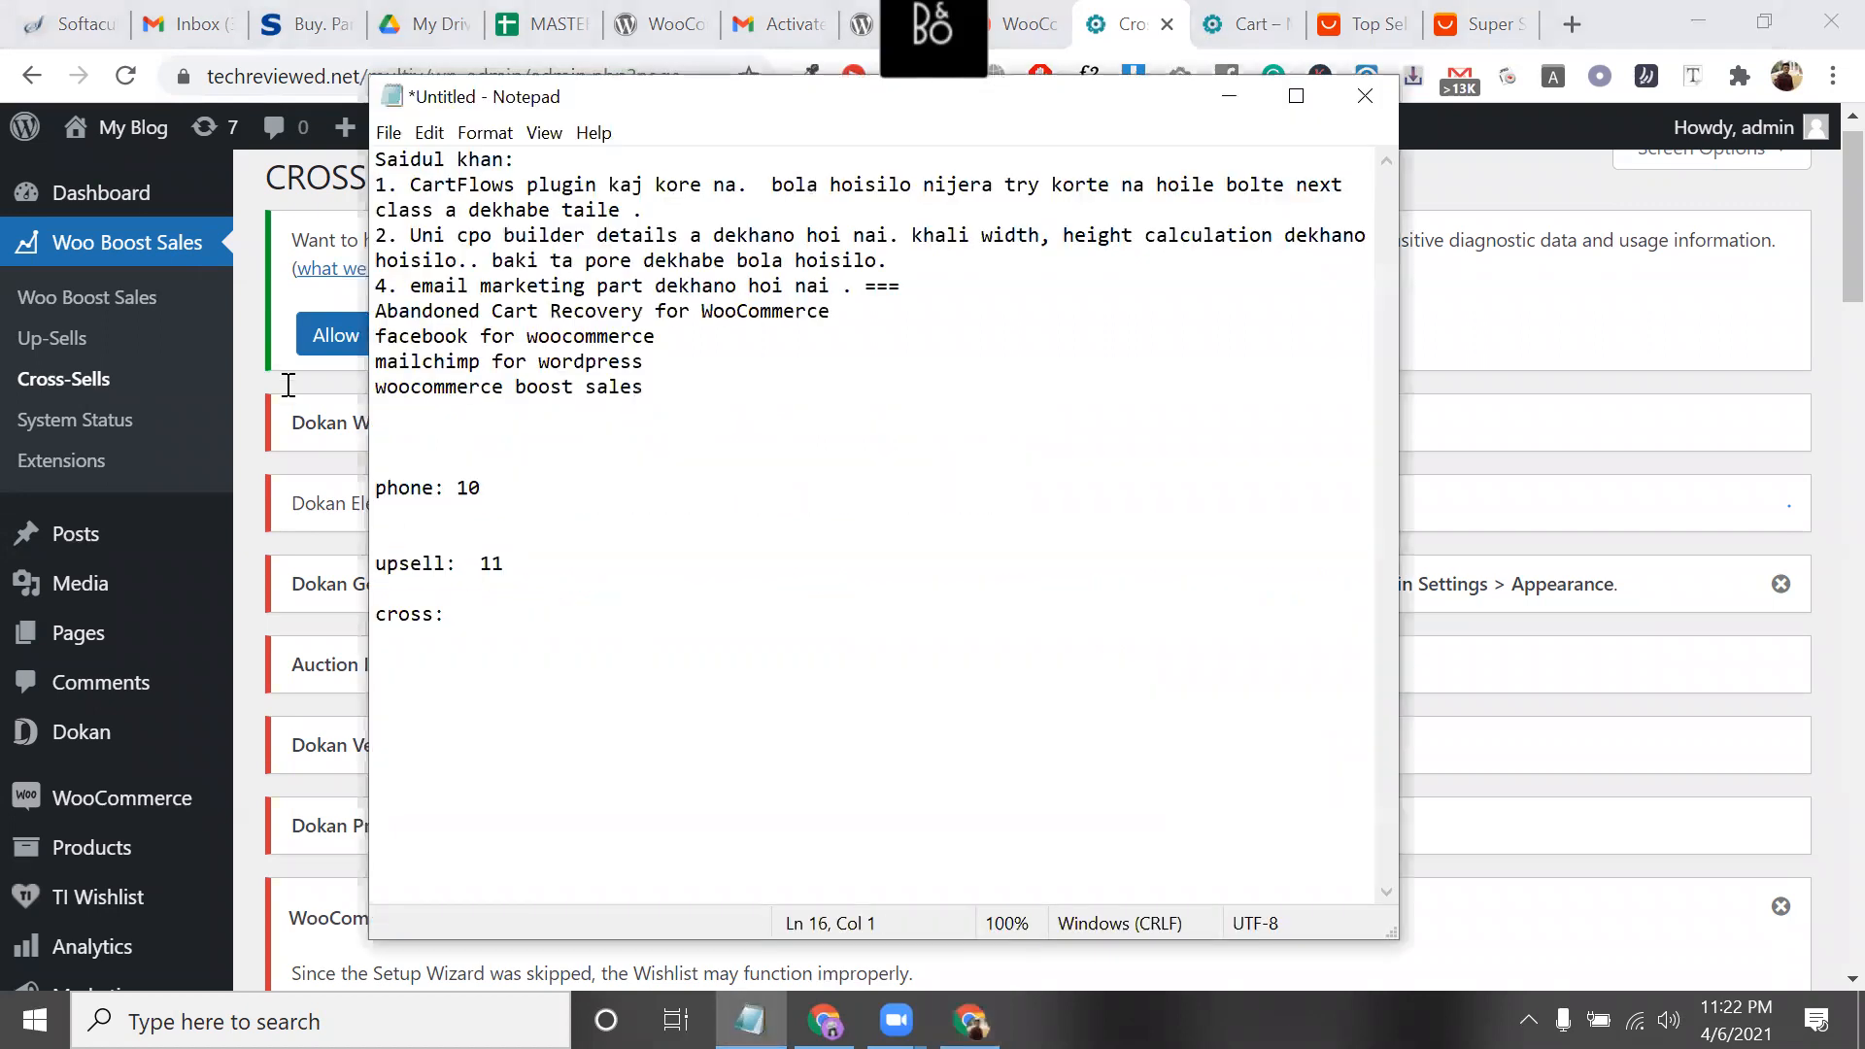
key(ctrl+z)
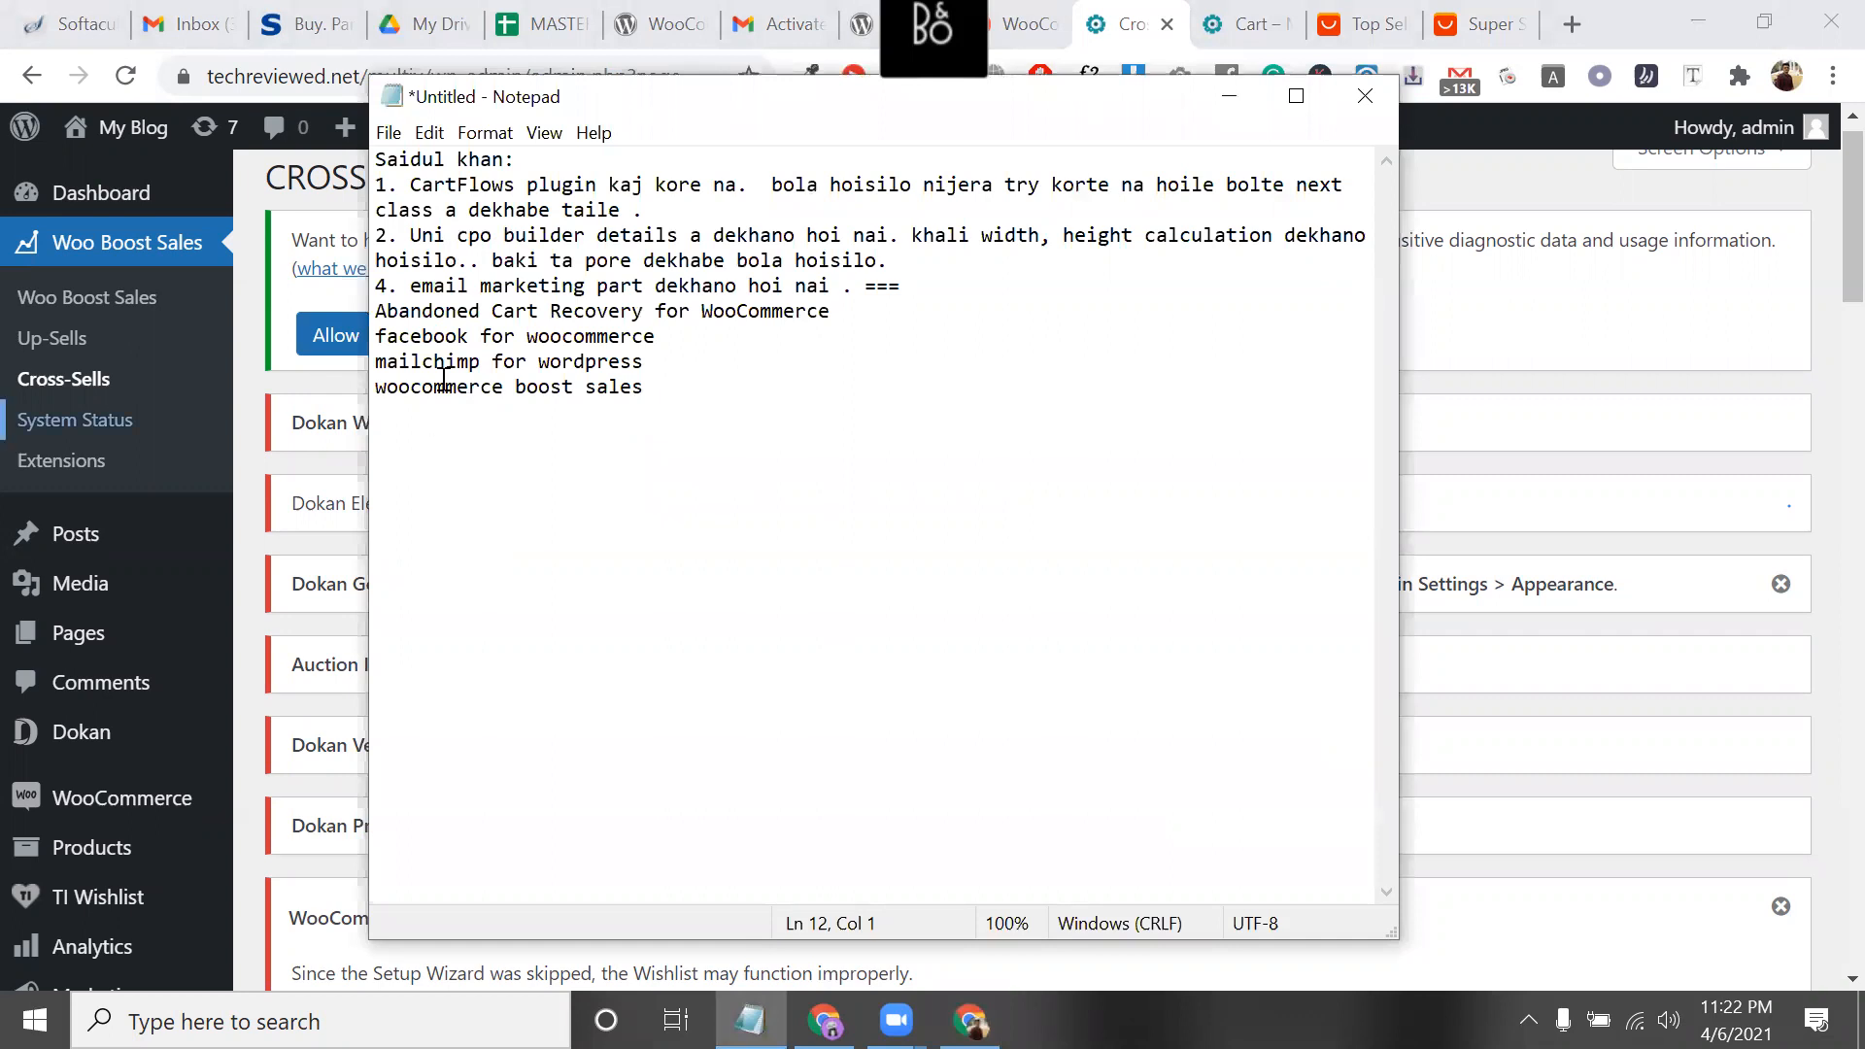
key(alt+Tab)
Open the list of all WooCommerce products and close the old Cart tab
scroll(423, 724, down, 10)
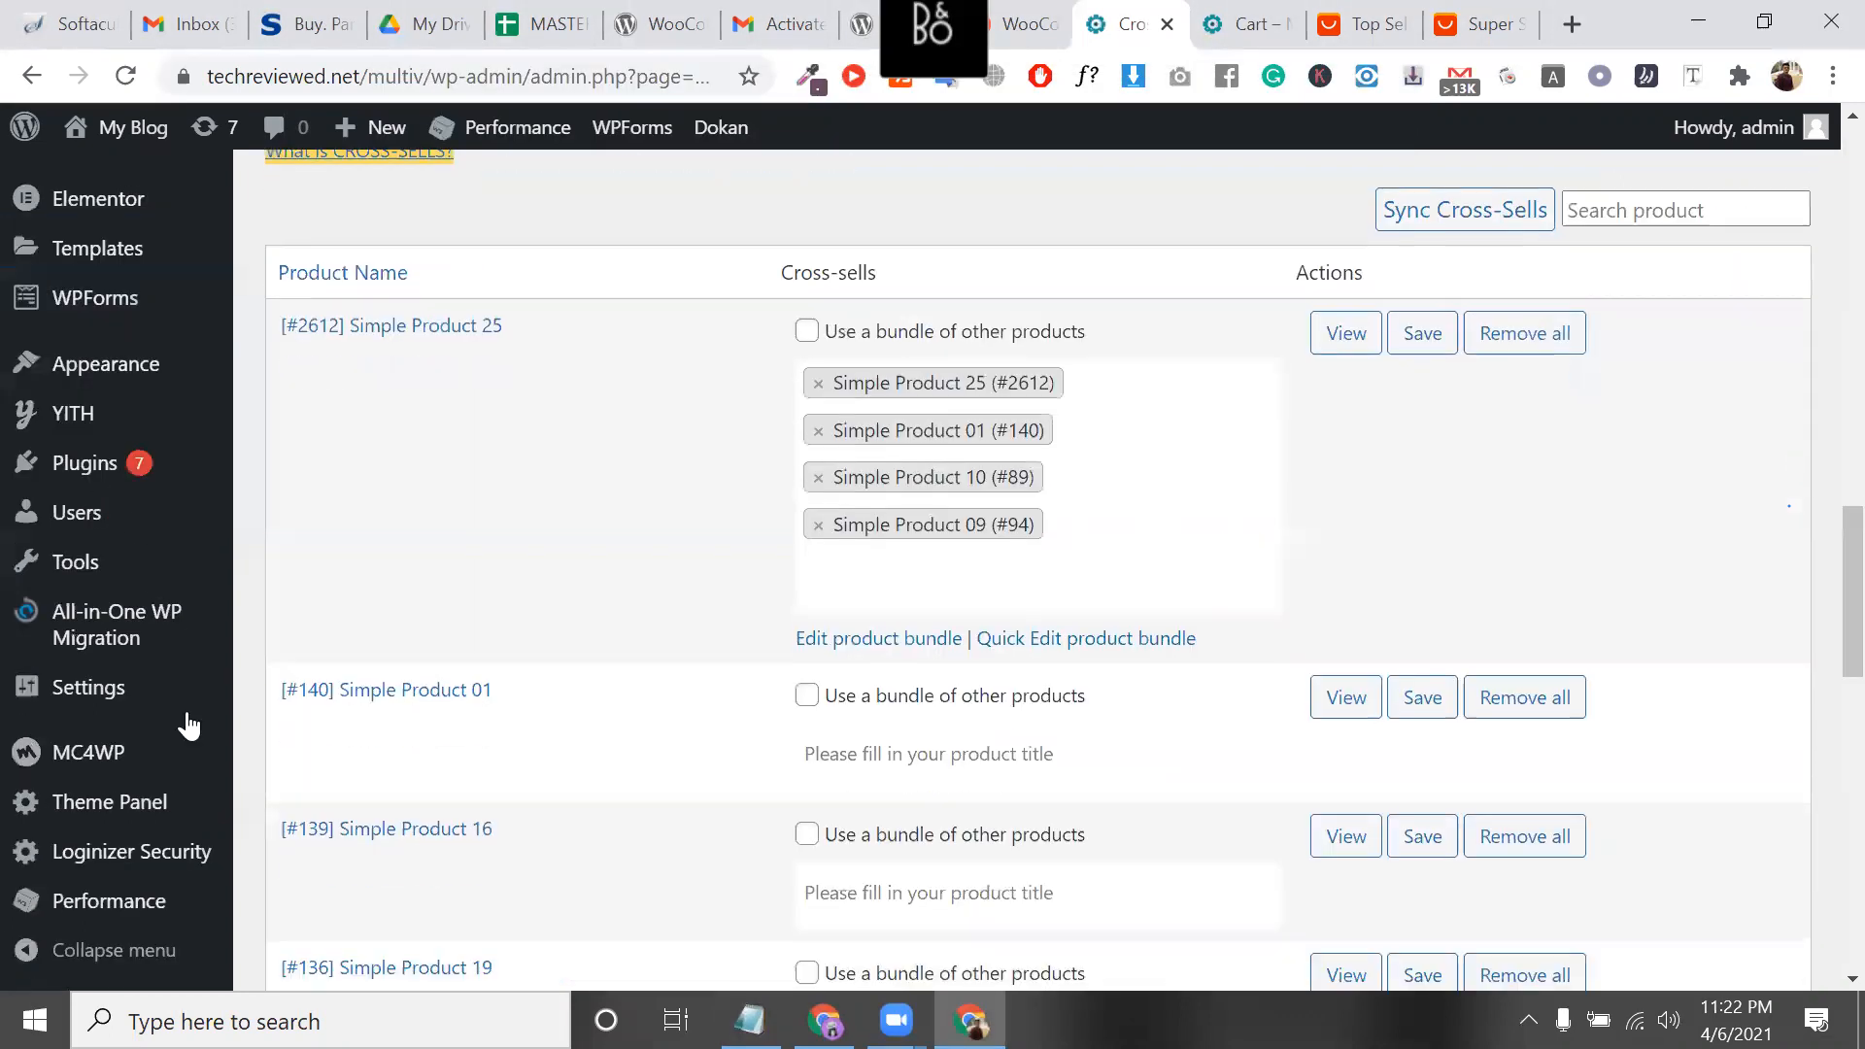
scroll(166, 829, up, 10)
scroll(162, 834, down, 3)
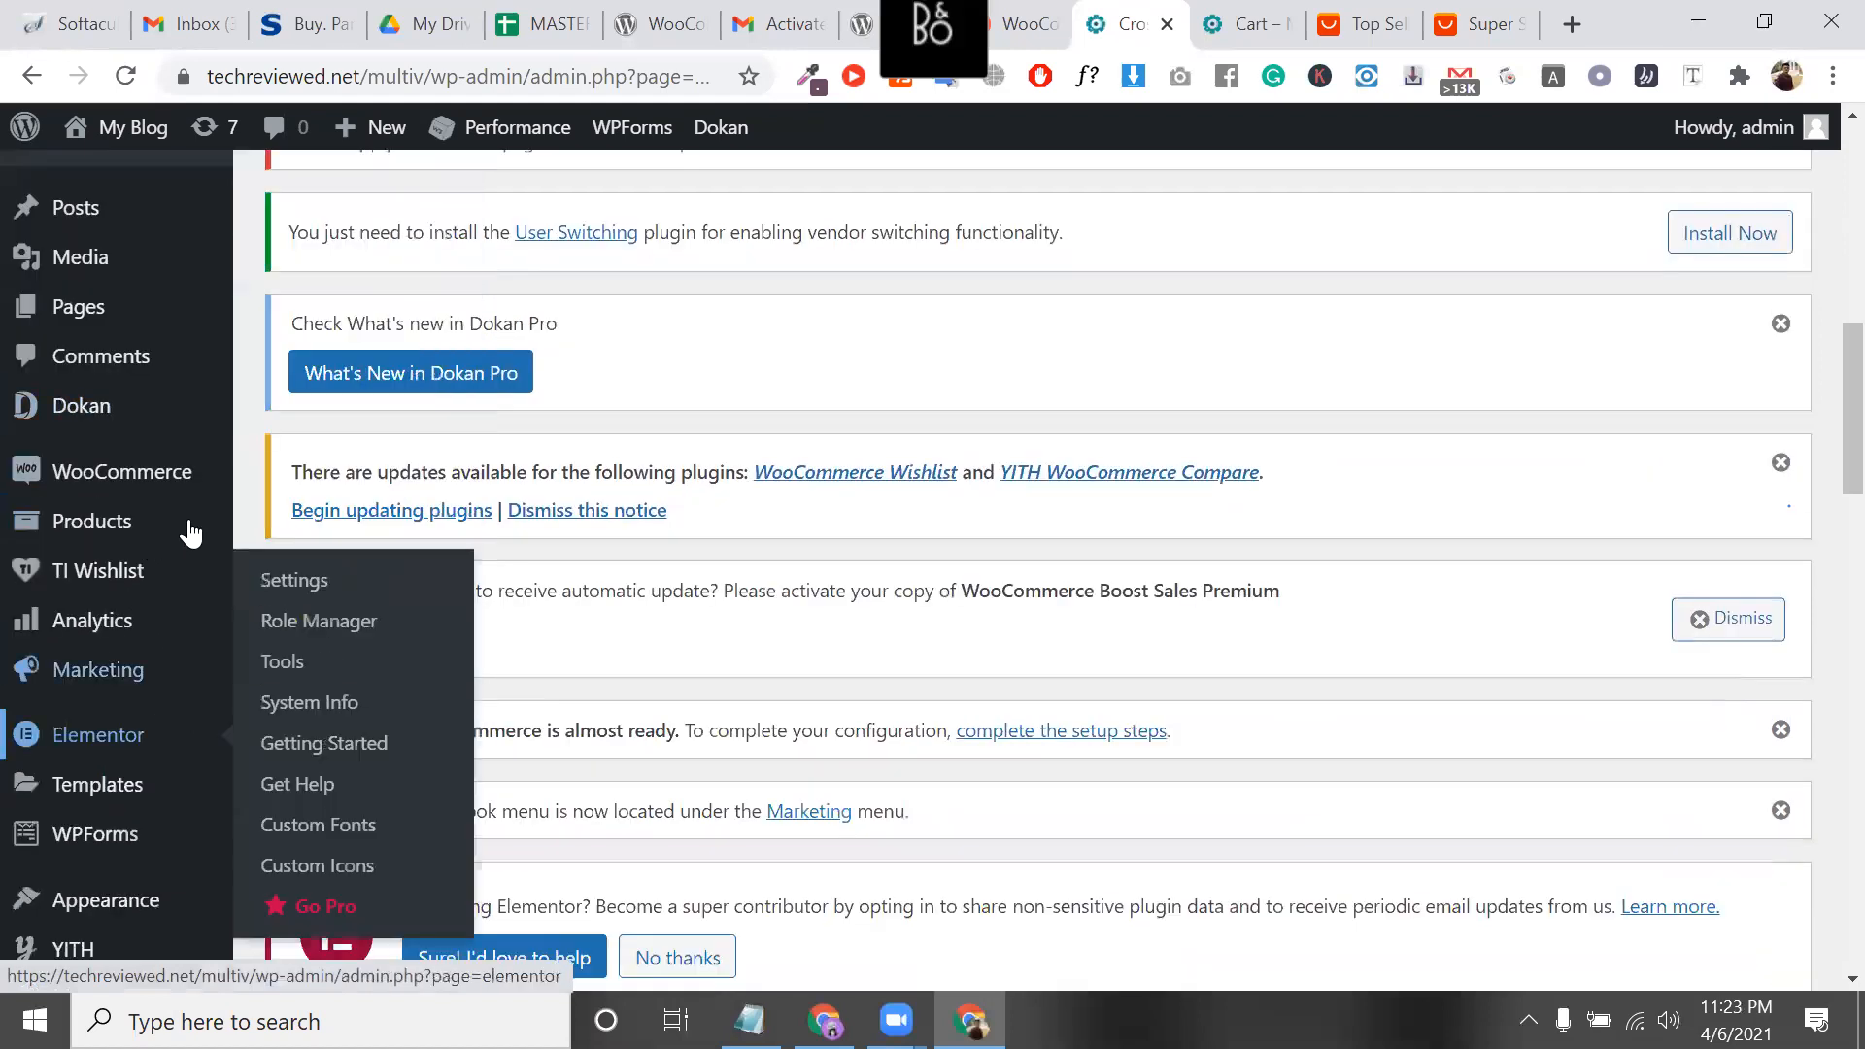
mouse_move(190, 533)
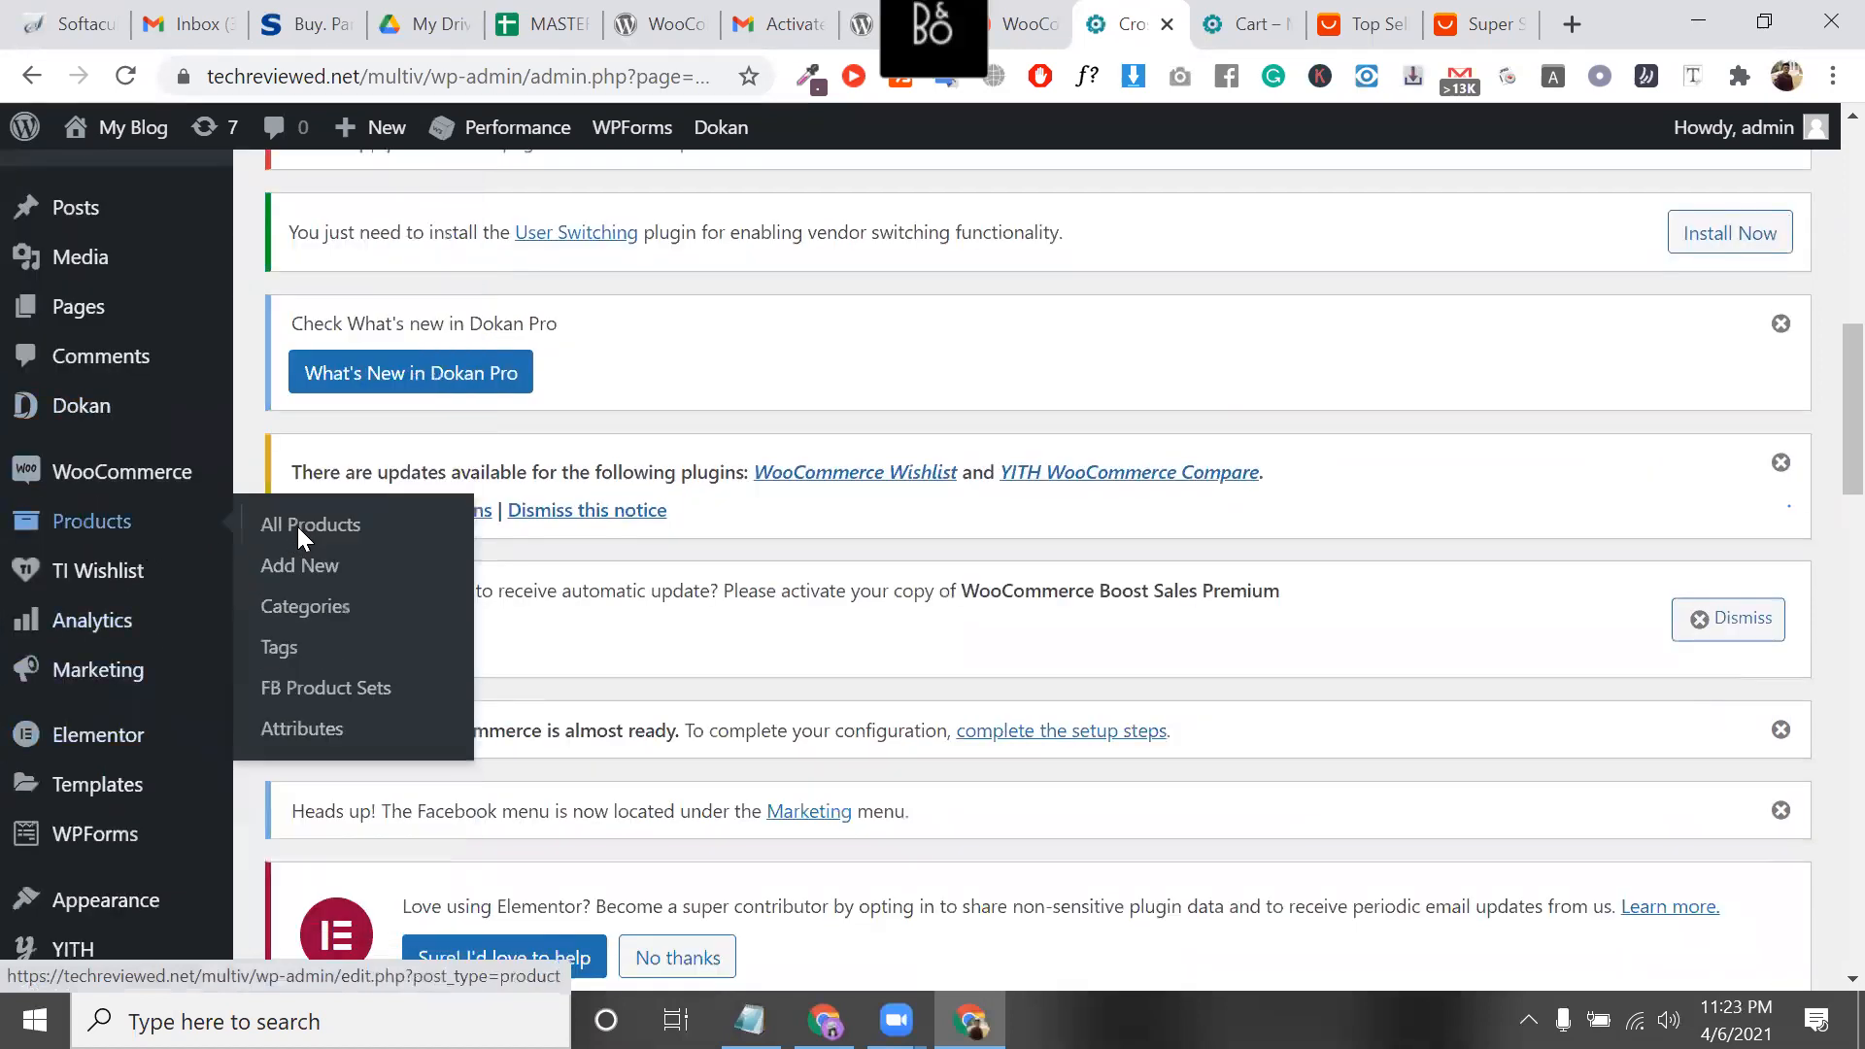
click(297, 528)
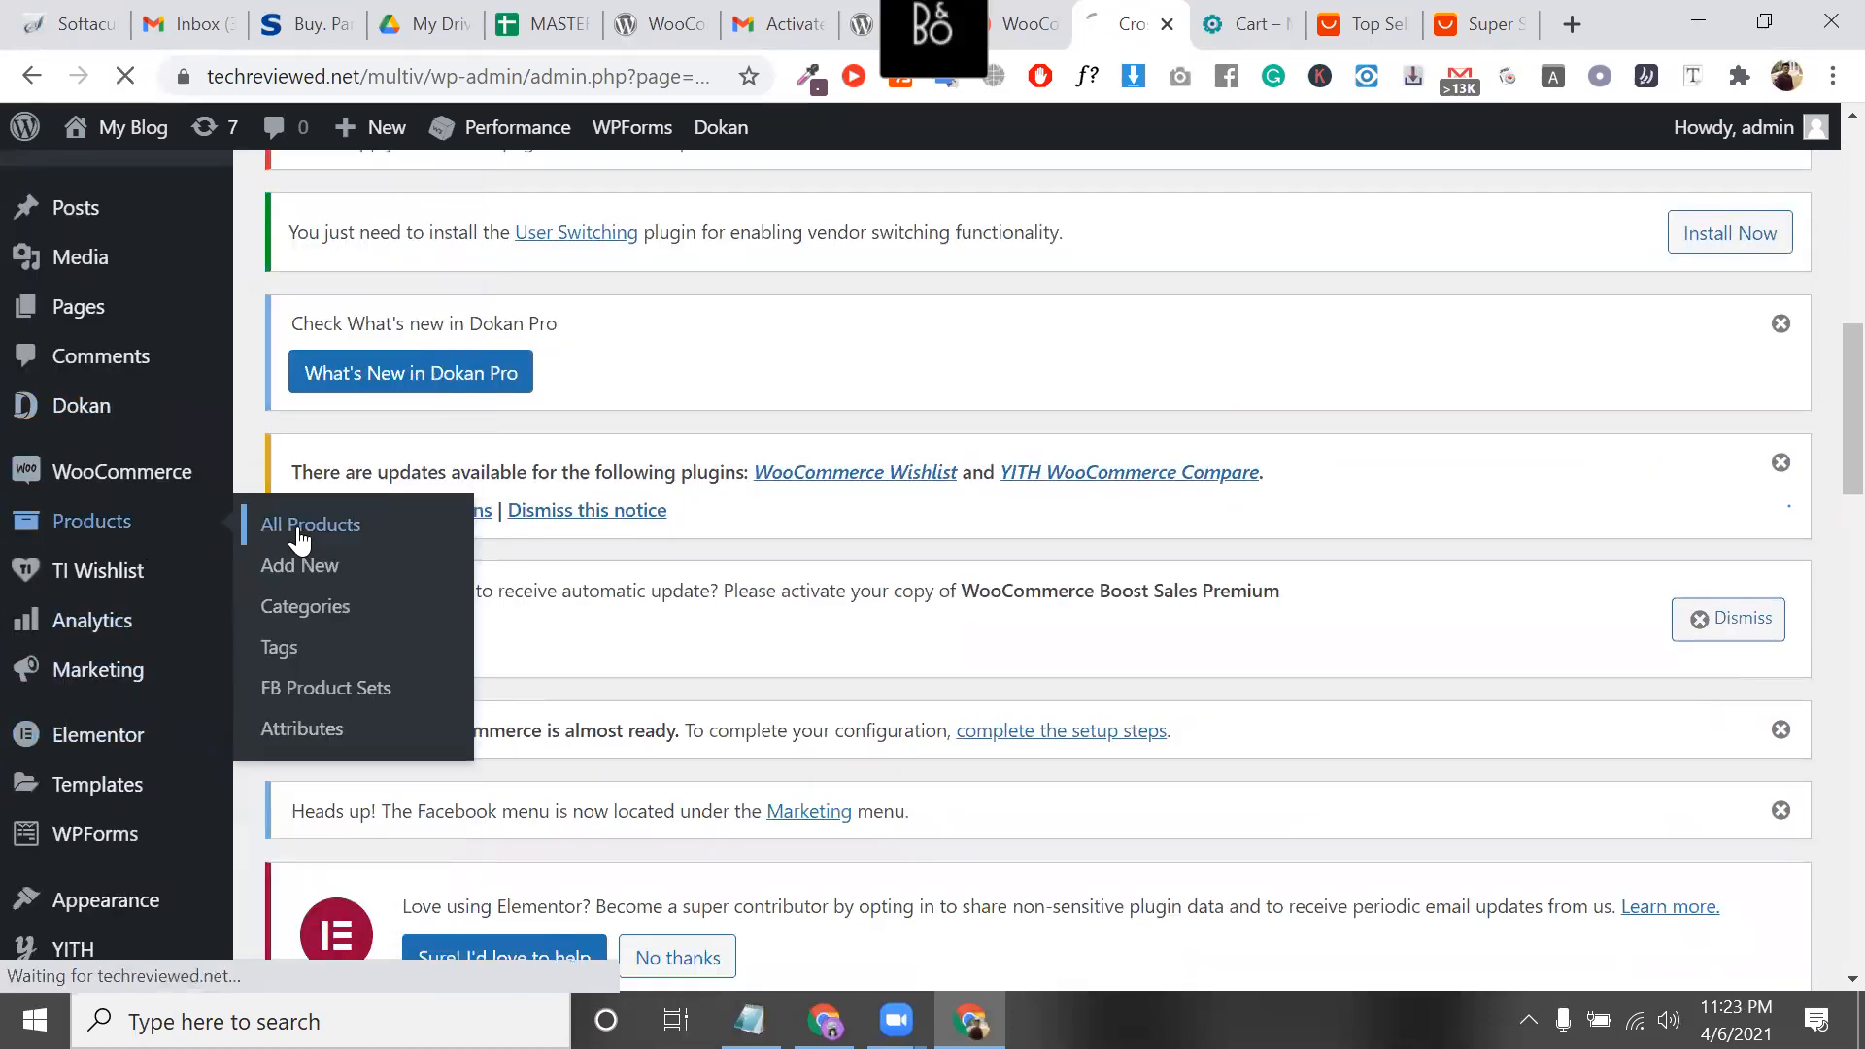
click(1283, 19)
click(1284, 22)
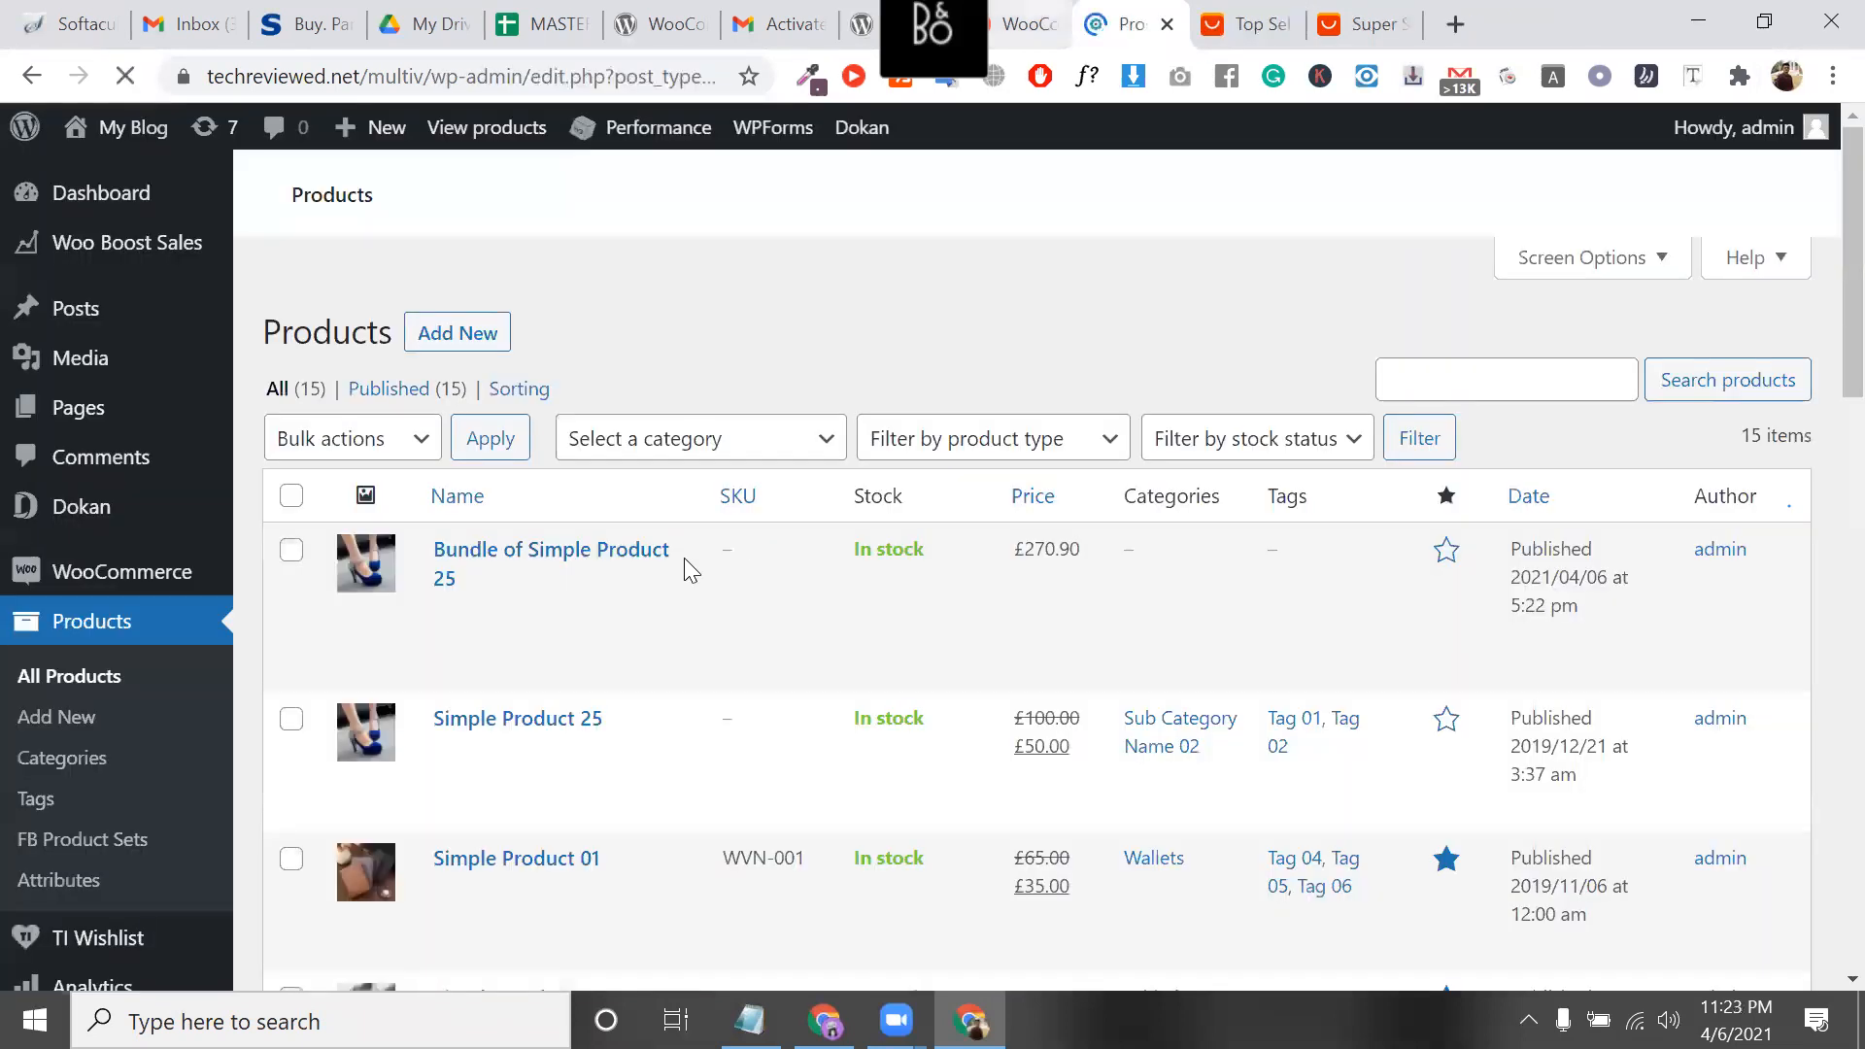
Open the storefront page of Bundle of Simple Product 25 in a new tab and switch to it
scroll(549, 393, down, 2)
right_click(521, 402)
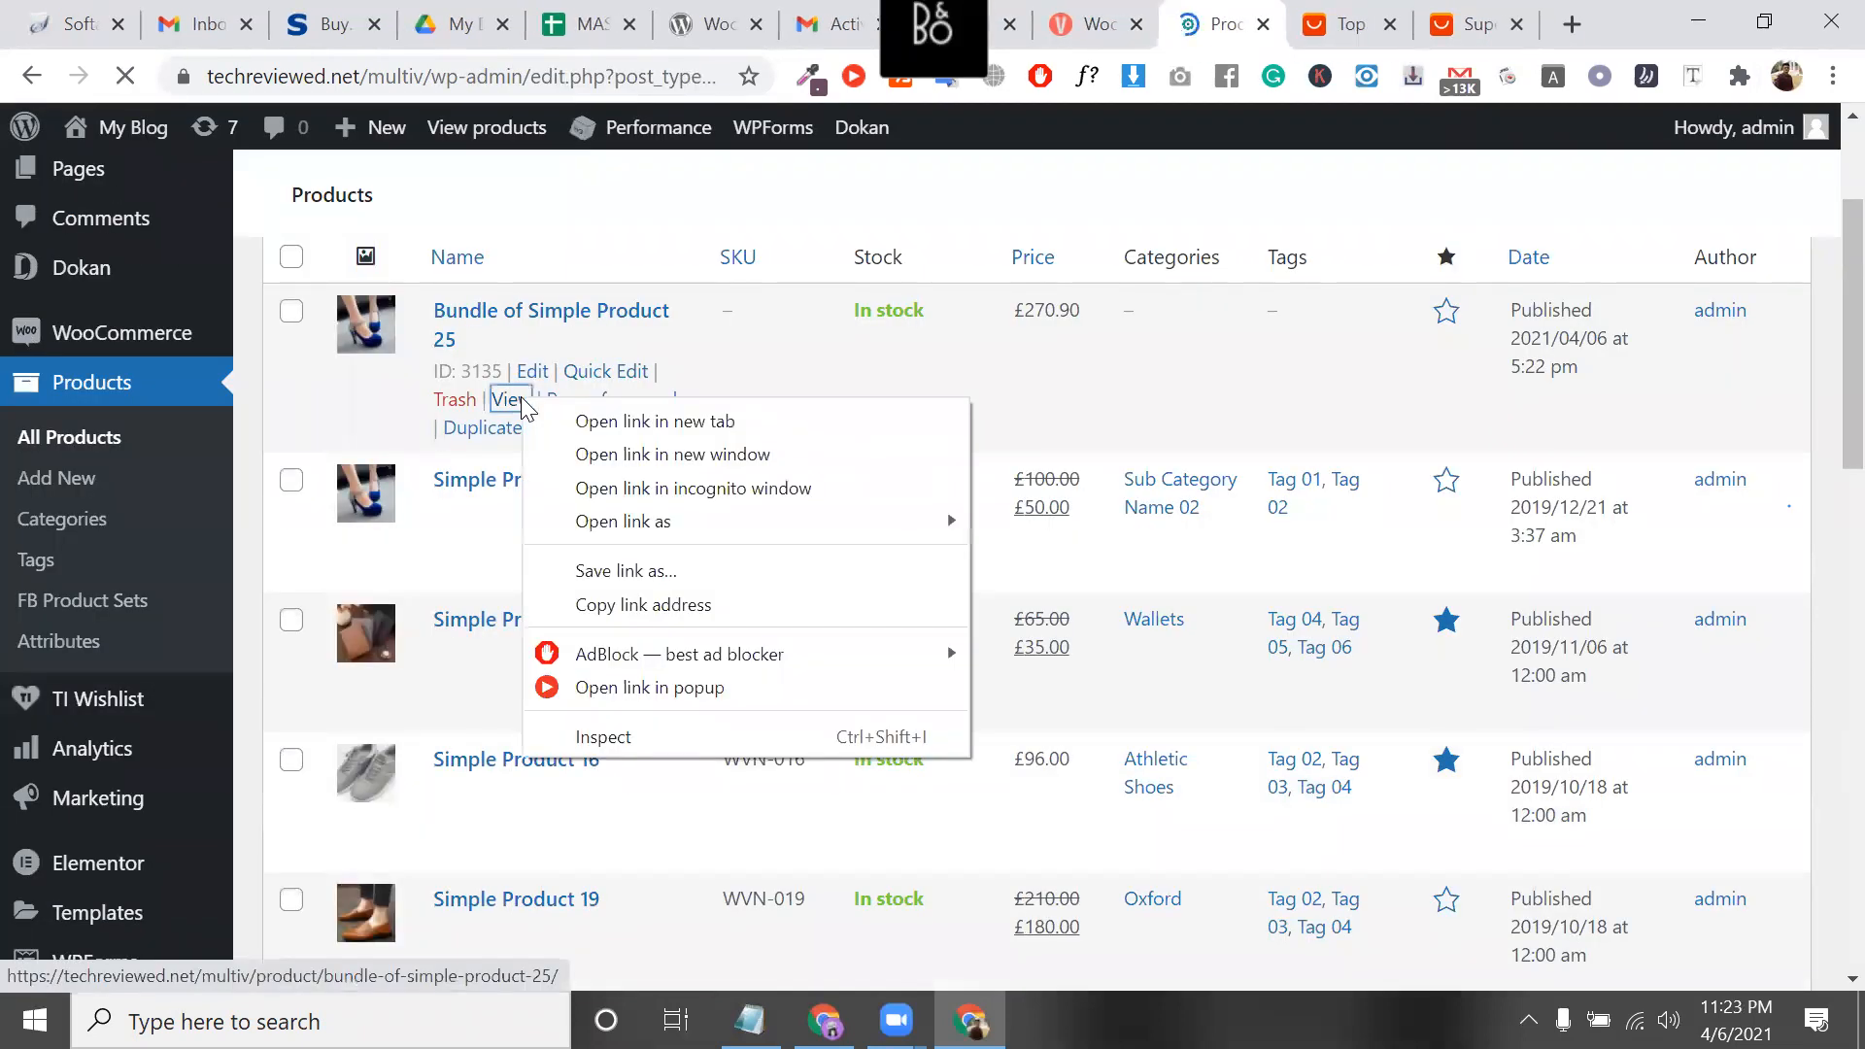
click(583, 421)
click(1277, 6)
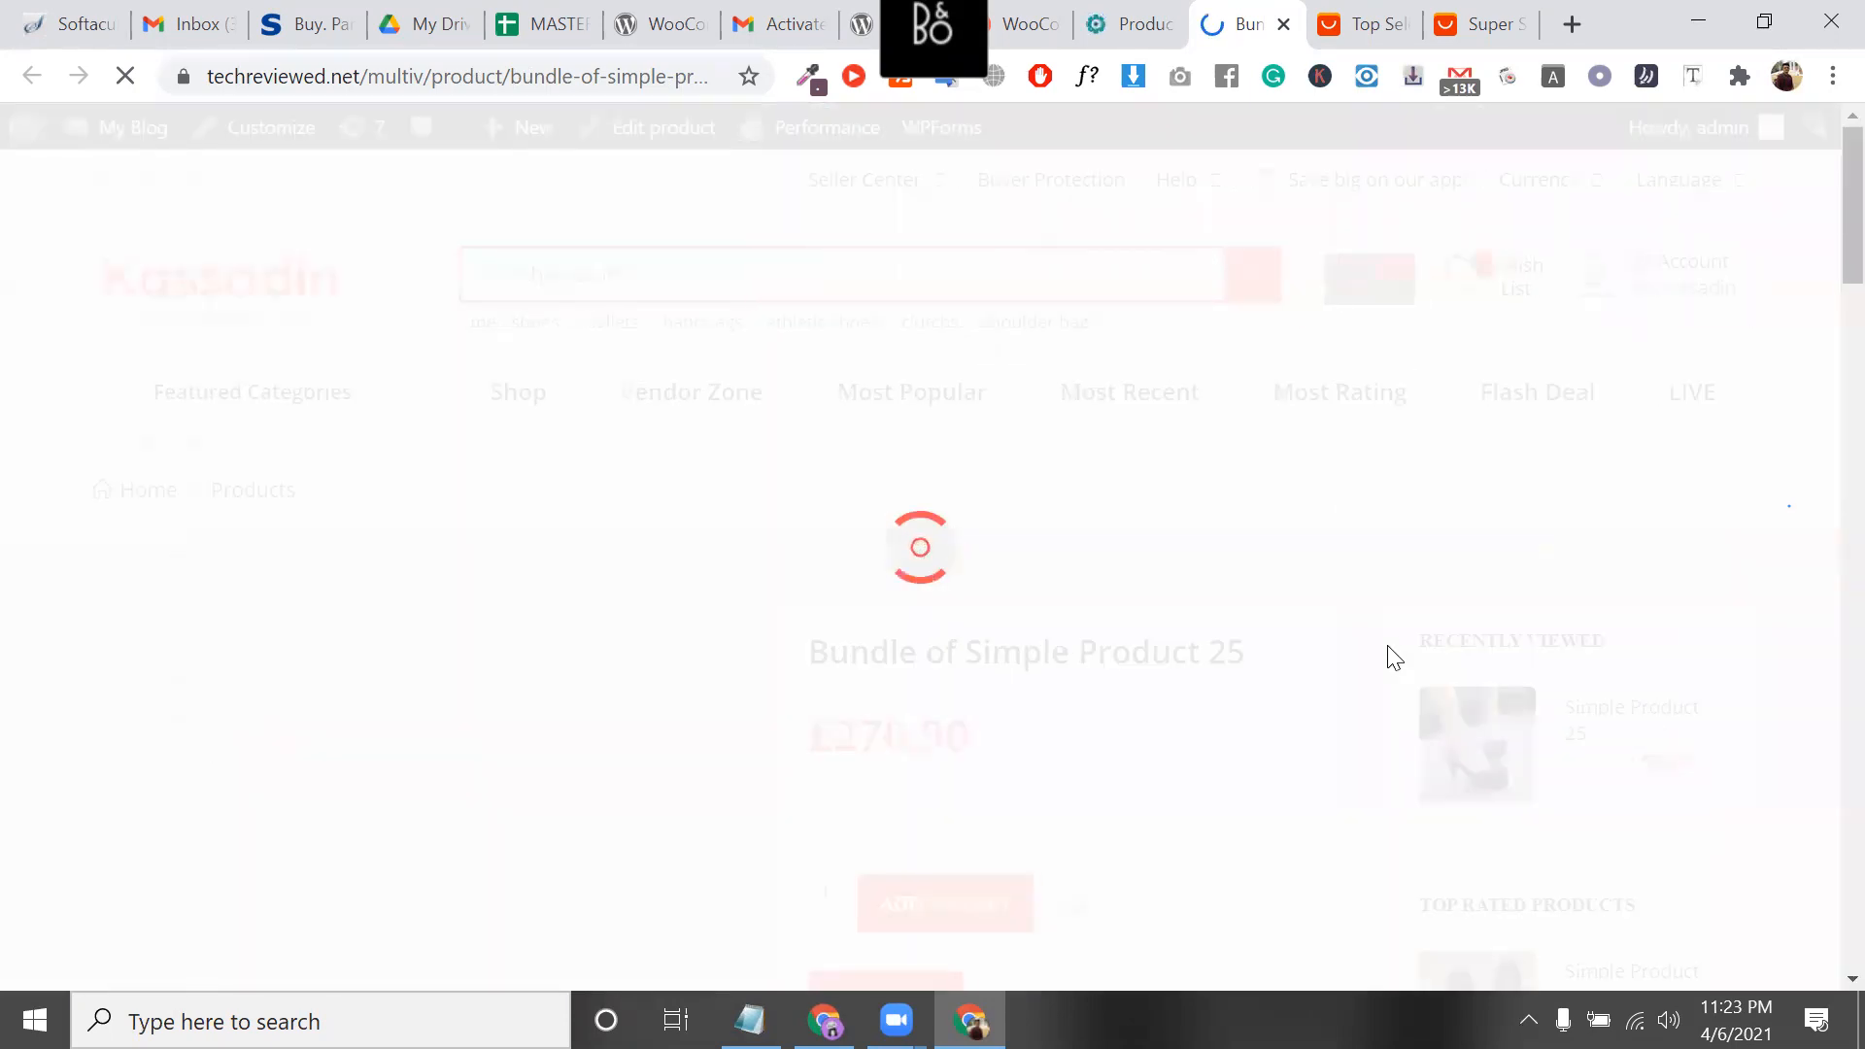
Look over the bundle's product page, including its shipping, sharing and Reviews sections
scroll(1395, 659, down, 1)
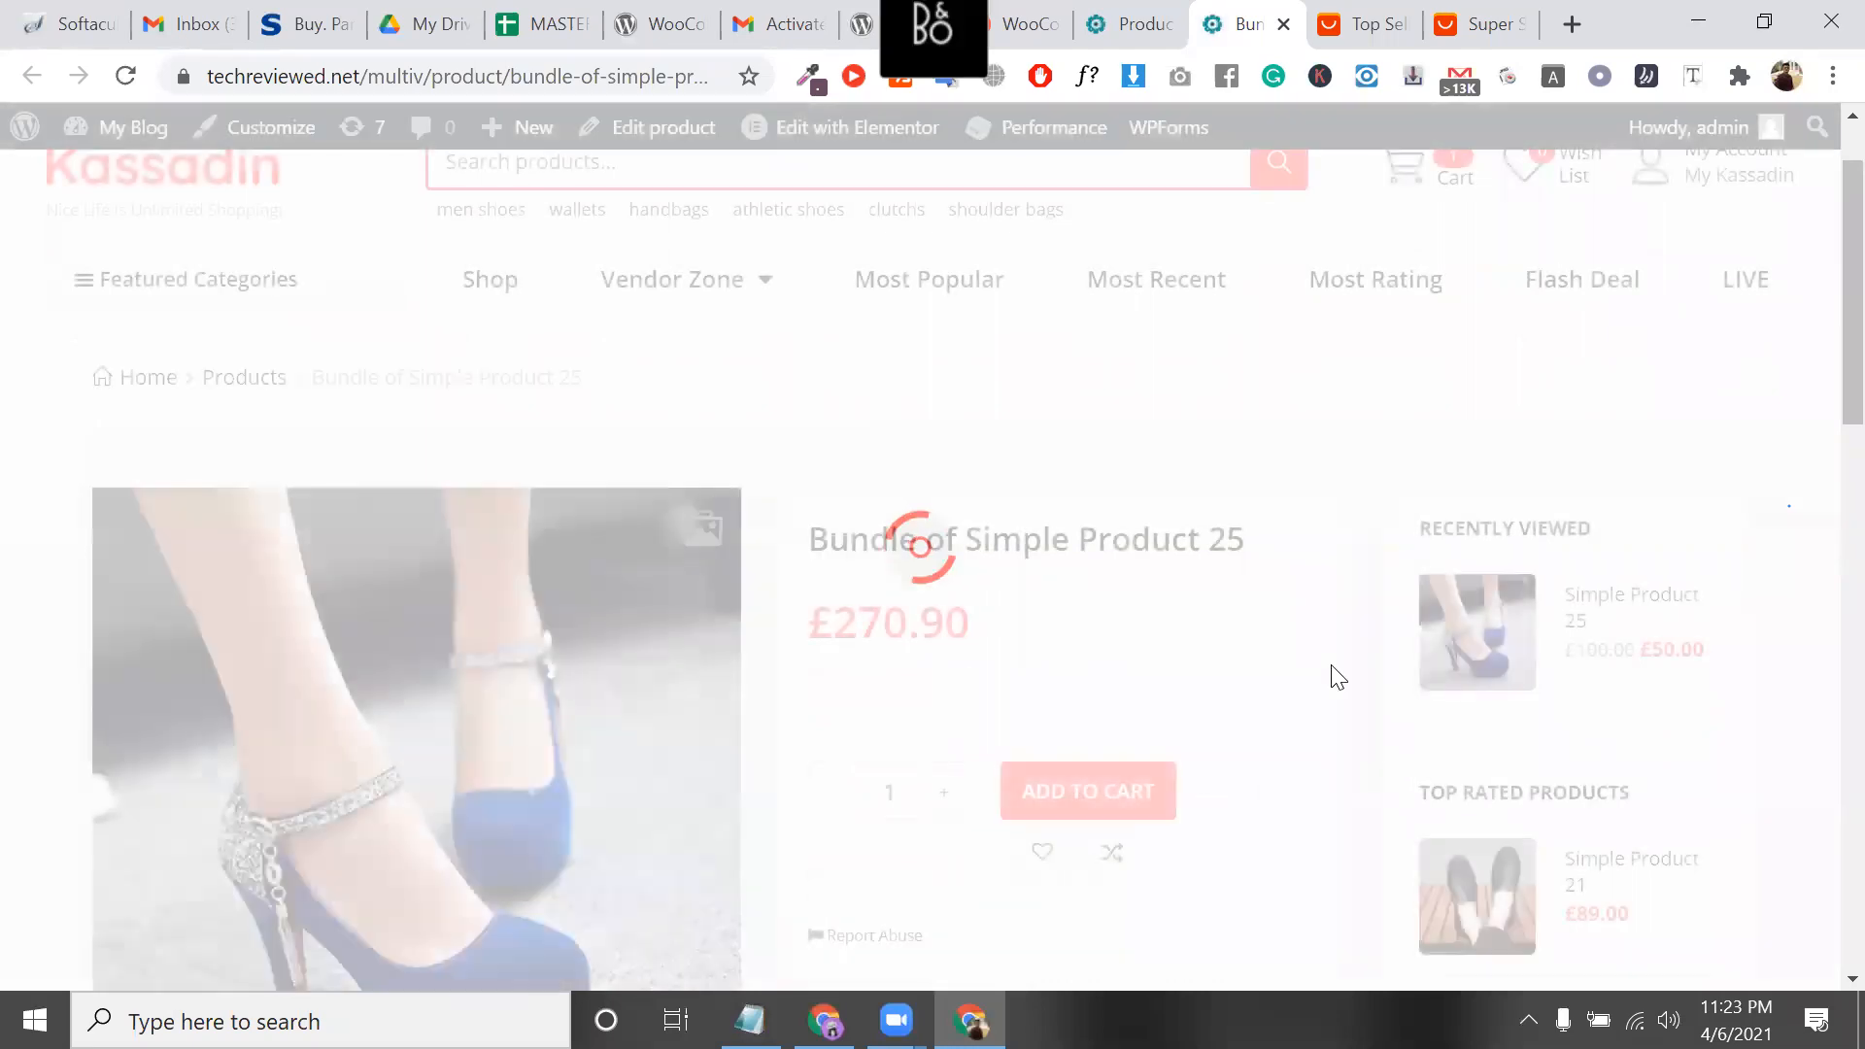
scroll(1339, 678, down, 5)
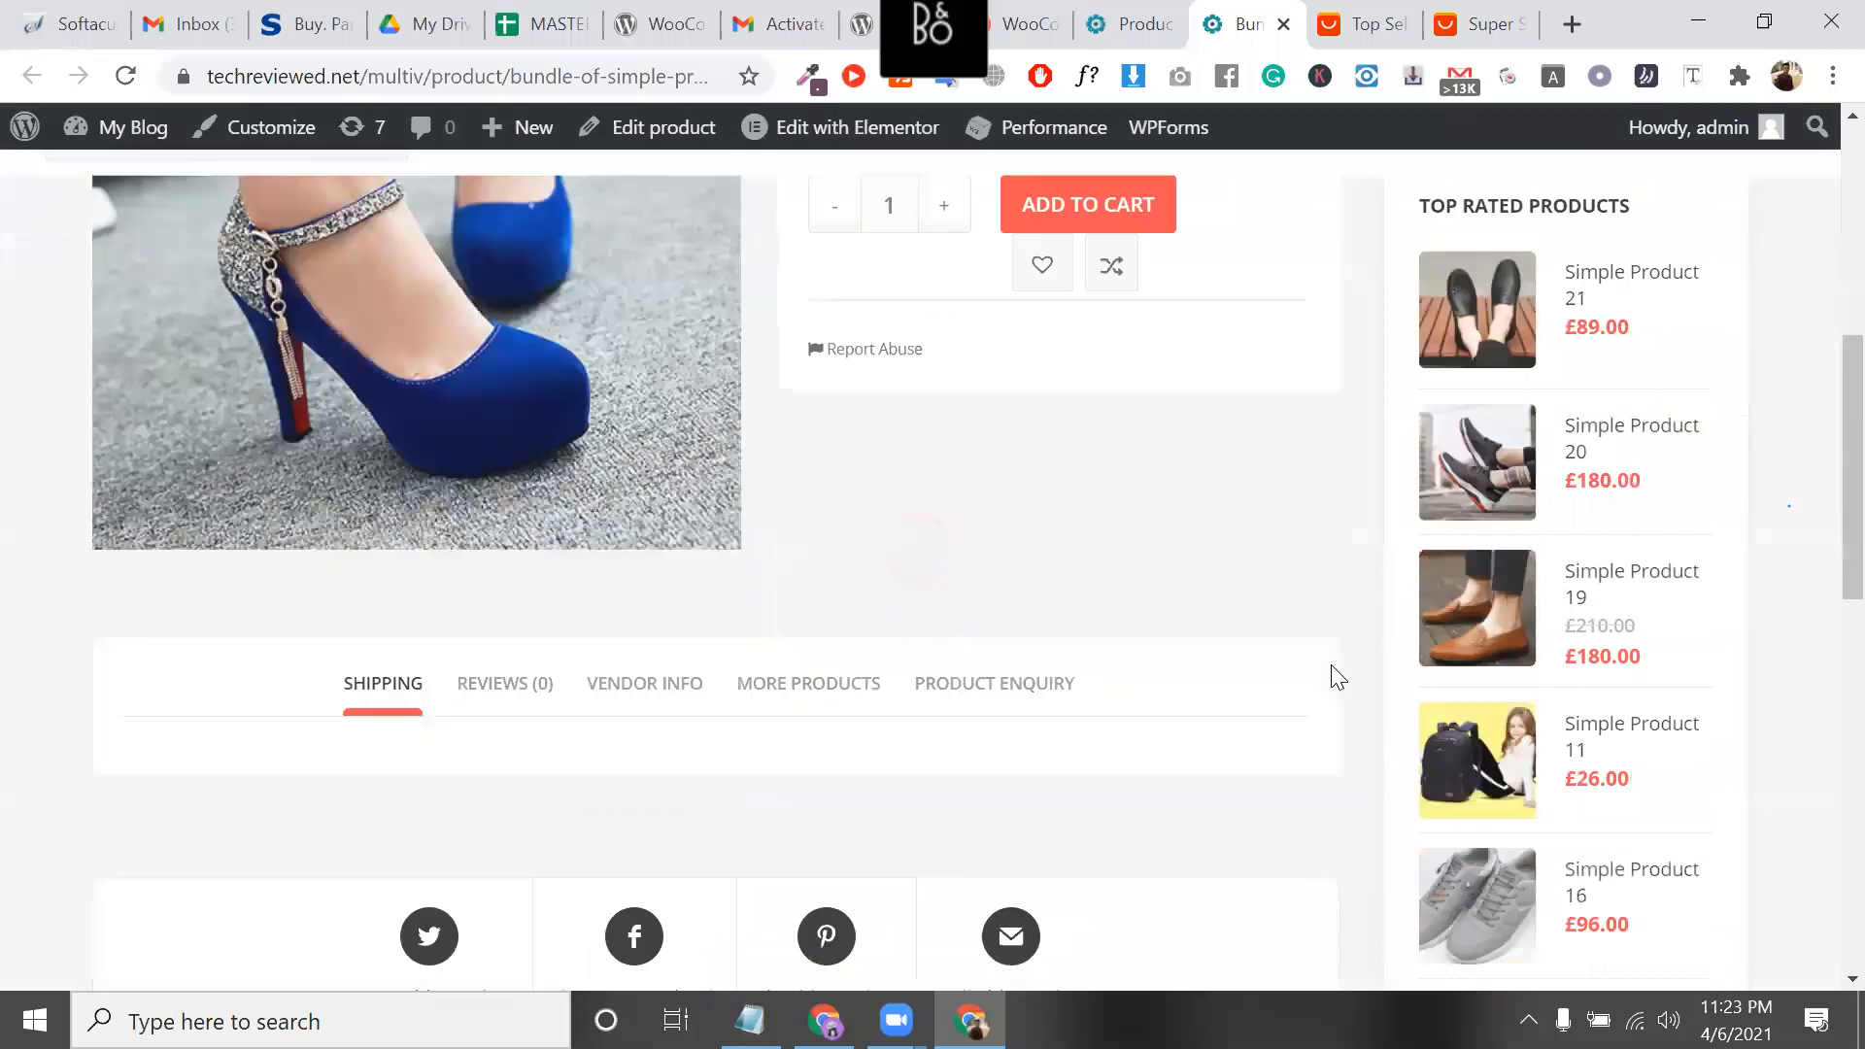
scroll(1339, 677, down, 10)
scroll(1339, 677, up, 8)
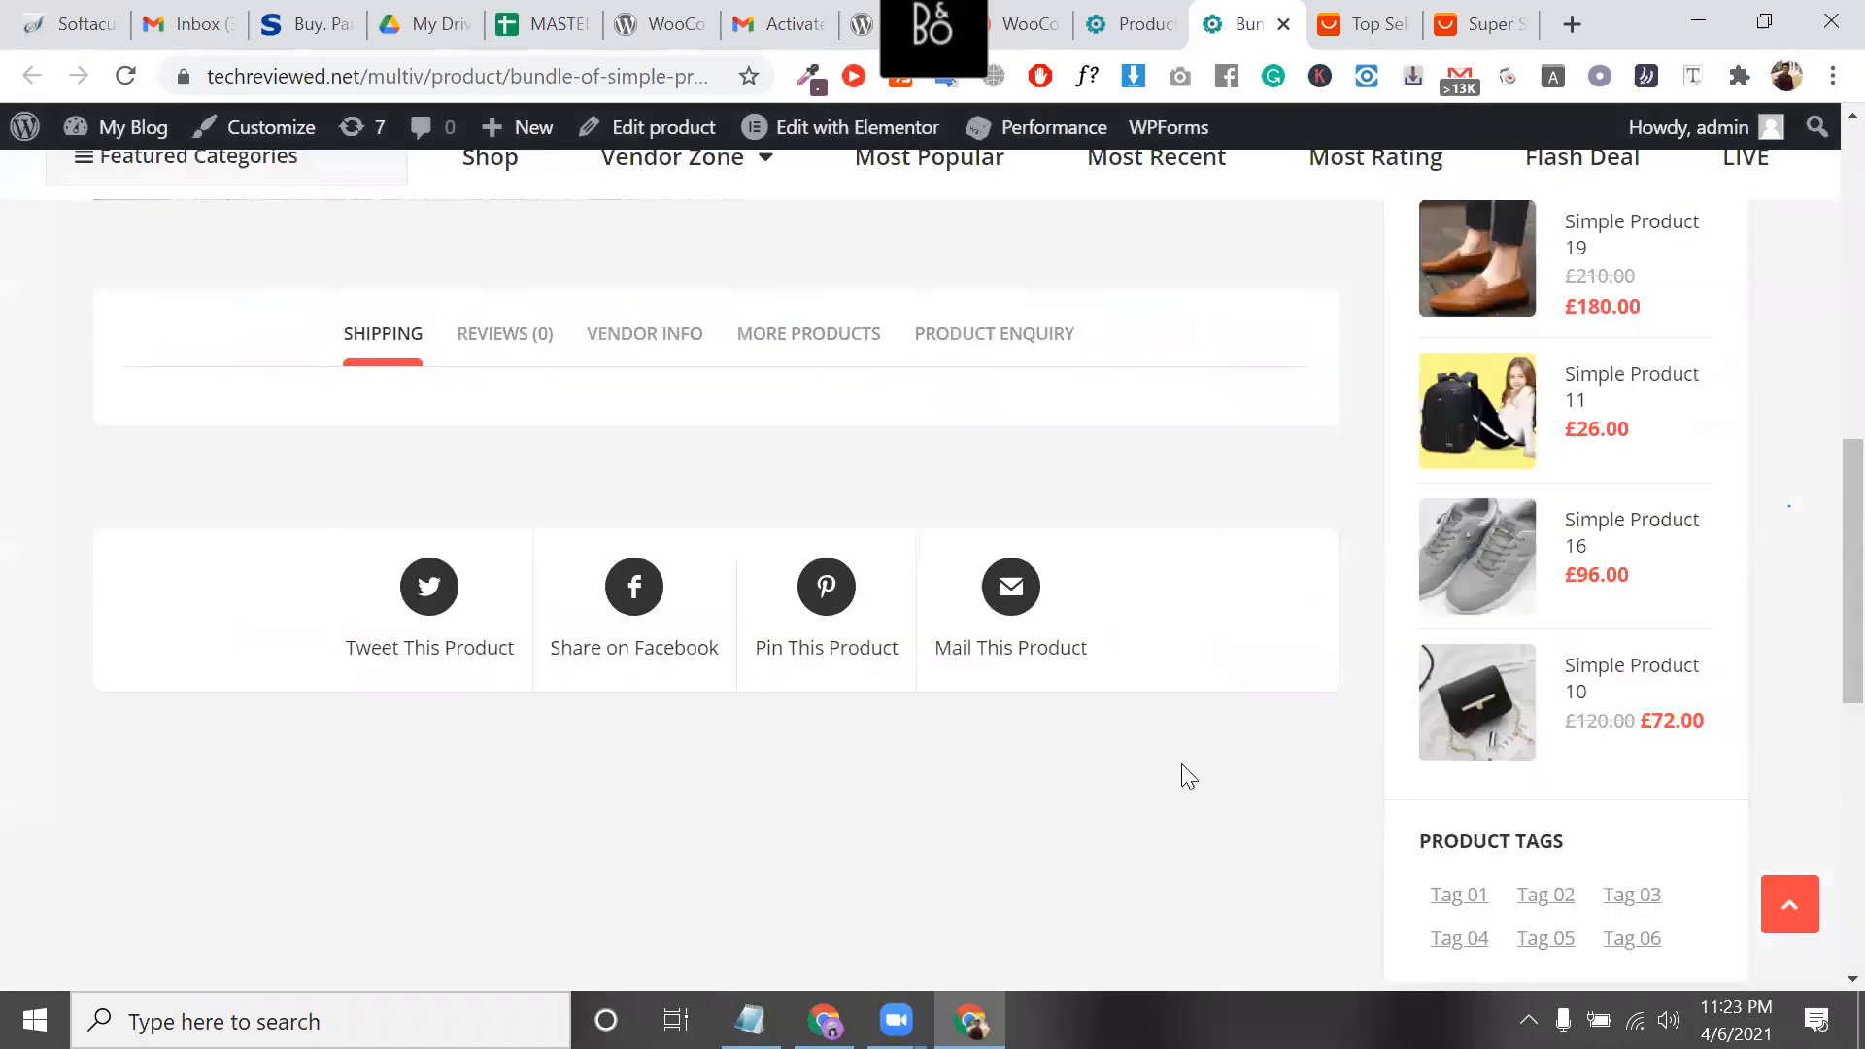
scroll(563, 714, down, 2)
click(542, 724)
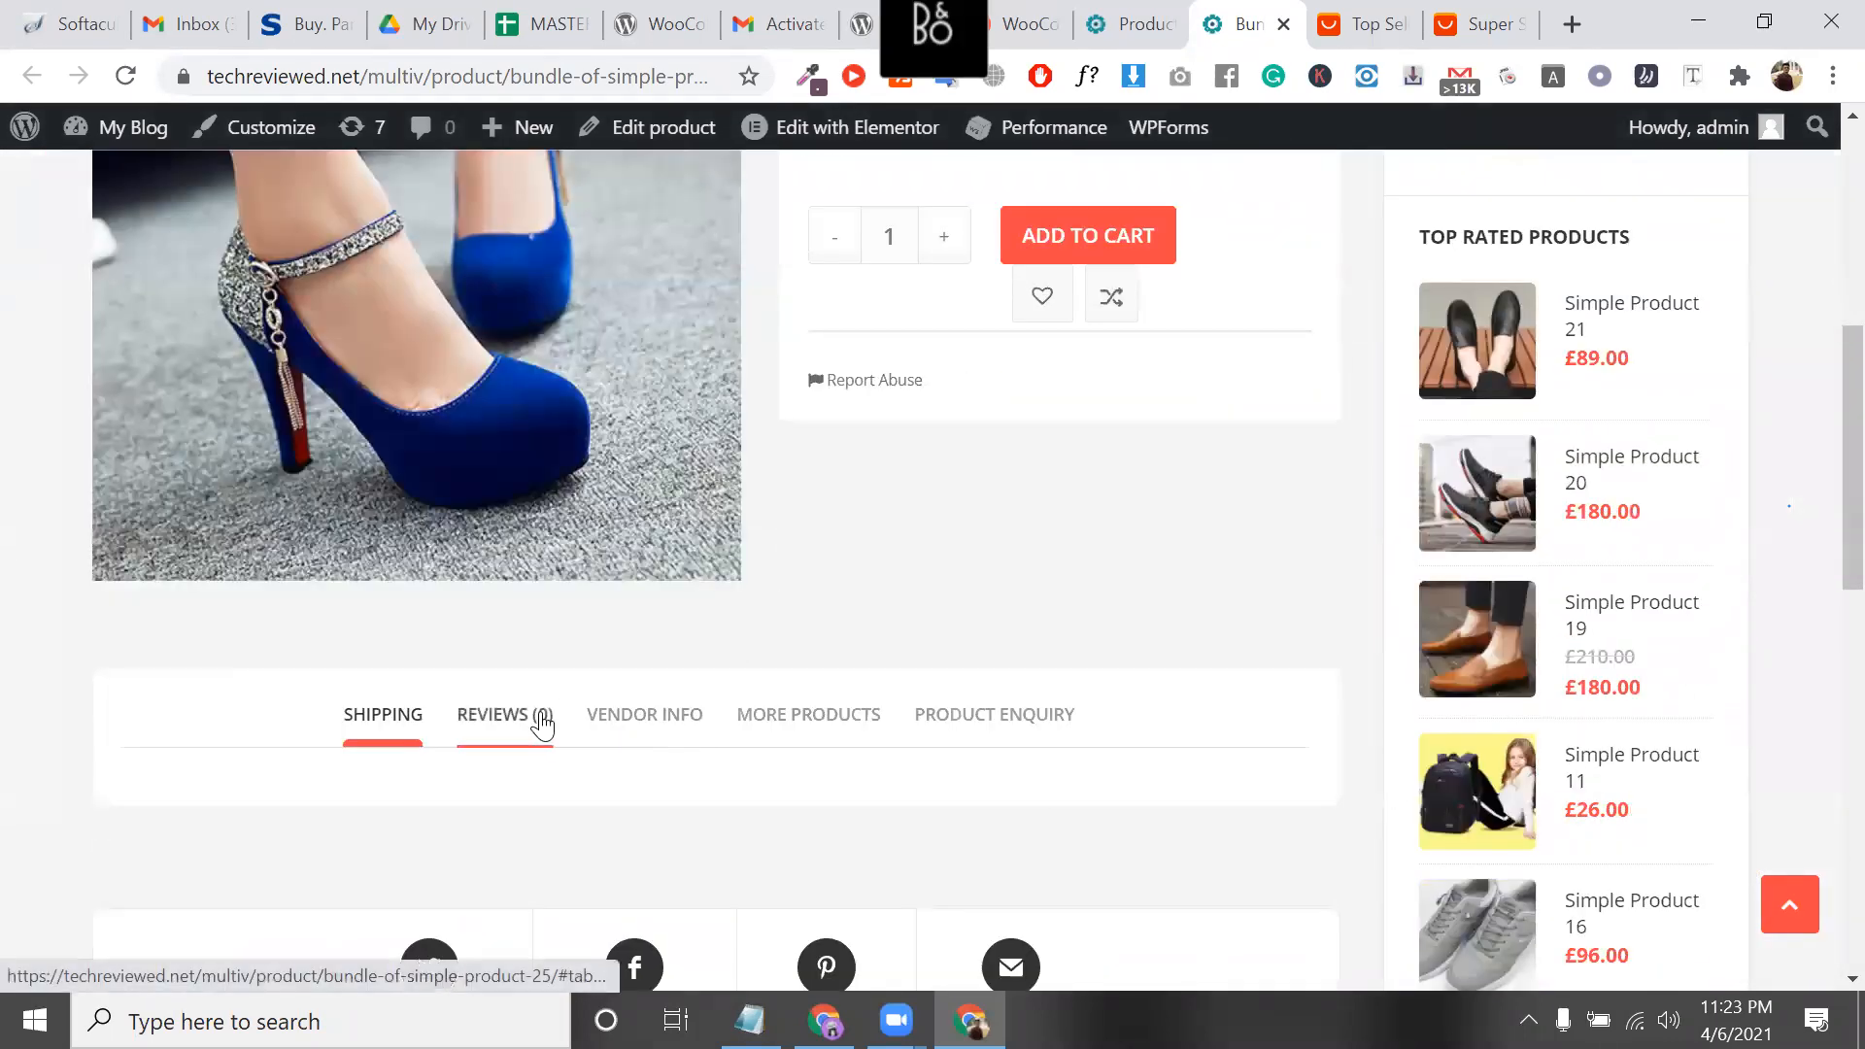
scroll(666, 719, down, 4)
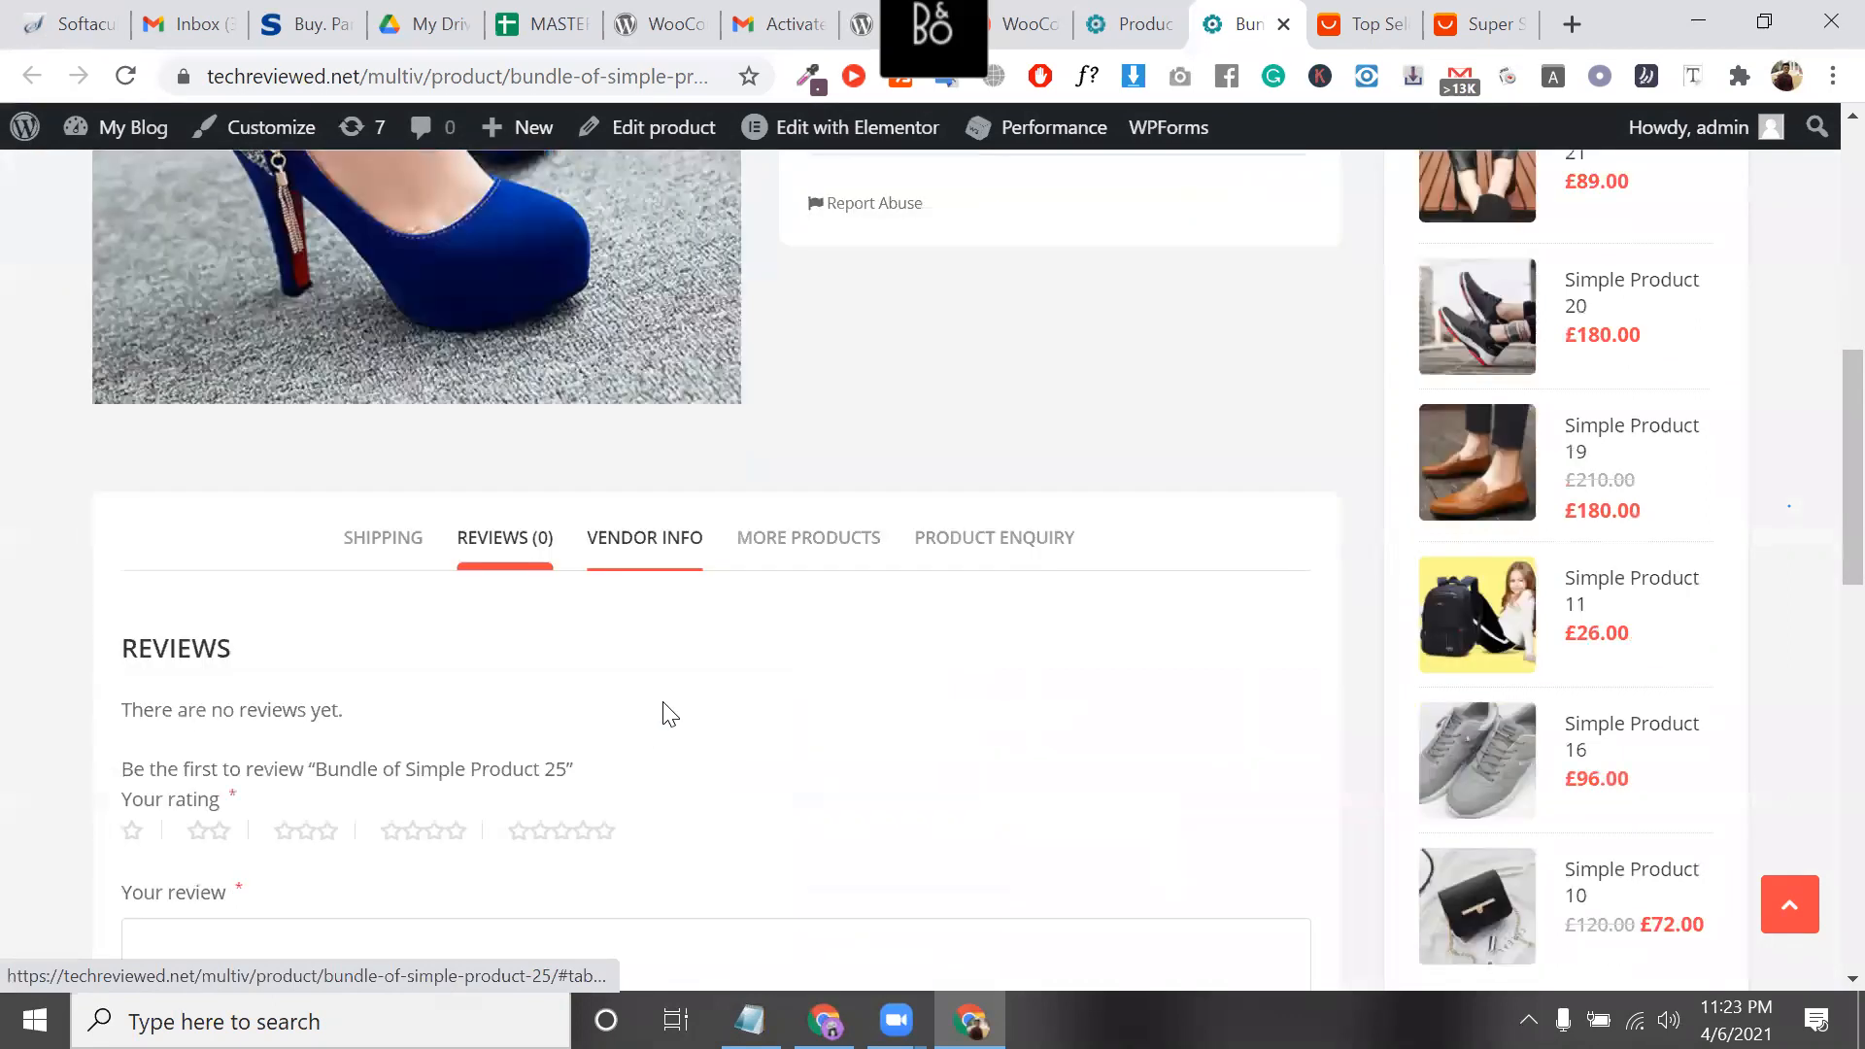
scroll(762, 554, up, 2)
Show More Products on the bundle's page and compare them with the Top Rated Products
click(835, 575)
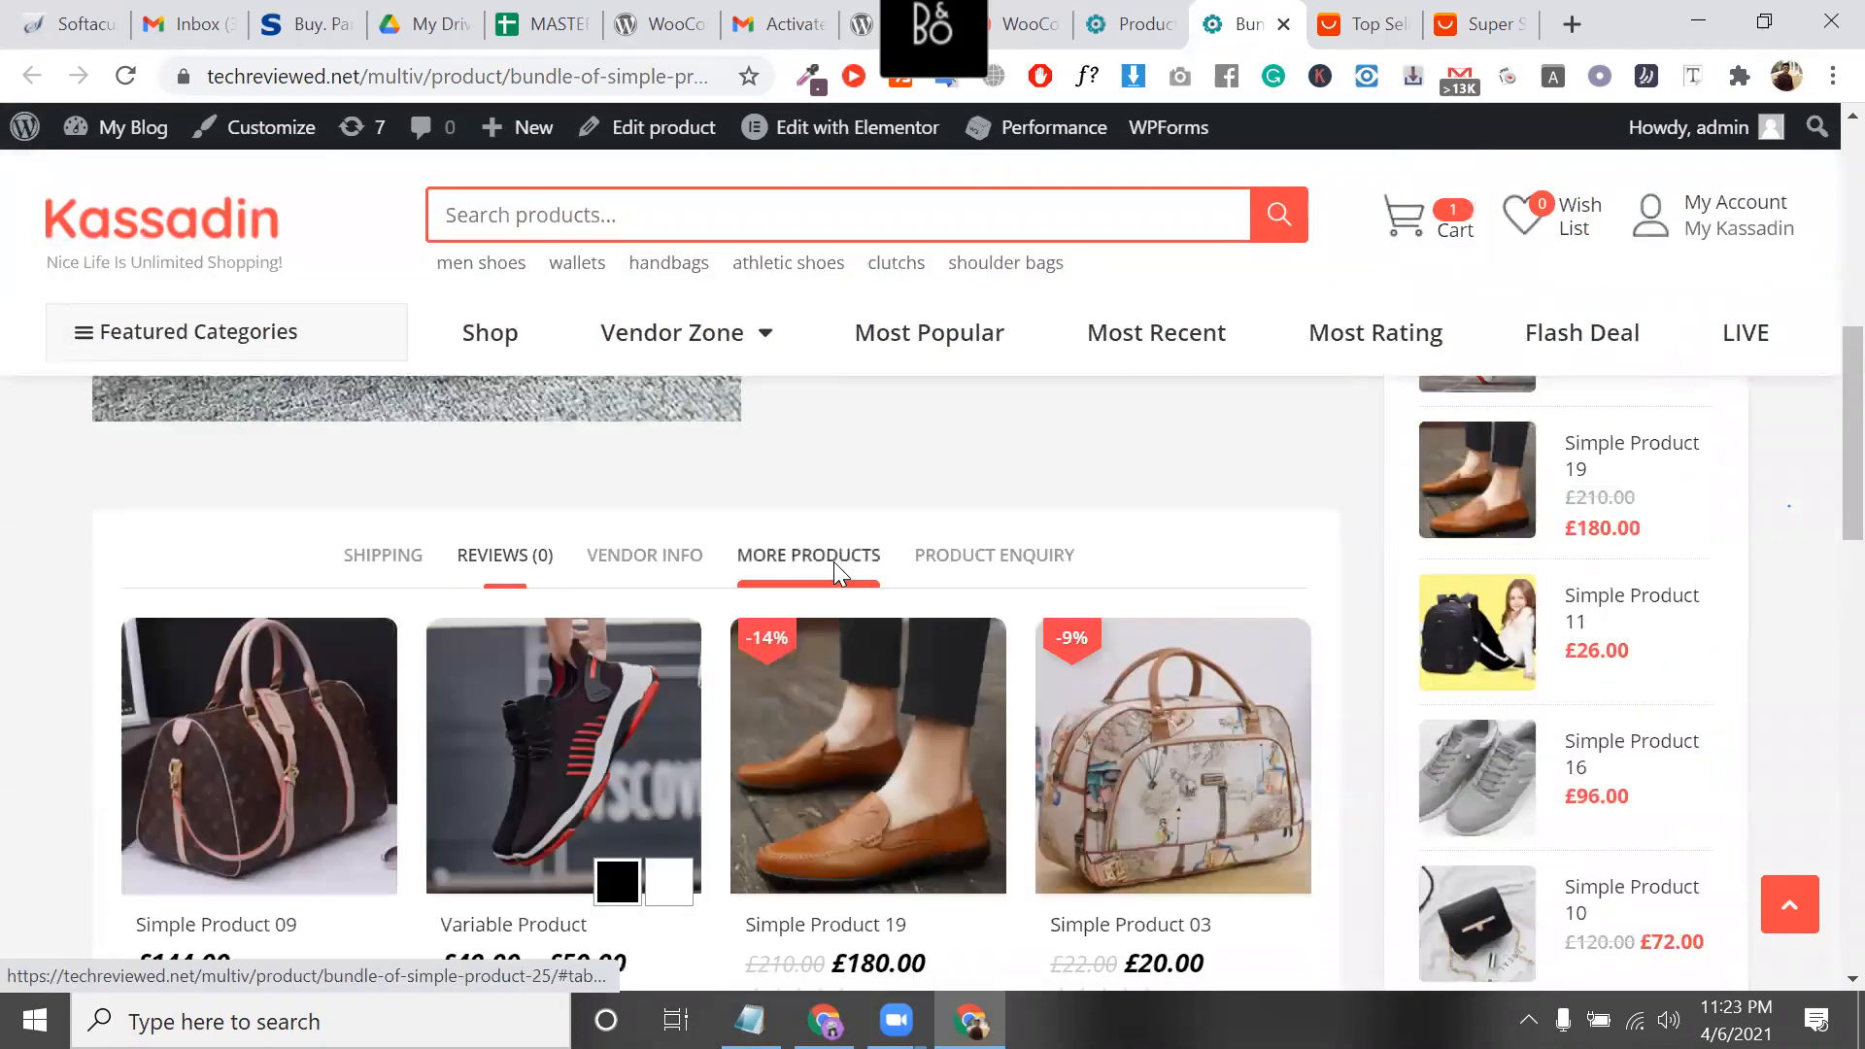
scroll(315, 702, down, 3)
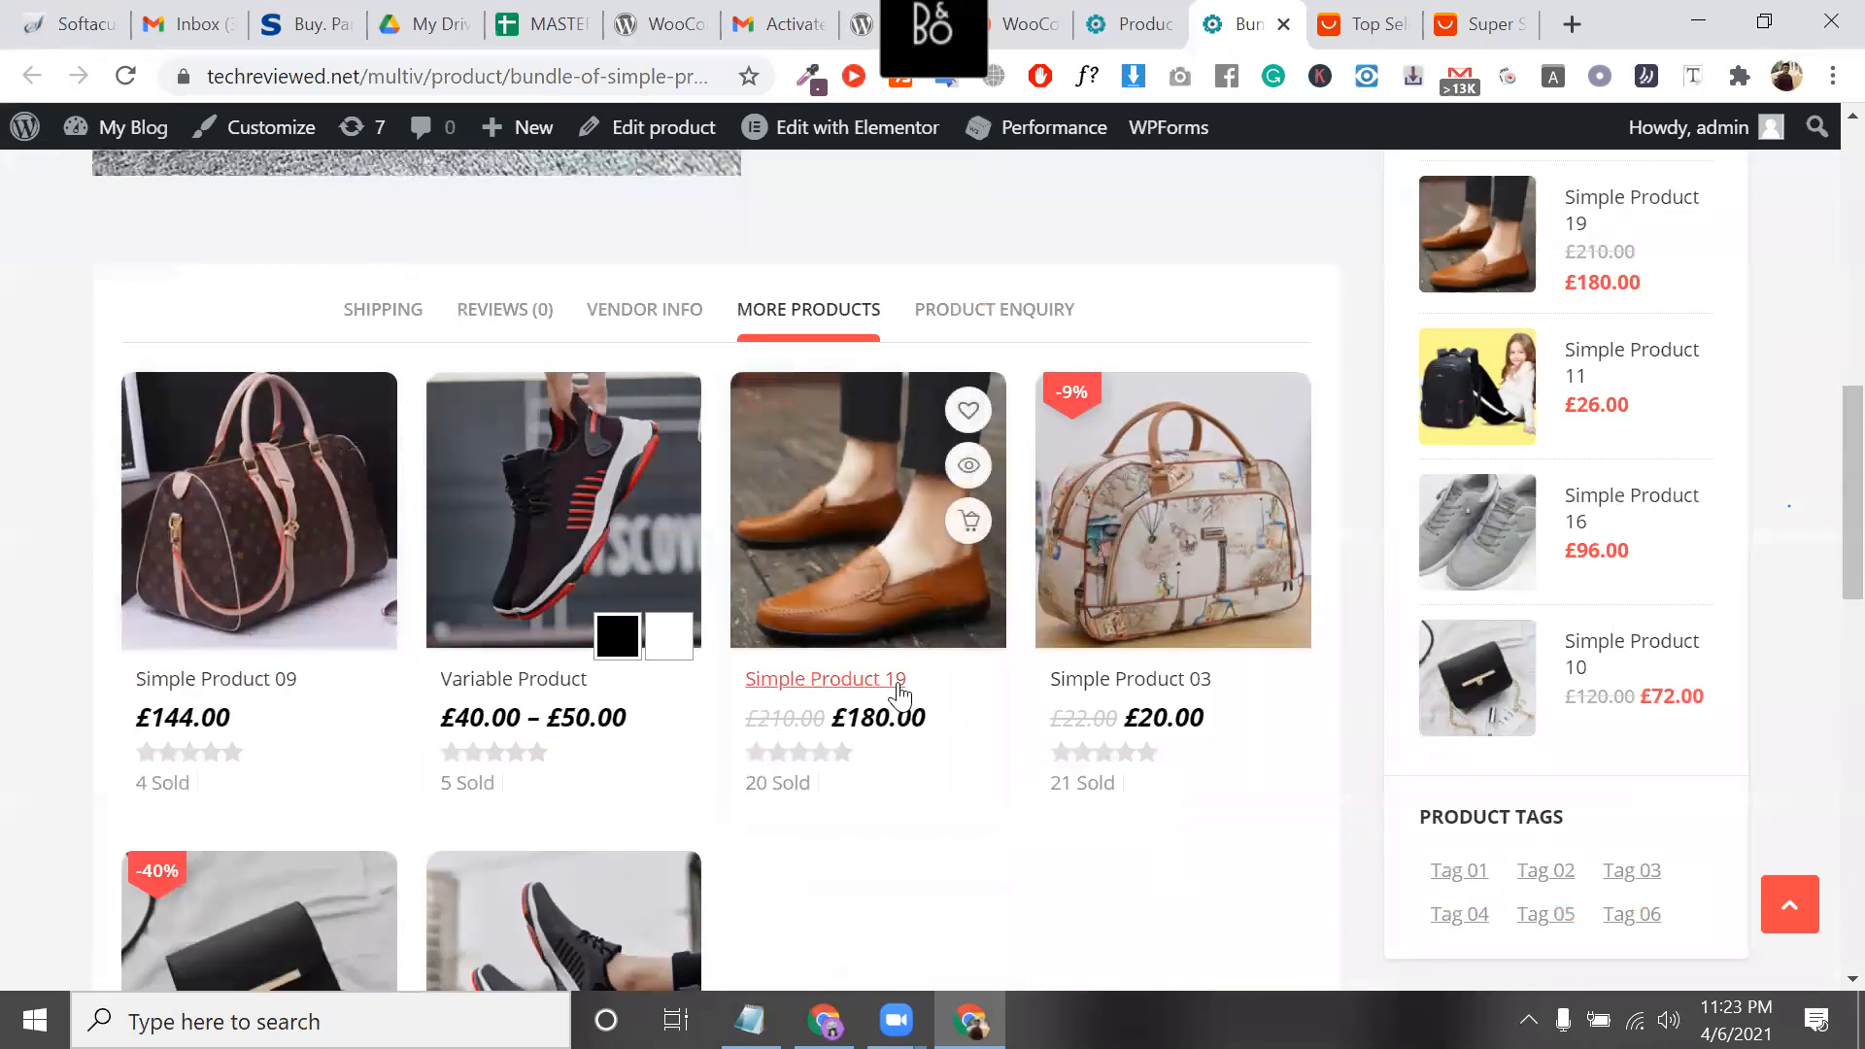
scroll(1174, 504, down, 2)
scroll(708, 633, down, 2)
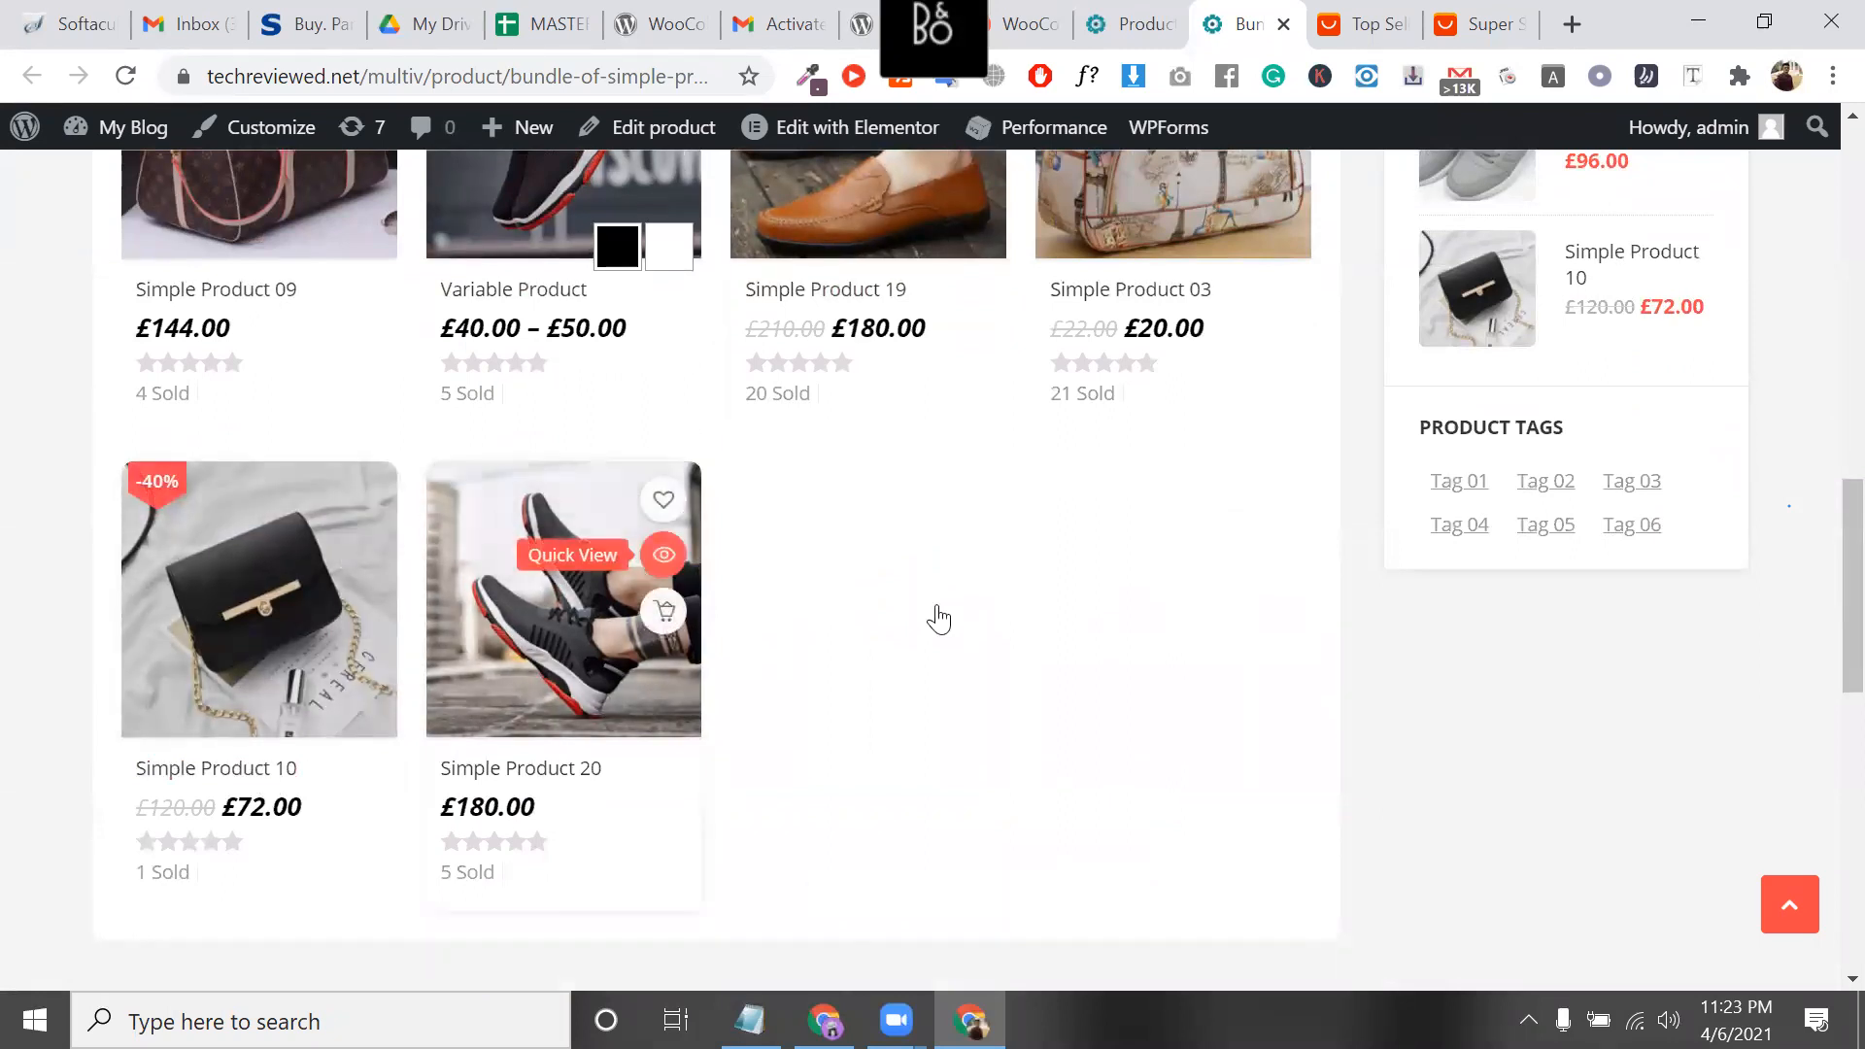
scroll(874, 582, up, 3)
scroll(822, 562, up, 6)
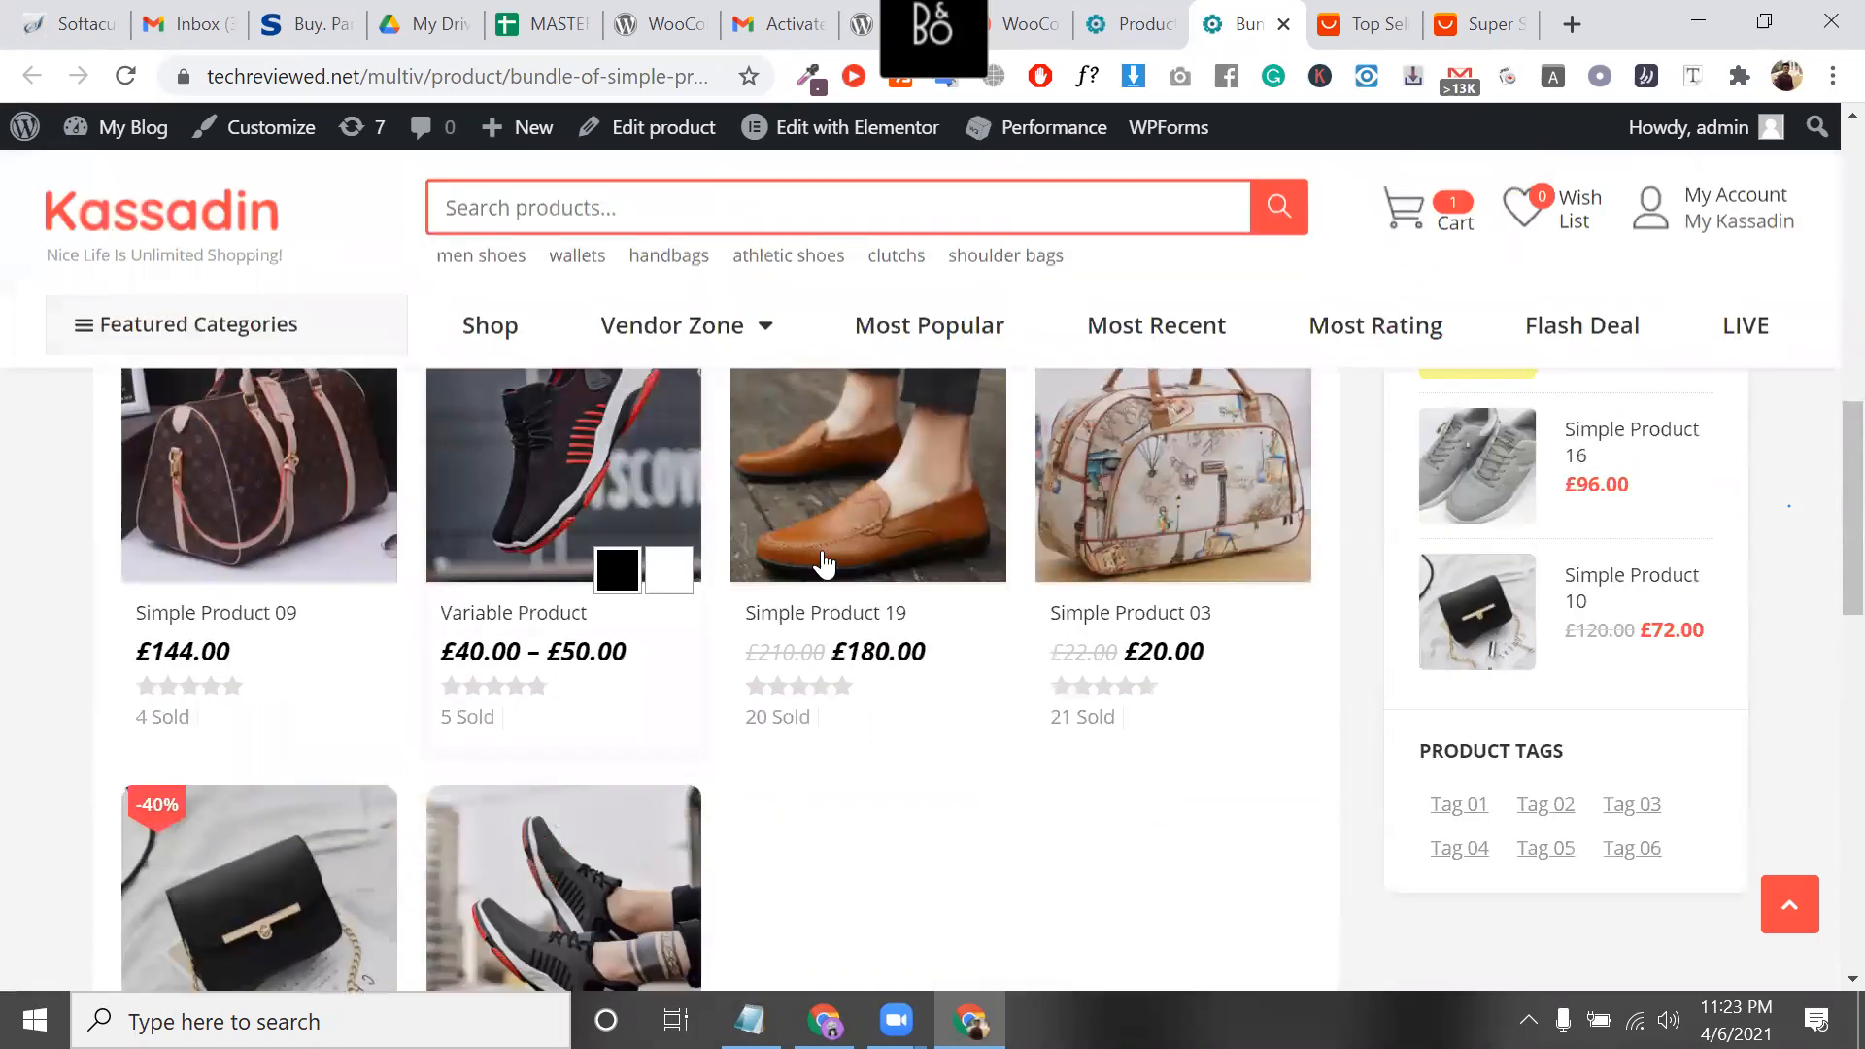
scroll(1608, 411, down, 1)
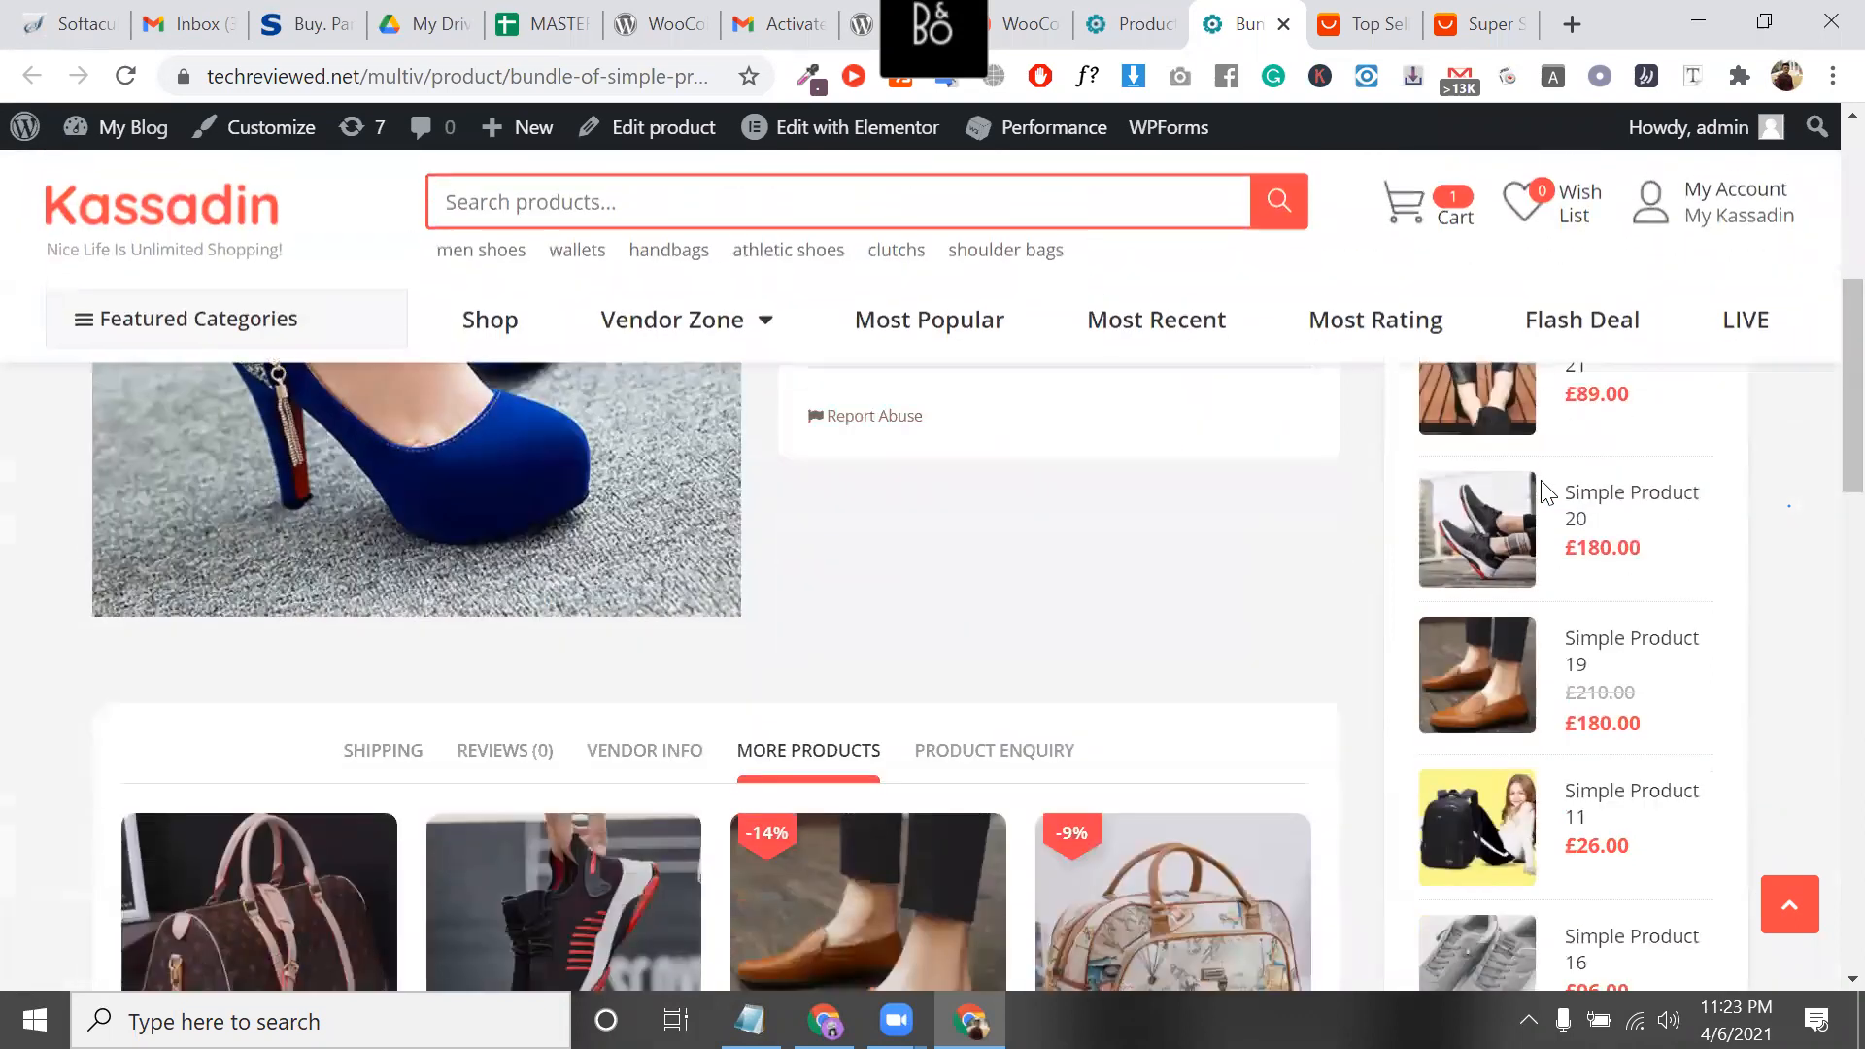
scroll(1554, 515, up, 2)
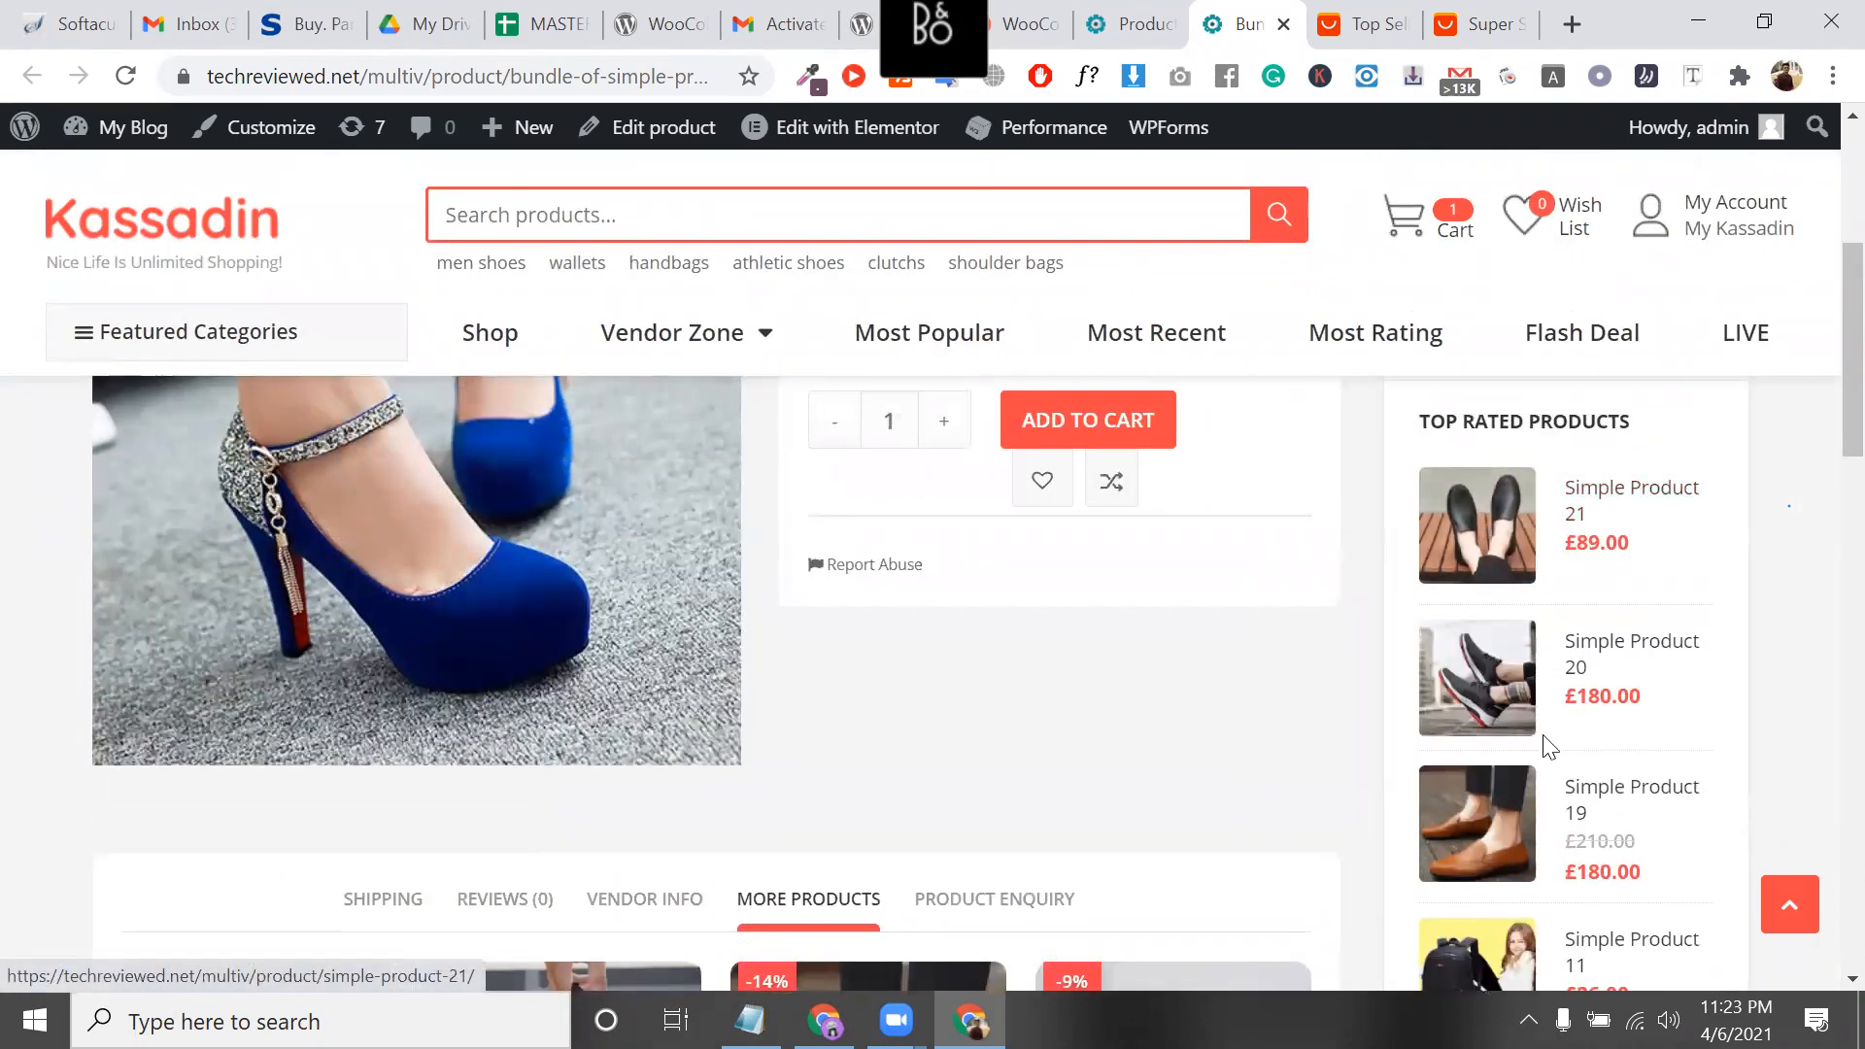
scroll(1530, 855, down, 2)
scroll(1525, 859, down, 2)
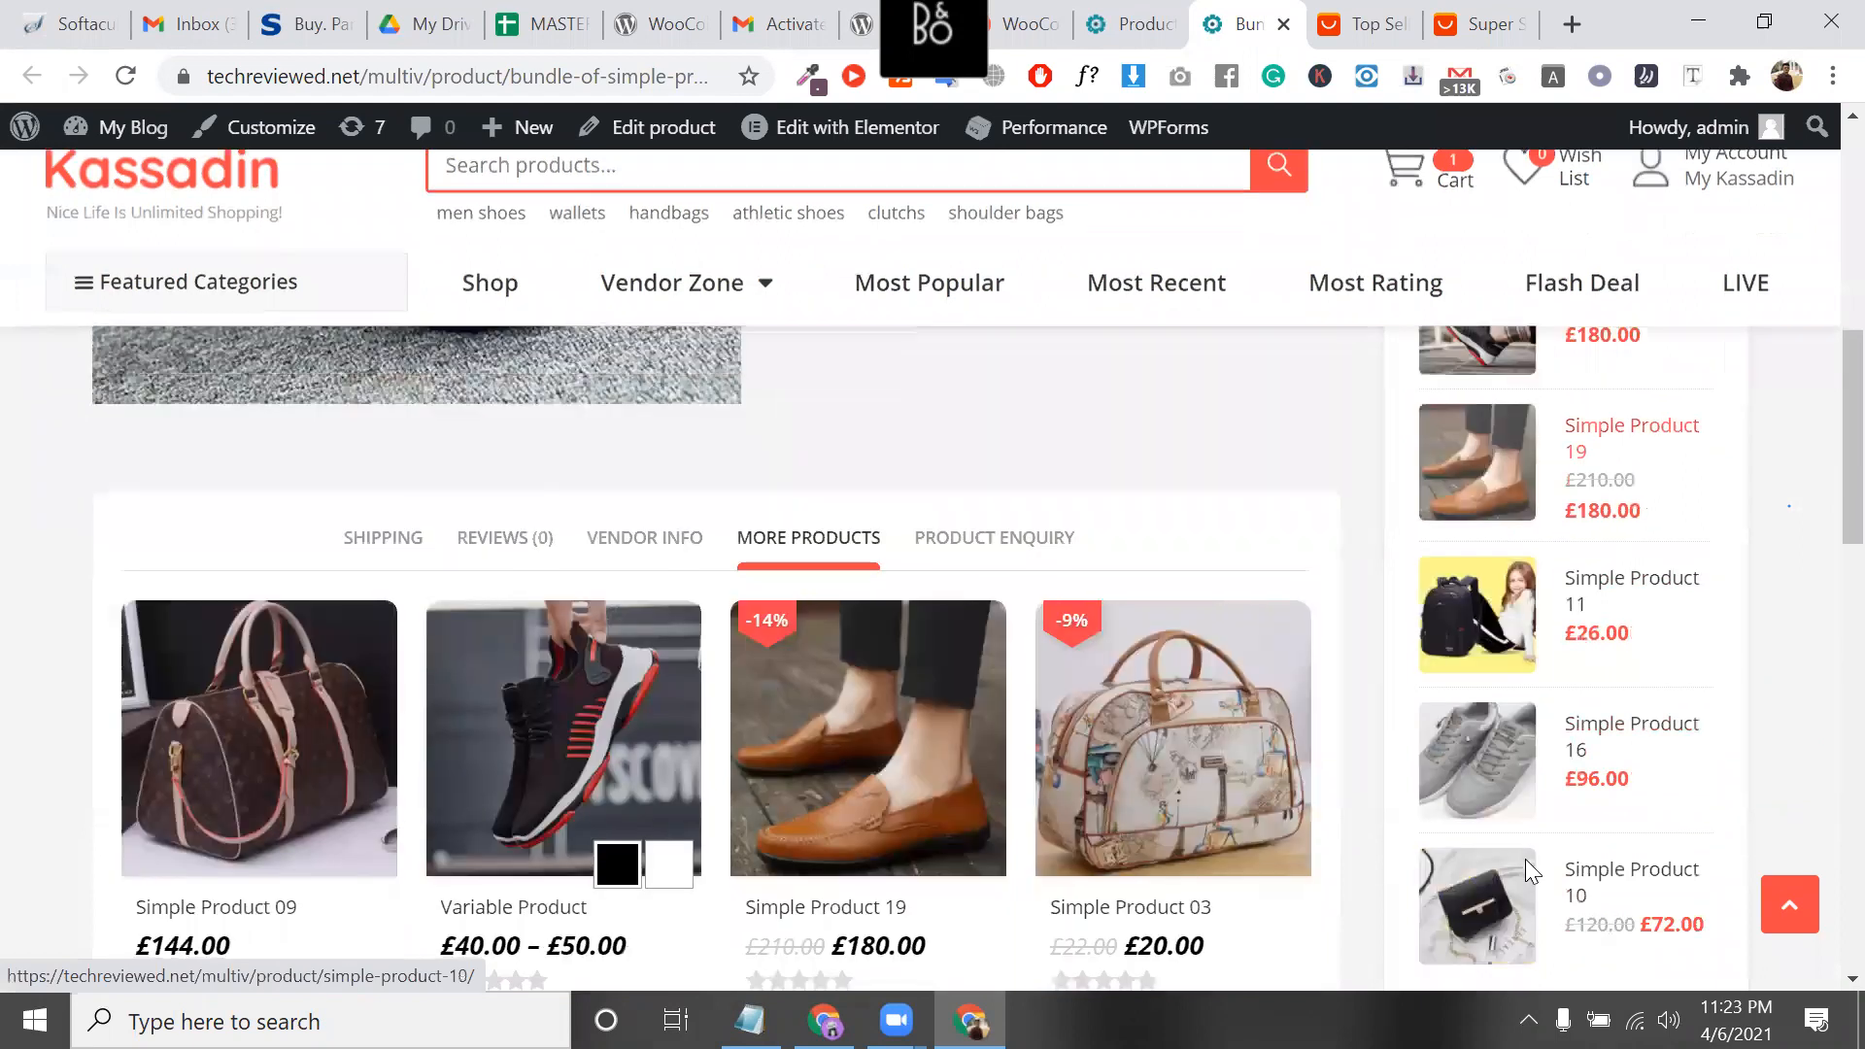
scroll(1385, 923, up, 3)
scroll(1102, 708, down, 2)
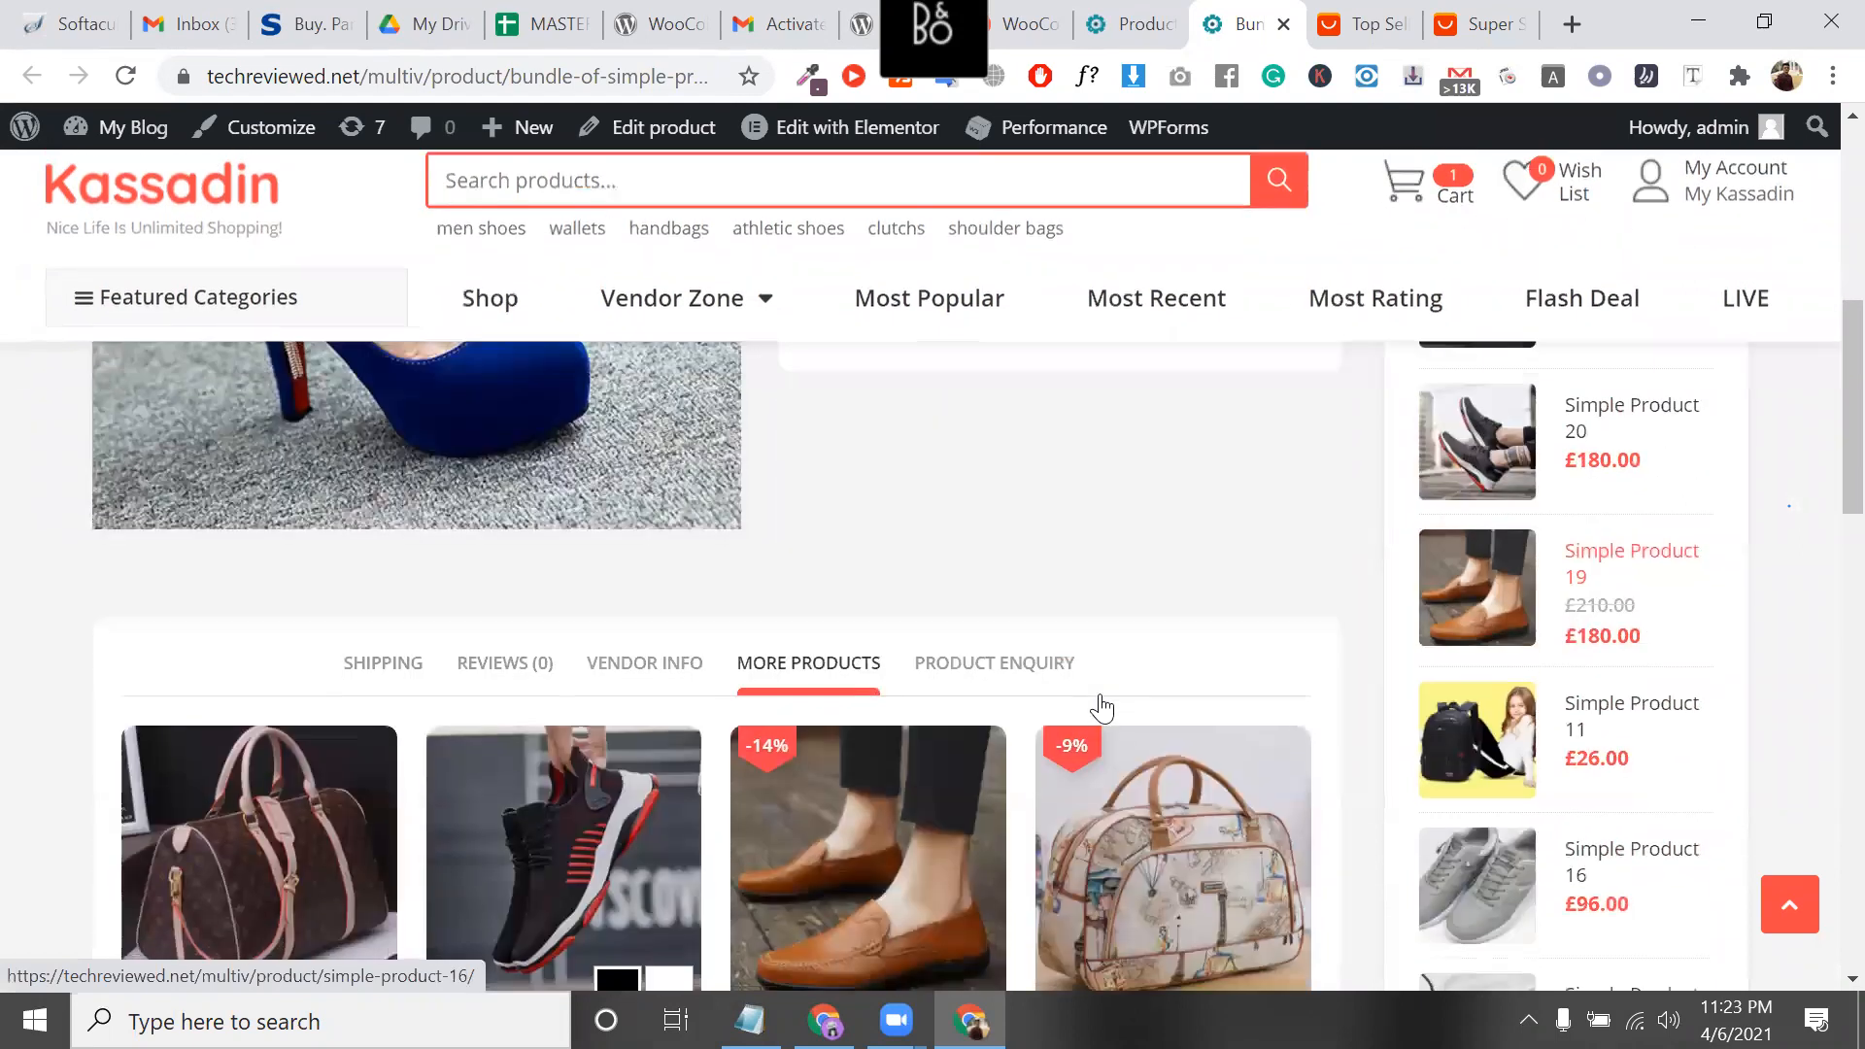
Add Bundle of Simple Product 25 to the cart and go to the cart page
scroll(1102, 708, up, 5)
click(1102, 709)
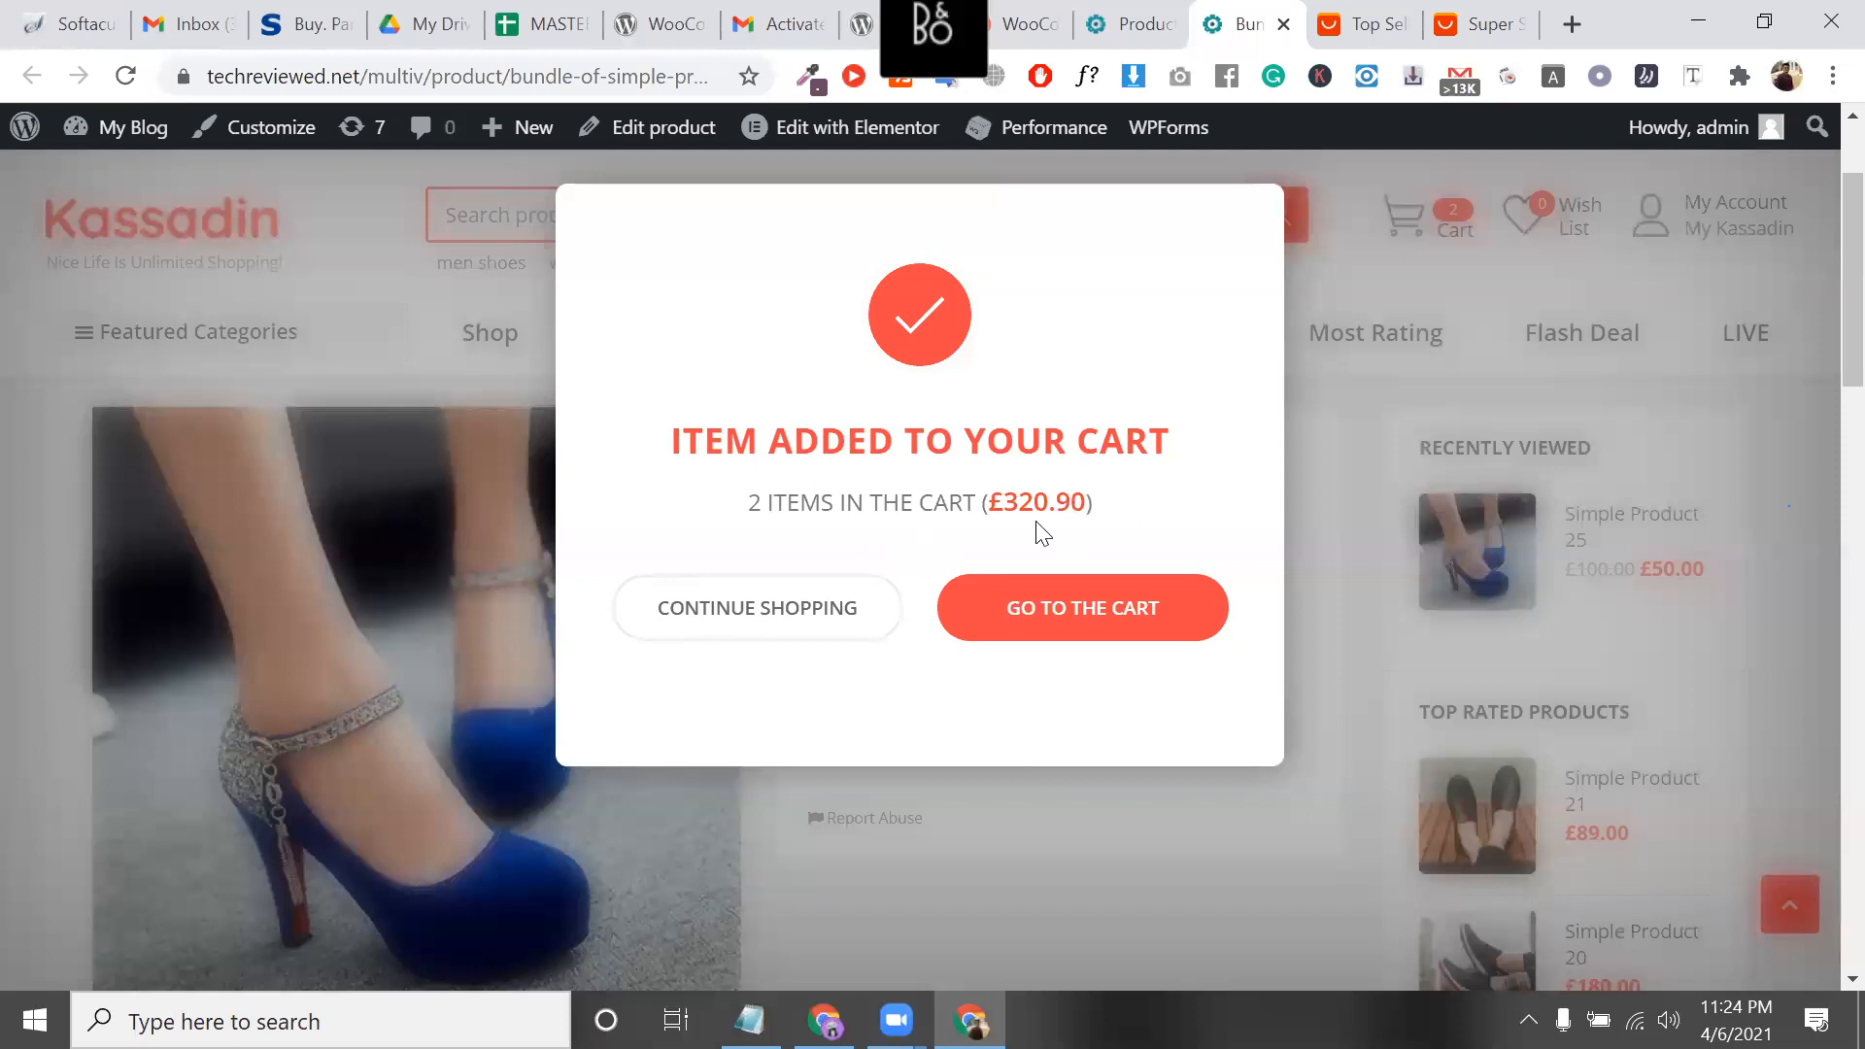
click(1066, 622)
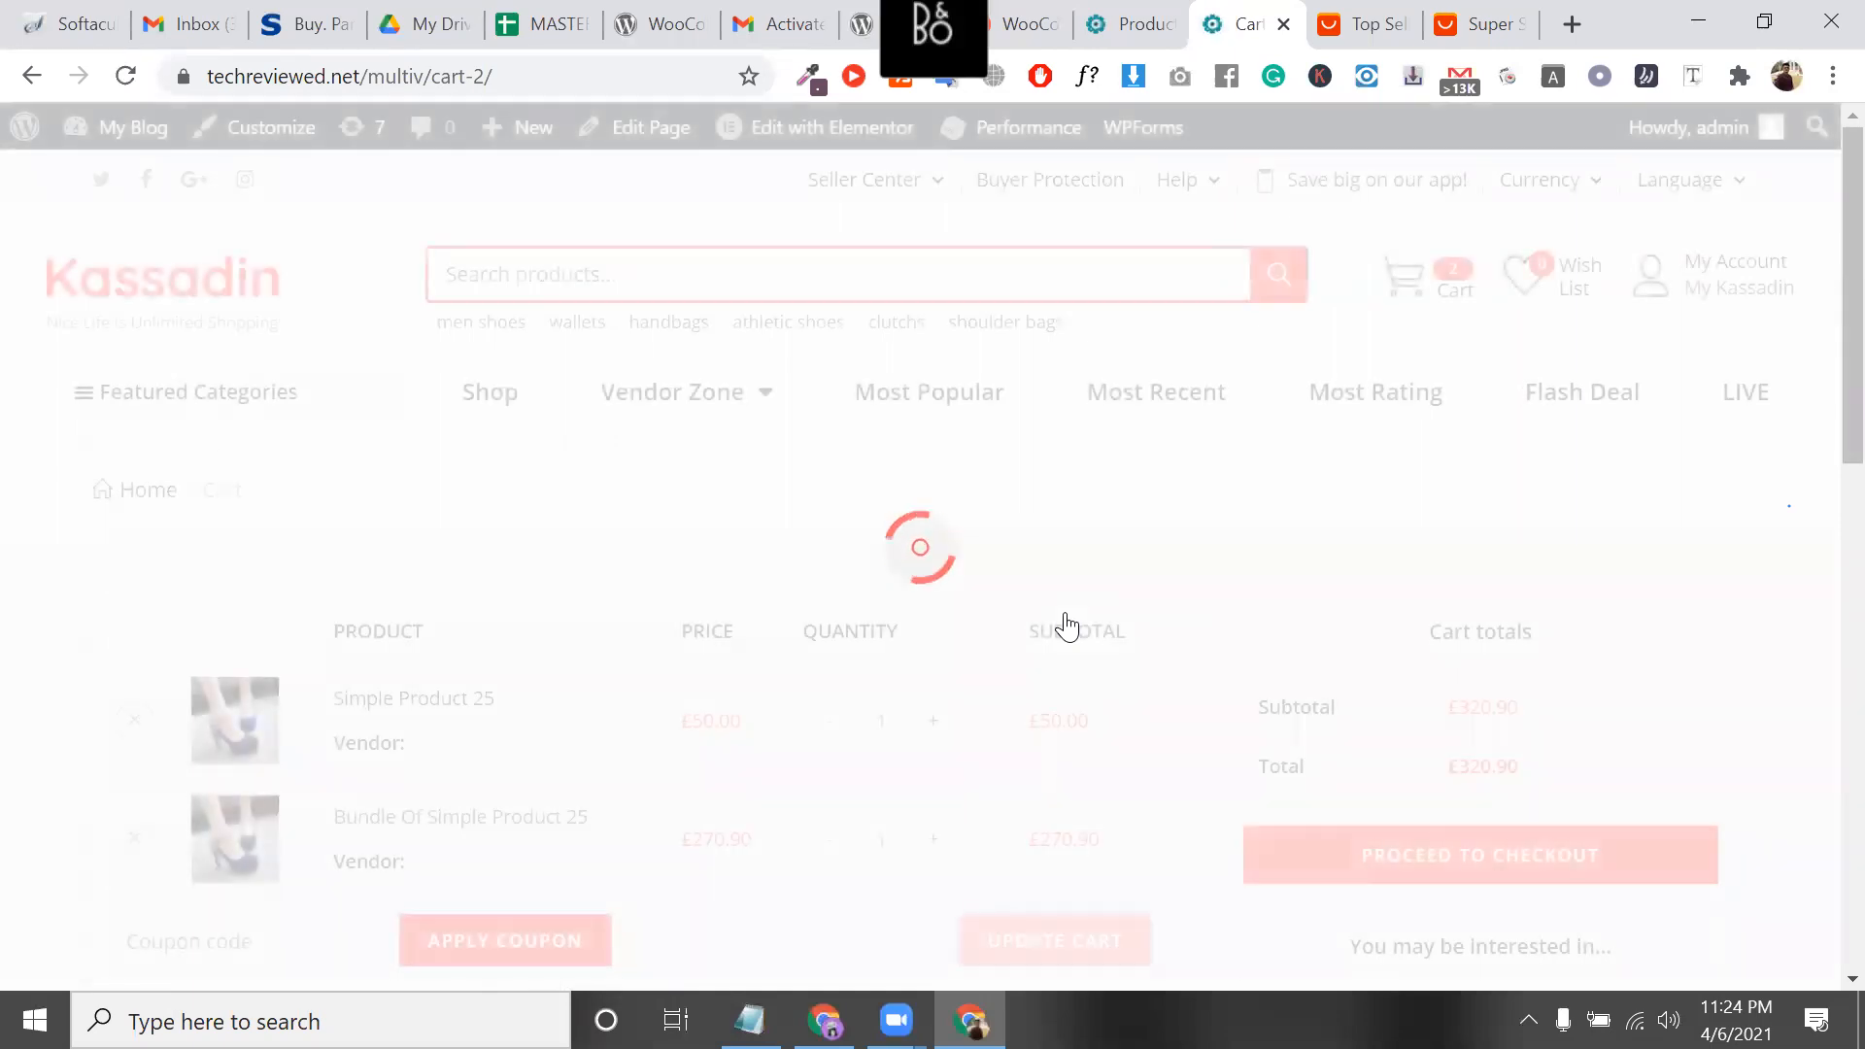
Examine the cart's items and totals and the products suggested under "You may be interested in"
scroll(1067, 627, down, 5)
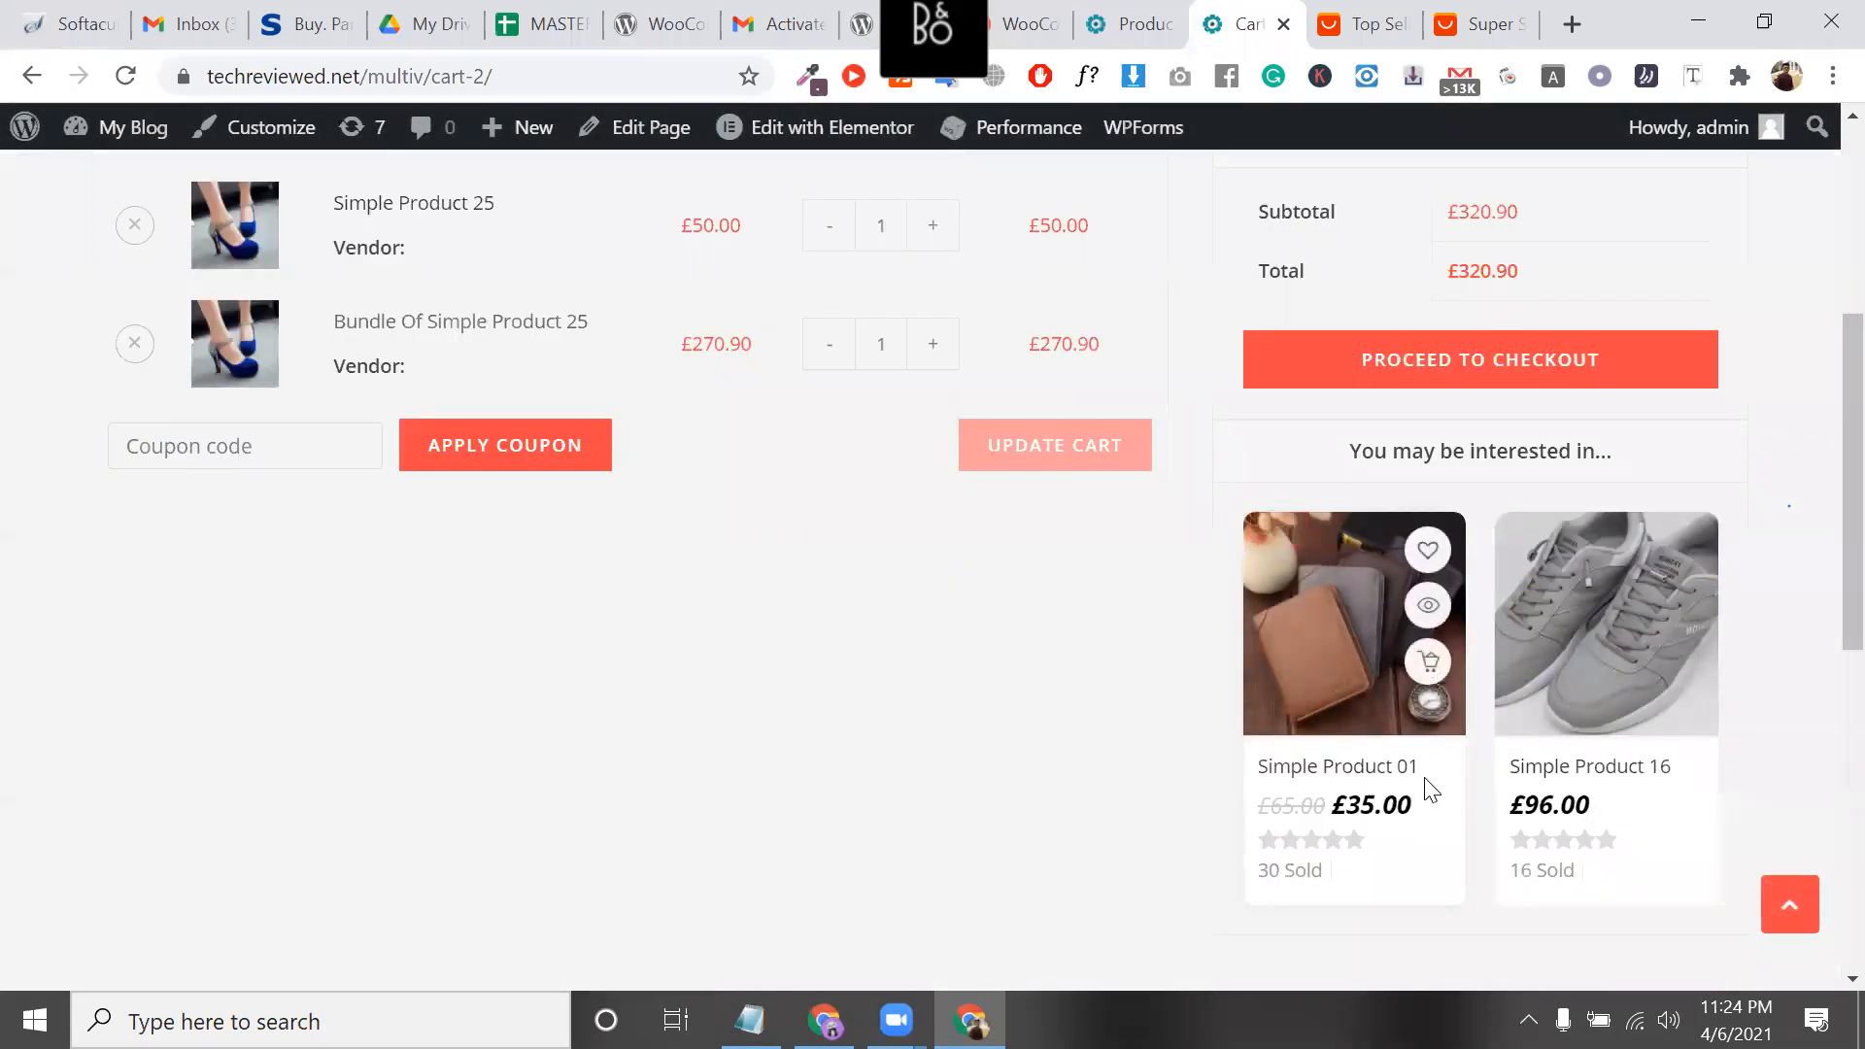
scroll(1424, 778, down, 4)
scroll(1629, 742, up, 6)
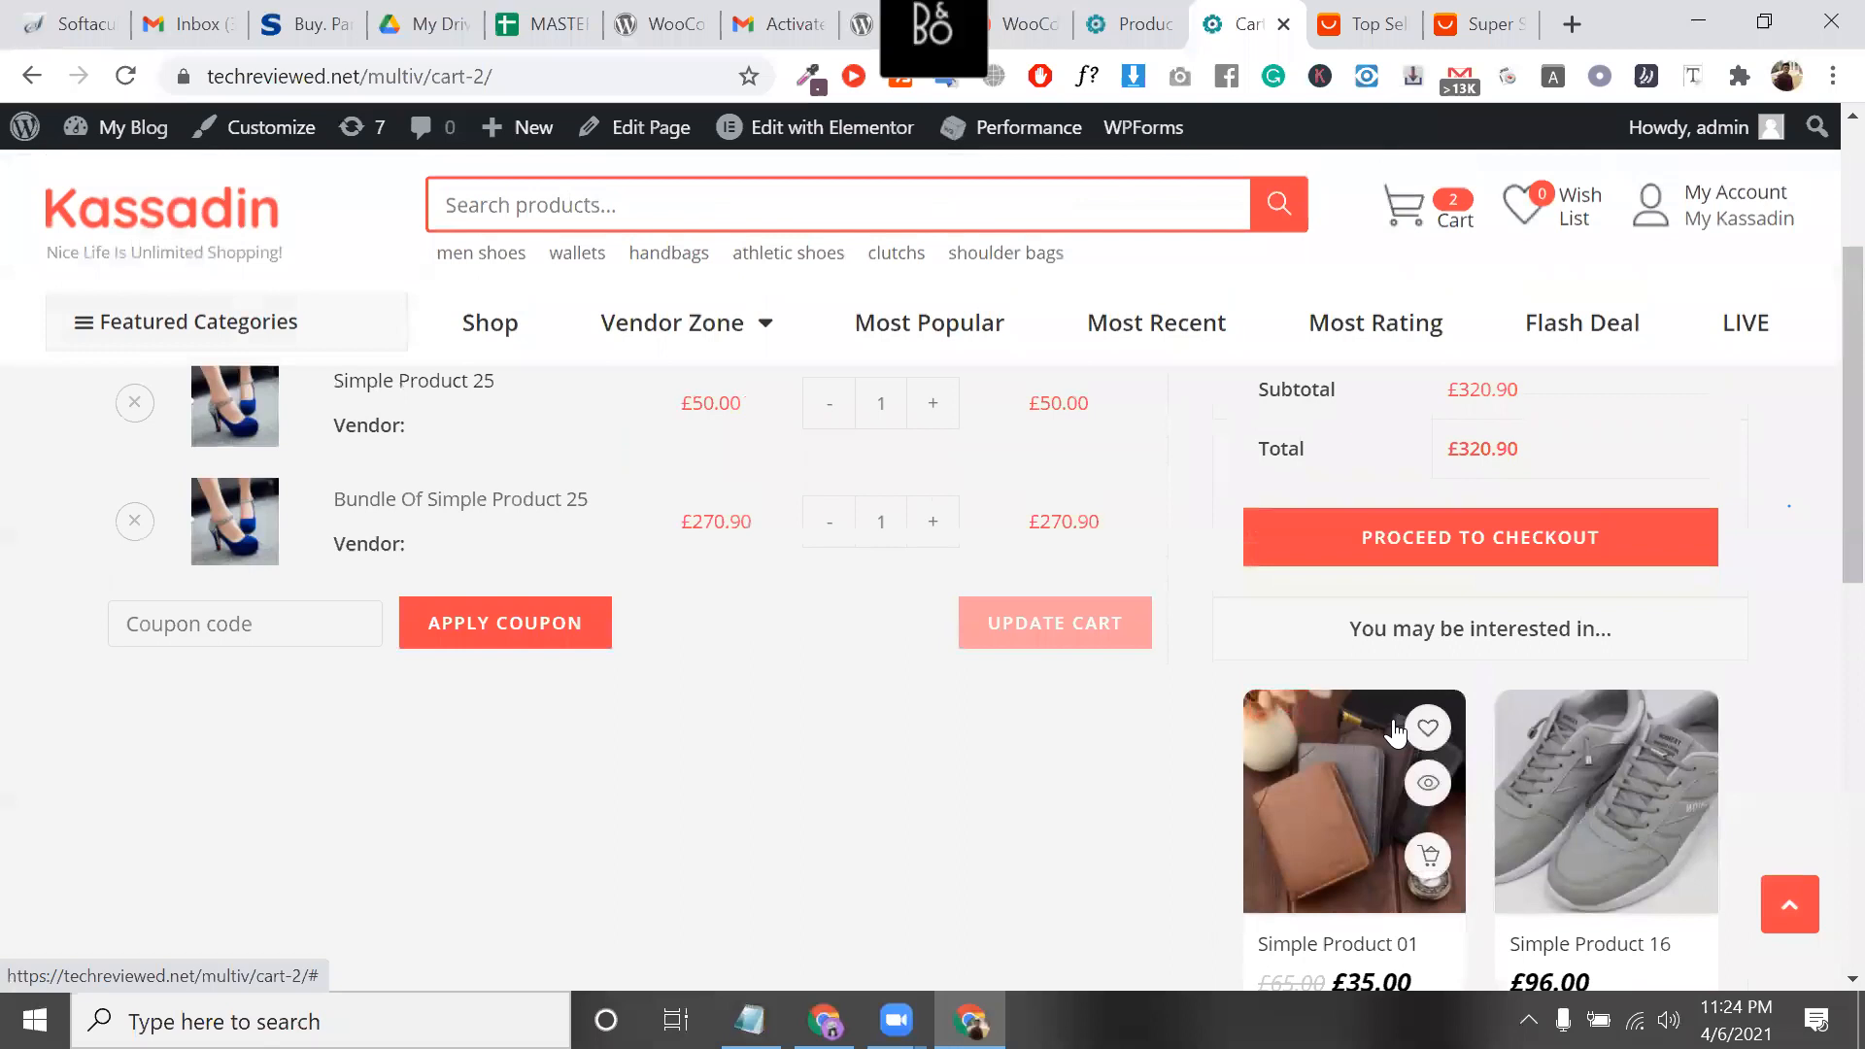
scroll(1050, 641, up, 3)
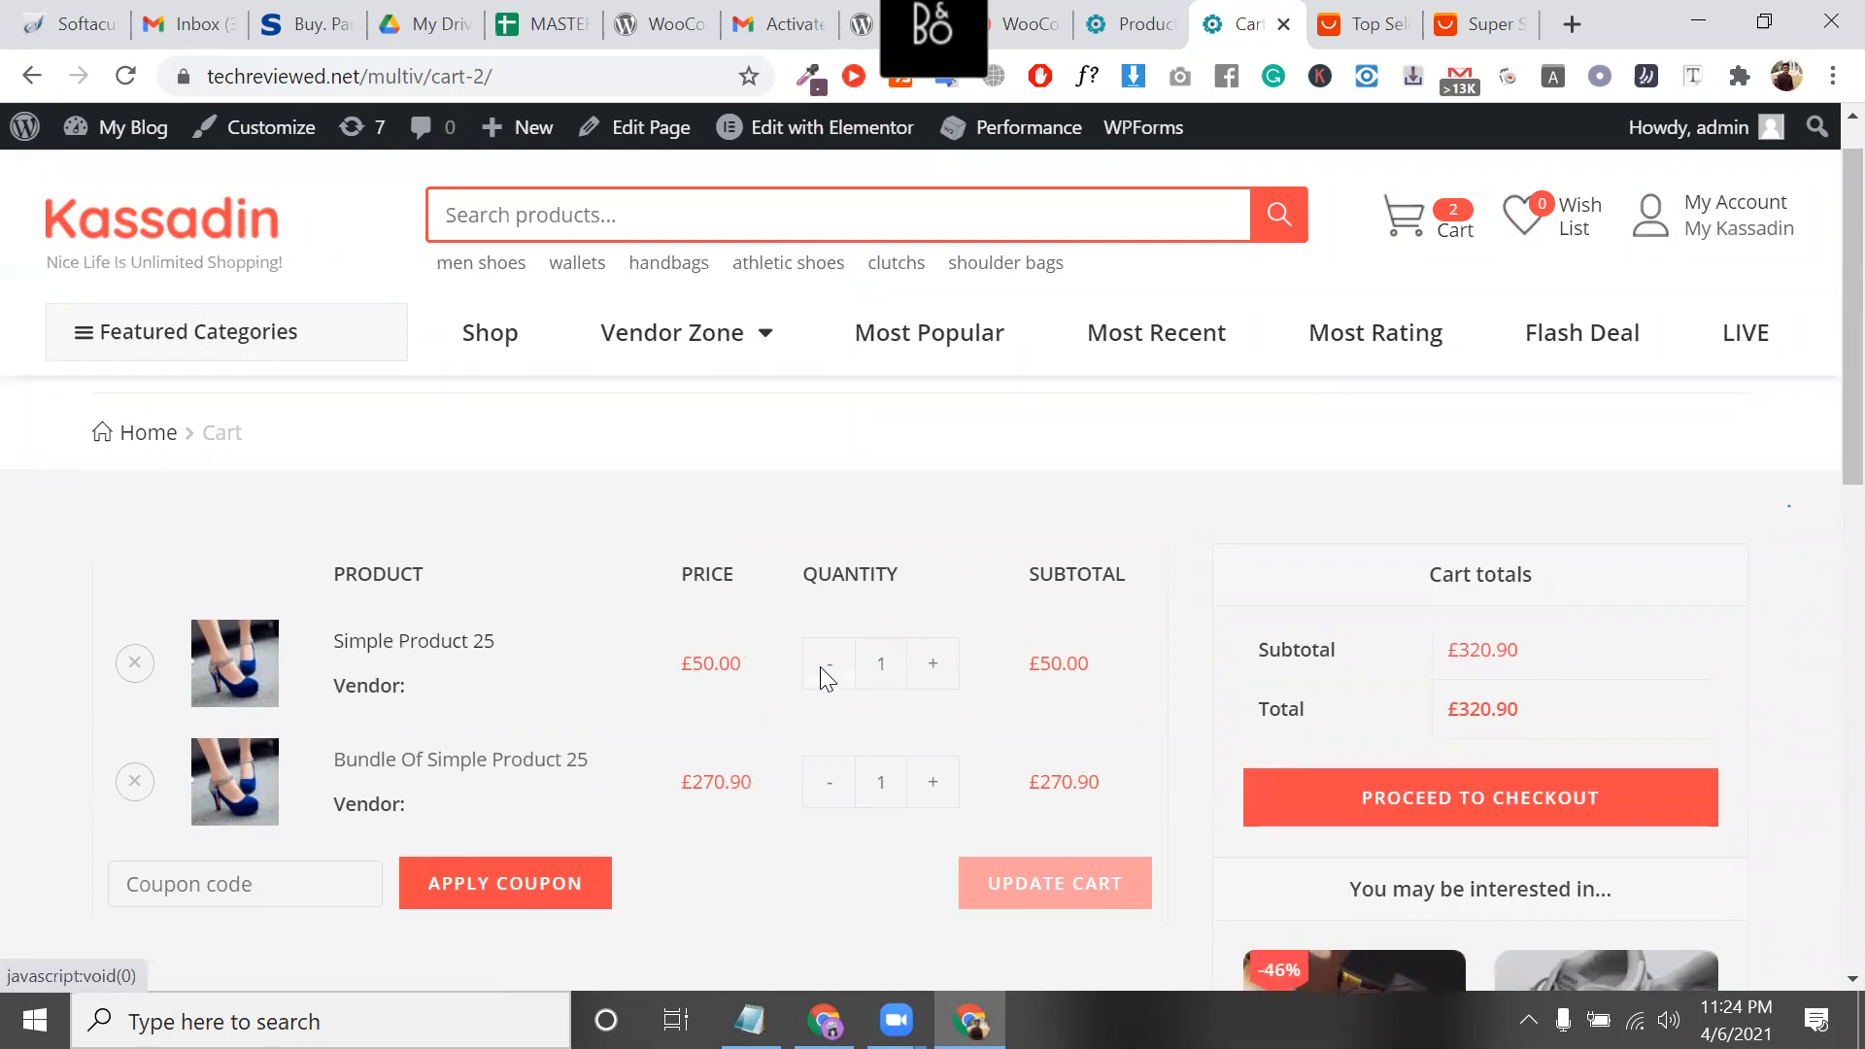
scroll(821, 671, up, 1)
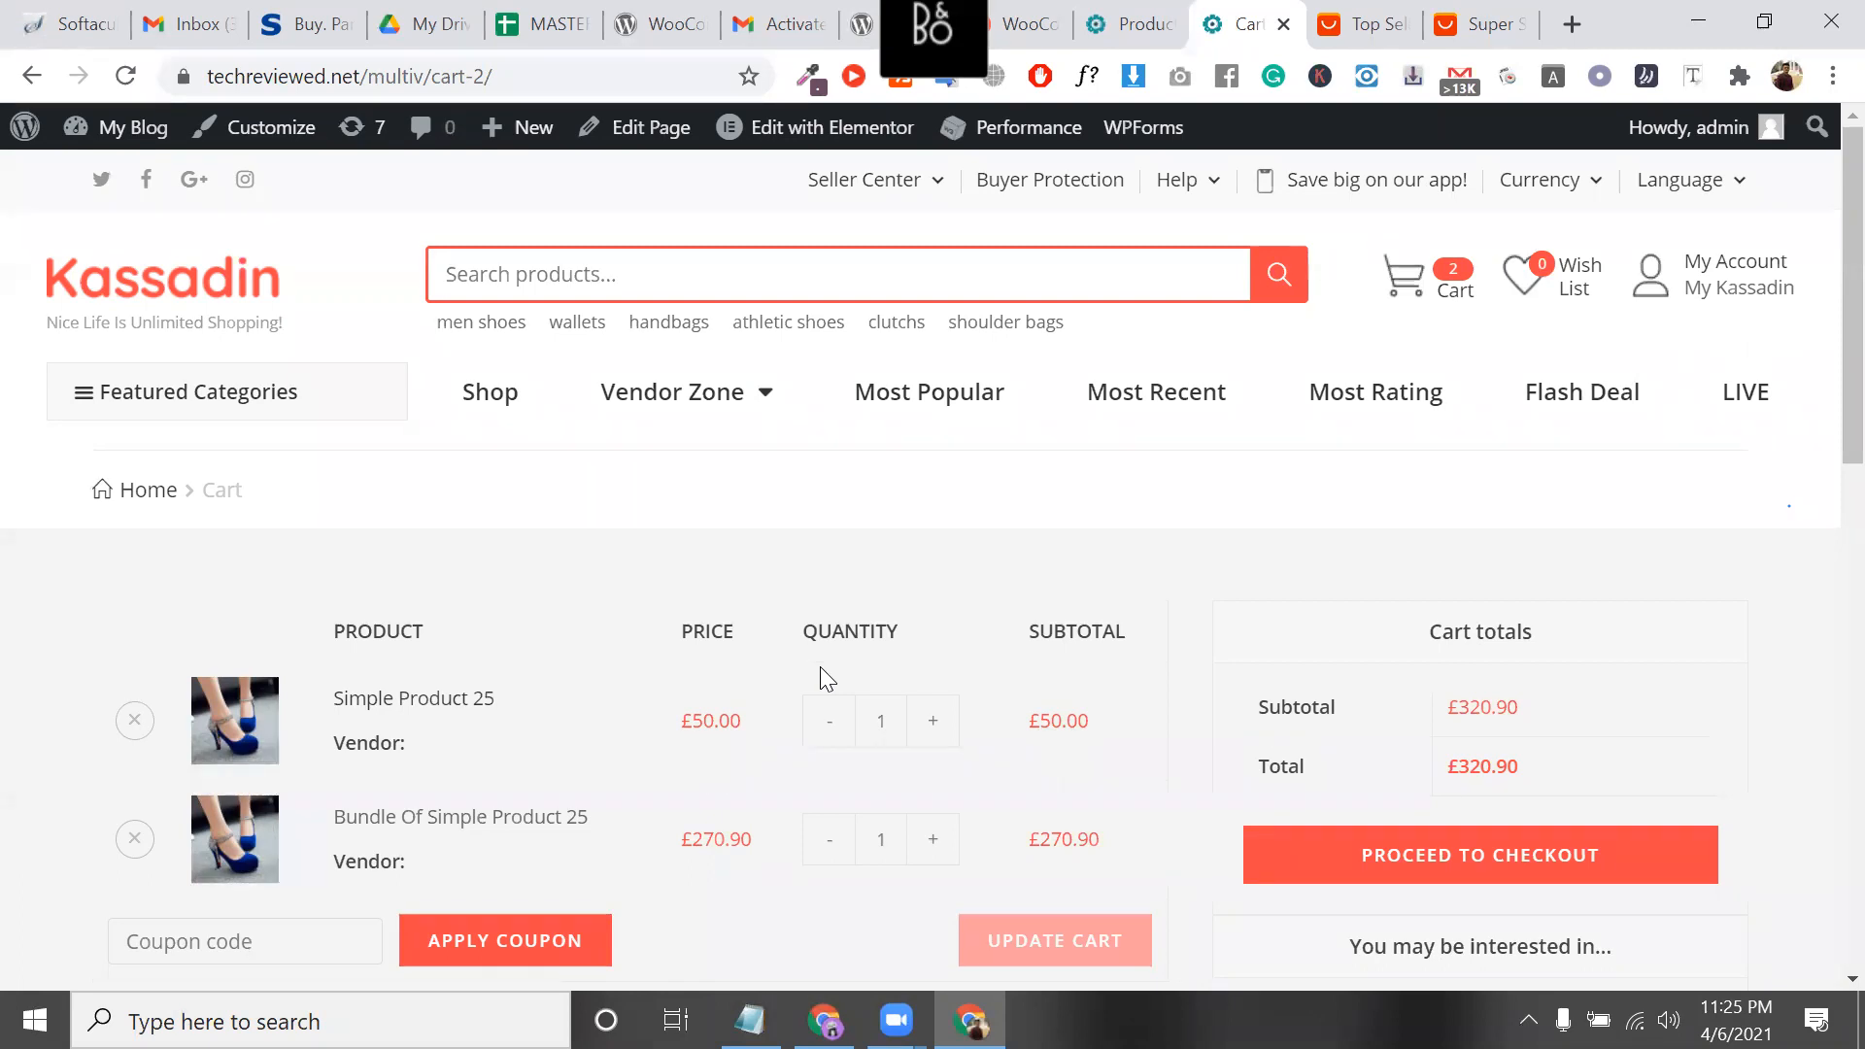
scroll(1555, 408, down, 10)
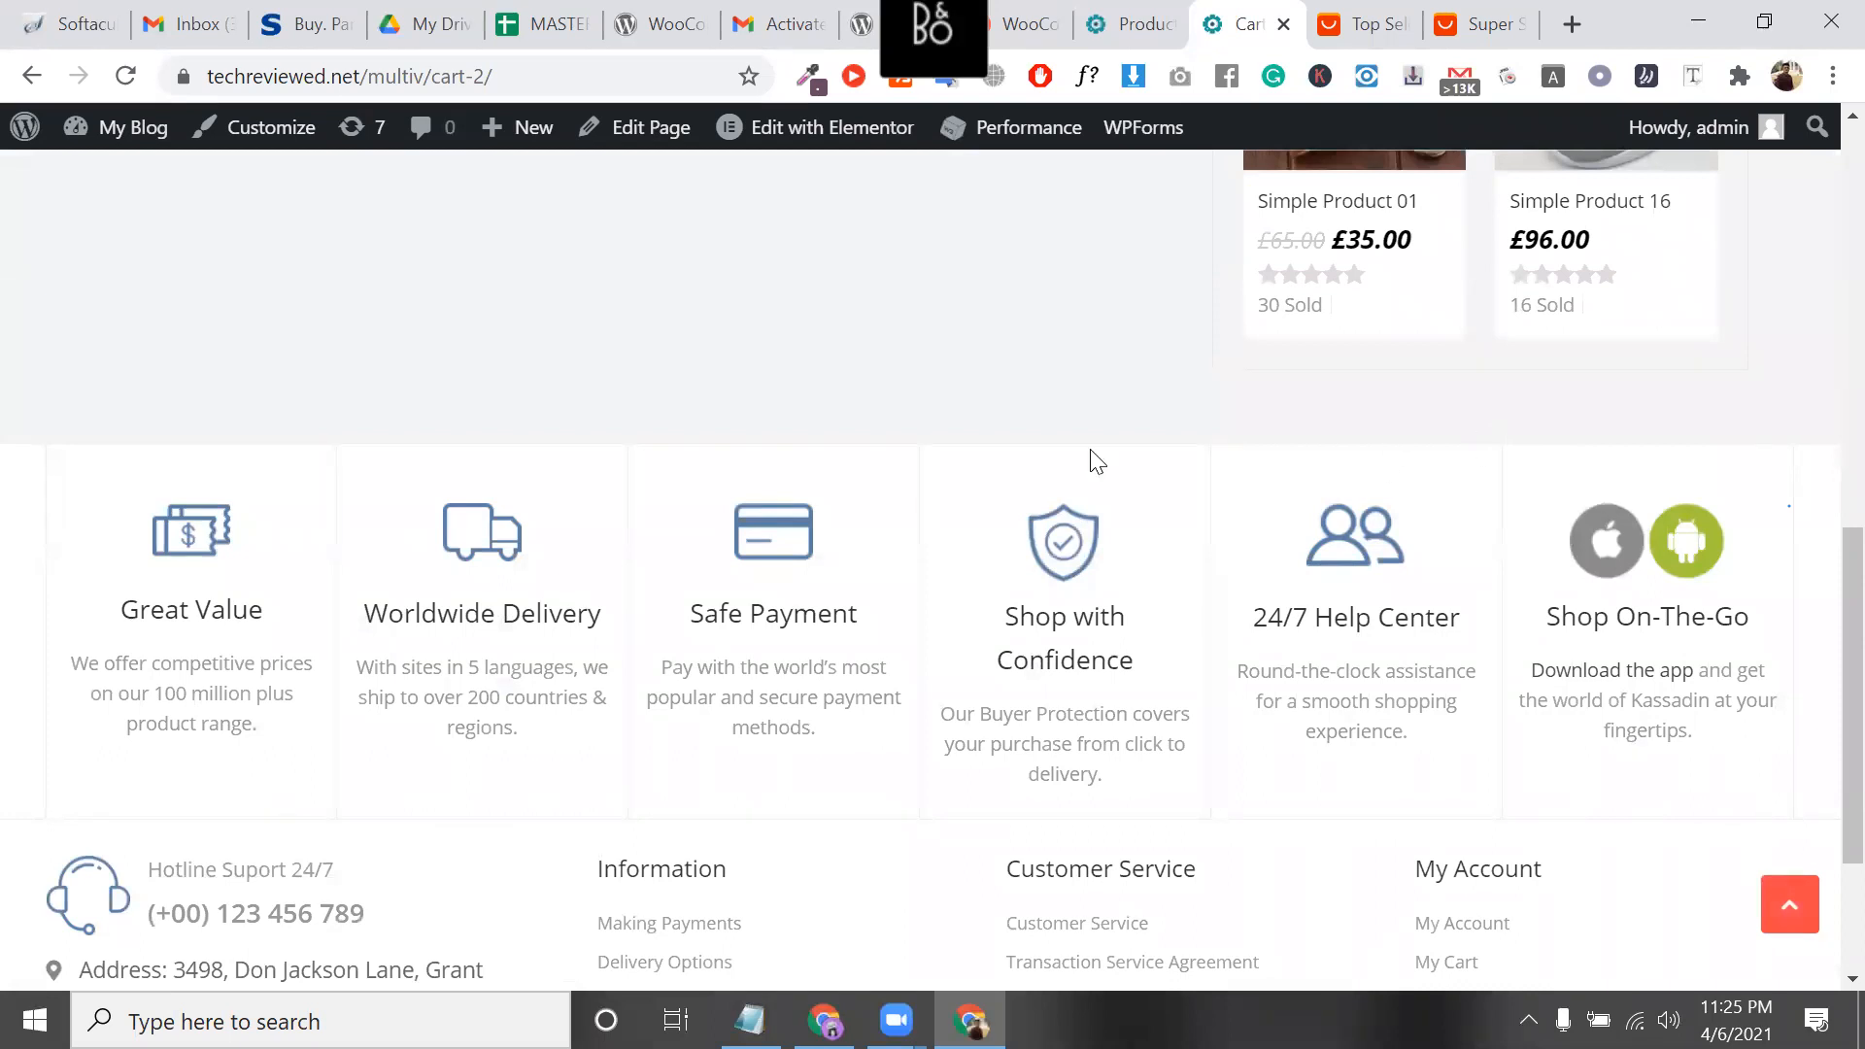
scroll(1093, 456, up, 10)
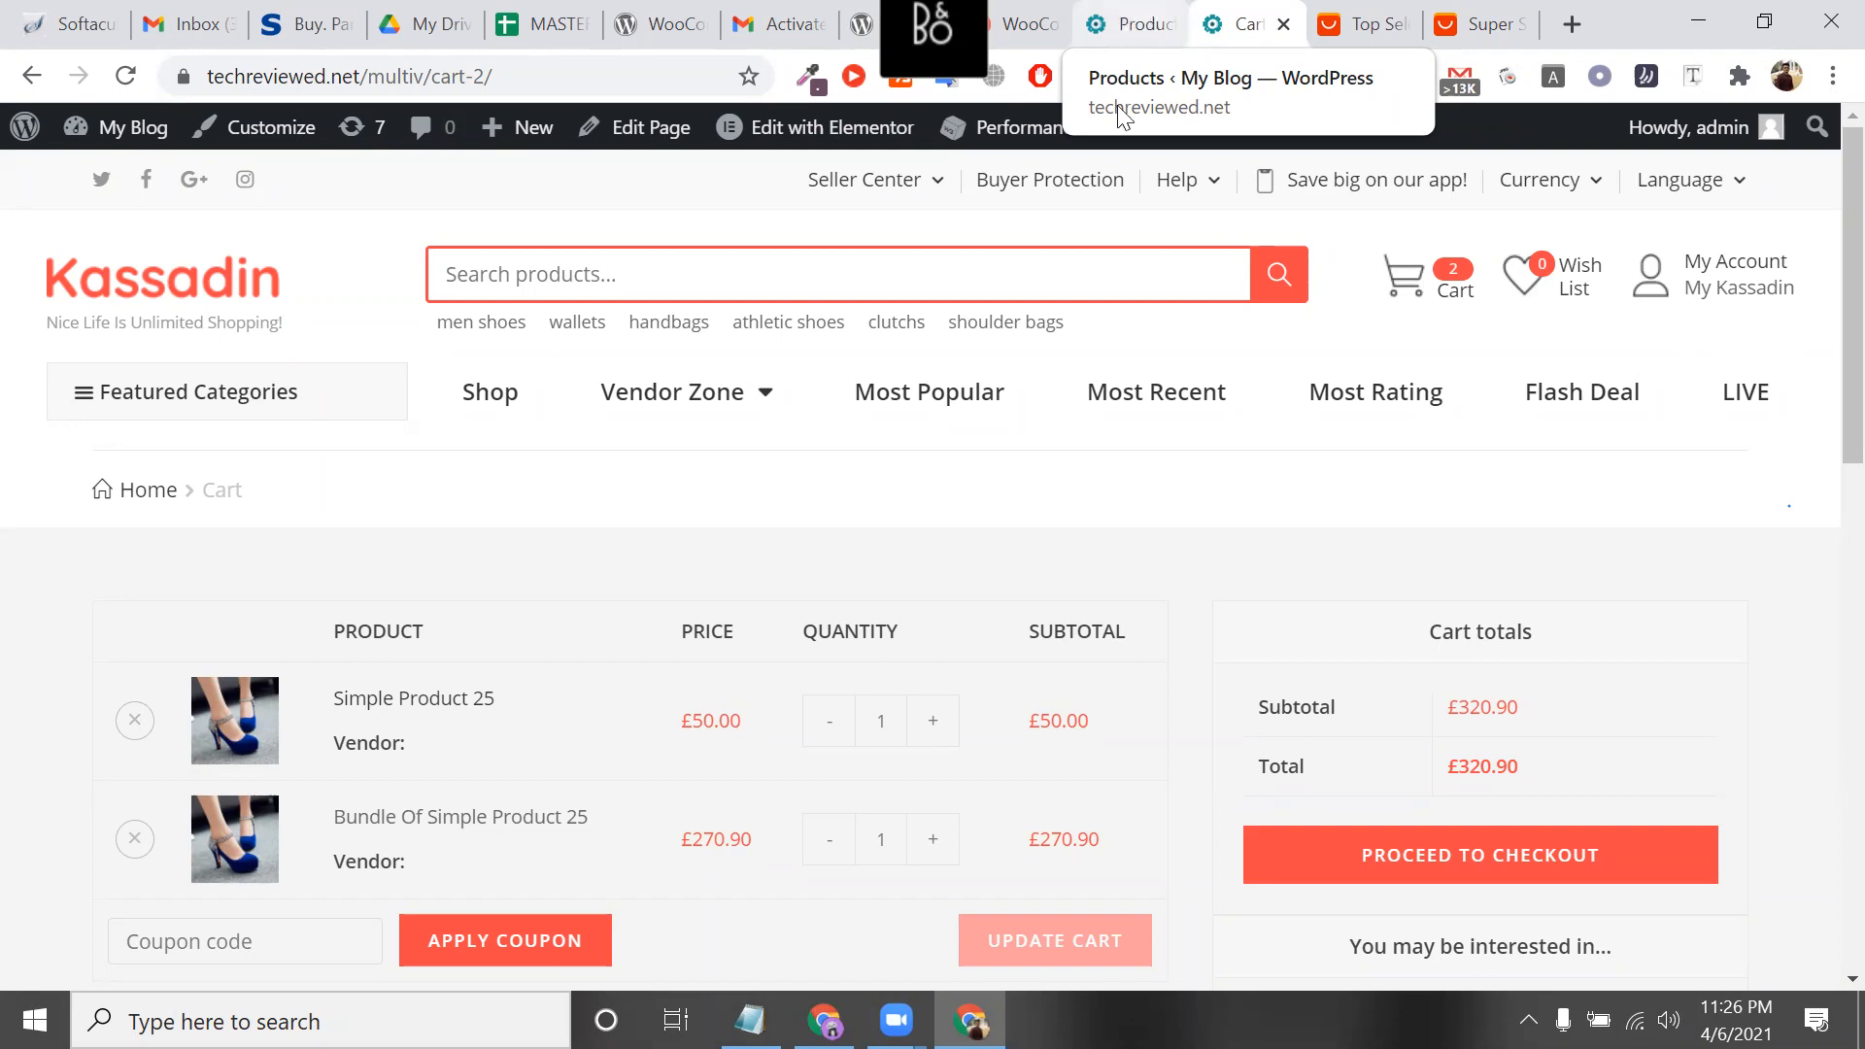
Check the Products admin page briefly, return to the cart tab and load the store's home page
click(1127, 22)
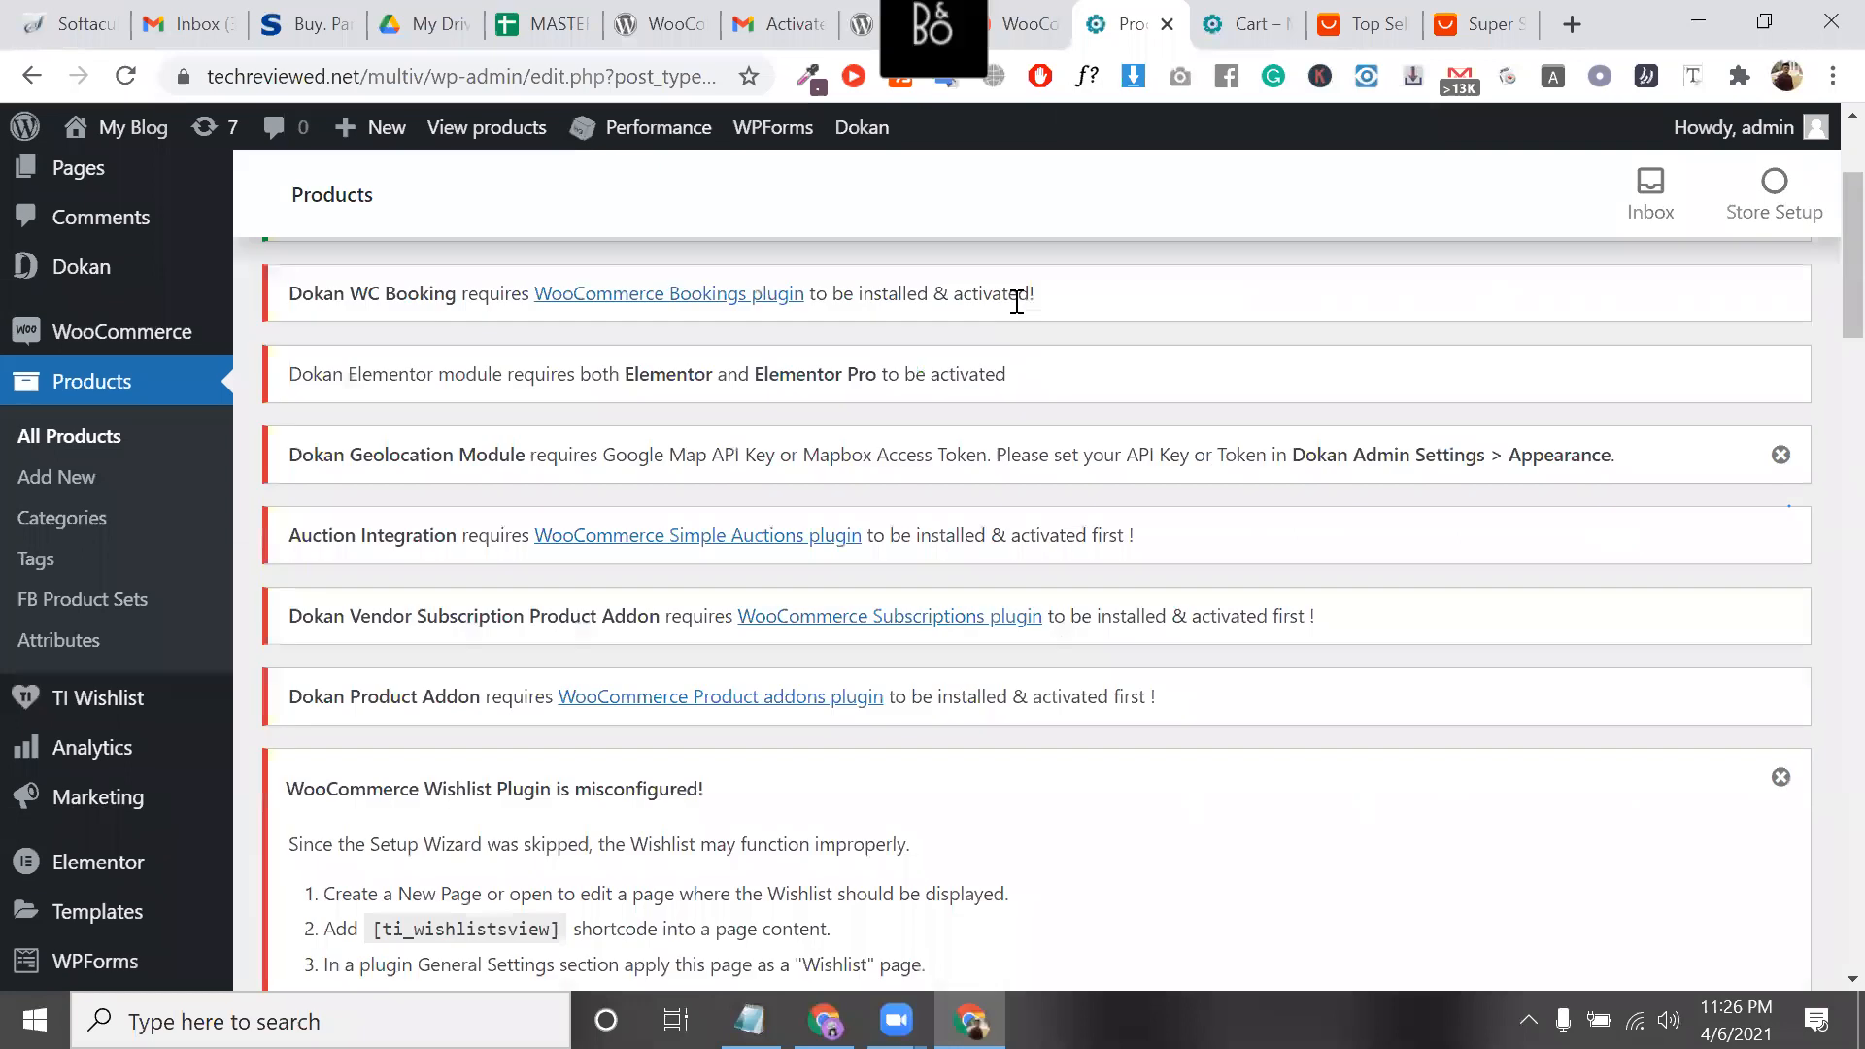
triple_click(1017, 301)
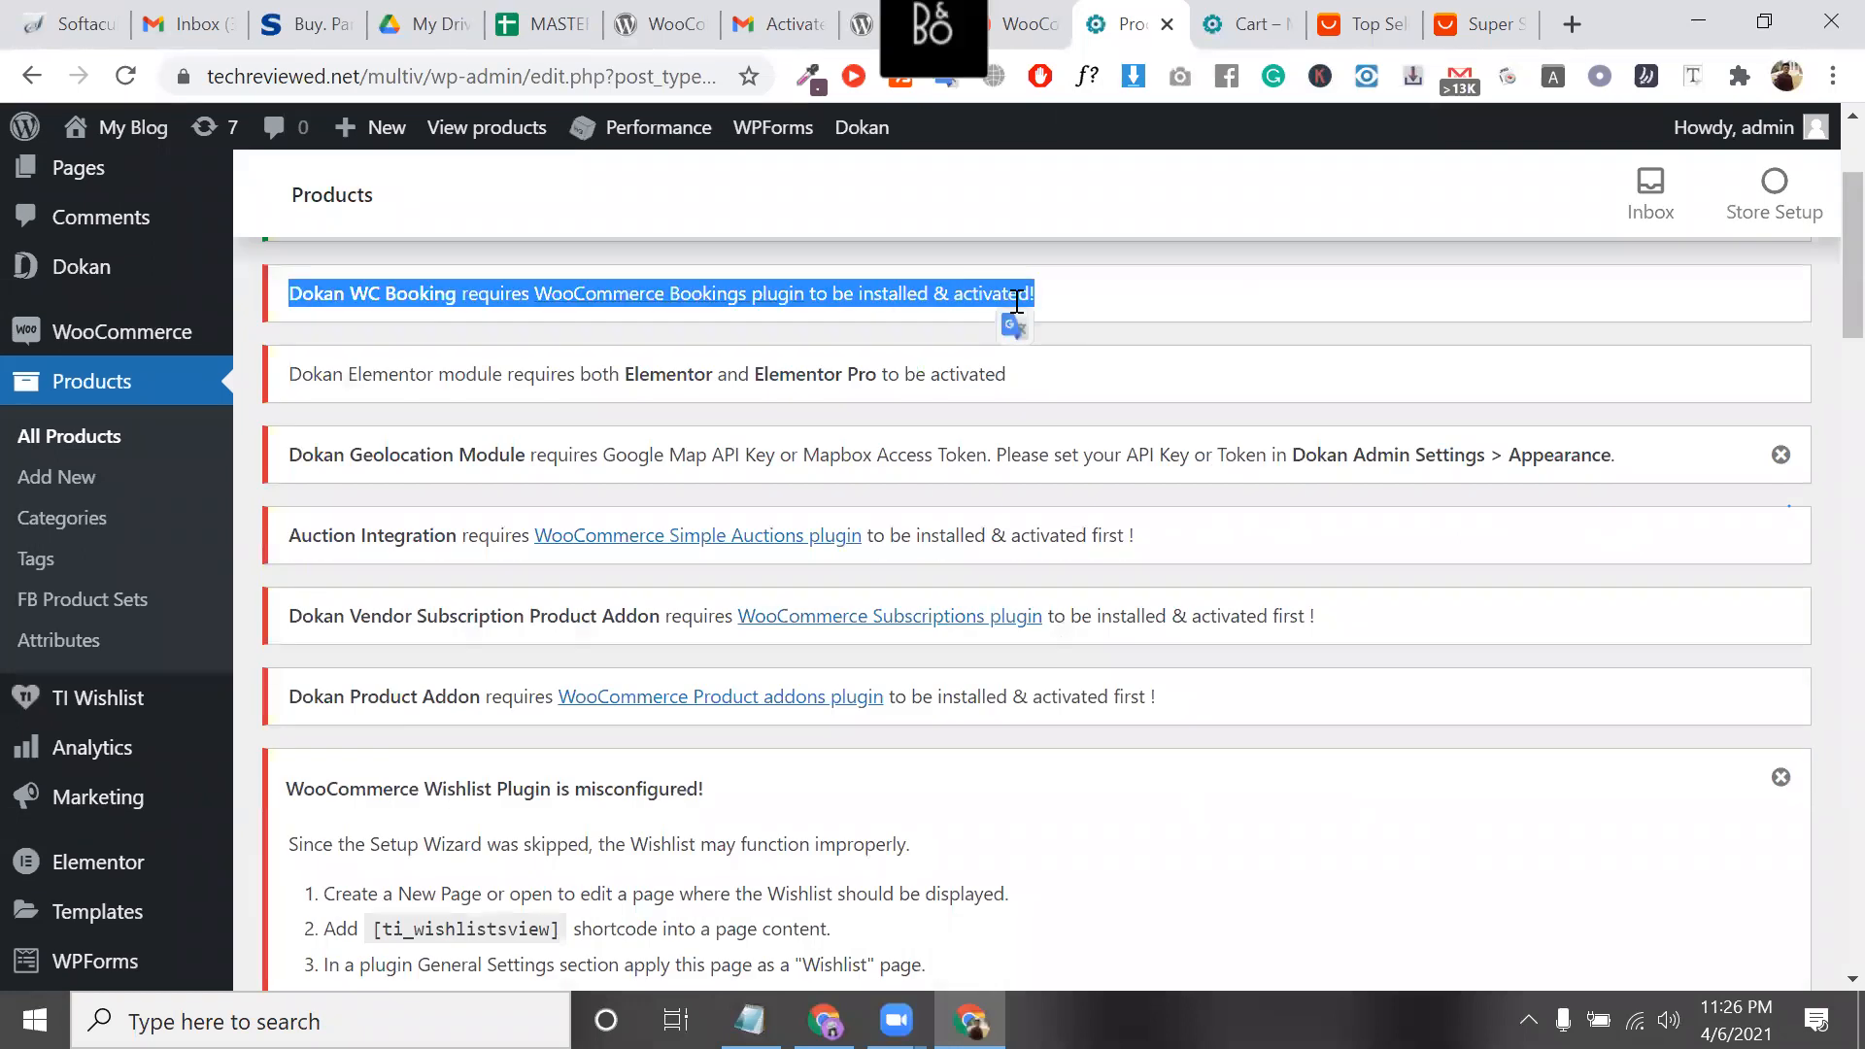
click(1263, 14)
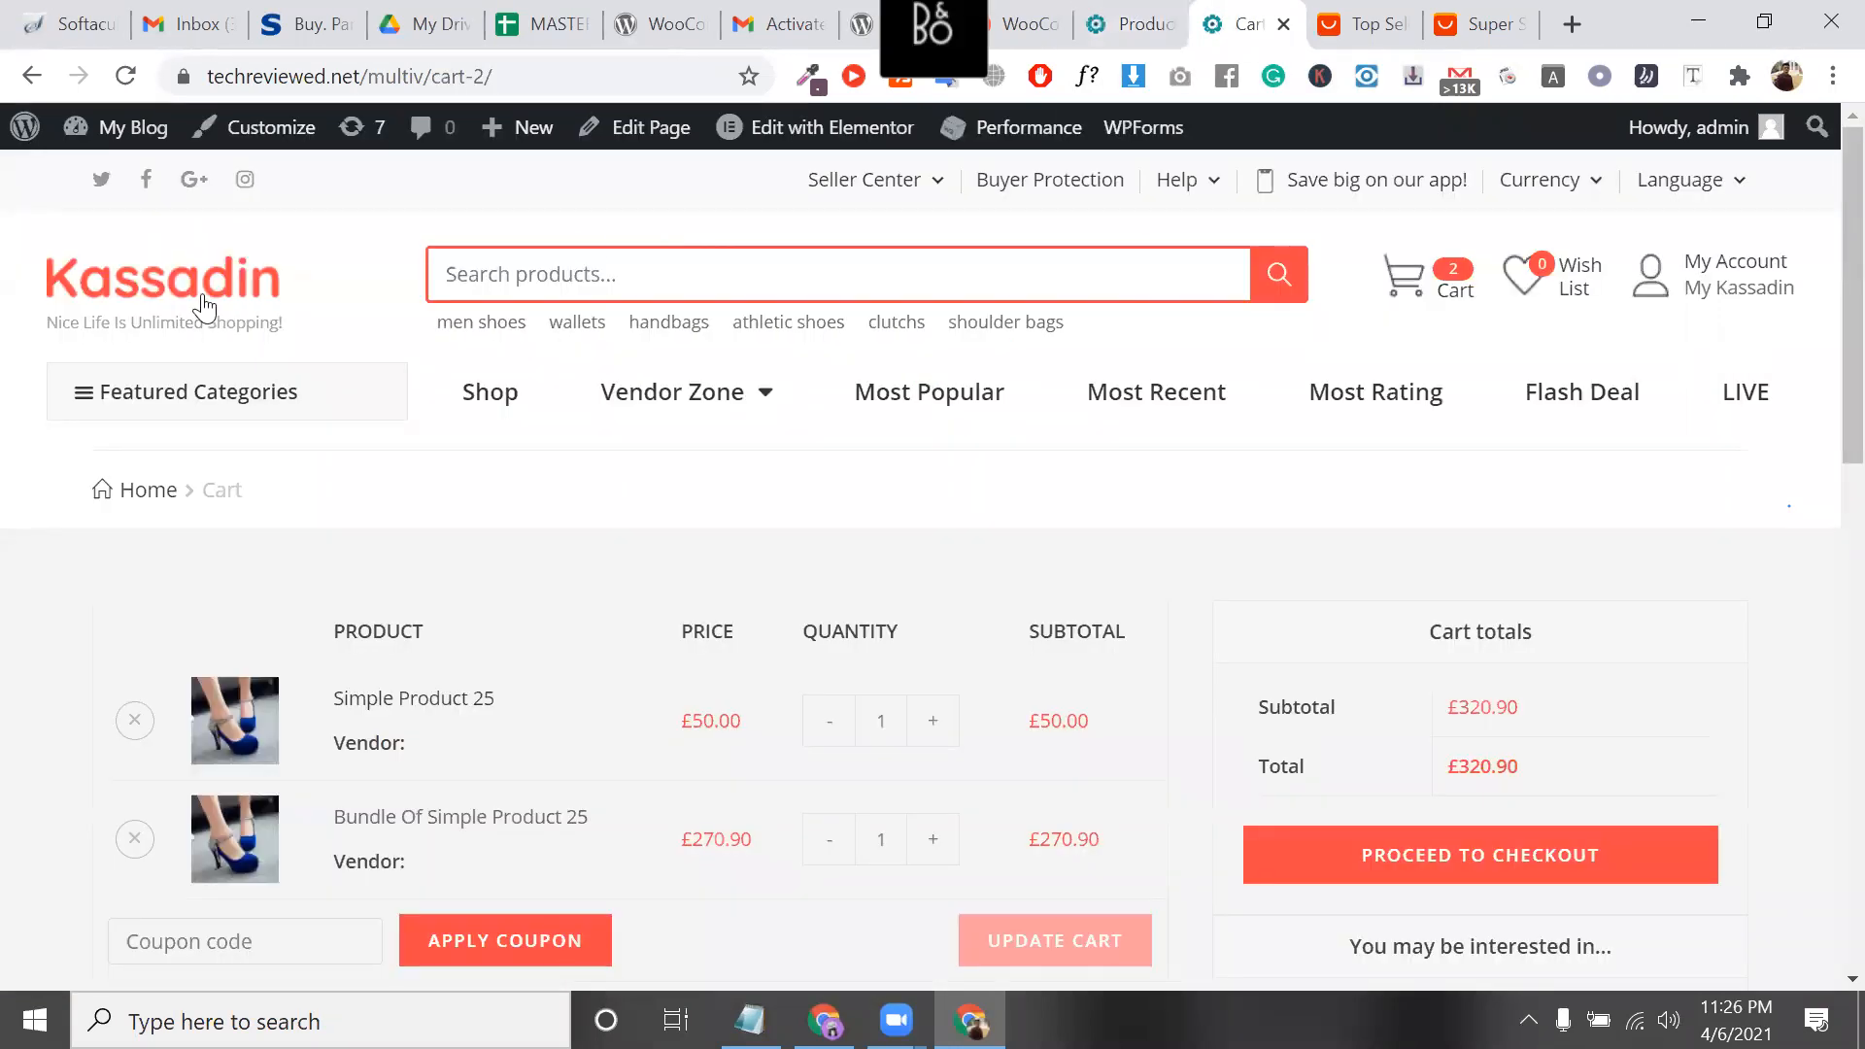
key(F5)
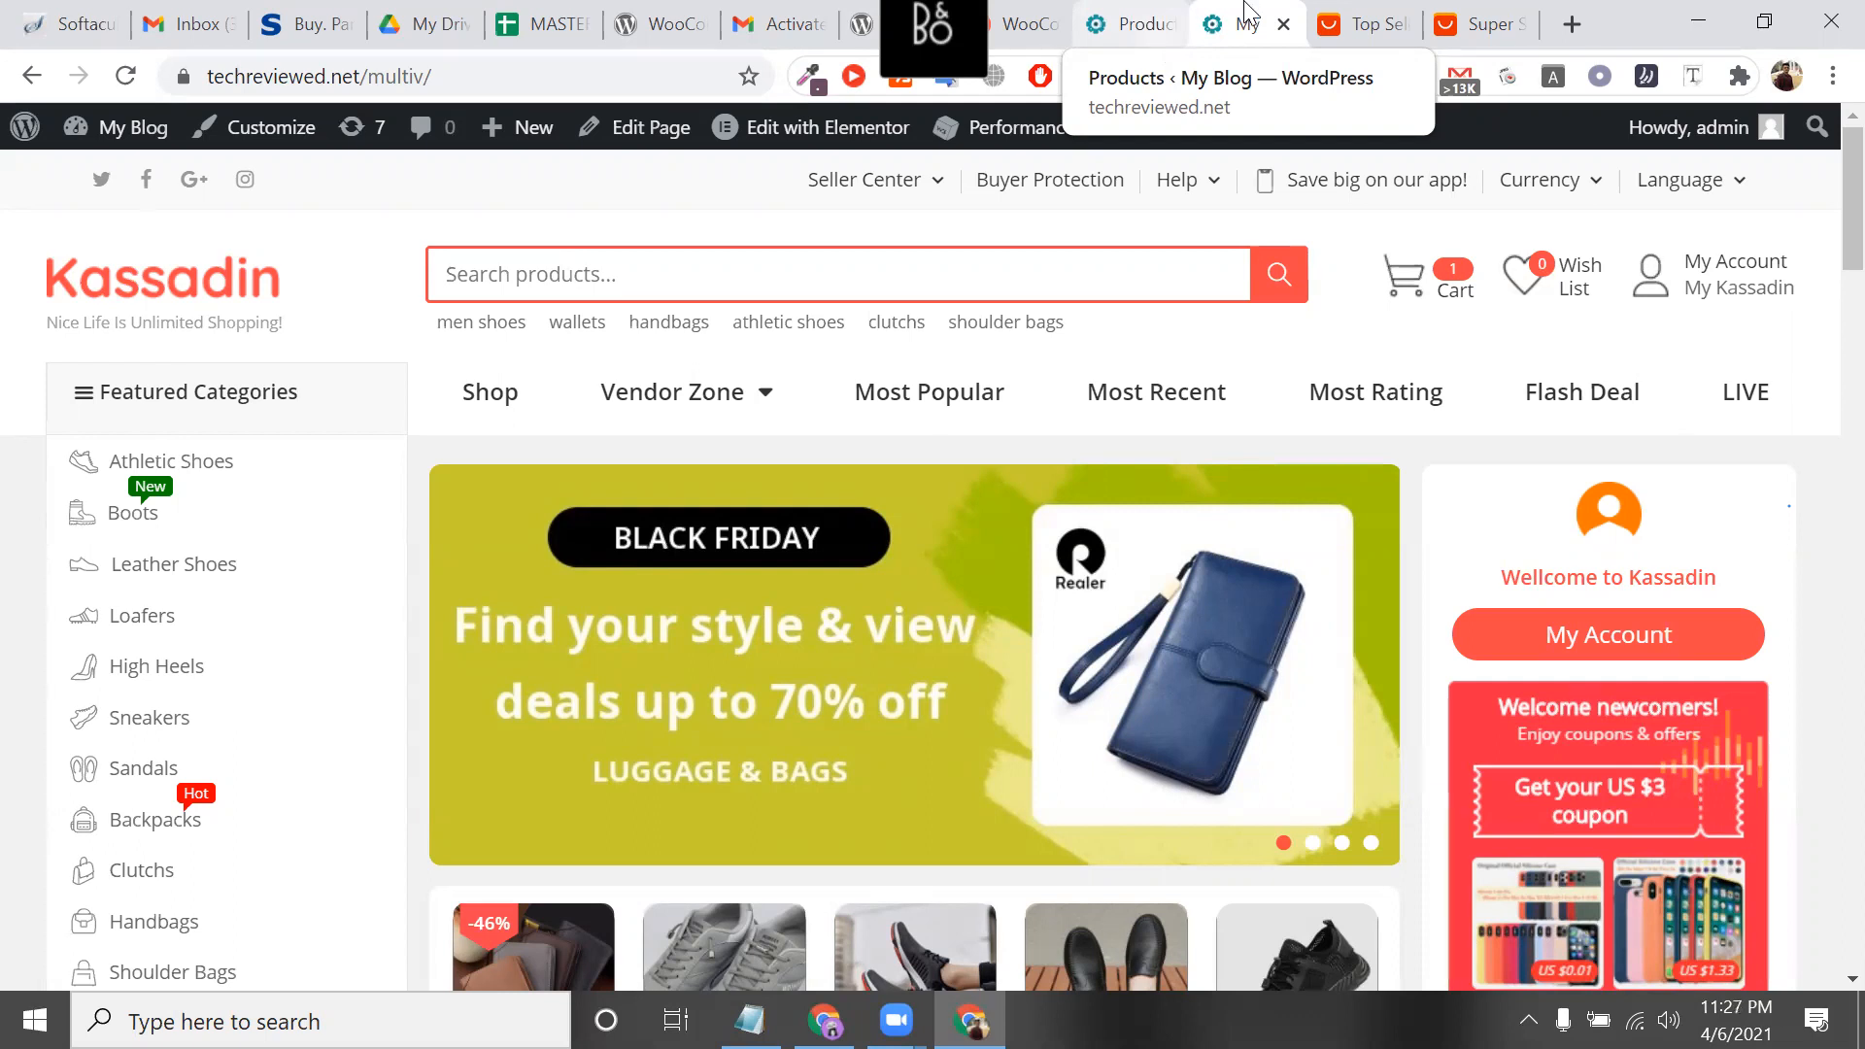
Close the "Top Sel" tab and look over the banner, featured products and Flash Deals on the store's home page
click(1397, 43)
click(1403, 28)
click(1340, 21)
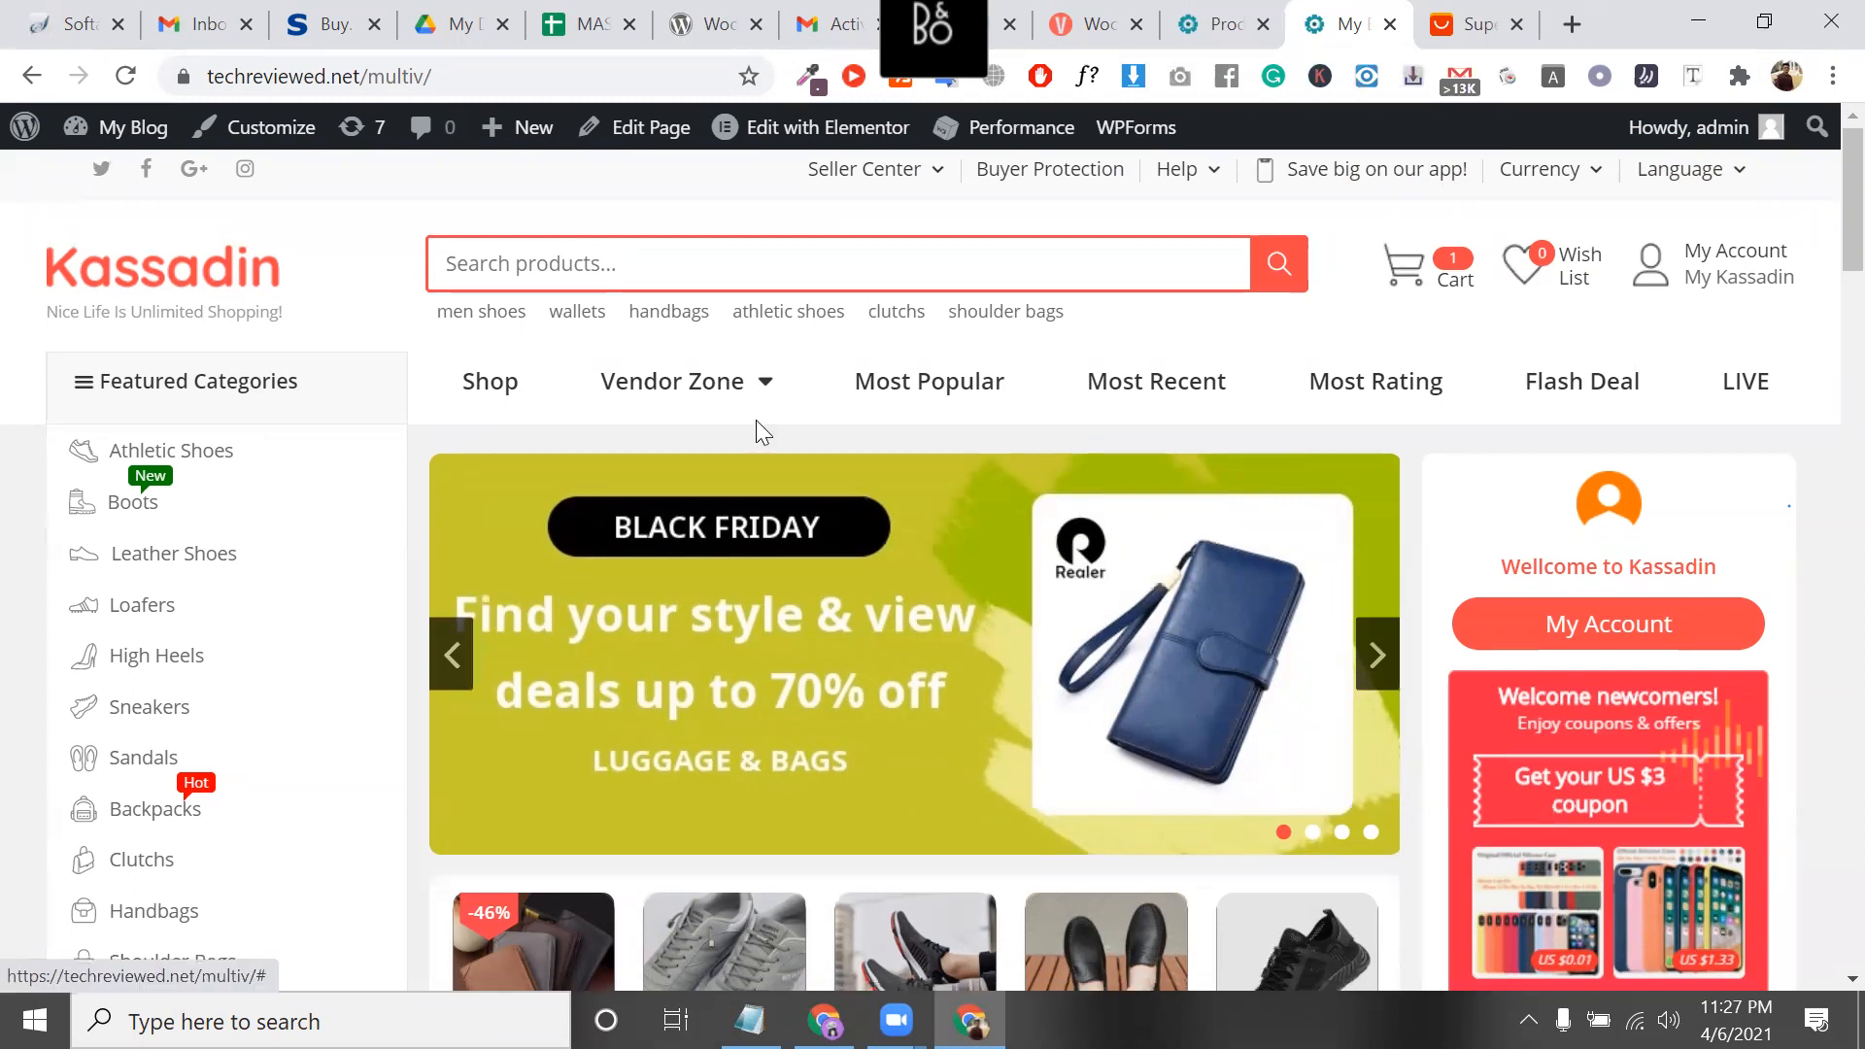
scroll(1399, 701, down, 7)
scroll(1390, 692, up, 2)
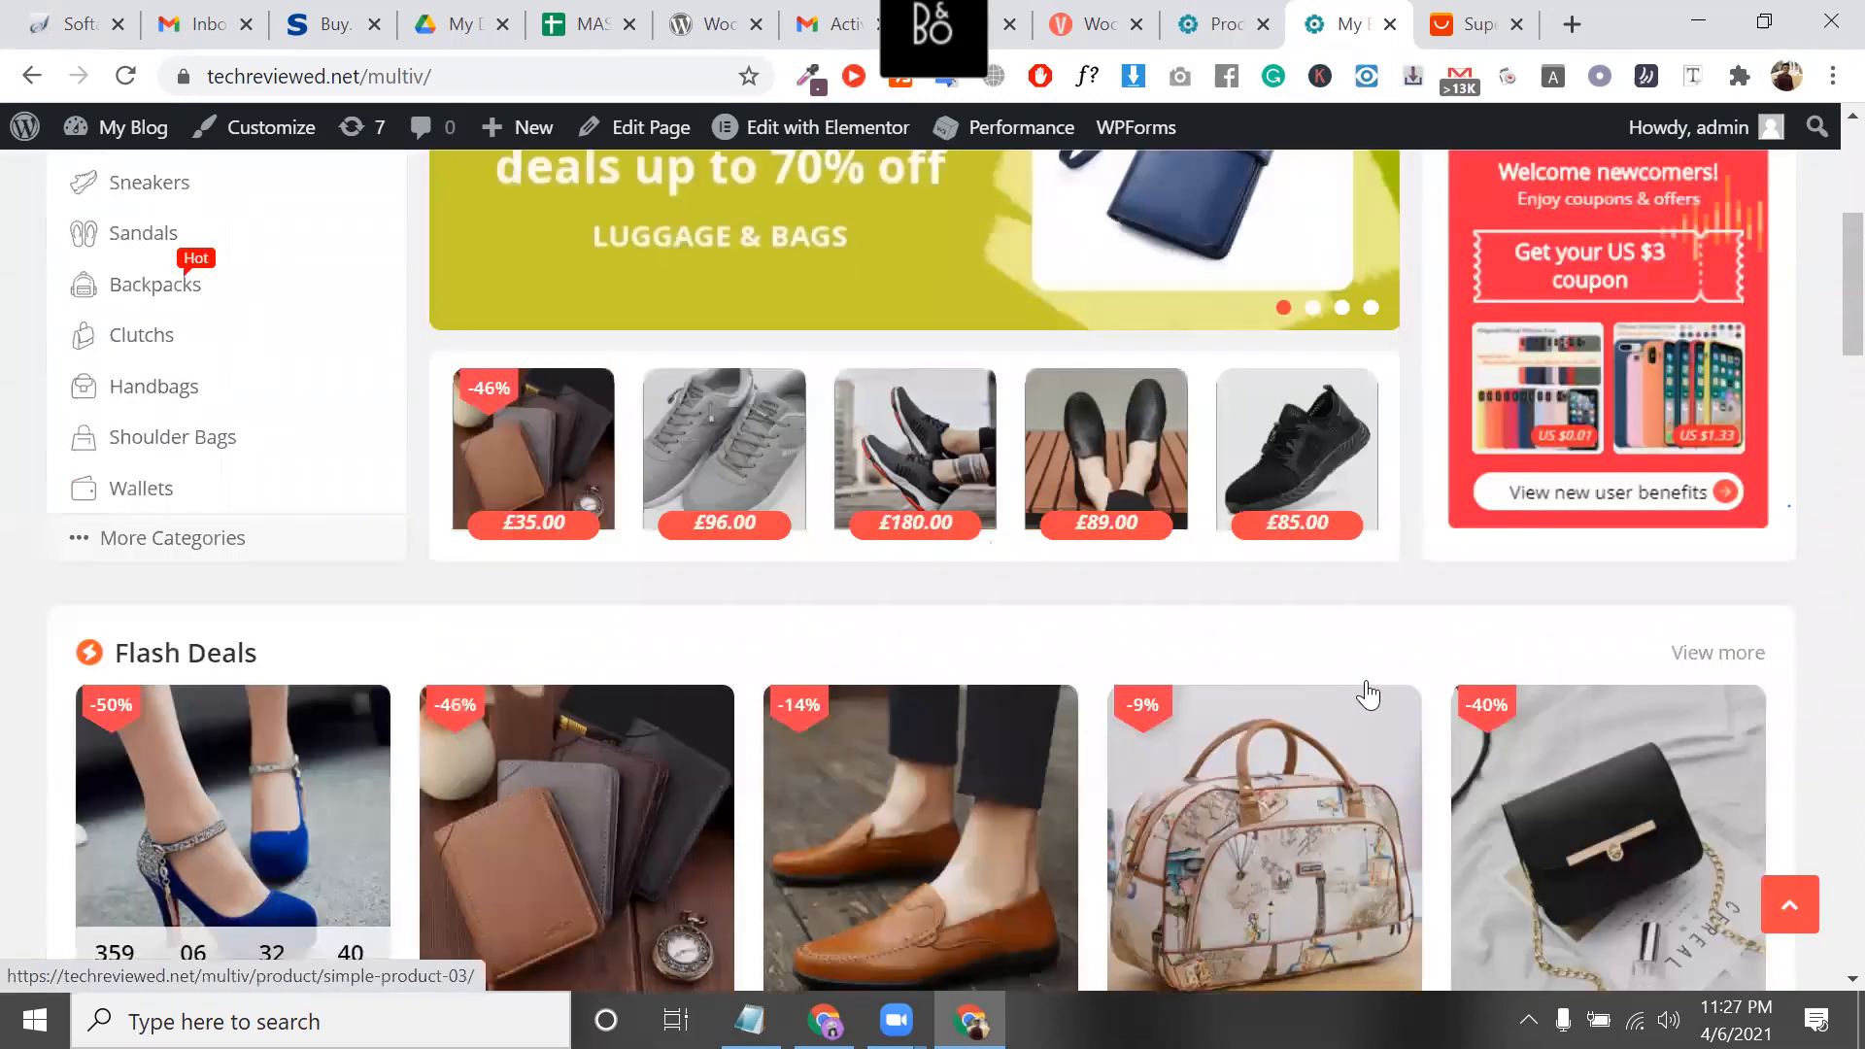
scroll(1368, 694, up, 5)
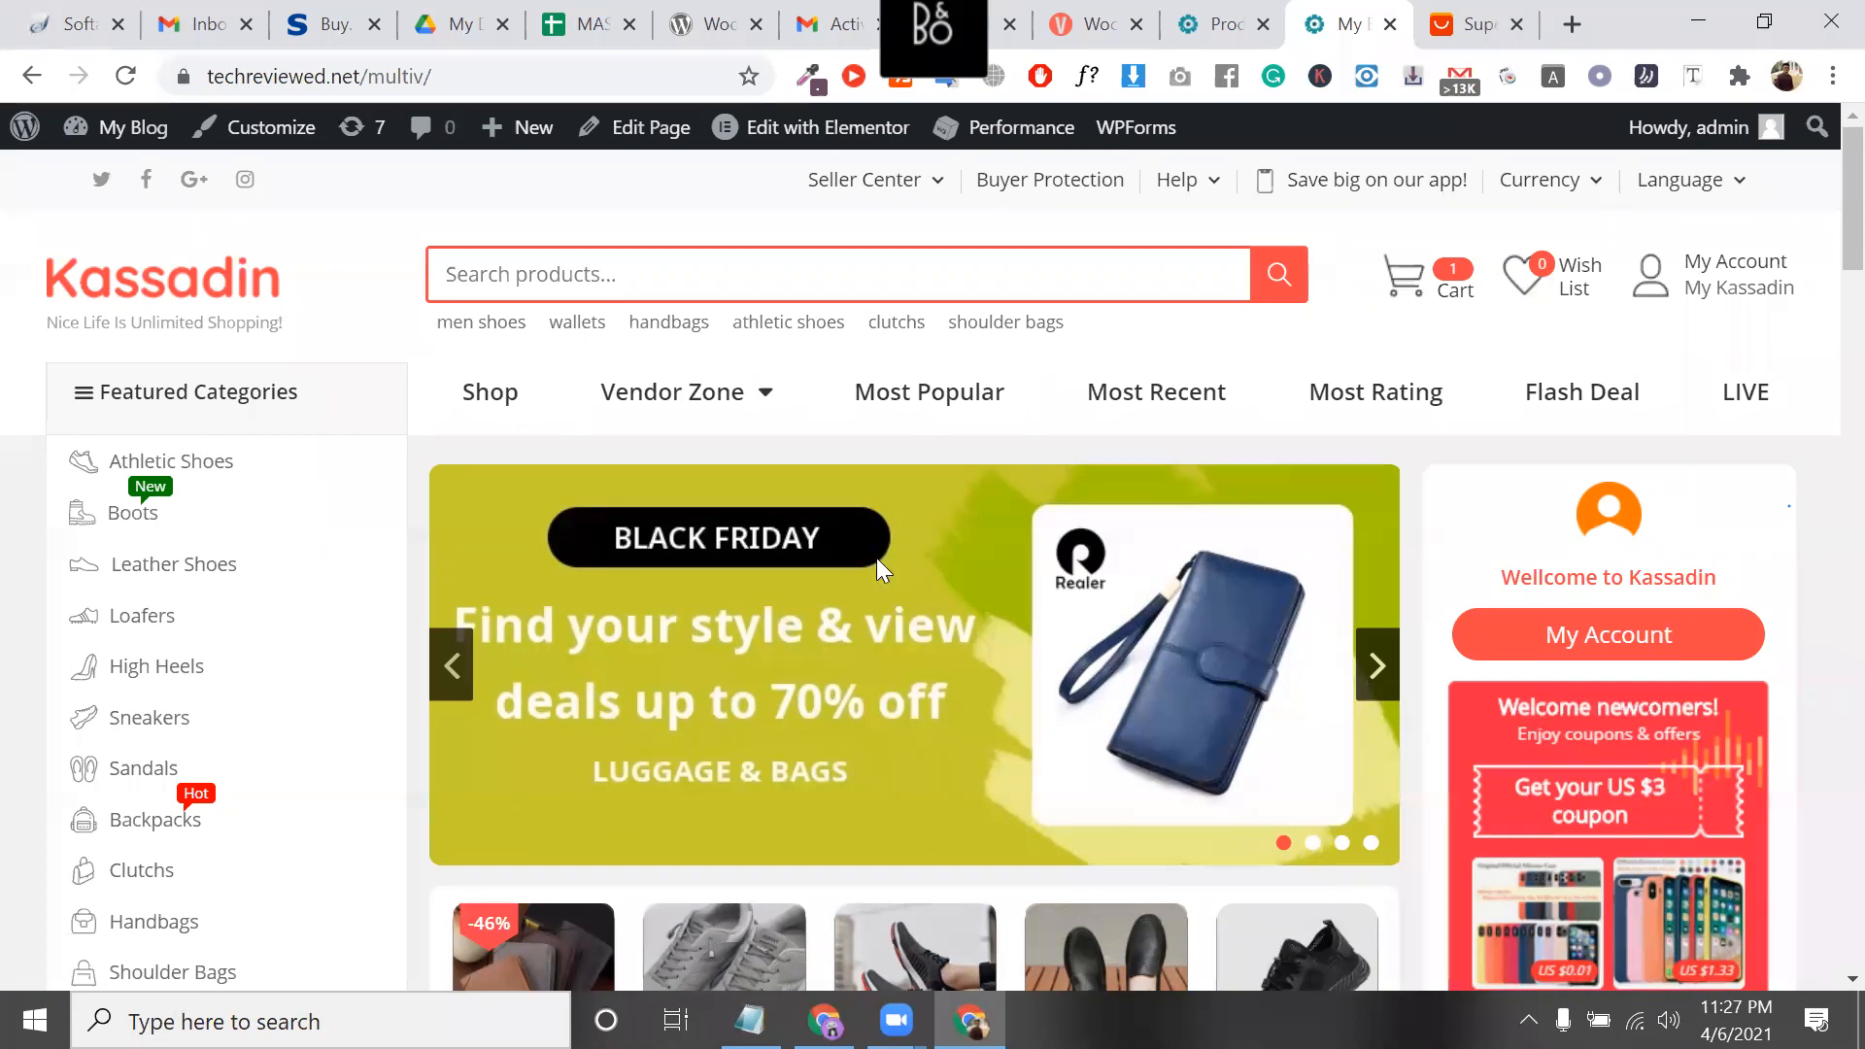
Reload the store's home page and the AliExpress product page, and return to the store's home page
scroll(877, 557, down, 15)
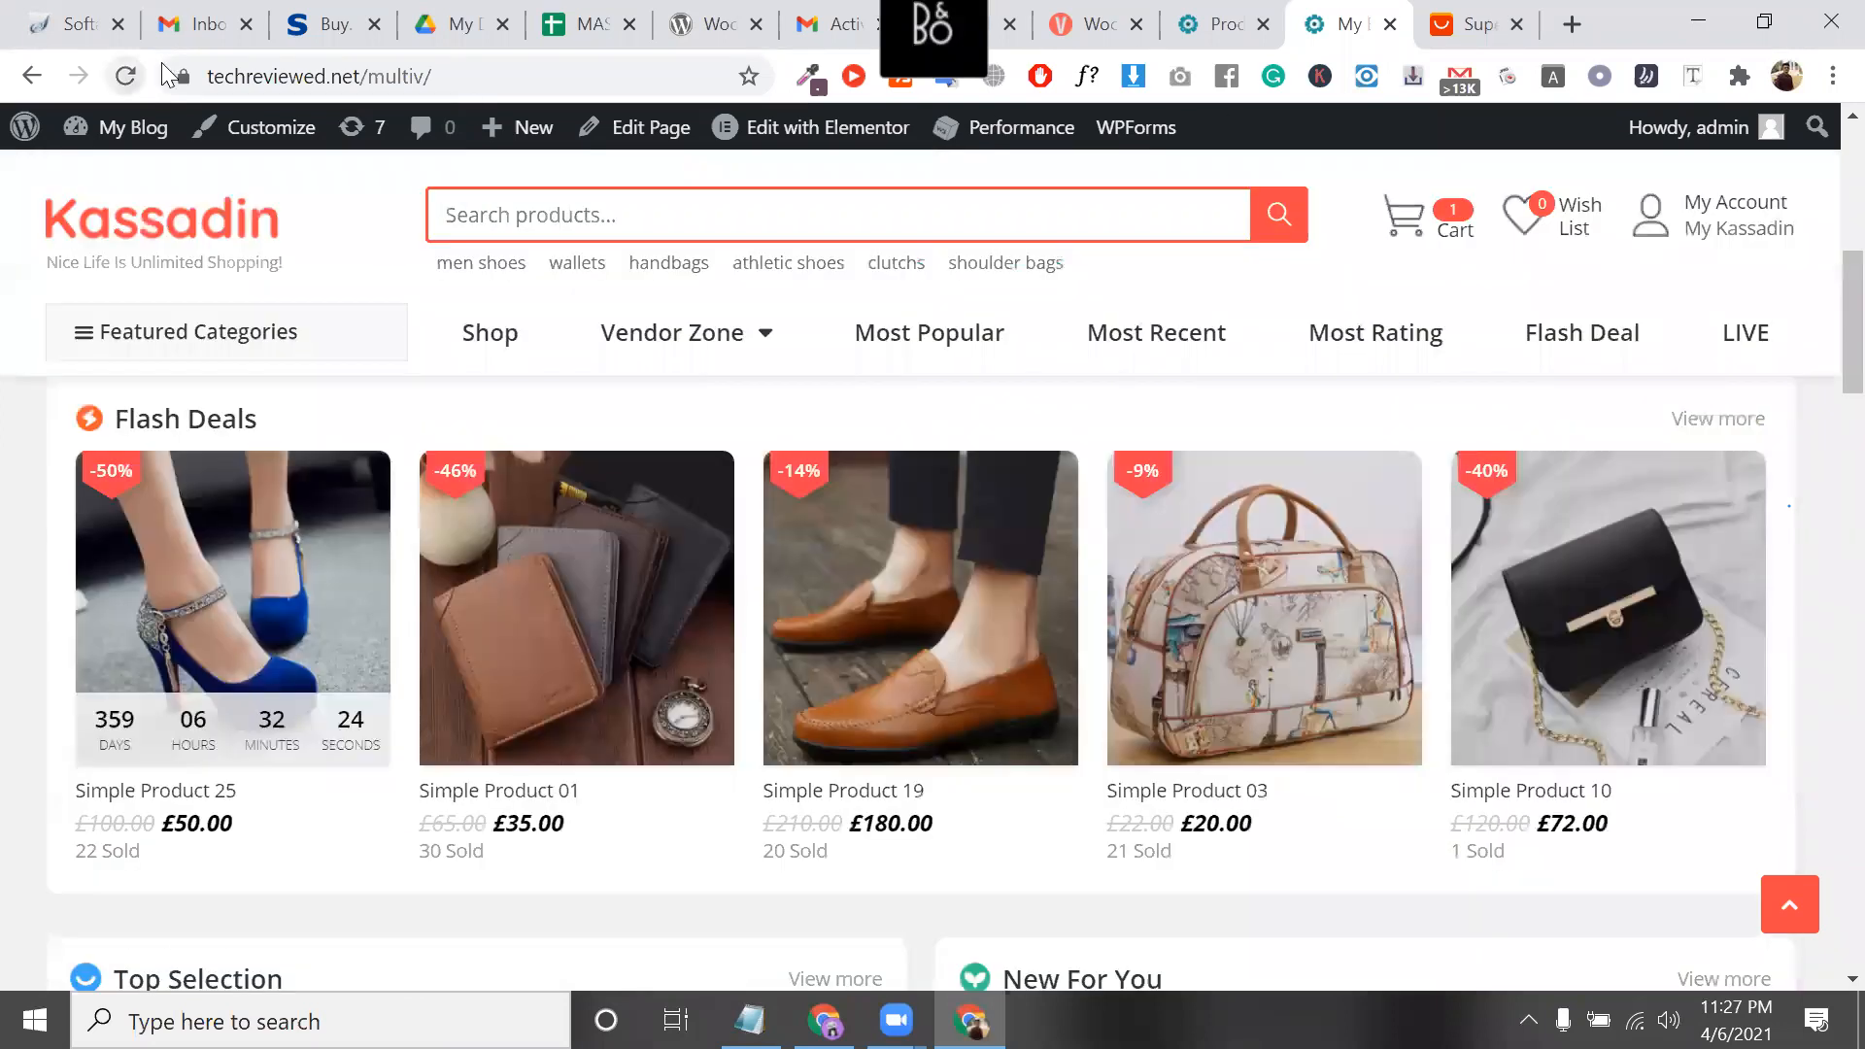
click(121, 75)
key(ctrl+Tab)
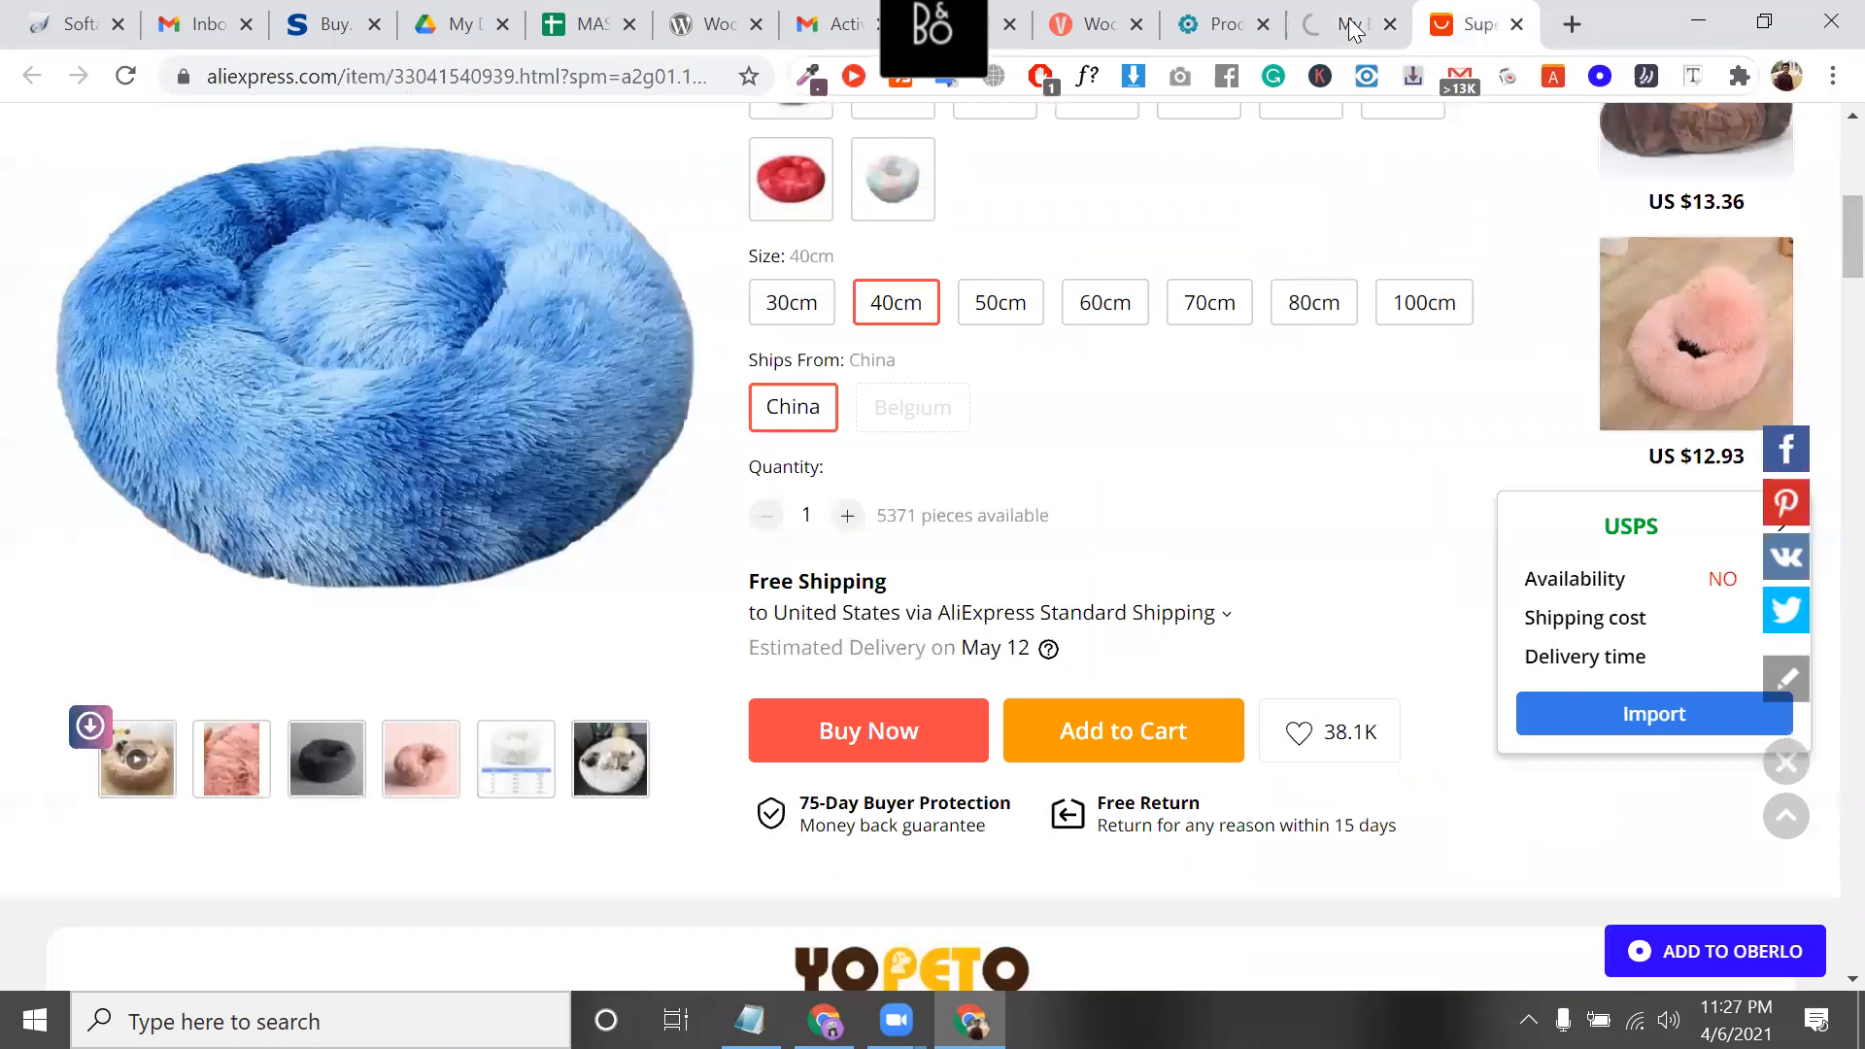
key(F5)
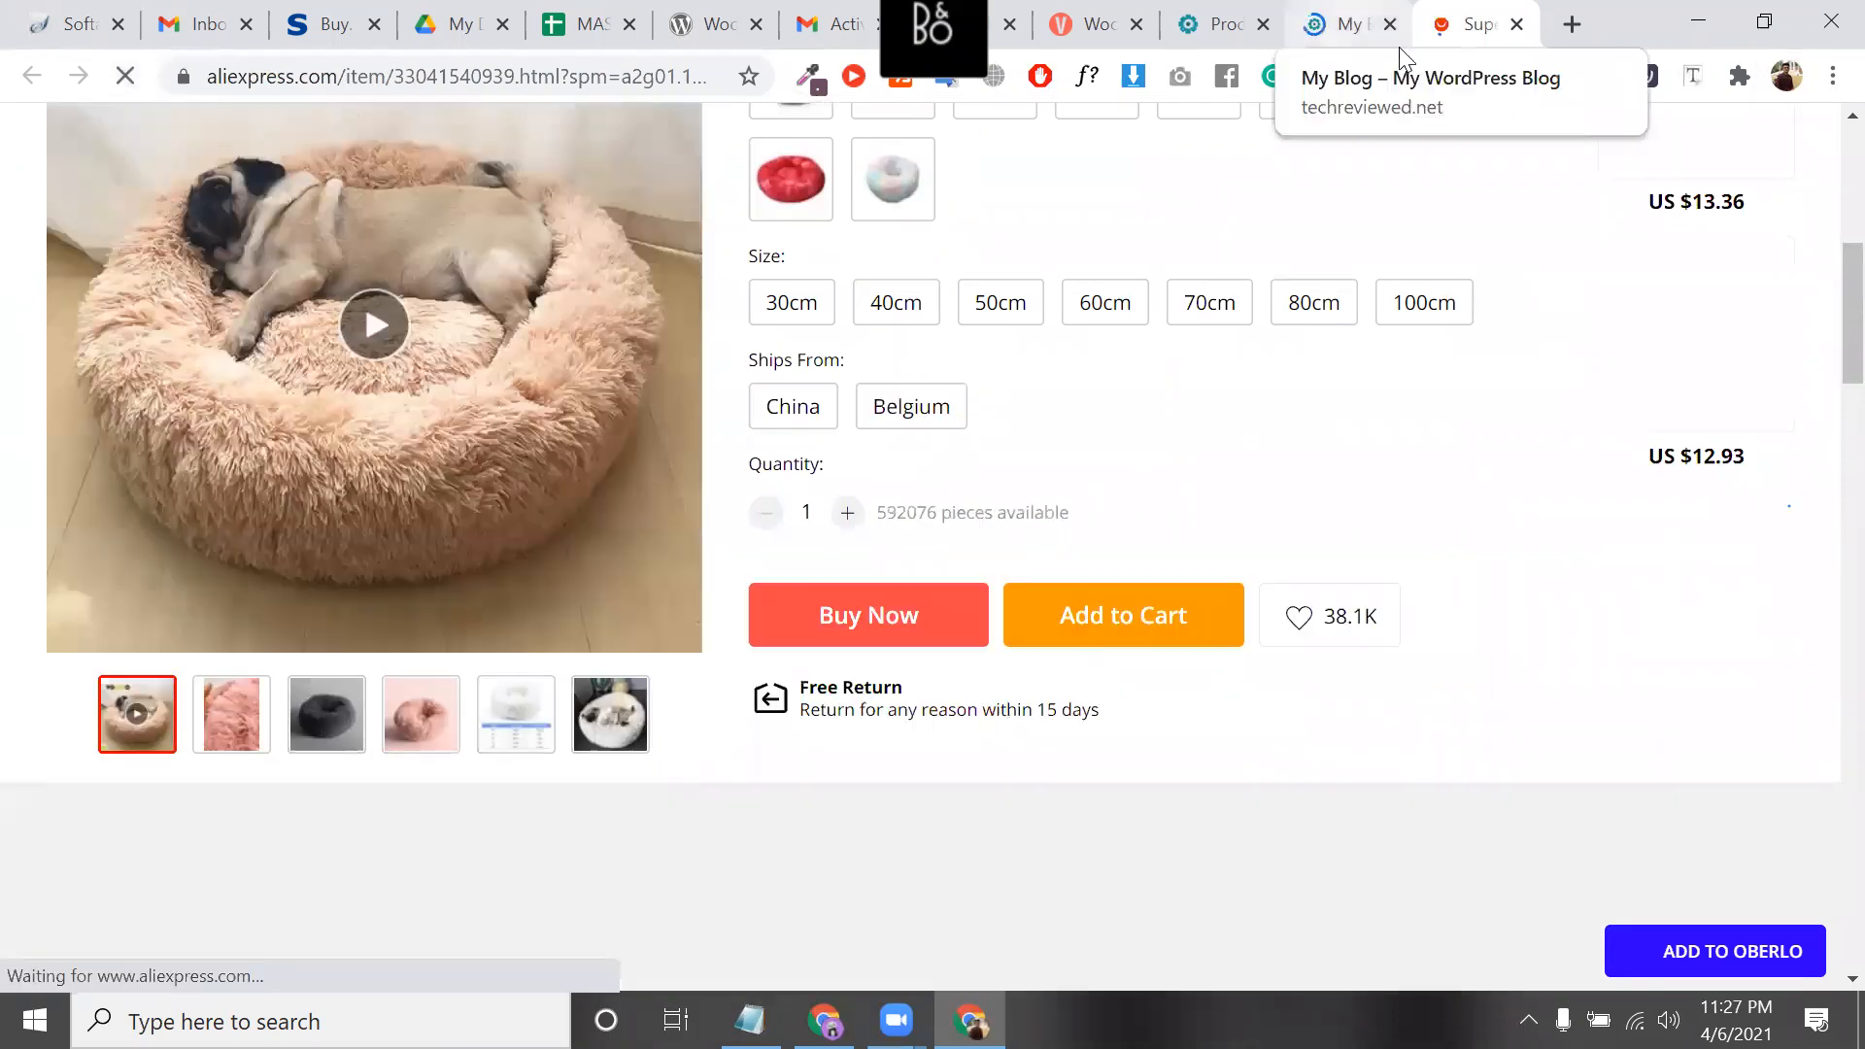
click(1353, 26)
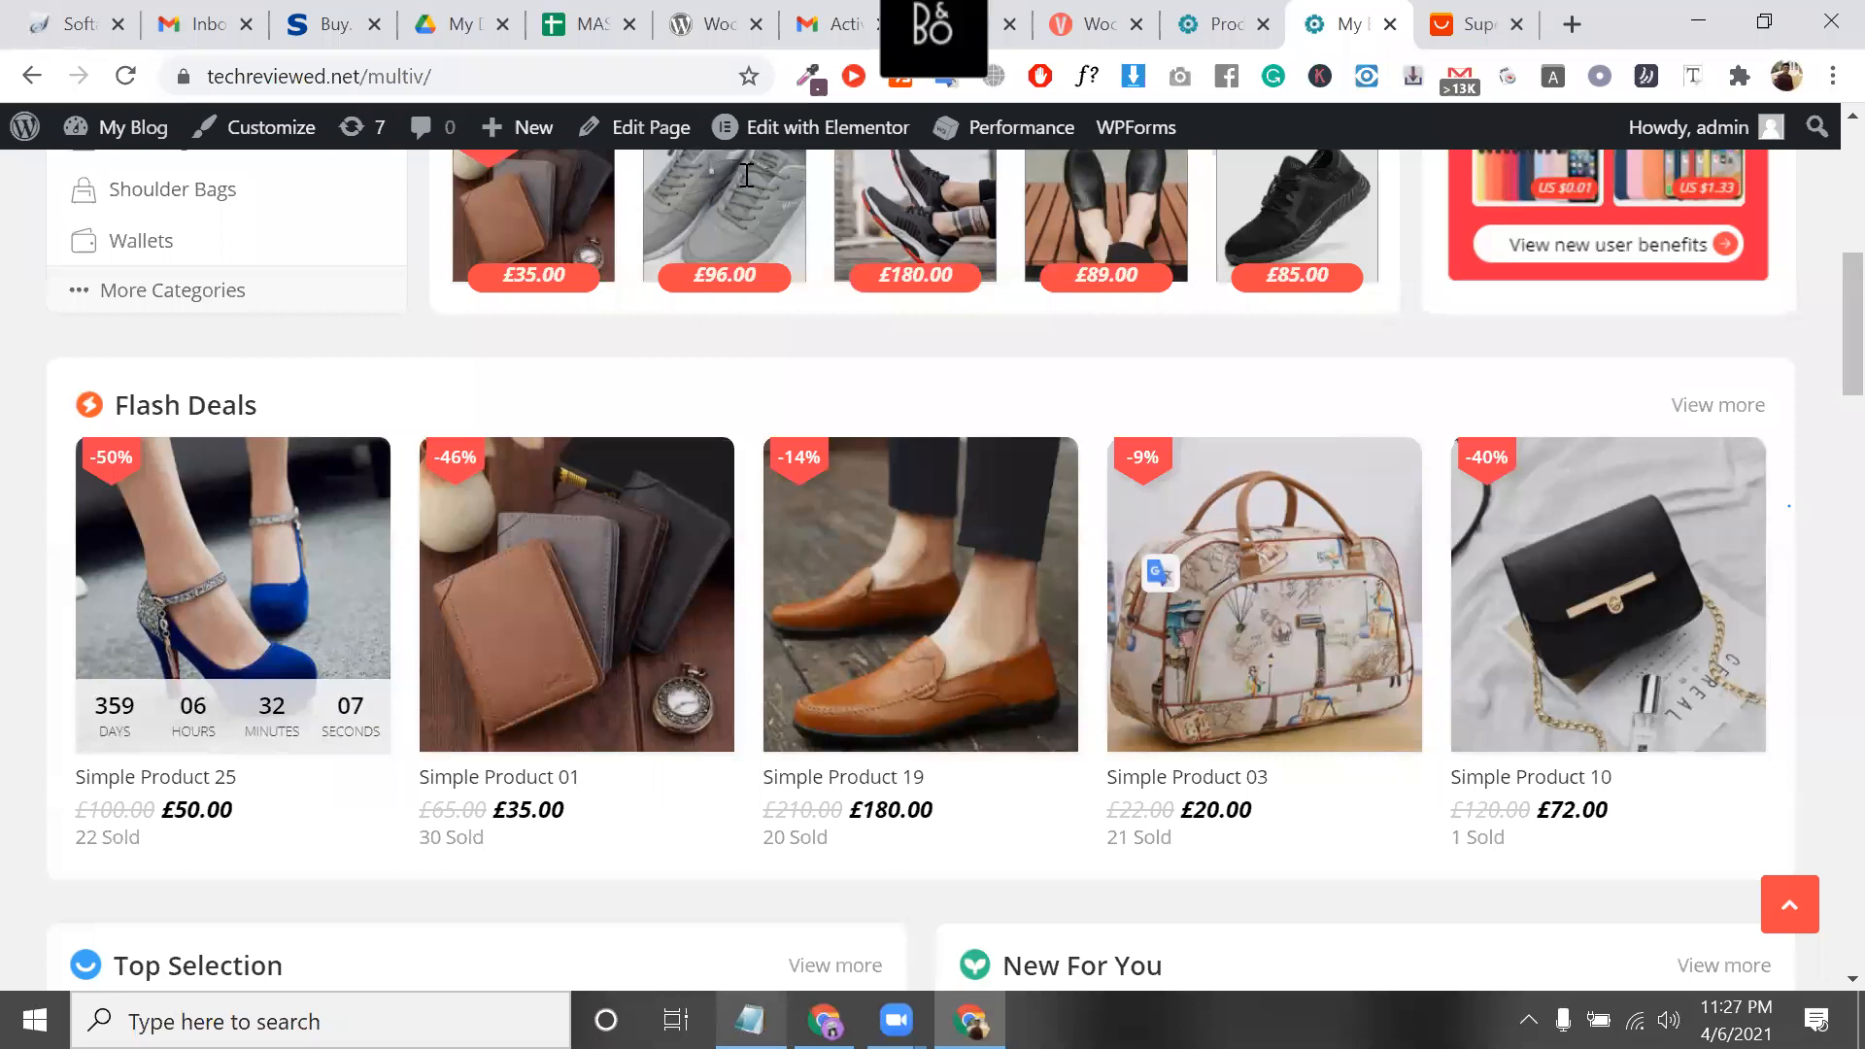
Switch to Notepad and select the plugin name CartFlows in the first item of the notes
key(alt+Tab)
drag(760, 182, 397, 177)
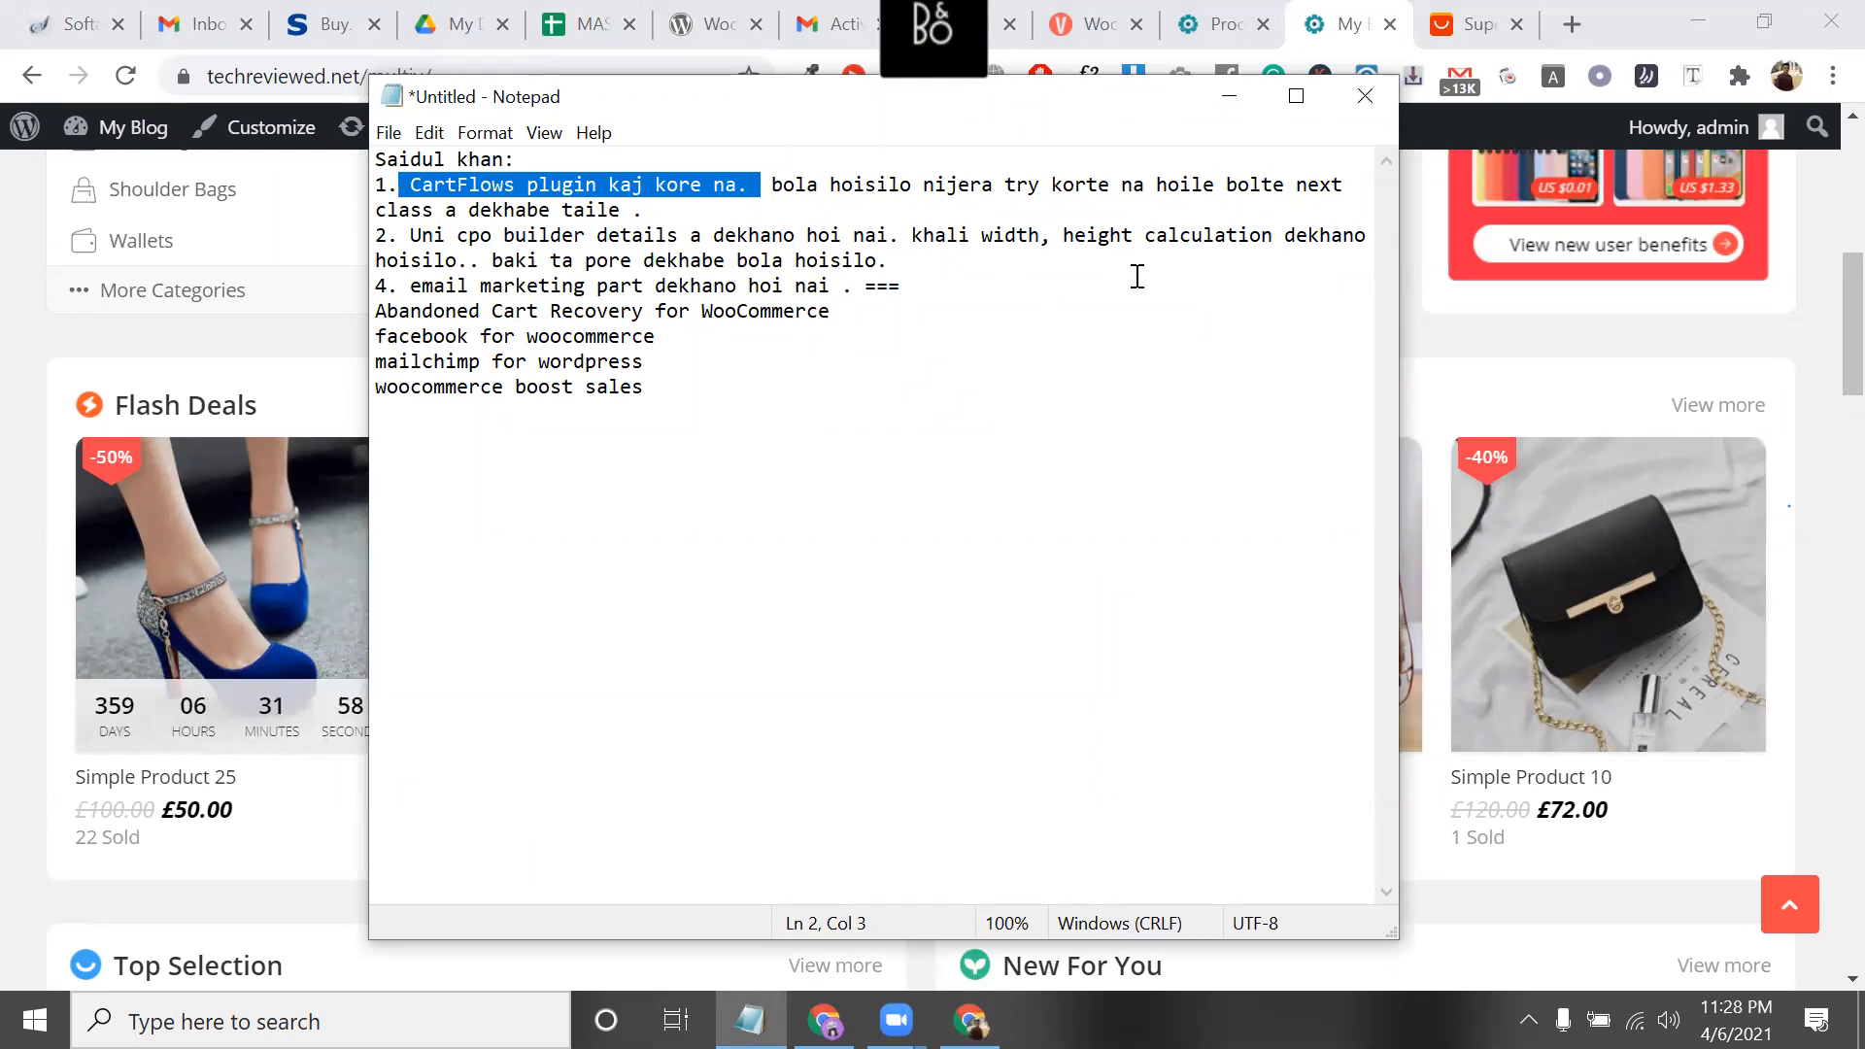
click(833, 184)
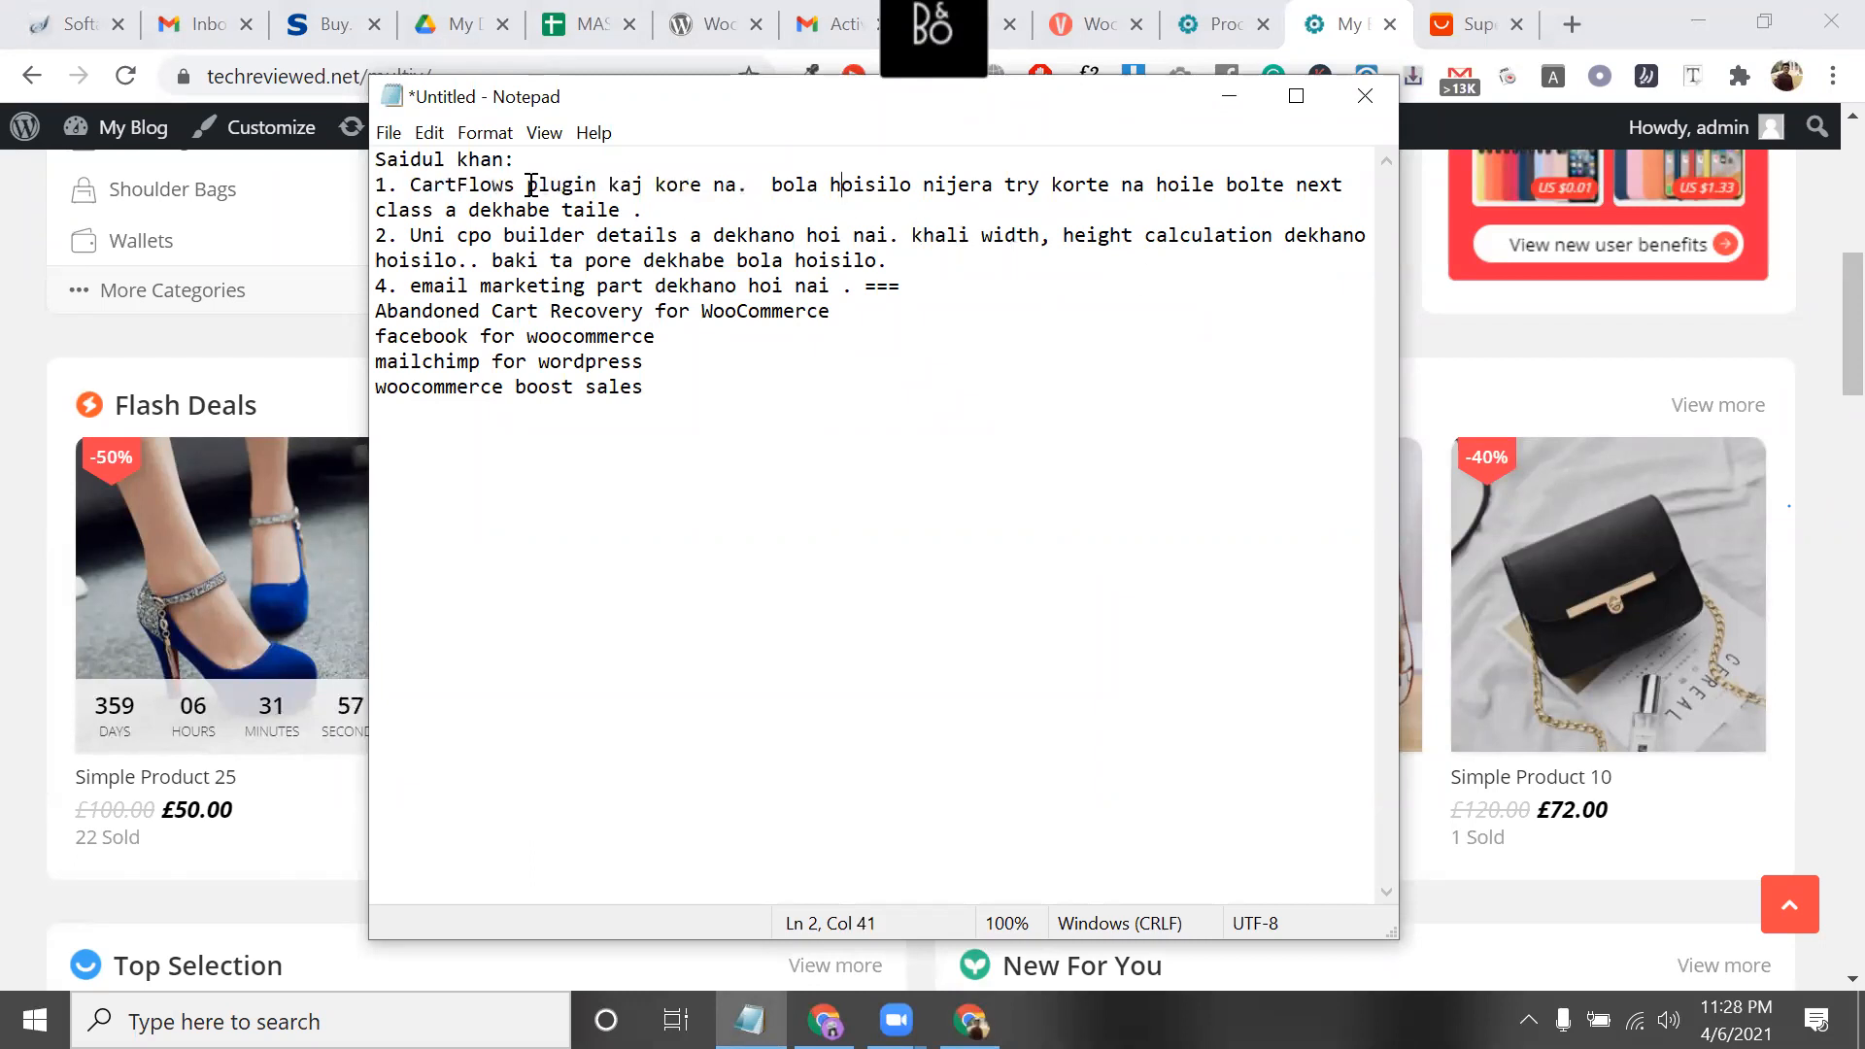
double_click(490, 185)
Return to the browser, load the store's WordPress dashboard and go to the page for adding new plugins
mouse_move(109, 129)
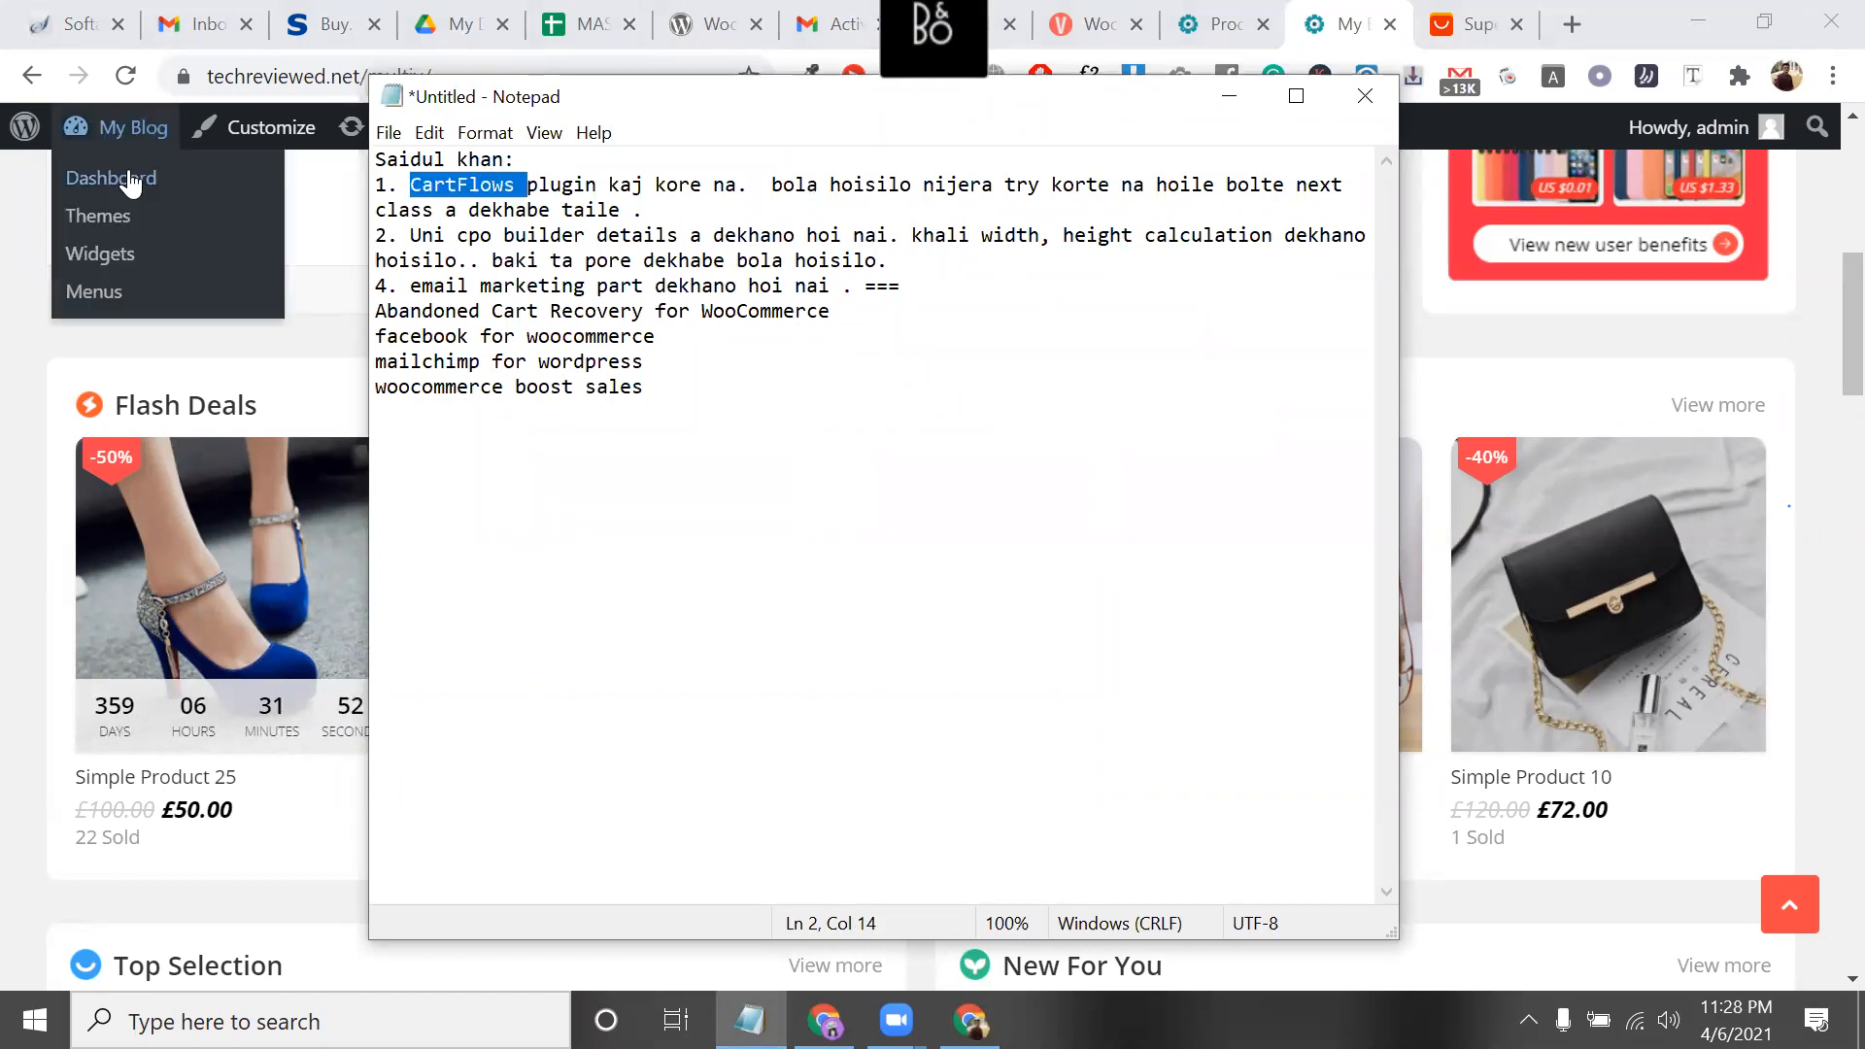
click(131, 180)
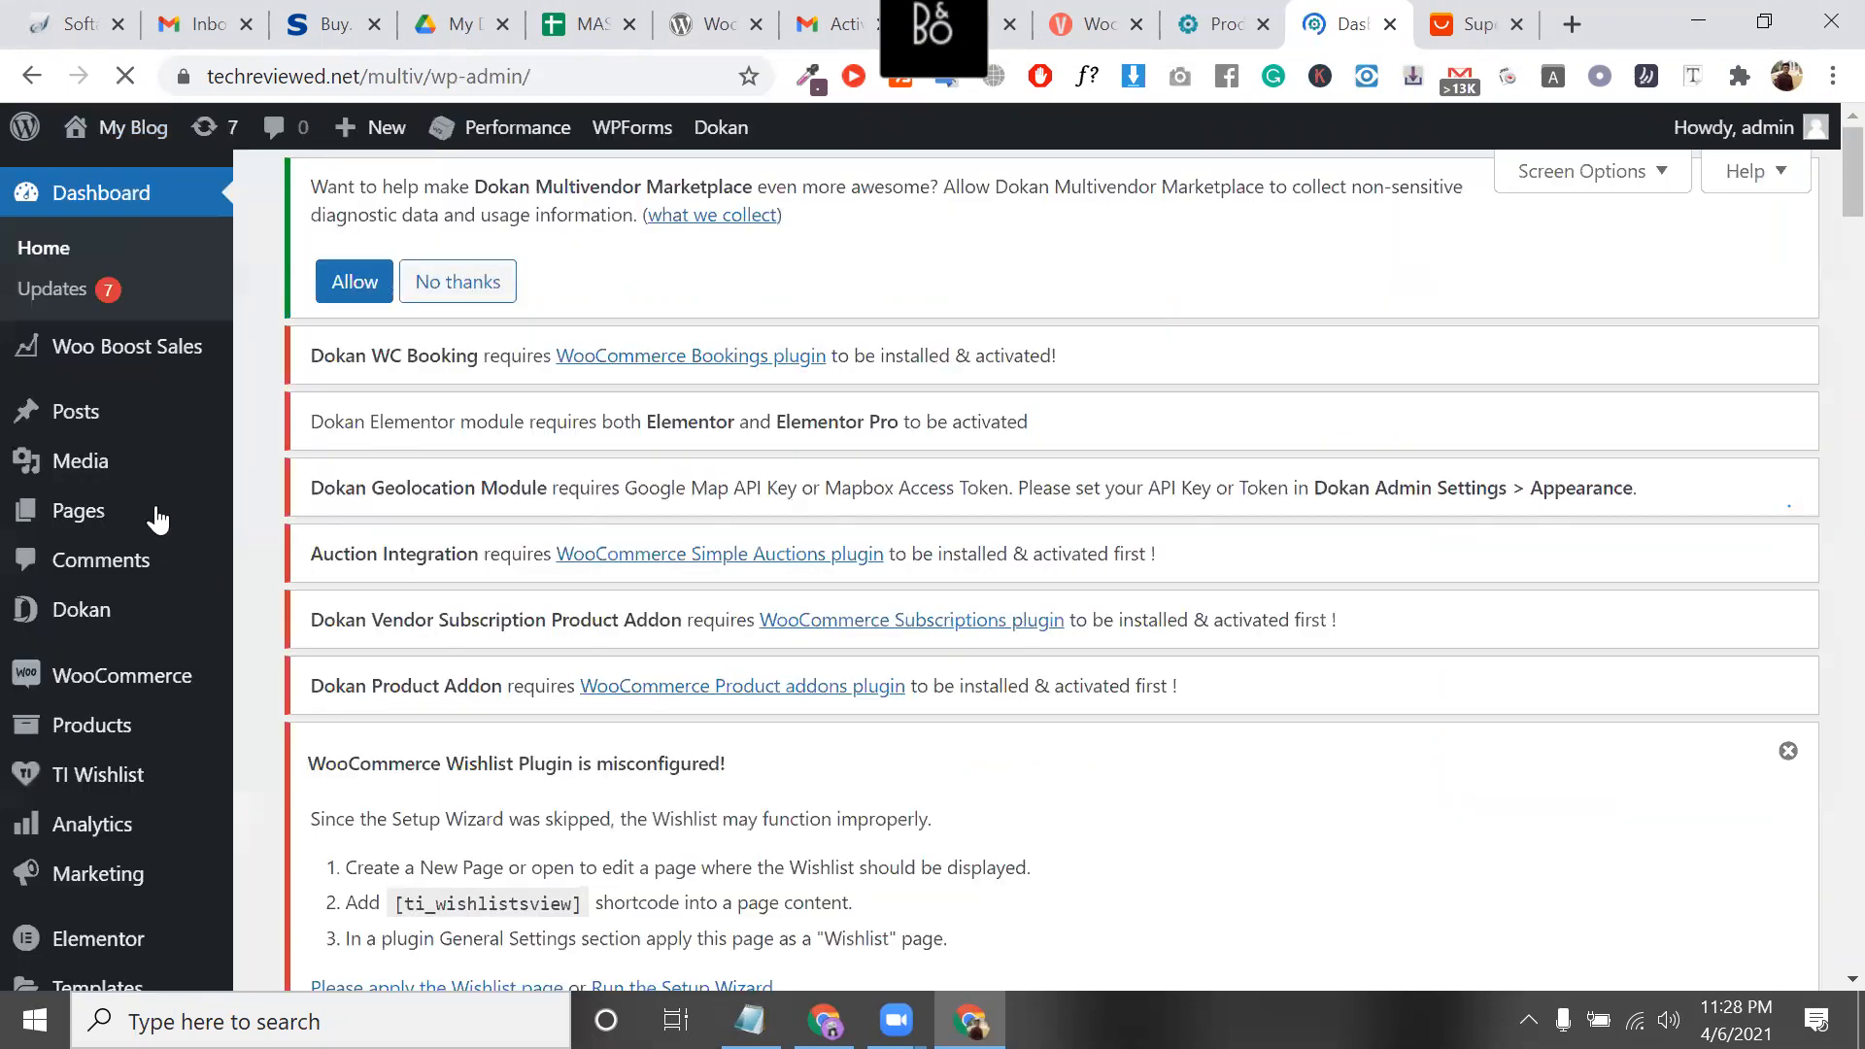
scroll(224, 500, down, 6)
scroll(270, 510, down, 1)
click(270, 507)
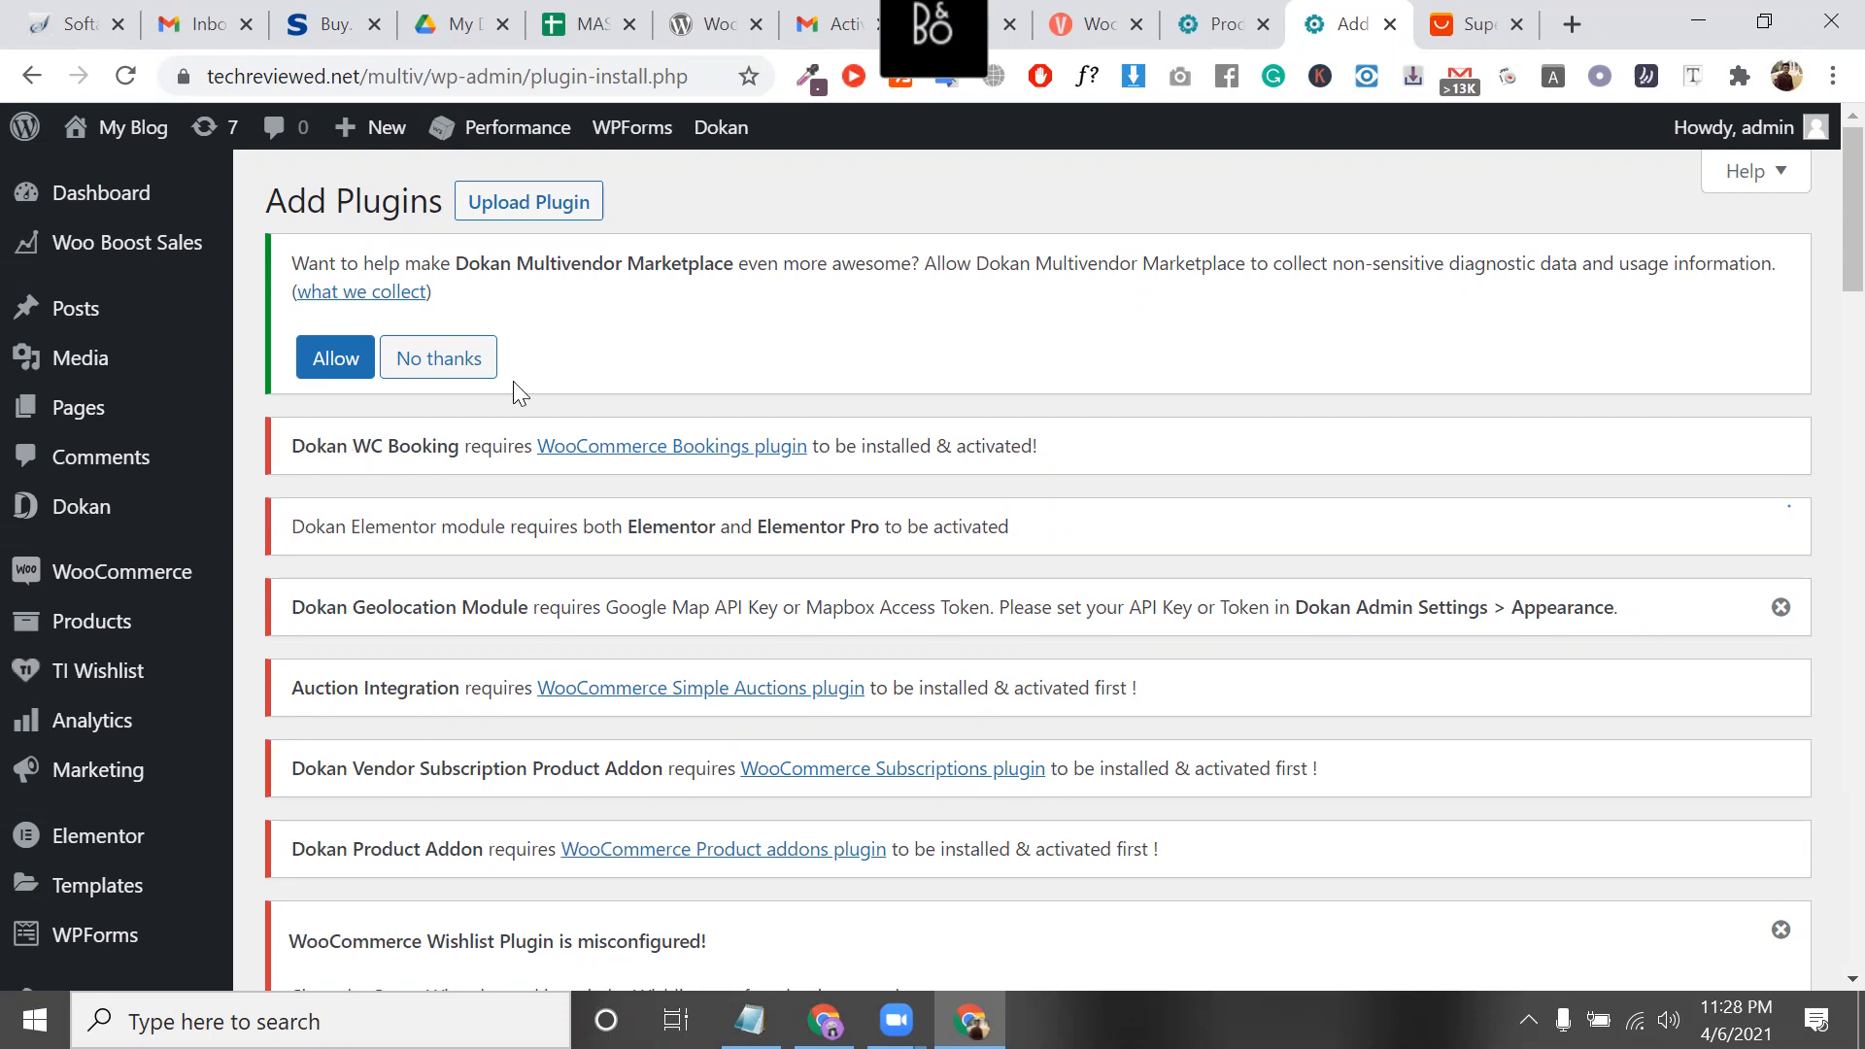
Search the plugin directory for CartFlows
triple_click(519, 264)
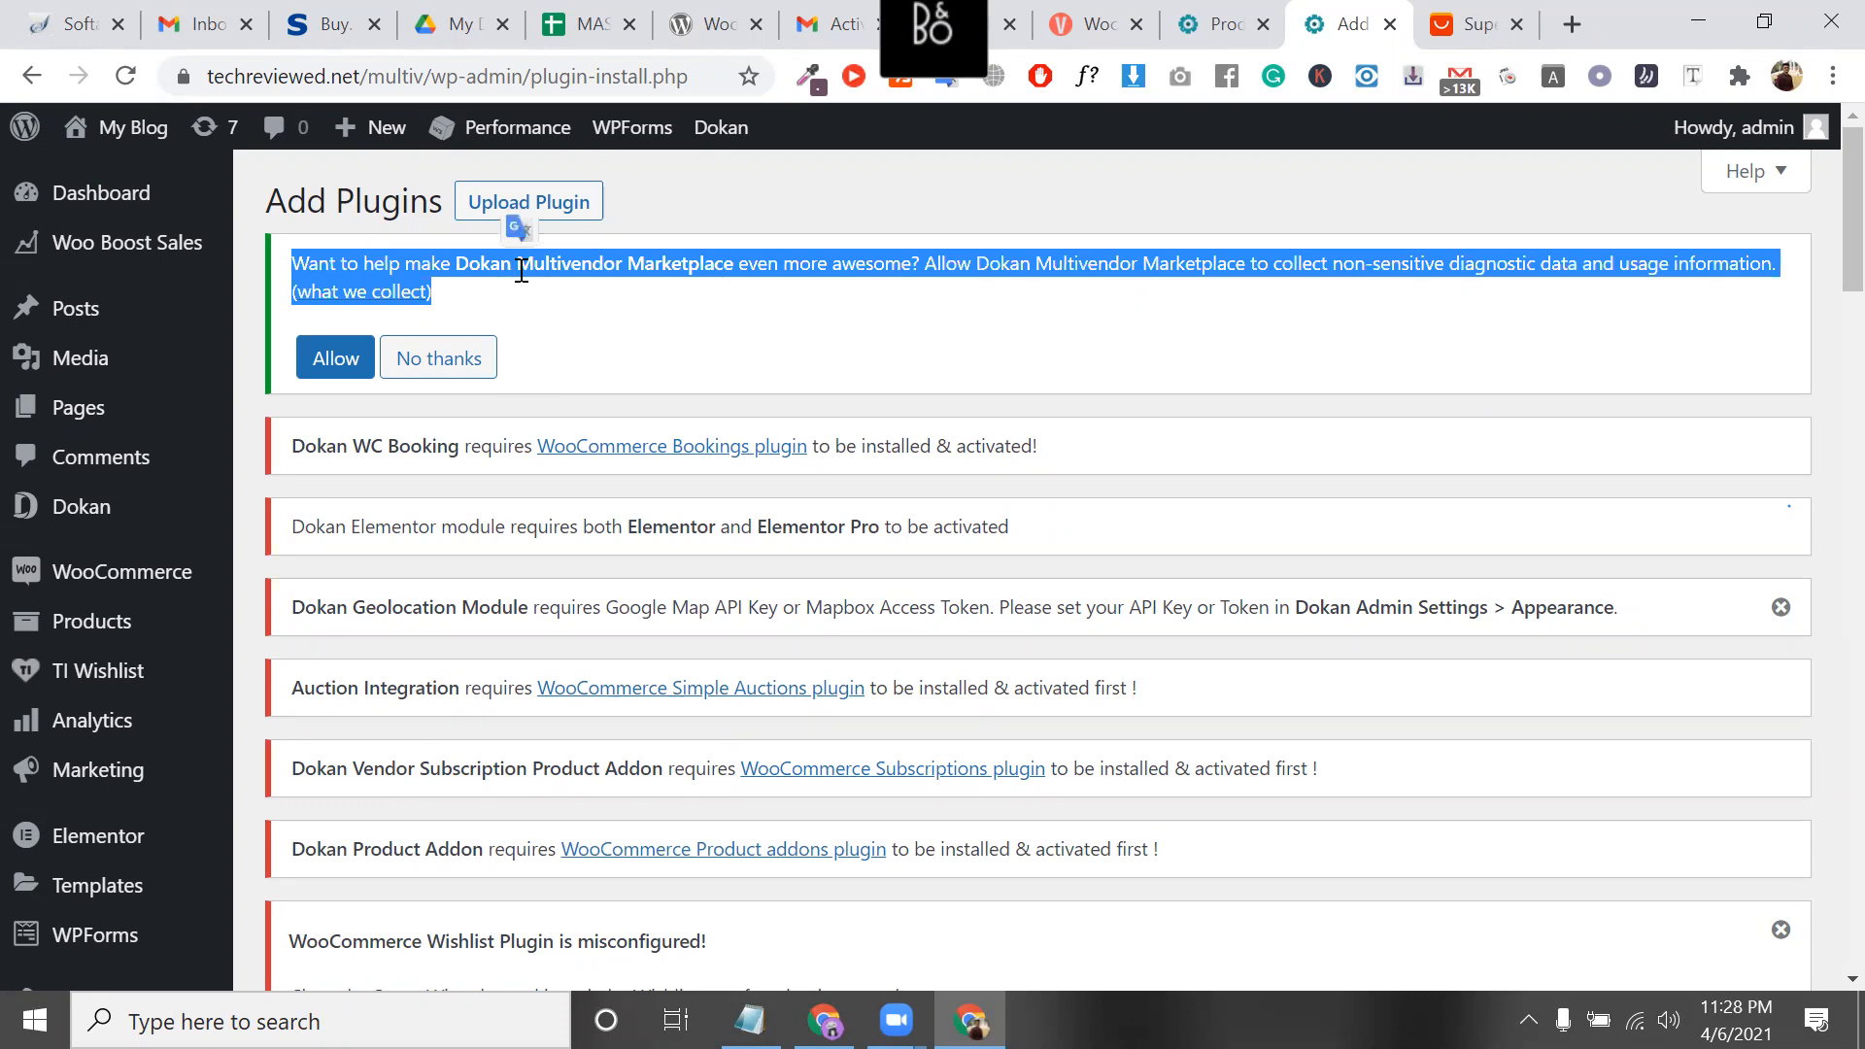
scroll(1382, 432, down, 5)
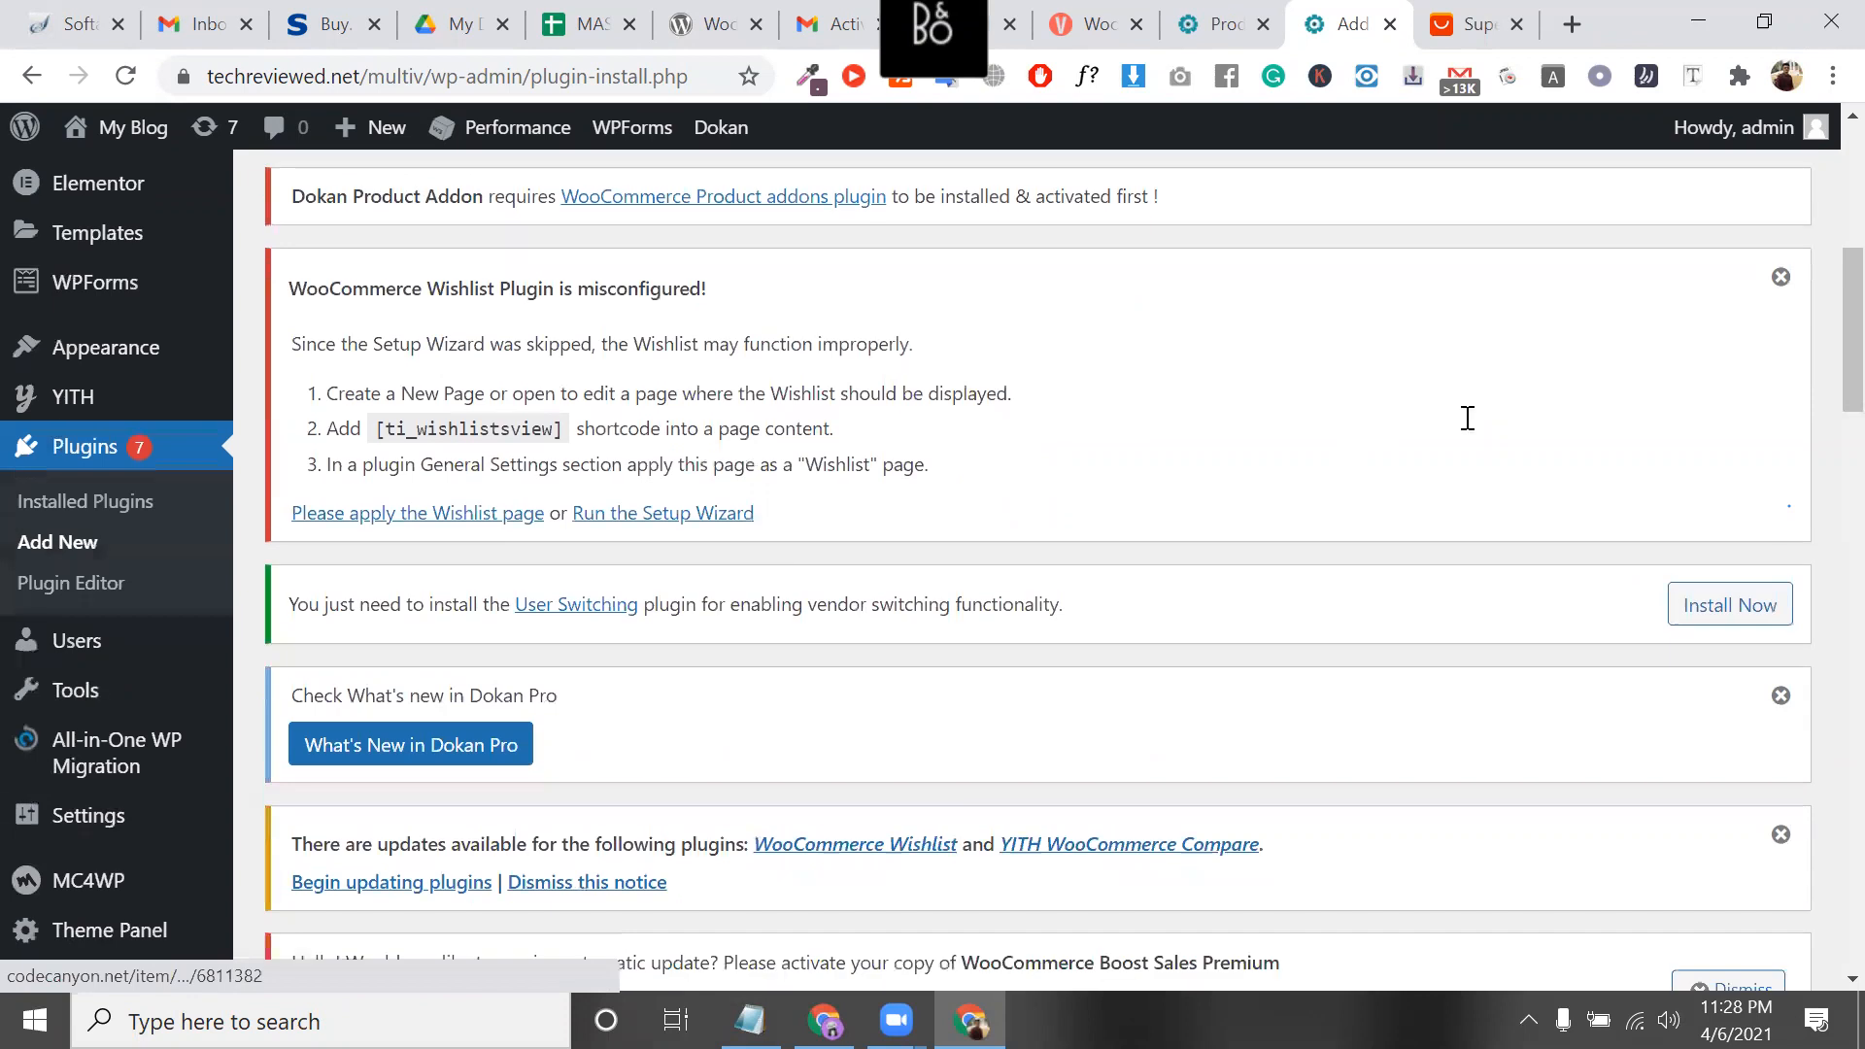
scroll(1467, 418, down, 8)
click(1467, 416)
text(CartFlows)
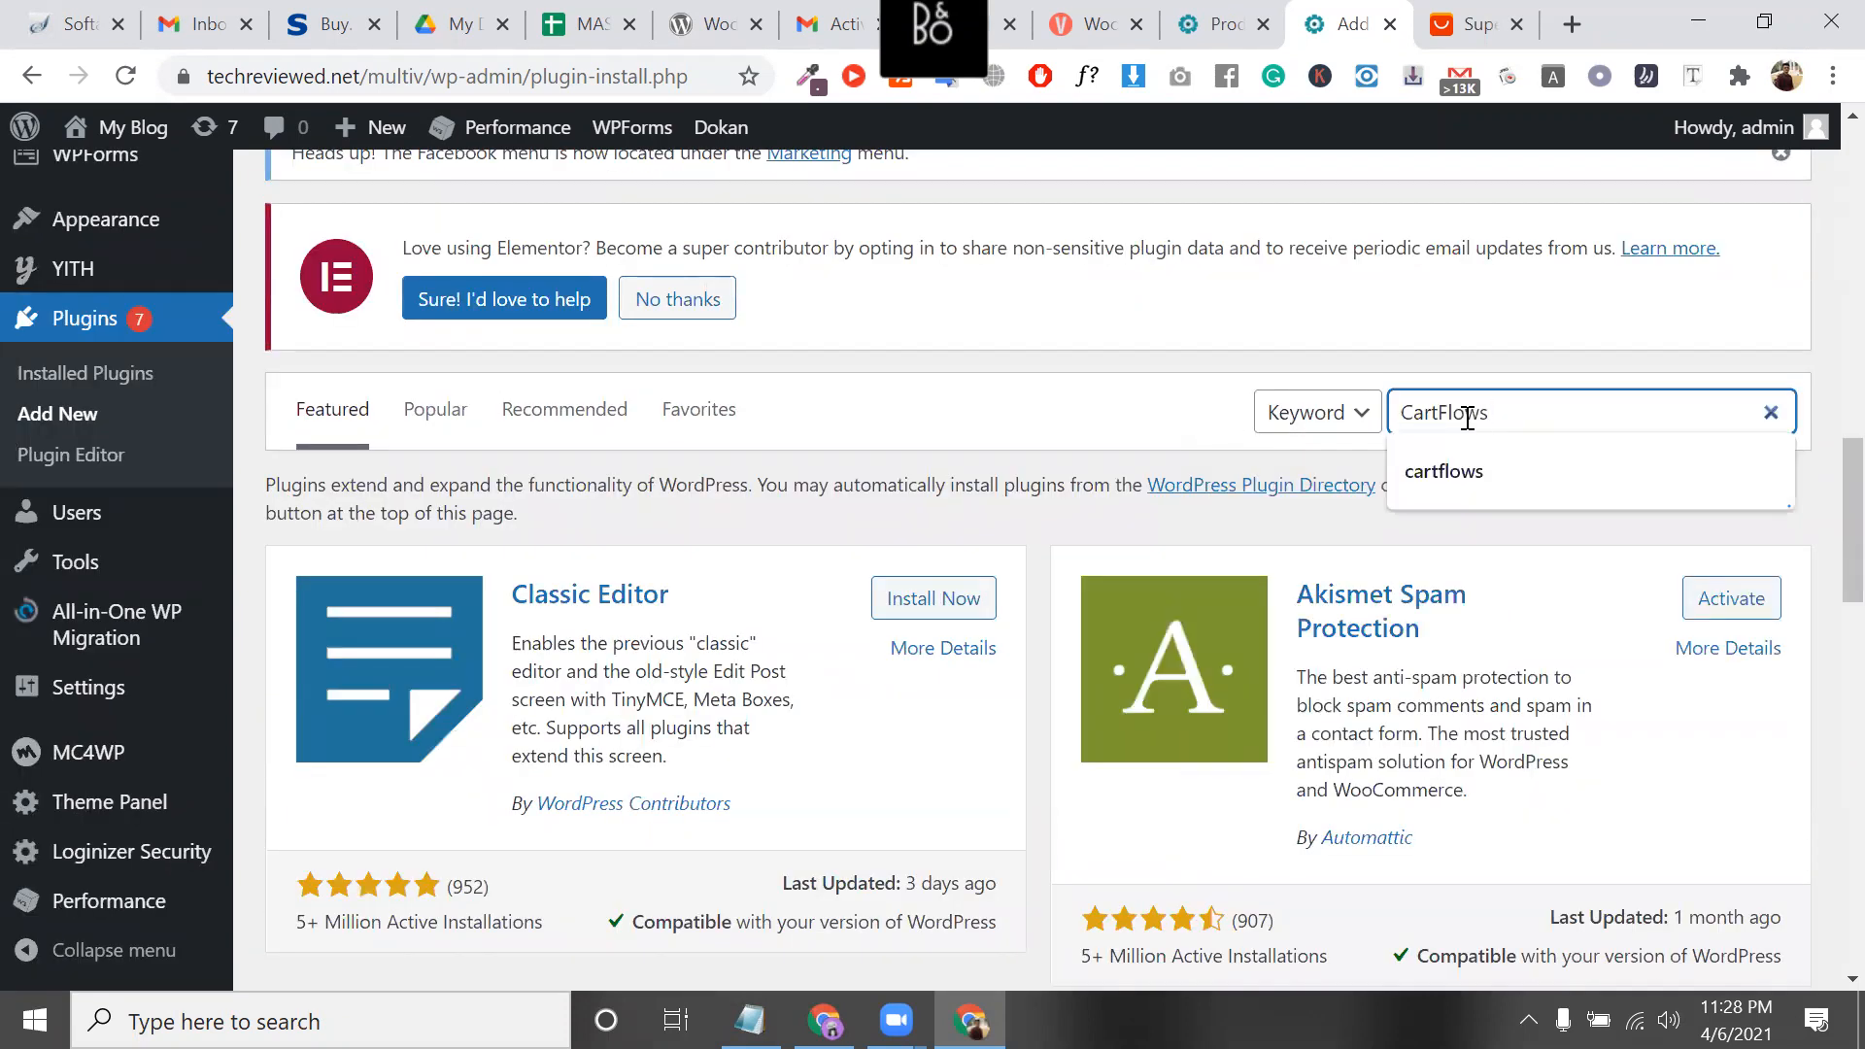
key(Return)
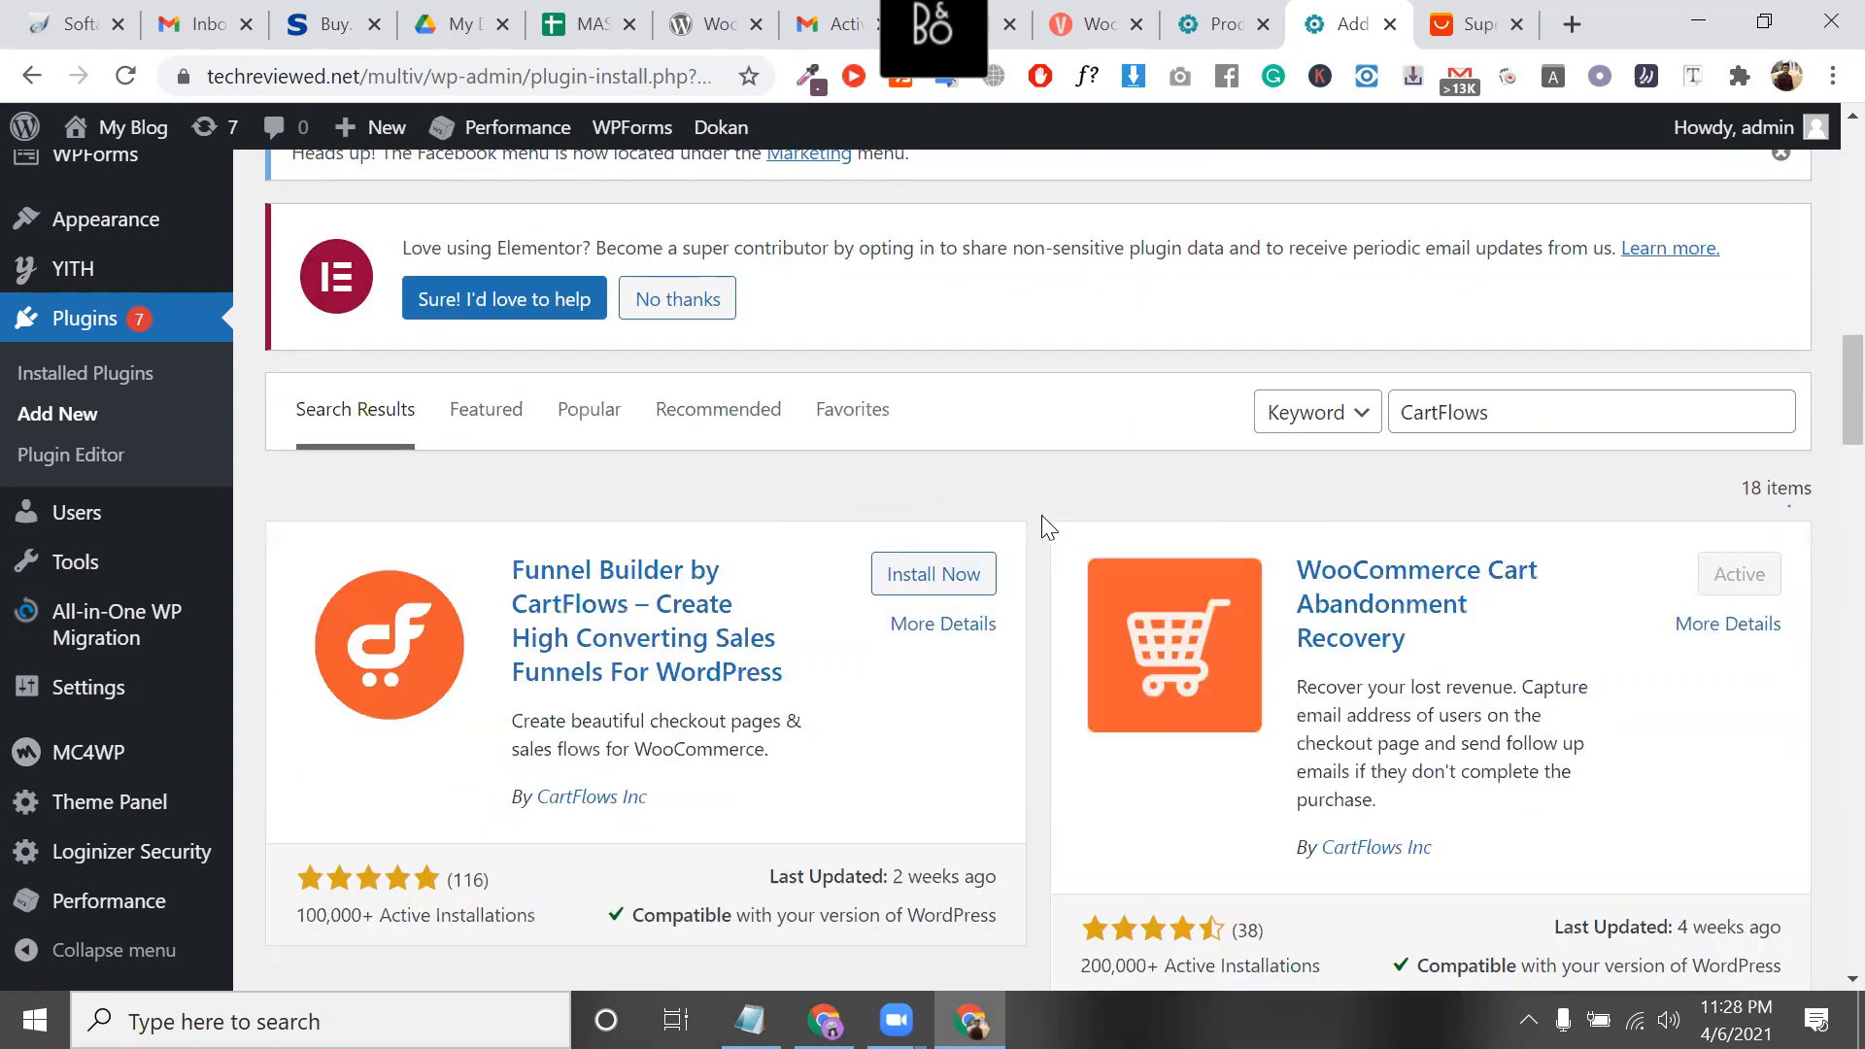
Install and activate the plugin "Funnel Builder by CartFlows"
drag(960, 544, 966, 564)
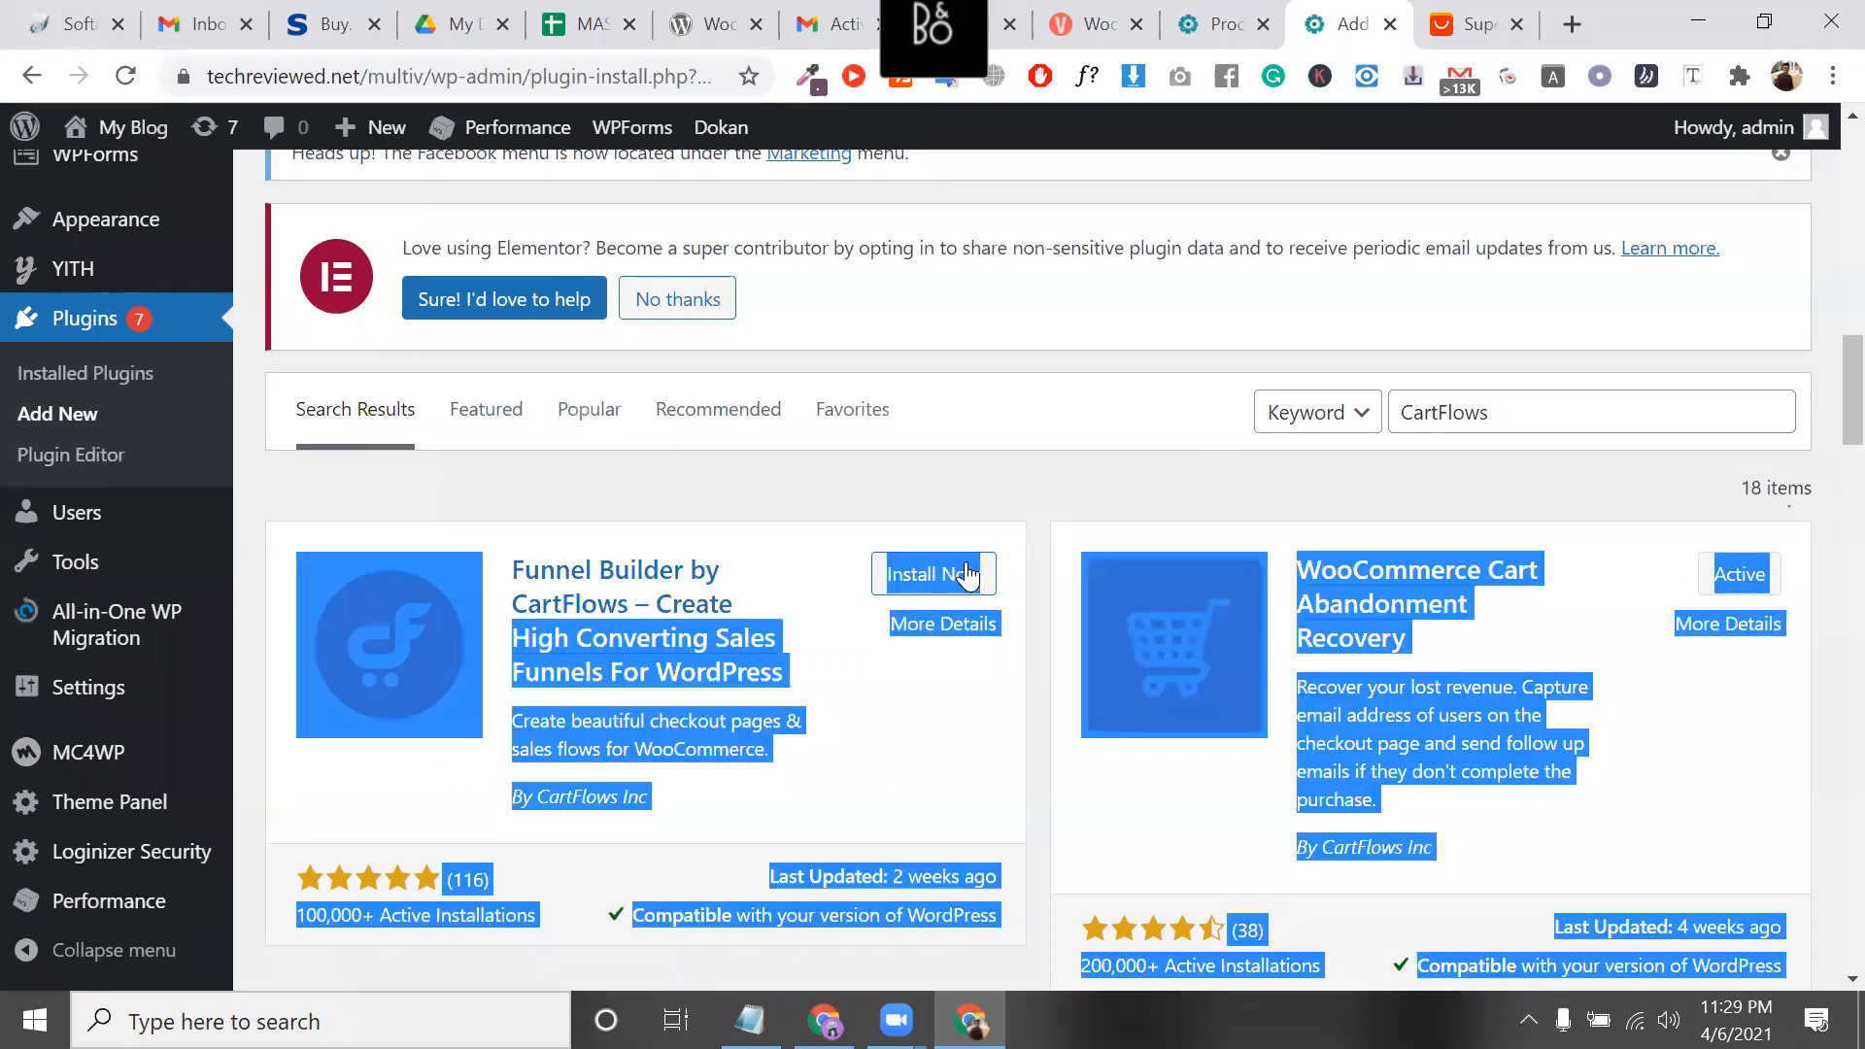
click(966, 574)
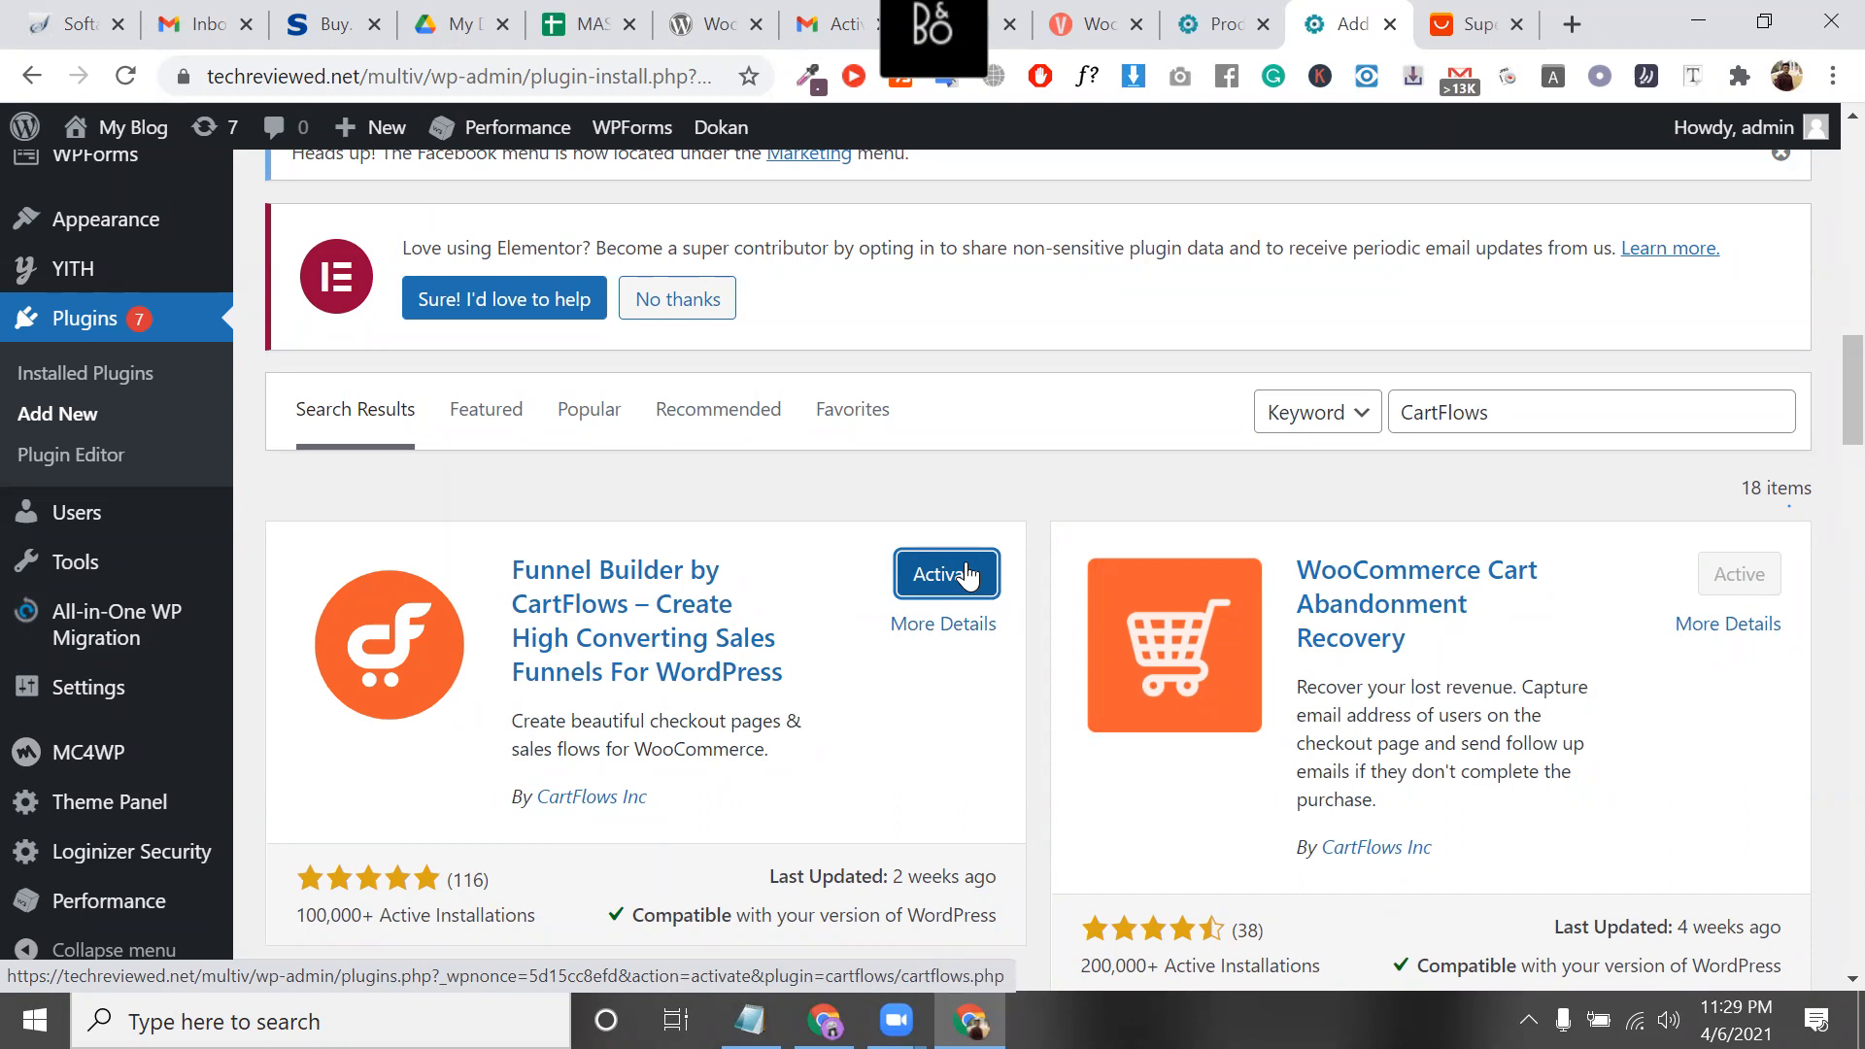
click(967, 574)
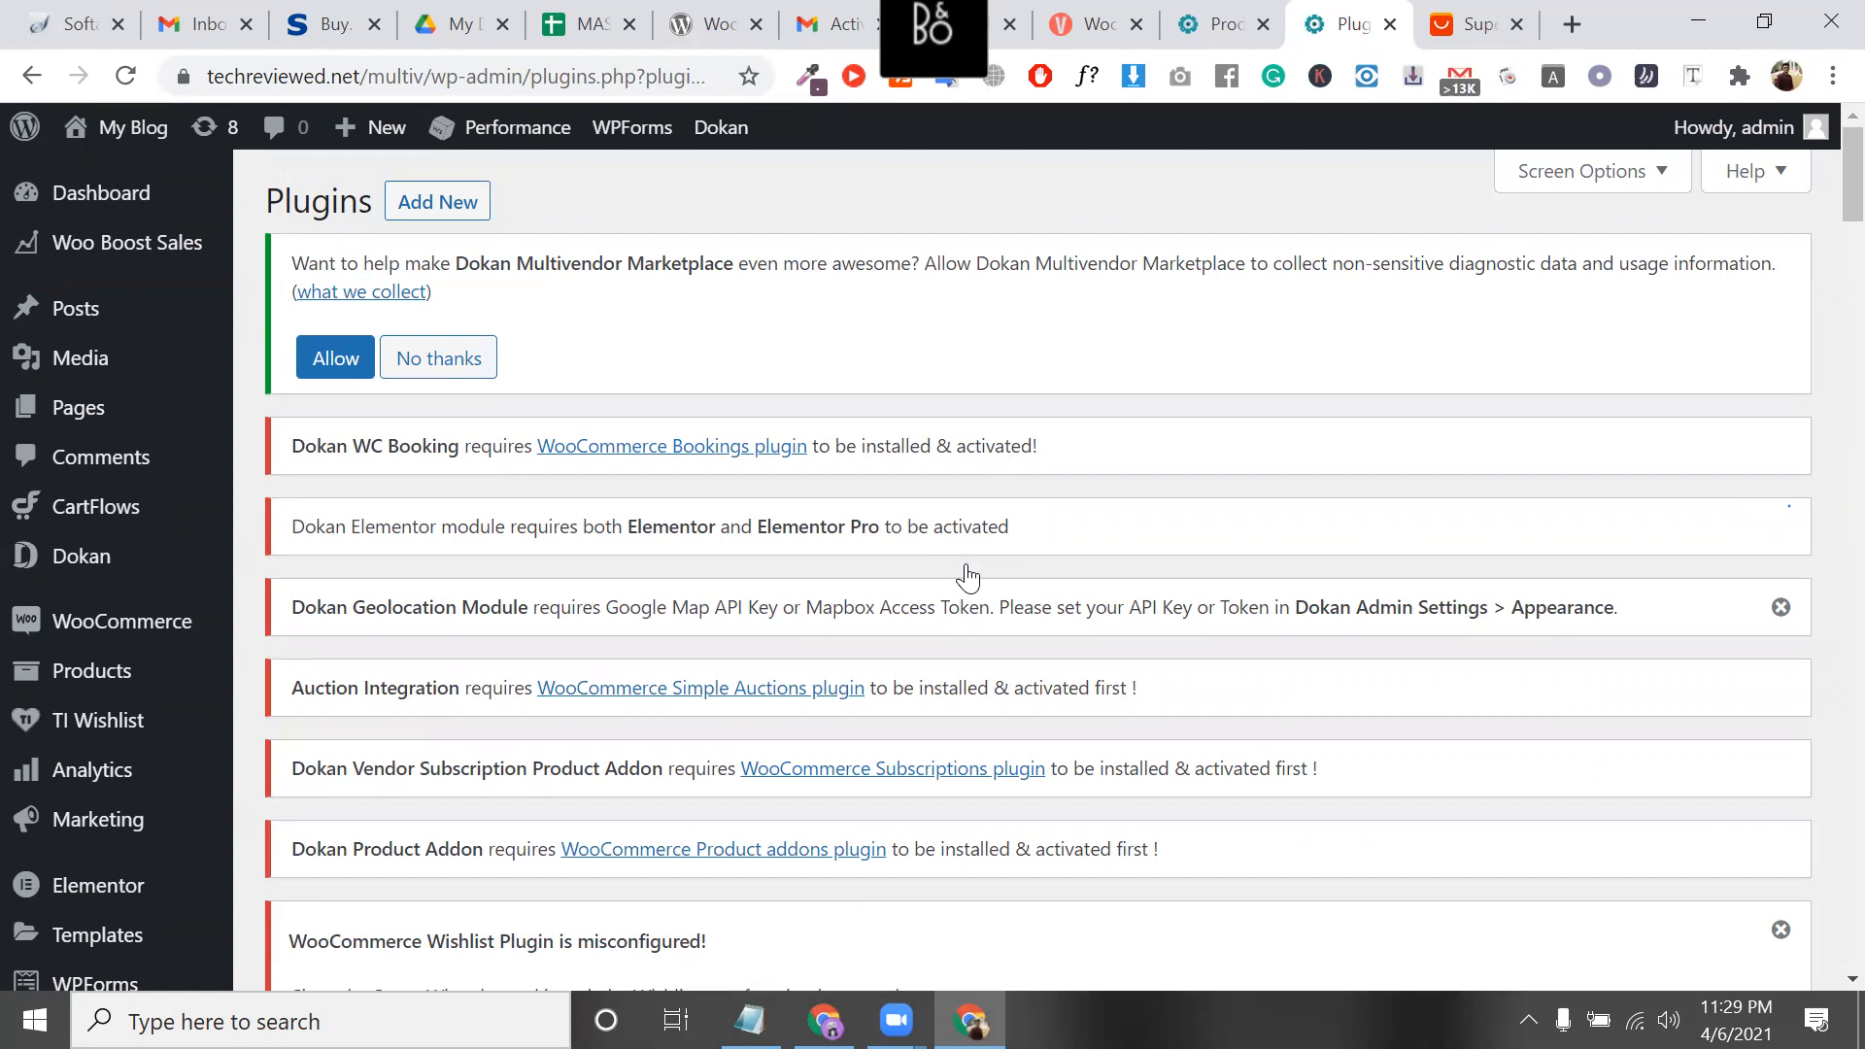
Find CartFlows in the list of installed plugins and open its settings
scroll(969, 577, down, 1)
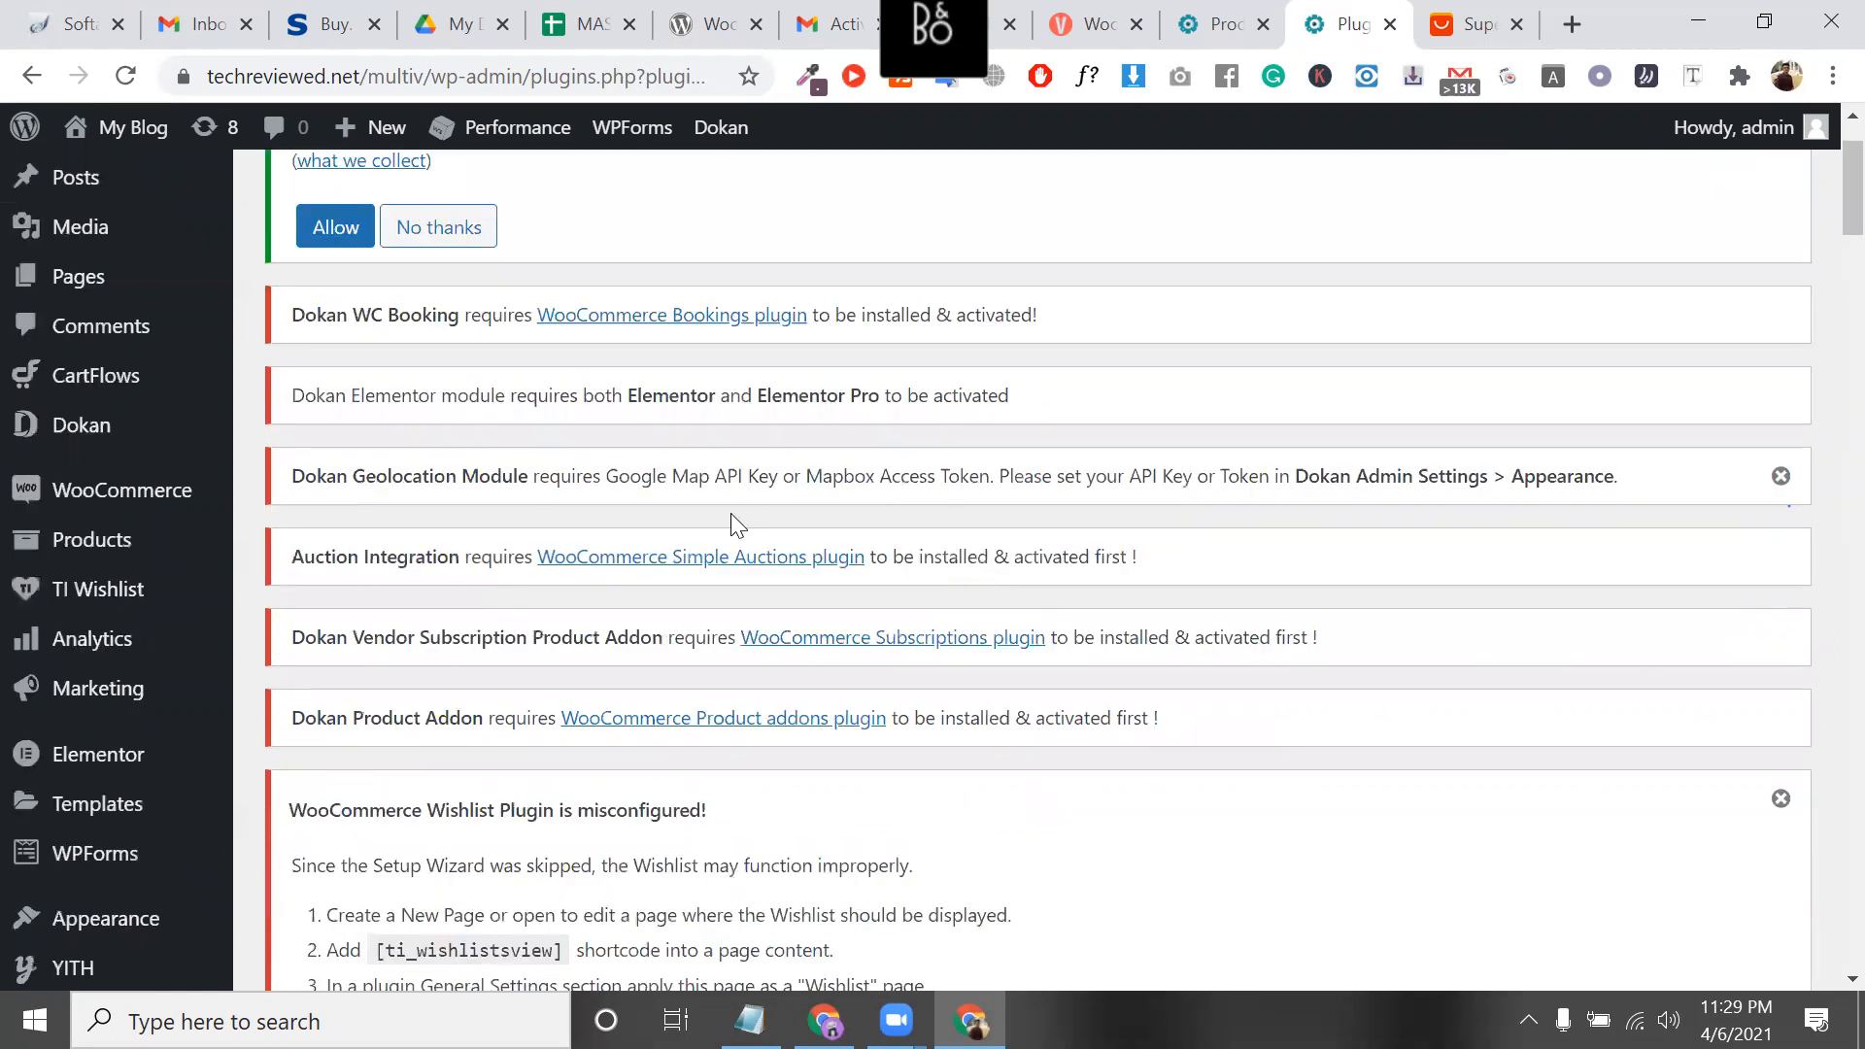
scroll(735, 525, down, 1)
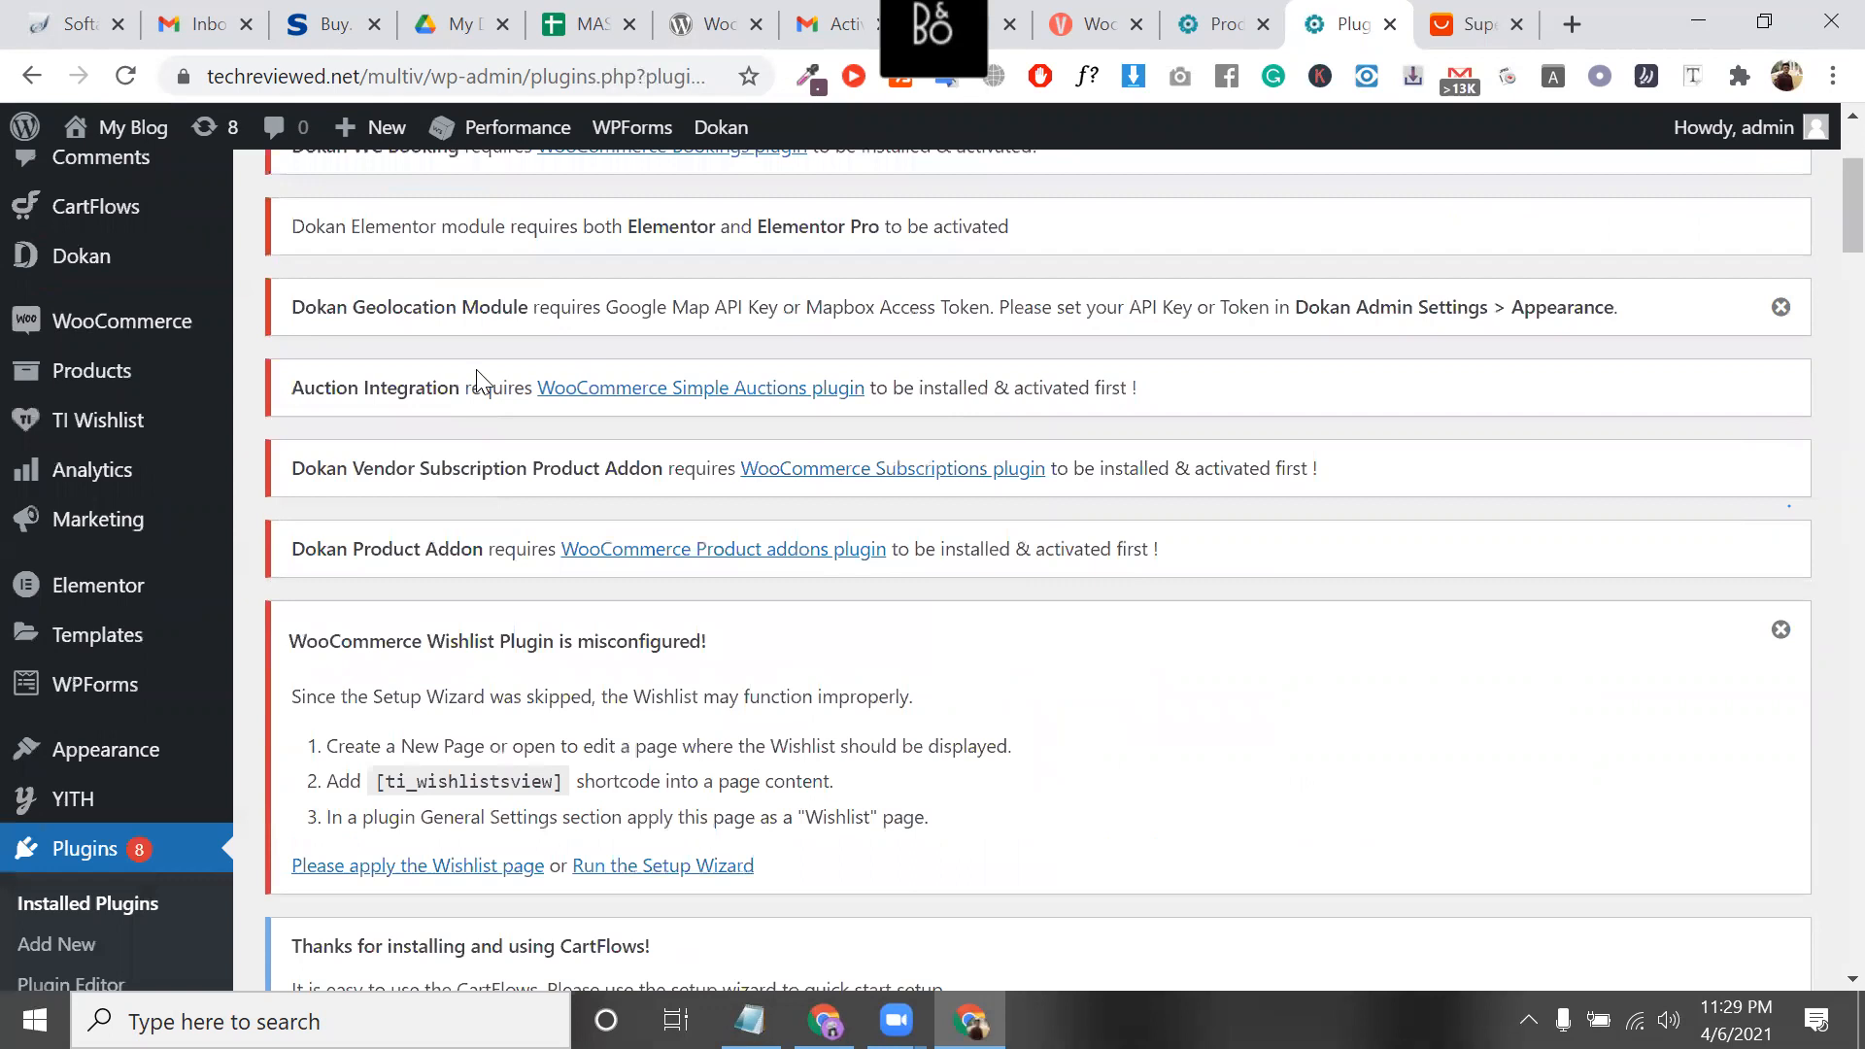
scroll(476, 369, down, 15)
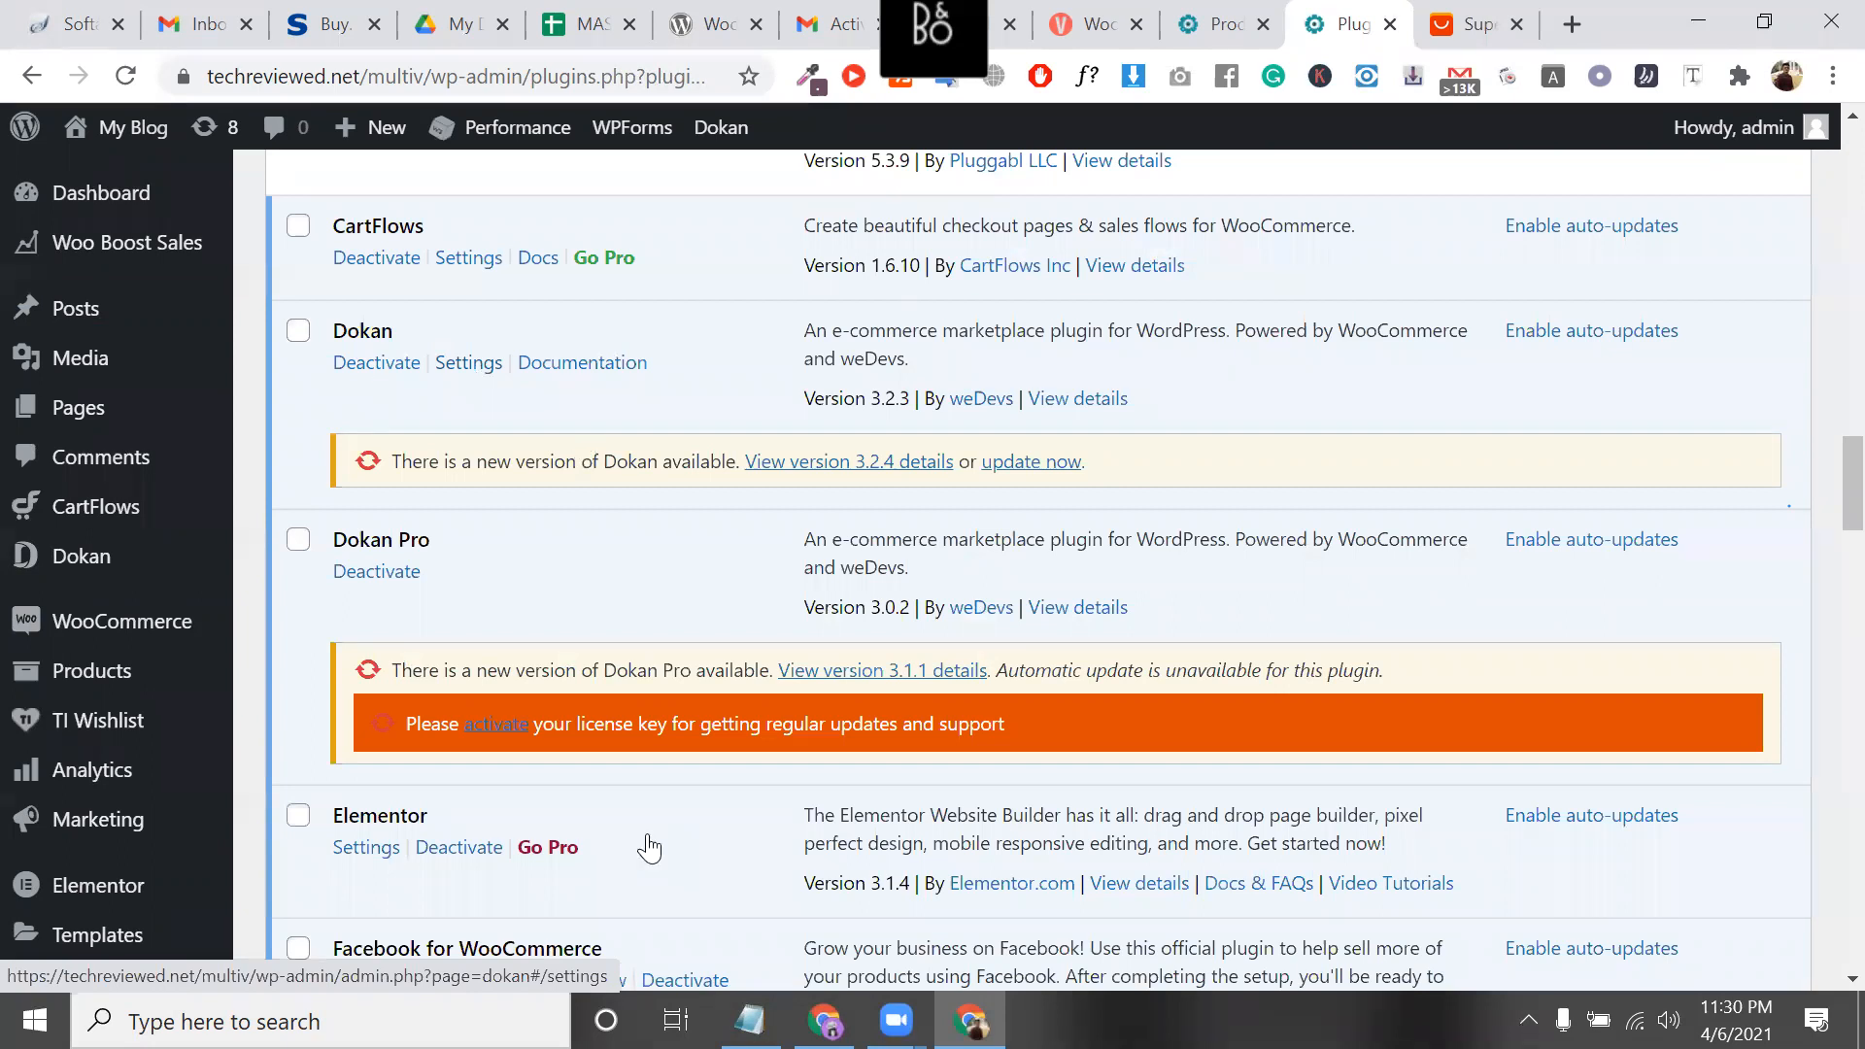
scroll(649, 848, down, 10)
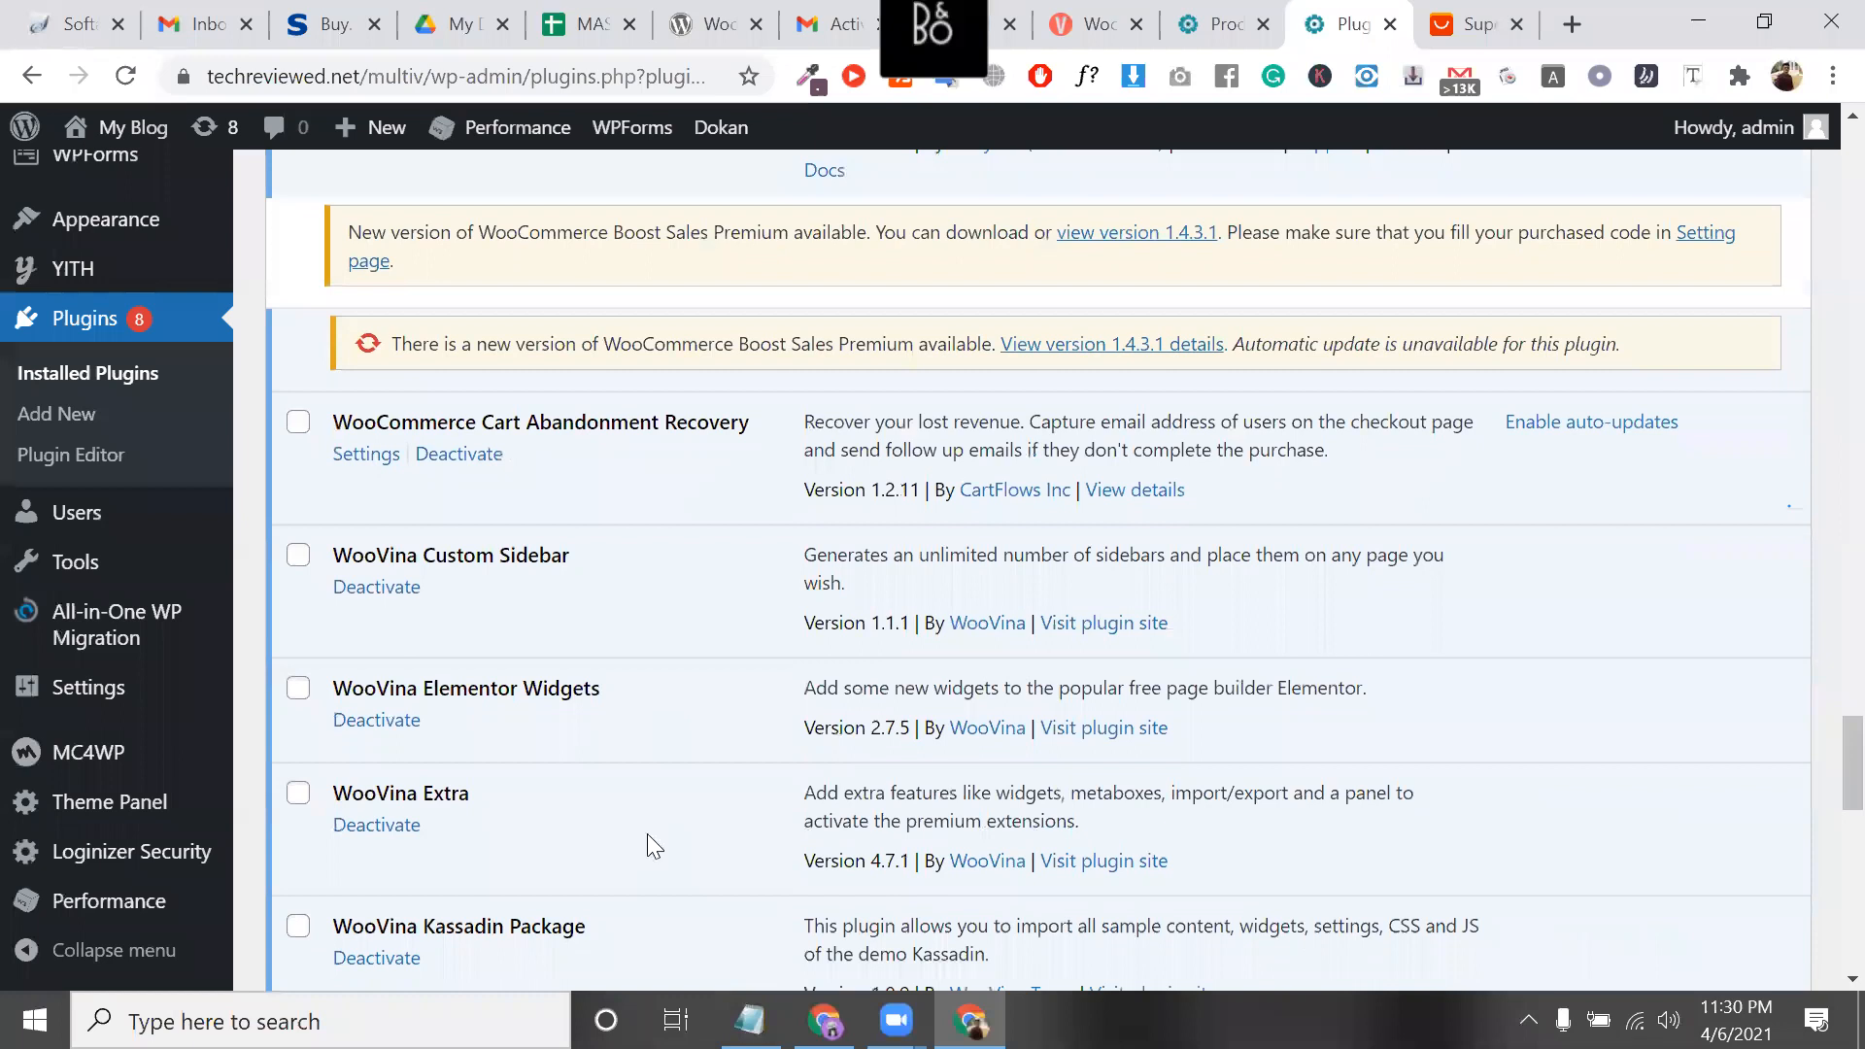
scroll(408, 578, down, 10)
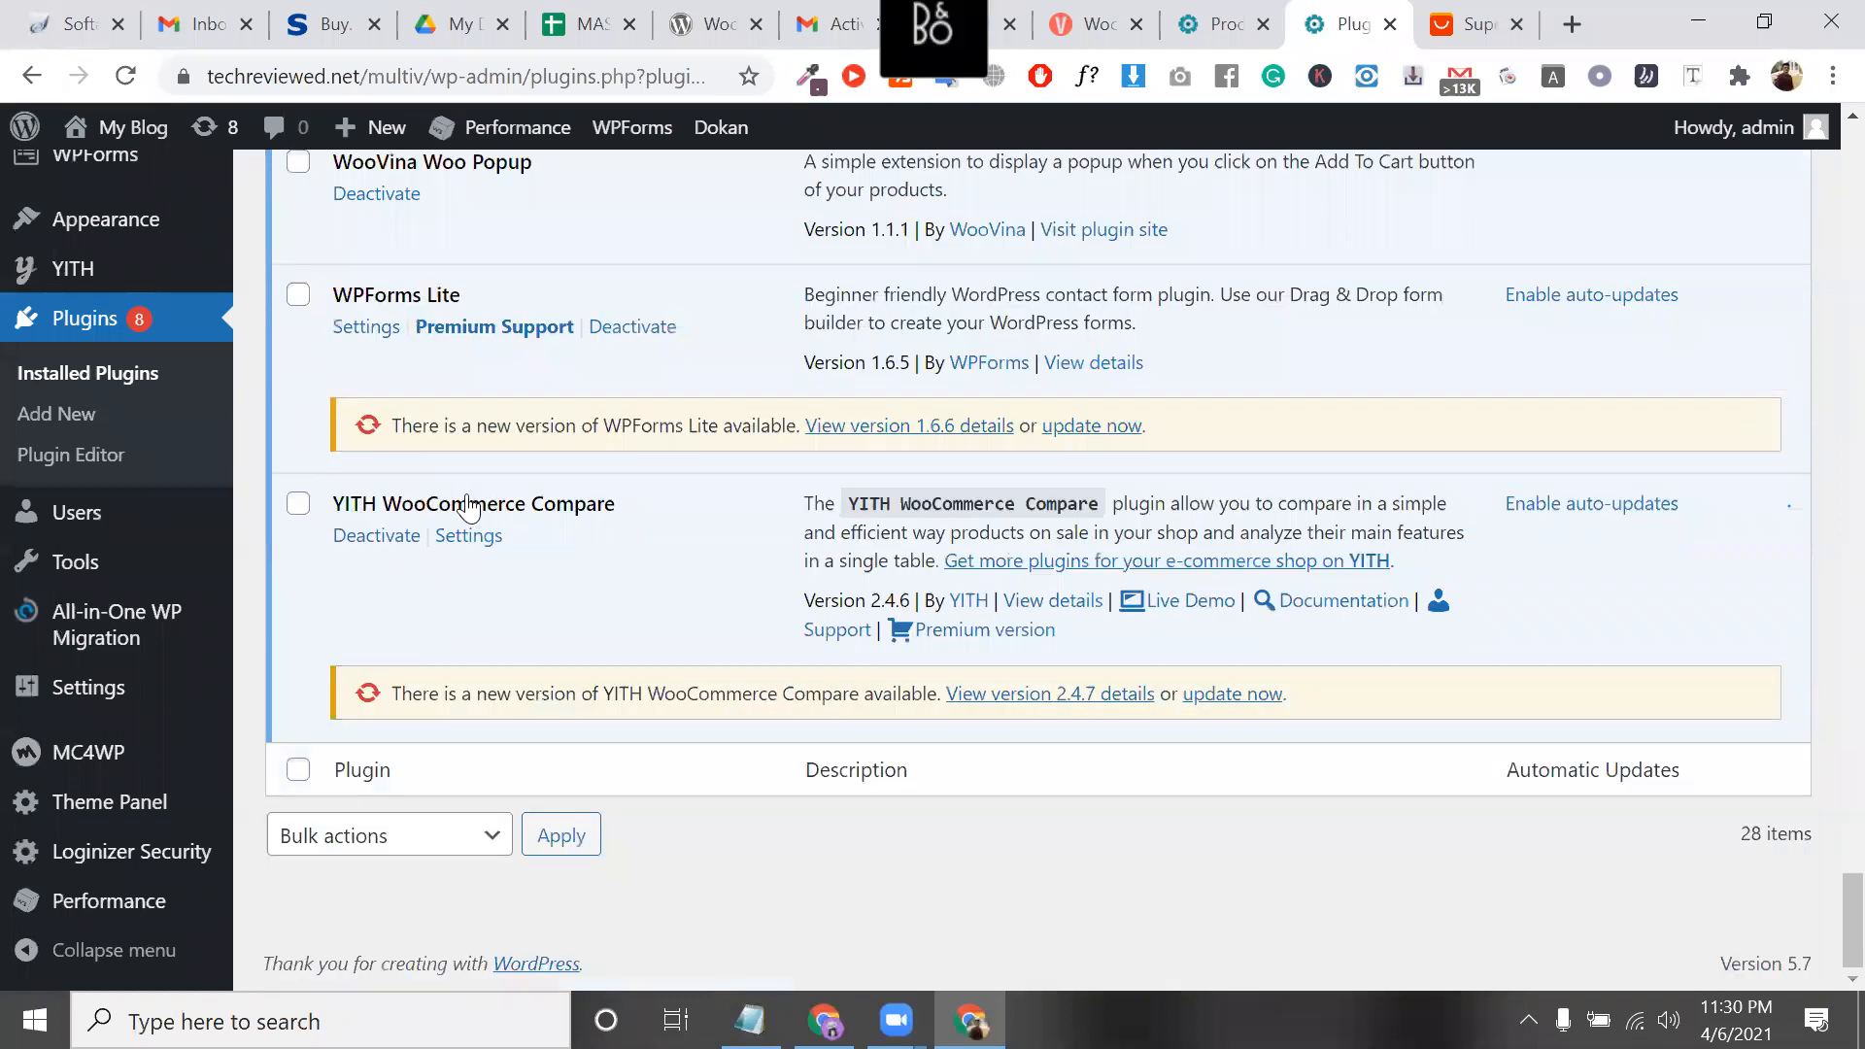
scroll(469, 506, up, 15)
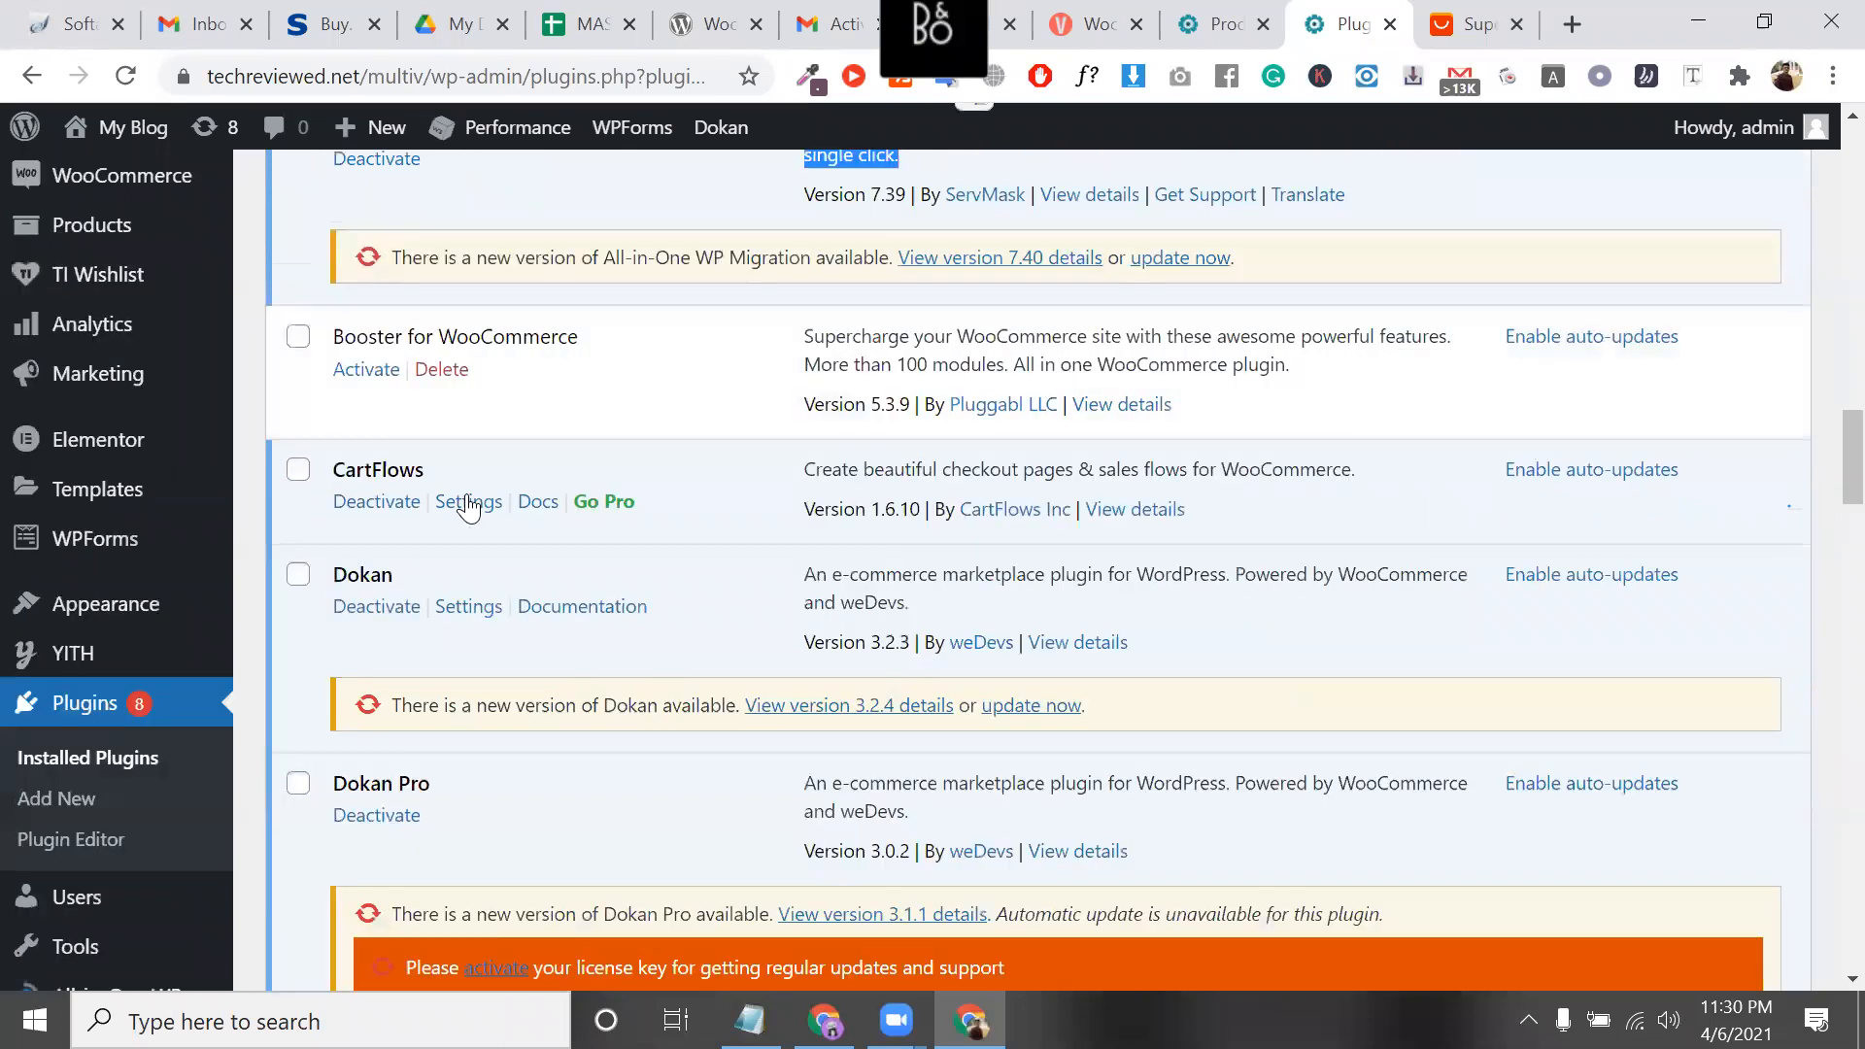
click(470, 502)
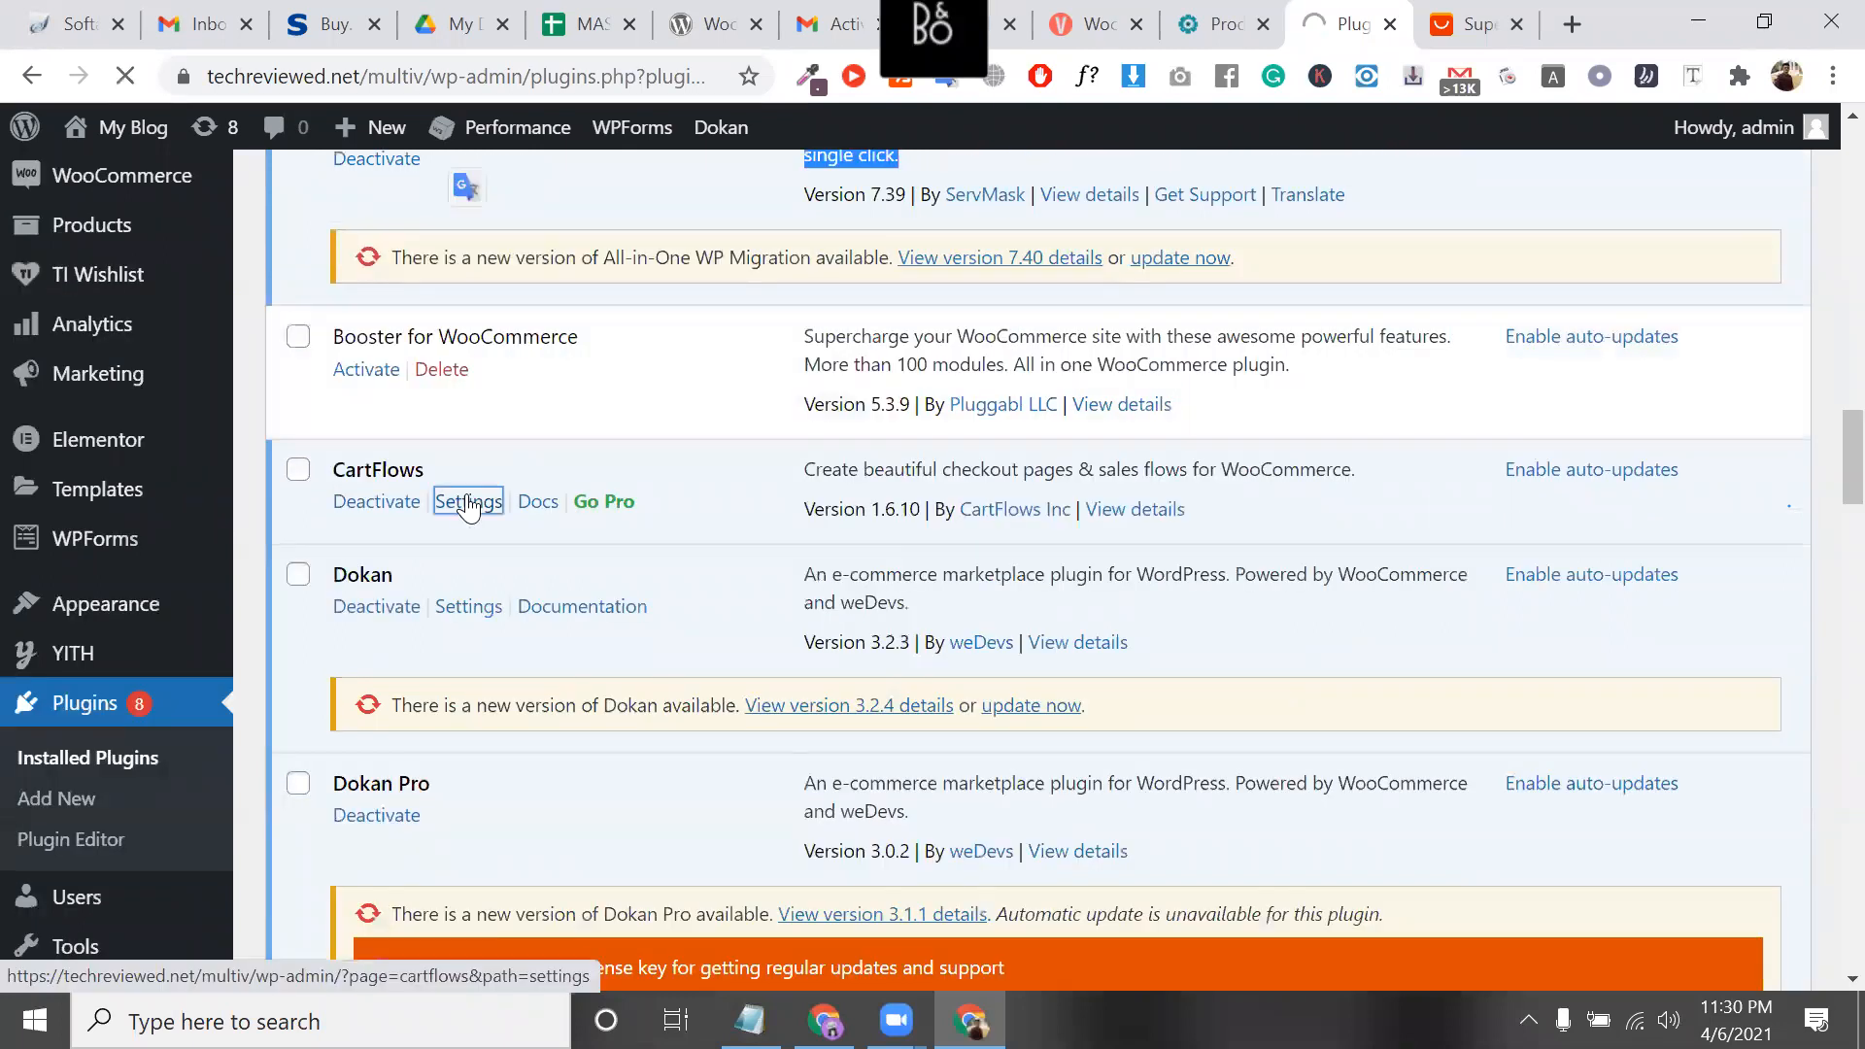
triple_click(506, 263)
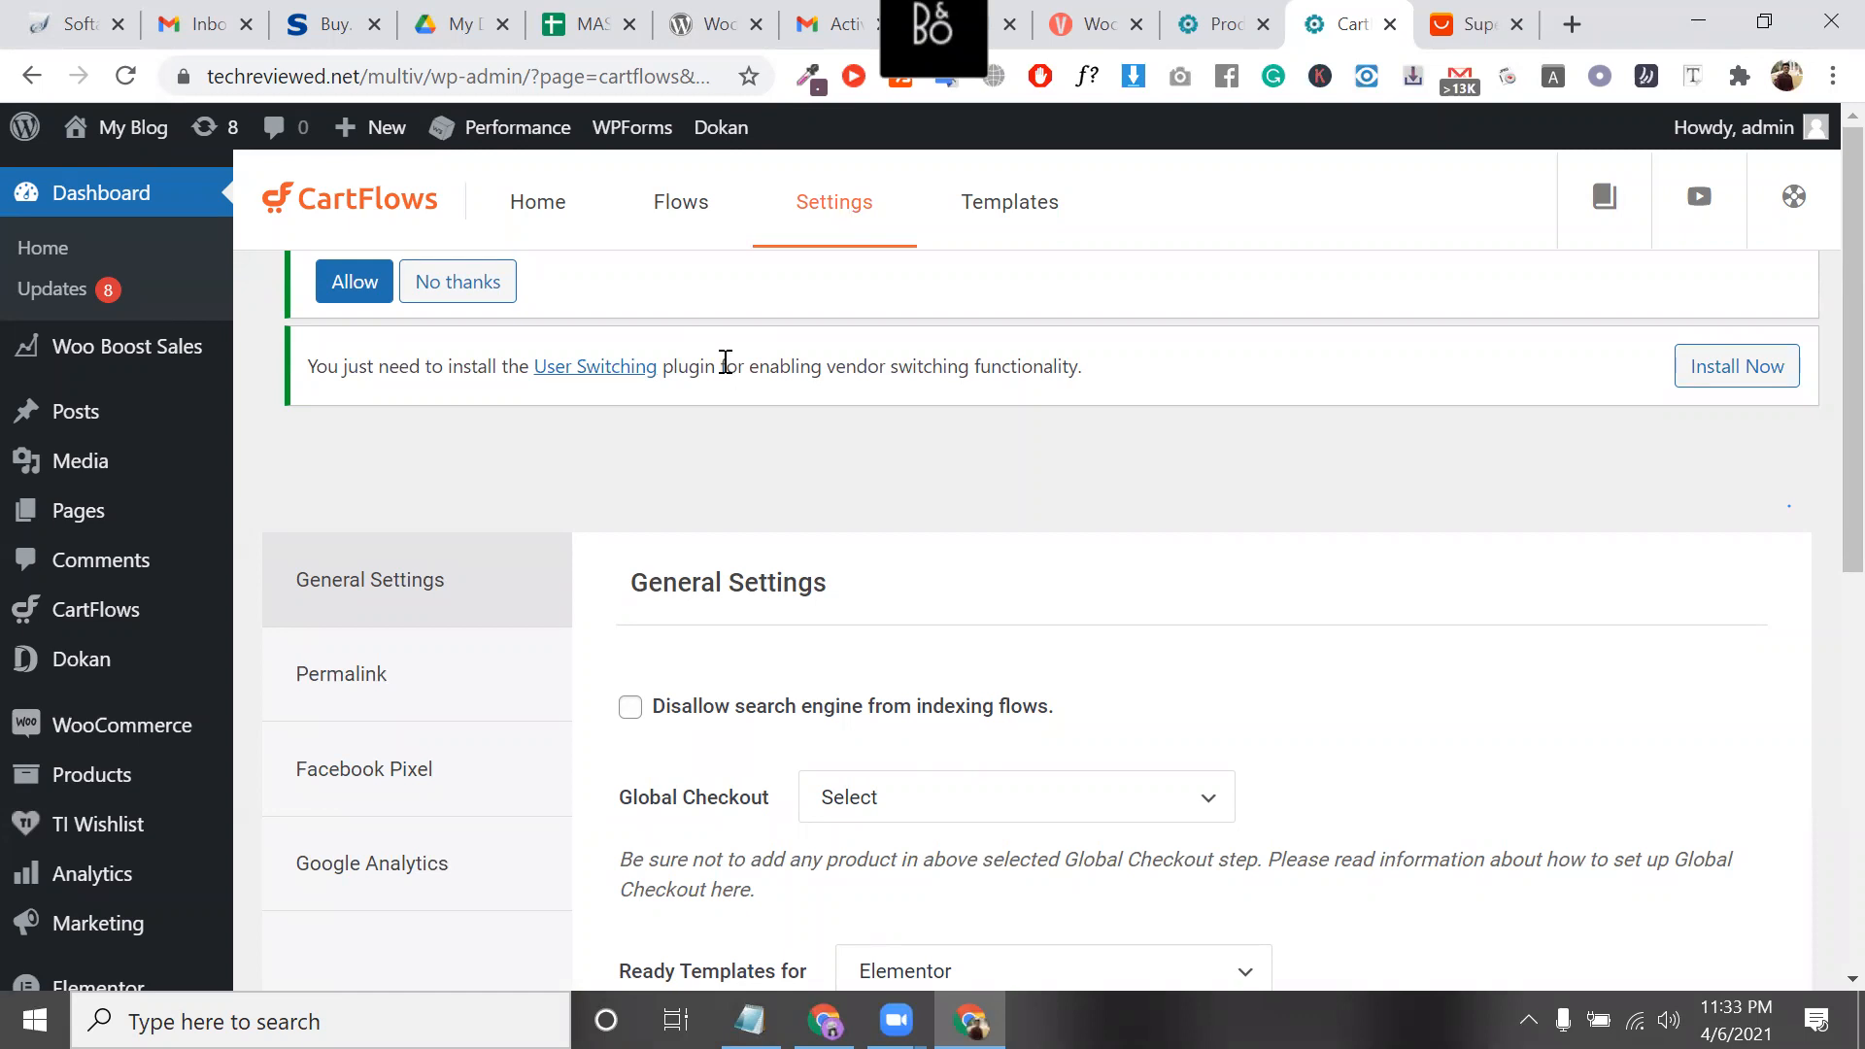
triple_click(726, 362)
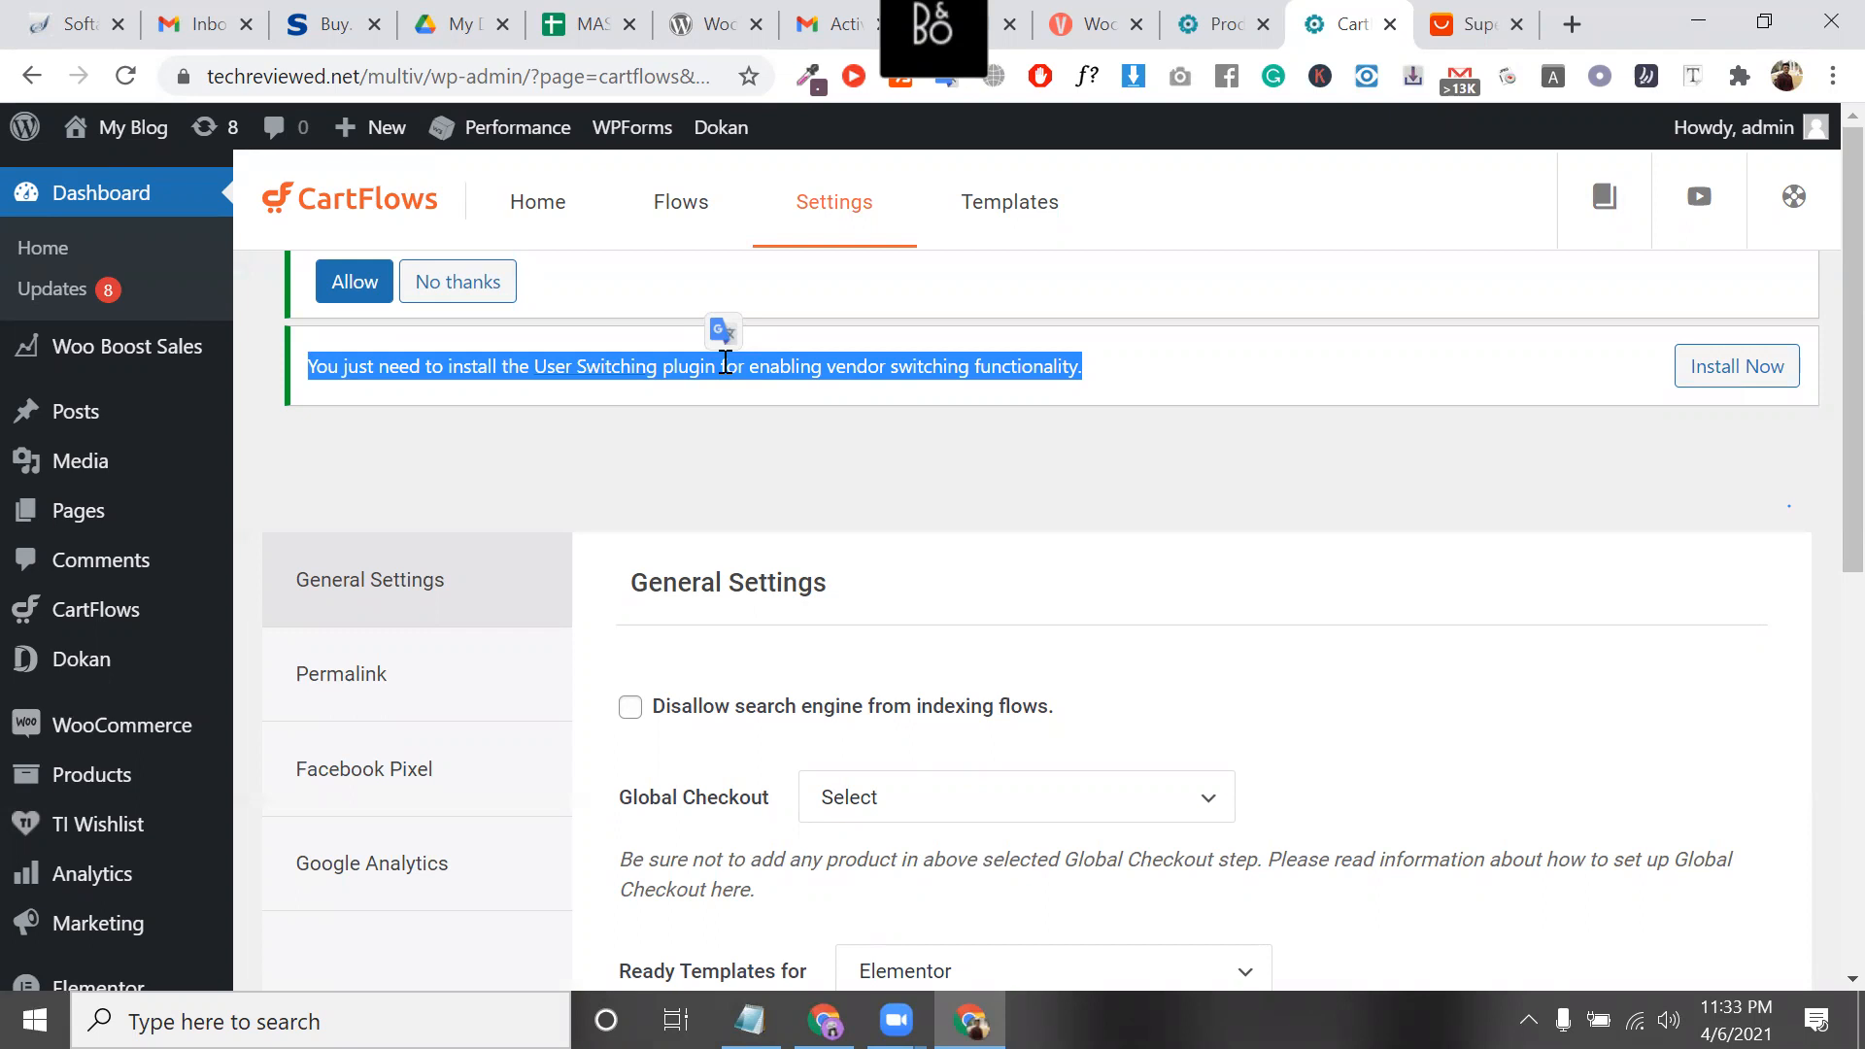
double_click(728, 366)
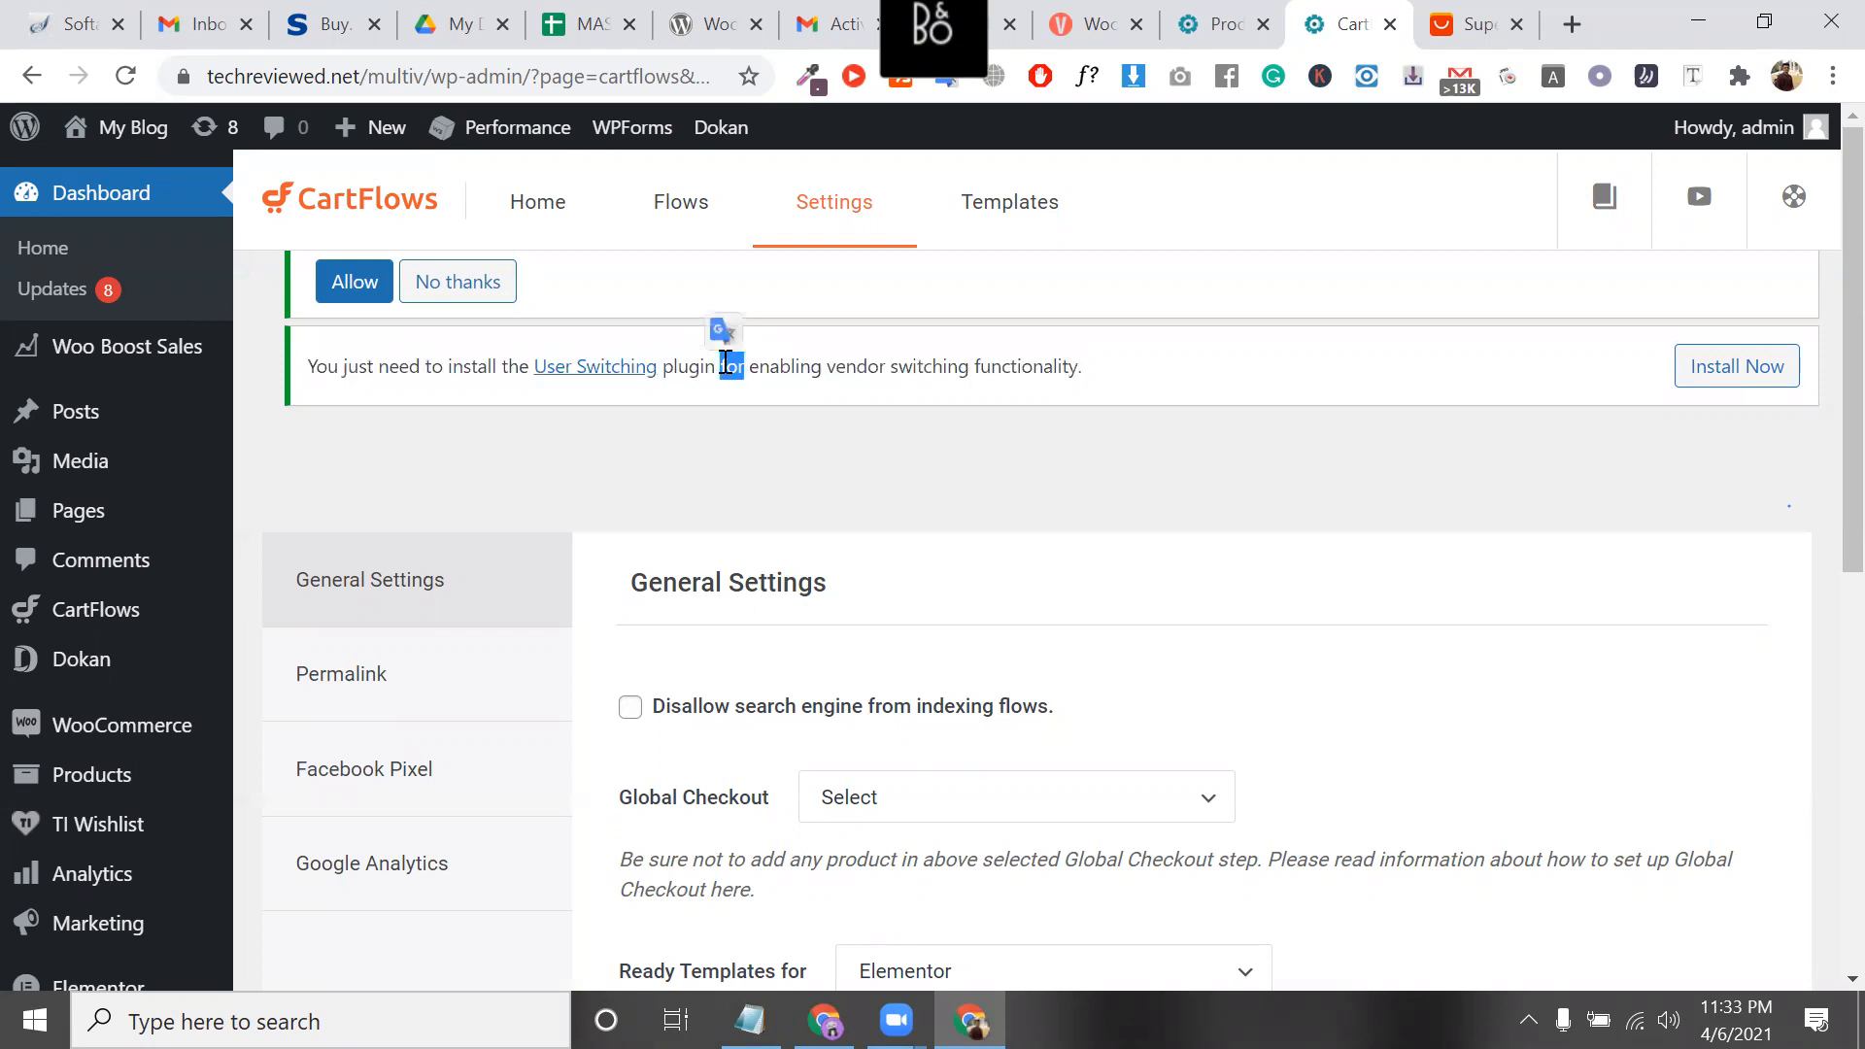
double_click(804, 367)
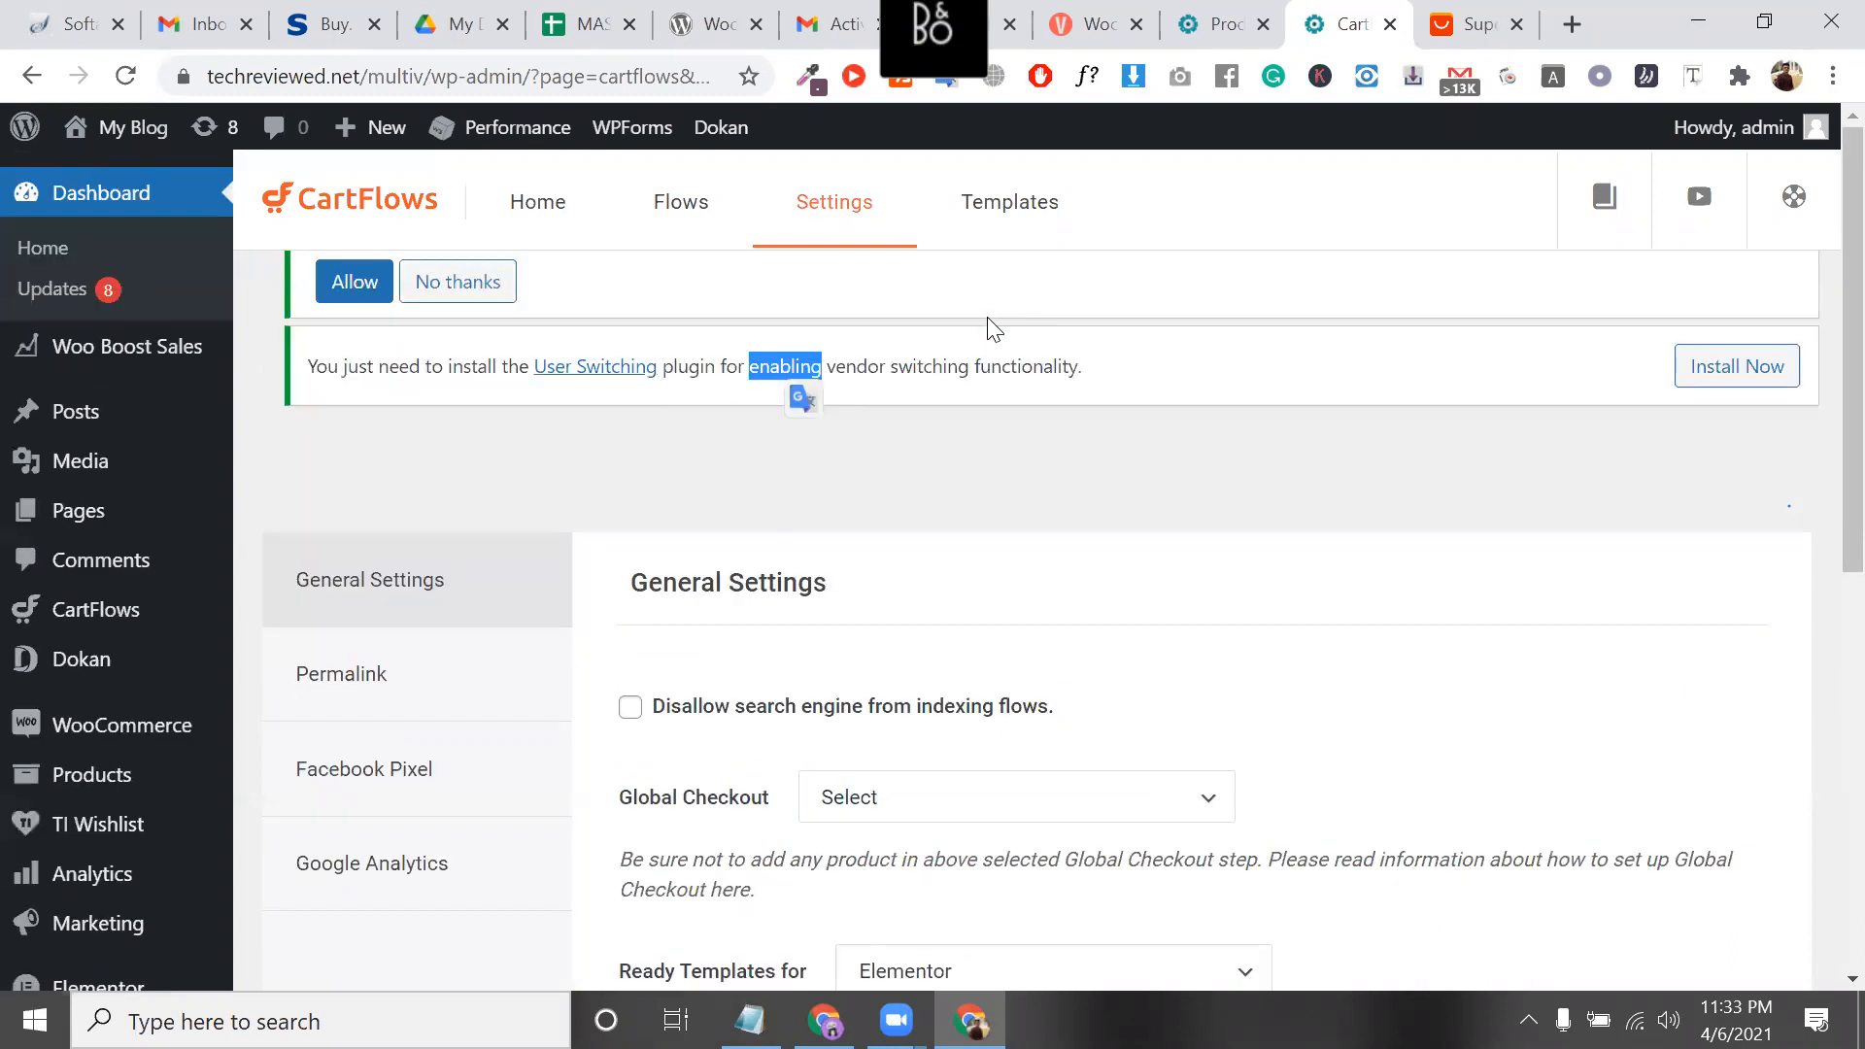
click(976, 374)
triple_click(976, 374)
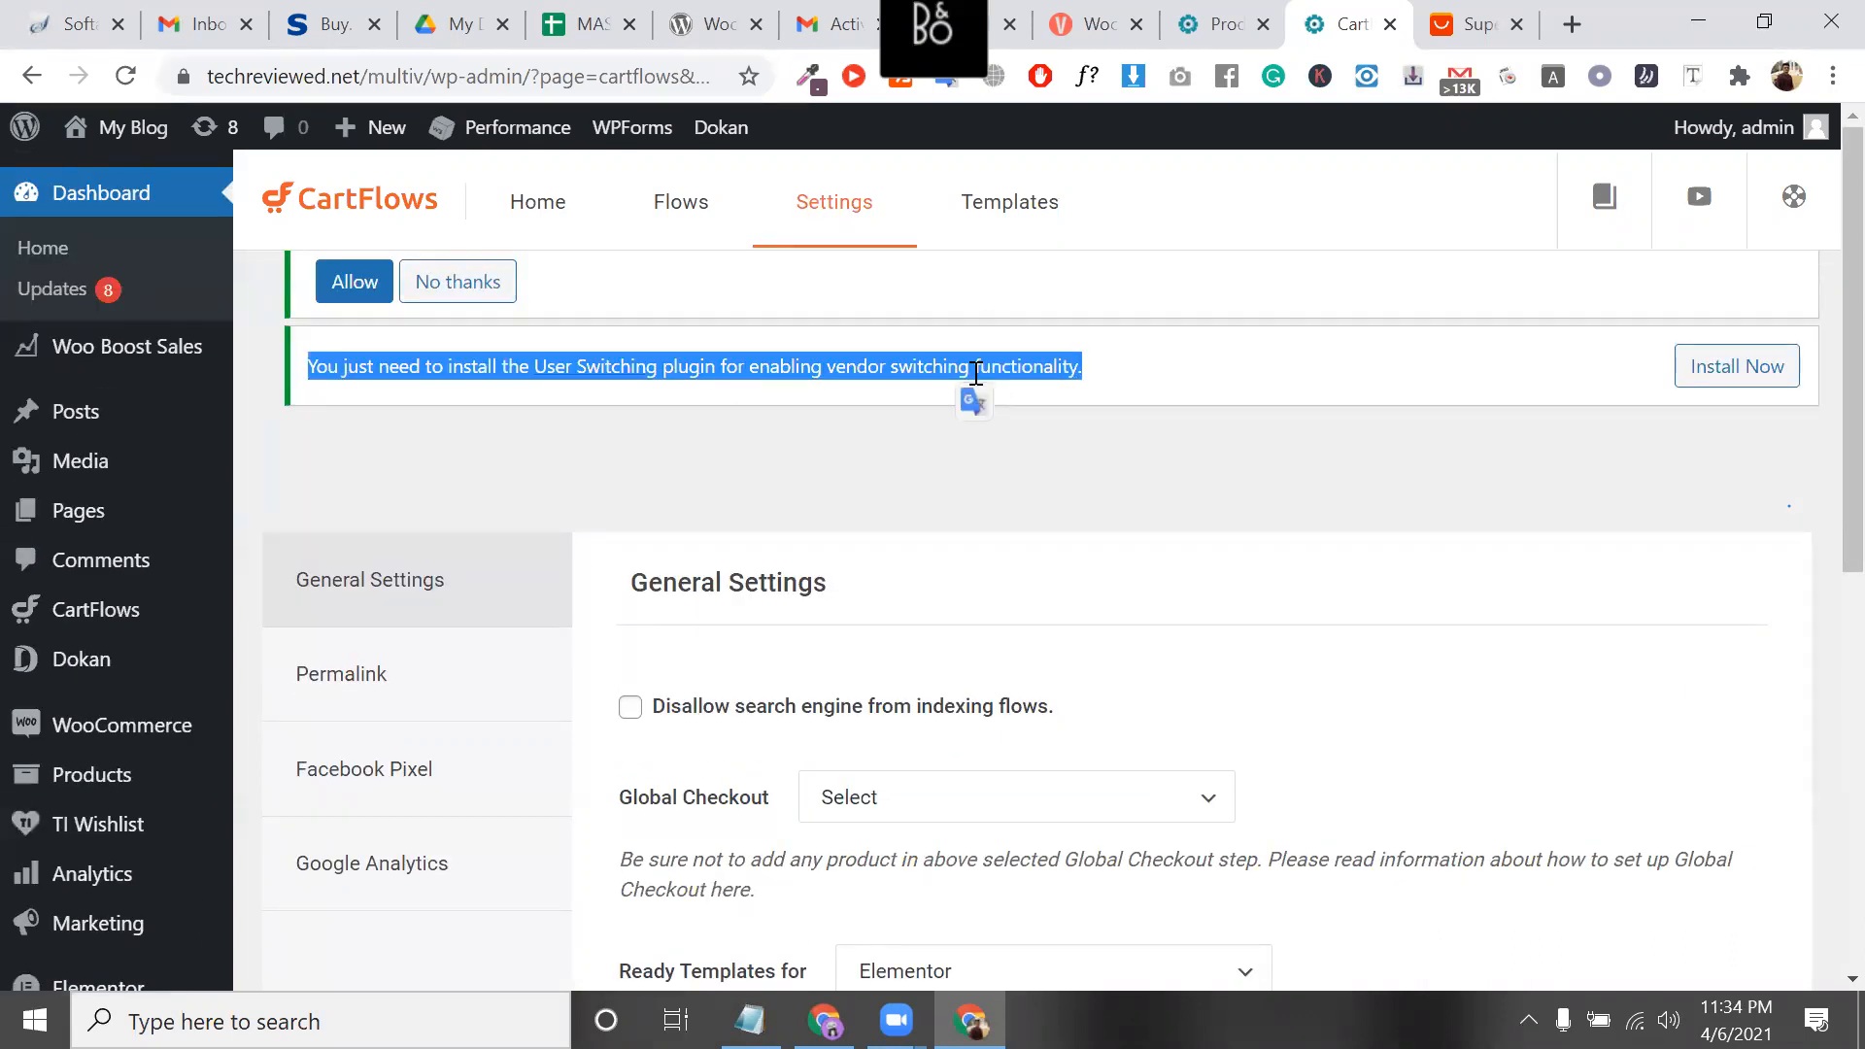
Start adding a new CartFlows flow and browse the available flow templates
click(677, 212)
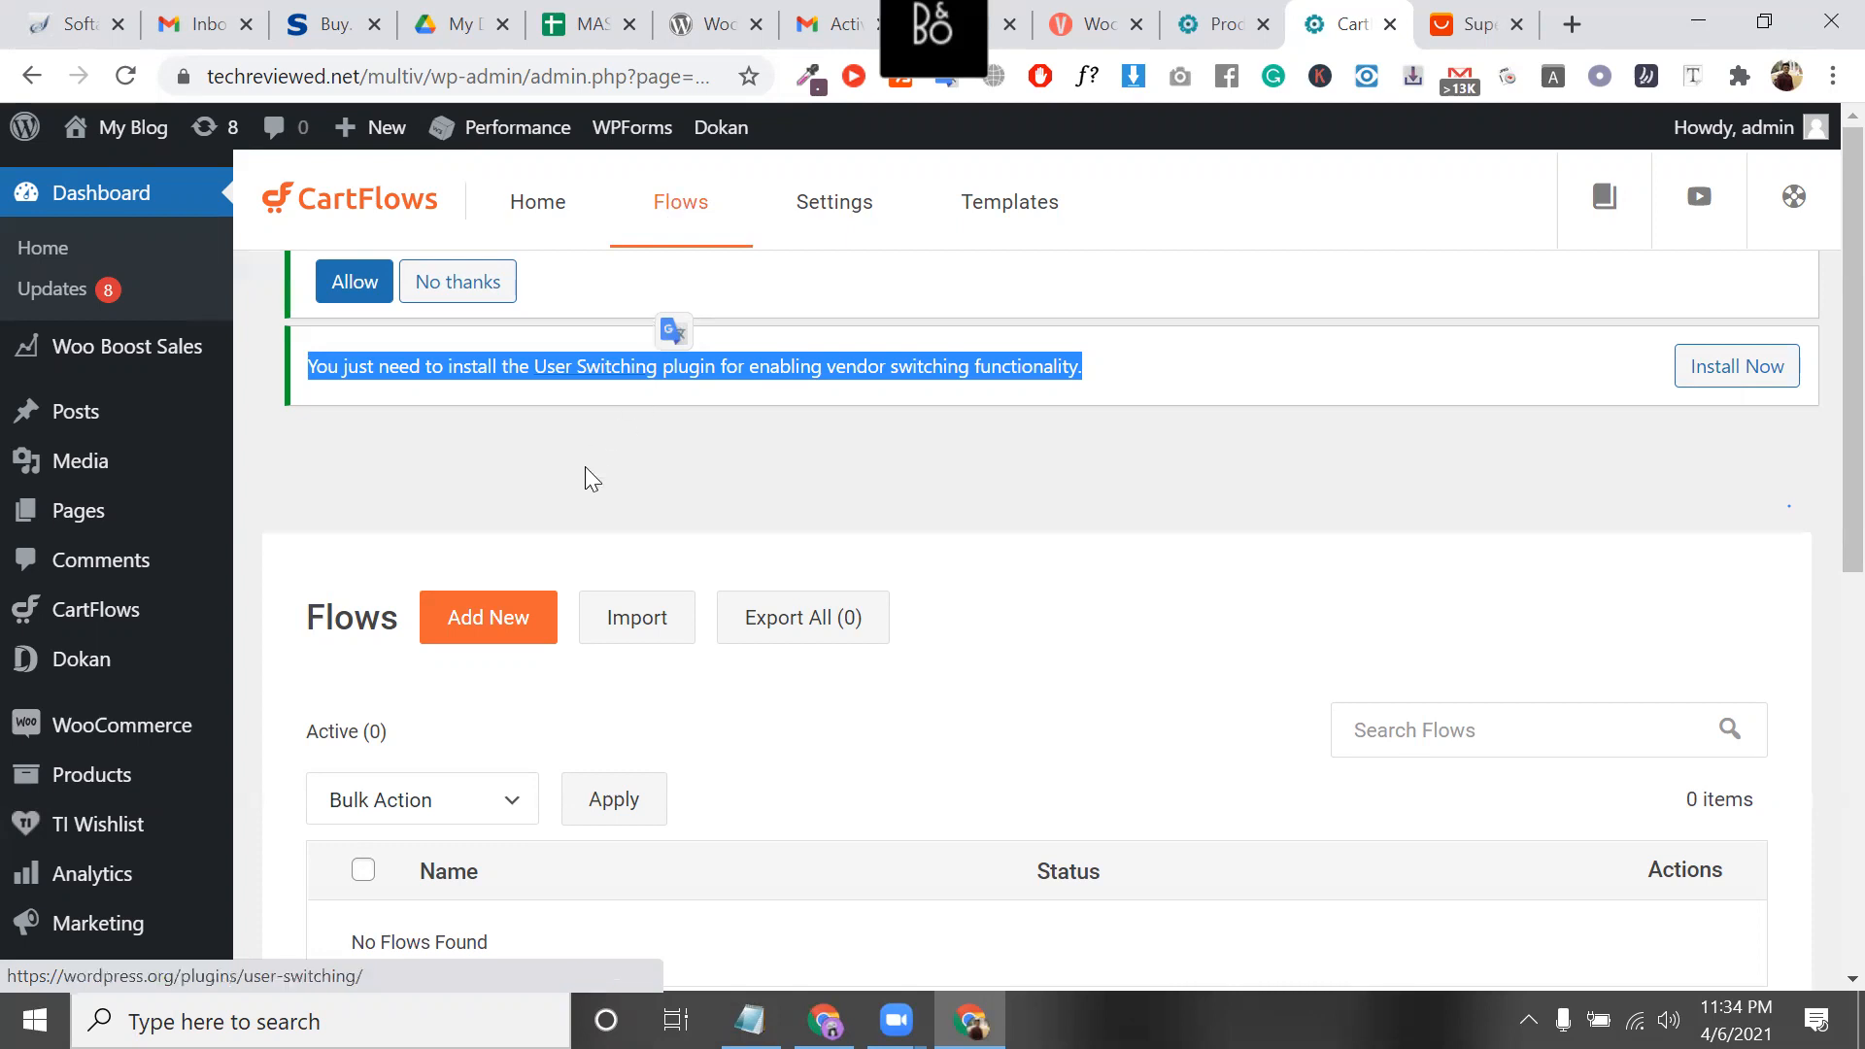
click(532, 623)
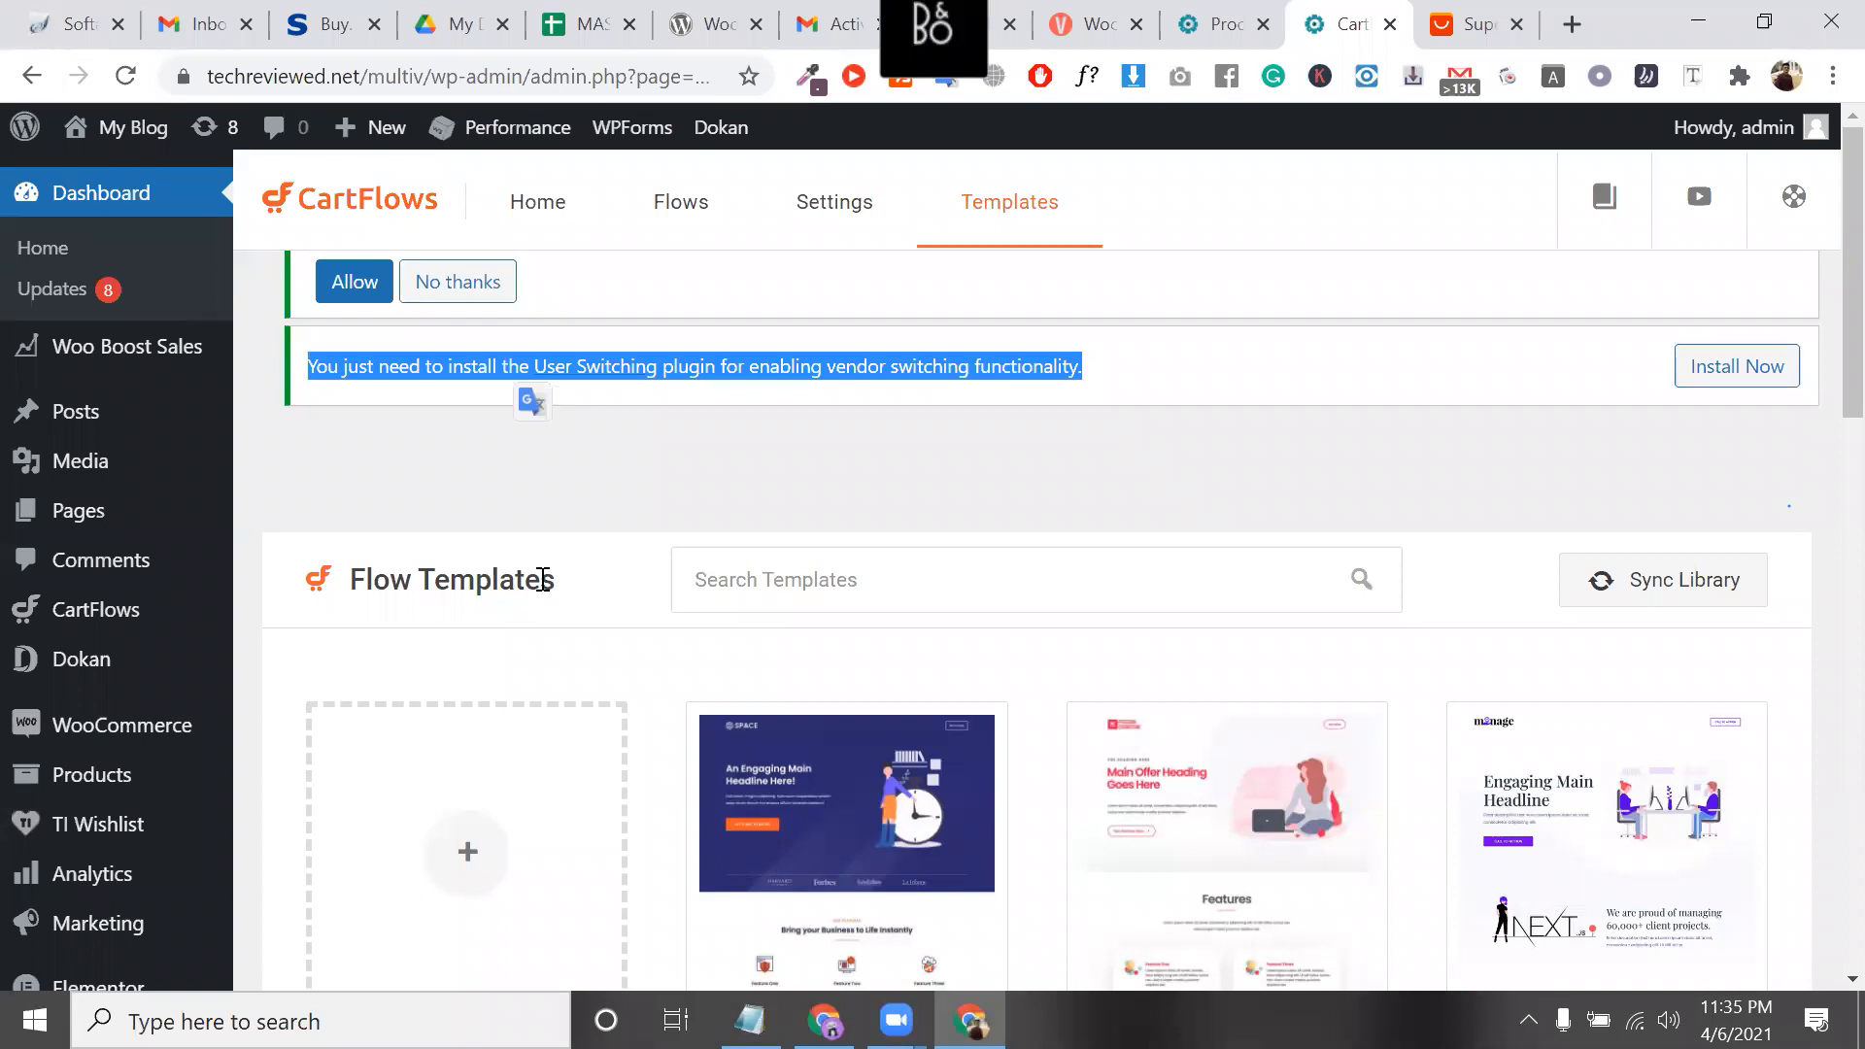
scroll(542, 580, down, 3)
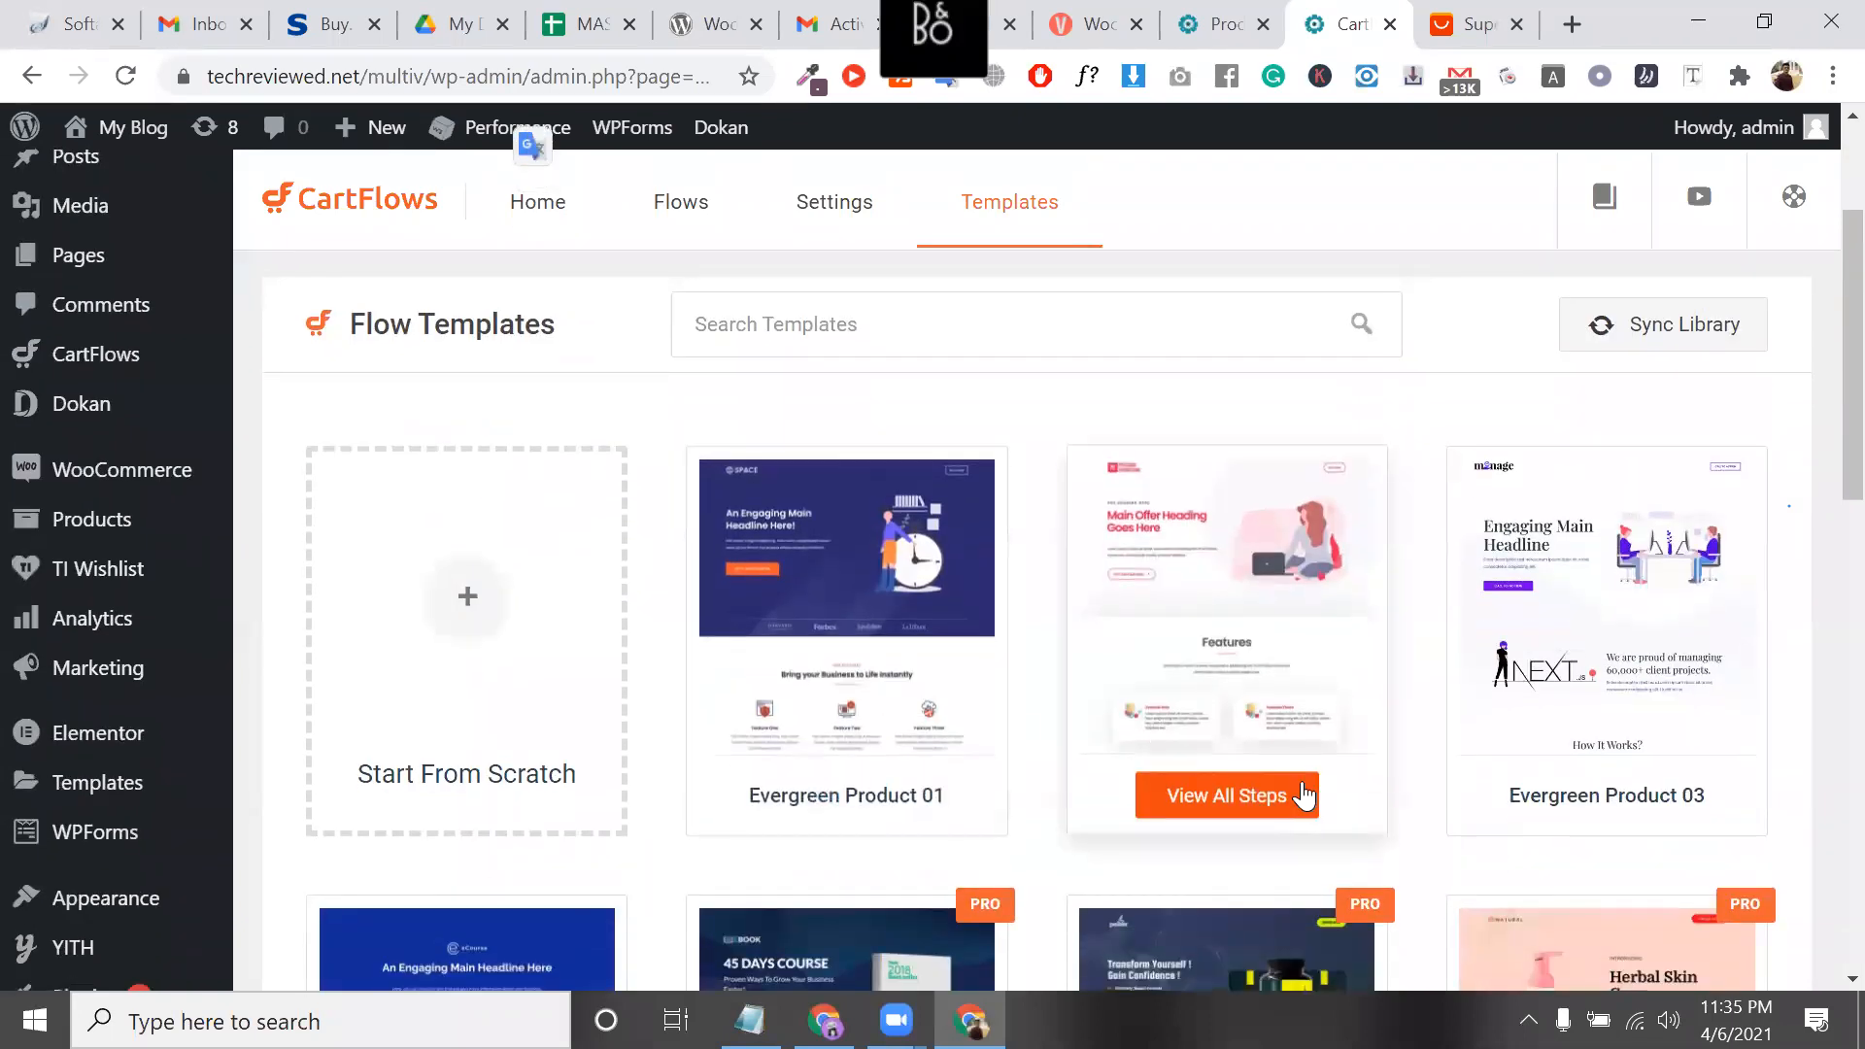
scroll(1068, 767, down, 3)
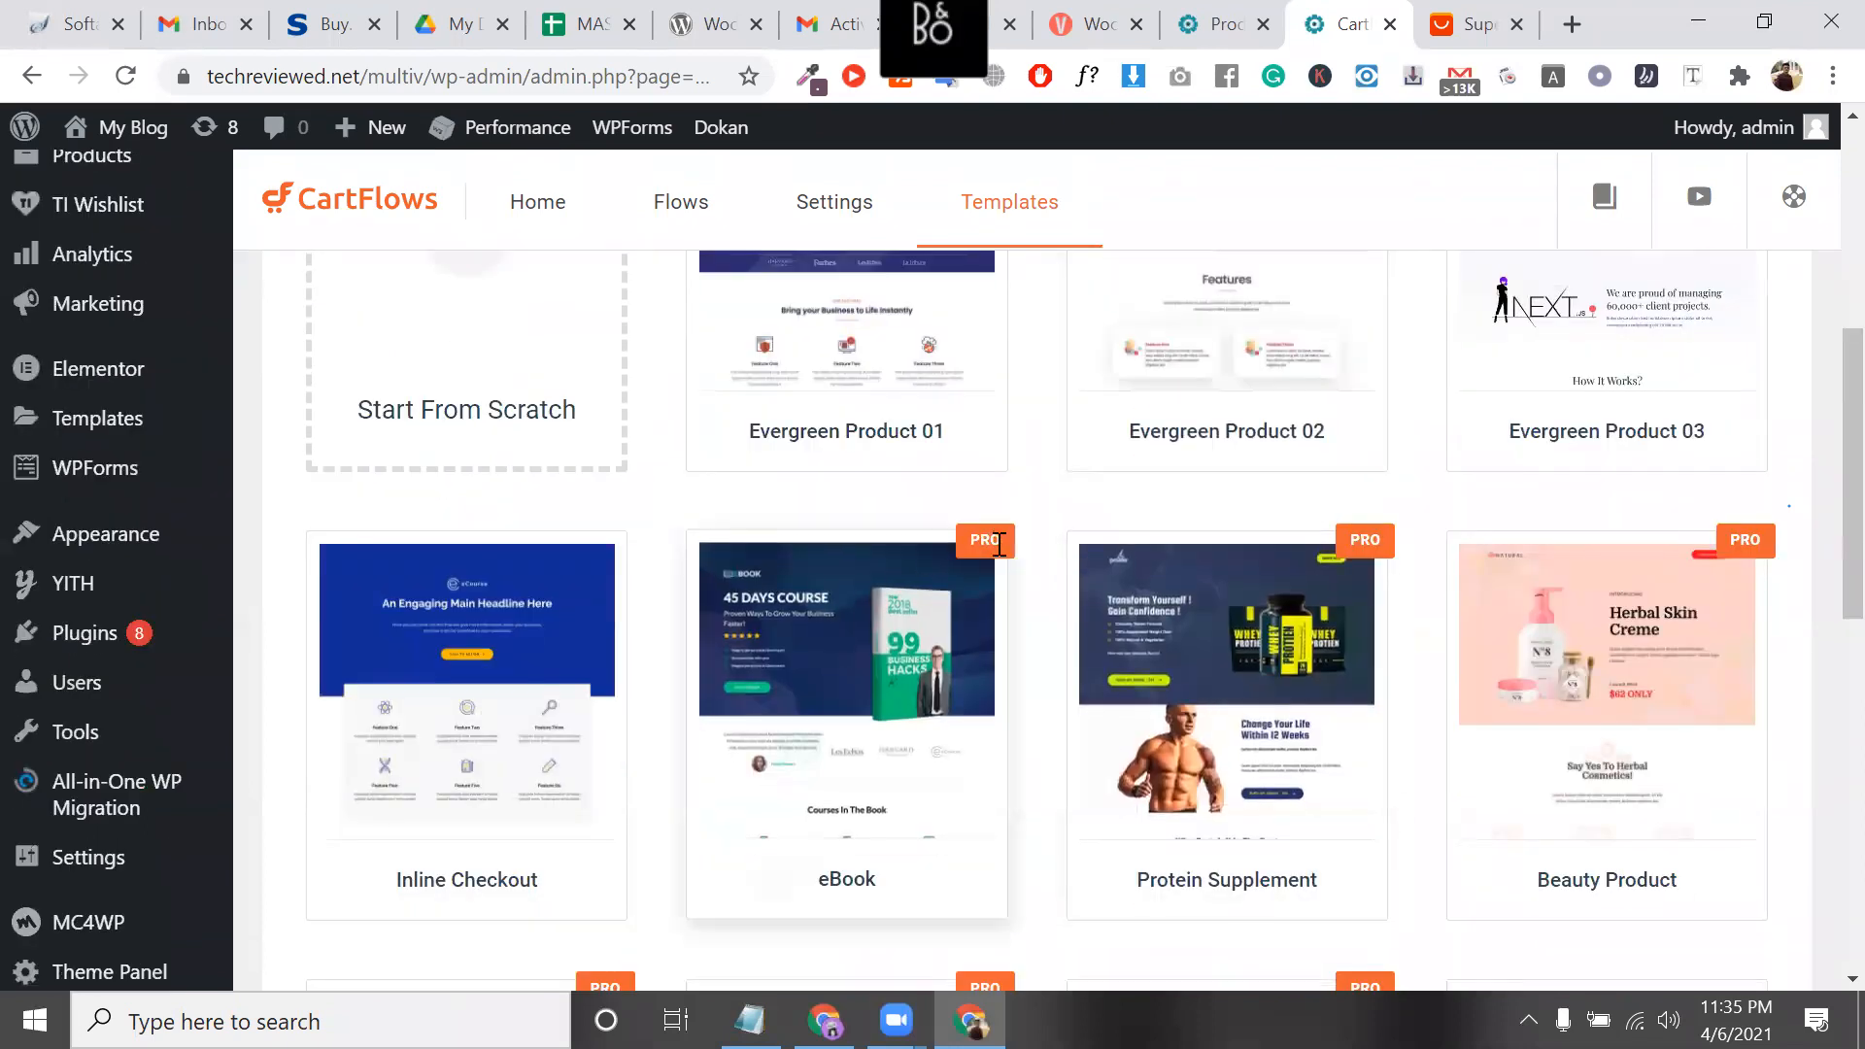
Open the eBook flow template and look over its landing, checkout, upsell, downsell and thank you pages
double_click(995, 543)
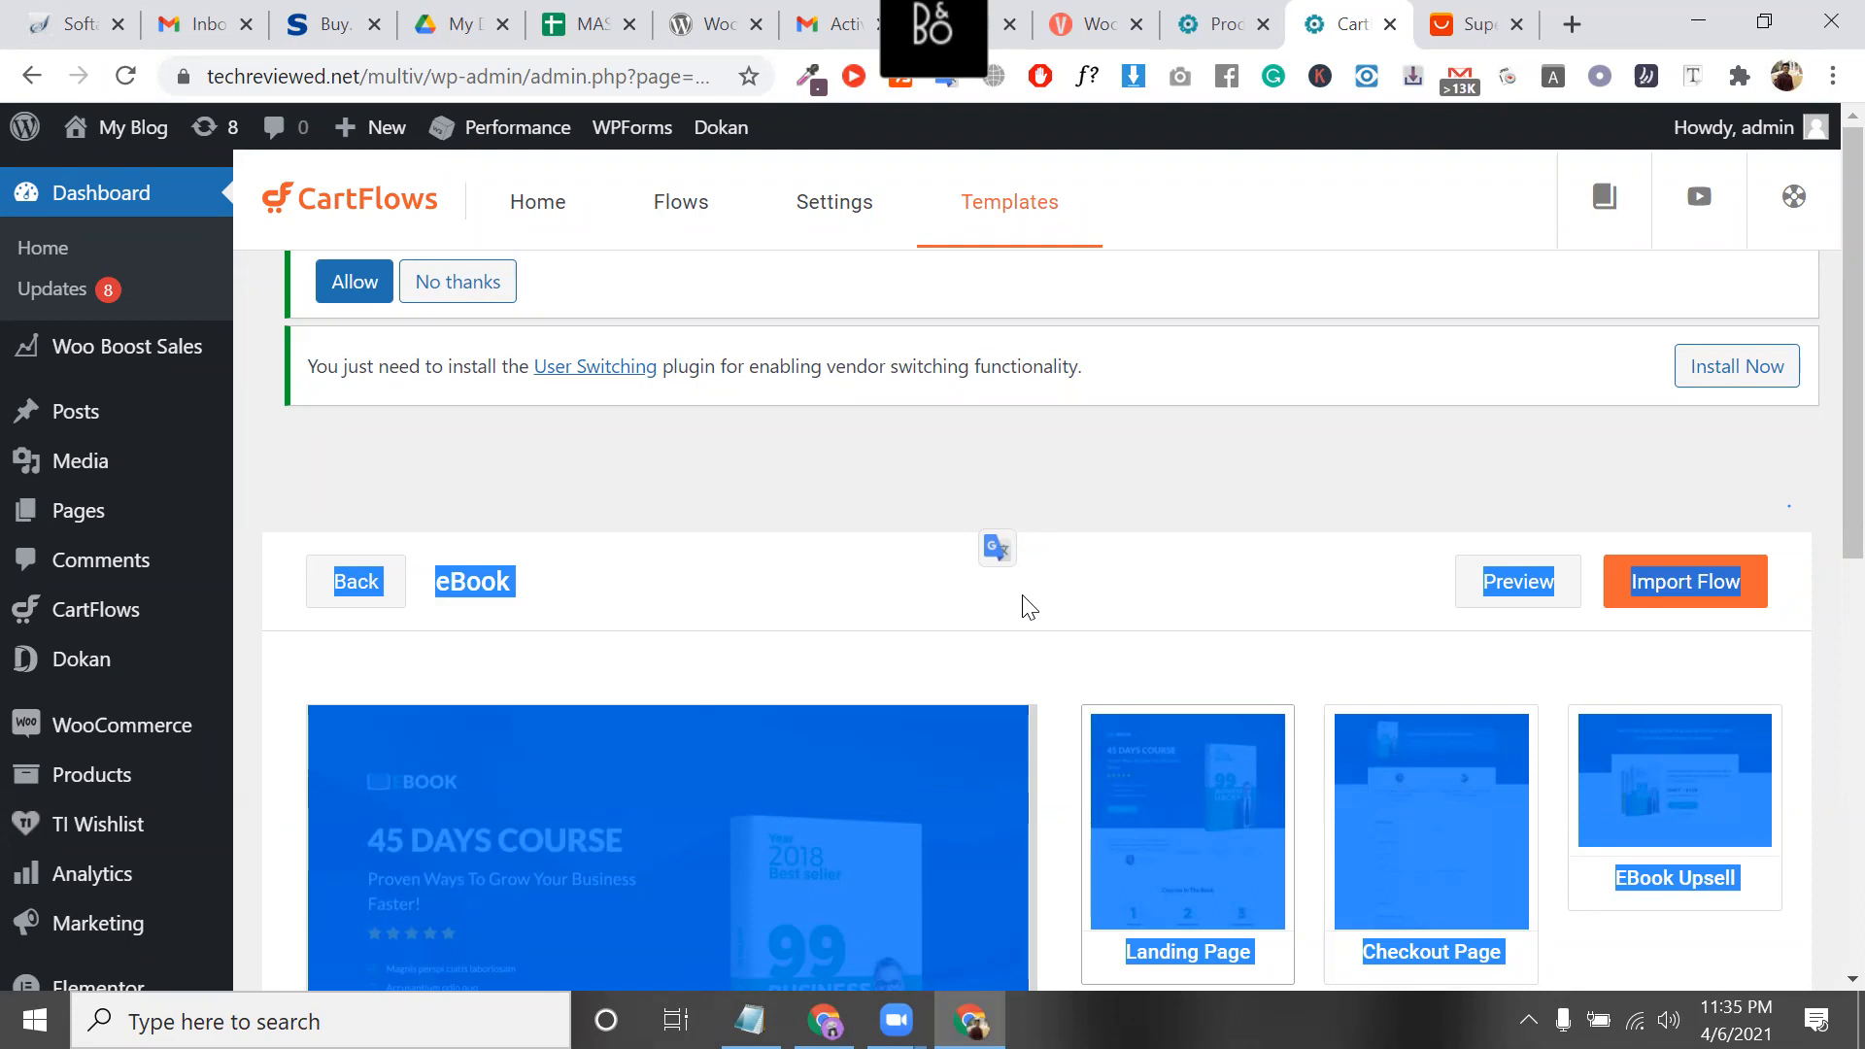
scroll(1020, 603, down, 3)
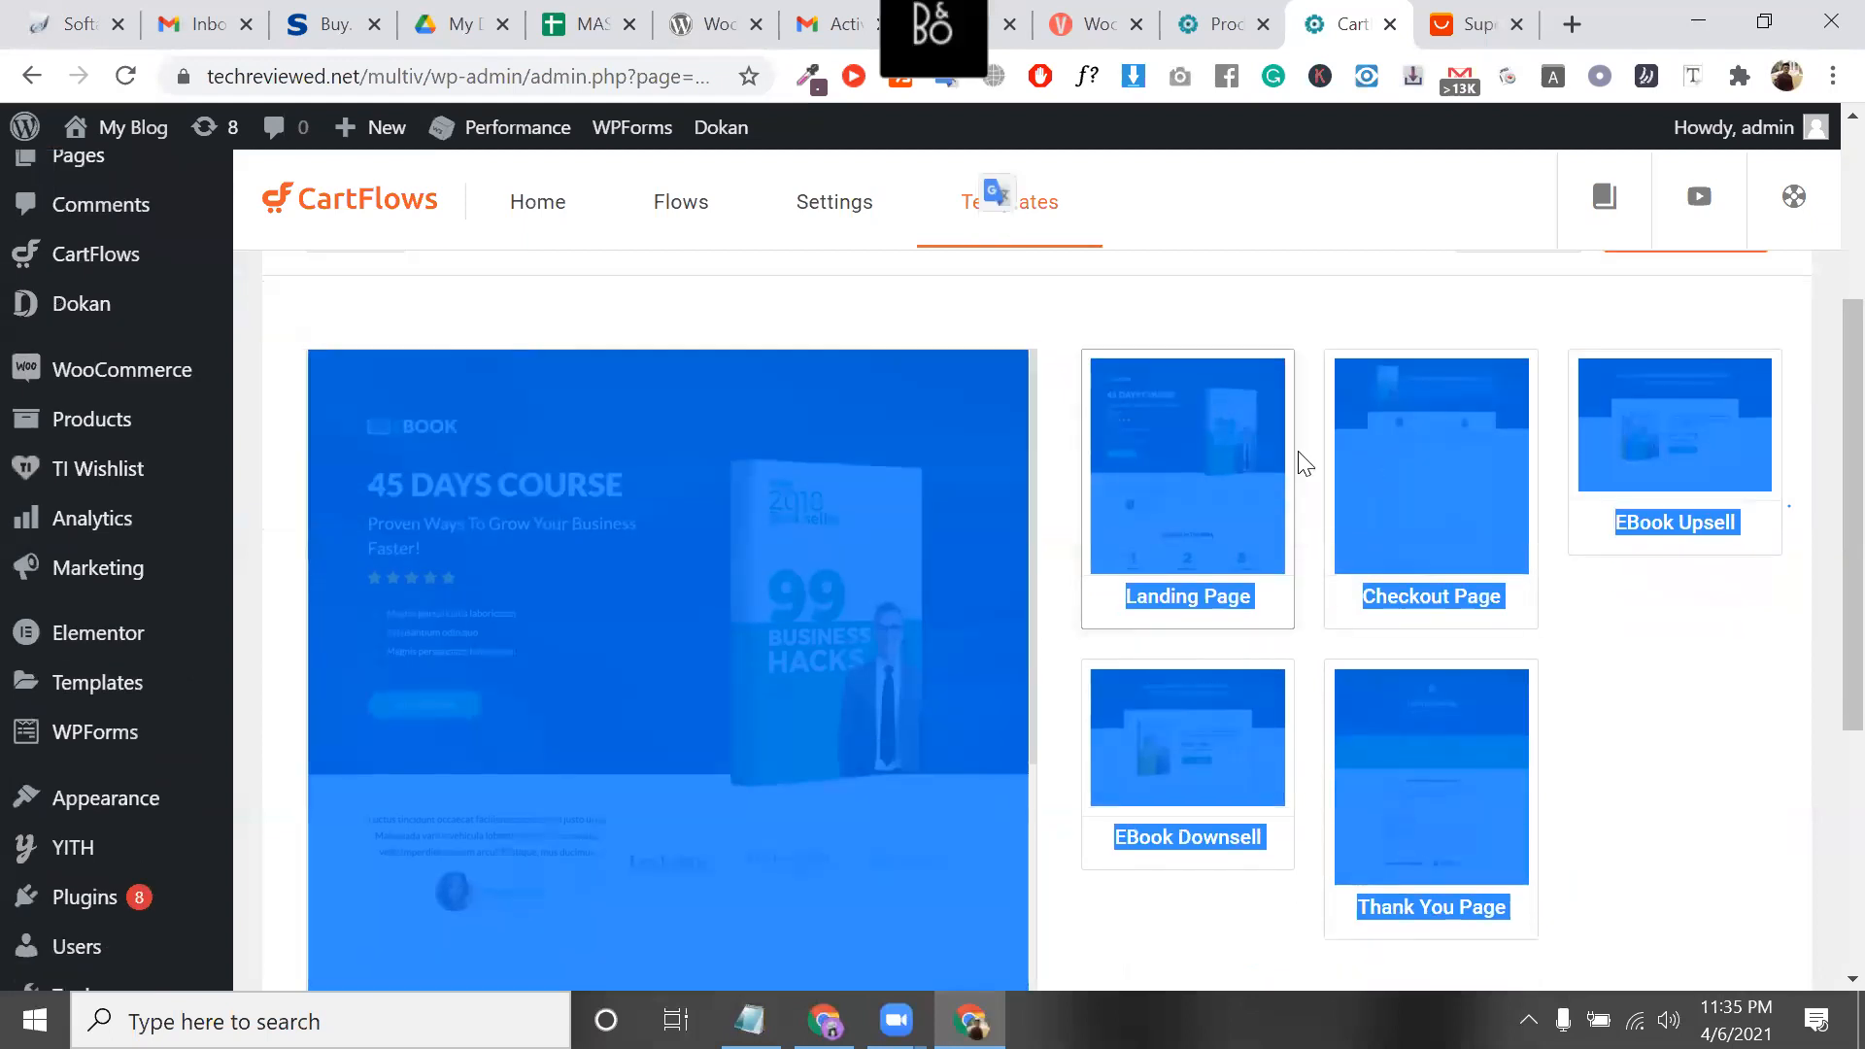
scroll(1154, 476, up, 3)
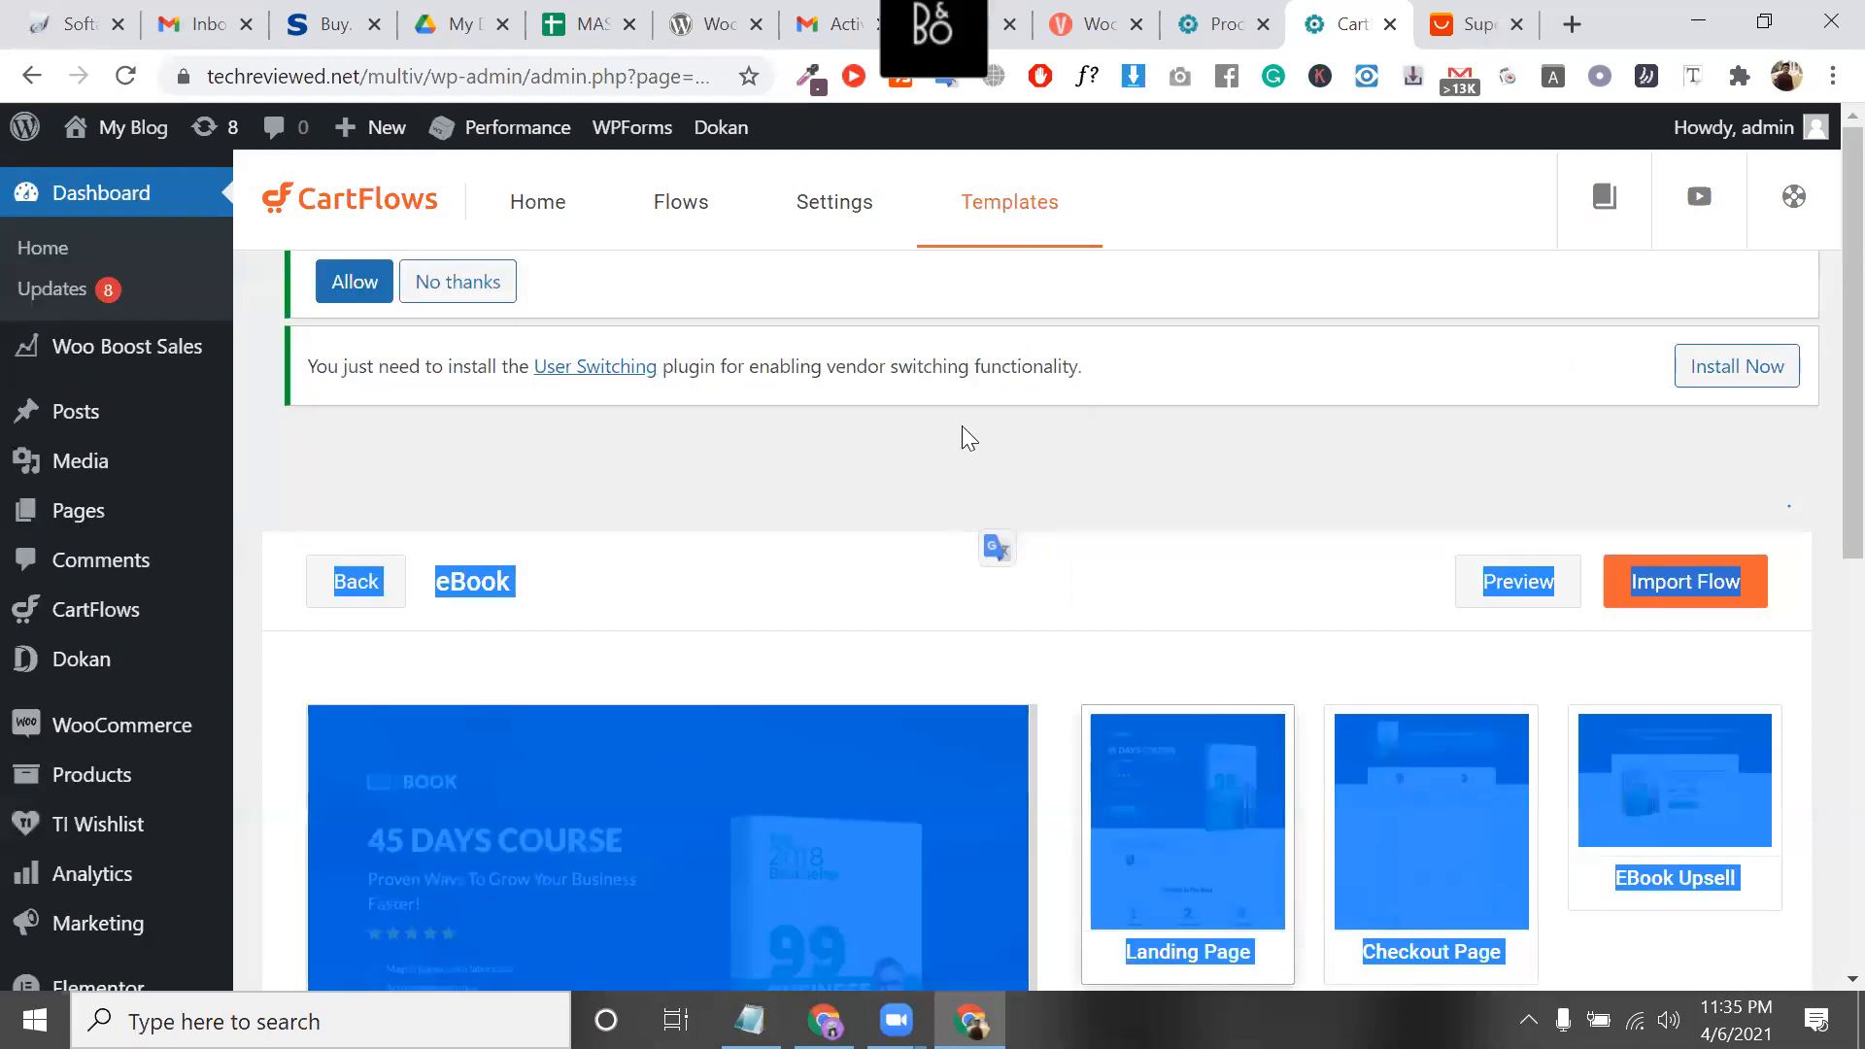
Leave the eBook template, open the page for adding new plugins, and close the unneeded browser tab beside it
click(366, 586)
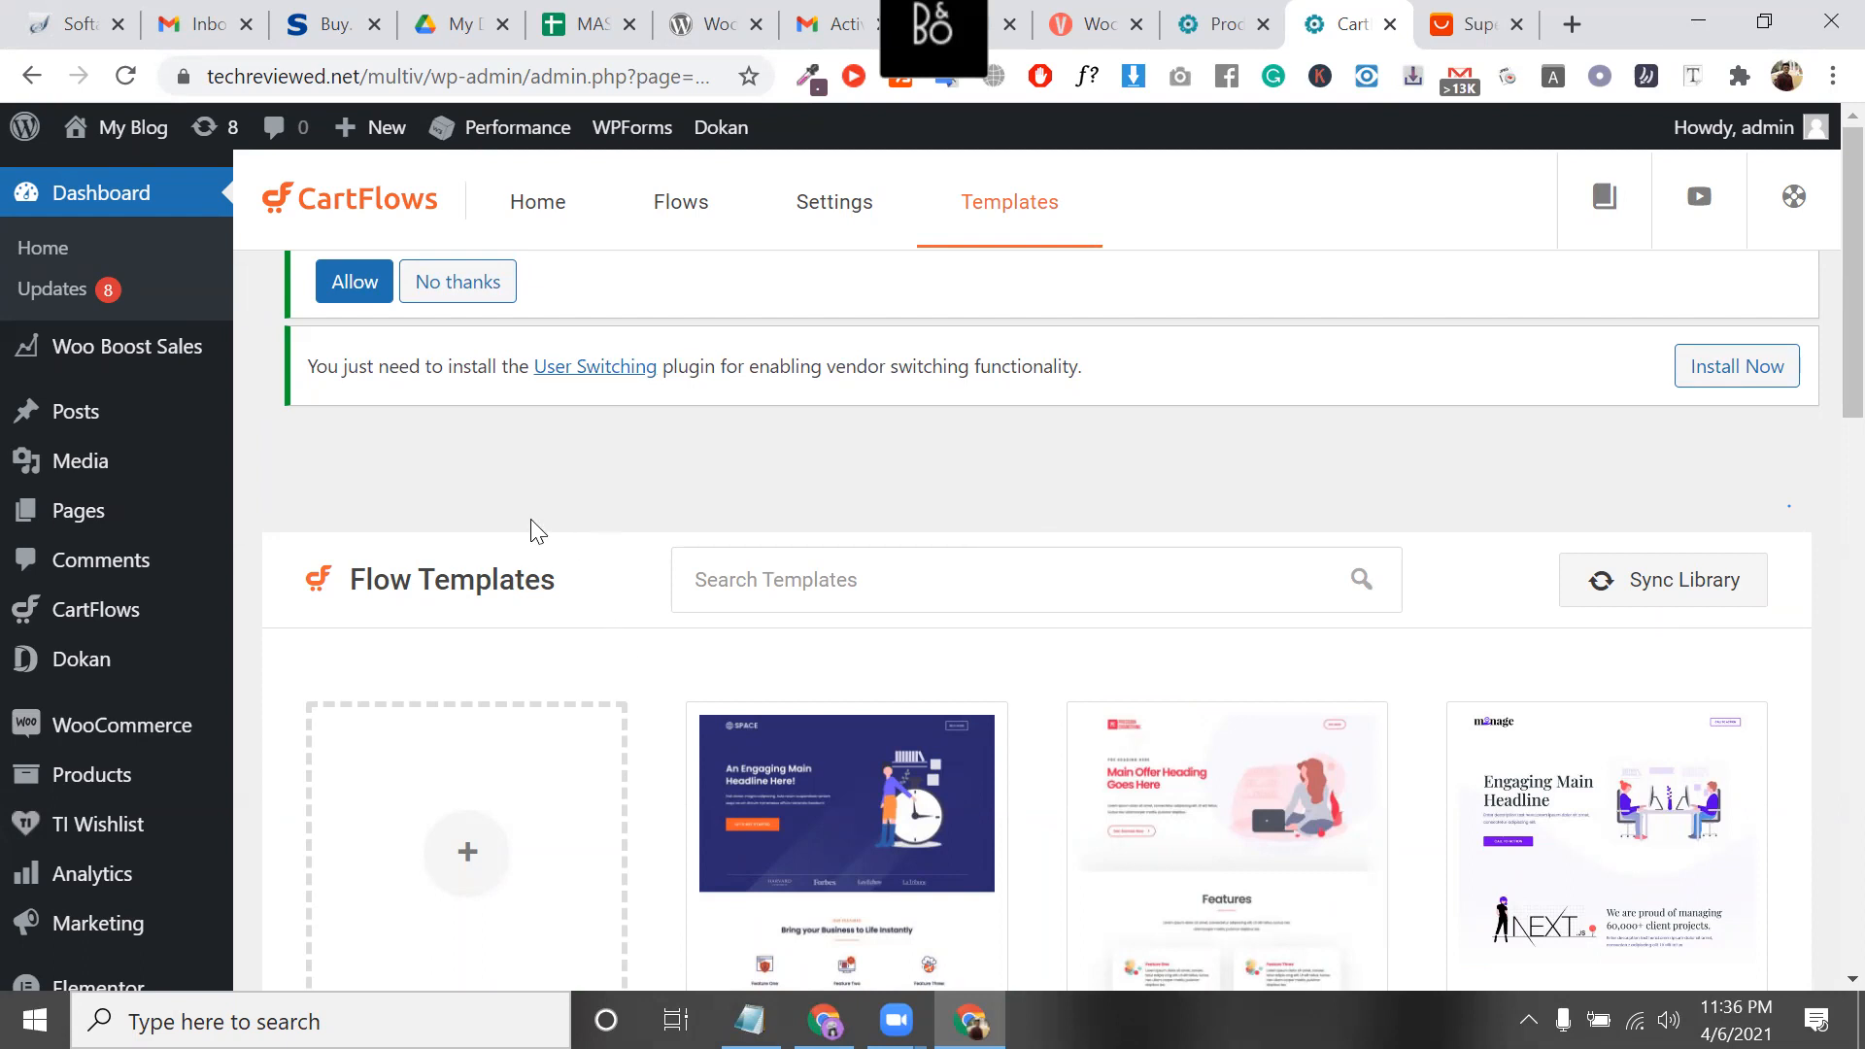
scroll(122, 680, down, 5)
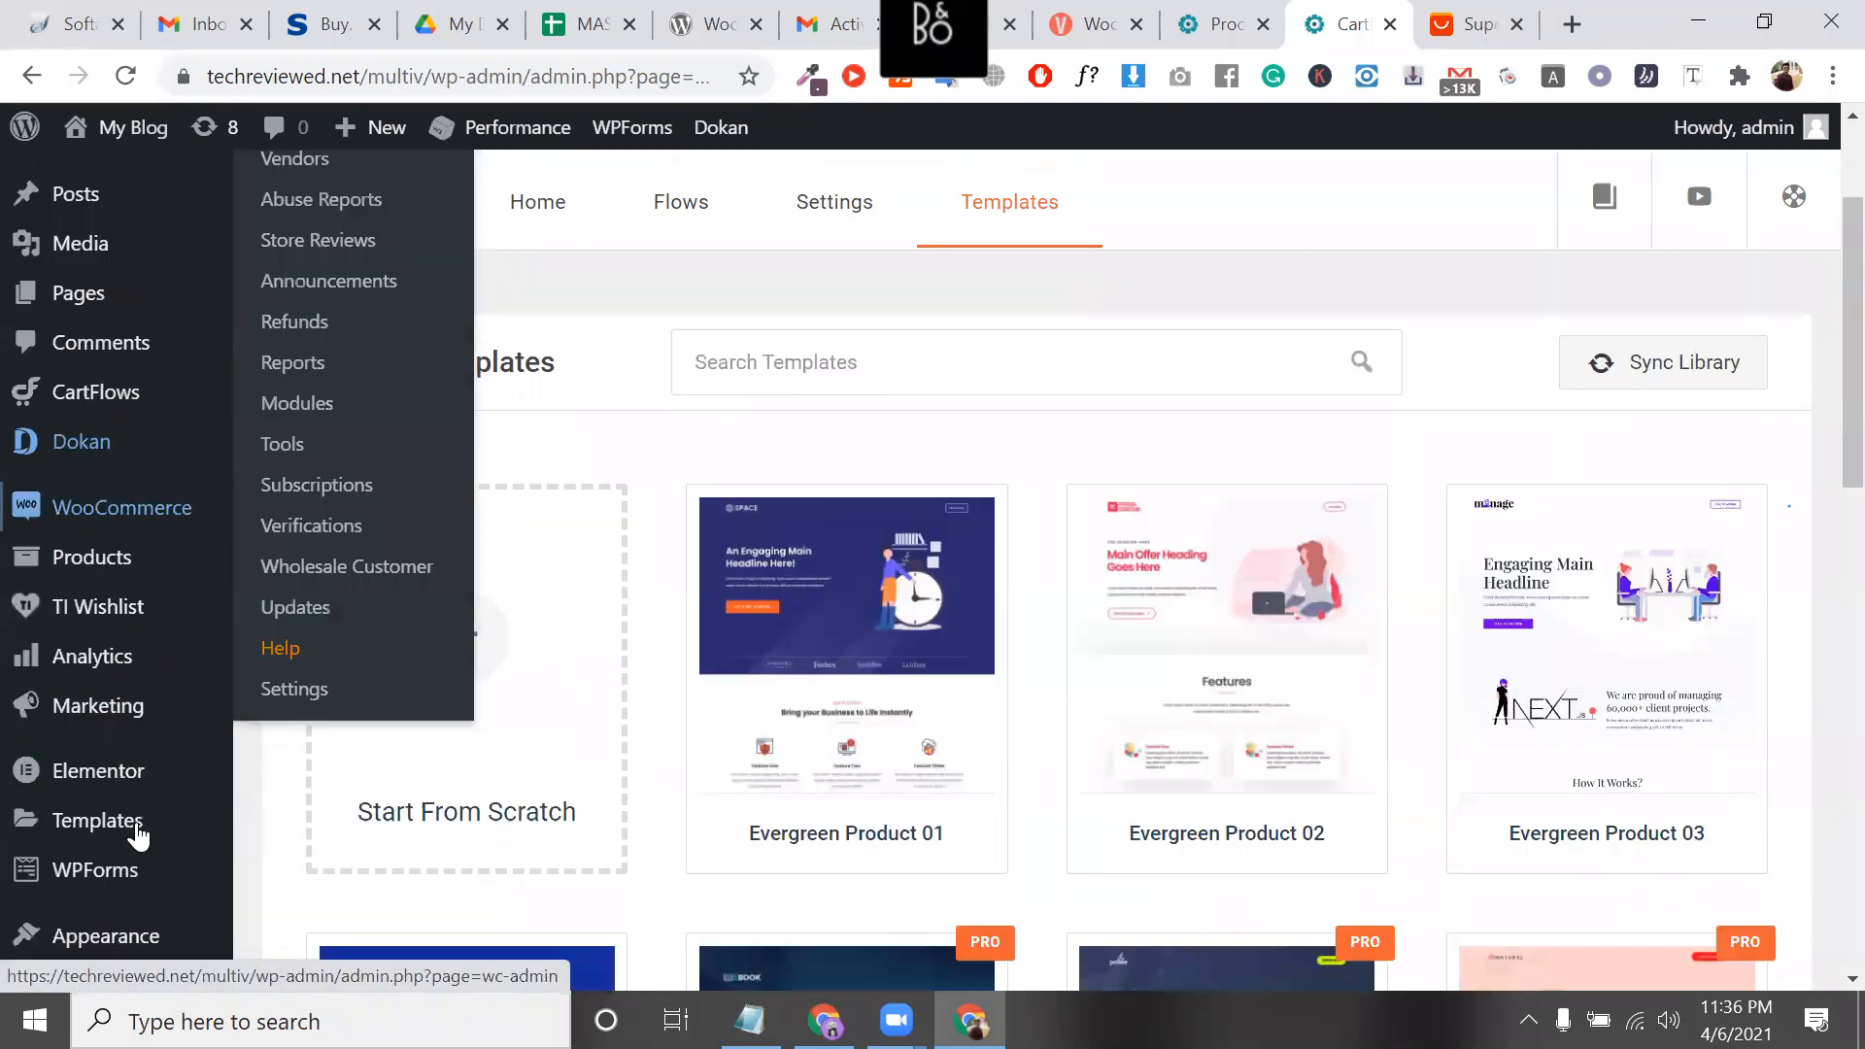
scroll(89, 518, down, 2)
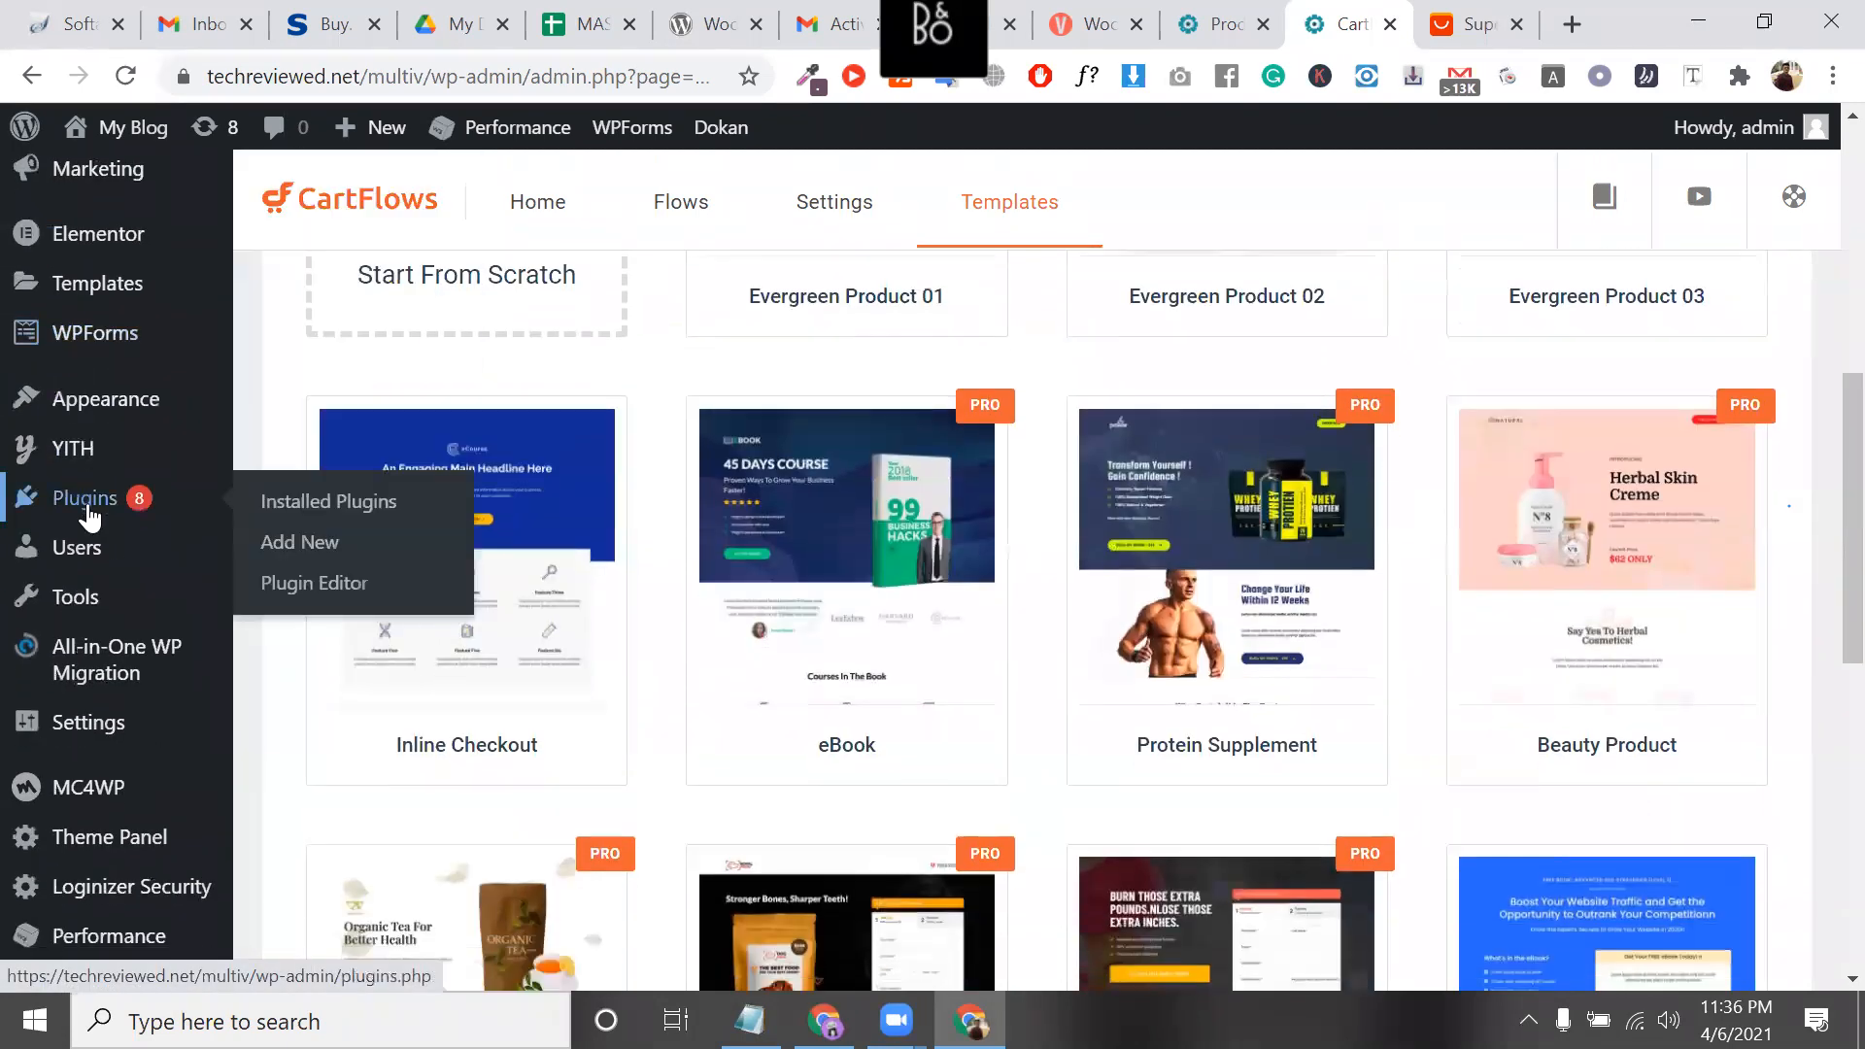
click(268, 546)
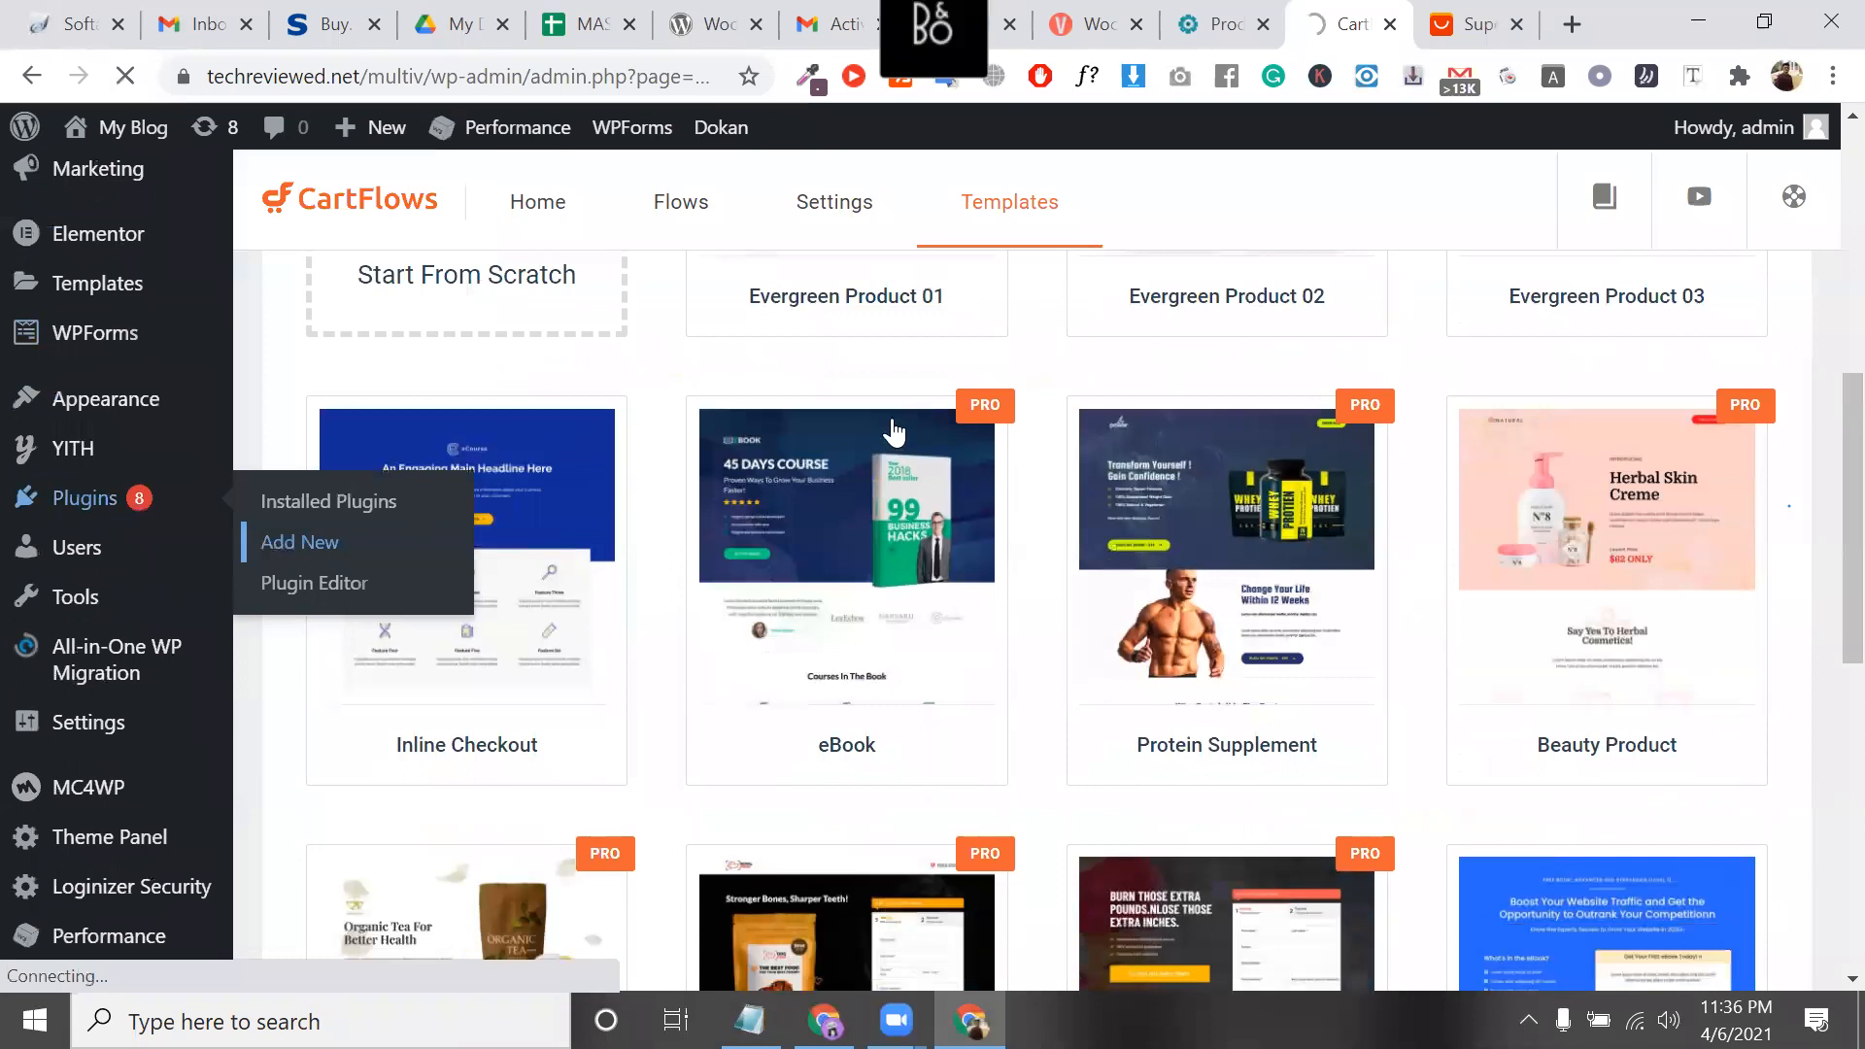
click(1481, 43)
click(1517, 23)
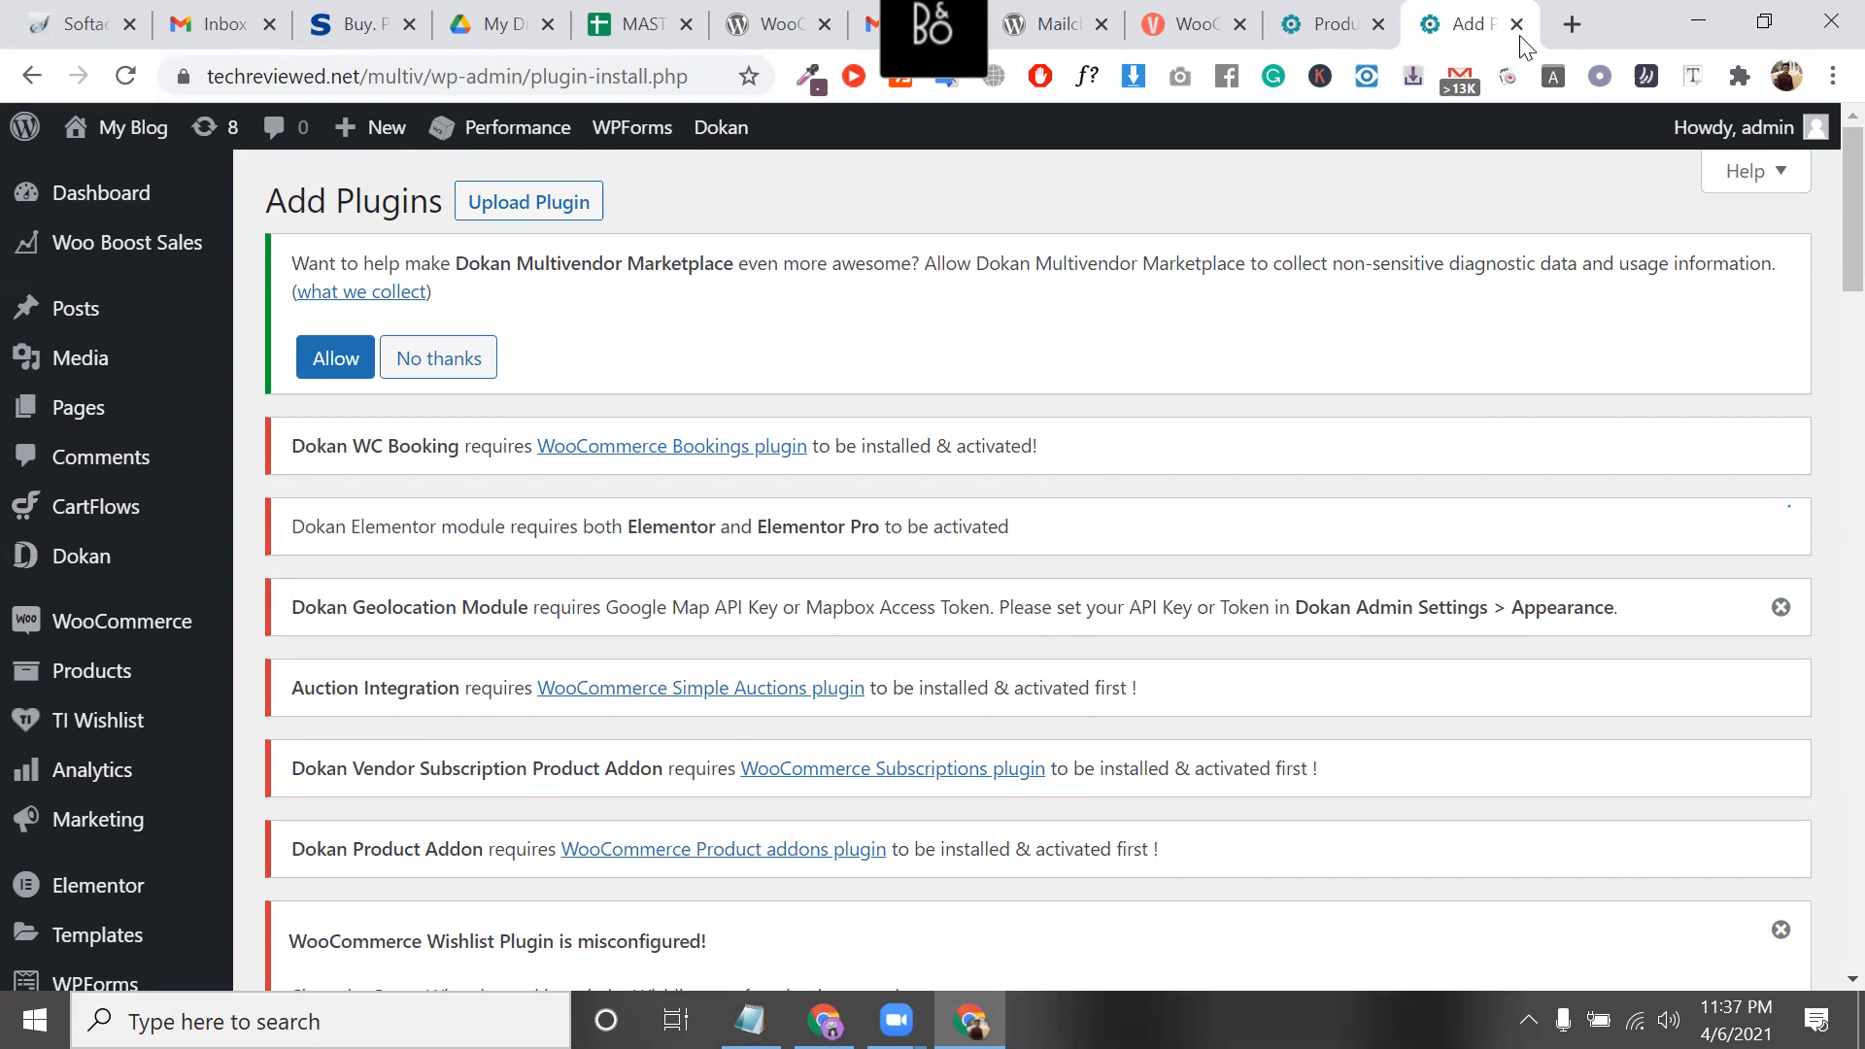
Search Google for "uni cpo builder documentation" in a new browser tab and open the Uni CPO 4 documentation
click(1570, 24)
text(uni)
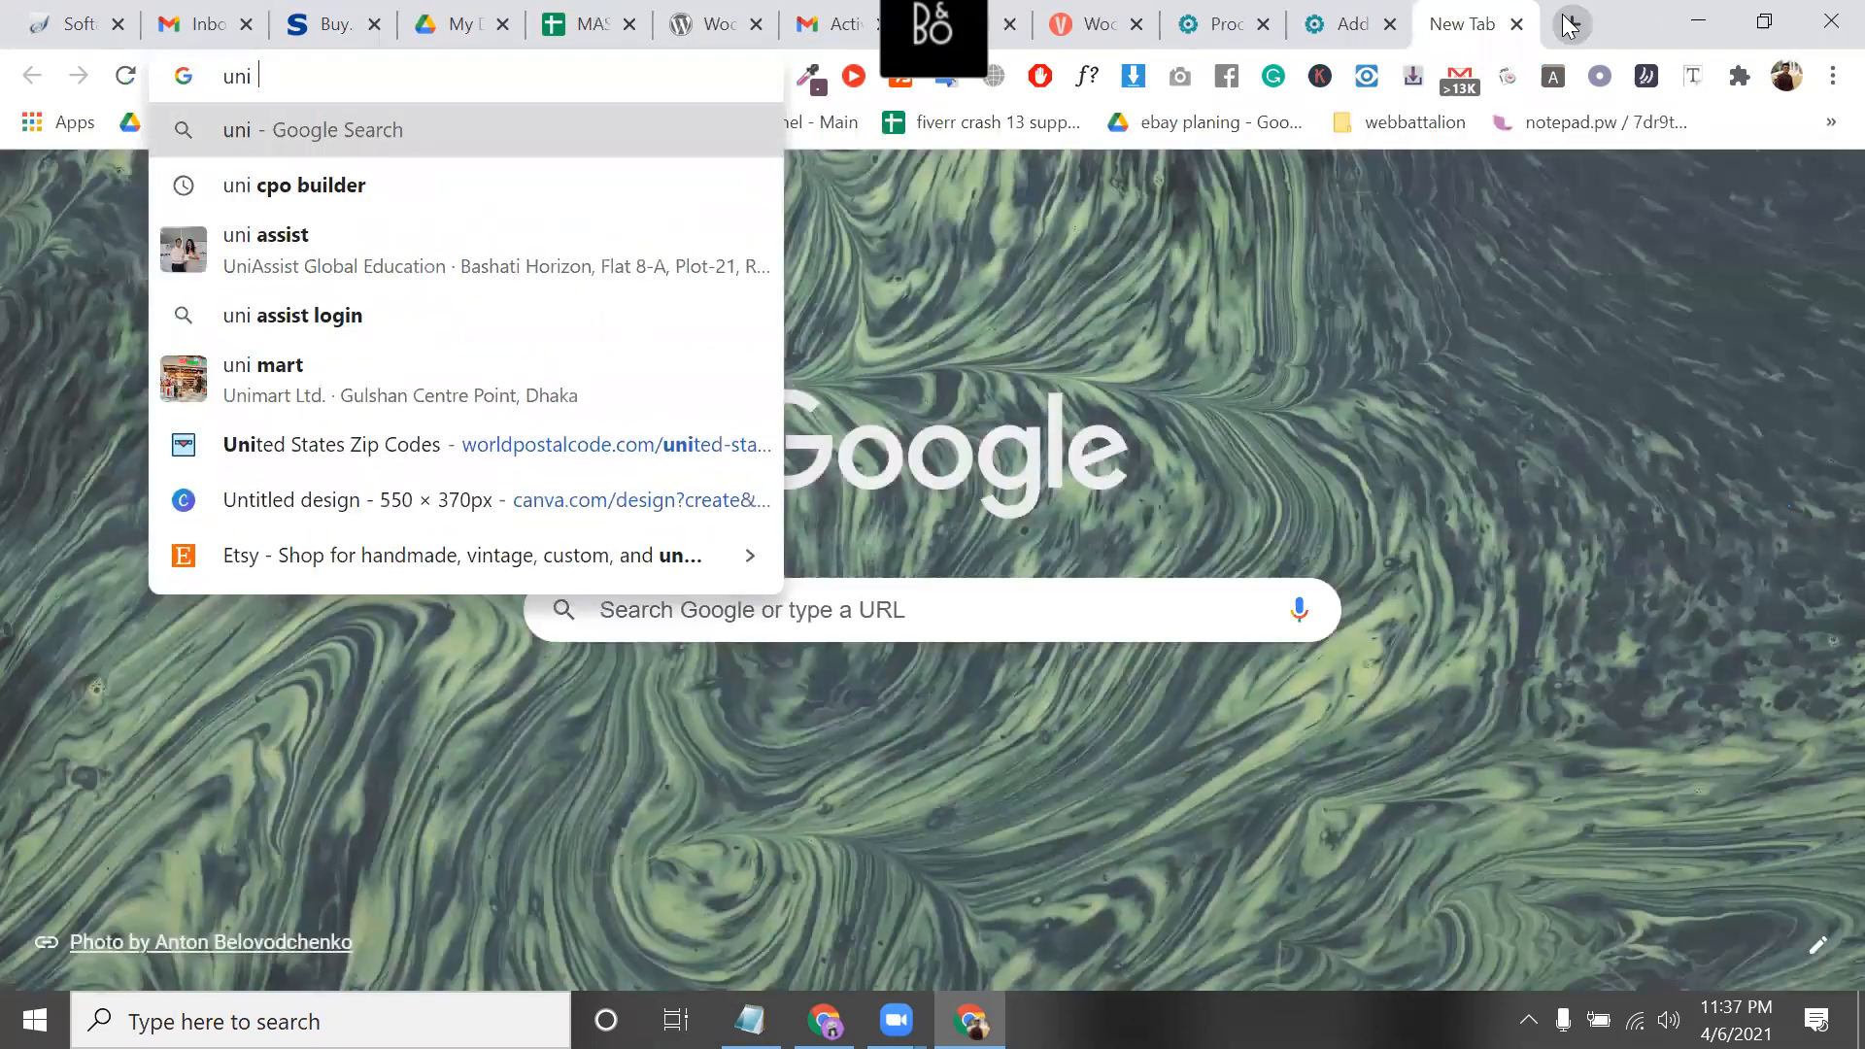
key(Down)
text(d)
key(Down)
key(Return)
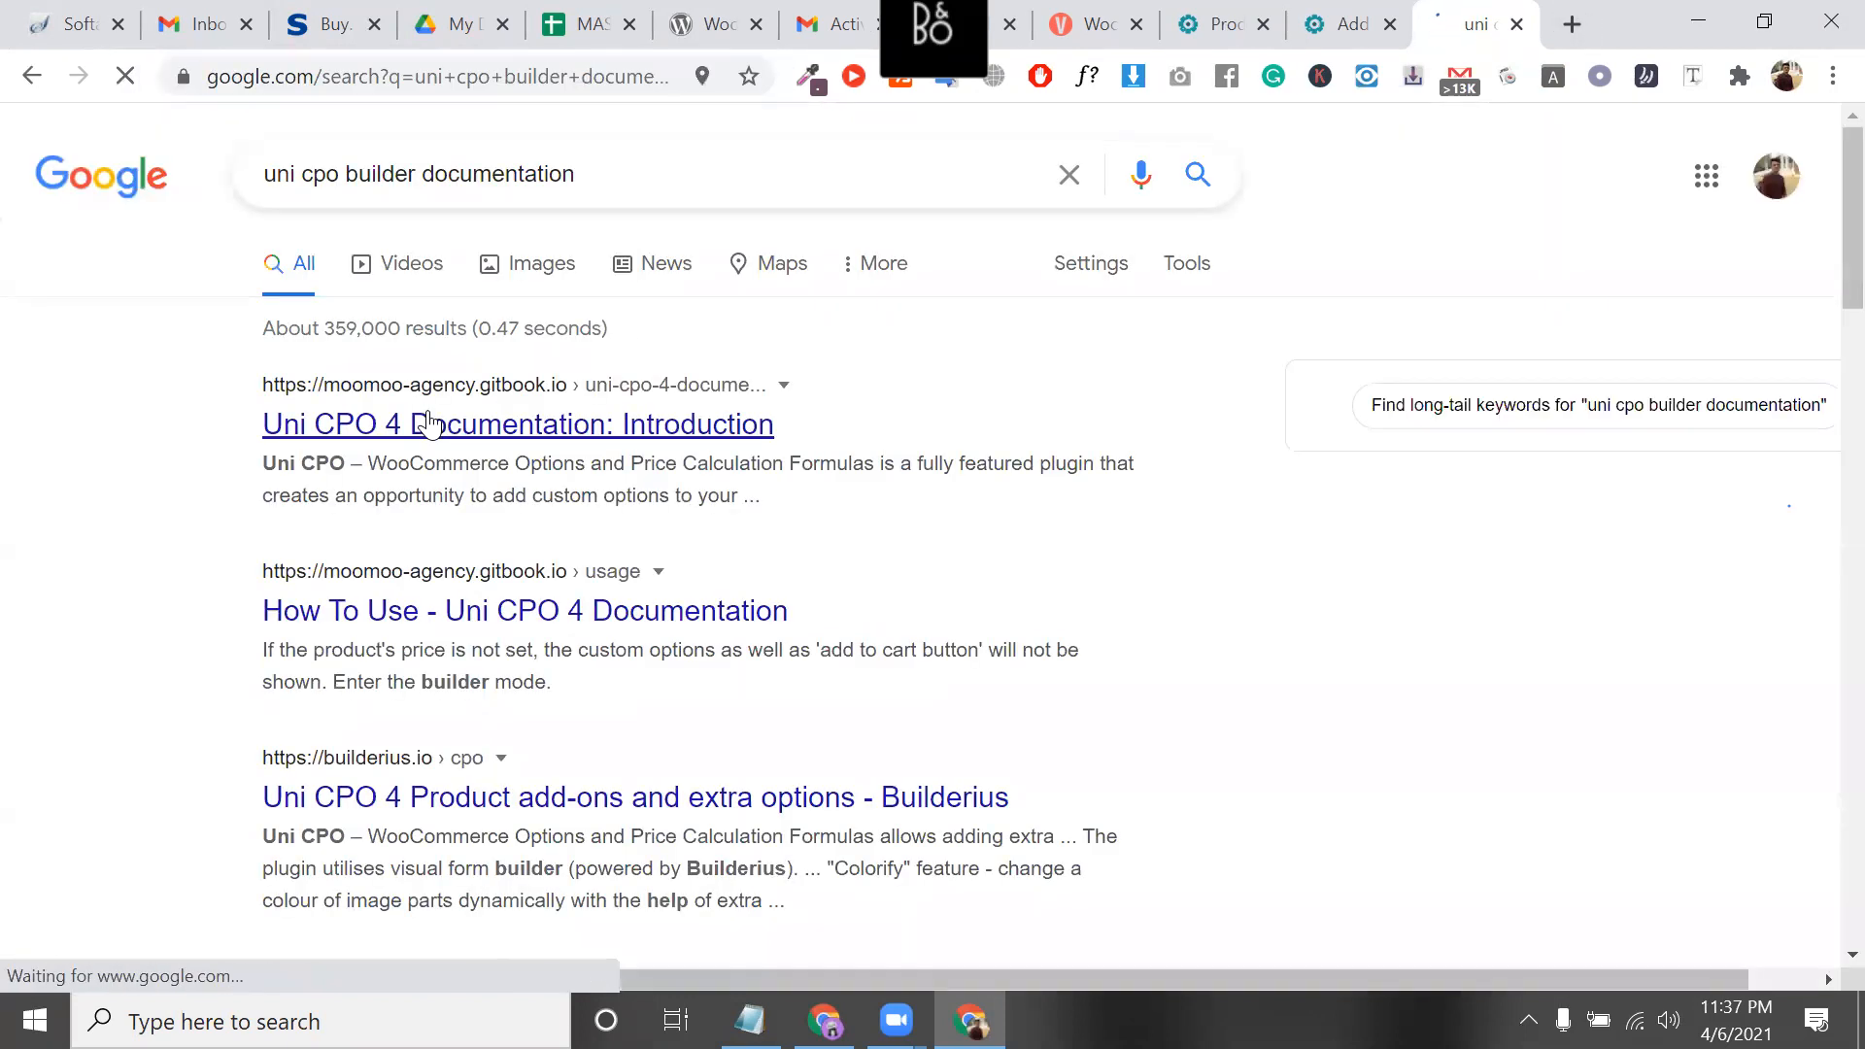
click(429, 423)
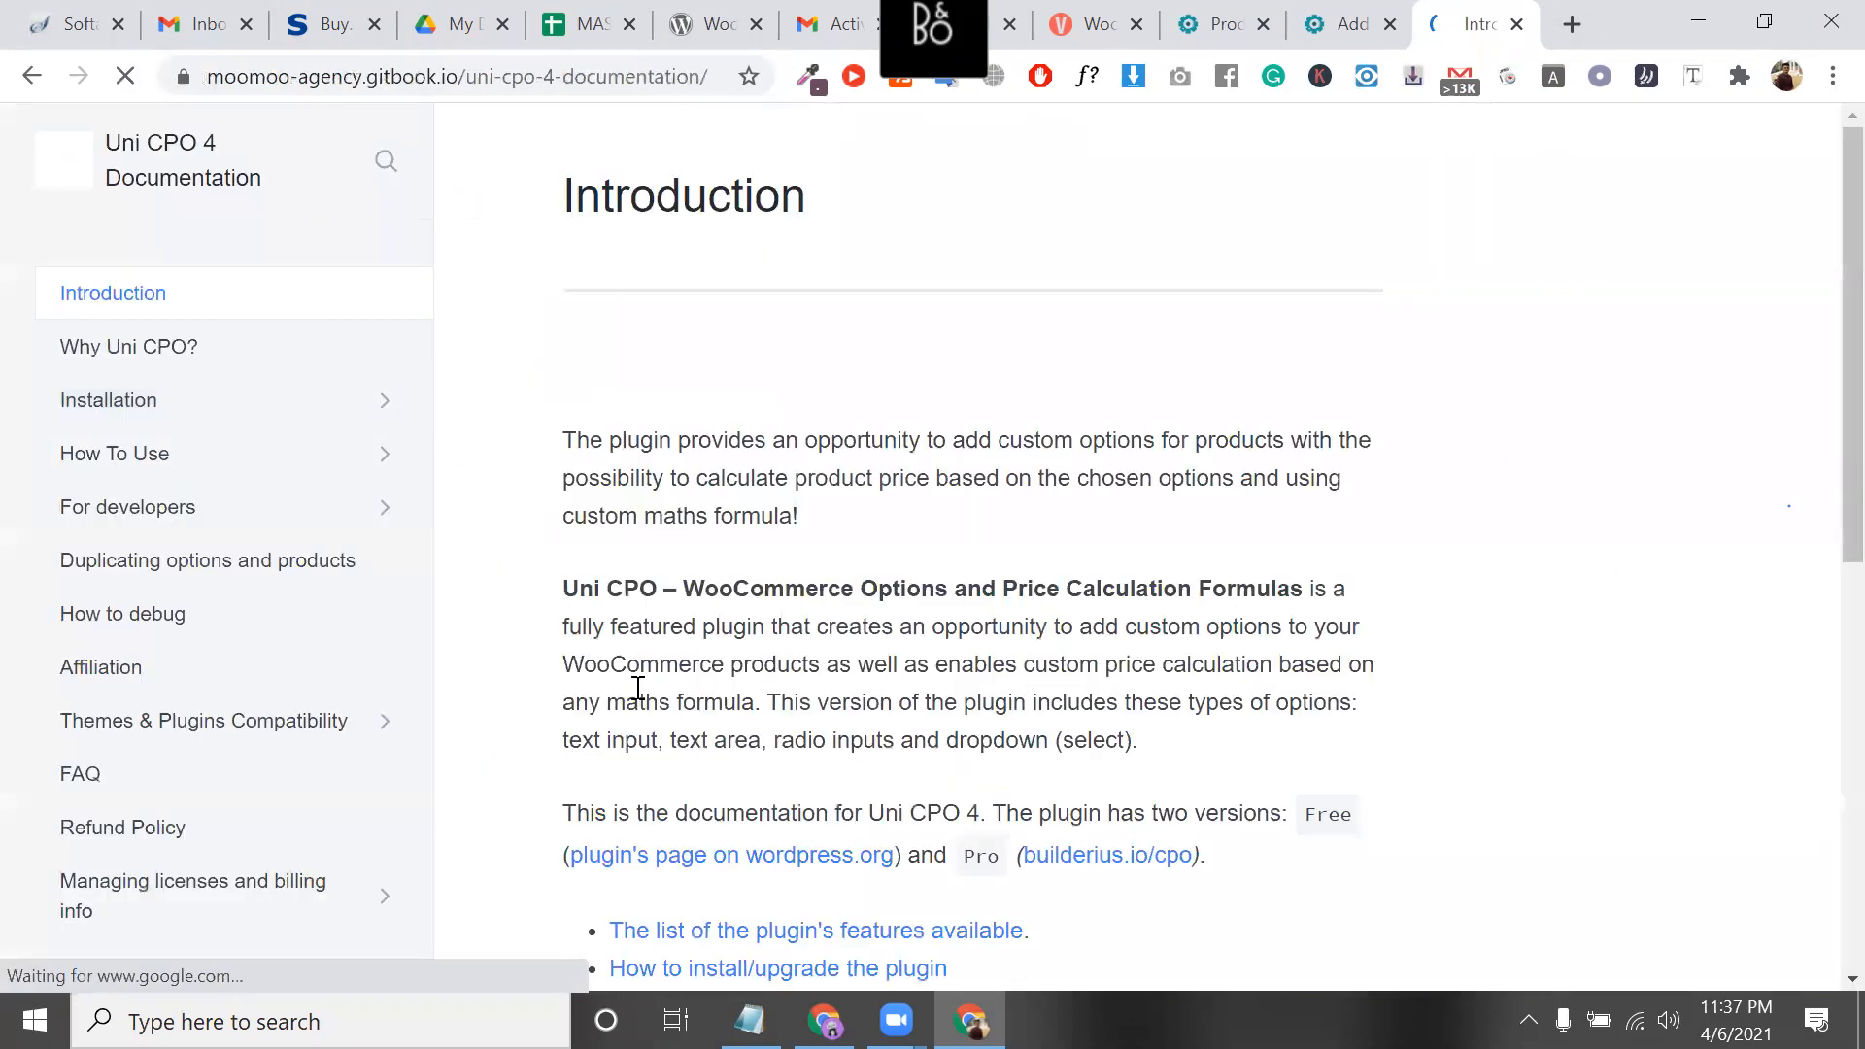
Look over the Uni CPO 4 documentation pages on duplicating options and products, how to use the plugin, and validation conditional logic
scroll(199, 481, down, 1)
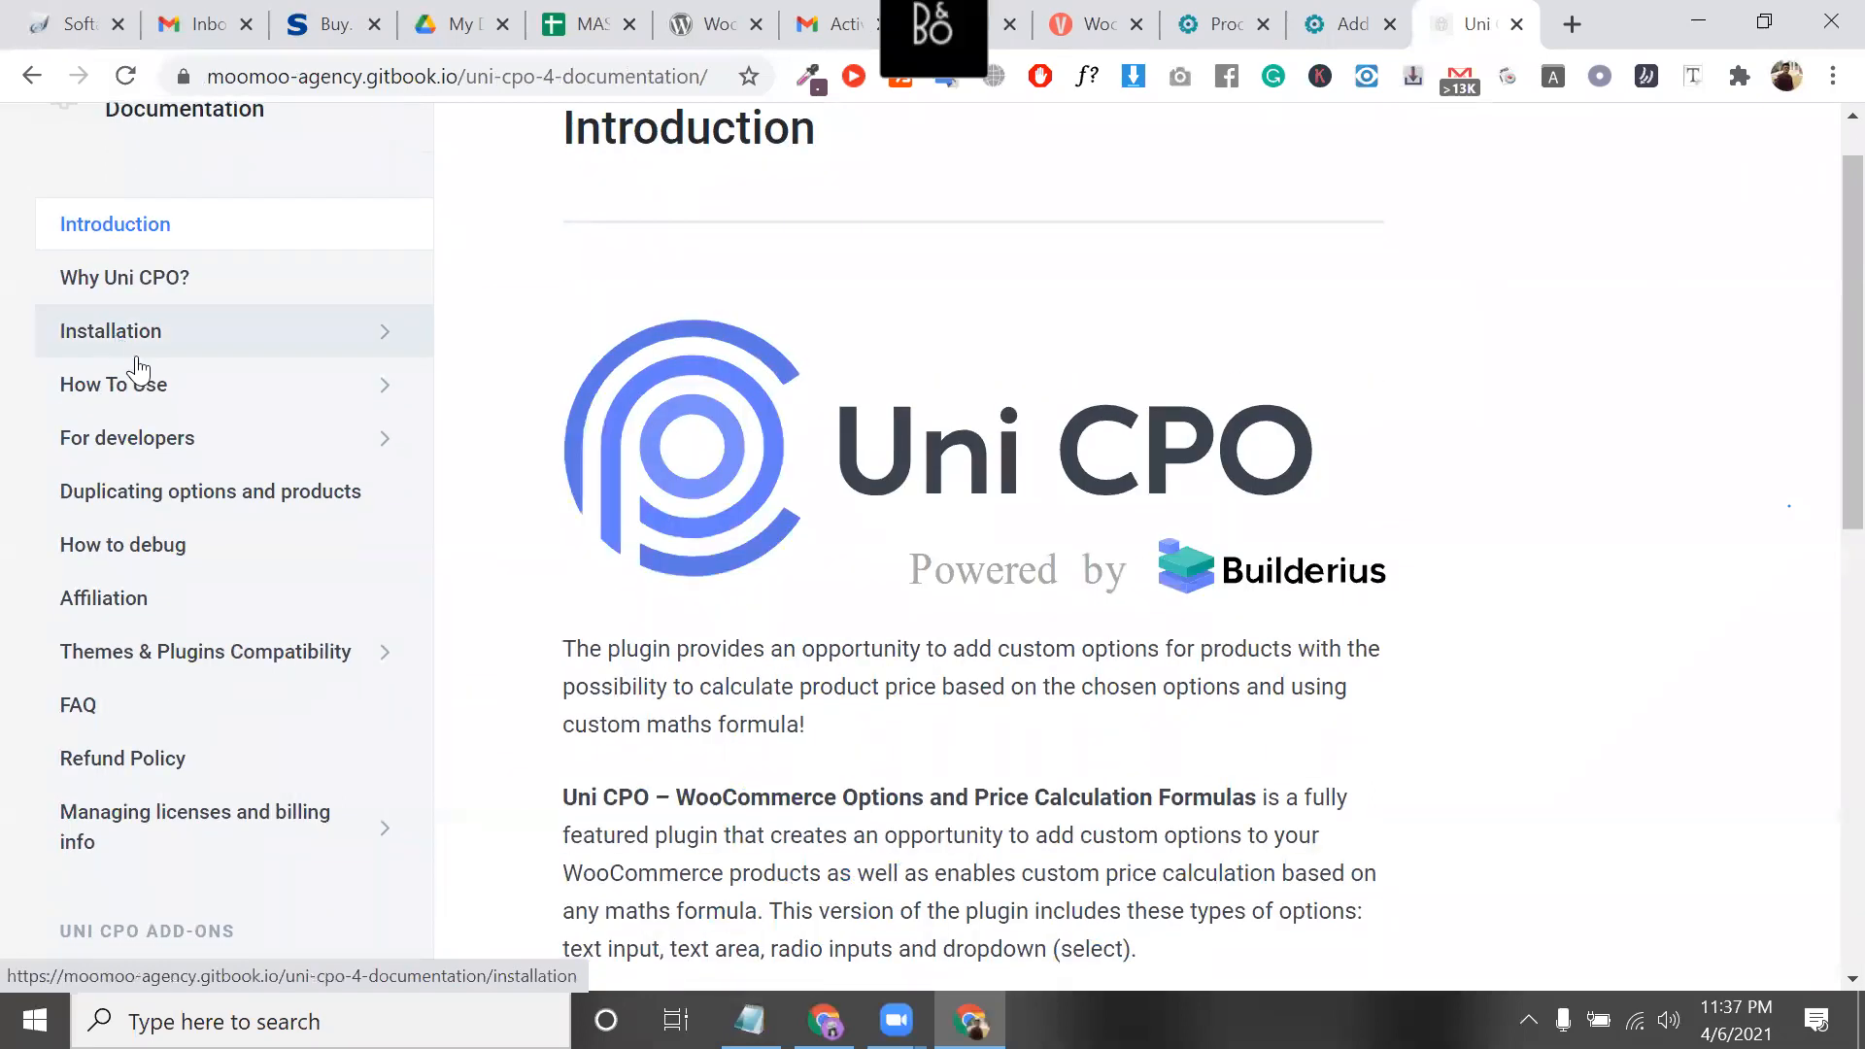
scroll(216, 516, up, 1)
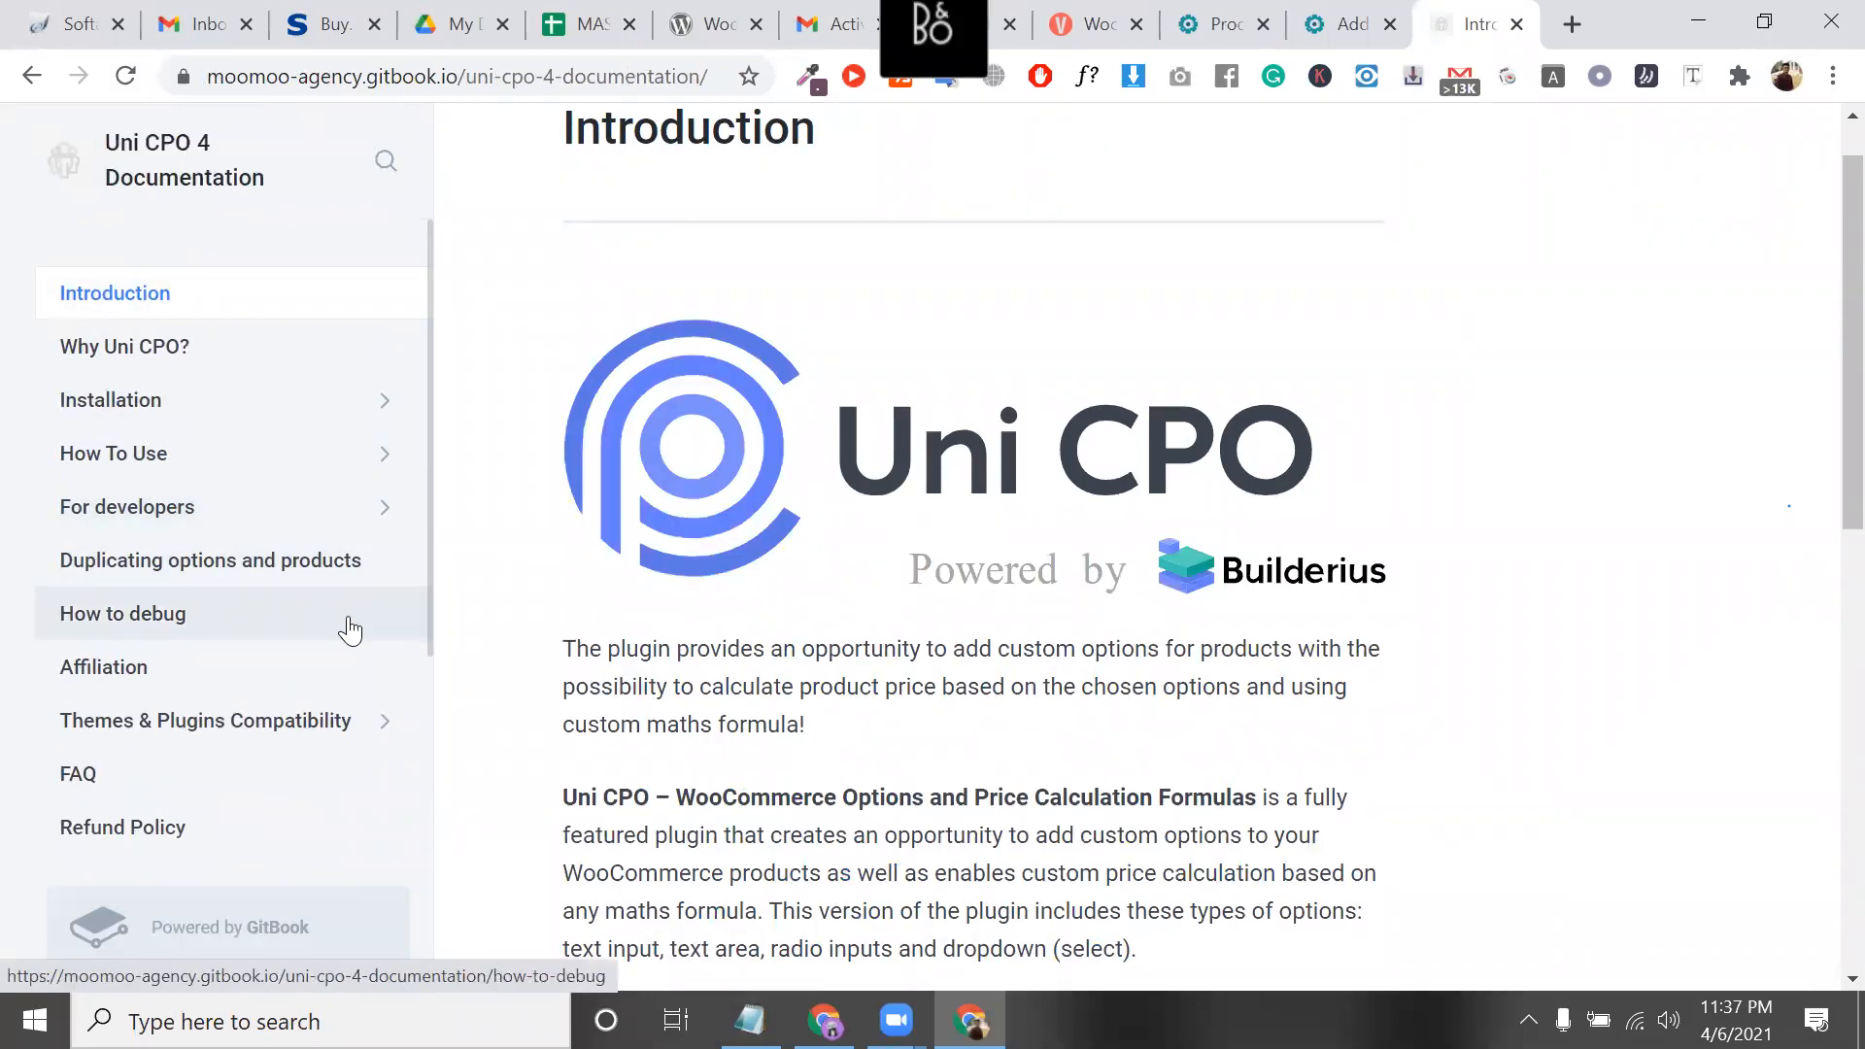
click(284, 561)
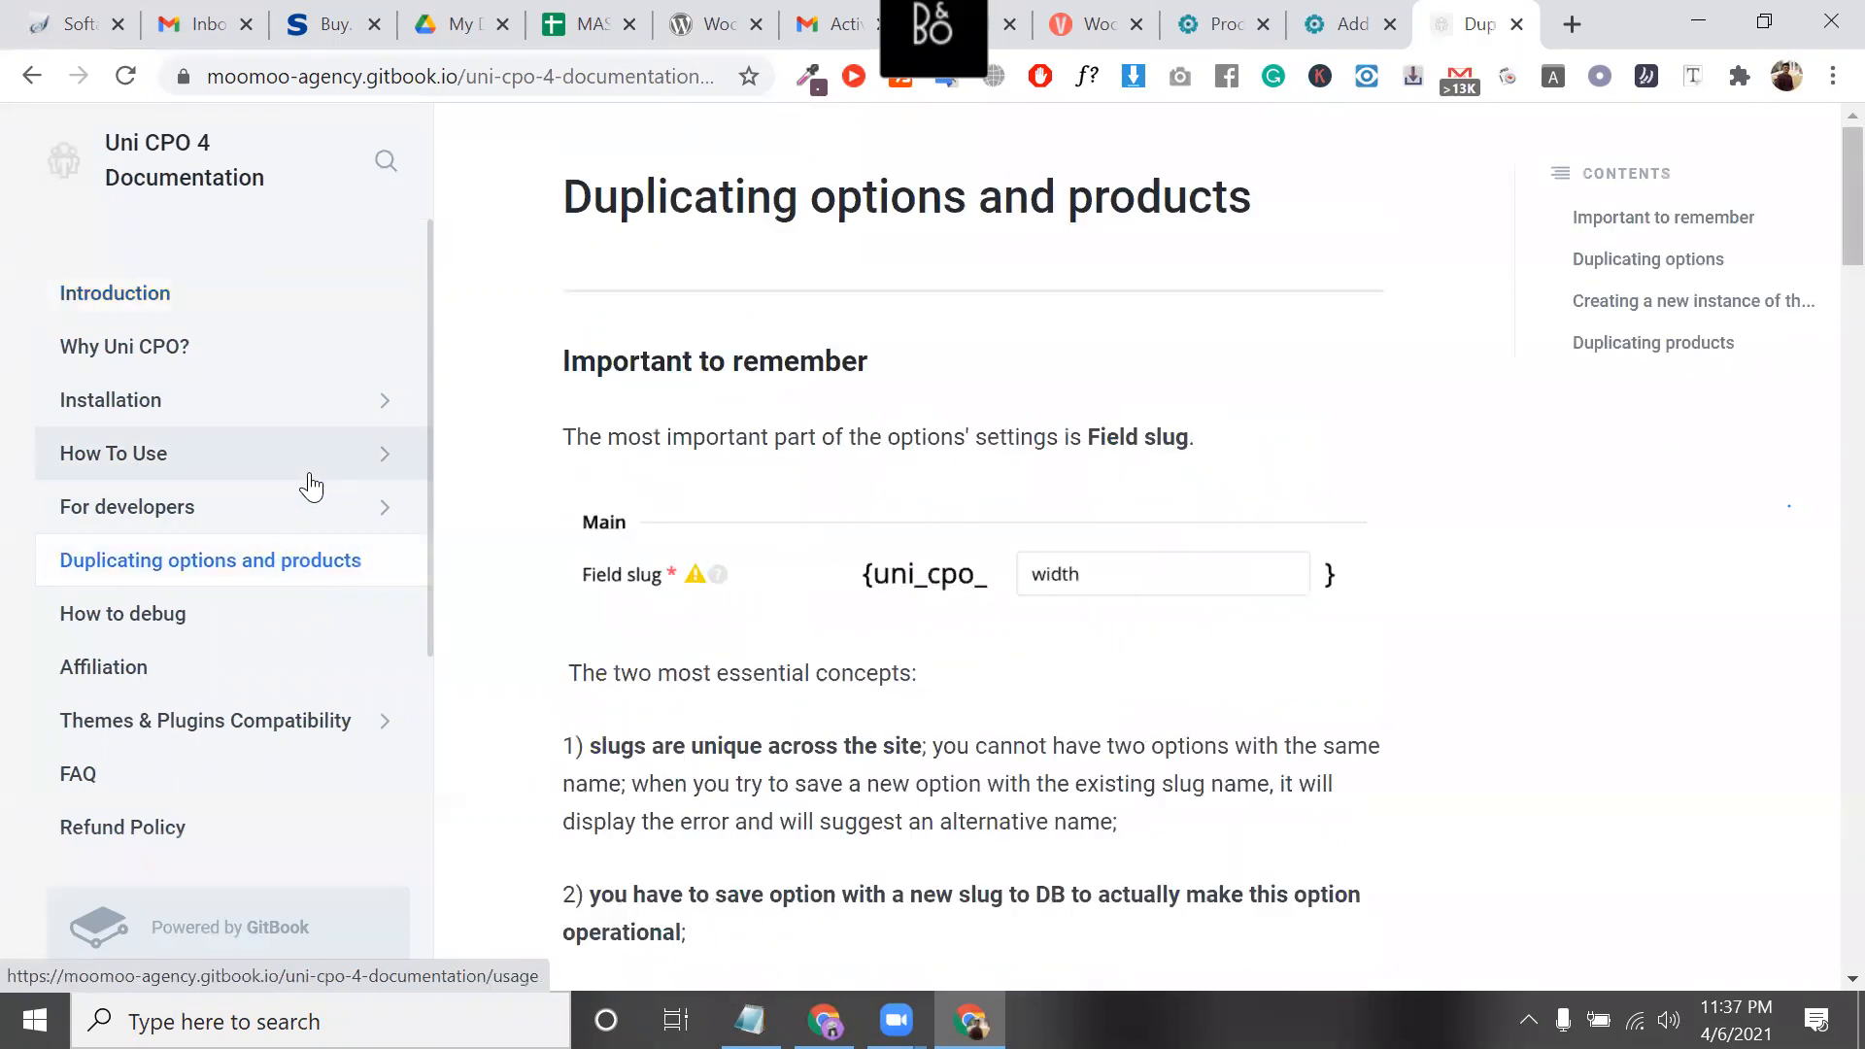
click(310, 485)
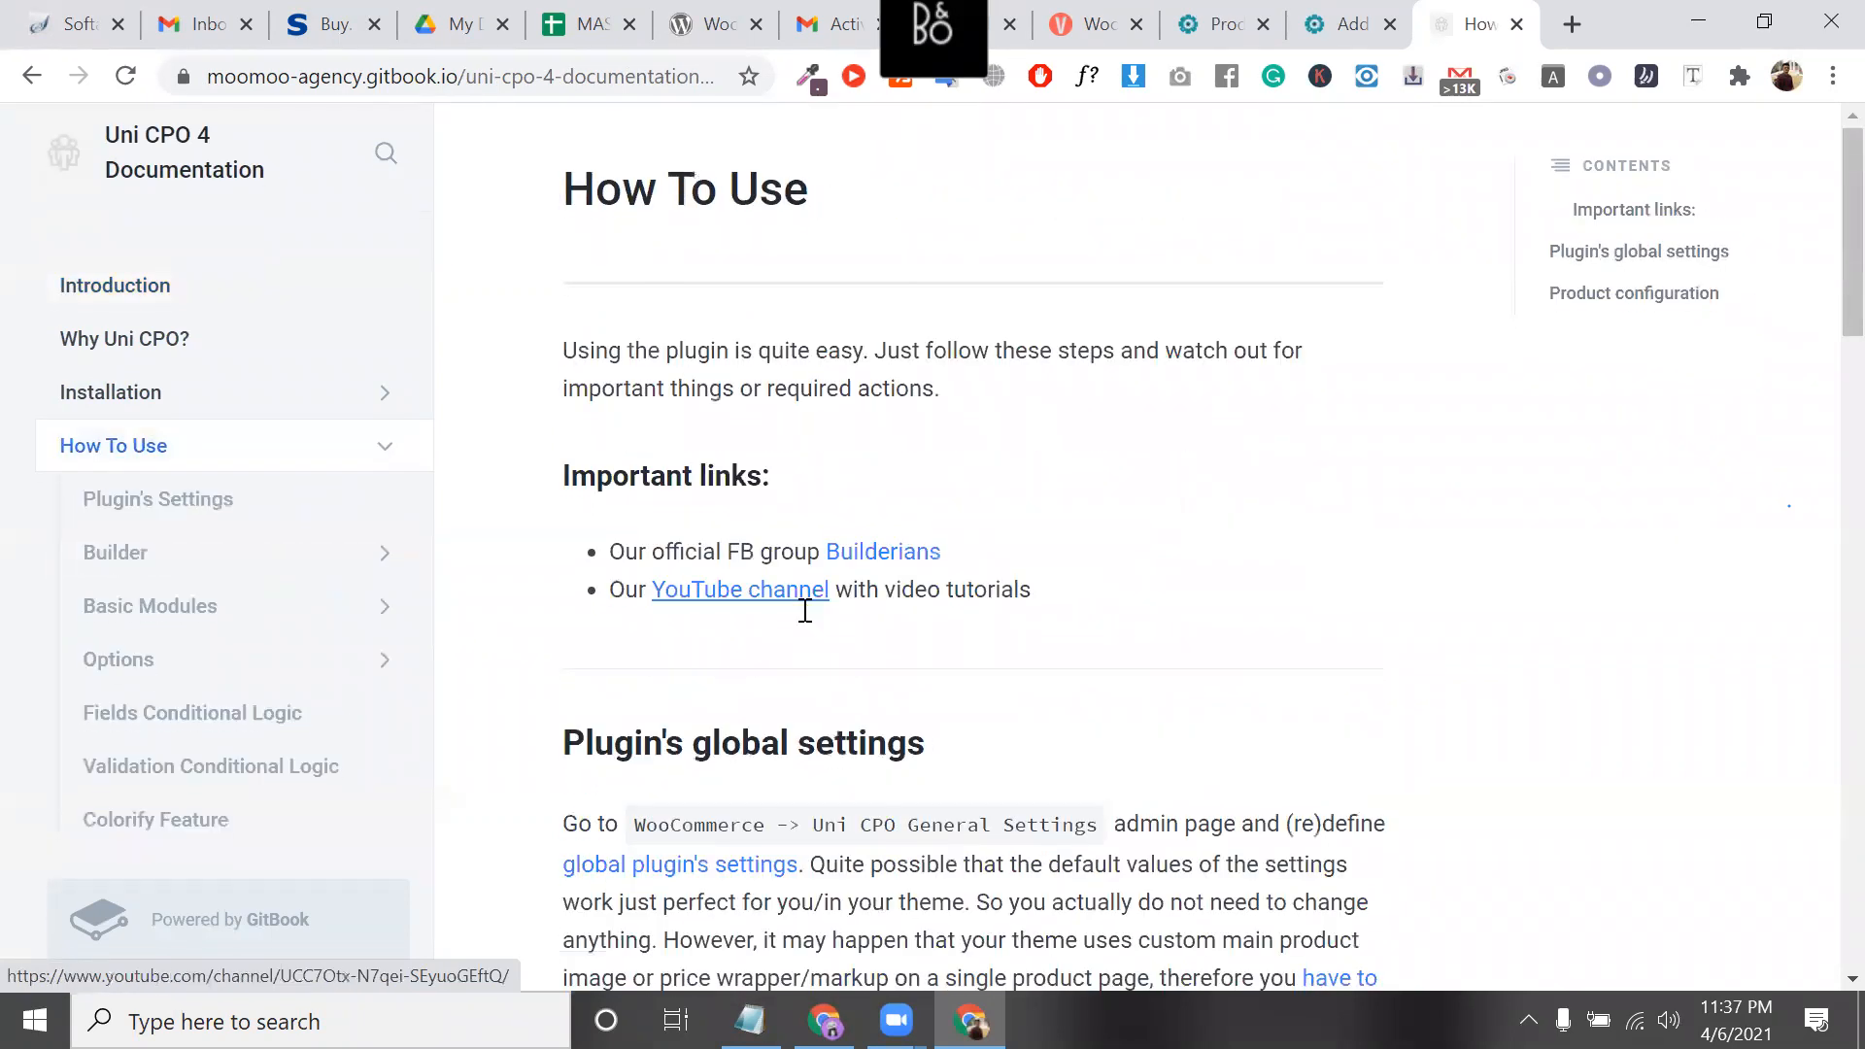
scroll(804, 612, down, 4)
scroll(805, 611, down, 8)
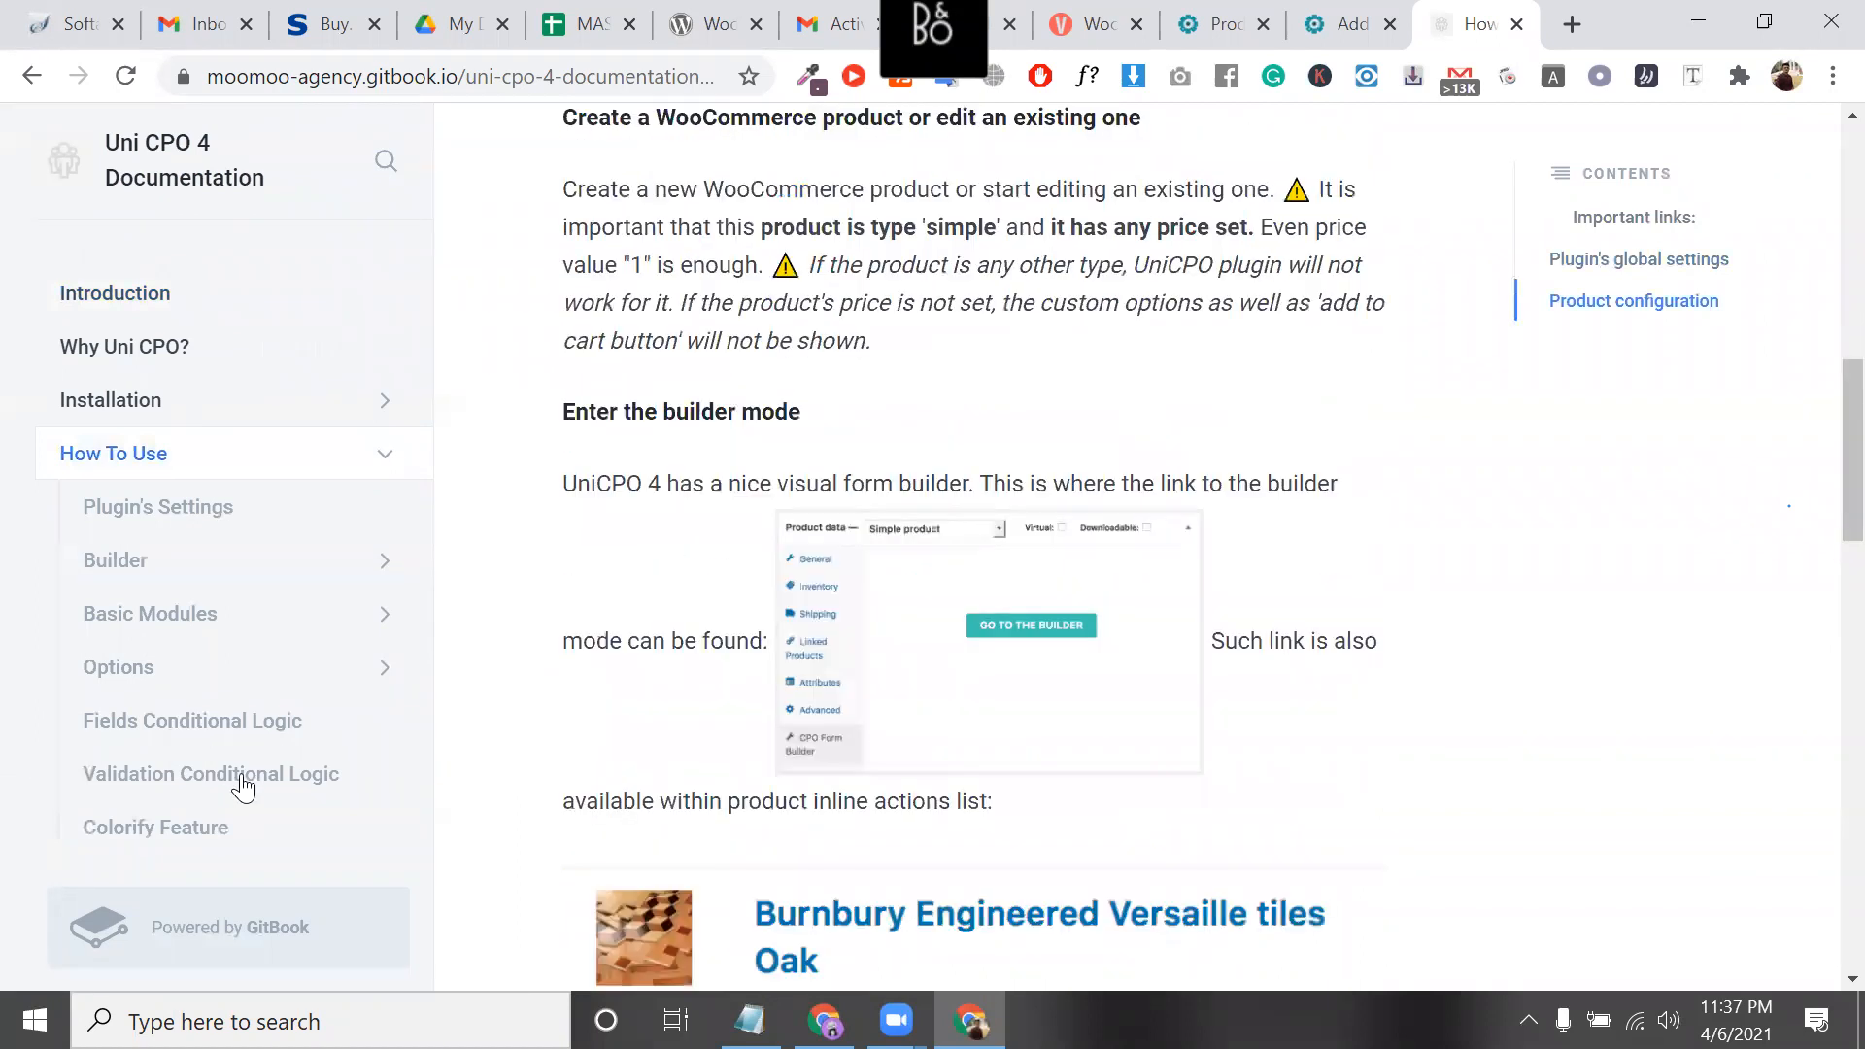
click(243, 785)
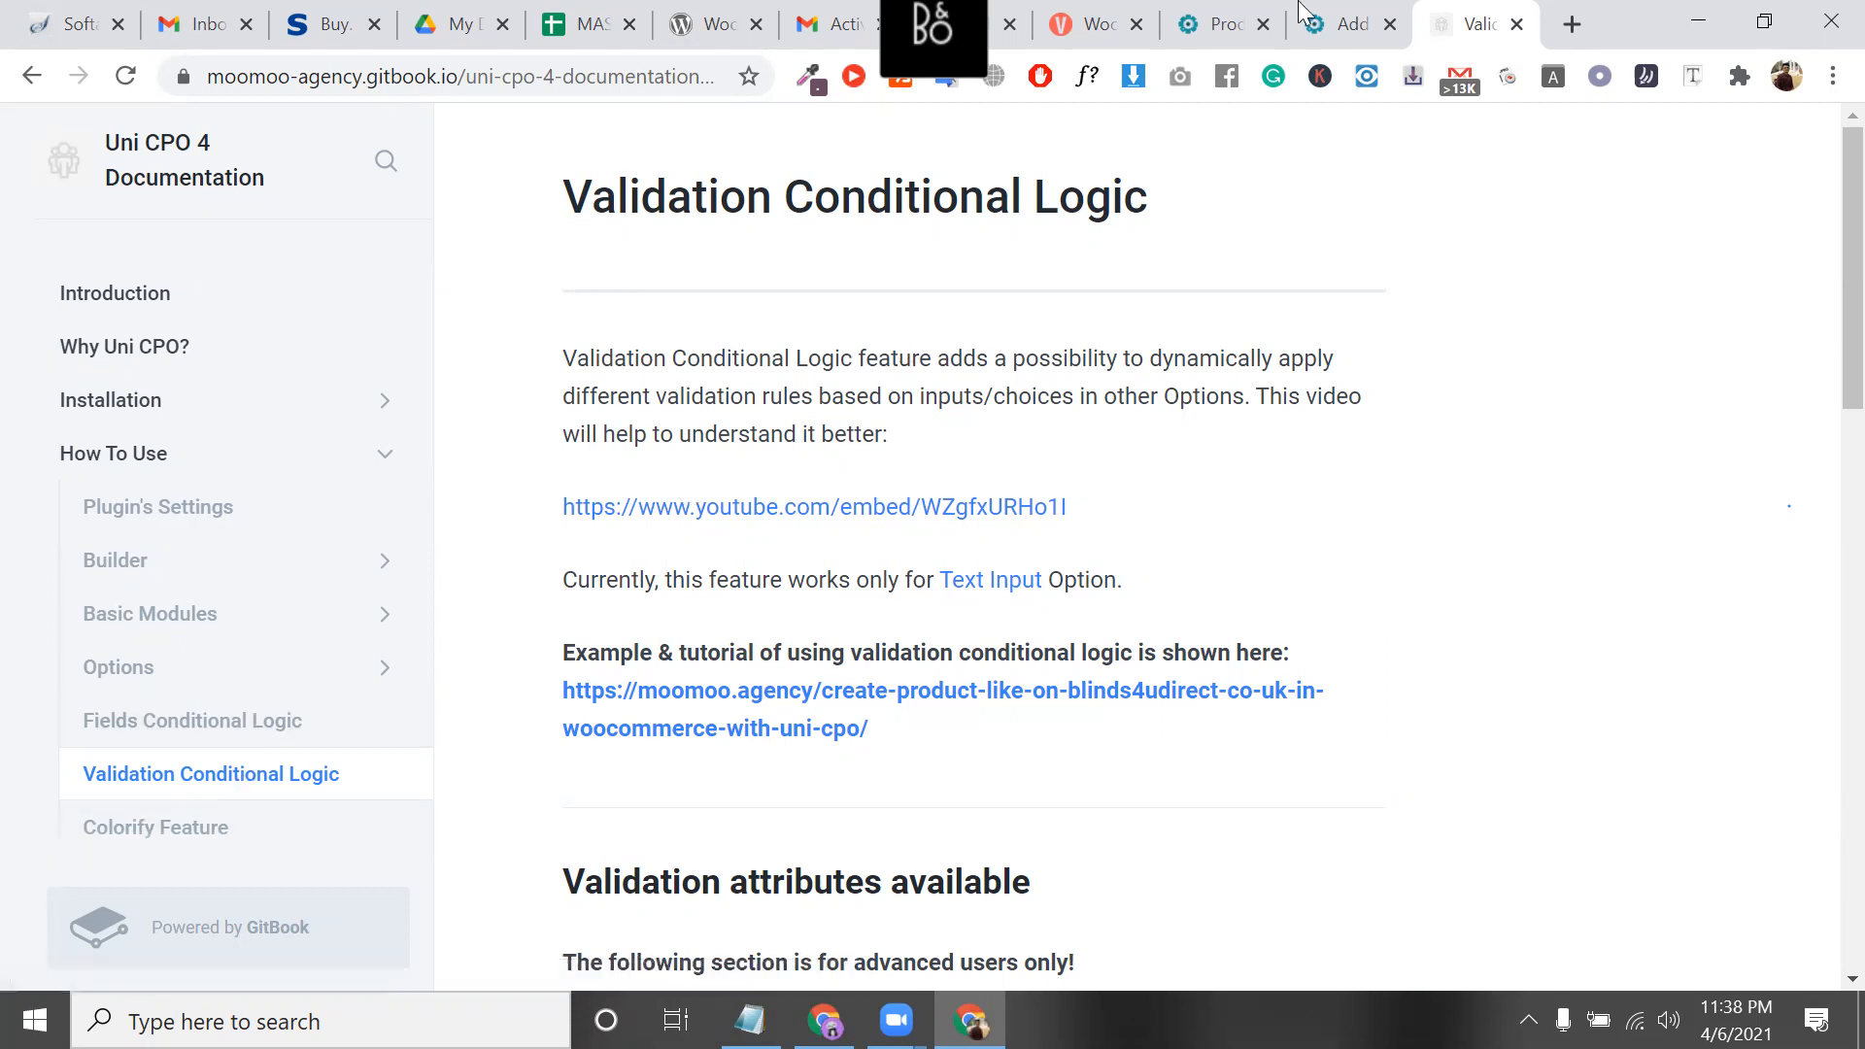
click(1243, 21)
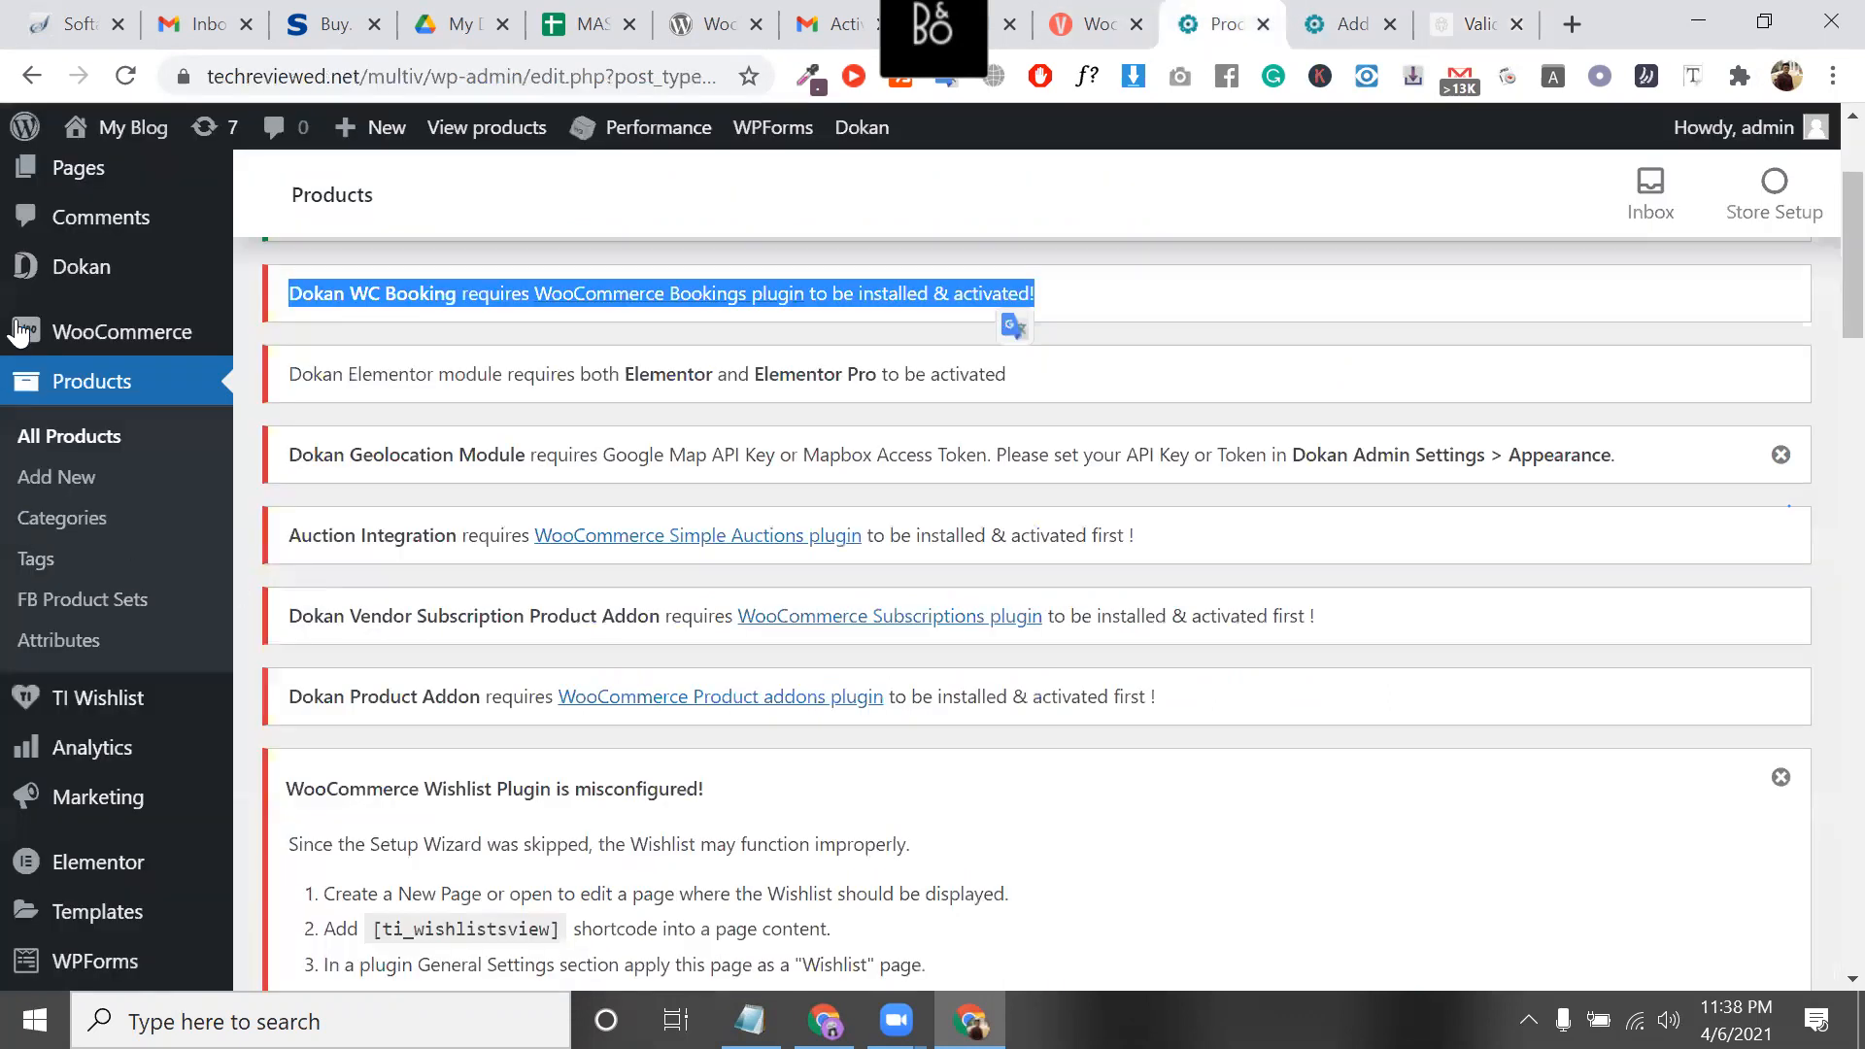
mouse_move(19, 330)
scroll(20, 330, up, 3)
scroll(62, 699, down, 5)
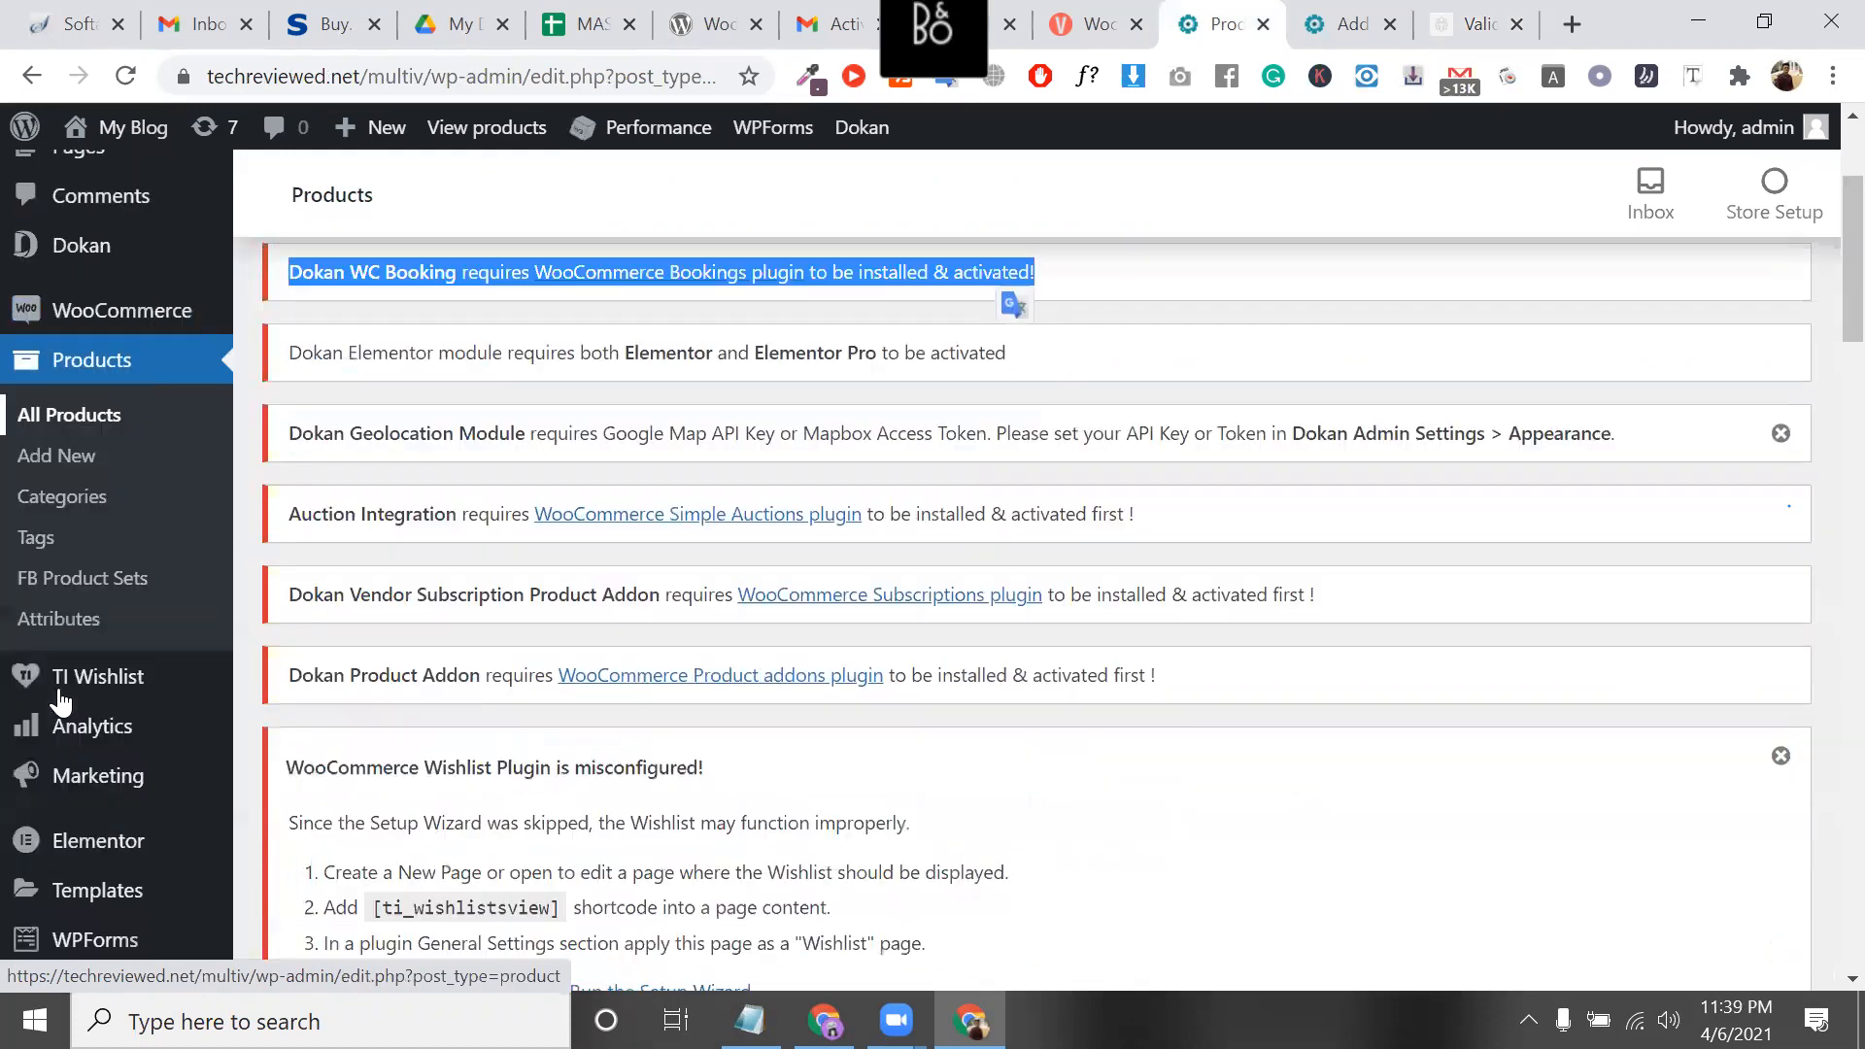
scroll(122, 632, down, 3)
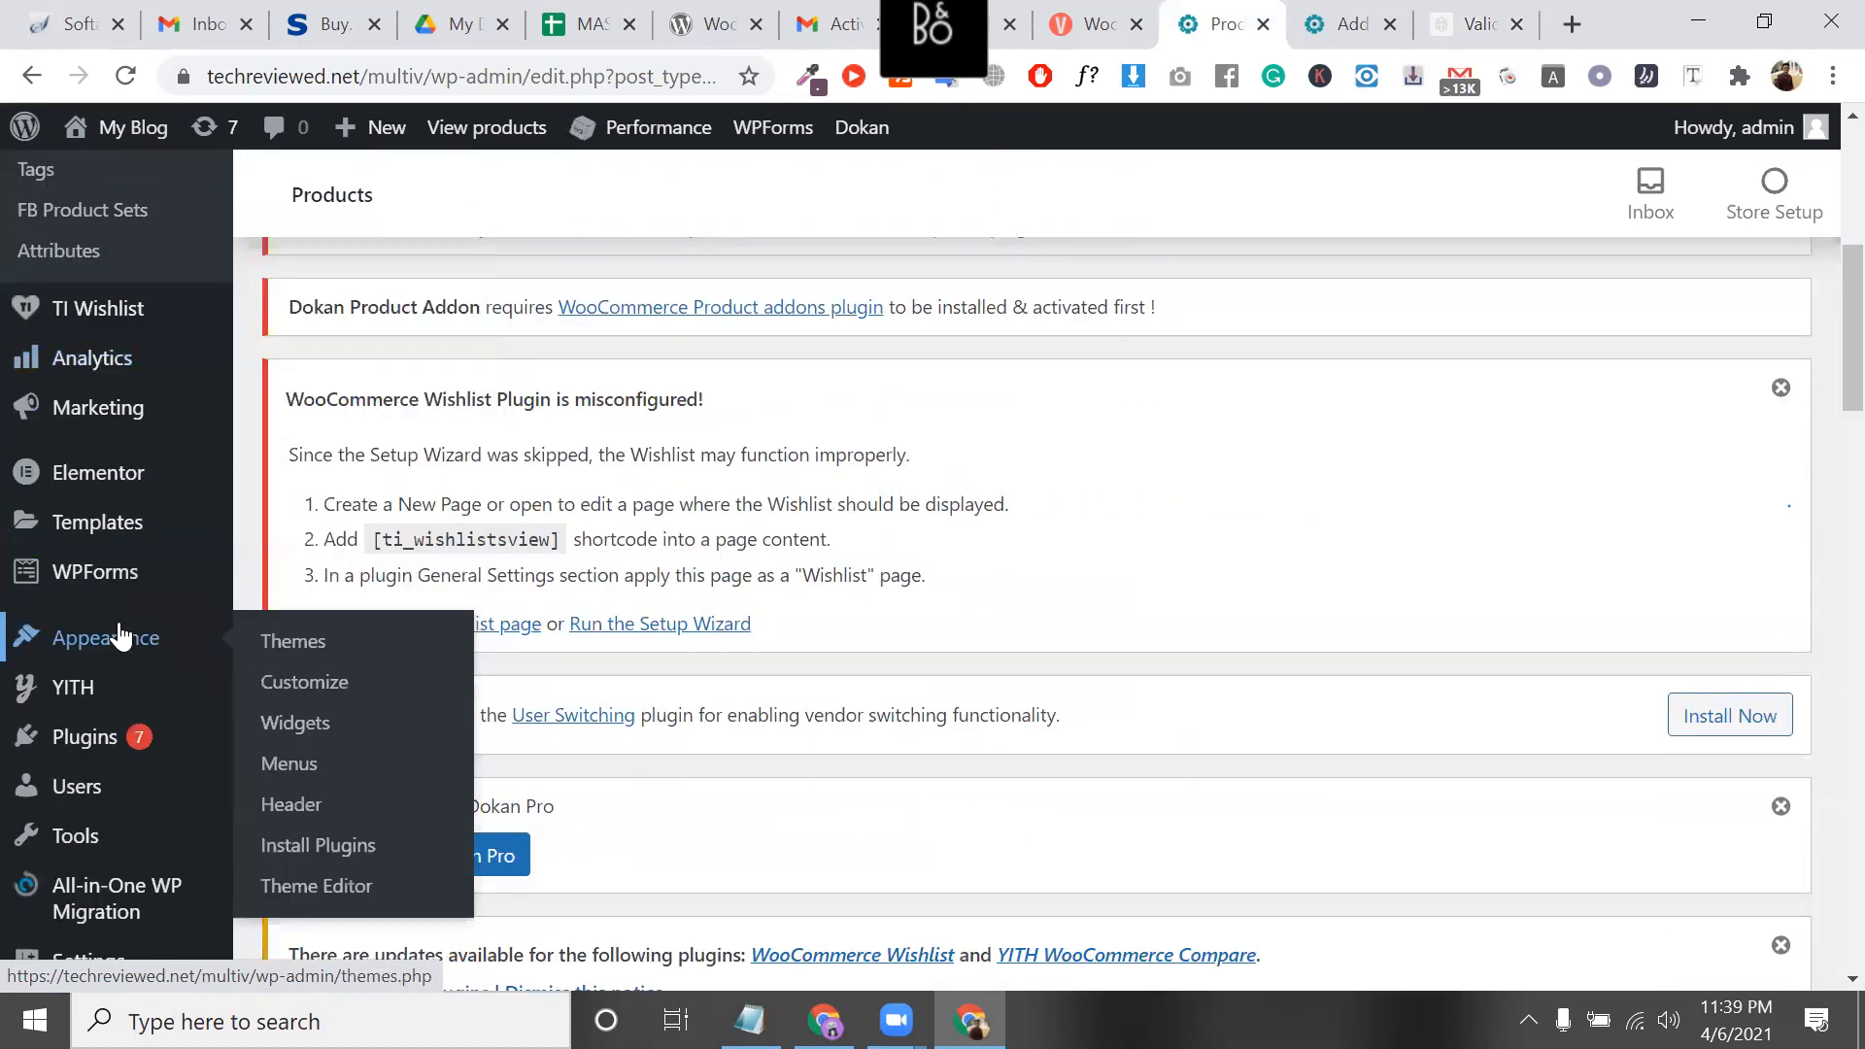
scroll(121, 633, up, 2)
scroll(121, 637, up, 5)
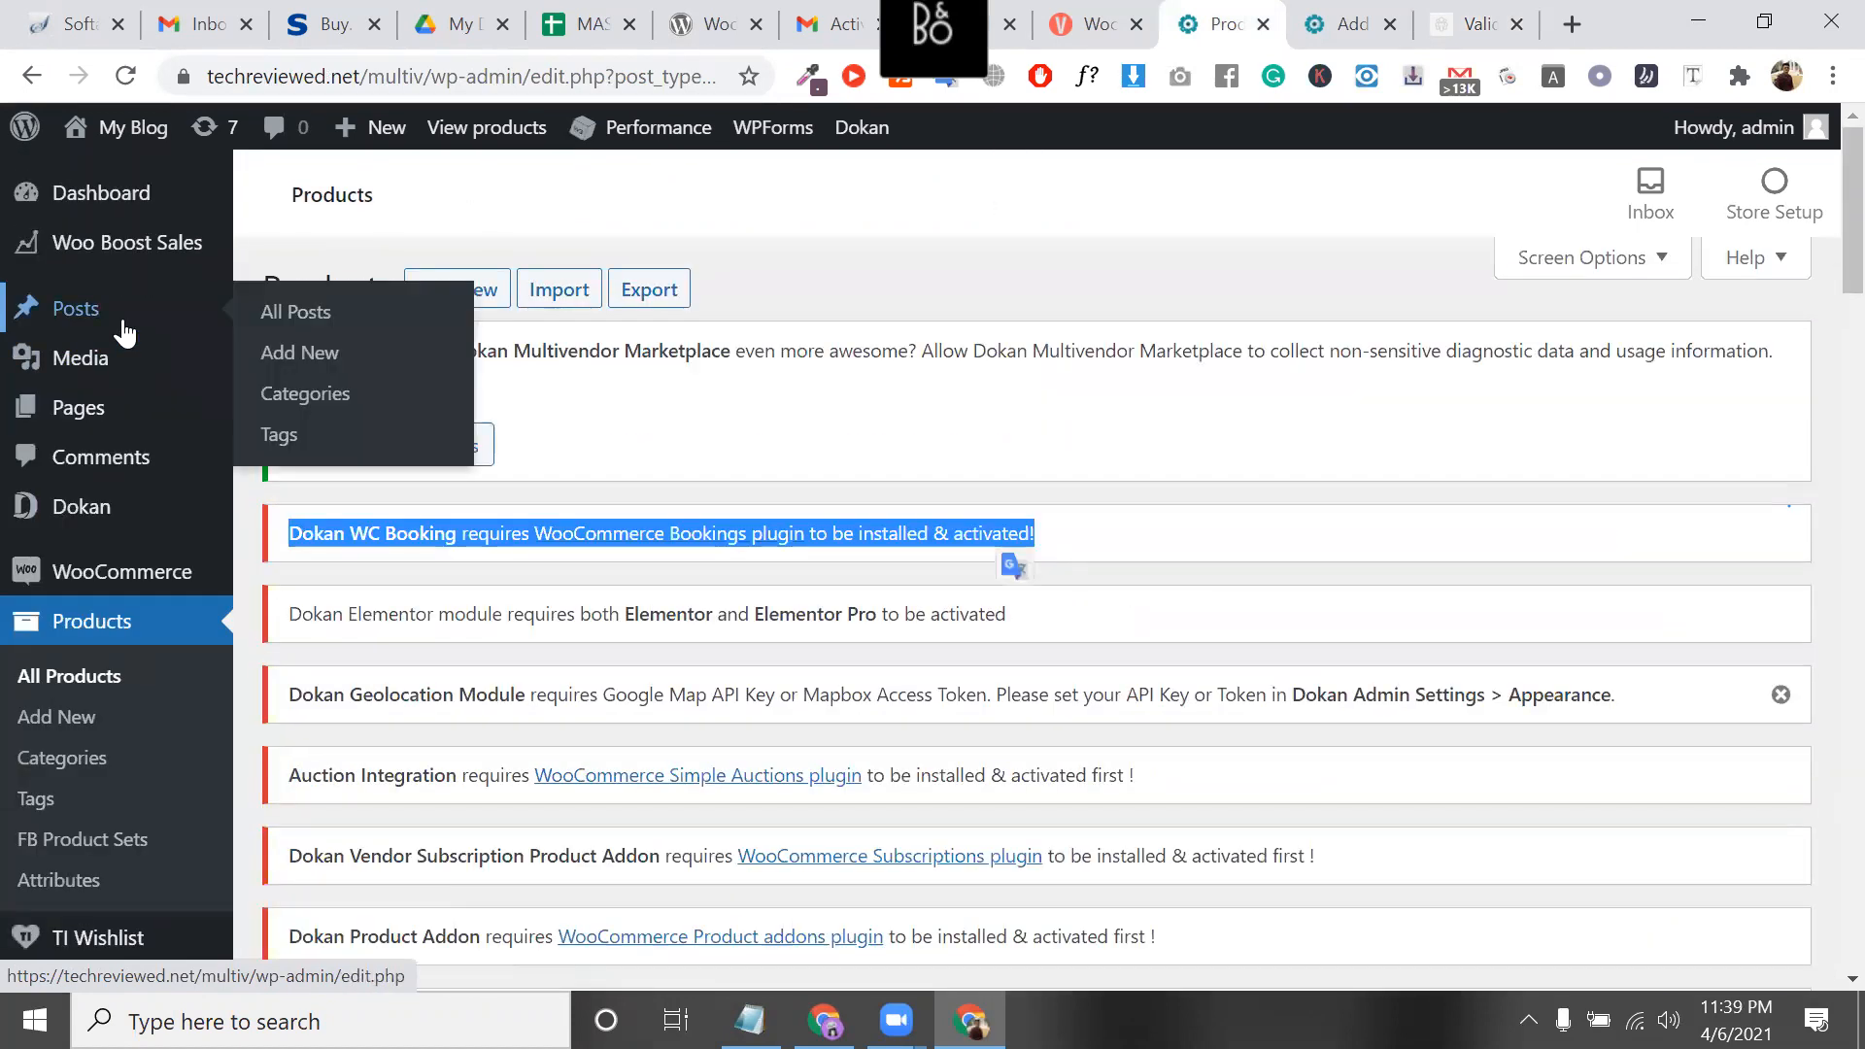
scroll(124, 333, down, 5)
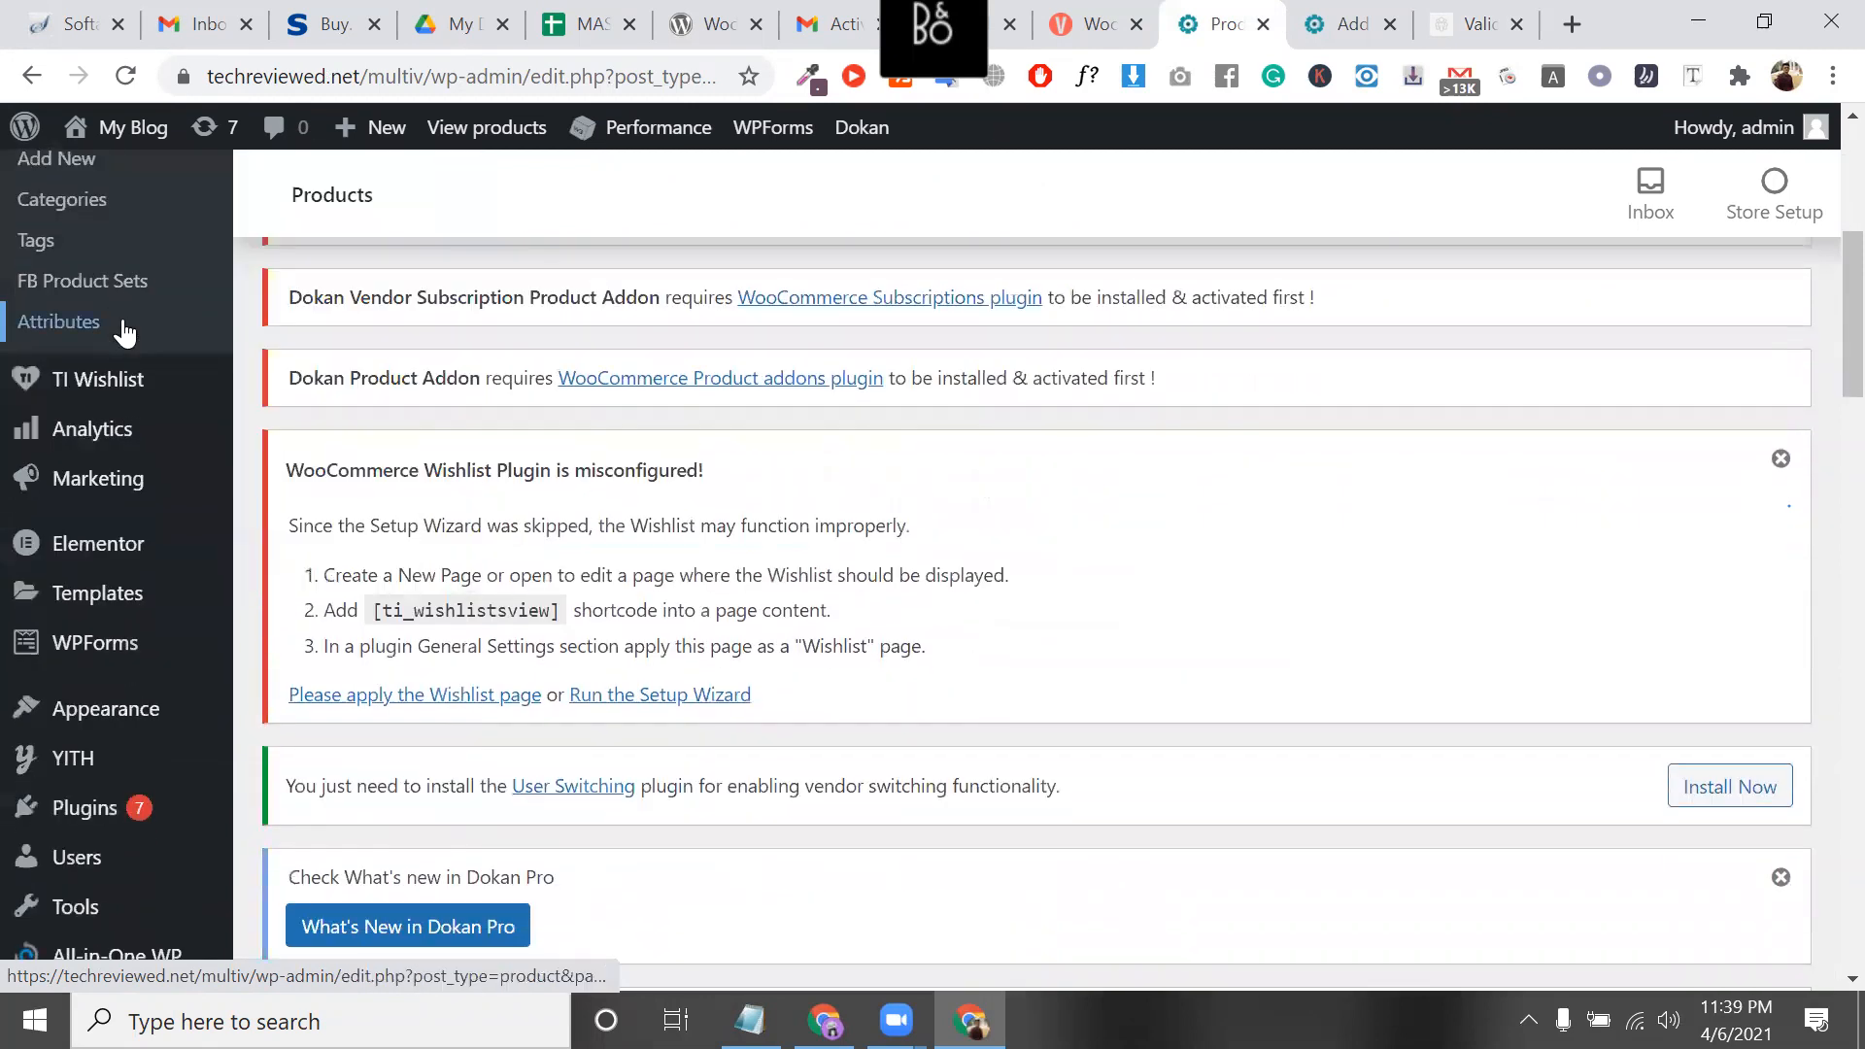
scroll(124, 332, down, 3)
scroll(124, 332, up, 2)
scroll(125, 332, down, 1)
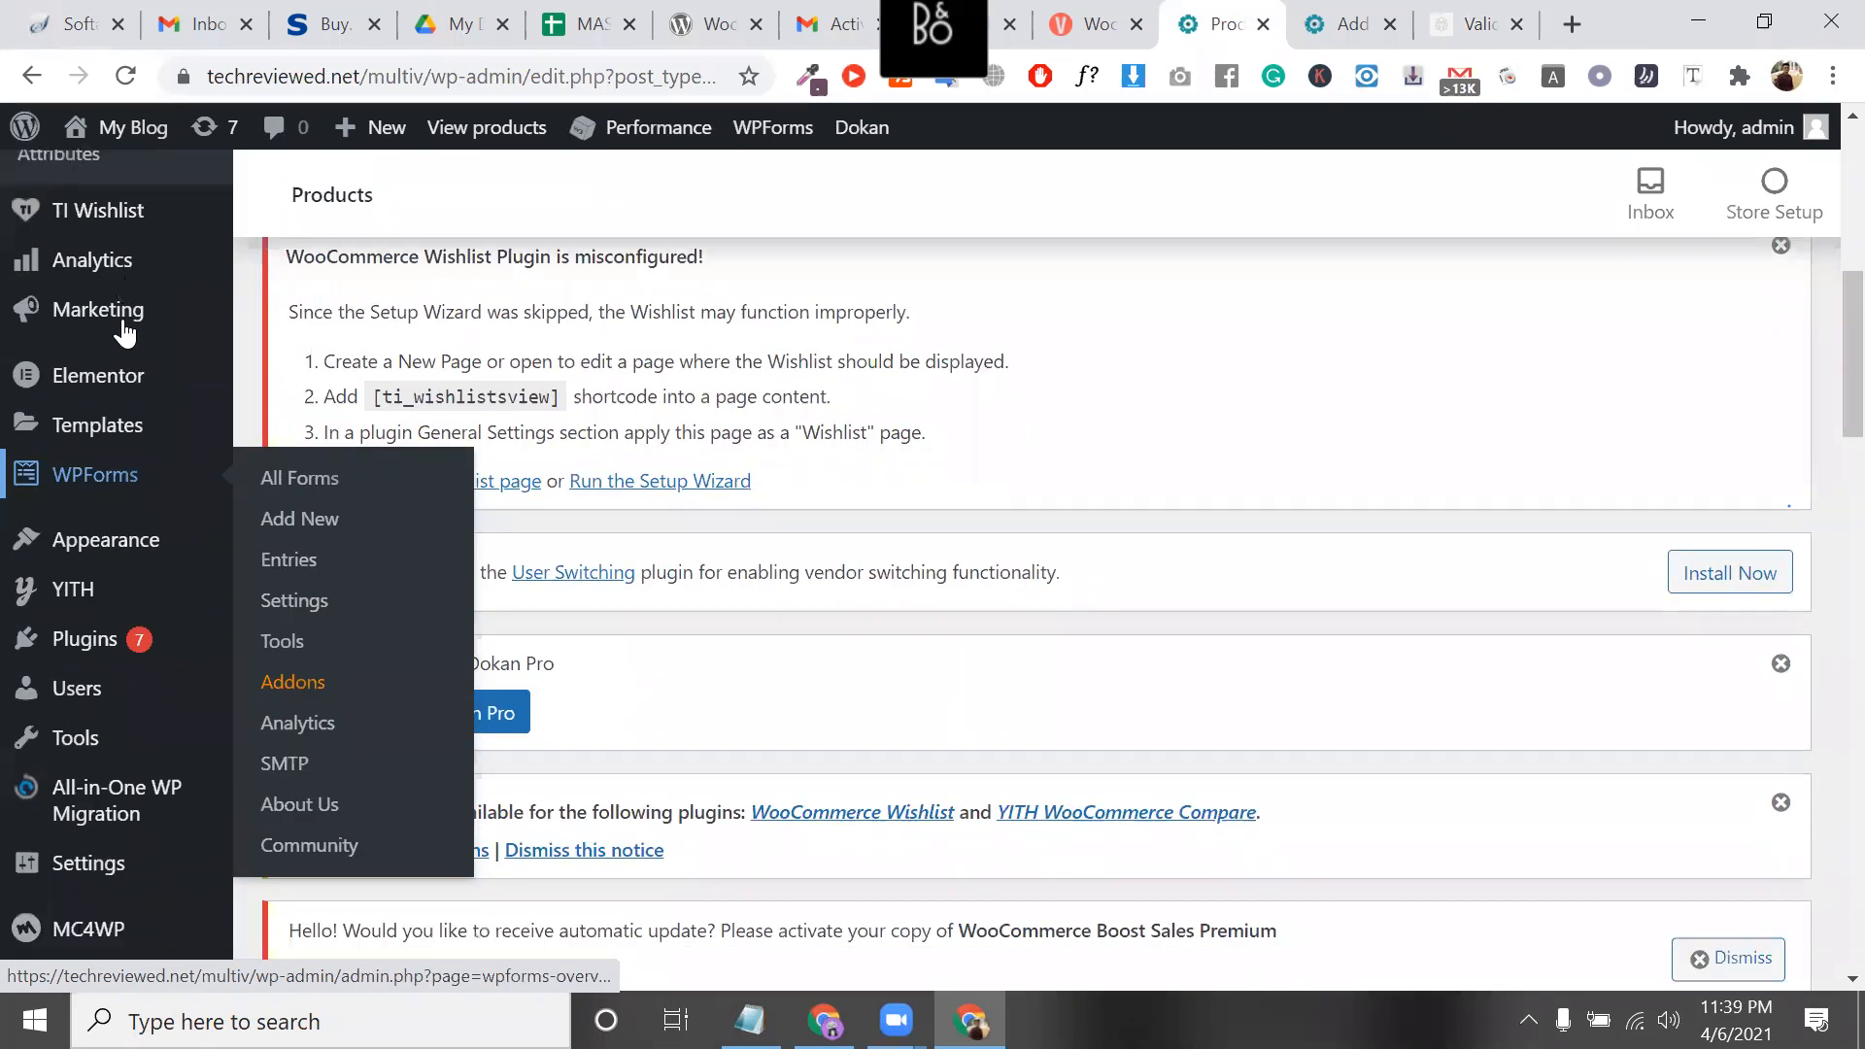
scroll(125, 332, down, 2)
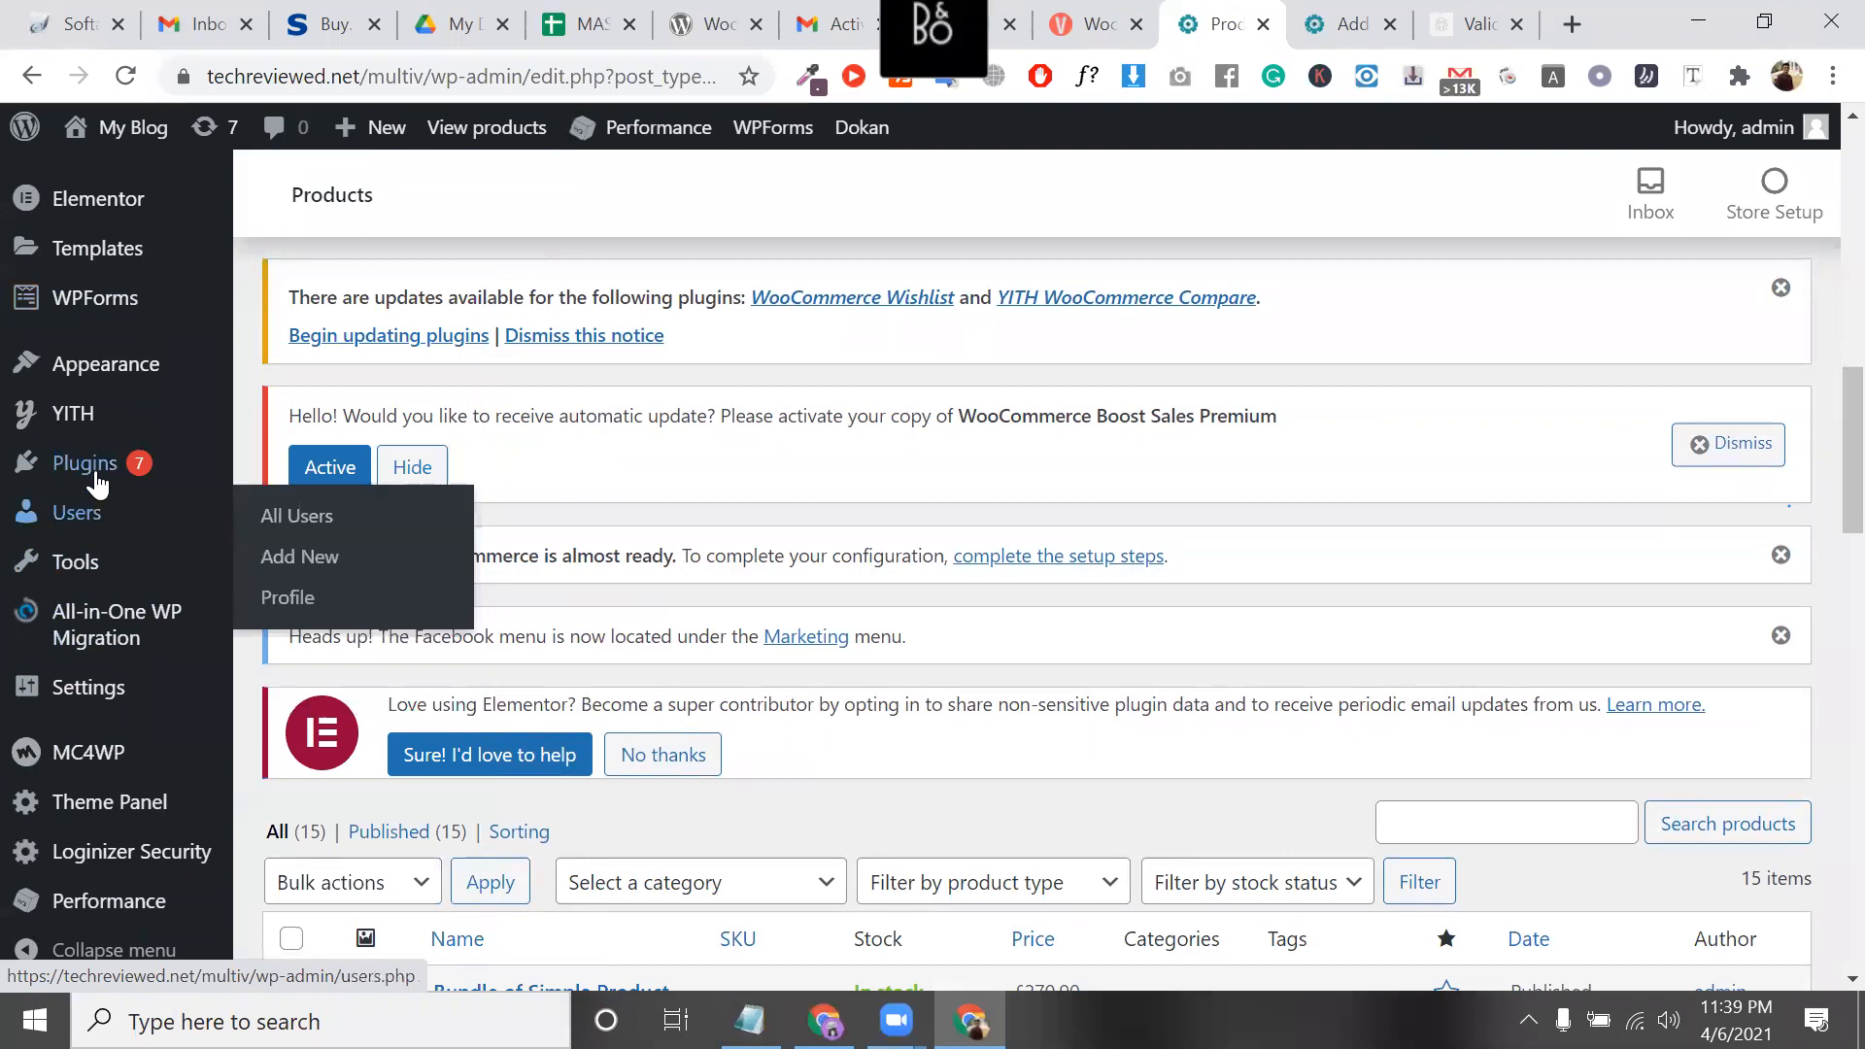
Find CartFlows among the installed plugins on the WordPress site and open its settings again
click(1350, 21)
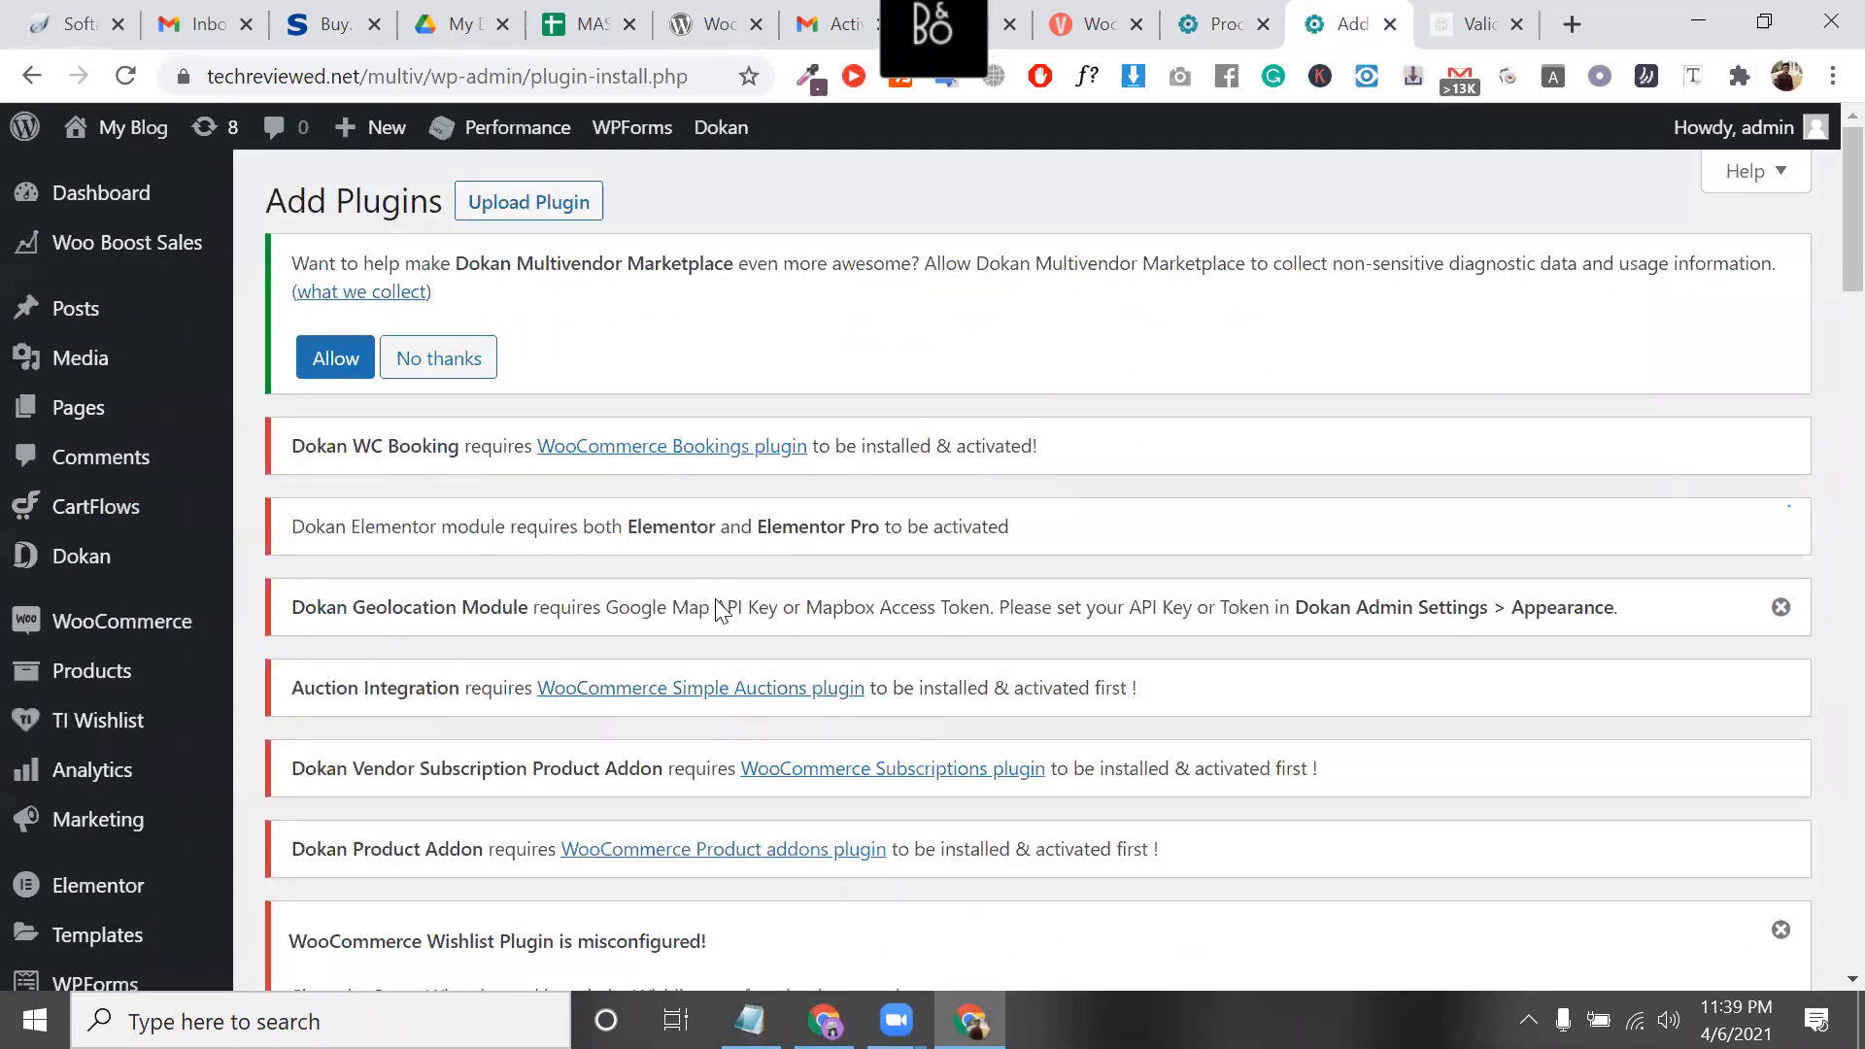
scroll(721, 610, down, 15)
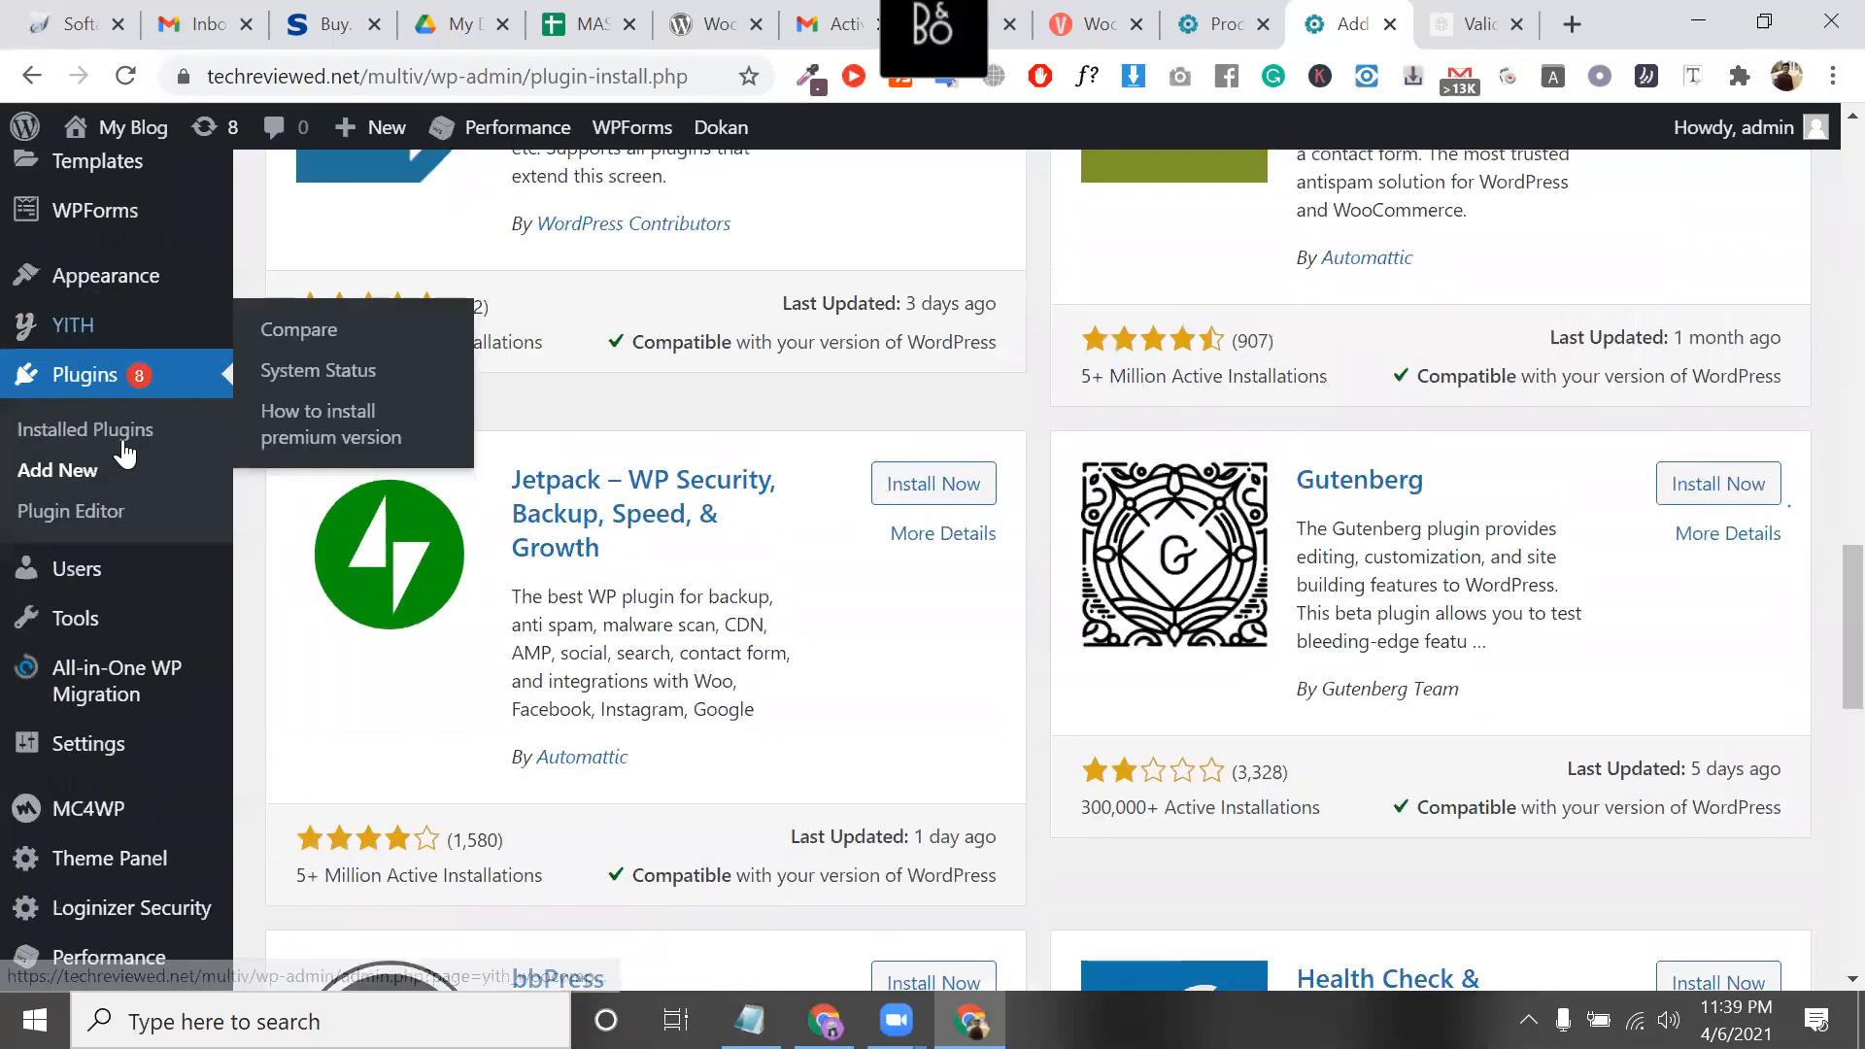
click(125, 430)
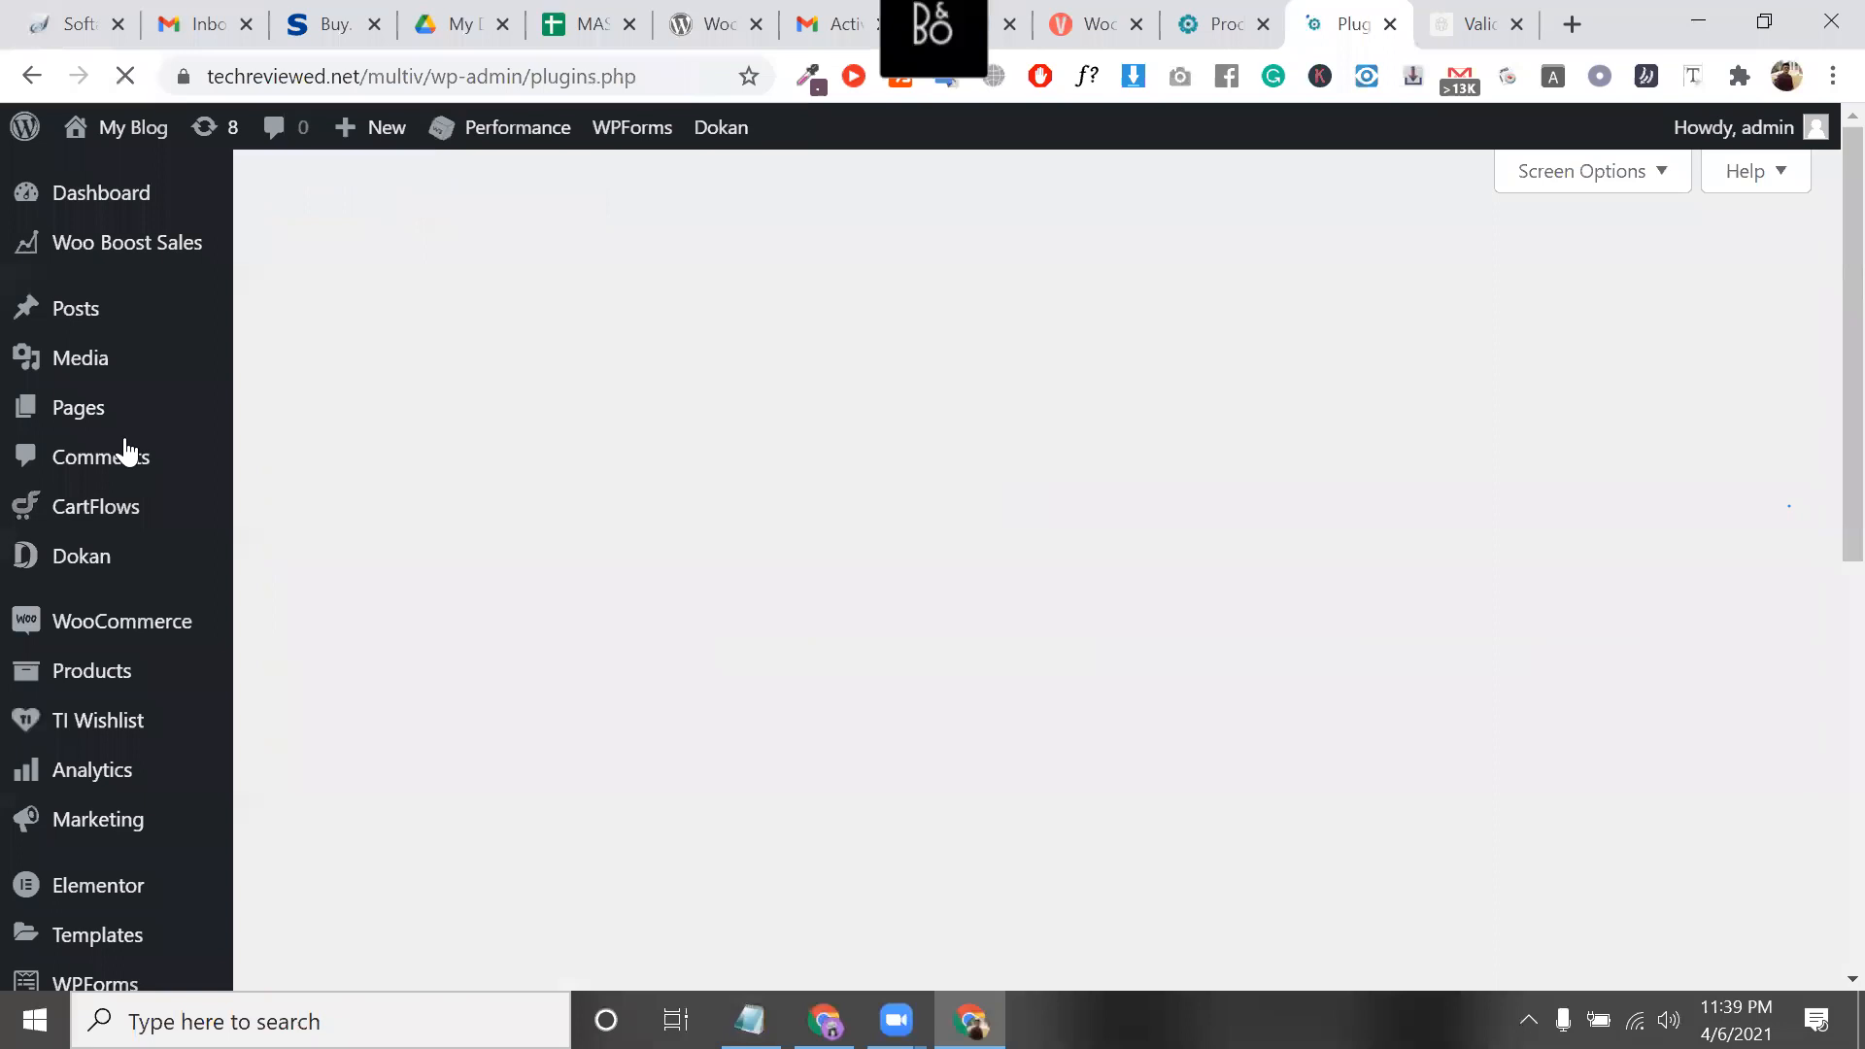
scroll(637, 534, down, 7)
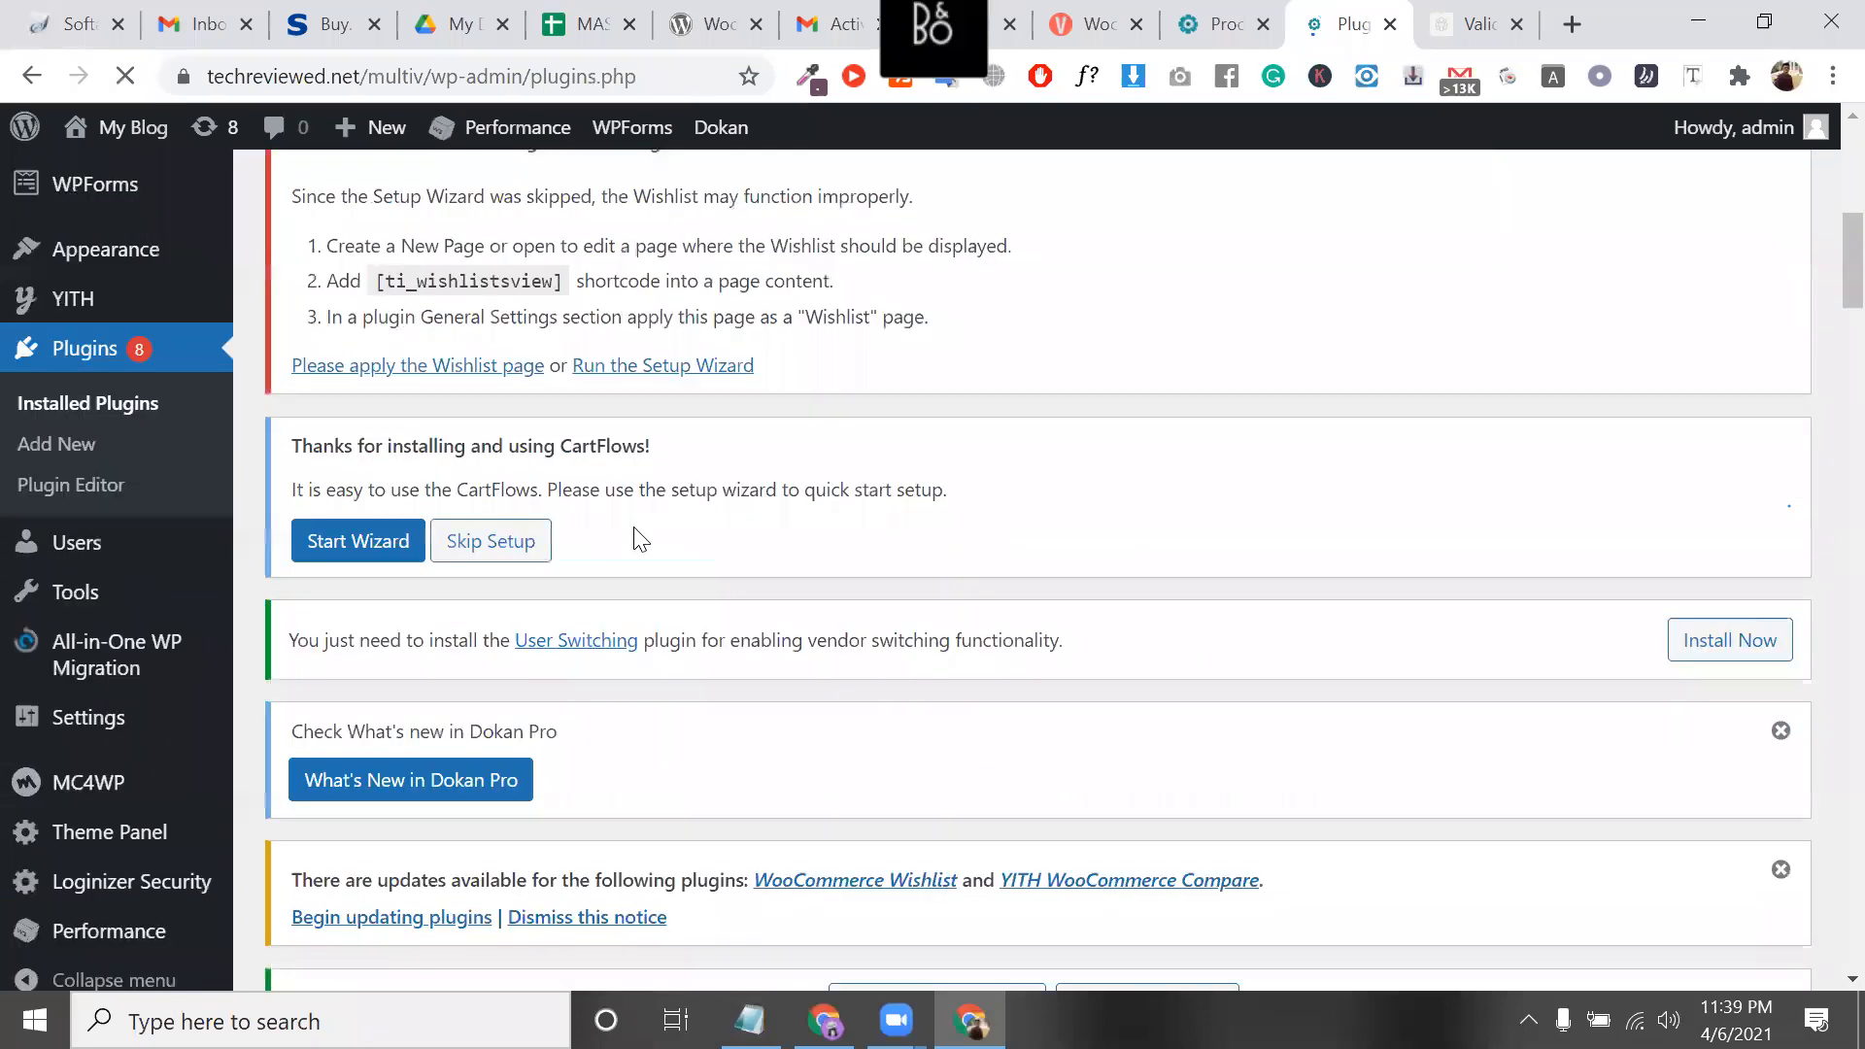
scroll(637, 539, down, 20)
scroll(450, 320, up, 1)
click(456, 331)
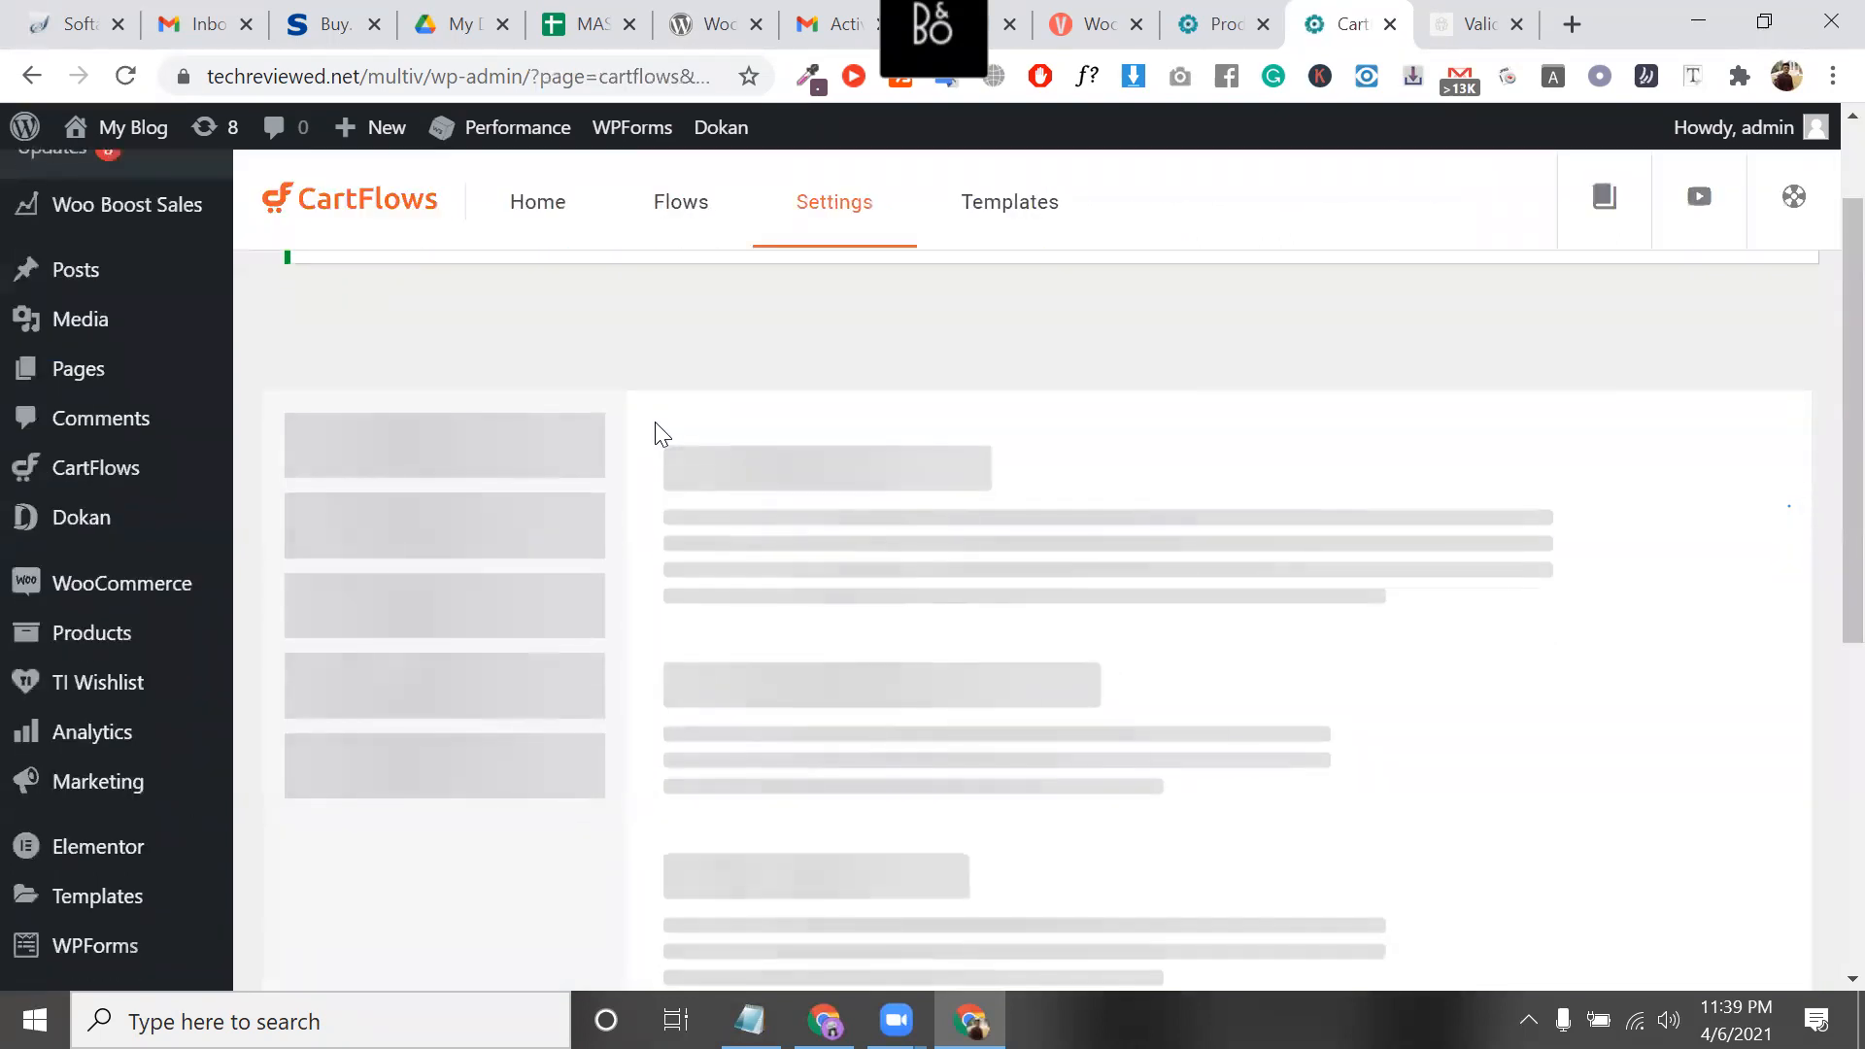
Open the CartFlows flows list, view the templates offered for a new flow, and return to the list
click(668, 199)
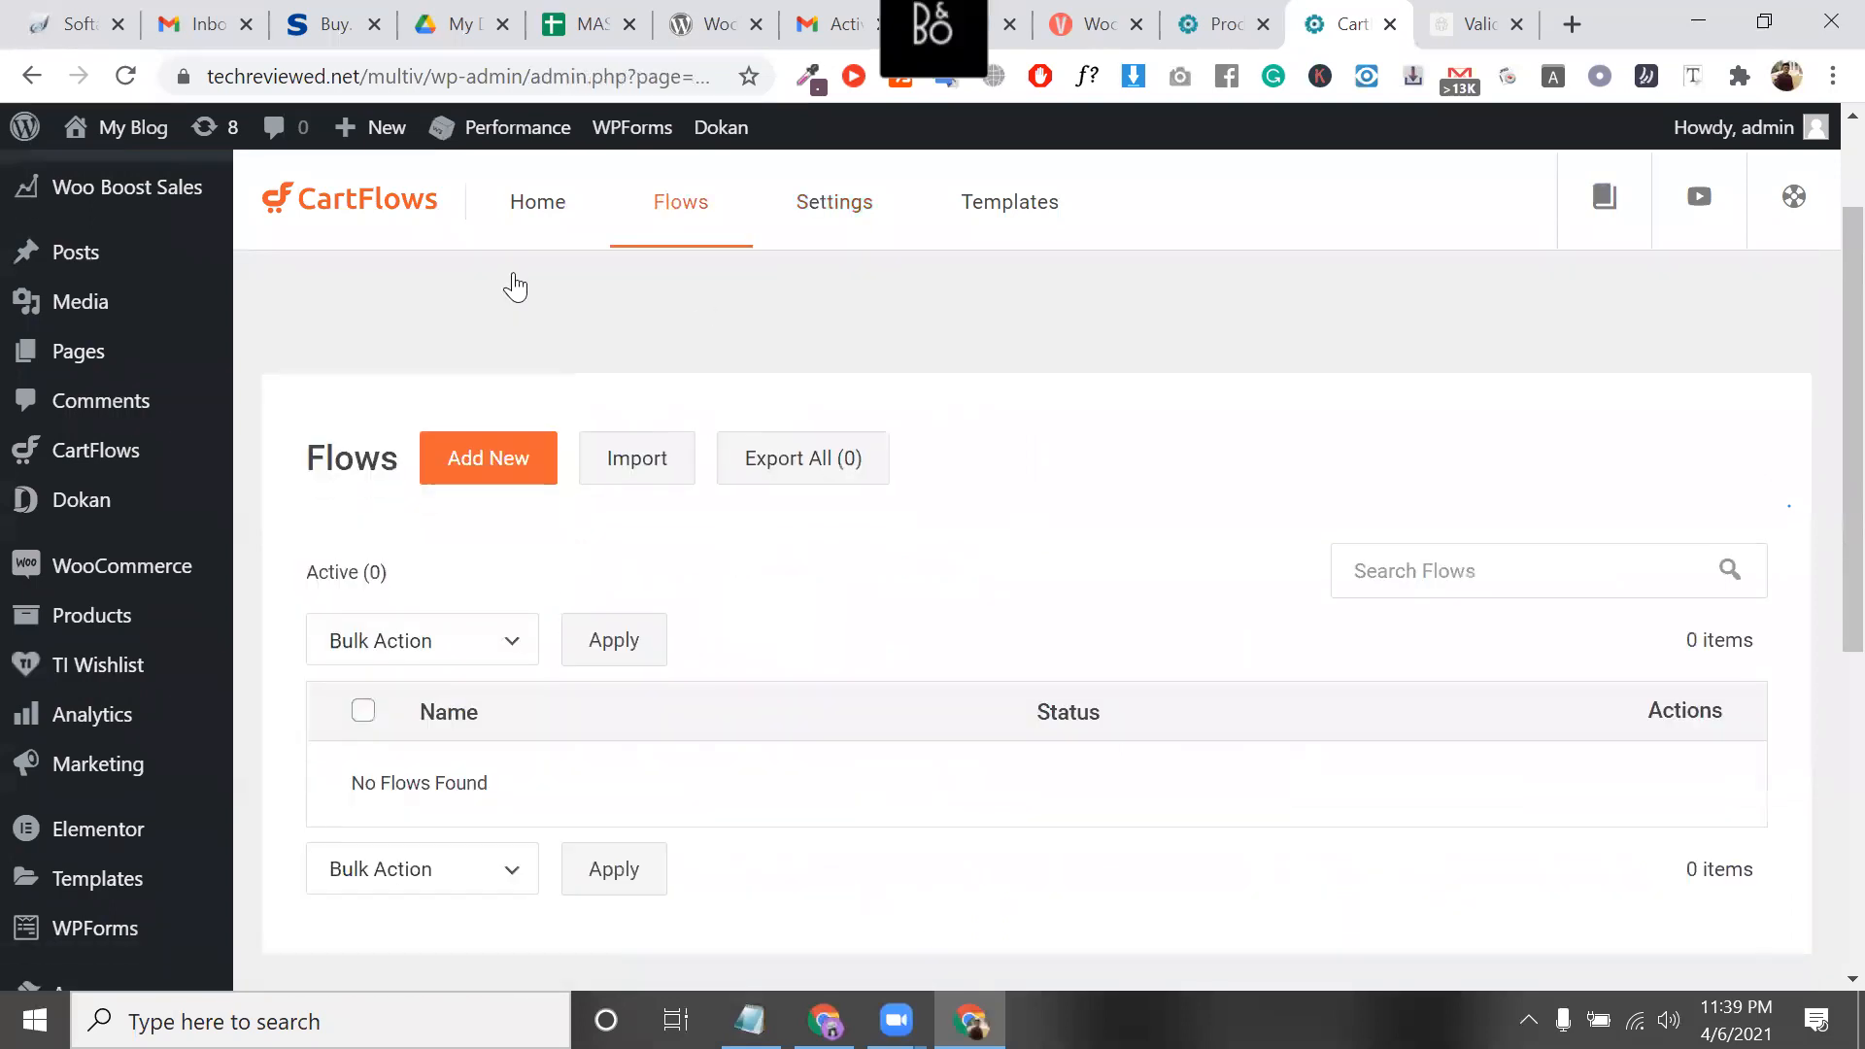
scroll(515, 287, down, 2)
click(509, 261)
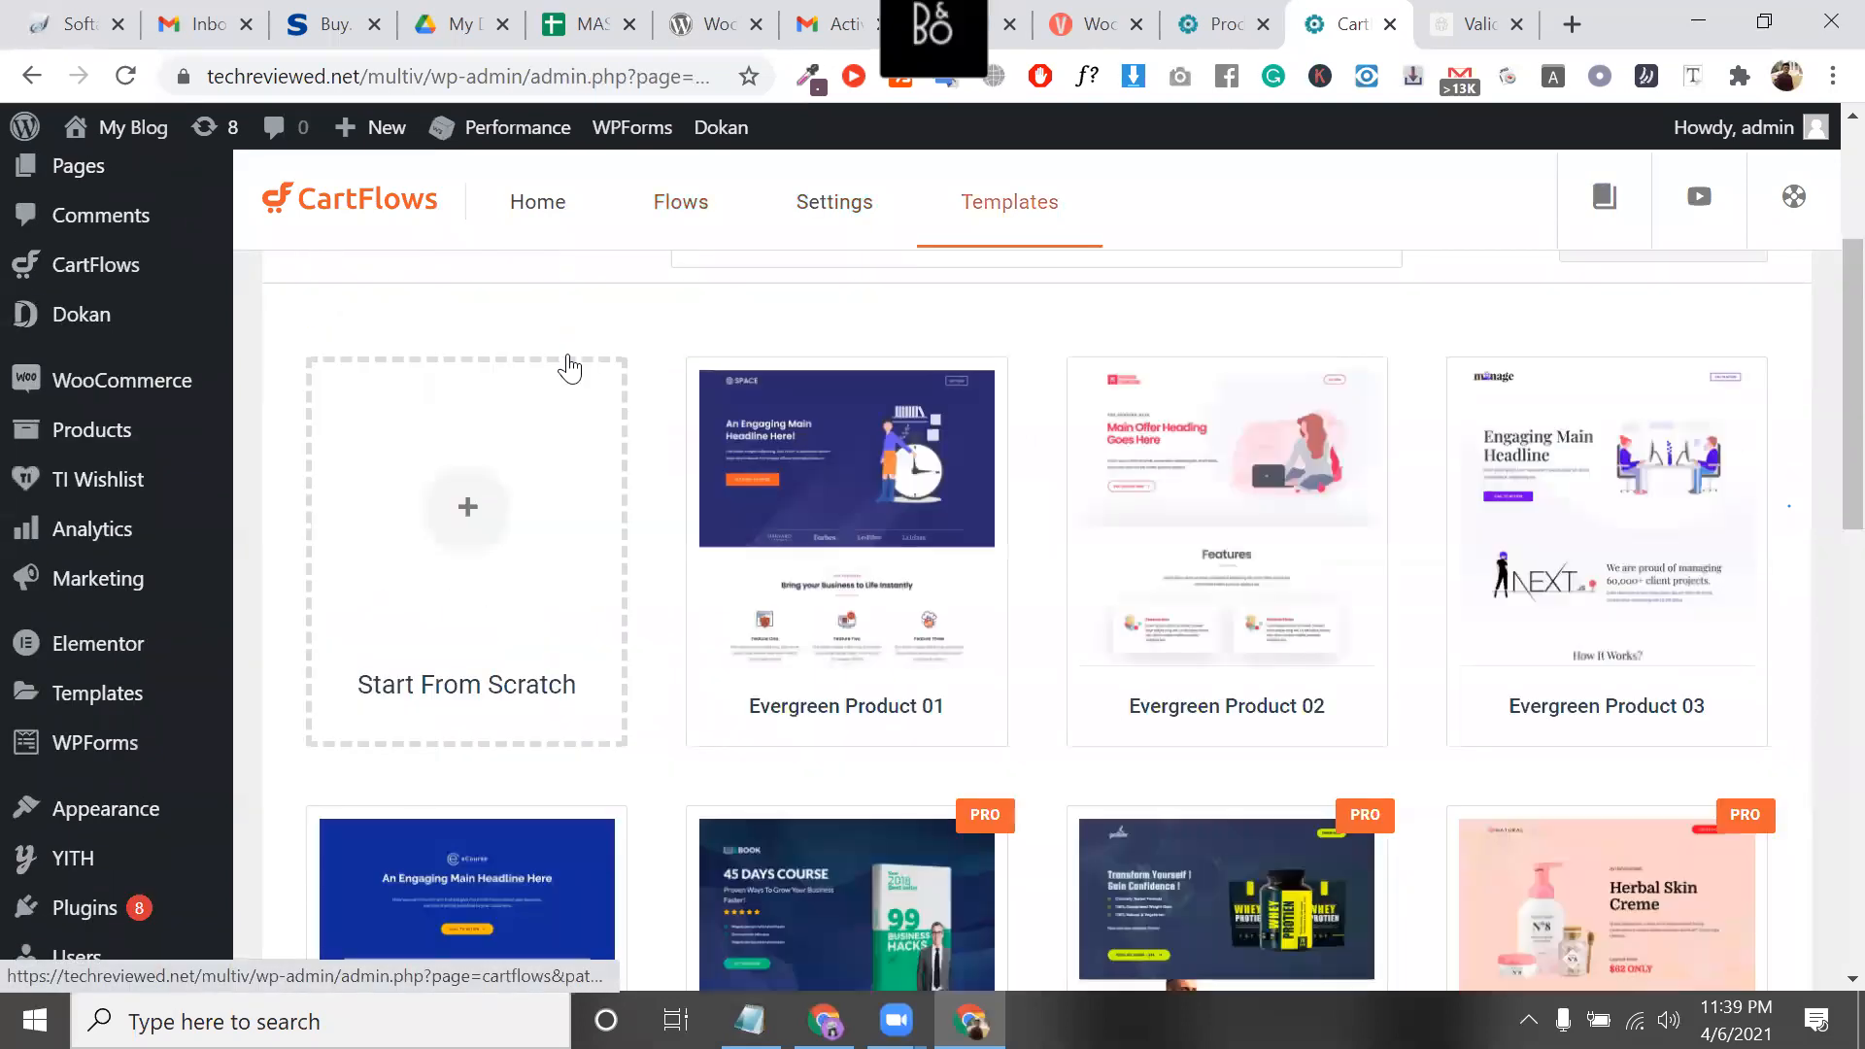
scroll(1065, 520, up, 4)
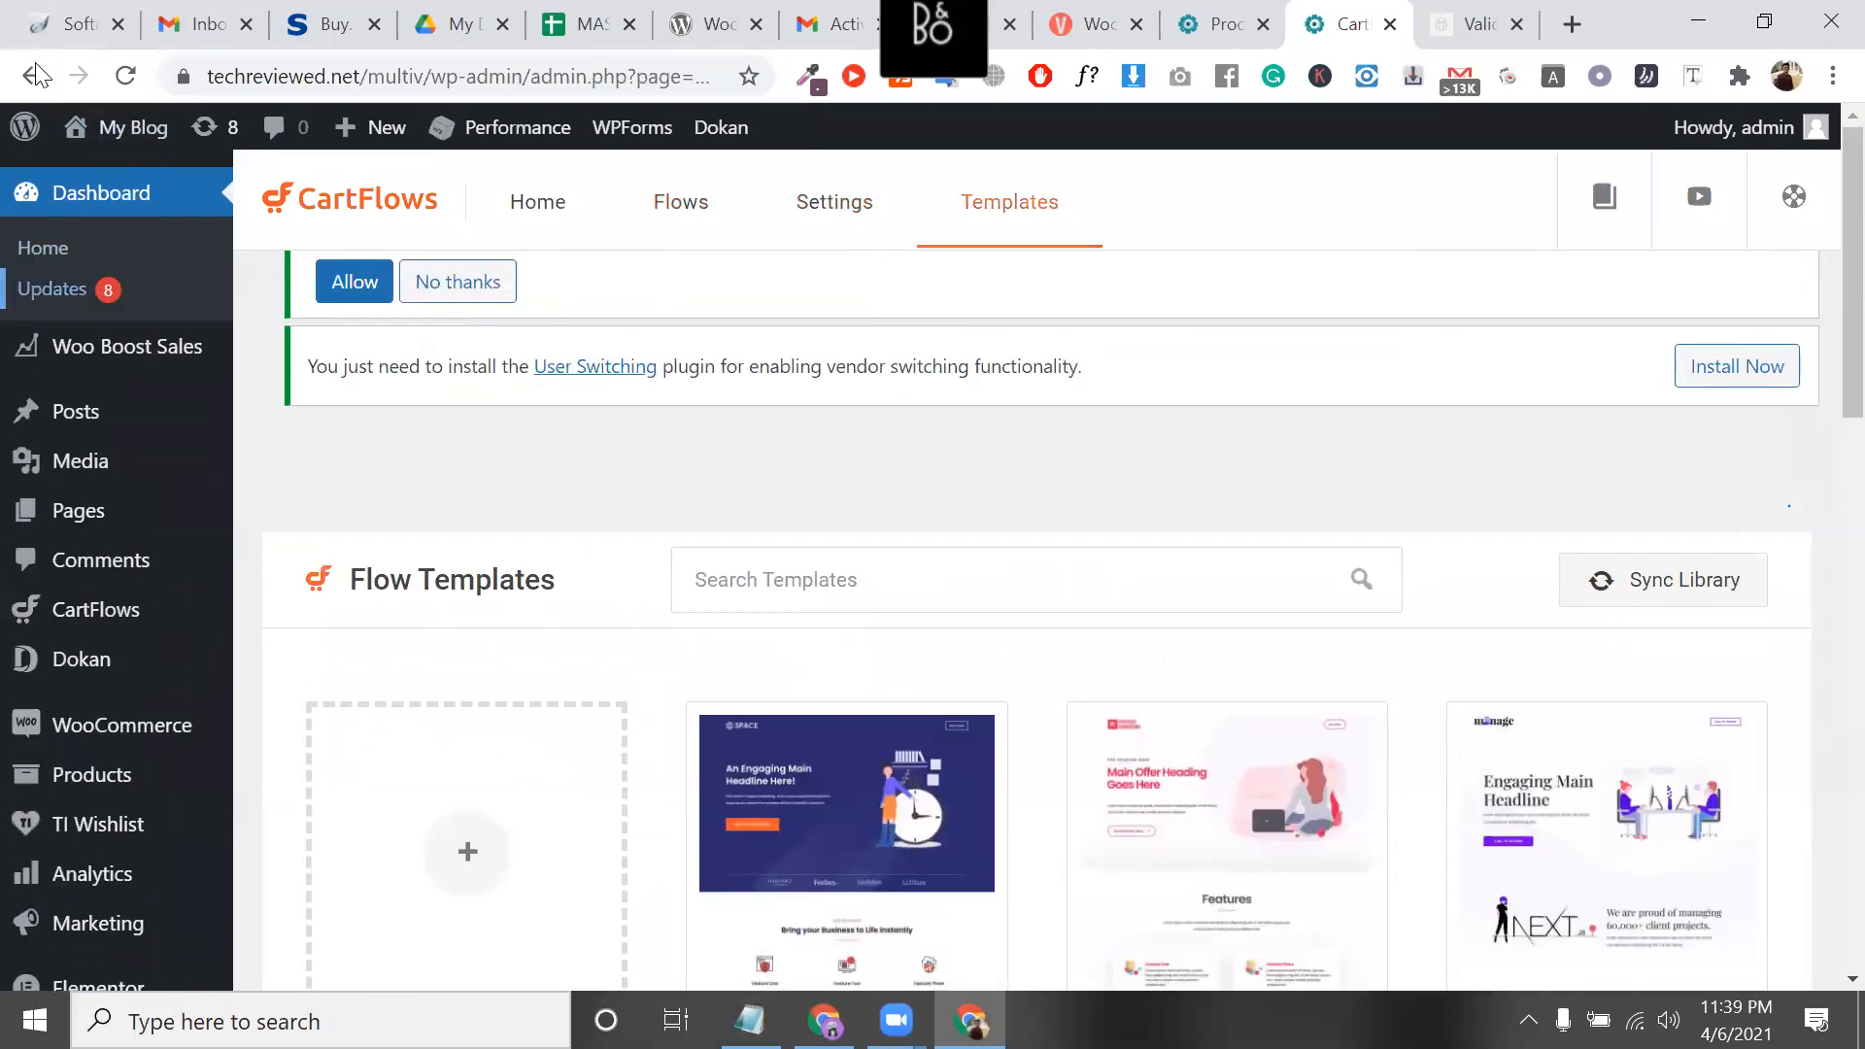
key(alt+Left)
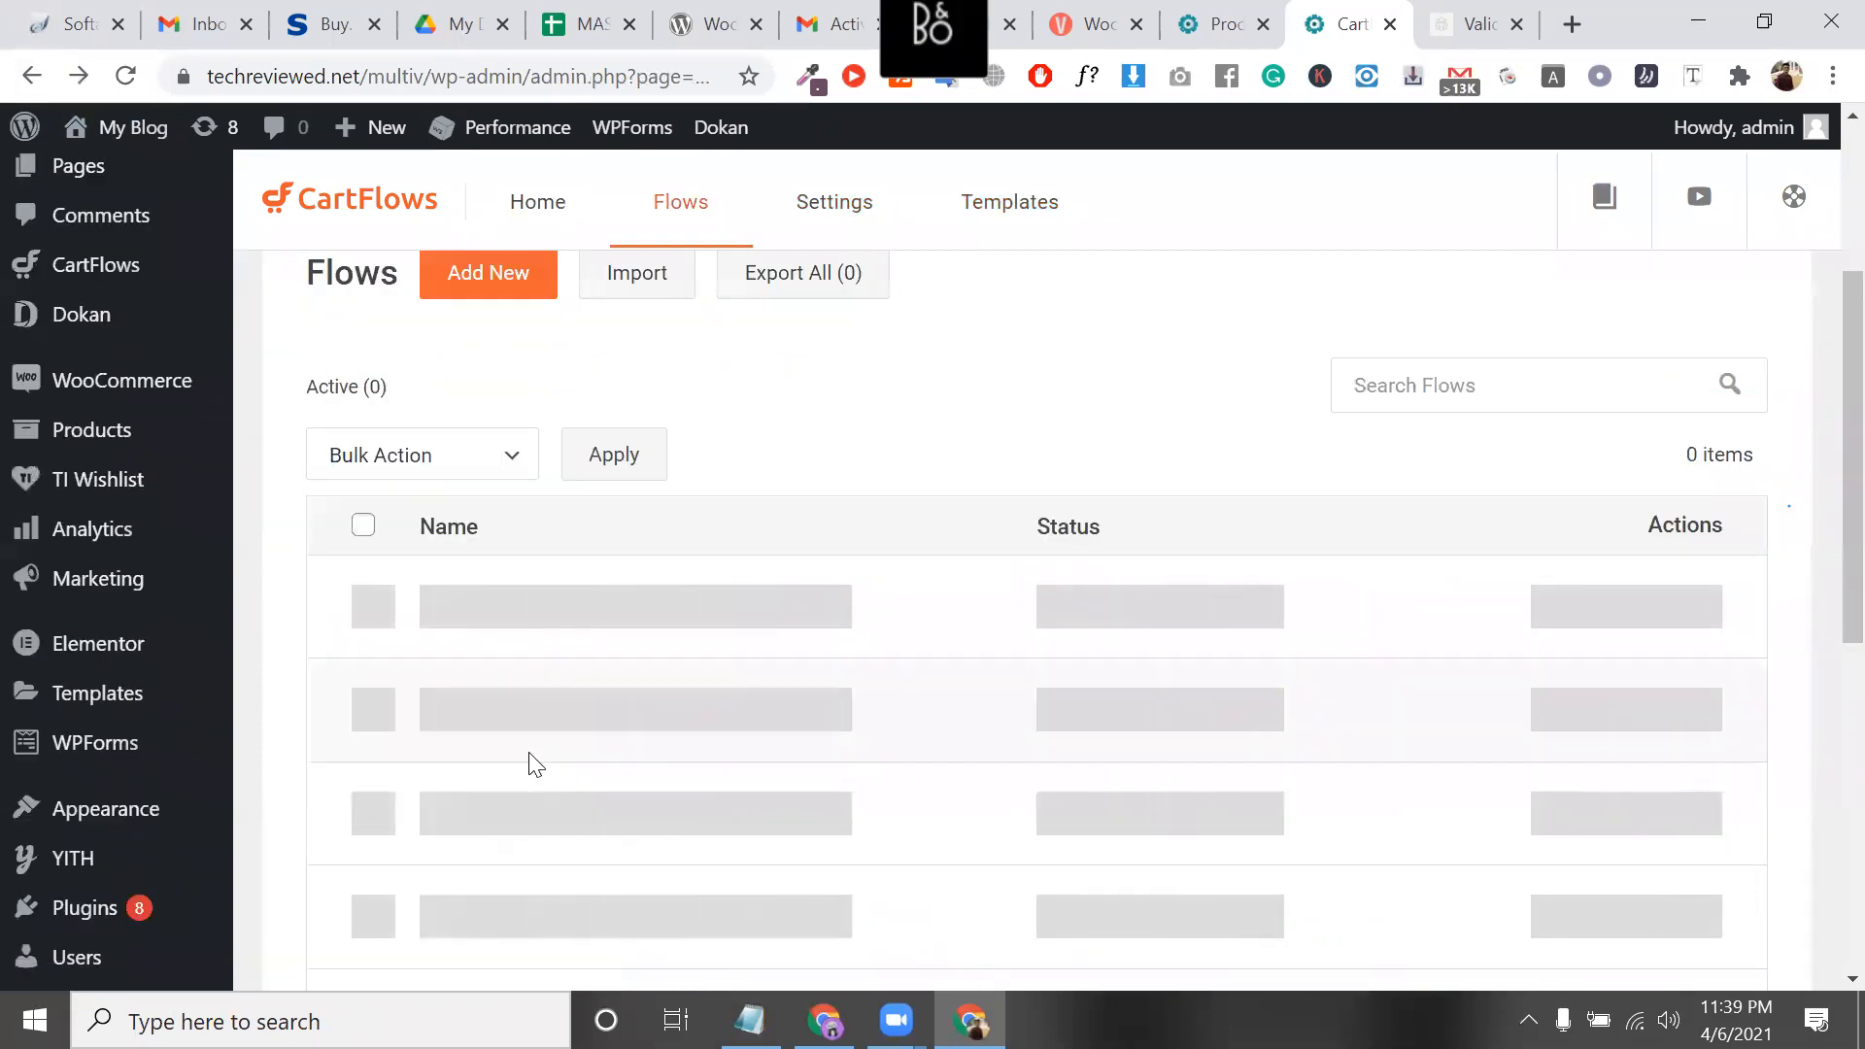
Examine the option to import flows from a JSON file, including its file chooser, and close it without importing
click(679, 283)
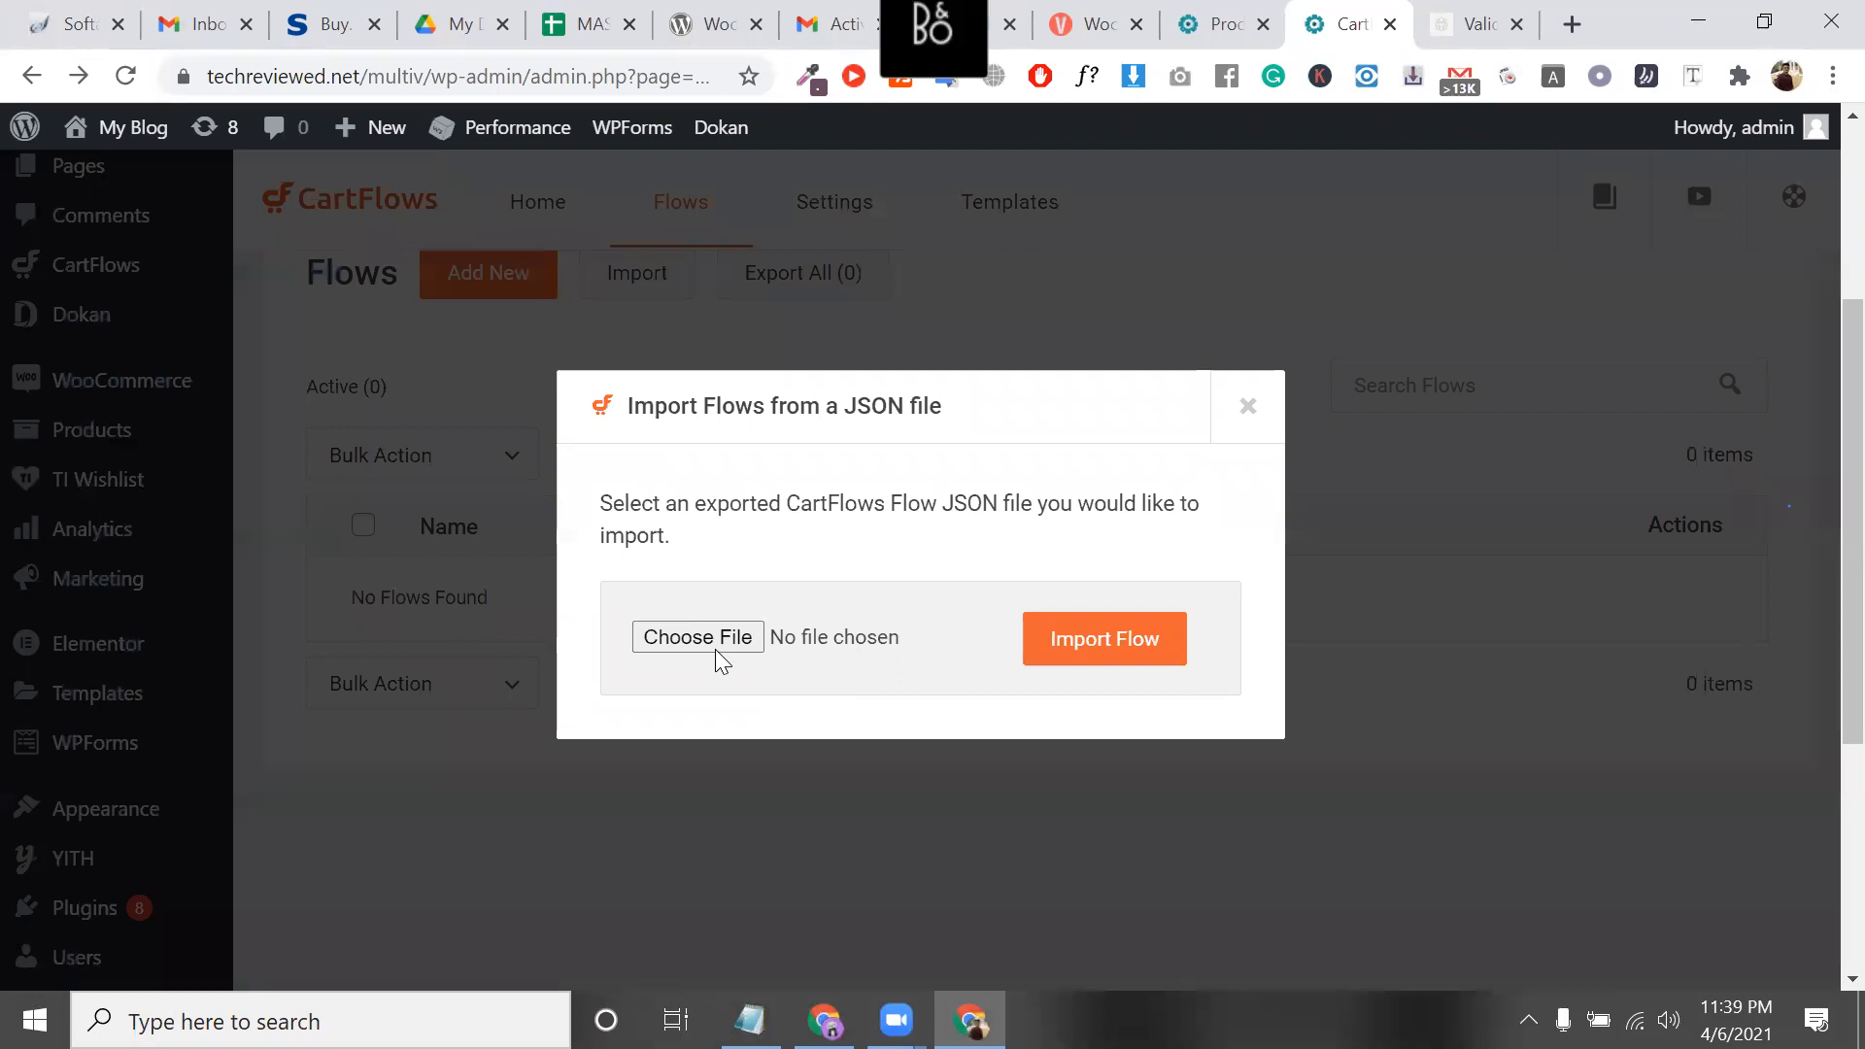
click(715, 649)
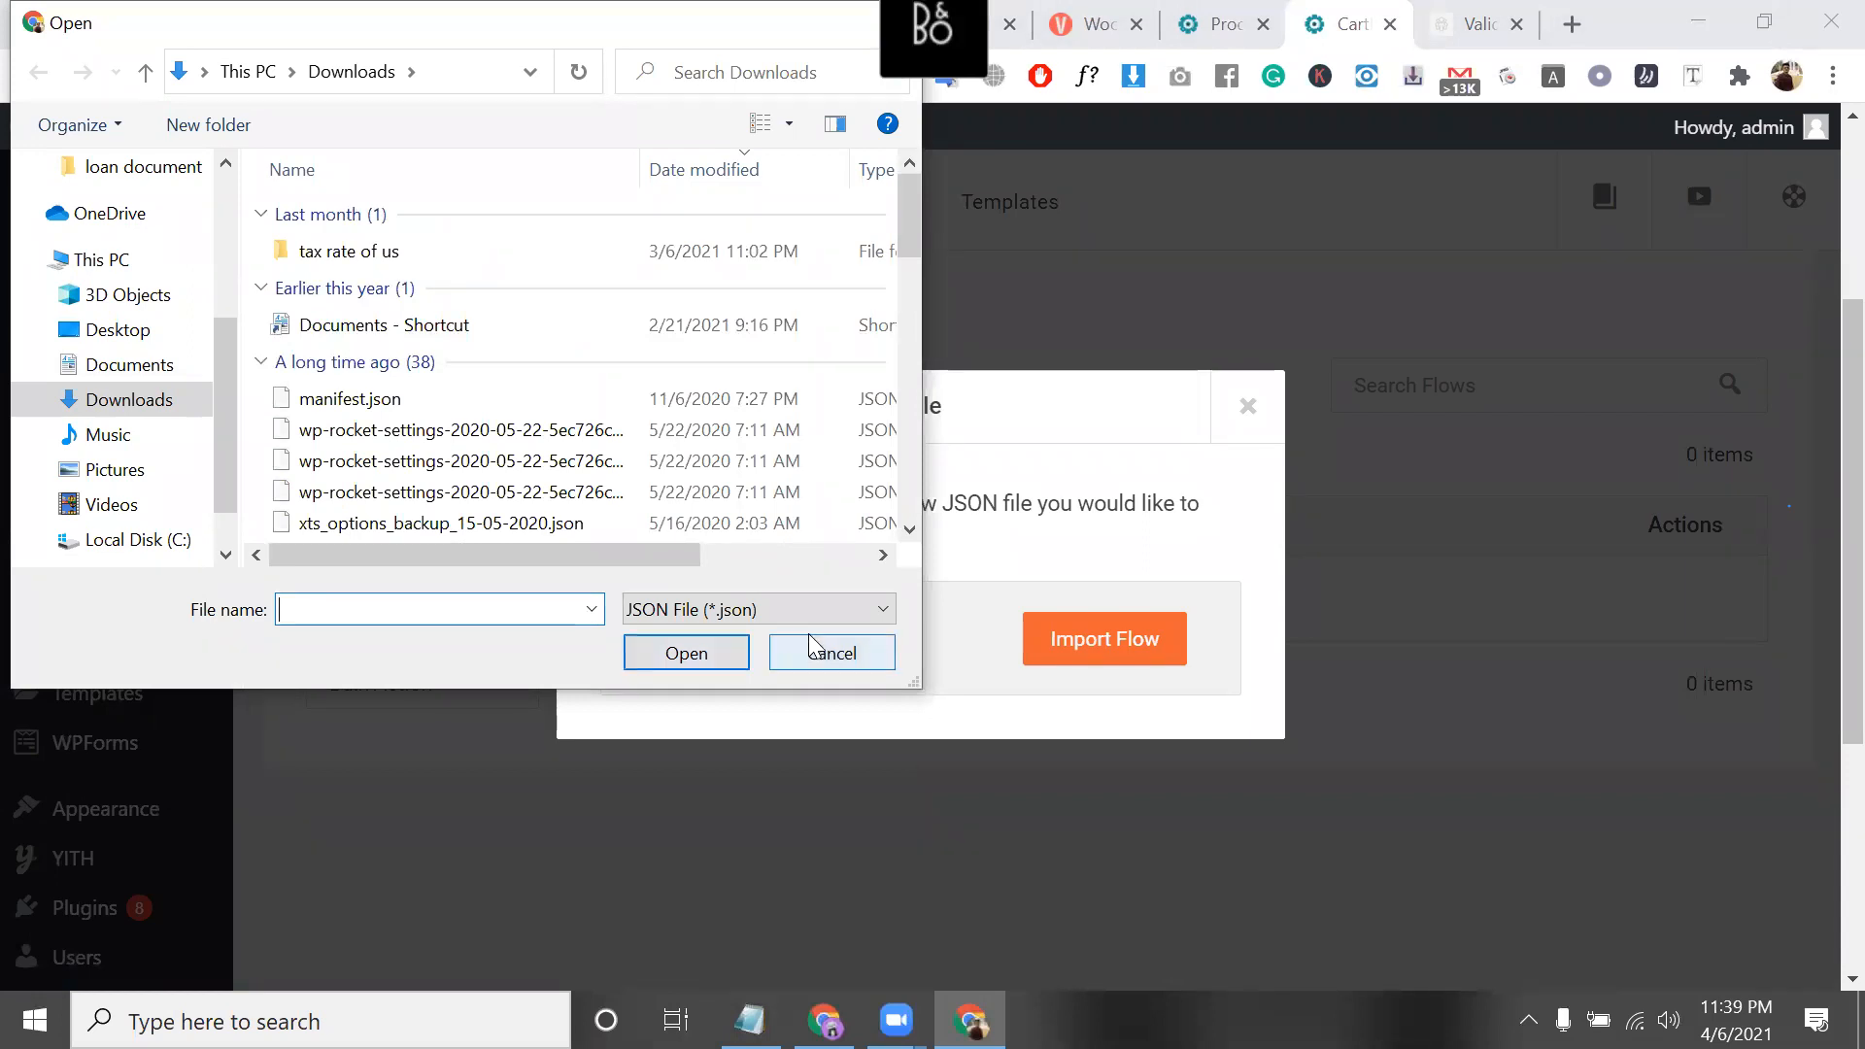
click(1249, 407)
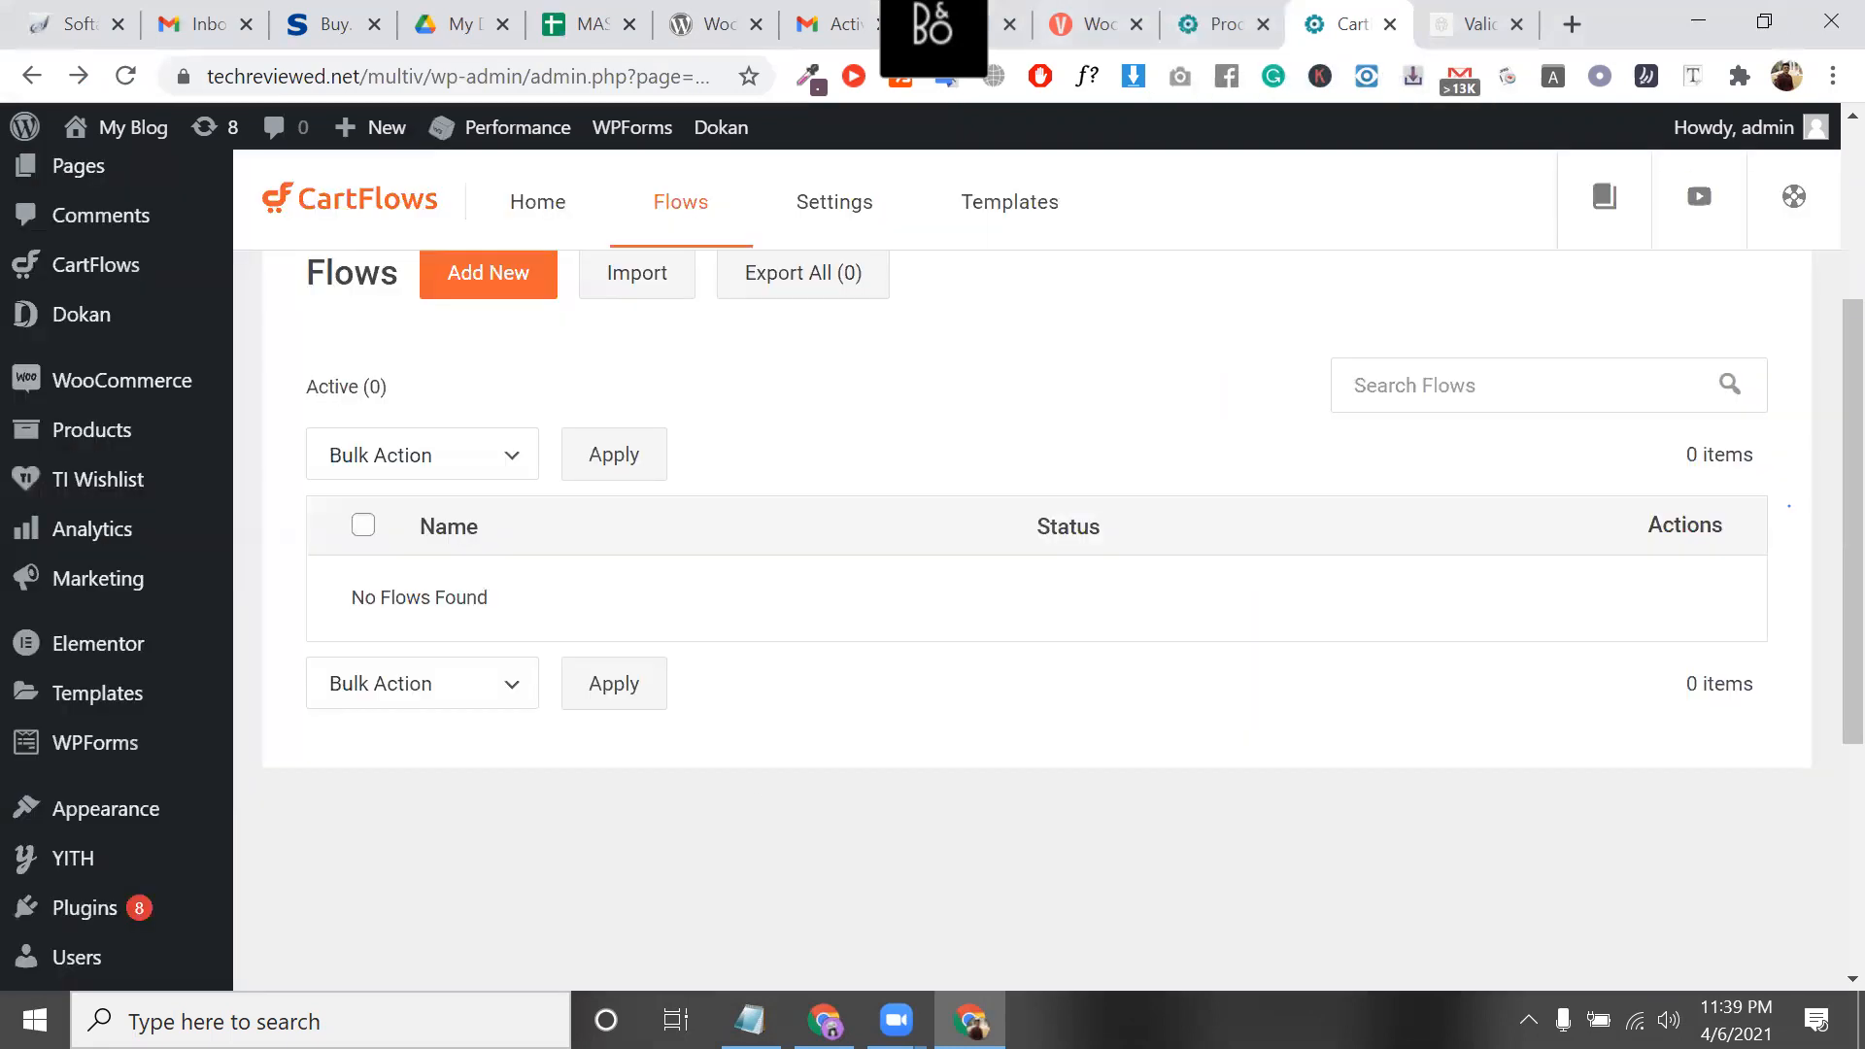
Switch to the Notepad notes and highlight the lines on Facebook for WooCommerce and Mailchimp for WordPress
click(749, 1020)
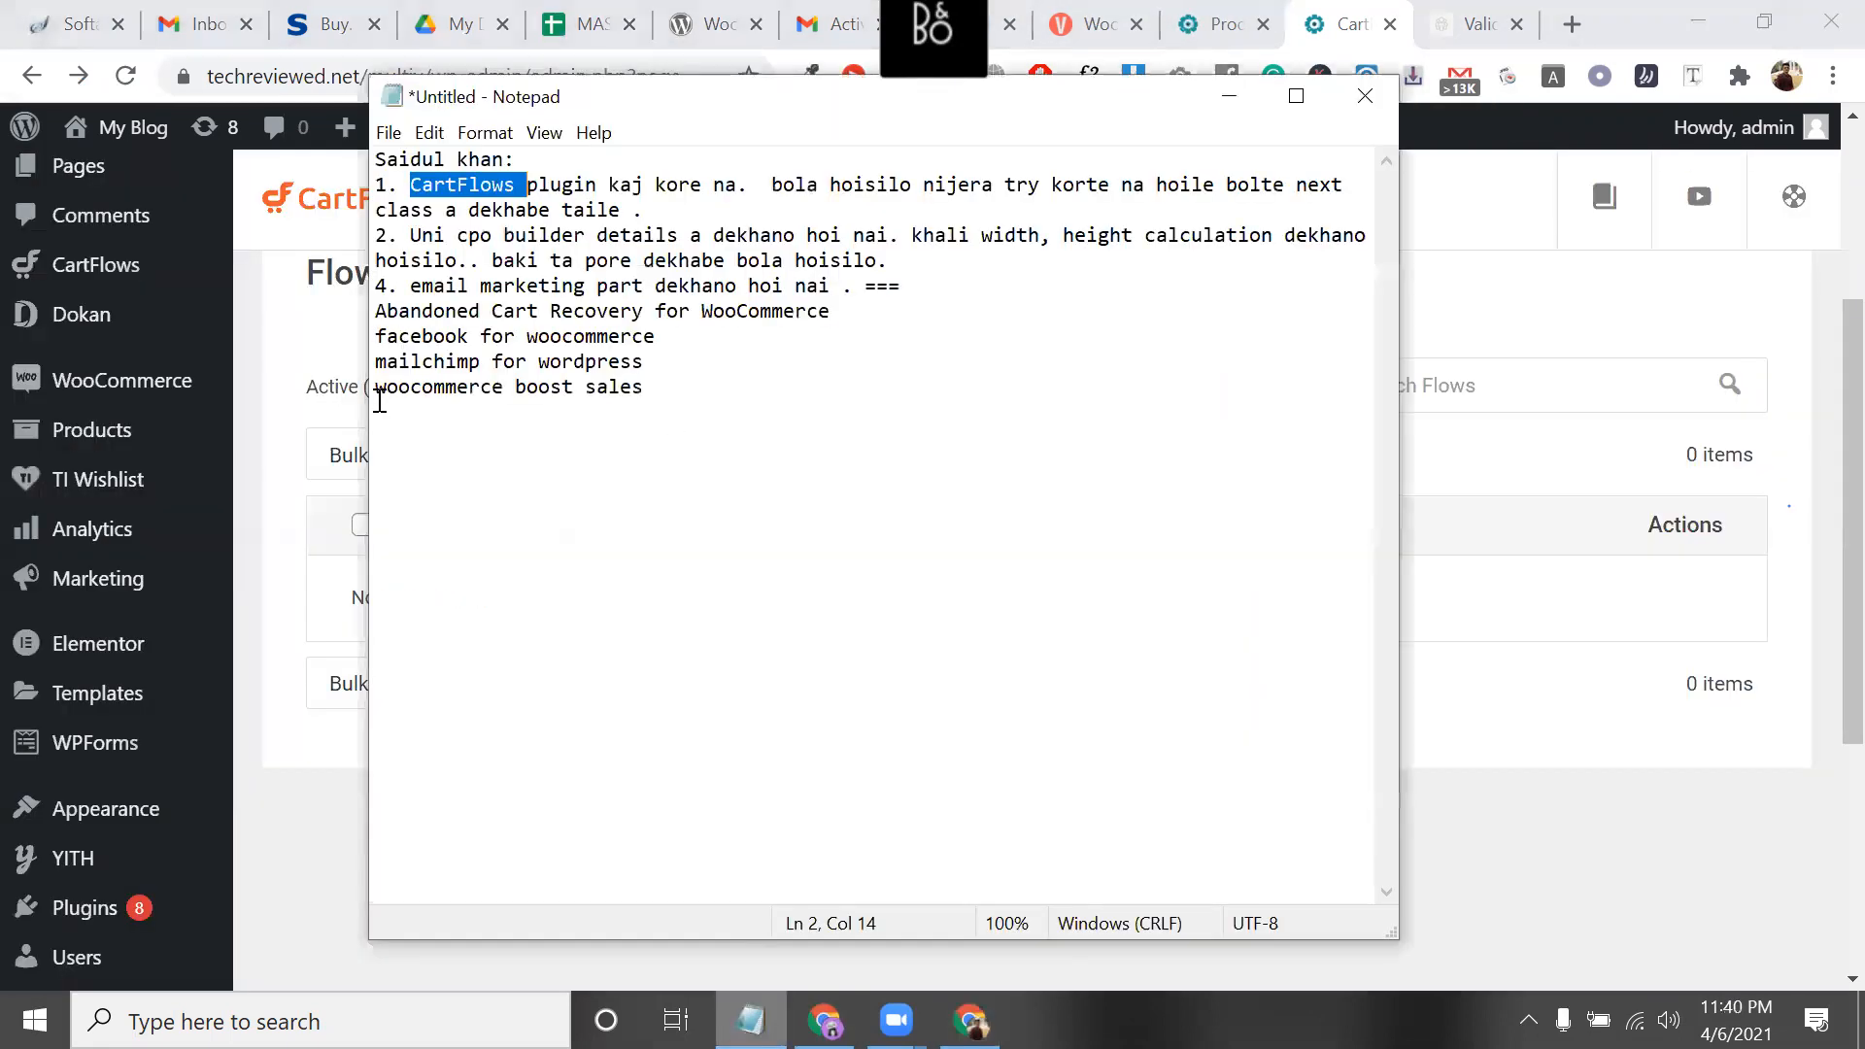
click(687, 403)
drag(657, 362, 408, 342)
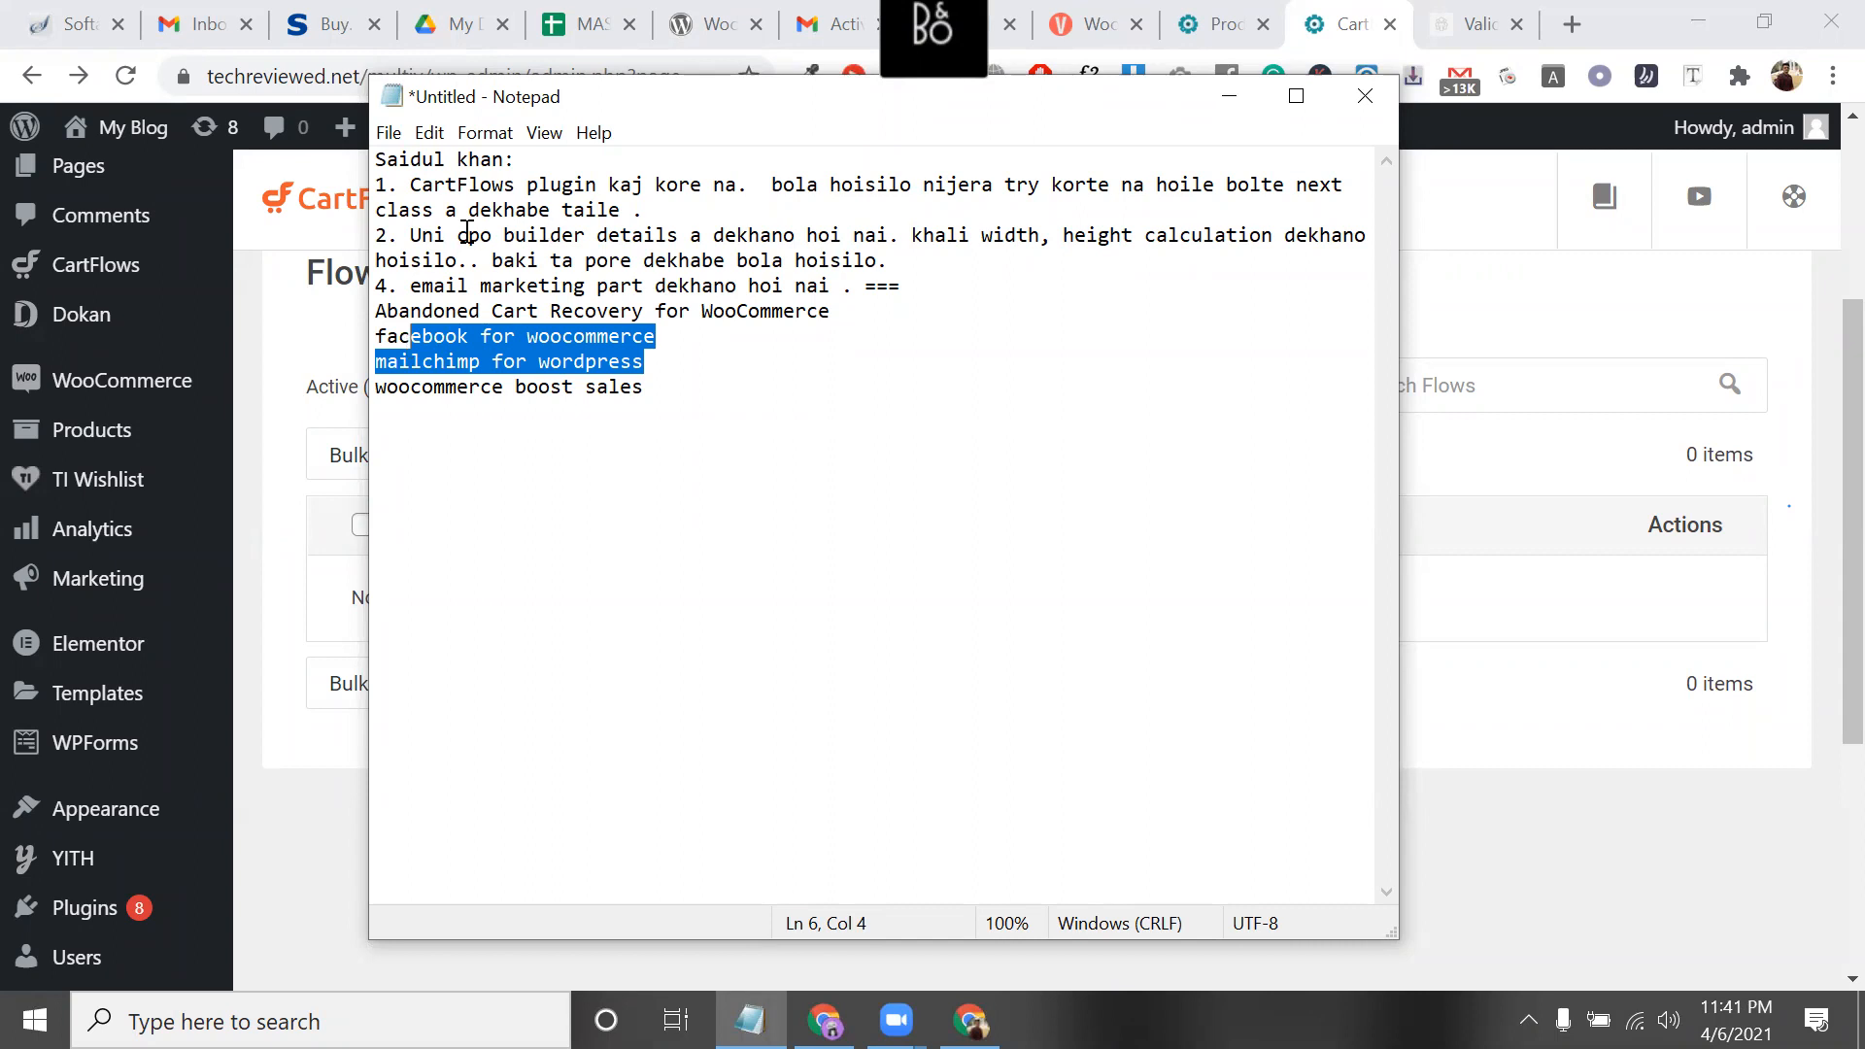
Highlight the CartFlows plugin item and the Facebook for WooCommerce line in the class notes for review
click(459, 235)
drag(447, 186, 622, 185)
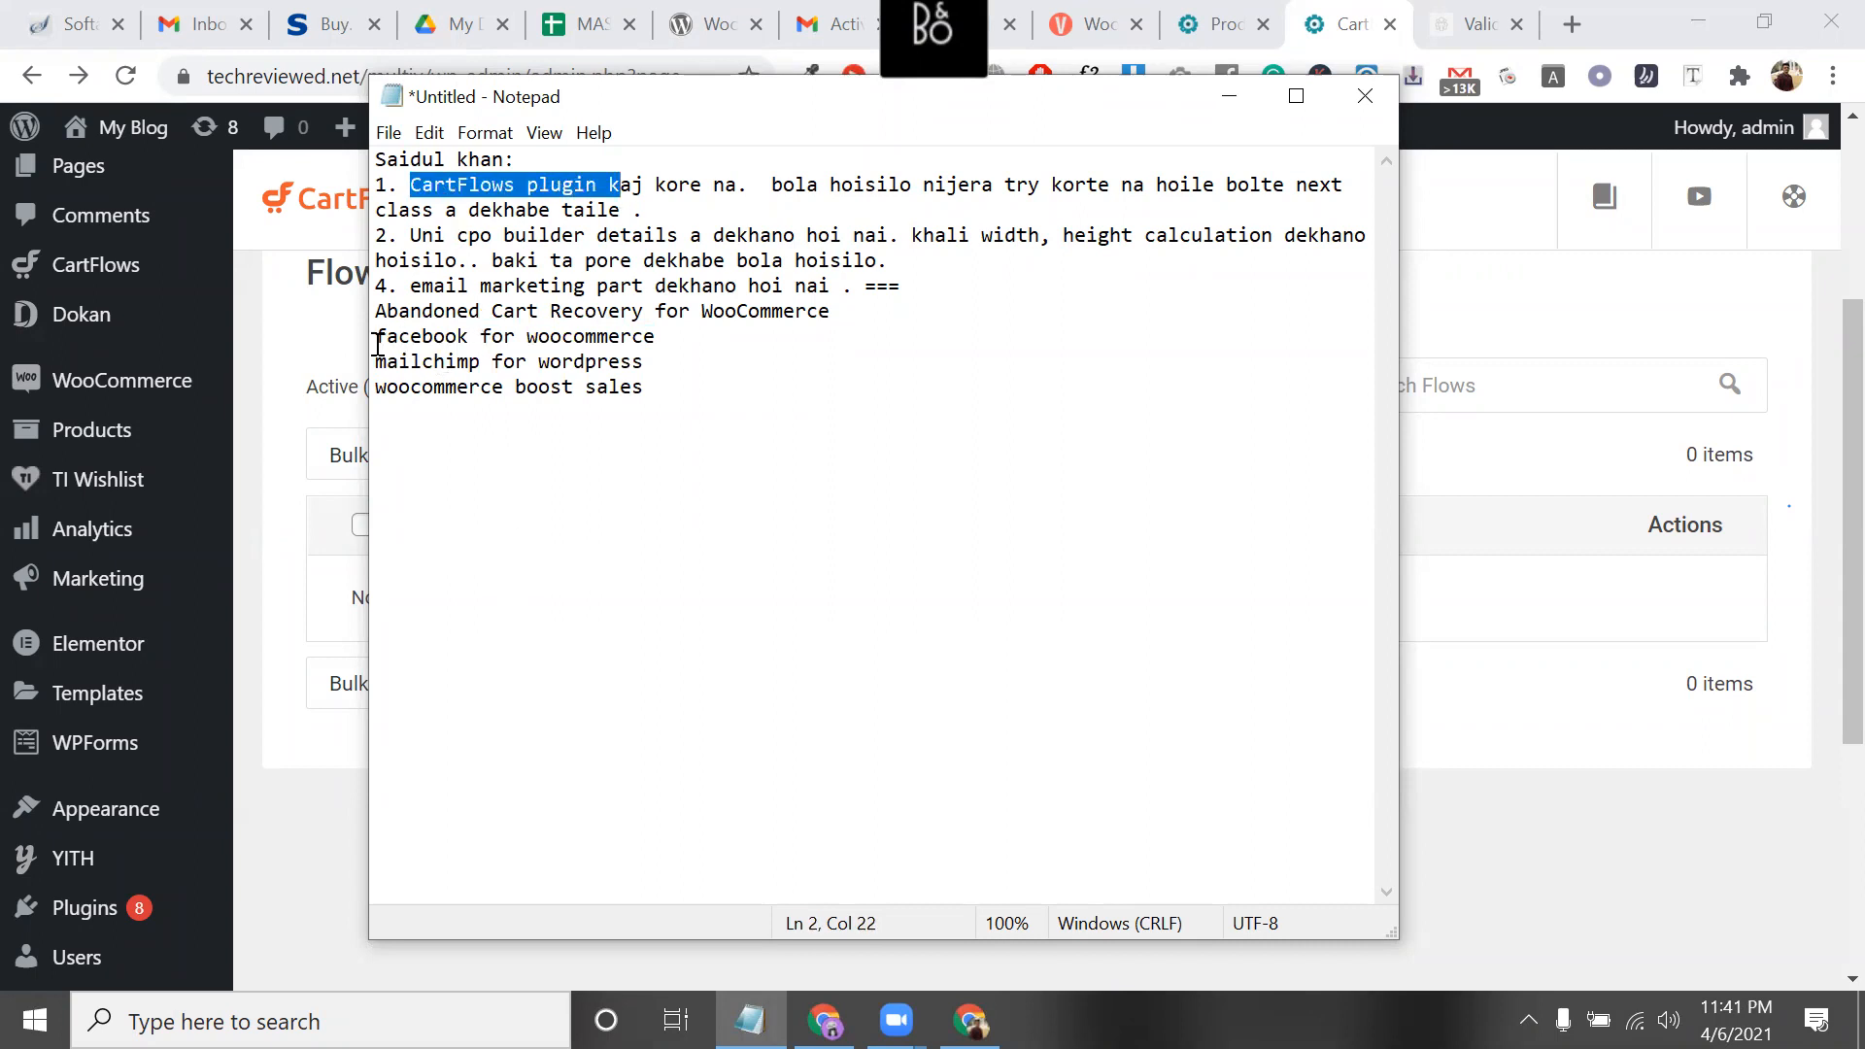
click(378, 342)
drag(378, 342, 550, 340)
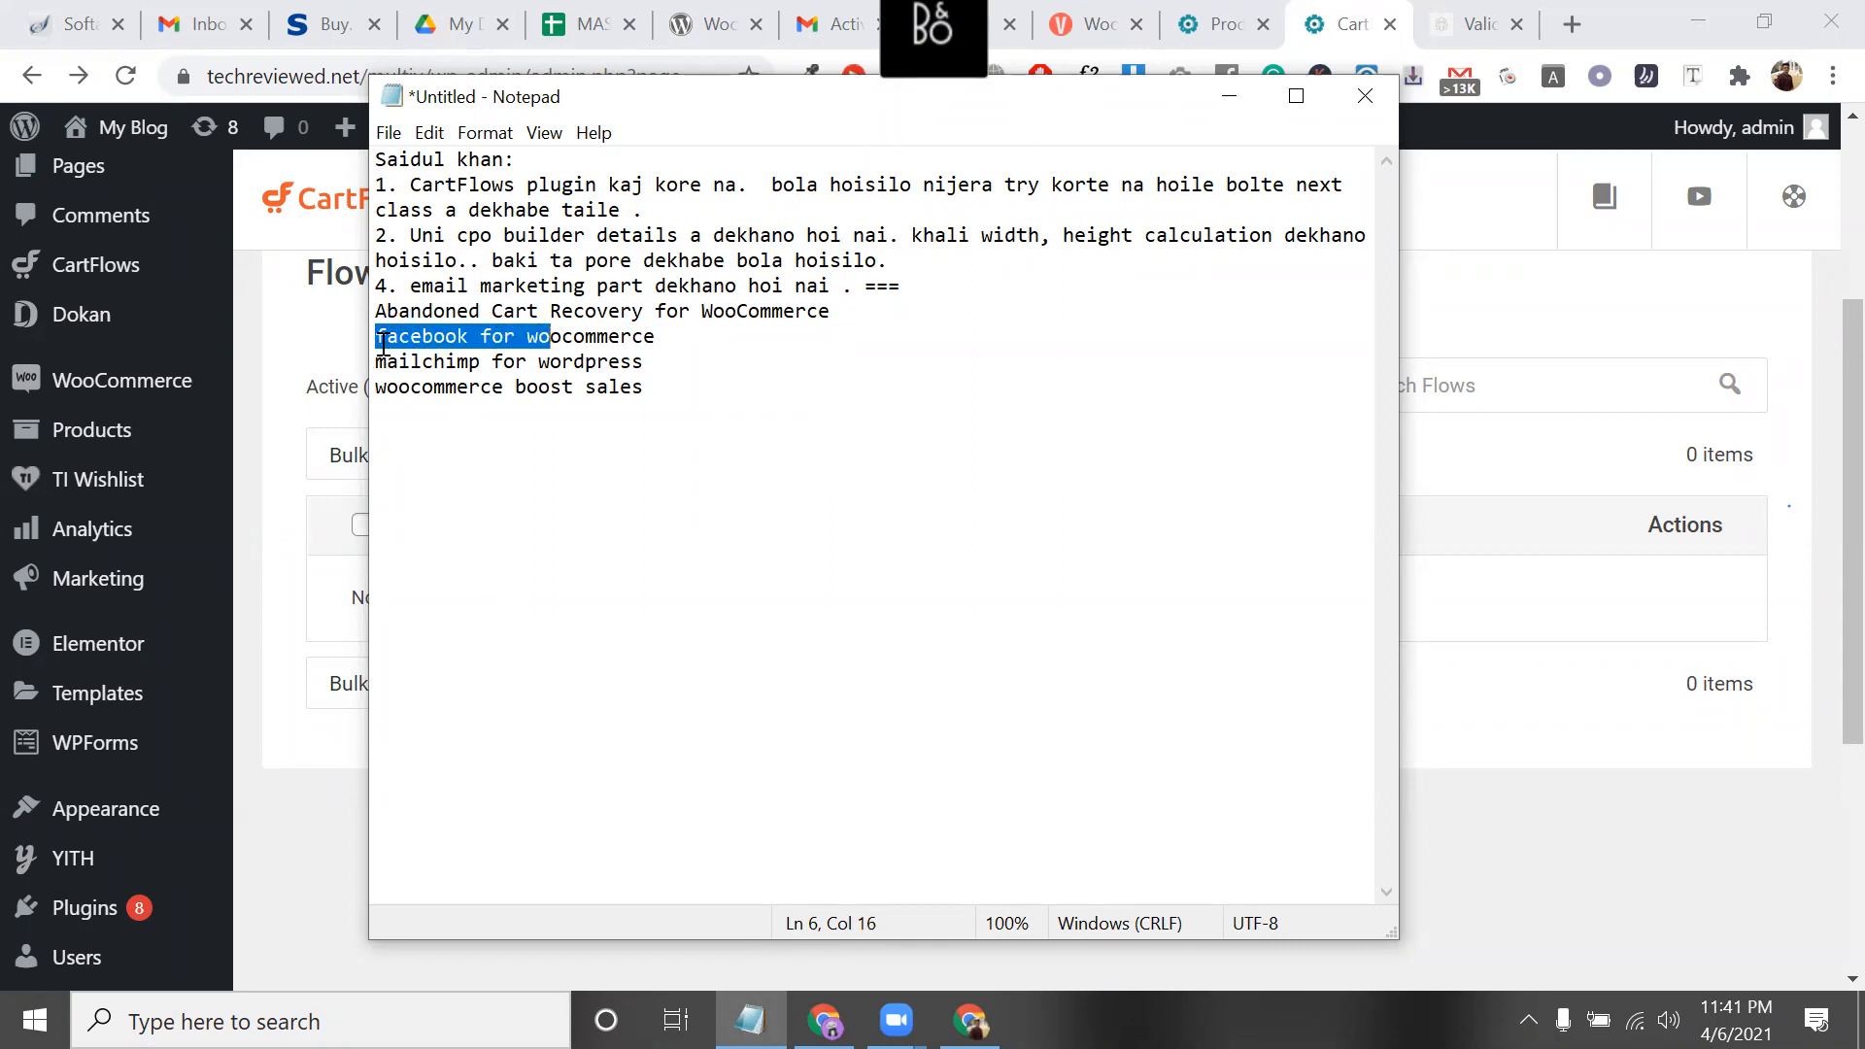
Start a separate list several blank lines below the notes with the line "cartflows premium template"
key(ctrl+End)
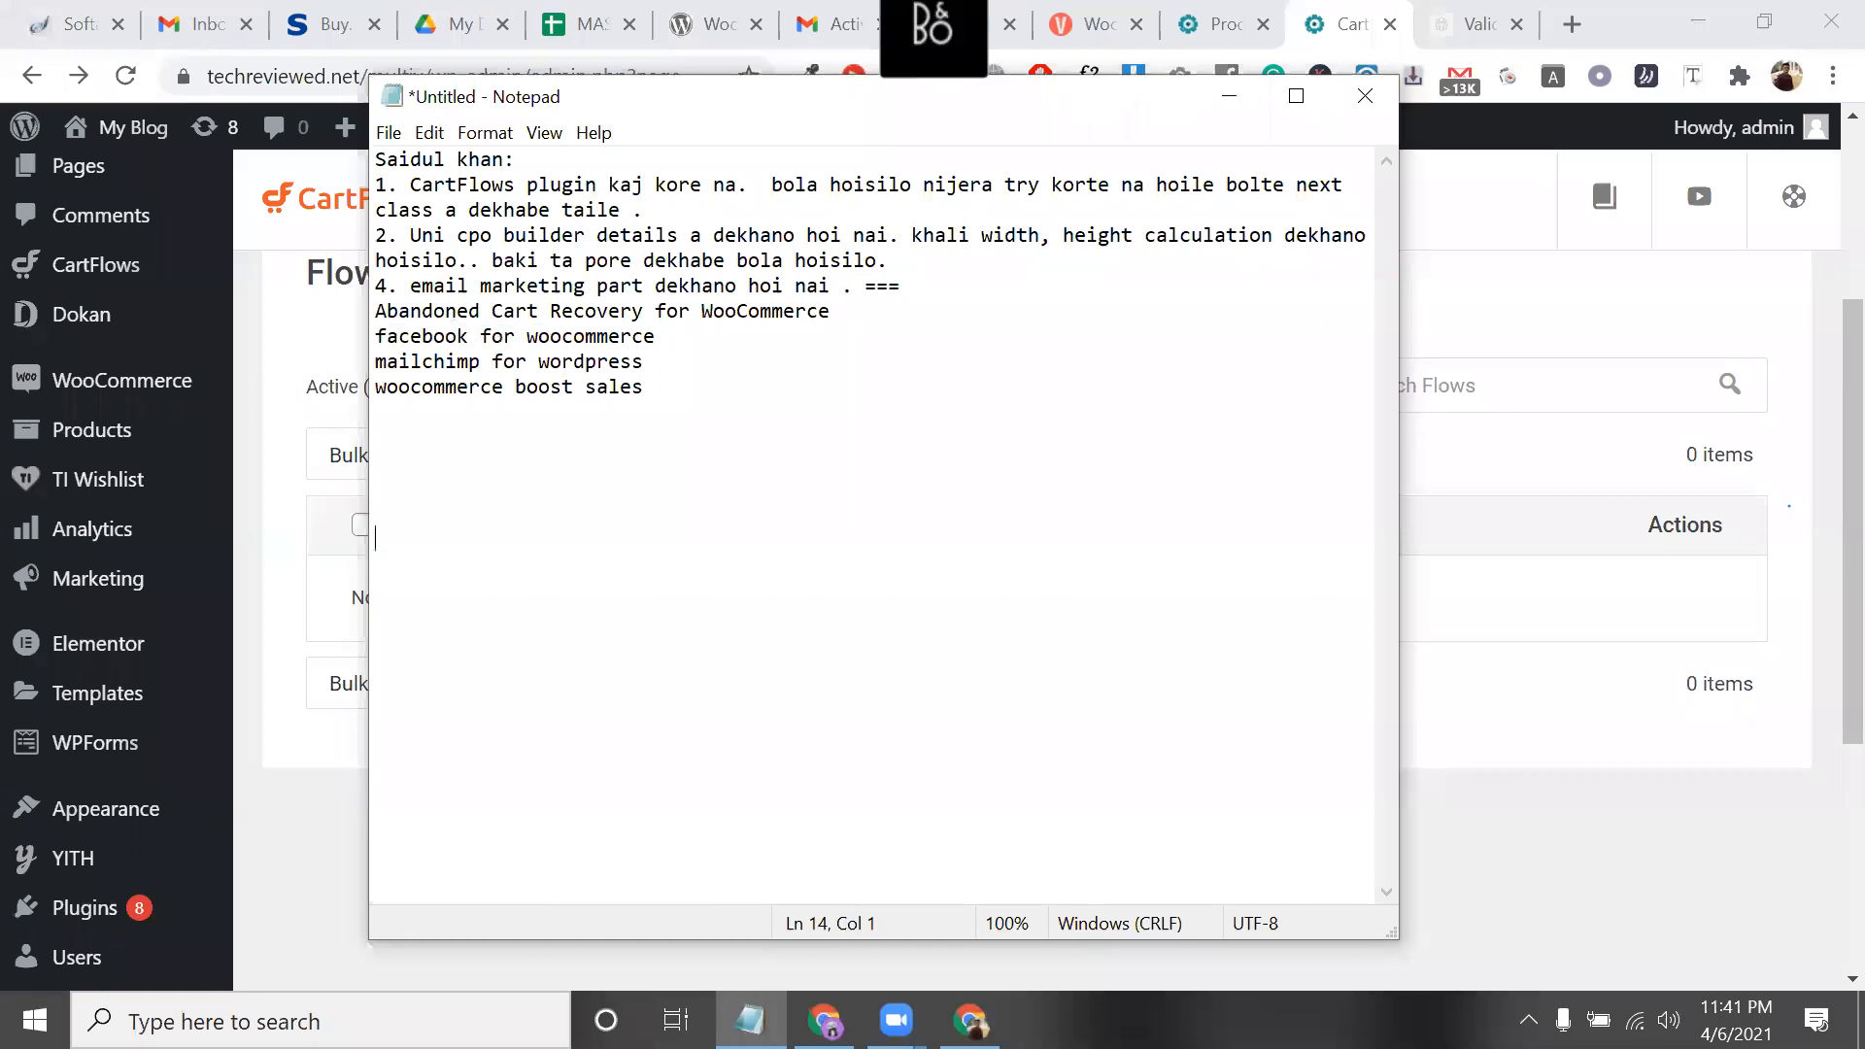
text(cartflows premiu)
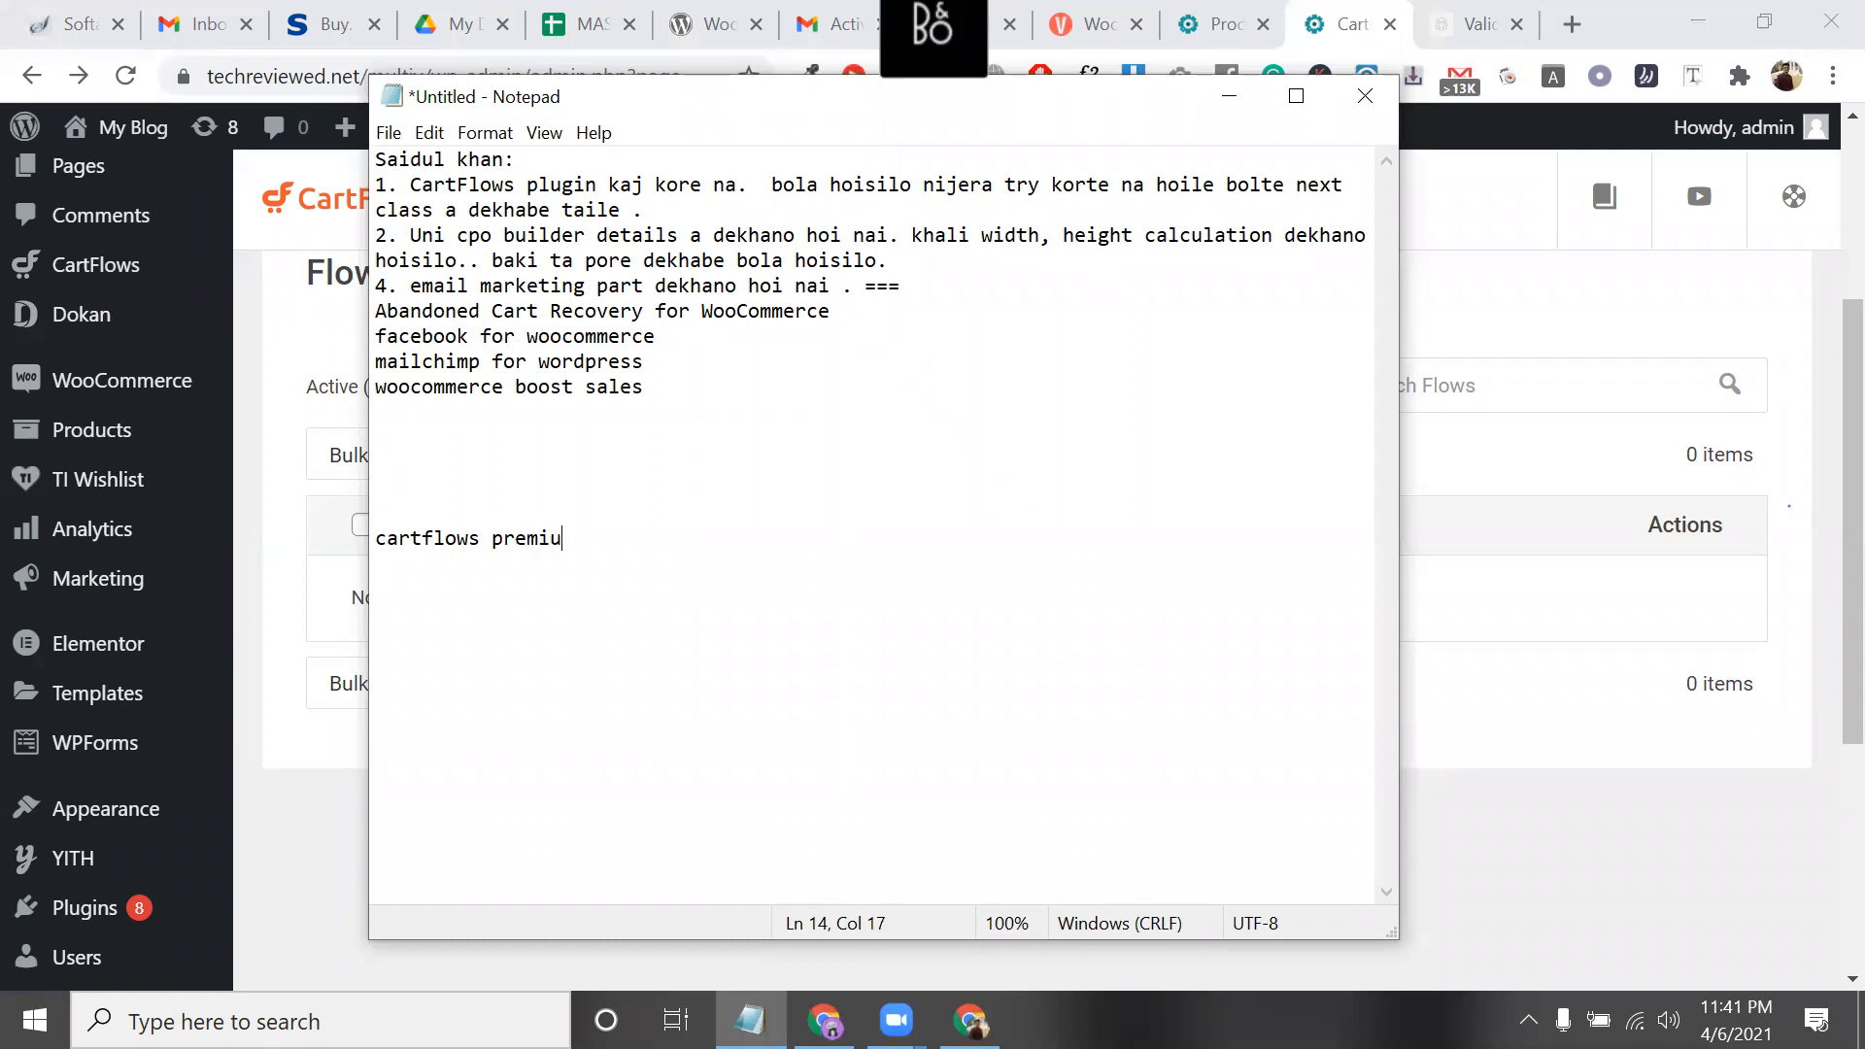
text(m tem)
key(BackSpace)
key(BackSpace)
text(emplate)
key(Return)
Add the line "mailchimp full video" beneath the CartFlows template entry
text(mail)
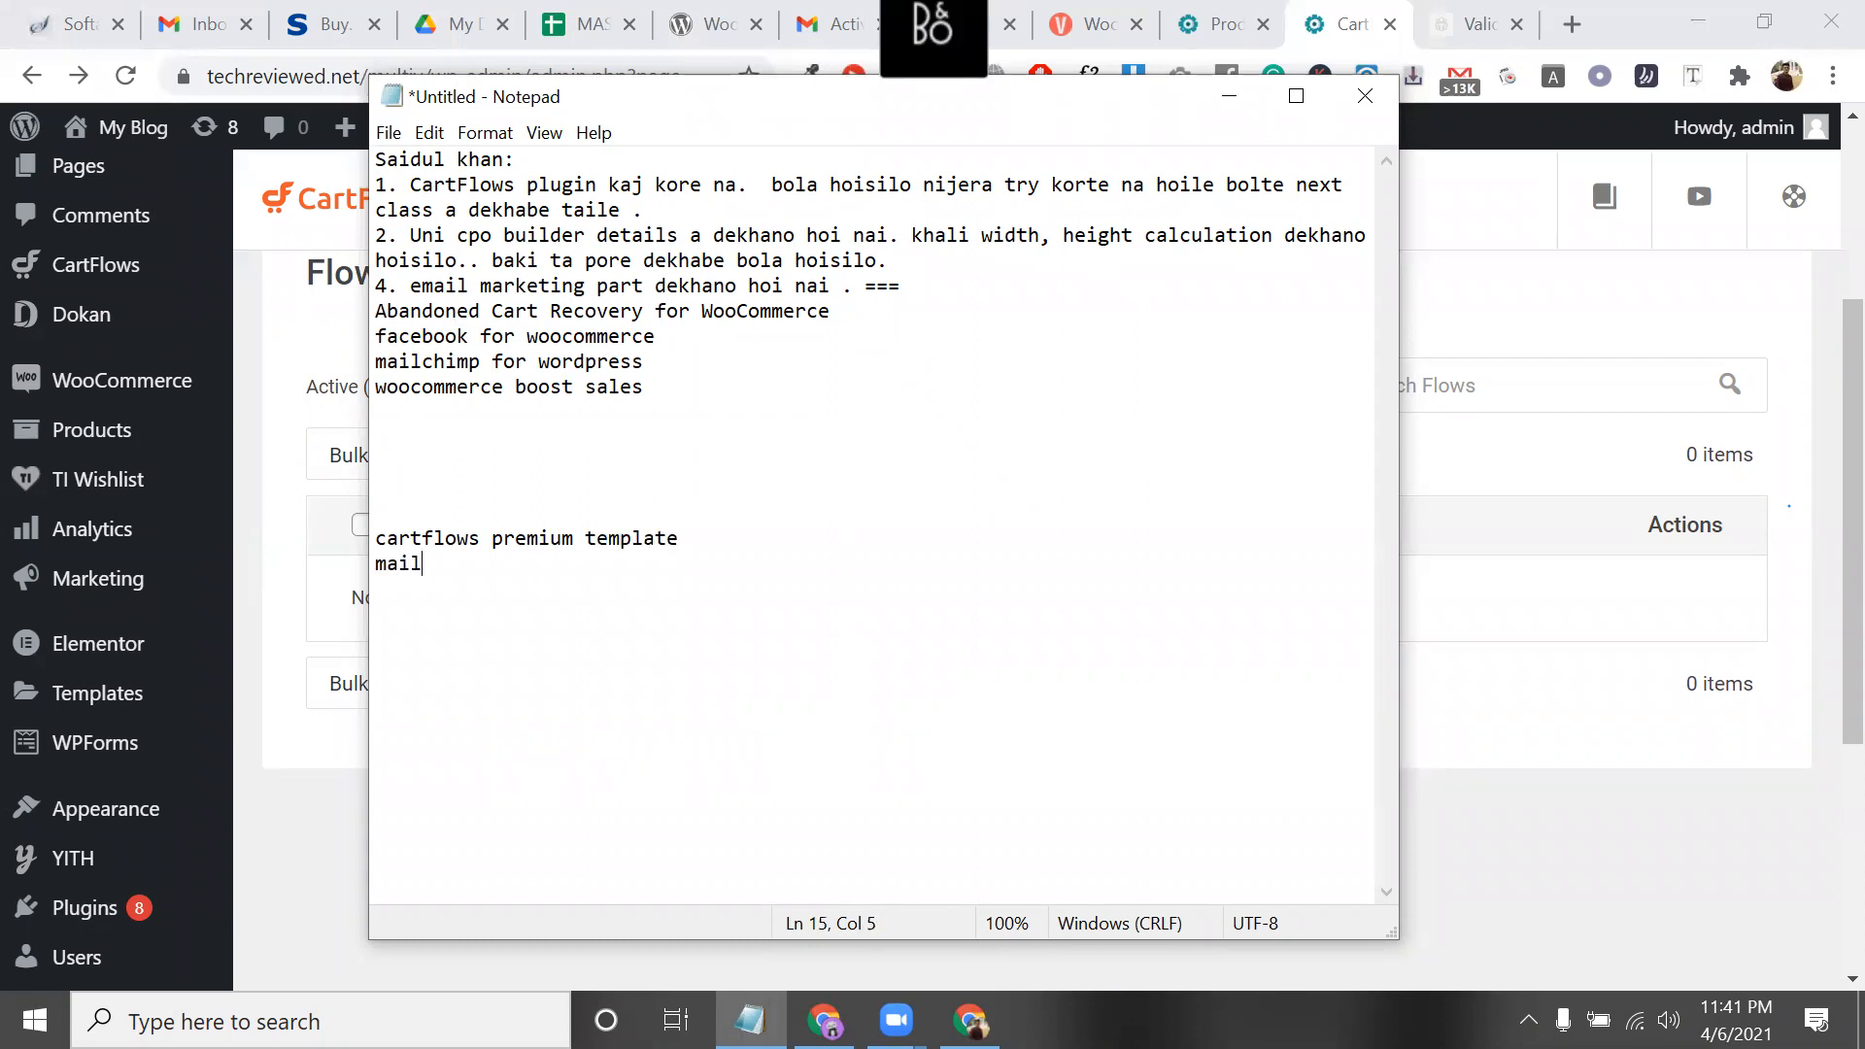
text(chimp full )
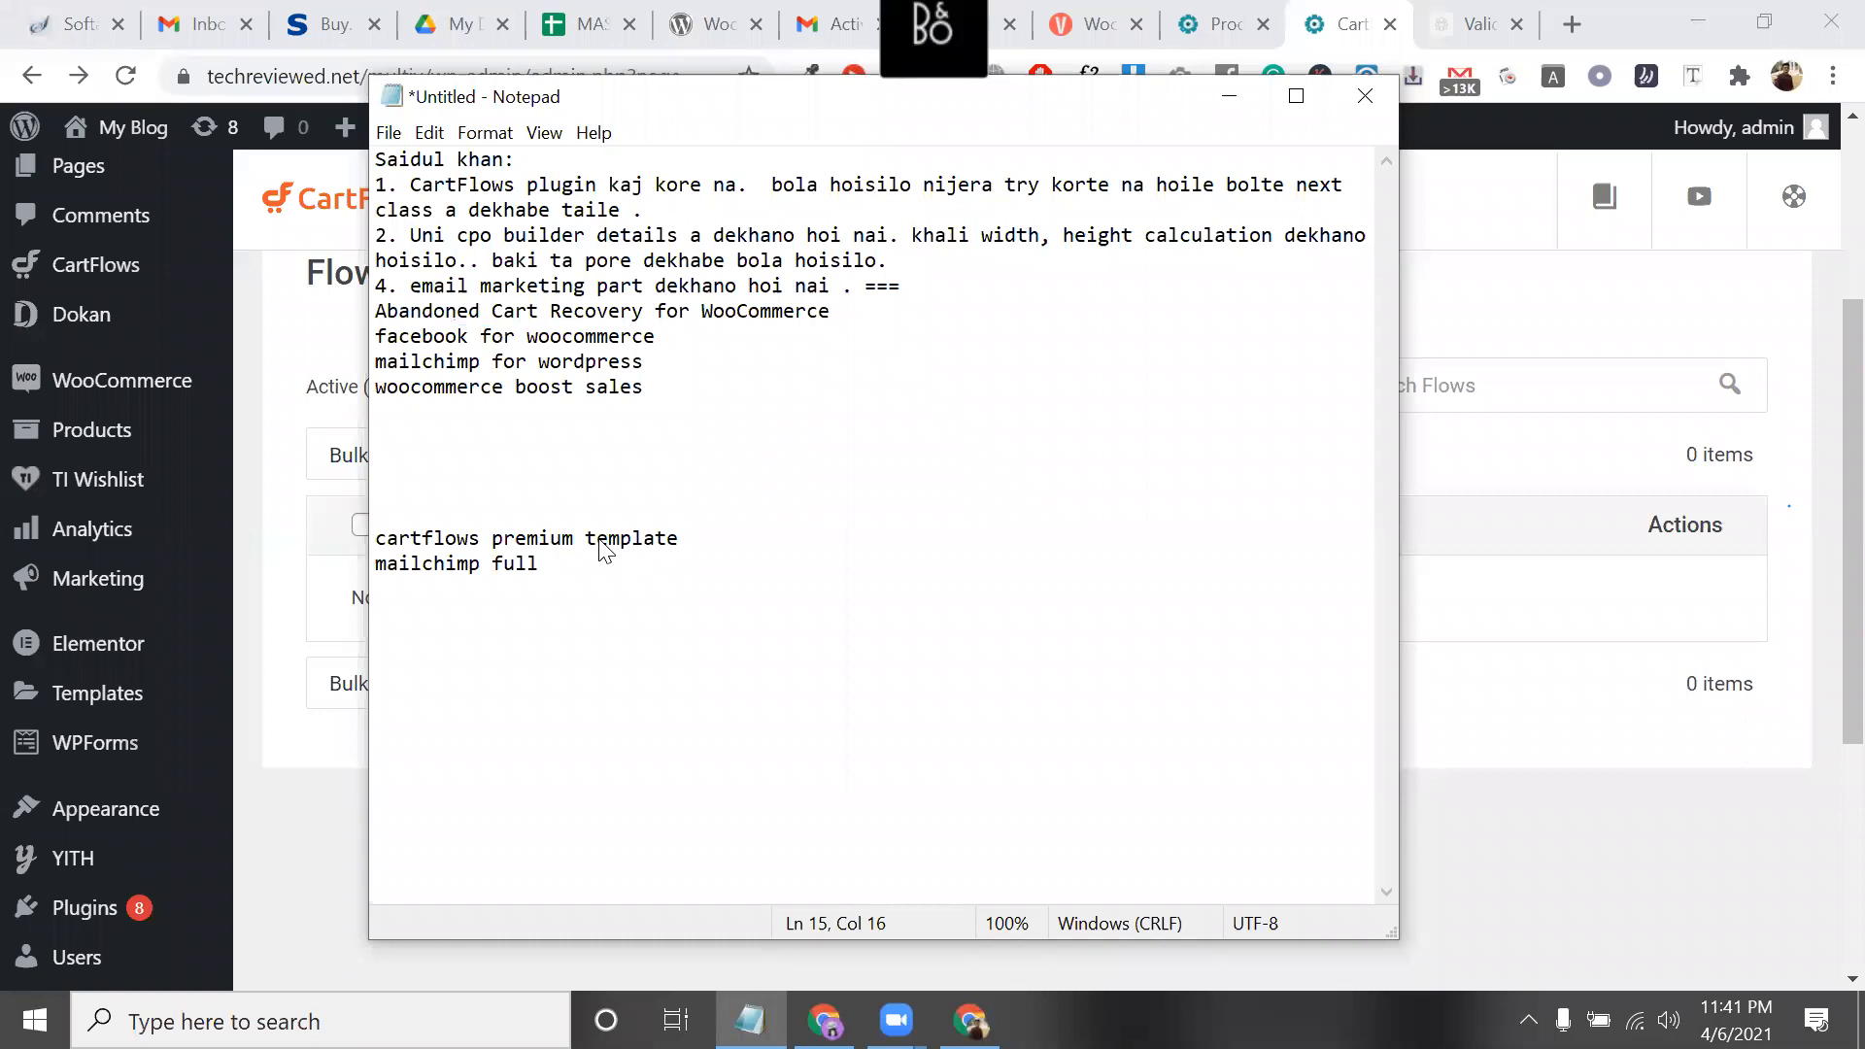
text(vido)
key(BackSpace)
text(eo)
key(Return)
Copy the "woocommerce boost sales" line from the notes and paste it as the third entry of the new list
text(w)
drag(645, 387, 386, 388)
key(ctrl+c)
click(738, 884)
key(ctrl+v)
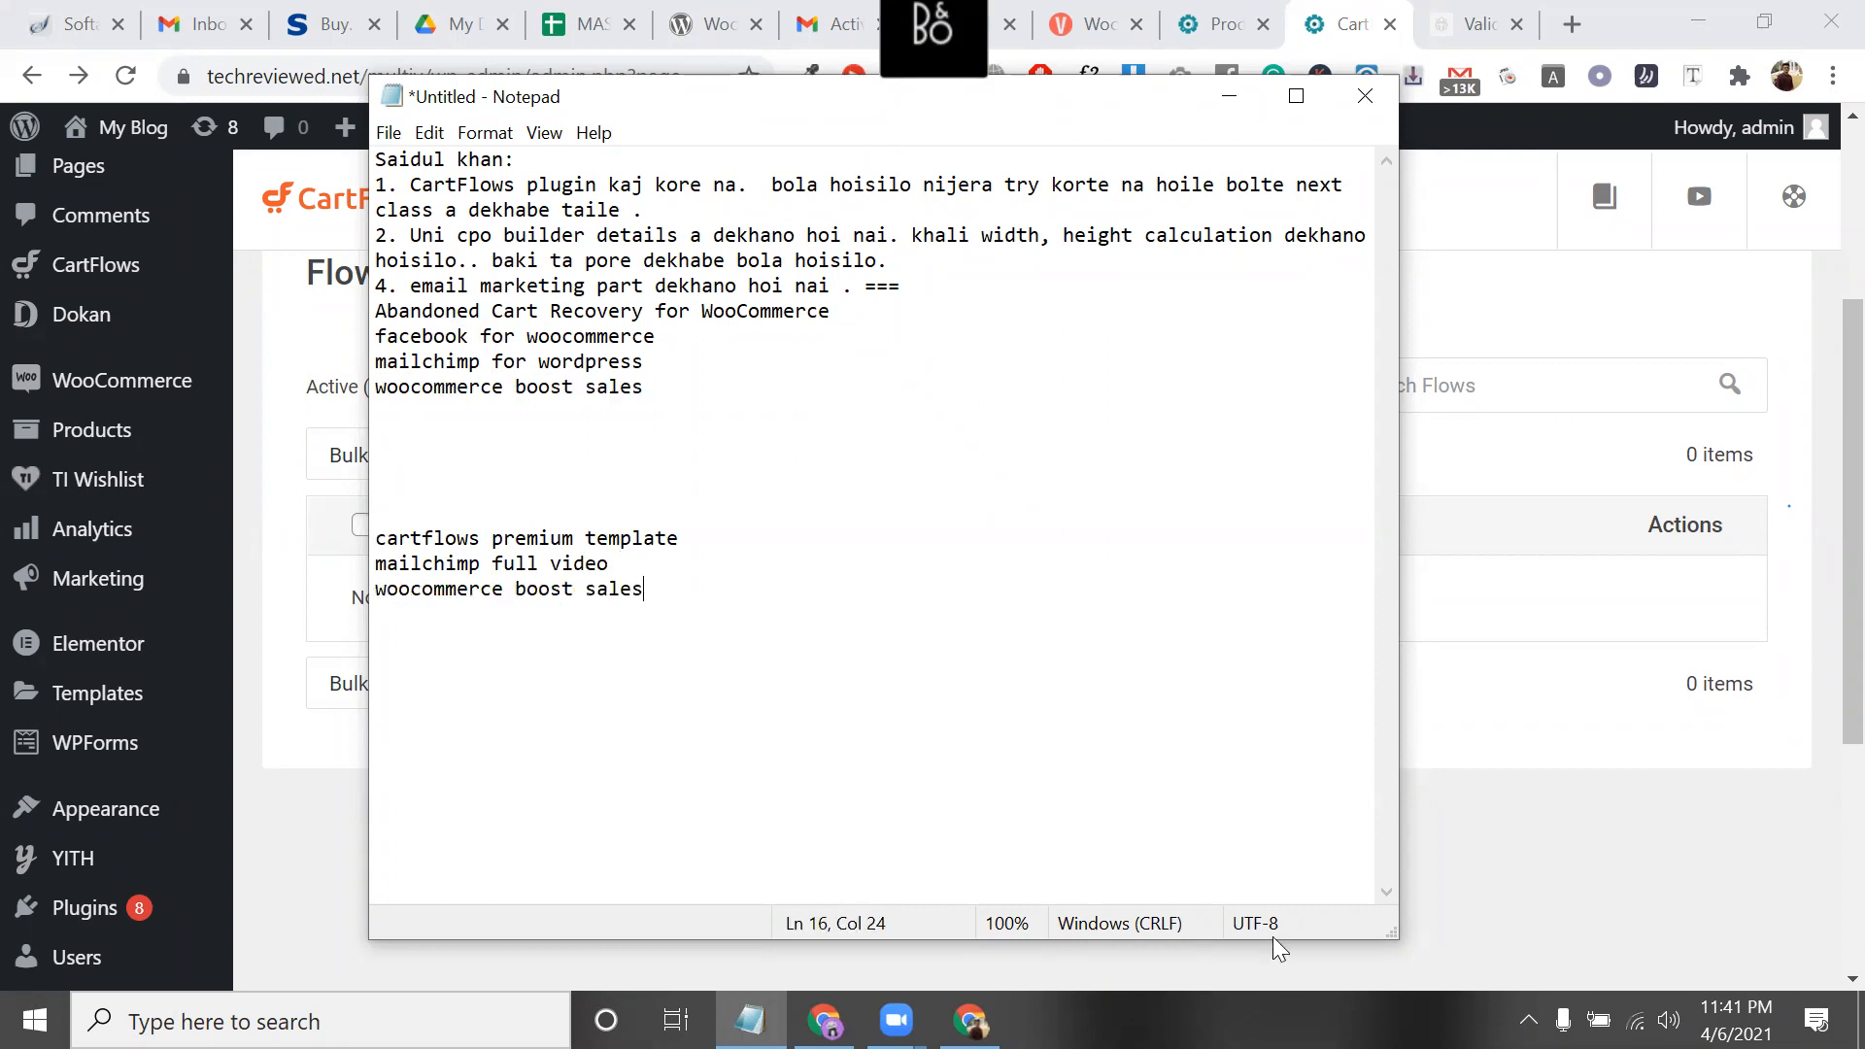